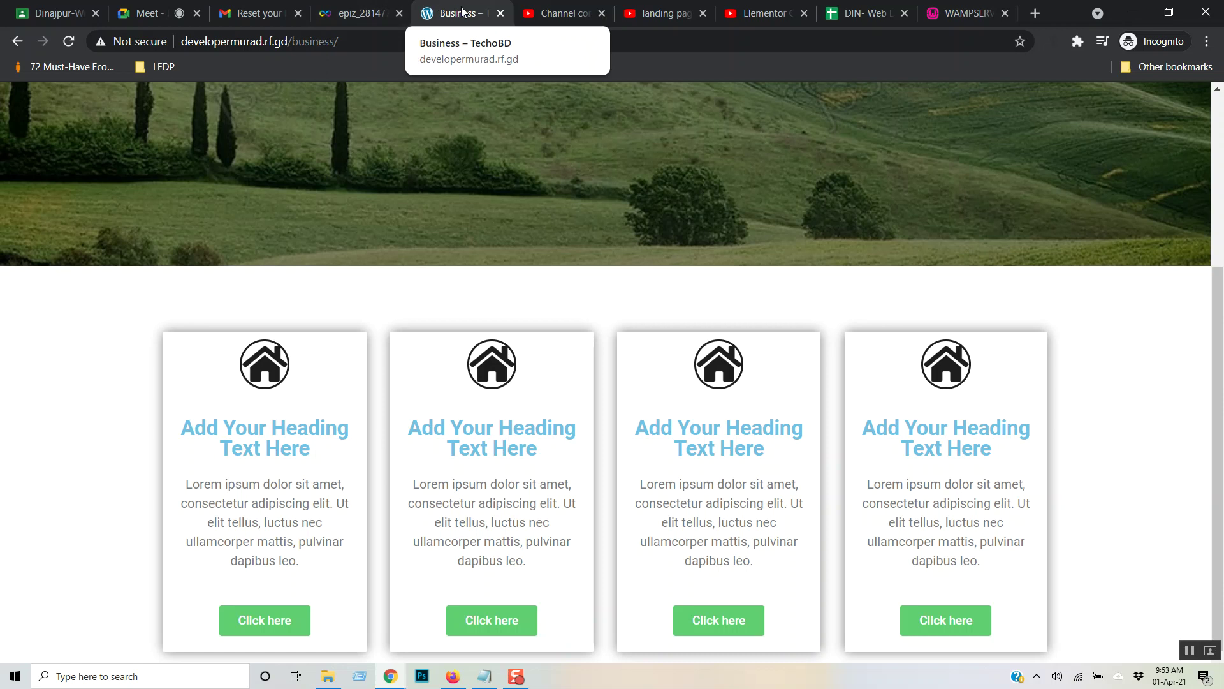
- Replace 'business/' in the site address with 'wp-admin' to reach the admin login
click(358, 38)
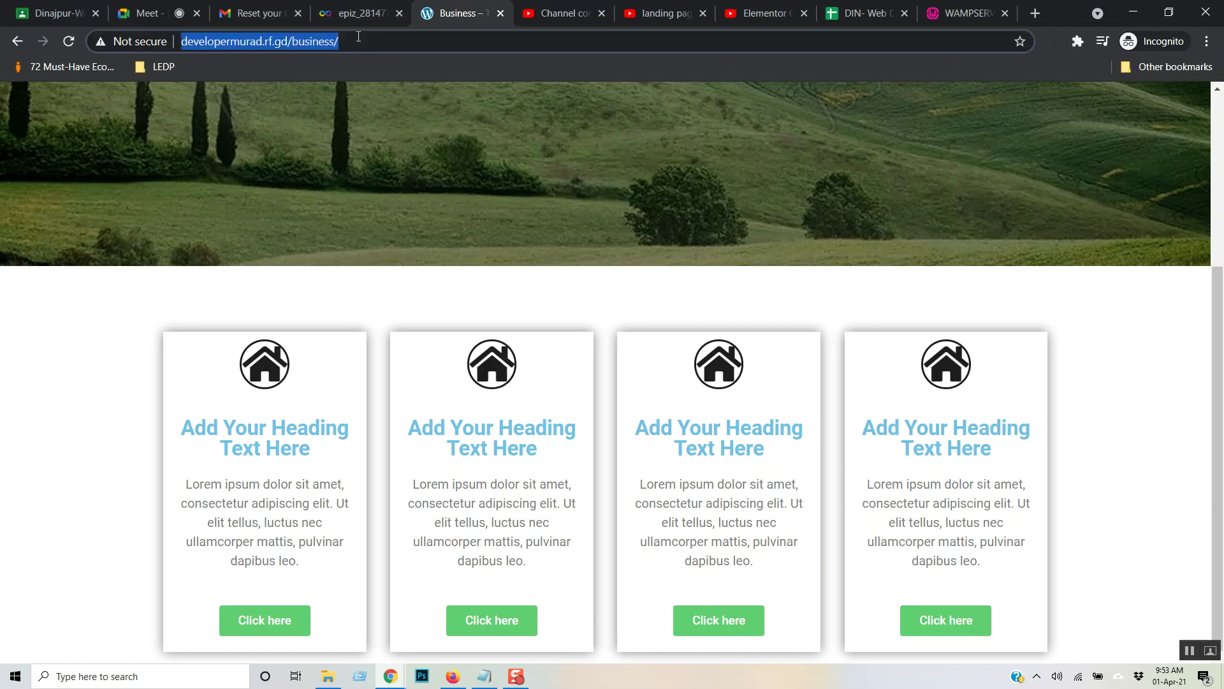
click(359, 39)
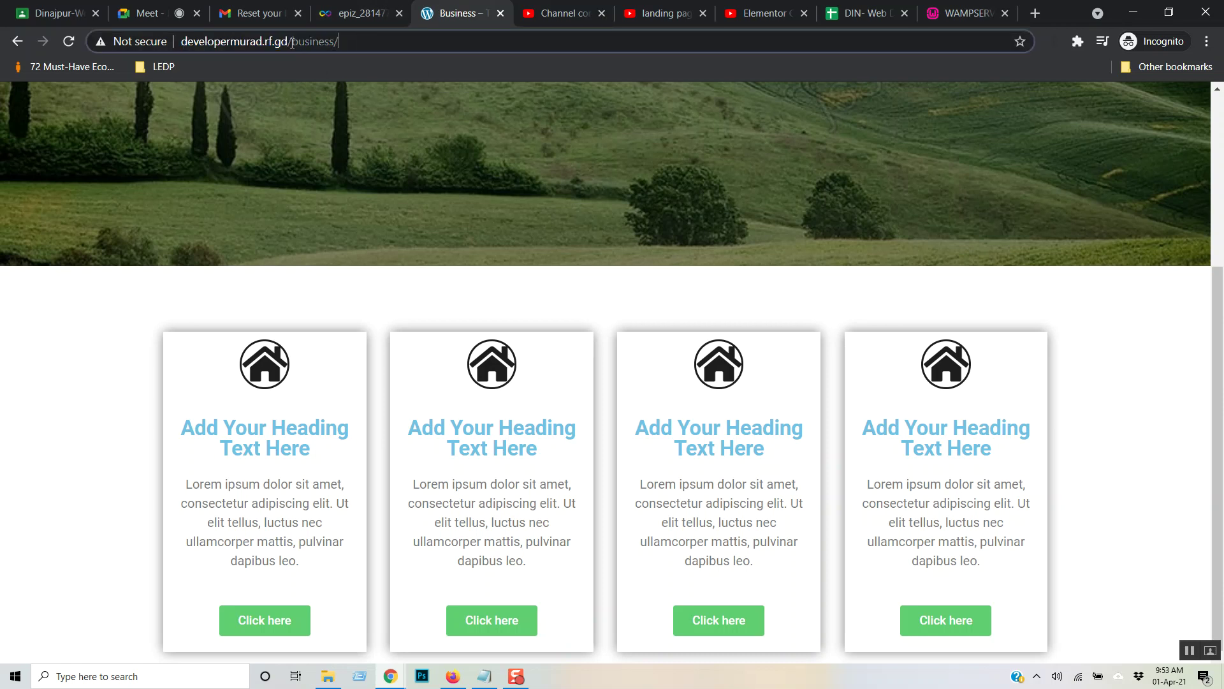
drag(292, 43, 574, 33)
text(wp)
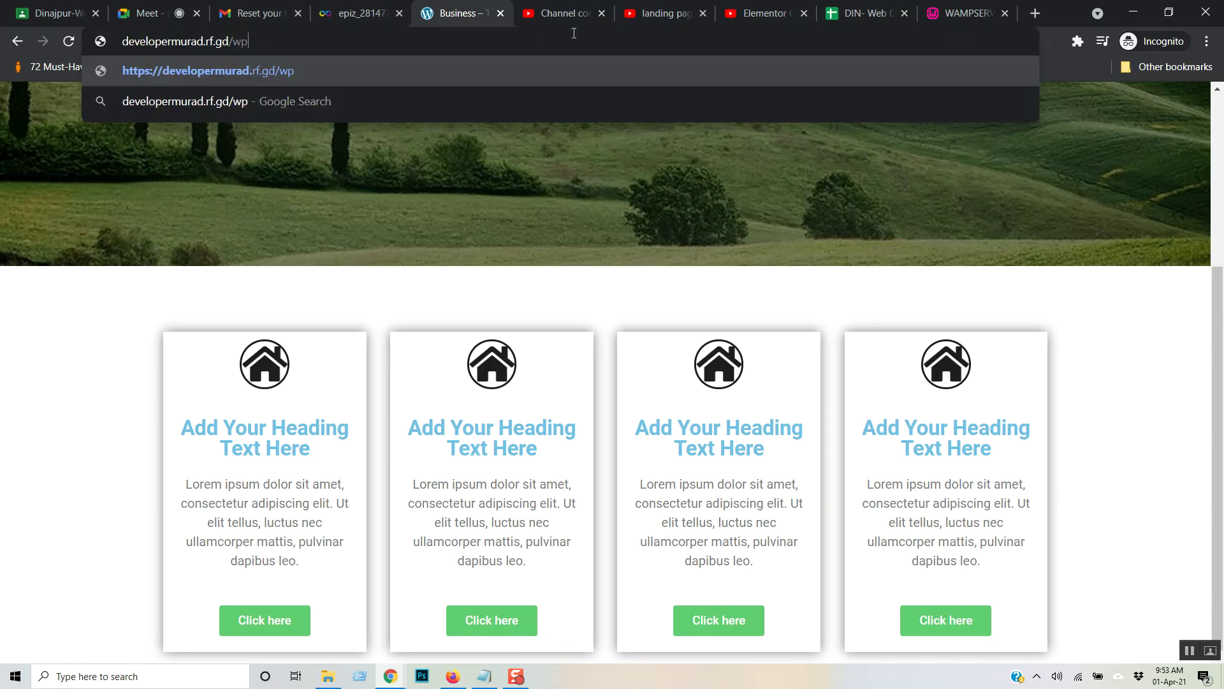
text(-admin)
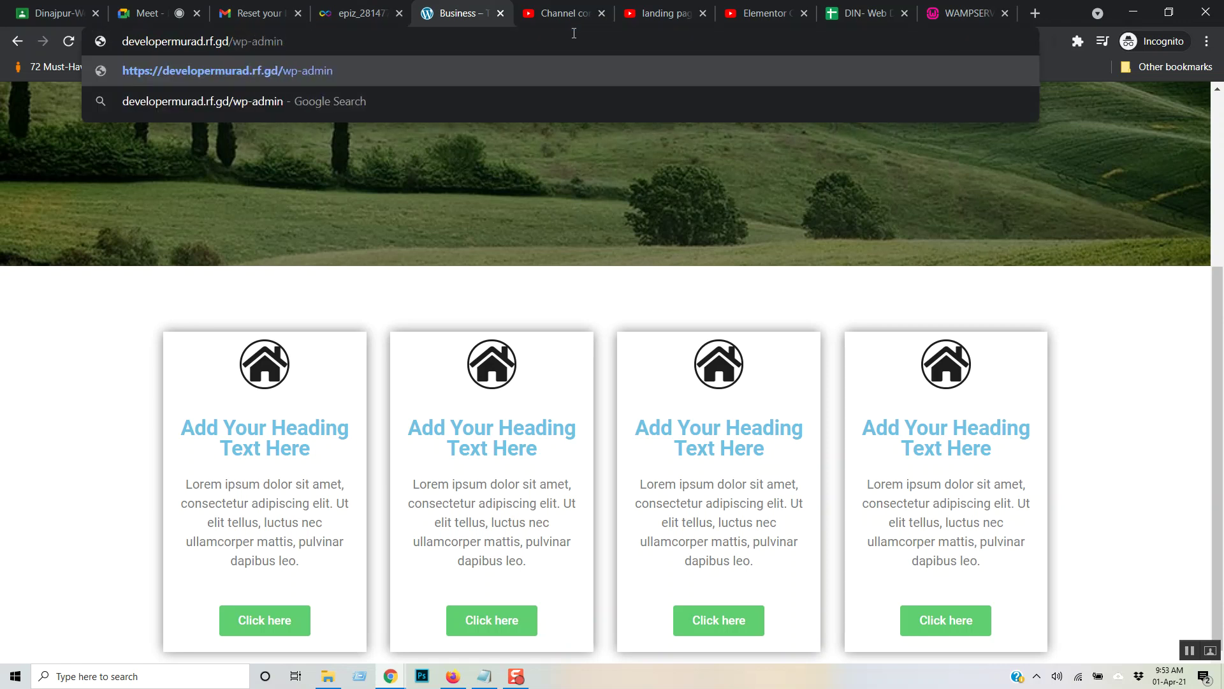
key(Return)
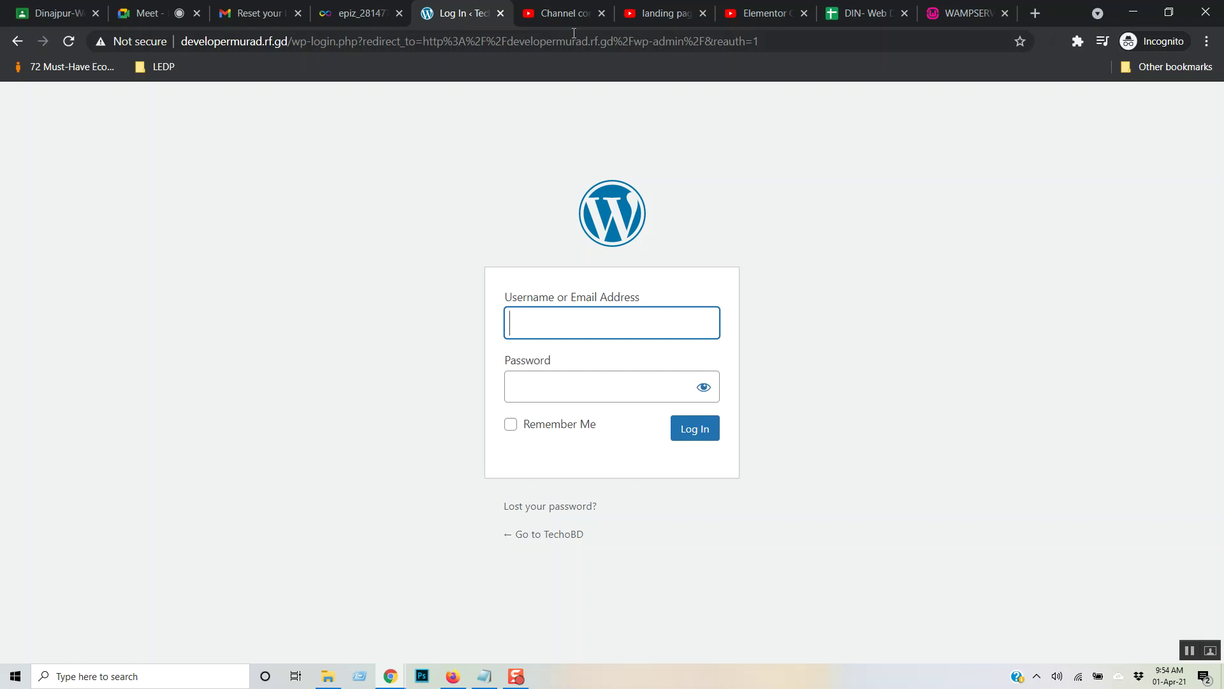
- Sign in with the admin username and account password, then go to General Settings
text(admin)
key(Tab)
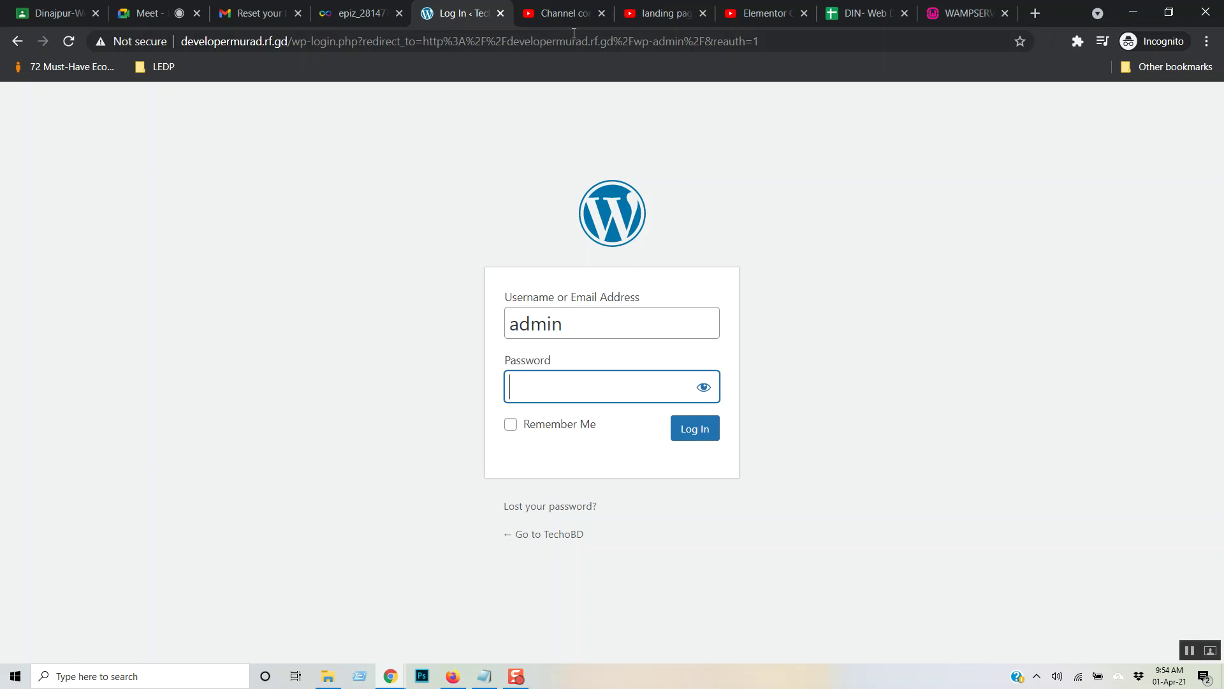
text(*****)
key(Return)
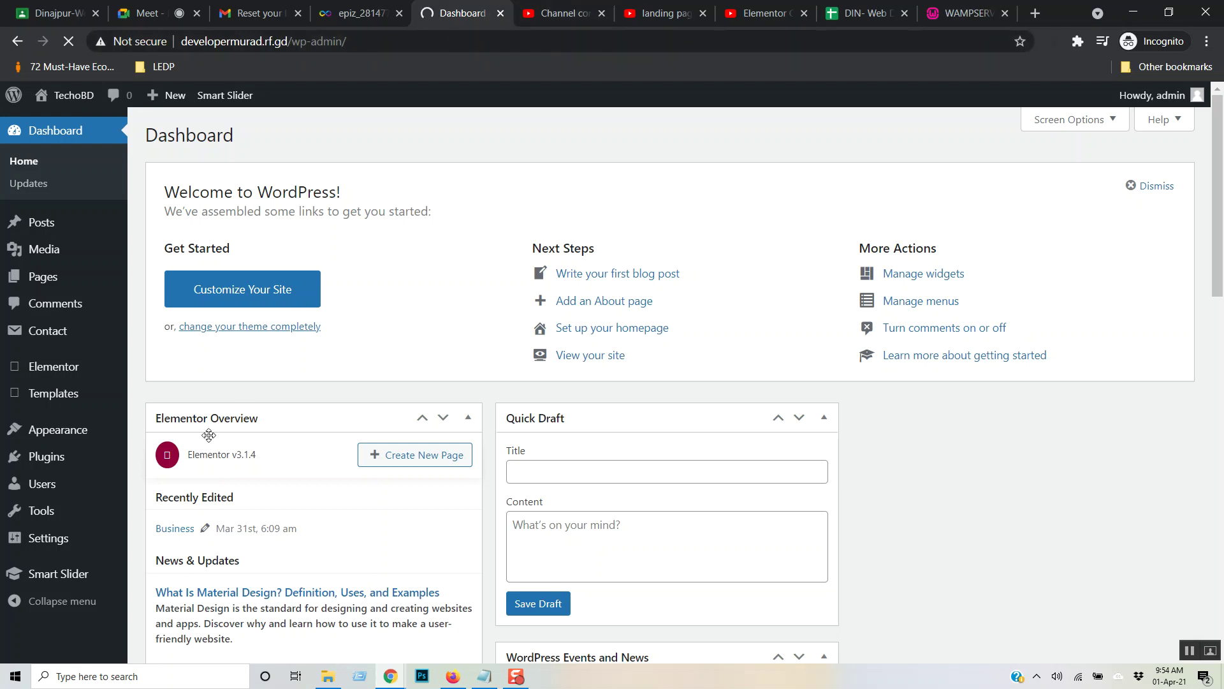
click(58, 547)
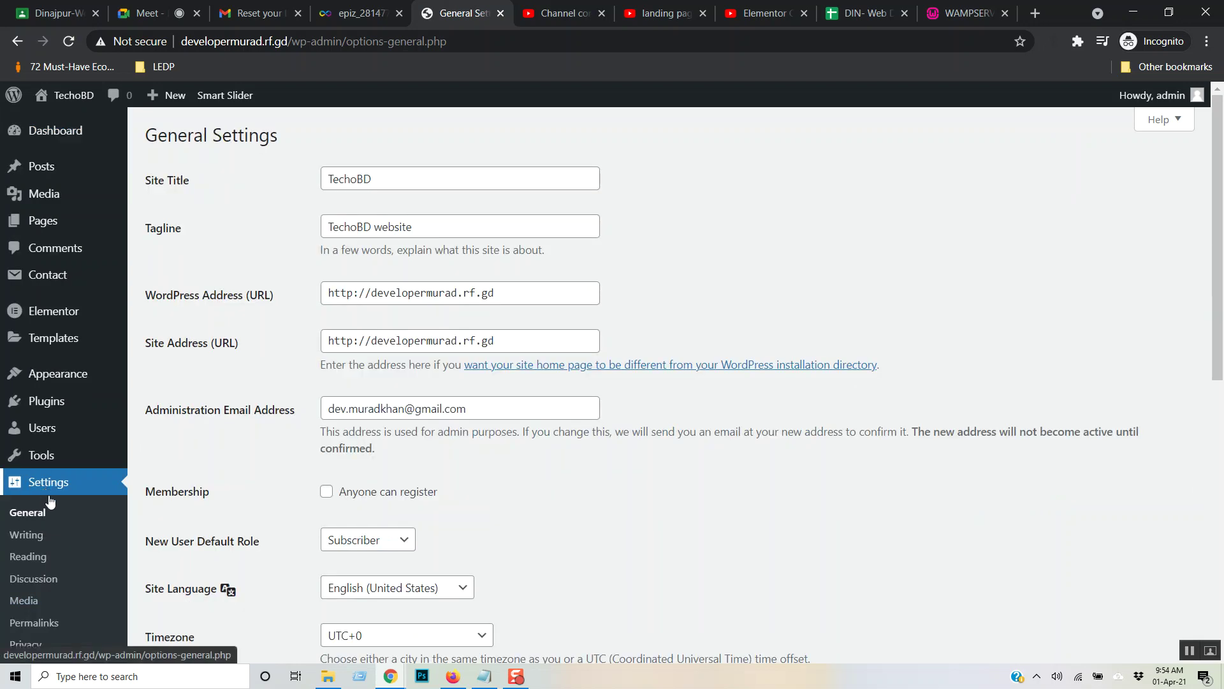
- Go from General Settings to the Installed Plugins list
mouse_move(61, 457)
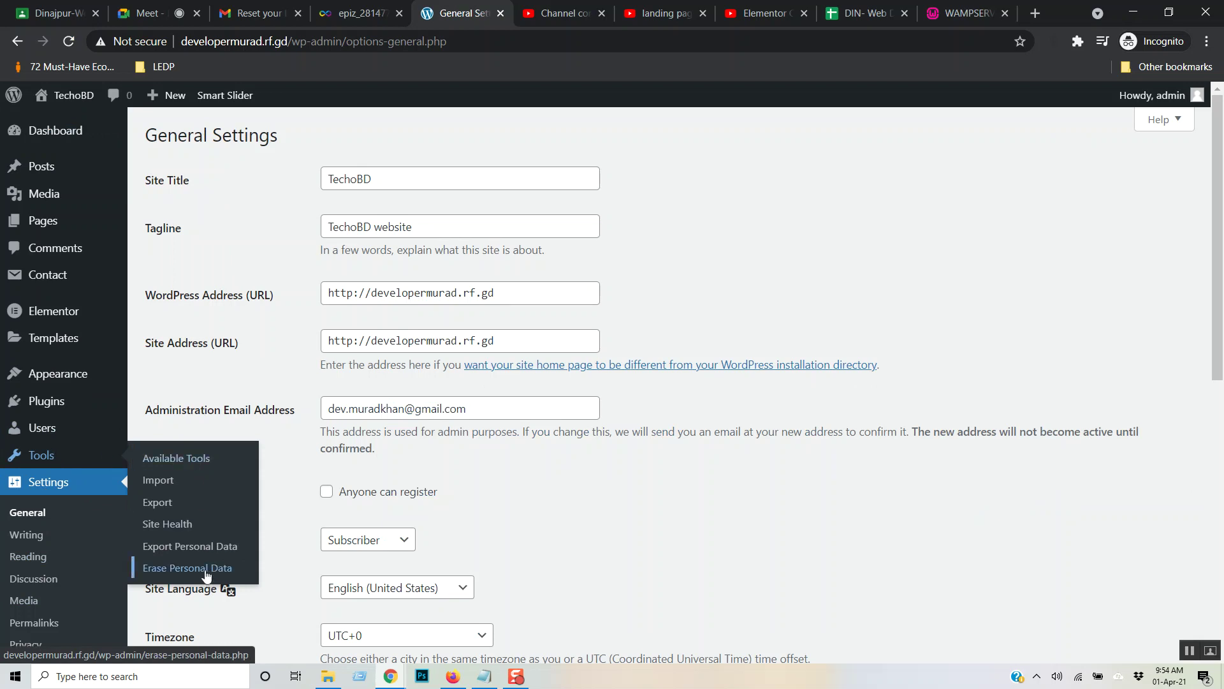
scroll(70, 504, down, 1)
scroll(71, 503, down, 3)
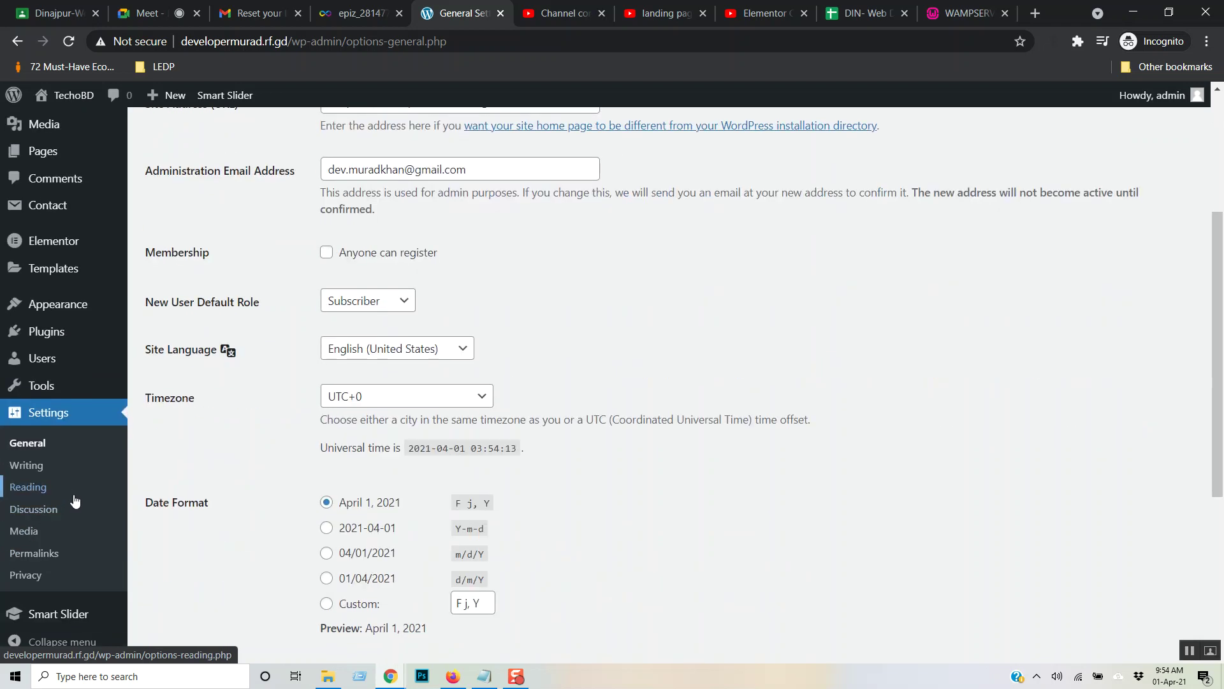
scroll(73, 497, up, 4)
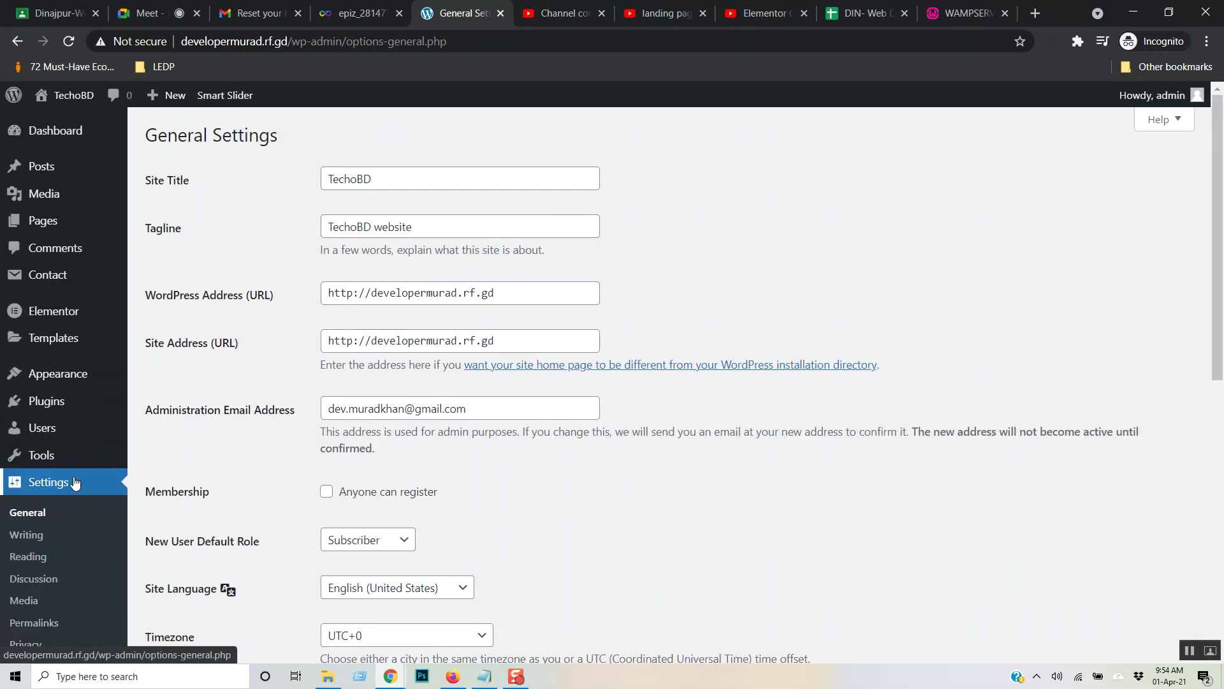
mouse_move(60, 401)
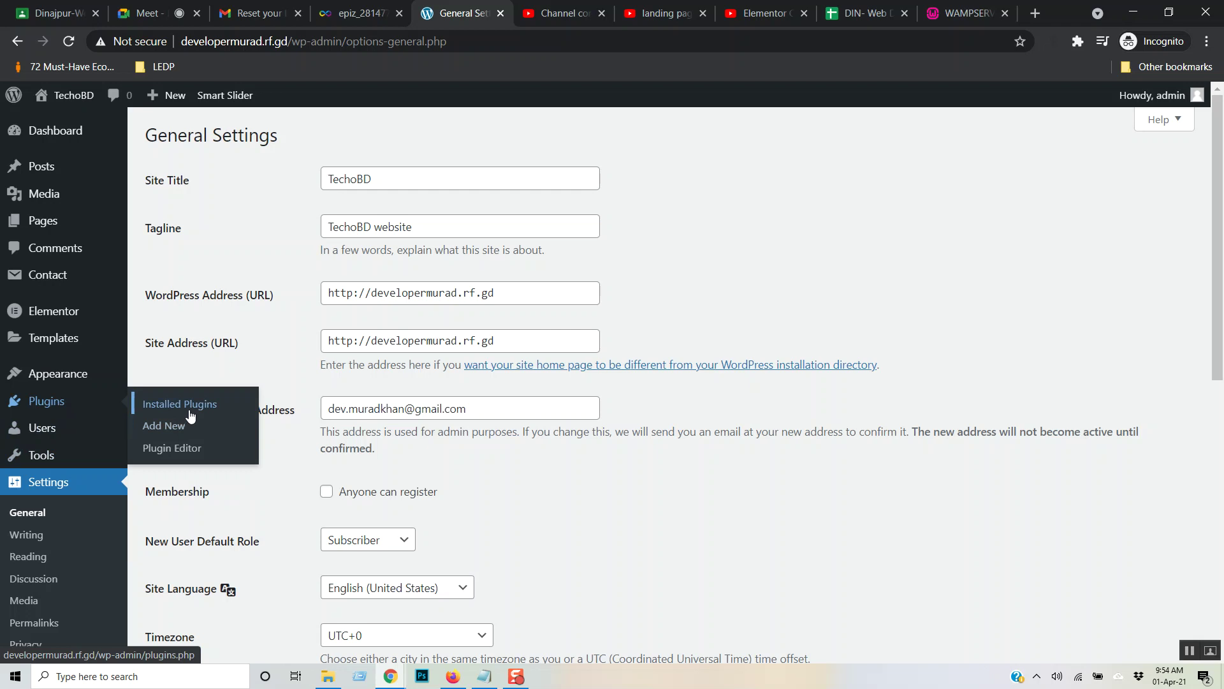
click(185, 404)
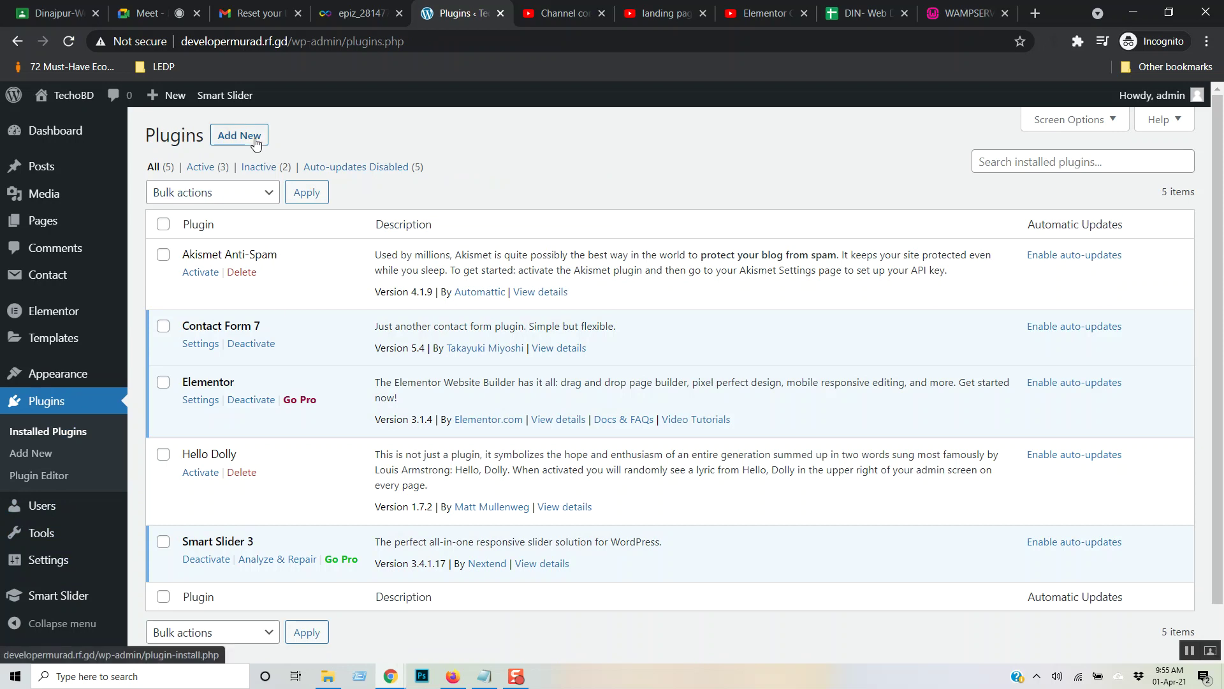
- Search new plugins for 'wp rese', then install and activate WP Reset
click(256, 142)
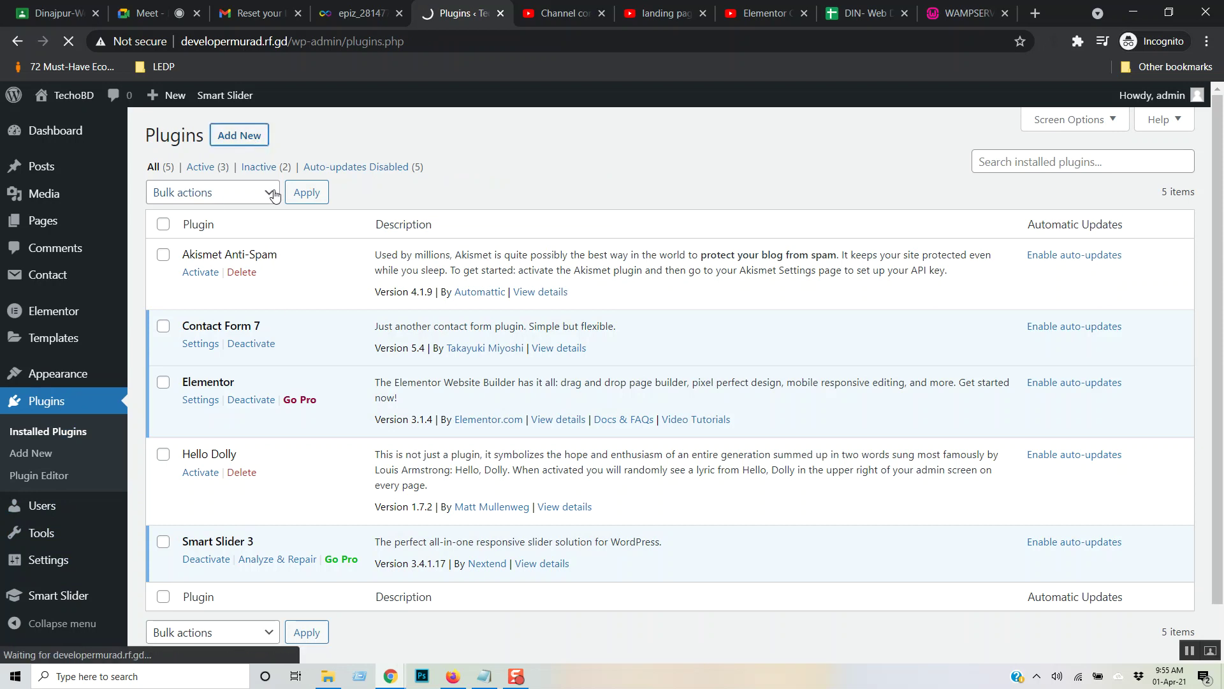
click(1016, 180)
text(wp reset)
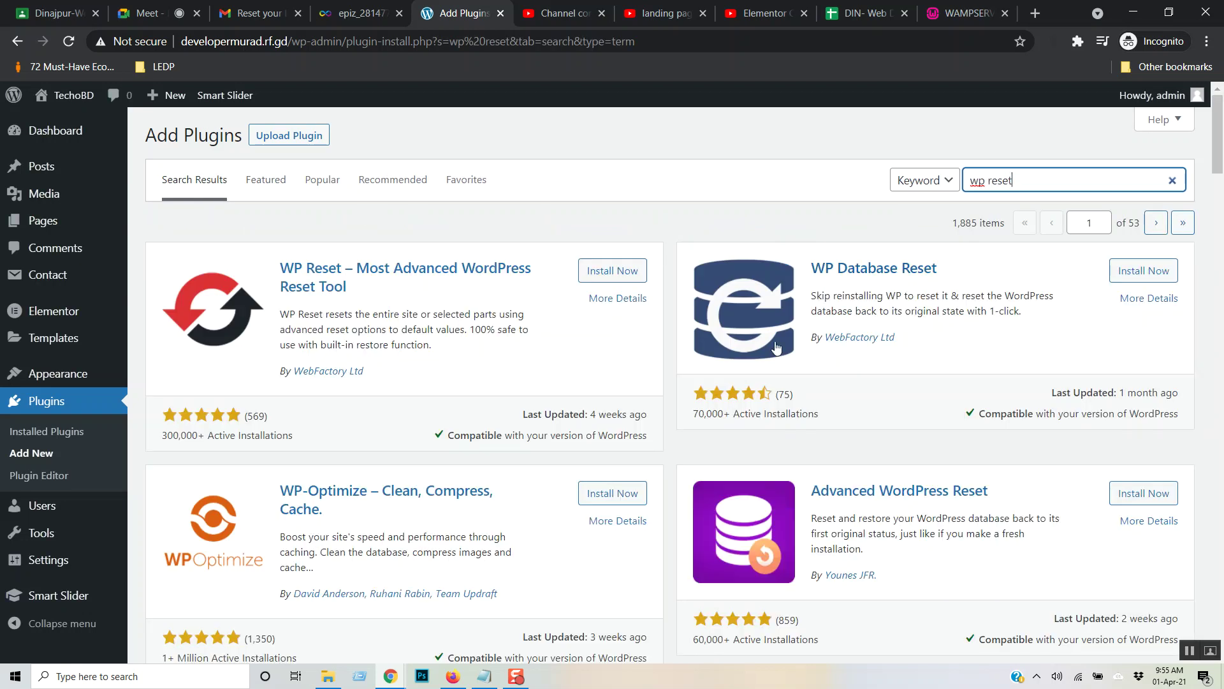
click(617, 278)
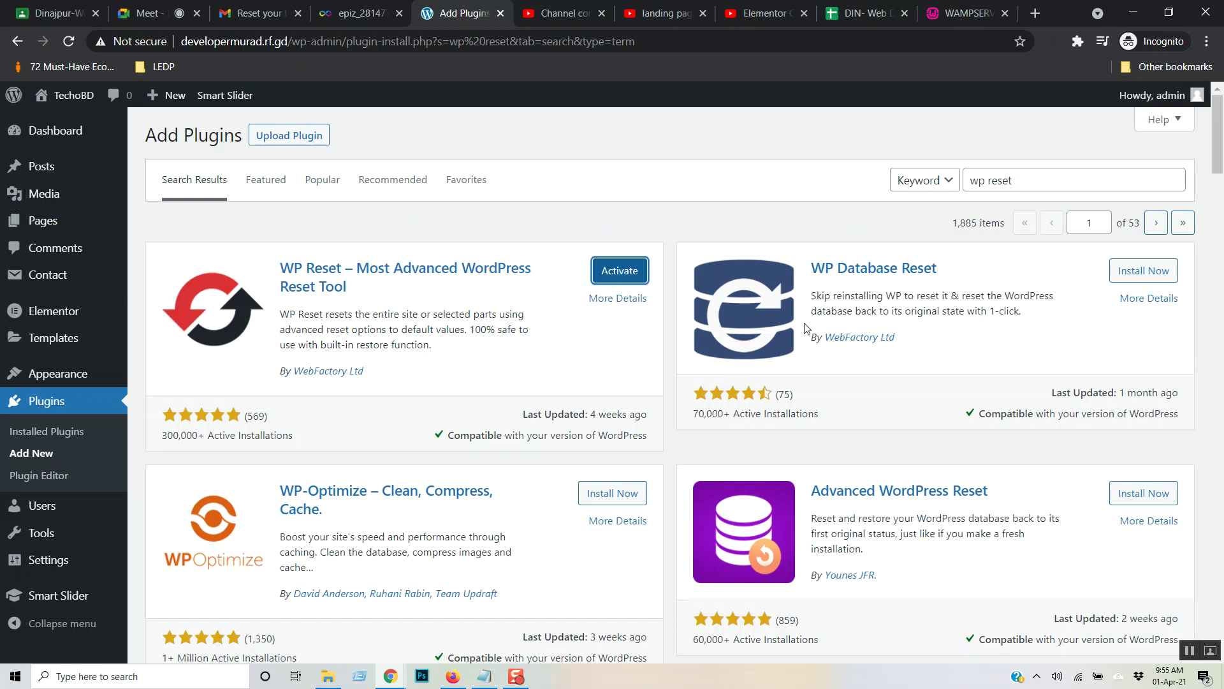
click(625, 274)
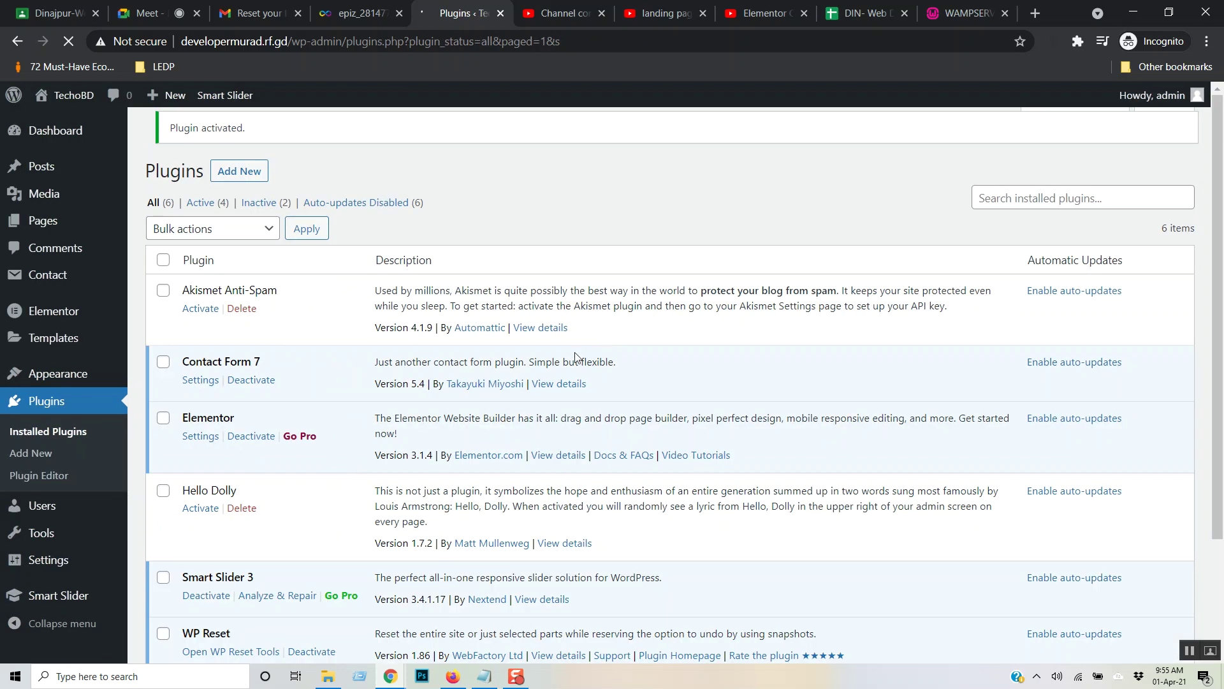
- Dismiss the WP Reset welcome message and open the WP Reset tools page
scroll(604, 350, down, 2)
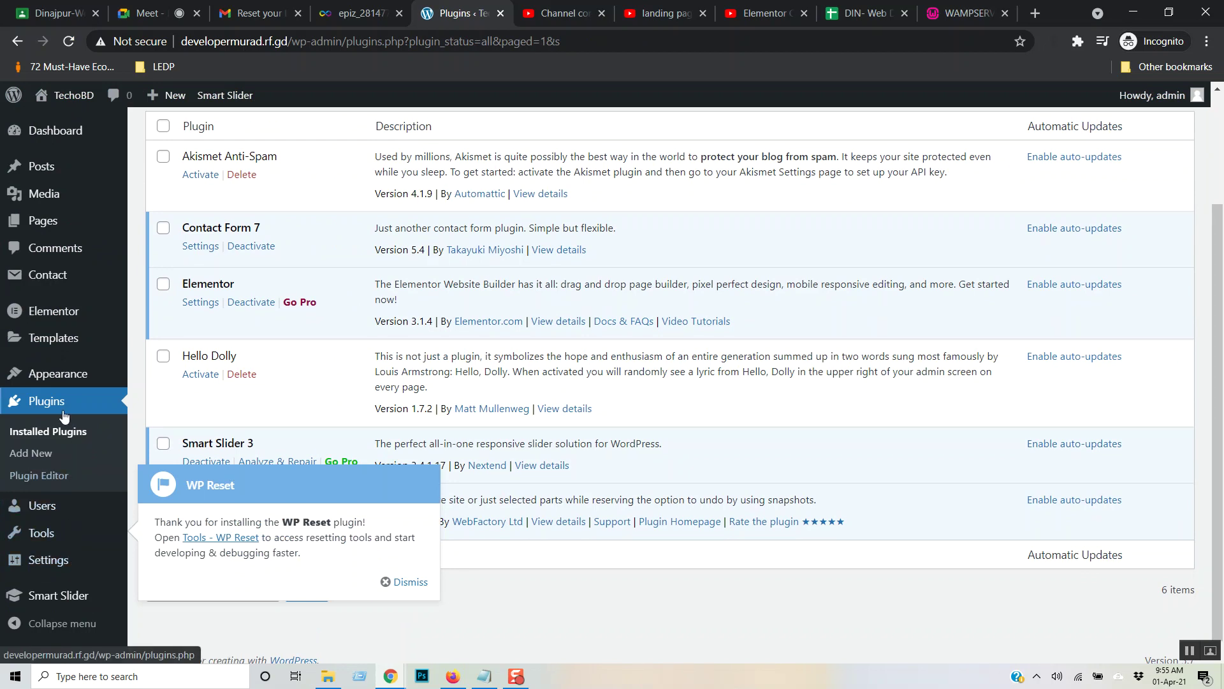
scroll(62, 499, down, 1)
mouse_move(67, 541)
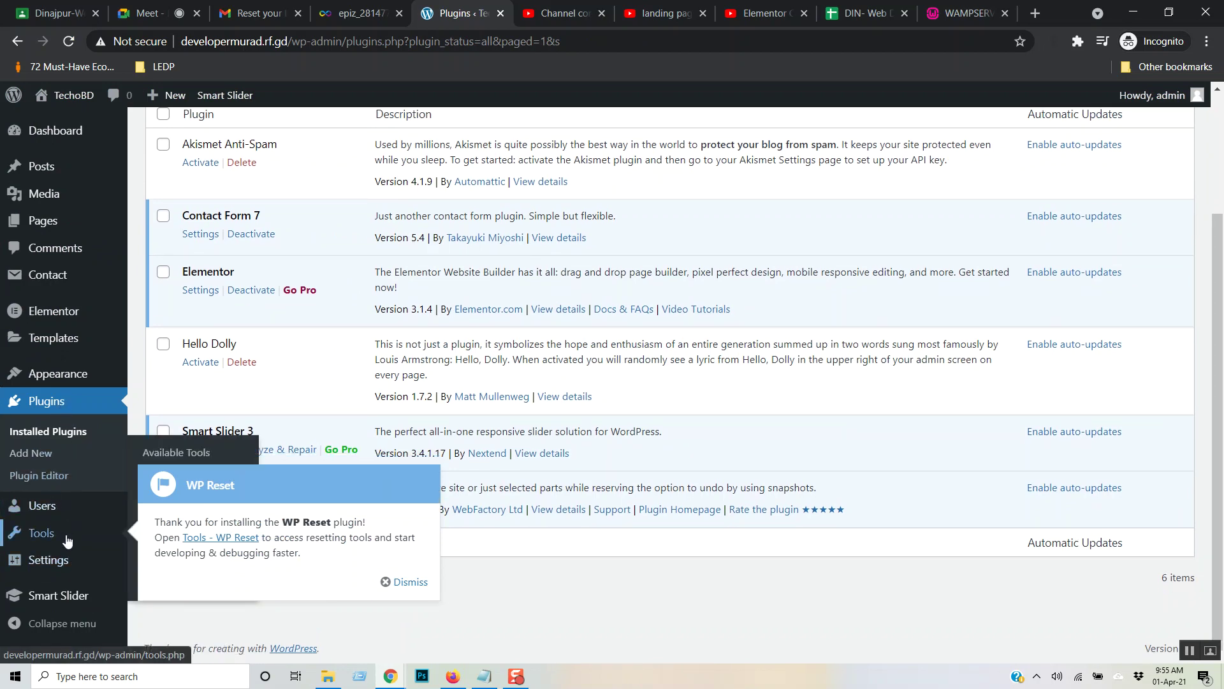
click(403, 582)
mouse_move(71, 539)
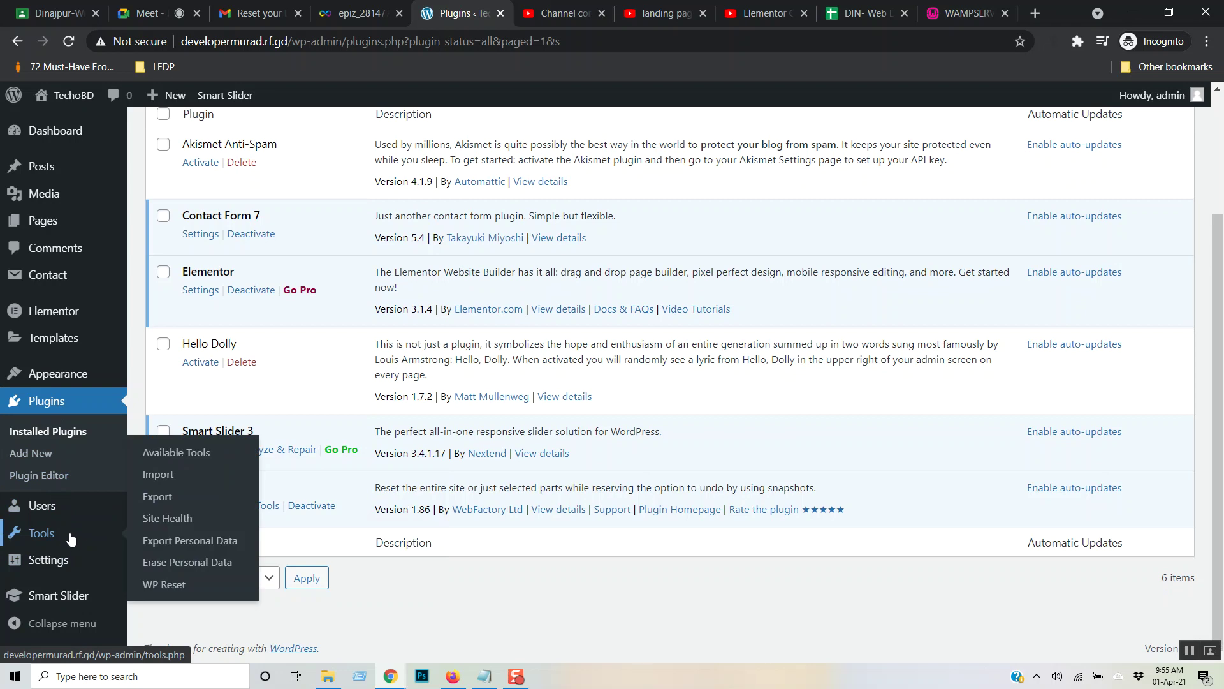
click(167, 585)
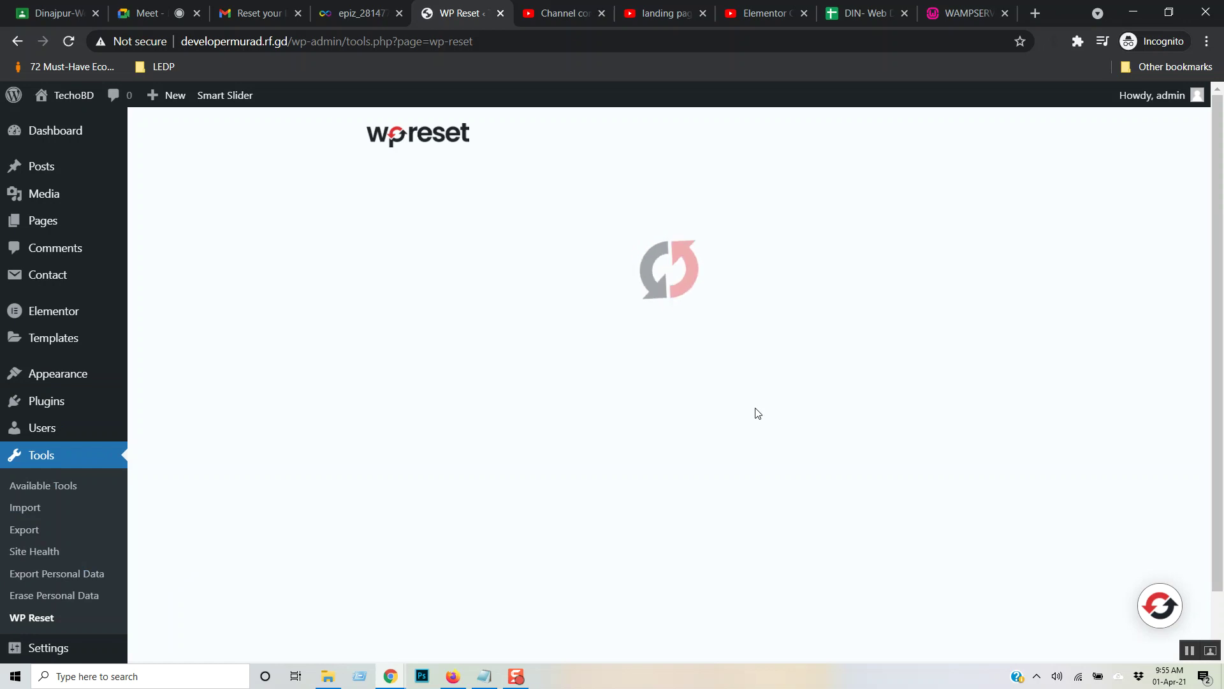
- Untick reactivating WP Reset, enter 'reset', and confirm resetting the whole site
scroll(1102, 396, down, 20)
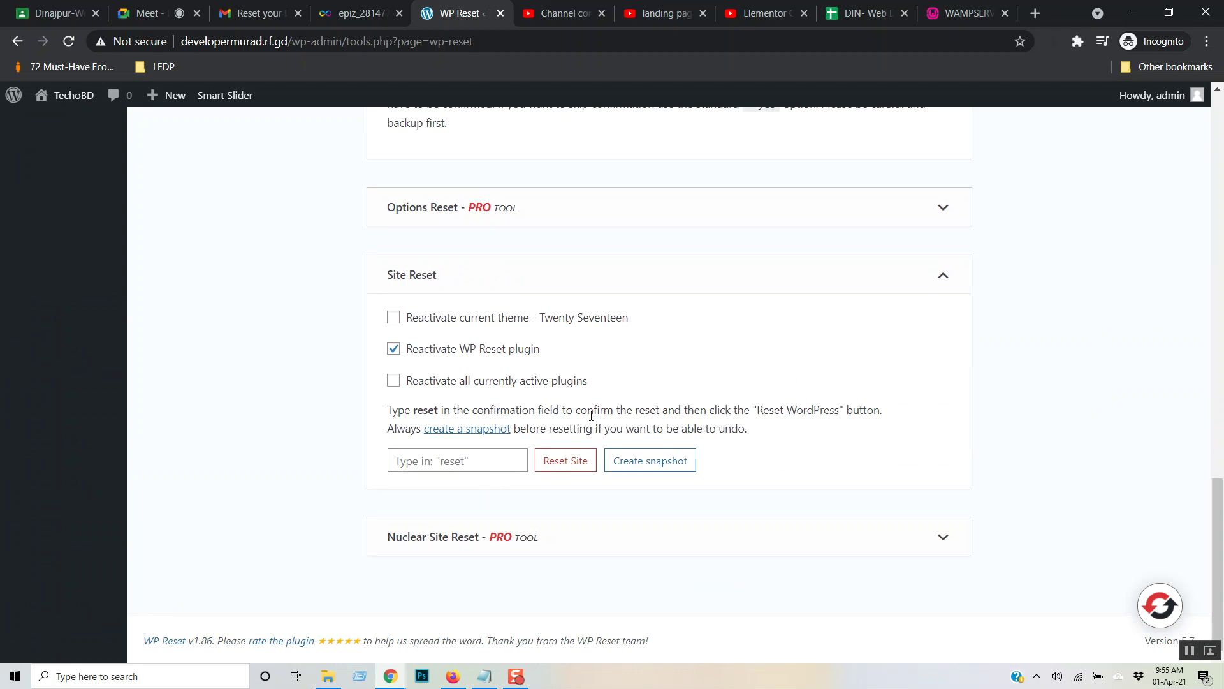
click(393, 348)
click(463, 465)
text(re)
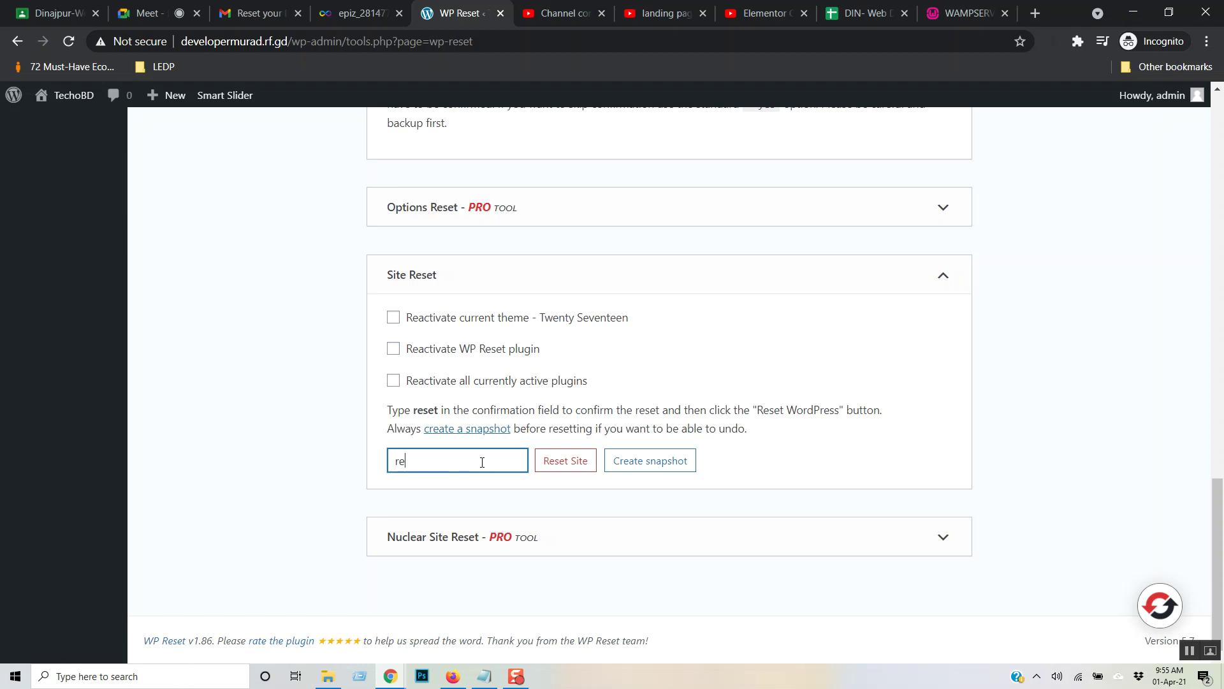
text(set)
click(574, 470)
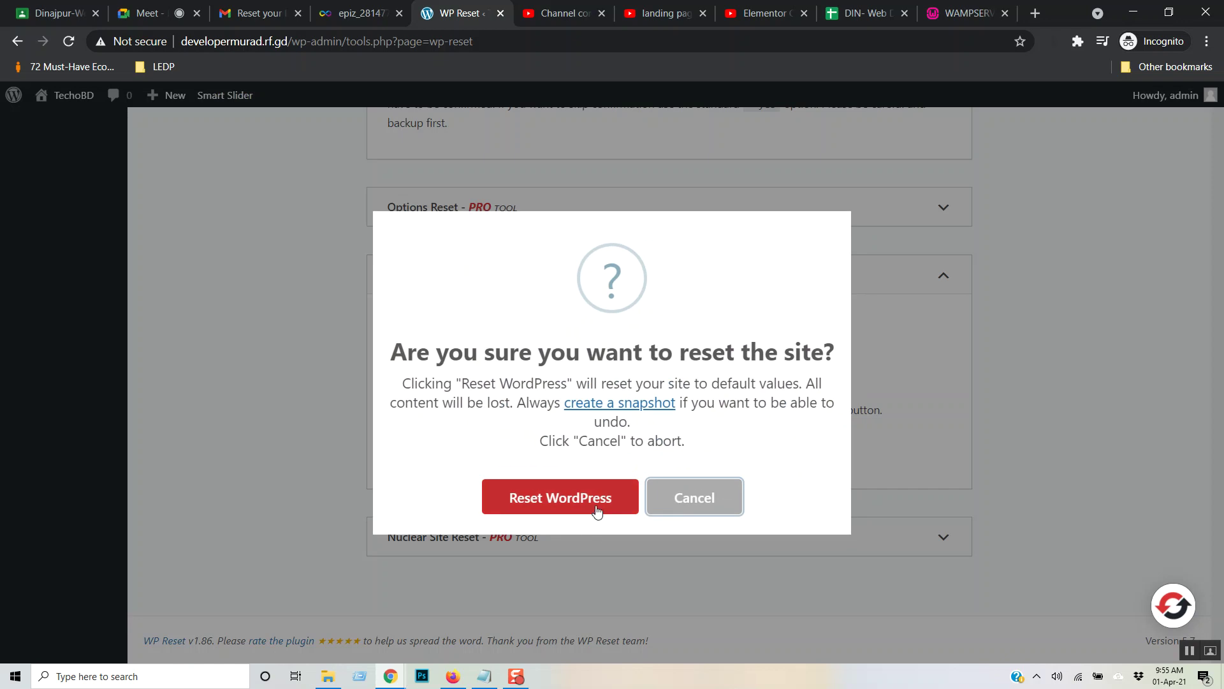
click(599, 512)
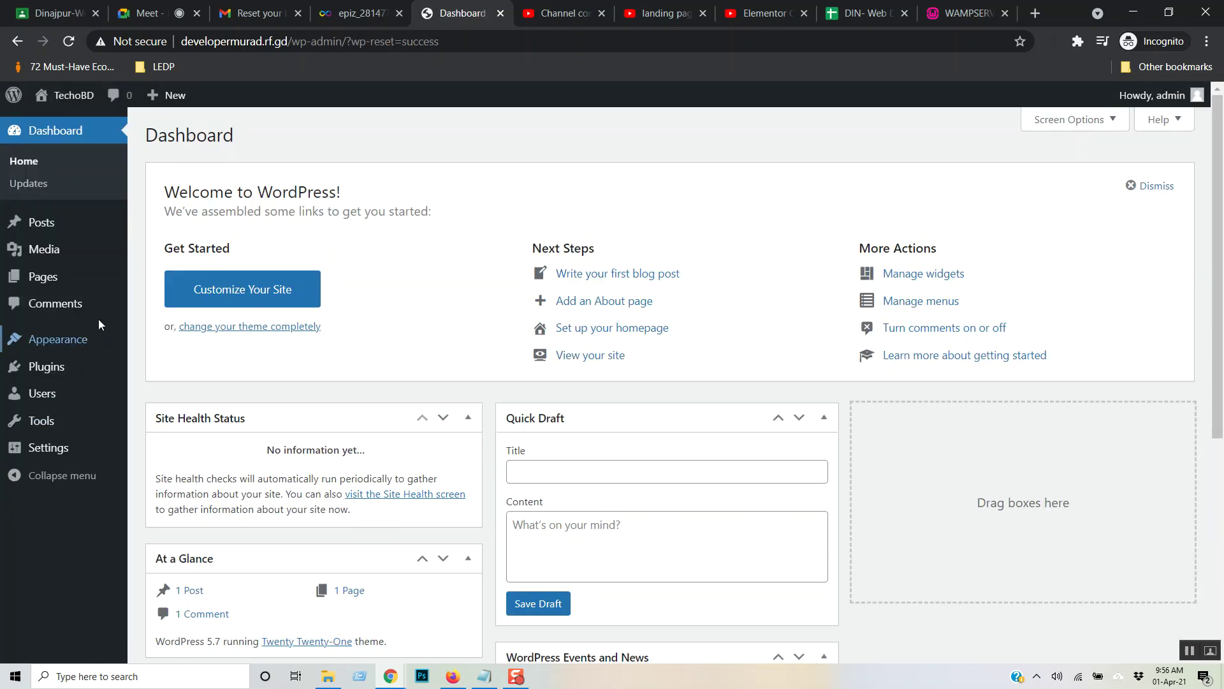
- Open the Installed Plugins list on the freshly reset site
mouse_move(78, 287)
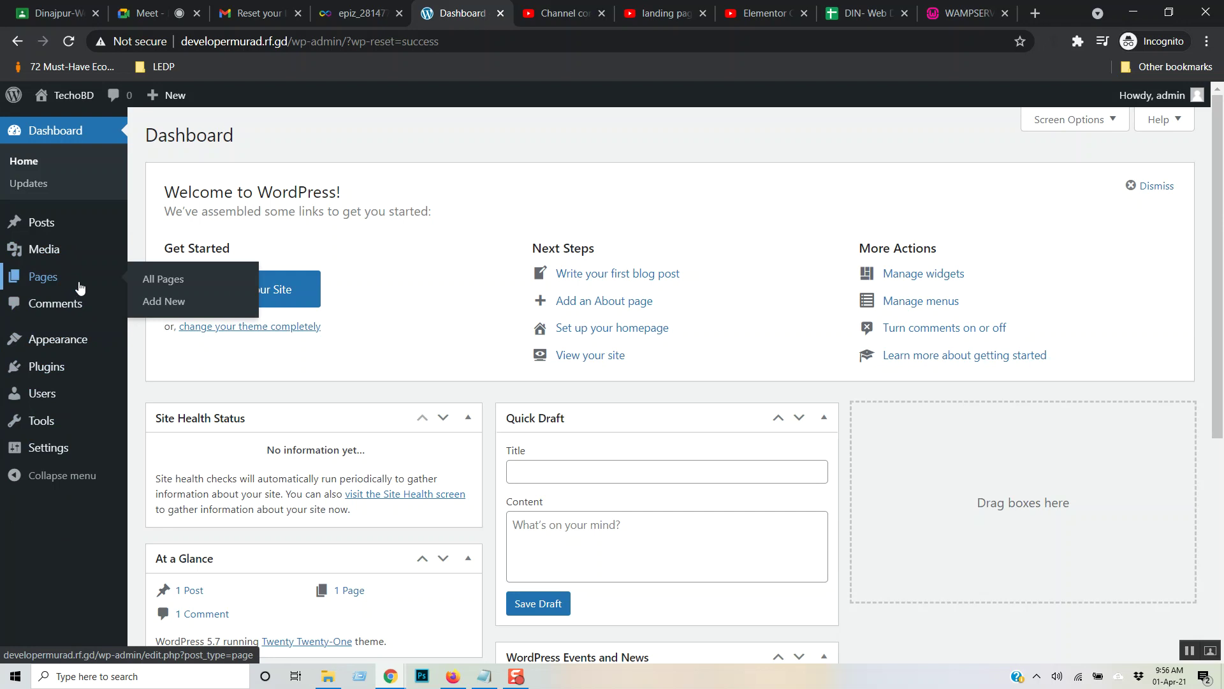
mouse_move(61, 351)
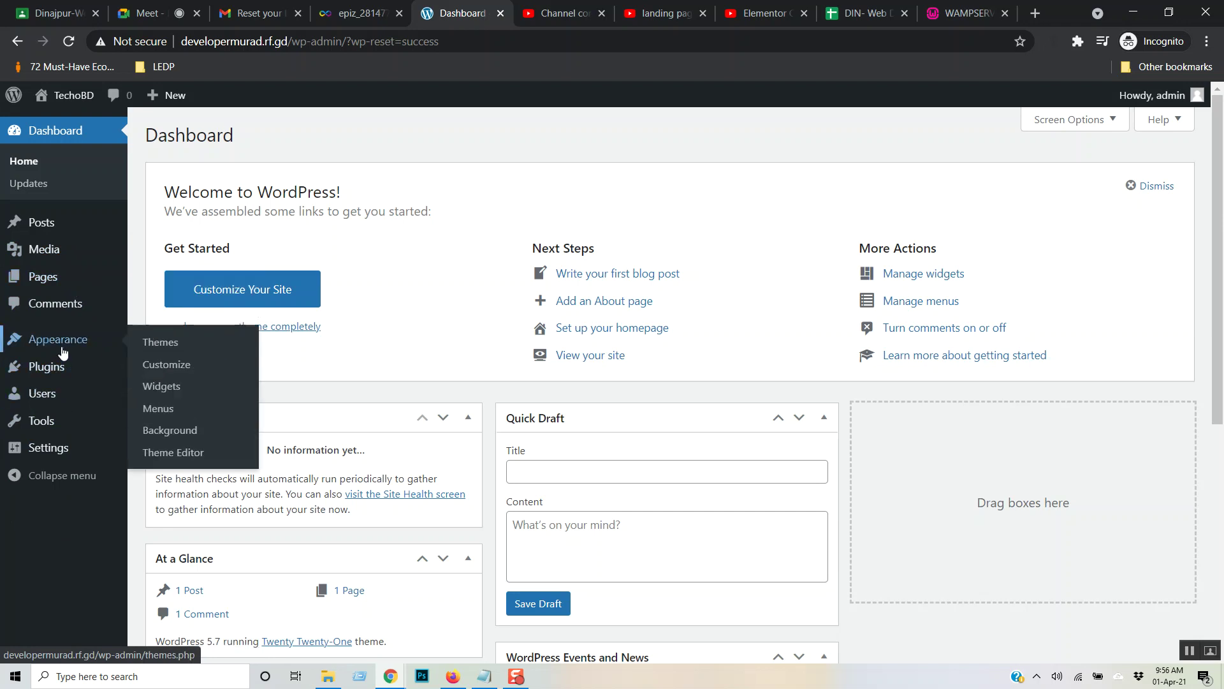
mouse_move(60, 376)
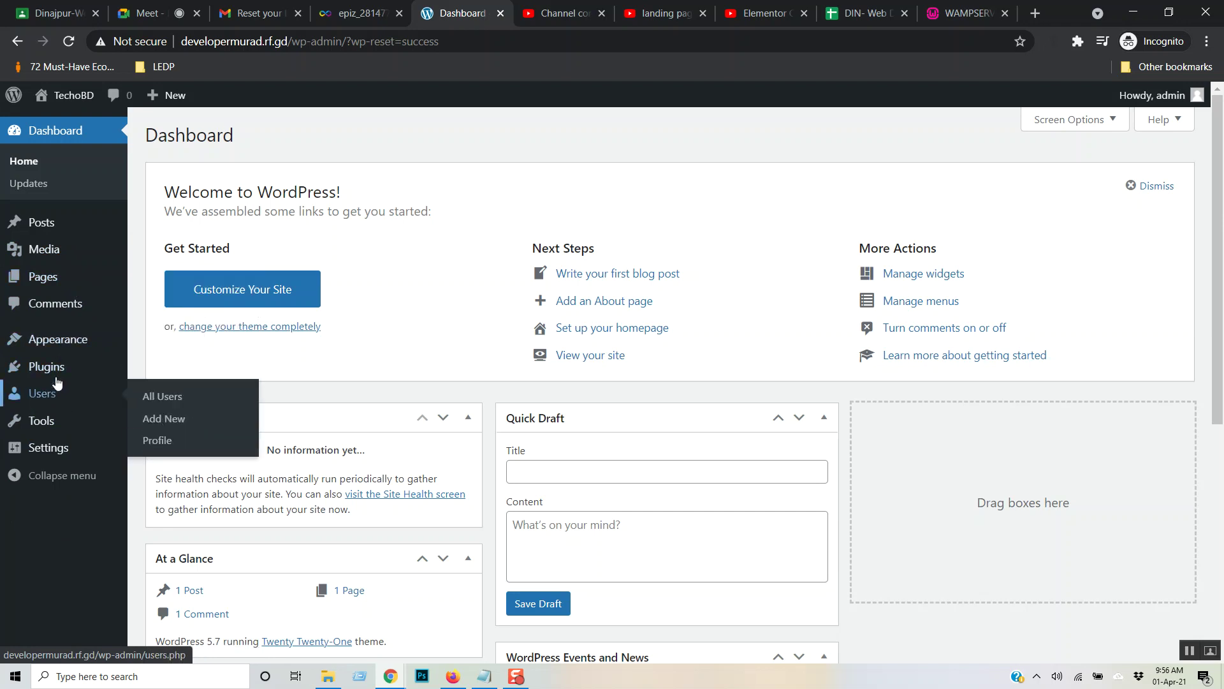
mouse_move(28, 421)
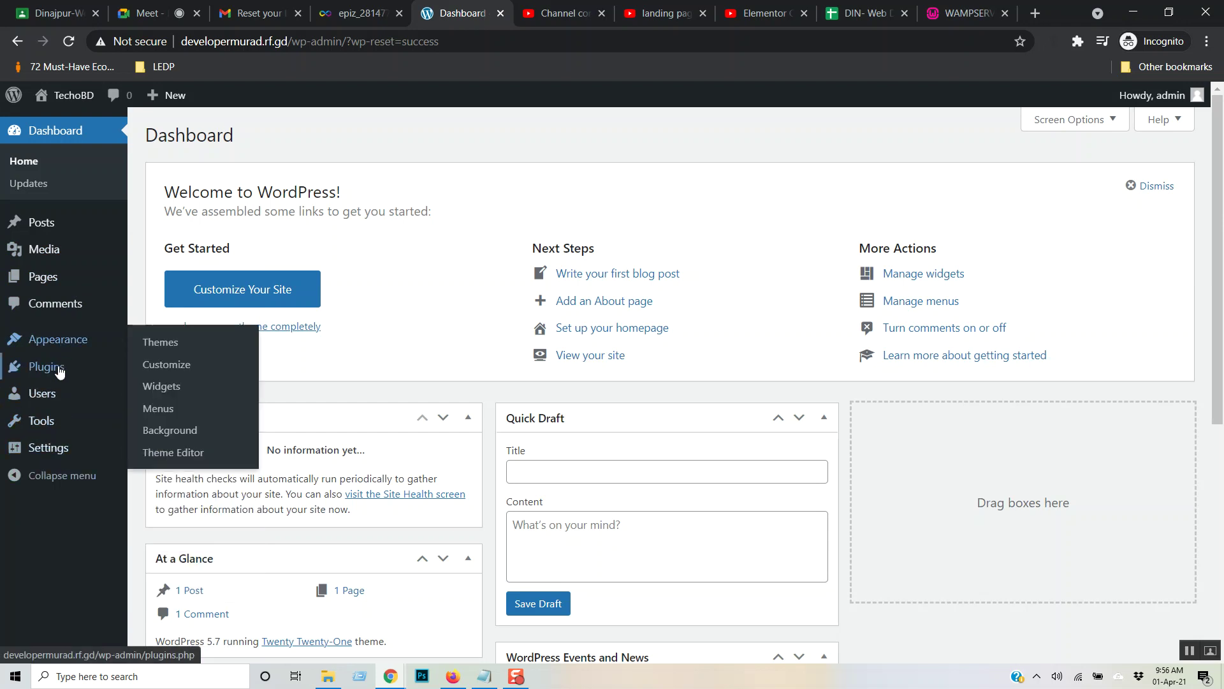
click(207, 379)
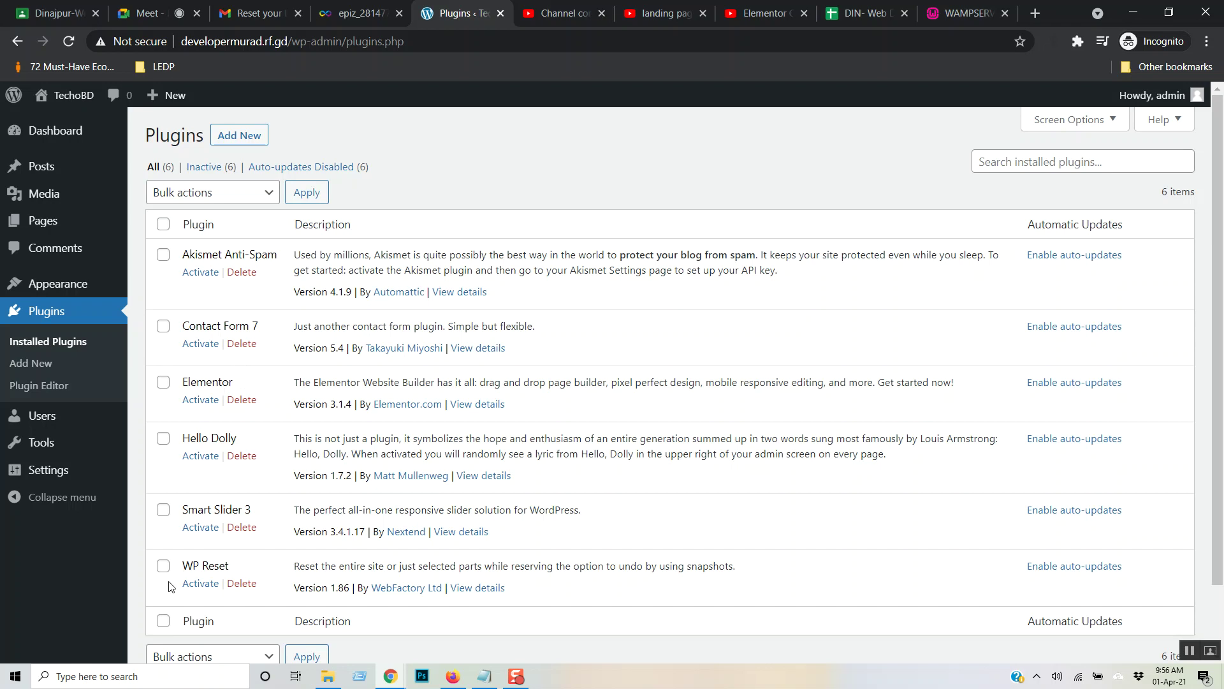
- Bulk-delete Contact Form 7, Elementor, WP Reset and Smart Slider 3, then go to Themes
scroll(248, 477, down, 1)
scroll(234, 488, up, 1)
click(163, 326)
click(163, 382)
click(165, 567)
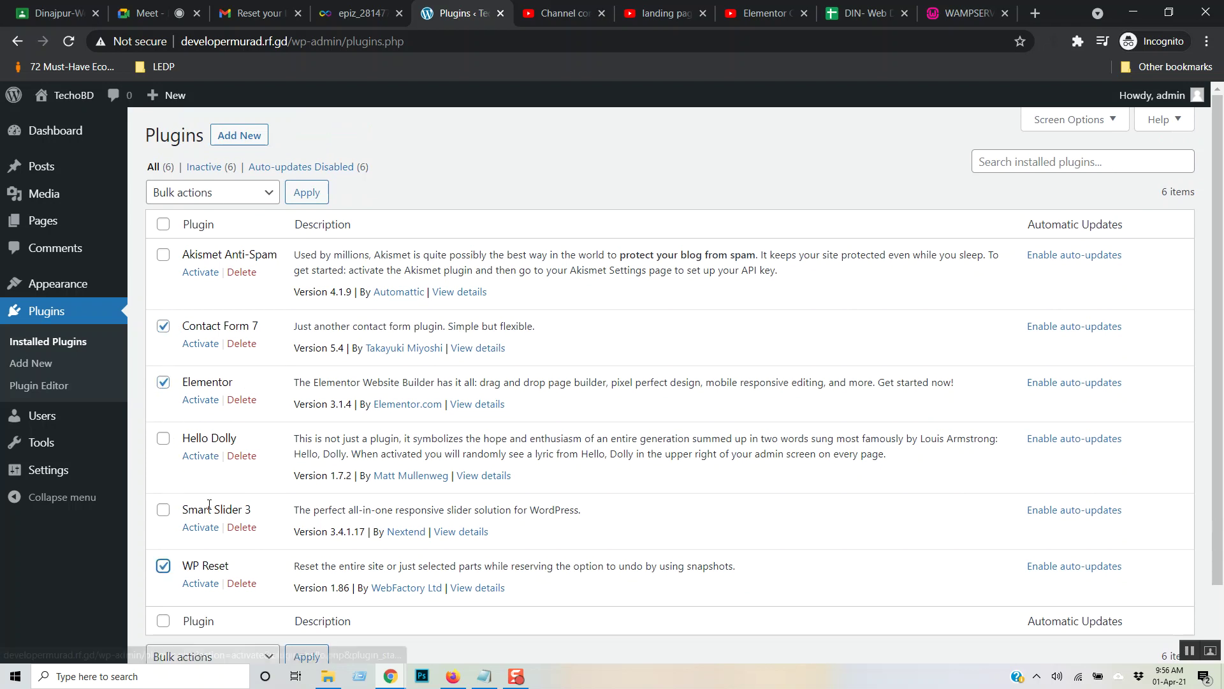
click(164, 510)
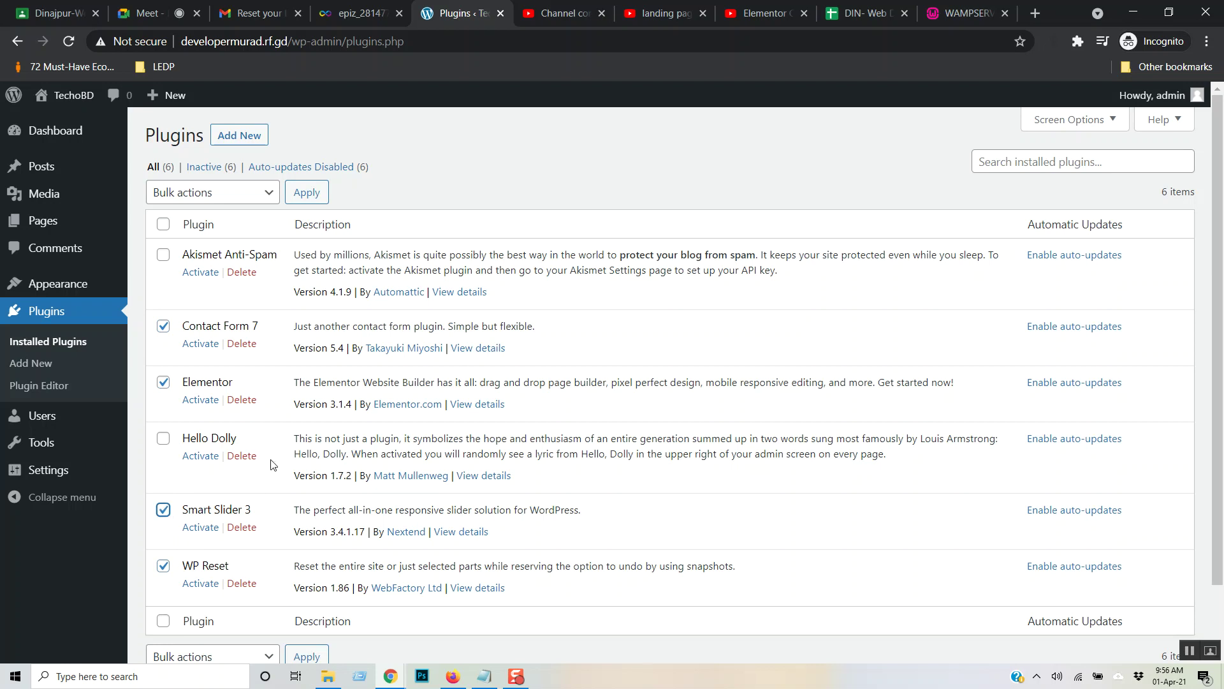
click(268, 193)
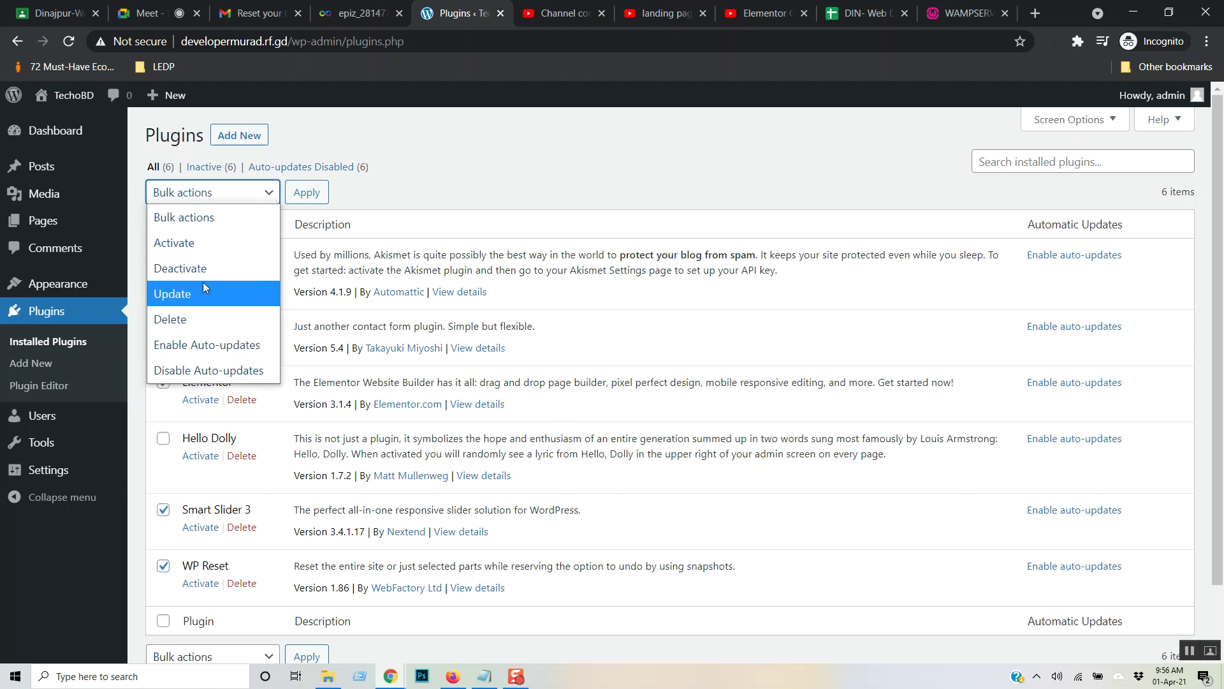
click(191, 319)
click(306, 193)
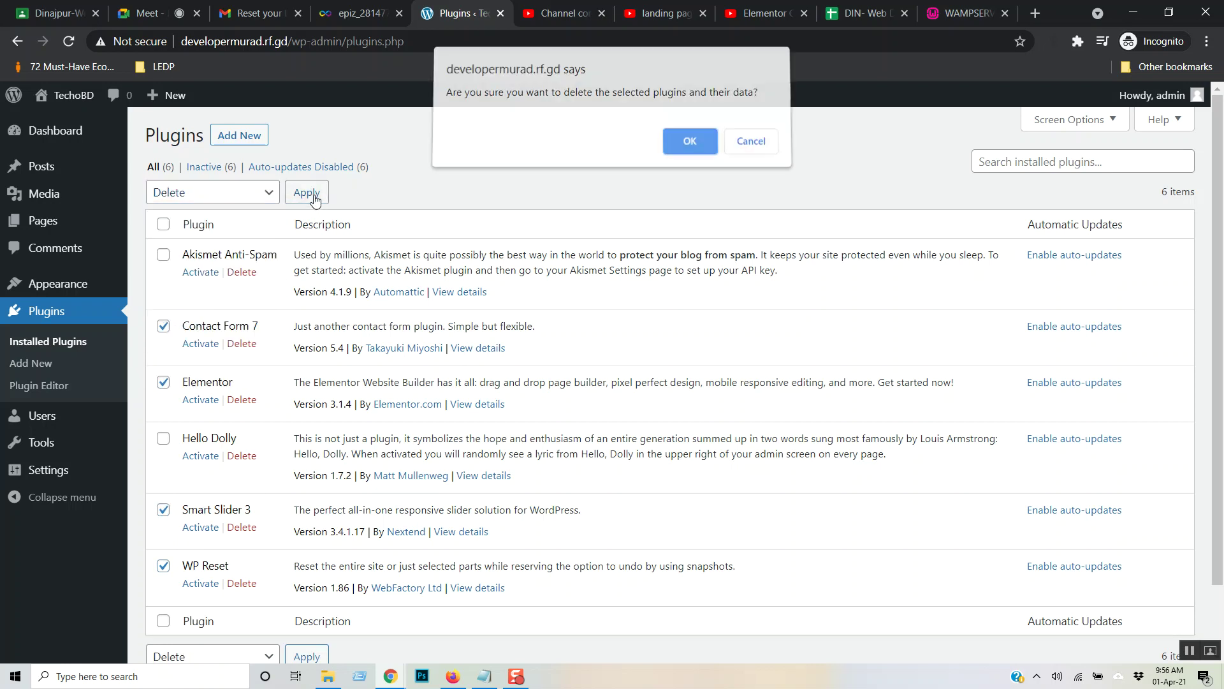
click(690, 146)
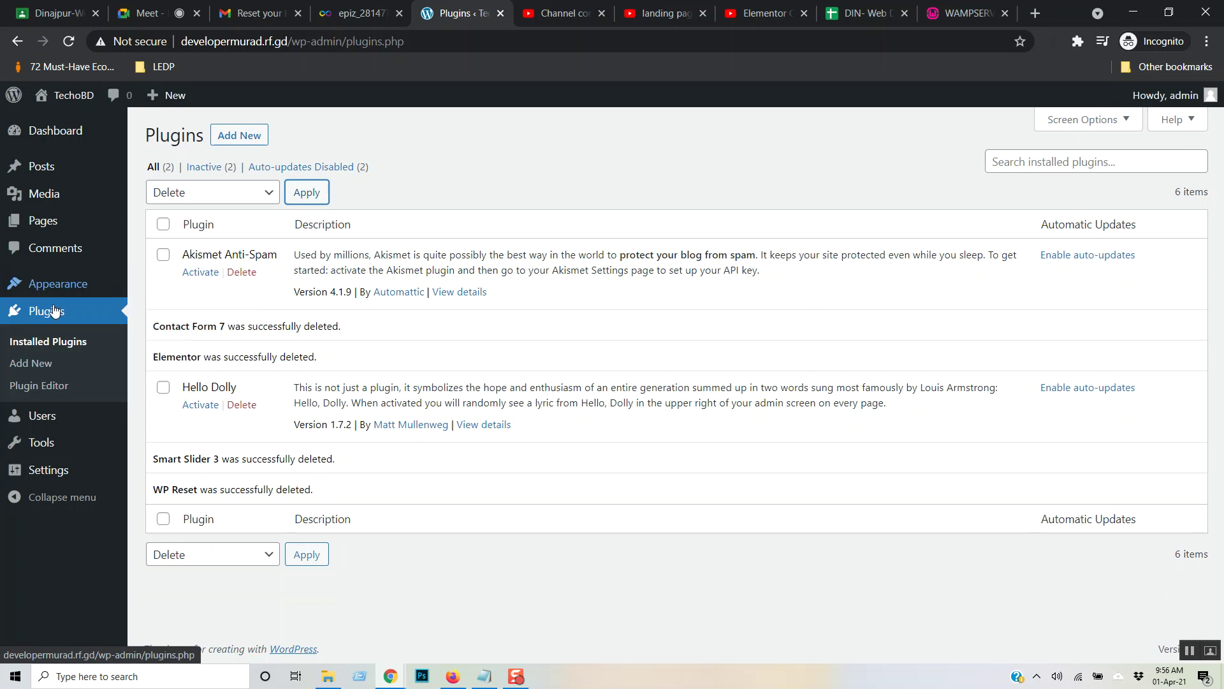
click(197, 288)
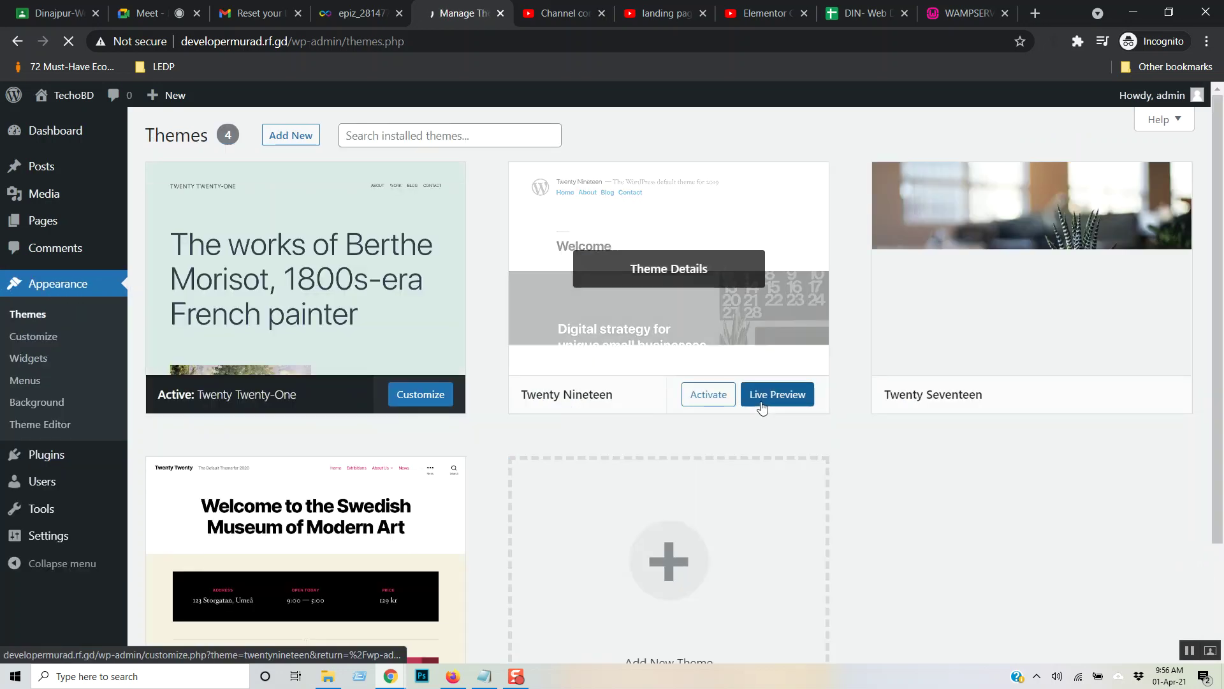
- Open the site's Visit Site link in a new browser tab
scroll(762, 410, down, 2)
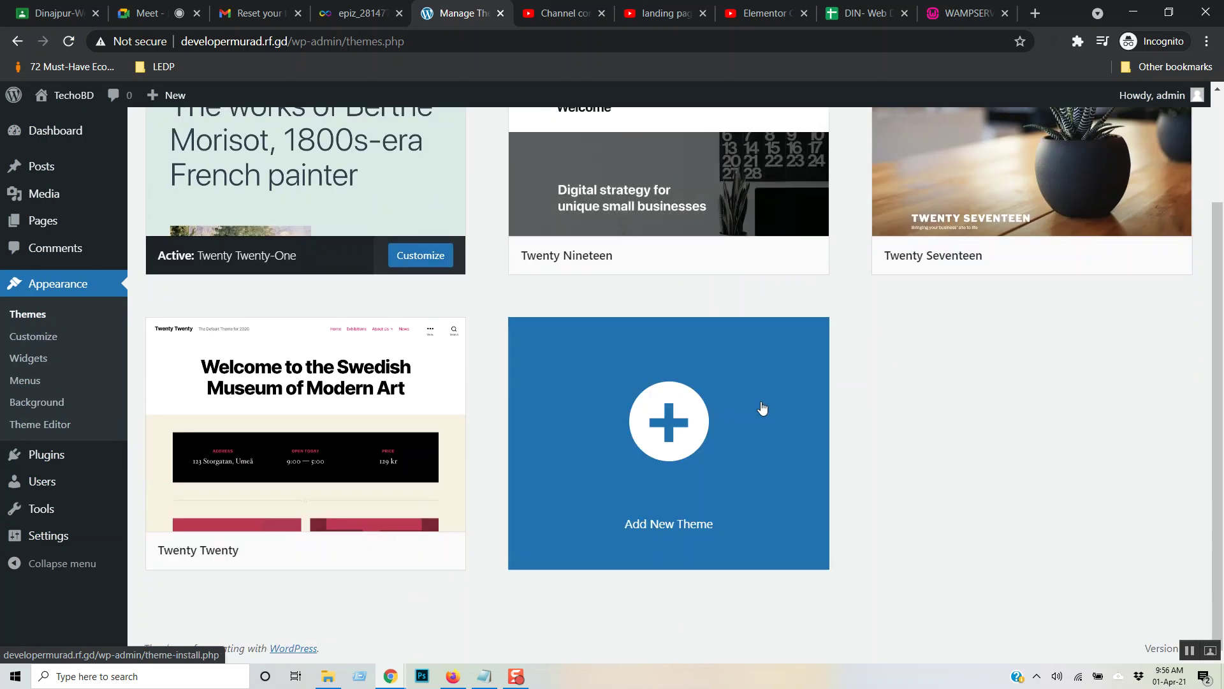
scroll(764, 415, up, 1)
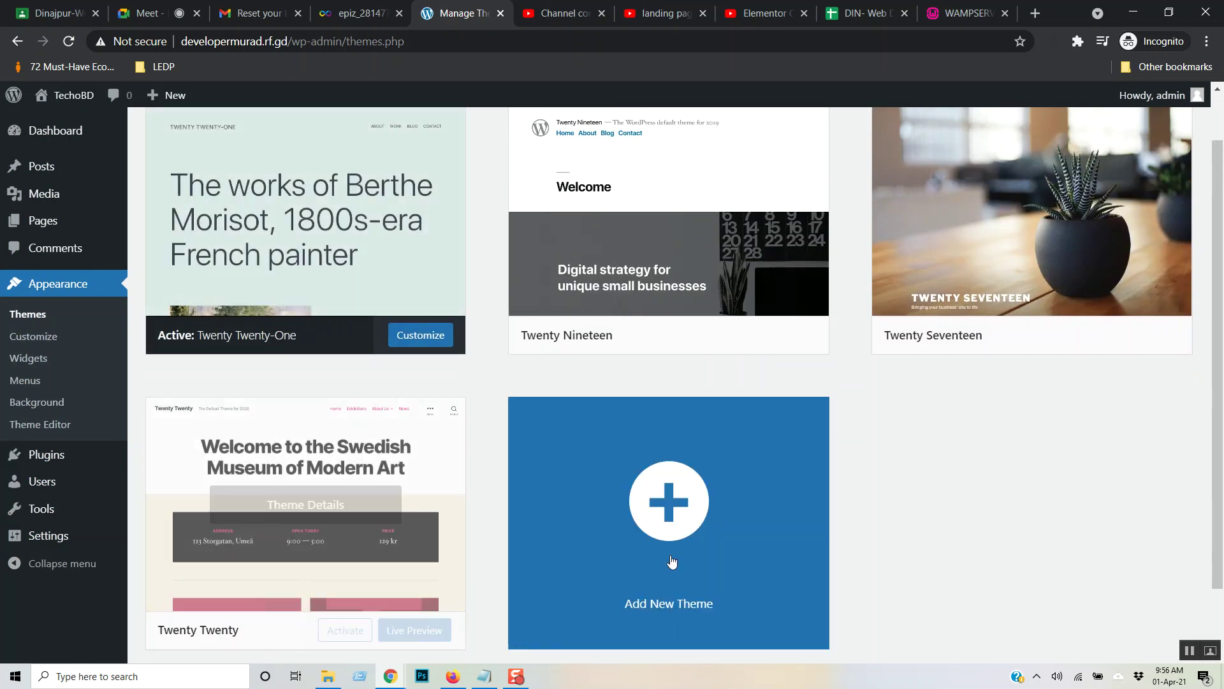
scroll(901, 500, up, 1)
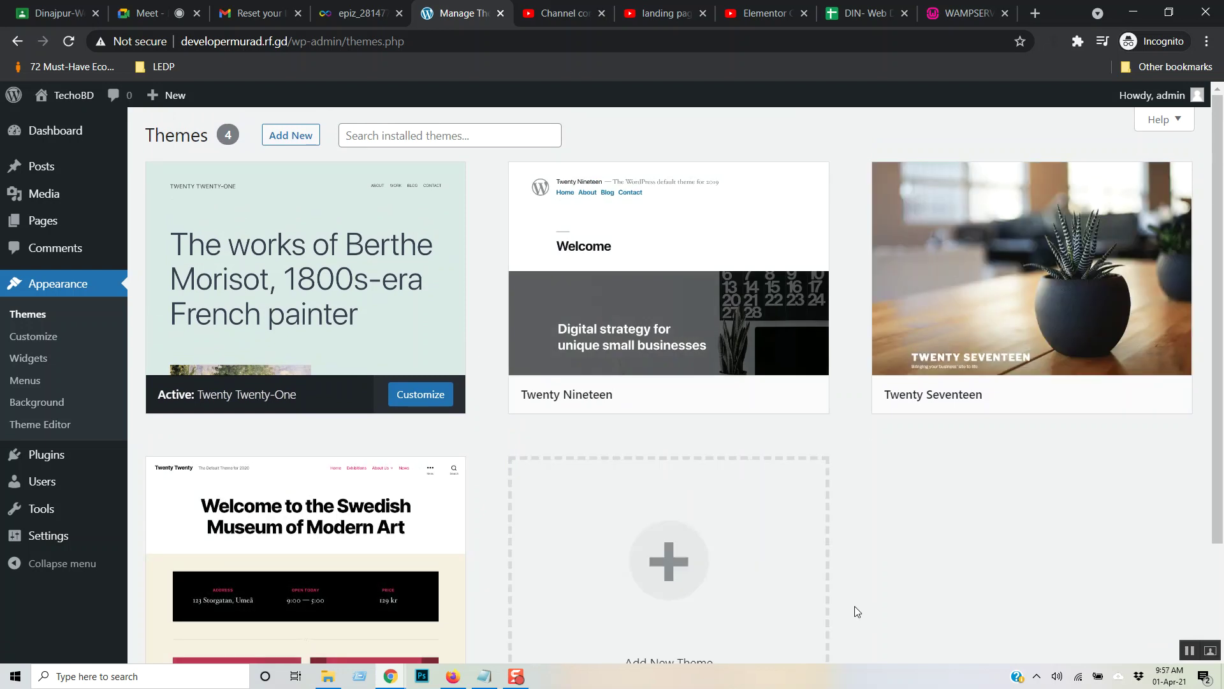
scroll(855, 607, down, 3)
scroll(854, 607, up, 3)
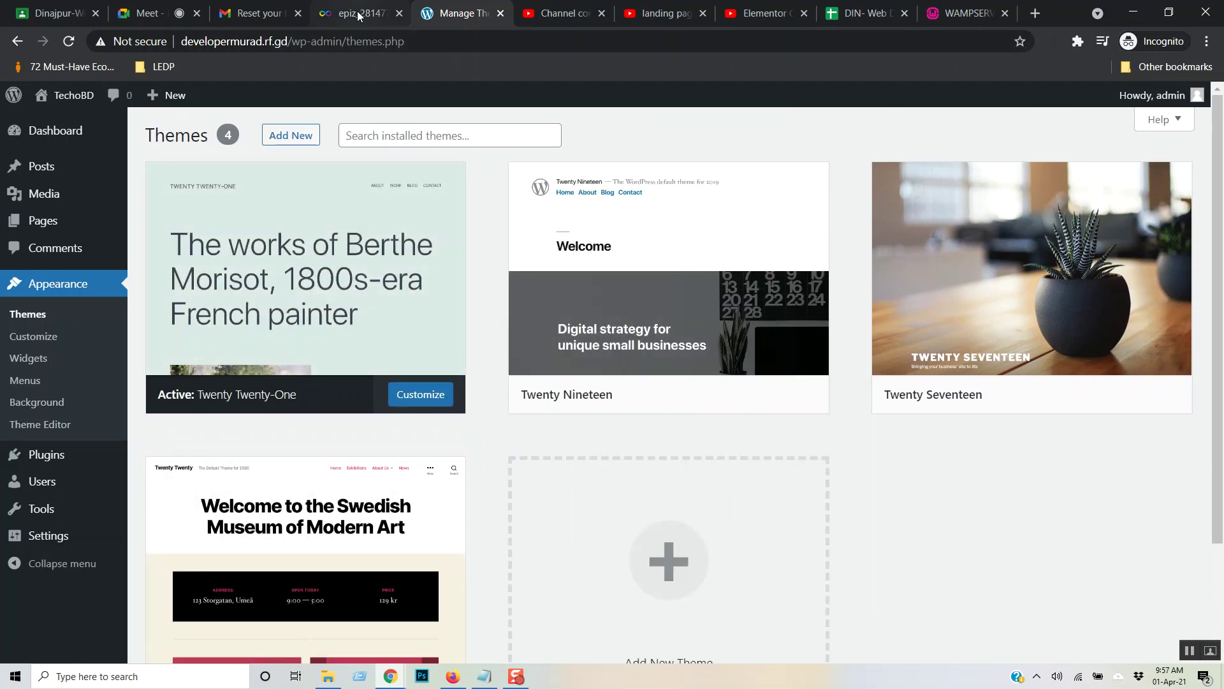
mouse_move(70, 96)
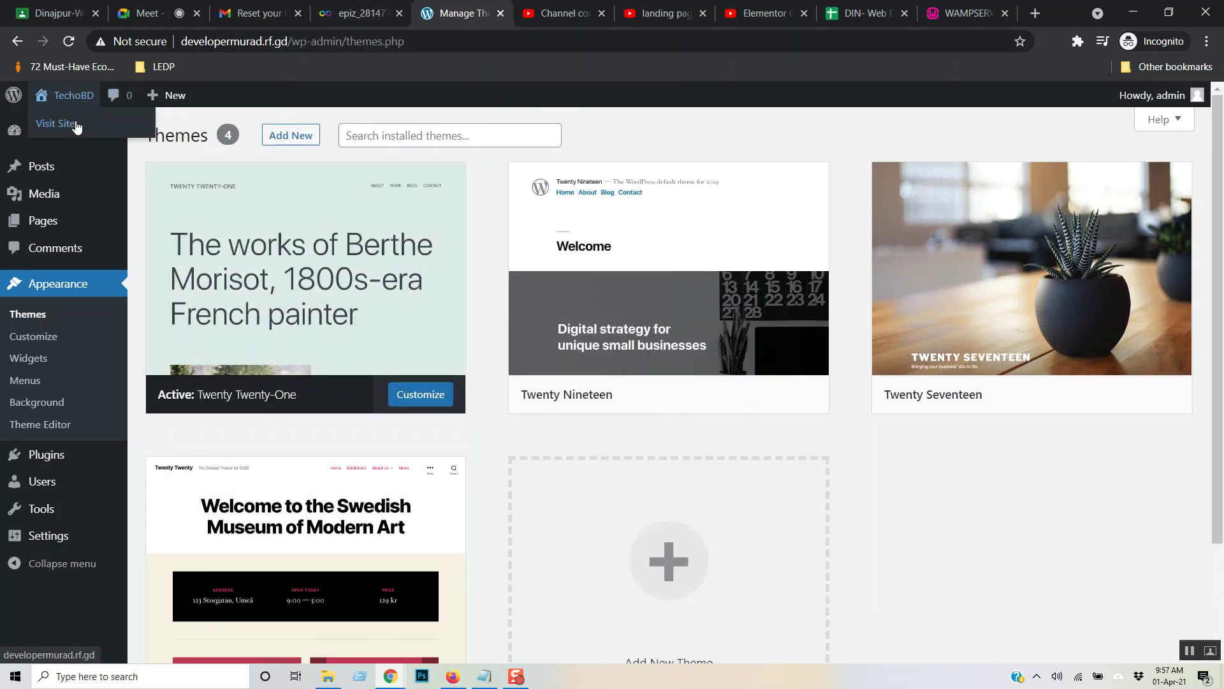
right_click(74, 125)
click(142, 132)
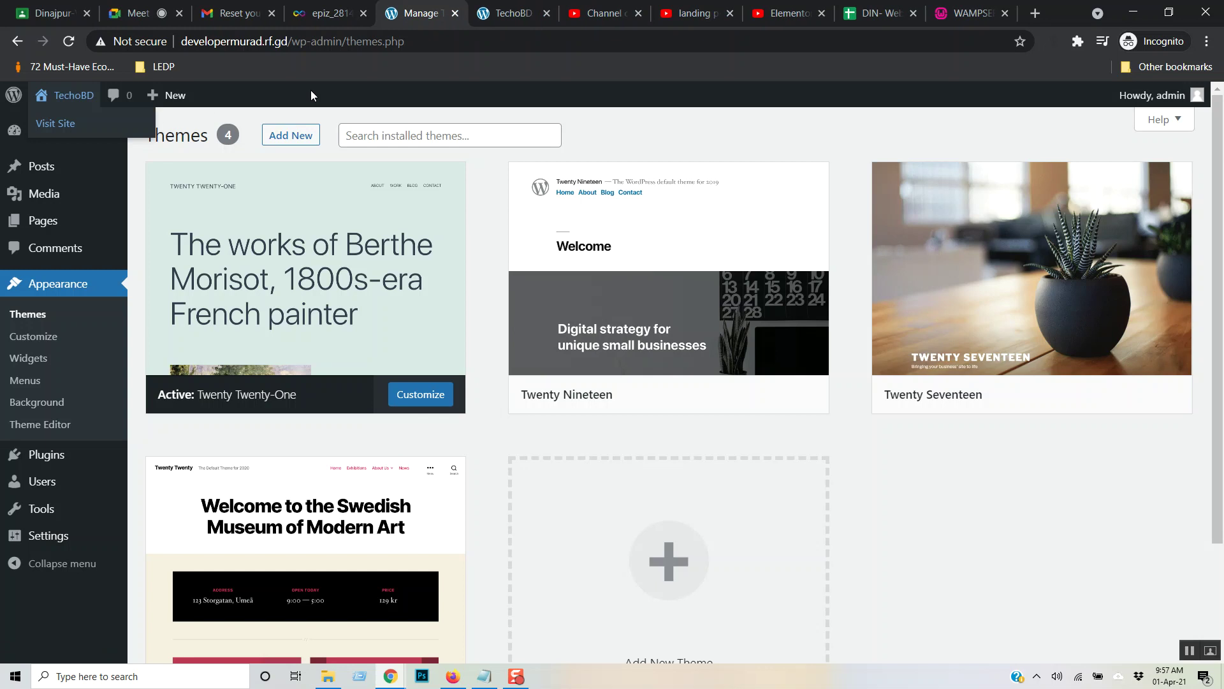
- View the front page with its Hello world! post, select the TECHOBD title, and return to Themes
click(507, 13)
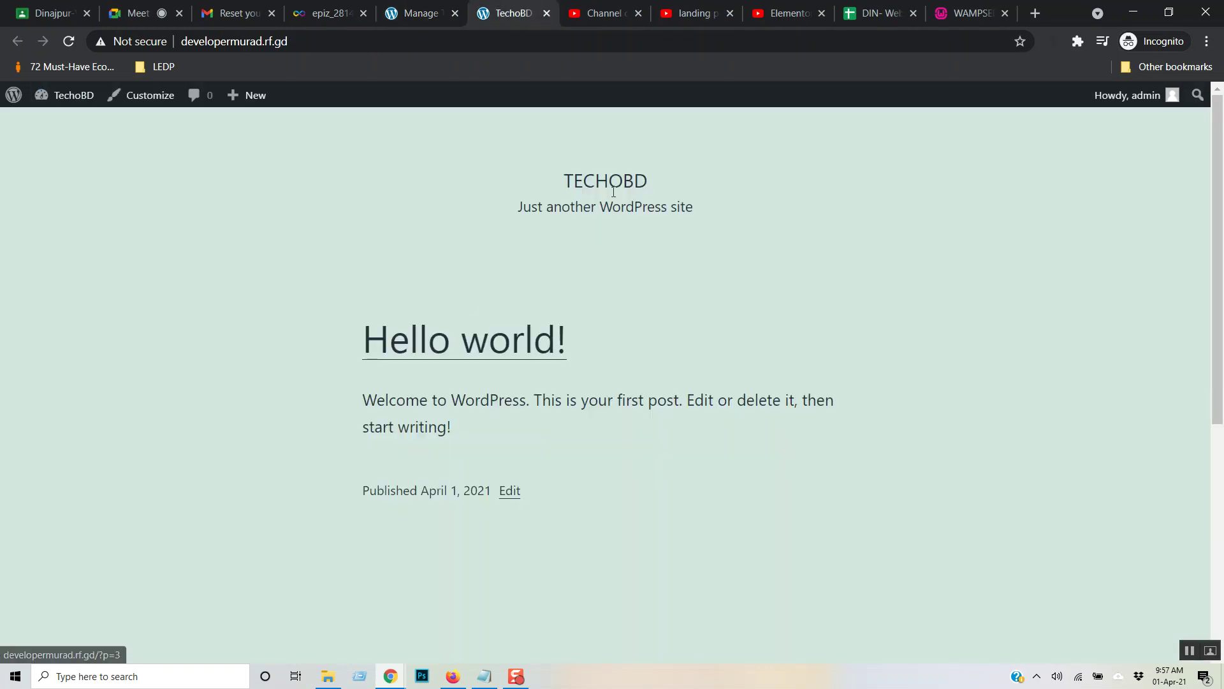
drag(567, 181, 746, 181)
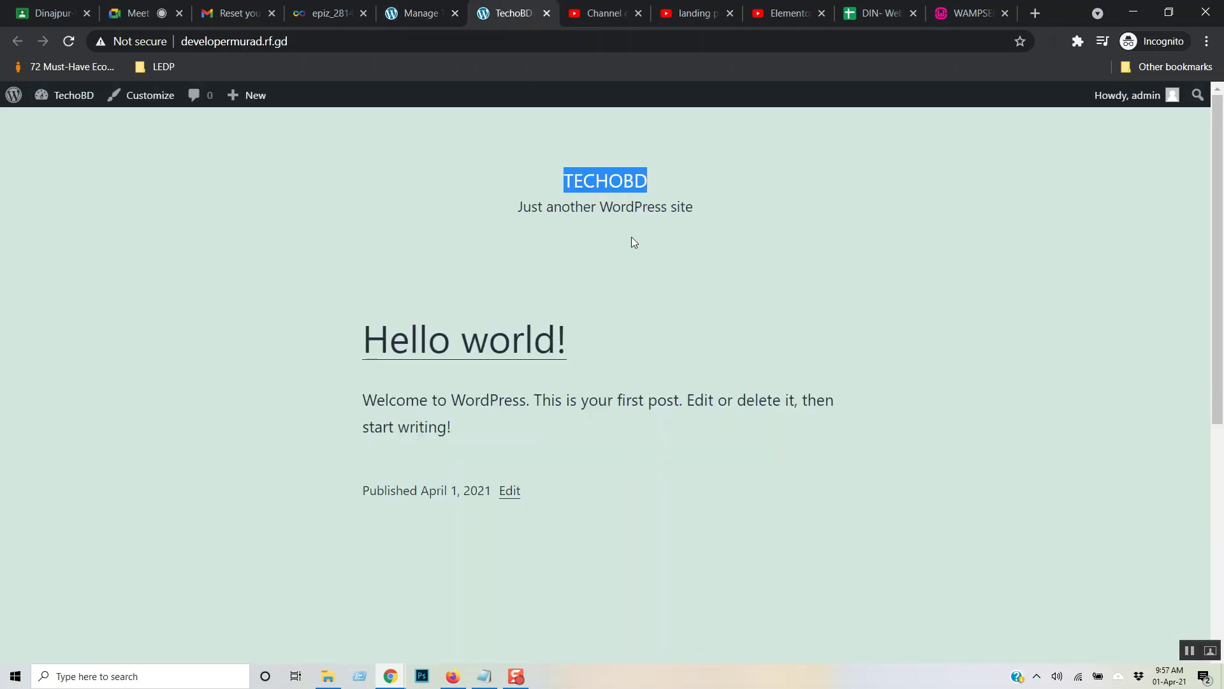
click(401, 13)
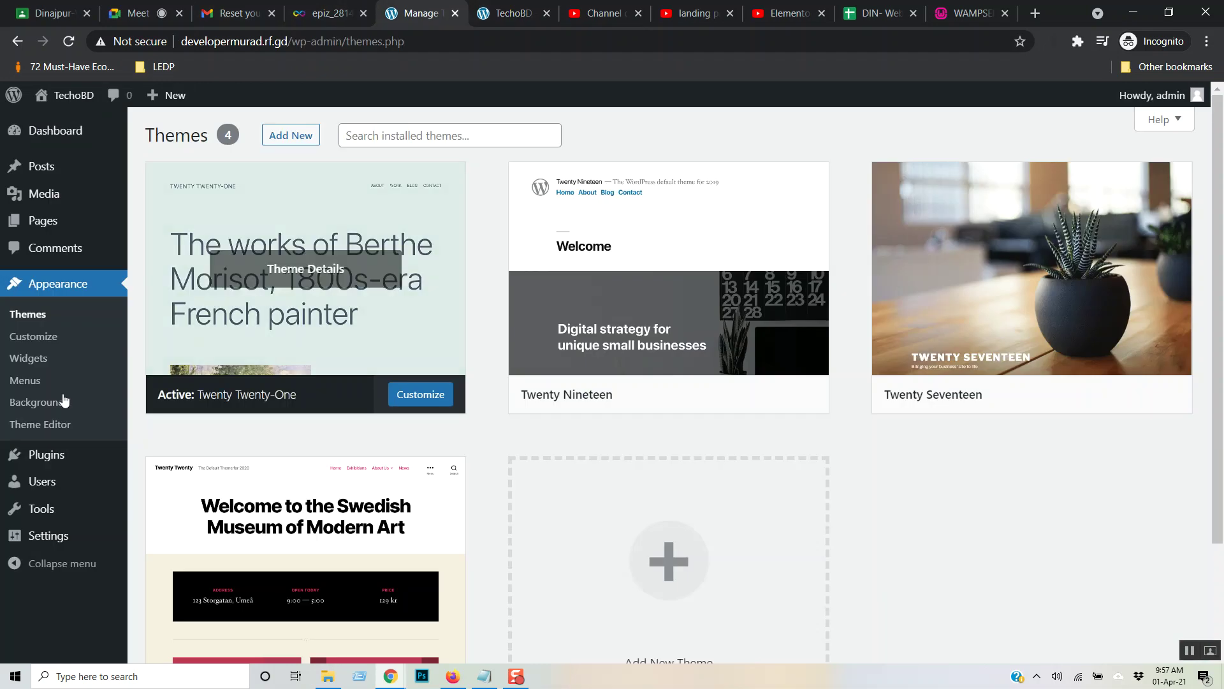
mouse_move(41, 508)
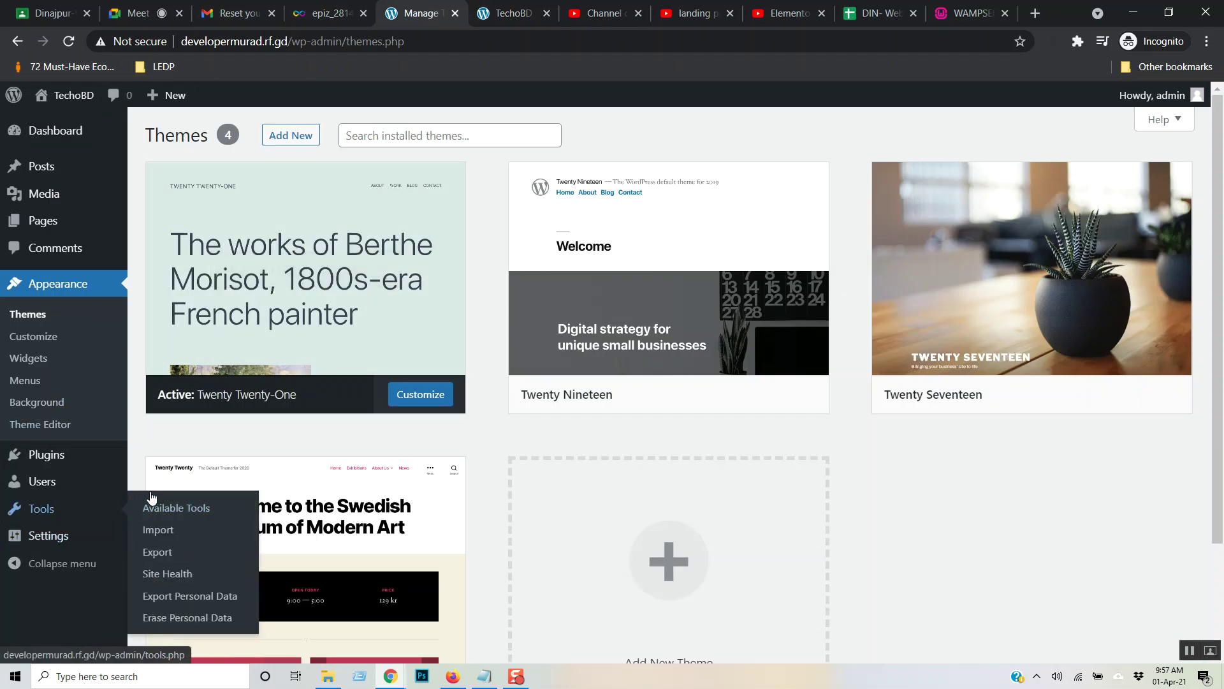
mouse_move(38, 536)
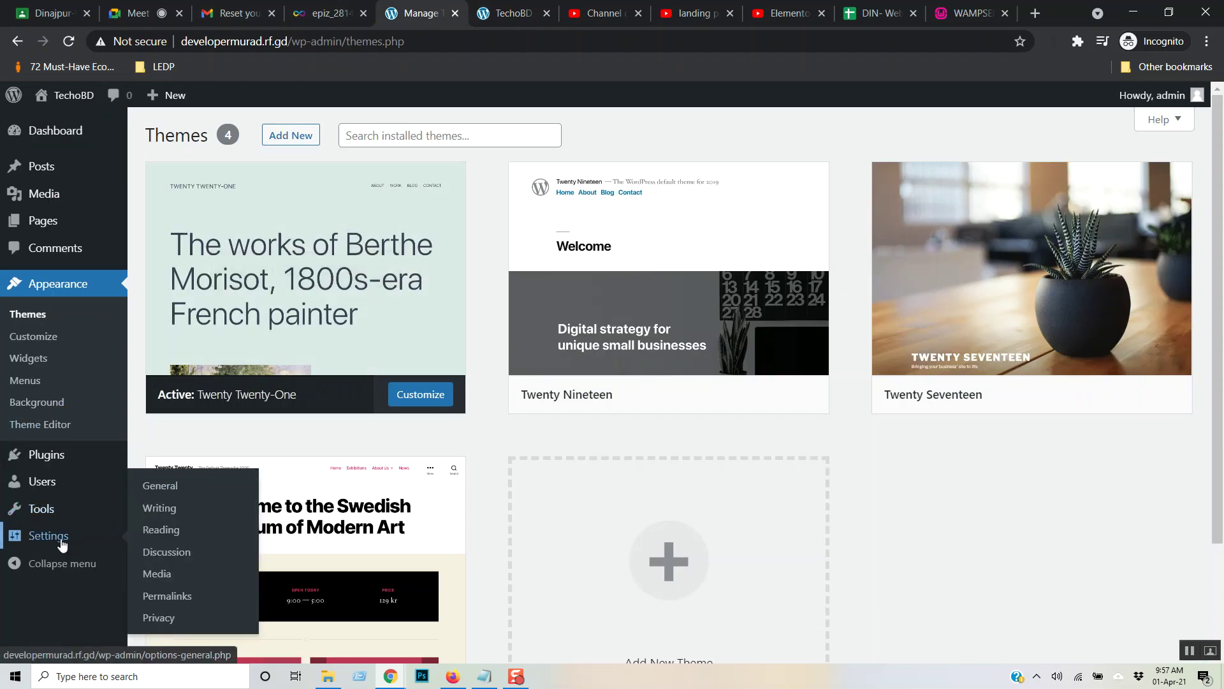
- Correct the Site Title from TechoBD to TechnoBD in General Settings and save
click(152, 491)
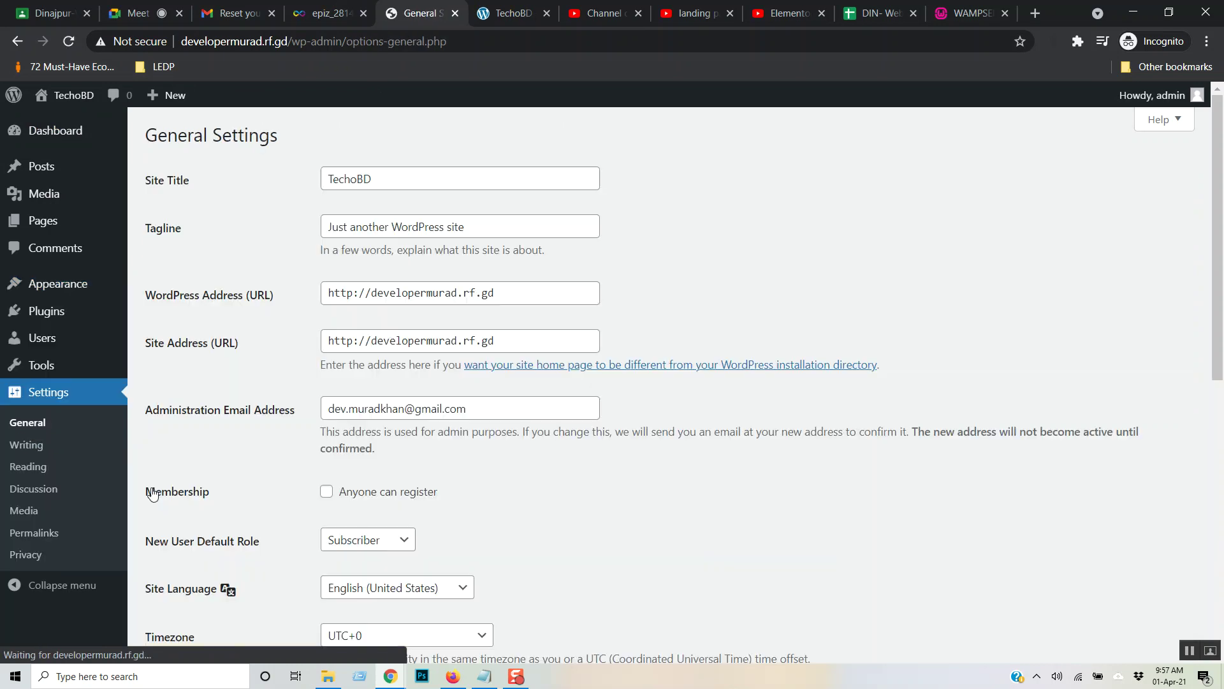
click(353, 180)
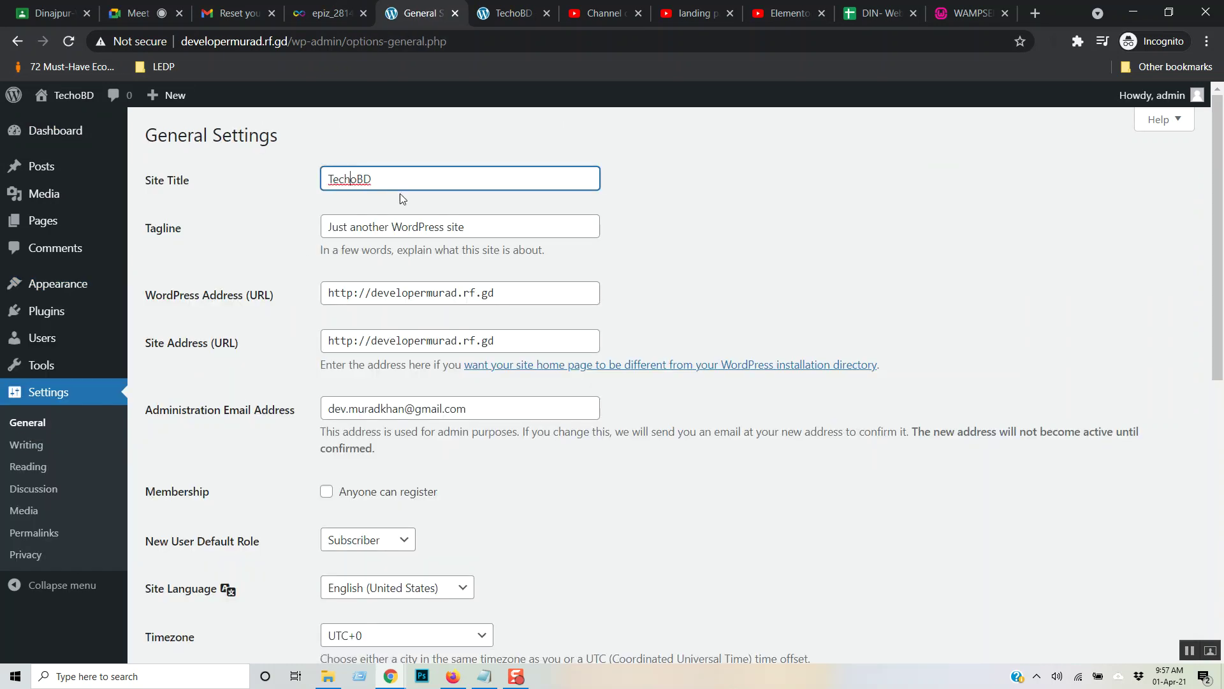
text(n)
scroll(611, 422, down, 9)
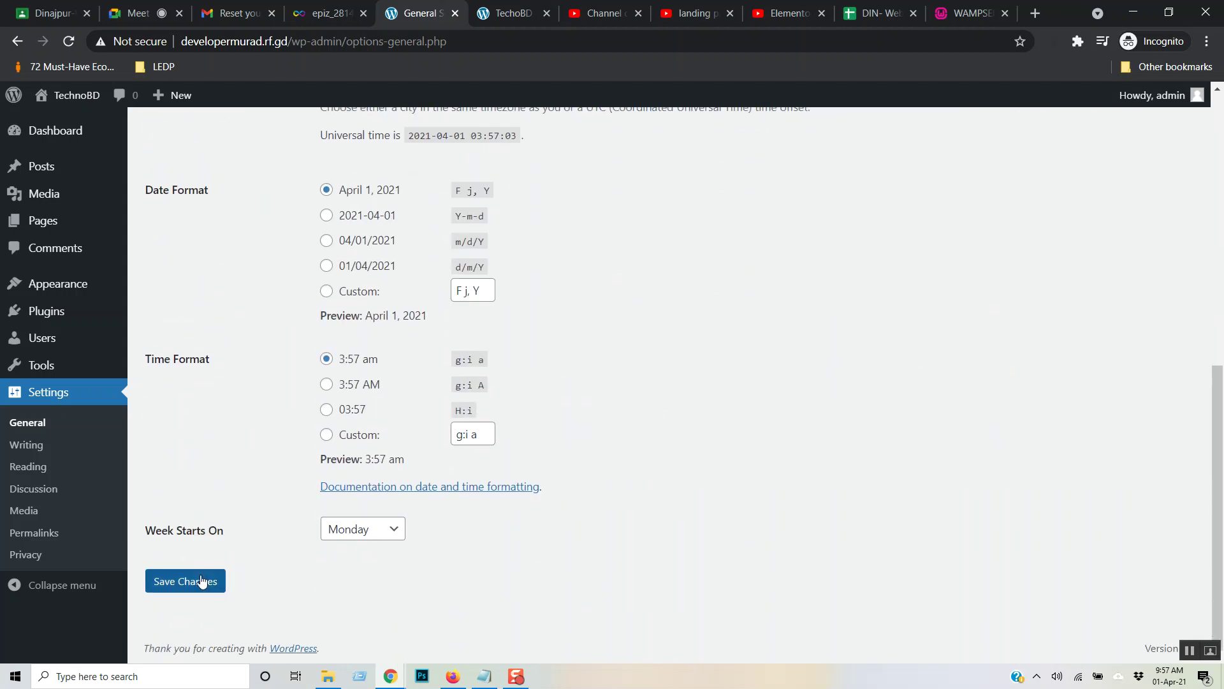
click(201, 582)
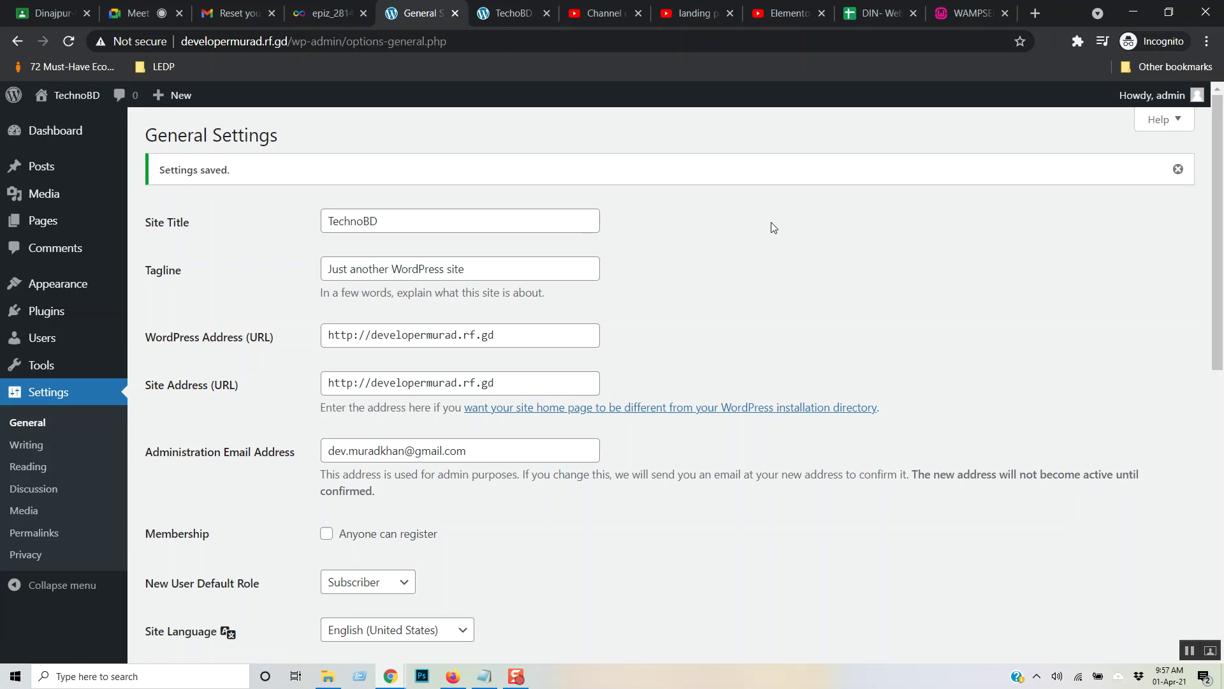
mouse_move(52, 287)
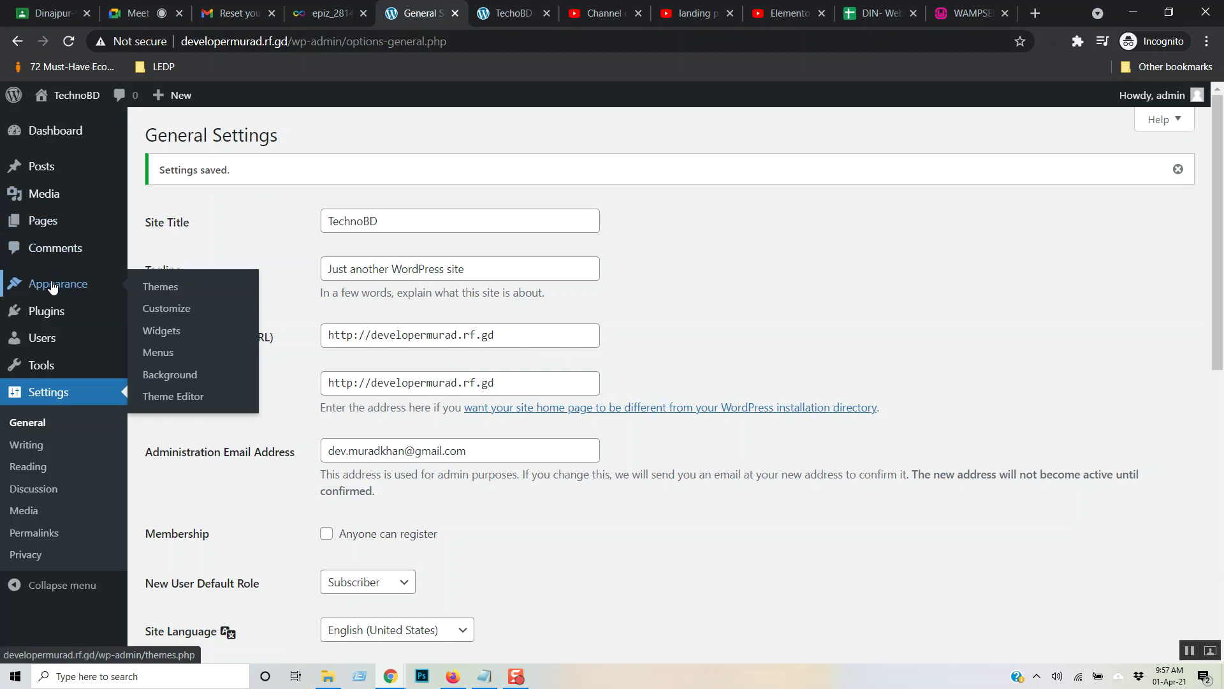
- Delete the Twenty Seventeen theme and activate Twenty Twenty
click(53, 285)
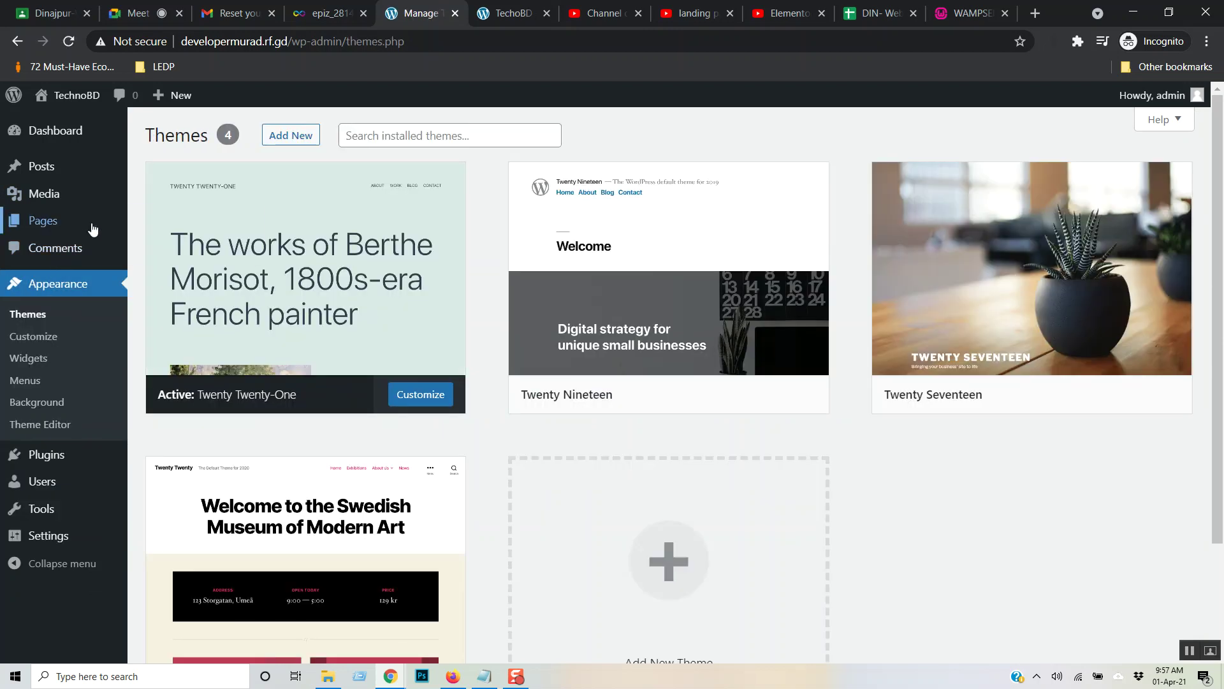
mouse_move(93, 228)
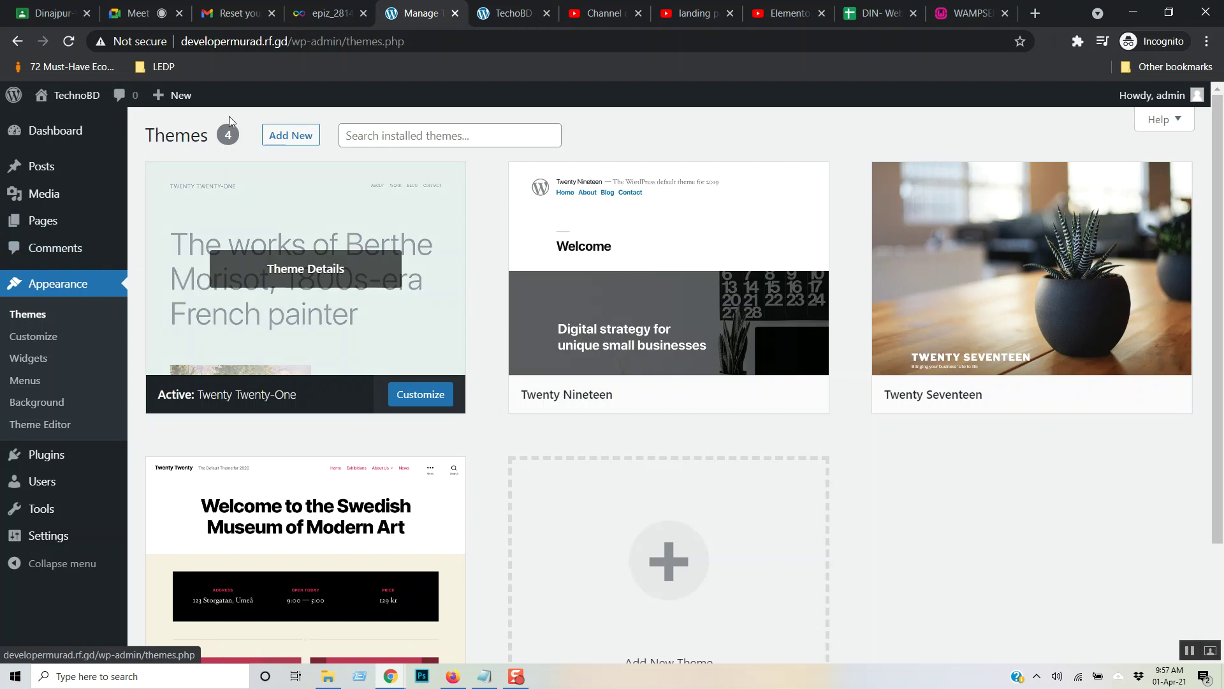
mouse_move(41, 463)
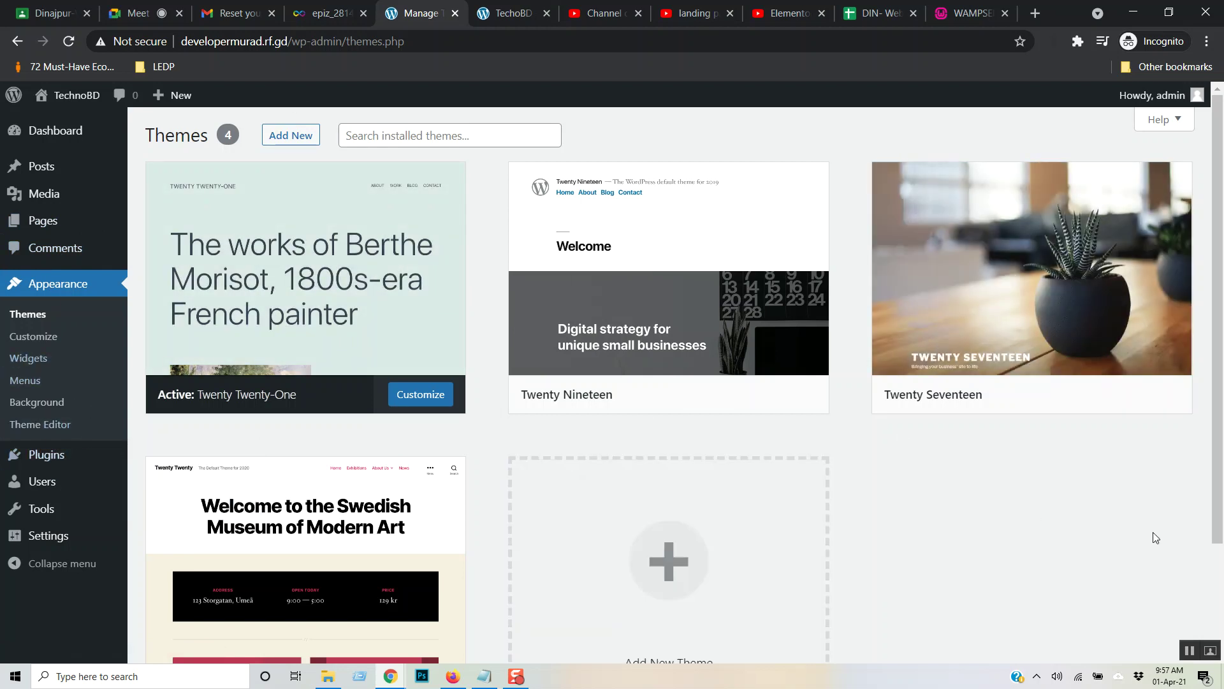
mouse_move(1114, 397)
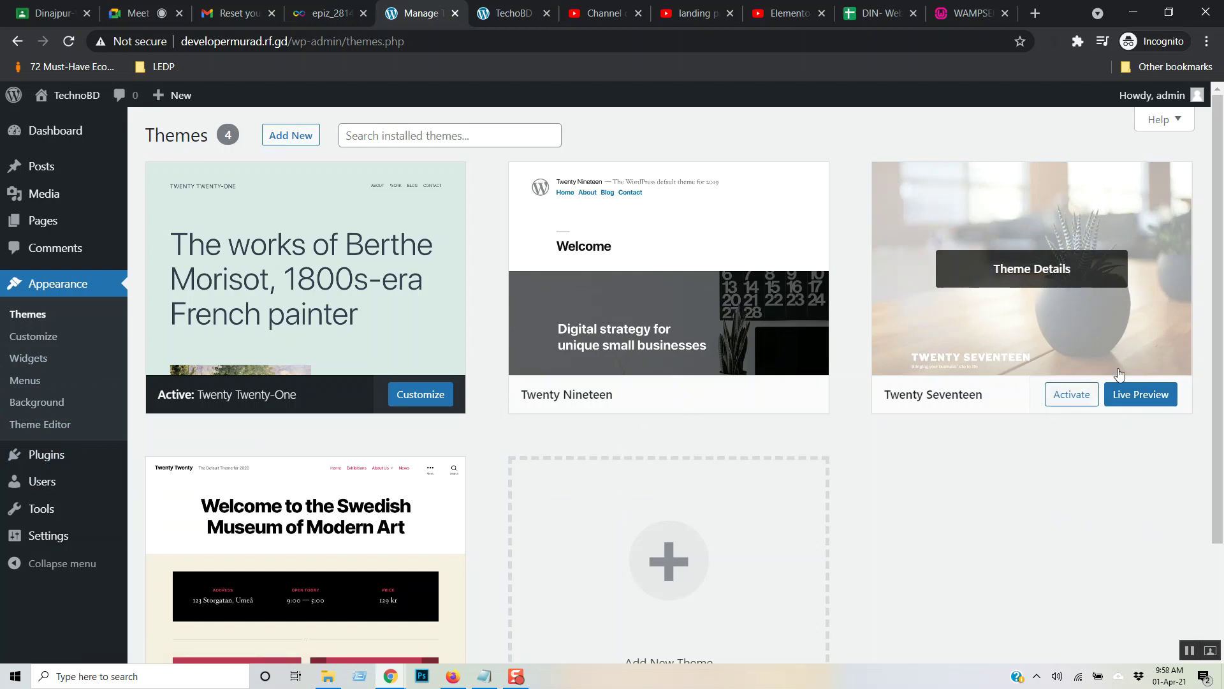
click(1032, 273)
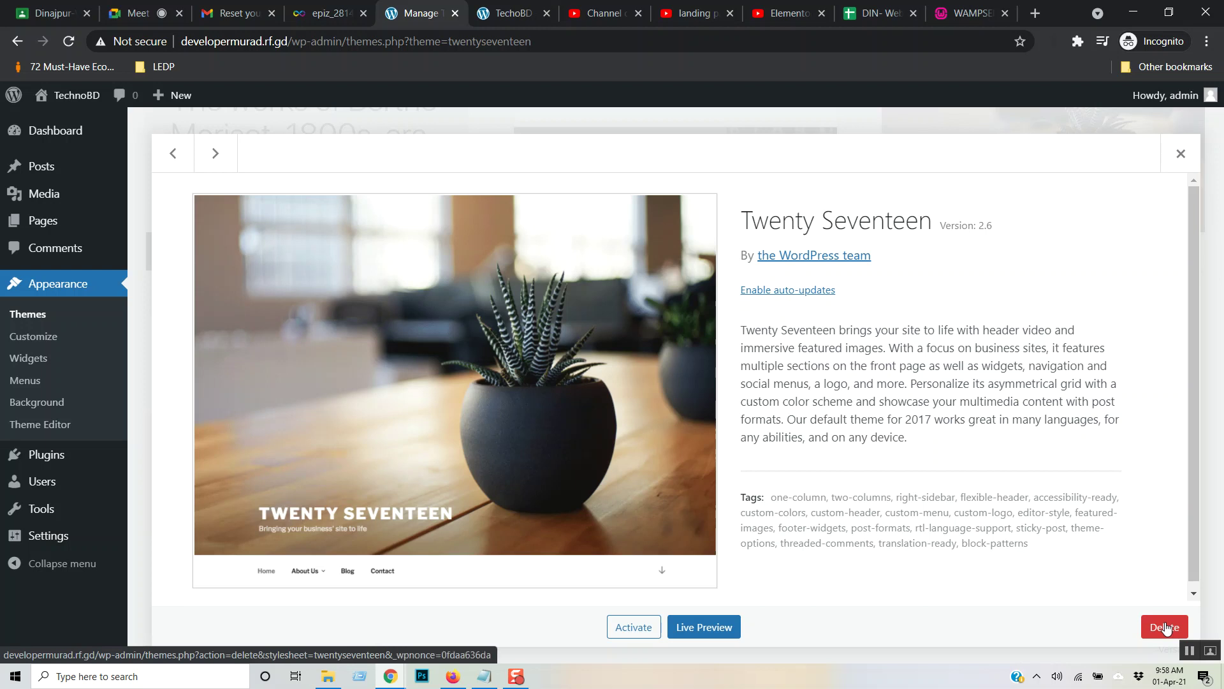
click(1166, 628)
click(689, 164)
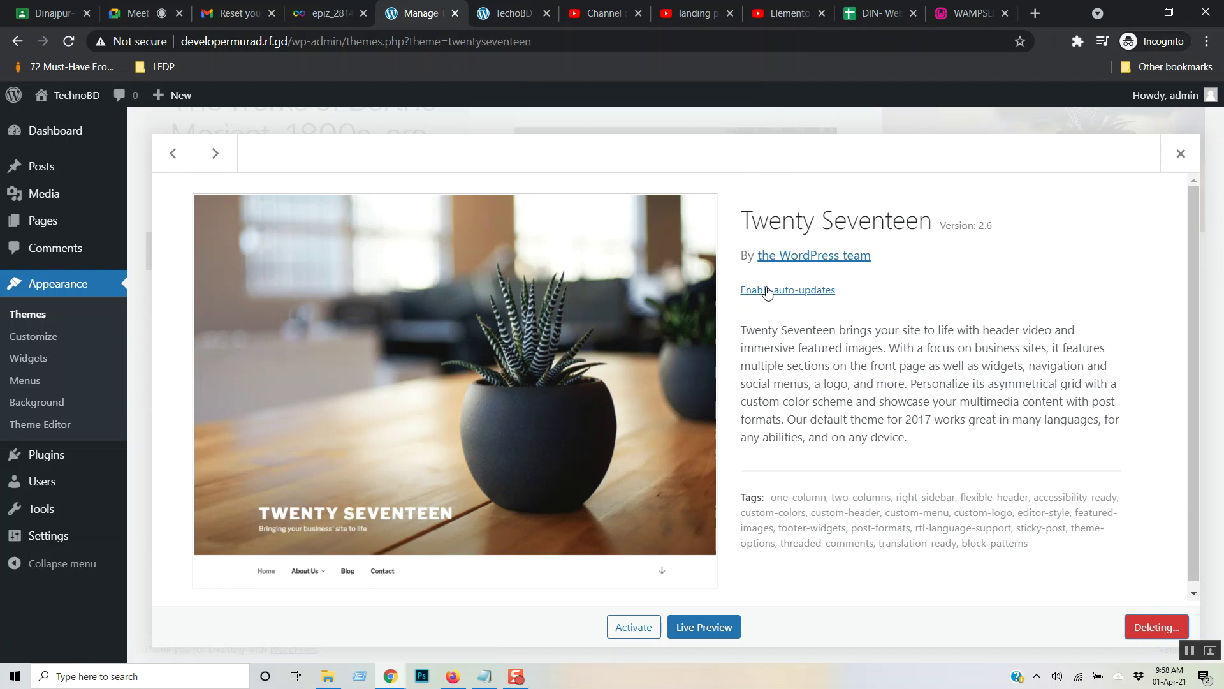
scroll(839, 523, up, 1)
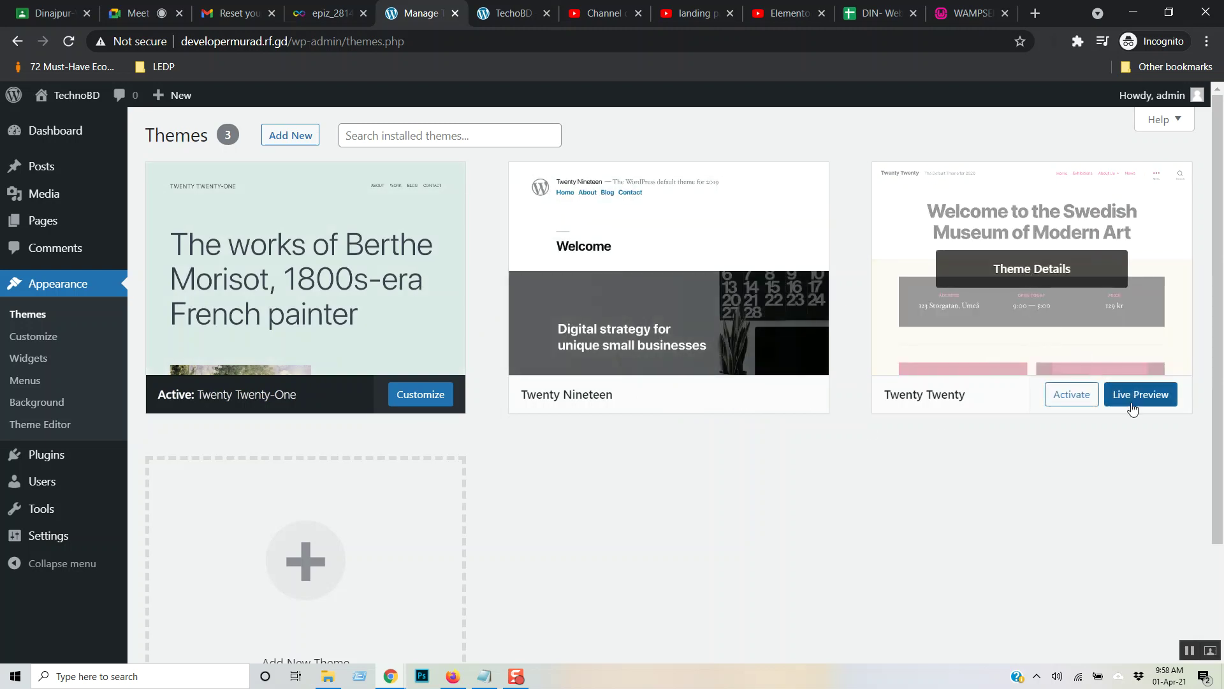
click(1073, 400)
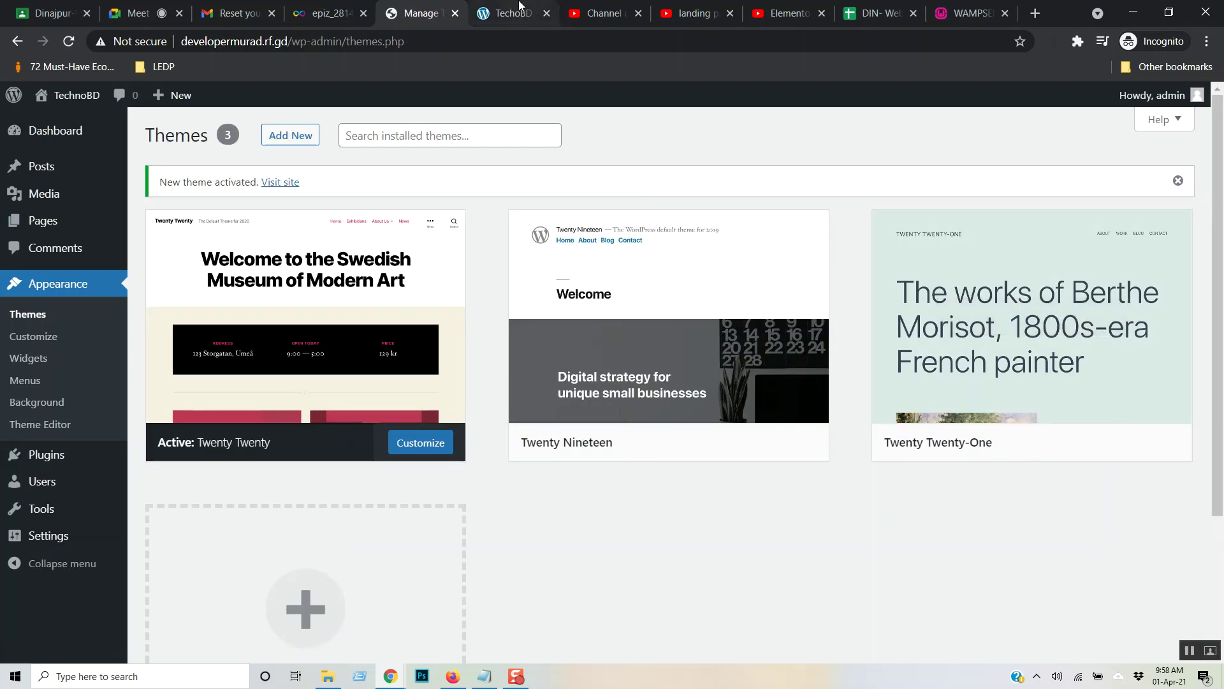
click(522, 12)
key(F5)
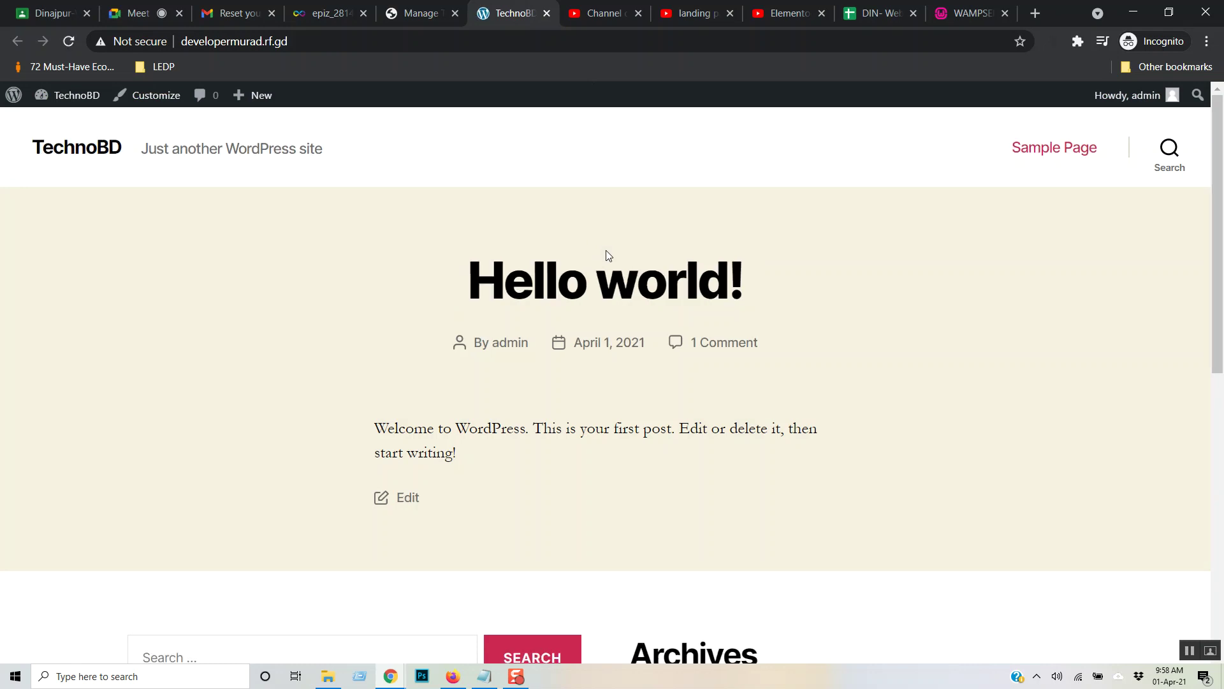
scroll(634, 407, down, 8)
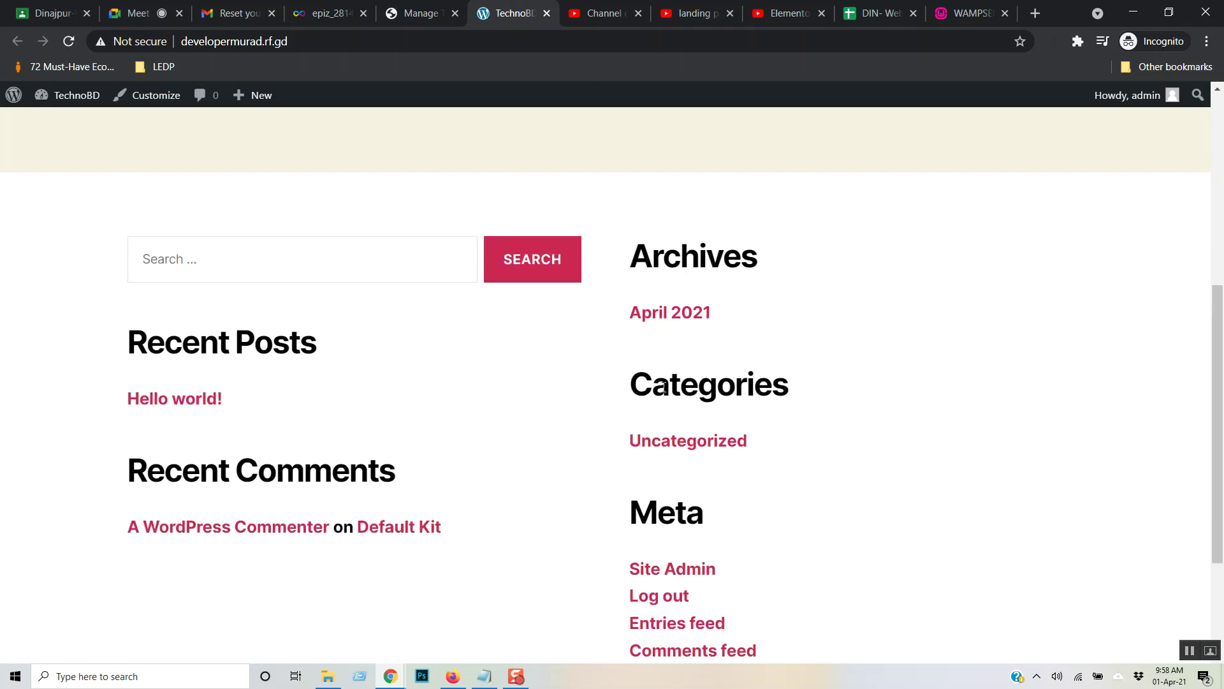
scroll(663, 391, up, 8)
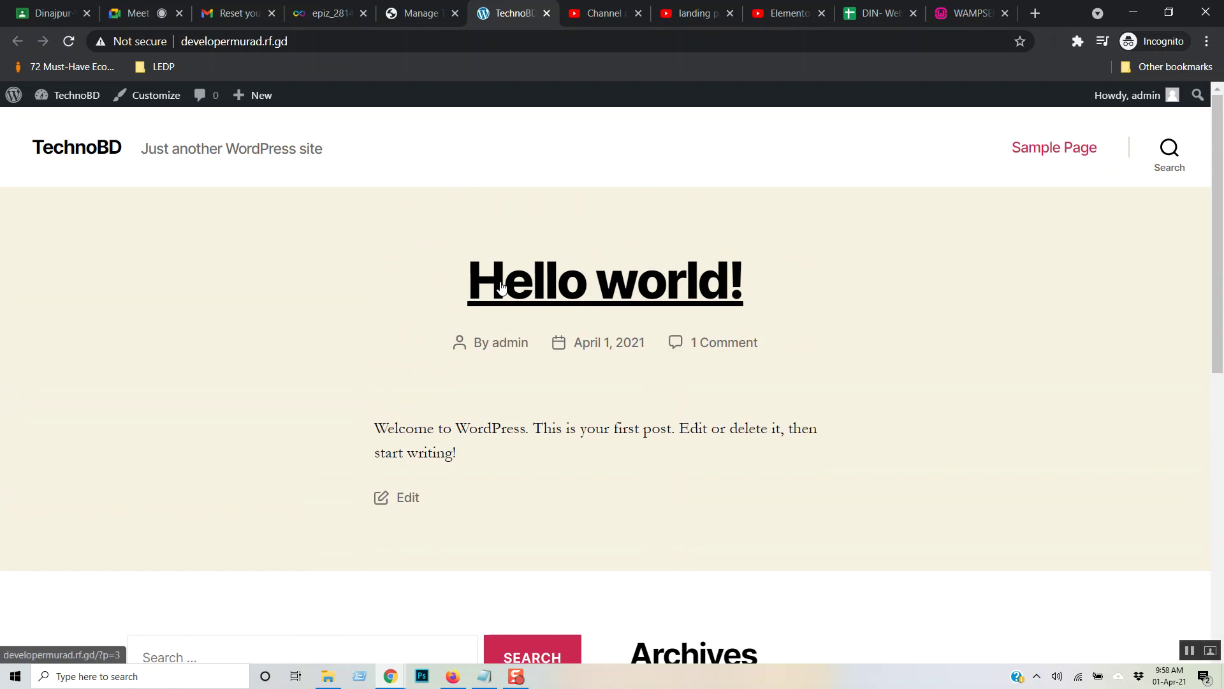
click(424, 13)
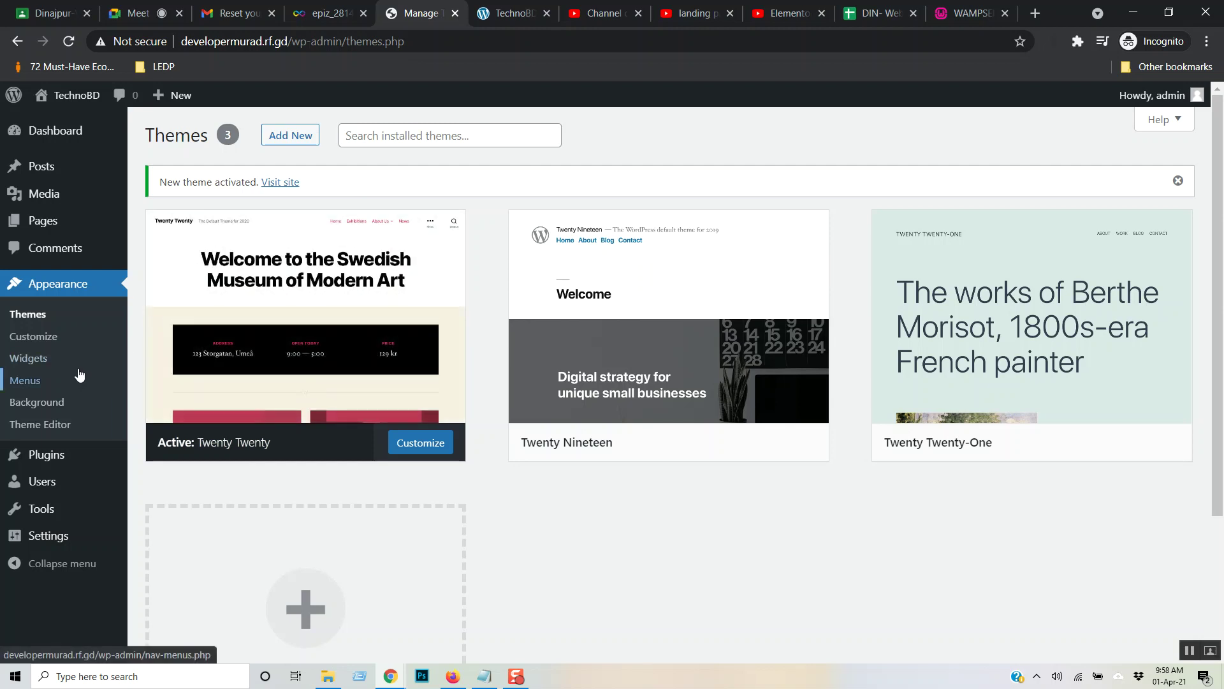
- Create a new page titled 'Home', publish it, and go back to the Pages list
mouse_move(46, 181)
click(42, 223)
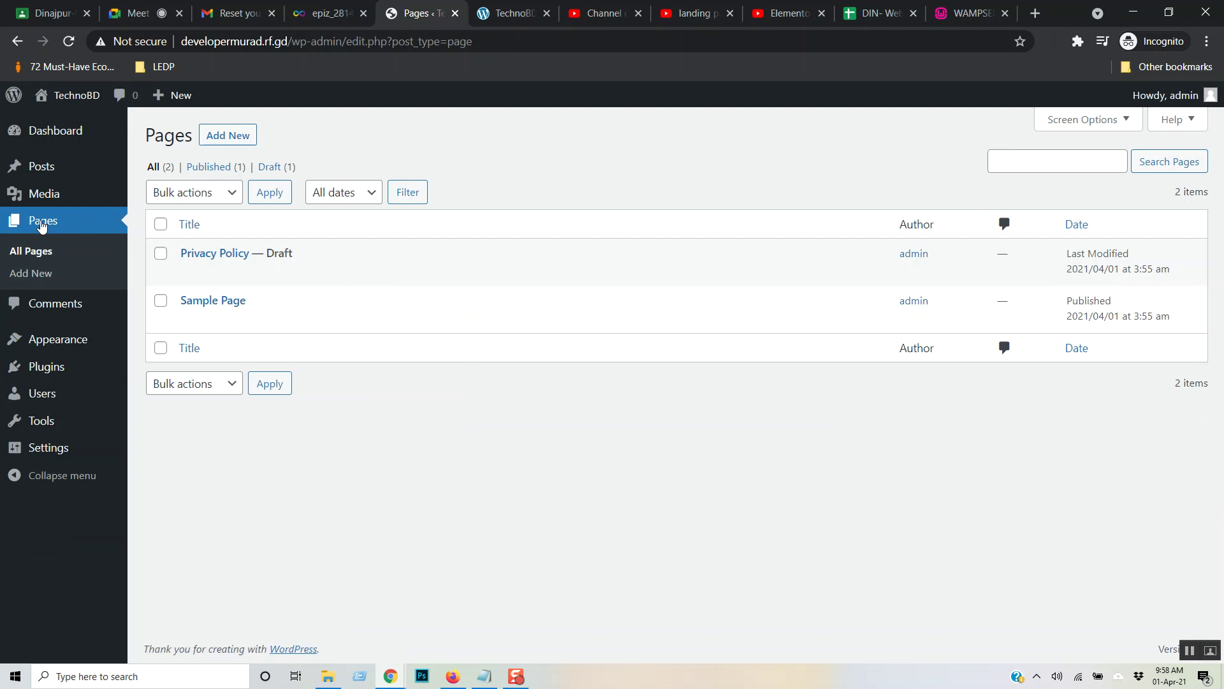
mouse_move(220, 324)
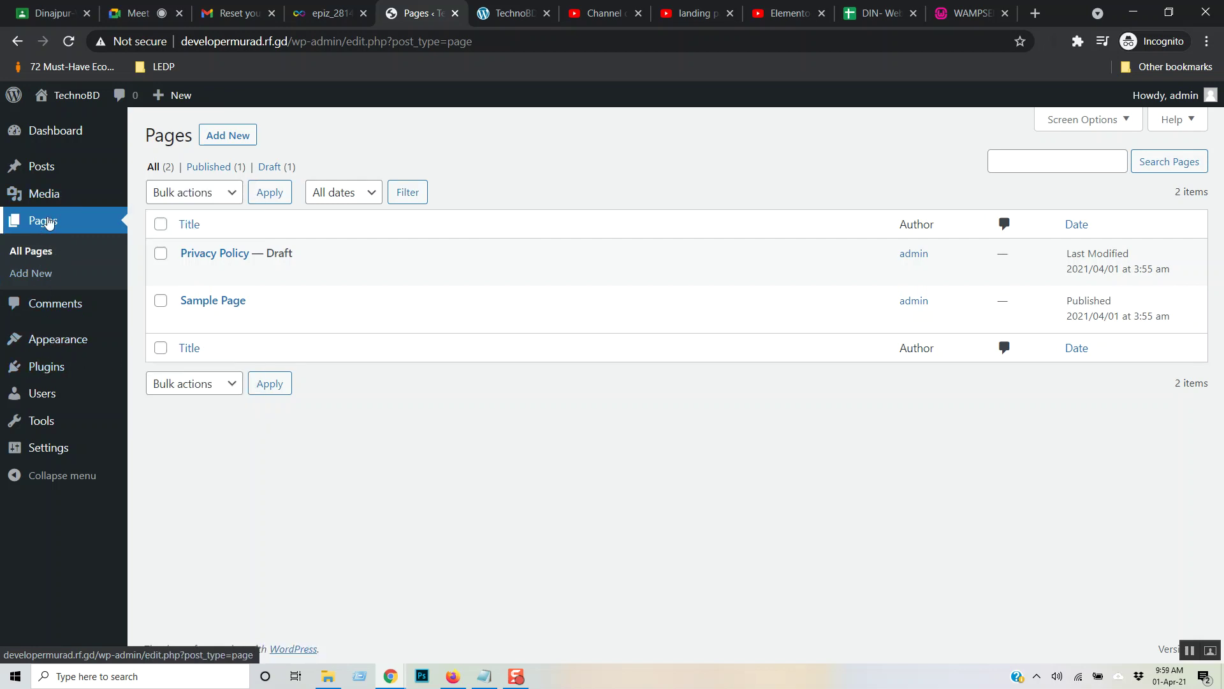
click(241, 141)
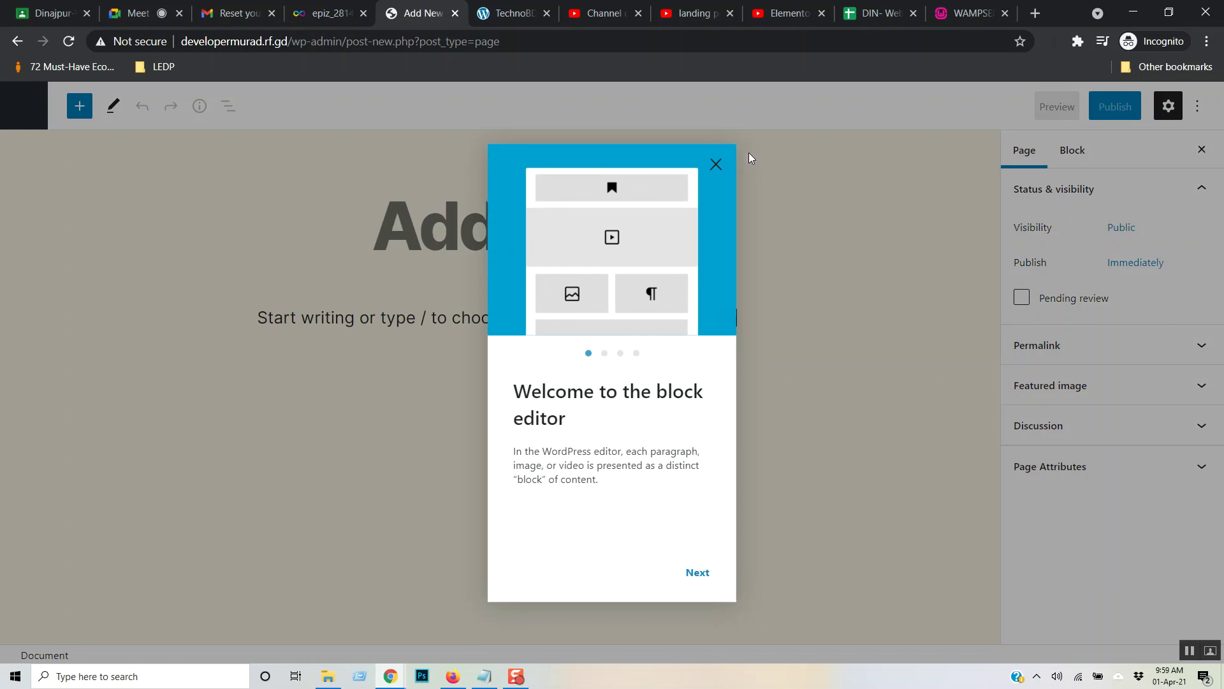
click(713, 165)
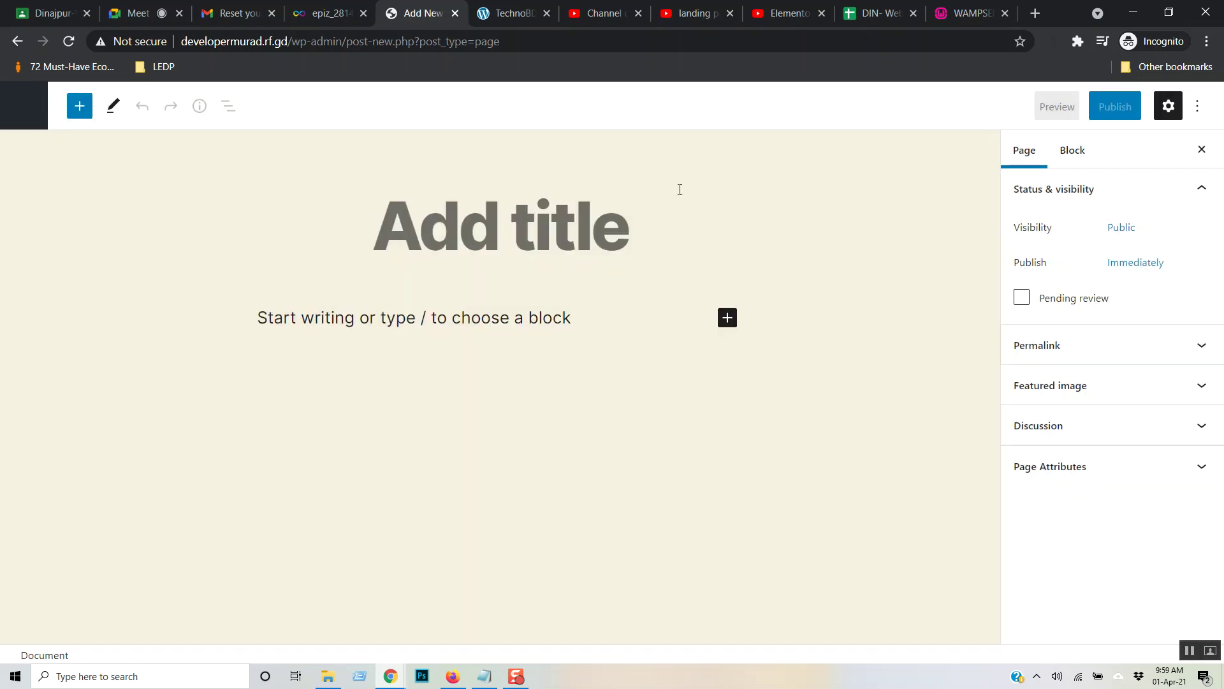
click(441, 230)
text(Ho)
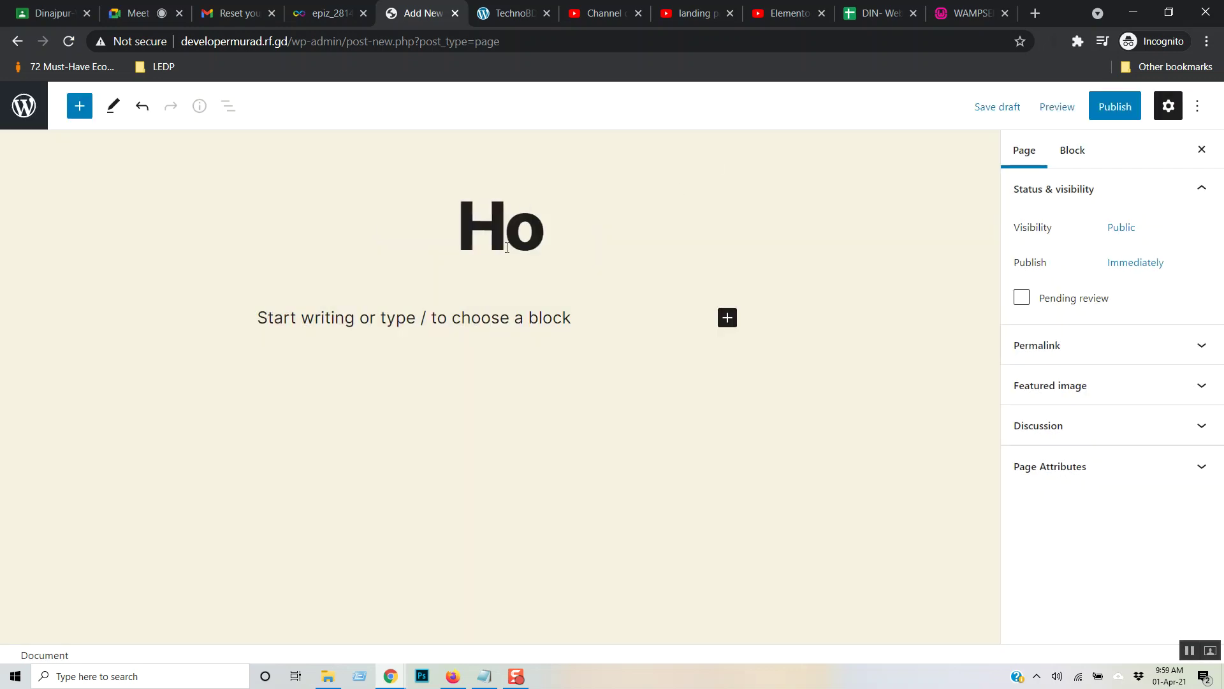
text(me)
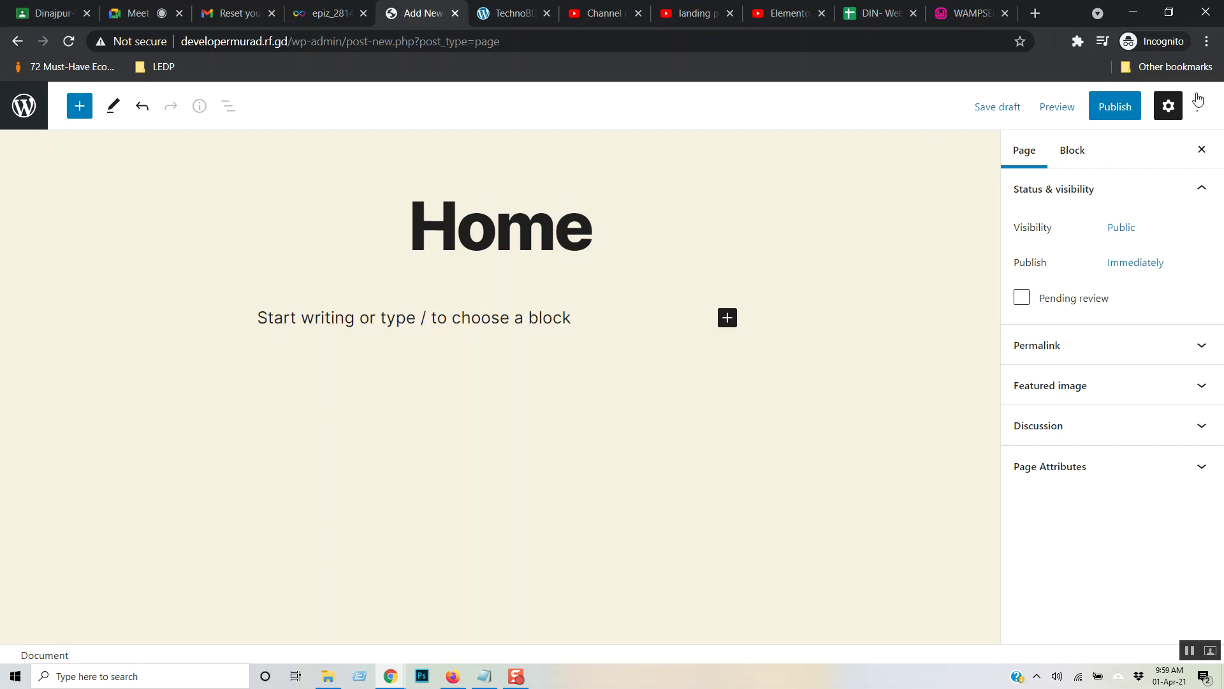
click(1113, 110)
click(1062, 105)
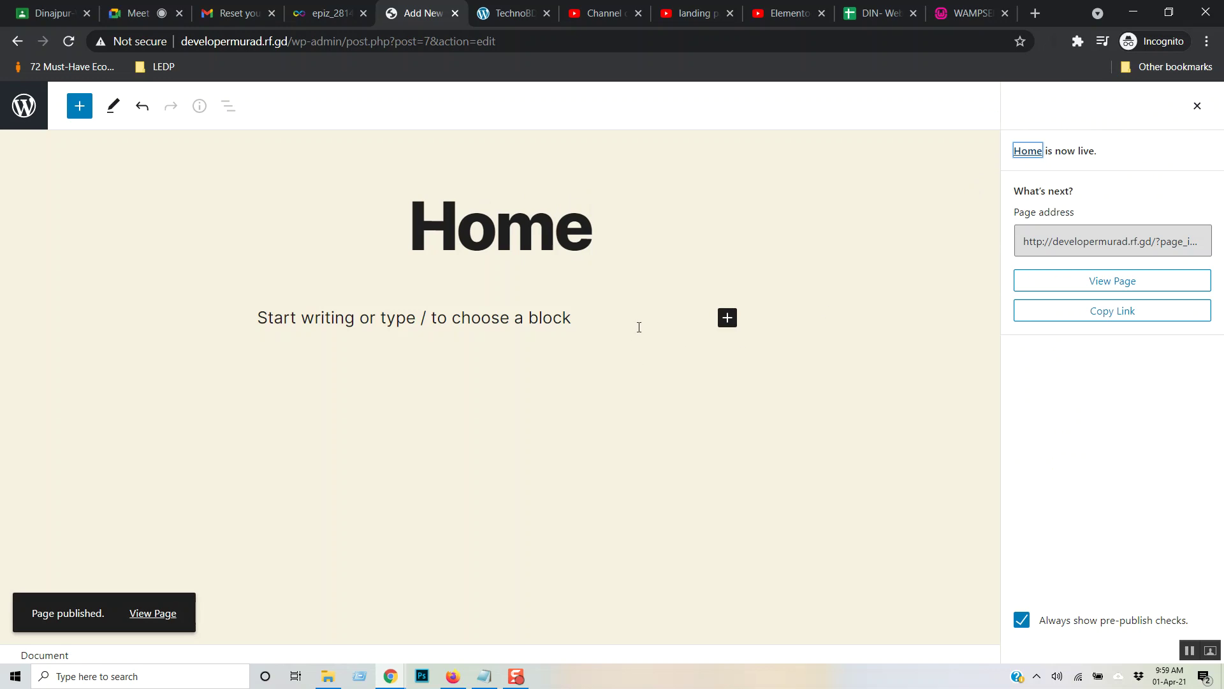
click(24, 105)
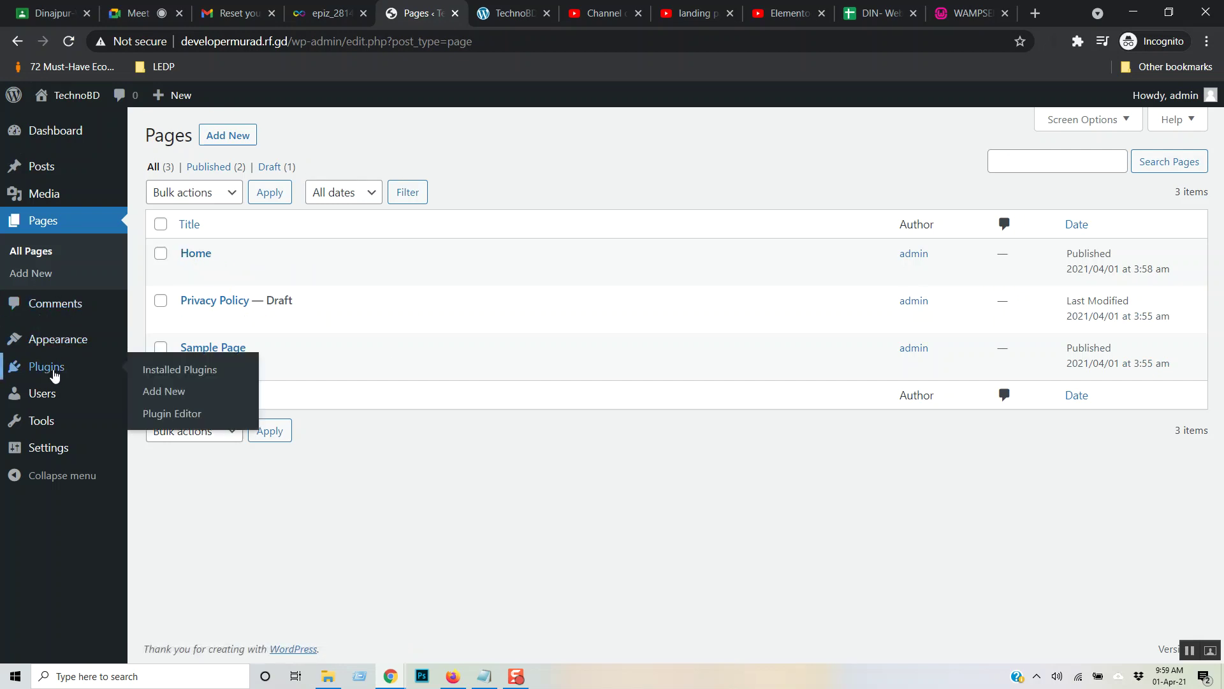
- Create a menu named 'main' for the Desktop Horizontal Menu and Mobile Menu locations
mouse_move(59, 348)
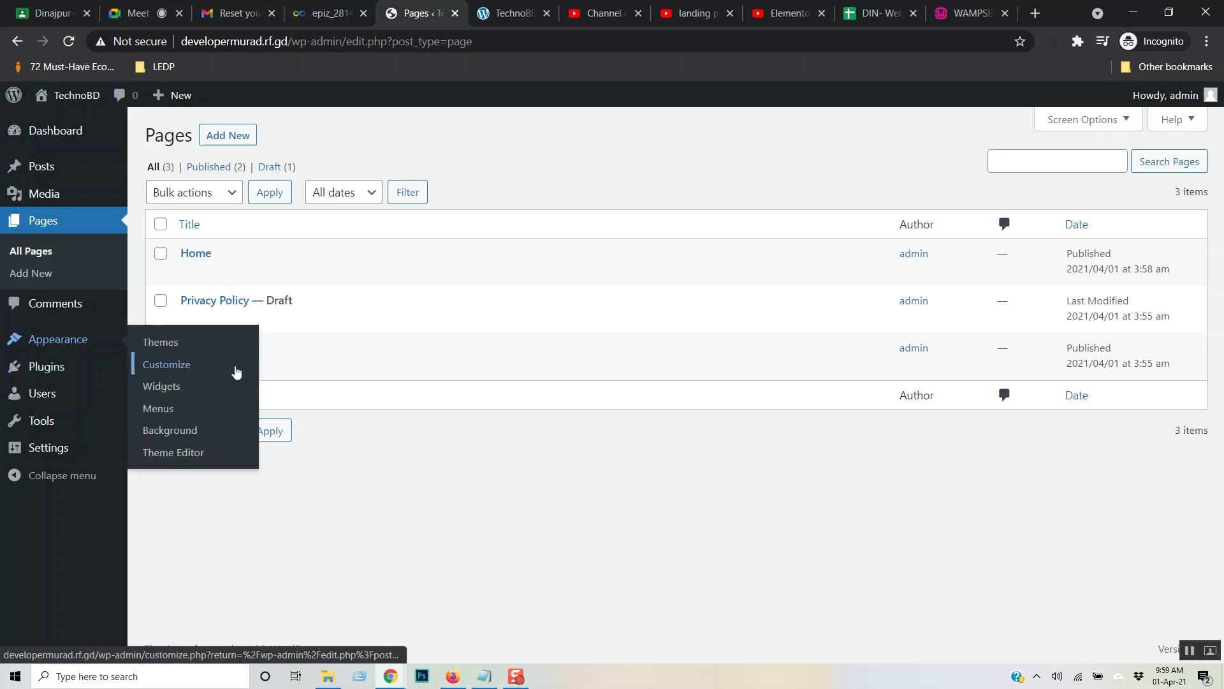
click(168, 410)
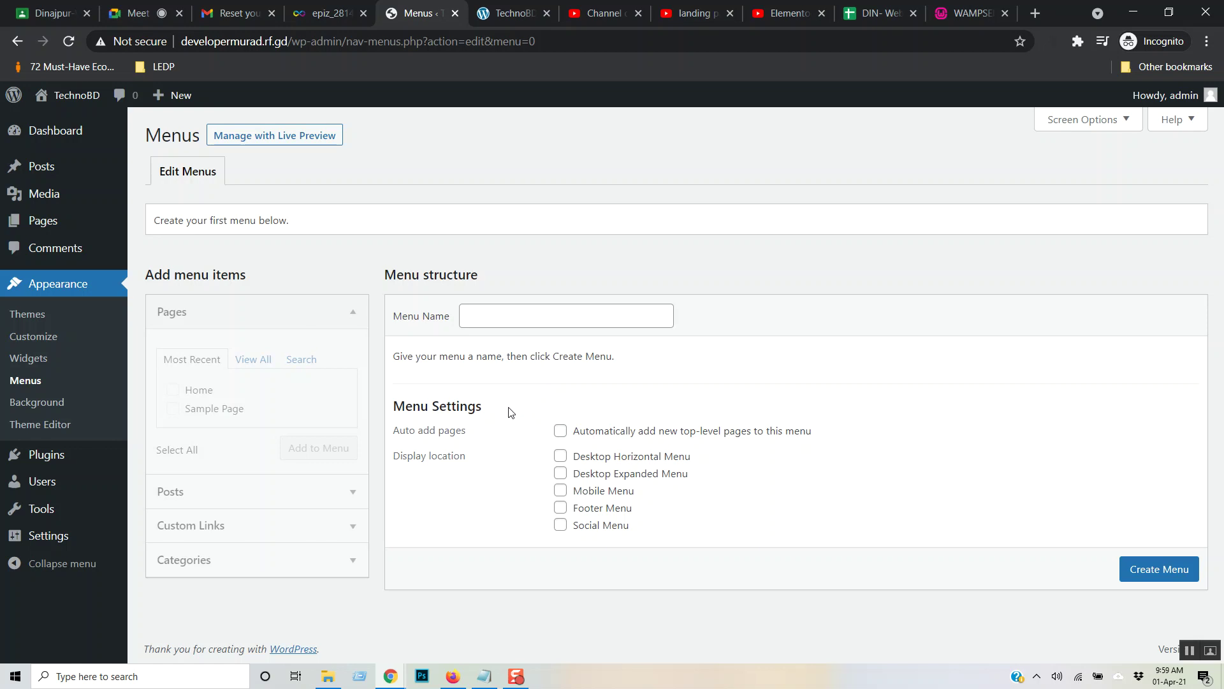
click(484, 320)
text(main)
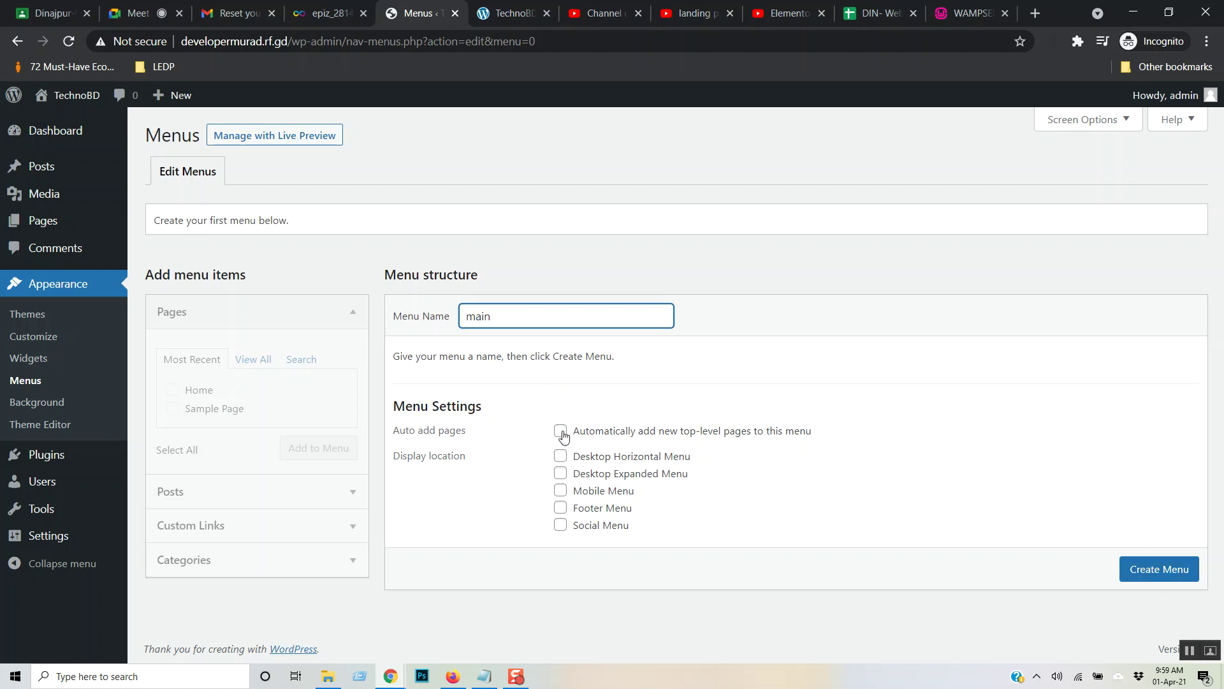
click(561, 456)
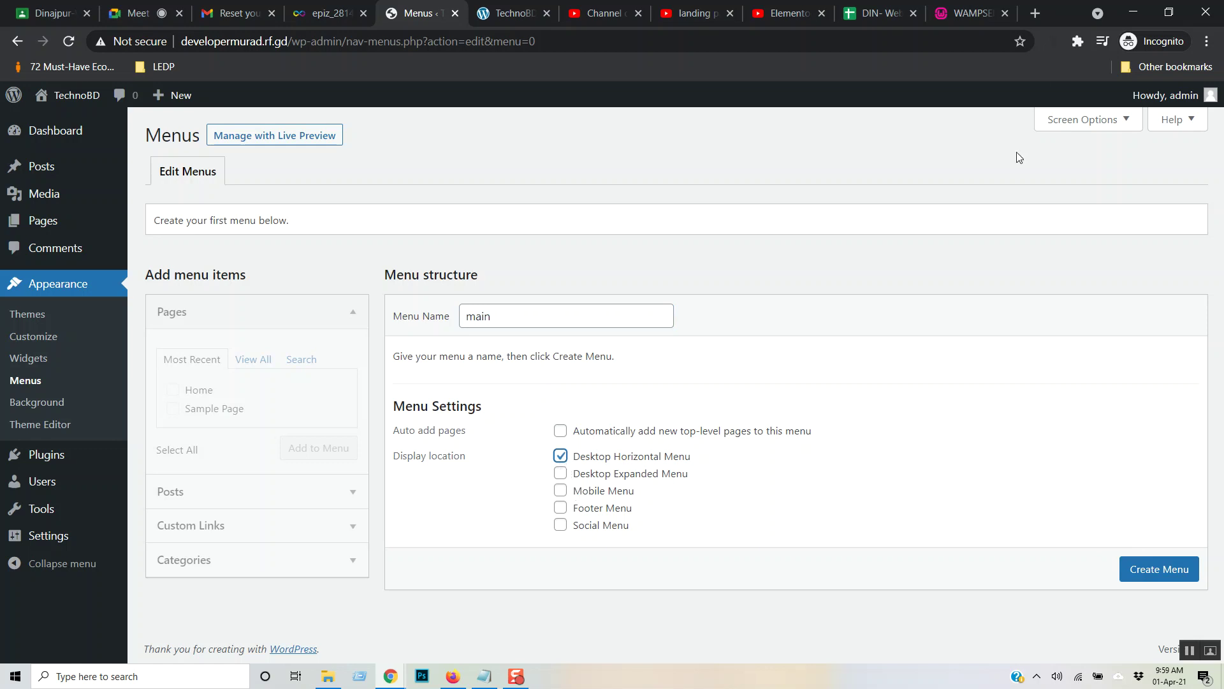
click(491, 8)
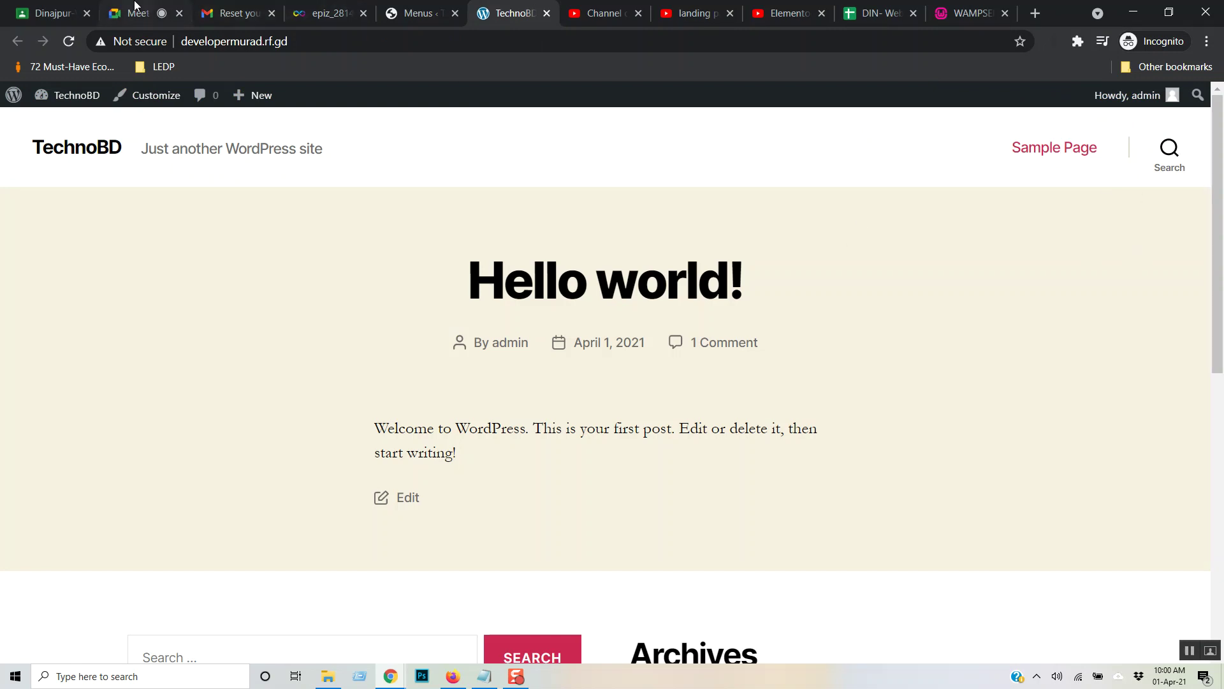
click(415, 13)
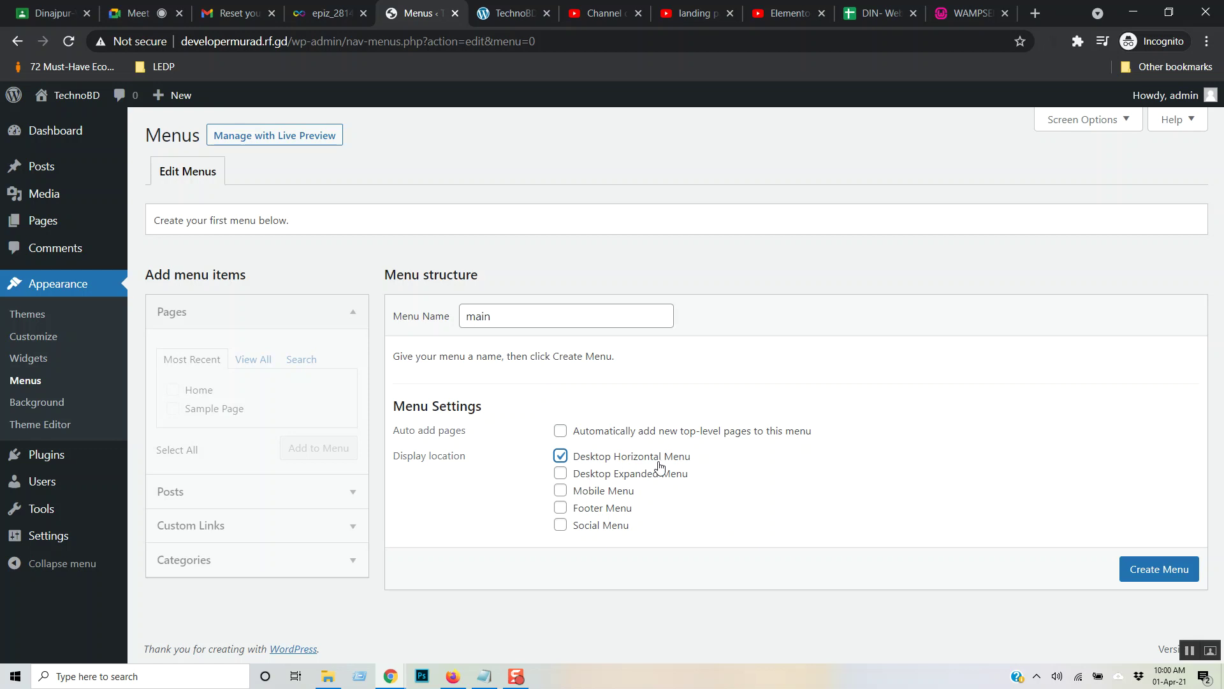
click(560, 491)
click(561, 454)
click(1153, 576)
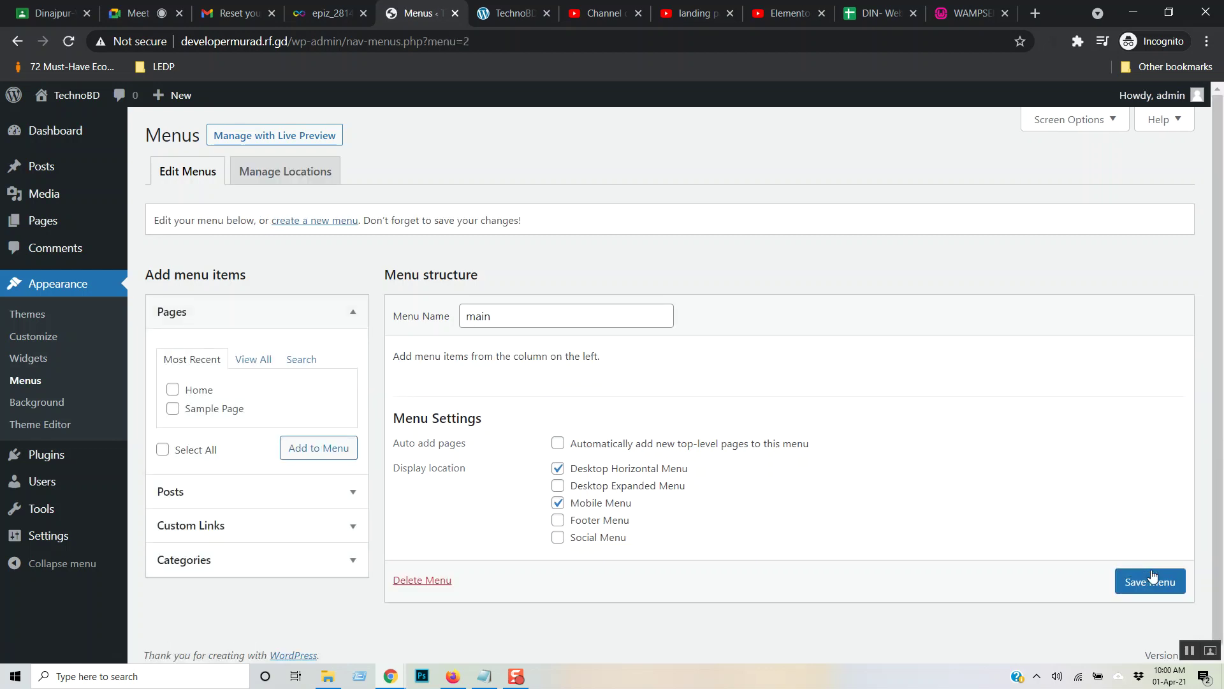
- Reload the front page to check the header, then review the site's pages and menu options
click(510, 13)
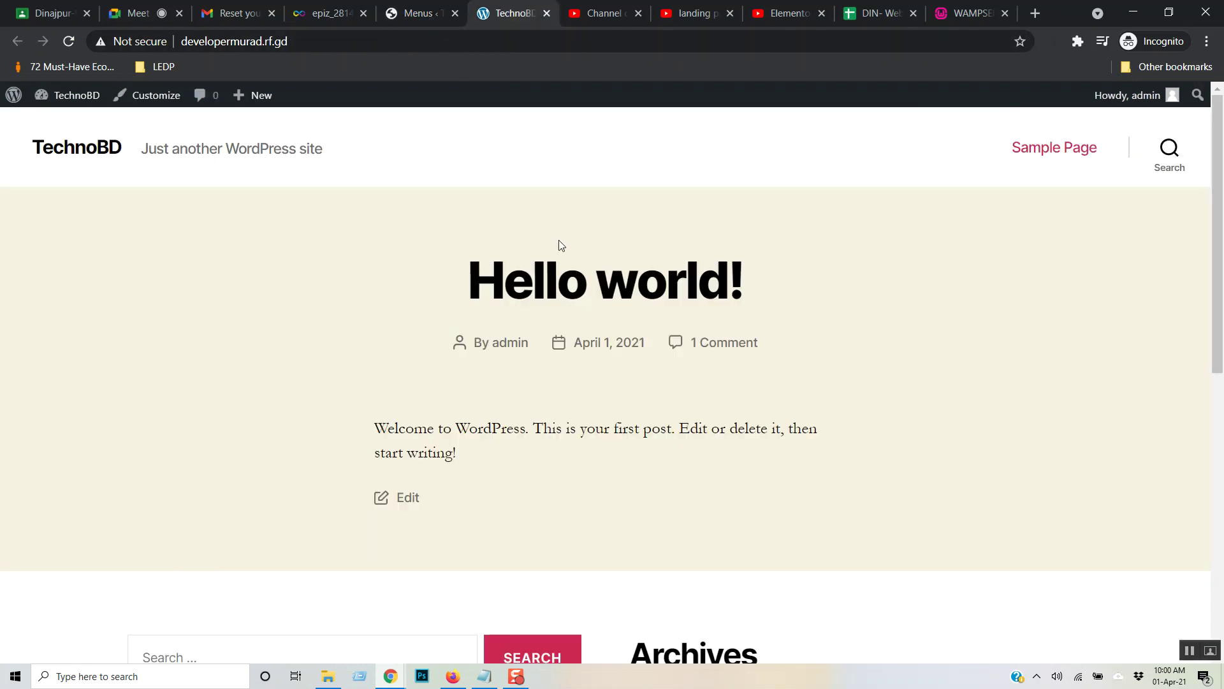
key(F5)
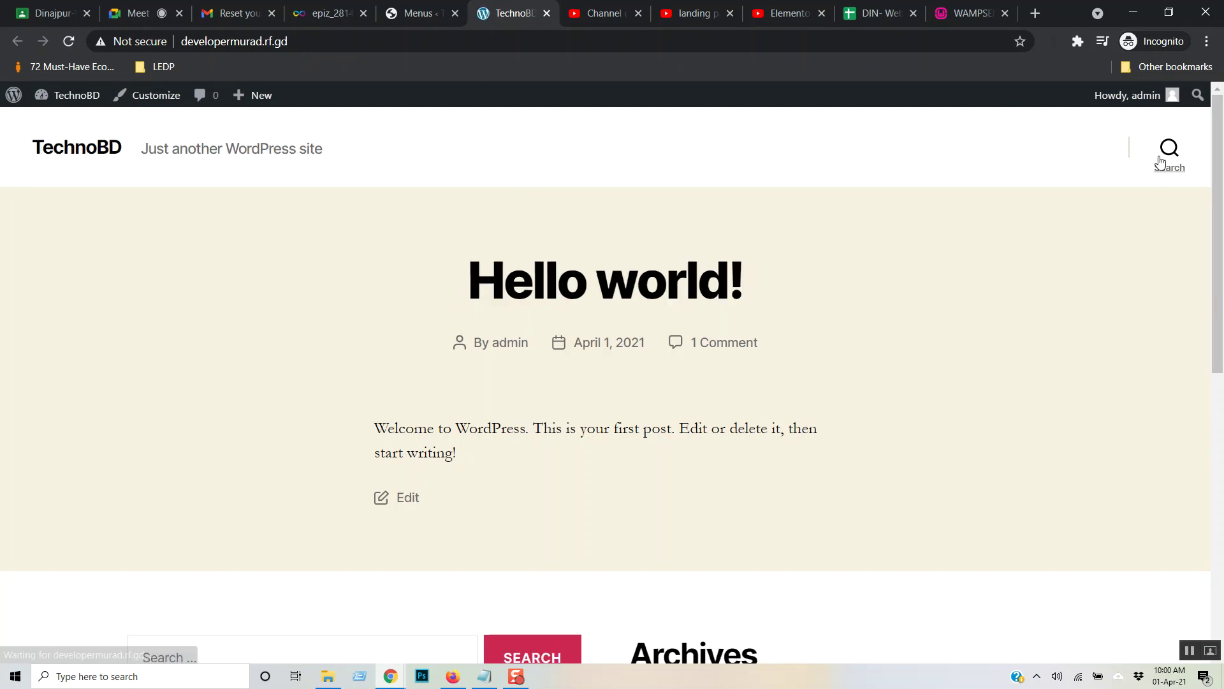
click(425, 18)
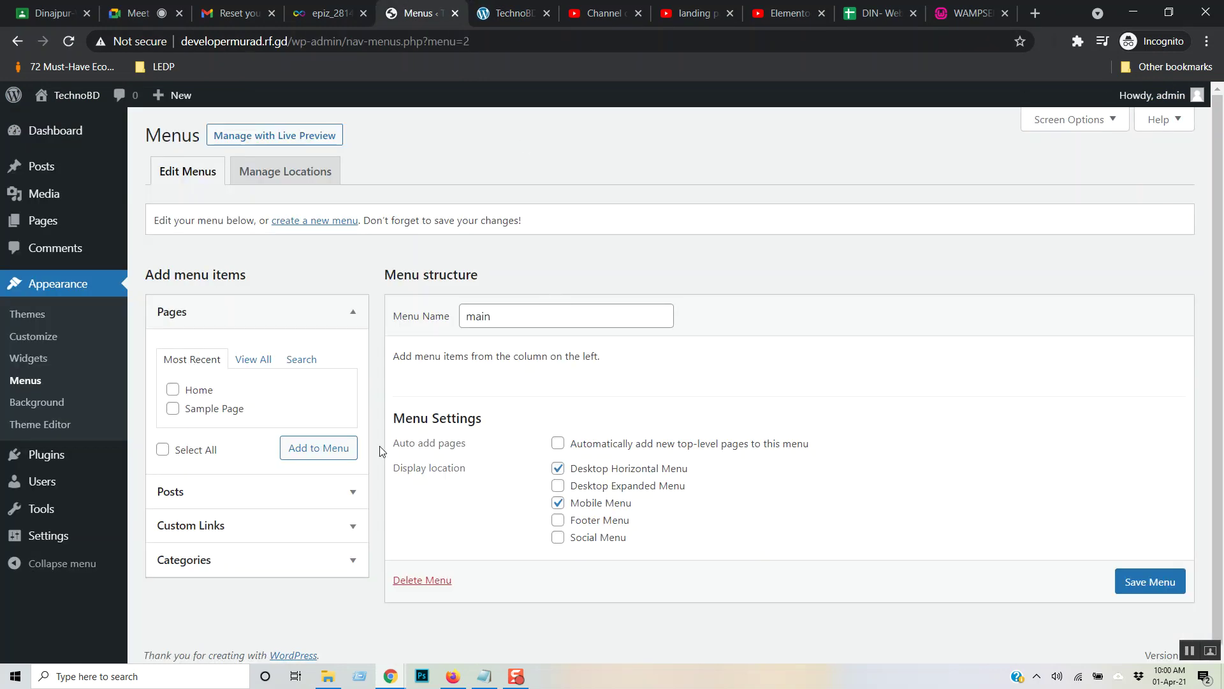
click(255, 361)
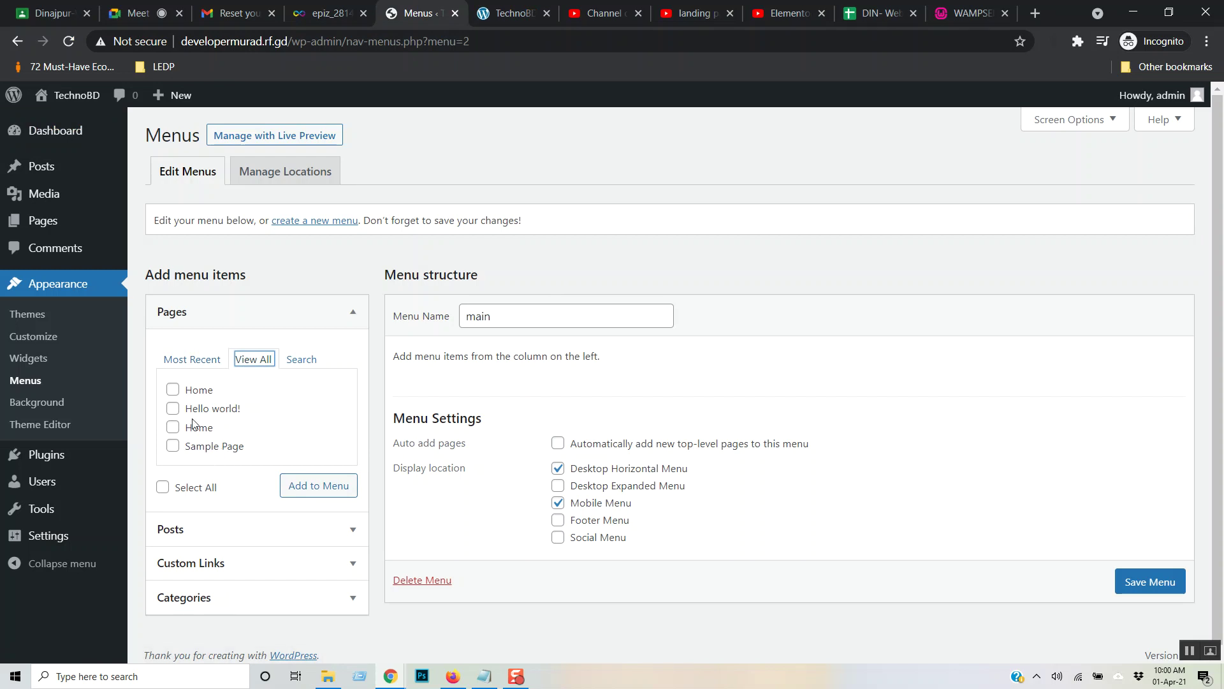
click(172, 394)
click(56, 221)
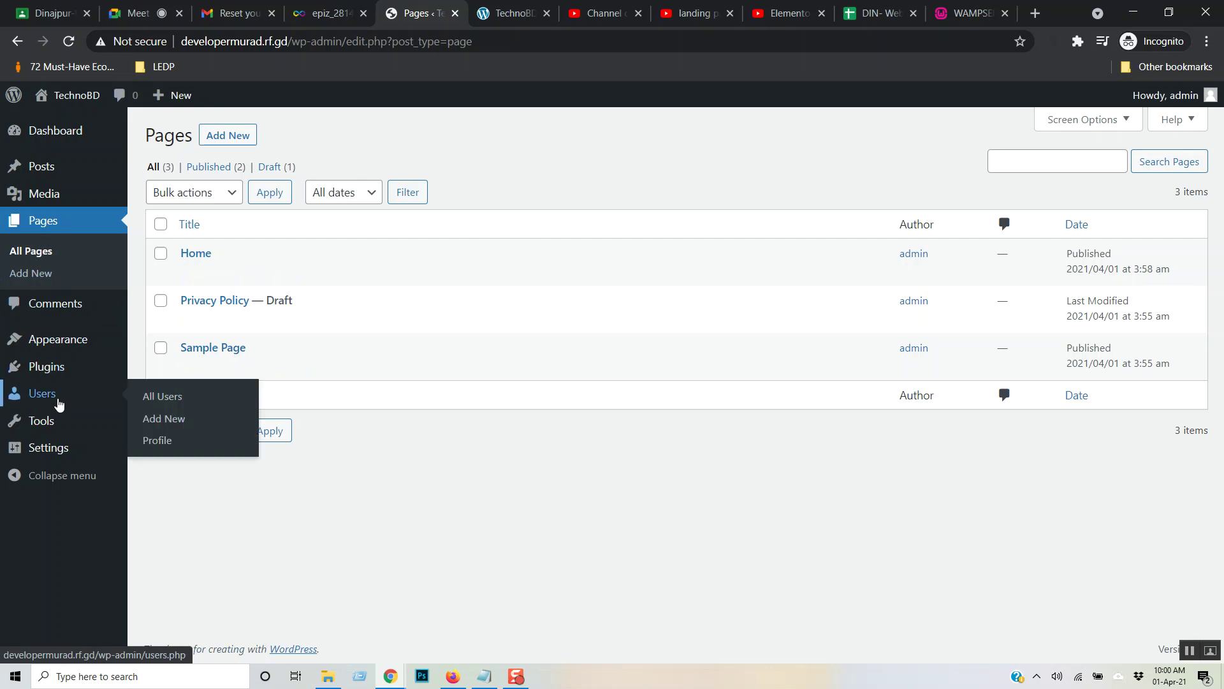
mouse_move(57, 352)
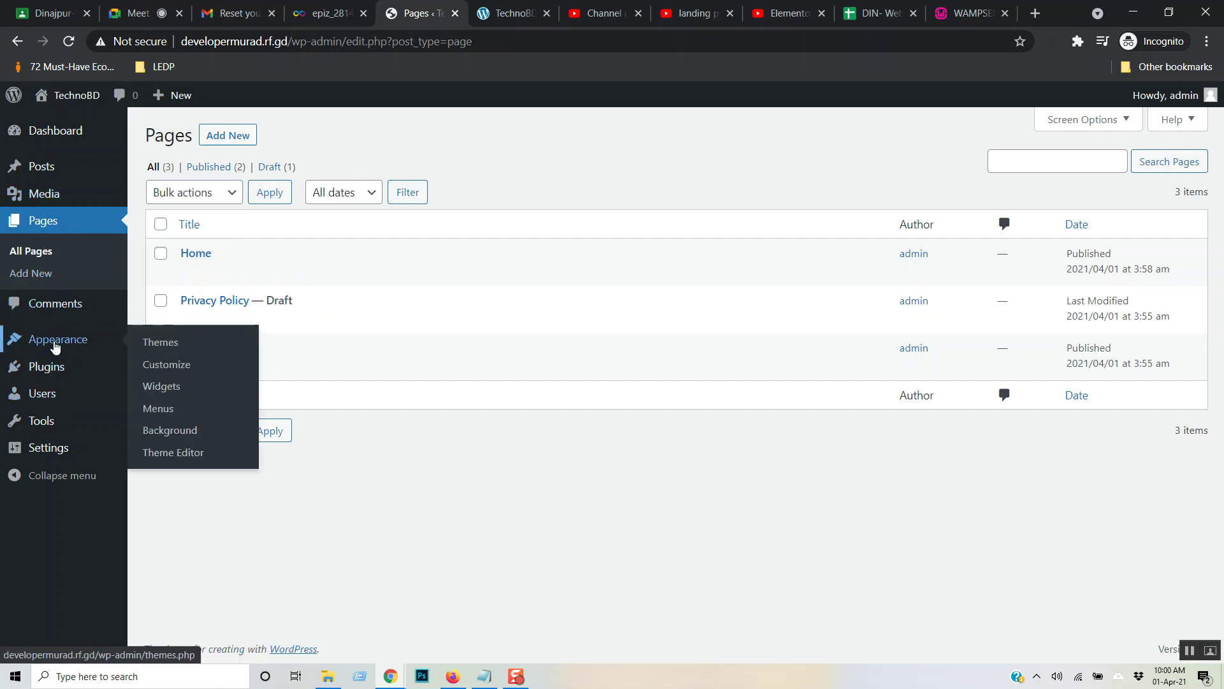
click(166, 410)
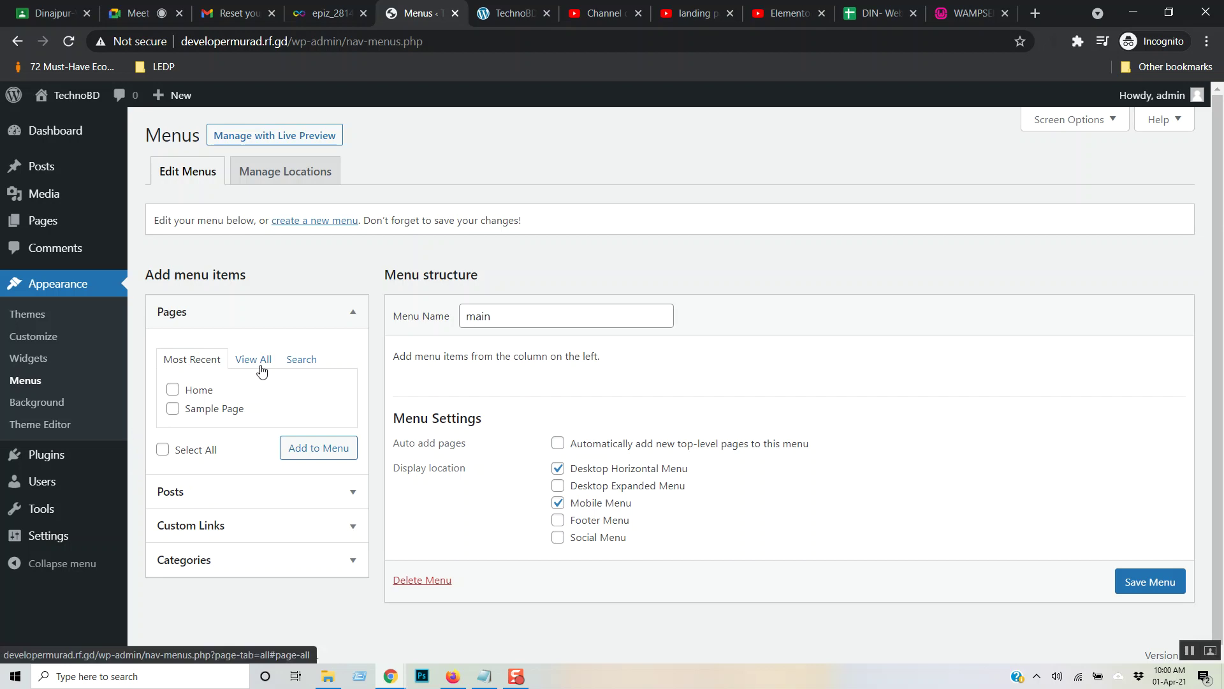
- Add the Home page to the main menu and save the menu
click(255, 361)
click(185, 361)
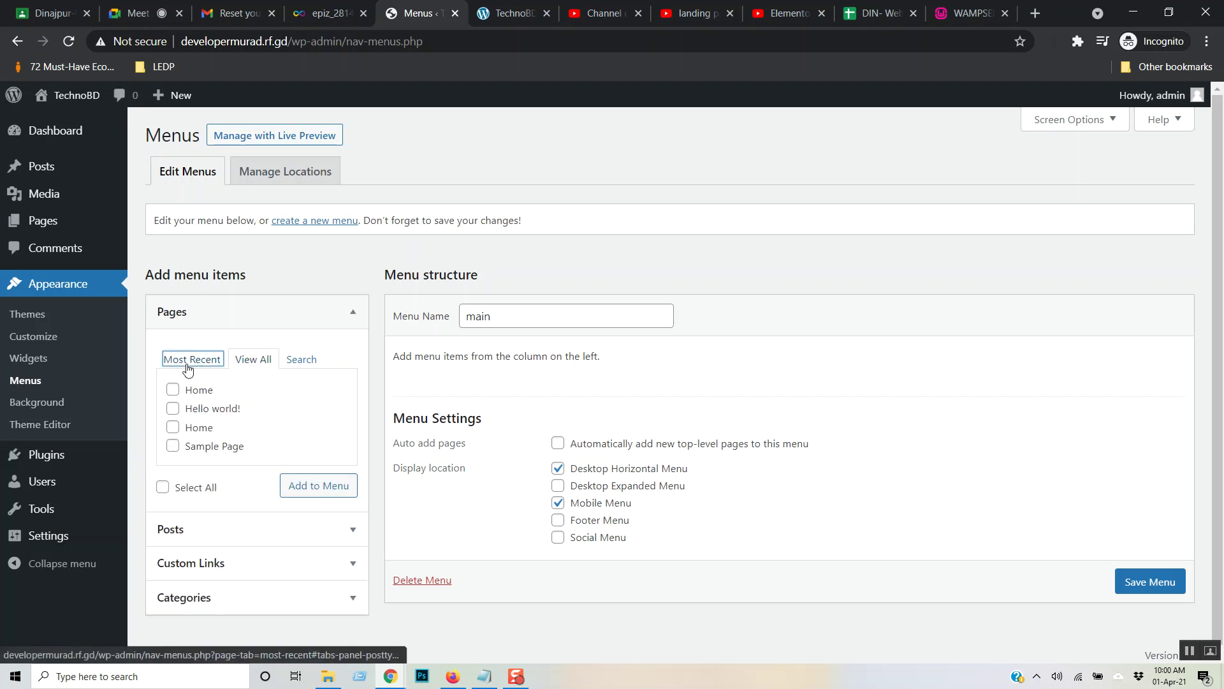
click(258, 360)
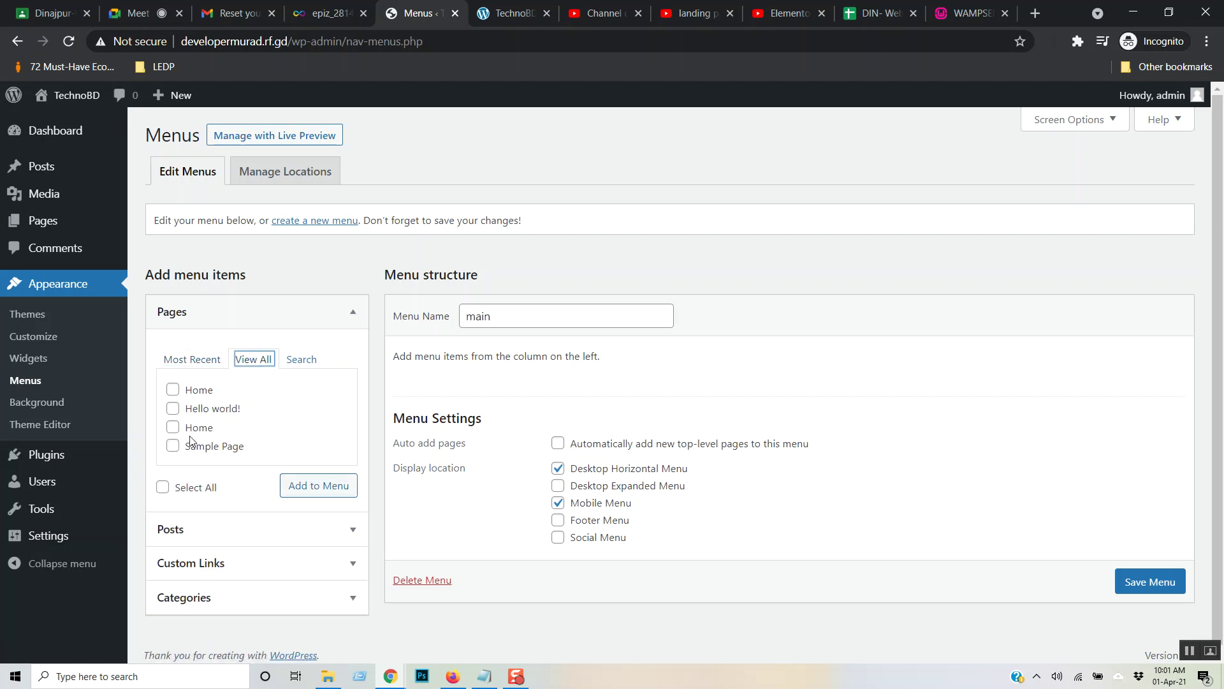
click(173, 391)
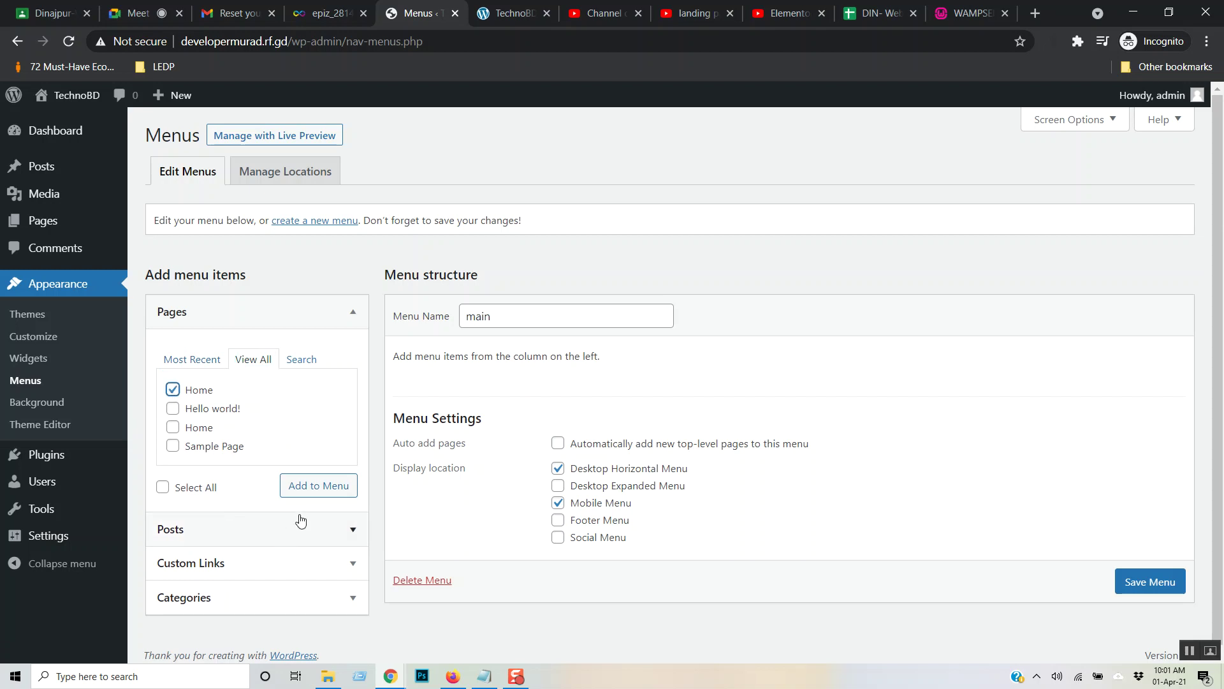
click(315, 488)
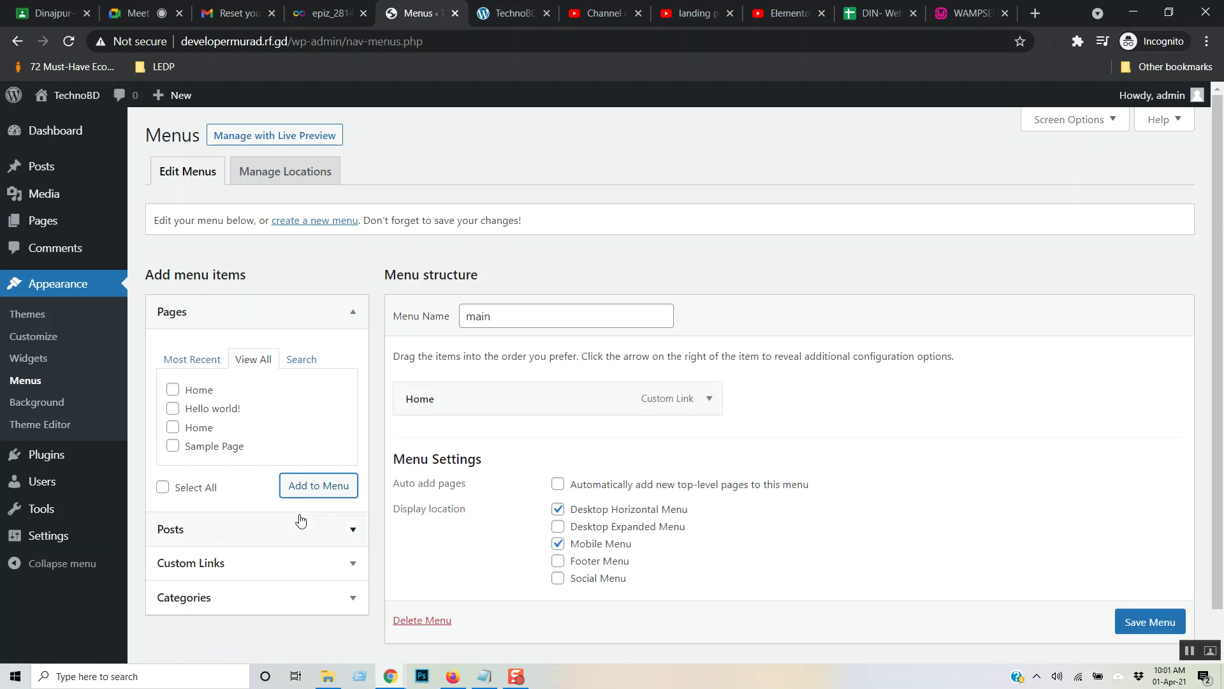
scroll(1134, 622, down, 1)
click(1137, 606)
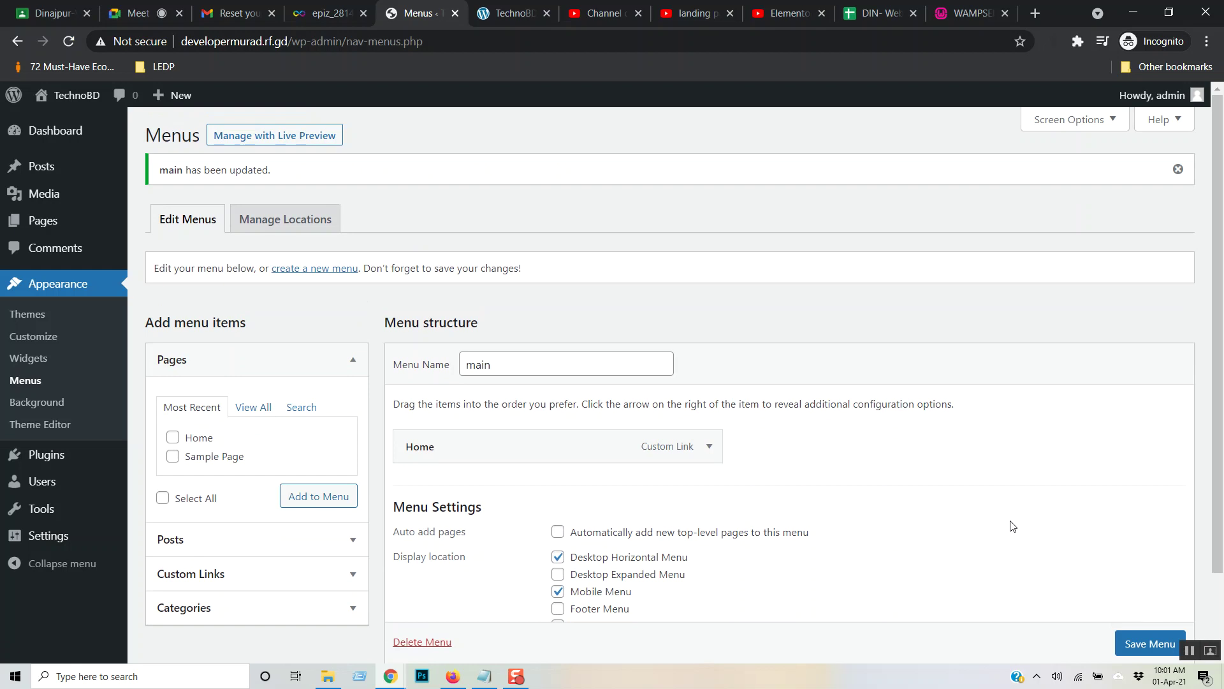
- Reload the front page and follow the new Home link in the header
click(248, 407)
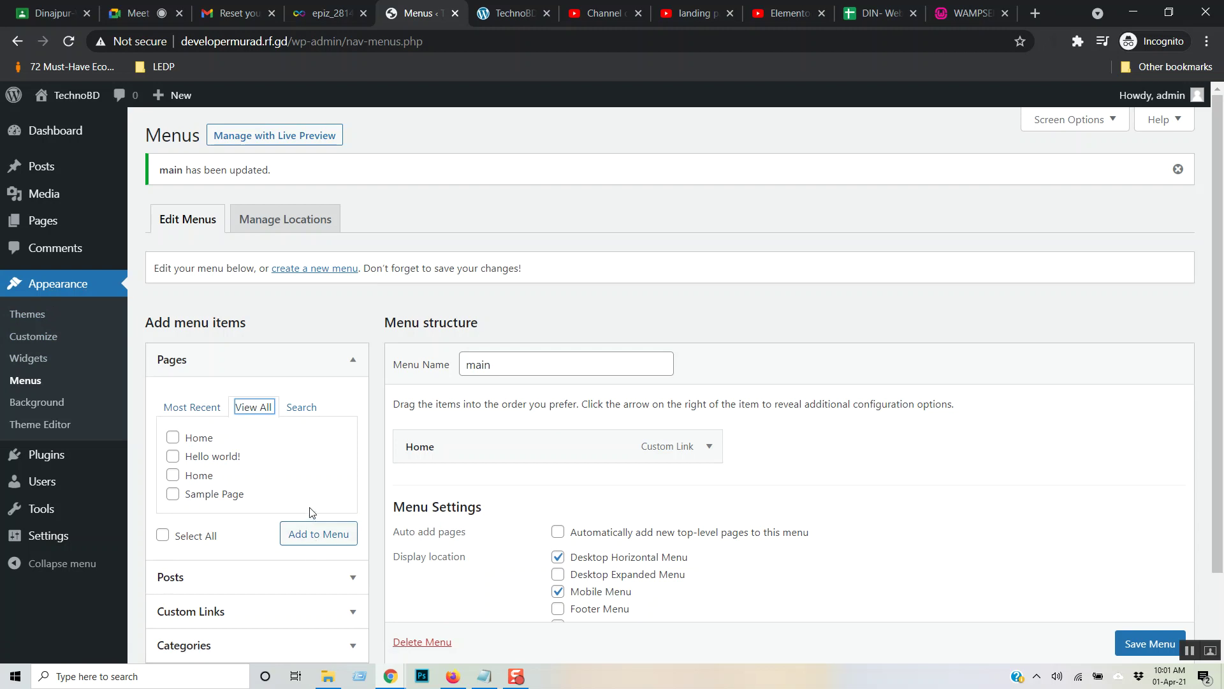
scroll(317, 481, down, 3)
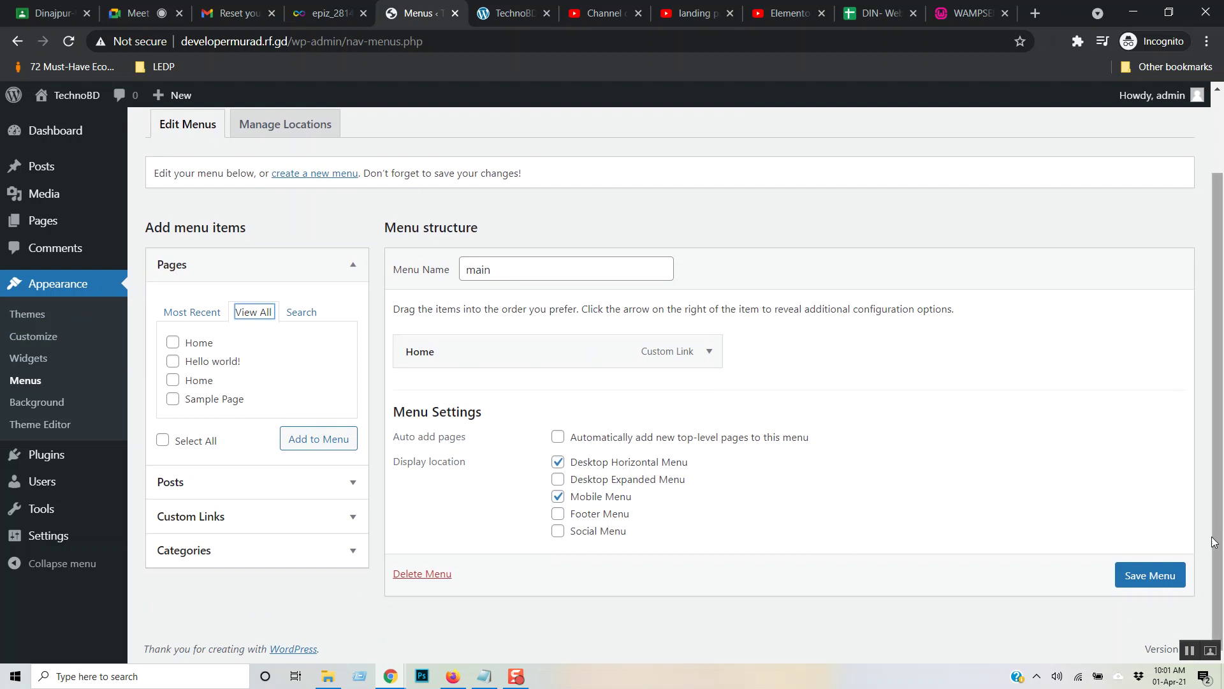
click(510, 13)
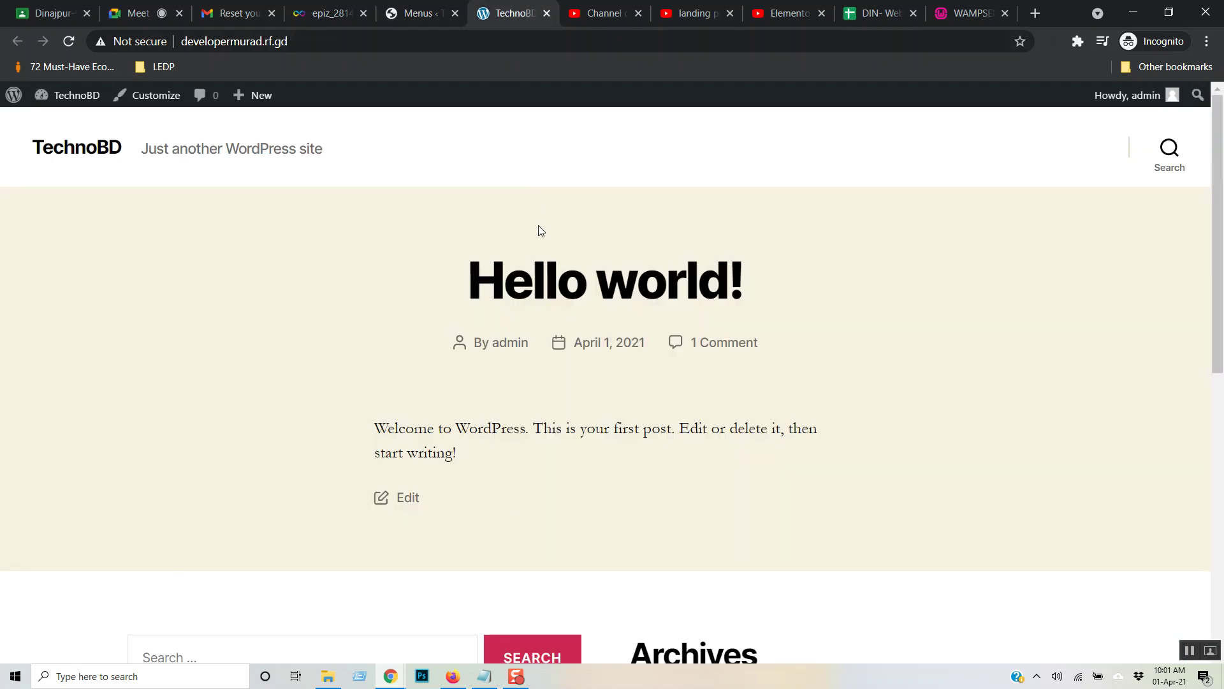
key(F5)
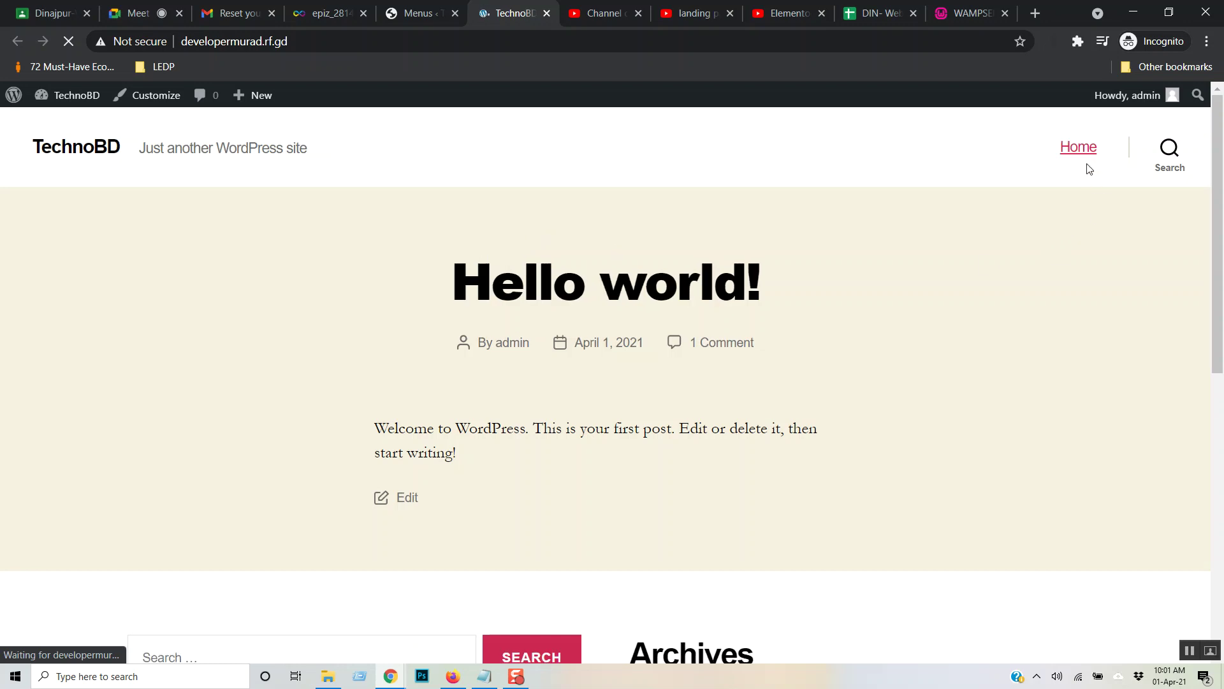
click(1077, 148)
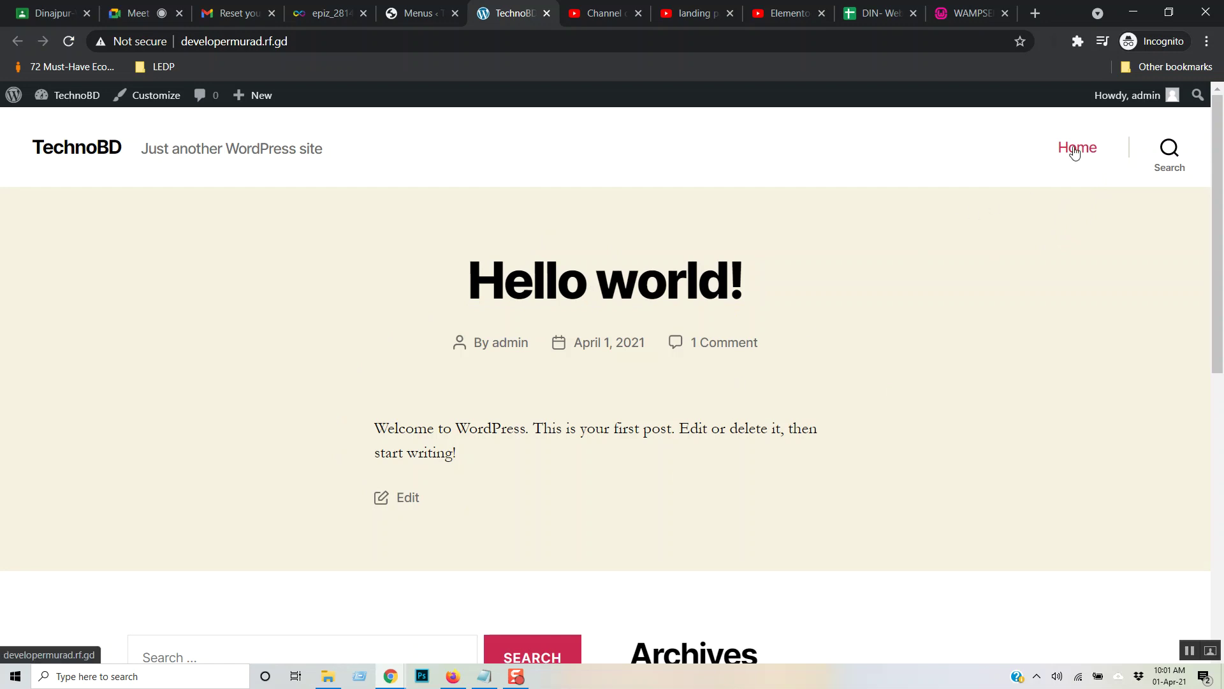
click(1074, 151)
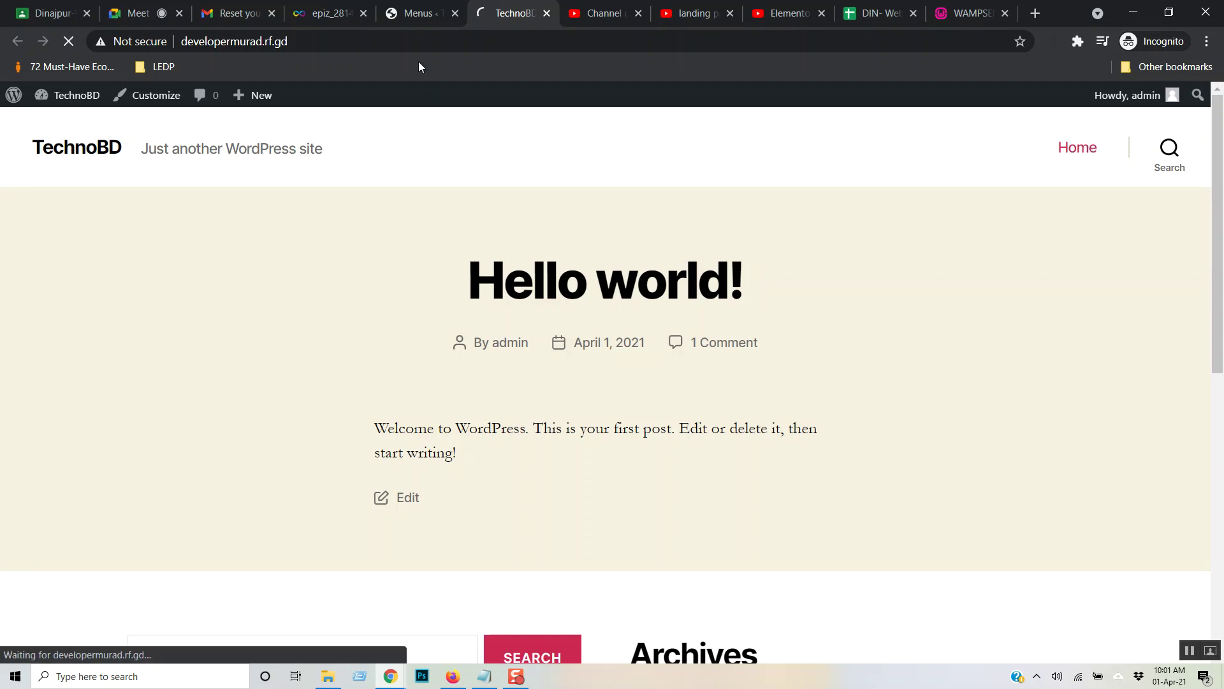
click(417, 15)
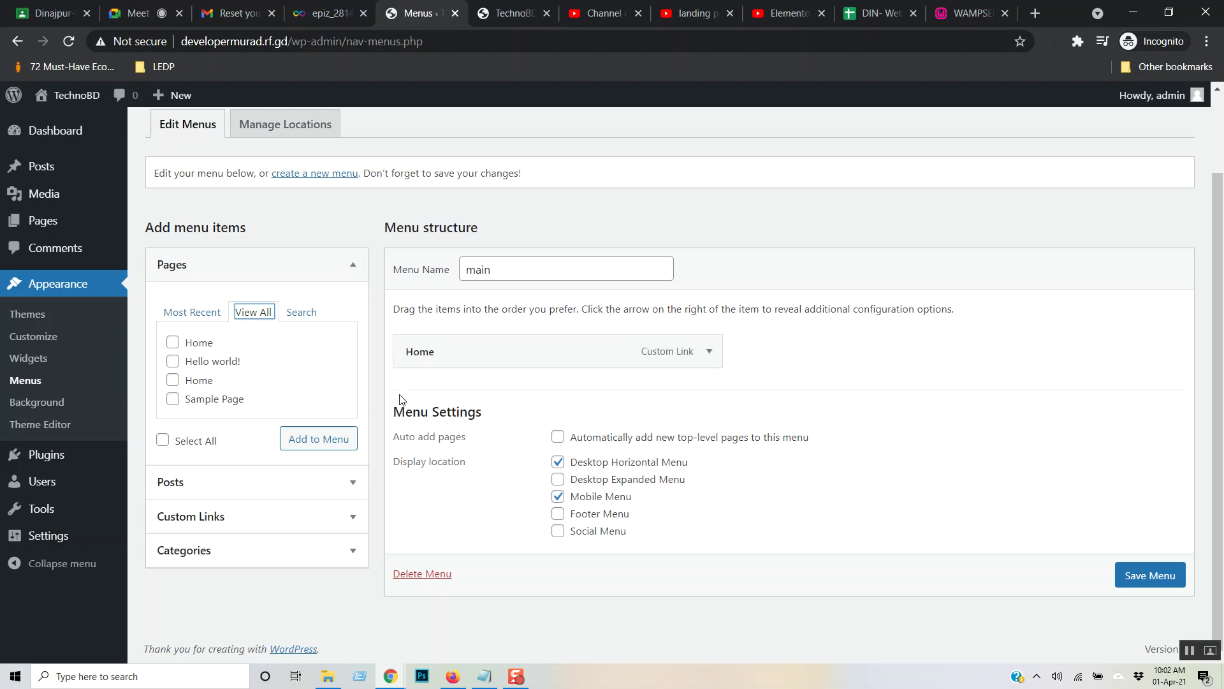
- Move the old Home page to the Trash with the Bulk actions menu
click(48, 226)
click(161, 253)
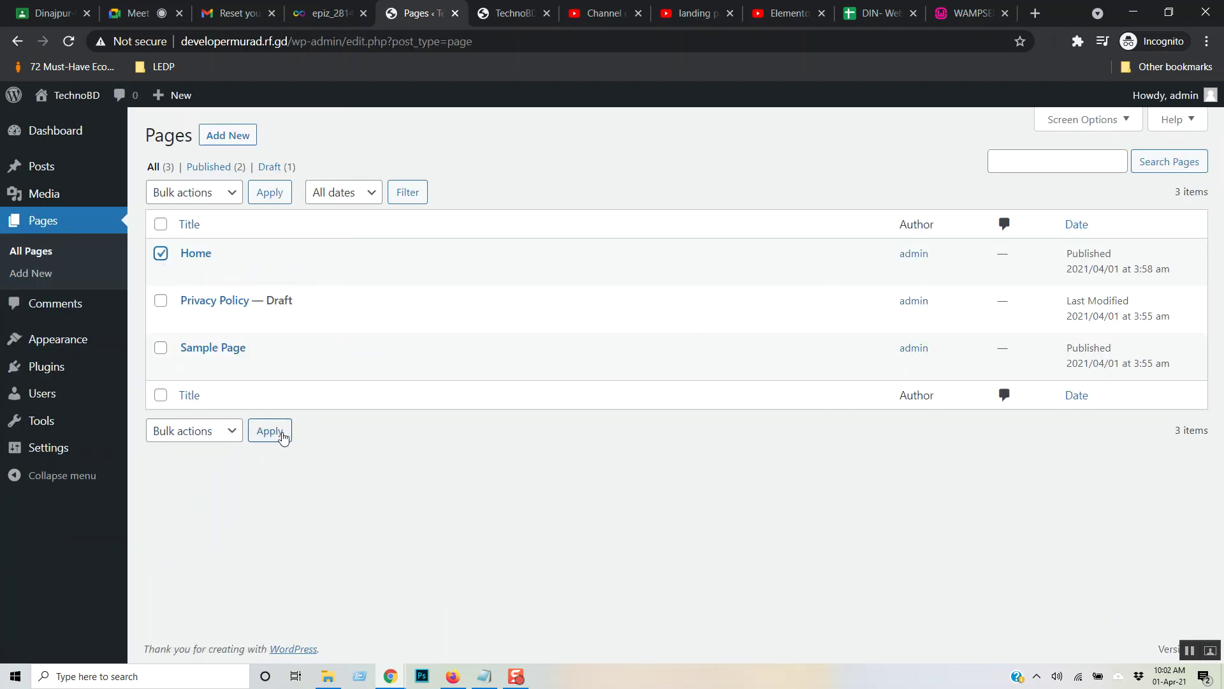
click(232, 195)
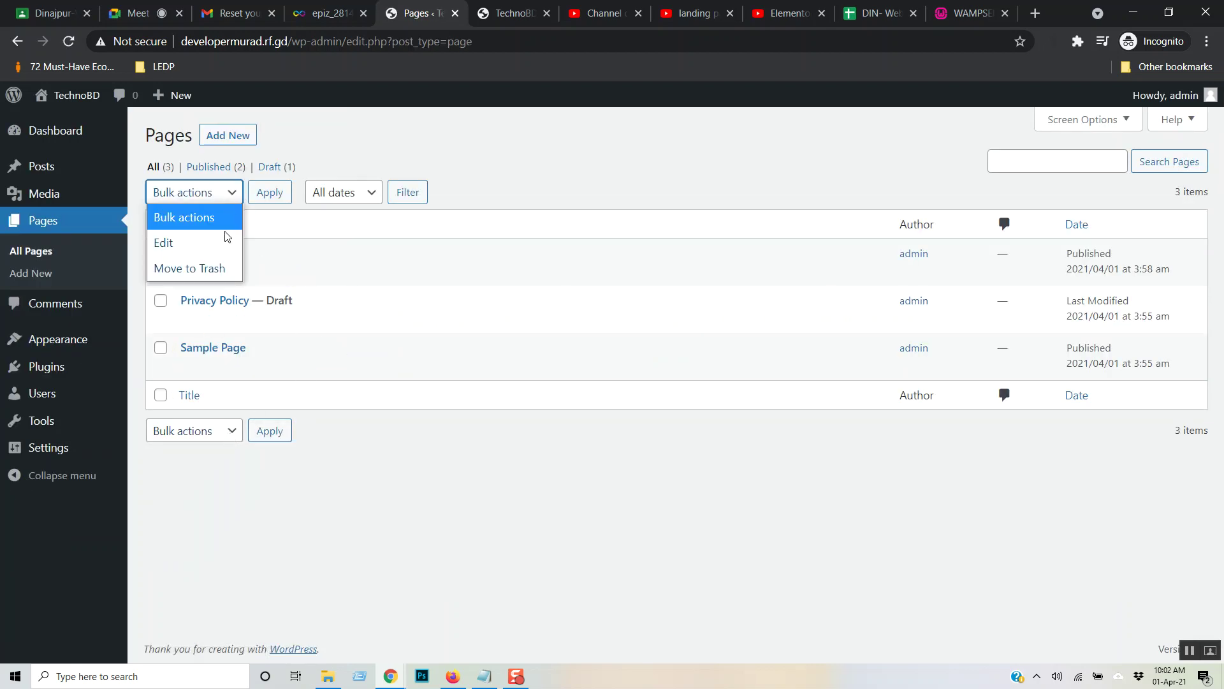
click(219, 268)
click(268, 193)
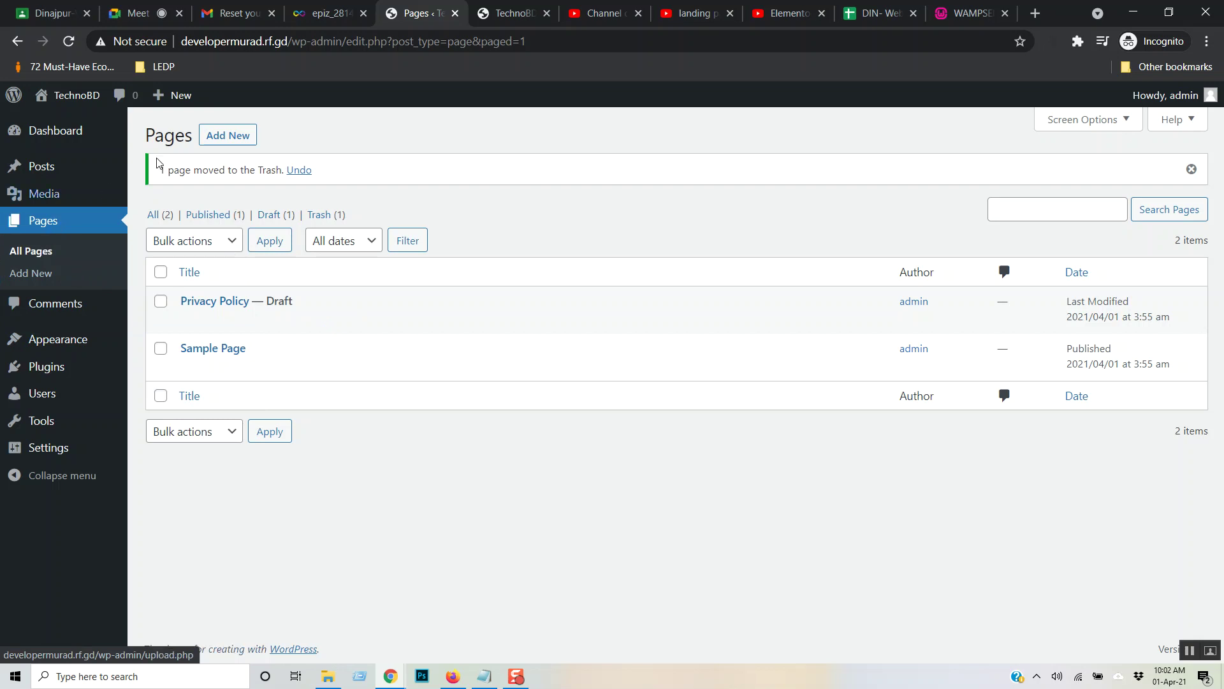
- Create and publish a new page titled 'Home Page', then return to All Pages
click(249, 137)
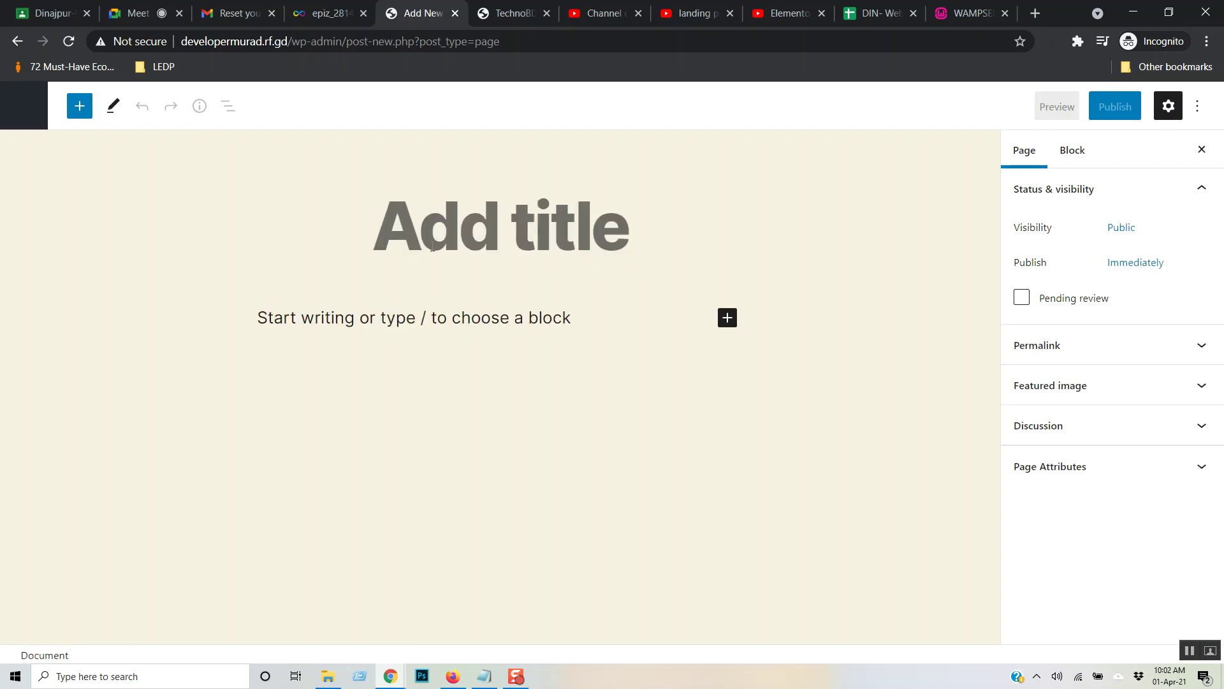
text(Home Pag)
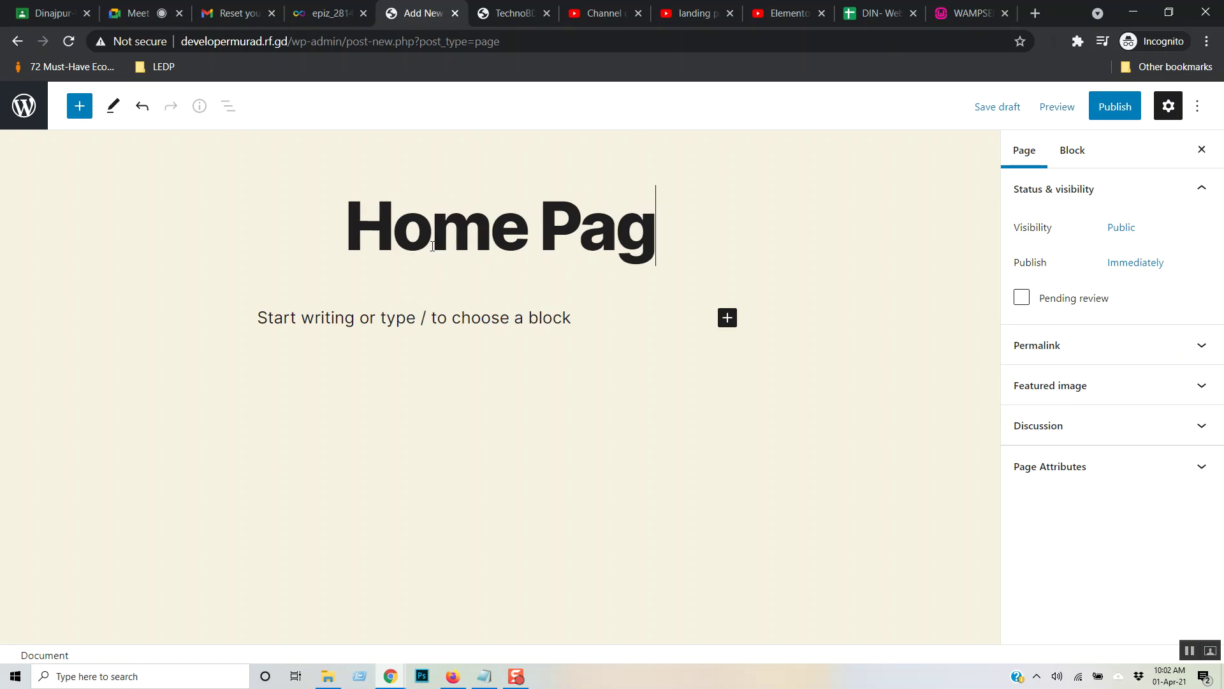
text(e)
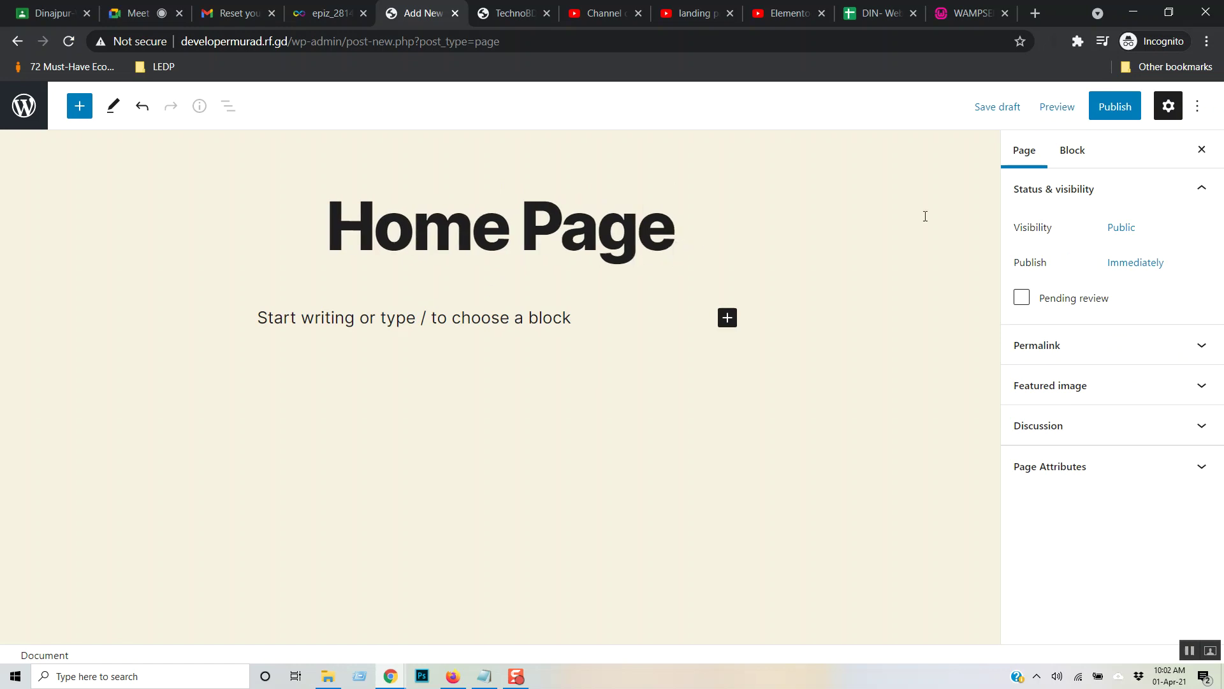
click(1112, 107)
click(1110, 107)
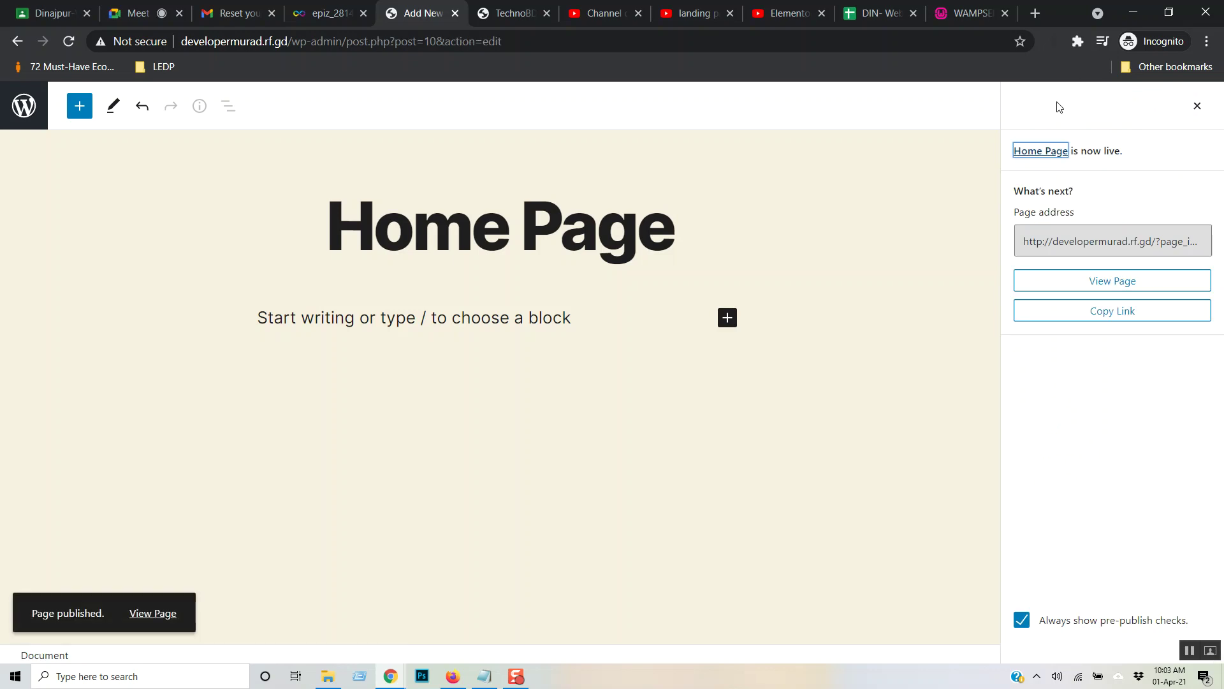
click(23, 106)
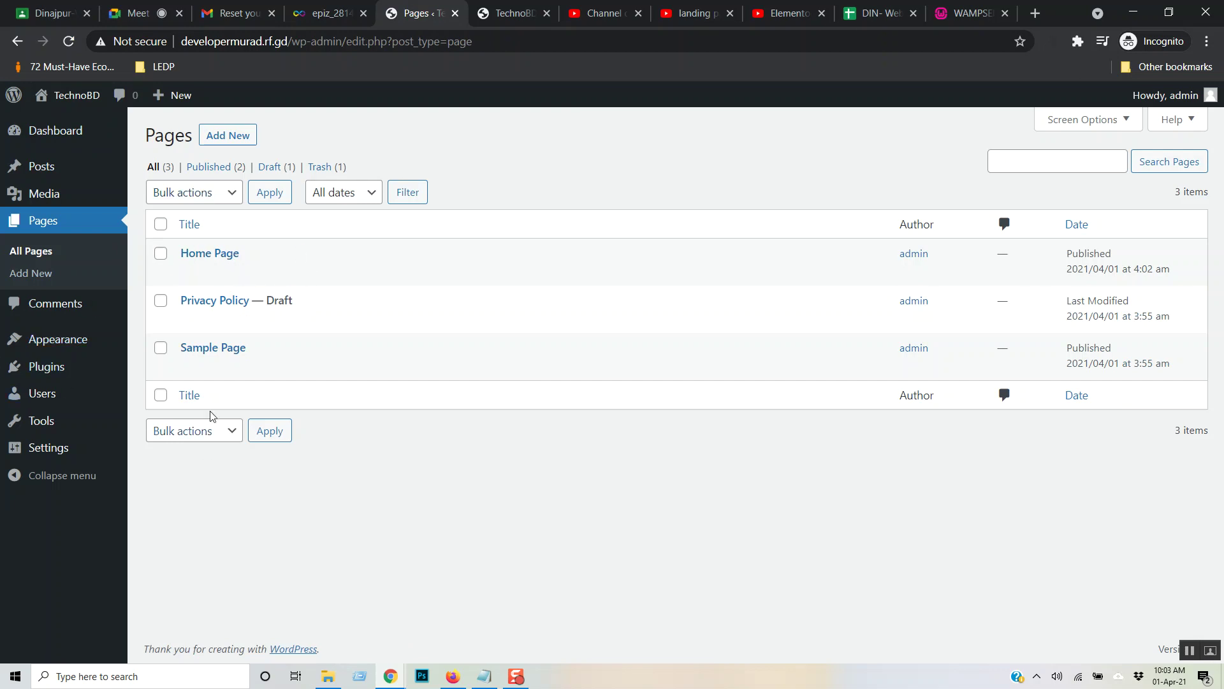
- In Reading Settings, set the homepage to the static page 'Home Page' and save
mouse_move(60, 451)
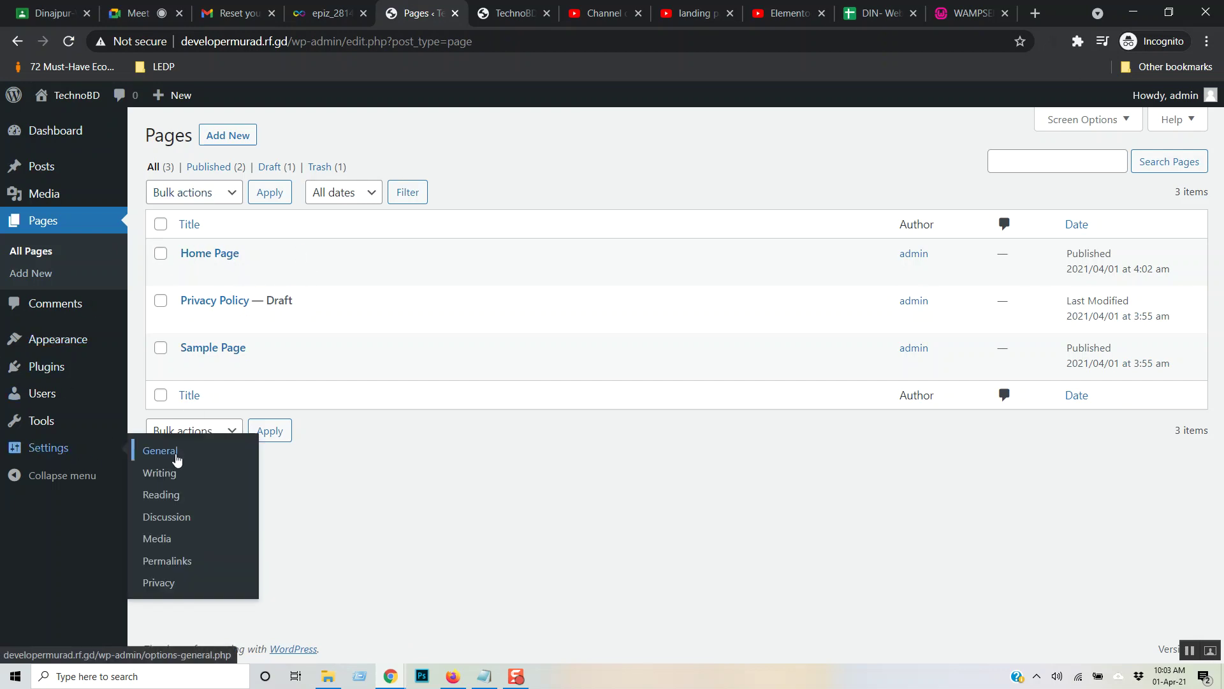
click(172, 504)
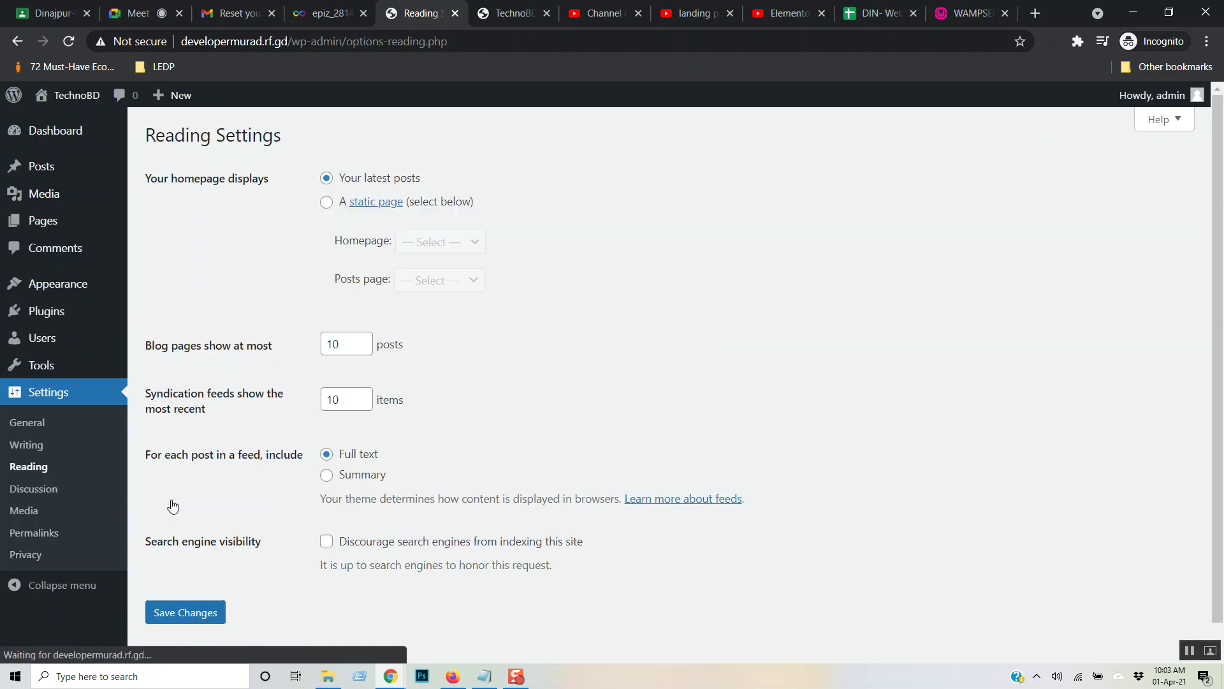
click(327, 203)
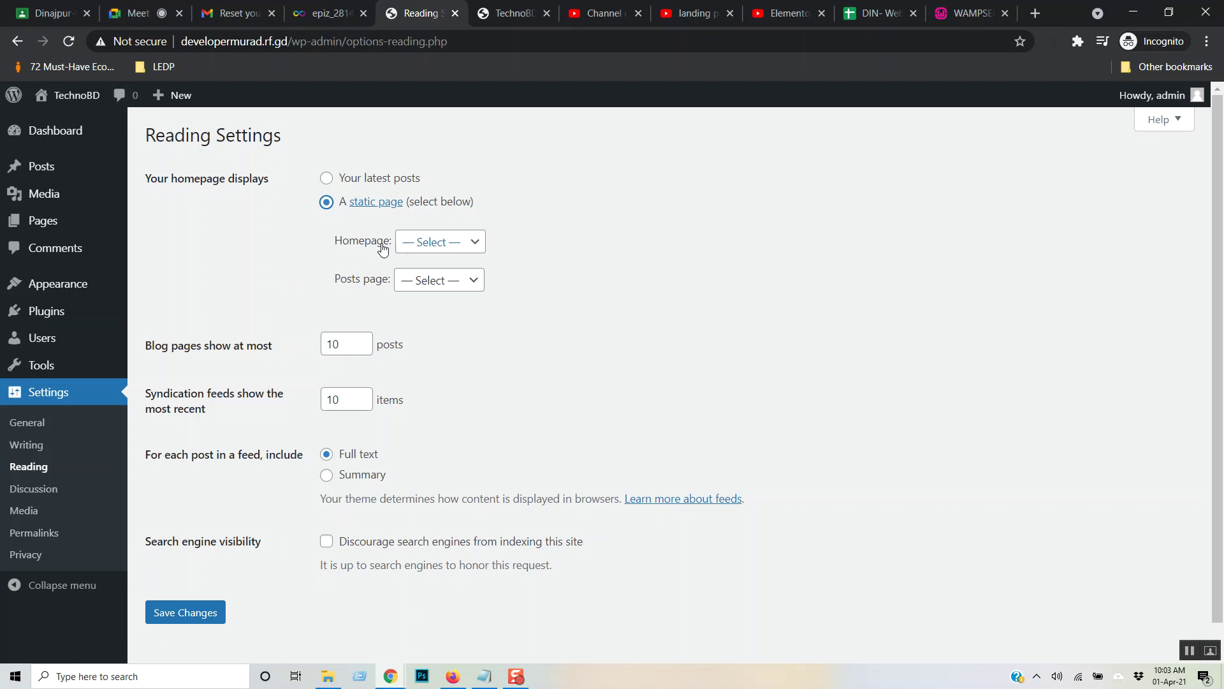
click(475, 248)
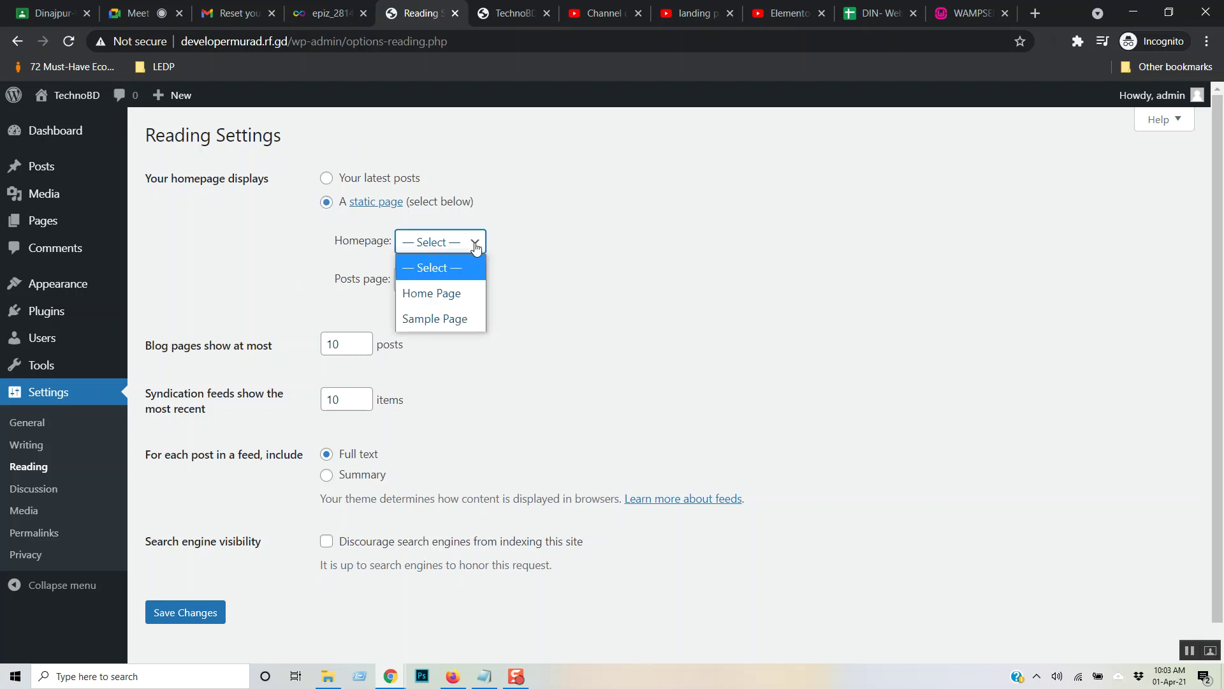
click(450, 297)
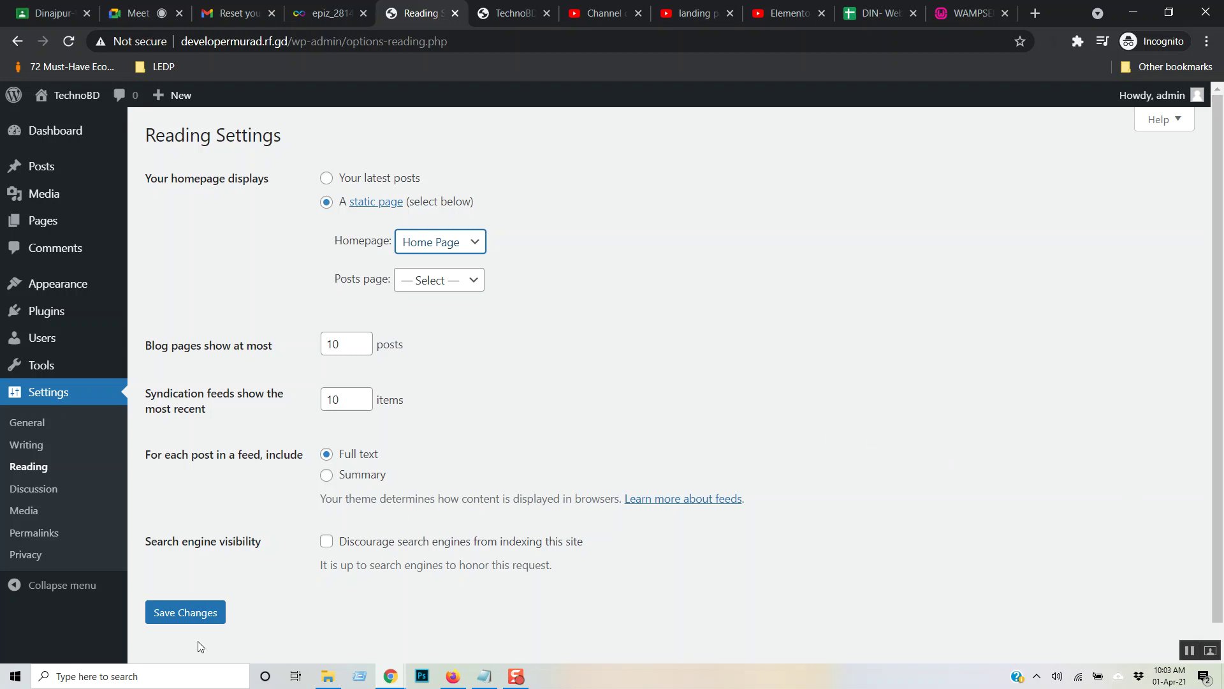
click(201, 615)
click(201, 619)
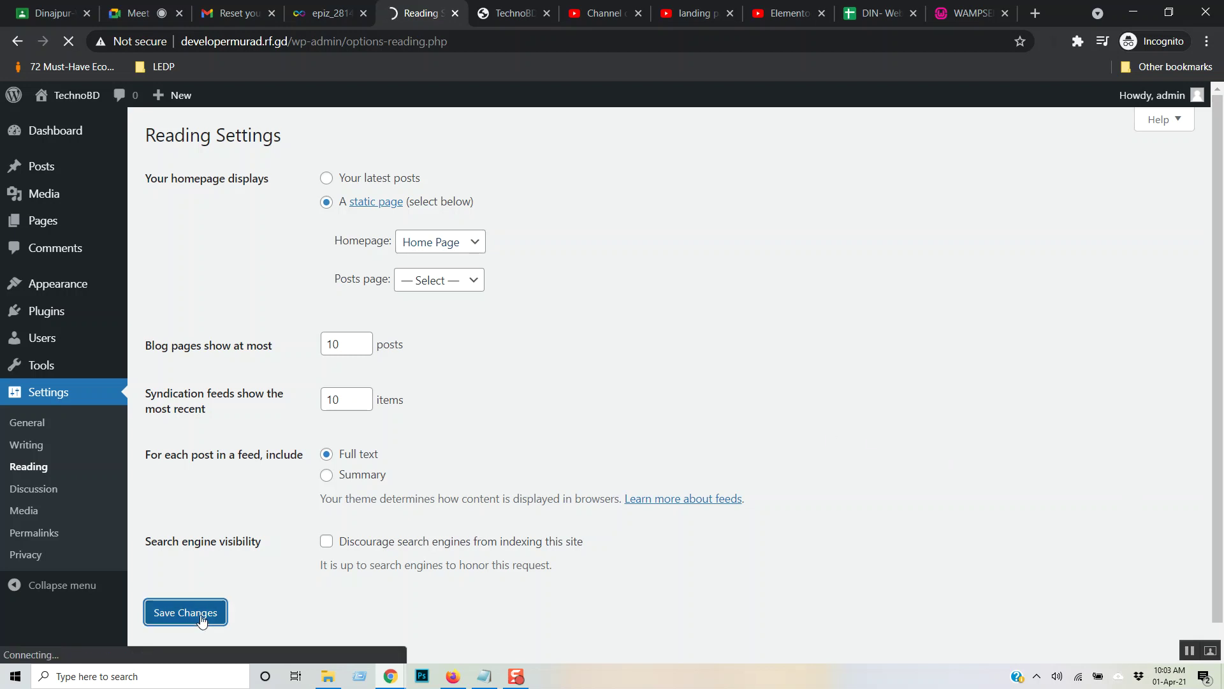
- Reload the front page to confirm the new homepage, then go to Plugins > Add New
click(511, 13)
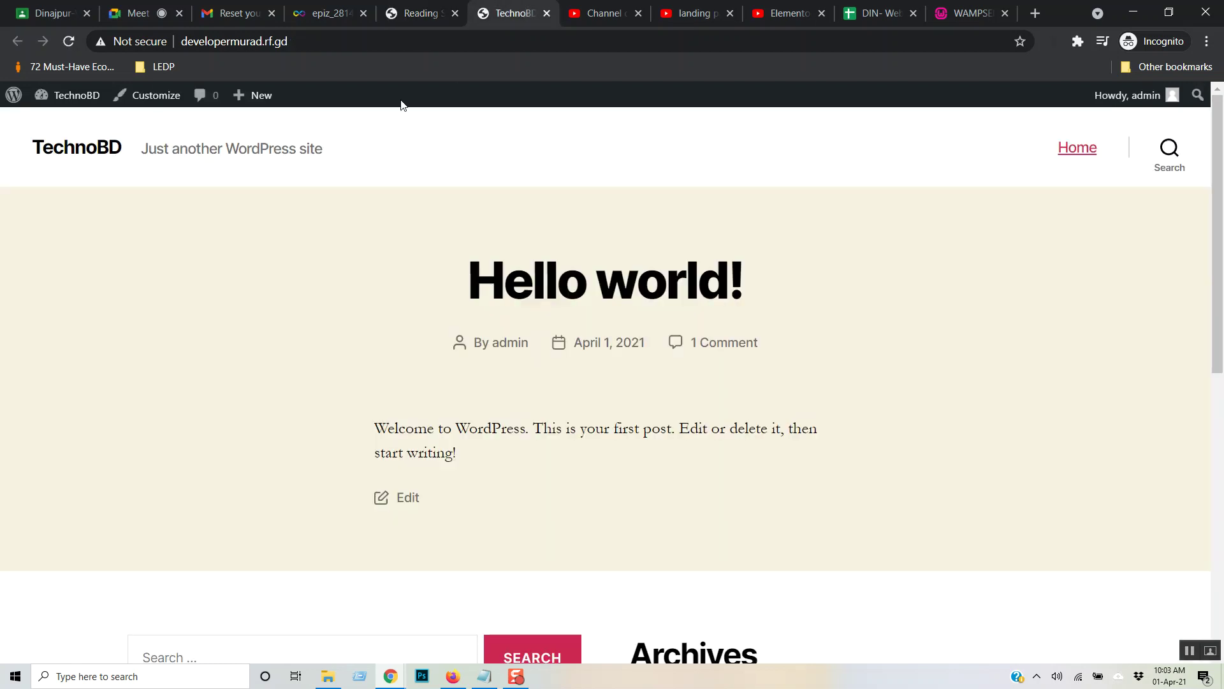
click(331, 42)
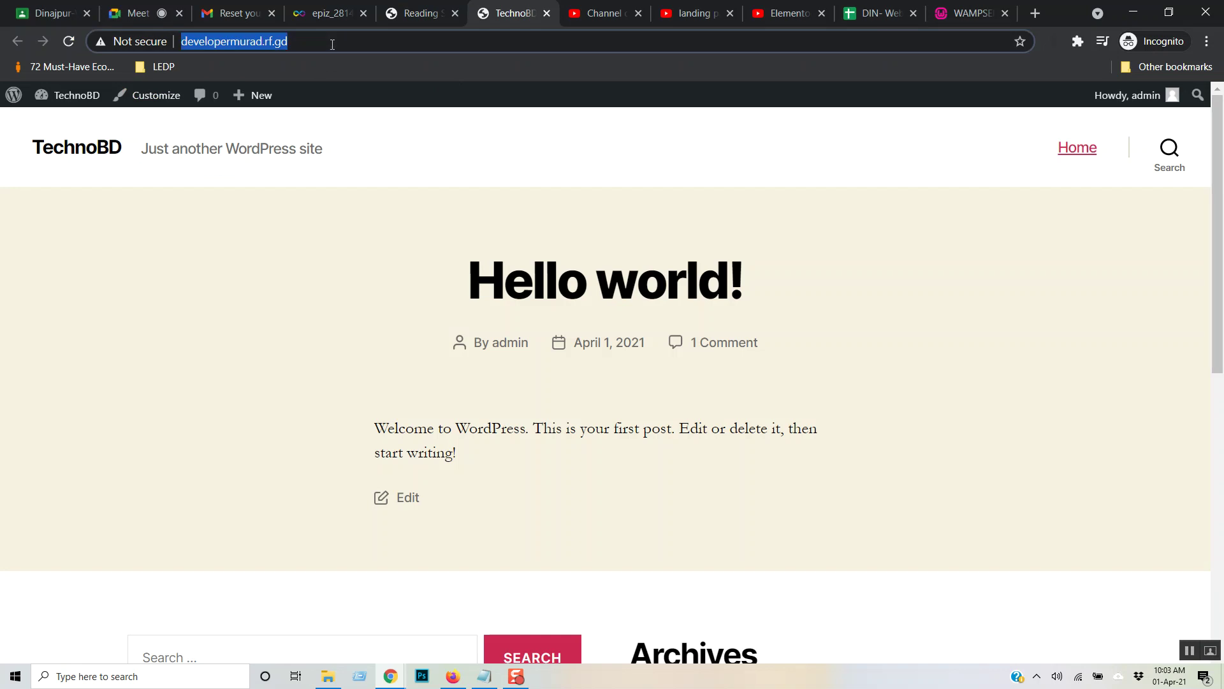
key(Return)
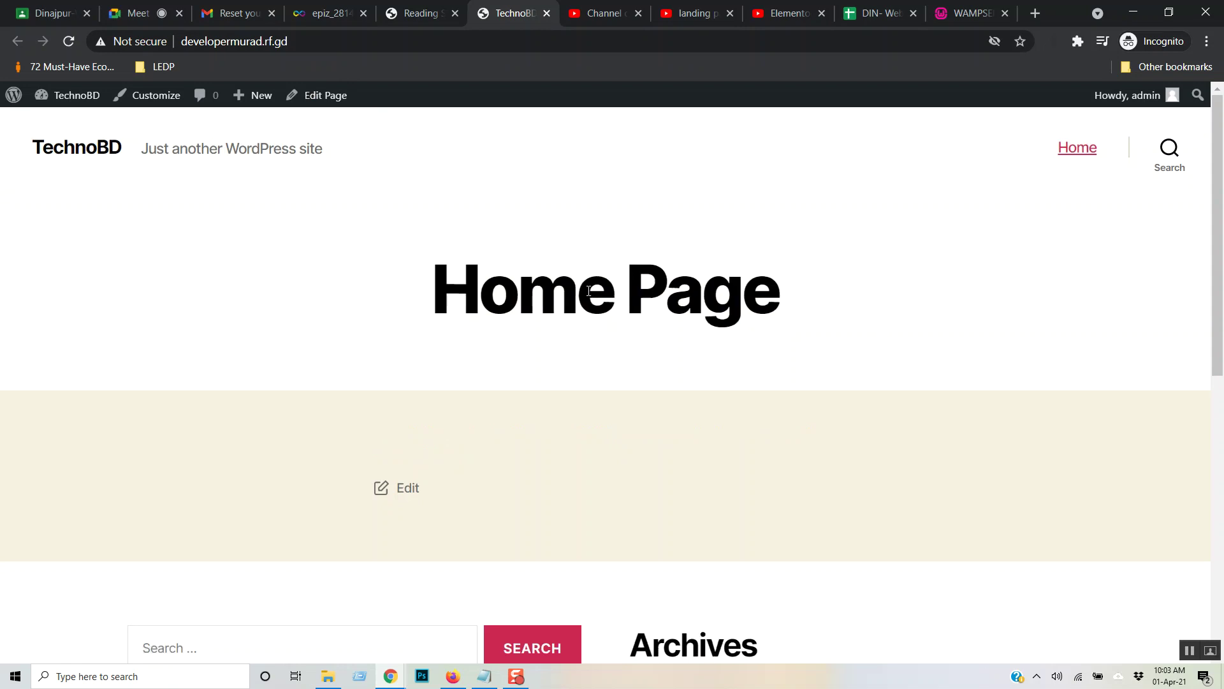
click(413, 8)
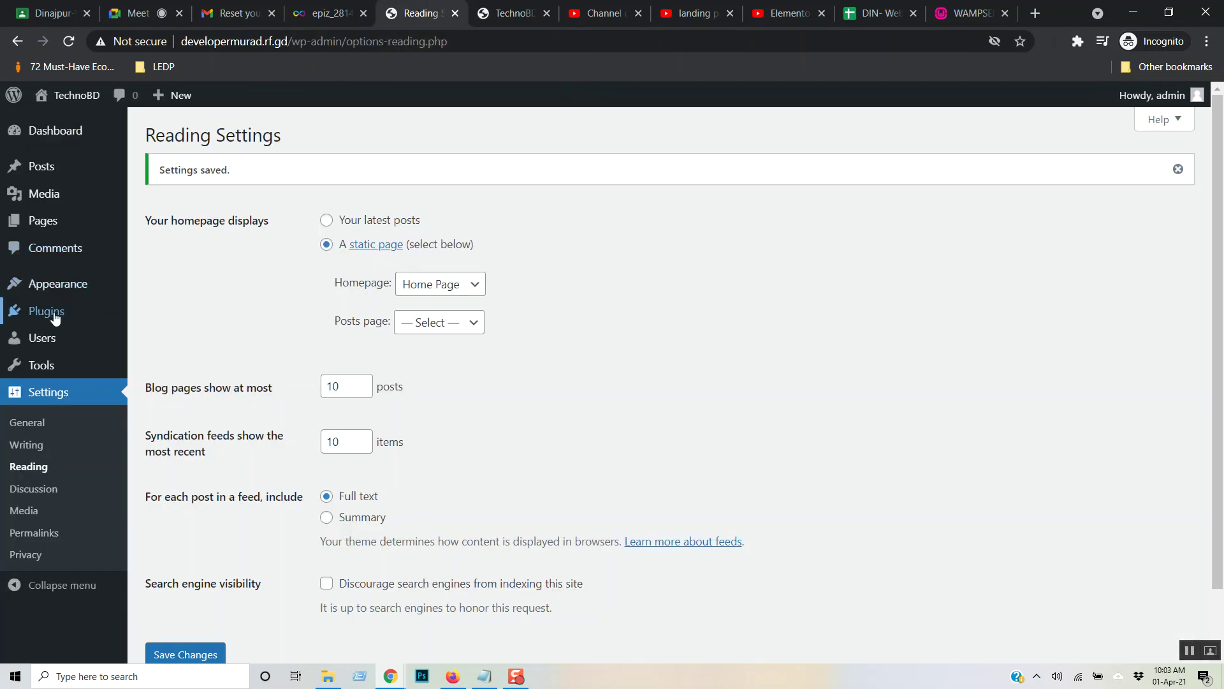
mouse_move(59, 287)
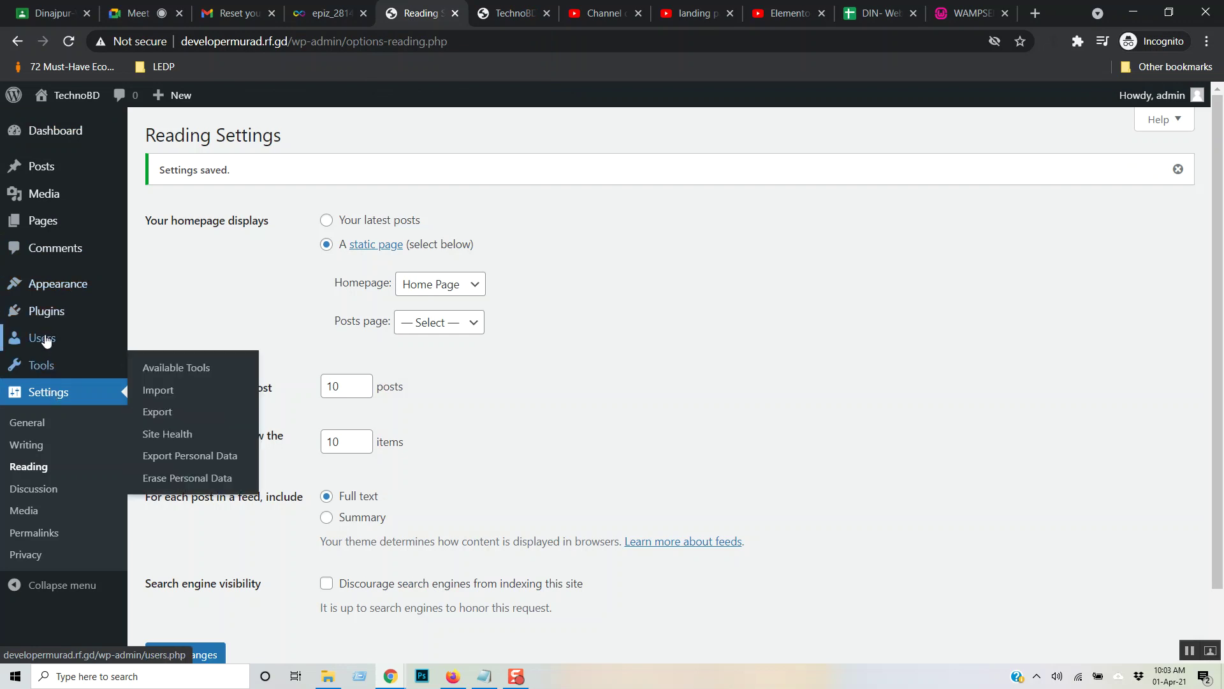
mouse_move(60, 317)
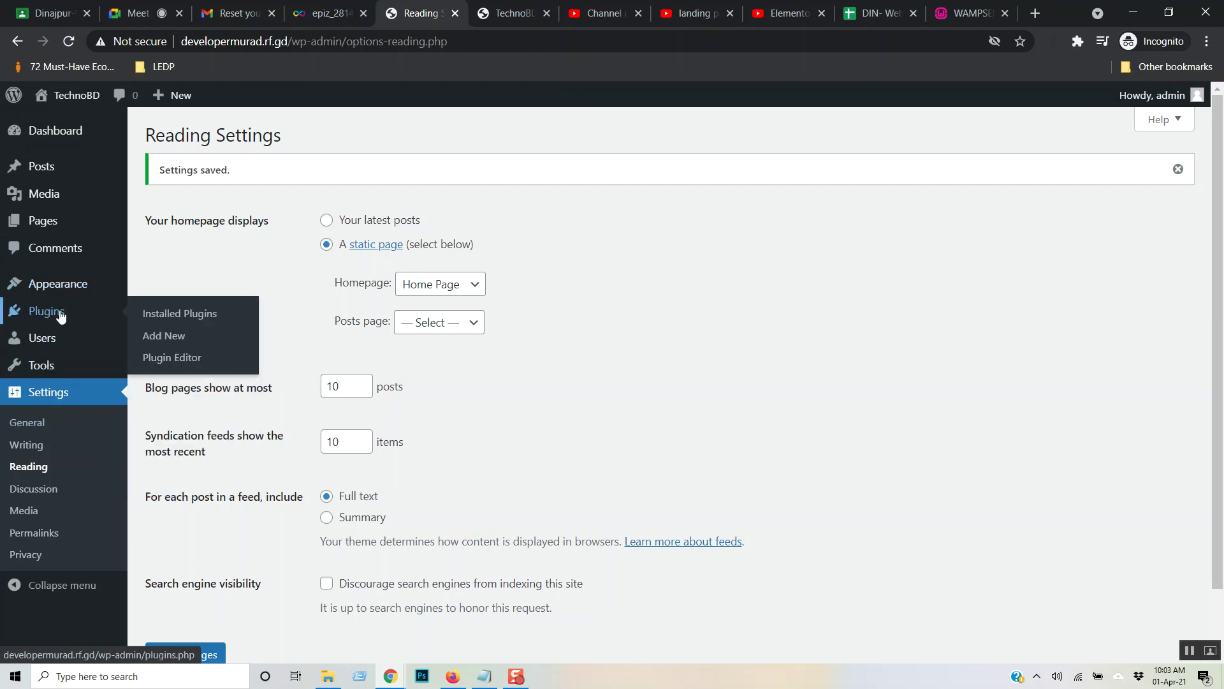
click(173, 338)
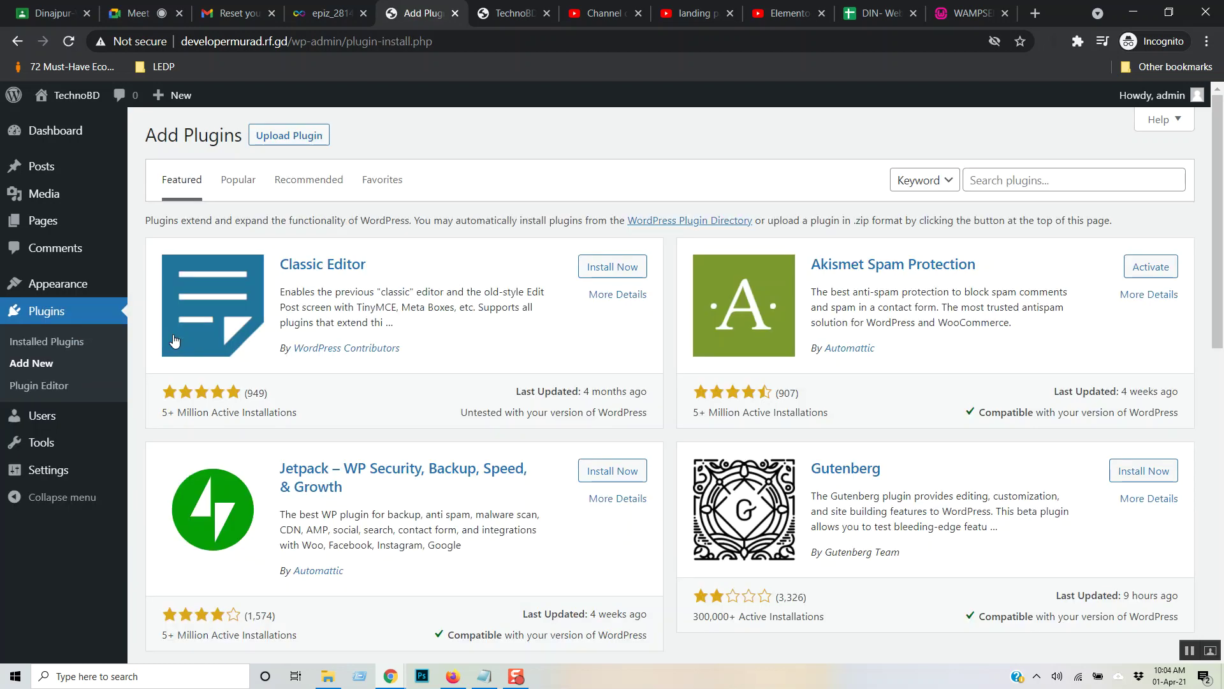
- Search plugins for 'elementor' and install Elementor Website Builder
click(983, 181)
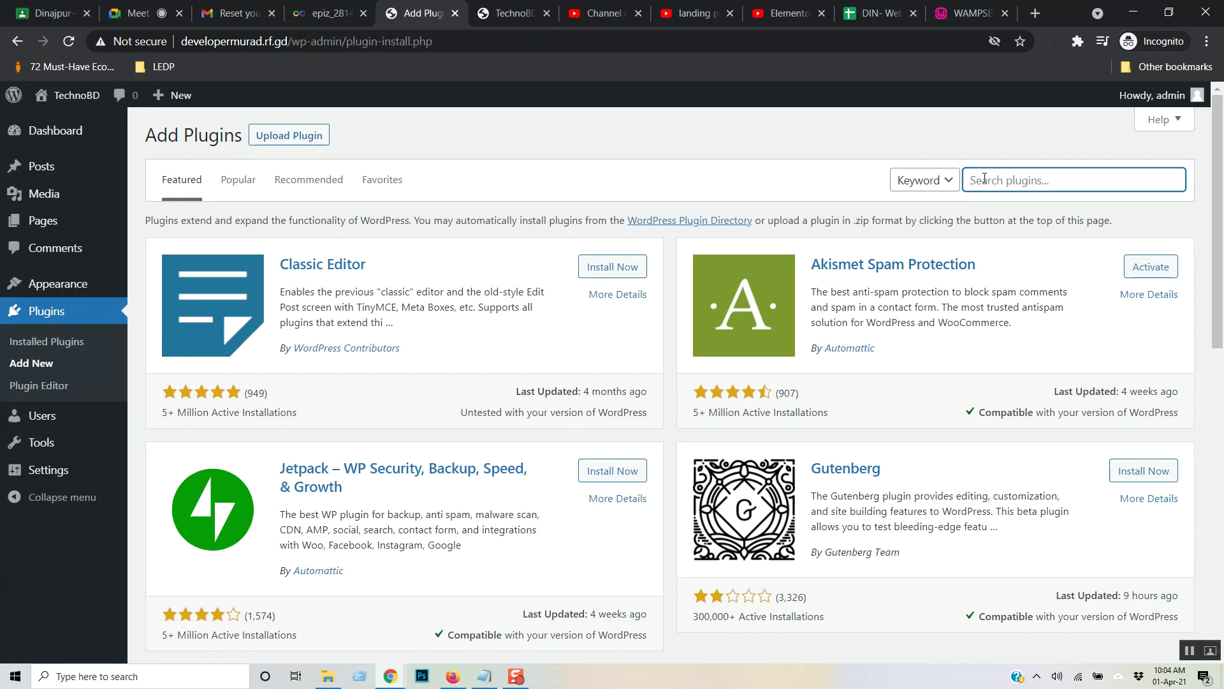
text(elementor)
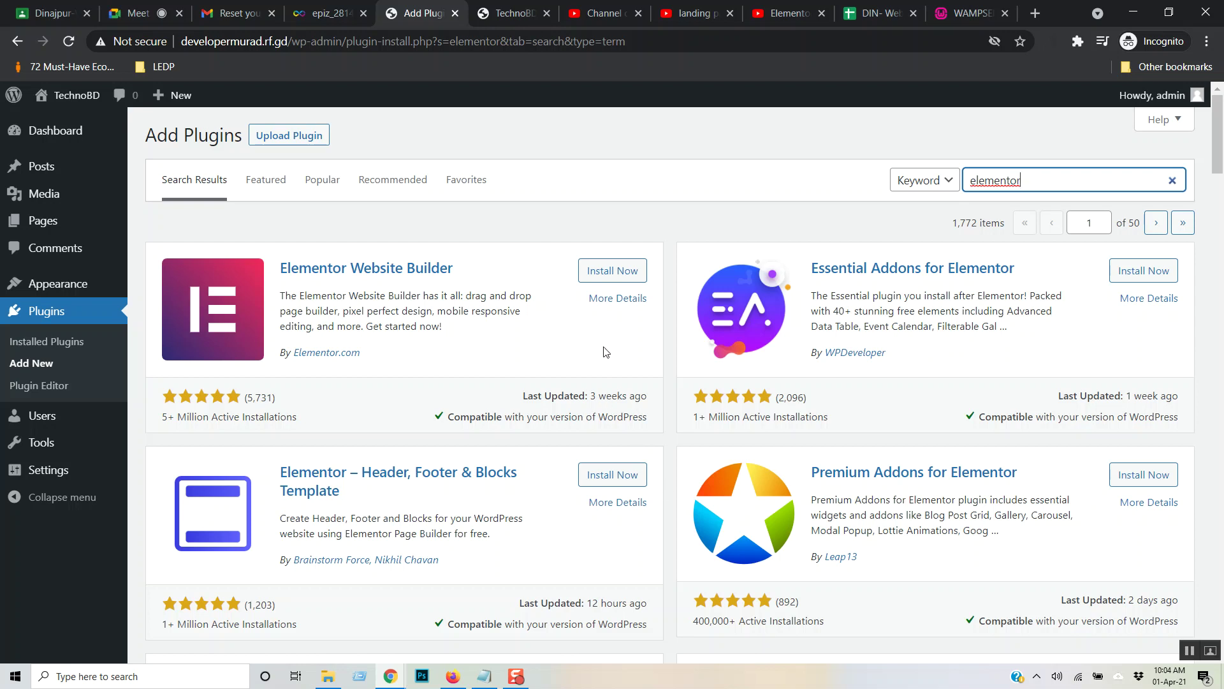
click(611, 273)
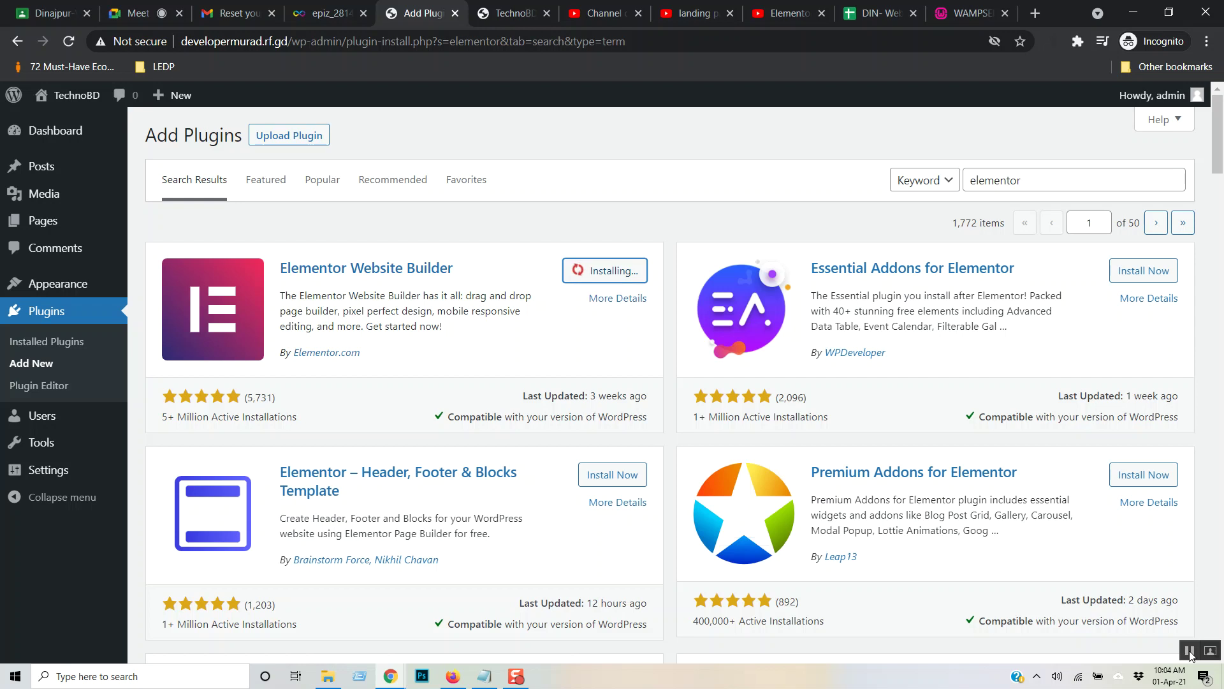
click(1189, 651)
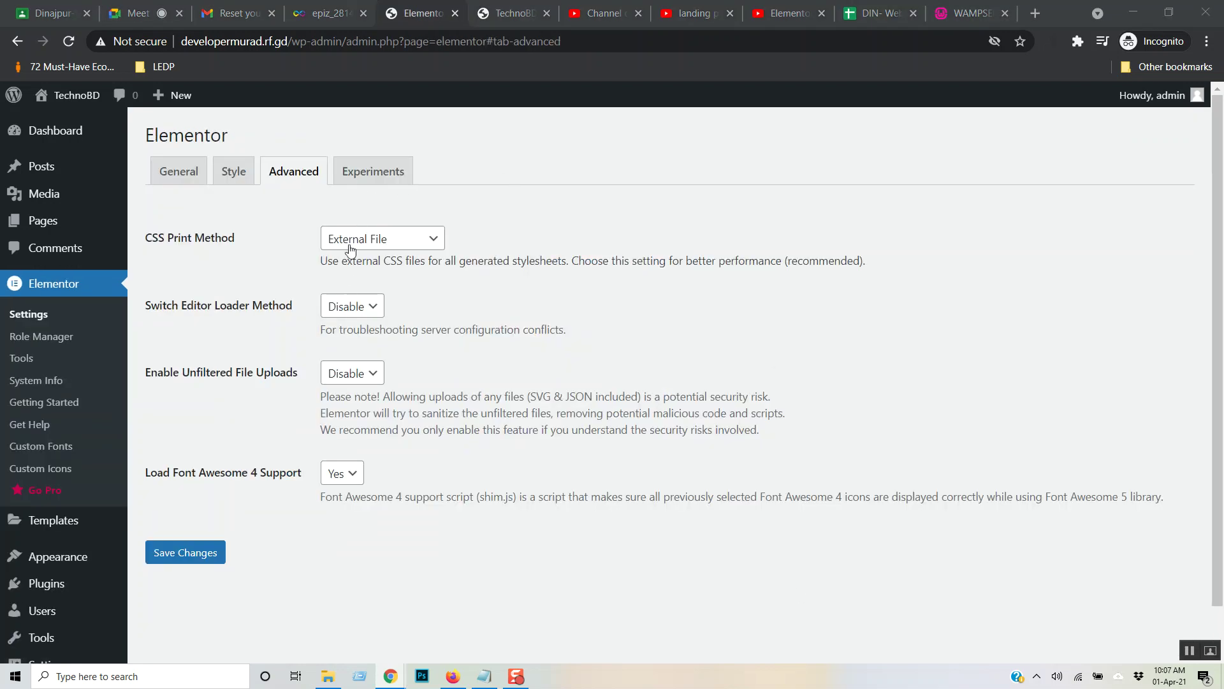
- Switch Elementor's Landing Pages experiment to Active and save the Elementor settings
click(372, 181)
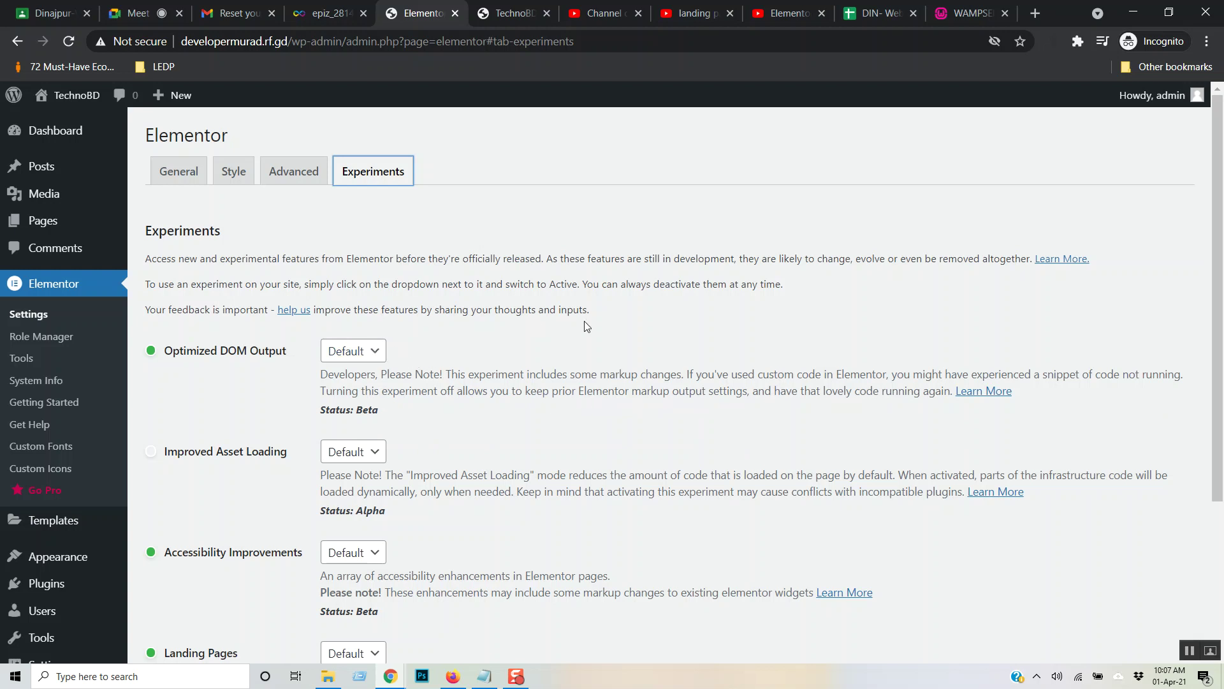
scroll(574, 332, down, 1)
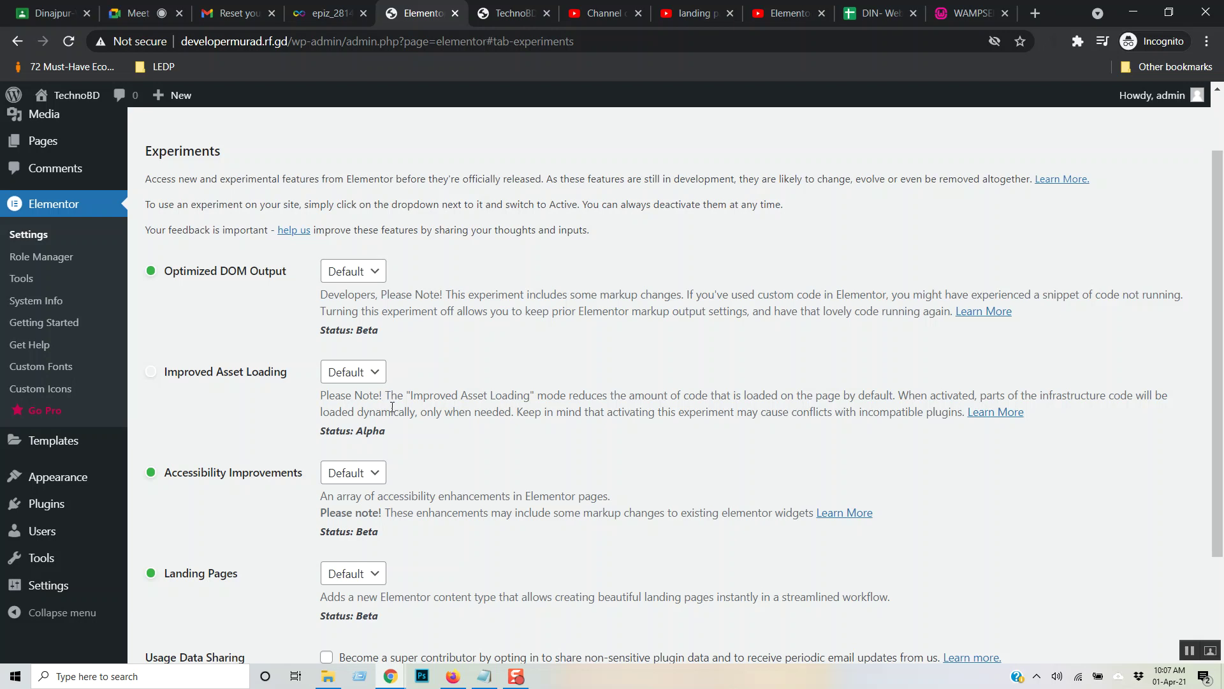
scroll(392, 406, down, 2)
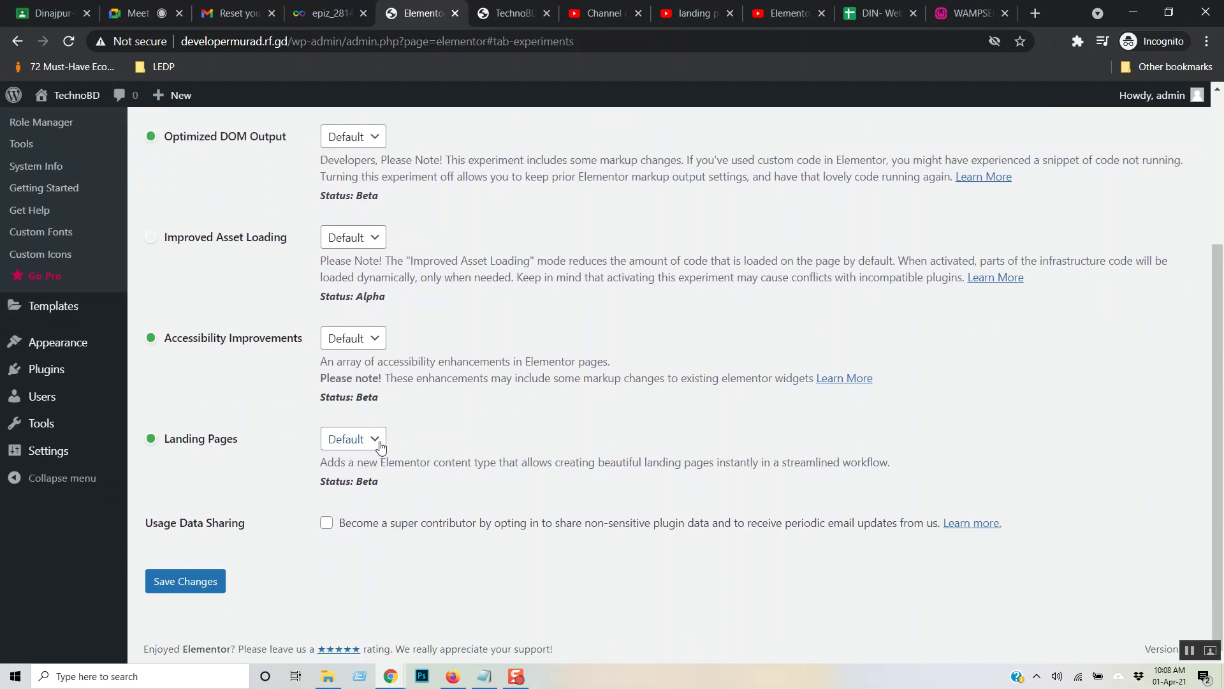
click(381, 447)
click(357, 490)
scroll(300, 452, up, 3)
scroll(306, 451, down, 3)
scroll(344, 446, up, 3)
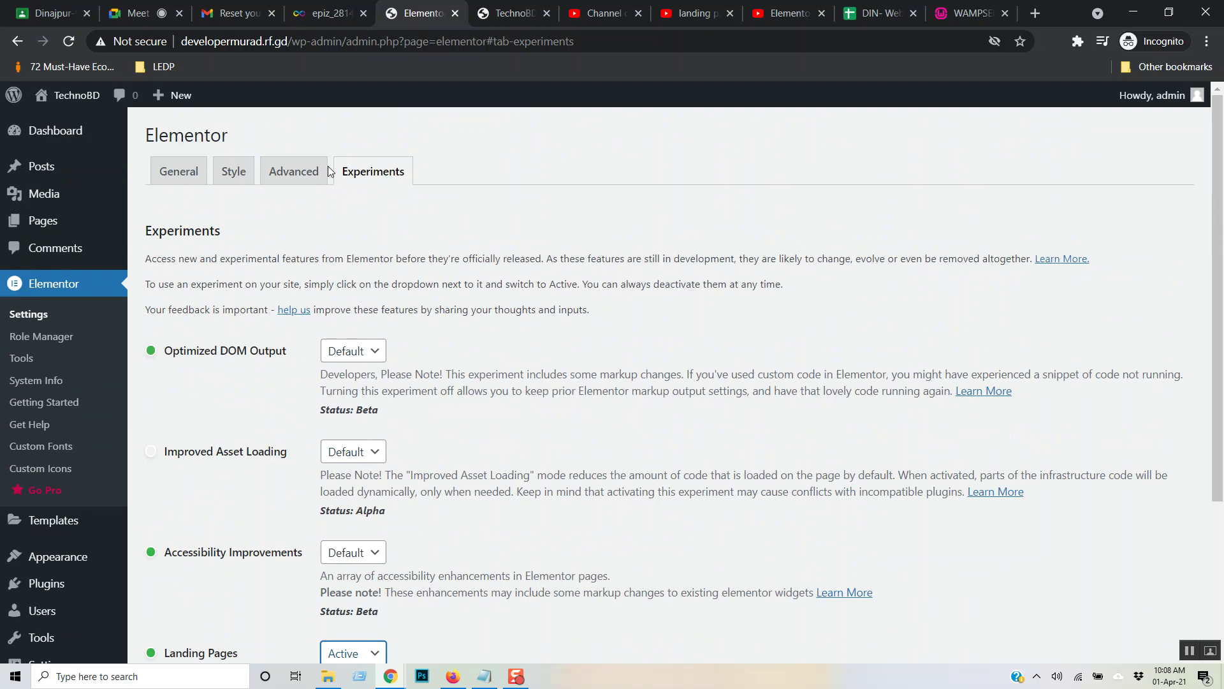
click(299, 171)
click(179, 171)
click(192, 503)
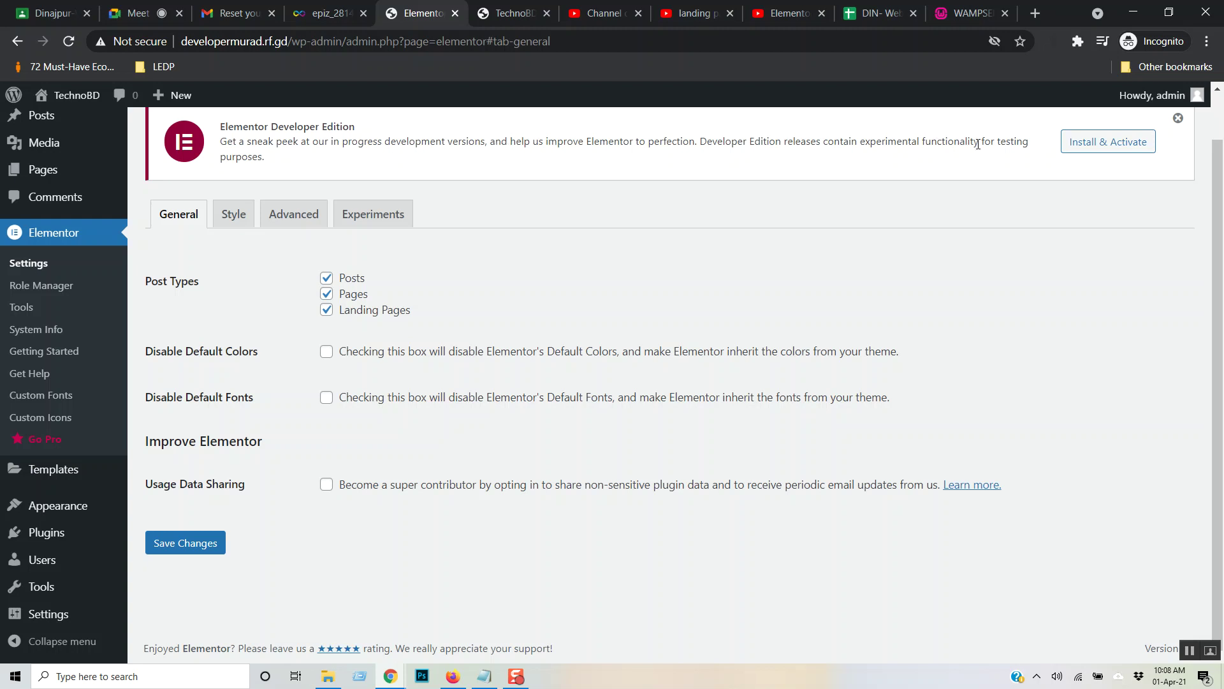
- Set the Landing Pages experiment back to Default and save the change
click(369, 220)
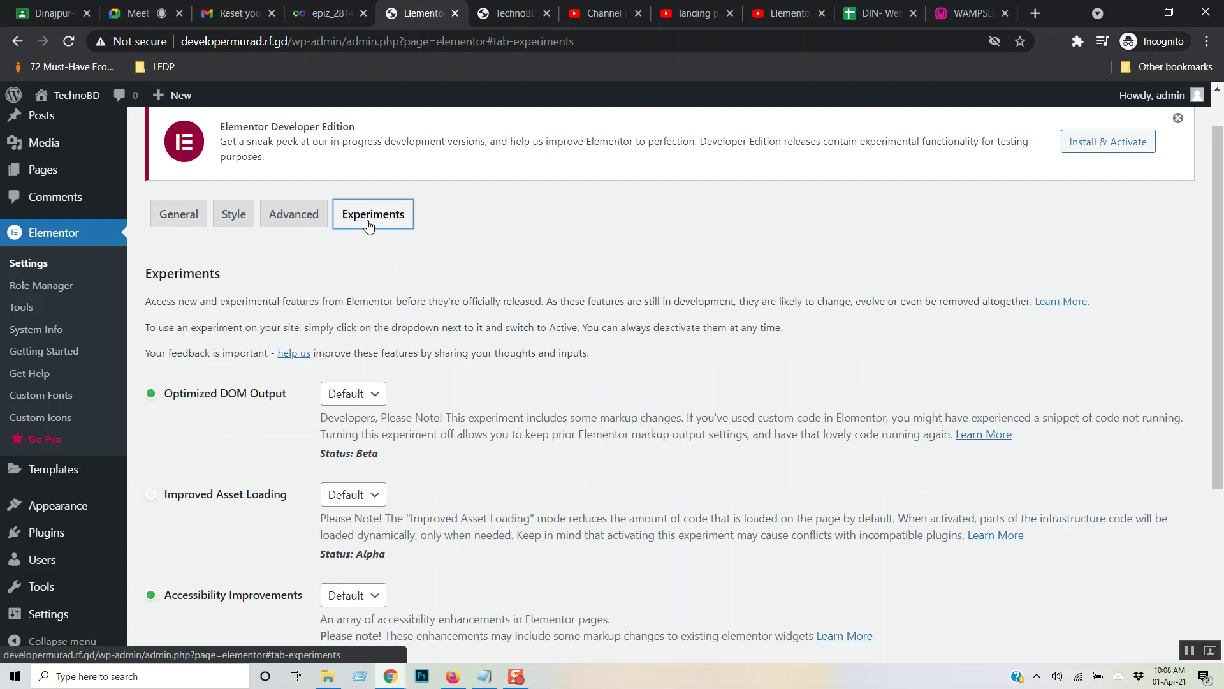
scroll(440, 403, down, 5)
click(353, 438)
click(348, 462)
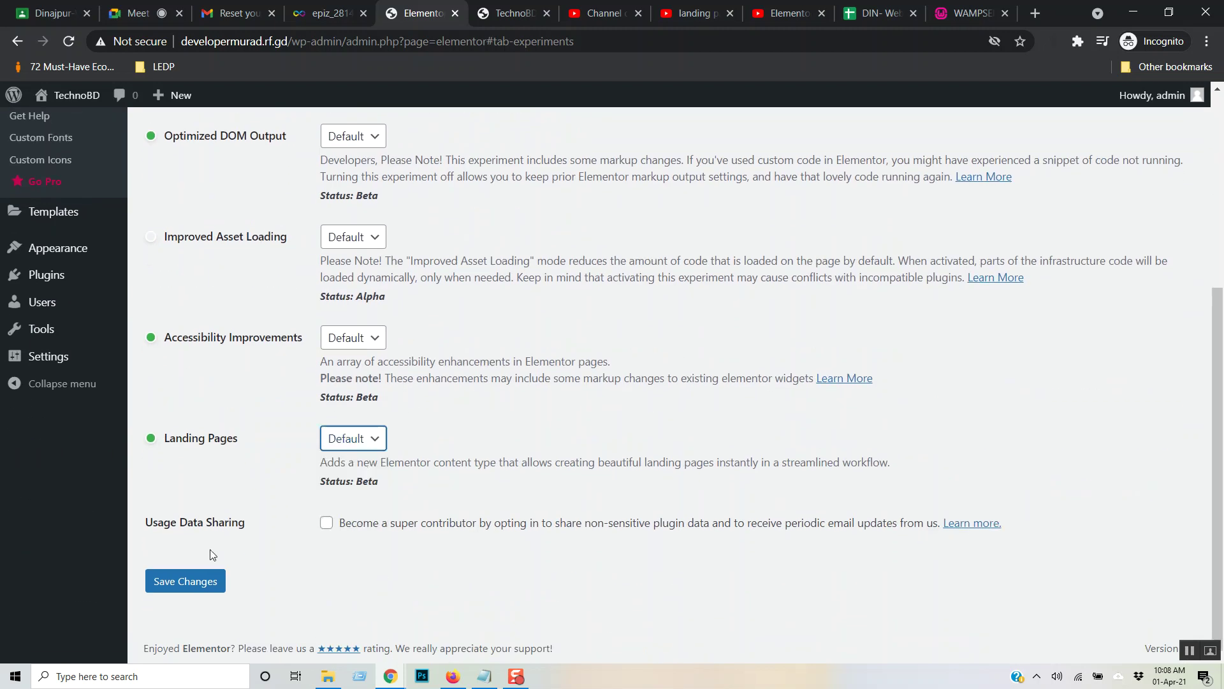
click(191, 583)
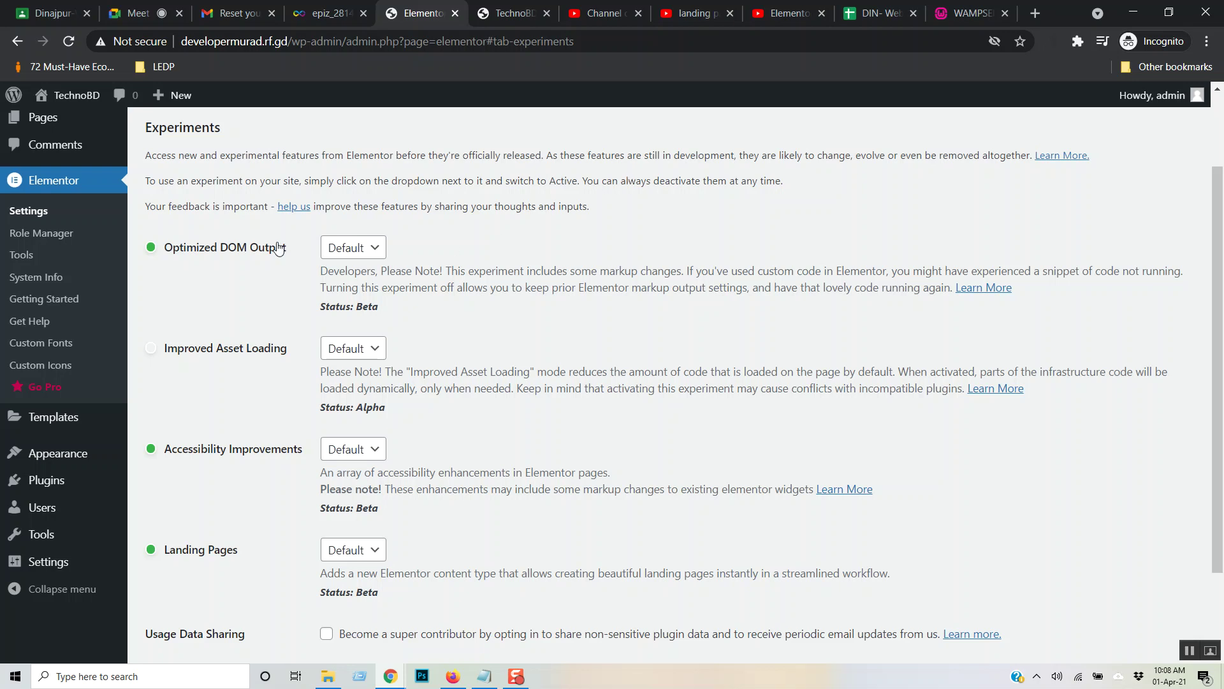
- Browse the Advanced, Style and General settings tabs, then go to Elementor's Role Manager
scroll(370, 268, down, 1)
scroll(370, 268, up, 3)
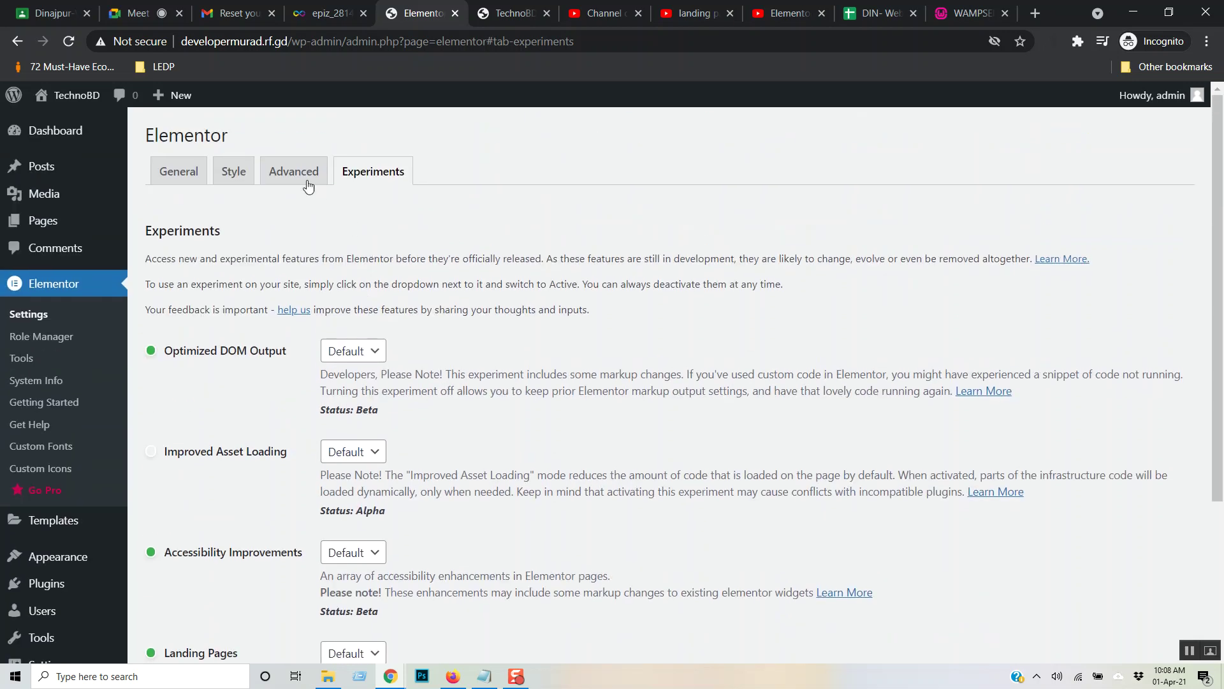
click(281, 180)
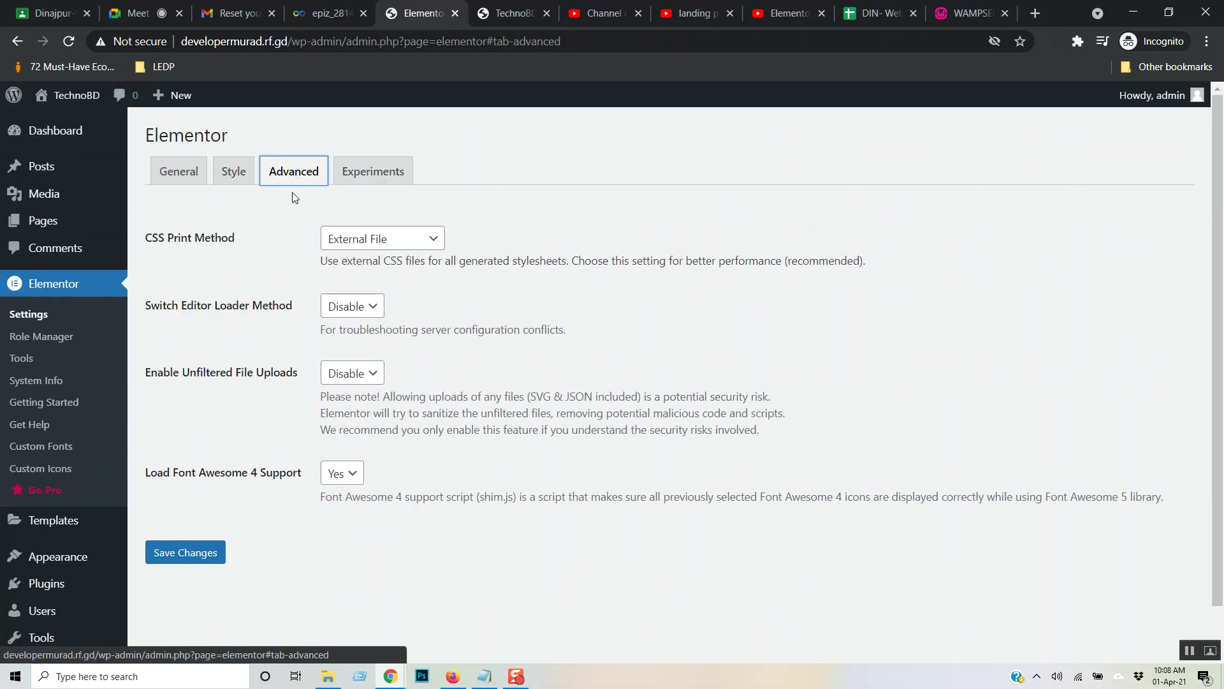
click(241, 182)
click(190, 178)
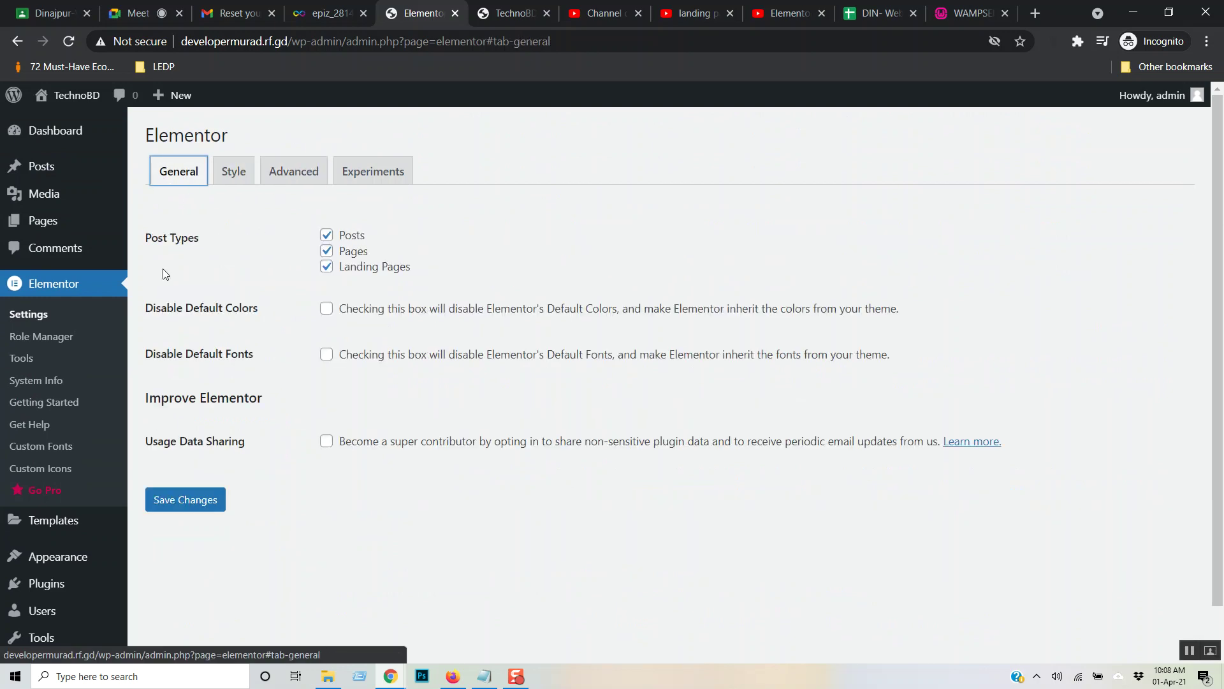
click(51, 337)
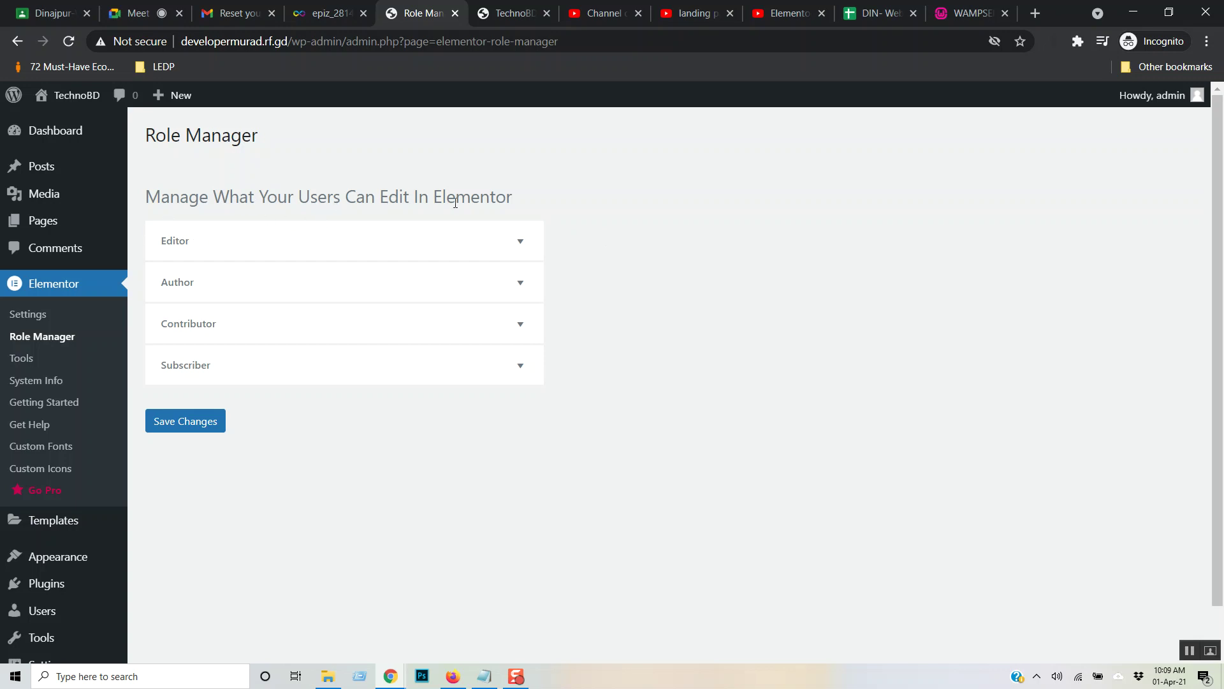
- Inspect the Editor, Author, Contributor and Subscriber role options, then go to Elementor Tools
click(522, 241)
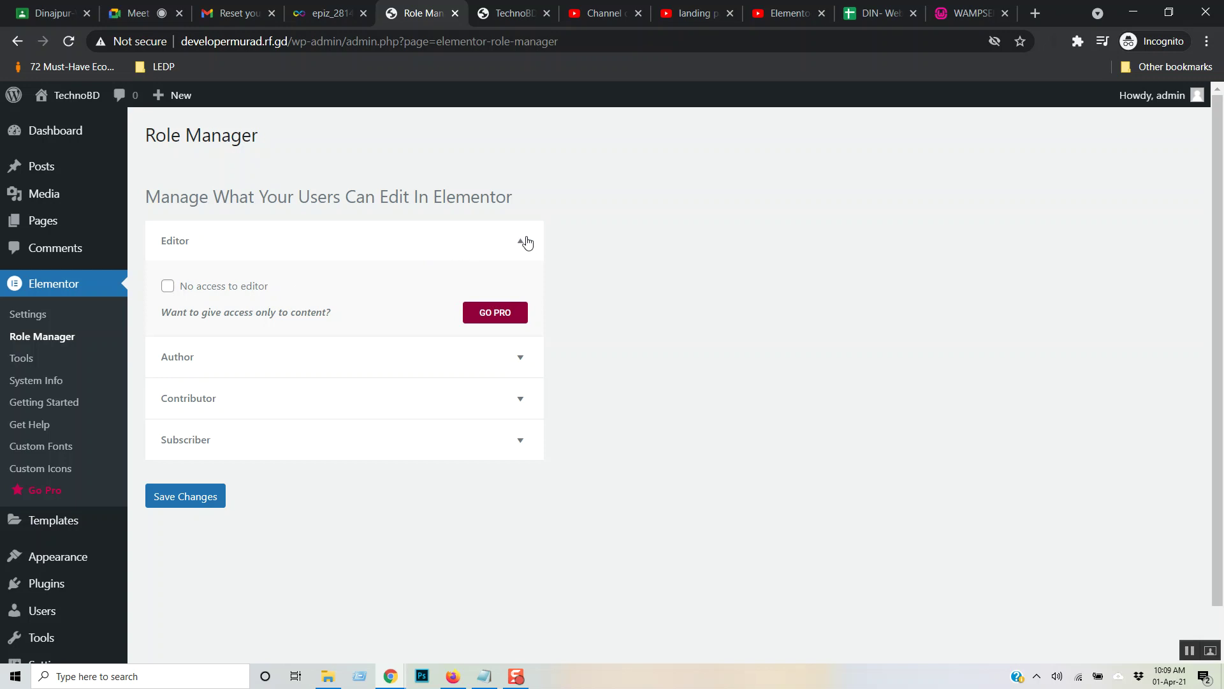
click(526, 242)
click(520, 280)
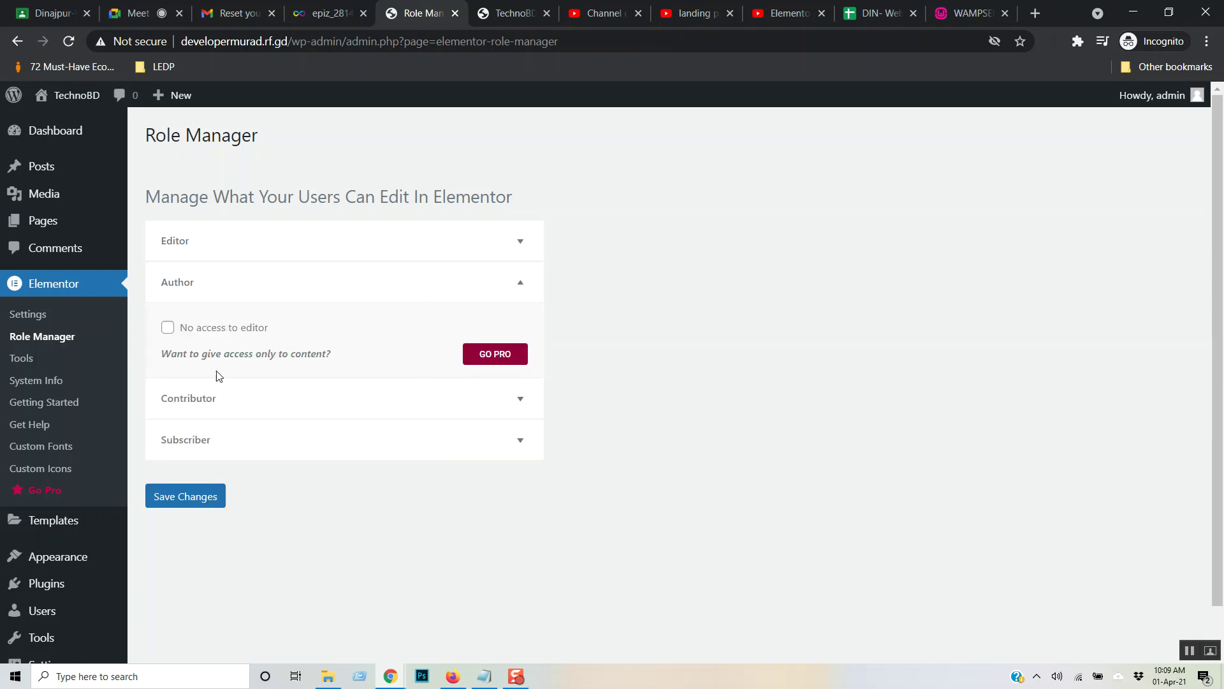
click(517, 406)
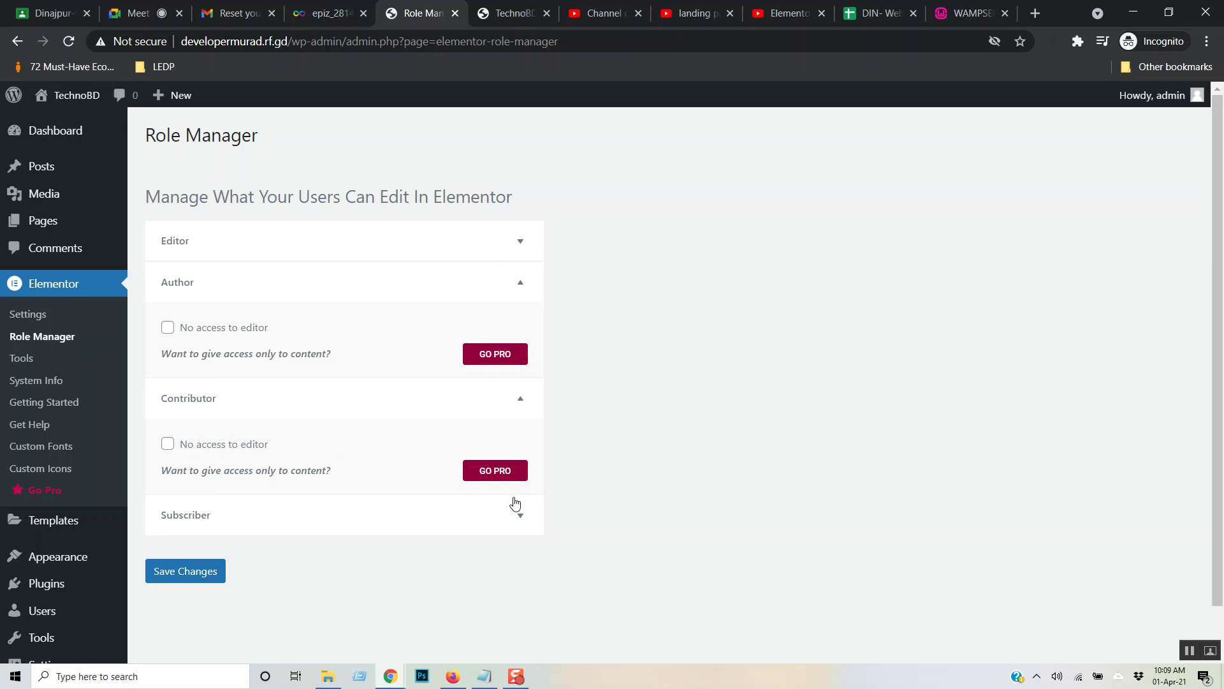
click(521, 515)
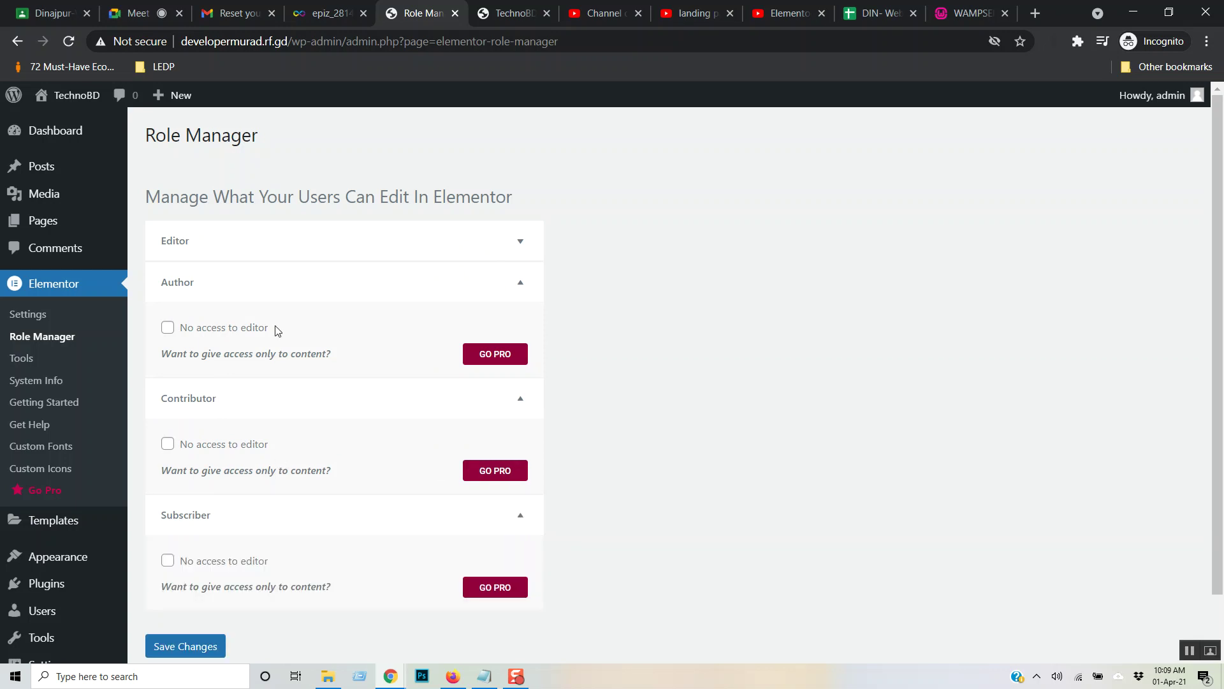
click(29, 359)
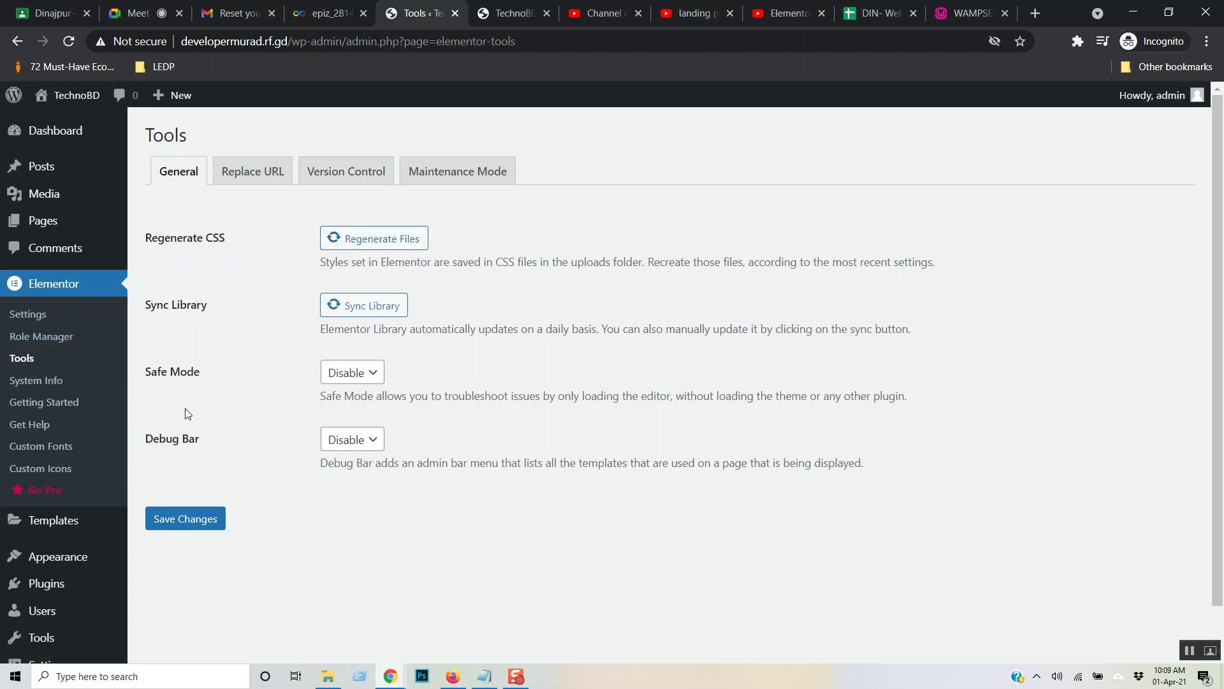
- Browse the Replace URL, Version Control, Maintenance Mode and System Info pages before Getting Started
click(246, 181)
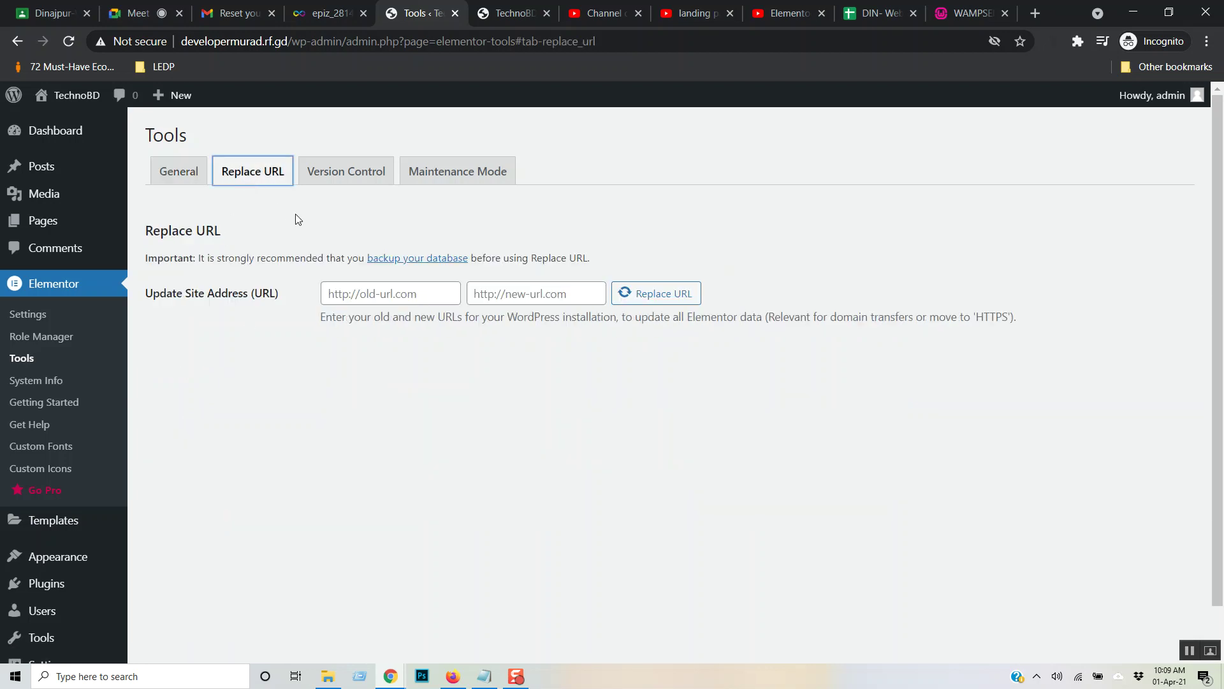
click(344, 176)
click(459, 175)
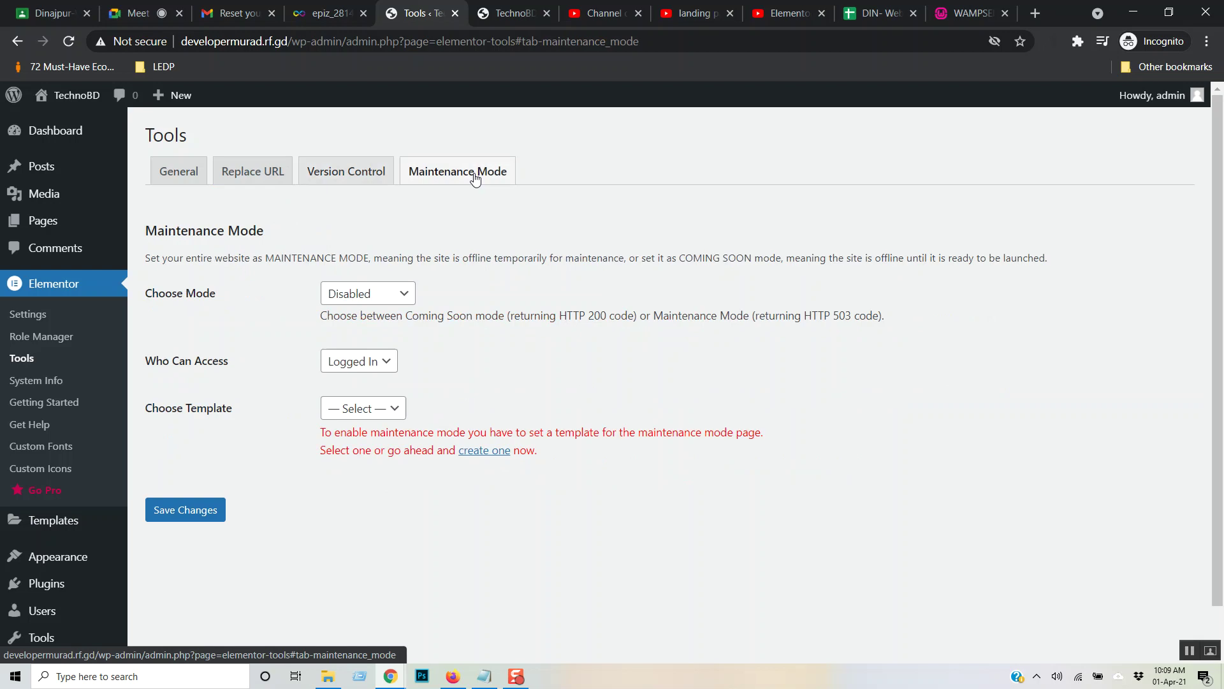
click(43, 380)
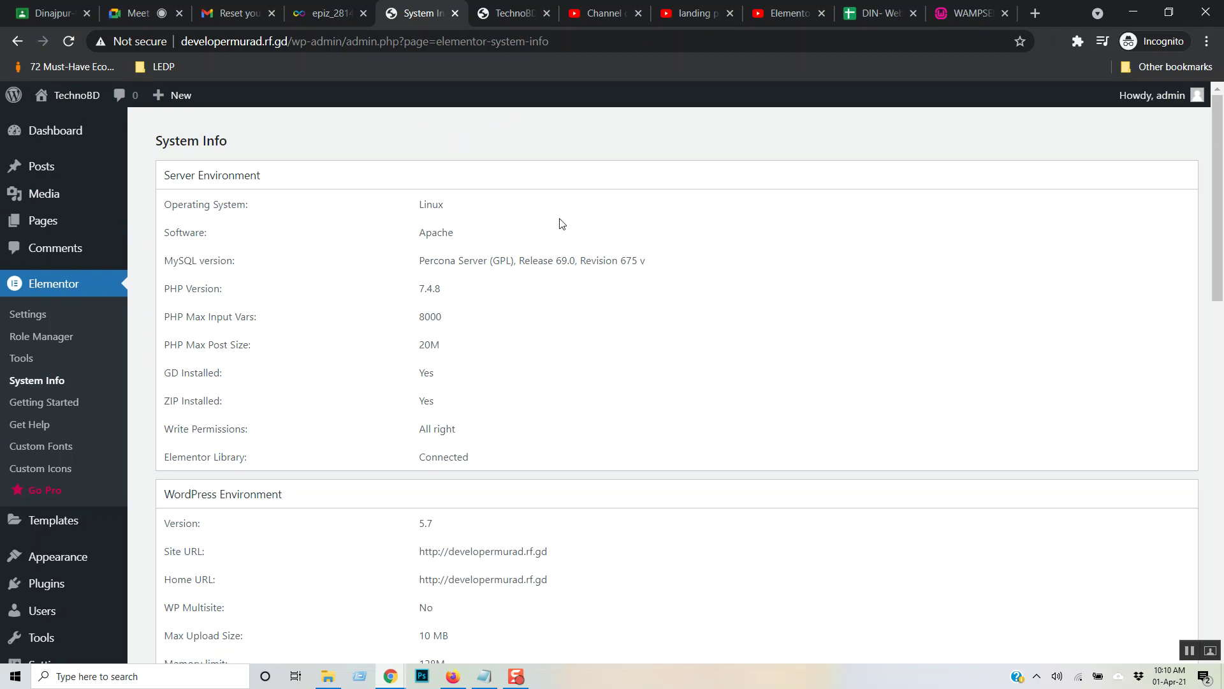
scroll(561, 224, down, 15)
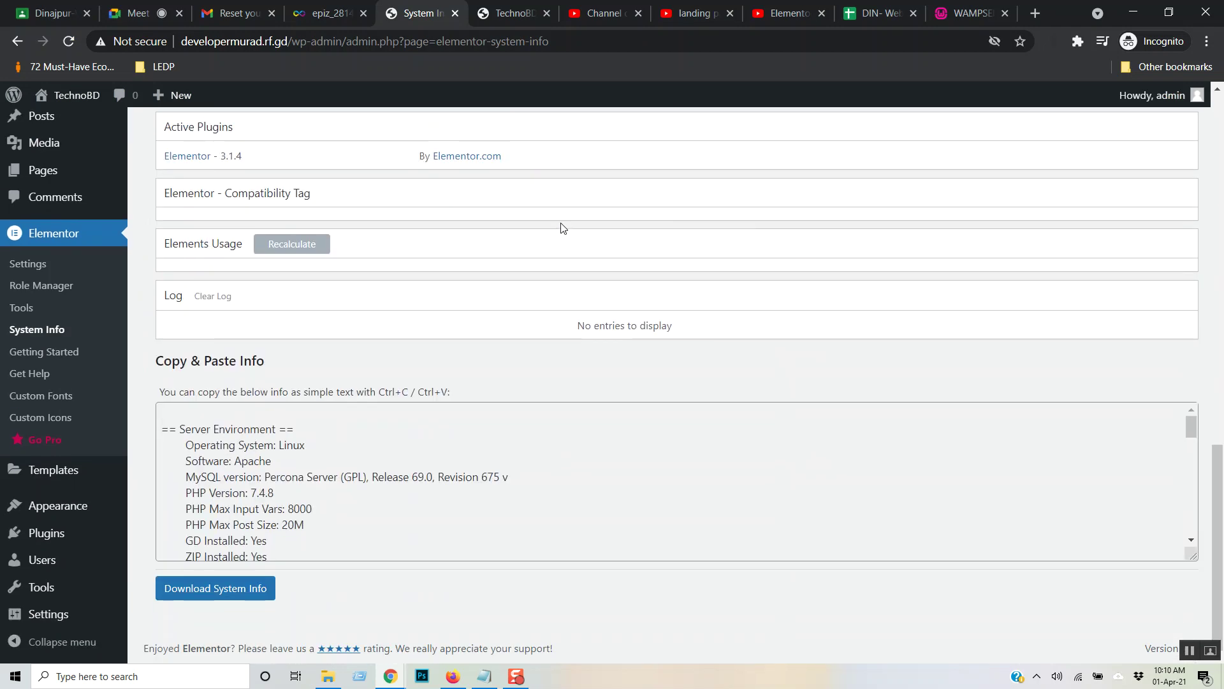
scroll(562, 228, up, 15)
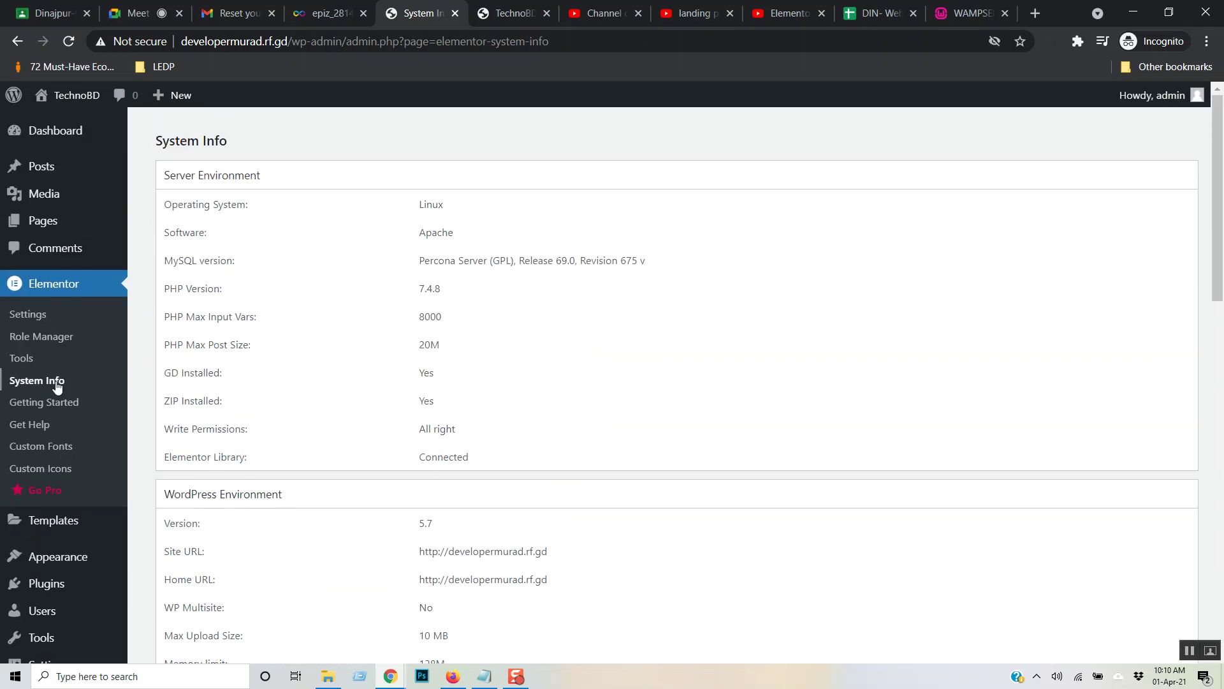
click(69, 401)
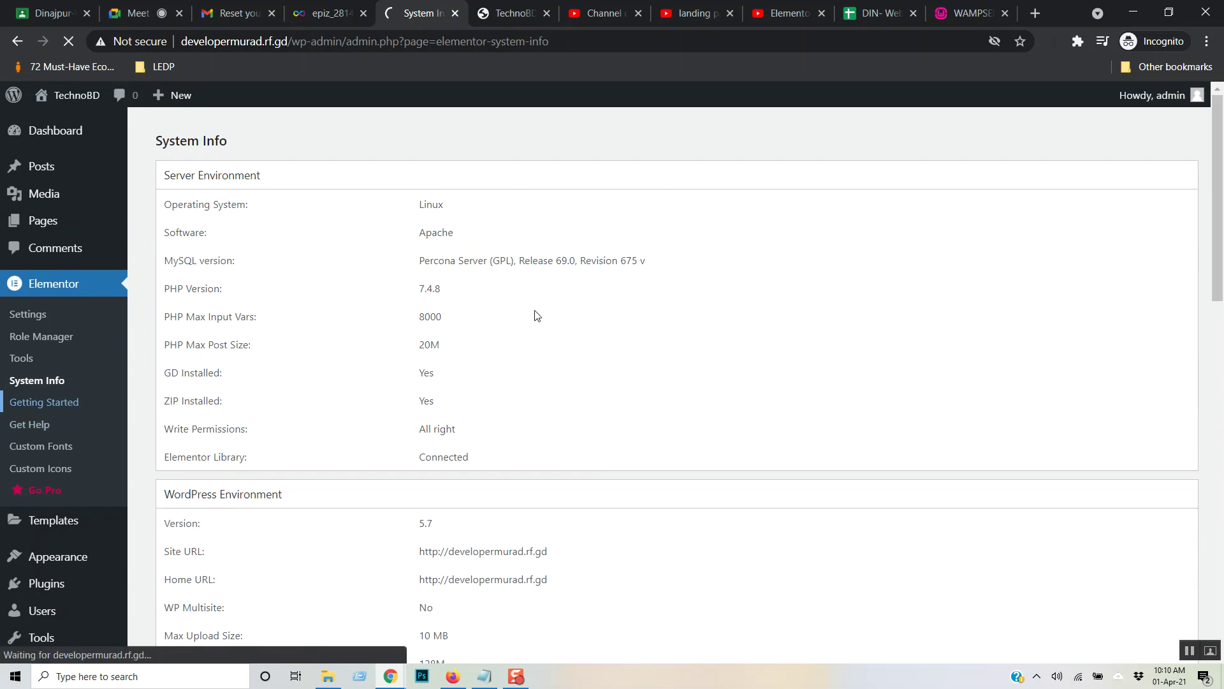
scroll(791, 304, down, 3)
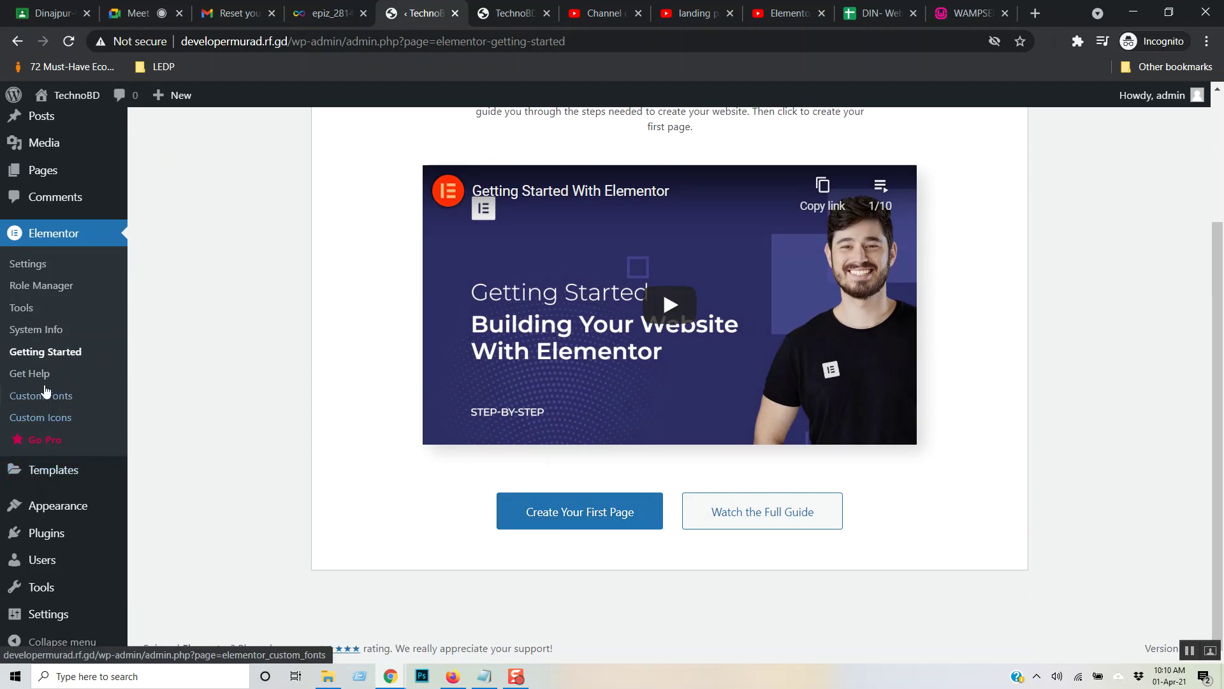
- Browse Elementor's Custom Fonts and Custom Icons pages, then open the Saved Templates list
click(55, 402)
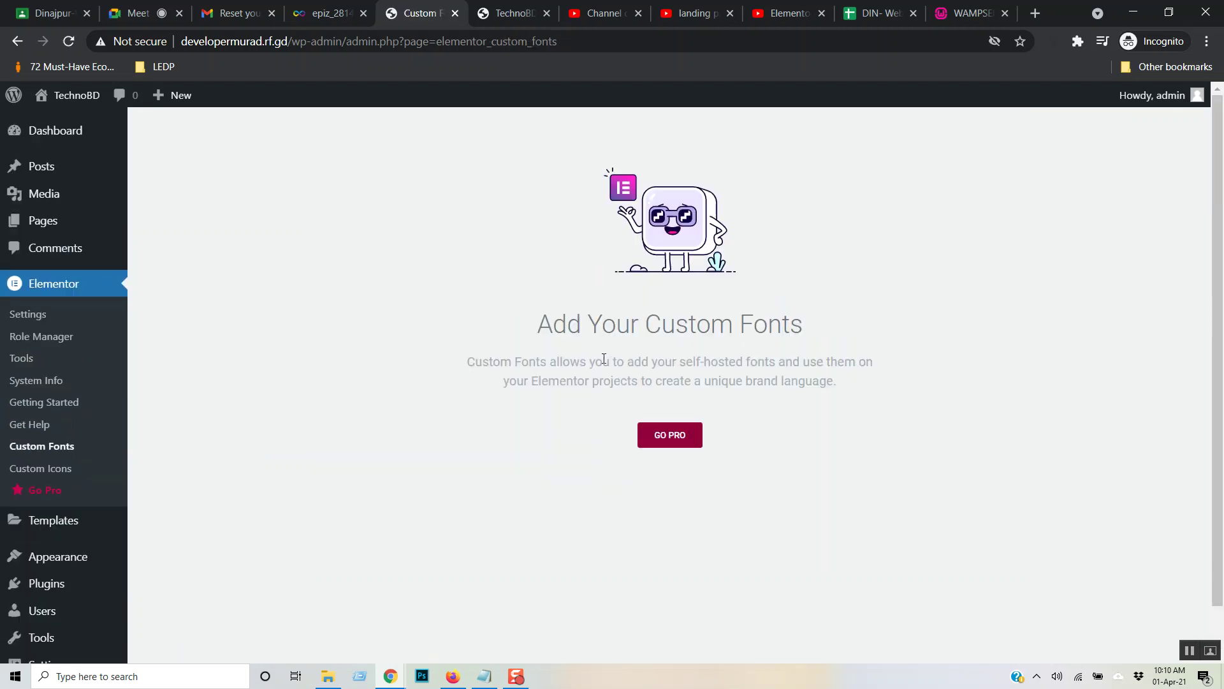
drag(728, 434, 539, 437)
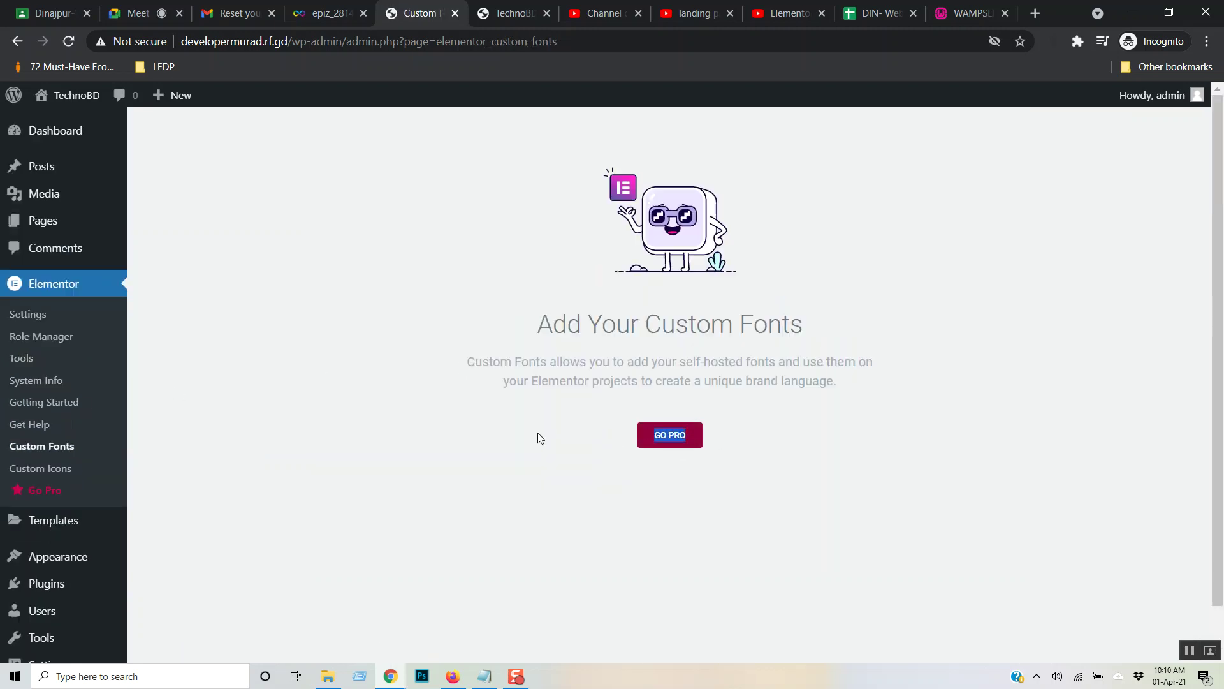
click(57, 470)
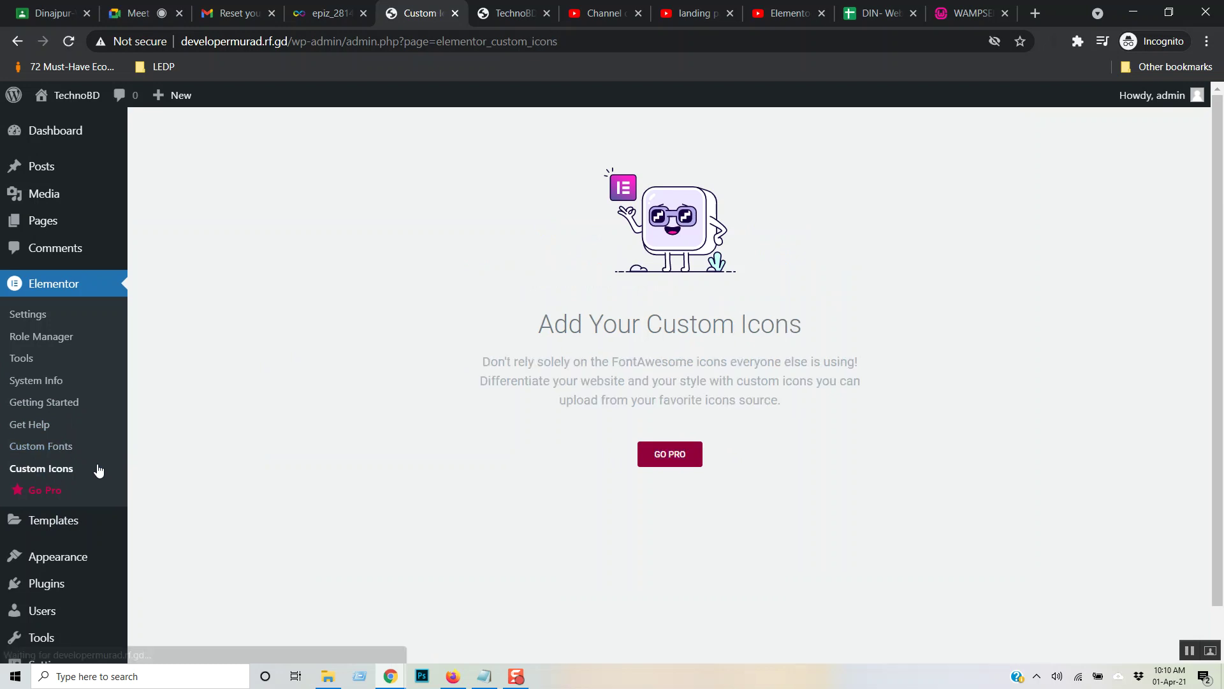
drag(705, 431, 512, 274)
click(740, 370)
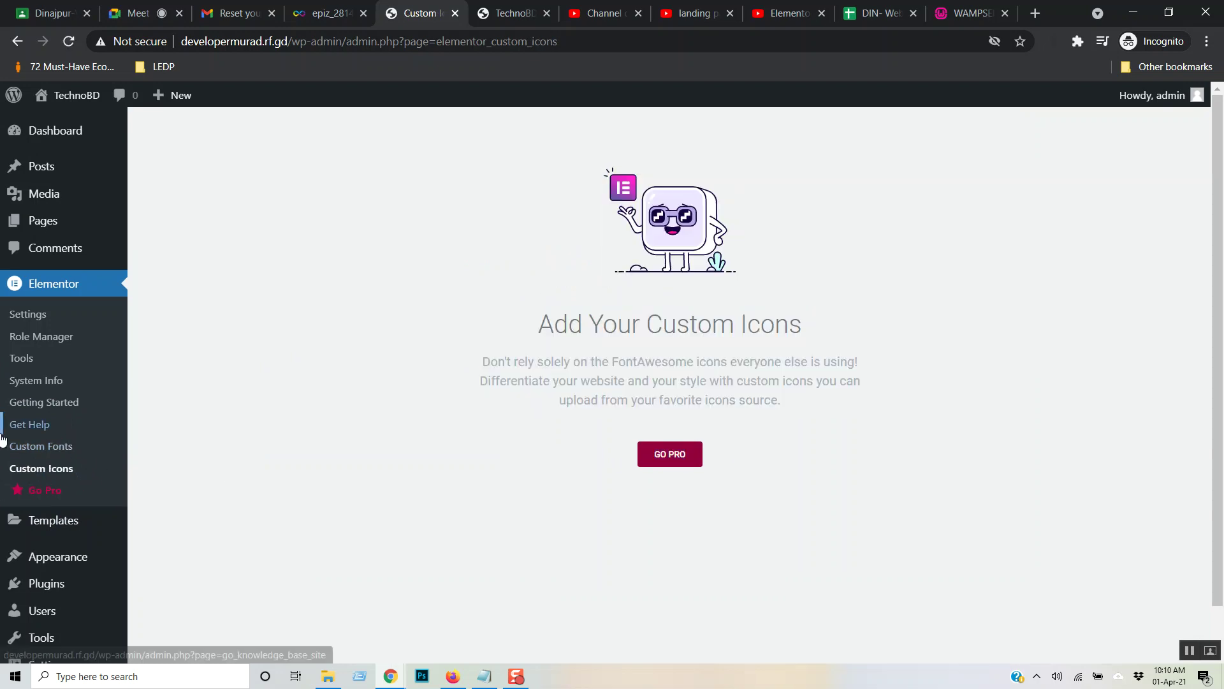
scroll(150, 440, down, 1)
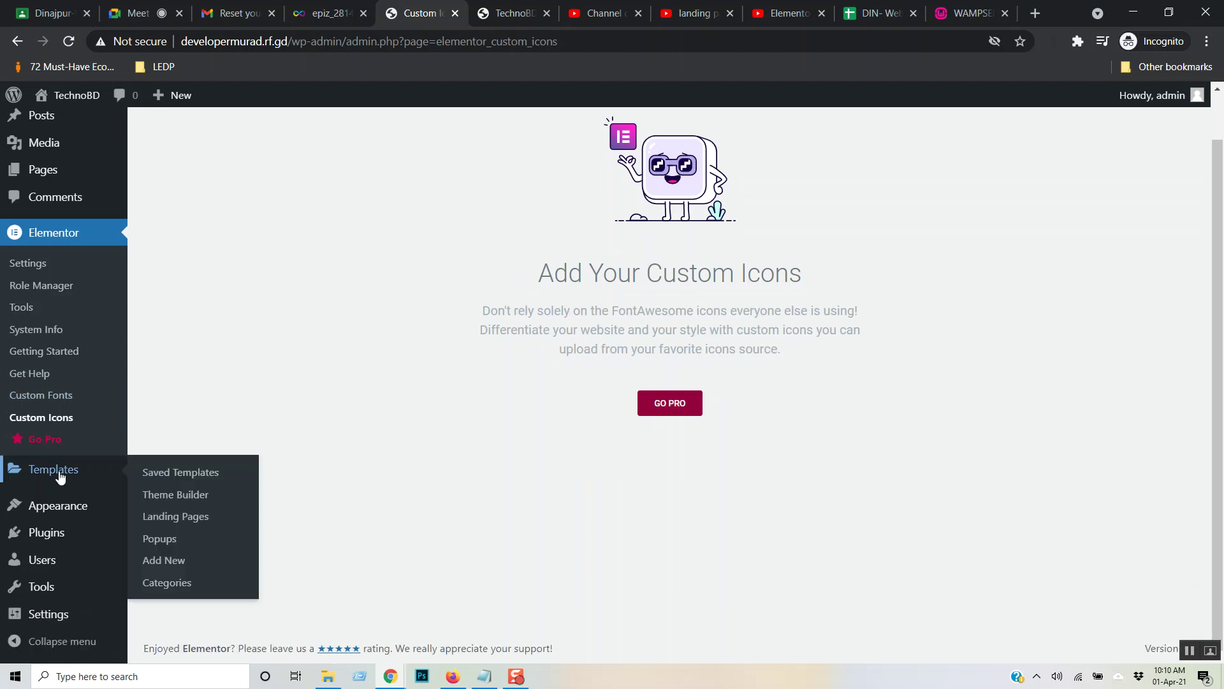
click(61, 477)
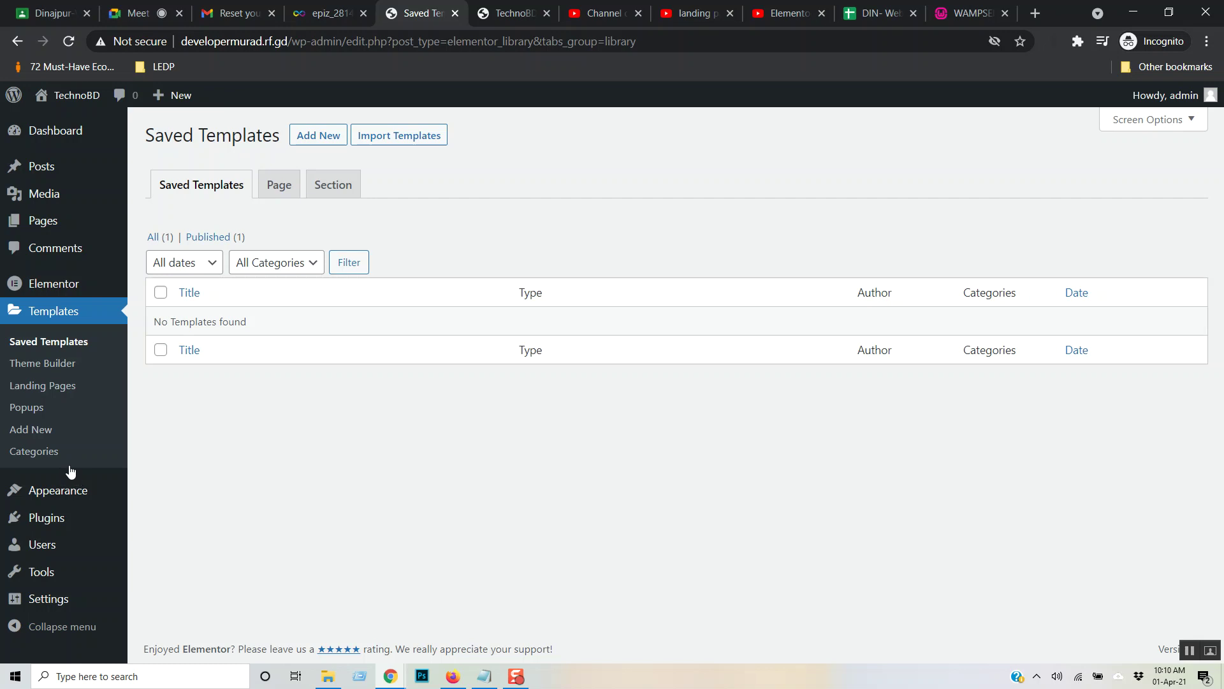
- Filter the Saved Templates list to Page templates, then to Section templates
click(76, 343)
click(277, 187)
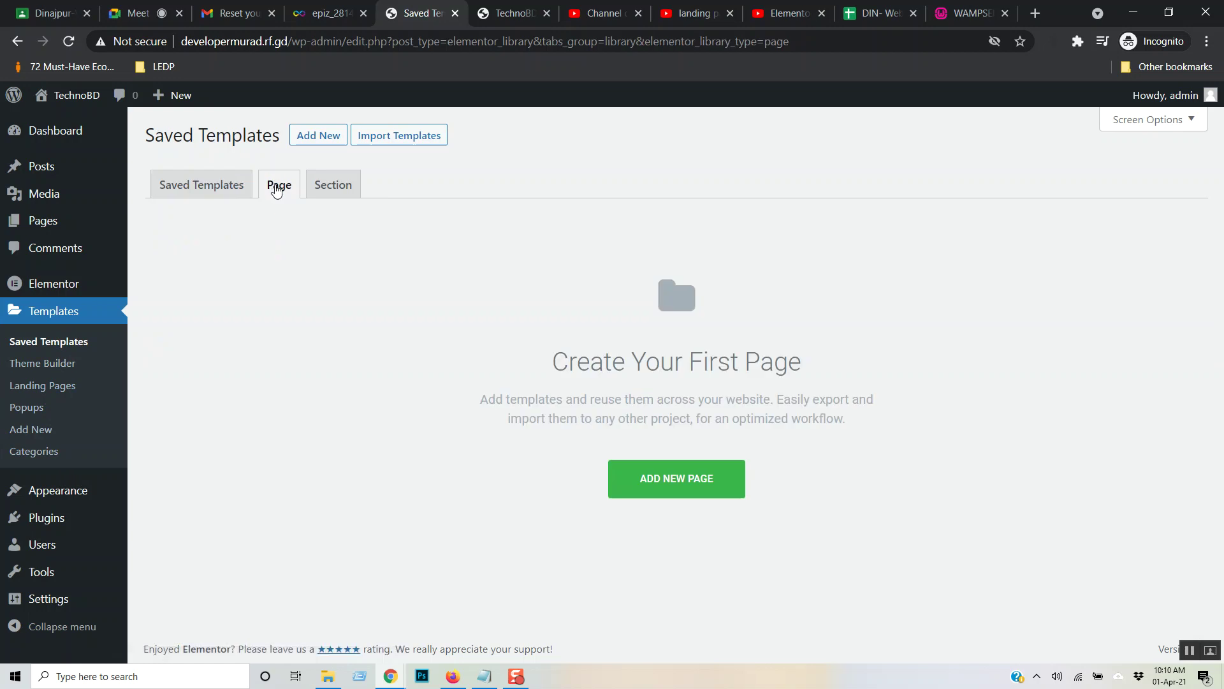
click(339, 195)
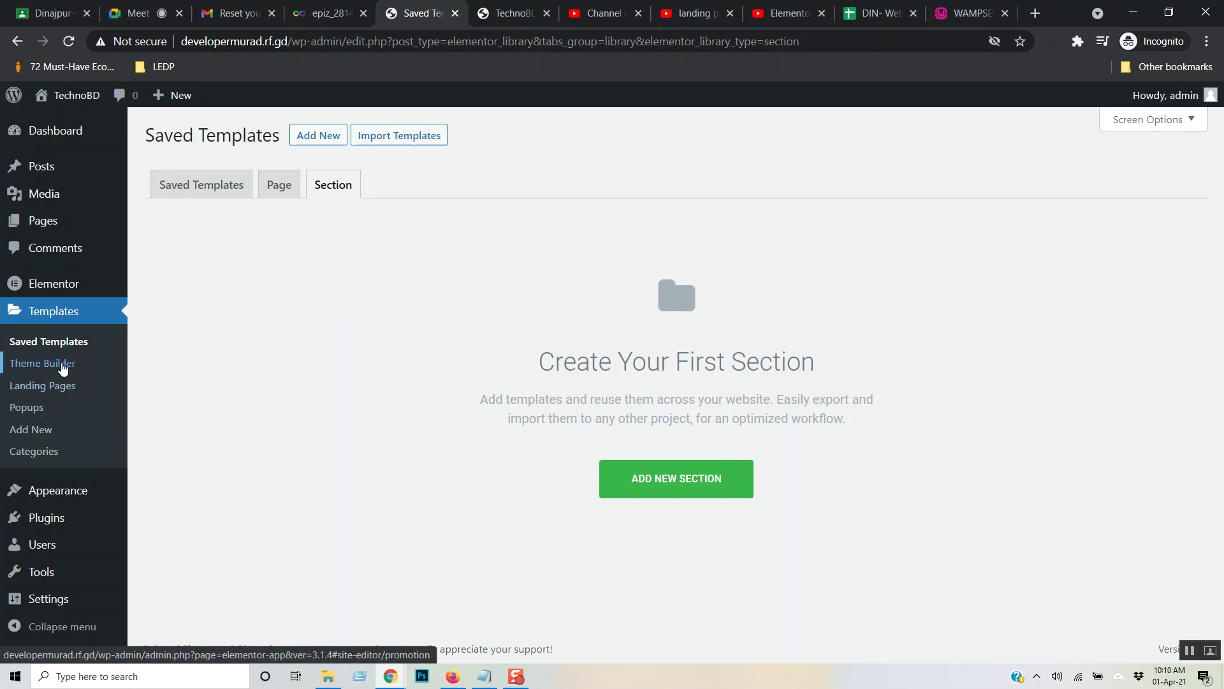
- Visit the Theme Builder, go back, then open the Landing Pages screen
click(63, 366)
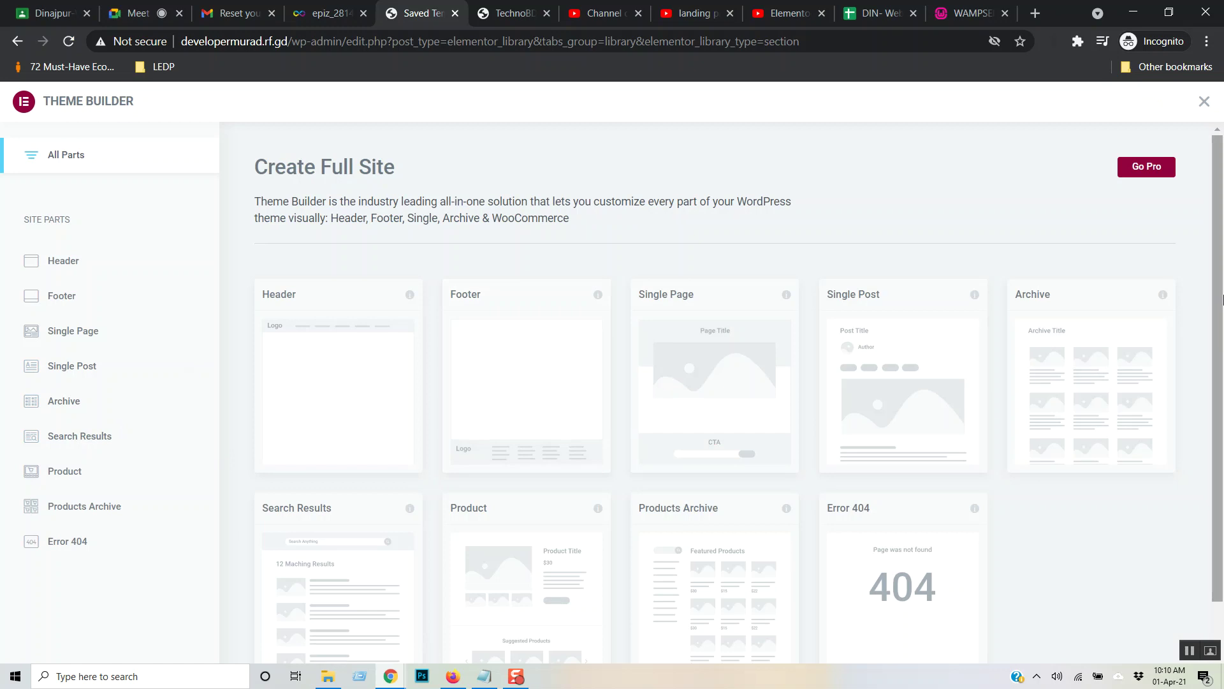
mouse_move(1220, 188)
mouse_down()
mouse_move(1220, 226)
mouse_move(1217, 184)
mouse_up()
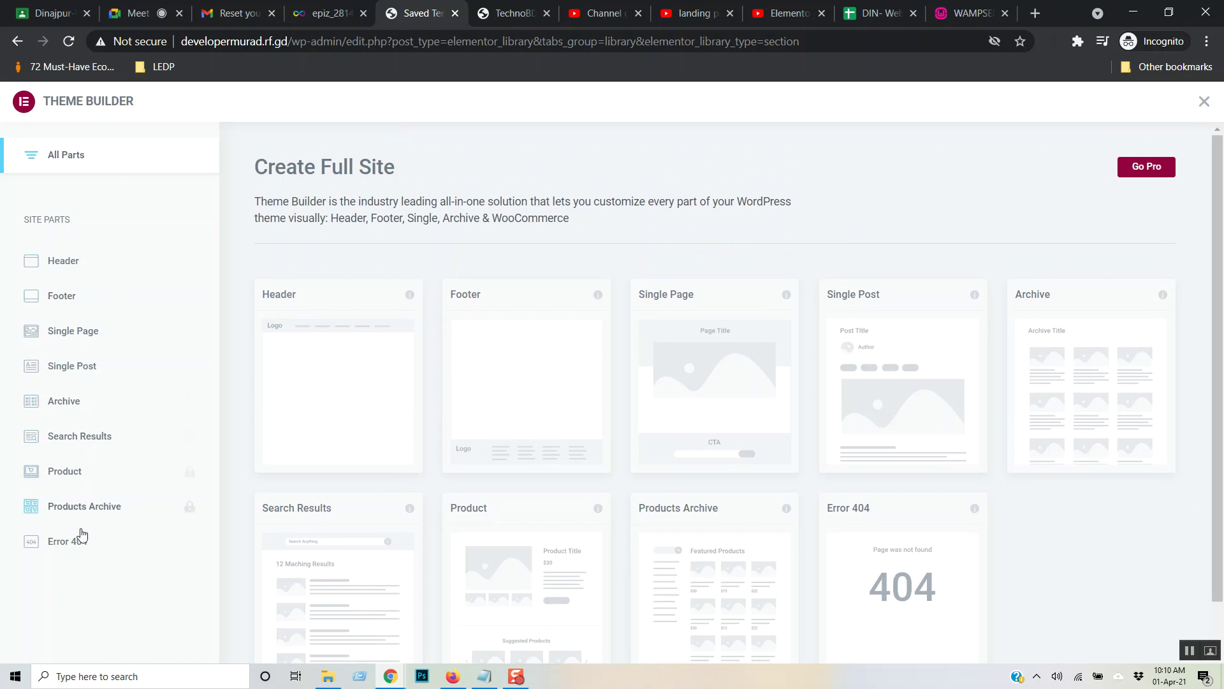
scroll(1046, 399, down, 1)
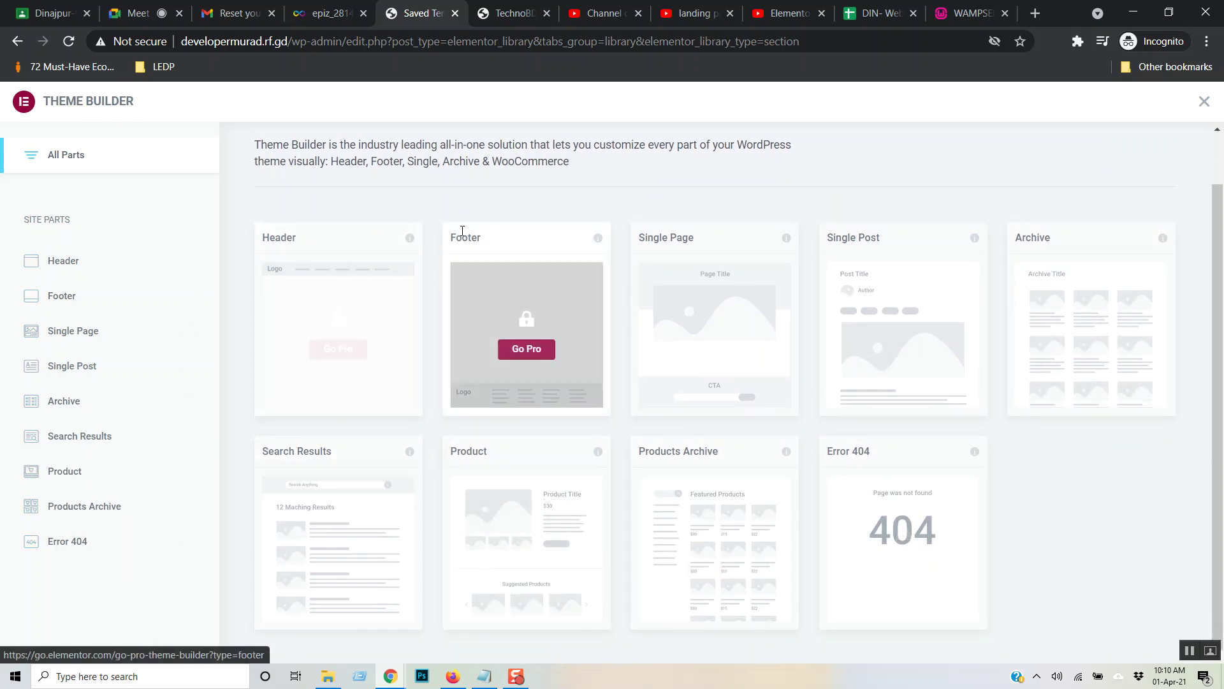
key(alt+Left)
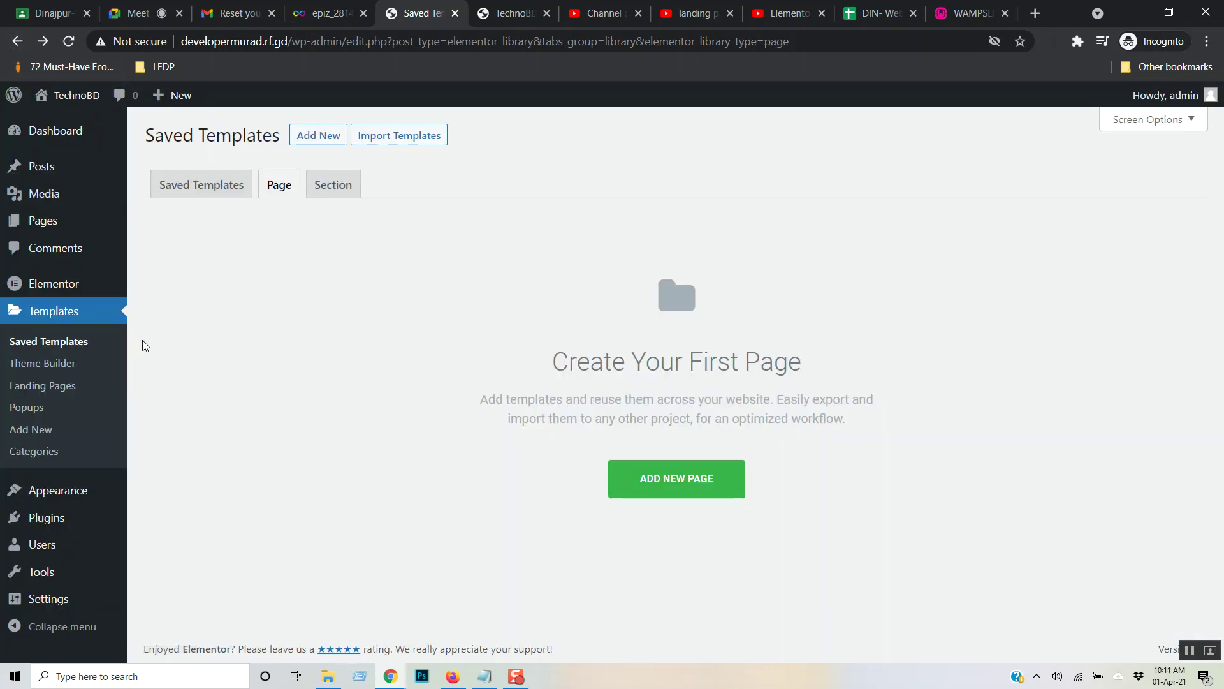
click(63, 387)
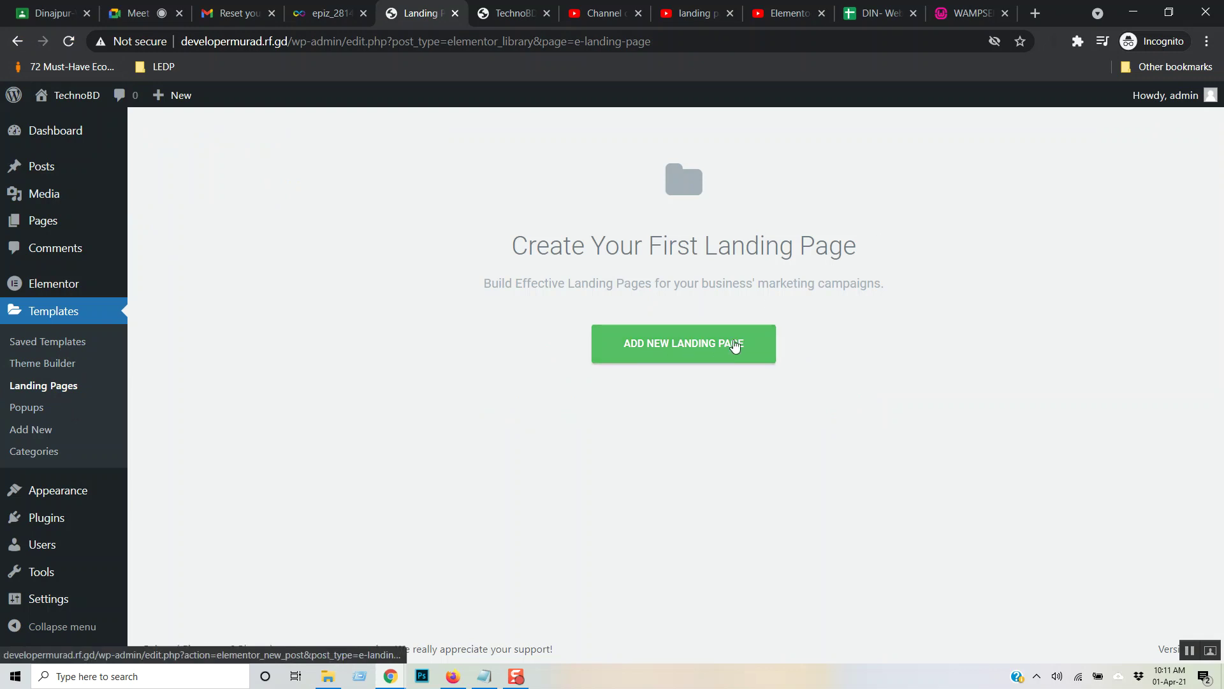
- View the Popups screen, start a new template, then close the New Template dialog
click(35, 411)
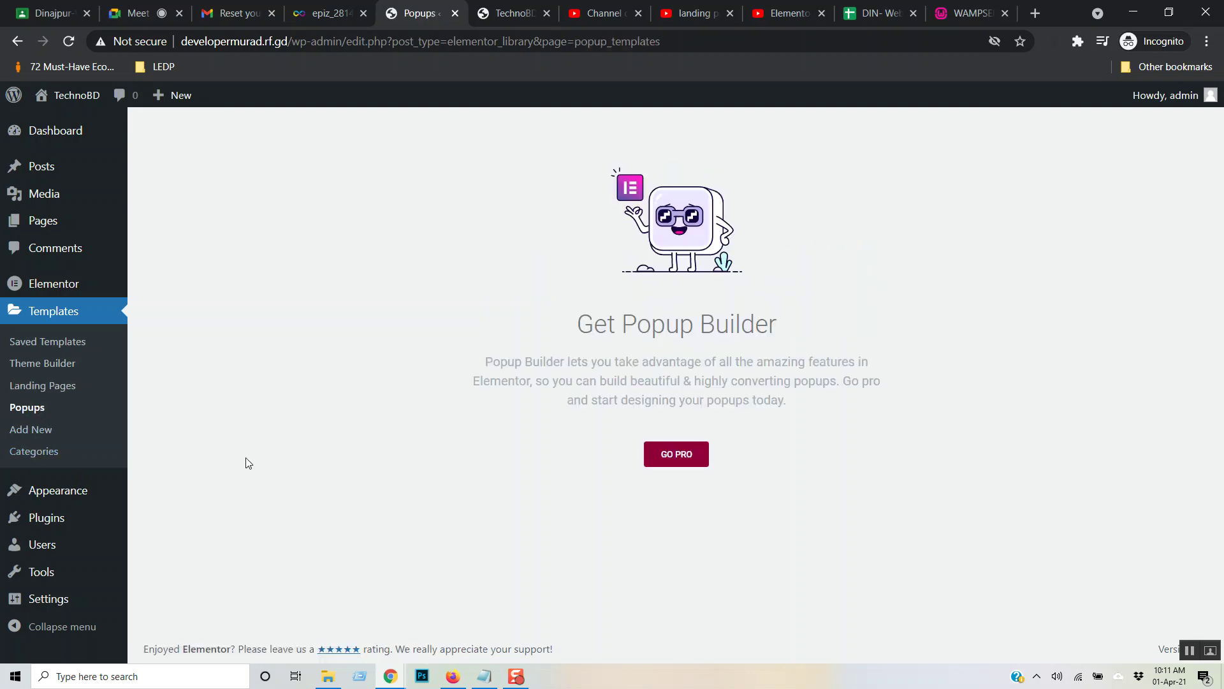
click(23, 429)
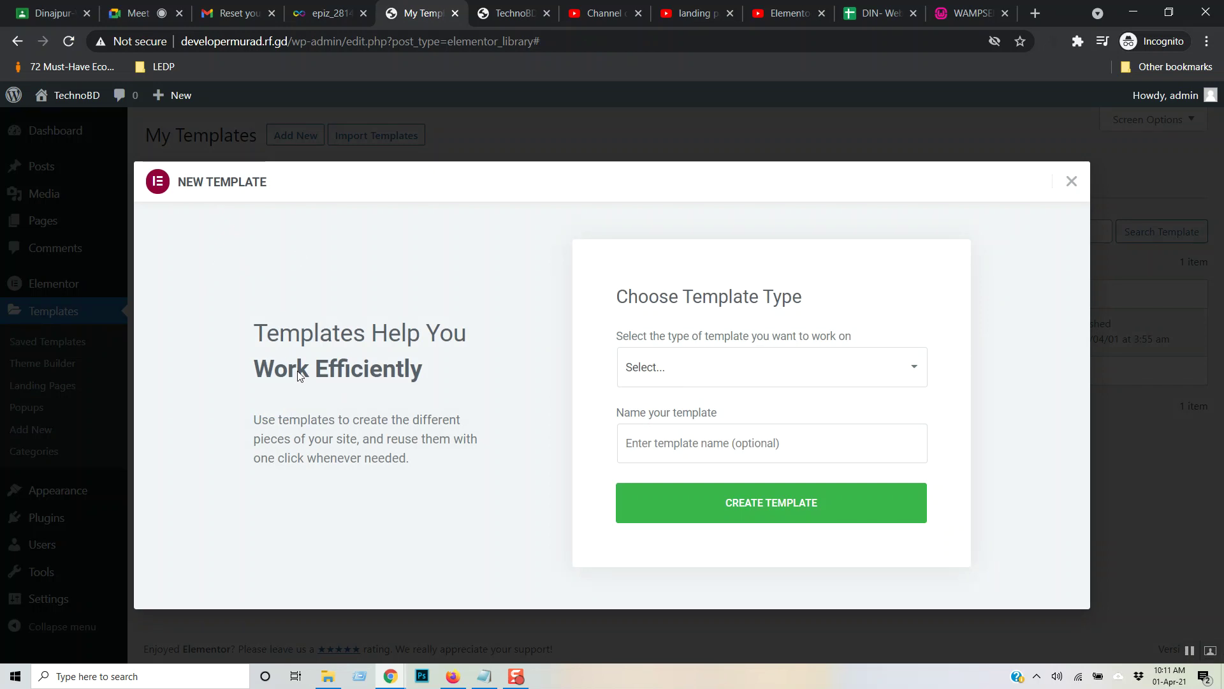
click(1189, 651)
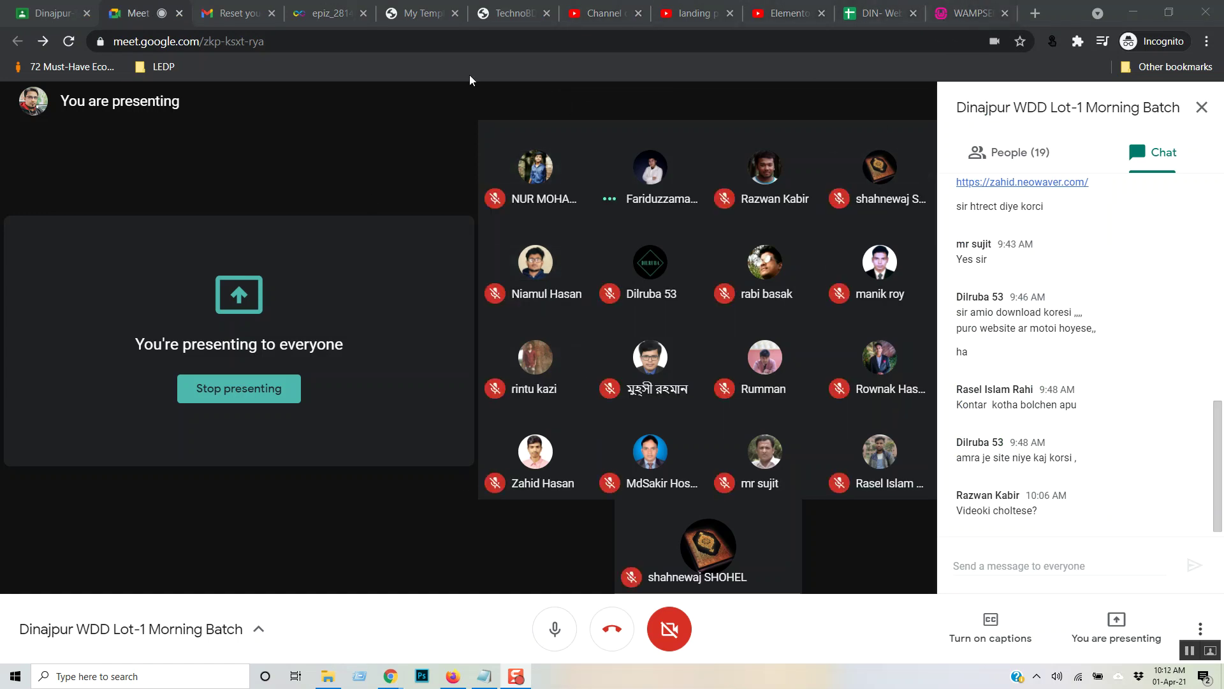
click(504, 12)
click(416, 14)
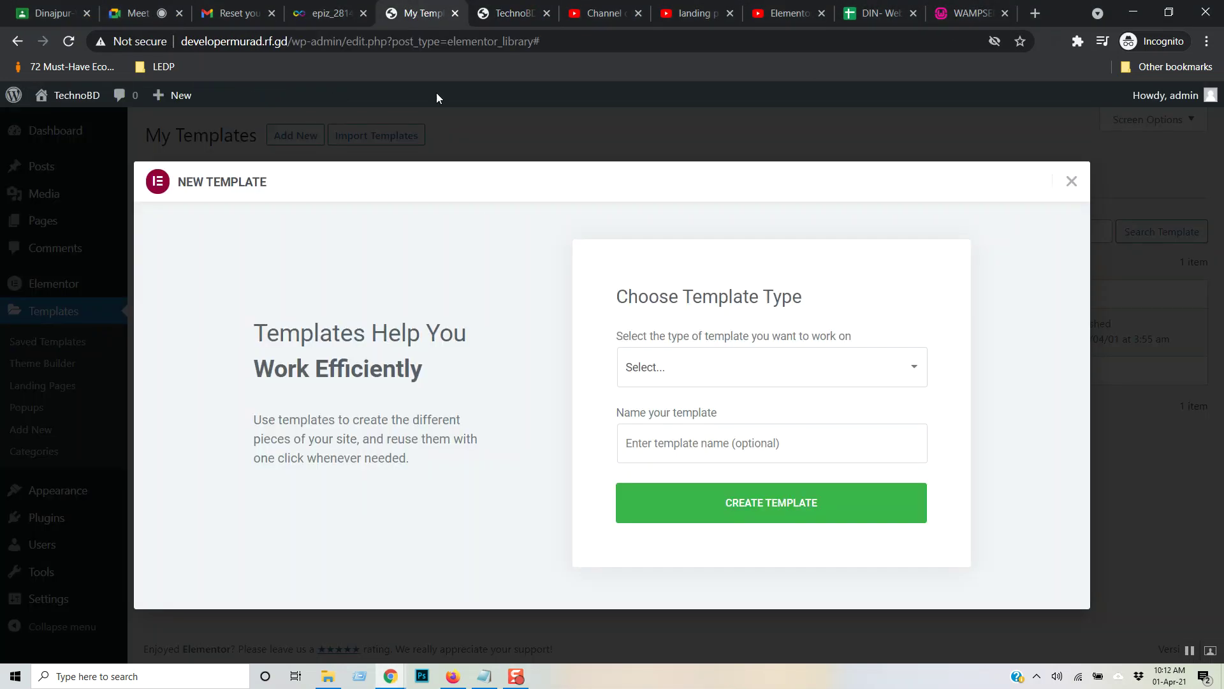
click(1128, 451)
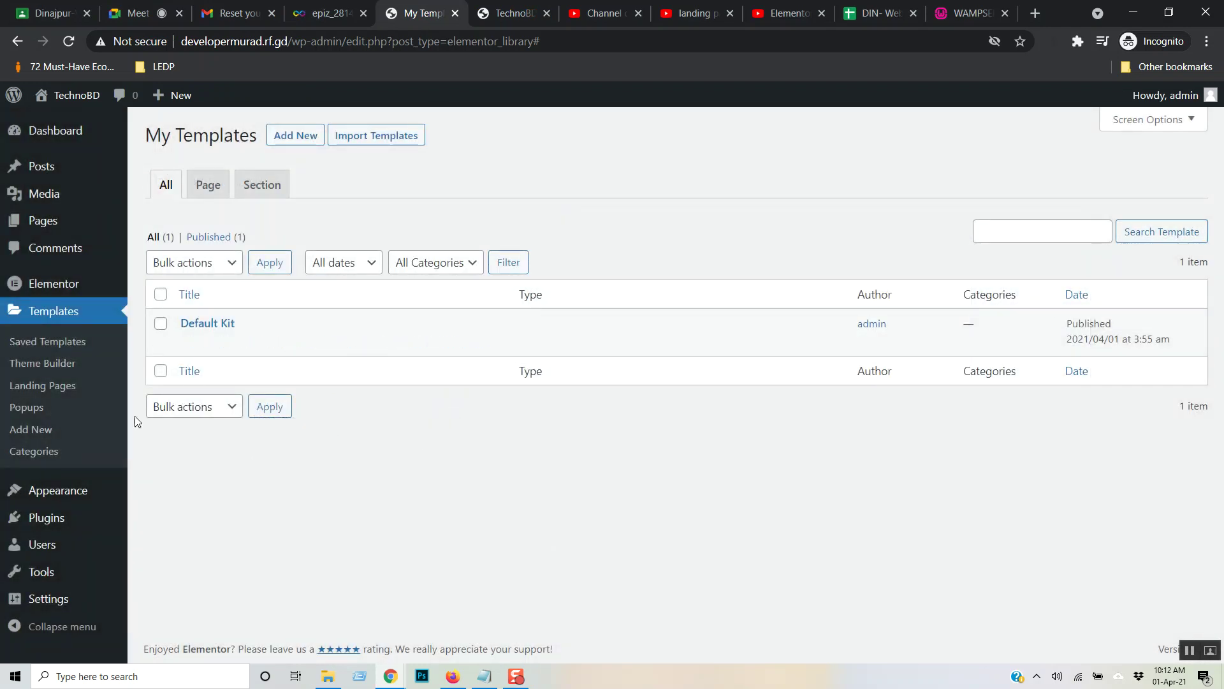
- Check the template Categories and Elementor General settings, then list all Pages
click(35, 450)
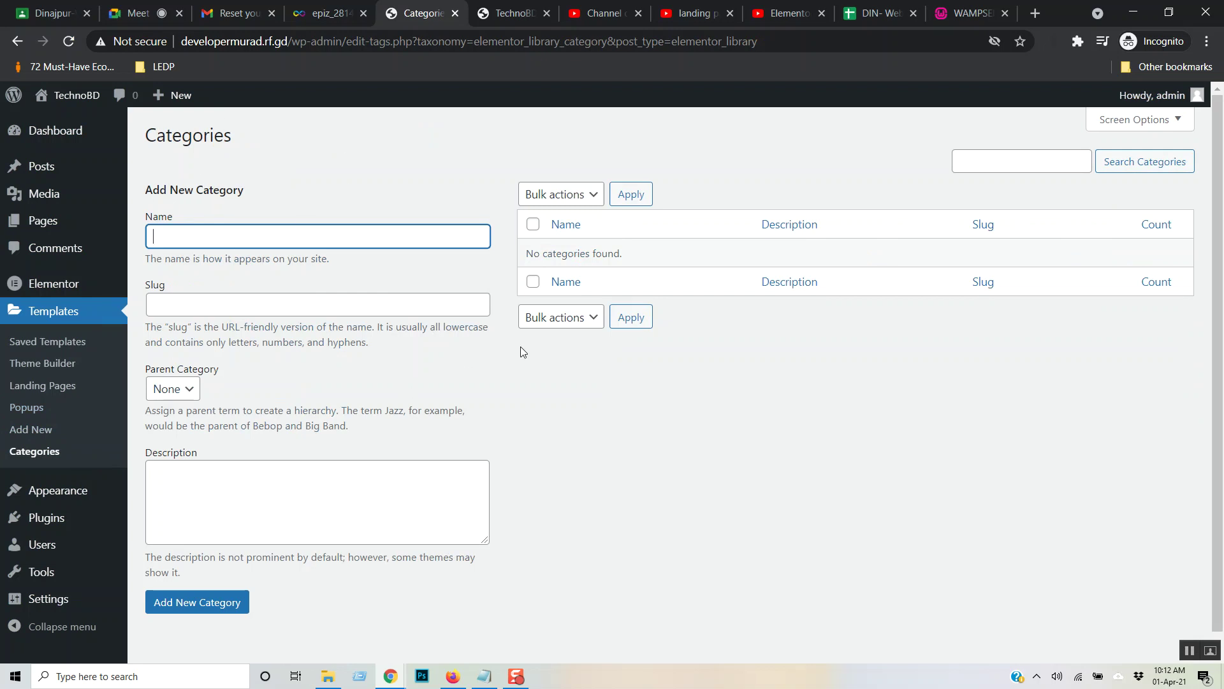
scroll(574, 376, down, 1)
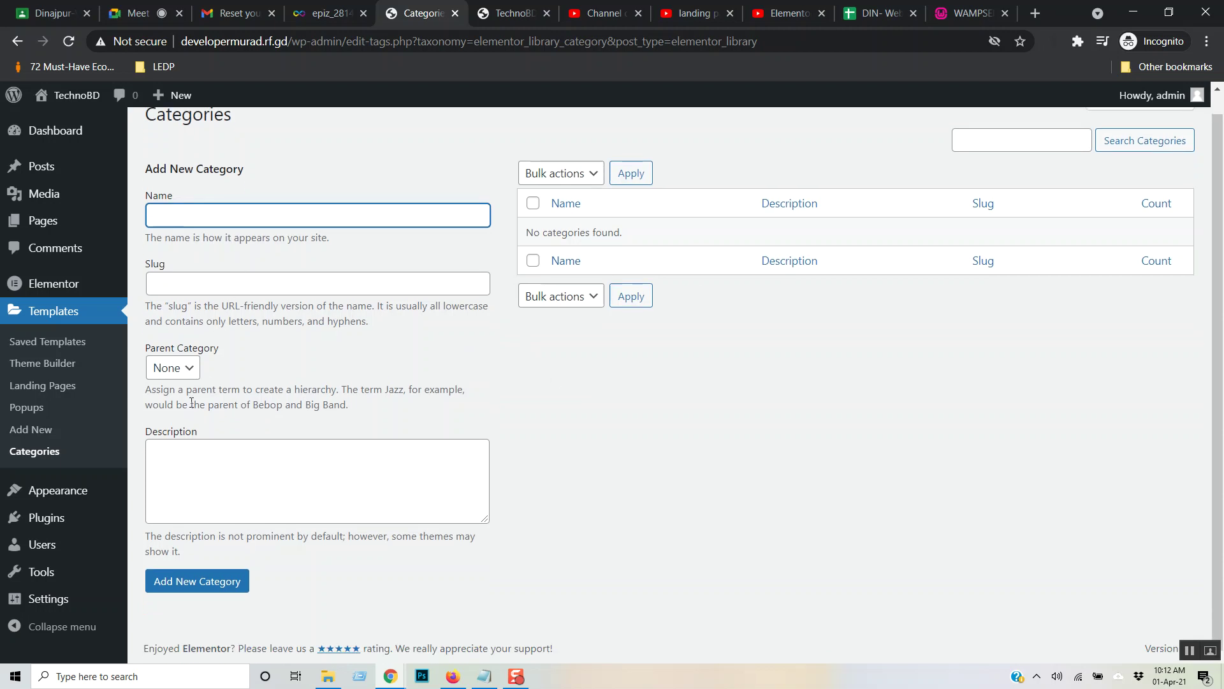
click(53, 288)
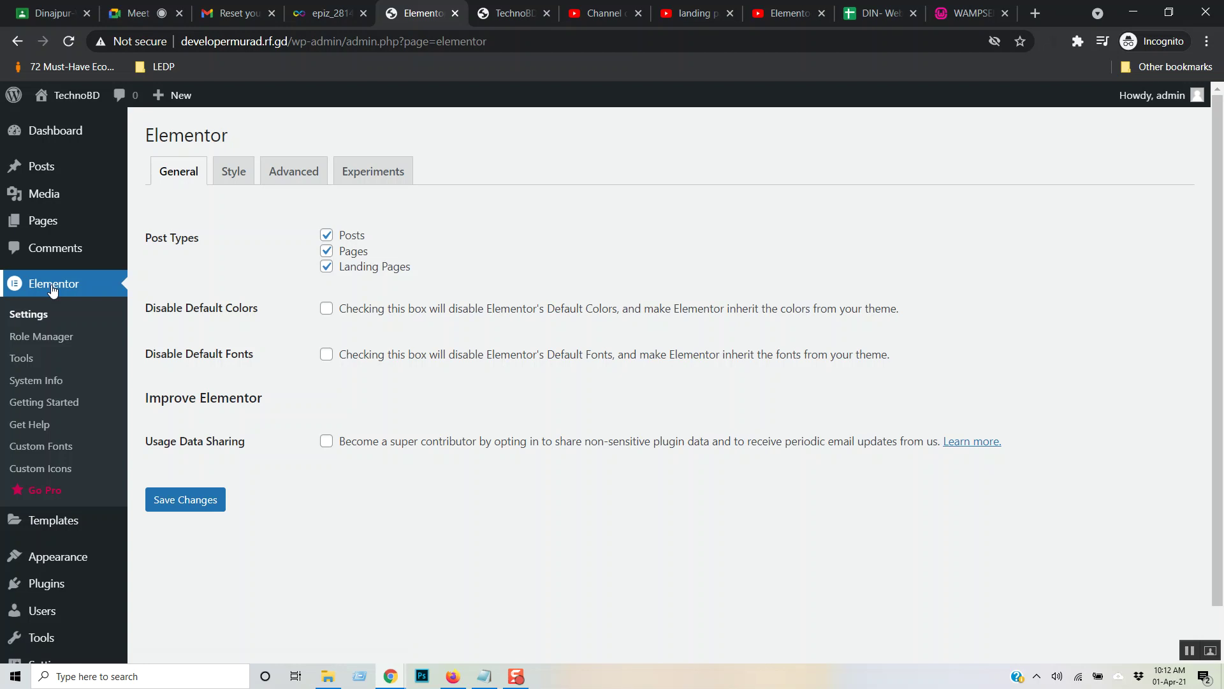
mouse_move(53, 229)
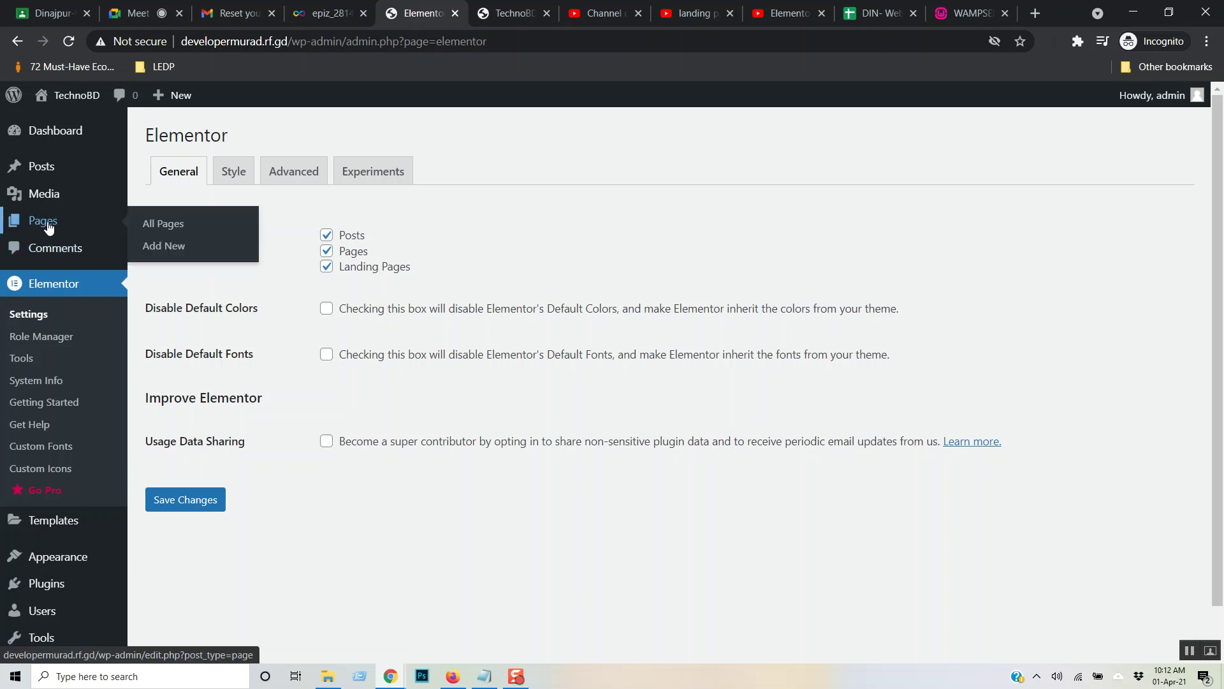
click(49, 223)
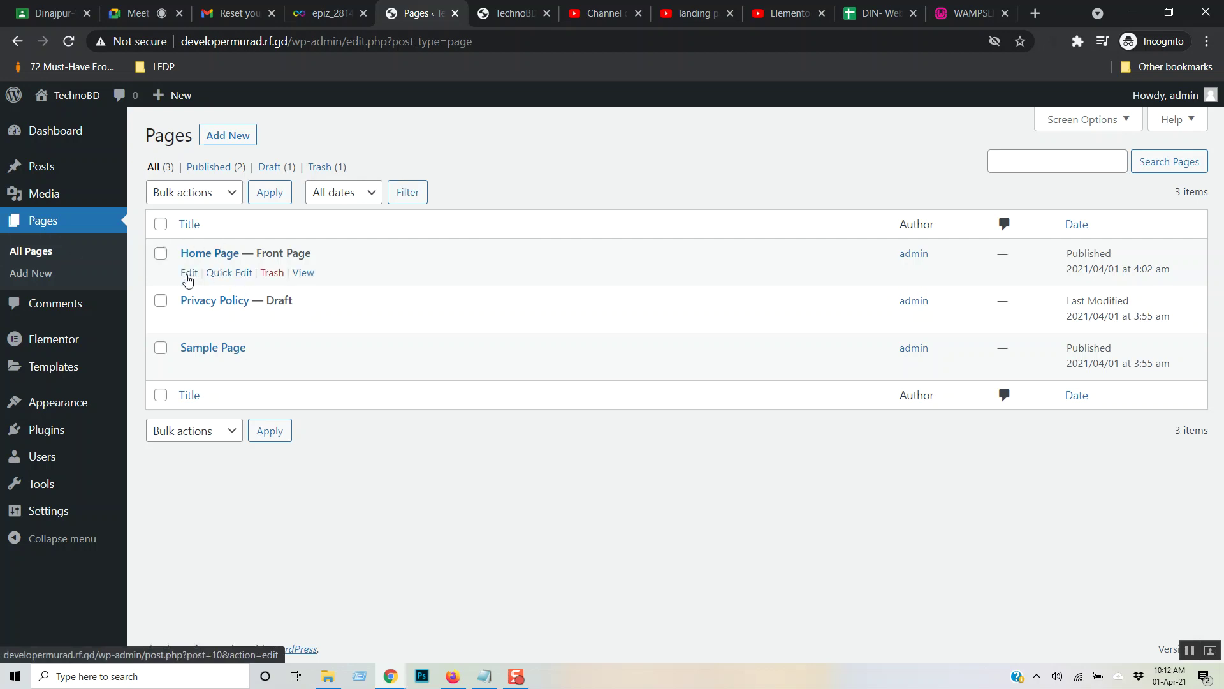
- Edit the Home Page and launch it with Edit with Elementor
click(189, 273)
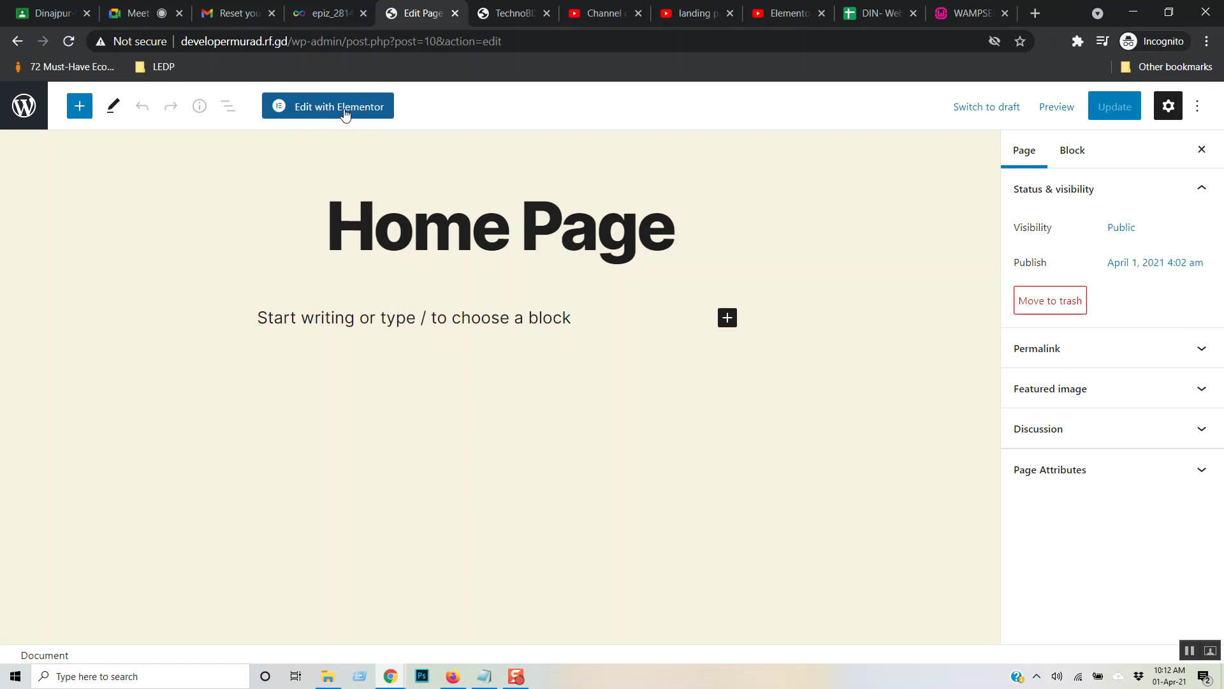
click(344, 109)
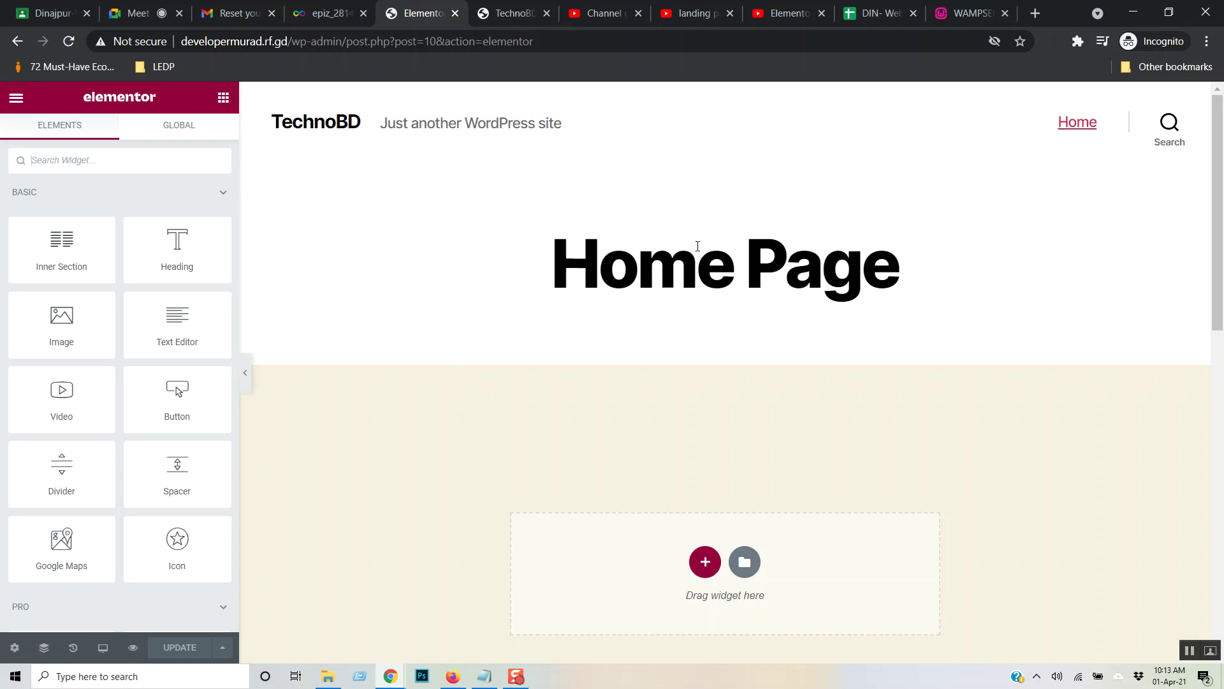
- Collapse the Basic widget group, then expand and collapse the General group
drag(1218, 195, 1215, 274)
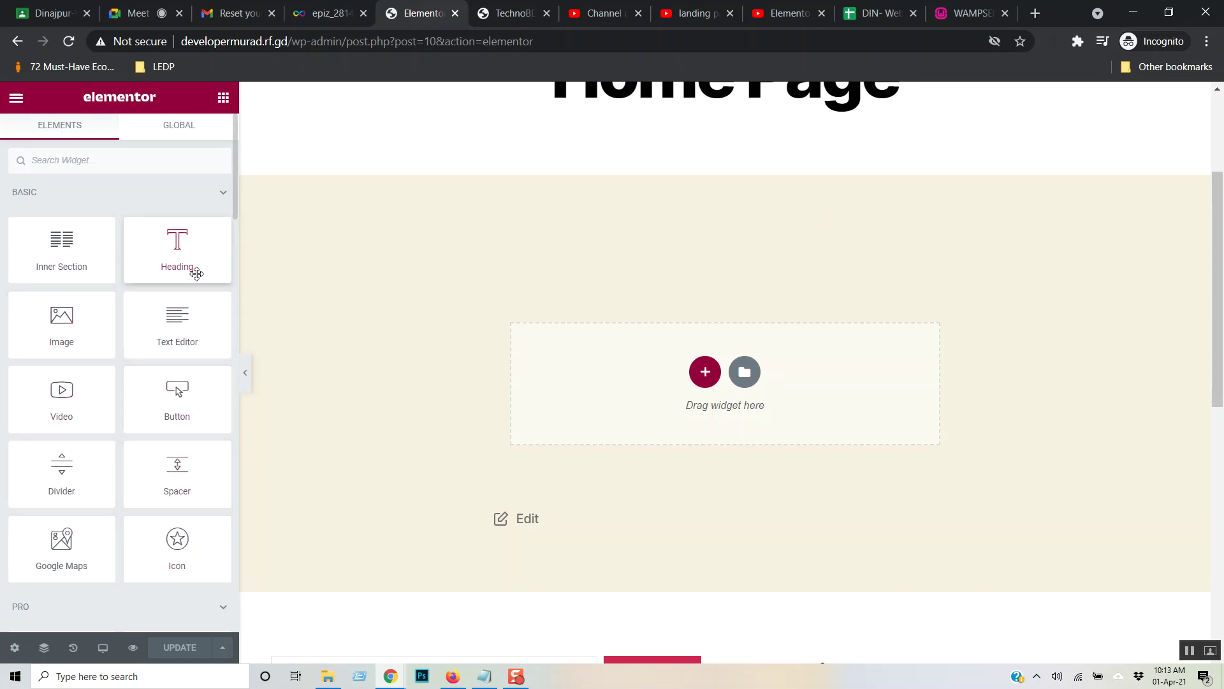
click(217, 197)
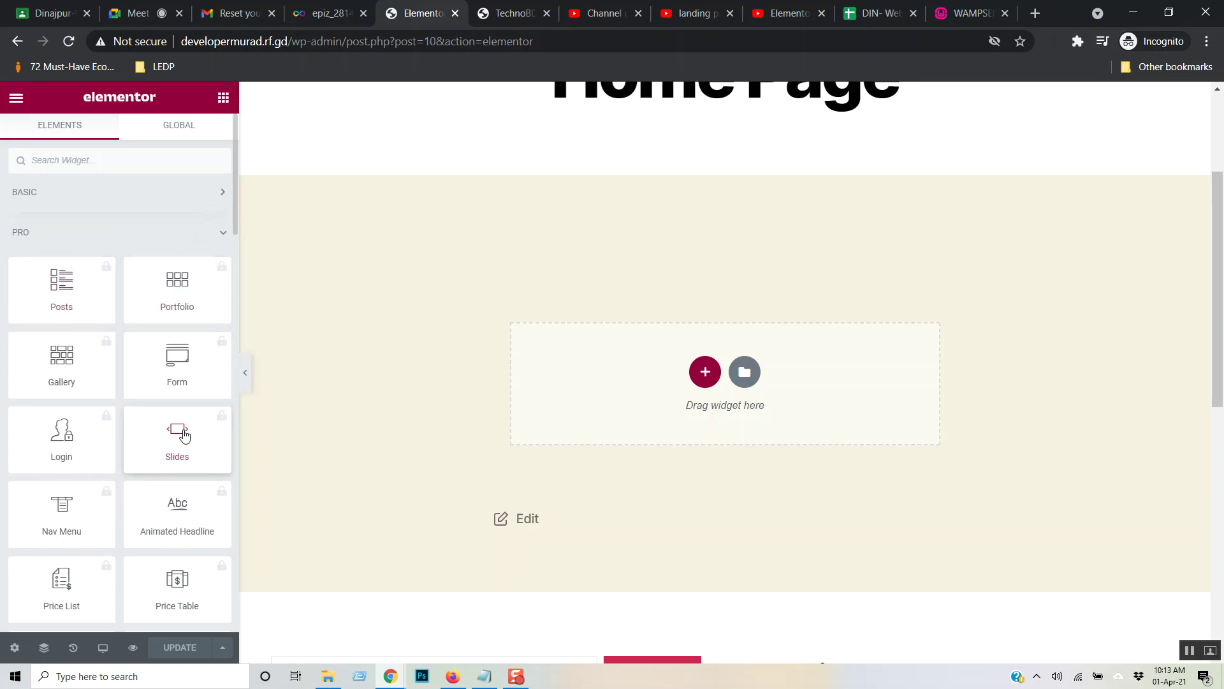
scroll(185, 357, down, 5)
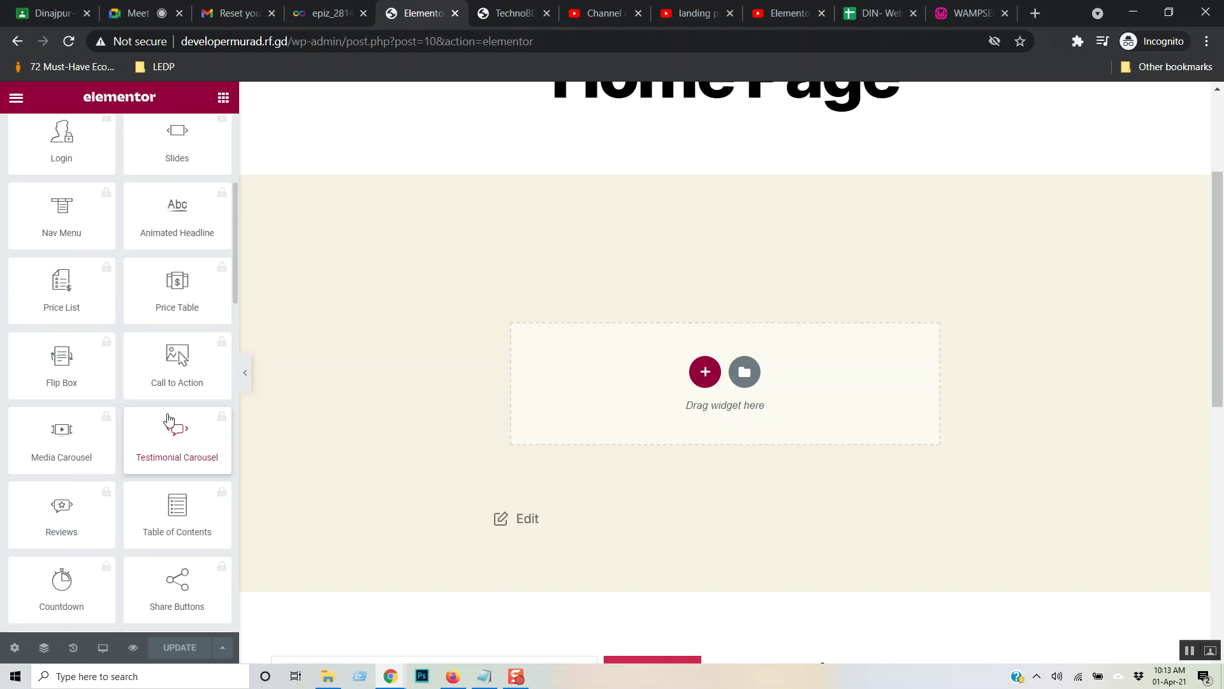
scroll(172, 430, down, 6)
scroll(128, 421, down, 2)
scroll(128, 421, up, 12)
click(219, 241)
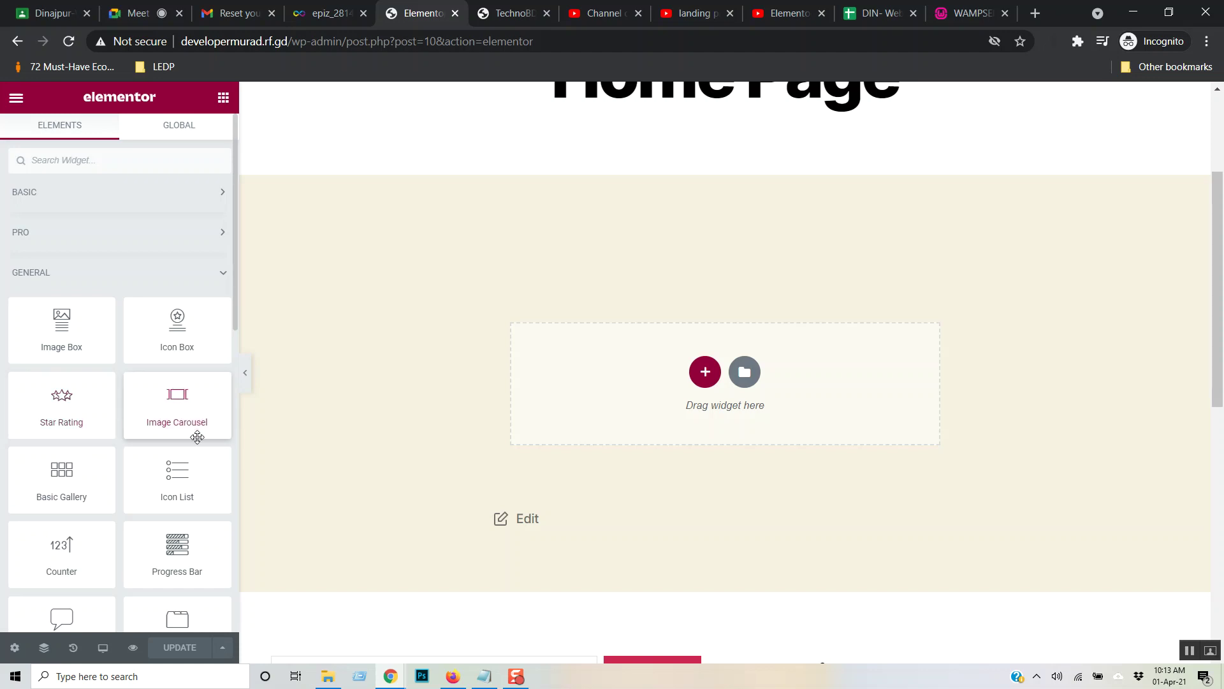
scroll(186, 404, down, 10)
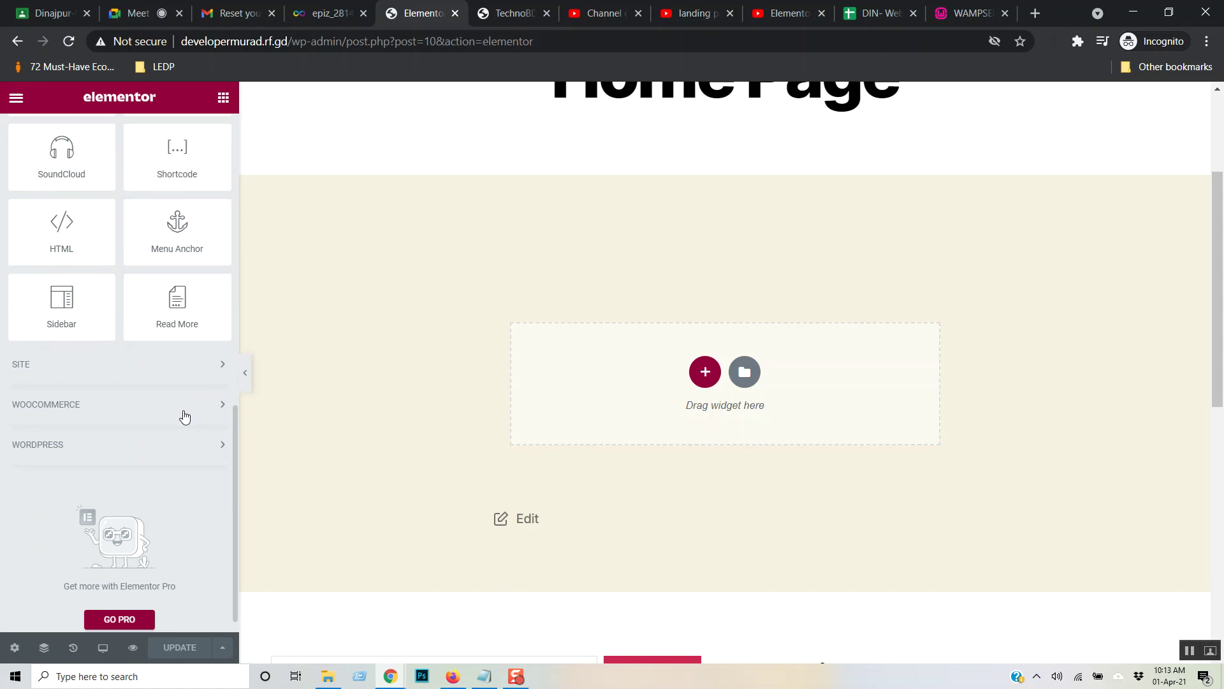
scroll(185, 416, up, 8)
scroll(185, 414, down, 4)
scroll(185, 413, up, 7)
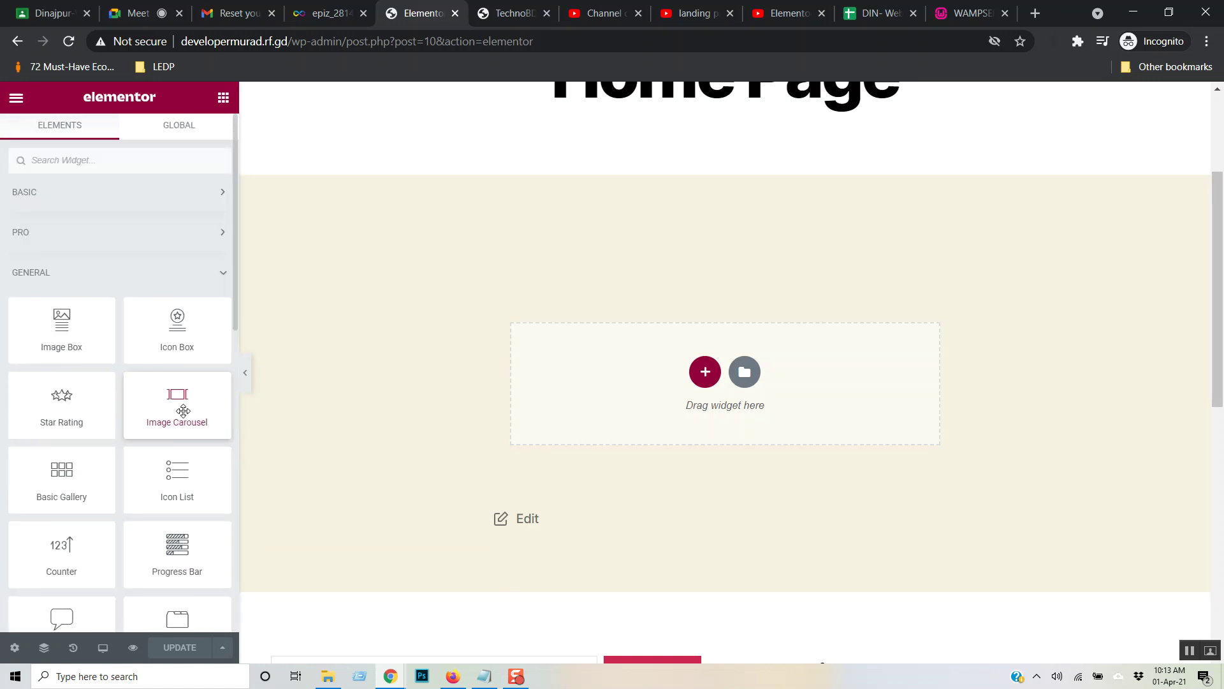
click(223, 274)
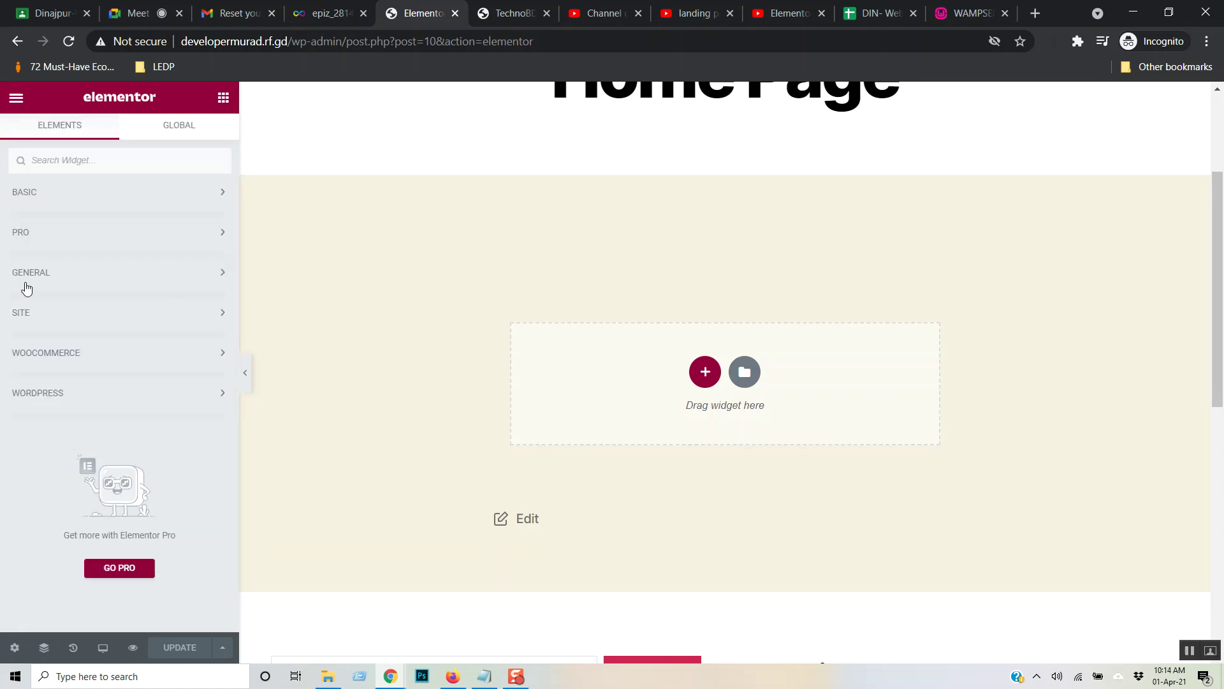
- Expand the Site widget category, reopen and close General, then collapse Site
click(220, 314)
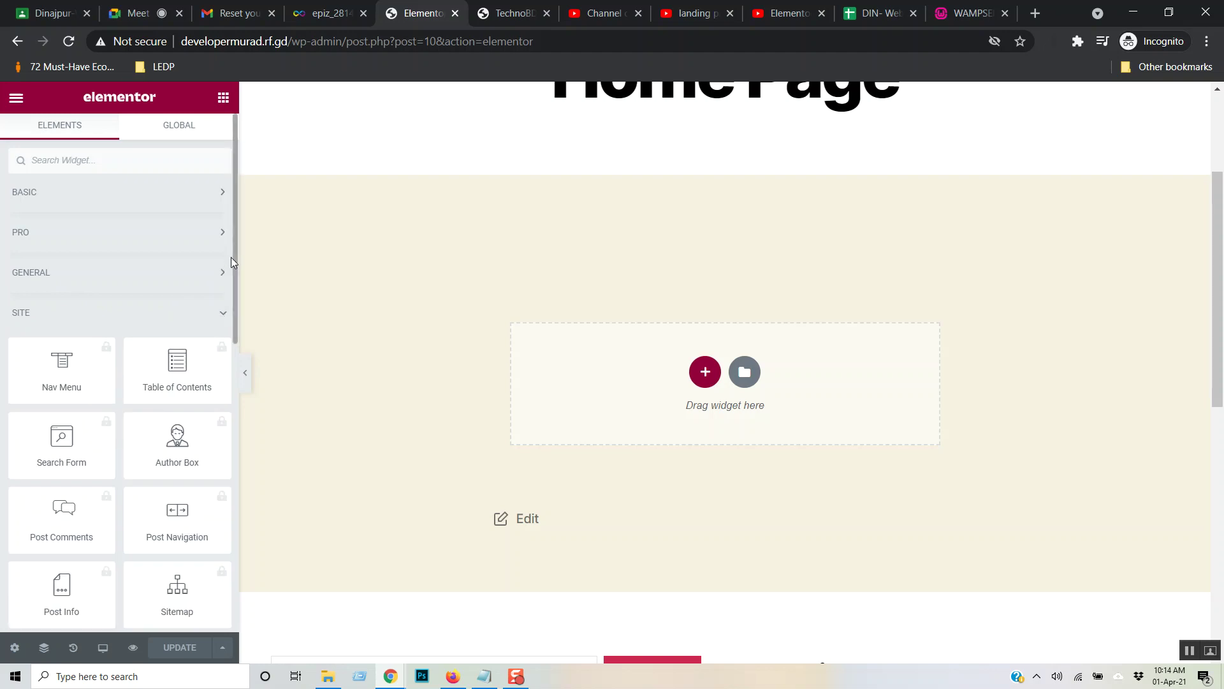
click(220, 273)
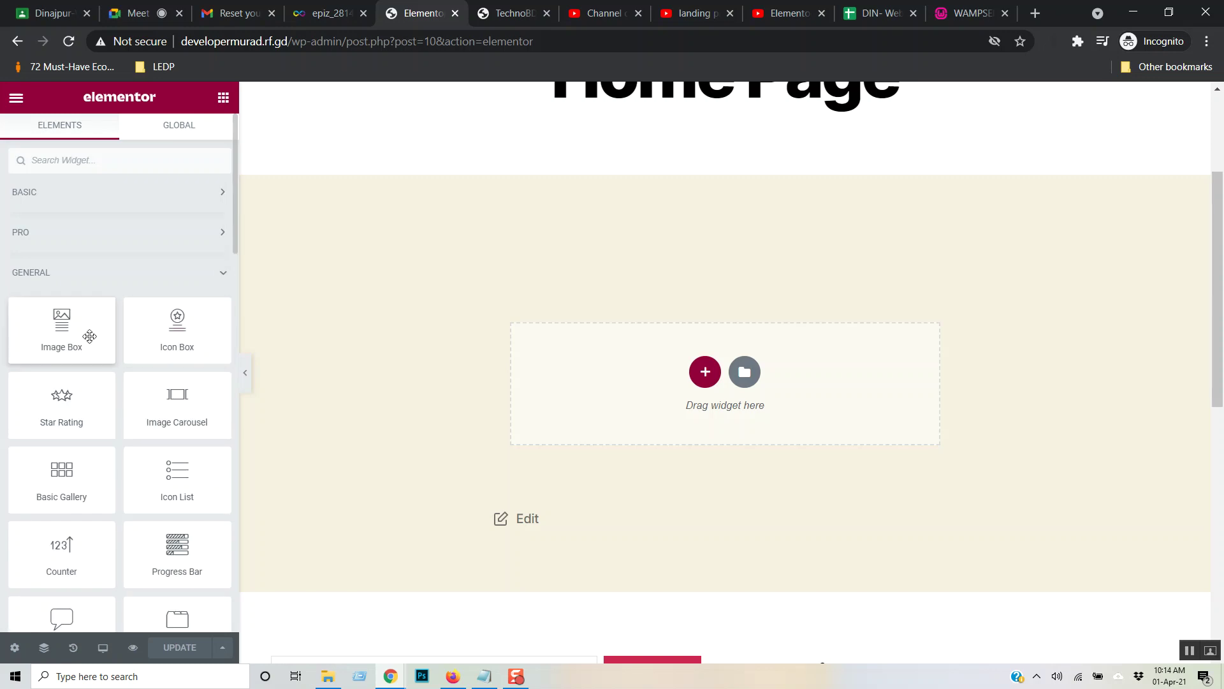
scroll(176, 478, down, 5)
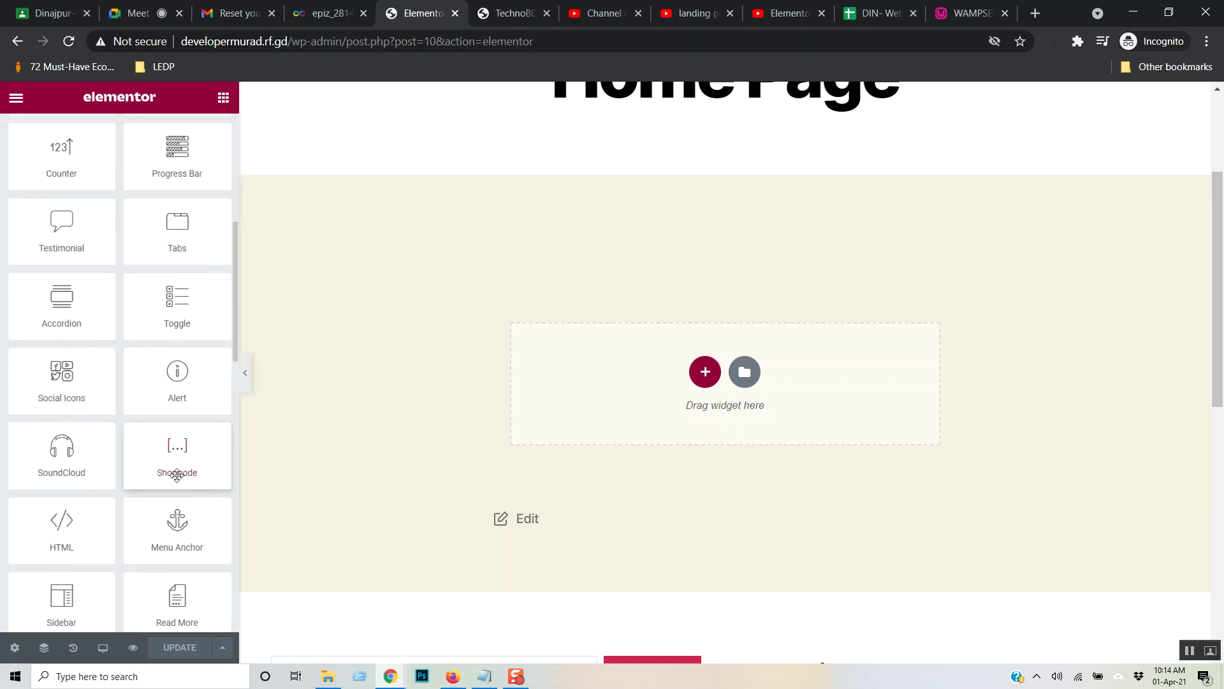
scroll(198, 418, down, 9)
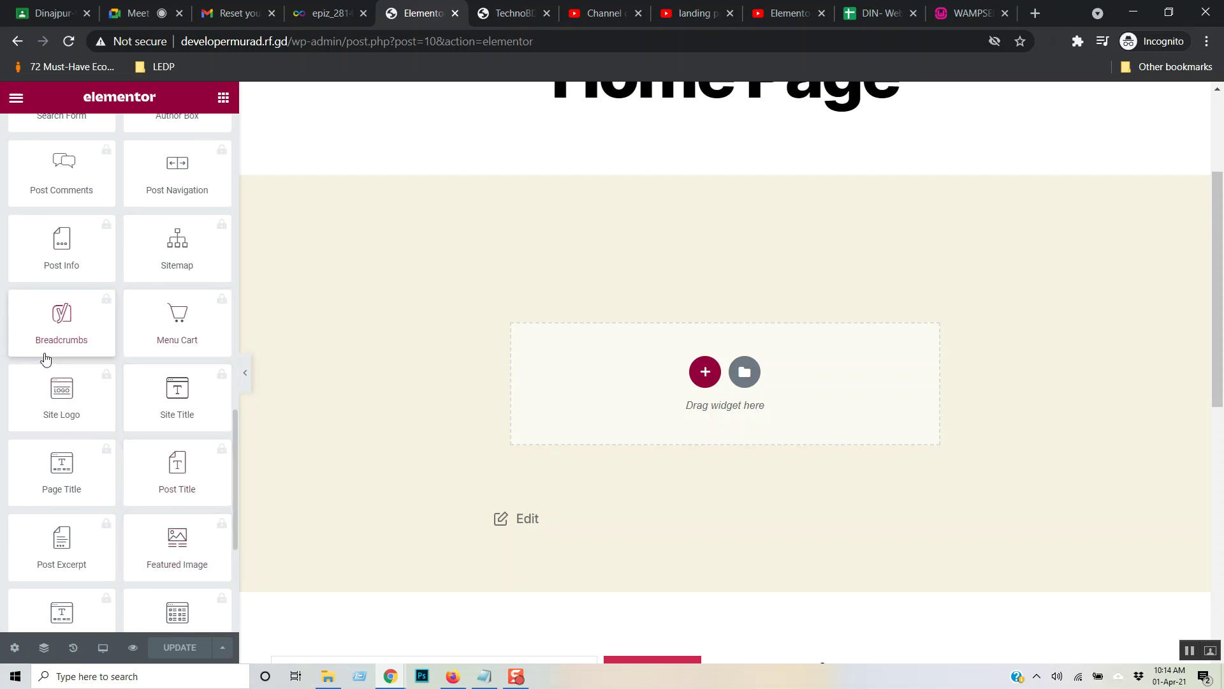
scroll(115, 439, up, 15)
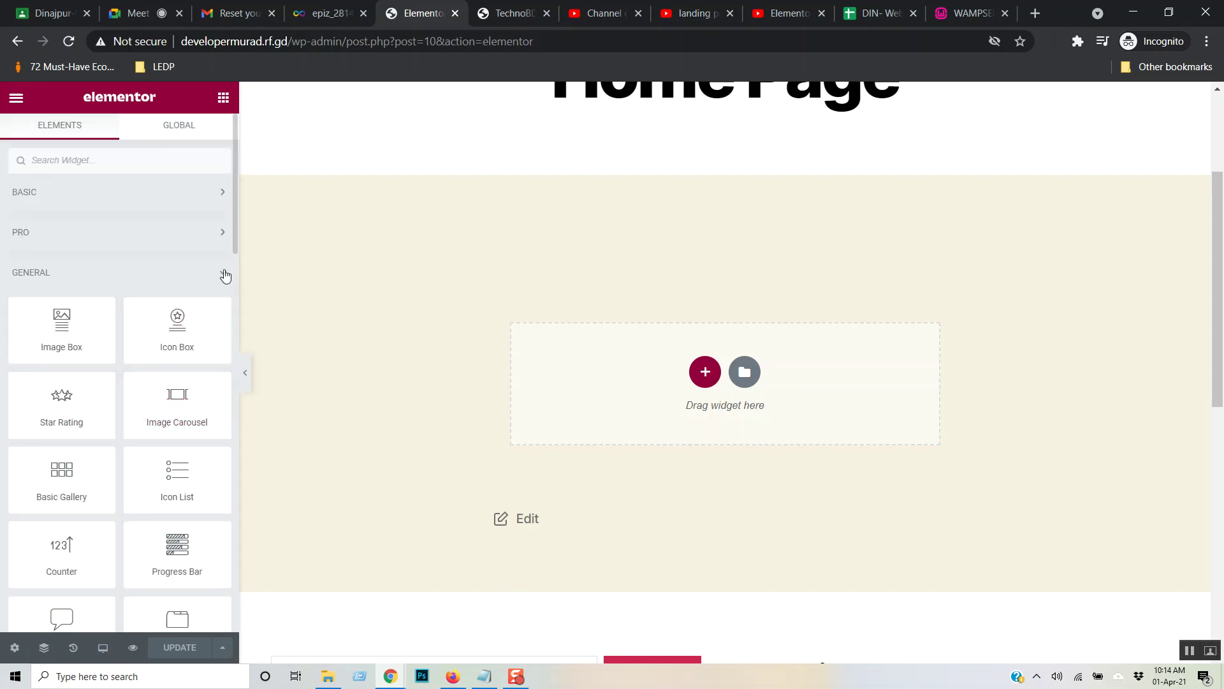
click(225, 276)
scroll(191, 434, down, 6)
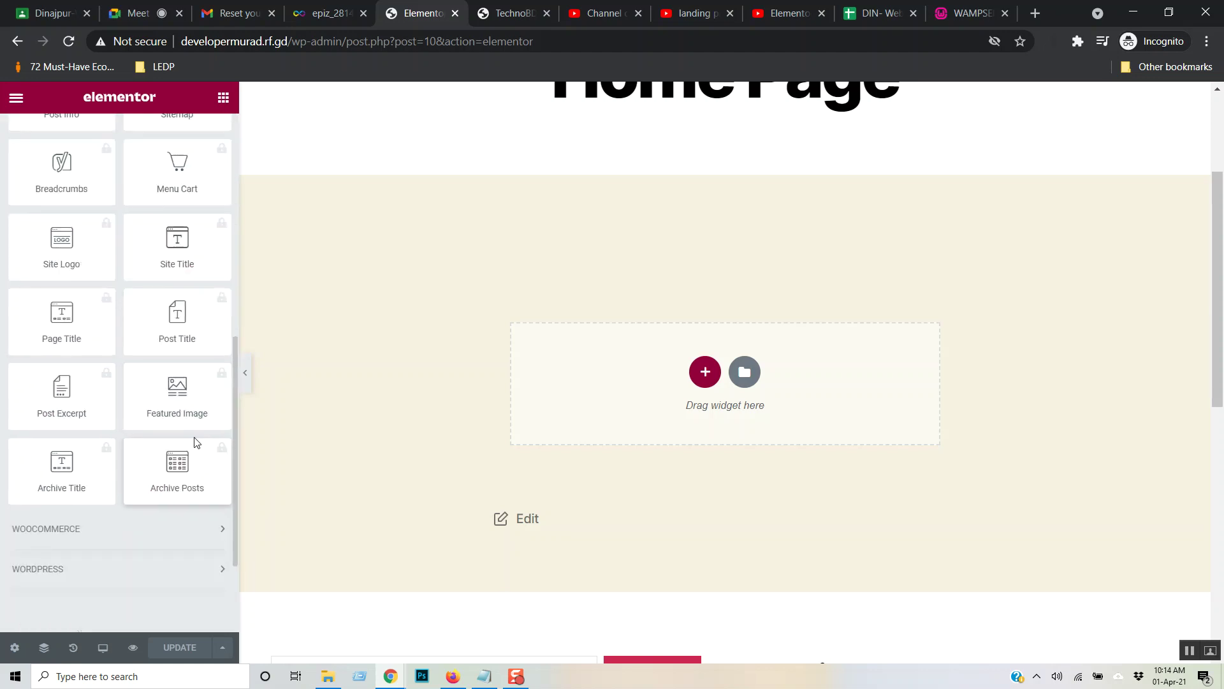
scroll(195, 438, up, 6)
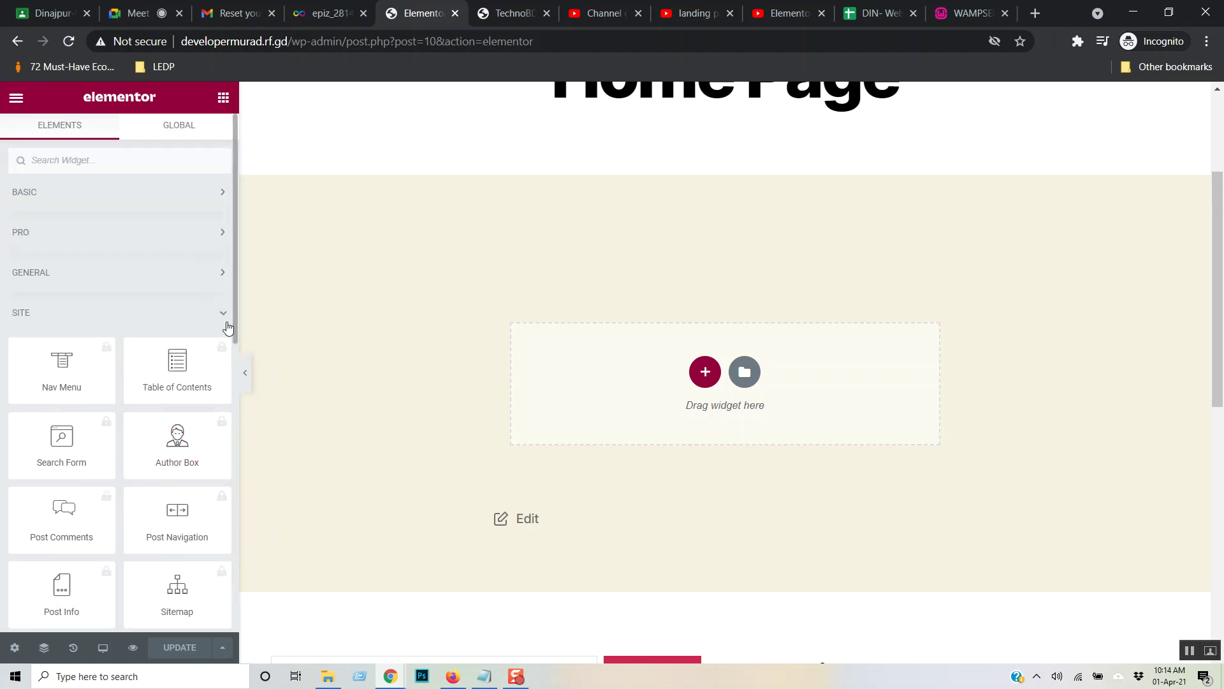
click(224, 317)
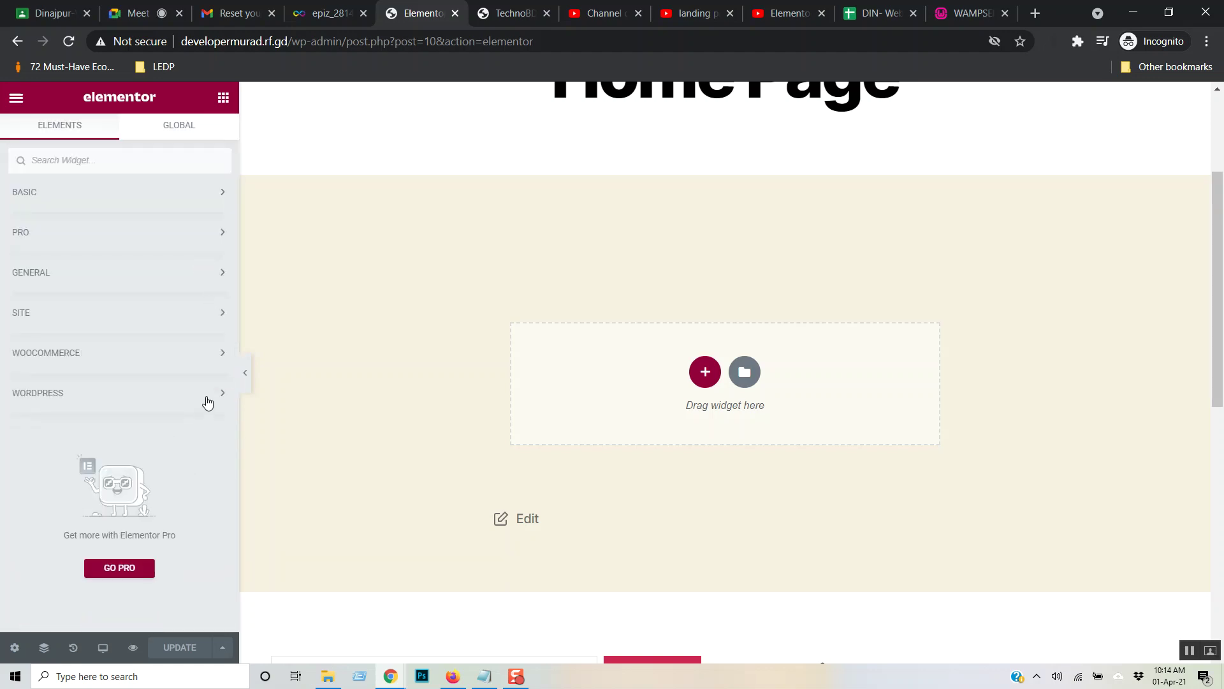
- Expand and collapse WooCommerce and WordPress categories, view Global widgets, and open the main menu
click(225, 357)
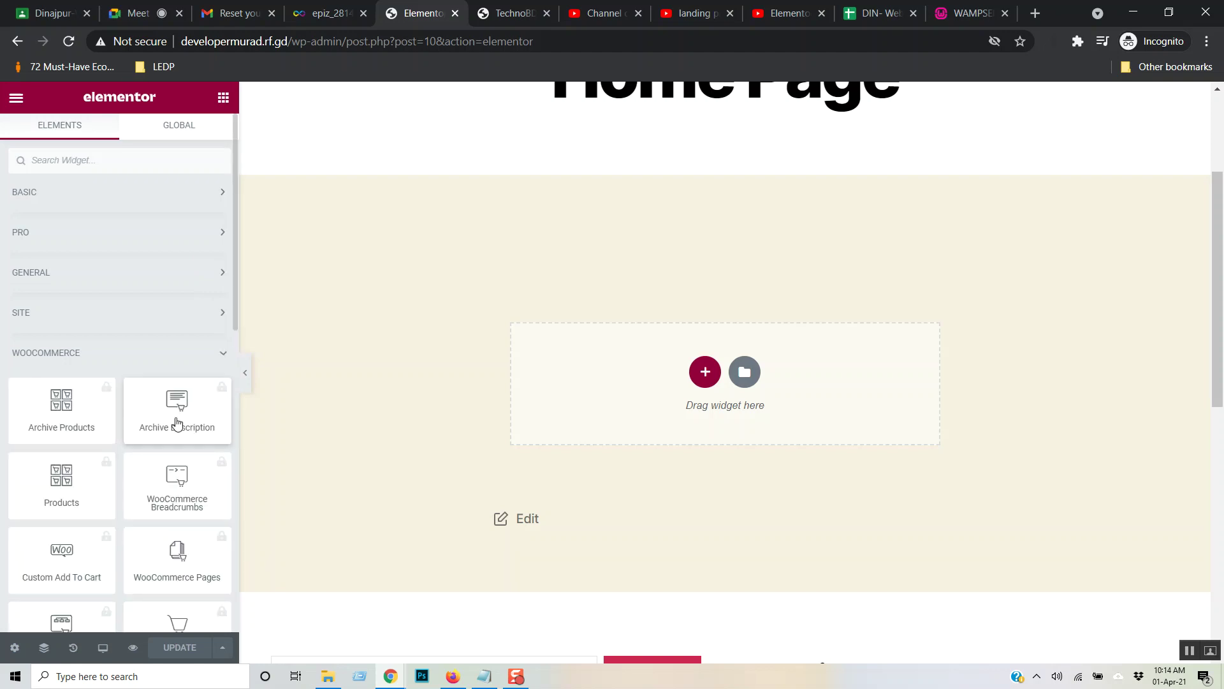
scroll(168, 422, down, 5)
scroll(167, 419, down, 3)
scroll(168, 418, up, 10)
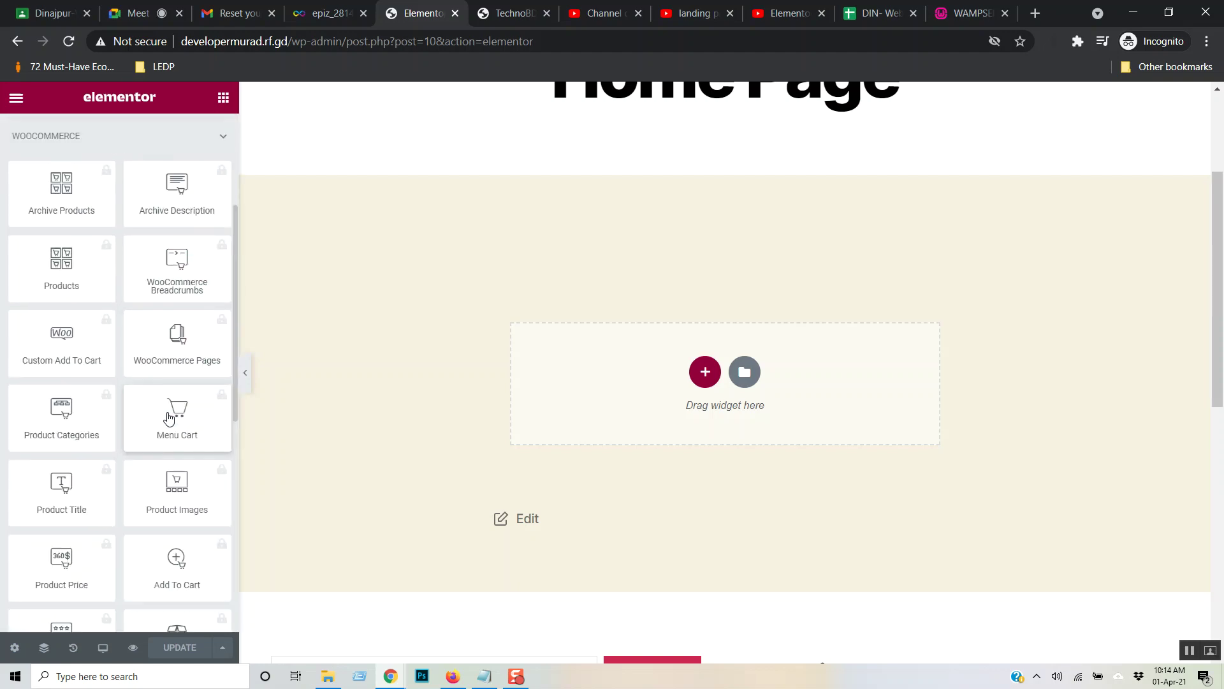
click(223, 355)
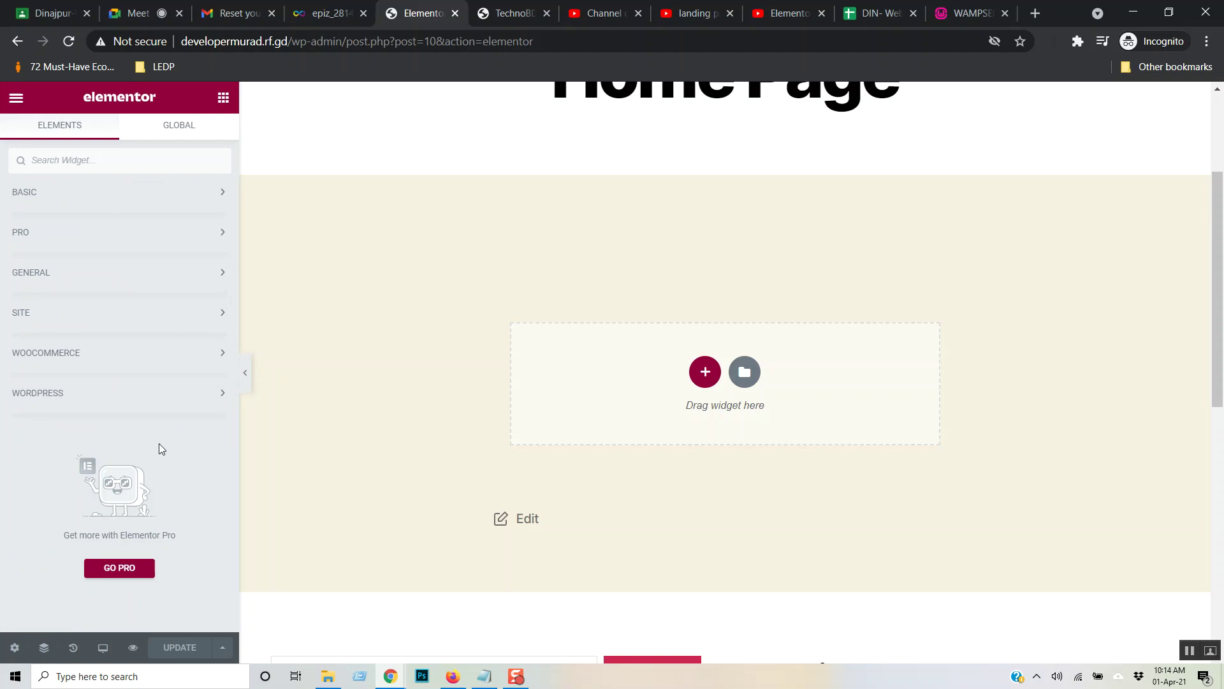
click(225, 392)
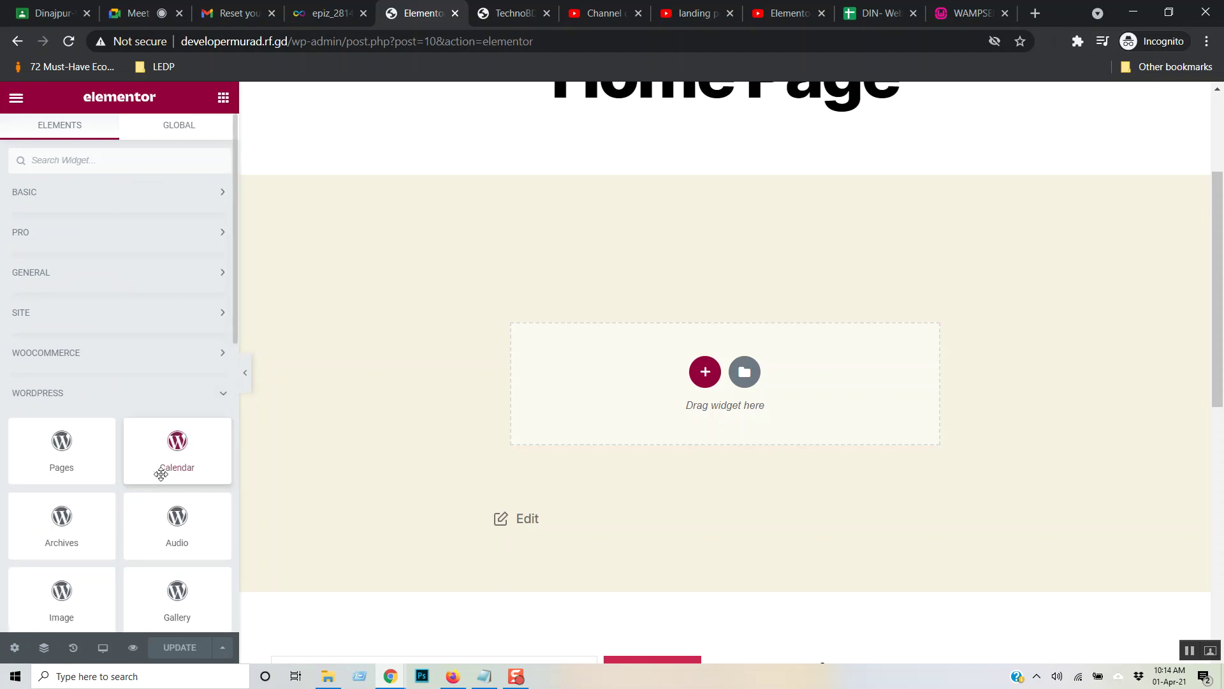
click(224, 394)
click(182, 130)
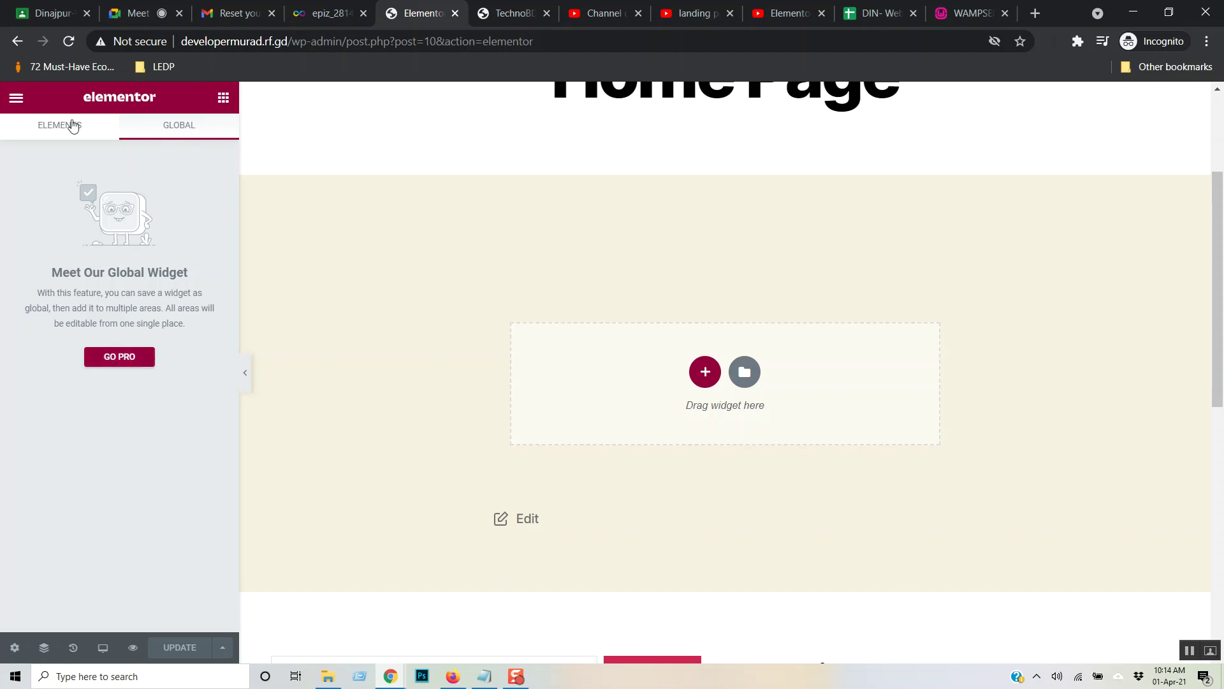
click(17, 99)
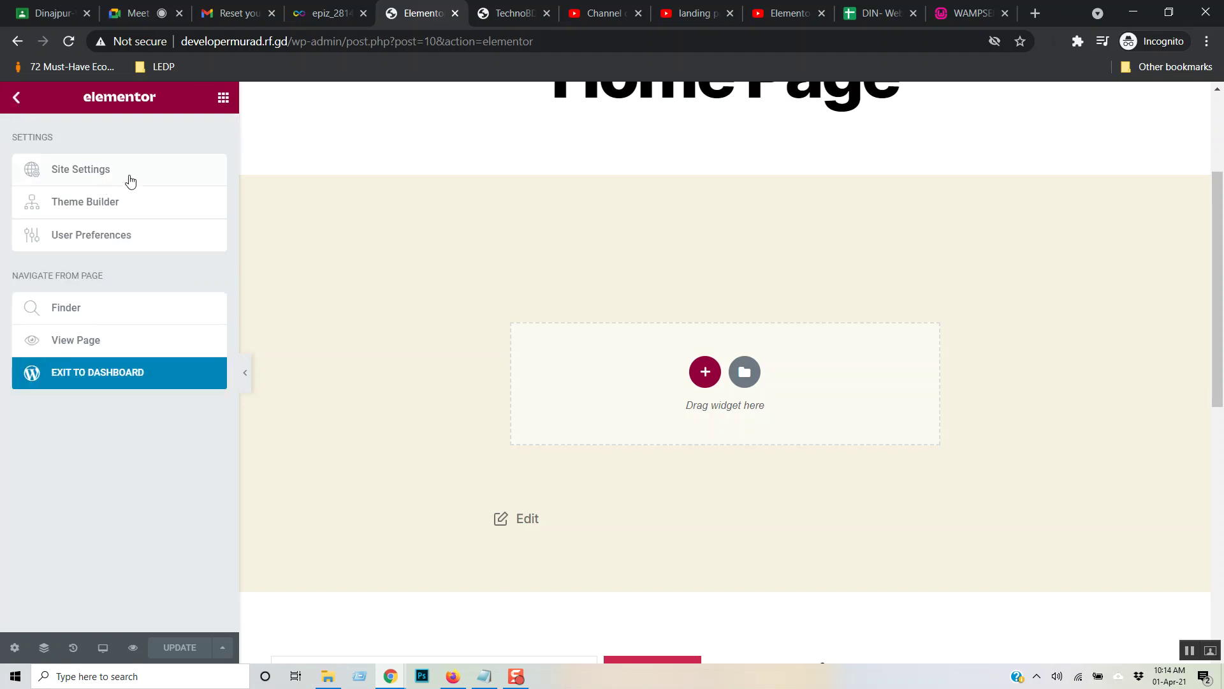
- Open Site Settings, look at Global Colors, then move to Global Fonts
click(74, 171)
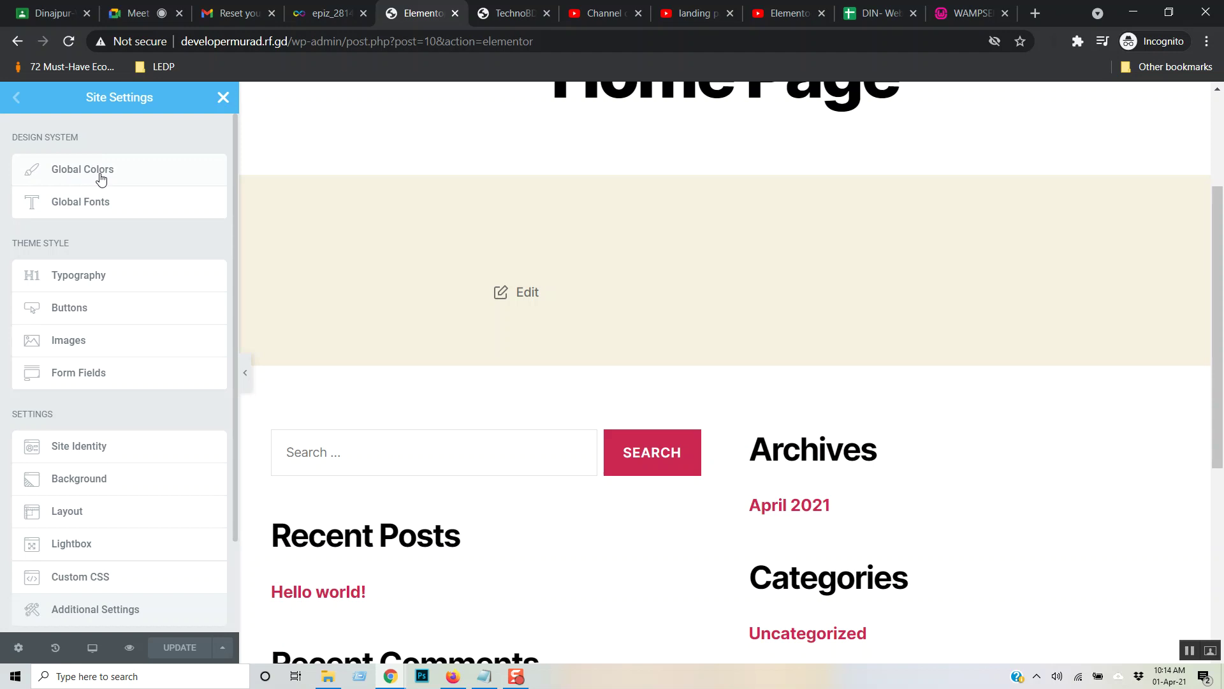
click(94, 172)
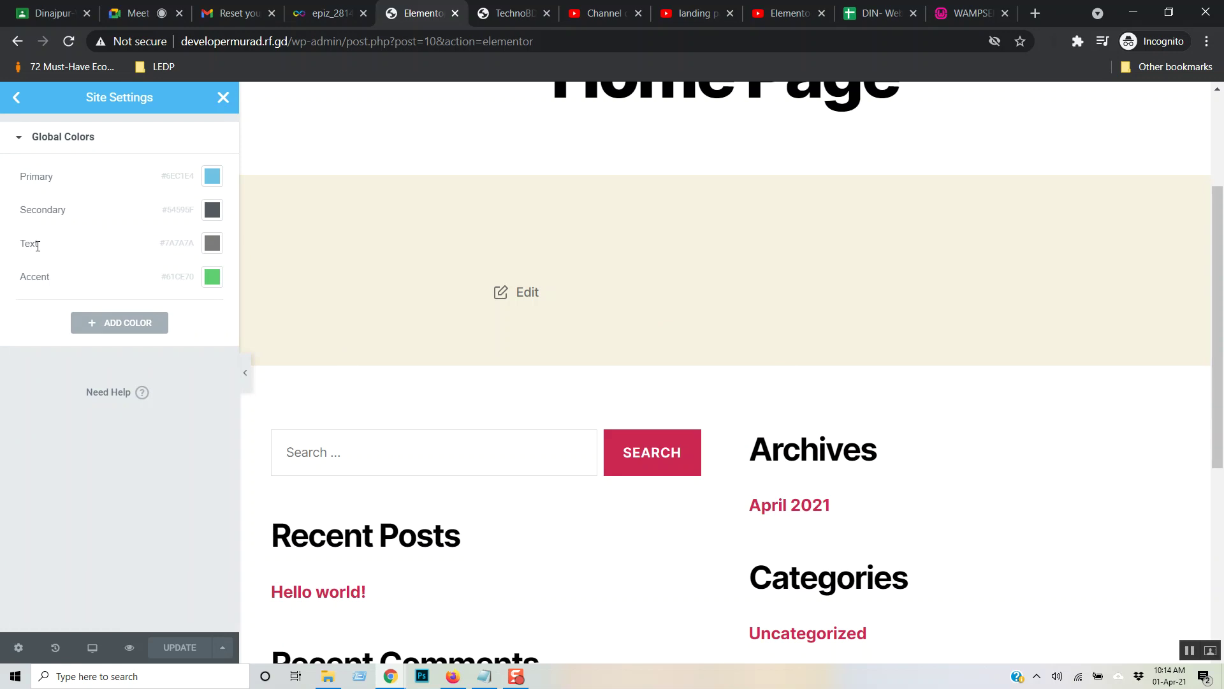
click(20, 107)
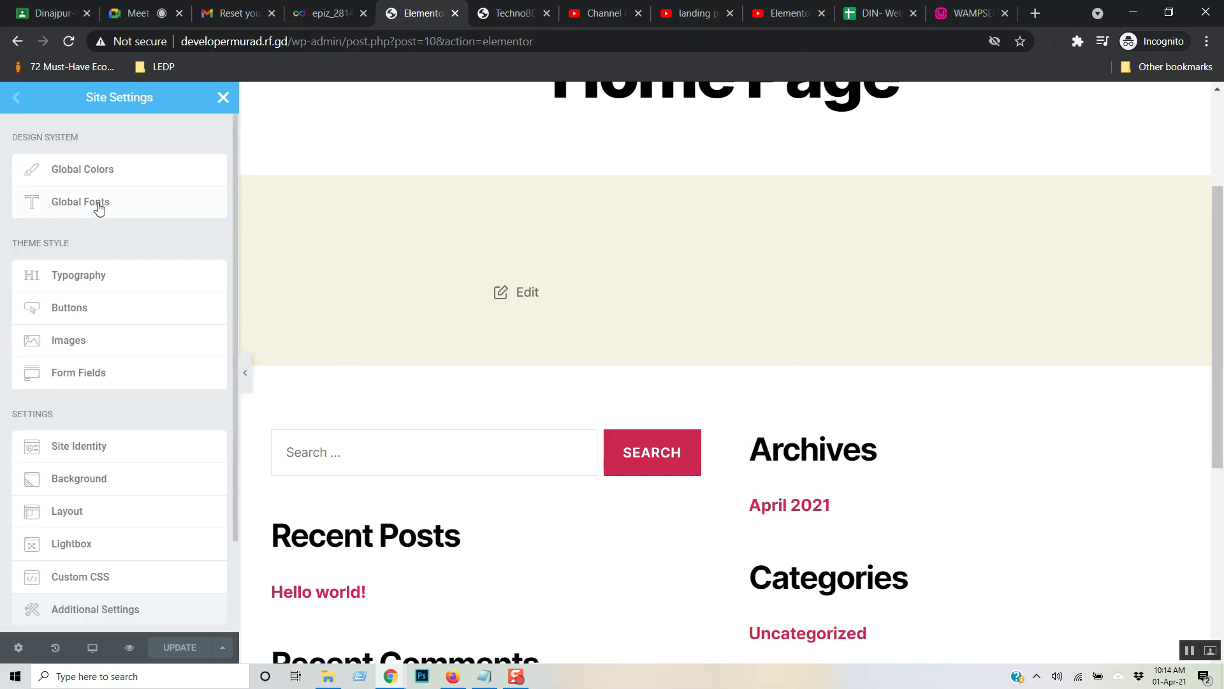
click(99, 204)
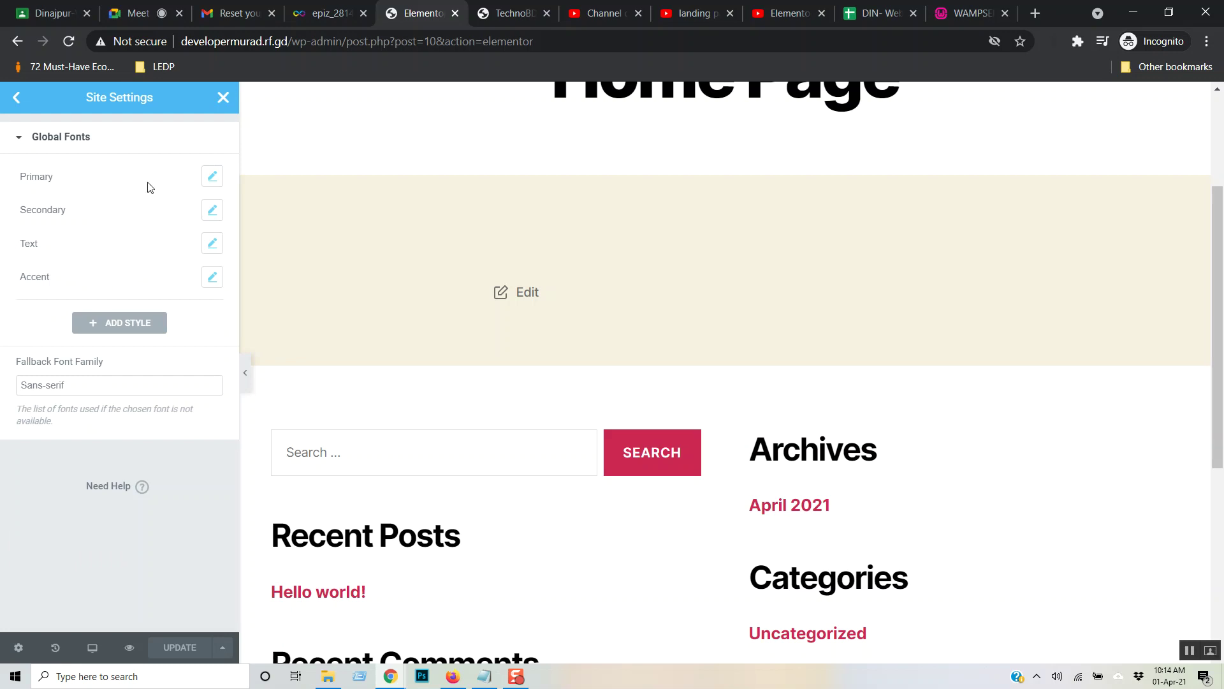
- Inspect the Primary font's typography, keeping the Roboto font family
click(212, 178)
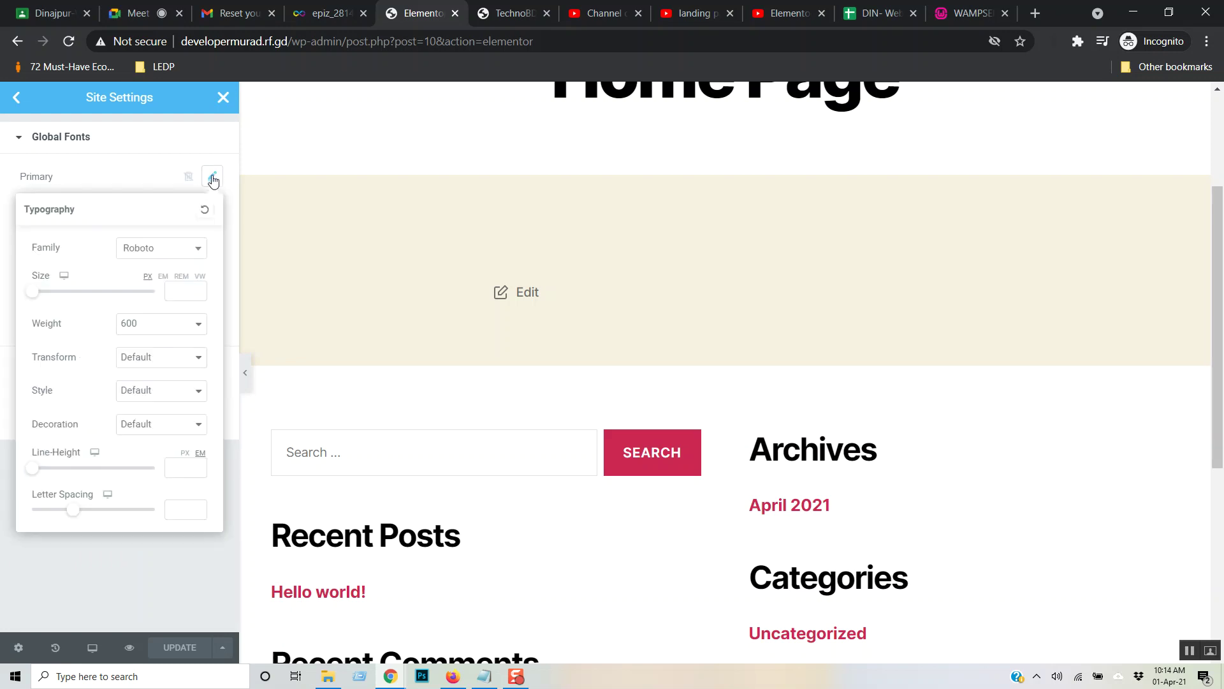
click(177, 254)
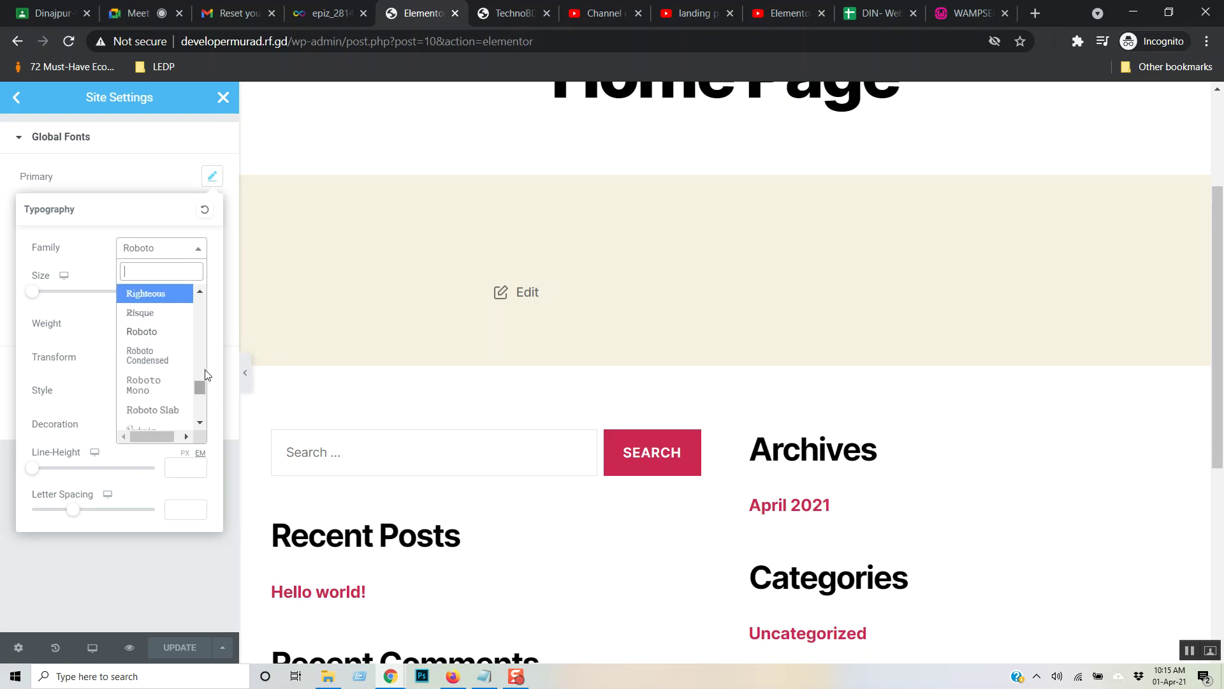
click(99, 241)
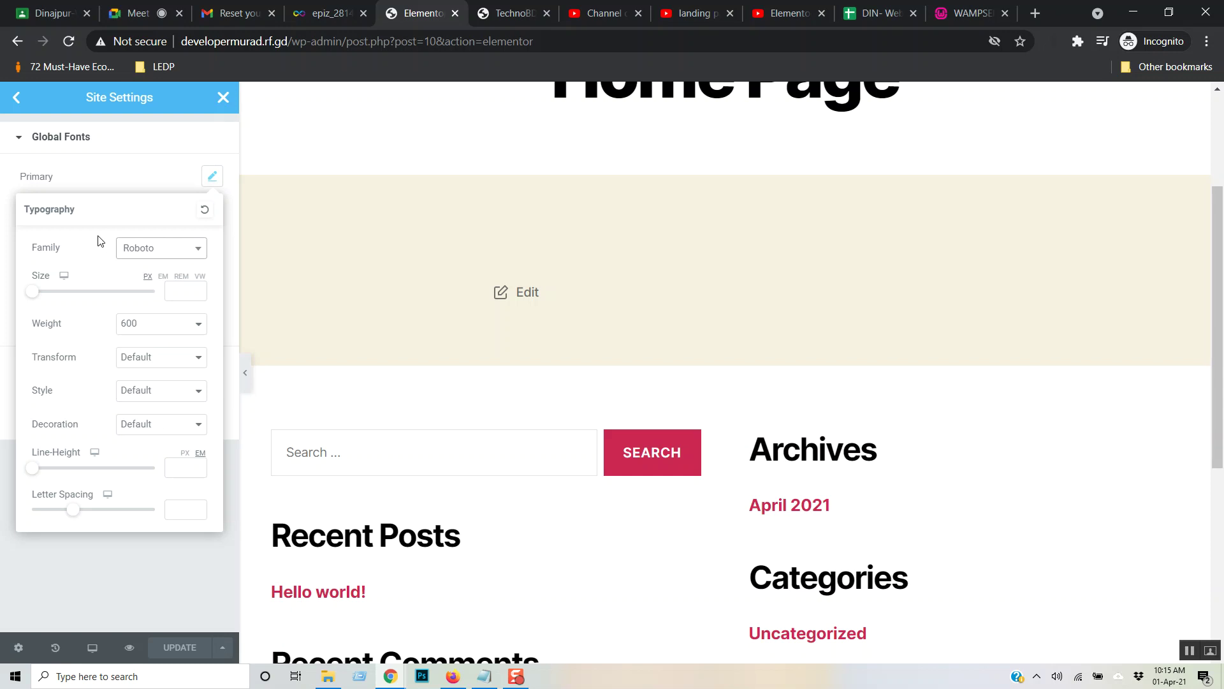
click(127, 178)
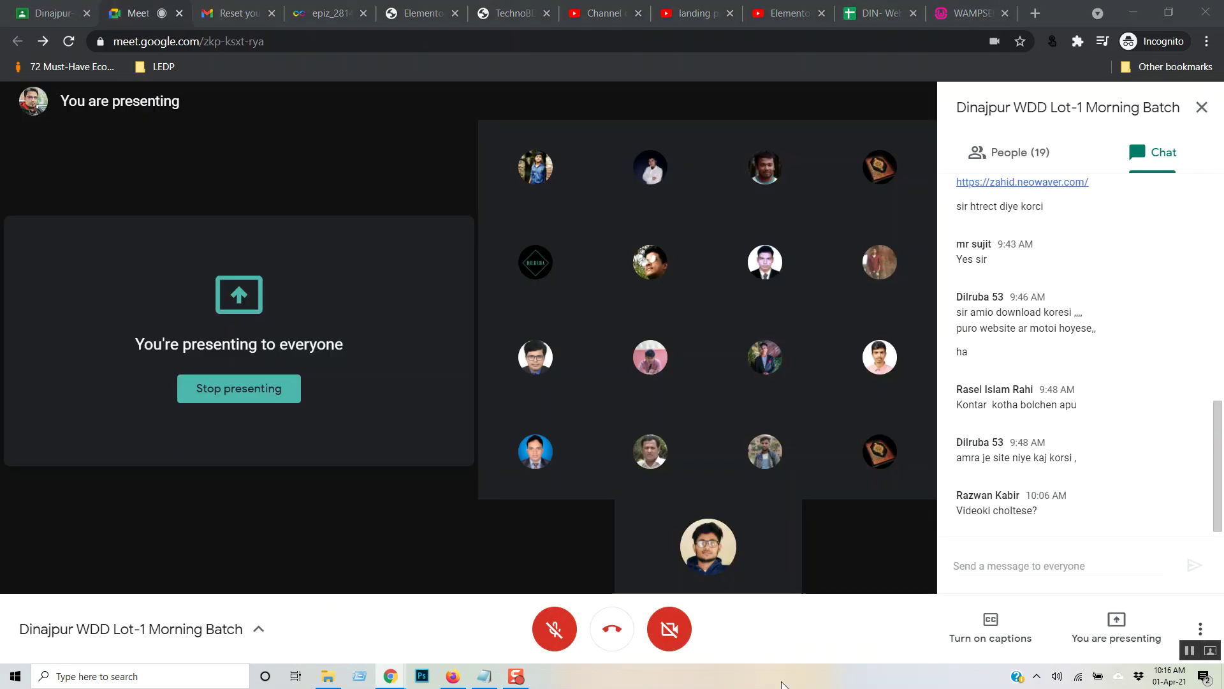
- Unmute the microphone in the Meet call and return to the Elementor editor tab
click(555, 629)
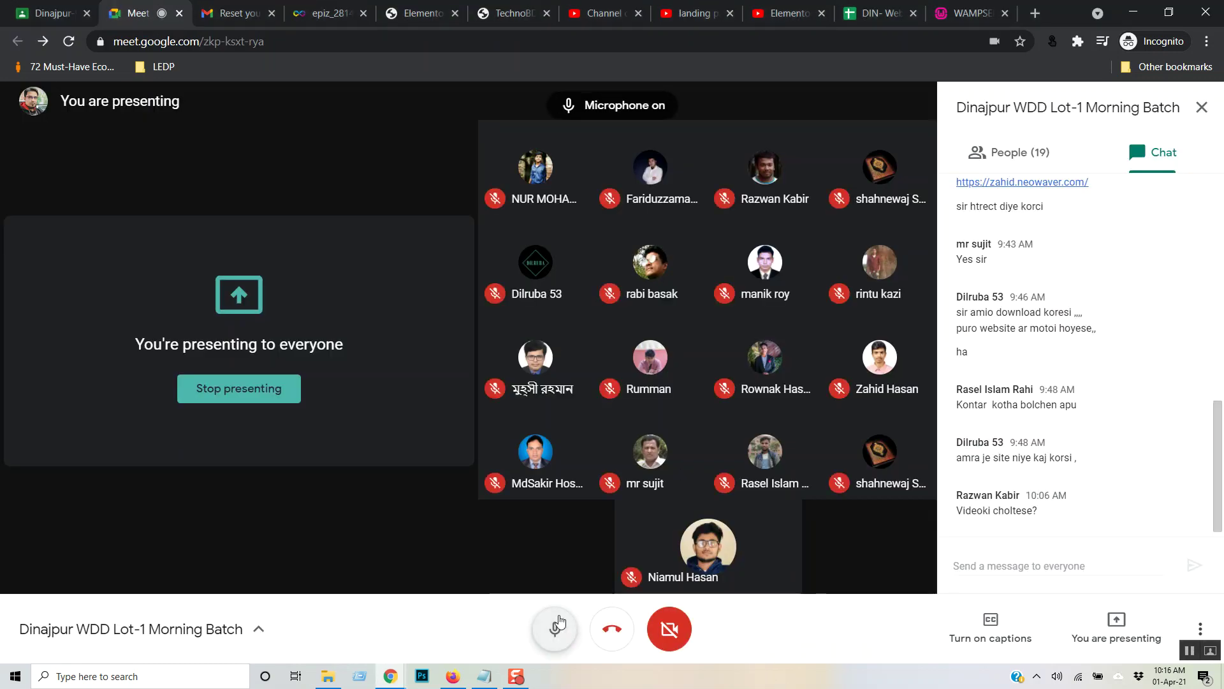
click(969, 11)
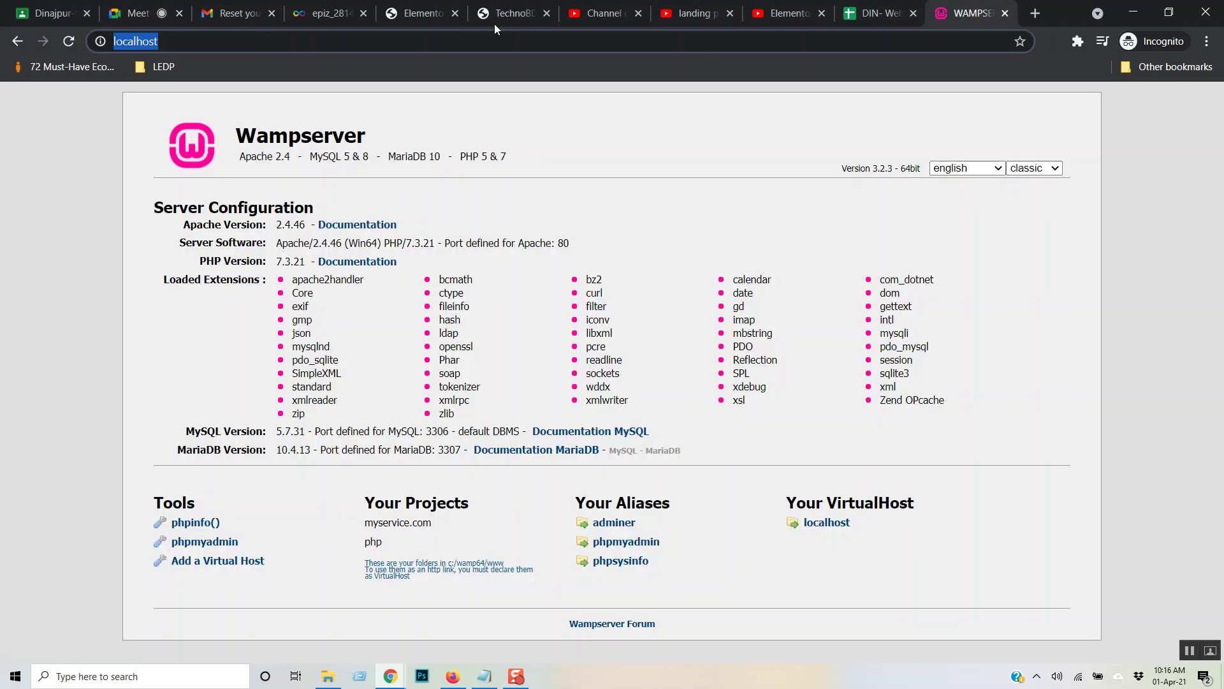
click(507, 8)
click(420, 13)
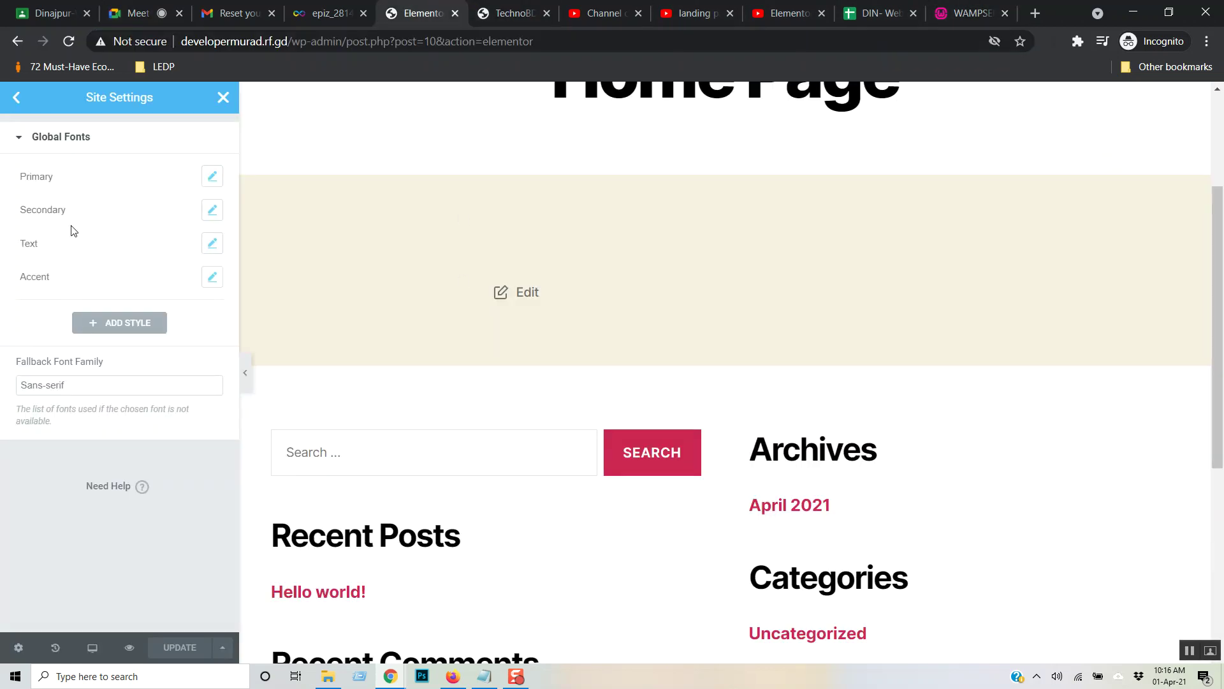
- Check the Primary font's text transform options, leaving it on Default
click(213, 178)
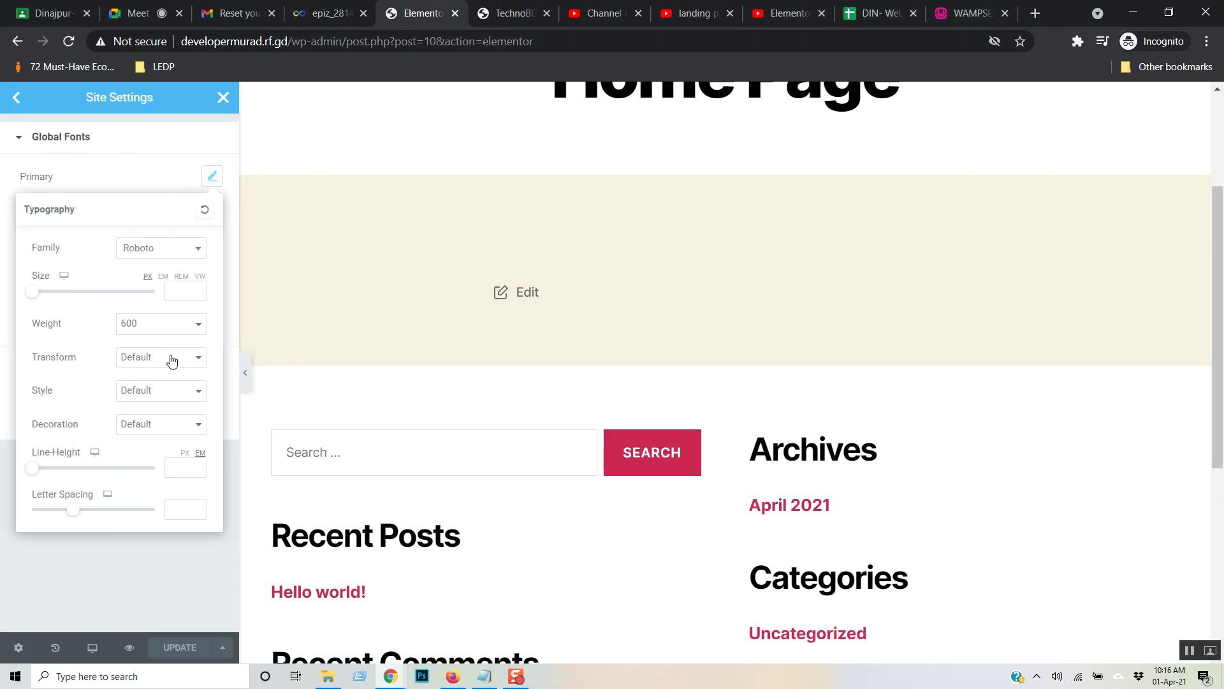
click(192, 363)
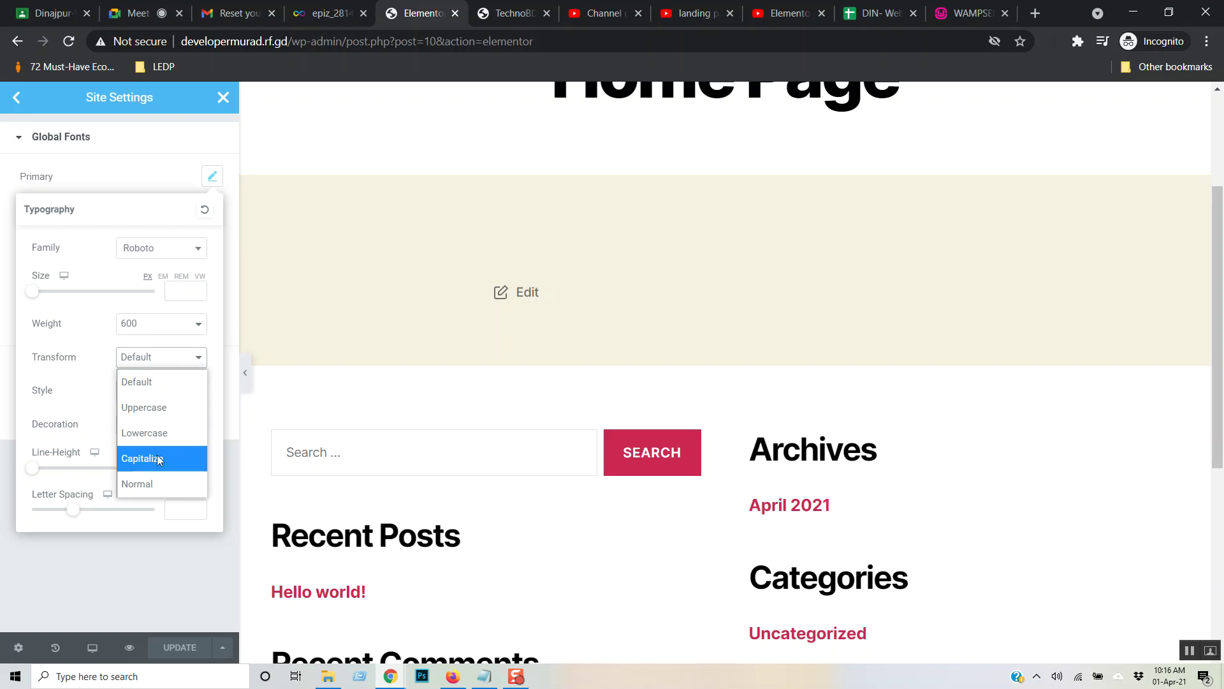
click(71, 349)
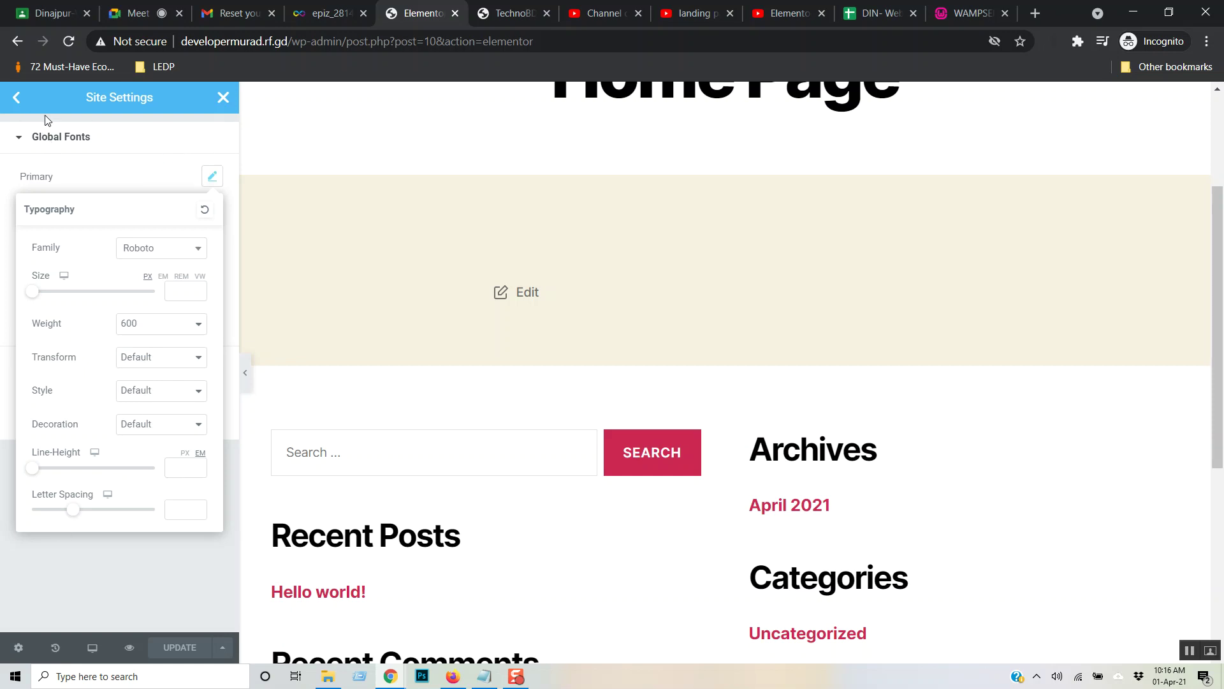
click(17, 98)
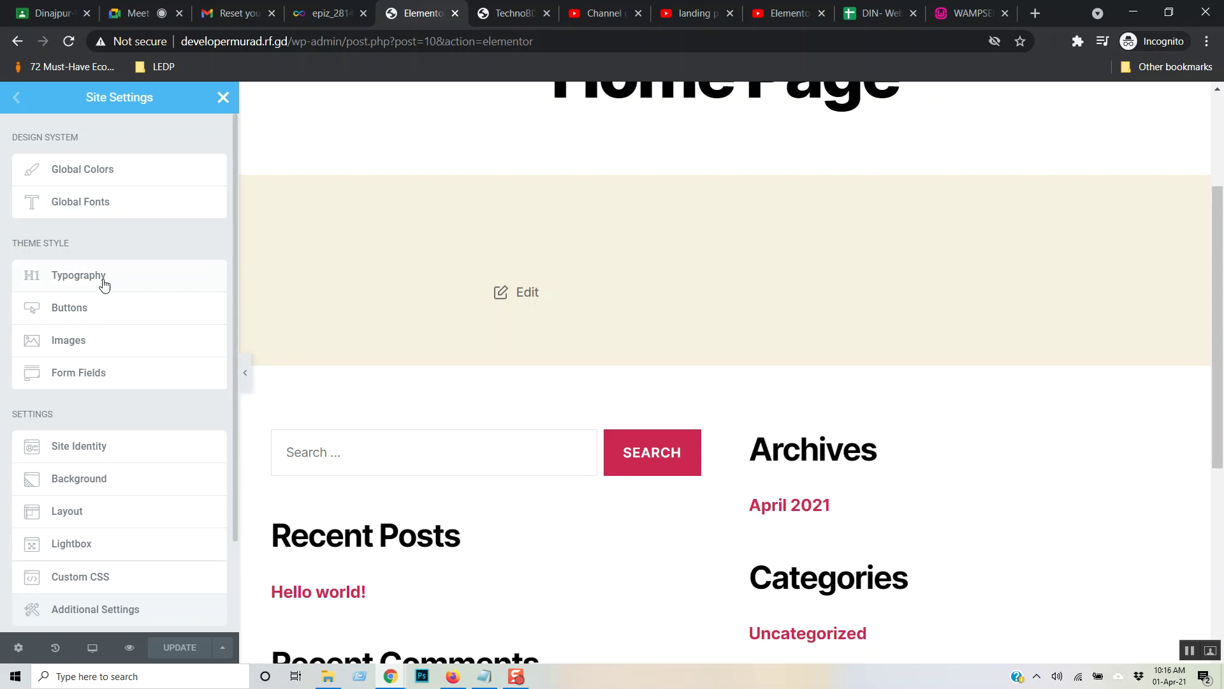
- Look at the theme Body typography, then close Site Settings and discard the changes
click(143, 282)
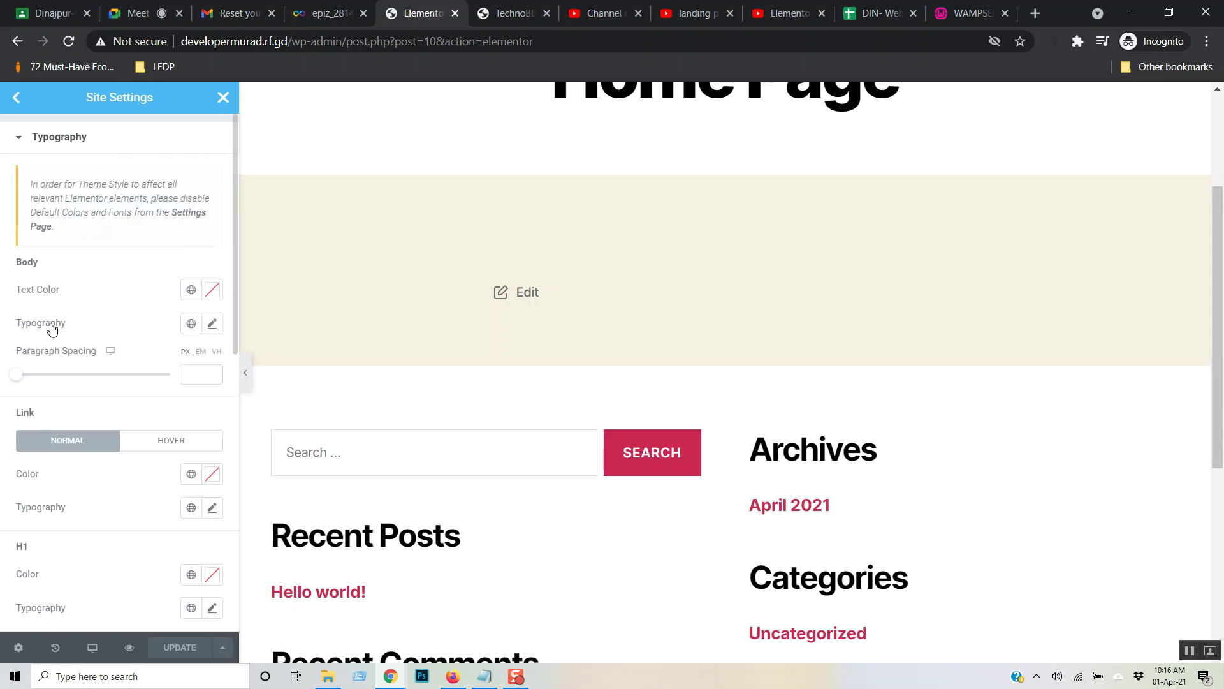
click(213, 325)
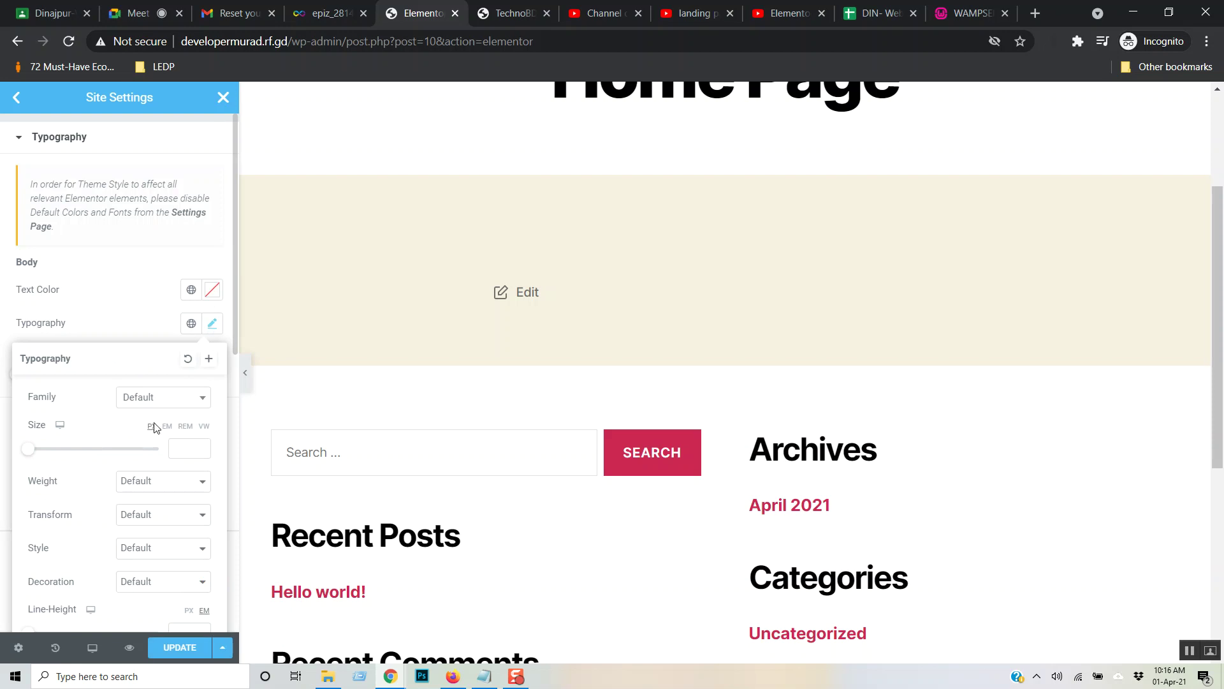
click(112, 275)
click(17, 97)
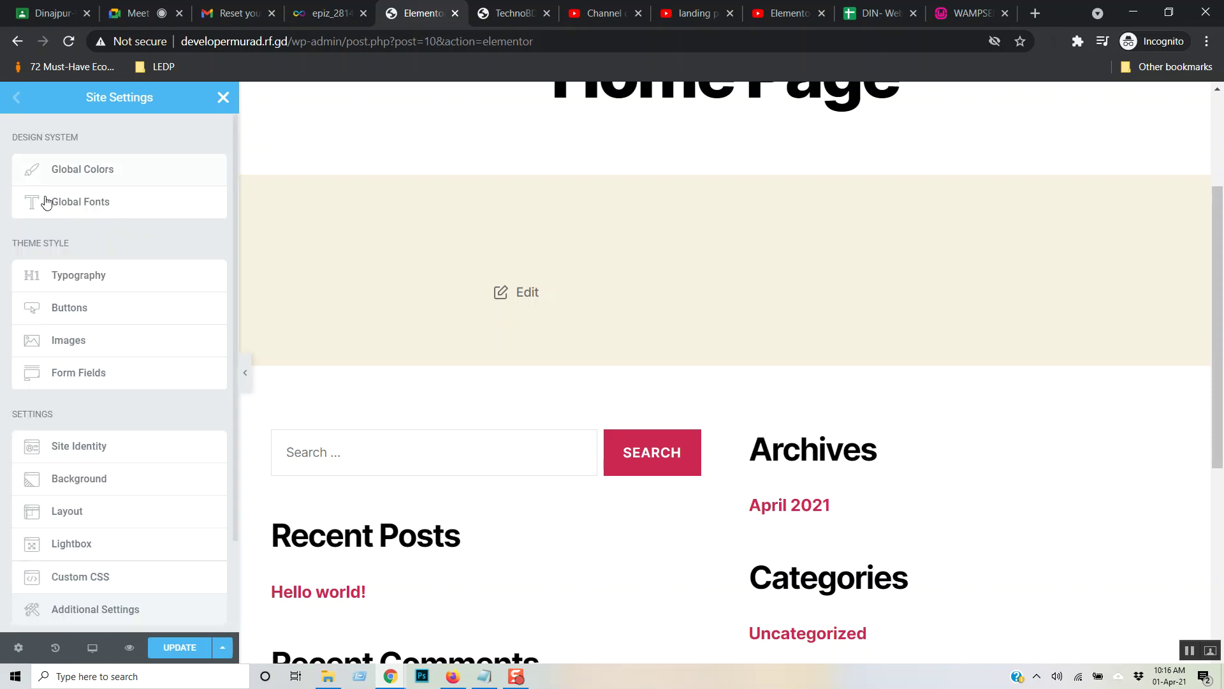
click(223, 97)
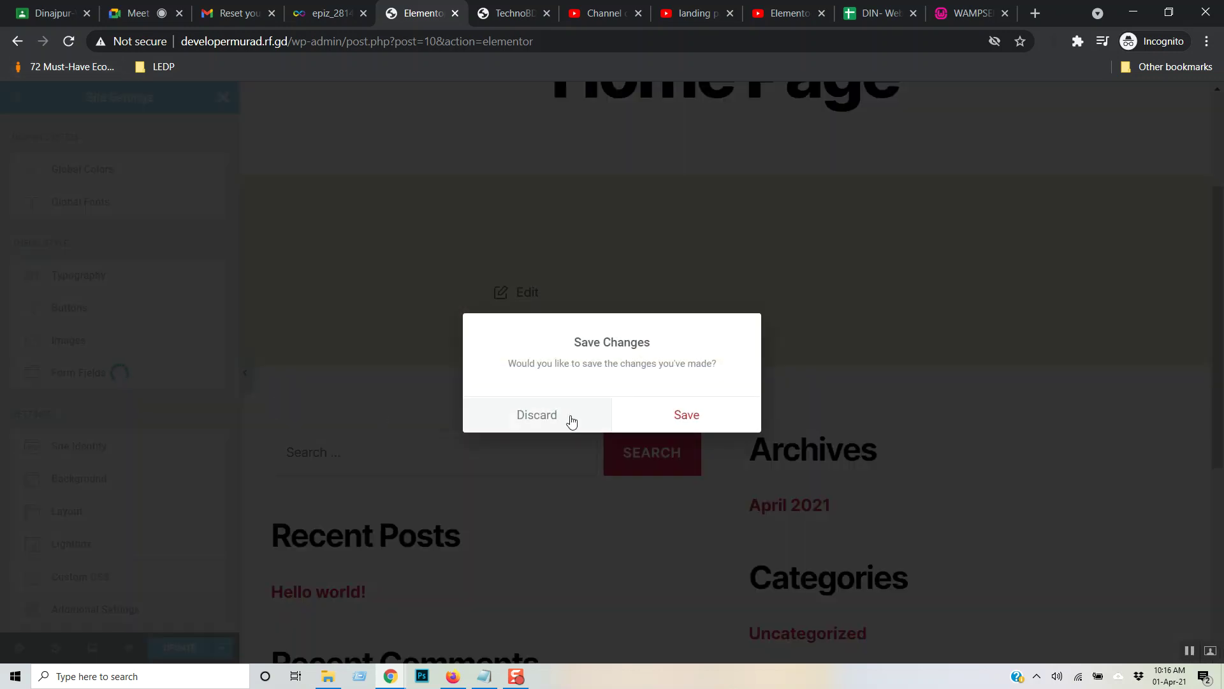
click(547, 417)
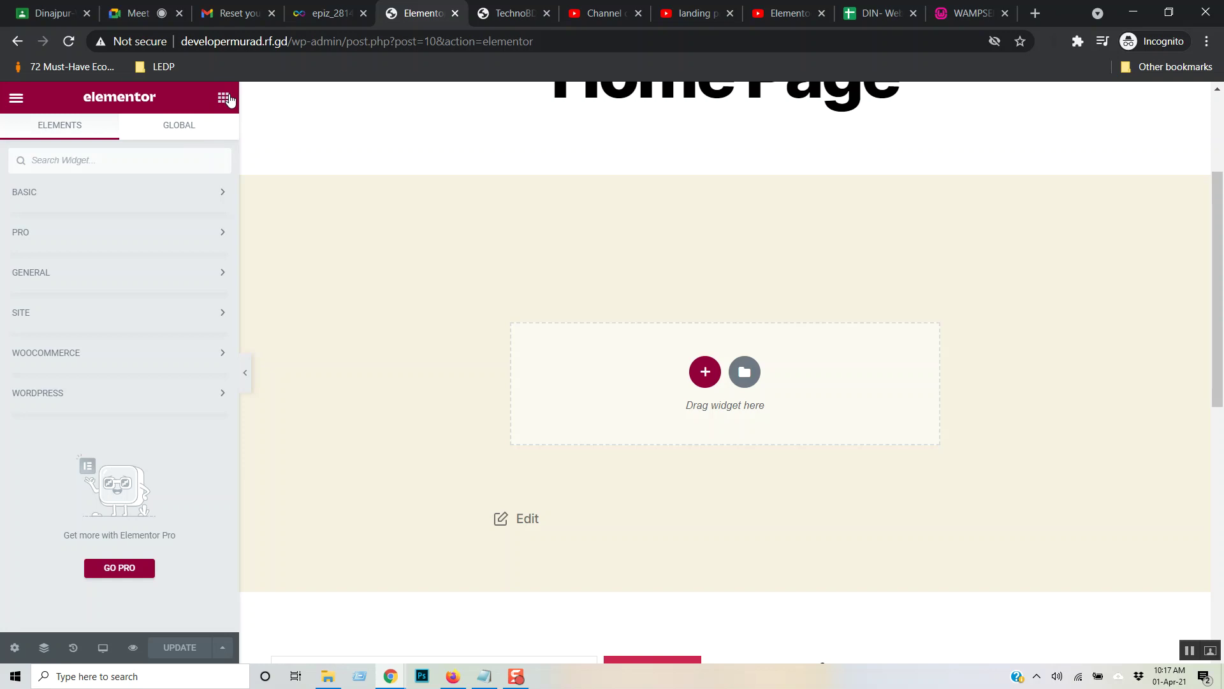
- Toggle the editor menu back to the widget list and switch to the YouTube tutorial
click(16, 98)
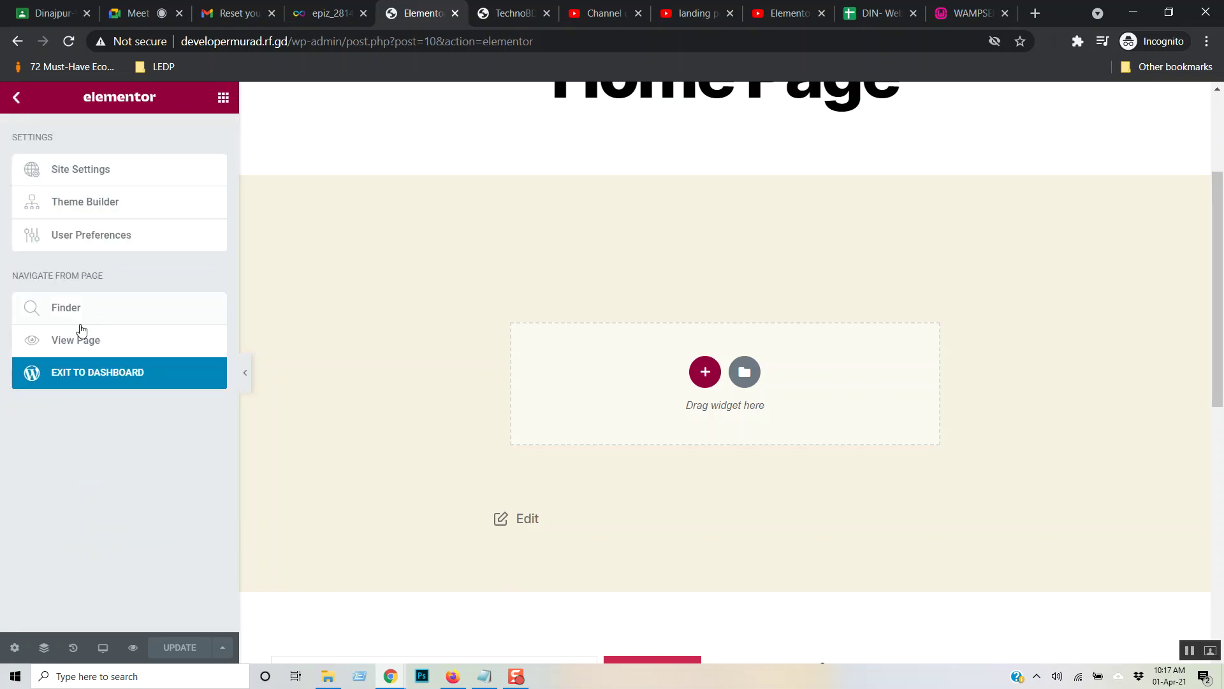
click(16, 97)
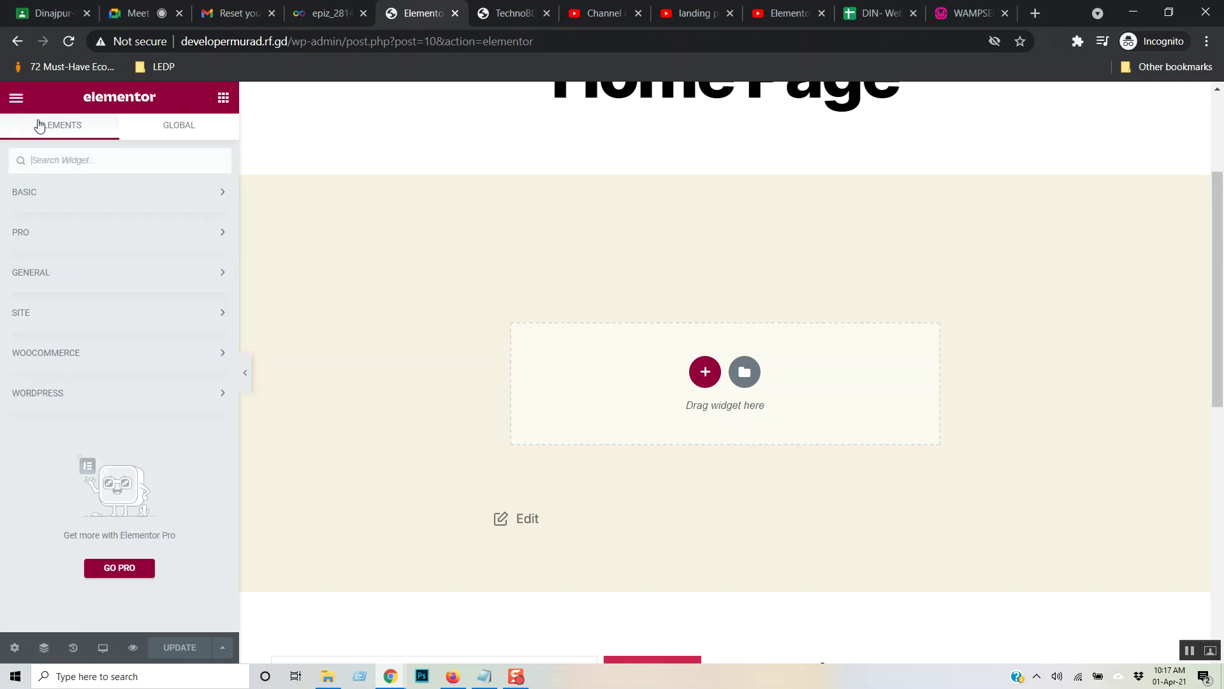
click(773, 6)
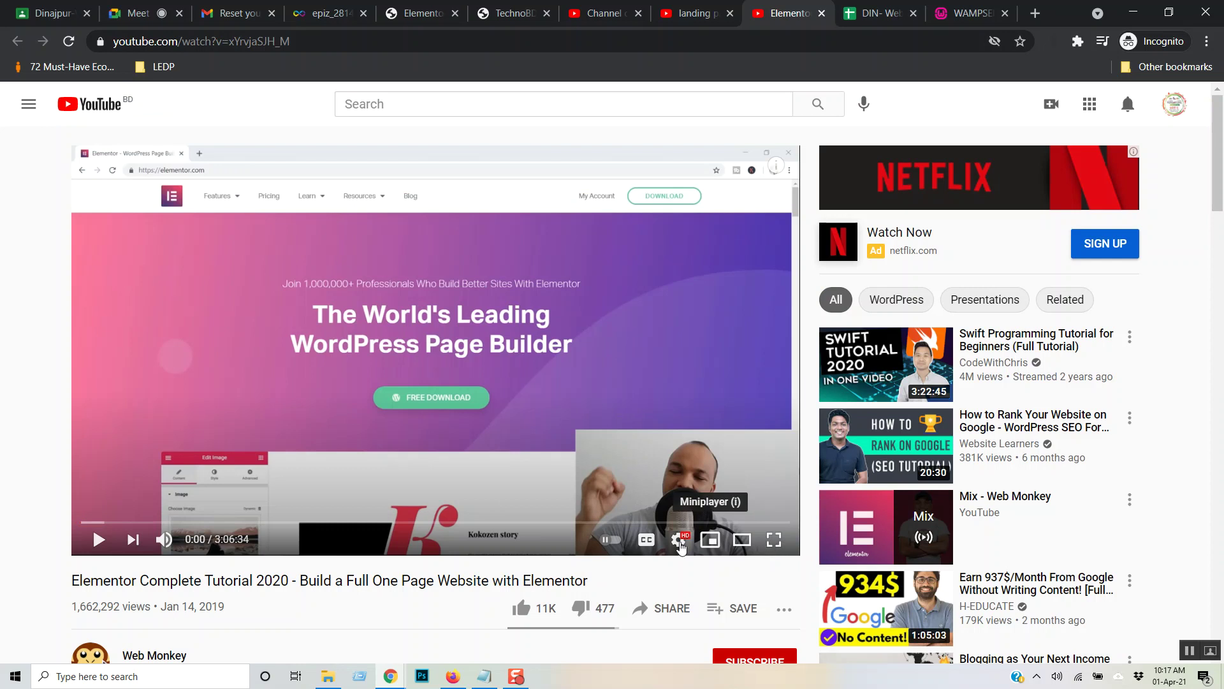
- Play the Elementor tutorial full screen, pause it at 0:14, and exit full screen
click(775, 539)
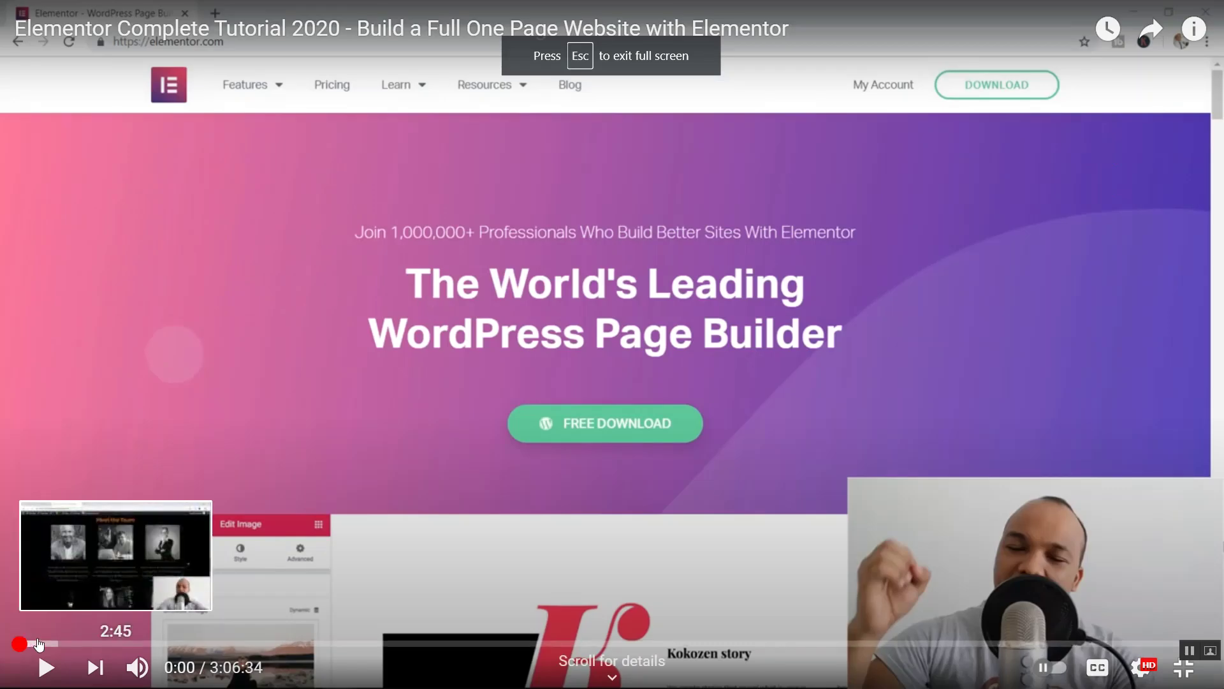
click(46, 667)
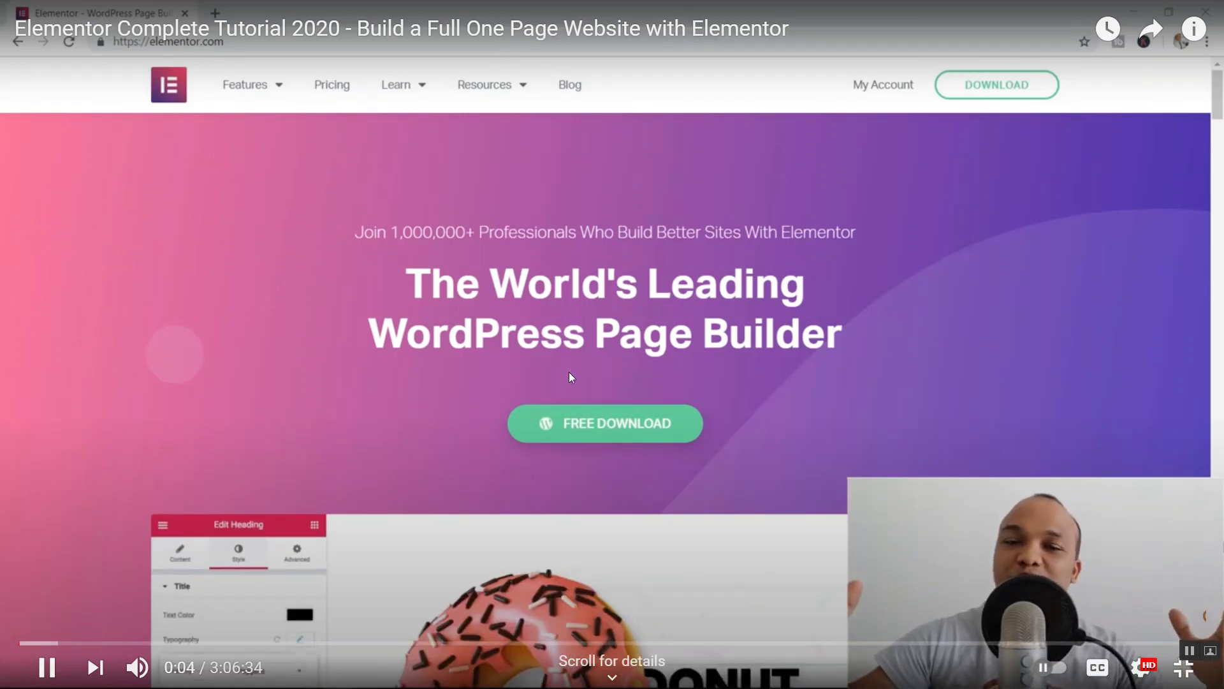
mouse_move(137, 667)
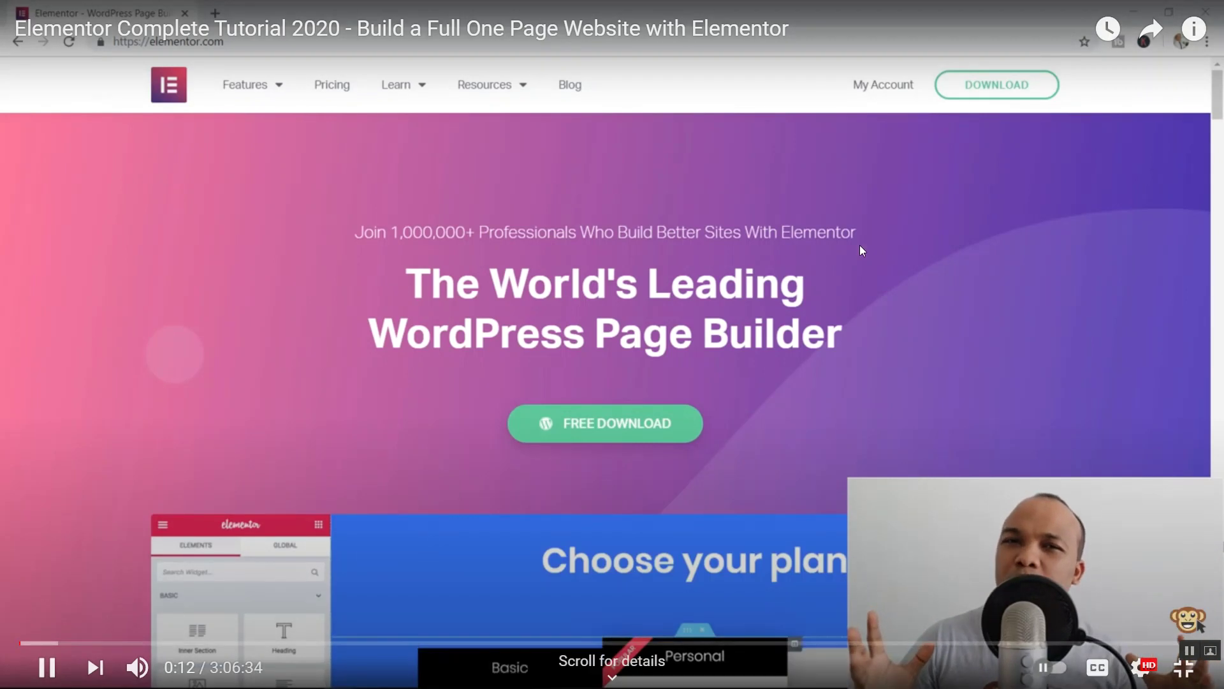
click(1135, 607)
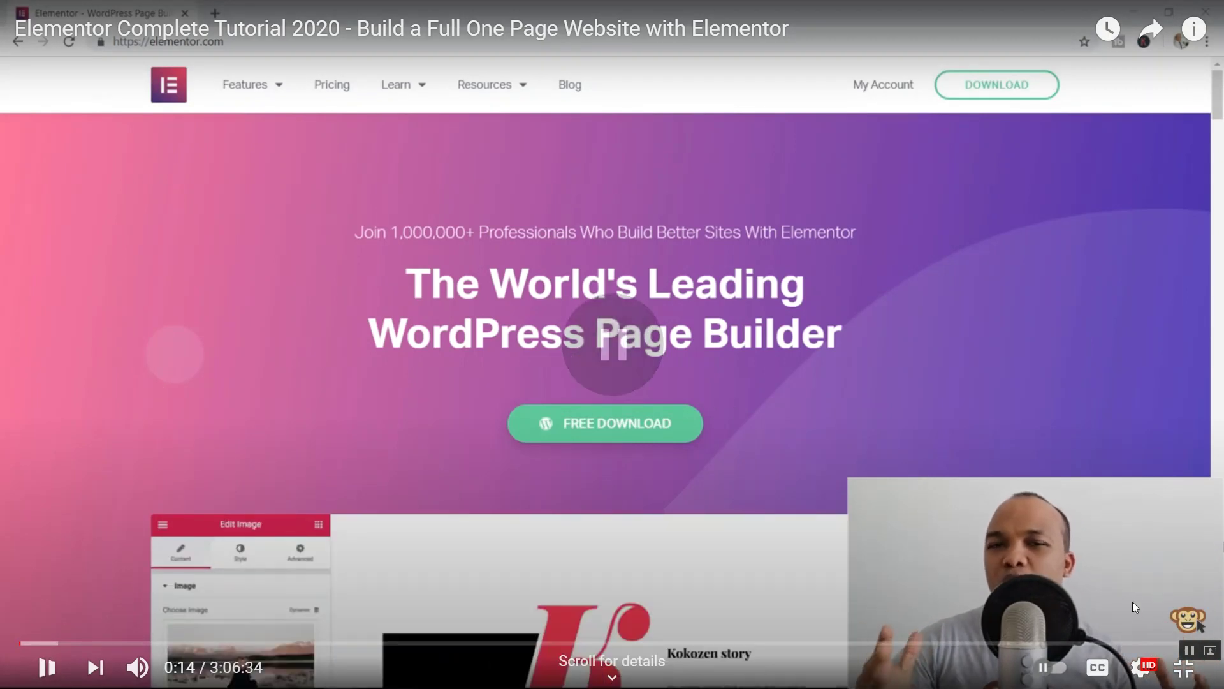
click(1184, 667)
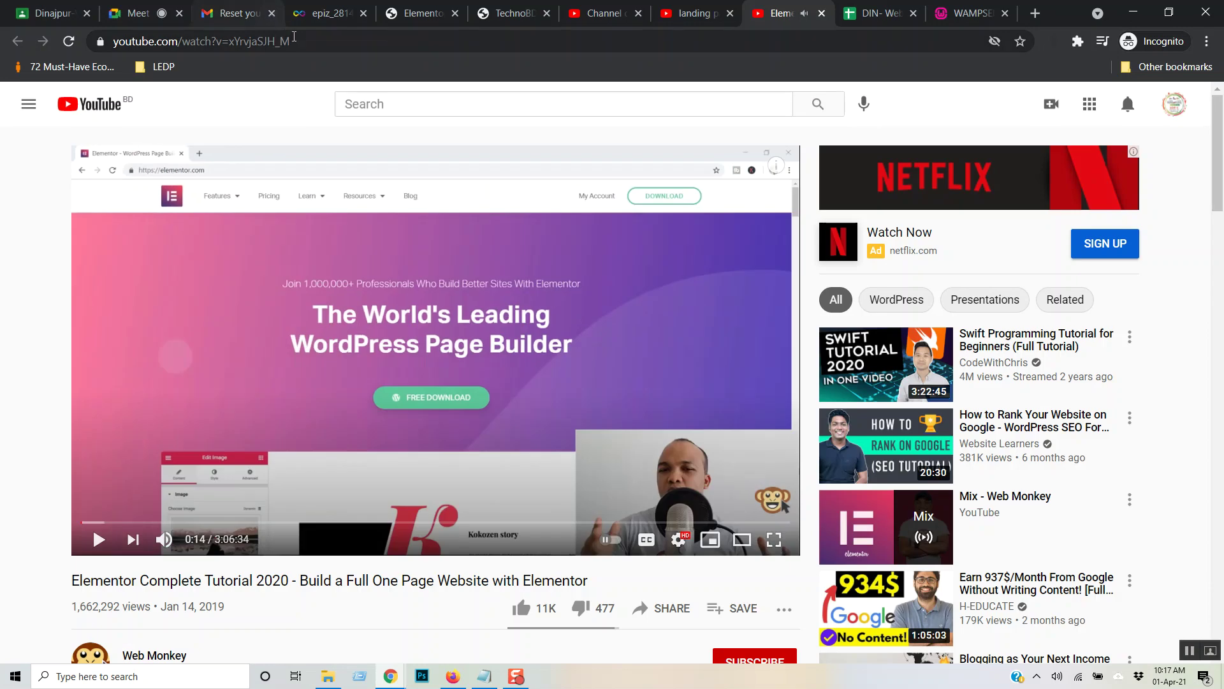
- Copy the video's web address from the address bar and switch to the Google Meet call
click(307, 42)
right_click(307, 43)
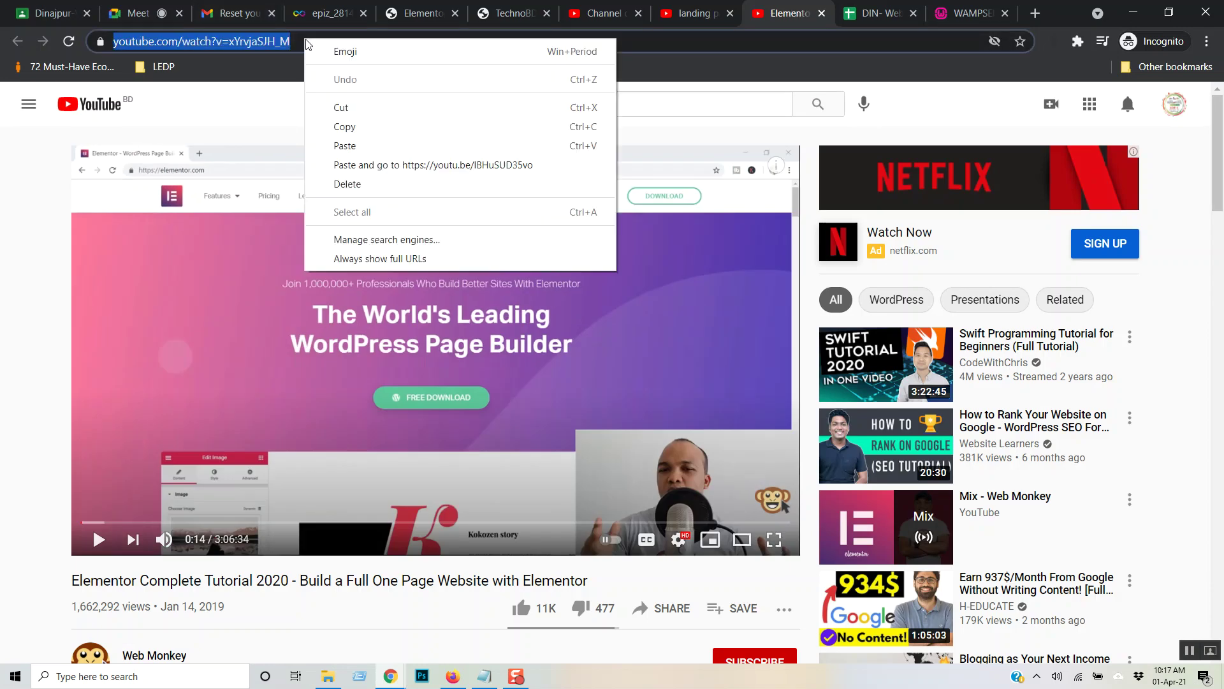
click(363, 127)
click(149, 22)
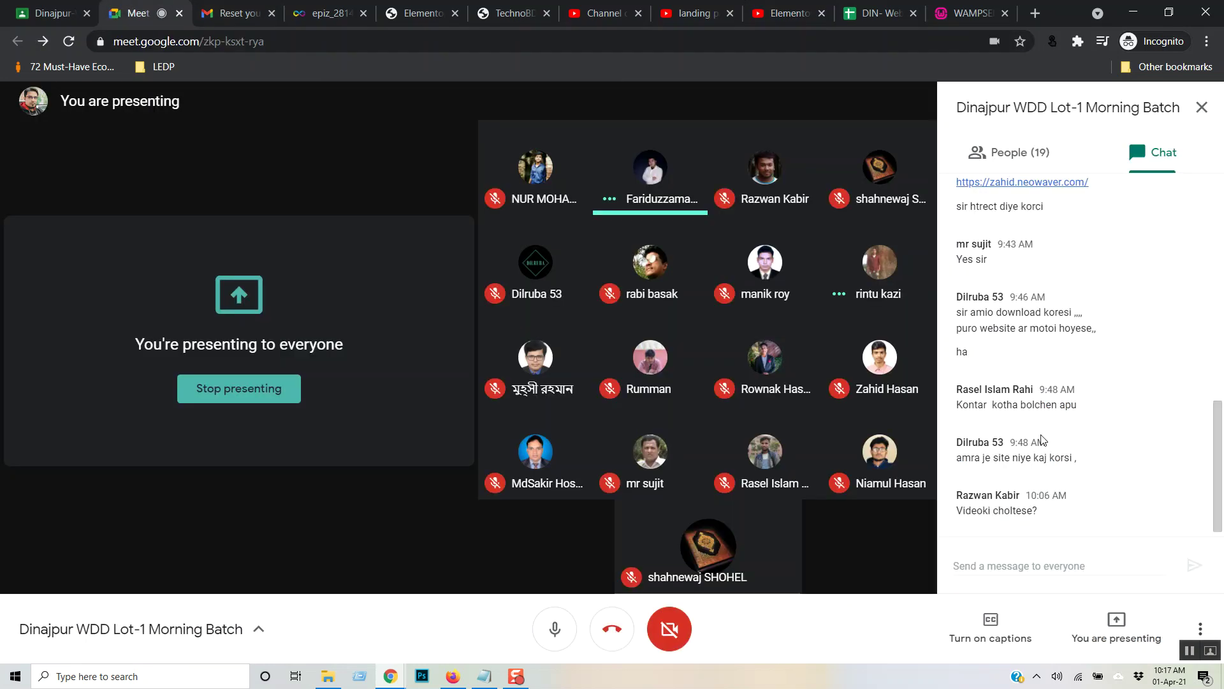
- Post the Elementor tutorial's YouTube link in the class chat, then return to the video full screen
click(1036, 566)
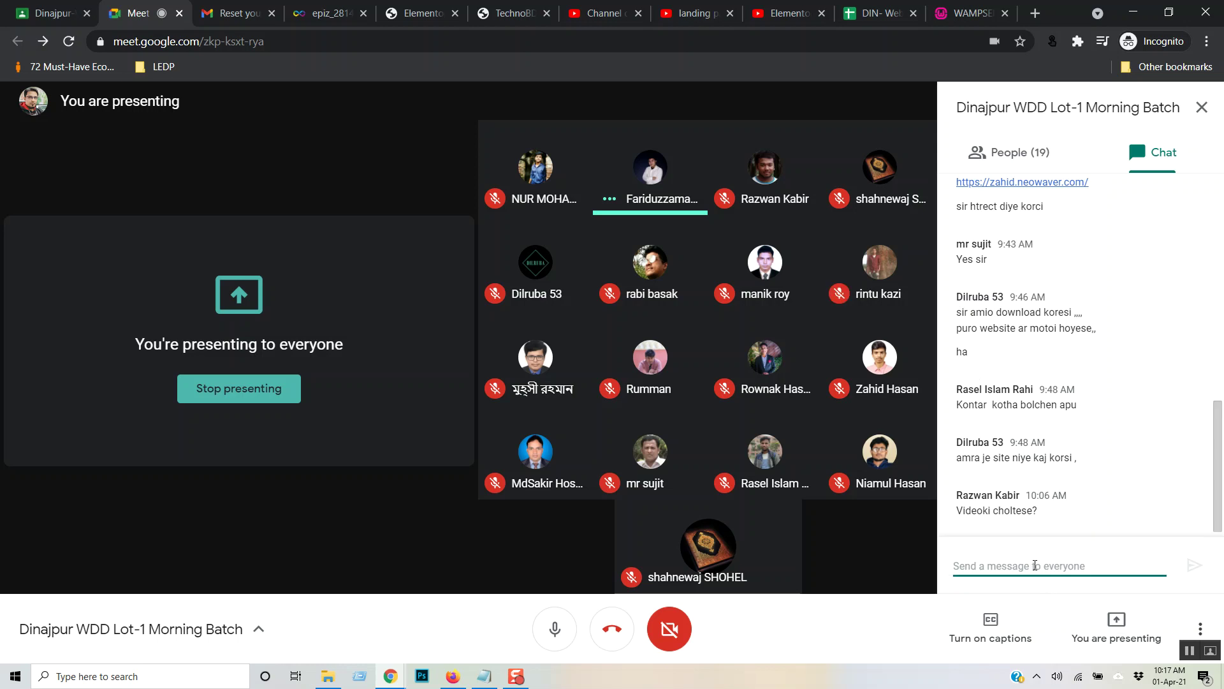
key(ctrl+v)
key(Return)
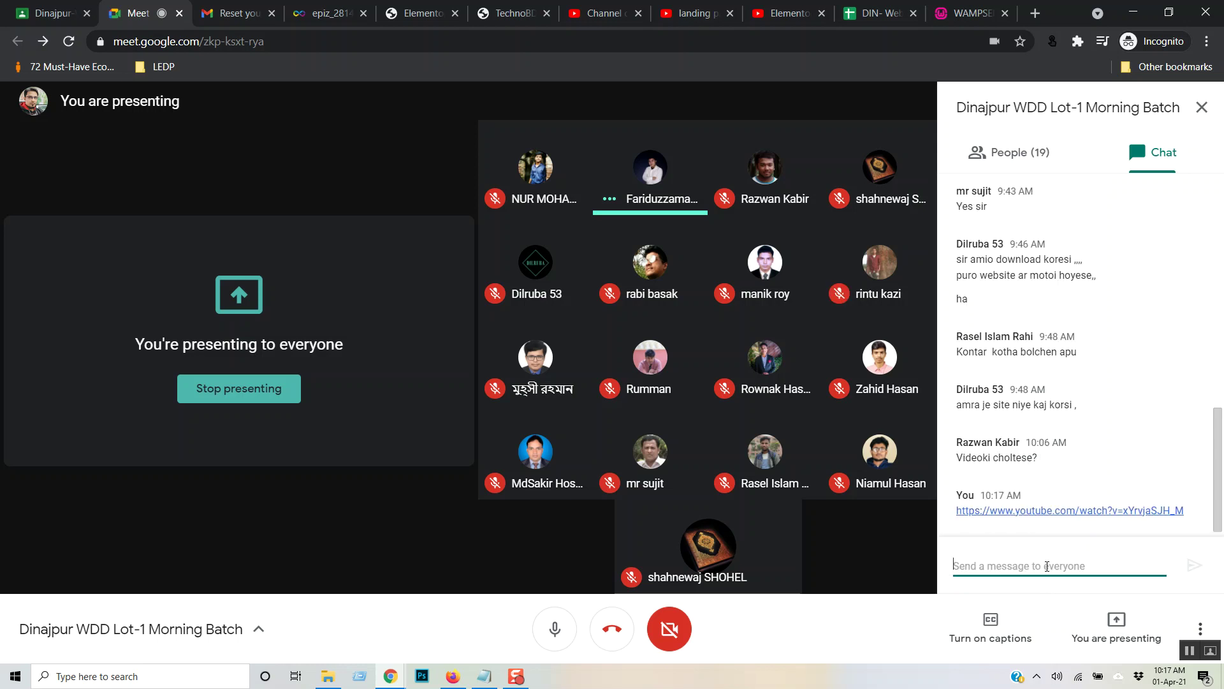
click(788, 12)
click(774, 539)
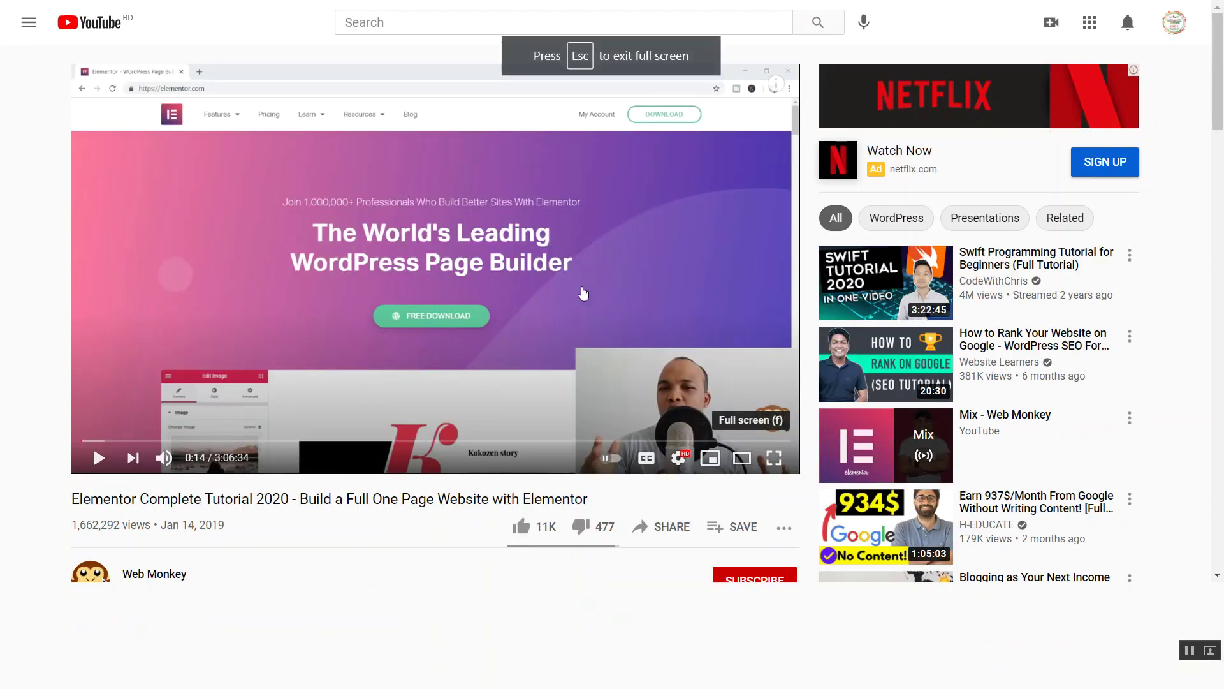
- Resume the tutorial and seek to about 1:24, where the WHH demo site's Services section appears
click(246, 316)
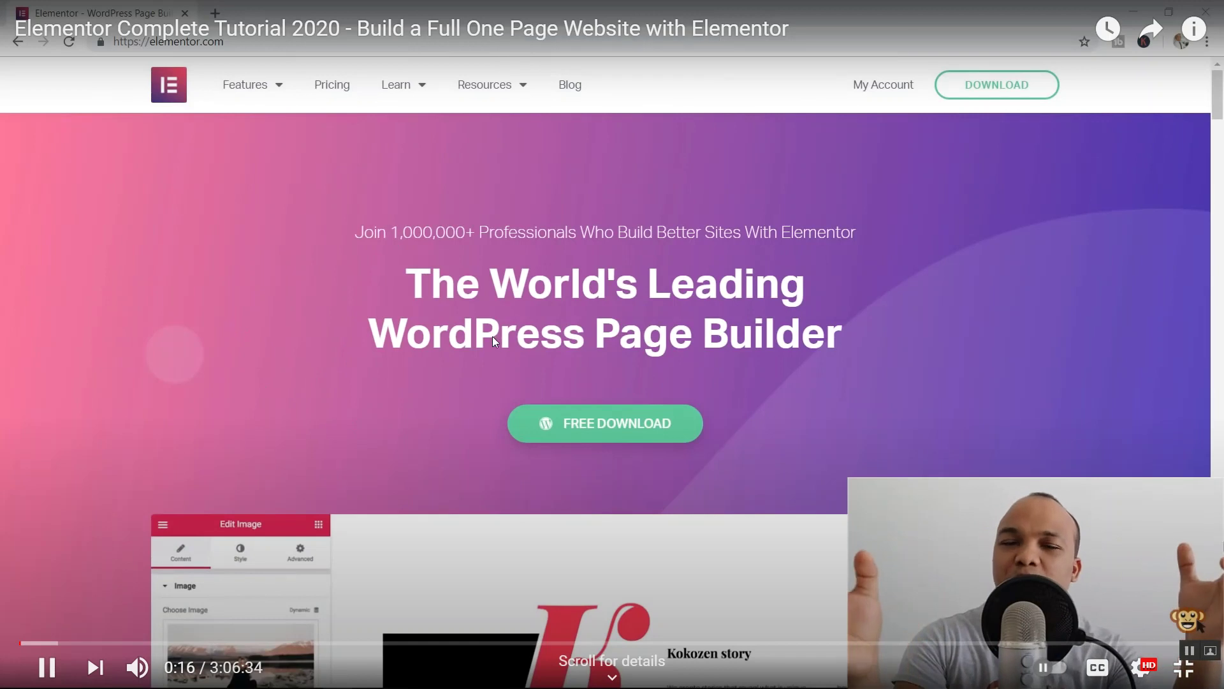
key(Right)
key(Right)
key(Right)
key(Right)
key(Right)
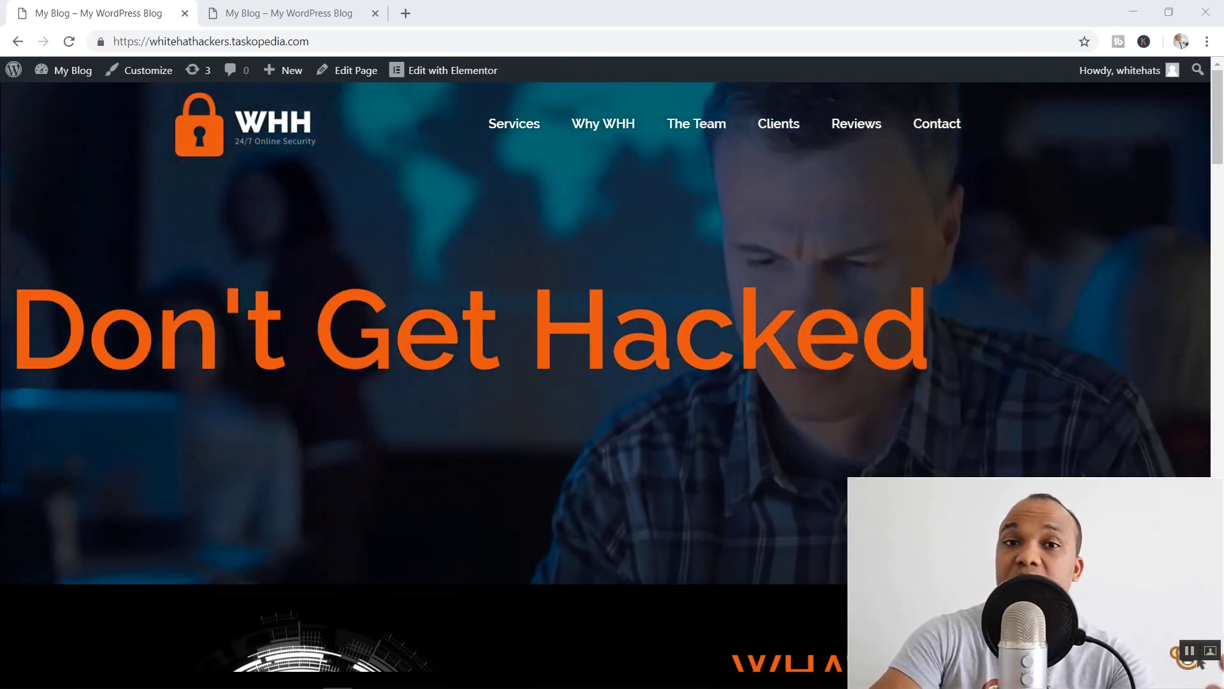
key(Right)
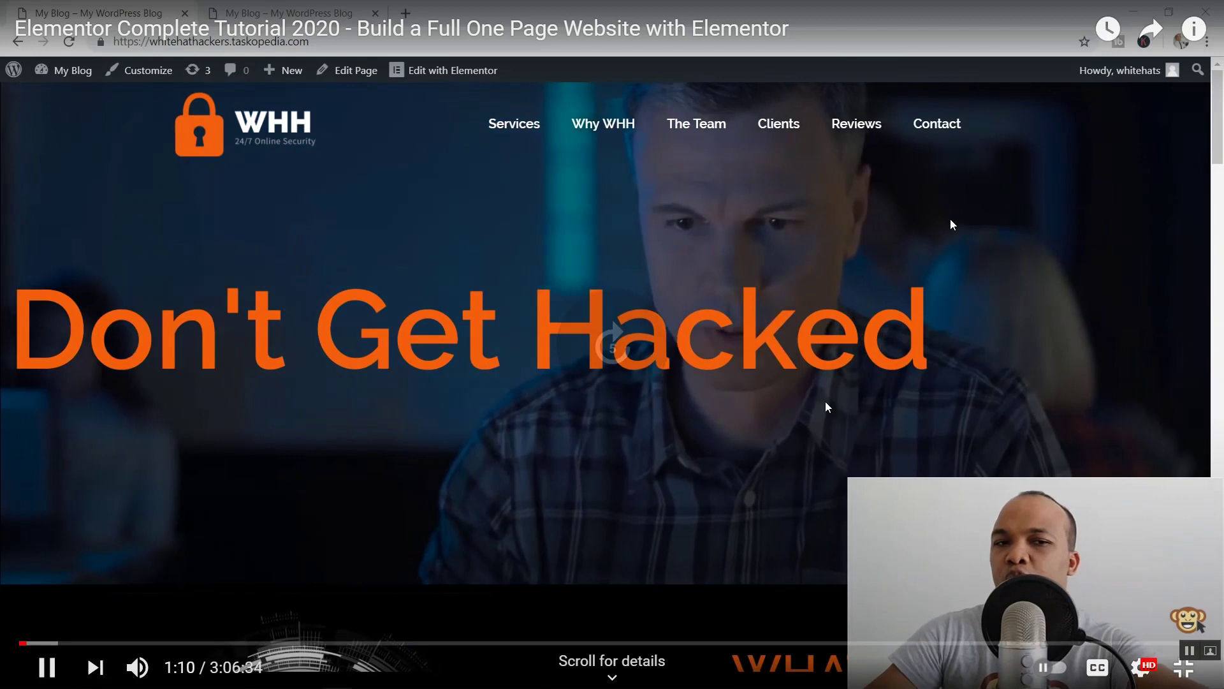
key(Right)
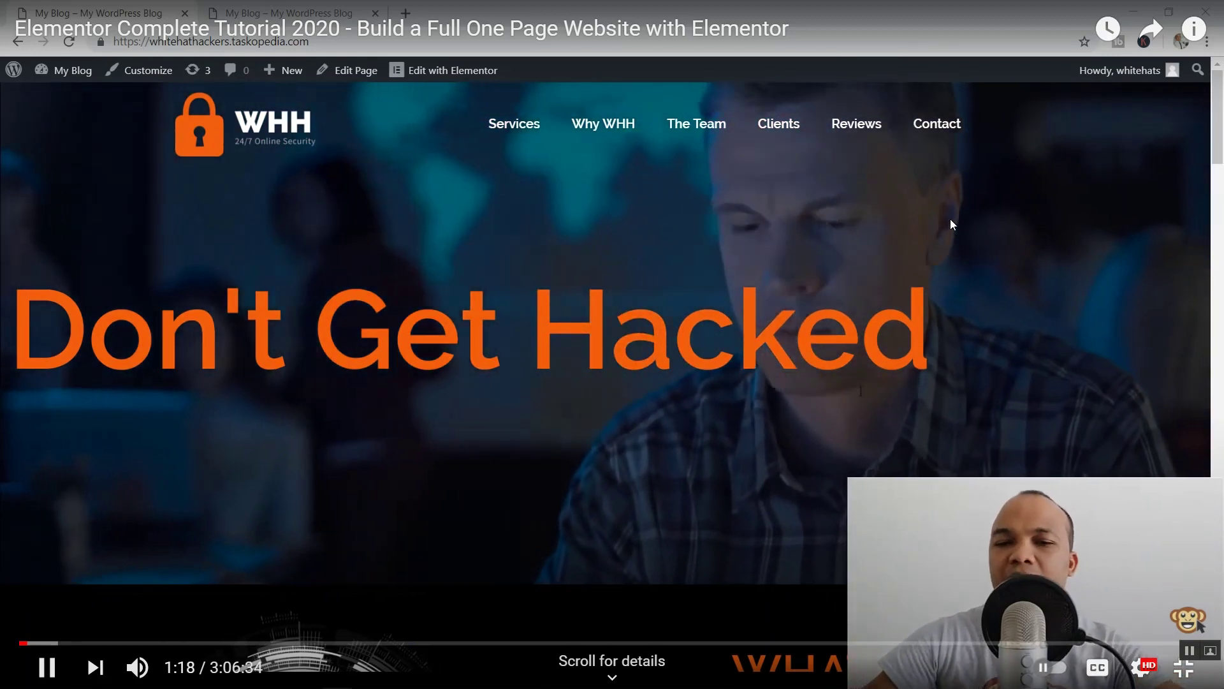
key(Right)
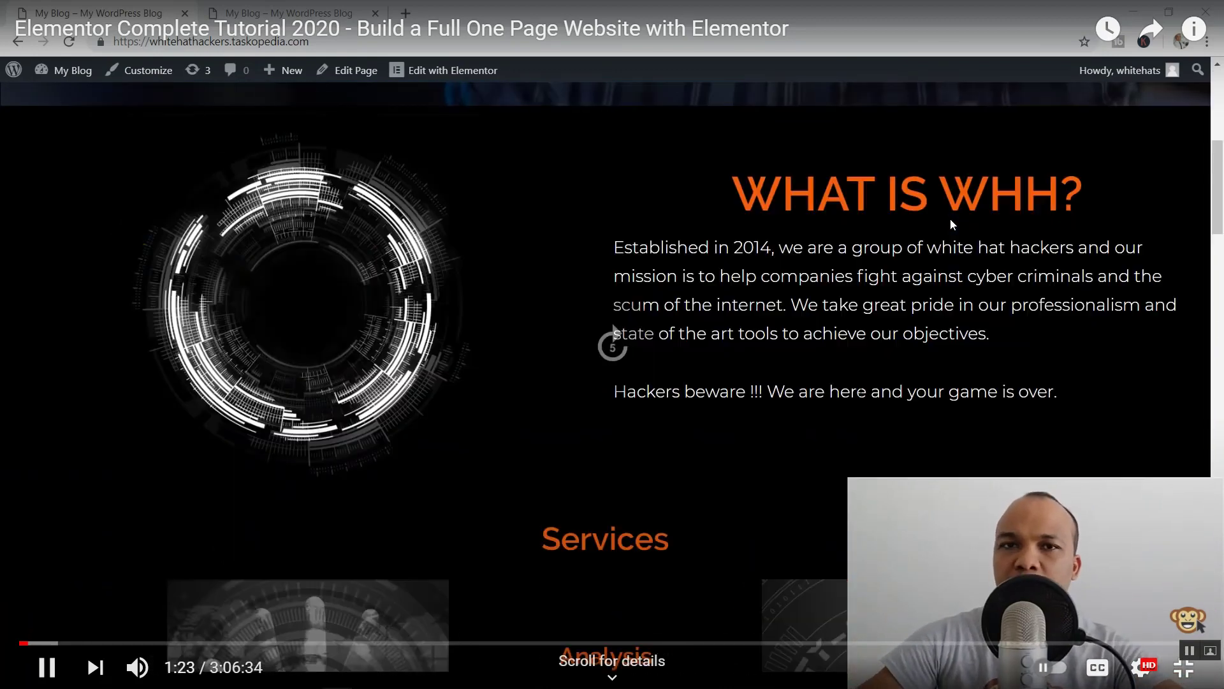
key(Left)
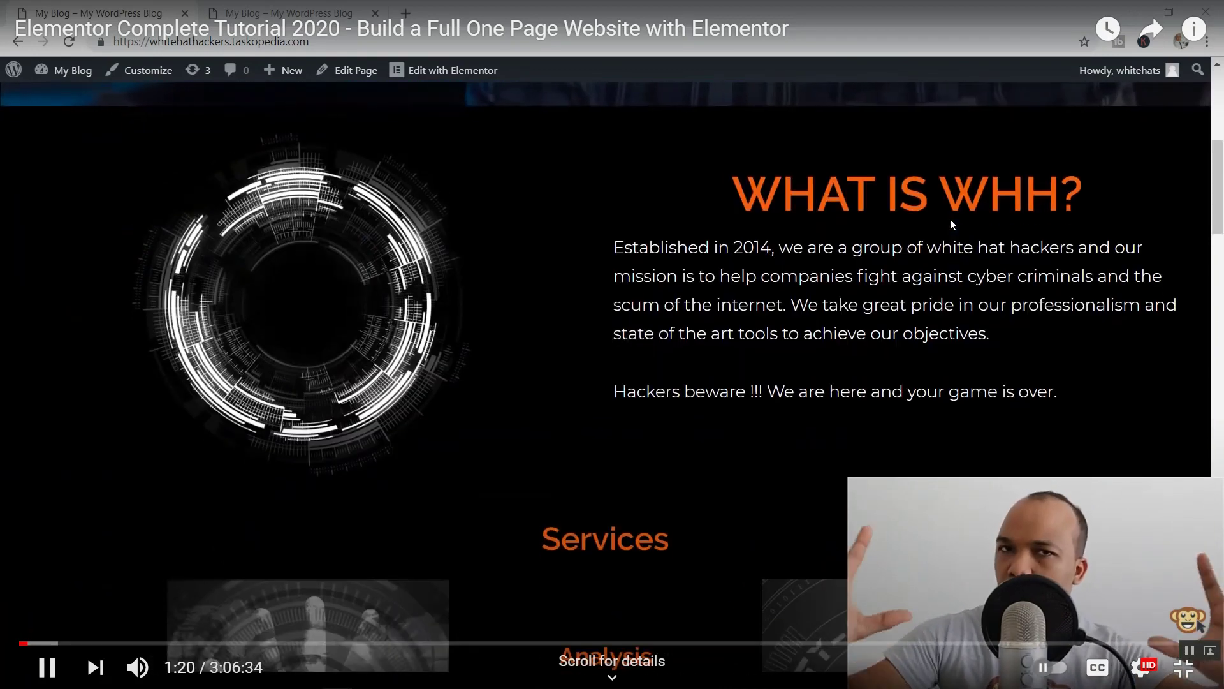
key(Right)
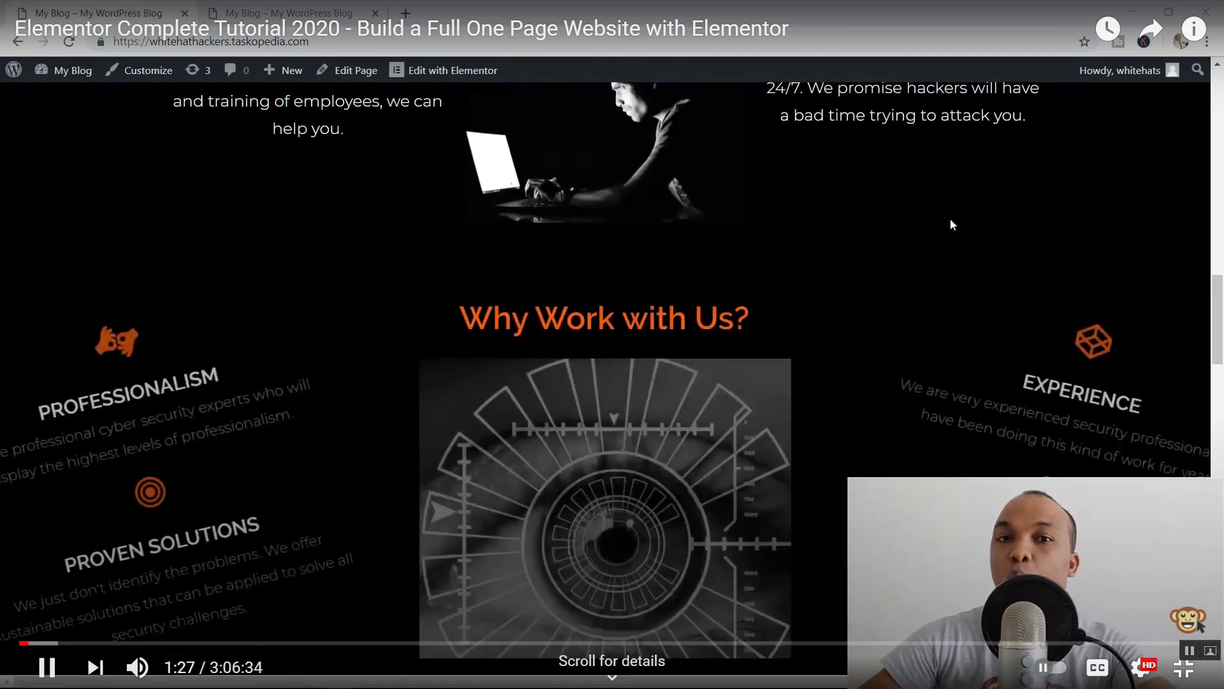
key(Left)
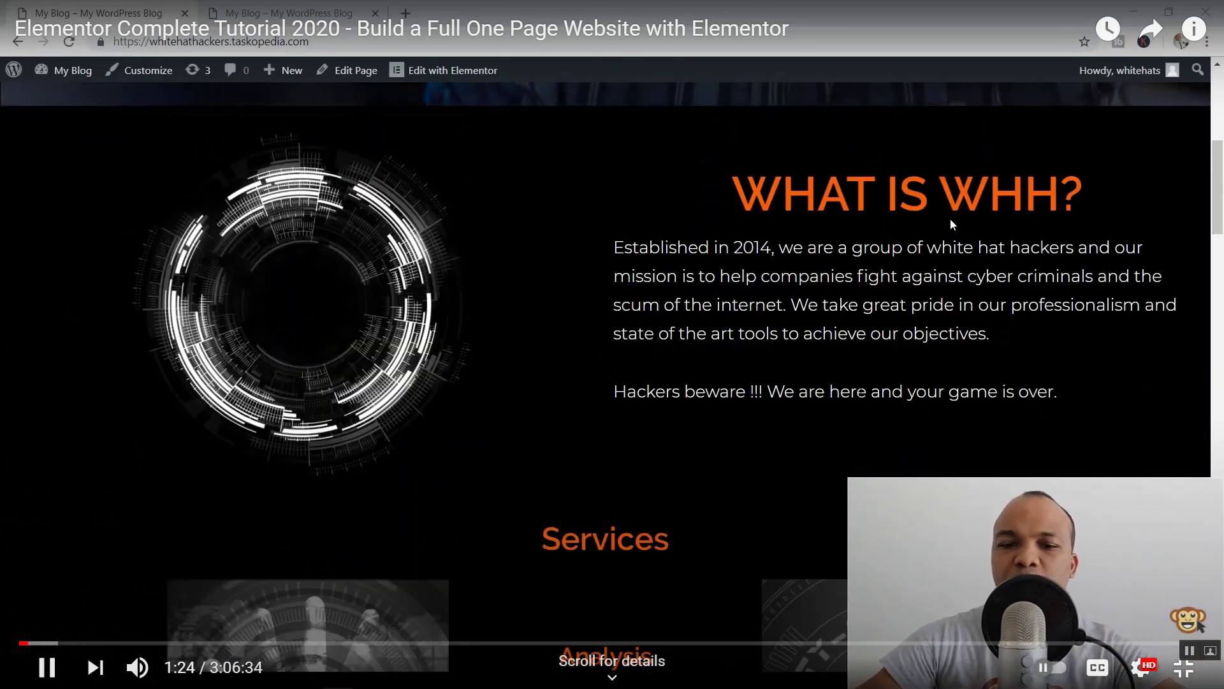
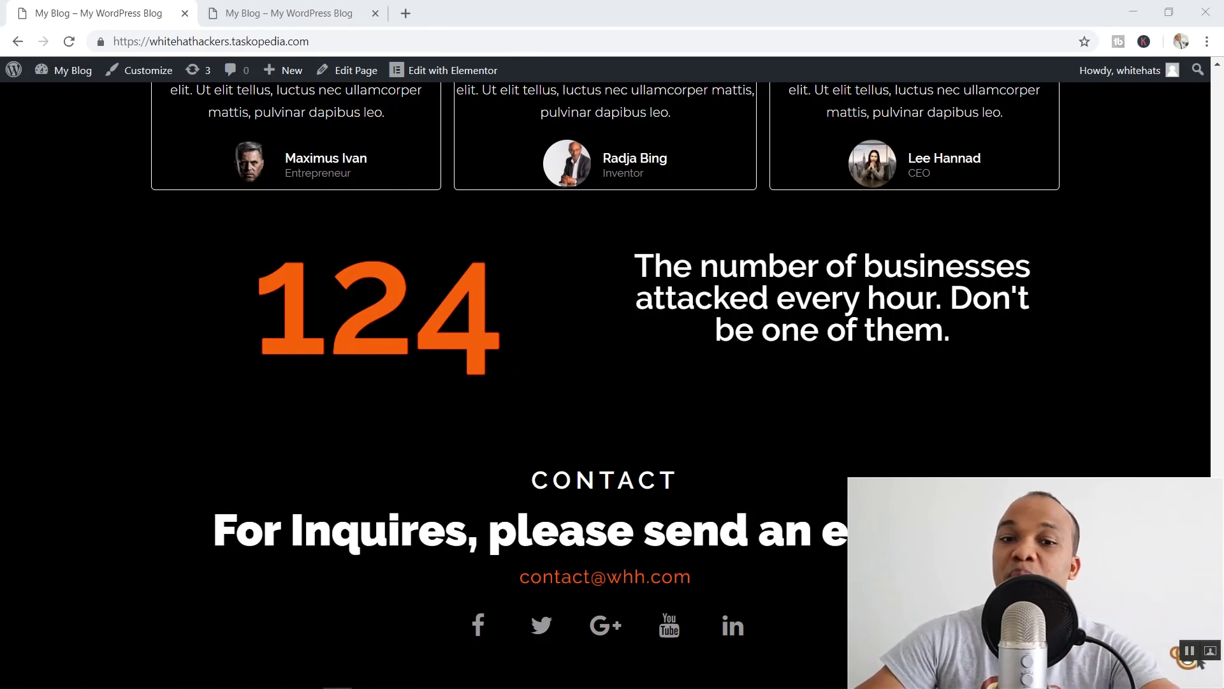
- Jump the tutorial forward in 5-second steps through the site demo toward the WordPress setup at 4:02
key(Right)
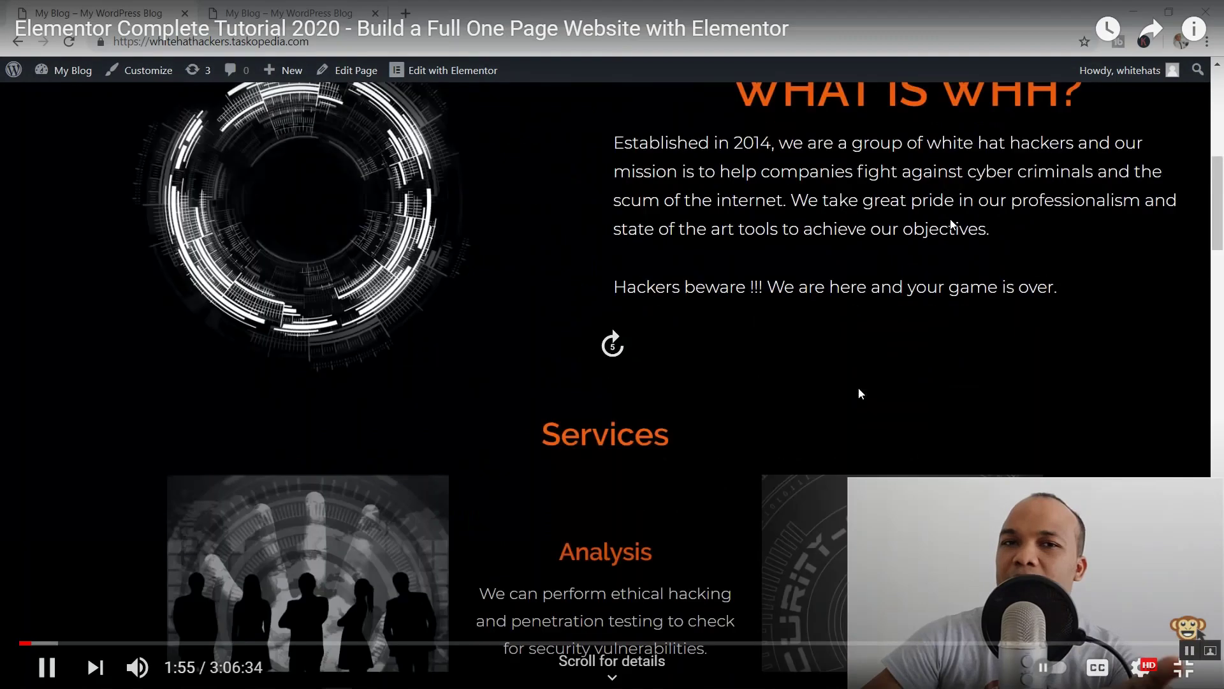
key(Right)
key(Right)
key(Right)
key(Right)
key(Right)
key(Right)
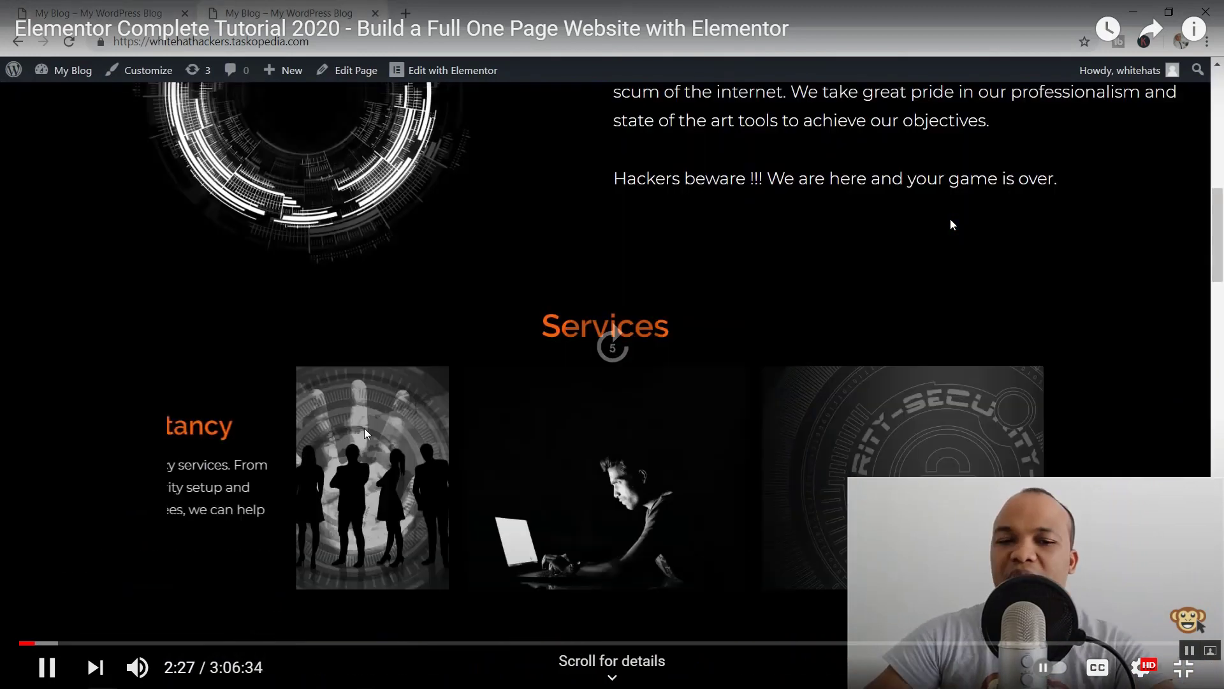
key(Right)
key(Right)
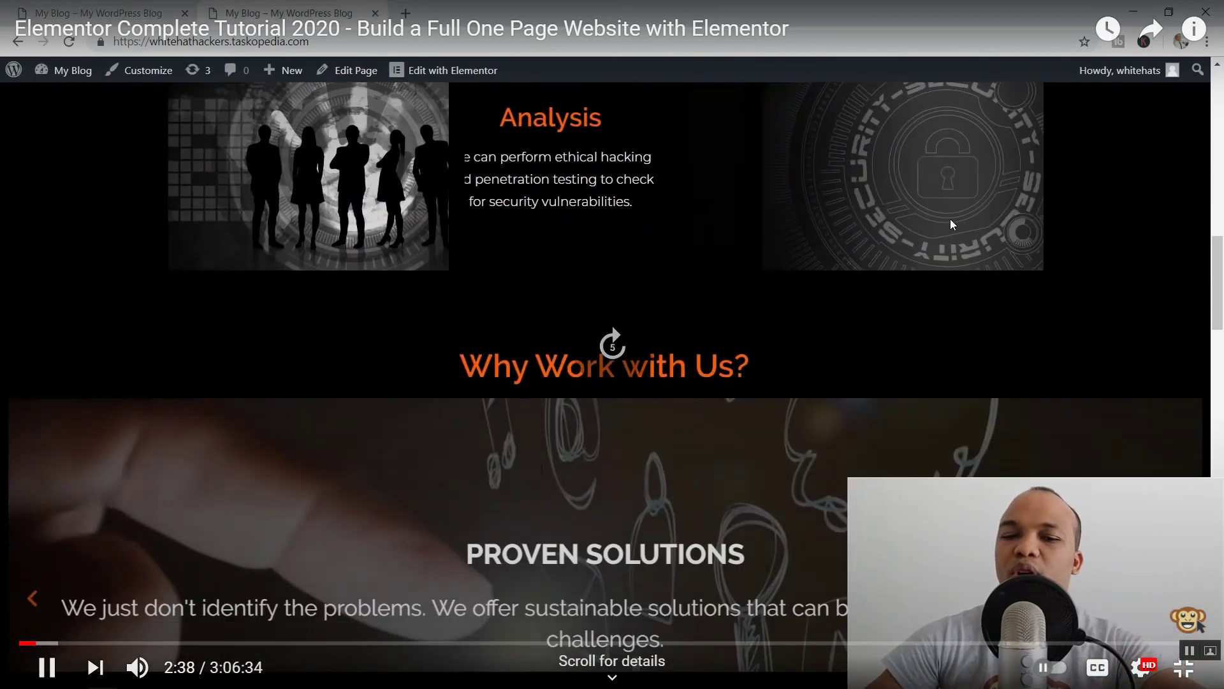
key(Right)
key(Right)
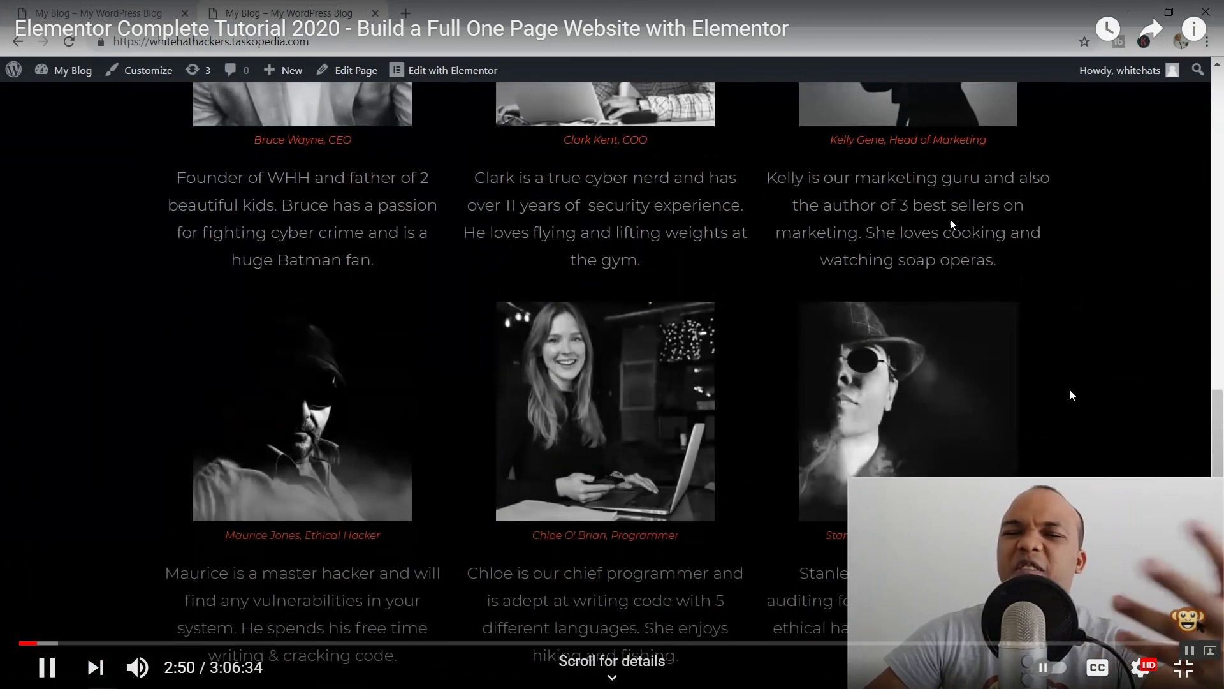
key(Right)
key(Right)
key(Right)
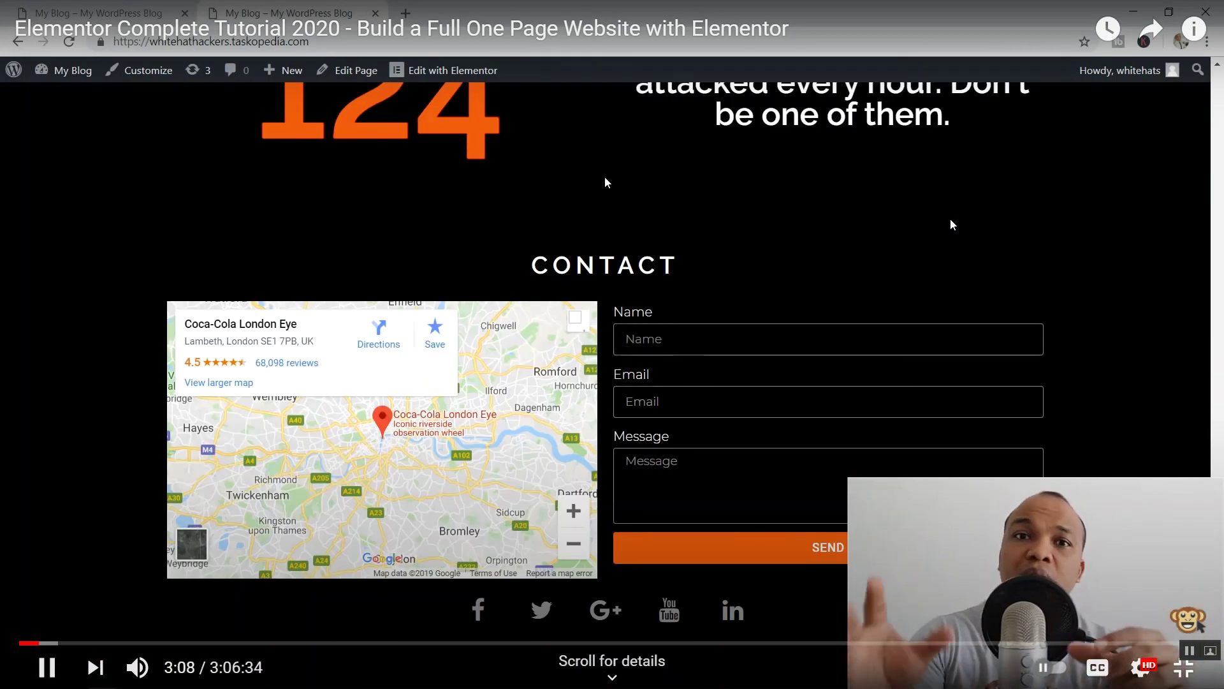
key(Right)
key(Right)
key(Right)
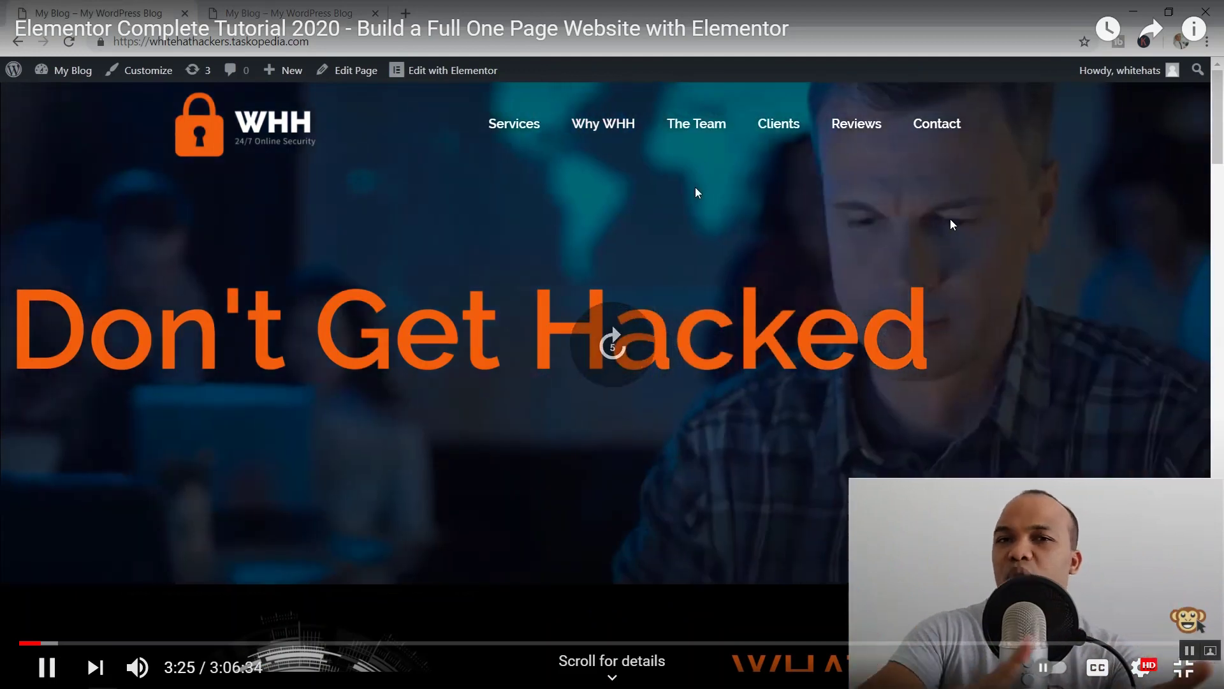
key(Right)
key(Right)
key(Right)
key(Right)
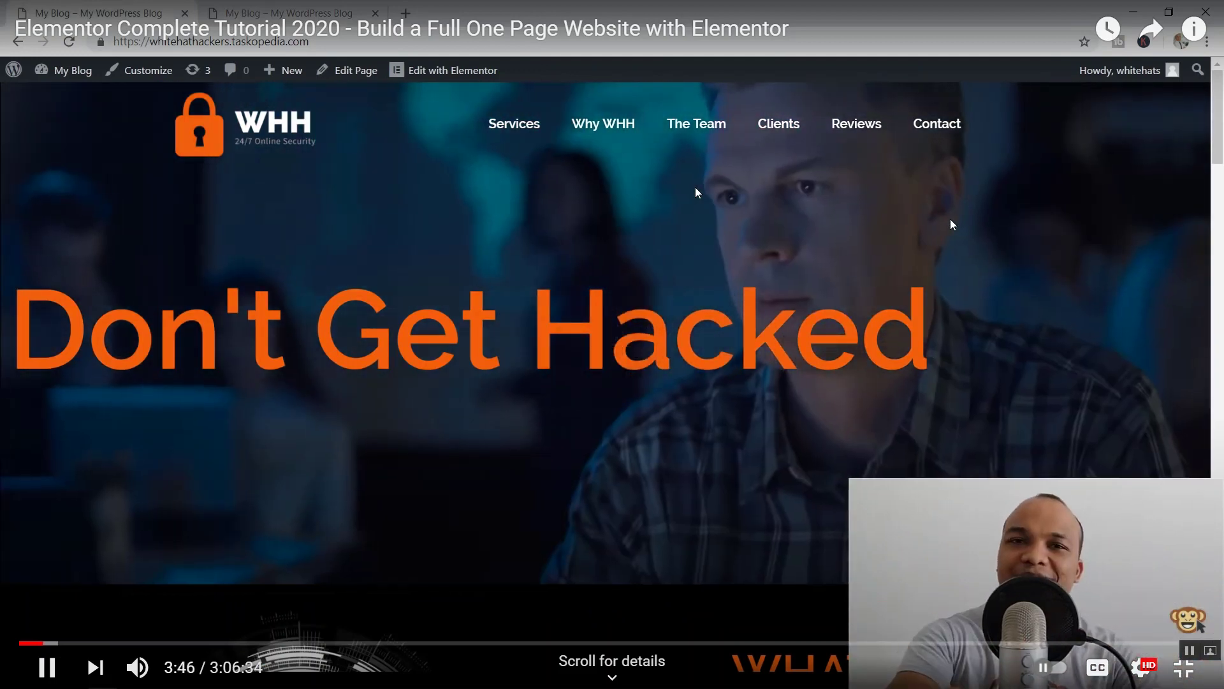
key(Right)
key(Right)
key(Right)
key(Right)
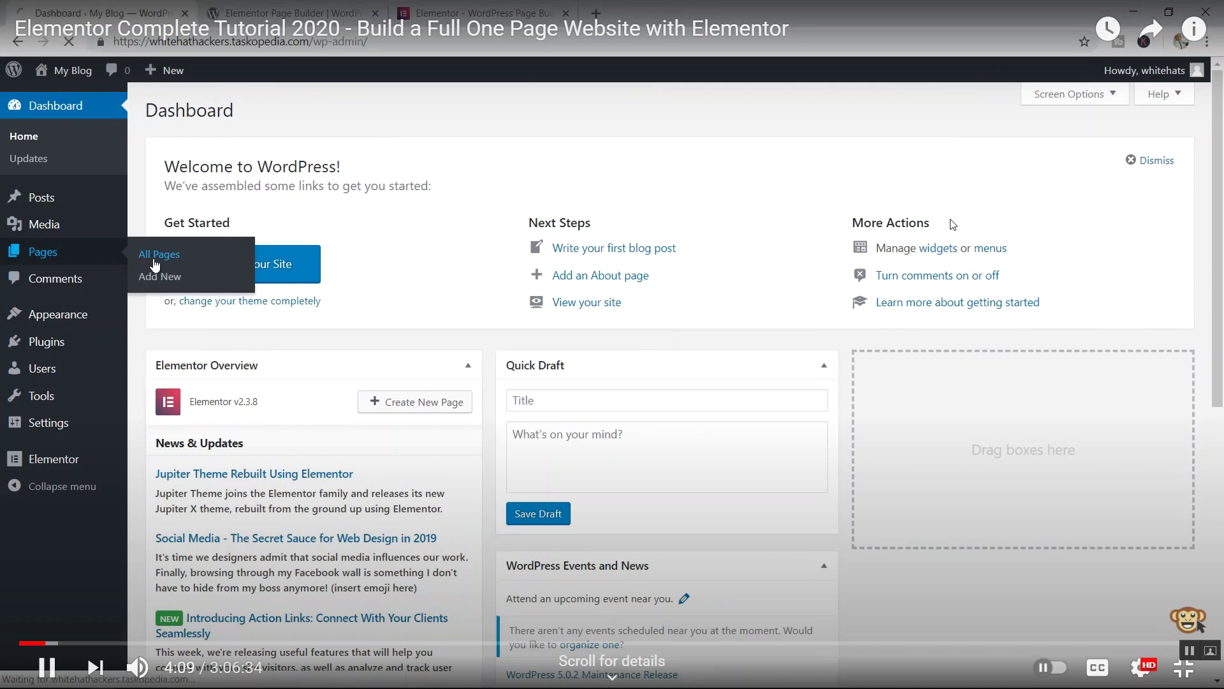
- Skip past the blog post, posts list and themes overview into the Elementor Settings chapter
key(Right)
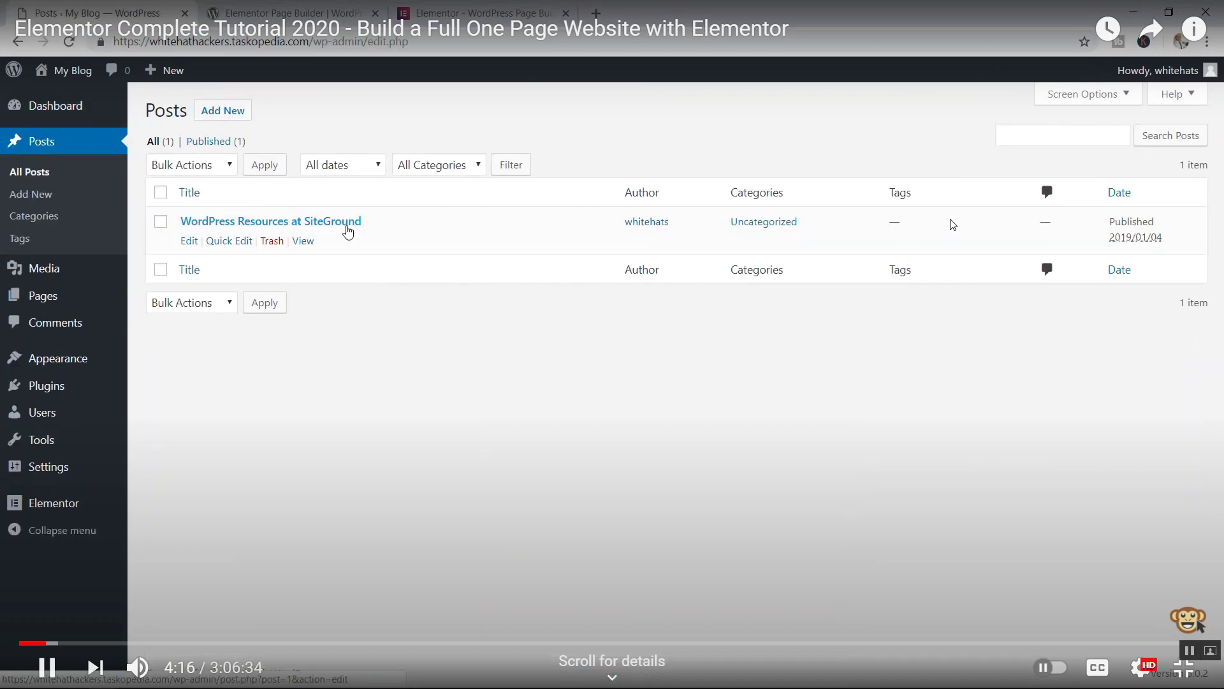
key(Right)
key(Right)
key(Right)
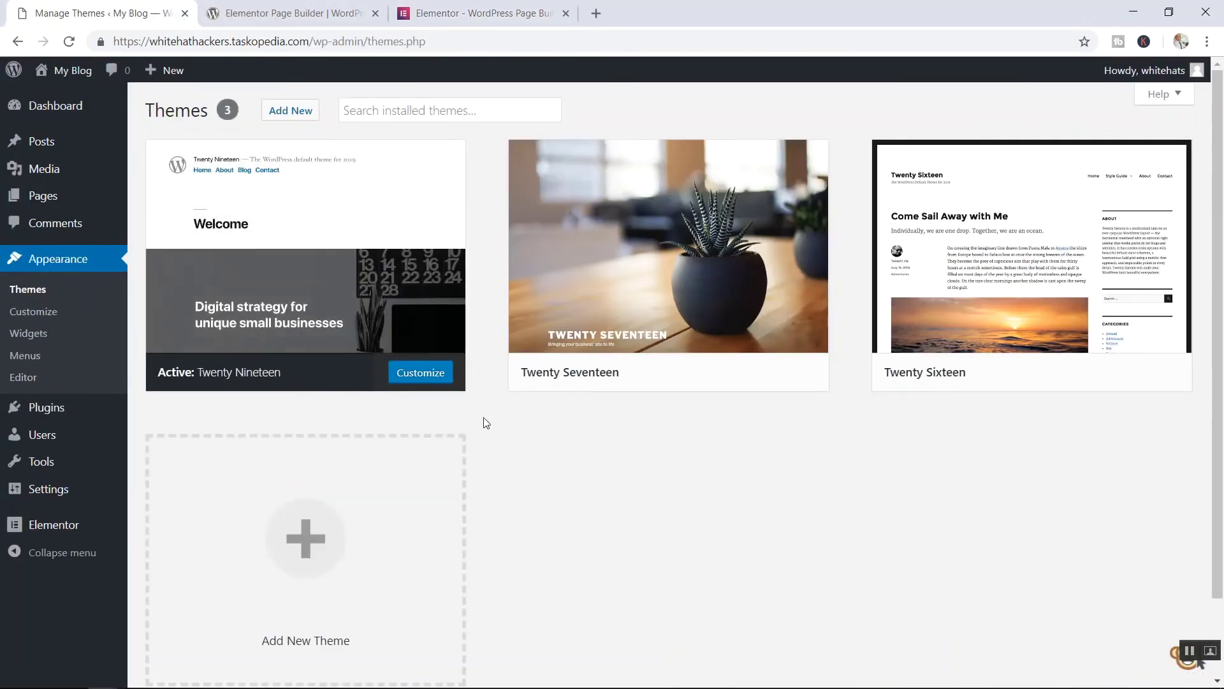
key(Right)
key(Right)
key(Right)
key(Right)
key(Right)
key(Right)
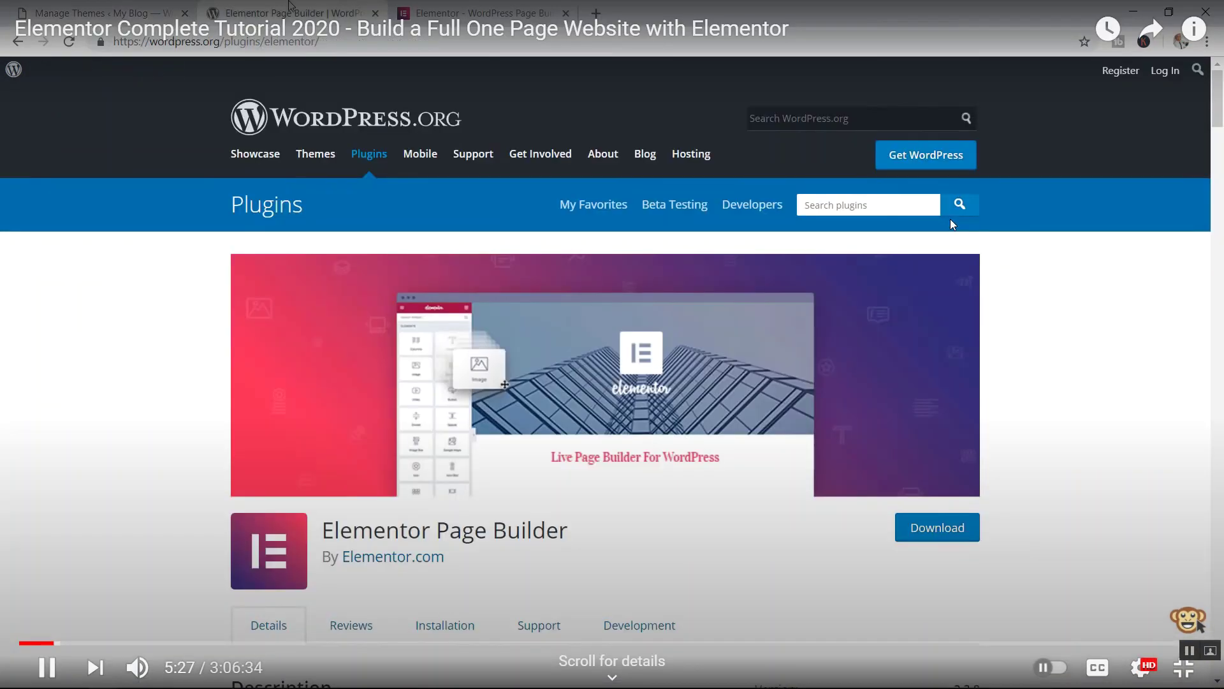
key(Right)
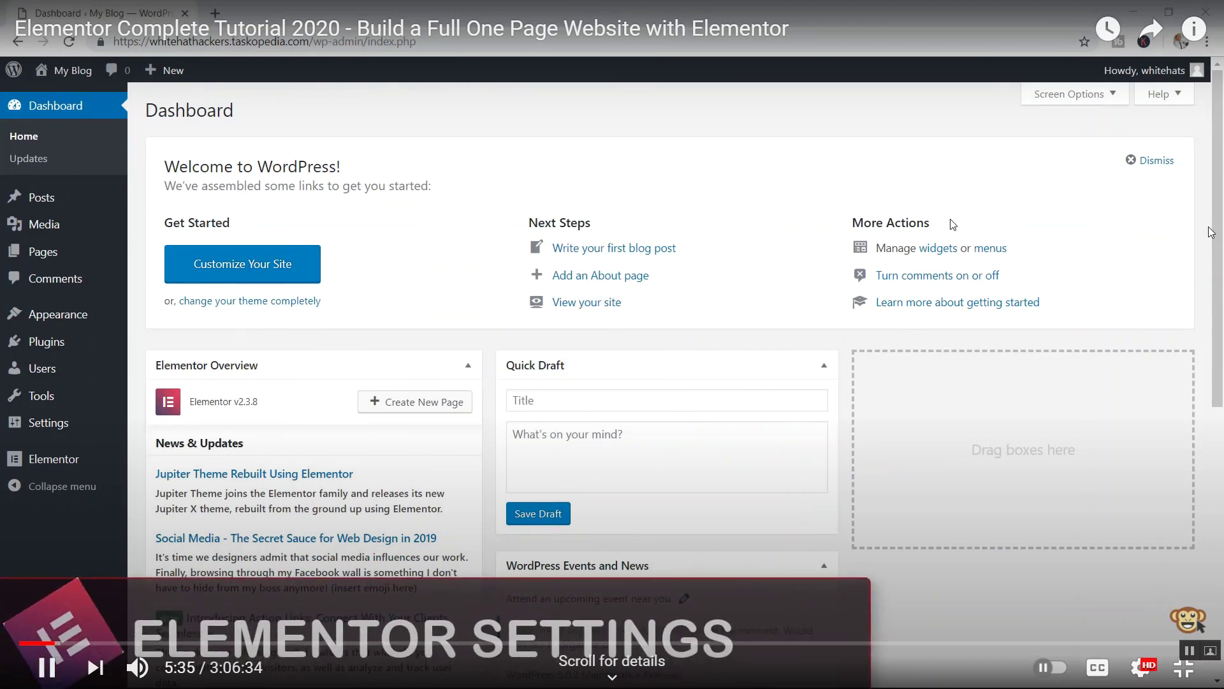
key(Right)
key(Right)
key(Right)
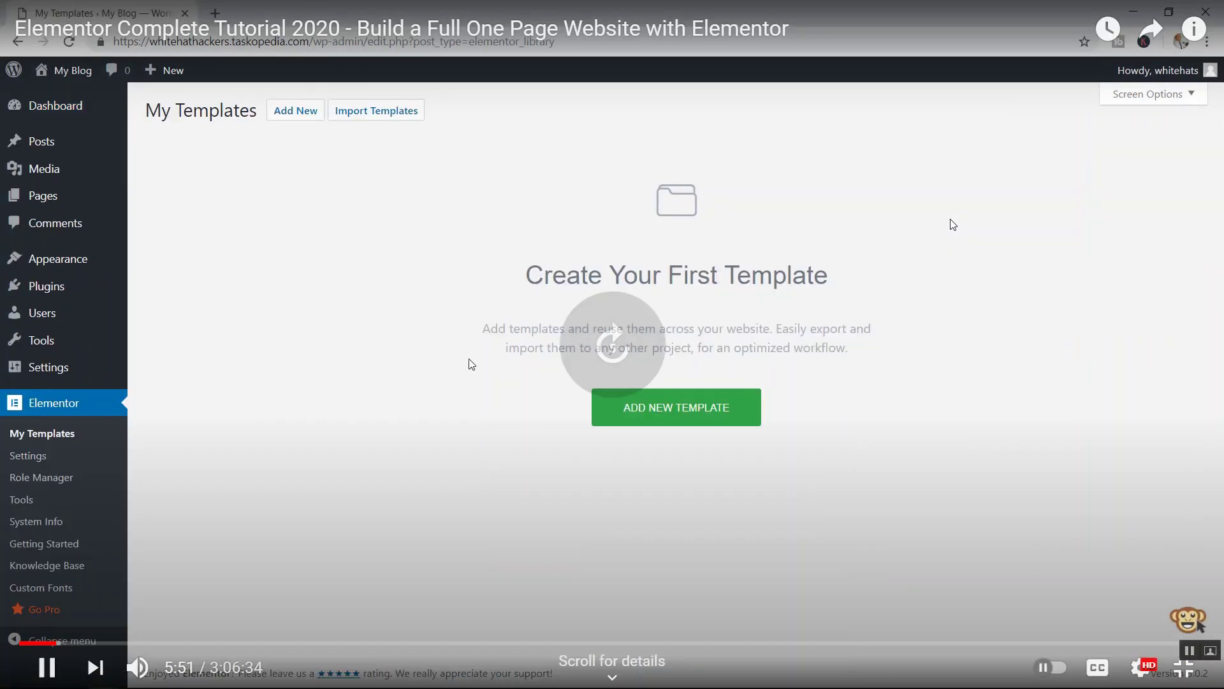
- Skip through the style, advanced, tools, URL replacement and maintenance mode parts to about 11:51
key(Right)
key(Right)
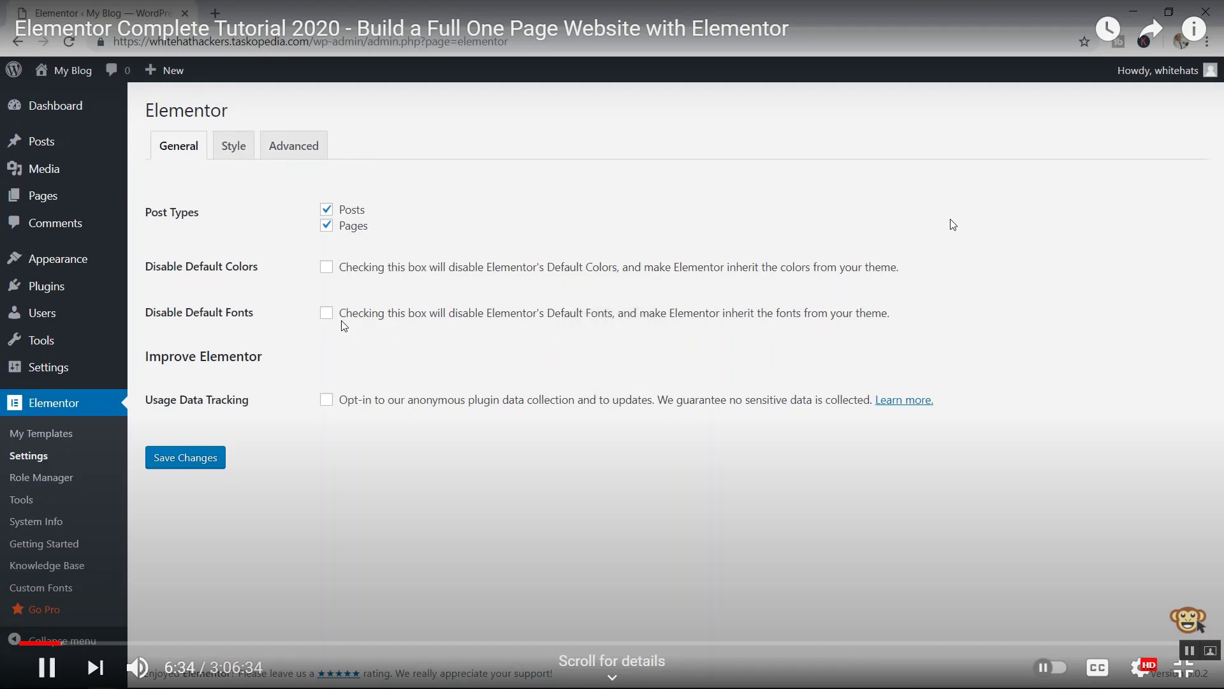
key(Right)
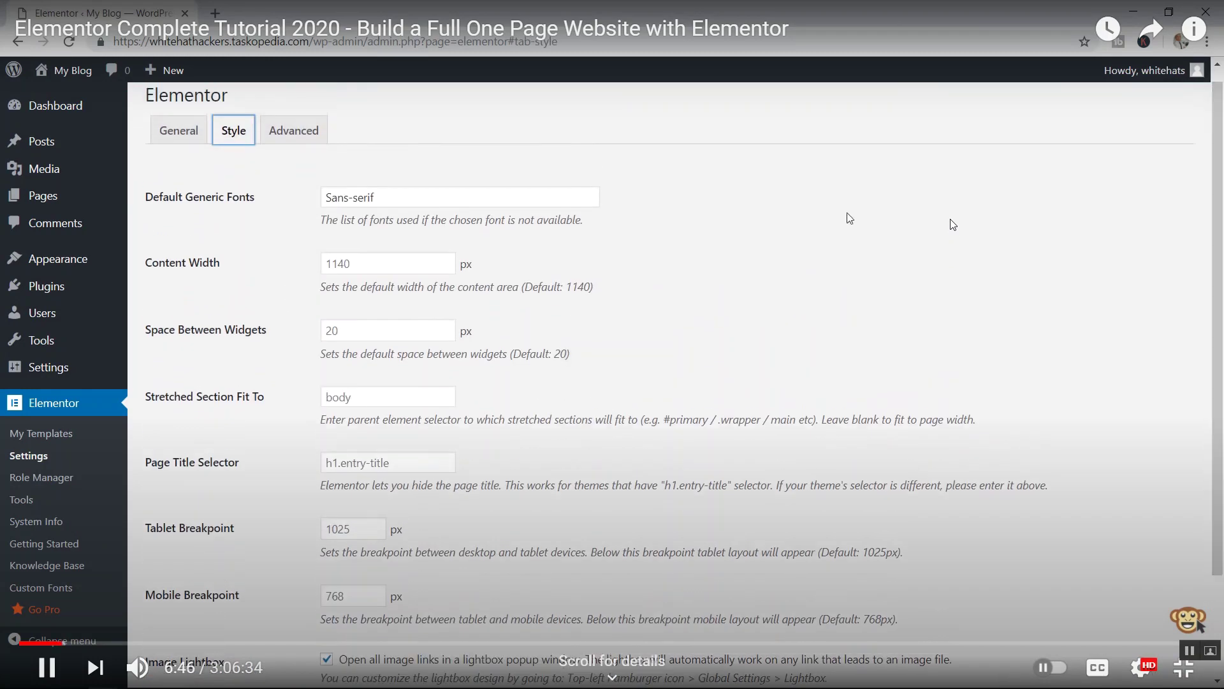
key(Right)
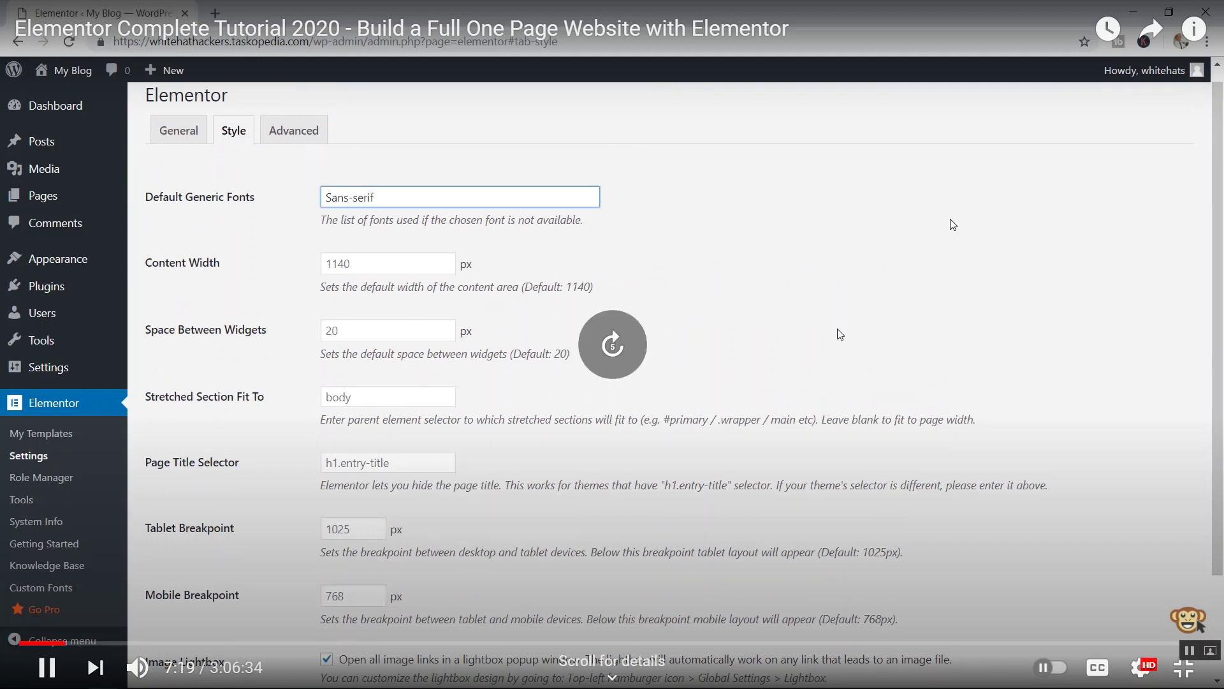
key(Right)
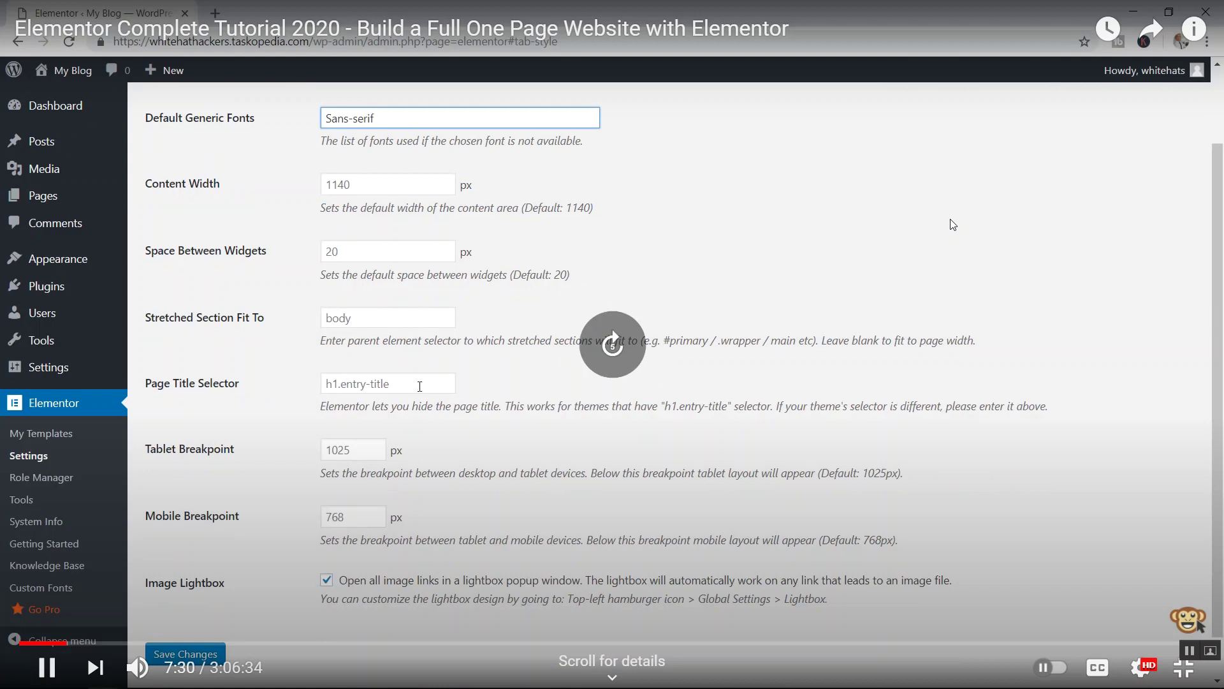
key(Right)
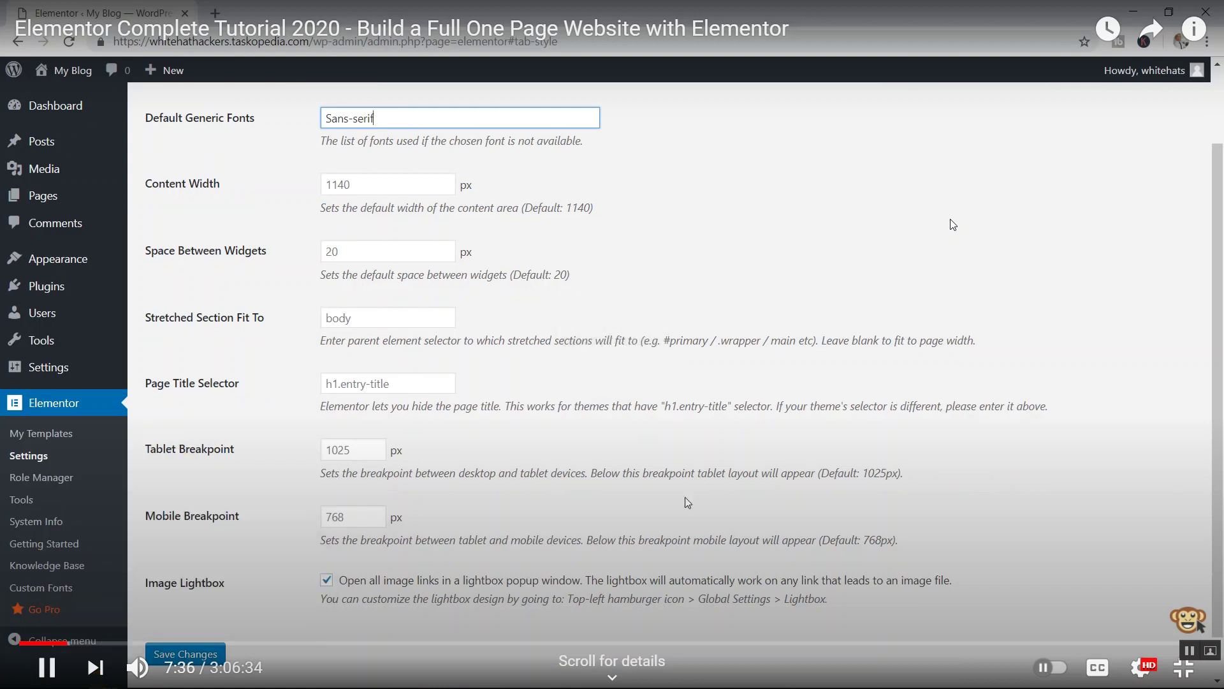
key(Right)
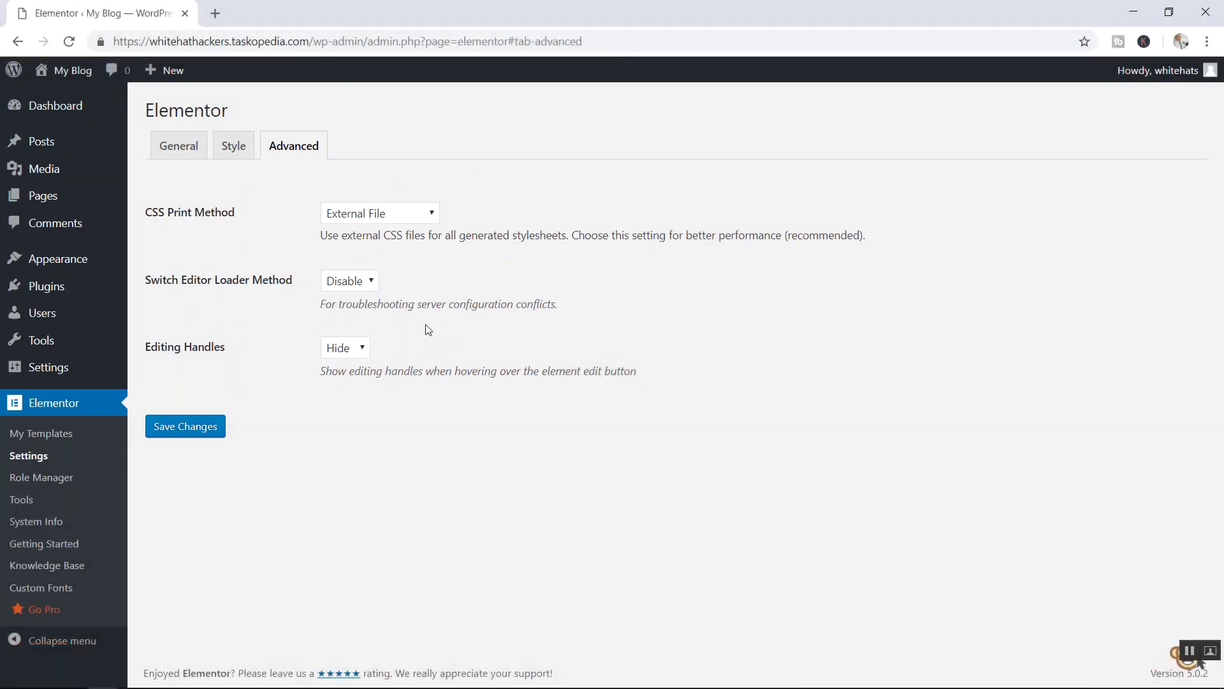
key(Right)
key(Right)
key(Right)
key(Right)
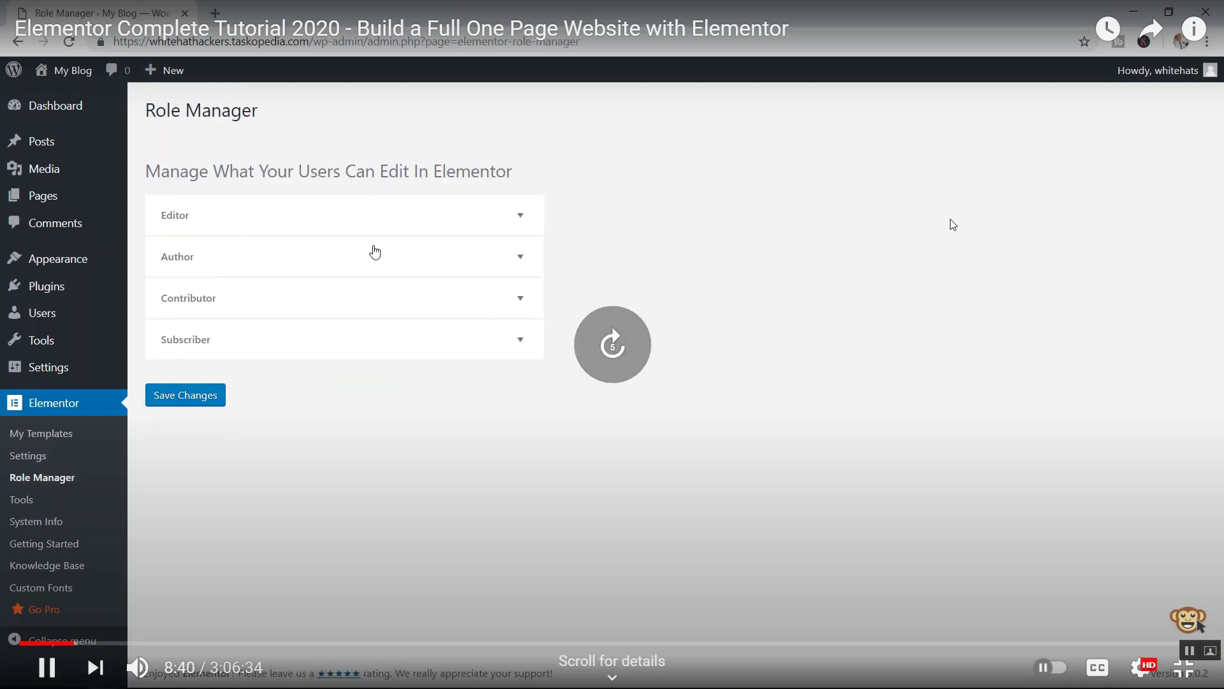
key(Right)
key(Right)
key(Right)
key(Right)
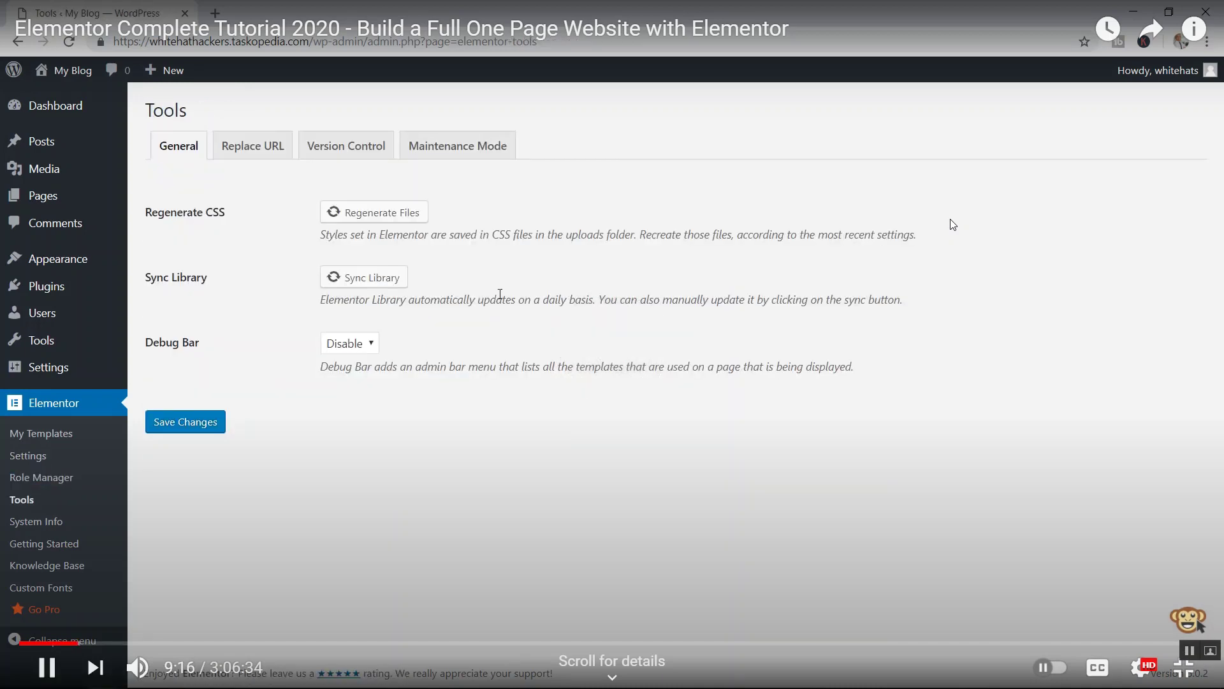
key(Right)
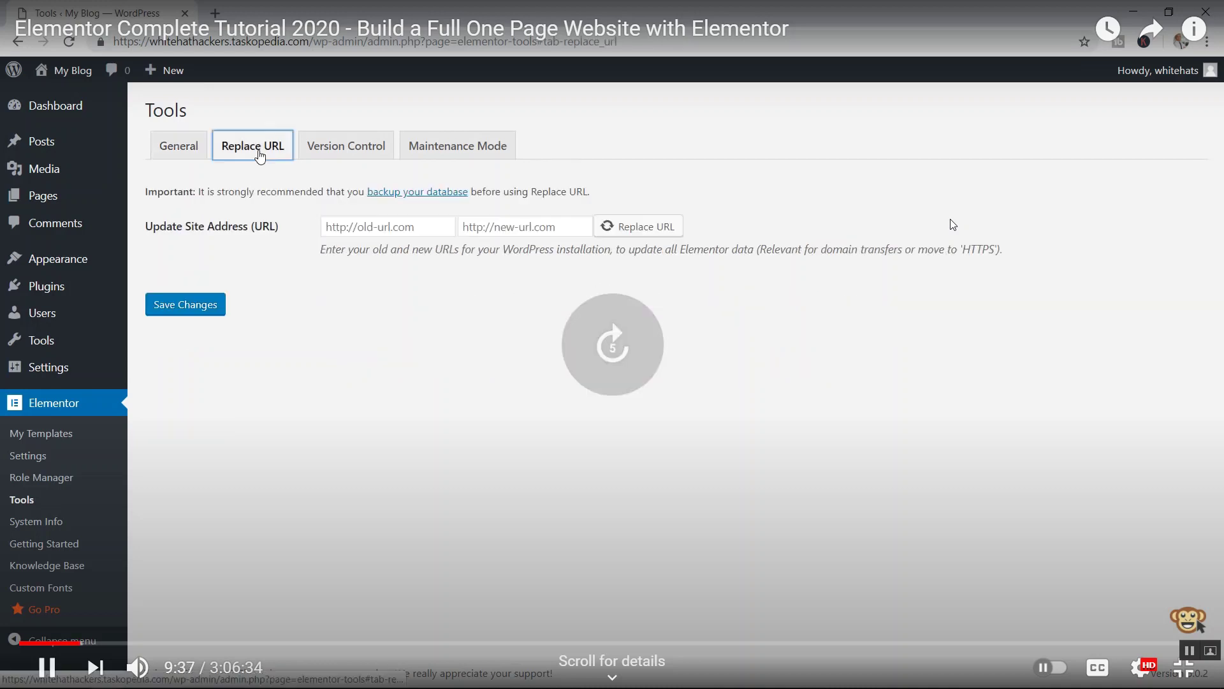
key(Right)
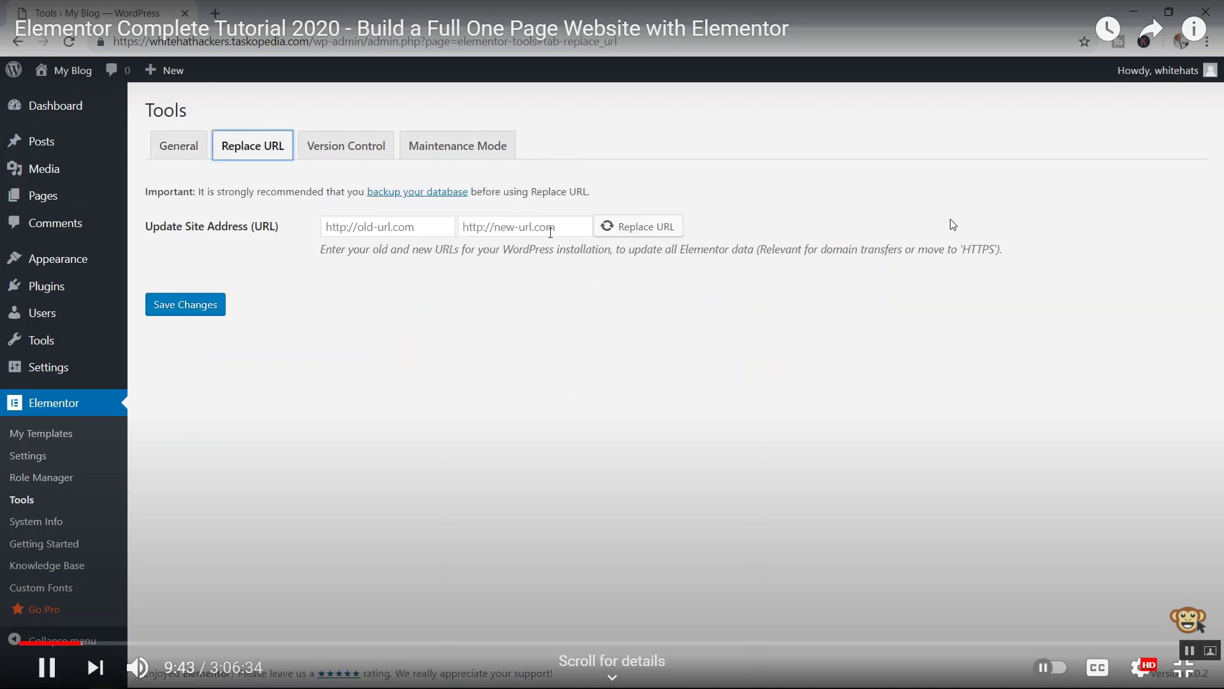
key(Right)
key(Right)
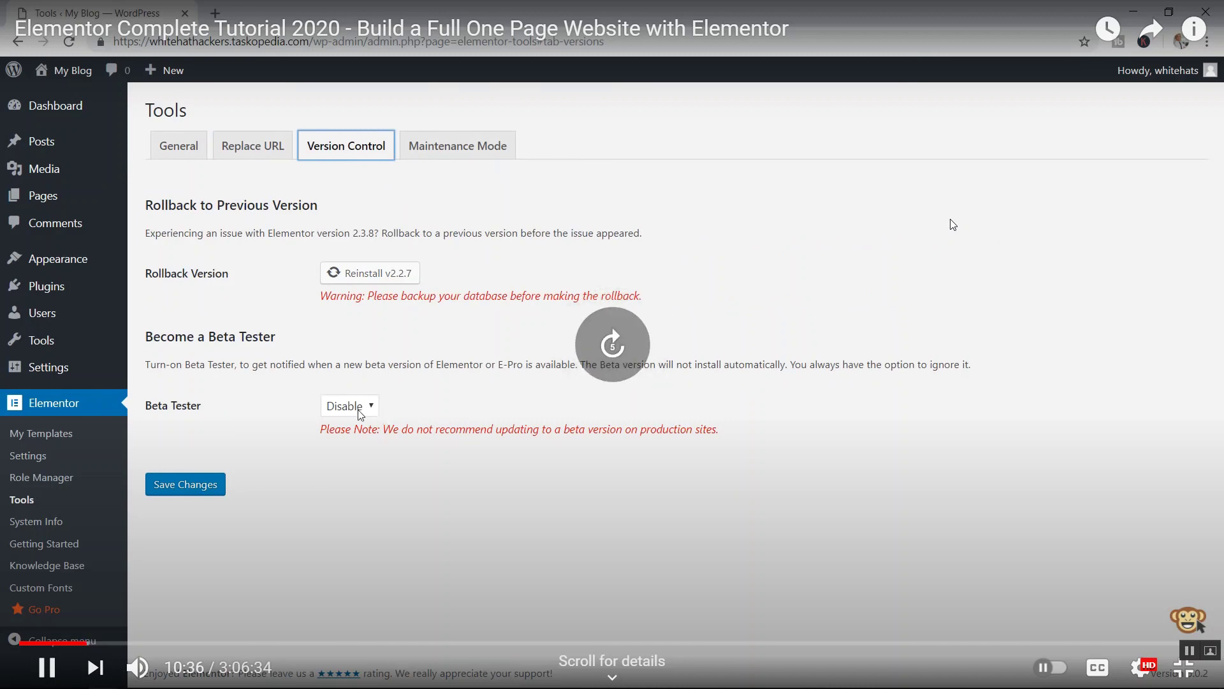
key(Right)
key(Right)
key(Right)
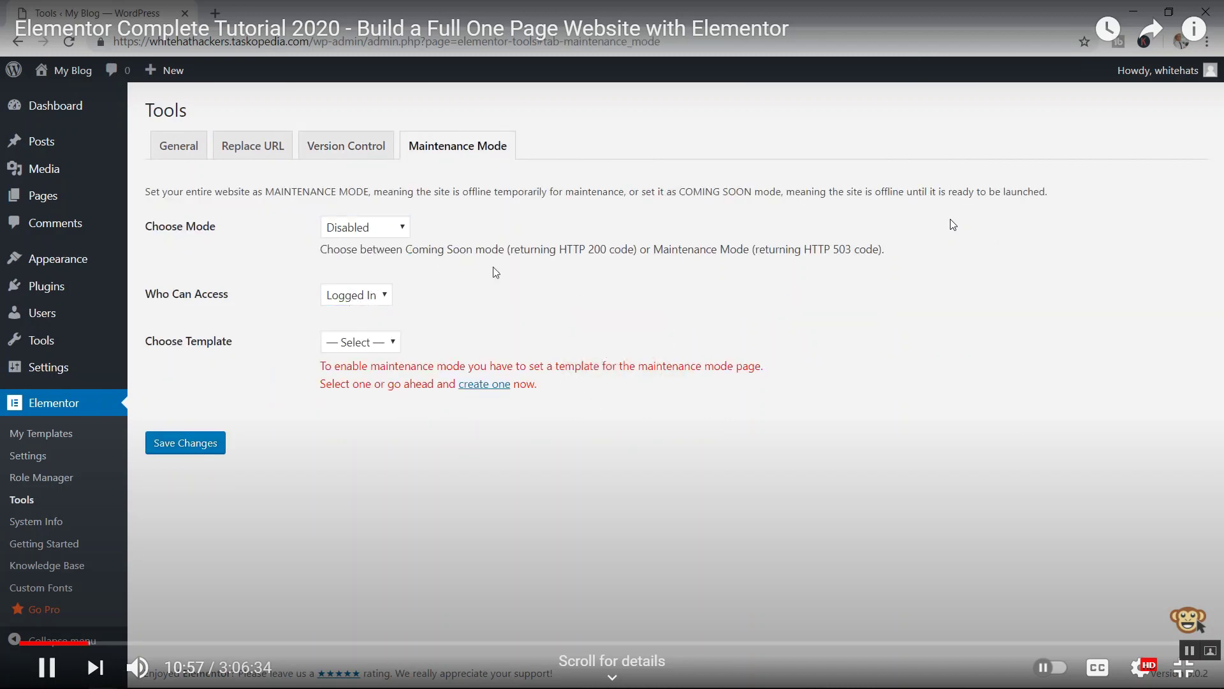
key(Right)
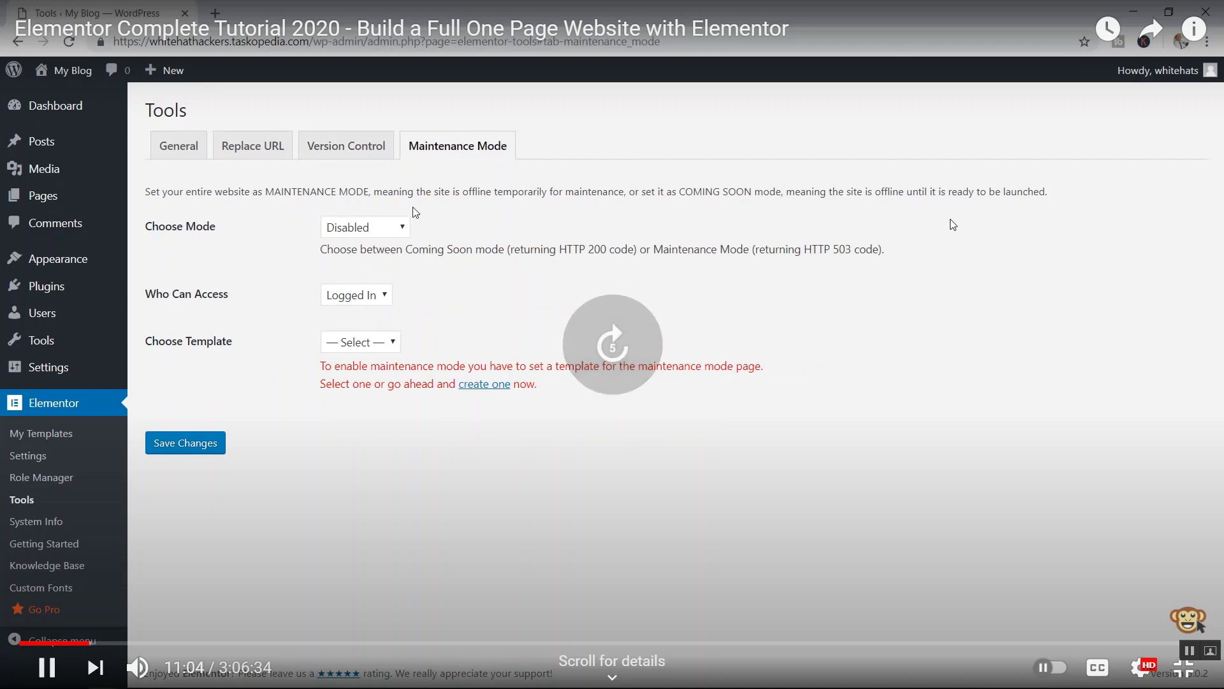
key(Right)
key(Right)
key(Right)
key(Right)
key(Right)
key(Right)
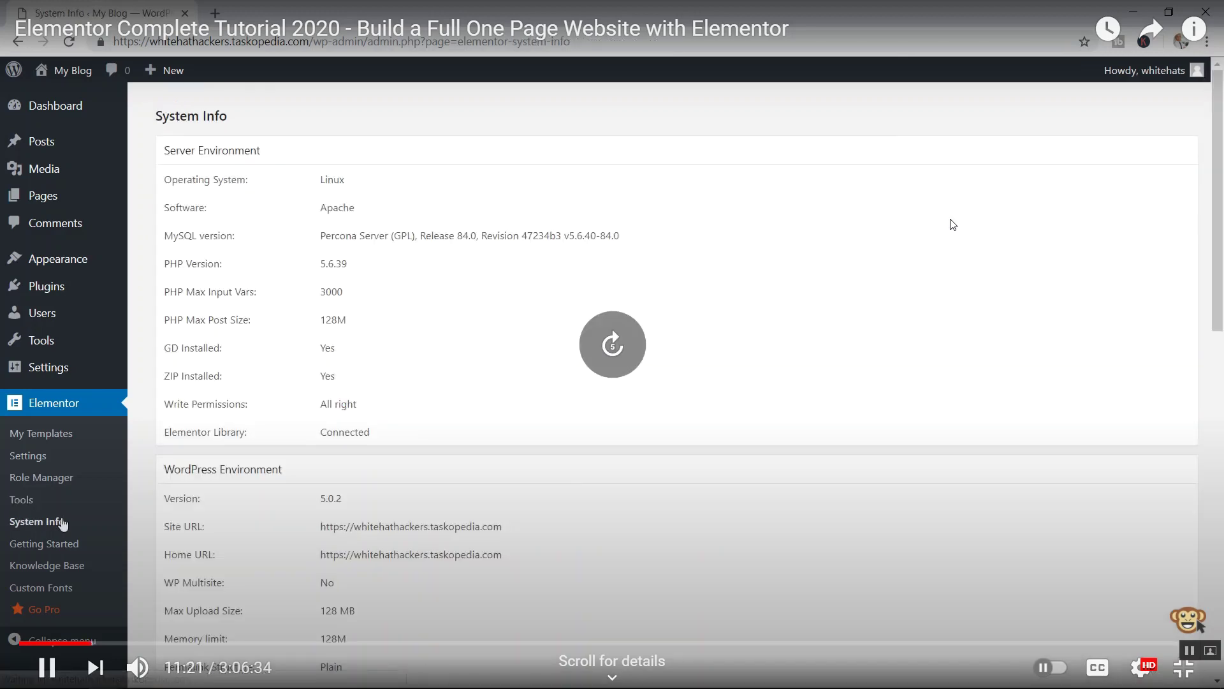
key(Right)
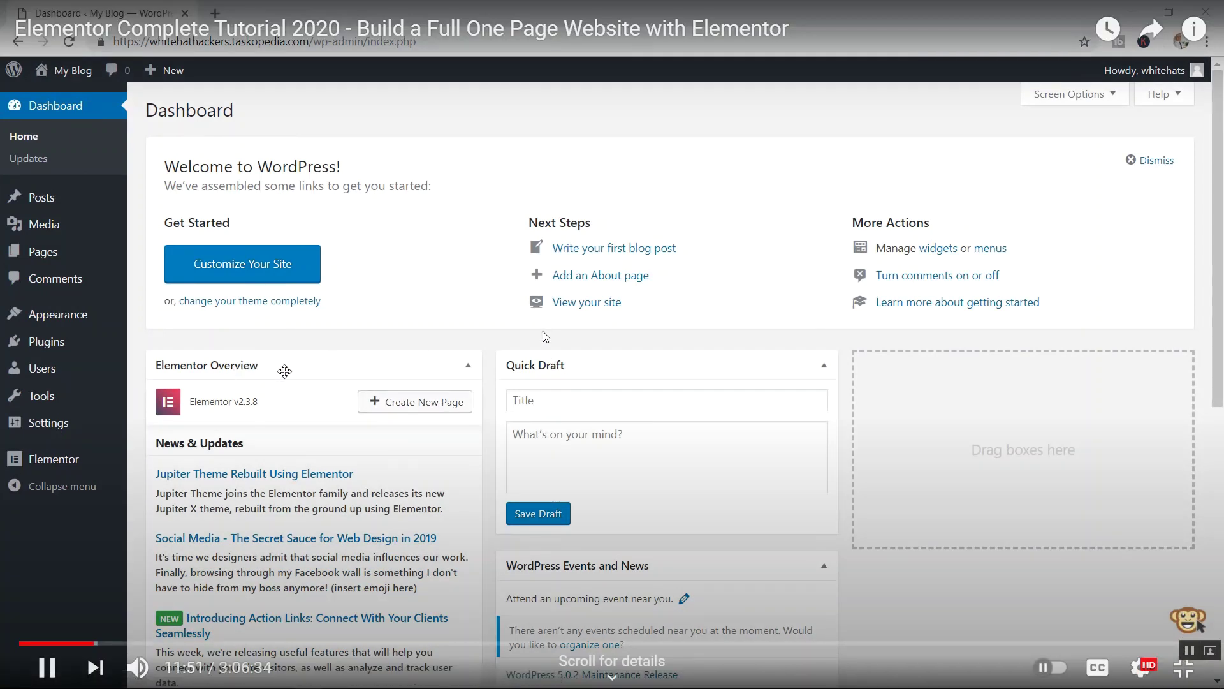
- Skip through the editor and widget panel intro, then pause at 13:33 on the Full Width layout
key(Right)
key(Right)
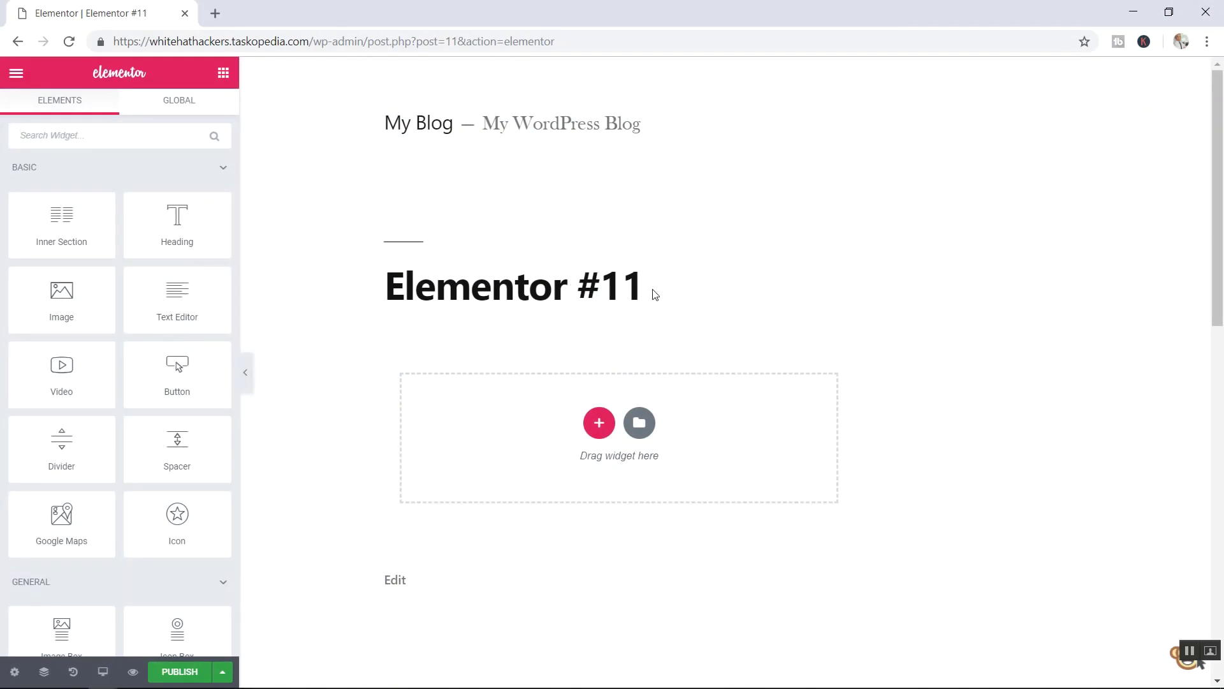
key(Right)
key(Right)
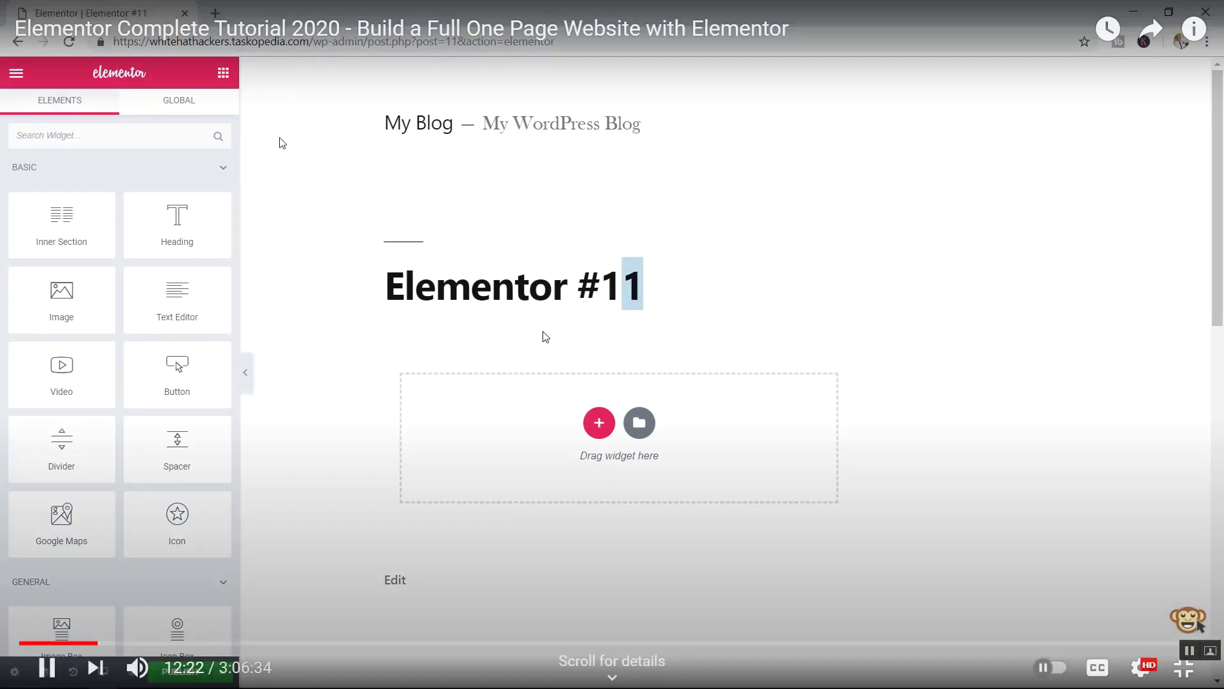
key(Right)
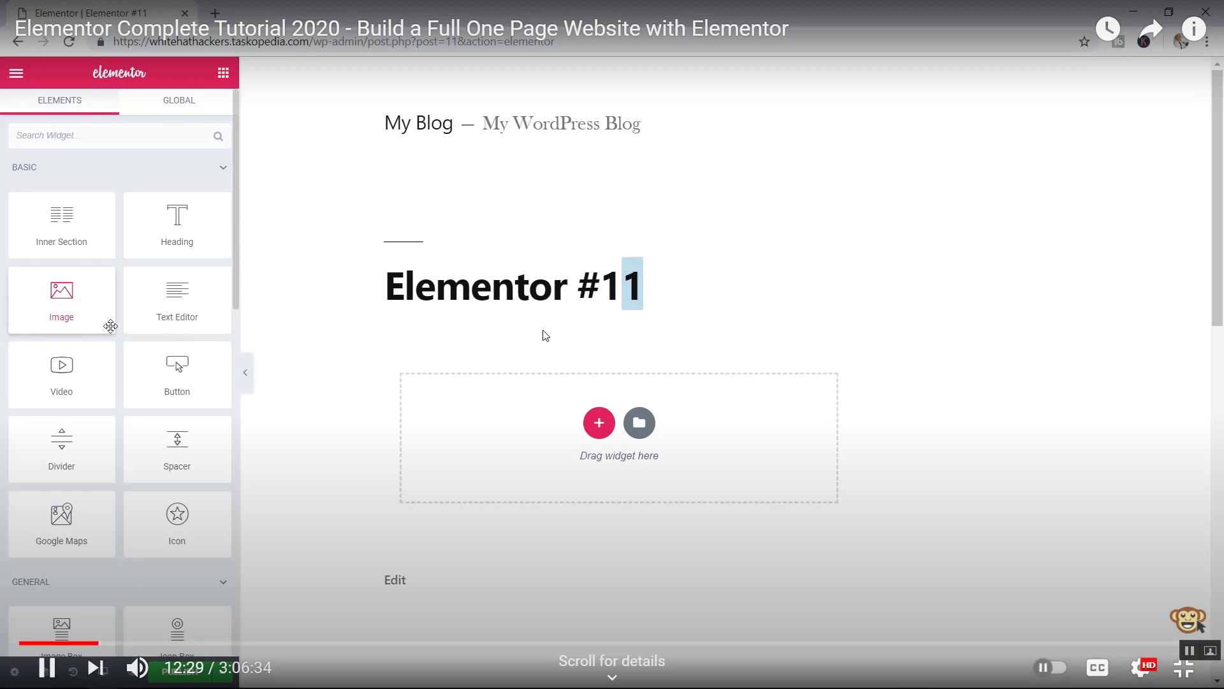
key(Right)
key(Right)
key(Right)
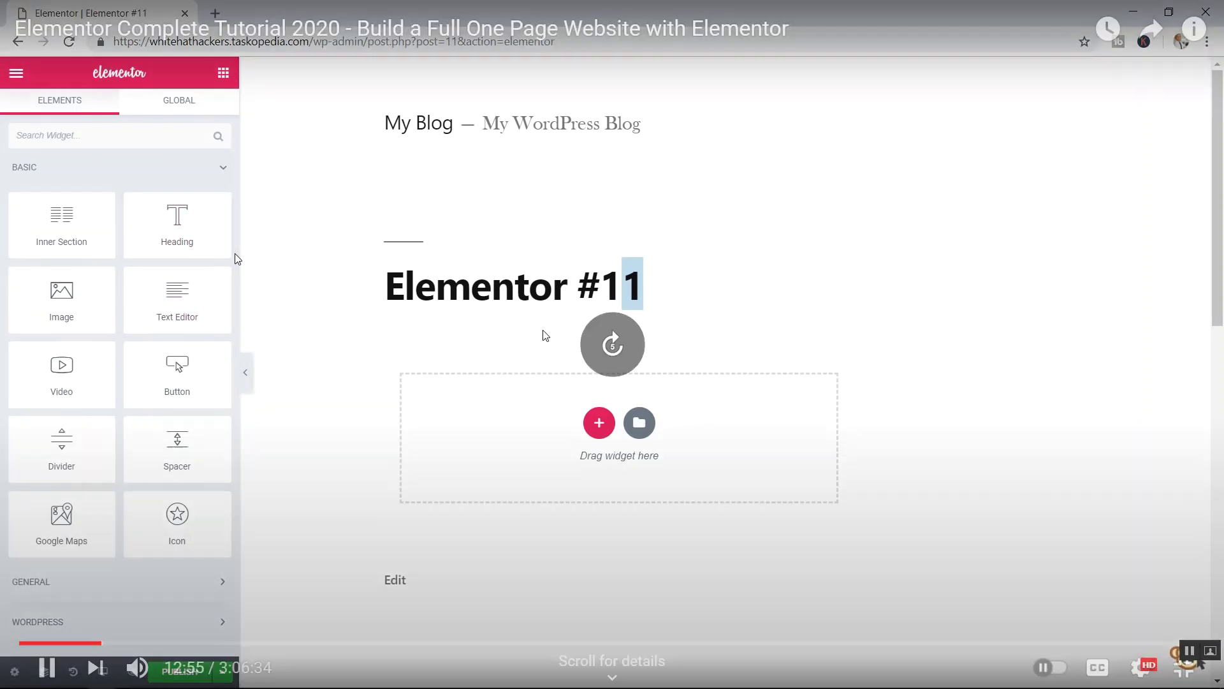
key(Right)
key(Right)
key(Right)
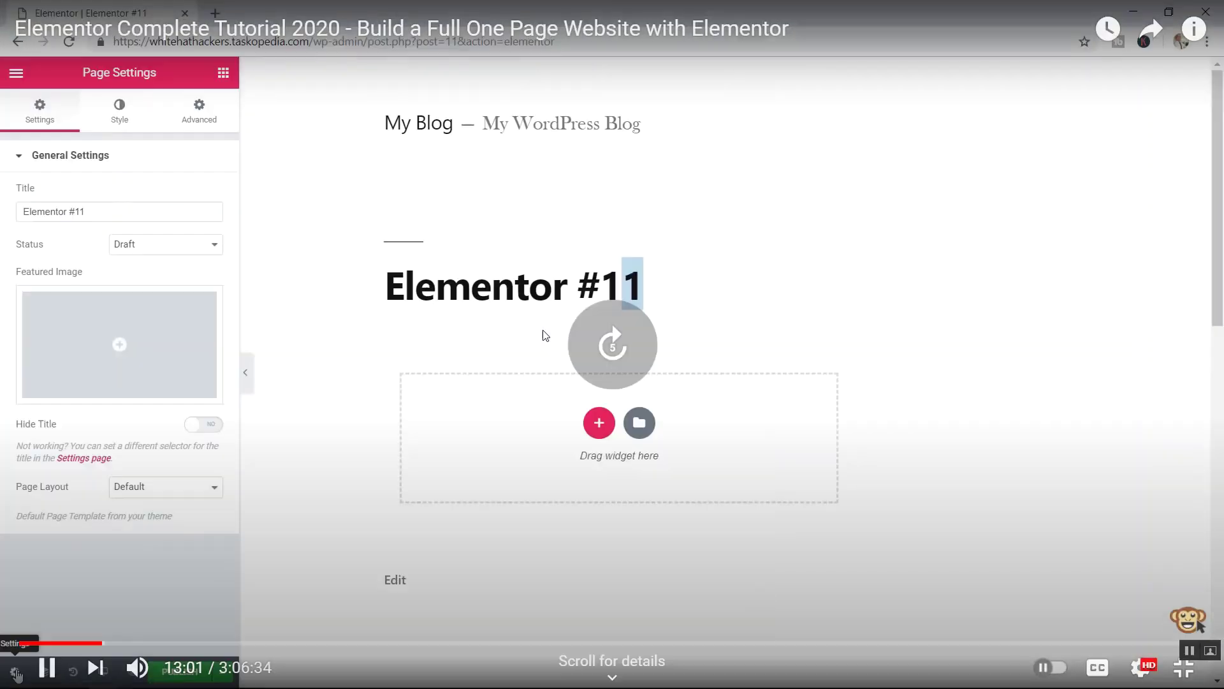
key(Right)
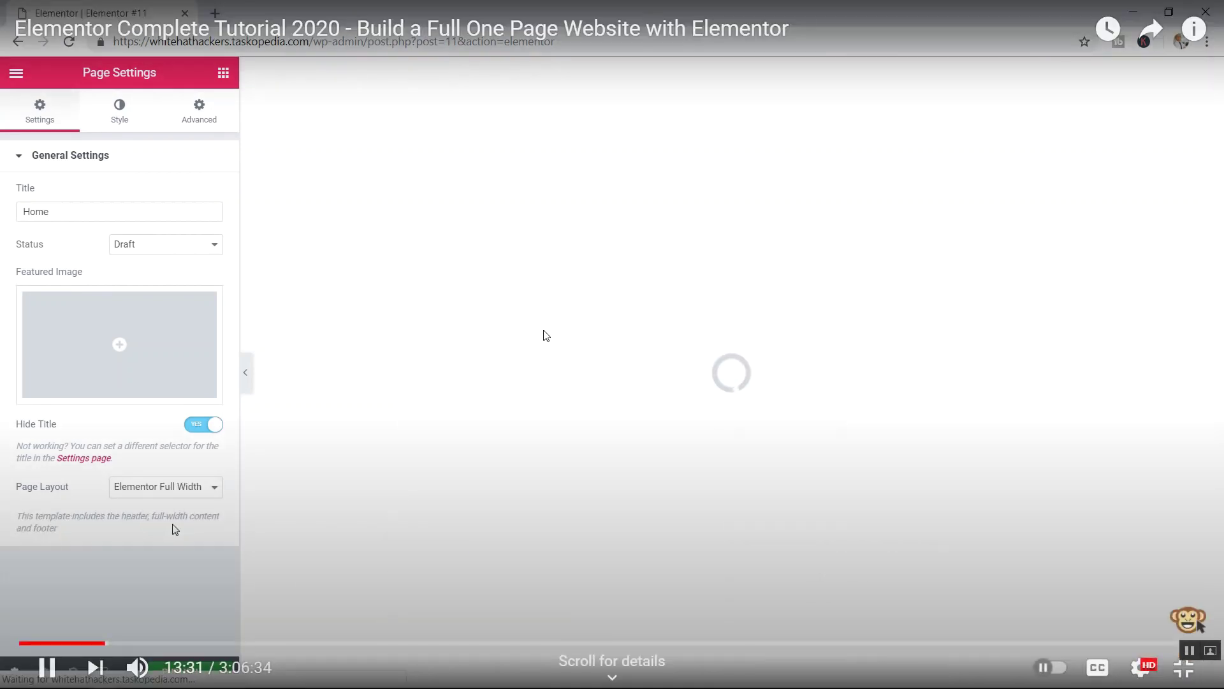
key(space)
- Stop the tutorial and switch to the site's own Elementor editor
click(1183, 667)
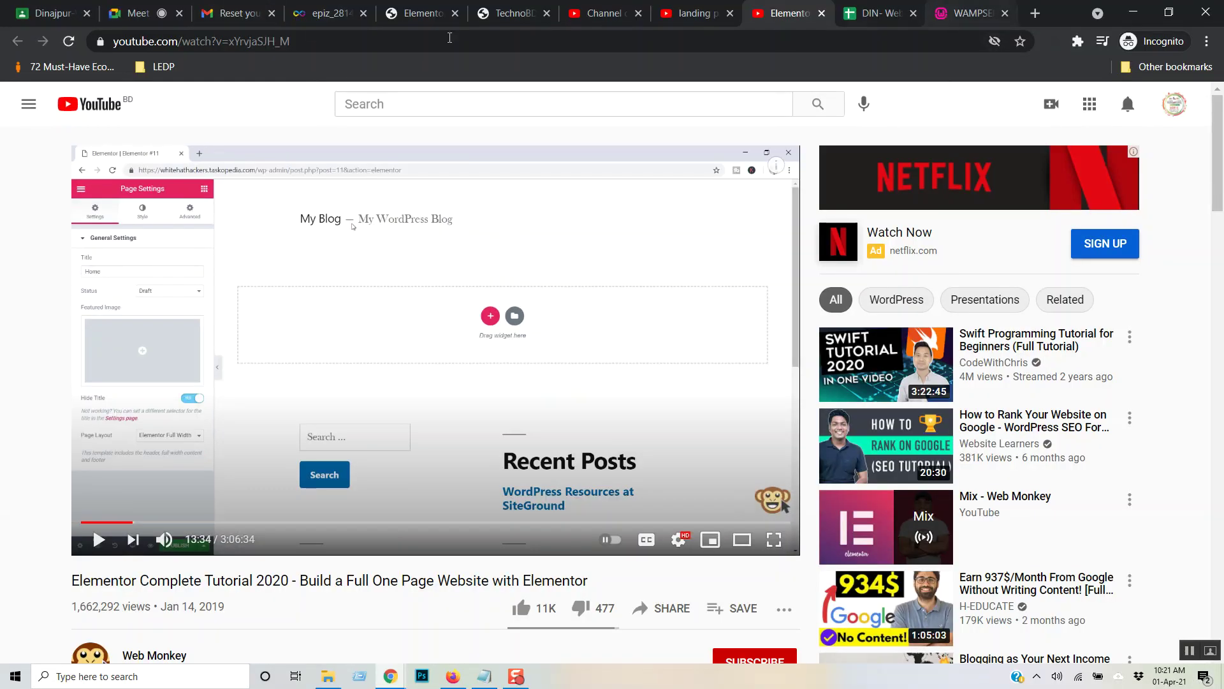
click(421, 5)
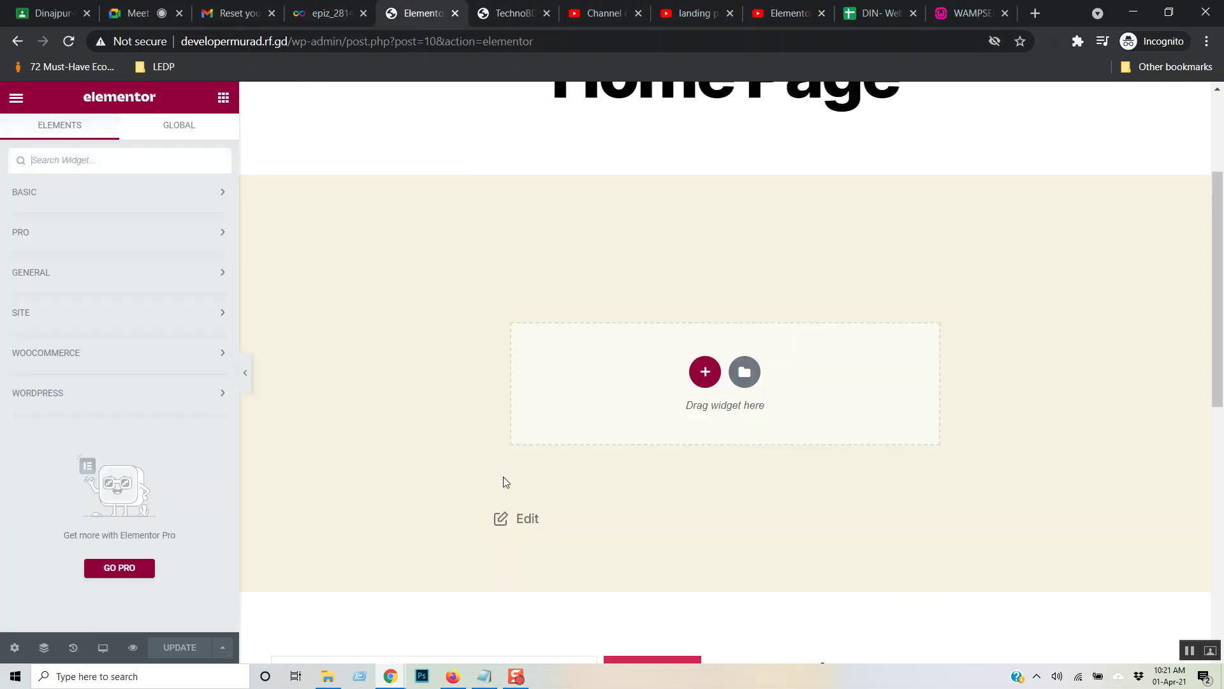
scroll(790, 341, up, 3)
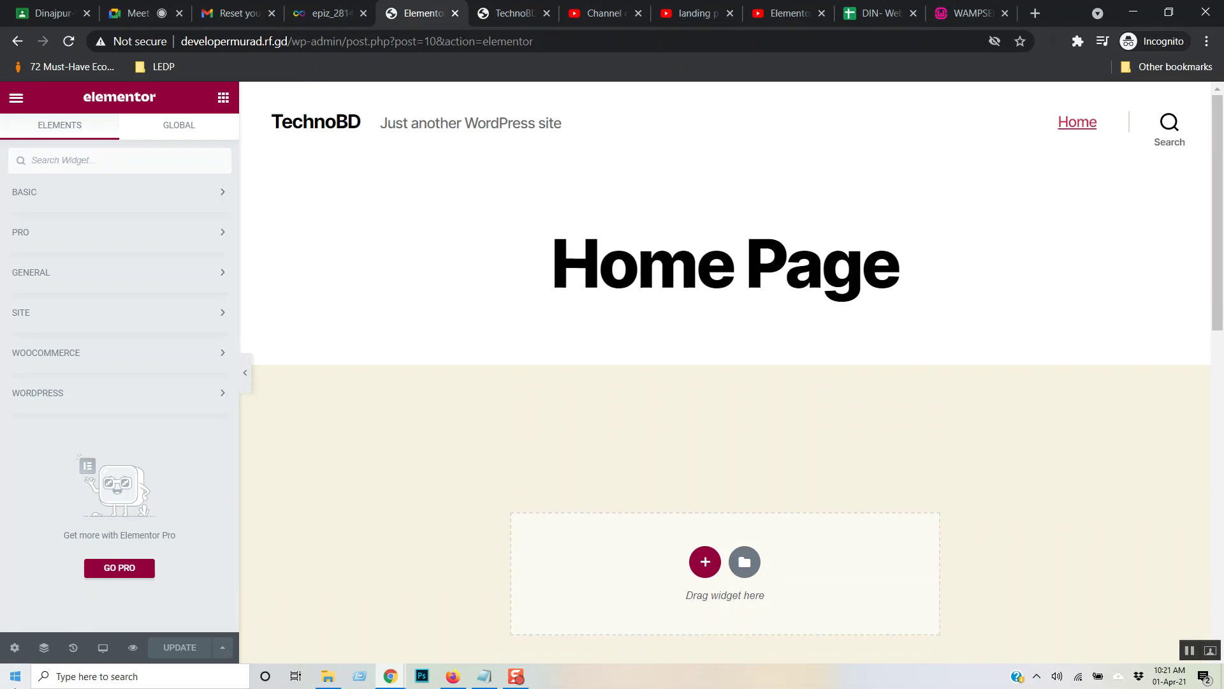
- In the Home Page settings, set Hide Title to YES
click(13, 647)
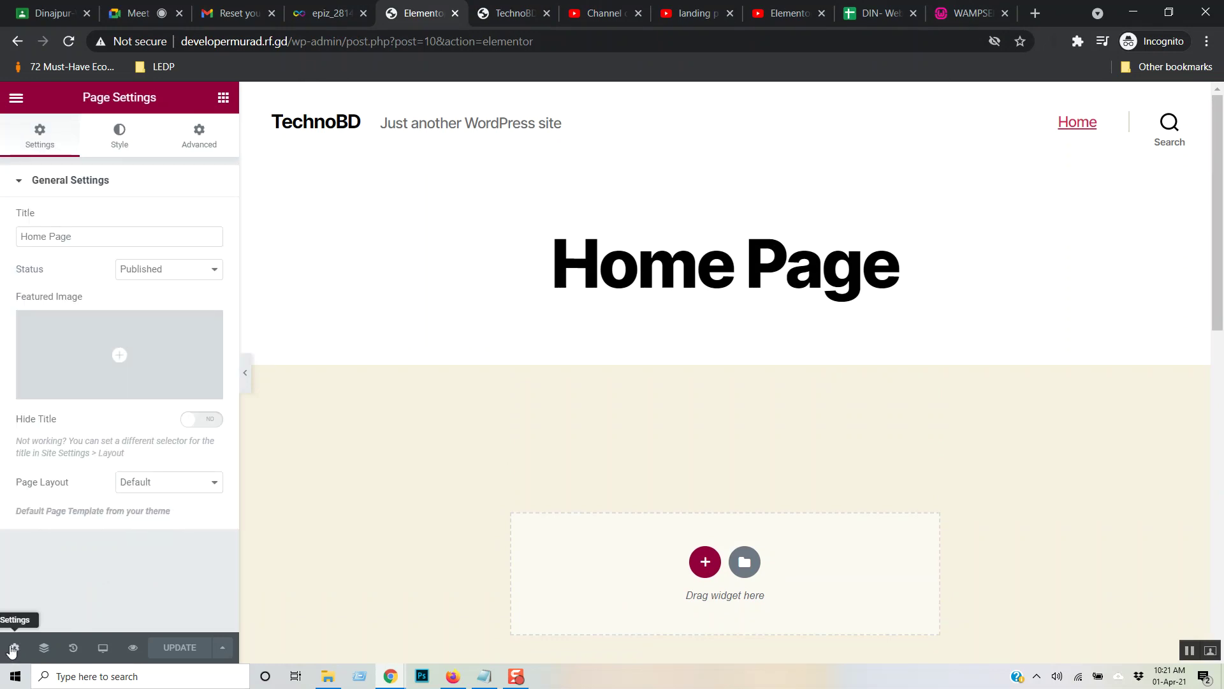
click(90, 239)
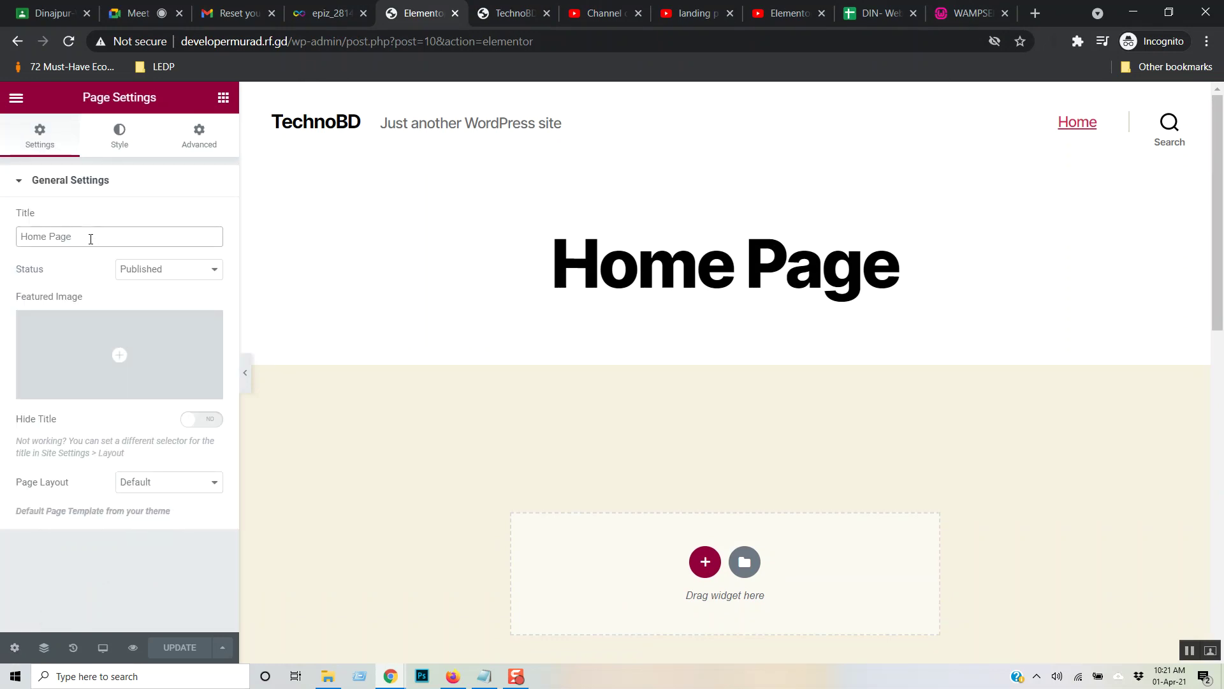
drag(91, 239, 2, 245)
click(811, 245)
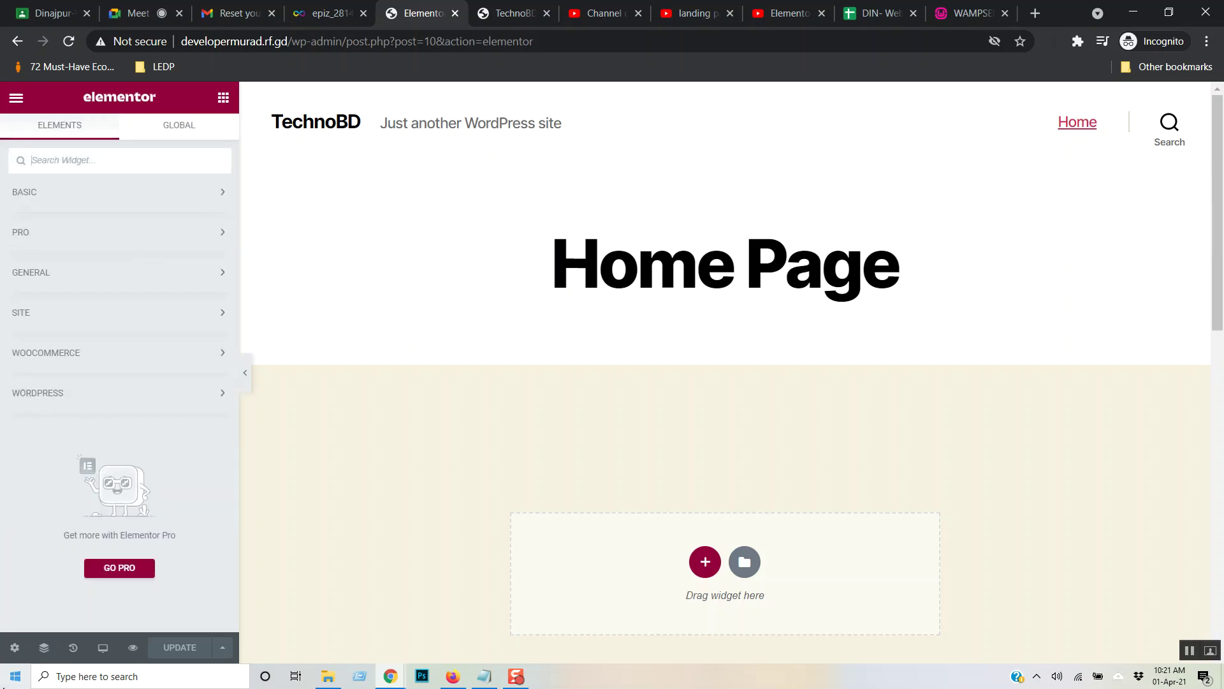
click(14, 647)
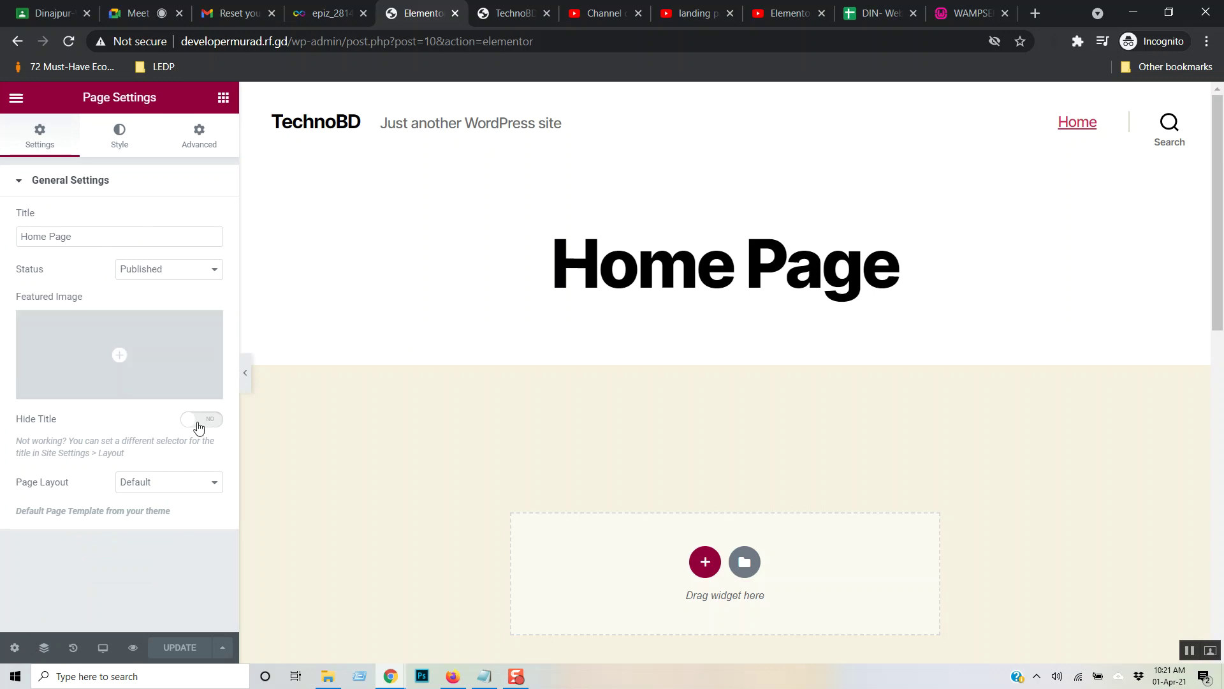
click(201, 420)
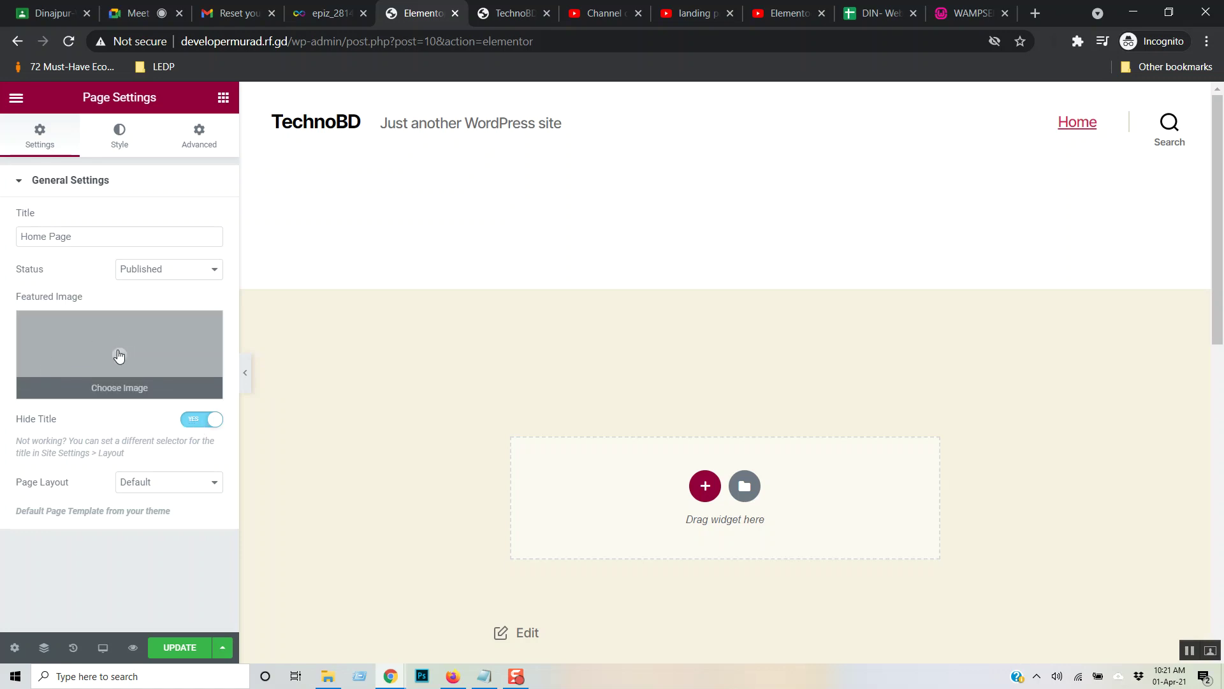
- Upload 046.jpg from Downloads and insert it as the Home Page's featured image
click(123, 387)
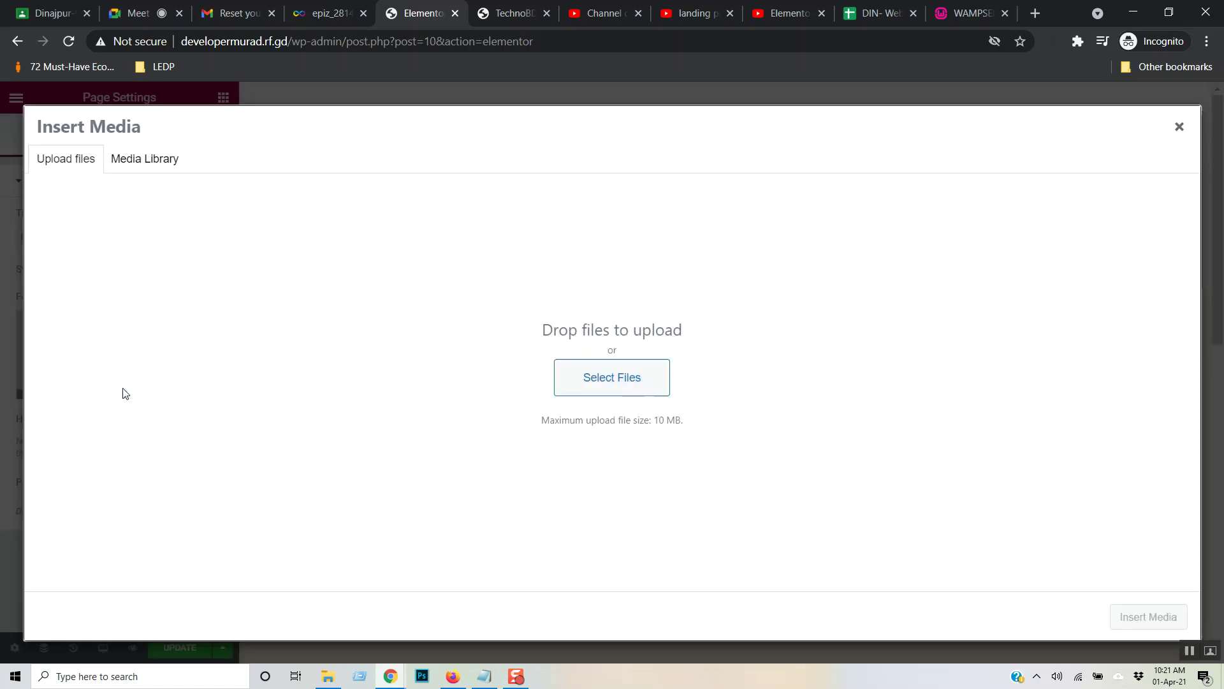
click(642, 385)
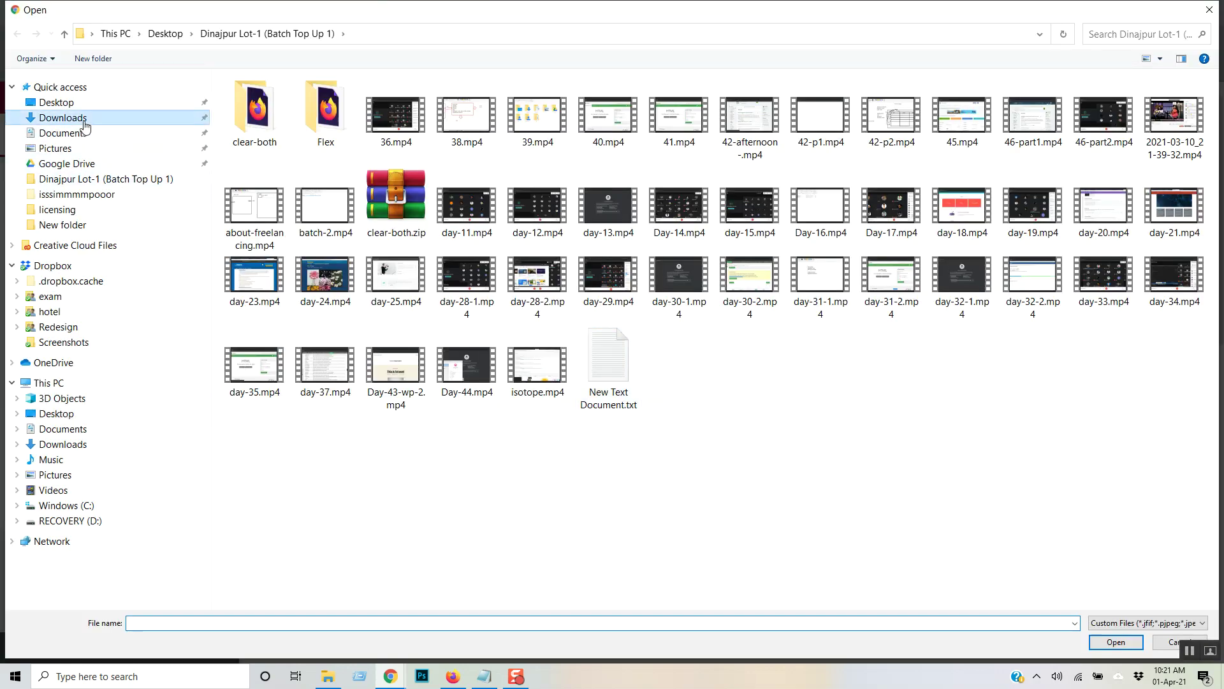
click(73, 117)
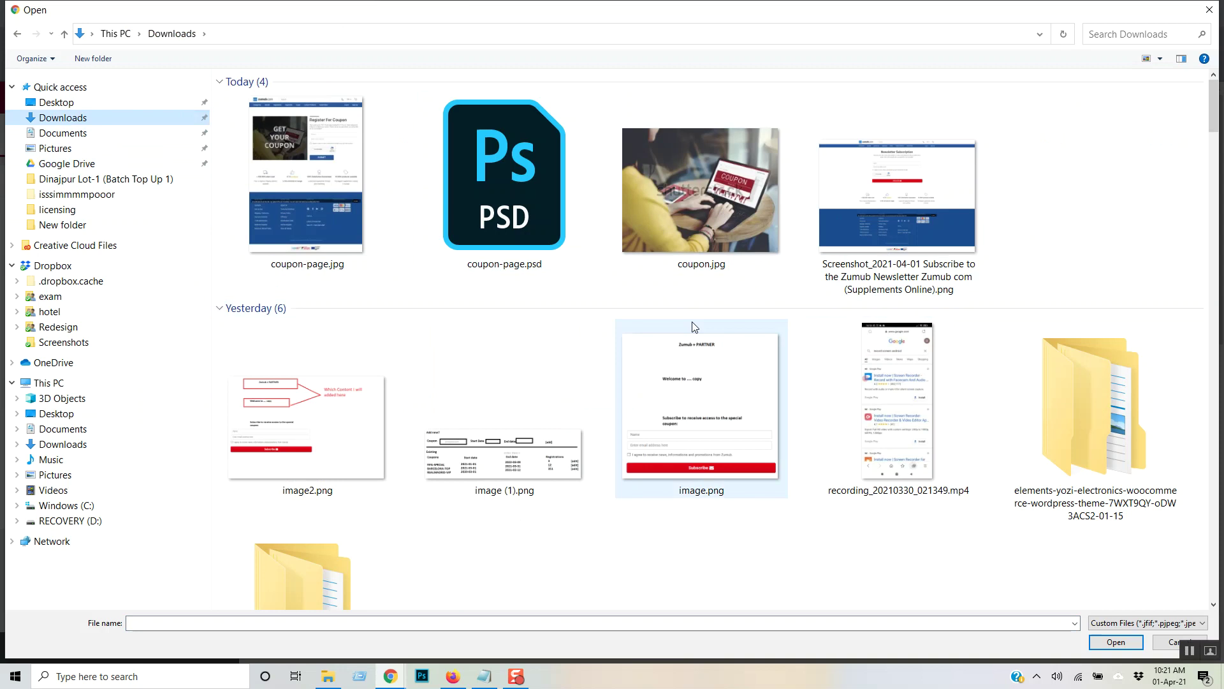
scroll(692, 323, down, 5)
double_click(351, 324)
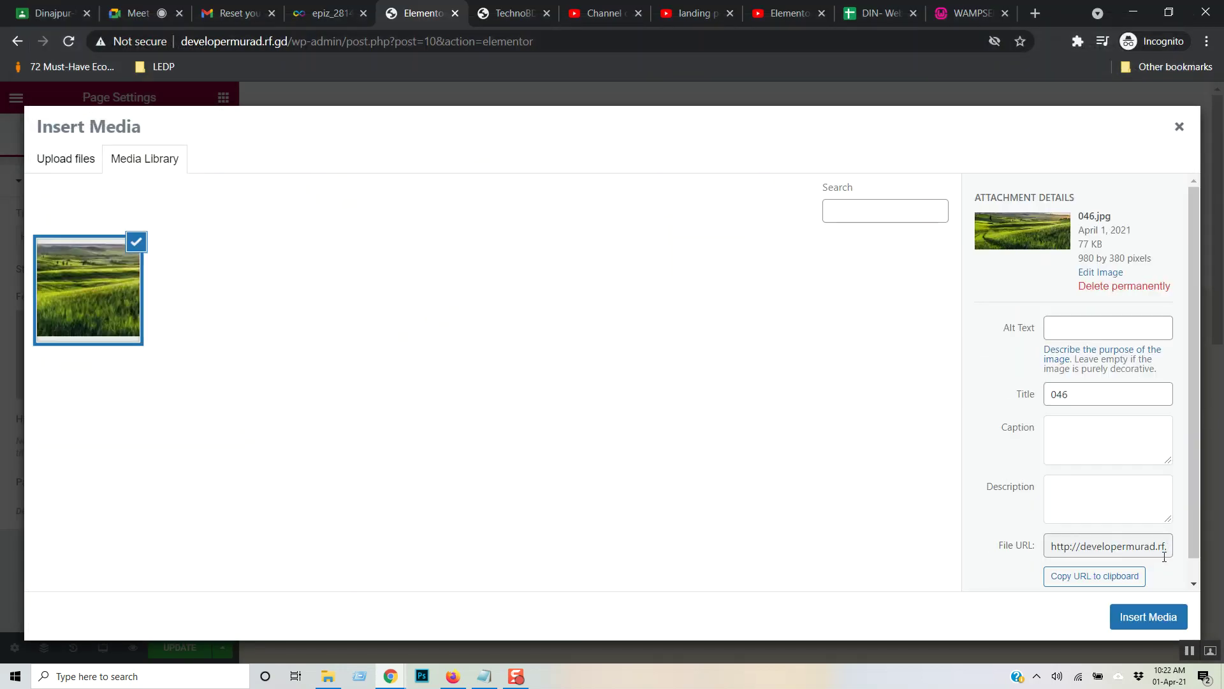
click(1143, 624)
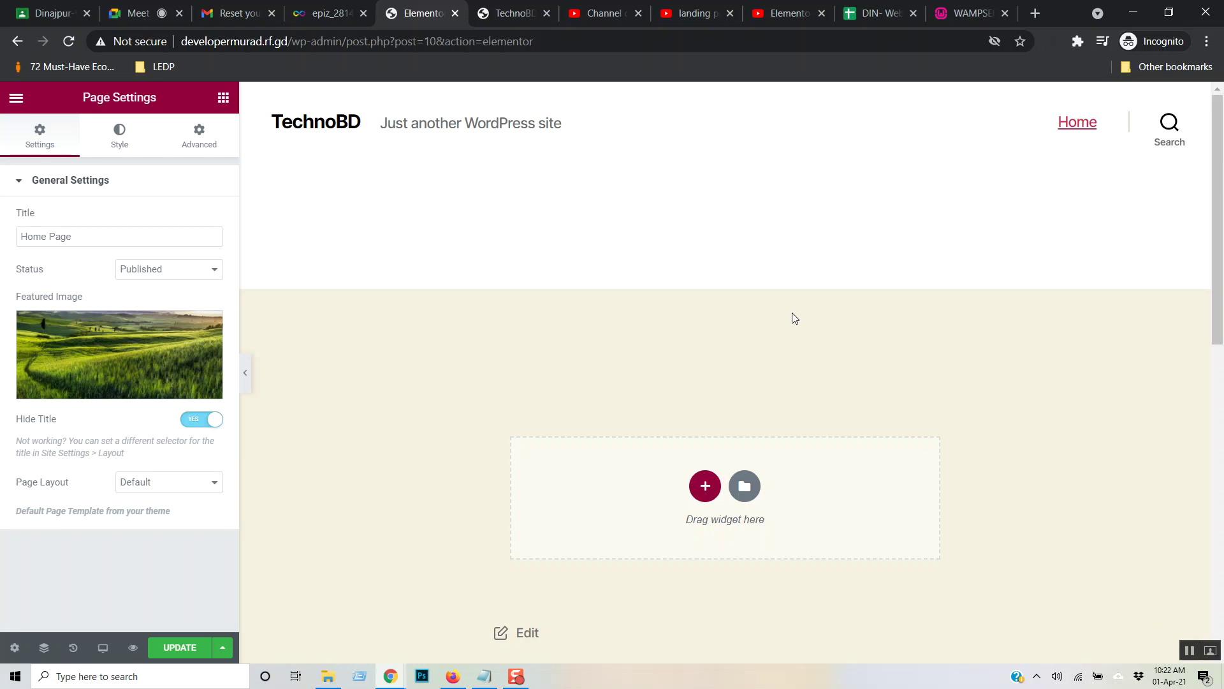
- Save the page with UPDATE, then toggle Hide Title off and back on
click(189, 647)
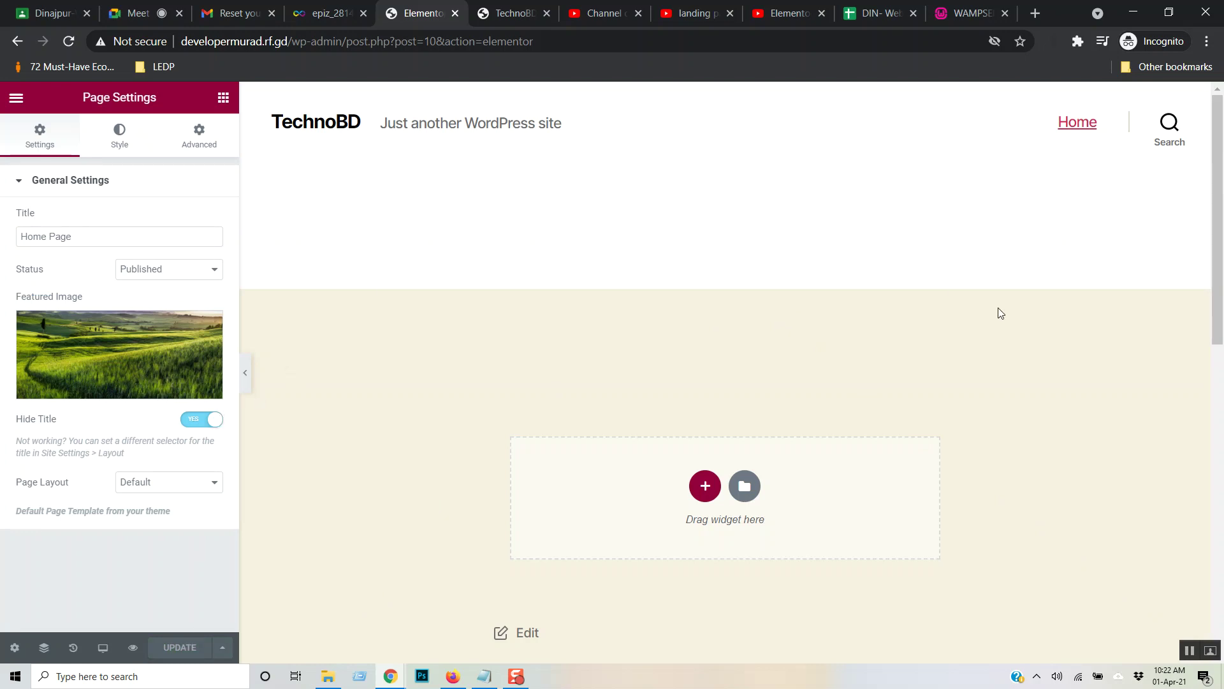
scroll(997, 316, down, 10)
scroll(992, 325, up, 6)
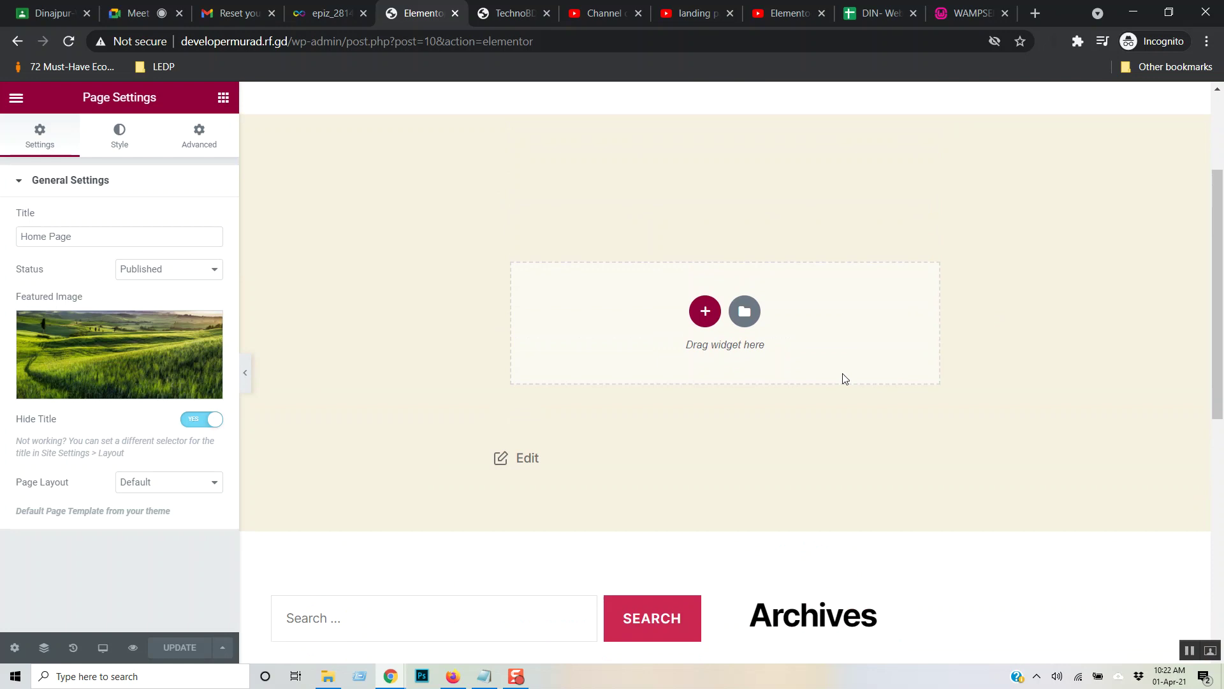
click(207, 422)
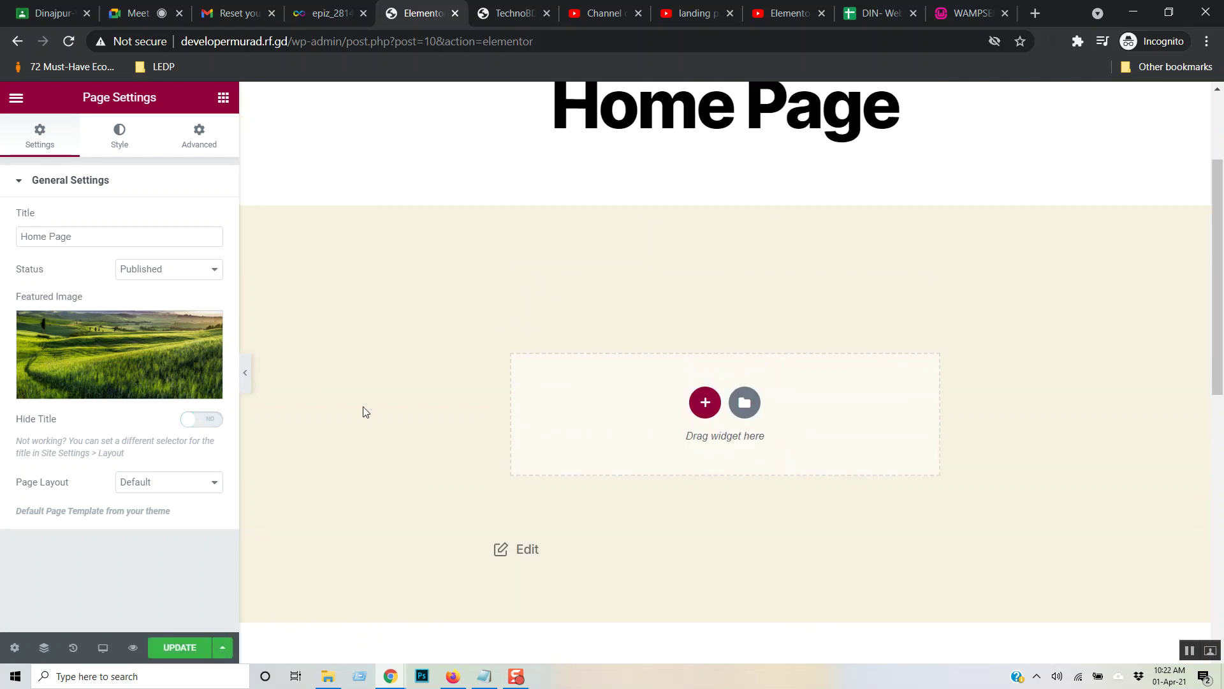
scroll(845, 360, up, 3)
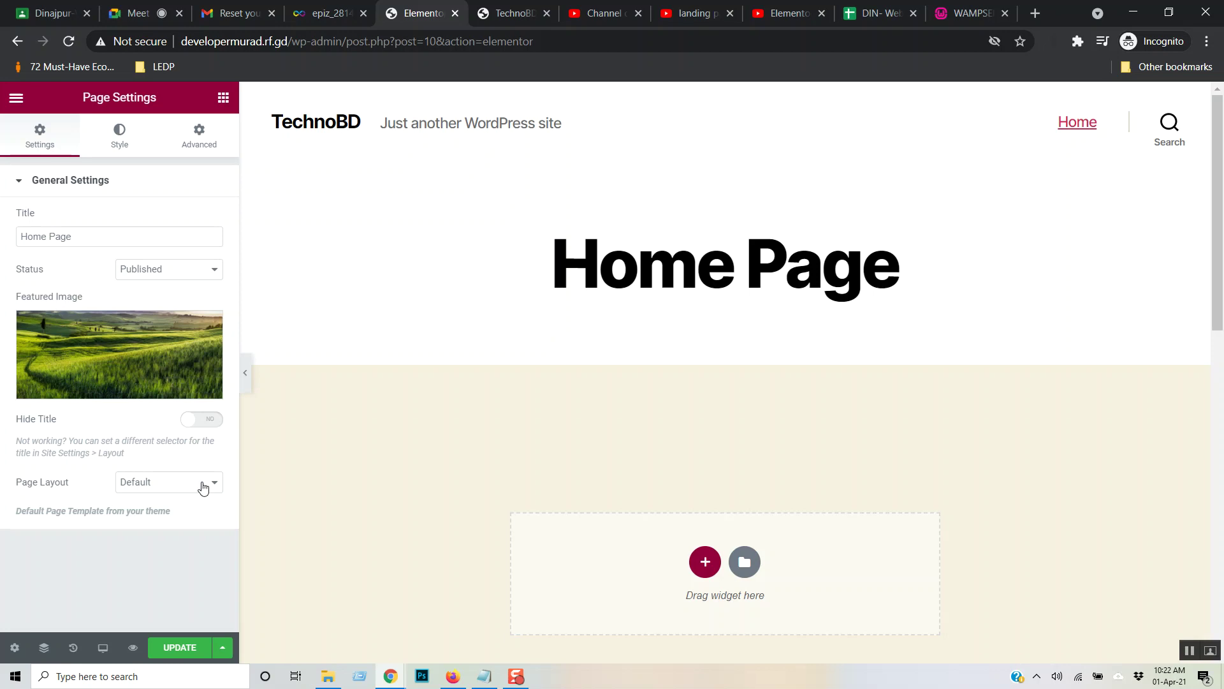
mouse_move(1223, 146)
mouse_down()
mouse_move(1223, 352)
mouse_move(1223, 152)
mouse_up()
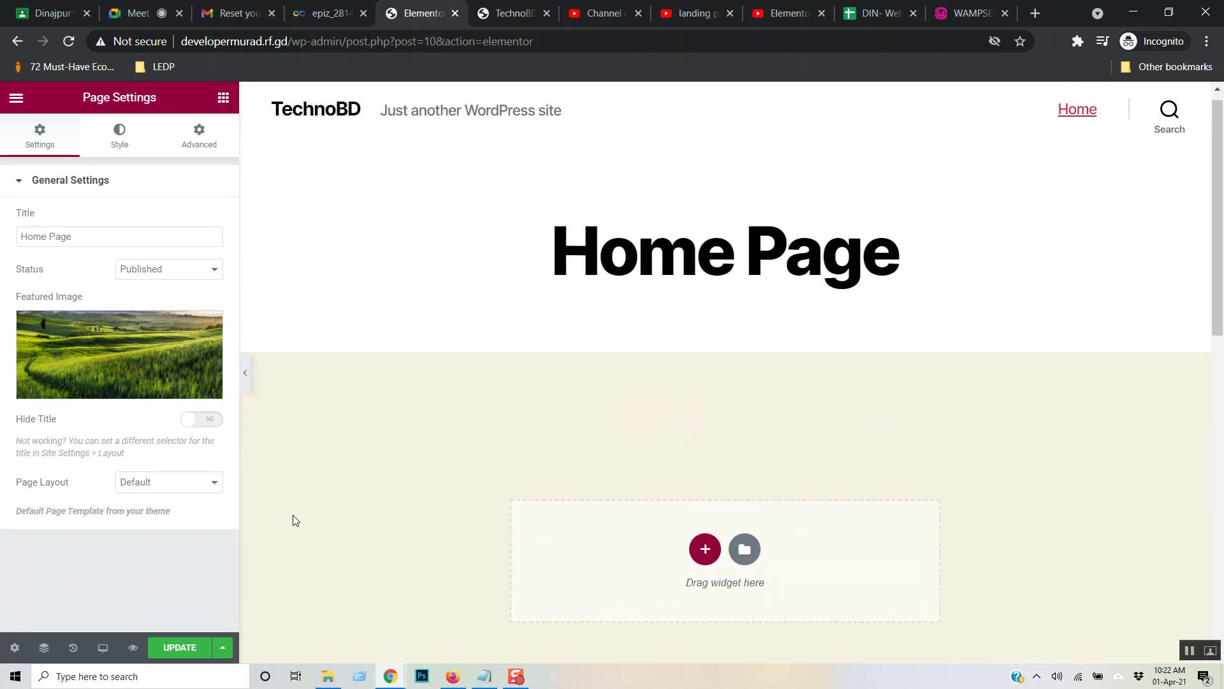
click(193, 421)
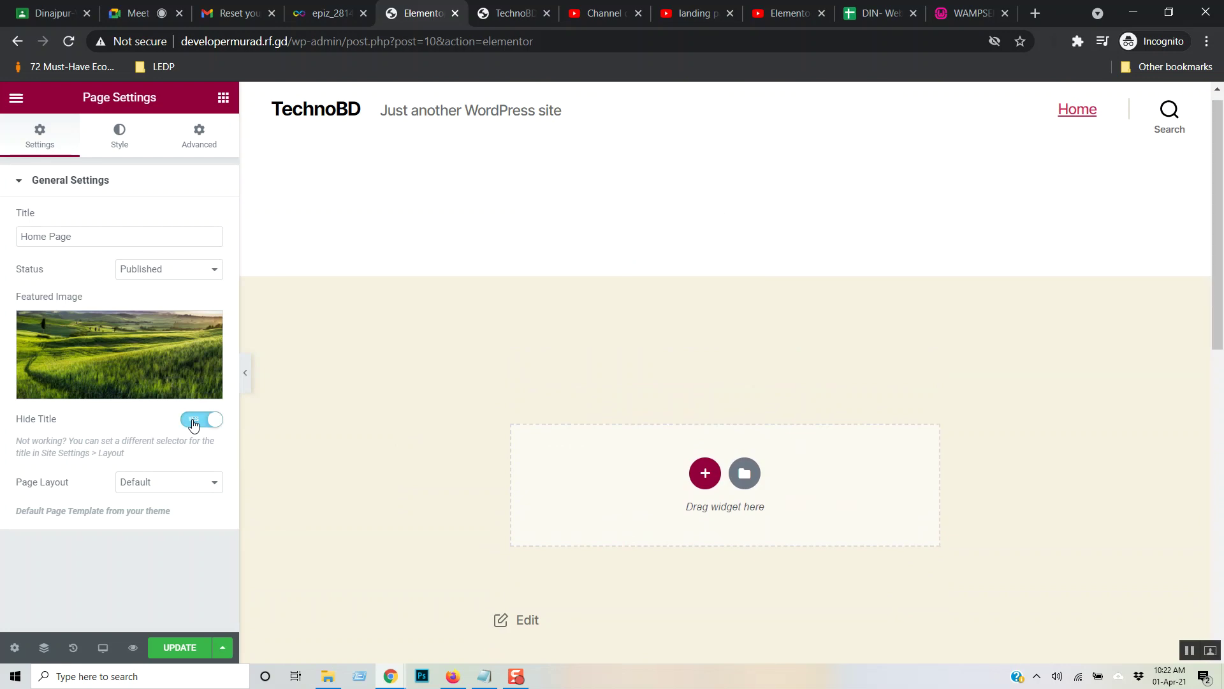
- Keep the page status as Published and set Hide Title back to NO
click(213, 270)
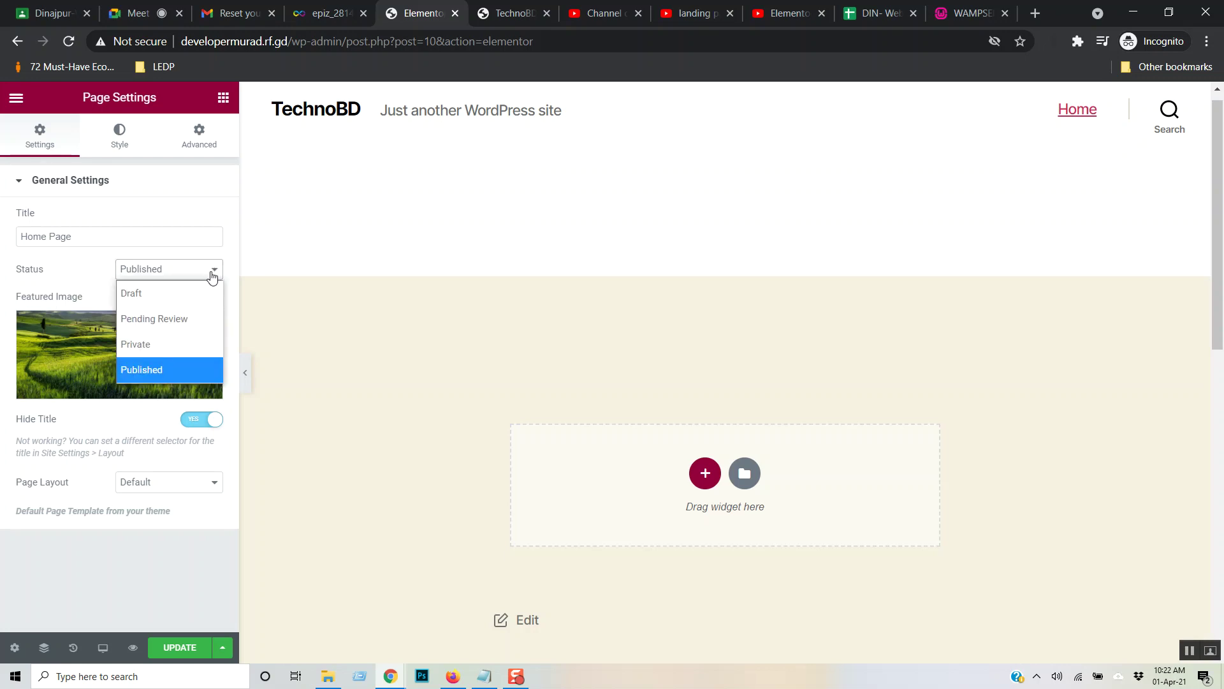
click(170, 369)
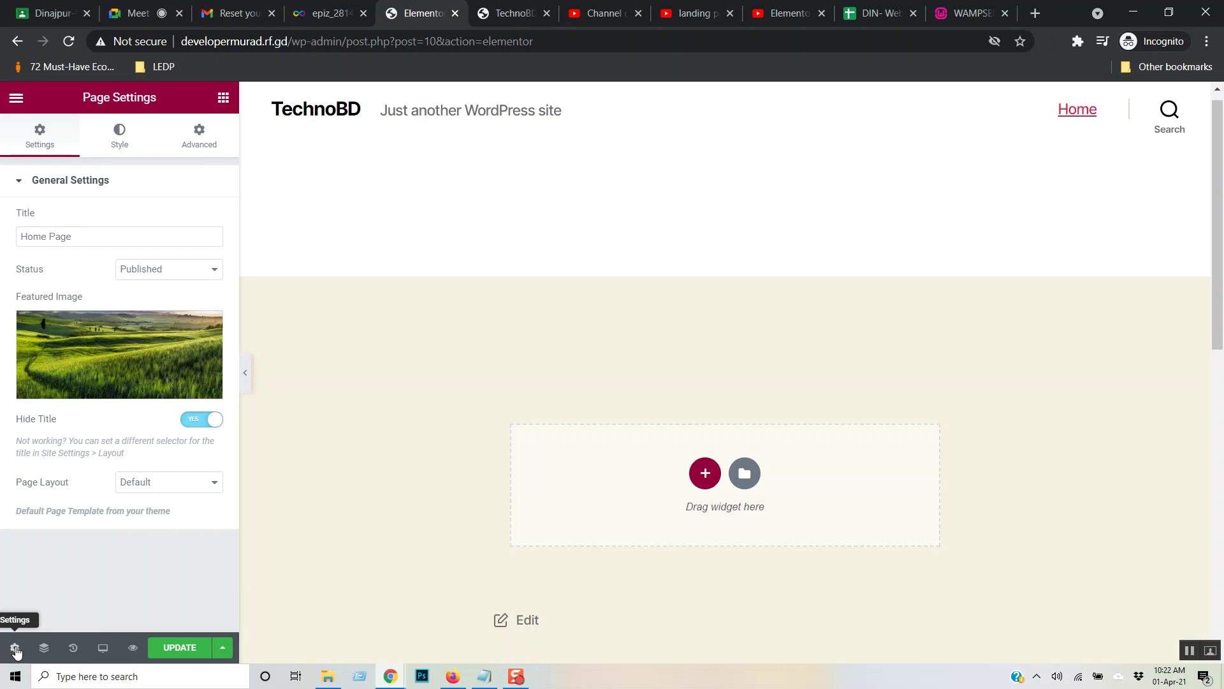
click(202, 419)
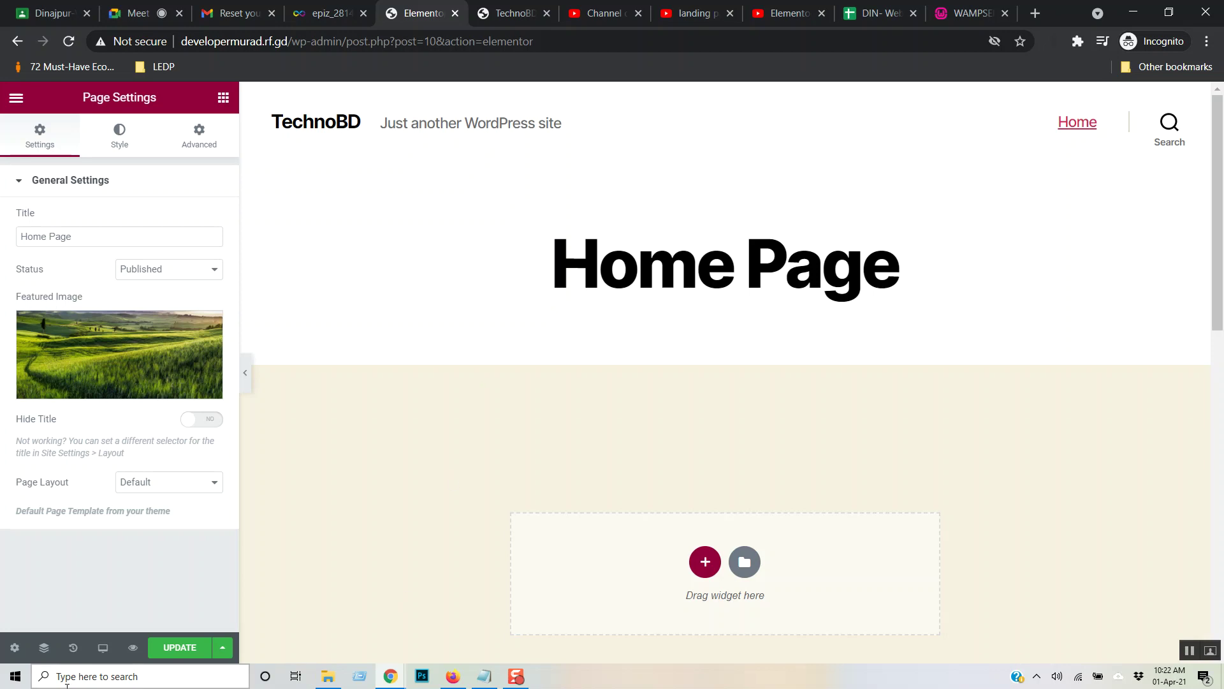
- Try the Elementor Canvas page layout and save, then switch to Elementor Full Width
click(208, 486)
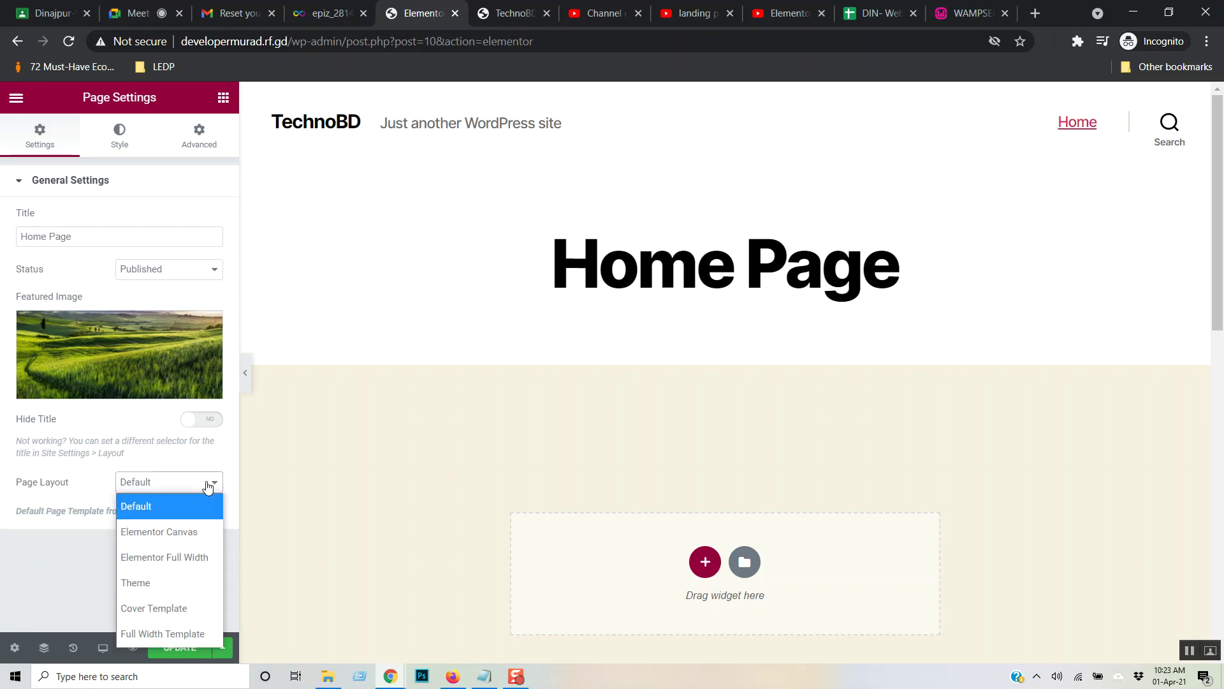
click(189, 533)
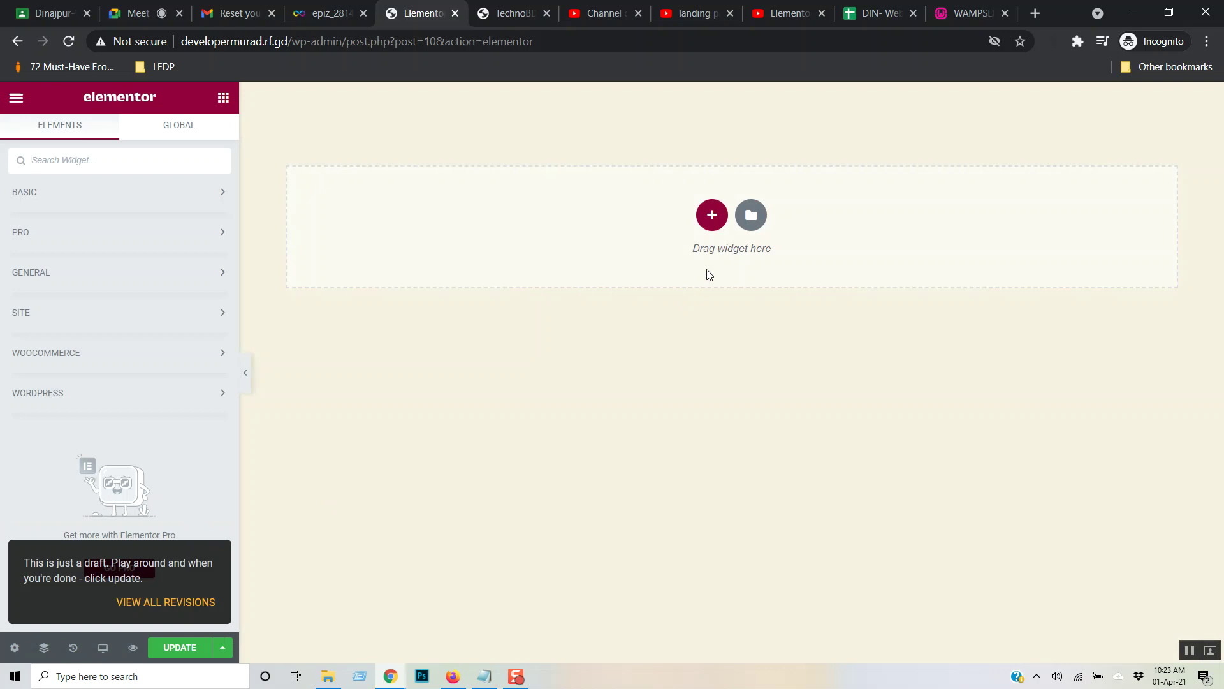
click(192, 647)
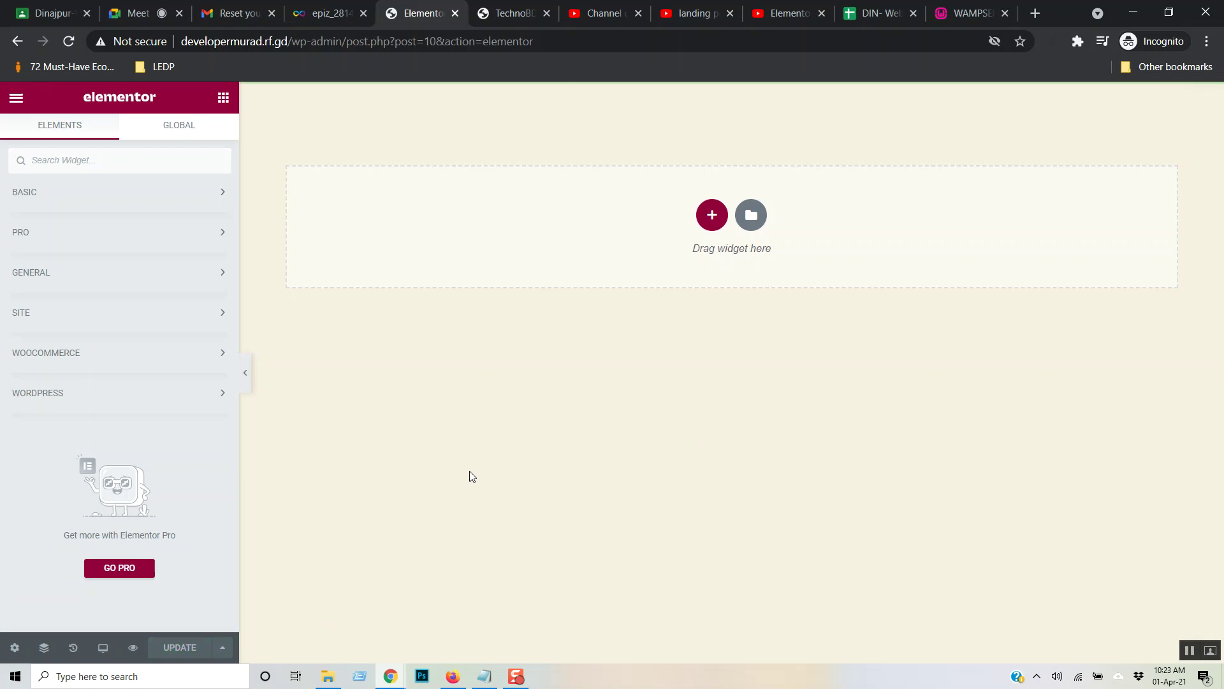
click(15, 648)
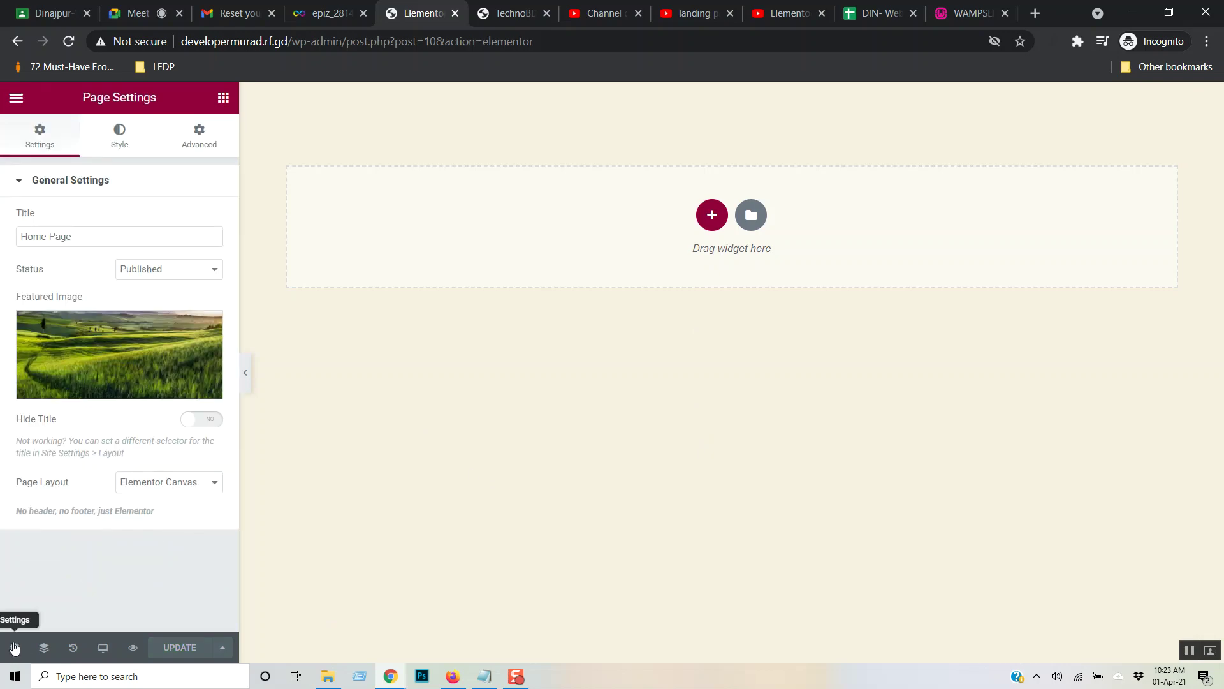
click(190, 493)
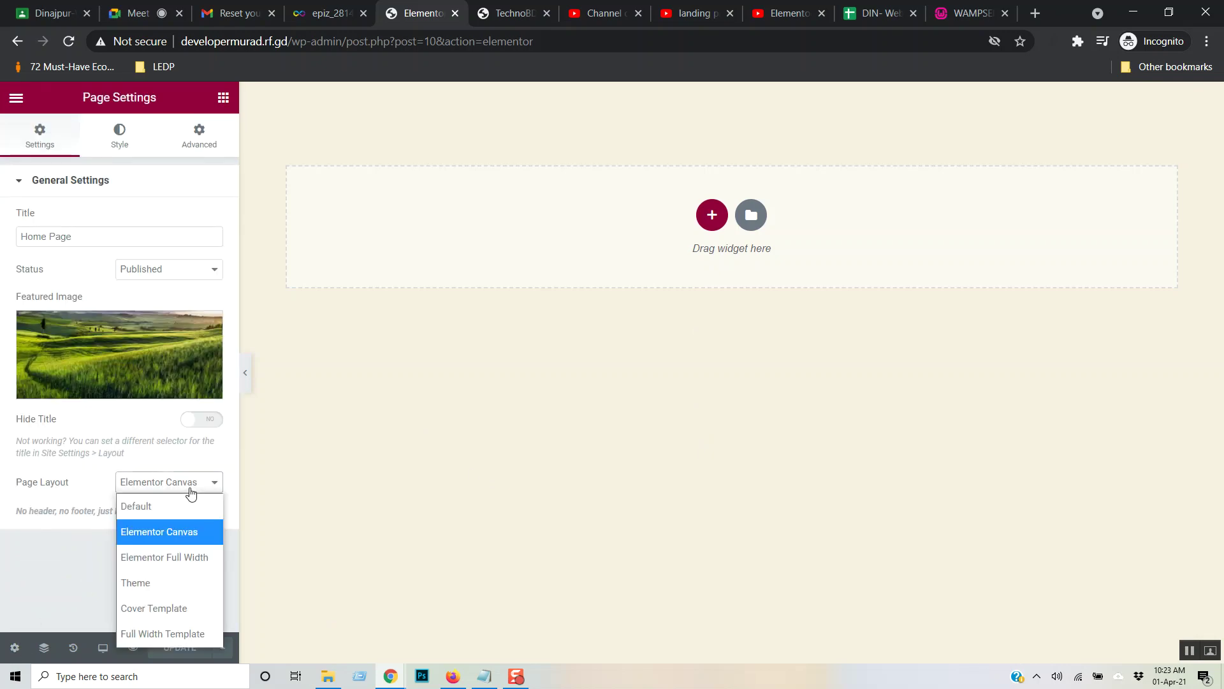
click(189, 557)
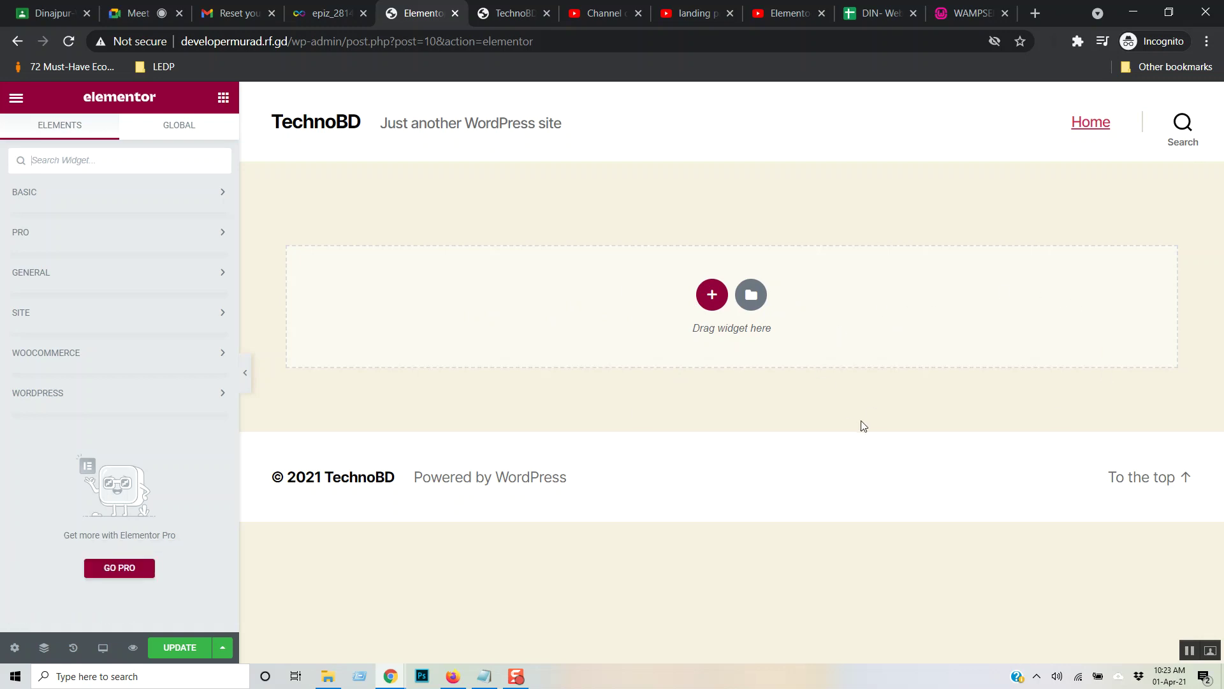
- Set the Home Page's Page Layout to Theme
click(14, 647)
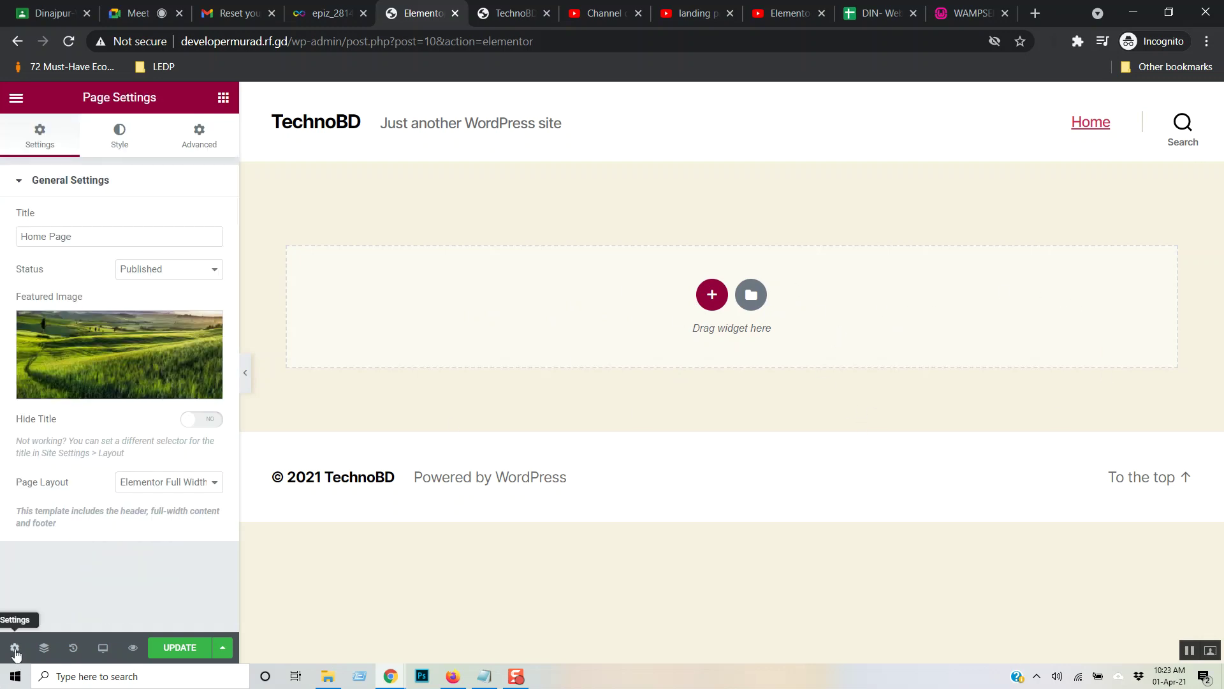
click(218, 486)
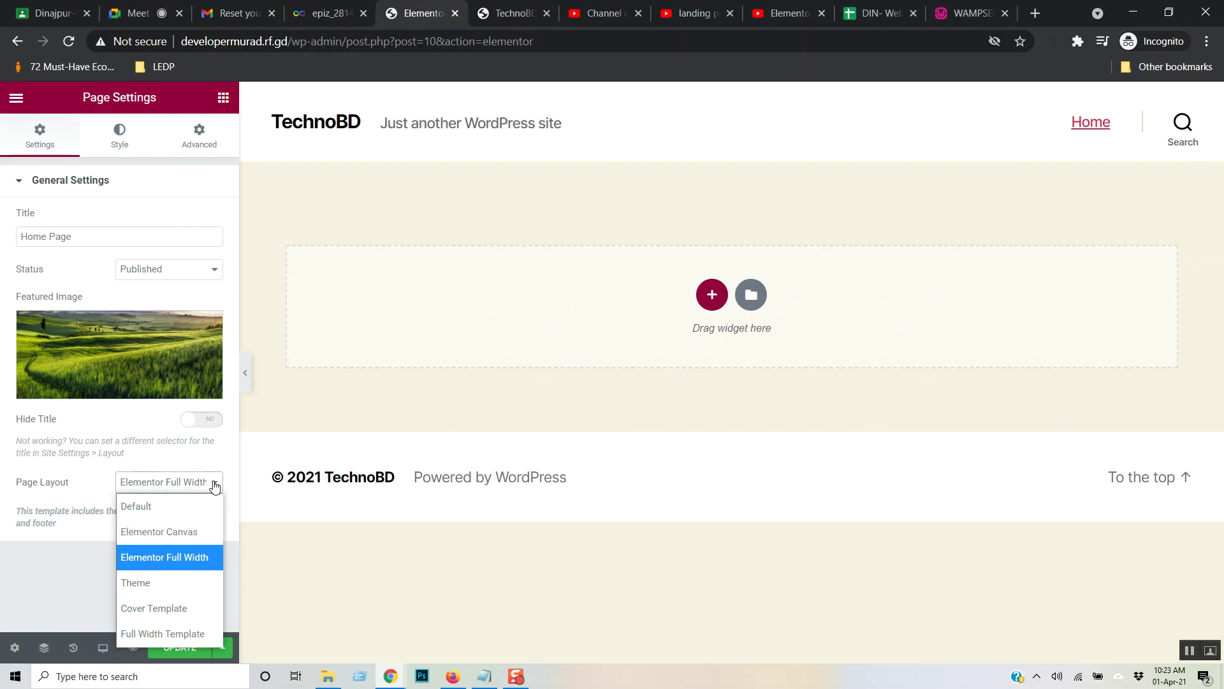
click(194, 582)
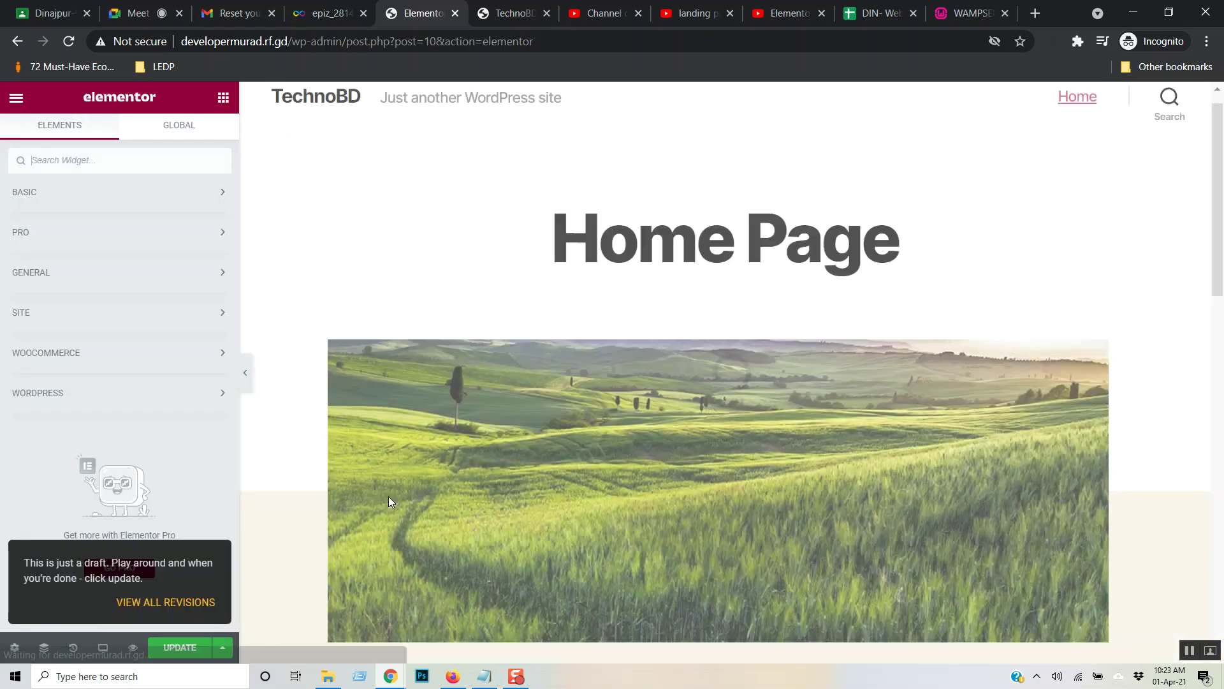
scroll(1004, 293, down, 5)
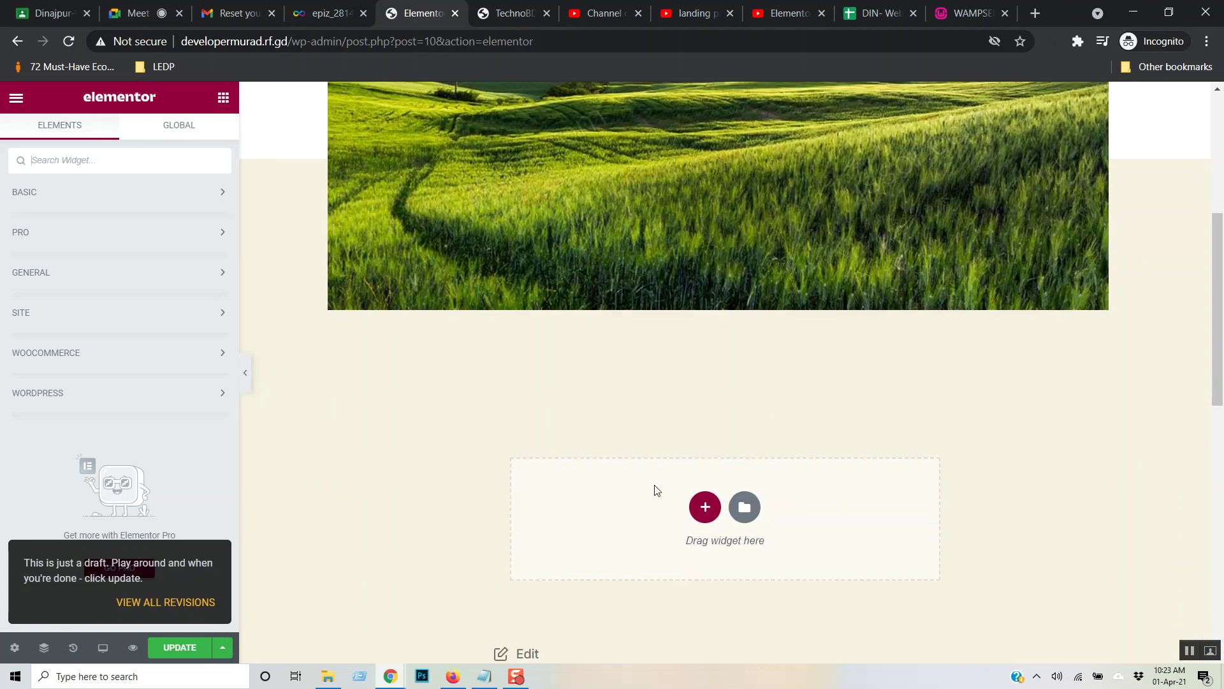
scroll(654, 485, up, 5)
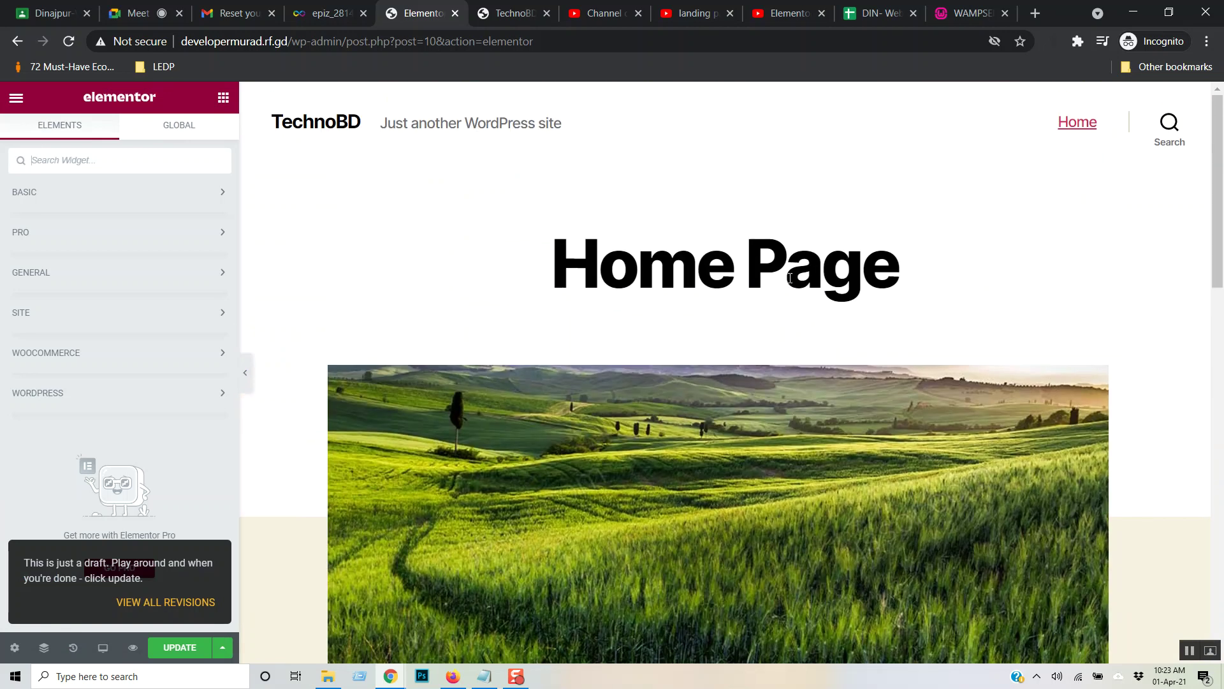
- Turn Hide Title on so the field image sits under the header
click(14, 648)
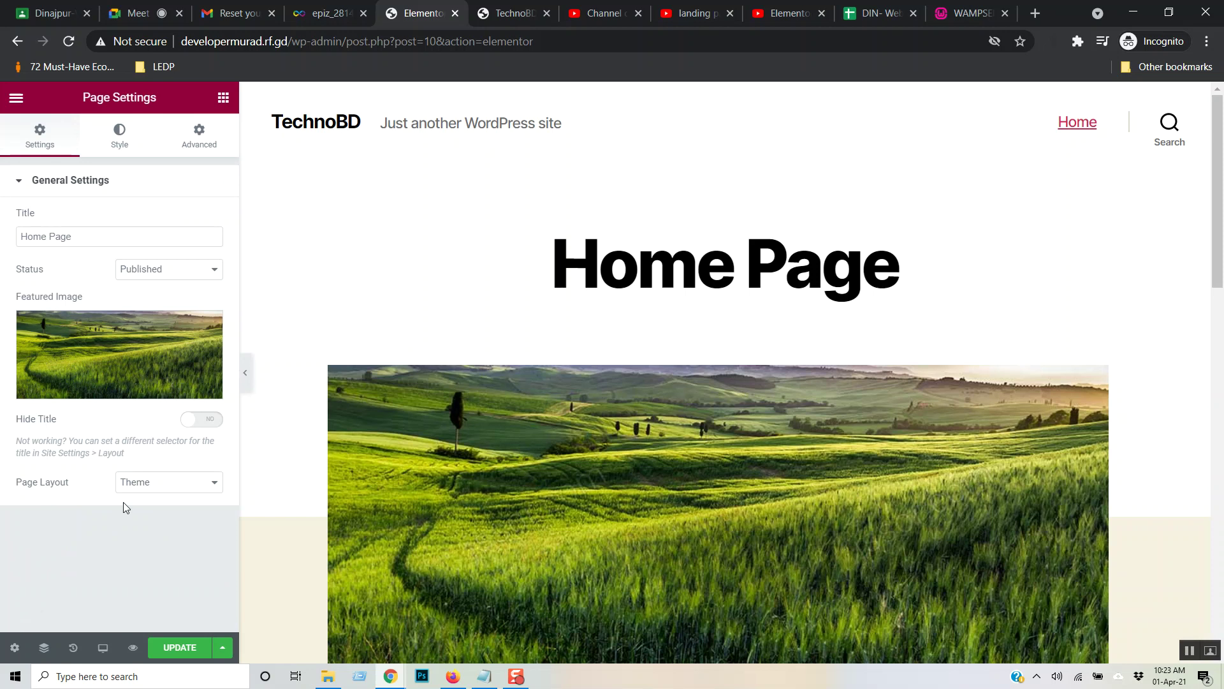
click(203, 419)
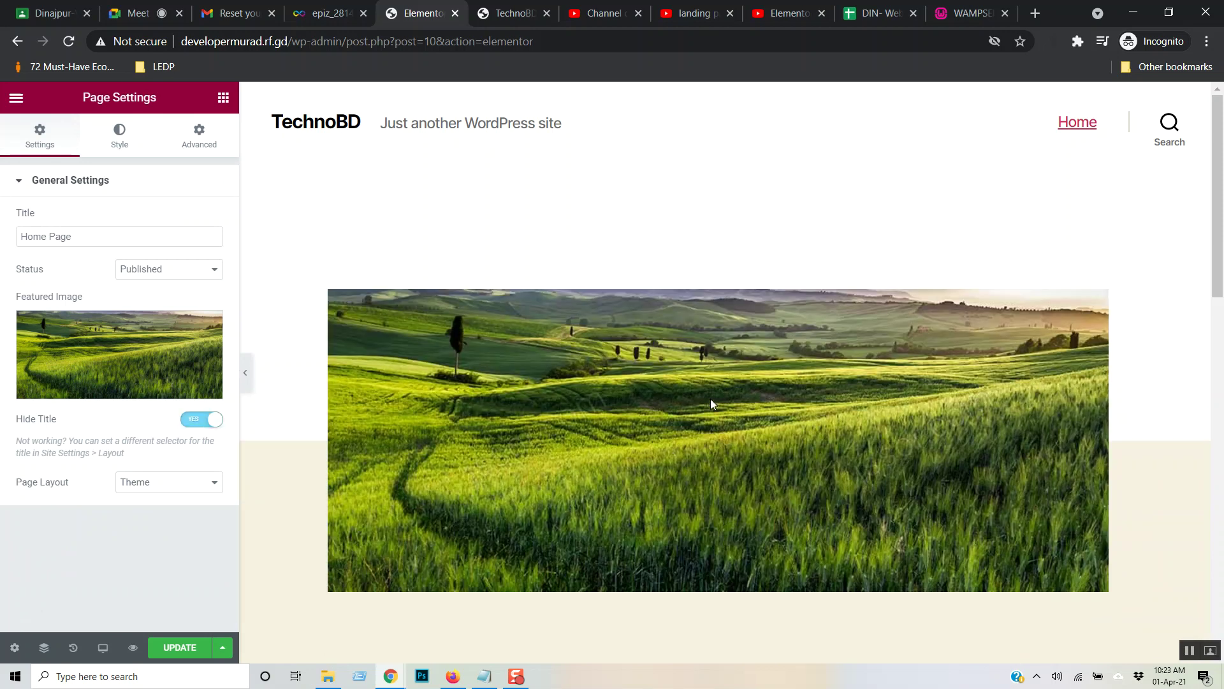
scroll(708, 400, down, 2)
scroll(695, 422, up, 2)
scroll(691, 427, down, 2)
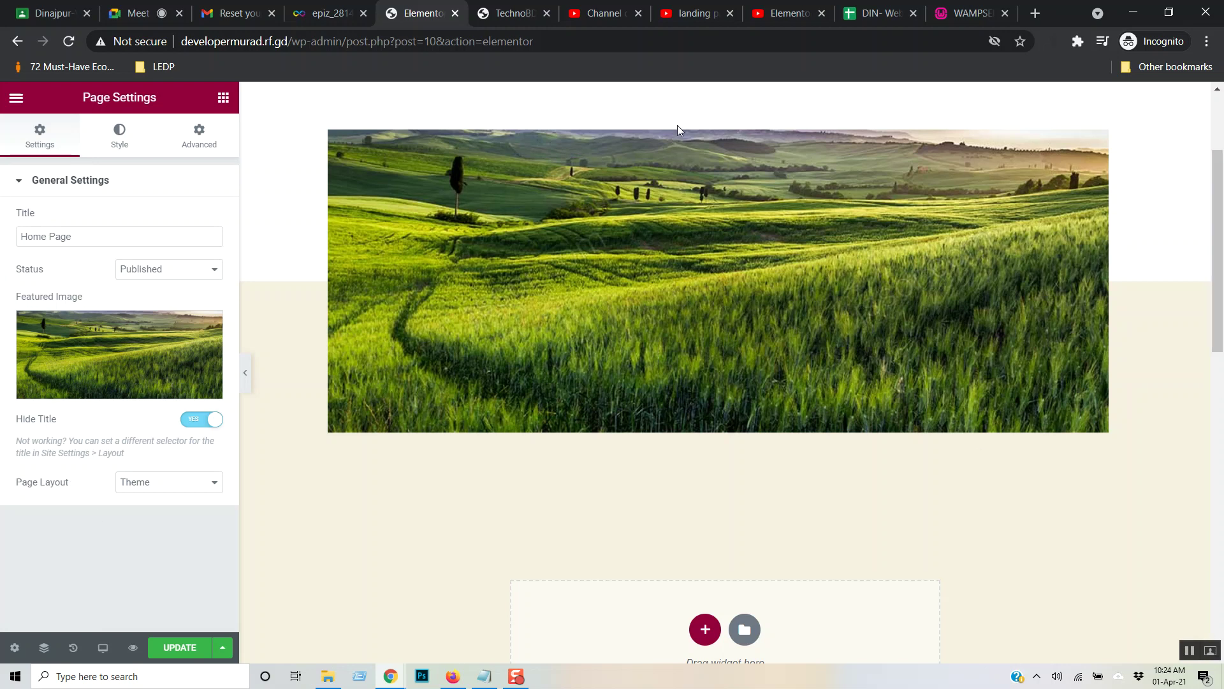
- Change the Page Layout dropdown to Cover Template, then to Full Width Template
click(215, 482)
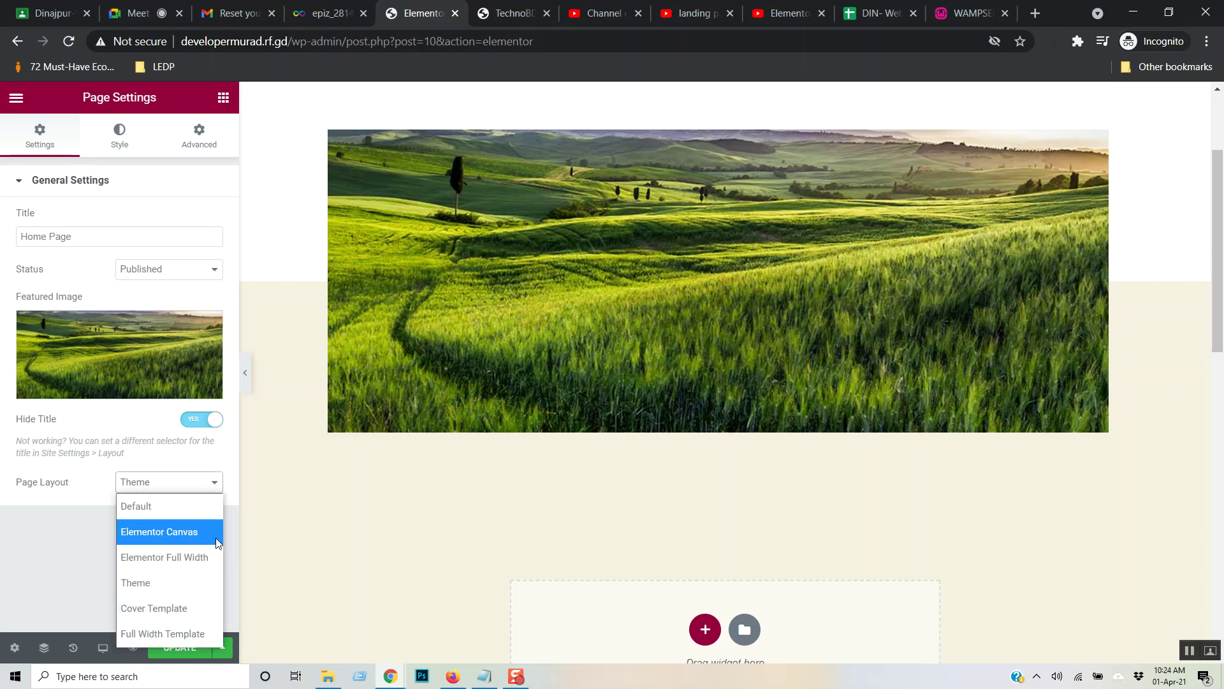
click(201, 610)
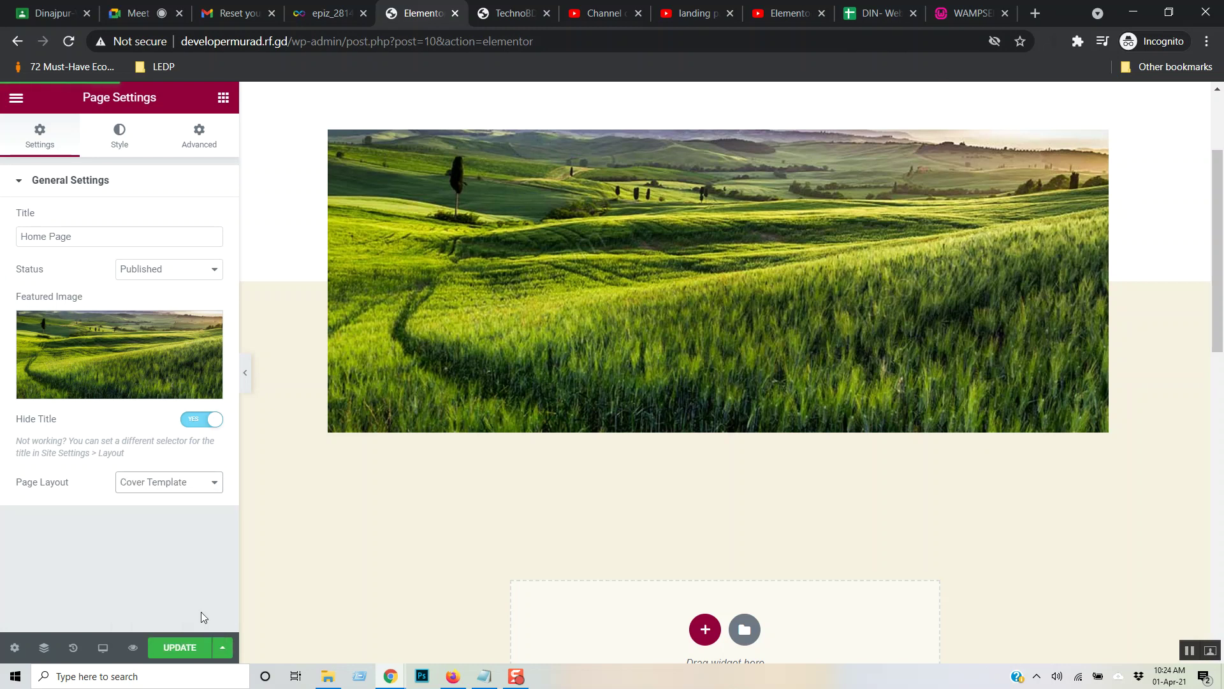
scroll(770, 517, up, 3)
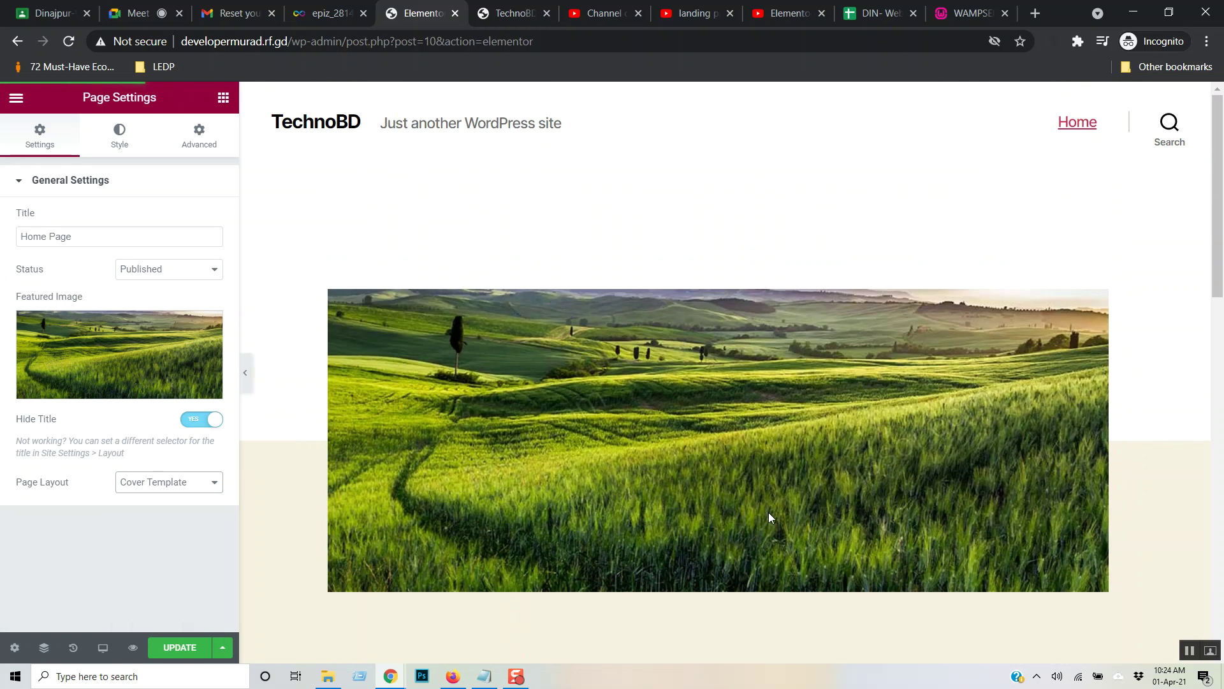
click(216, 494)
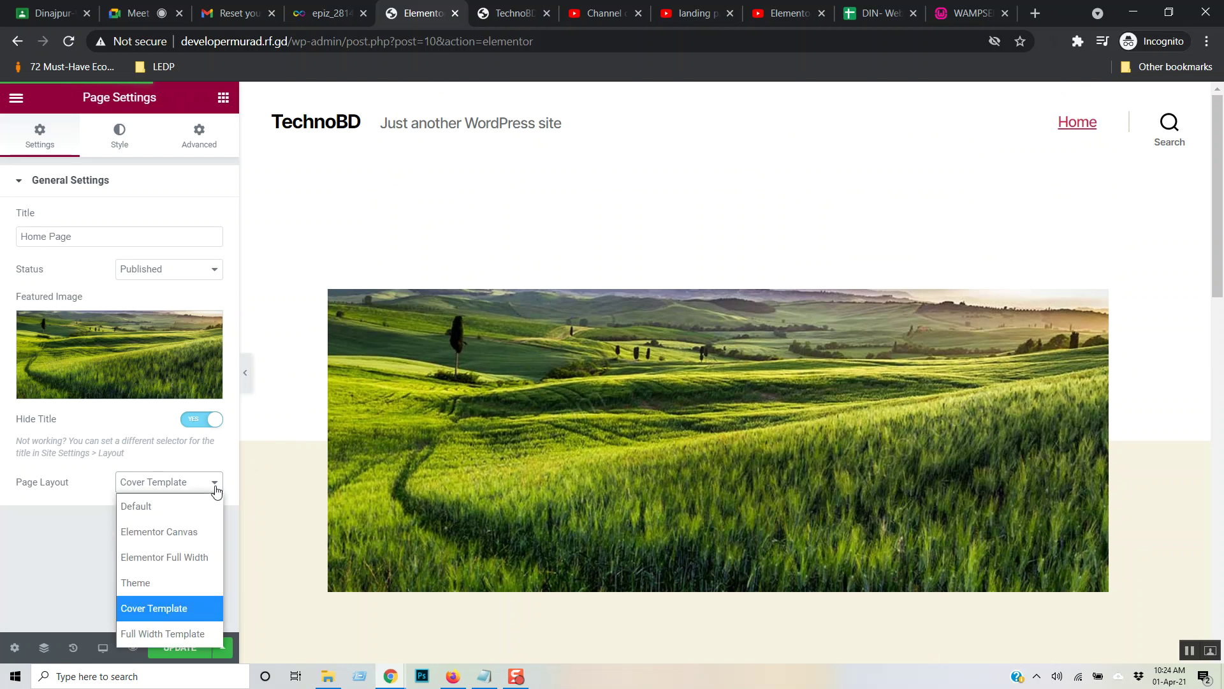
click(197, 636)
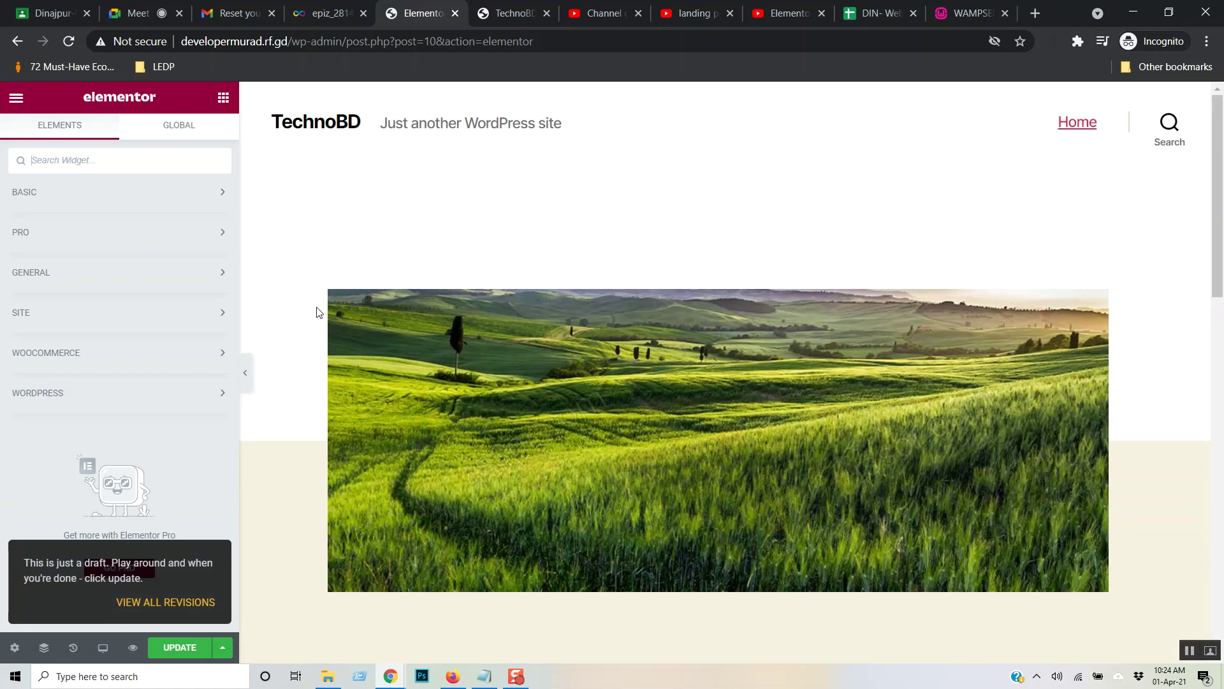
- Switch the Home Page's Page Layout back to Cover Template in Page Settings
click(15, 647)
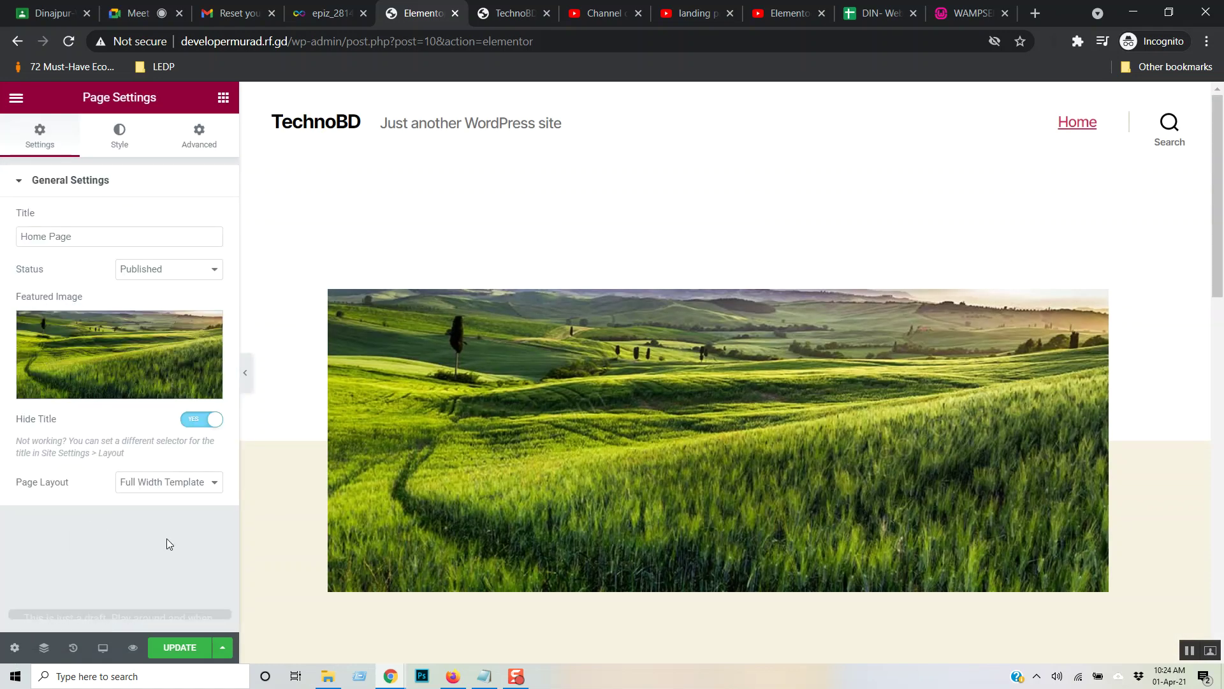
scroll(690, 376, down, 4)
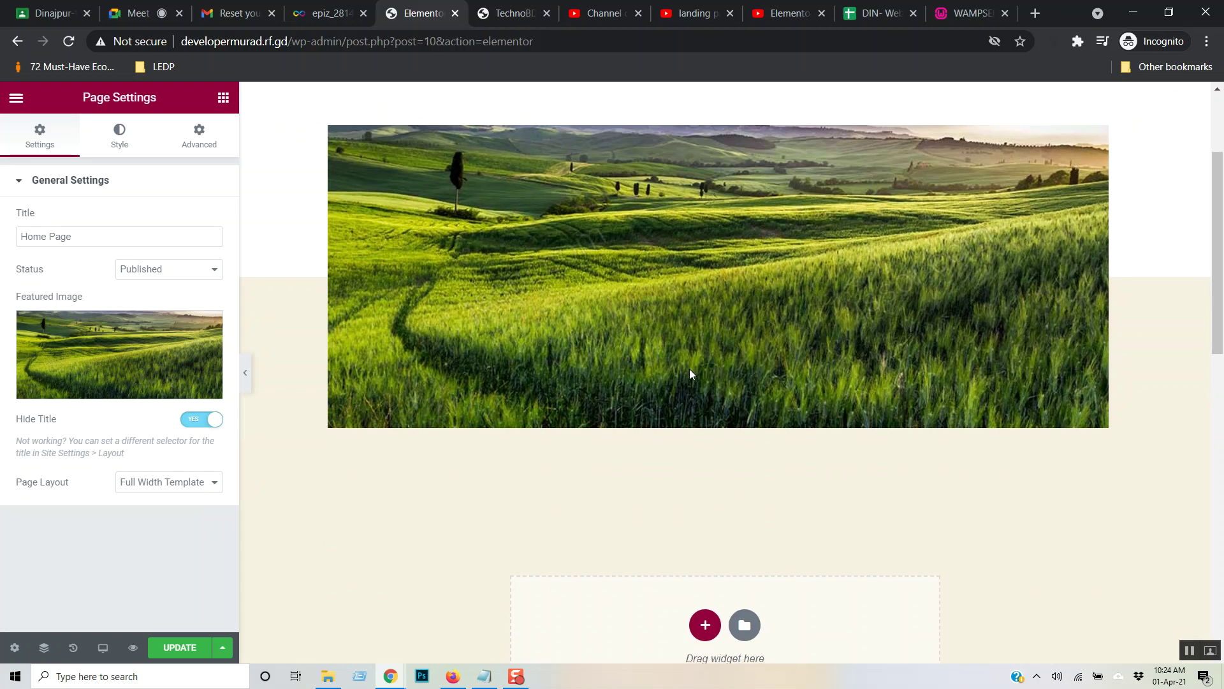
scroll(690, 374, down, 3)
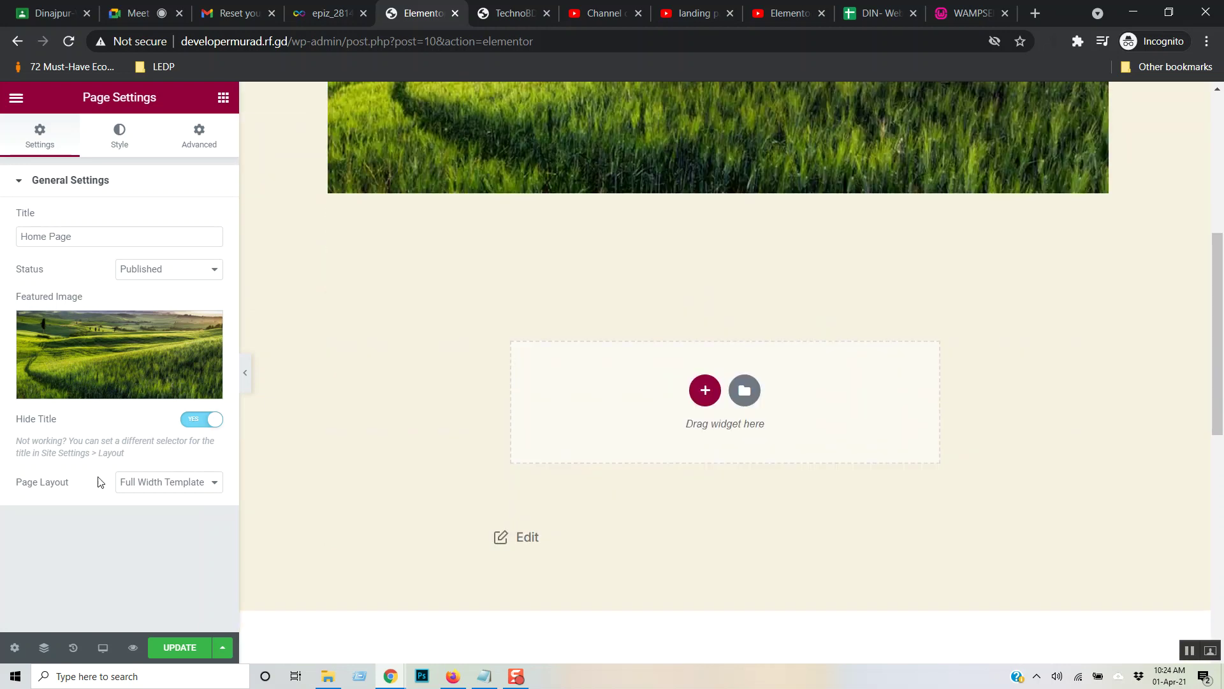
click(213, 483)
click(178, 609)
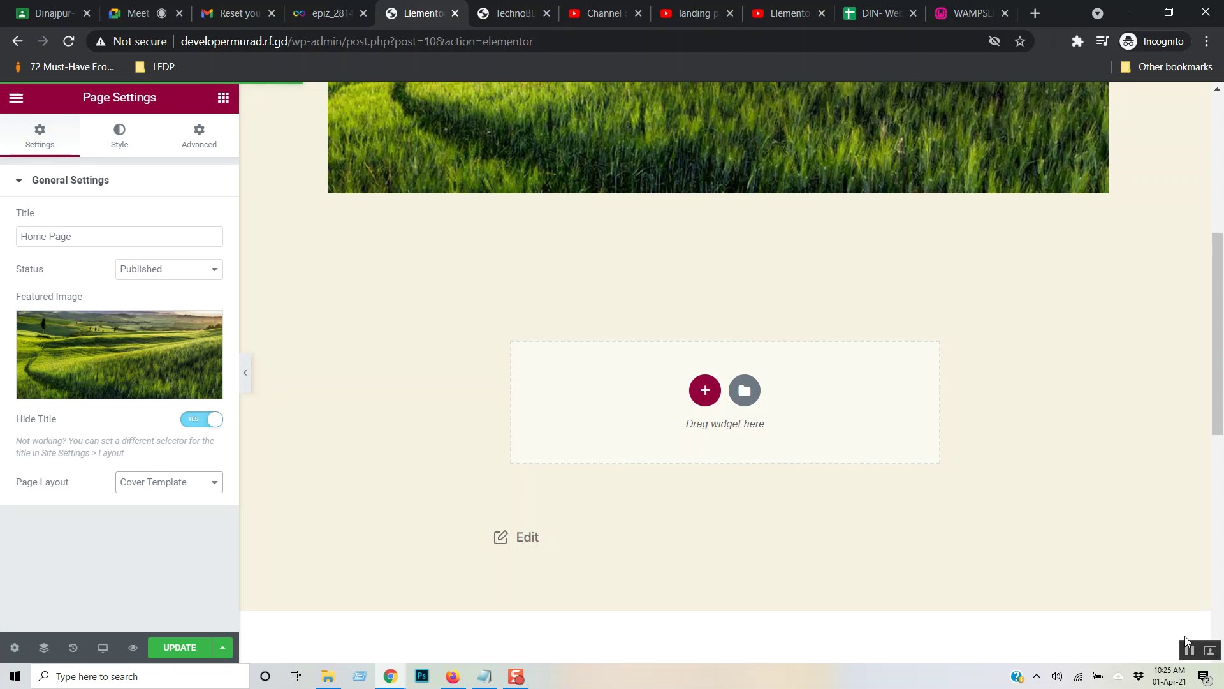
- Review the page, then reopen Page Settings and its Page Layout dropdown
click(1186, 653)
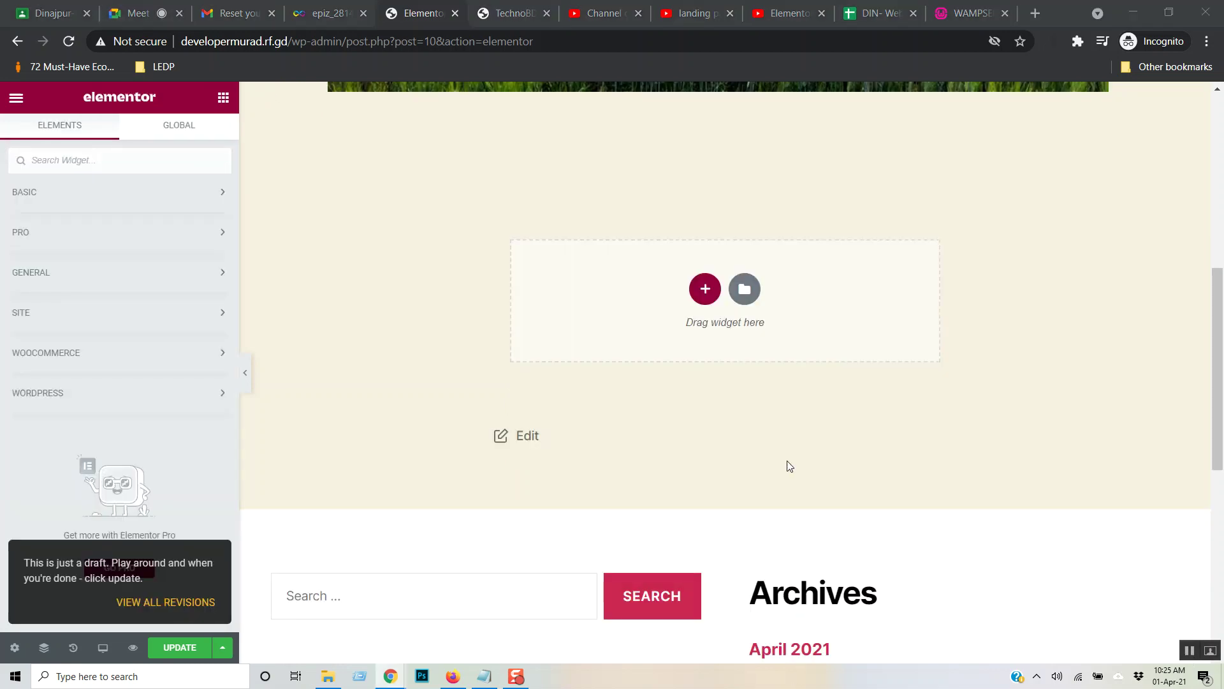
scroll(788, 461, up, 5)
scroll(787, 461, up, 3)
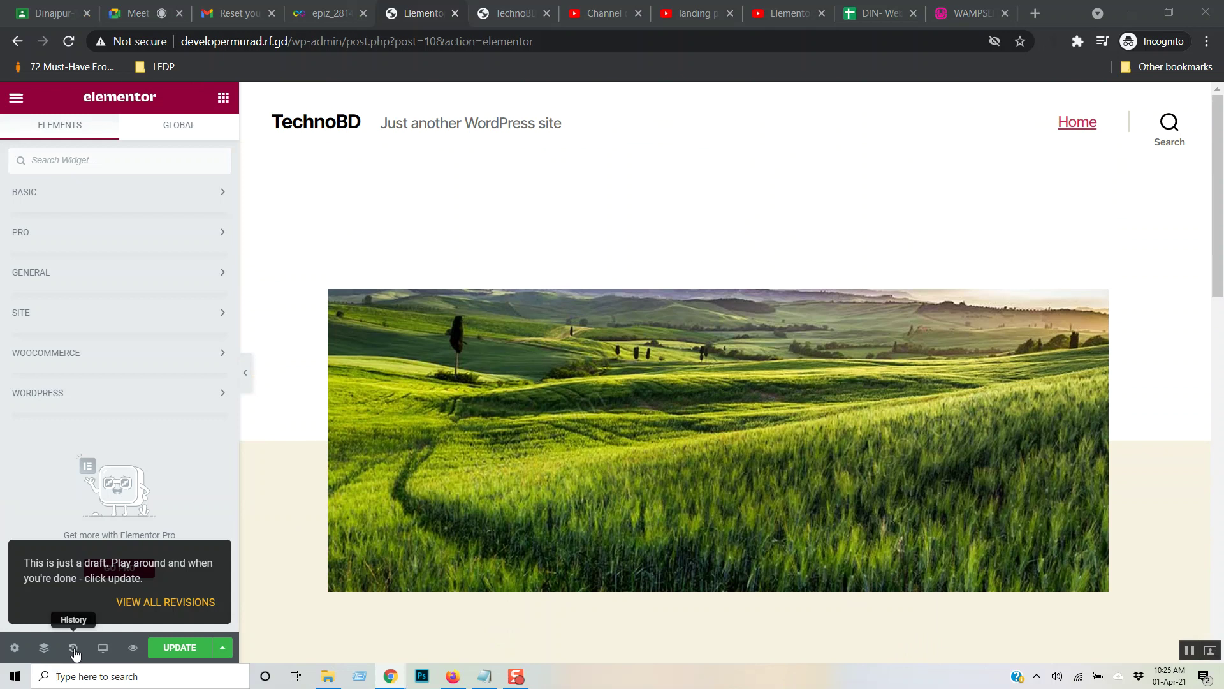
scroll(574, 467, down, 4)
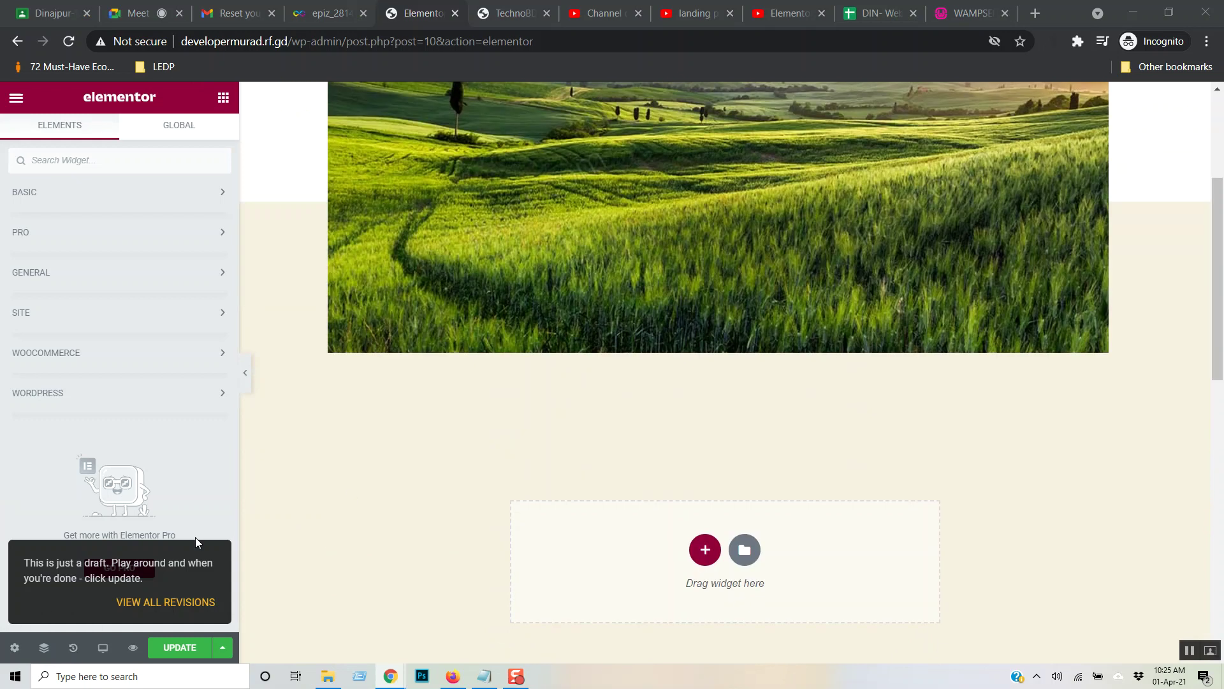
click(14, 647)
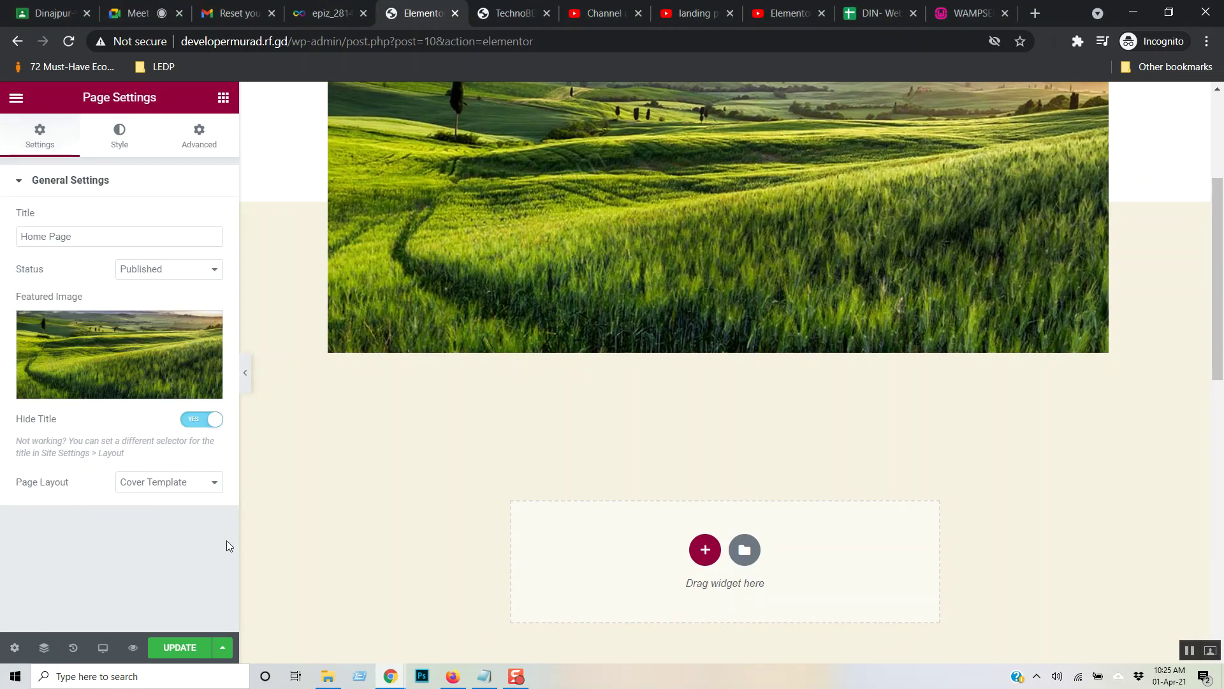
click(215, 488)
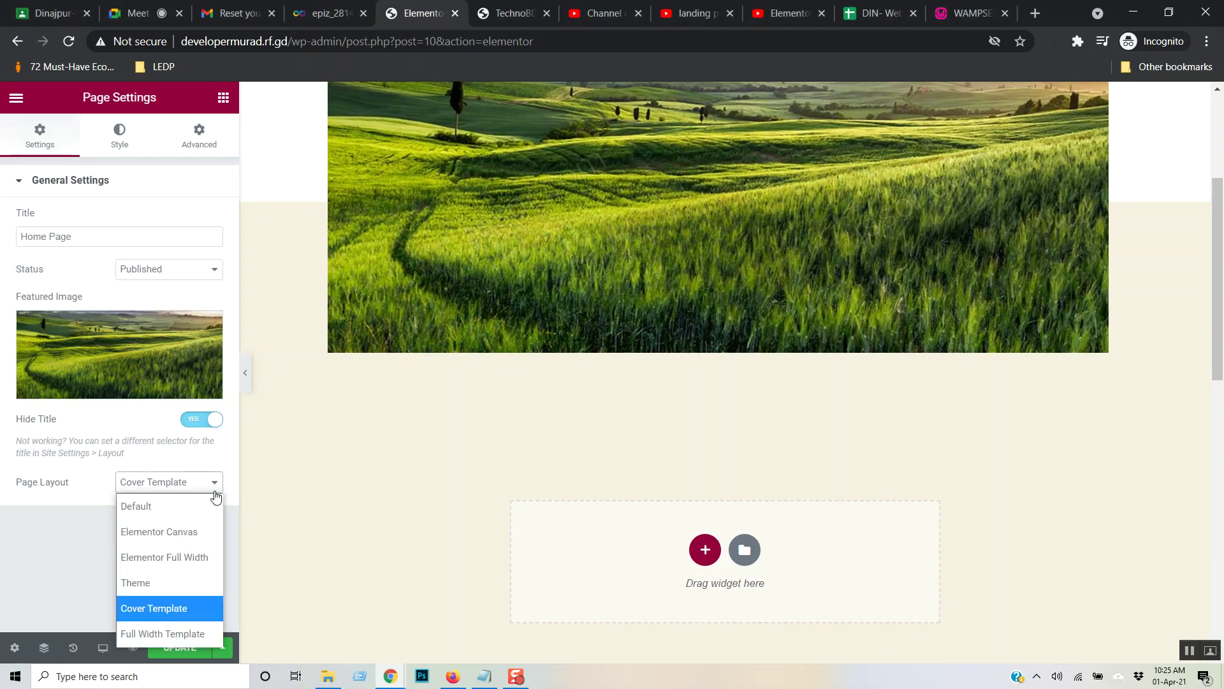
- Set the layout to Elementor Canvas, reload the live TechnoBD site to confirm, then view the tutorial
click(176, 534)
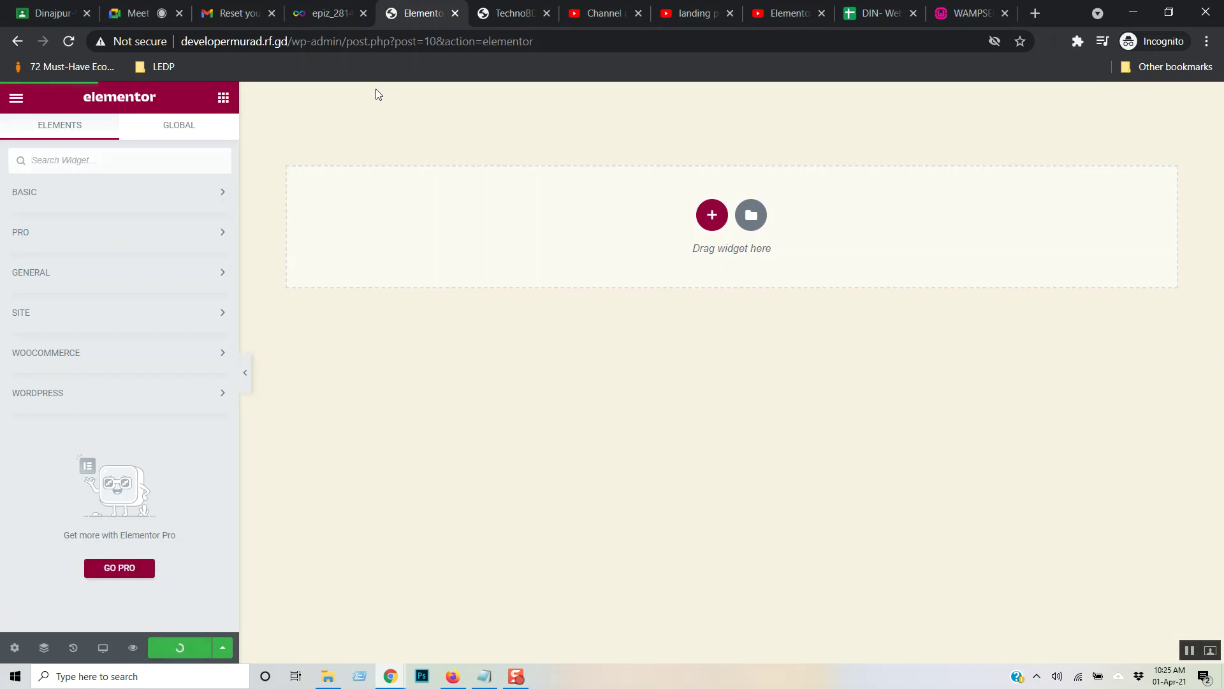
click(503, 14)
click(370, 49)
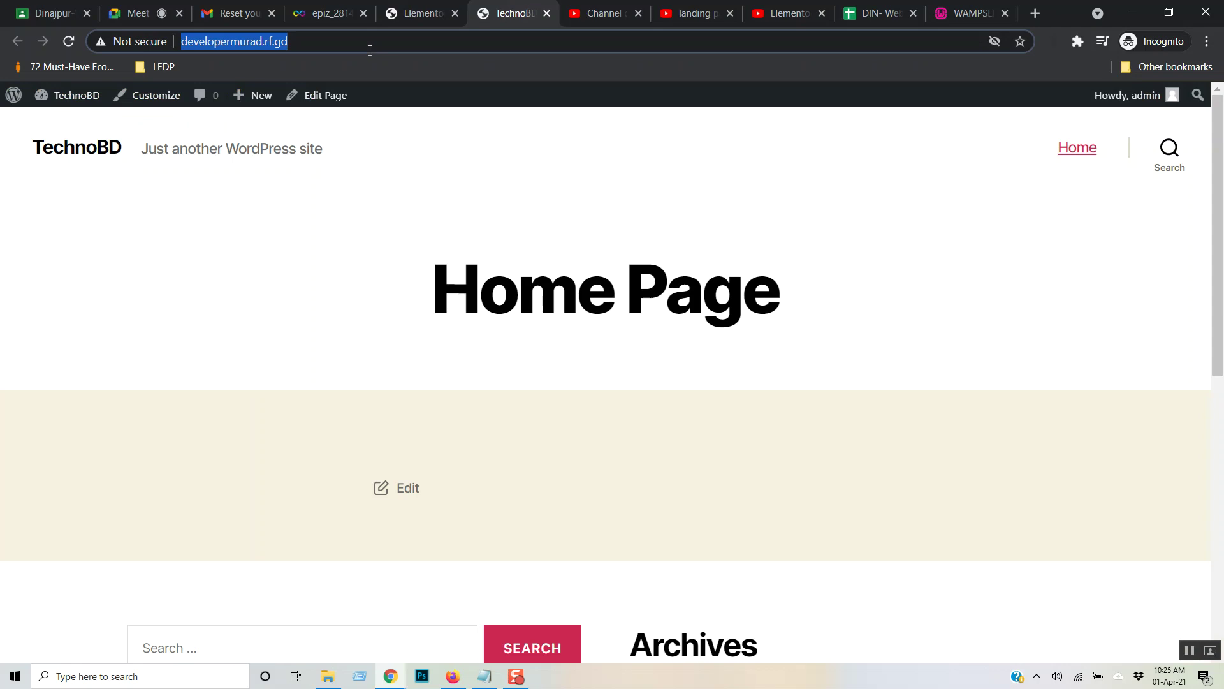
key(Return)
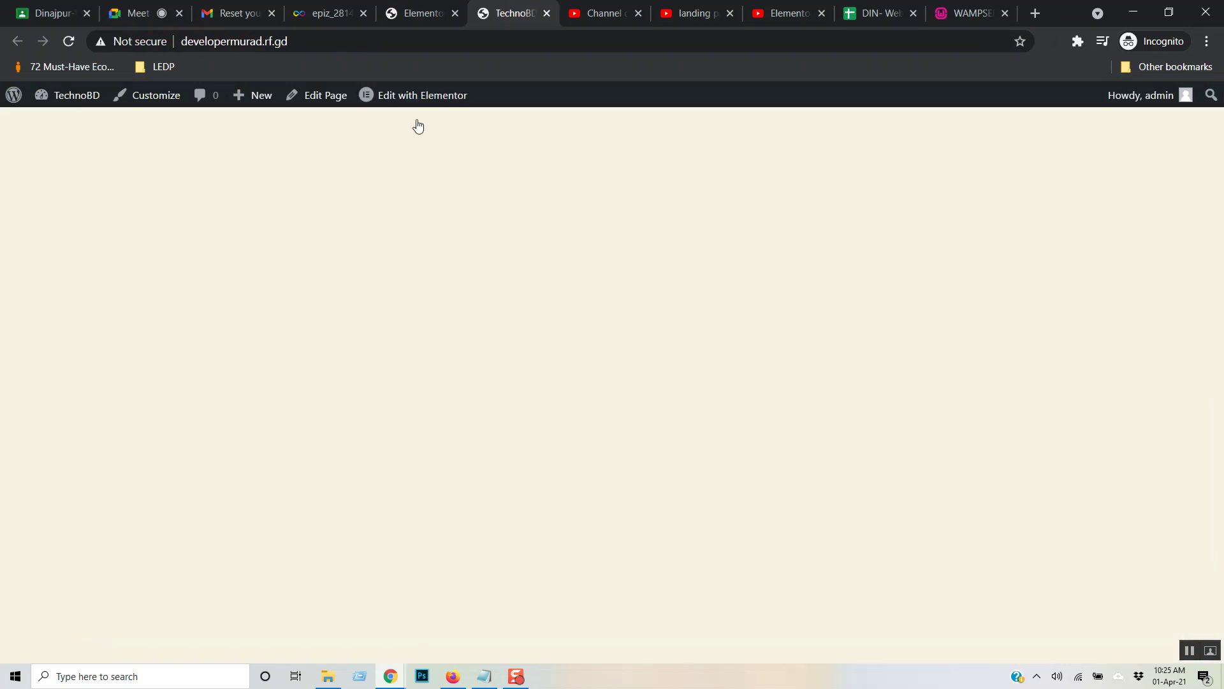
click(415, 7)
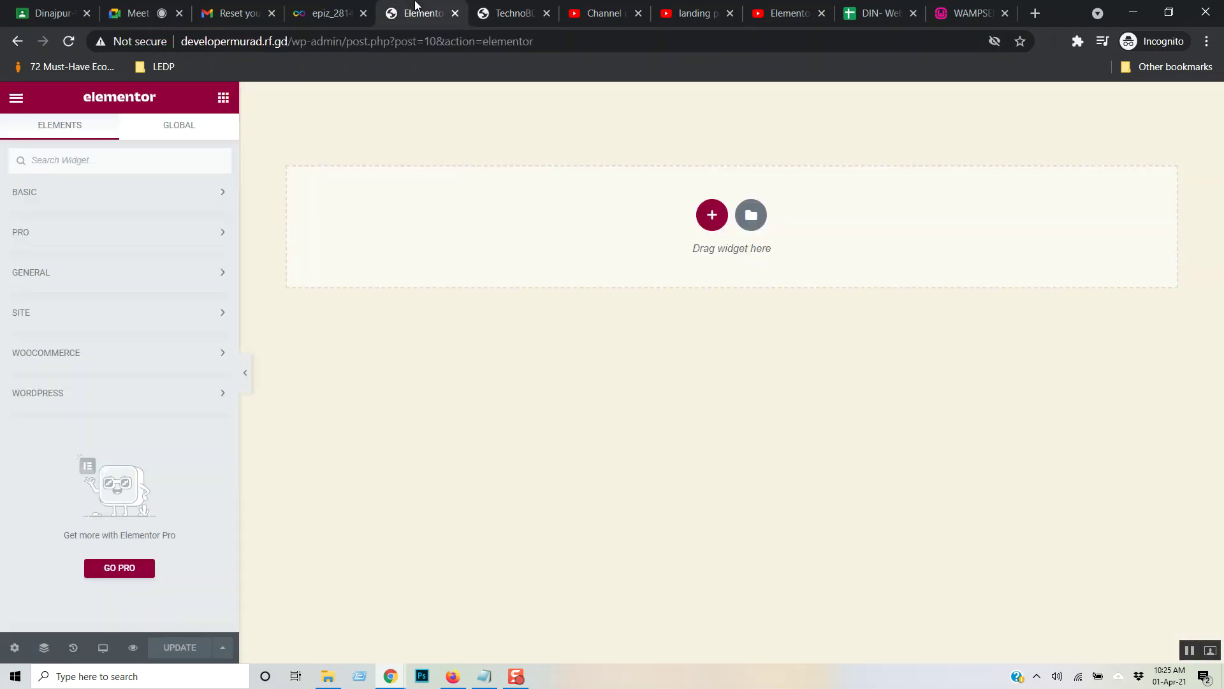
click(789, 8)
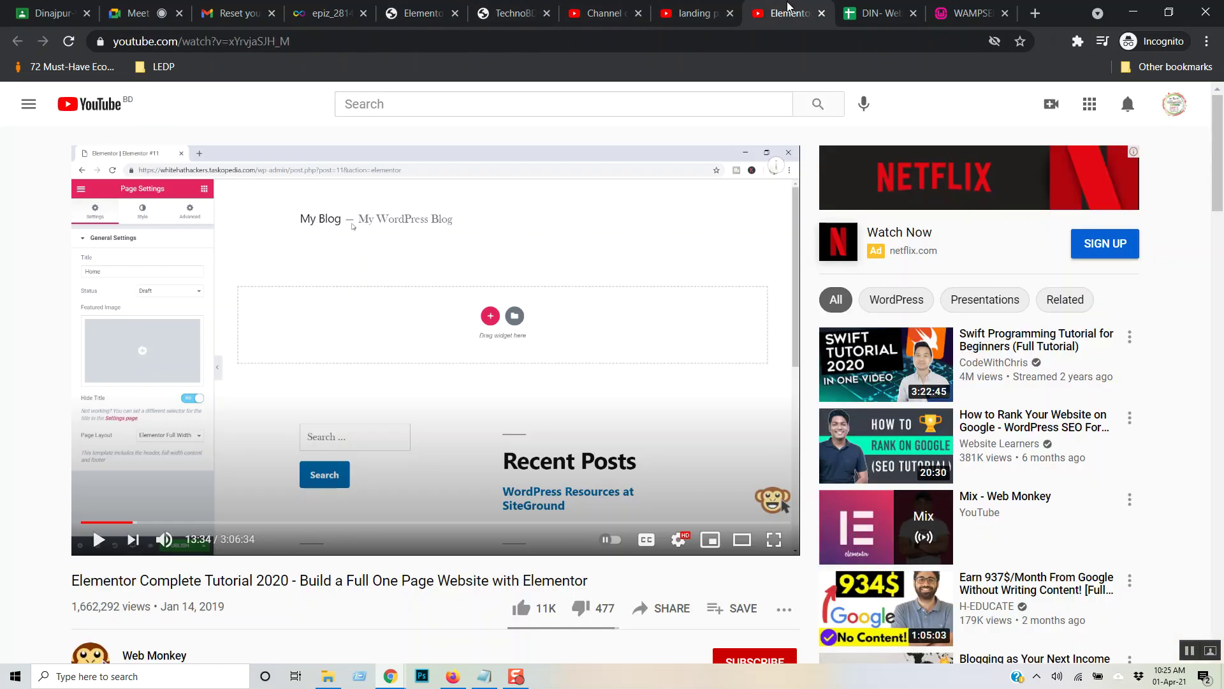
- Play the Elementor tutorial full screen and skip ahead ten seconds
click(498, 318)
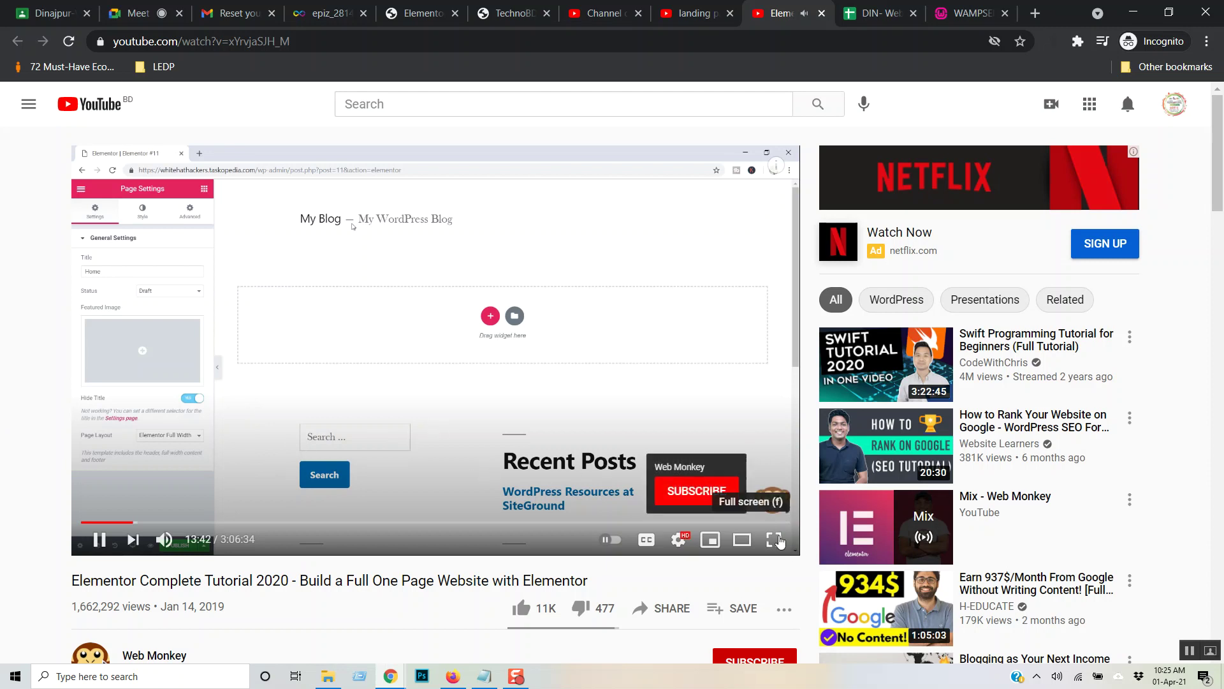
click(773, 540)
click(773, 457)
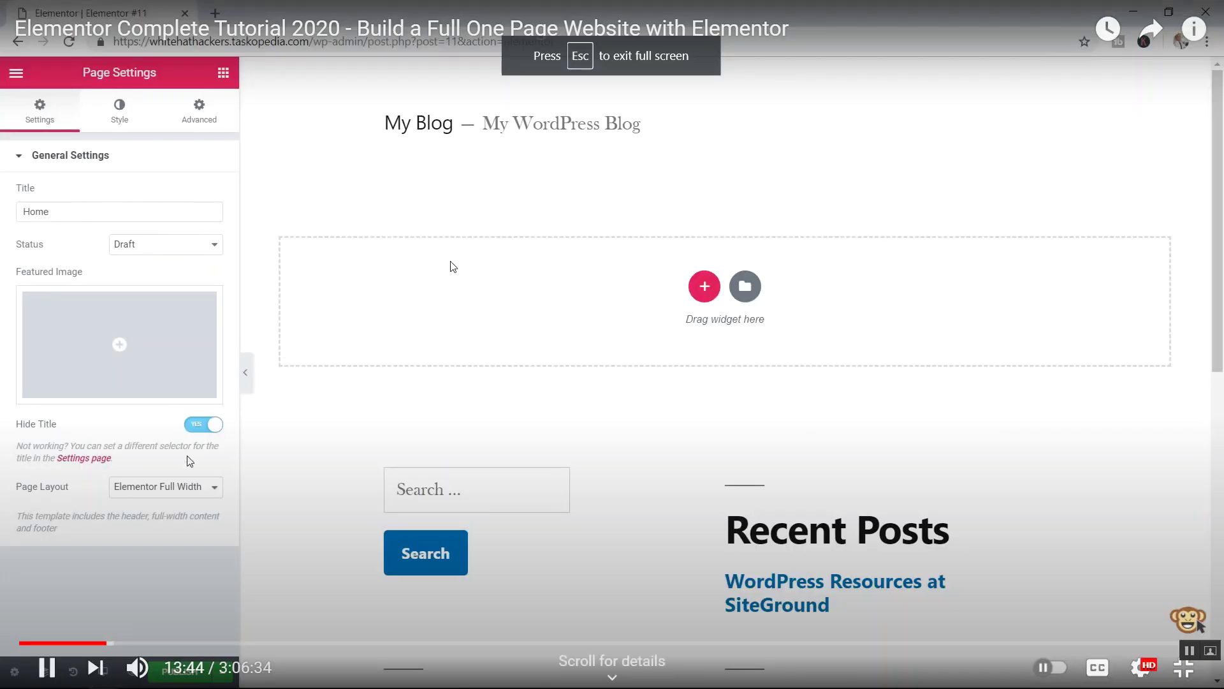
key(Right)
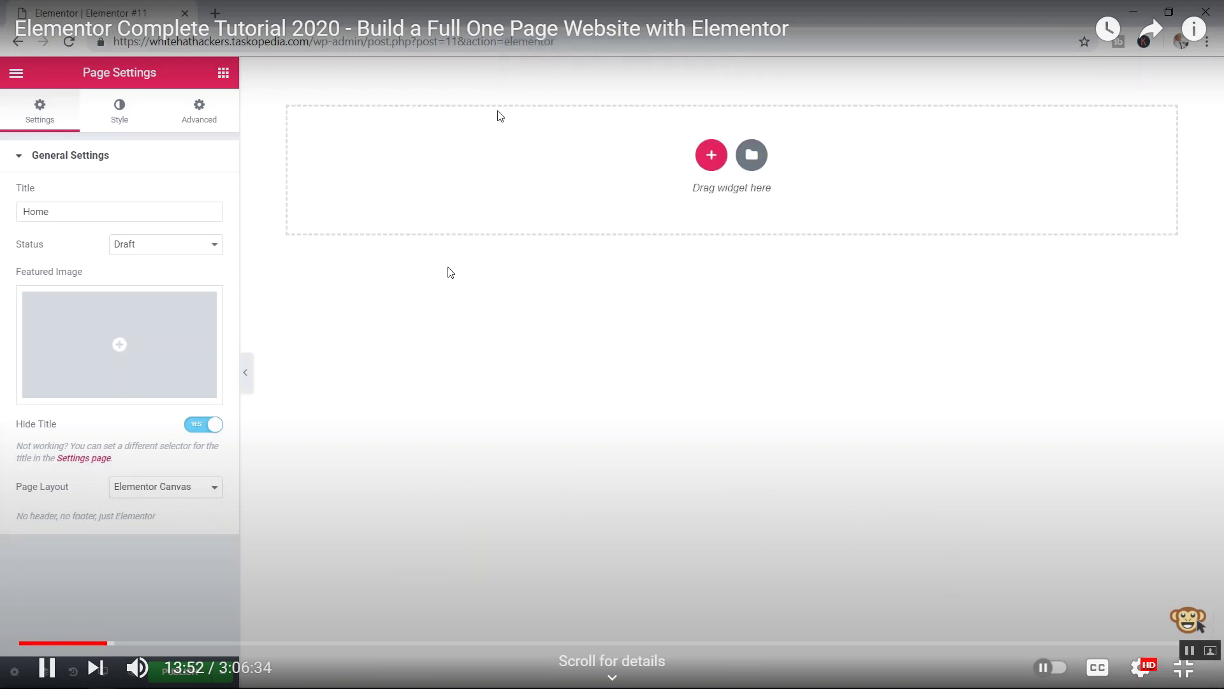
key(Right)
key(Right)
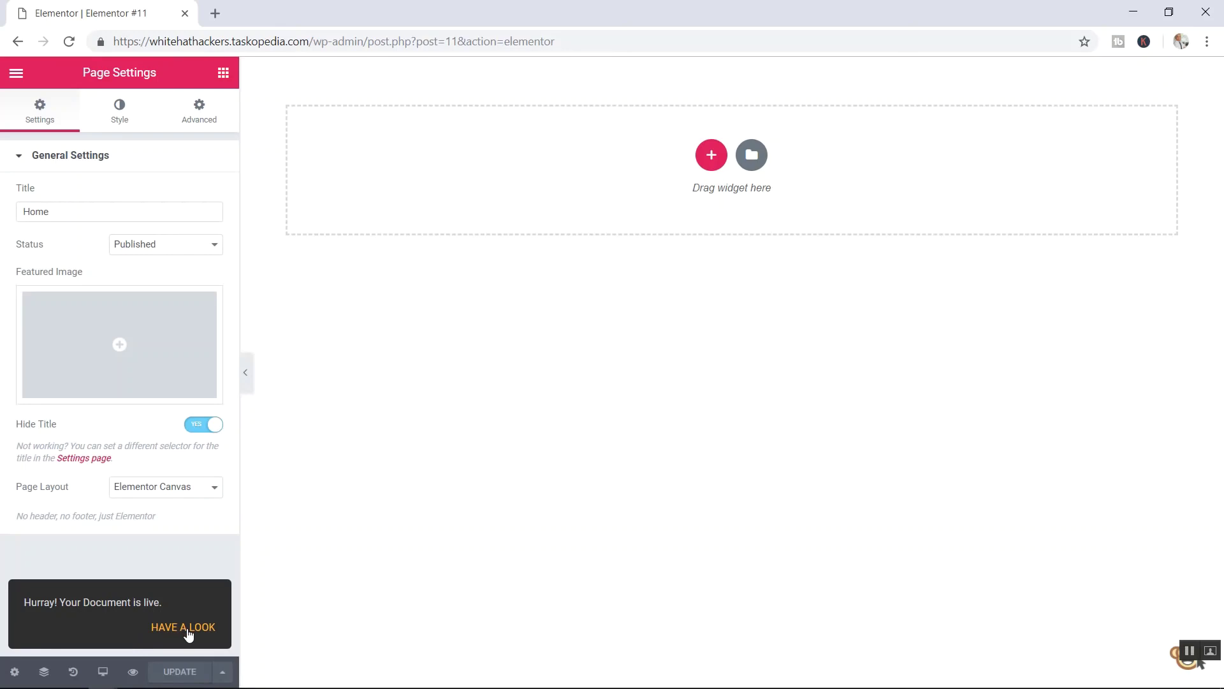
click(134, 672)
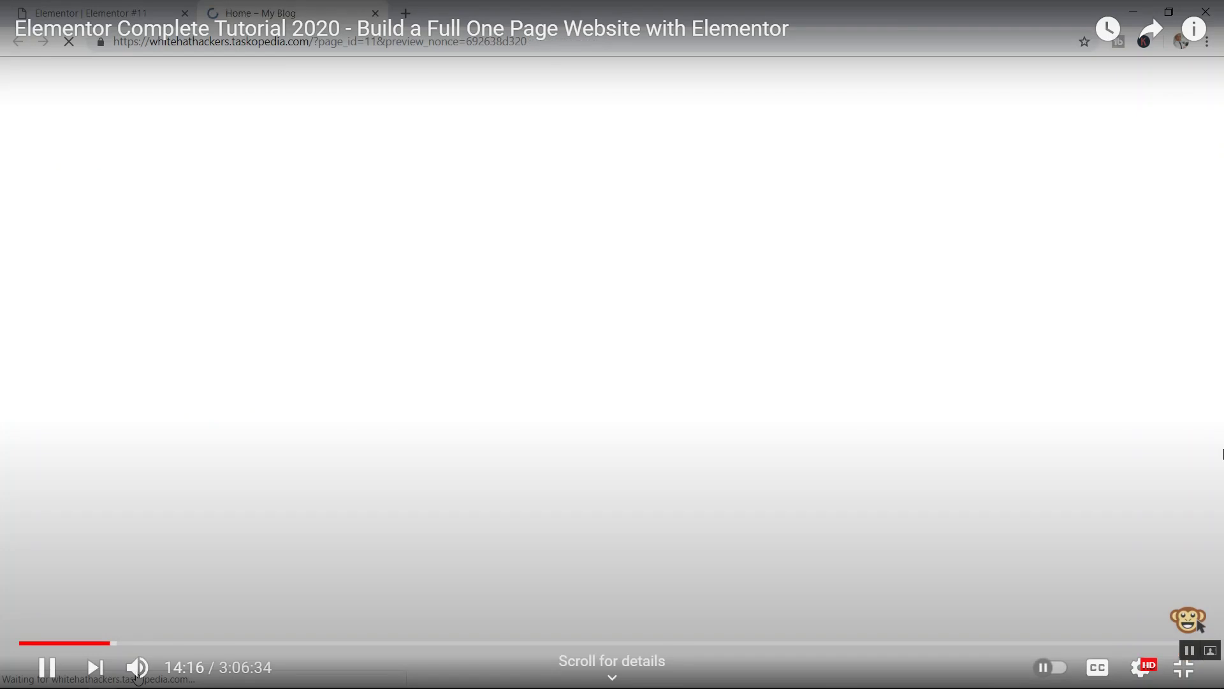
- Pause the video, exit full screen, glance at the Meet tab, and return to the Elementor editor
click(548, 249)
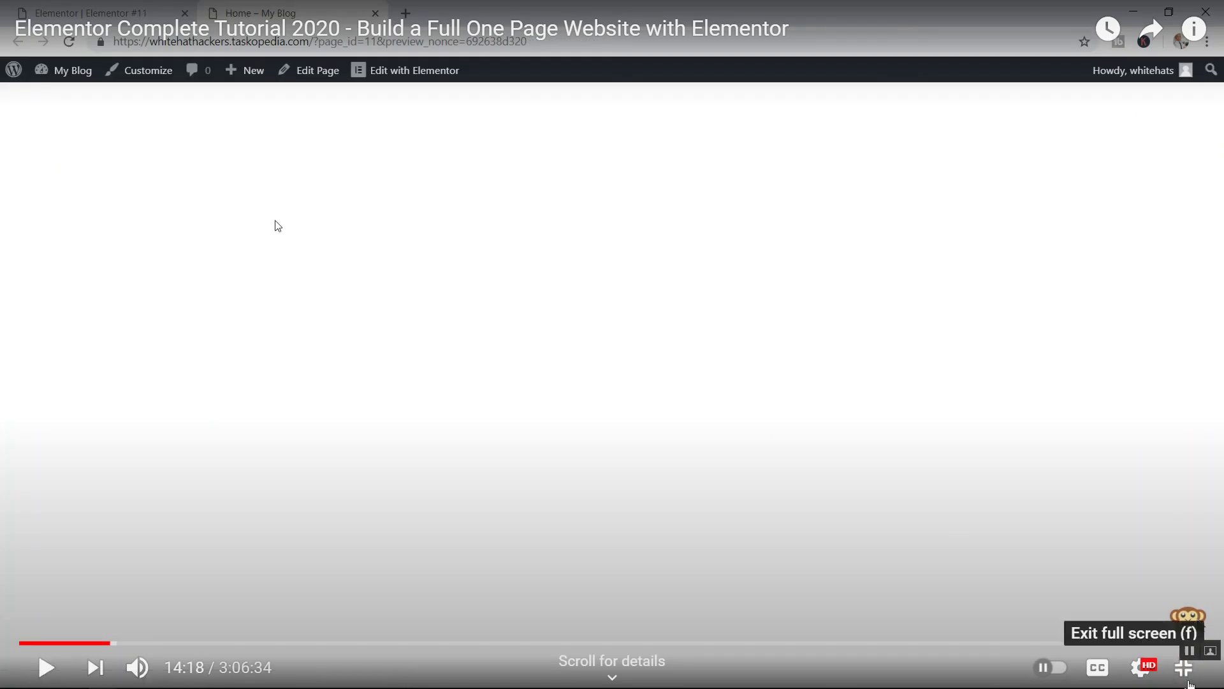
key(Escape)
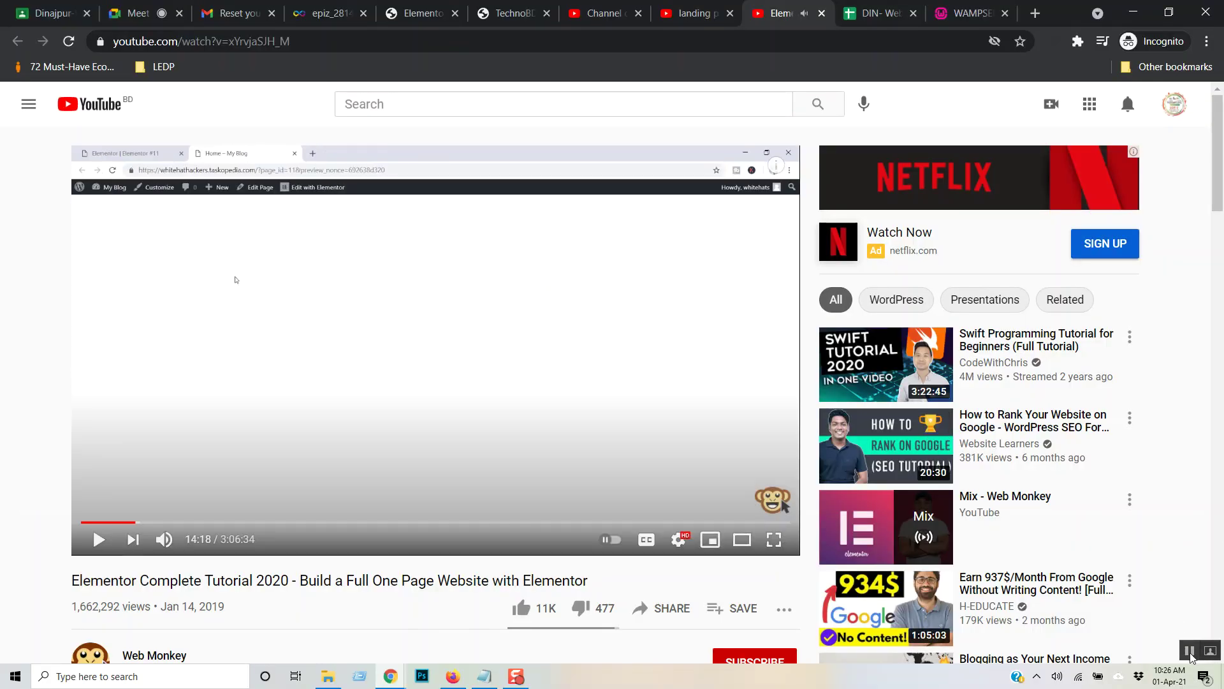
click(1190, 651)
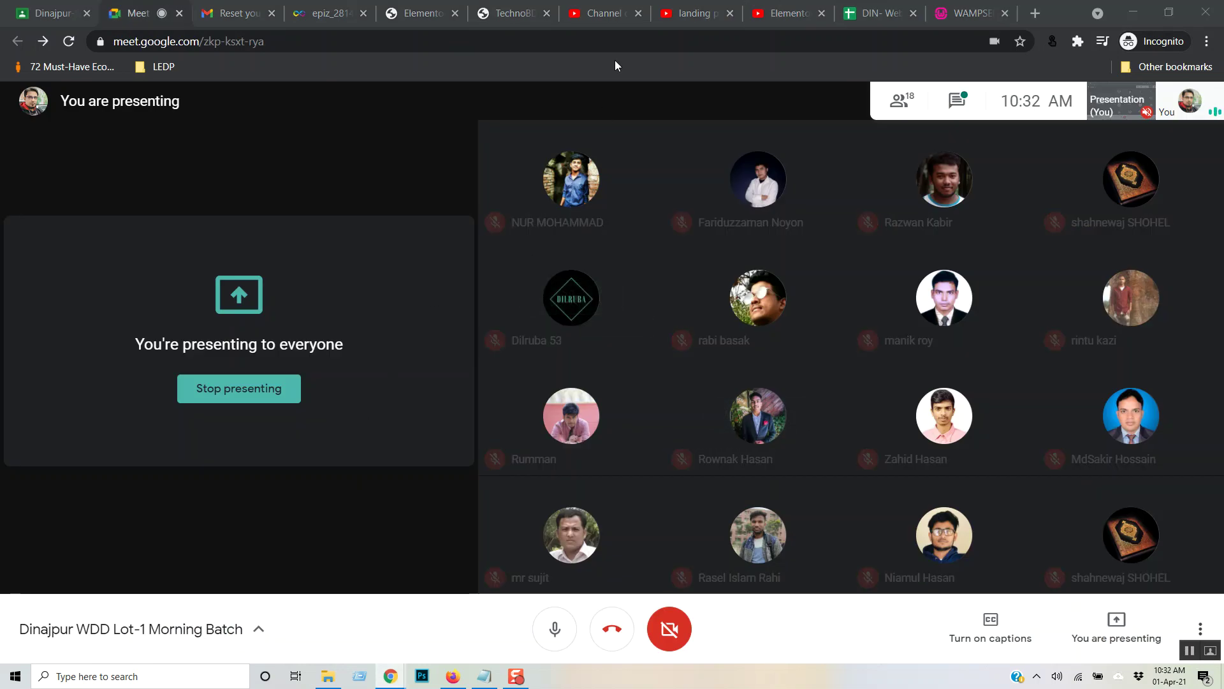
click(769, 14)
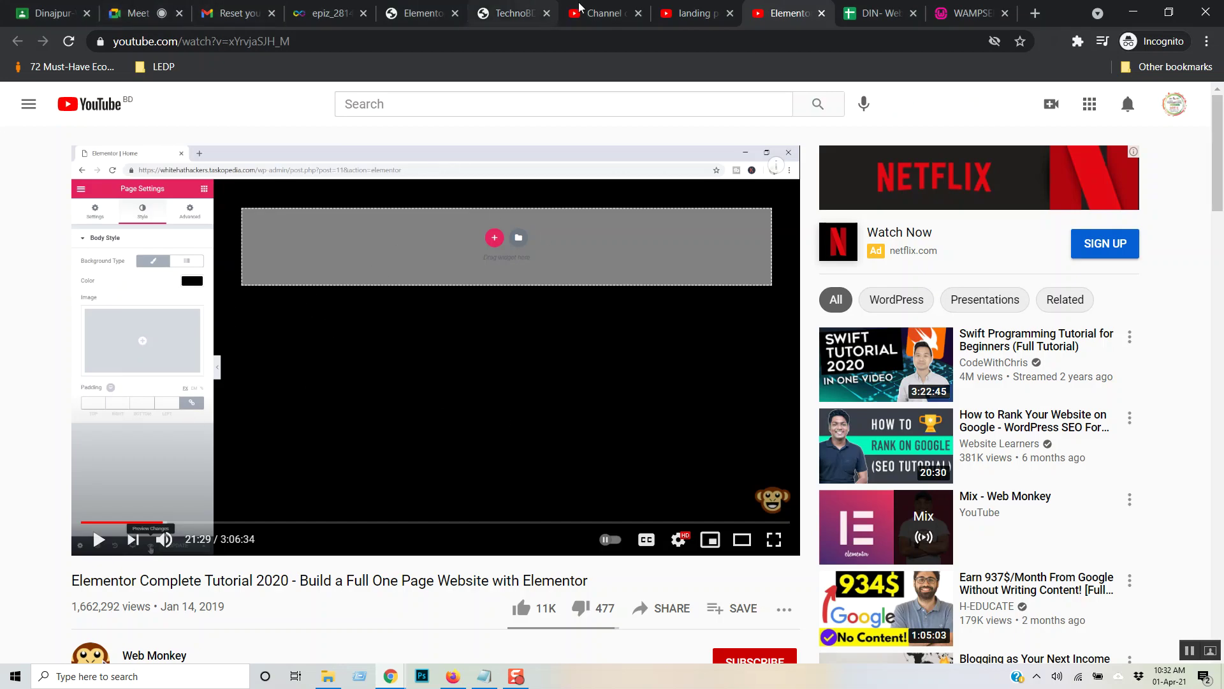
click(416, 13)
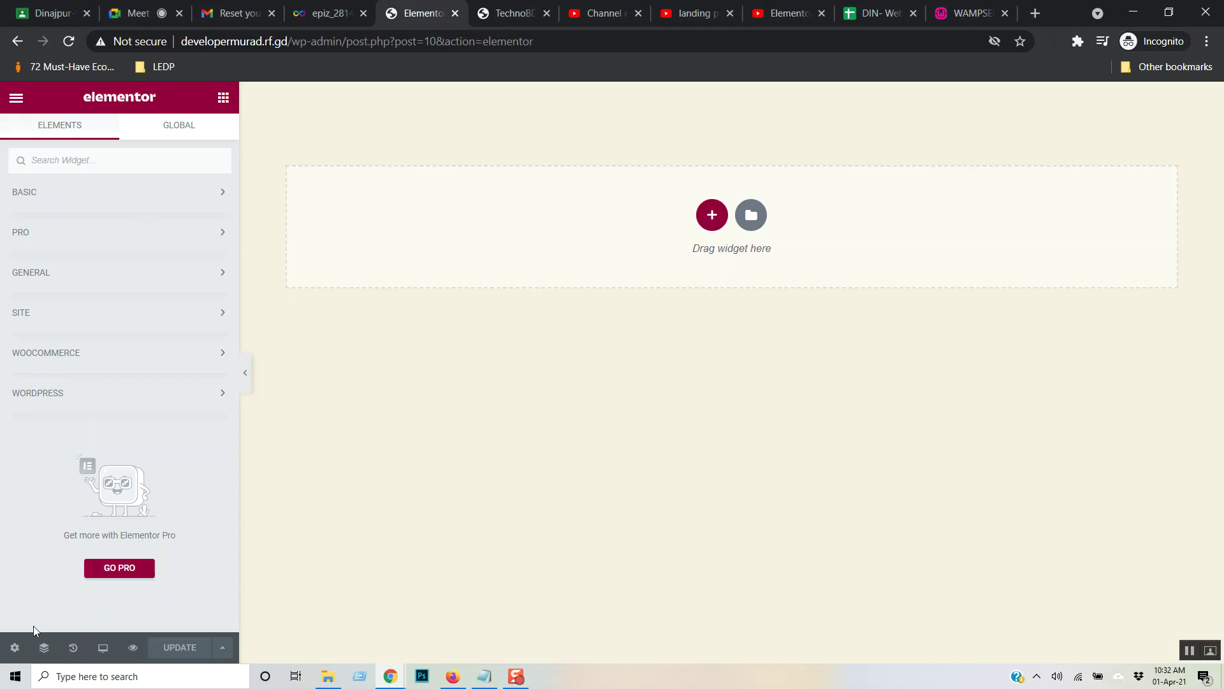
- Give the page body a Classic background in white #FFFFFF and update the page
click(14, 648)
click(120, 137)
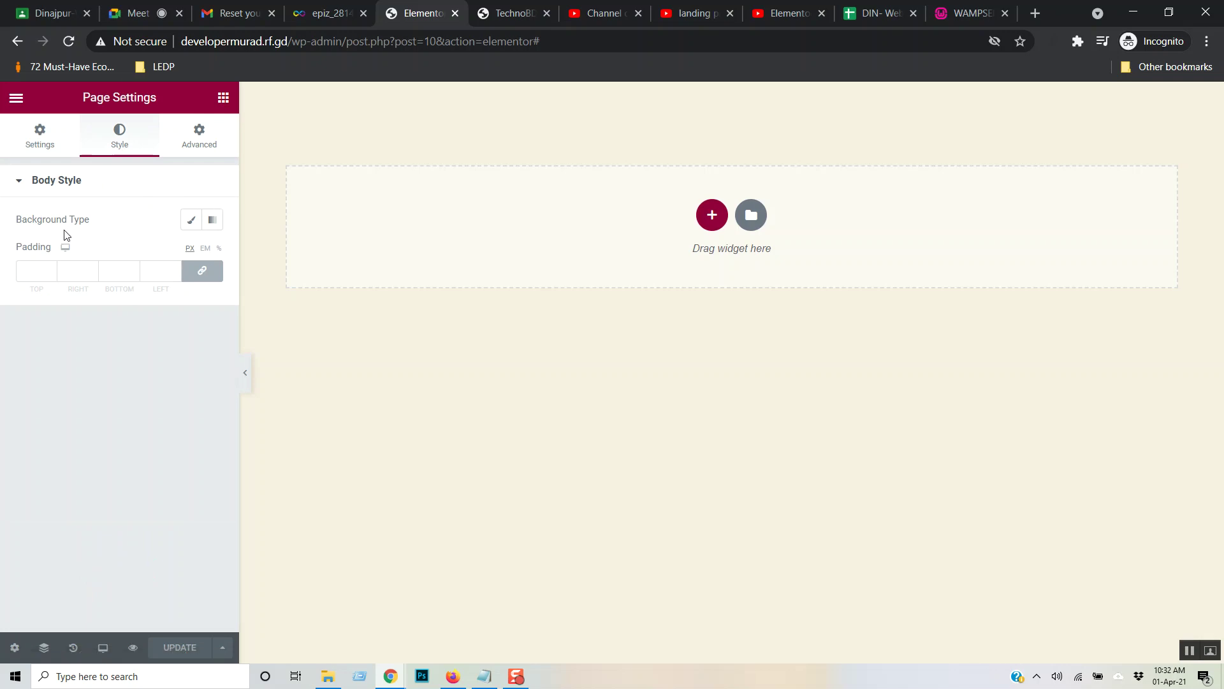
click(191, 220)
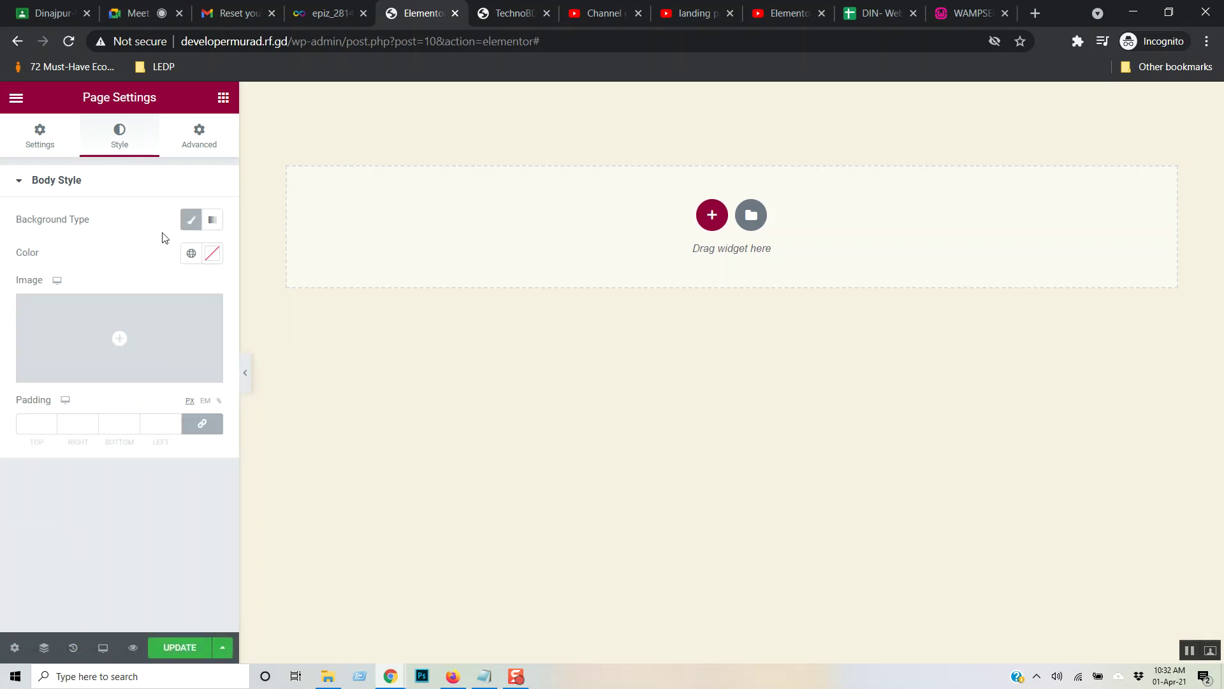
click(213, 256)
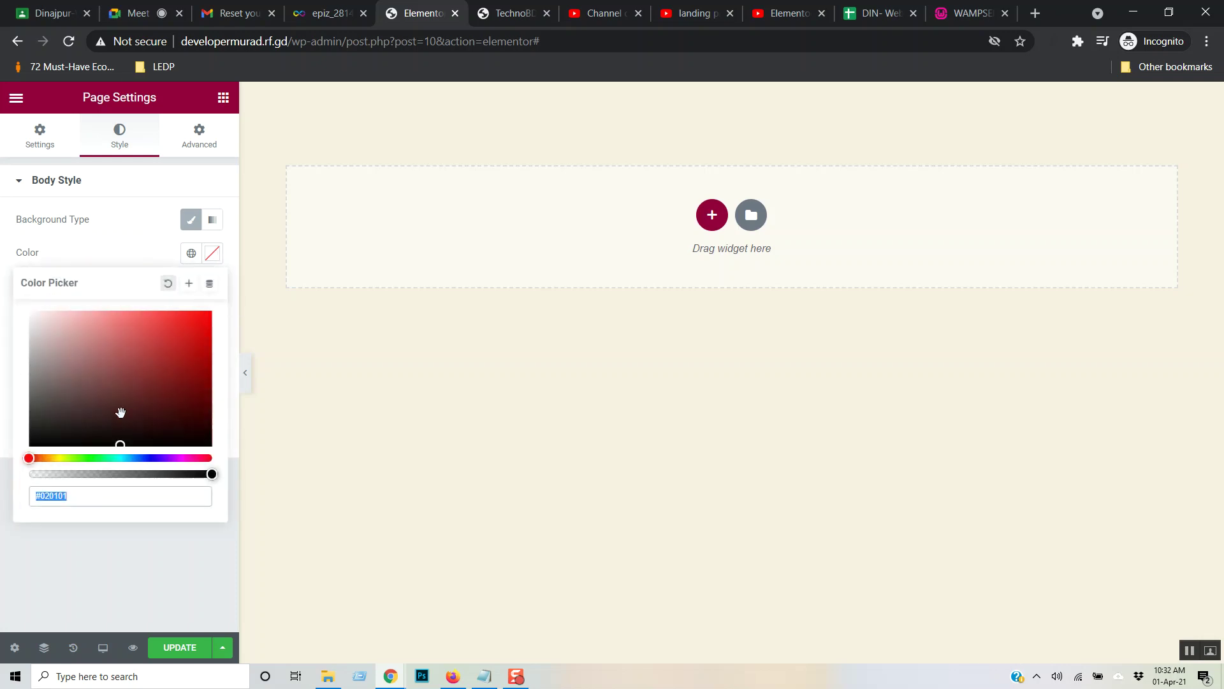
drag(119, 441, 2, 441)
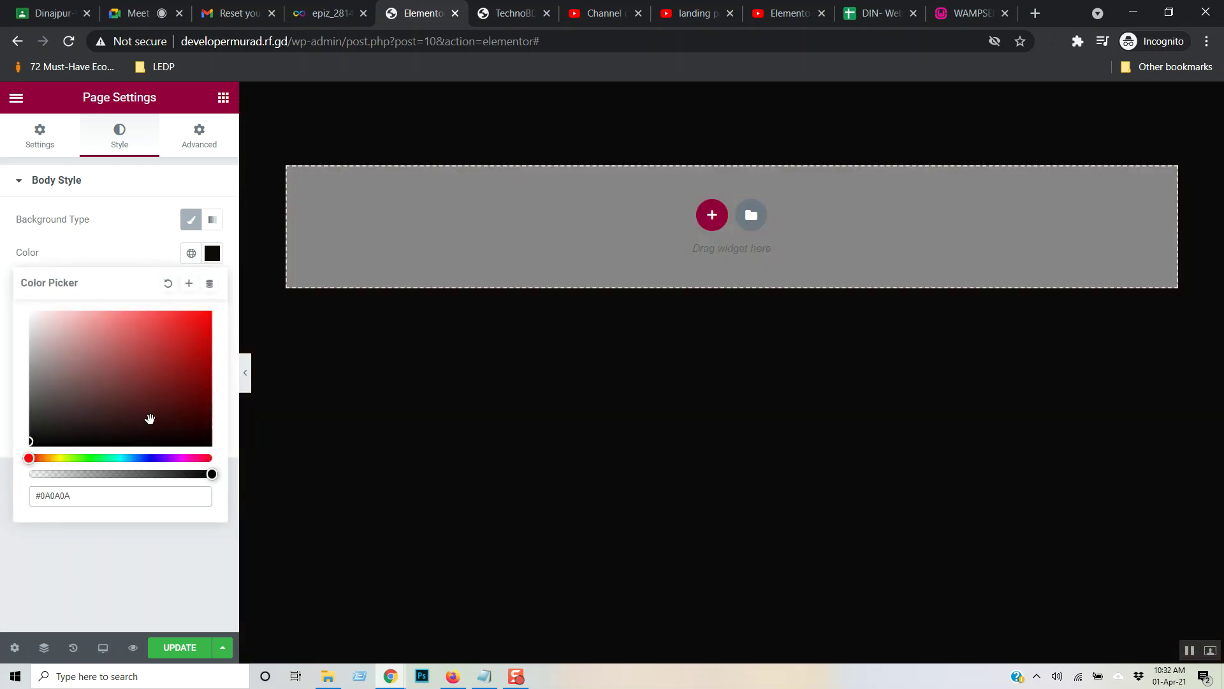
mouse_move(88, 367)
mouse_down()
mouse_move(40, 326)
mouse_move(2, 255)
mouse_up()
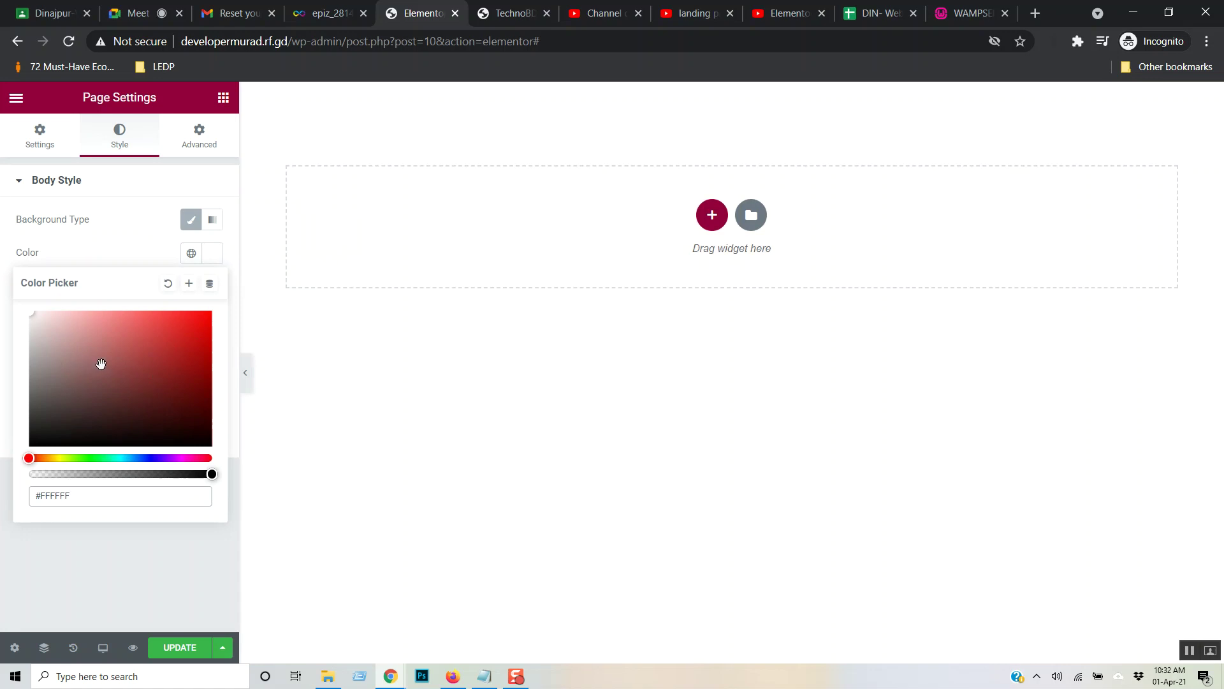
click(134, 187)
click(181, 647)
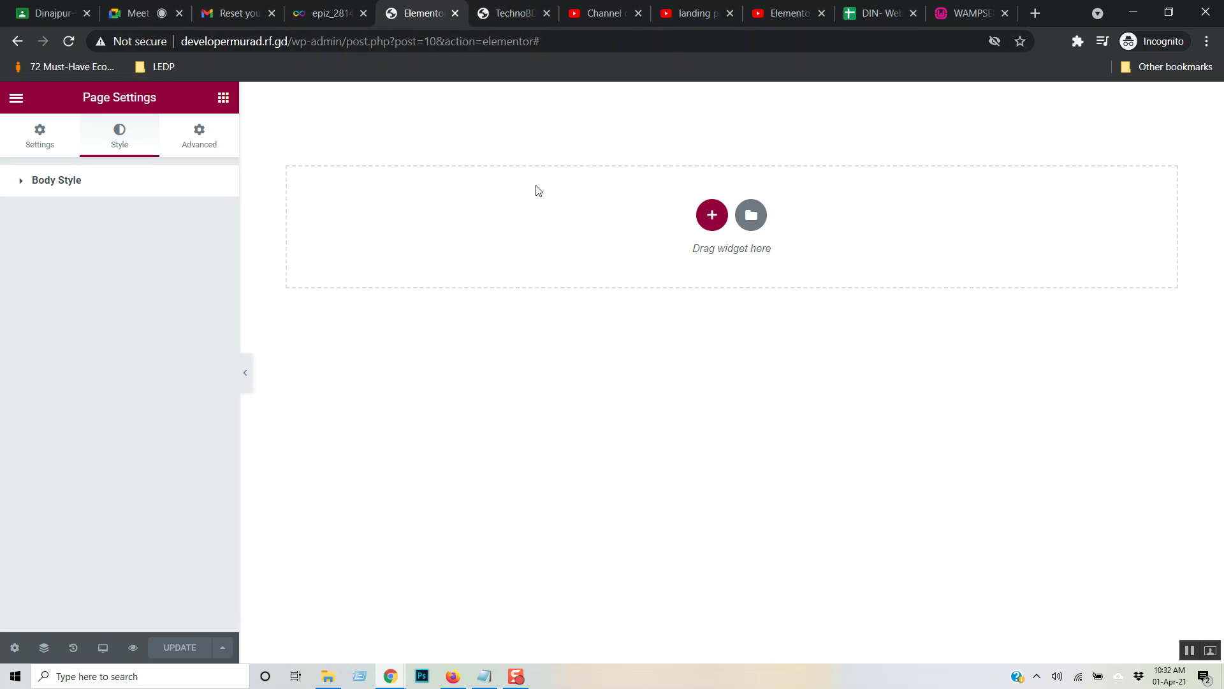
- Check the YouTube tutorial, then reopen the page's Style settings in Elementor
click(782, 11)
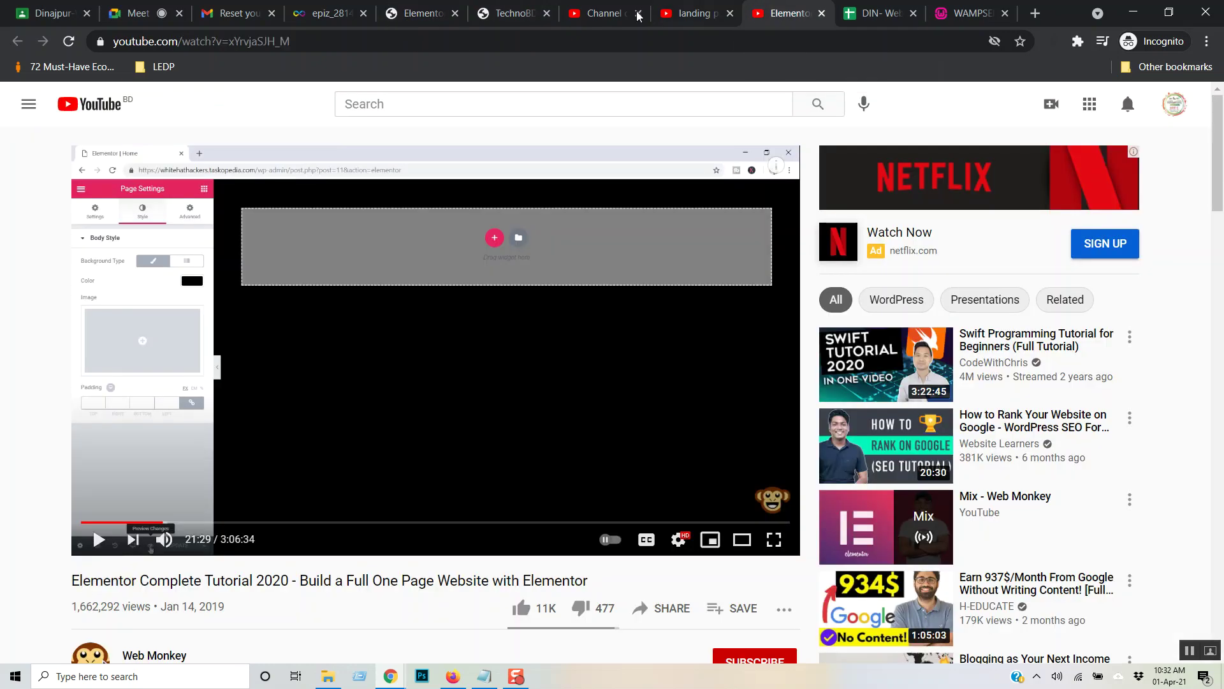
click(445, 9)
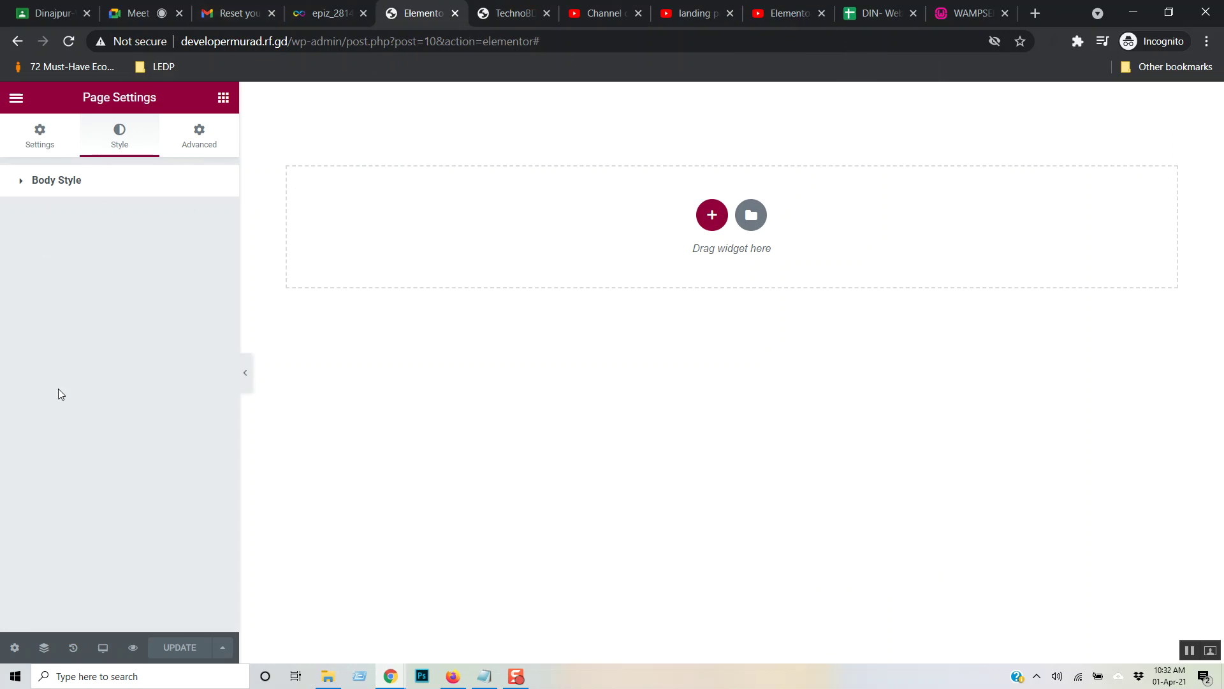
click(14, 648)
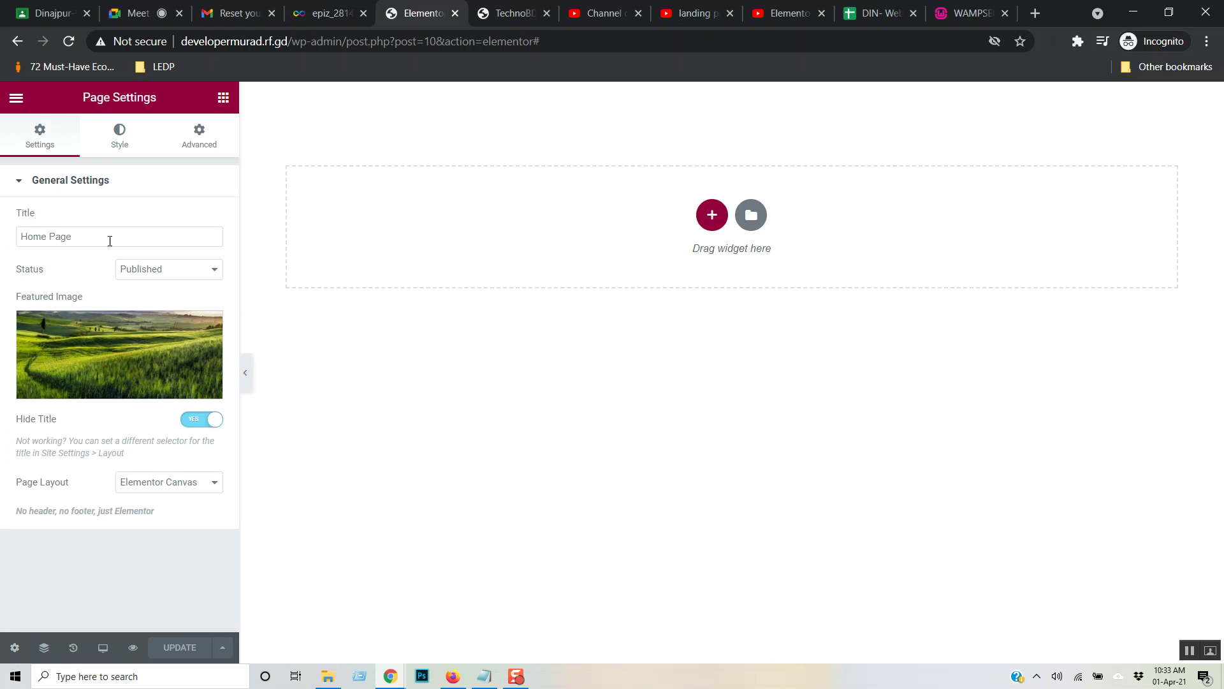
click(117, 146)
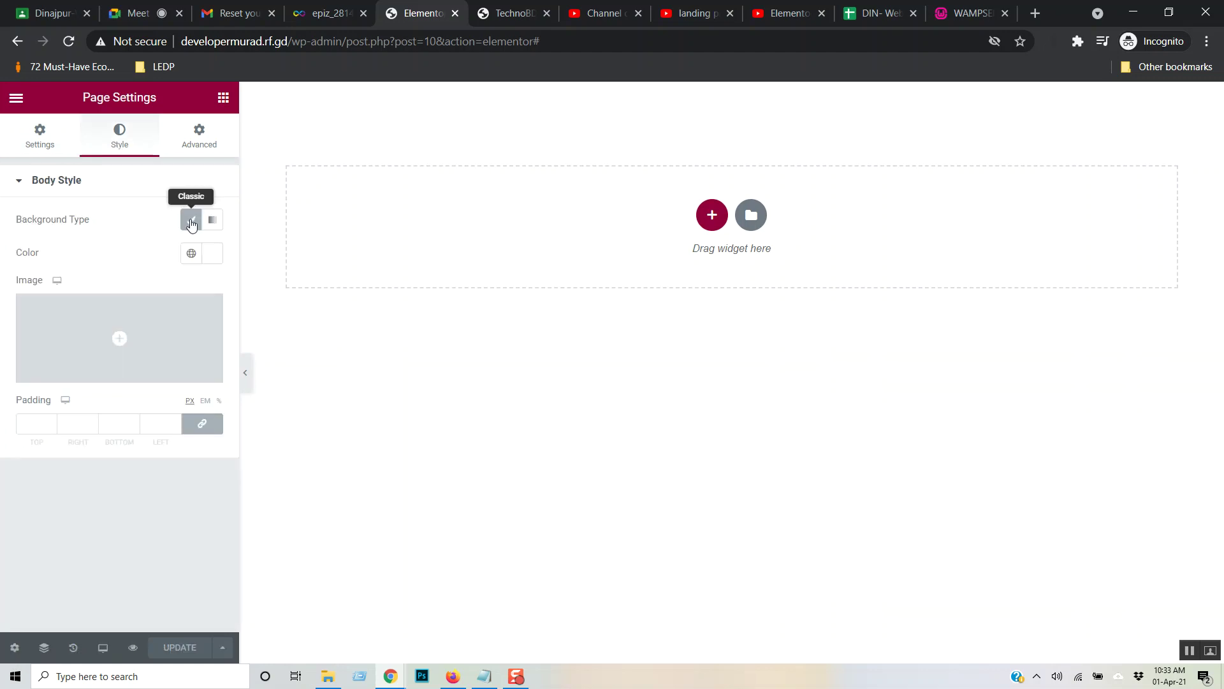
click(213, 220)
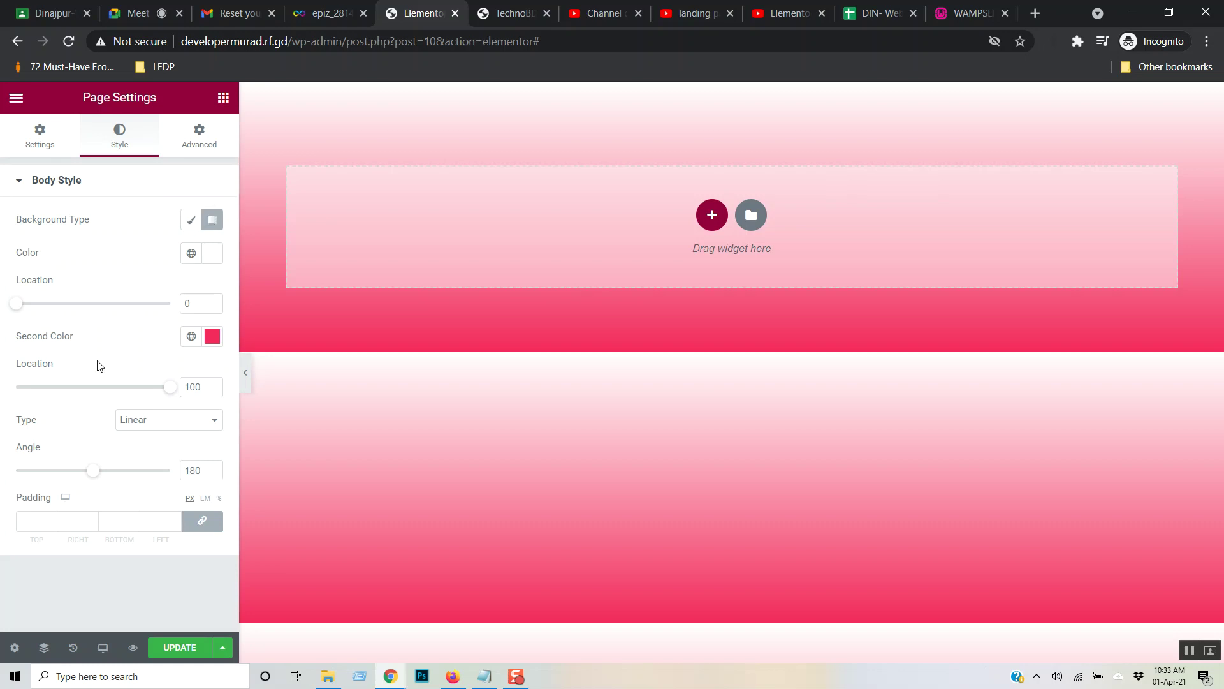
mouse_move(91, 471)
mouse_down()
mouse_move(57, 477)
mouse_move(123, 472)
mouse_move(109, 473)
mouse_up()
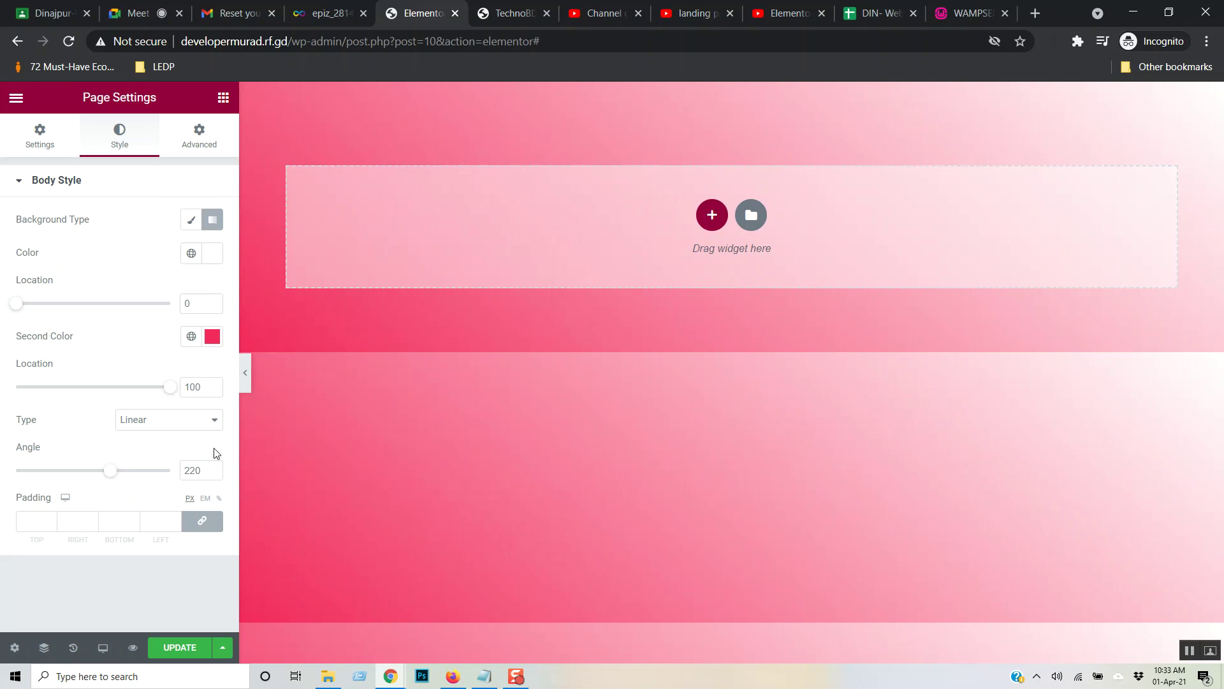
click(191, 222)
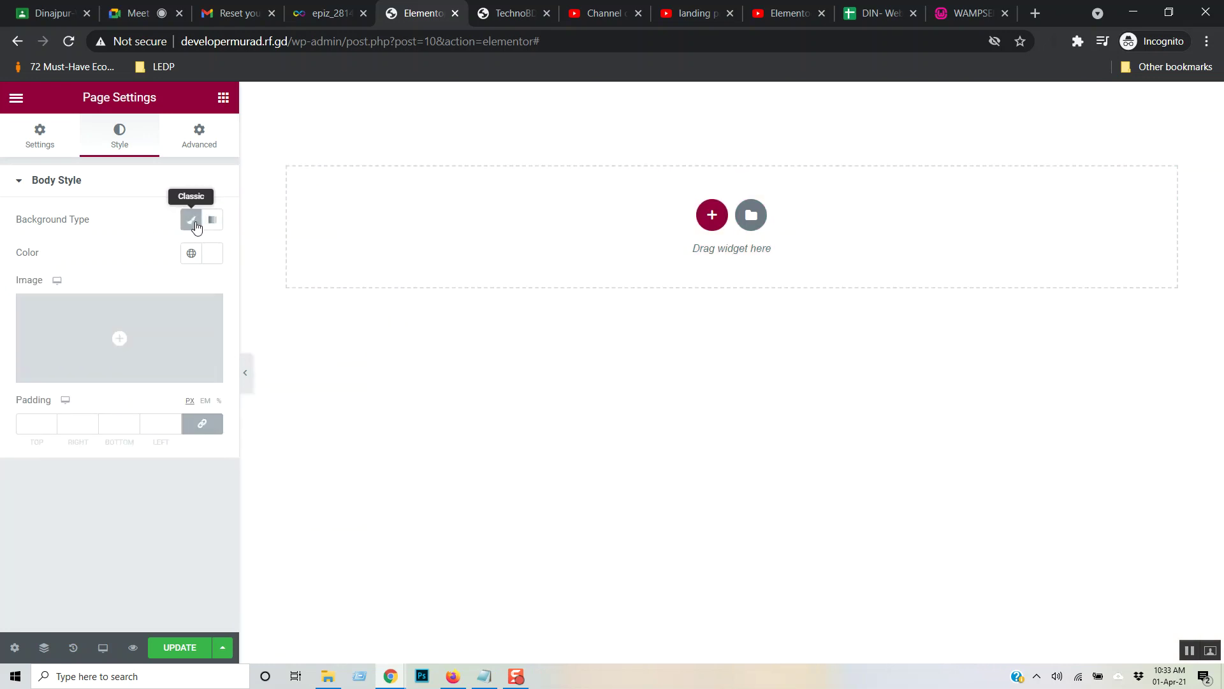
click(192, 224)
click(190, 226)
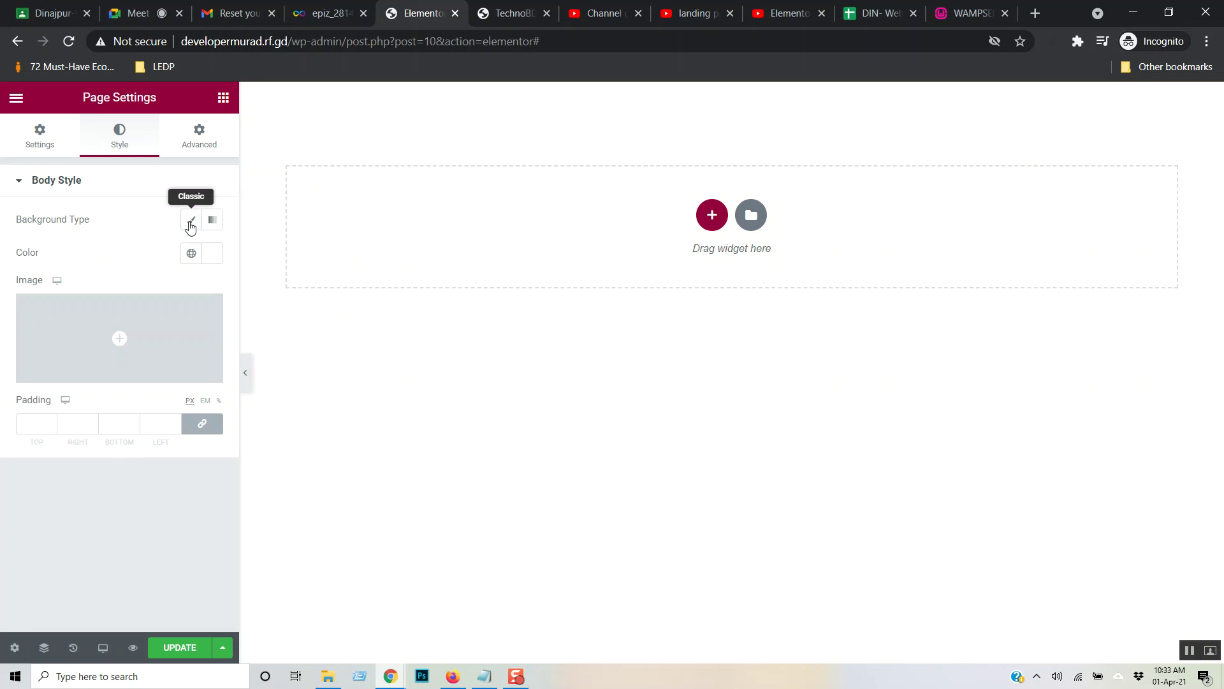
click(213, 263)
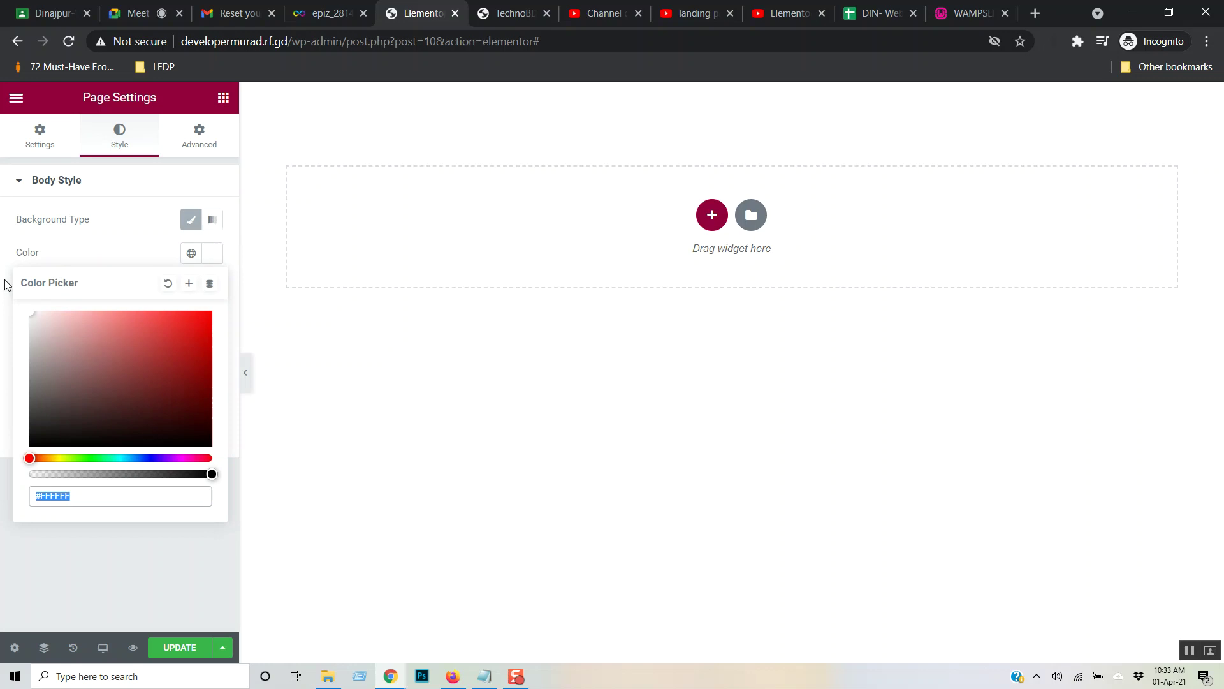
click(113, 248)
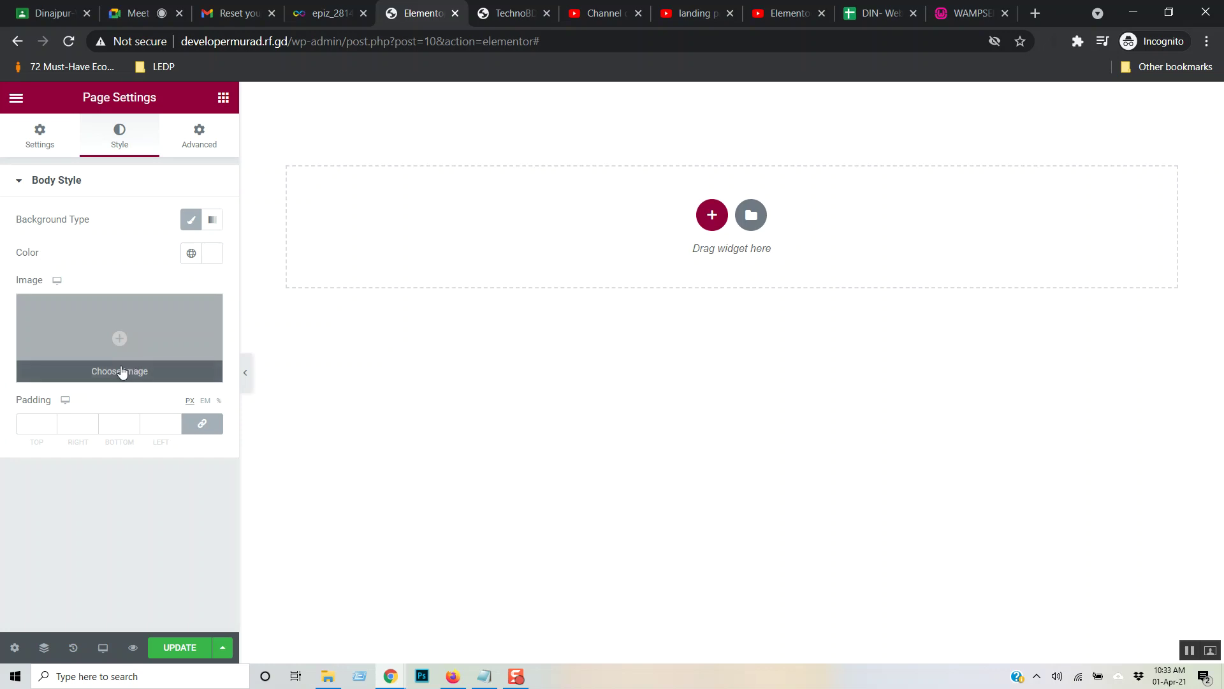
- Set 046.jpg as the page body background image, no-repeat, sized to Cover
click(121, 369)
click(107, 291)
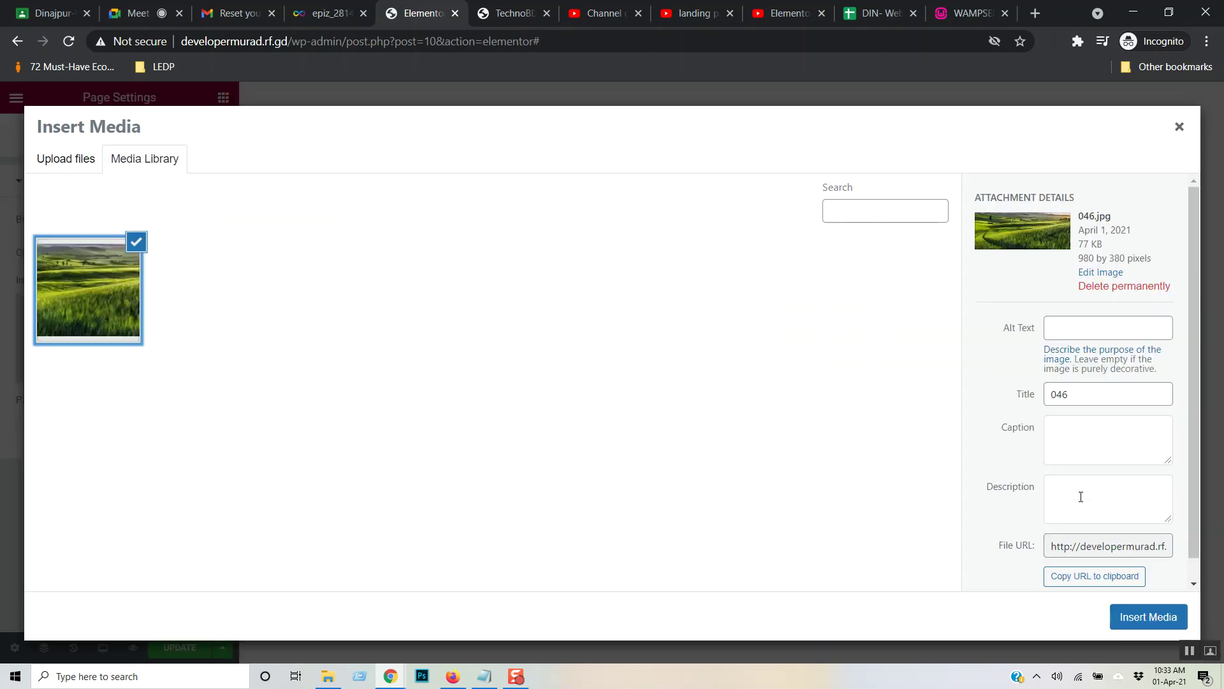
click(1161, 616)
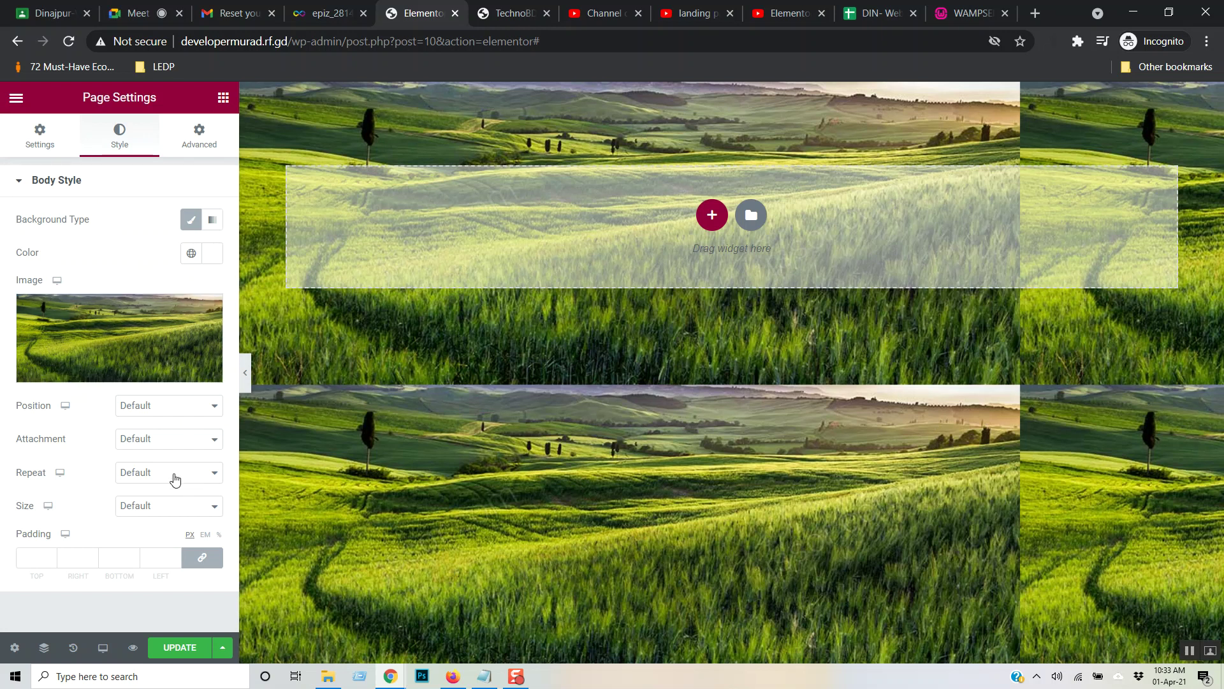
click(192, 477)
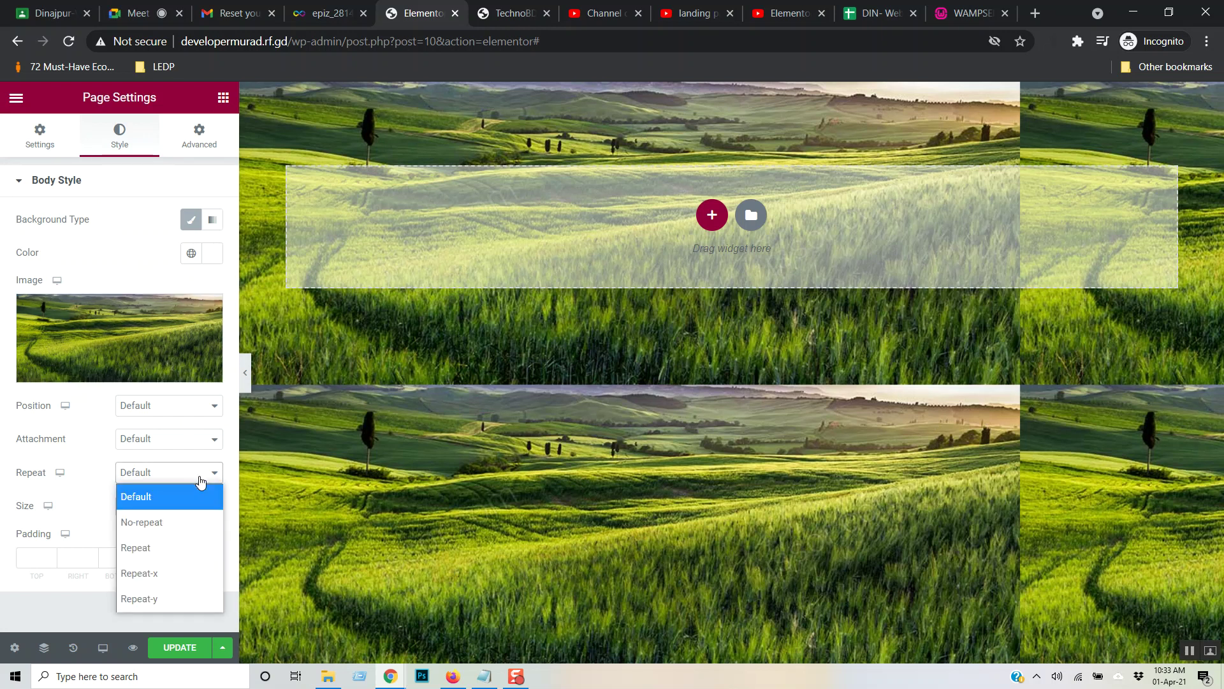
click(178, 519)
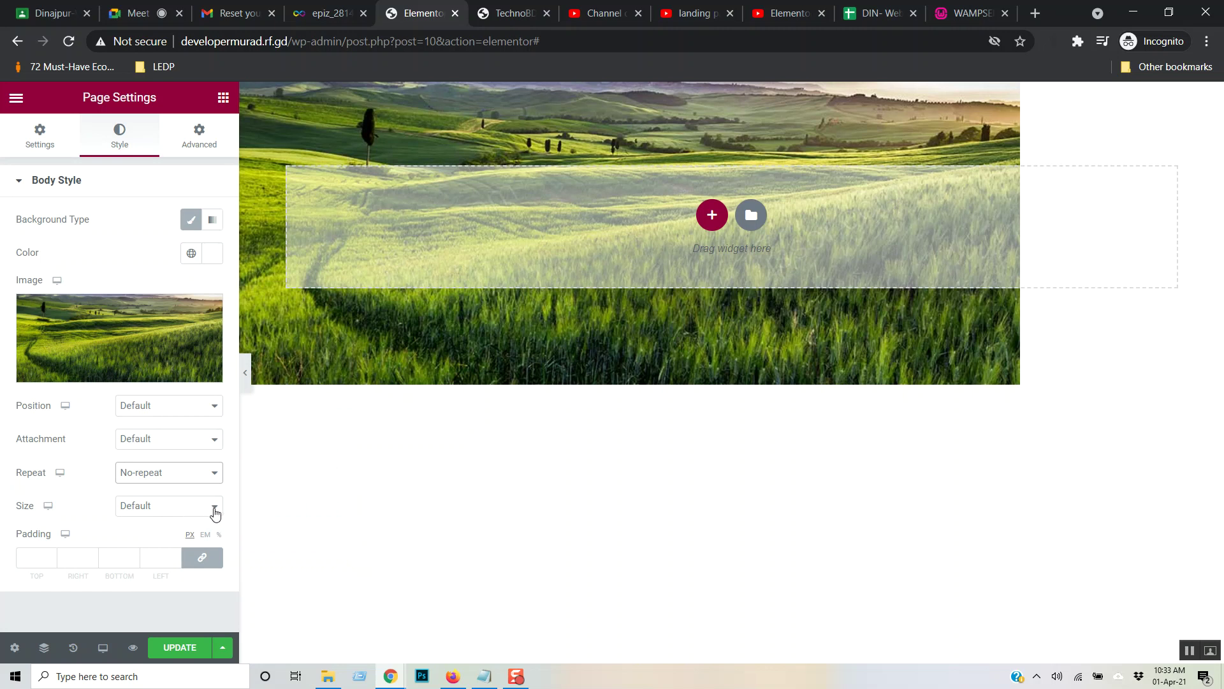
click(215, 513)
click(194, 580)
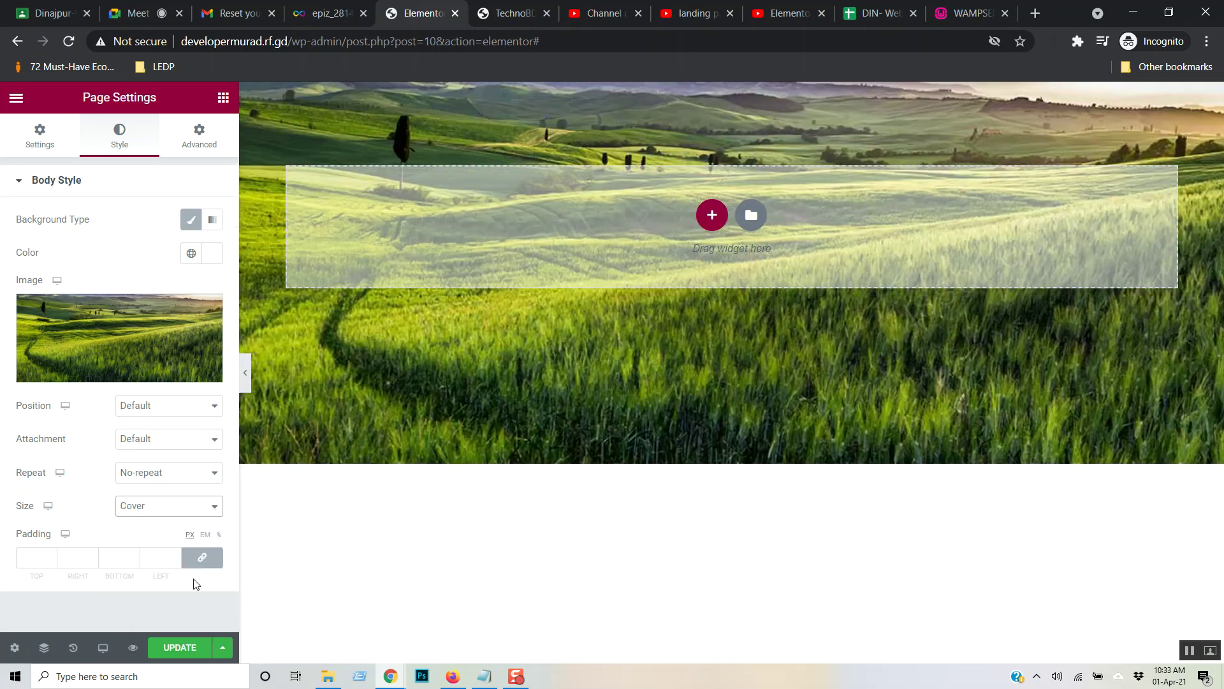
- Try the Contain, Auto and Custom background sizes while keeping no-repeat
click(215, 510)
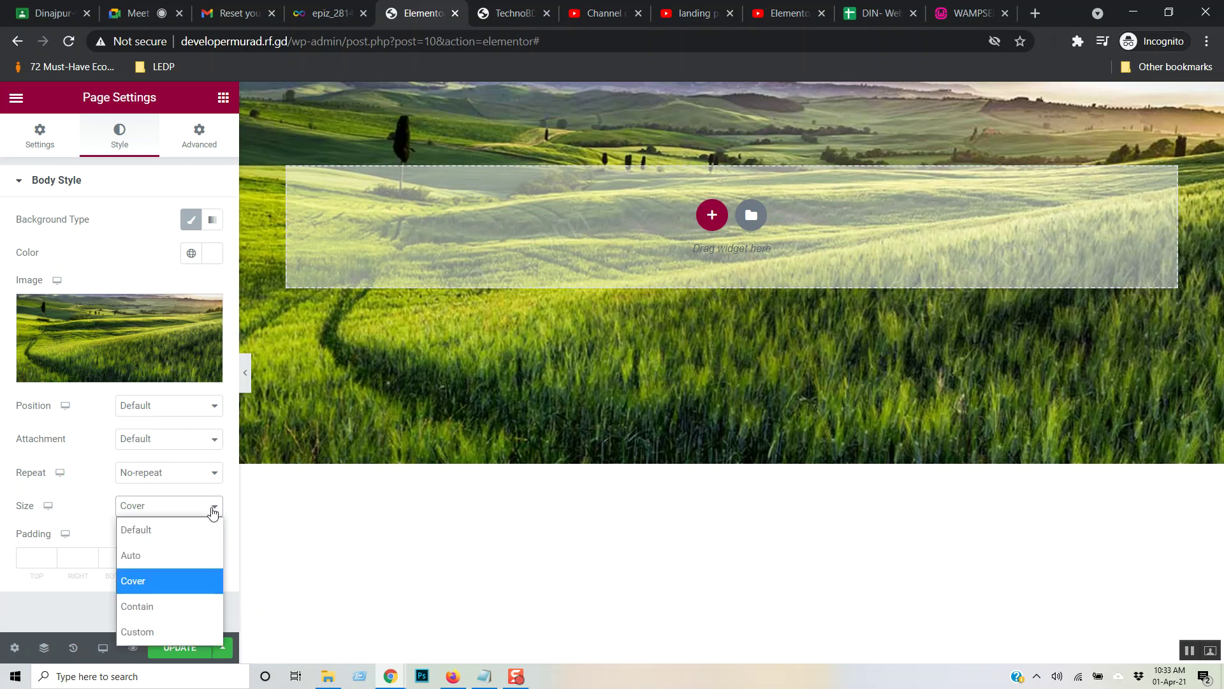
click(177, 602)
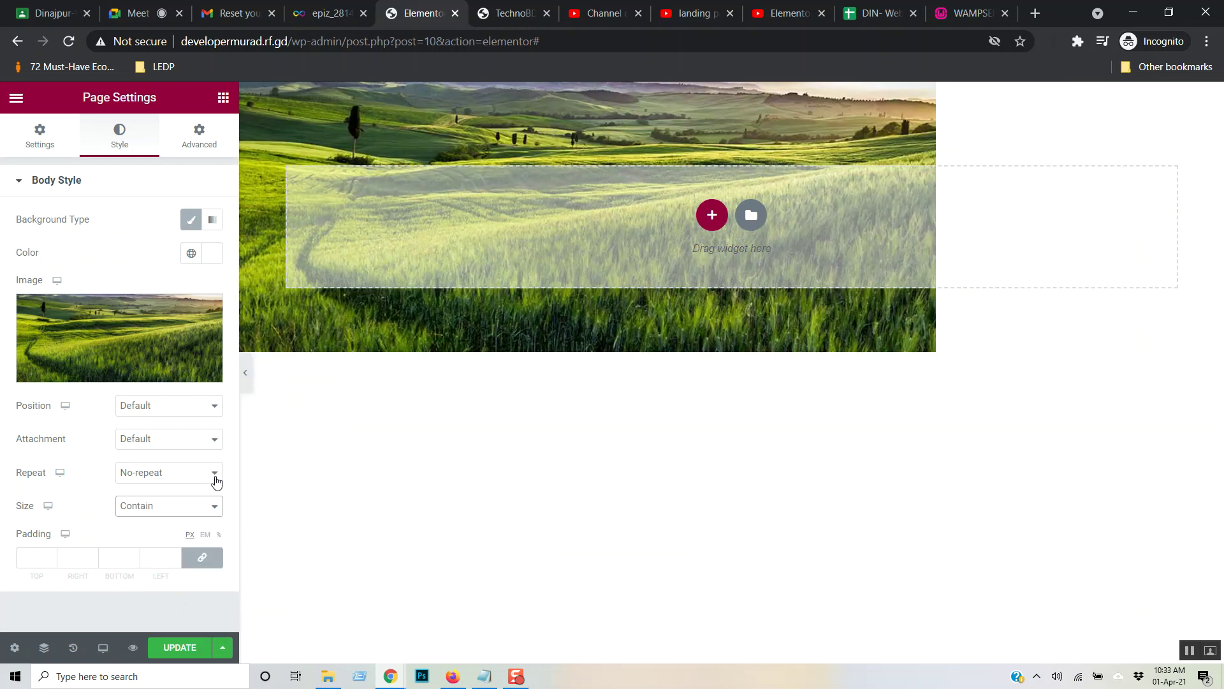
click(214, 510)
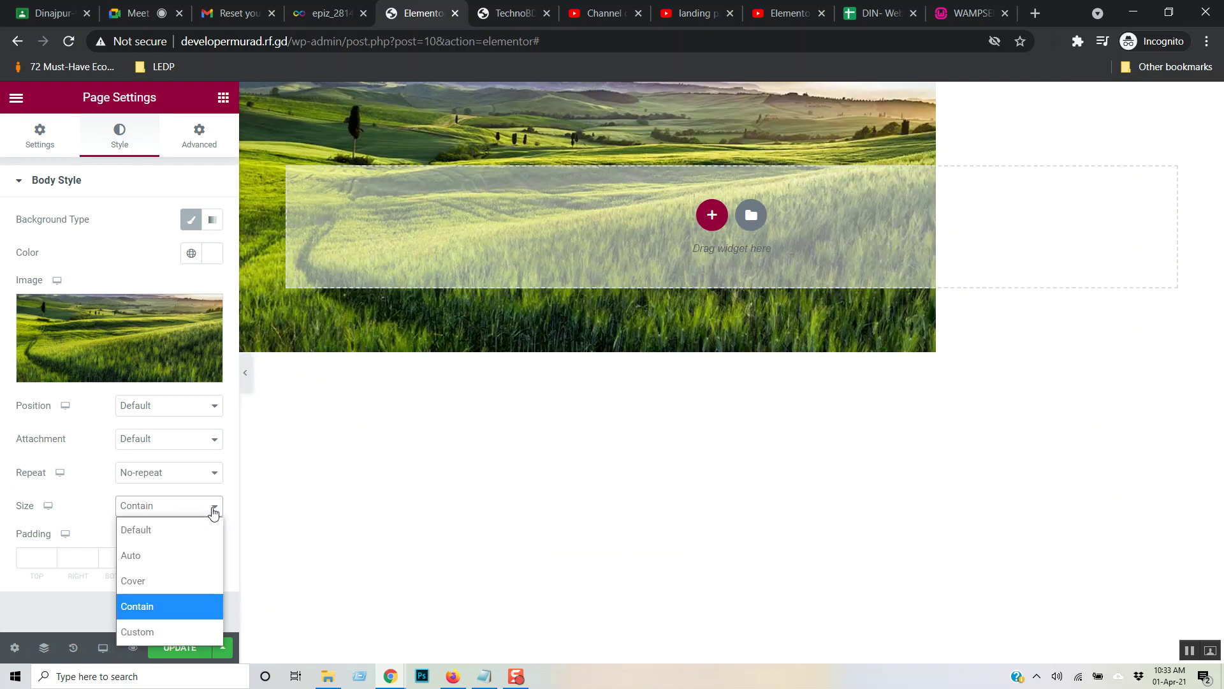
click(184, 564)
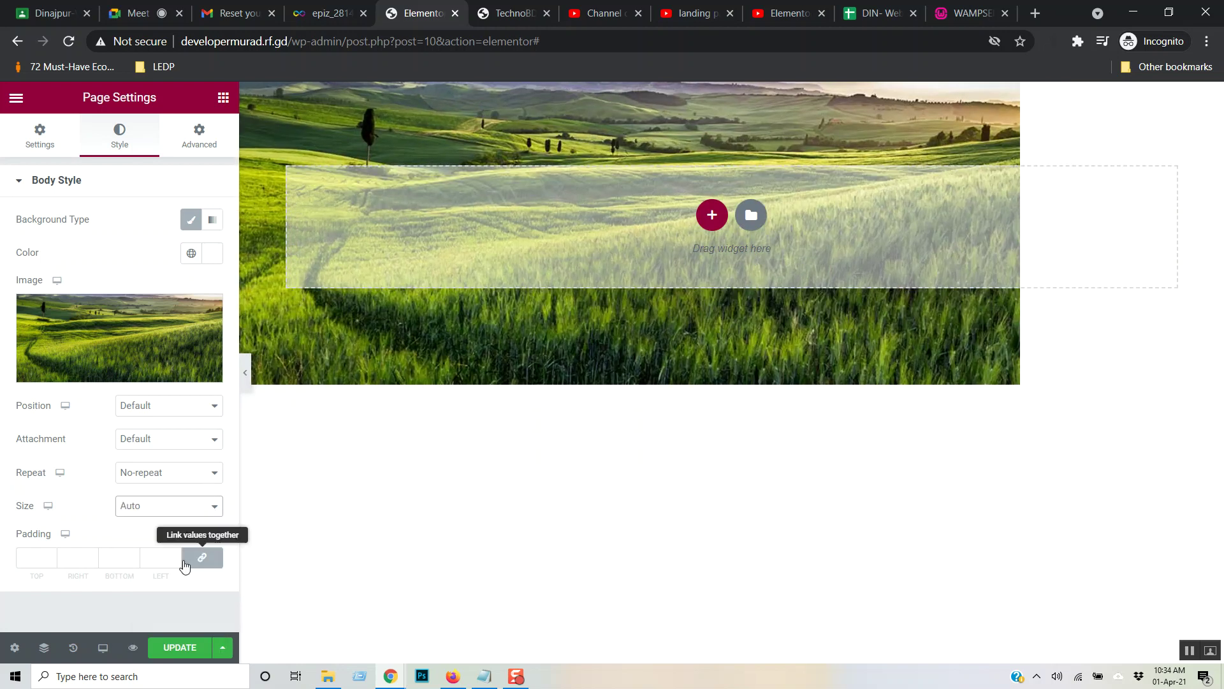
click(214, 479)
click(226, 487)
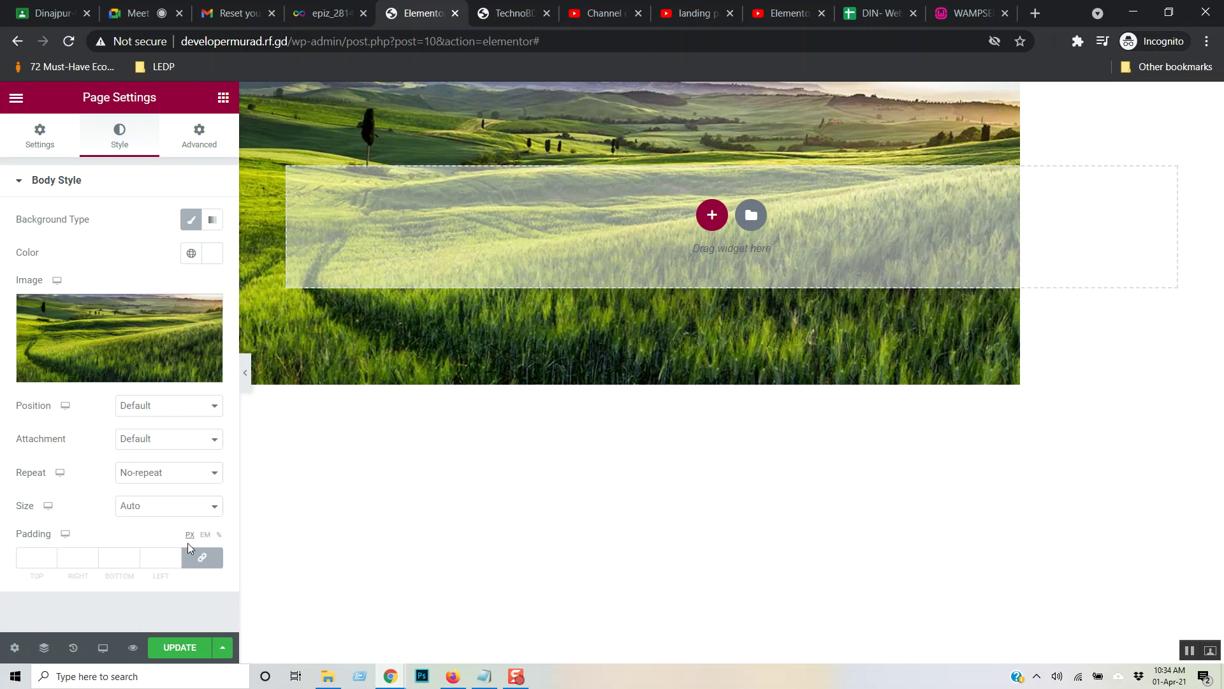
click(208, 509)
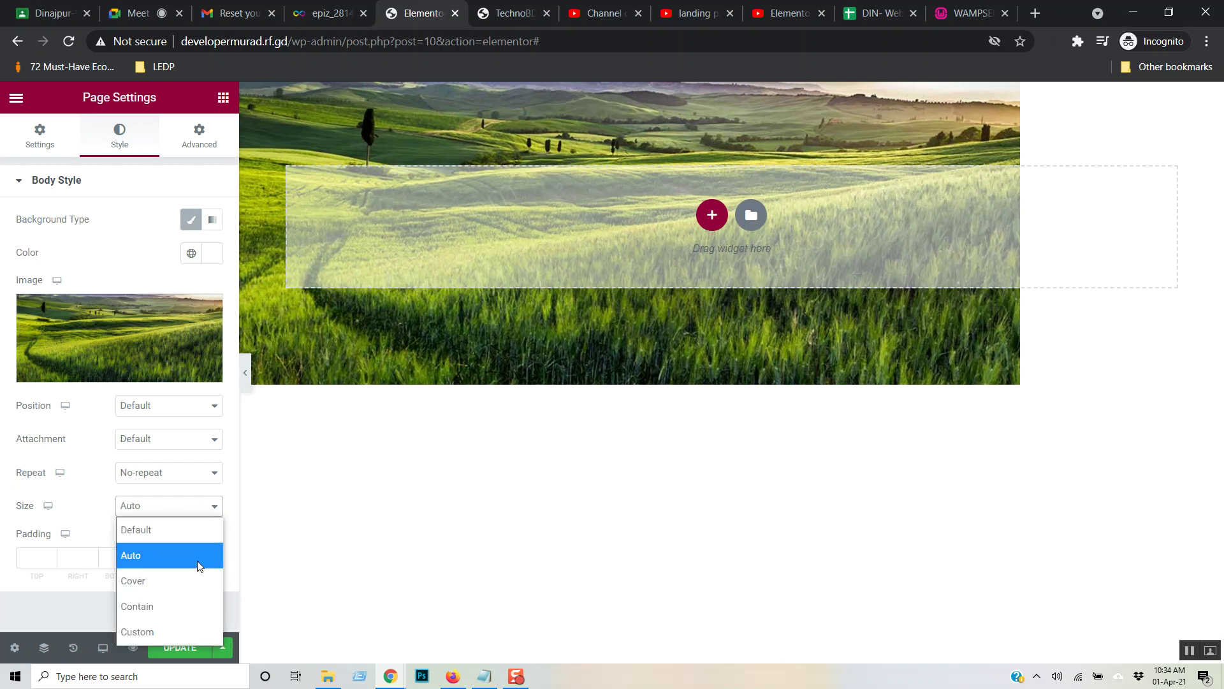
click(184, 631)
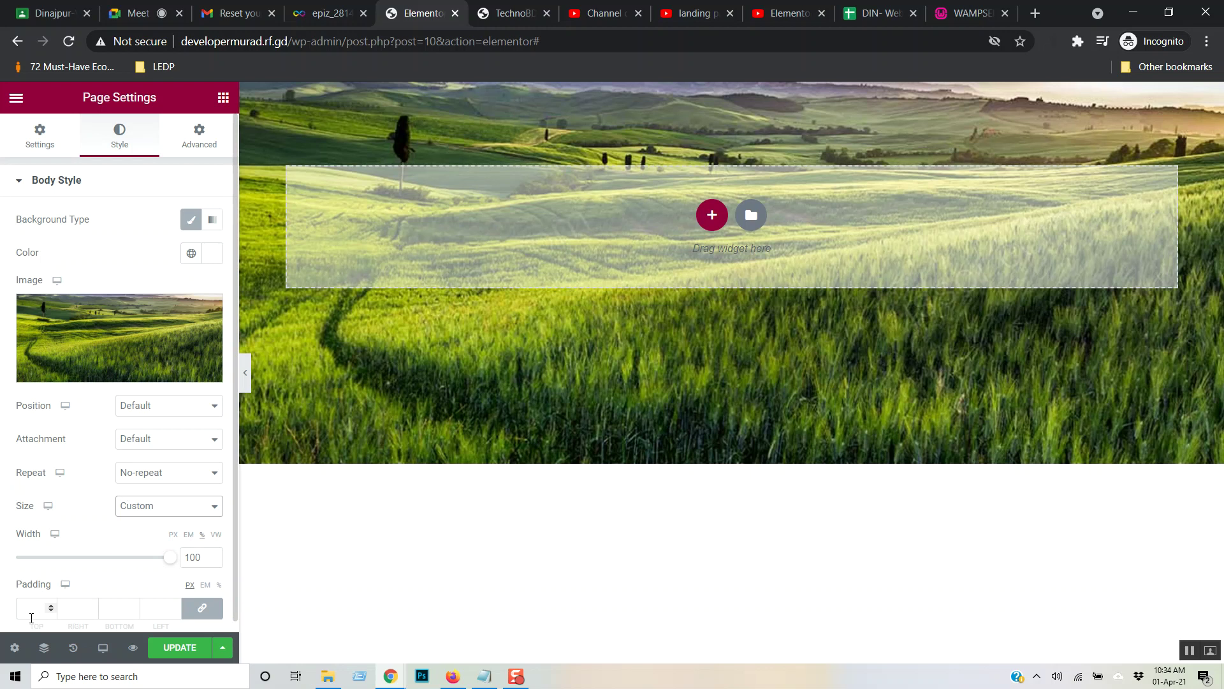
- Reset the size to Default, delete the background image, and toggle Classic background off and on
scroll(76, 548, down, 1)
scroll(76, 548, up, 1)
click(186, 513)
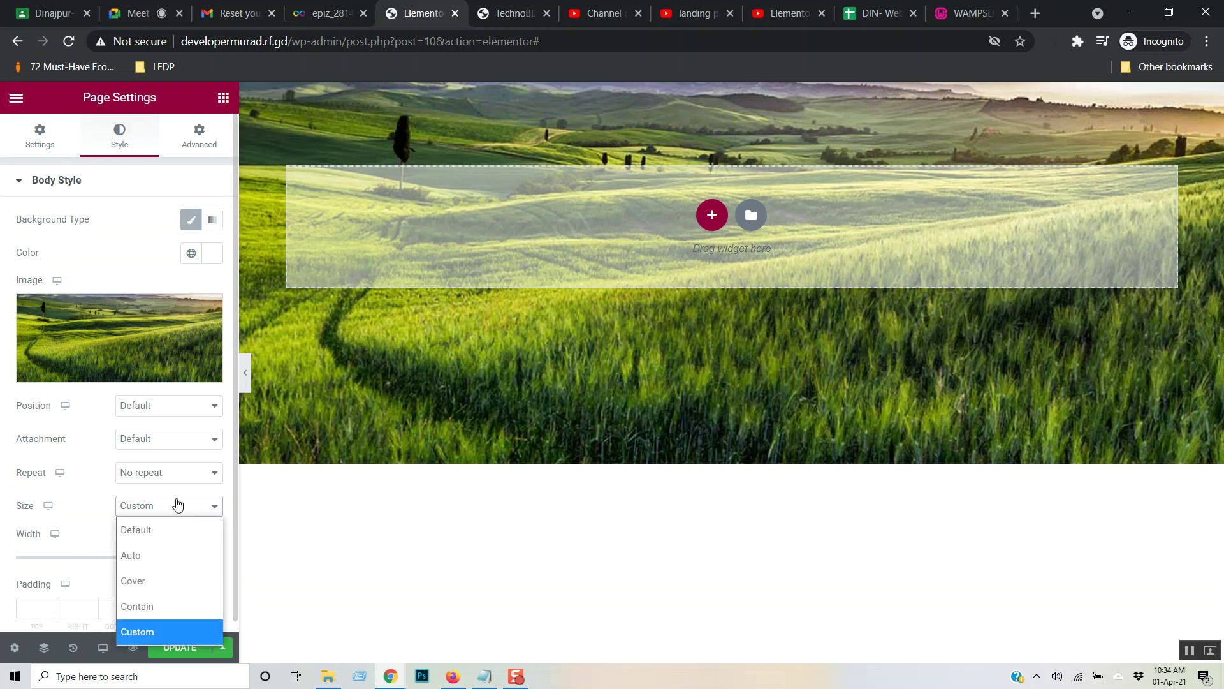
click(160, 529)
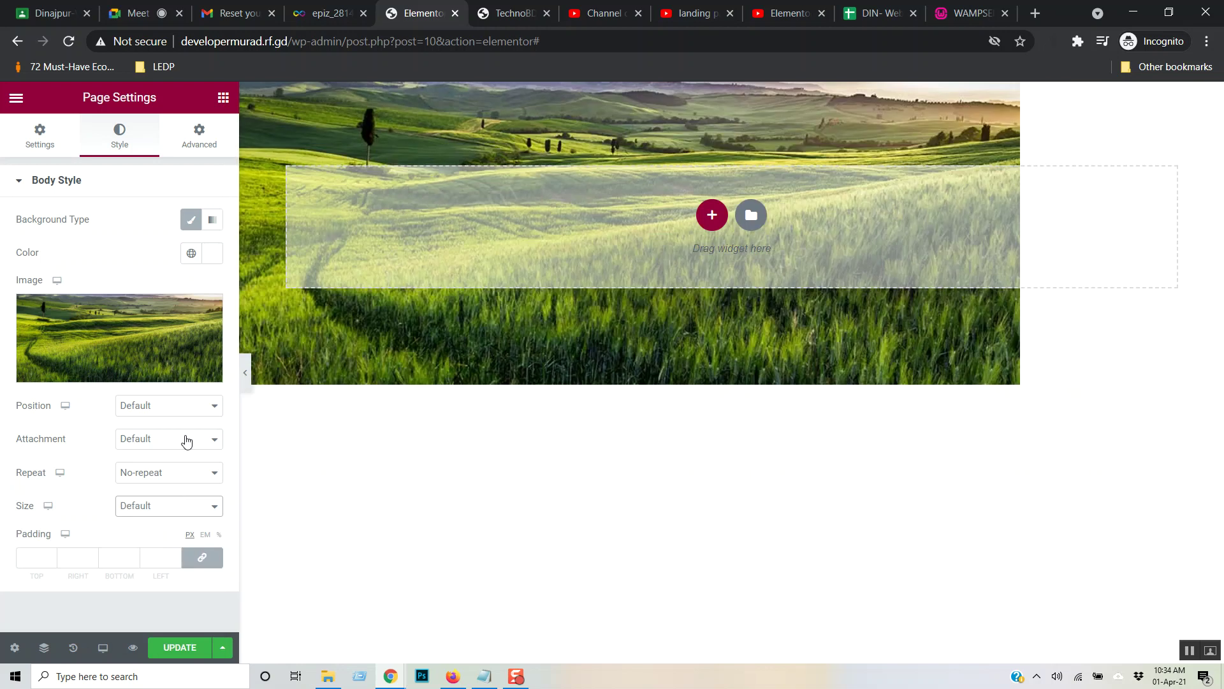
click(205, 310)
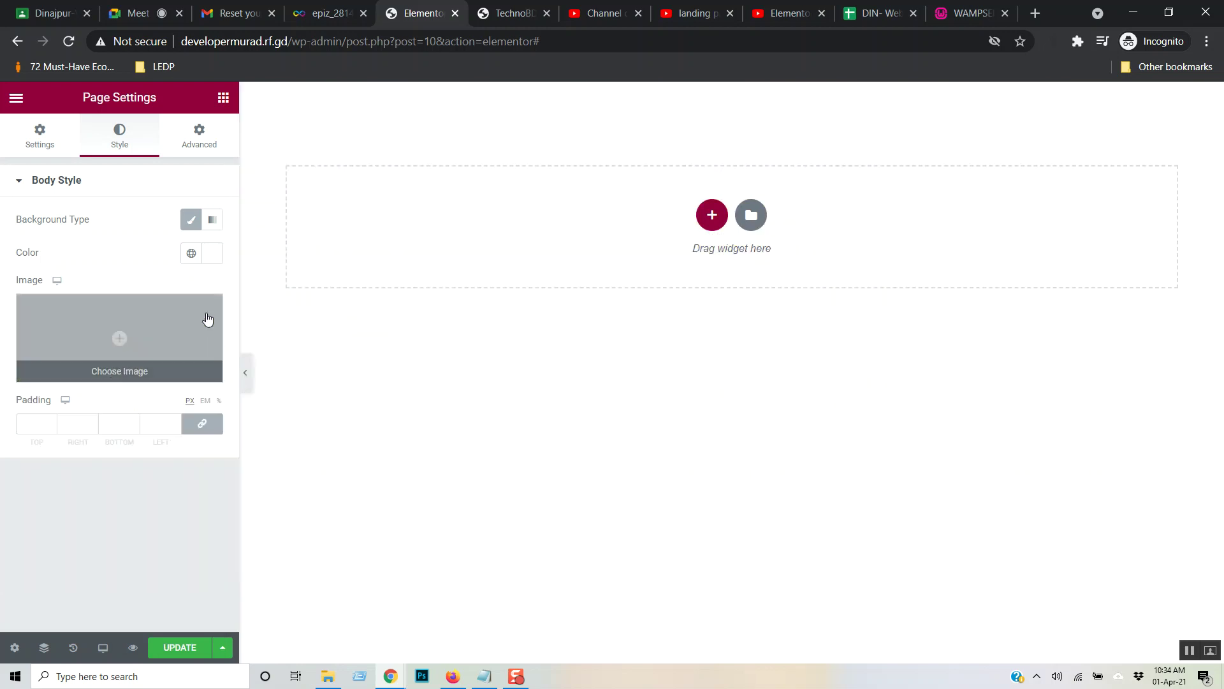
click(191, 223)
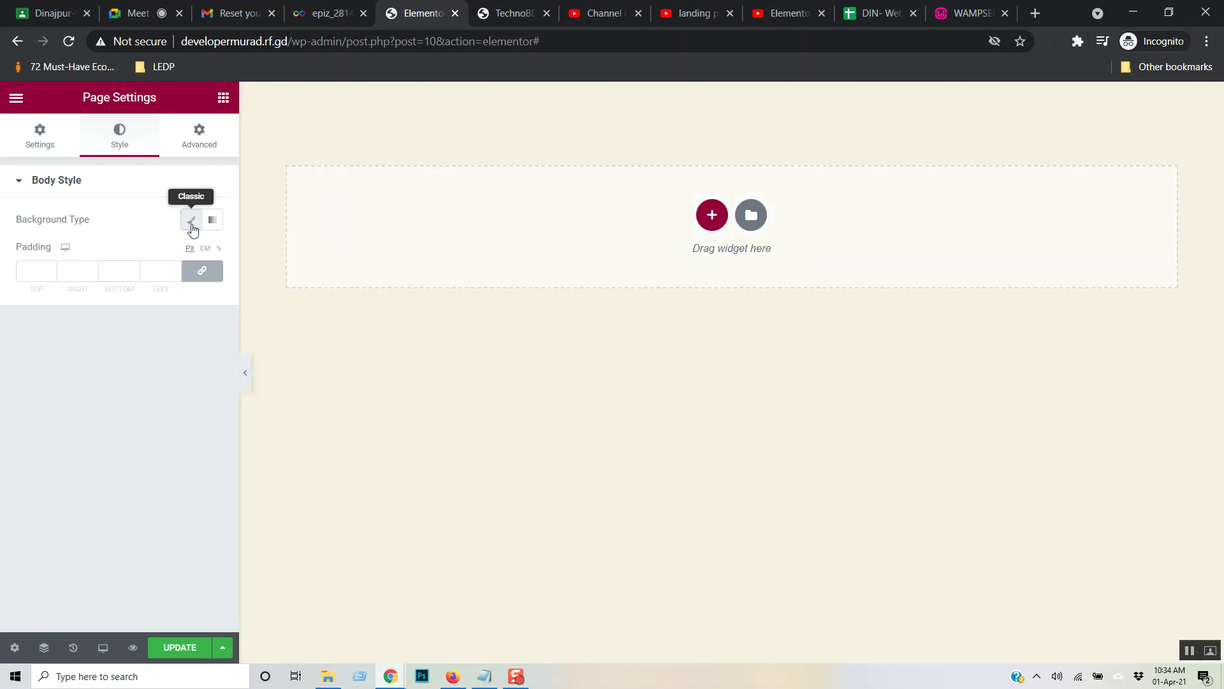
click(191, 221)
- Browse the Advanced, Style and Settings tabs, then put the YouTube tutorial in full screen
click(198, 148)
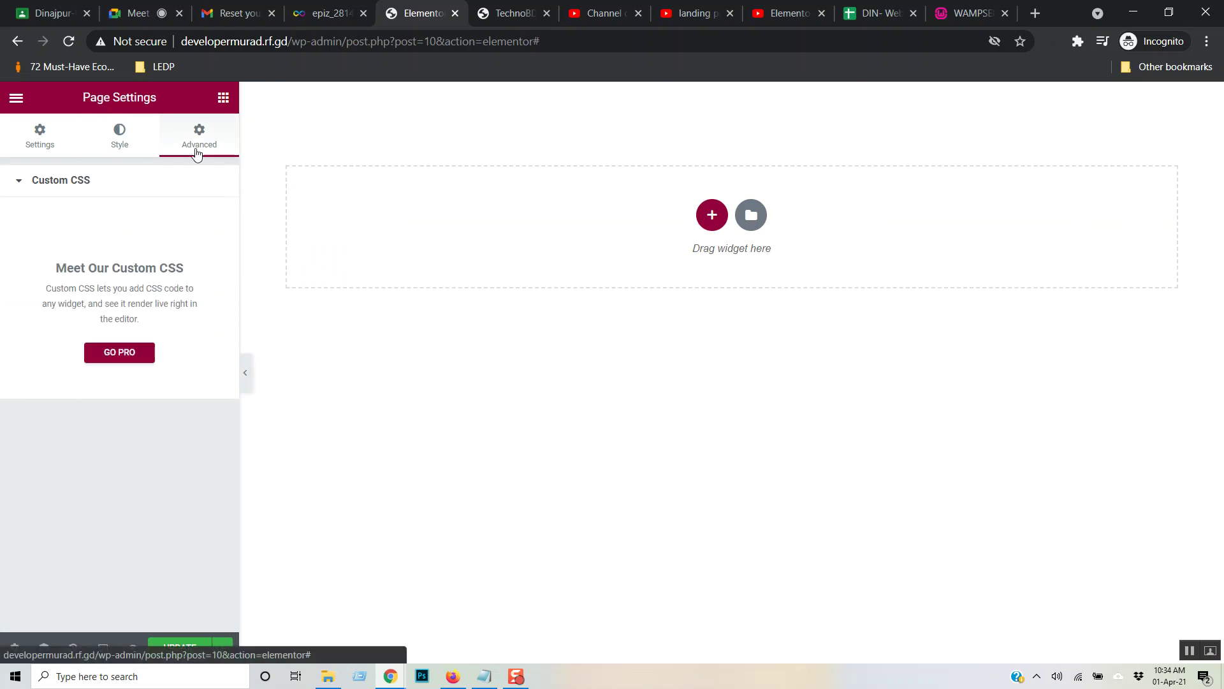
click(117, 135)
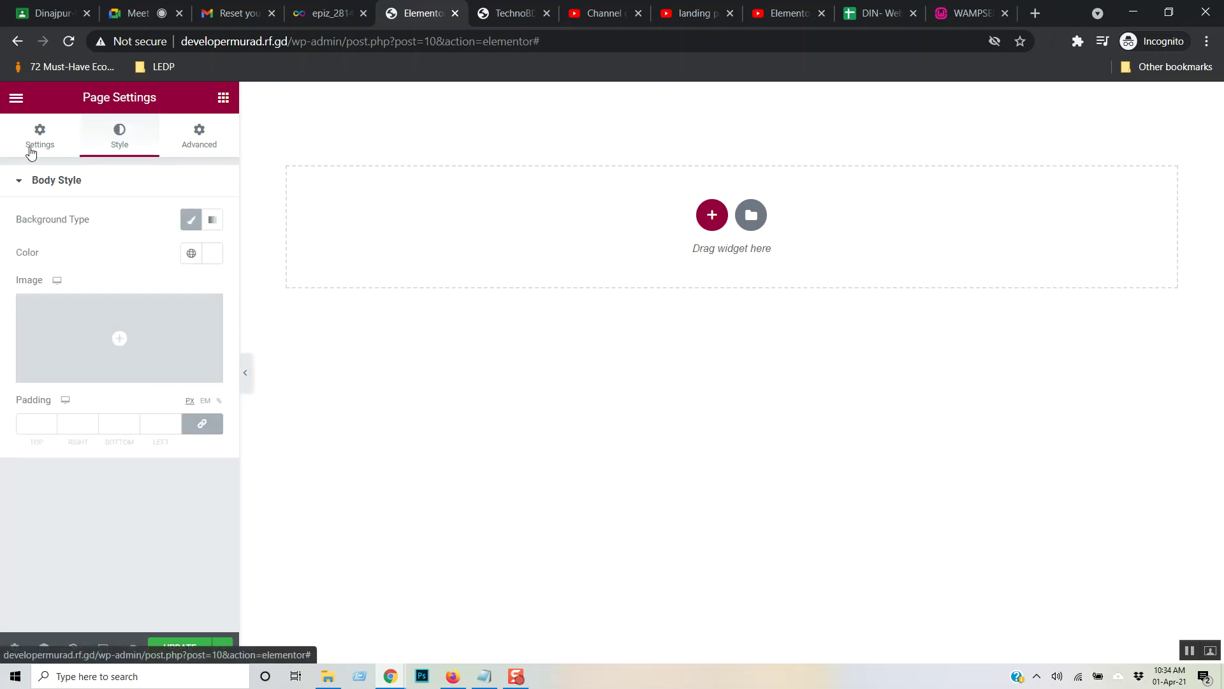
click(30, 150)
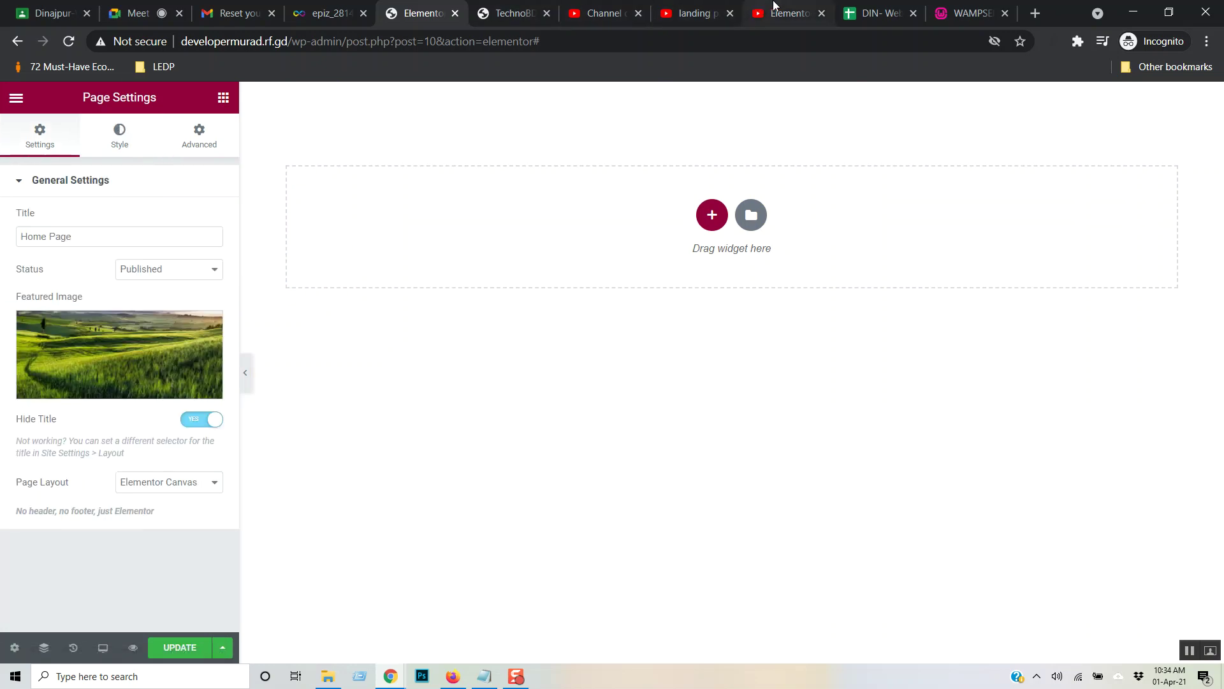
click(786, 13)
click(774, 539)
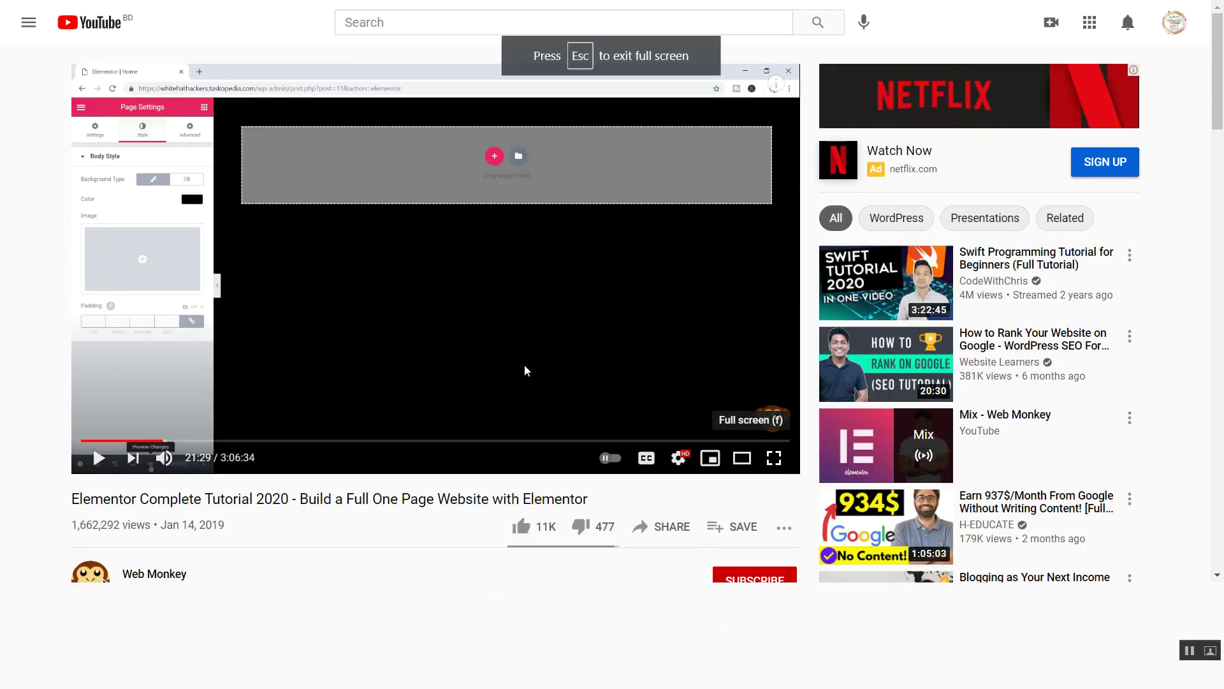
- Resume the tutorial and skip ahead to 22:50, where the Heading widget is added
click(524, 370)
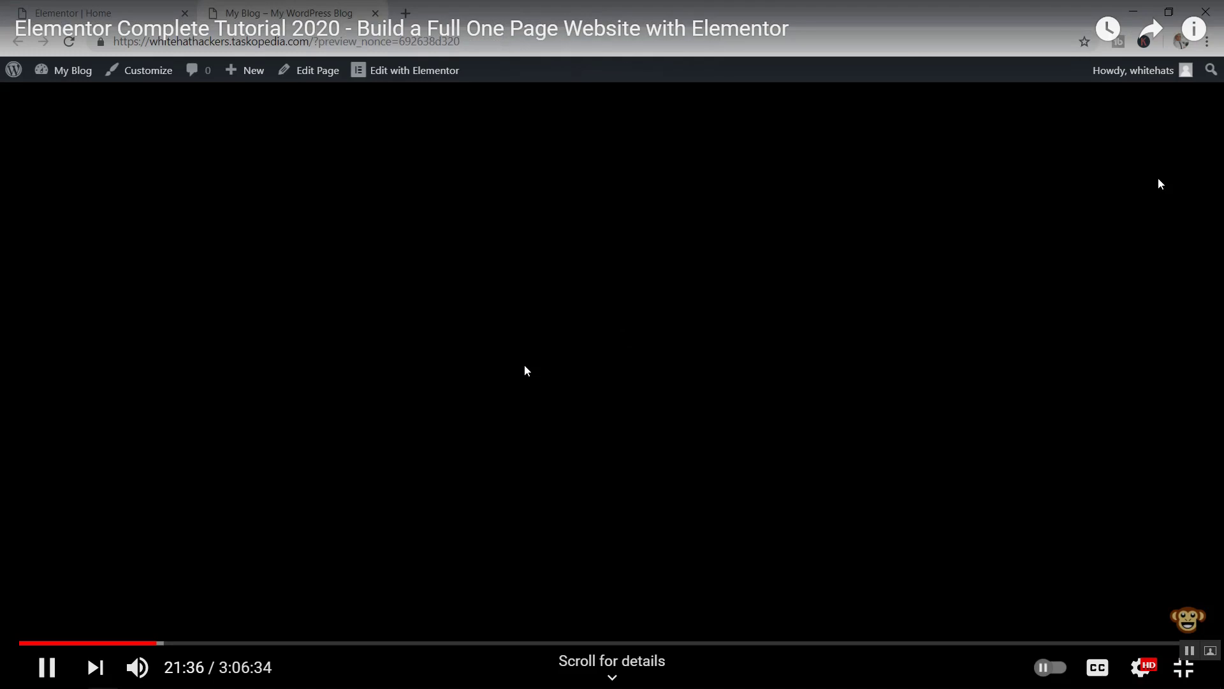
key(Right)
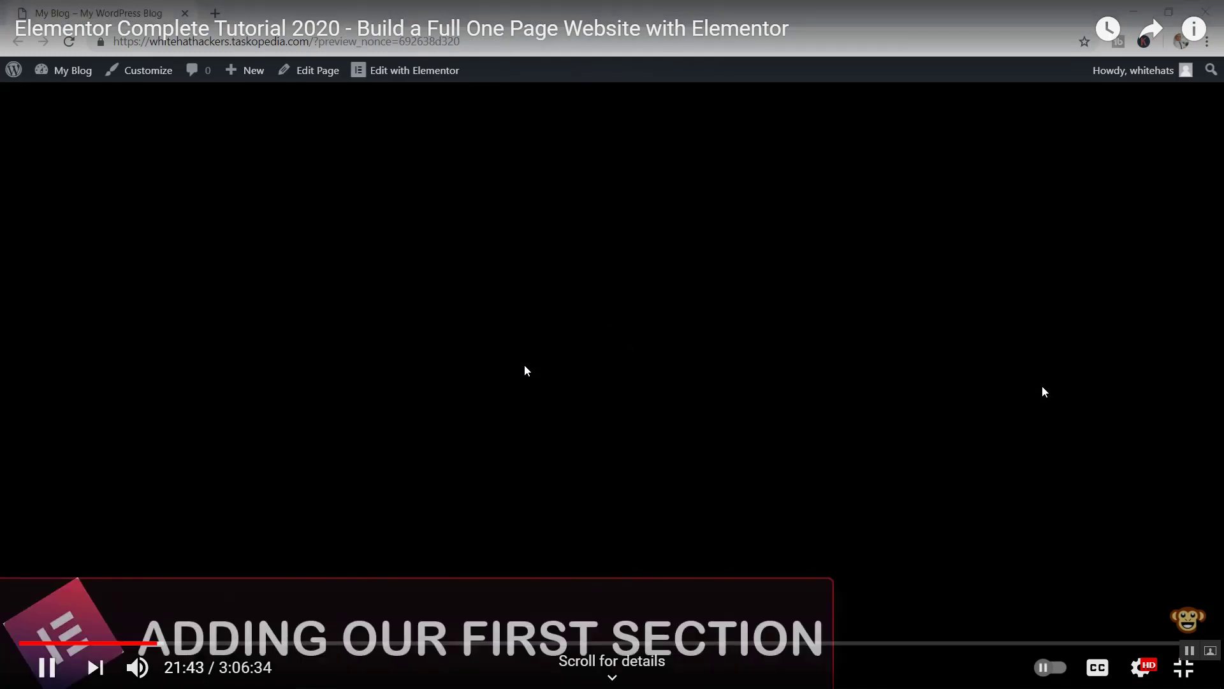
key(Right)
key(Right)
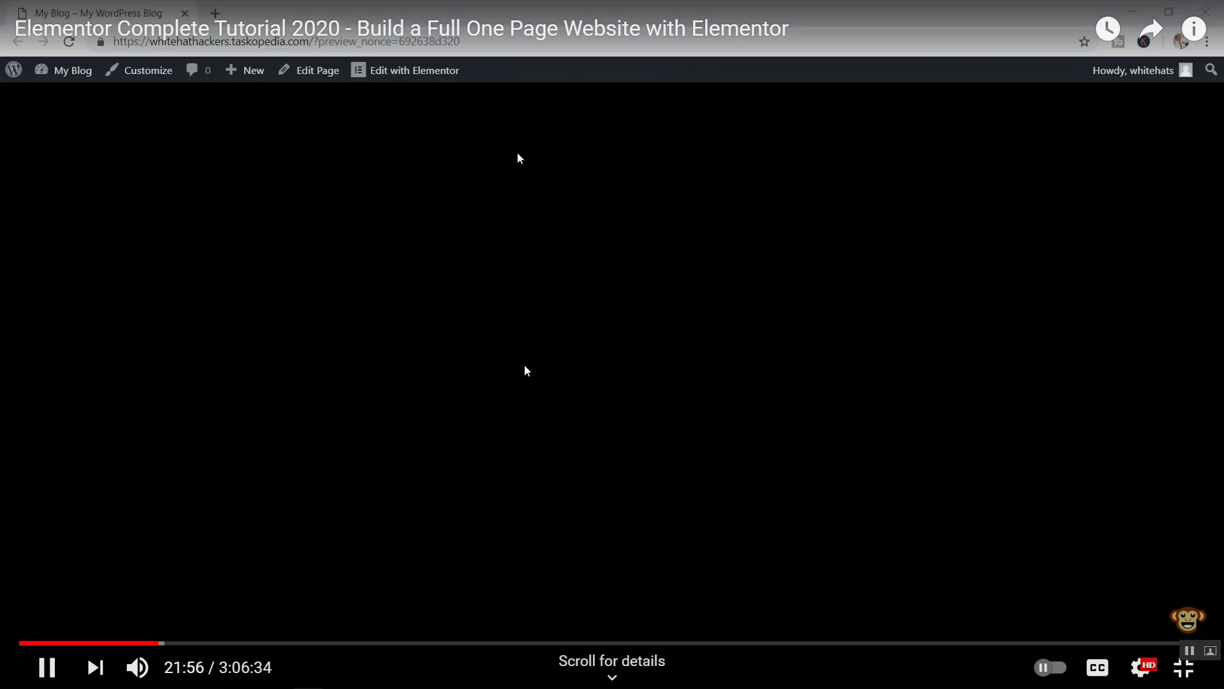
key(Right)
key(Right)
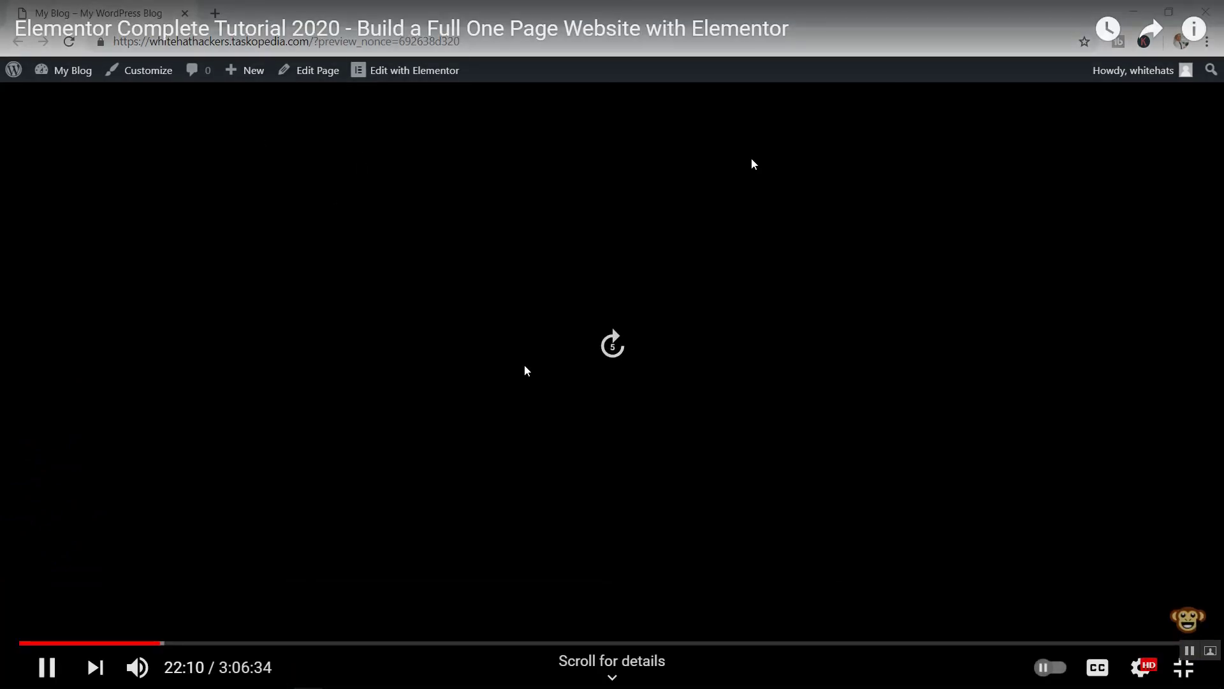
key(Right)
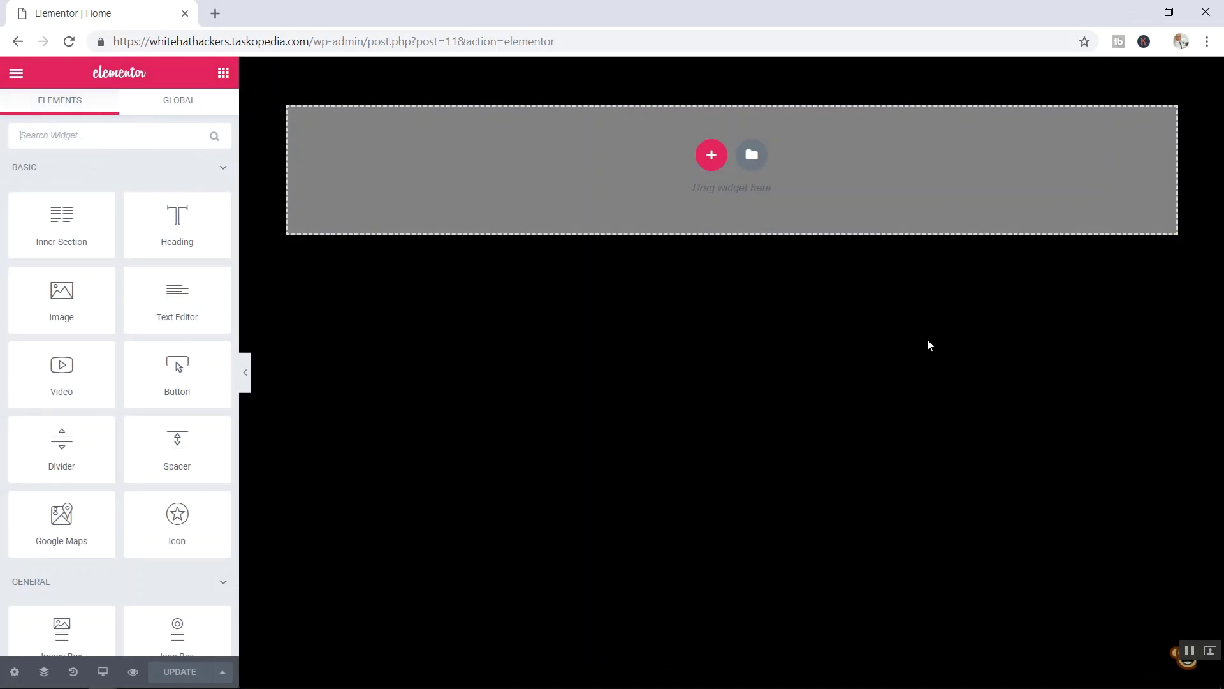
key(Right)
key(Right)
key(Right)
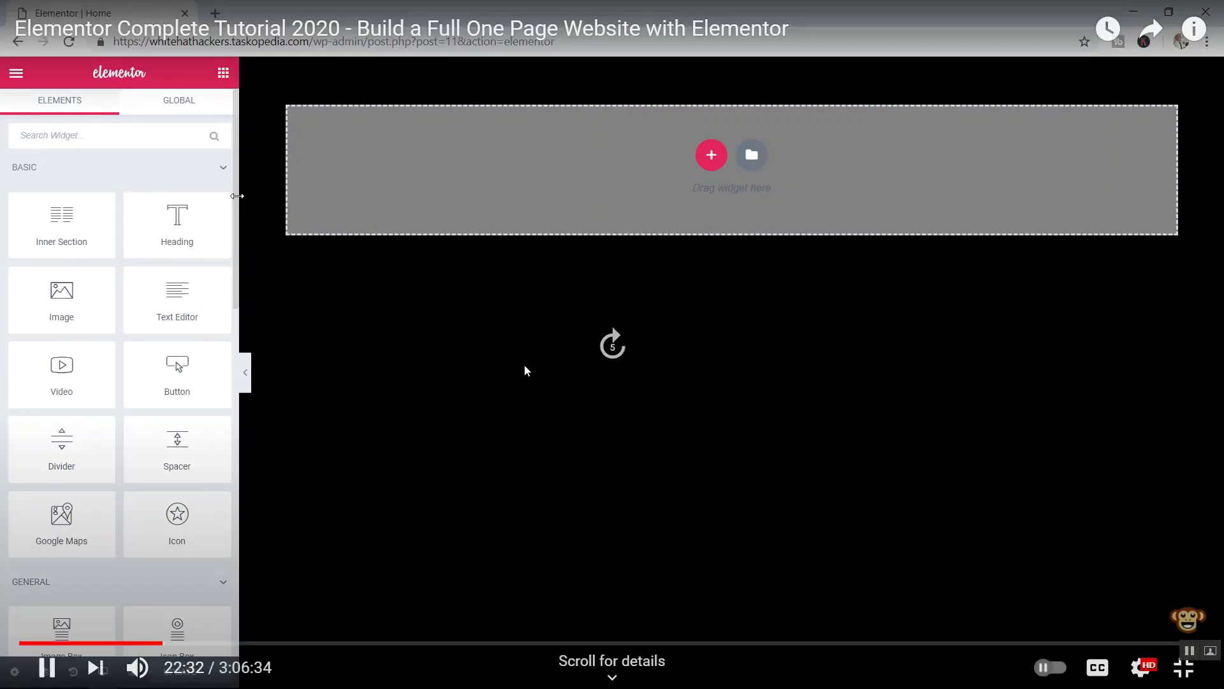
key(Right)
key(Right)
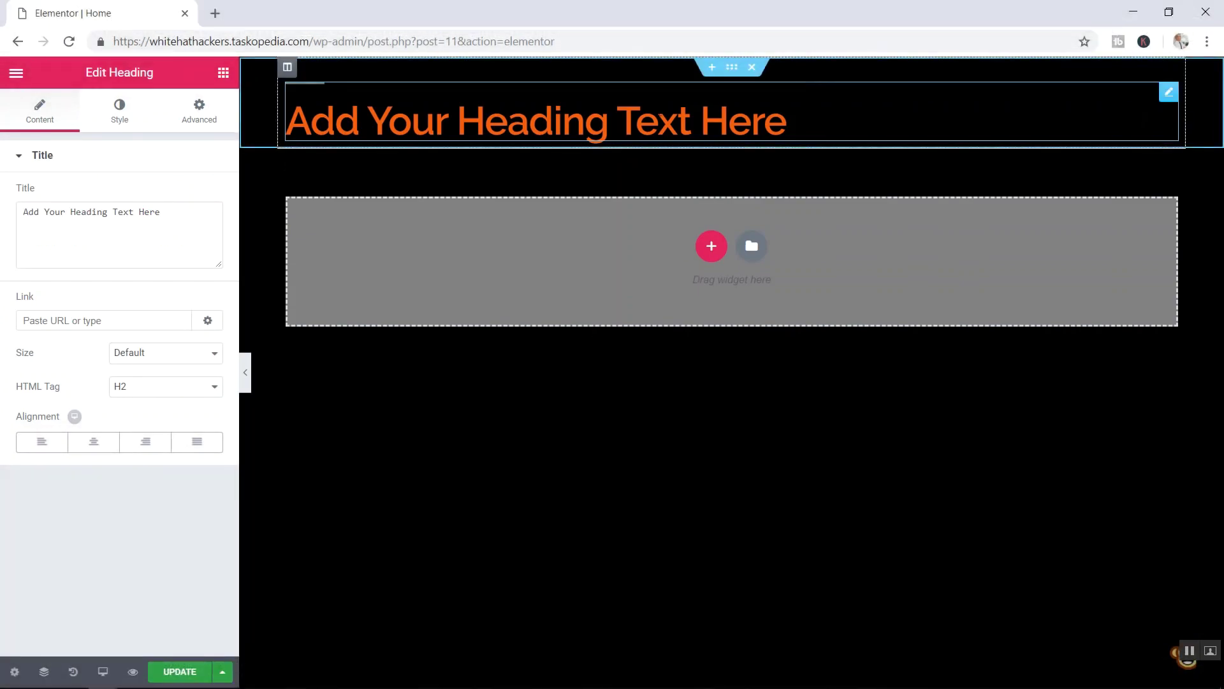
- Rewatch the heading placement, then skip the section, column and element slides to about 24:21
key(Left)
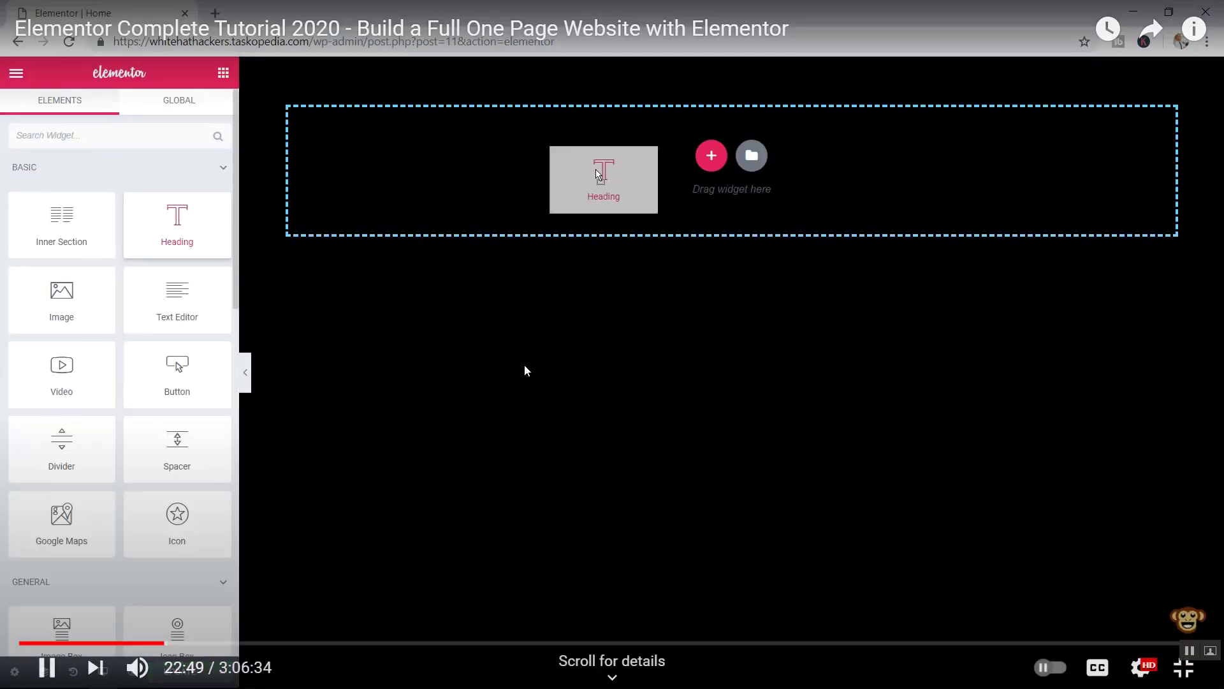
key(Right)
key(Left)
key(Left)
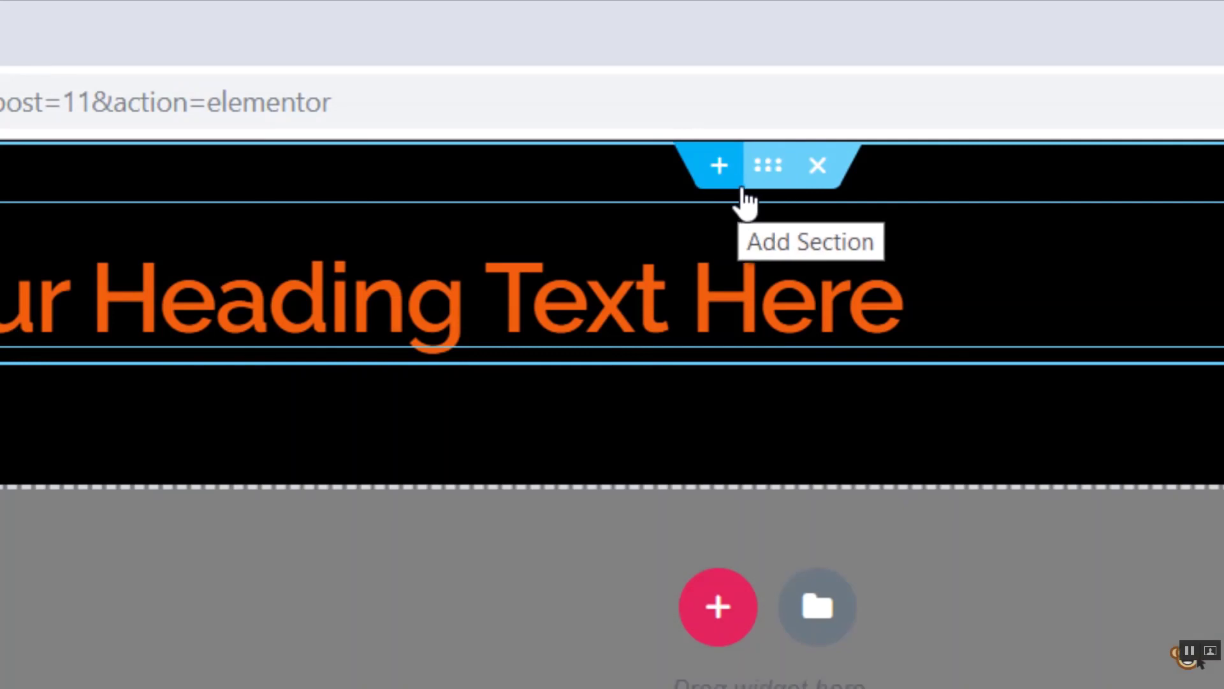
key(Right)
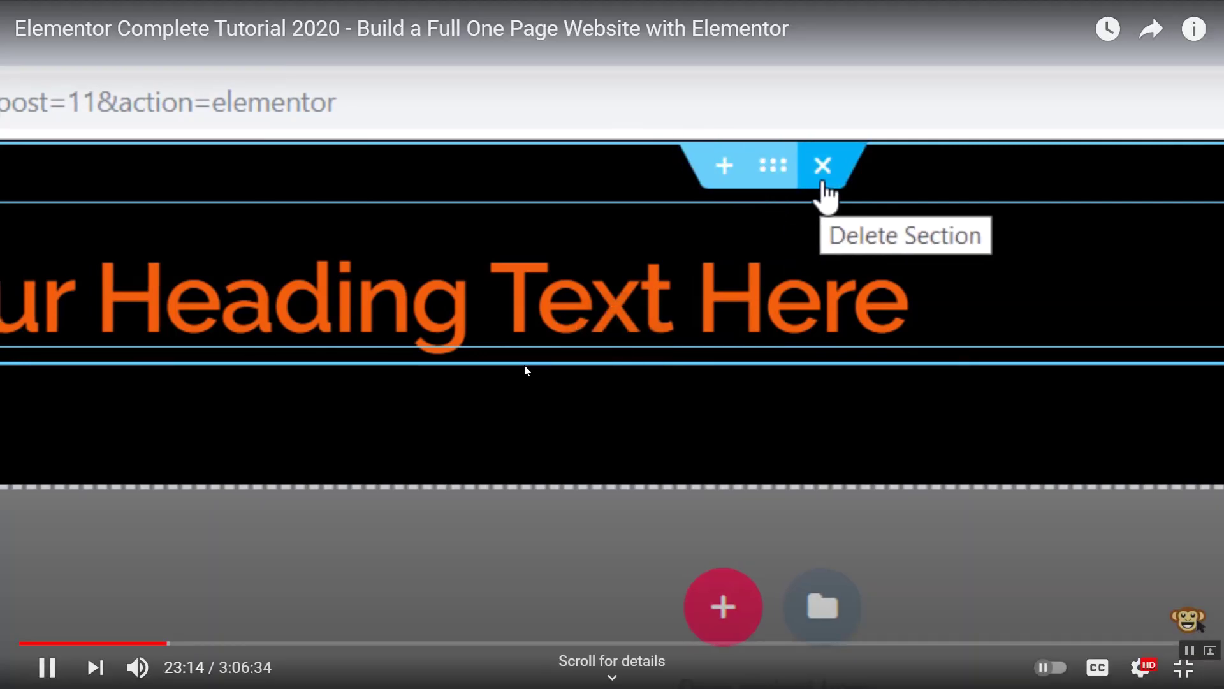
key(Right)
key(Right)
key(Right)
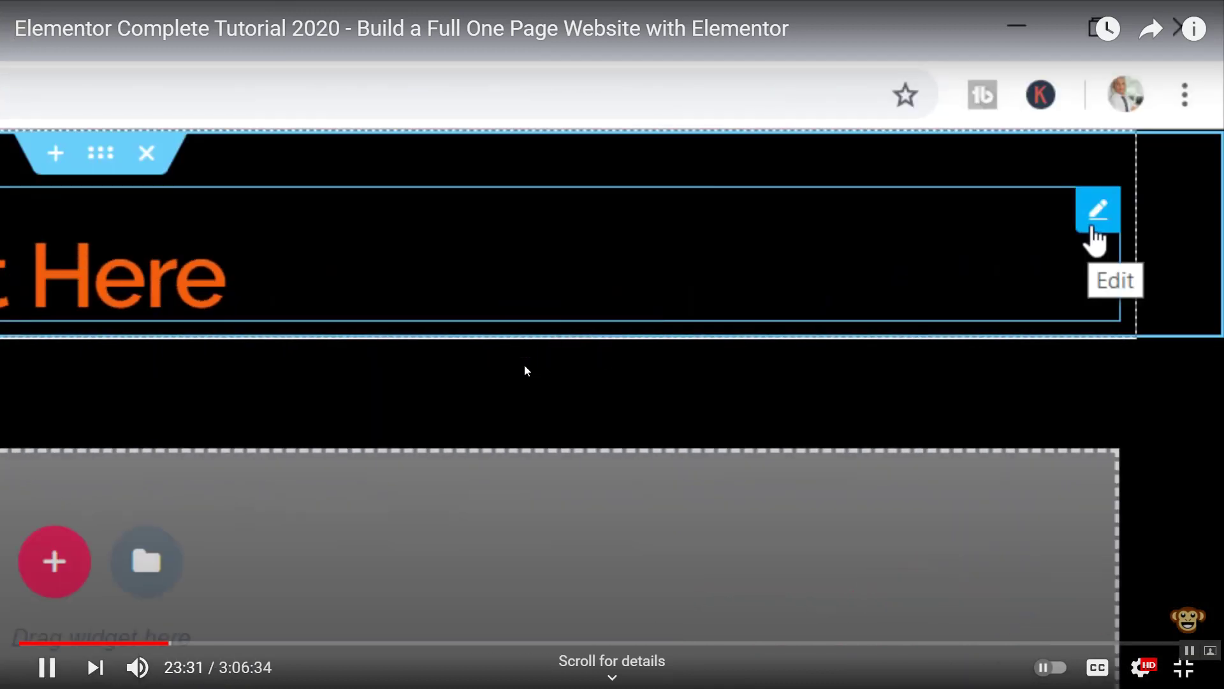
key(Right)
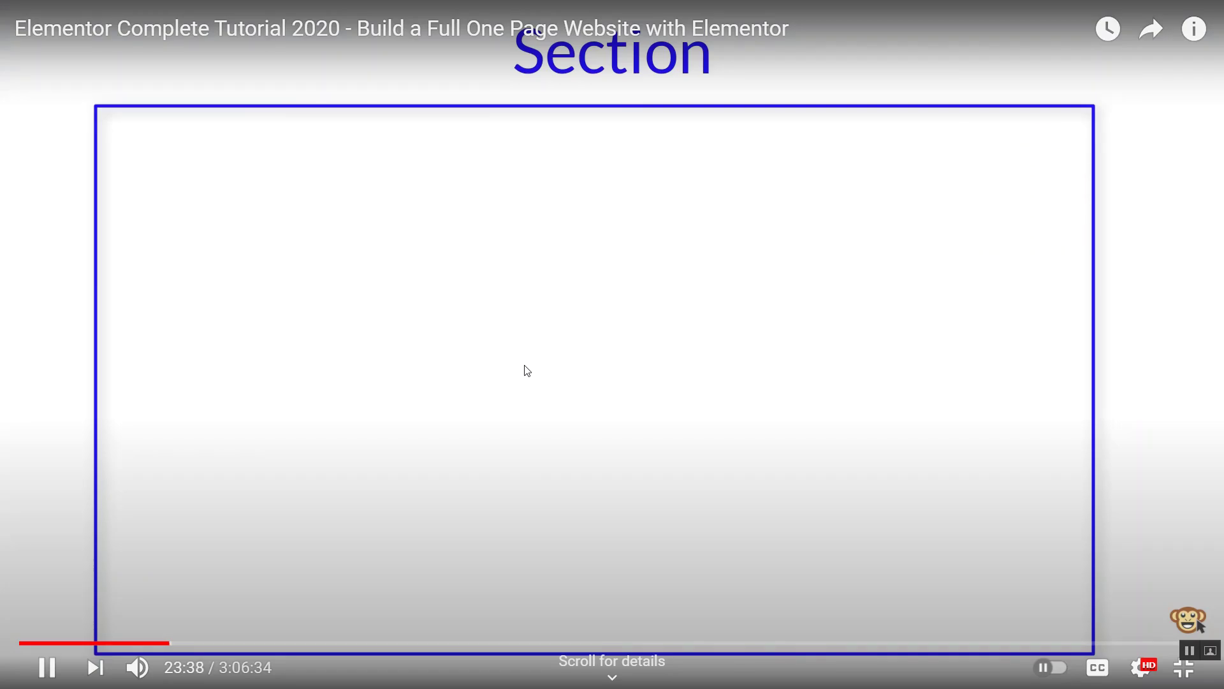
key(Right)
key(Right)
key(Right)
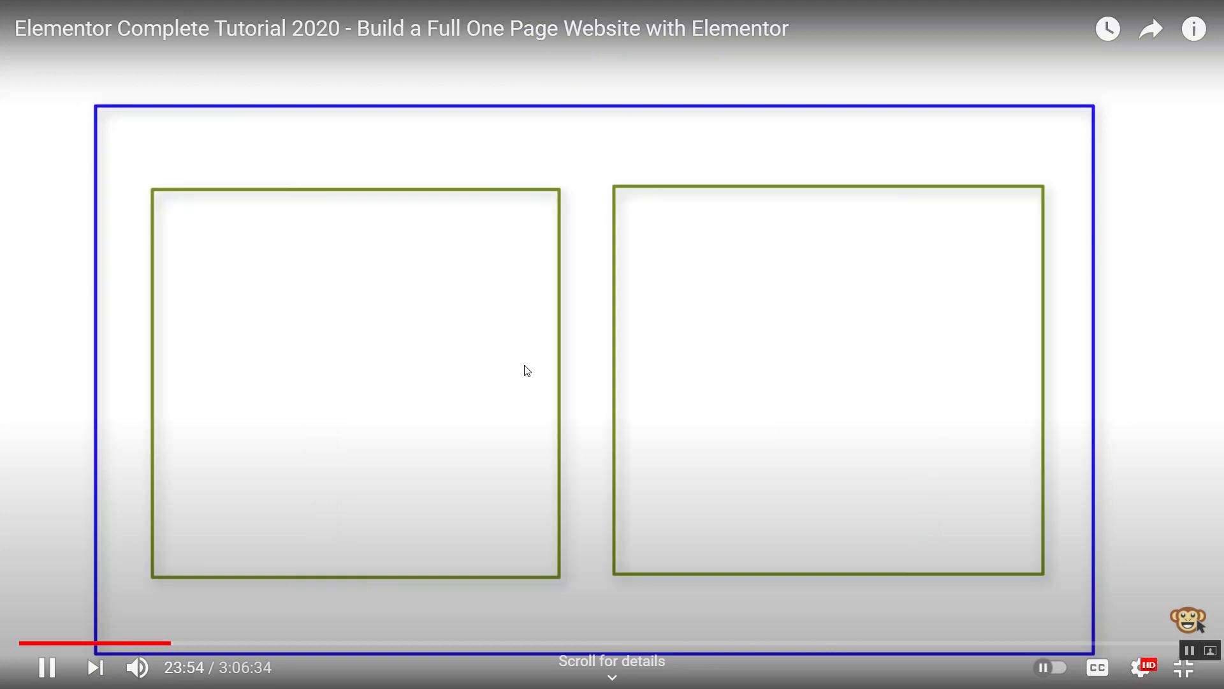
key(Left)
key(Left)
key(Left)
key(Left)
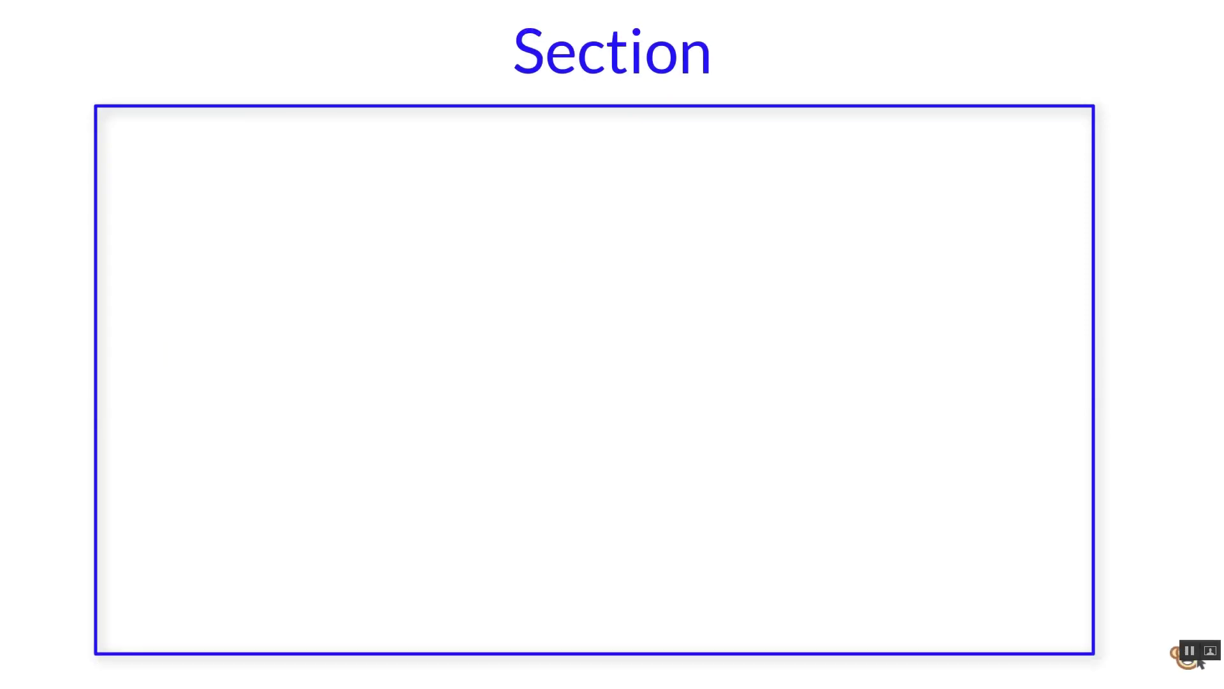
key(Right)
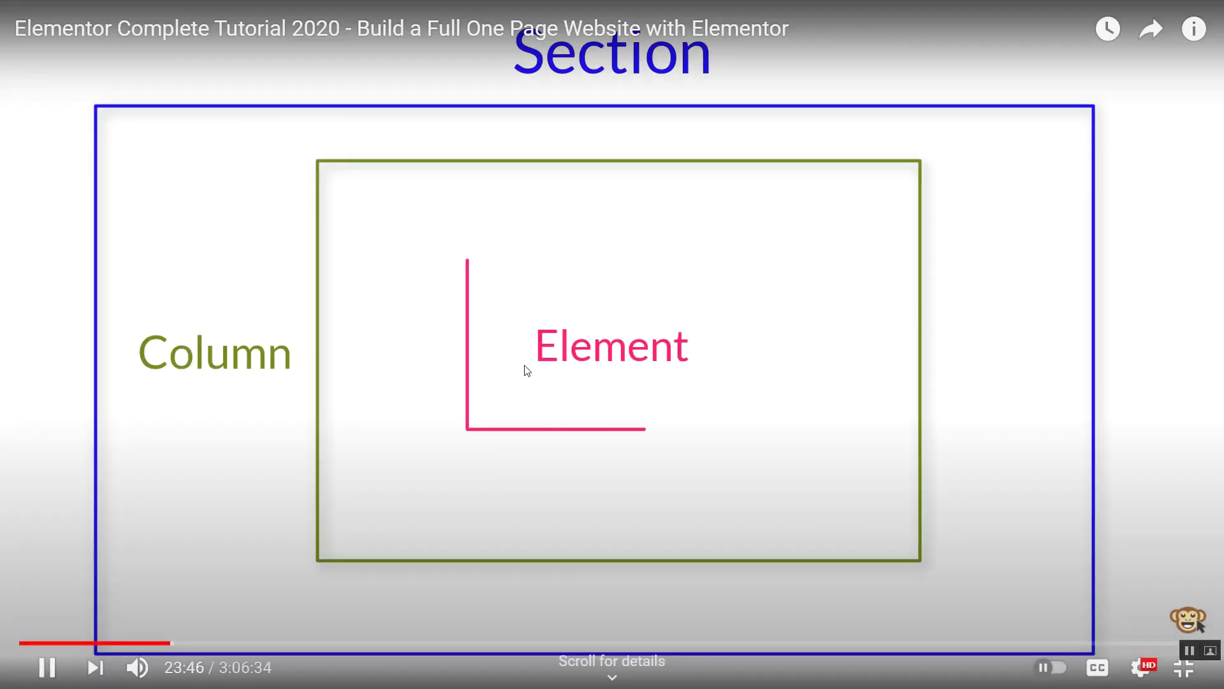
key(Right)
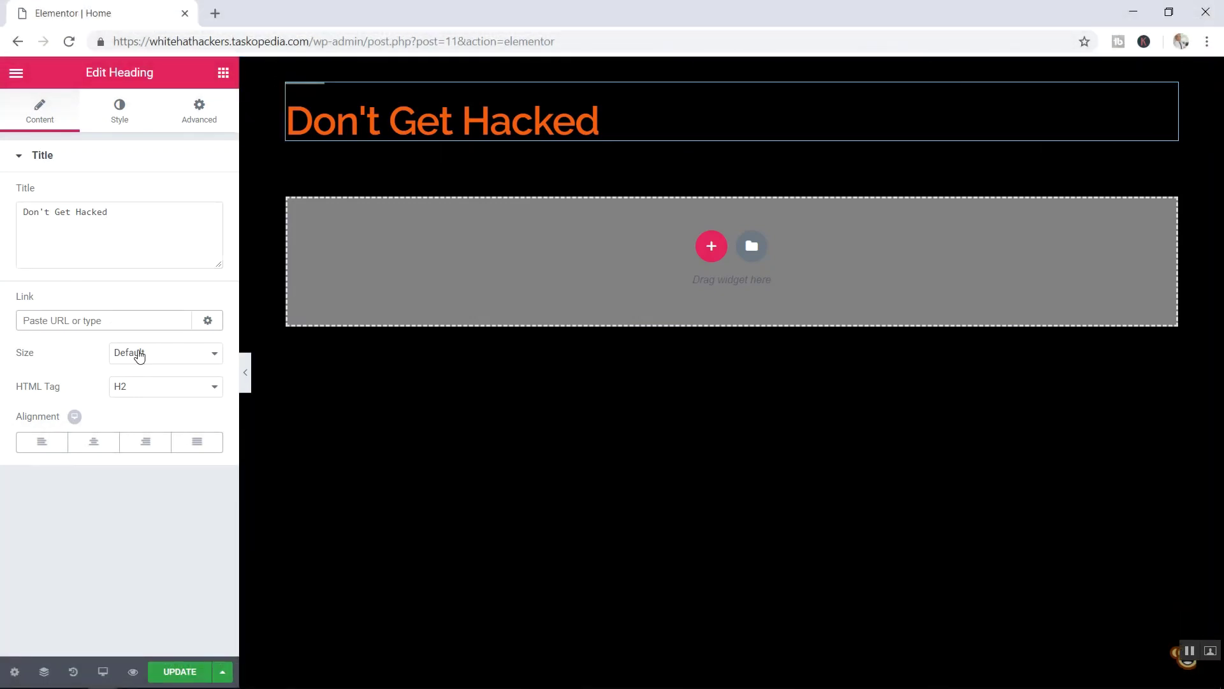
- Skip through the heading's content and typography settings to the section Layout part at ~25:36
key(Right)
key(Left)
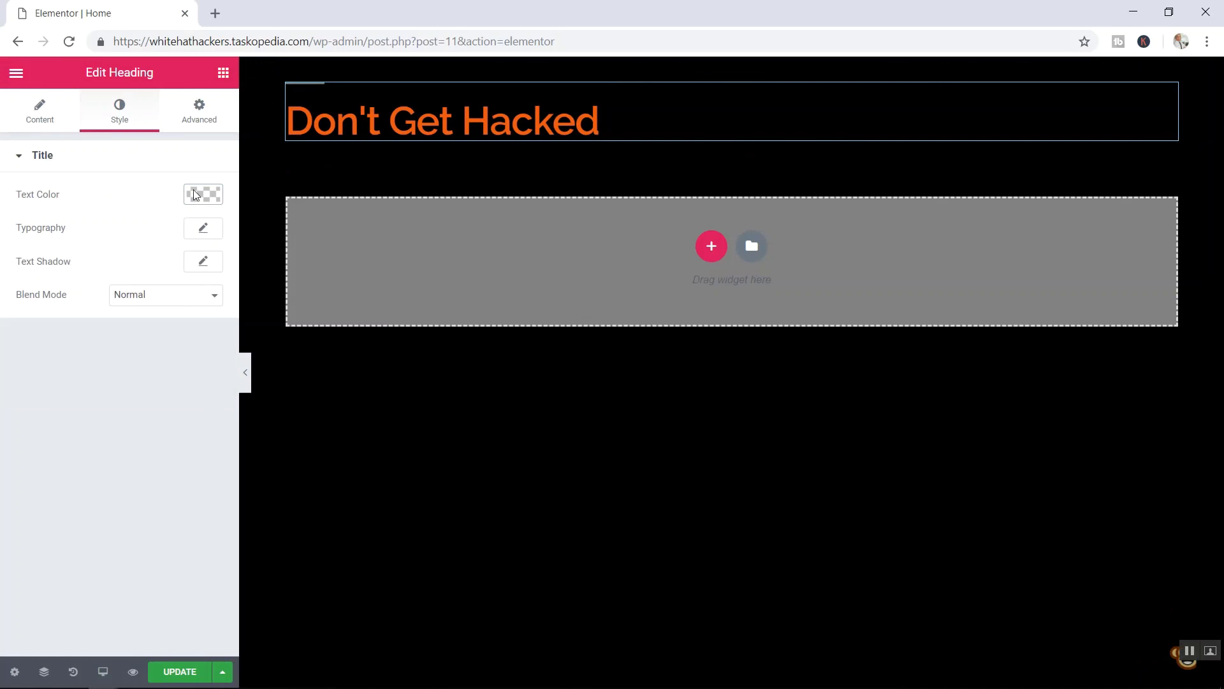
mouse_move(47, 338)
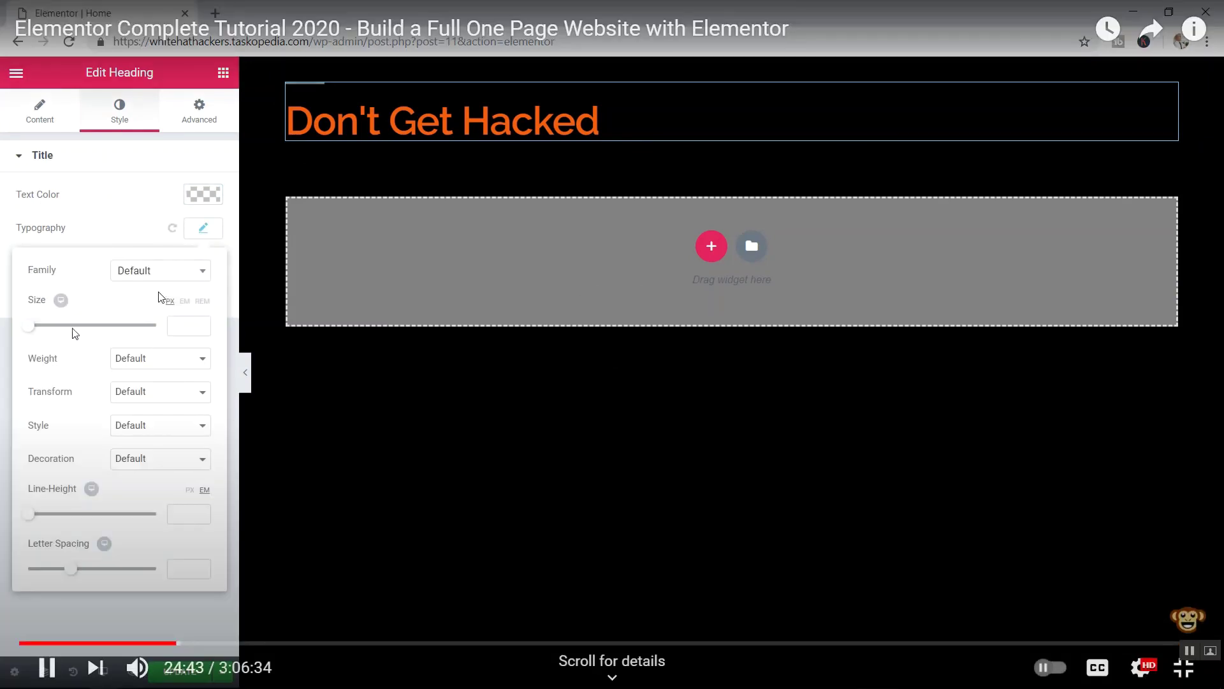
key(Right)
key(Right)
key(Right)
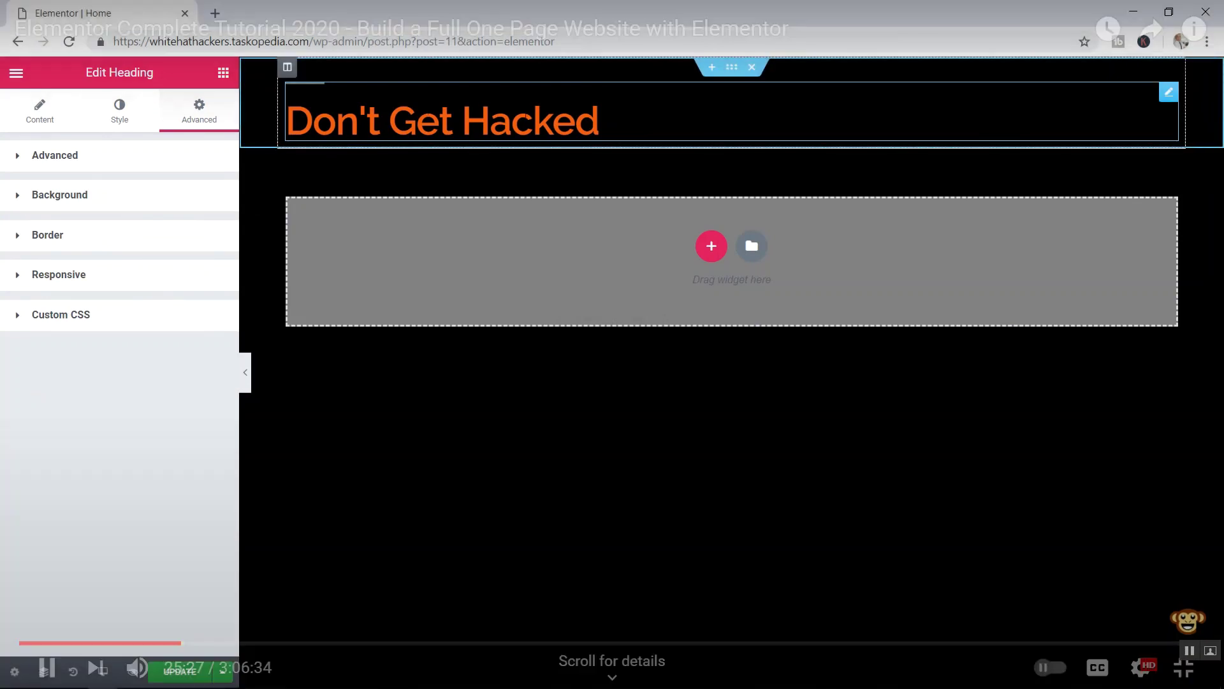
key(Right)
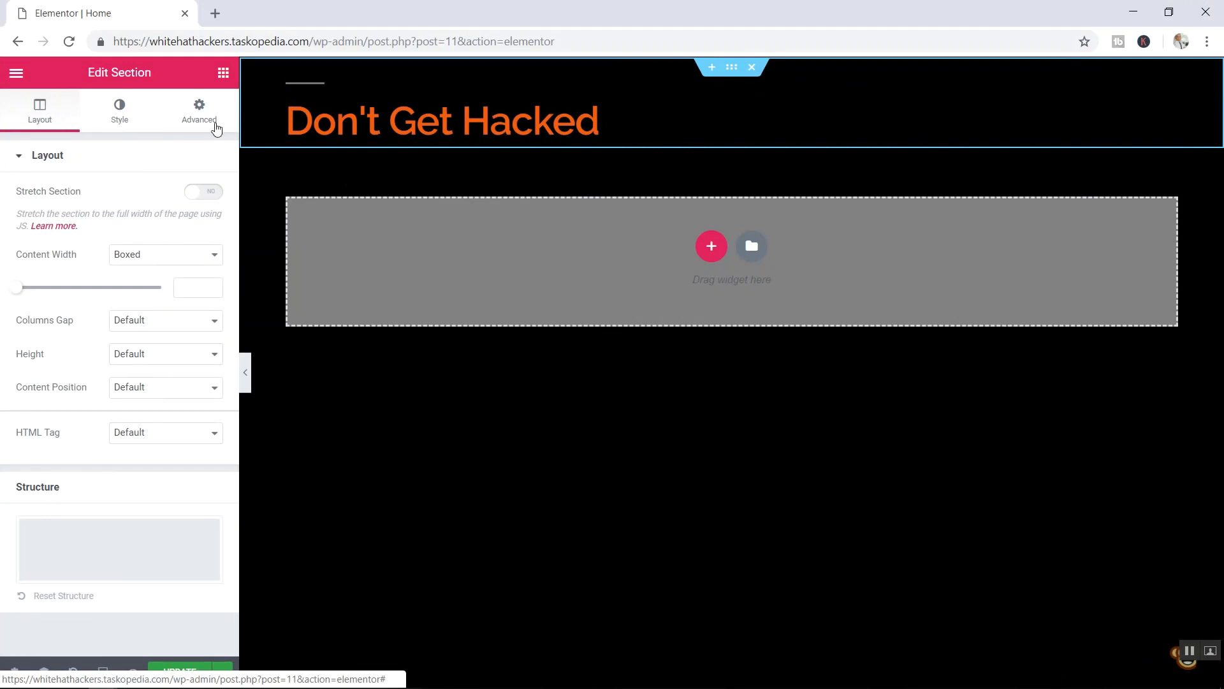
- Watch the tutorial and rewind five seconds, reaching the section background video part at 26:55
mouse_move(488, 36)
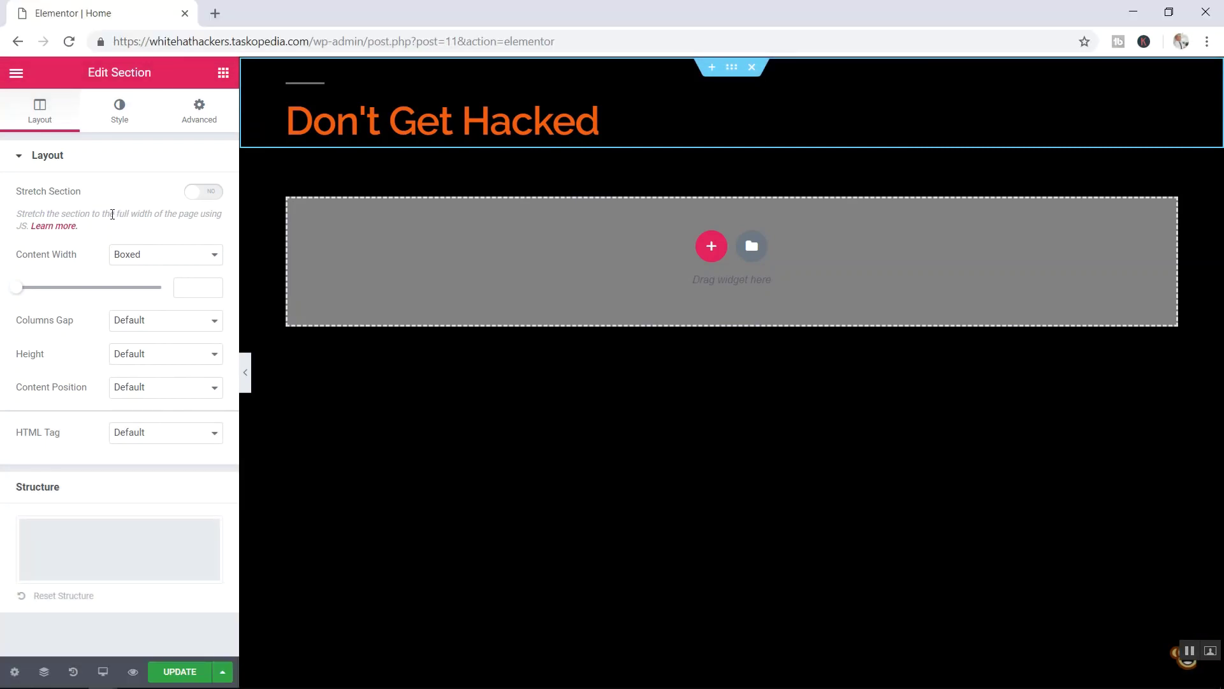
click(158, 263)
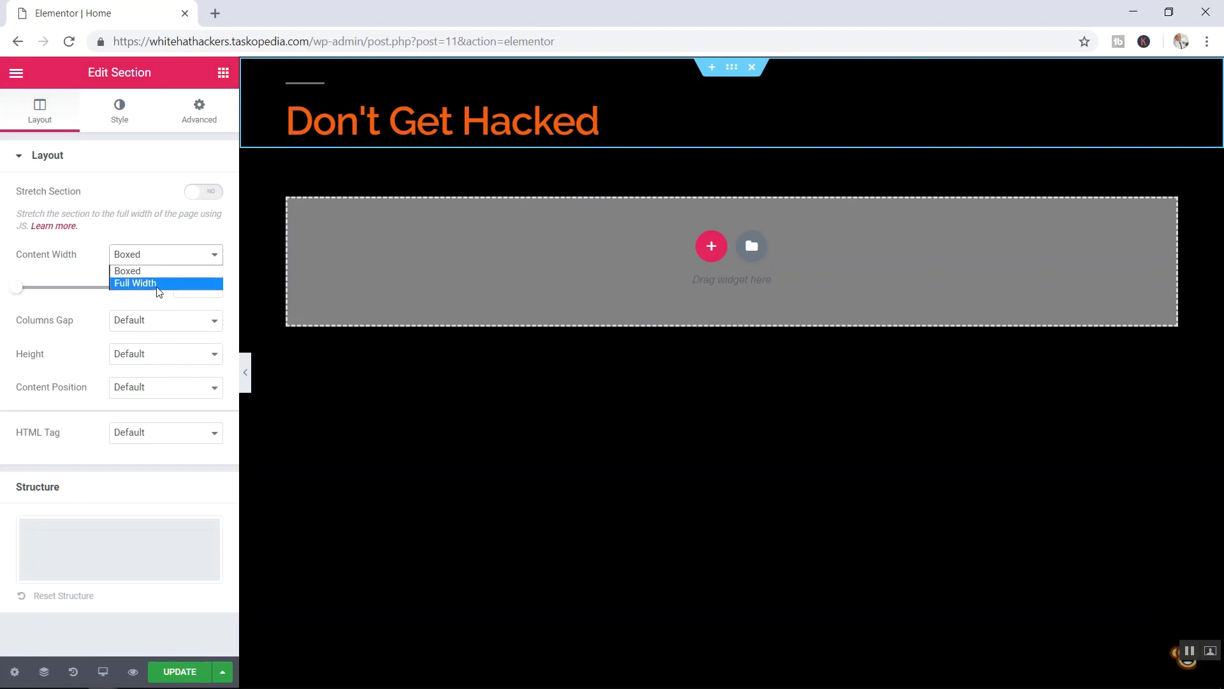
click(152, 269)
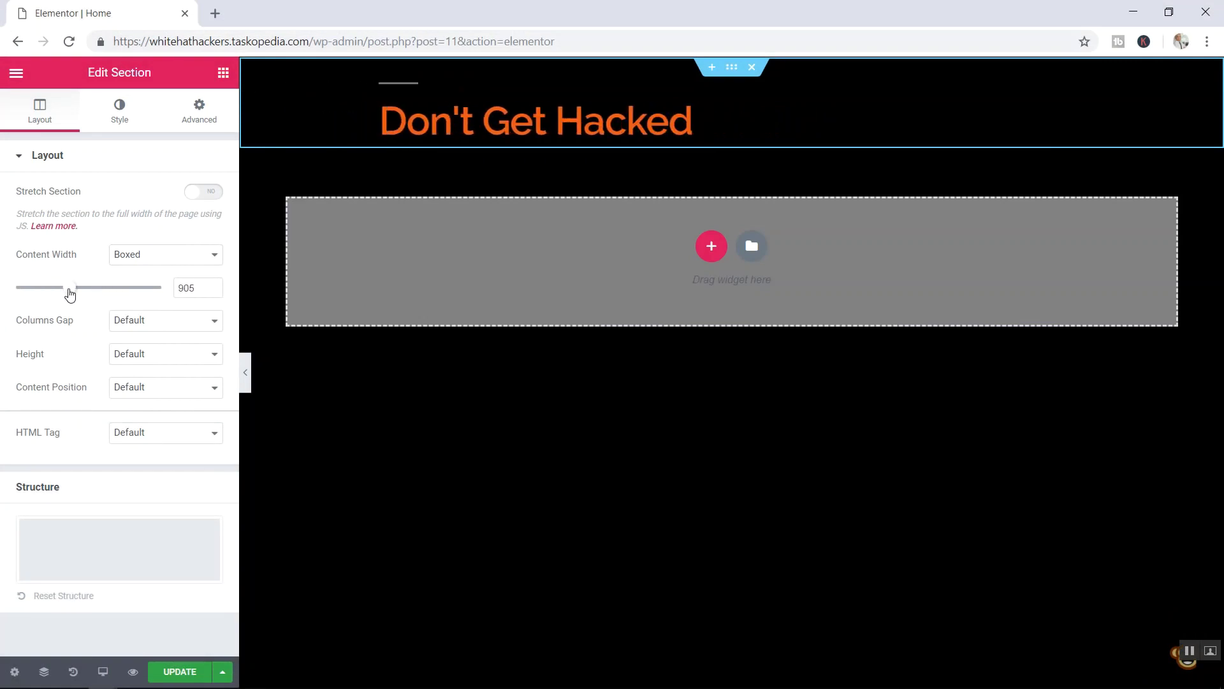
key(Left)
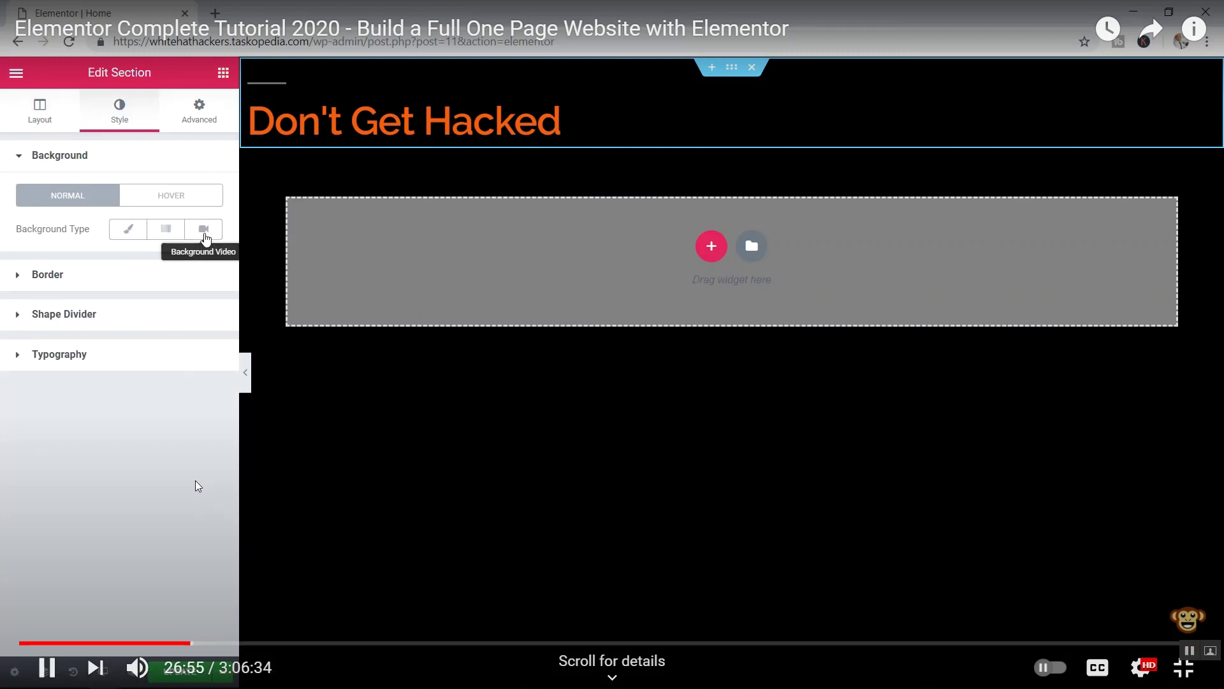
- Skip through the tutorial's background video and section height parts with the arrow keys
key(Right)
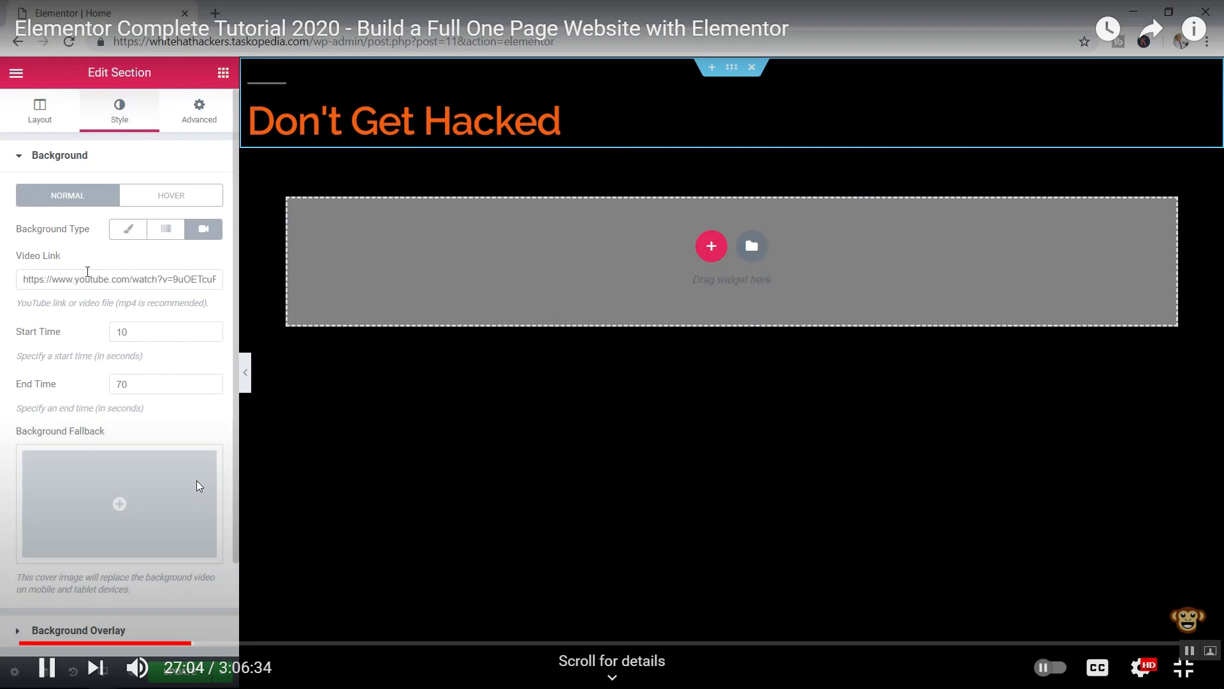
key(Right)
key(Right)
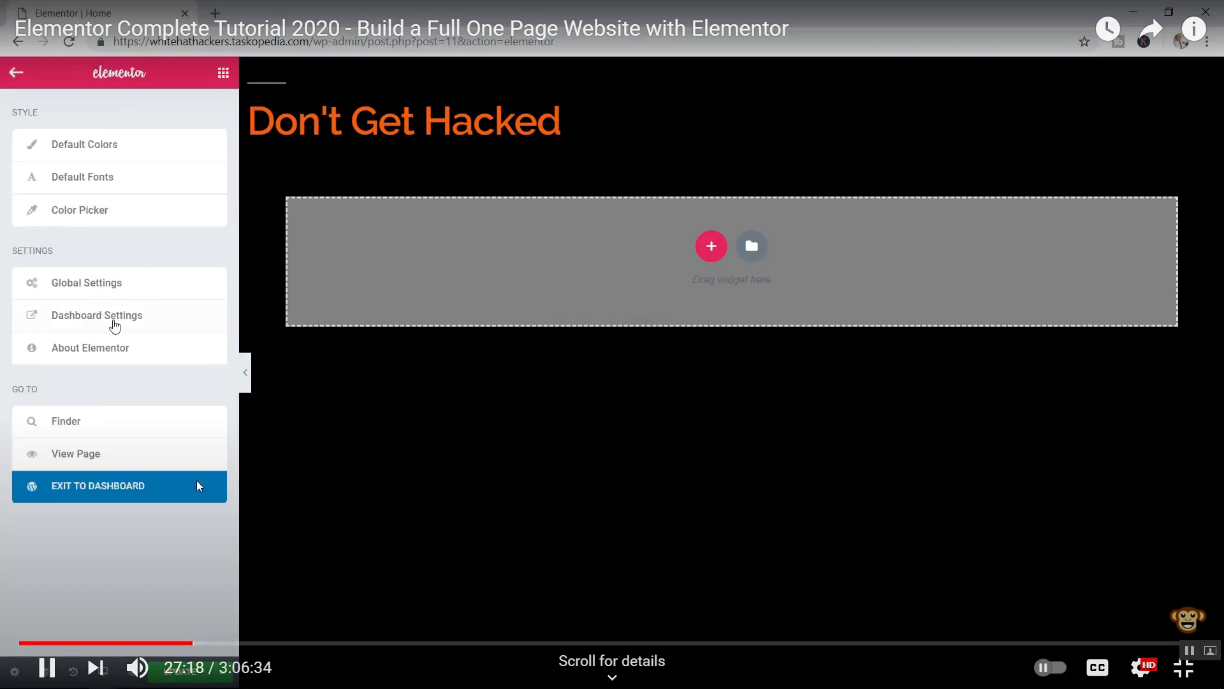
key(Right)
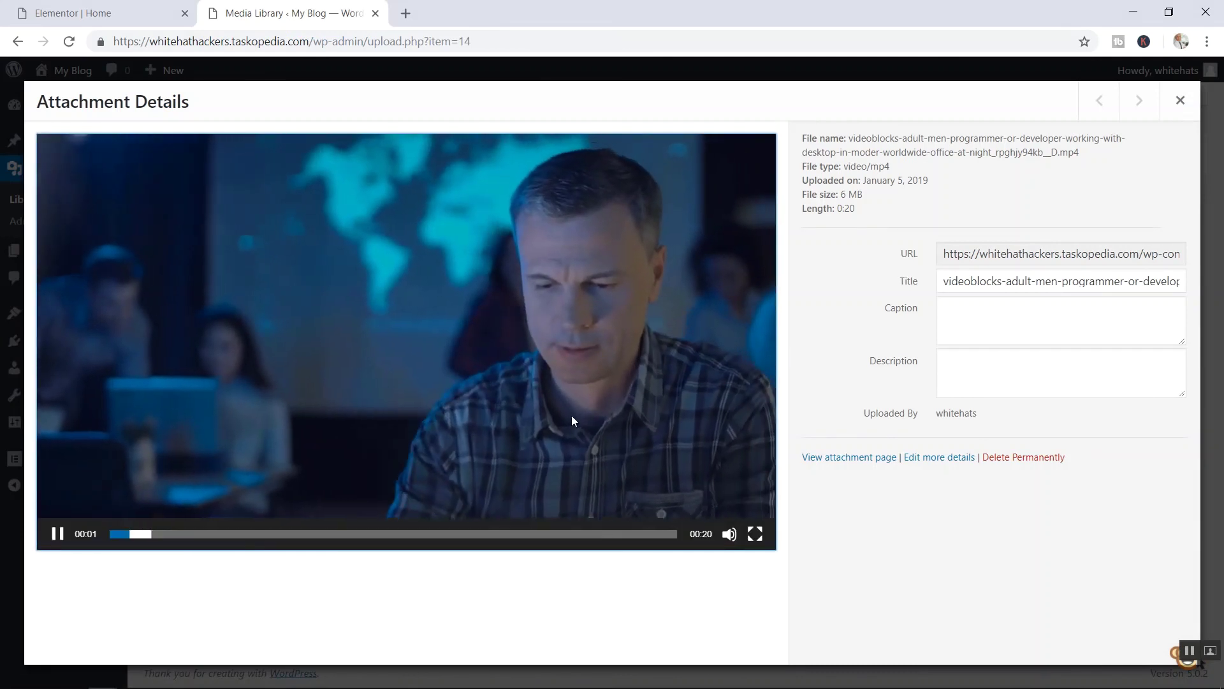
key(Right)
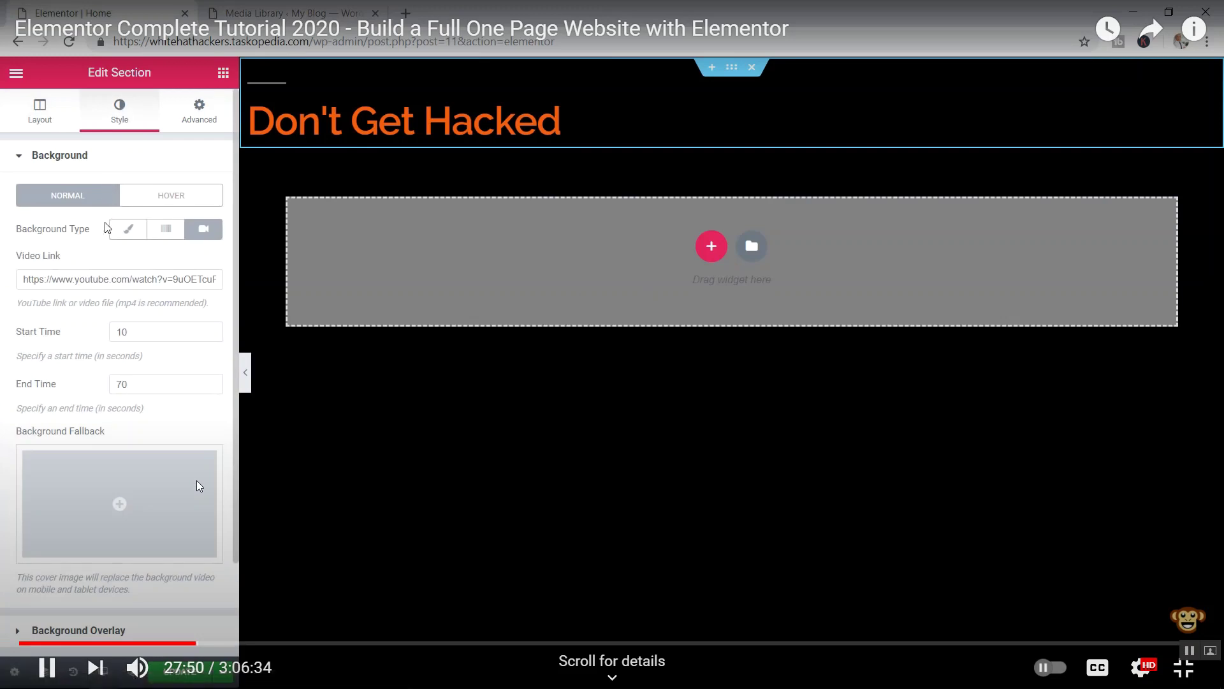
key(Right)
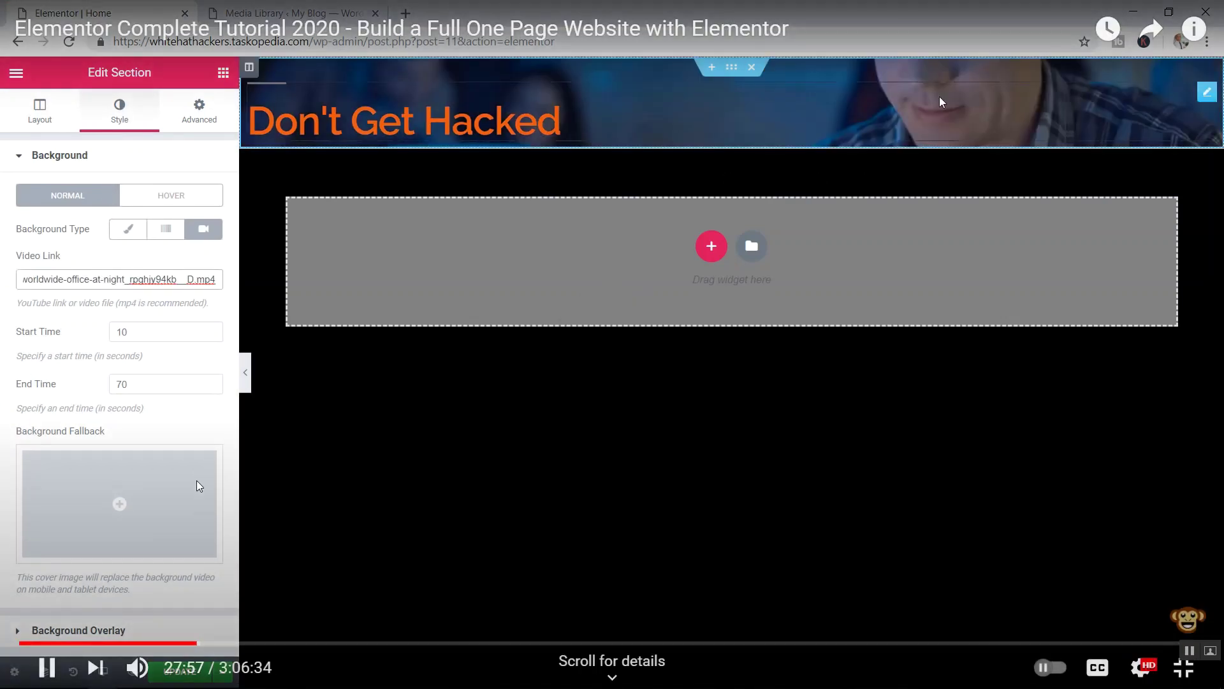
key(Right)
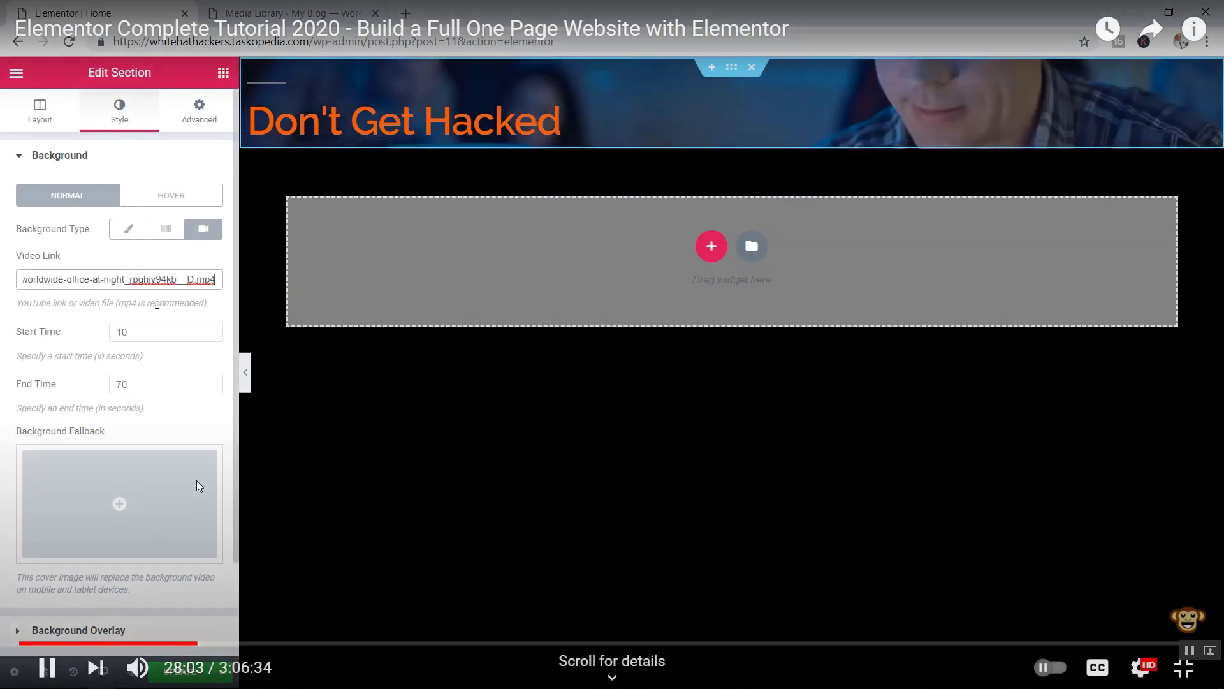
key(Right)
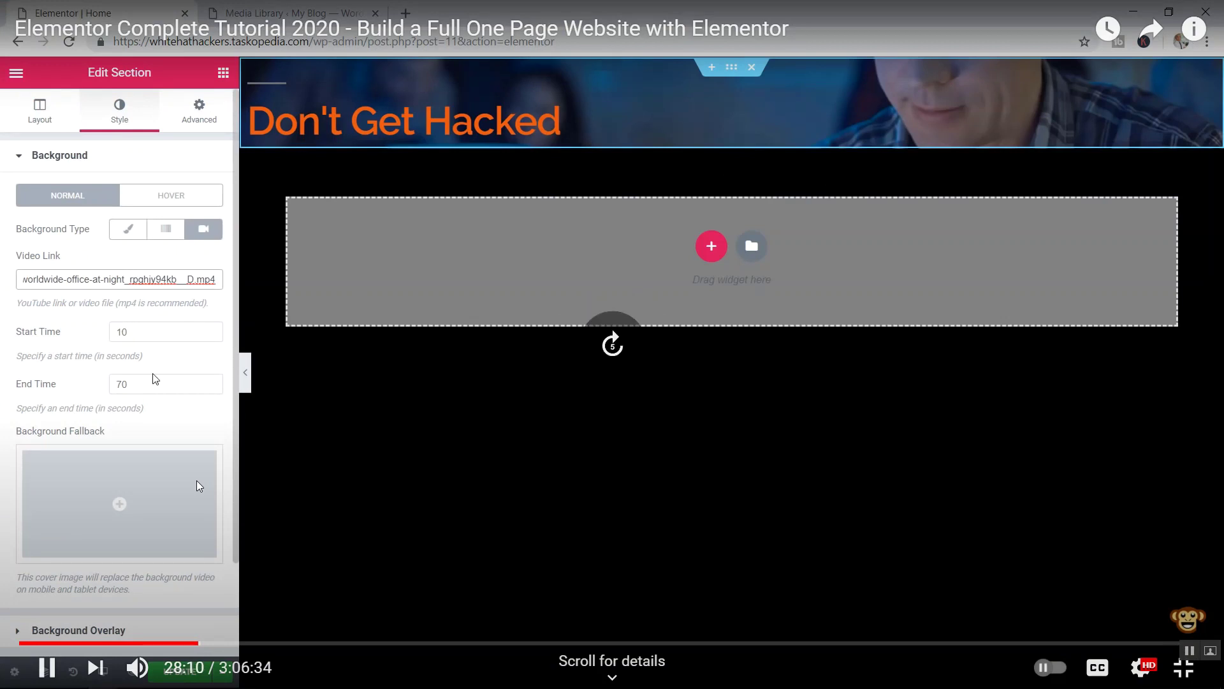
key(Right)
key(Right)
key(Right)
key(Right)
key(Right)
key(Right)
key(Right)
key(Right)
key(Right)
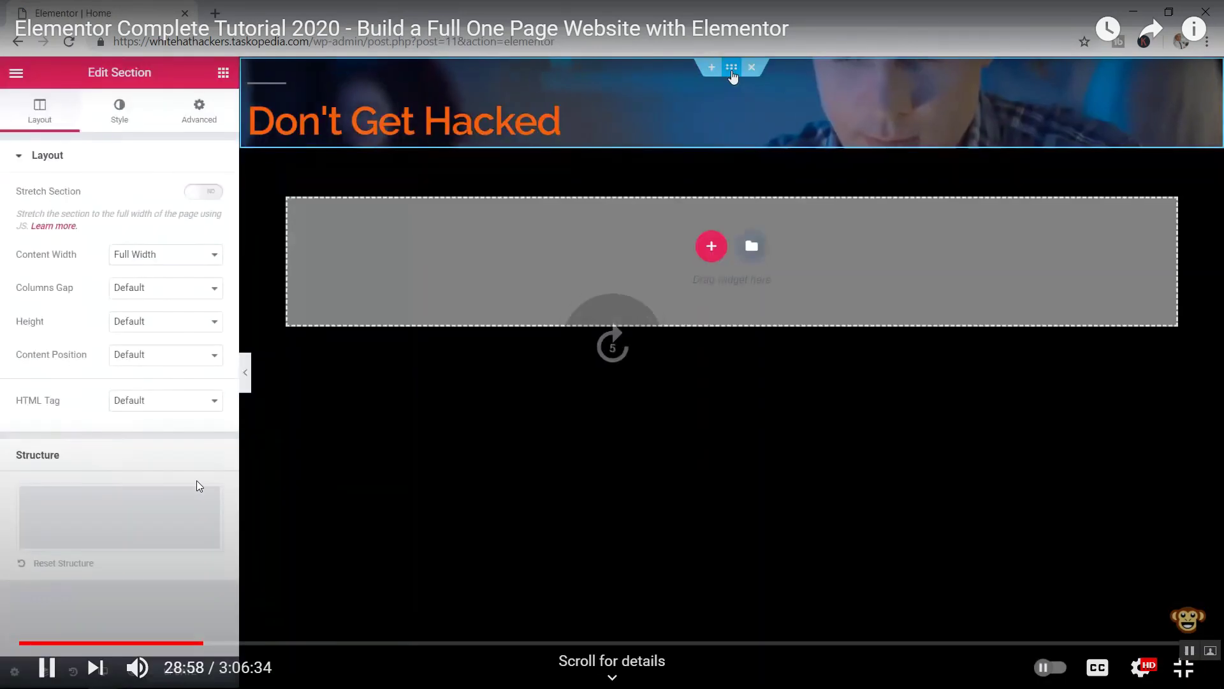
key(Right)
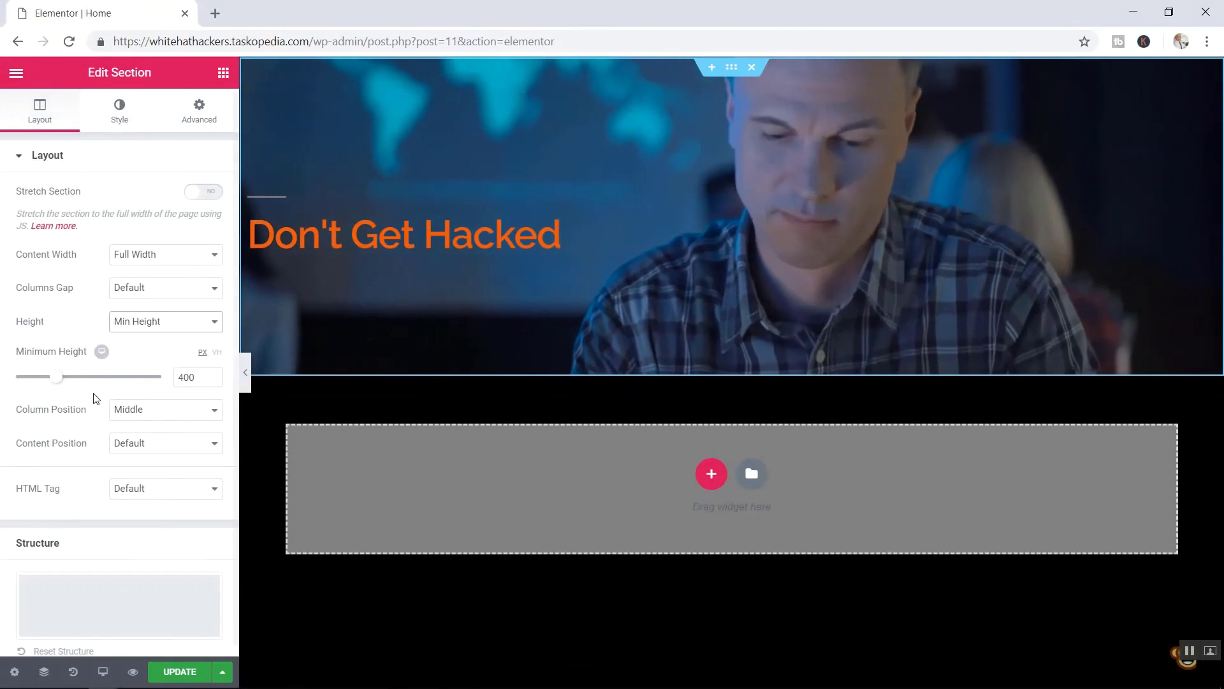
key(Left)
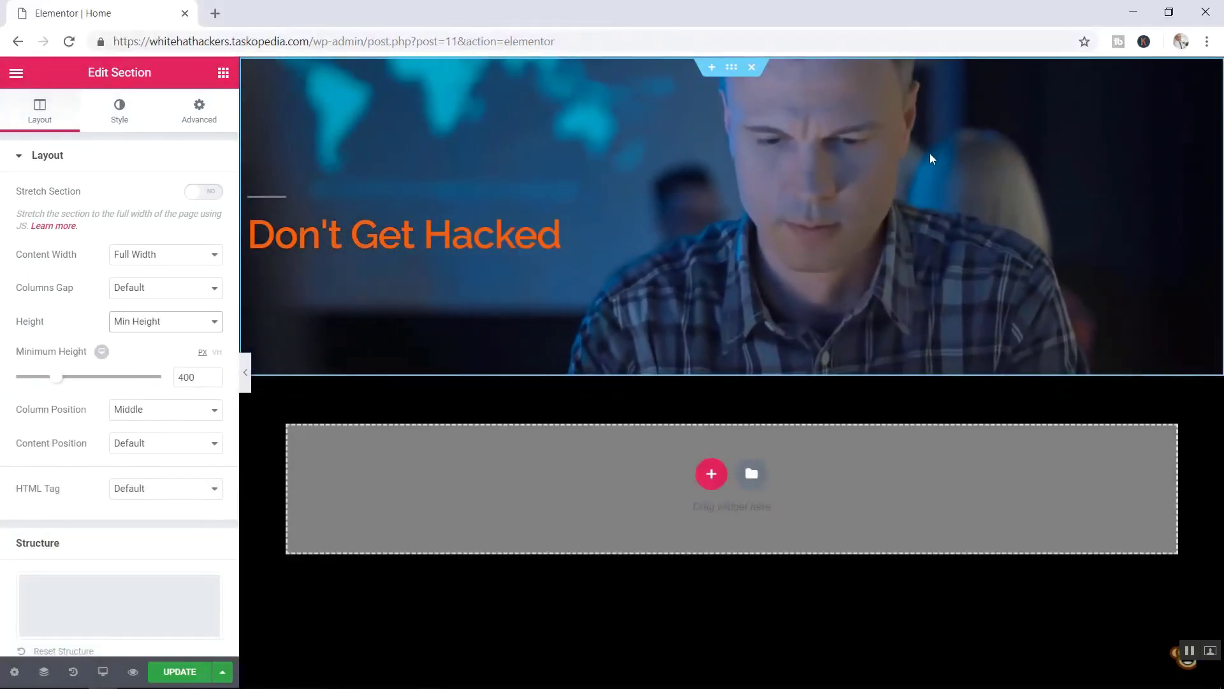
key(Left)
key(Right)
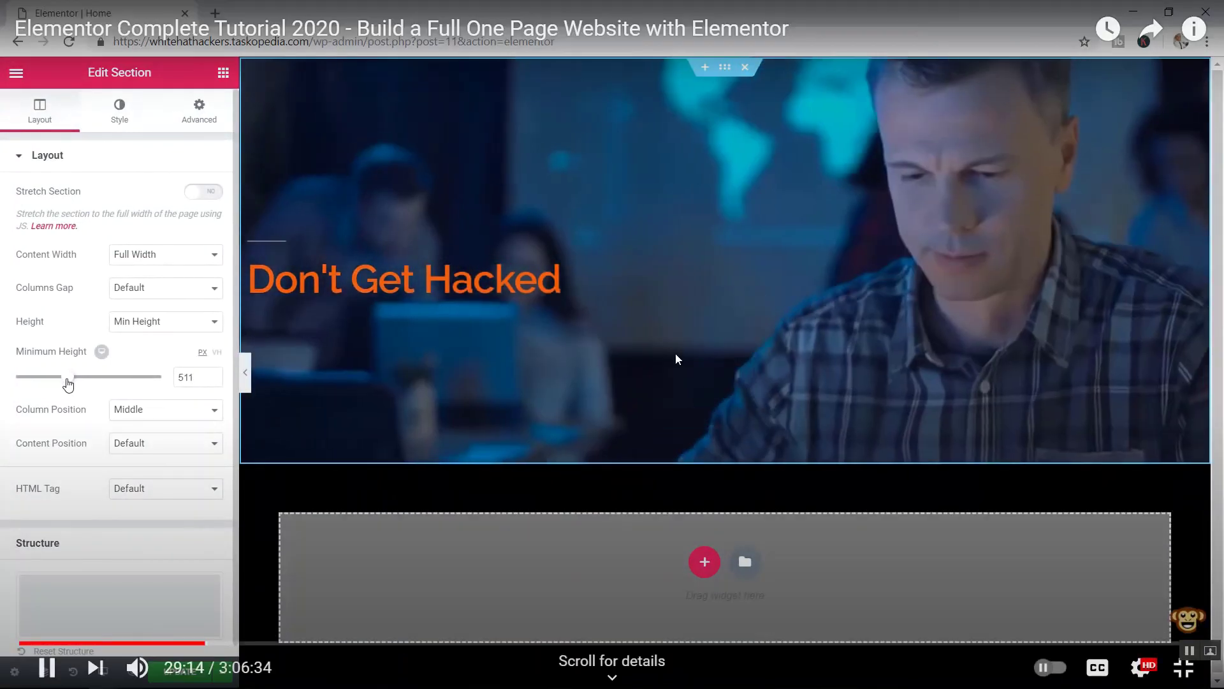
- Pause the tutorial at 29:15, leave full screen, and return to the Elementor editor
click(753, 294)
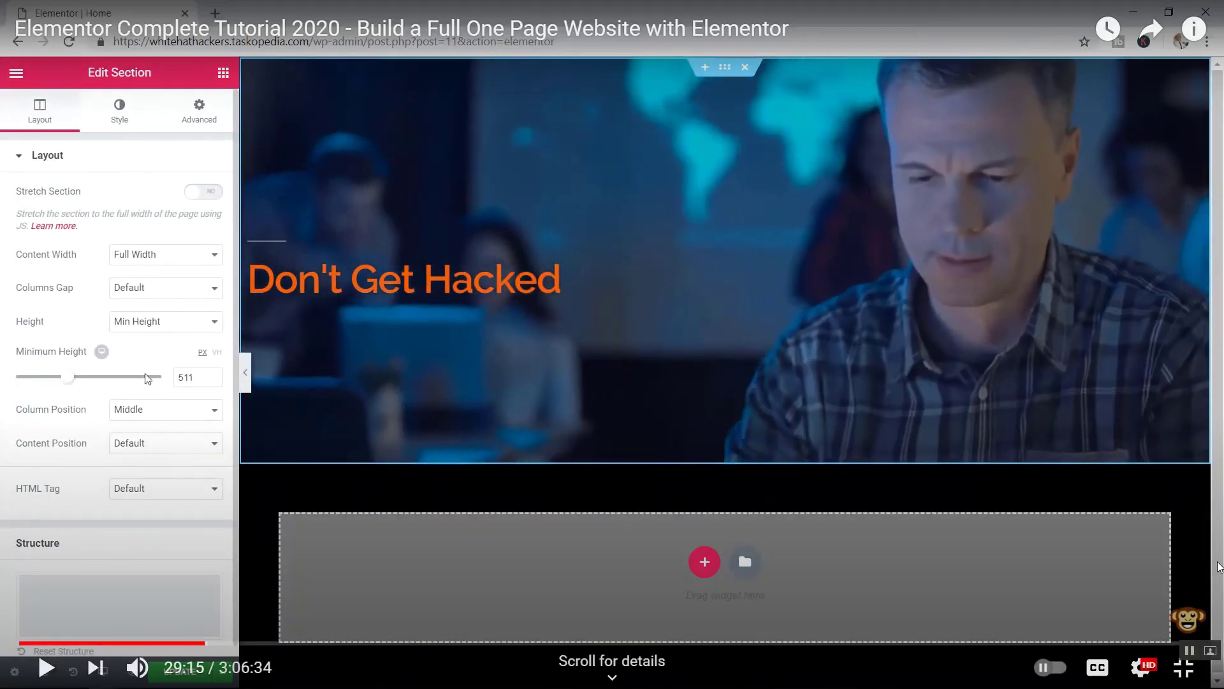
click(1181, 679)
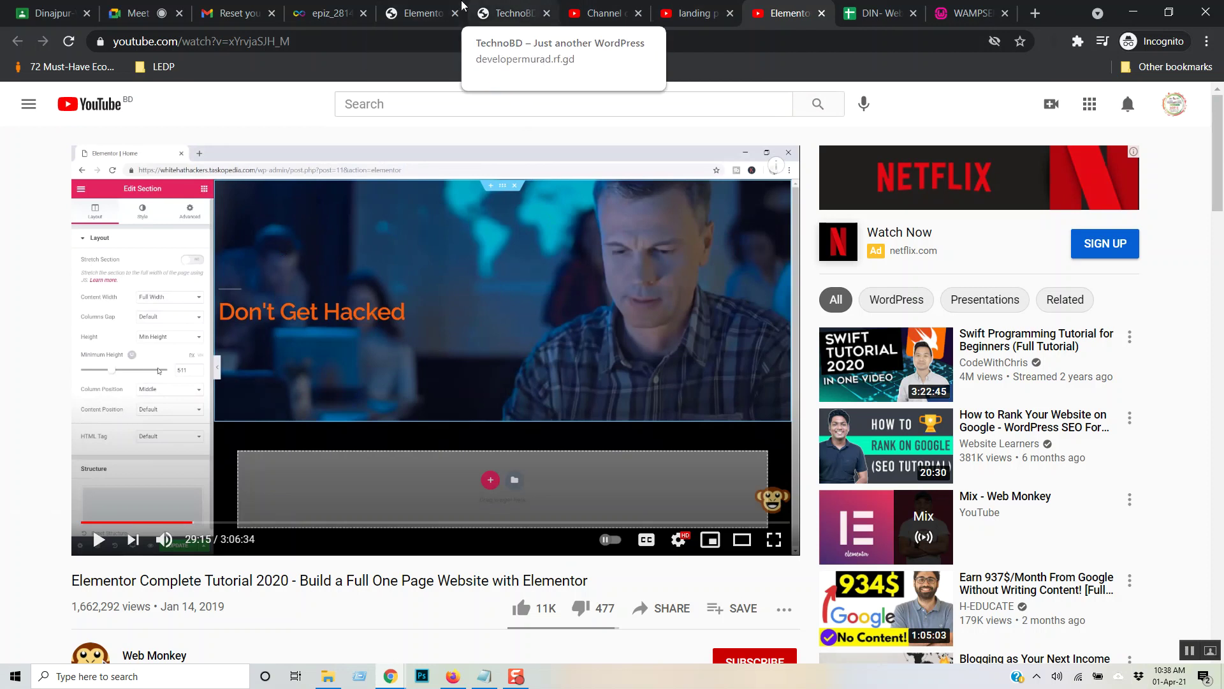
click(417, 13)
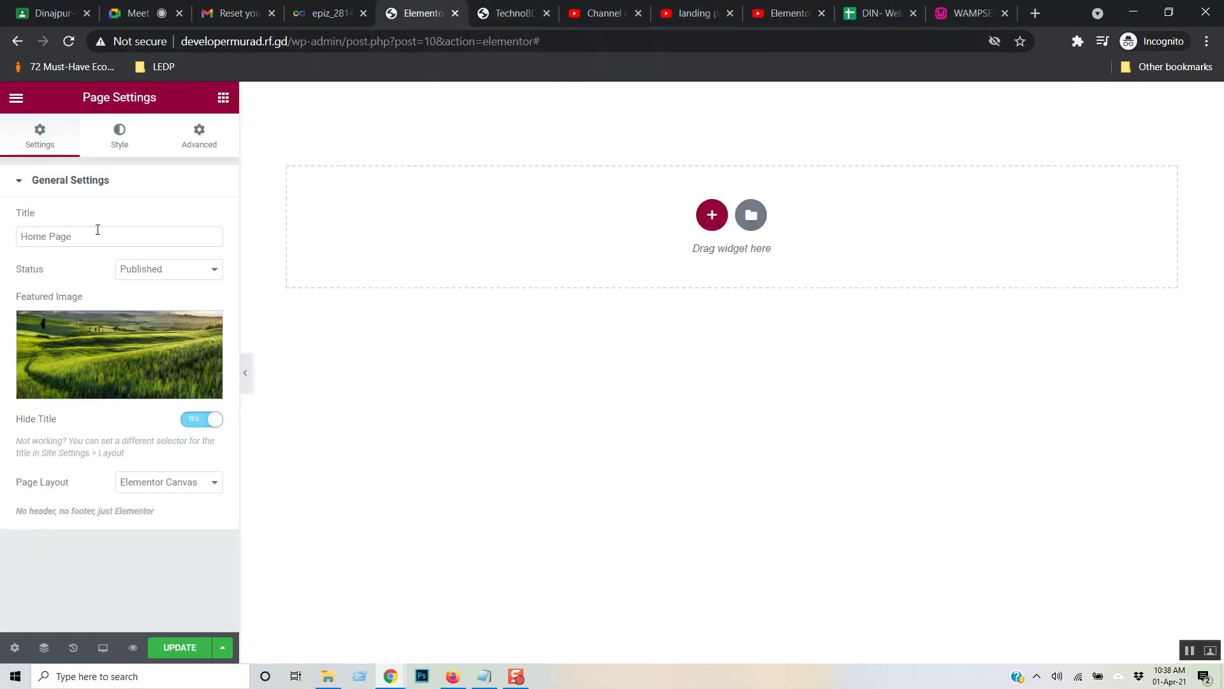
- Drag a trial Heading widget from the widget list onto the empty Home Page
click(21, 100)
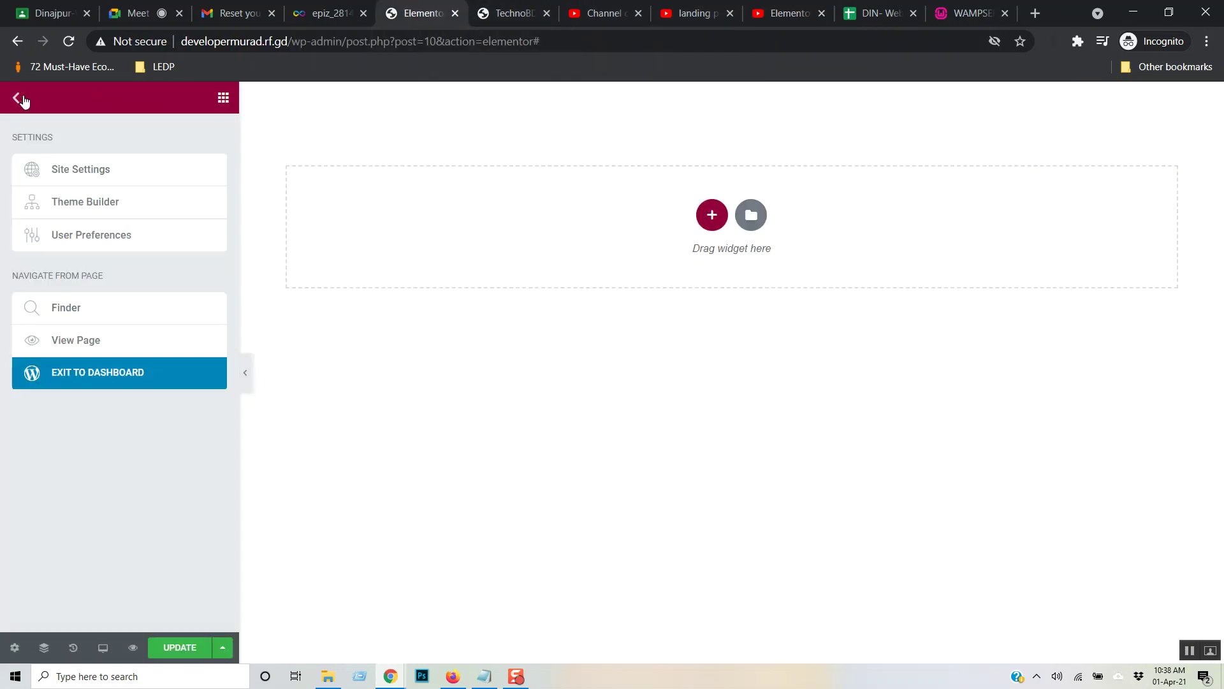
click(223, 97)
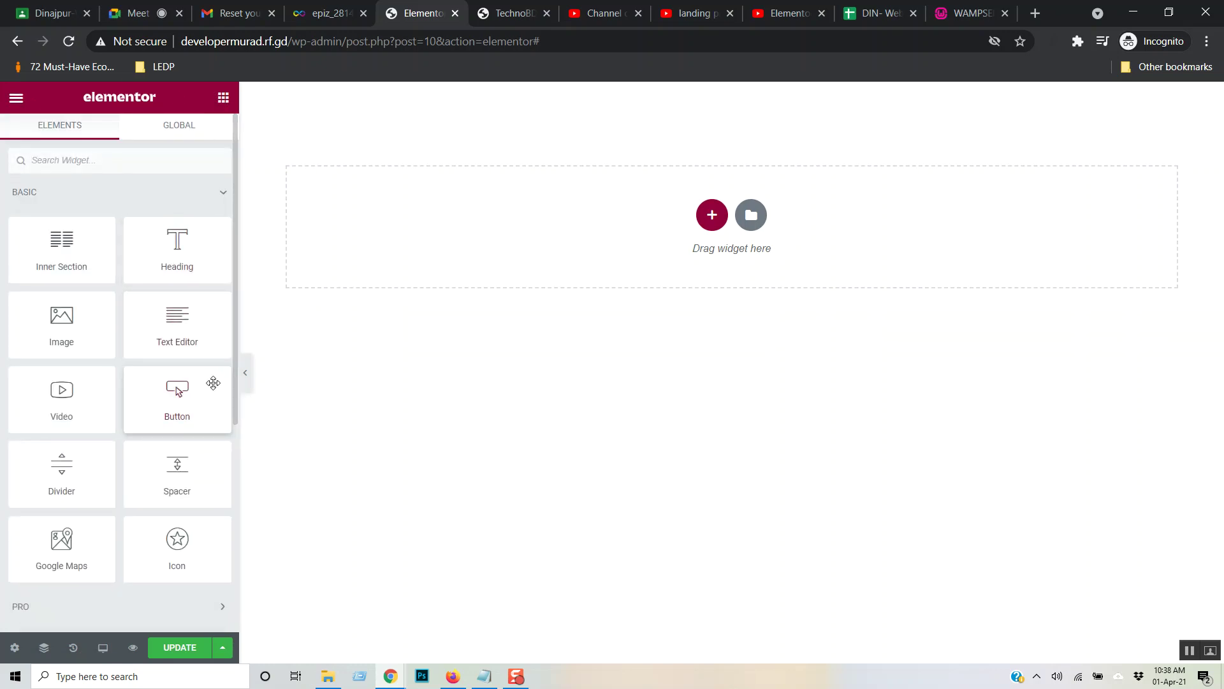
drag(172, 251, 614, 129)
drag(176, 255, 569, 121)
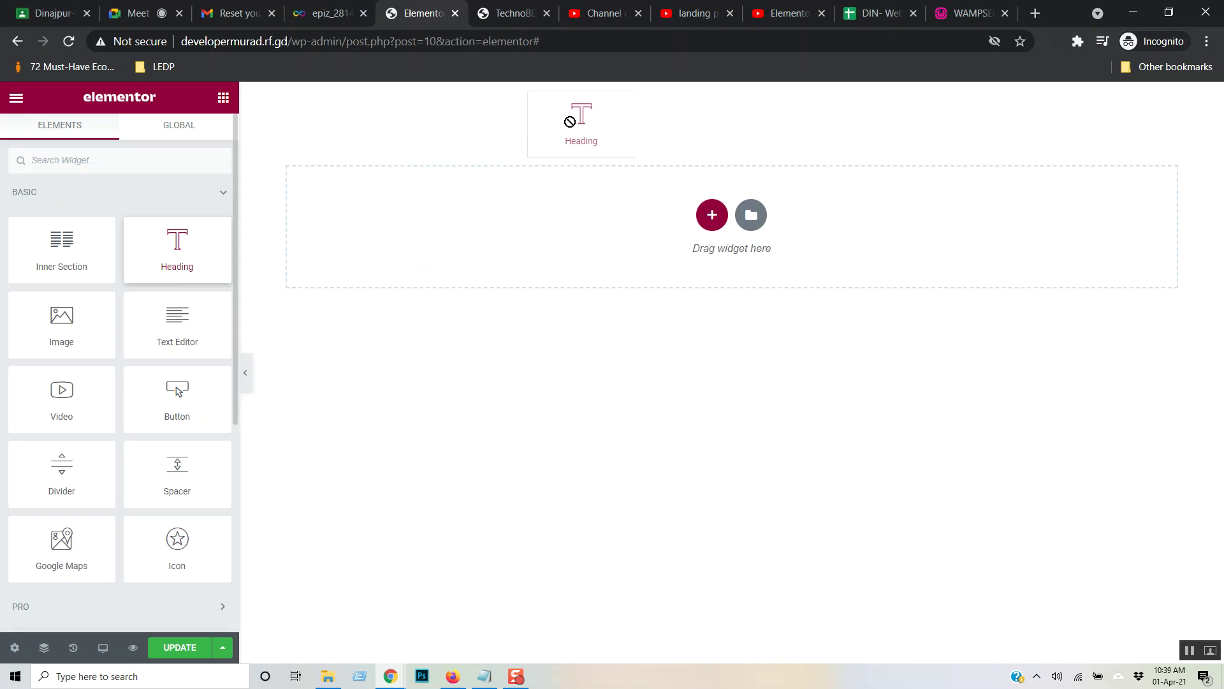
drag(569, 121, 570, 121)
drag(169, 259, 634, 191)
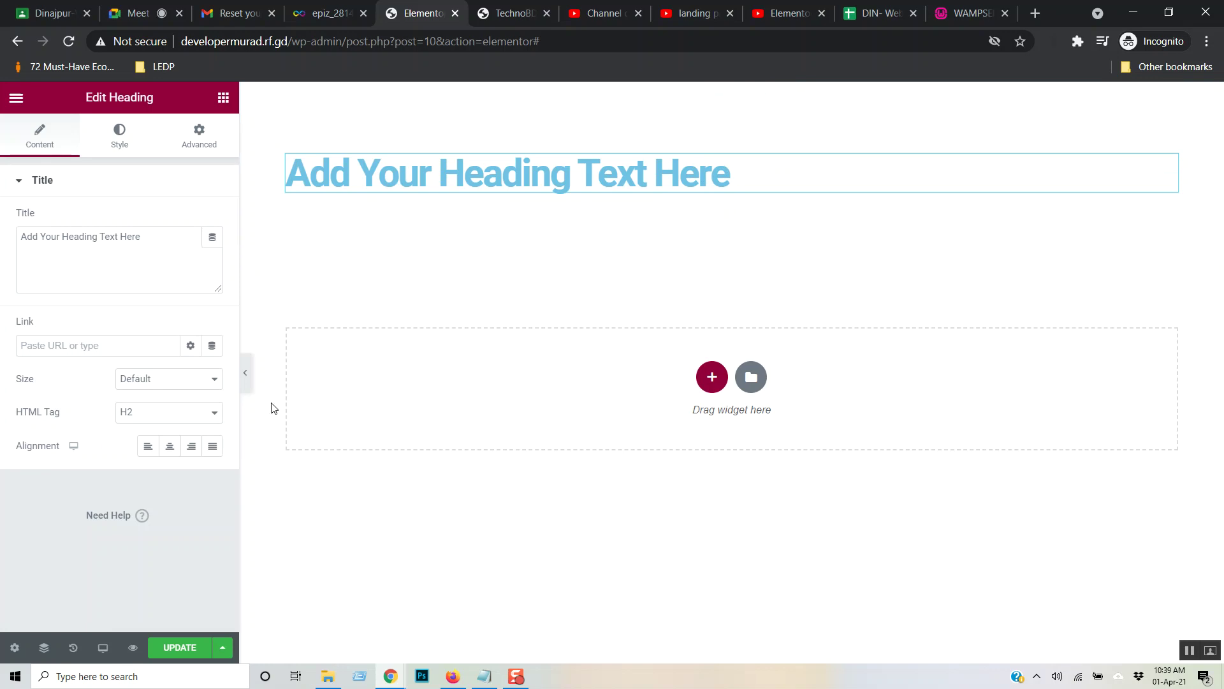
- Delete the section holding the trial heading, leaving one empty section
click(759, 91)
drag(176, 248, 549, 197)
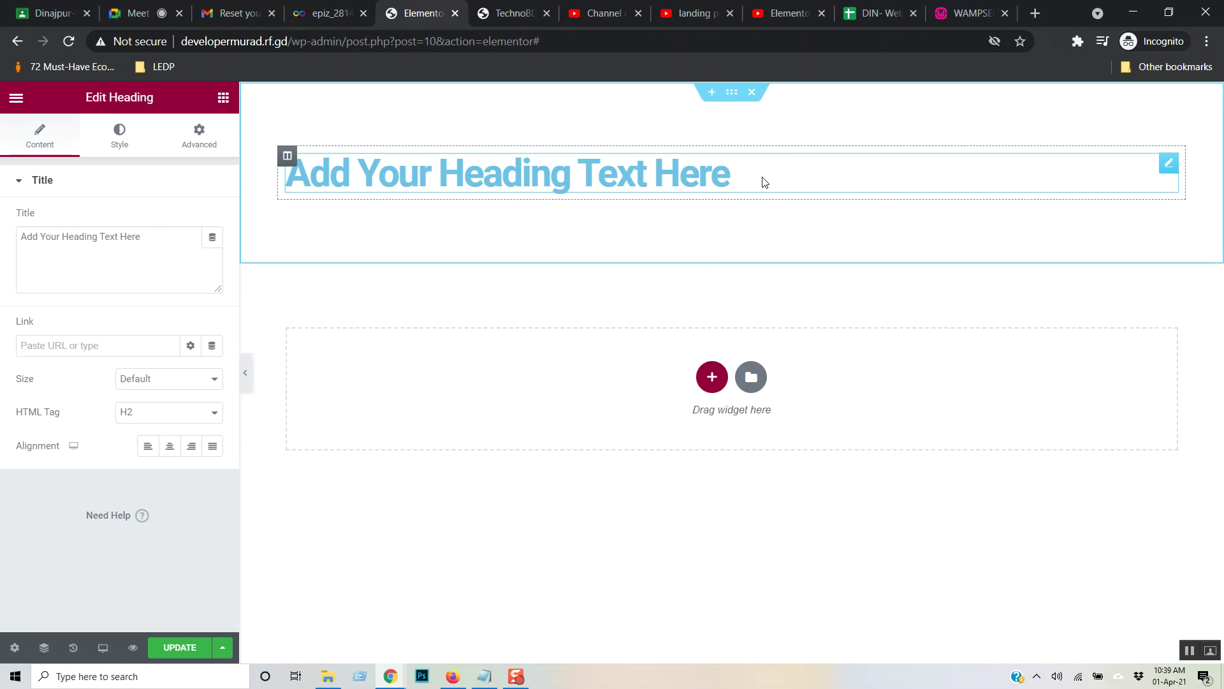
click(752, 92)
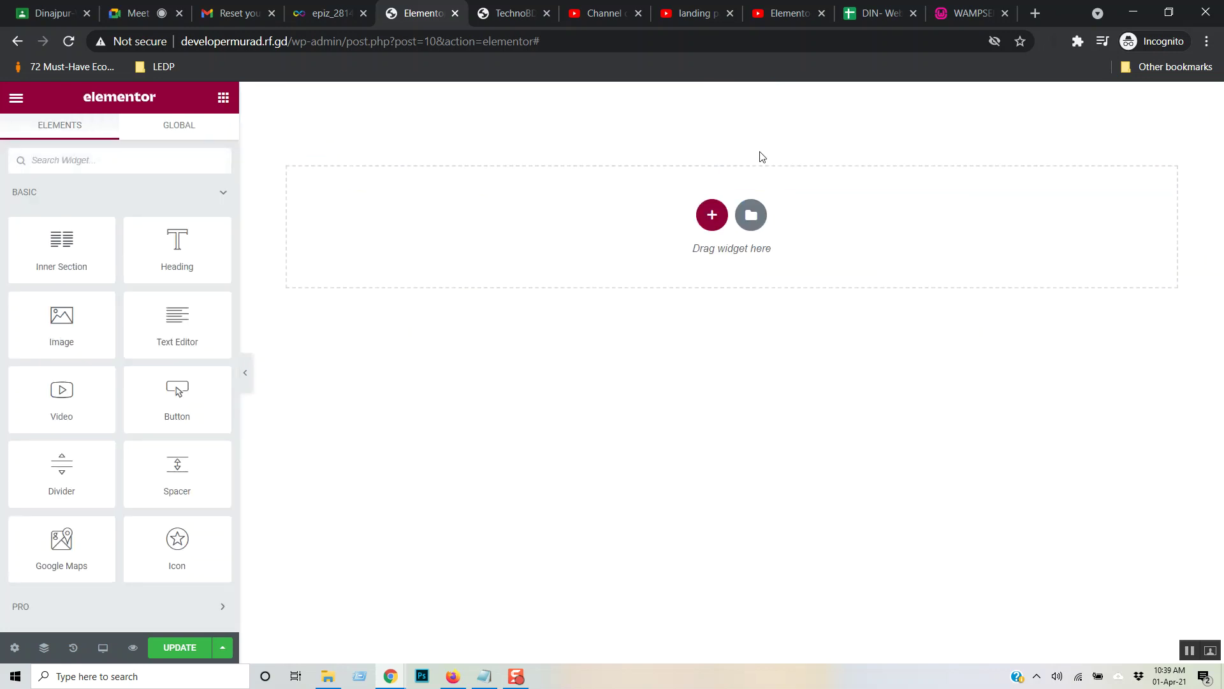
- Add a single-column section, trying Full Width before returning content width to Boxed
click(713, 217)
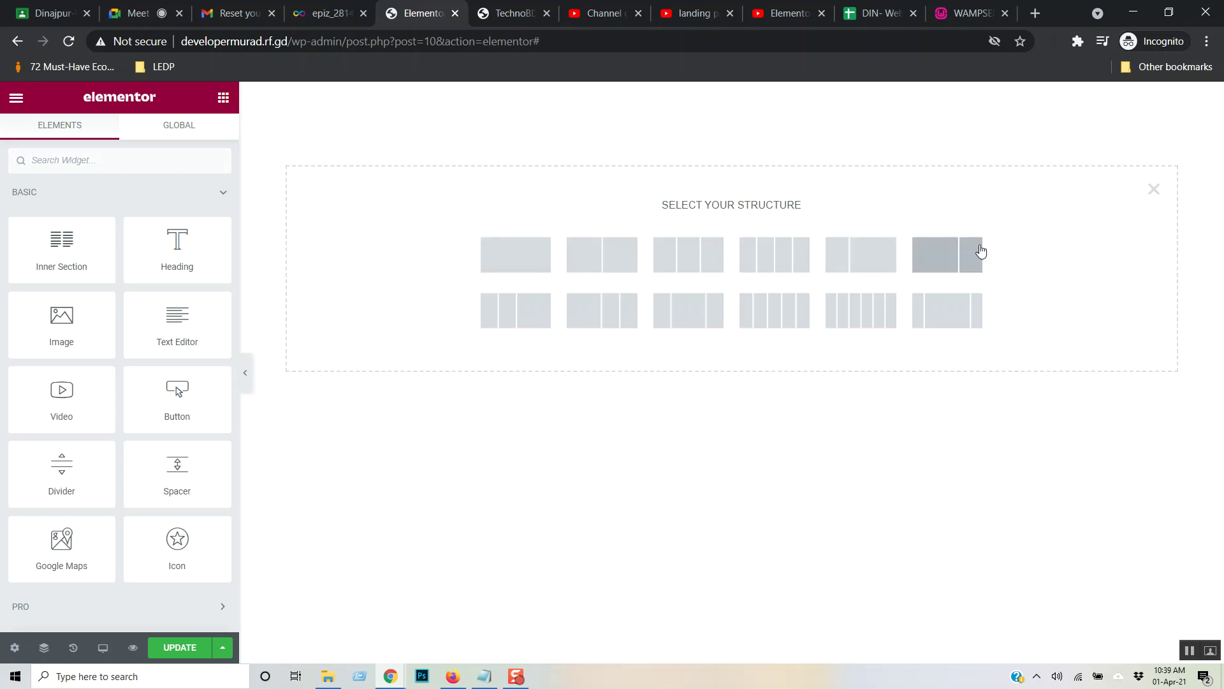
click(535, 263)
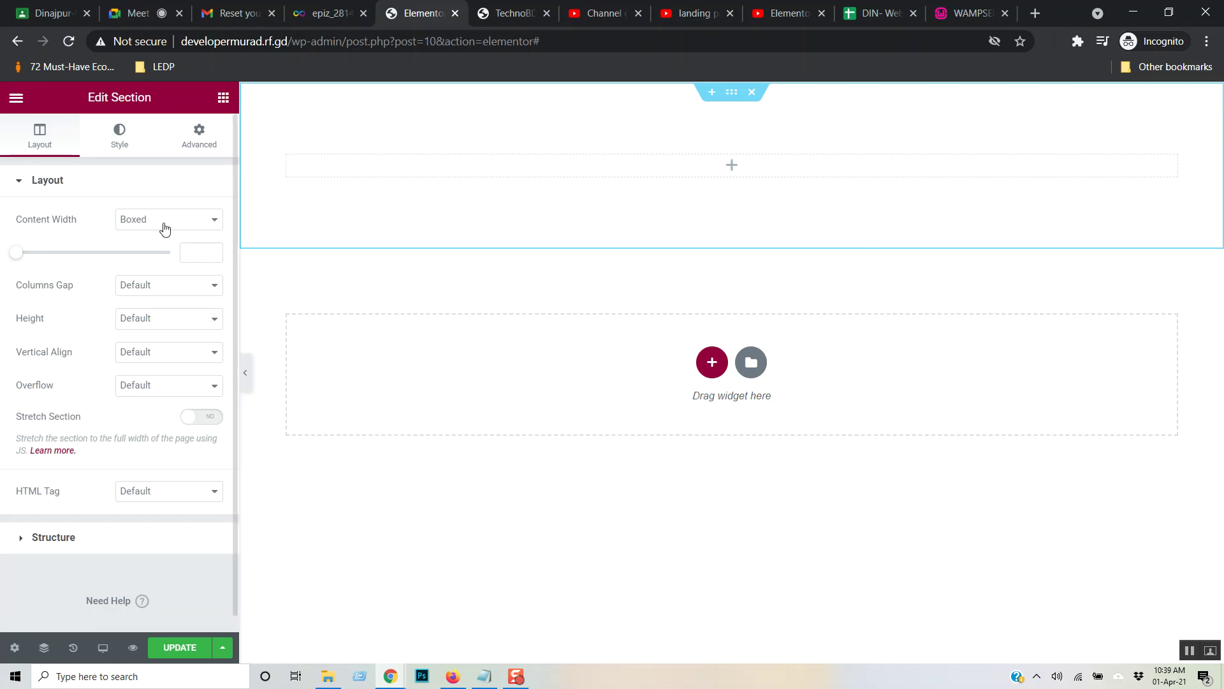
click(216, 223)
click(190, 268)
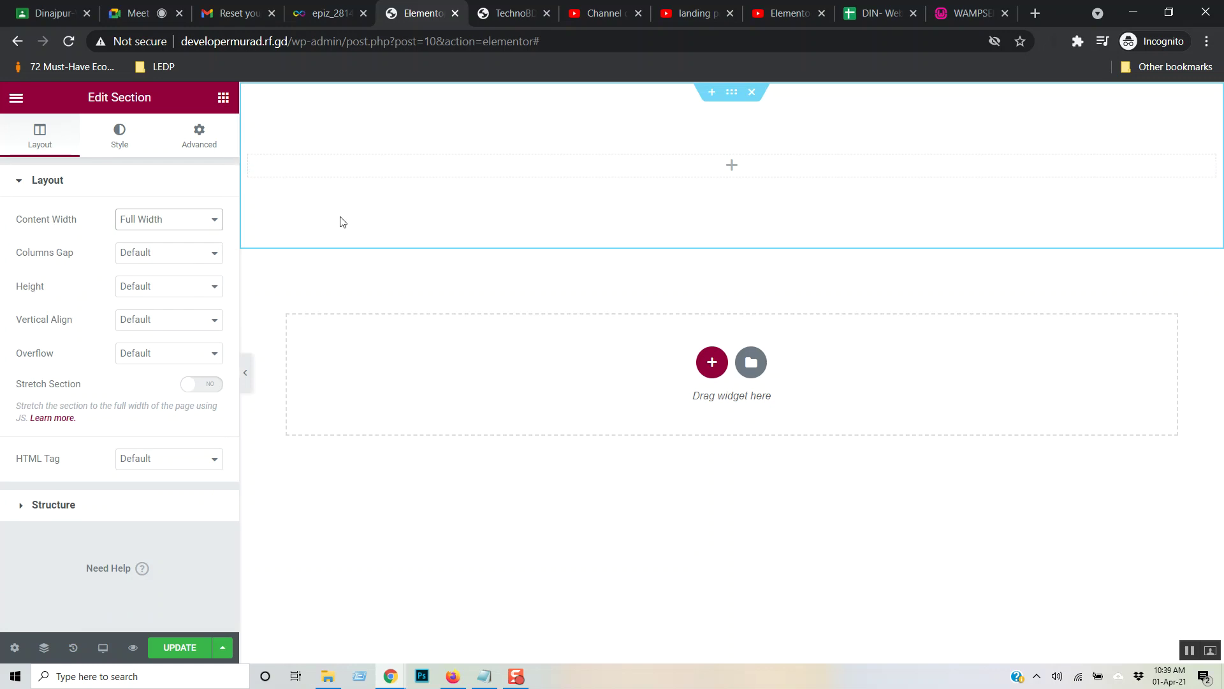
click(213, 223)
click(188, 247)
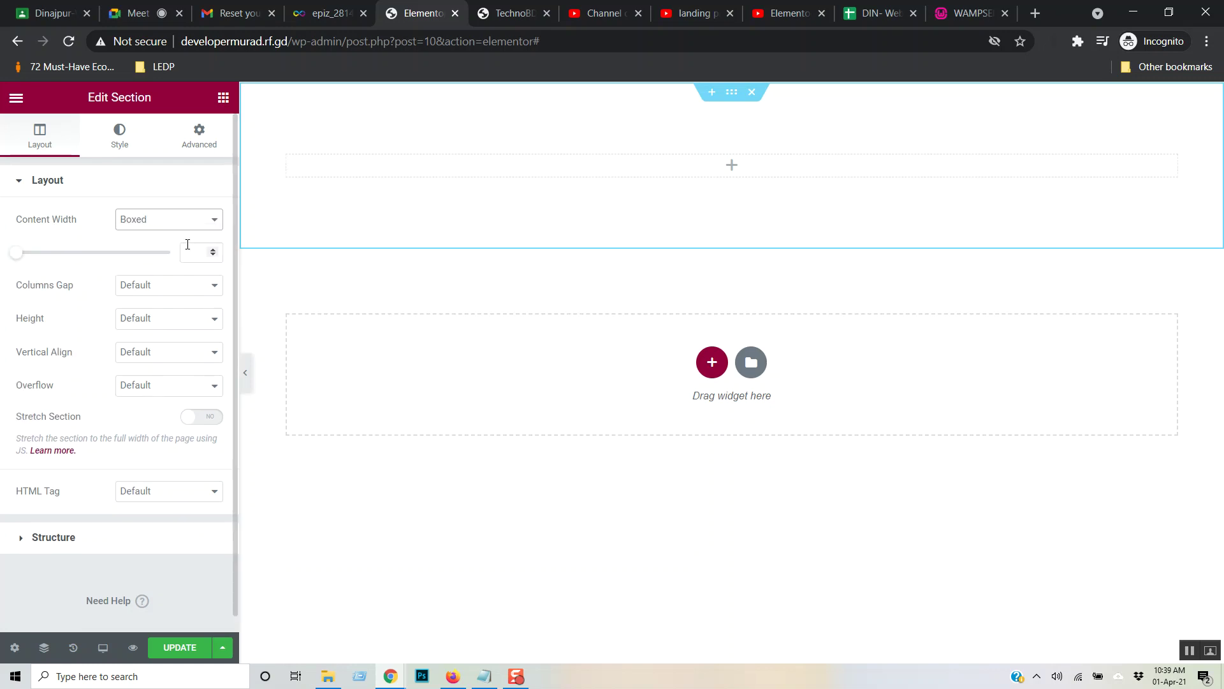
- Try a 400 minimum height on the section, then set Height back to Default
click(210, 322)
click(201, 391)
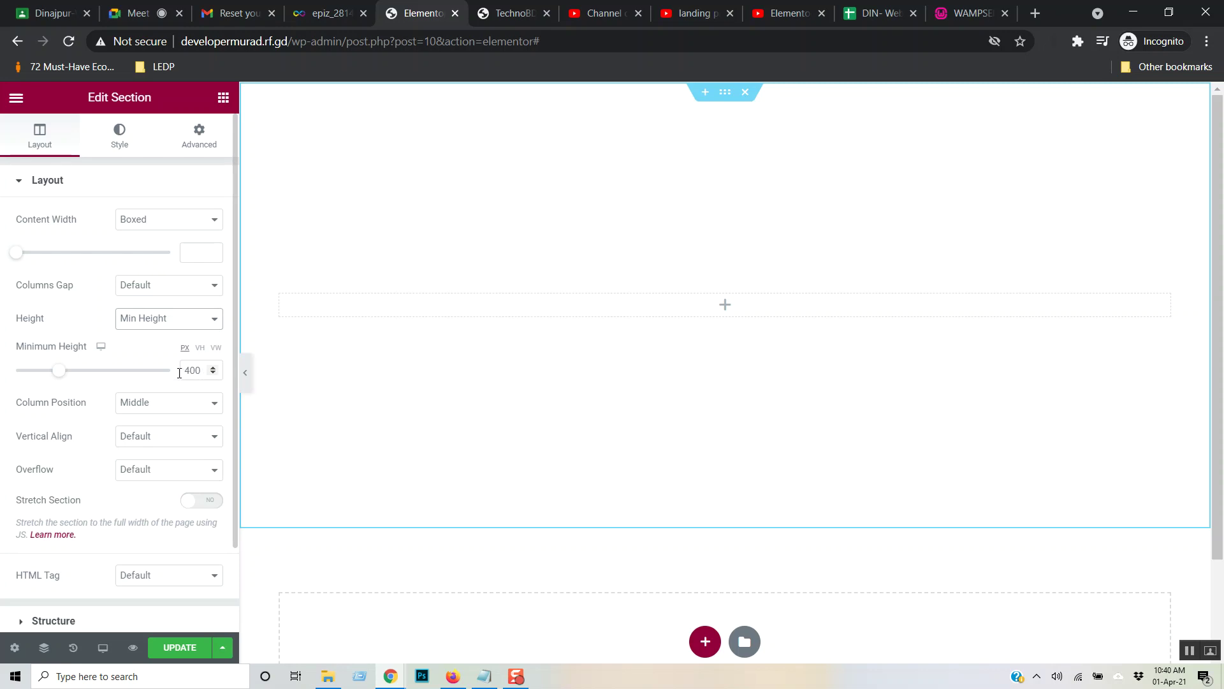
click(51, 374)
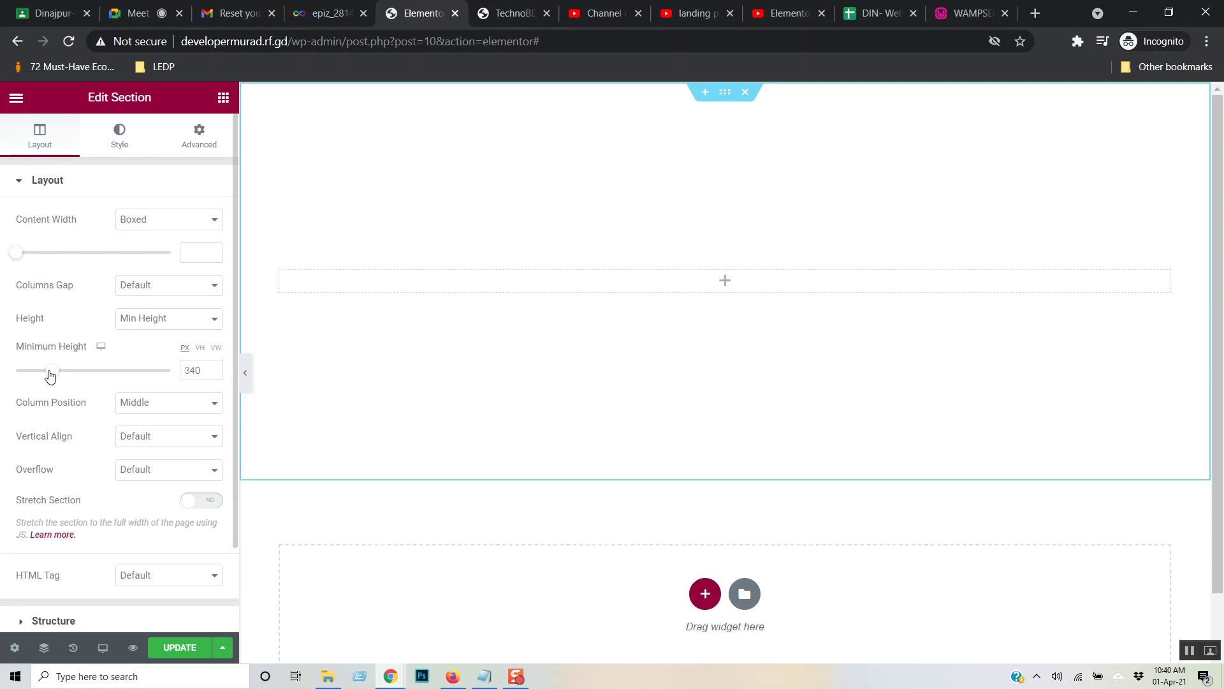
mouse_move(56, 377)
mouse_down()
mouse_move(74, 372)
mouse_move(38, 373)
mouse_move(74, 371)
mouse_up()
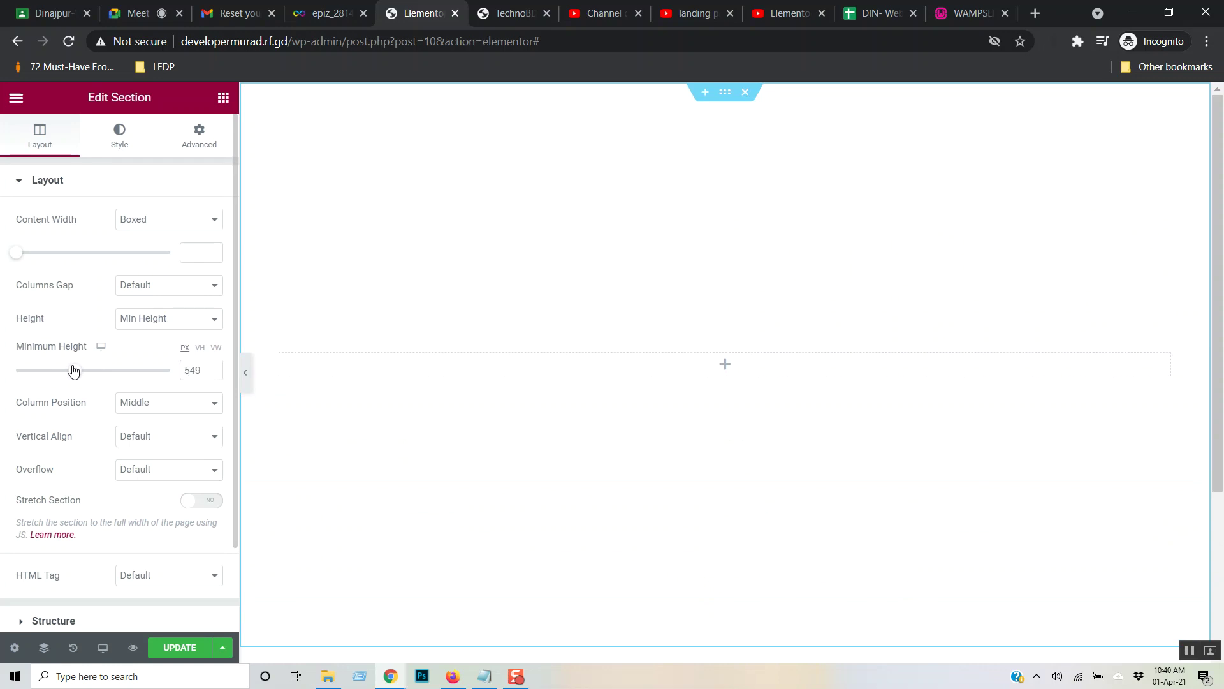
double_click(192, 374)
text(400)
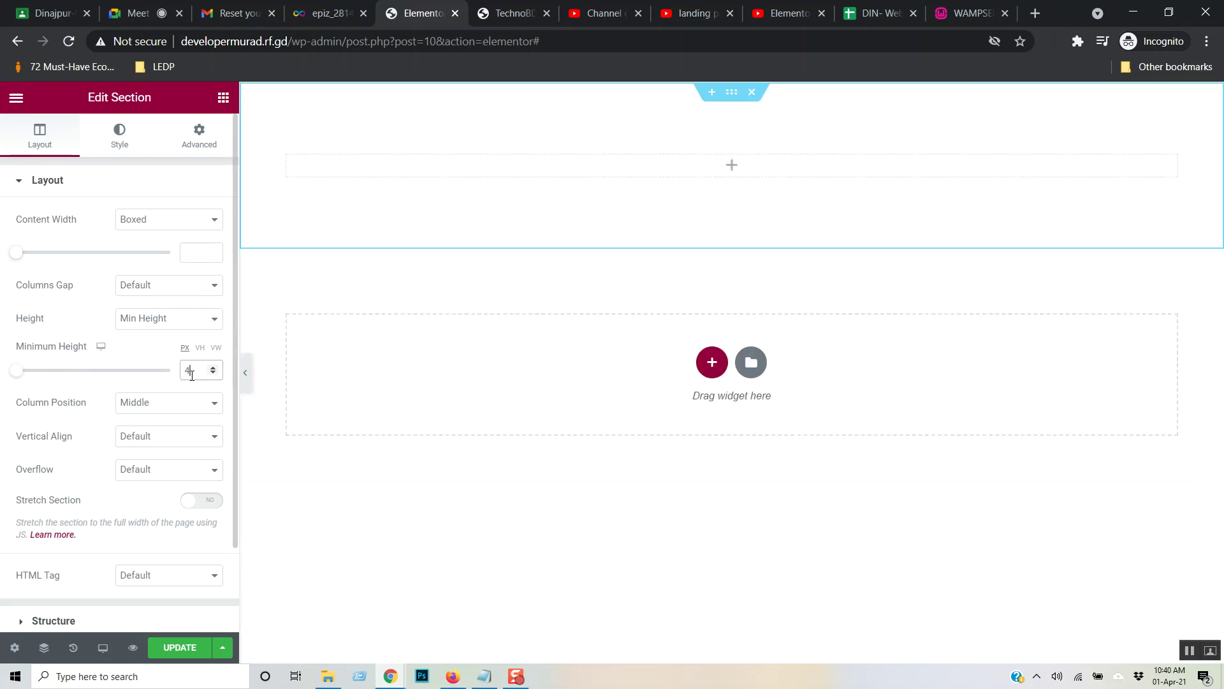
click(150, 348)
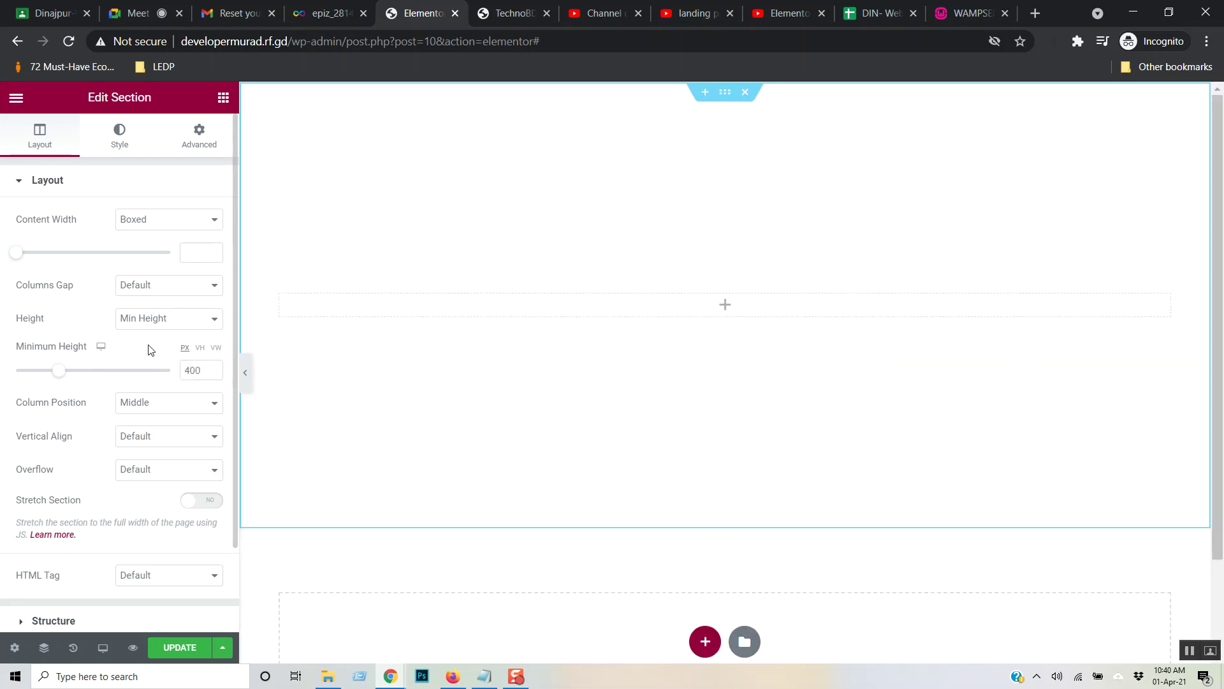
click(214, 320)
click(171, 343)
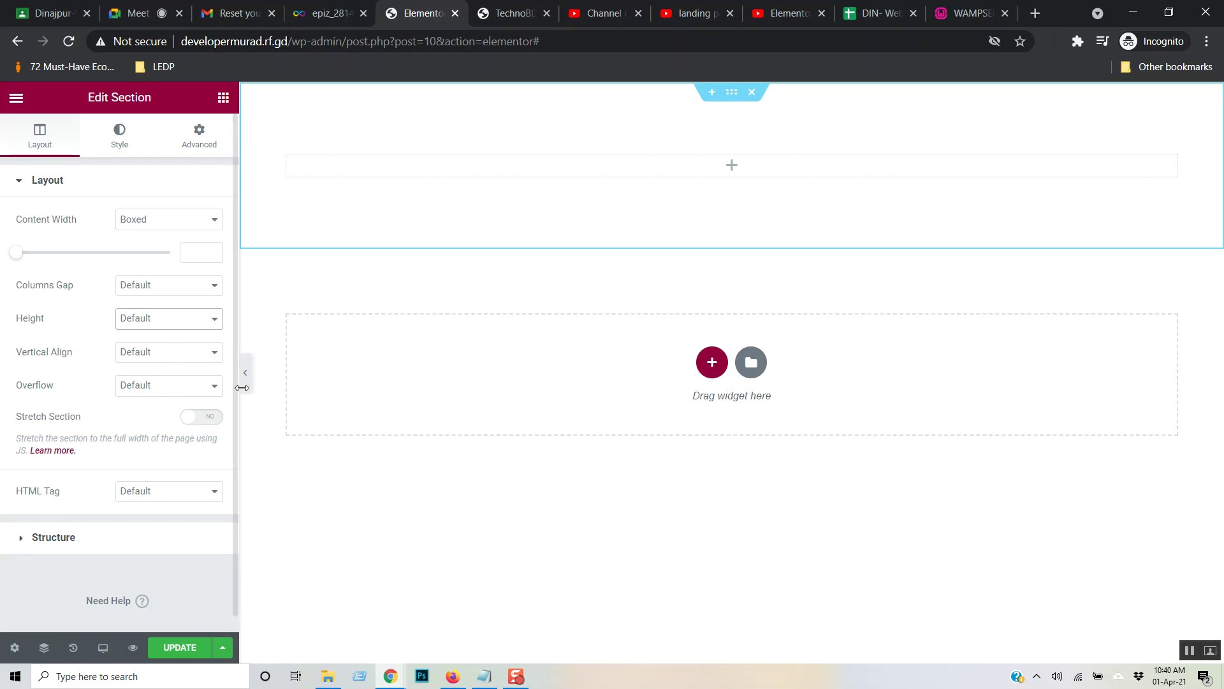
- Inspect the section's Vertical Align, Overflow and HTML Tag options, leaving them unchanged
click(213, 357)
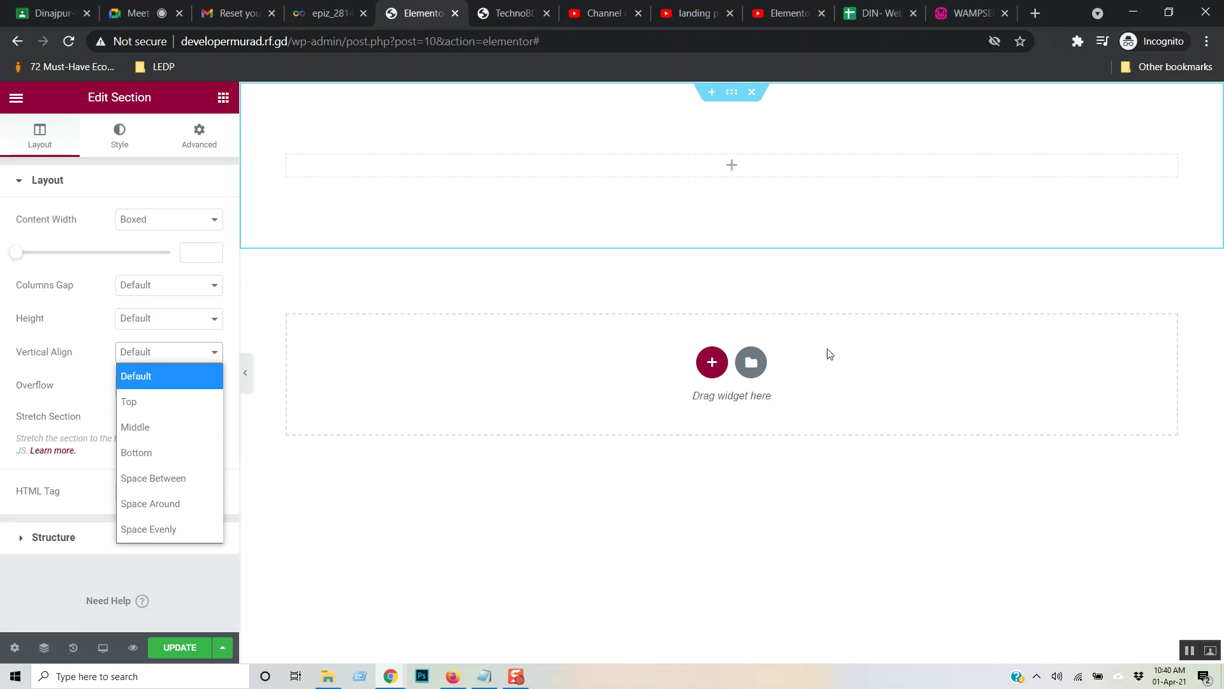
click(48, 373)
click(185, 391)
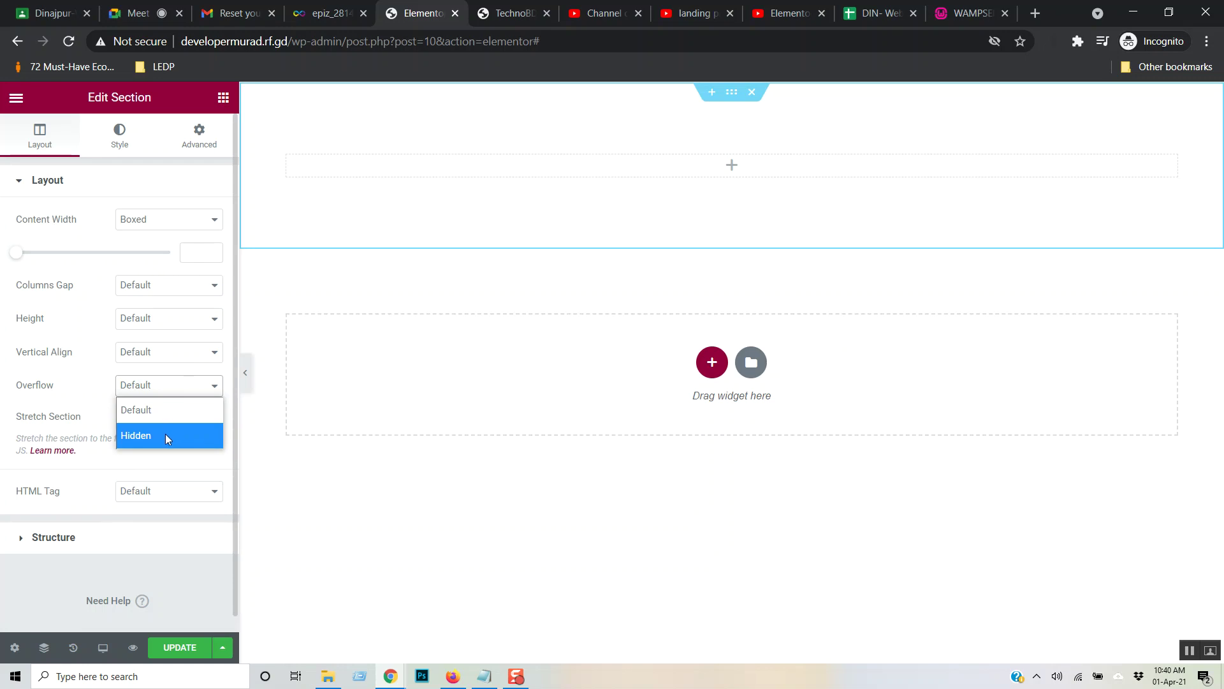
click(90, 342)
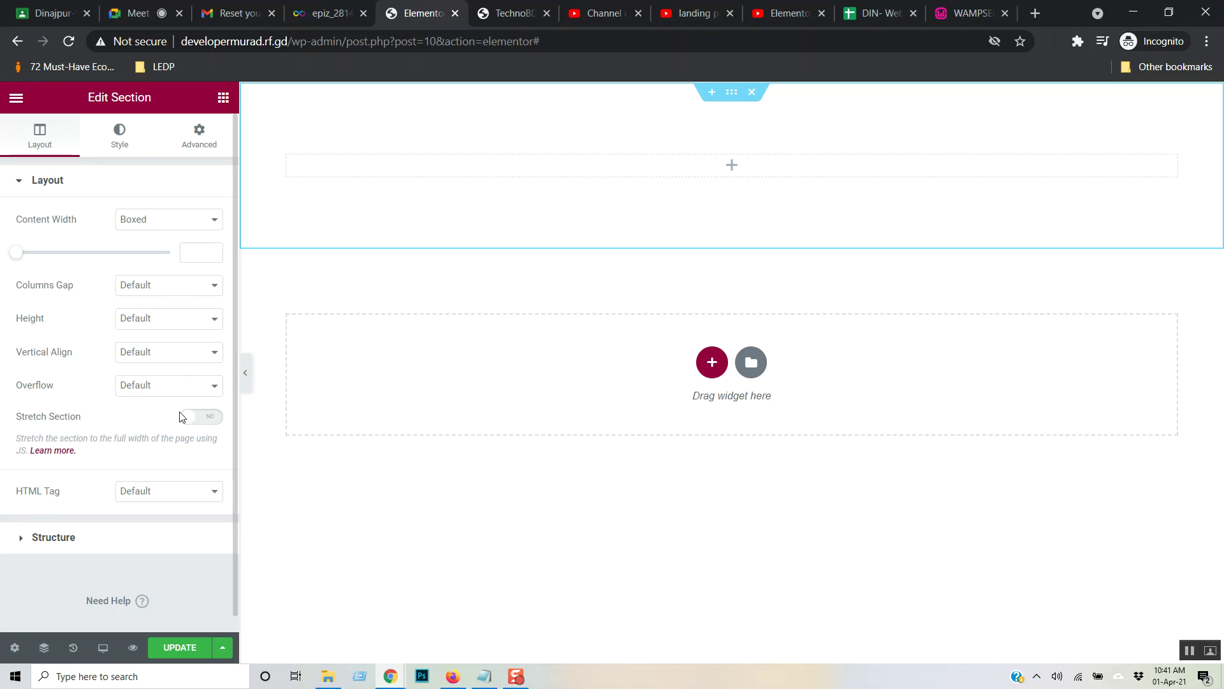
click(209, 502)
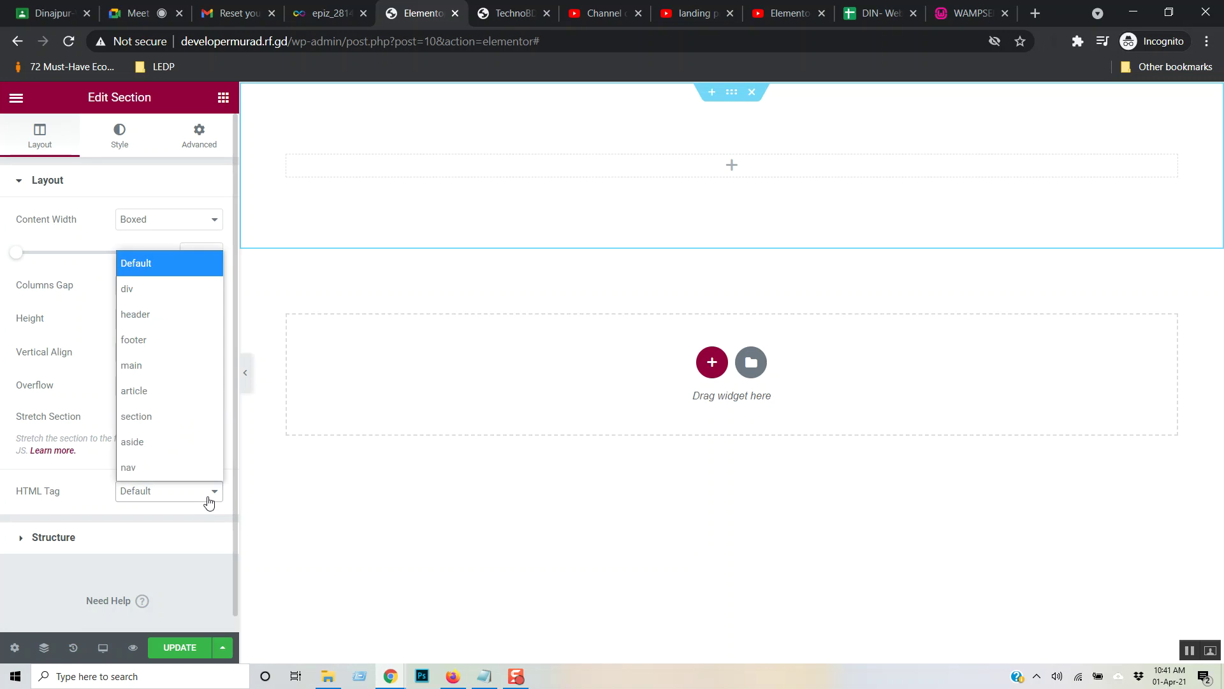
click(23, 541)
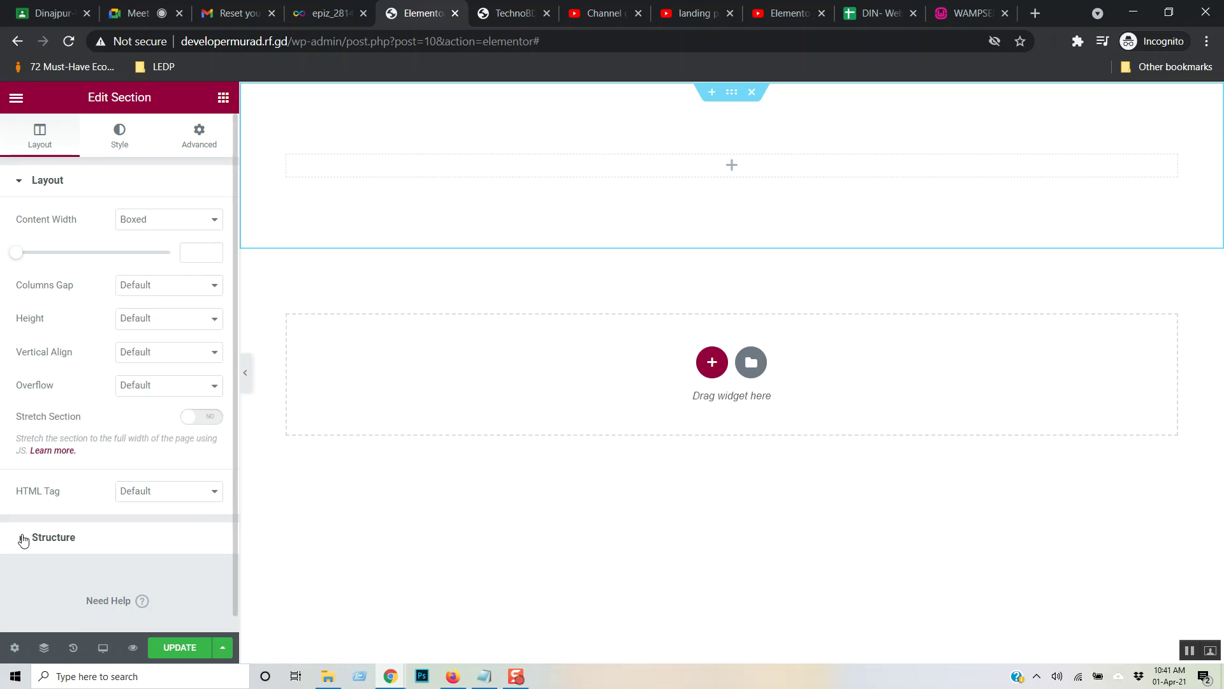
- Review the Structure, Layout and Style settings, then show the widget list
click(23, 539)
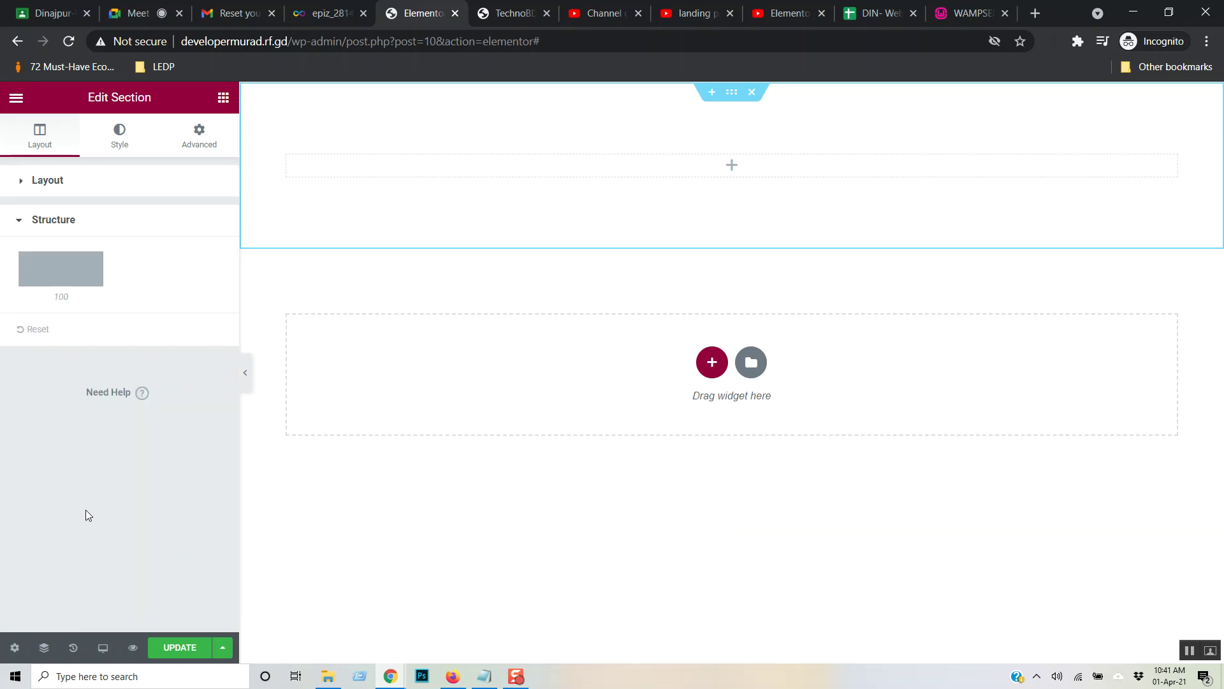
click(19, 178)
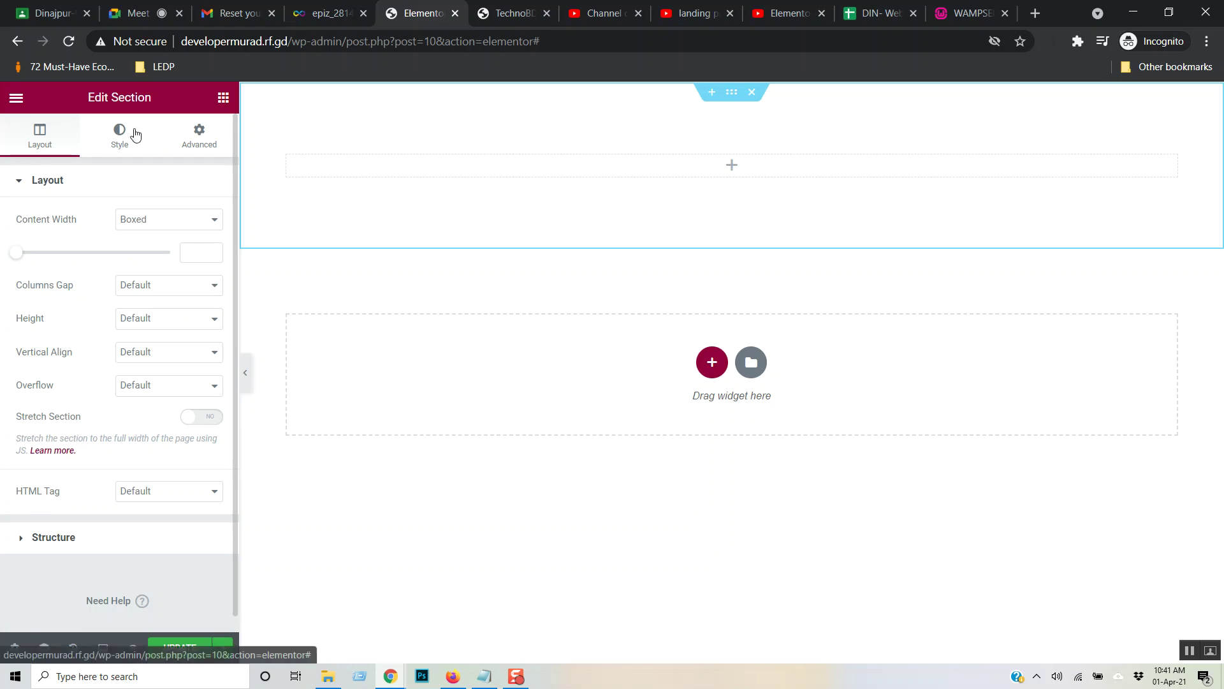
click(121, 137)
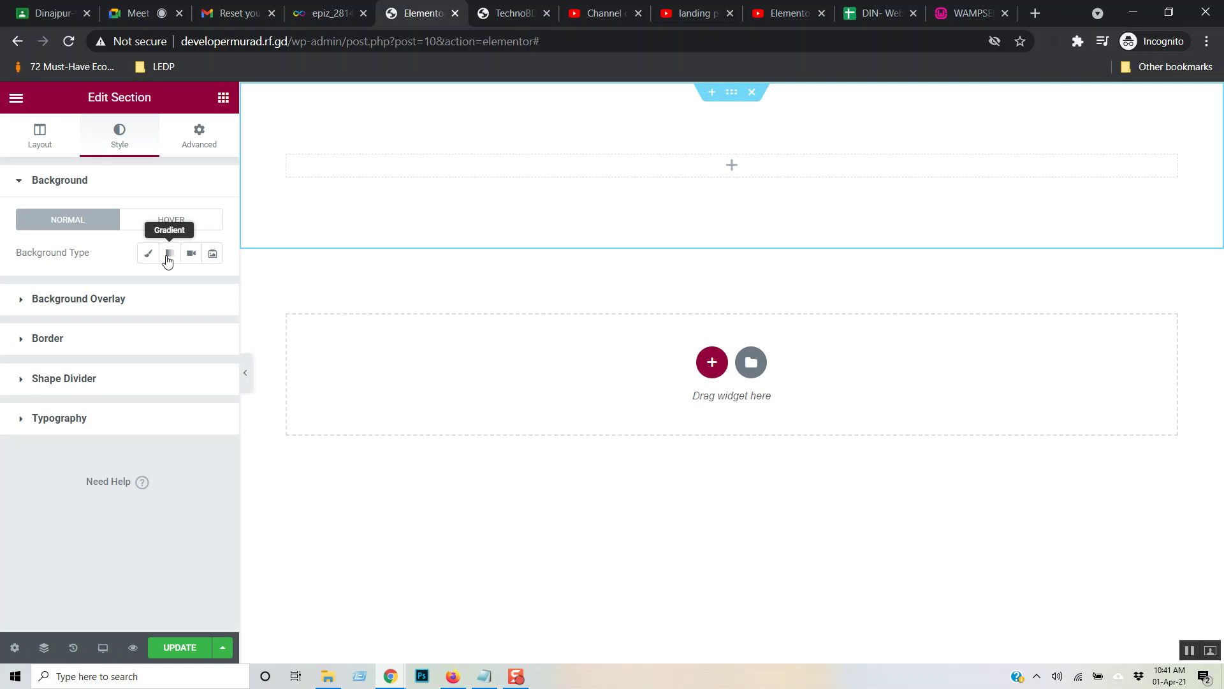
click(223, 97)
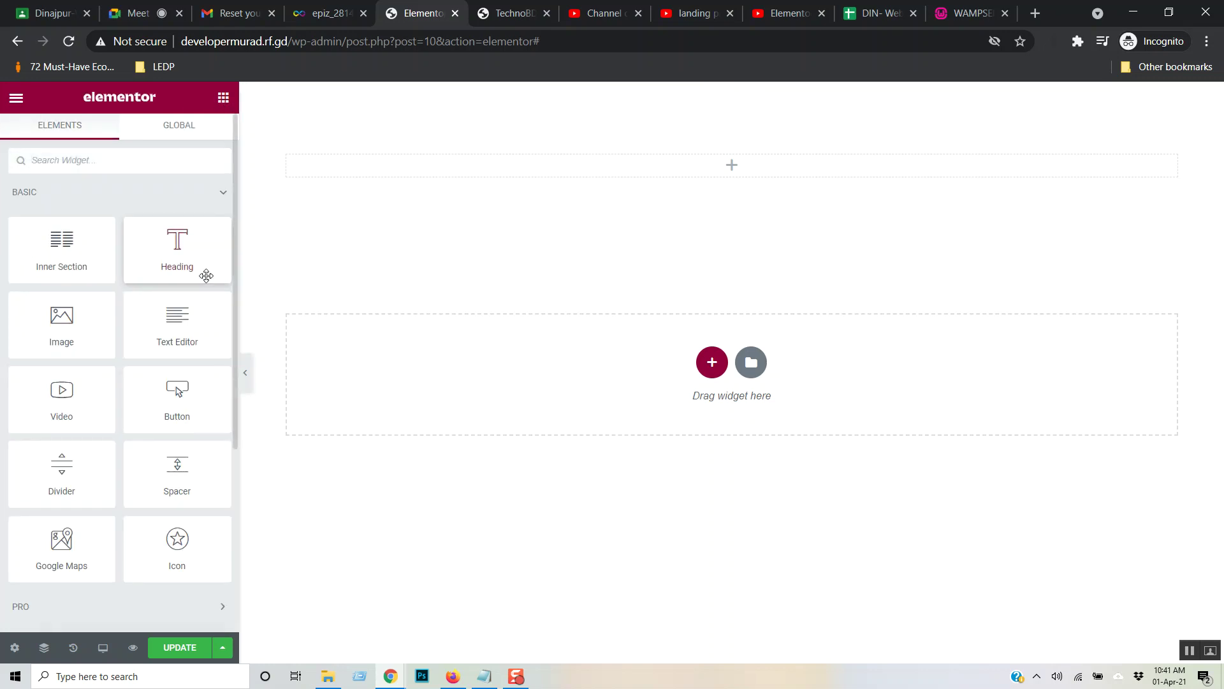
- Drop a Heading widget into the top section and replace its text with 'TechnoBD.com'
drag(183, 262, 631, 174)
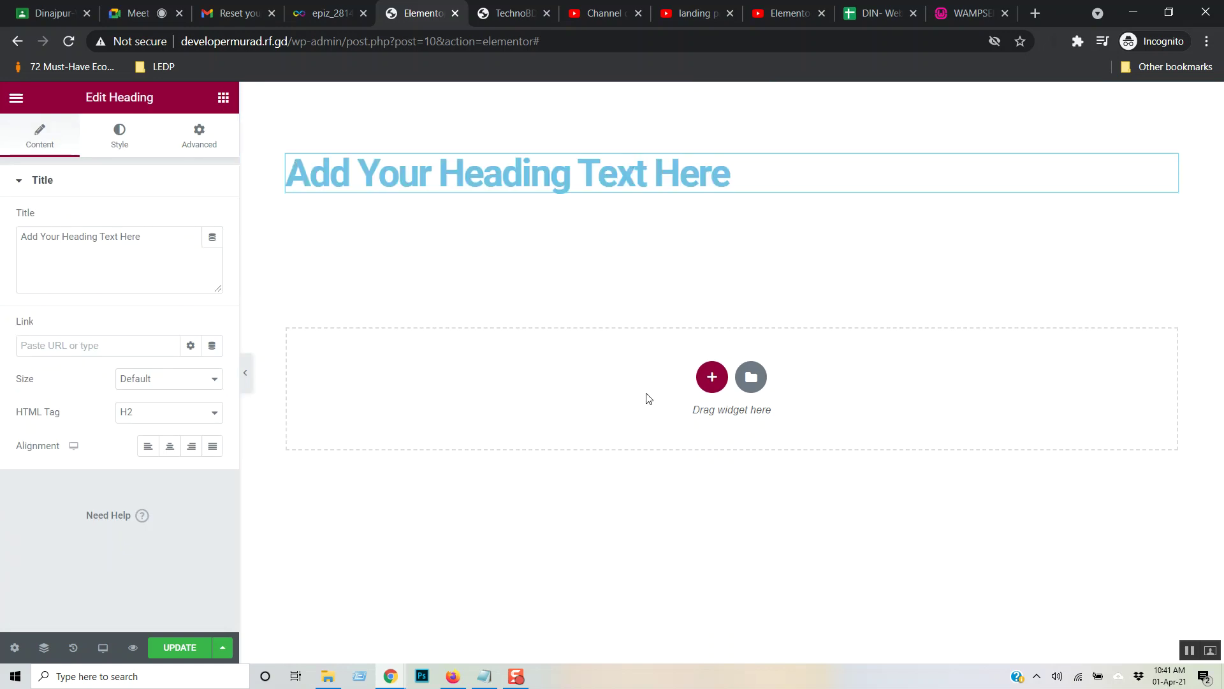
click(738, 171)
drag(745, 176, 289, 144)
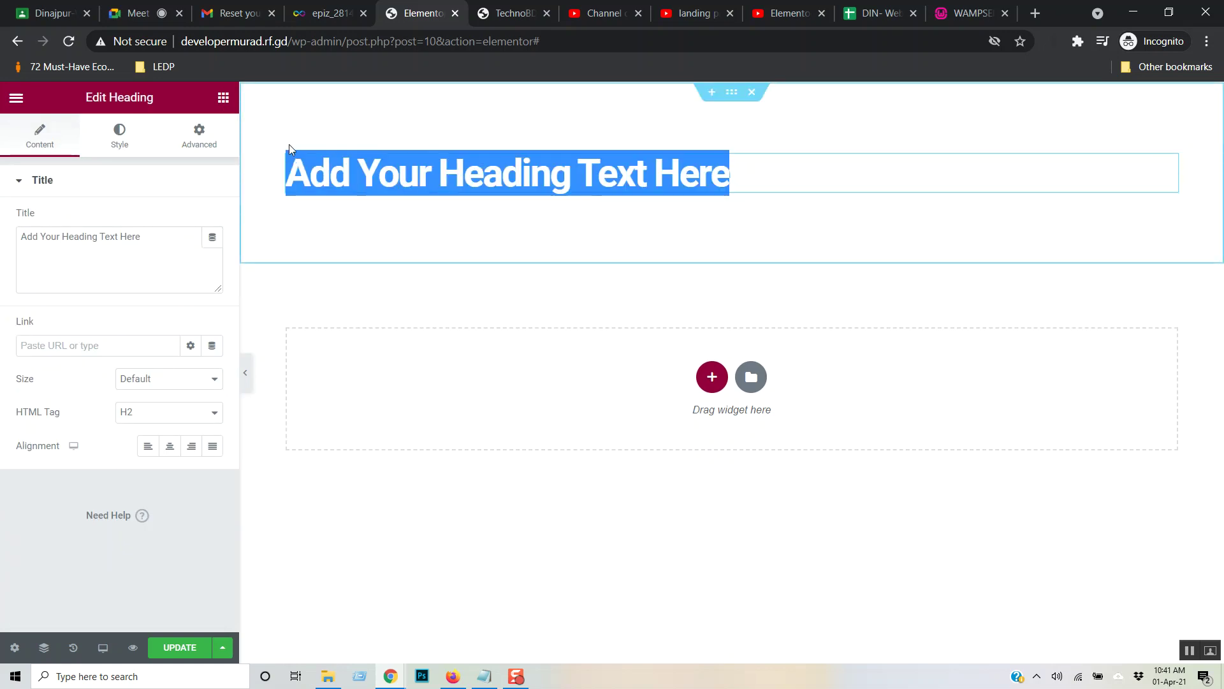
drag(157, 242, 22, 238)
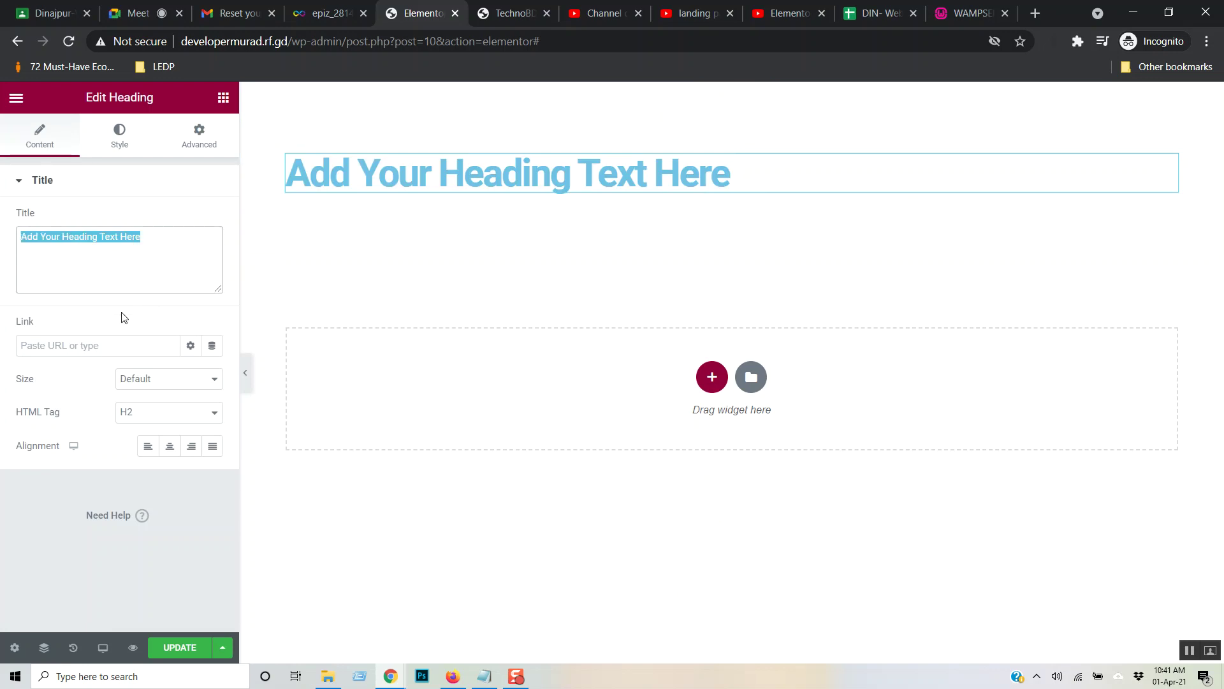
click(739, 172)
drag(724, 176, 293, 209)
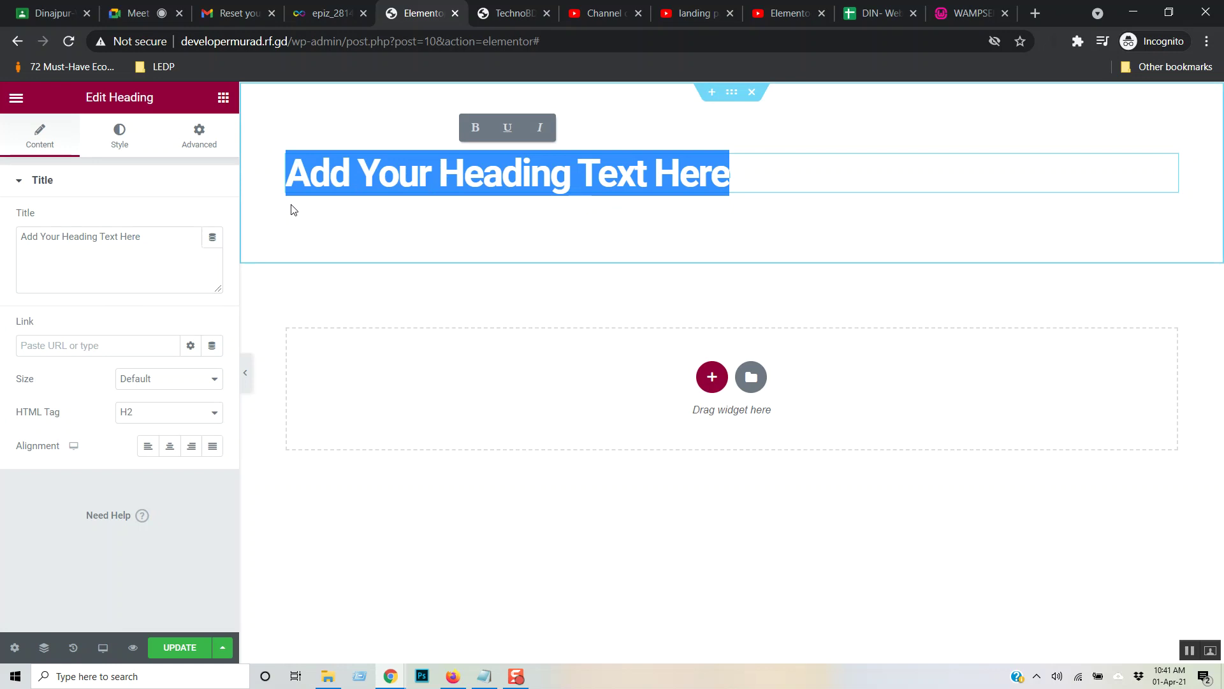
text(Techno)
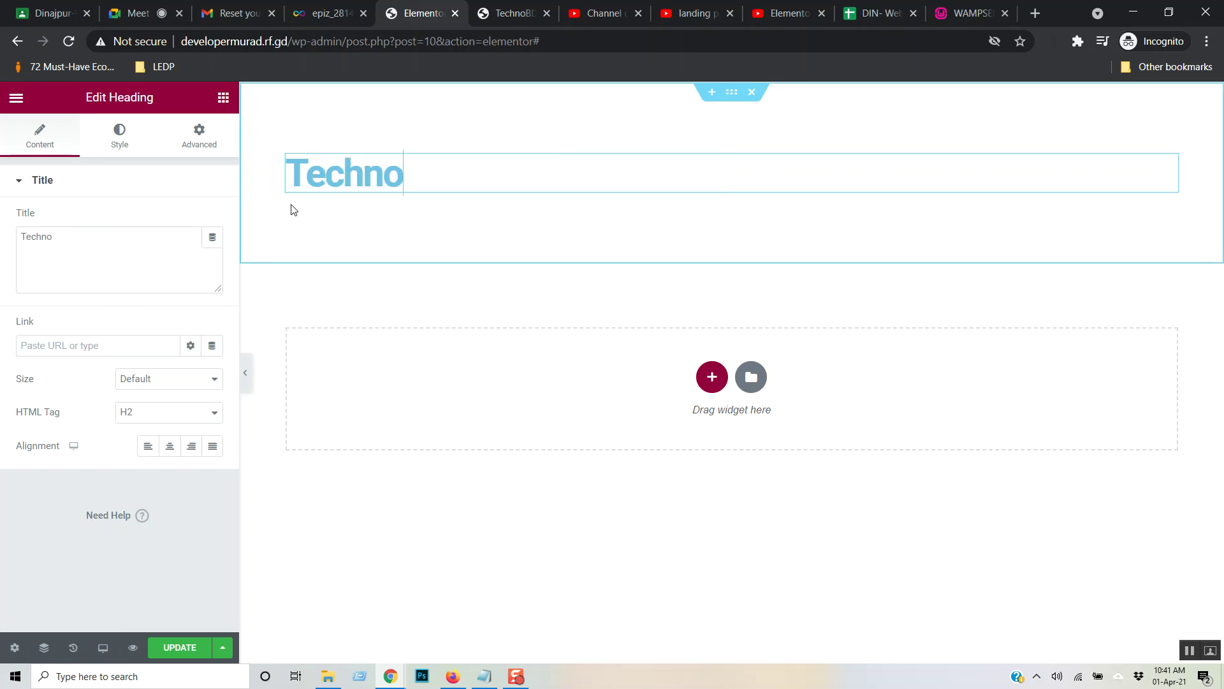
text(BD)
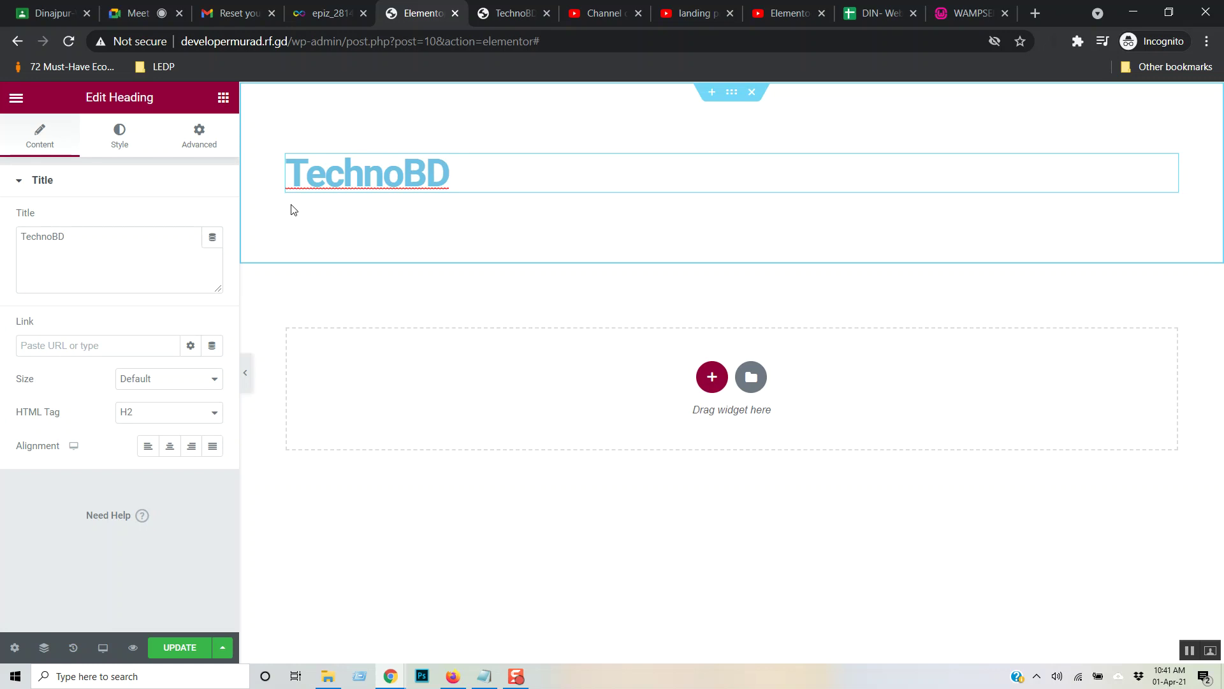
key(BackSpace)
text(.com)
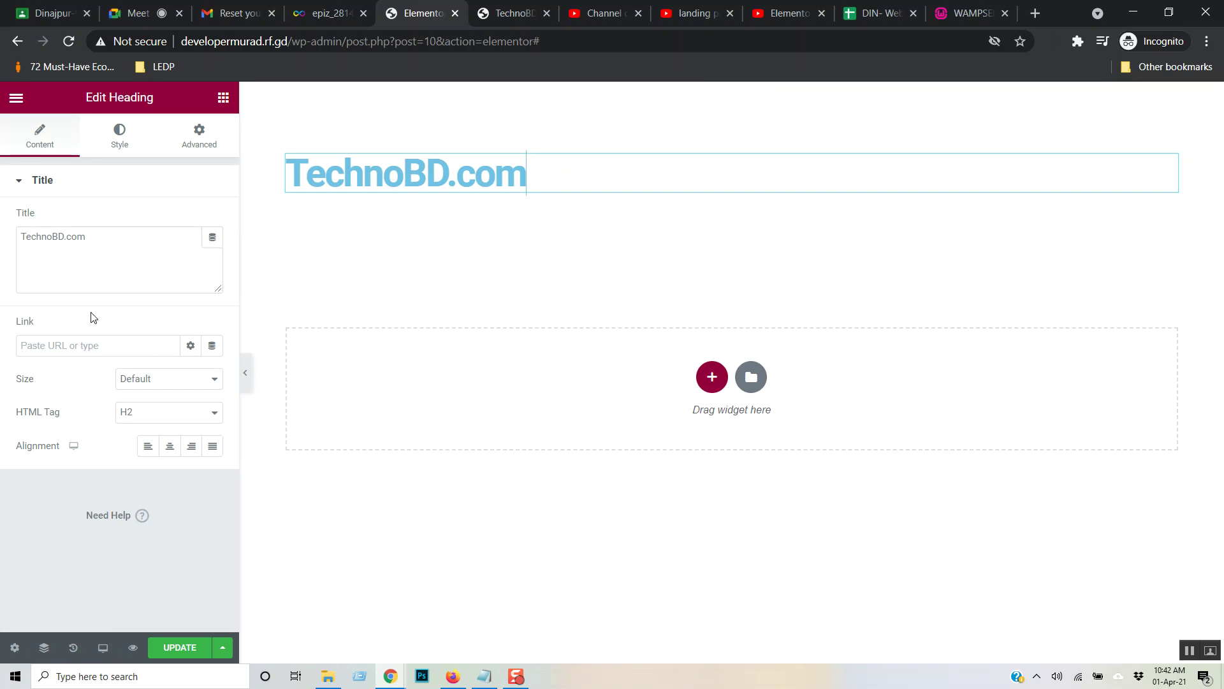
drag(547, 177, 199, 182)
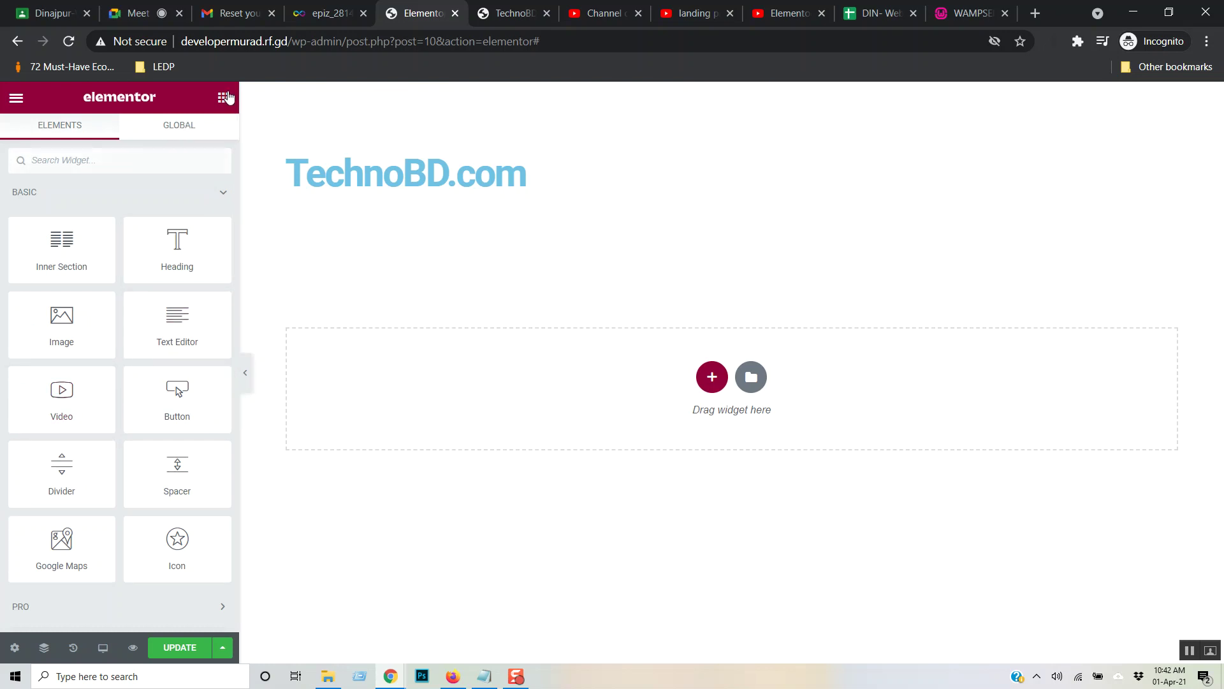
click(403, 187)
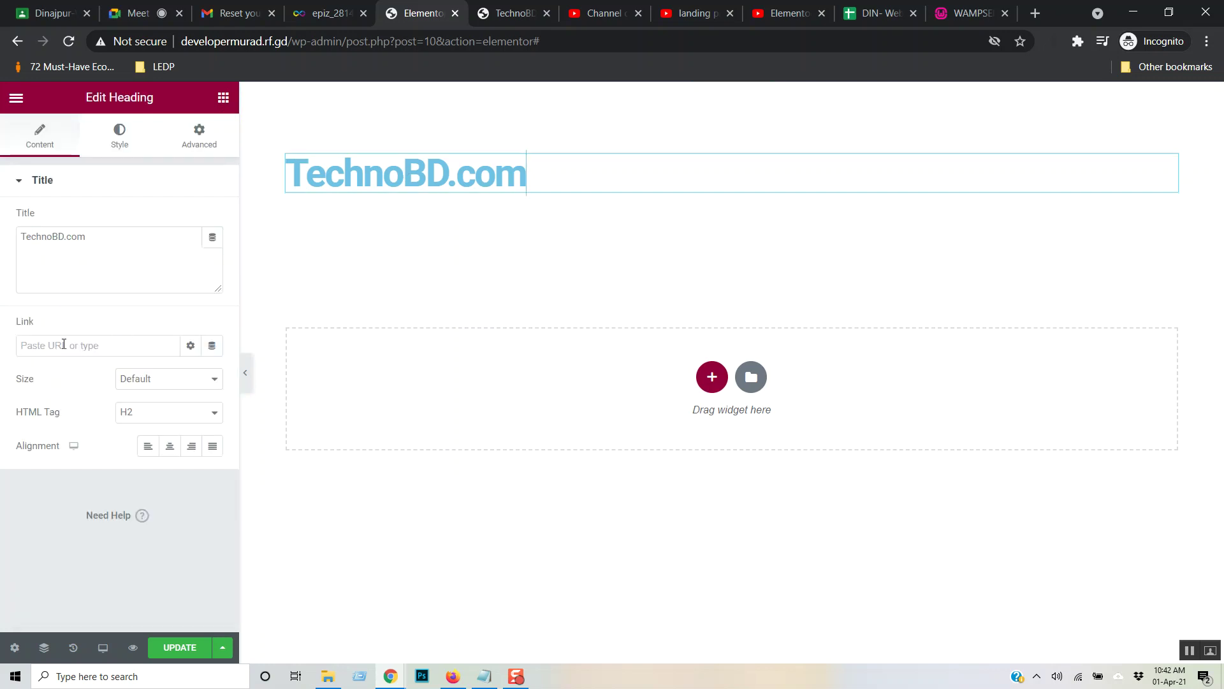
click(95, 349)
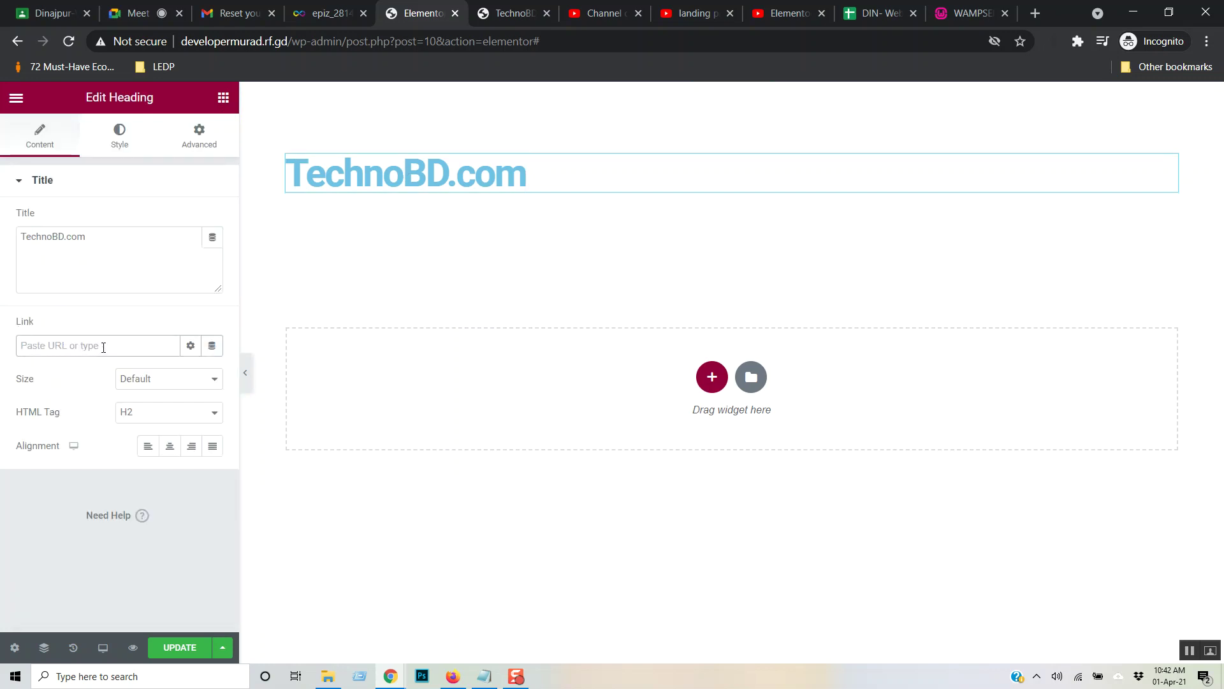
text(https://google.com)
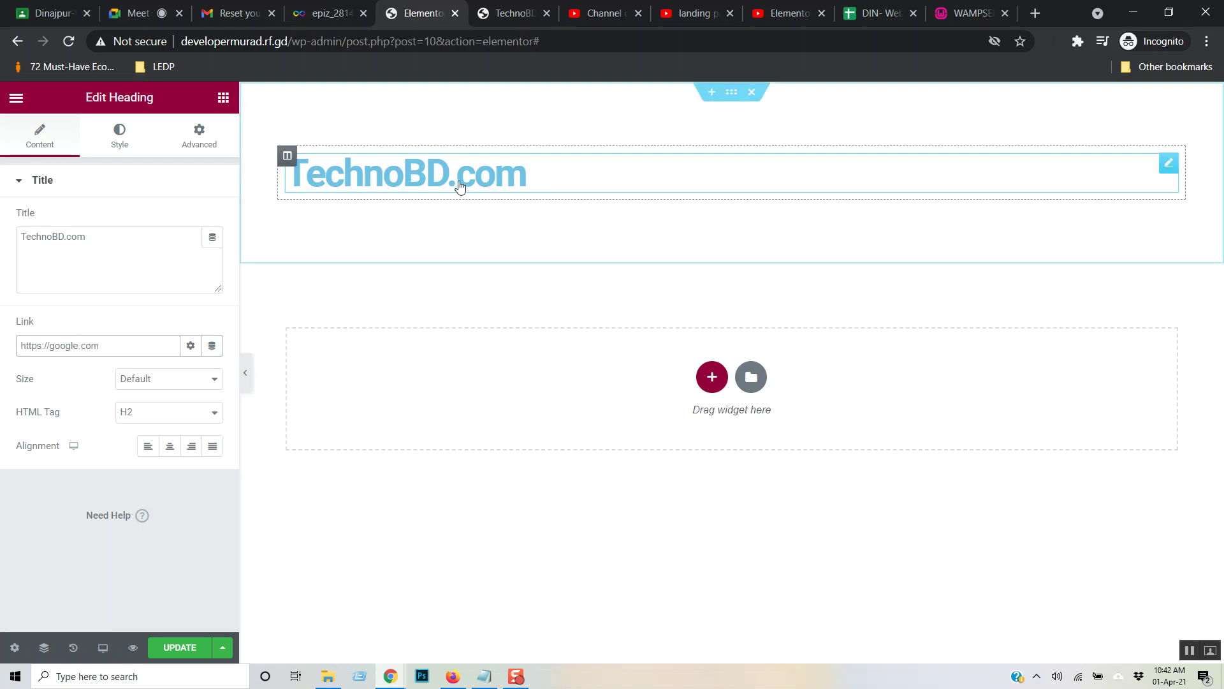
drag(110, 244, 2, 260)
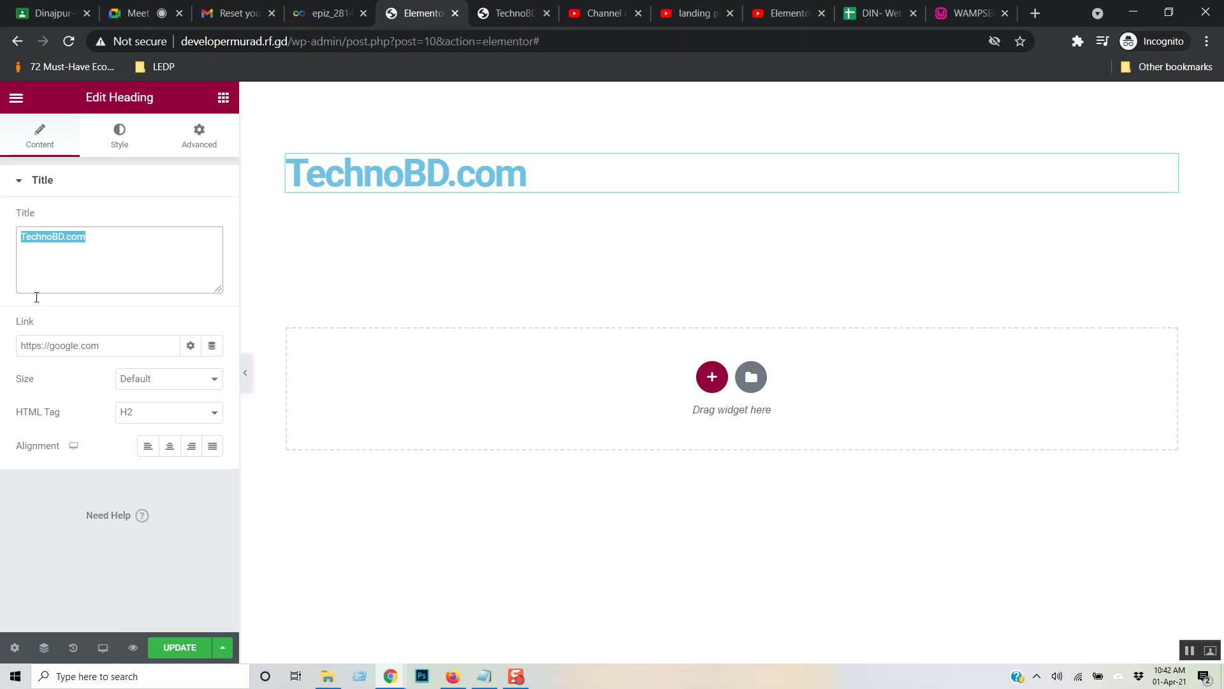
- Set the heading size to XXL, keeping the H2 tag
click(211, 383)
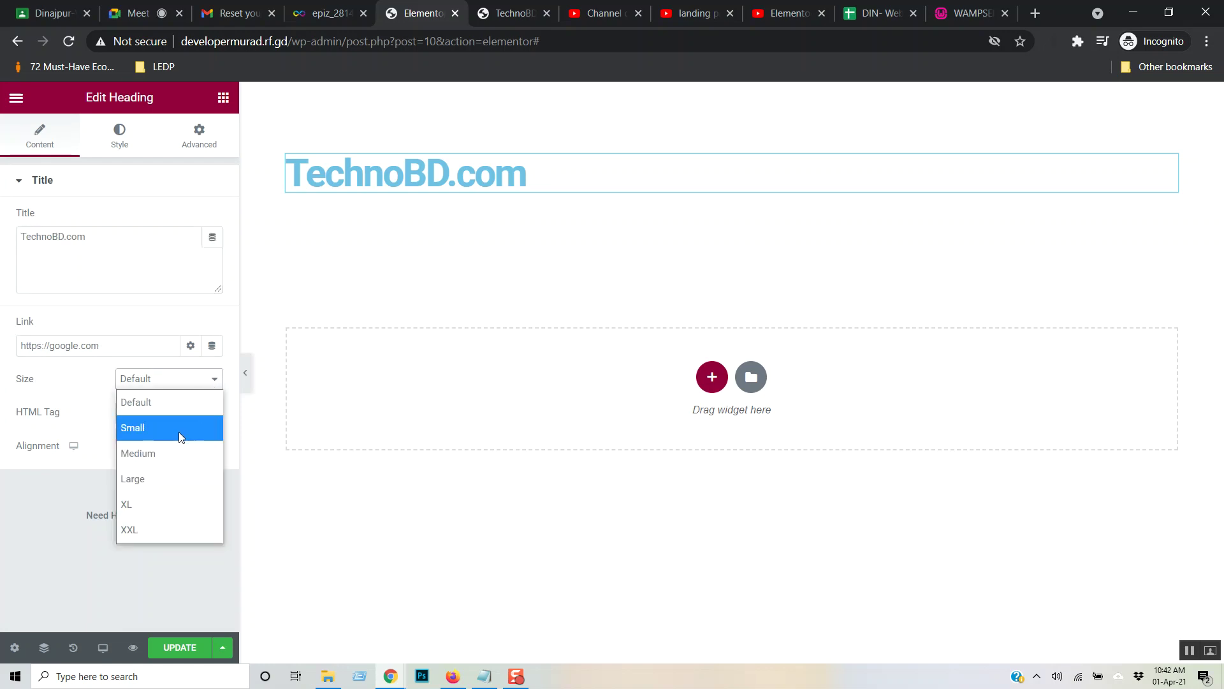
click(182, 430)
click(214, 383)
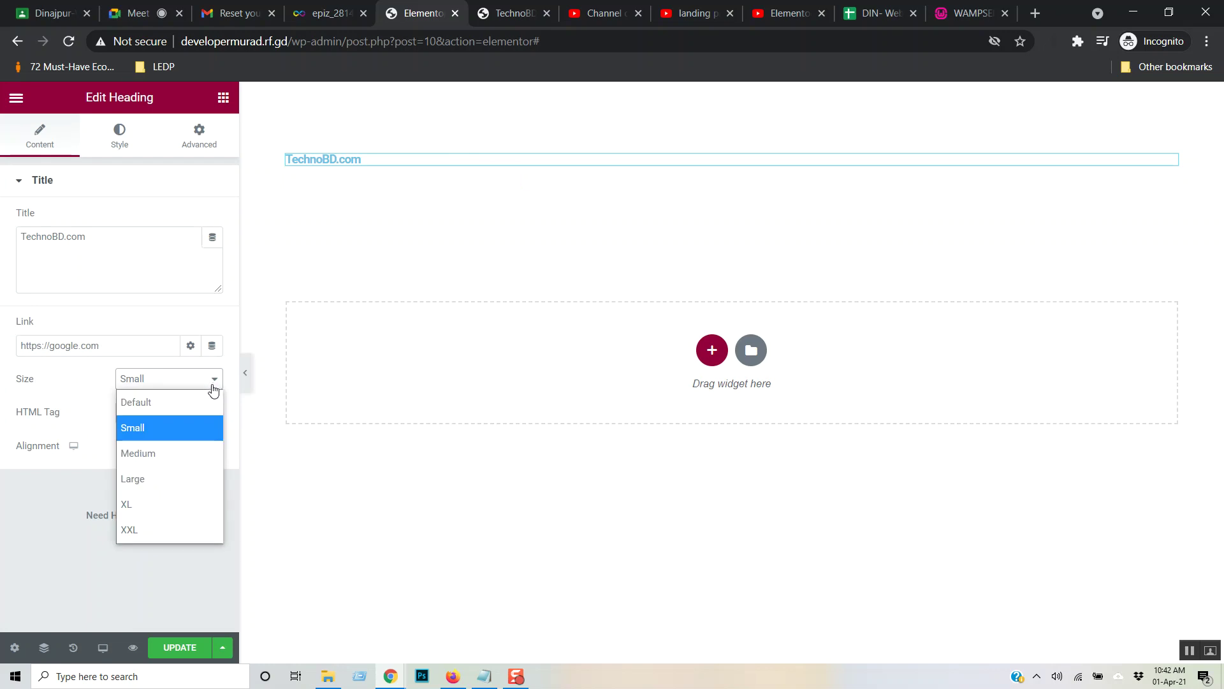
click(159, 504)
click(215, 412)
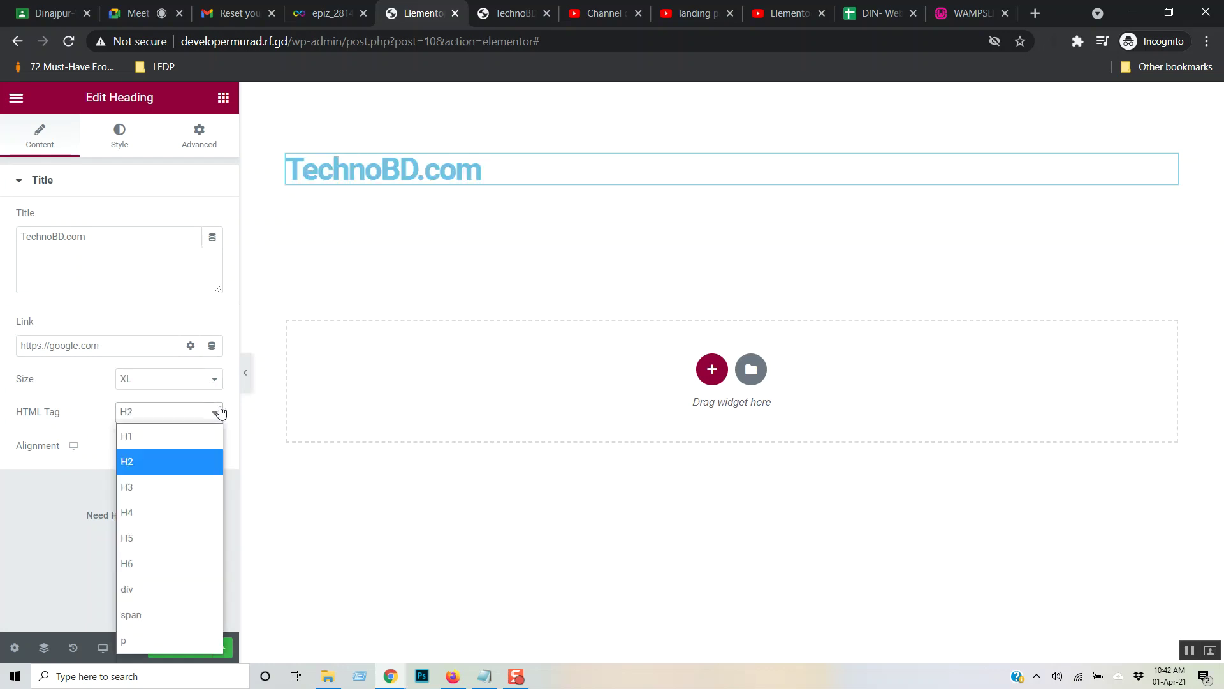
click(215, 389)
click(216, 390)
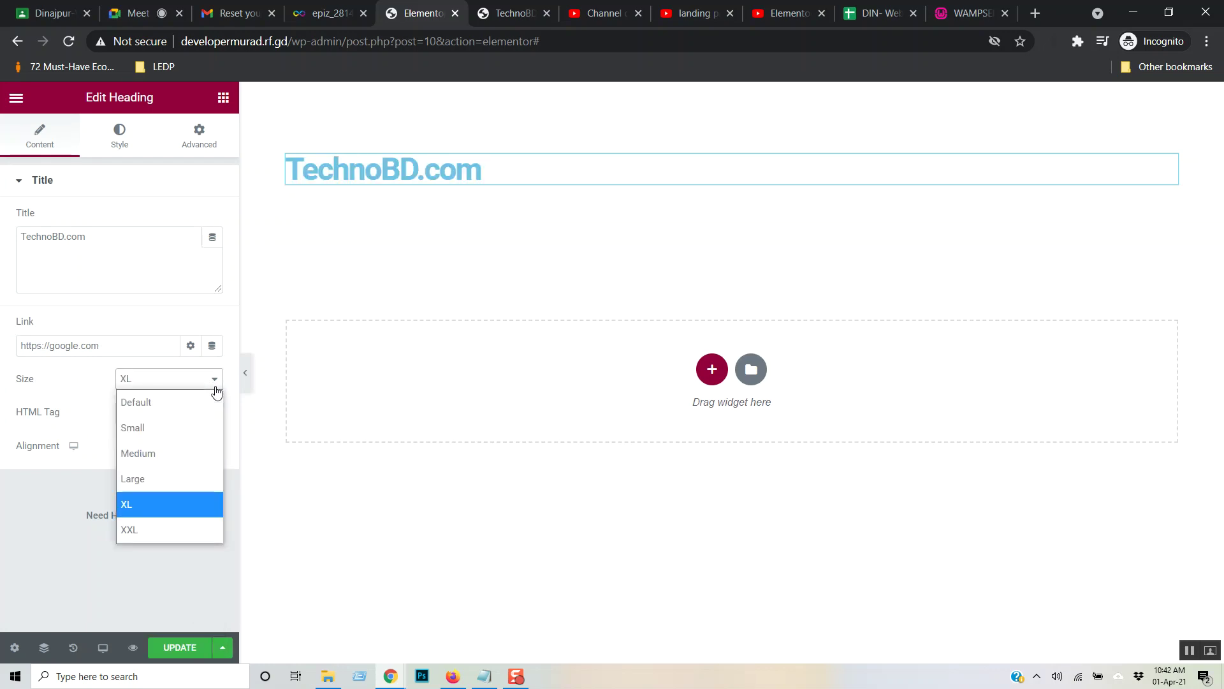
click(168, 531)
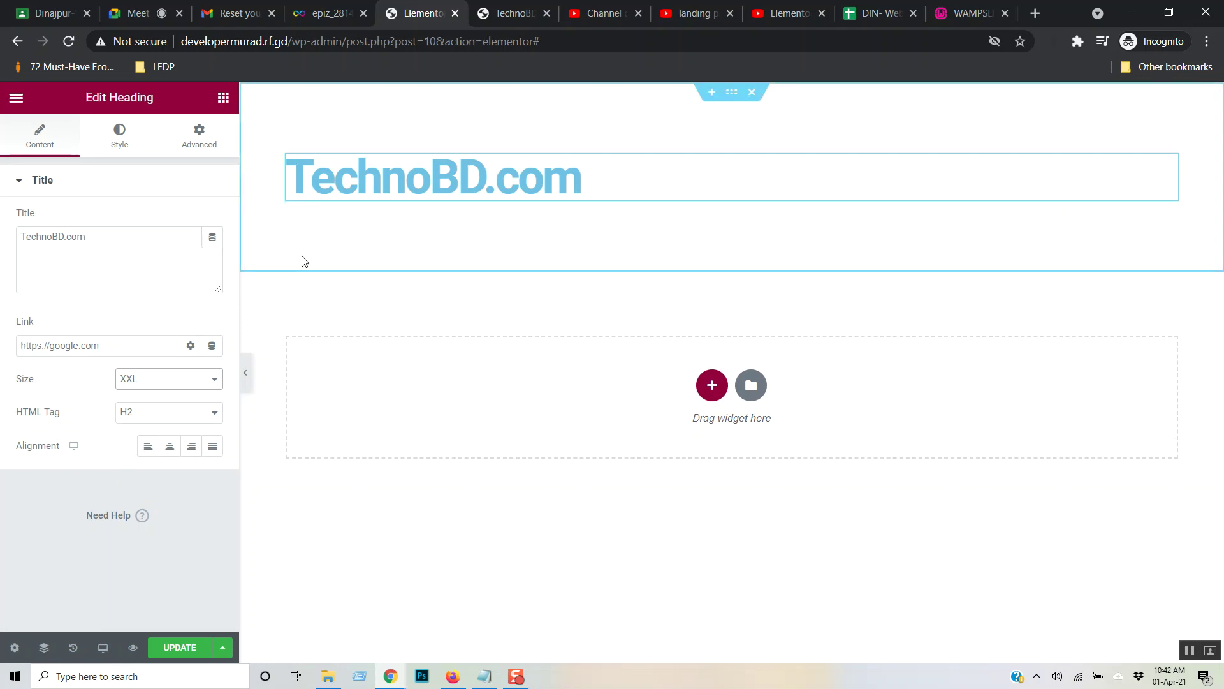
- Try an H1 tag before reverting to H2, and set the alignment to Justified
click(208, 422)
click(185, 433)
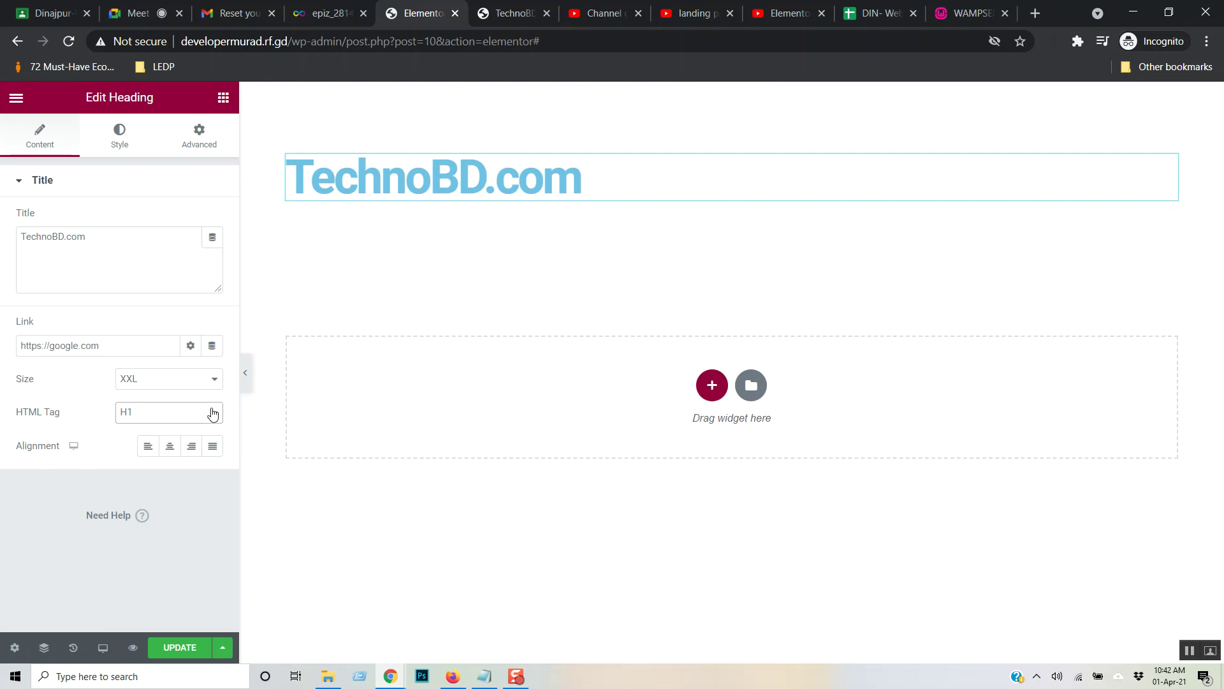
click(211, 413)
click(165, 455)
click(169, 446)
click(212, 447)
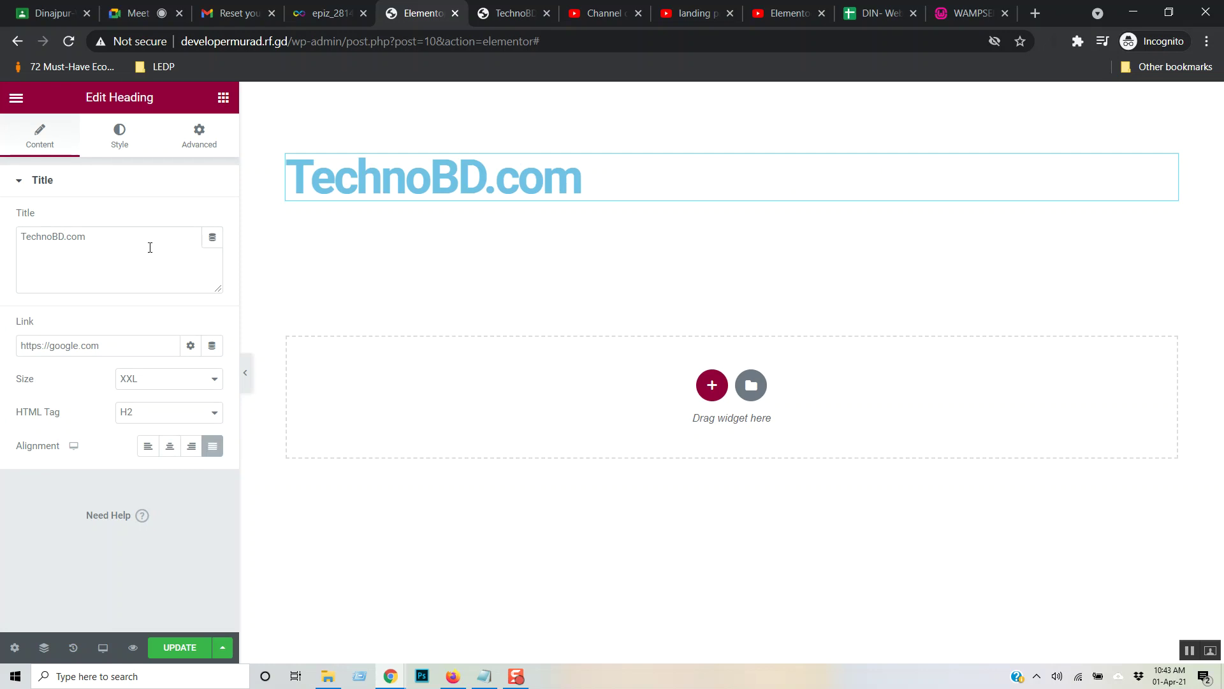
- Change the heading's text colour to very pale blue #D8F3FF
click(121, 135)
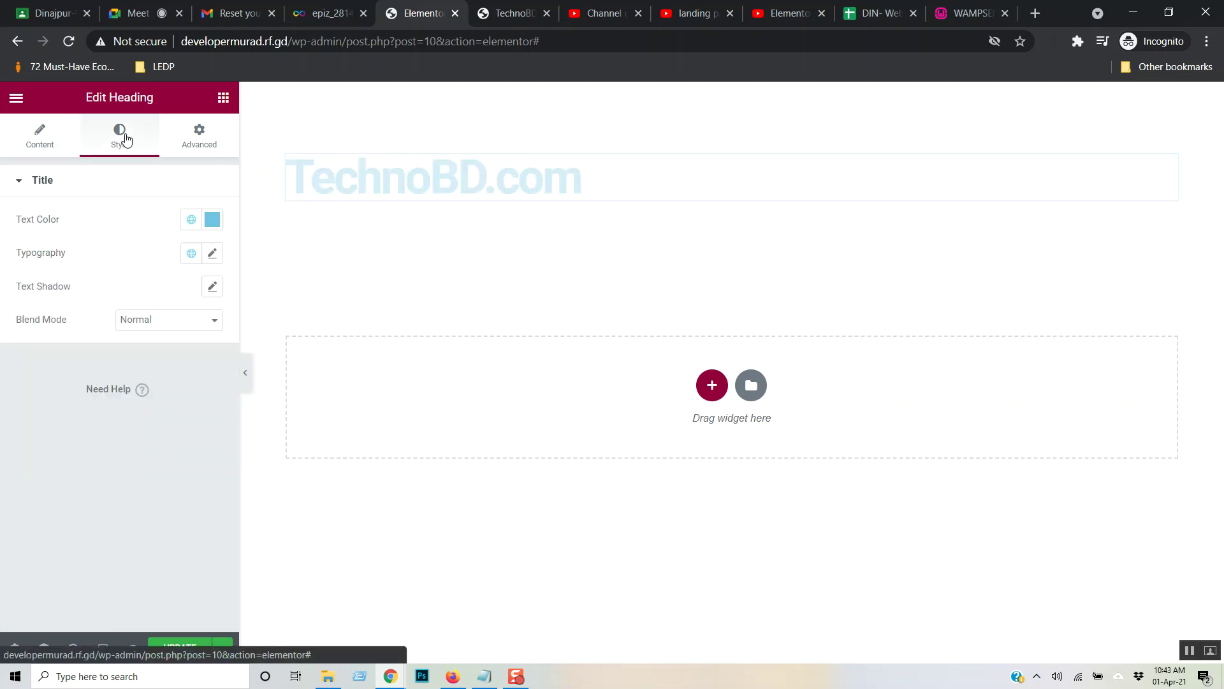
click(214, 221)
drag(123, 292, 56, 278)
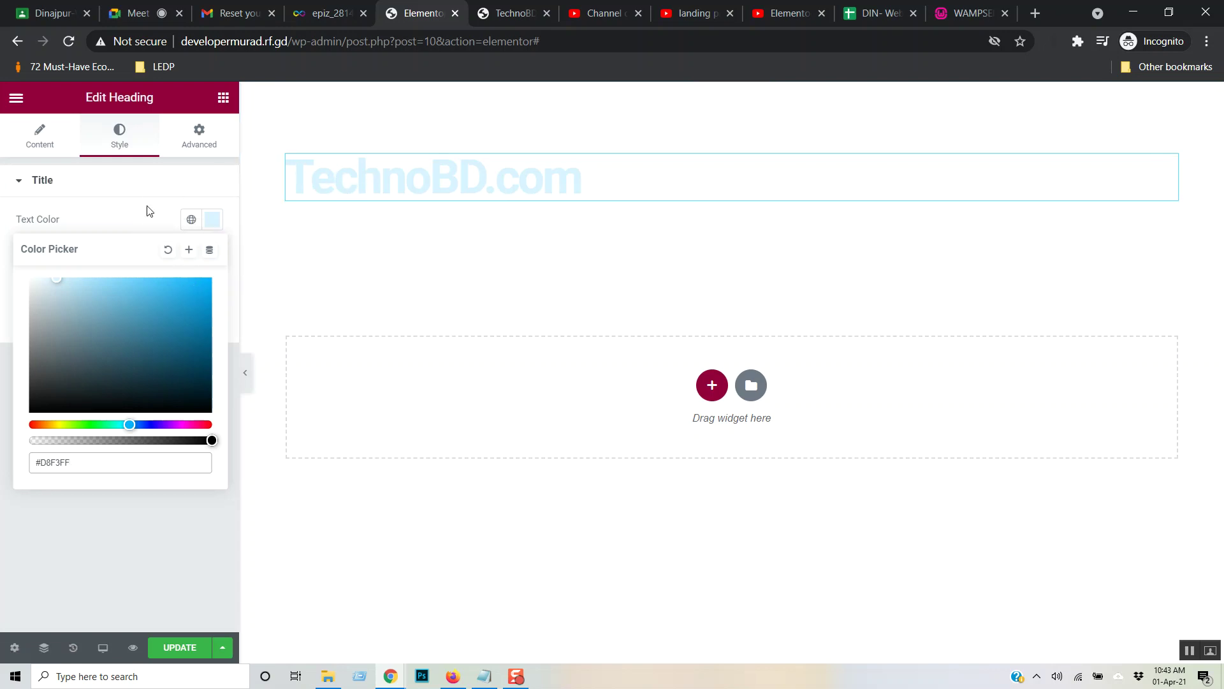
click(145, 222)
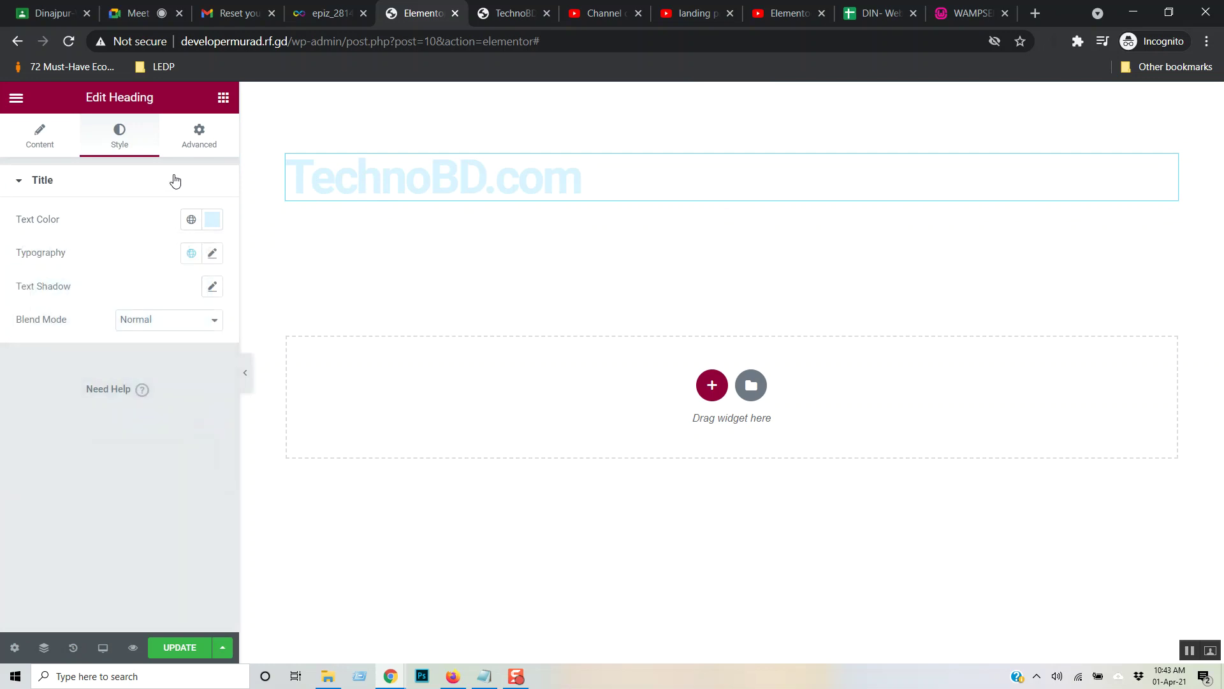
click(197, 136)
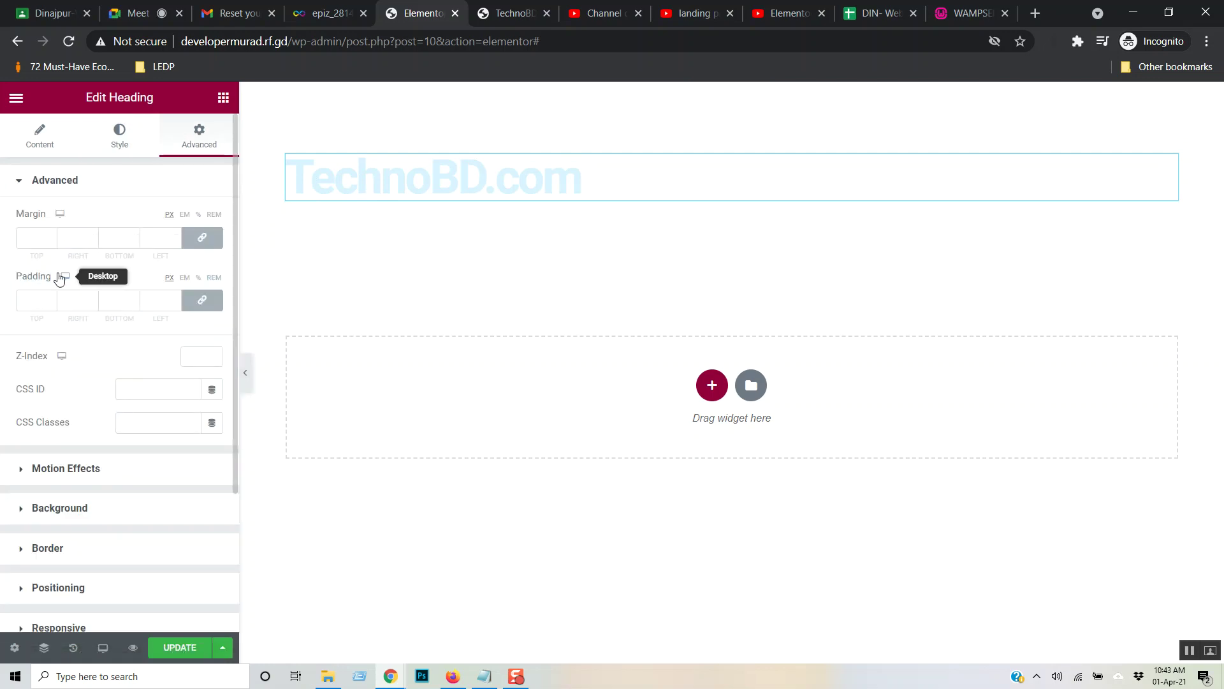
- Give the heading a Bounce entrance animation under Motion Effects
scroll(122, 388, down, 2)
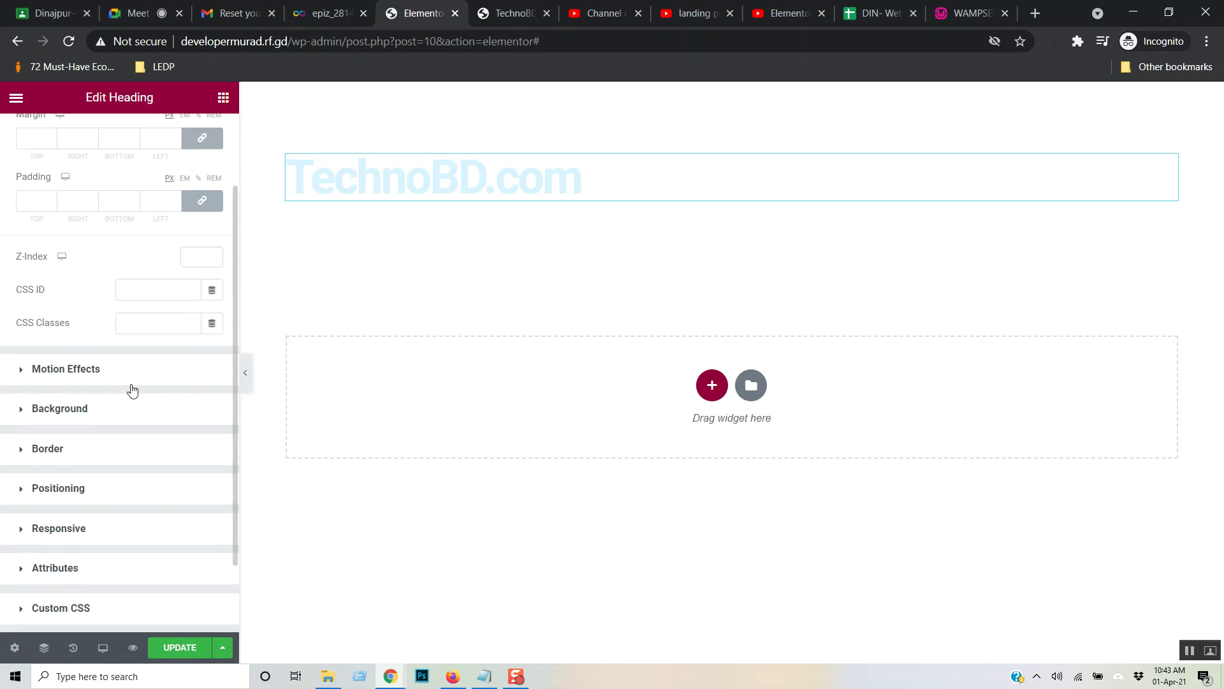
click(93, 372)
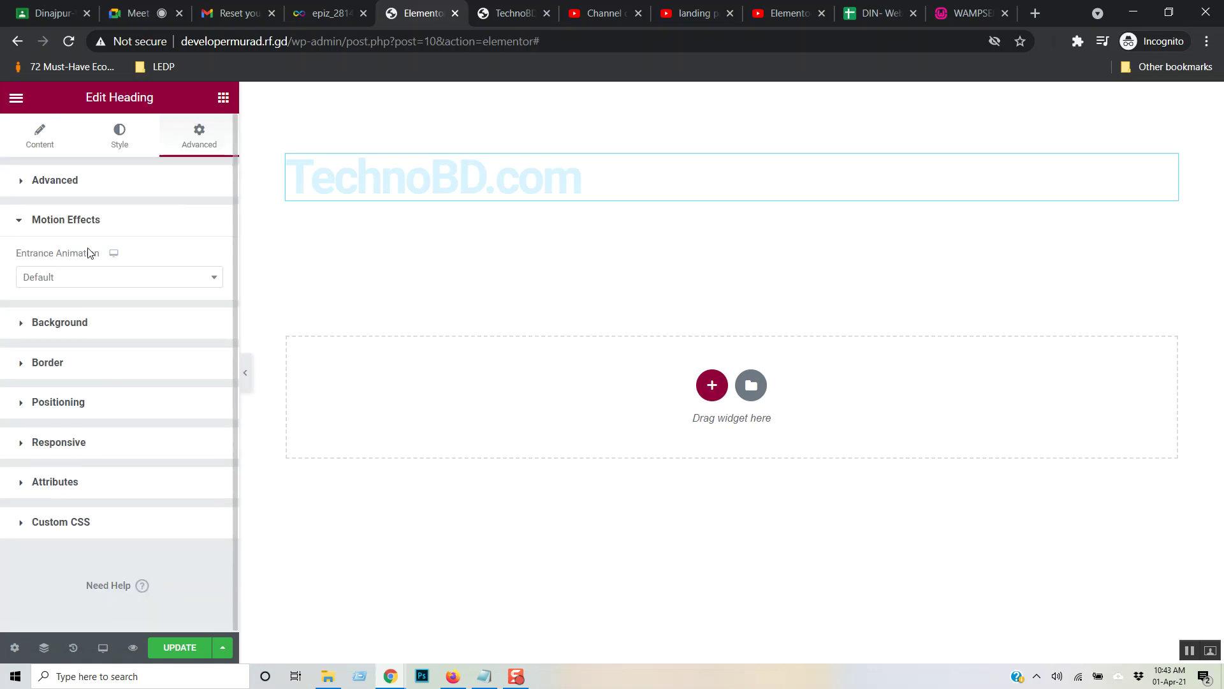
click(216, 279)
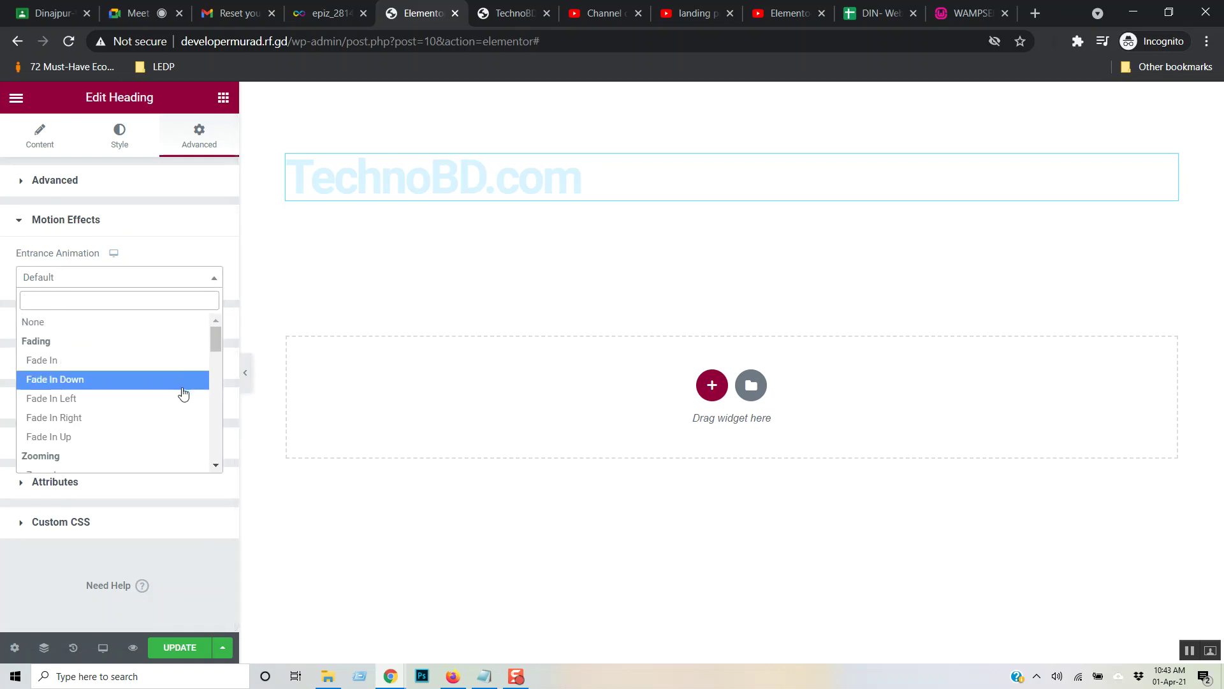
scroll(183, 382, down, 4)
scroll(184, 393, up, 2)
scroll(184, 393, down, 7)
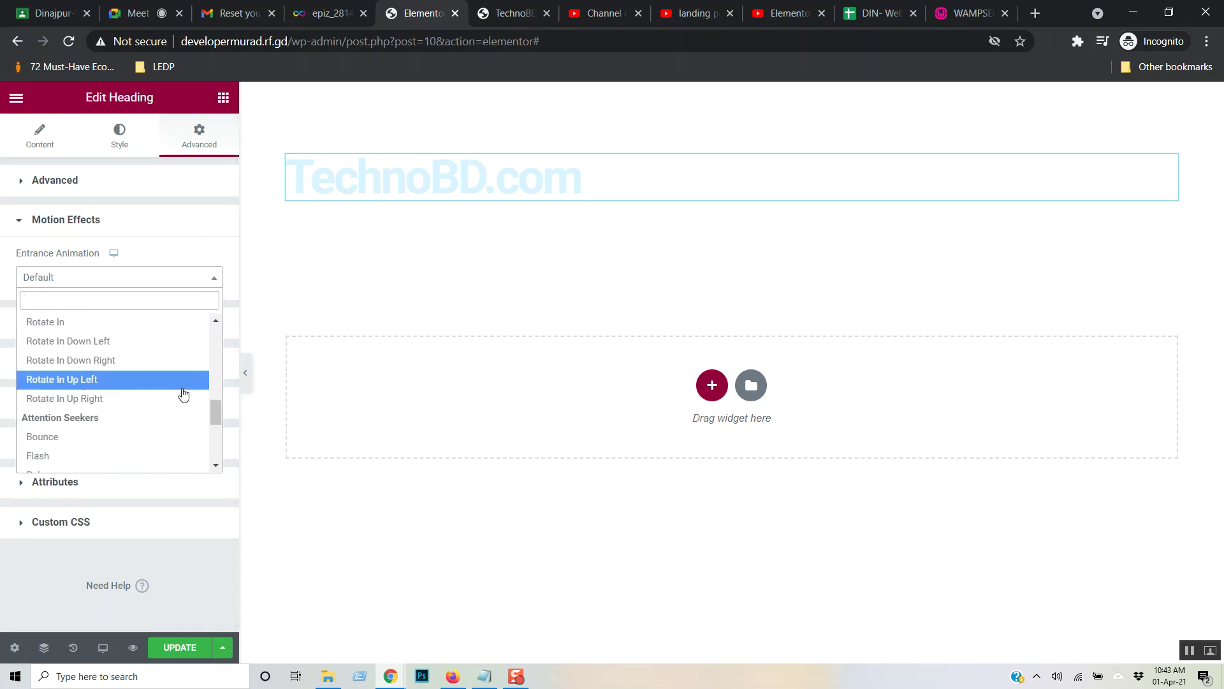
click(116, 357)
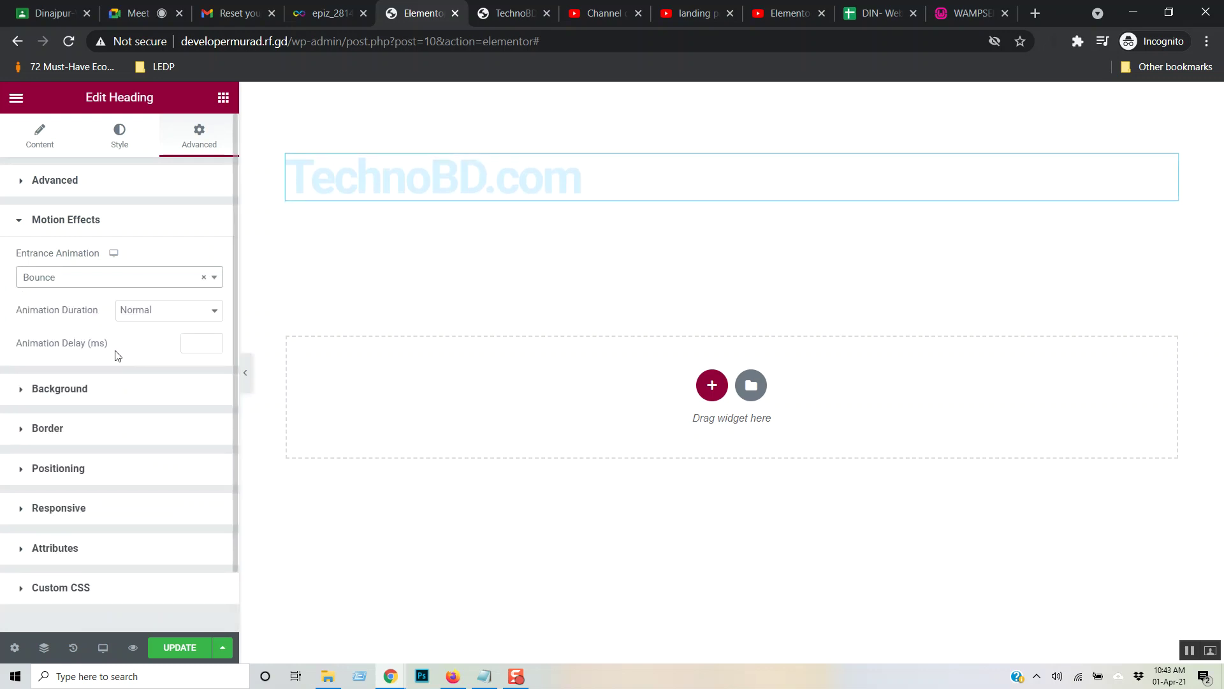
- Enter 10 as the heading's animation delay
click(201, 343)
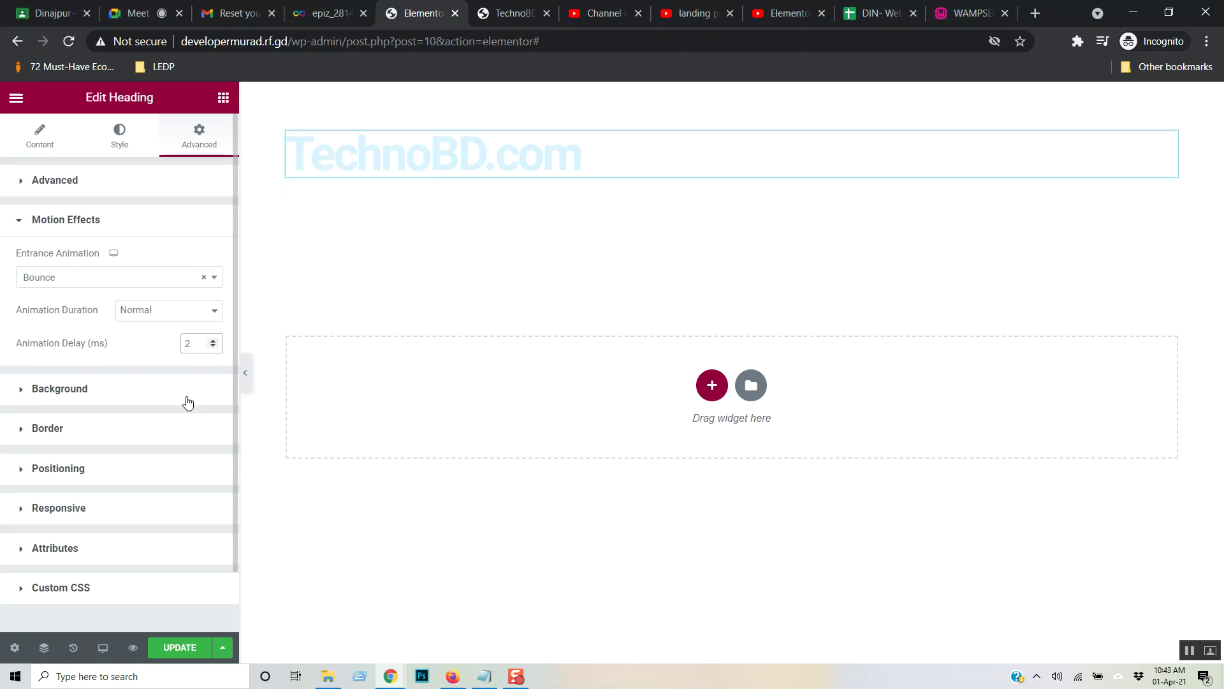
drag(193, 348, 147, 355)
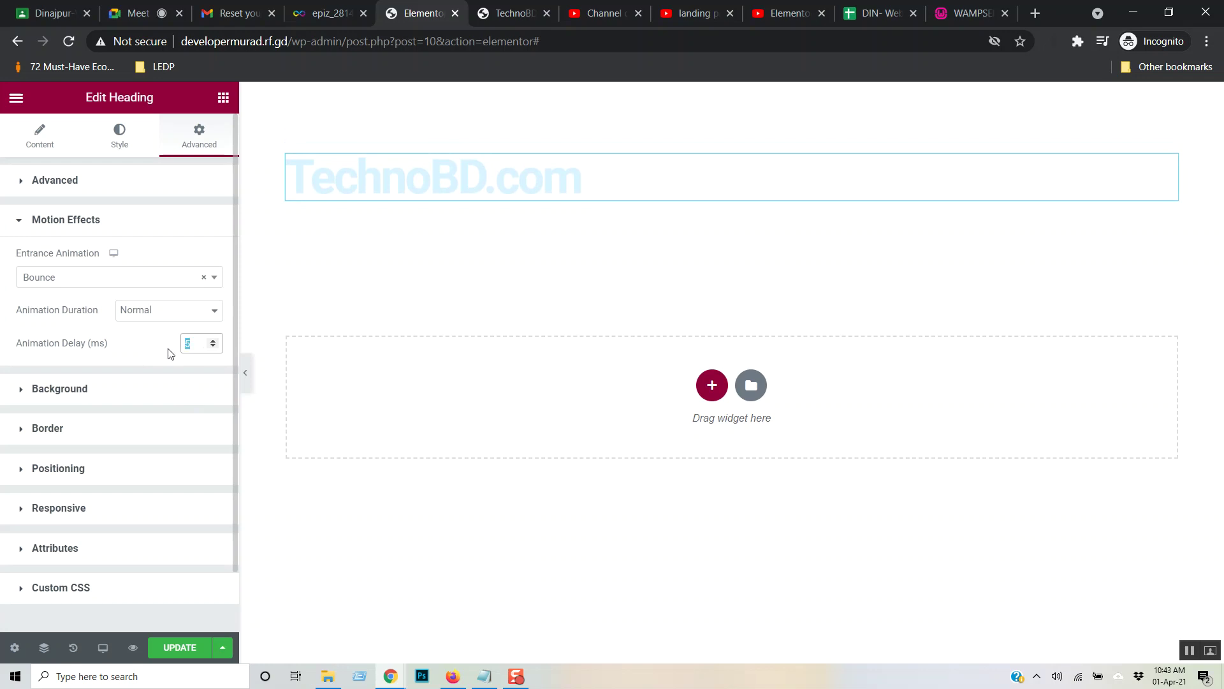
text(10)
drag(197, 343, 172, 356)
click(84, 395)
- Try a Classic background on the heading, then collapse it and return to Style
click(84, 394)
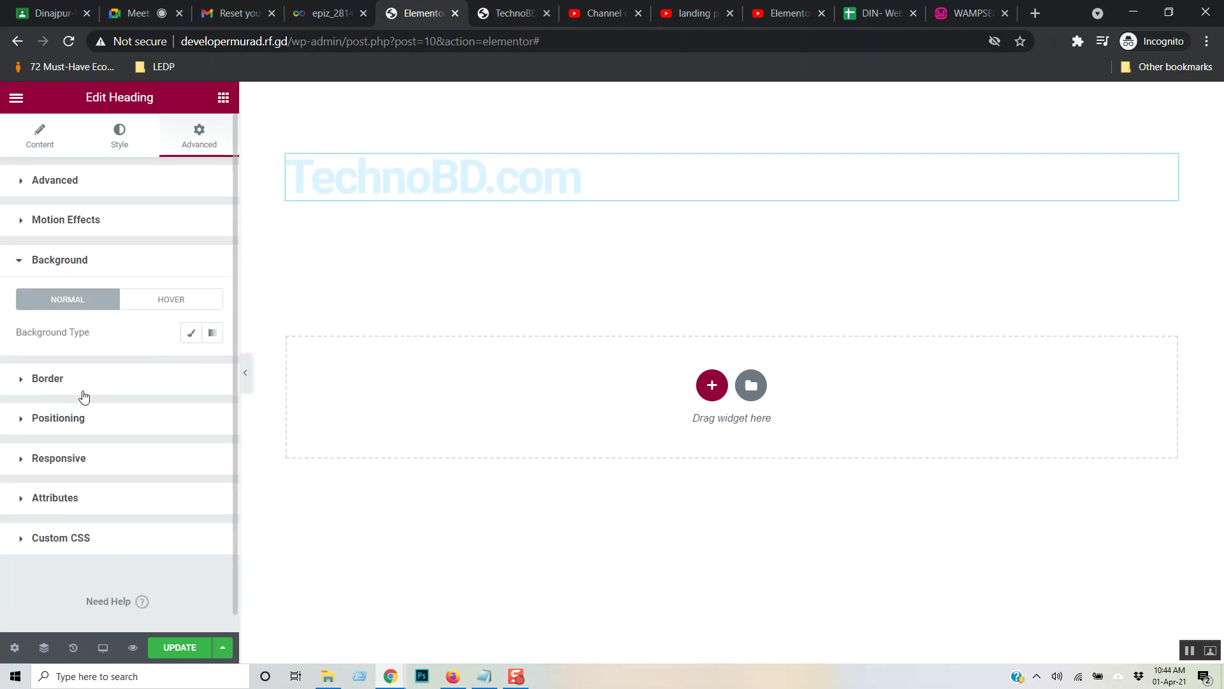
click(192, 334)
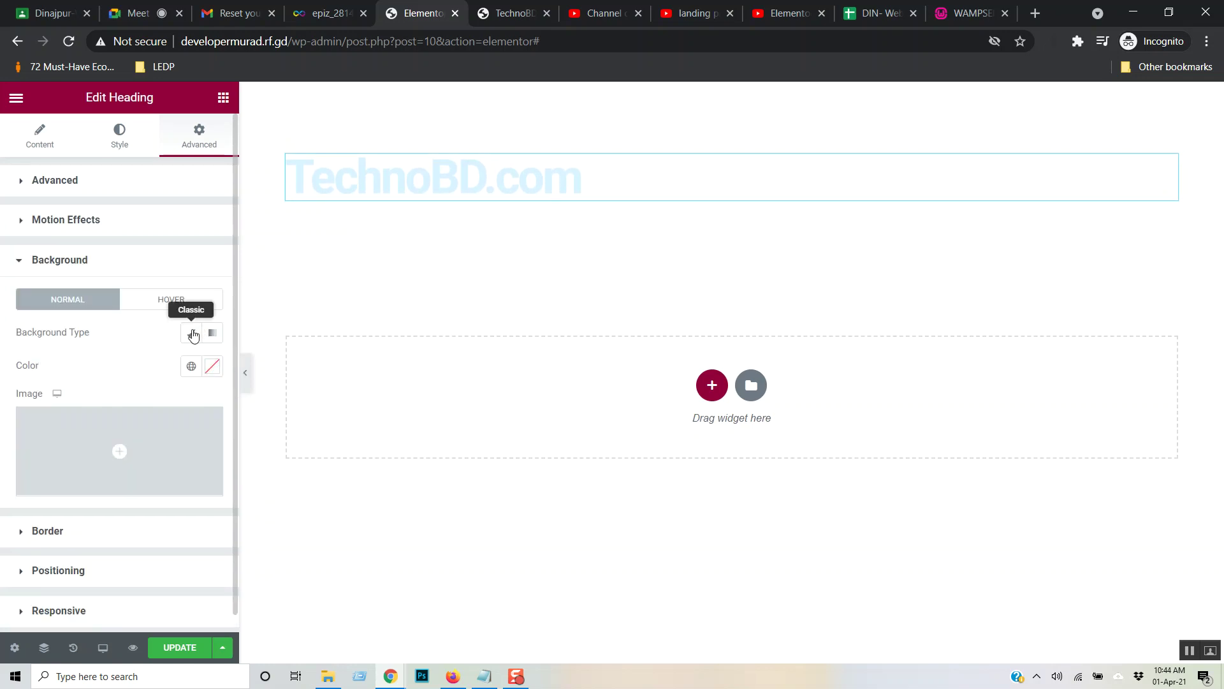
mouse_move(144, 479)
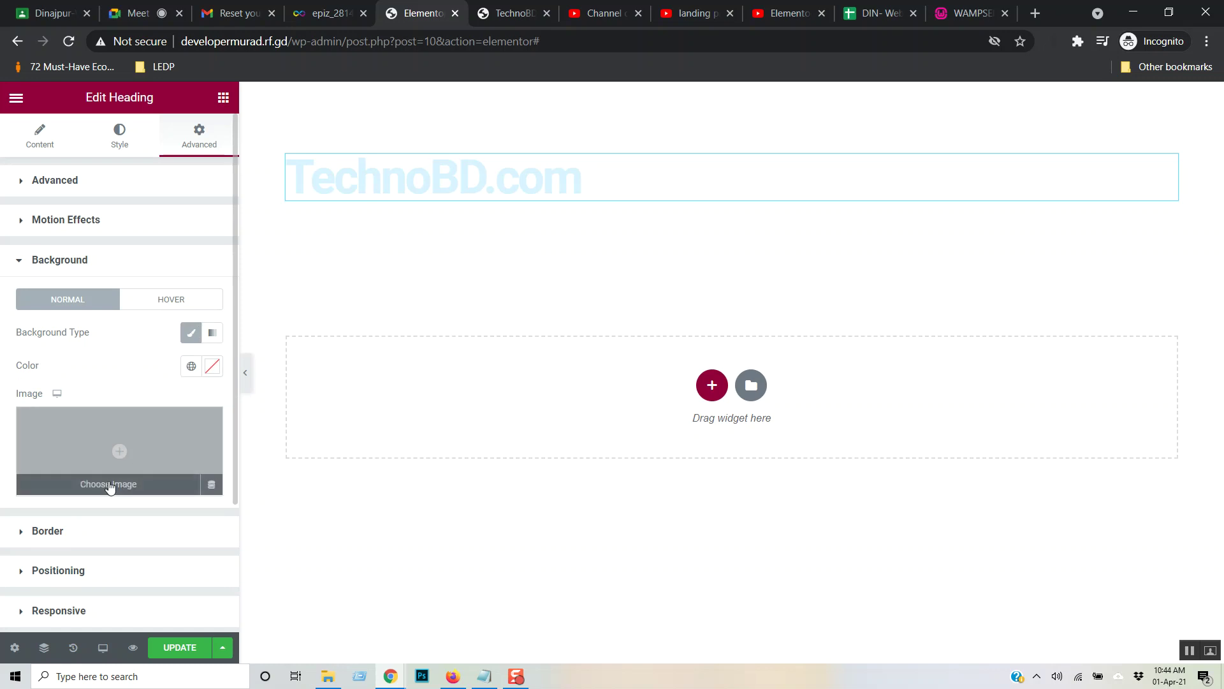
click(17, 261)
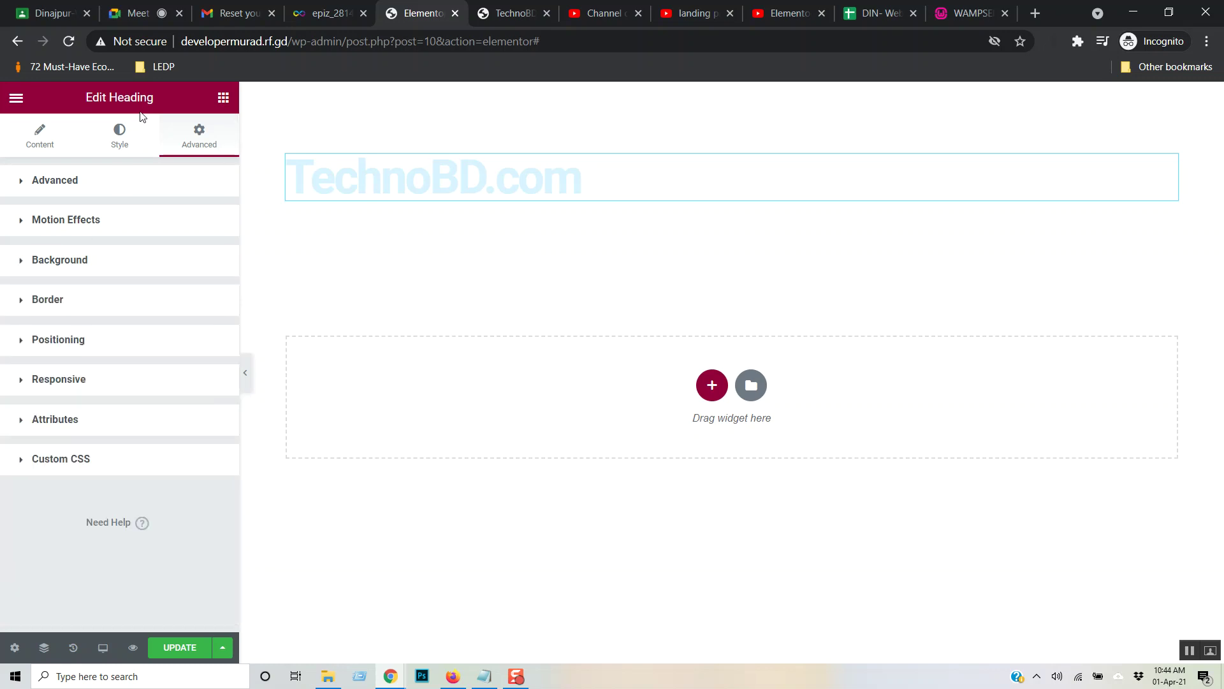
click(123, 136)
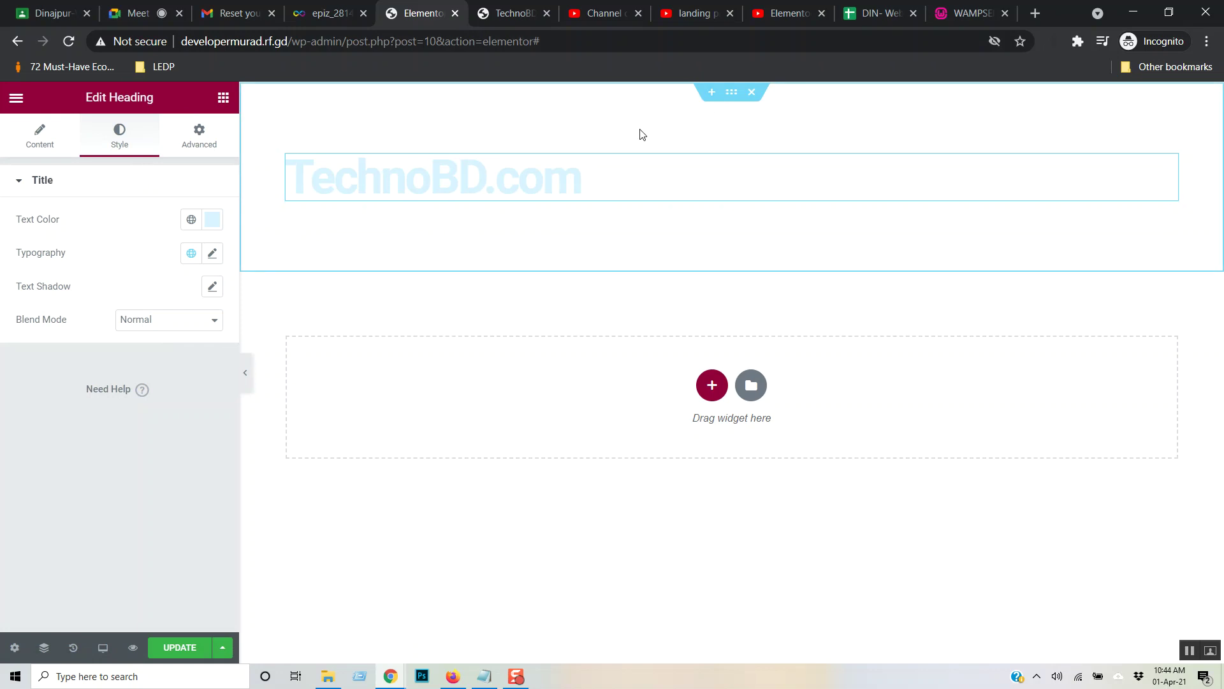
- Select the top section for editing and bring up its Style settings
click(733, 94)
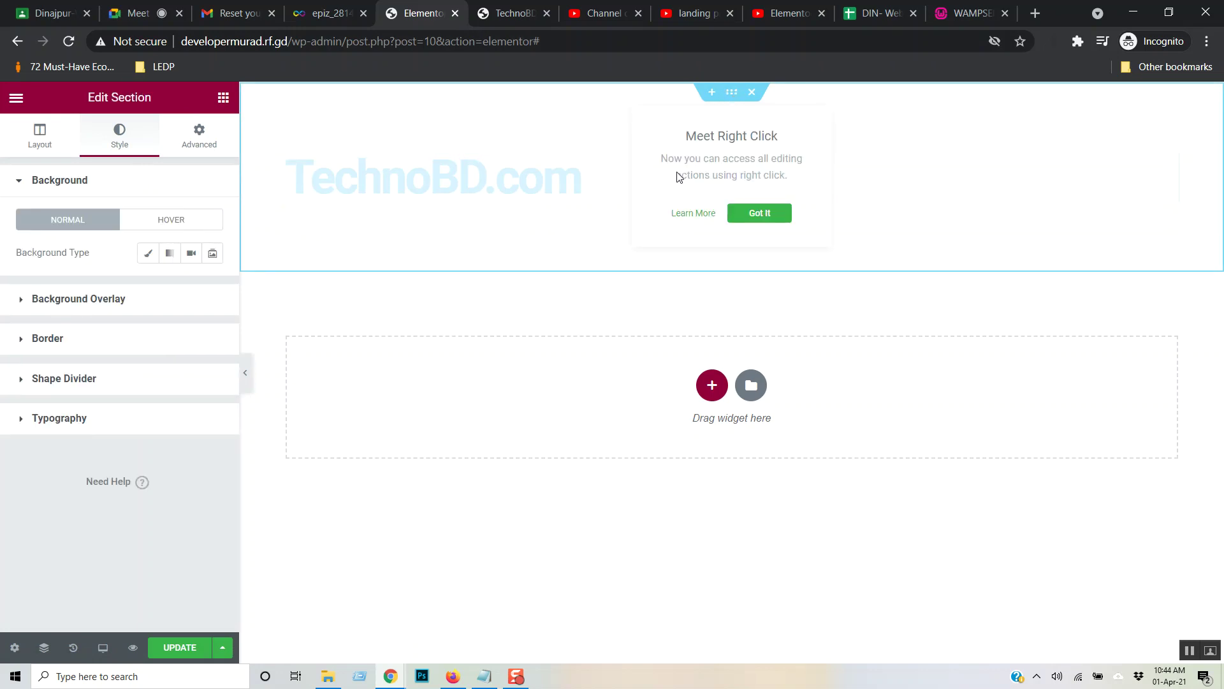
click(768, 220)
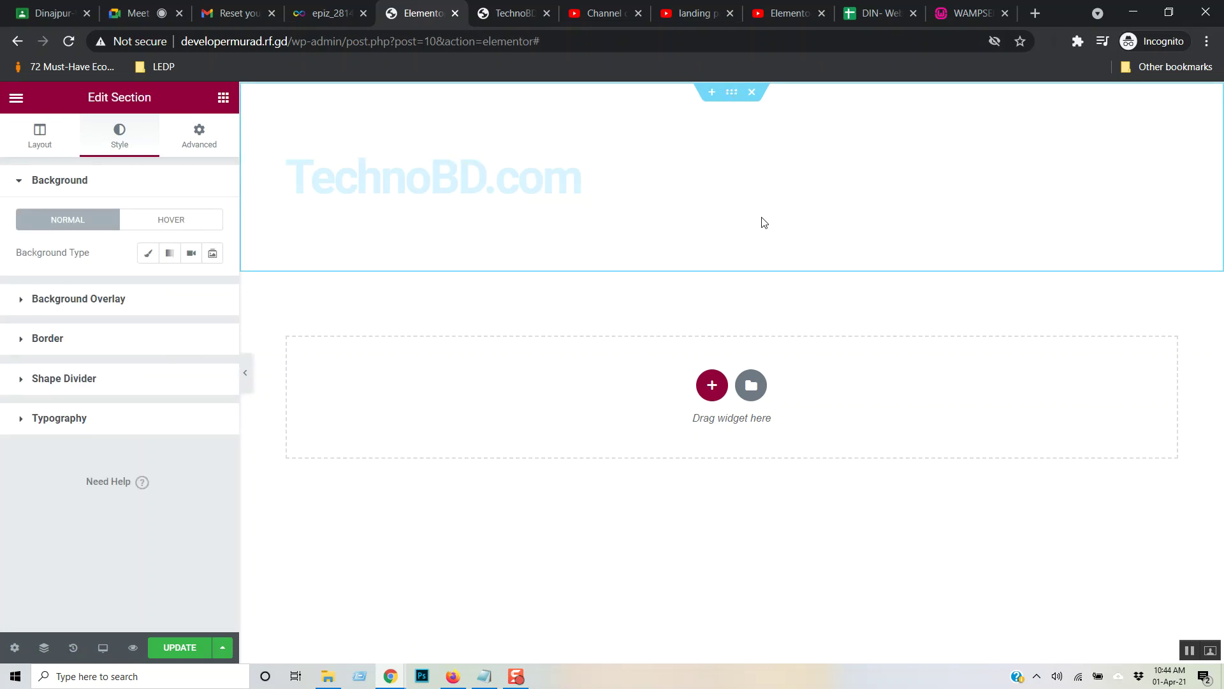
right_click(731, 97)
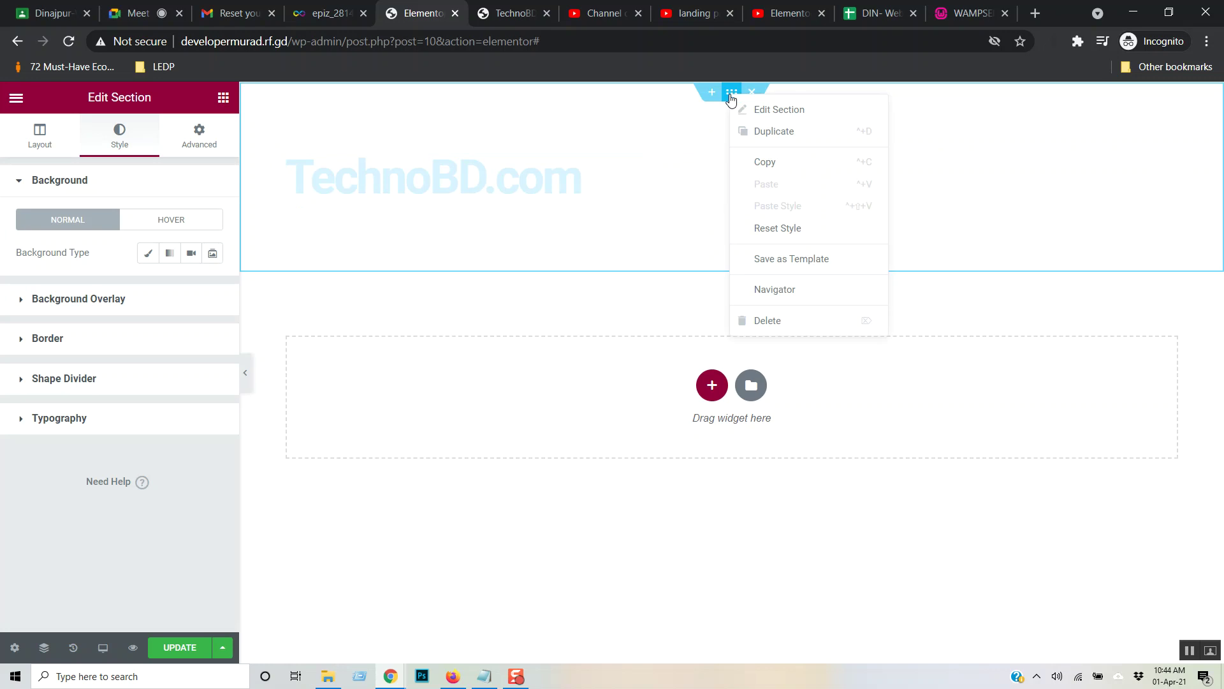
click(779, 112)
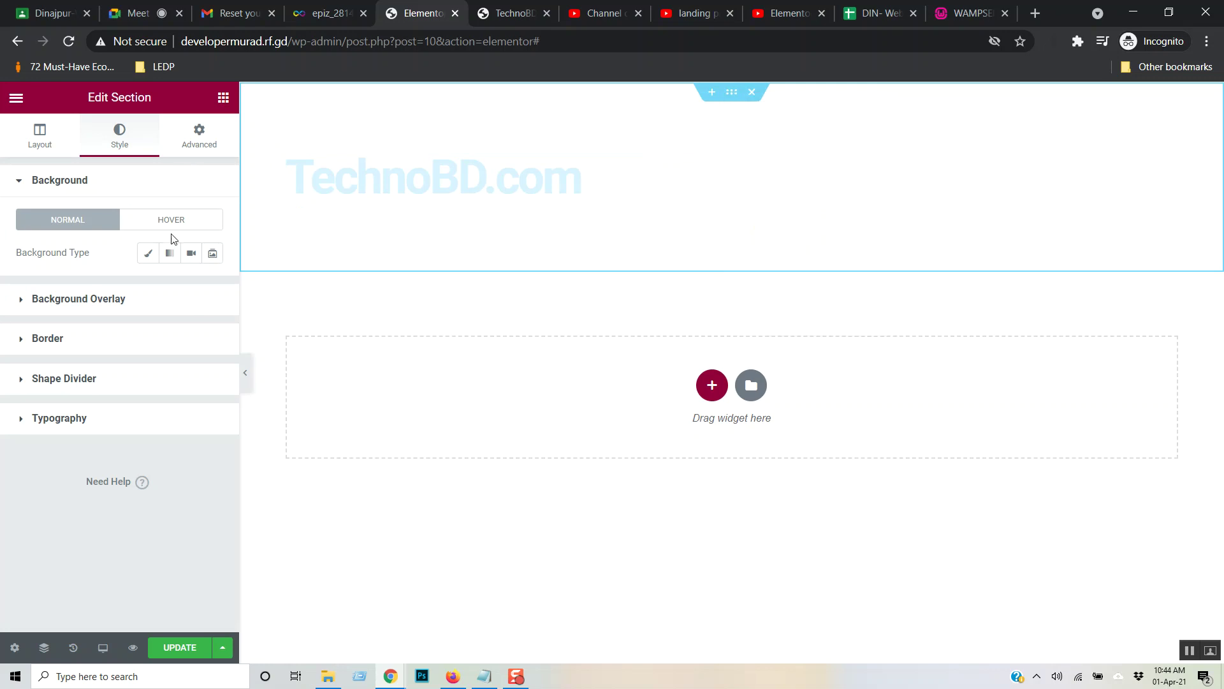
click(54, 144)
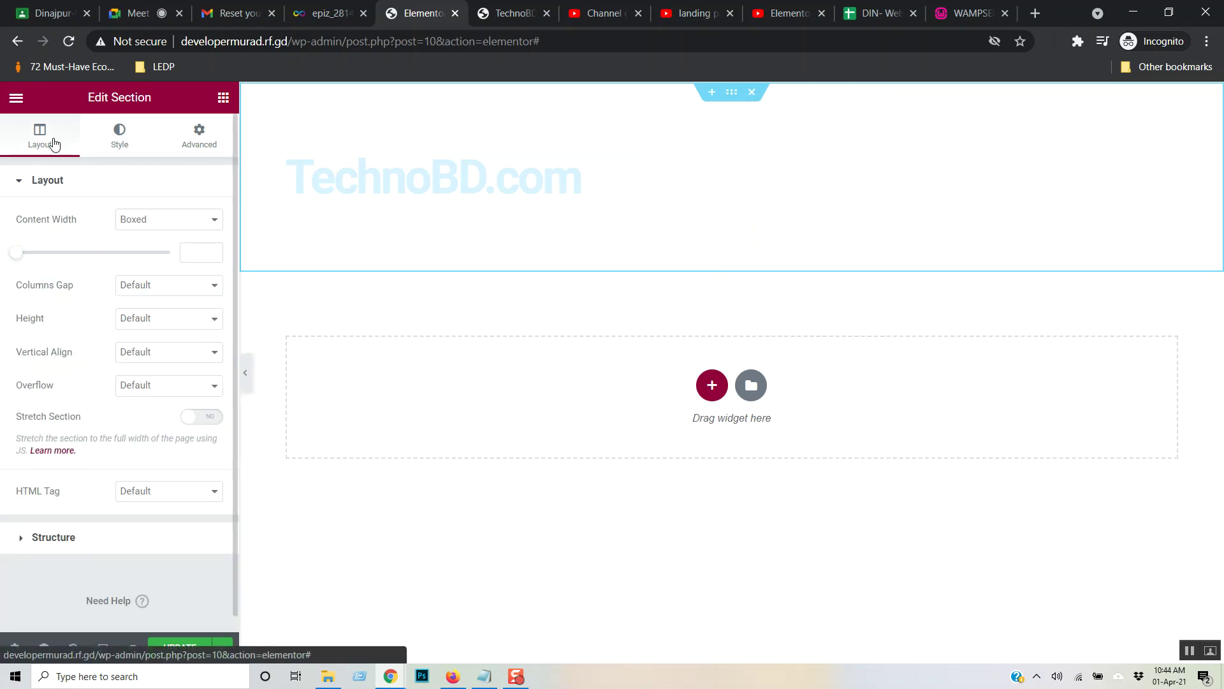
click(119, 136)
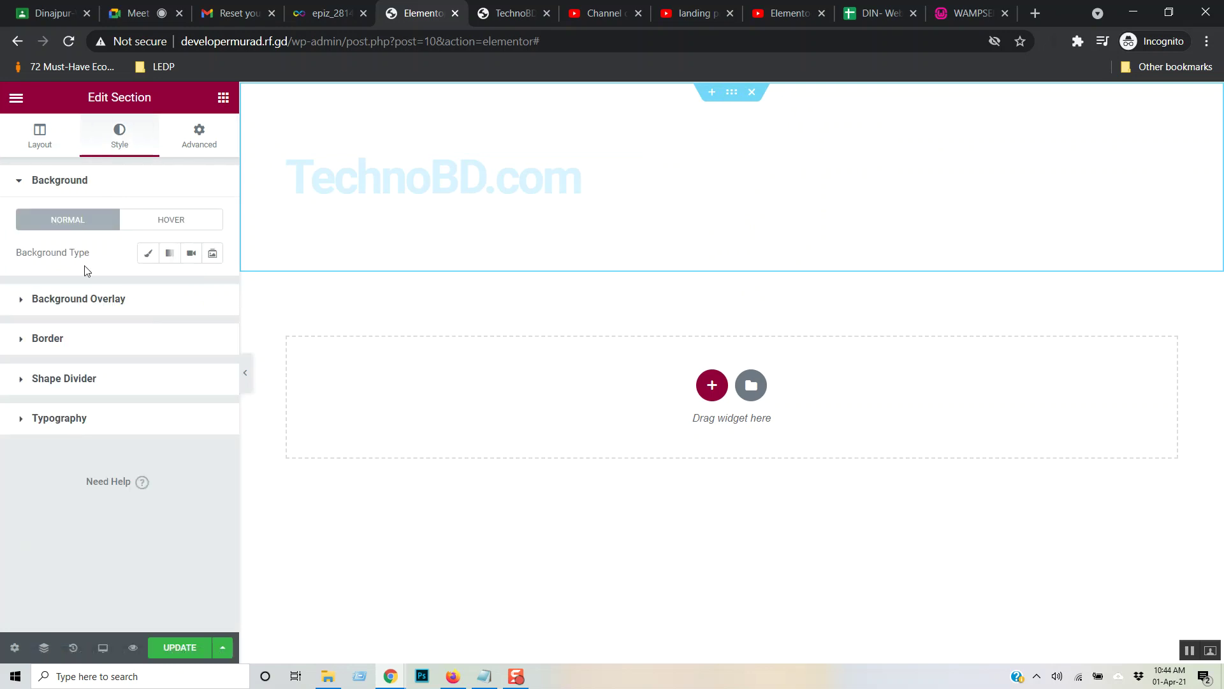
- Give the section a Classic dark brown #3B2F2F background and update the page
click(148, 255)
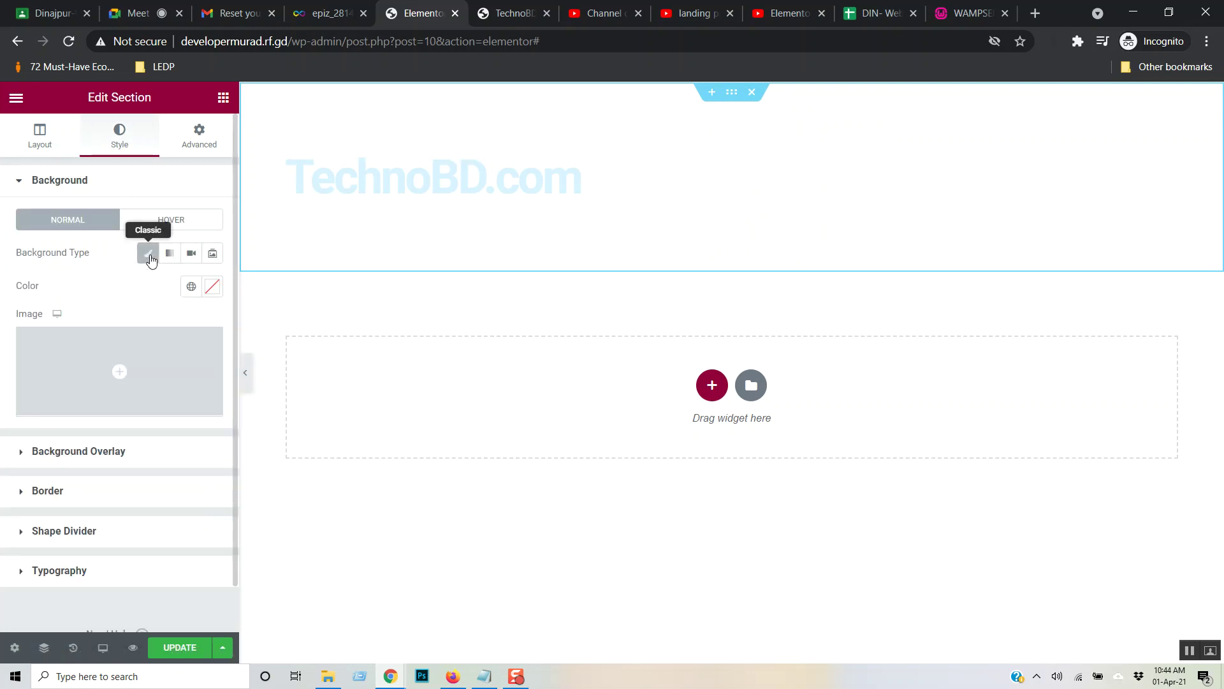
click(212, 286)
drag(121, 472, 66, 448)
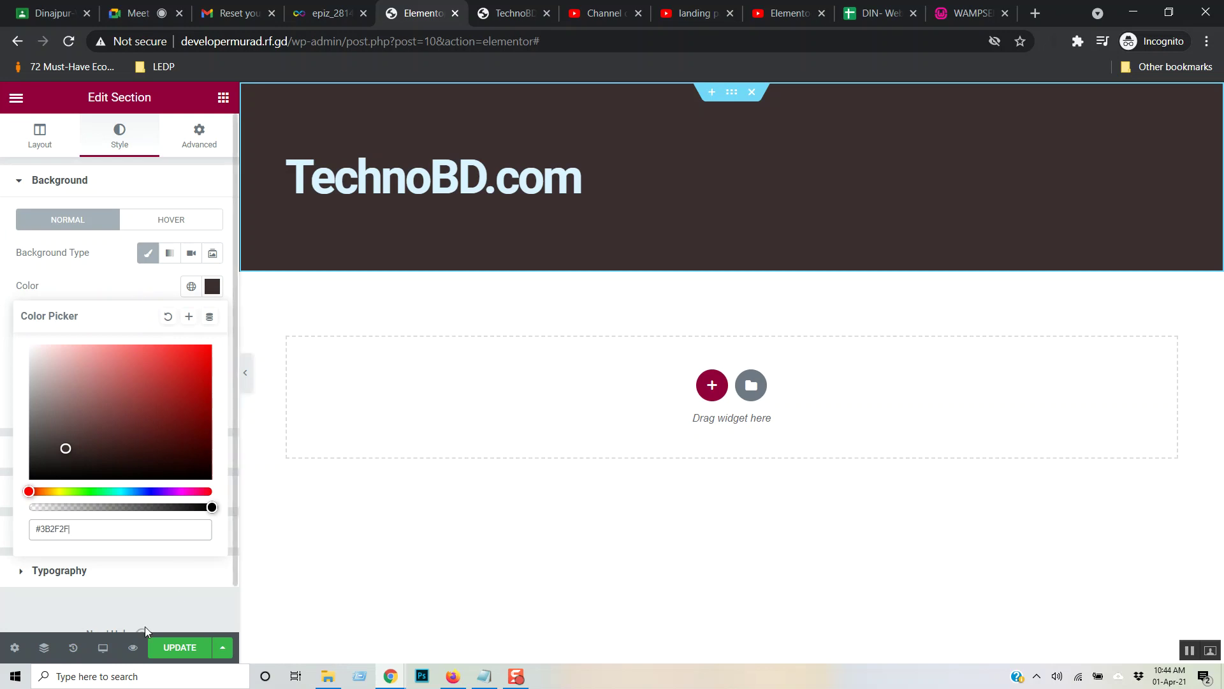
click(171, 648)
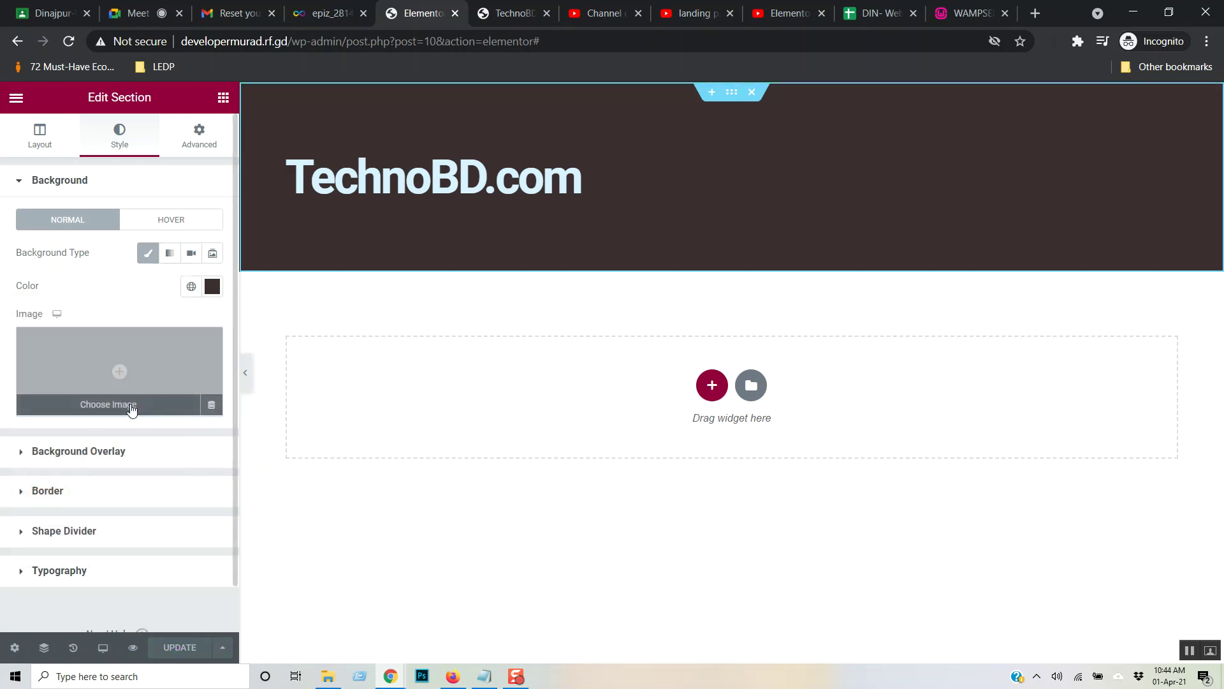
- Set the green fields photo as the section background image, positioned Top Left
click(132, 410)
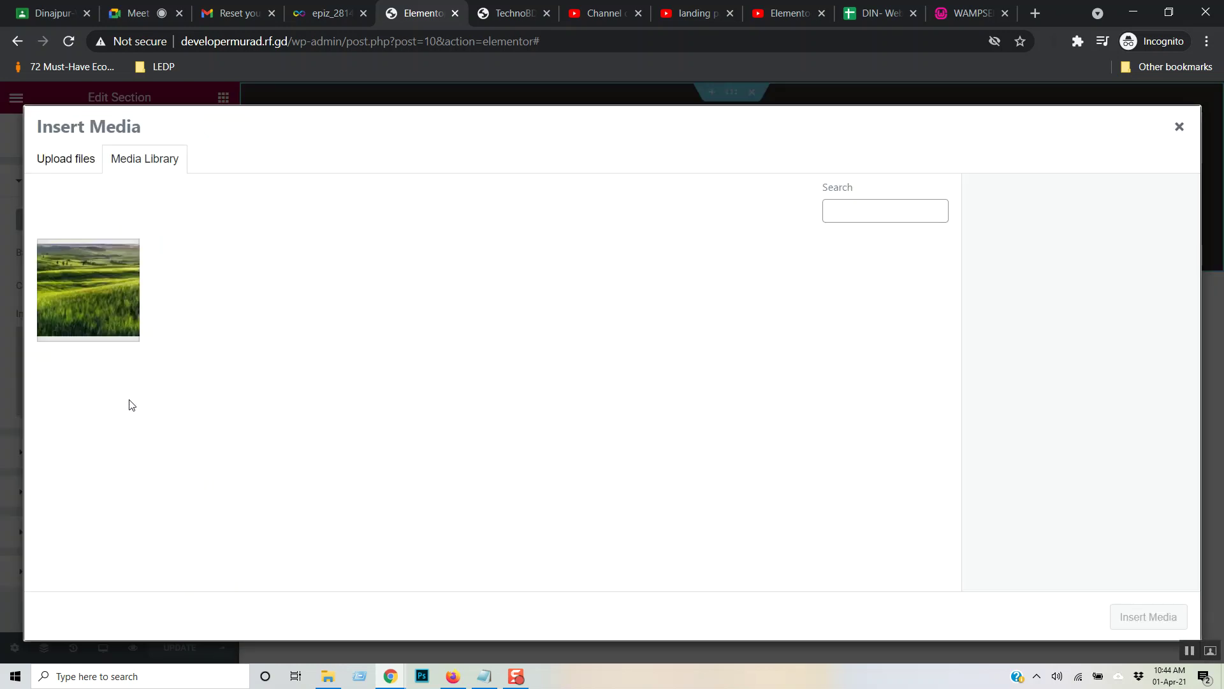
click(132, 288)
click(1154, 615)
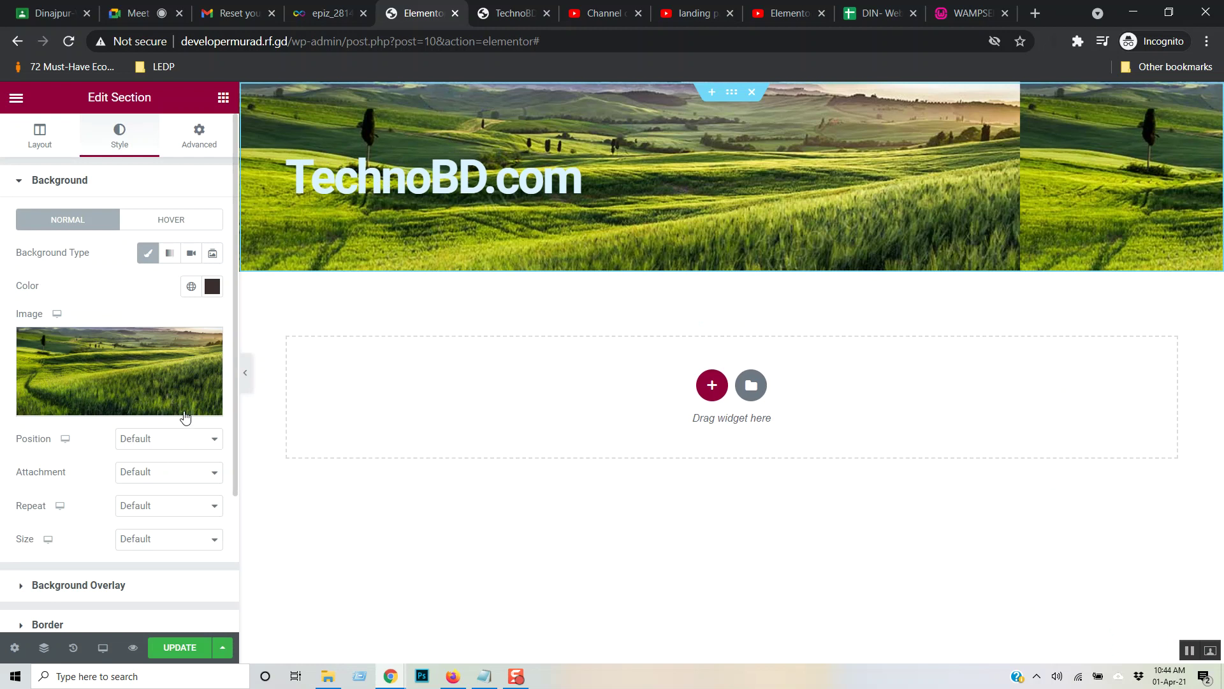
click(215, 439)
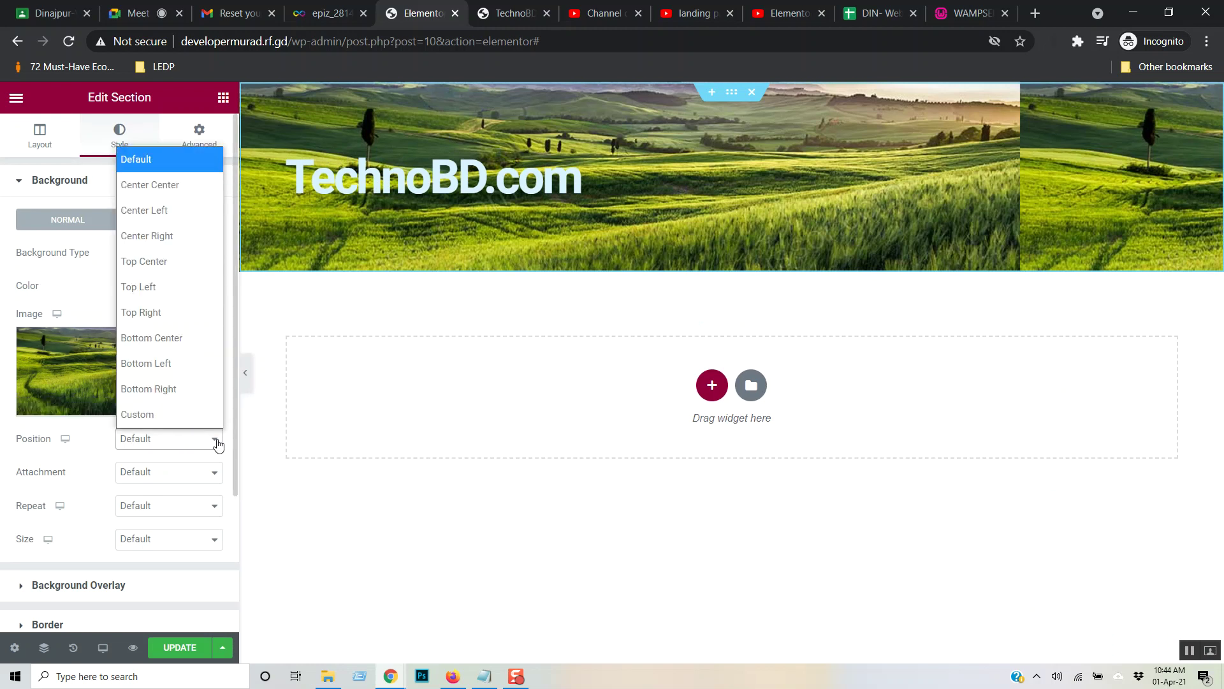
click(166, 288)
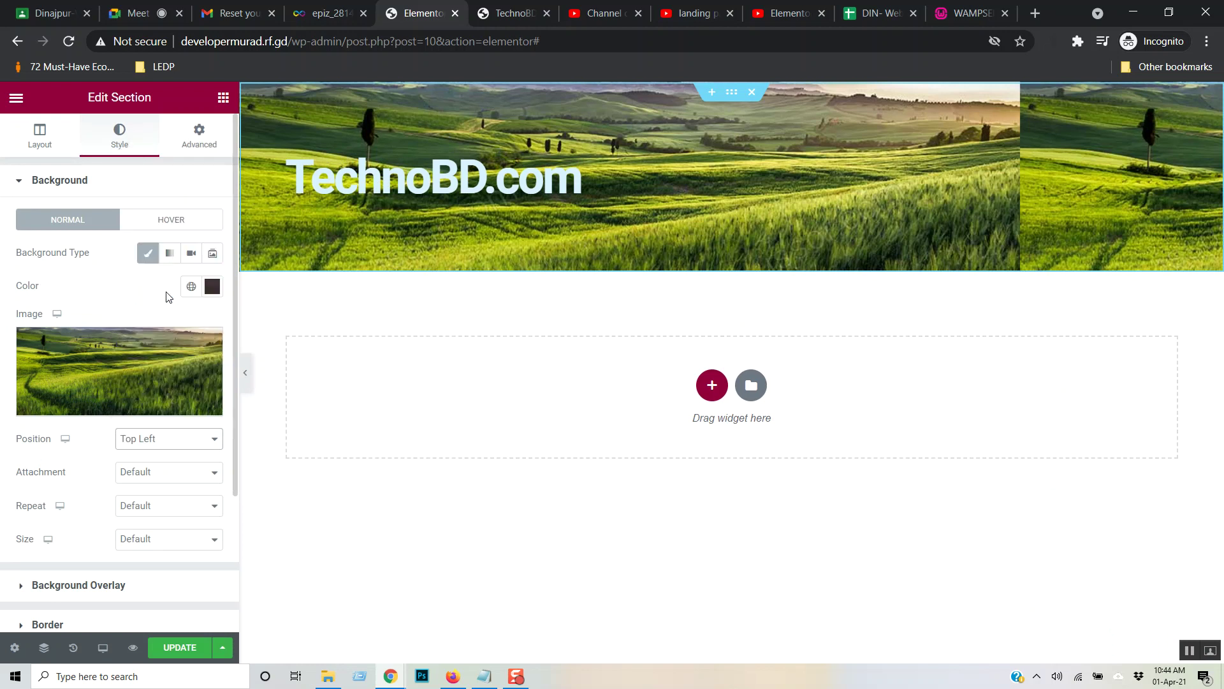
- Keep background attachment Default, set Repeat to No-repeat and Size to Cover
click(215, 478)
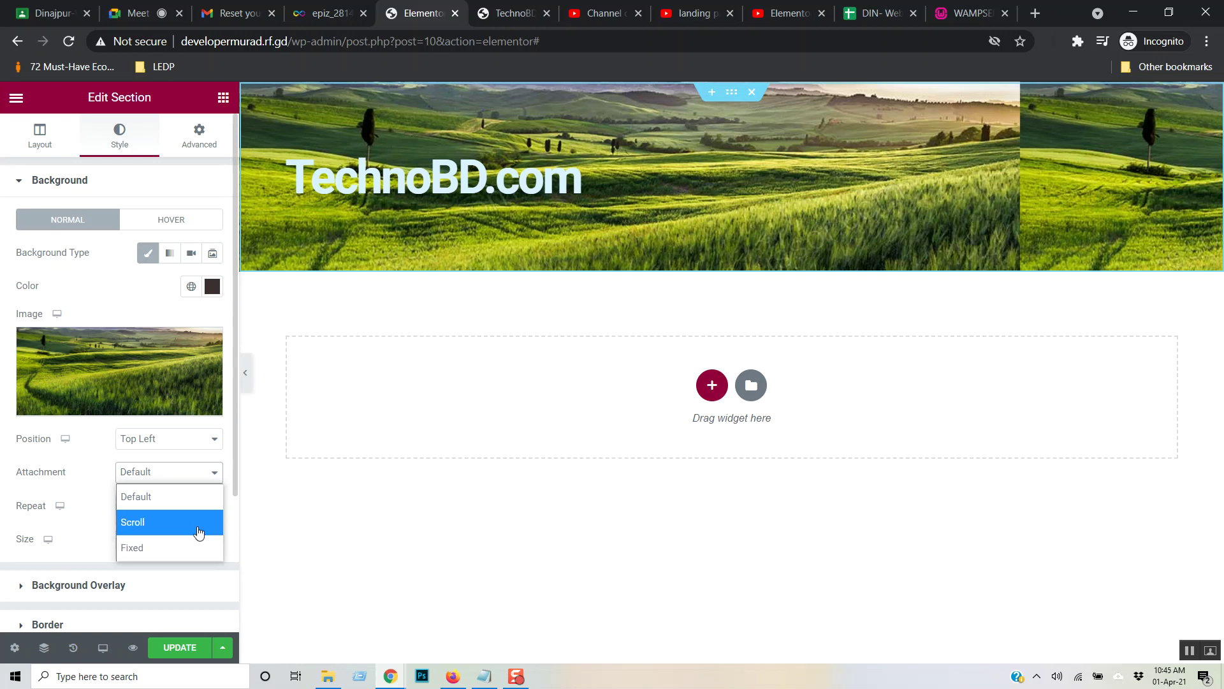
click(196, 523)
click(209, 472)
click(198, 497)
click(214, 508)
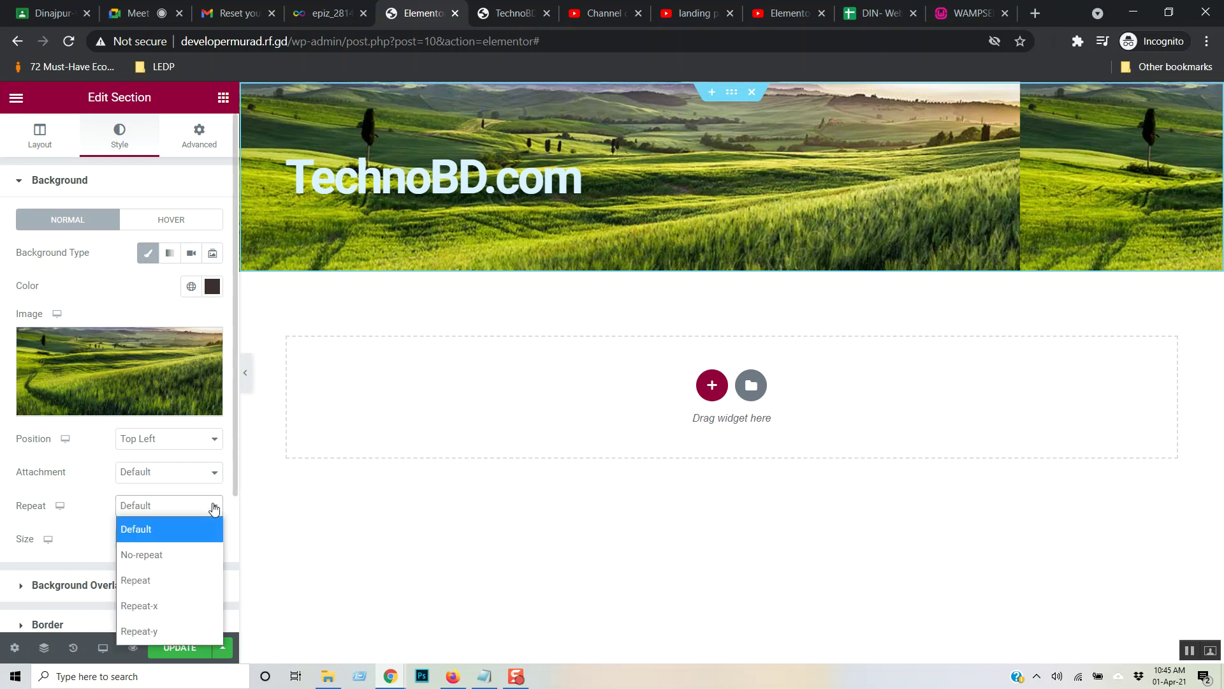
click(174, 547)
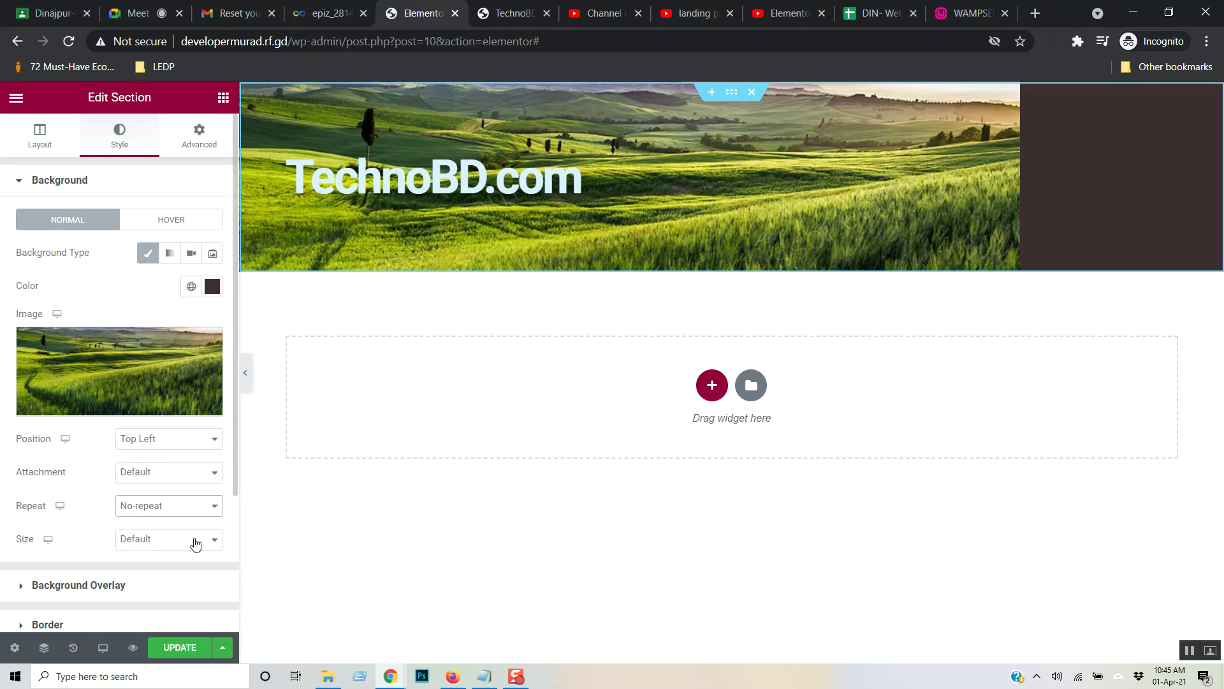
click(210, 542)
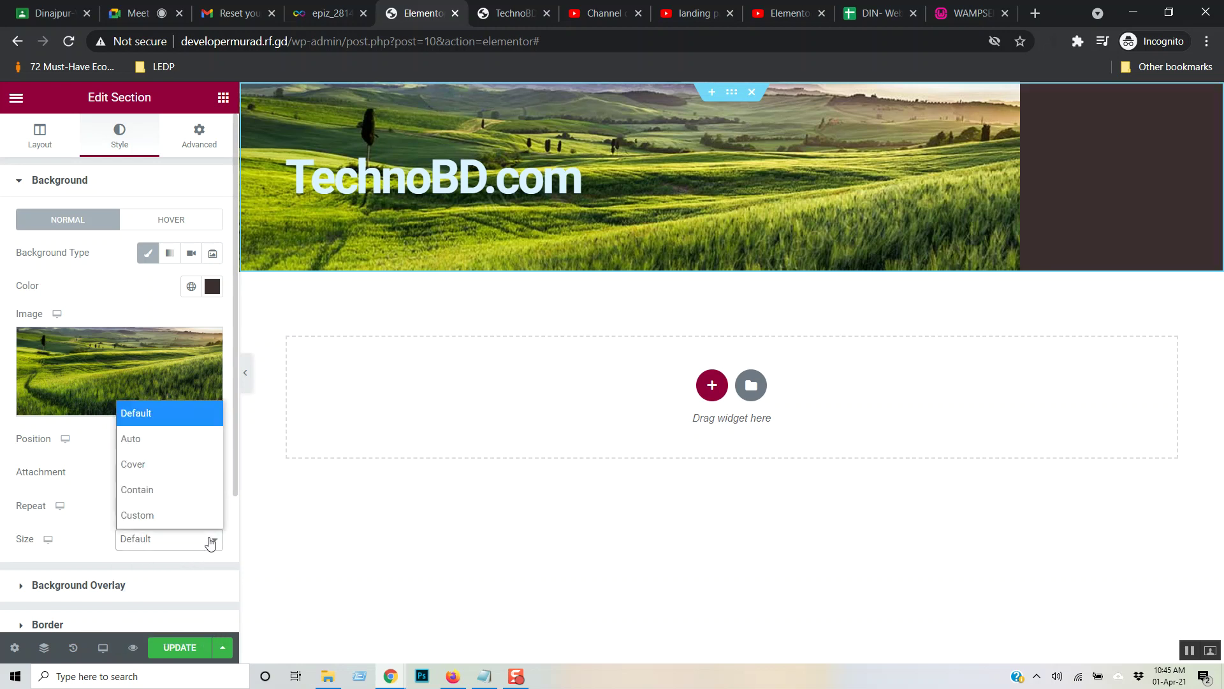
click(176, 458)
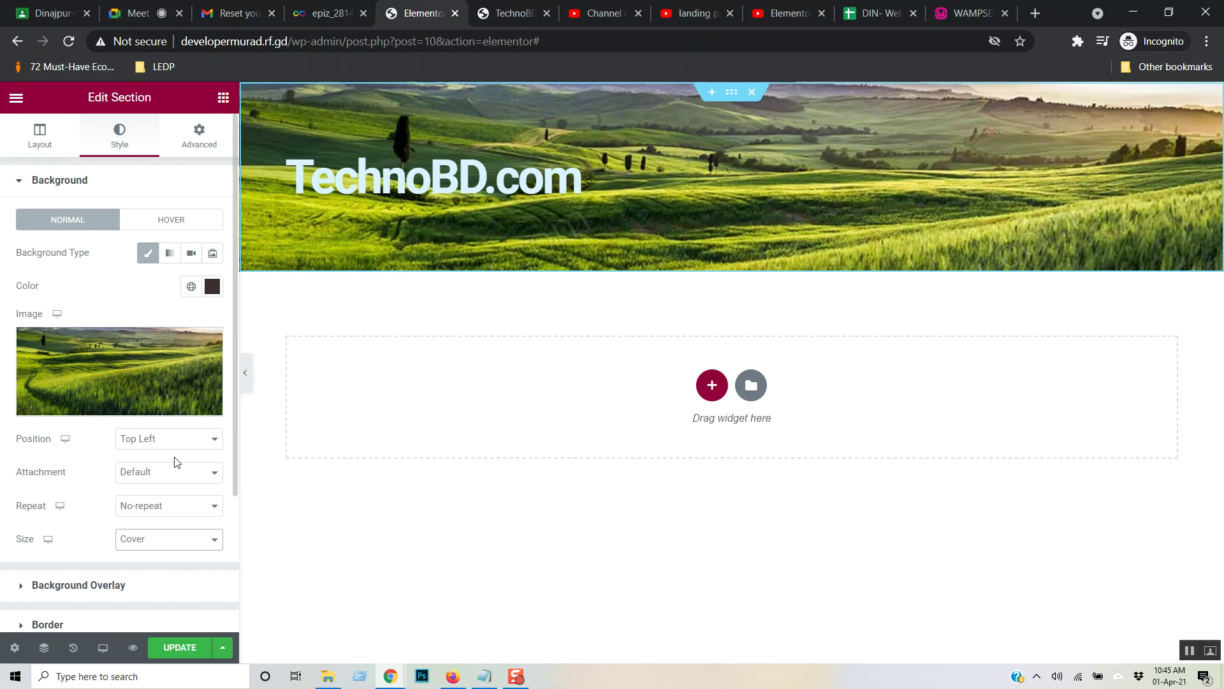
scroll(175, 508, down, 3)
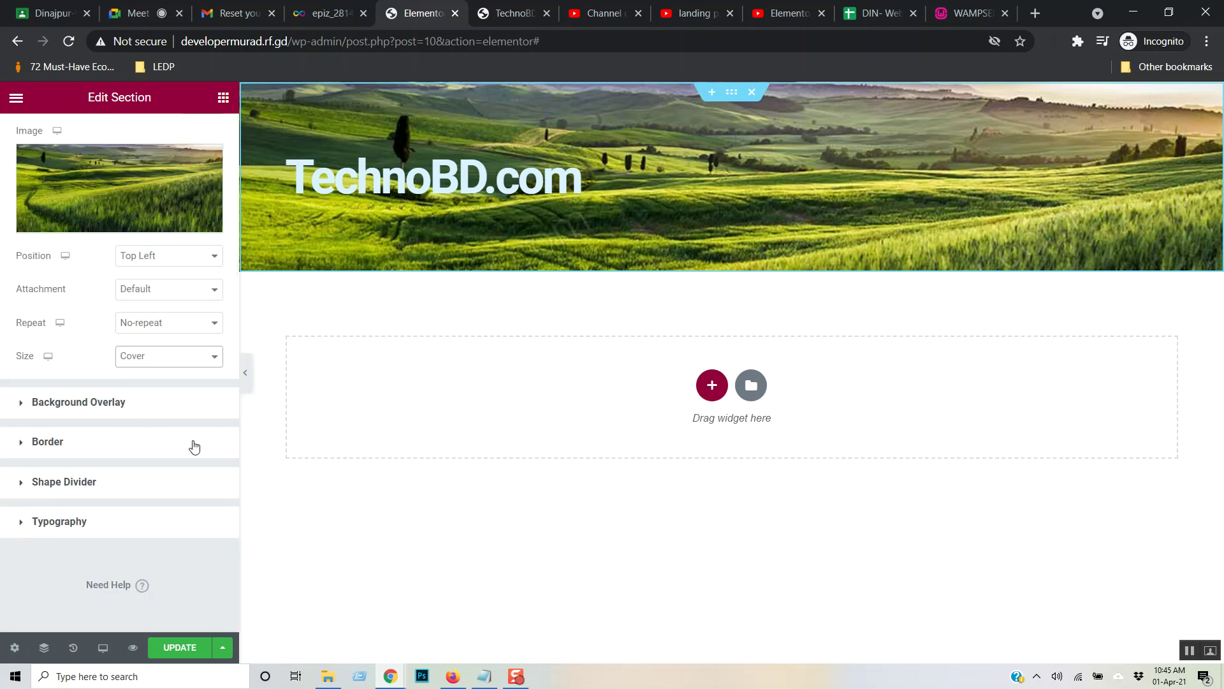
click(187, 403)
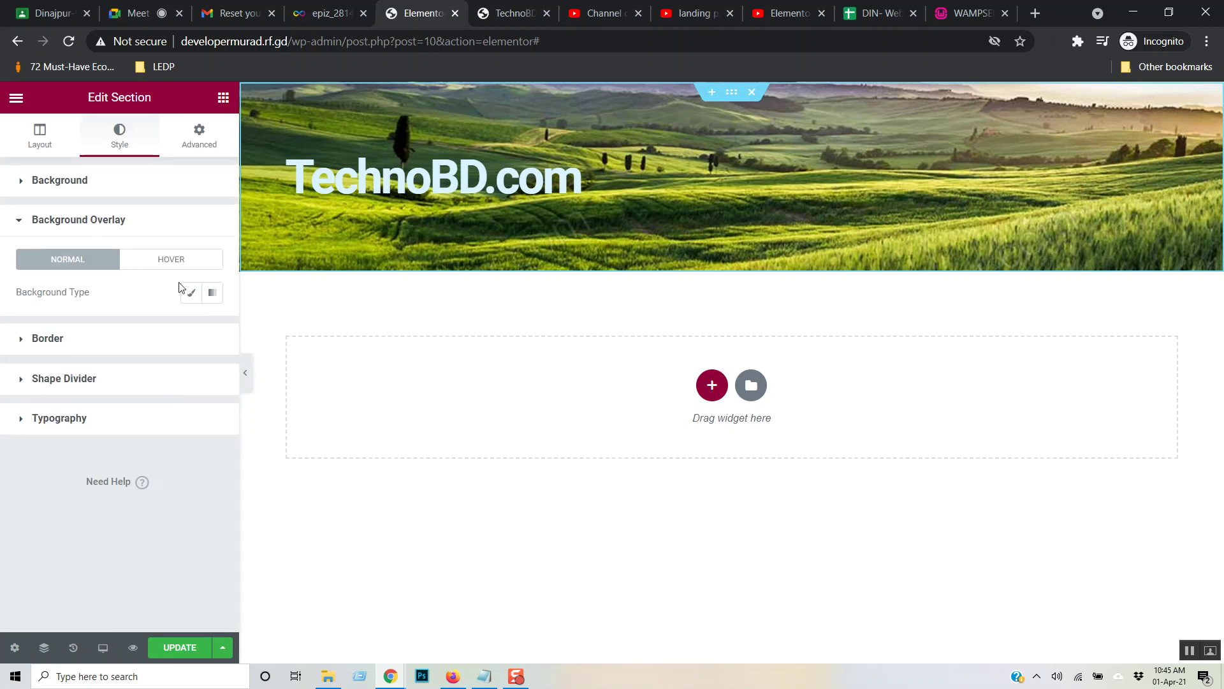
- Add a Classic black #000000 background overlay at 0.5 opacity
click(191, 296)
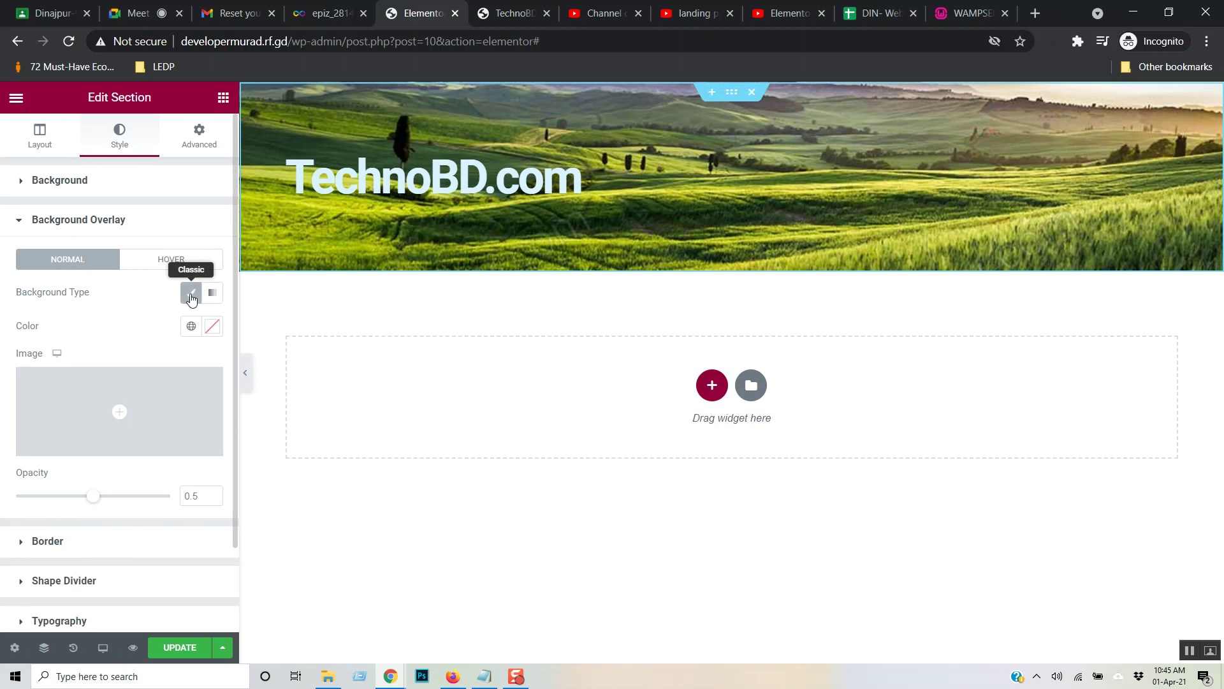
click(215, 332)
drag(120, 497, 3, 548)
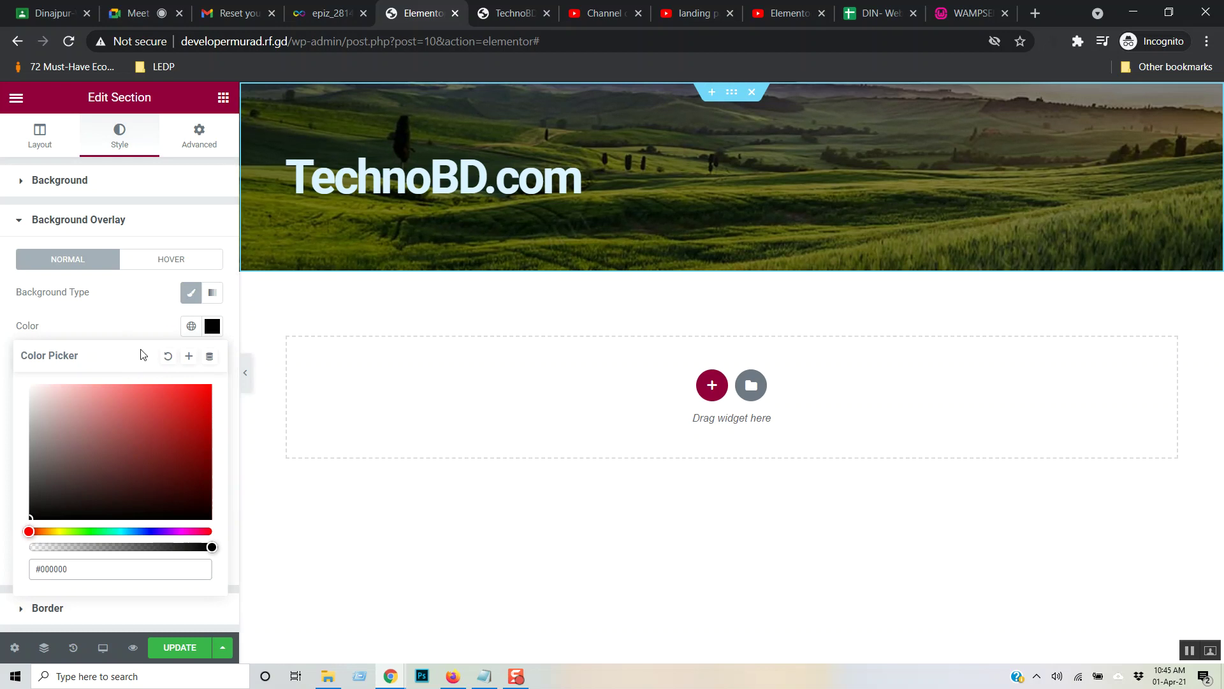
click(142, 319)
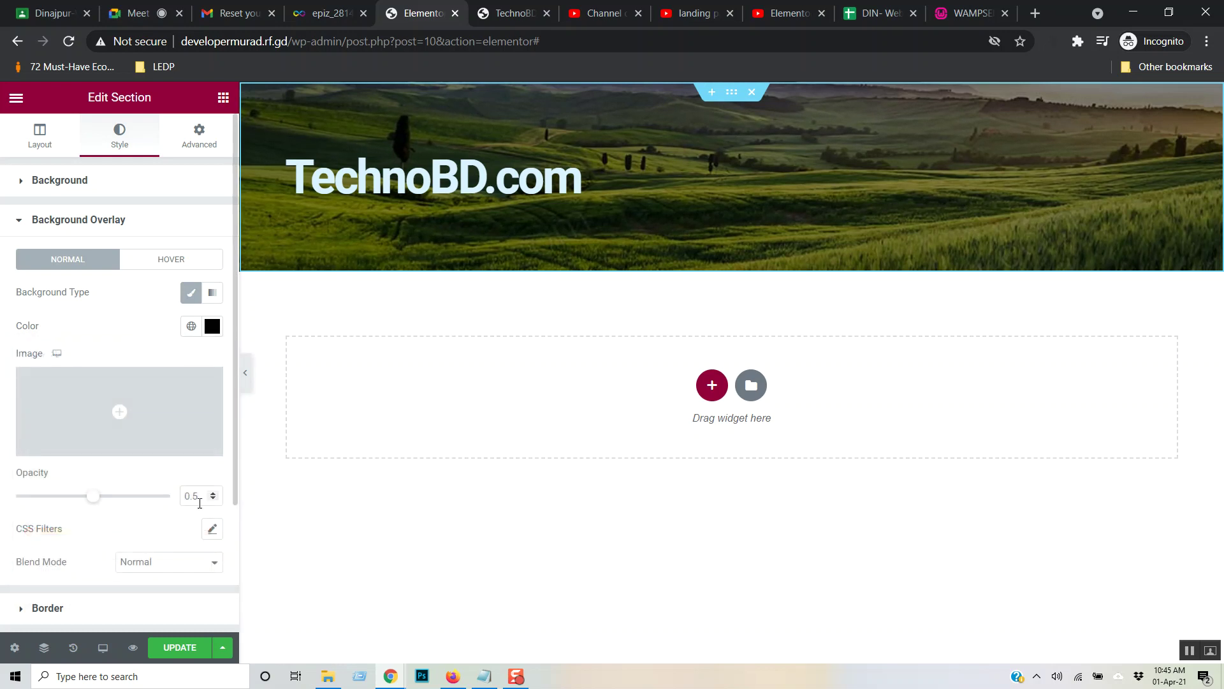
drag(196, 498, 167, 505)
text(1)
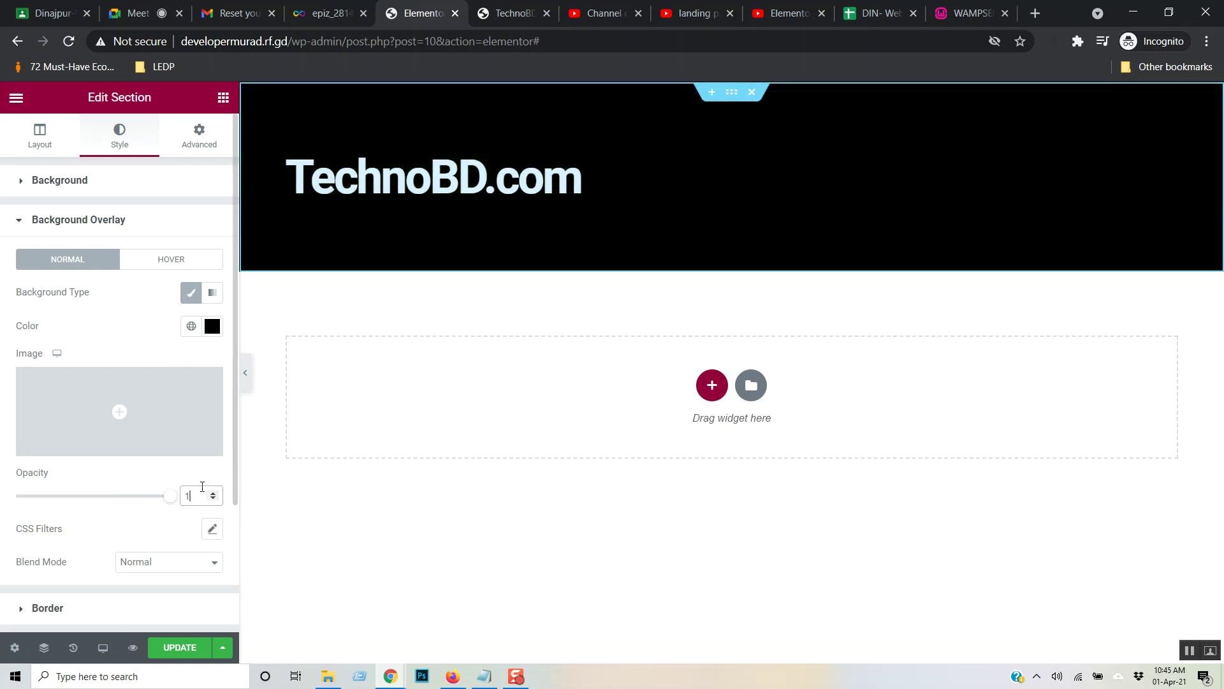
key(BackSpace)
text(0)
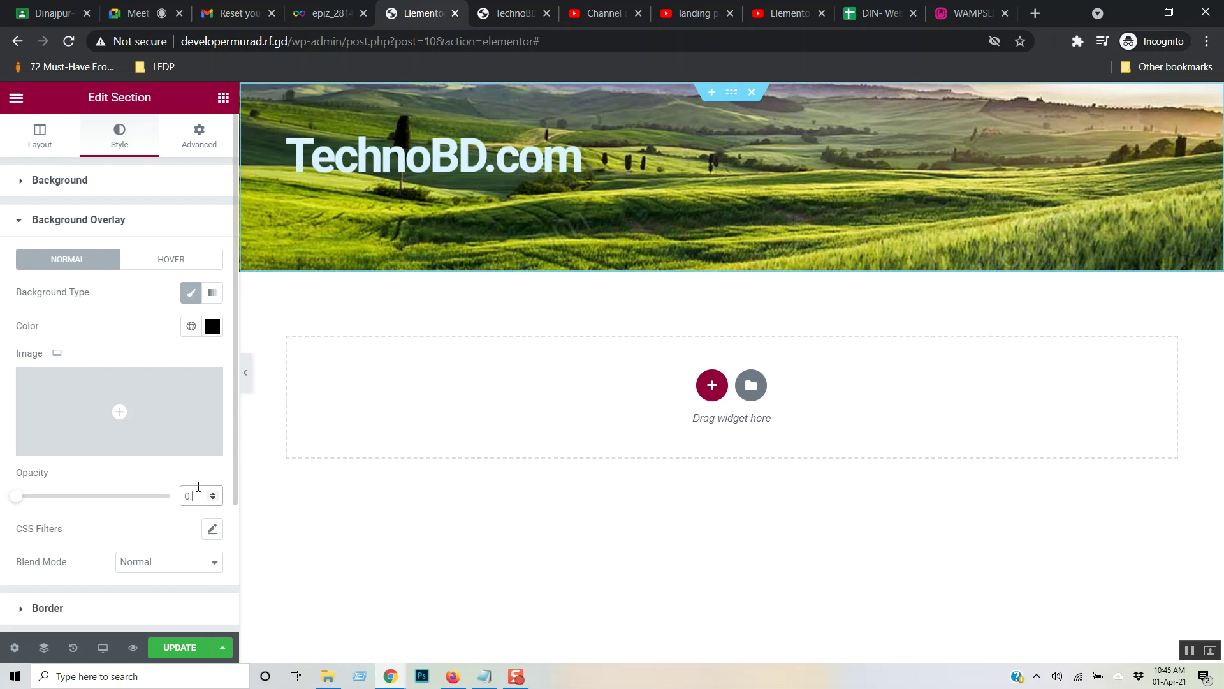
text(.5)
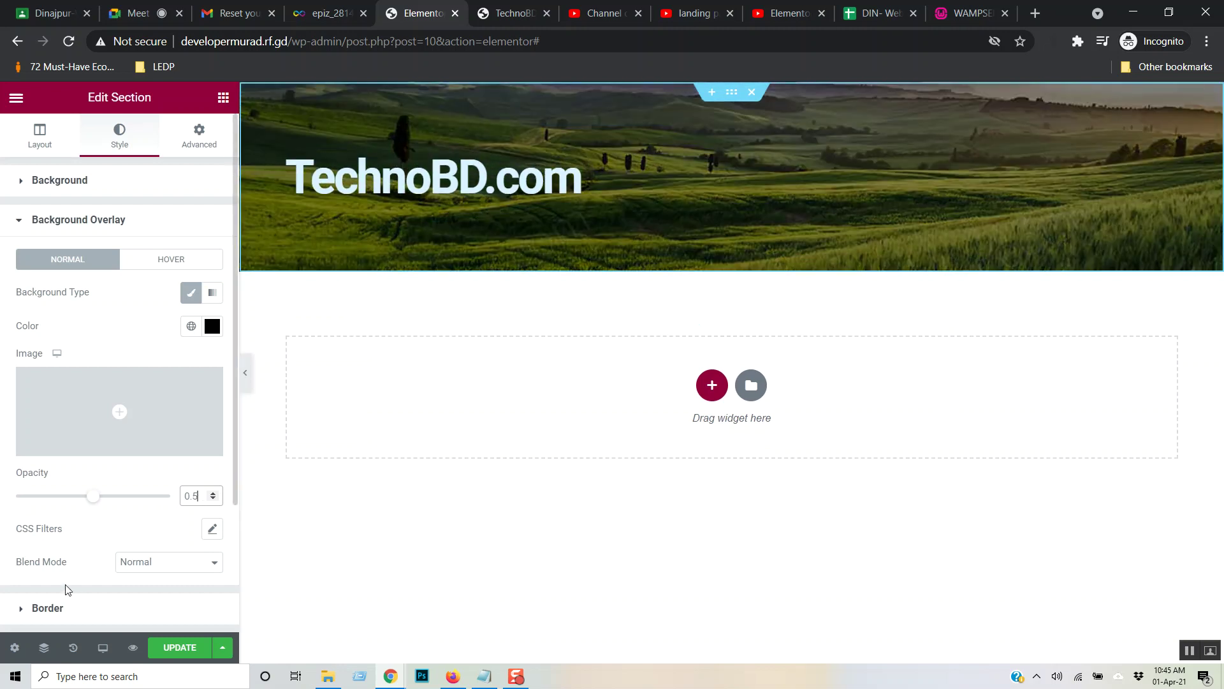
scroll(118, 554, down, 3)
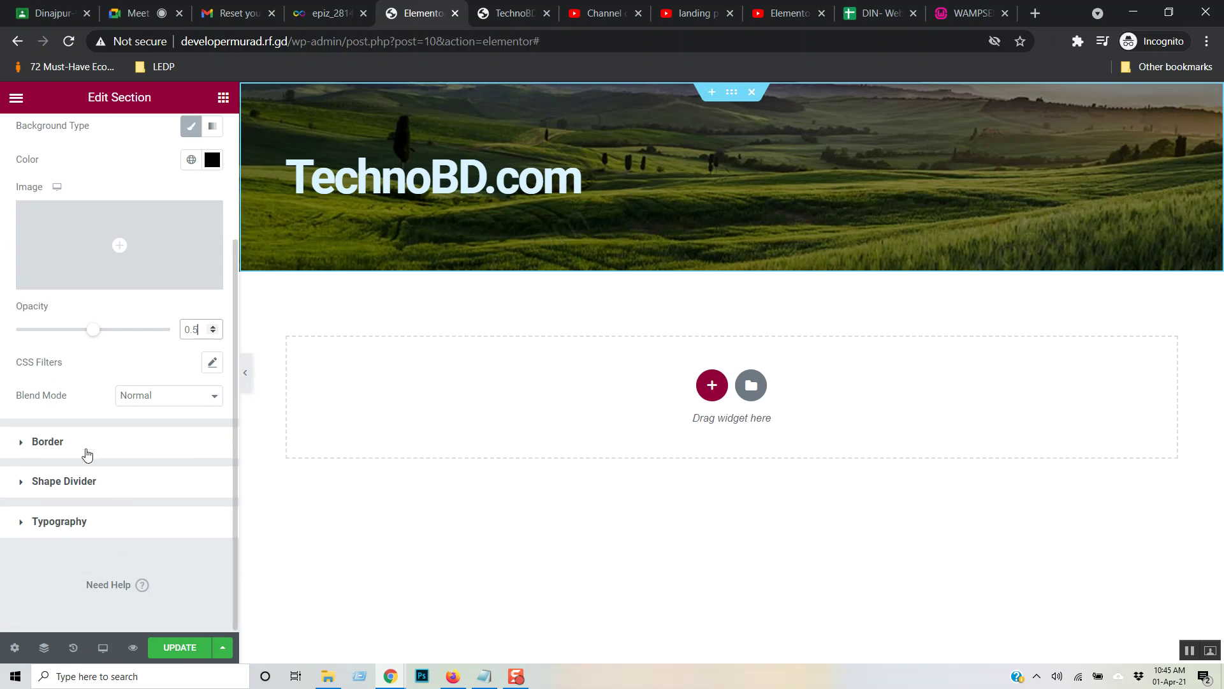
- Review the section's Shape Divider and Typography settings, then save the page with UPDATE
click(94, 487)
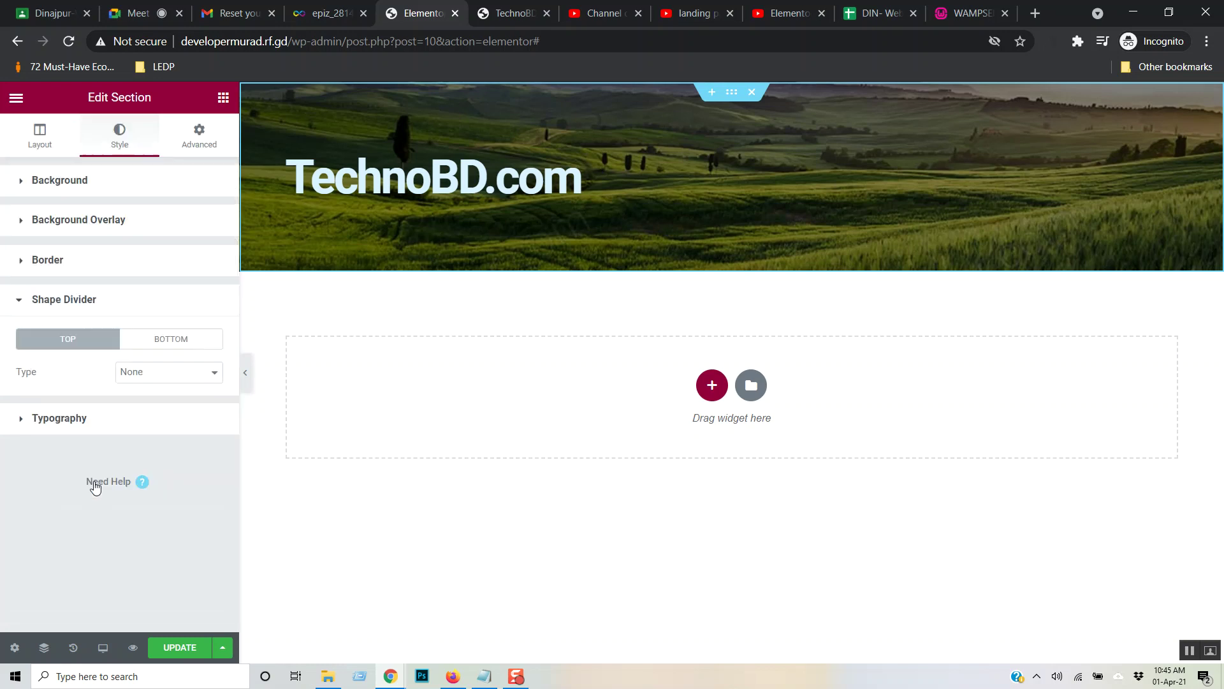
click(82, 428)
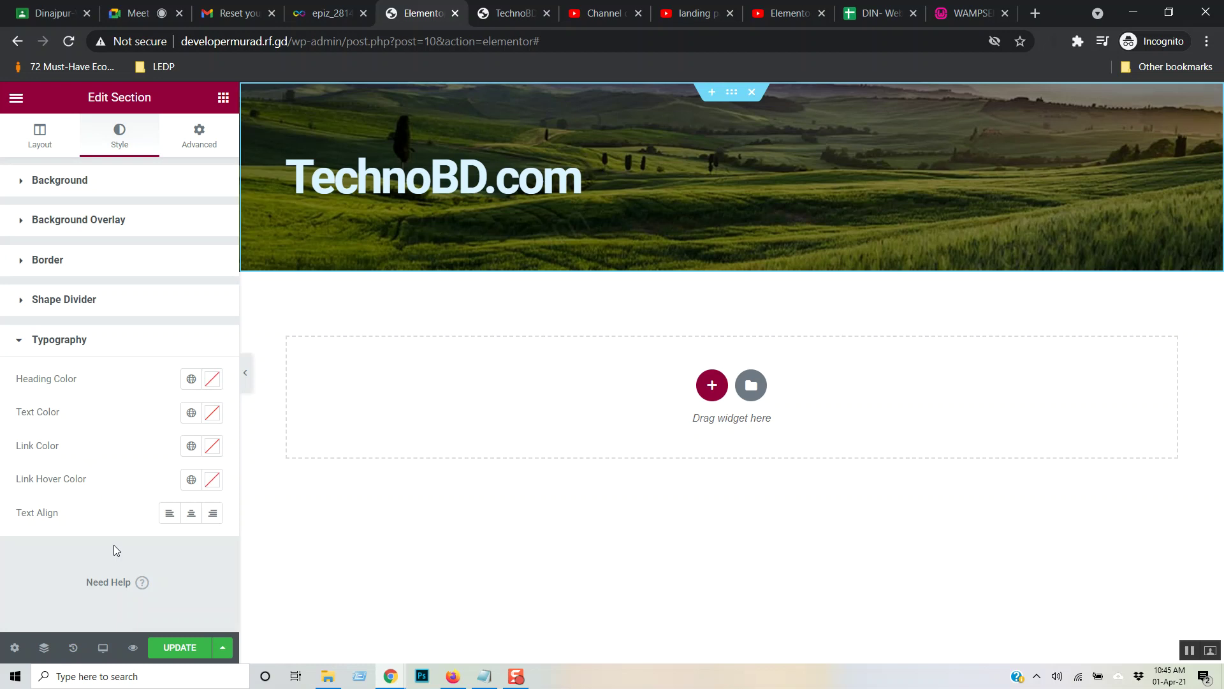
click(180, 657)
- Switch to the Elementor tutorial video tab and scroll through its page
click(695, 9)
click(784, 9)
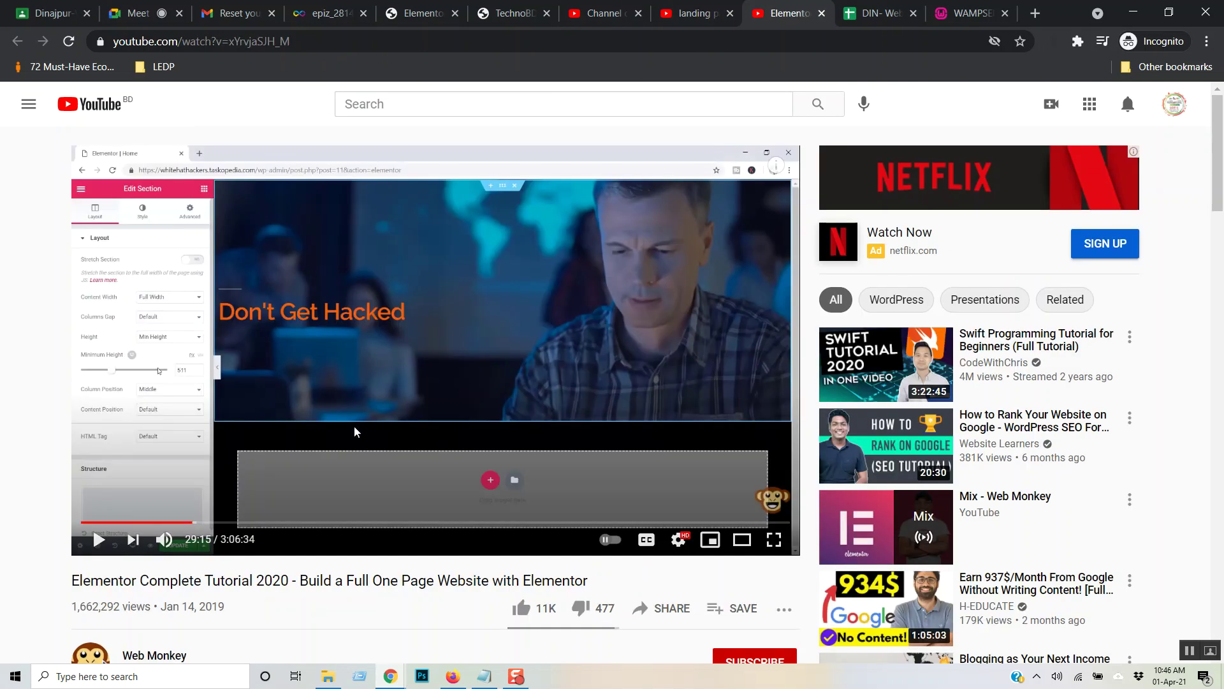
scroll(835, 446, down, 8)
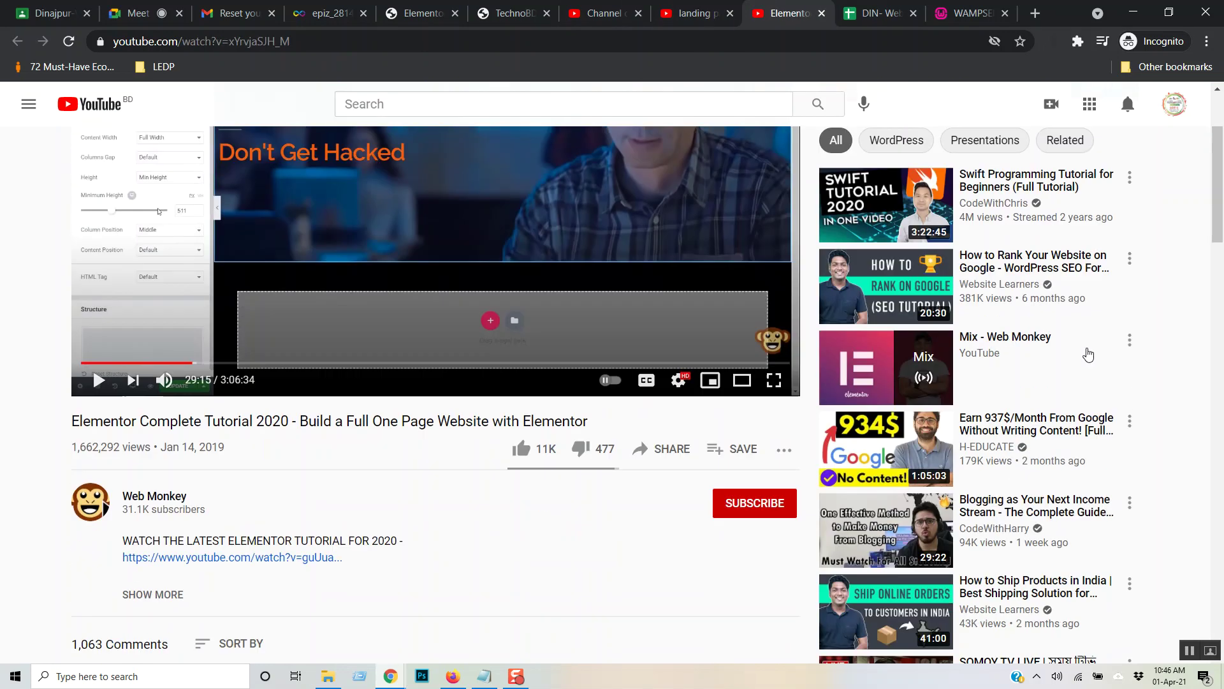
scroll(802, 448, down, 7)
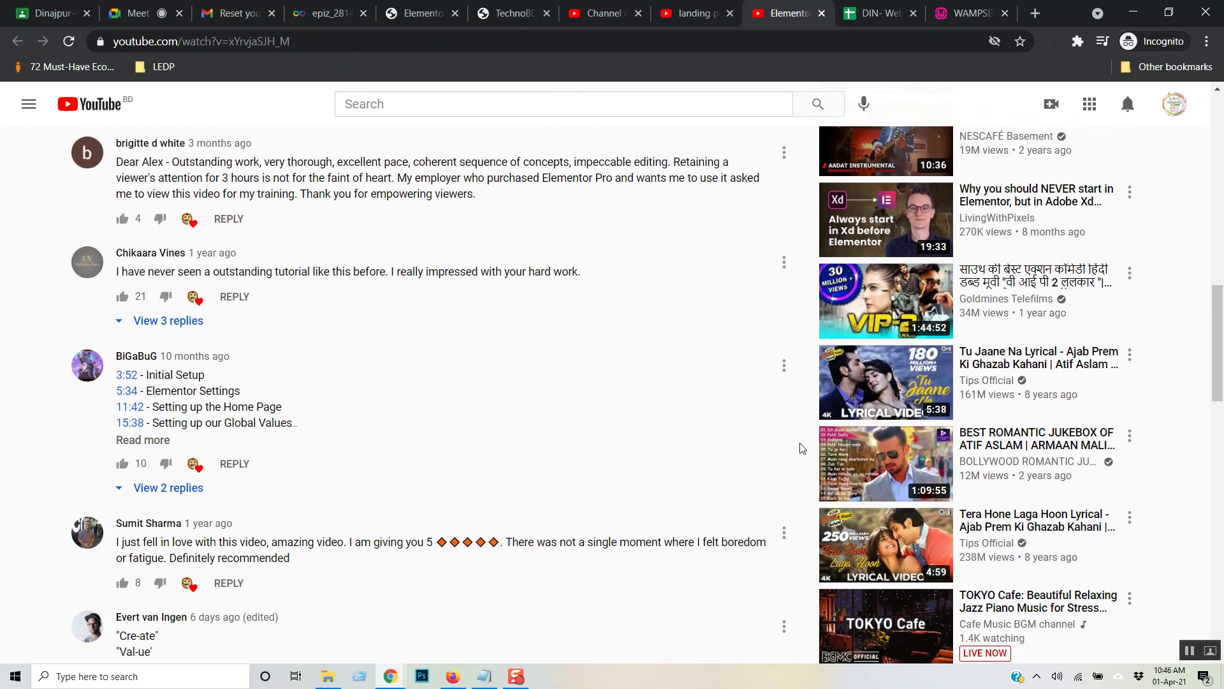
scroll(802, 448, down, 4)
scroll(803, 448, up, 18)
scroll(802, 448, up, 1)
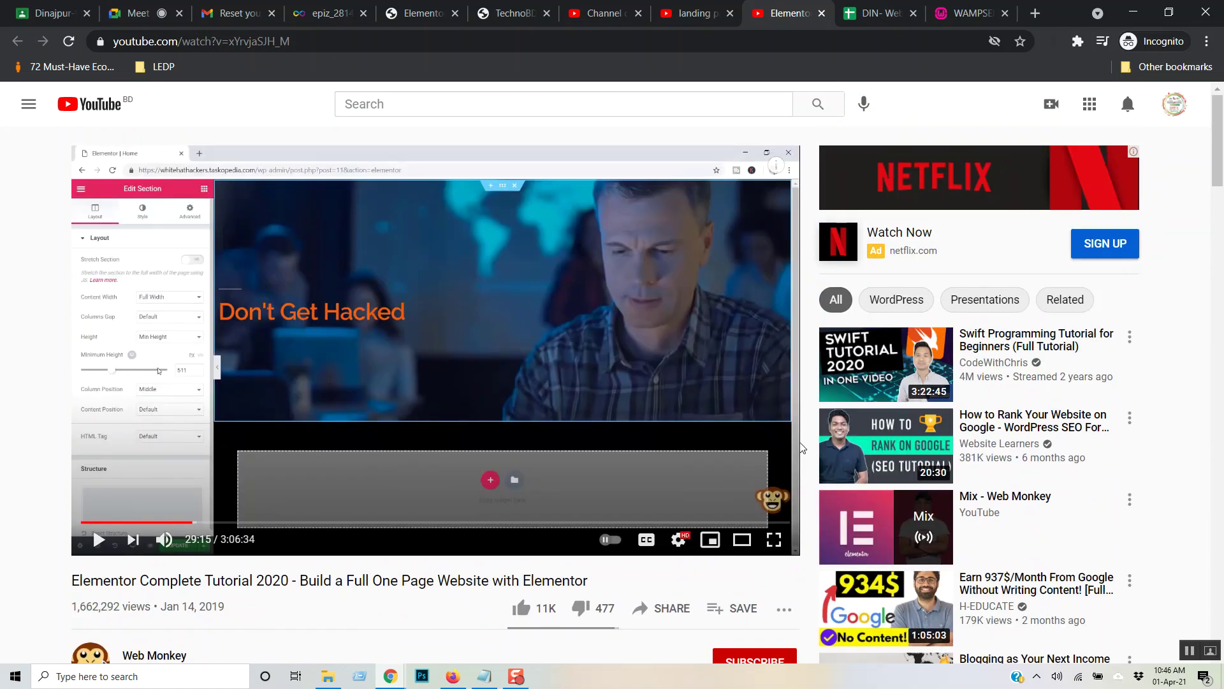
scroll(802, 448, down, 5)
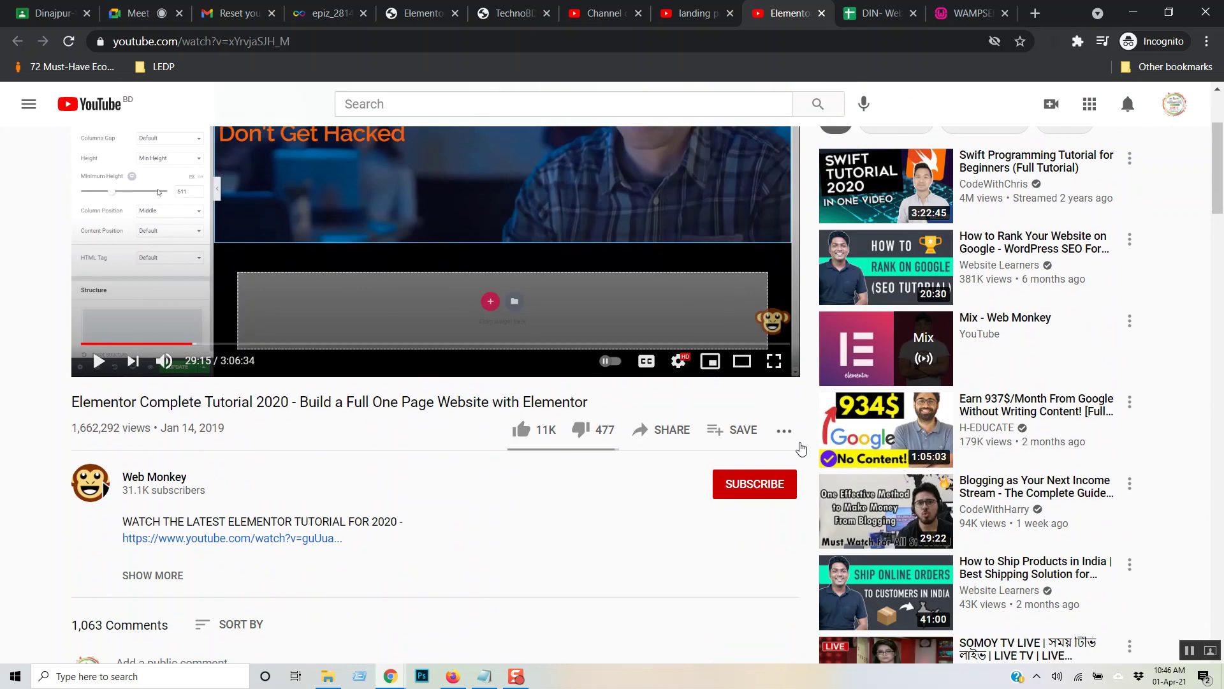
scroll(796, 445, up, 5)
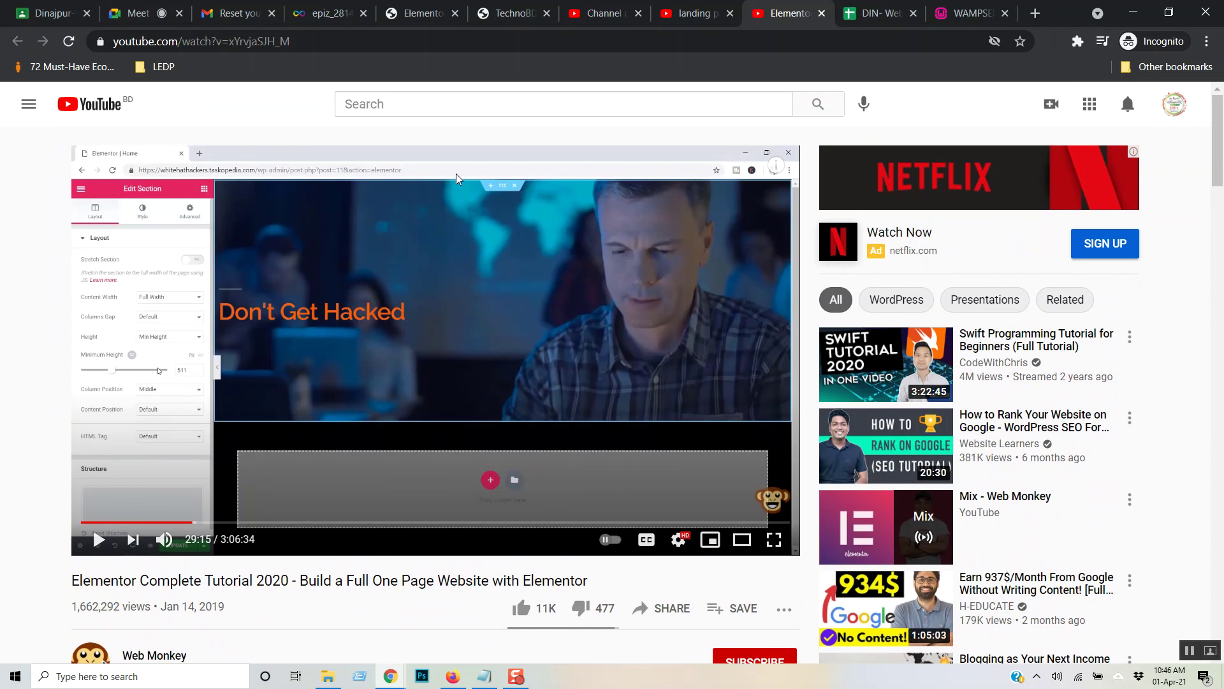
- Search YouTube for 'nature' videos
click(415, 109)
text(na)
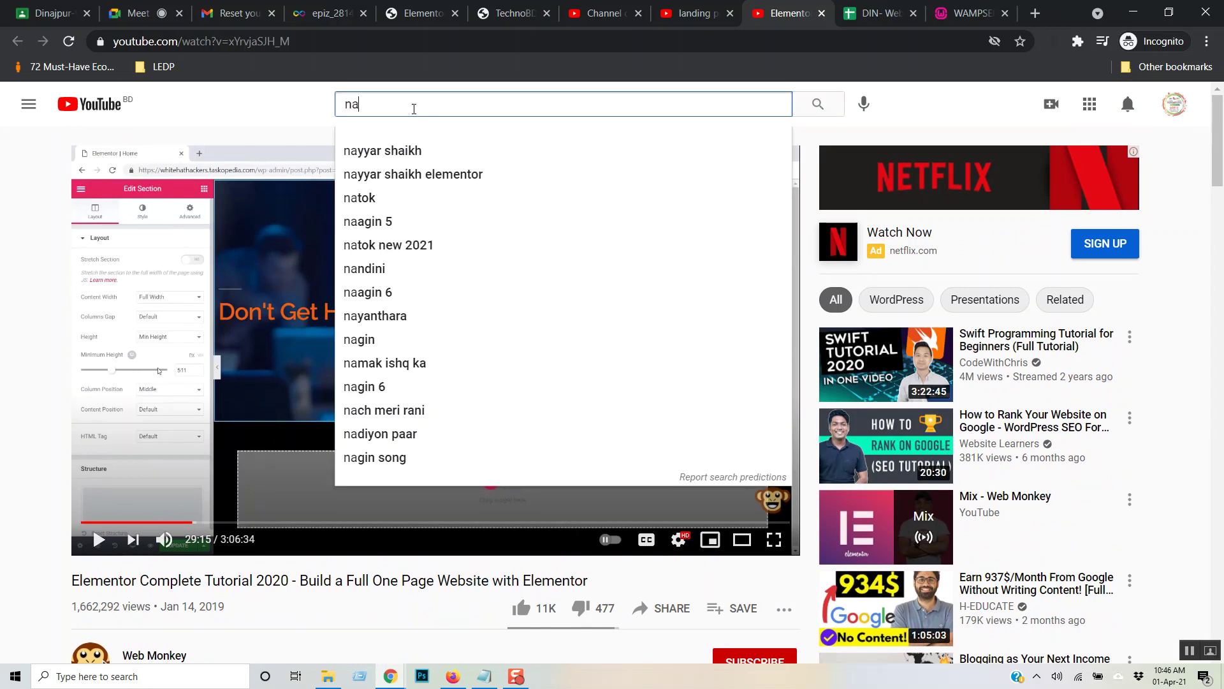
text(tur)
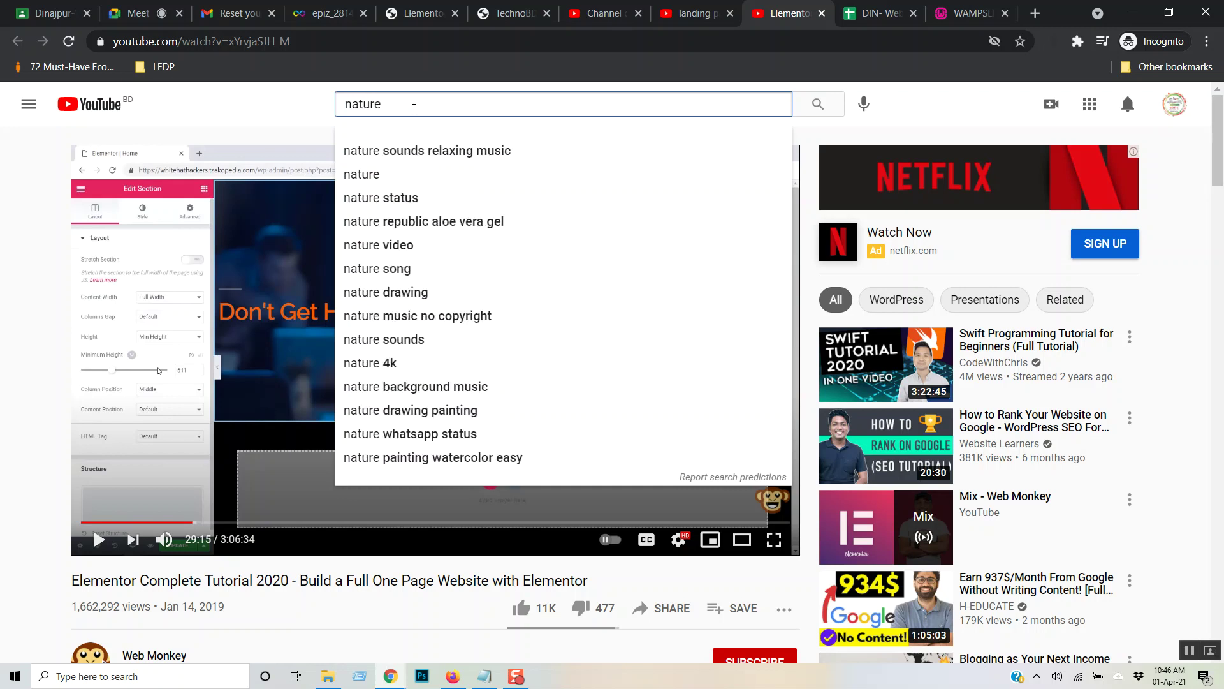
text(e)
key(Down)
key(Down)
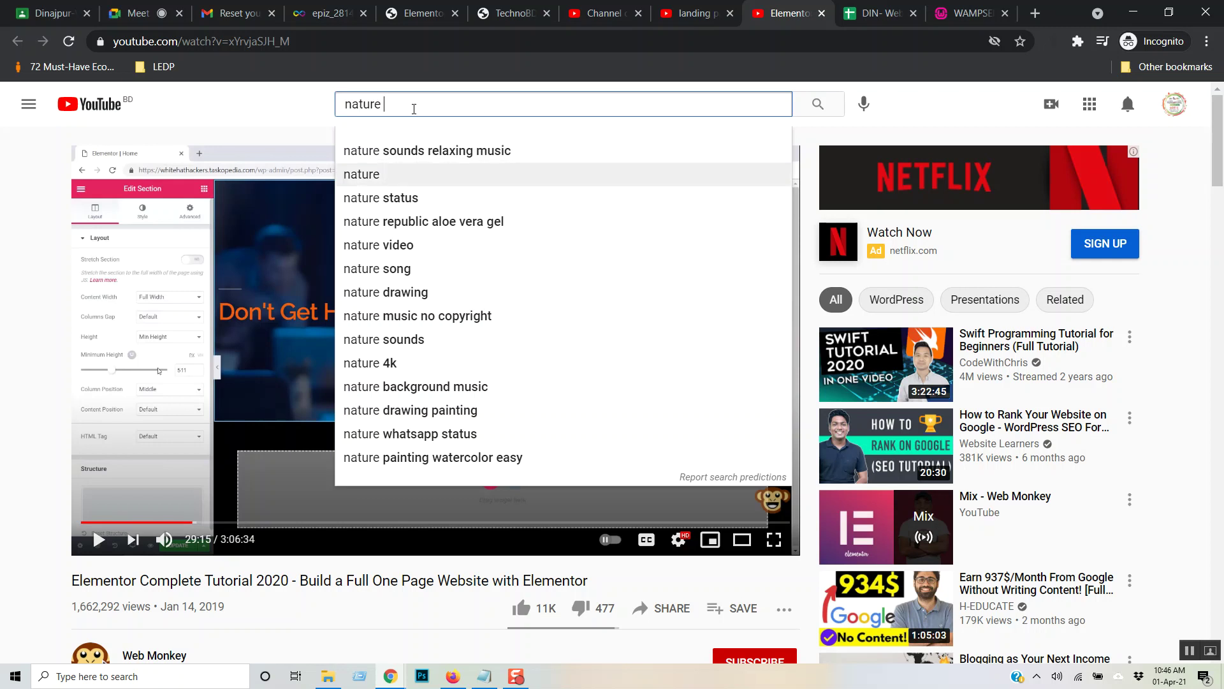
key(Return)
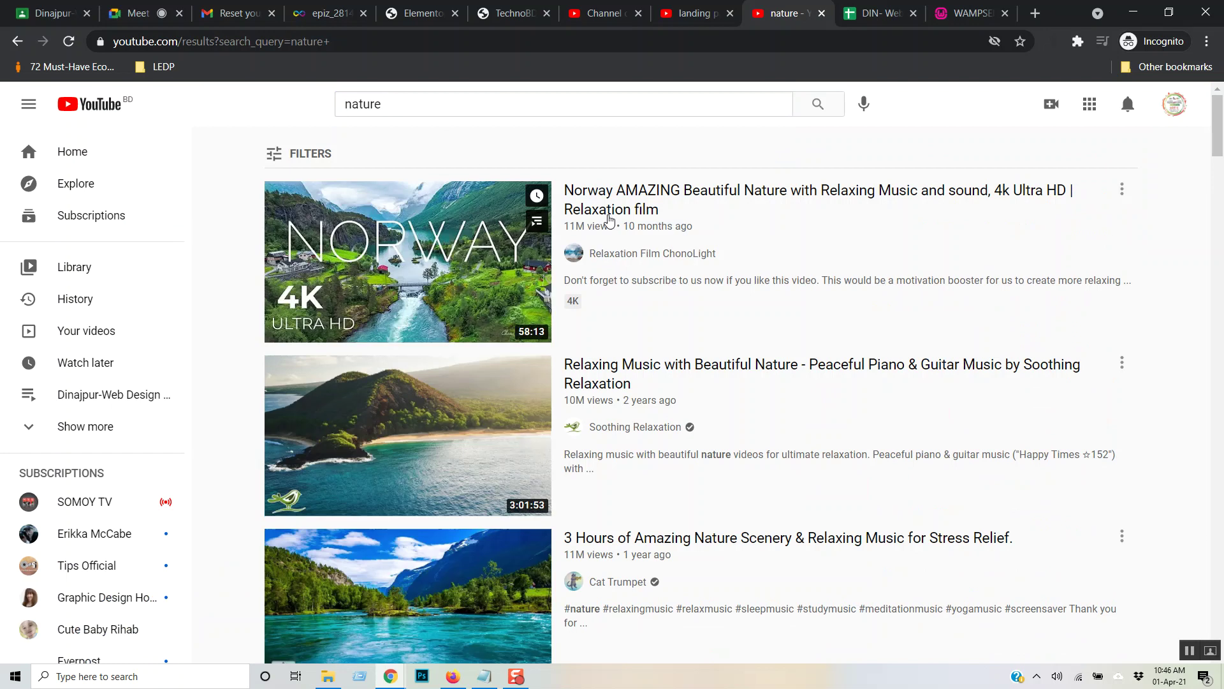
- Play the '3 Hours of Amazing Nature Scenery' video, then pause it
mouse_move(701, 288)
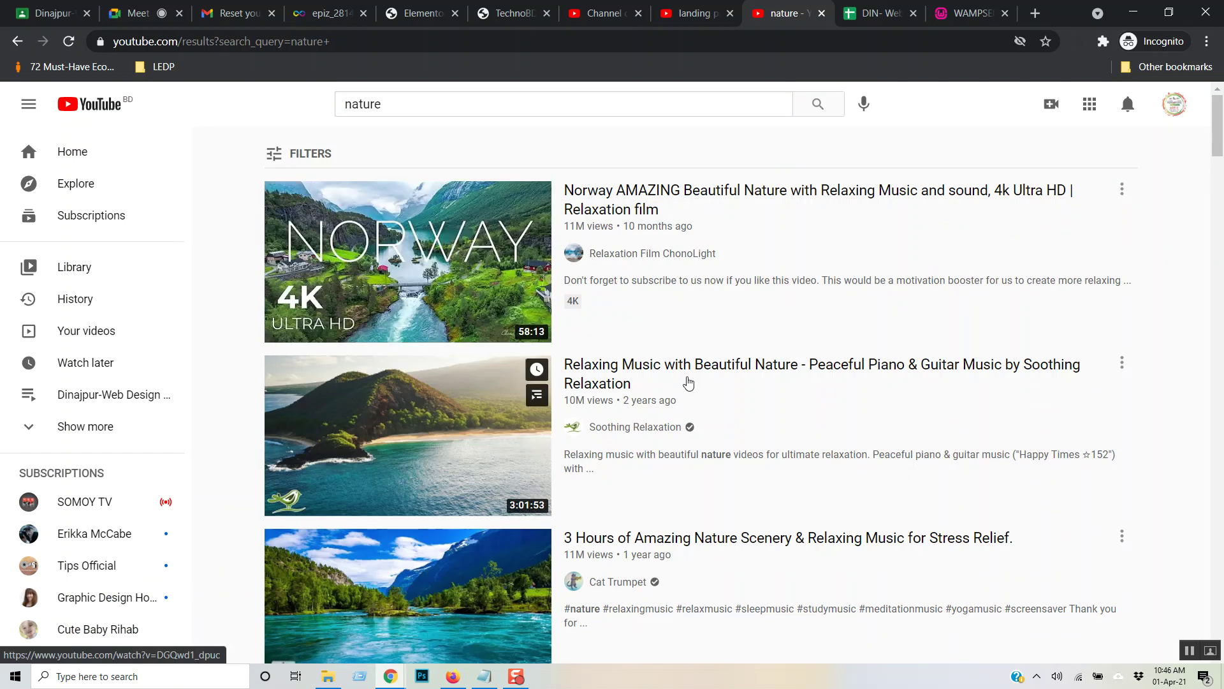
scroll(688, 382, down, 1)
click(646, 459)
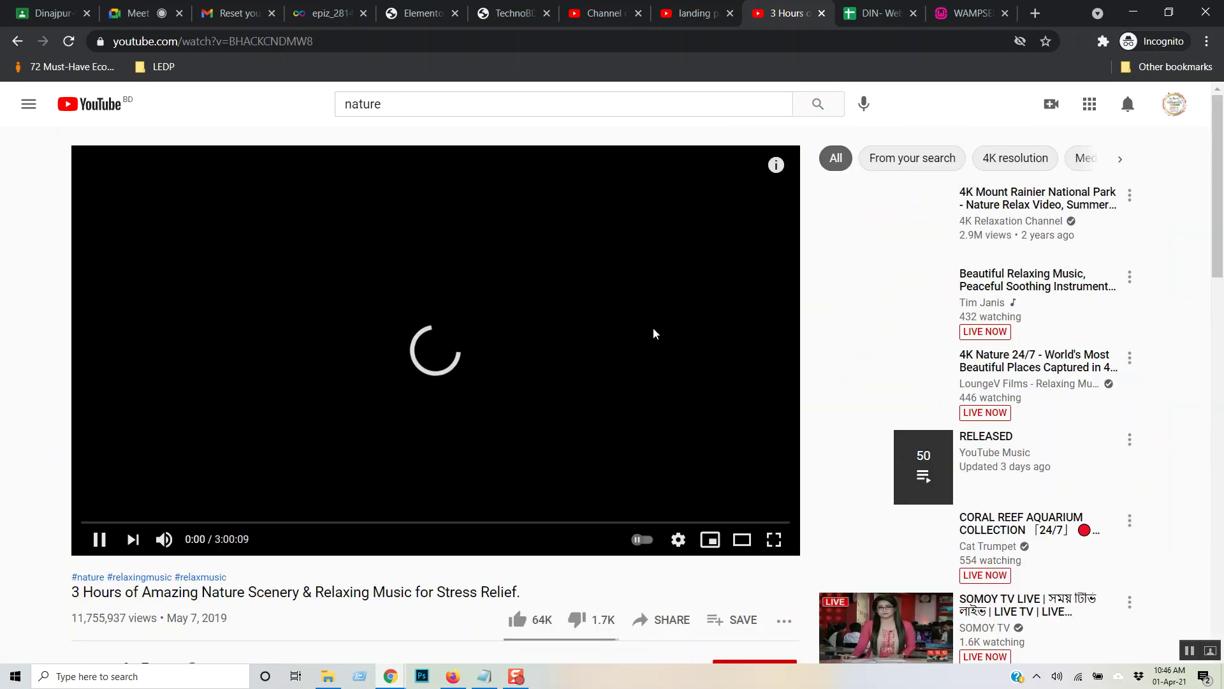
scroll(663, 407, down, 3)
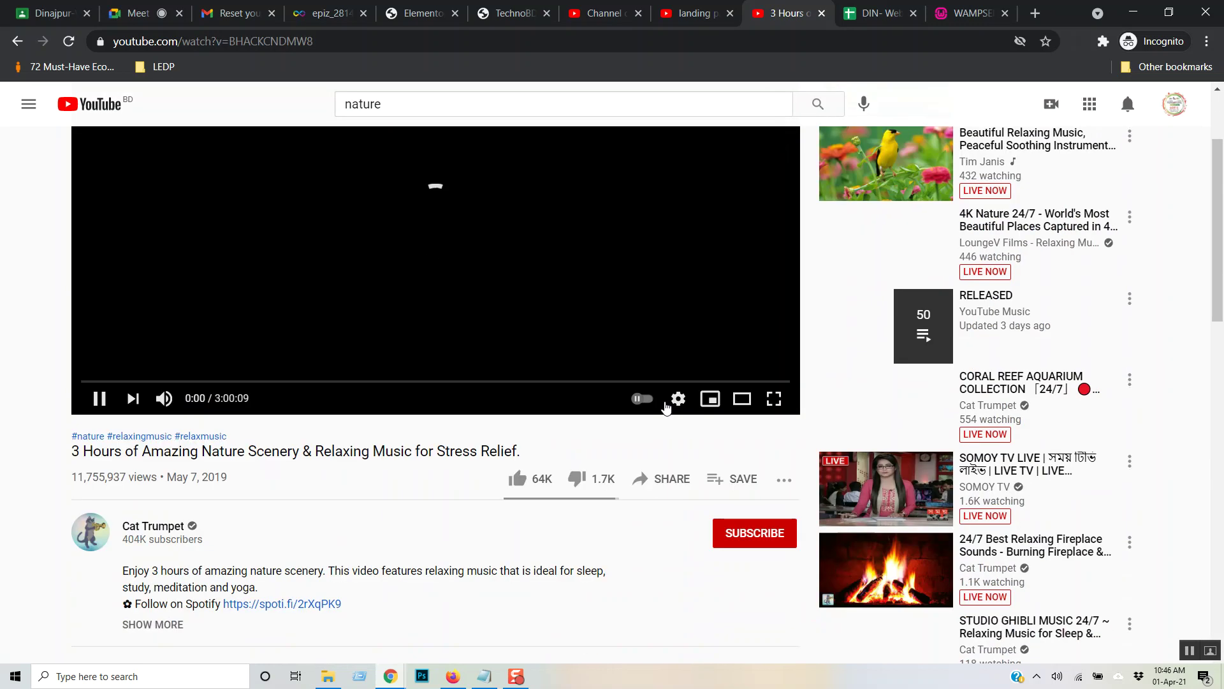
scroll(555, 394, up, 3)
scroll(662, 440, down, 1)
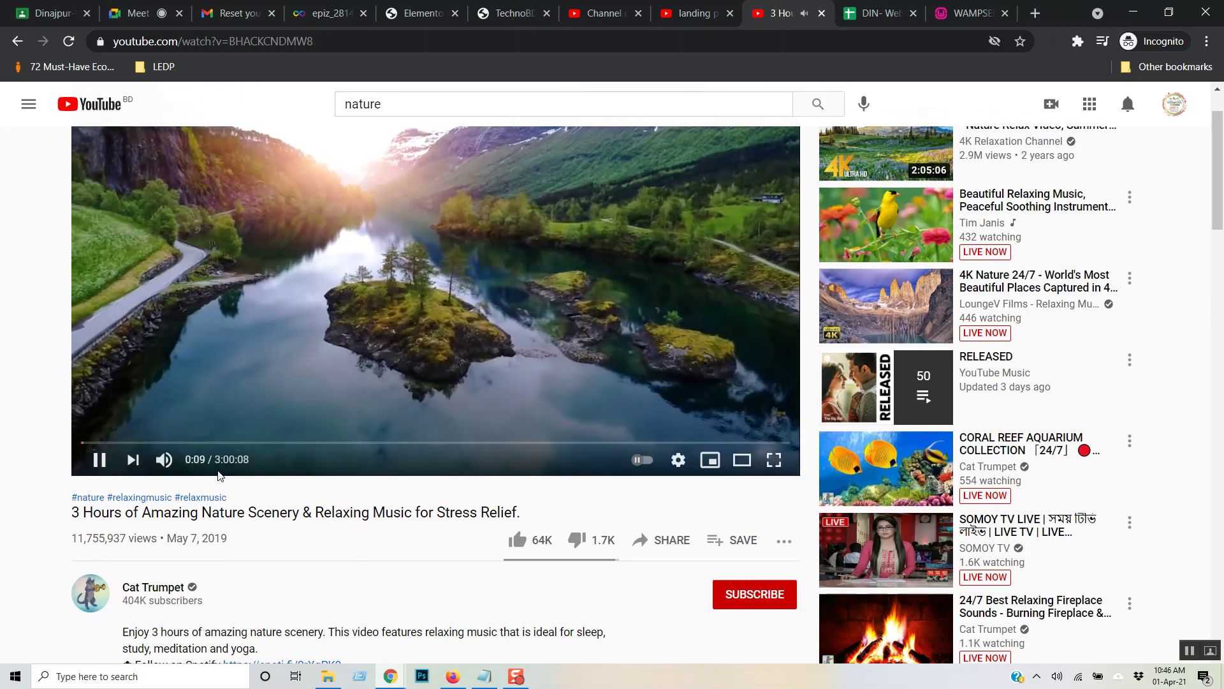
scroll(313, 300, up, 1)
click(320, 293)
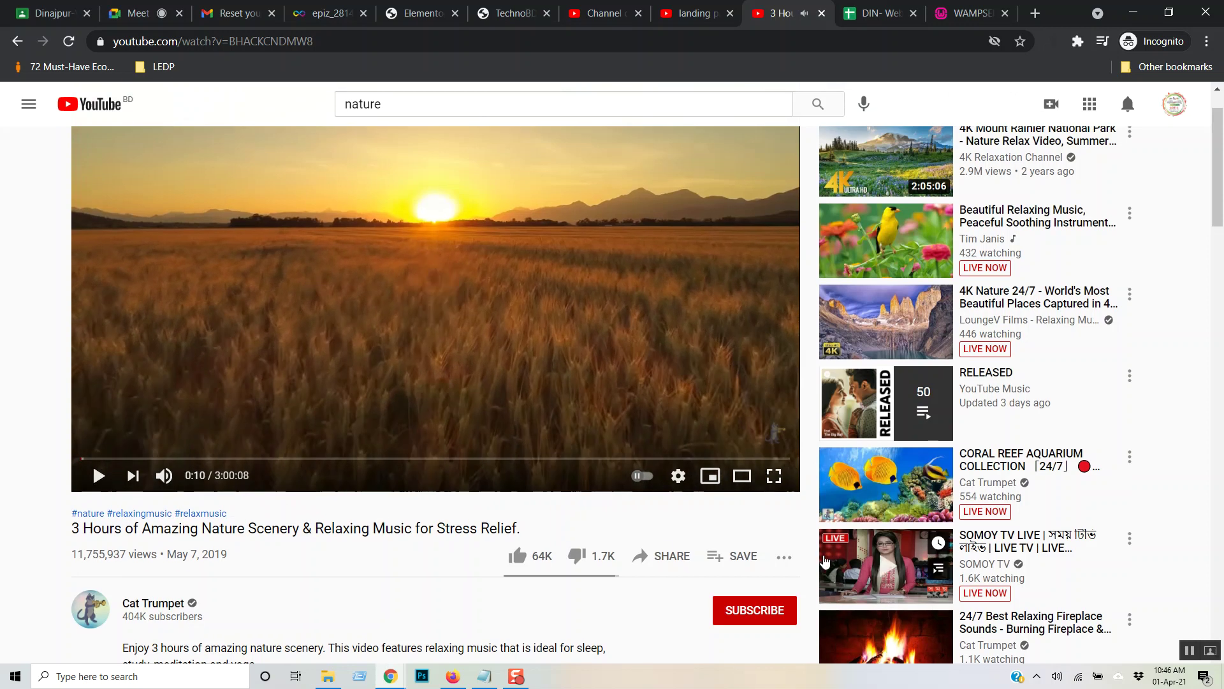
- Copy the video's share link and go to the TechnoBD site tab
scroll(810, 475, down, 3)
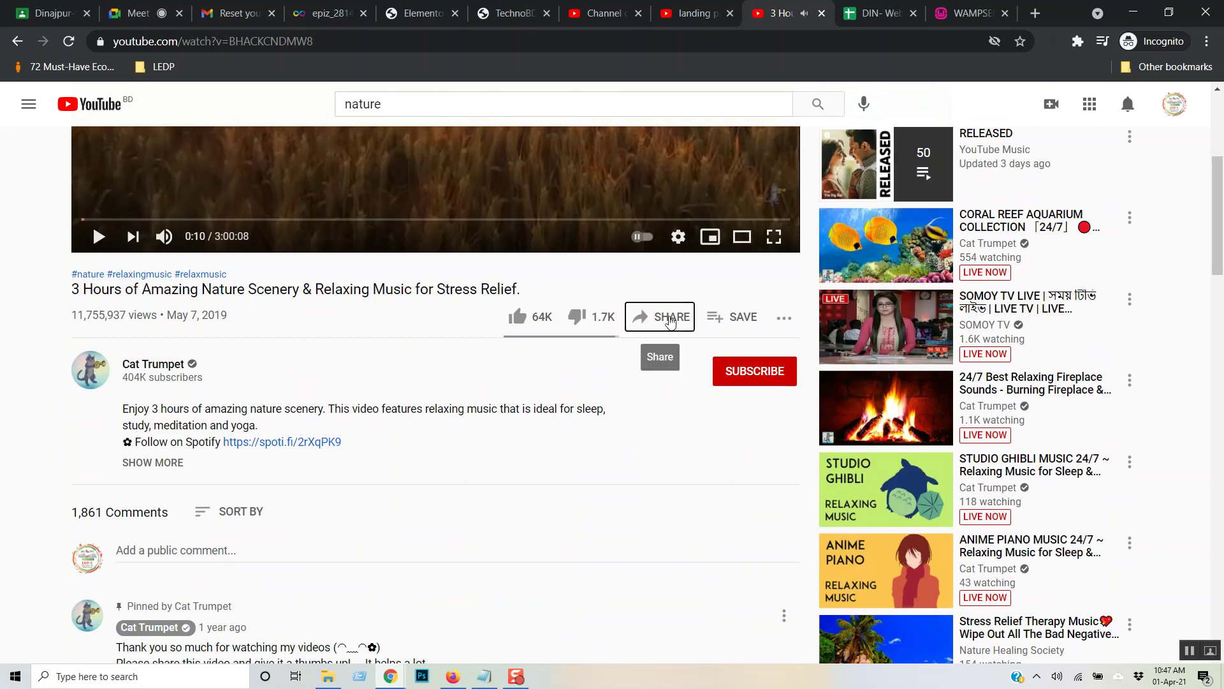
click(666, 316)
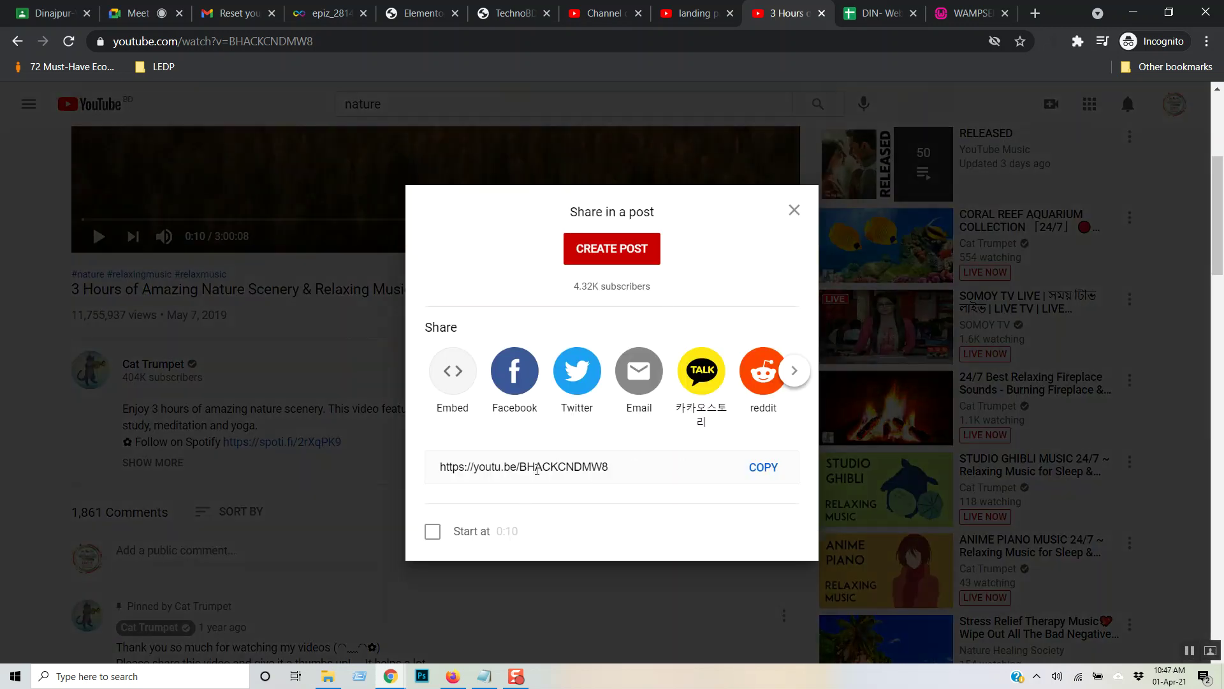
click(764, 468)
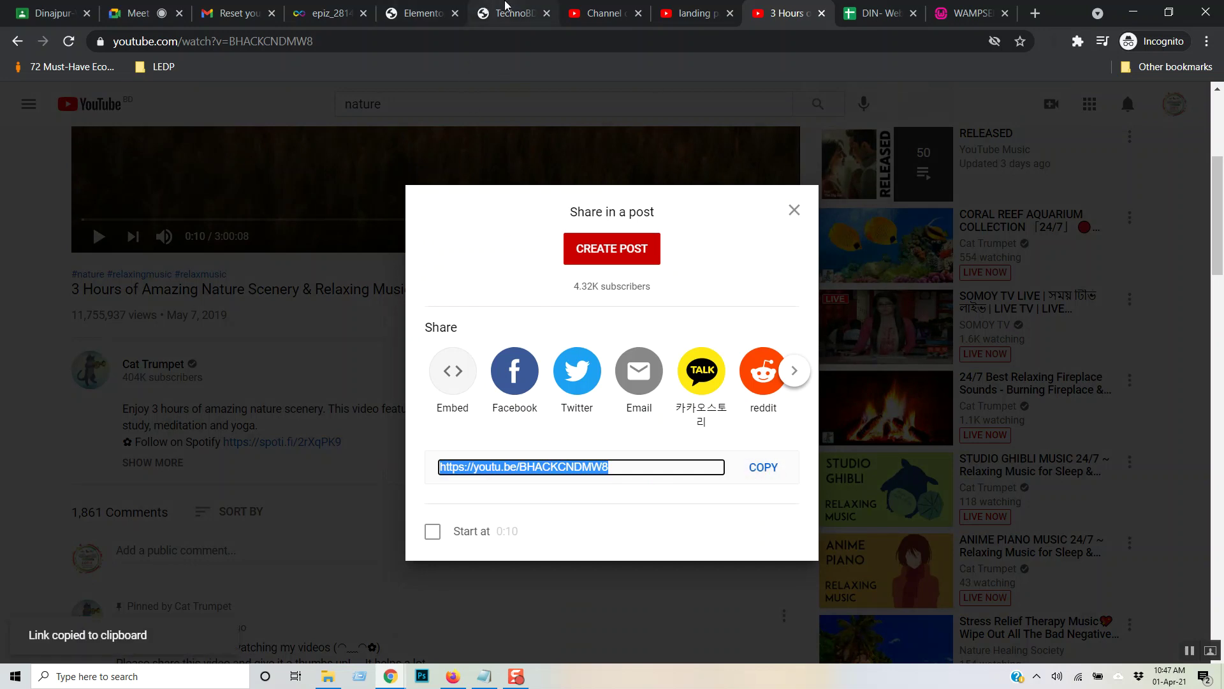
click(505, 6)
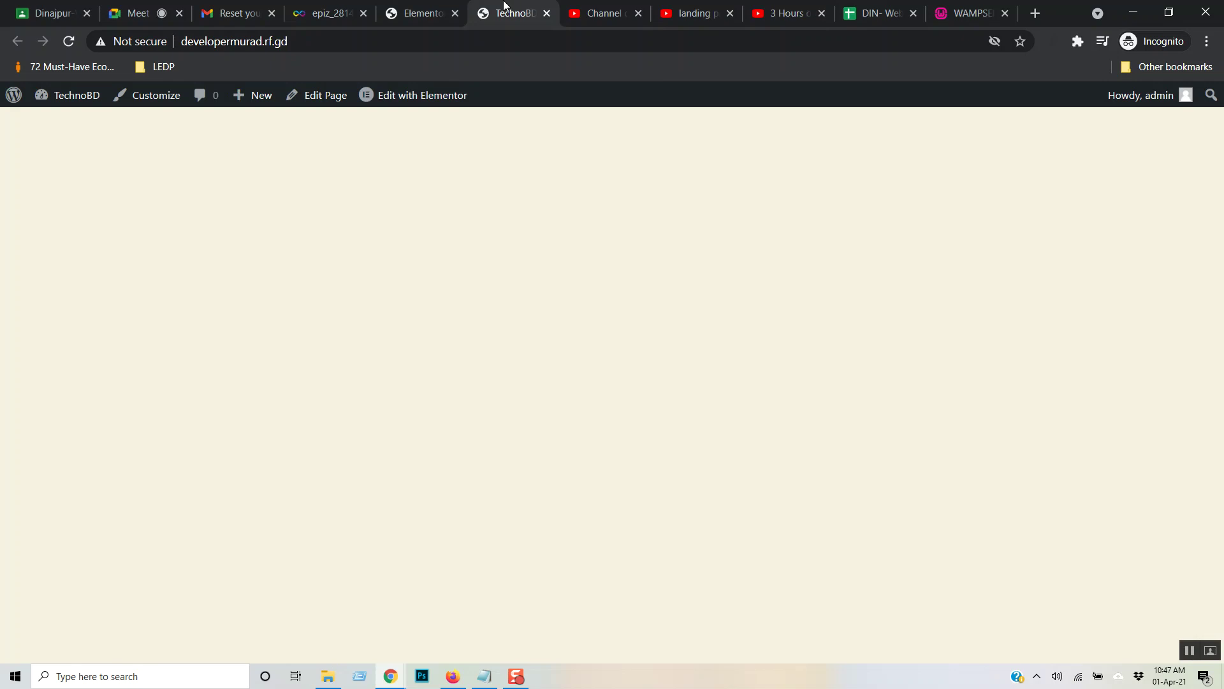
- Back in Elementor, change the TechnoBD.com section's background type to Video
click(428, 12)
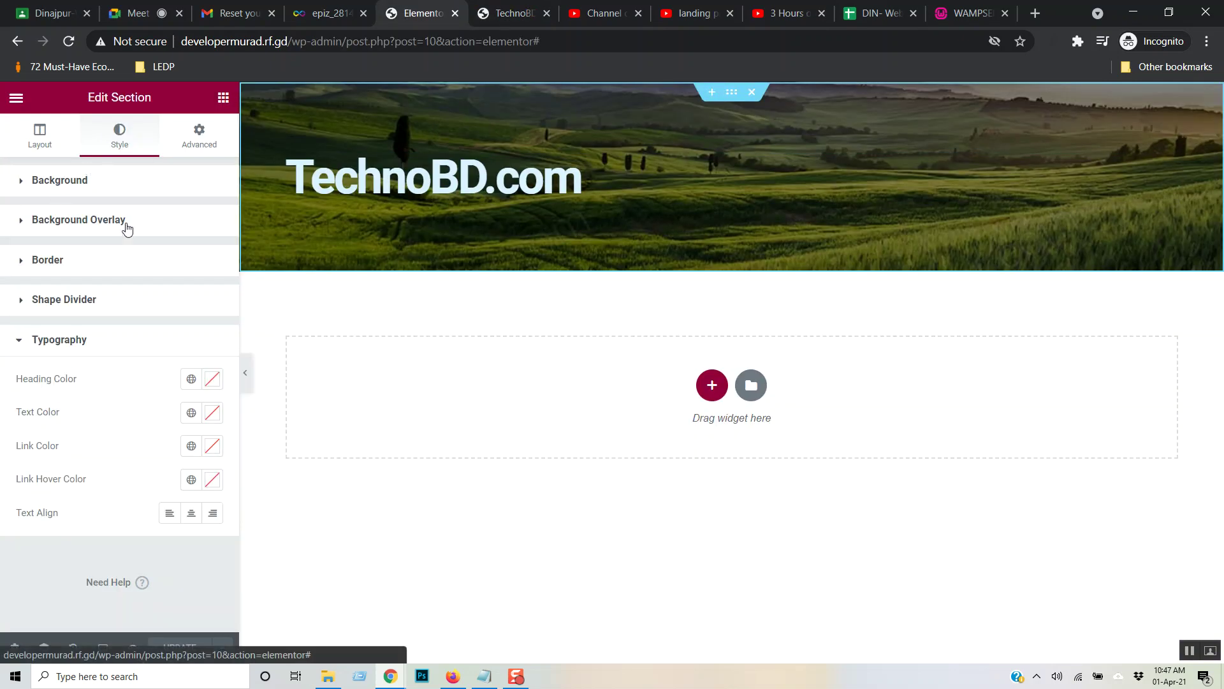
click(114, 178)
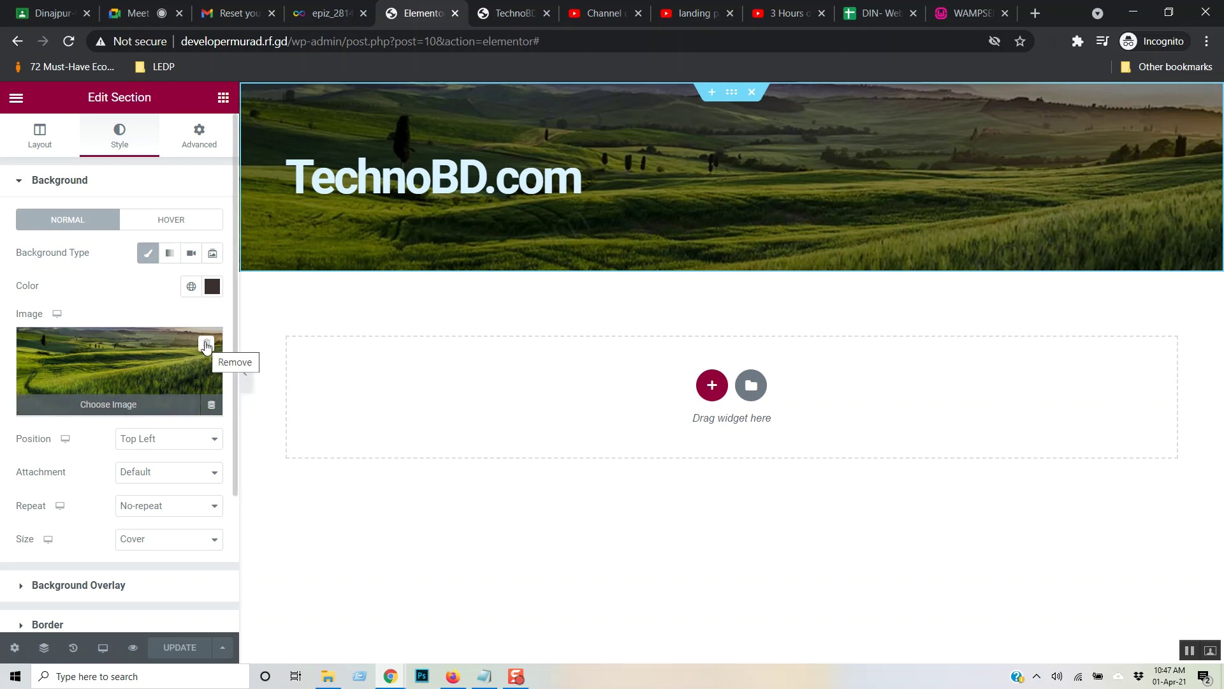
click(193, 253)
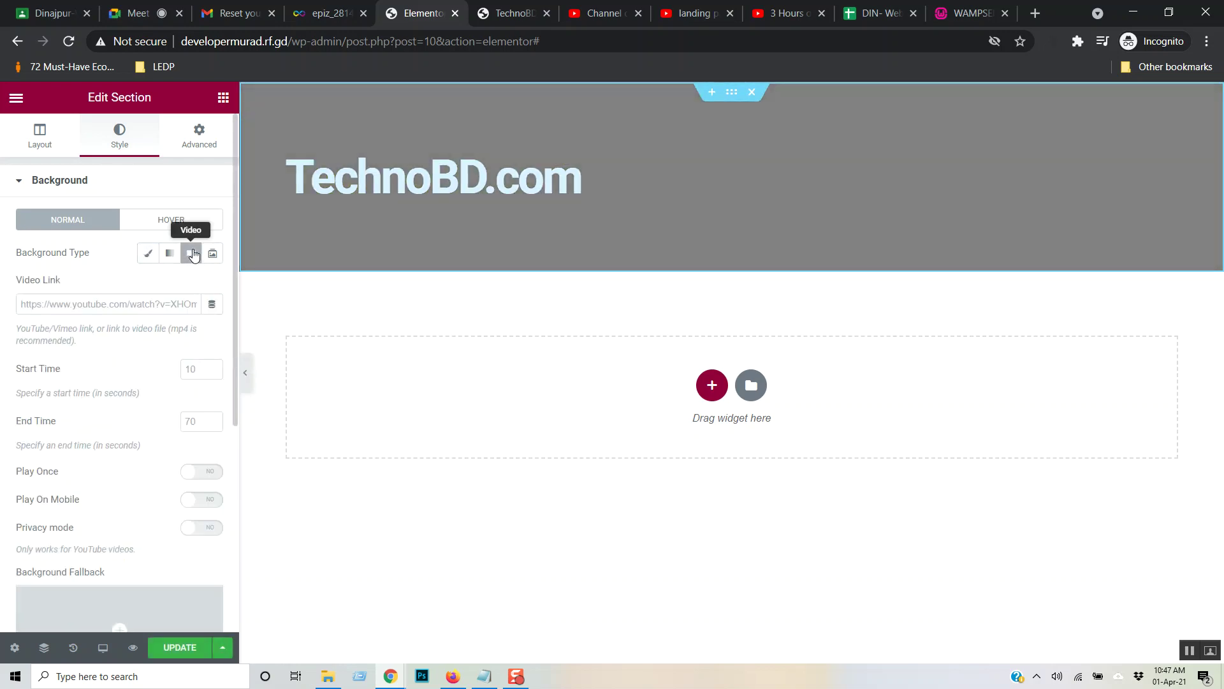
- Paste the YouTube nature video link as the background video link and enter start time 10
key(ctrl+v)
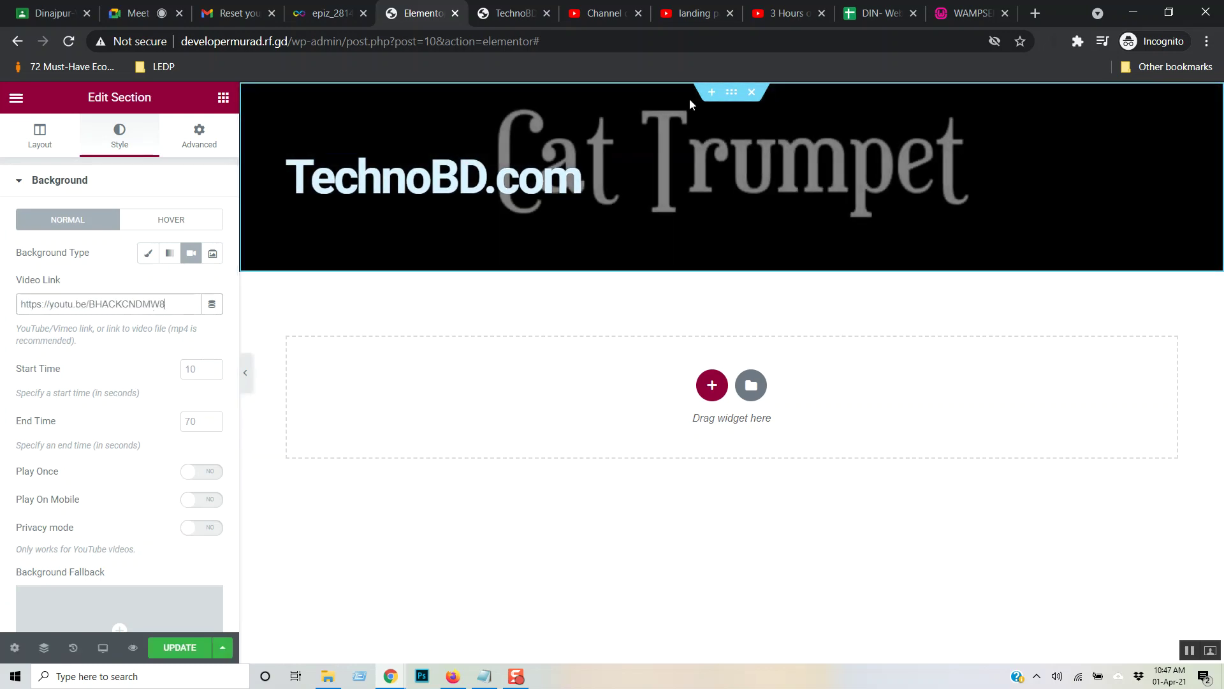
click(199, 369)
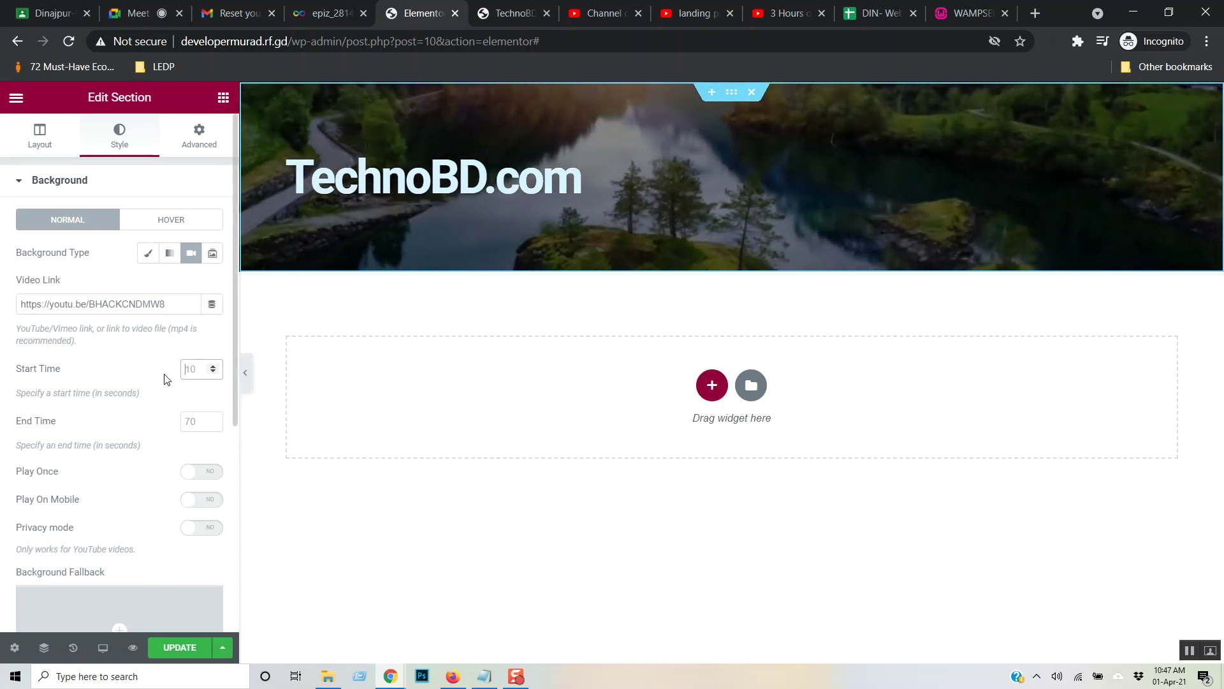
text(10)
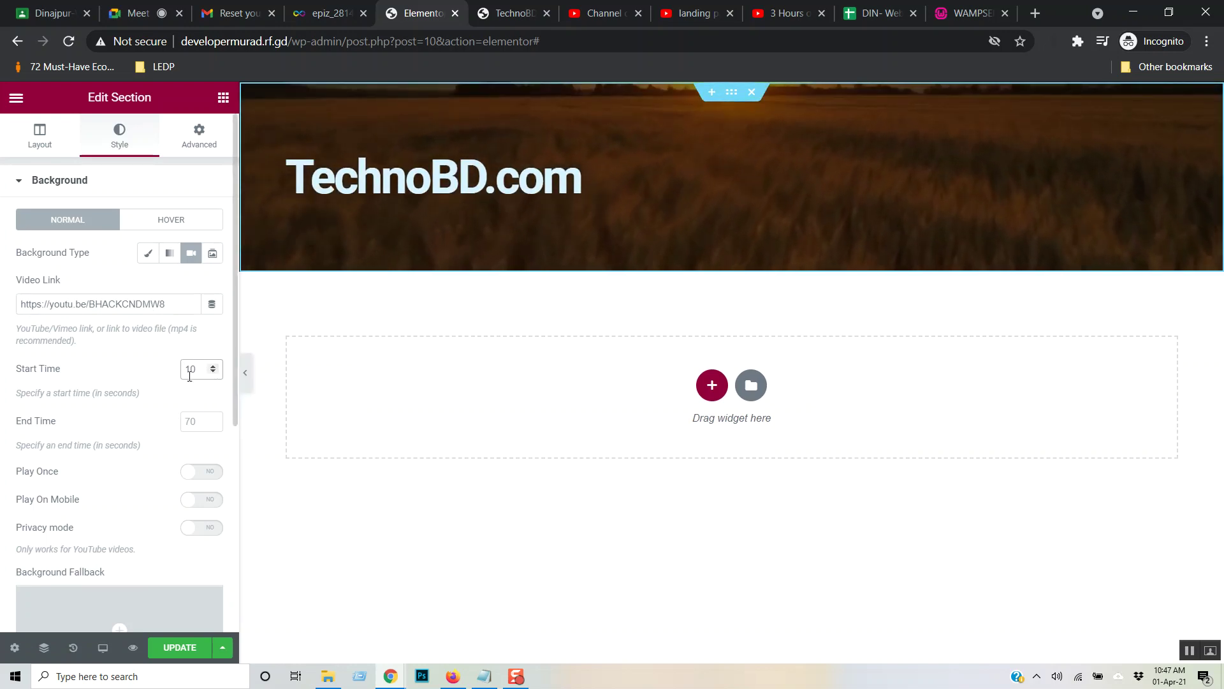
- Set the background video to start at 7 seconds and end at 10 seconds
drag(197, 368, 172, 380)
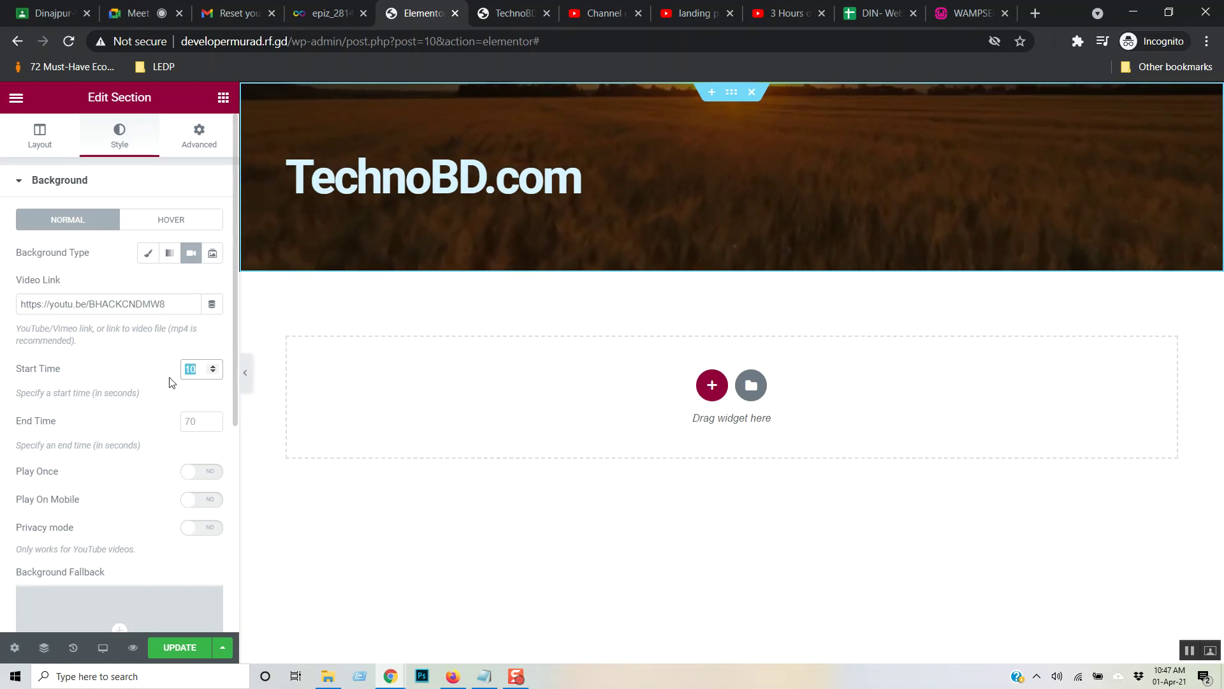
text(1)
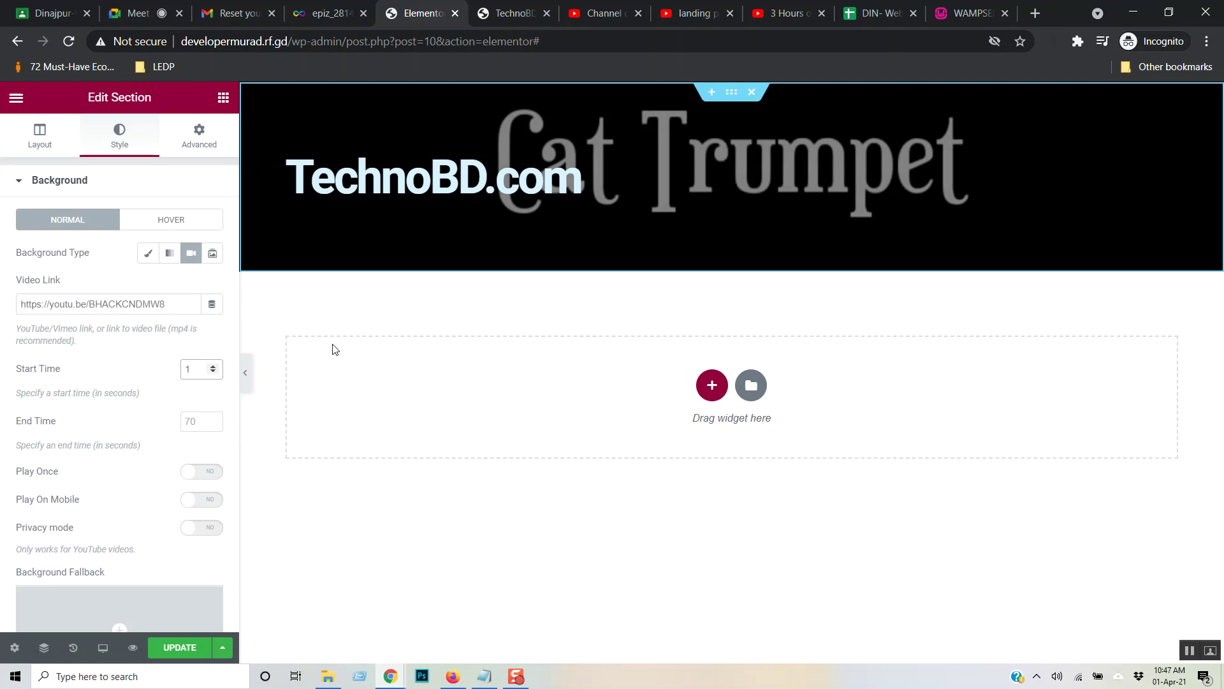
double_click(190, 370)
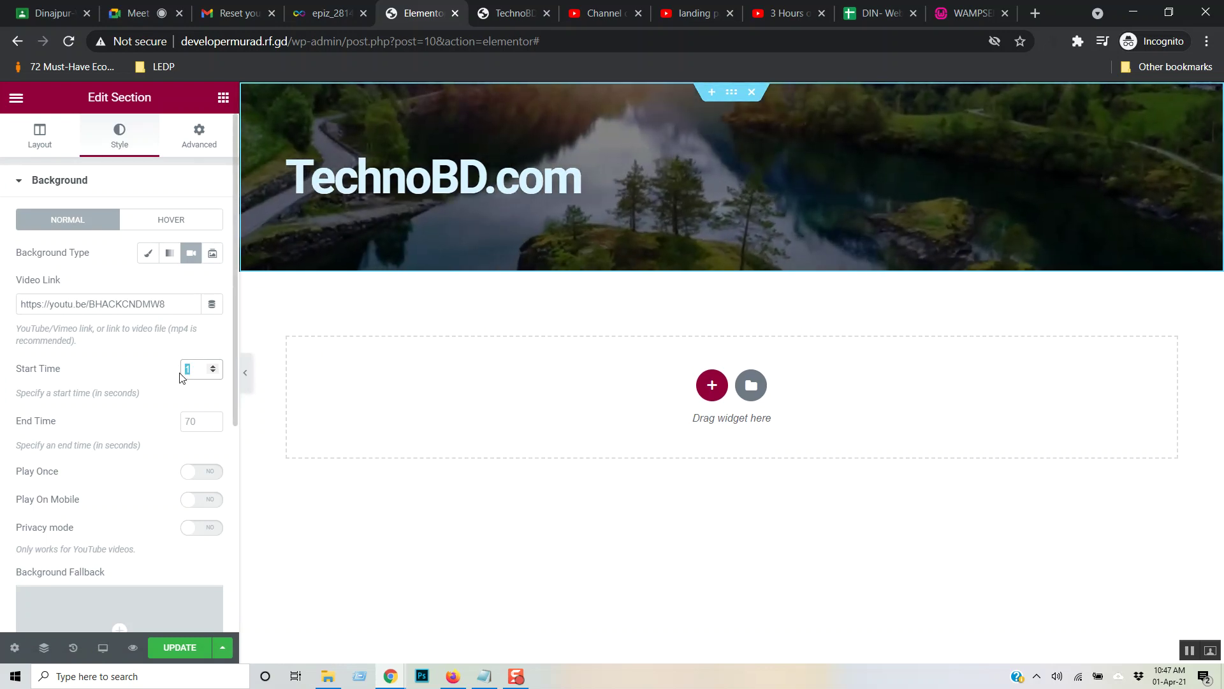
text(2)
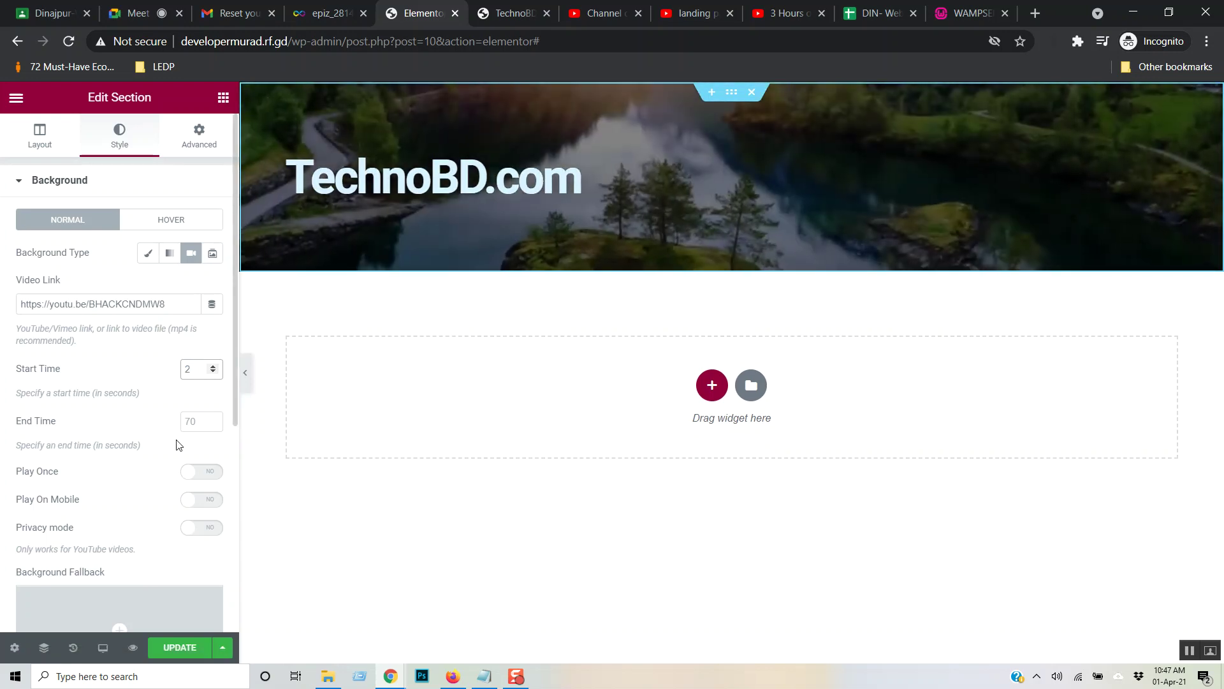
double_click(190, 368)
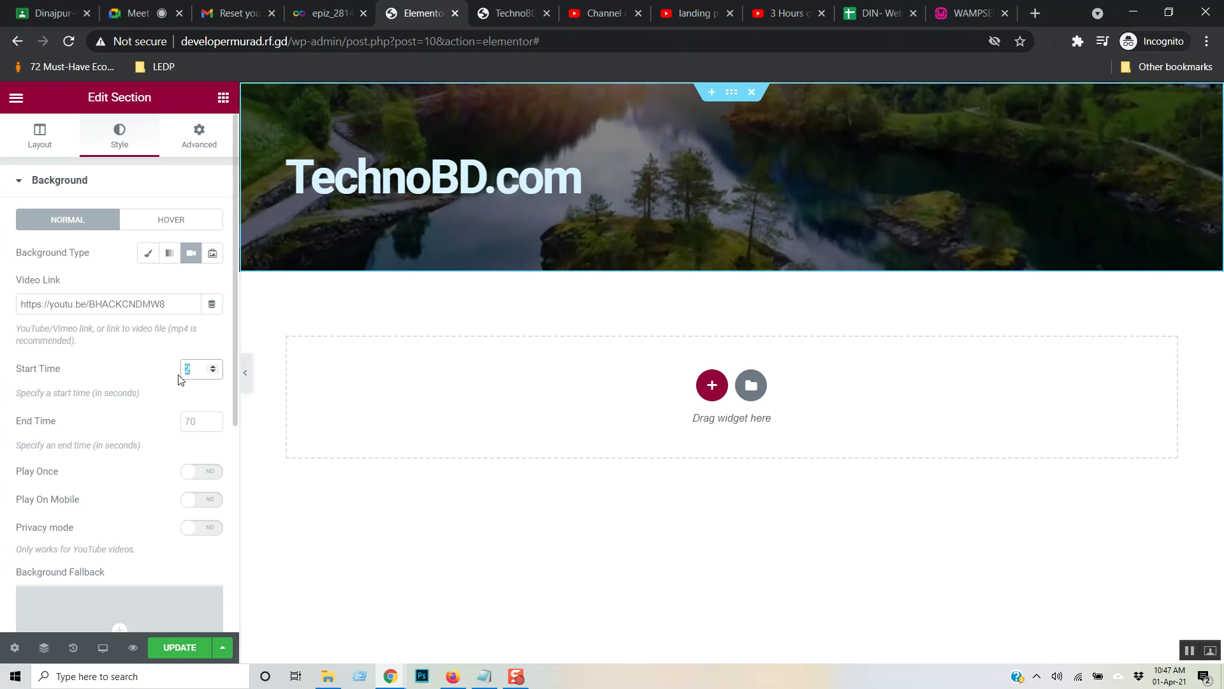
text(7)
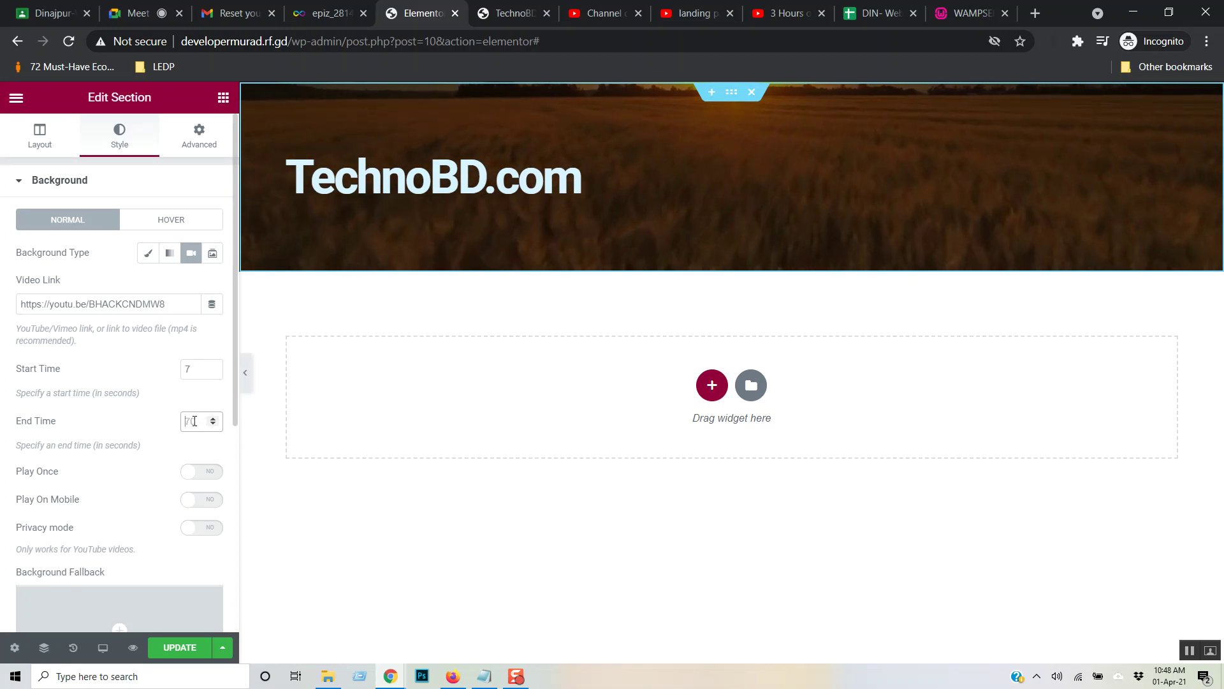
text(10)
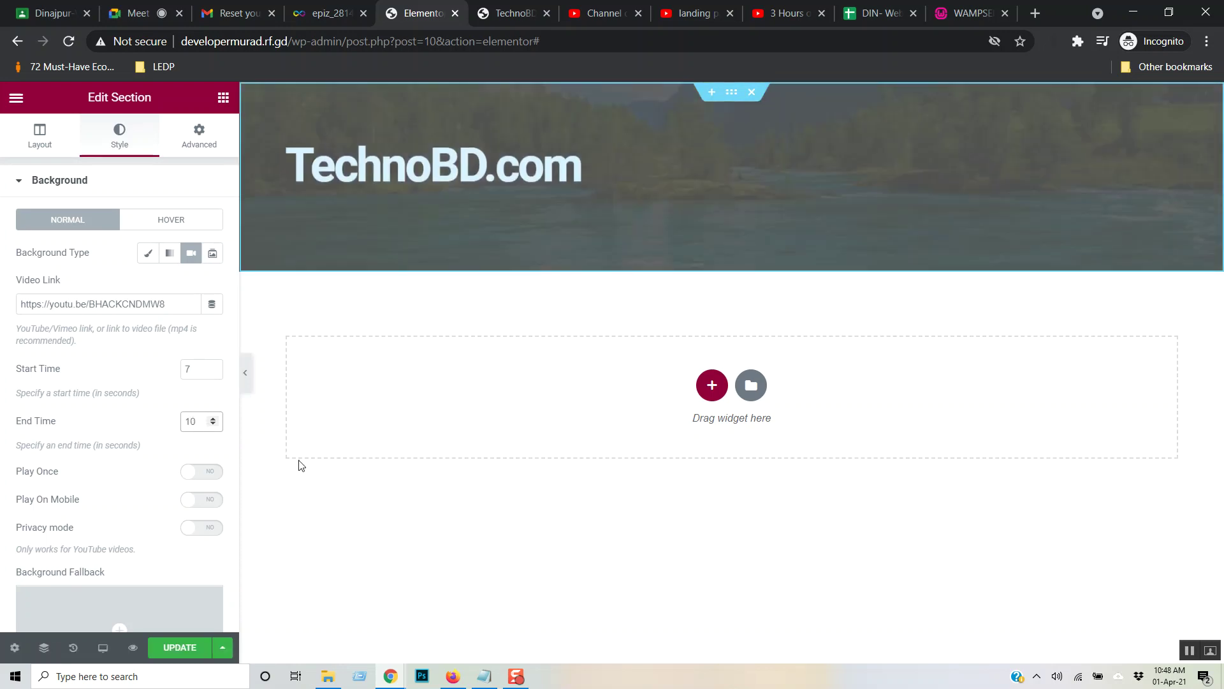
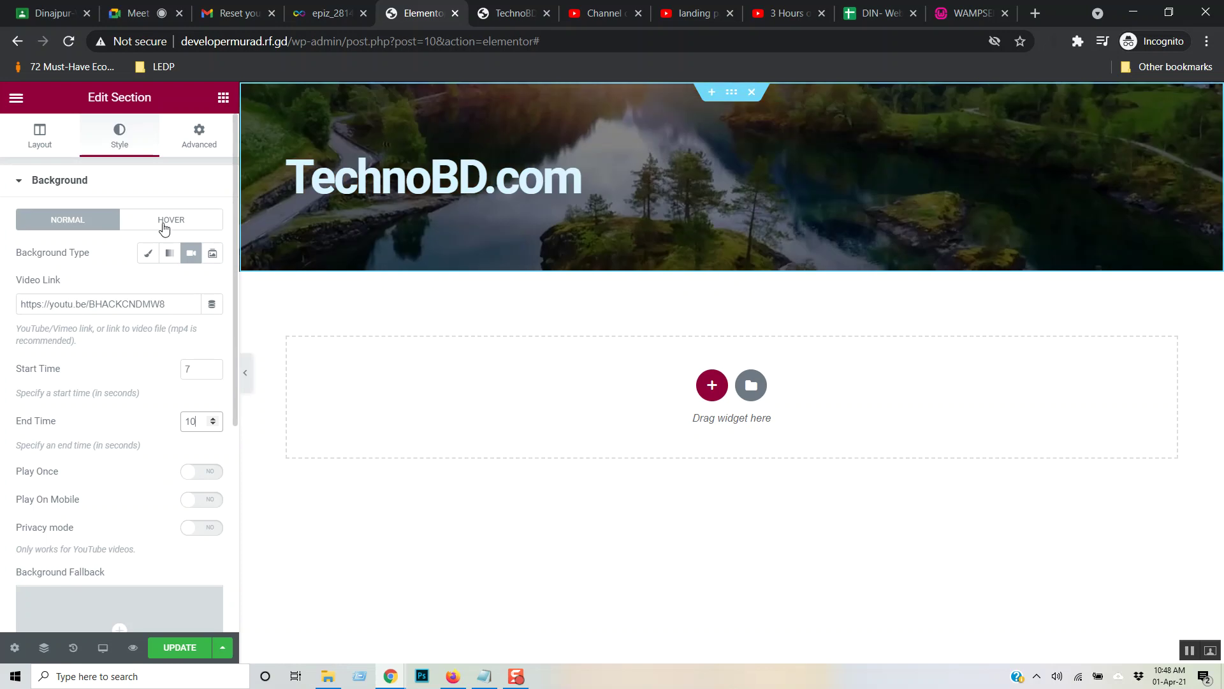
- Scroll down the hero section's Style tab and expand Background Overlay
scroll(185, 503, down, 5)
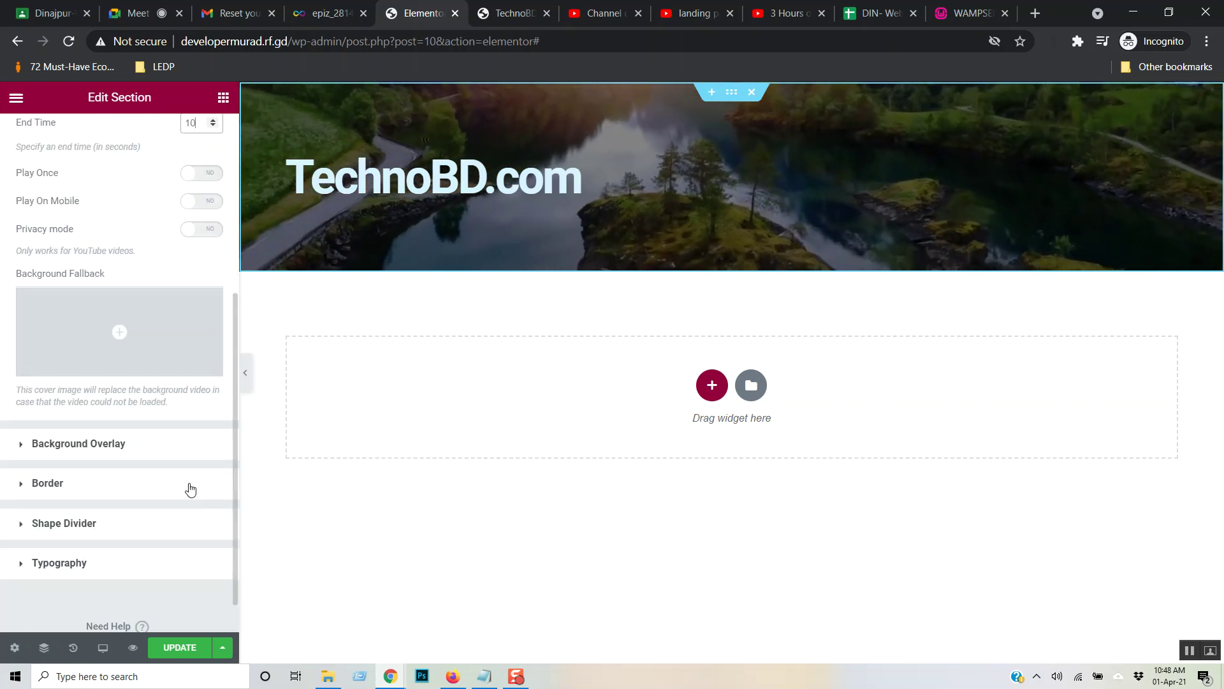
click(205, 455)
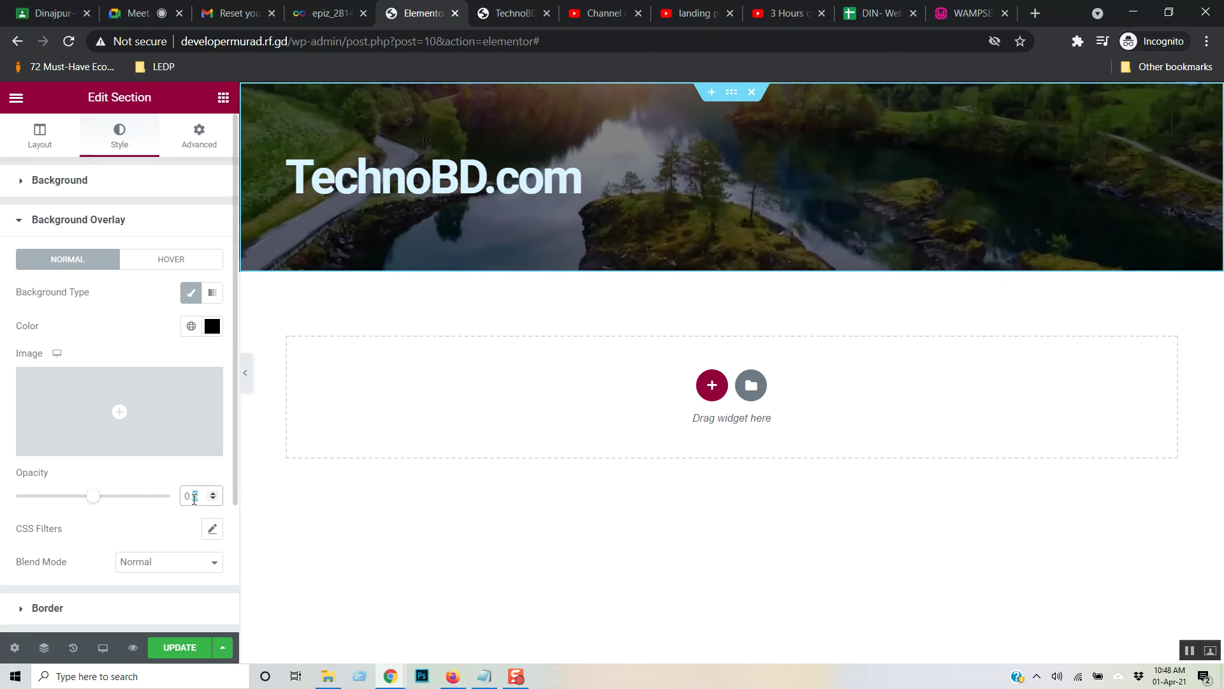
- Set overlay opacity to 0.7, then try Slideshow and Classic backgrounds before returning to Video
text(7)
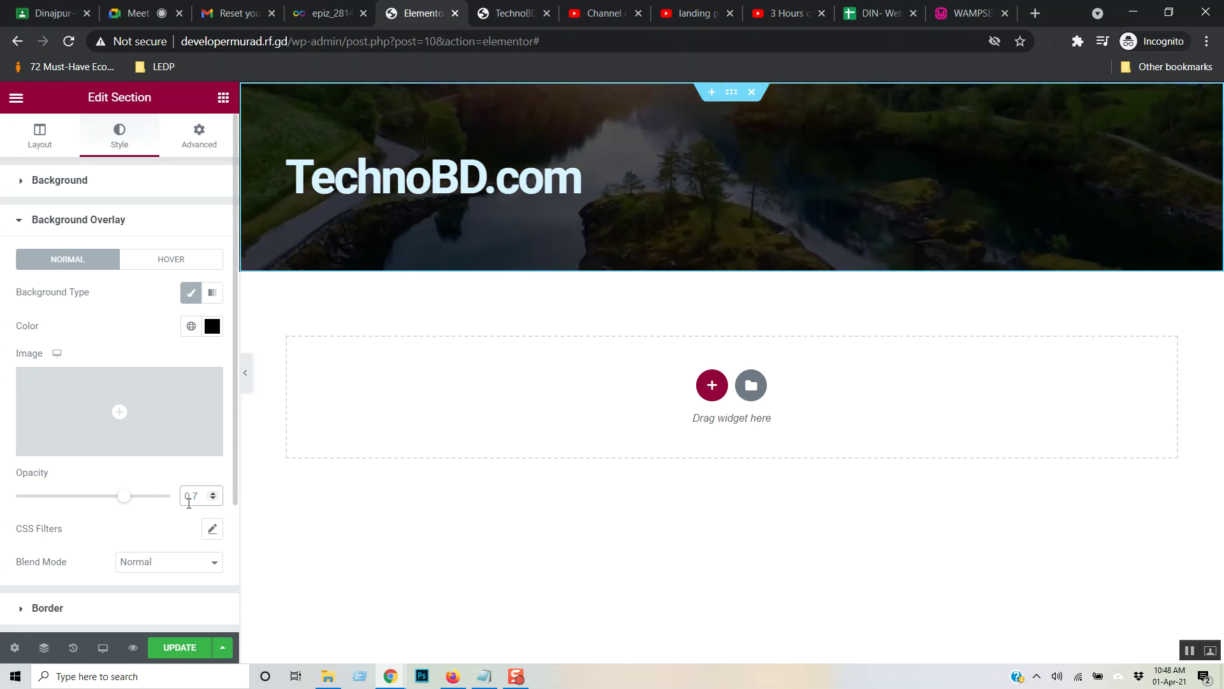
click(67, 181)
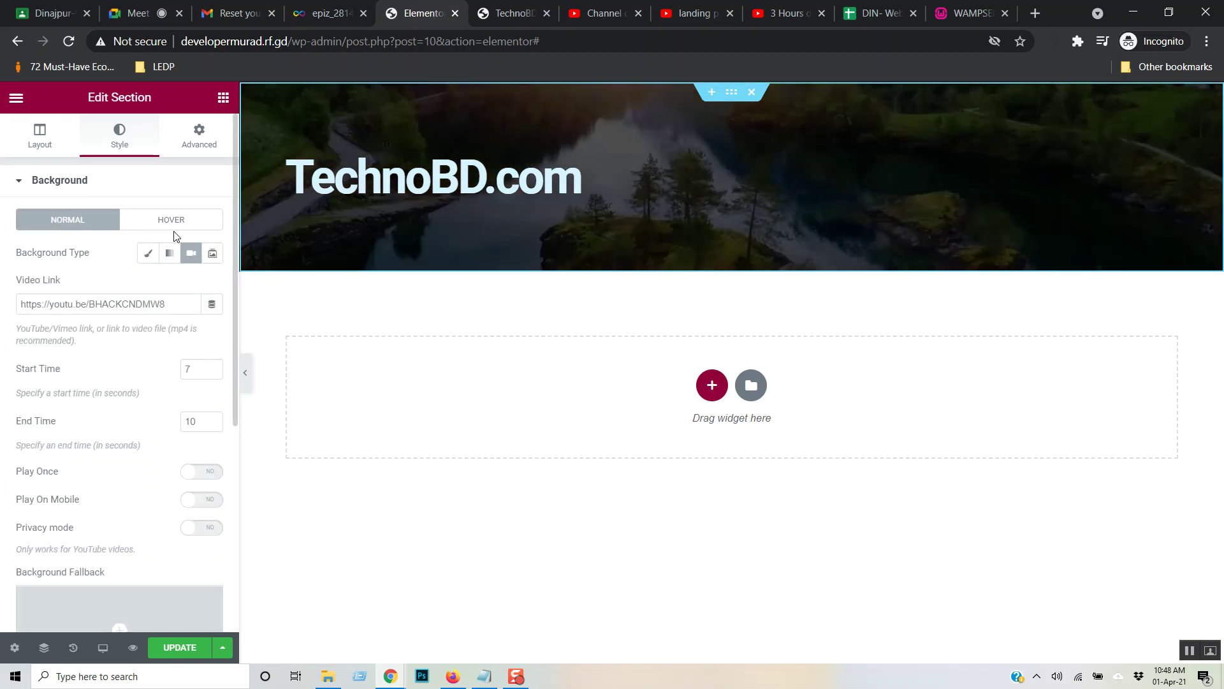
click(213, 255)
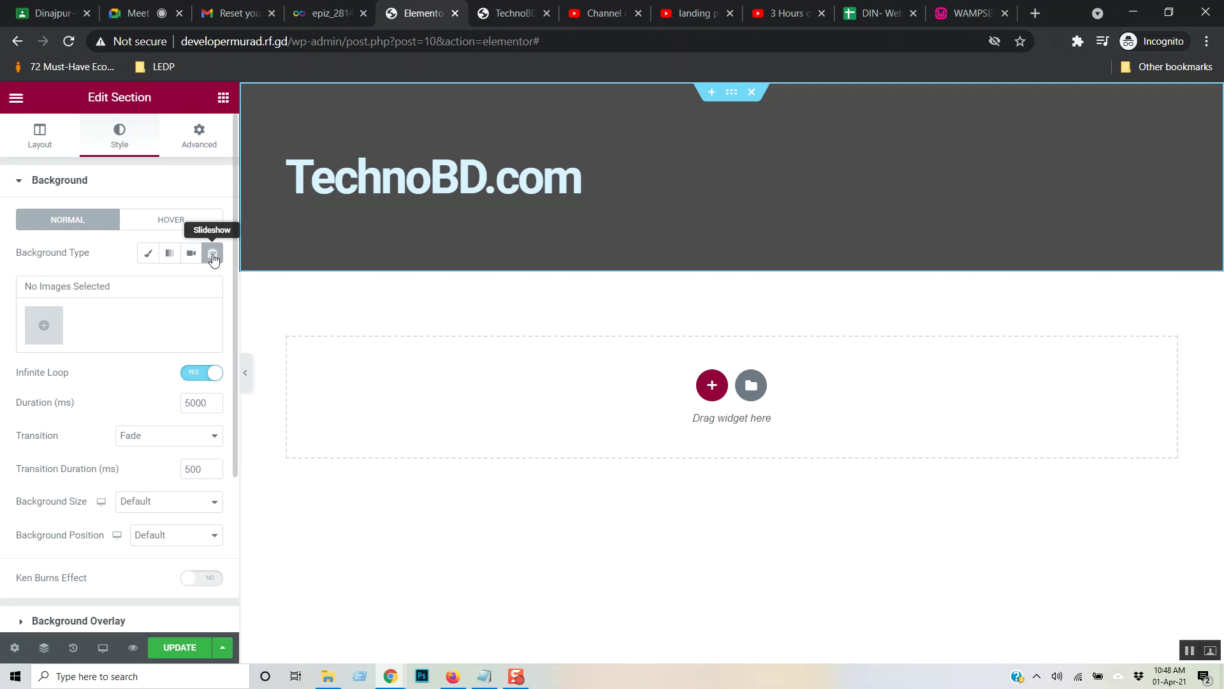
click(148, 255)
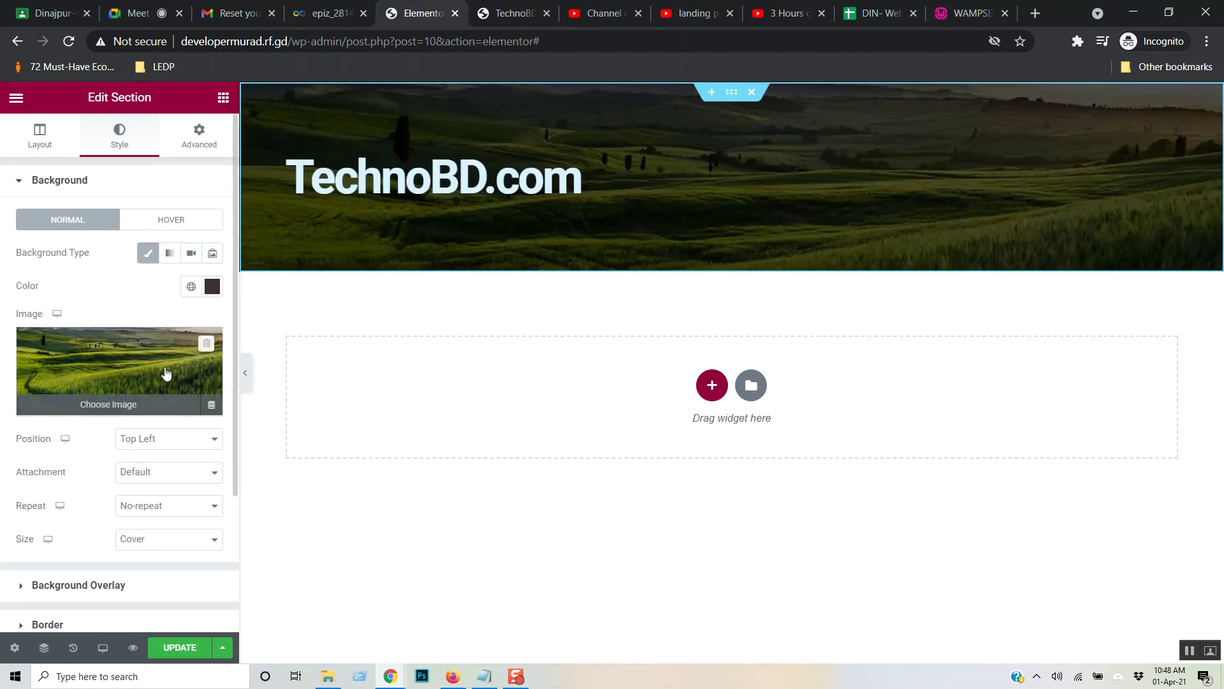
click(192, 256)
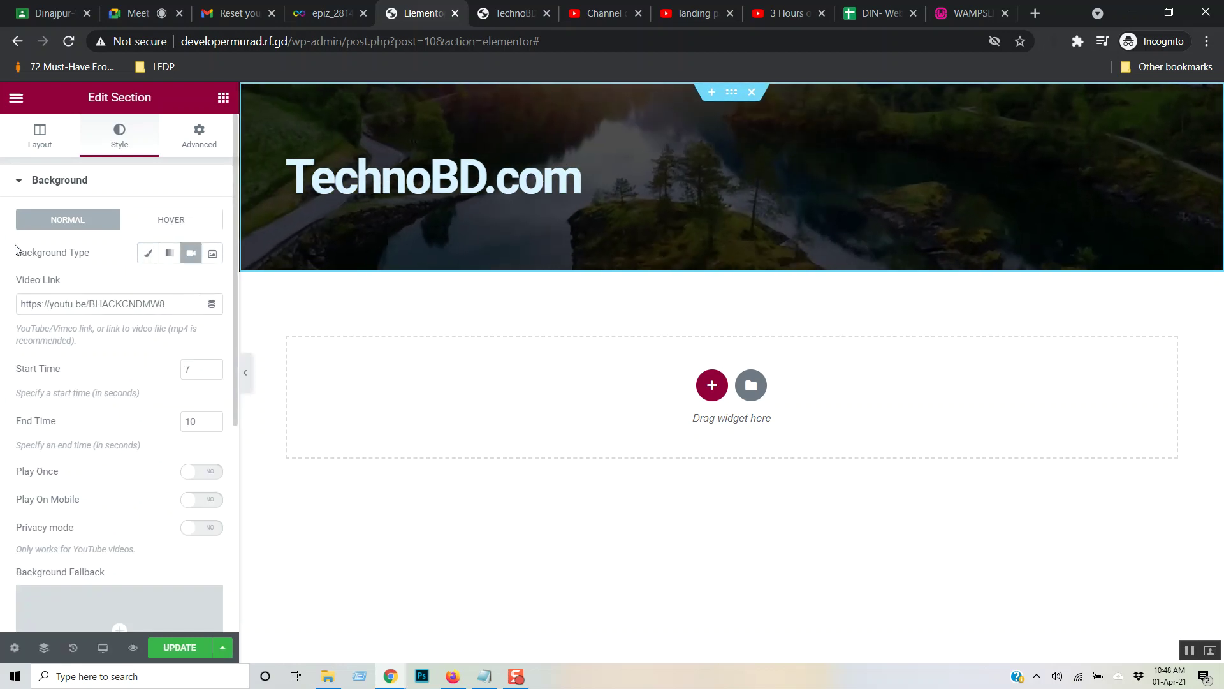
- Try the Classic image background once more, keep Video, and show the Layout options
scroll(35, 395, down, 2)
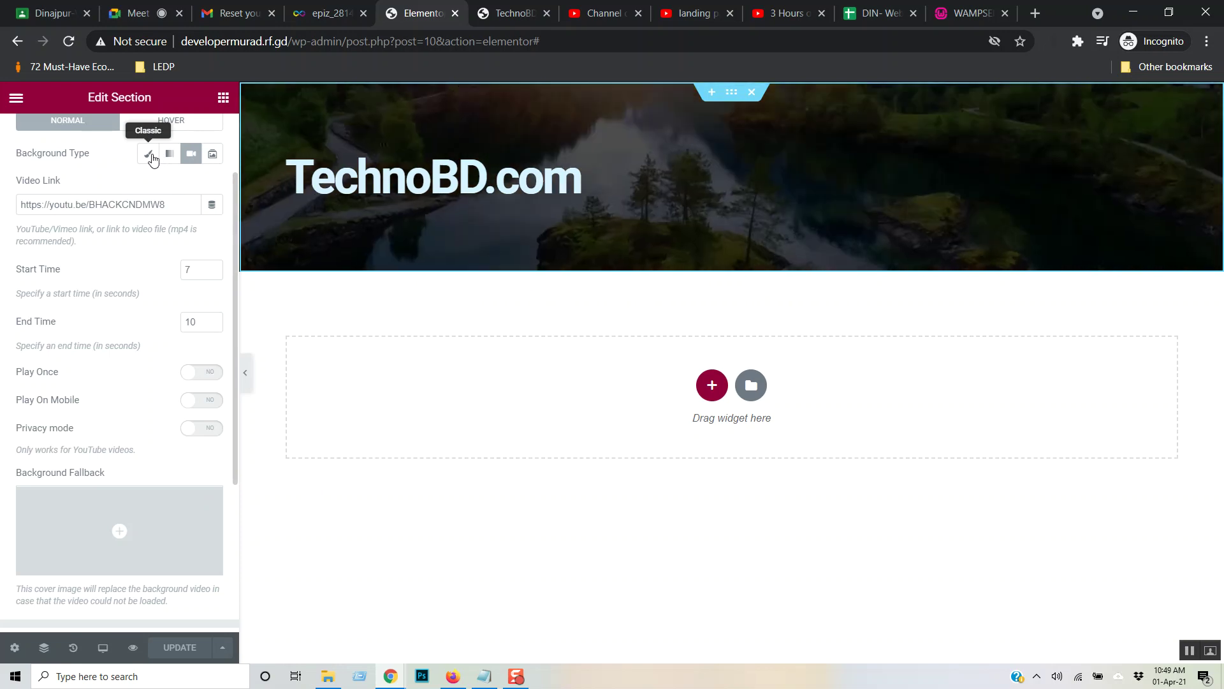
click(149, 154)
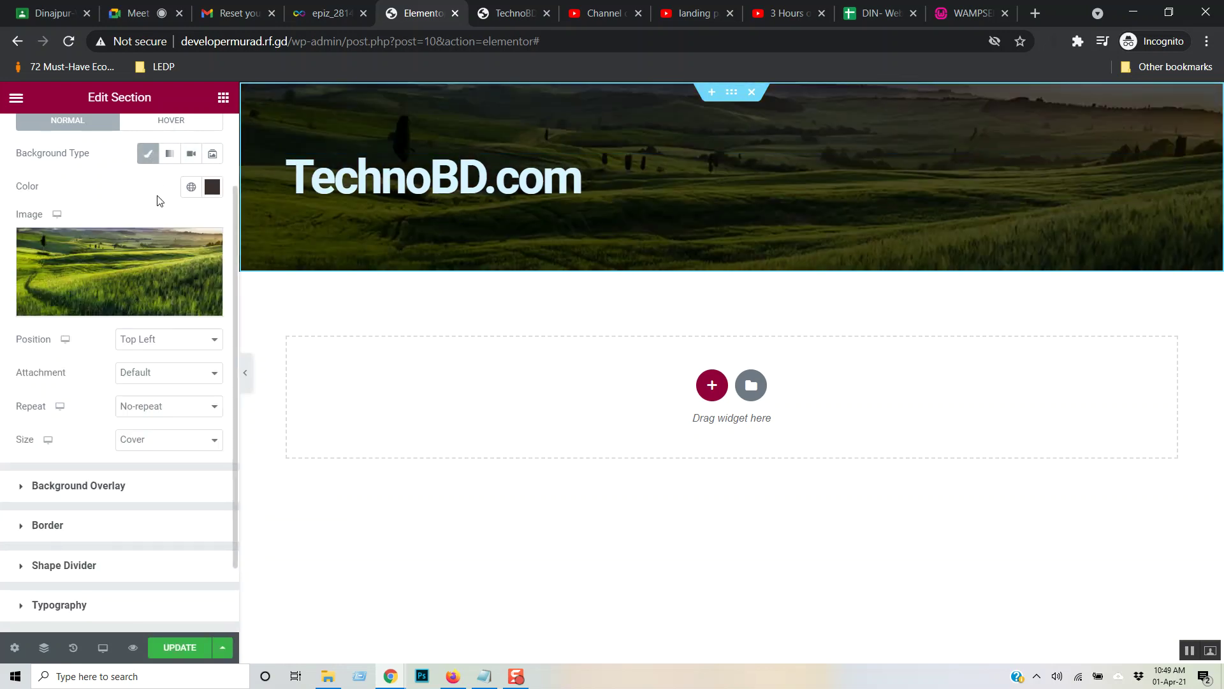
click(191, 154)
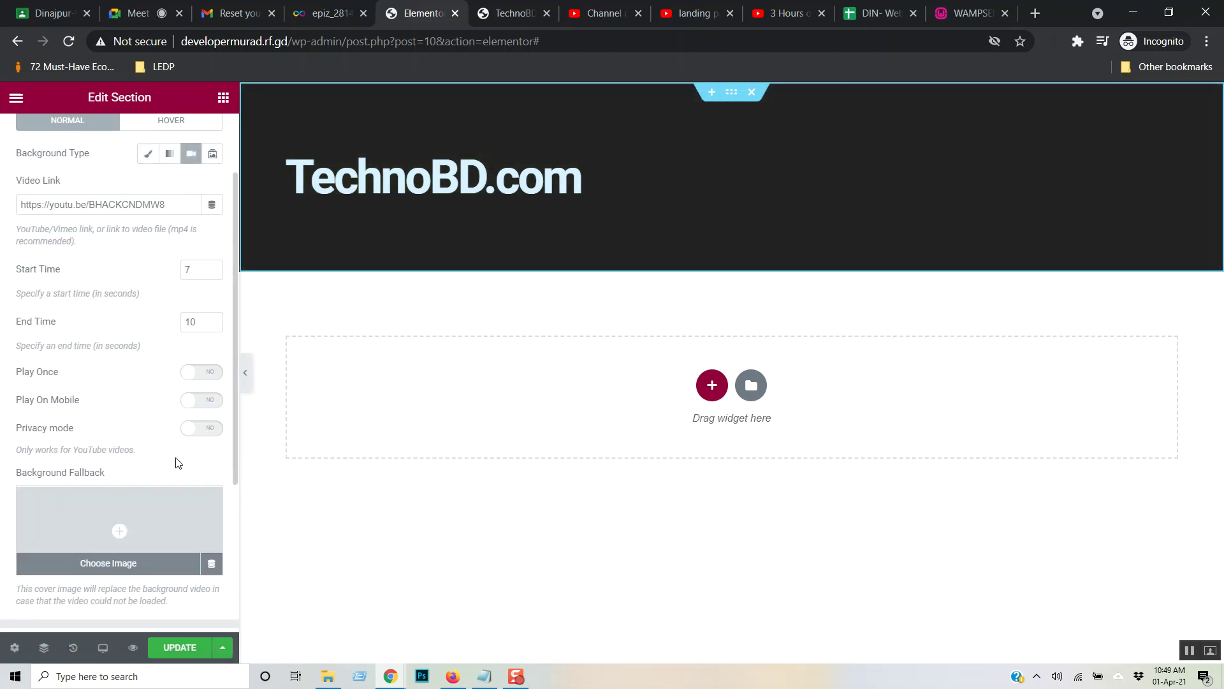
scroll(177, 446, up, 2)
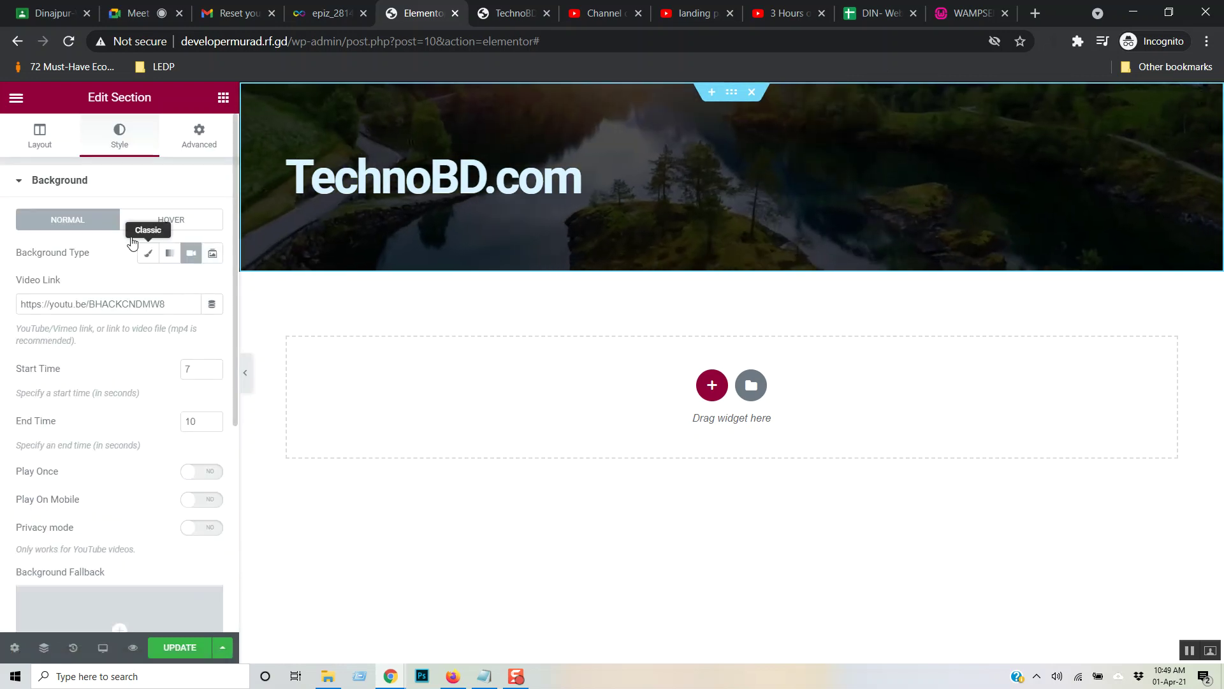
click(42, 141)
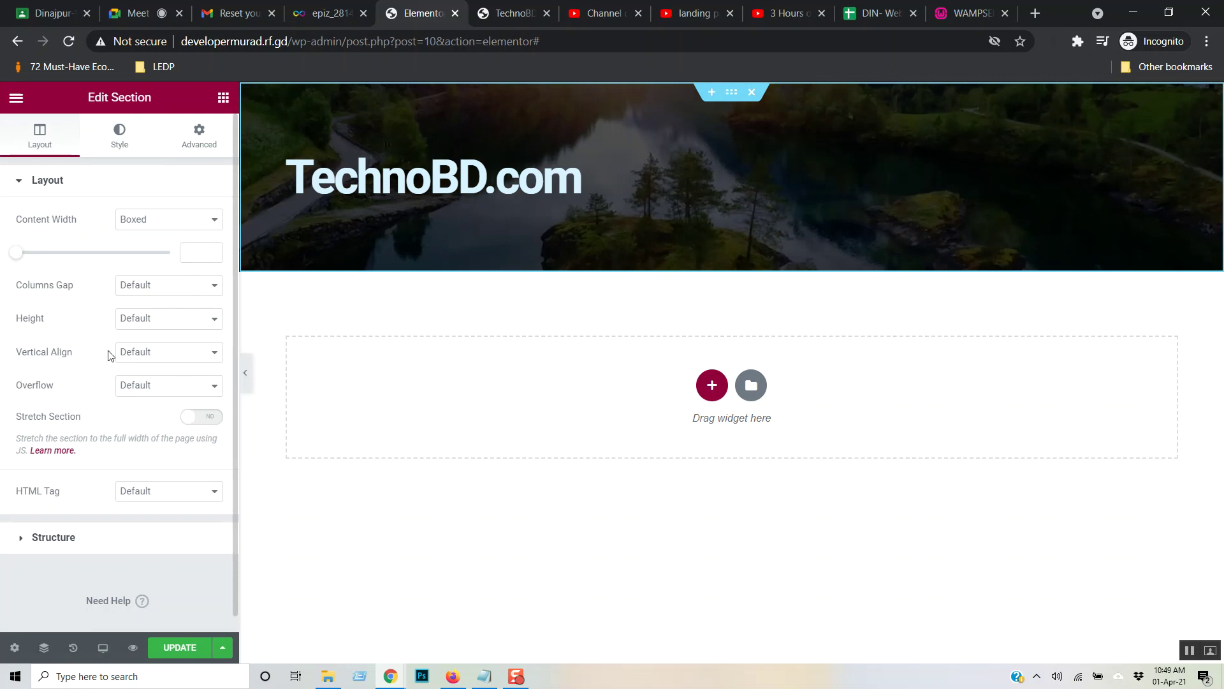
- Set the hero section height to Min Height 400 px and update the page
click(194, 319)
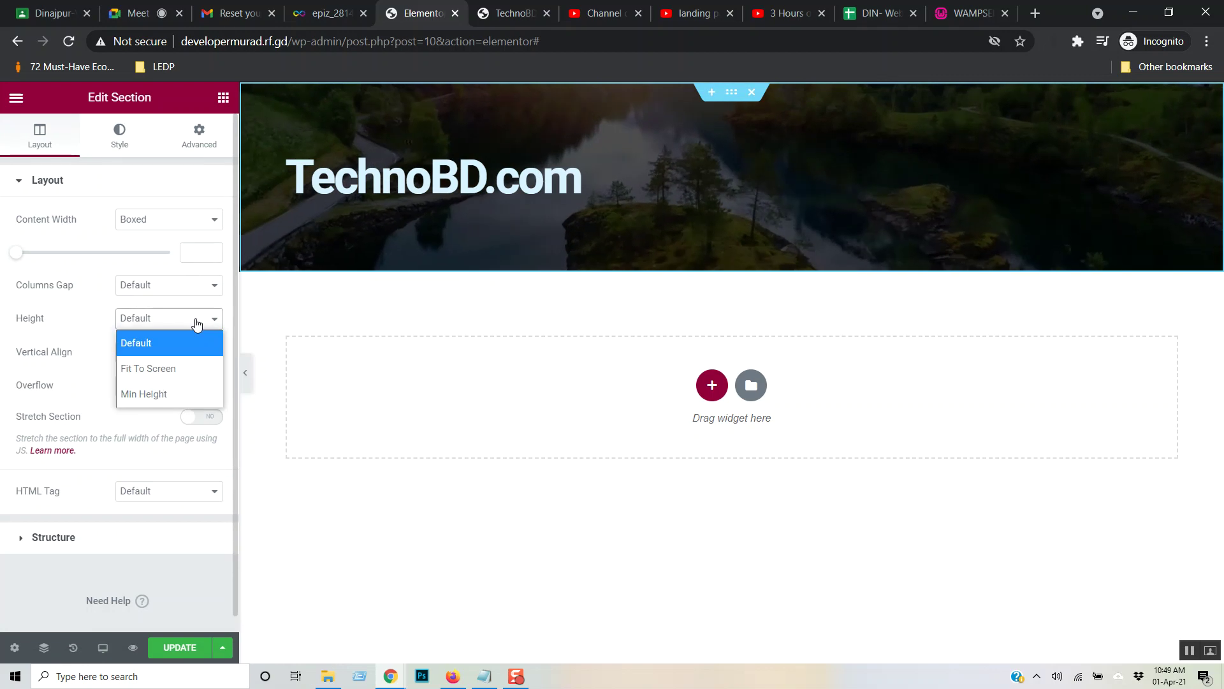
click(177, 396)
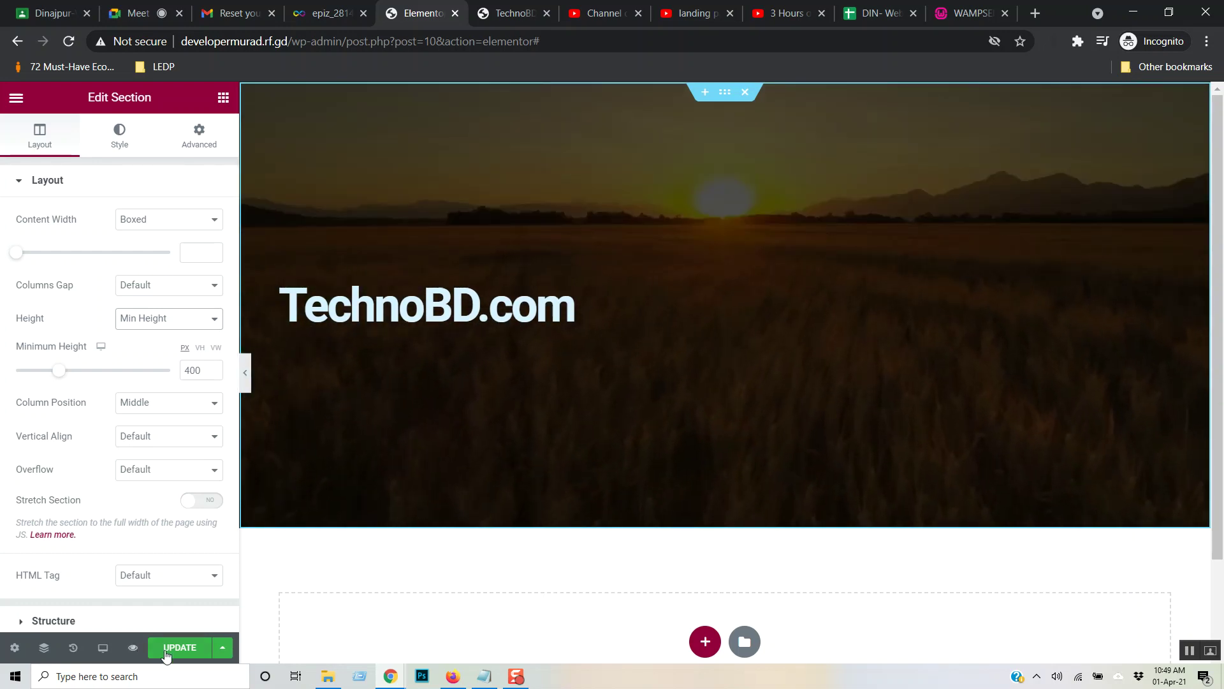
click(180, 647)
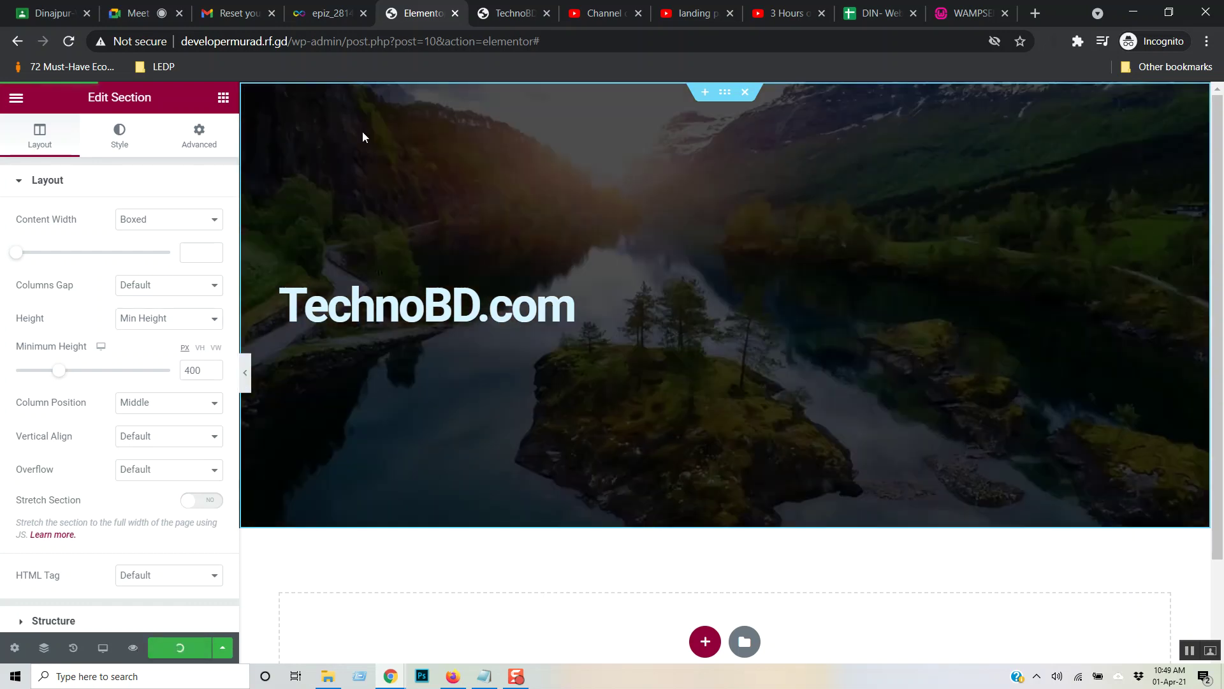
- Reload the live site to check the taller hero, then return to the editor
click(501, 9)
key(F5)
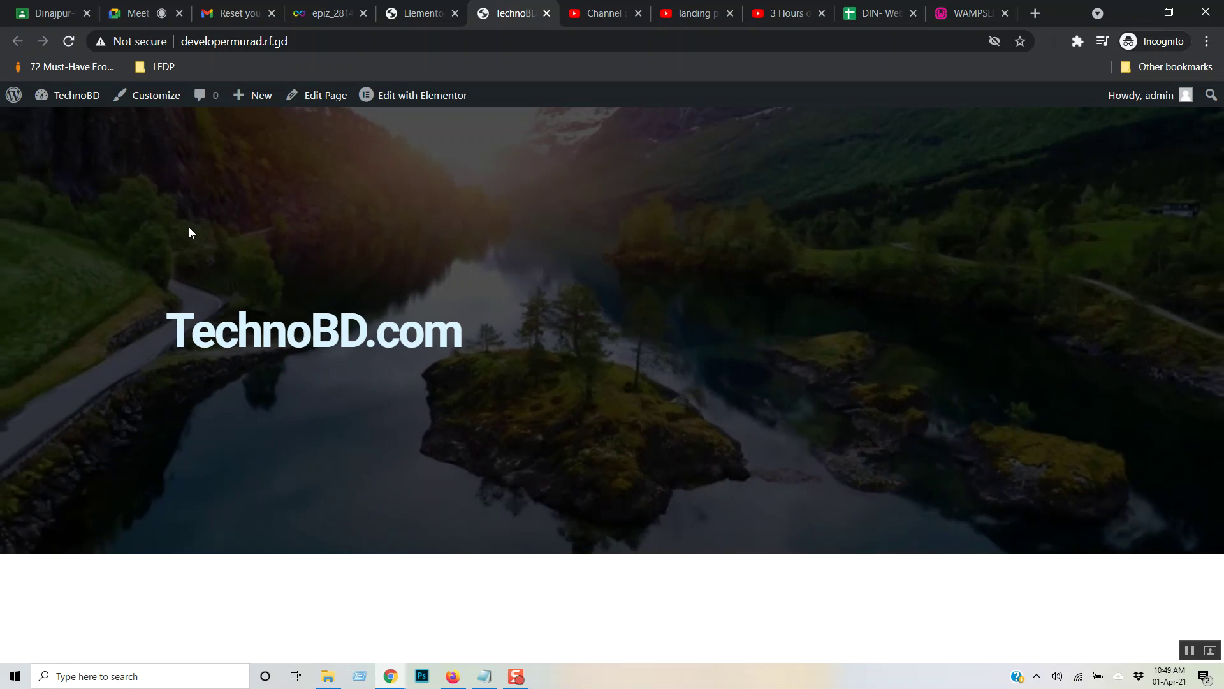
click(415, 11)
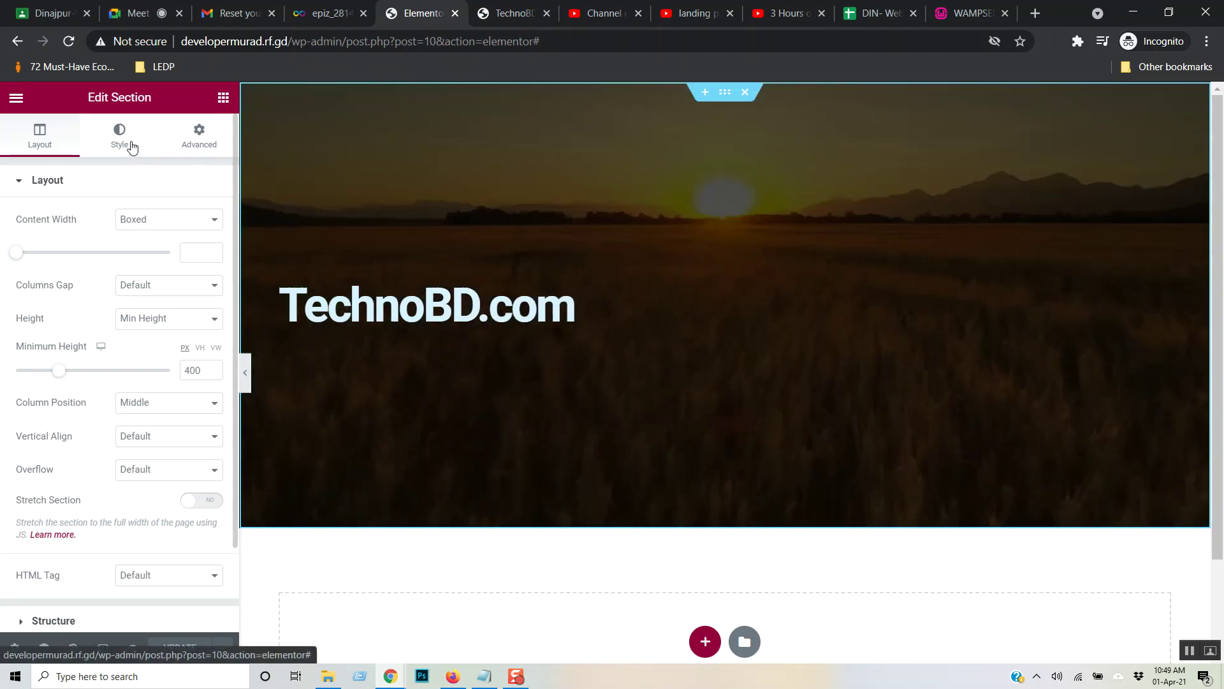
- Select the TechnoBD.com heading and left-align it
click(128, 144)
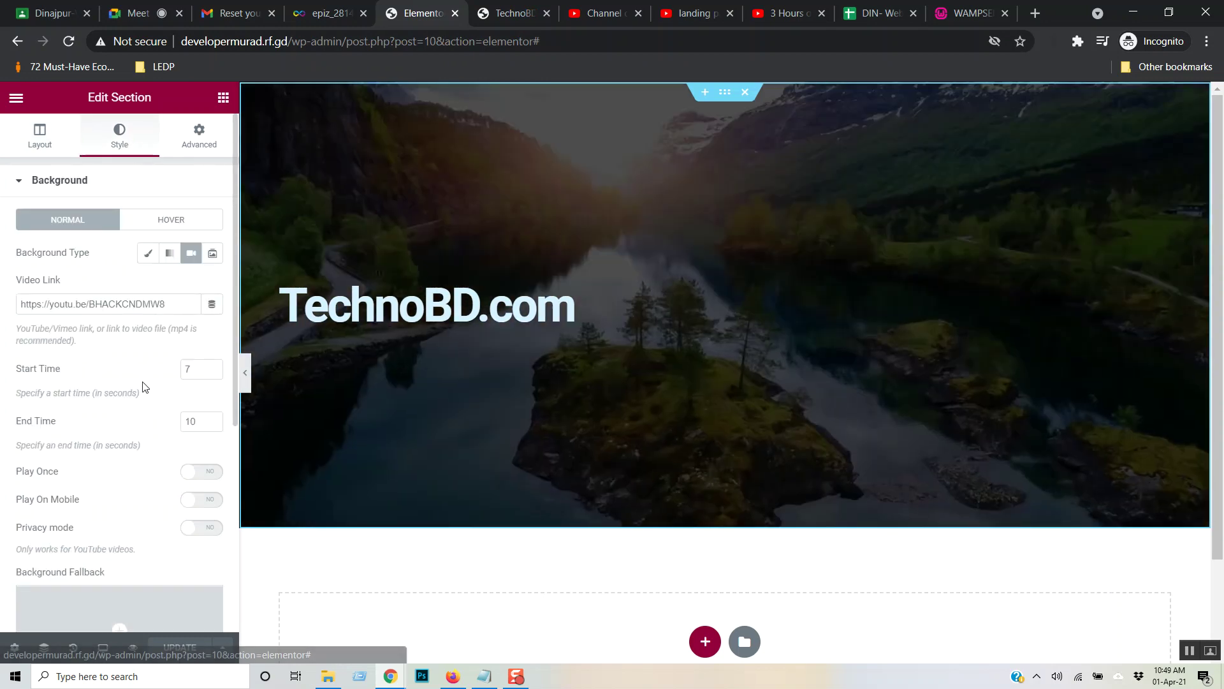
scroll(159, 385, down, 4)
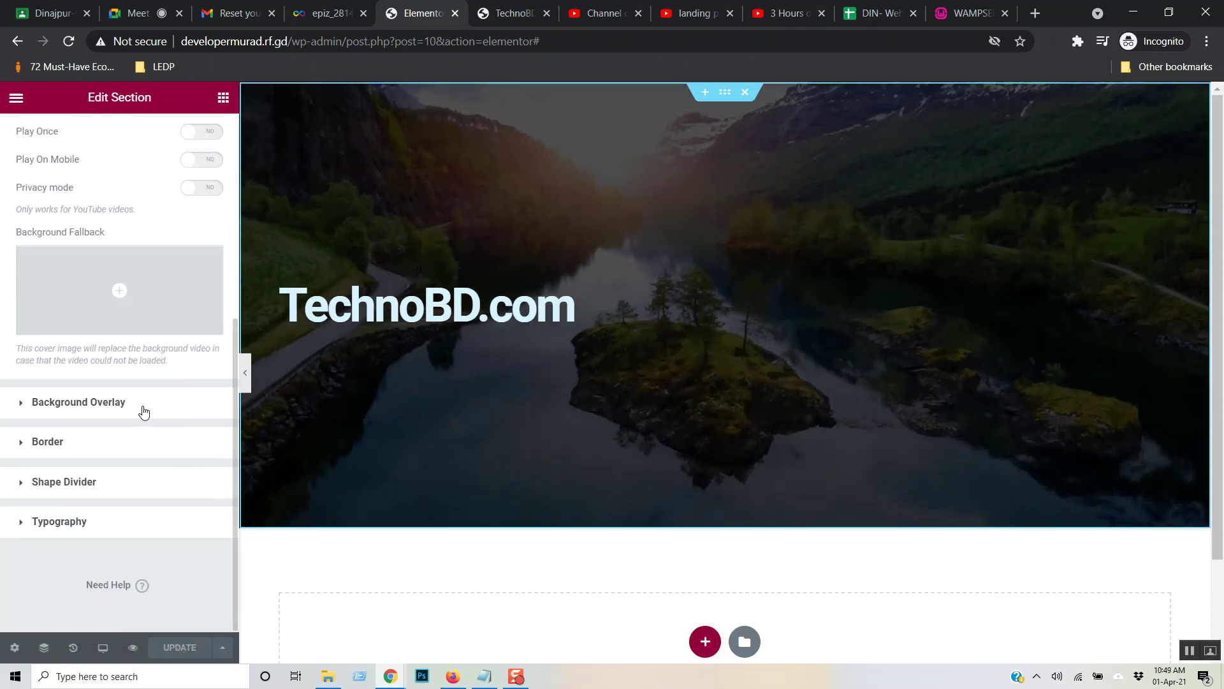
scroll(144, 411, up, 5)
scroll(150, 400, up, 2)
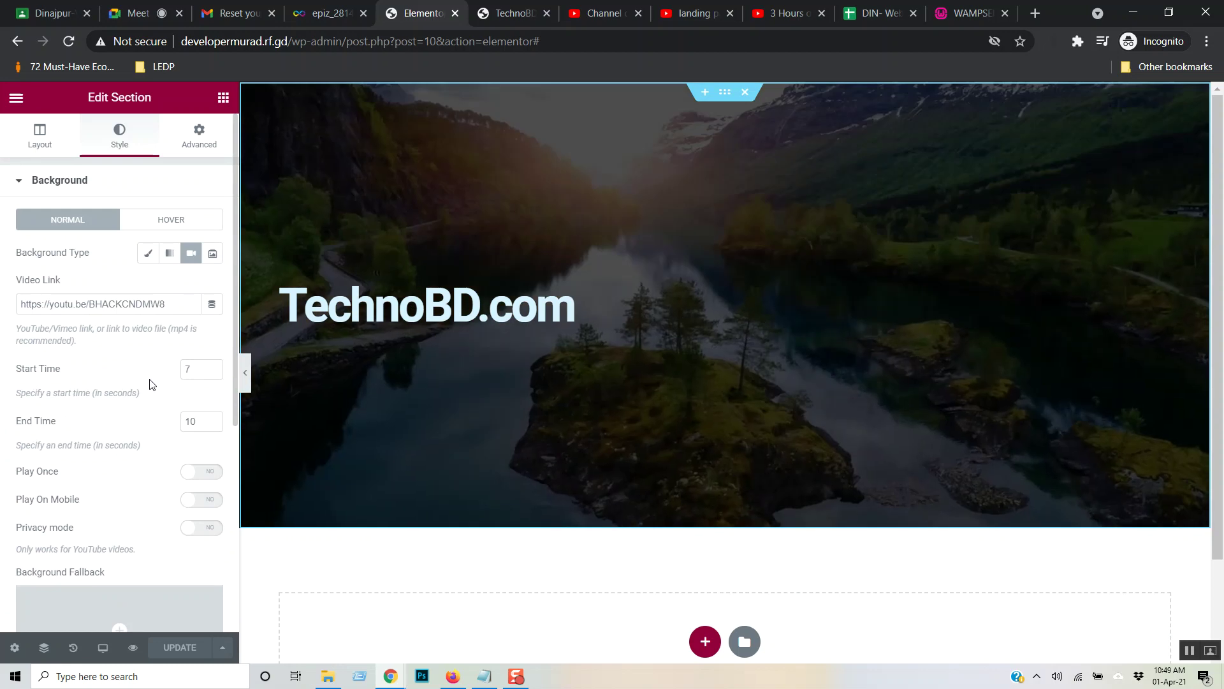
click(40, 137)
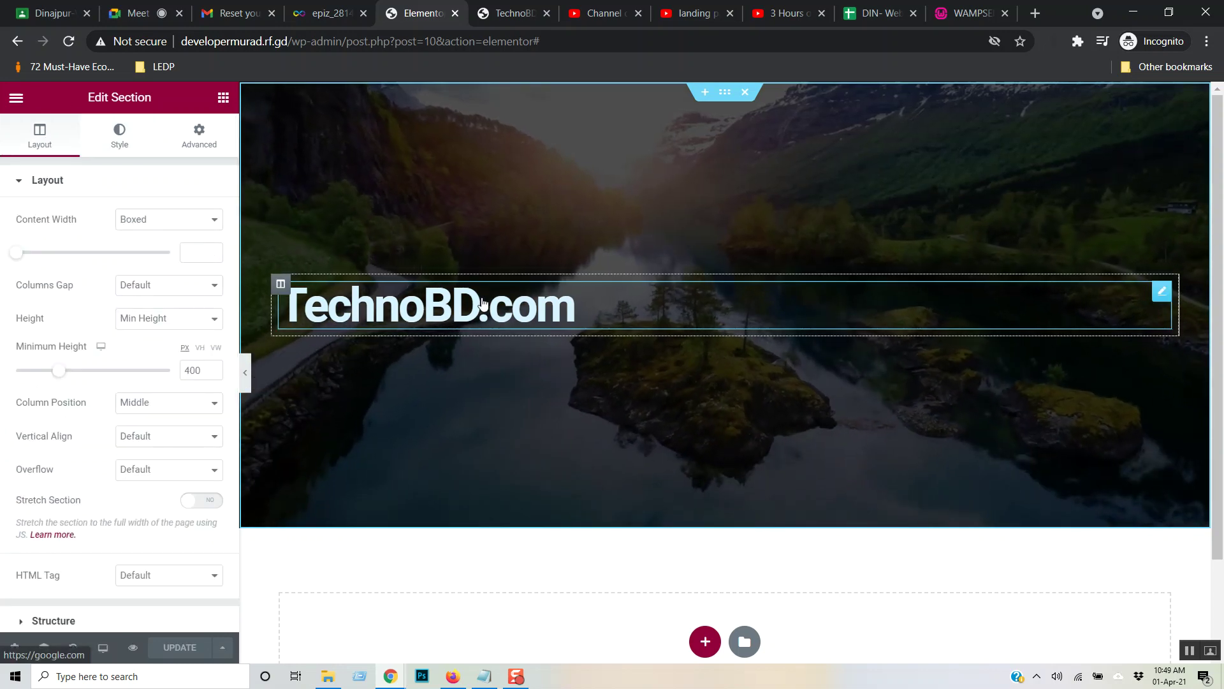
click(482, 298)
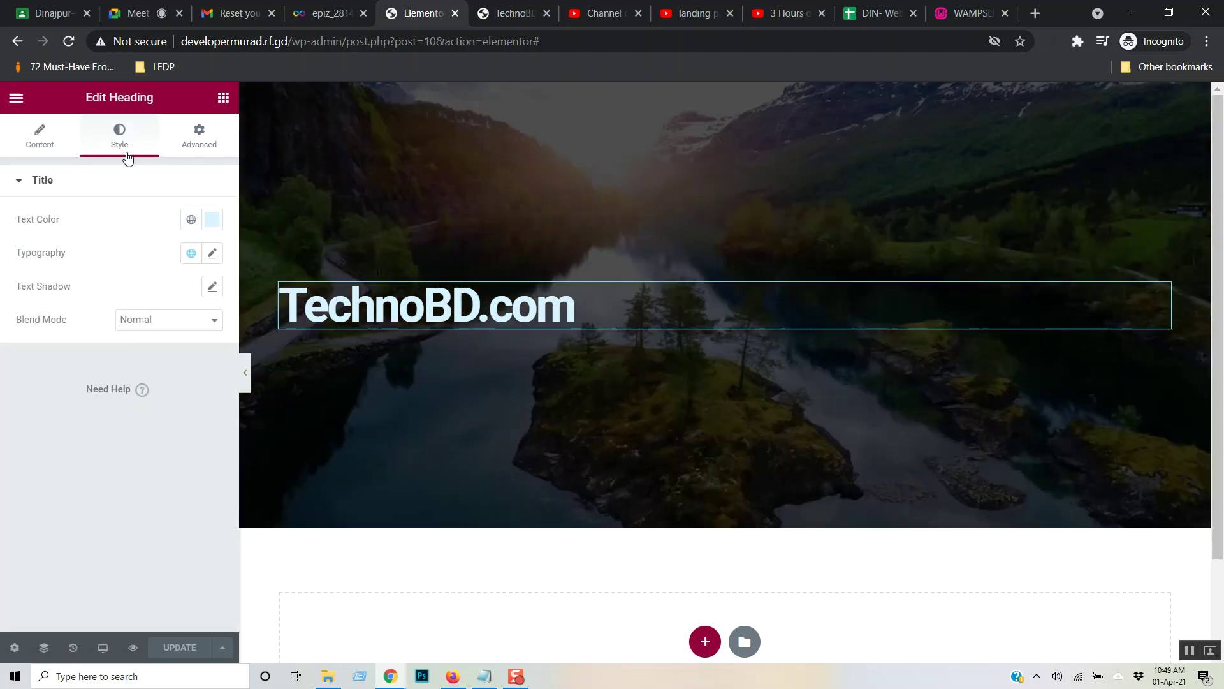
click(41, 139)
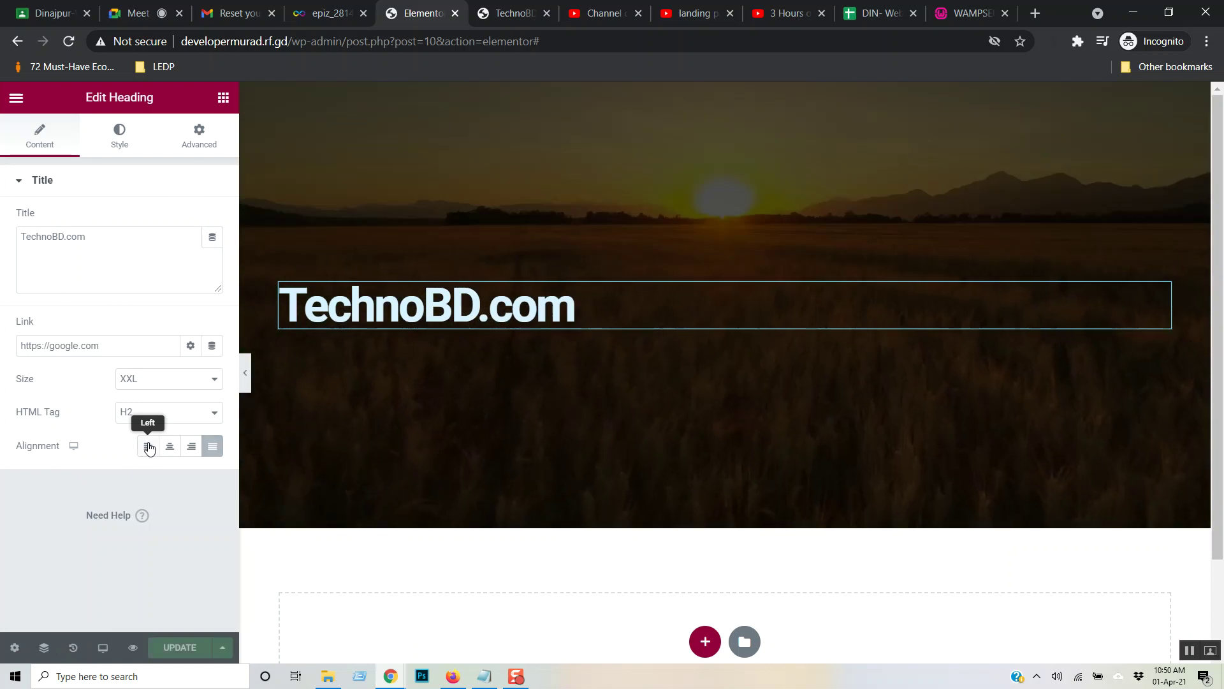
click(148, 446)
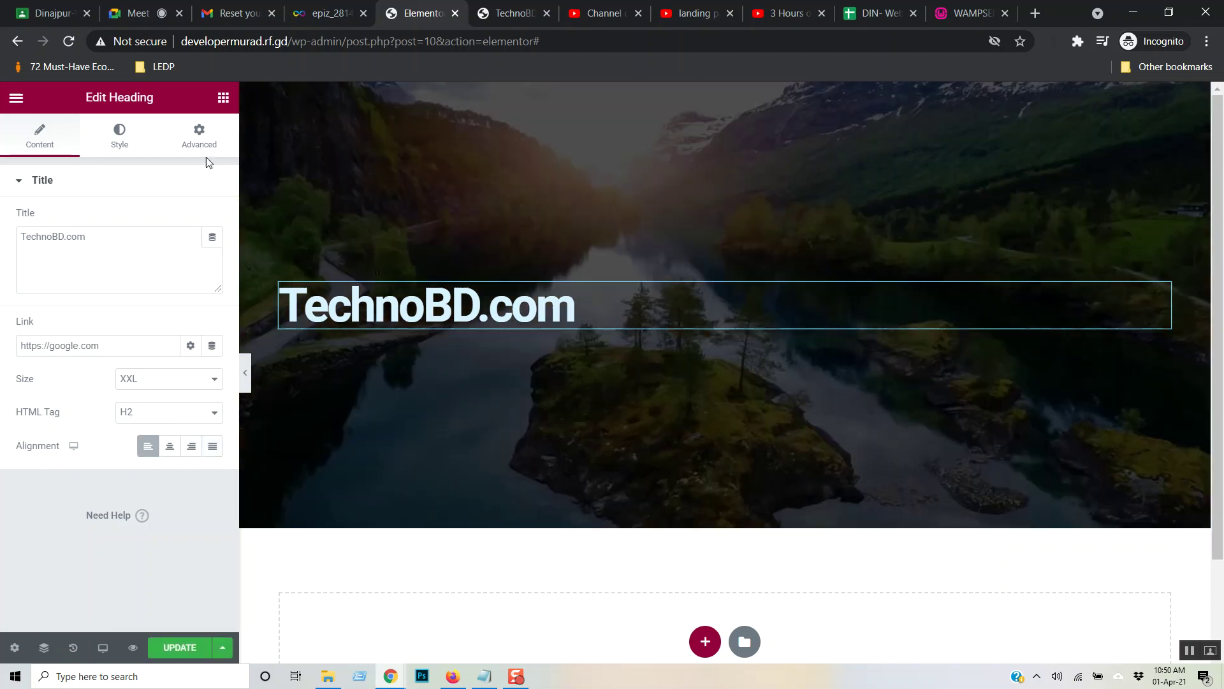
- Give the heading's entrance animation Slow duration and a 3 ms delay, and save the page
click(135, 144)
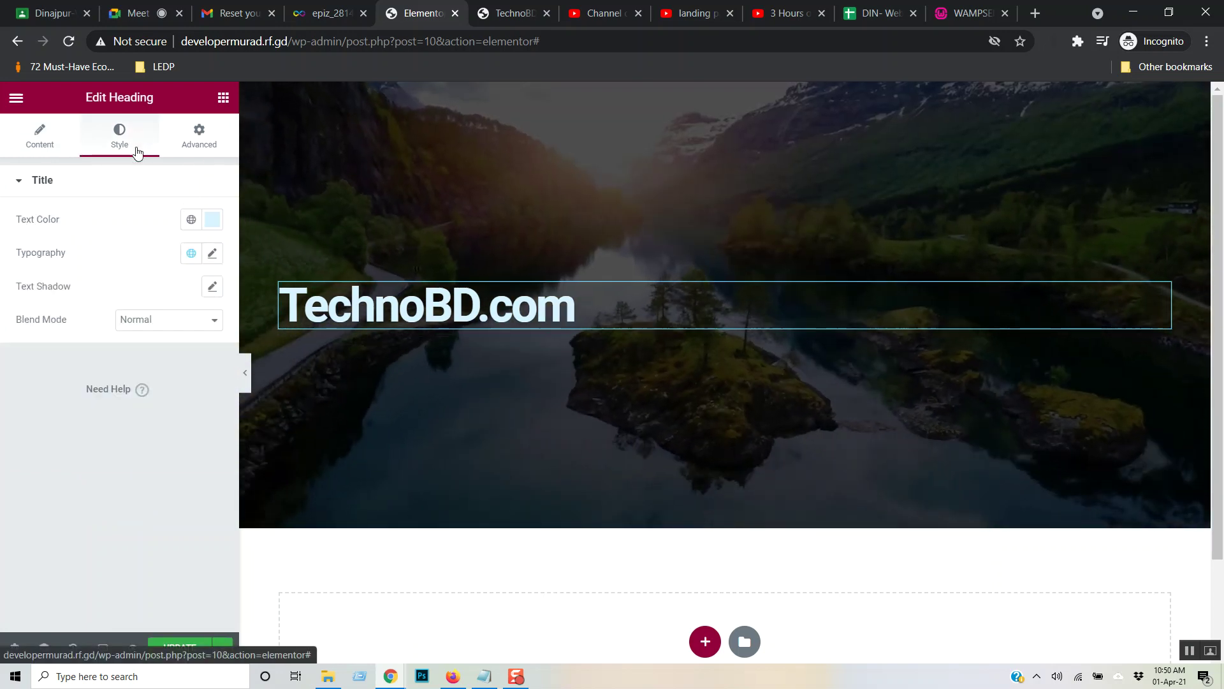
click(198, 144)
scroll(106, 345, down, 3)
scroll(146, 280, up, 3)
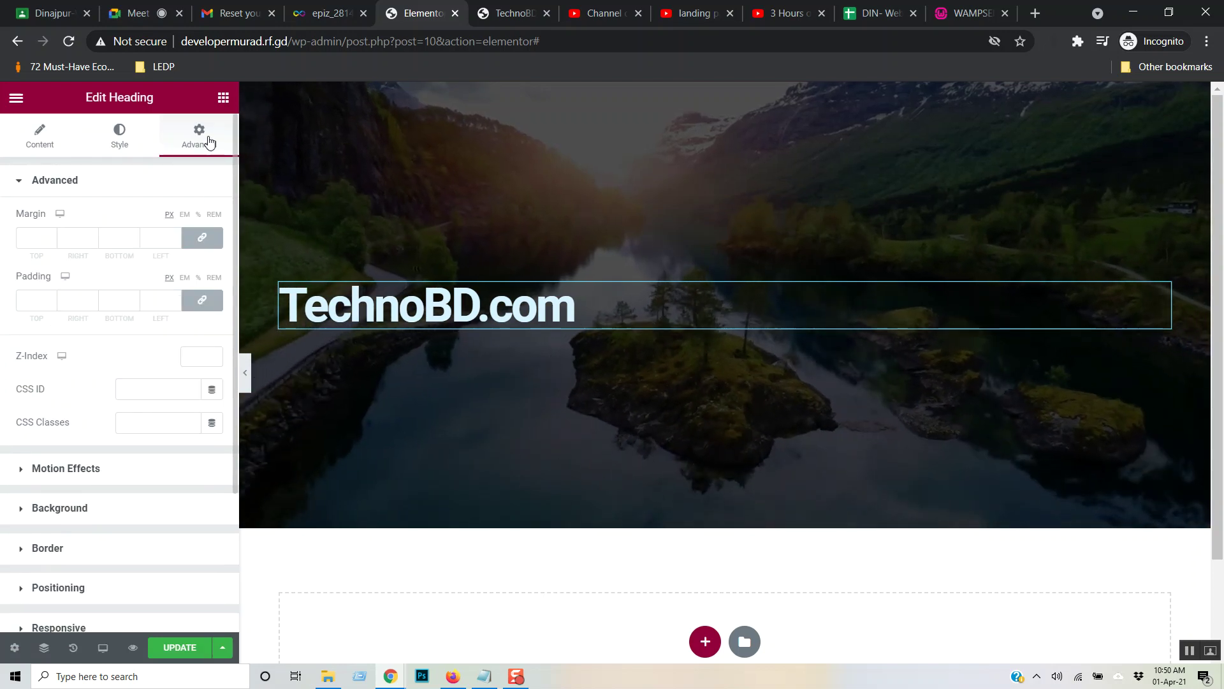
scroll(132, 378, down, 3)
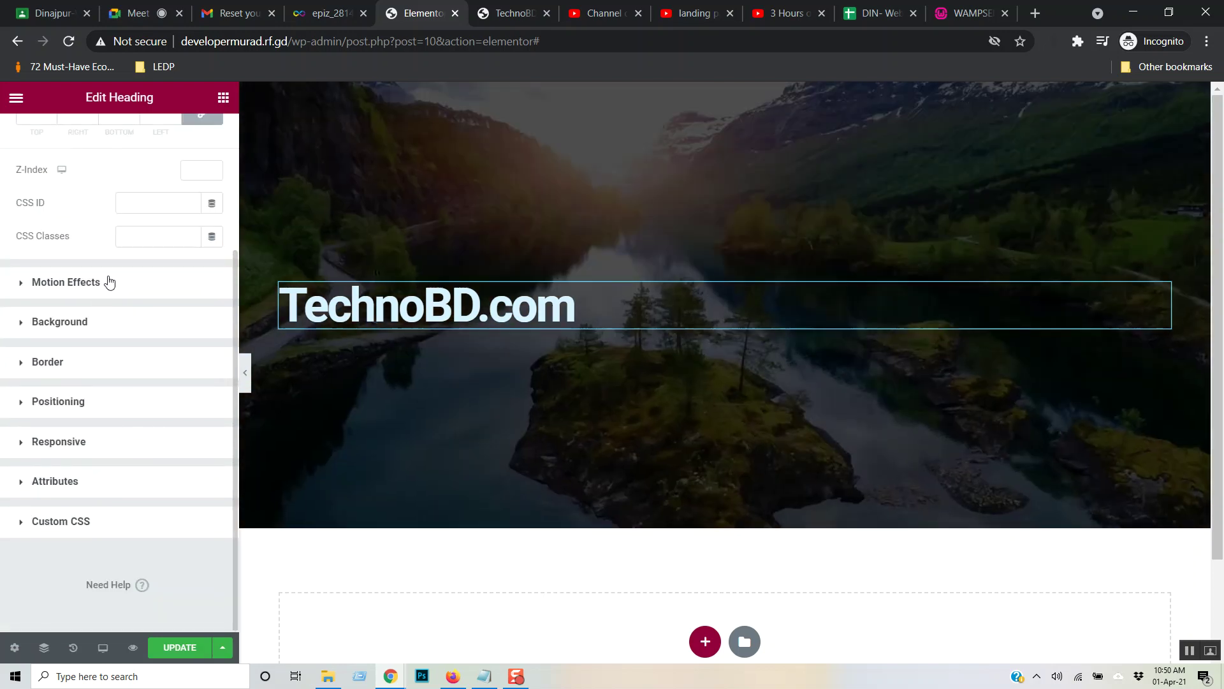
click(97, 282)
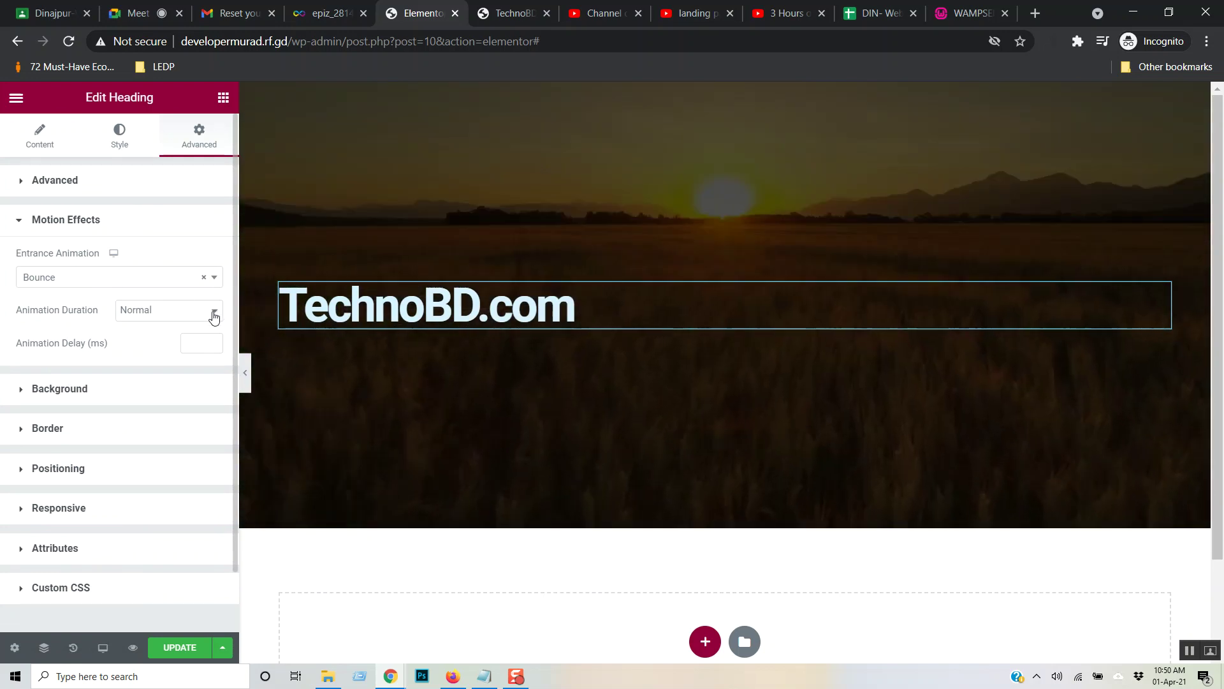
click(213, 313)
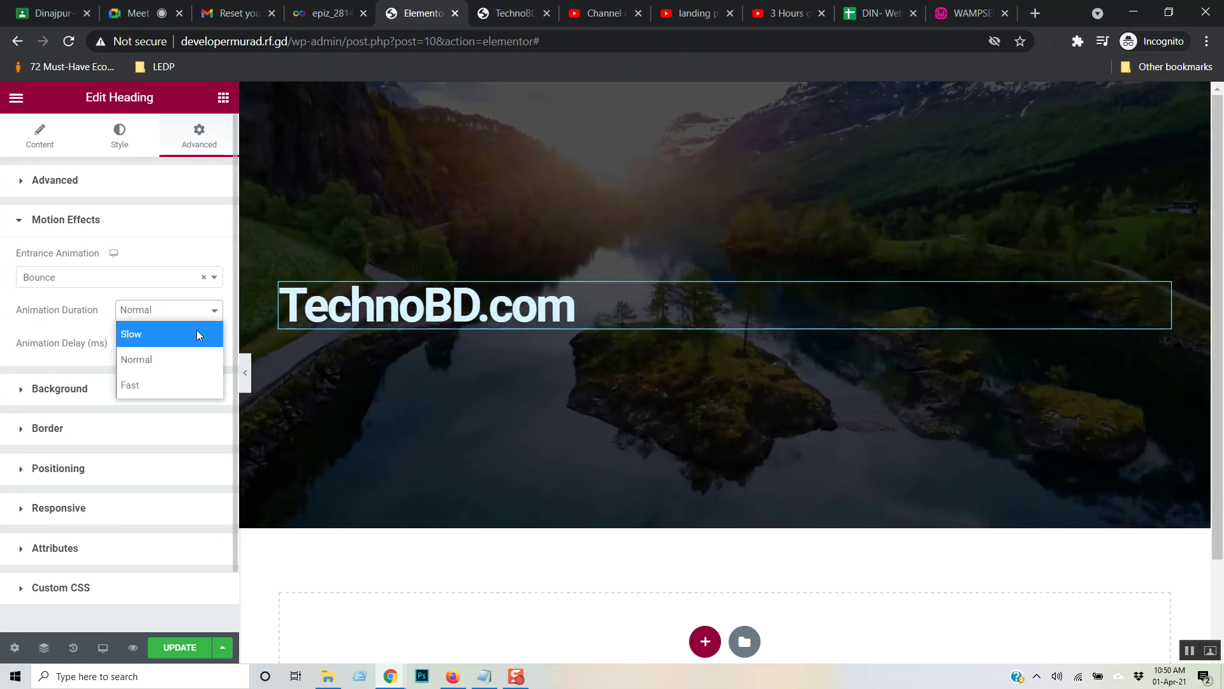
key(Escape)
key(Up)
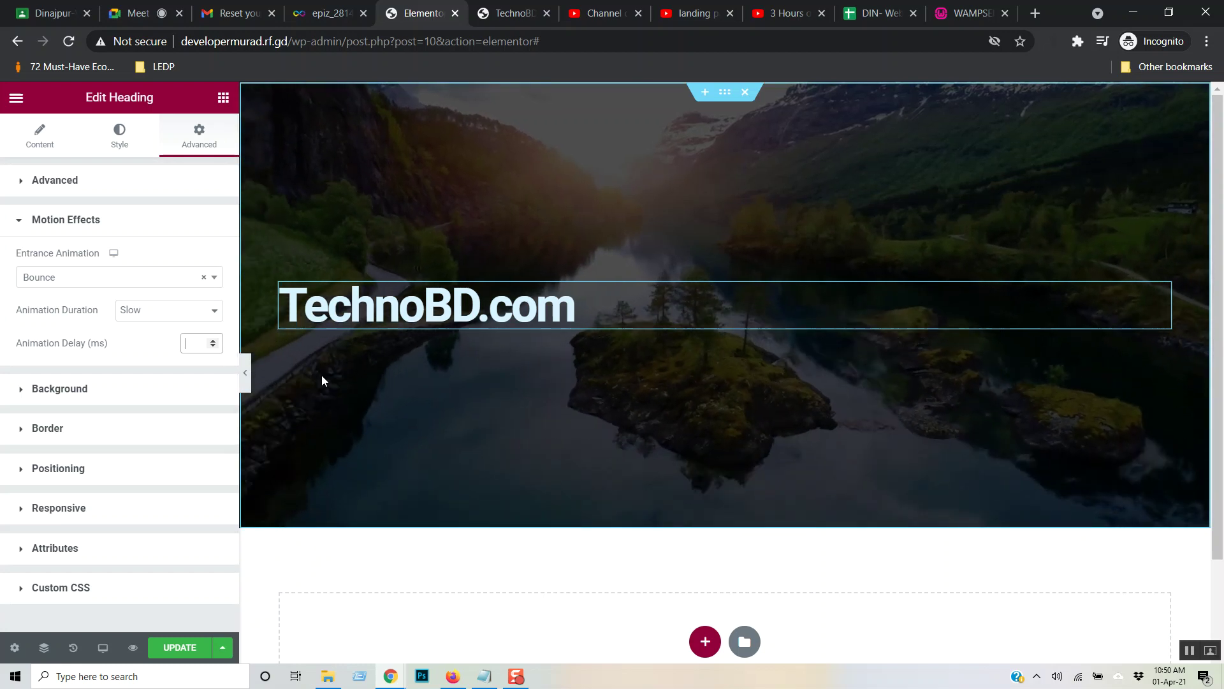
text(3)
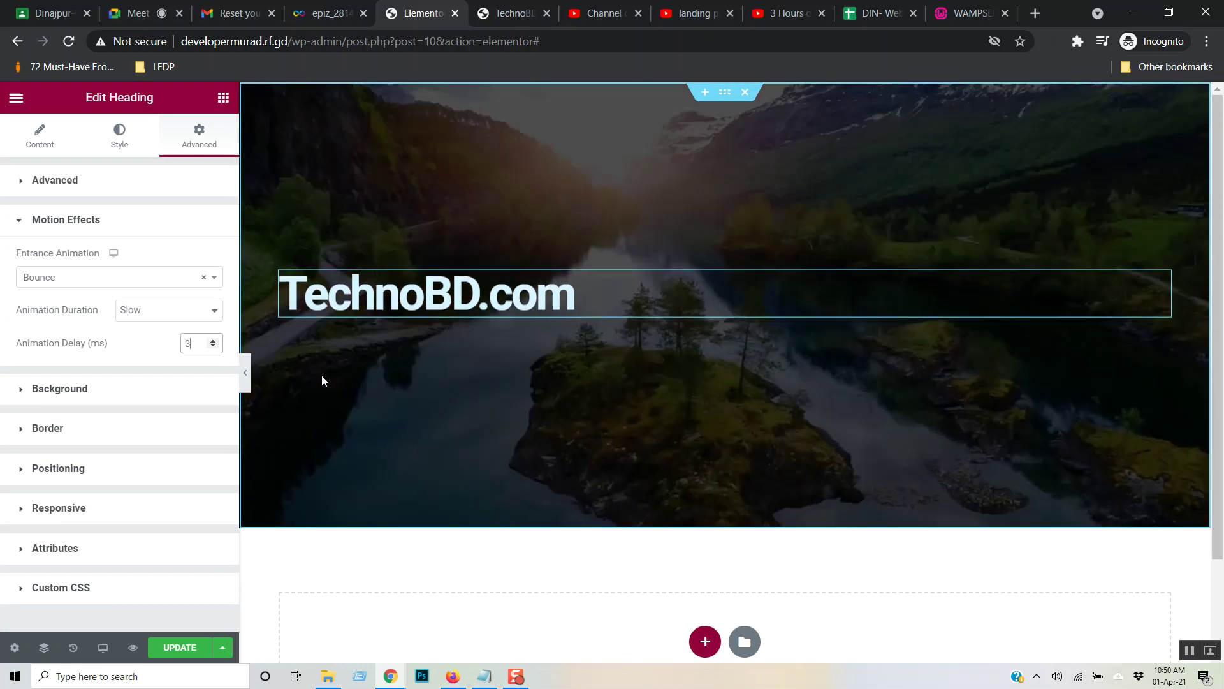
click(189, 647)
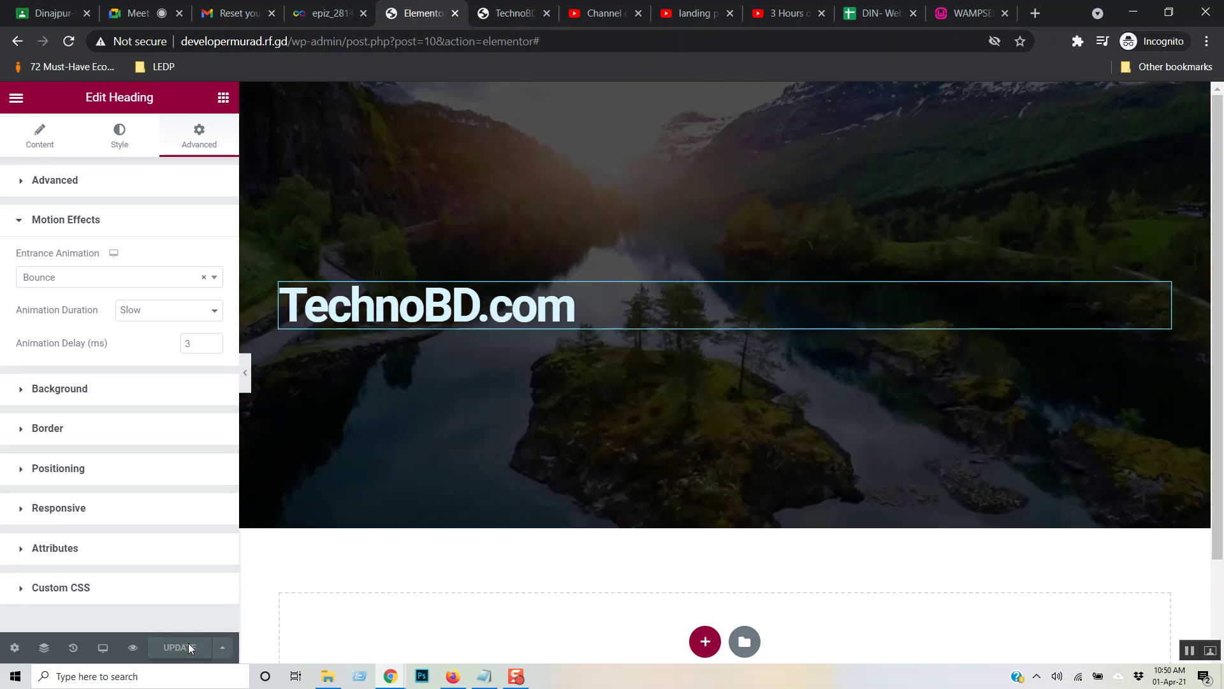
click(510, 13)
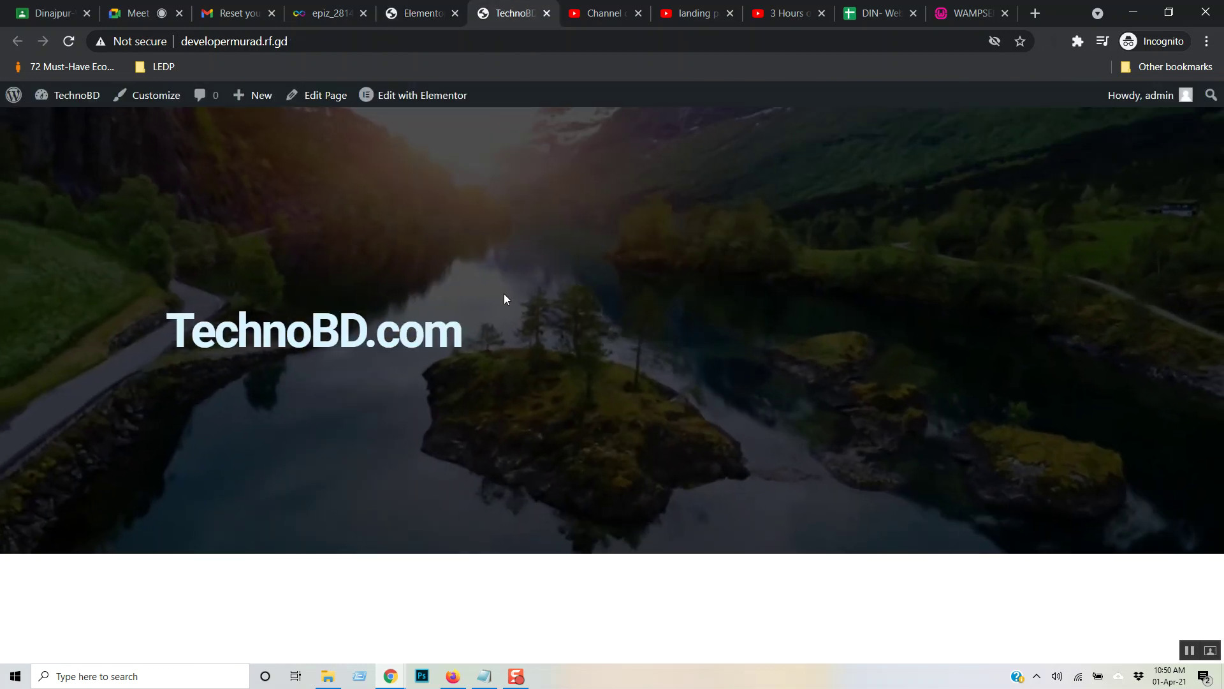
- Reload the live page to watch the heading animation, then review the heading's Content and Style settings
key(F5)
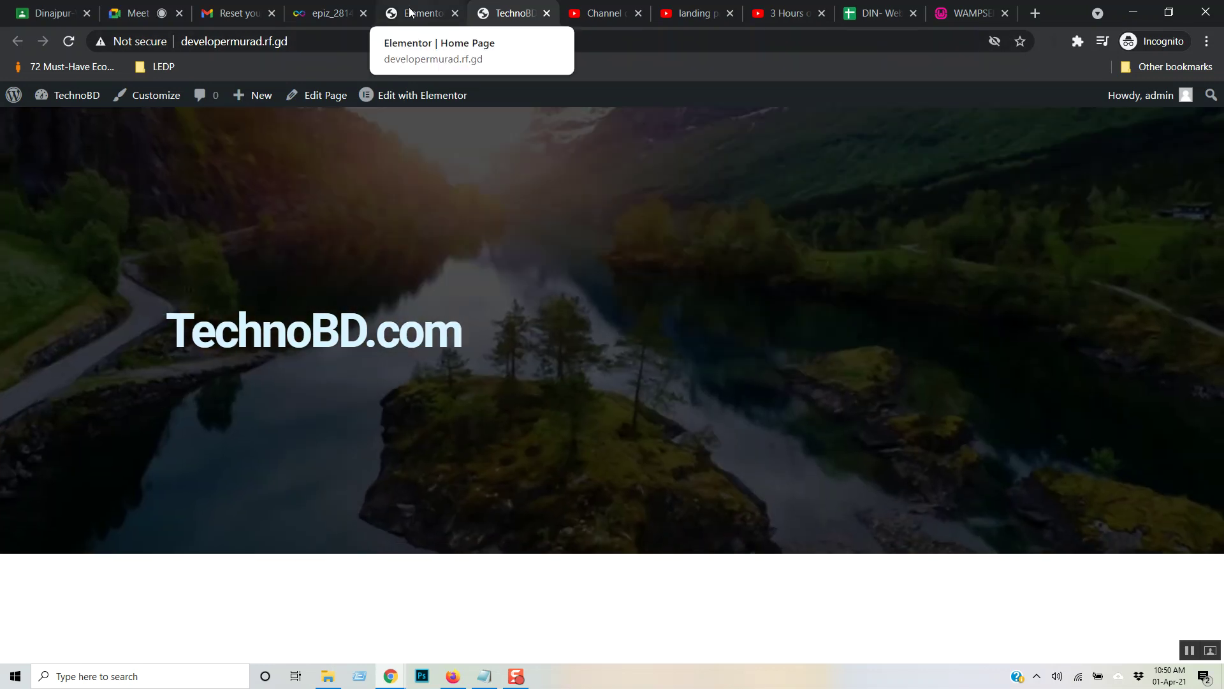
click(411, 13)
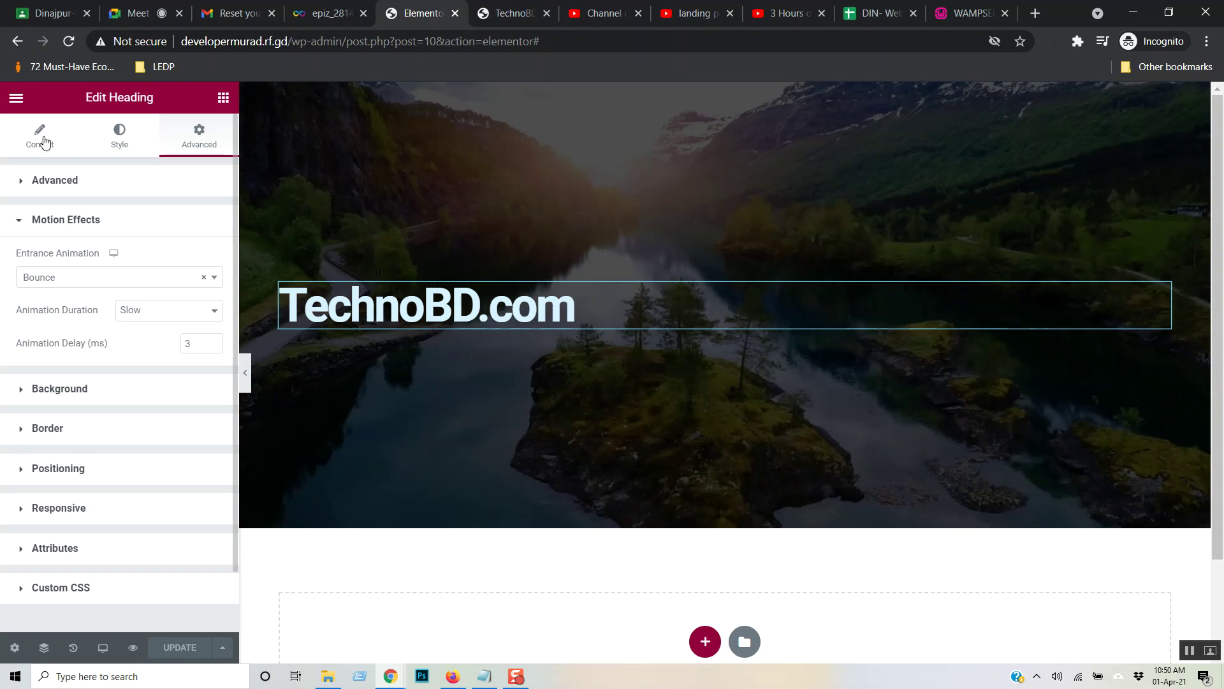
click(39, 137)
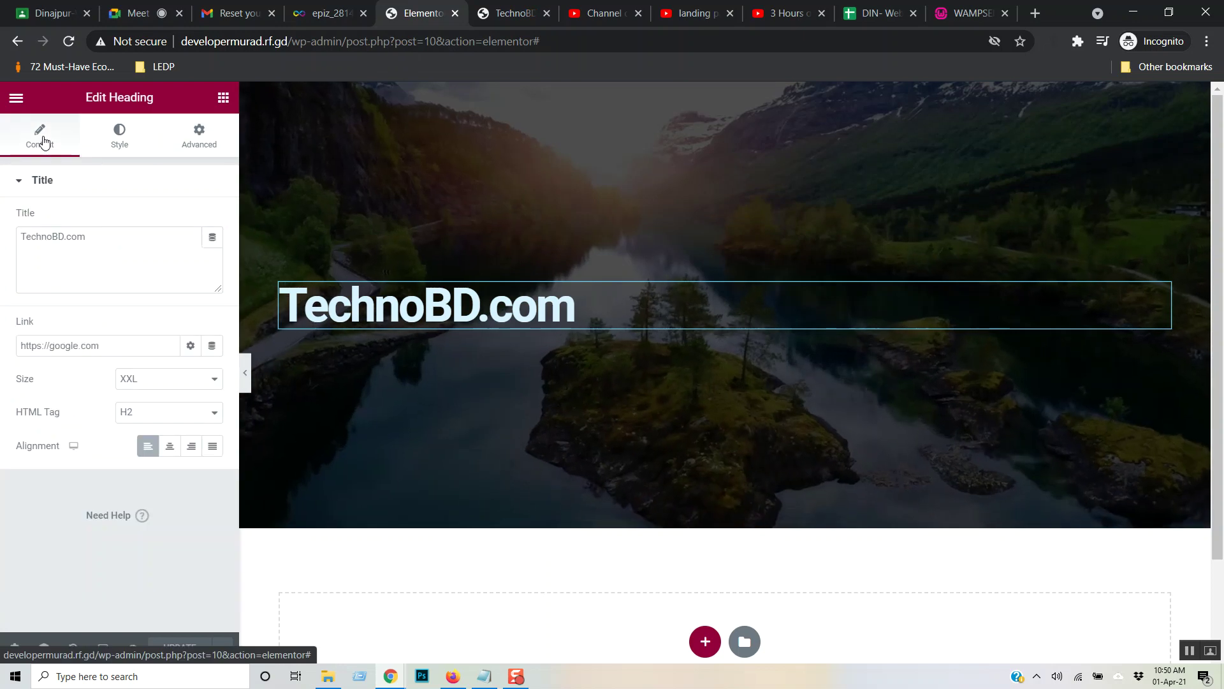
click(124, 143)
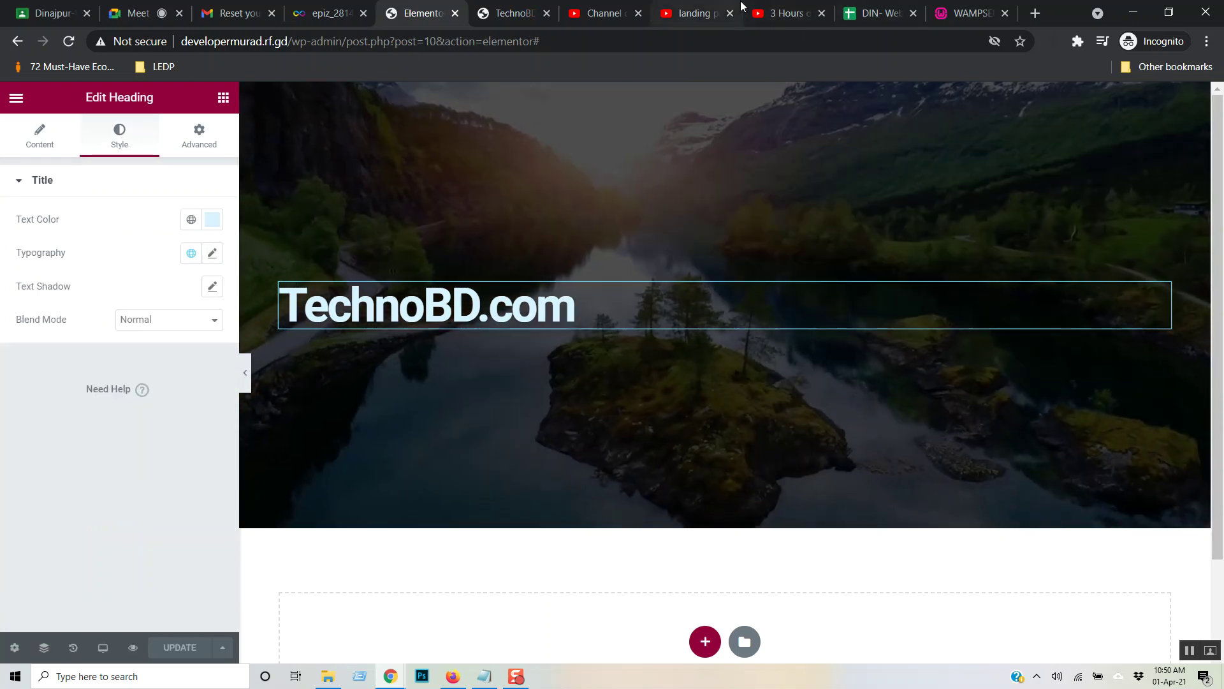
click(793, 6)
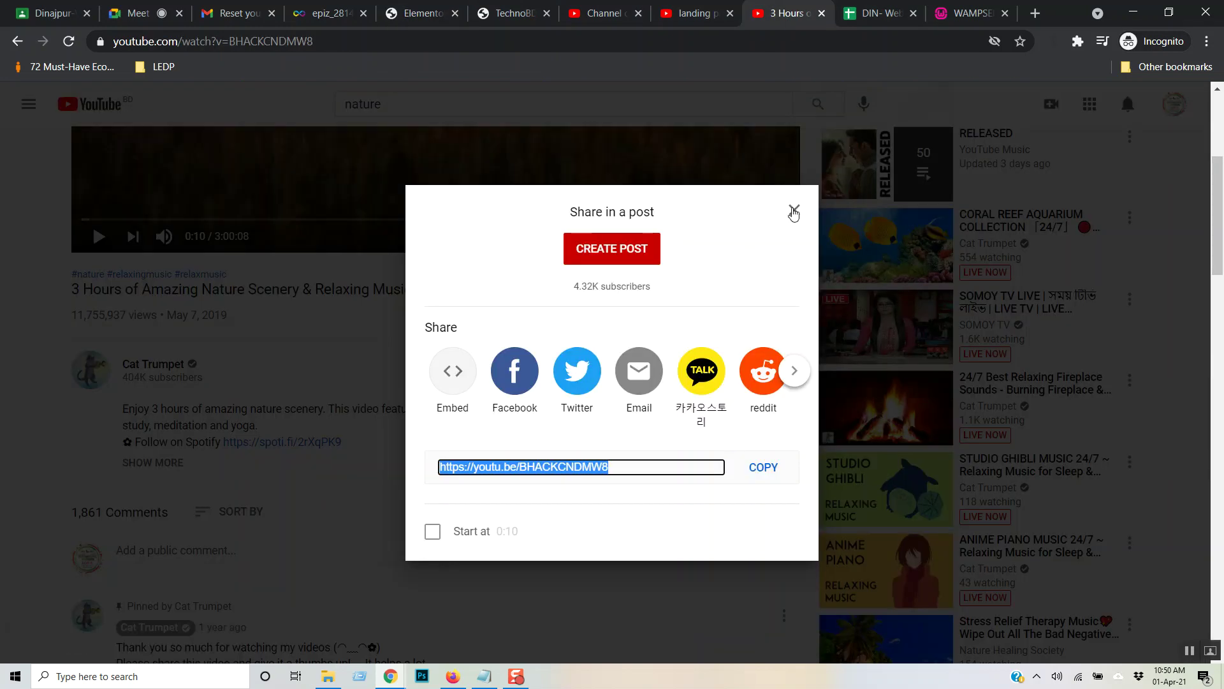
- Close the YouTube share dialog, return to the tutorial tab and skip the ad
click(794, 213)
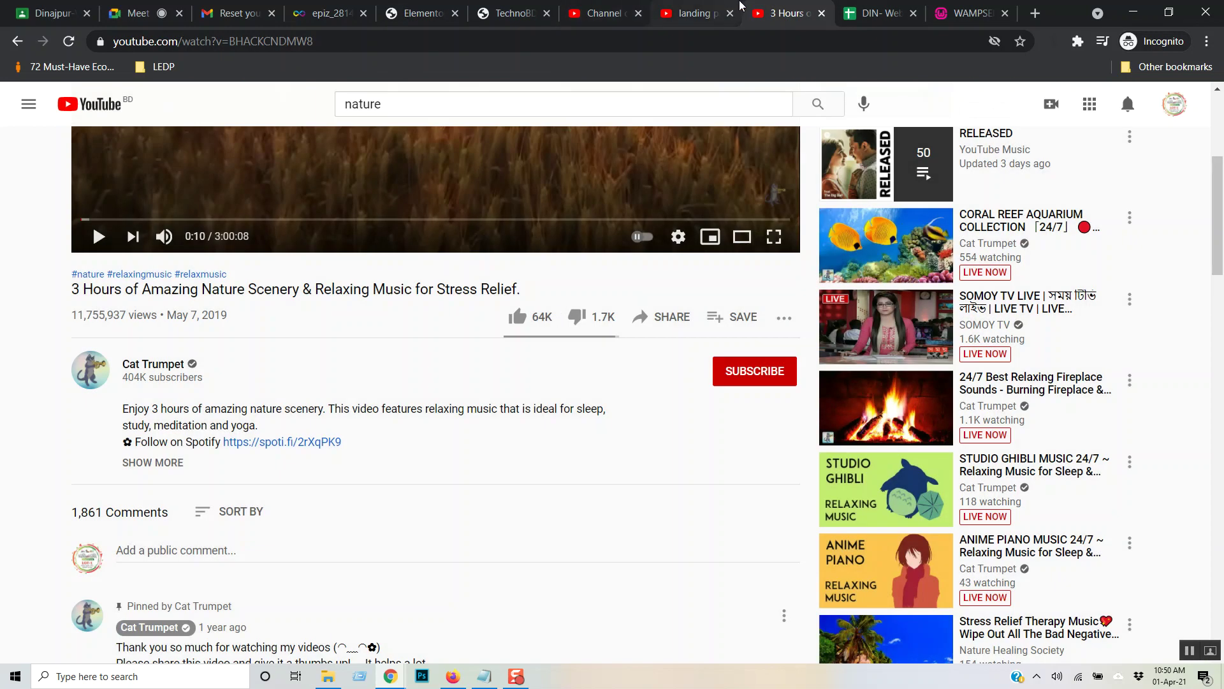
click(708, 12)
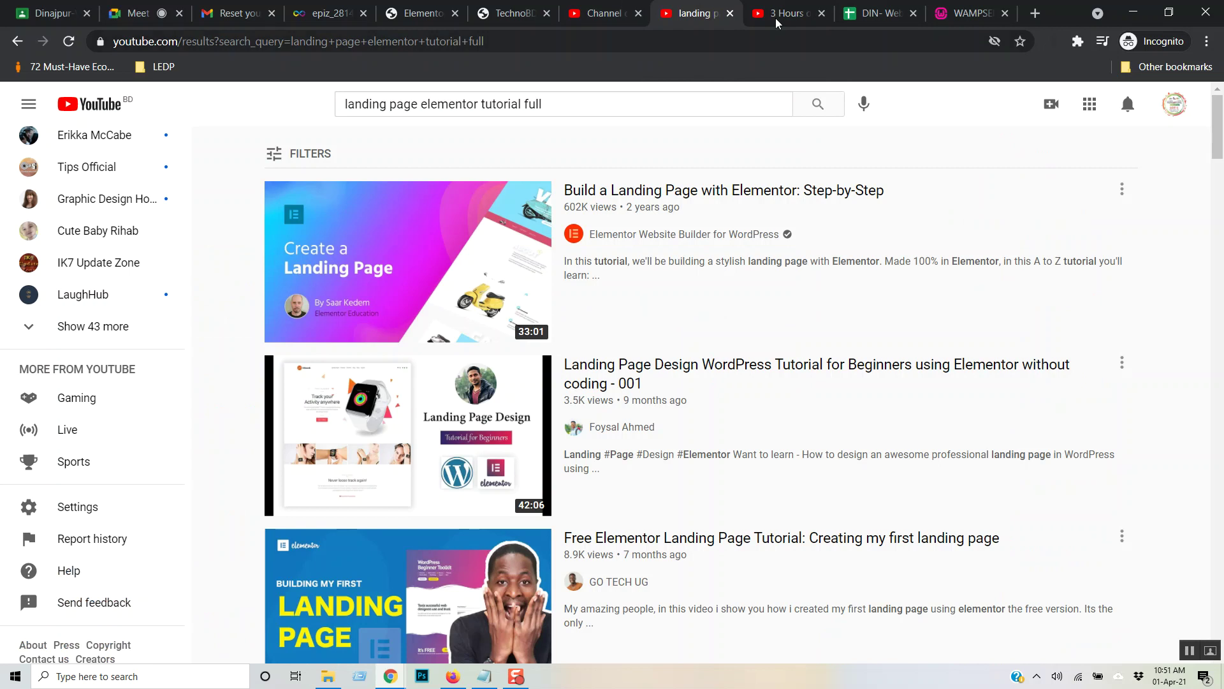
click(777, 15)
click(604, 16)
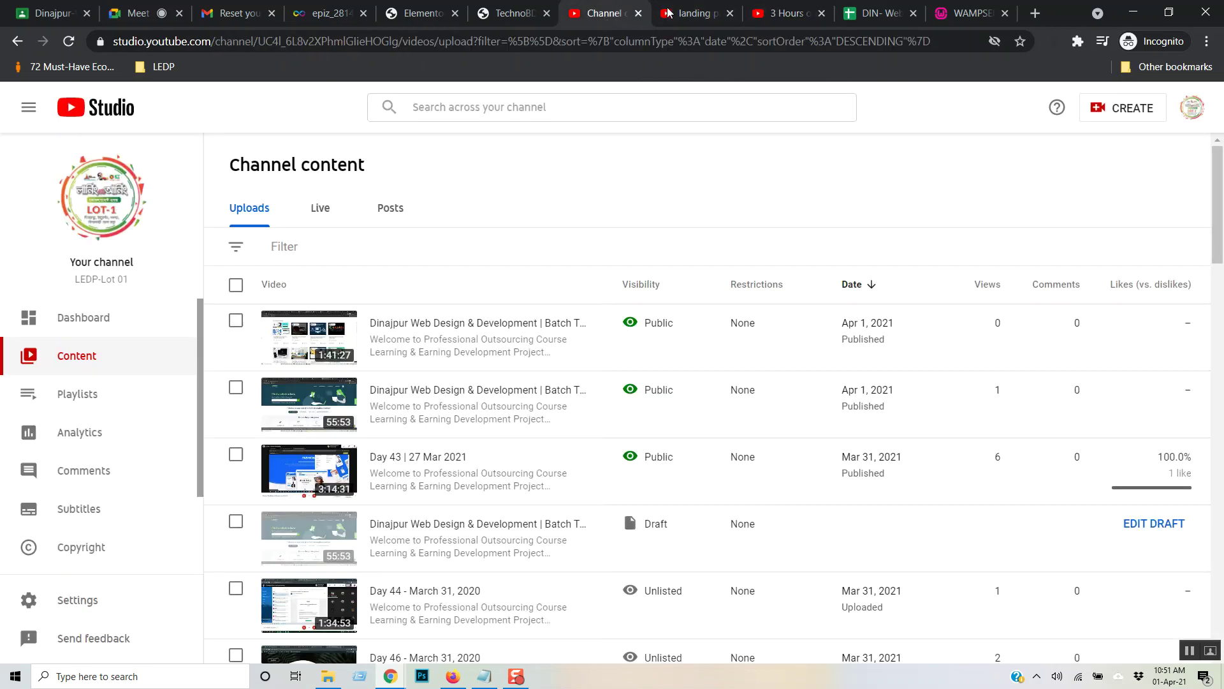
click(695, 13)
click(769, 17)
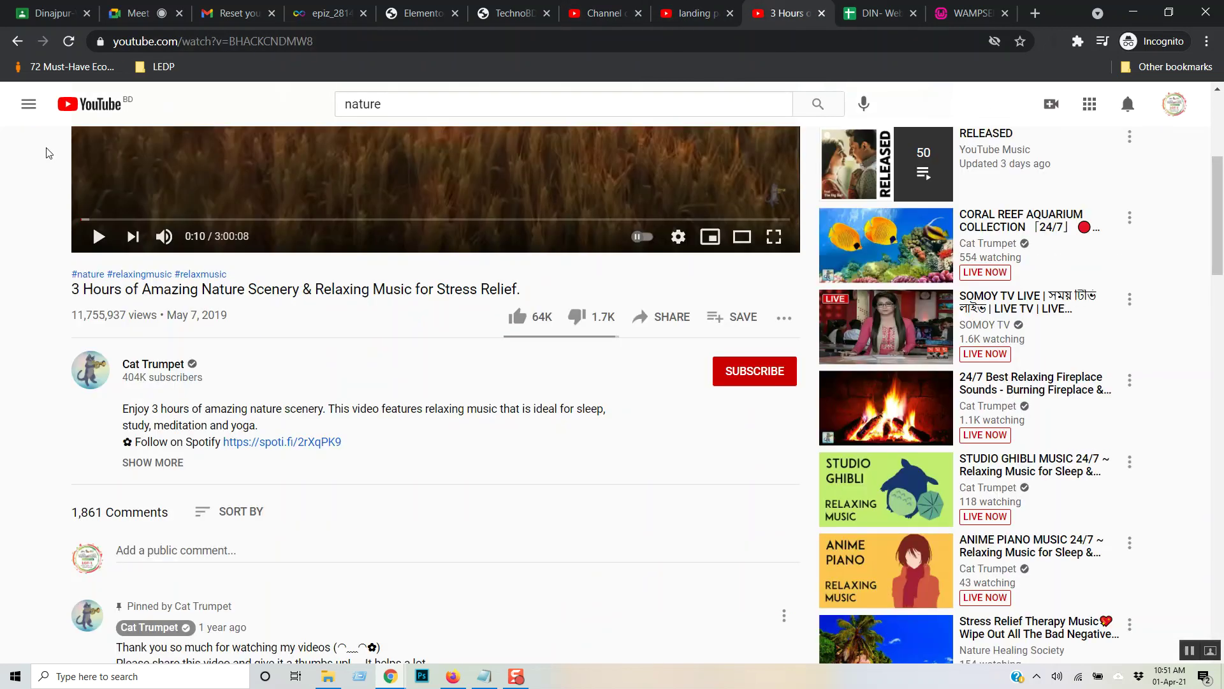
scroll(51, 115, up, 3)
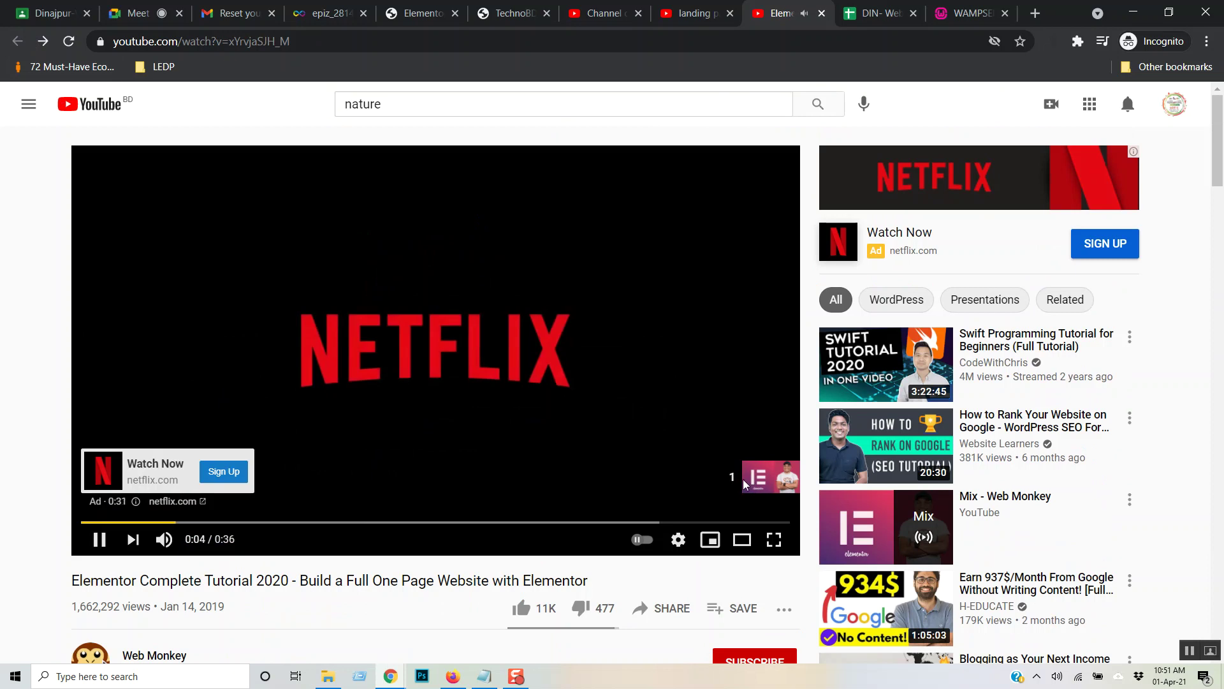
click(752, 477)
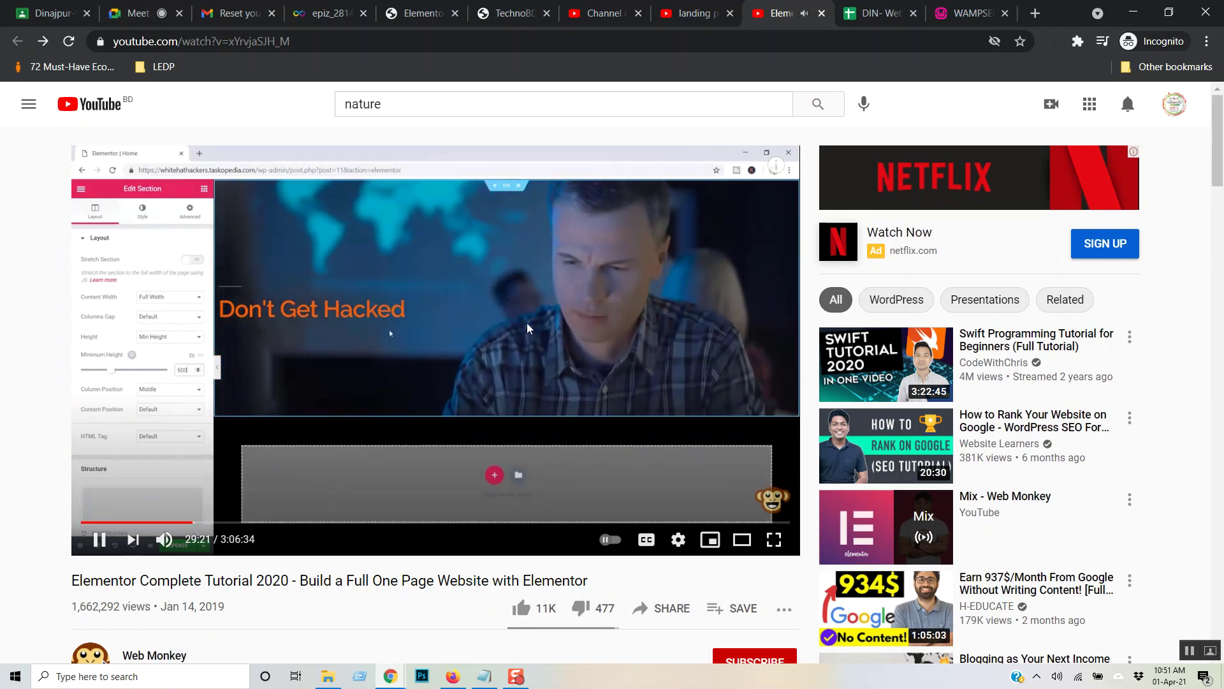
- Play the tutorial full screen and rewind it to 21:26
click(774, 540)
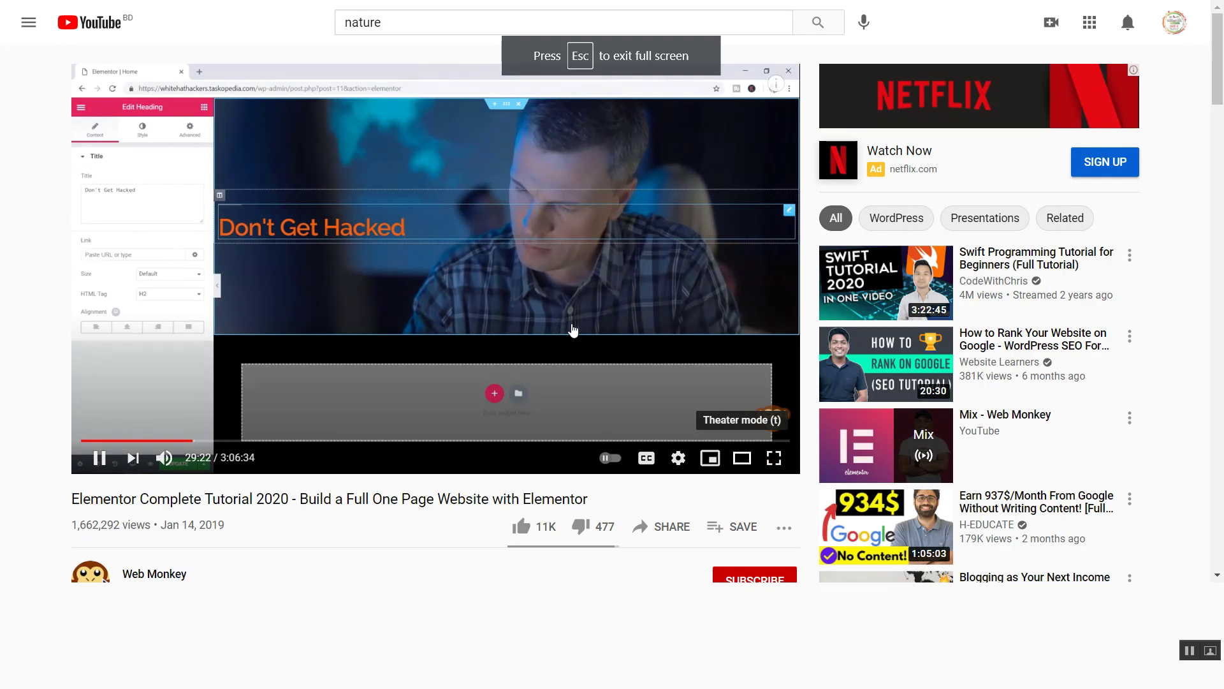
key(Right)
key(Right)
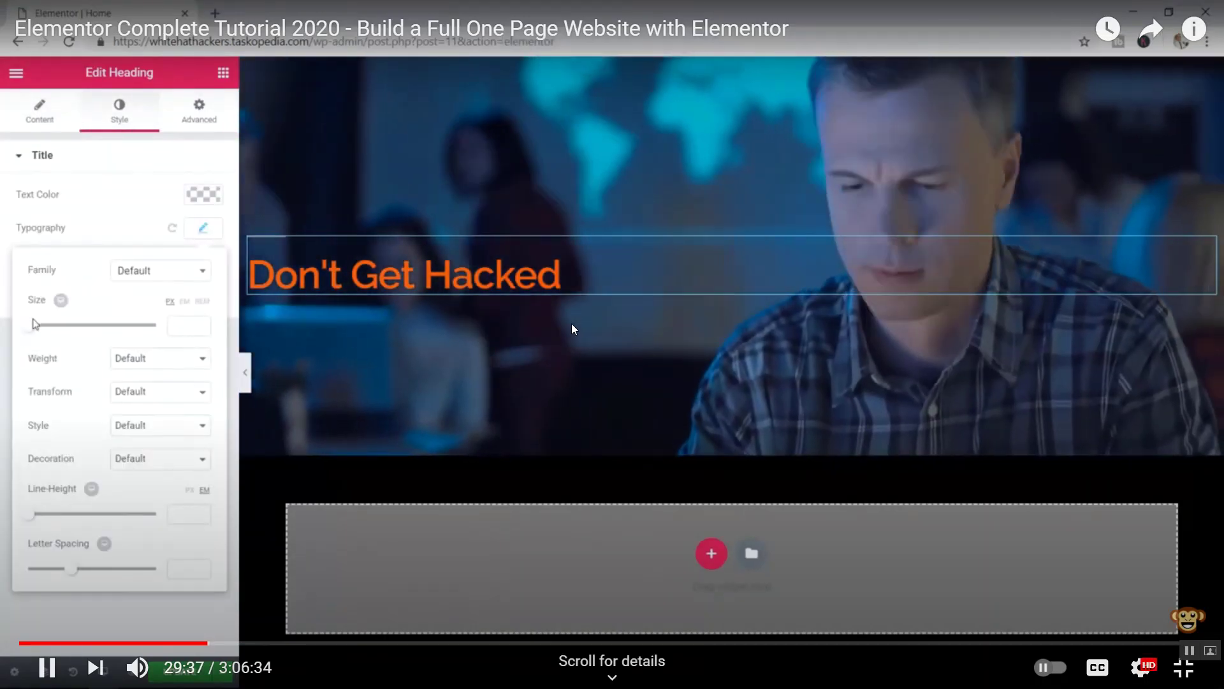
key(Left)
key(Left)
key(Left)
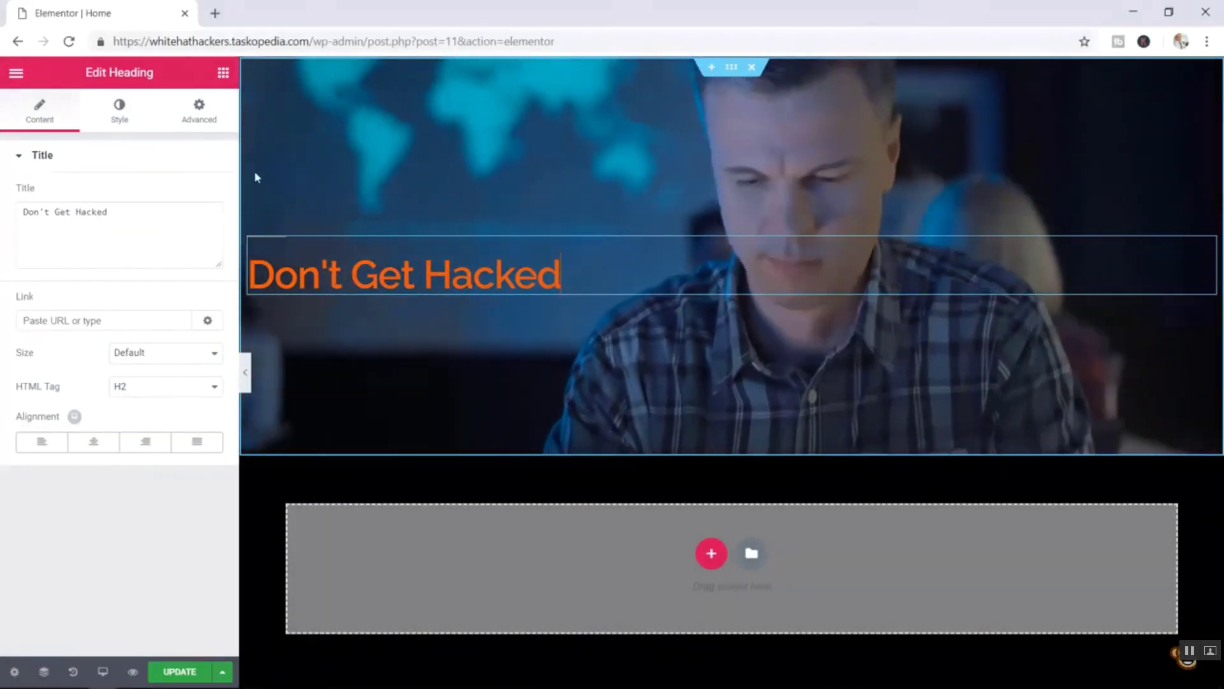
key(Left)
key(Left)
key(Left)
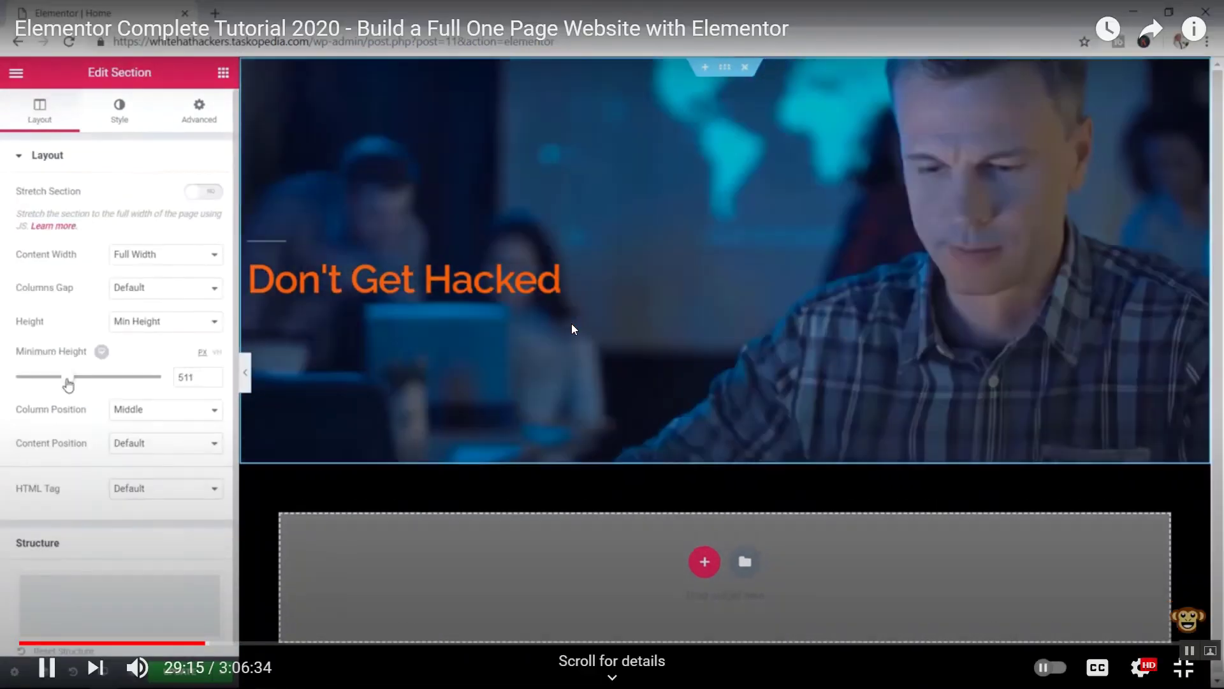
key(Left)
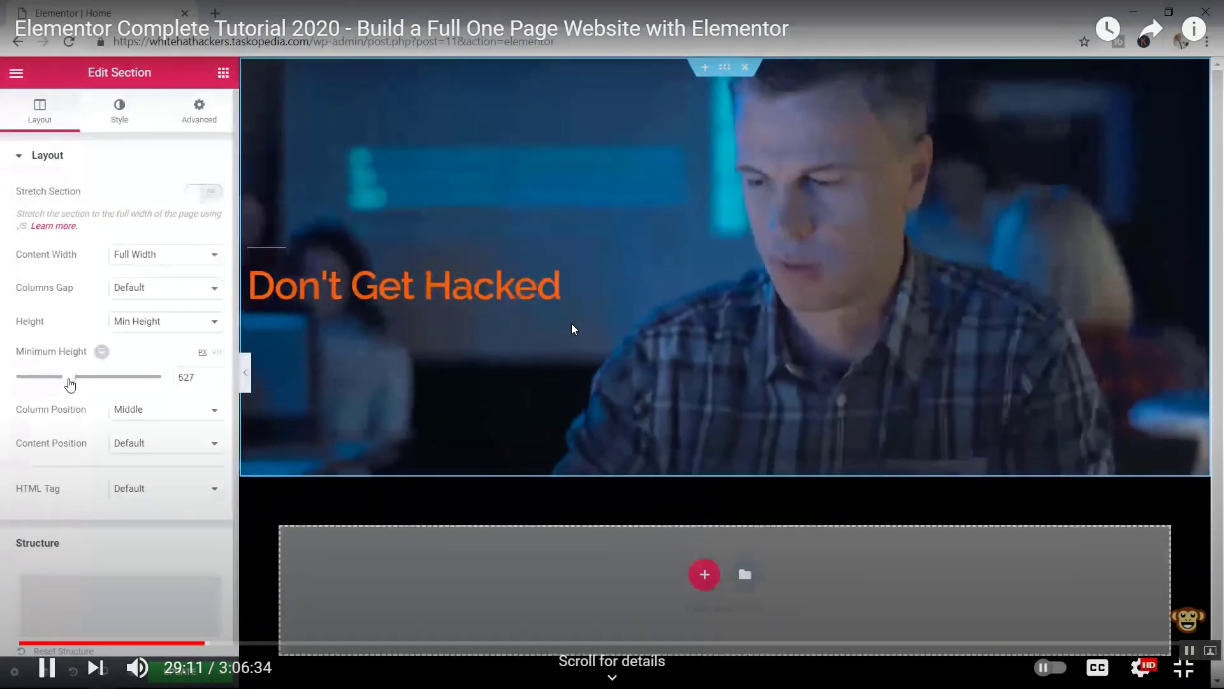
key(Left)
key(Left)
key(Left)
key(Left)
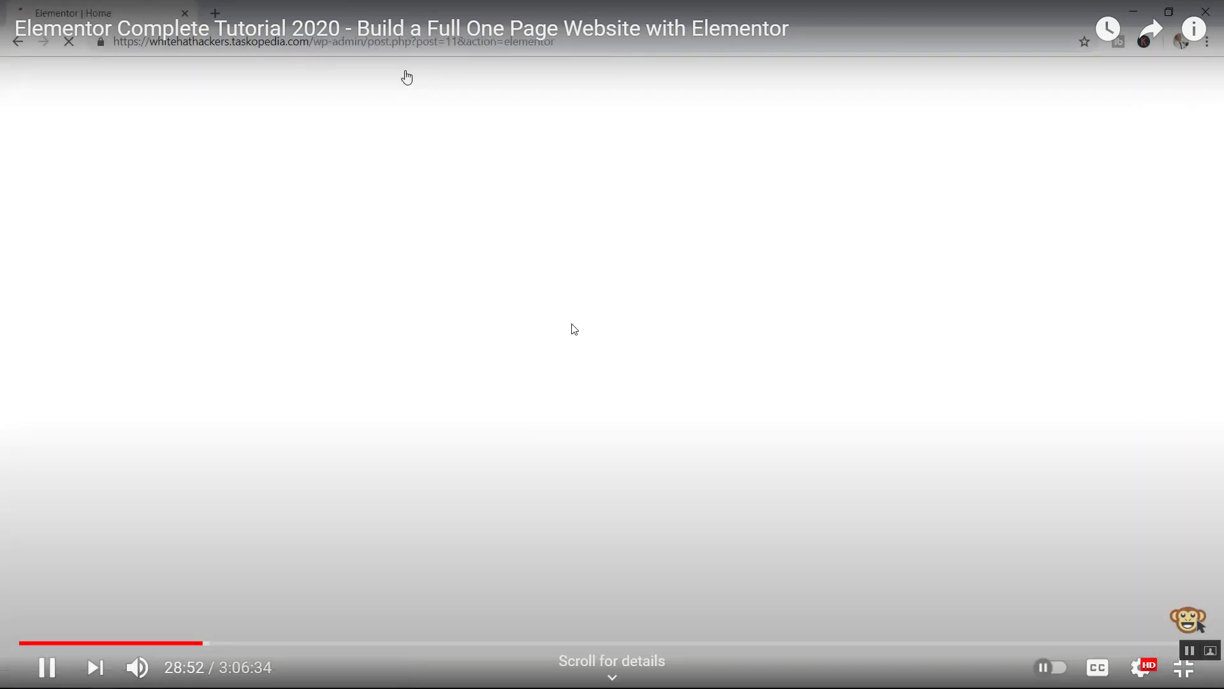
key(Left)
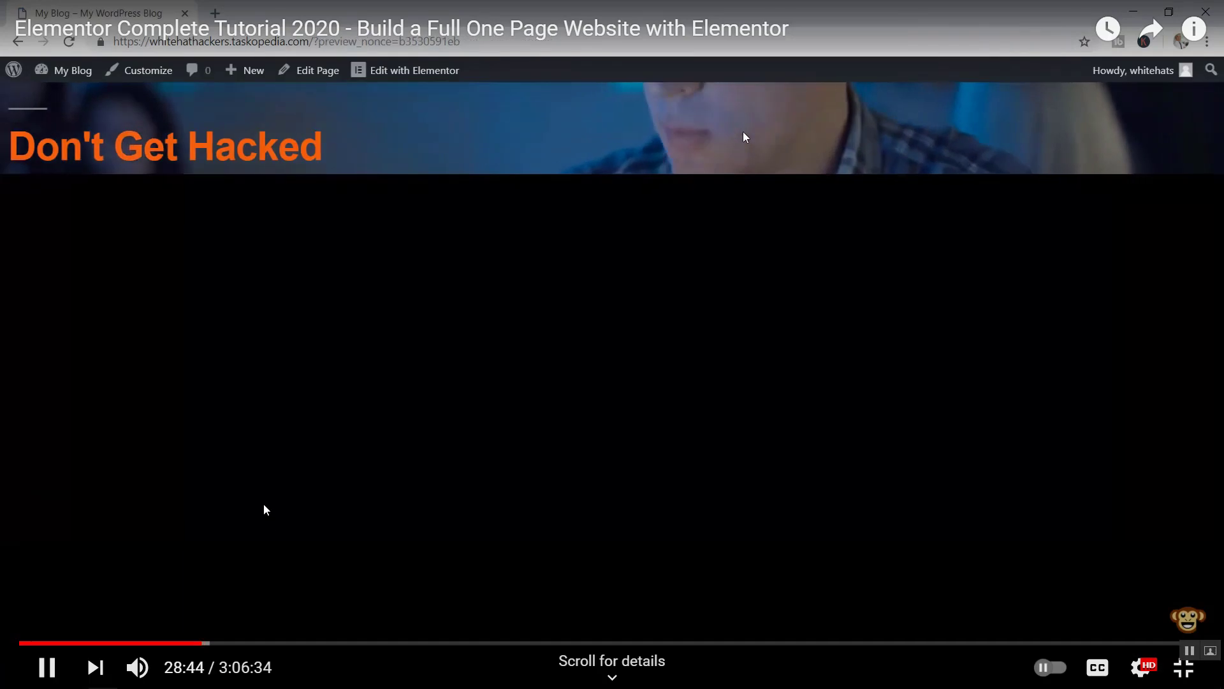
click(191, 644)
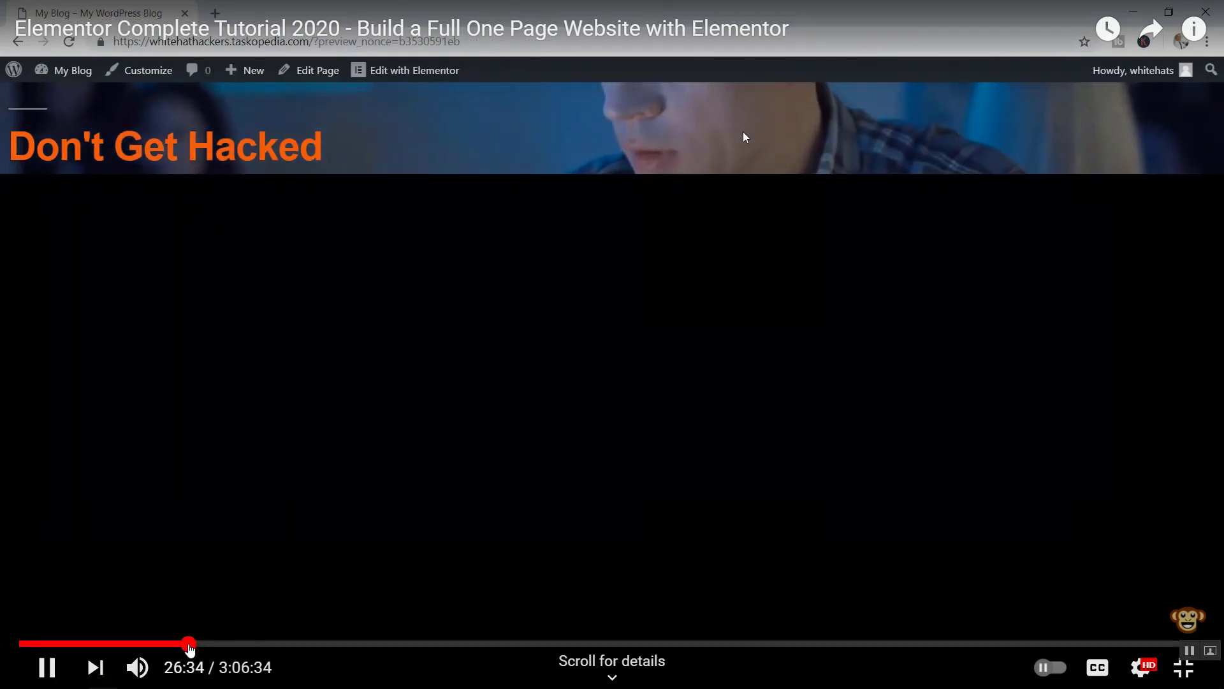
click(172, 644)
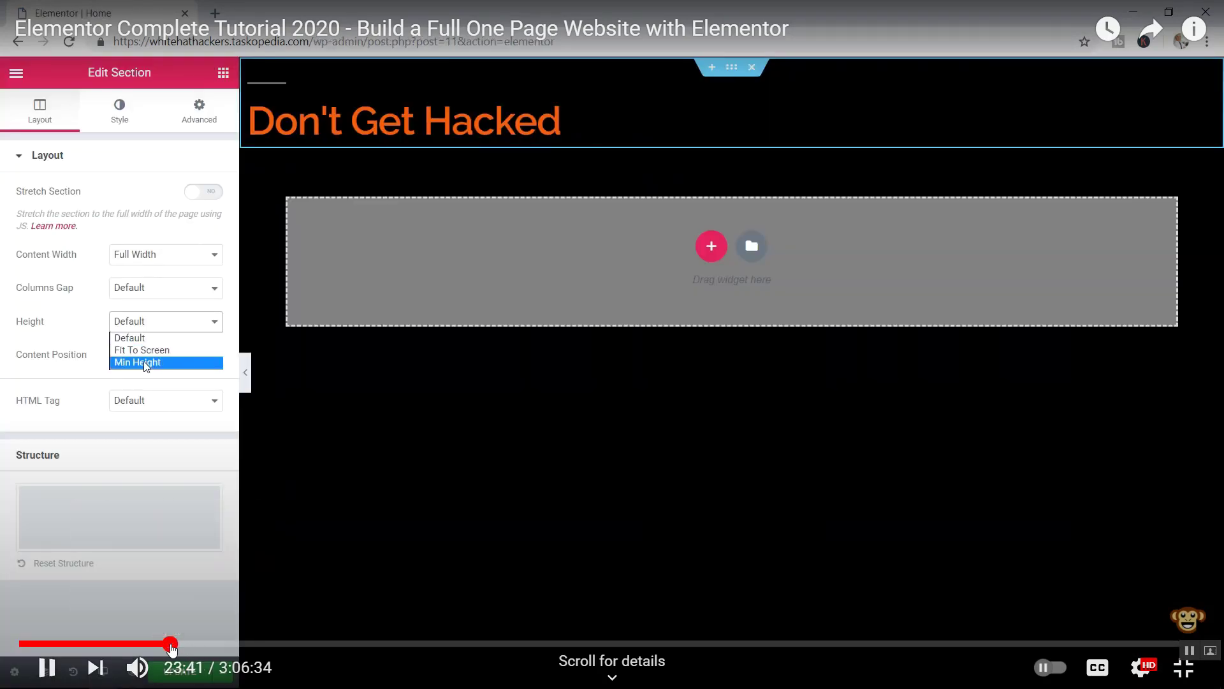
click(156, 644)
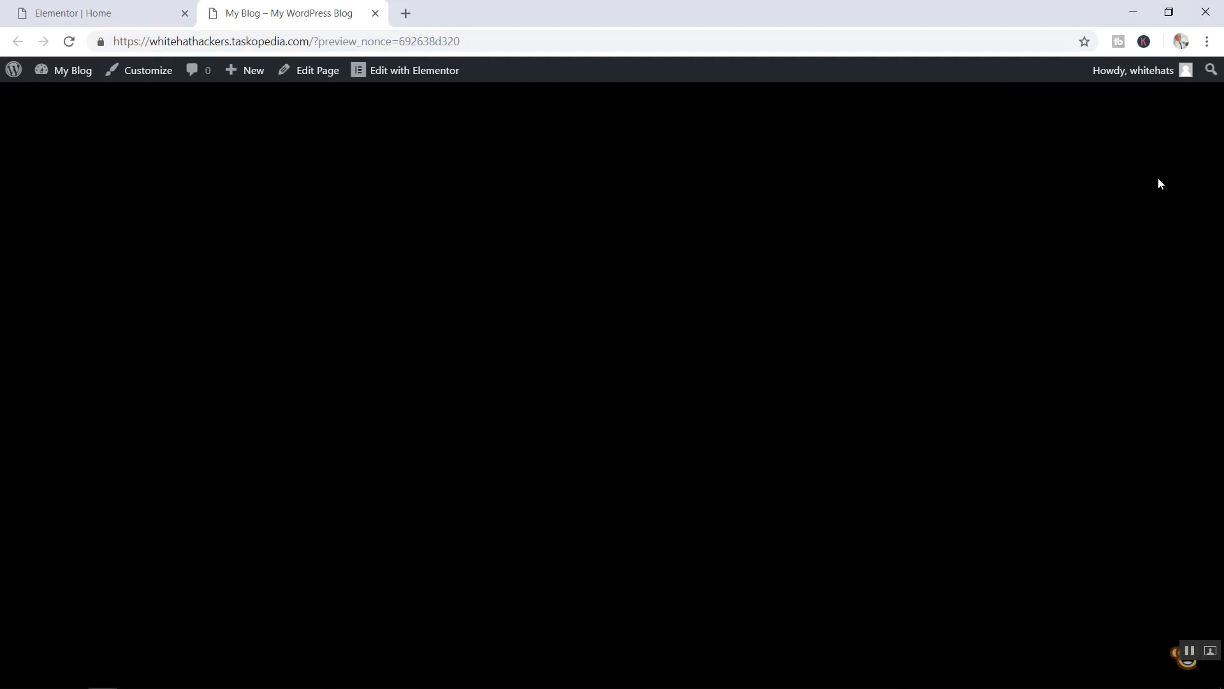
- Skip forward to 22:55 on the Edit Heading step and exit full screen
key(Right)
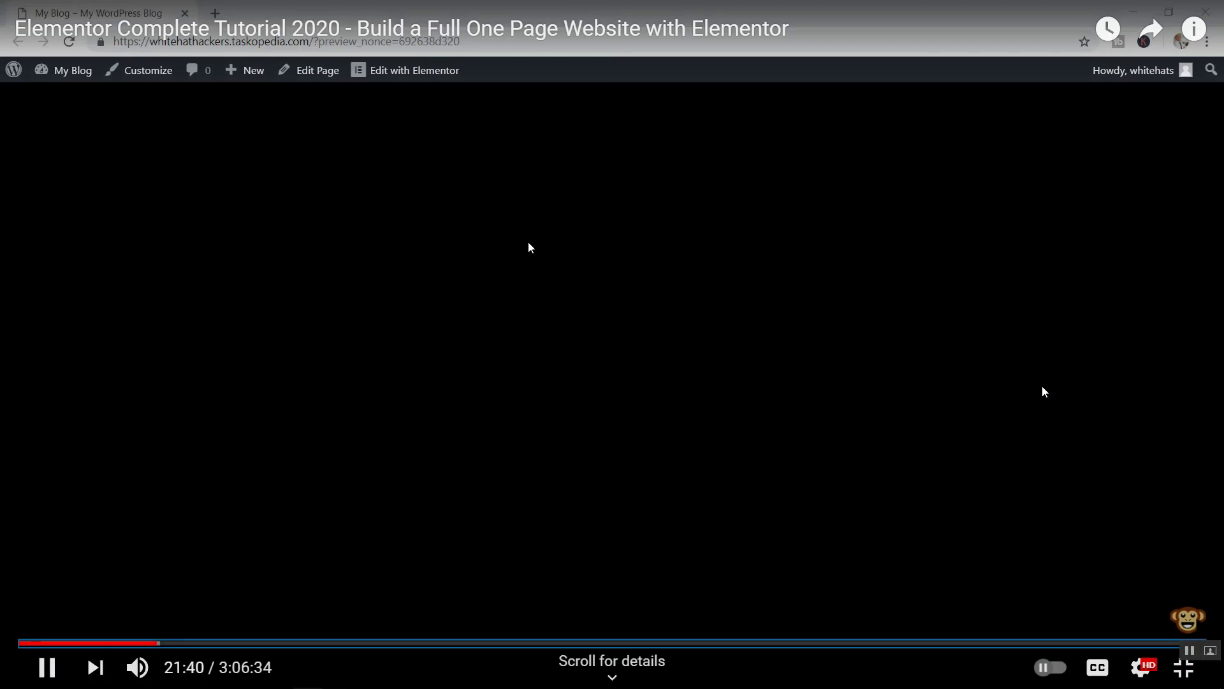
key(Right)
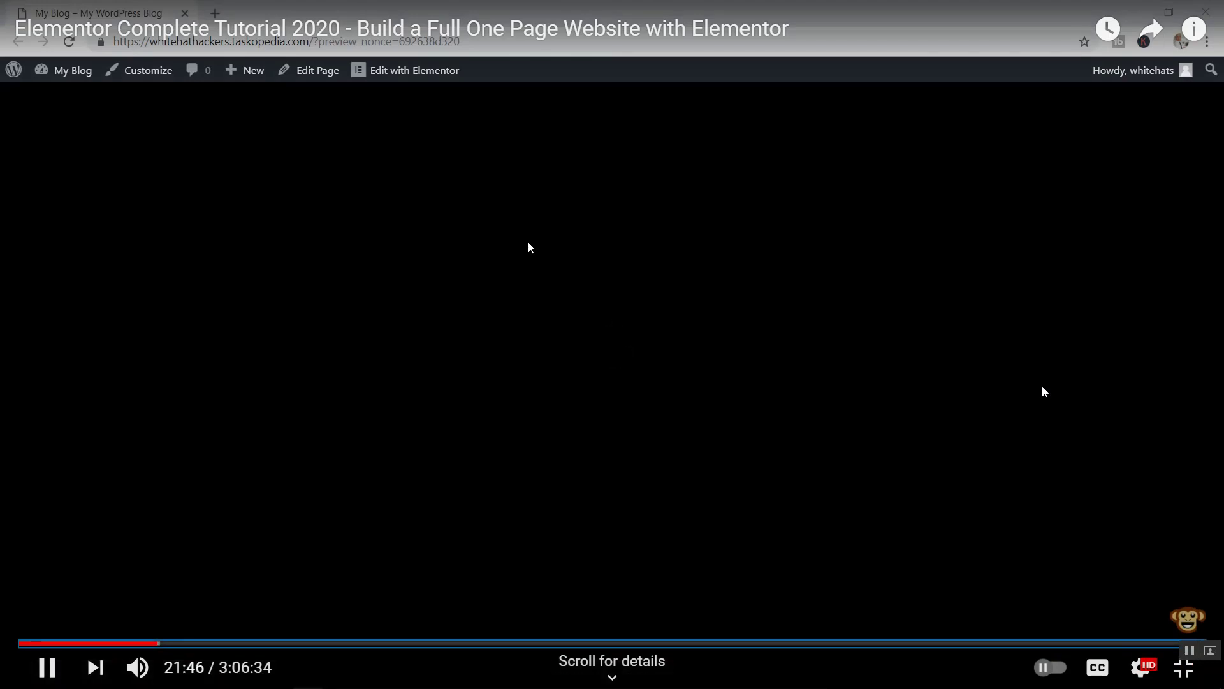
key(Right)
key(Right)
key(Right)
key(Right)
key(Right)
key(Right)
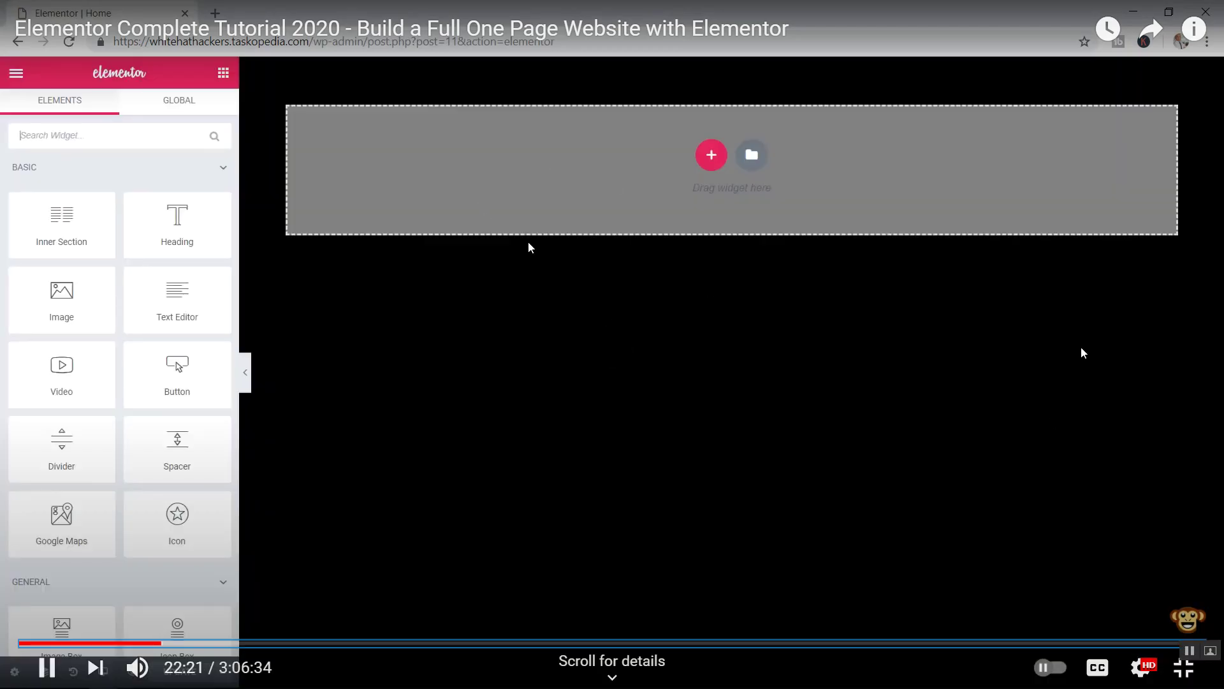
key(Right)
key(Right)
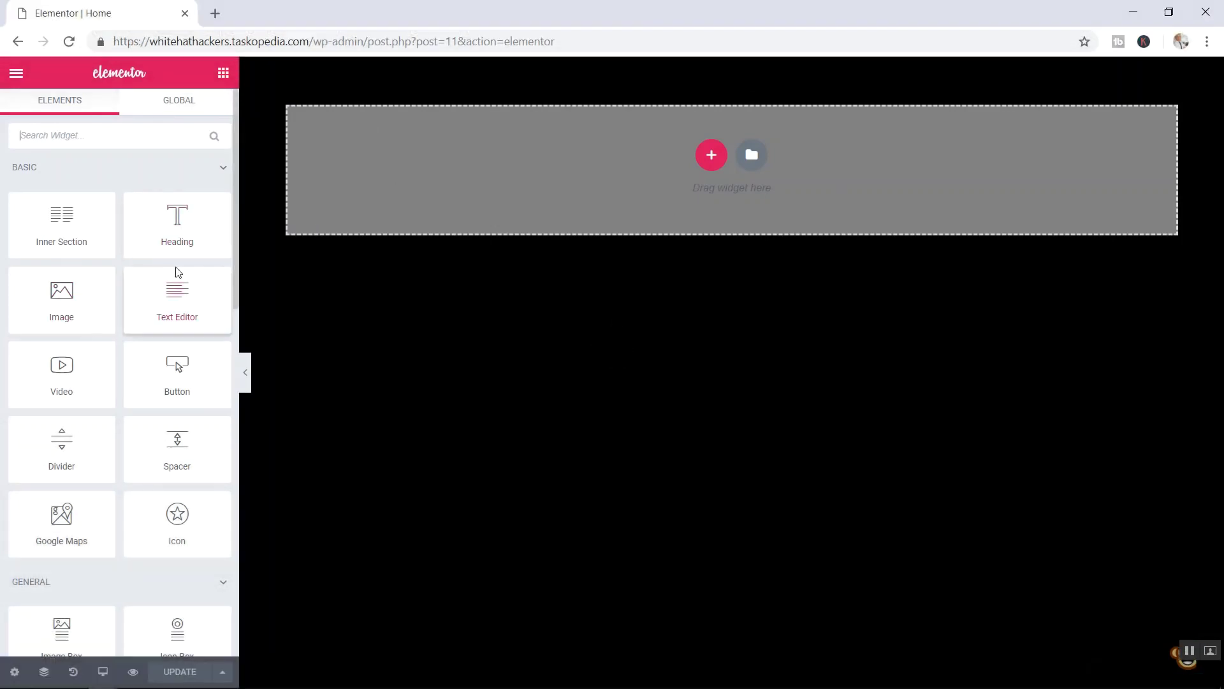
key(Right)
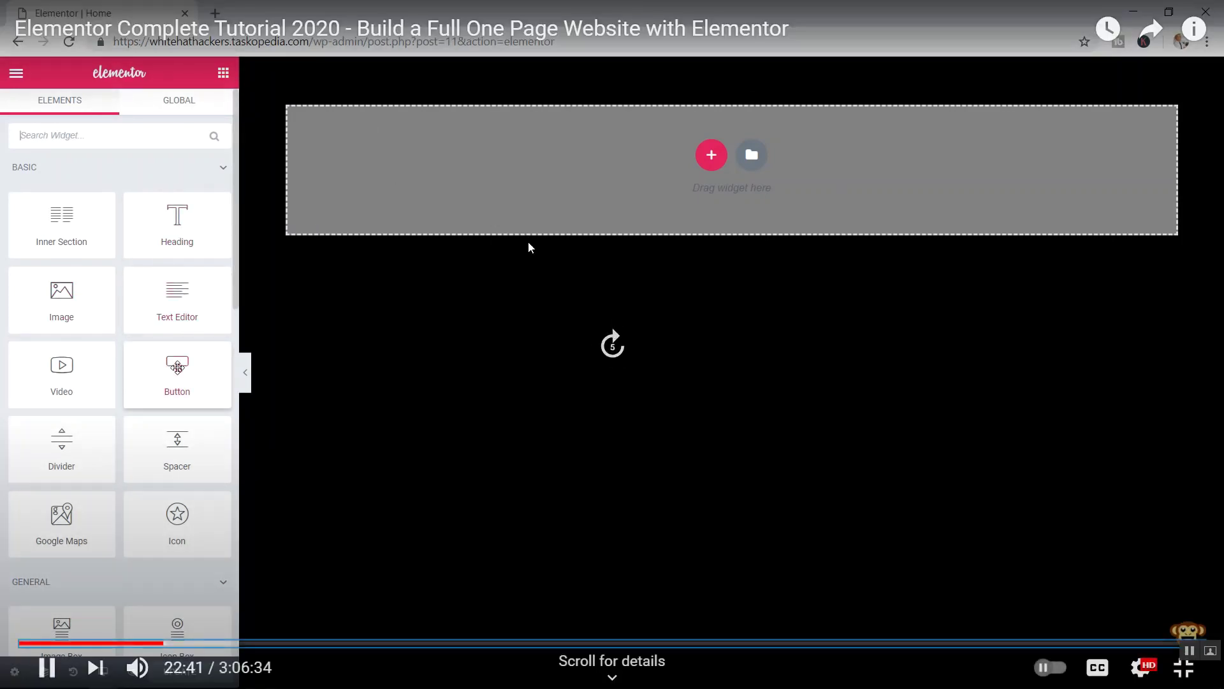
key(Right)
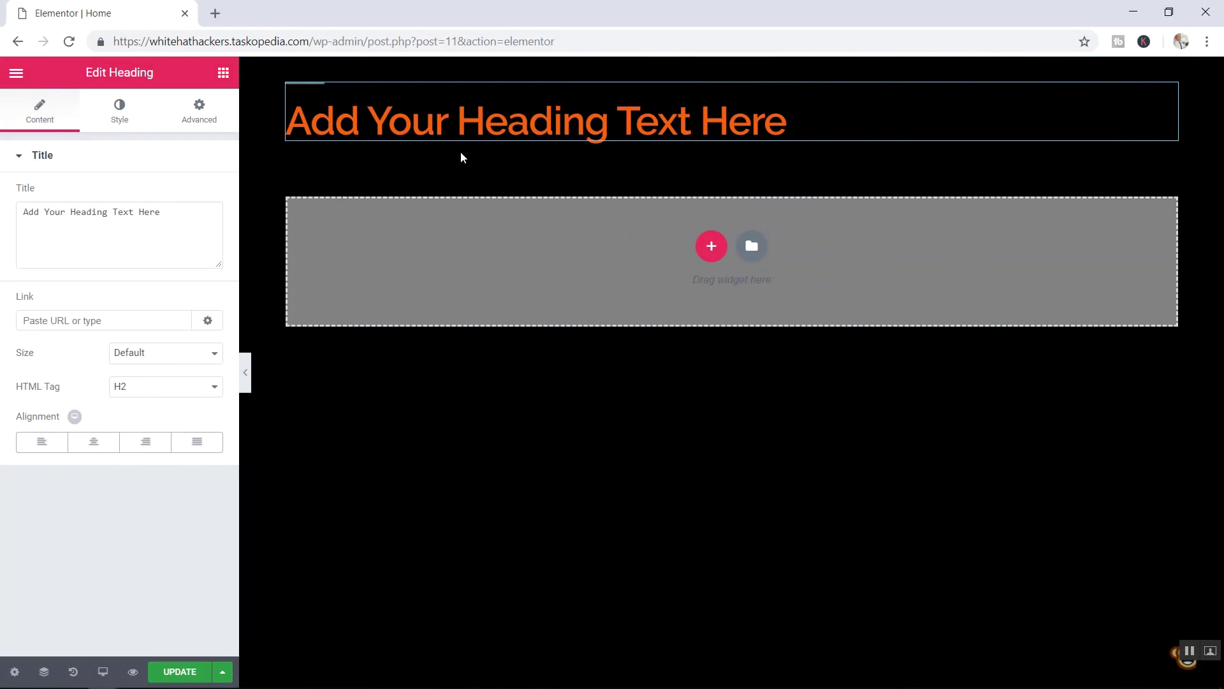
mouse_move(773, 381)
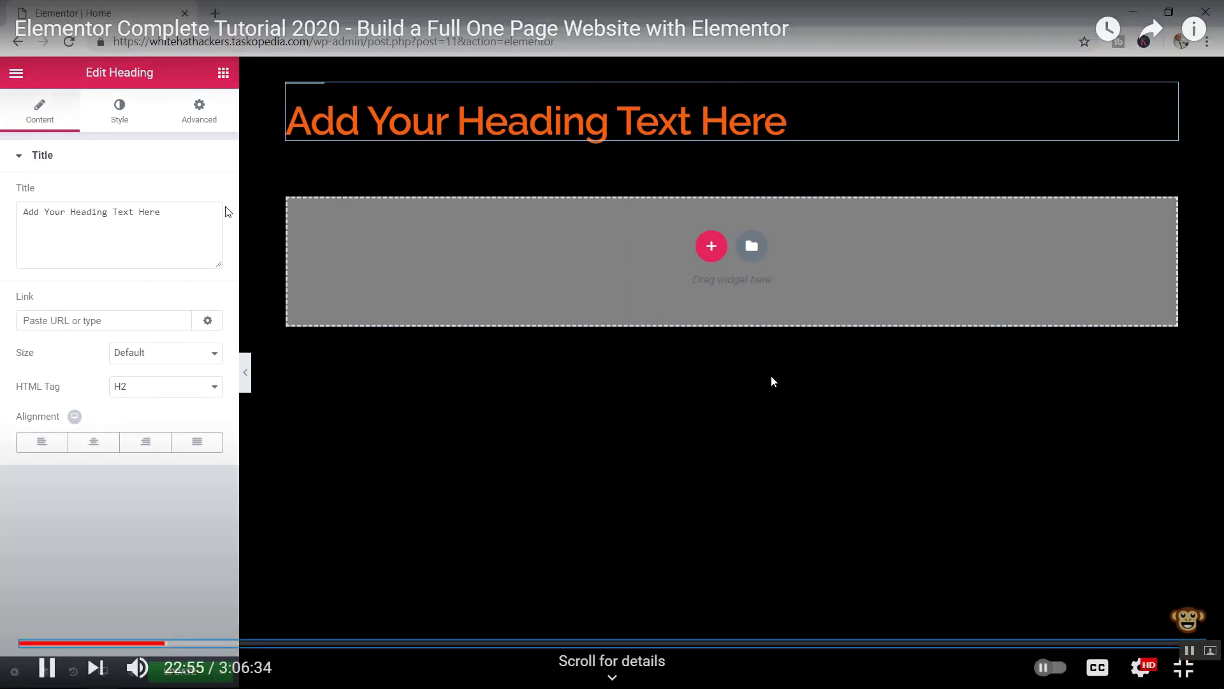
click(1187, 677)
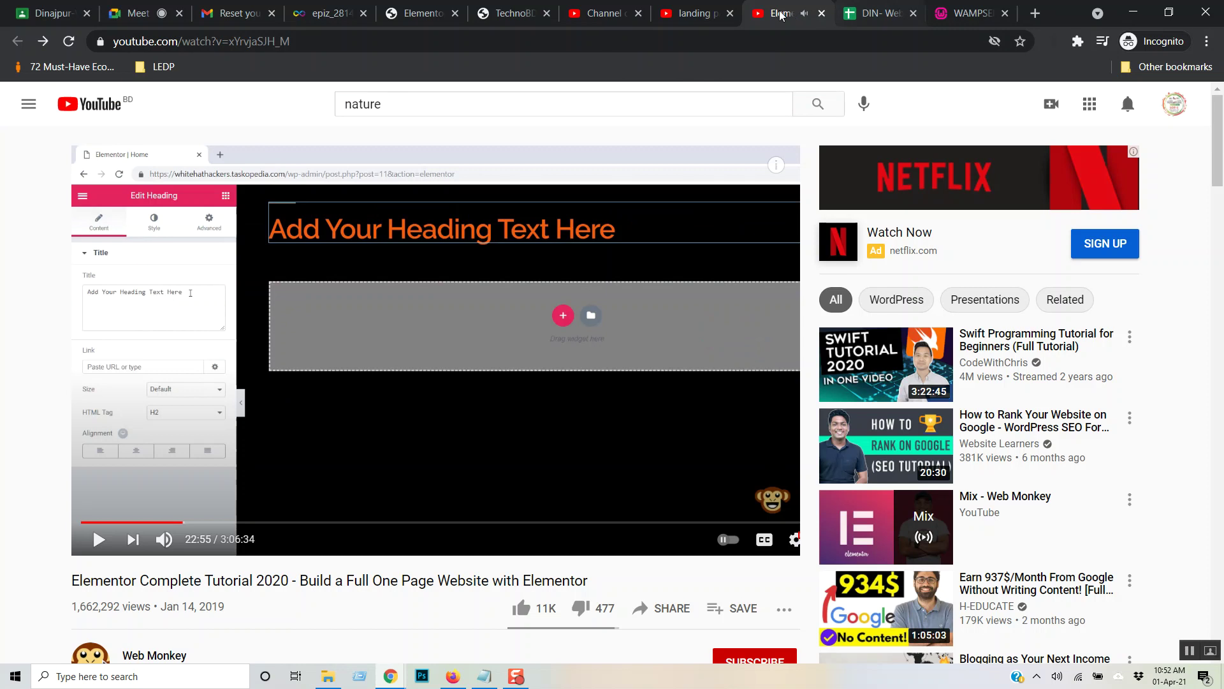
- Glance at the Elementor editor, then resume the tutorial in full screen
click(403, 8)
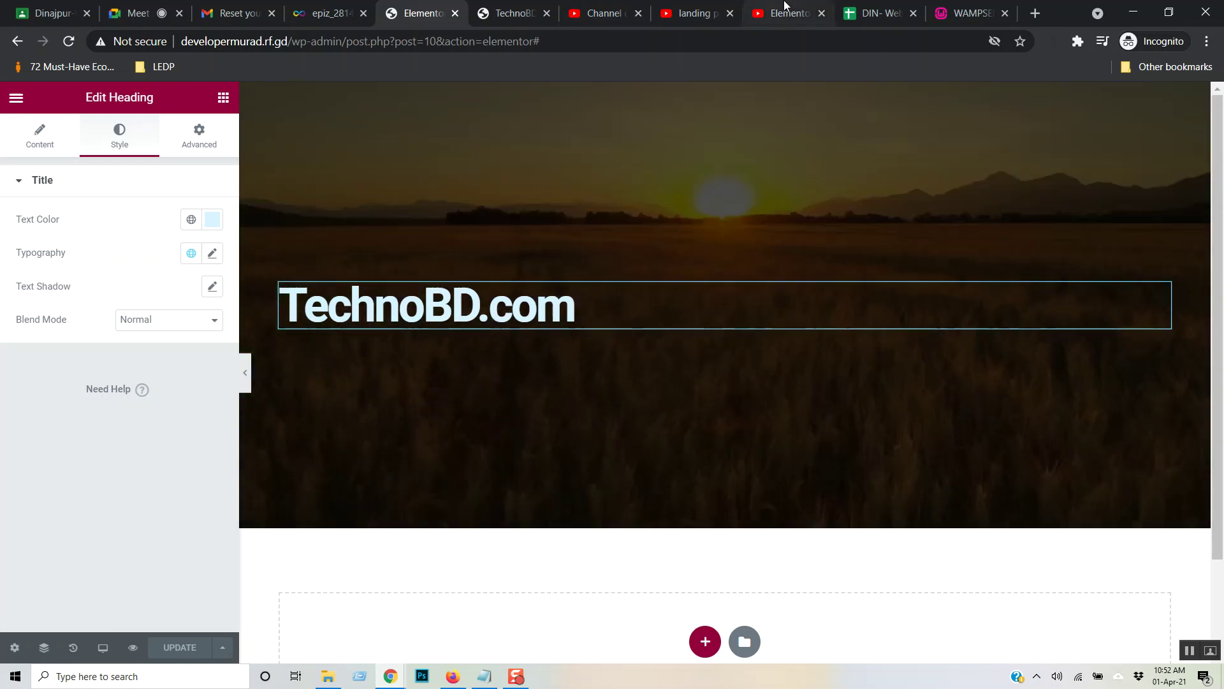
click(788, 13)
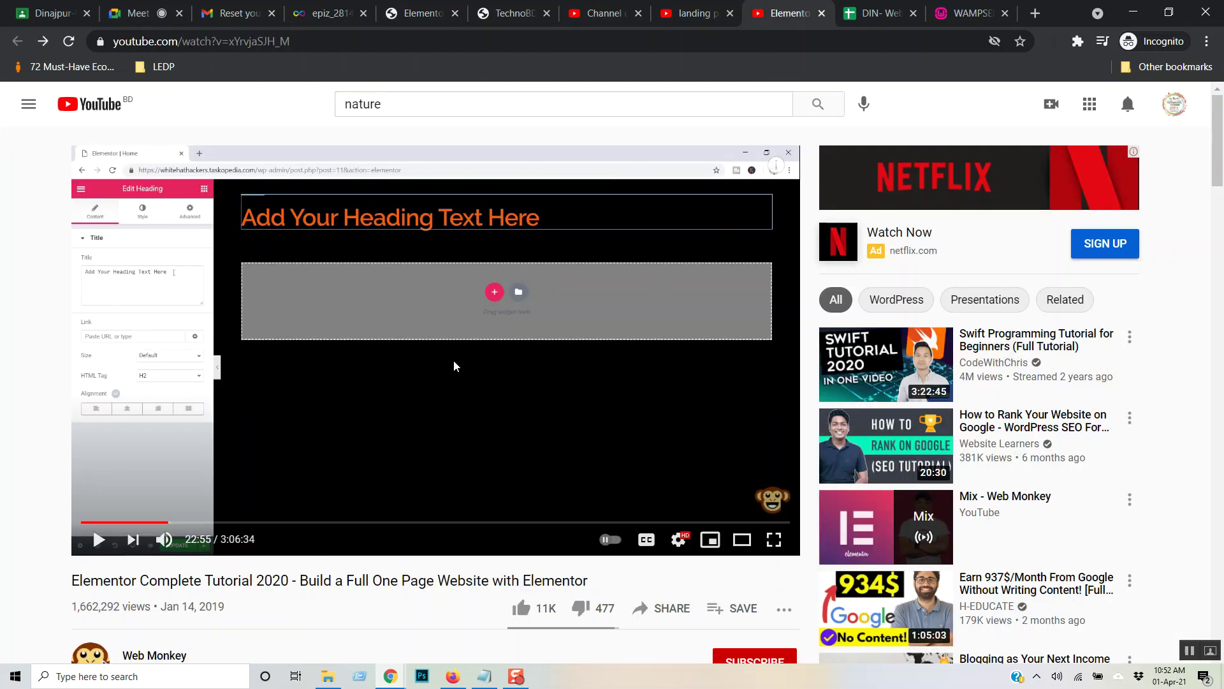
click(774, 539)
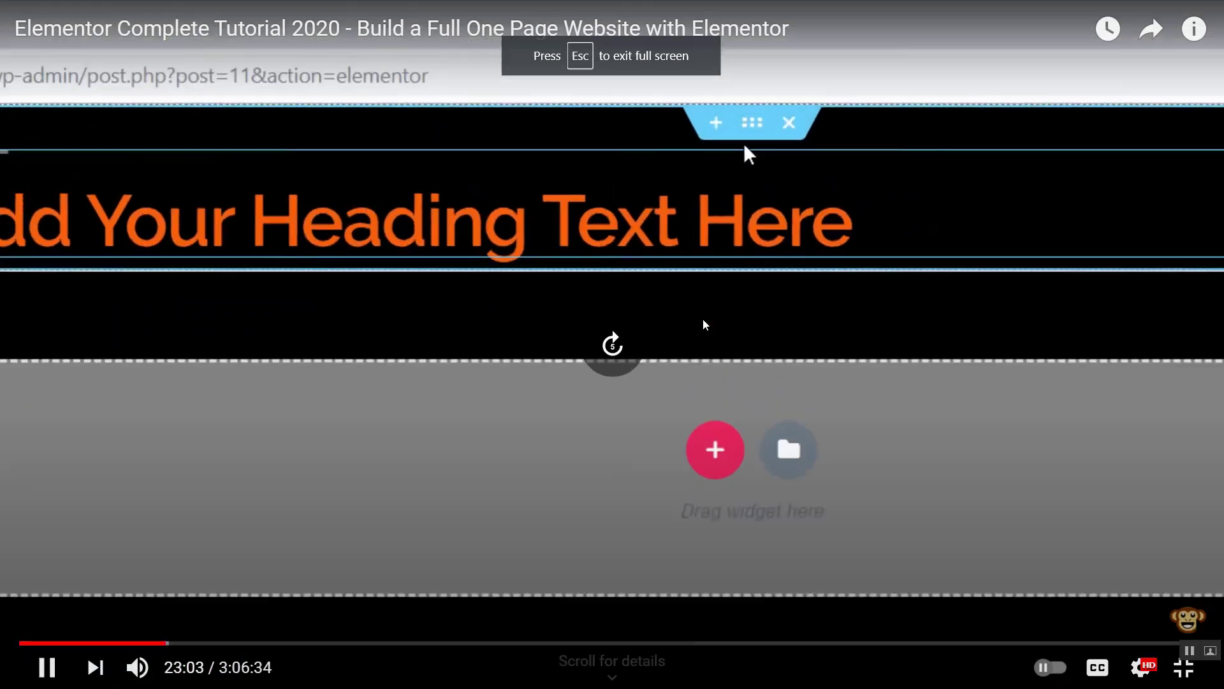
- Skip the tutorial ahead to the part where the heading is enlarged
key(Right)
key(Right)
key(Right)
key(Right)
key(Right)
key(Right)
key(Right)
key(Right)
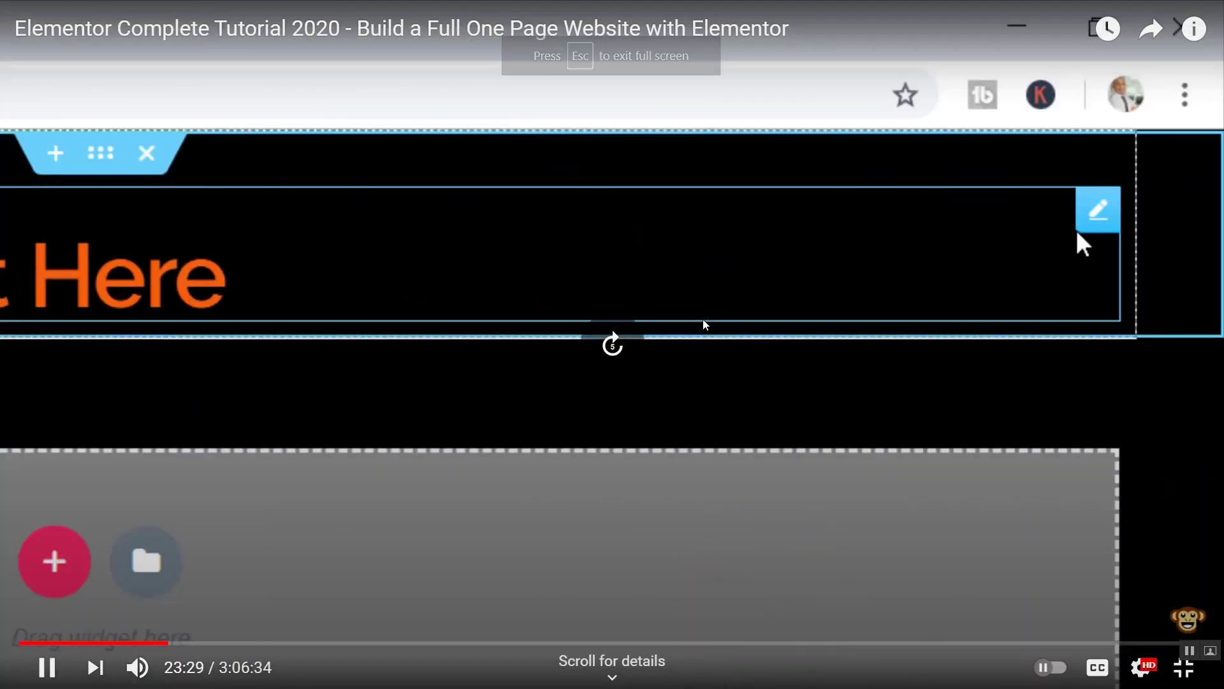
key(Right)
key(Right)
key(Right)
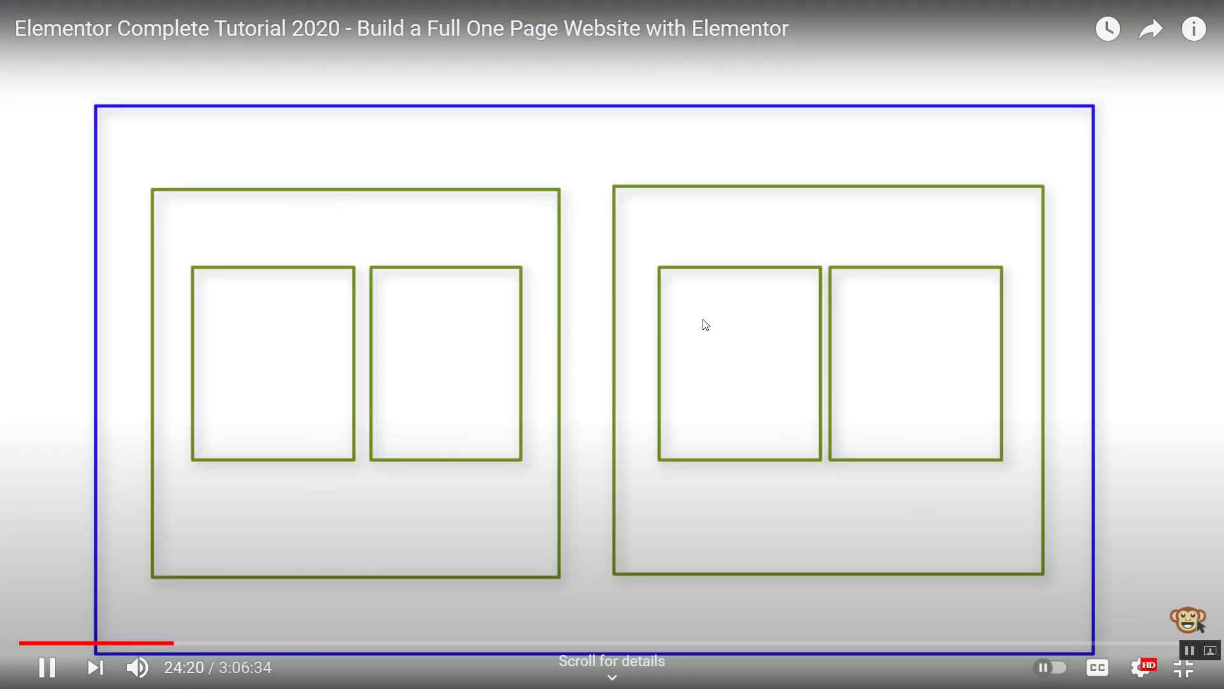
key(Right)
key(Right)
key(Right)
key(Right)
key(Right)
key(Right)
key(Right)
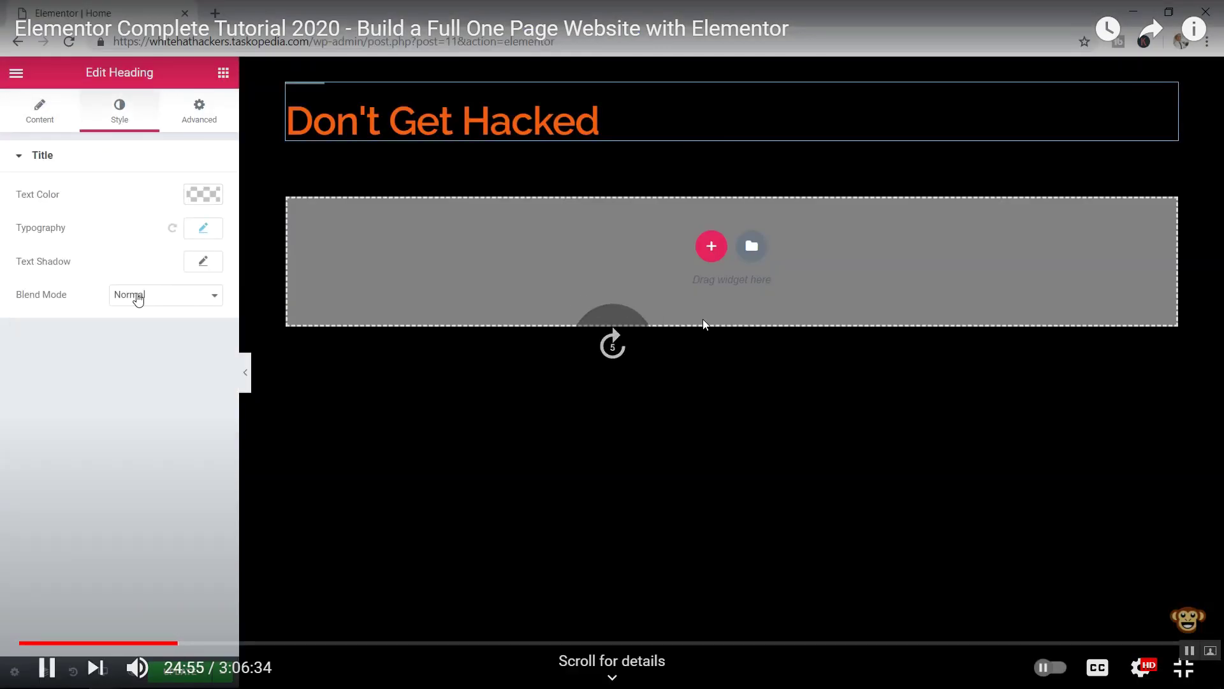
key(Right)
key(Right)
key(Right)
key(Right)
key(Right)
key(Right)
key(Right)
key(Right)
key(Right)
key(Right)
key(Right)
key(Right)
key(Right)
key(Right)
key(Right)
key(Right)
key(Right)
key(Right)
key(Right)
key(Right)
key(Right)
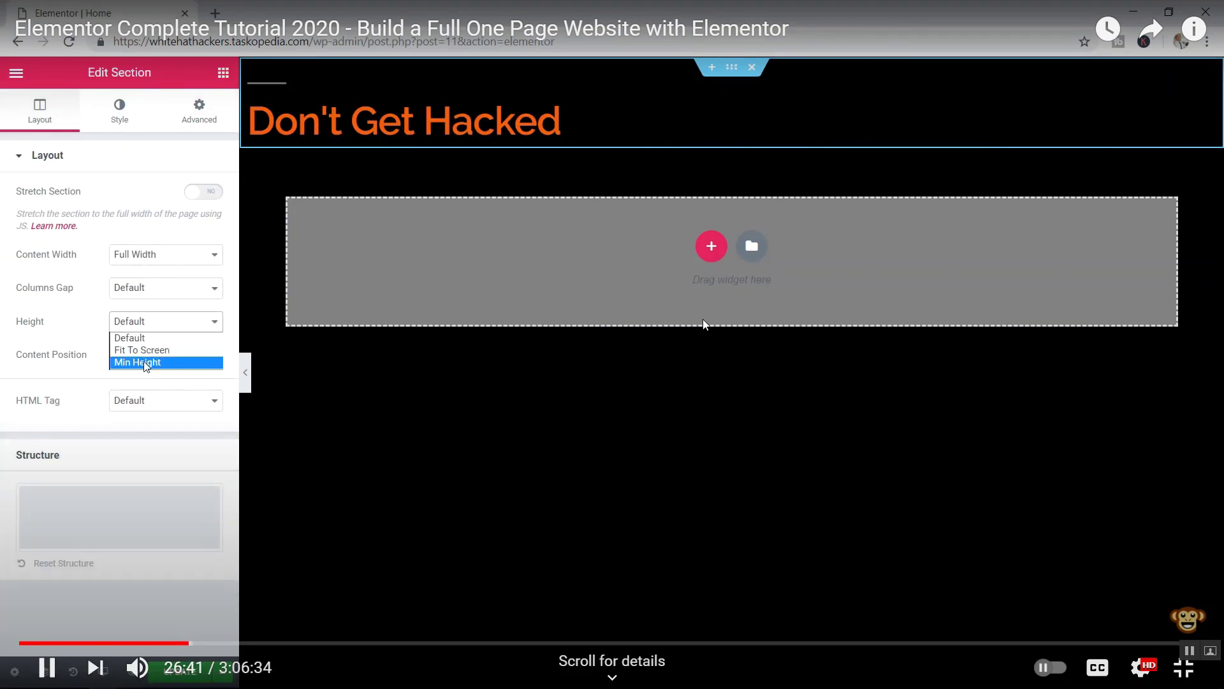
key(Right)
key(Right)
key(Right)
key(Right)
key(Right)
key(Right)
key(Right)
key(Right)
key(Right)
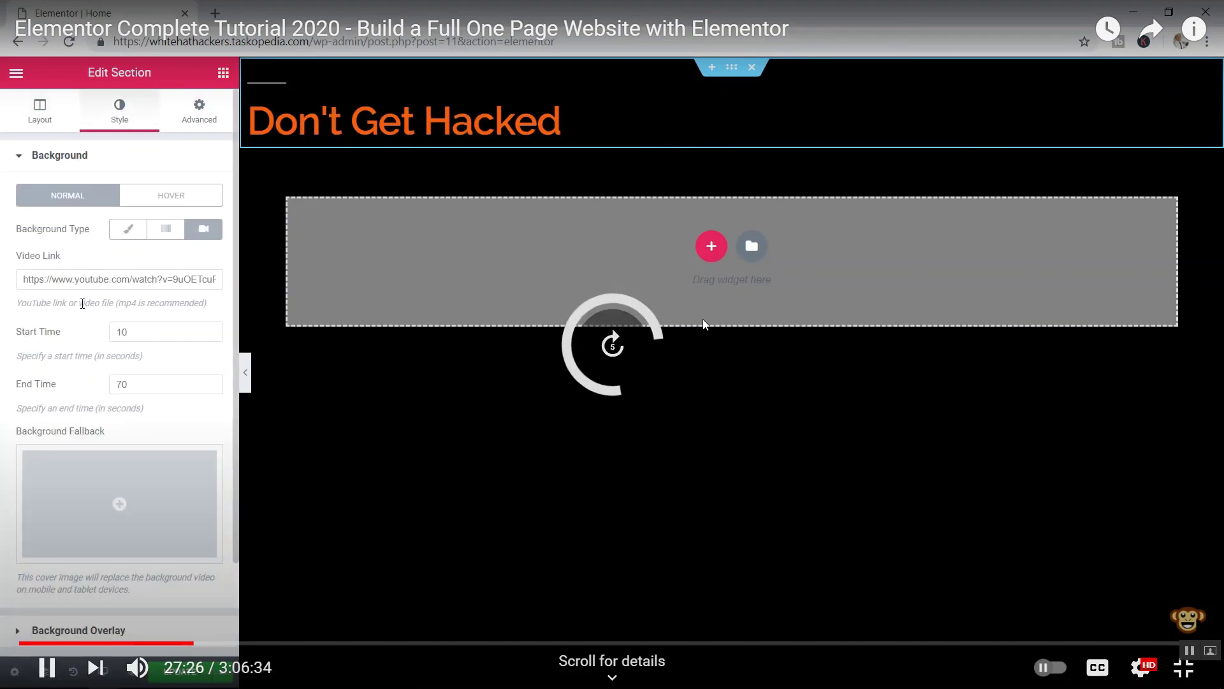
key(Right)
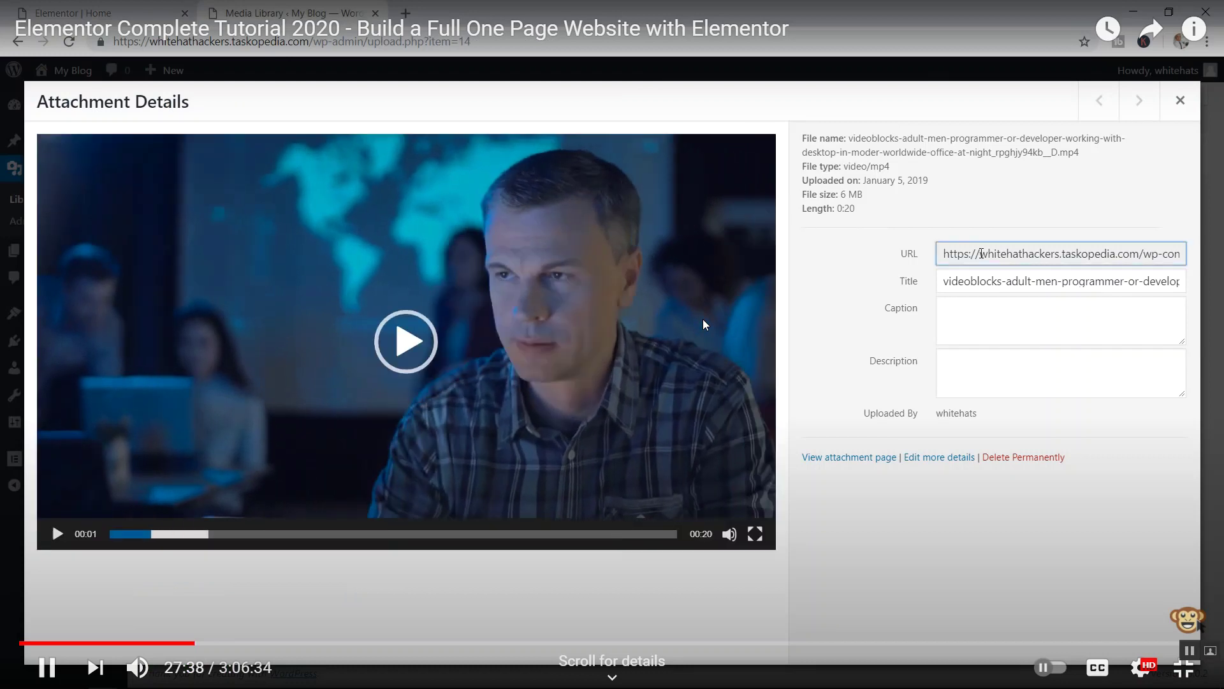
key(Right)
key(Right)
key(Right)
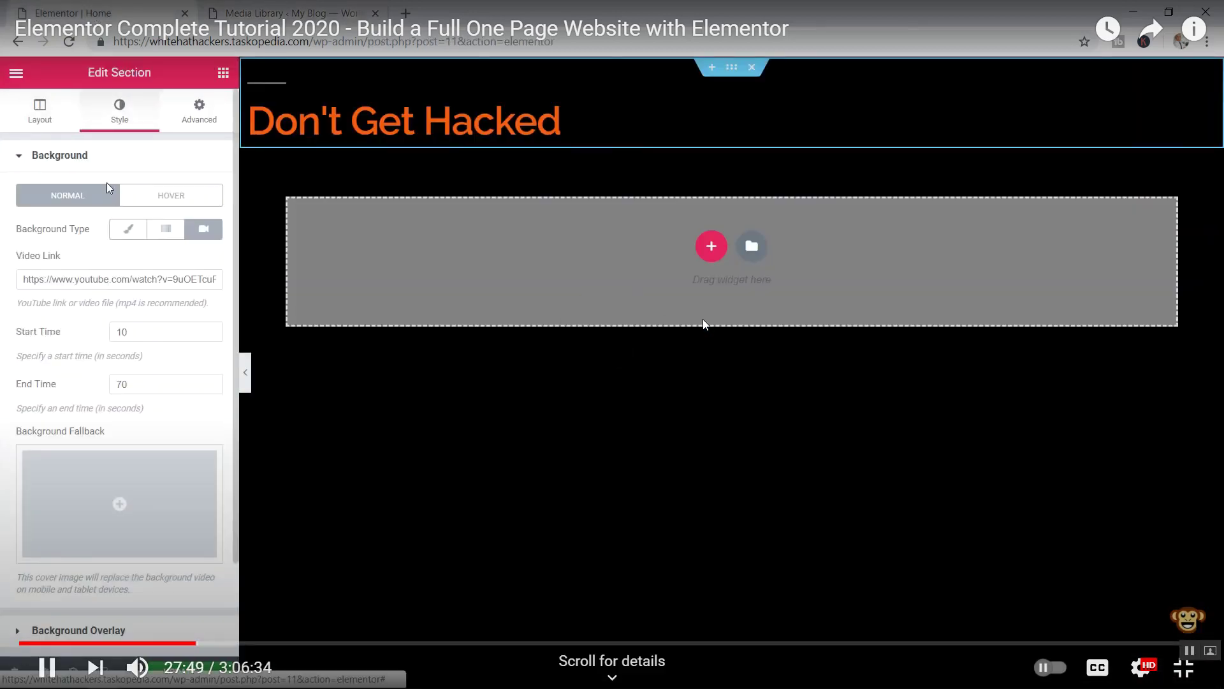
key(Right)
key(Right)
key(Right)
key(Right)
key(Right)
key(Right)
key(Right)
key(Right)
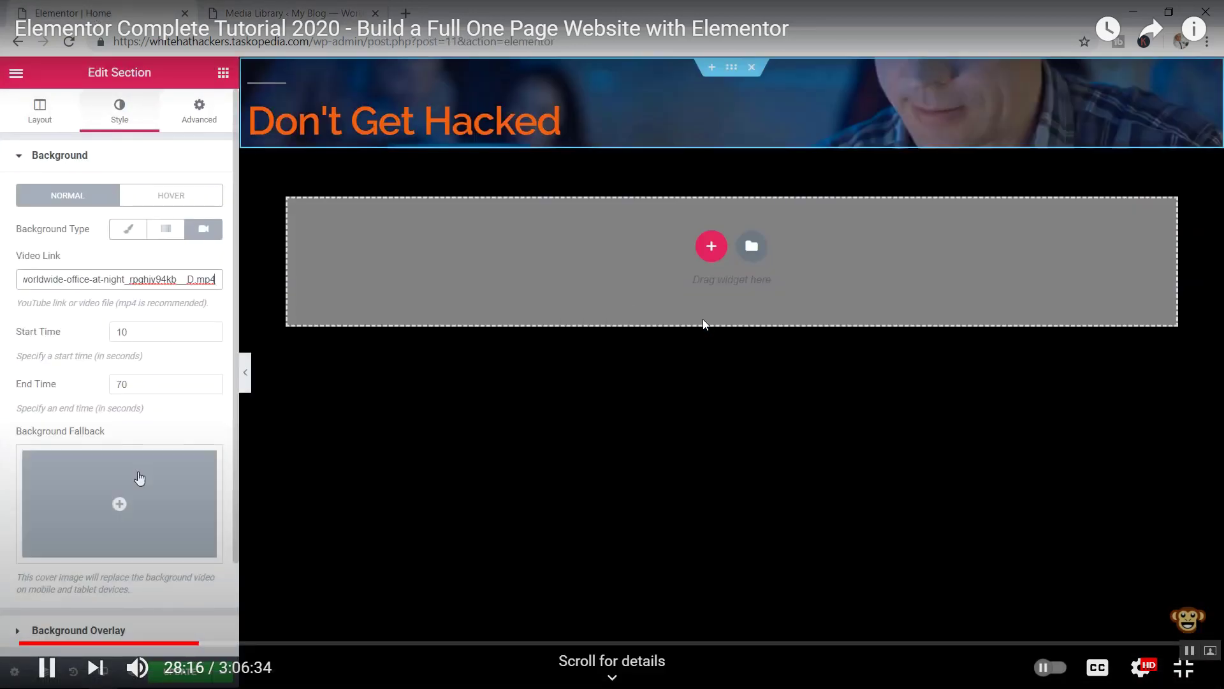
key(Right)
key(Right)
key(Right)
key(Right)
key(Right)
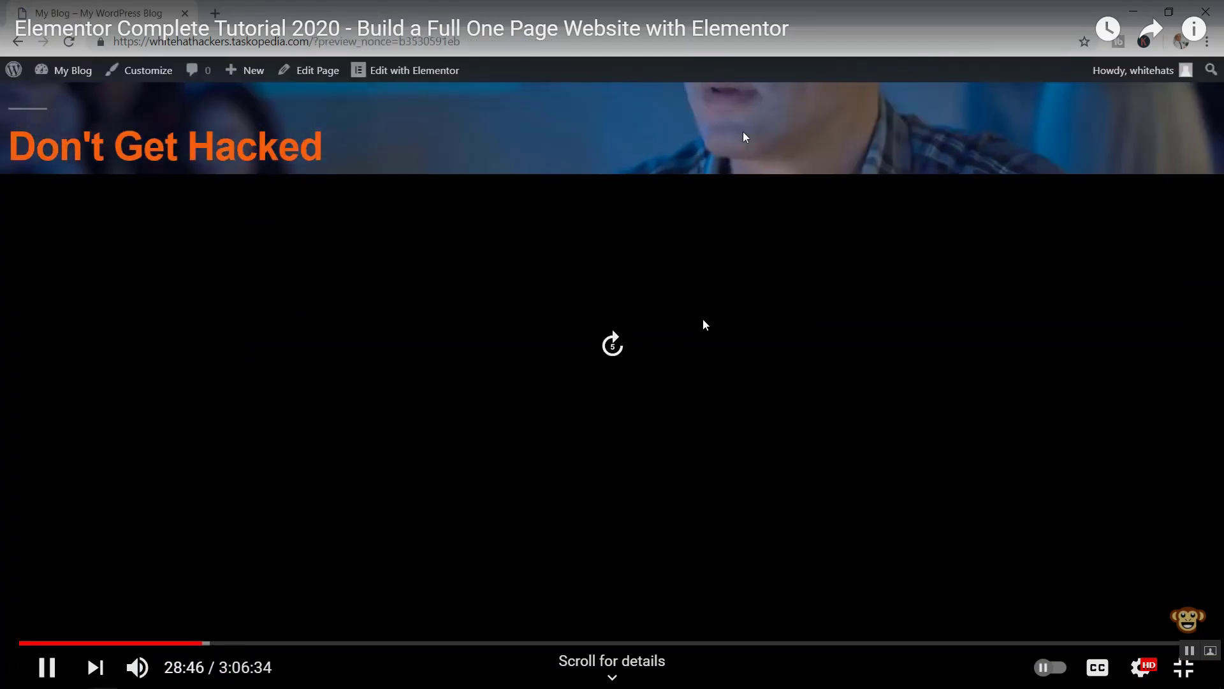
key(Right)
key(Right)
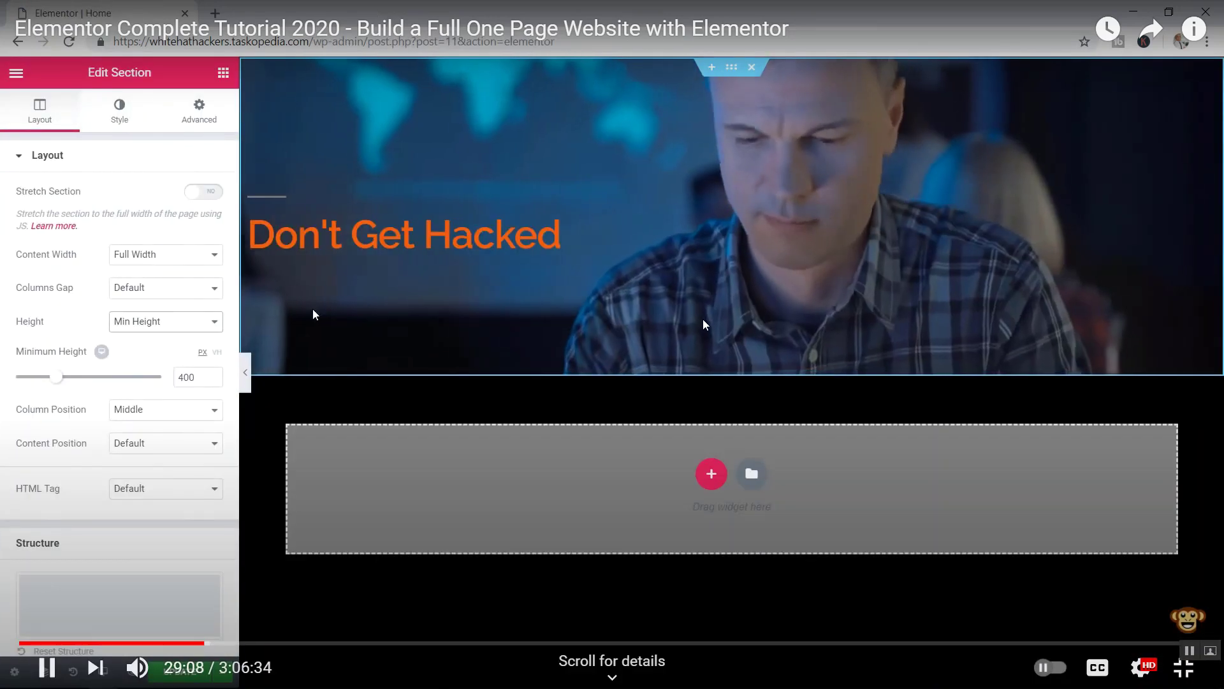
key(Right)
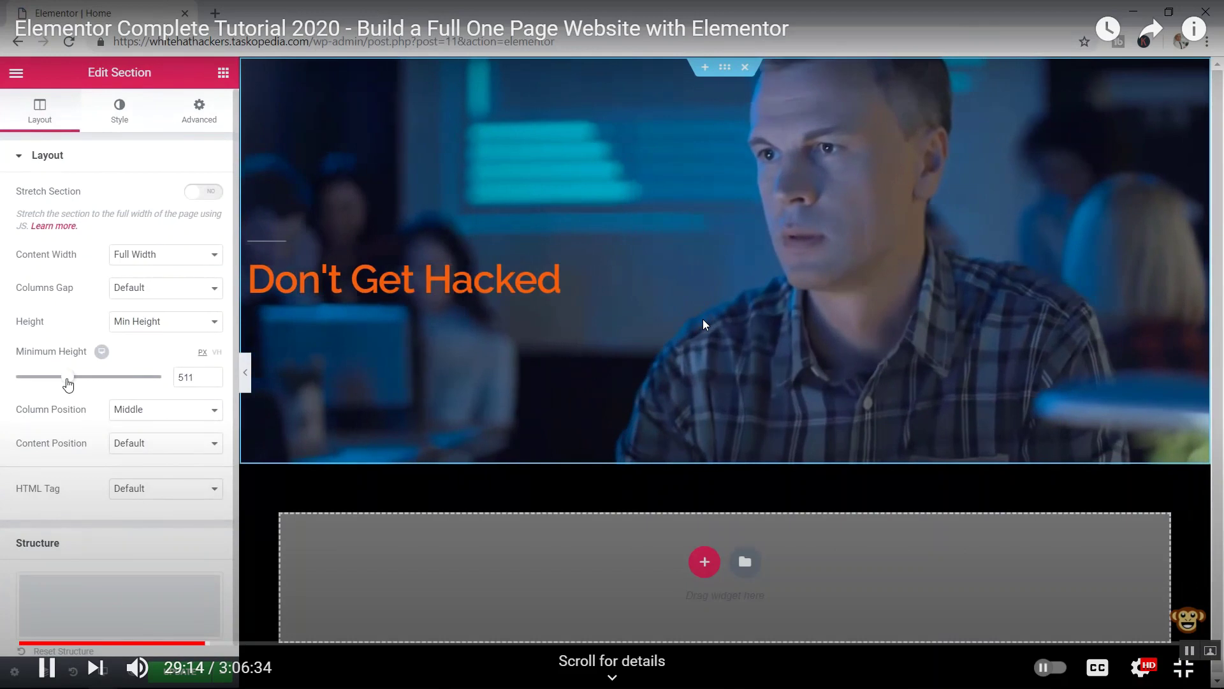
key(Right)
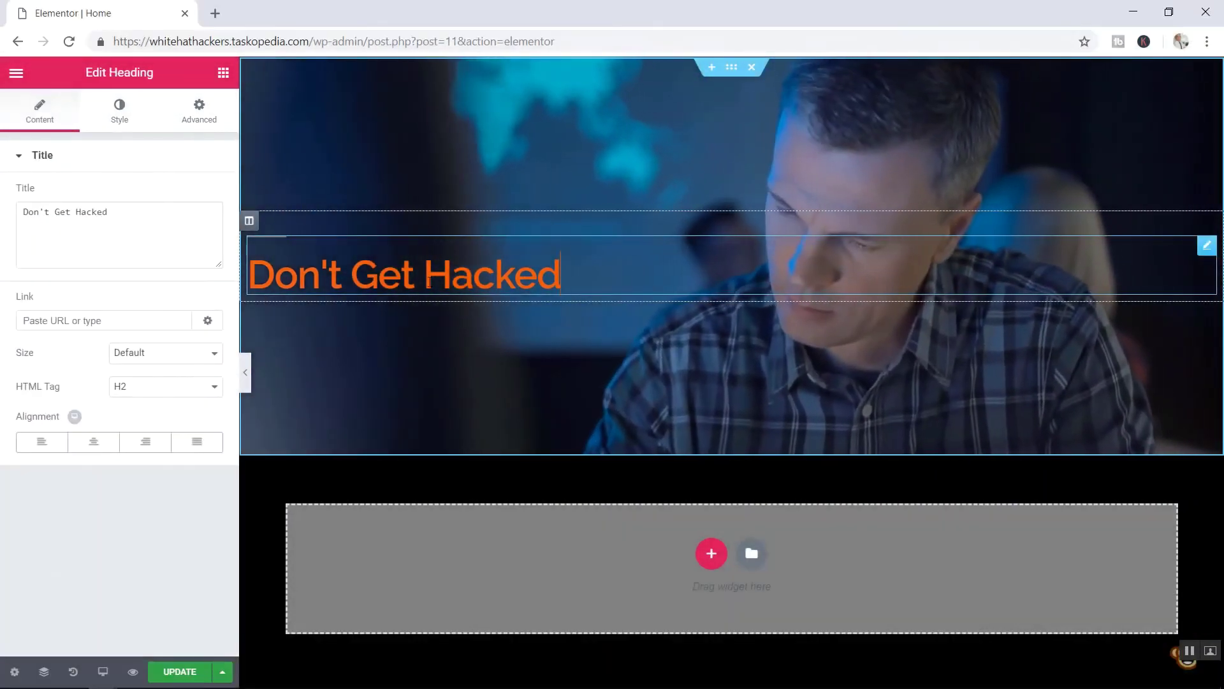
key(Right)
key(Right)
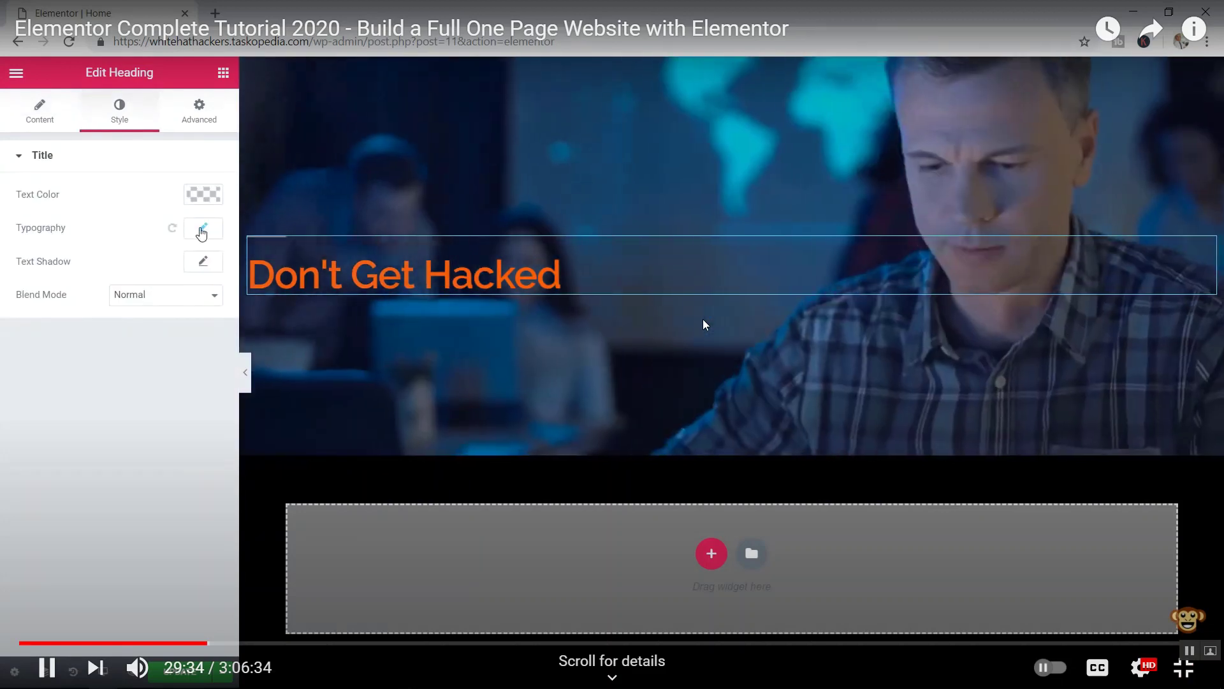
key(Right)
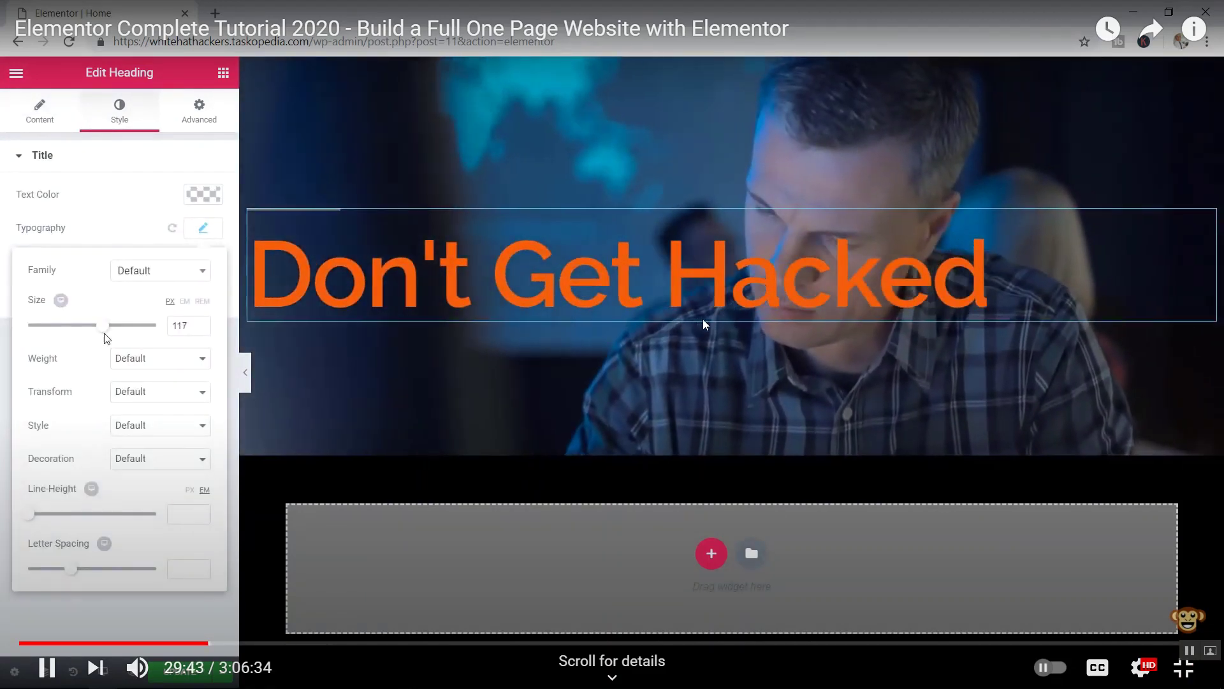
key(Right)
key(Right)
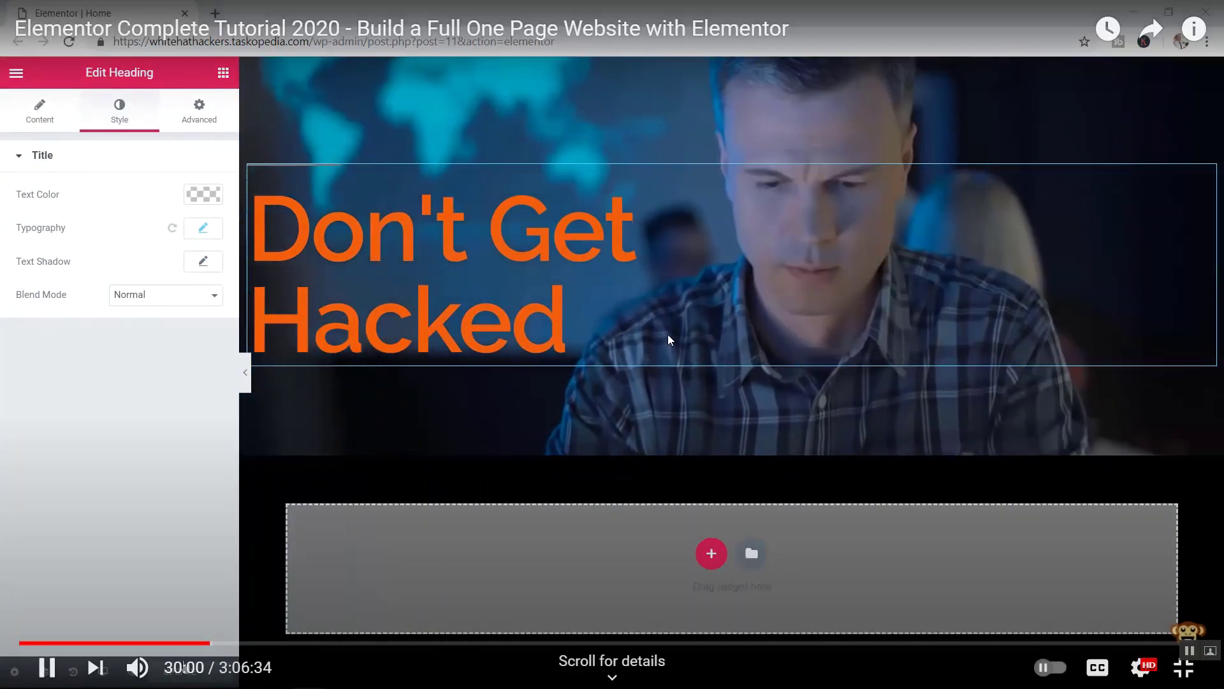
- Pause the tutorial at 30:02, exit full screen and return to the Elementor editor
click(838, 401)
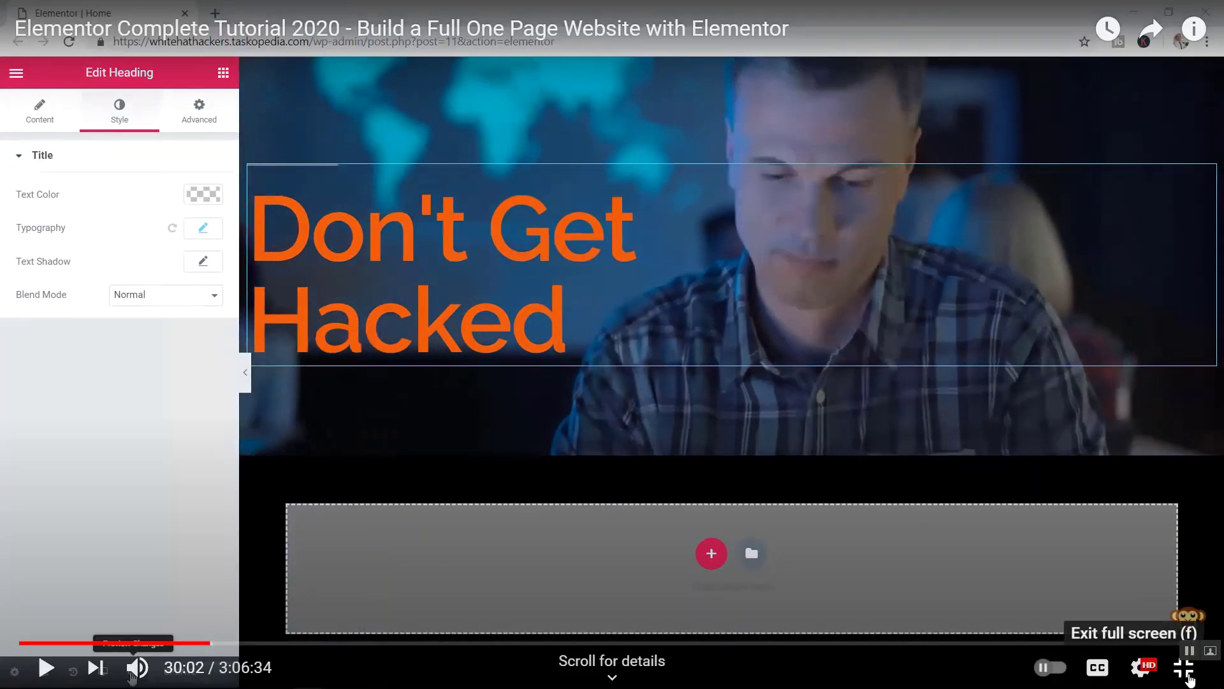
click(1183, 667)
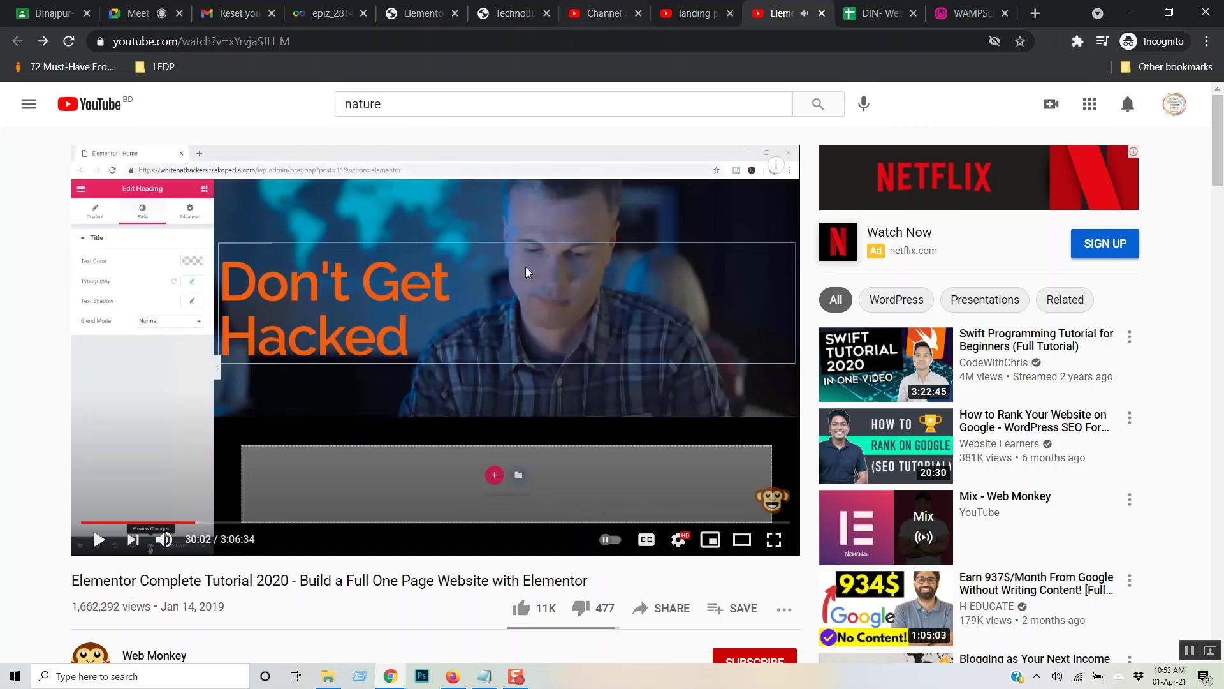
click(415, 7)
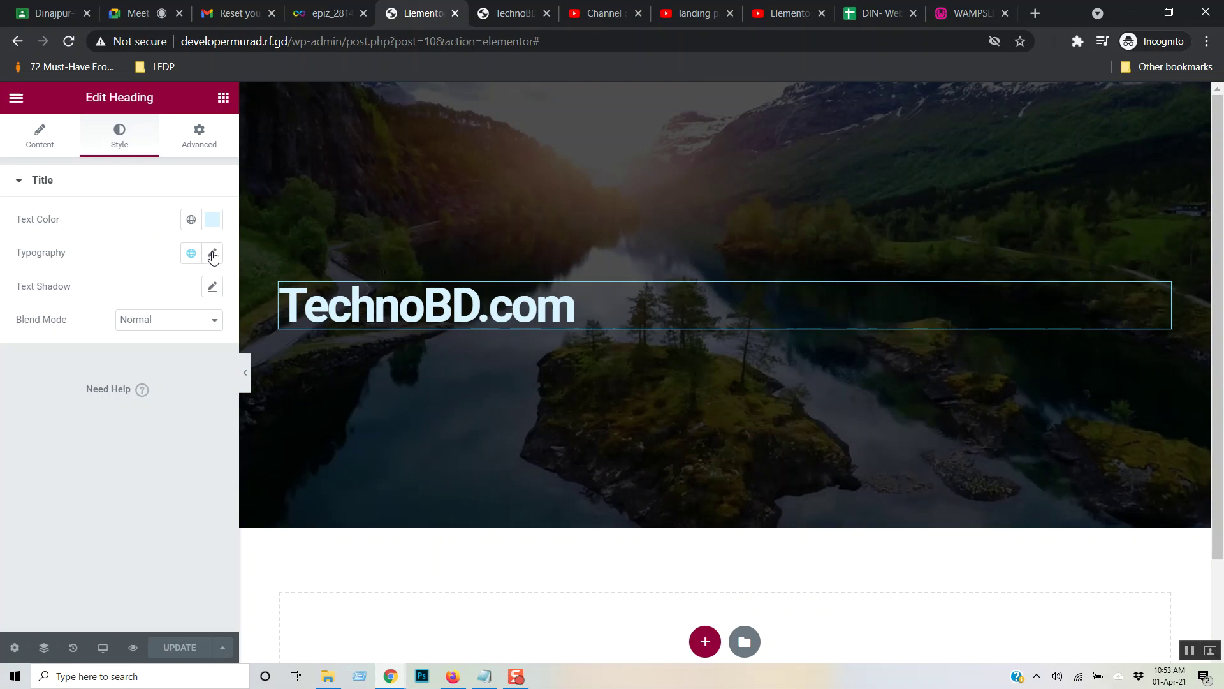
- Enlarge the heading to 68 px and set its Transform and Style back to Default
click(214, 255)
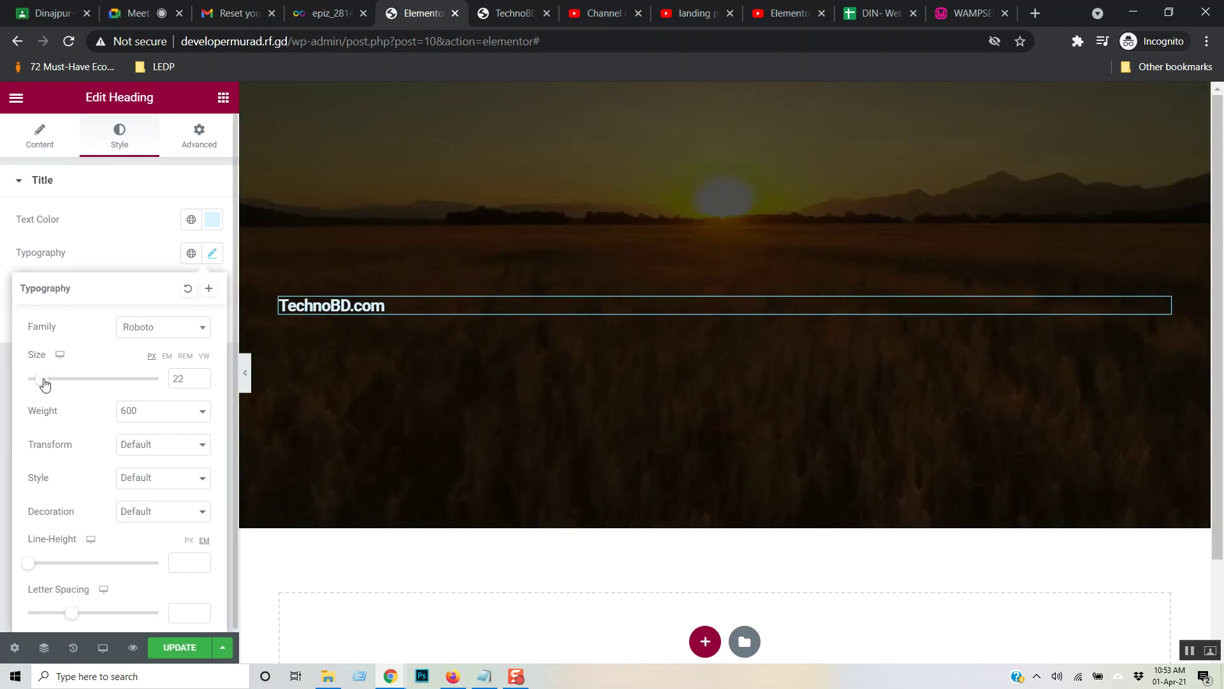
drag(46, 383, 71, 388)
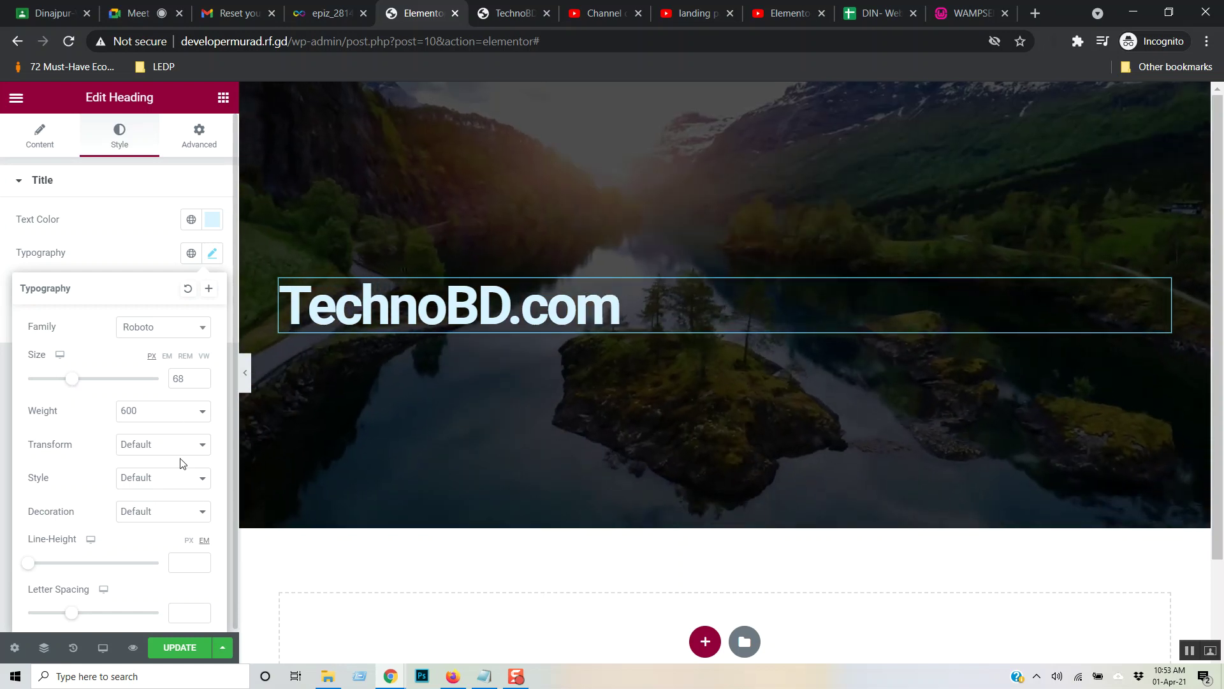
click(203, 447)
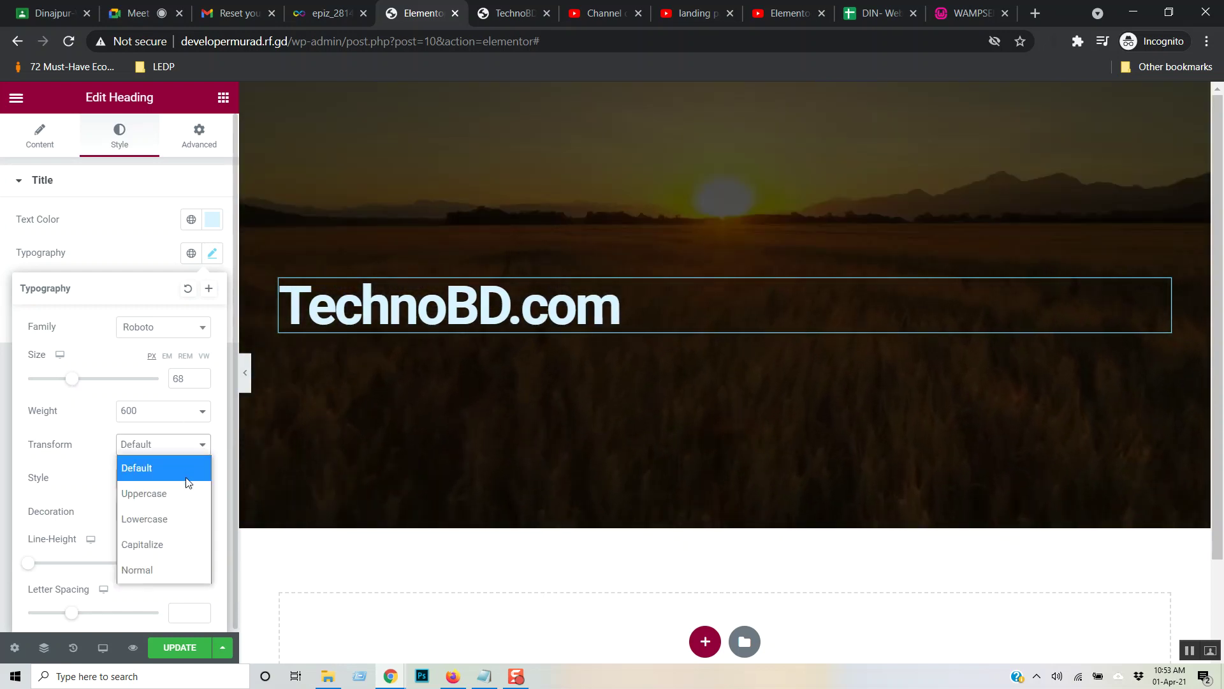
click(171, 494)
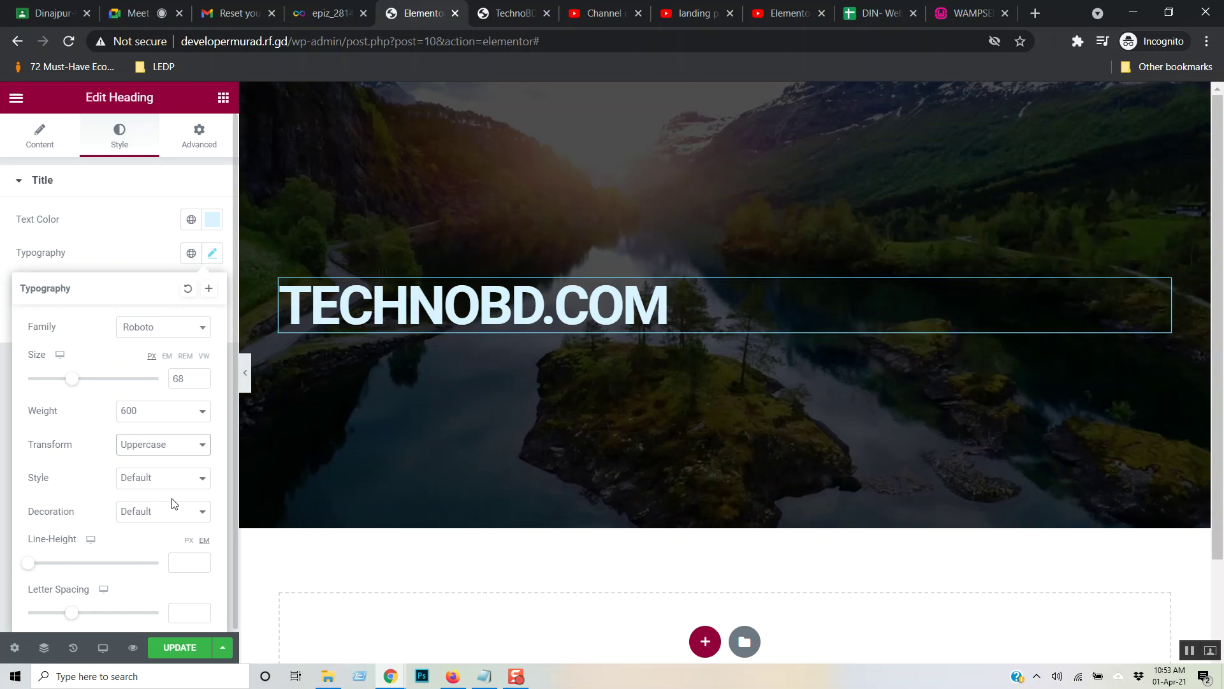
click(193, 453)
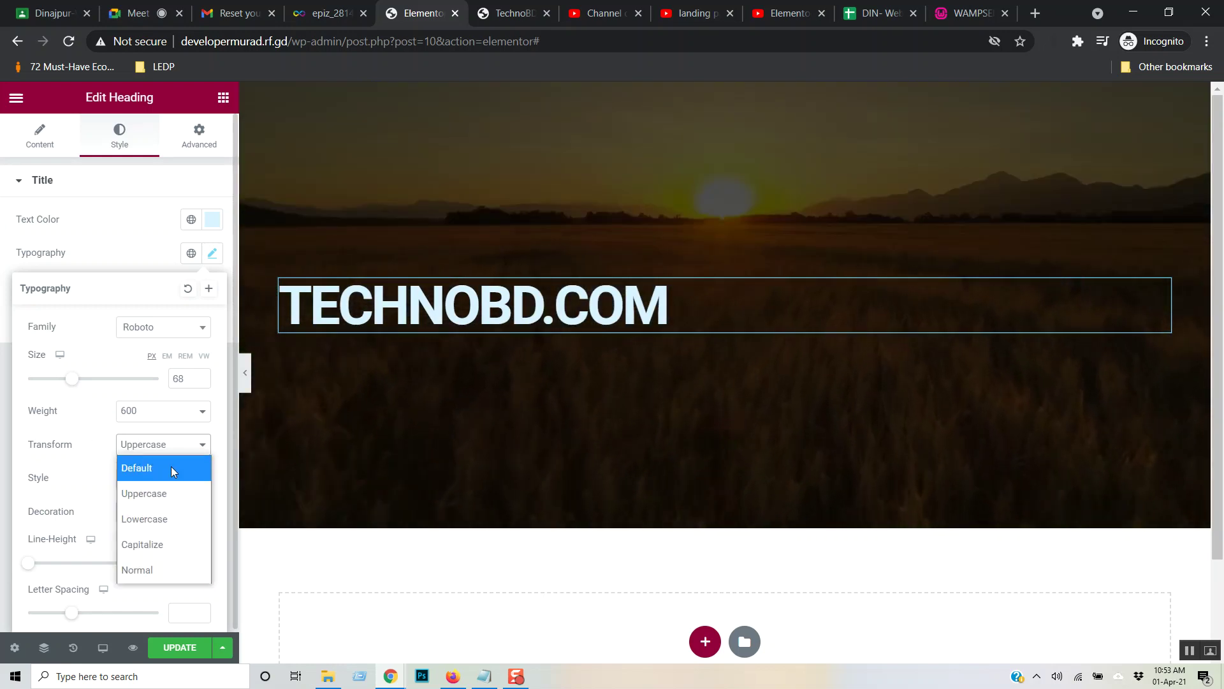
click(170, 468)
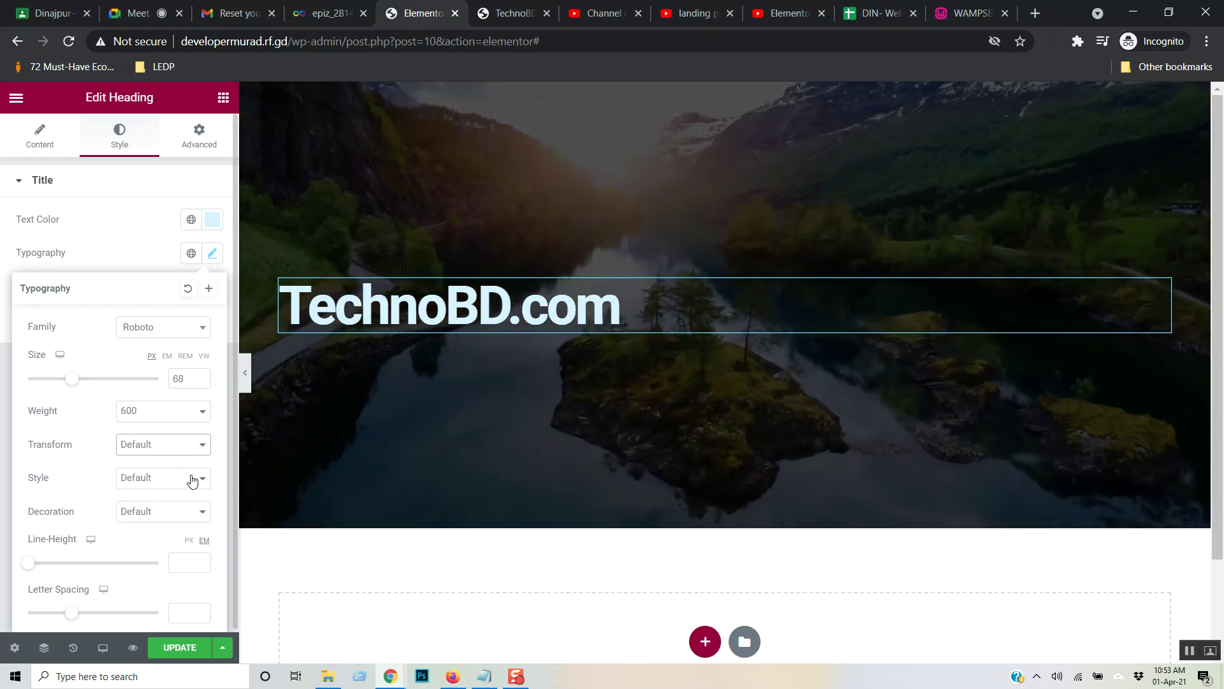
click(193, 481)
click(141, 553)
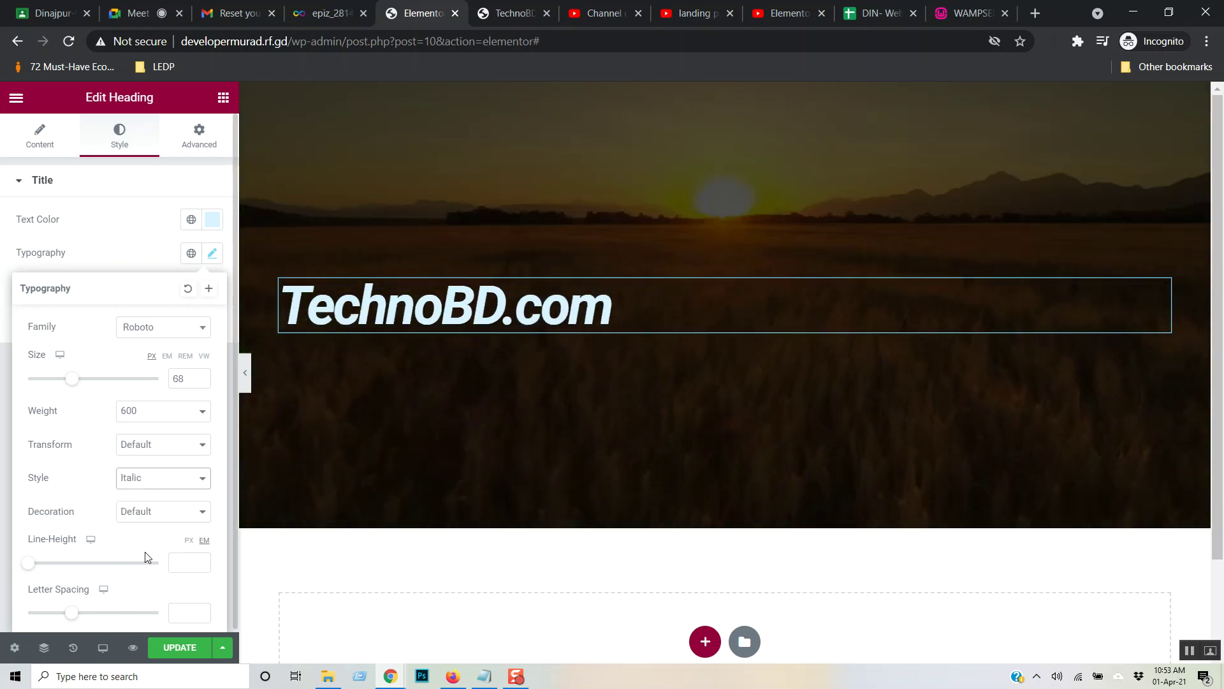
click(209, 476)
click(159, 503)
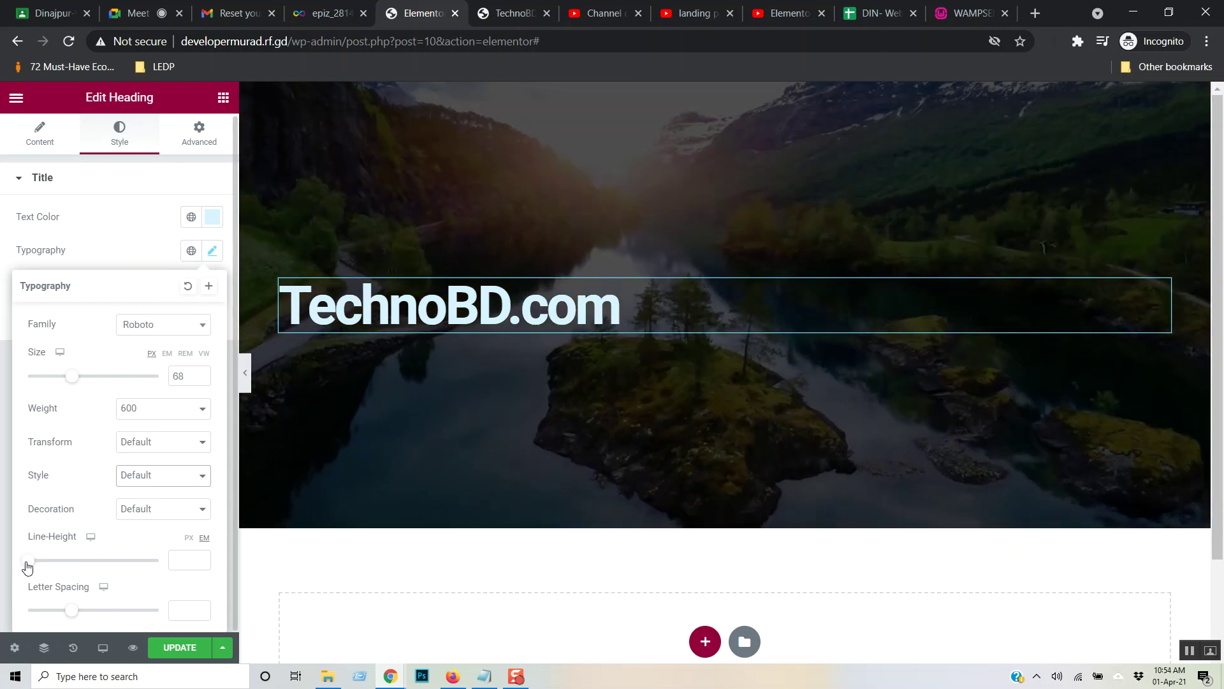
- Clear the heading's line height and set its letter spacing to 20
drag(27, 566, 52, 568)
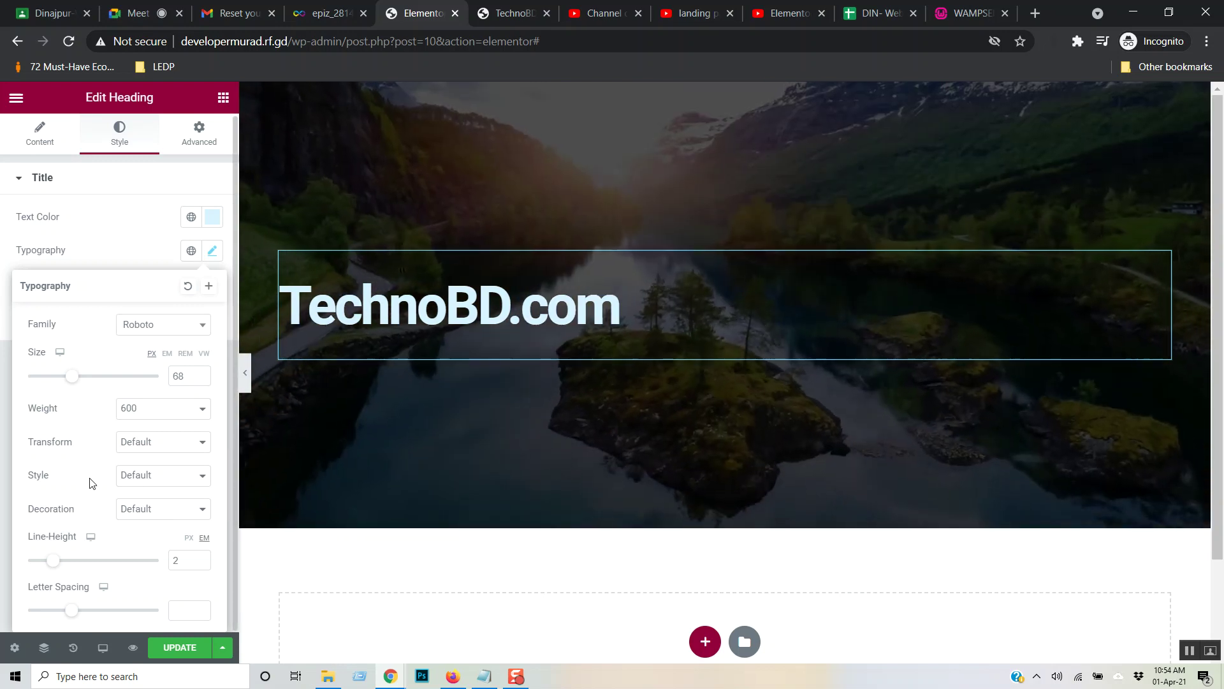
click(194, 560)
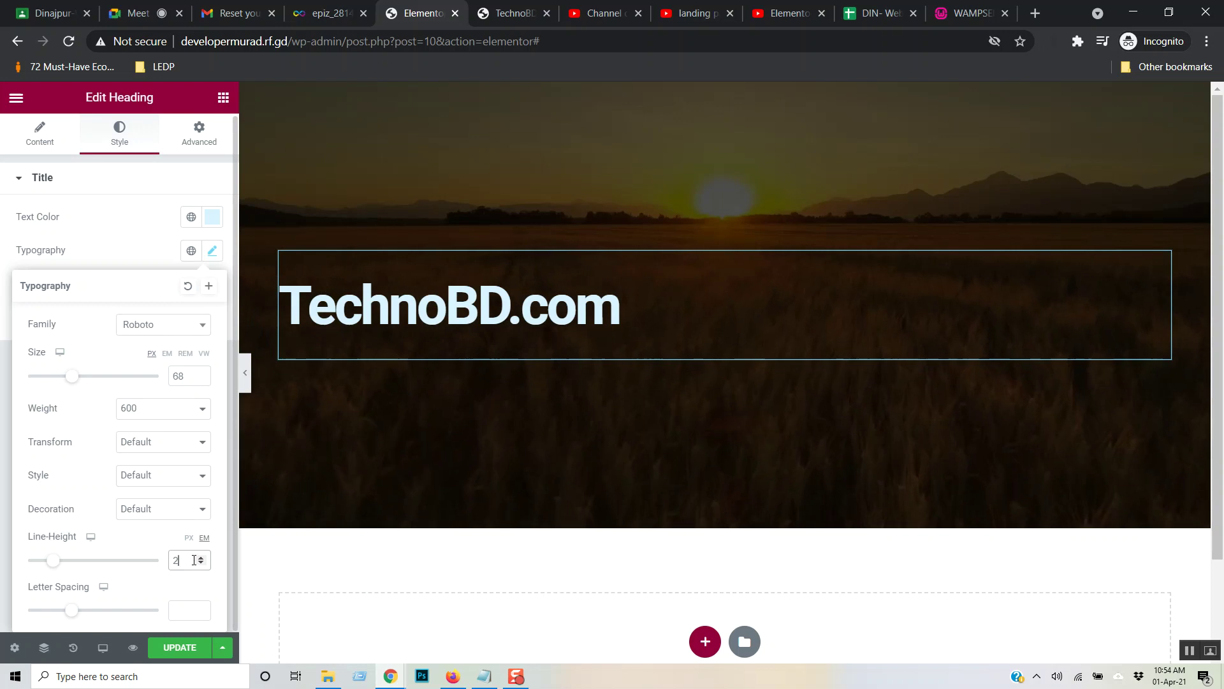
key(BackSpace)
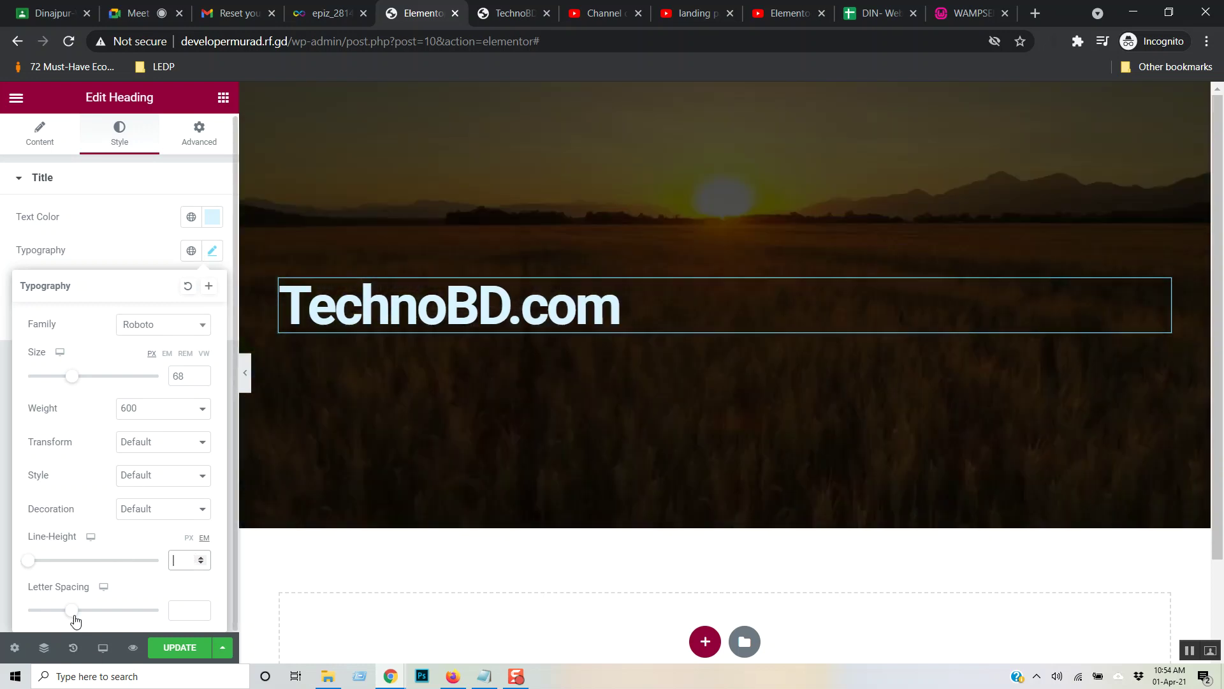
drag(74, 613, 268, 619)
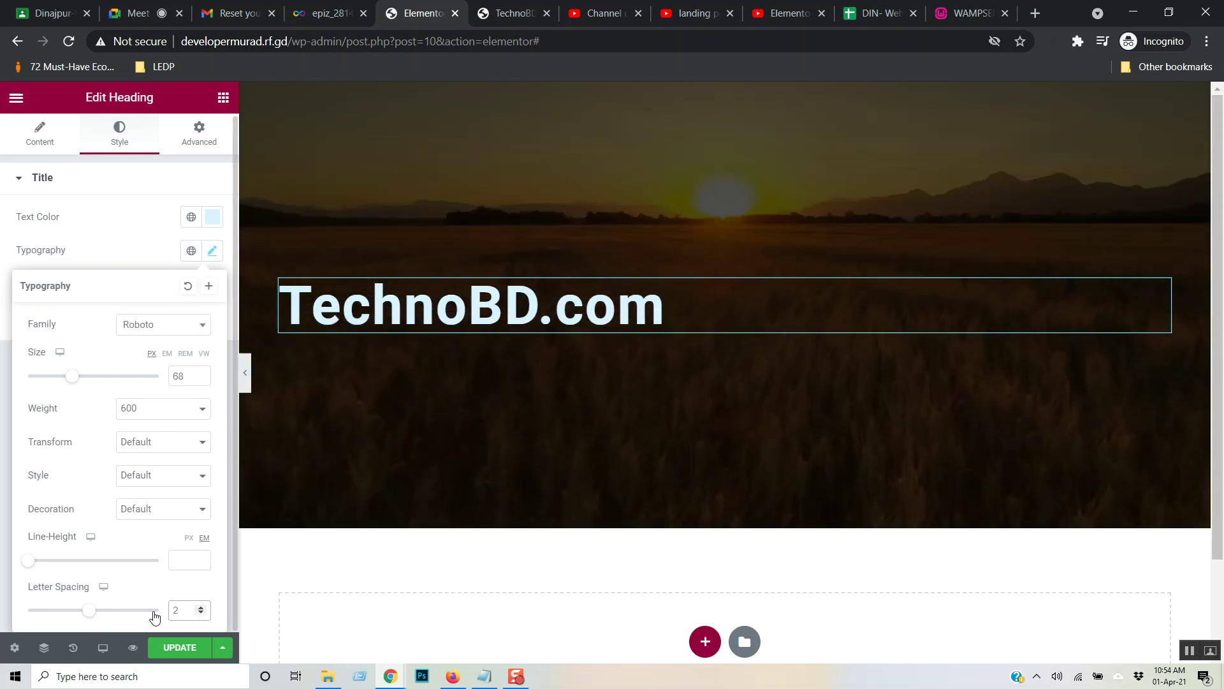
drag(154, 617, 132, 610)
drag(49, 619, 218, 622)
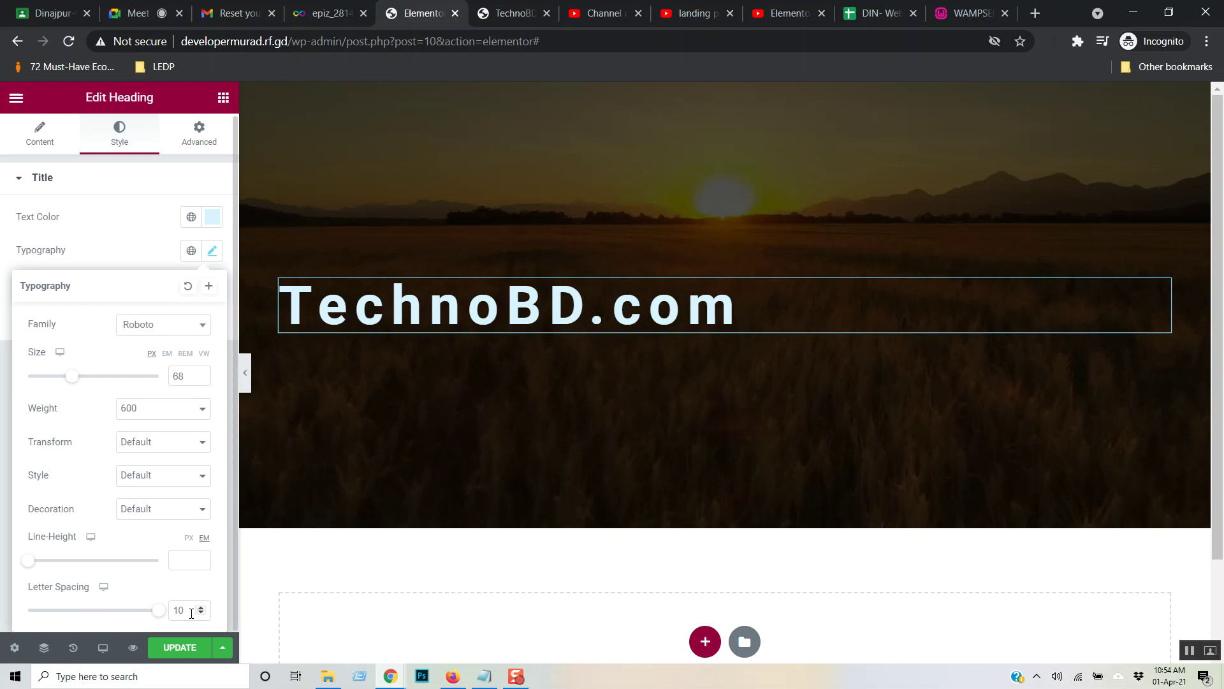
text(20)
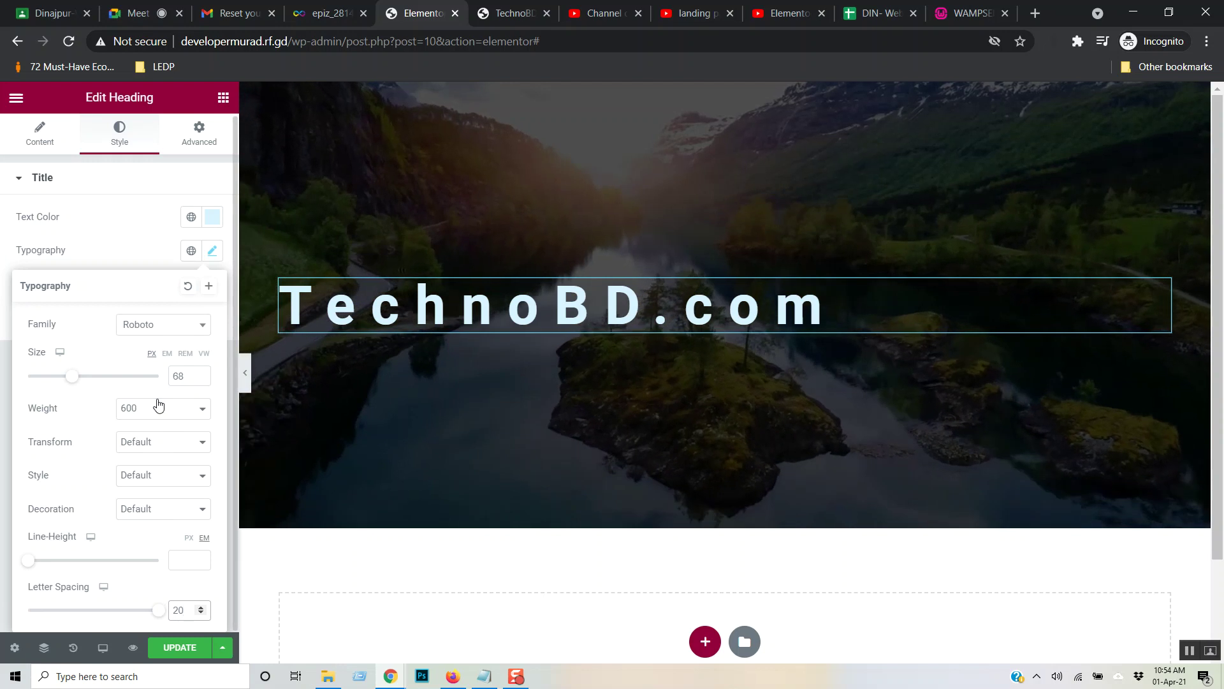
- Centre-align the TechnoBD.com heading in the hero
click(37, 136)
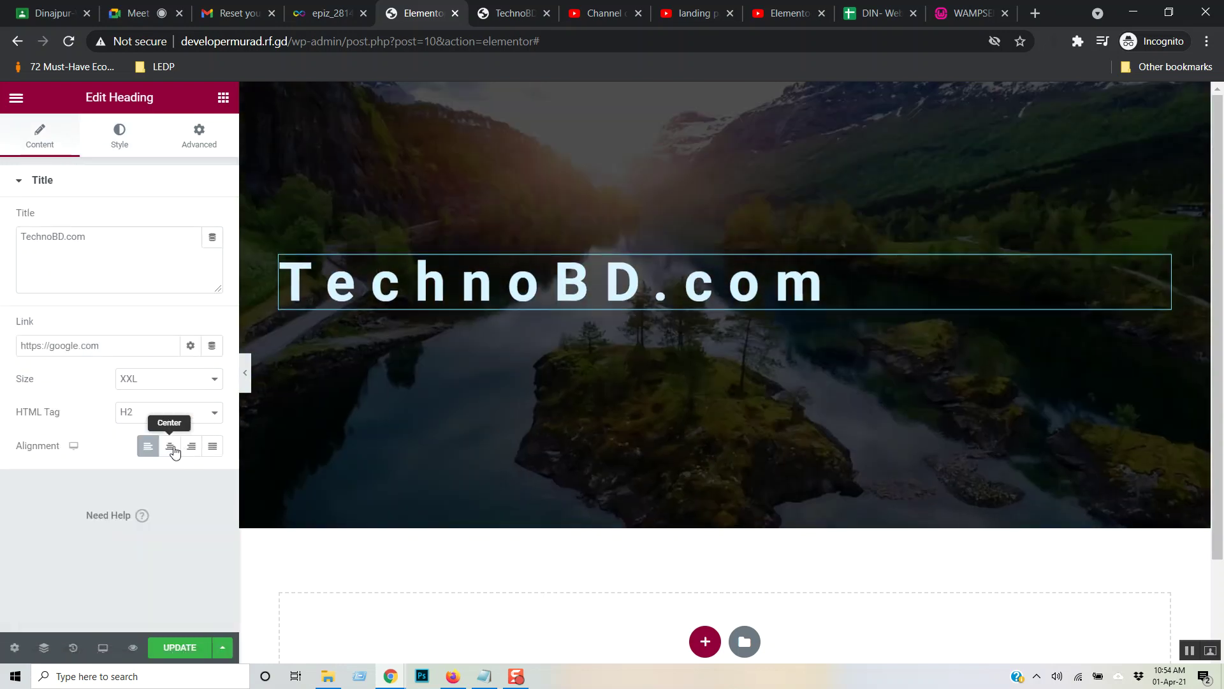
click(168, 446)
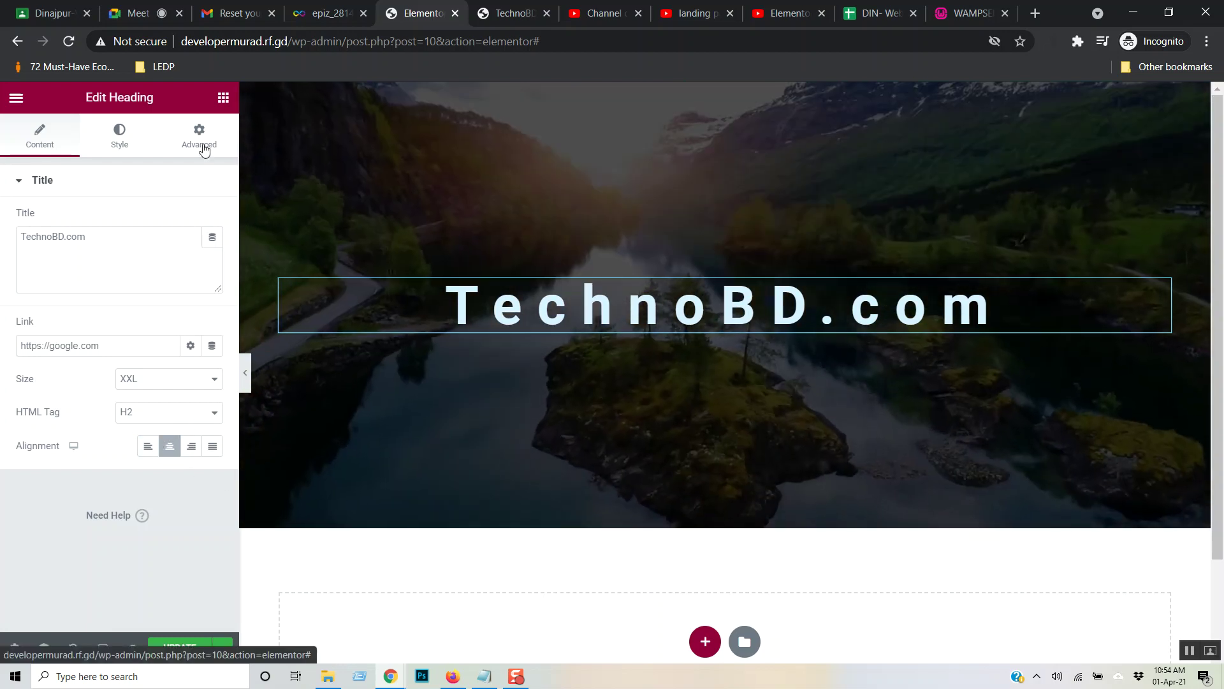
click(199, 136)
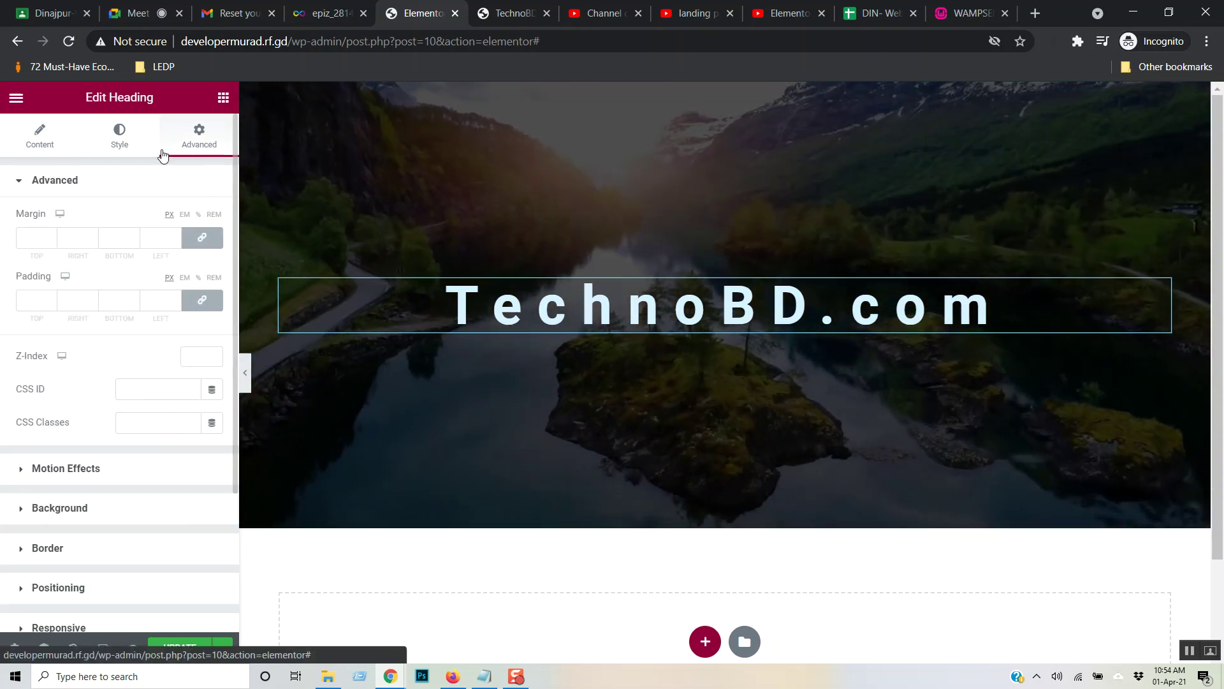
click(119, 135)
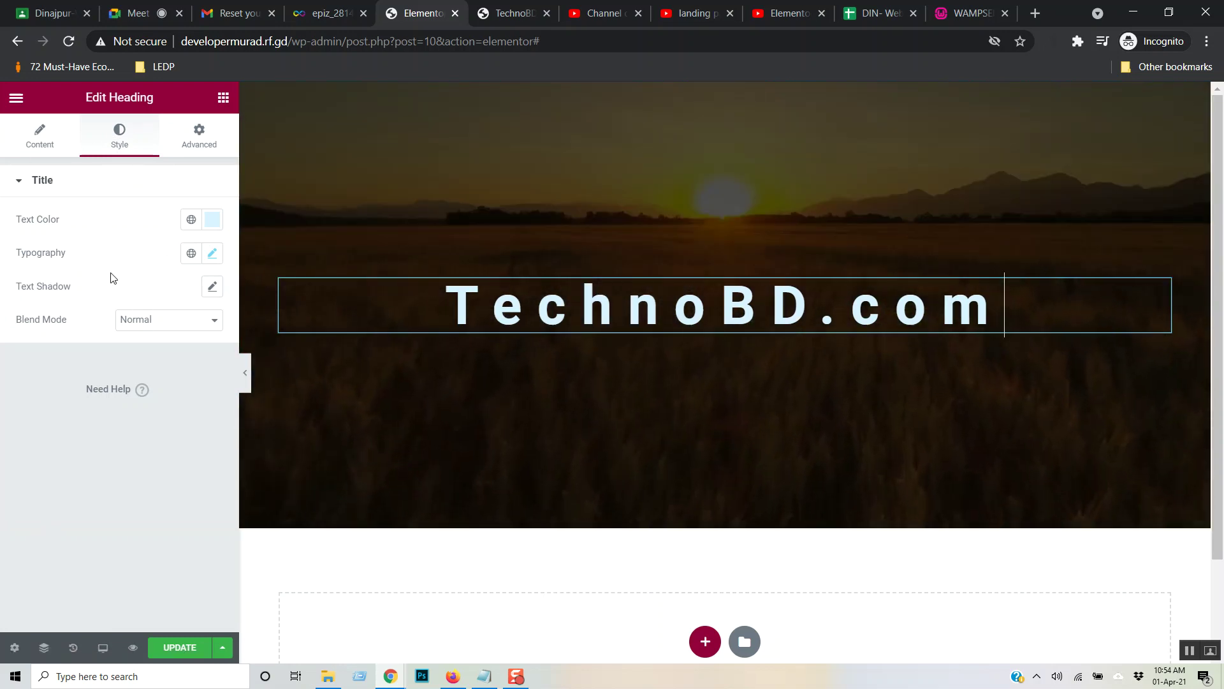
click(42, 137)
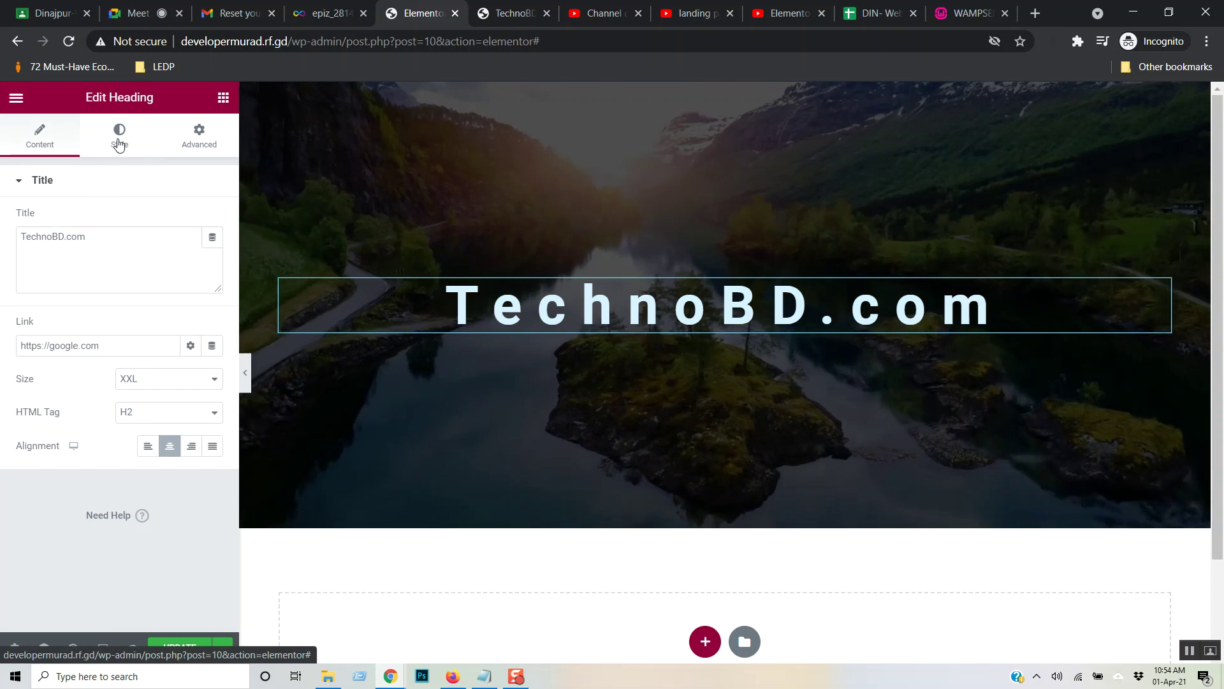
- Browse the heading's Advanced sections: Responsive, Attributes and Custom CSS
click(204, 139)
scroll(181, 388, down, 3)
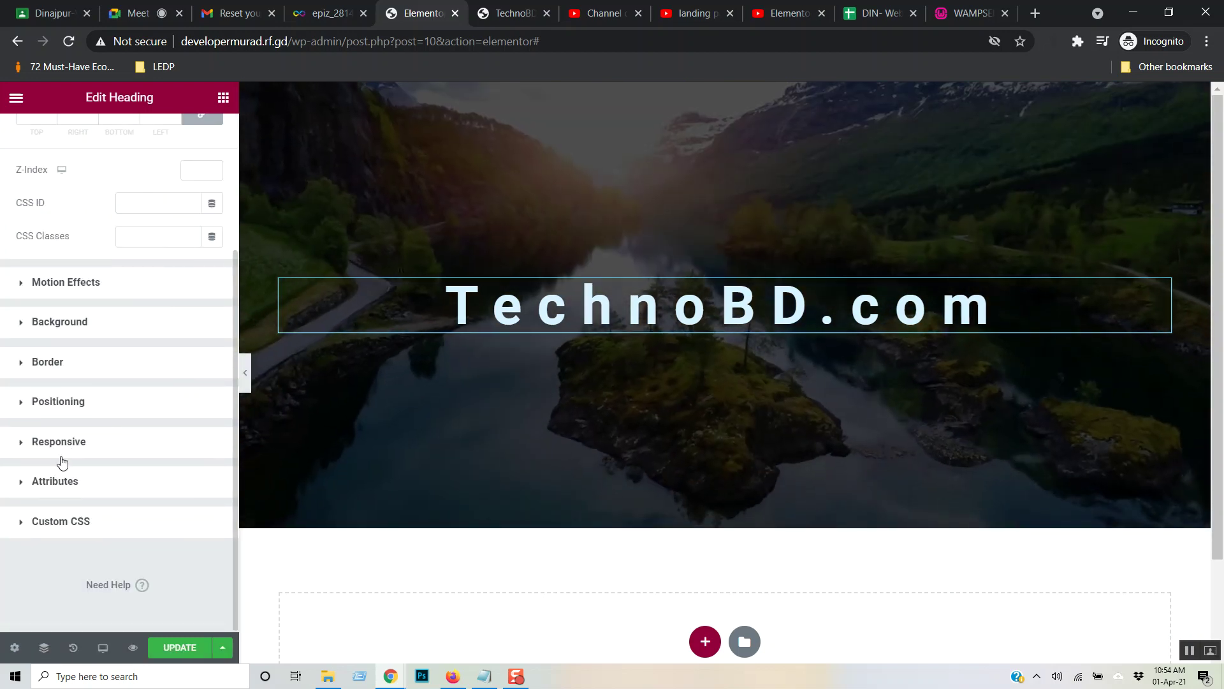
click(59, 442)
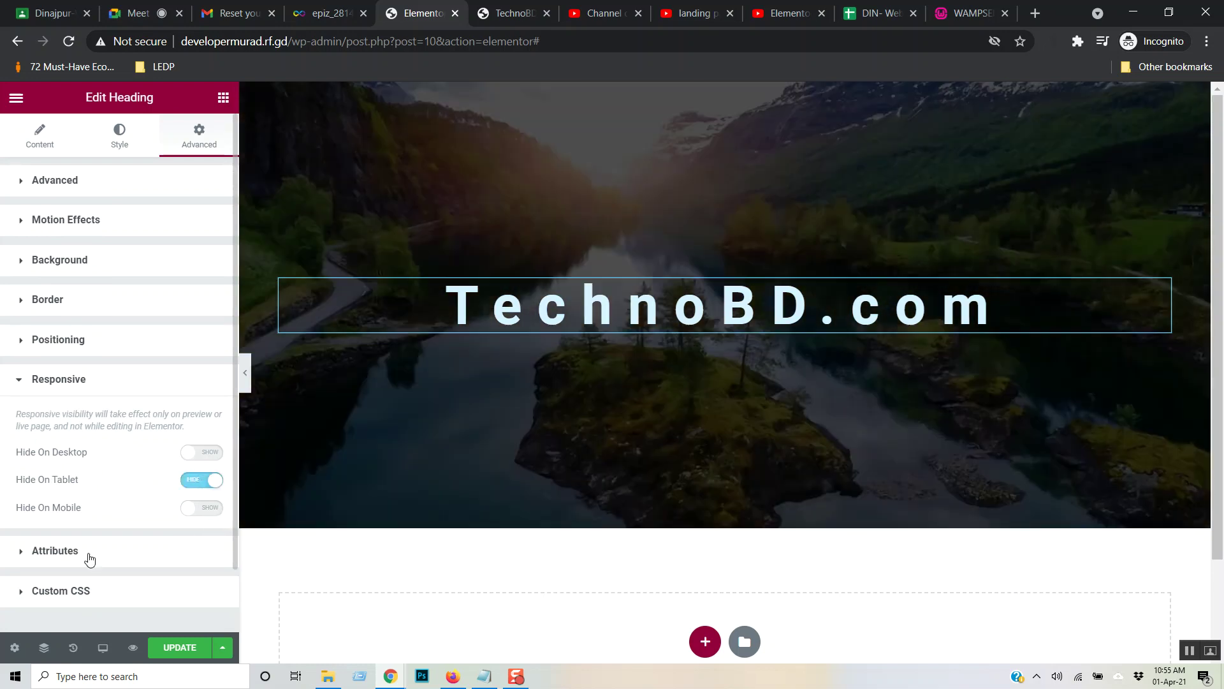
click(89, 554)
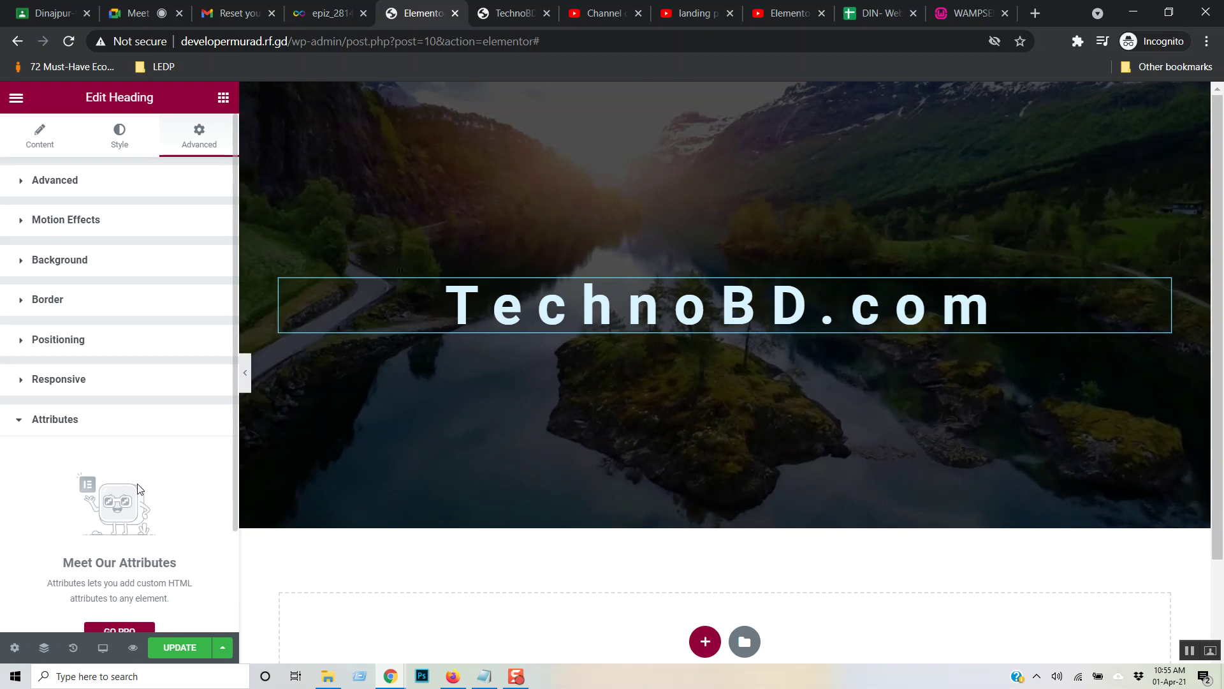
scroll(64, 432, down, 2)
click(21, 331)
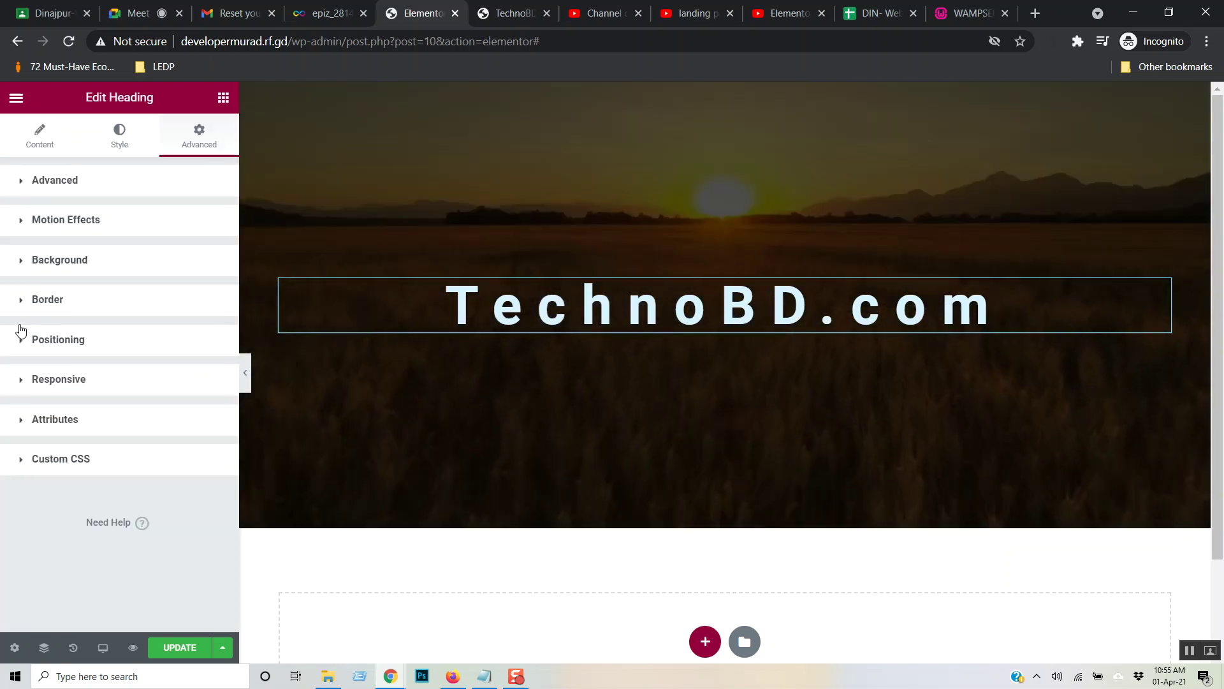
click(101, 460)
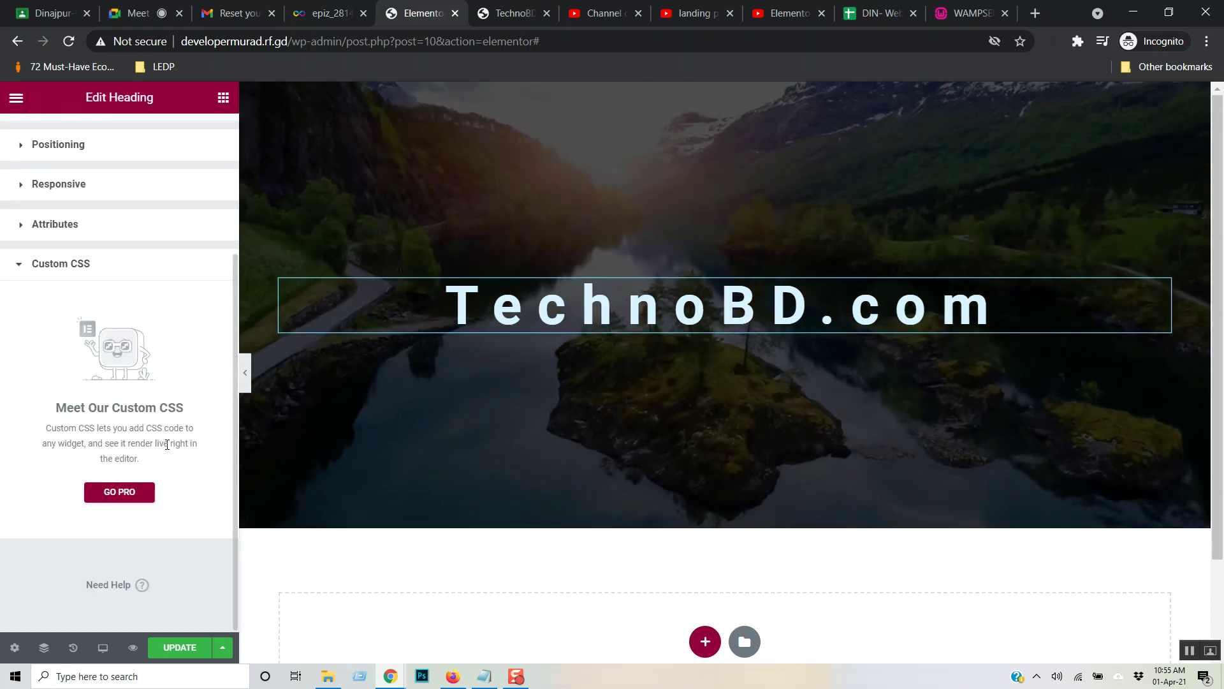
click(22, 459)
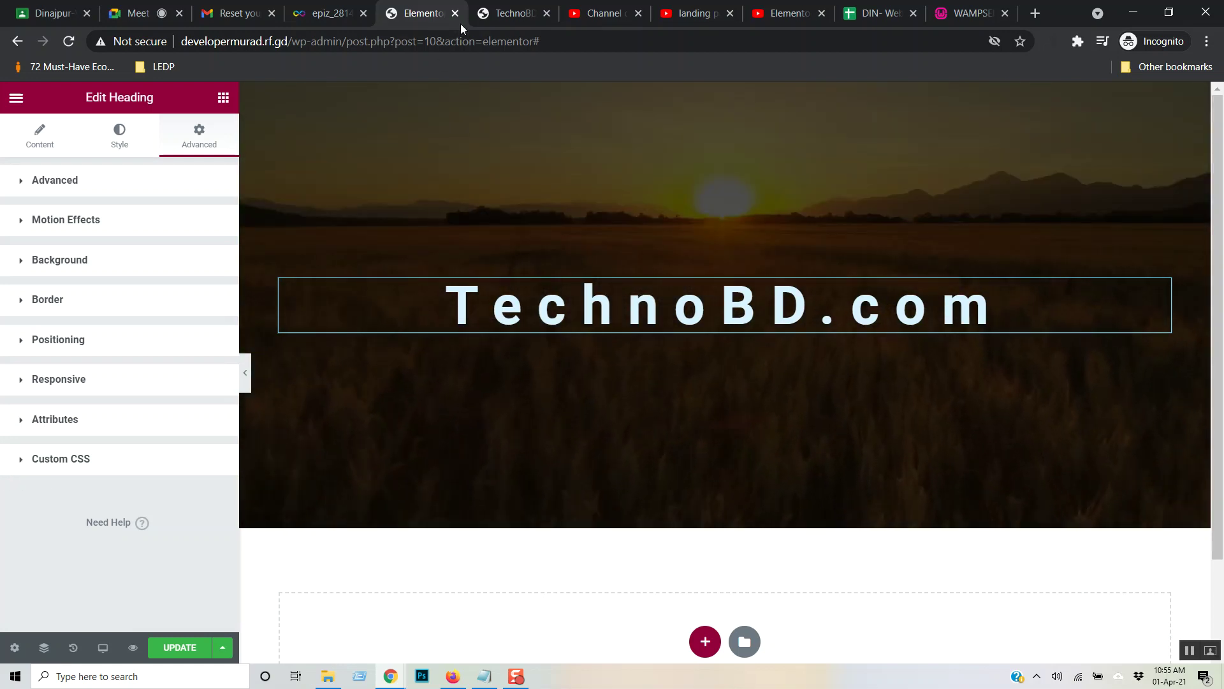
click(788, 12)
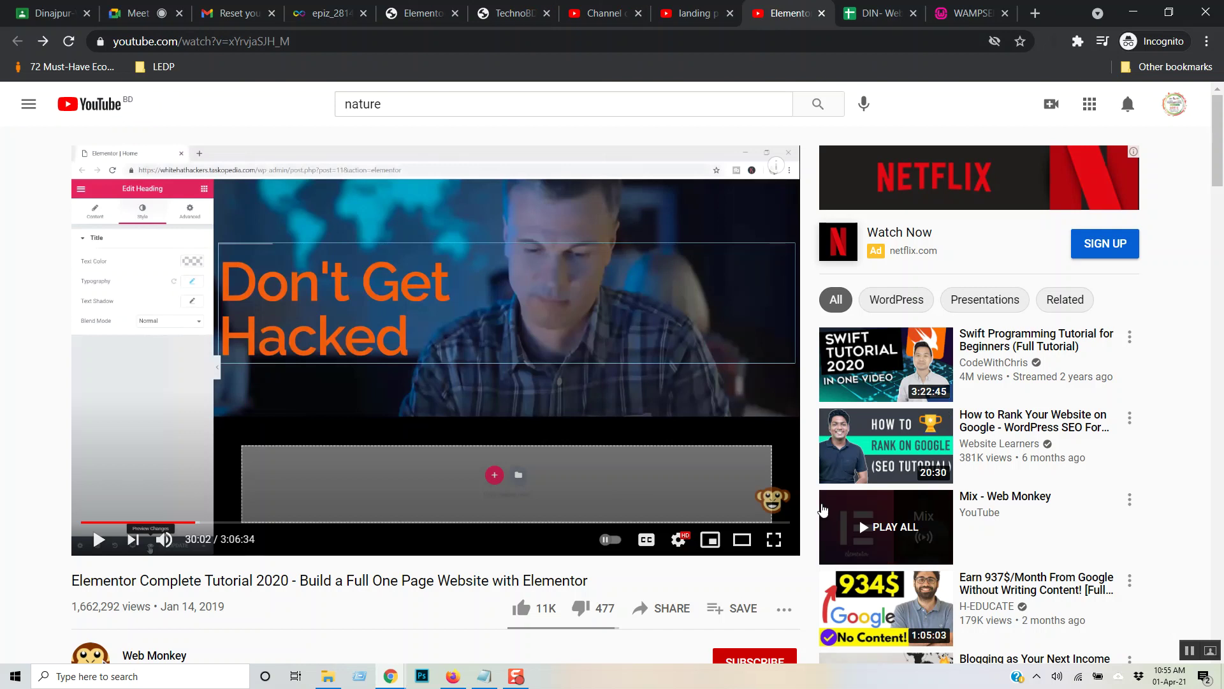
- Play the tutorial full screen and skip ahead to about 33:18, past the overlay opacity part
click(783, 540)
key(Right)
key(Right)
key(Right)
key(space)
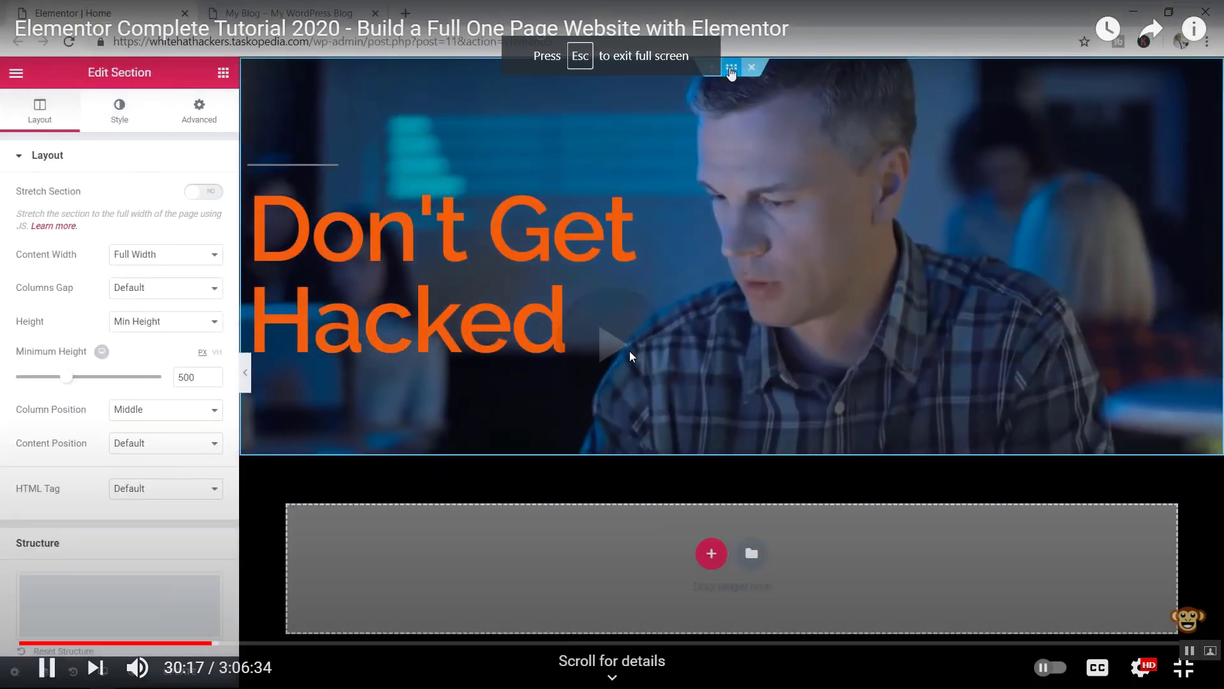
key(Right)
key(Right)
key(Right)
key(Right)
key(Right)
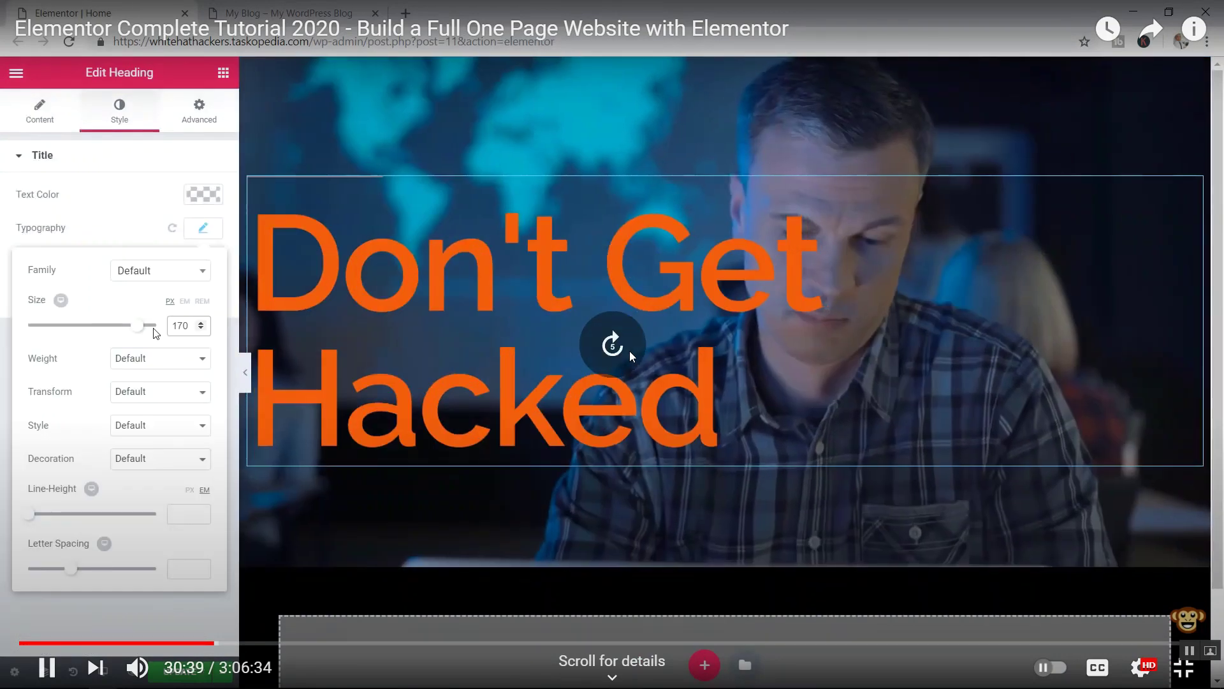
key(Right)
key(Right)
key(Right)
key(Right)
key(Right)
key(Right)
key(Right)
key(Right)
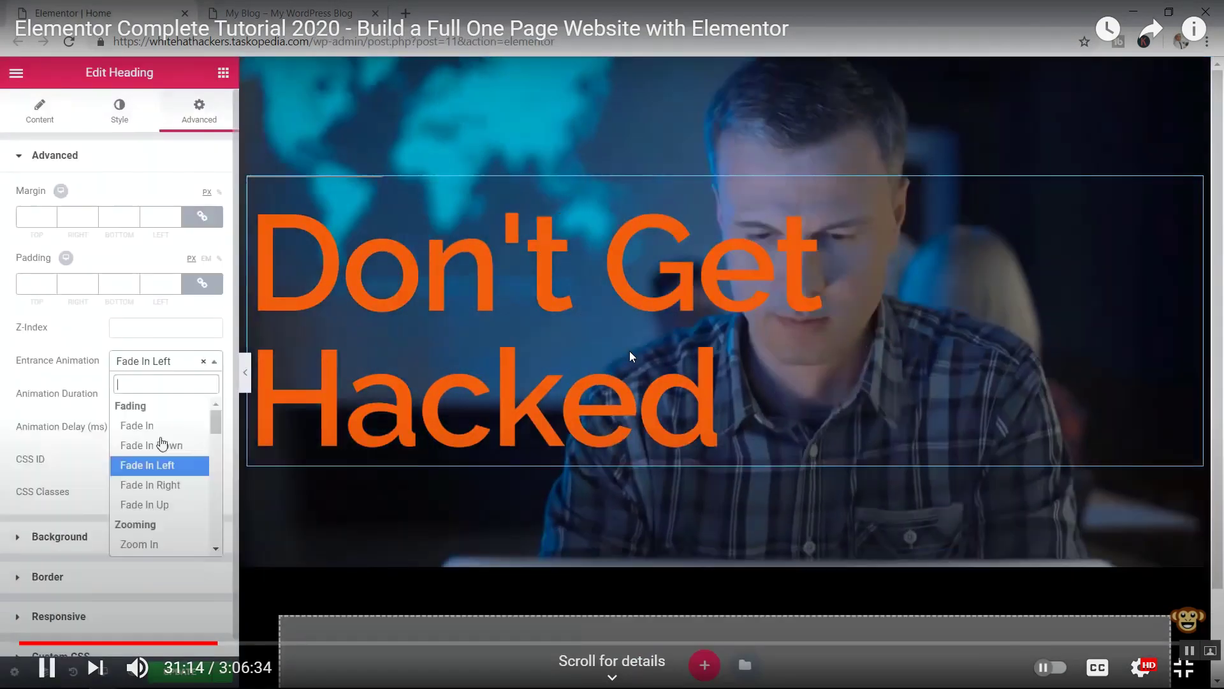
key(Right)
key(Right)
key(Right)
key(Right)
key(Right)
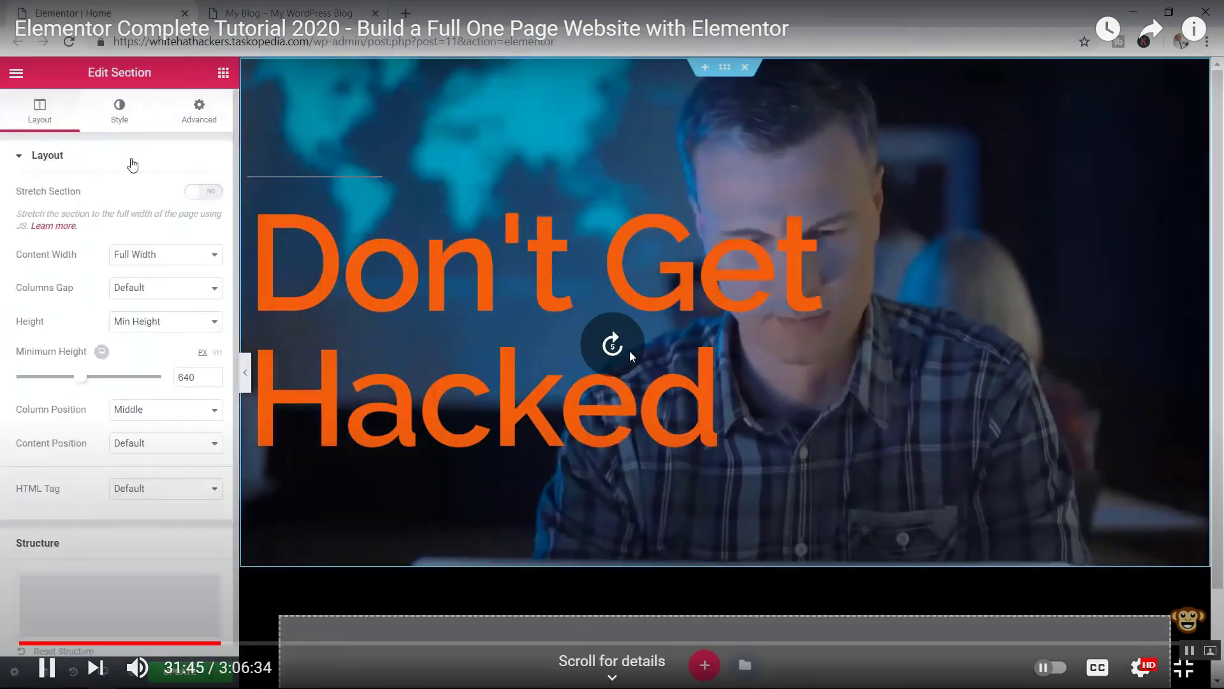
key(Right)
key(Right)
key(Right)
key(Right)
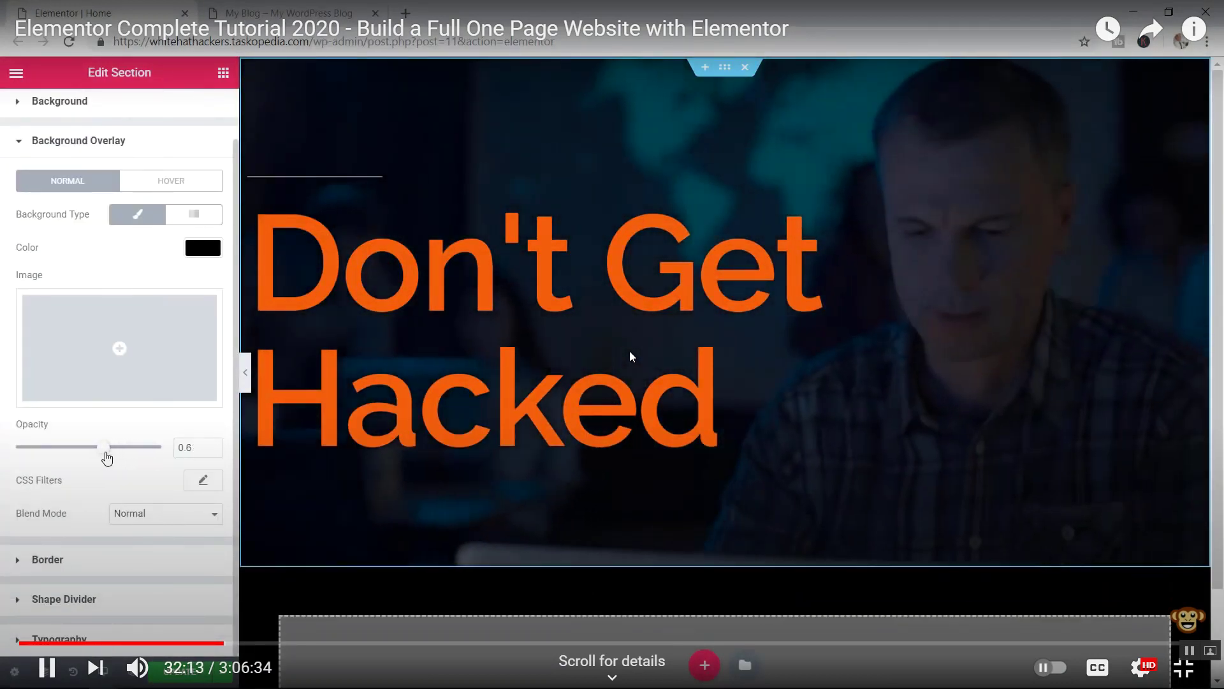
key(Right)
key(Right)
key(Right)
key(Right)
key(Right)
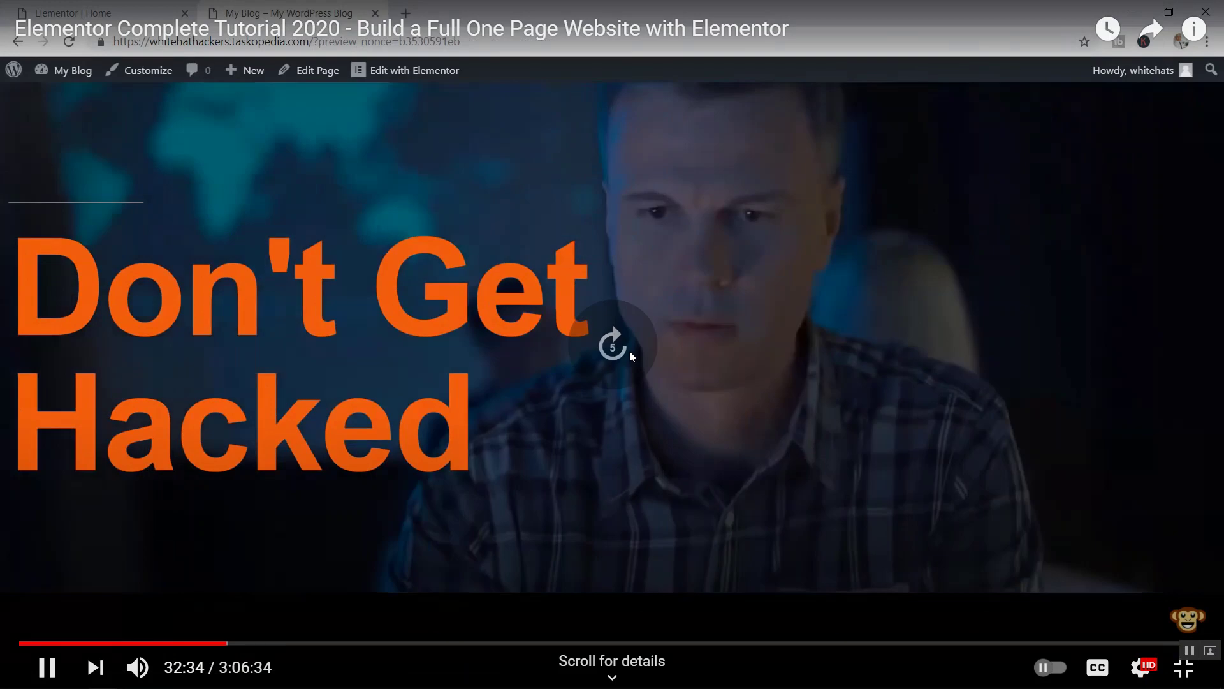
key(Right)
key(Right)
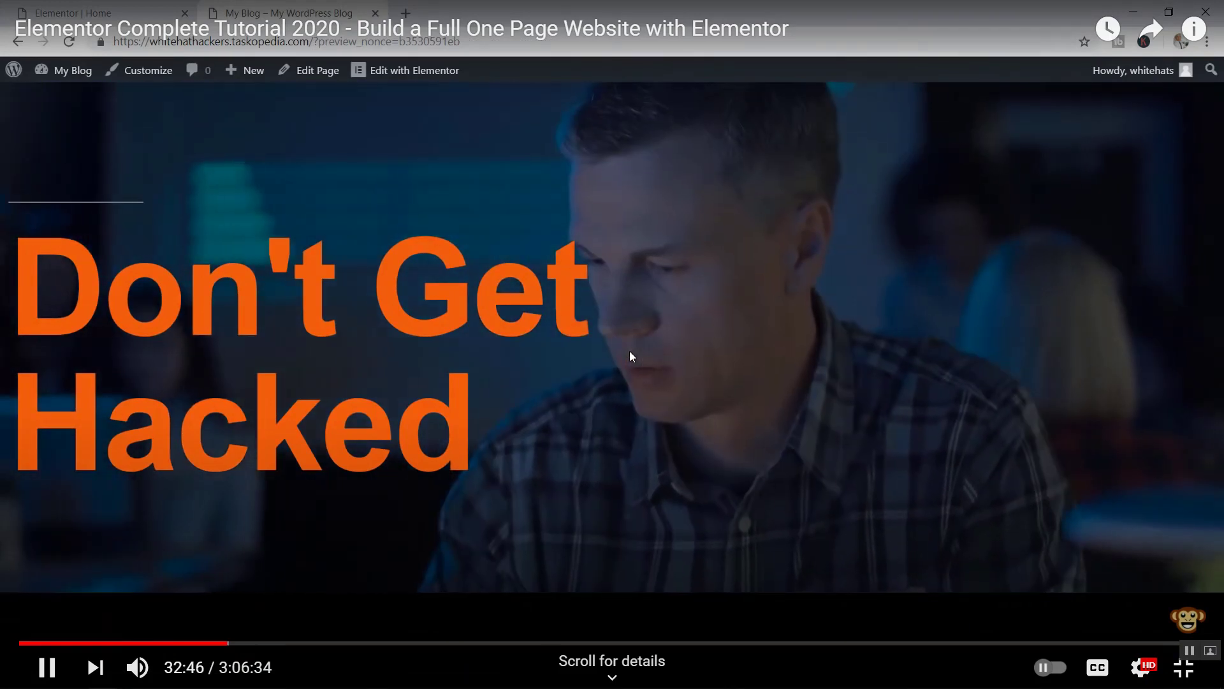
key(Right)
key(Right)
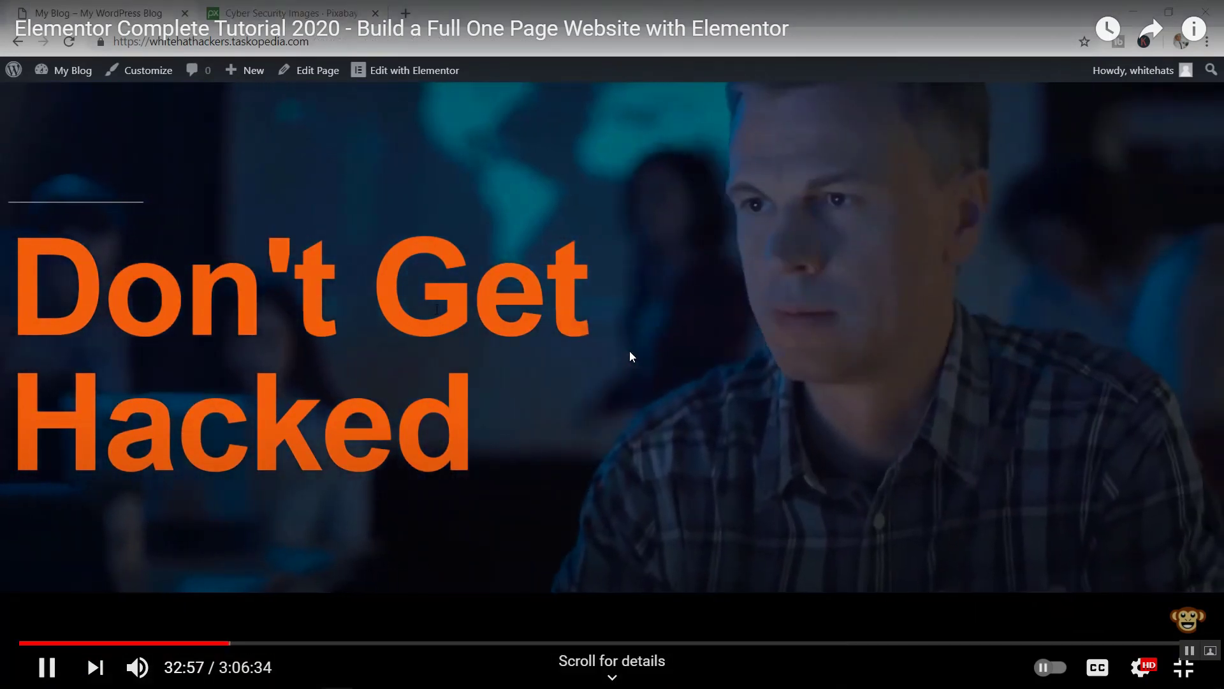
key(Right)
key(Right)
key(Right)
key(Right)
key(Right)
key(Right)
key(Right)
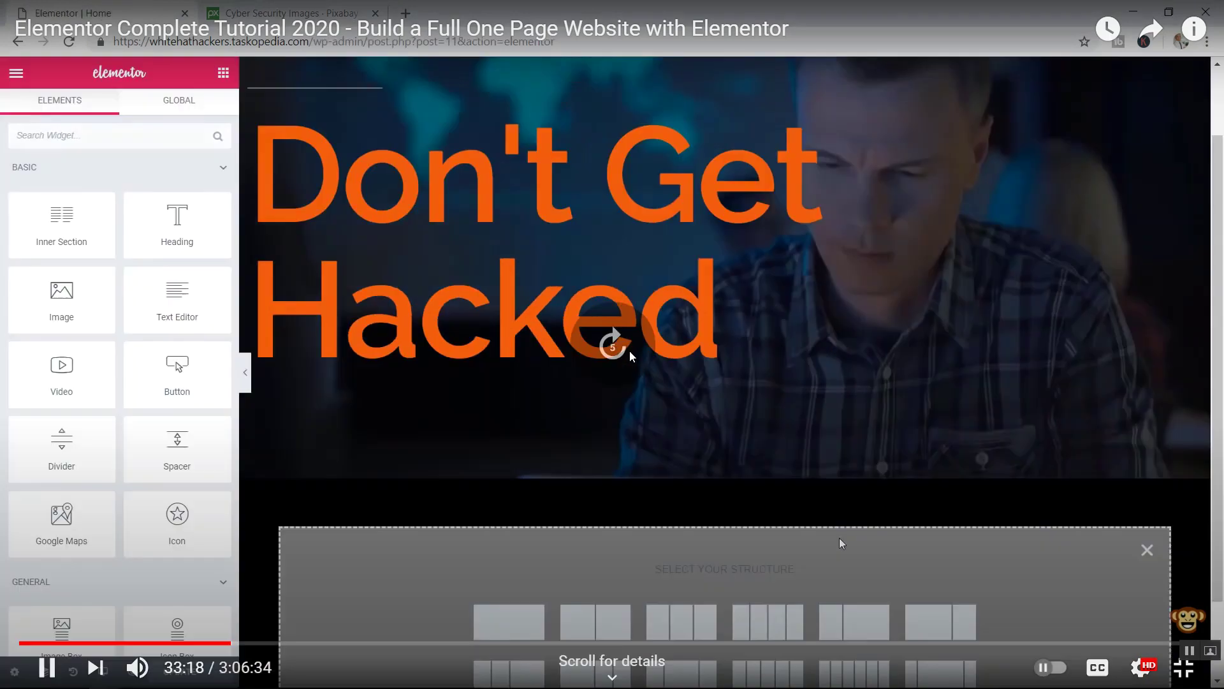
key(Right)
key(Right)
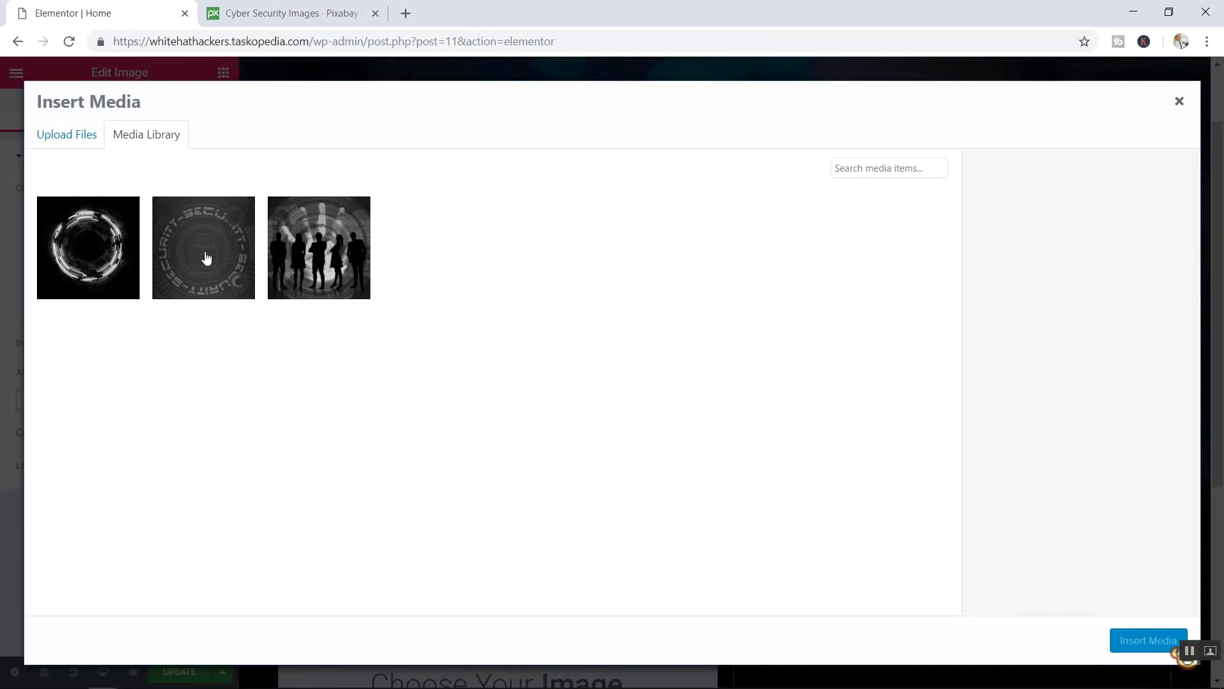
- Scrub the tutorial back and forth to 35:08, where a heading sits beside the ring image
key(Left)
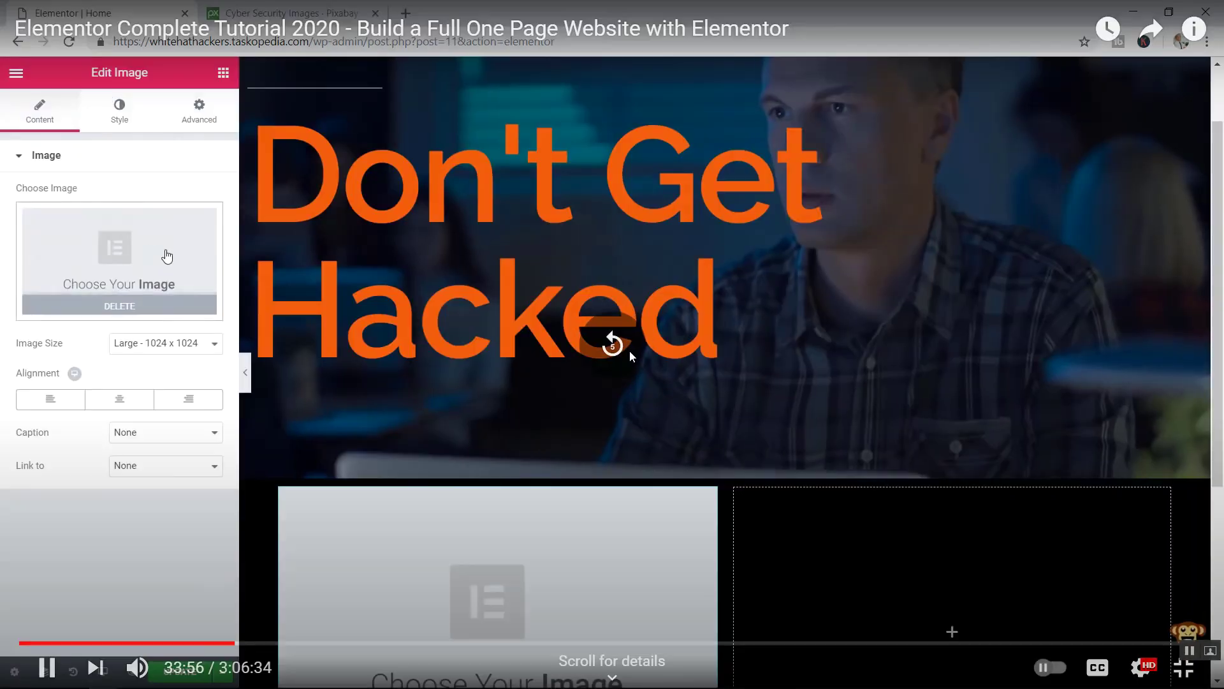
key(Left)
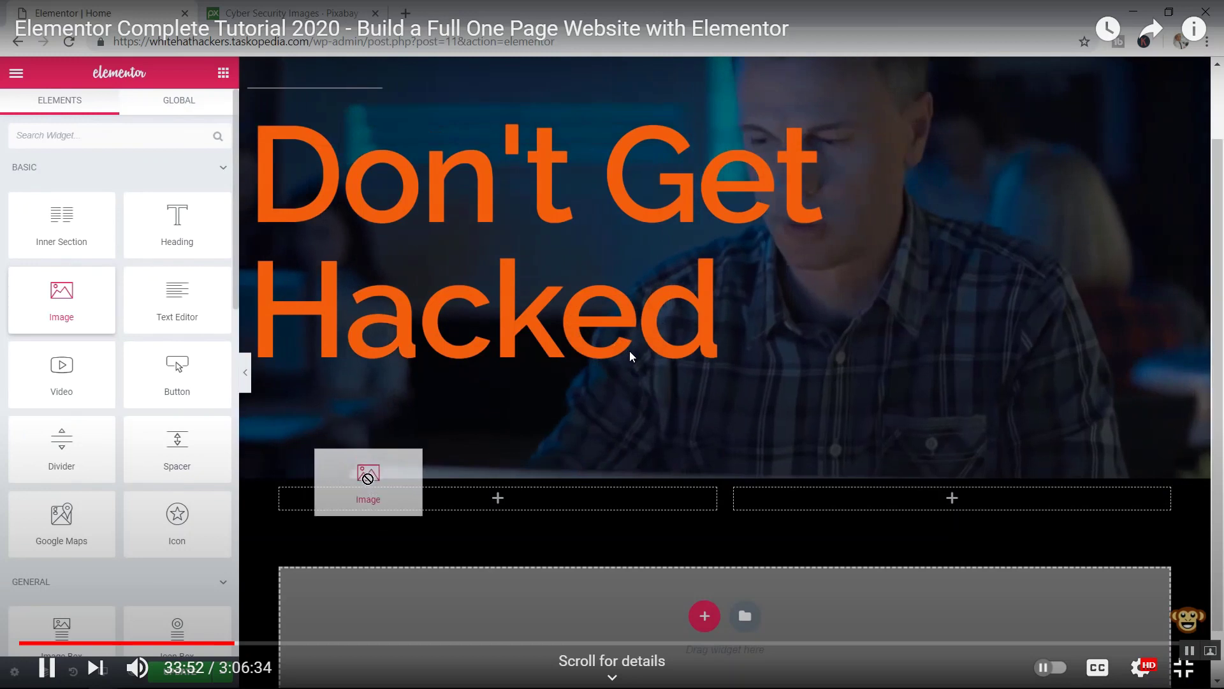
key(Left)
key(Left)
key(Left)
key(Left)
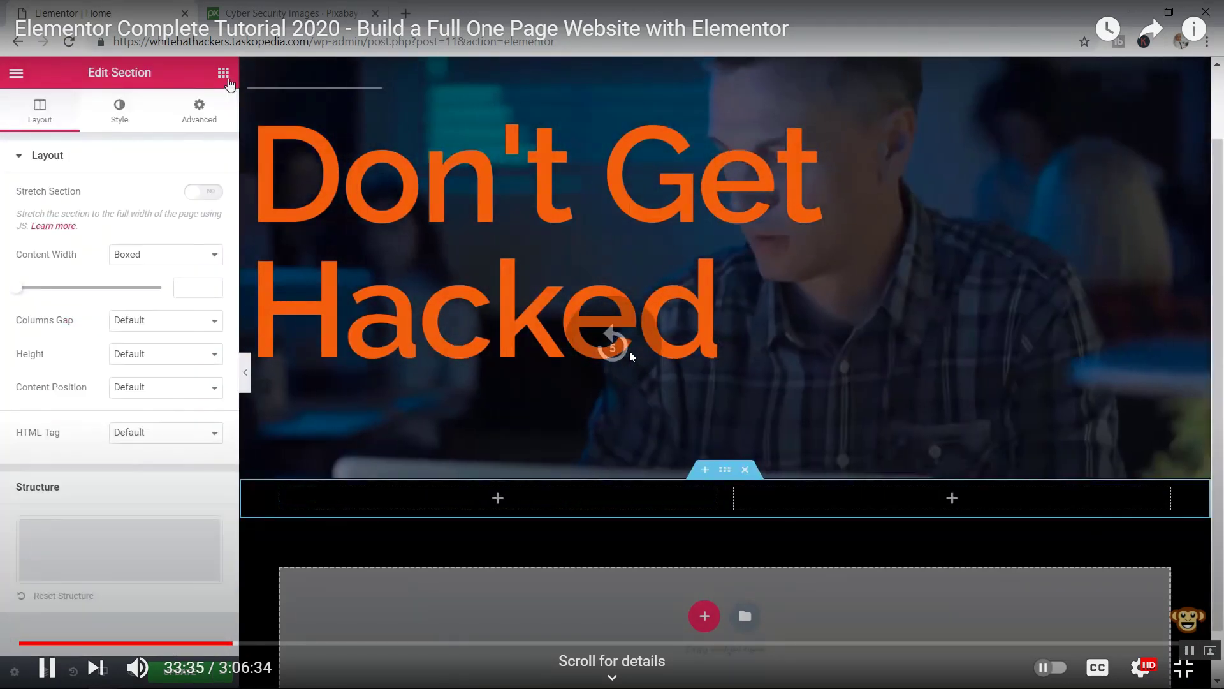
key(Left)
key(Left)
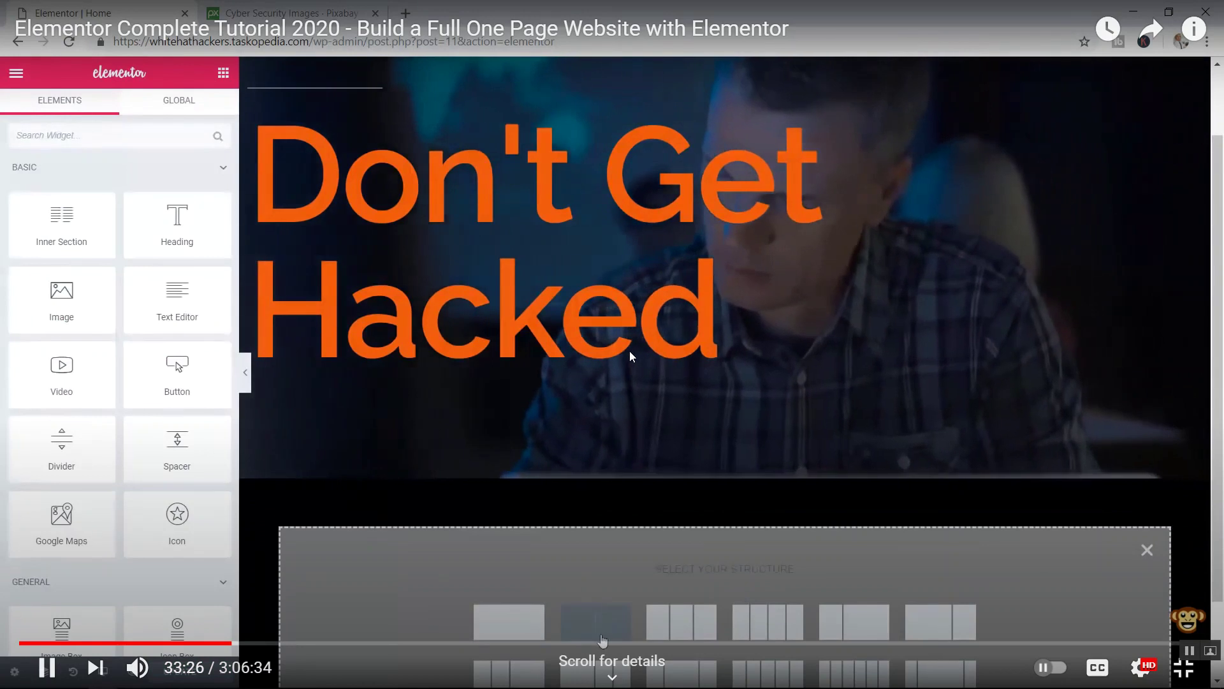
key(Left)
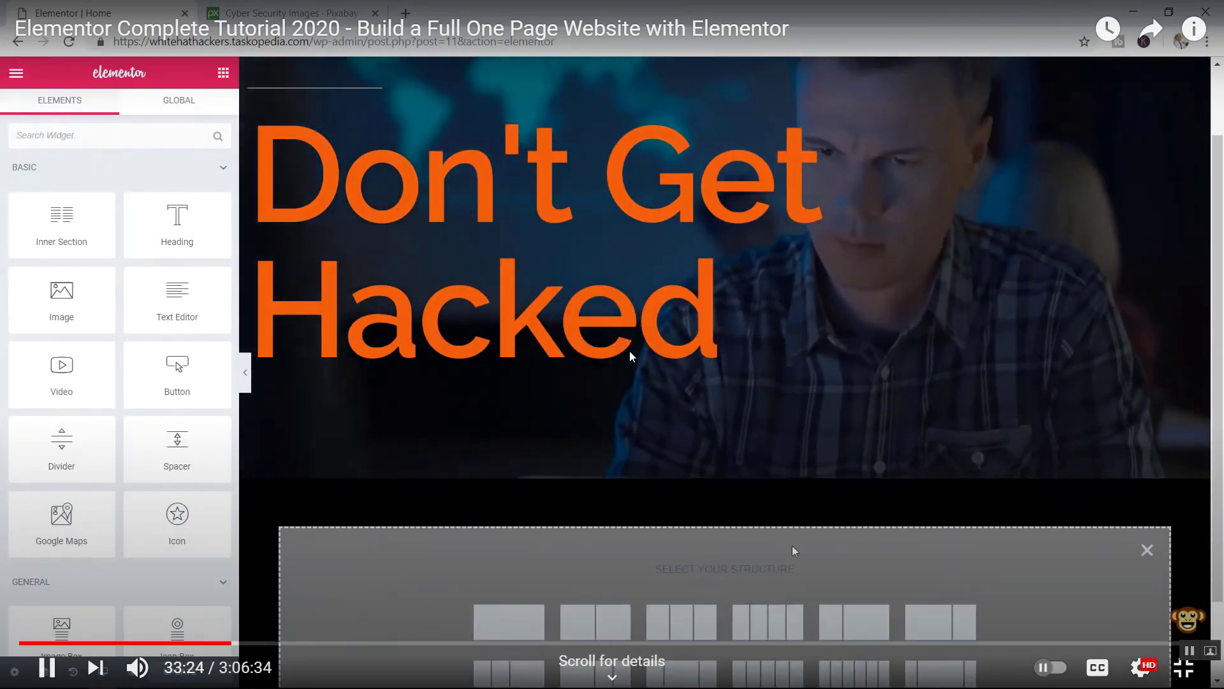
key(Right)
key(Right)
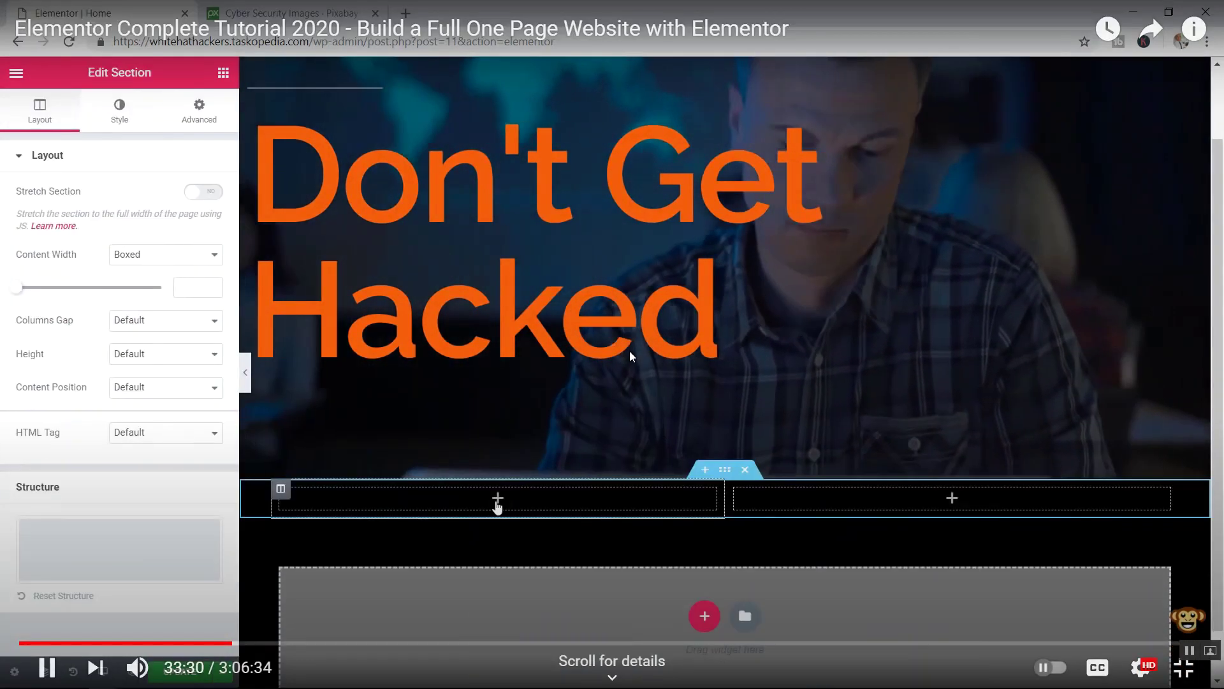
key(Right)
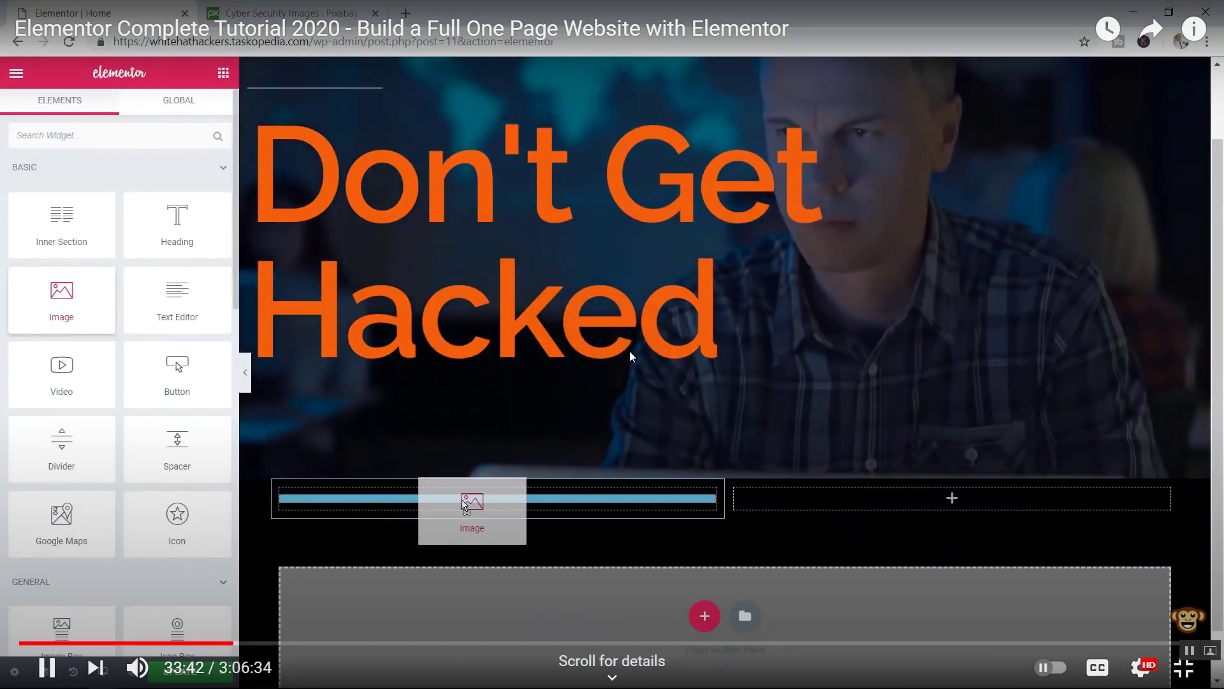
key(Right)
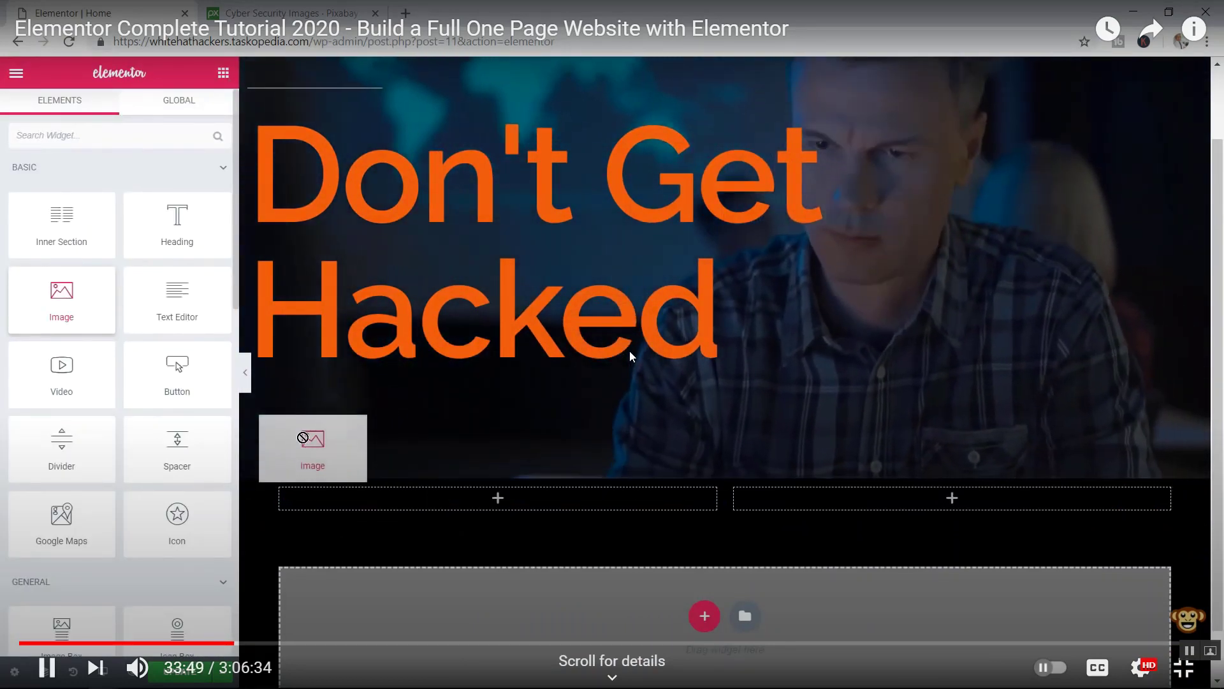
key(Right)
key(Right)
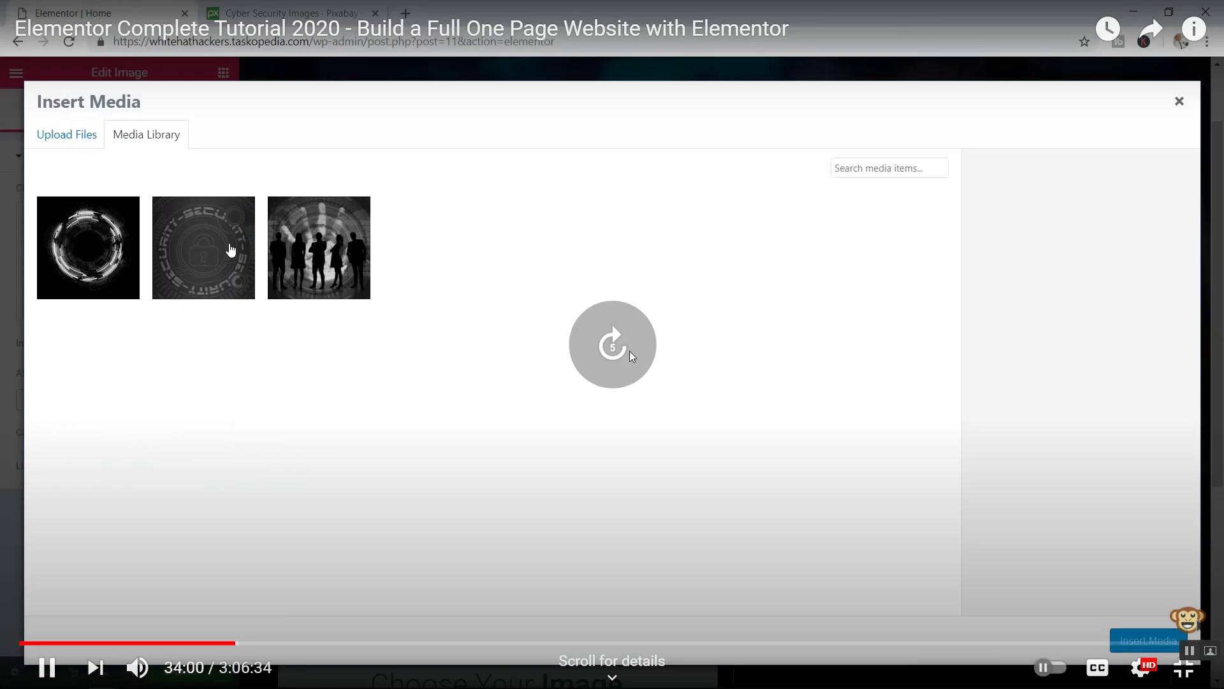
key(Right)
key(Right)
key(Right)
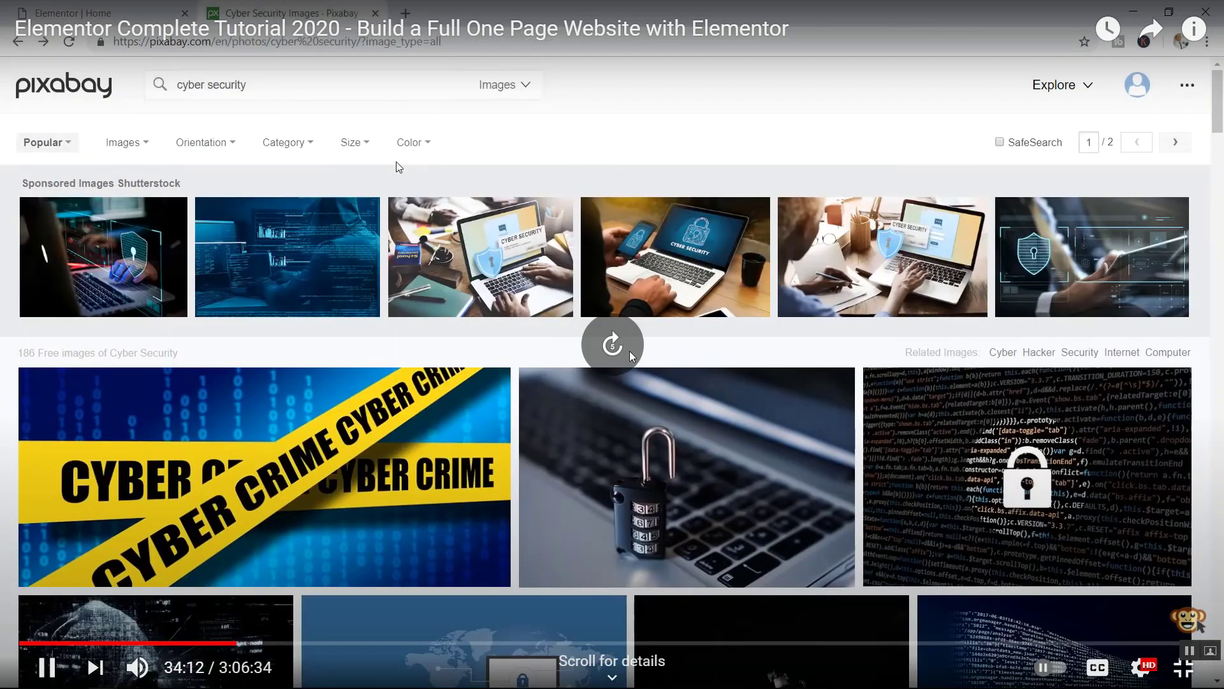
key(Right)
key(Right)
key(Right)
key(Right)
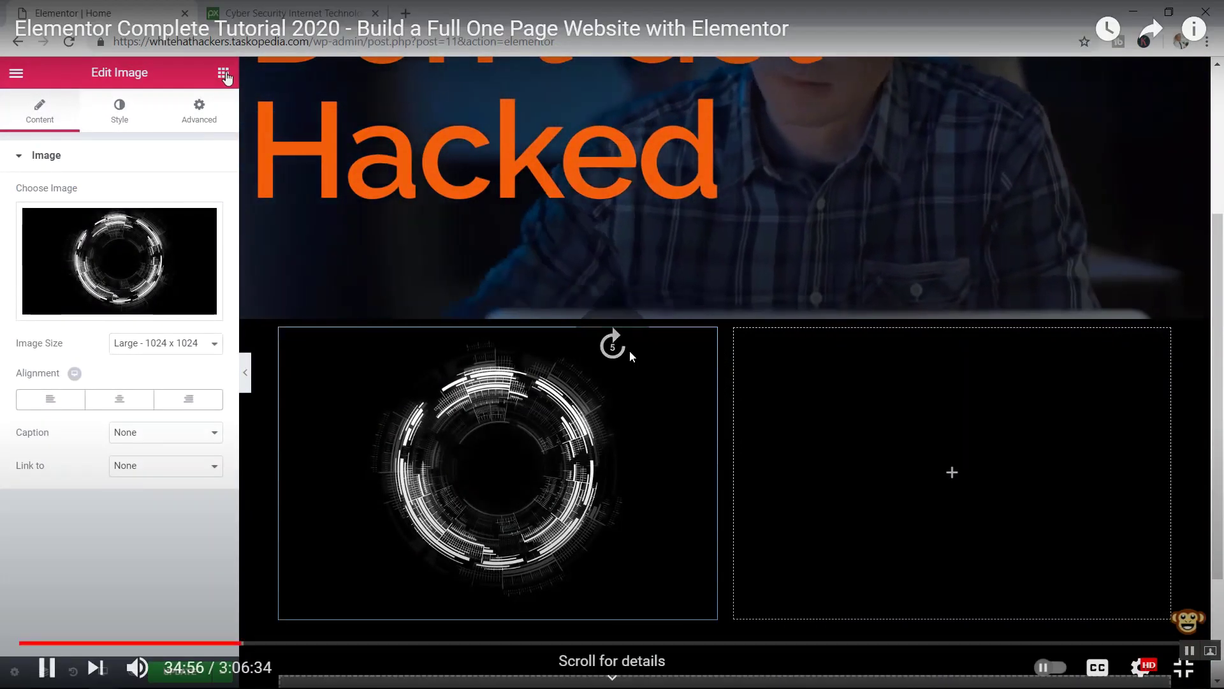
key(Right)
key(Right)
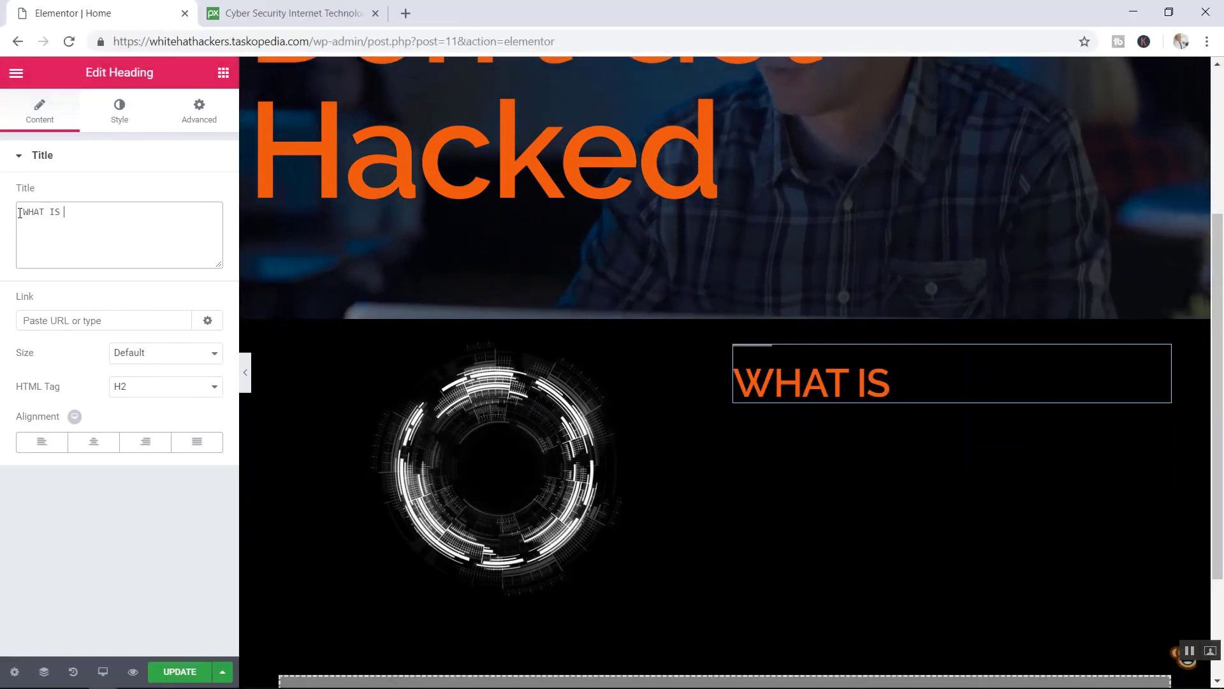
- Skip the tutorial ahead past the WHAT IS WHH? heading and paragraph to the page preview
key(Left)
key(Left)
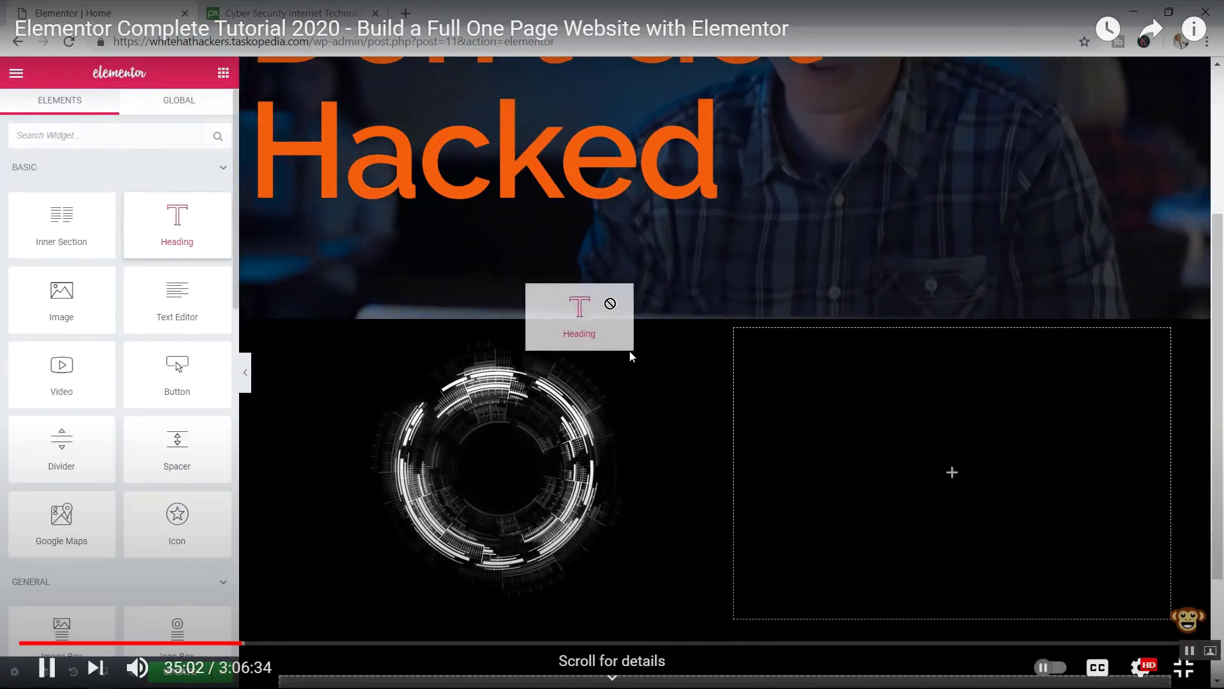
key(Right)
key(Right)
key(Right)
key(Right)
key(Right)
key(Right)
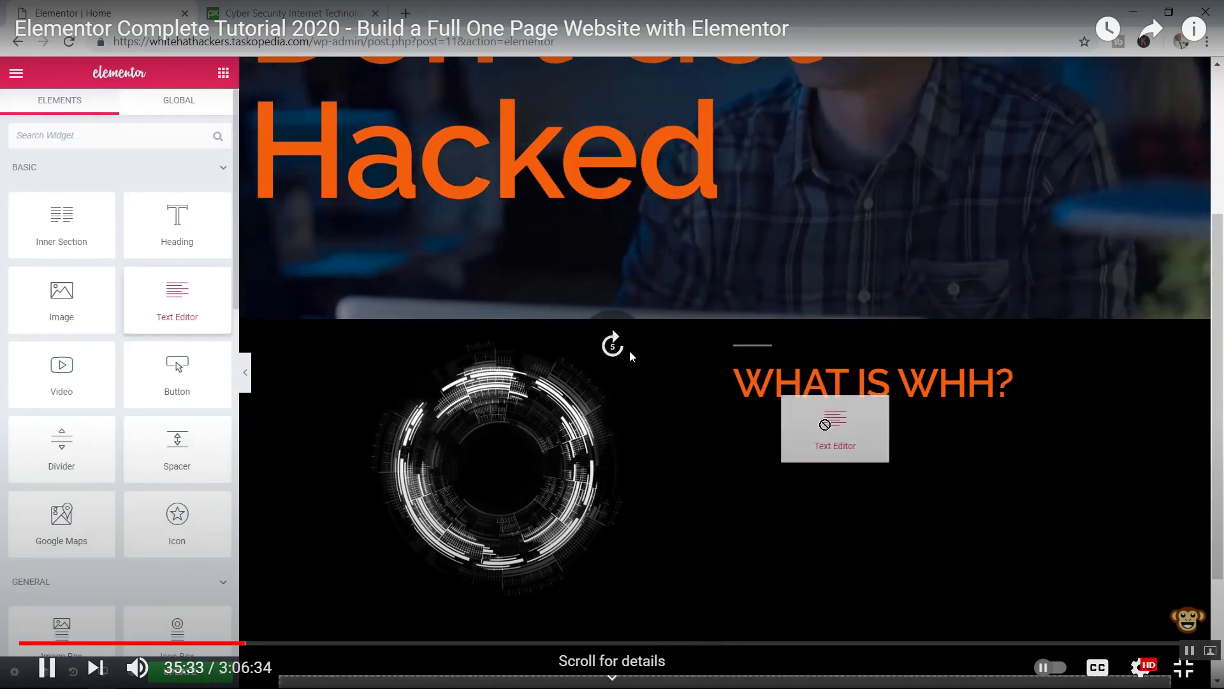
key(Right)
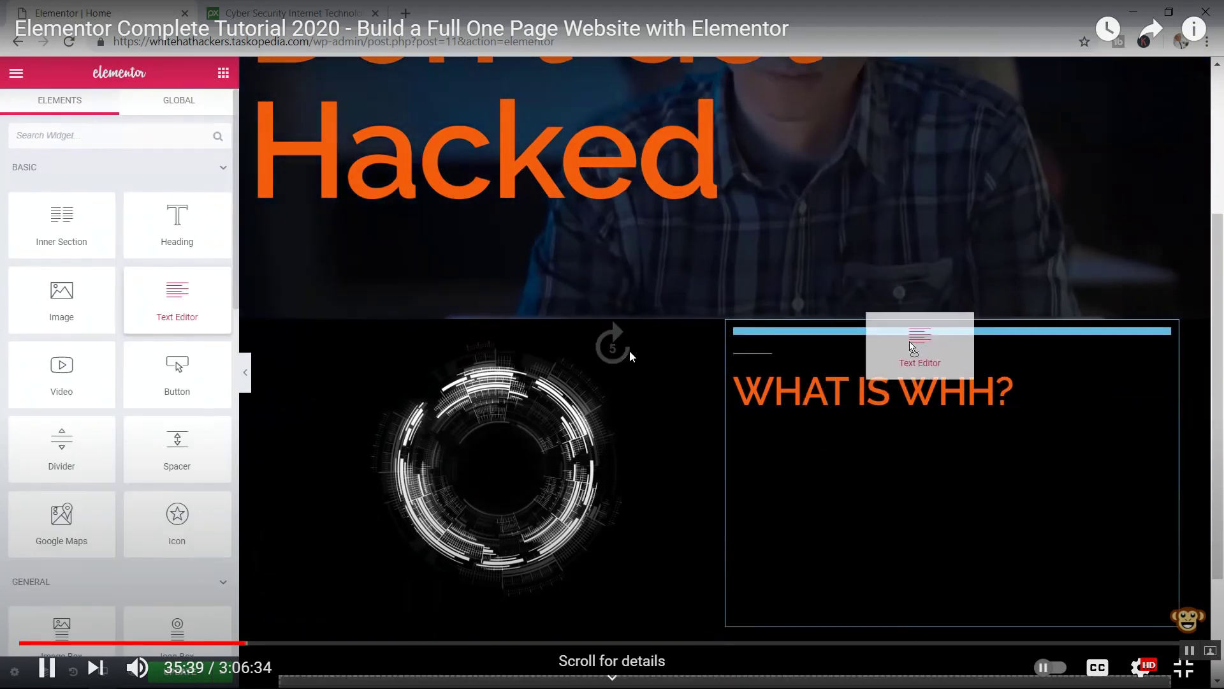
key(Right)
key(Right)
key(Right)
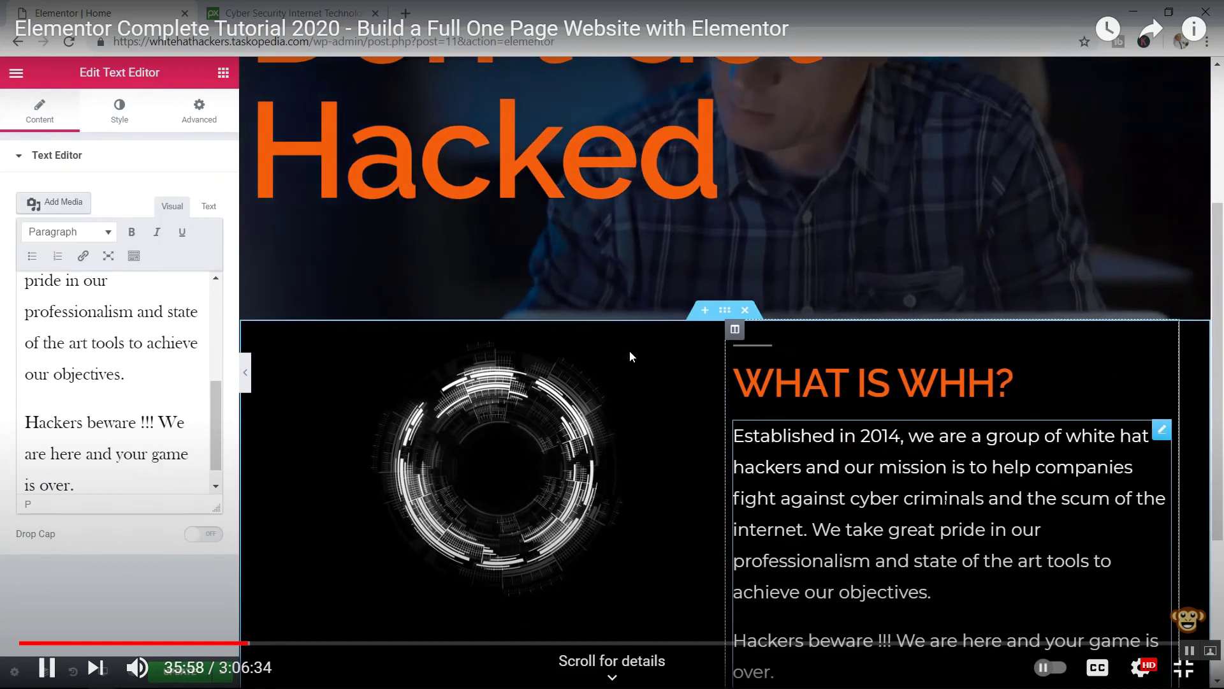
key(Right)
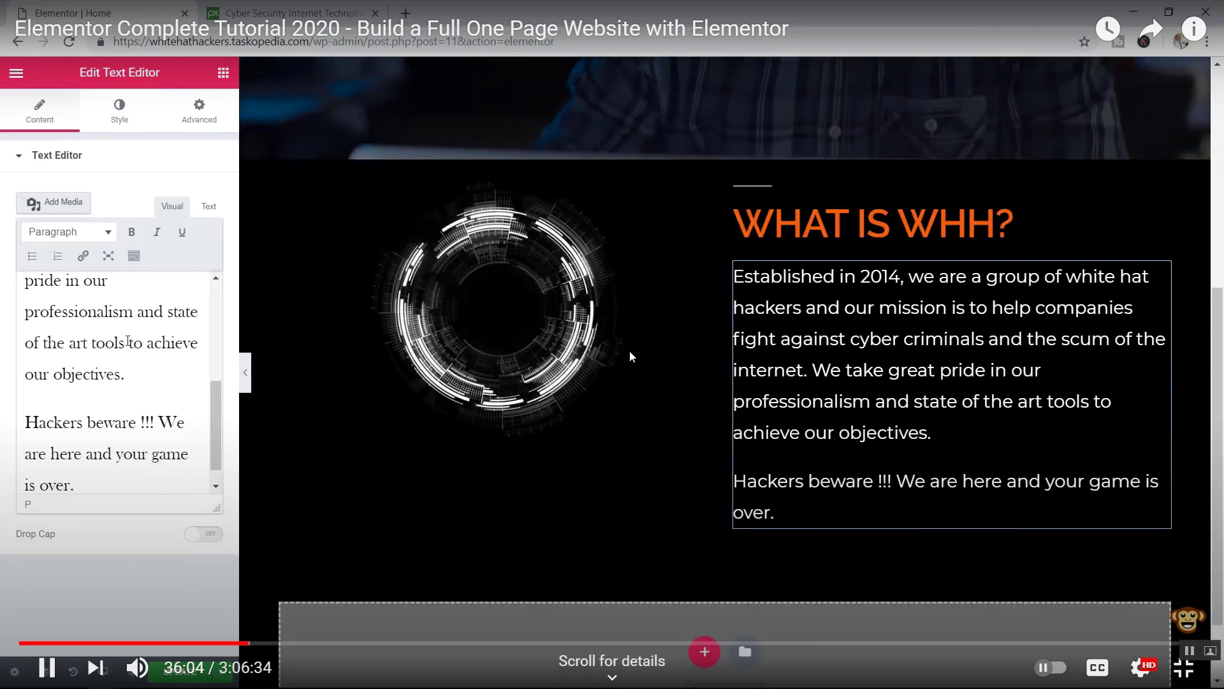
key(Right)
key(Right)
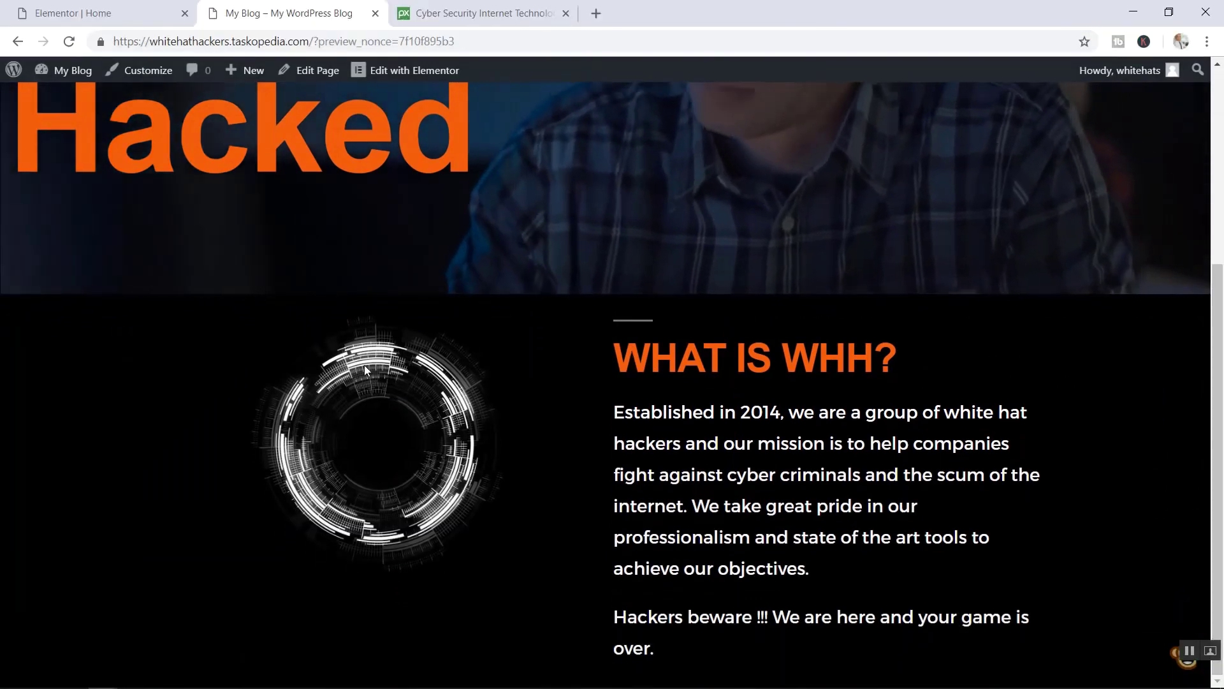
- Exit the video's full-screen mode and make the browser fill the screen
mouse_move(1186, 618)
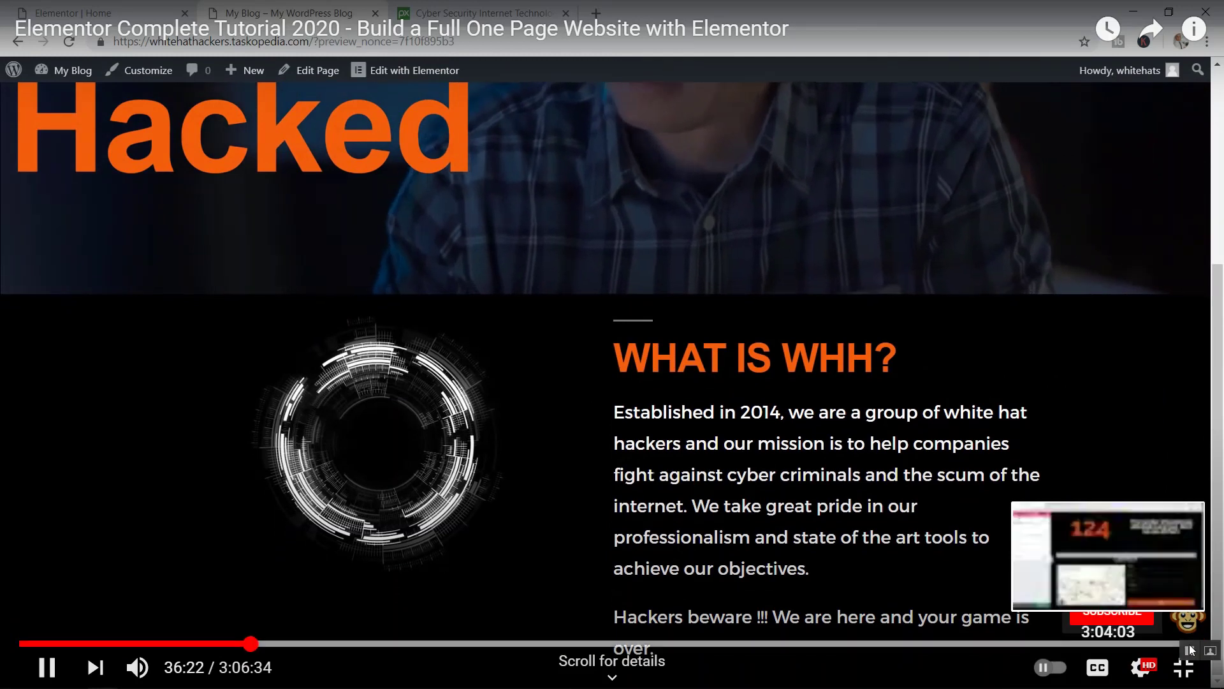
click(1183, 667)
click(773, 540)
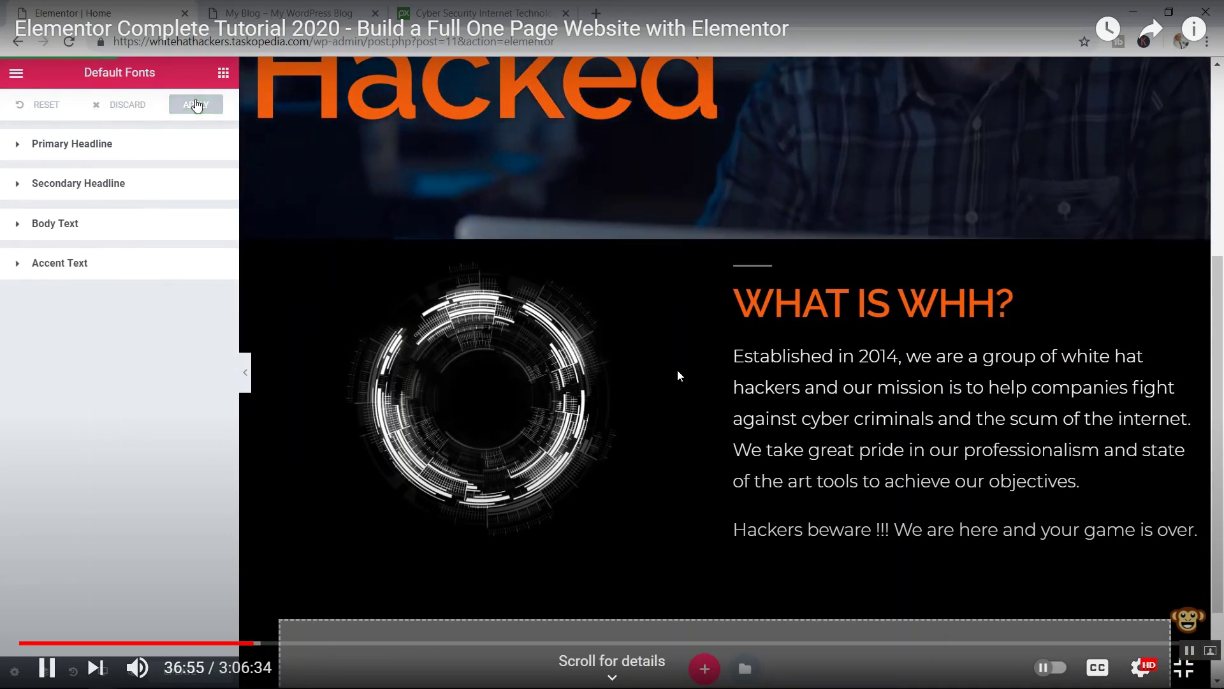
- Pause the tutorial at 36:55 and switch to the Google Meet call with the microphone on
click(677, 371)
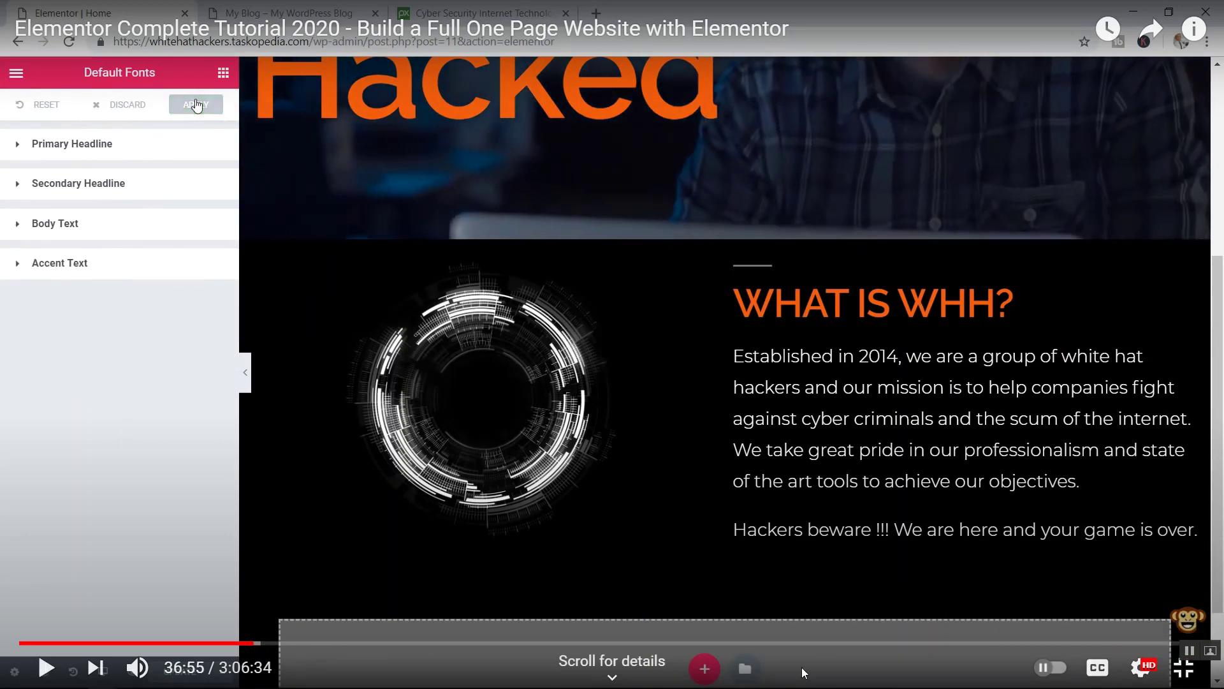
click(1183, 667)
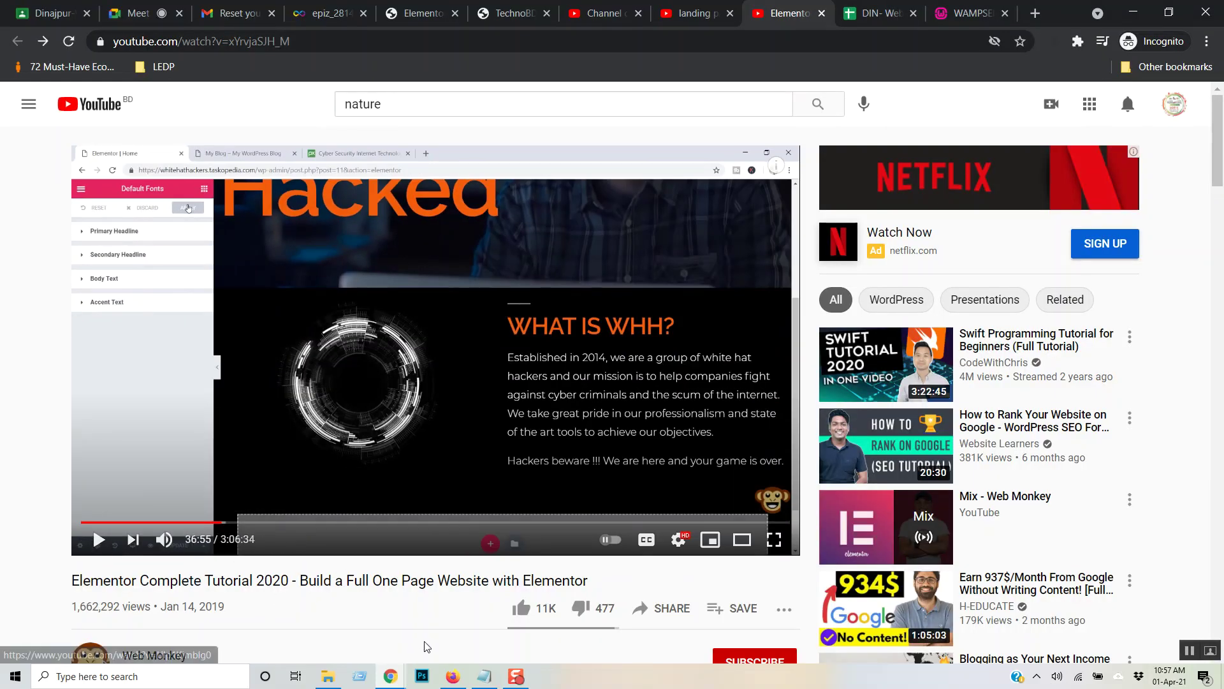
click(156, 12)
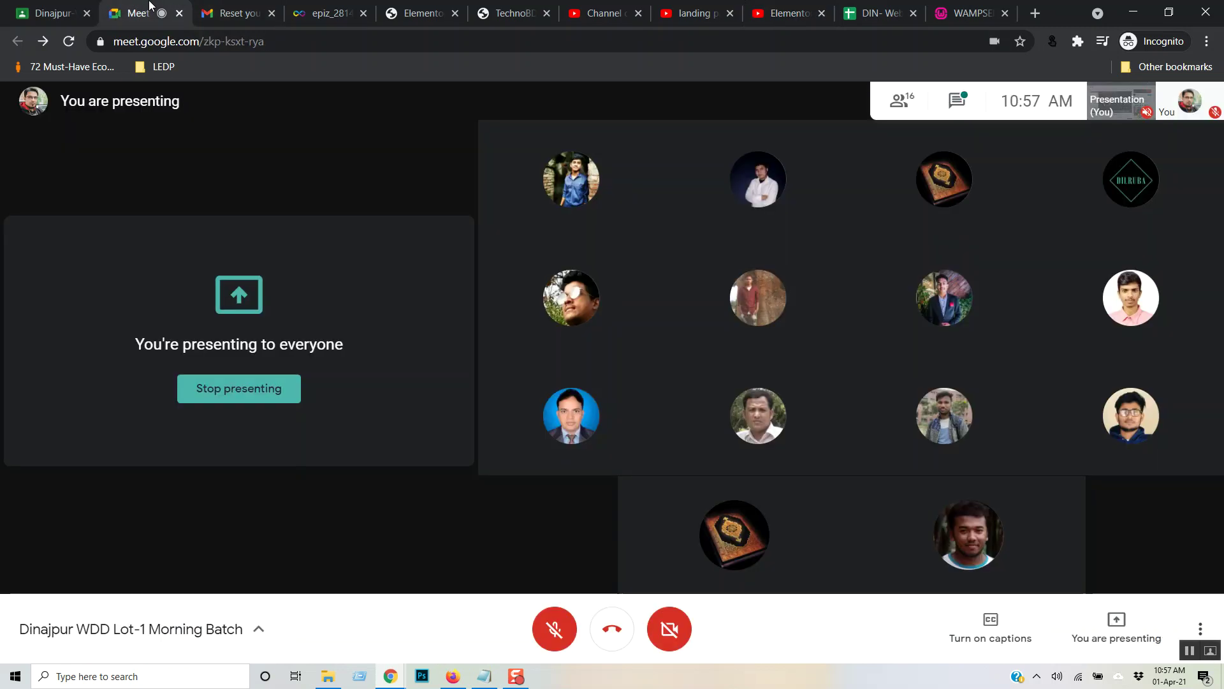
click(554, 629)
mouse_move(560, 418)
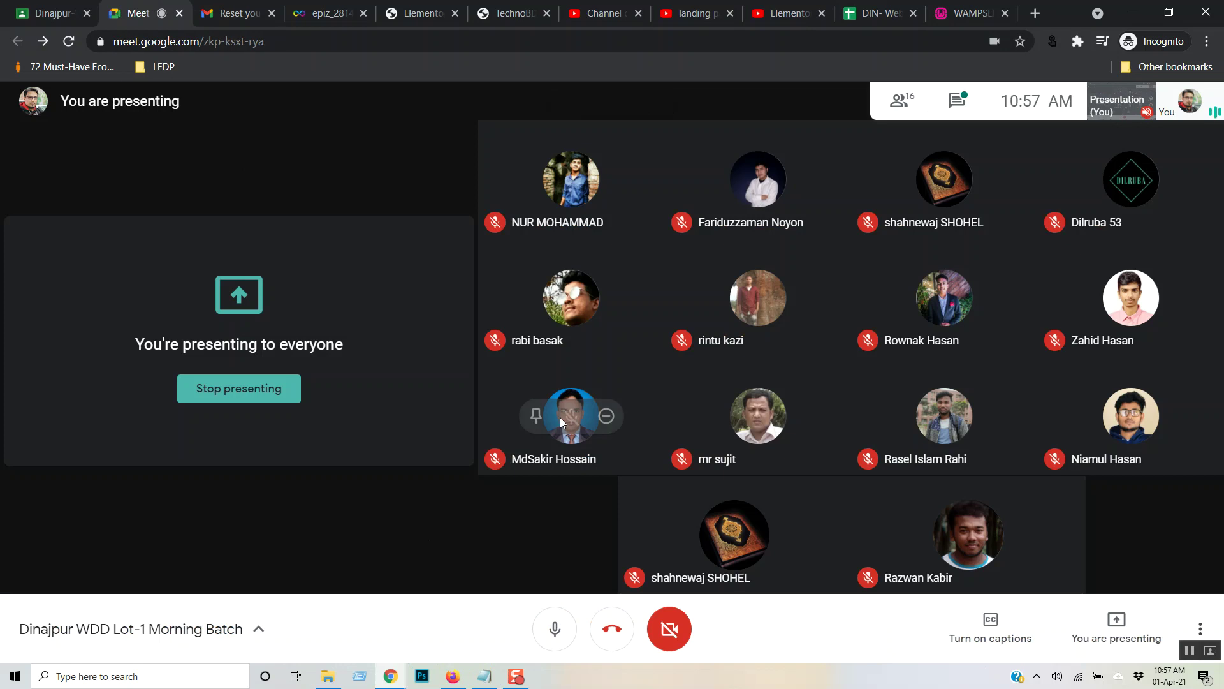
- Back in Elementor, place a Text Editor widget below the TechnoBD.com heading
click(415, 12)
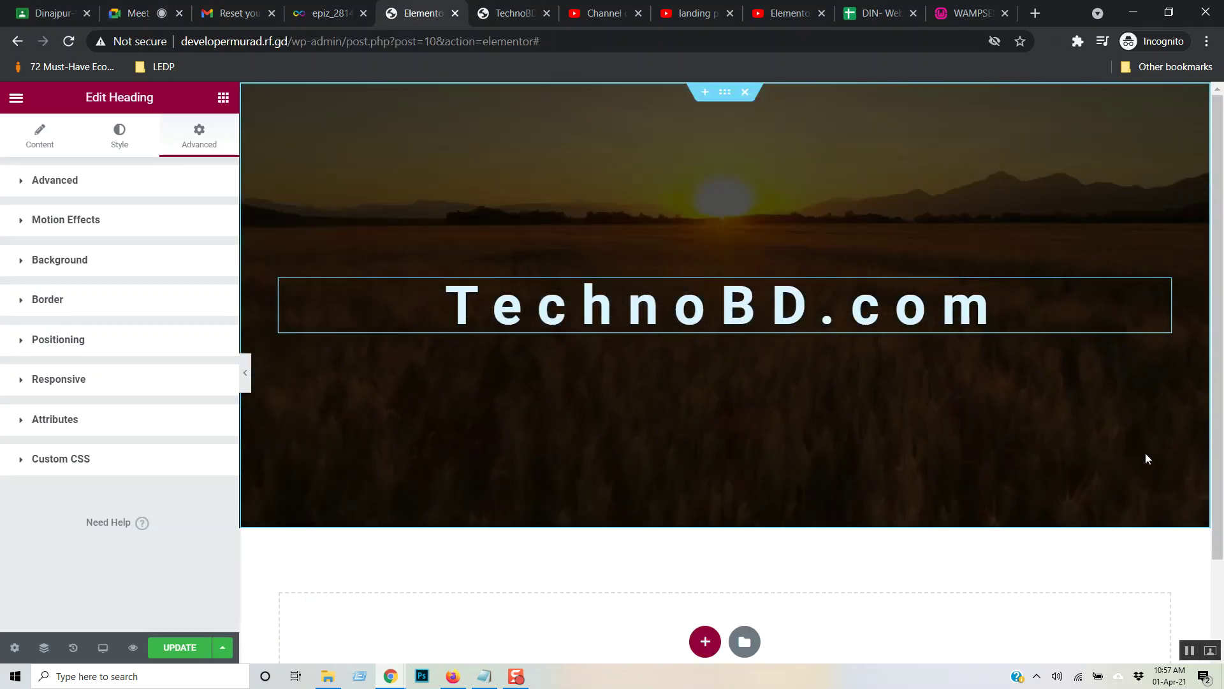
scroll(1043, 474, down, 2)
scroll(1039, 478, up, 2)
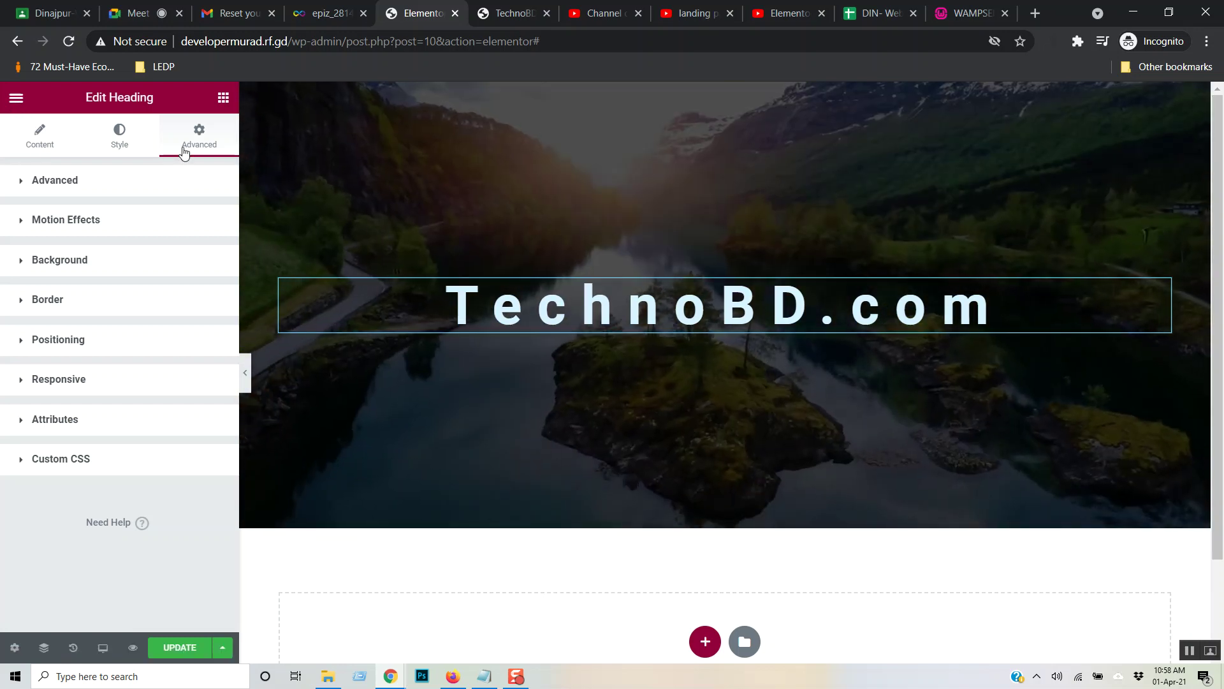
click(224, 97)
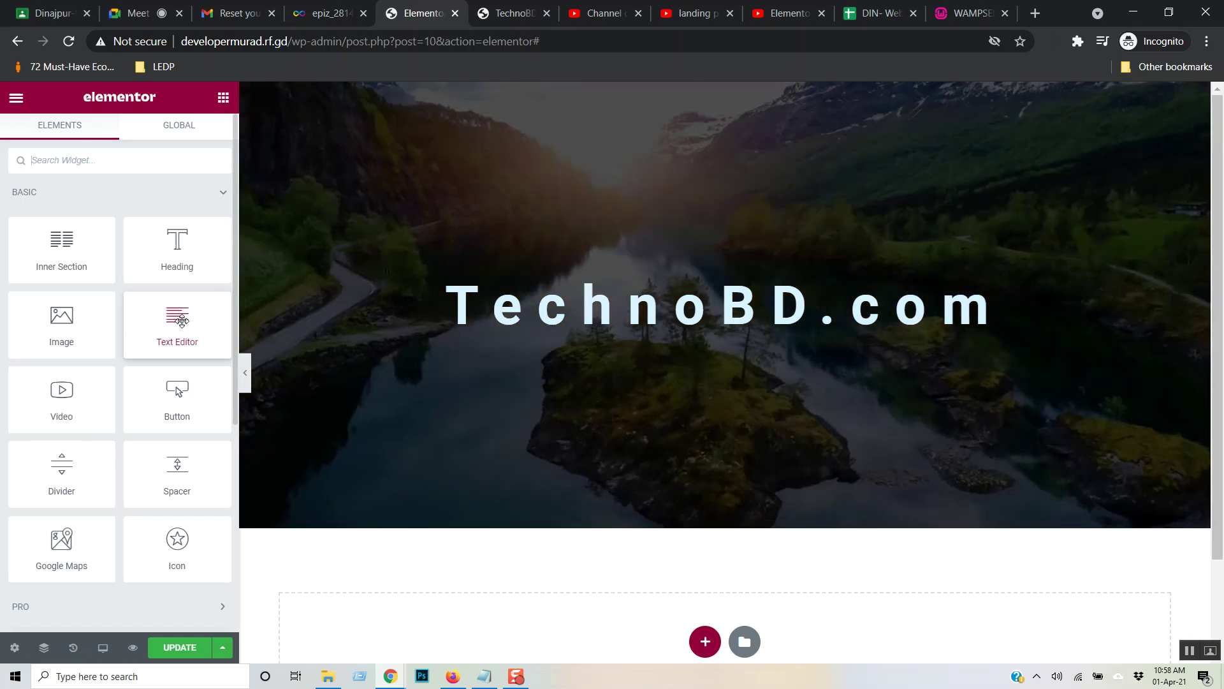
drag(191, 320, 692, 336)
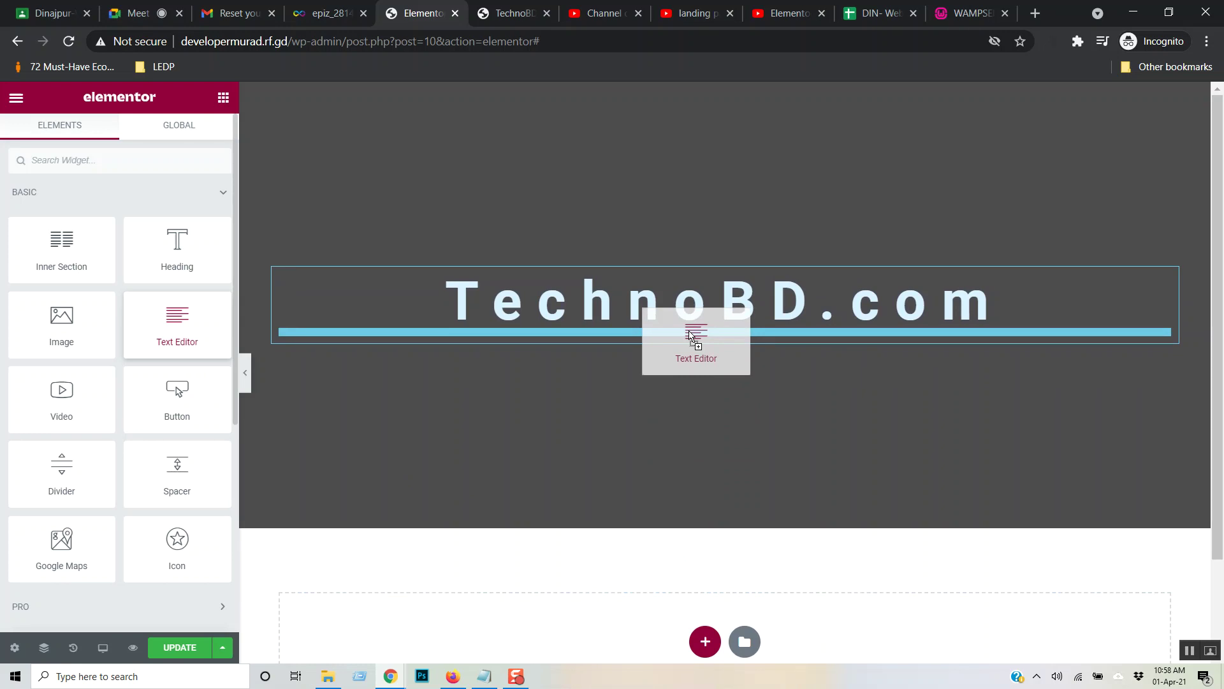
drag(691, 336, 691, 336)
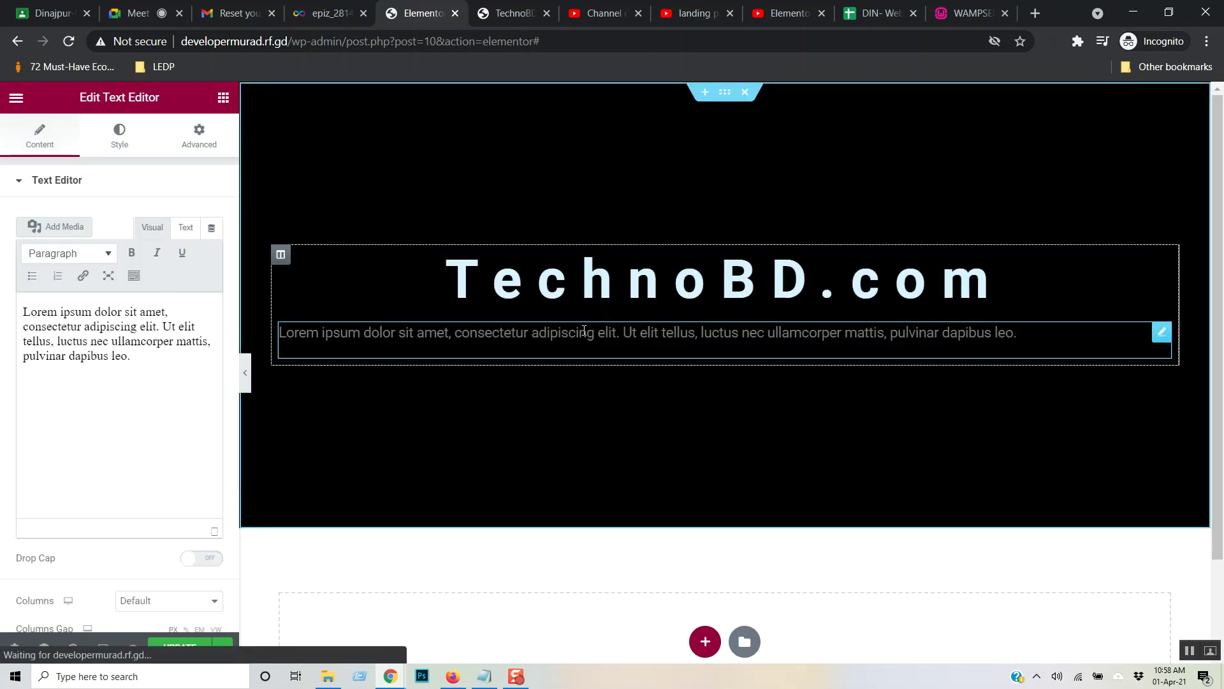
- Select the Lorem ipsum placeholder text and bring back the paragraph's settings
click(1037, 331)
drag(1035, 334, 230, 323)
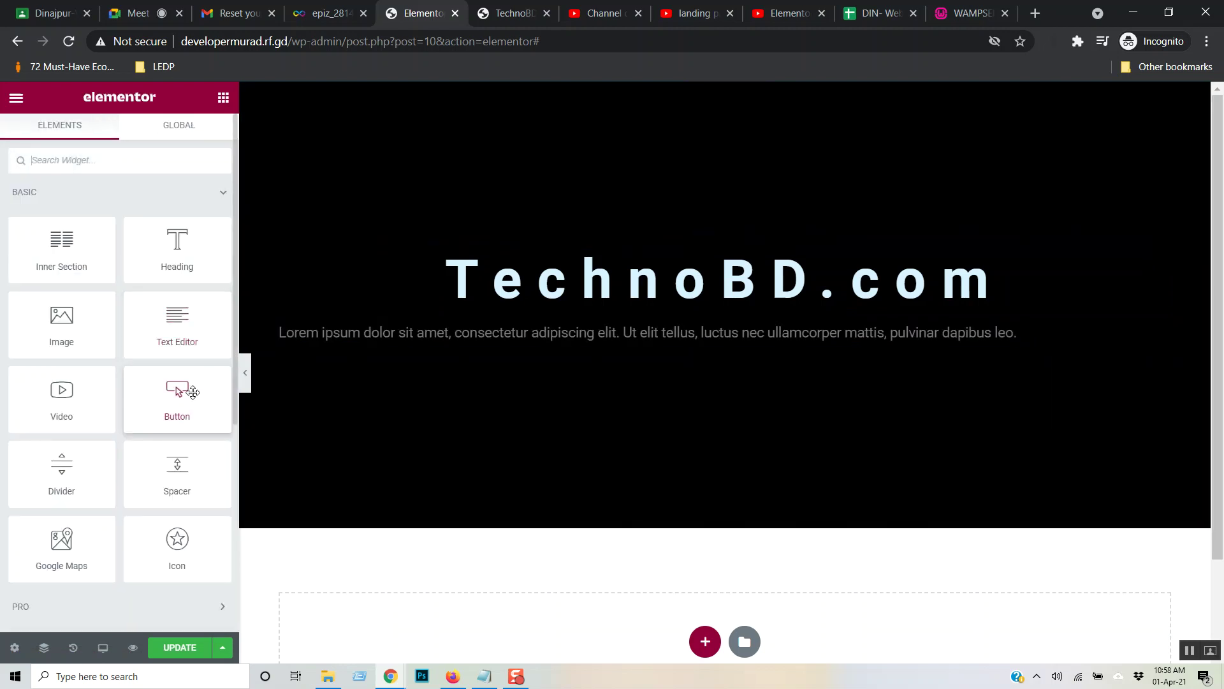
click(686, 332)
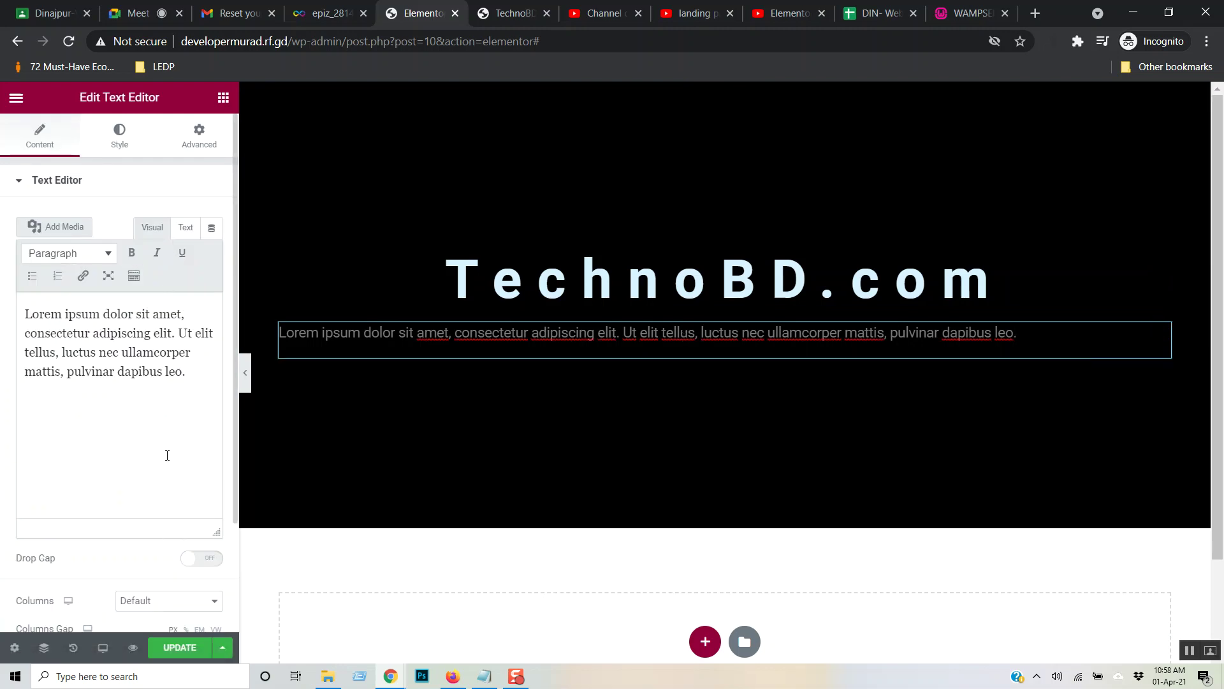
scroll(180, 503, down, 2)
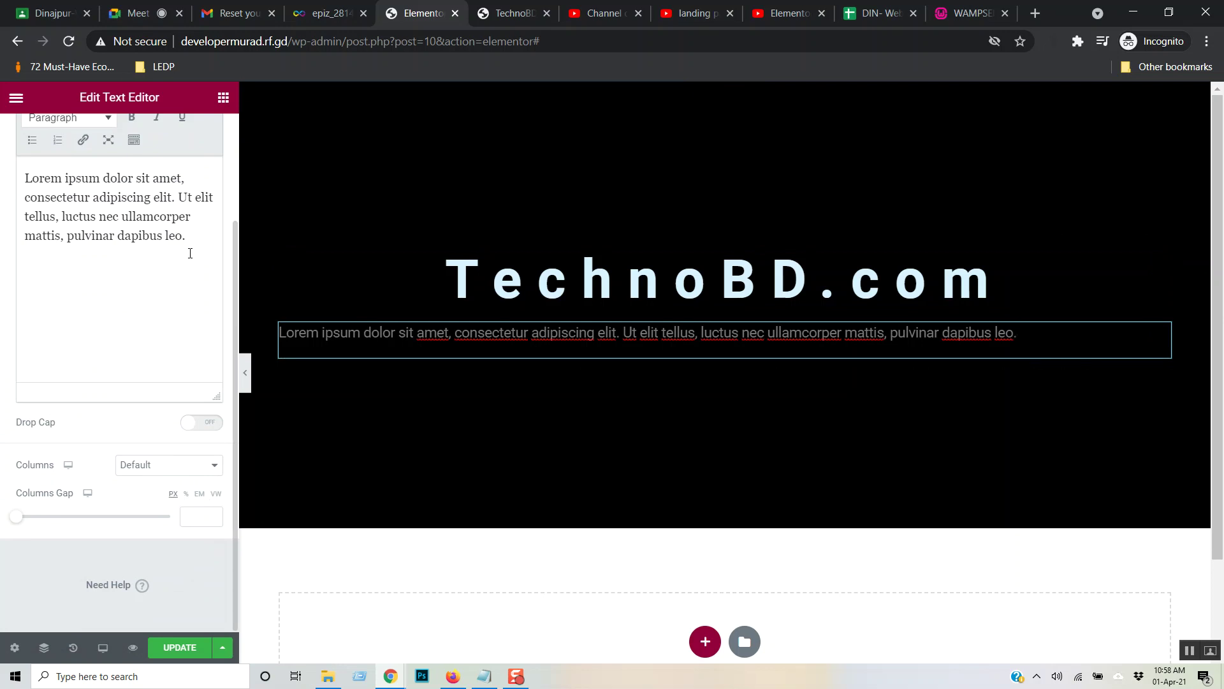
scroll(223, 255, up, 2)
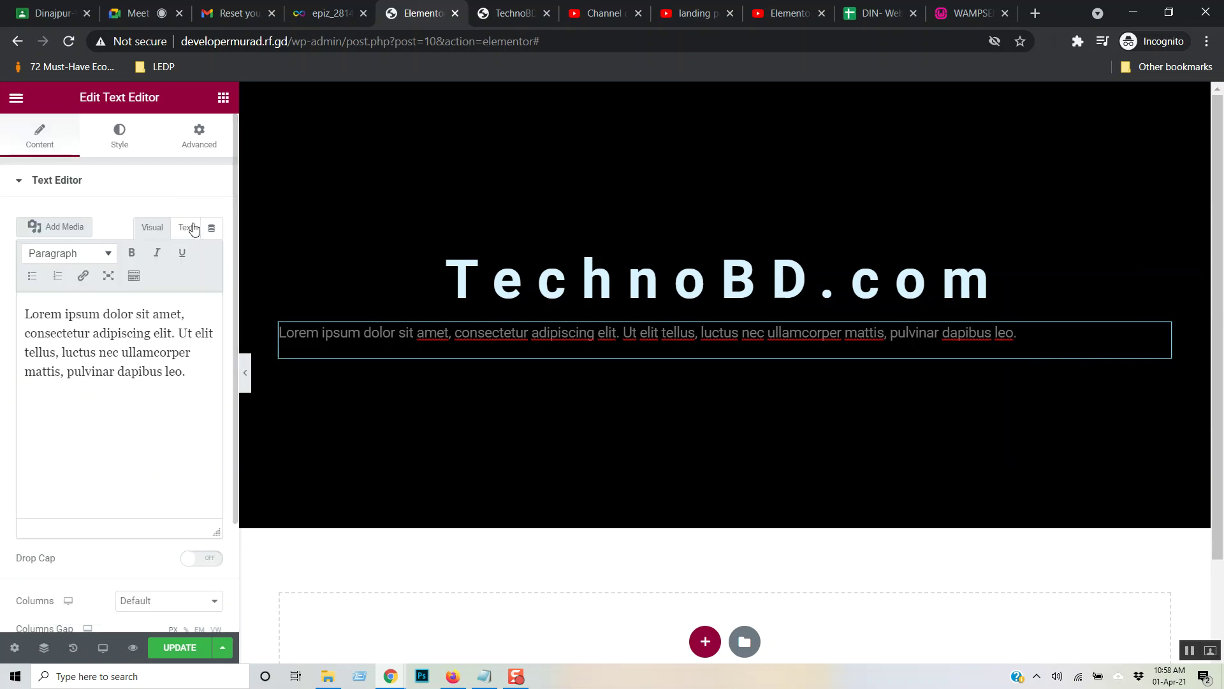
- Centre the Lorem ipsum paragraph and colour its text #C15757
click(119, 136)
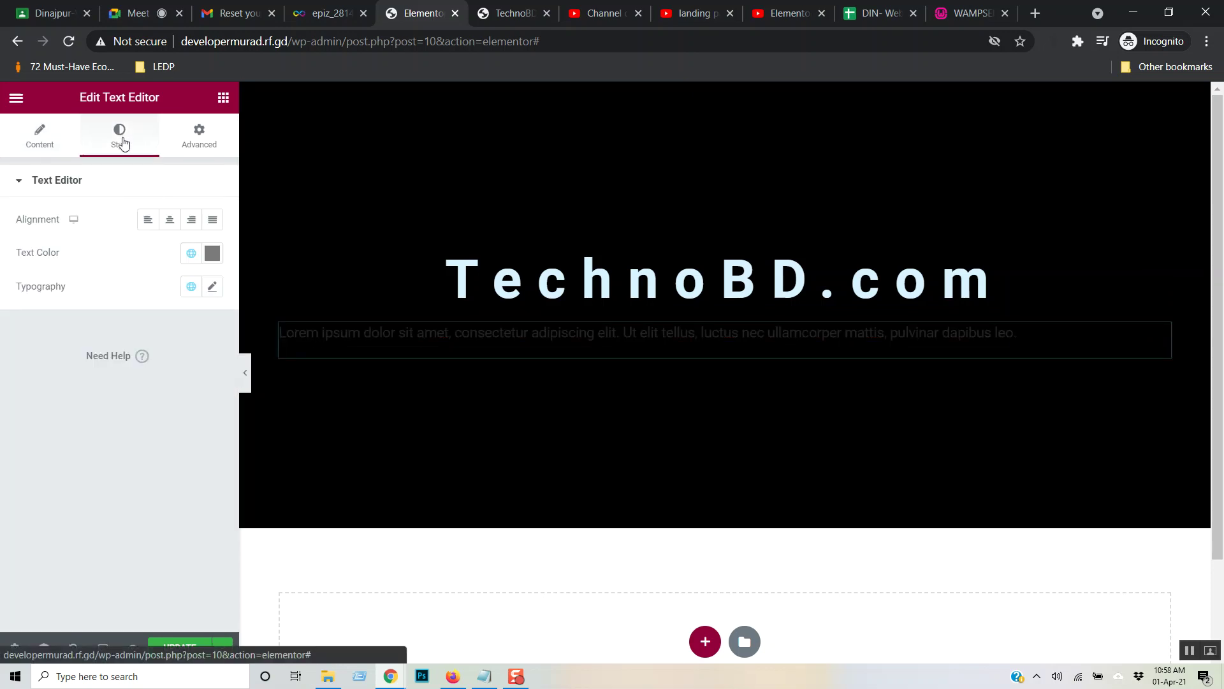
click(166, 224)
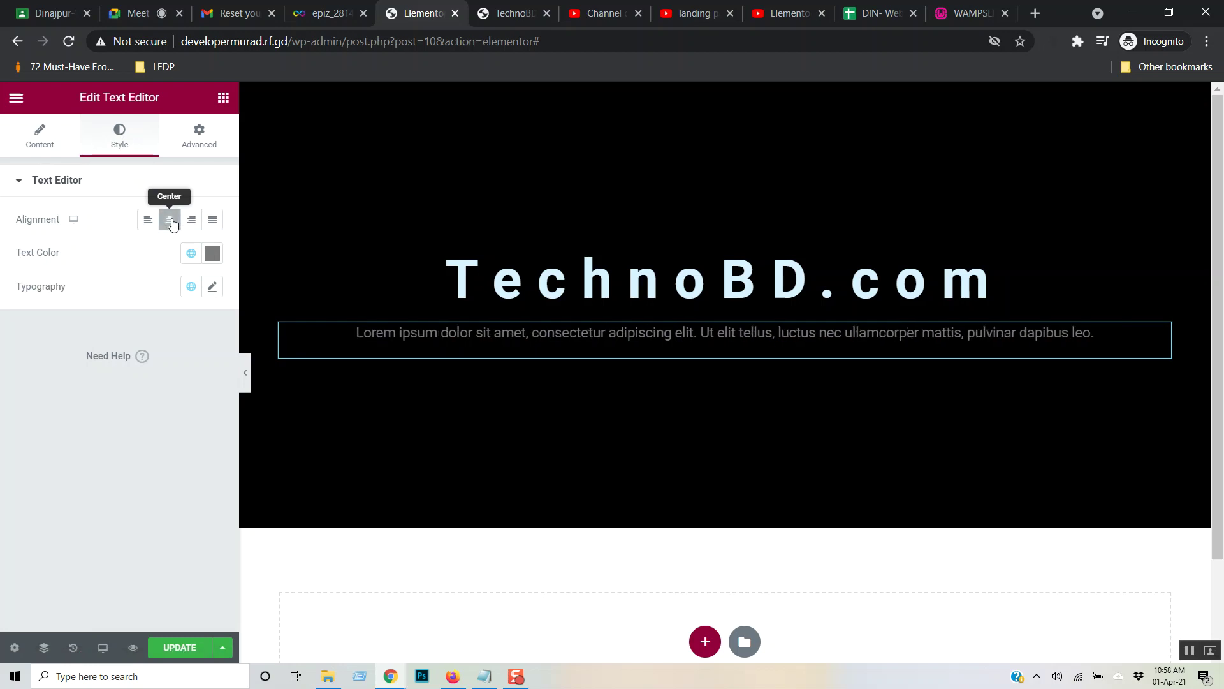
click(213, 253)
drag(40, 375, 36, 355)
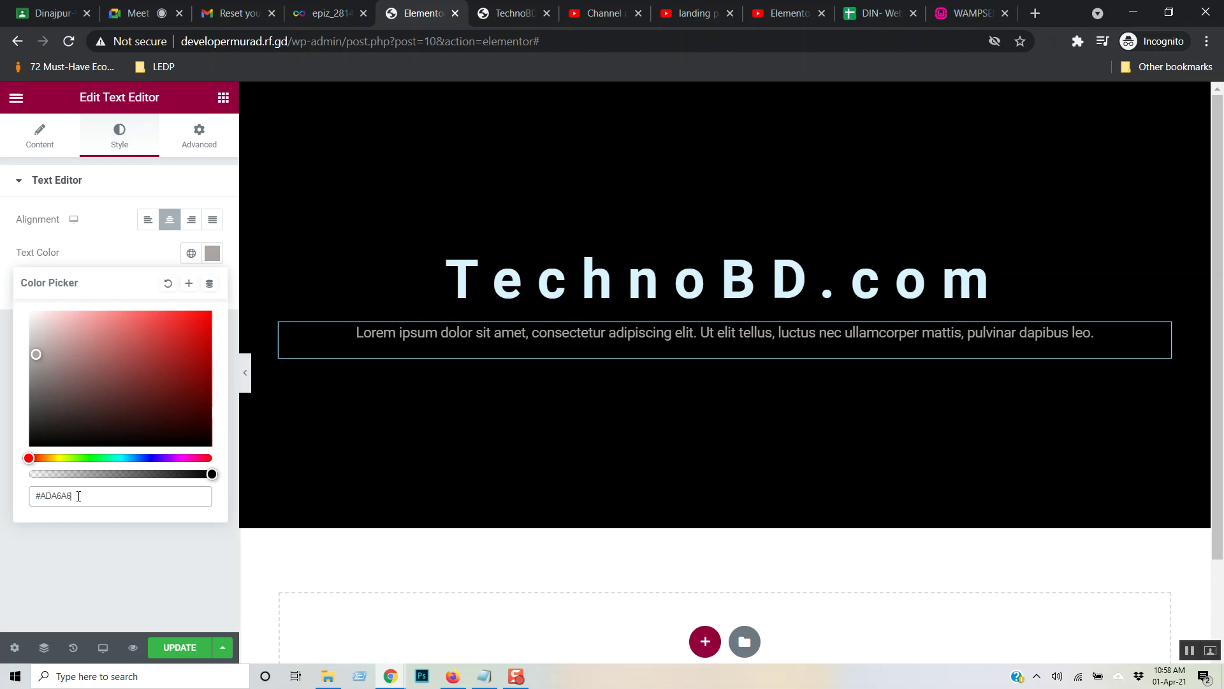
drag(35, 354, 134, 345)
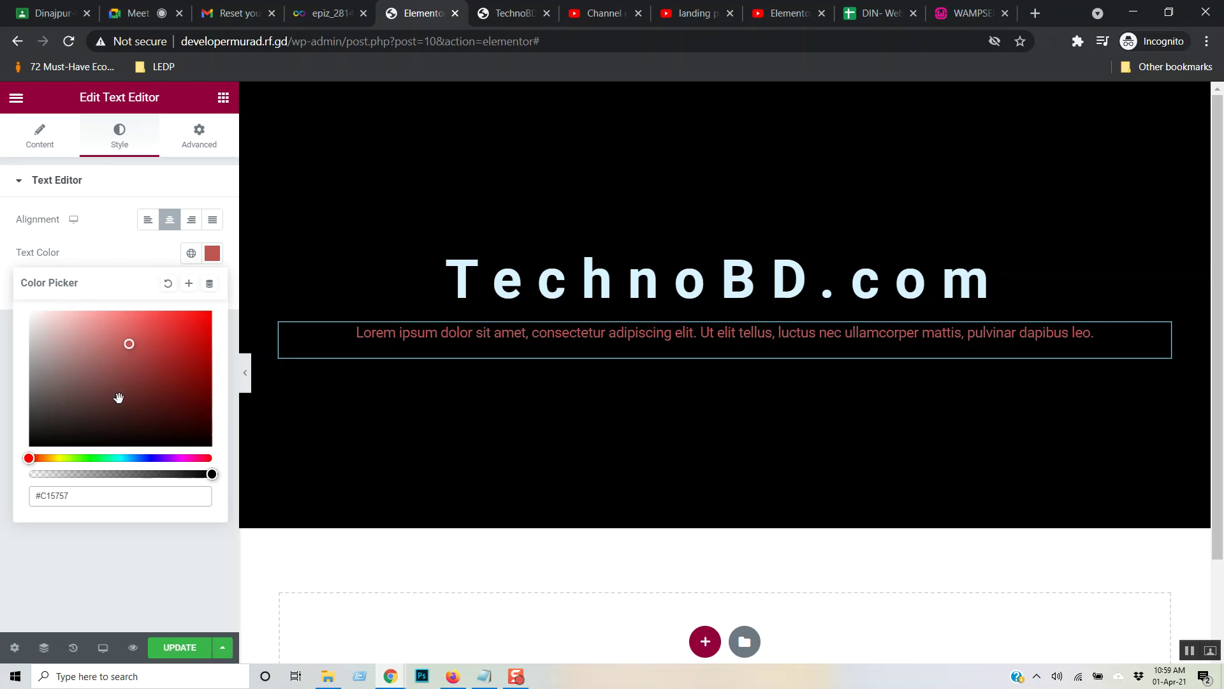
click(113, 552)
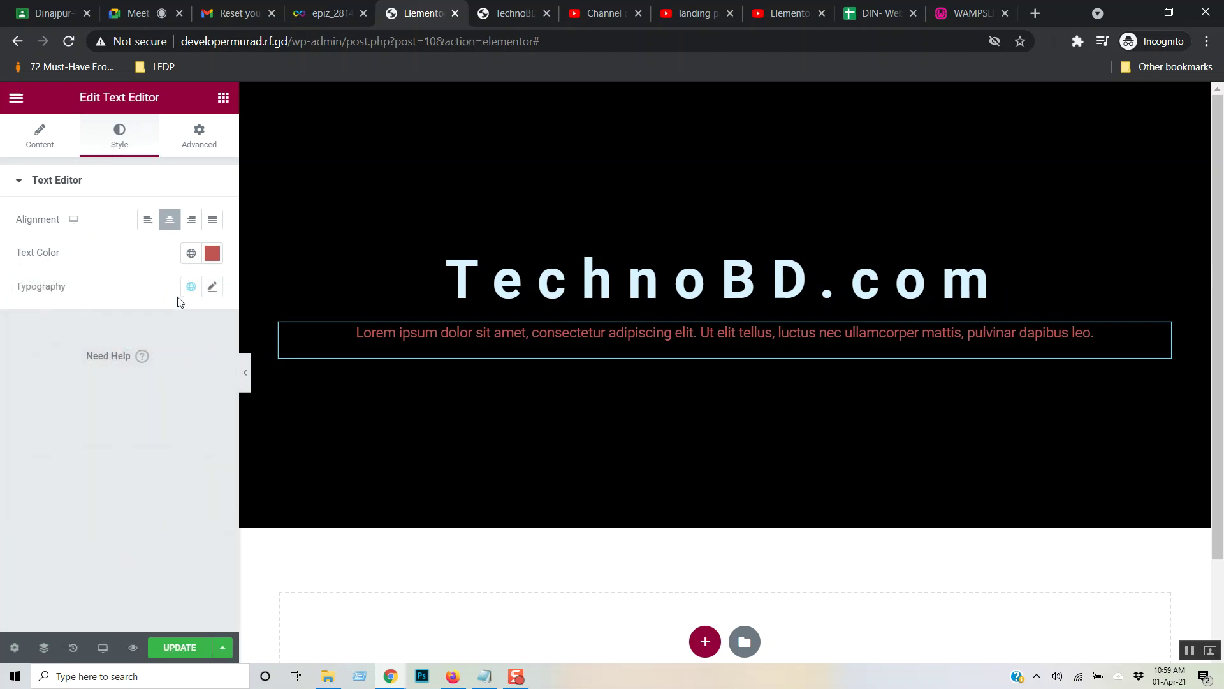
click(212, 288)
- Set the paragraph to 16 px with weight 400, reverting a trial bold weight 700
click(189, 411)
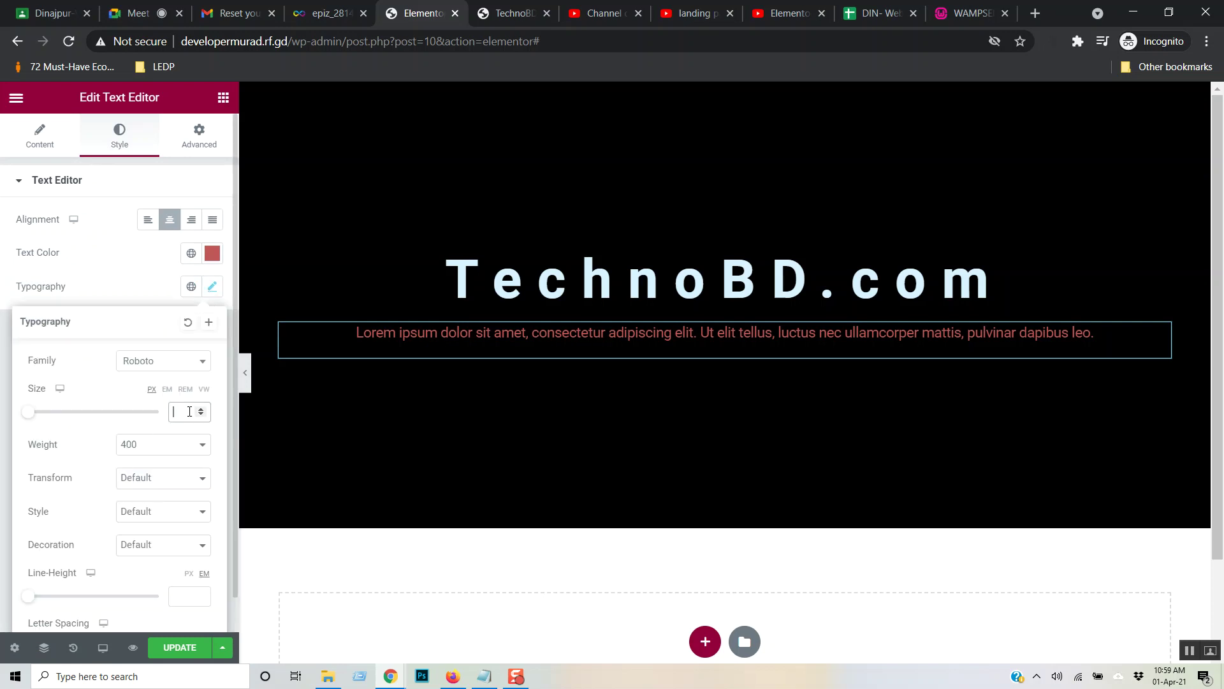
text(14)
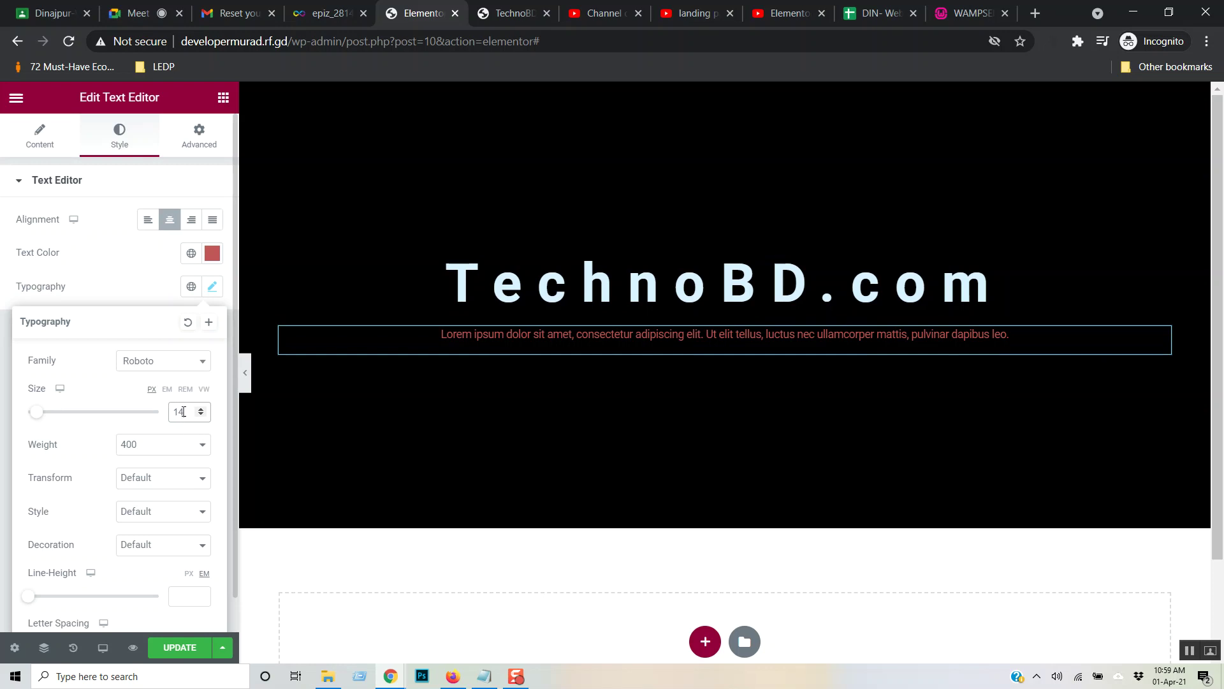
text(6)
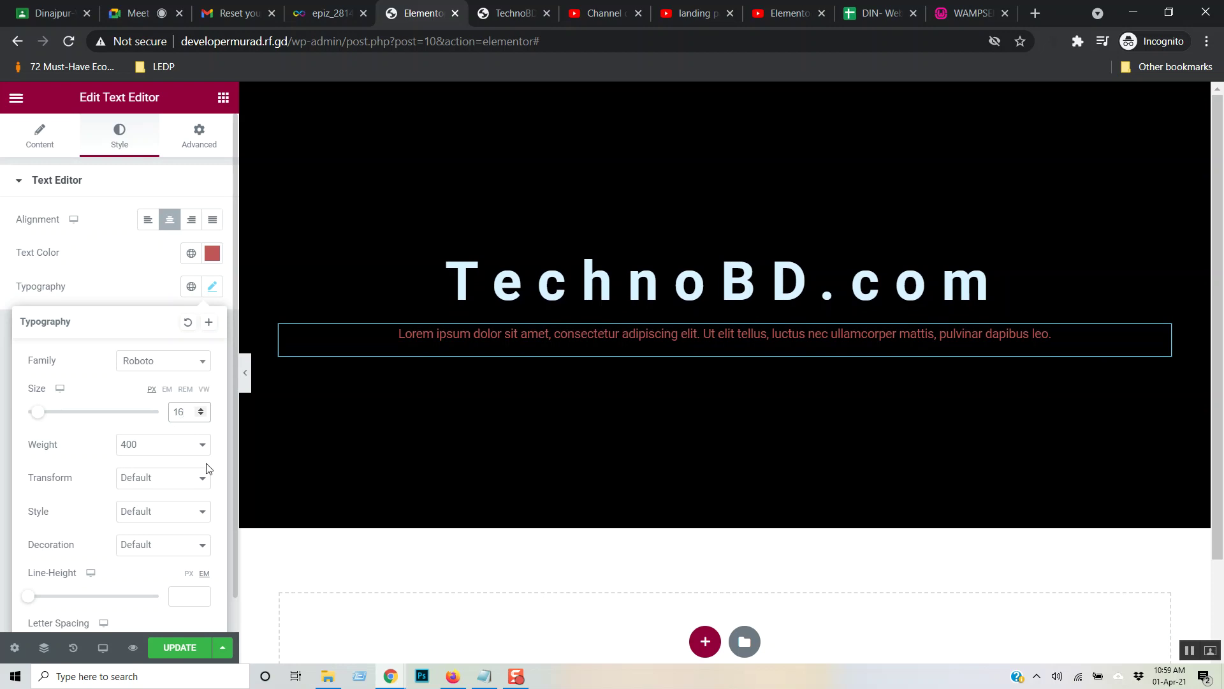
click(203, 445)
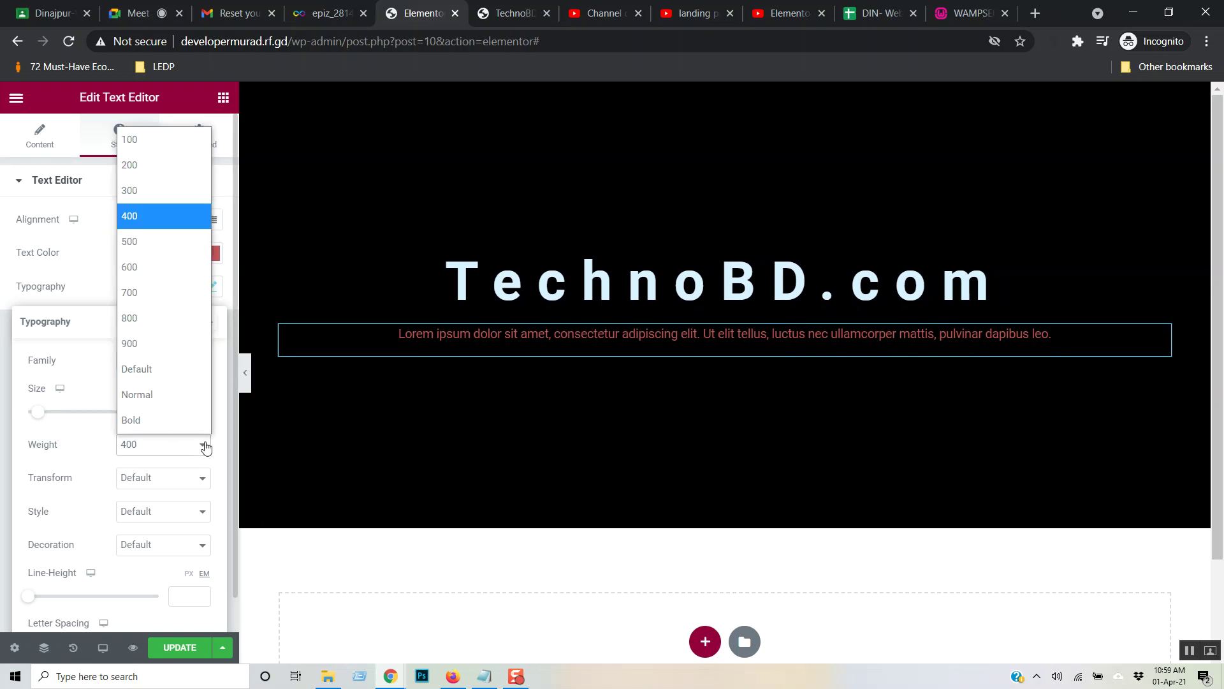
click(174, 292)
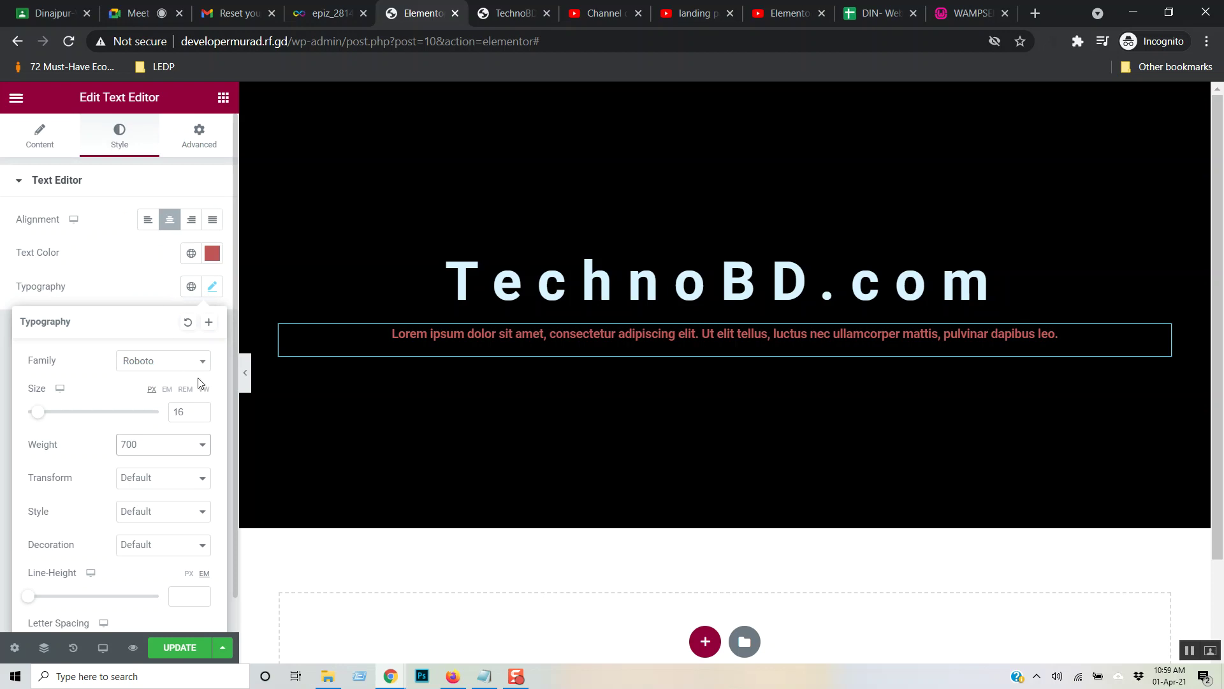
click(189, 437)
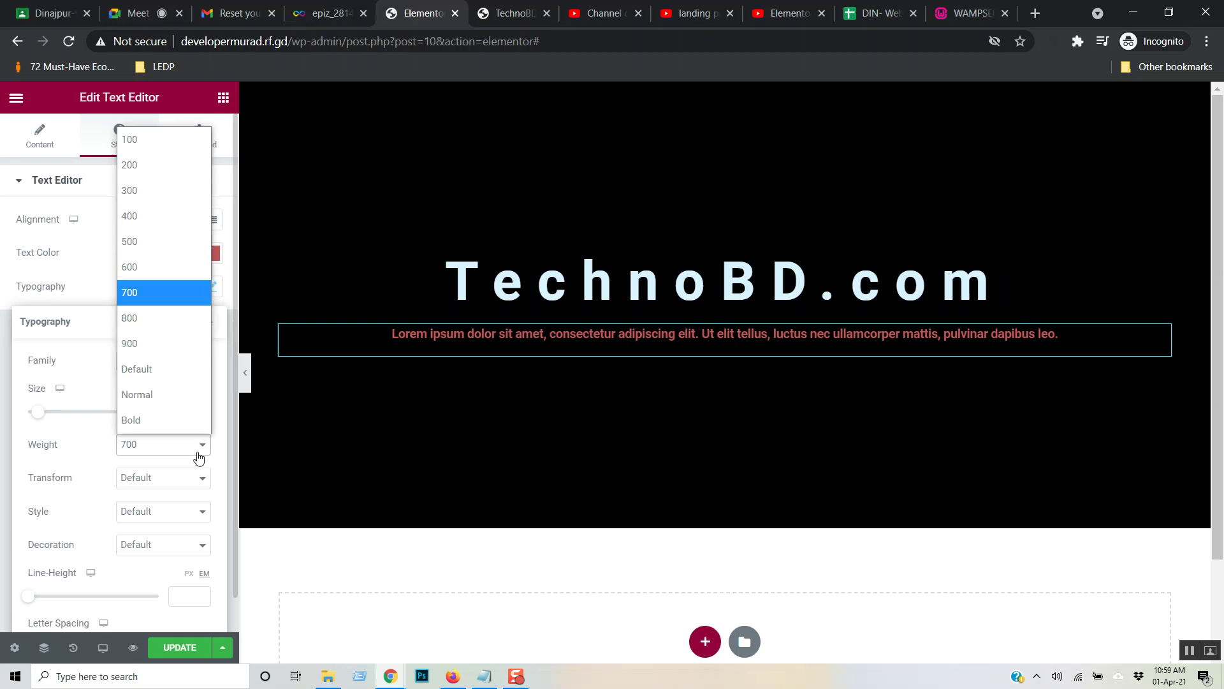
click(154, 215)
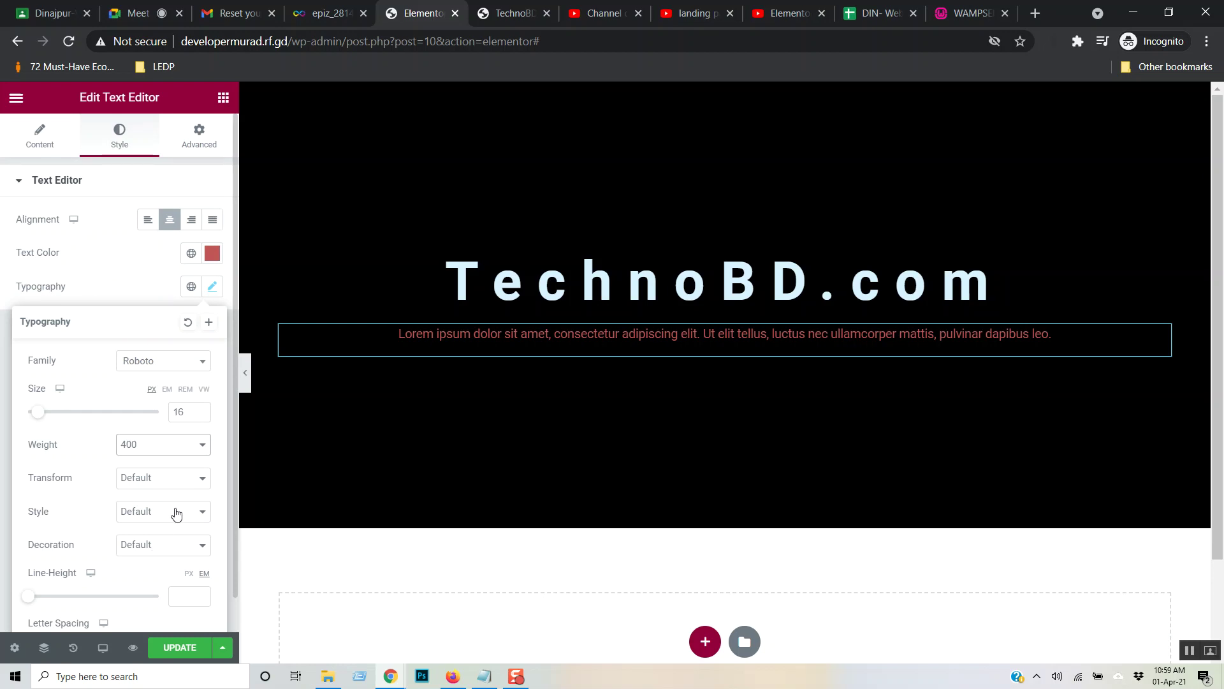
scroll(176, 515, down, 1)
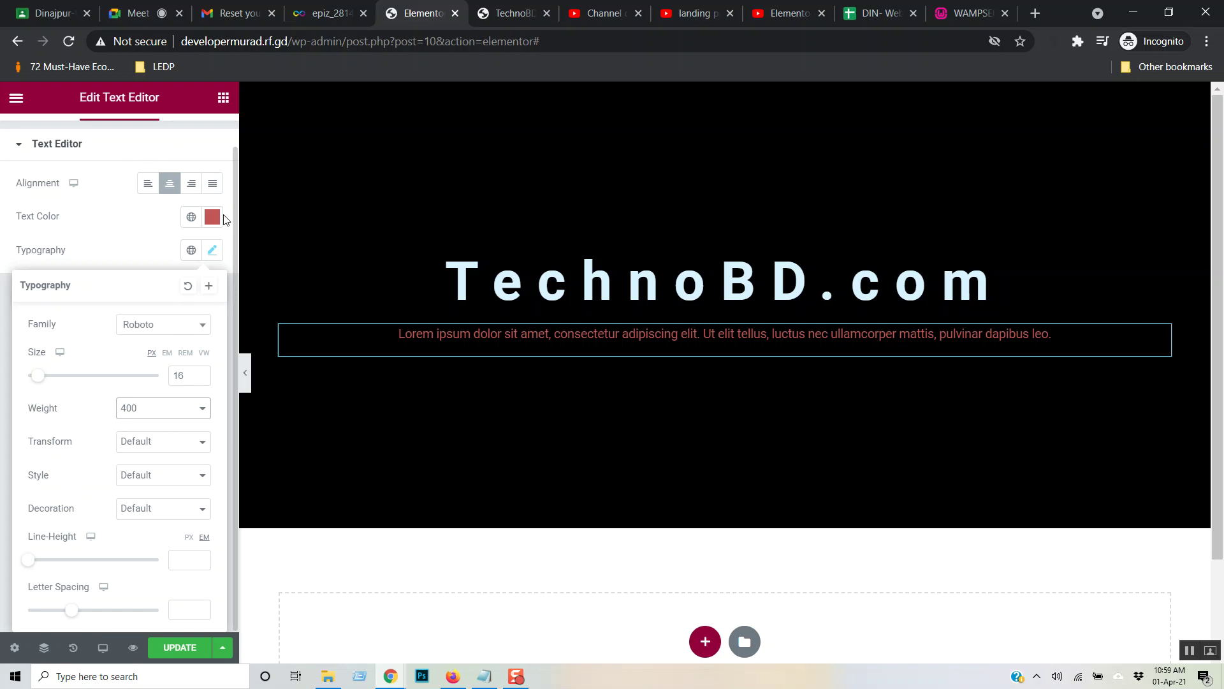
scroll(204, 383, up, 1)
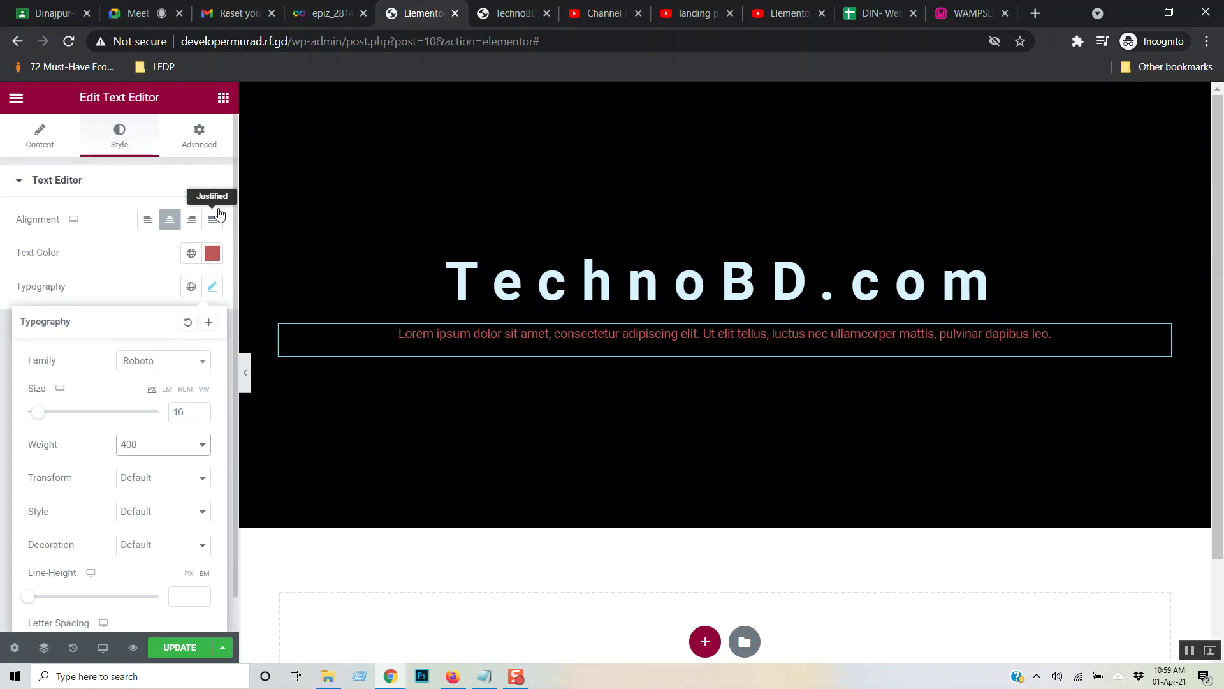
- Unlink the paragraph's margins and give it a 15 px top margin
click(200, 137)
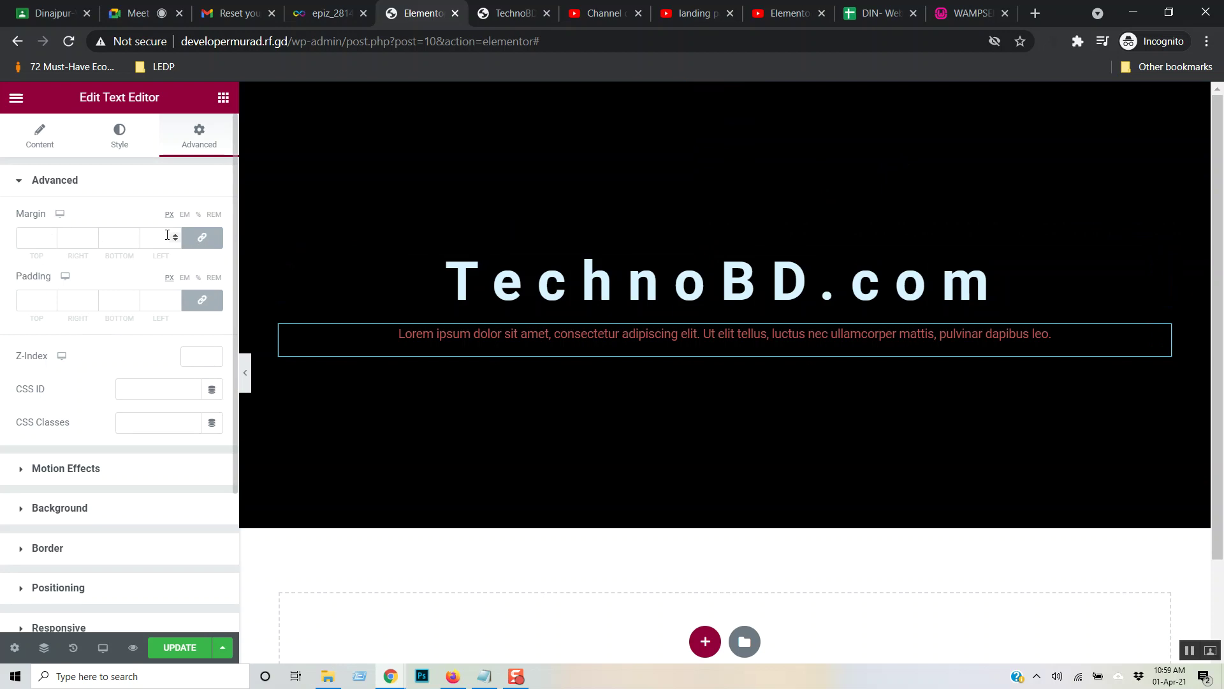
click(202, 238)
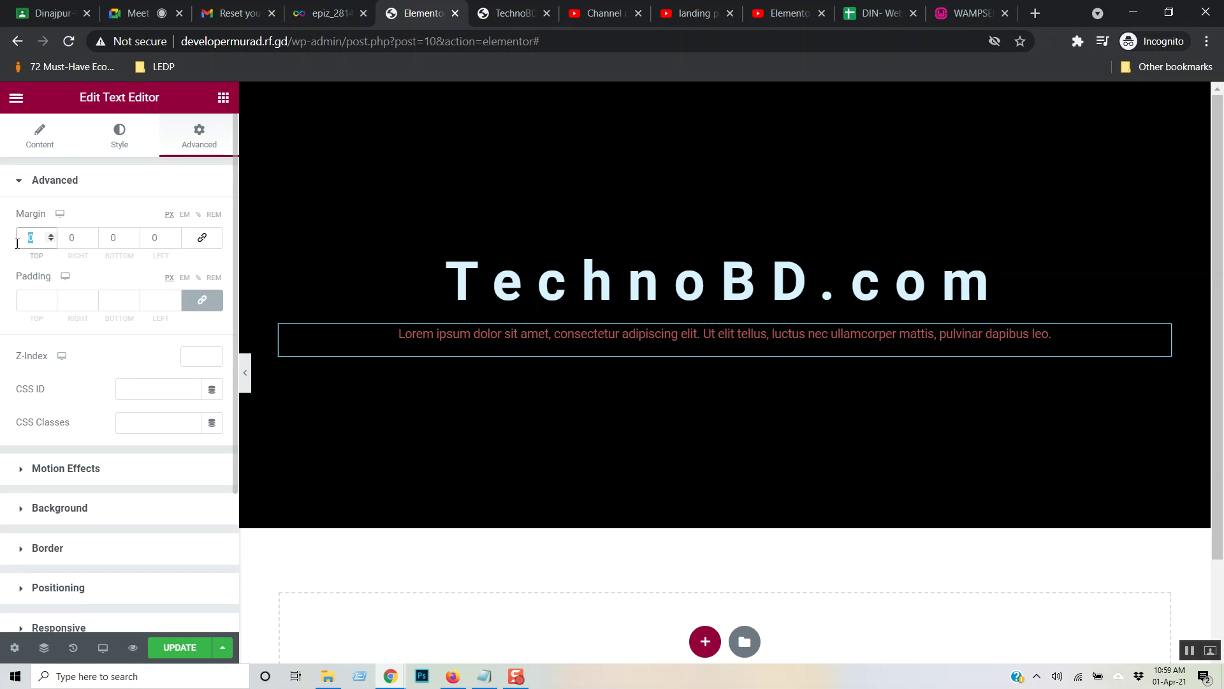
text(30)
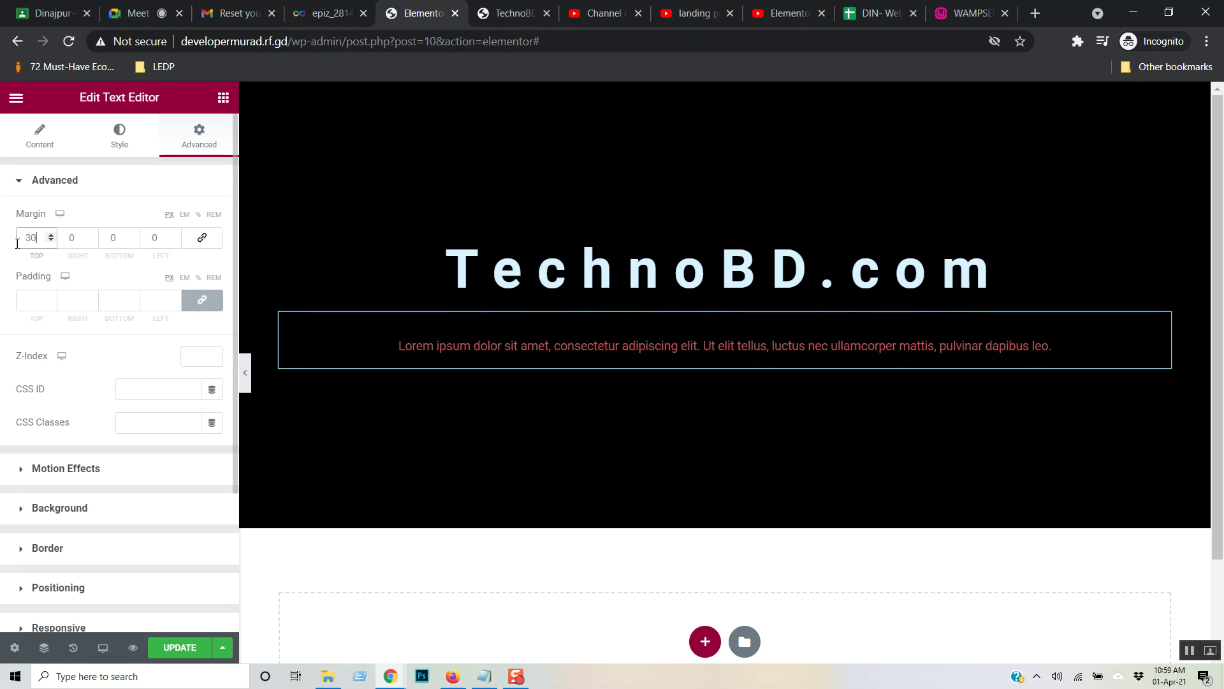
key(Down)
key(Down)
key(Down)
key(Down)
key(Down)
key(Down)
key(Down)
key(Down)
key(Down)
key(Down)
key(Down)
key(Down)
key(Down)
key(Down)
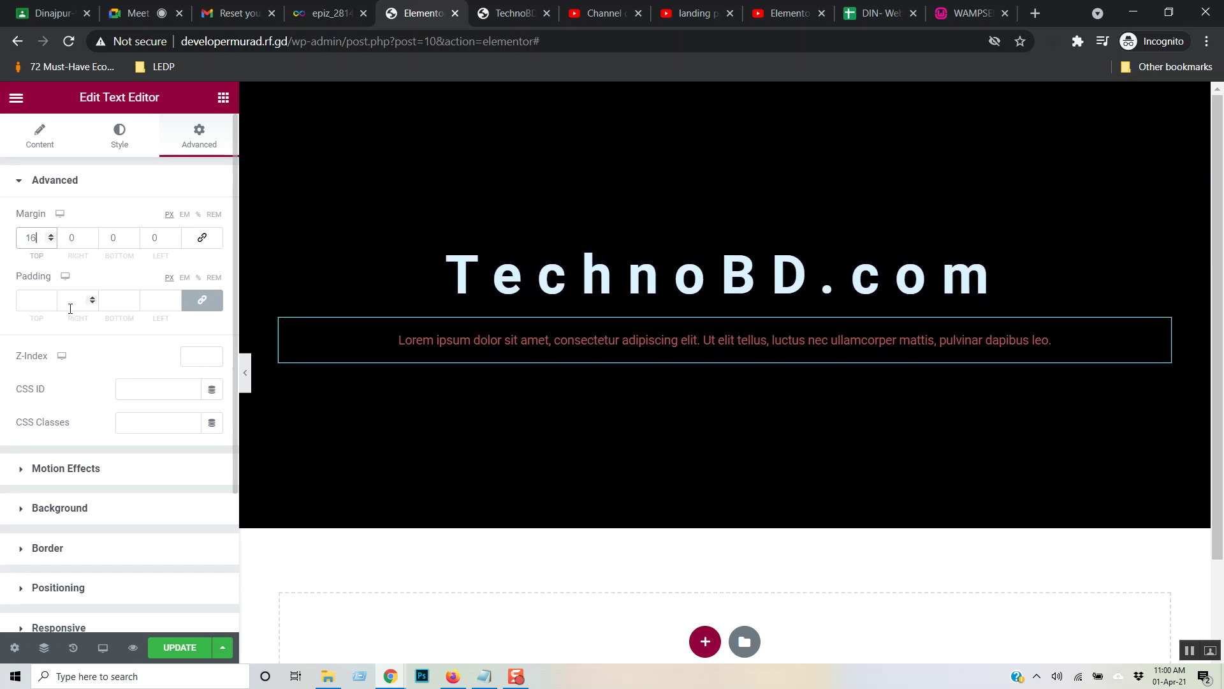
key(Down)
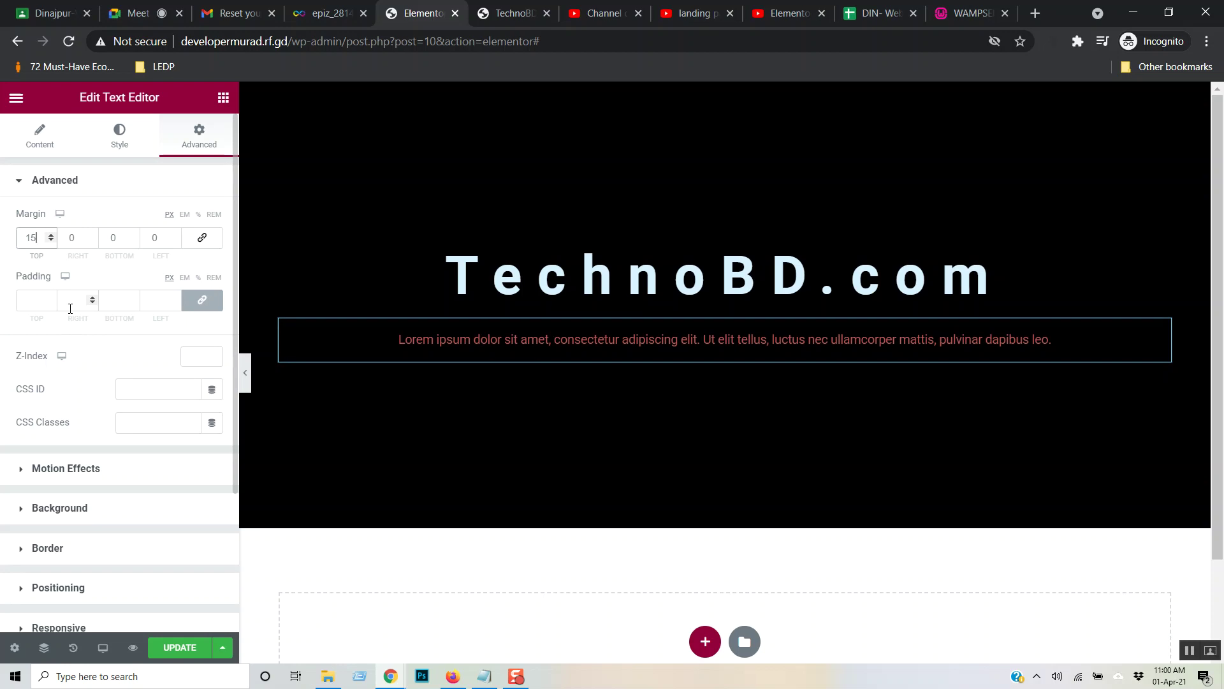
click(634, 344)
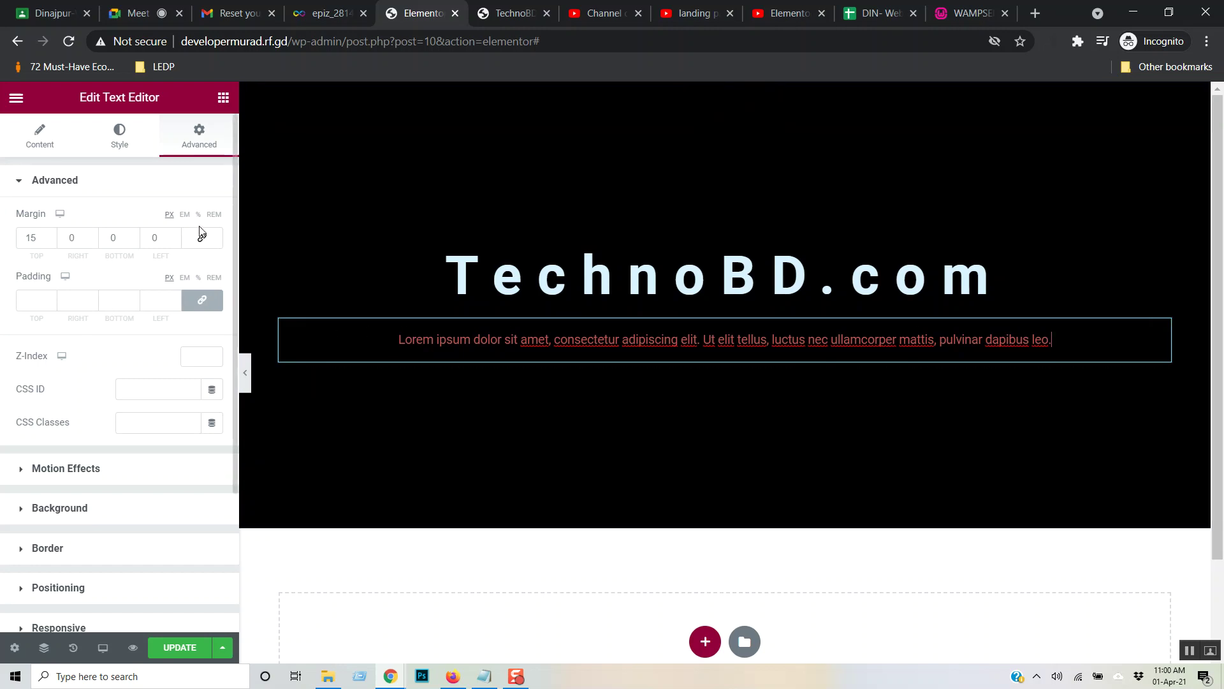
click(42, 142)
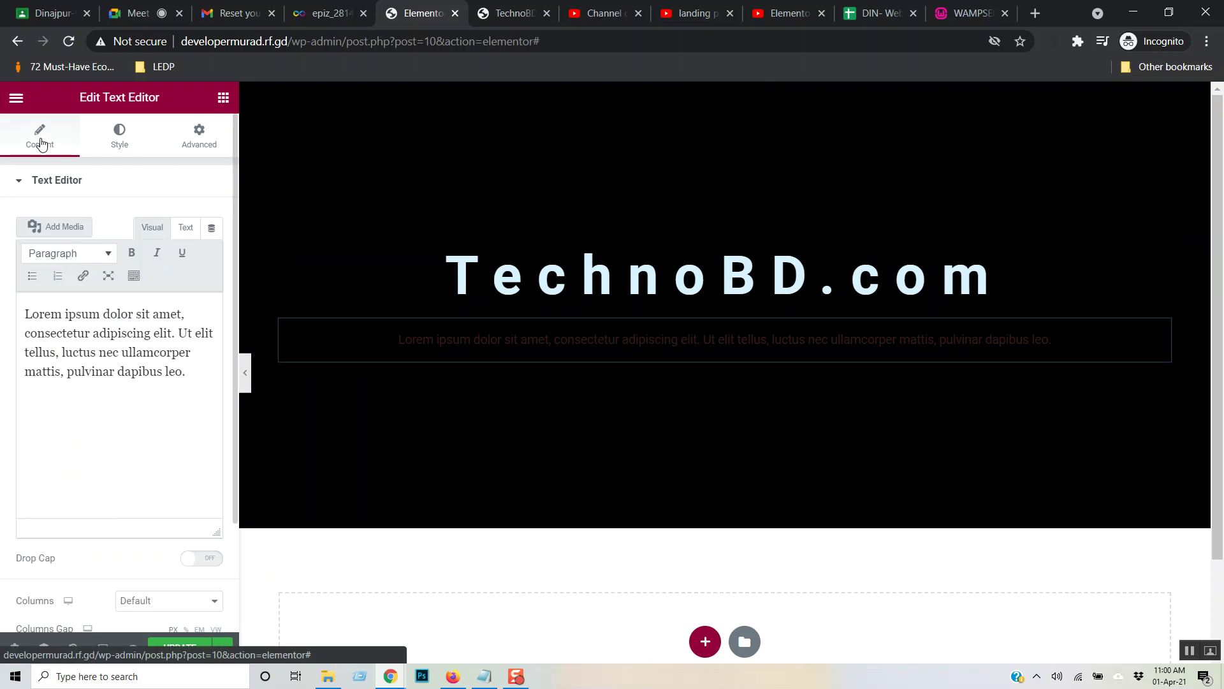
- Add a Button widget below the paragraph and centre it
click(223, 99)
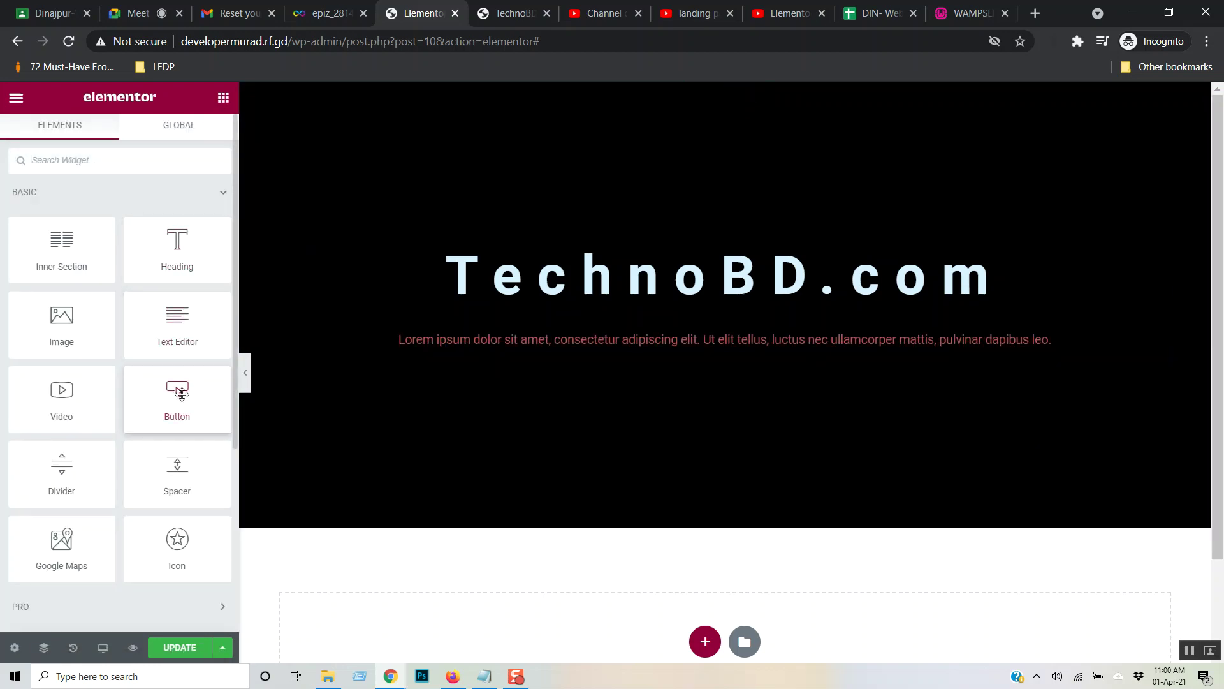
drag(182, 393, 664, 343)
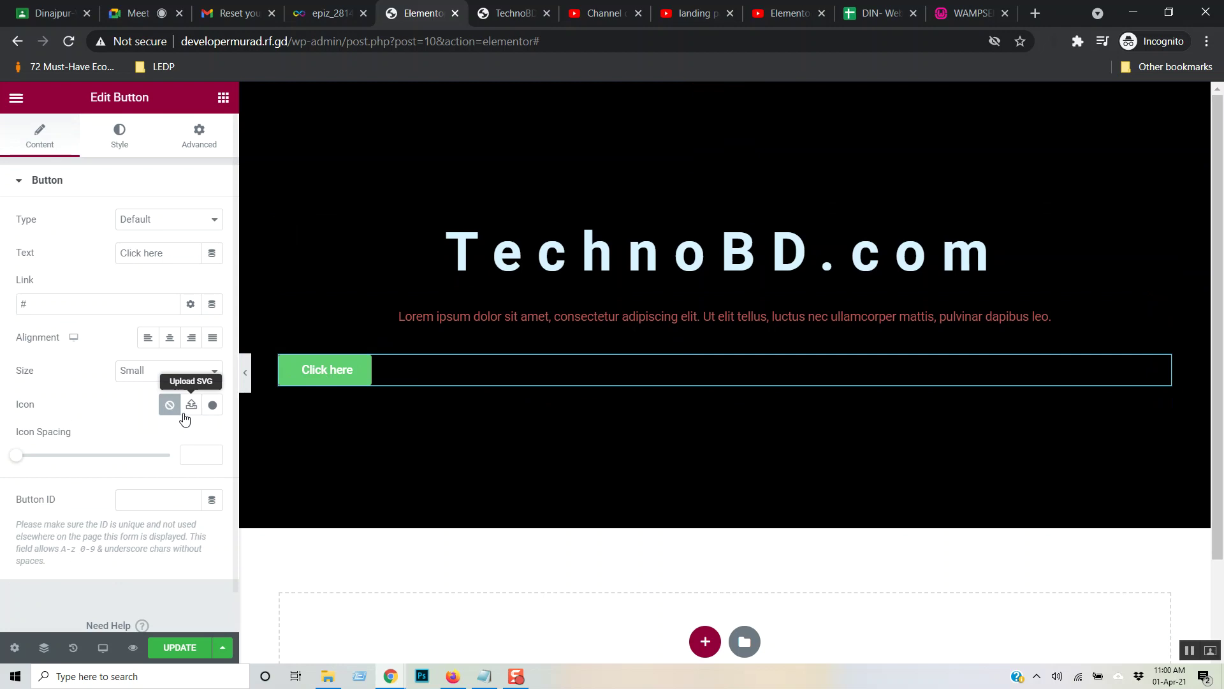
click(171, 341)
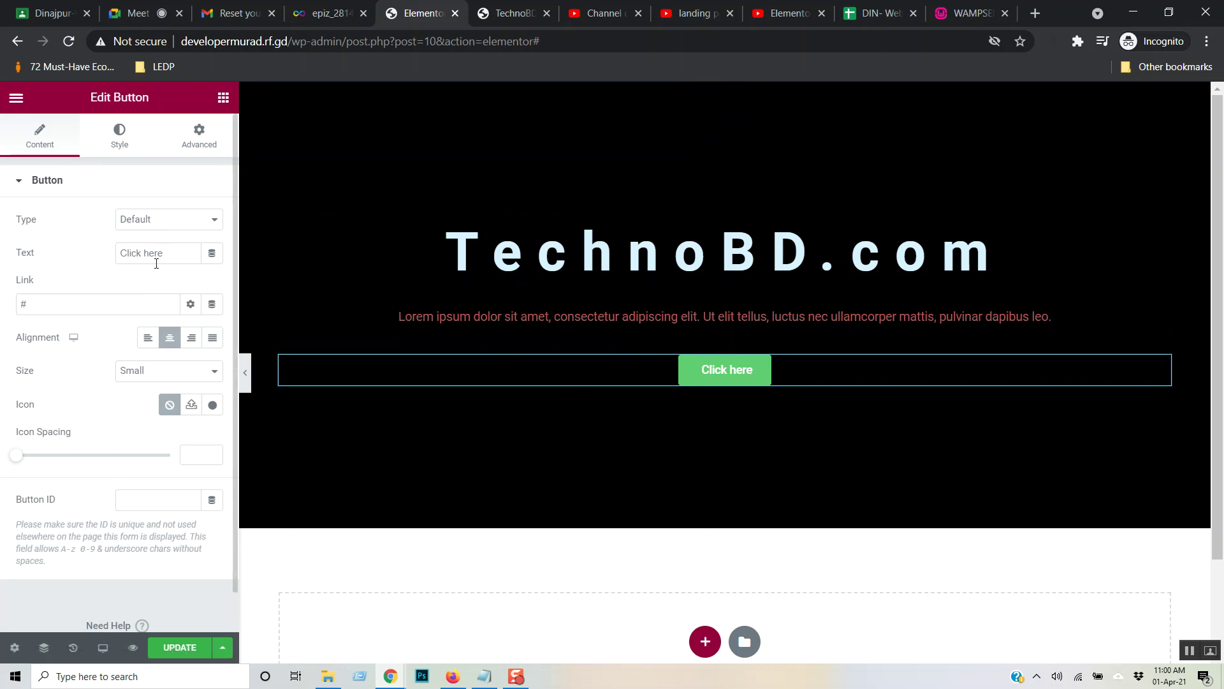
drag(67, 299, 3, 304)
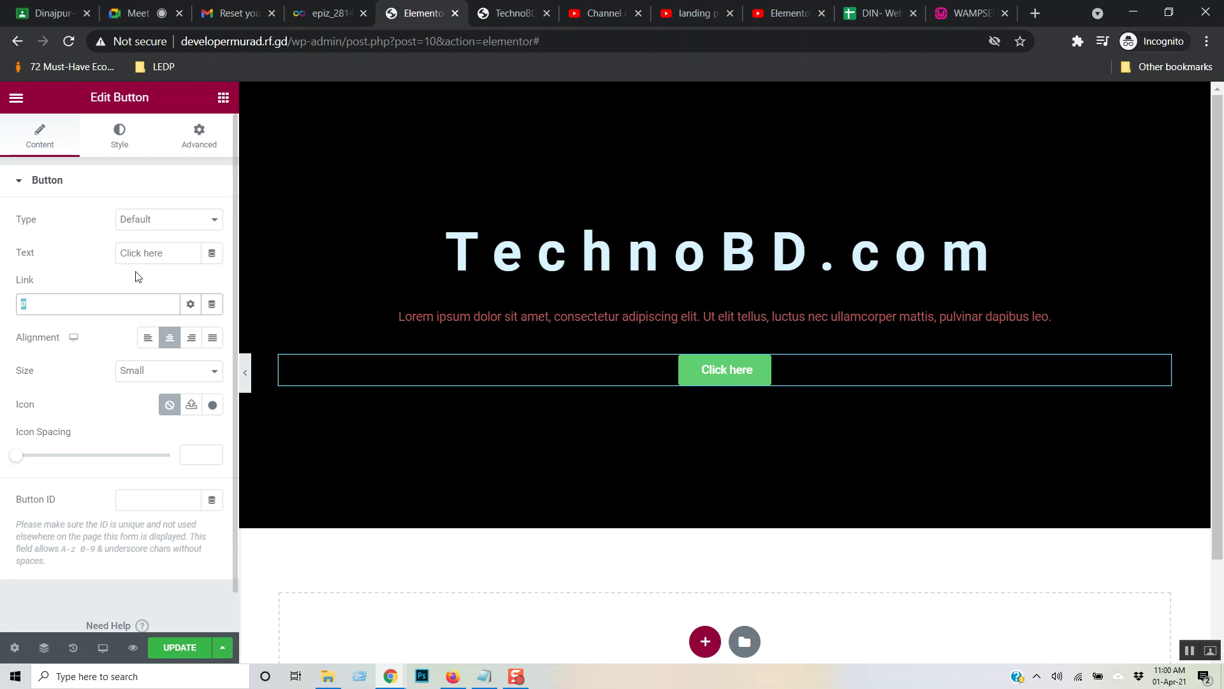
- Make the button Large and set its type to the red Danger style
click(213, 376)
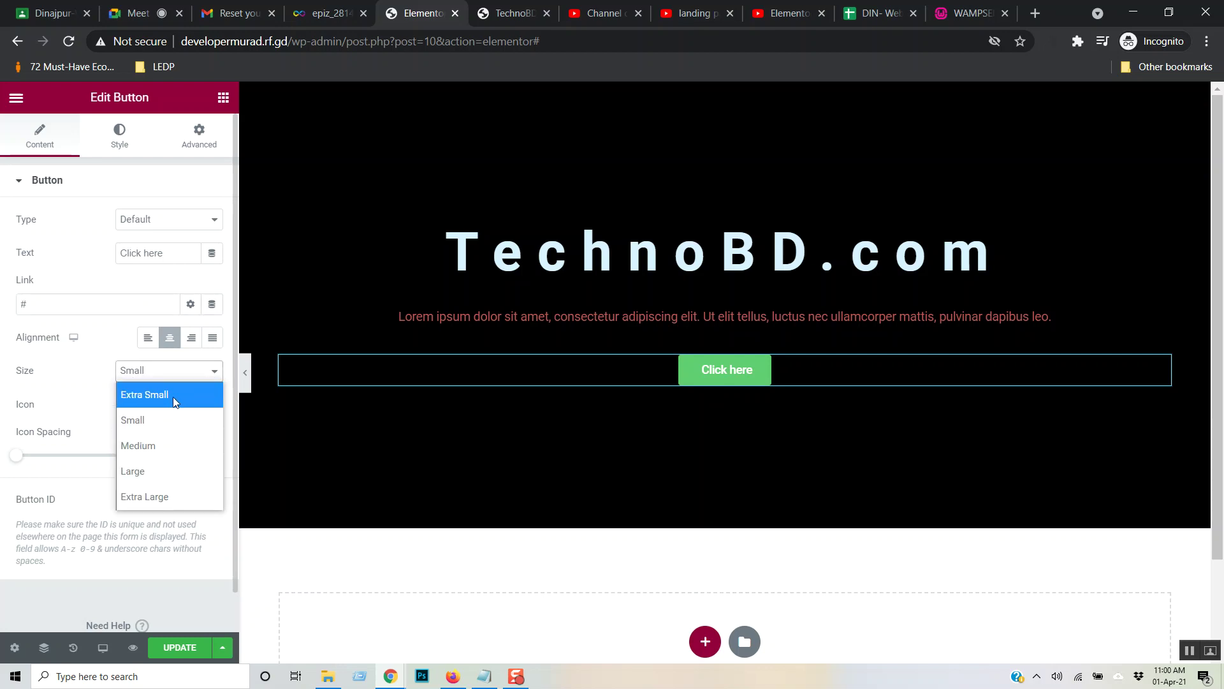
click(172, 396)
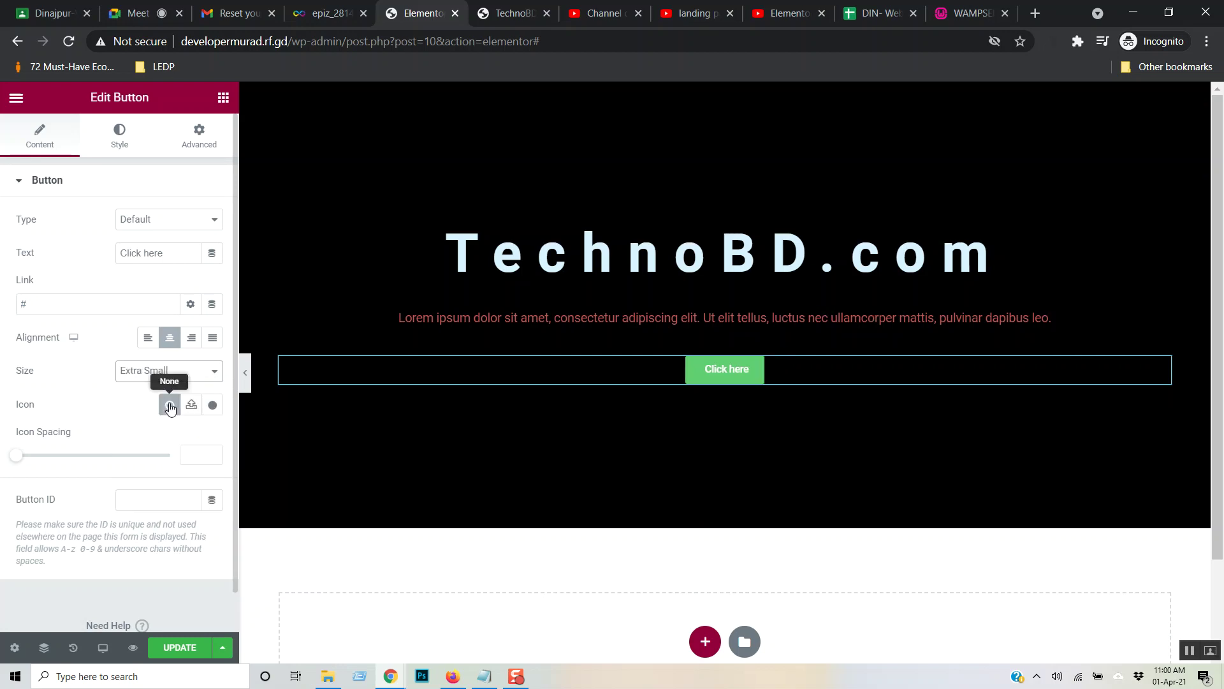
click(212, 376)
click(147, 470)
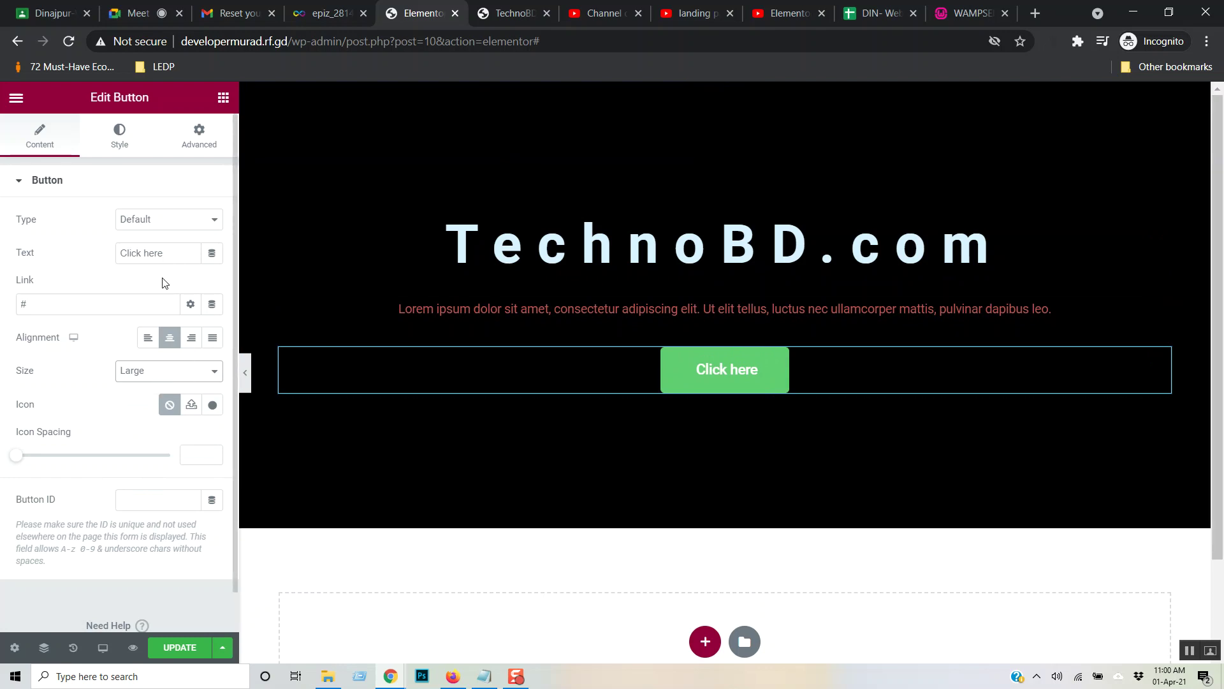
click(220, 228)
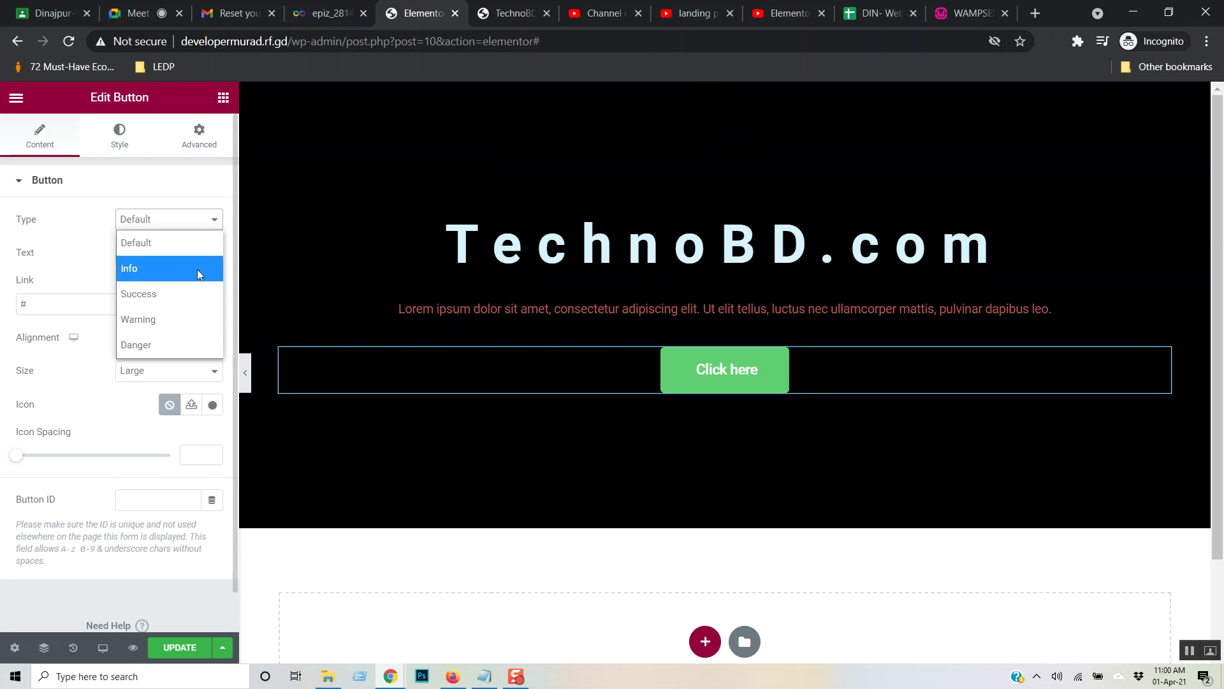
click(183, 294)
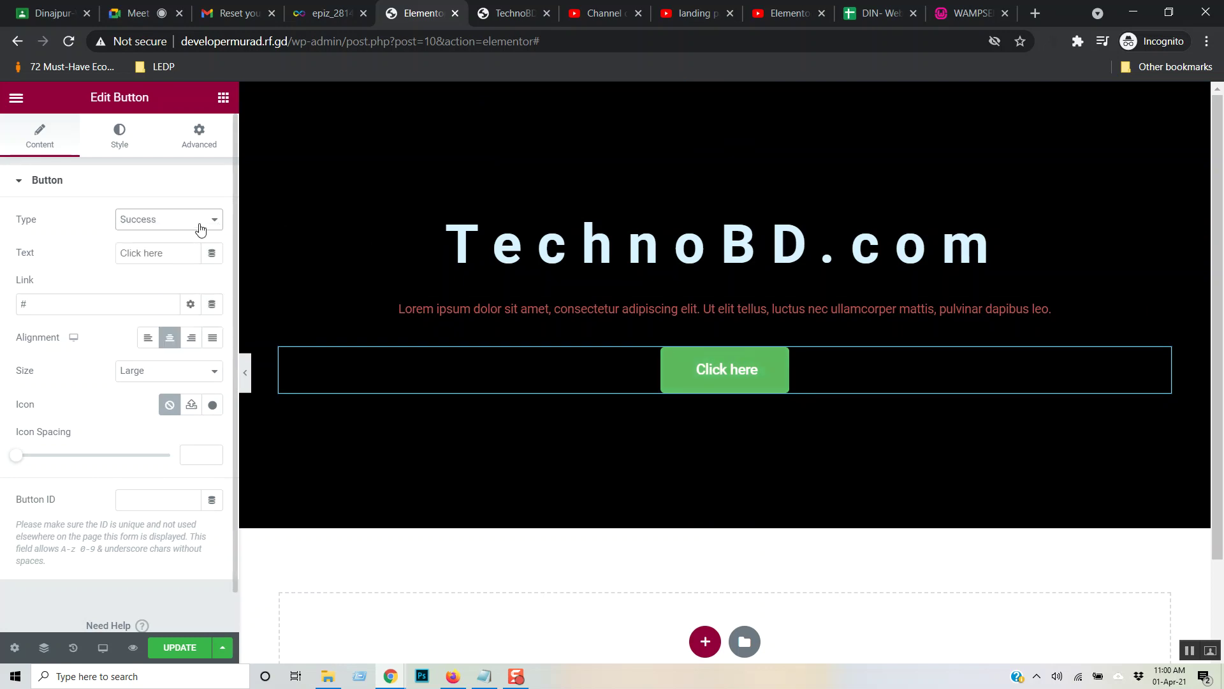
click(198, 224)
click(166, 318)
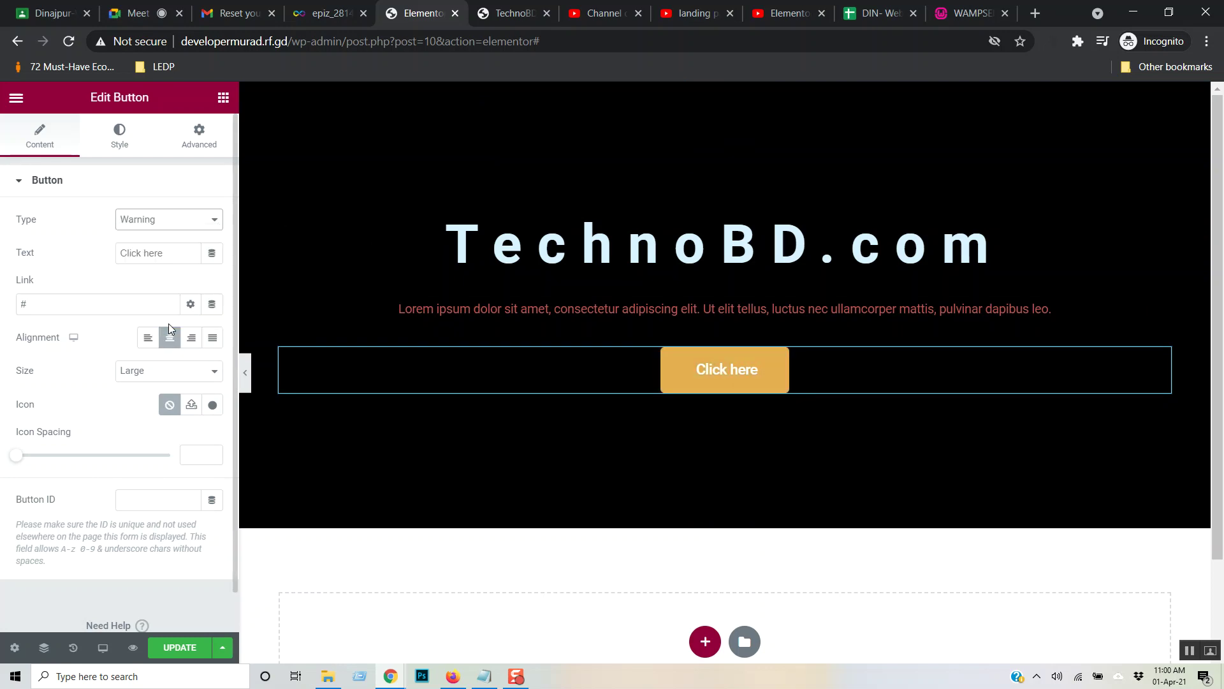
click(215, 219)
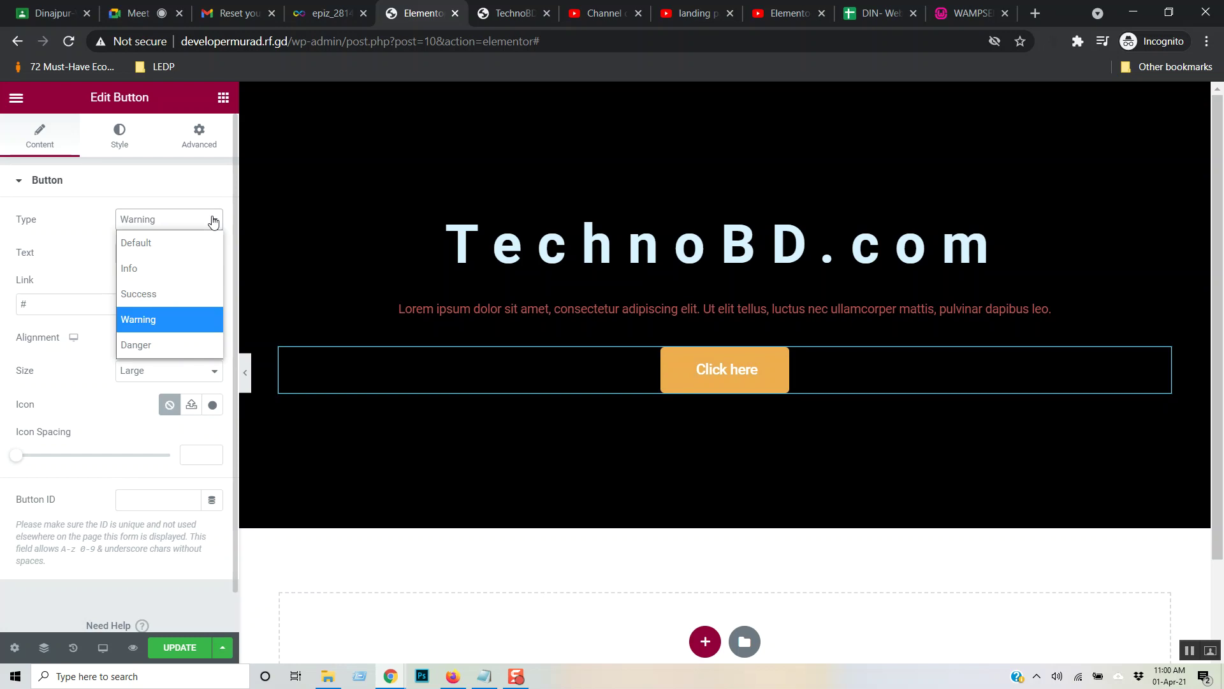
click(182, 339)
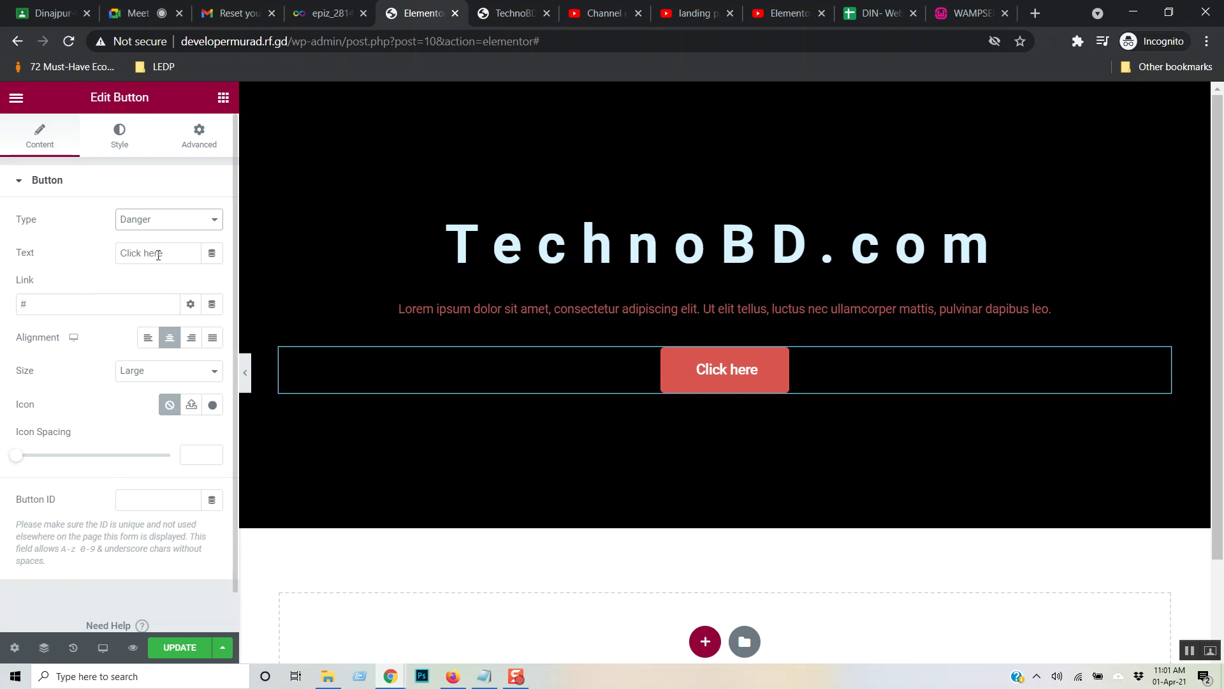
- Replace the button label 'Click here' with 'Visit Our Service'
drag(181, 252, 46, 255)
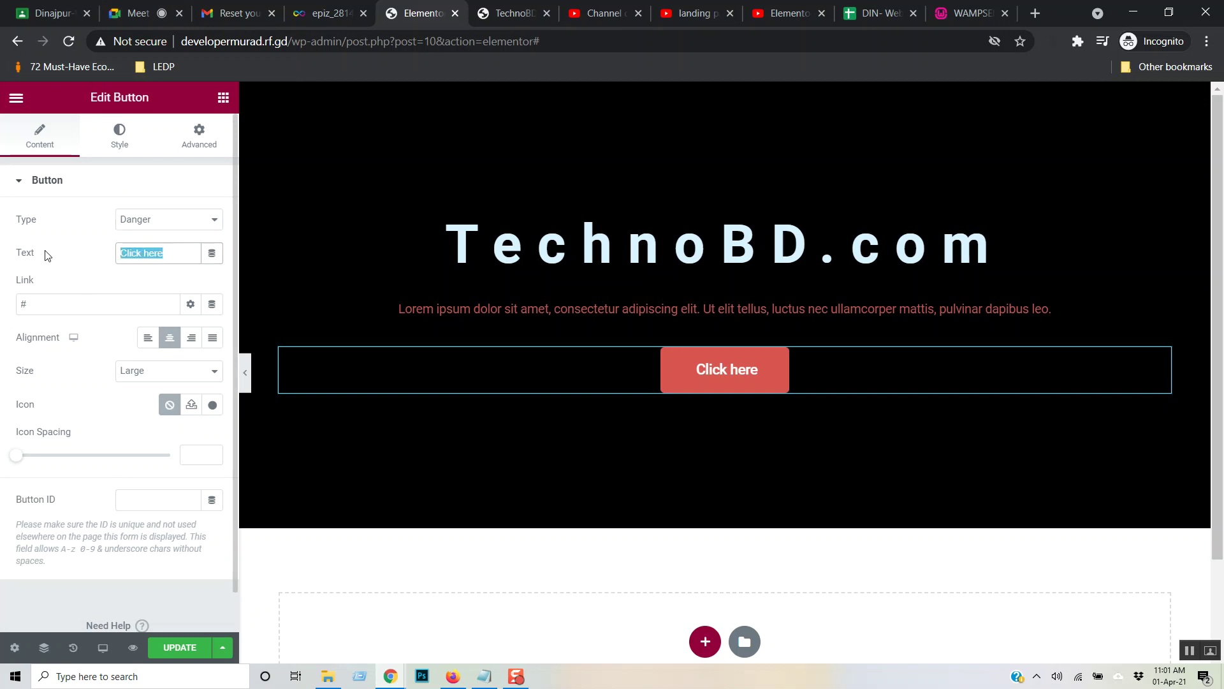
text(Visis)
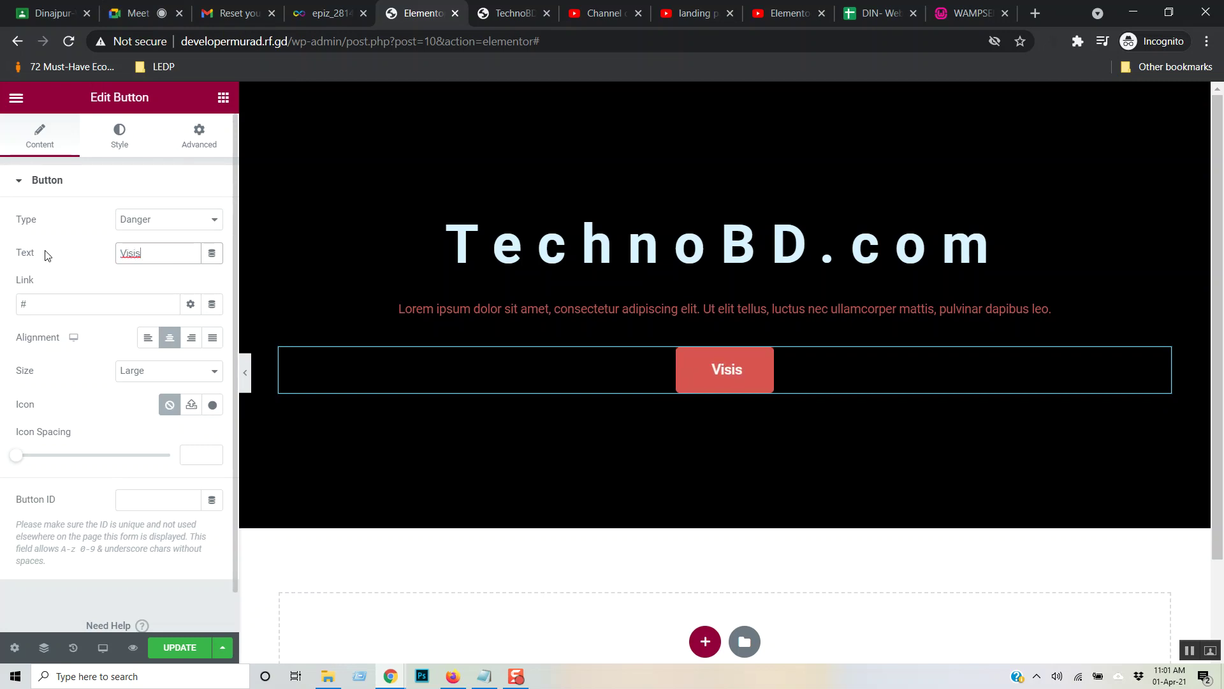
key(BackSpace)
text(t Our)
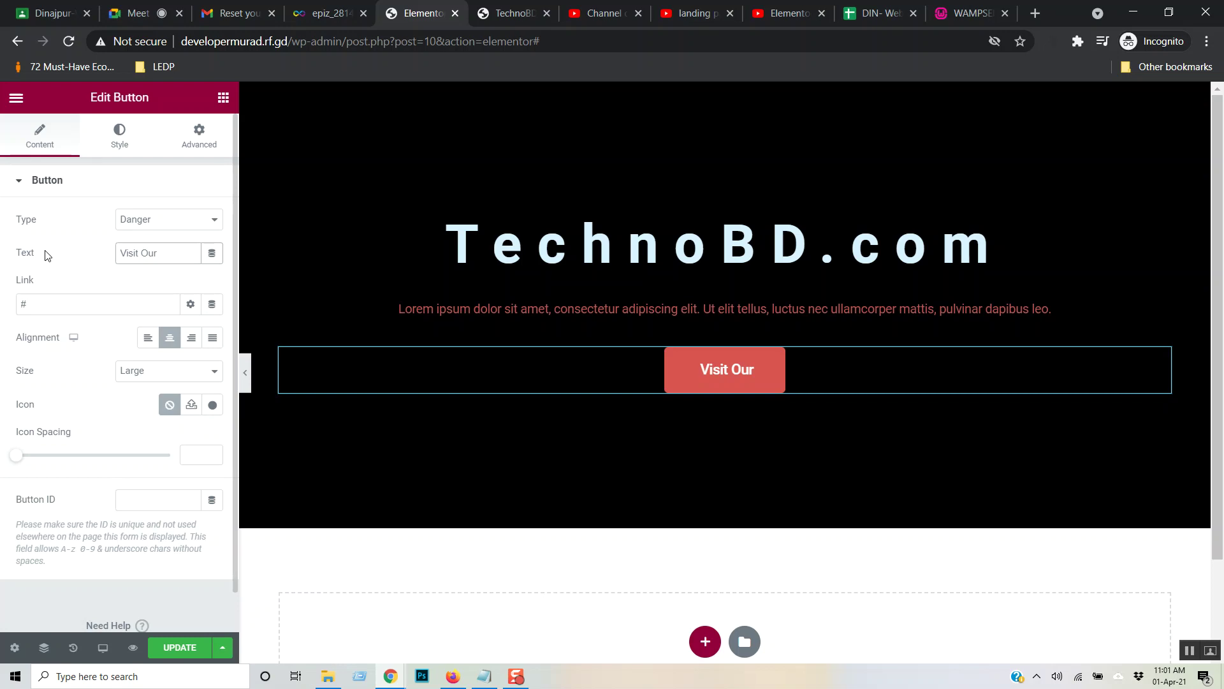
text(Servic)
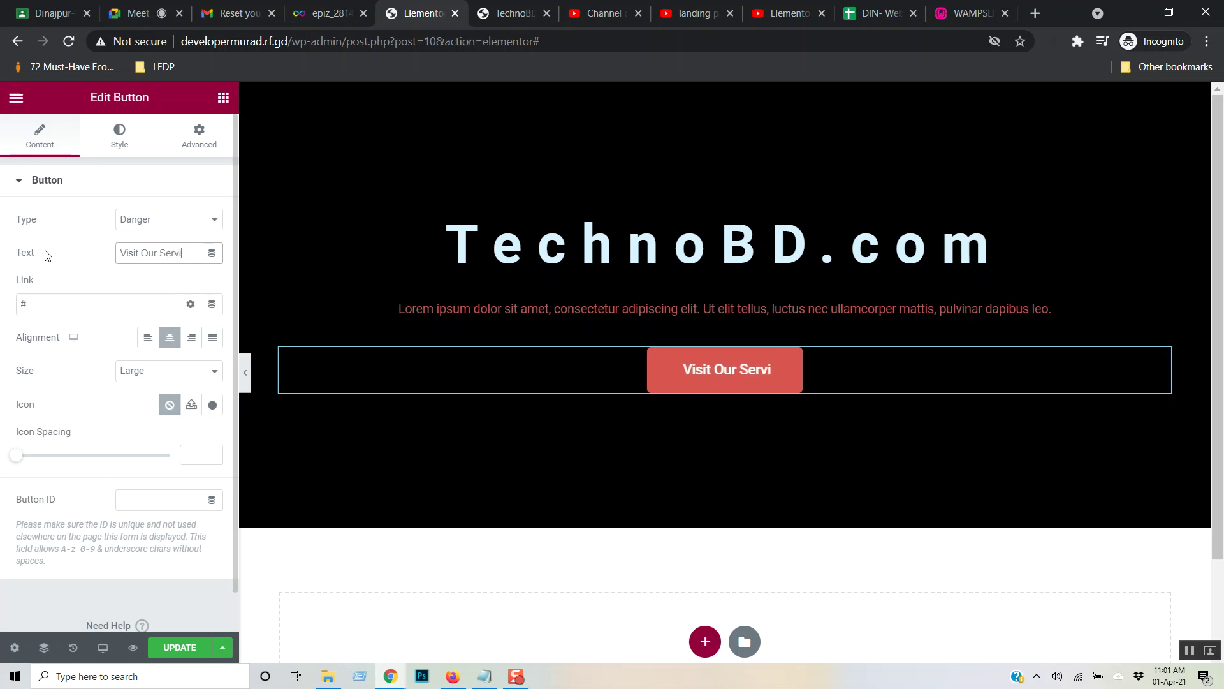
right_click(45, 255)
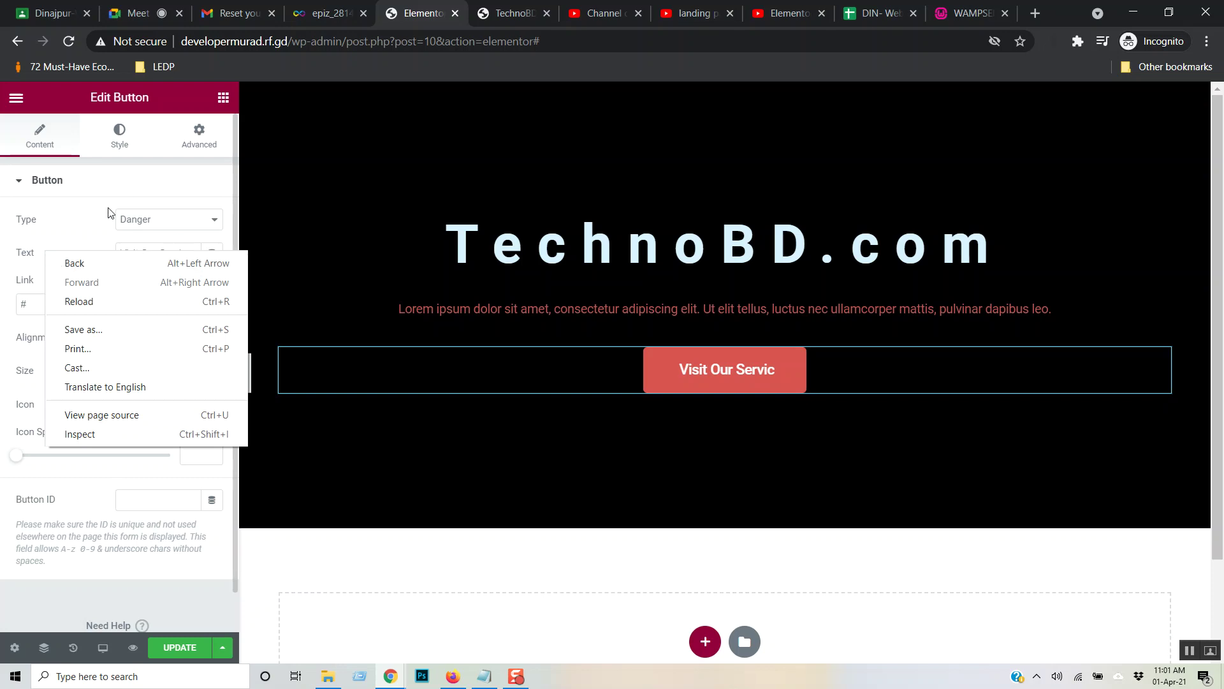
click(107, 186)
click(120, 141)
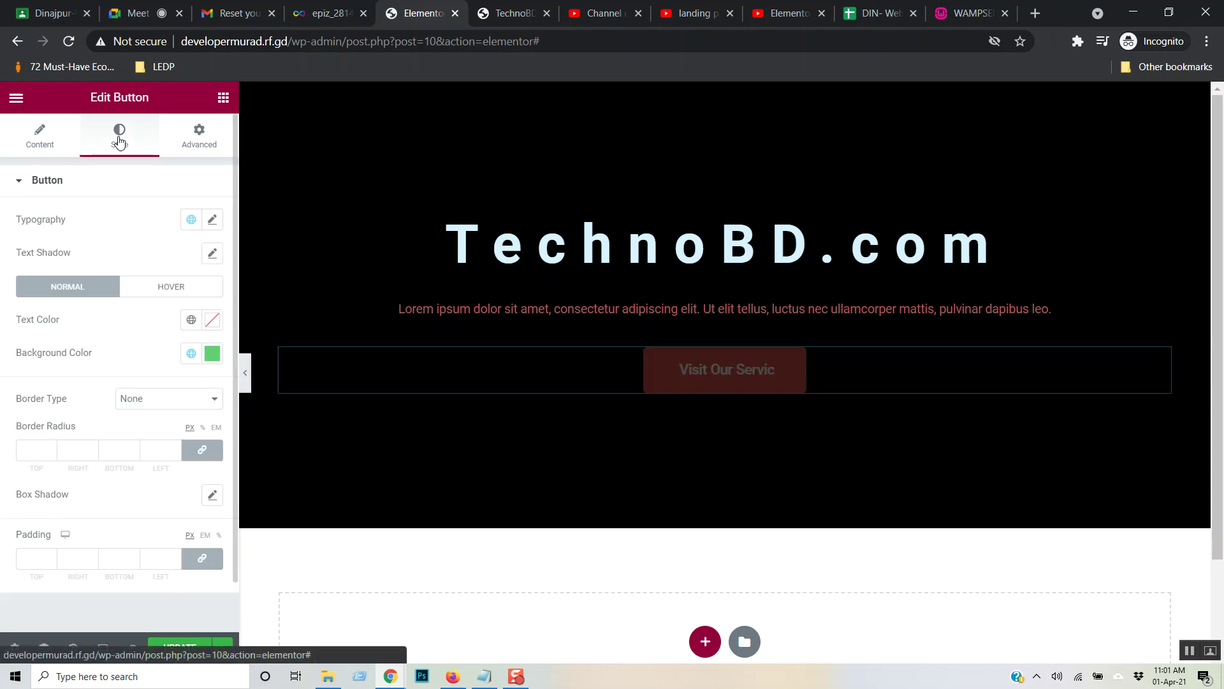
click(49, 148)
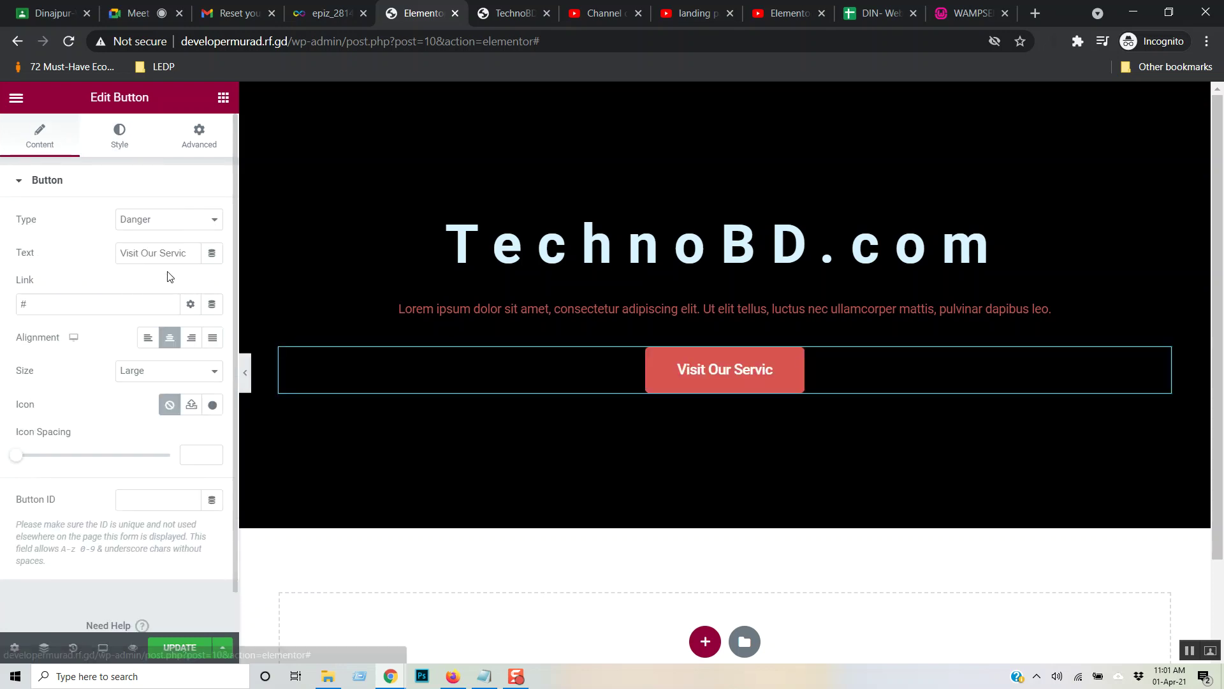
click(186, 254)
text(e)
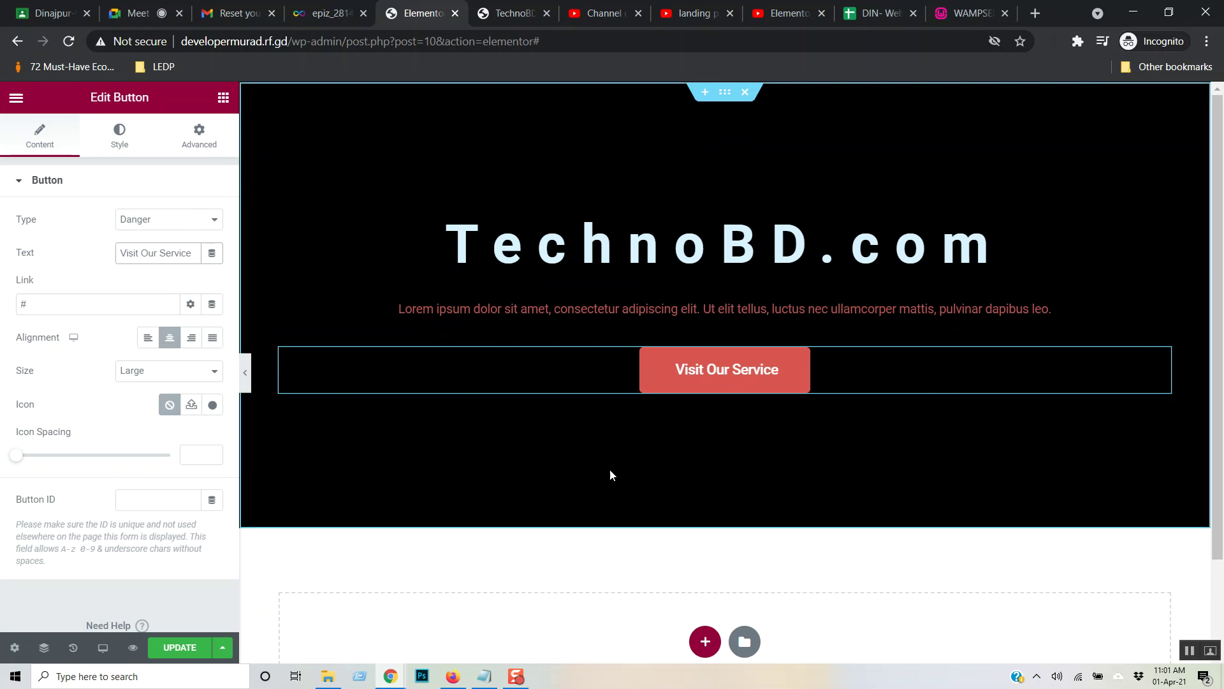
- Give the button an unlinked 15 px top margin and update the page
click(129, 143)
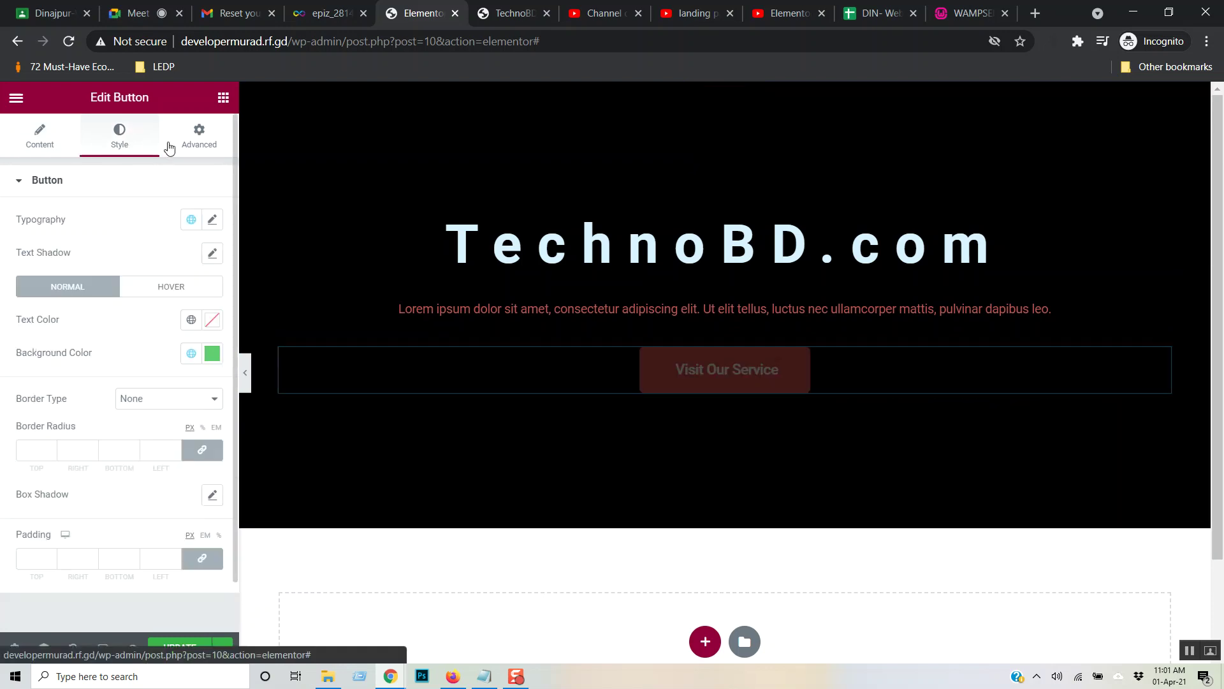
drag(167, 143, 209, 143)
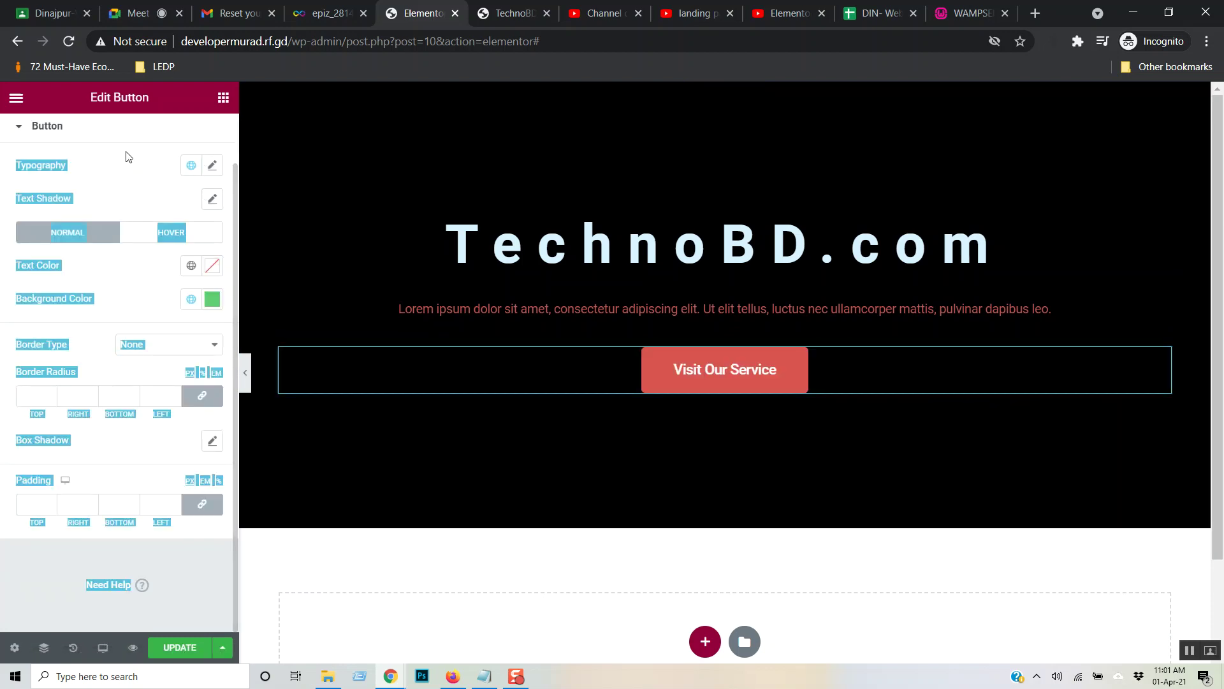
click(142, 142)
click(199, 145)
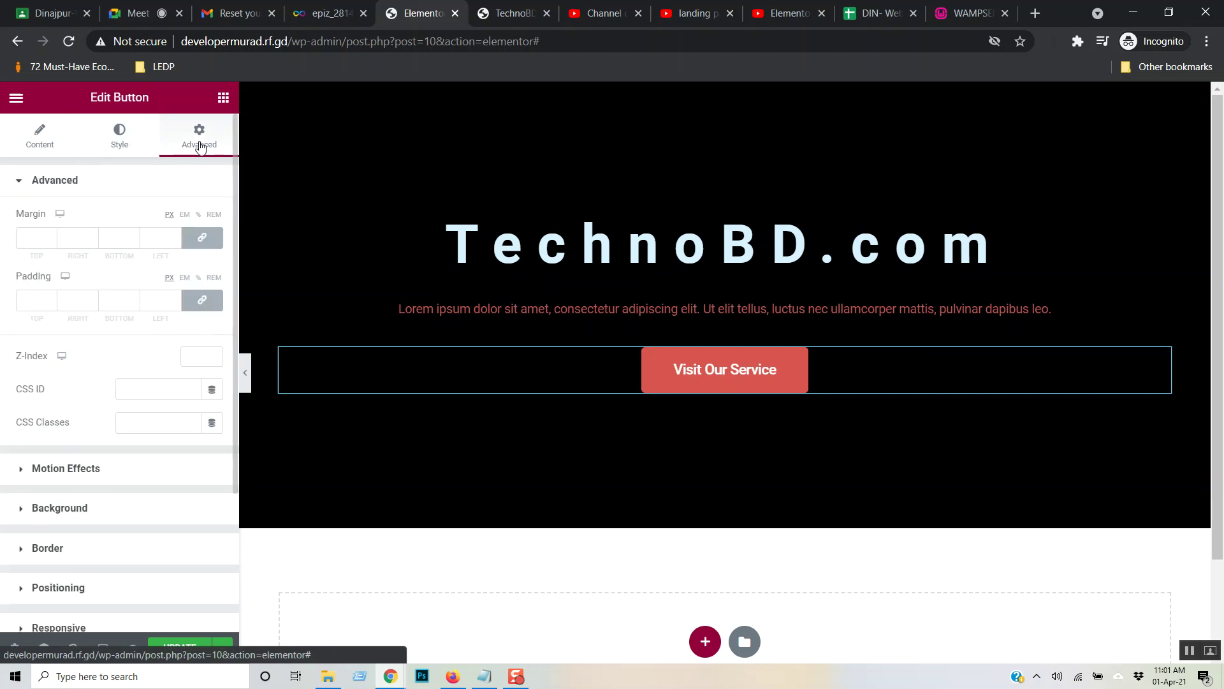
click(215, 243)
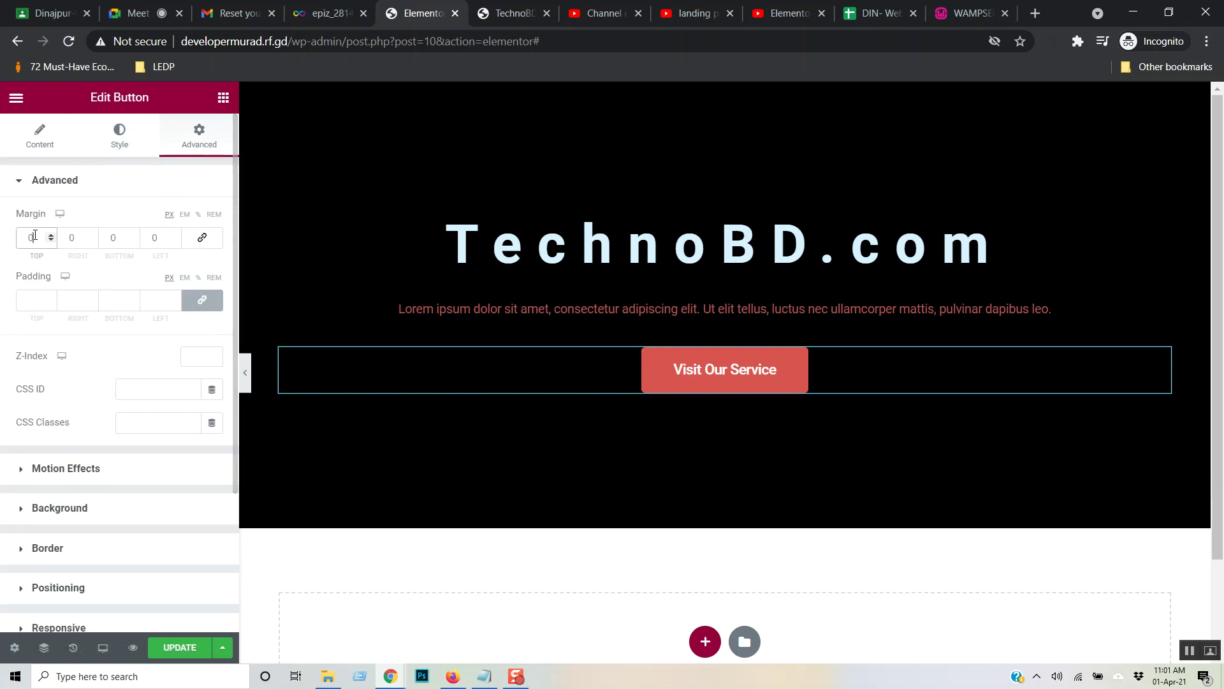
text(15)
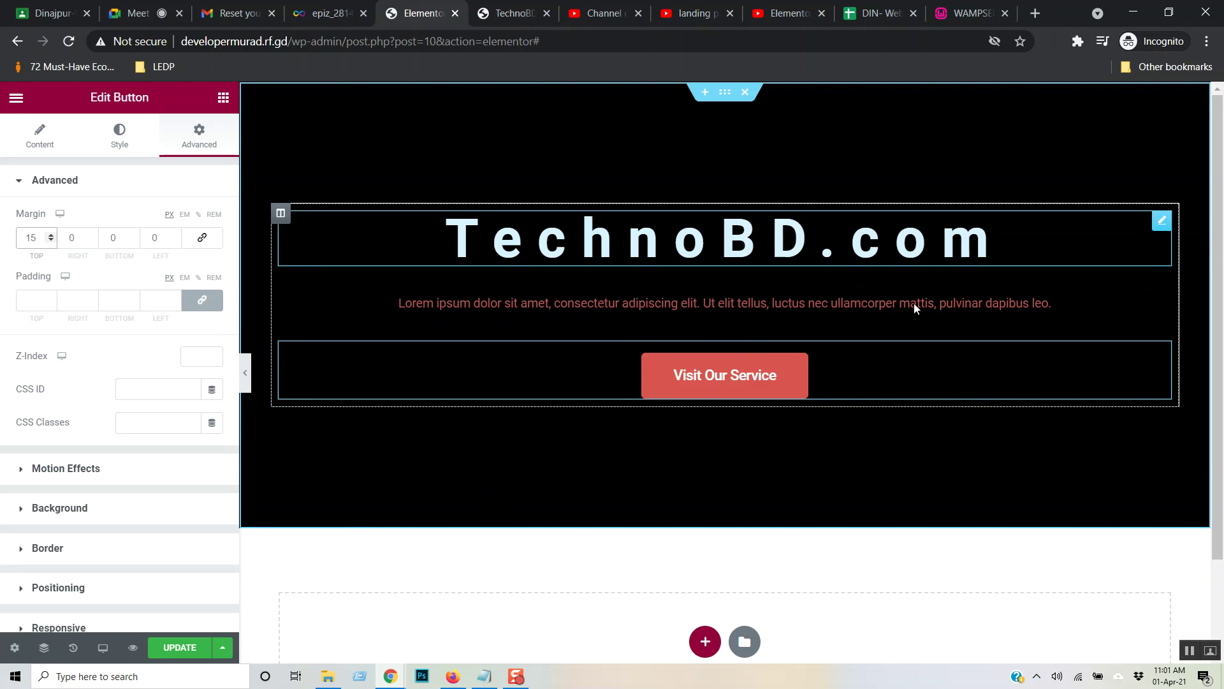
click(180, 647)
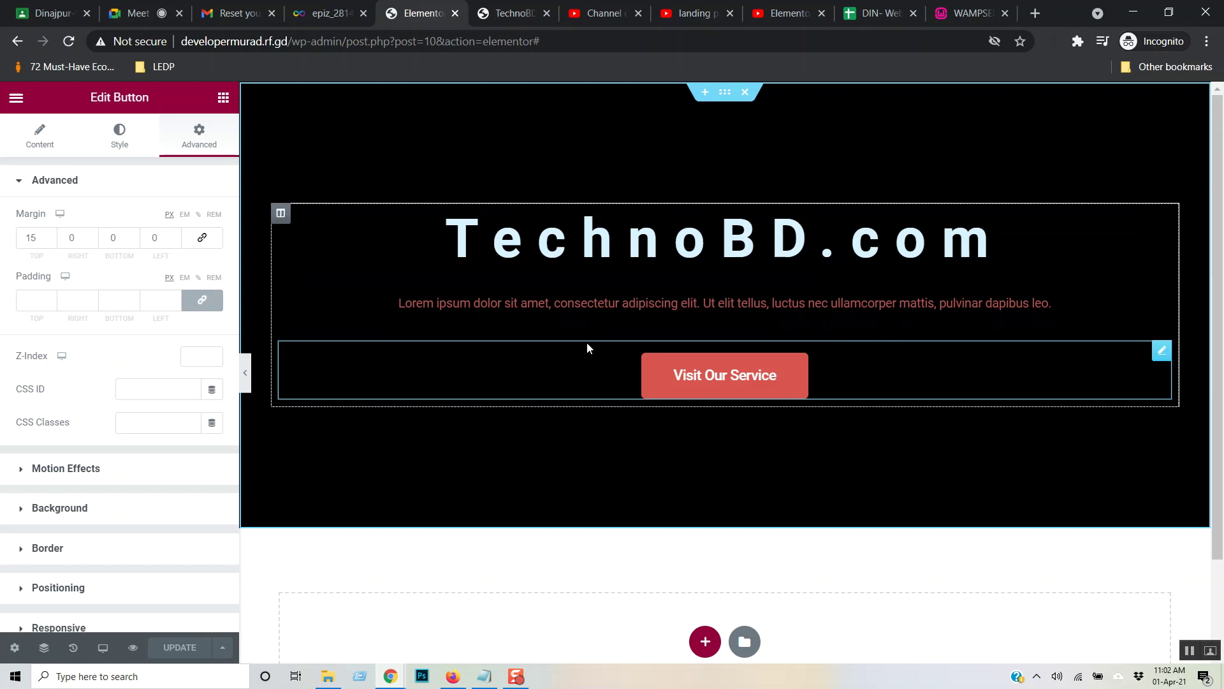
- Reload the live TechnoBD site to check the latest changes, then return to the editor
click(510, 13)
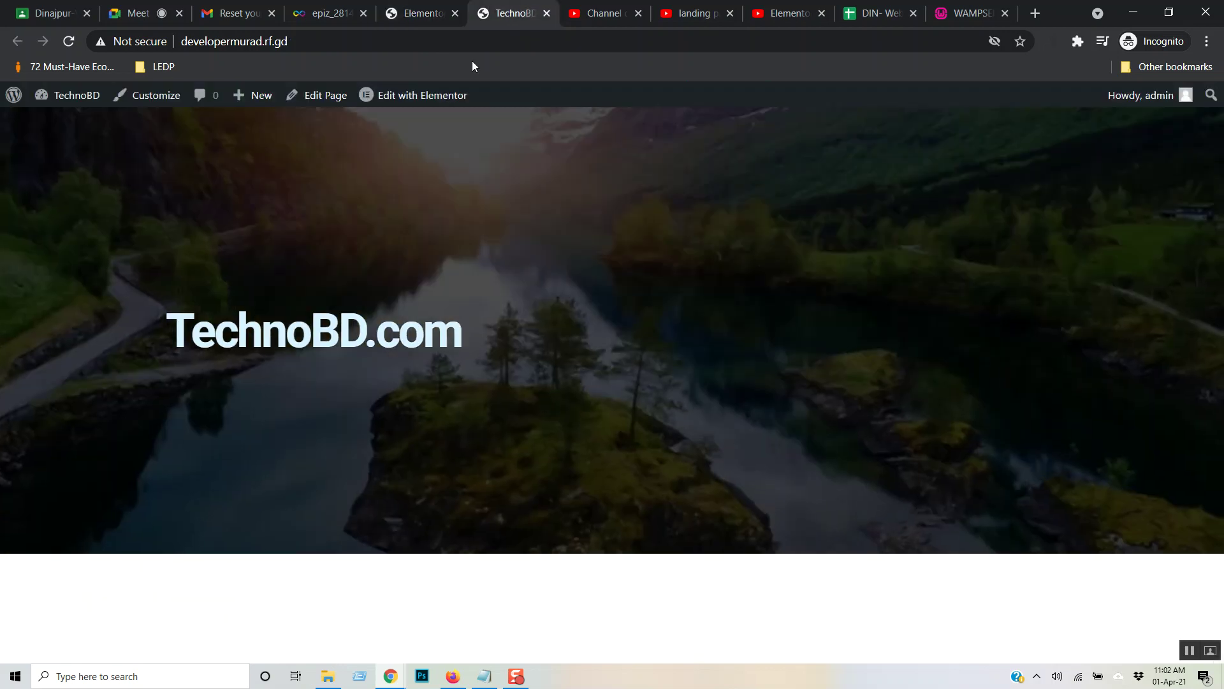
key(F5)
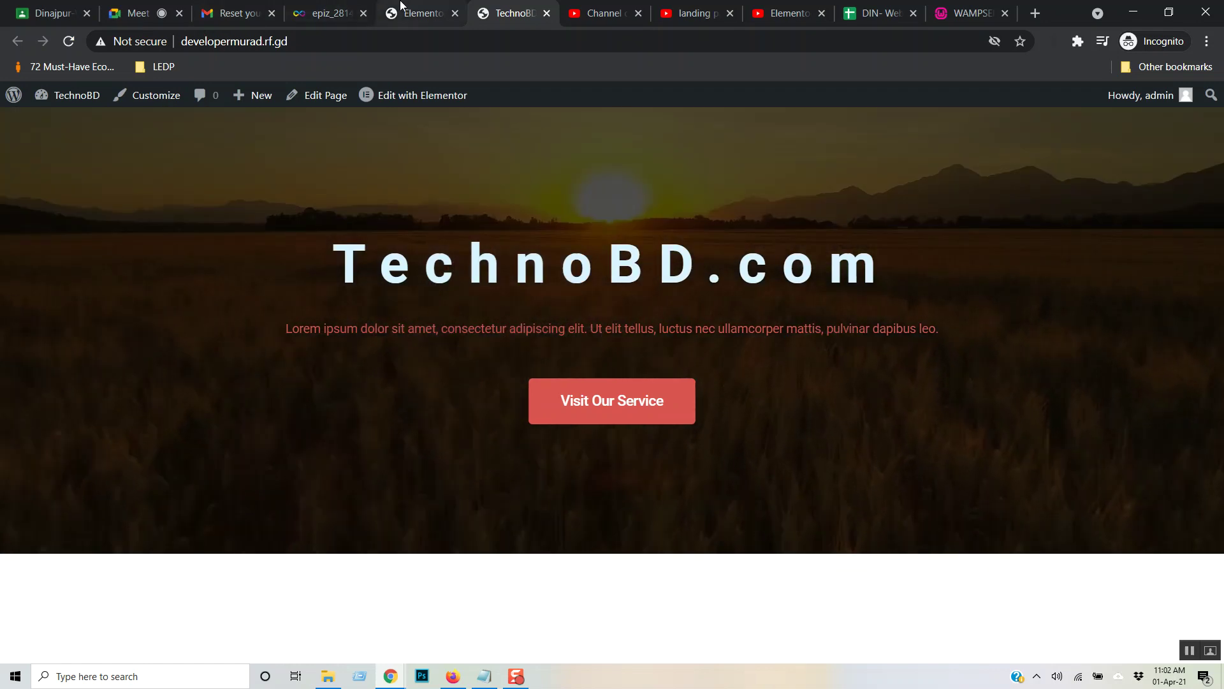
click(395, 19)
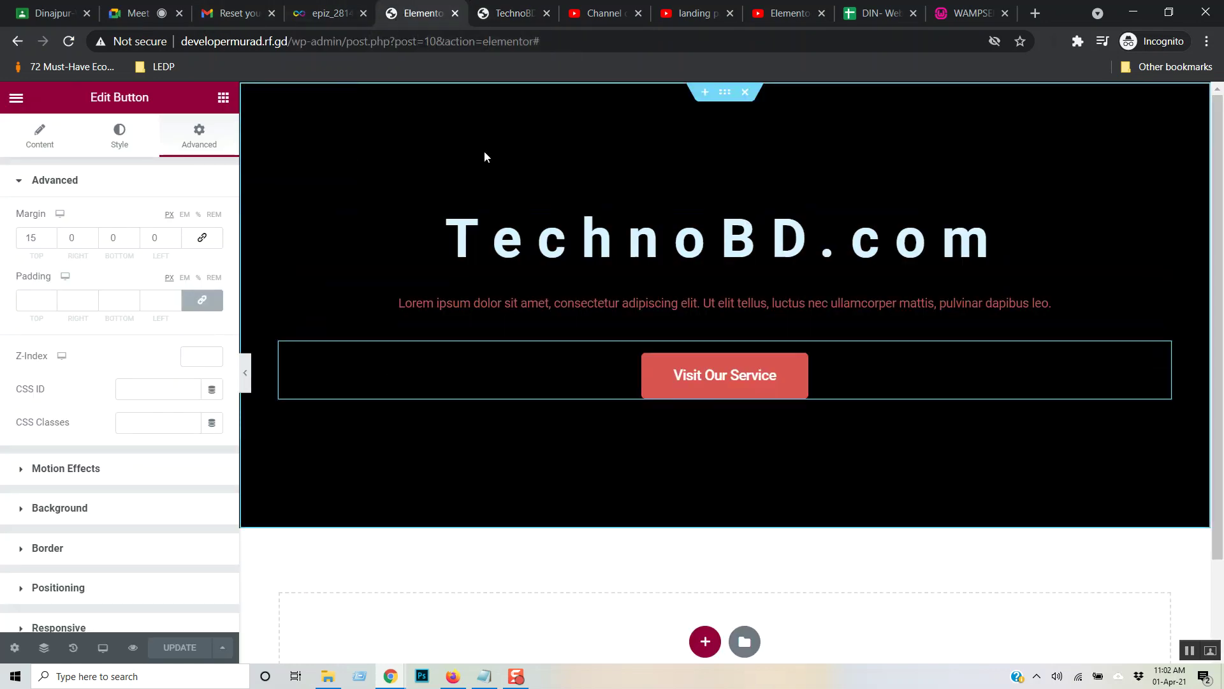
- Move through the tutorial video and YouTube Studio tabs, ending on the WampServer localhost page
click(796, 14)
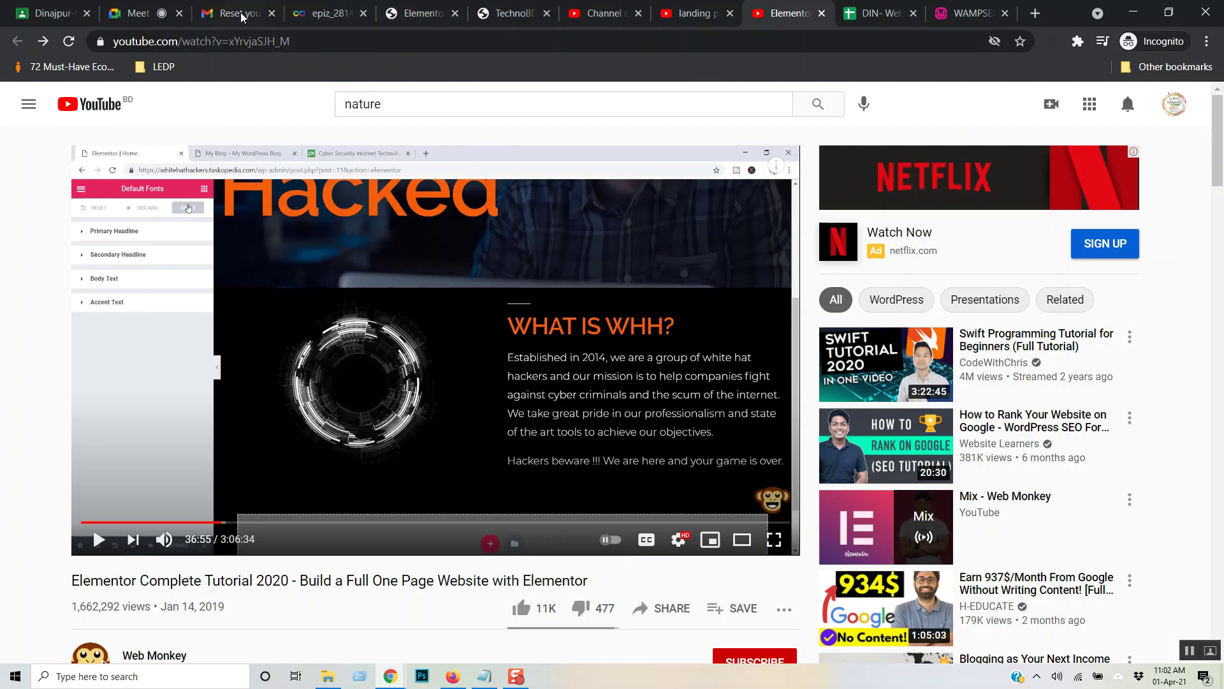
click(605, 12)
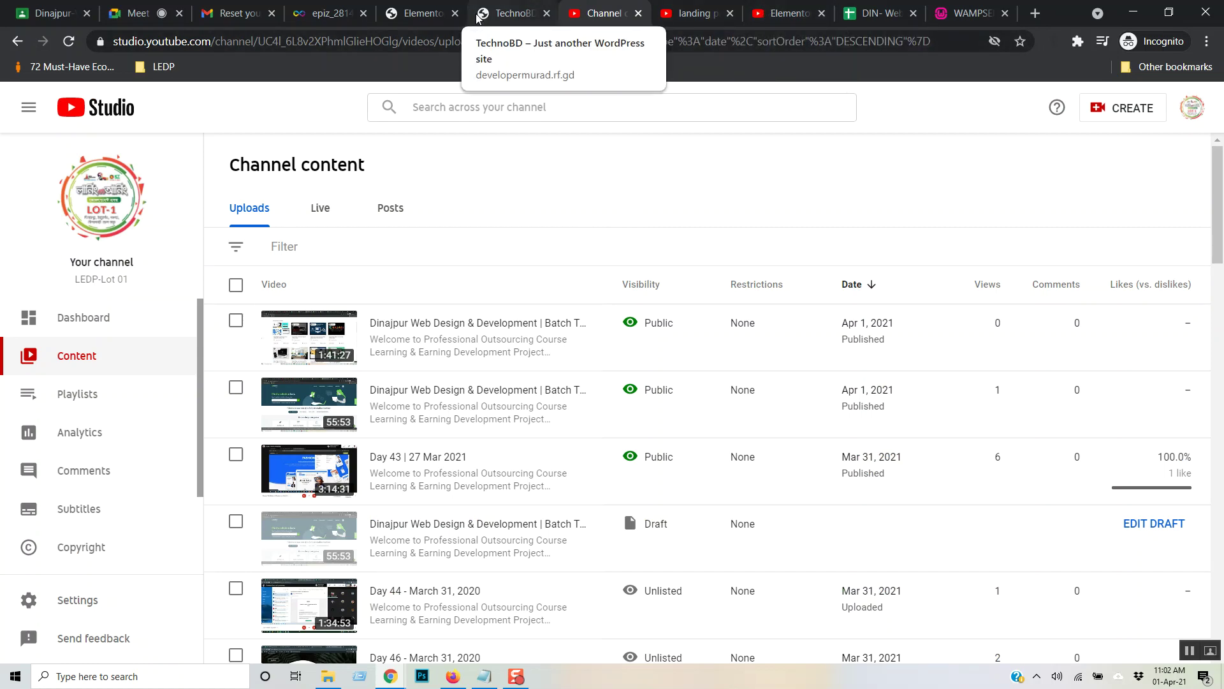
click(969, 13)
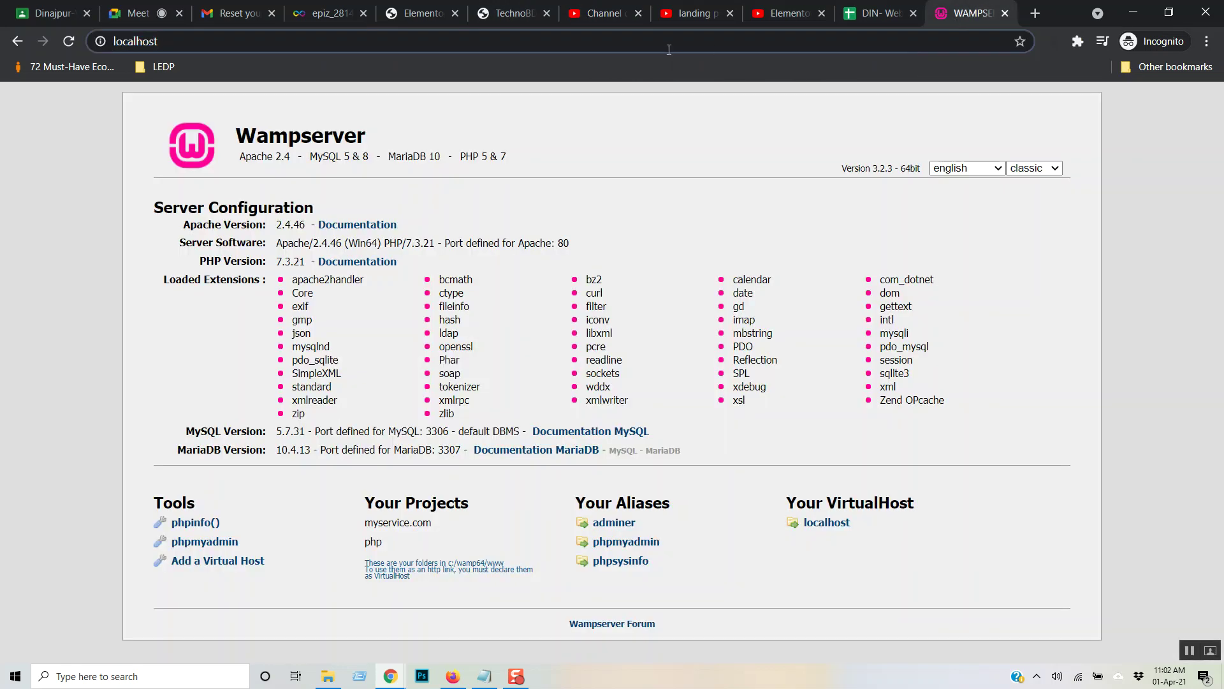
- Go to google.com and run an image search for 'techonology logo'
click(669, 49)
text(google.com)
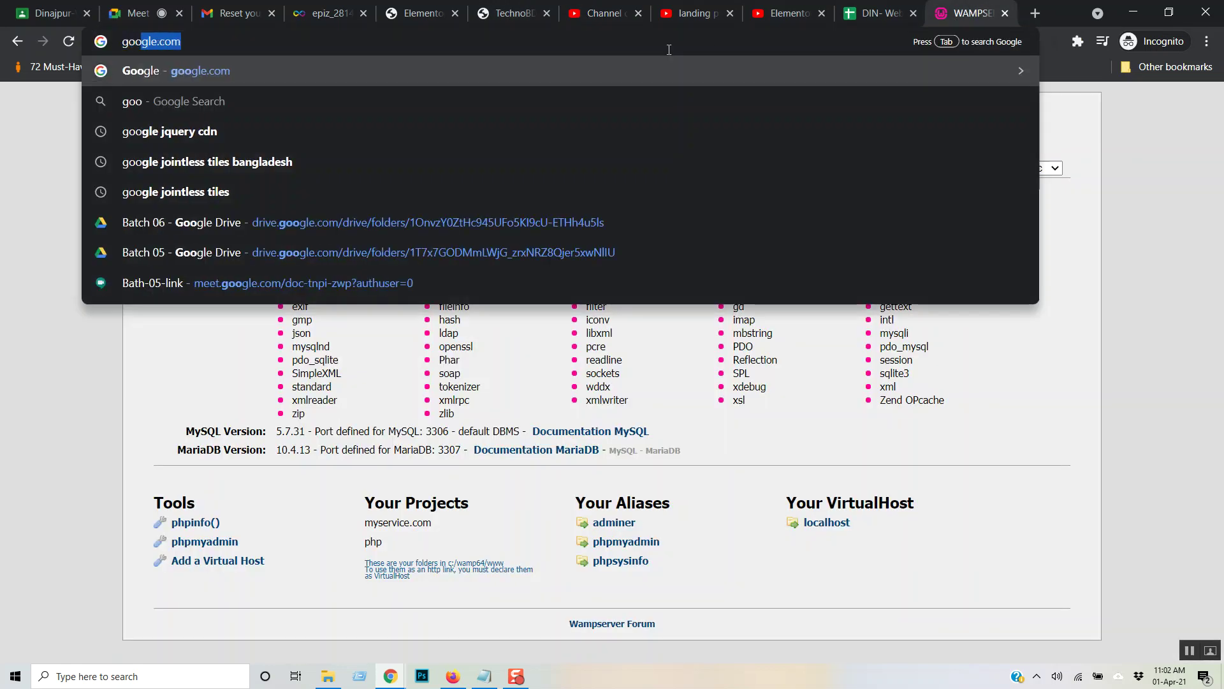
key(Return)
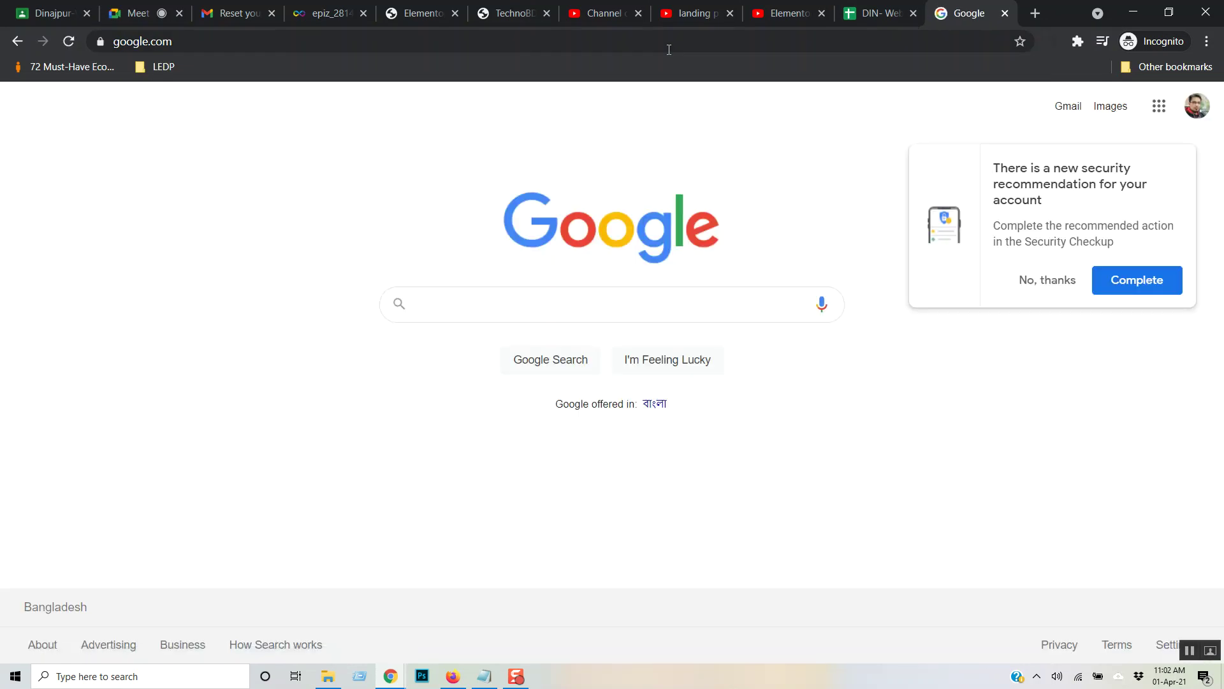
click(1046, 286)
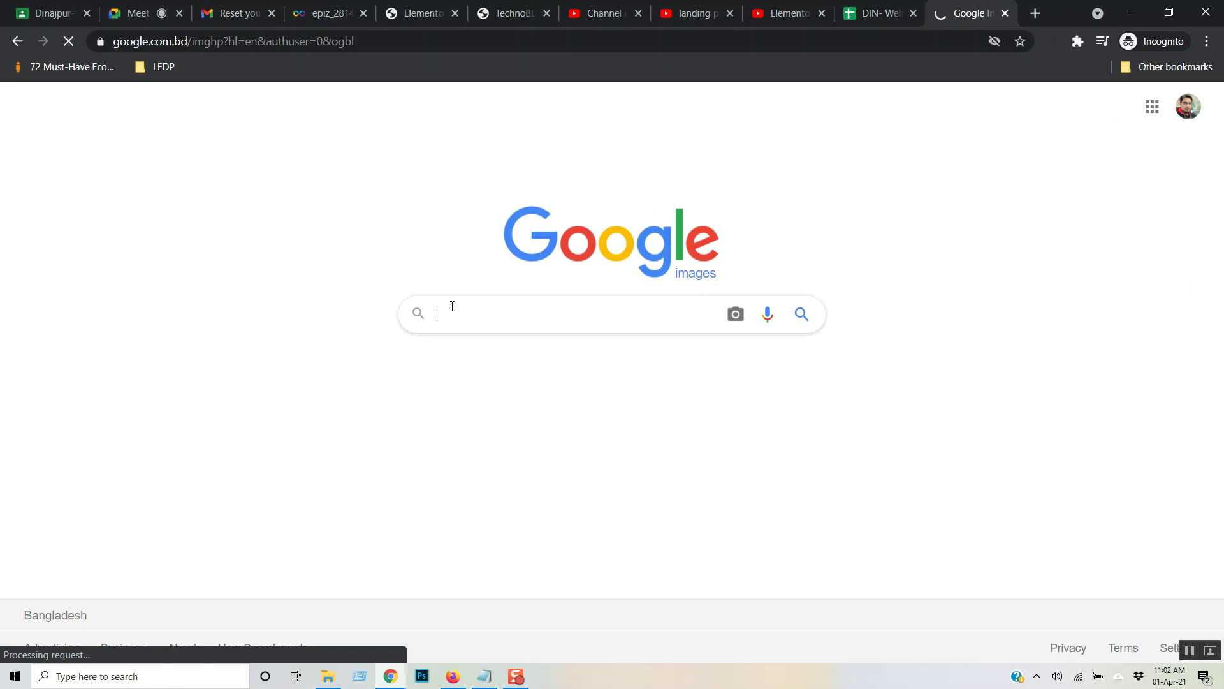
click(450, 309)
text(techo)
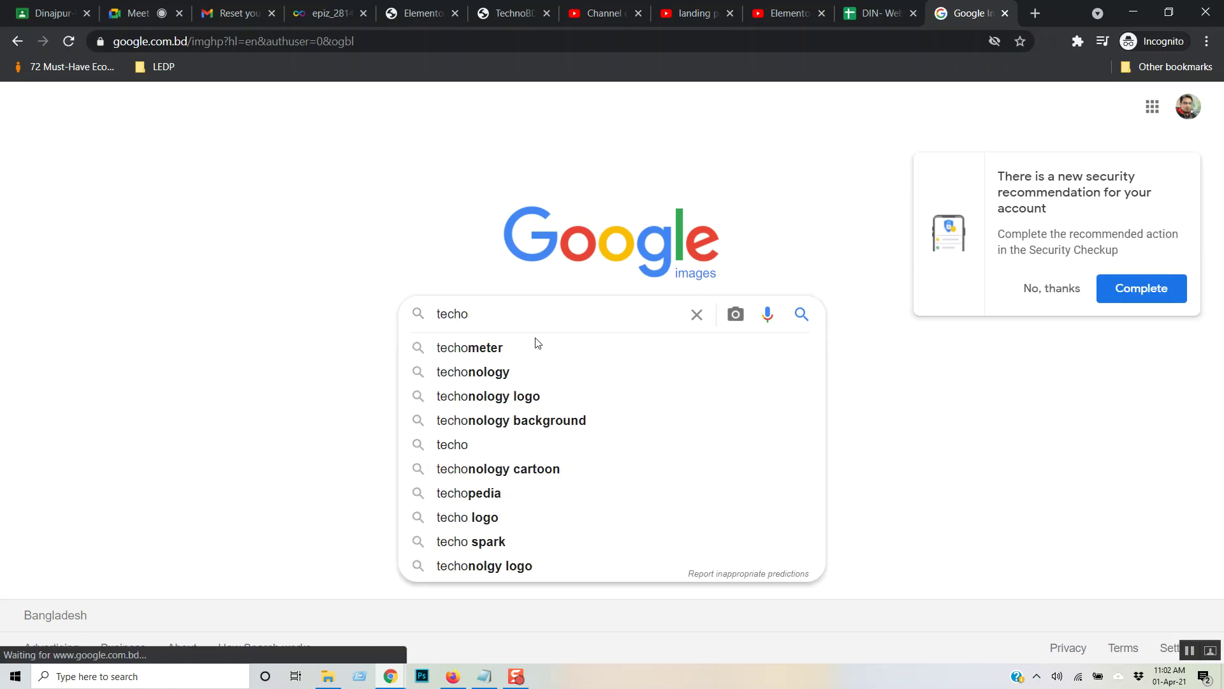
text(nology)
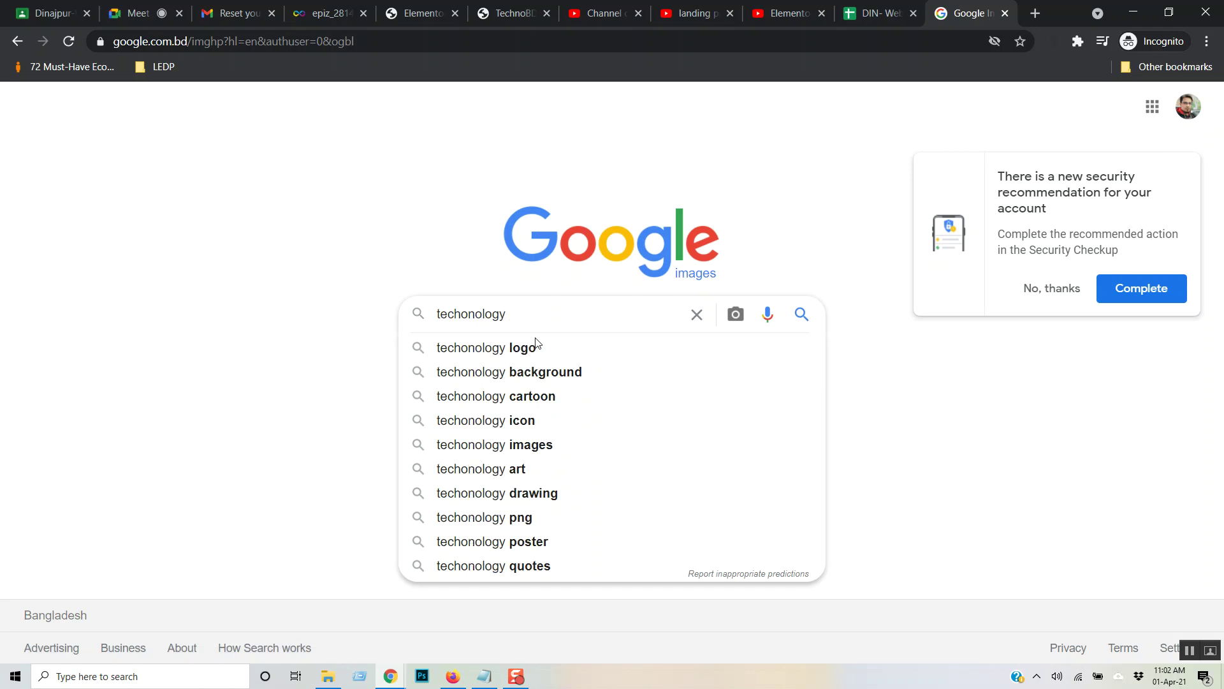
click(536, 345)
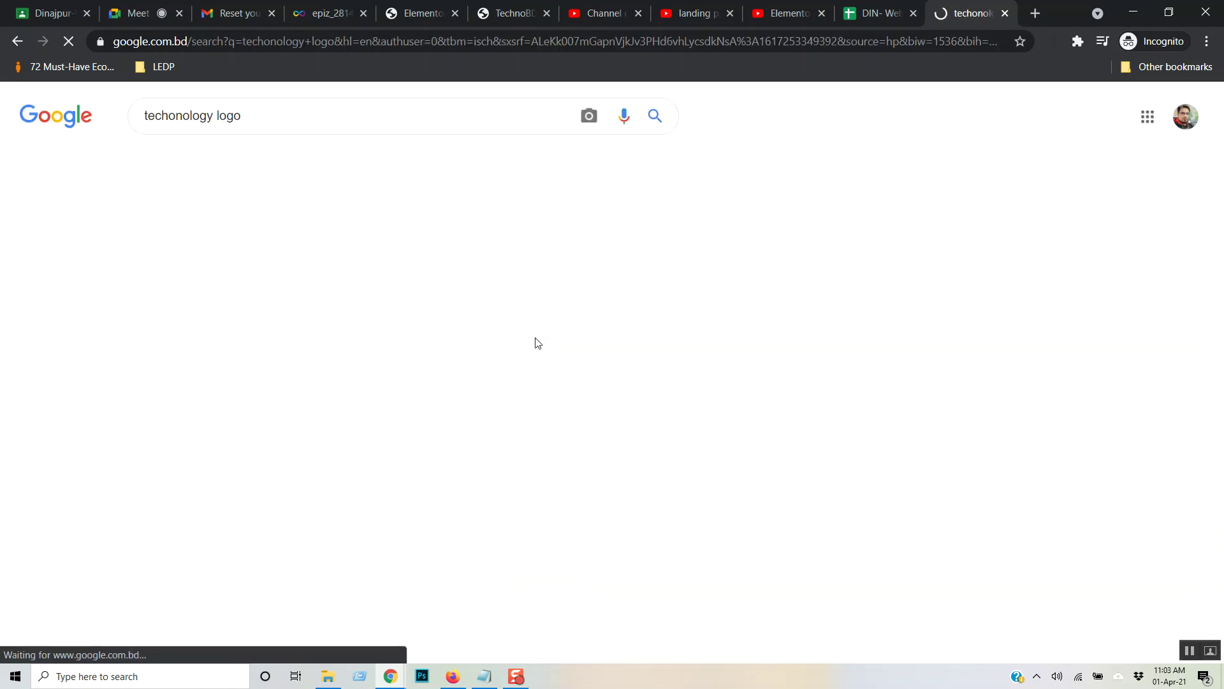
- Save the laptop technology image to Downloads as information-technology-logo.jpg
scroll(697, 377, down, 10)
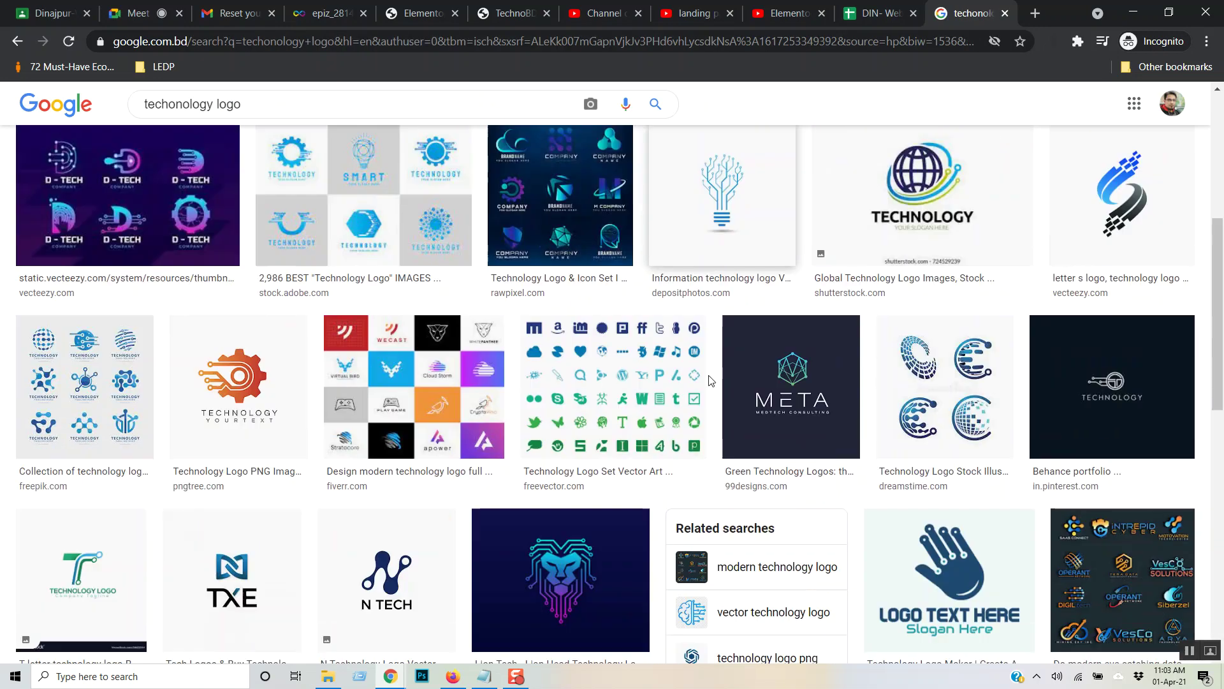
scroll(709, 381, down, 10)
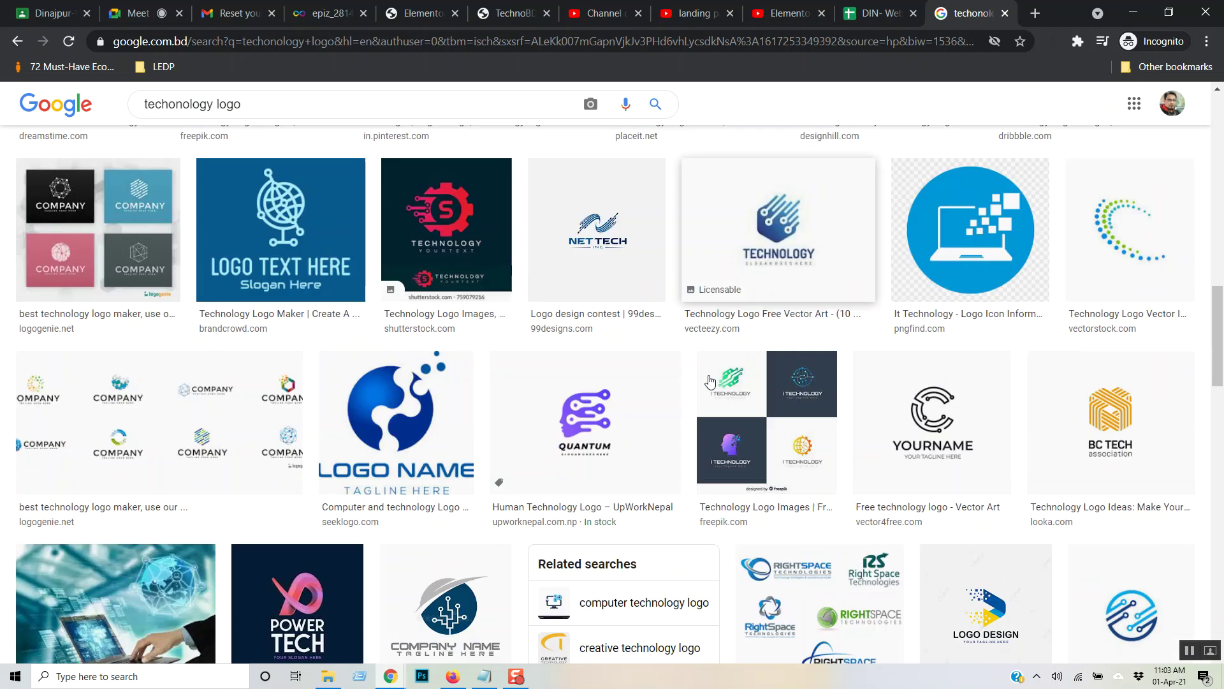
scroll(710, 381, down, 2)
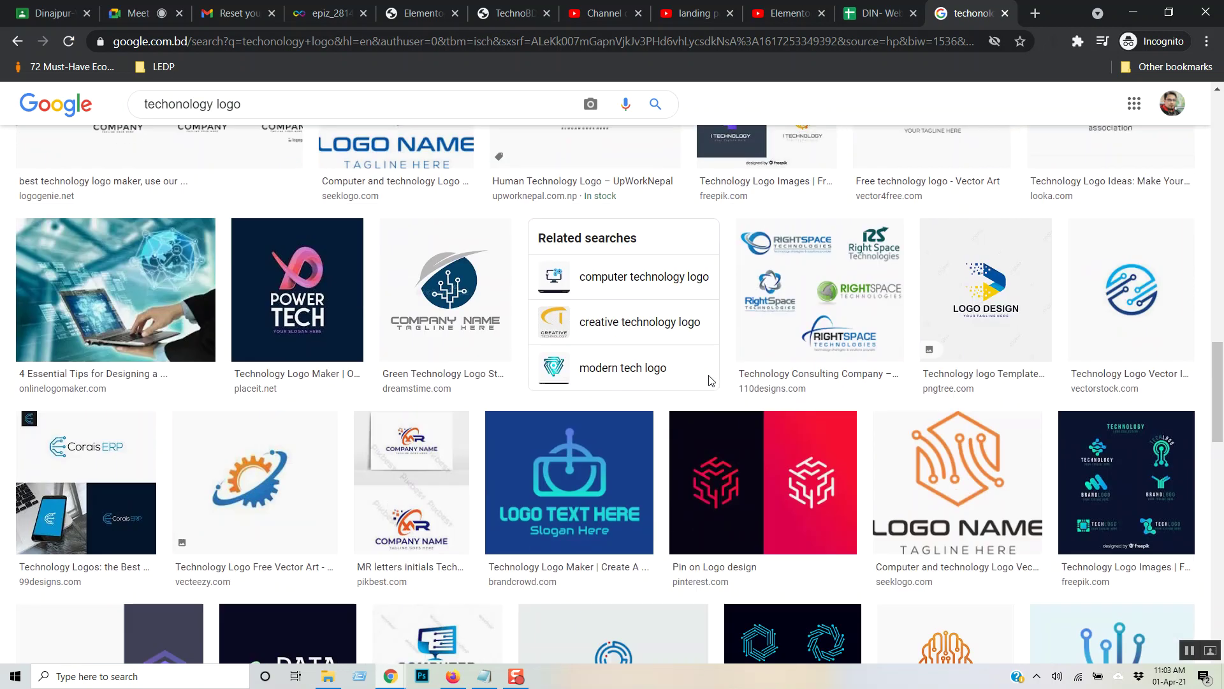
scroll(710, 381, down, 1)
scroll(710, 381, up, 1)
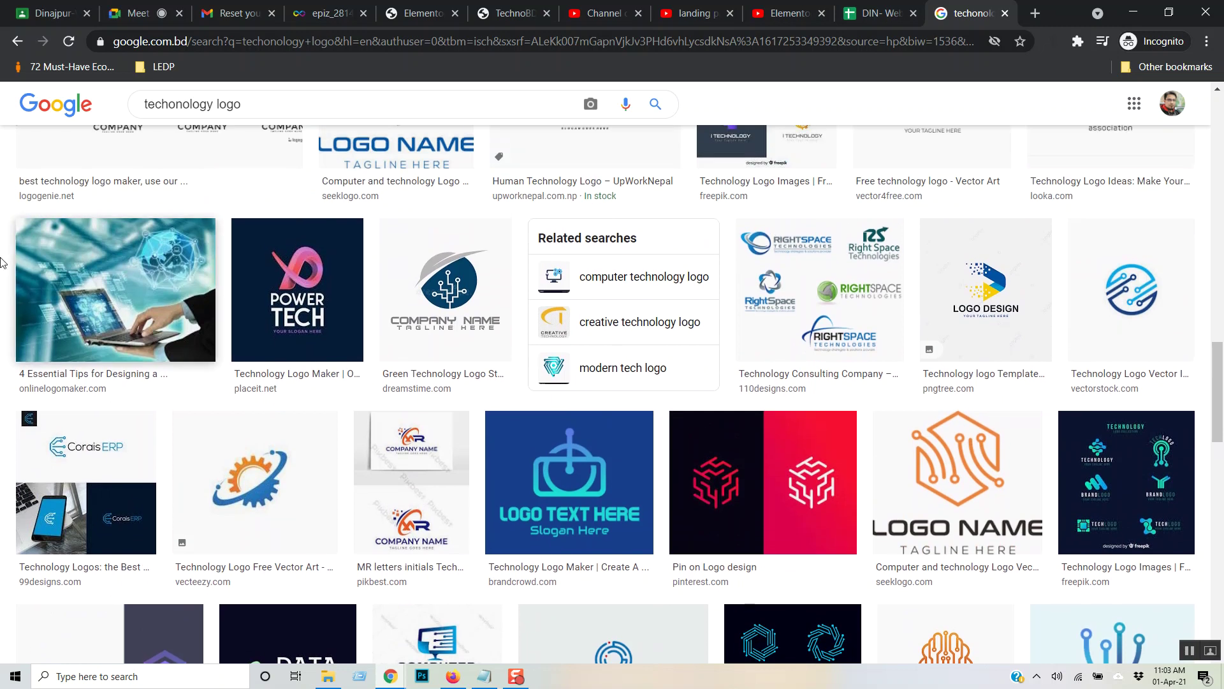
click(56, 244)
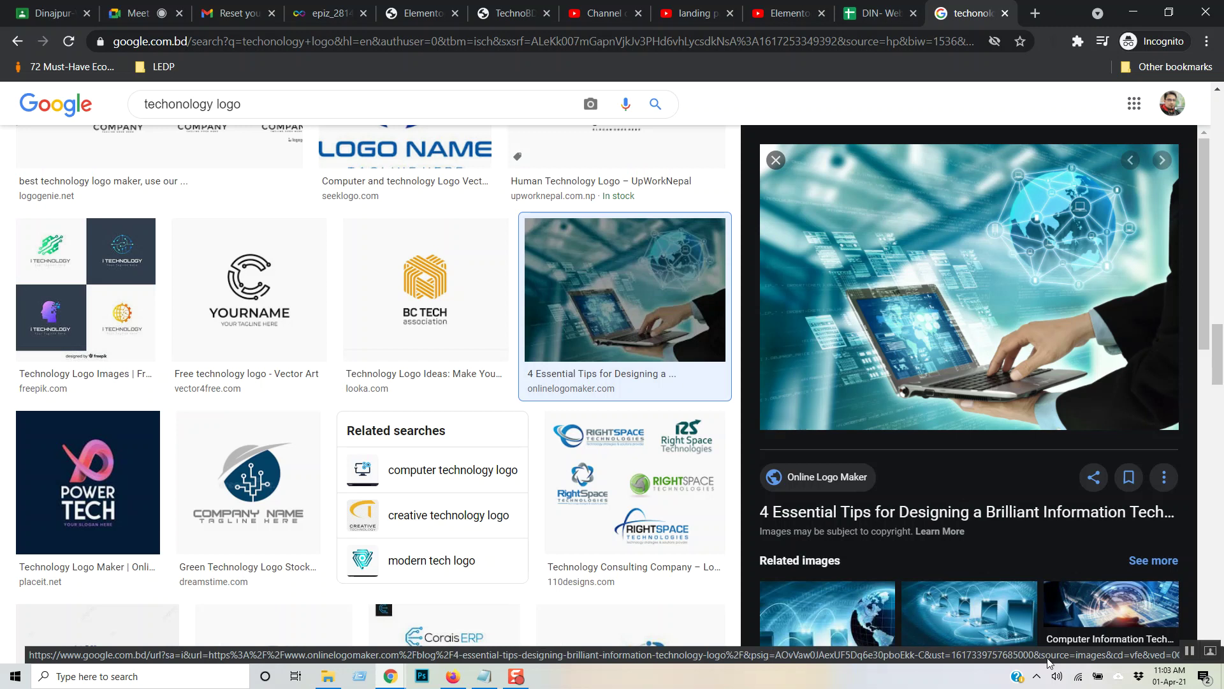
right_click(1008, 264)
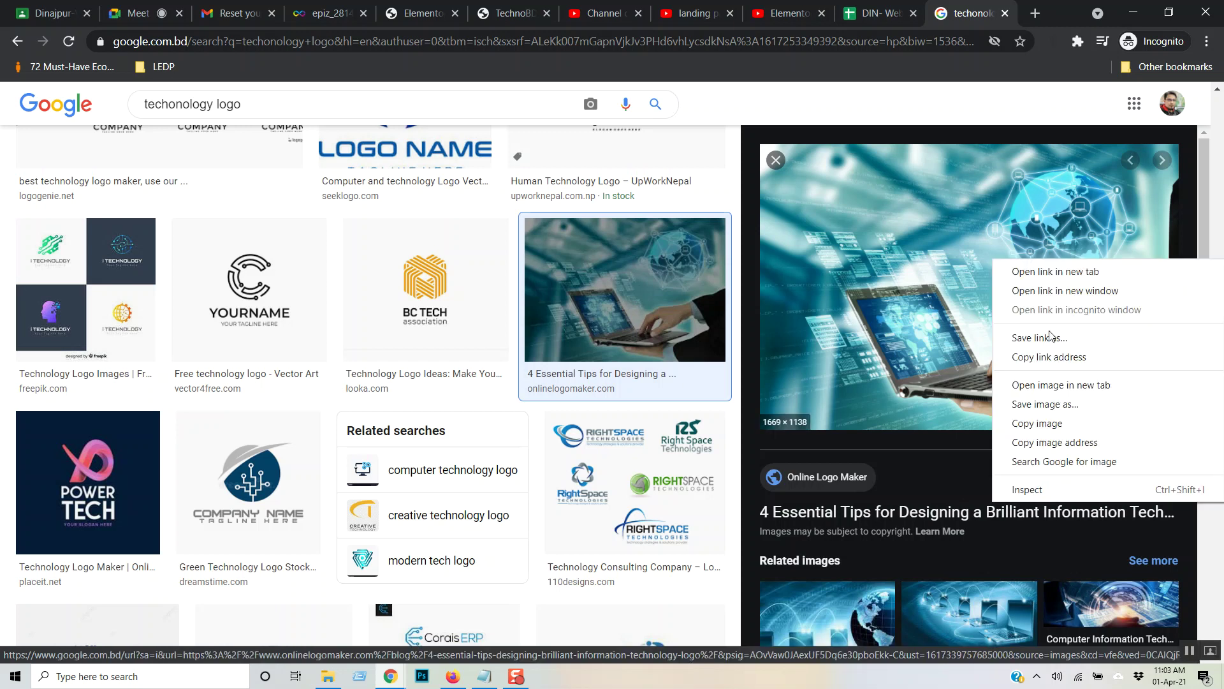
click(1070, 402)
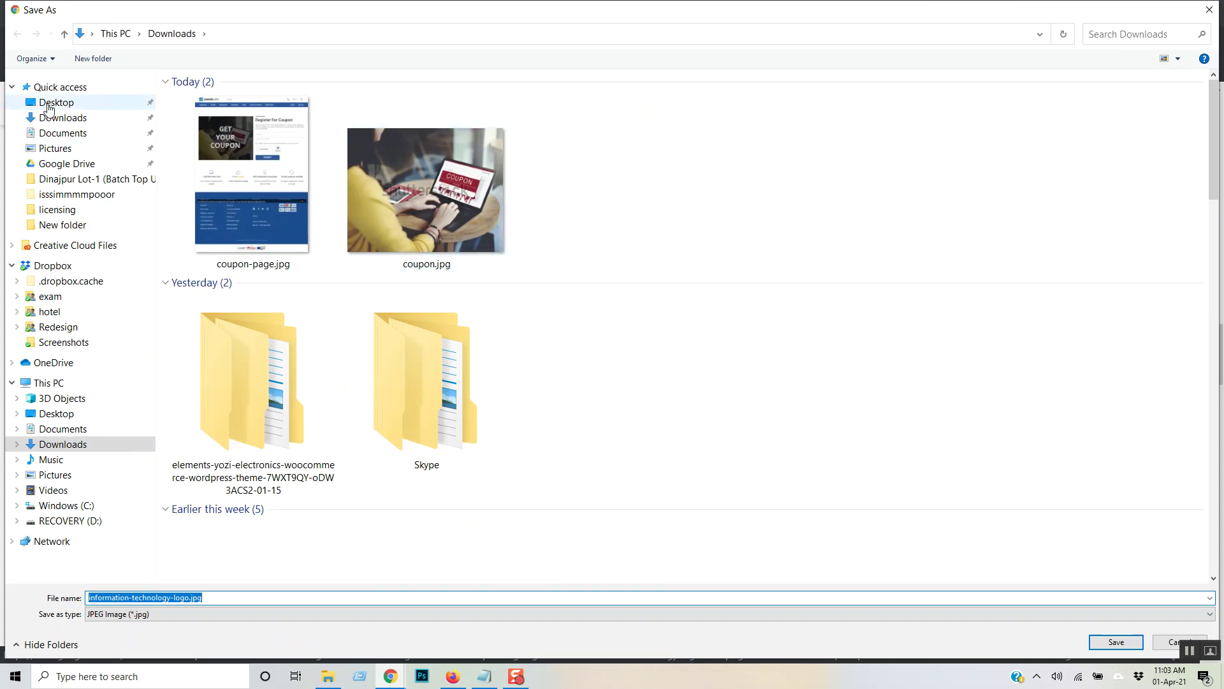
click(58, 118)
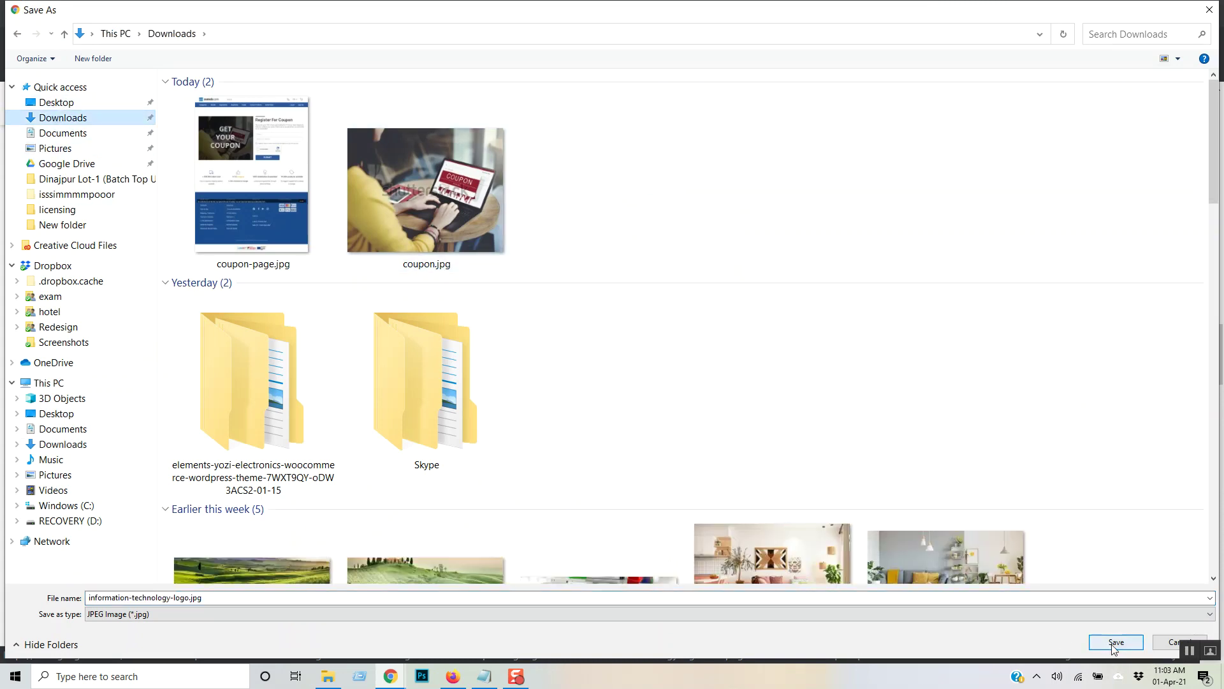
click(1115, 646)
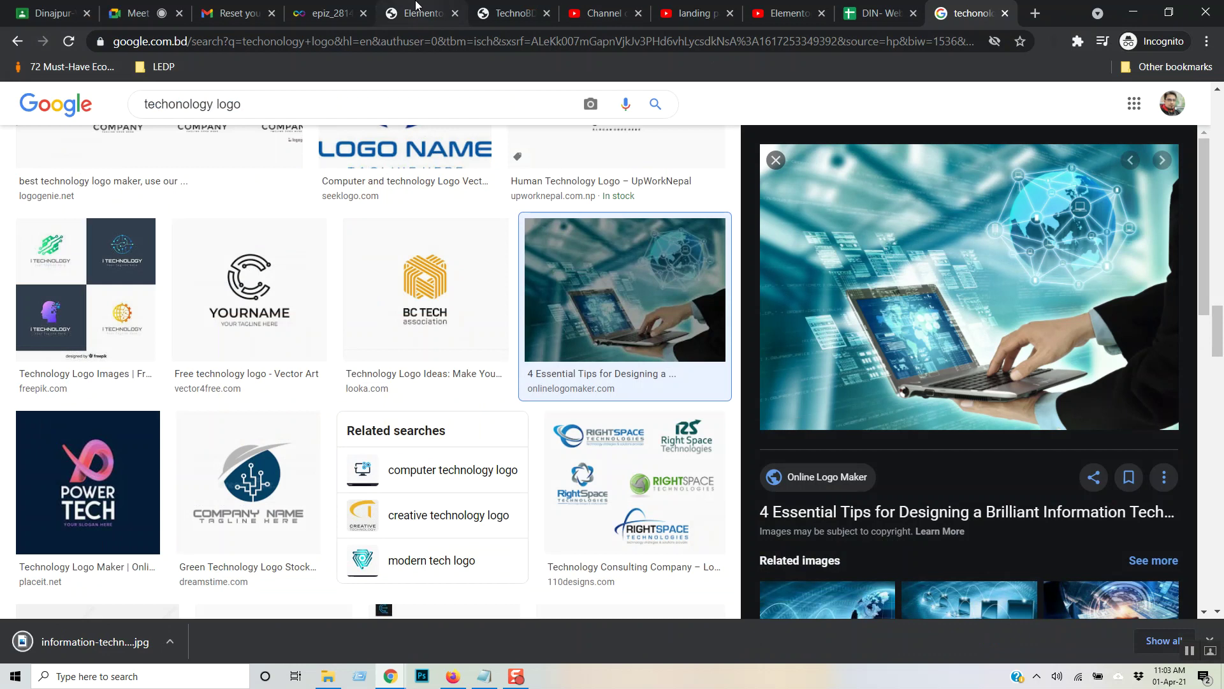
click(418, 7)
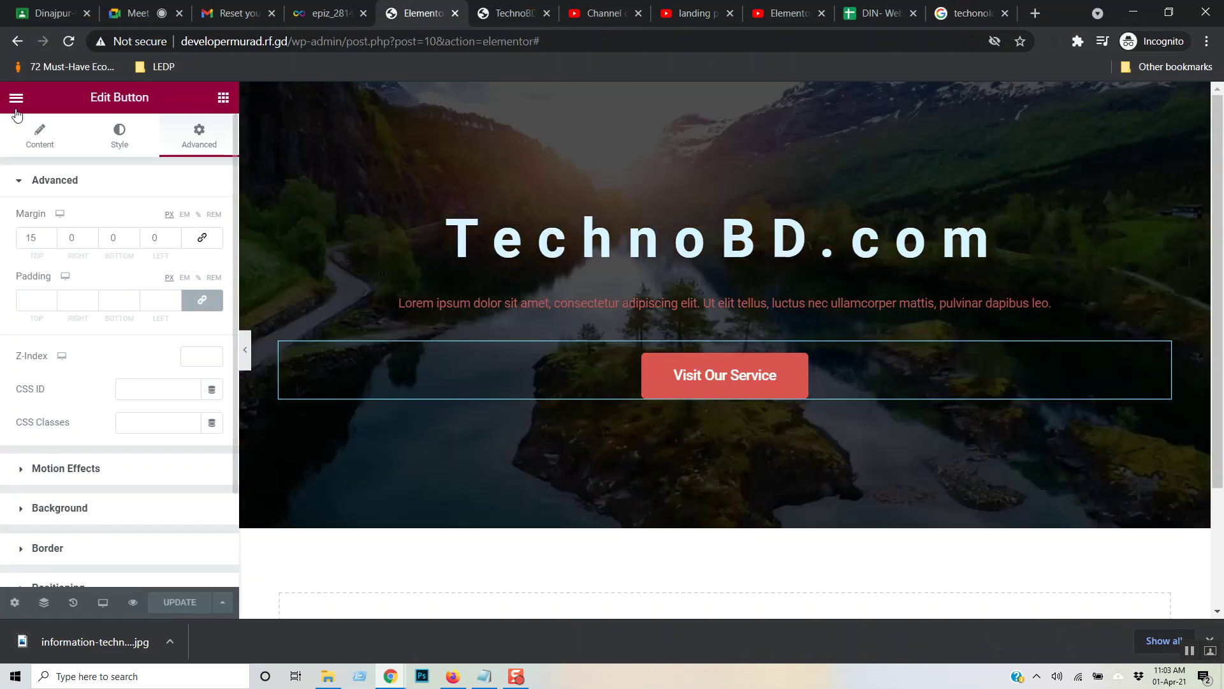
- Insert a new section below the TechnoBD.com hero using the two-column structure
click(224, 97)
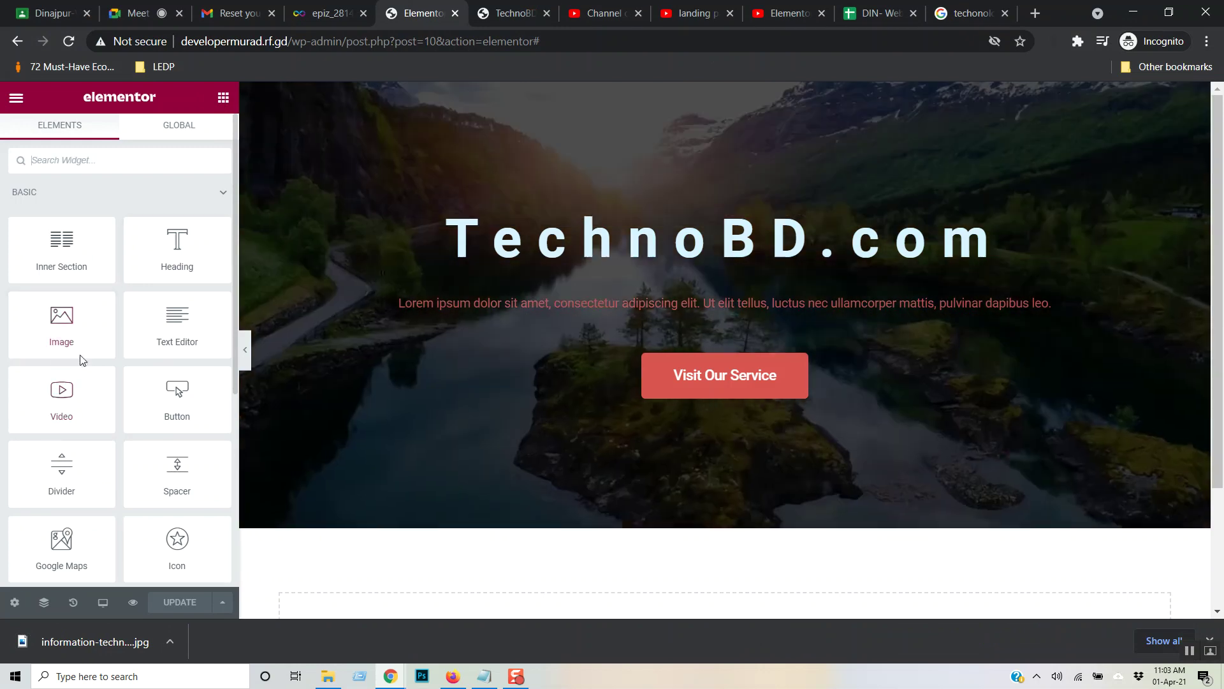
scroll(905, 498, down, 2)
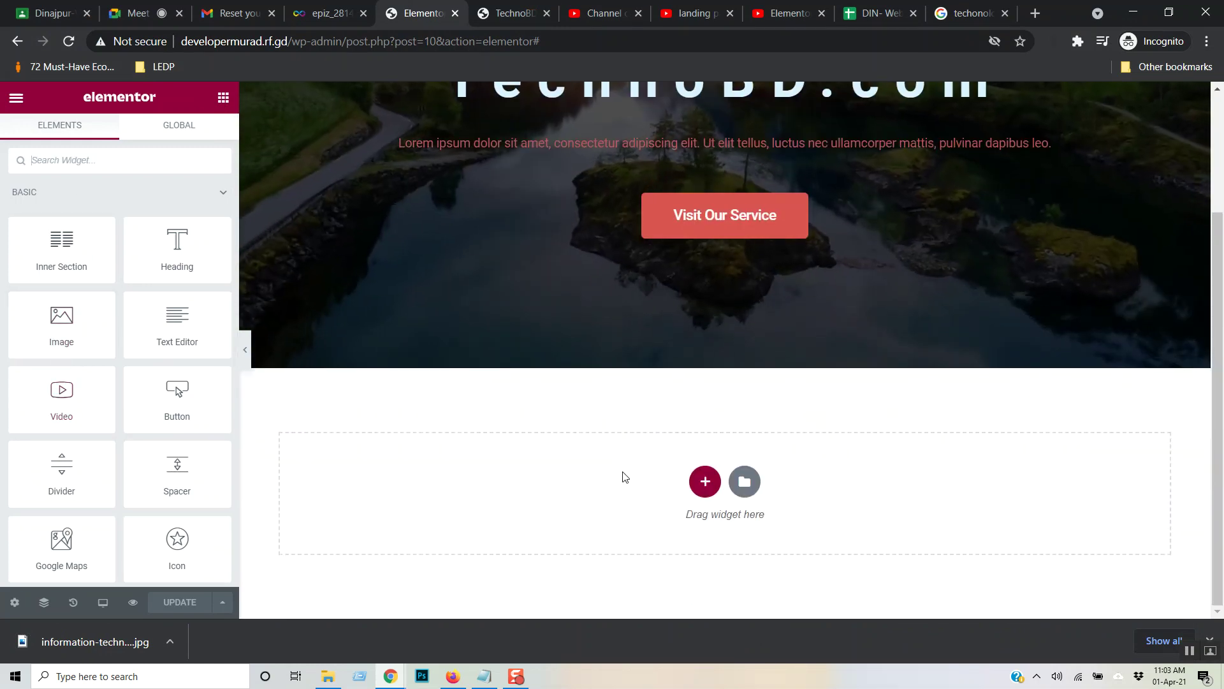
click(707, 483)
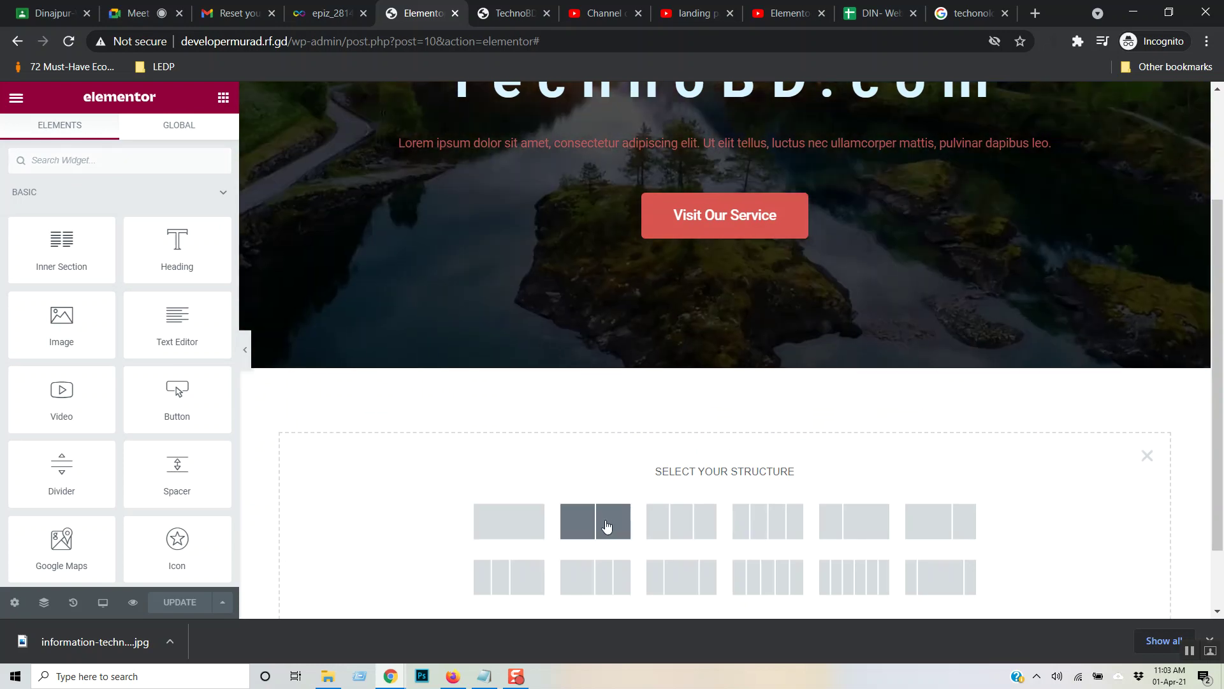
click(607, 525)
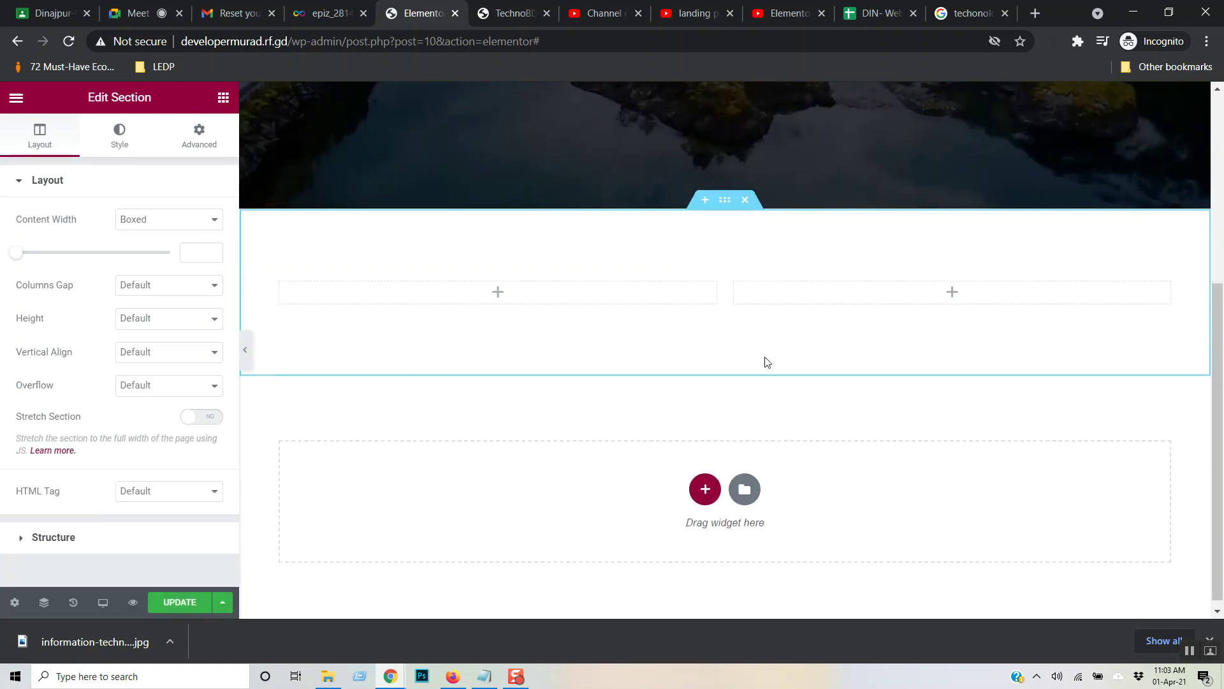
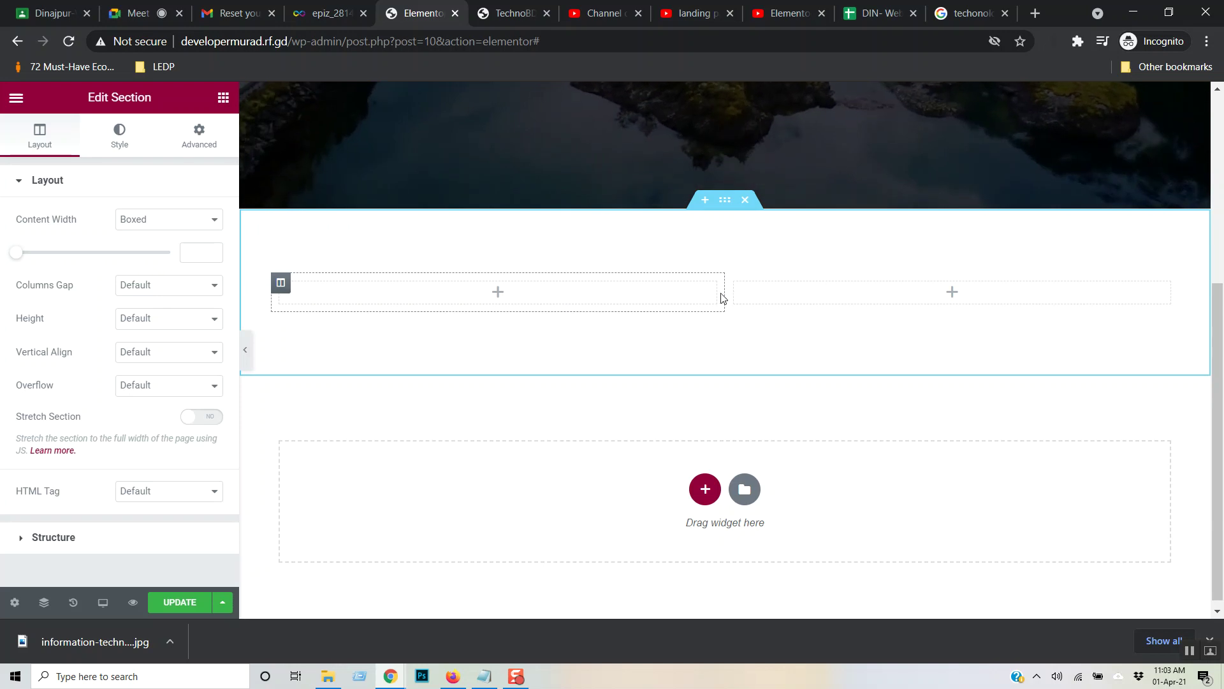
- Resize the section's two columns to a near-even 49.8% / 50.2% split
mouse_move(726, 289)
mouse_down()
mouse_move(570, 302)
mouse_move(711, 308)
mouse_up()
drag(708, 306, 722, 307)
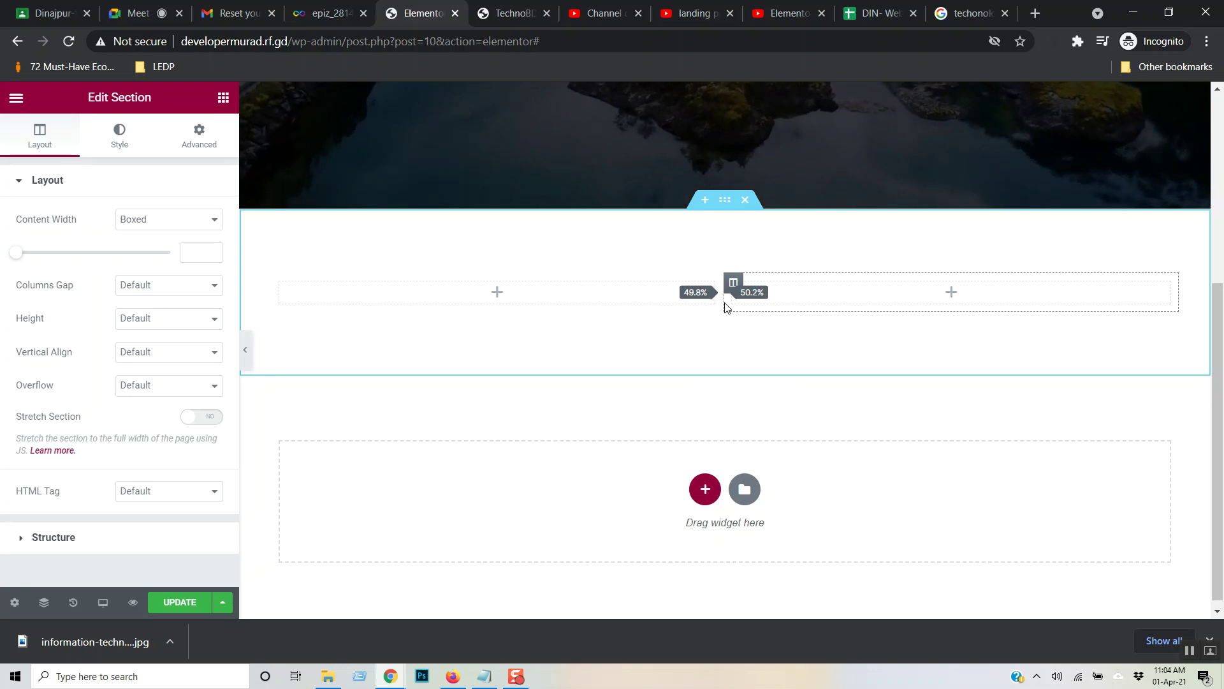
drag(729, 306, 727, 308)
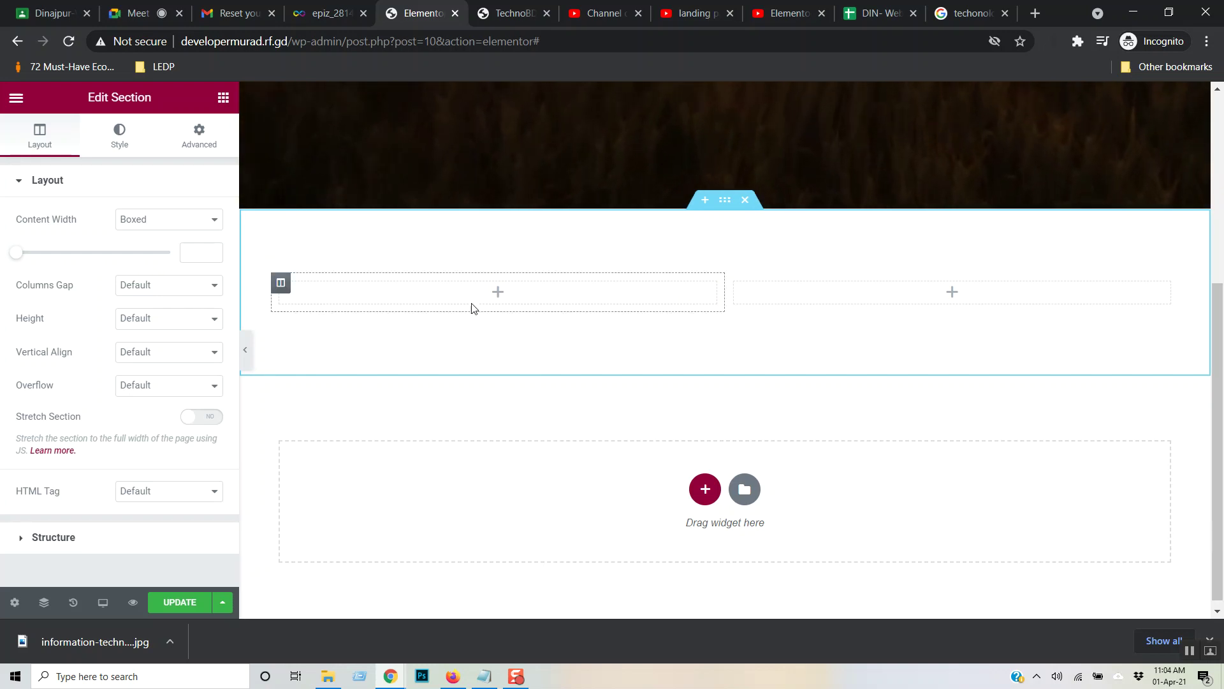
- Drop an Image widget into the left column and bring up its media library
click(499, 298)
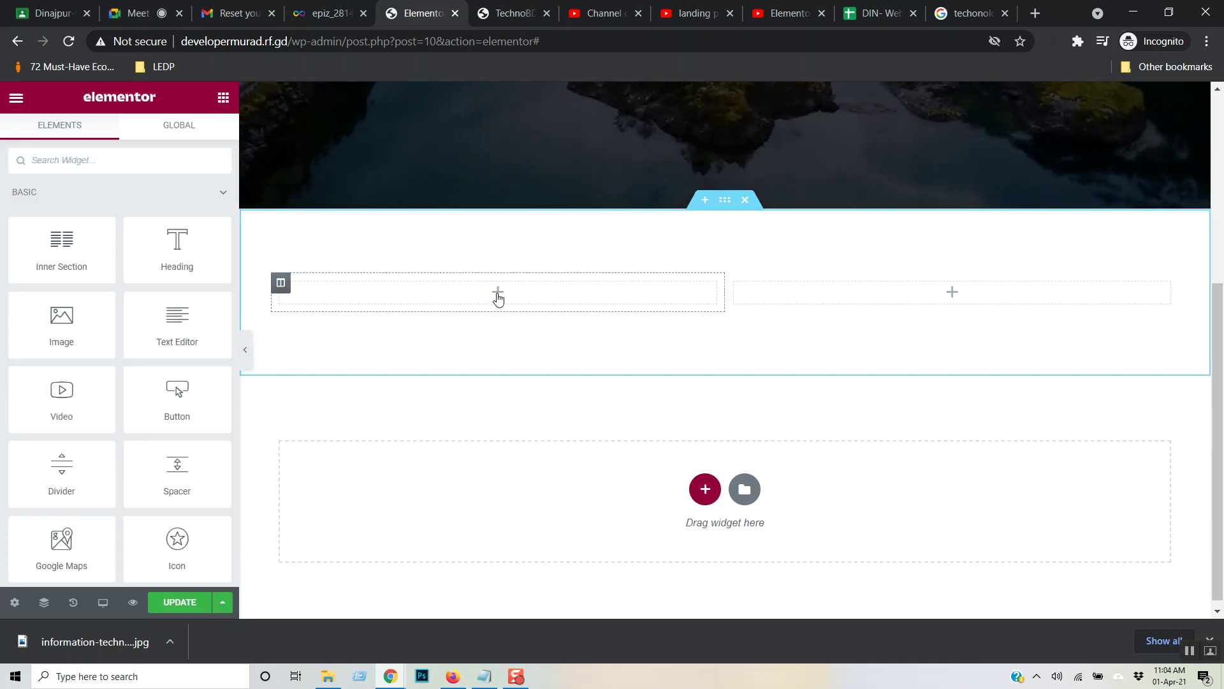
mouse_move(66, 317)
mouse_down()
mouse_move(431, 296)
mouse_move(179, 322)
mouse_move(52, 316)
mouse_up()
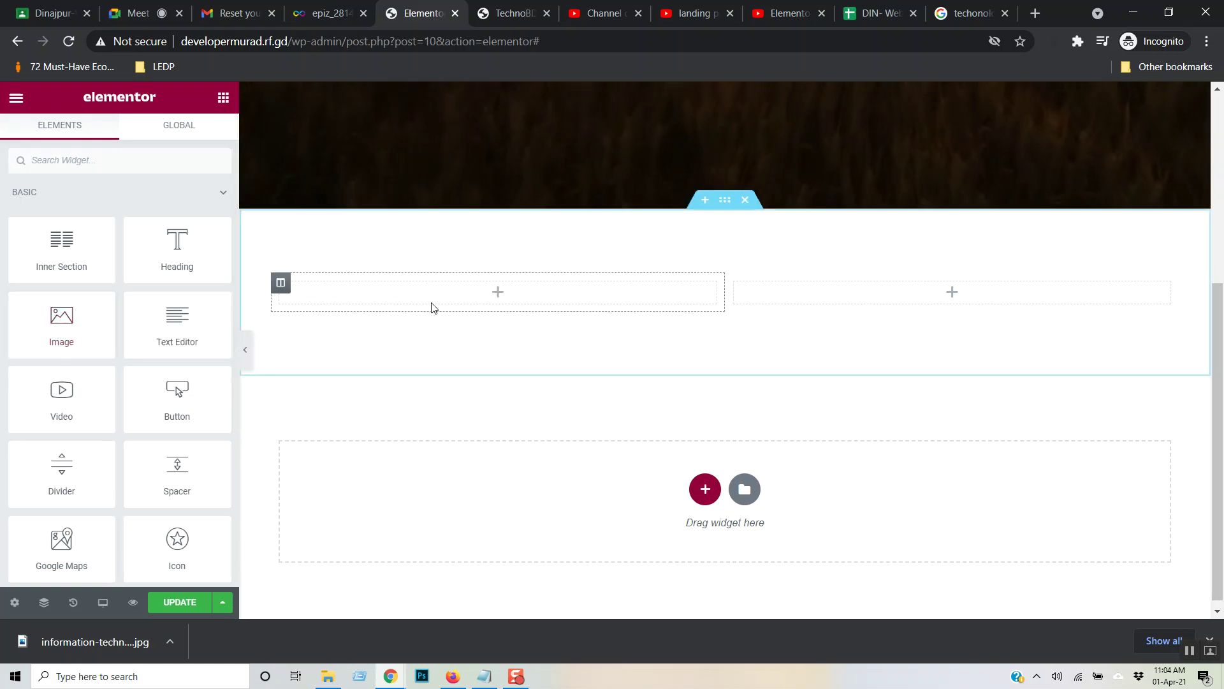
drag(61, 320, 499, 296)
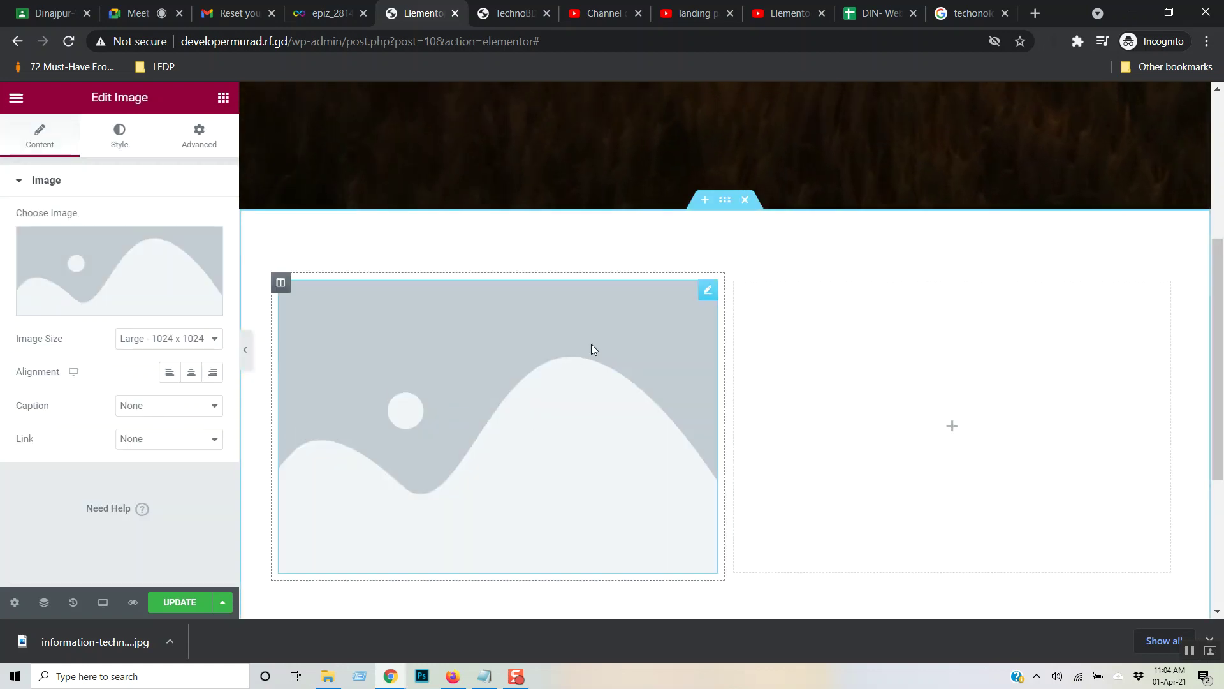
mouse_move(64, 271)
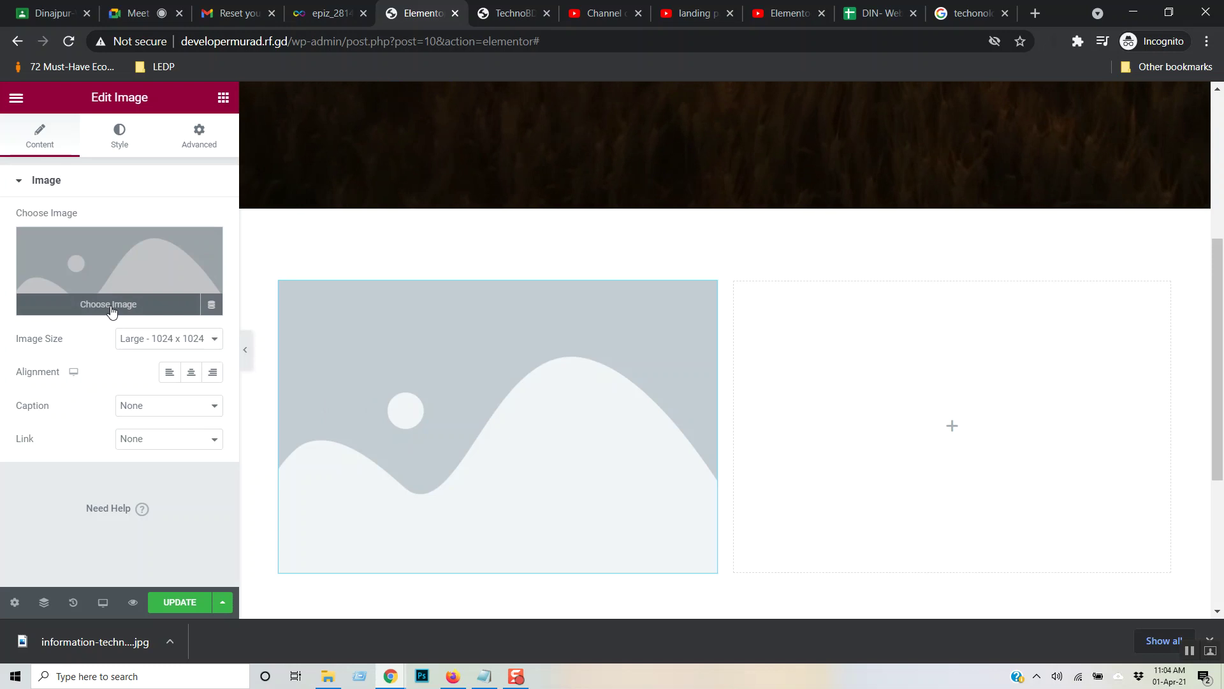
click(111, 307)
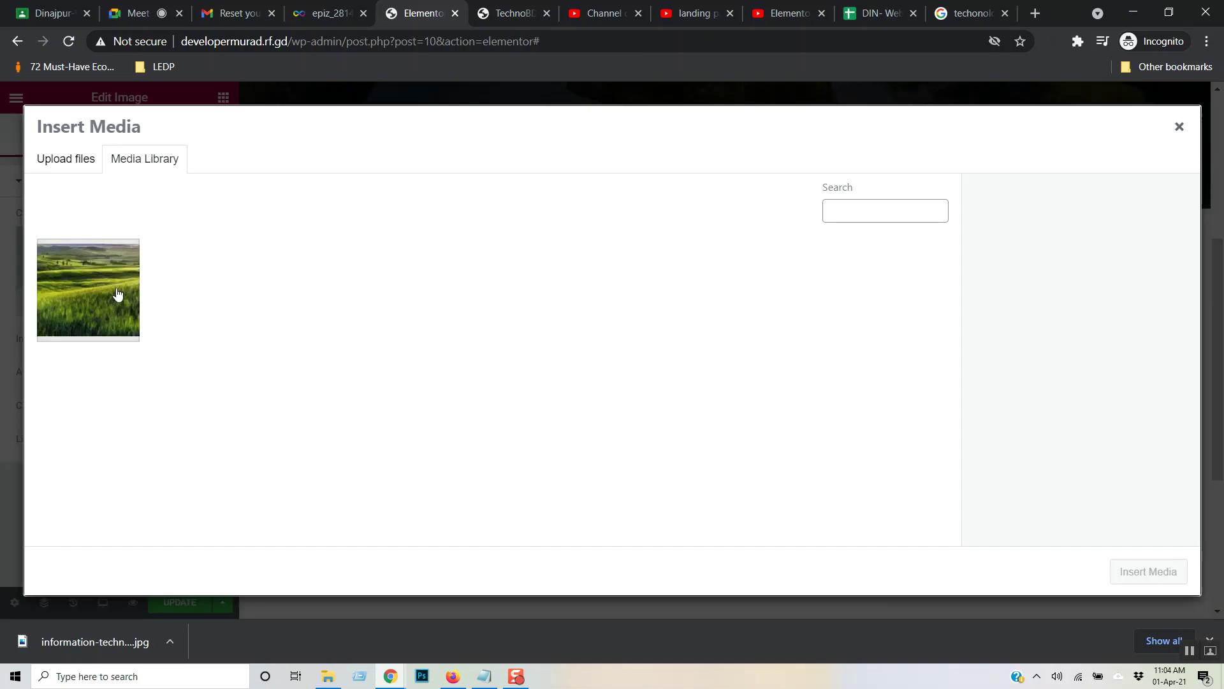
- Upload information-technology-logo.jpg and insert it into the image widget
click(63, 167)
click(566, 357)
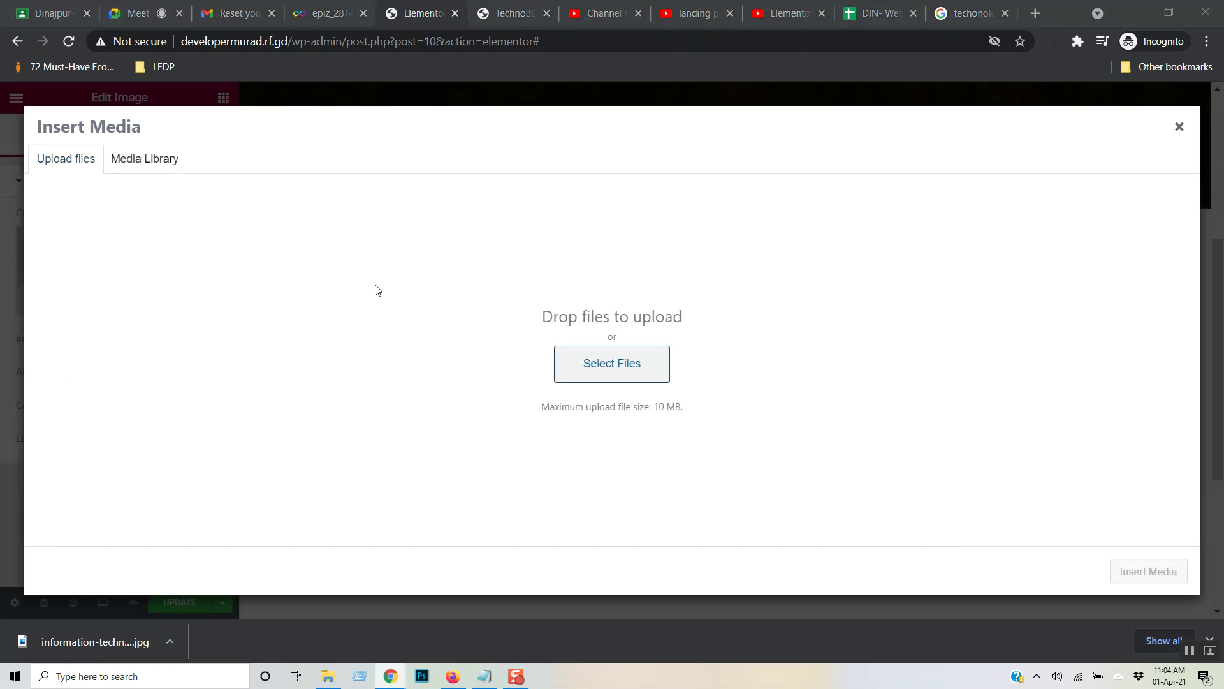
double_click(279, 190)
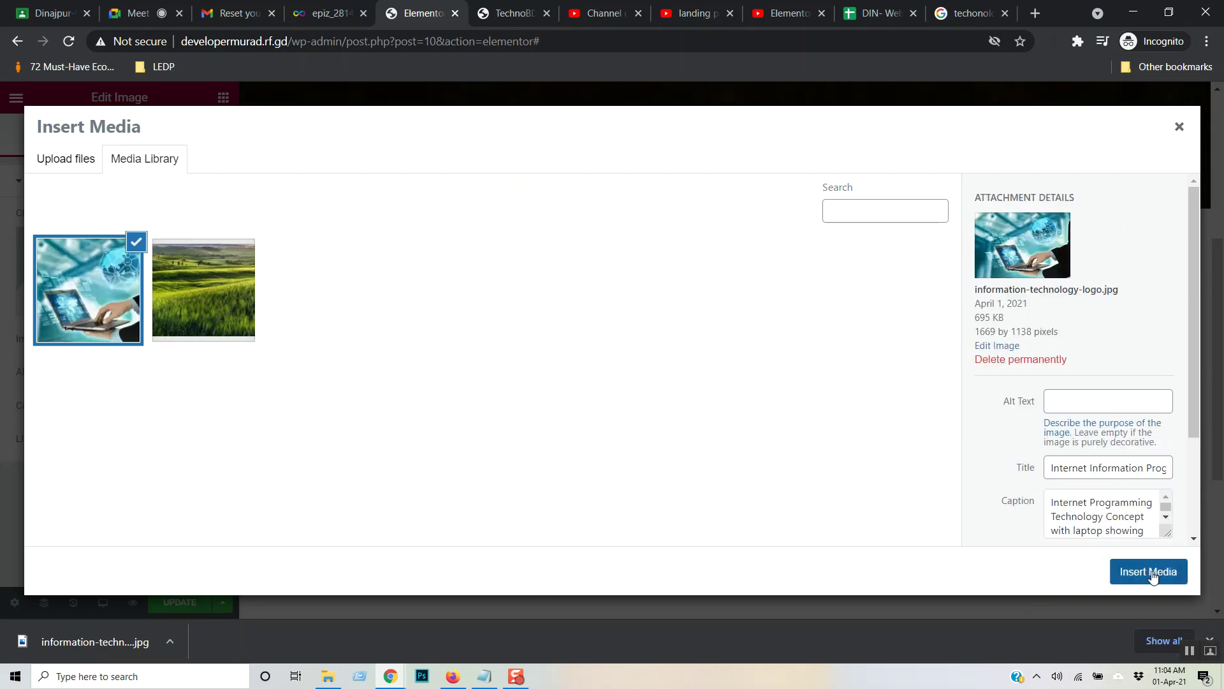
click(1150, 572)
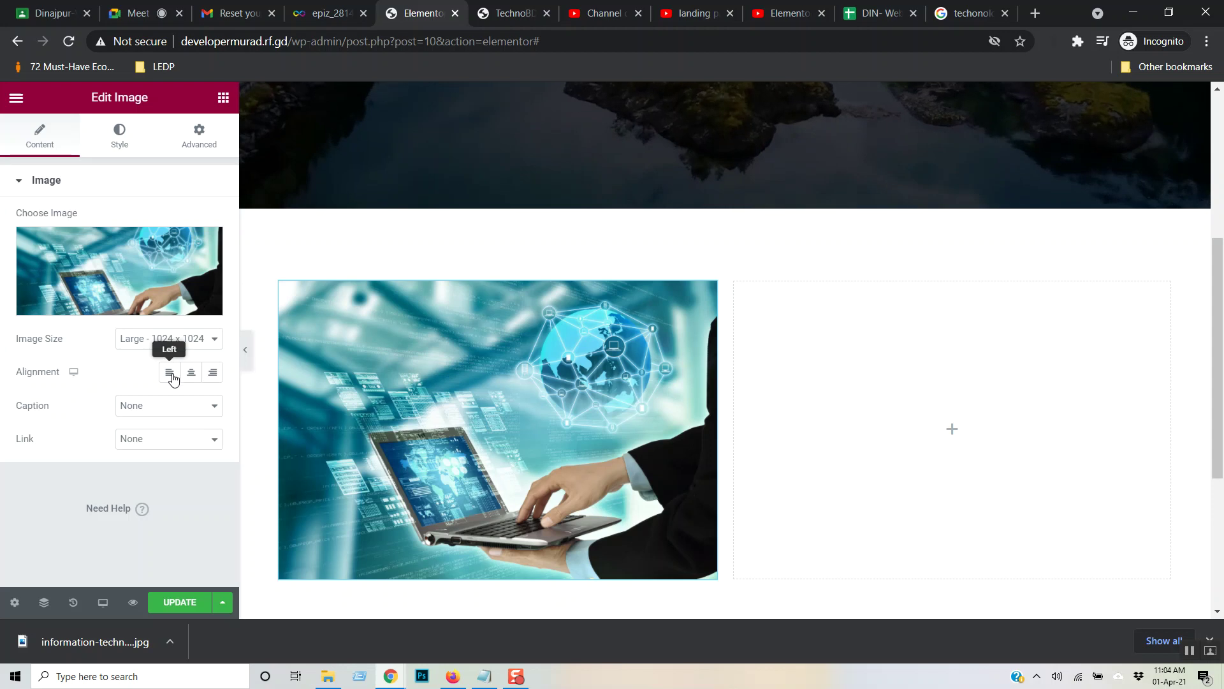
click(212, 372)
click(216, 411)
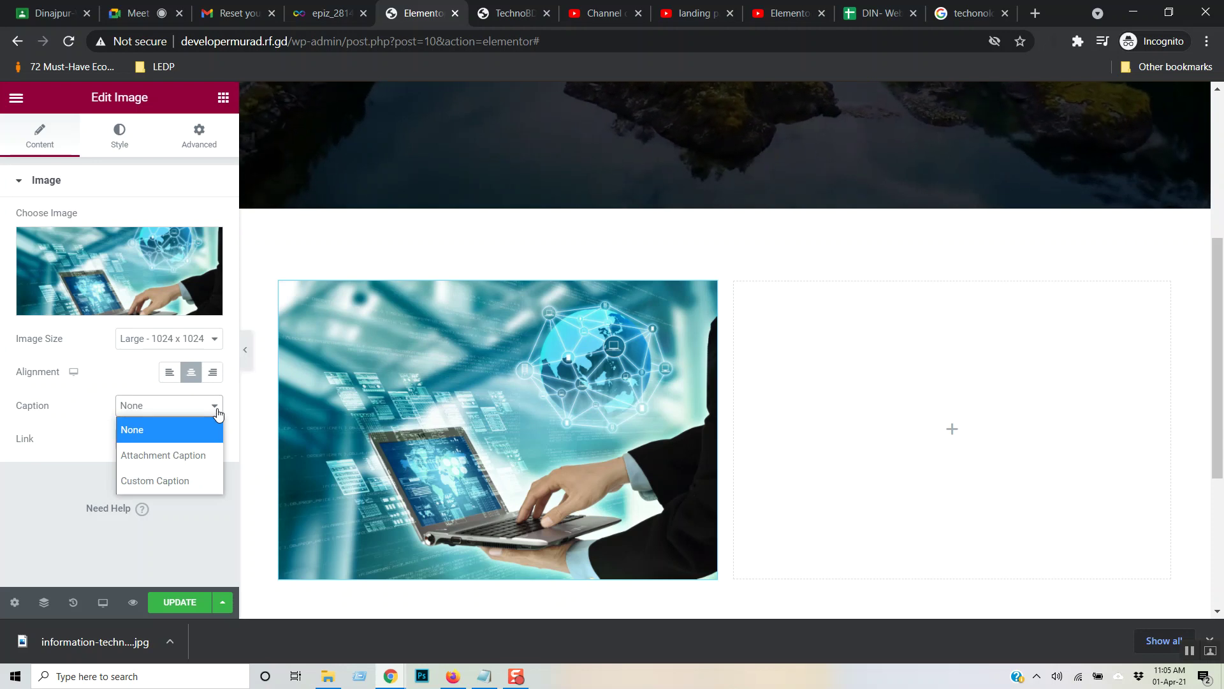
click(2, 485)
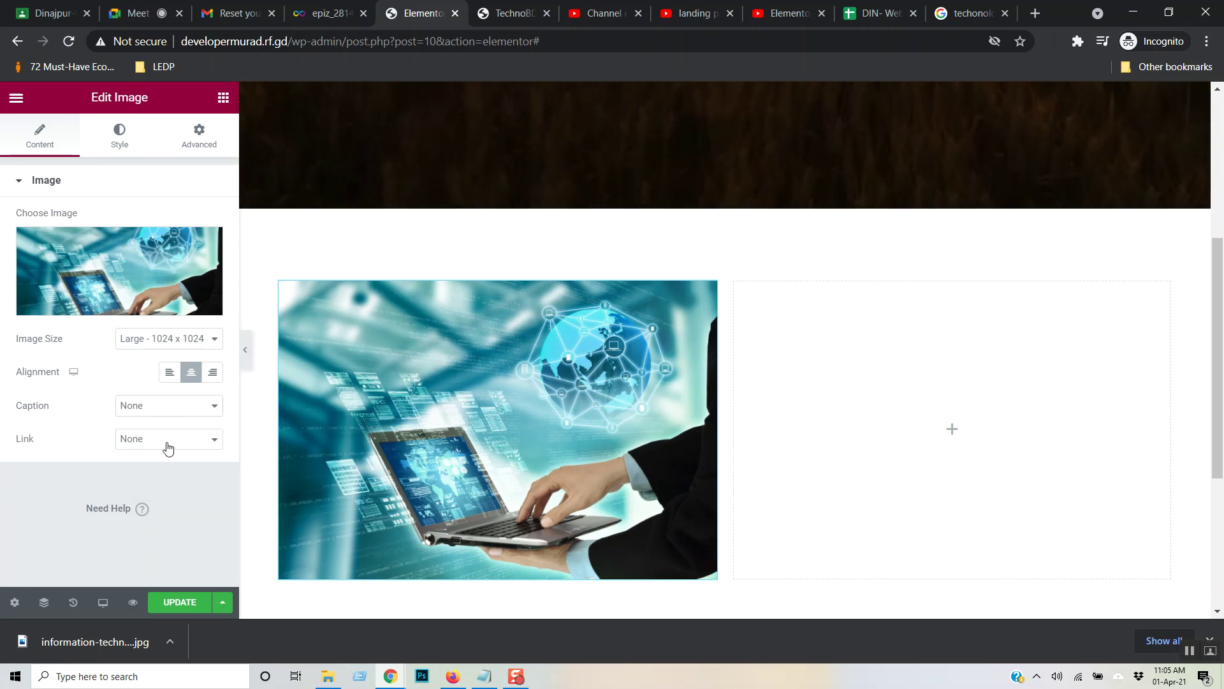
click(168, 445)
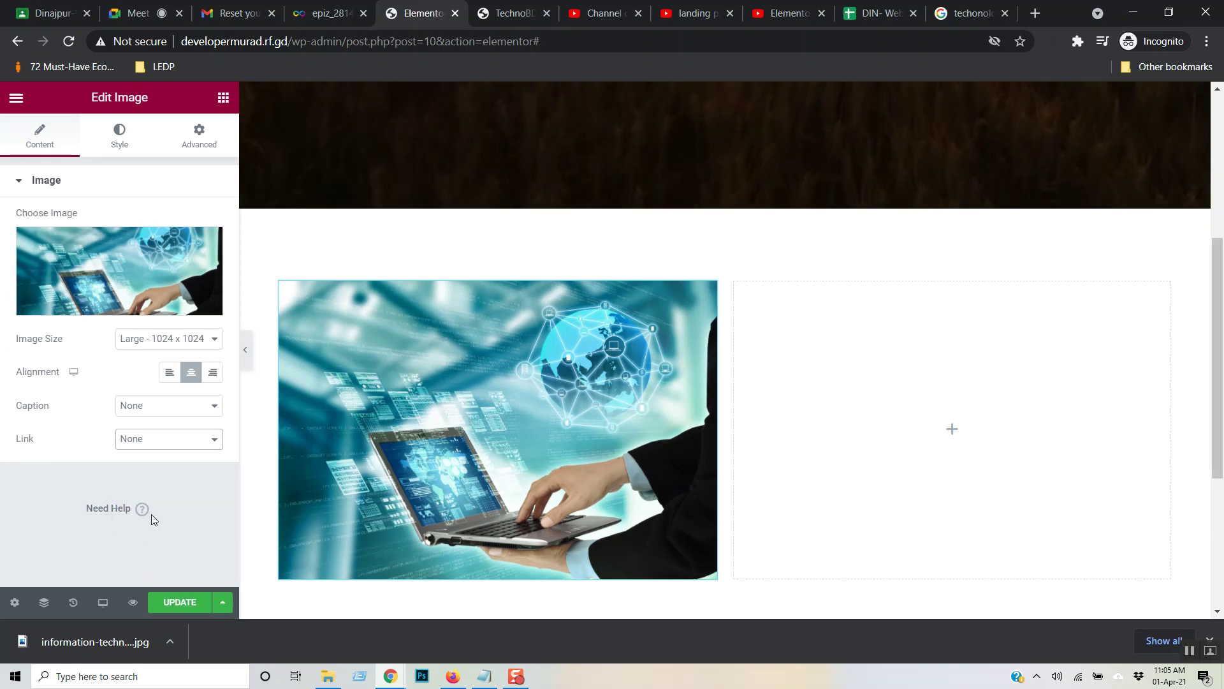
click(151, 514)
click(98, 479)
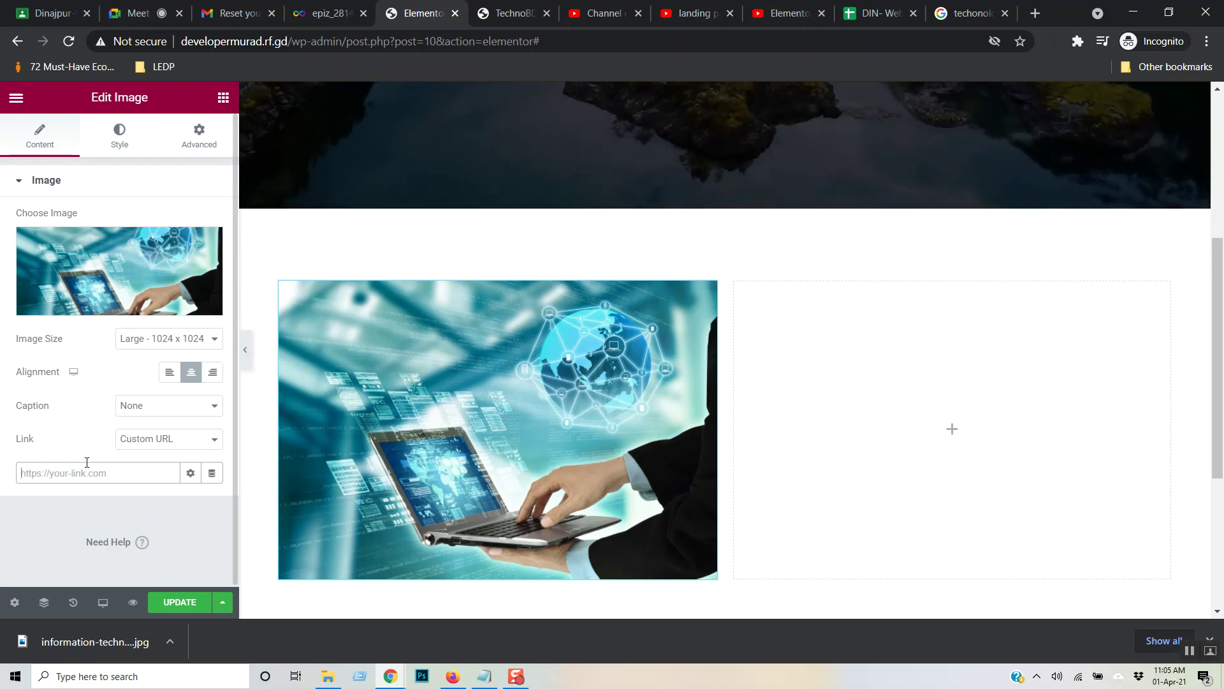
text(https://google.com)
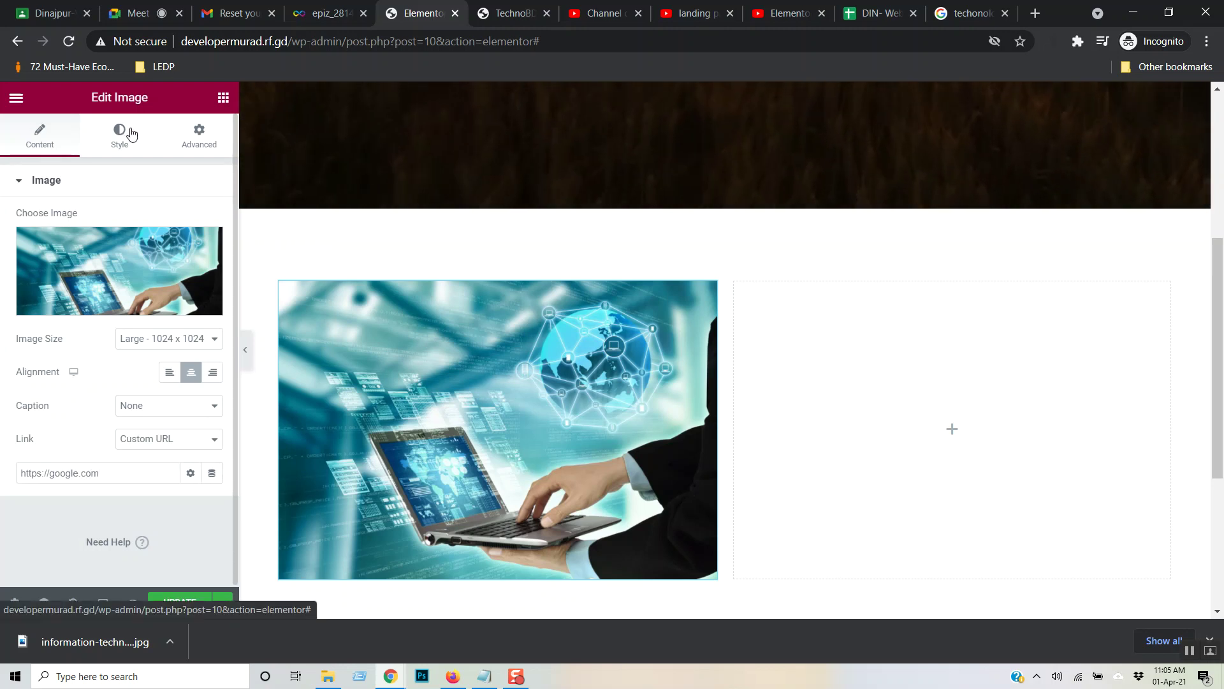
- Bring up the image's Advanced Motion Effects settings
click(124, 132)
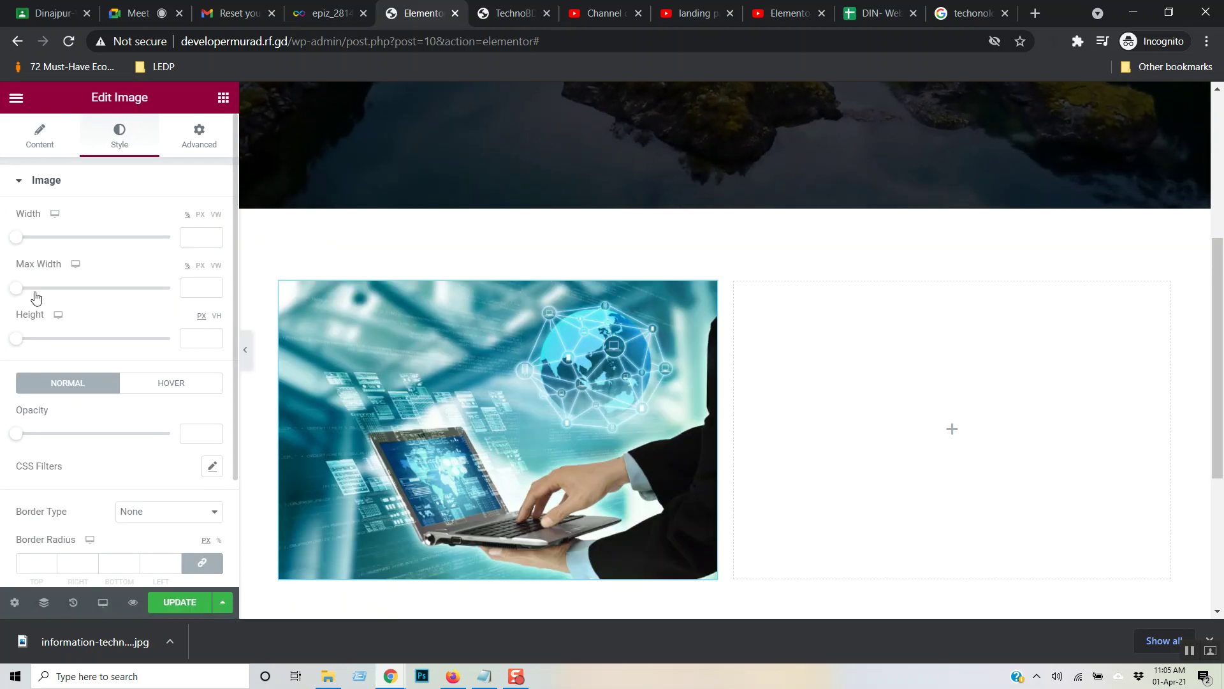
scroll(177, 319, down, 2)
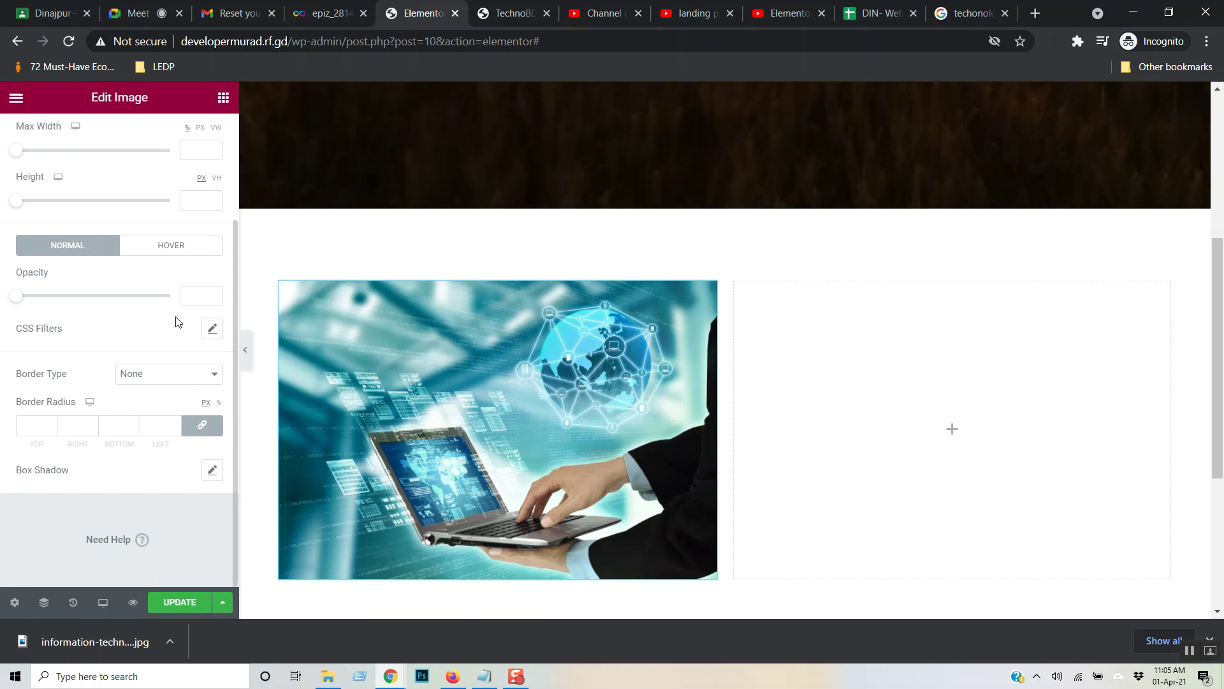
scroll(141, 314, up, 2)
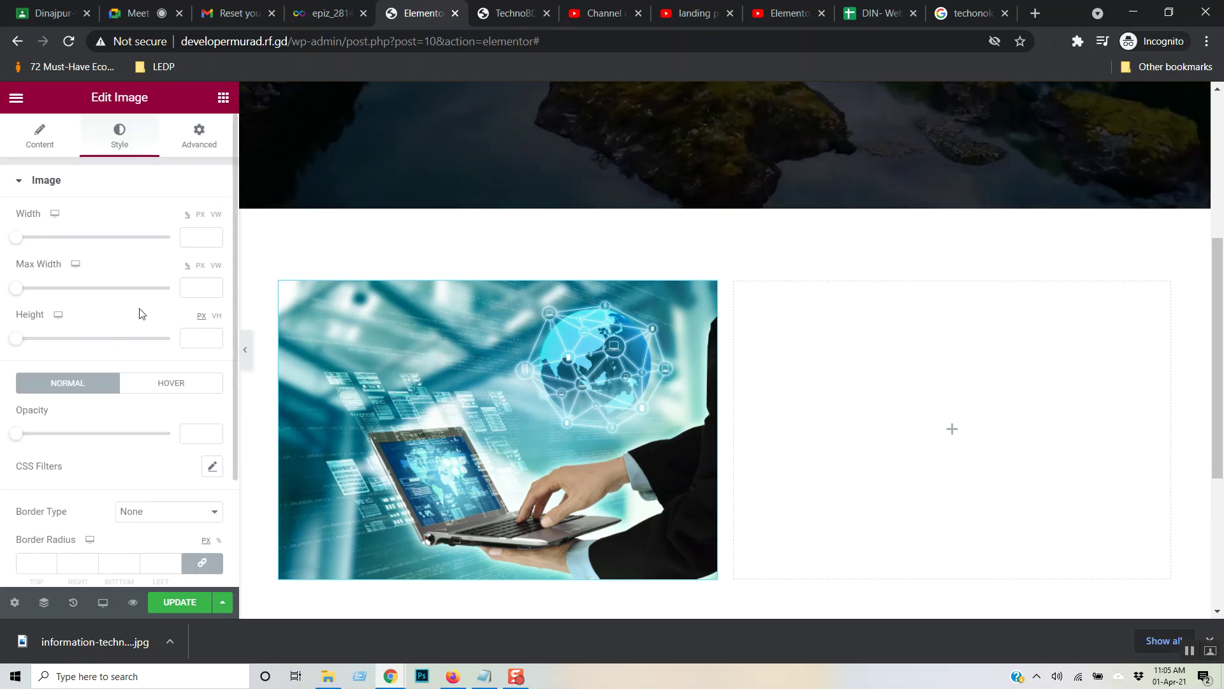
click(184, 146)
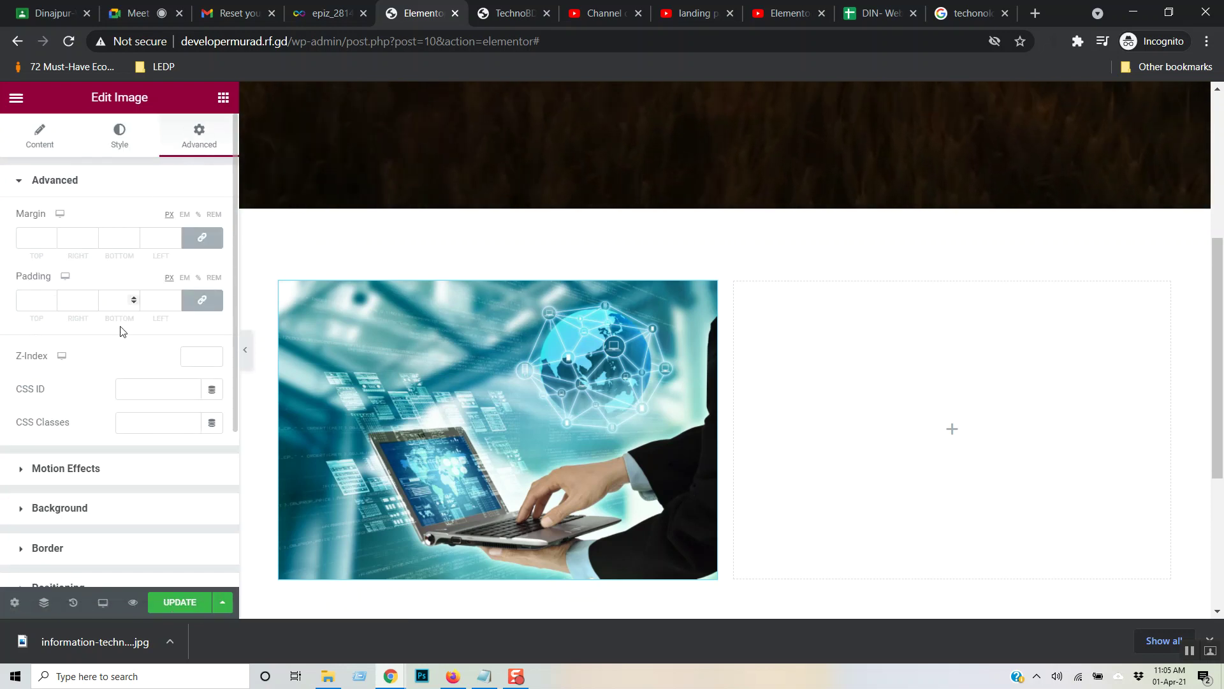
scroll(127, 402, down, 2)
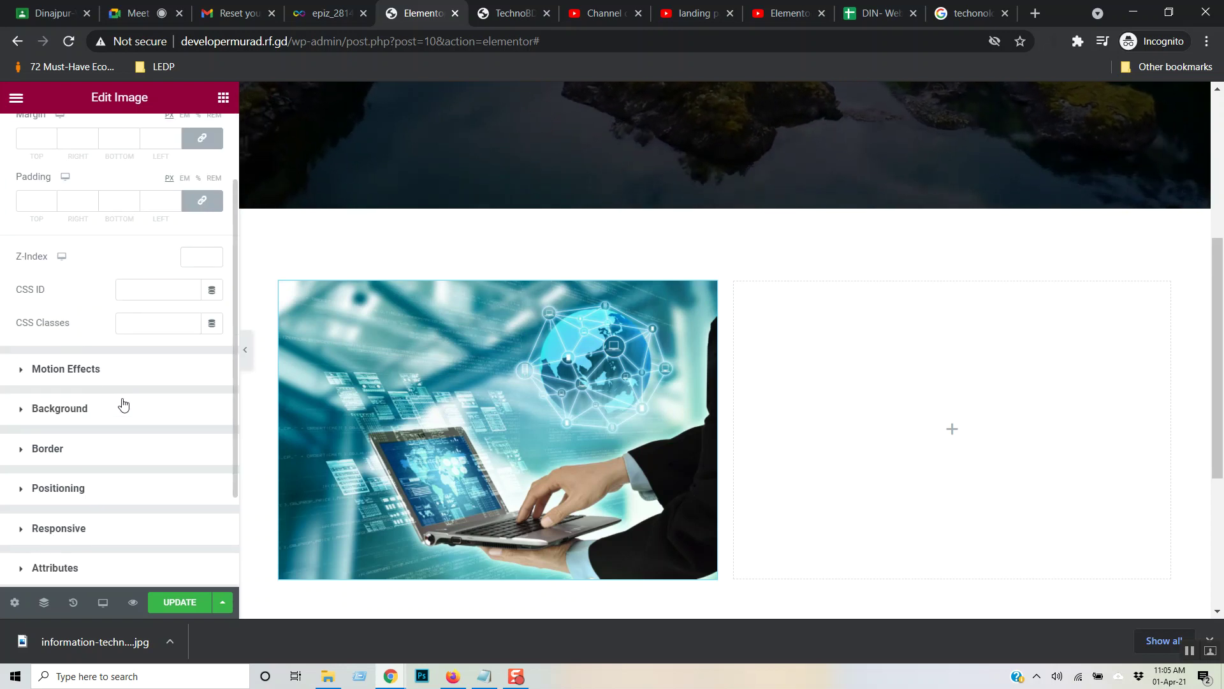
click(87, 377)
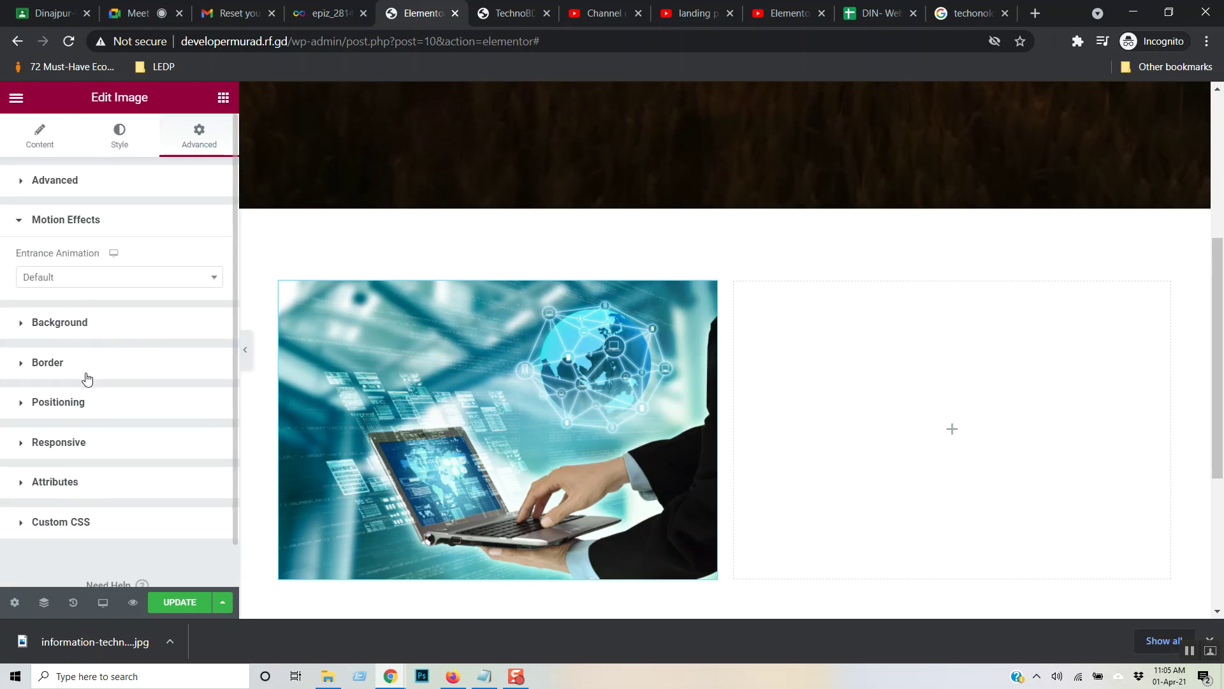
- Give the image a Slow-duration entrance animation, trying Flash, Head Shake and Swing before choosing Jello
click(206, 281)
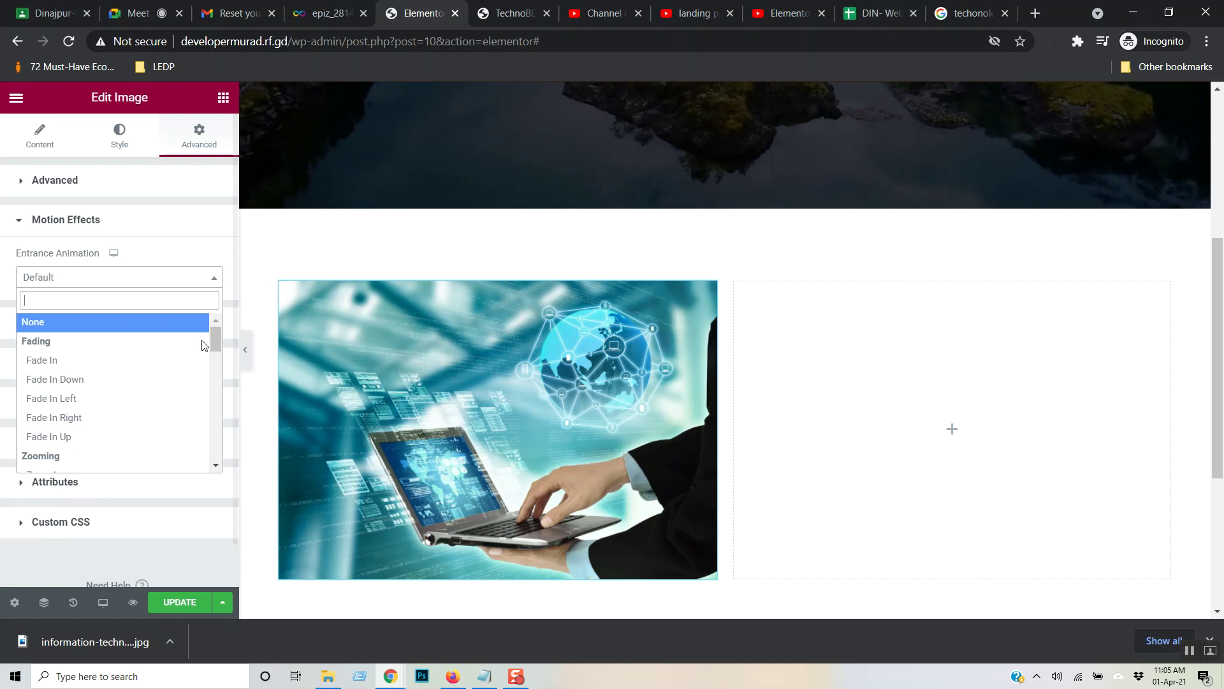
drag(218, 341, 217, 434)
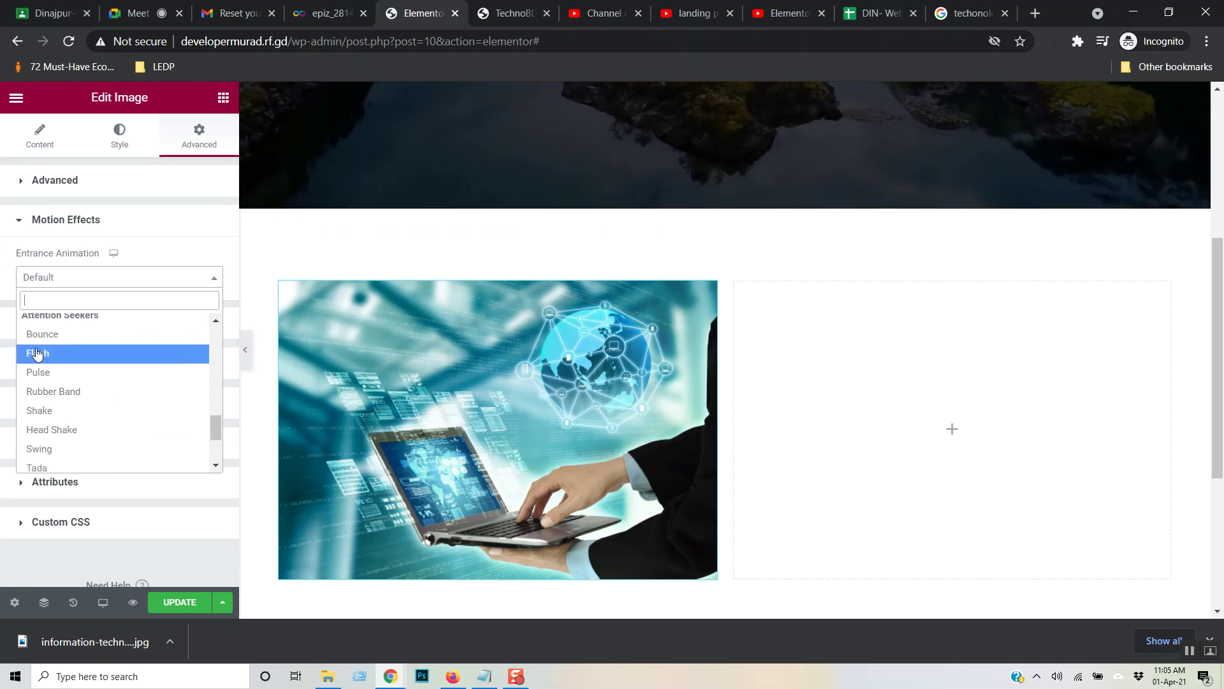
click(37, 353)
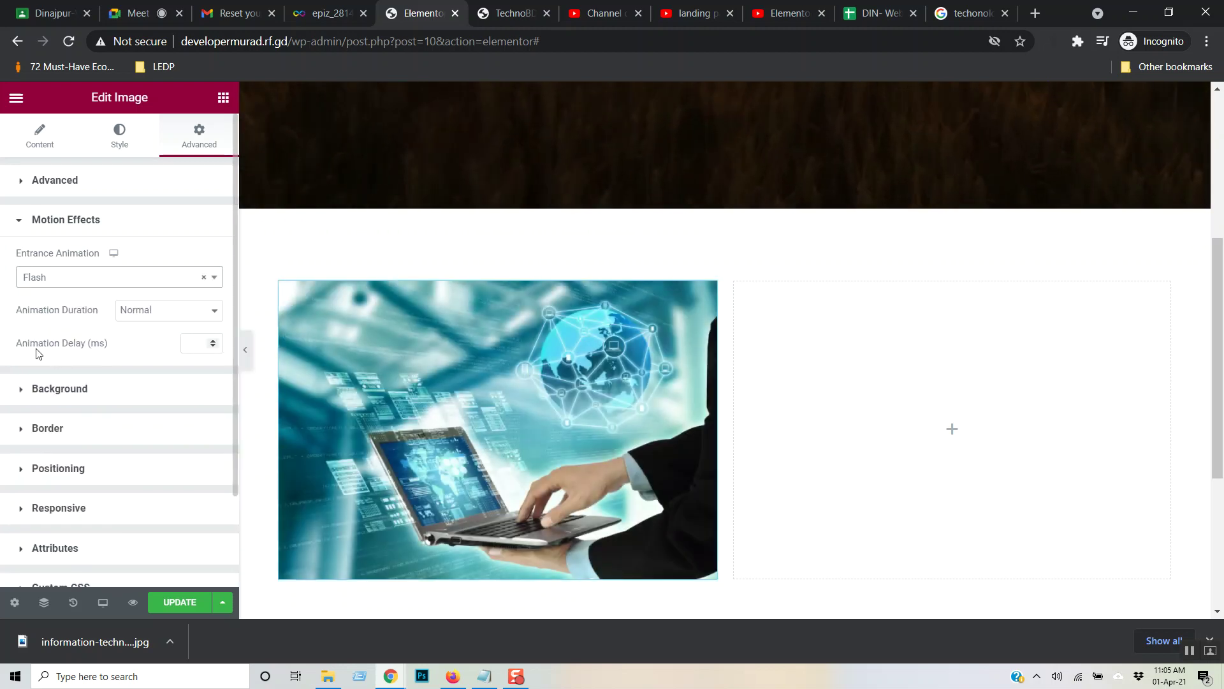
click(215, 278)
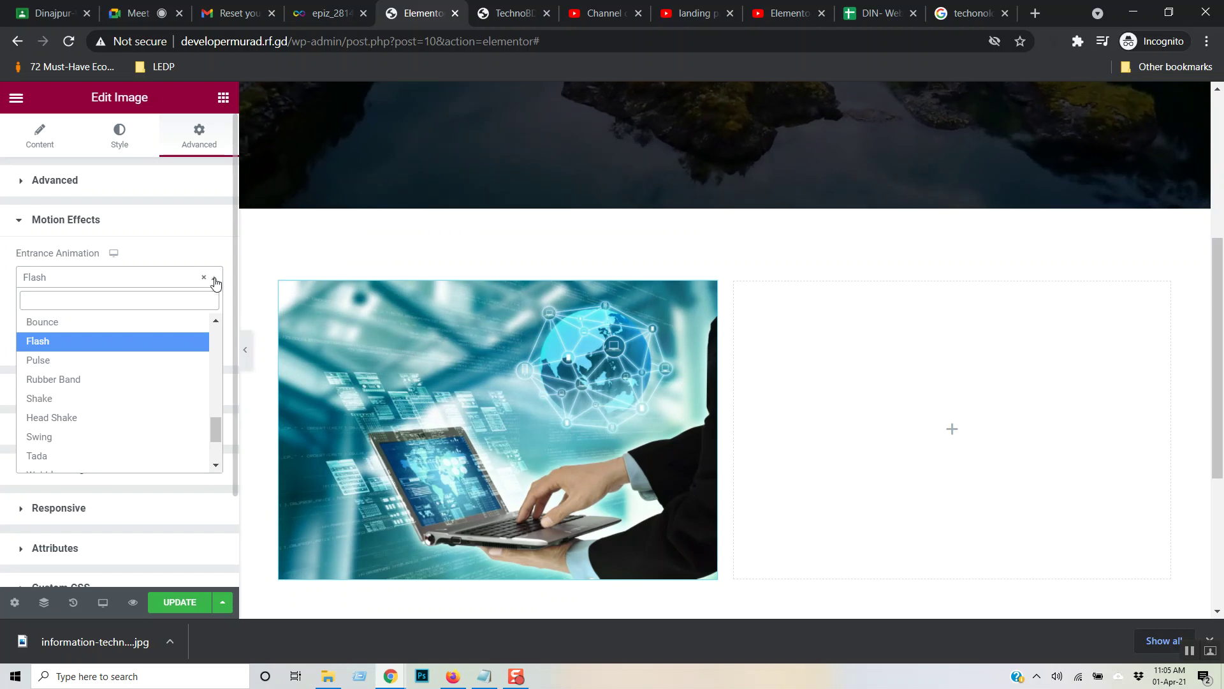
click(151, 419)
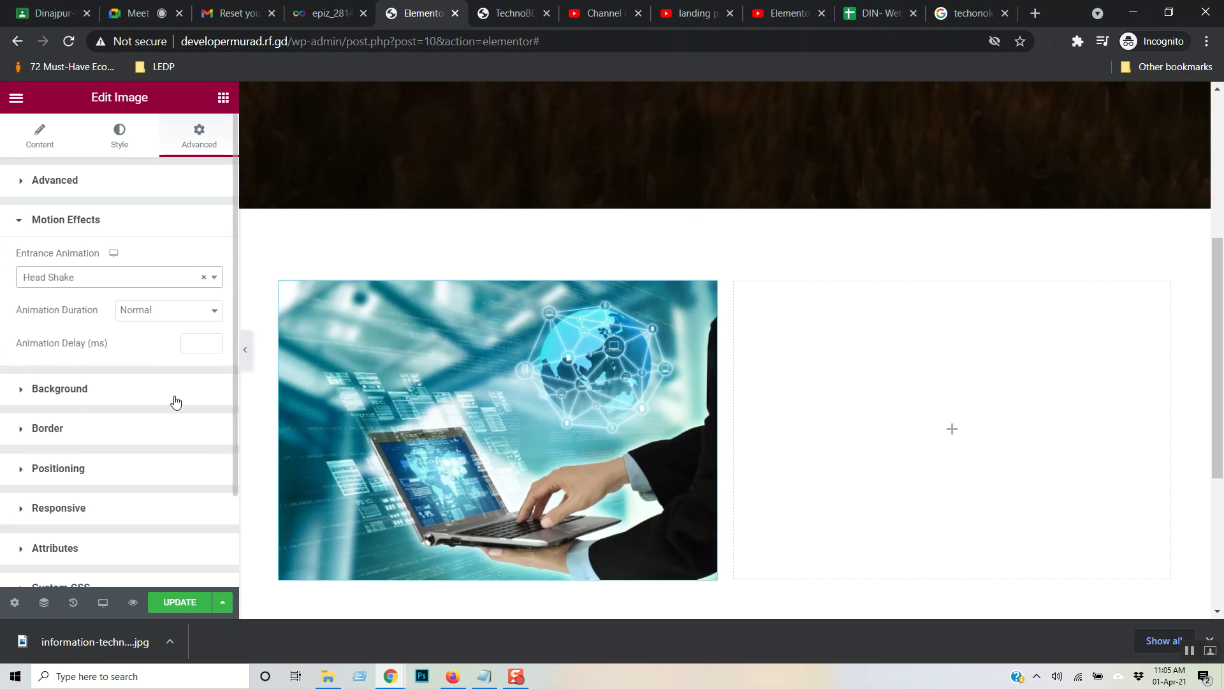
click(216, 311)
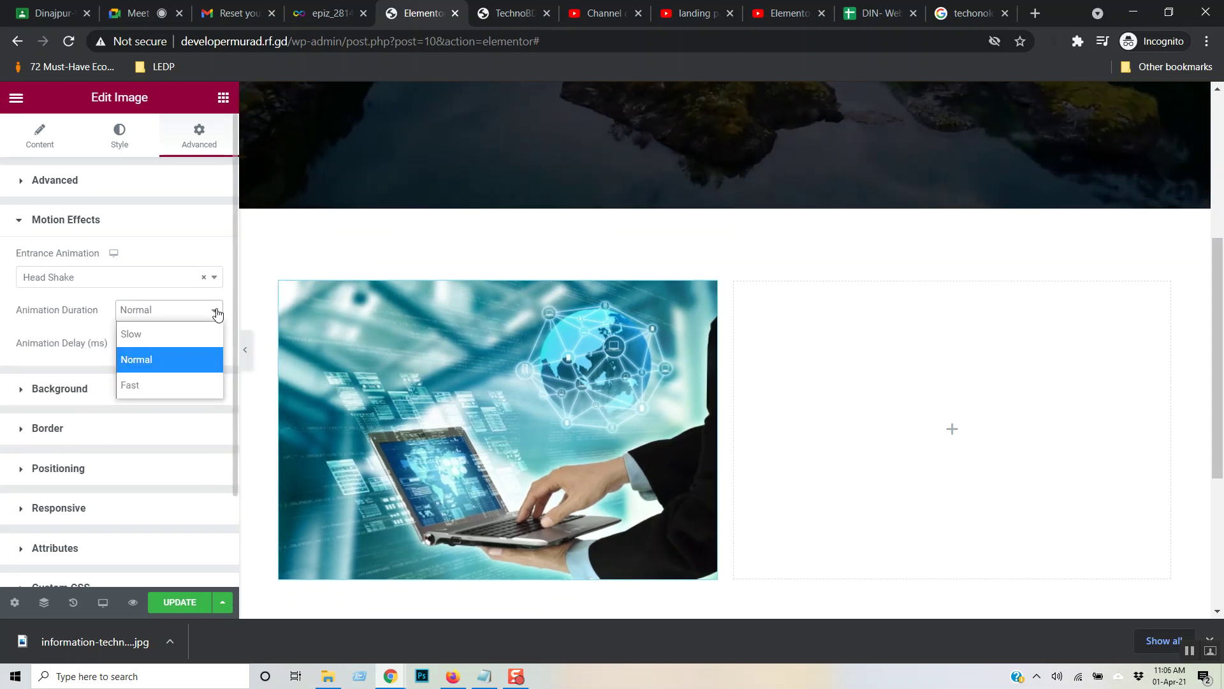
click(156, 332)
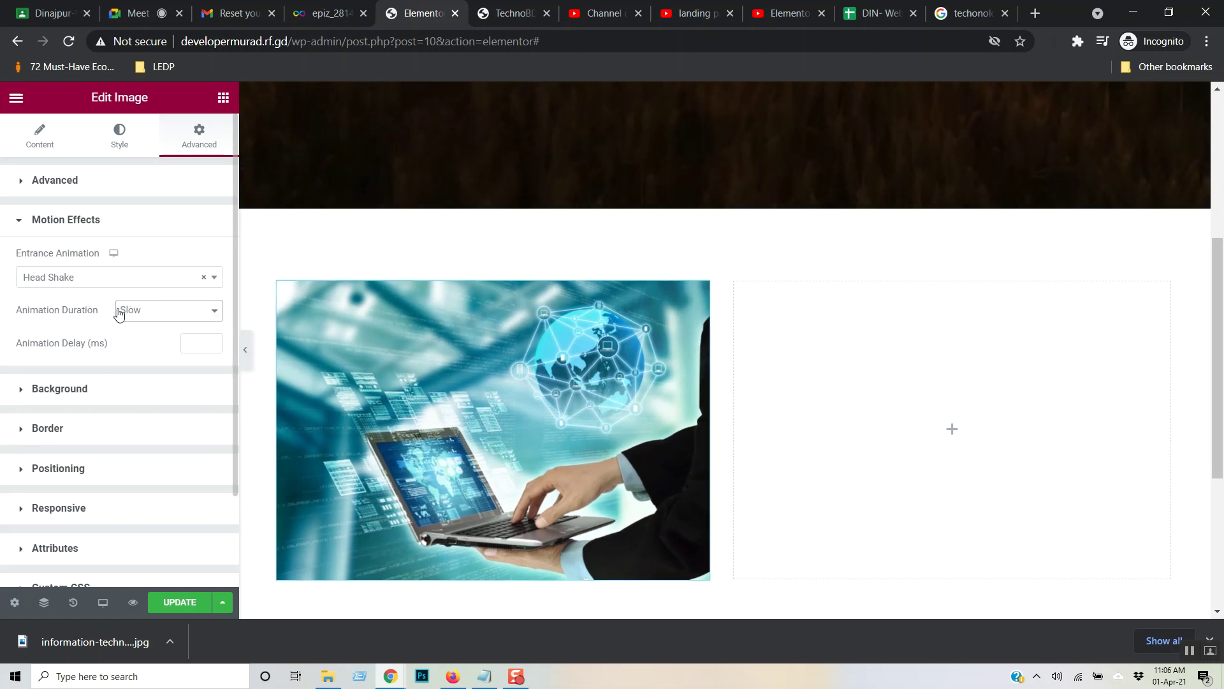
click(216, 283)
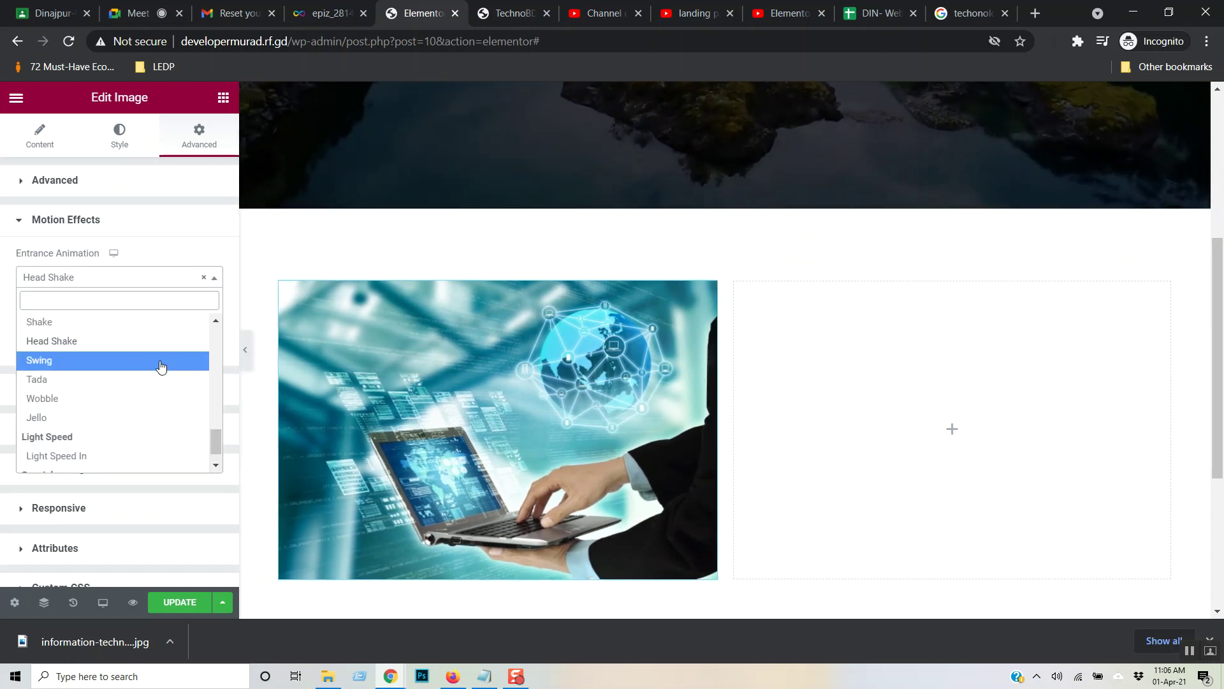
click(159, 361)
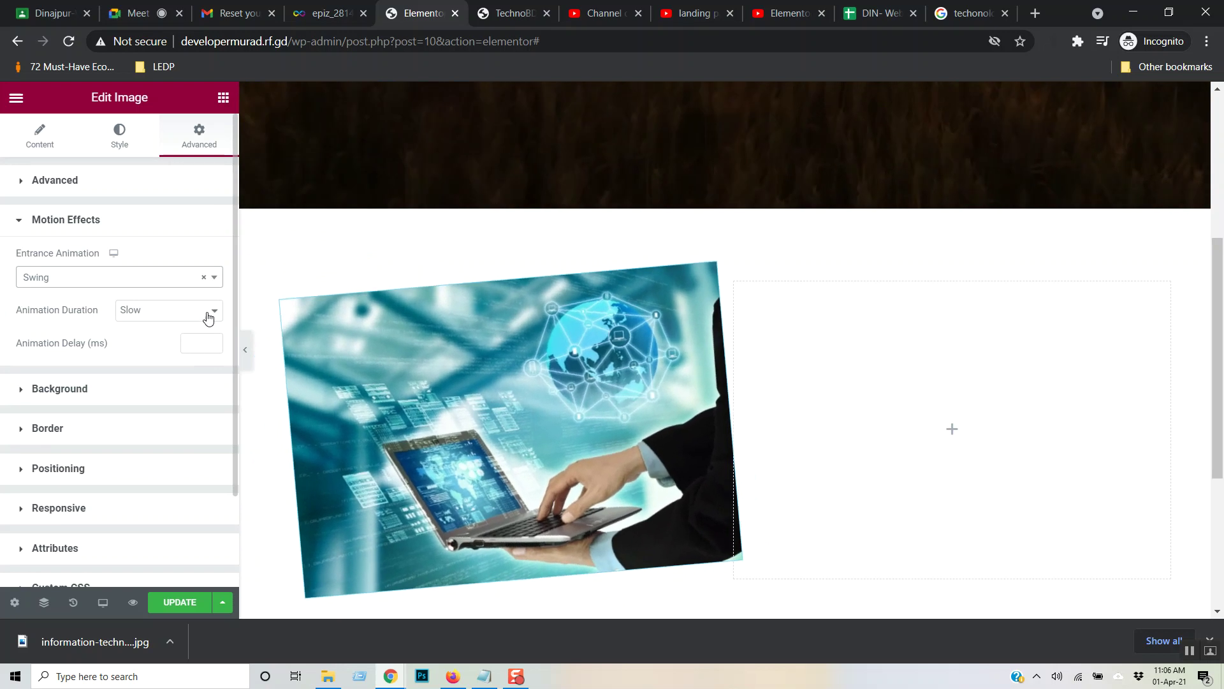
click(217, 281)
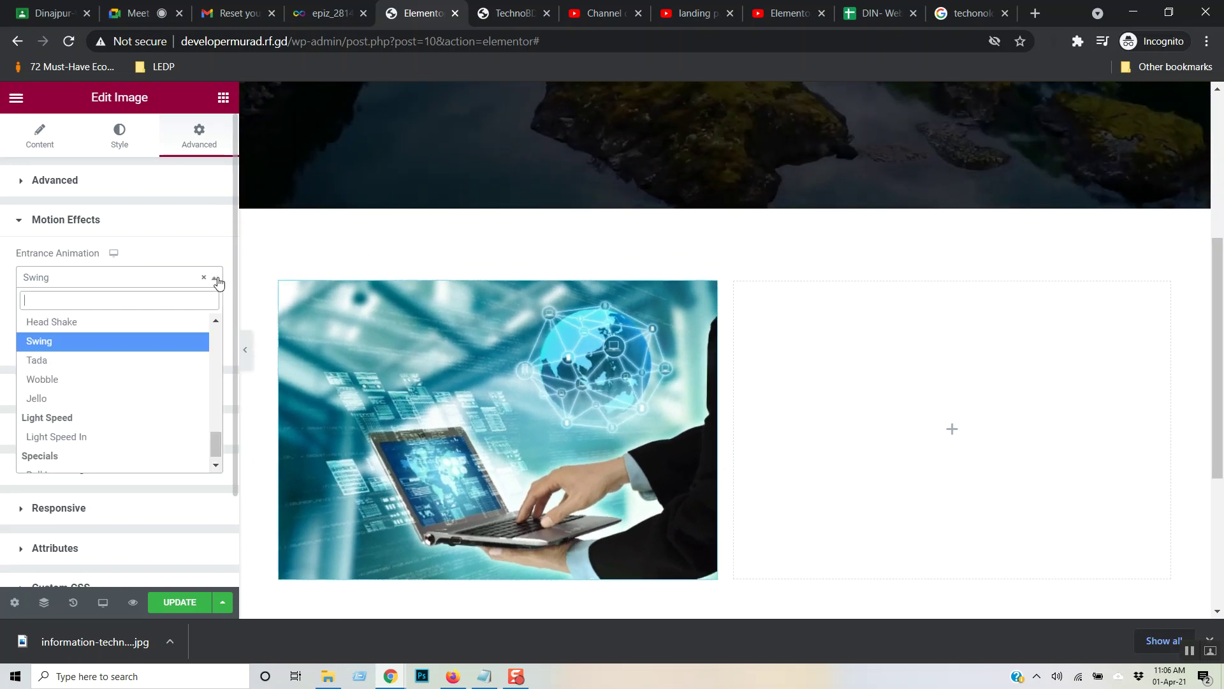
click(164, 402)
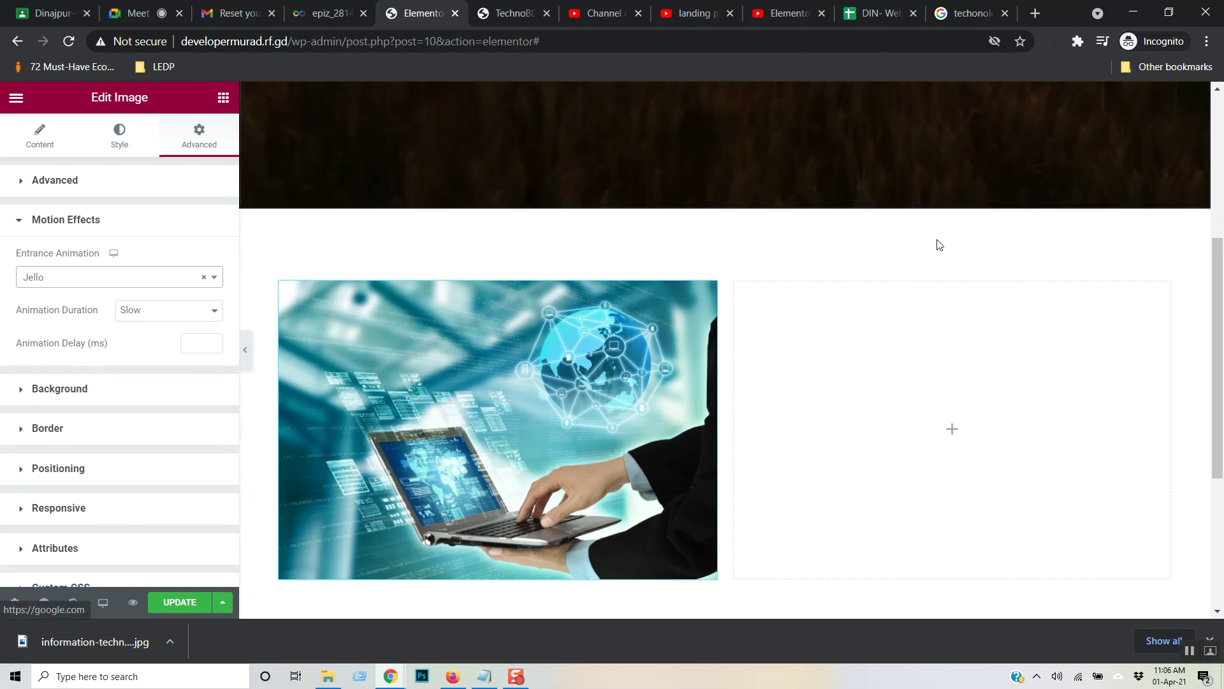
- Add a Heading widget to the empty right column, briefly checking the YouTube Elementor tutorial
click(223, 97)
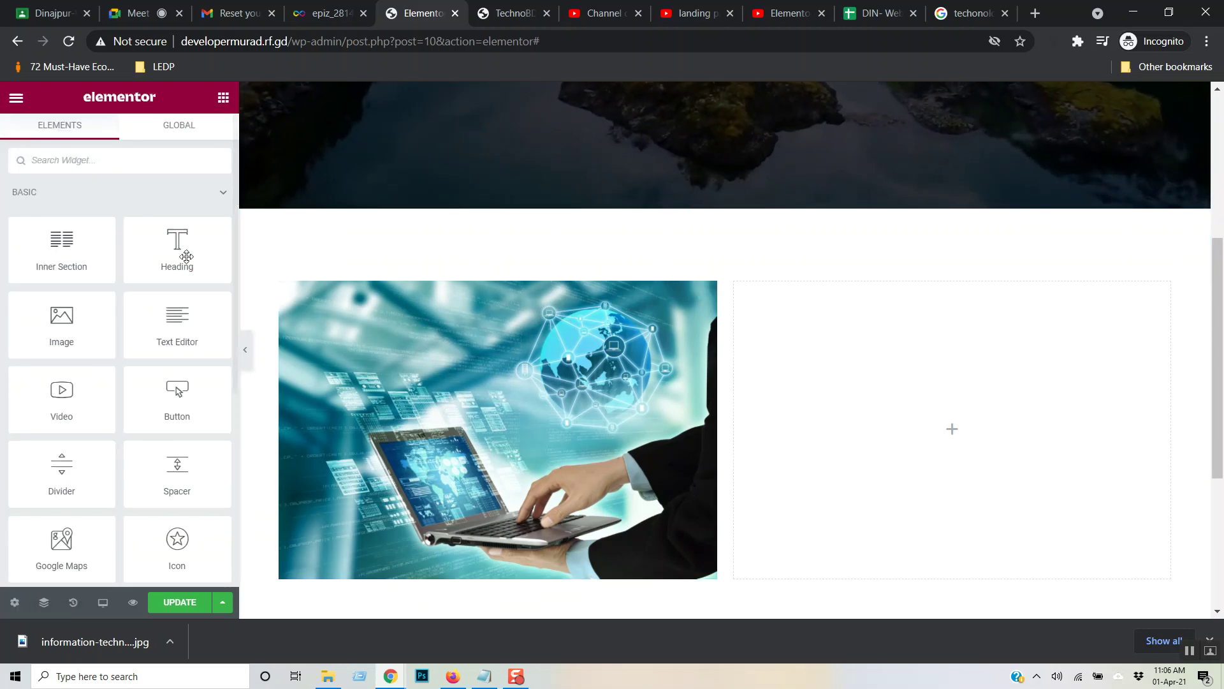
drag(186, 239, 801, 306)
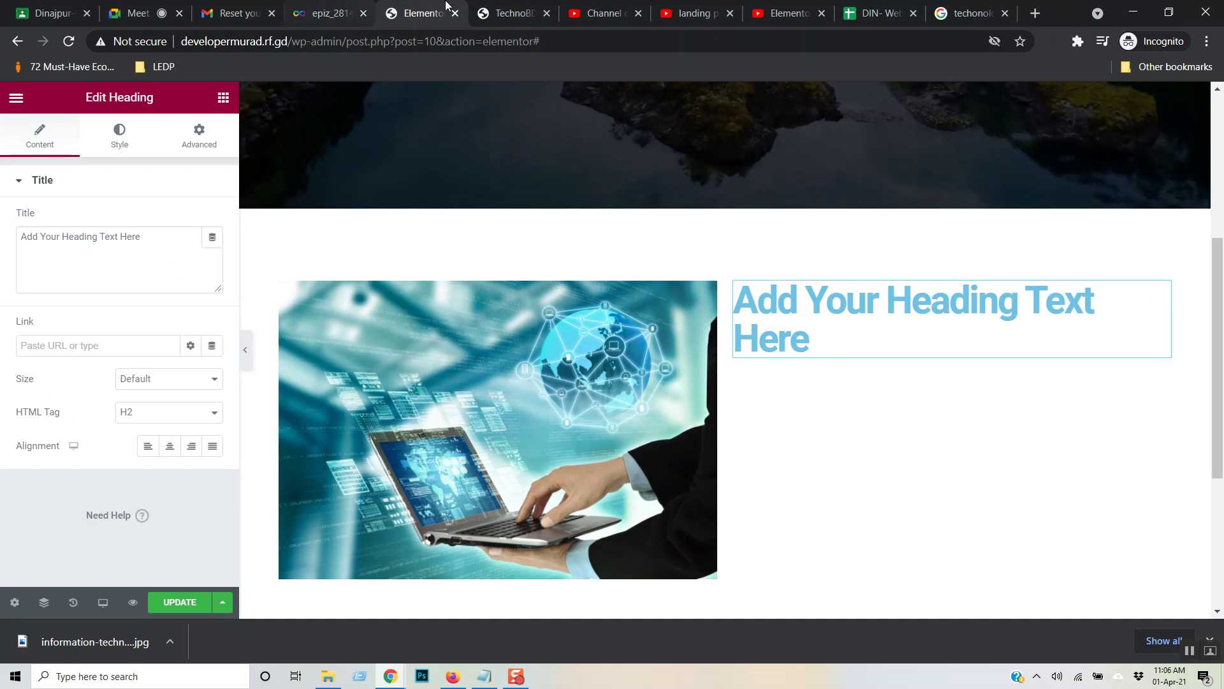
click(763, 18)
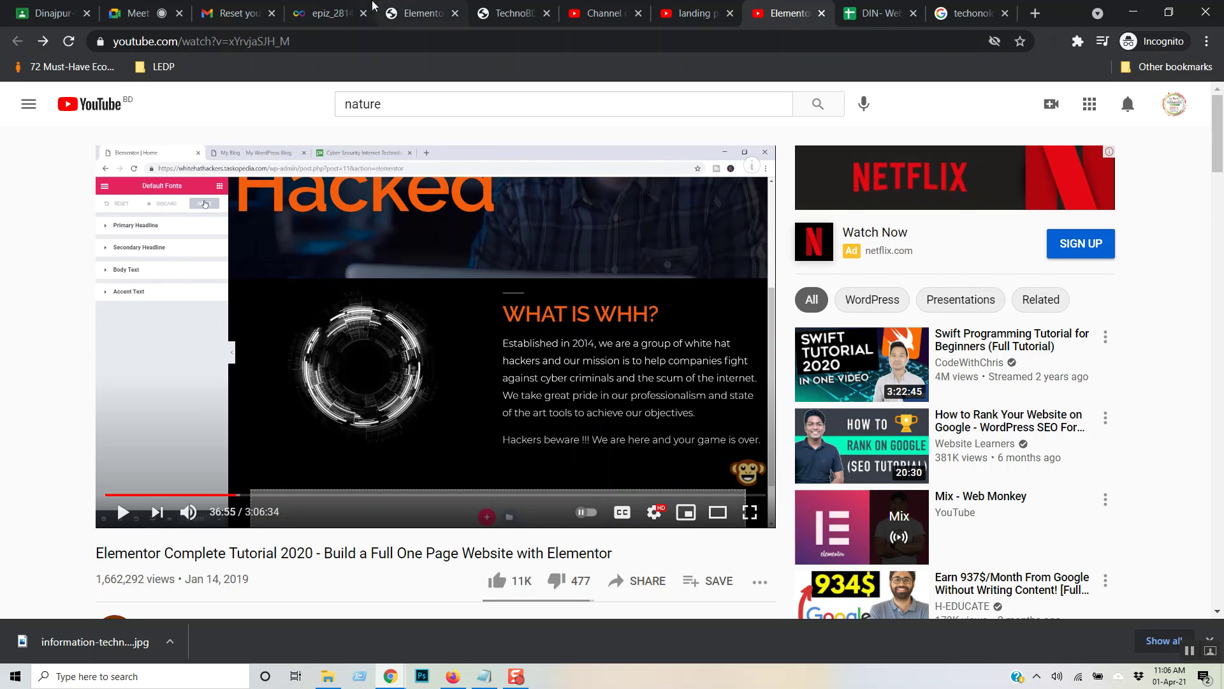
click(424, 9)
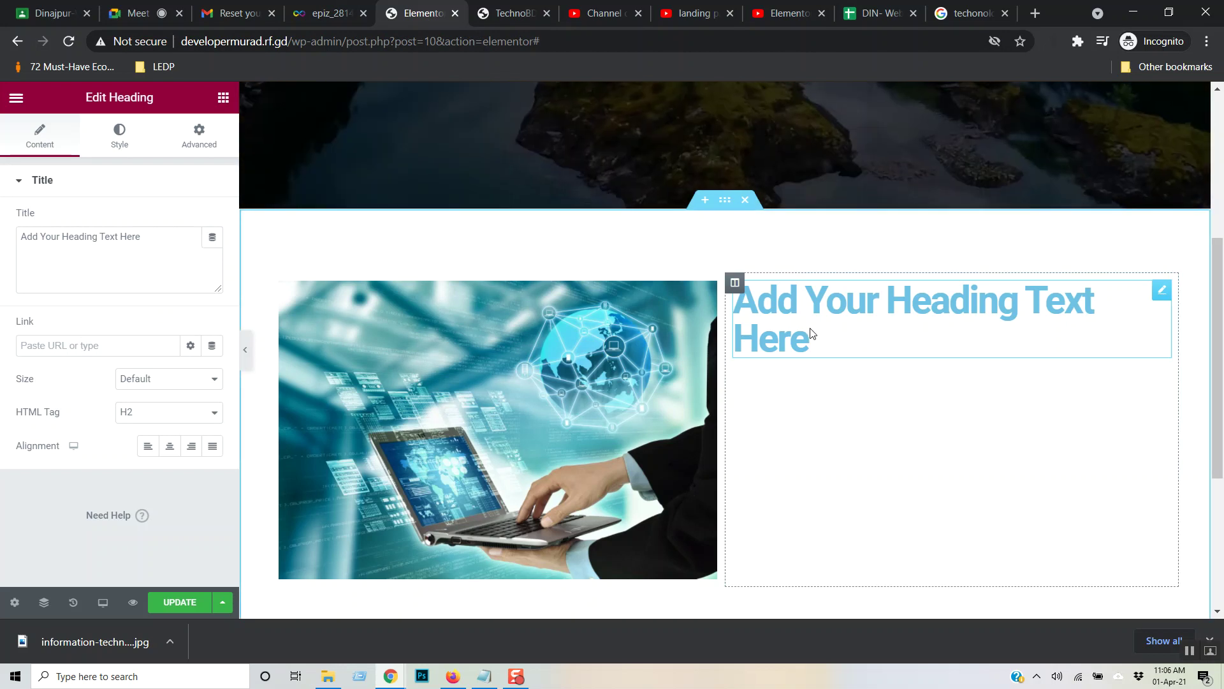
- Replace the placeholder heading text with 'What is WHH?'
triple_click(825, 299)
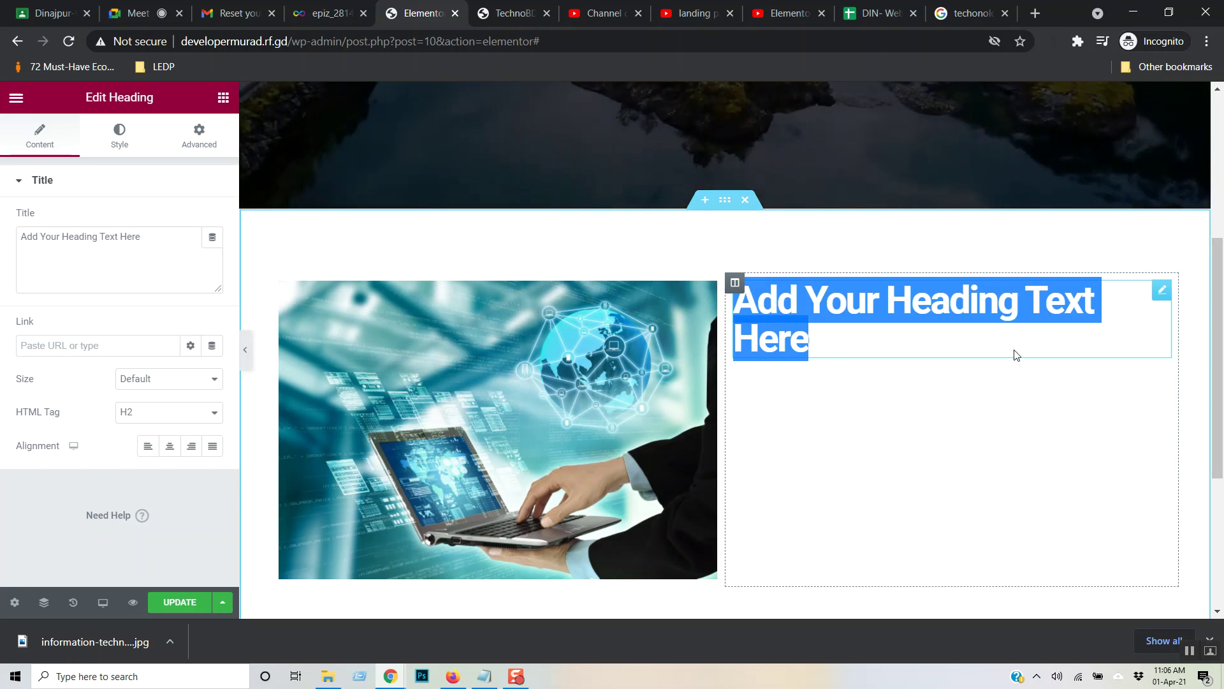
drag(821, 336, 727, 308)
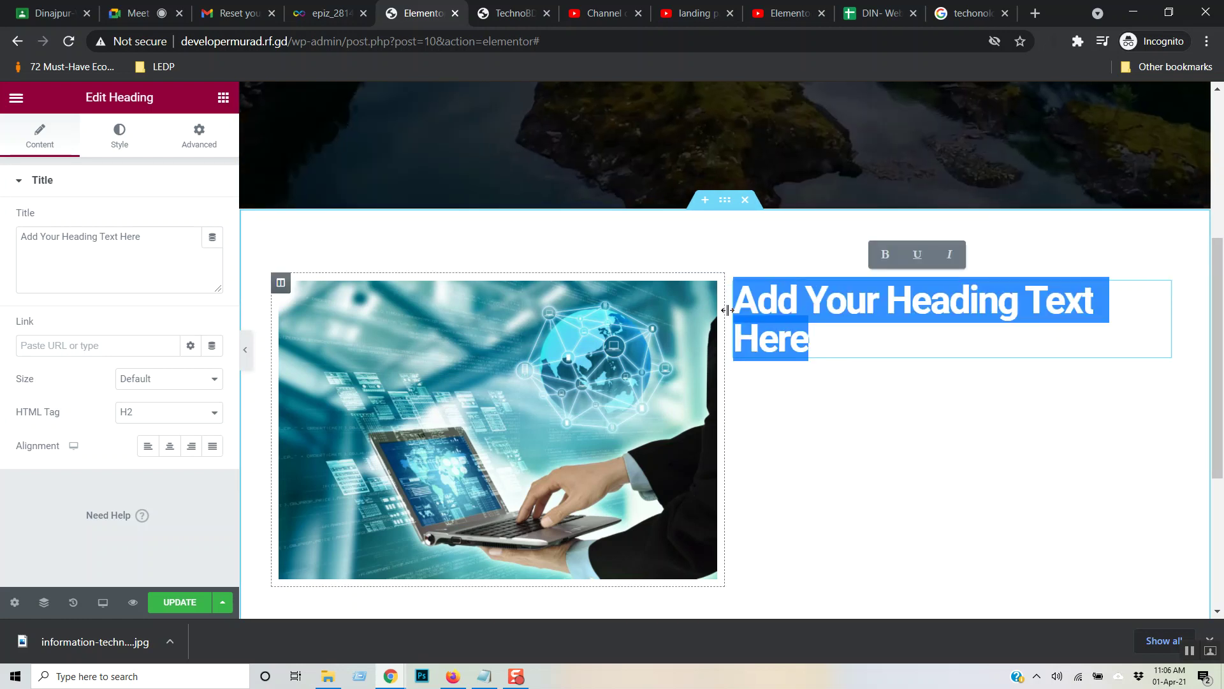
text(What)
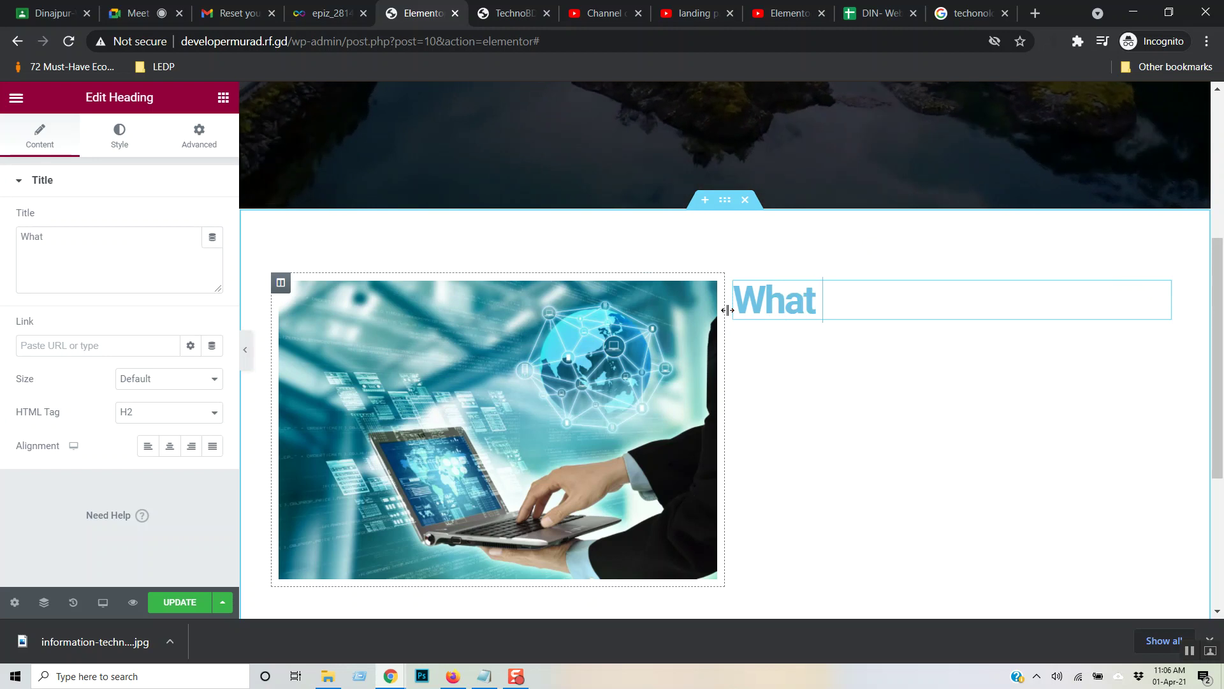
text( is WHH)
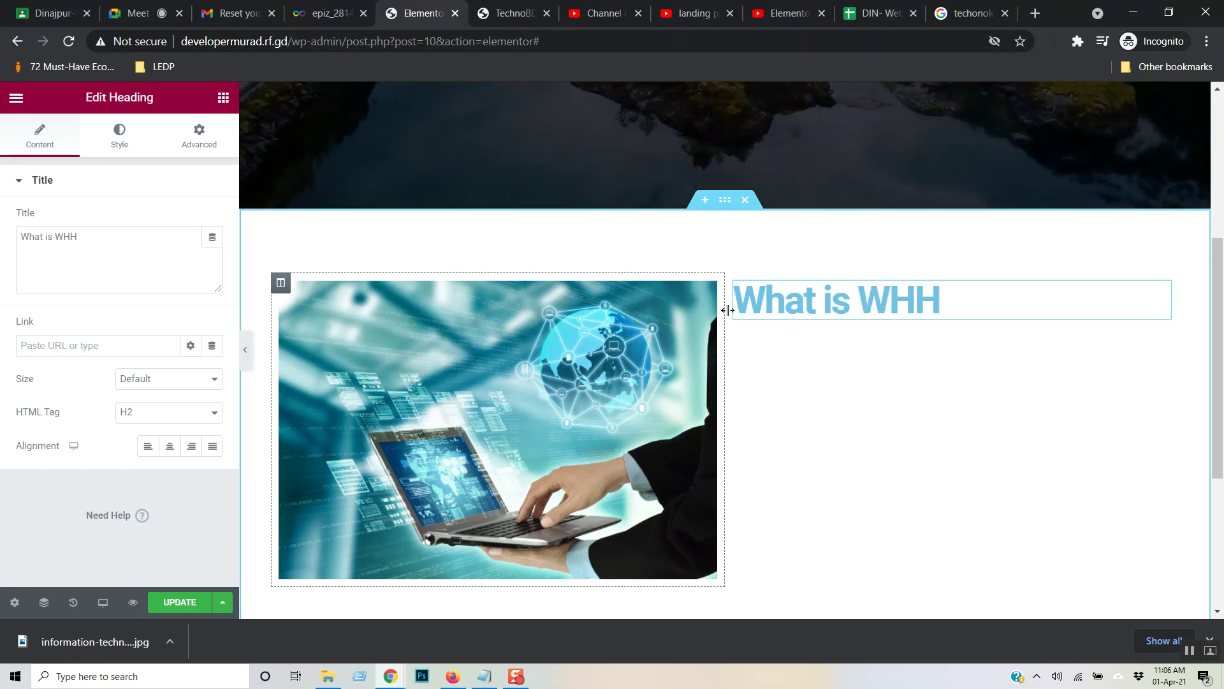
text(?)
- Open the heading's Style typography settings and set its font weight to 400
drag(989, 295, 730, 300)
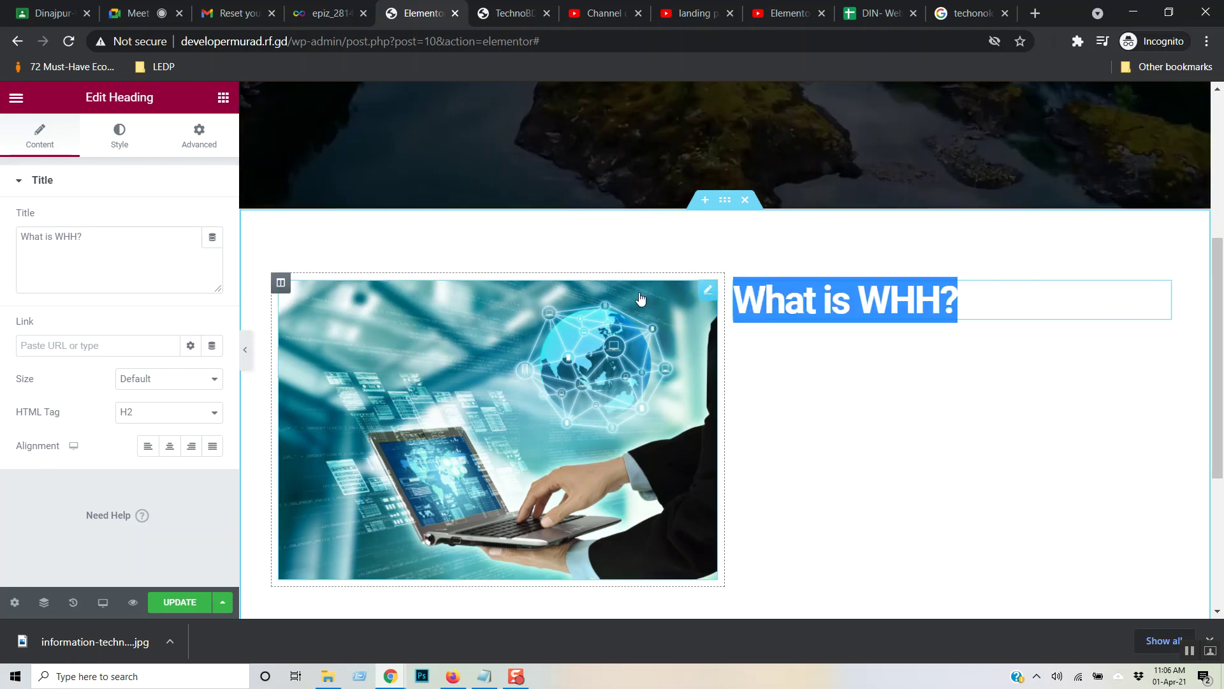
click(126, 151)
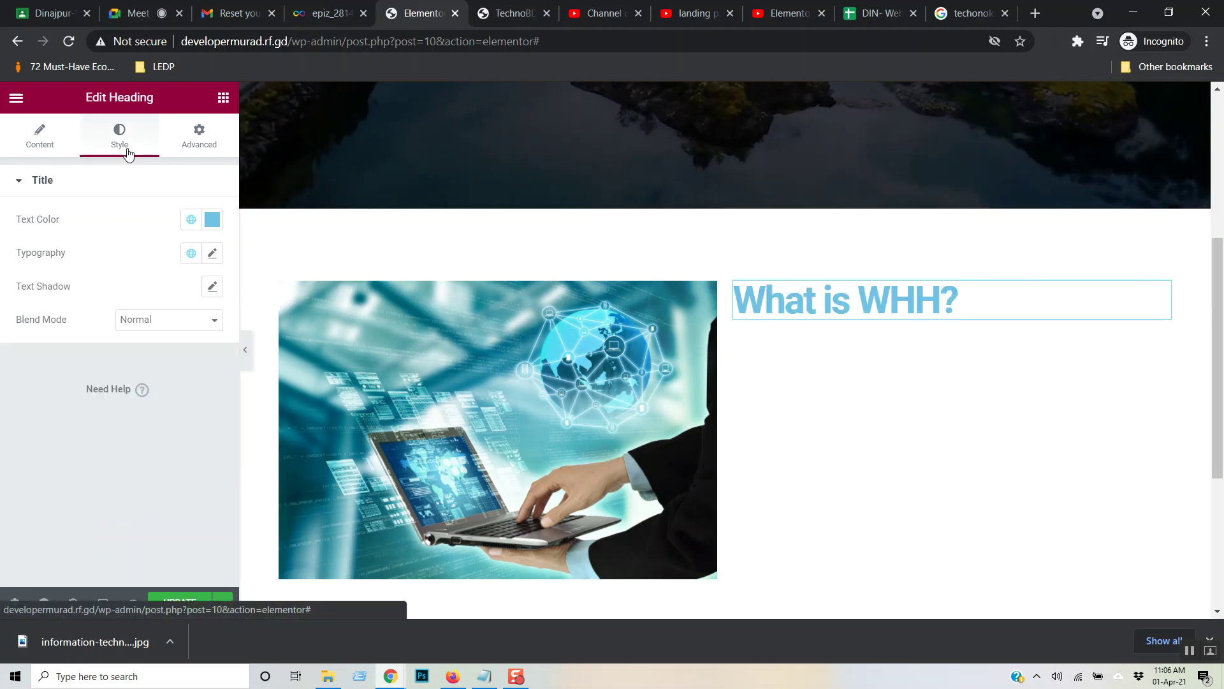
click(212, 253)
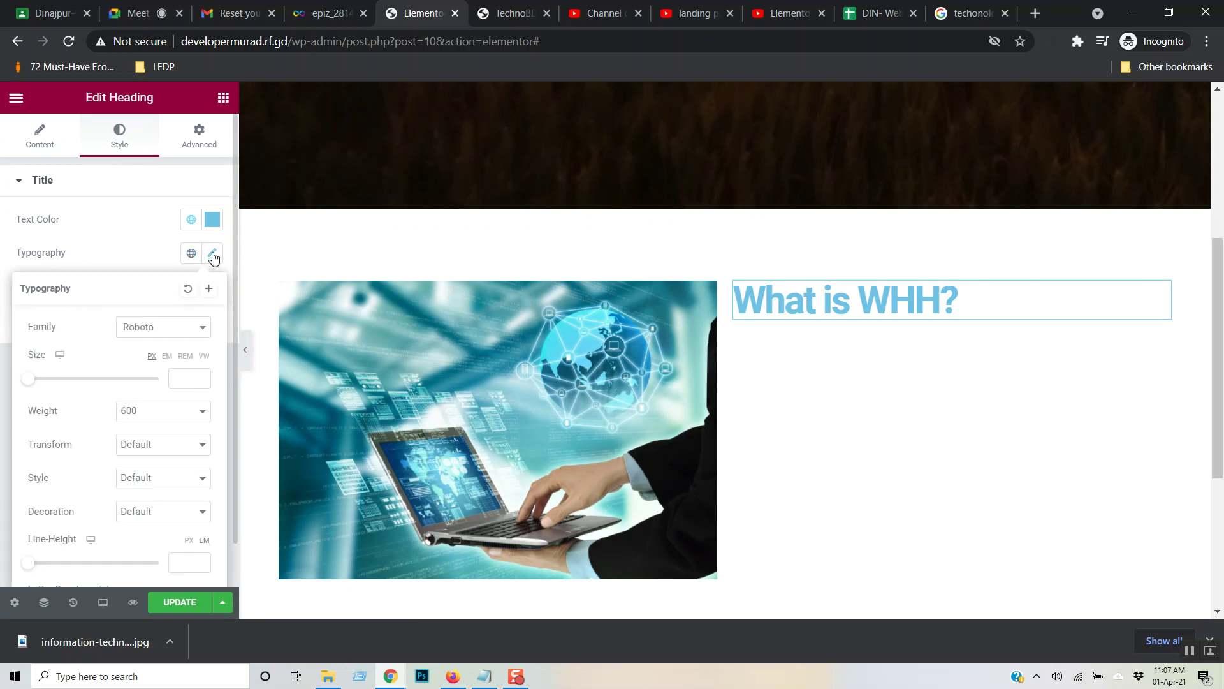
scroll(187, 338, down, 1)
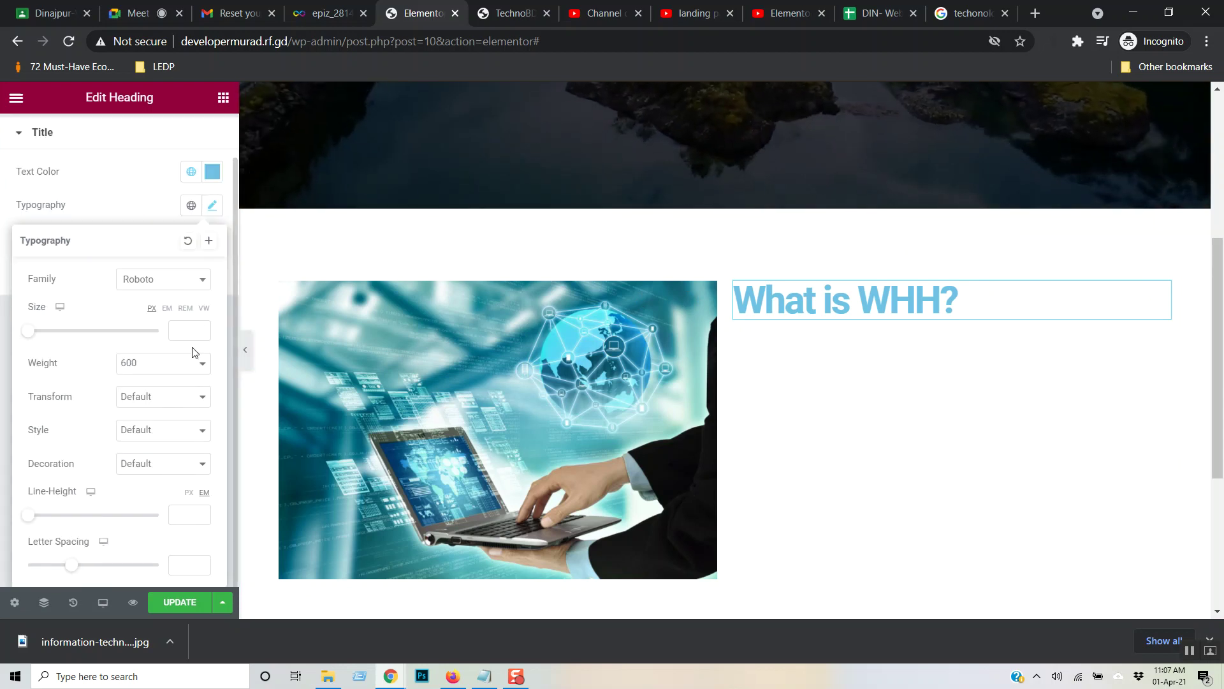
click(204, 366)
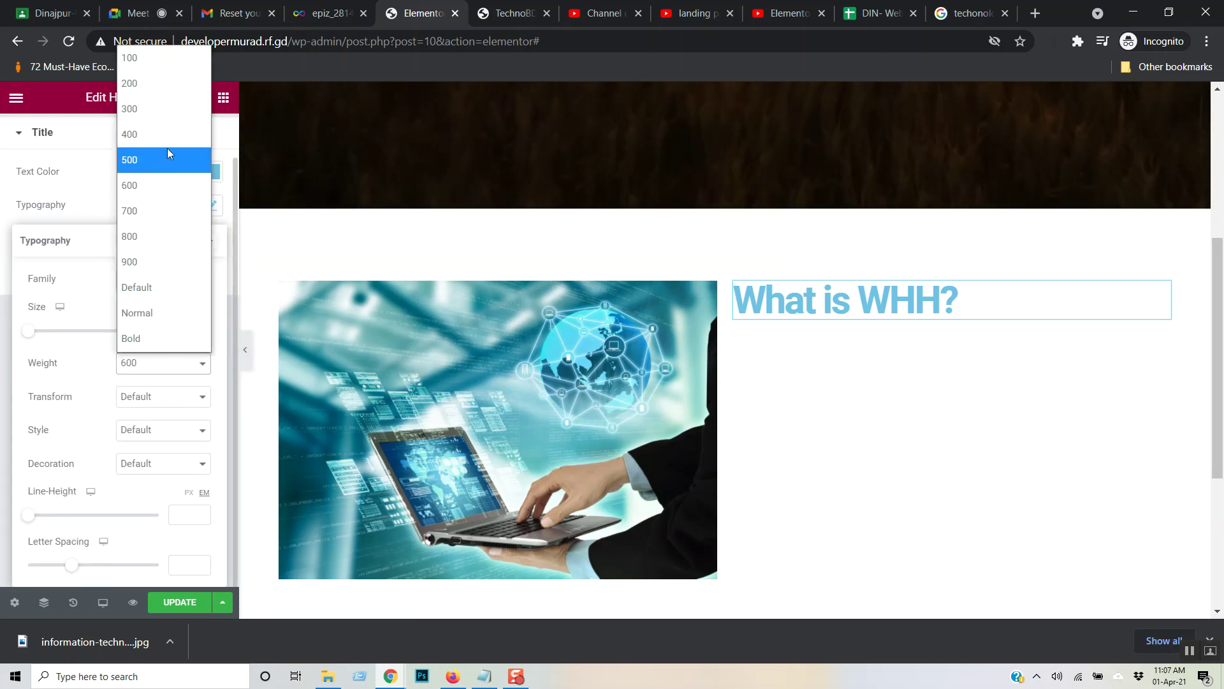
click(170, 147)
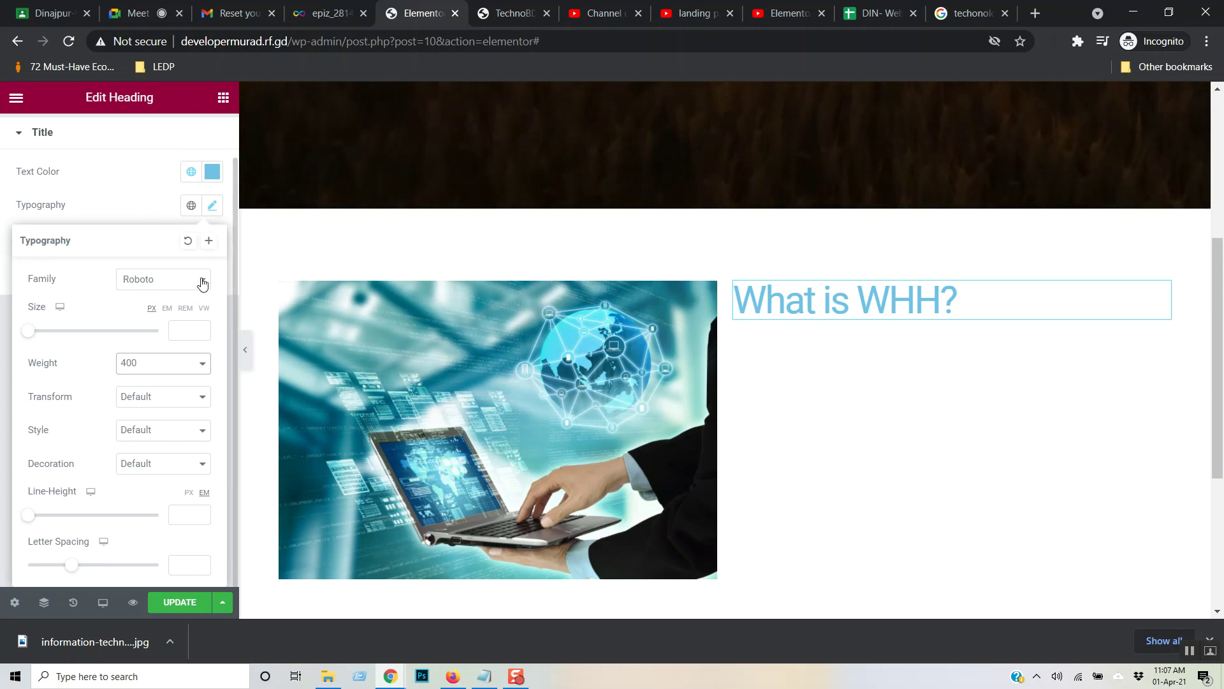
- Leave the heading's font size empty and change its weight to 500
click(202, 284)
click(99, 285)
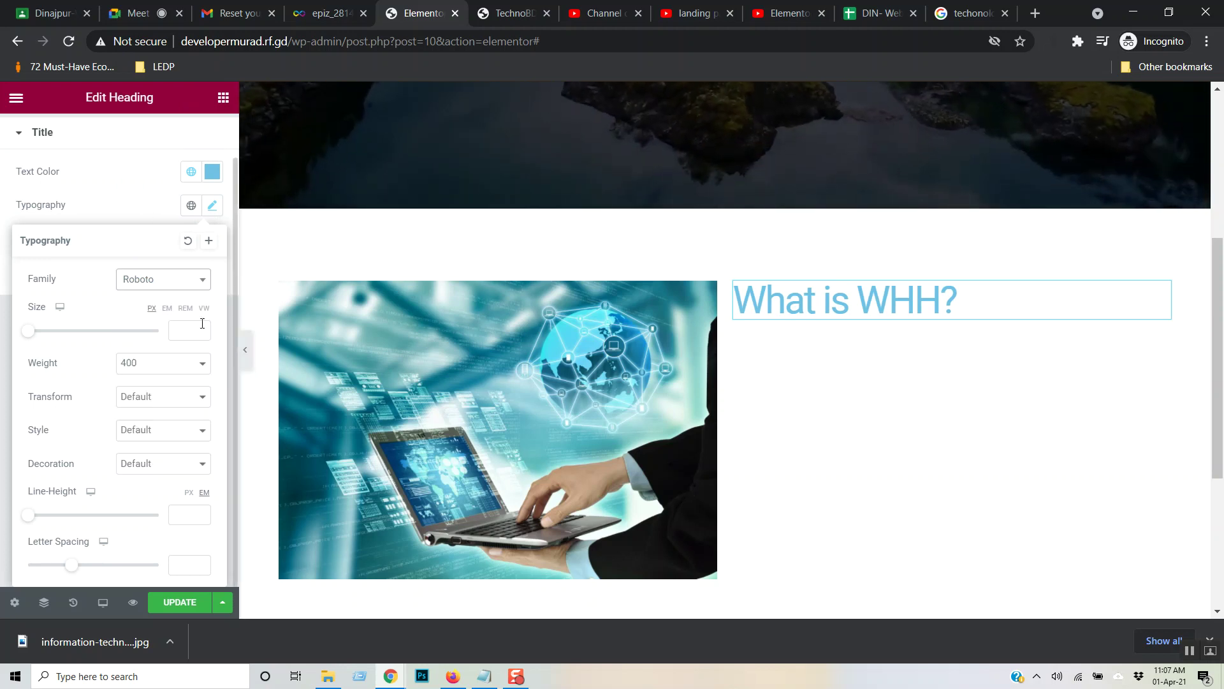
click(202, 325)
text(1)
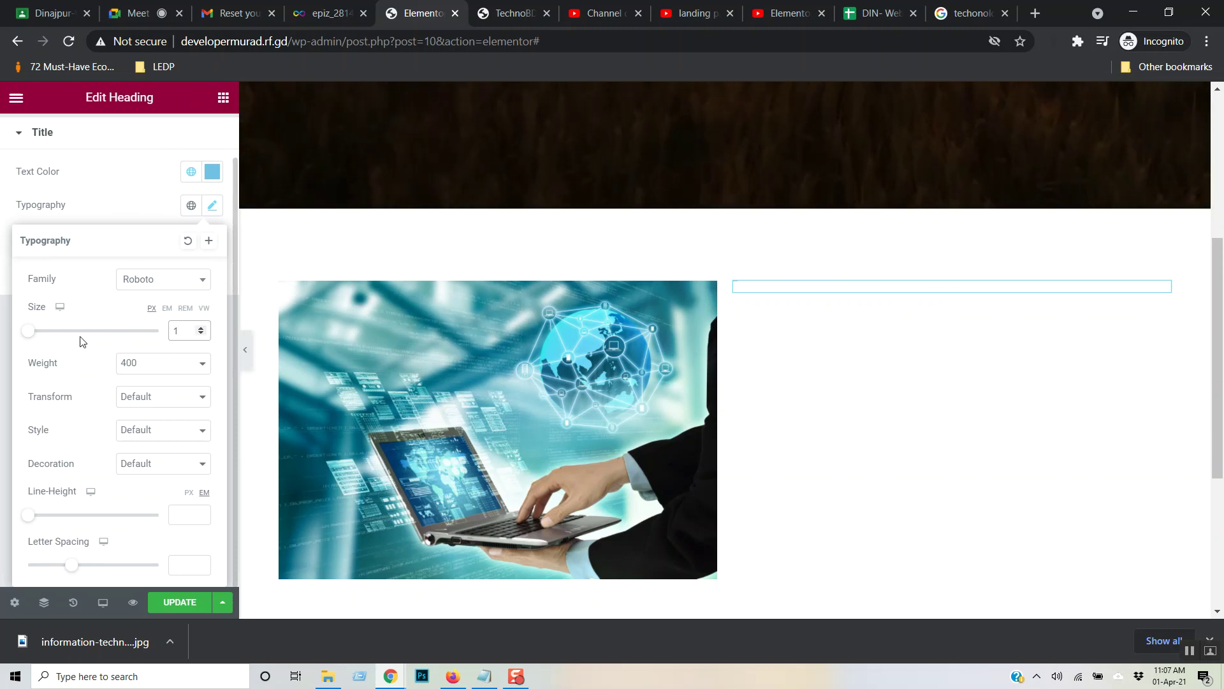
key(BackSpace)
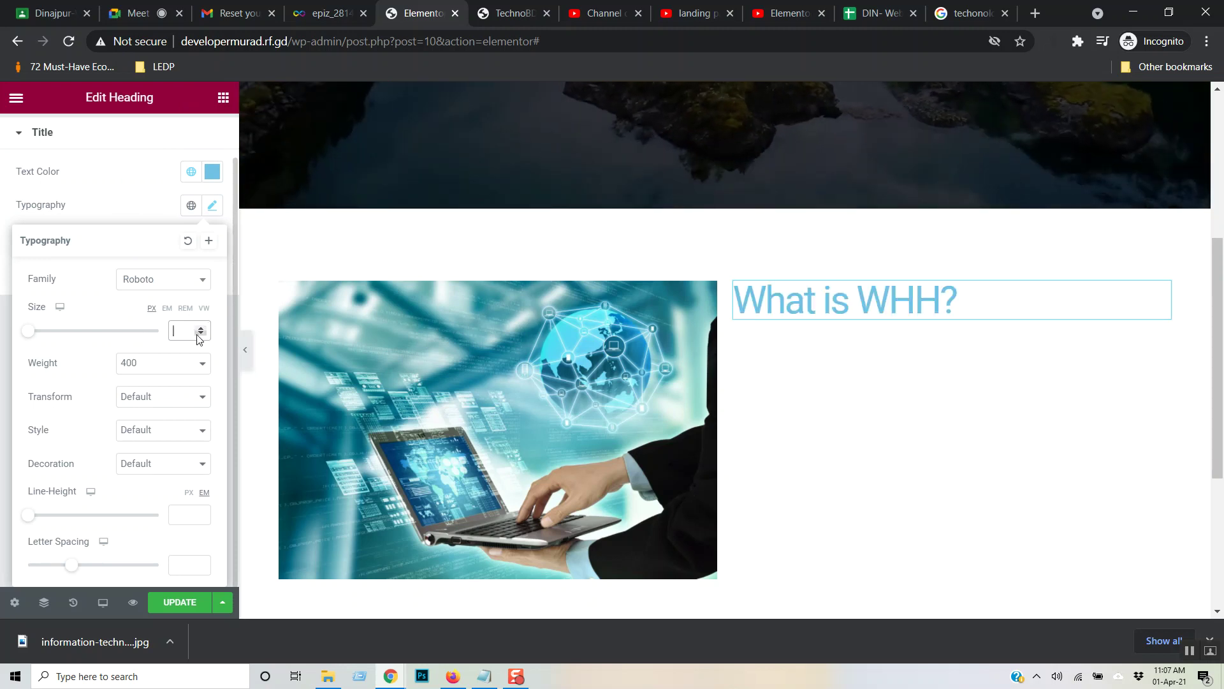
click(203, 364)
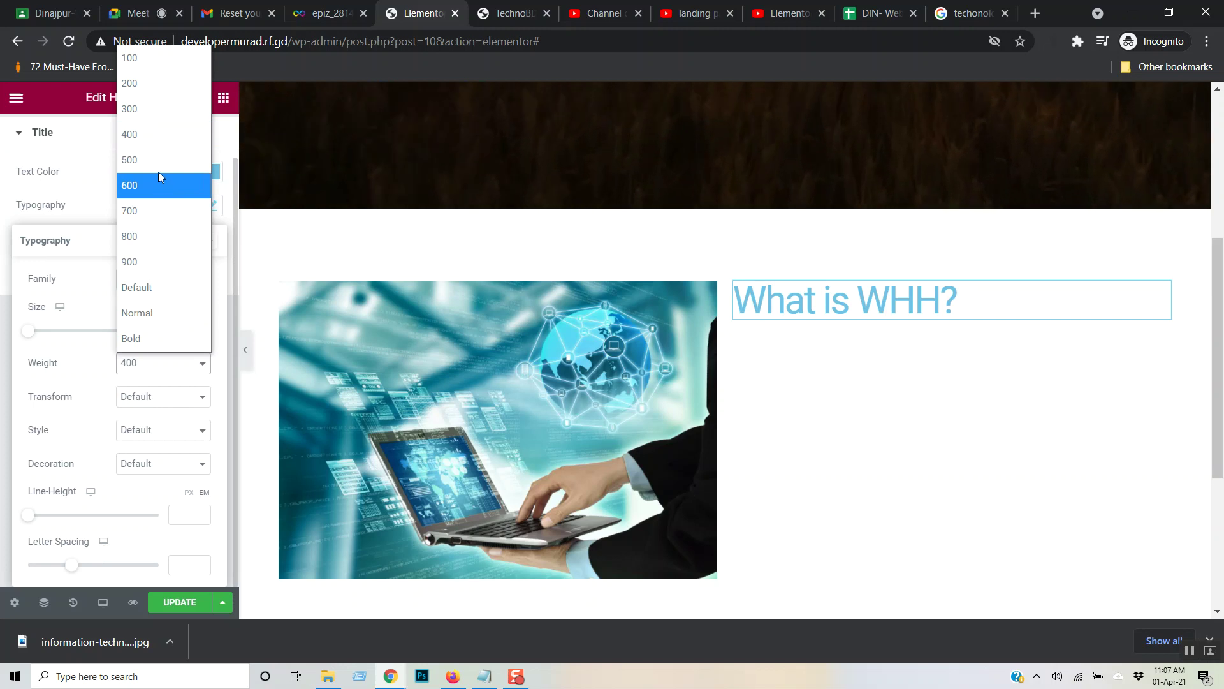
click(155, 162)
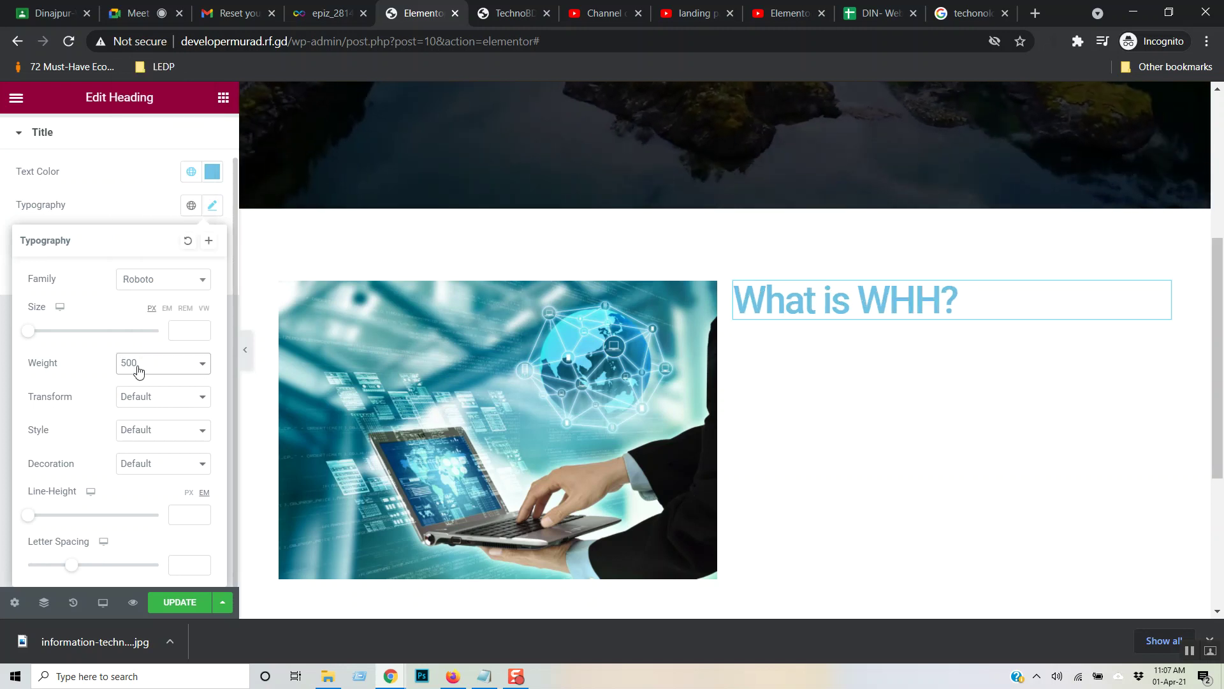
click(122, 192)
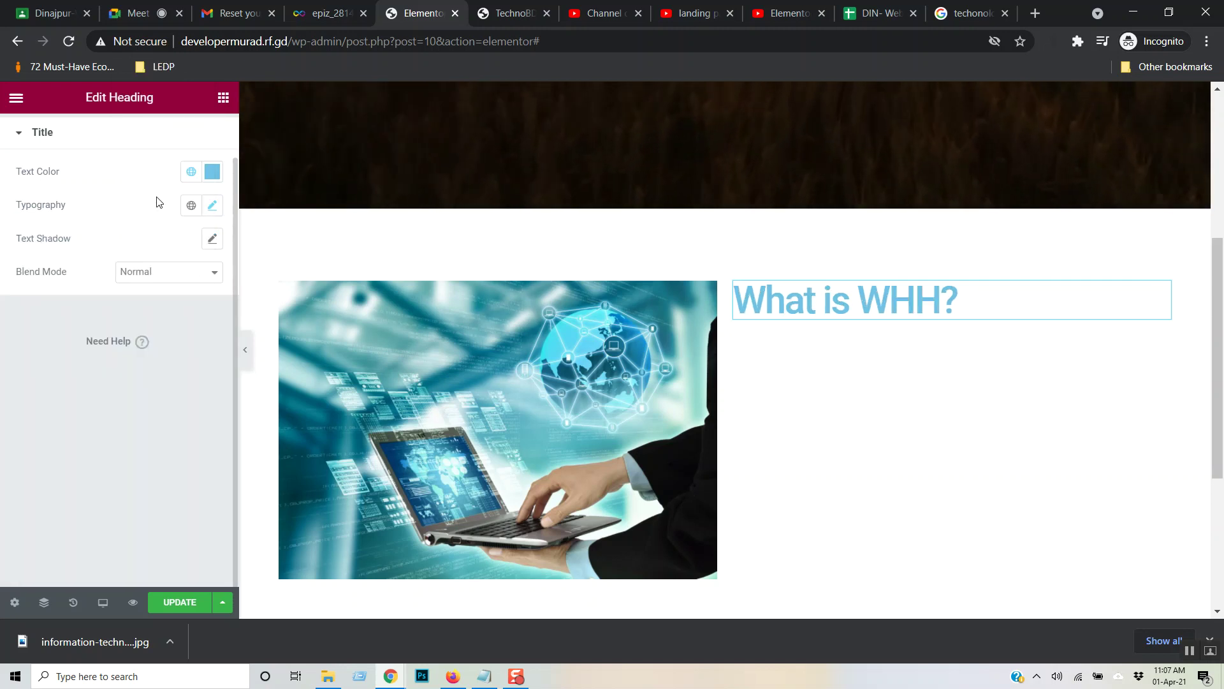
click(224, 97)
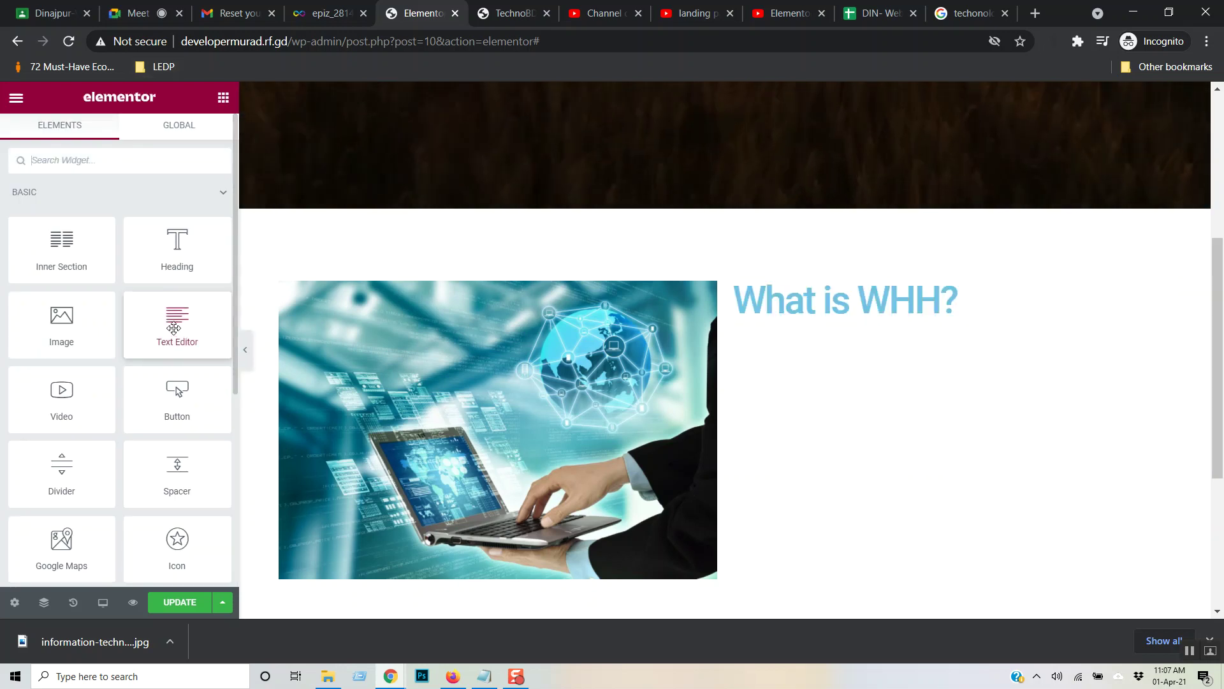
- Add a Text Editor paragraph under the heading and set its font size to 14 px
drag(178, 352, 823, 309)
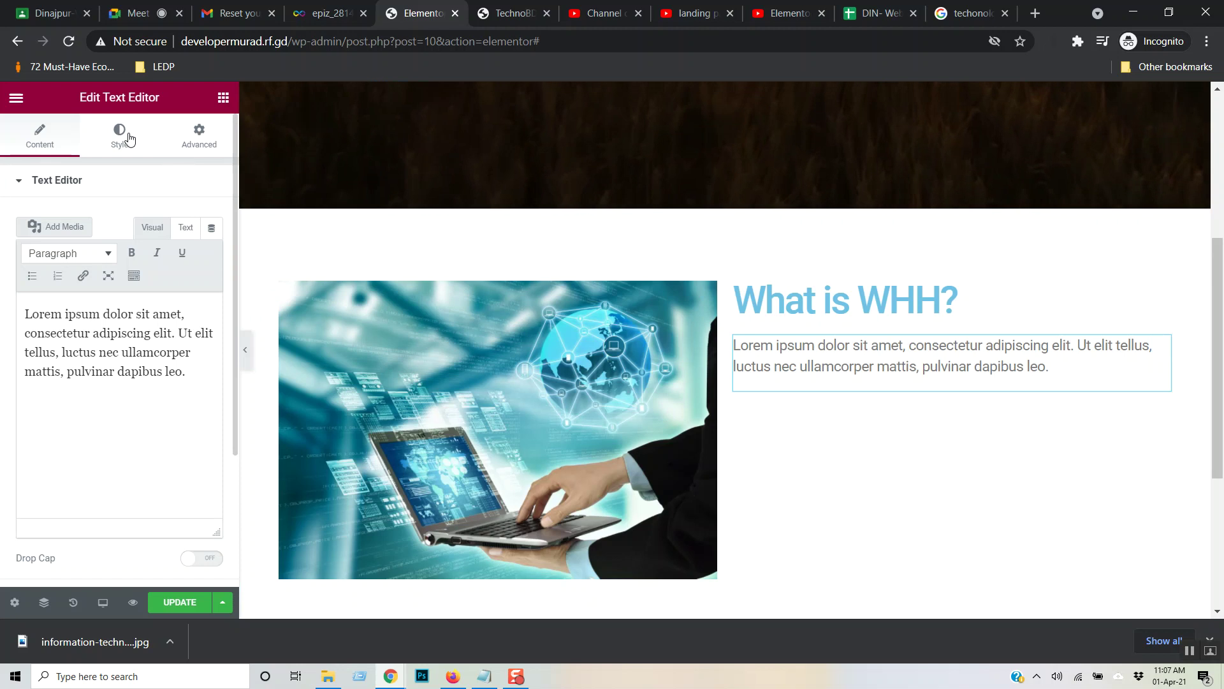
click(123, 137)
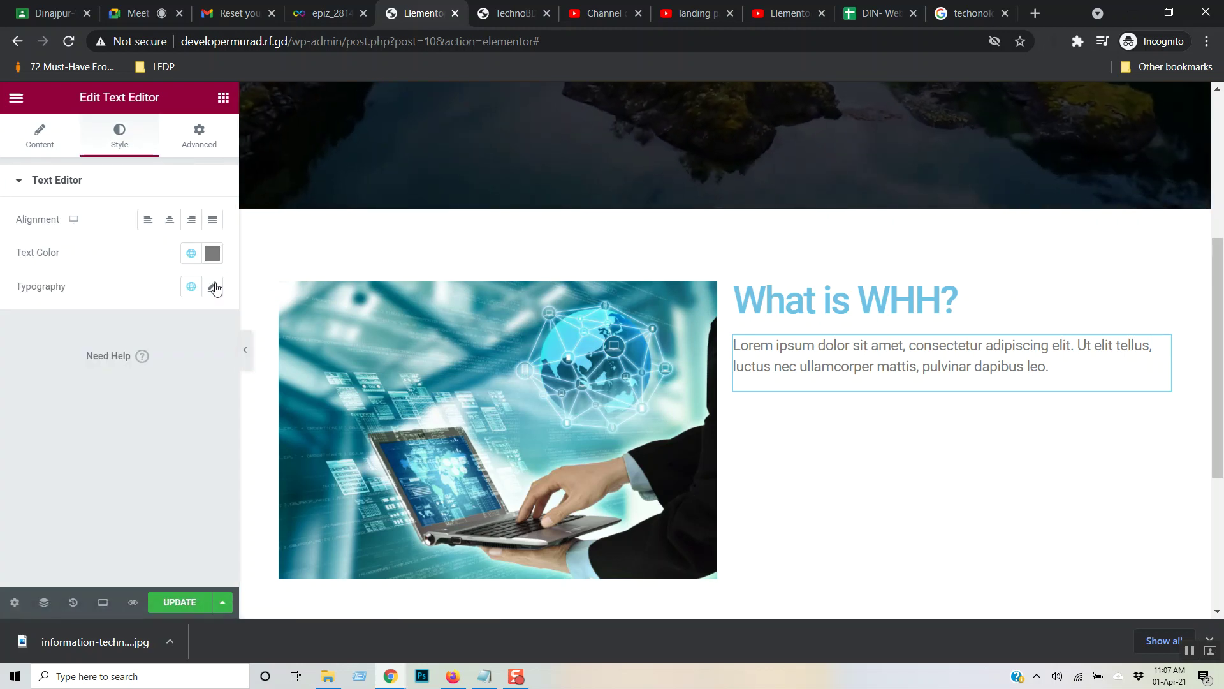
click(213, 287)
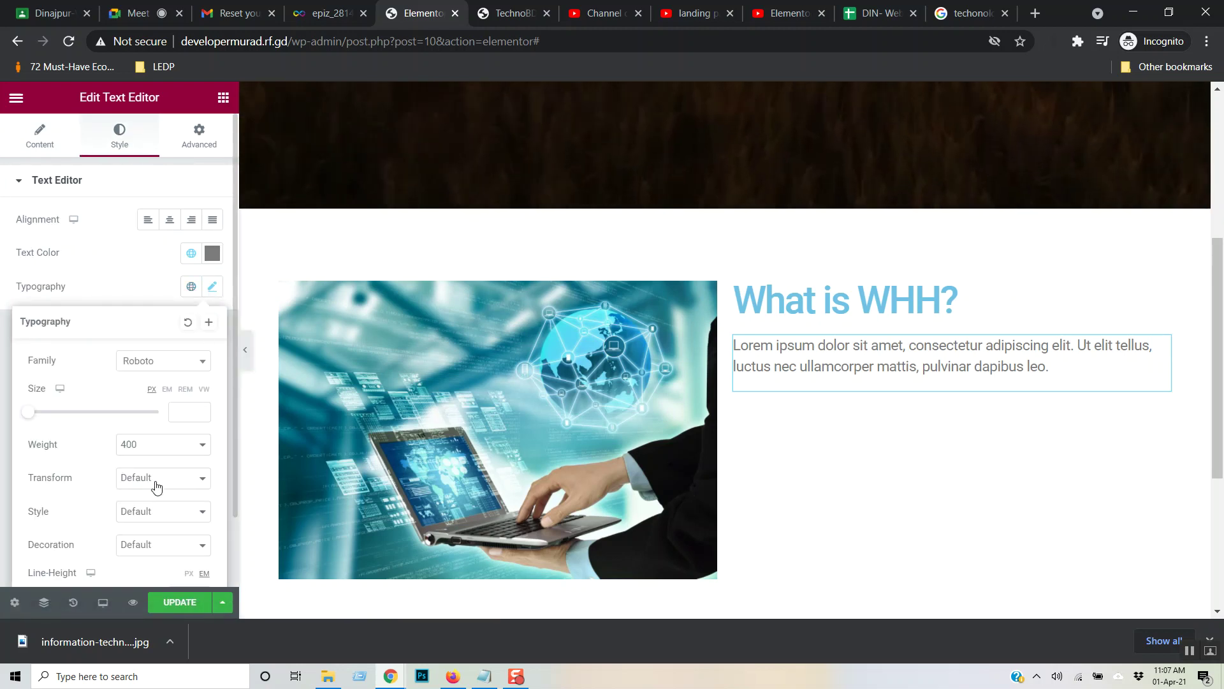
scroll(187, 473, down, 1)
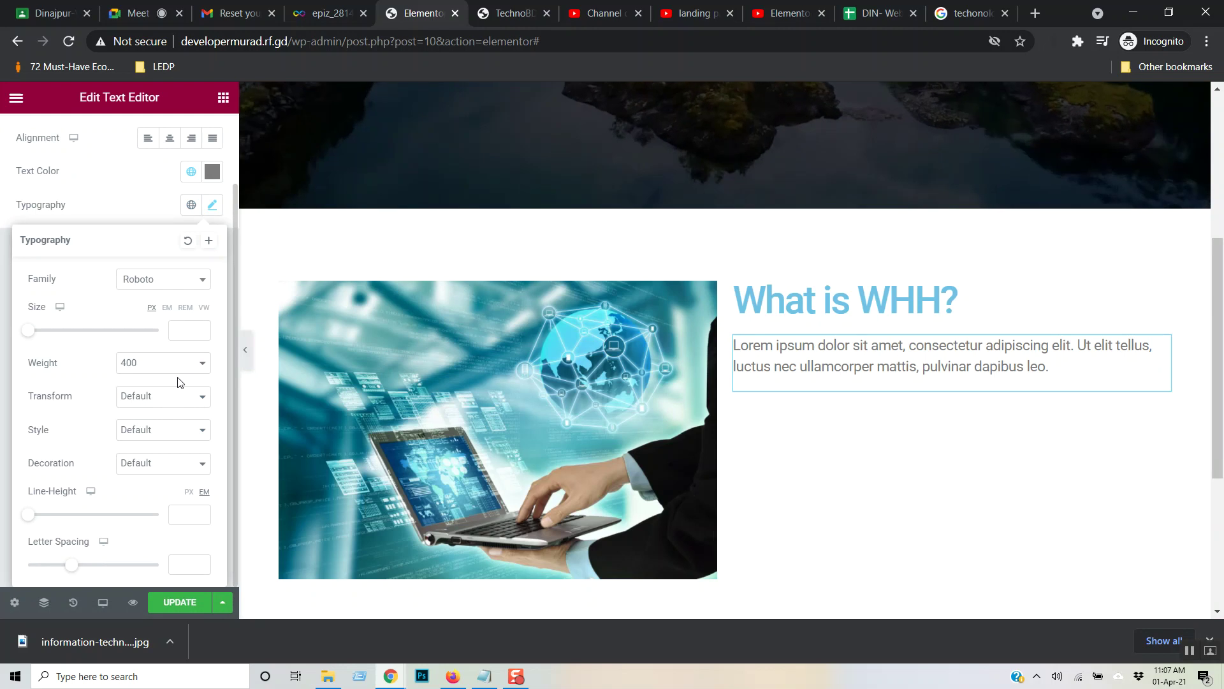
click(29, 330)
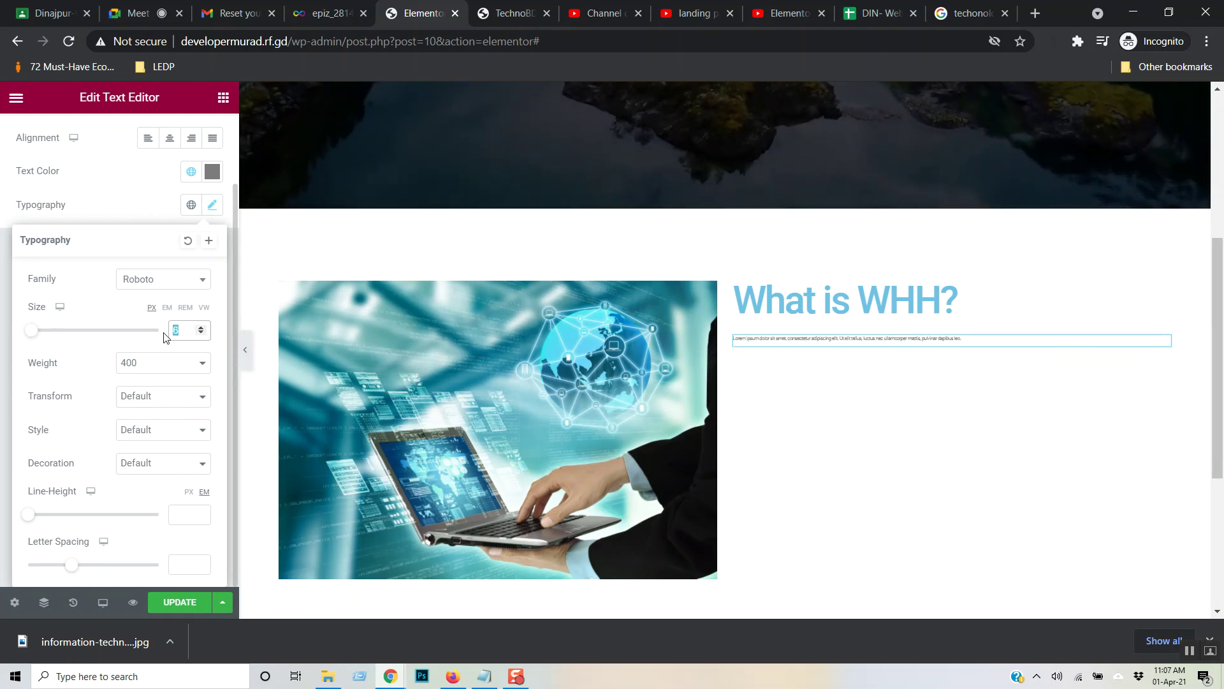
text(14)
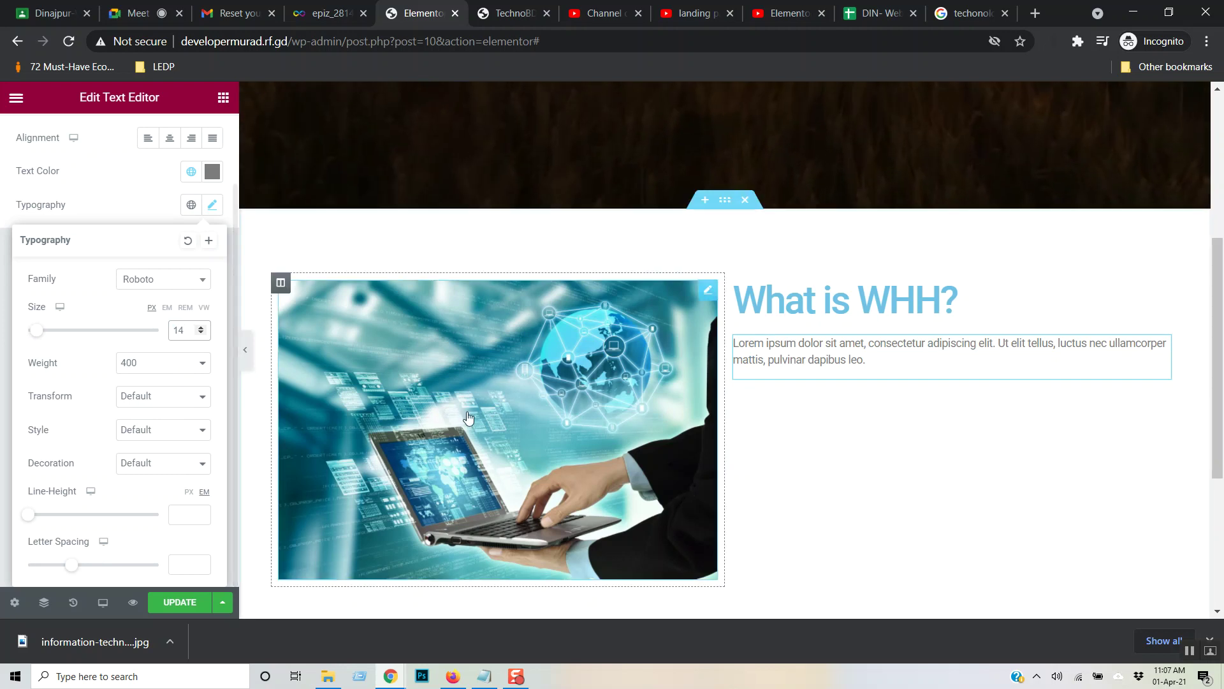
click(882, 350)
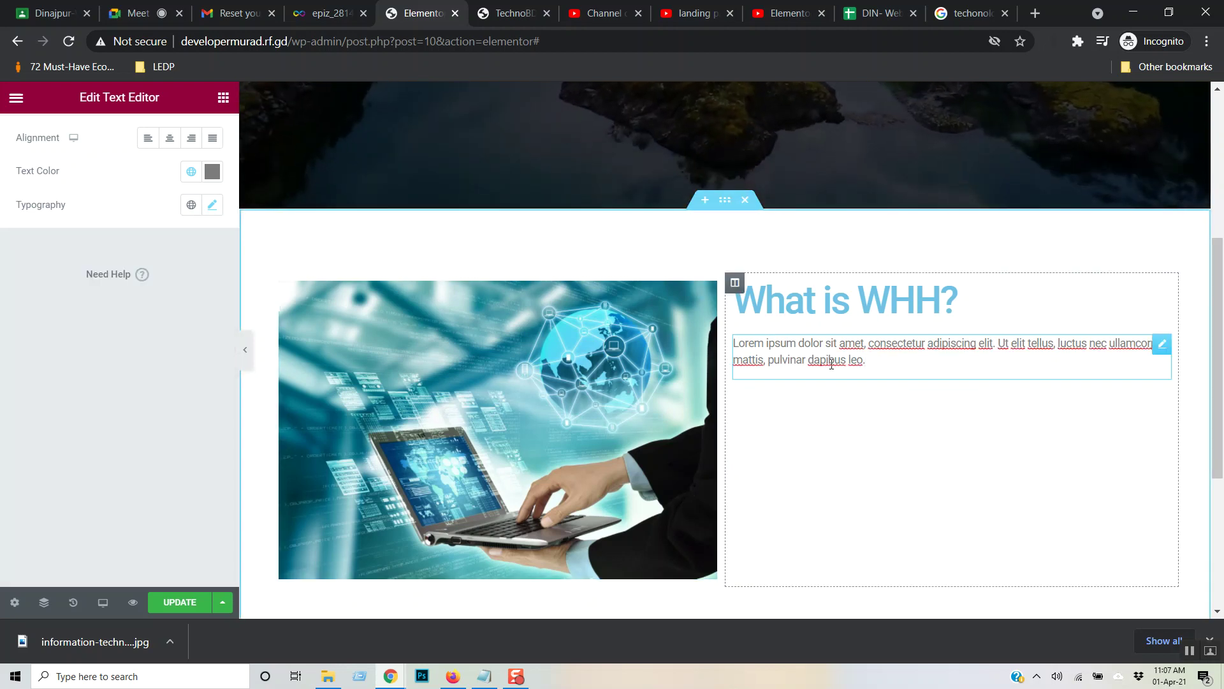
- Lengthen the paragraph by pasting extra copies of the lorem ipsum sentence at its end
drag(877, 363, 726, 339)
key(ctrl+c)
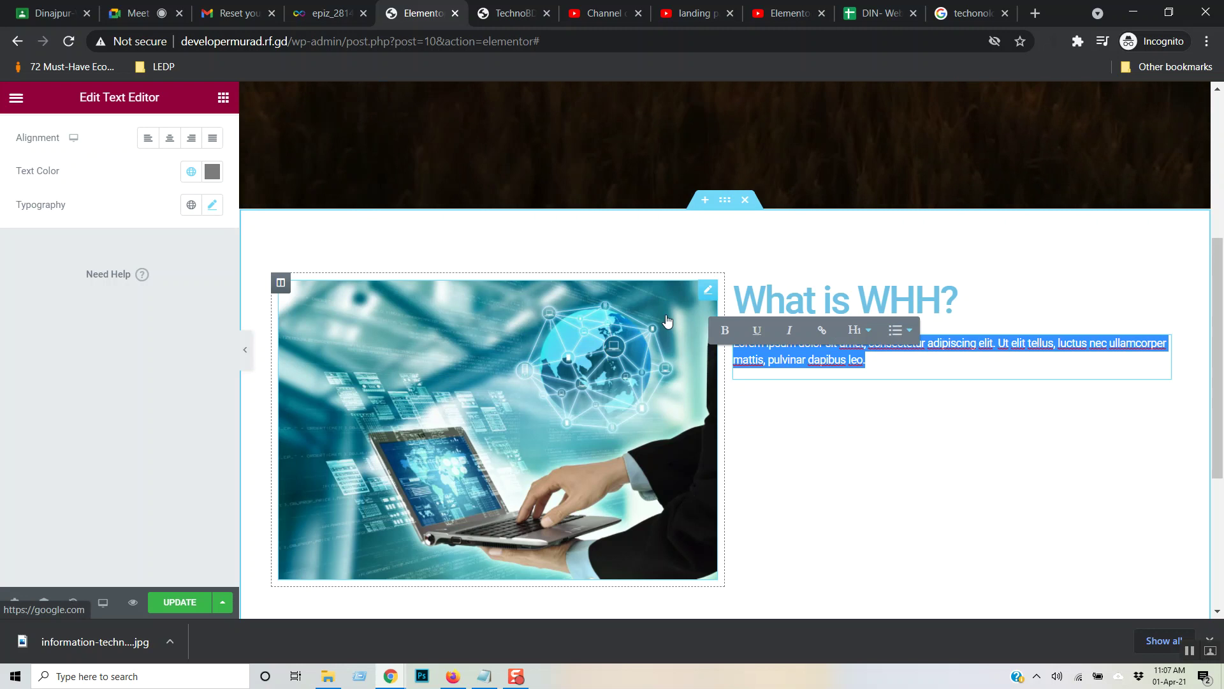
key(Right)
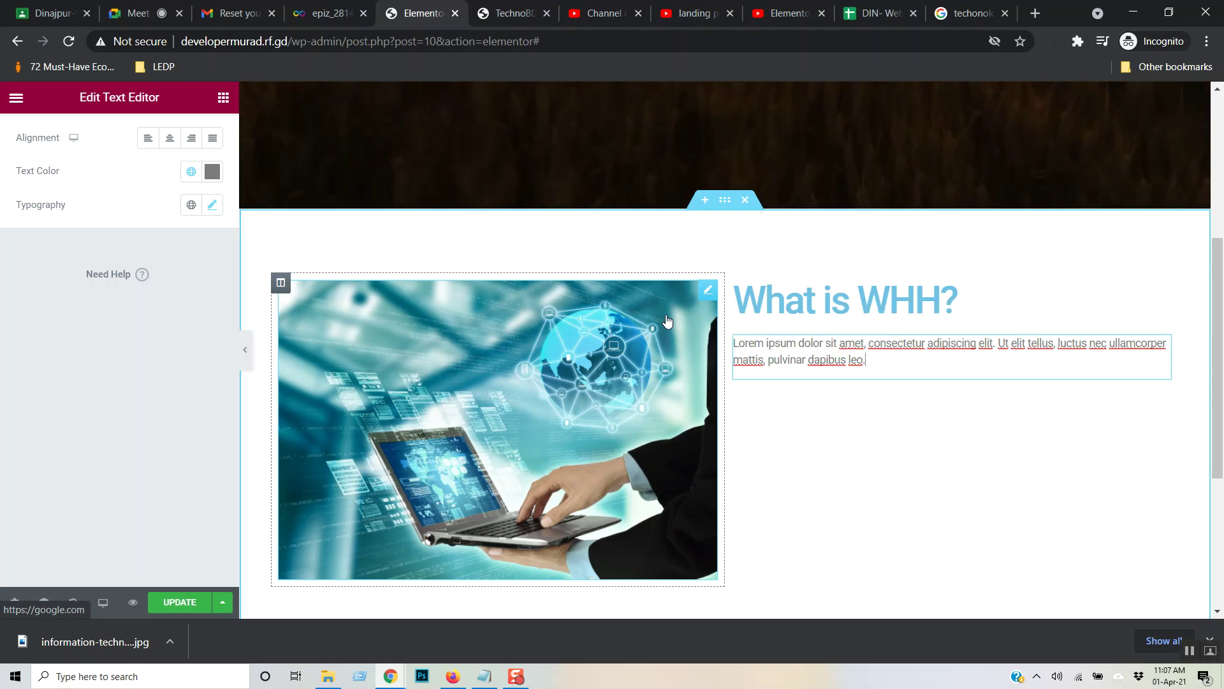
key(ctrl+v)
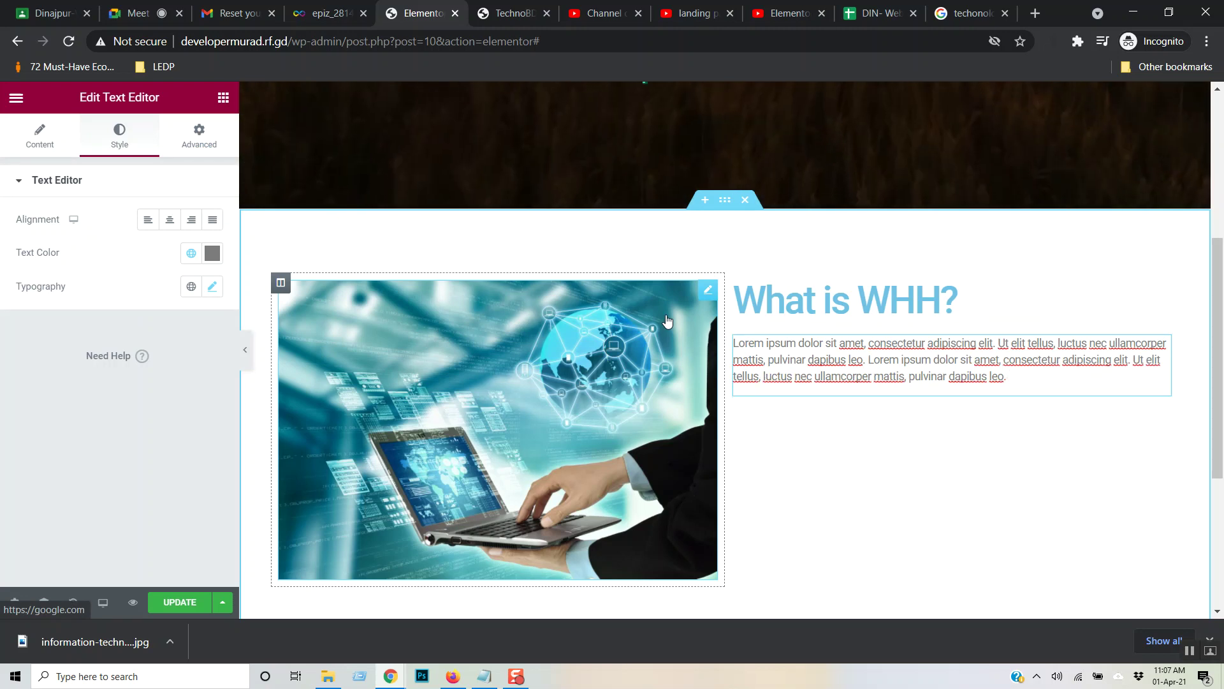
key(ctrl+v)
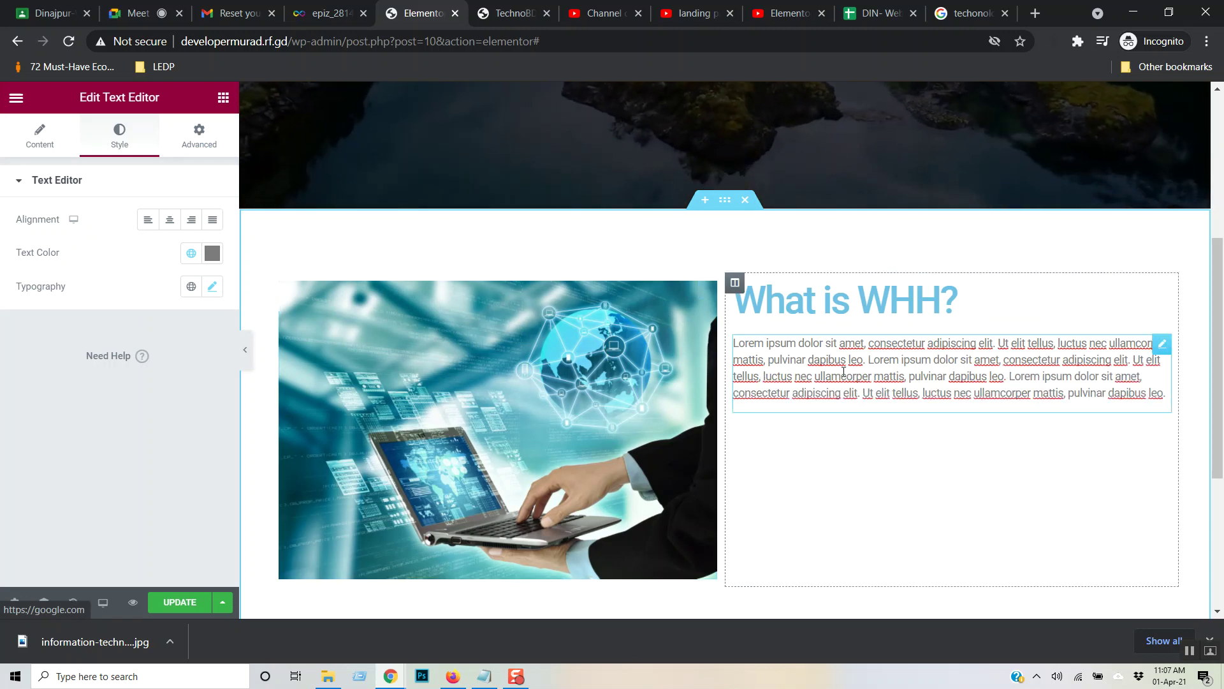
triple_click(843, 372)
key(ctrl+c)
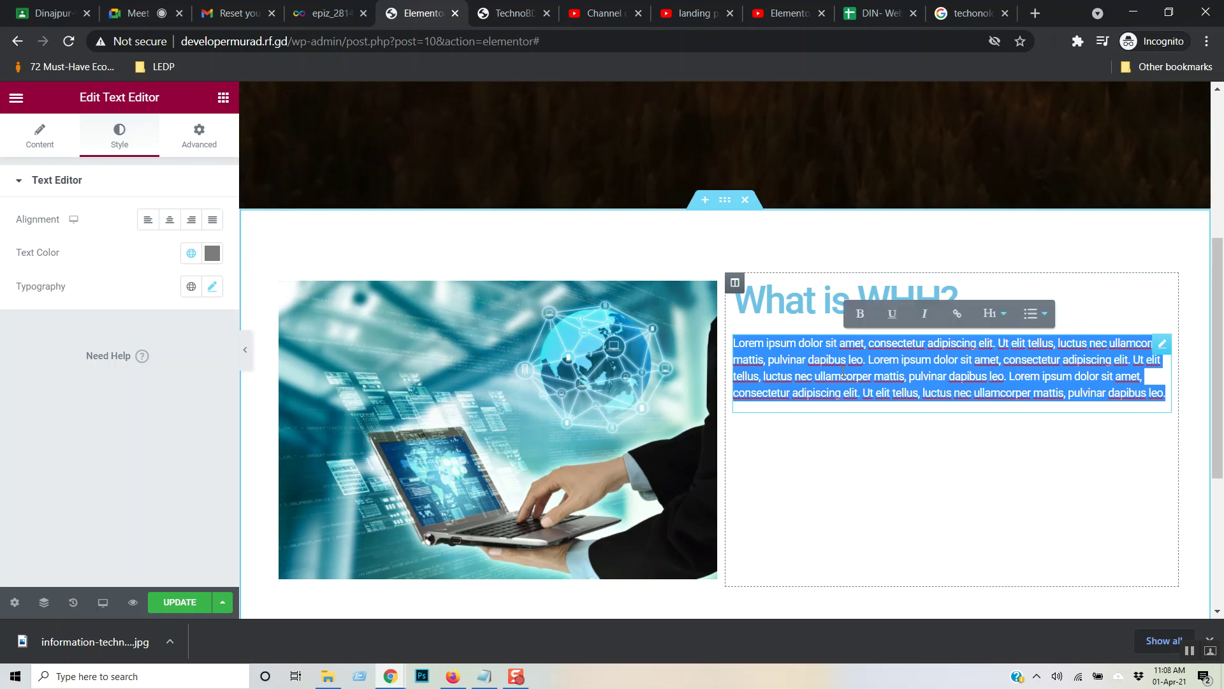
key(Right)
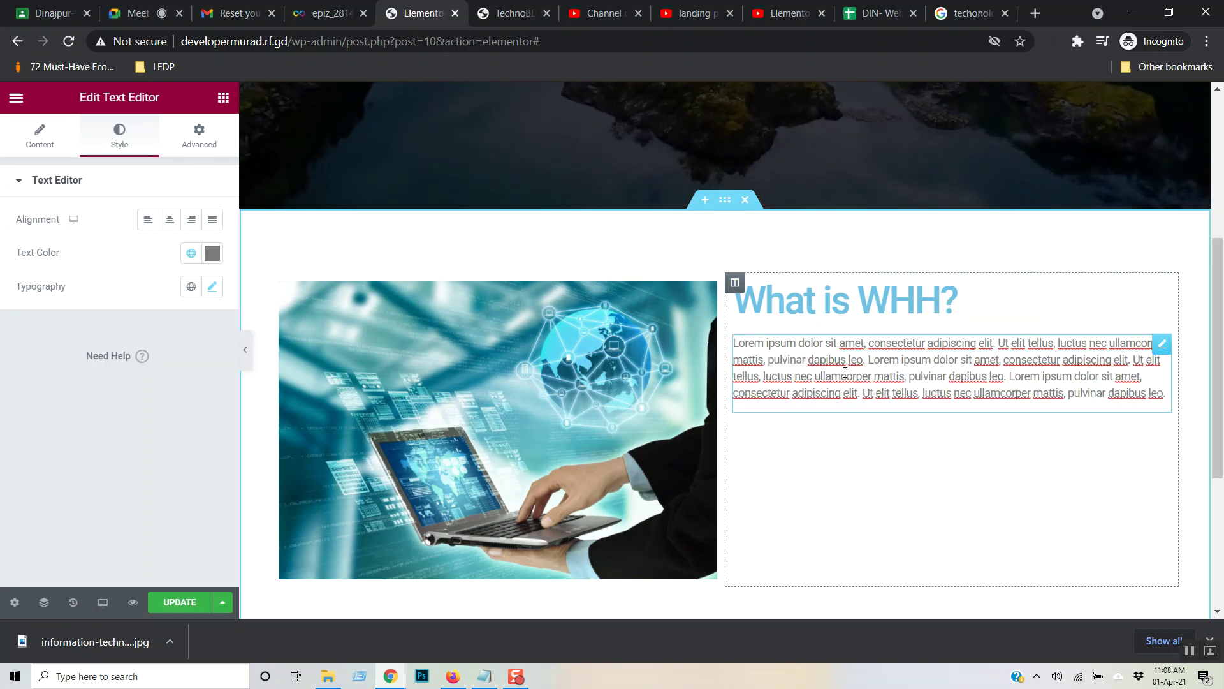
key(ctrl+v)
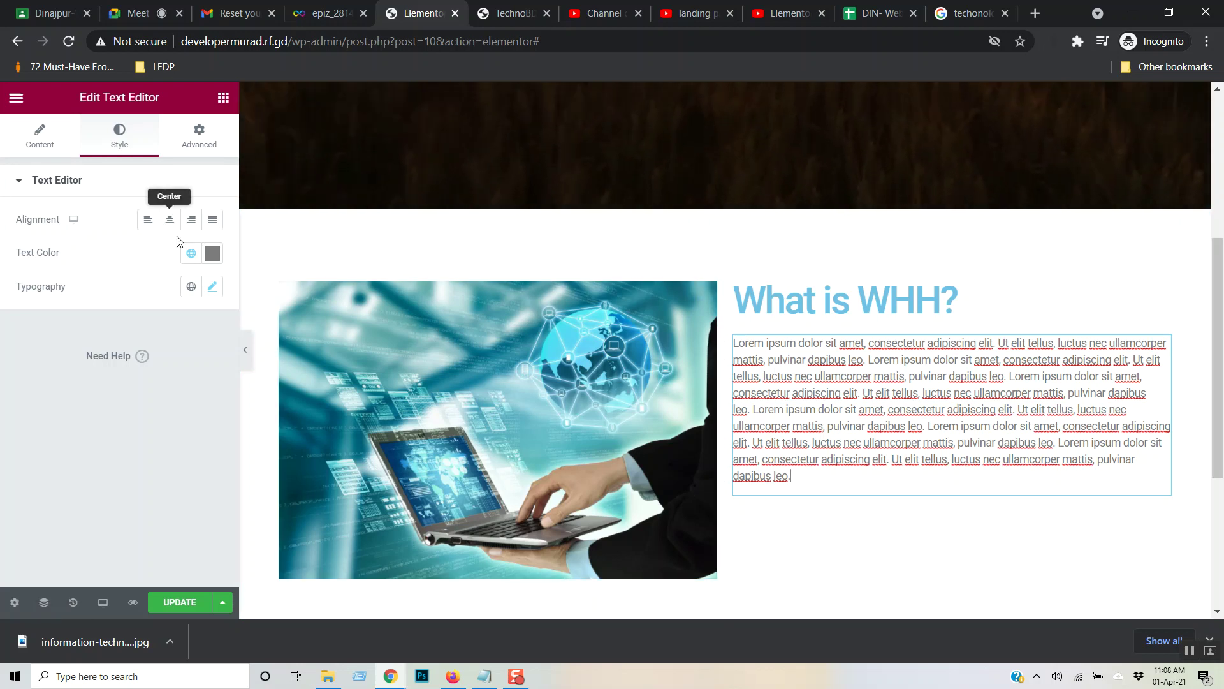
- Raise the Lorem ipsum paragraph's Typography size to 18 px
click(213, 288)
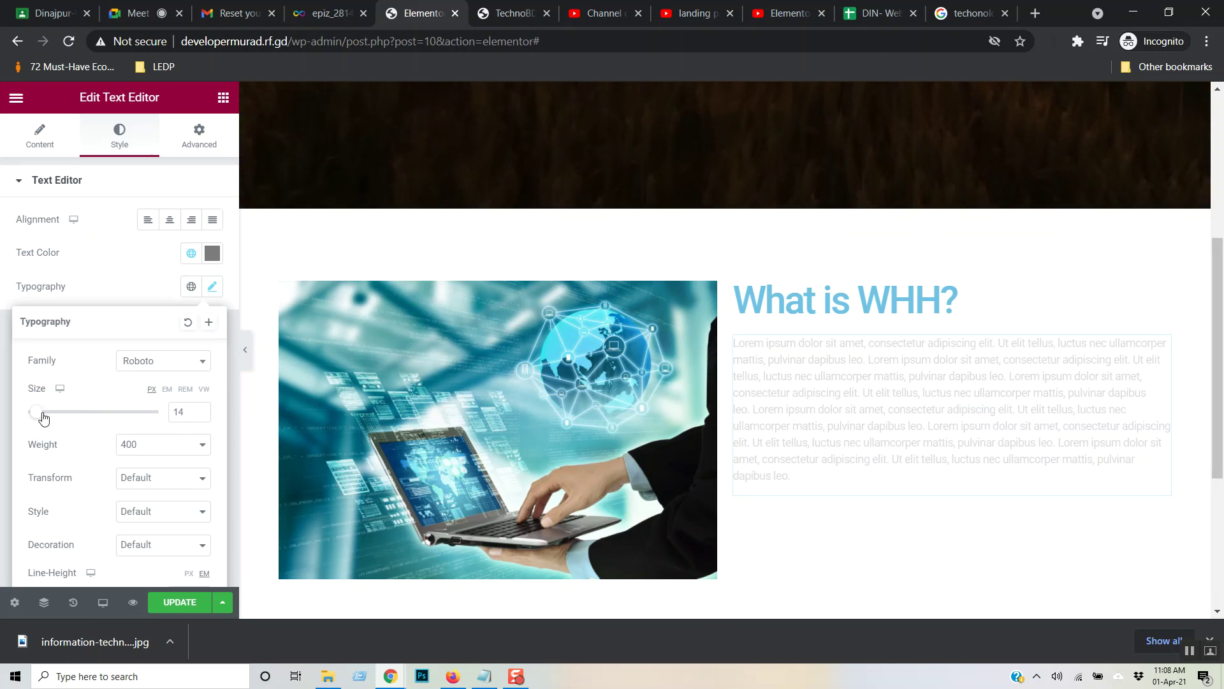
click(43, 417)
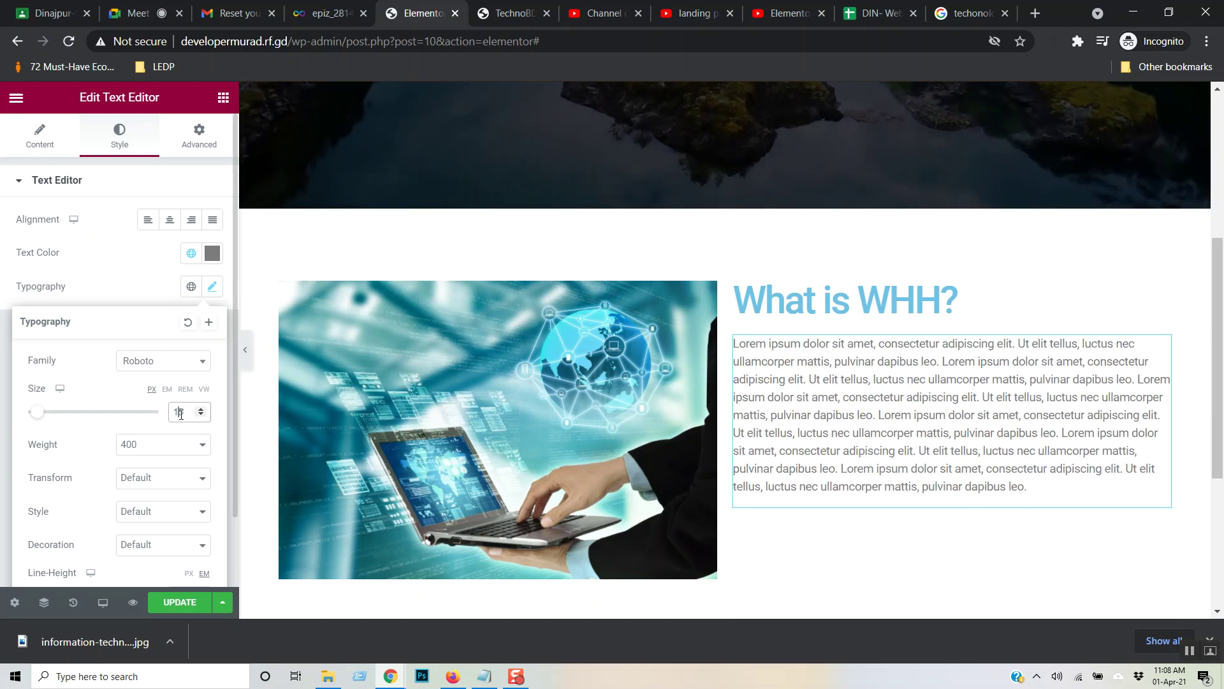
text(8)
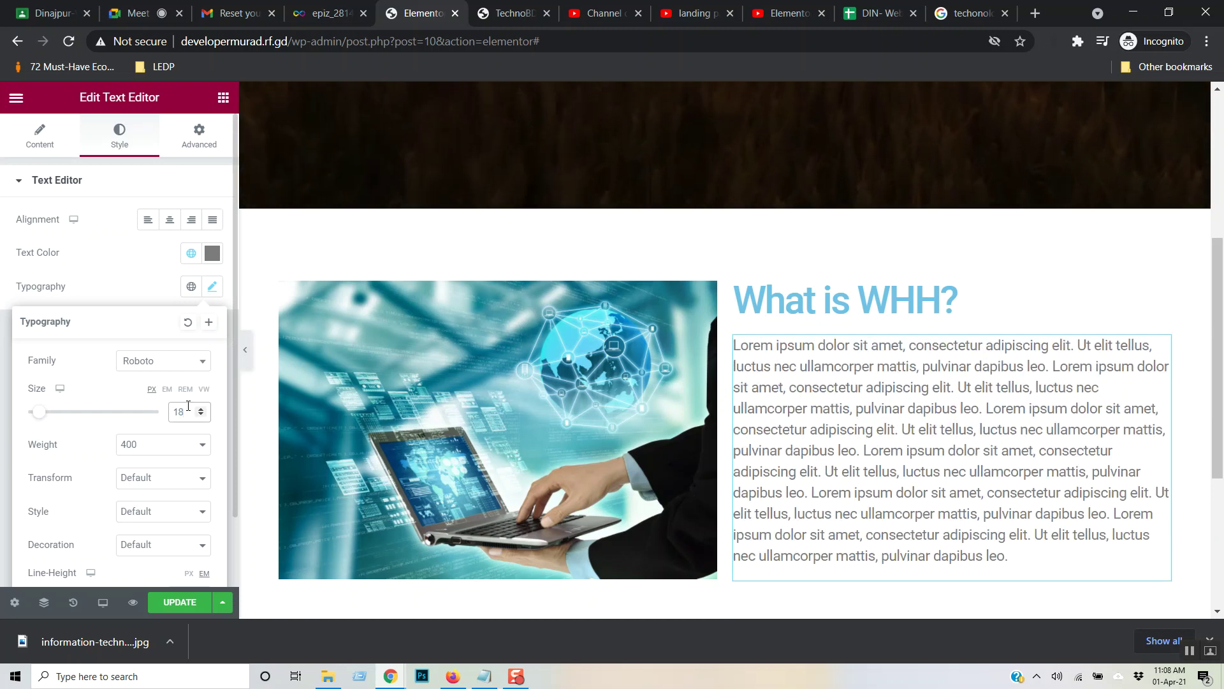
click(1052, 265)
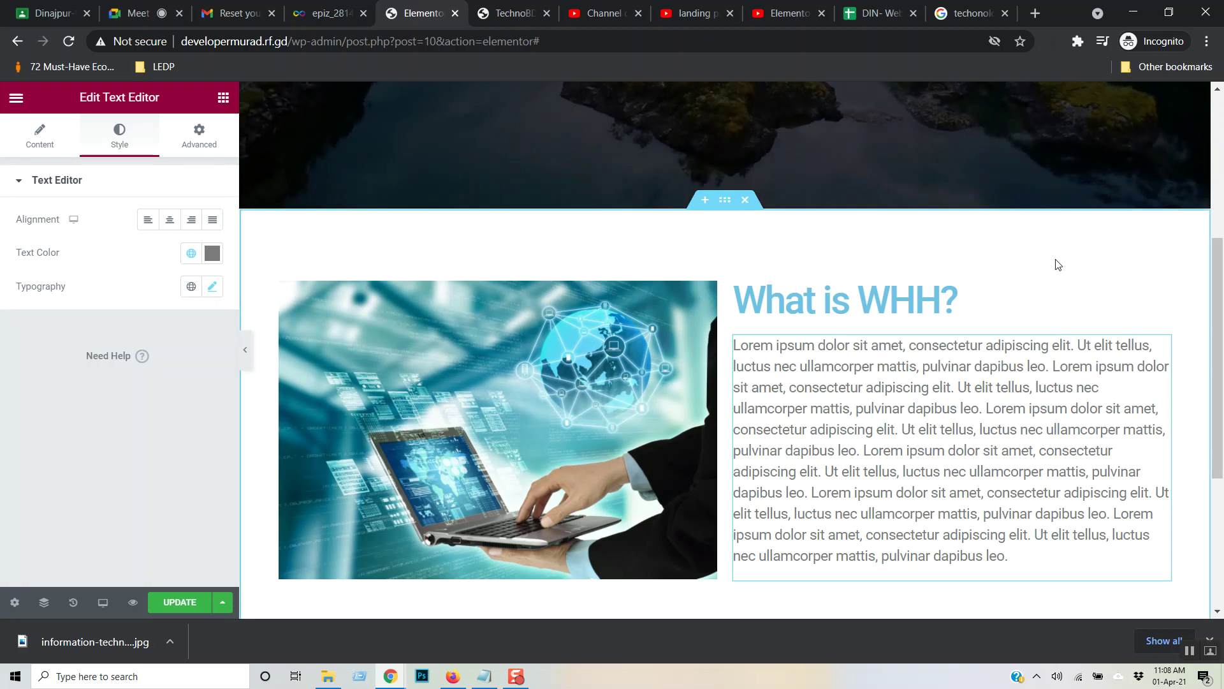
scroll(408, 357, down, 3)
scroll(416, 406, up, 1)
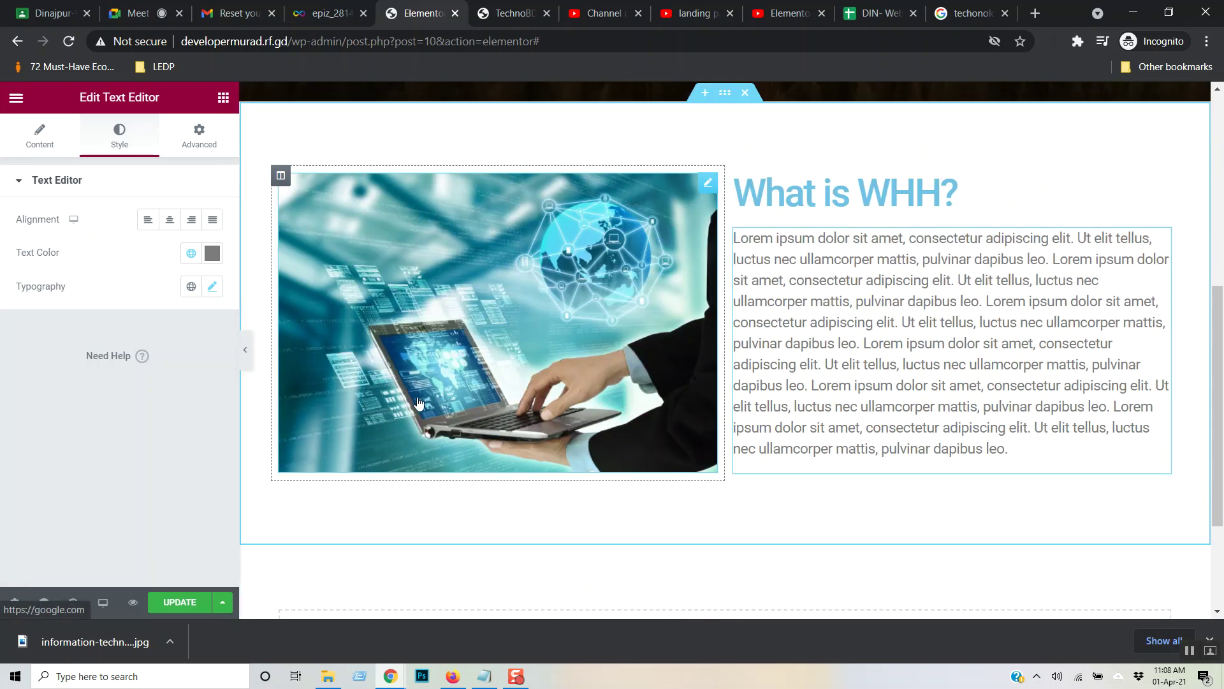
scroll(418, 404, down, 1)
scroll(416, 405, up, 1)
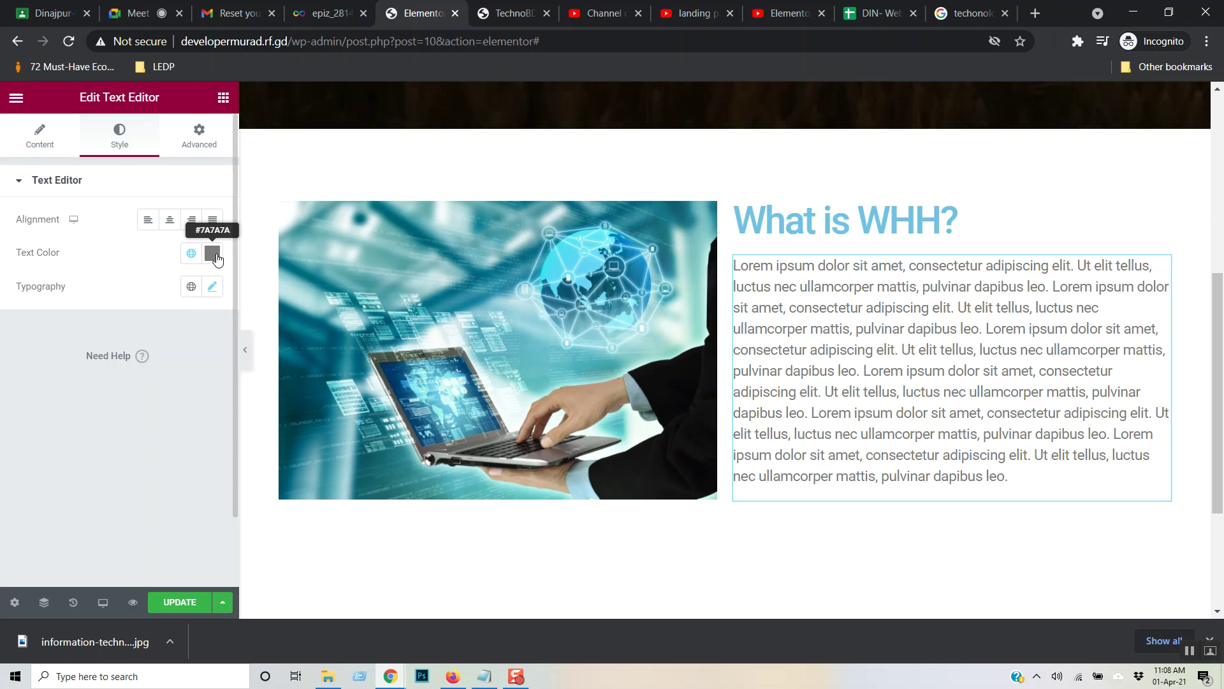
- Step the paragraph's Typography size back down to 16 px
click(211, 288)
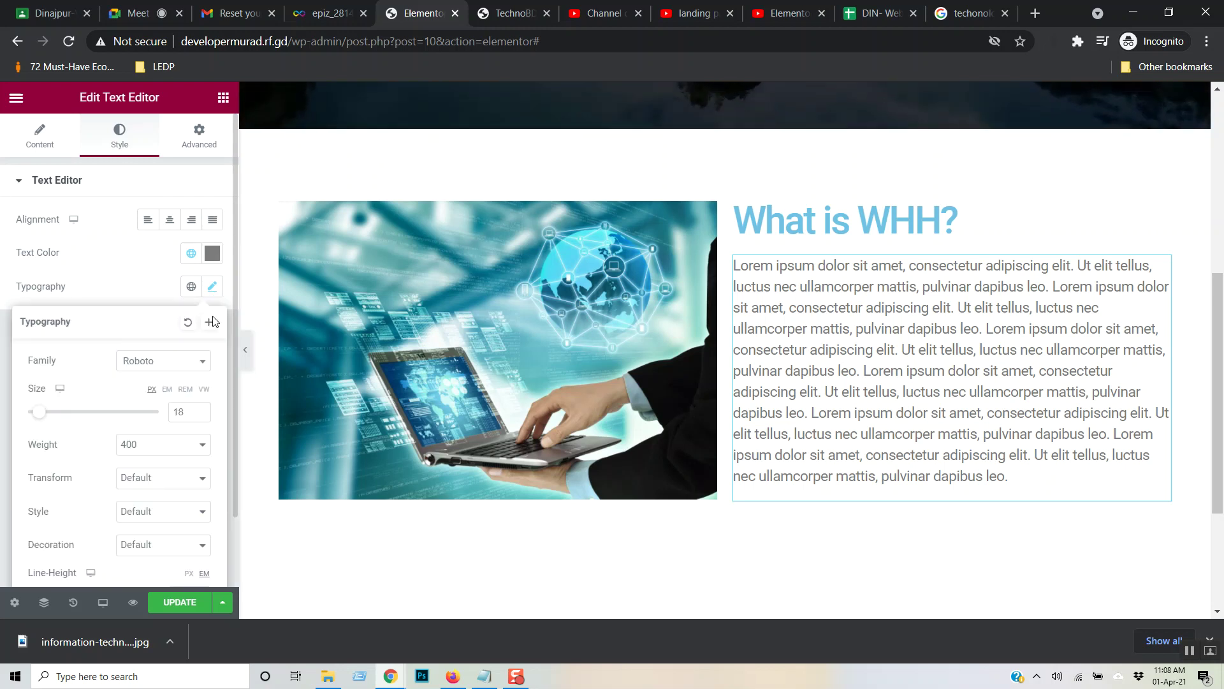
key(Down)
key(Down)
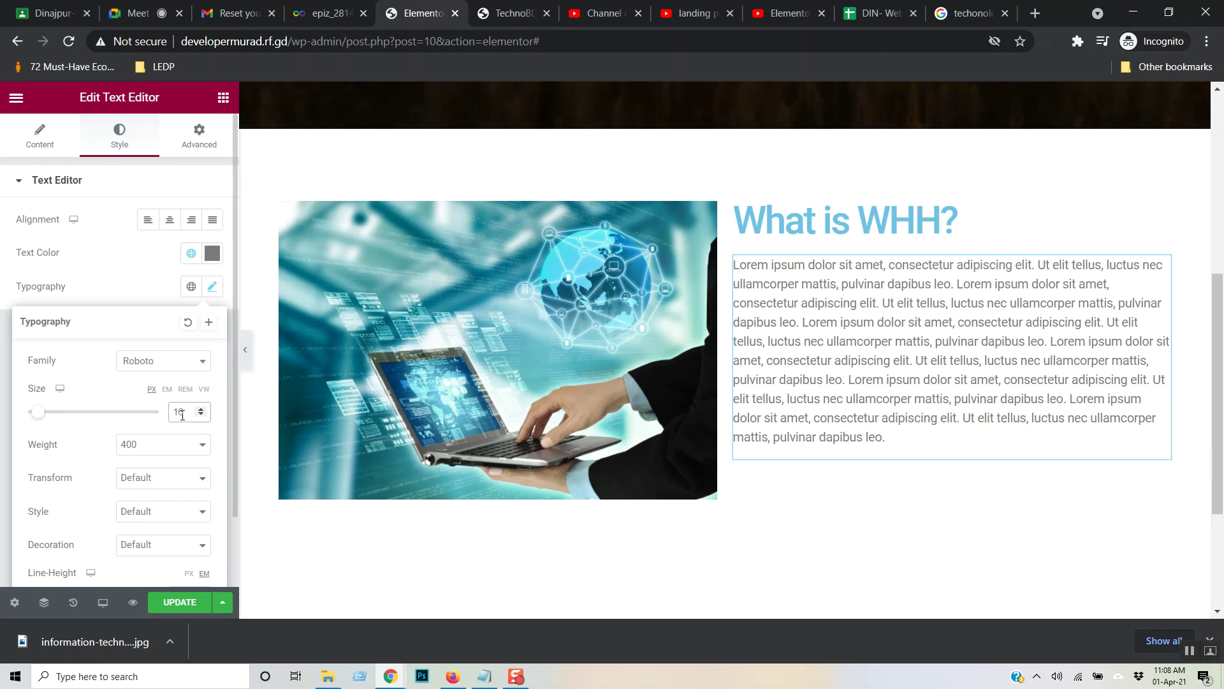
click(894, 357)
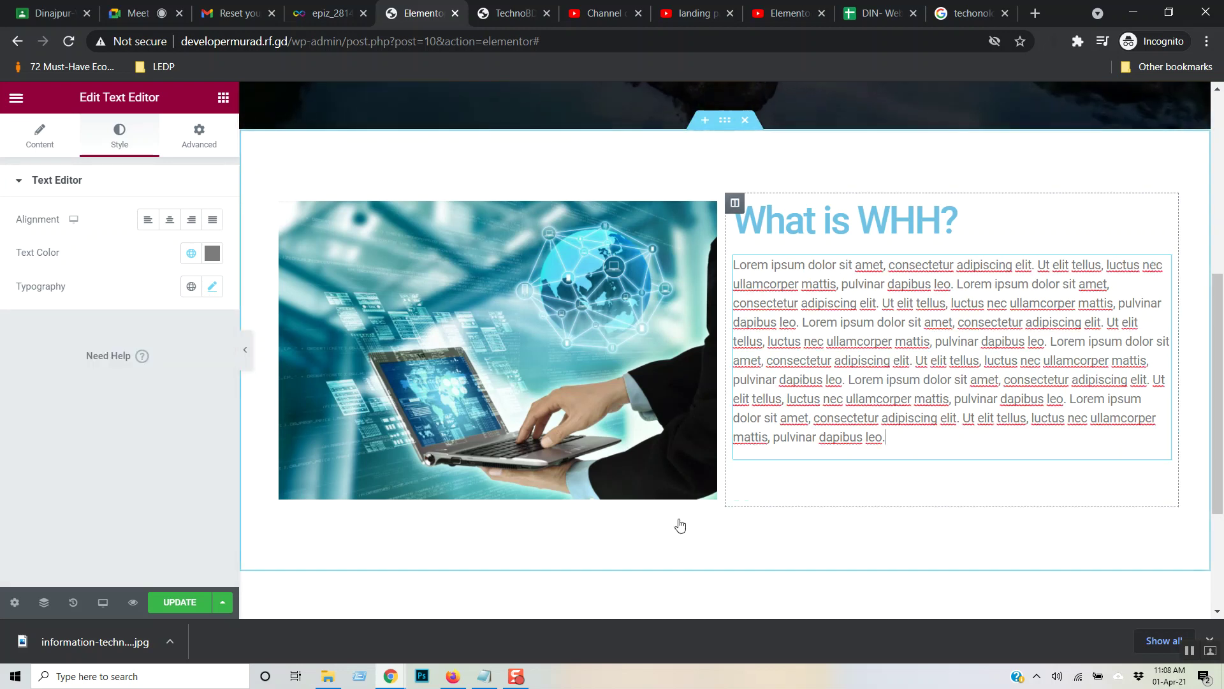
click(869, 492)
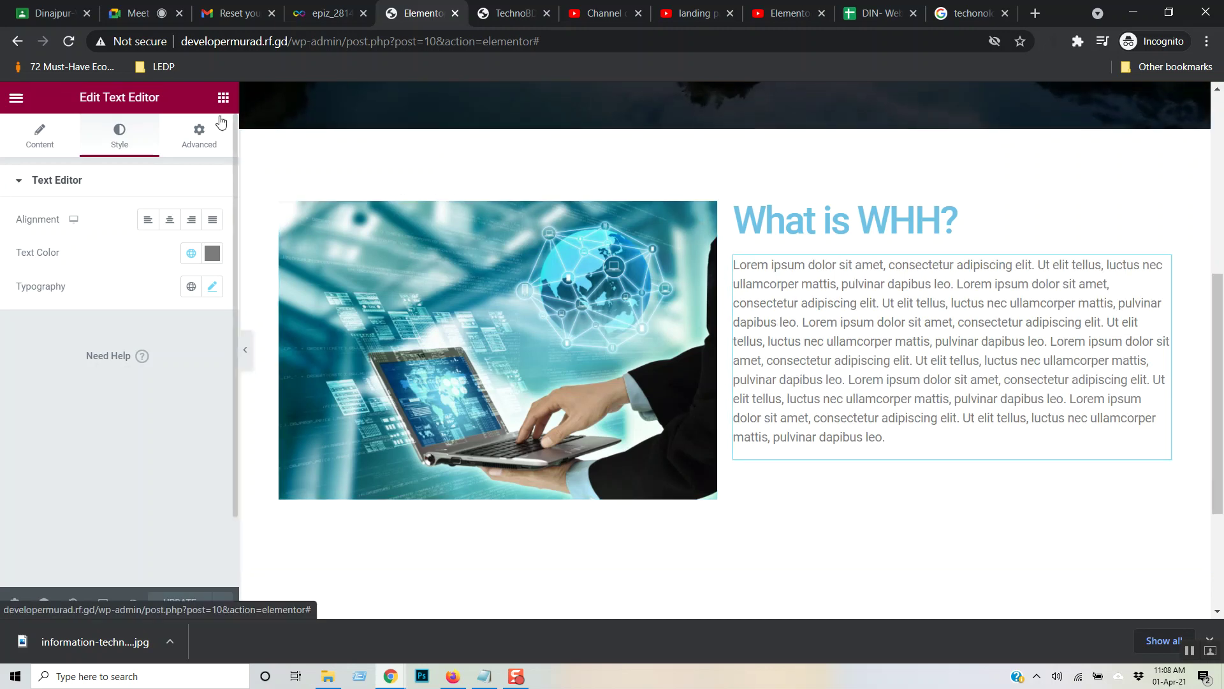
click(224, 97)
- Drag a Button widget below the paragraph and change its label to 'Read More'
drag(178, 398, 791, 437)
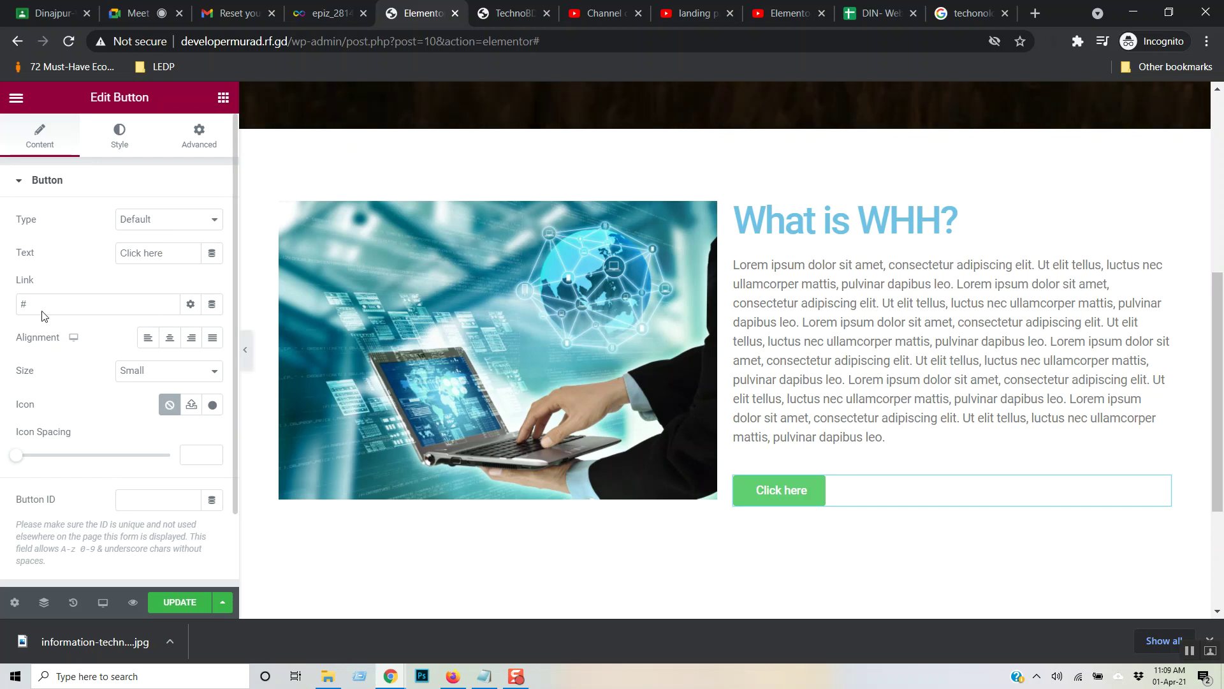
click(117, 146)
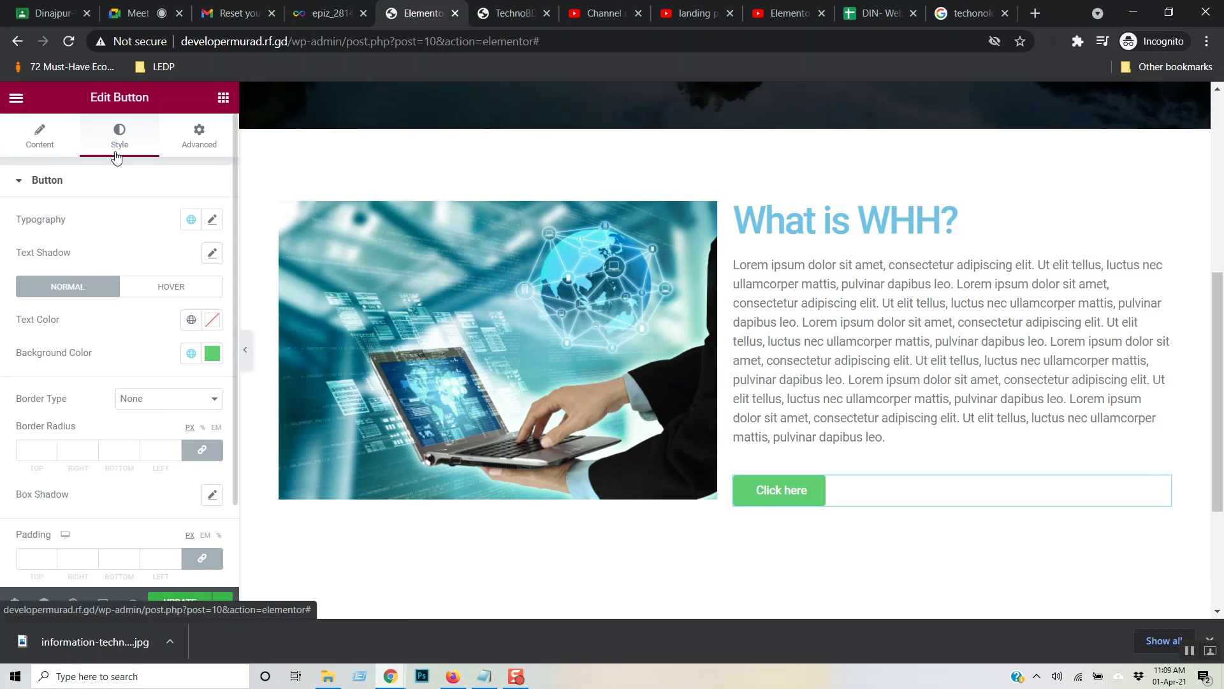
click(53, 140)
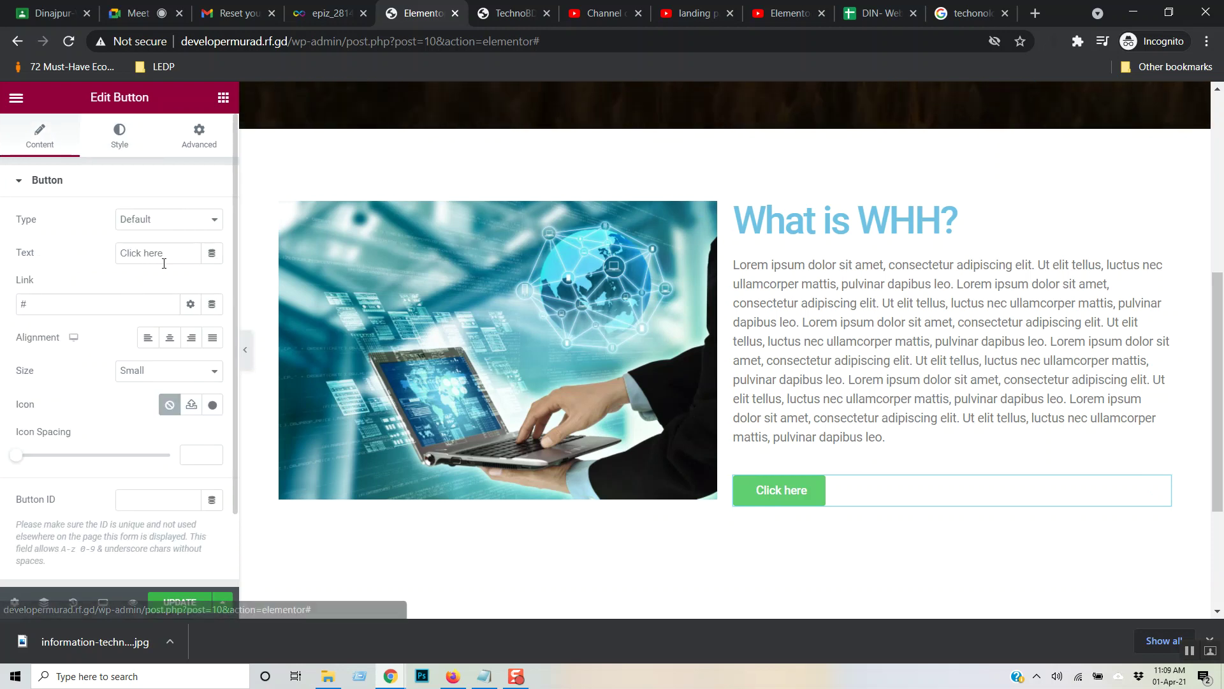
click(85, 258)
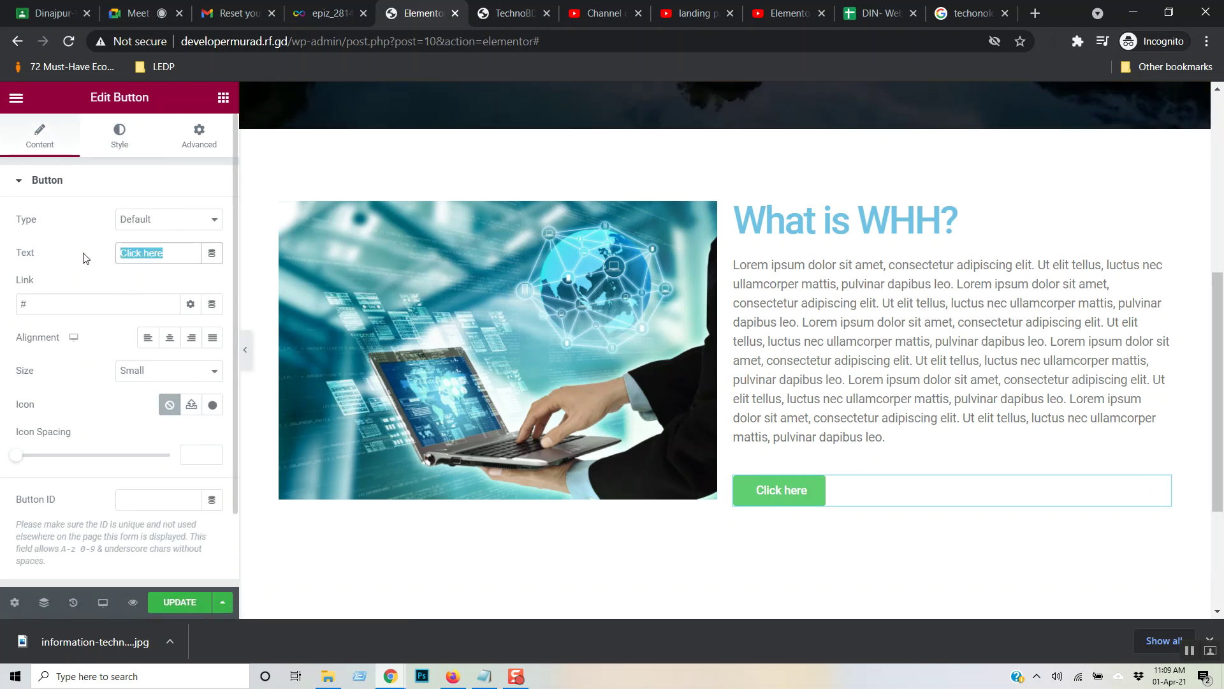
text(Read)
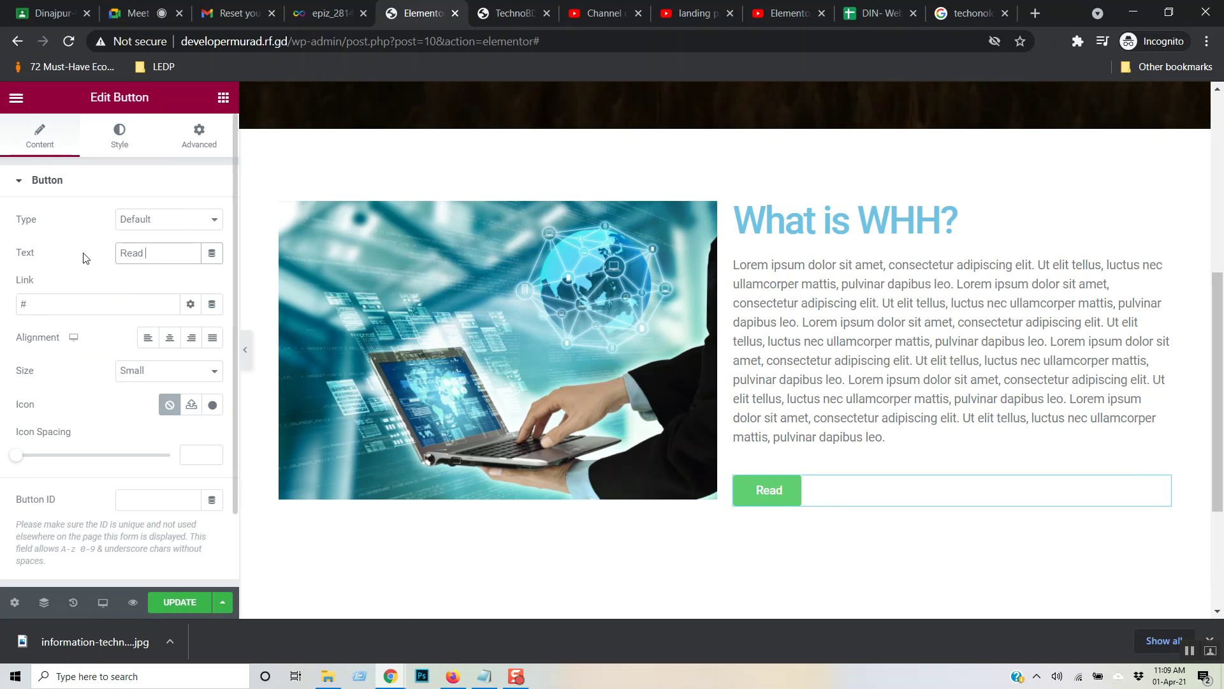
text( More)
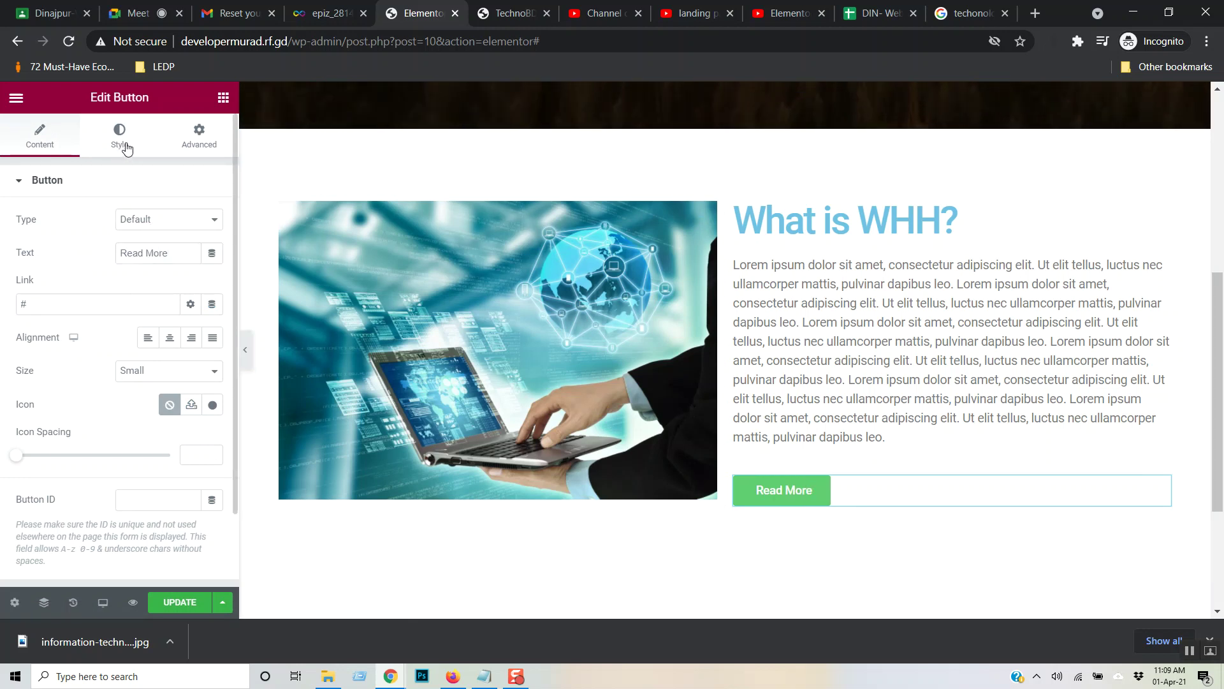
- Copy #6EC1E4 from the heading's text colour into the Read More button's background colour
click(127, 144)
click(212, 353)
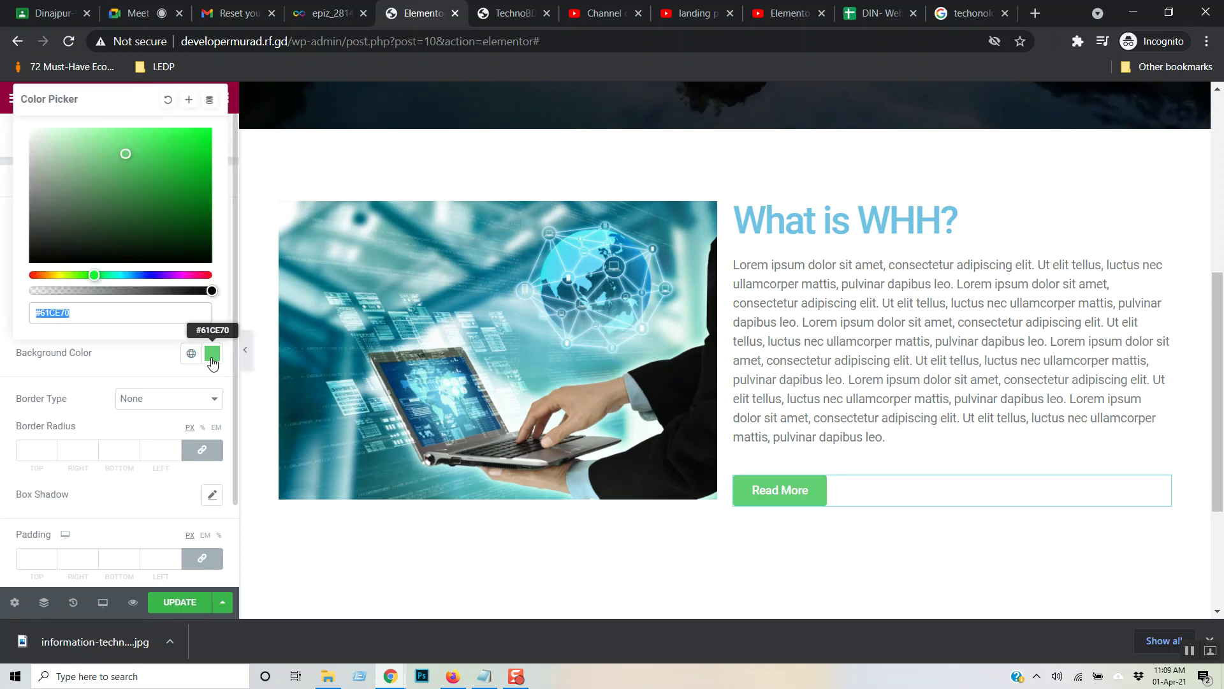
drag(86, 275, 135, 275)
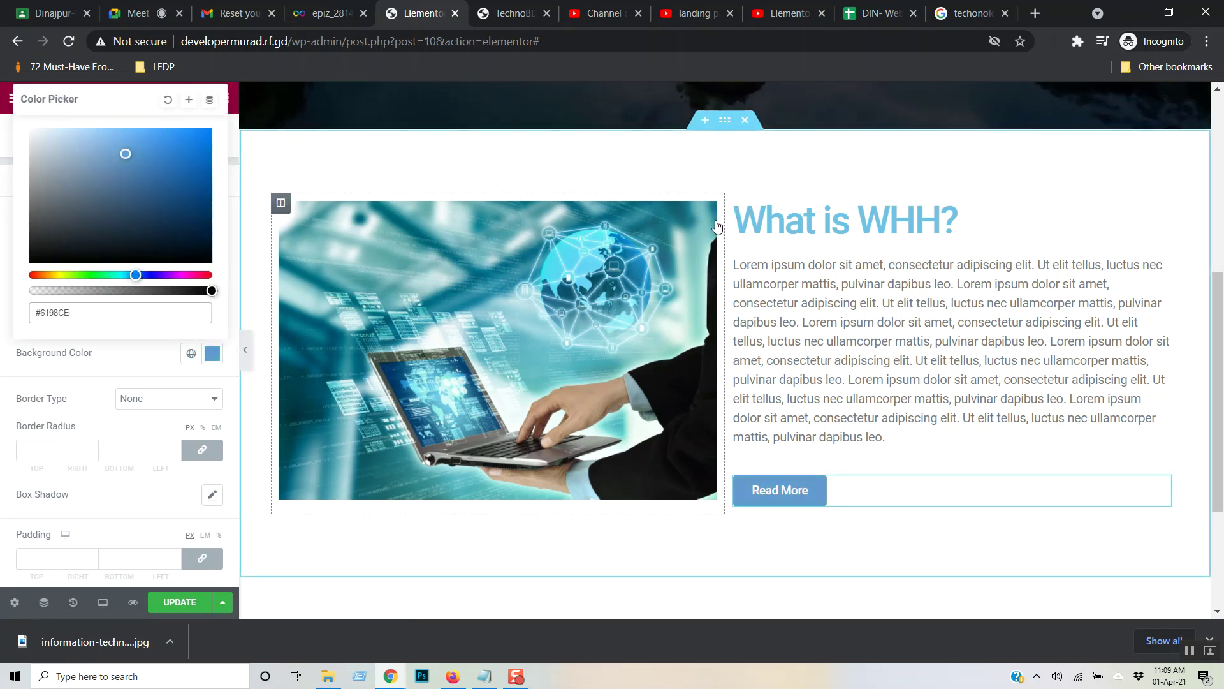
click(767, 220)
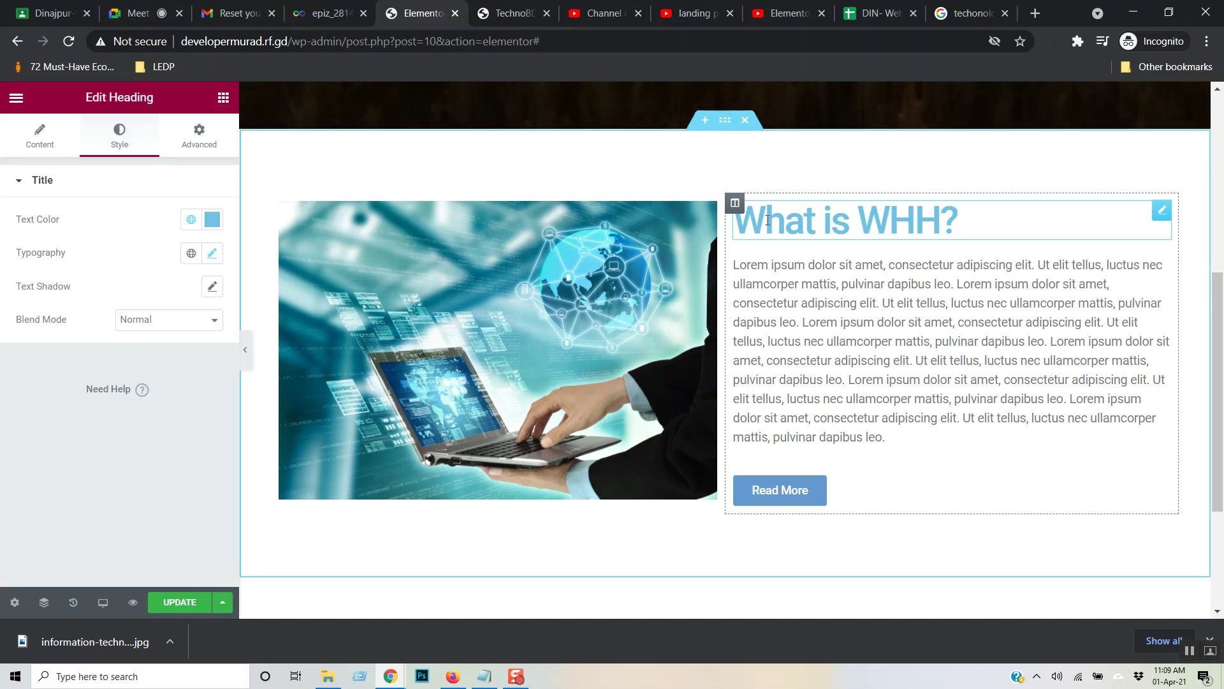
click(212, 220)
key(ctrl+c)
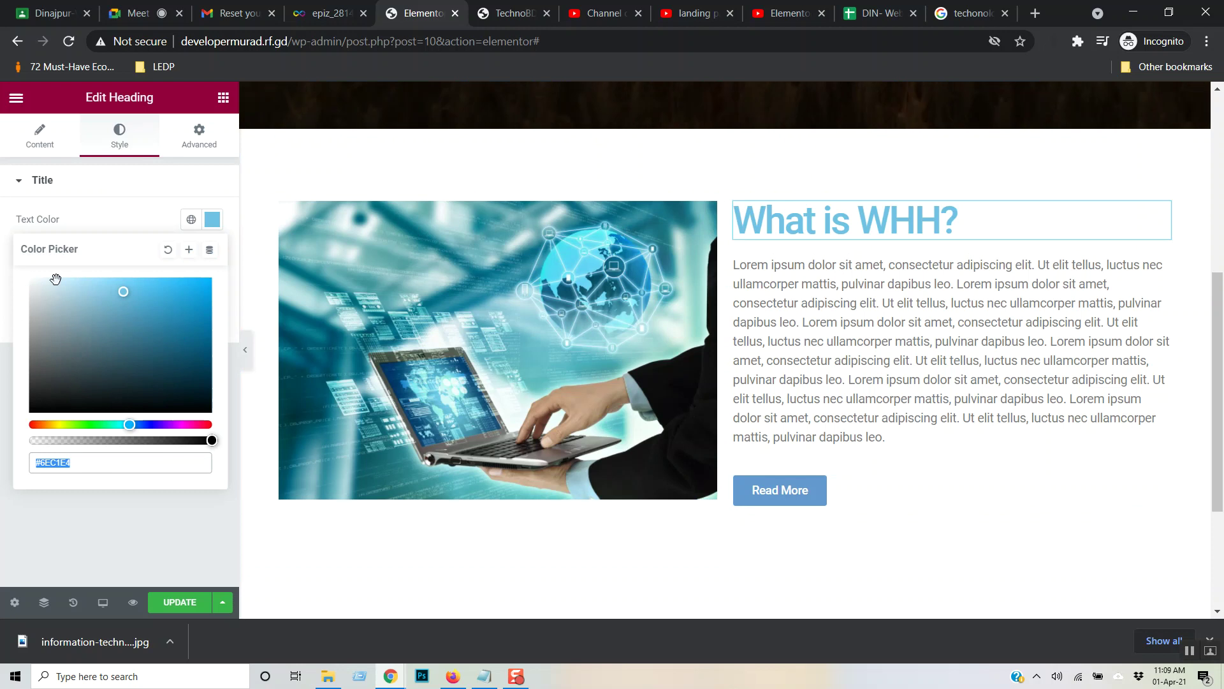
click(3, 290)
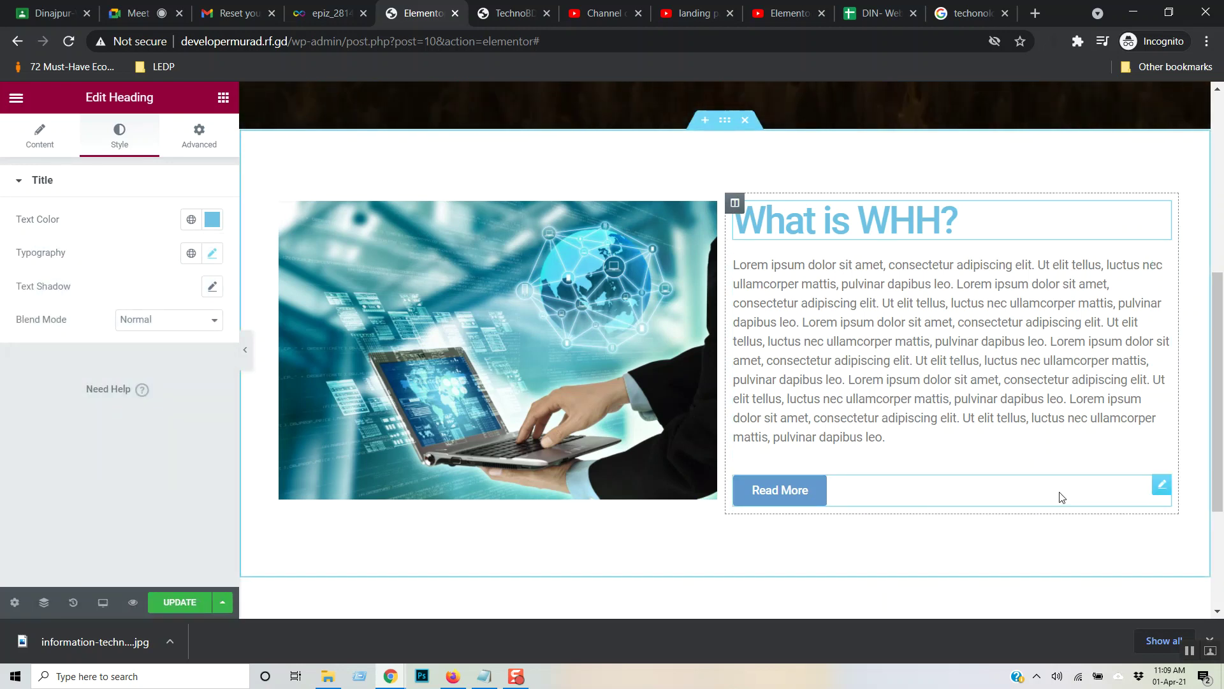
click(794, 497)
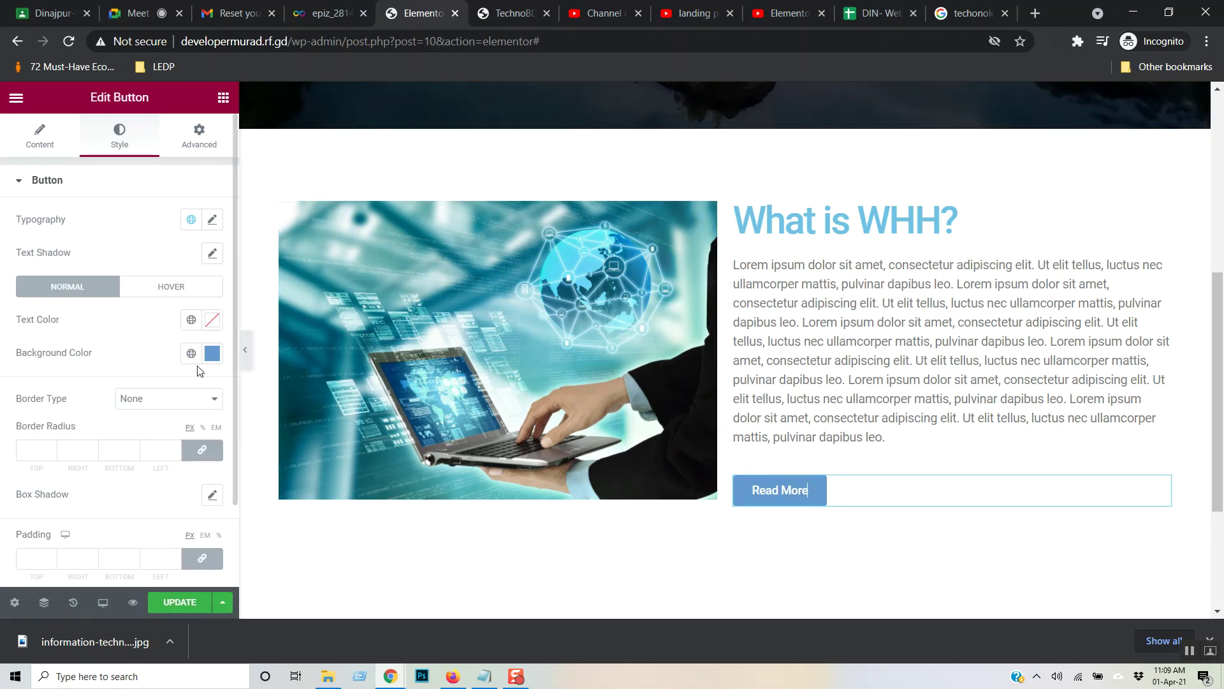
click(213, 354)
drag(33, 312, 76, 312)
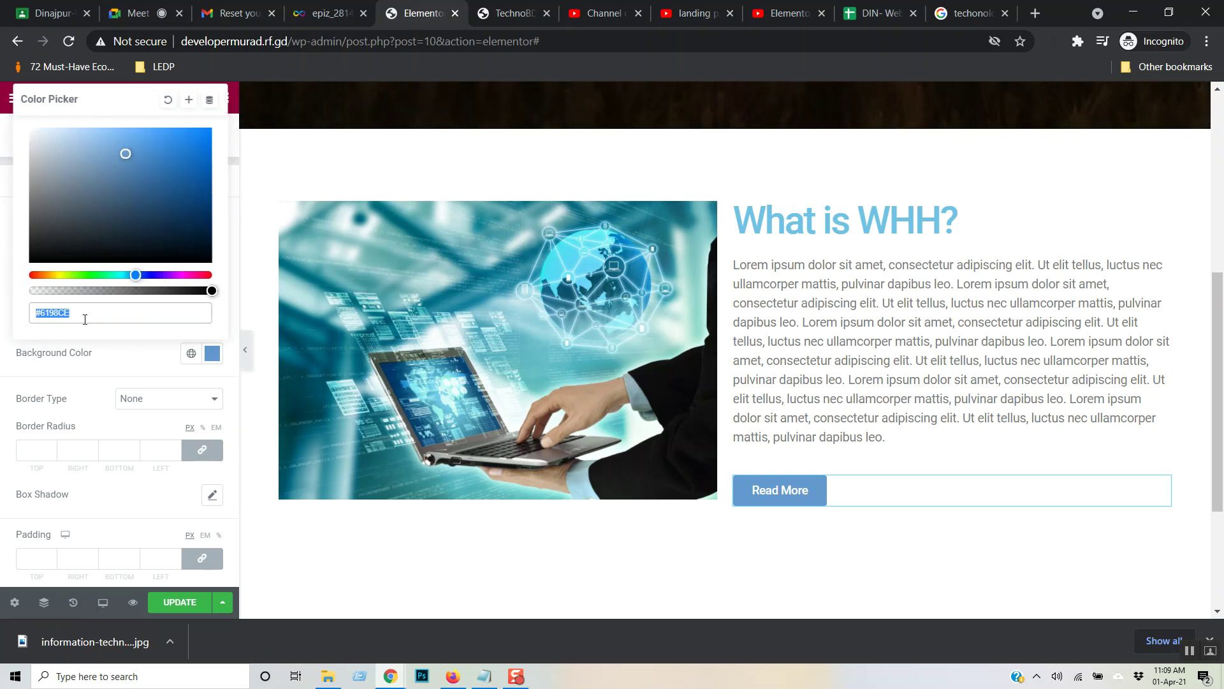
key(ctrl+v)
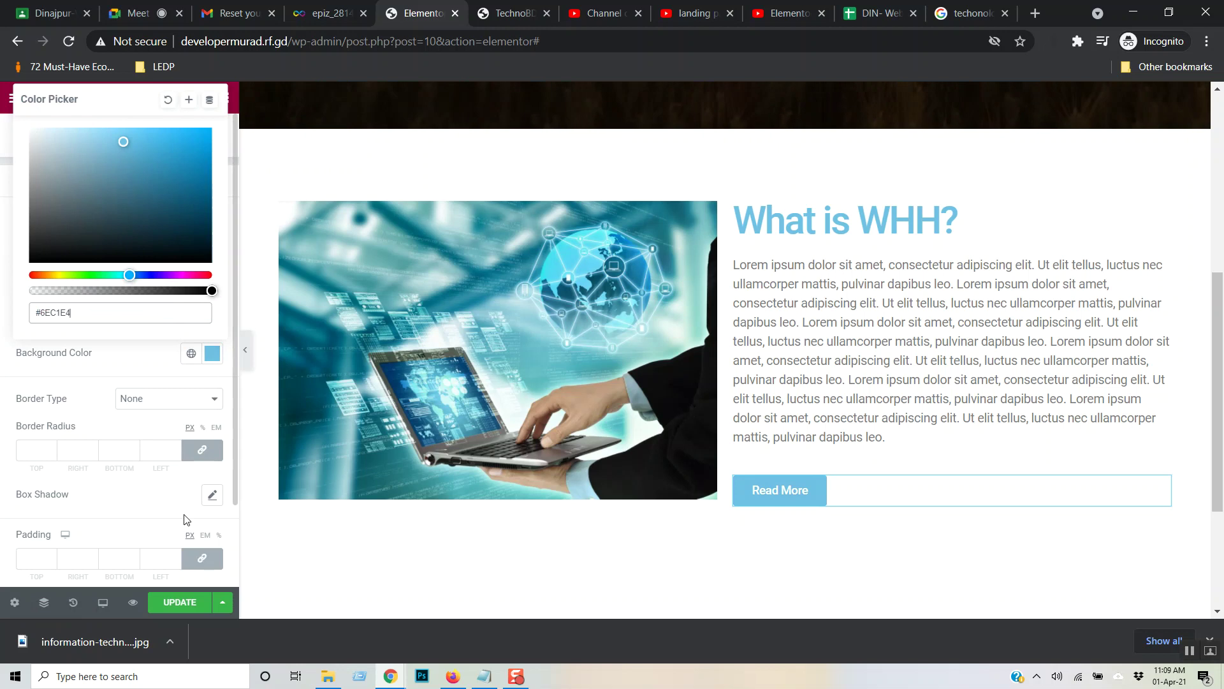
click(180, 603)
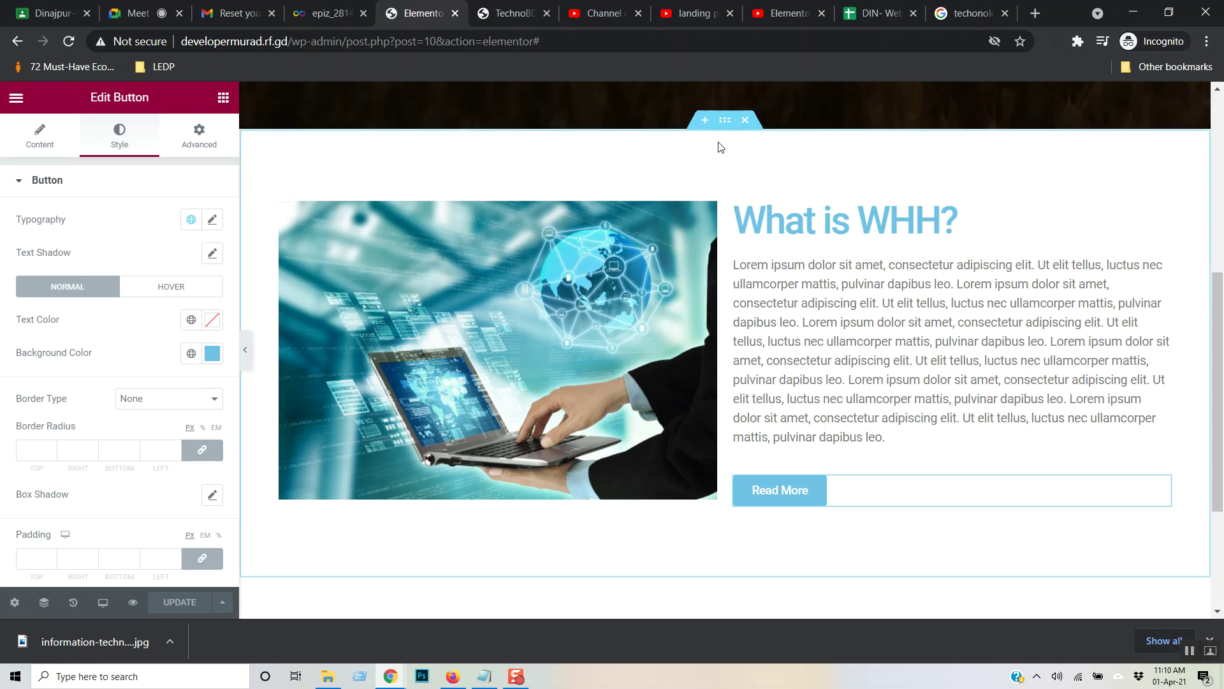
- Select the What is WHH? section and look through its Layout, Style and Advanced settings
click(725, 122)
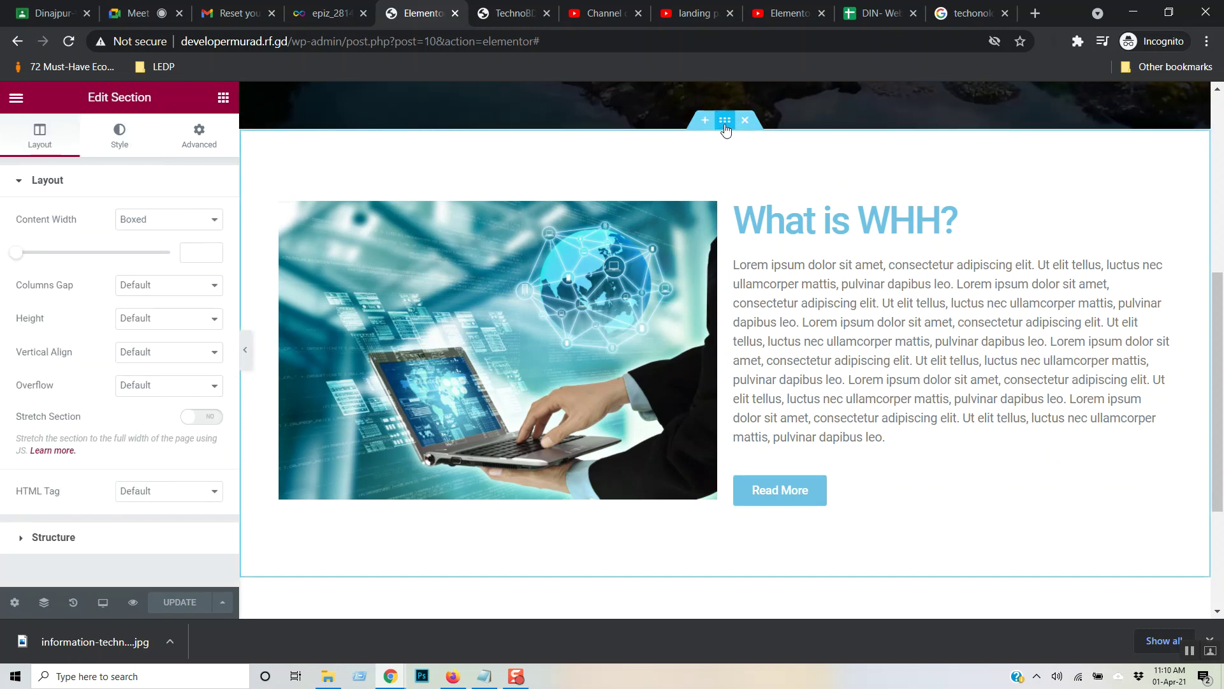
click(121, 135)
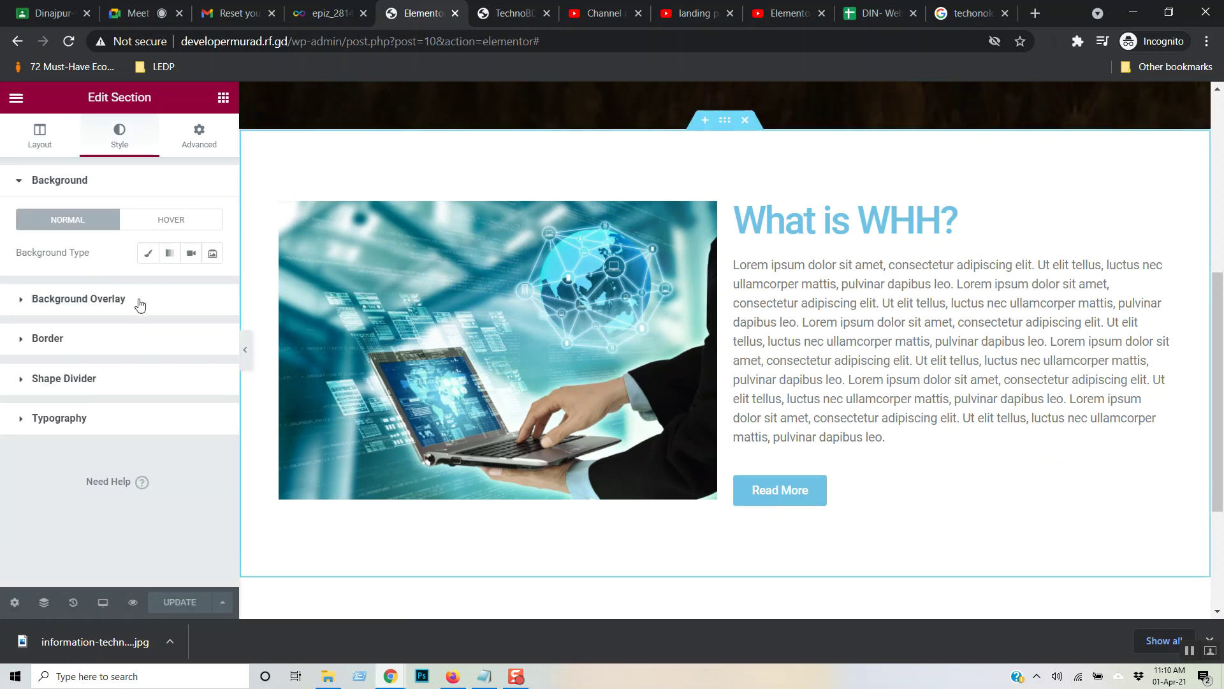
click(199, 147)
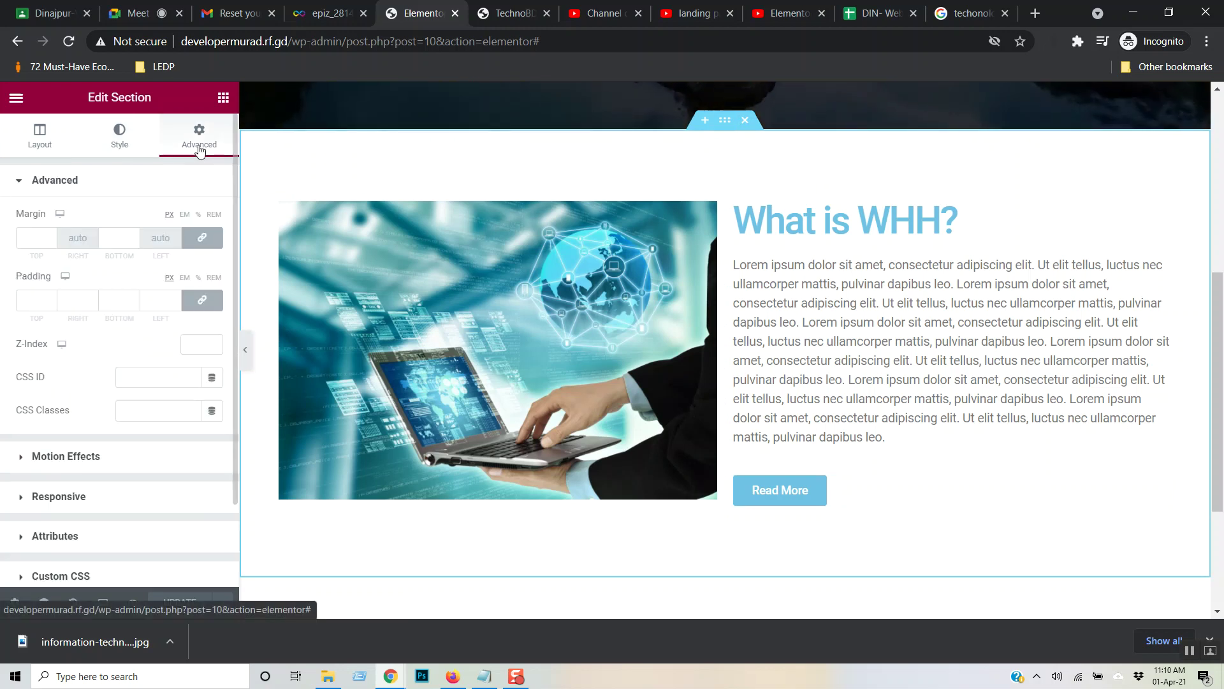
scroll(131, 440, down, 2)
scroll(130, 440, up, 3)
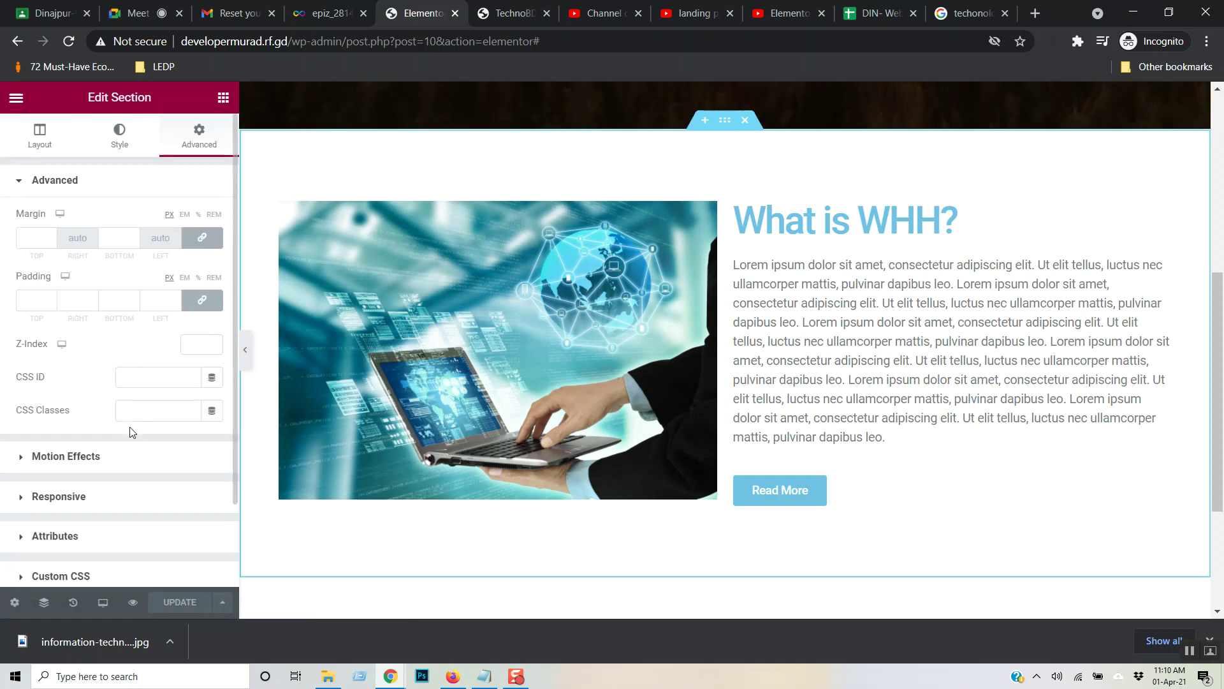
click(35, 137)
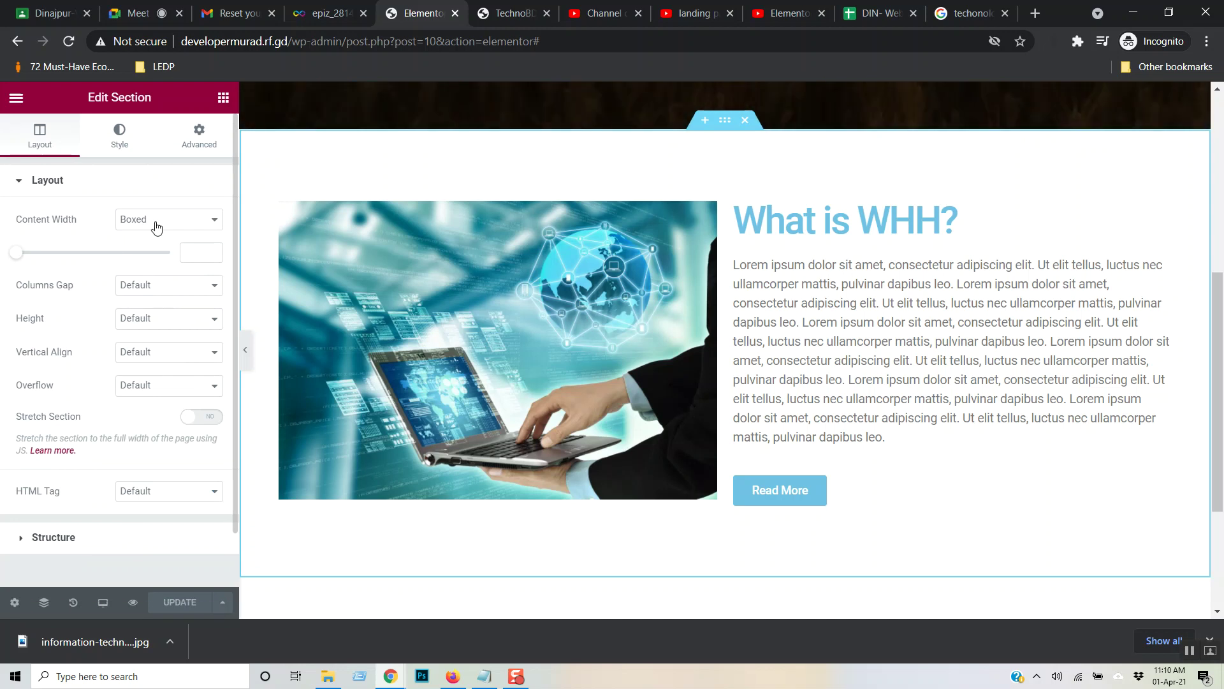
click(130, 158)
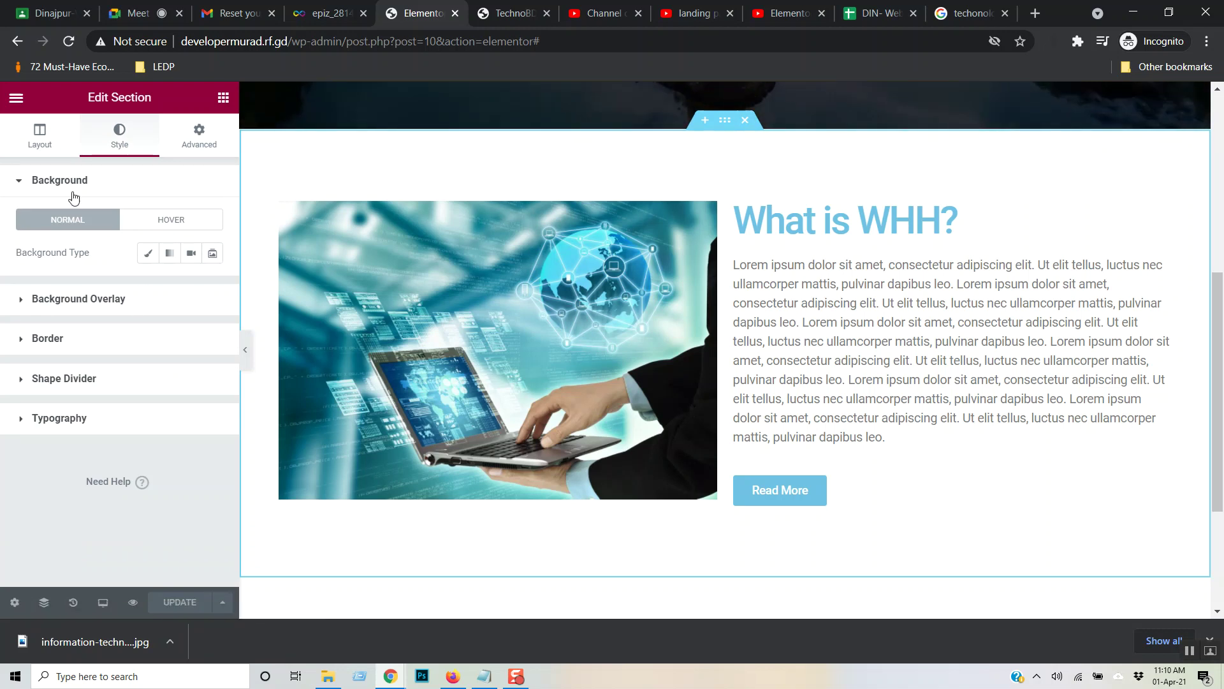
- Give the section a Classic solid black #000000 background, then switch to the live TechnoBD tab
click(68, 182)
click(68, 183)
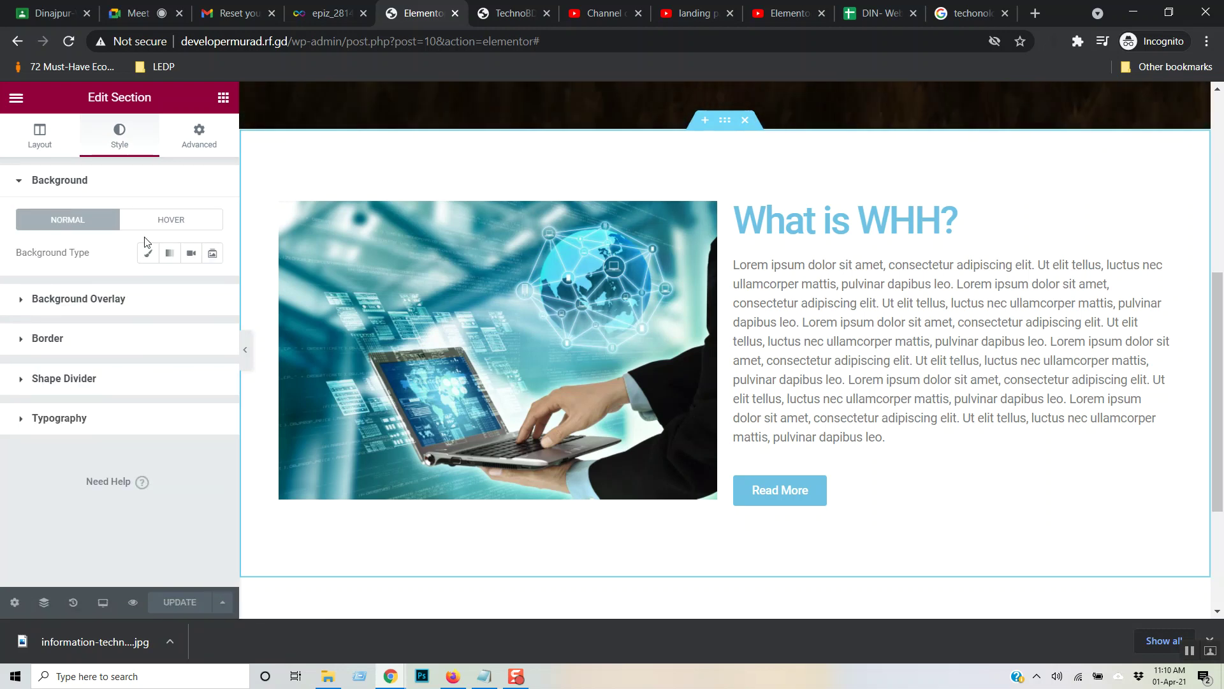
click(152, 255)
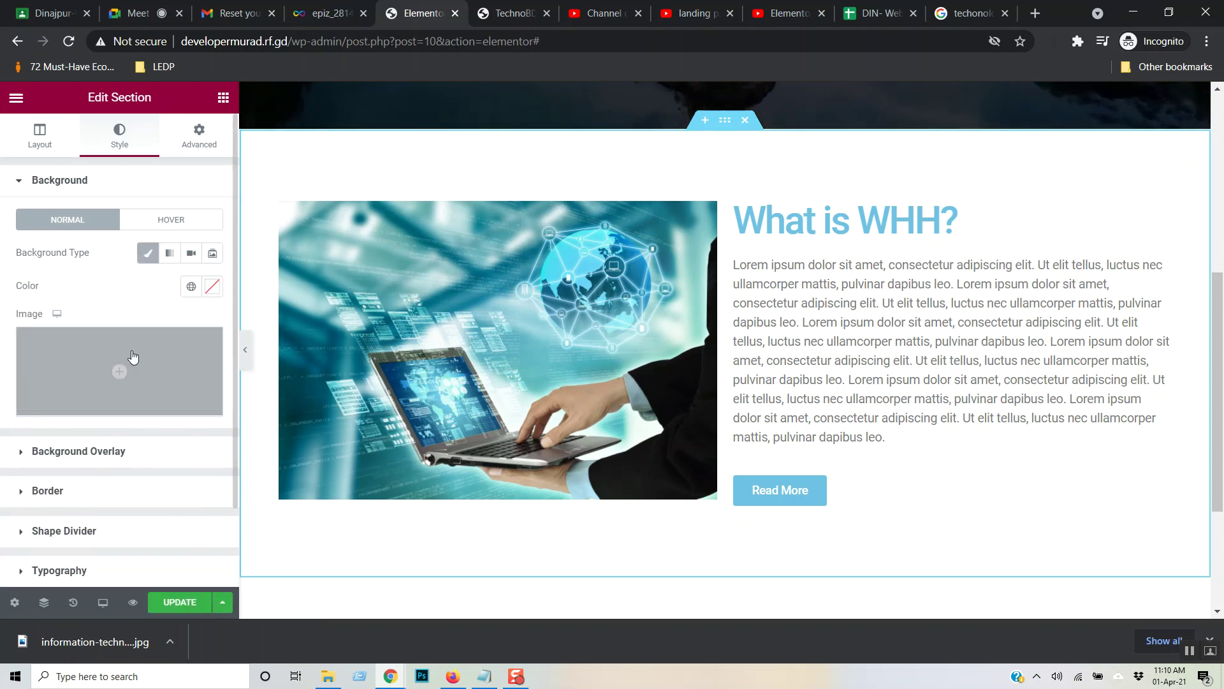
click(214, 291)
drag(96, 443, 3, 486)
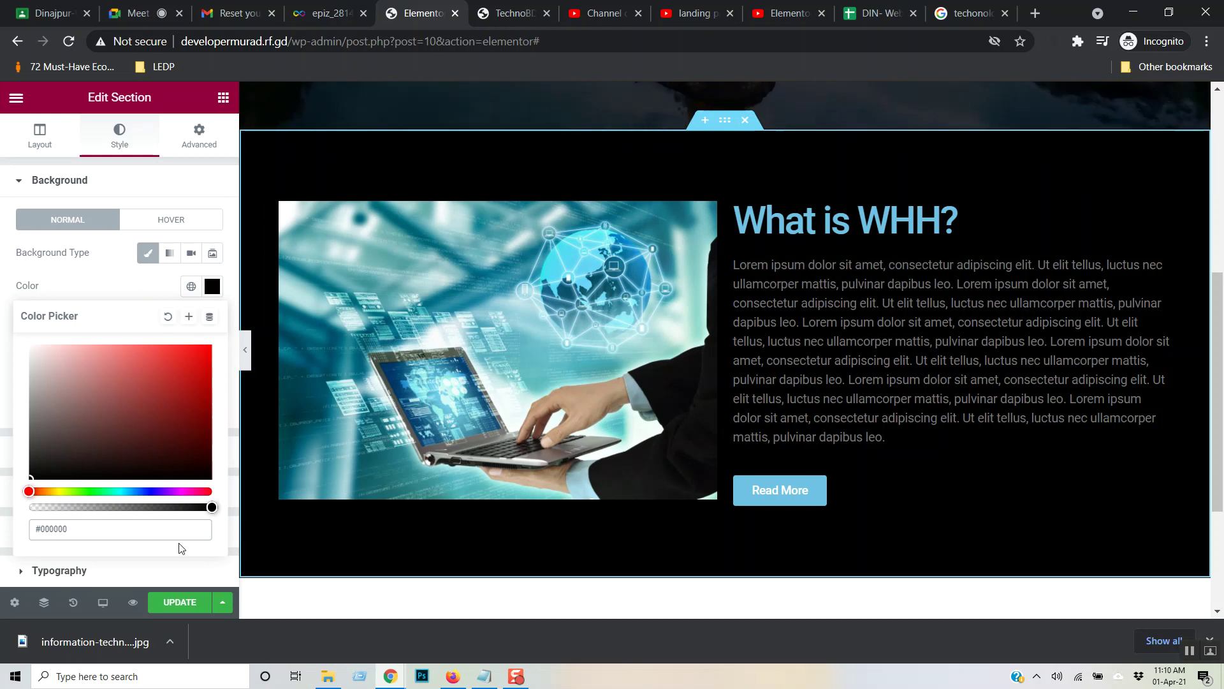
click(284, 553)
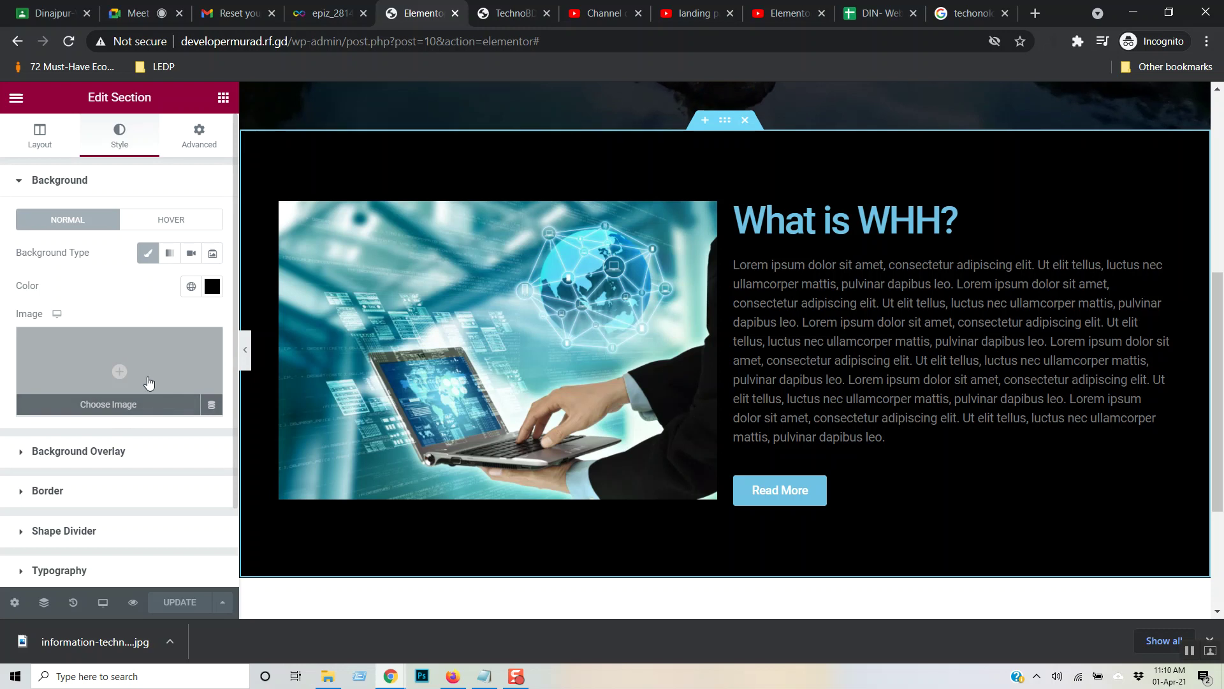
click(473, 8)
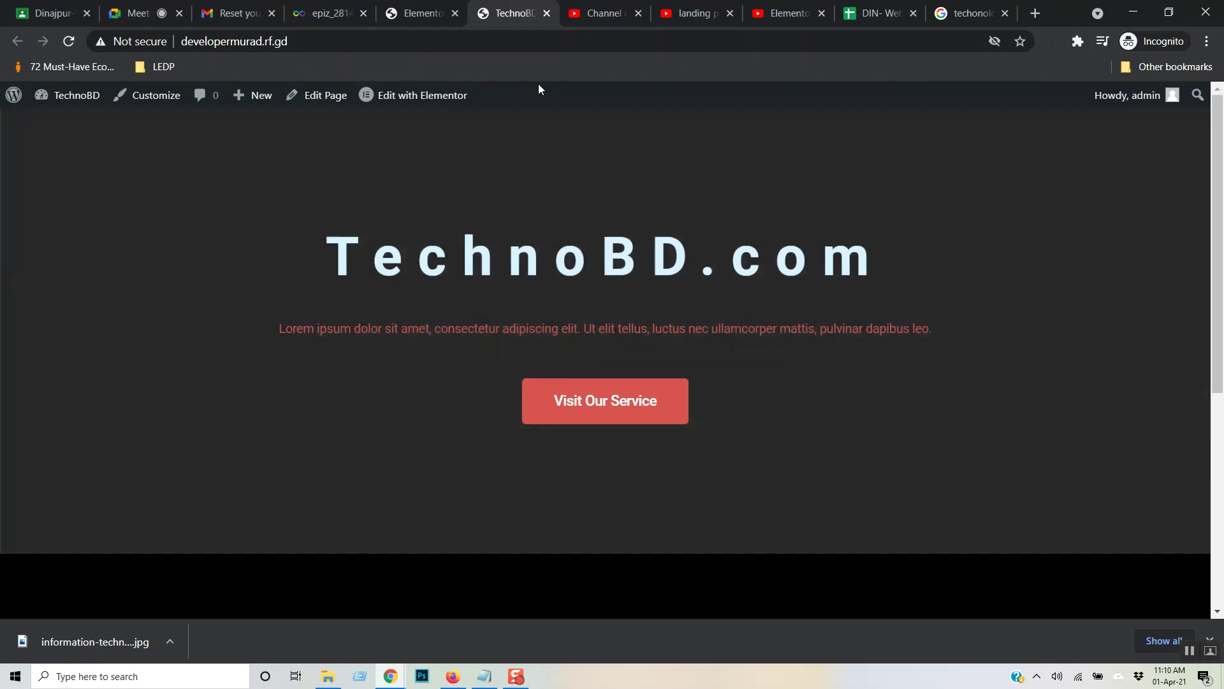
- Scroll the live site down to the What is WHH? section, then return to the Elementor editor
scroll(691, 154, down, 5)
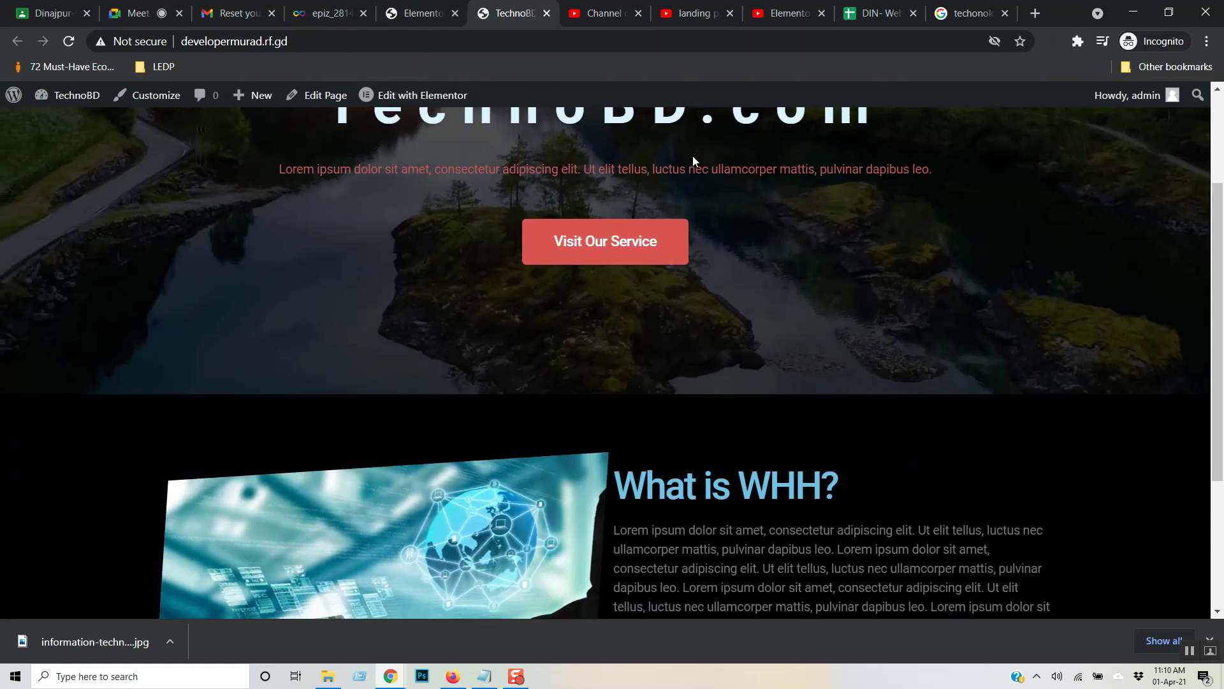
scroll(693, 156, down, 1)
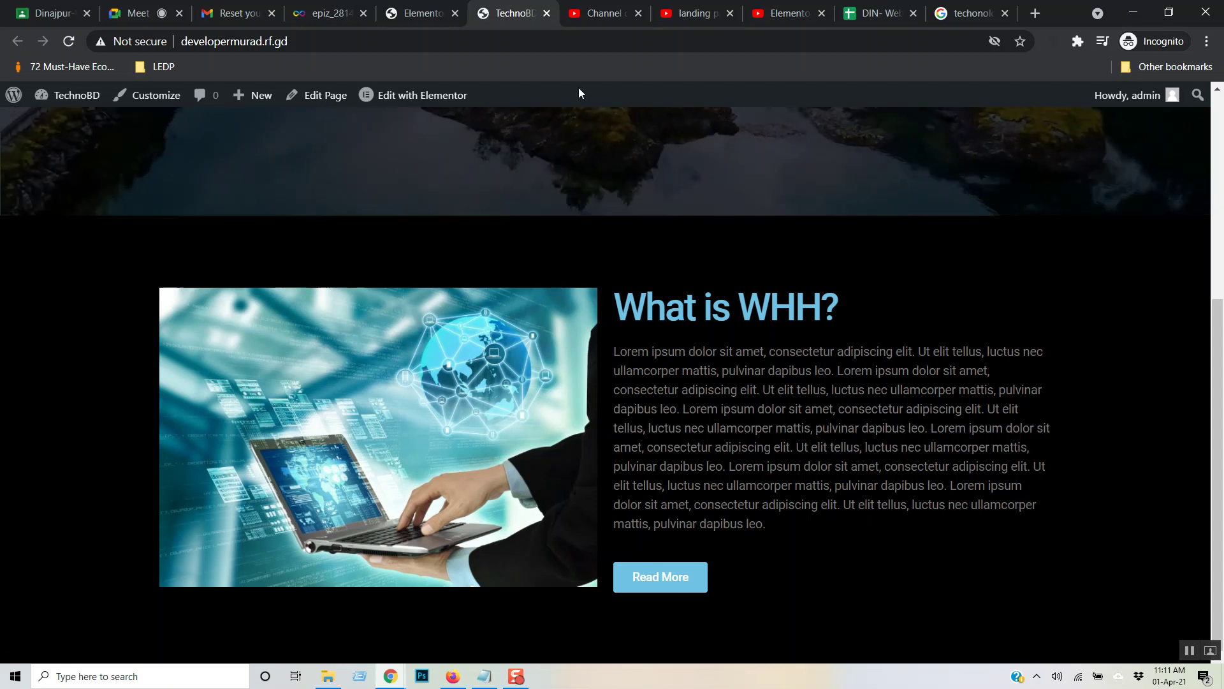
click(432, 7)
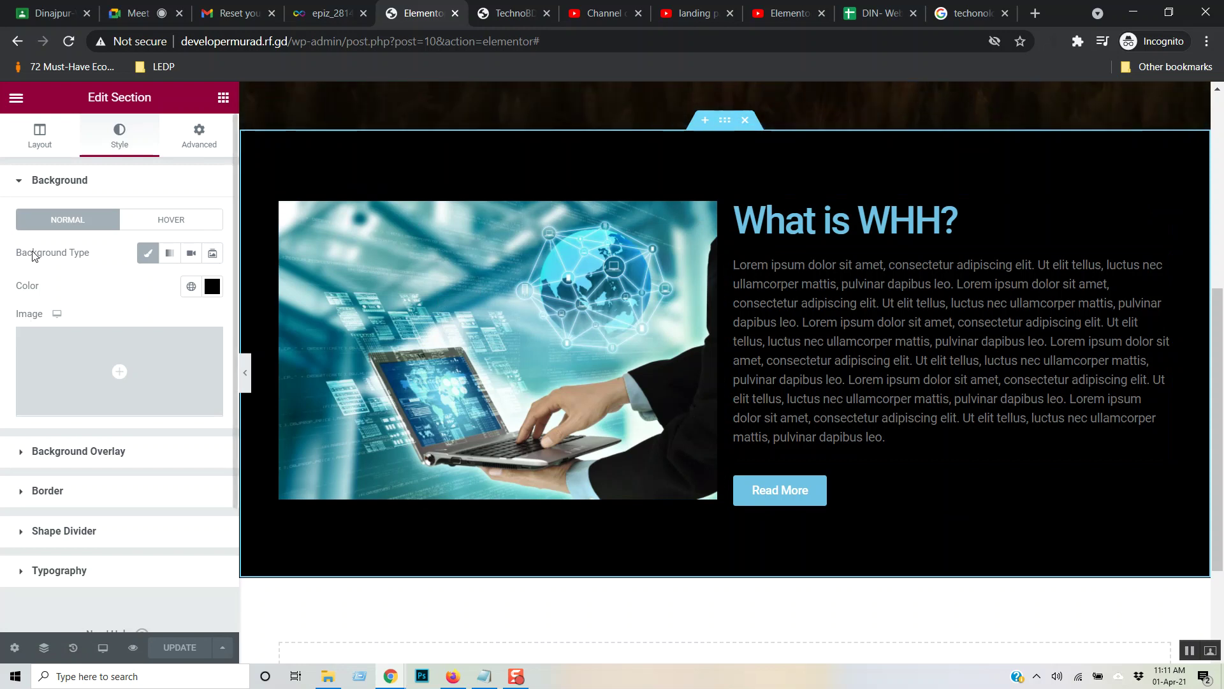
- Apply linked 15 px padding on all sides of the laptop image, then save with UPDATE
click(65, 150)
click(186, 148)
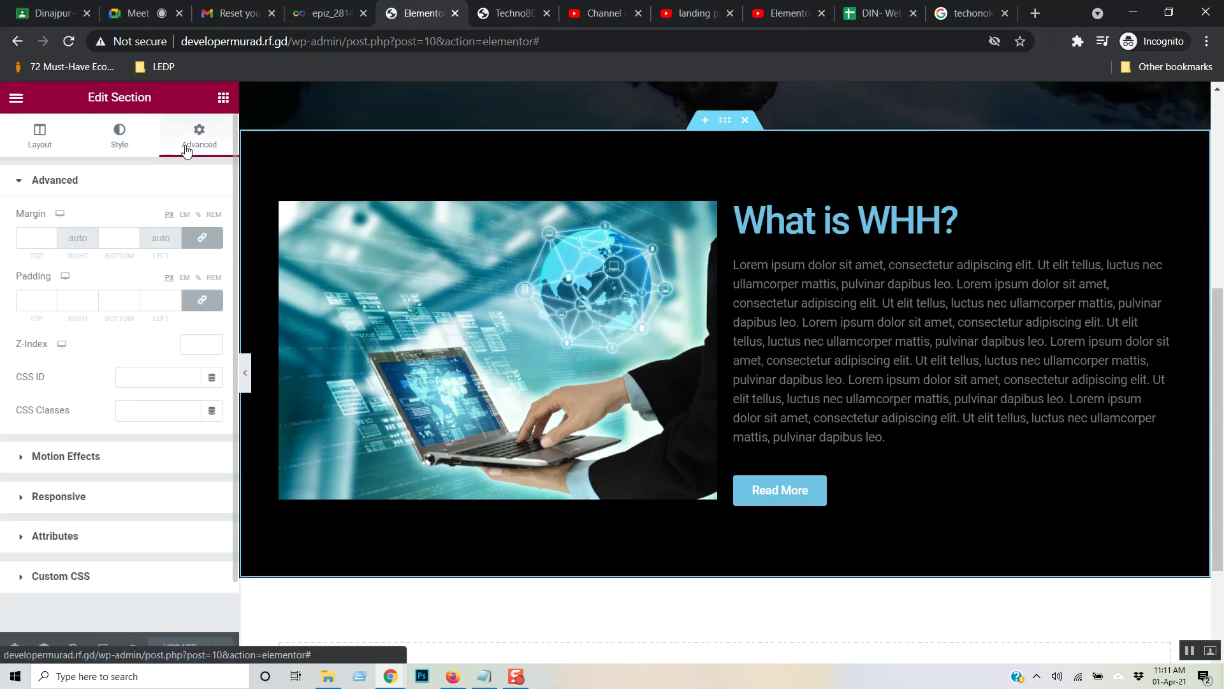
click(638, 328)
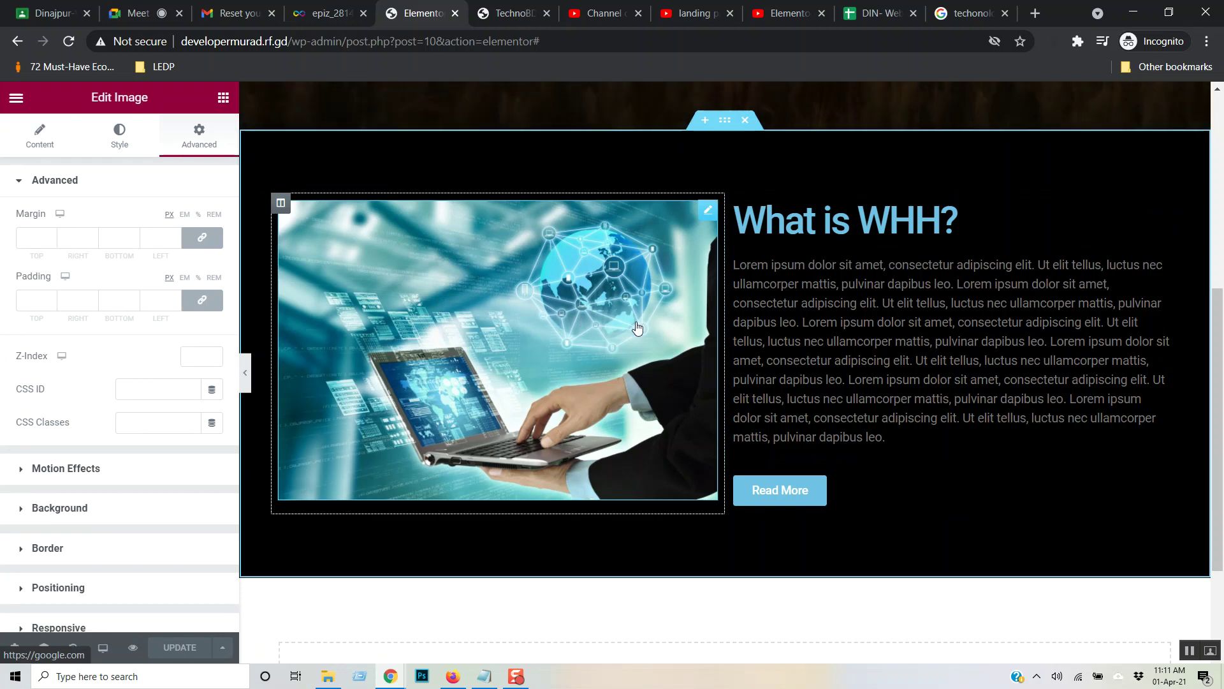
click(206, 304)
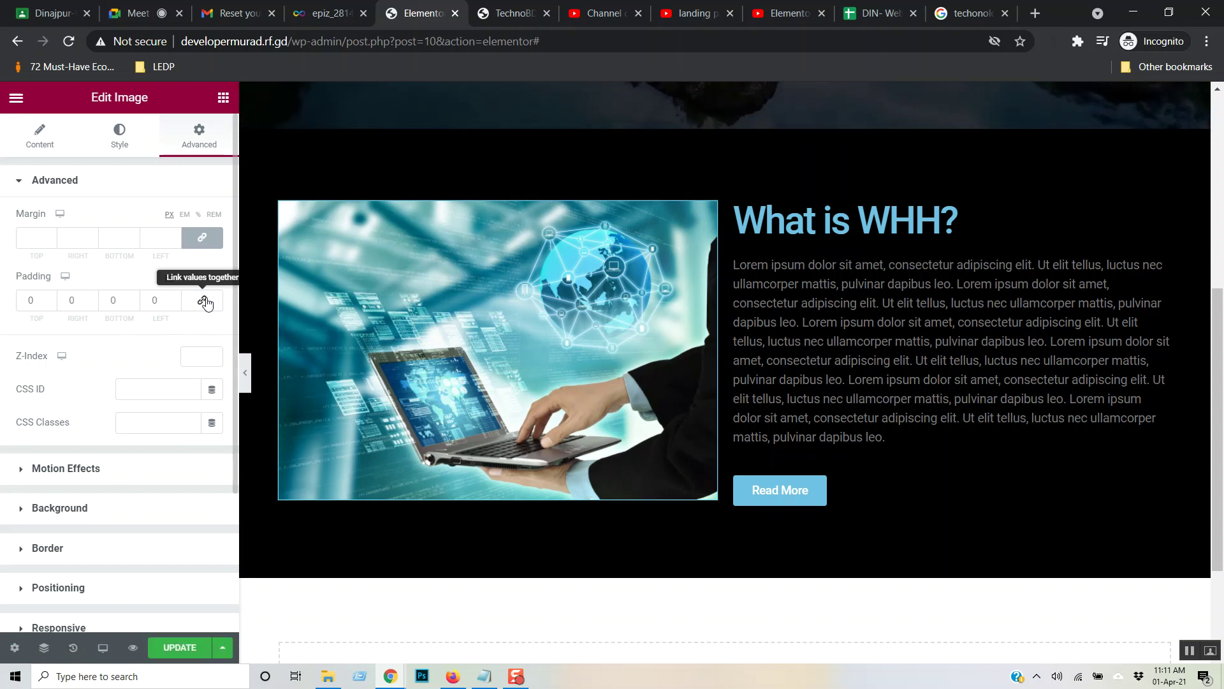
click(194, 304)
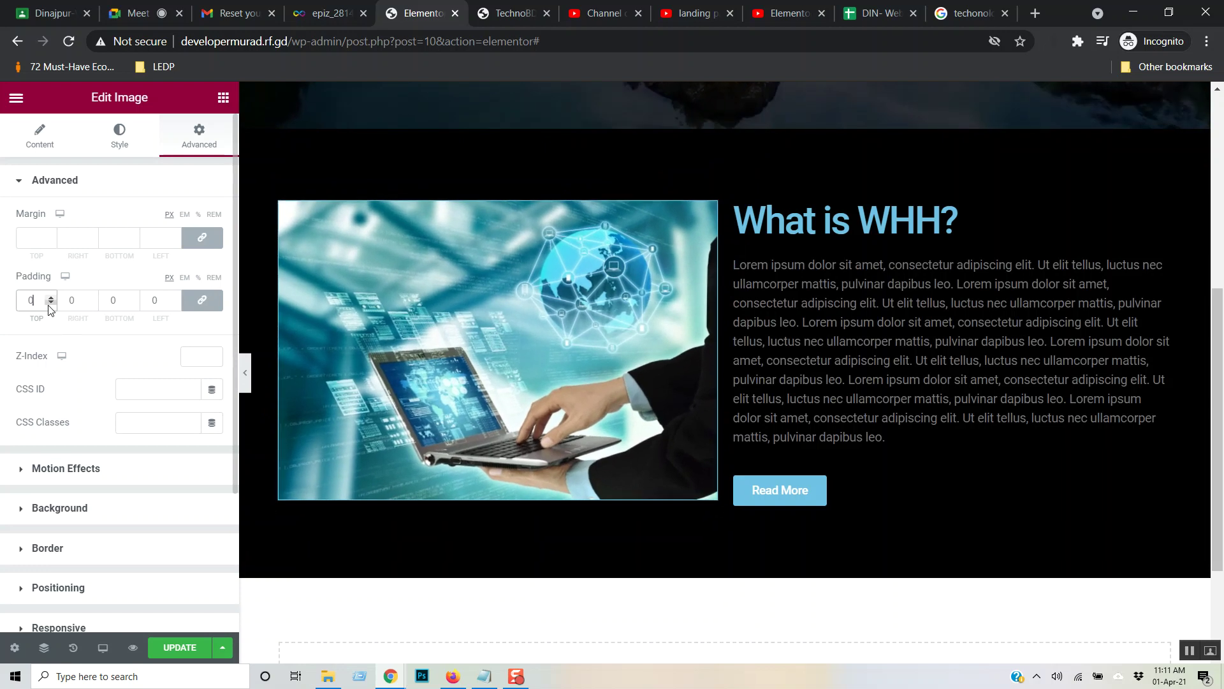
click(49, 303)
text(15)
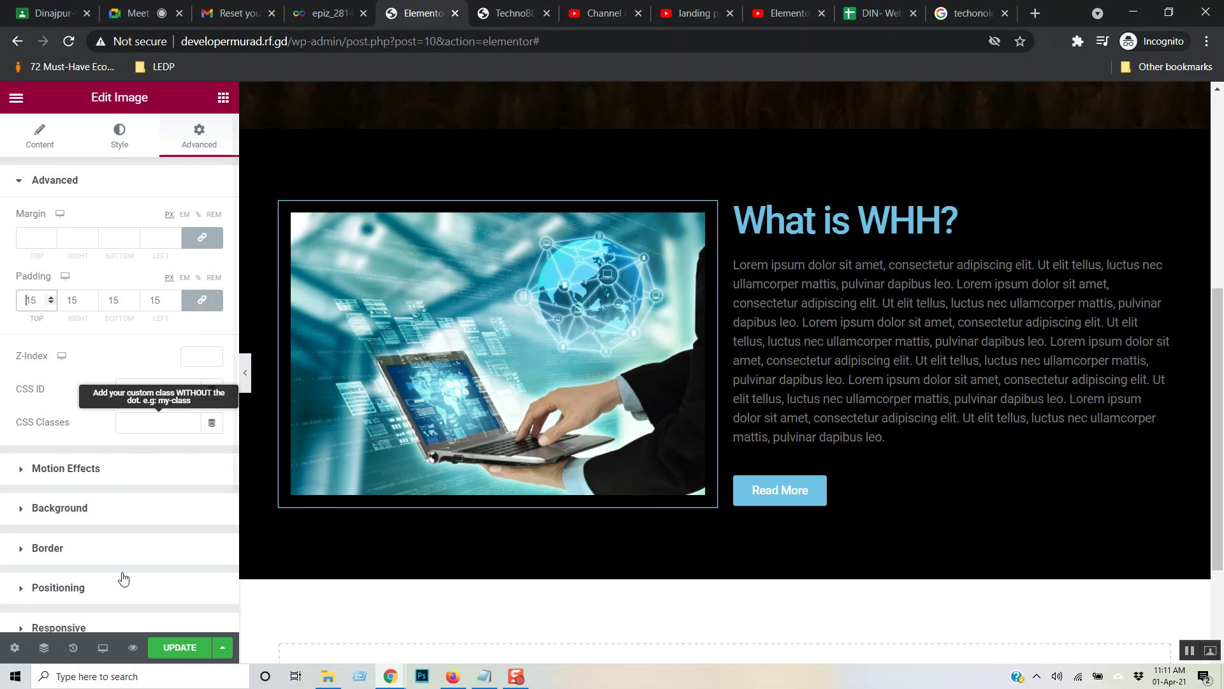
click(173, 648)
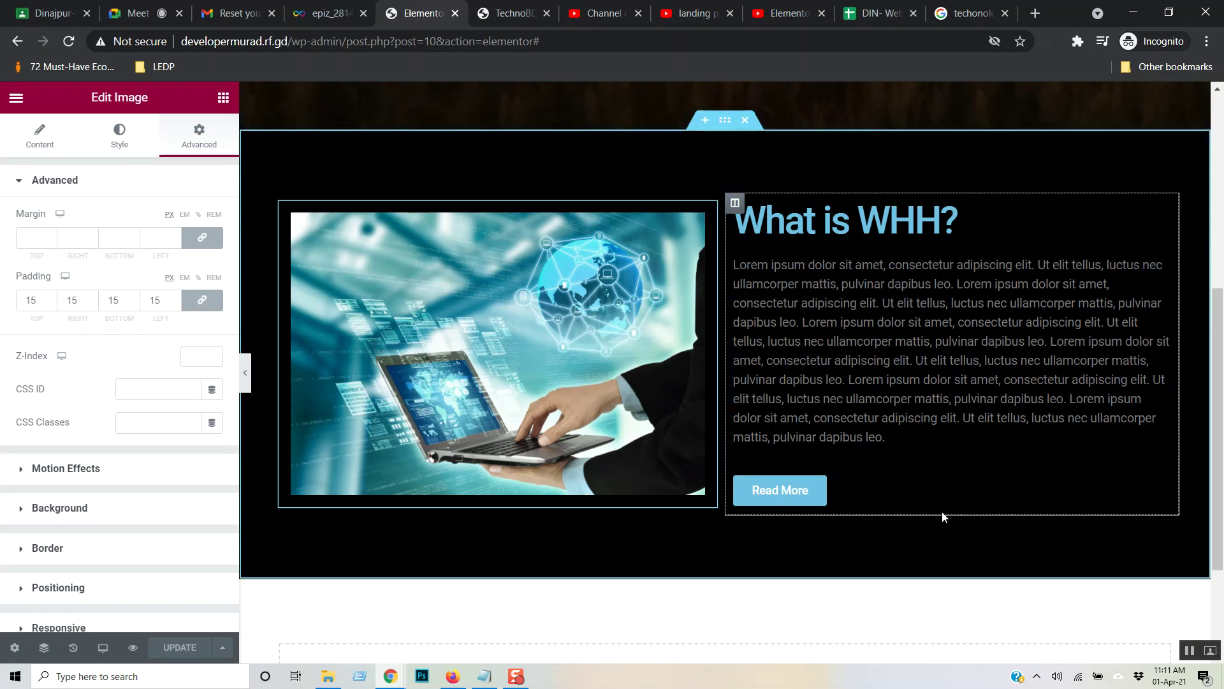
- Give the What is WHH? text column linked 15 px padding on all sides
click(734, 203)
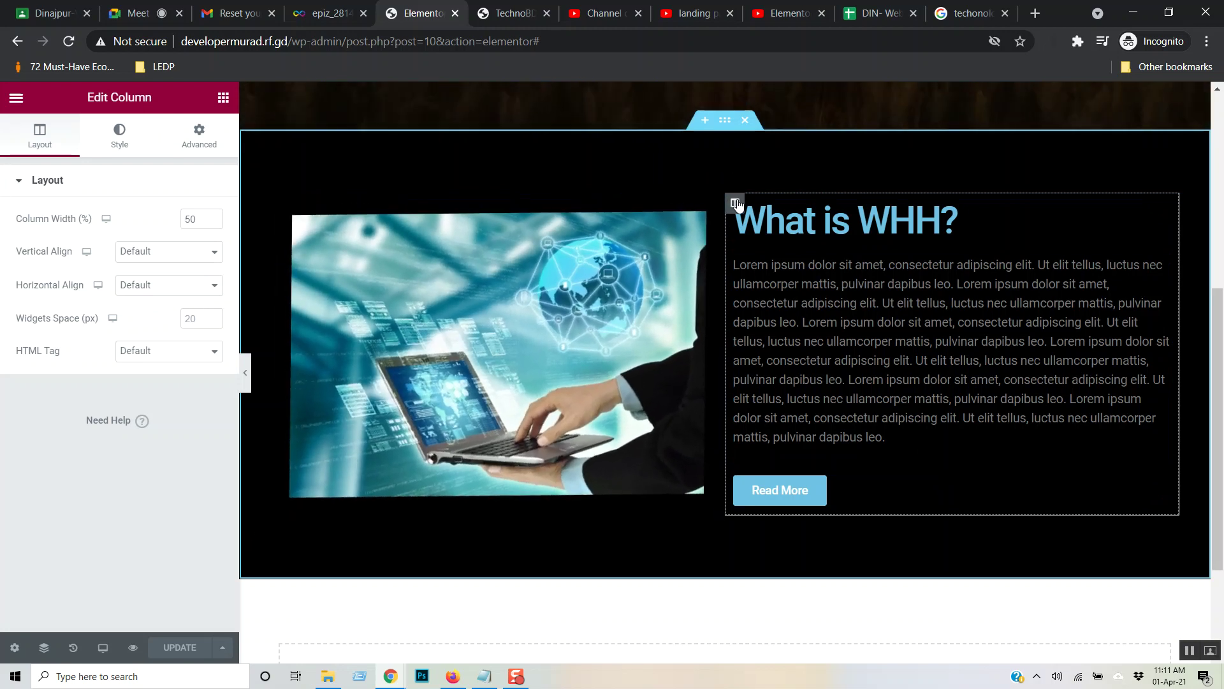
click(120, 137)
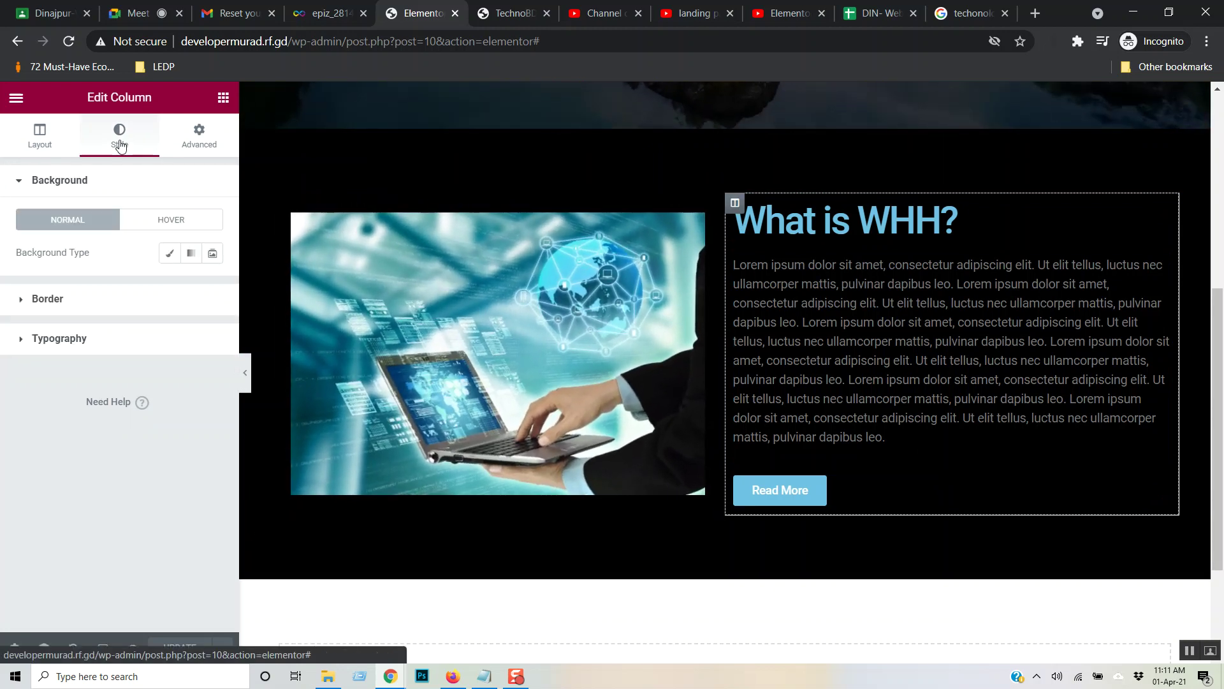
click(198, 147)
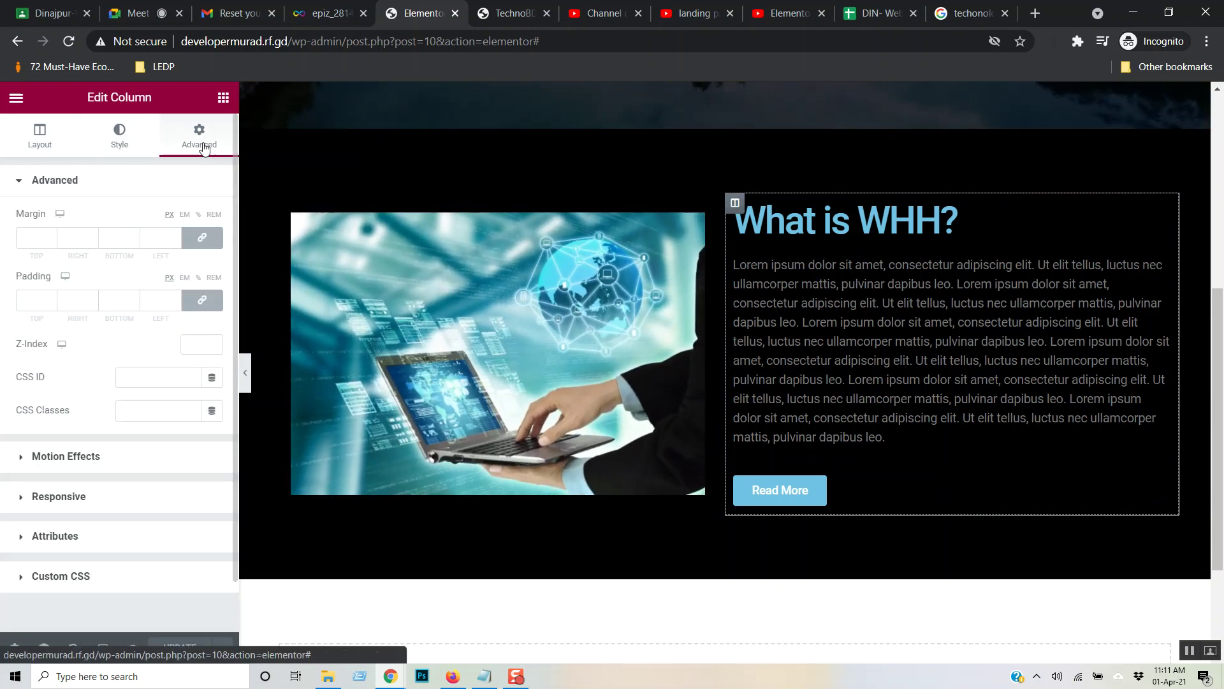
click(40, 299)
text(1)
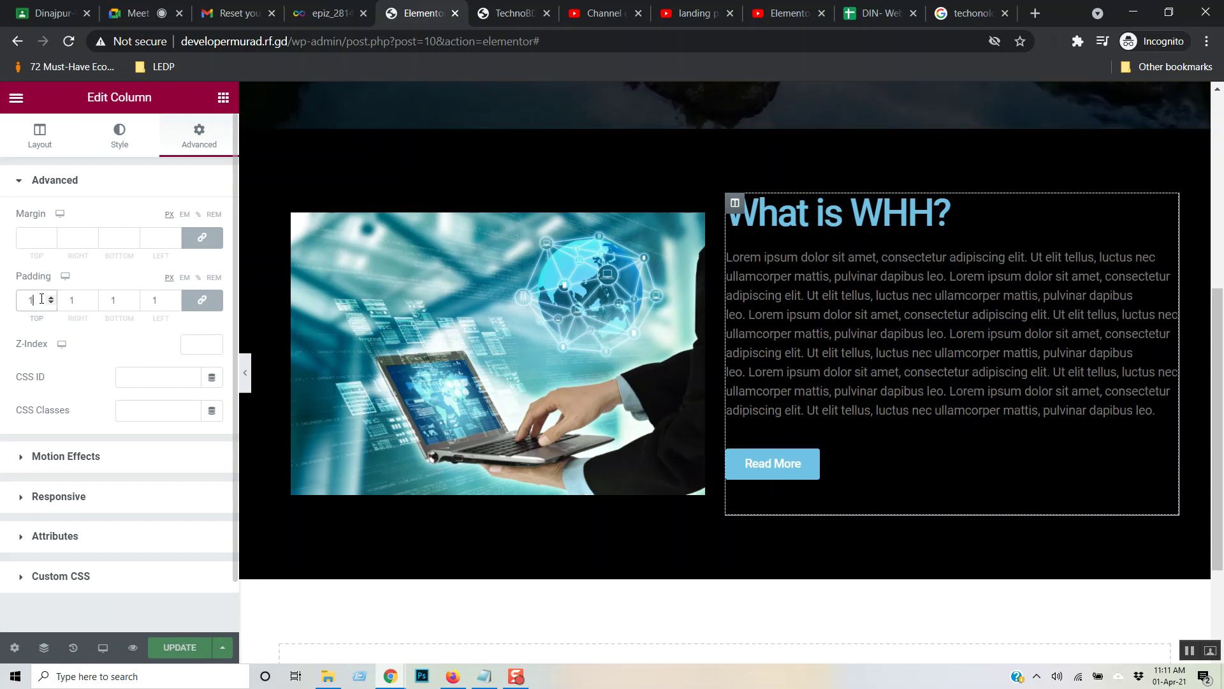
text(5)
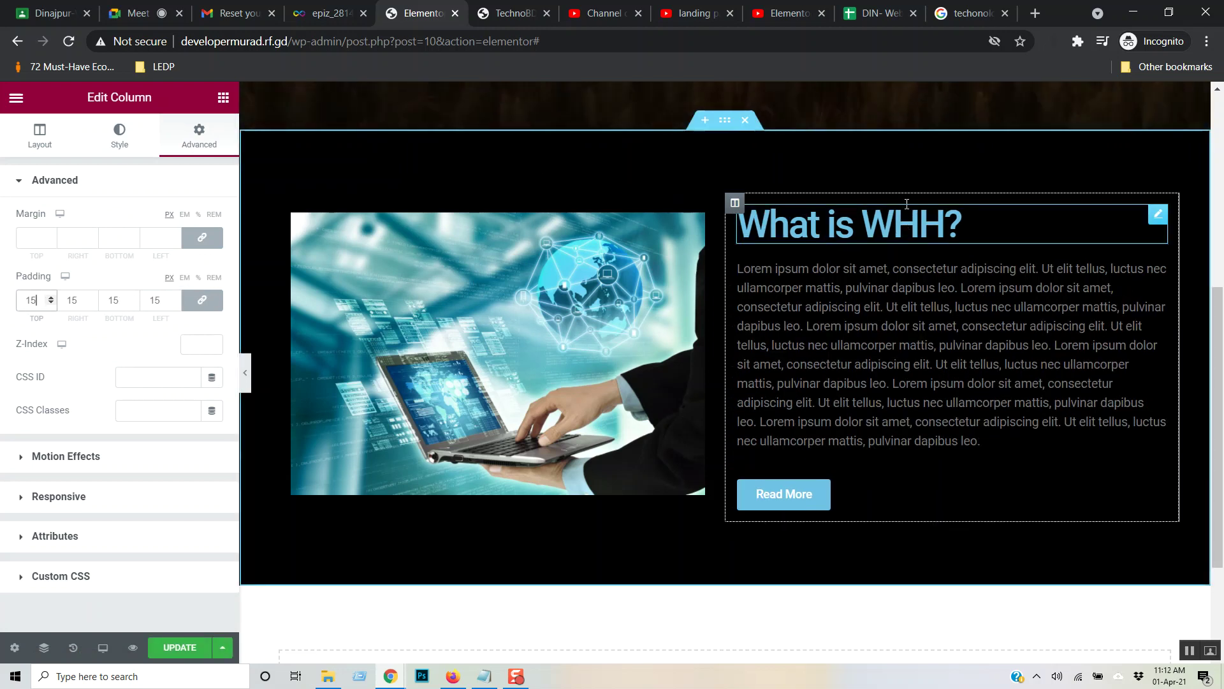
- Set the text column's background type to Classic
click(121, 139)
click(102, 185)
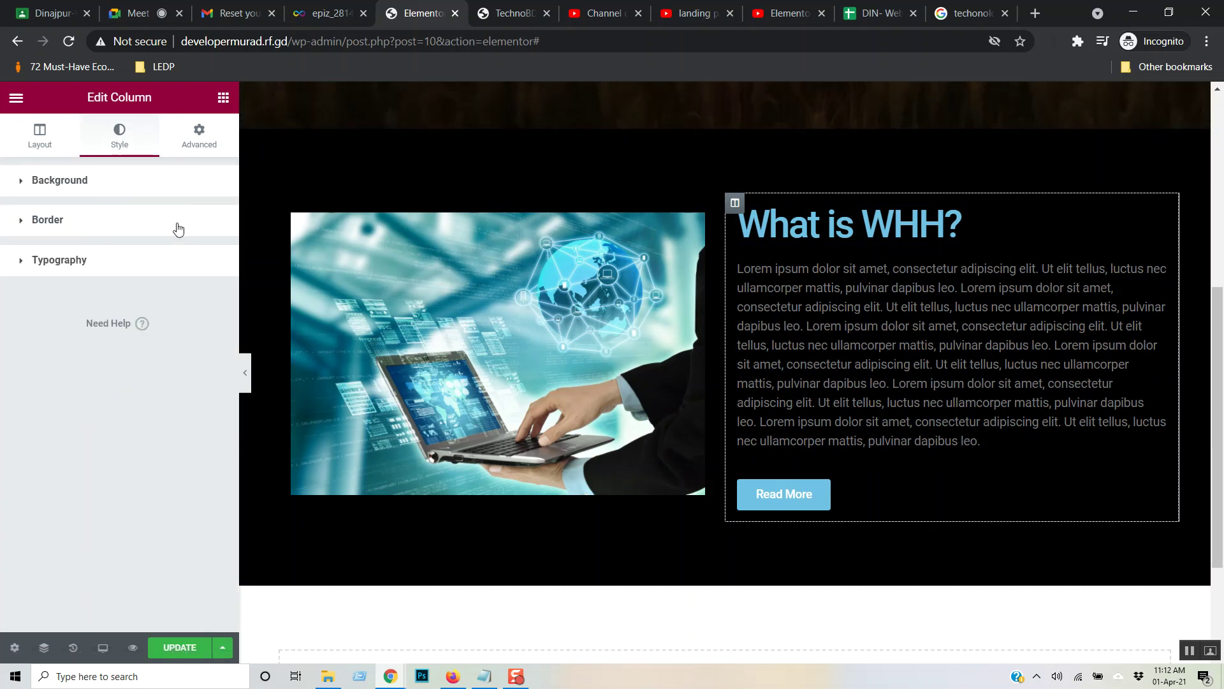
click(113, 188)
click(170, 254)
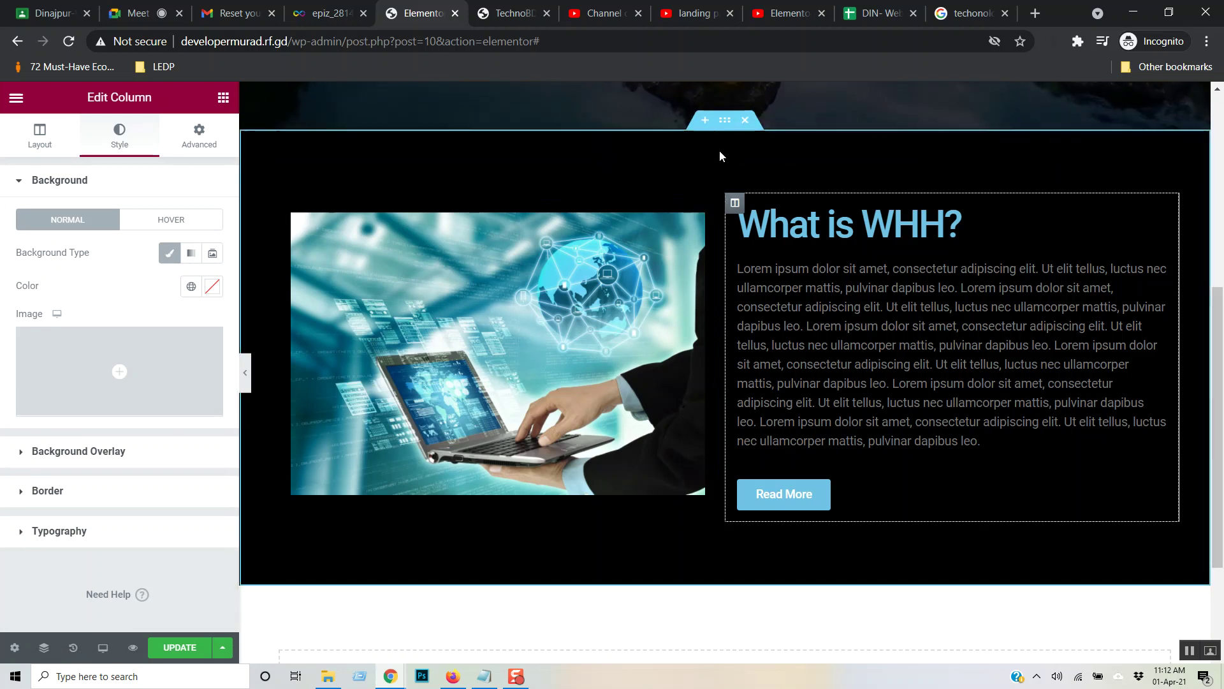
- Reselect the What is WHH? section from its context menu and open its background settings
click(725, 120)
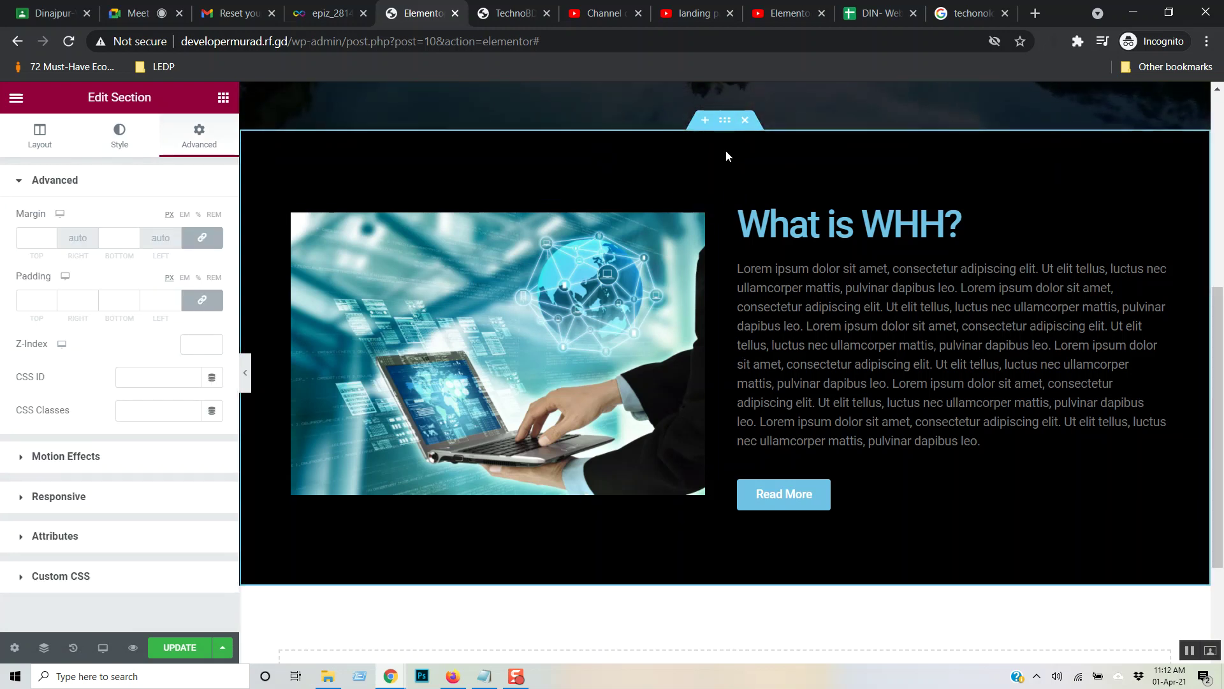
click(127, 151)
click(200, 146)
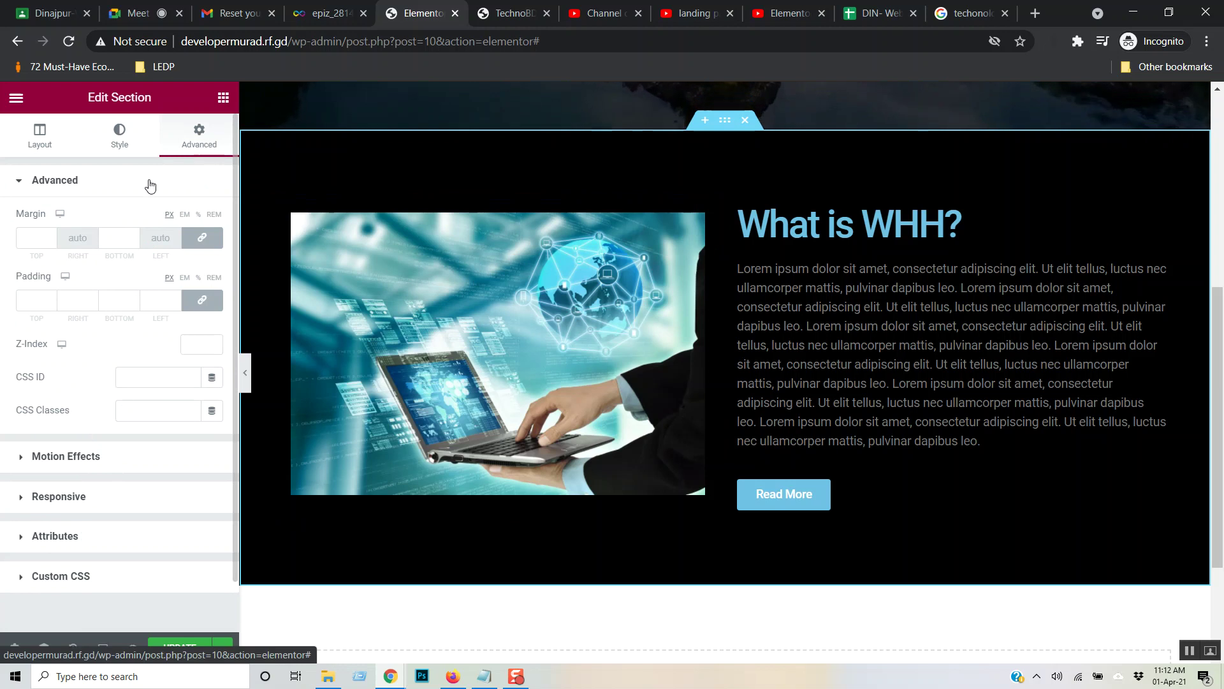
click(112, 185)
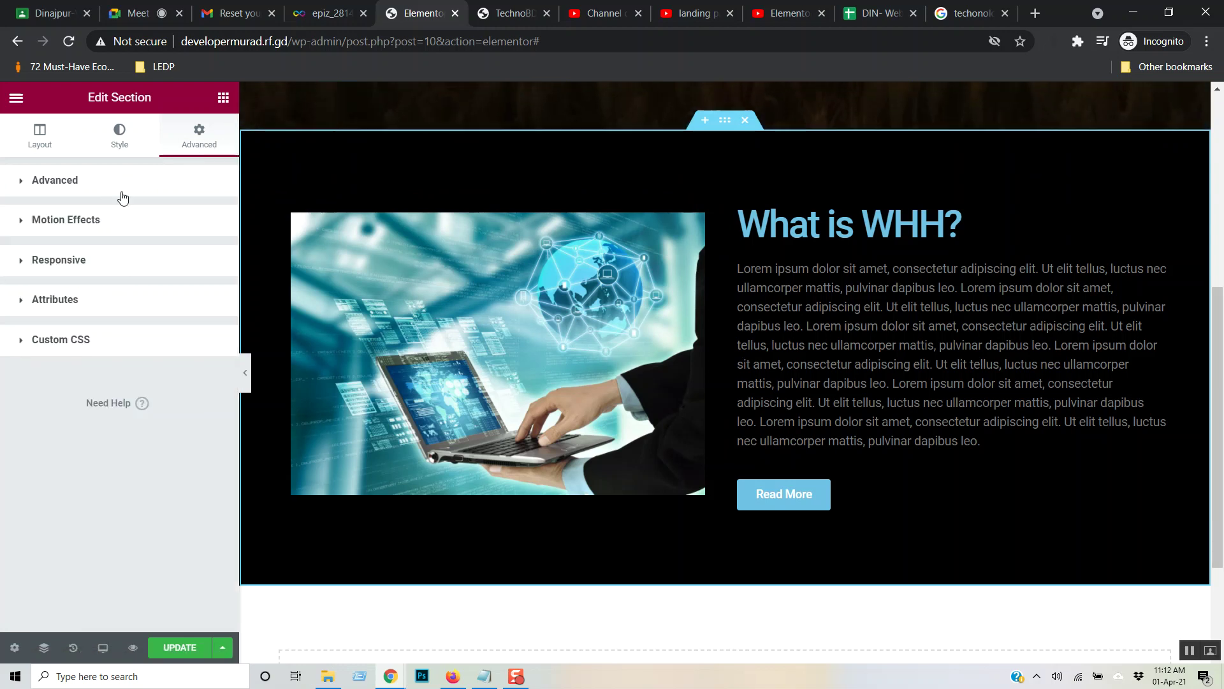
right_click(783, 145)
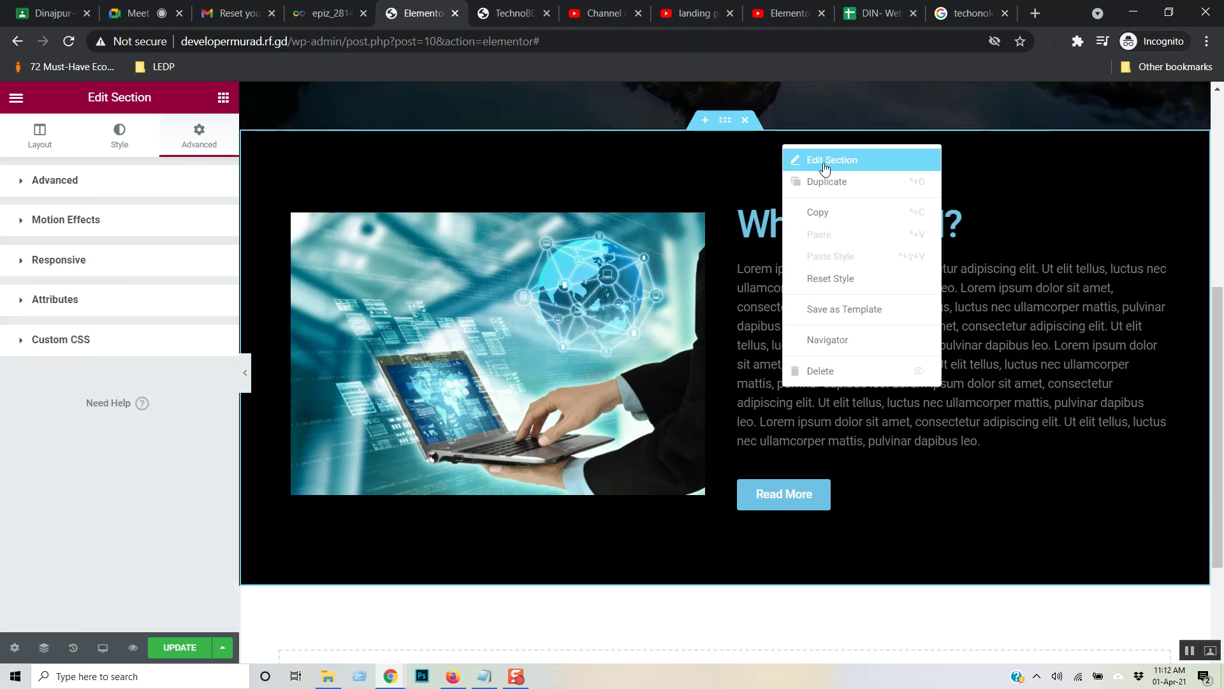
click(816, 160)
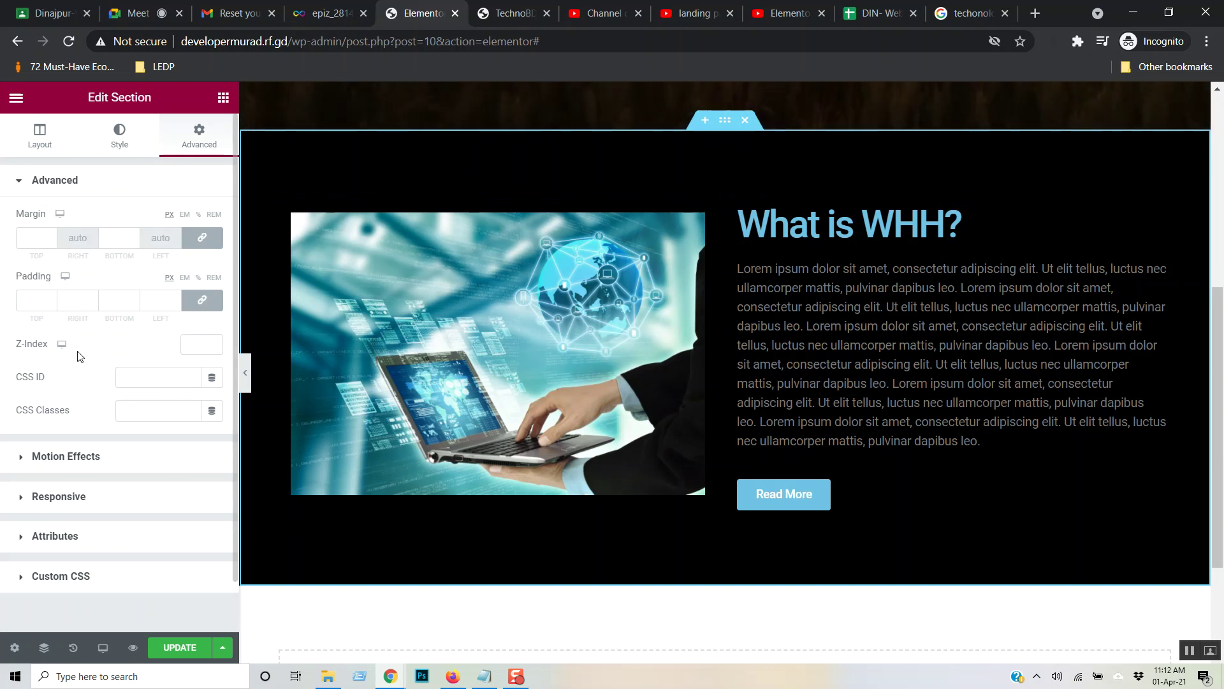
click(120, 145)
- Darken the section background to dark grey #292727 and save the page with UPDATE
click(212, 286)
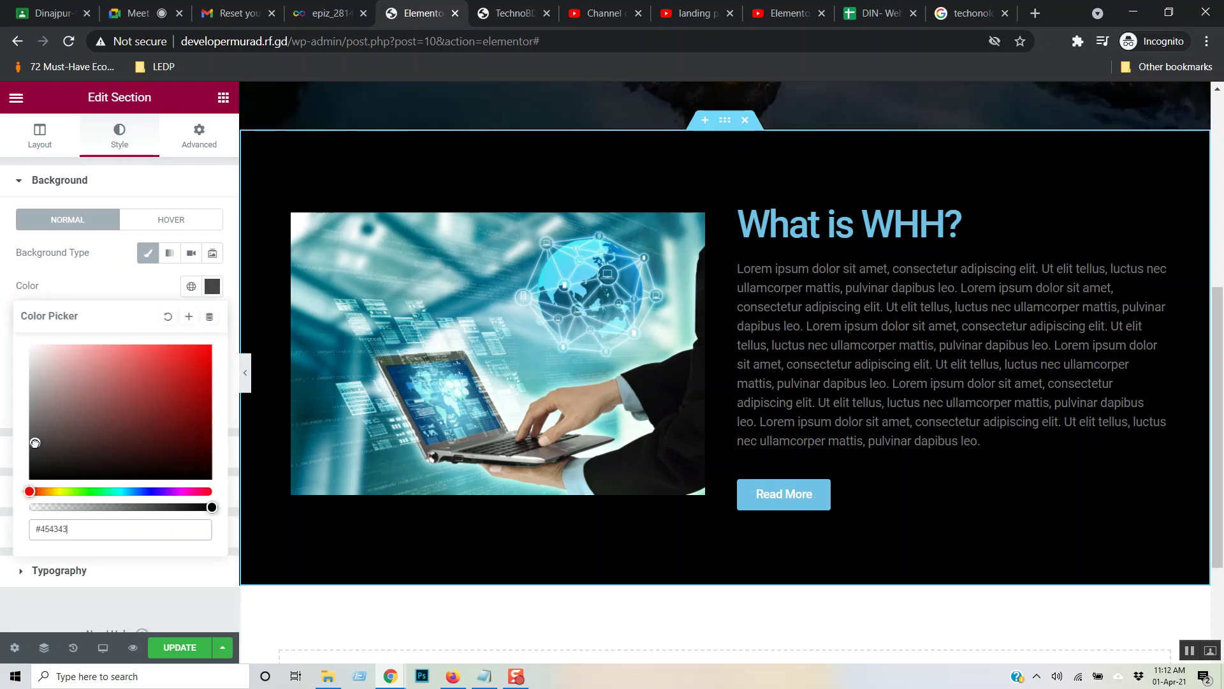
click(33, 440)
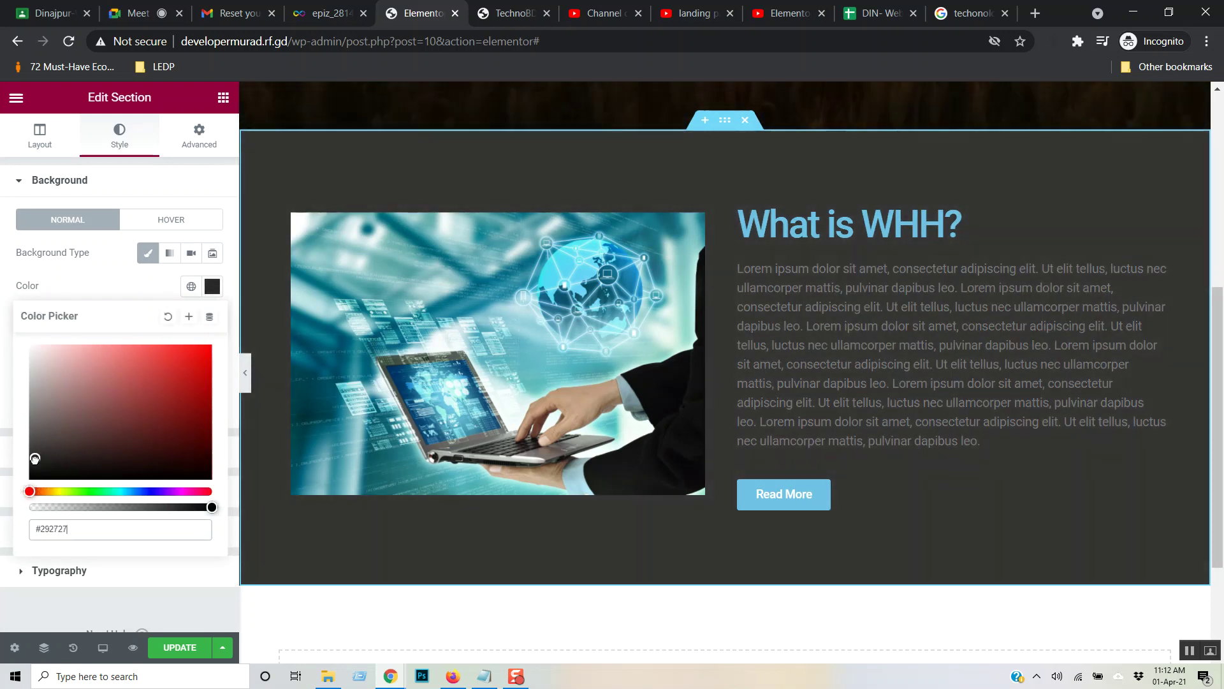
click(35, 459)
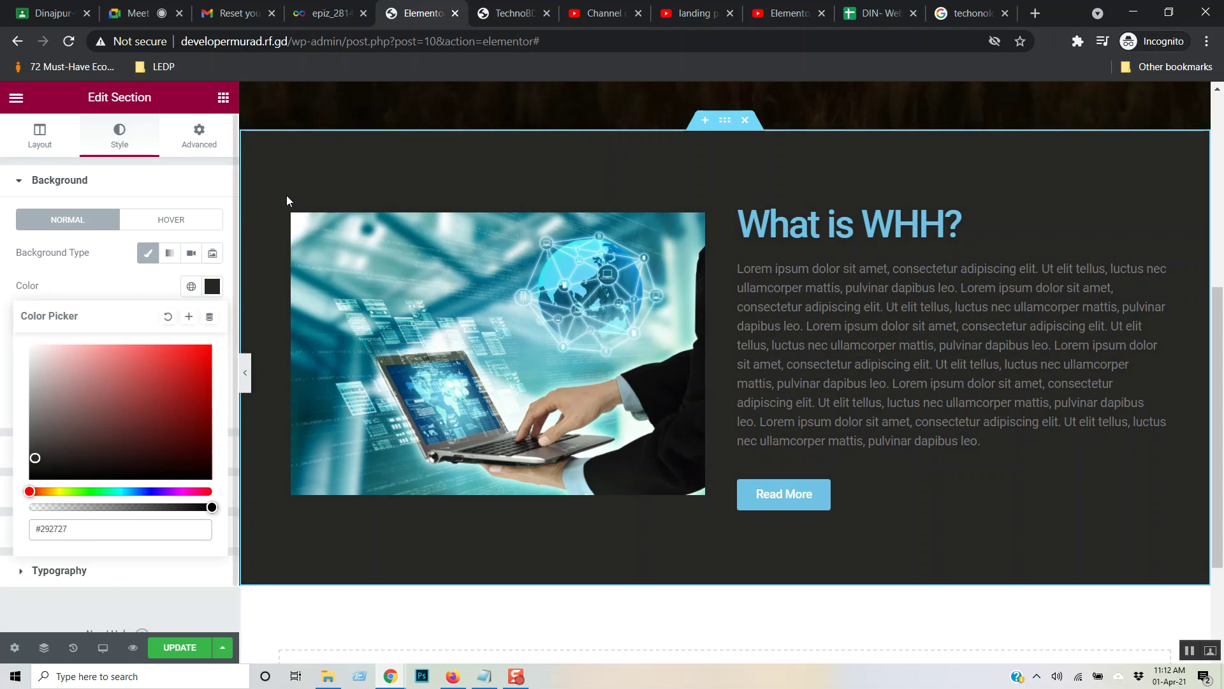
click(170, 645)
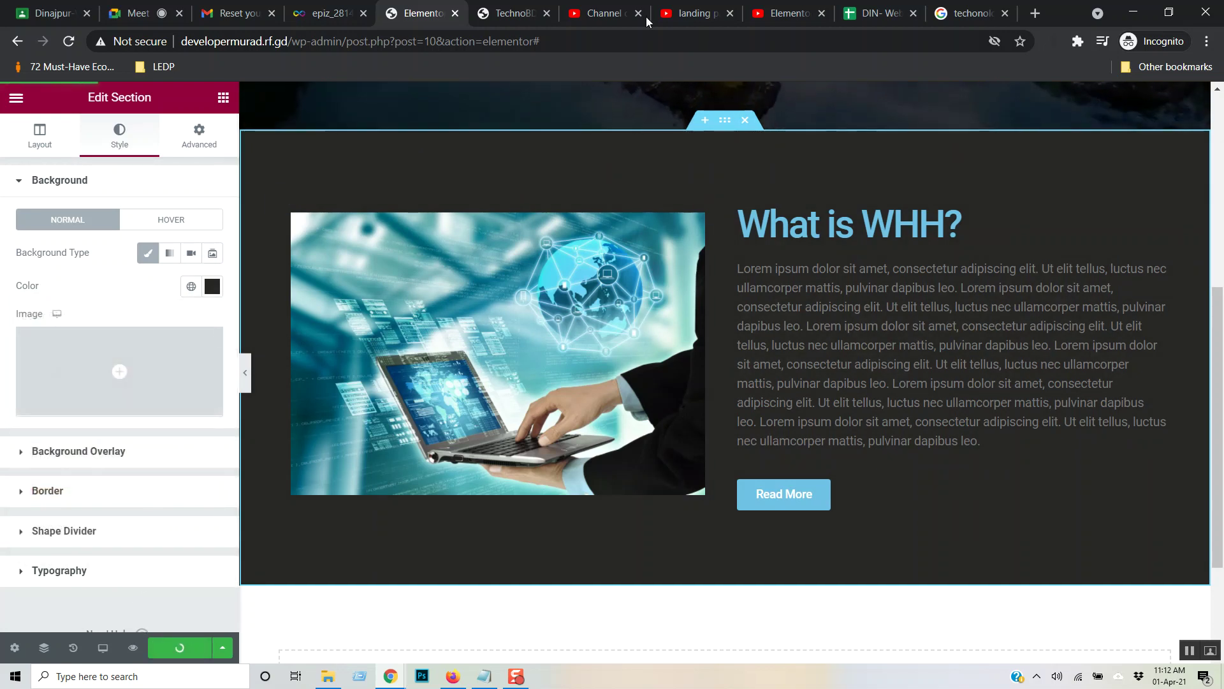
- Review the WHH part of the YouTube tutorial fullscreen, then go to the live TechnoBD site
click(789, 6)
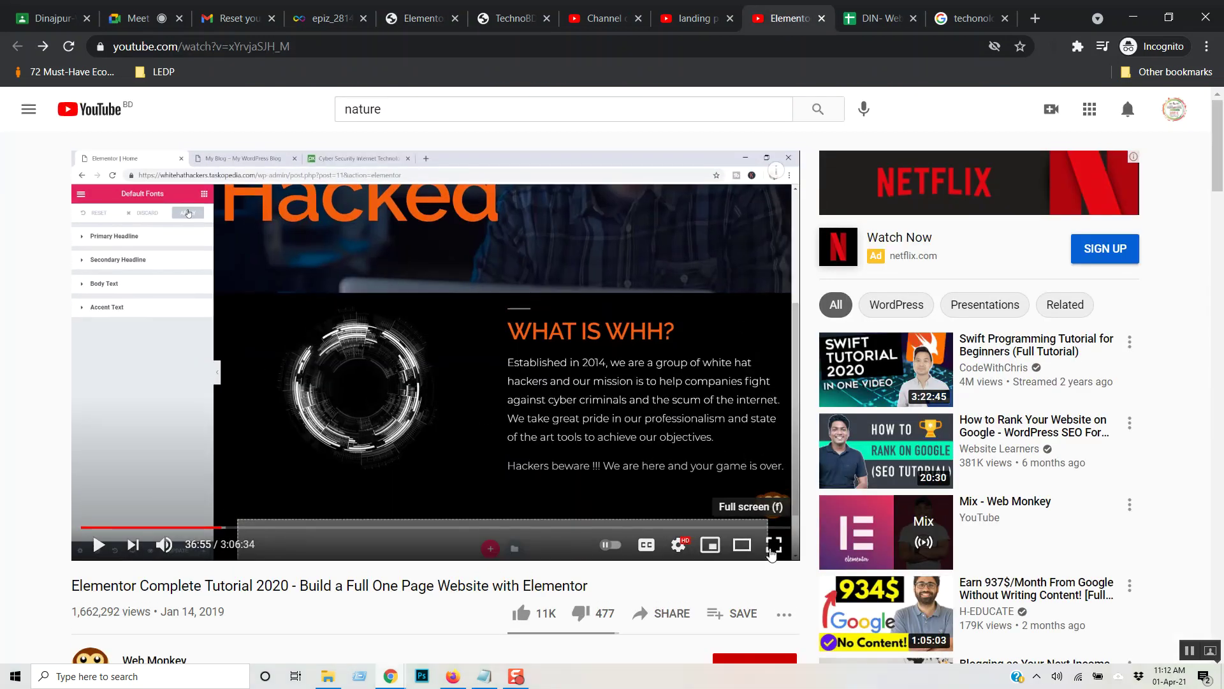
click(774, 540)
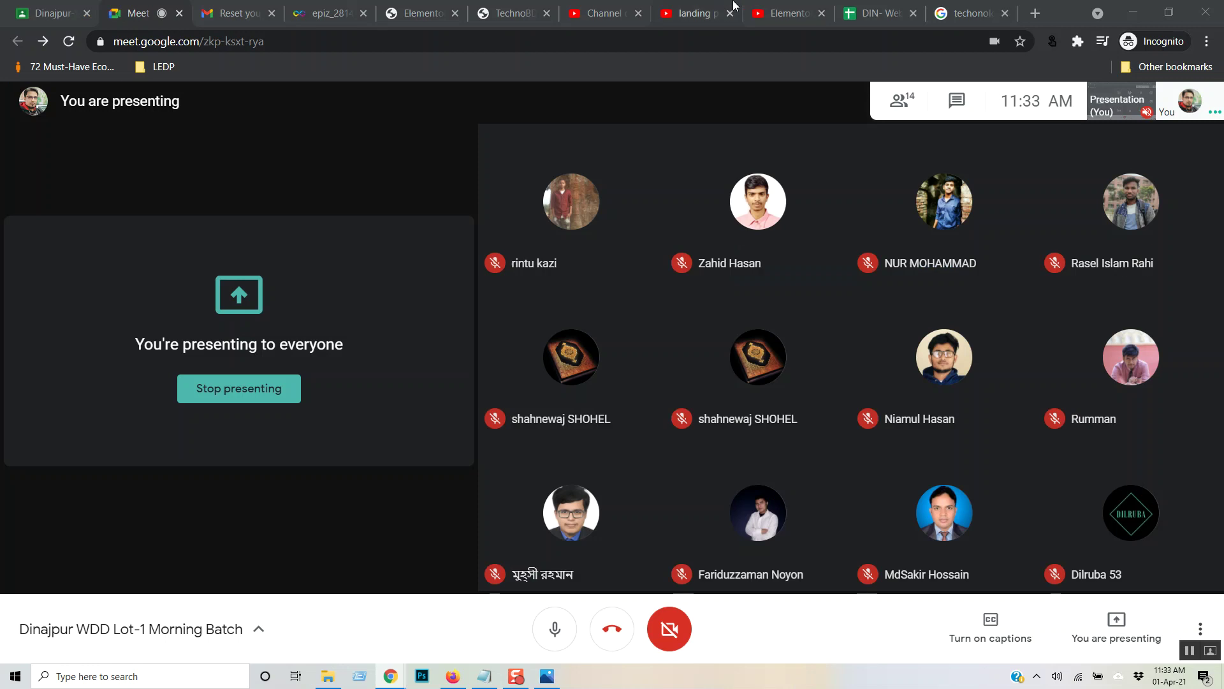
click(776, 6)
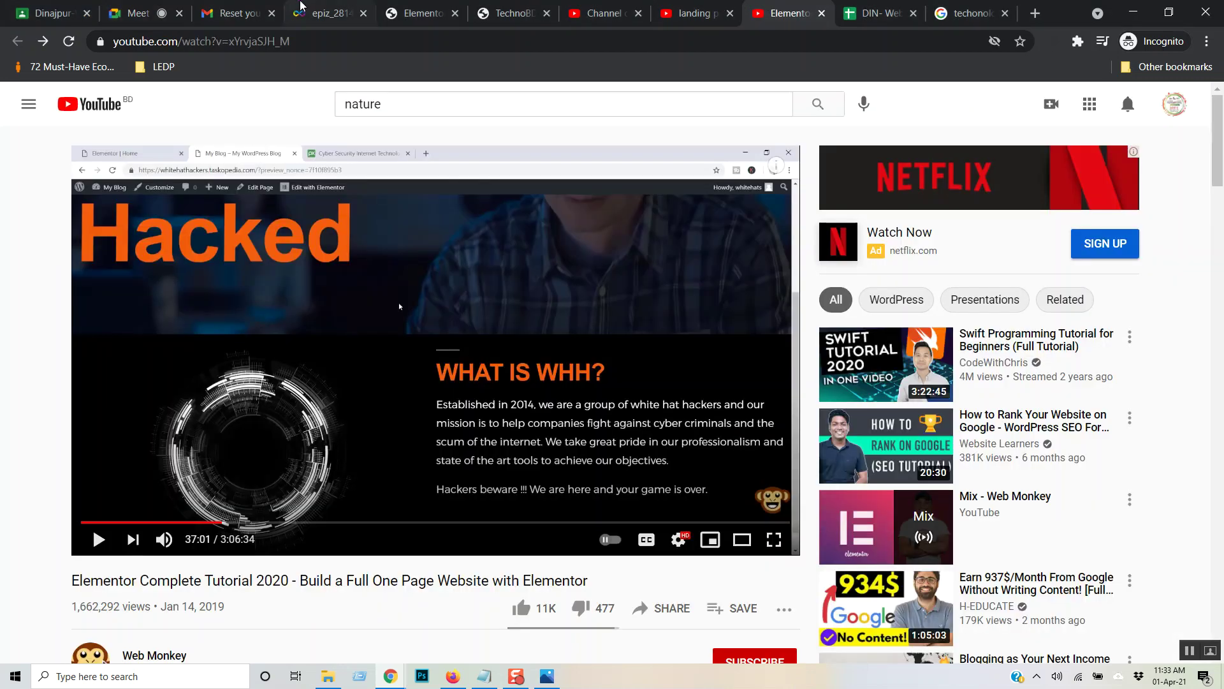
click(402, 8)
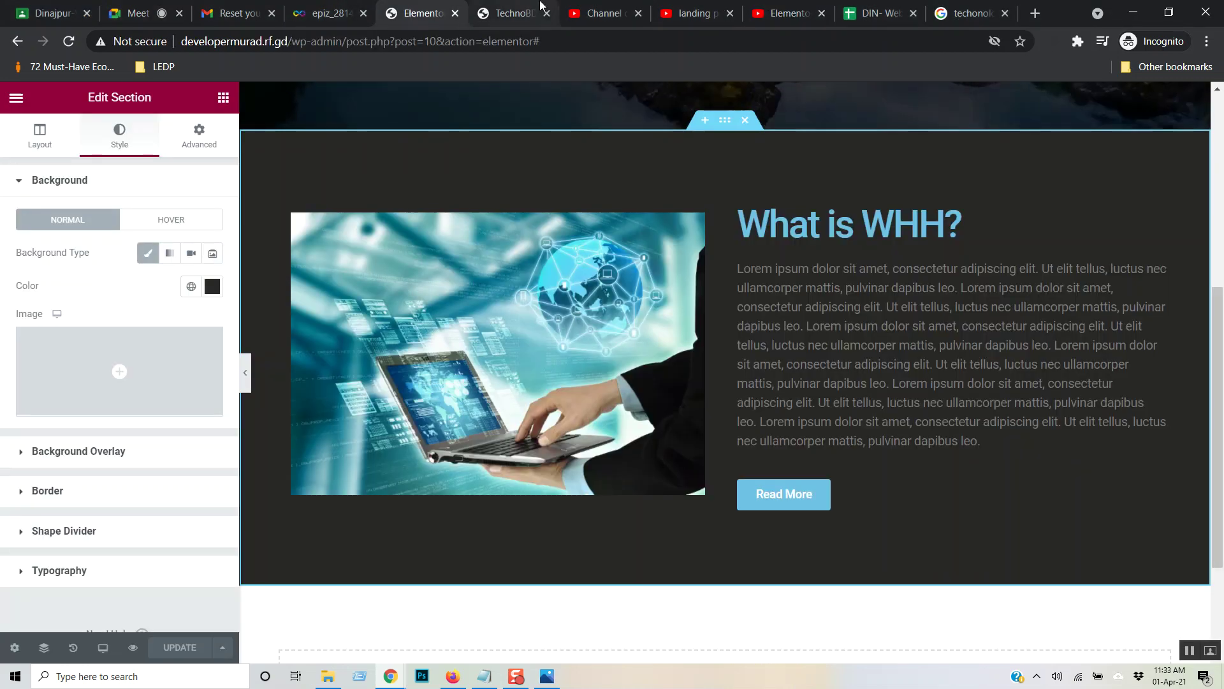
click(508, 8)
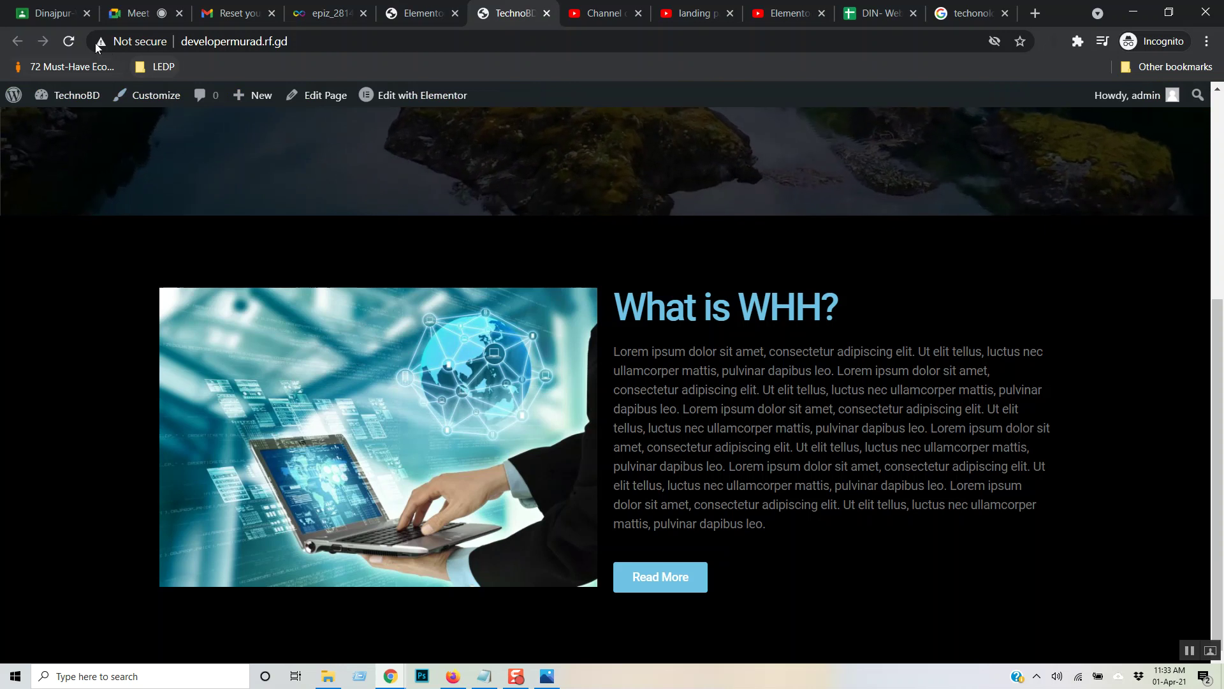
- Reload the live TechnoBD page, check the hero and WHH sections, then return to Elementor
click(74, 39)
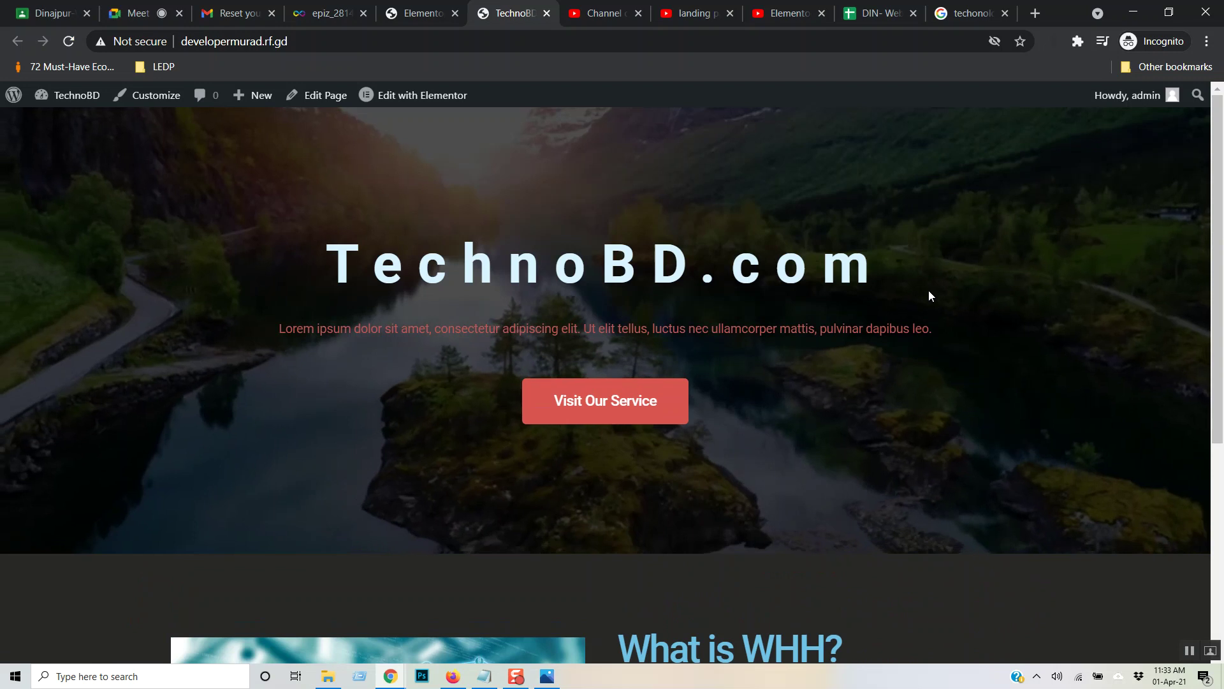
scroll(929, 295, down, 5)
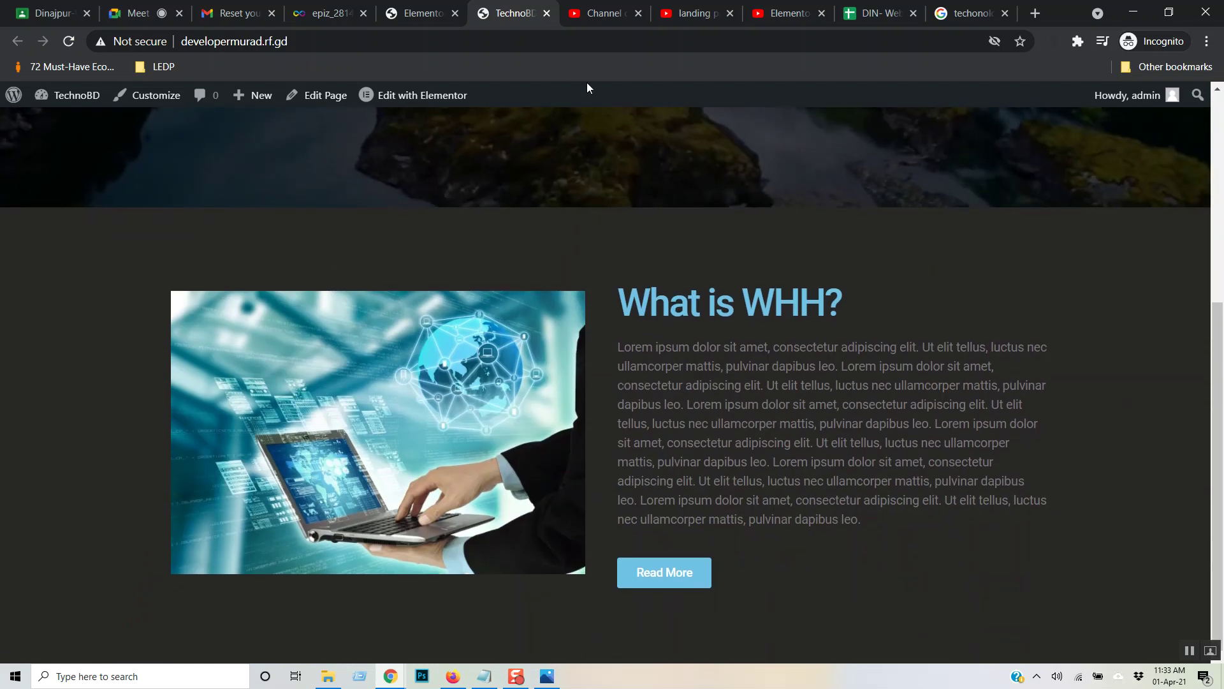
scroll(565, 271, up, 5)
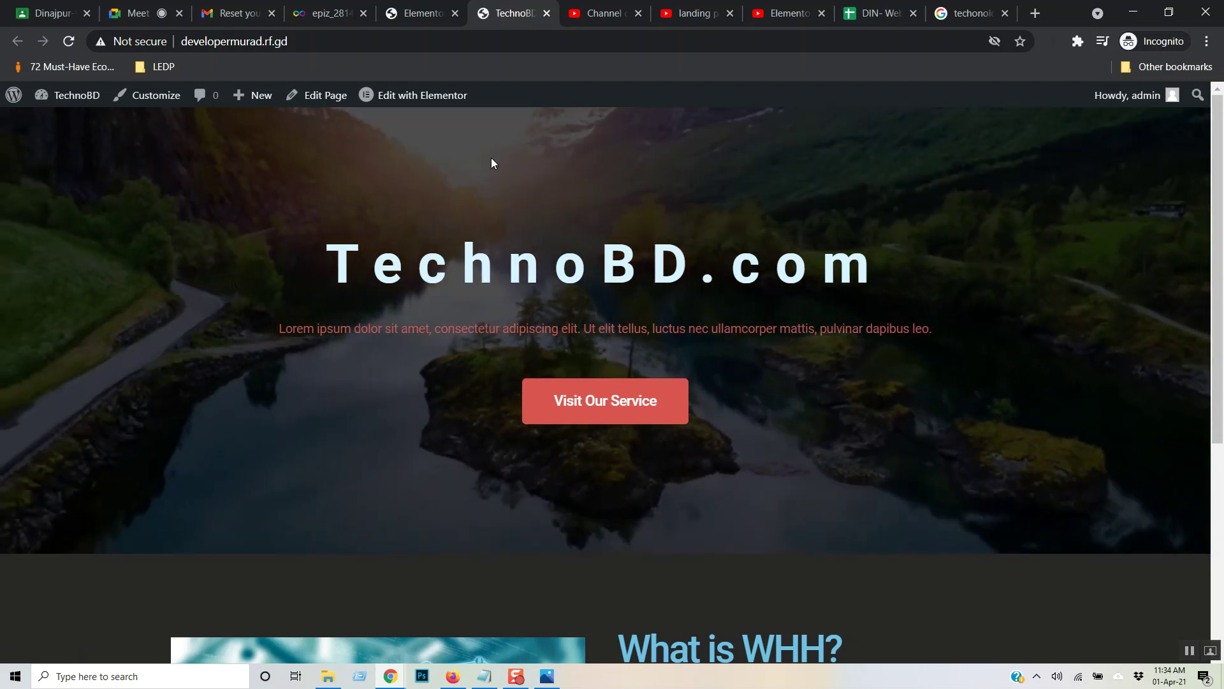
key(ctrl+shift+Tab)
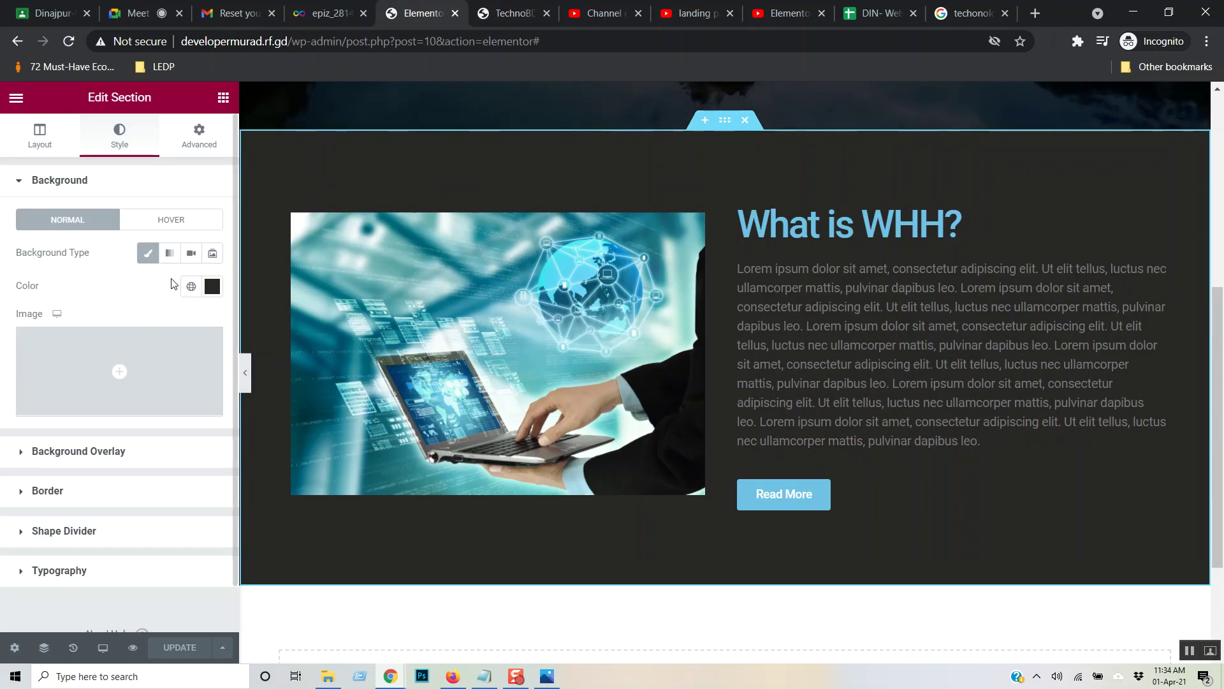
- Try Play Once on the hero's YouTube background video, then turn it back off and return to Layout
scroll(632, 210, up, 6)
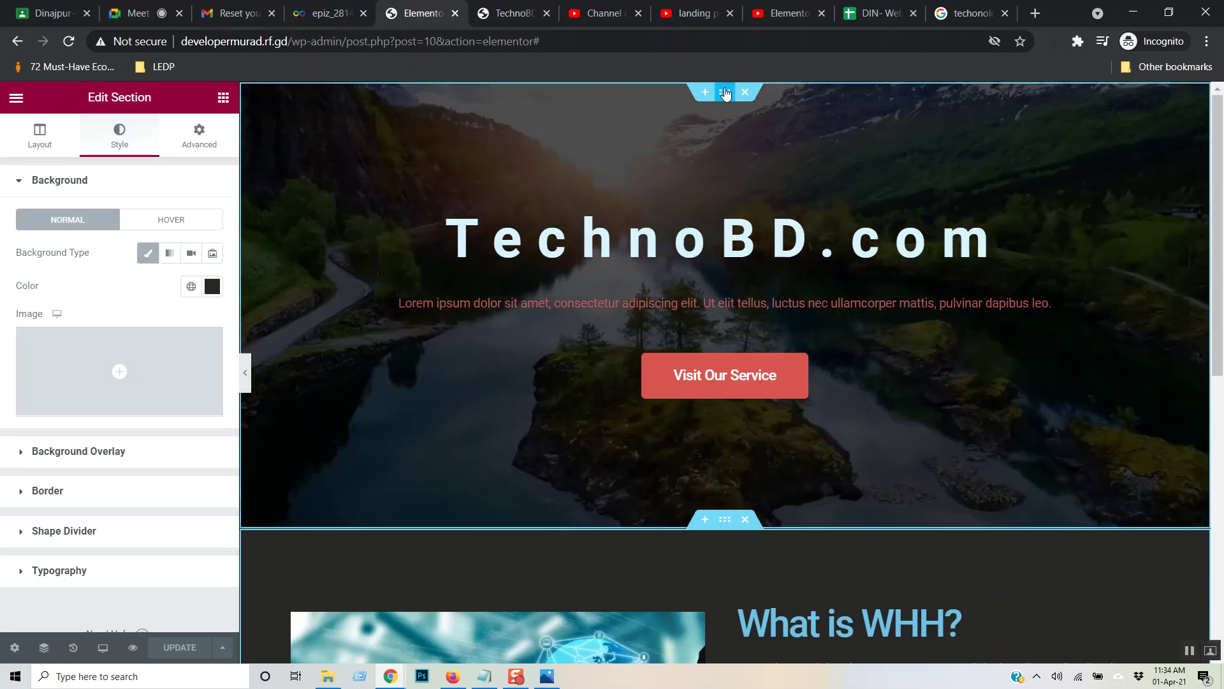
click(725, 93)
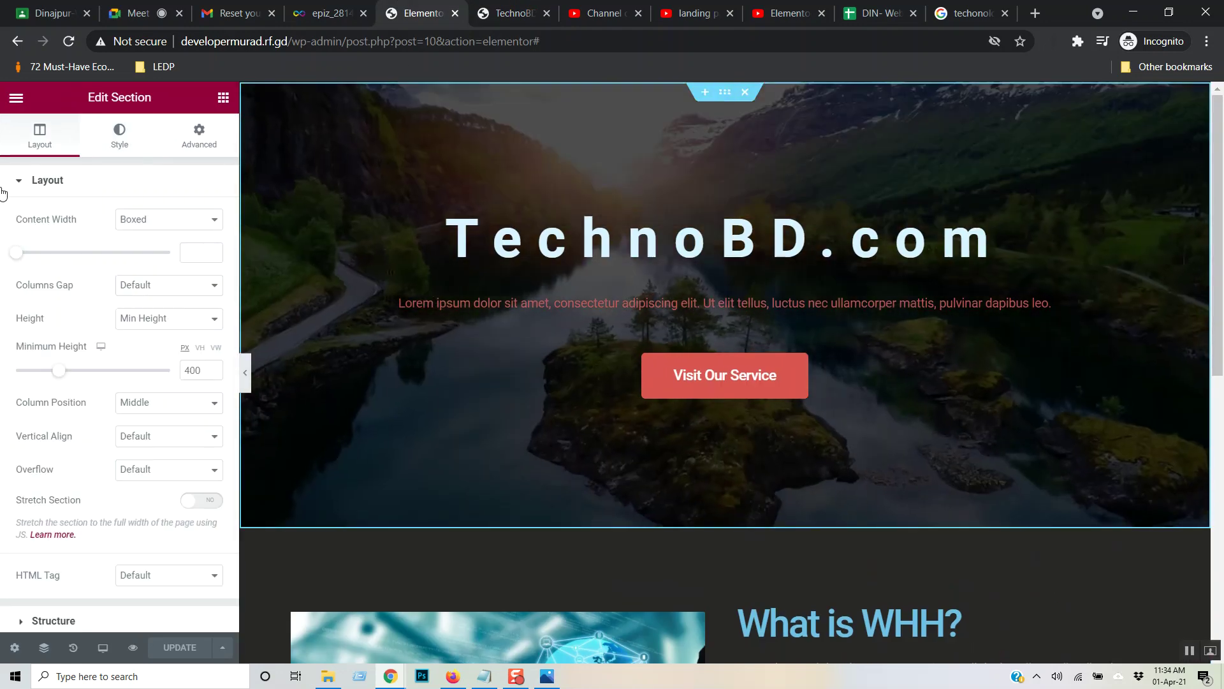
click(124, 136)
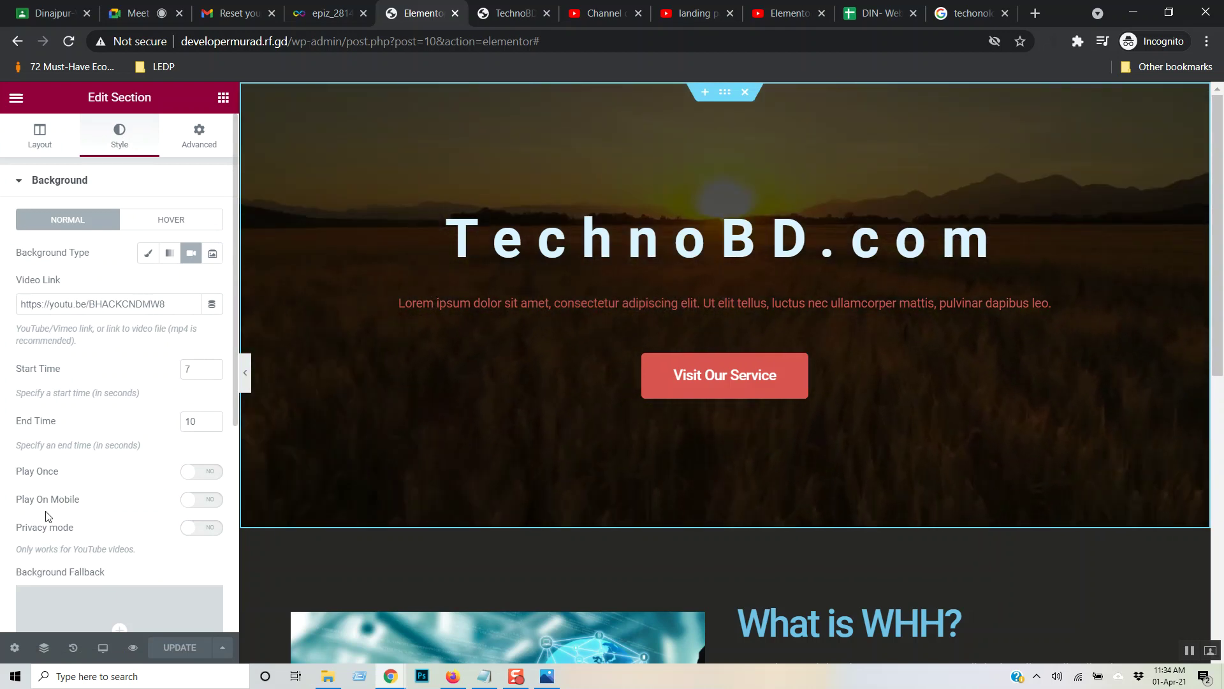
scroll(165, 475, down, 3)
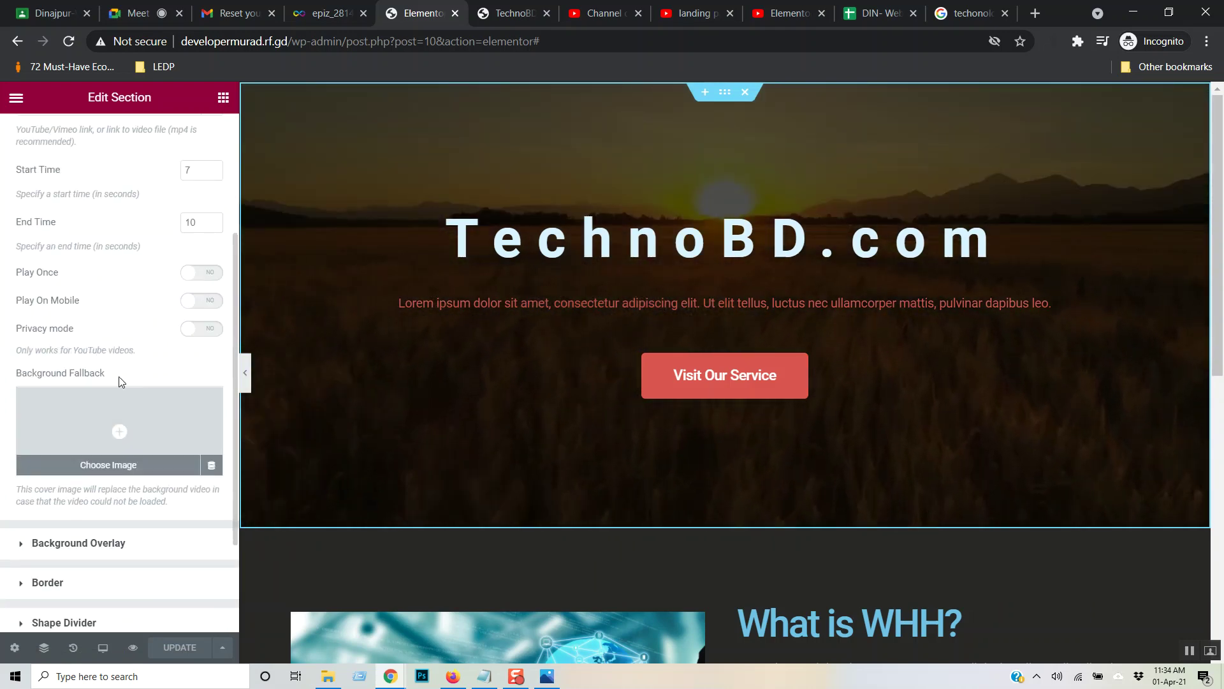
scroll(118, 376, down, 2)
scroll(116, 381, up, 5)
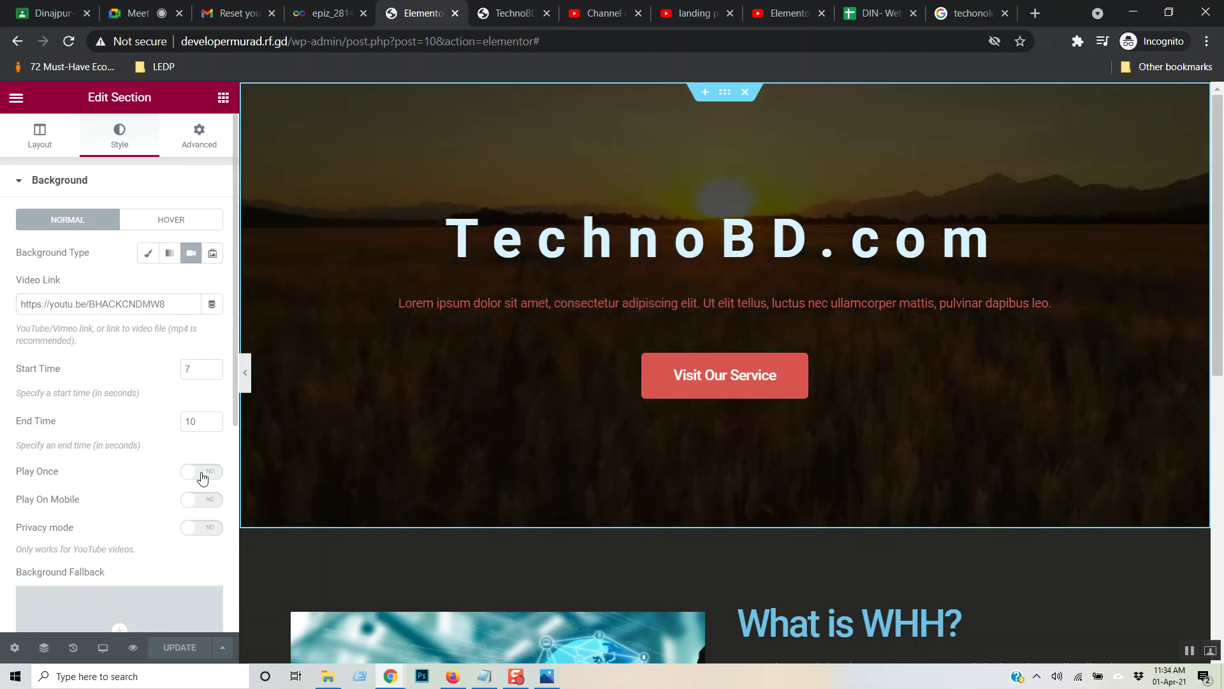
click(199, 471)
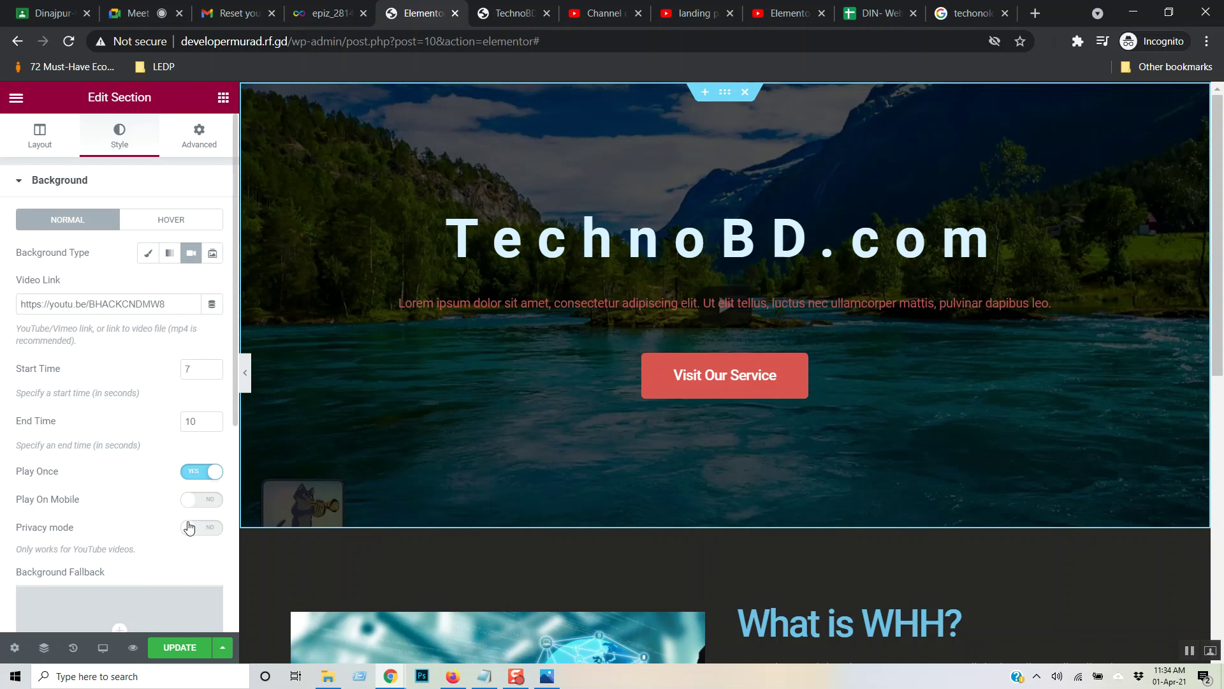
click(197, 475)
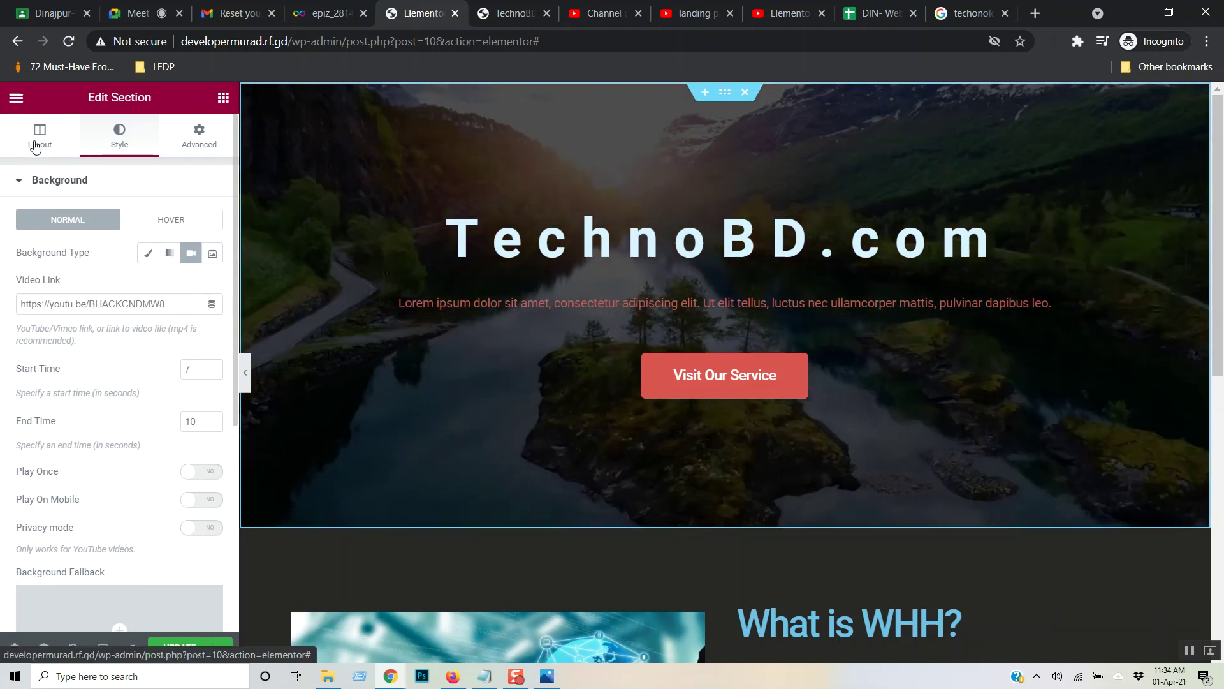
click(35, 147)
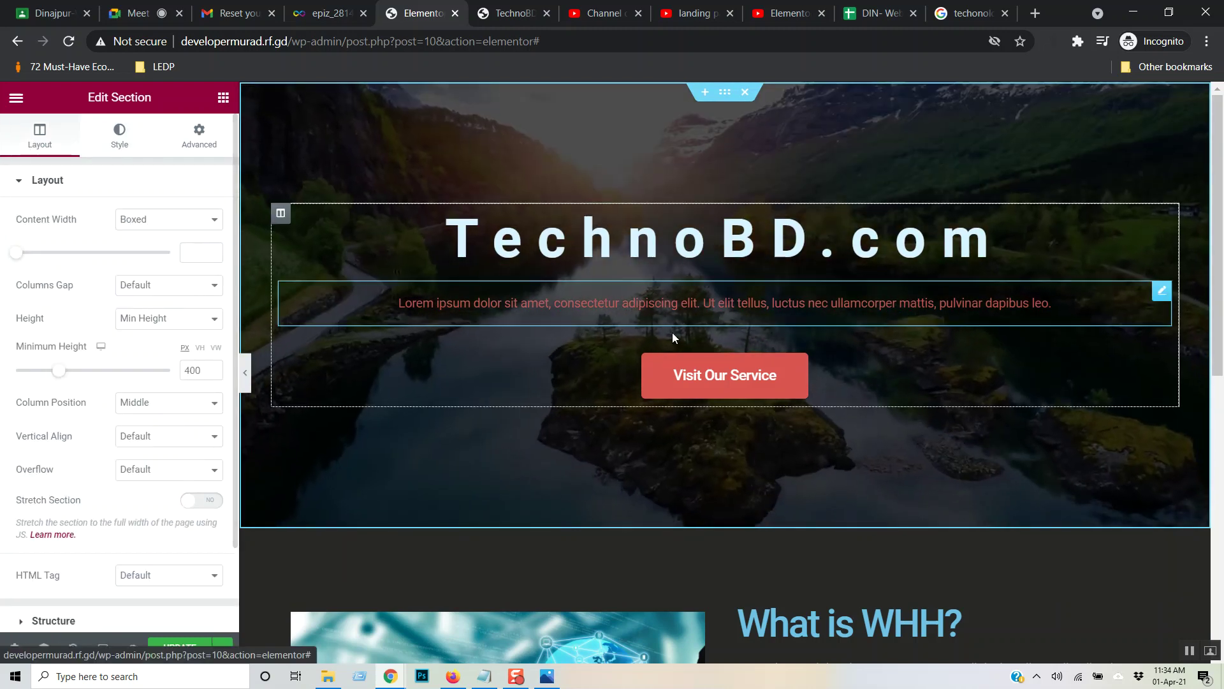
- Give the Read More button a Bounce In Right entrance animation and update the page
scroll(740, 391, down, 5)
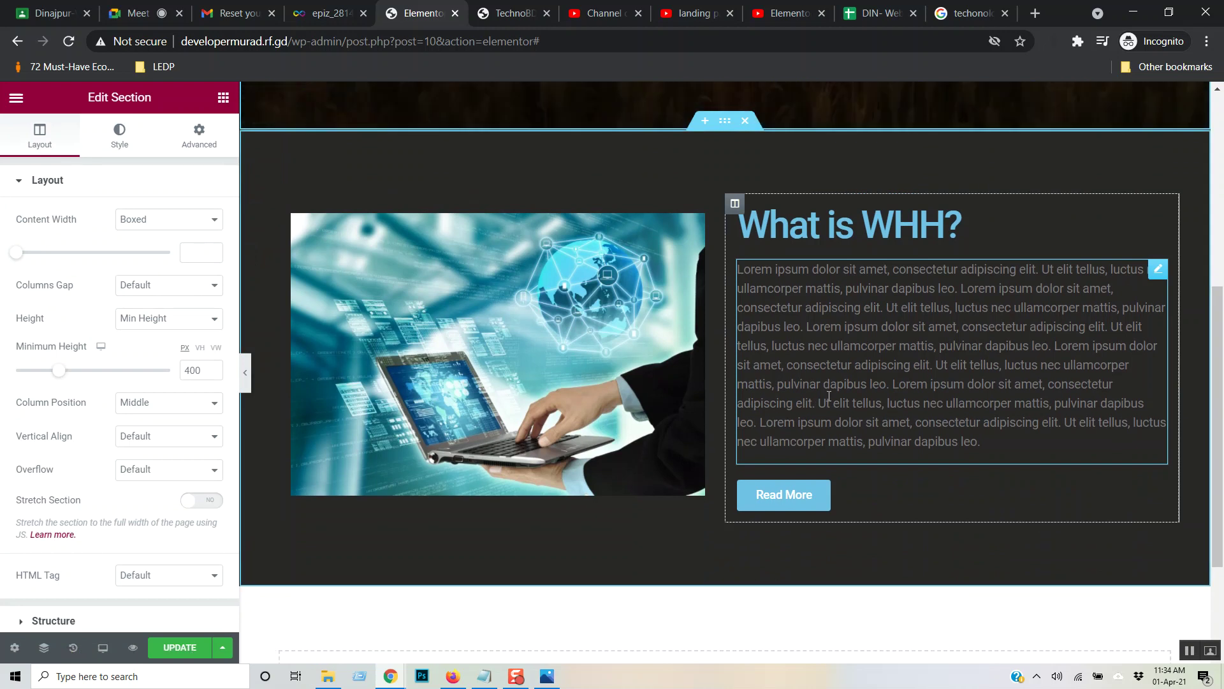
click(804, 503)
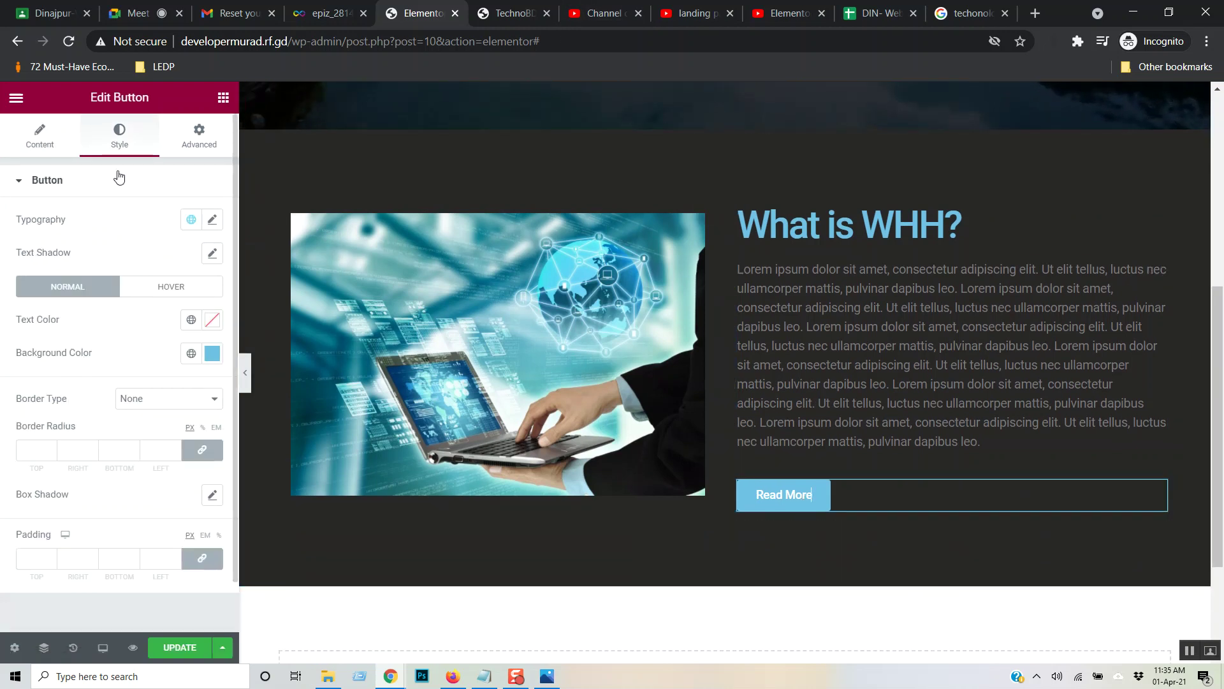
click(198, 143)
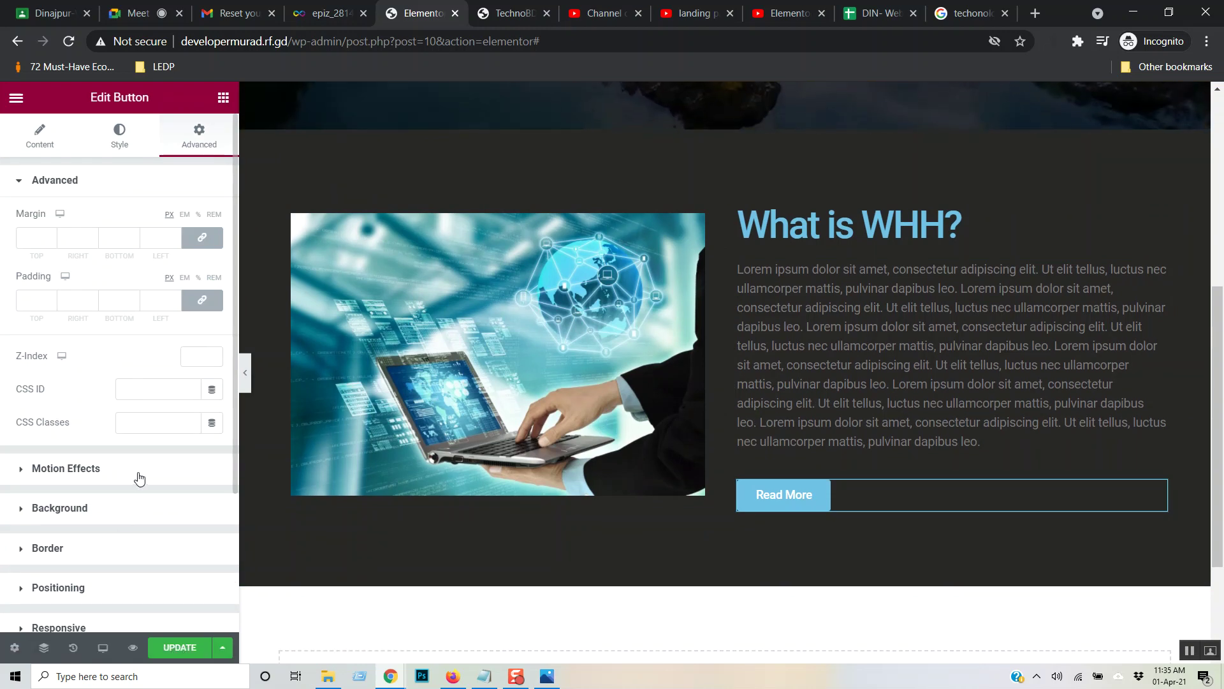
click(139, 479)
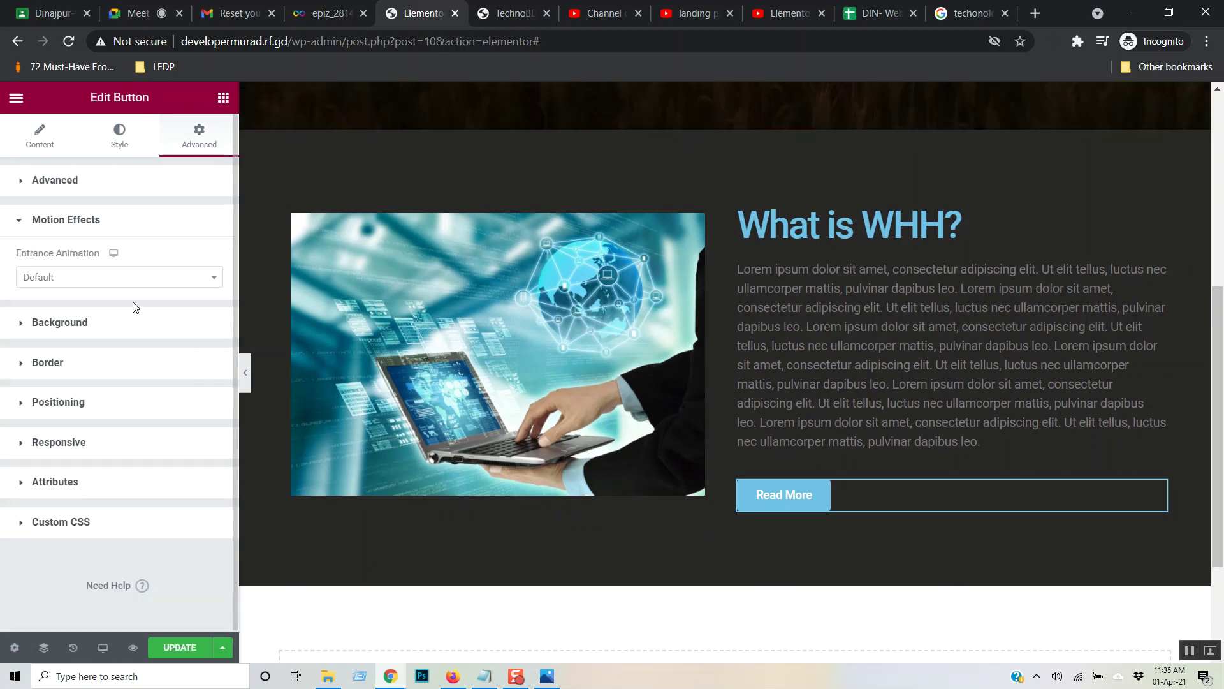
click(199, 278)
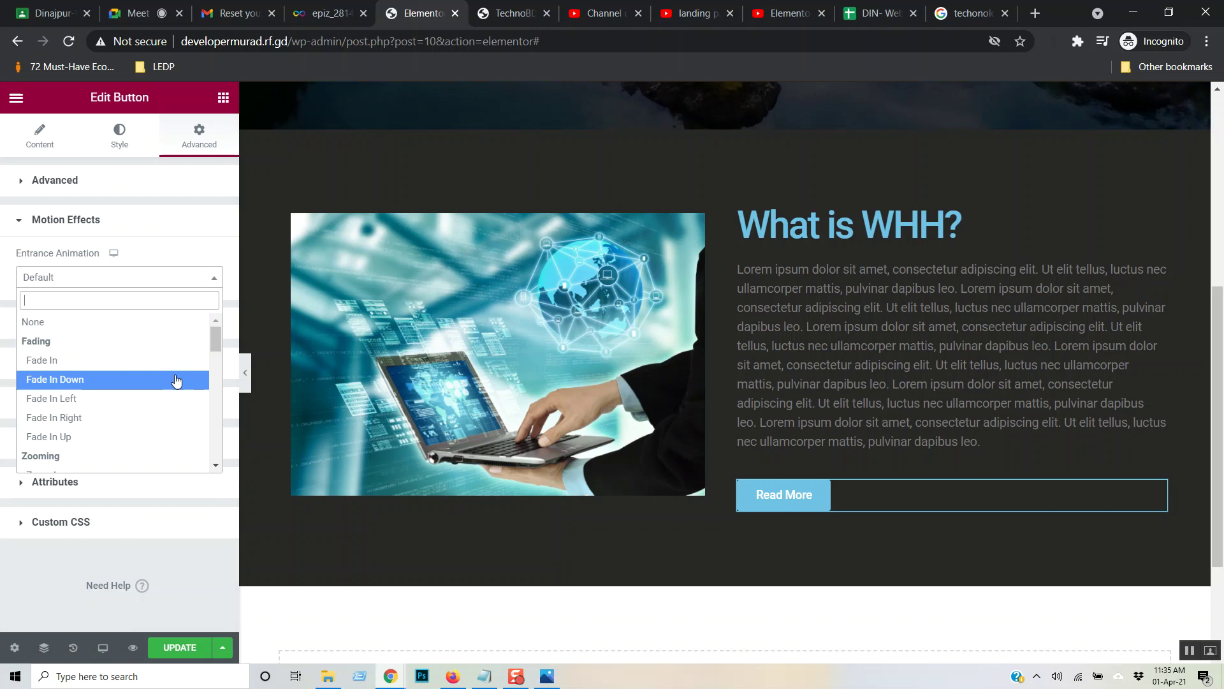
scroll(177, 381, down, 2)
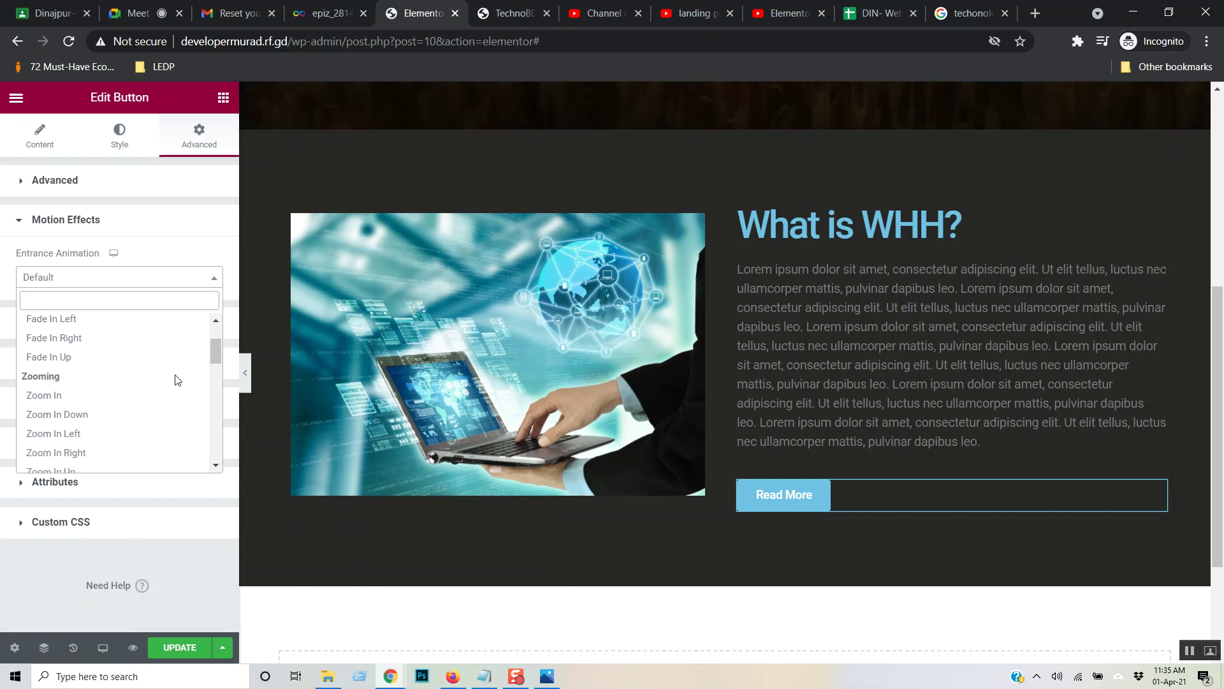
scroll(178, 380, down, 4)
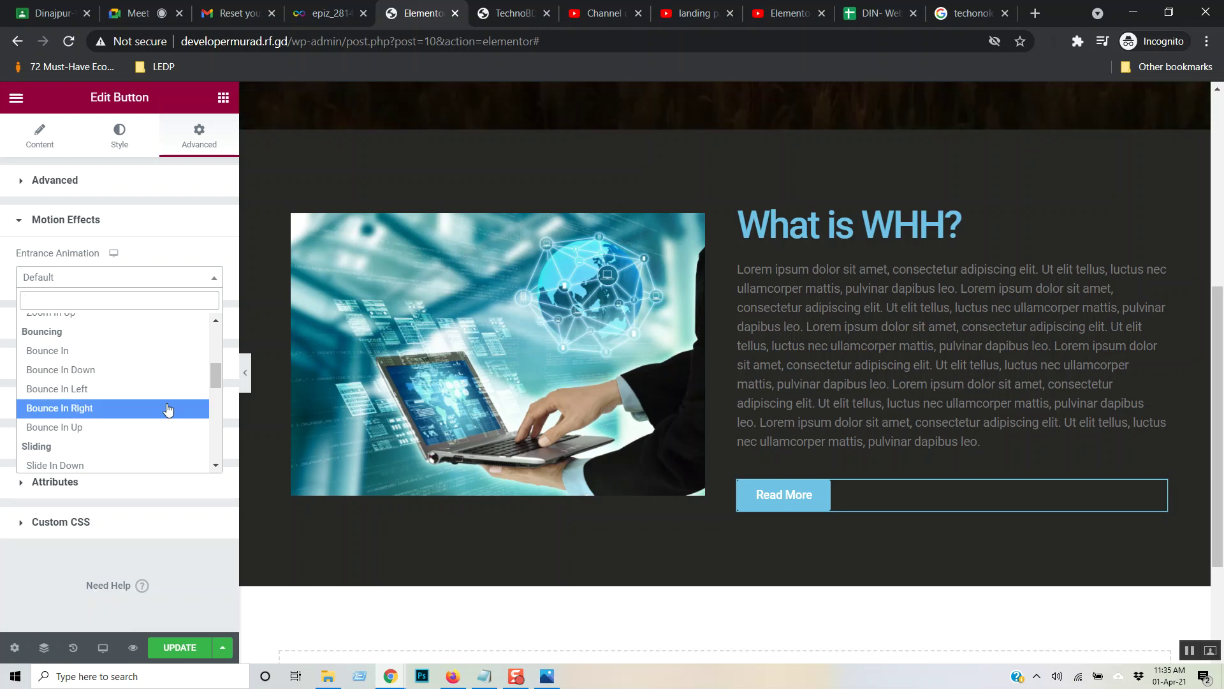
click(167, 409)
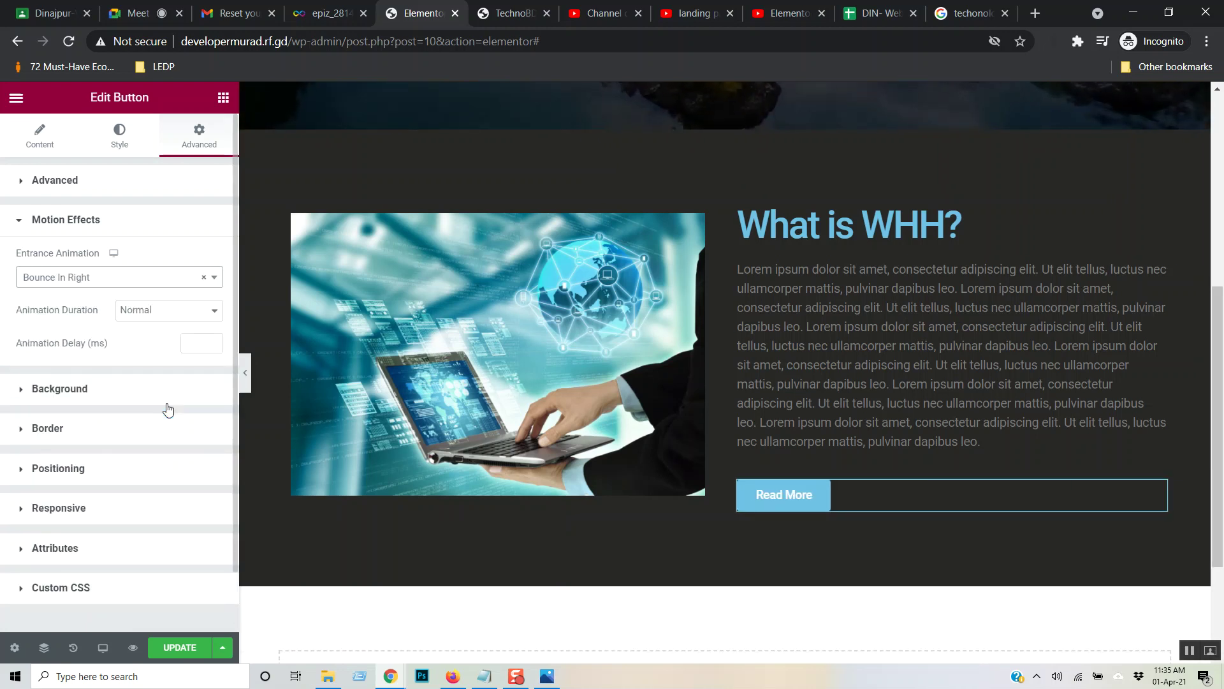
click(179, 648)
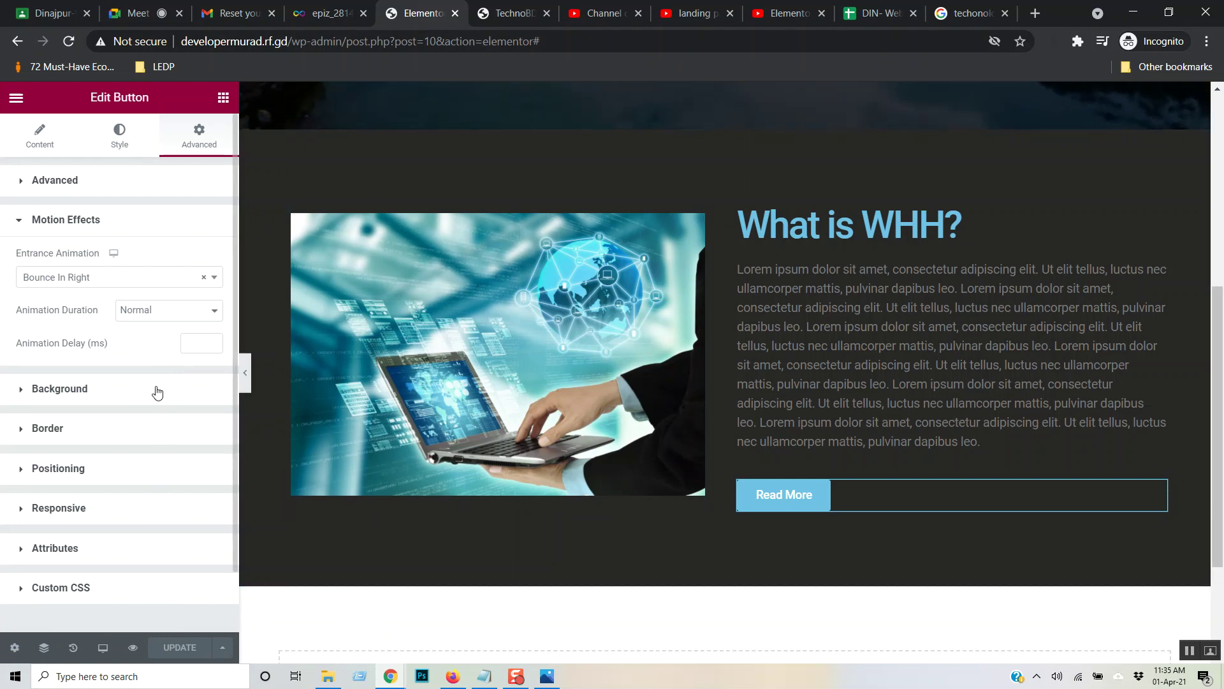
- In the Read More button's Hover style, set the hover text colour to red
click(122, 141)
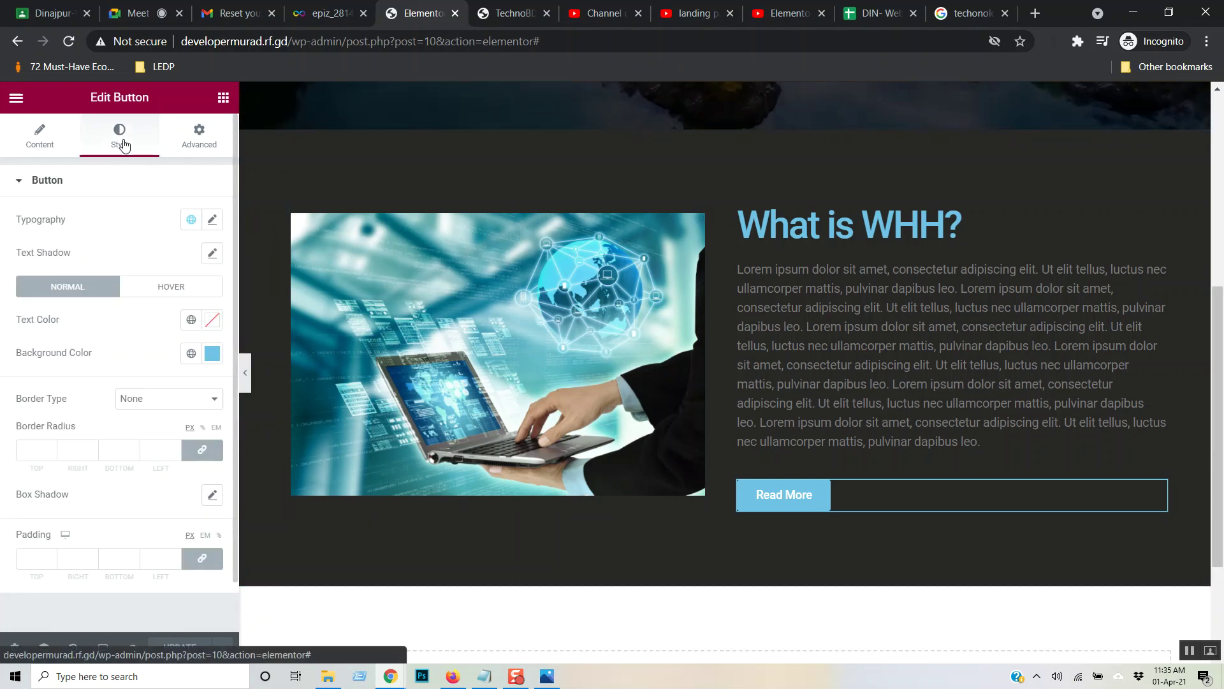
click(38, 132)
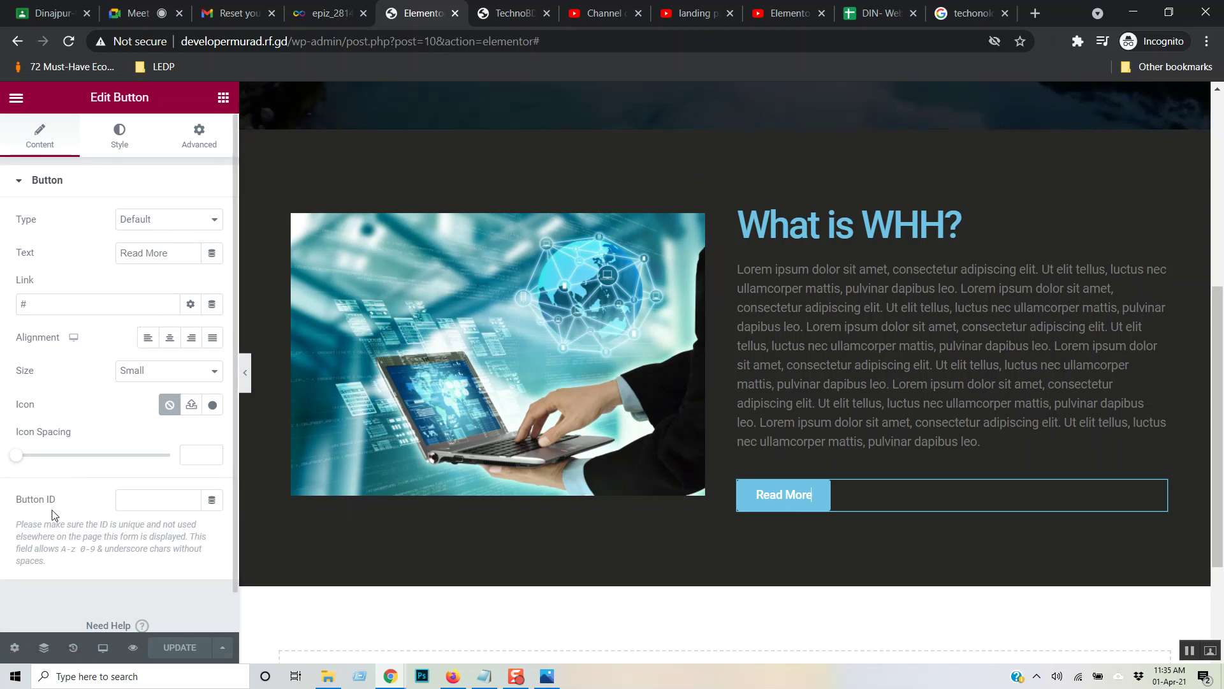
click(120, 145)
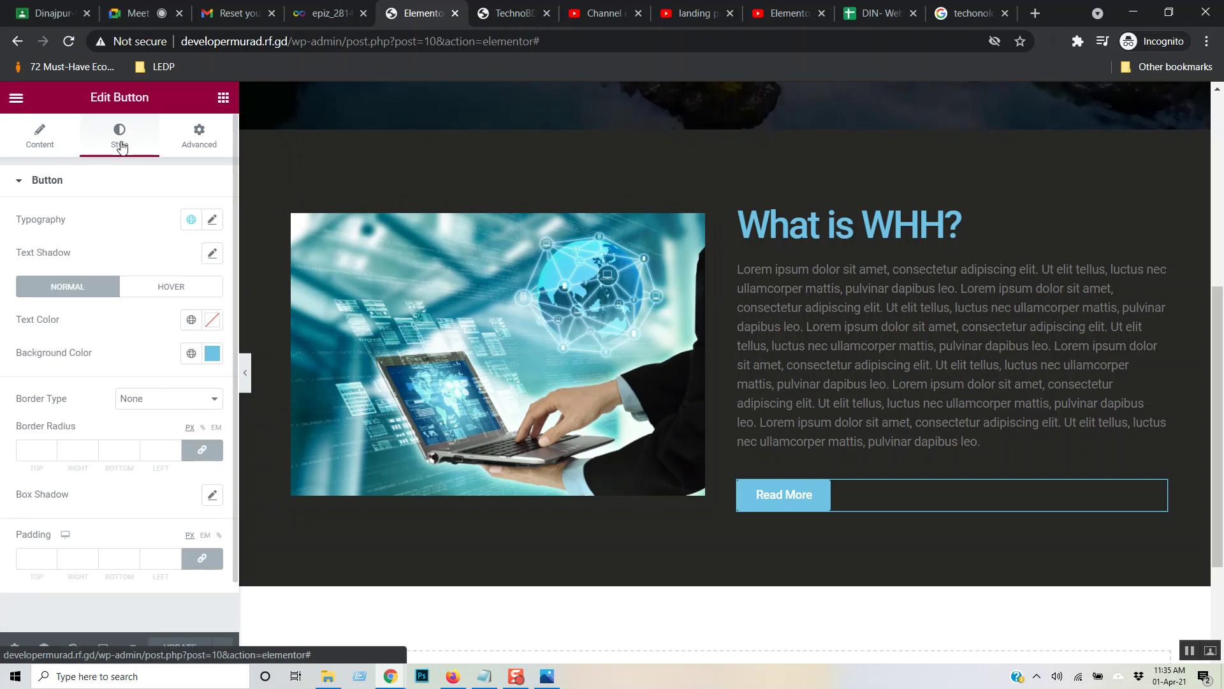
click(147, 194)
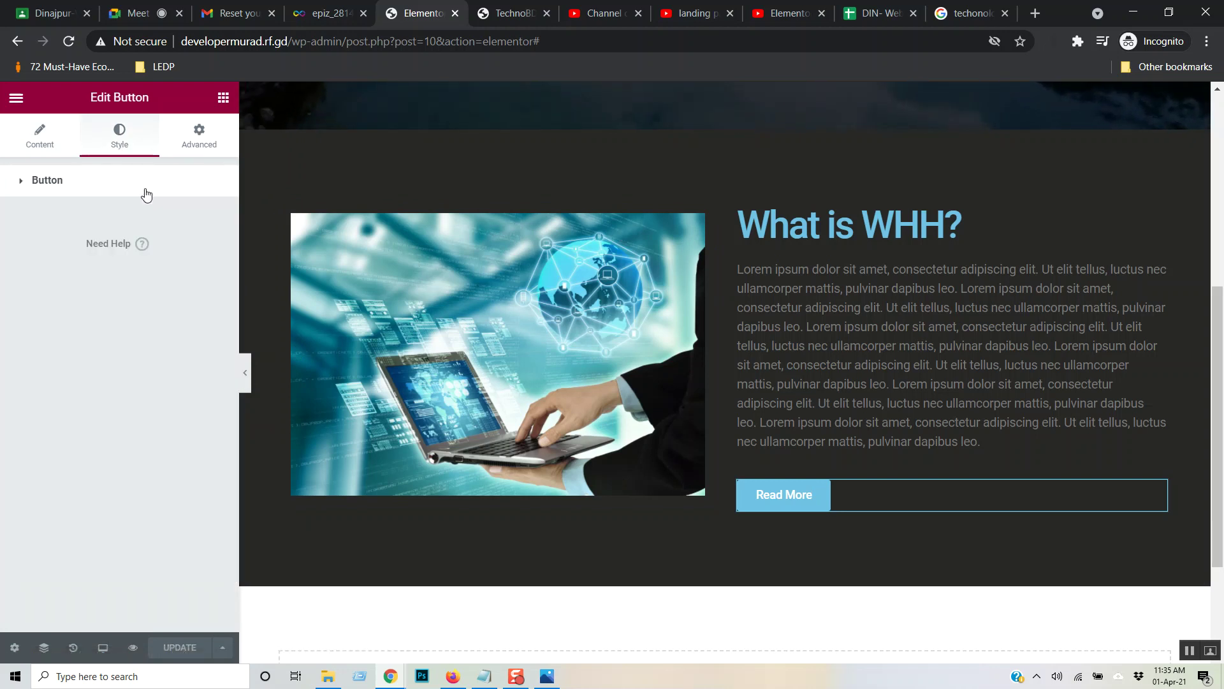
click(146, 192)
click(182, 287)
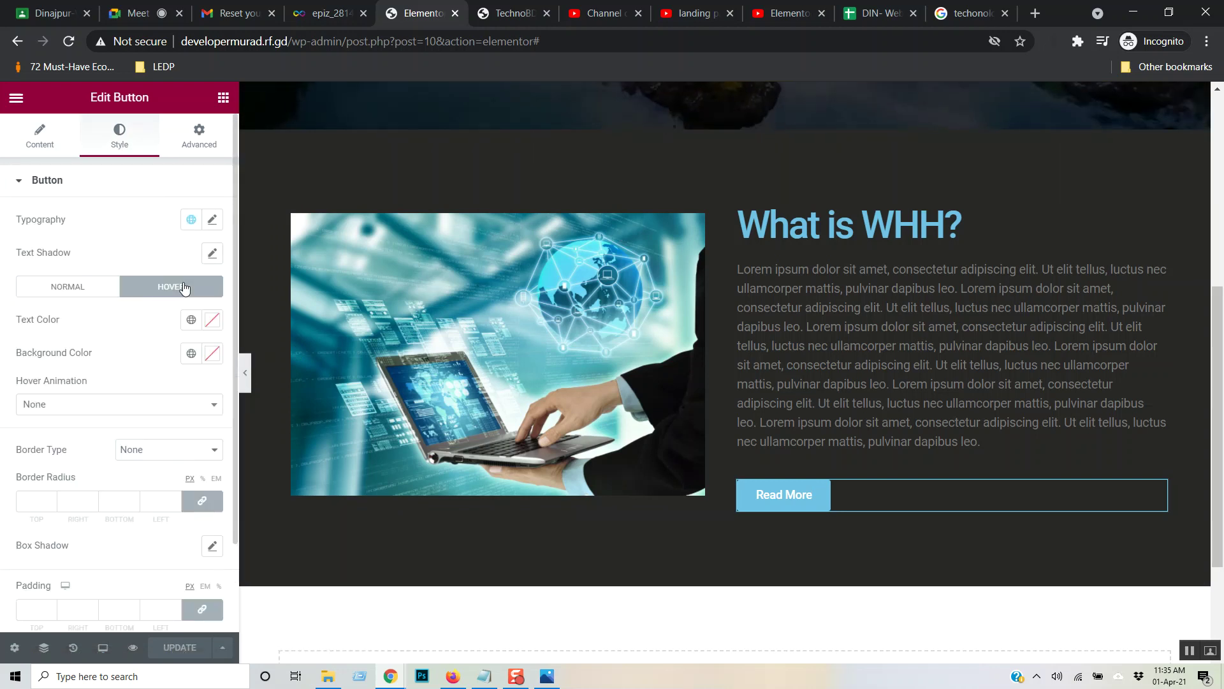
click(212, 321)
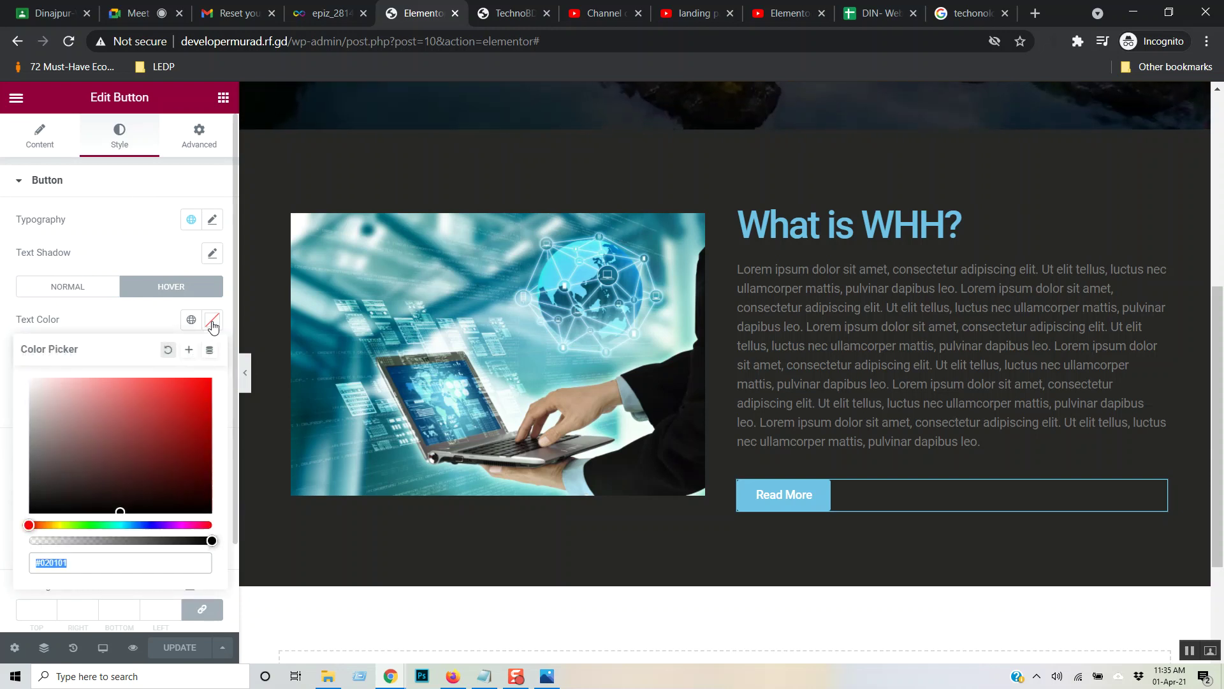
drag(67, 486, 227, 371)
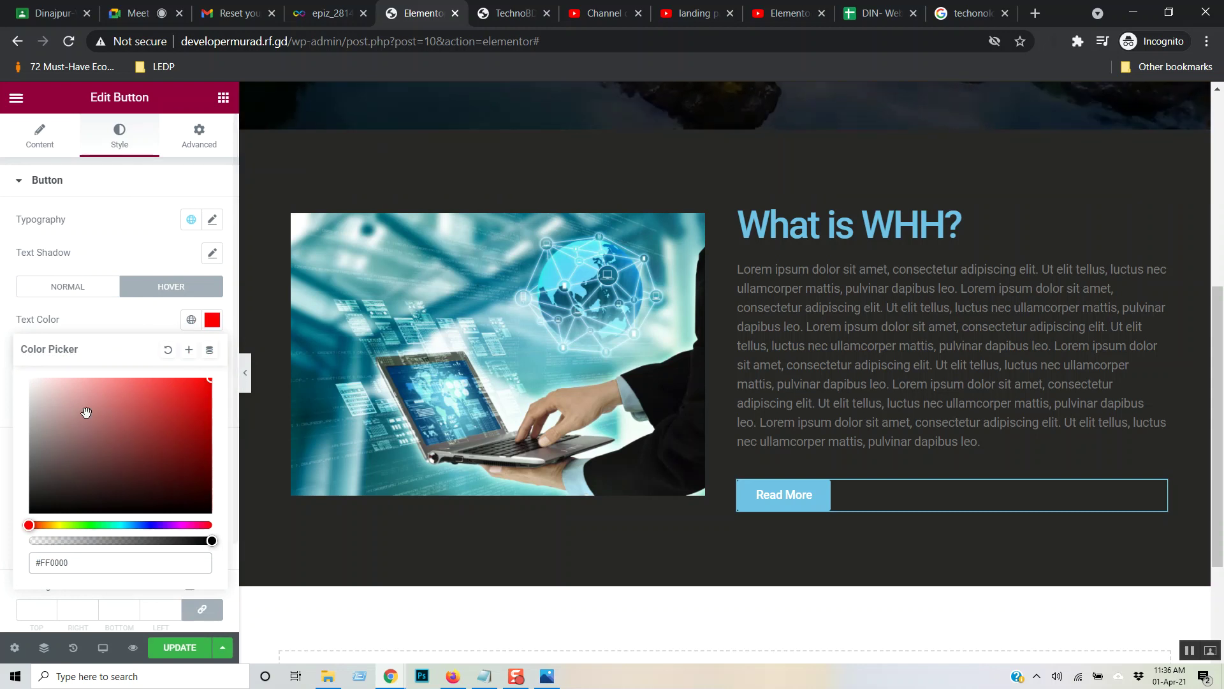
click(101, 329)
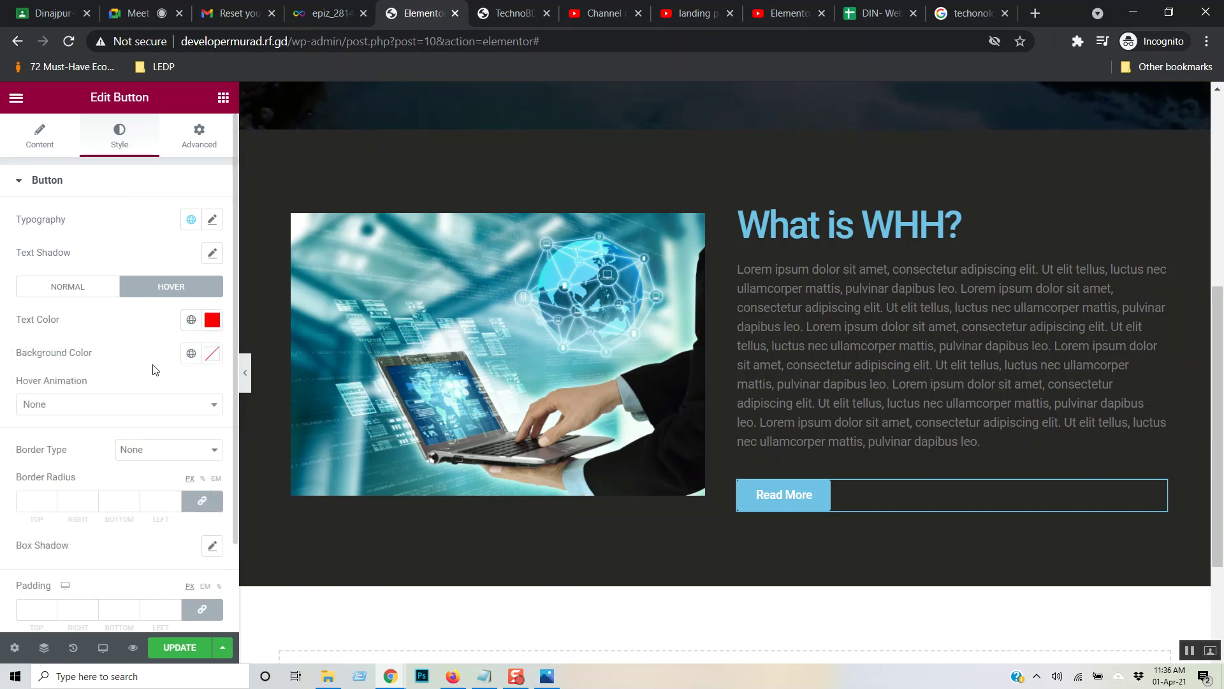
- Make the hover background red #FF0000 and shift the hover text colour toward white
click(212, 353)
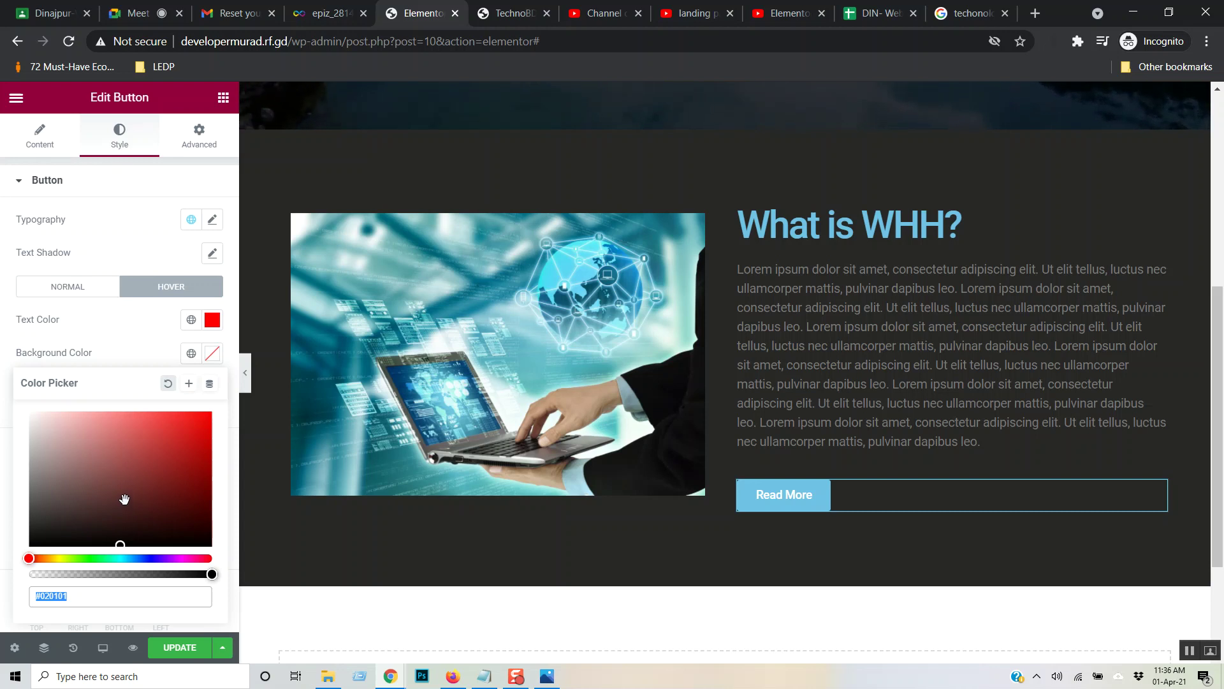
click(211, 355)
click(210, 359)
drag(153, 439, 221, 405)
click(212, 319)
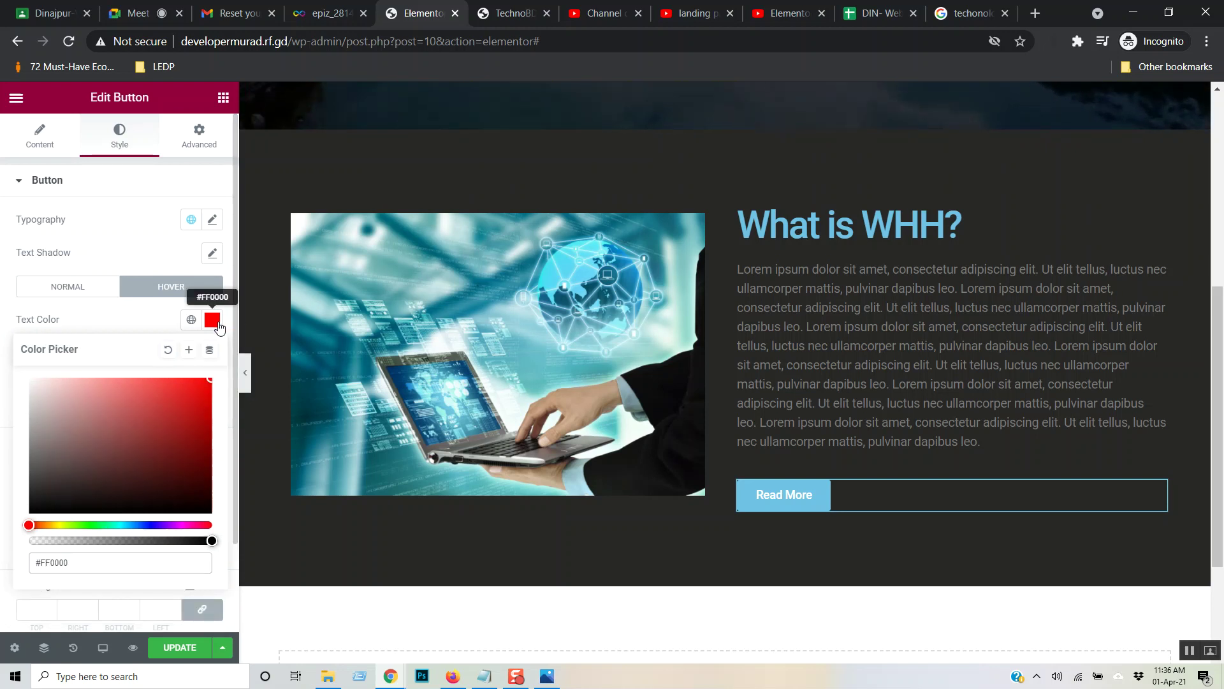
click(217, 324)
click(217, 324)
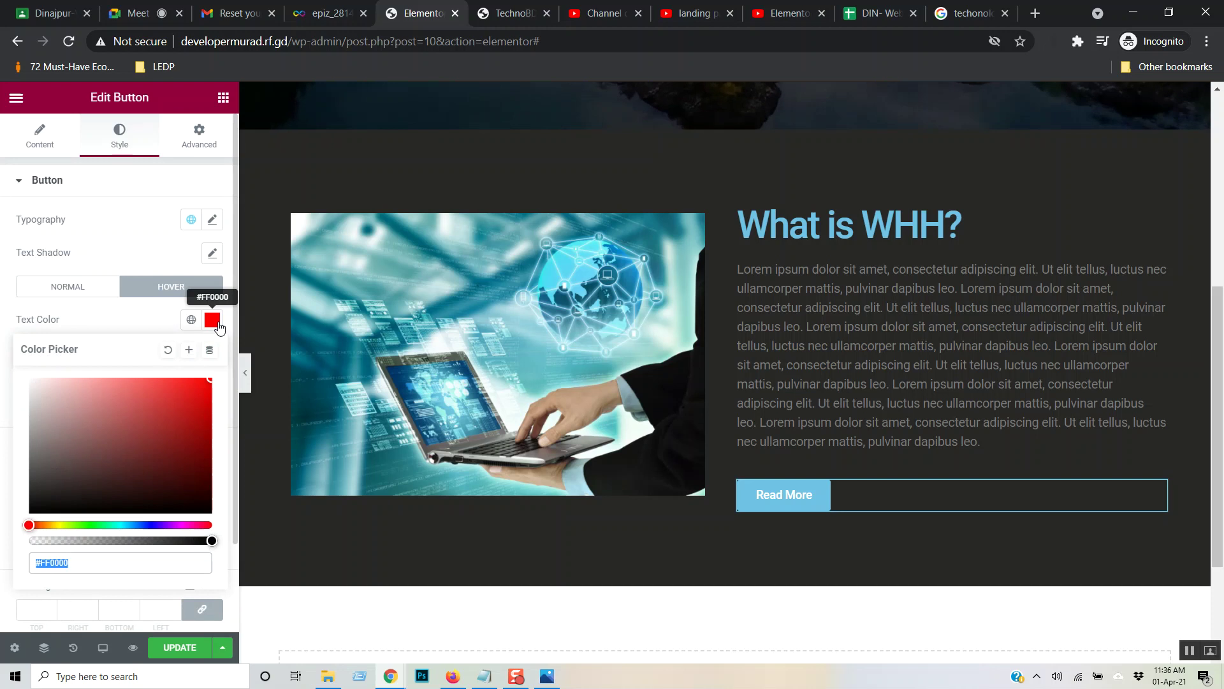
drag(123, 456, 29, 378)
- Reload the live TechnoBD page, confirm Read More turns red on hover, then return to Elementor
click(110, 325)
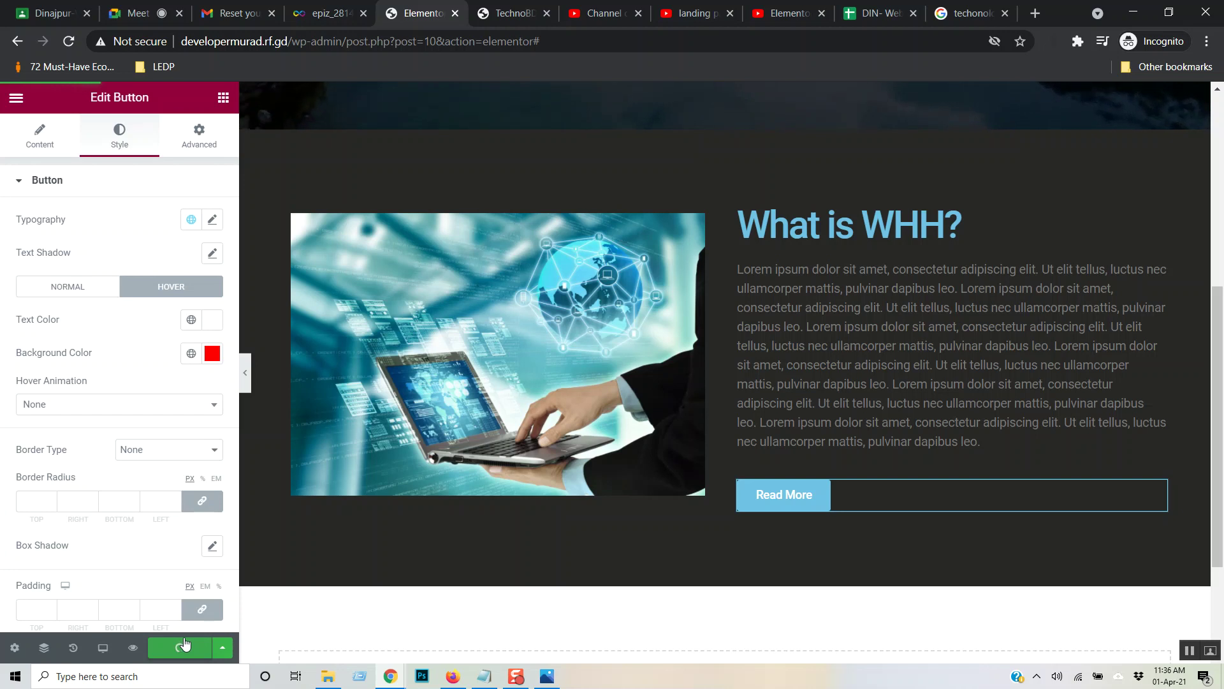
click(508, 13)
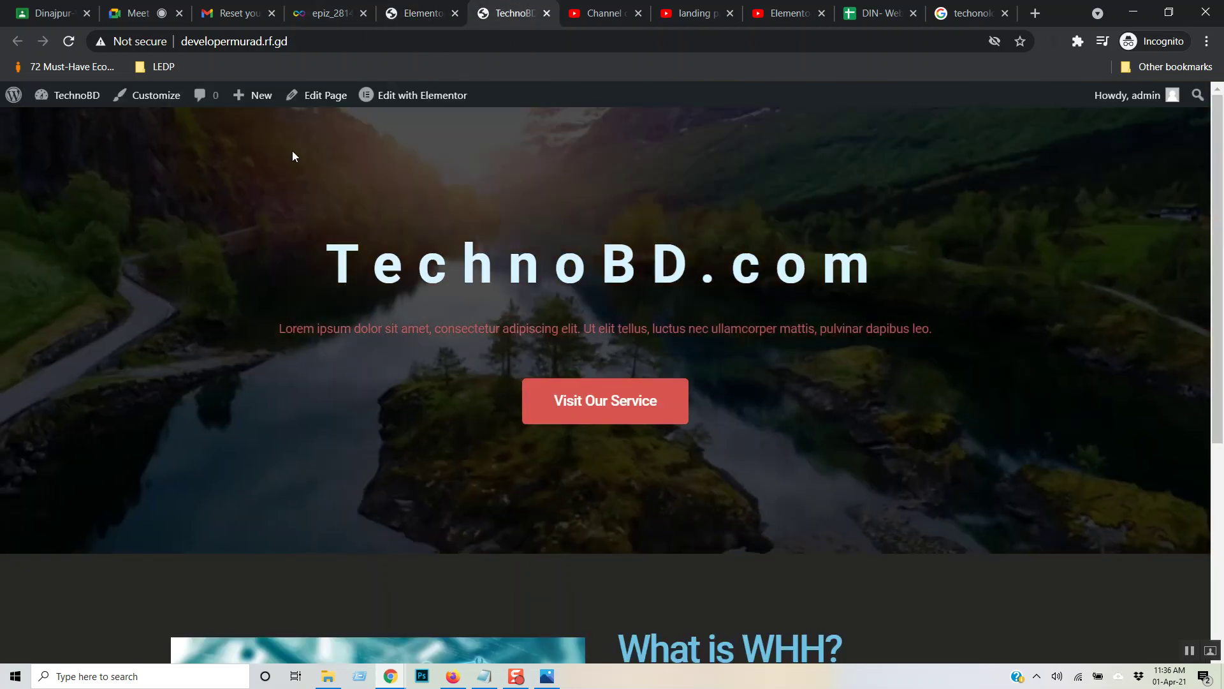
key(F5)
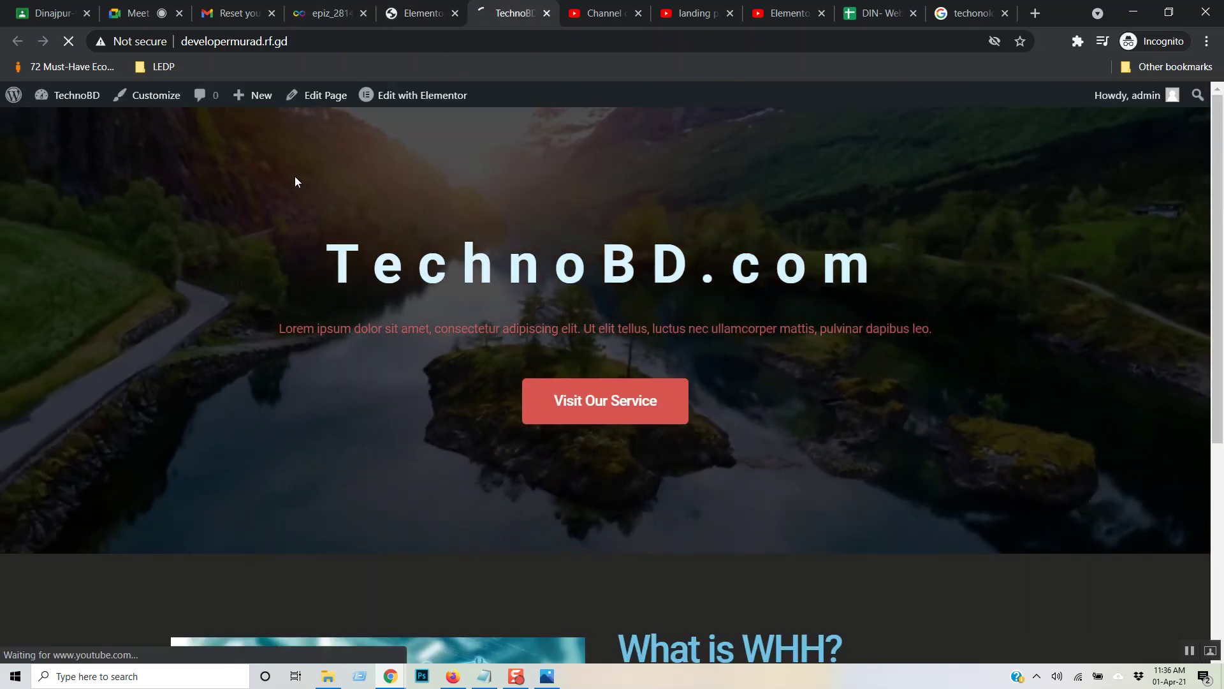
scroll(911, 337, down, 5)
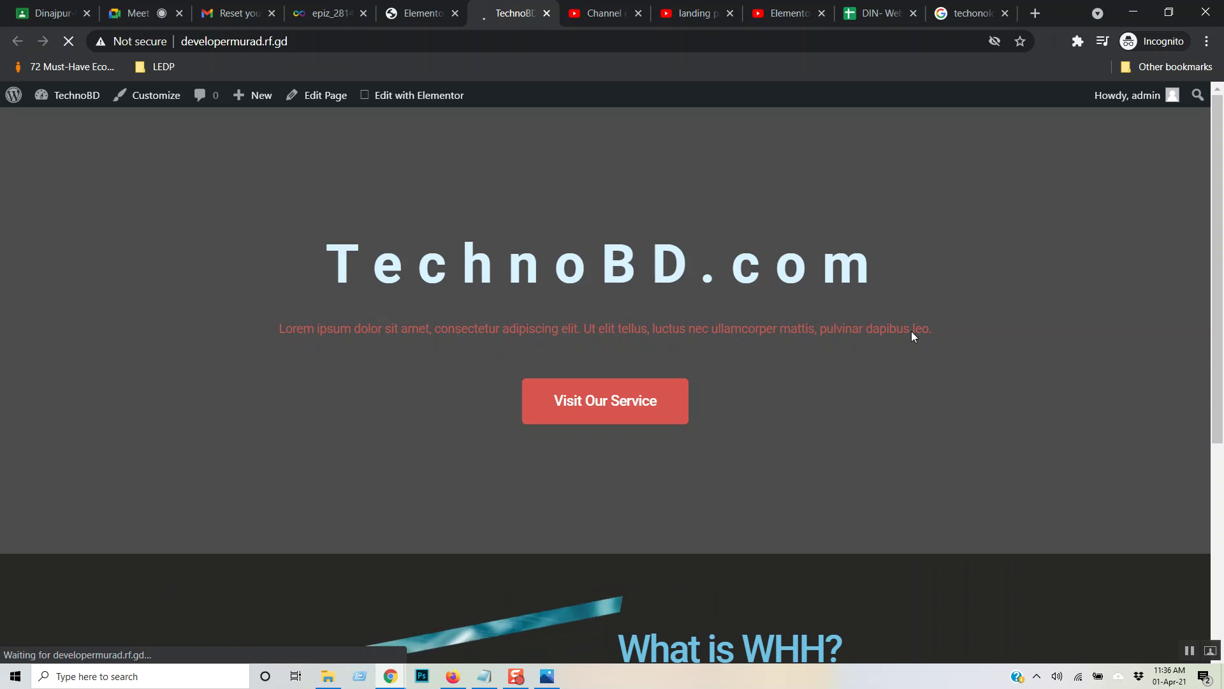
scroll(999, 337, down, 3)
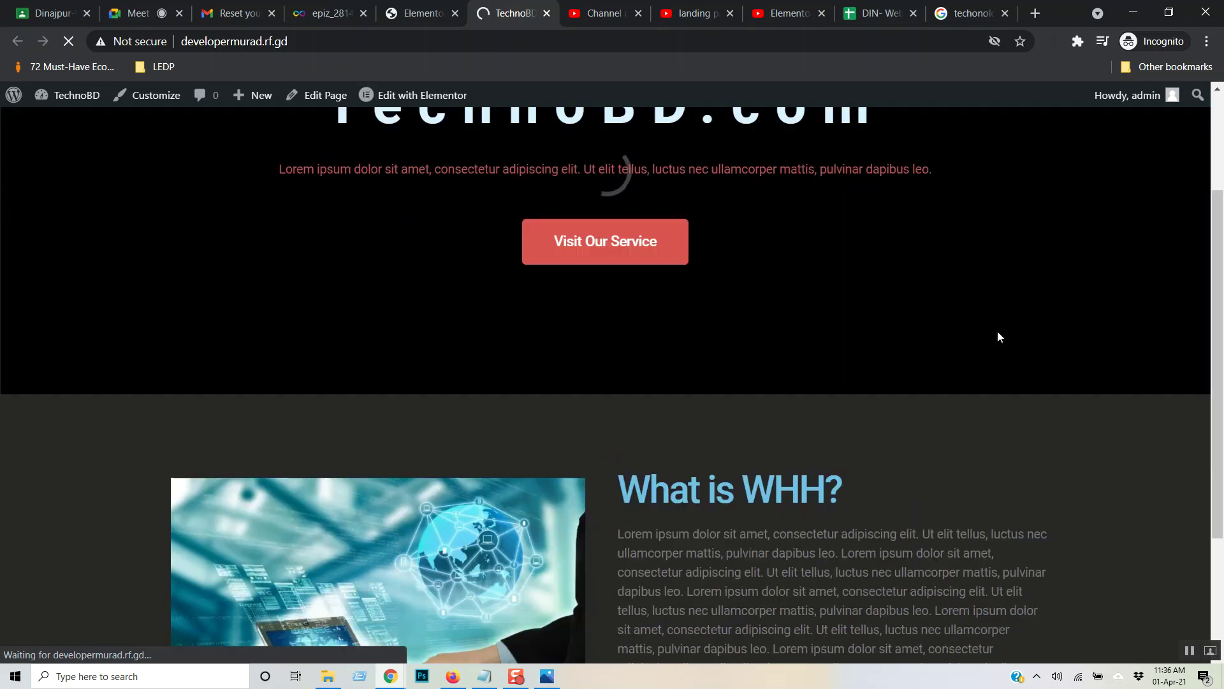
scroll(998, 332, down, 3)
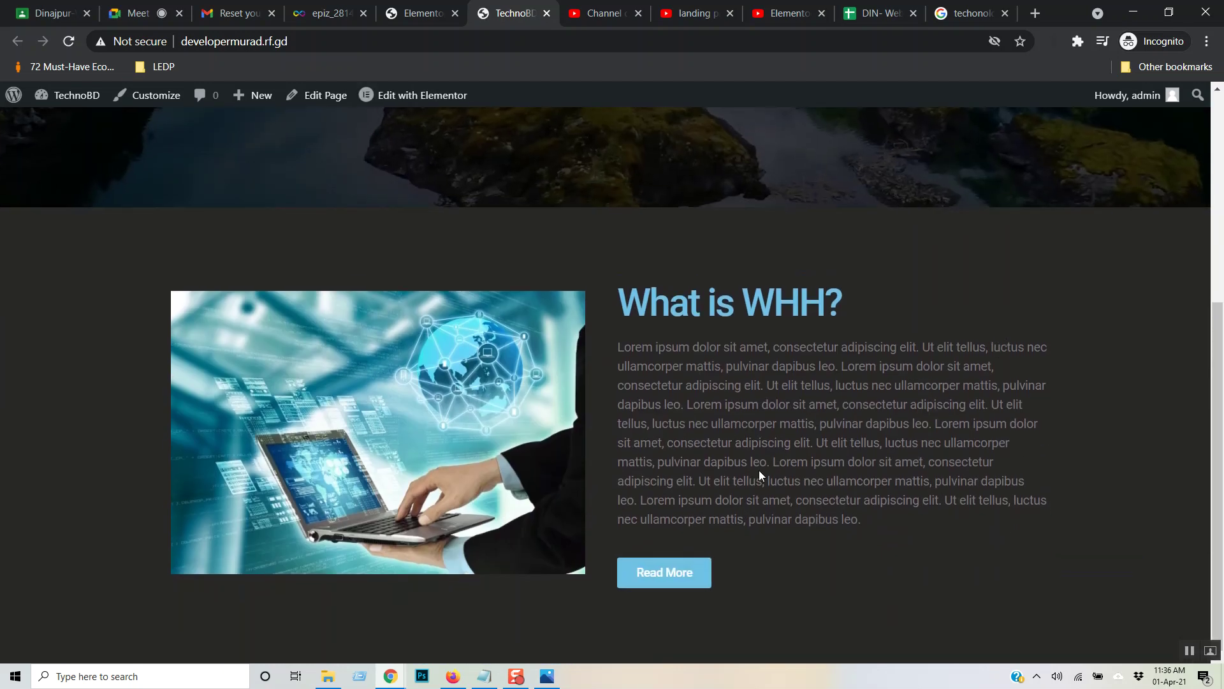
click(693, 574)
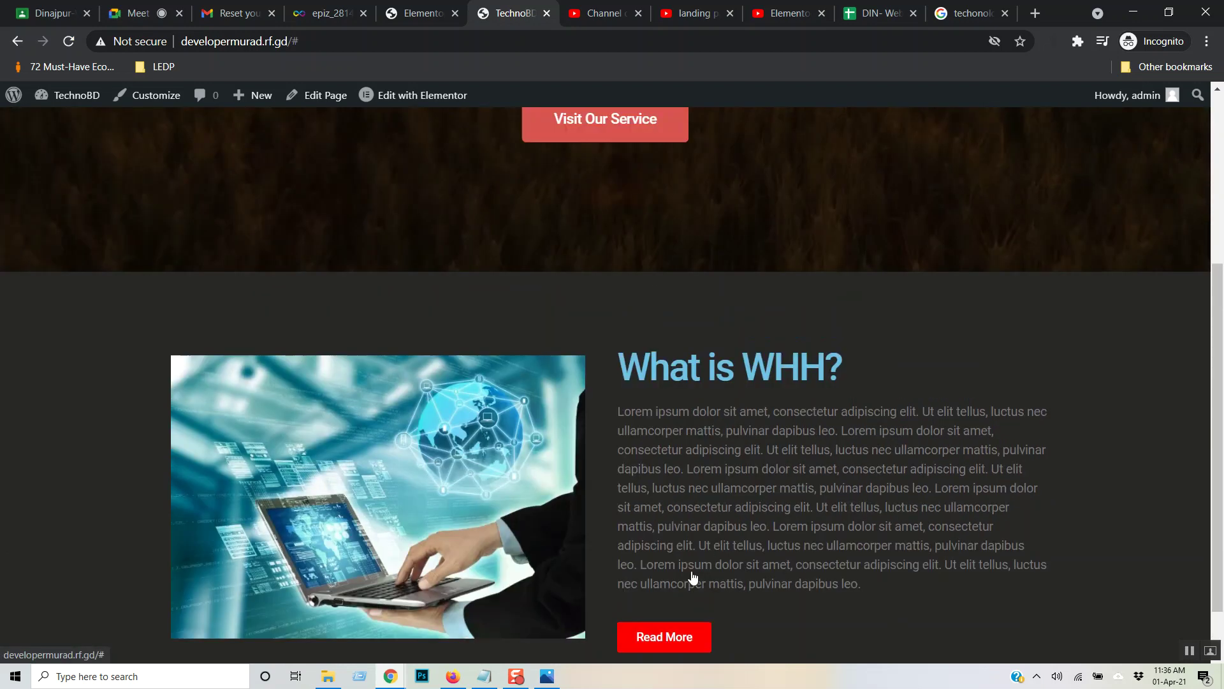
scroll(693, 577, up, 2)
scroll(829, 491, down, 3)
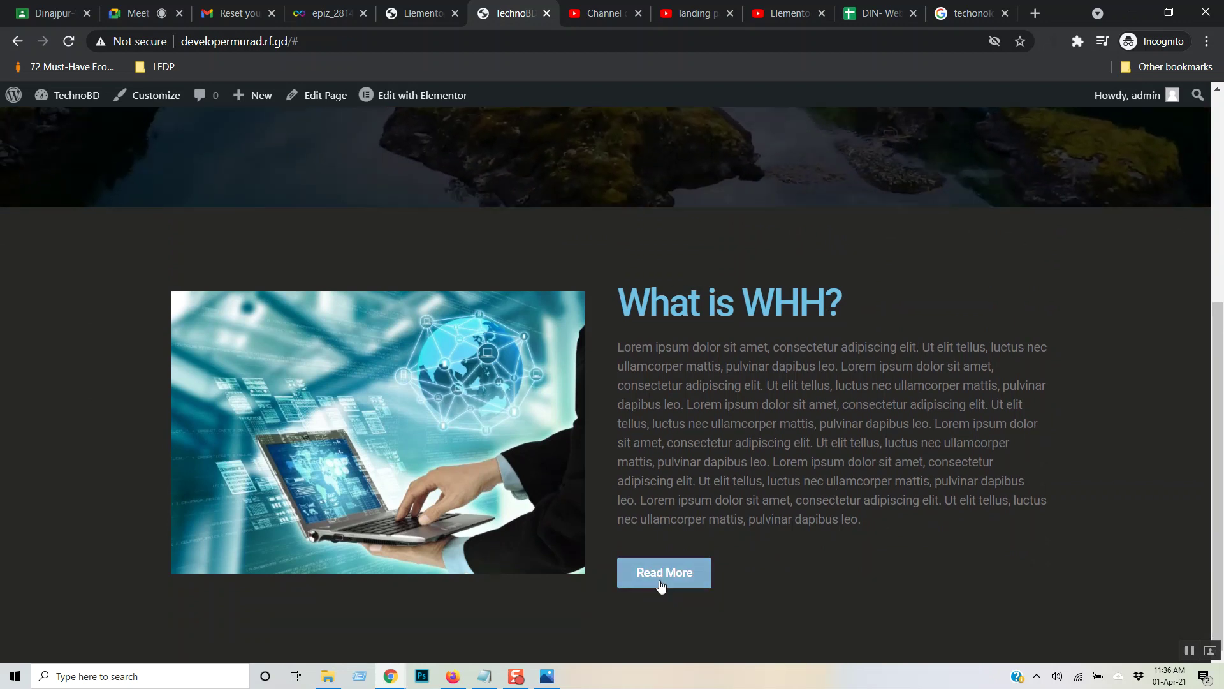
click(674, 579)
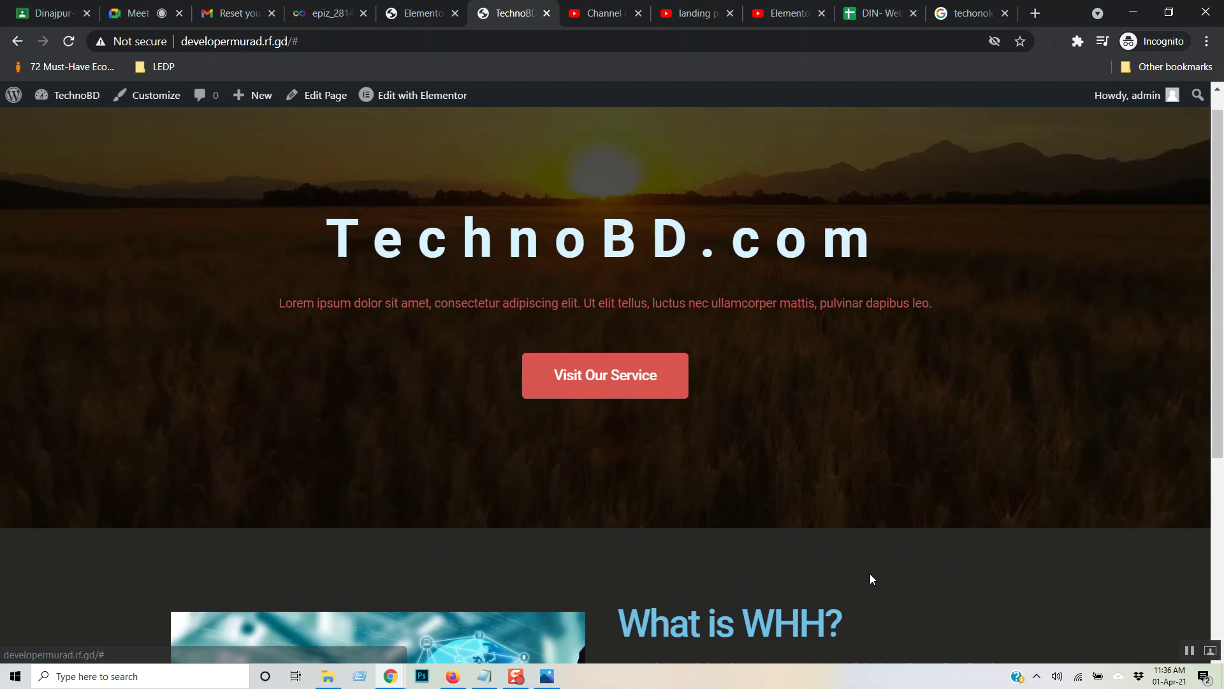
scroll(869, 556, down, 5)
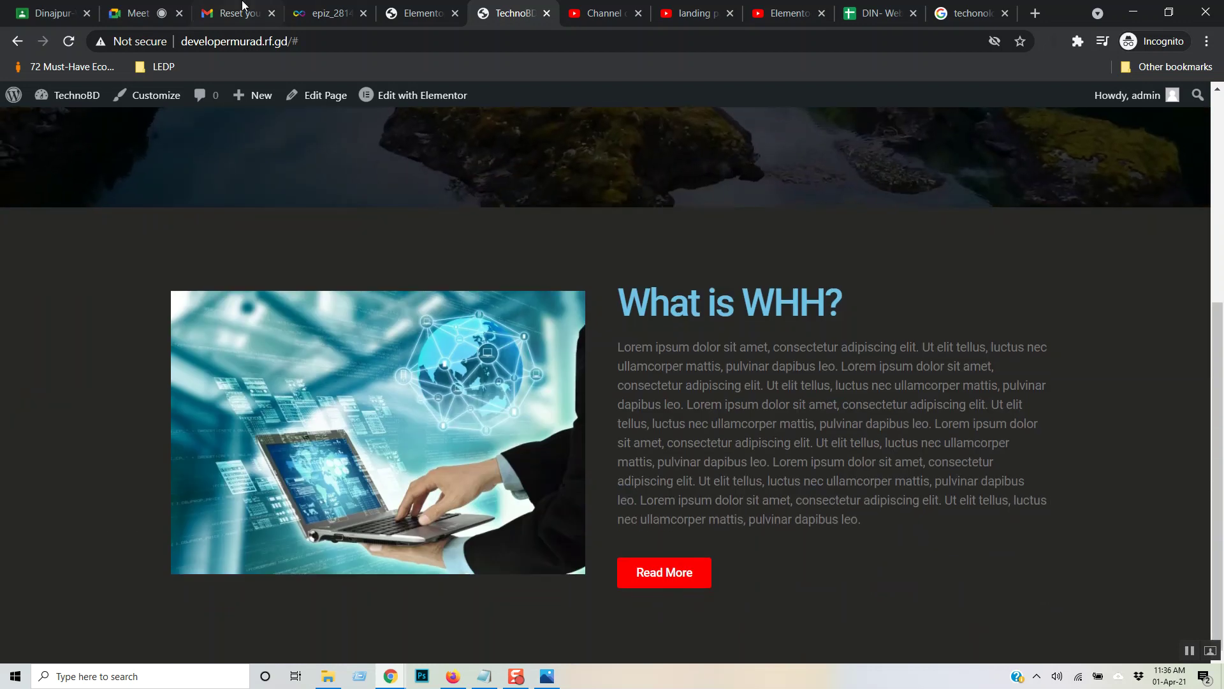
click(418, 12)
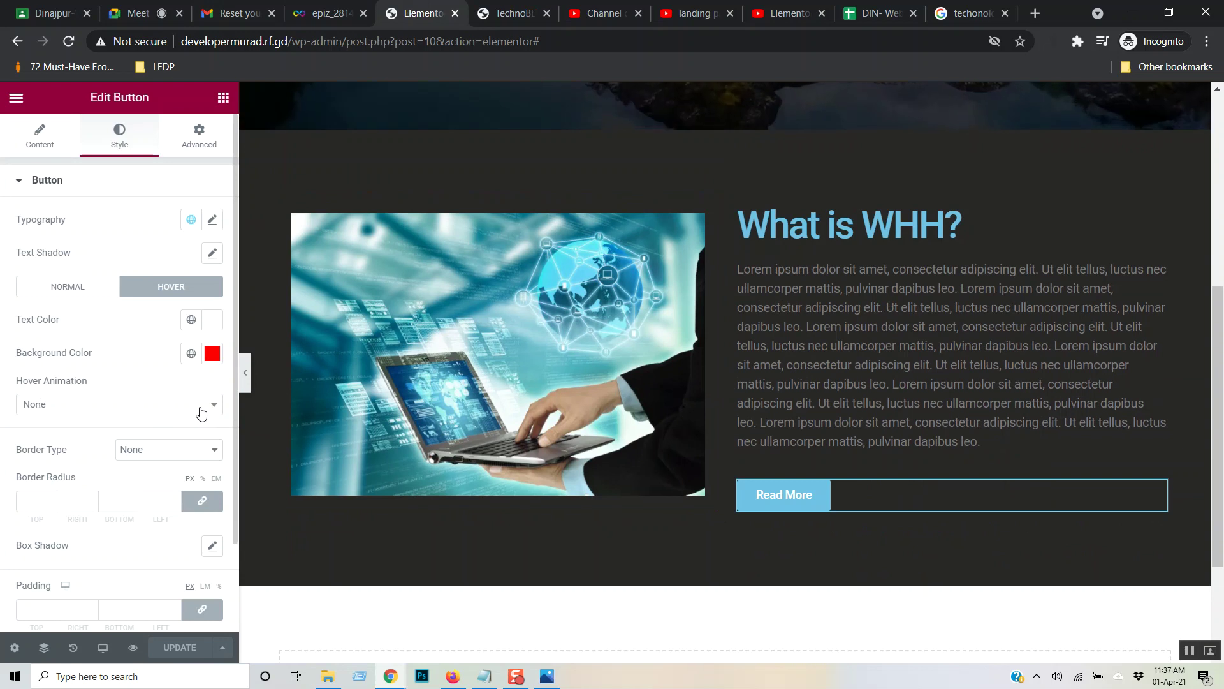
- Try a Shrink hover animation on the Read More button, then reset it to None
scroll(119, 426, down, 2)
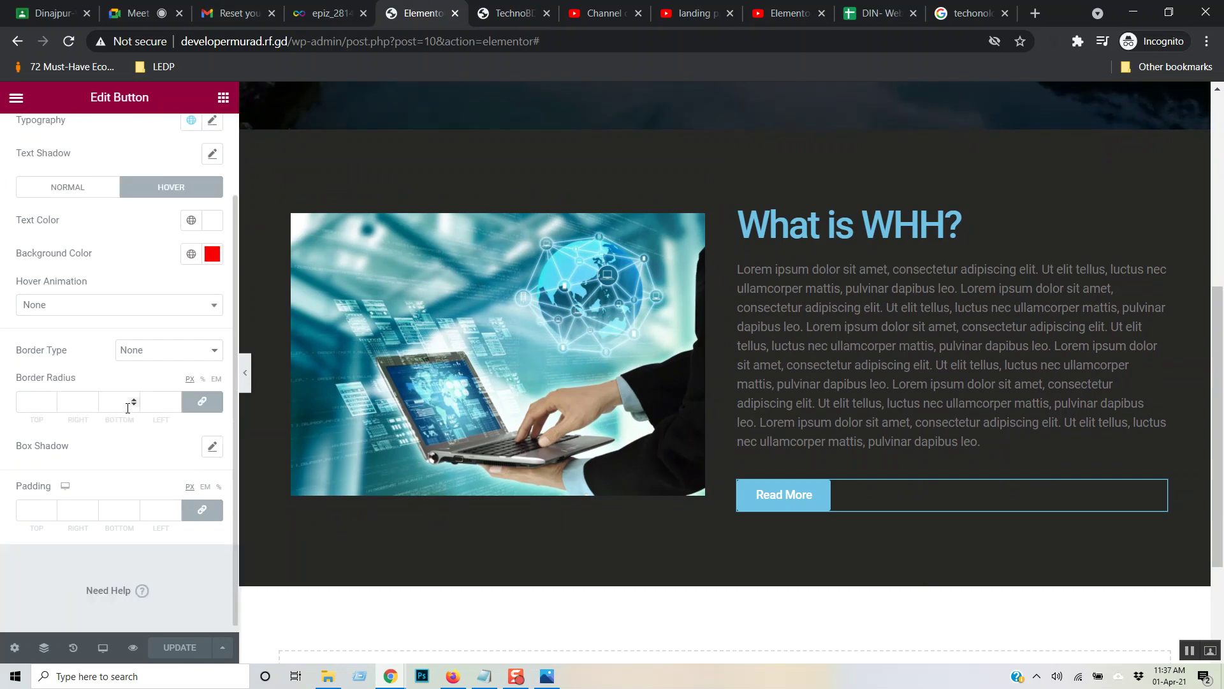
scroll(134, 406, up, 2)
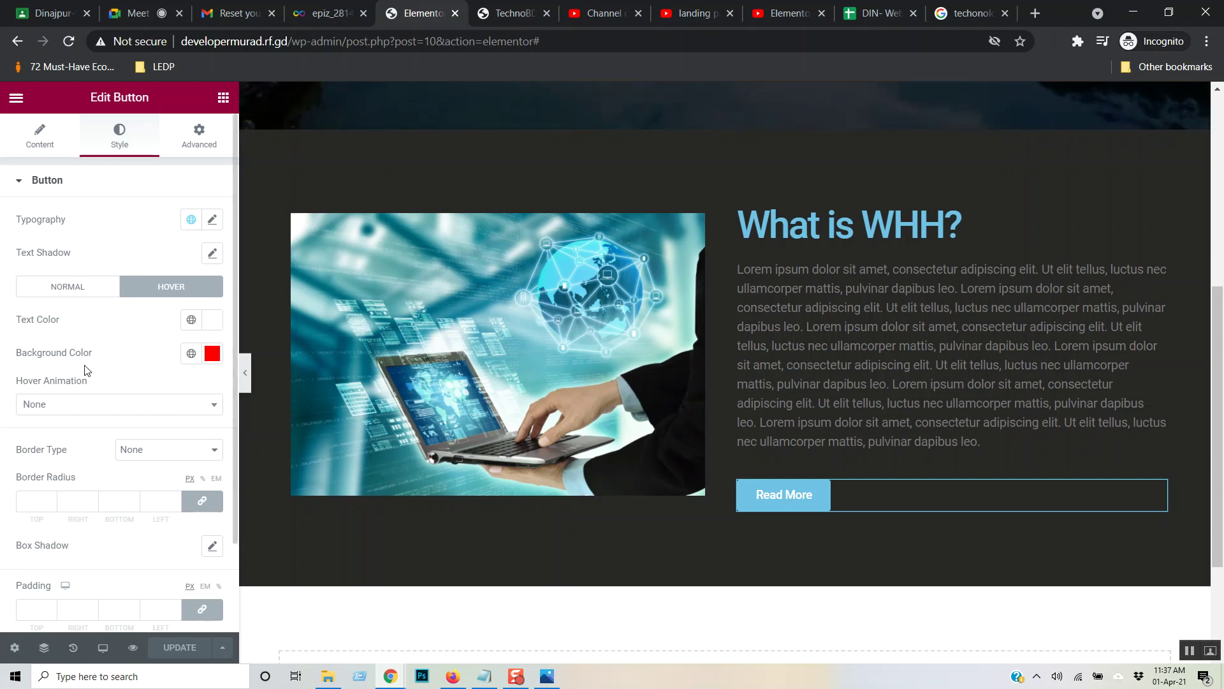
click(130, 408)
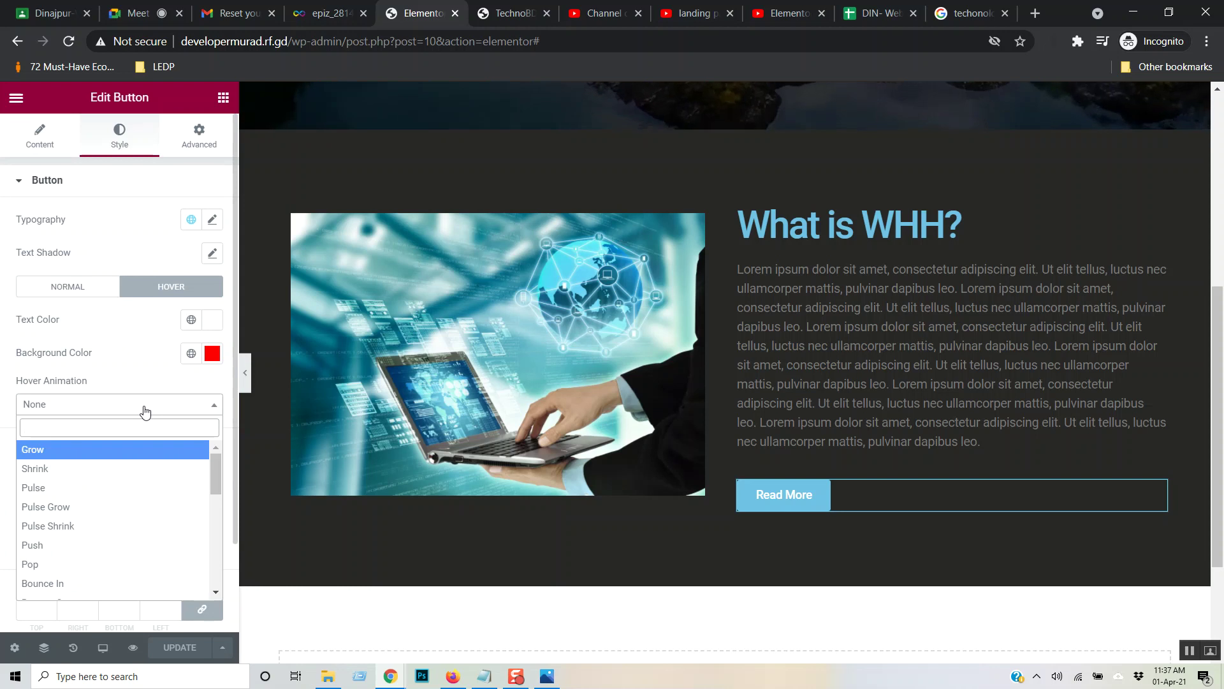
click(70, 468)
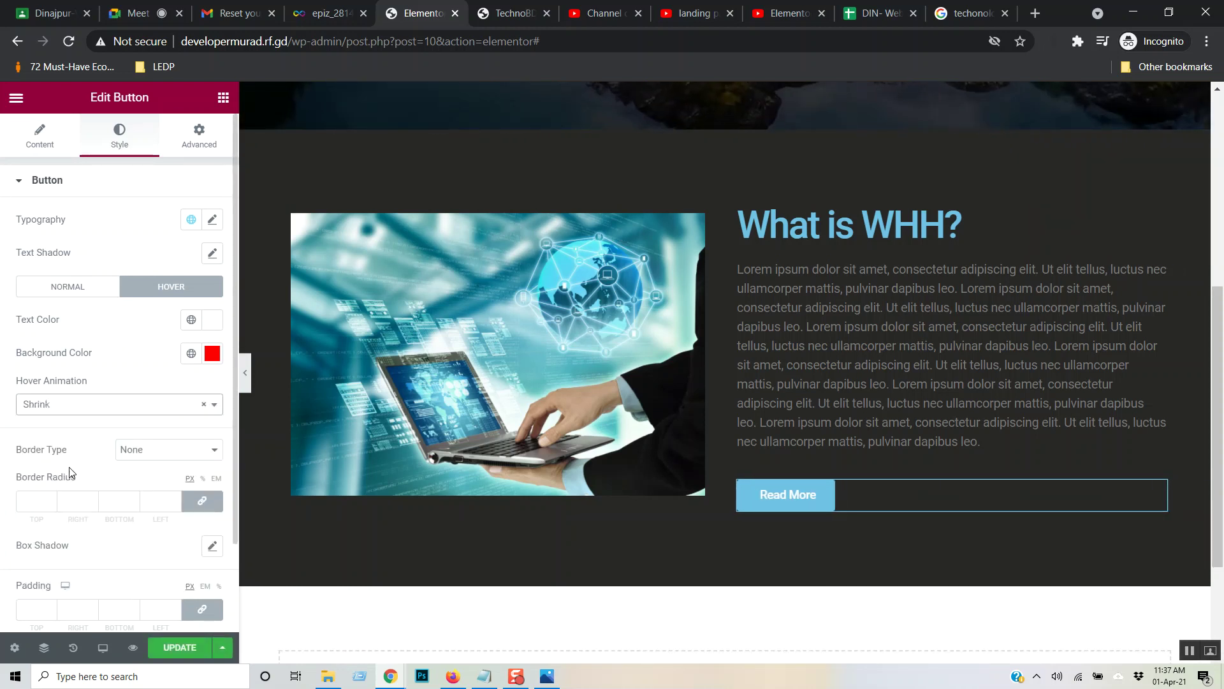
click(88, 403)
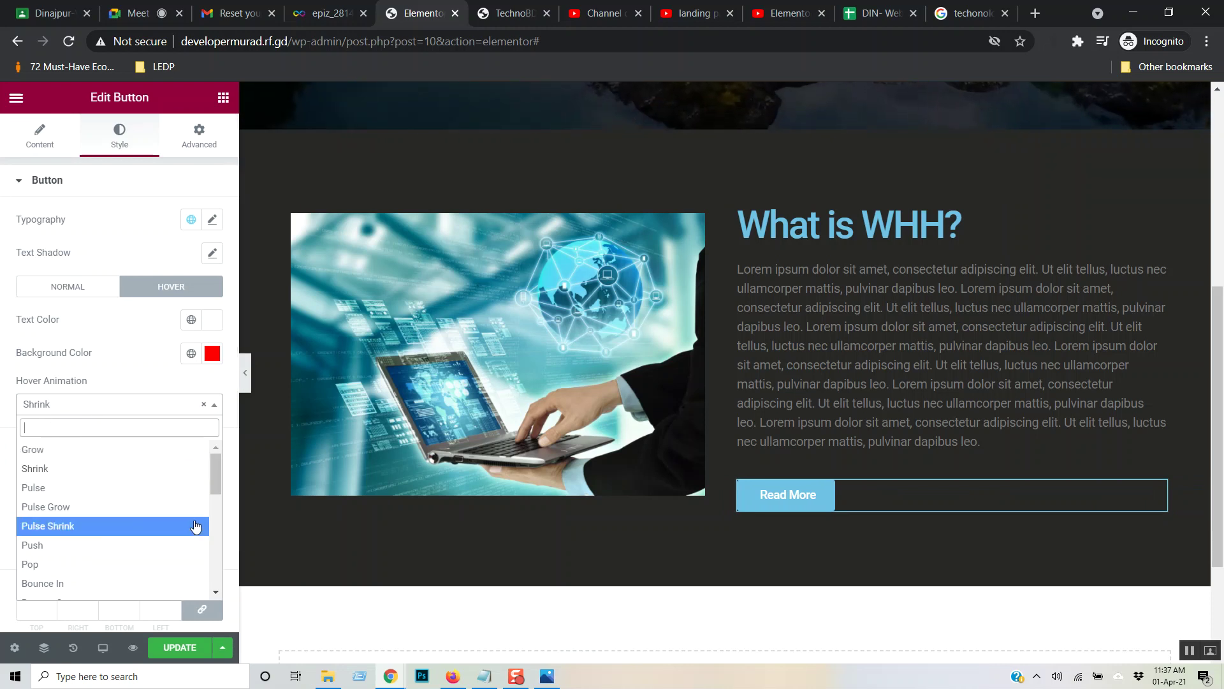
scroll(192, 519, down, 5)
scroll(193, 520, up, 6)
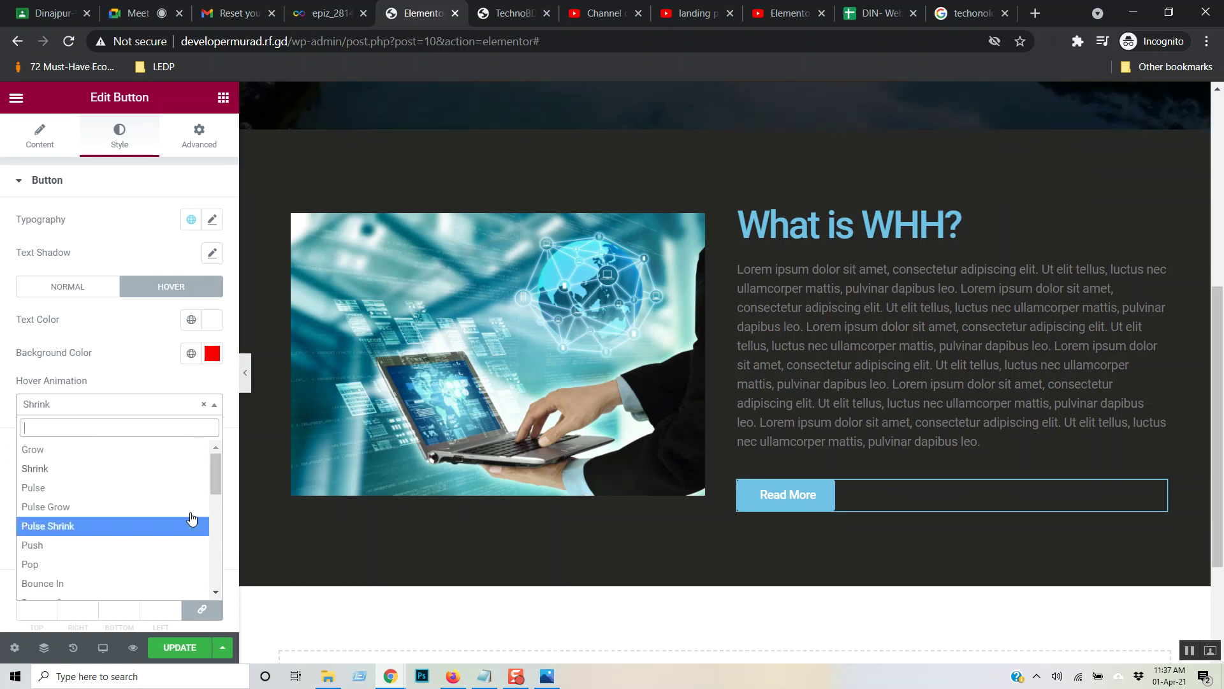
click(204, 405)
click(163, 413)
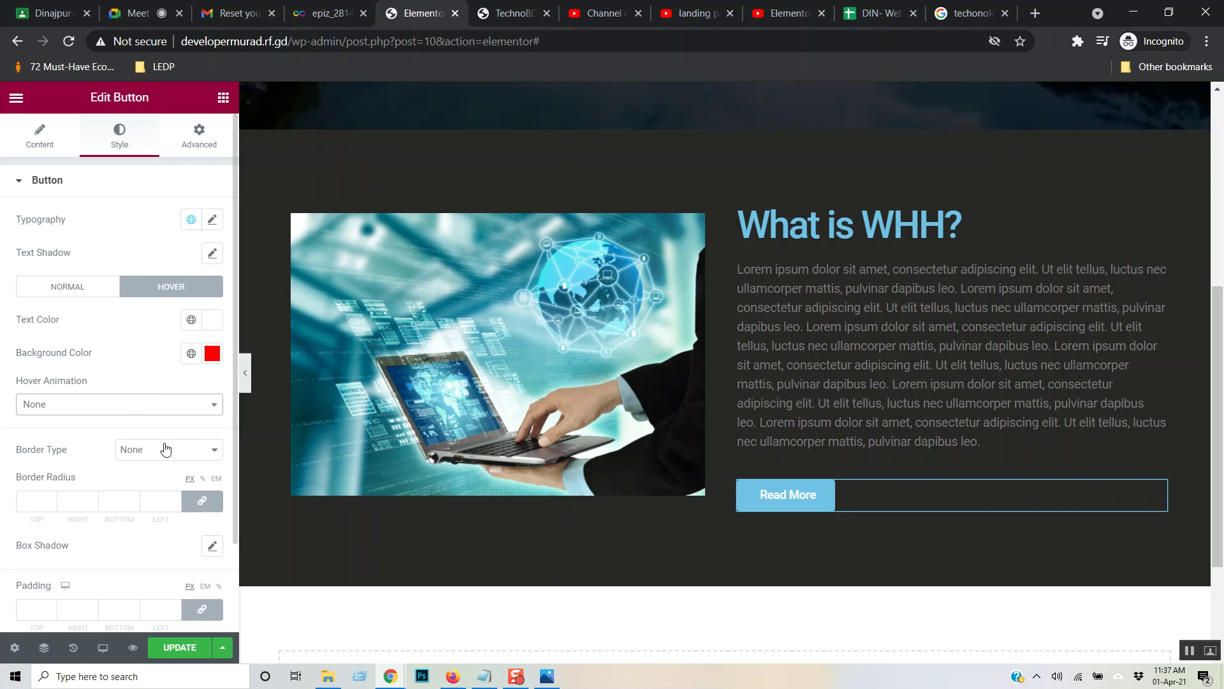
- Expand the button's Advanced Positioning options, showing Width and Position at Default
scroll(166, 449, down, 2)
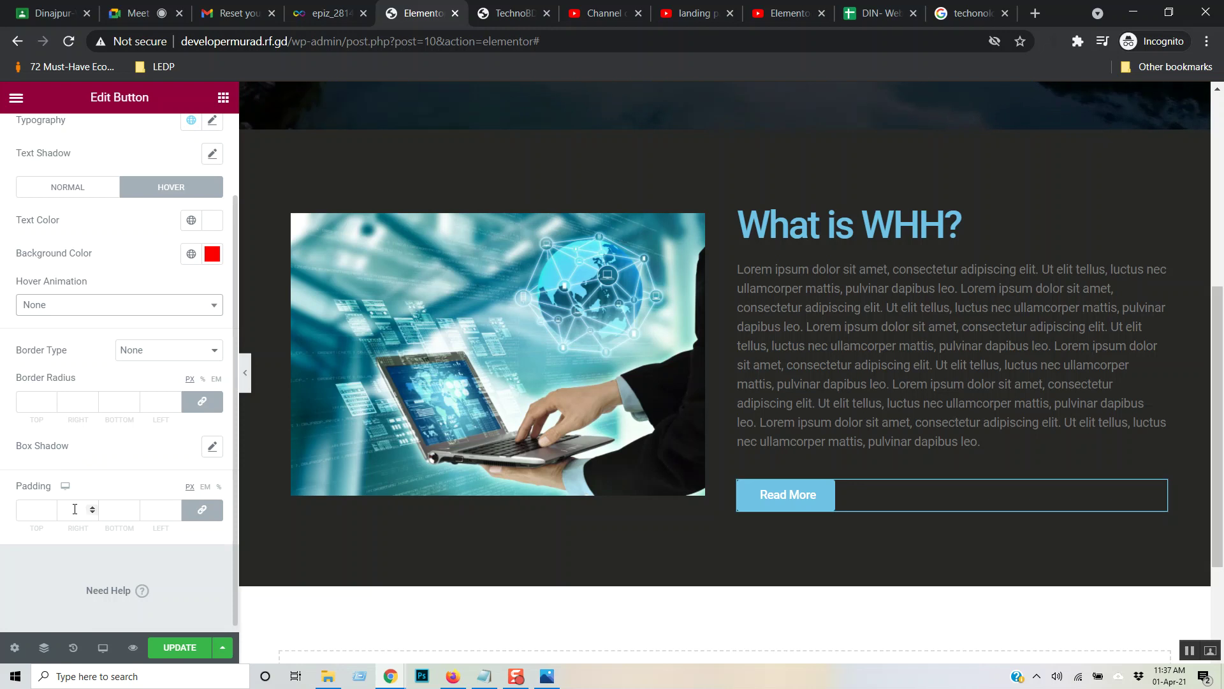
scroll(197, 139, up, 3)
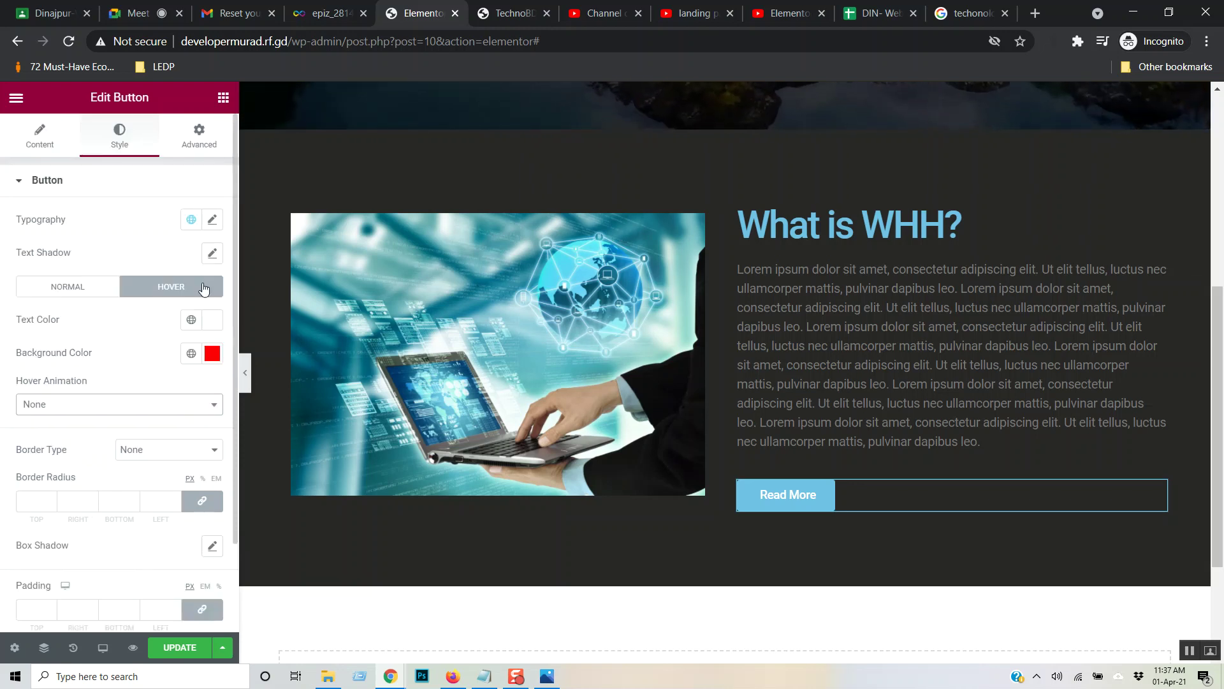
click(199, 134)
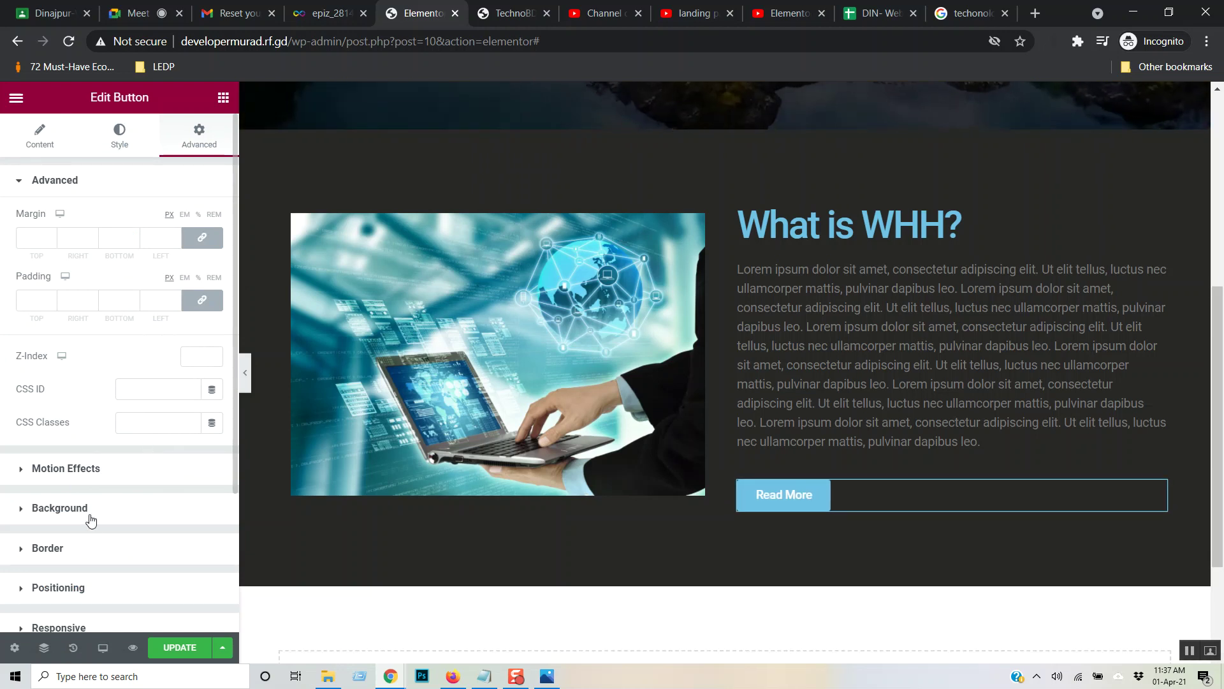
scroll(132, 530, down, 2)
click(110, 500)
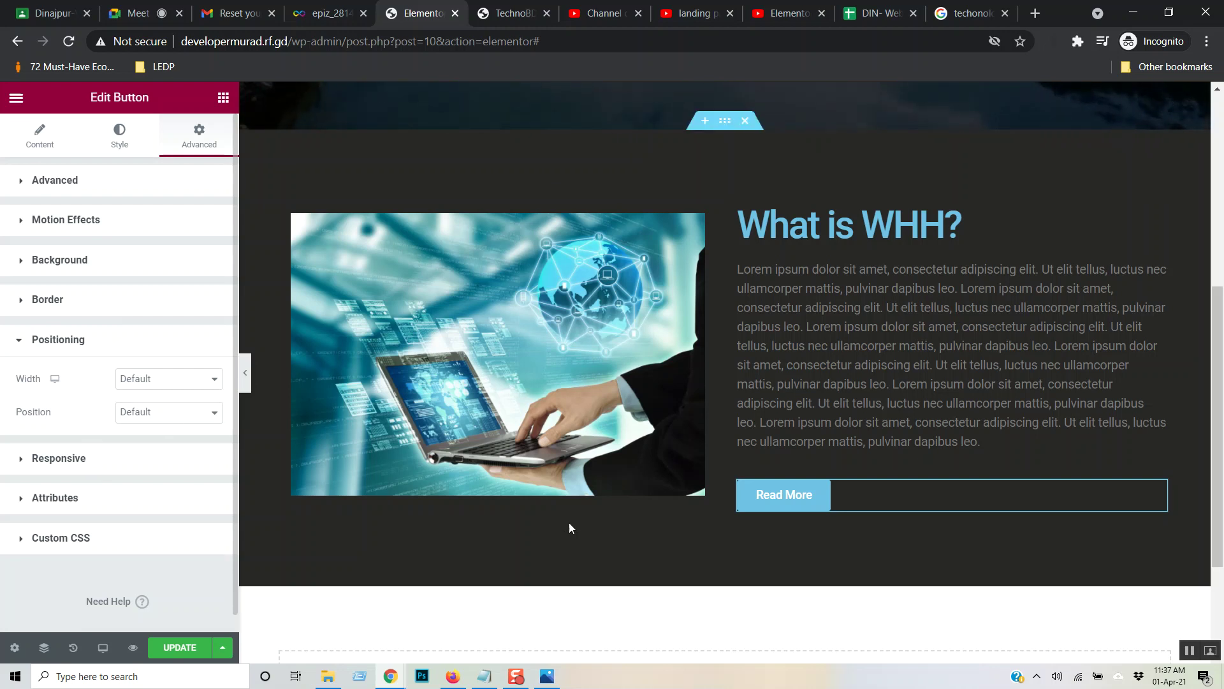
- Skip the full-screen Elementor tutorial ahead to about 39:29, then switch to the Google Meet tab
click(787, 13)
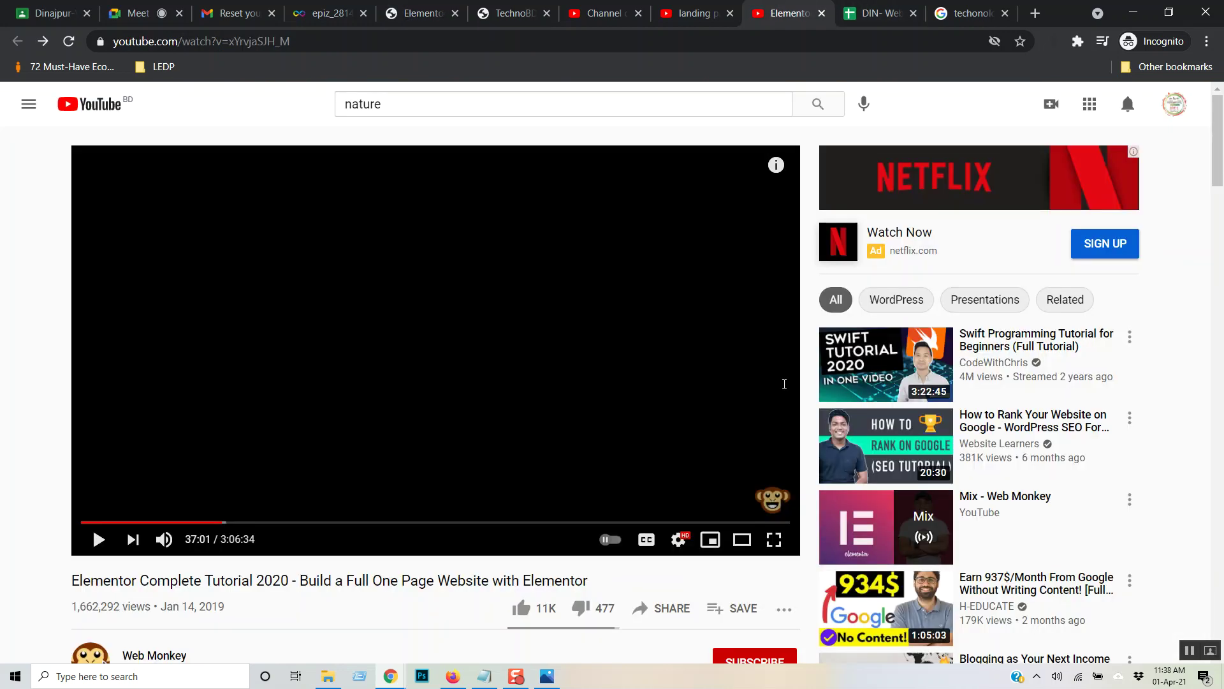
click(781, 540)
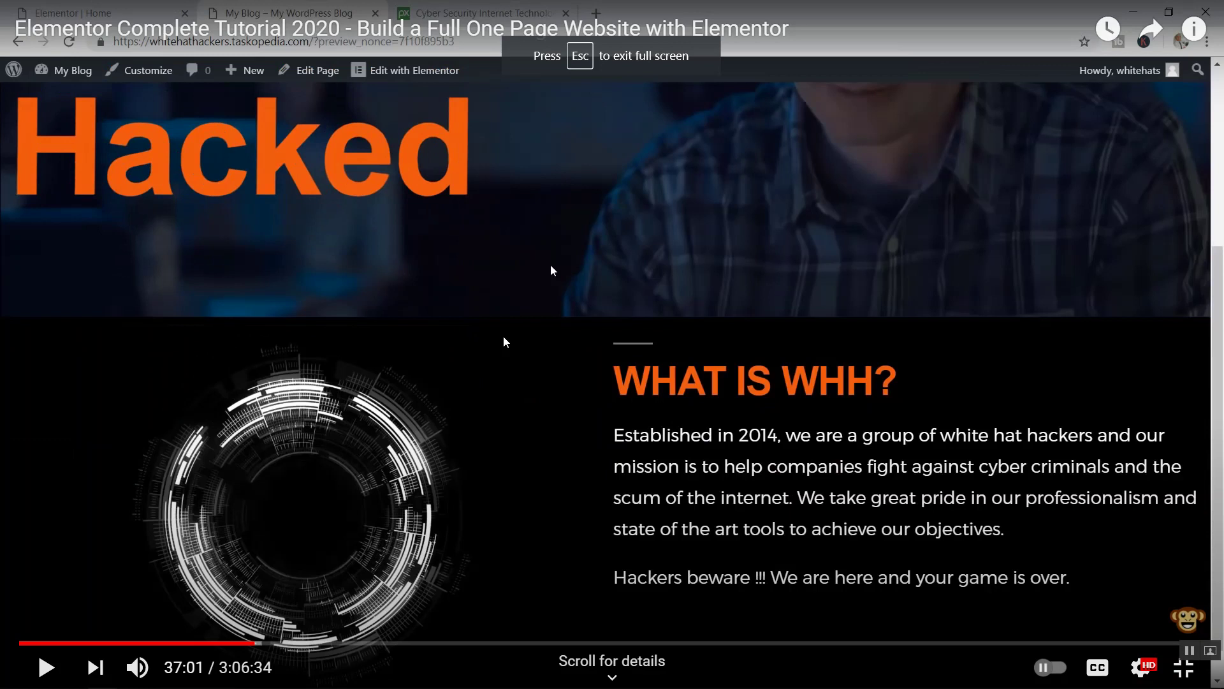
click(504, 341)
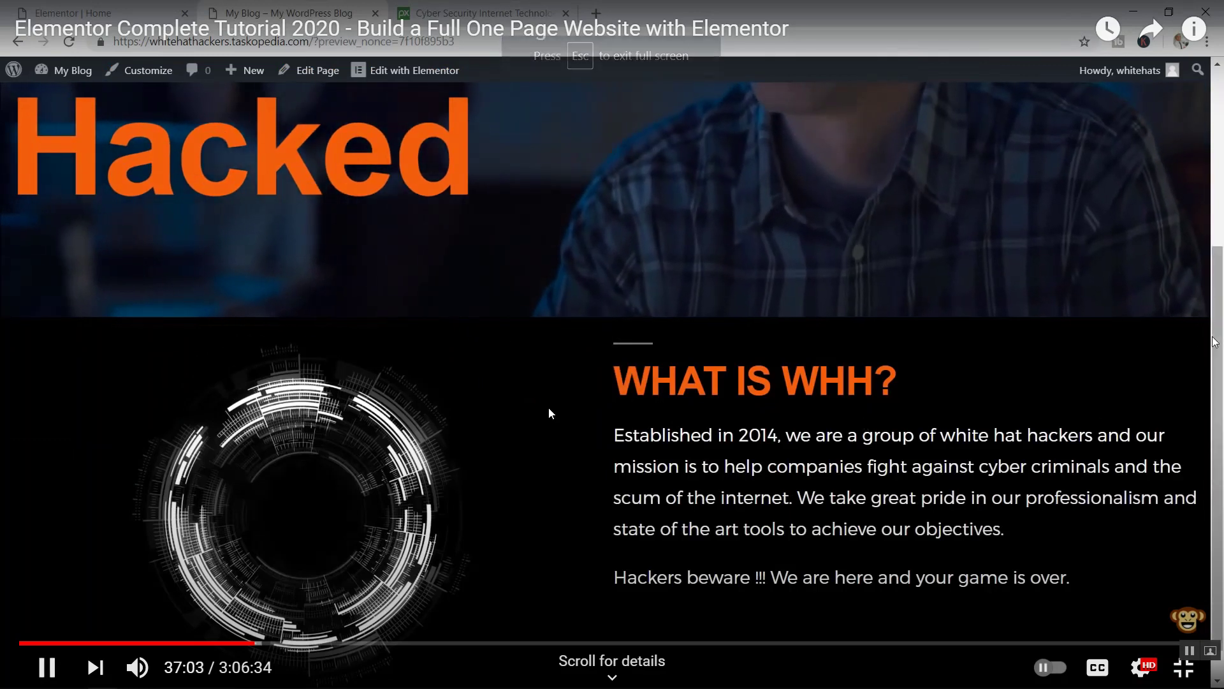
key(Right)
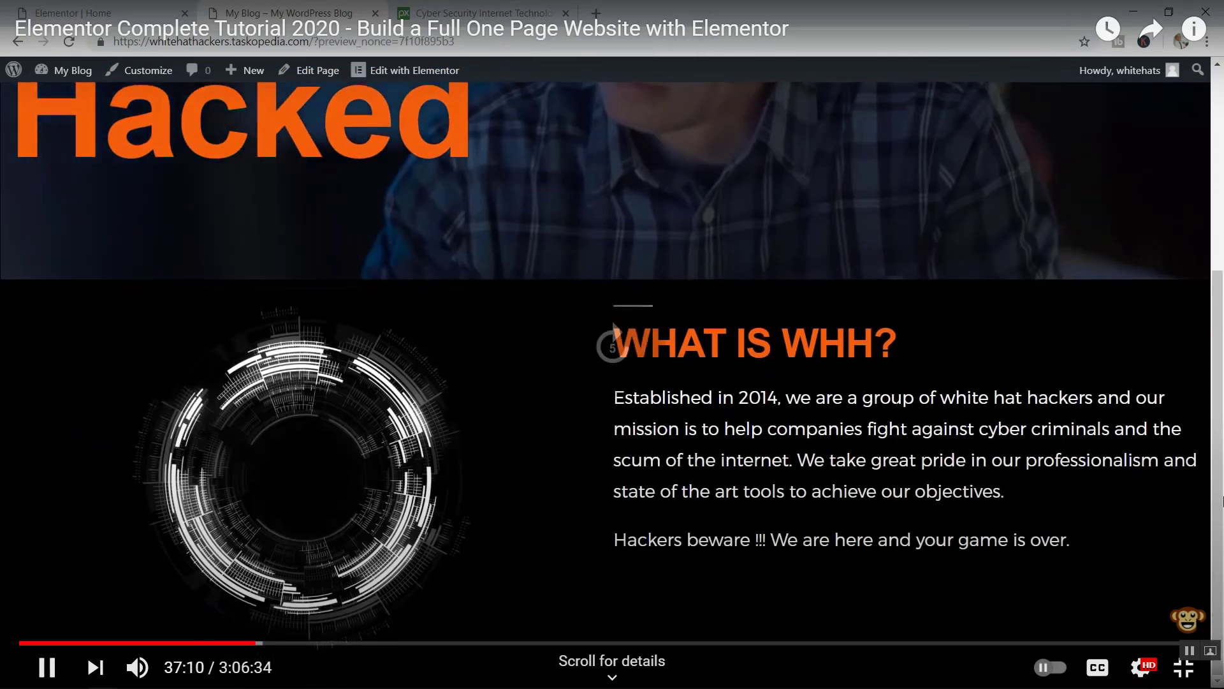
key(Right)
key(Right)
key(Right)
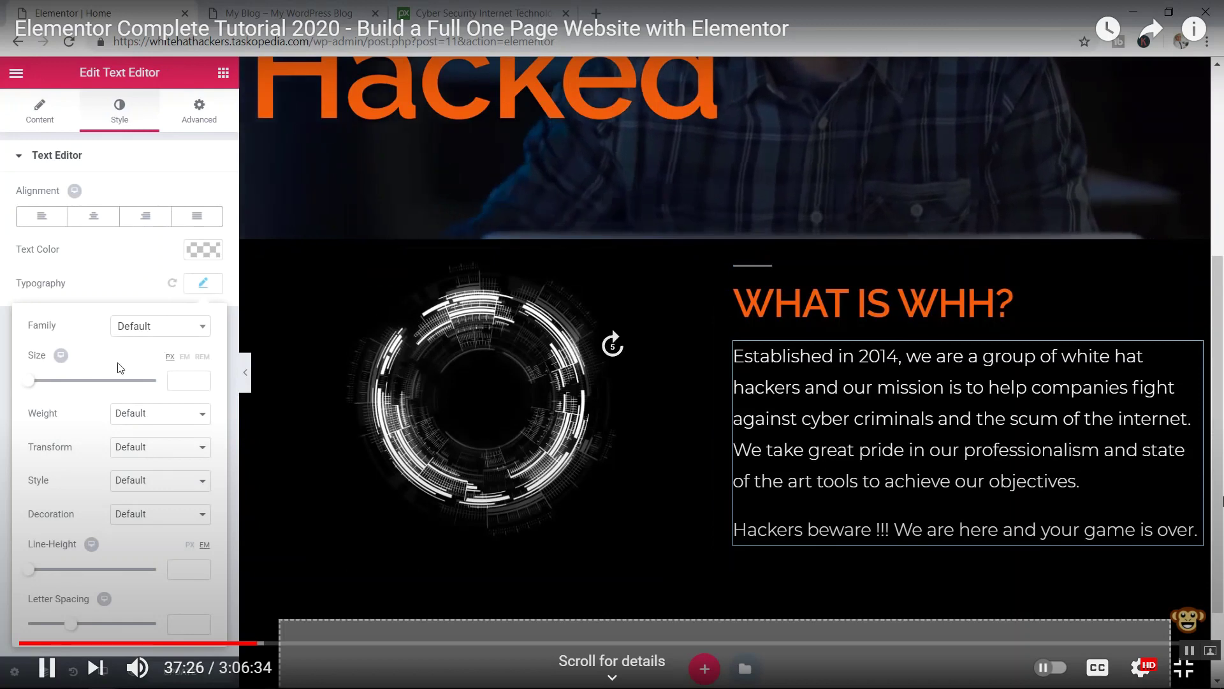
key(Right)
key(Right)
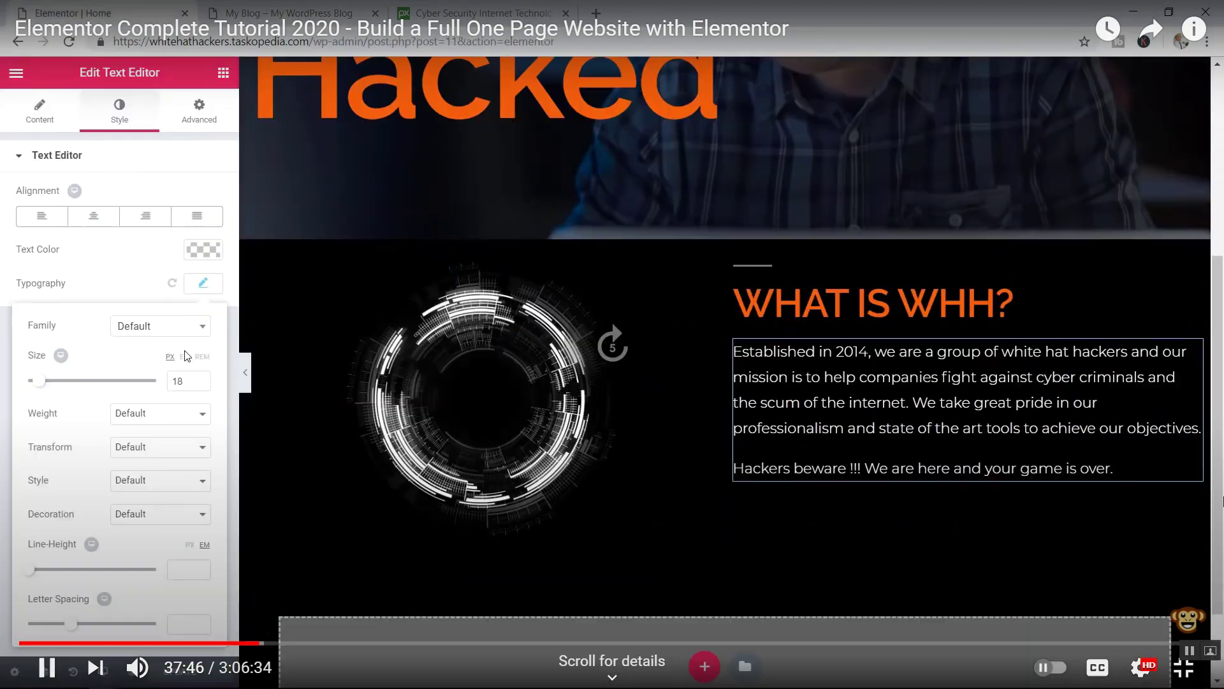
key(Right)
key(Right)
key(Right)
key(Right)
key(Right)
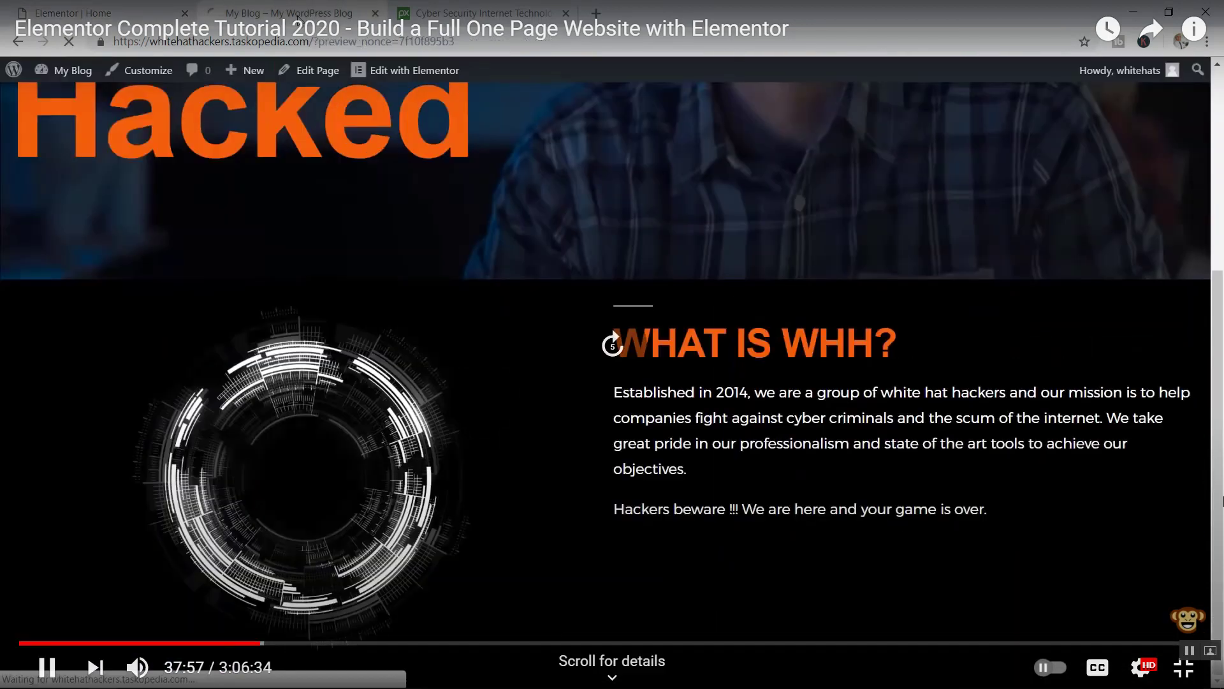
key(Right)
key(Right)
key(Right)
key(Right)
key(Right)
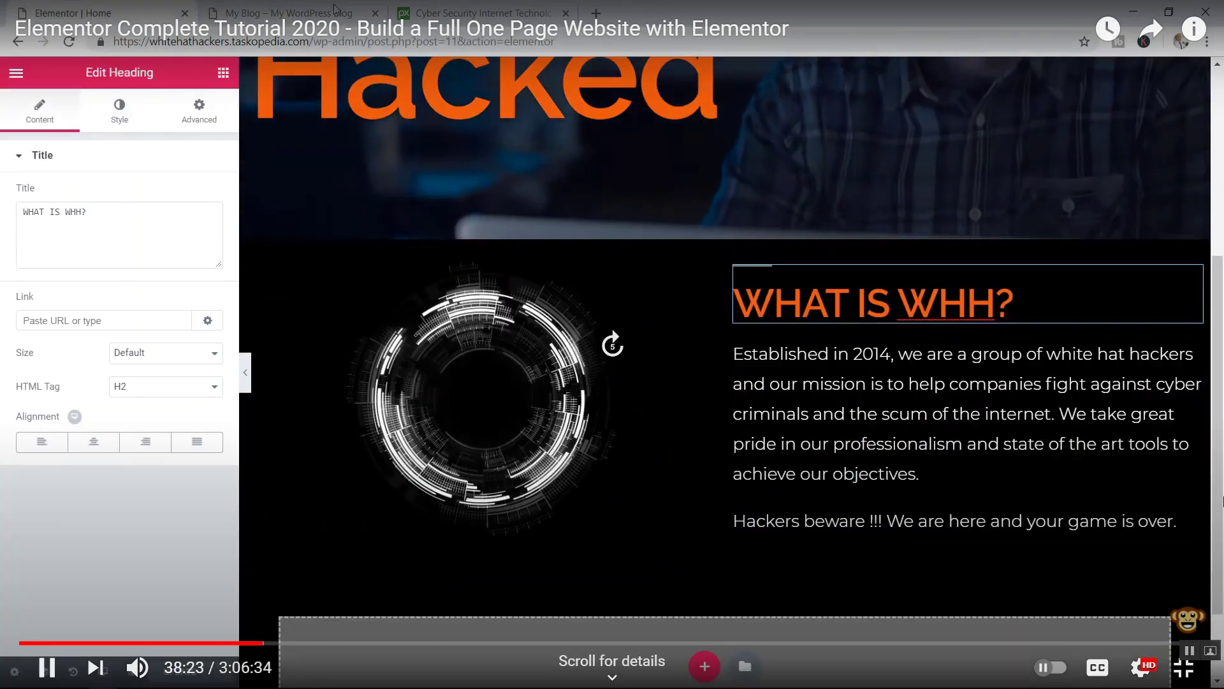
key(Right)
key(Right)
key(Right)
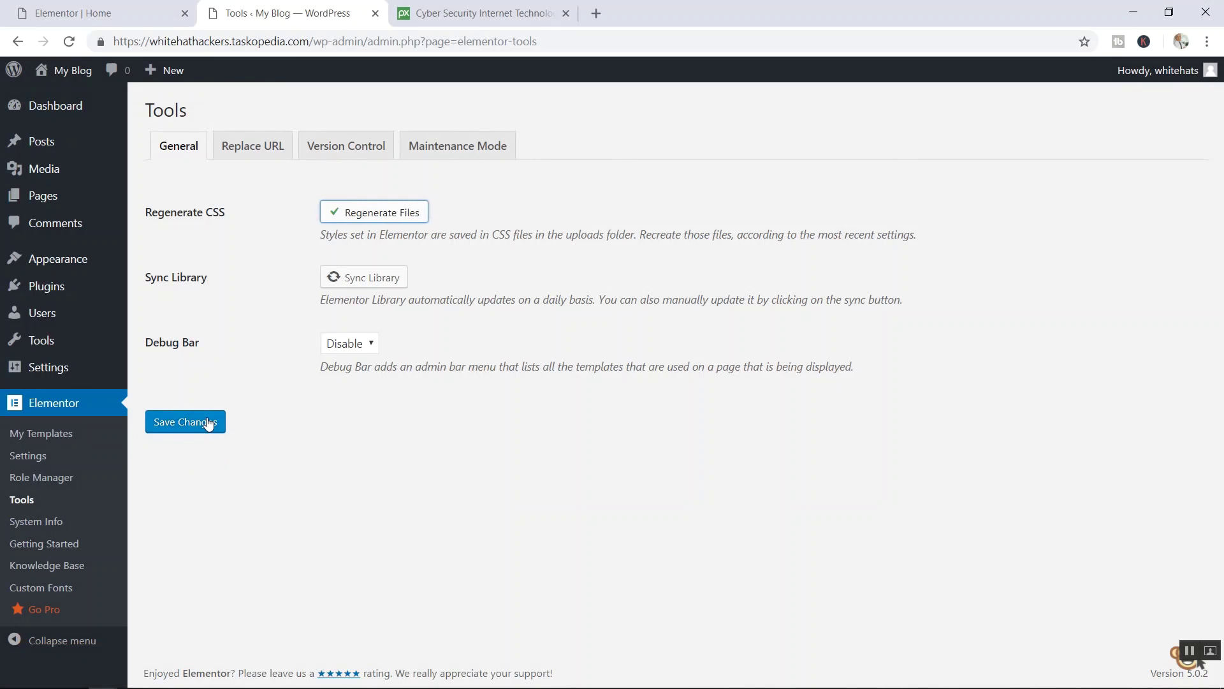
key(Right)
key(Right)
key(Right)
key(Right)
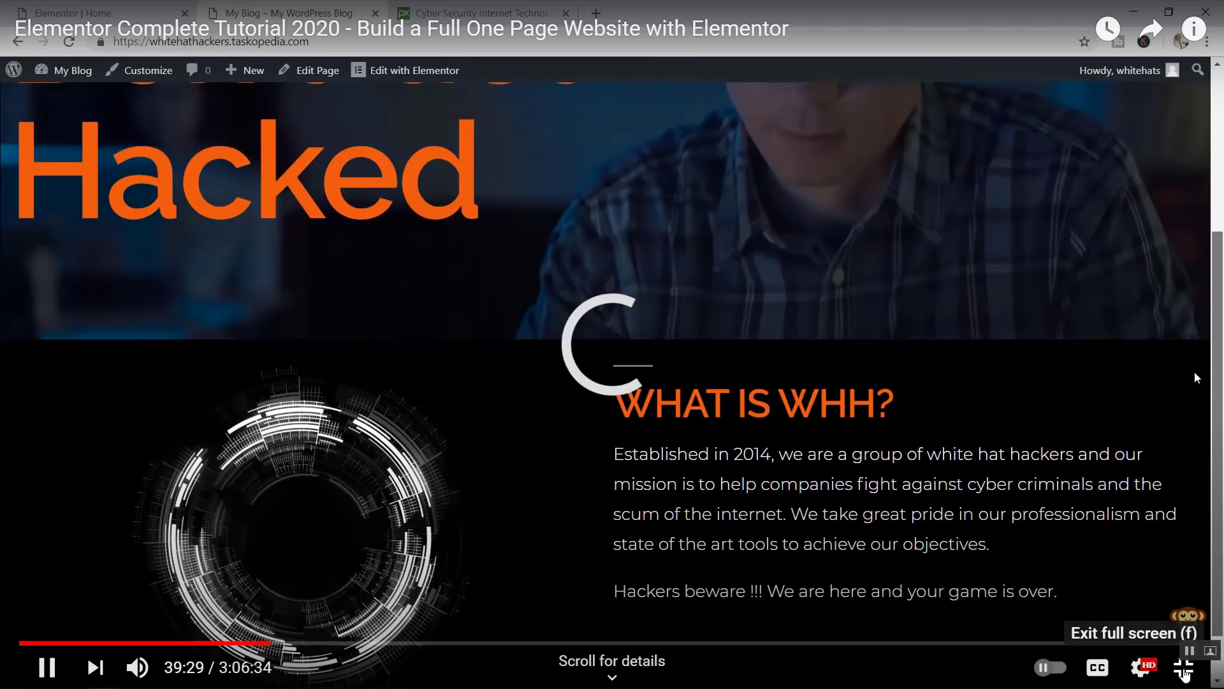
click(1183, 667)
click(131, 14)
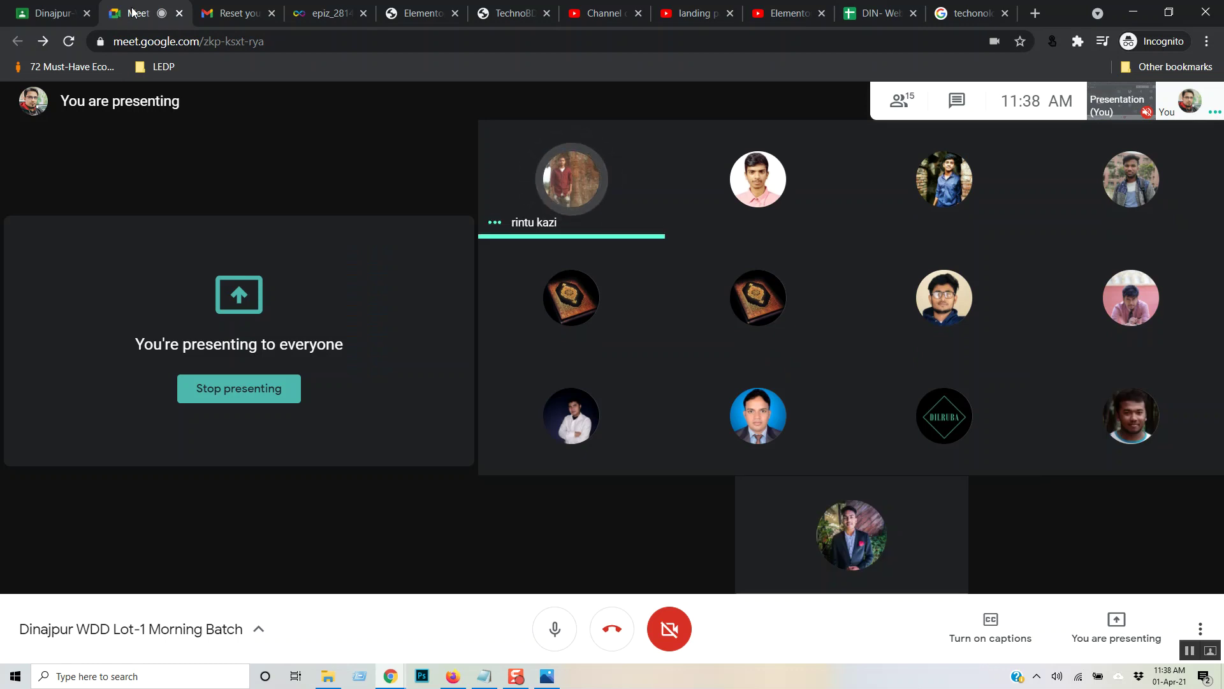
- Watch the tutorial full screen, skipping ahead past the revisions list and editor reload
click(779, 13)
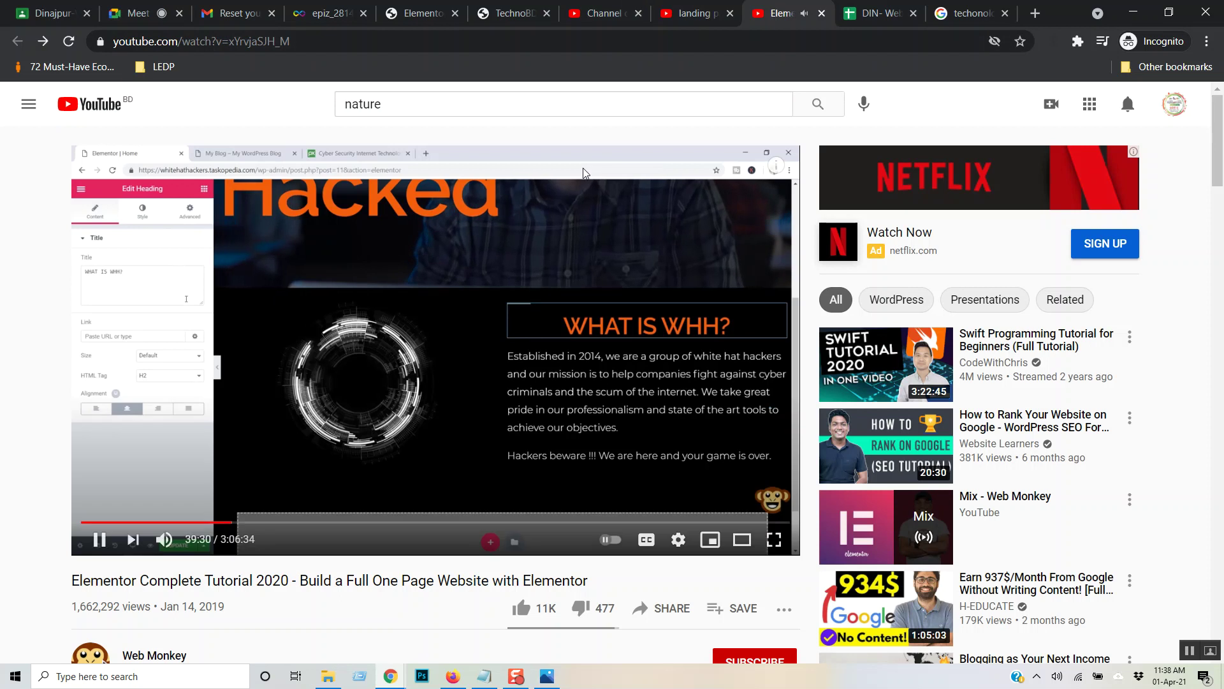
click(774, 539)
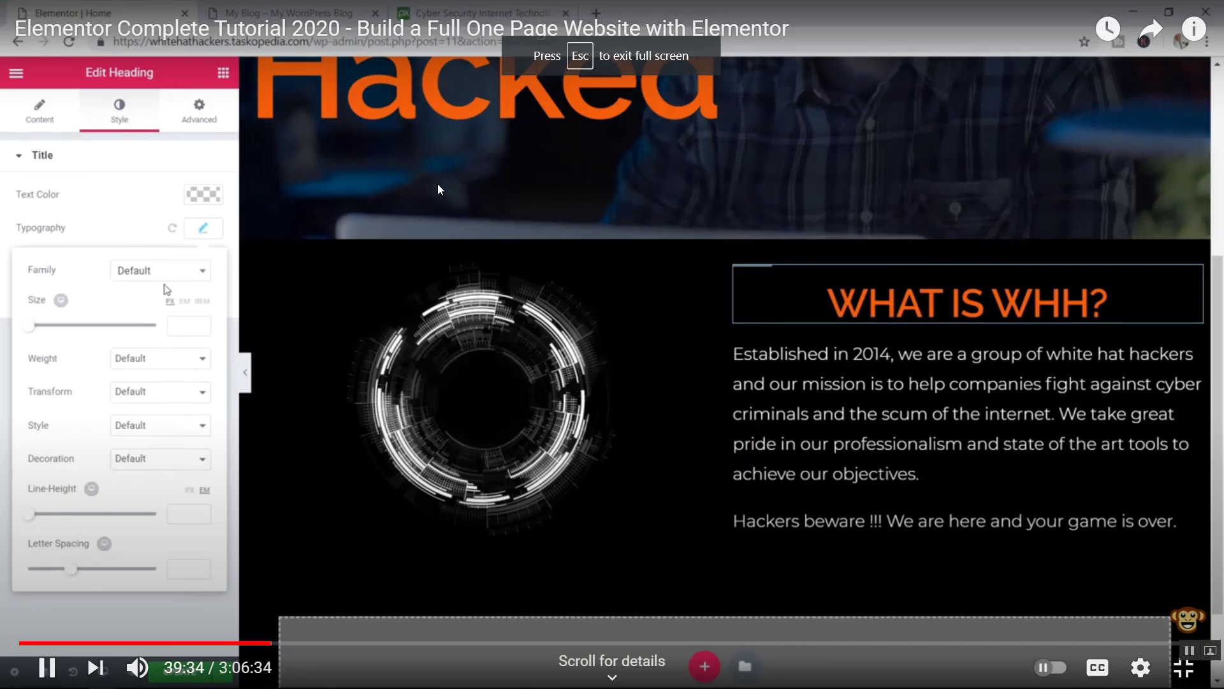
key(Right)
key(Right)
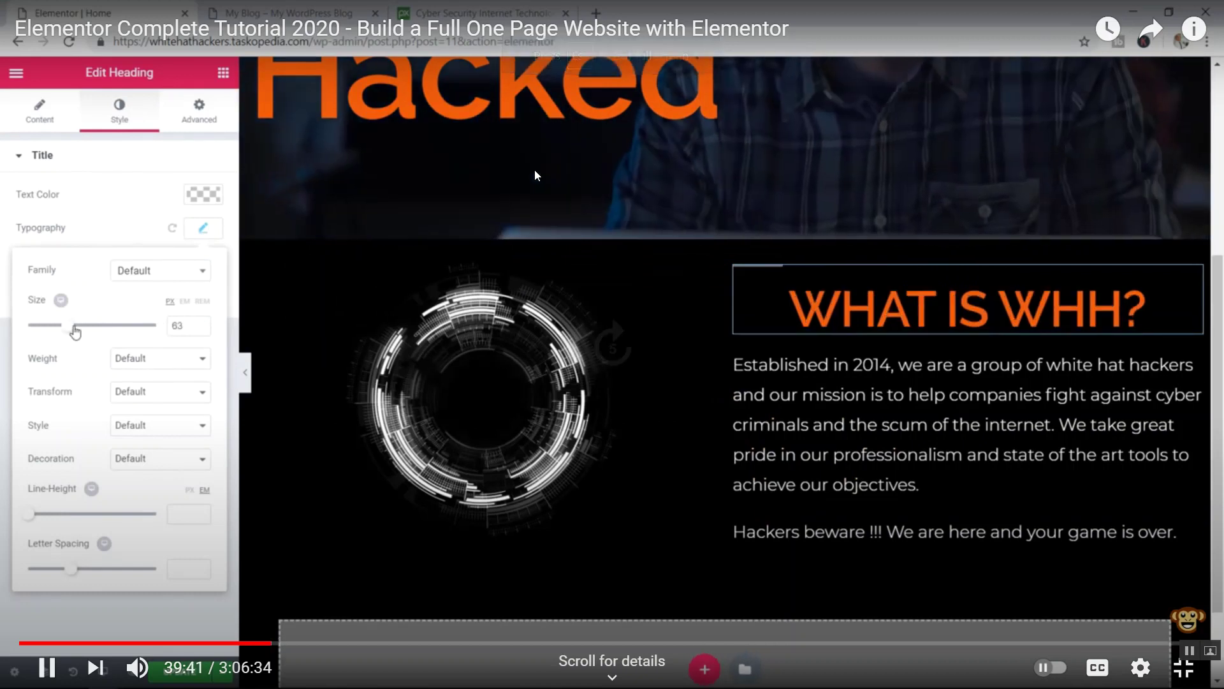
key(Right)
key(Right)
key(Right)
key(Right)
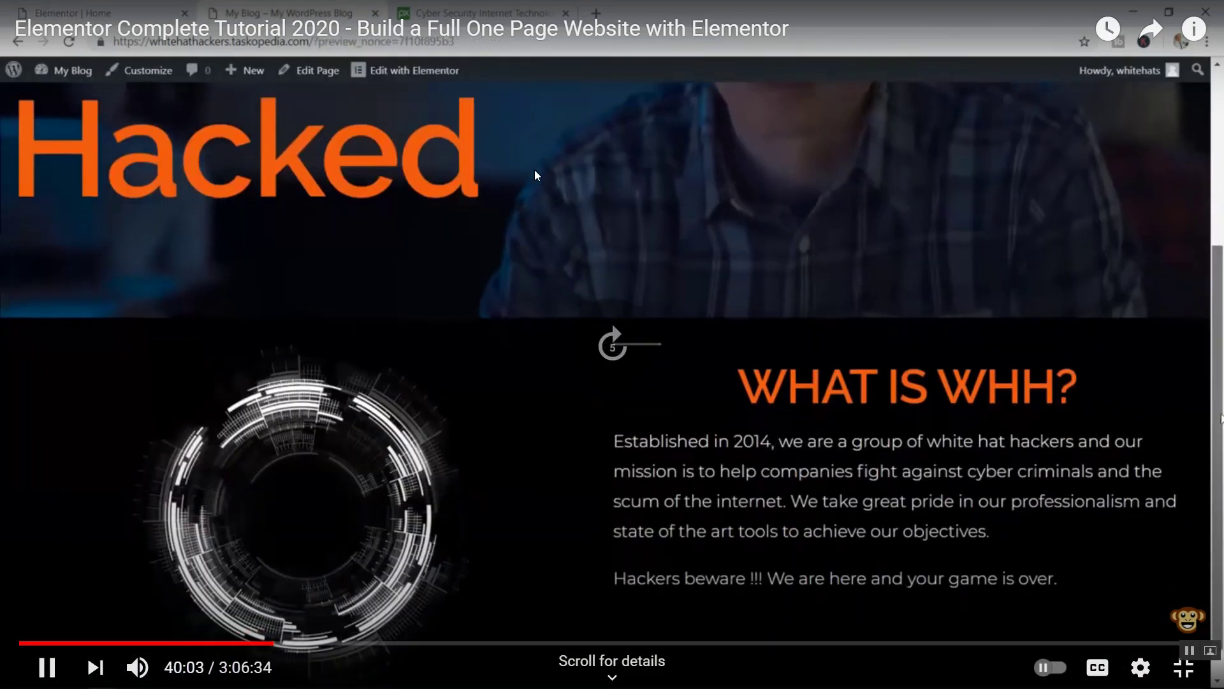
key(Right)
key(Right)
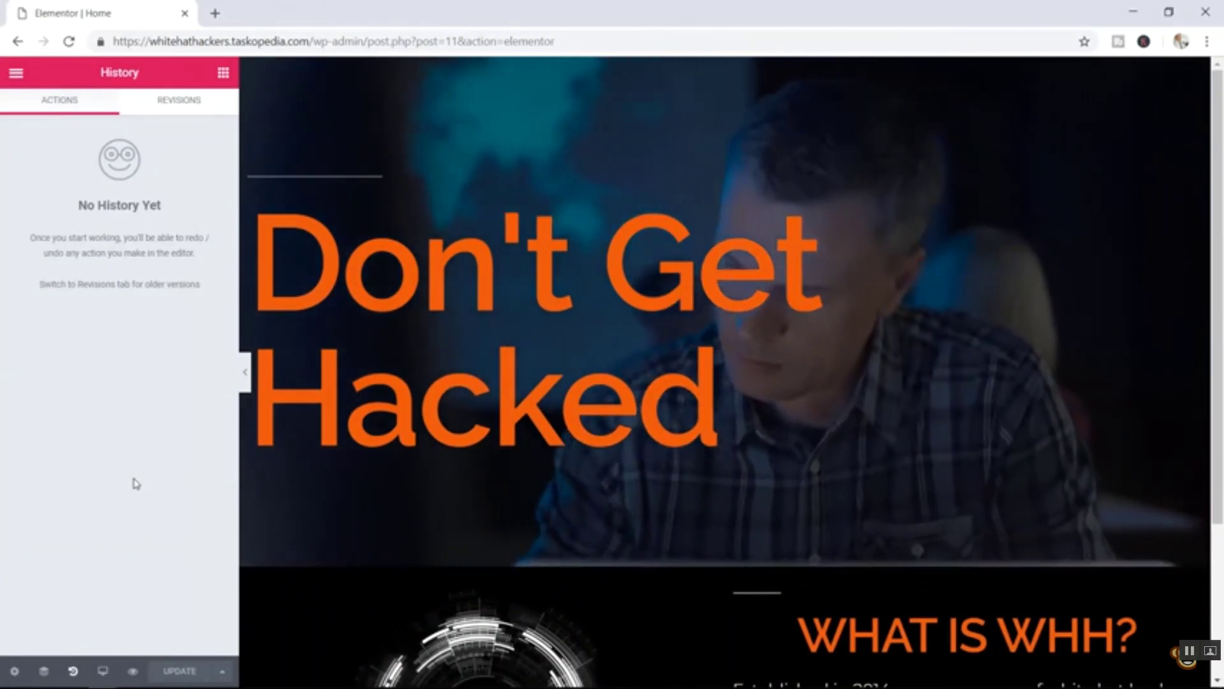
mouse_move(462, 329)
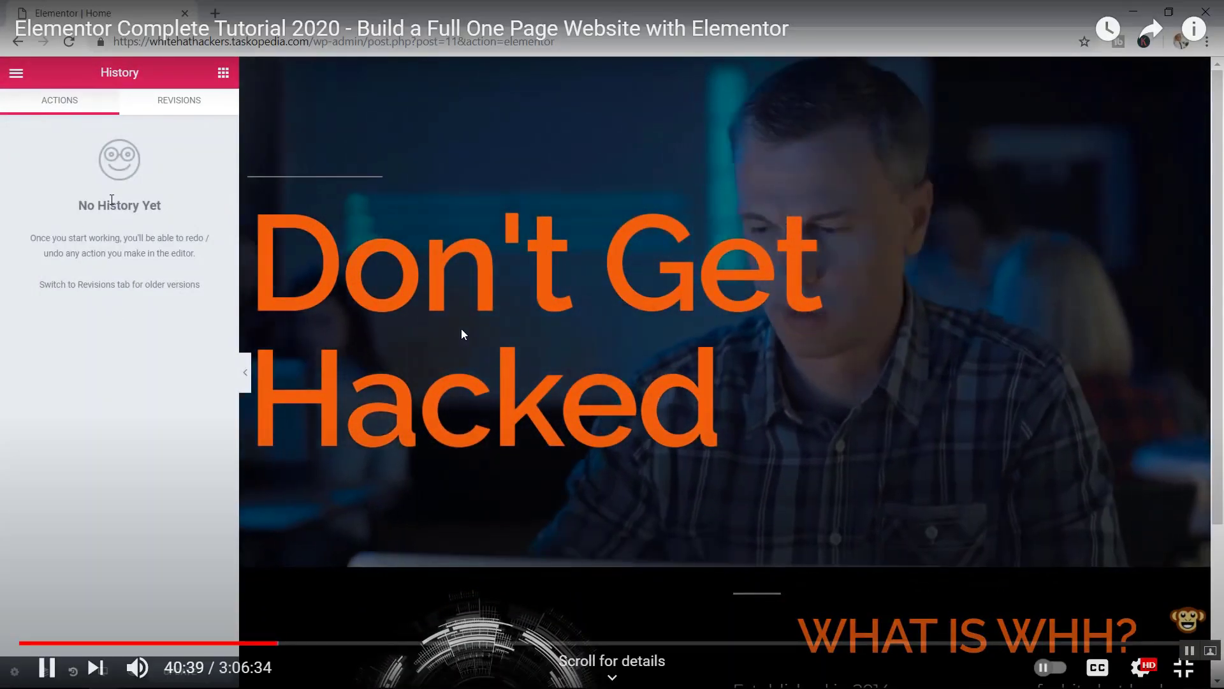
key(Right)
key(Right)
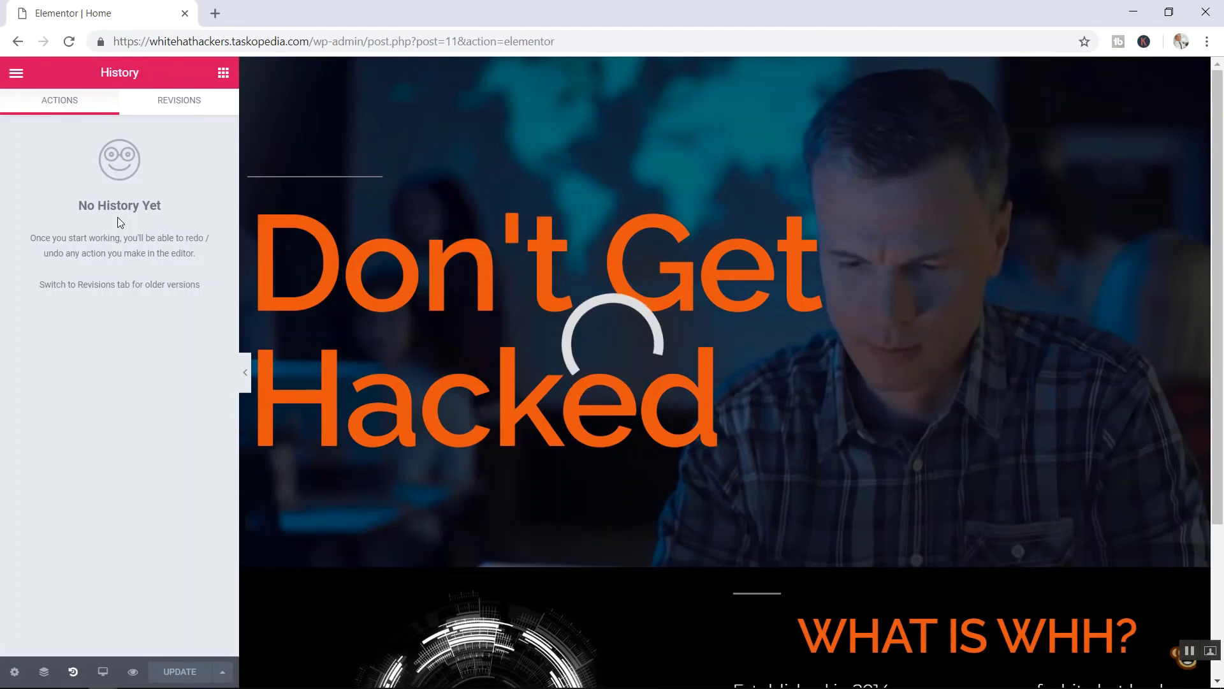
key(Right)
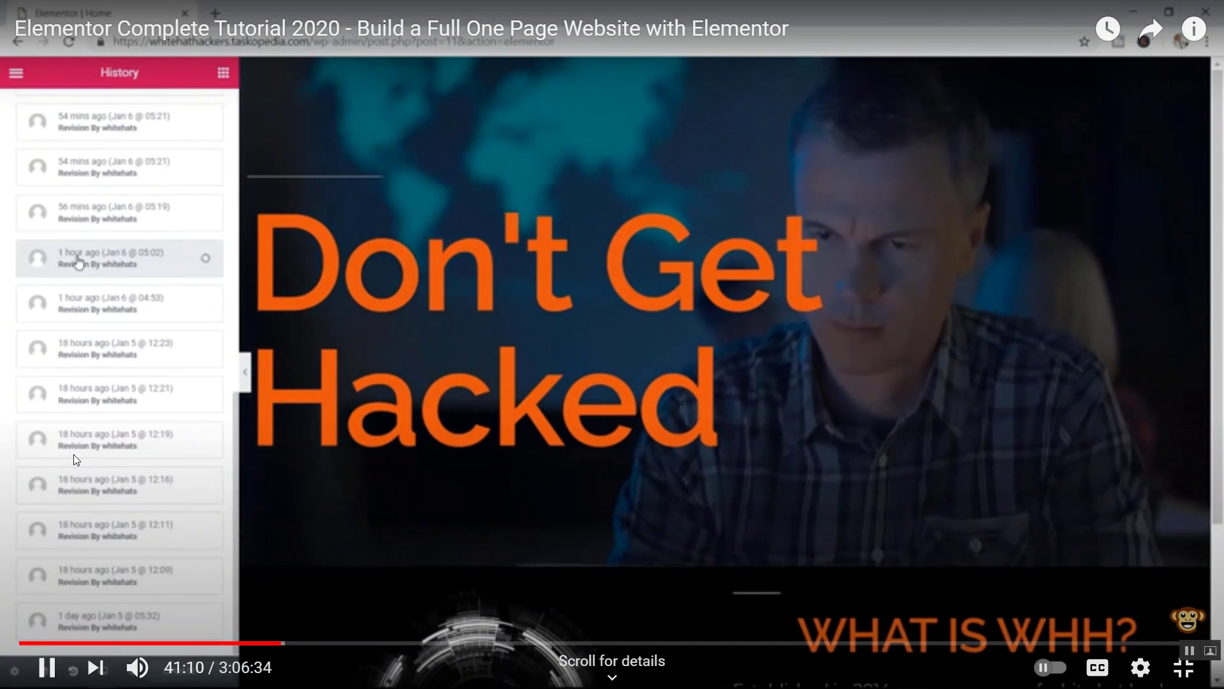
key(Right)
key(Right)
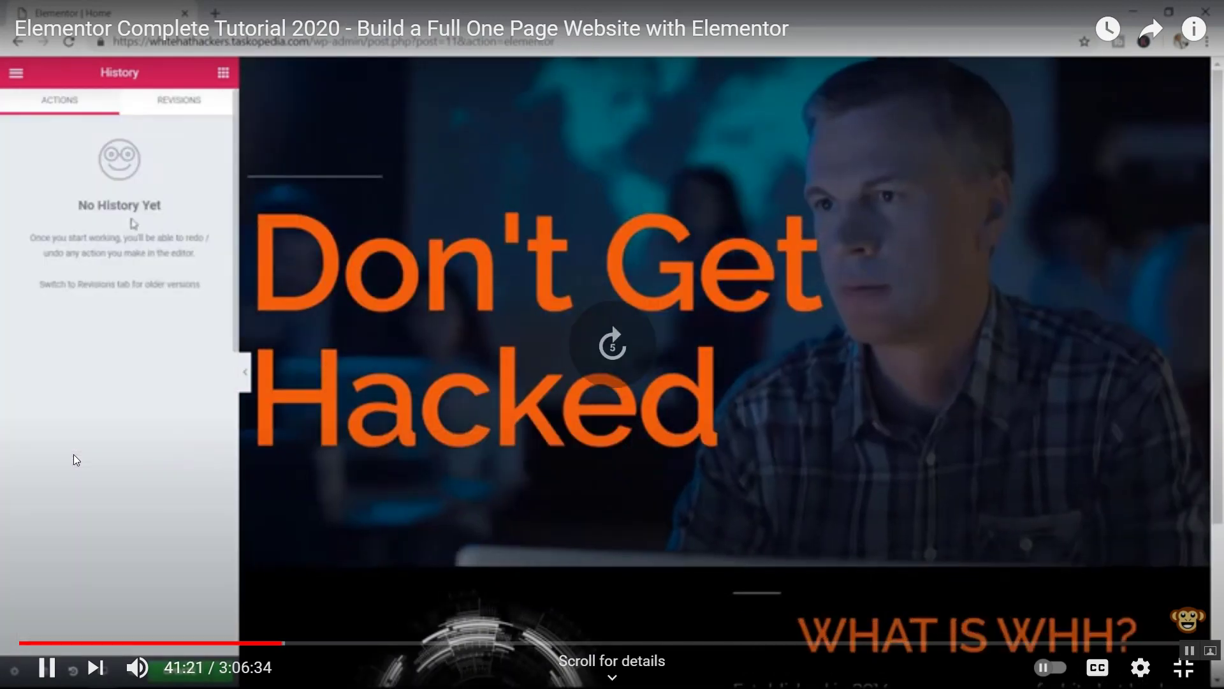
key(Right)
key(Right)
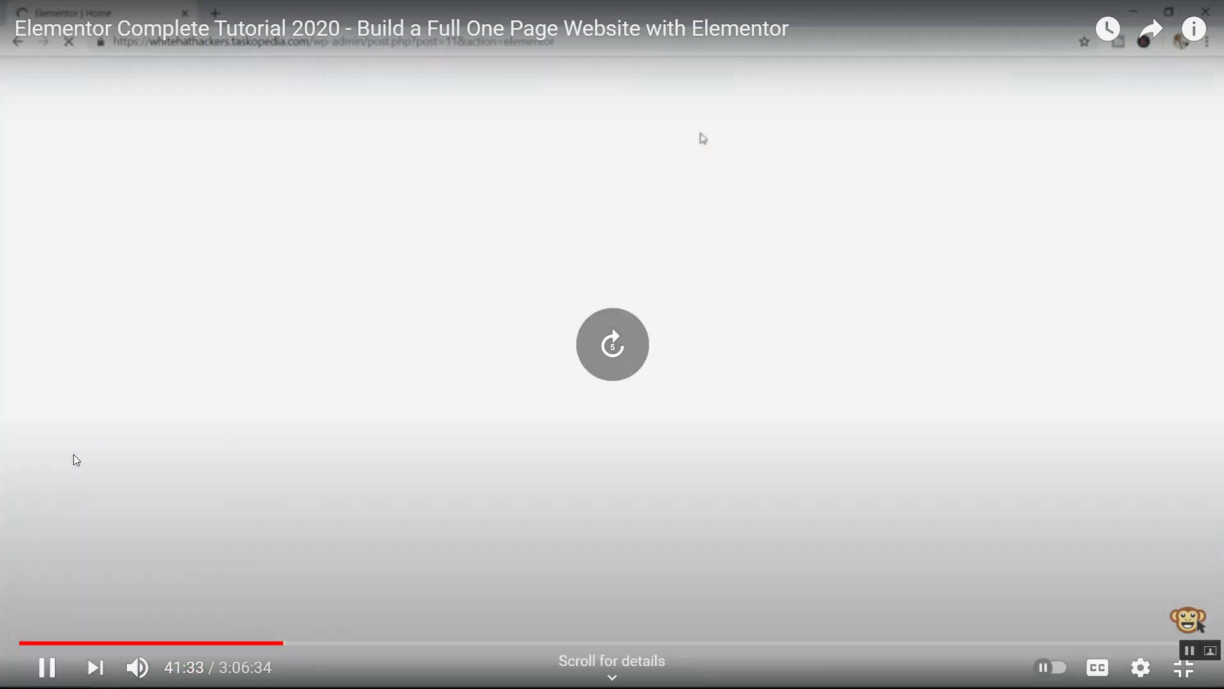
key(Right)
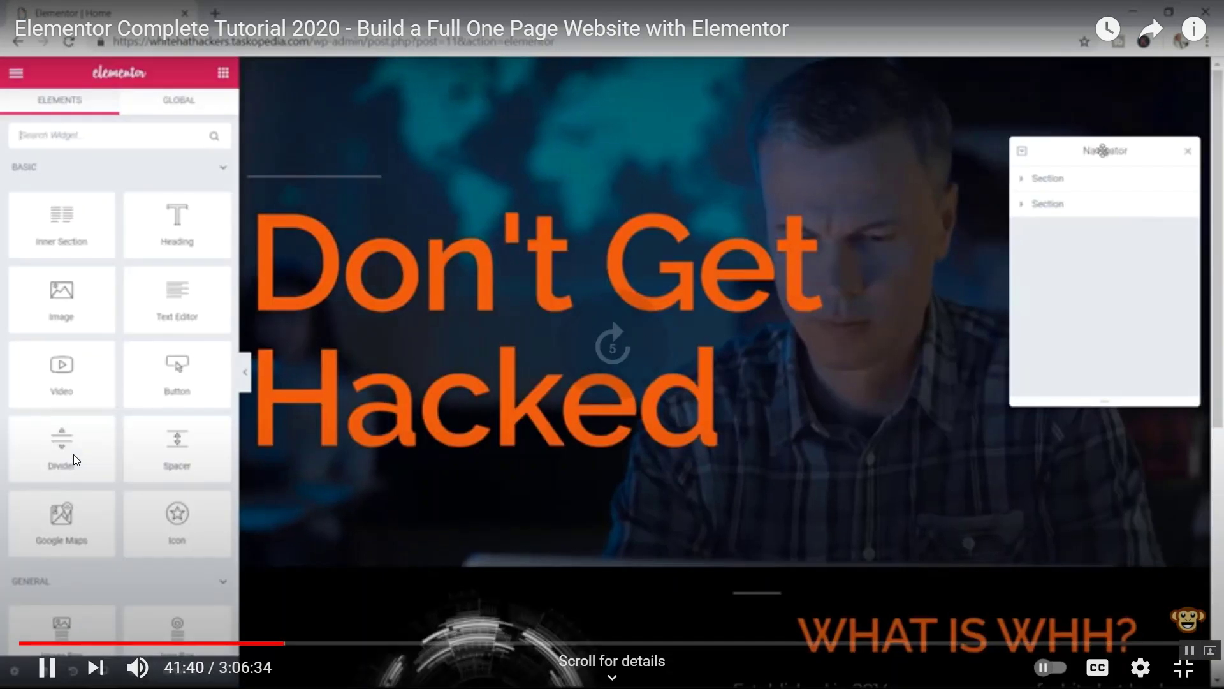
key(Right)
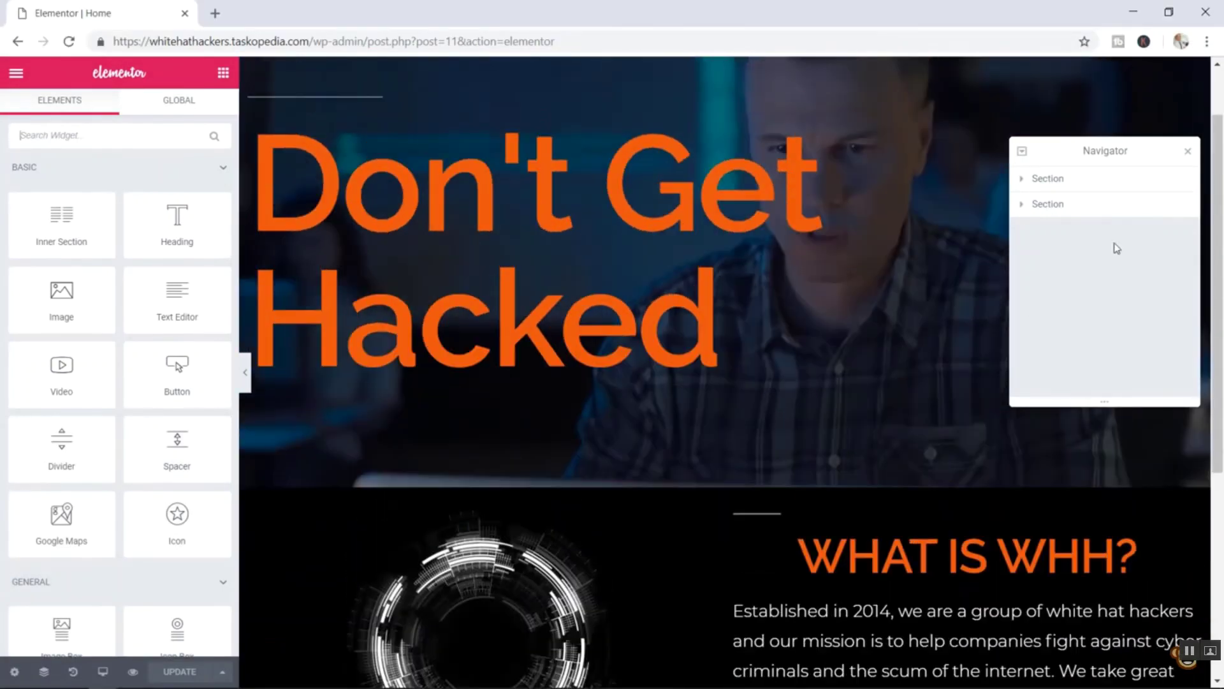
- Rewind slightly, pause at 41:34 in theater mode, and open the 'landing page elementor tutorial full' results
key(Left)
key(Left)
key(Left)
key(Left)
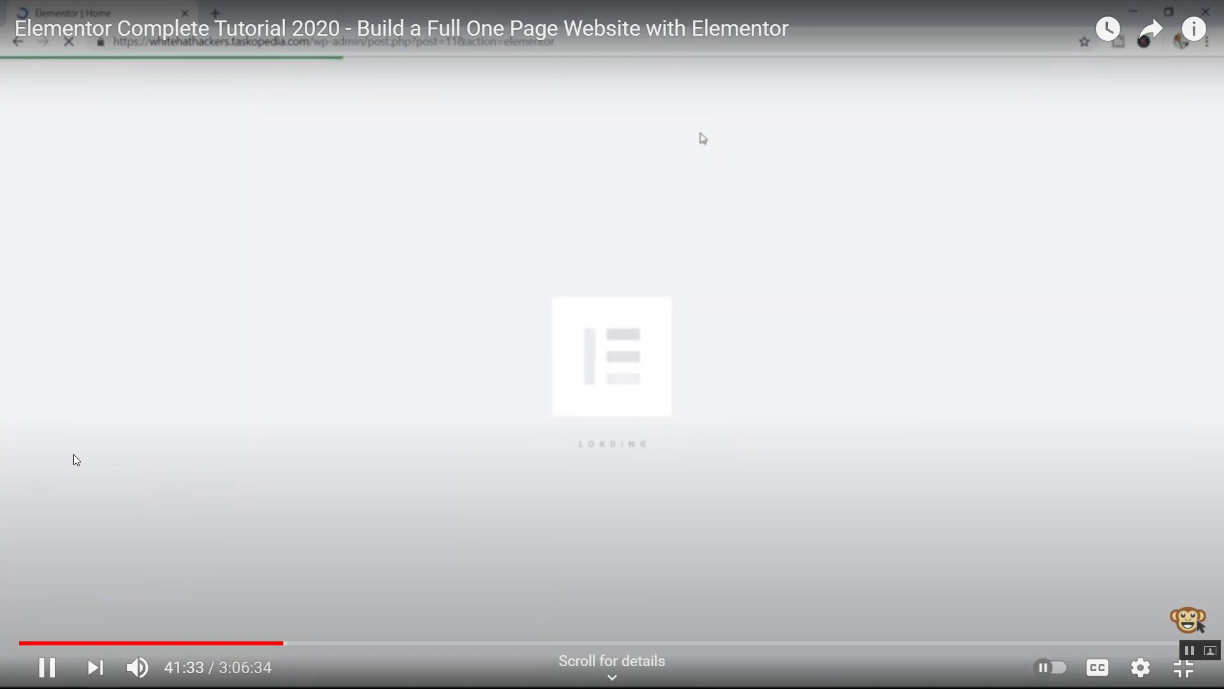
key(Left)
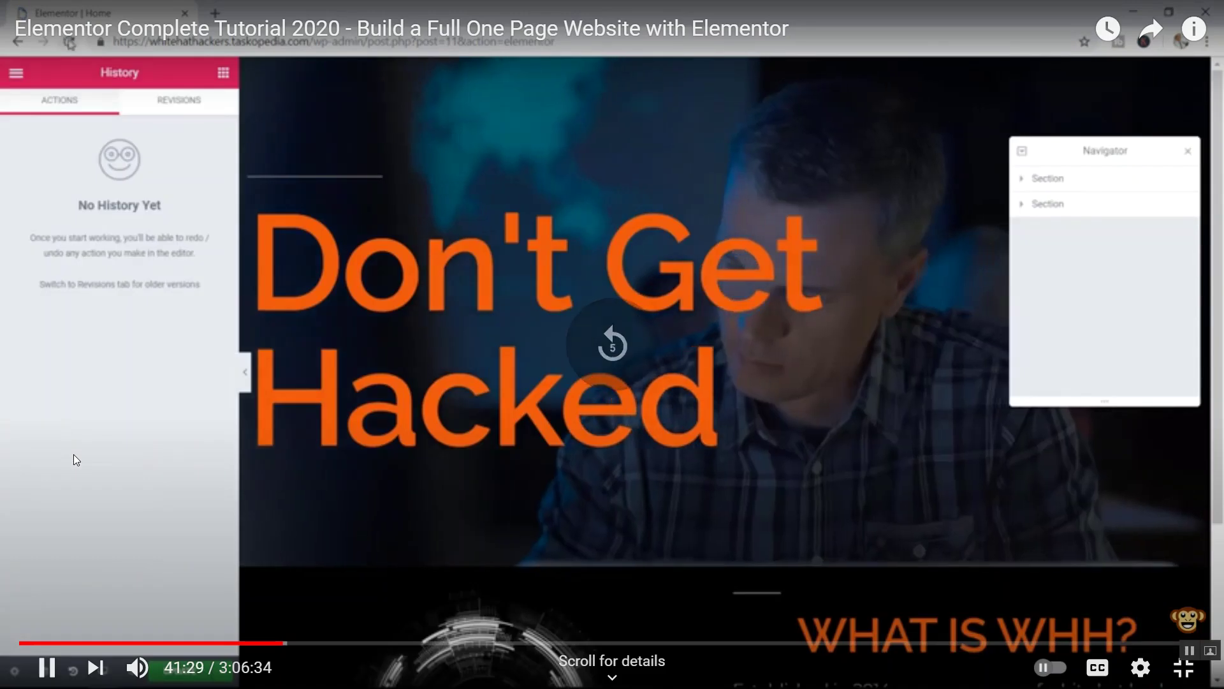
key(Left)
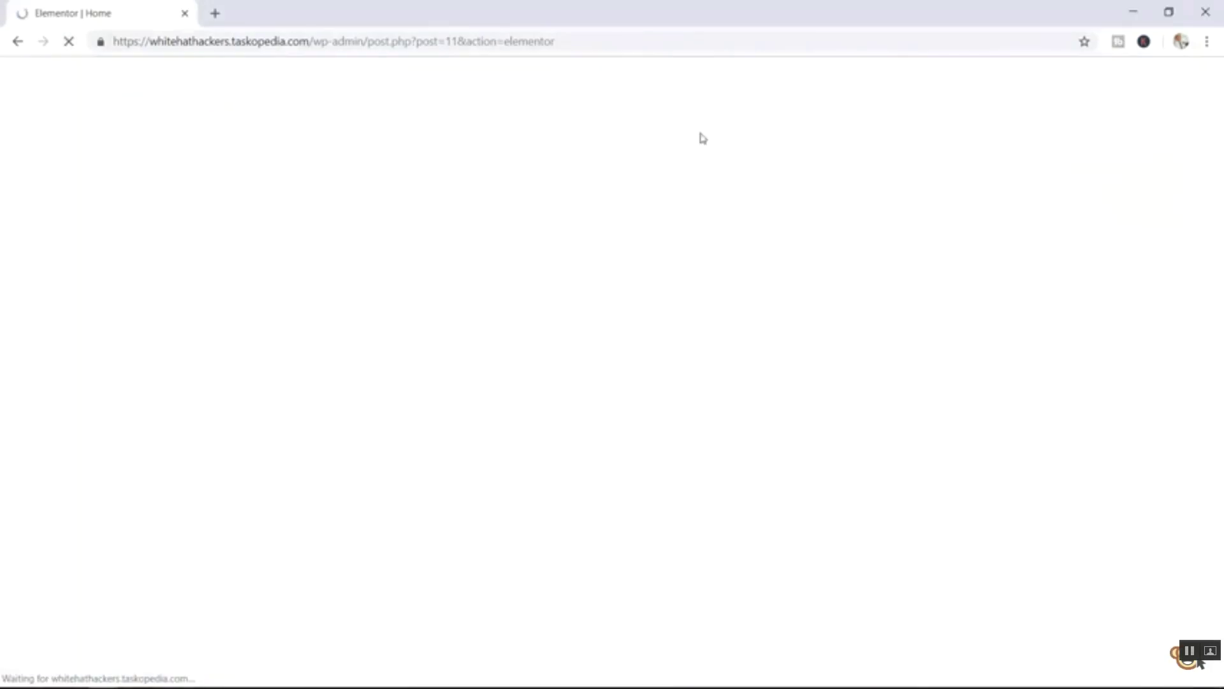
key(Left)
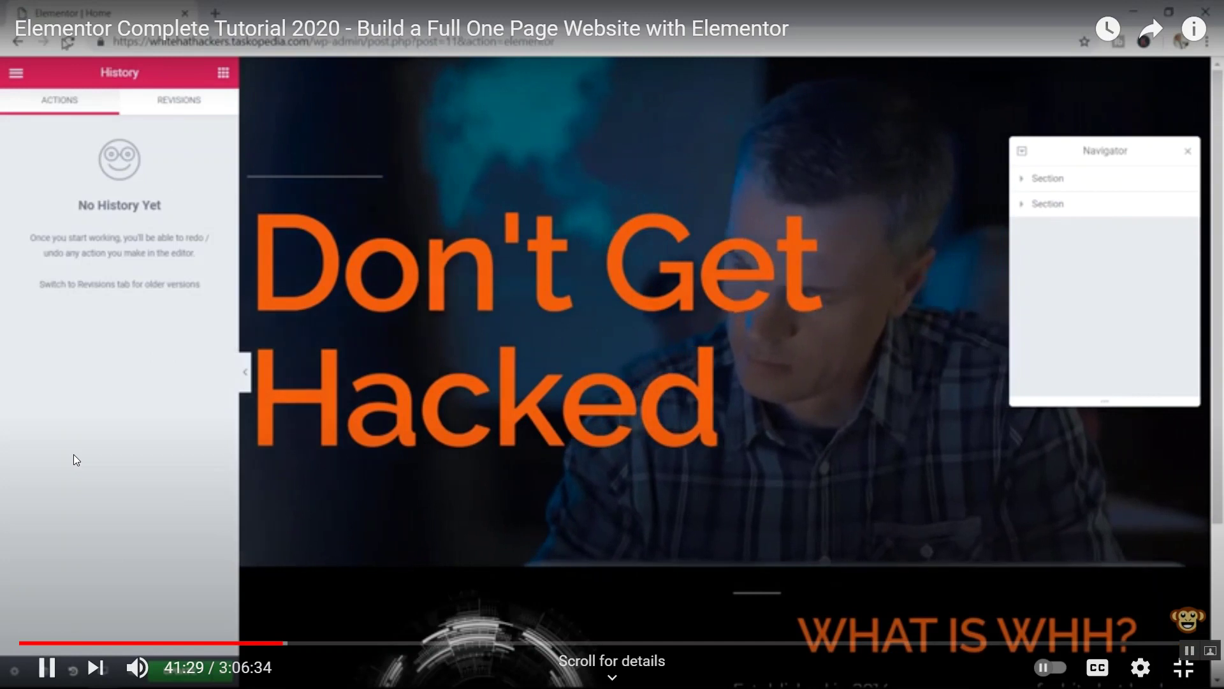
key(Escape)
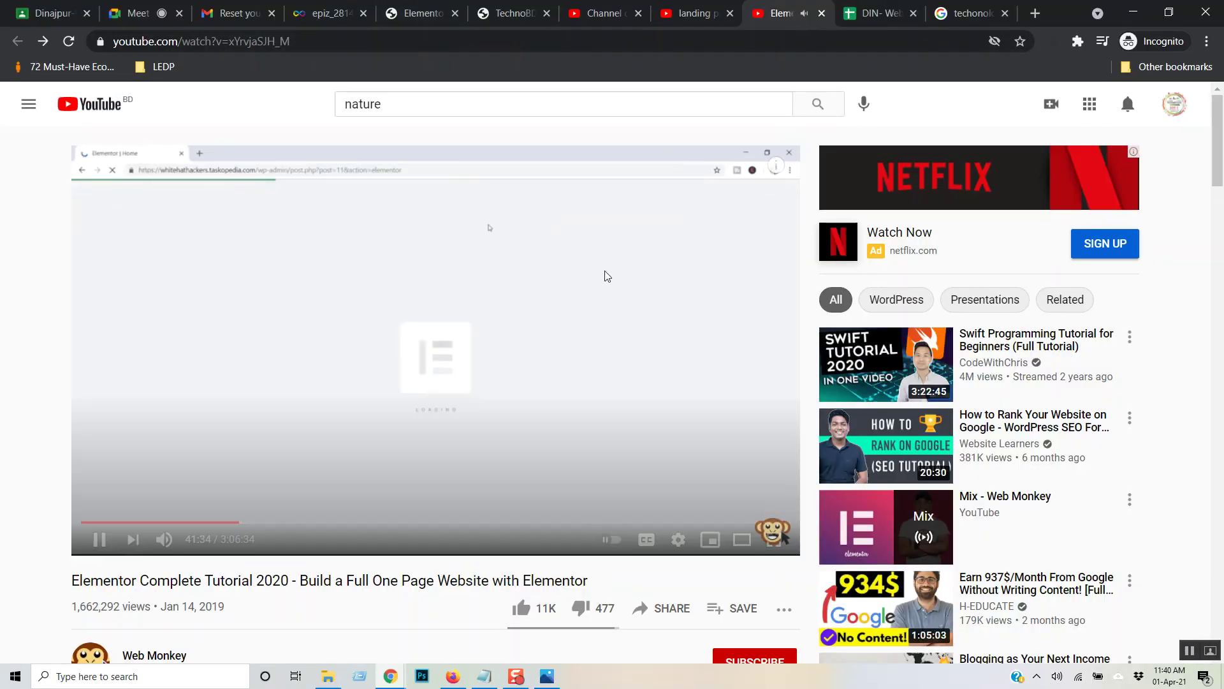
click(607, 276)
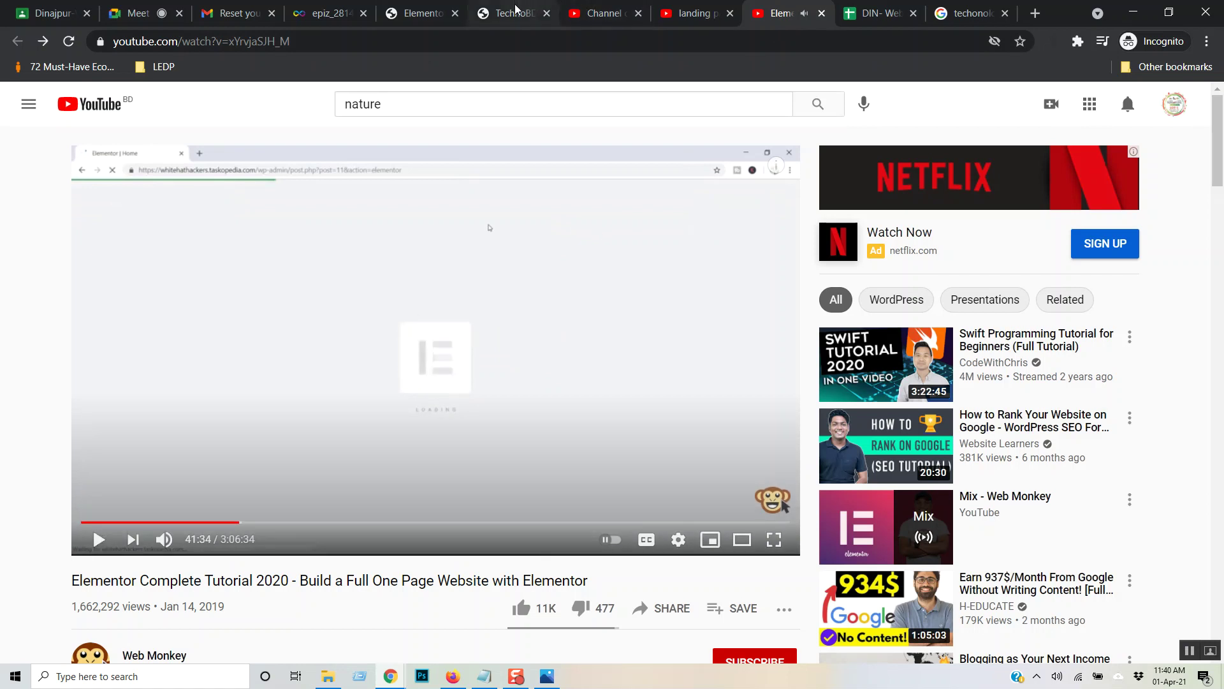
click(740, 540)
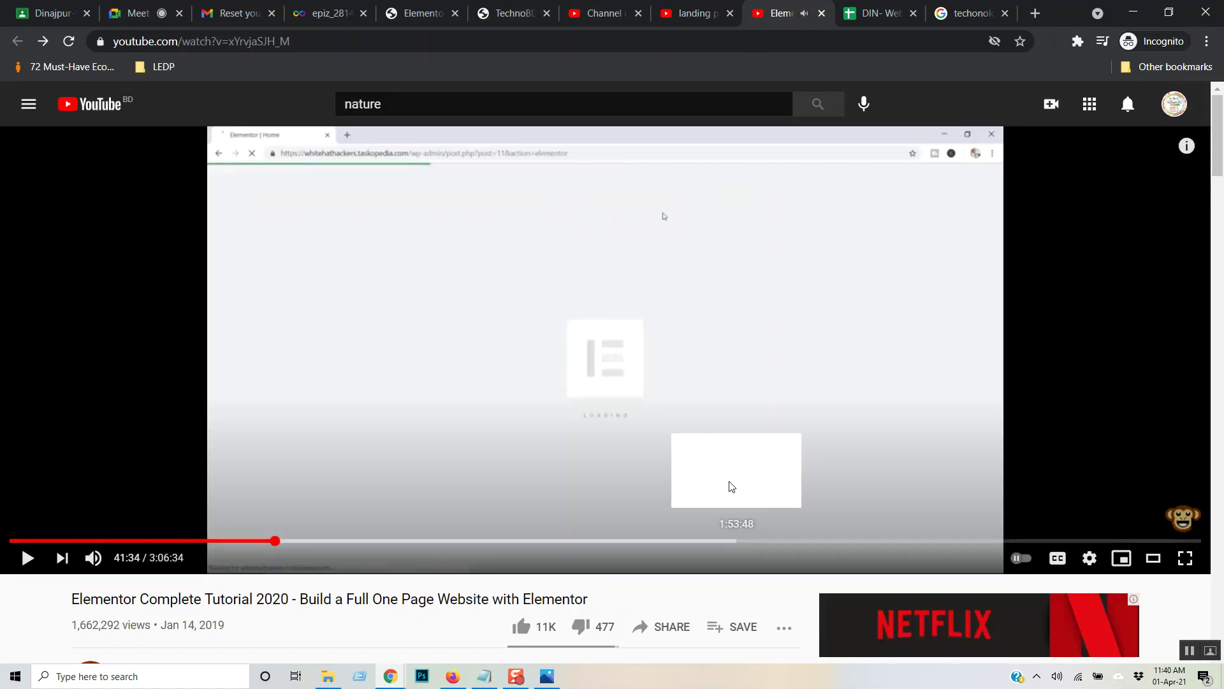
click(671, 11)
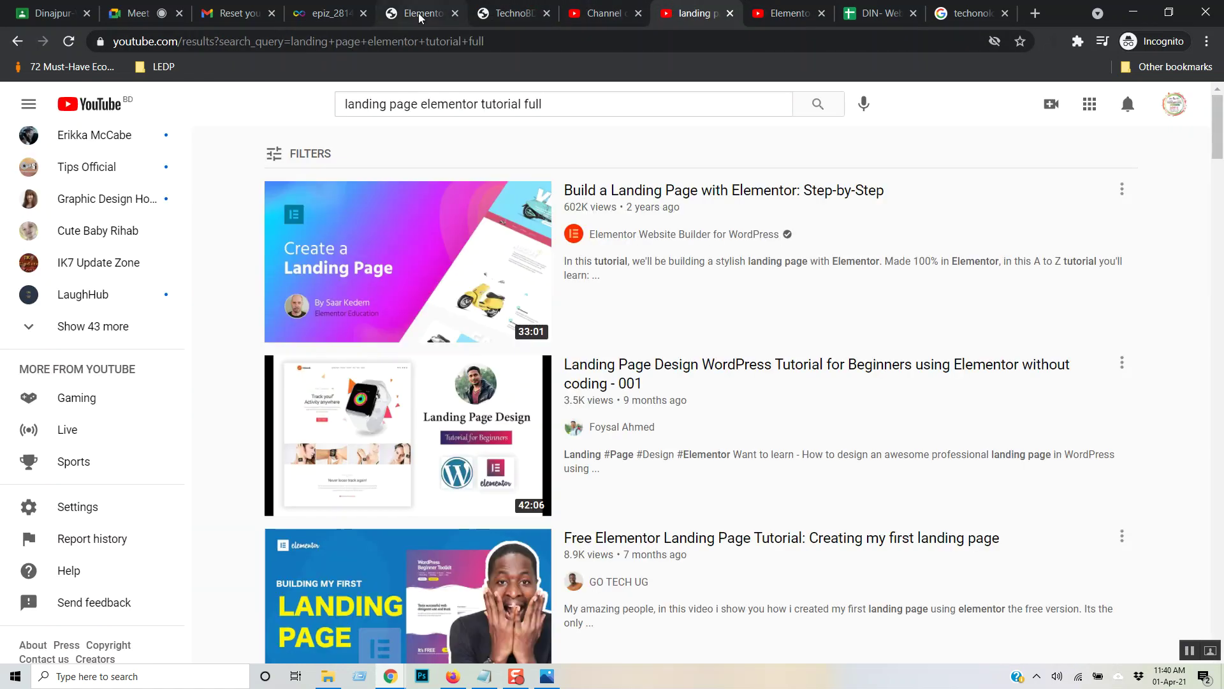
- Open the Elementor Navigator and expand the hero section and its column's widgets
click(418, 12)
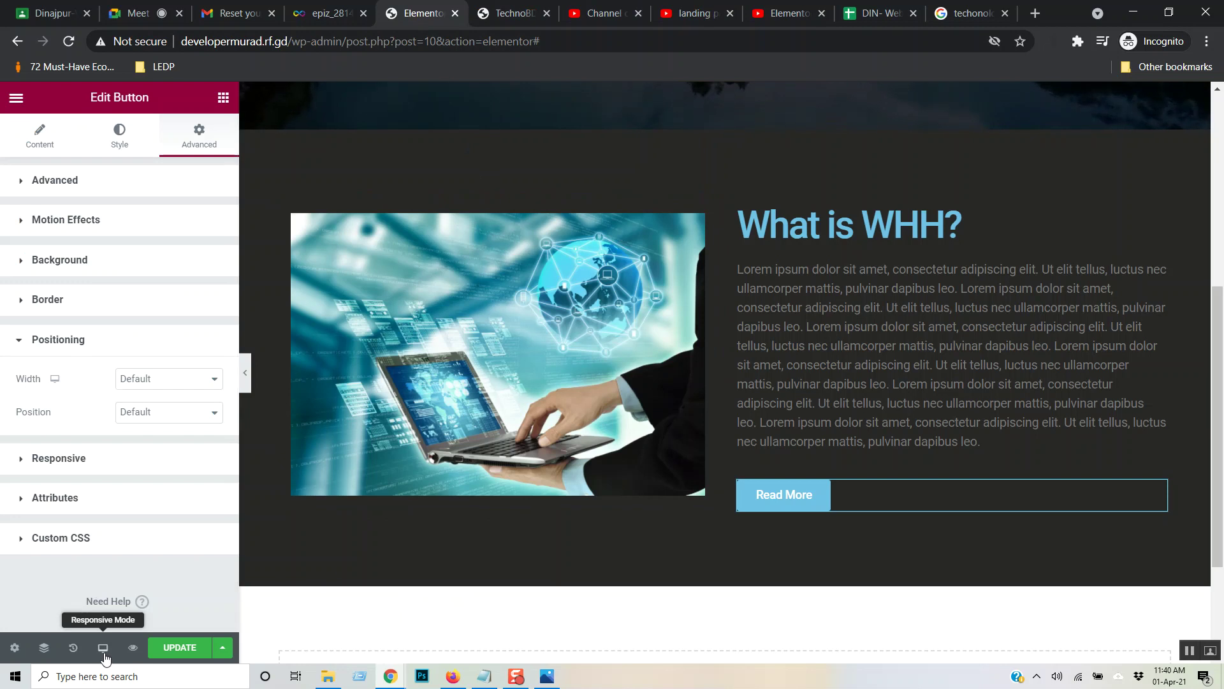
click(42, 649)
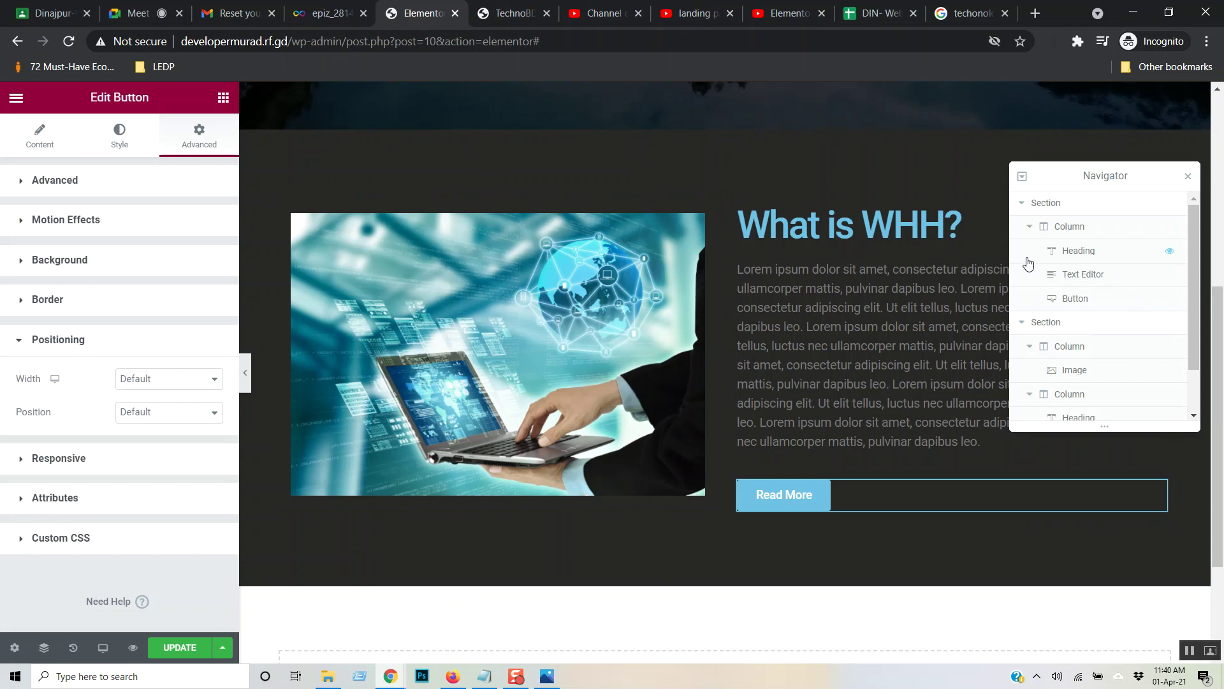
click(1032, 228)
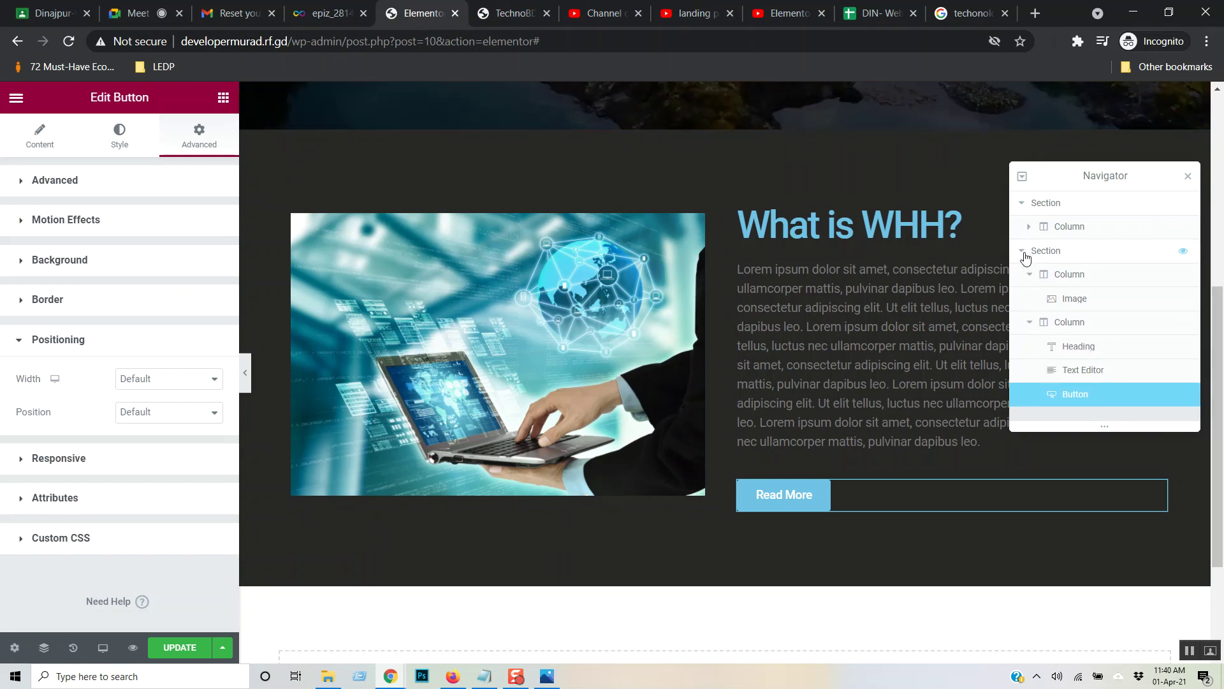
click(1024, 255)
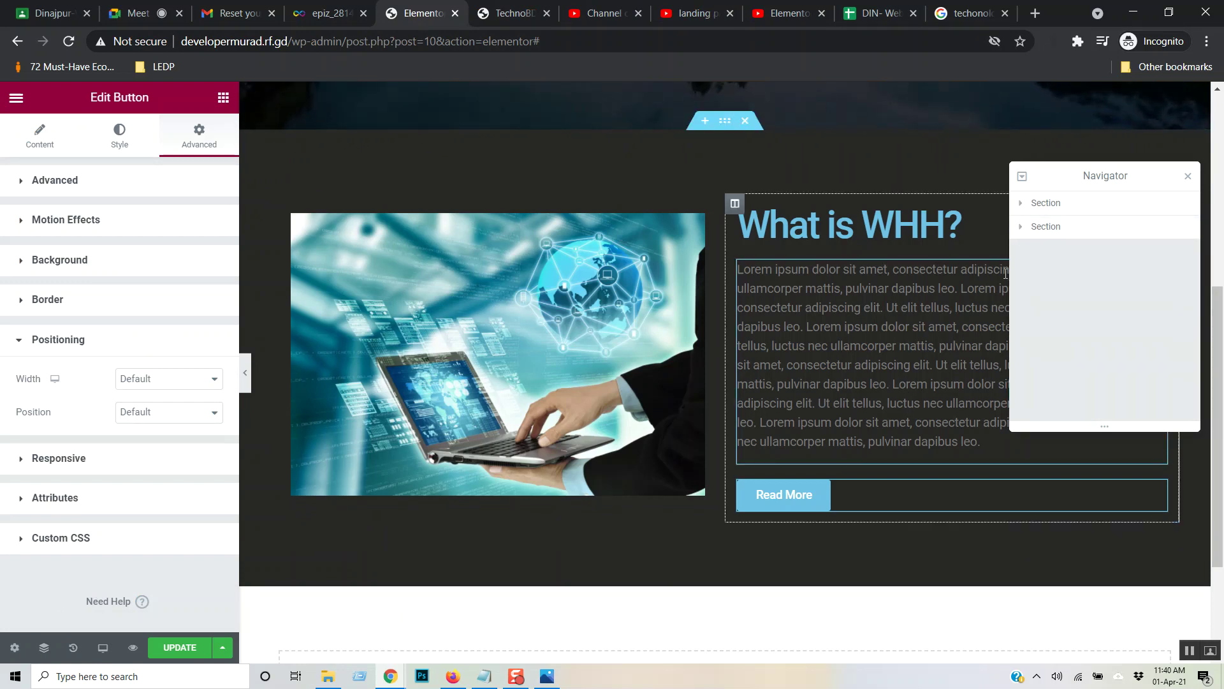
scroll(628, 357, up, 6)
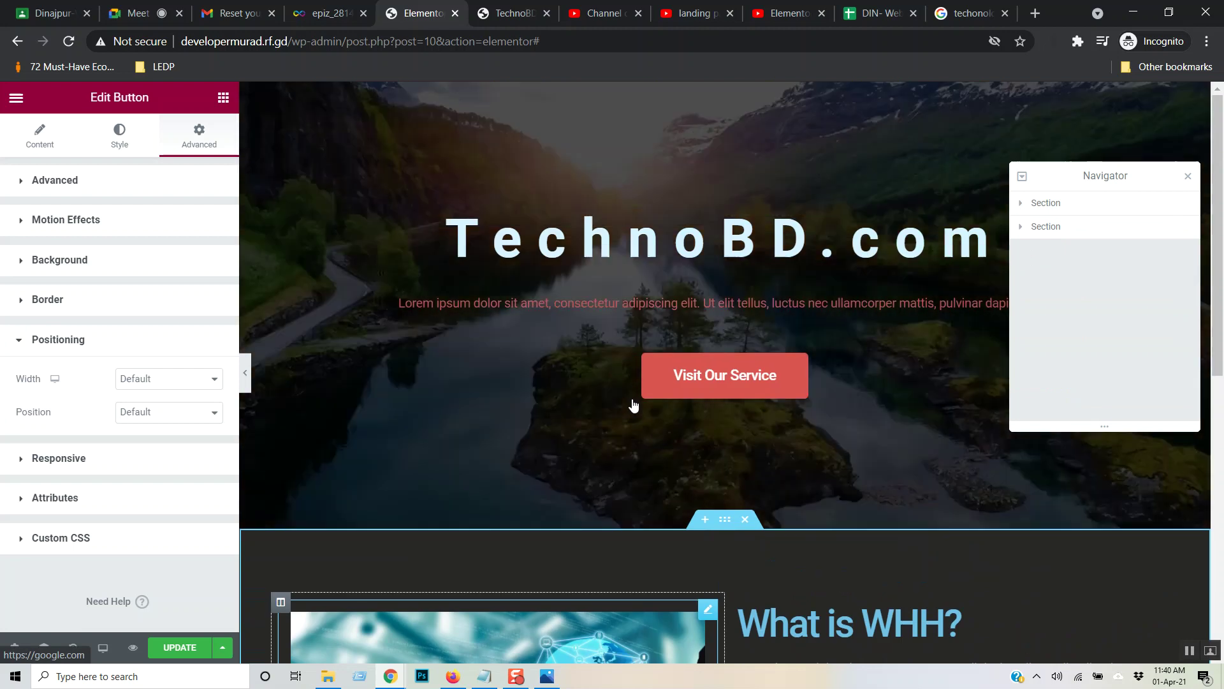
scroll(633, 405, down, 10)
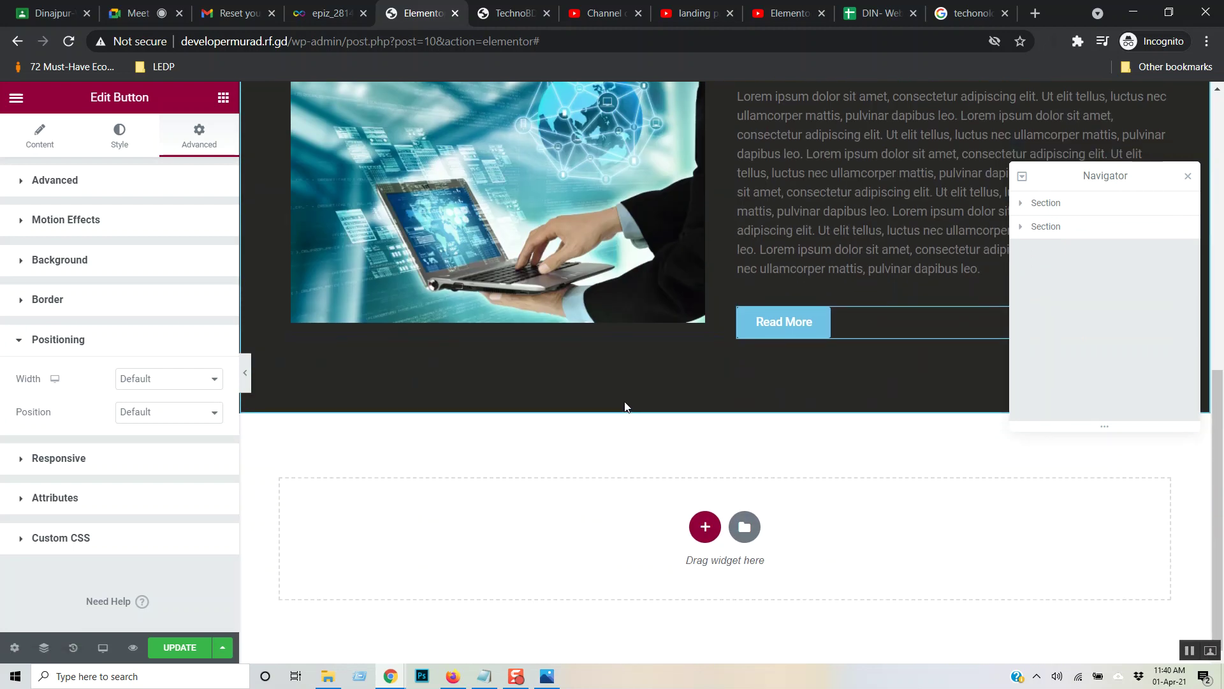
click(1025, 204)
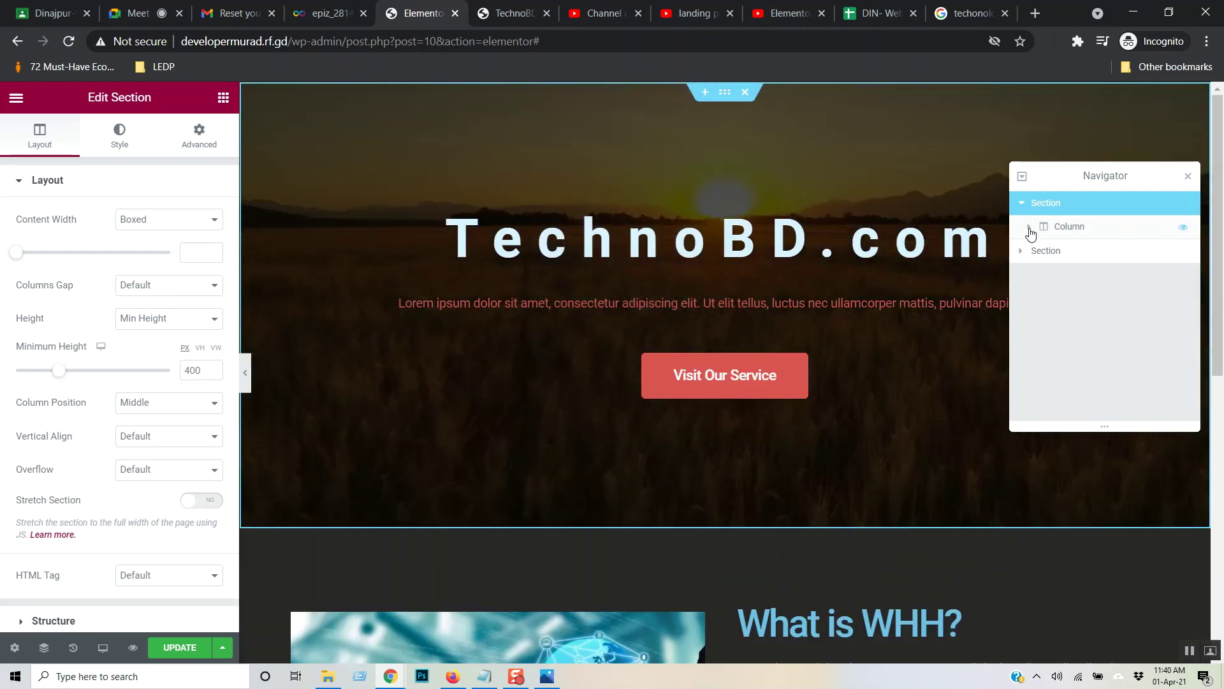
click(1028, 228)
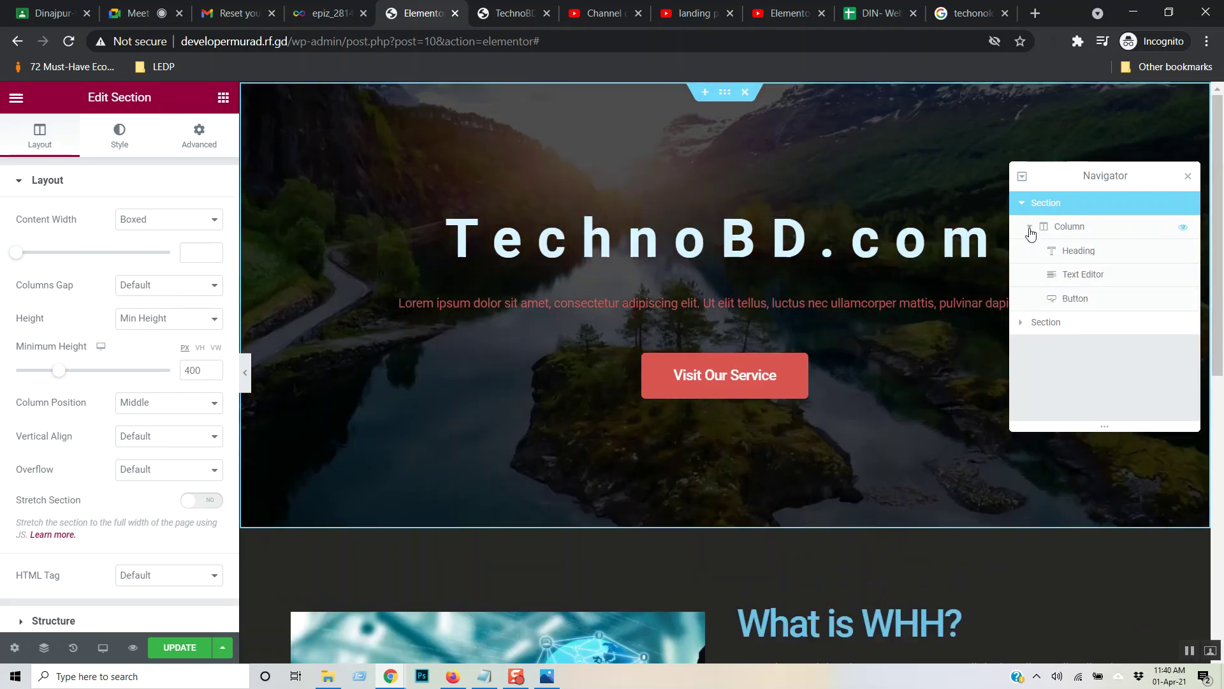
- Hide and reshow the hero paragraph and the What is WHH? image column, keeping everything visible
click(1077, 255)
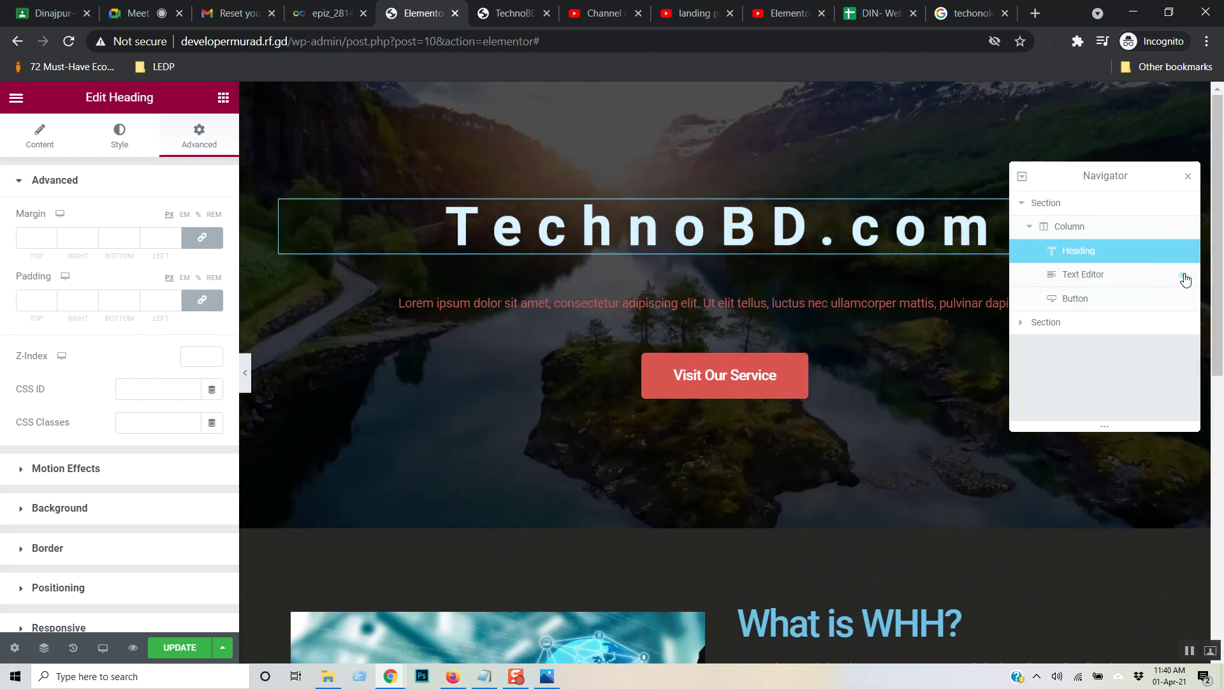
click(1184, 278)
click(1182, 275)
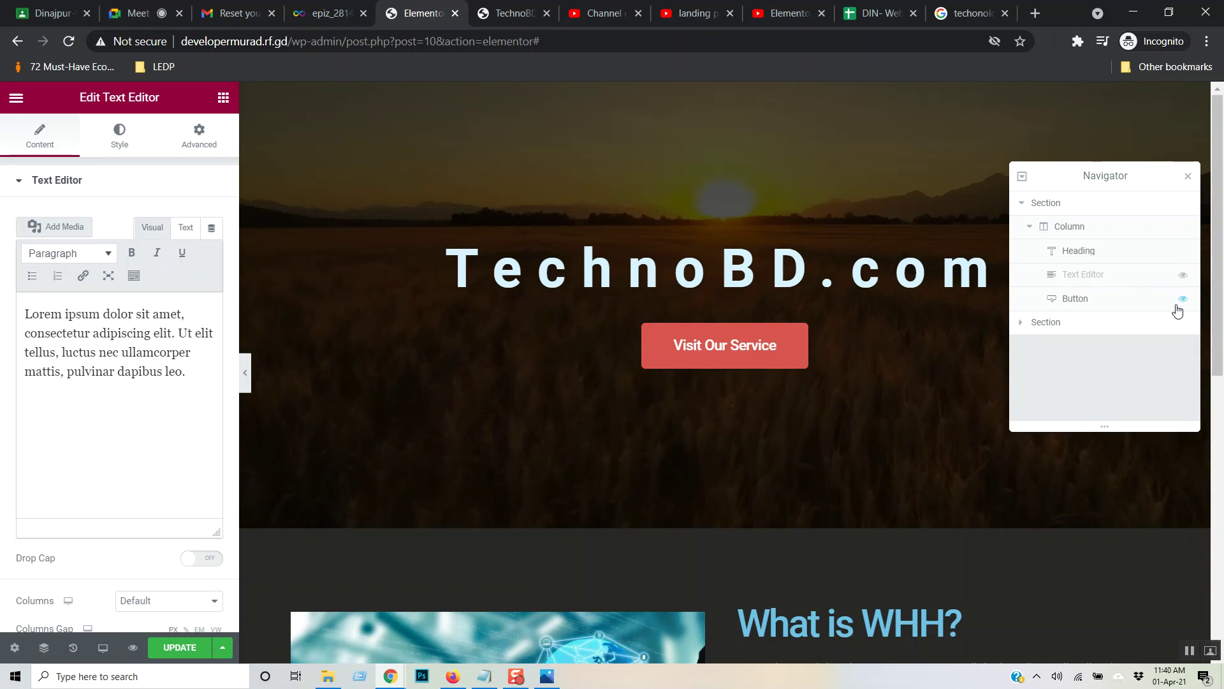
click(1183, 275)
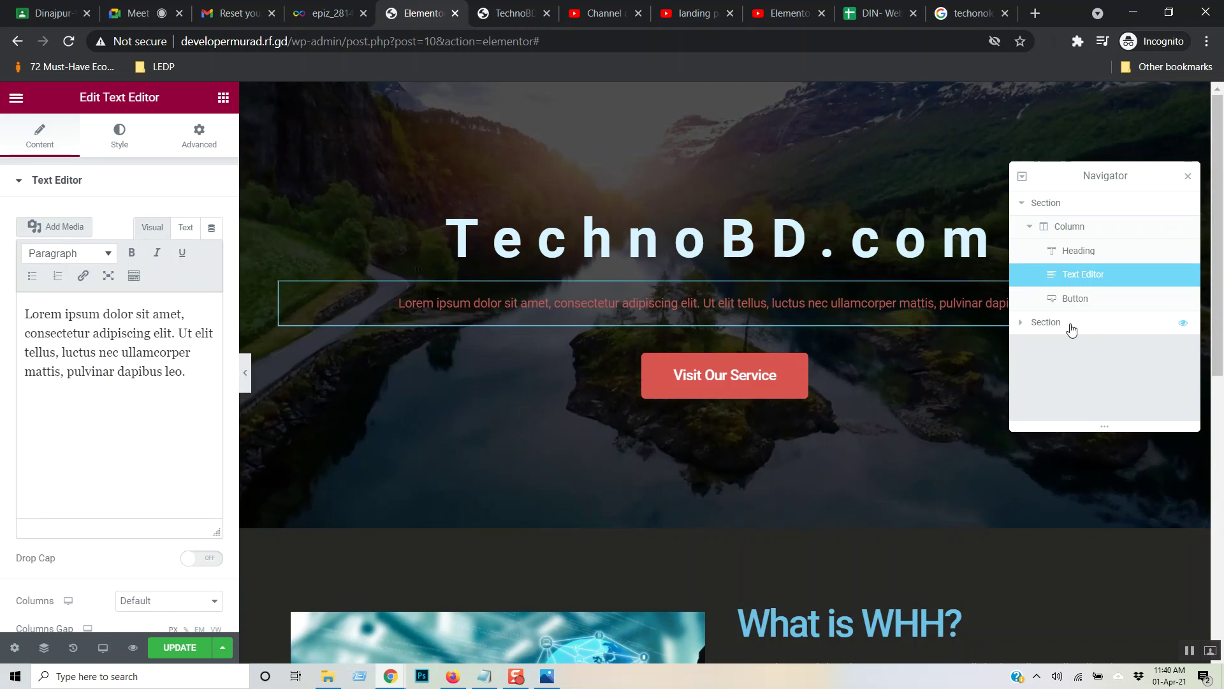
click(1024, 327)
click(1023, 325)
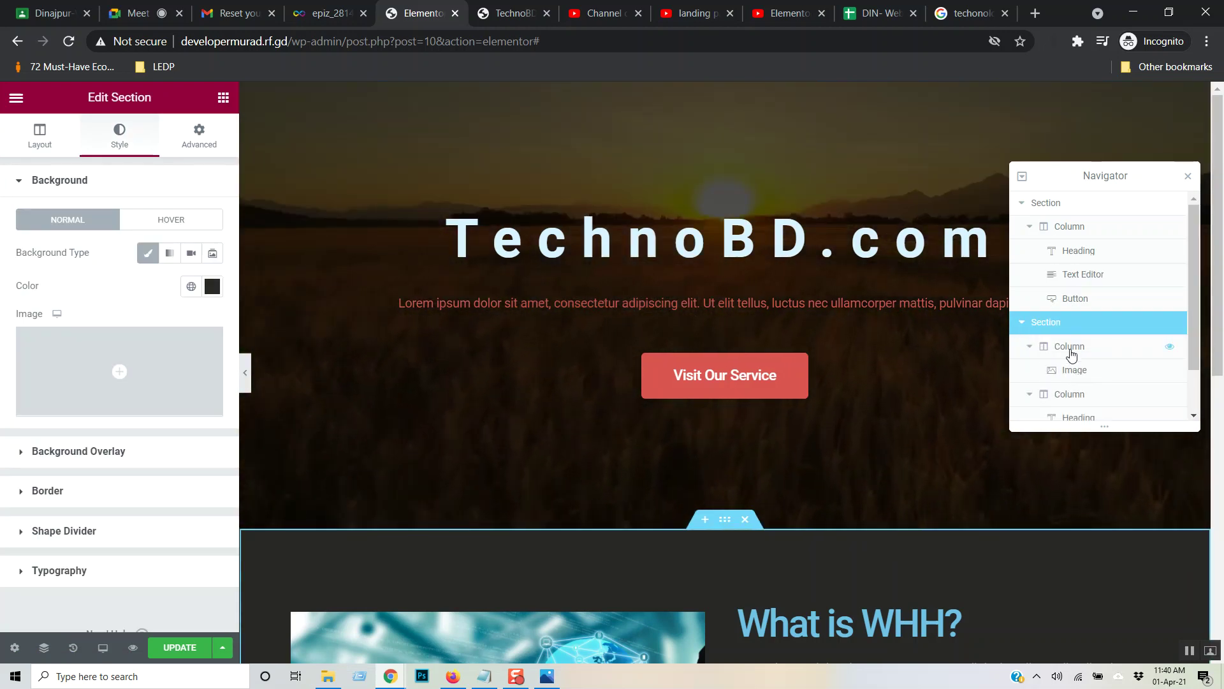
click(1171, 348)
click(1170, 347)
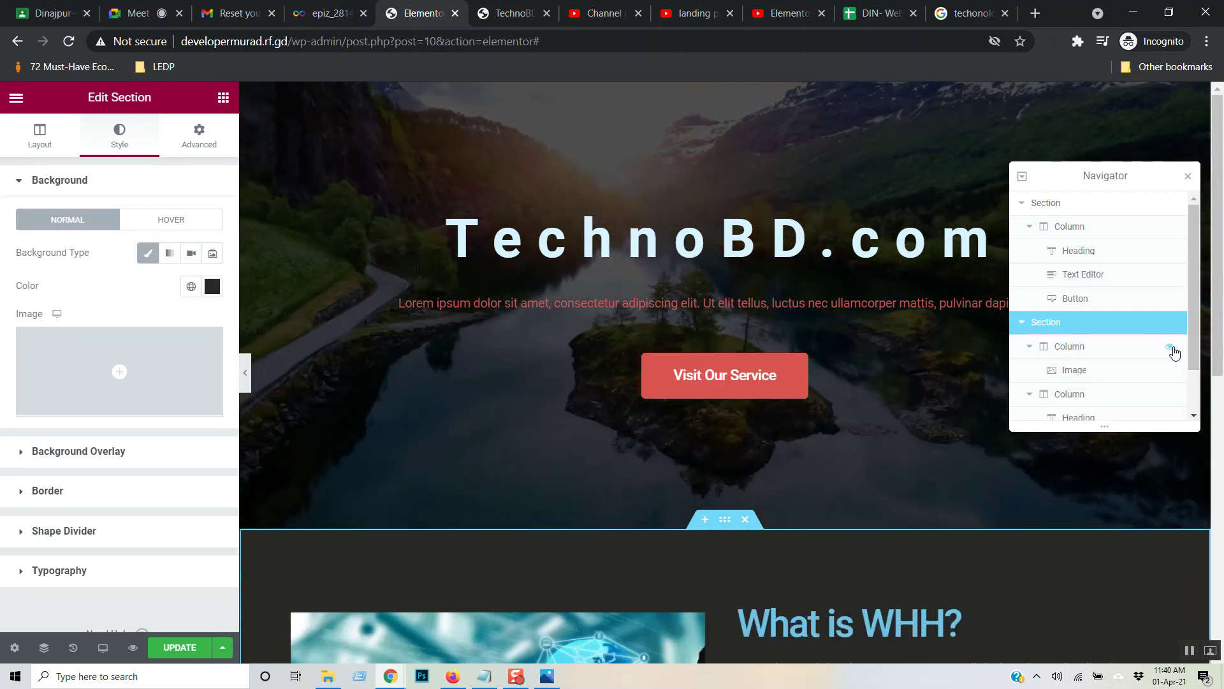
scroll(976, 380, down, 1)
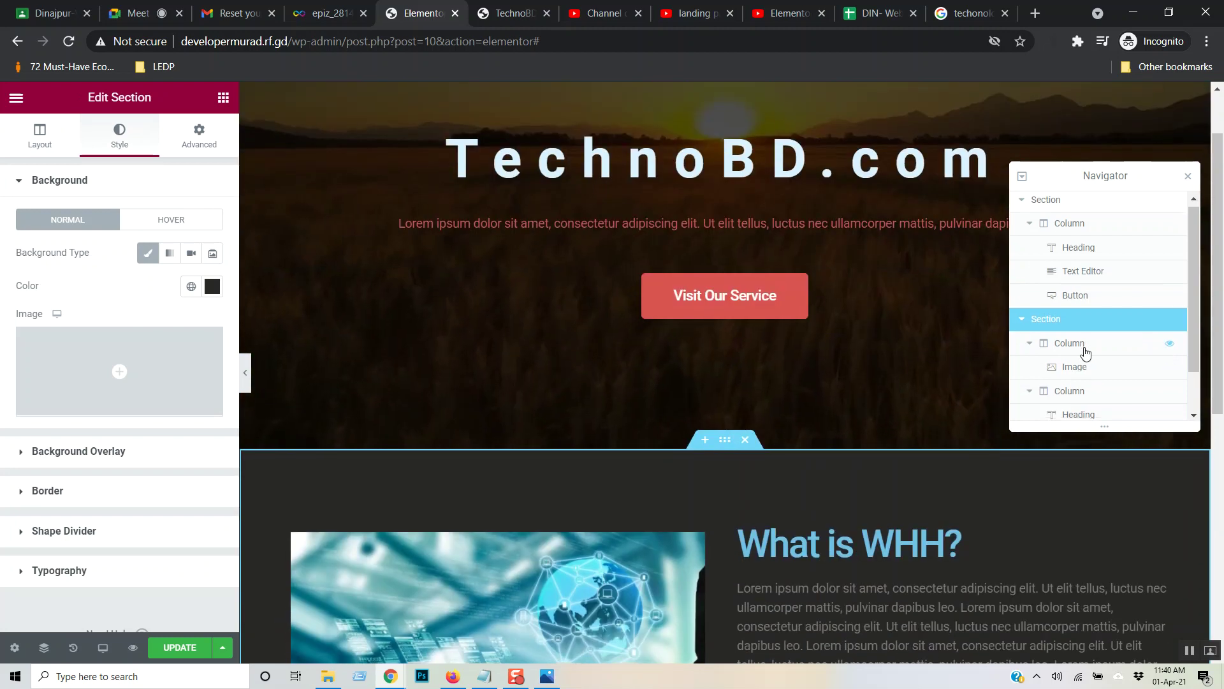
scroll(1084, 354, down, 1)
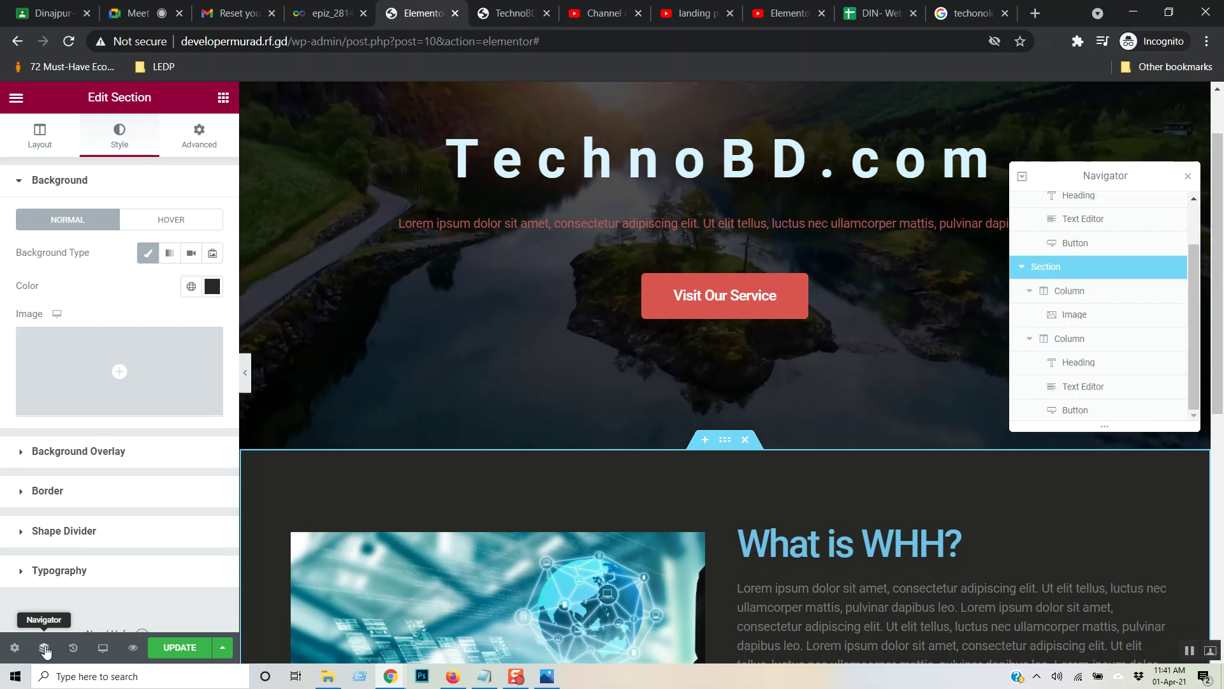
click(45, 648)
click(44, 649)
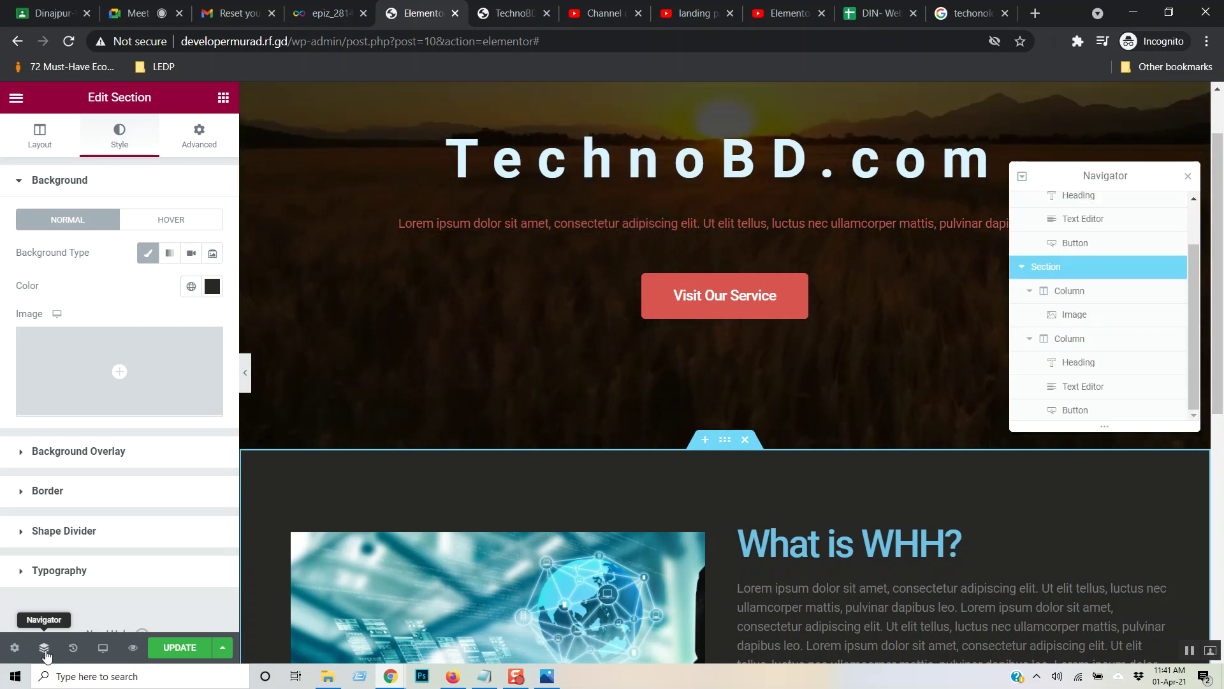
- Open the History panel and scroll through the page's recorded edits
click(75, 650)
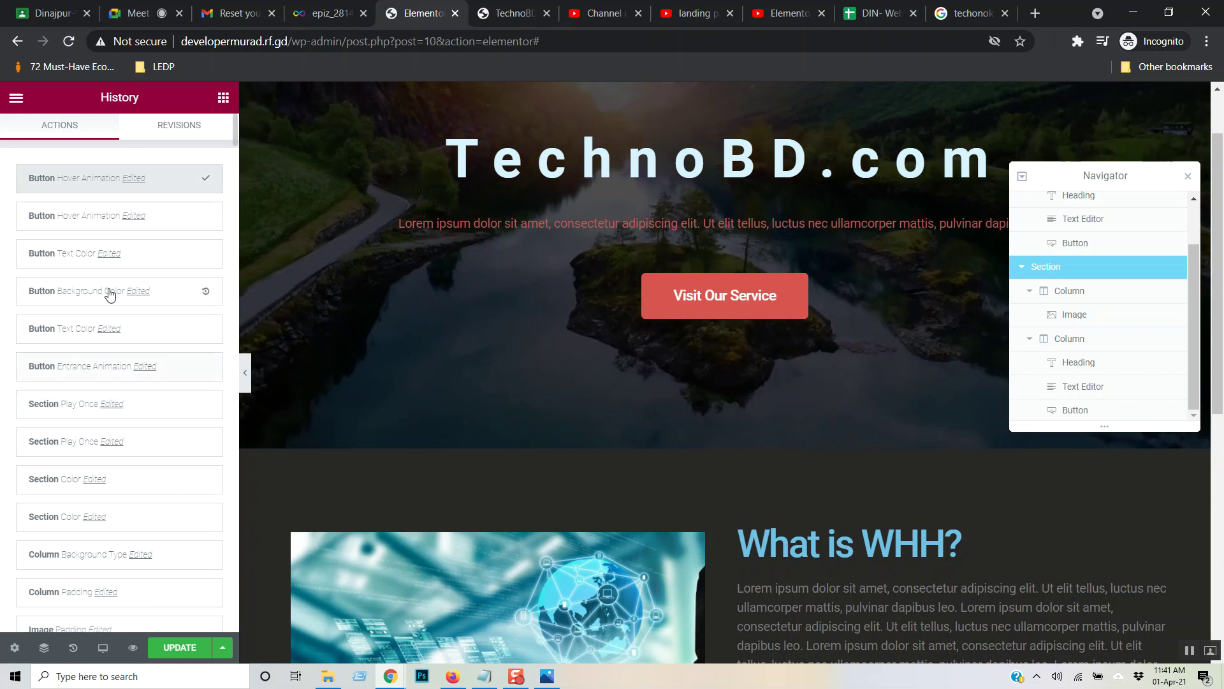
scroll(180, 328, down, 10)
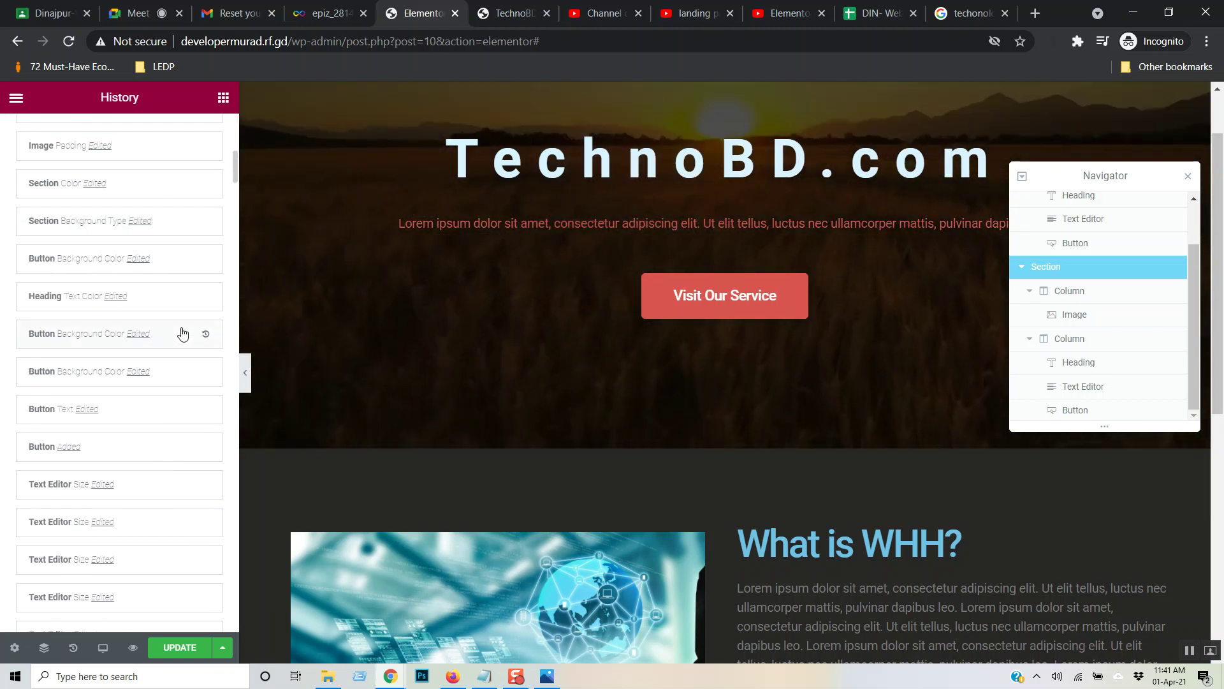
scroll(183, 333, up, 10)
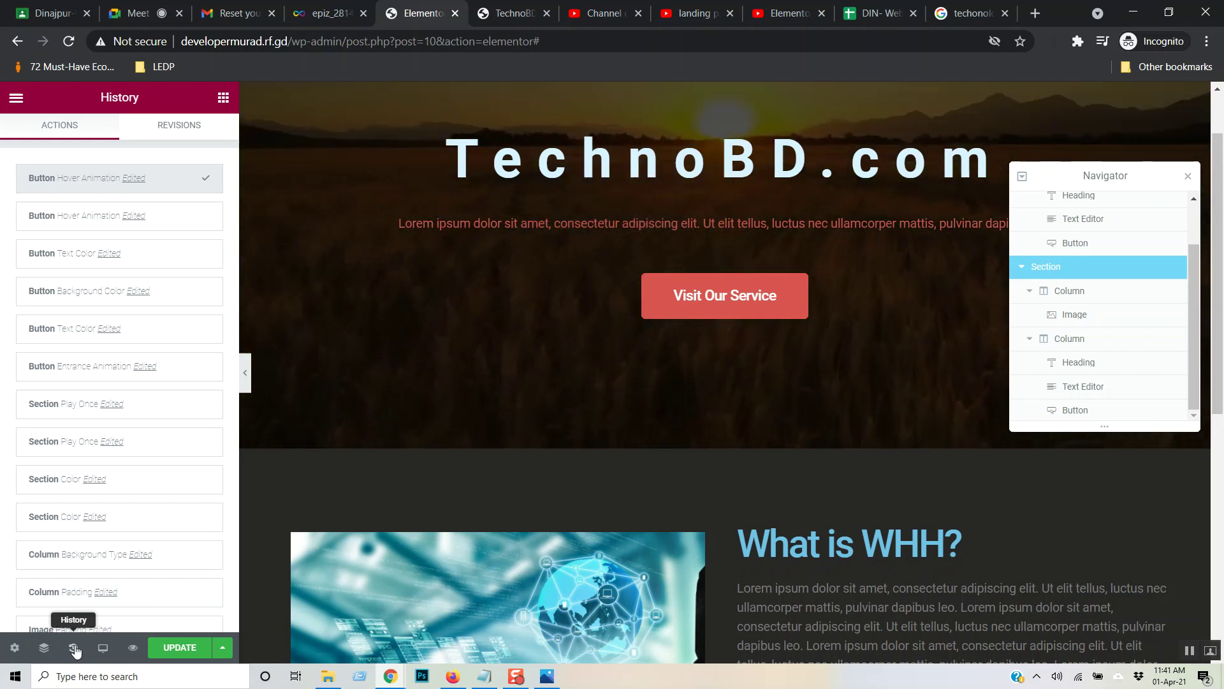
- Preview the page at Tablet width (768px) after briefly trying Mobile
click(103, 648)
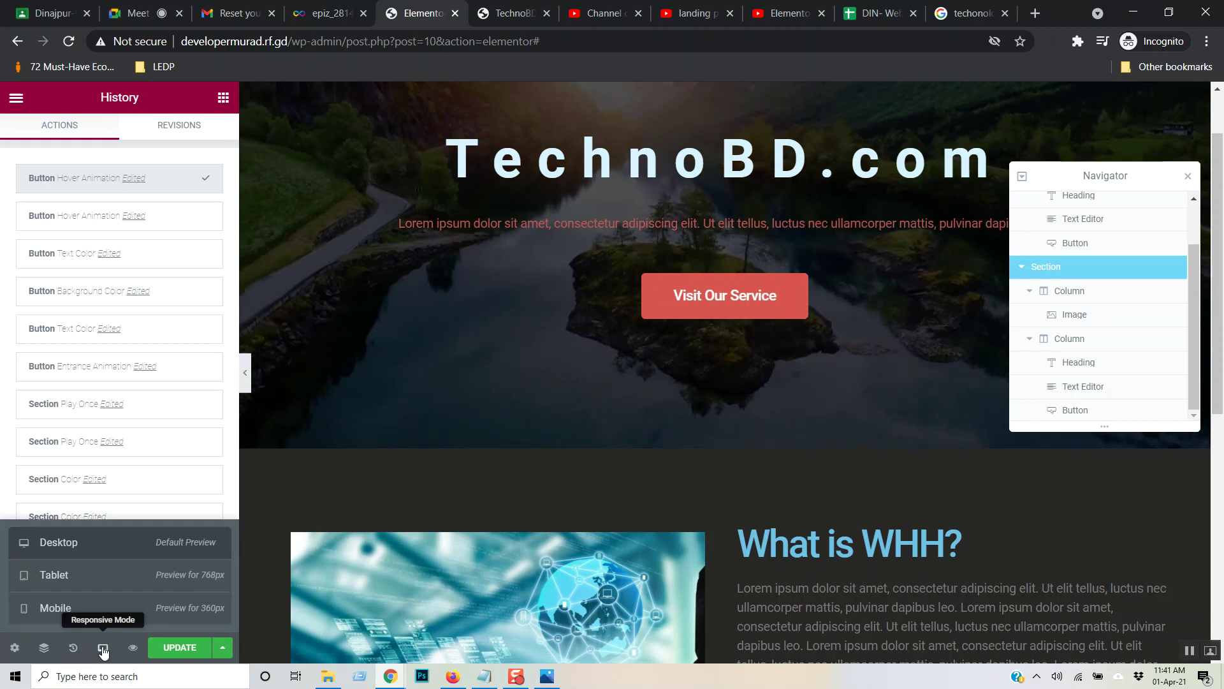
click(110, 577)
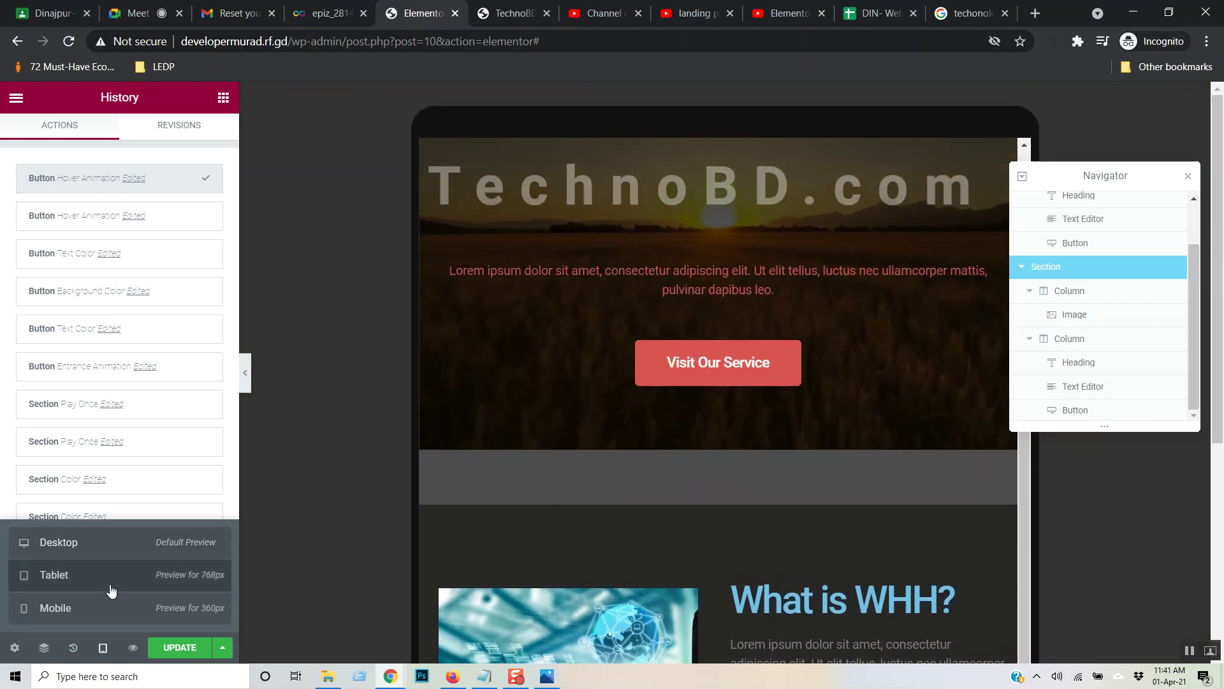
click(116, 614)
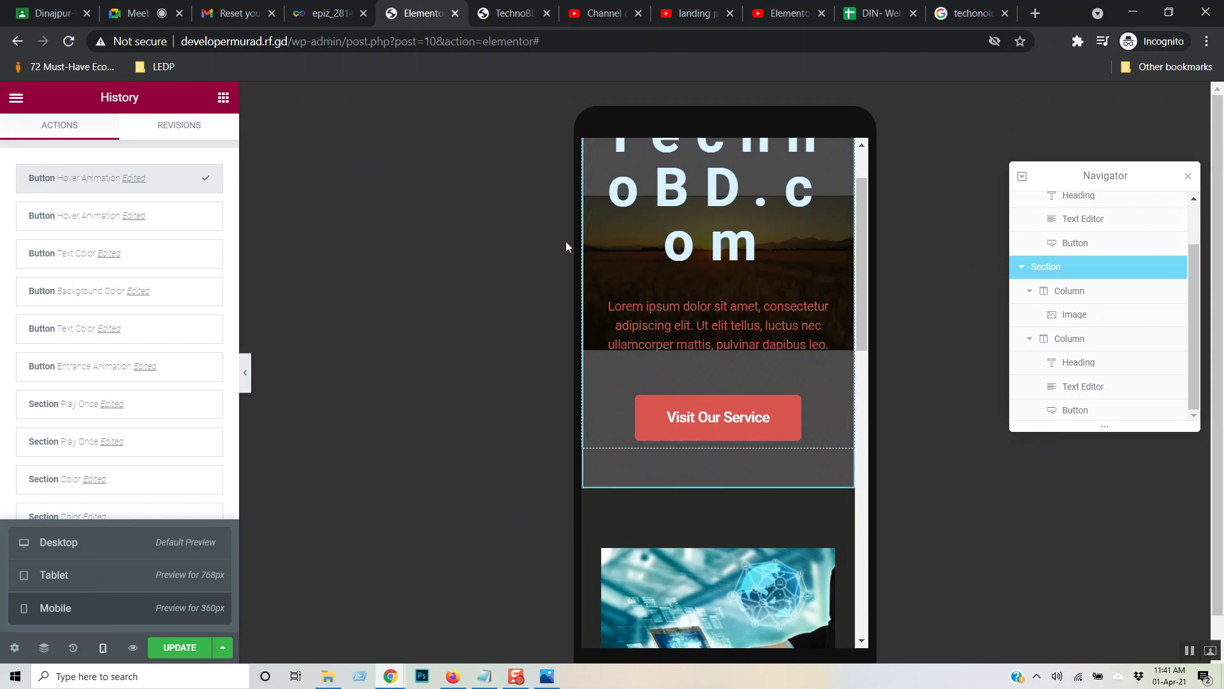
scroll(760, 194, up, 1)
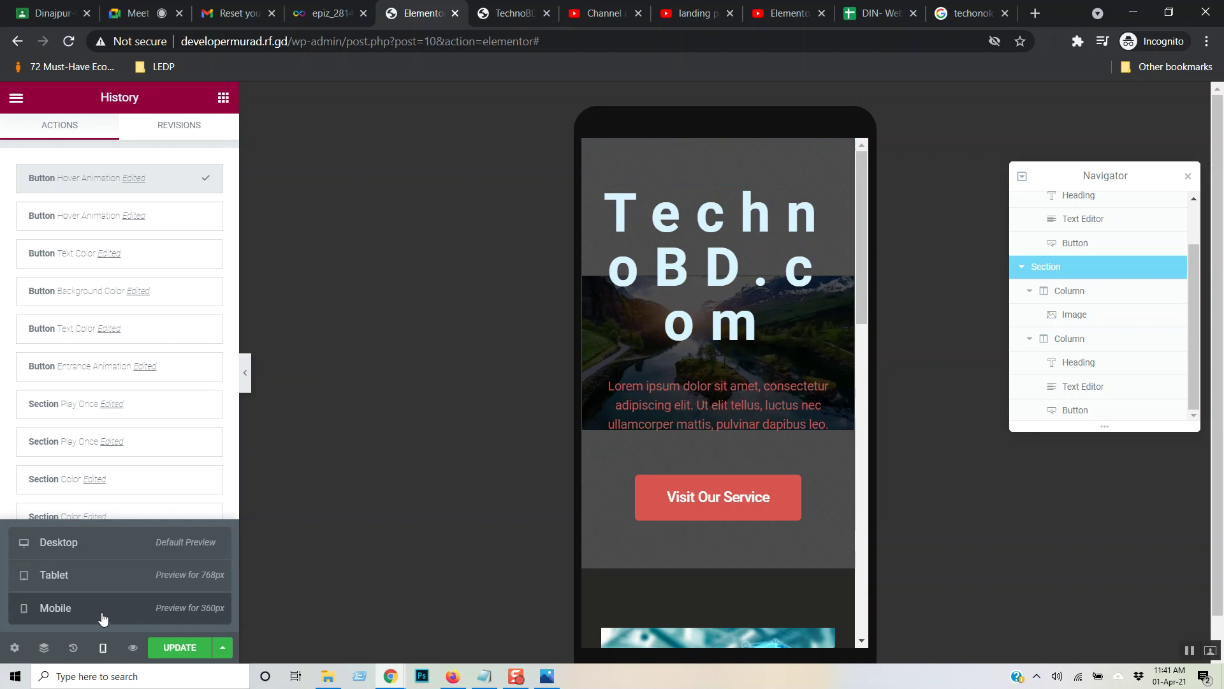
click(85, 580)
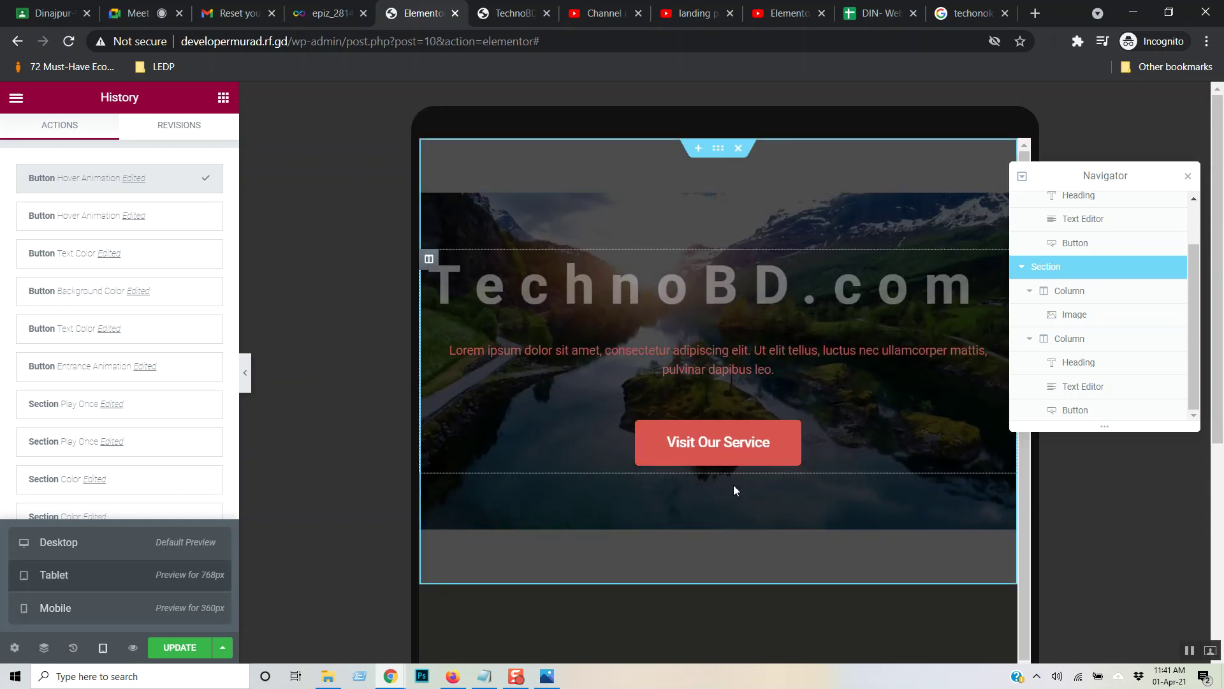
- Give the TechnoBD.com hero heading a 40 px font size and 0.2 letter spacing for tablet
click(729, 289)
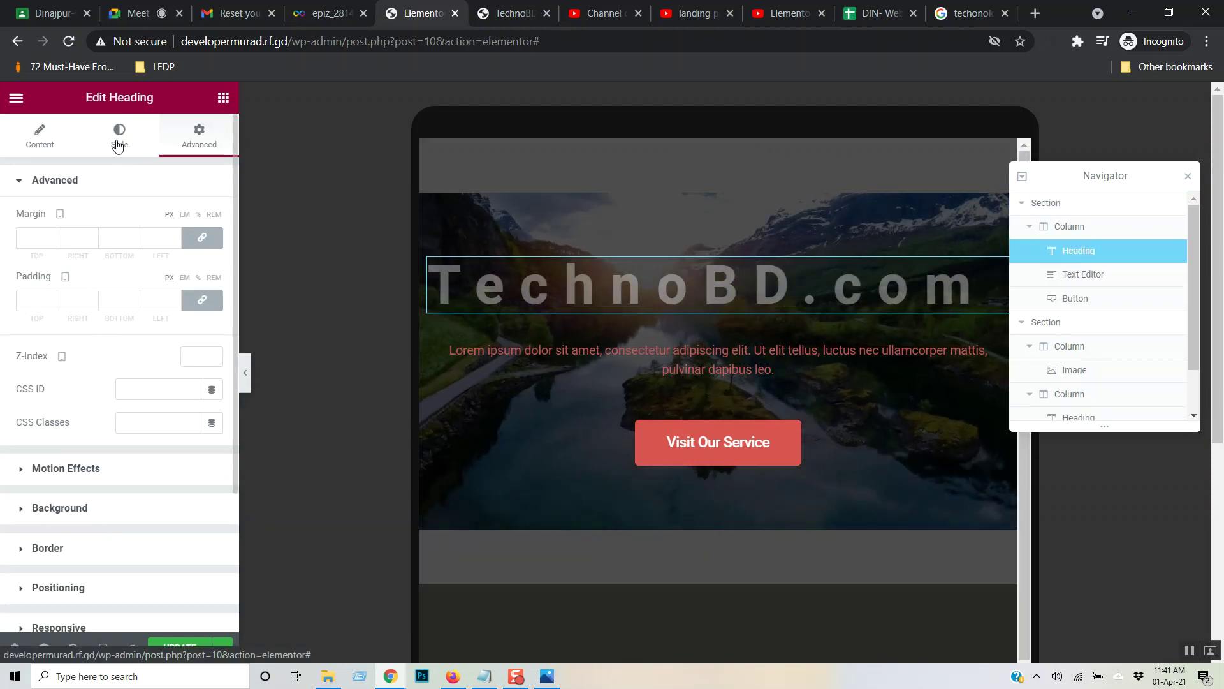
click(152, 150)
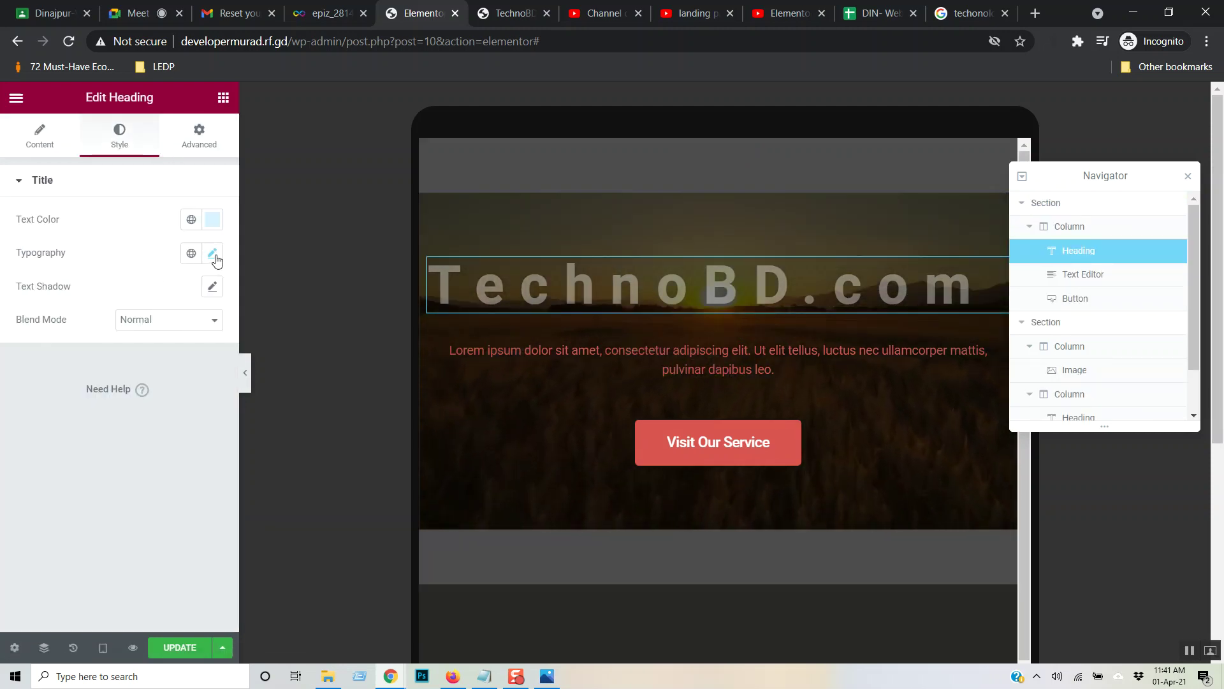
click(213, 253)
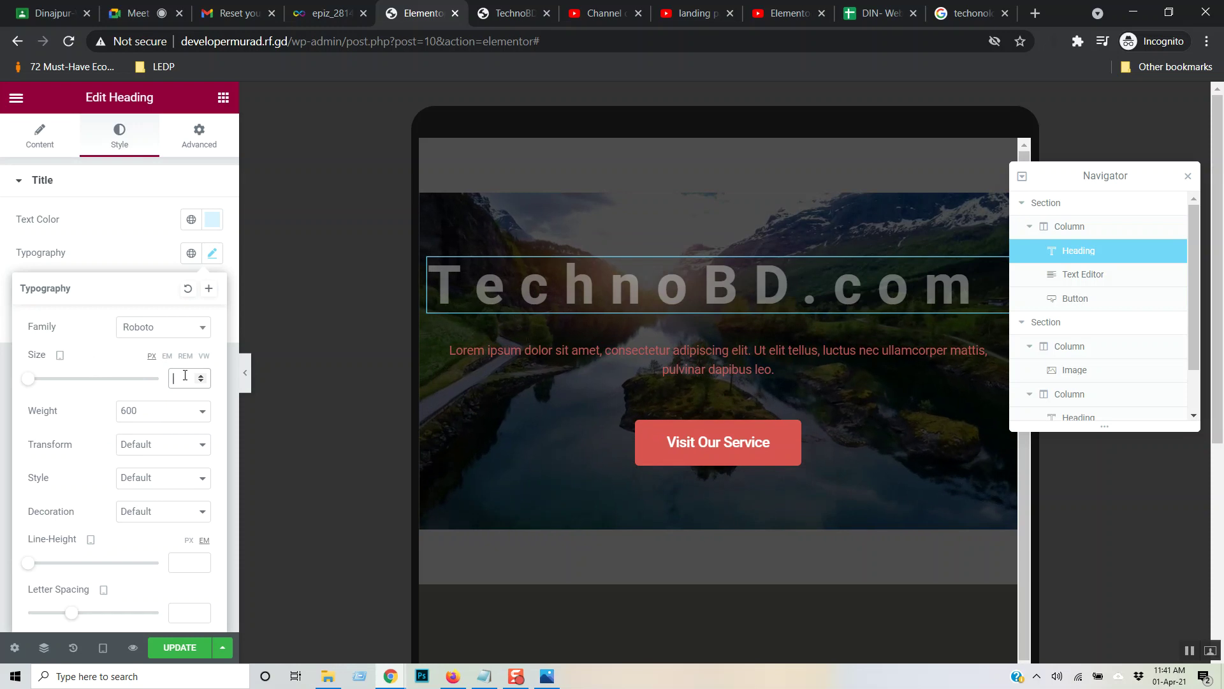
text(40)
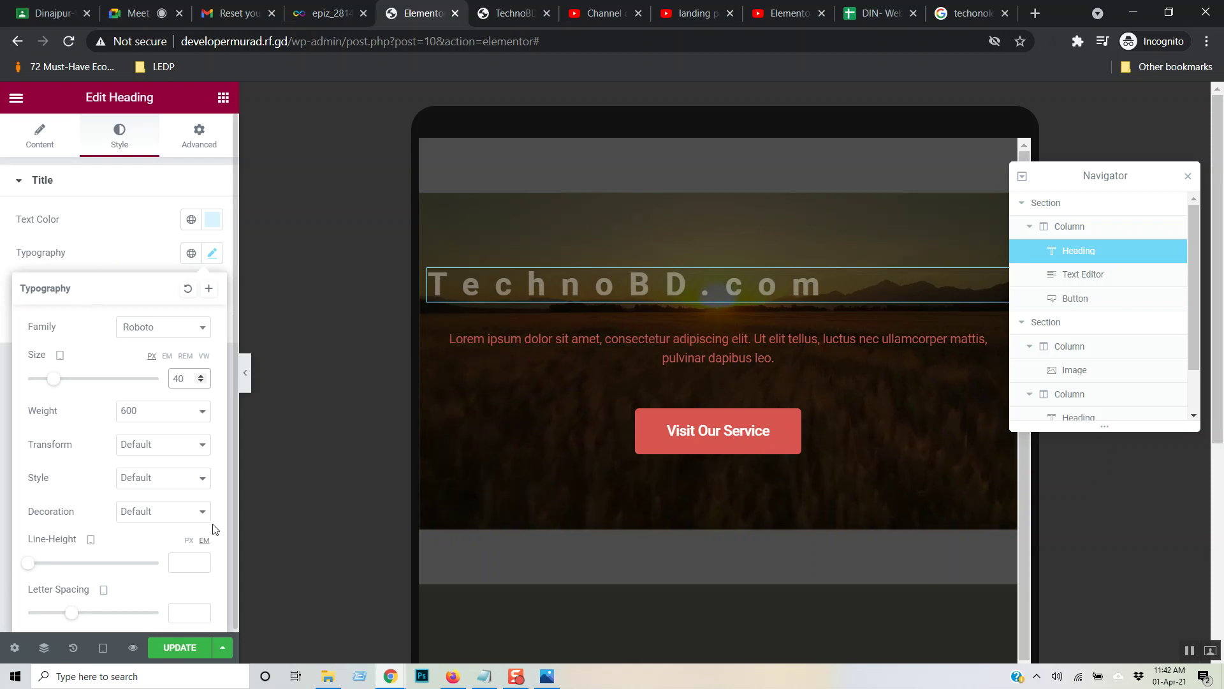
scroll(178, 504, down, 2)
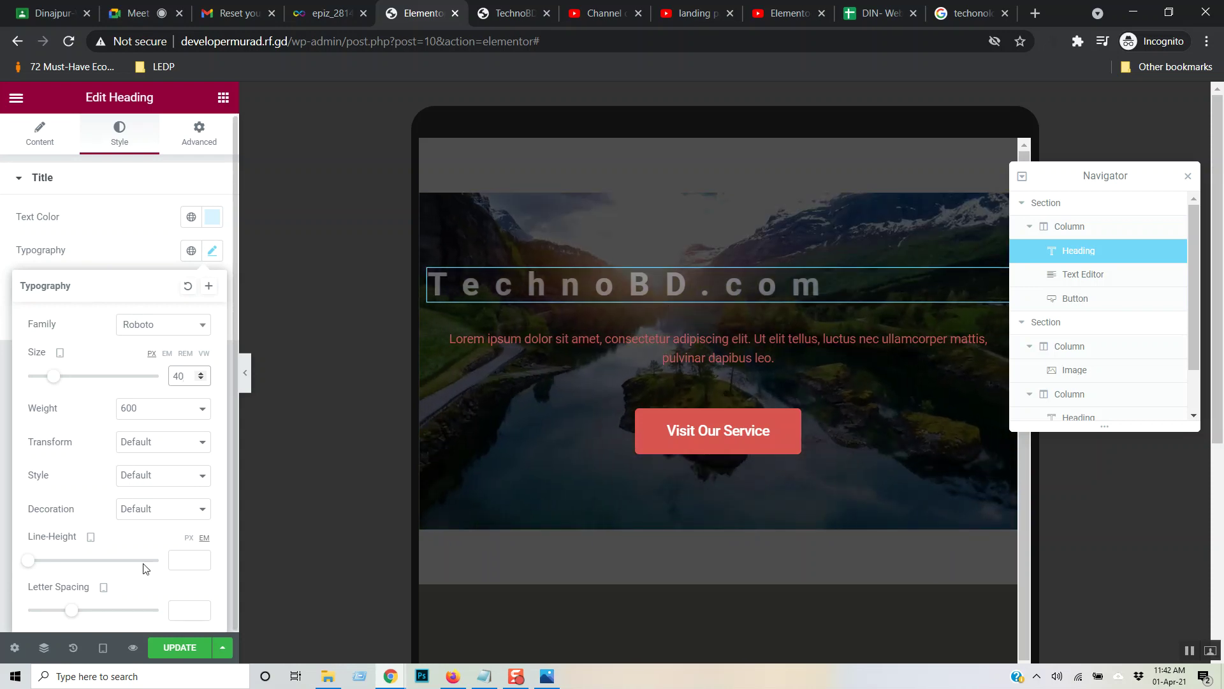
drag(74, 615, 75, 616)
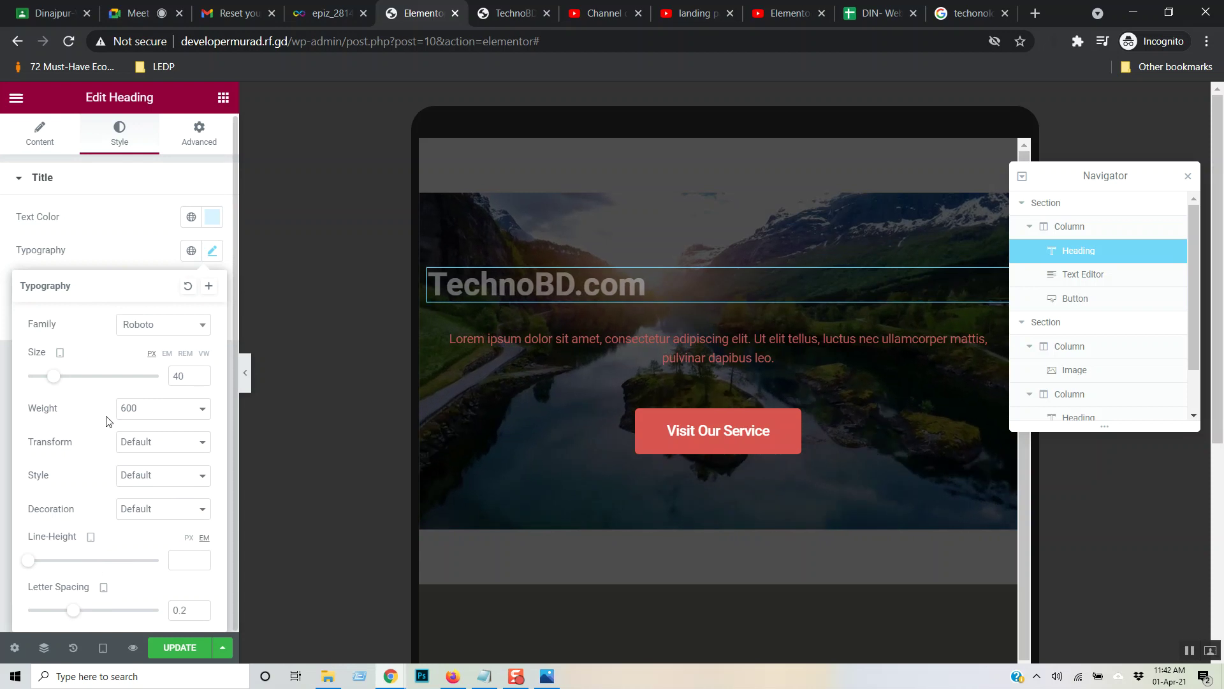
click(2, 487)
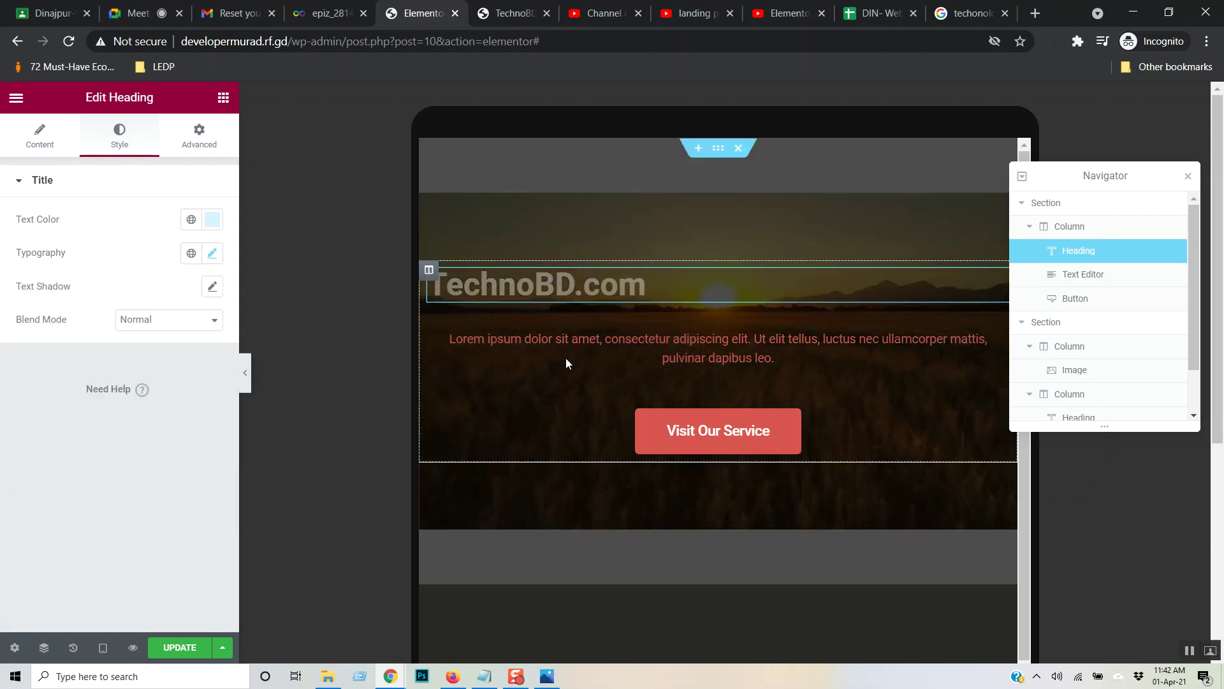
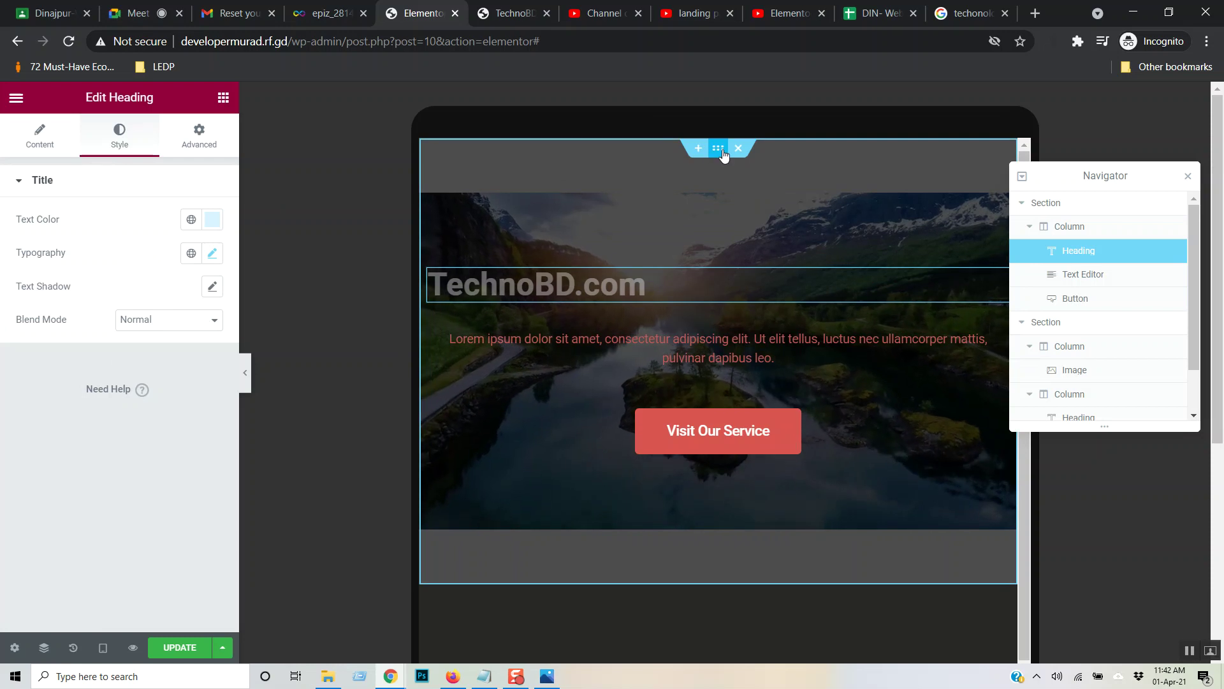
- Change the hero section's Layout height from Min Height to Default
click(718, 150)
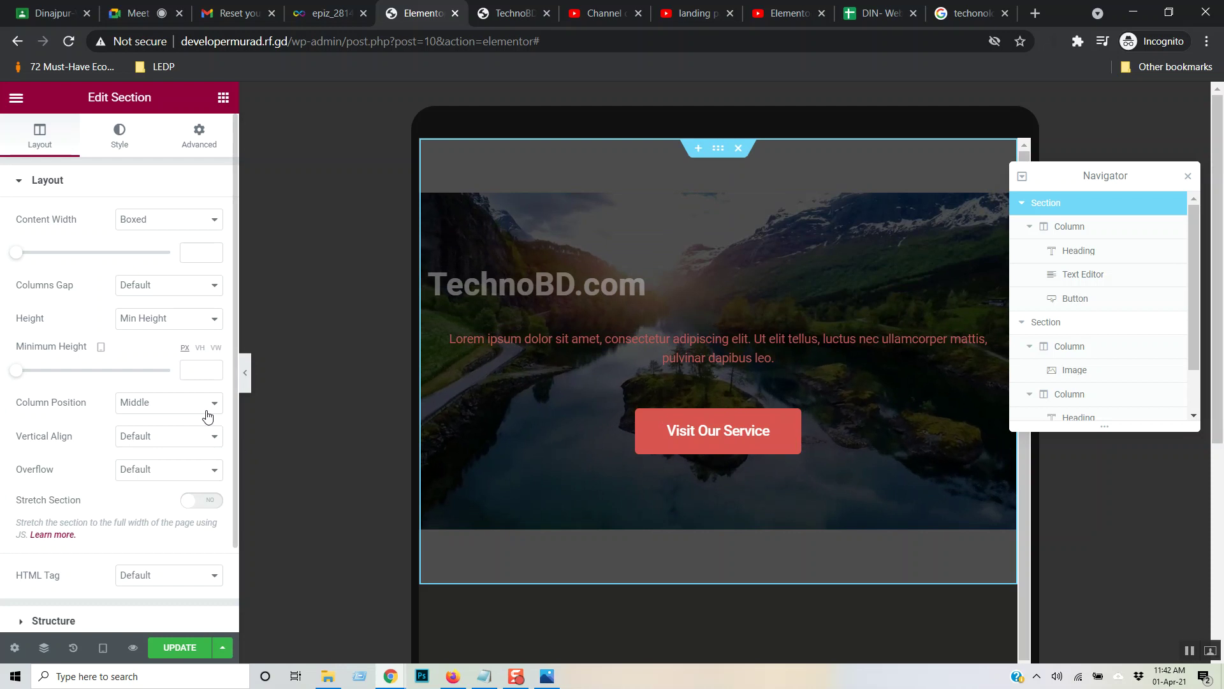
click(122, 144)
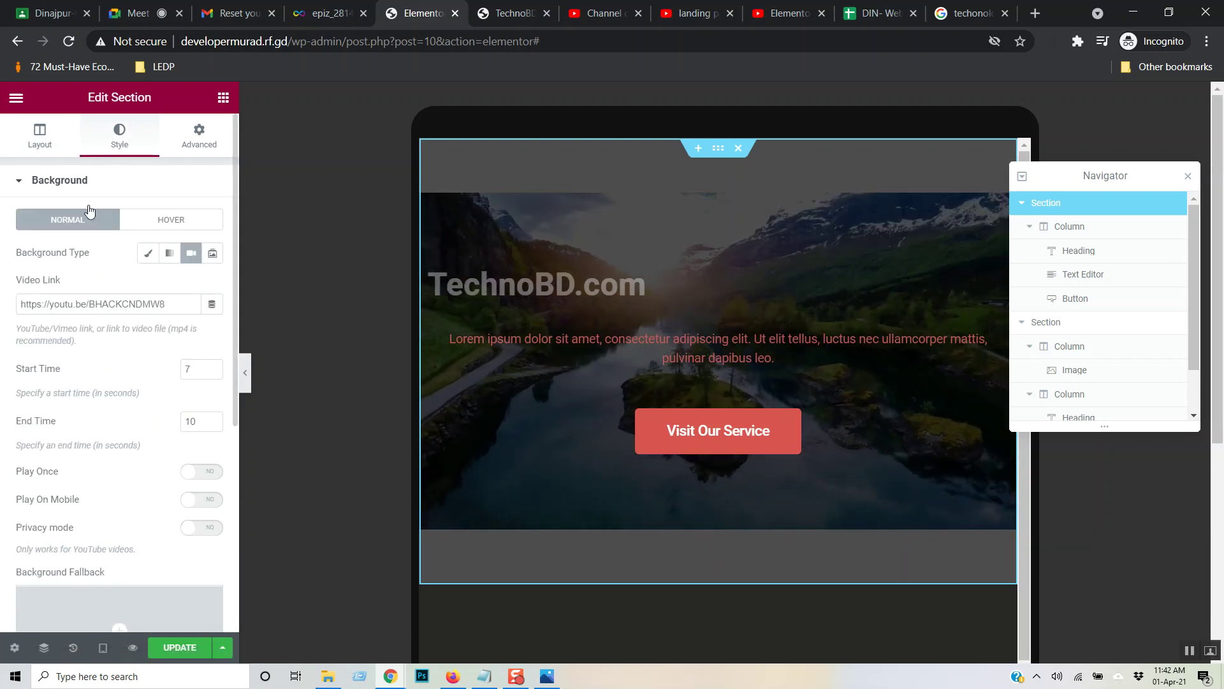
click(51, 147)
click(186, 321)
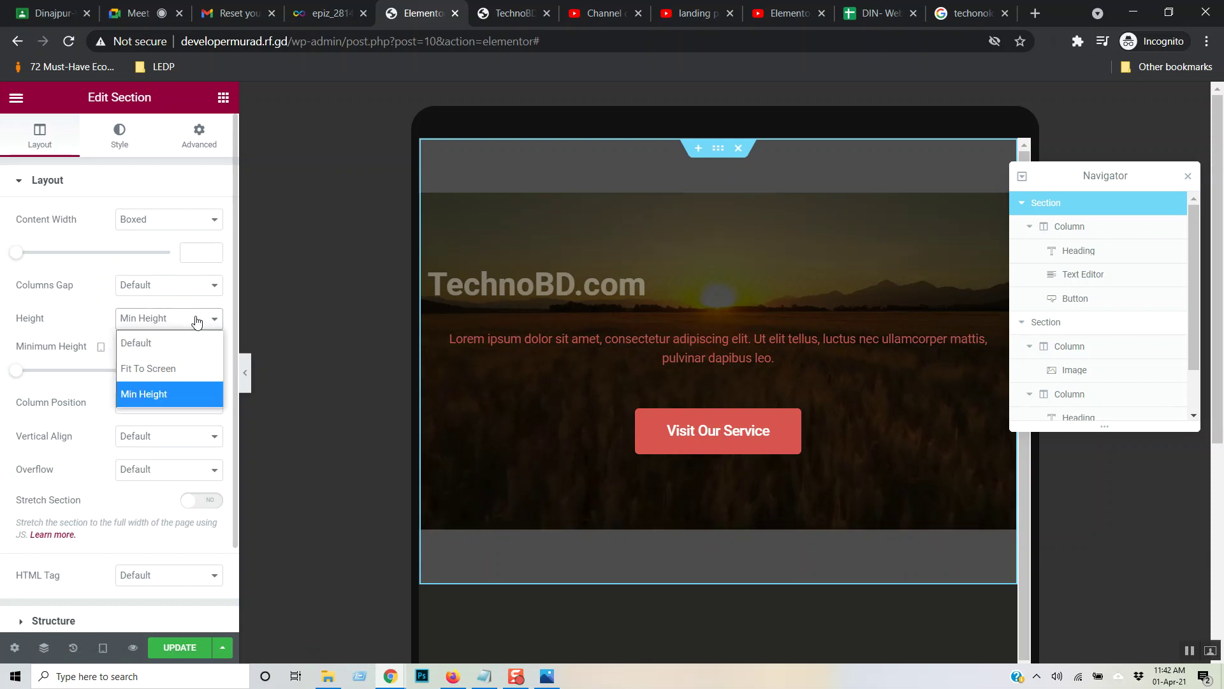
click(185, 342)
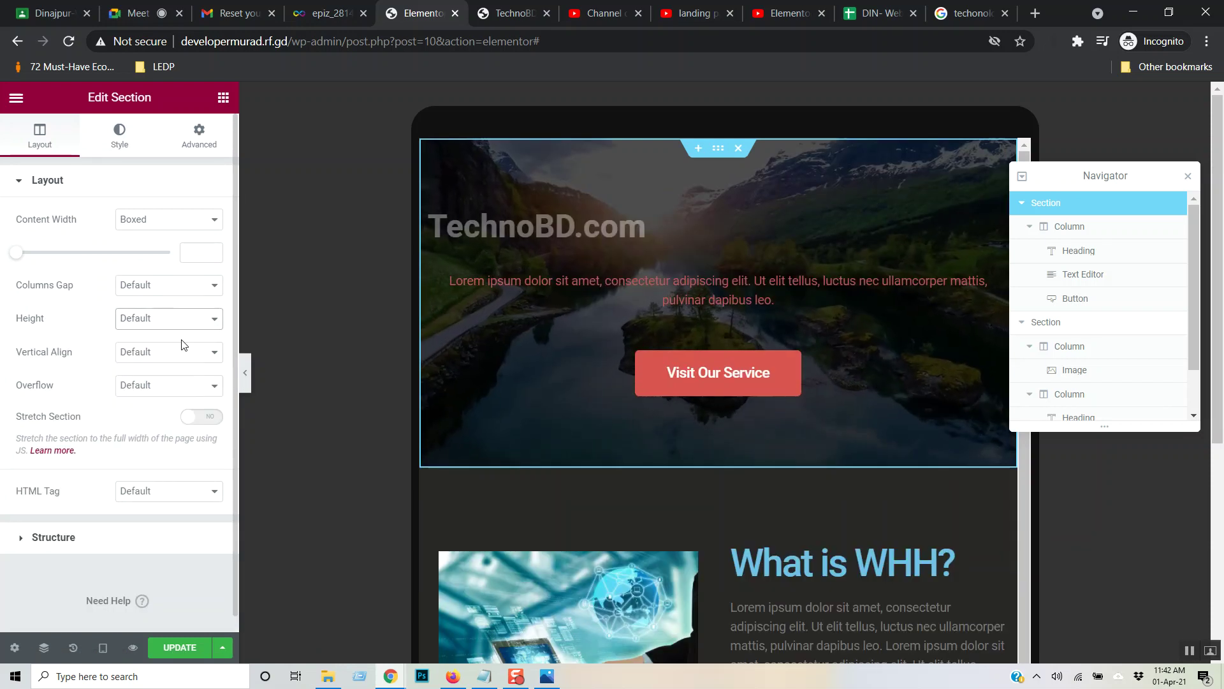
- Save the page with UPDATE, then preview it at Desktop and back at Tablet width
click(185, 648)
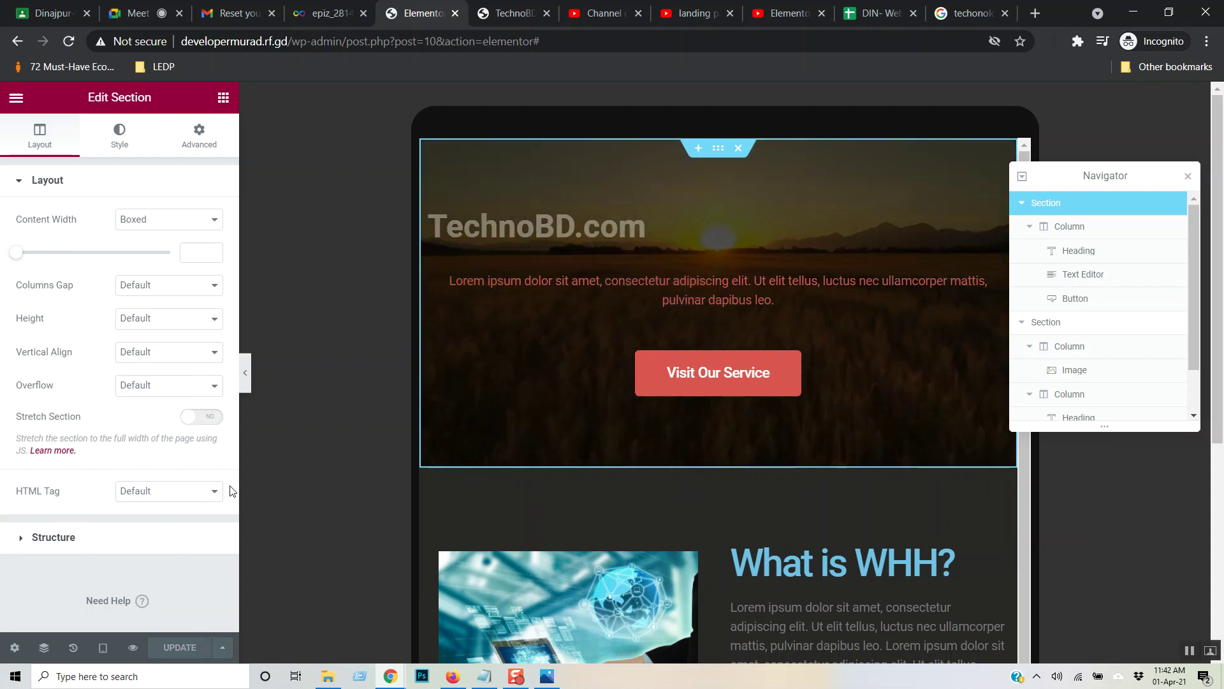
click(102, 648)
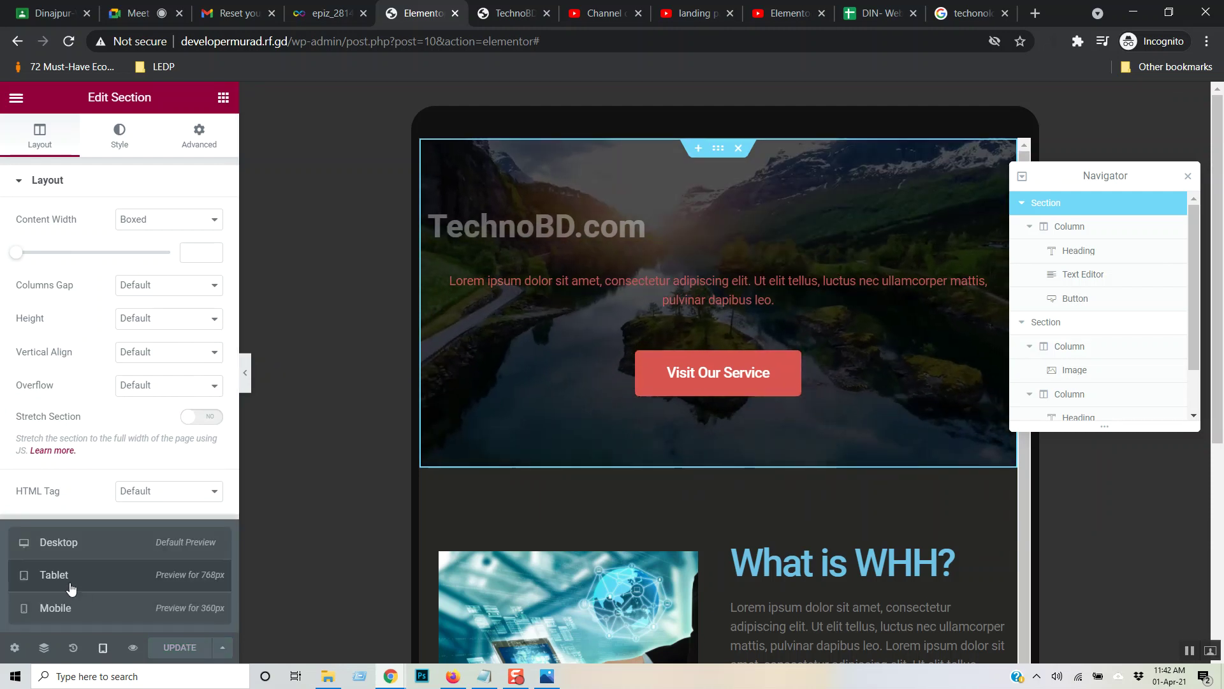
click(78, 543)
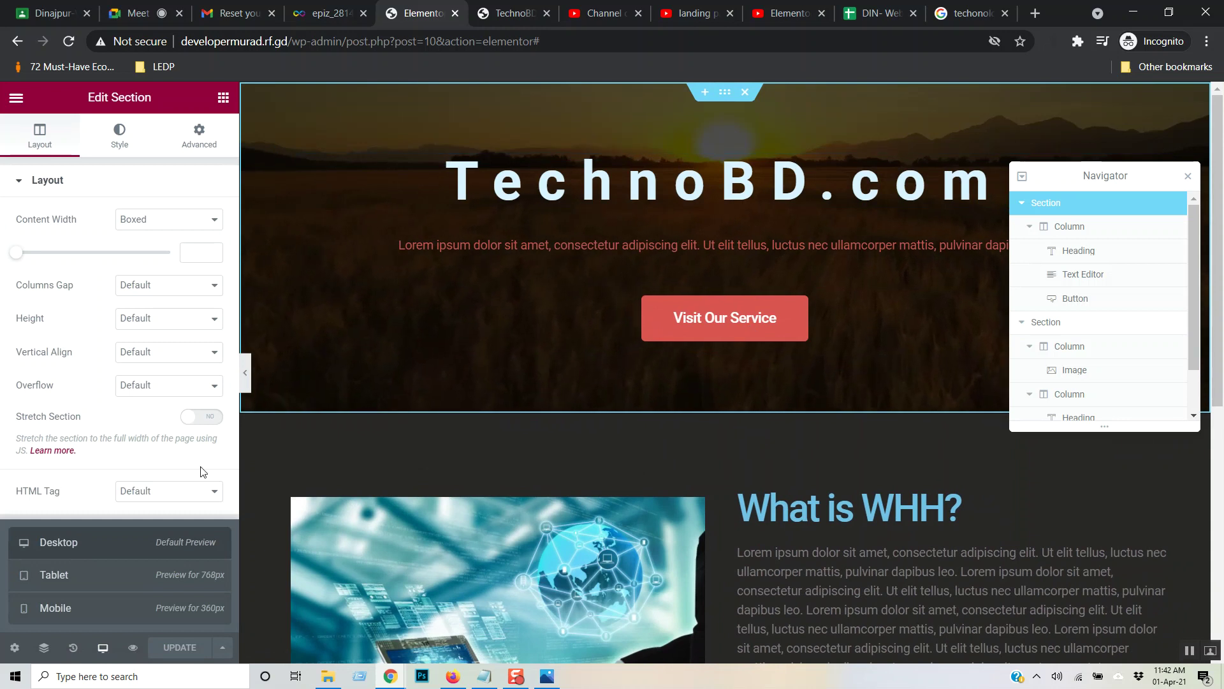
click(70, 577)
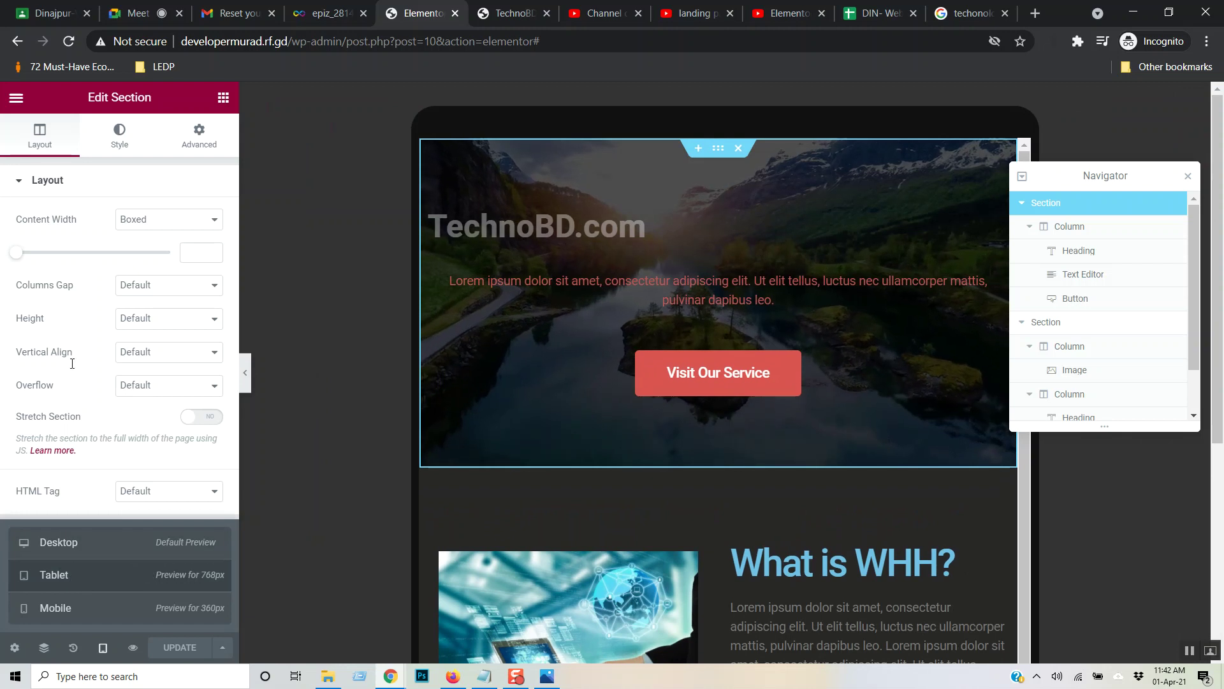
- Centre the TechnoBD.com heading and review its Style, Typography and Advanced settings
click(663, 227)
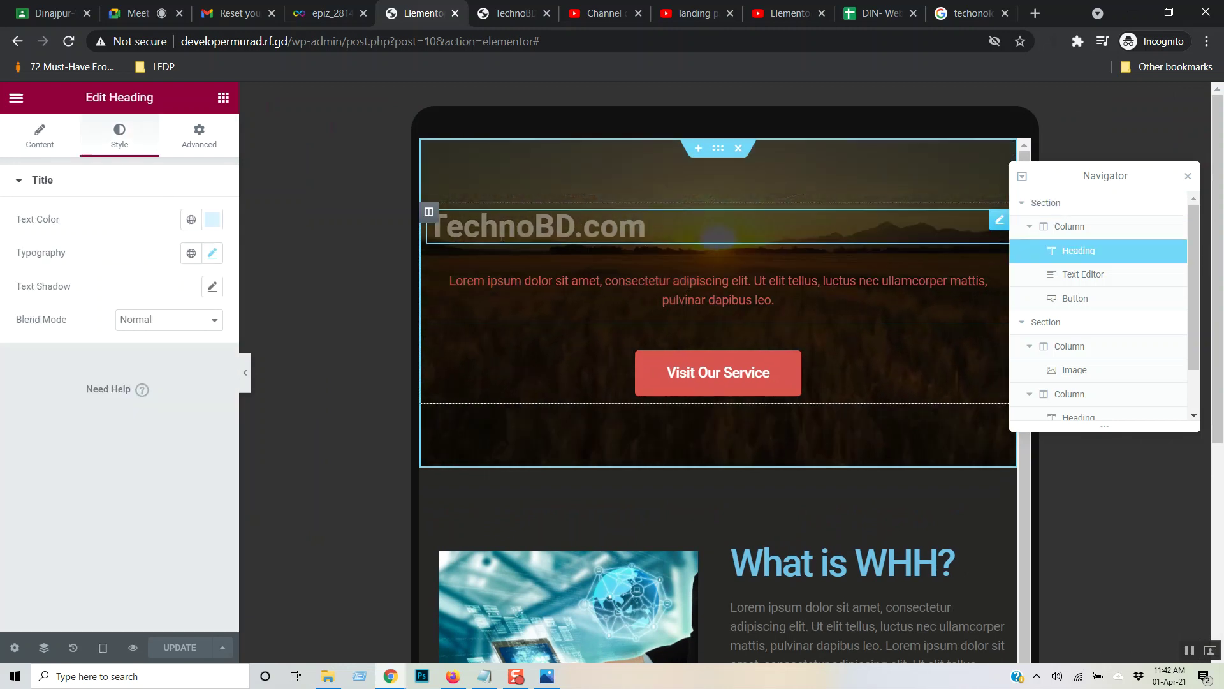
click(45, 143)
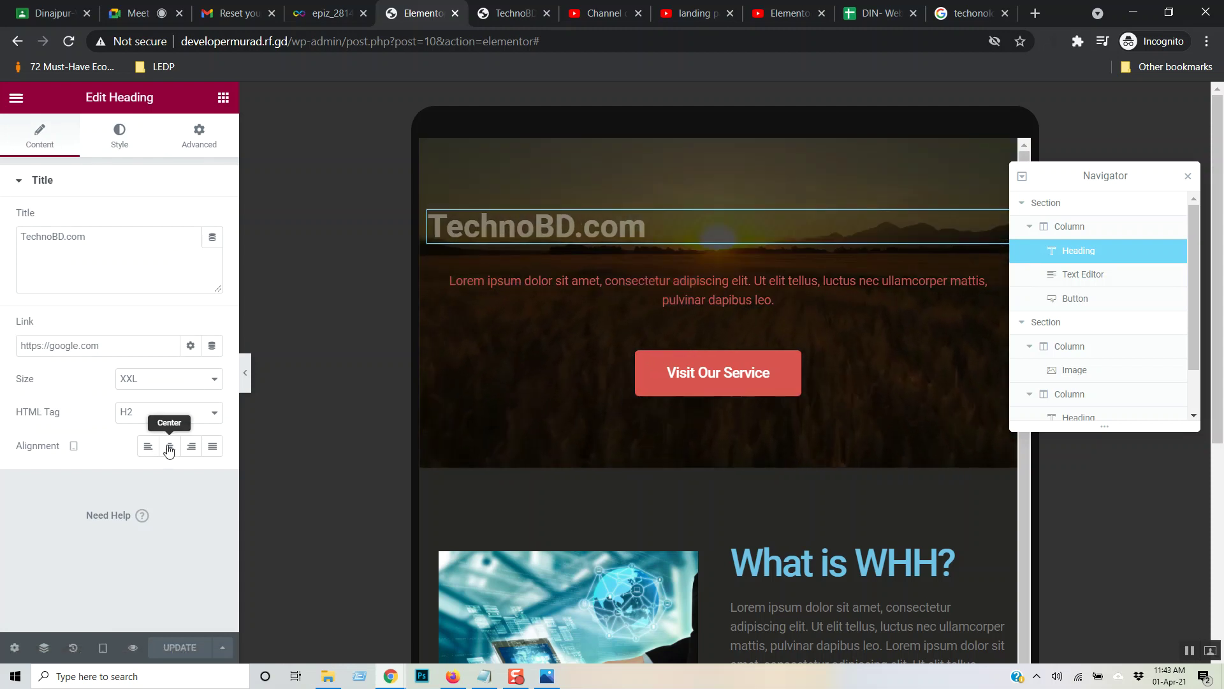
click(180, 453)
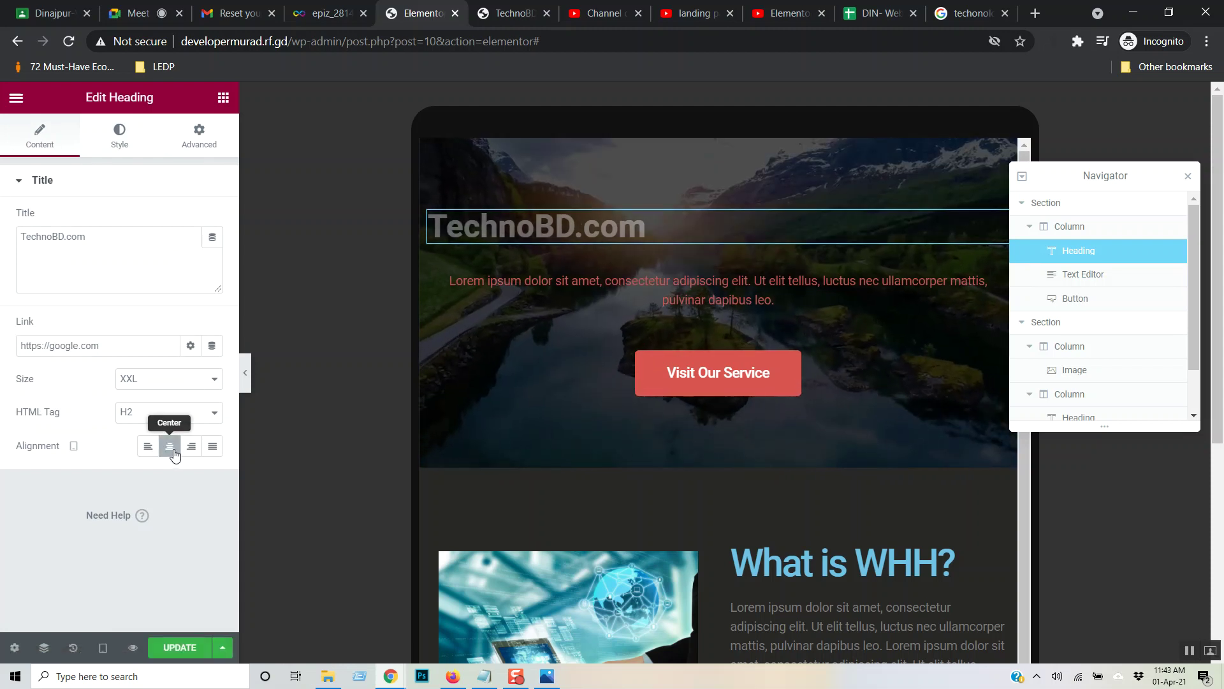
click(123, 142)
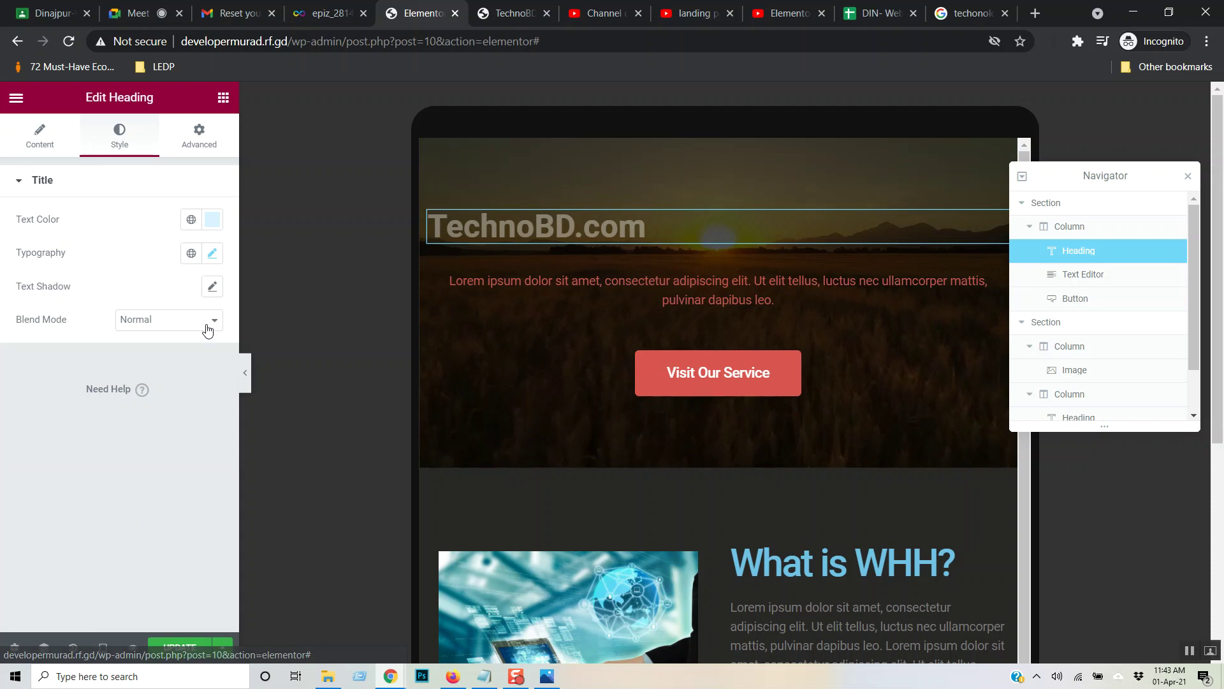
click(213, 254)
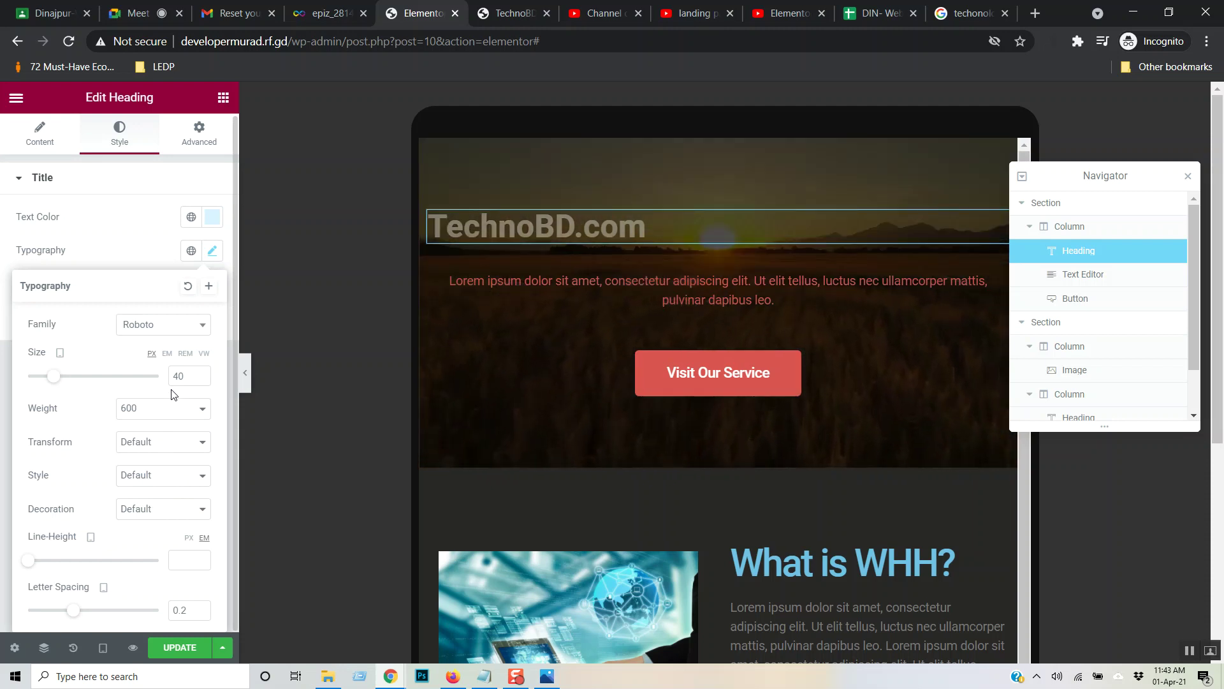
click(192, 142)
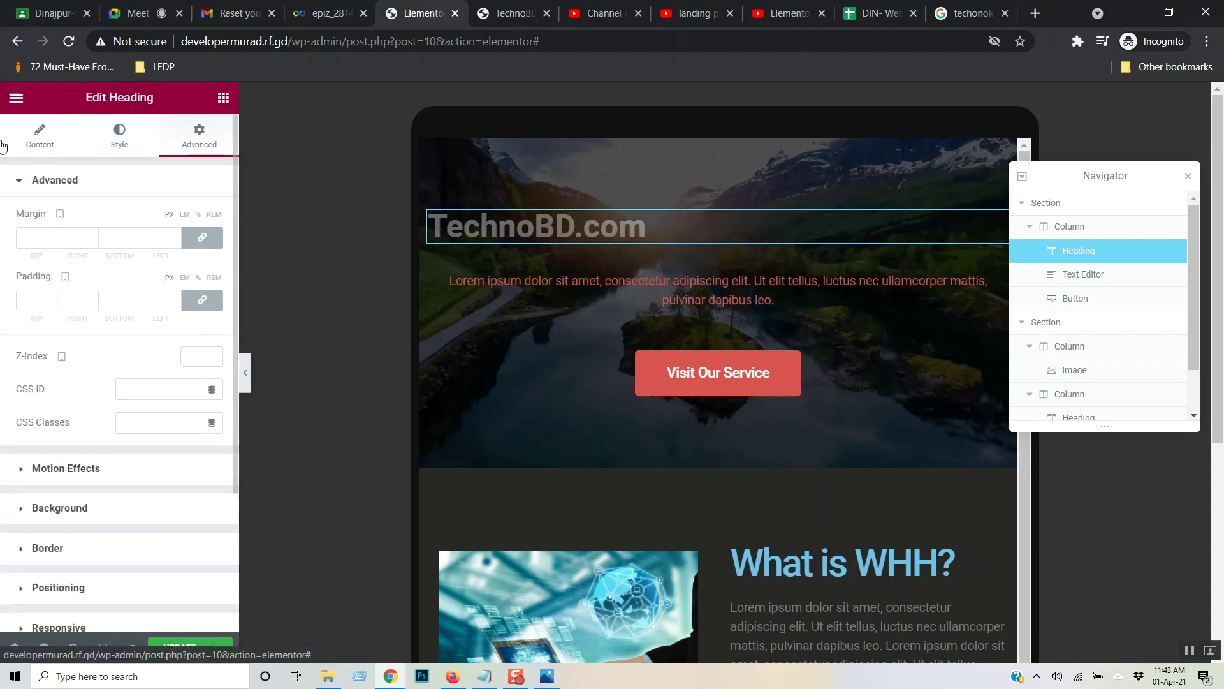
click(40, 134)
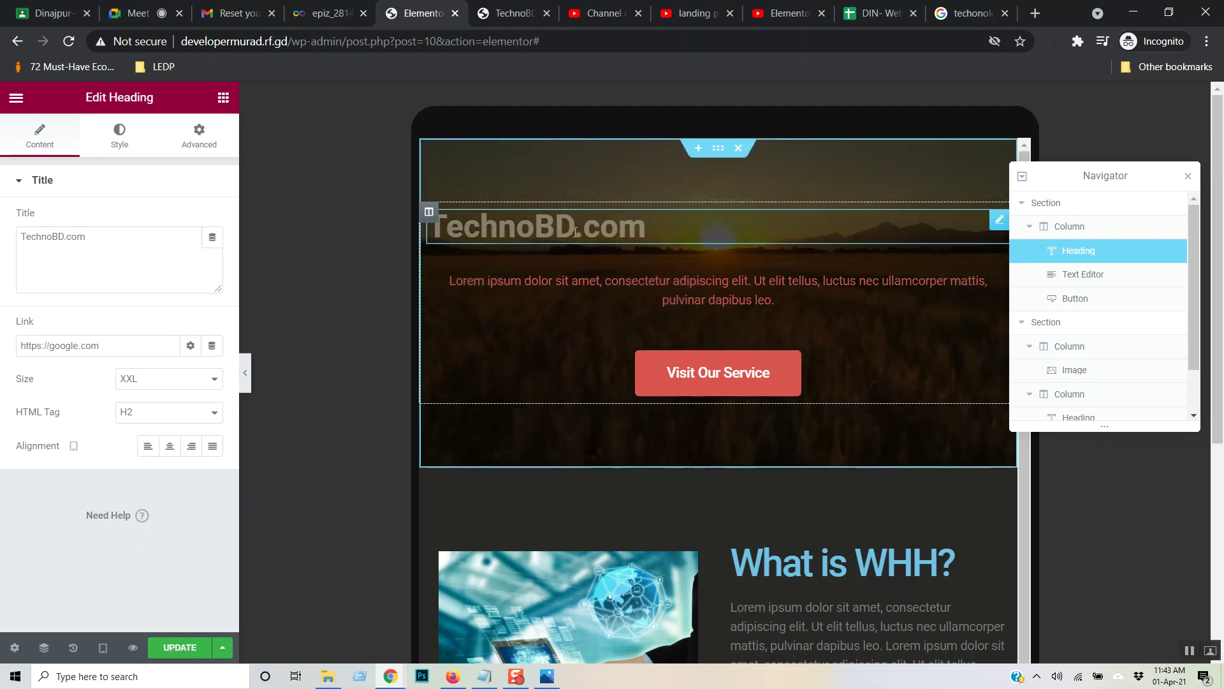
- Reselect the heading, try Right alignment, then set it back to Center
mouse_move(661, 230)
mouse_down()
mouse_move(378, 235)
mouse_move(652, 250)
mouse_up()
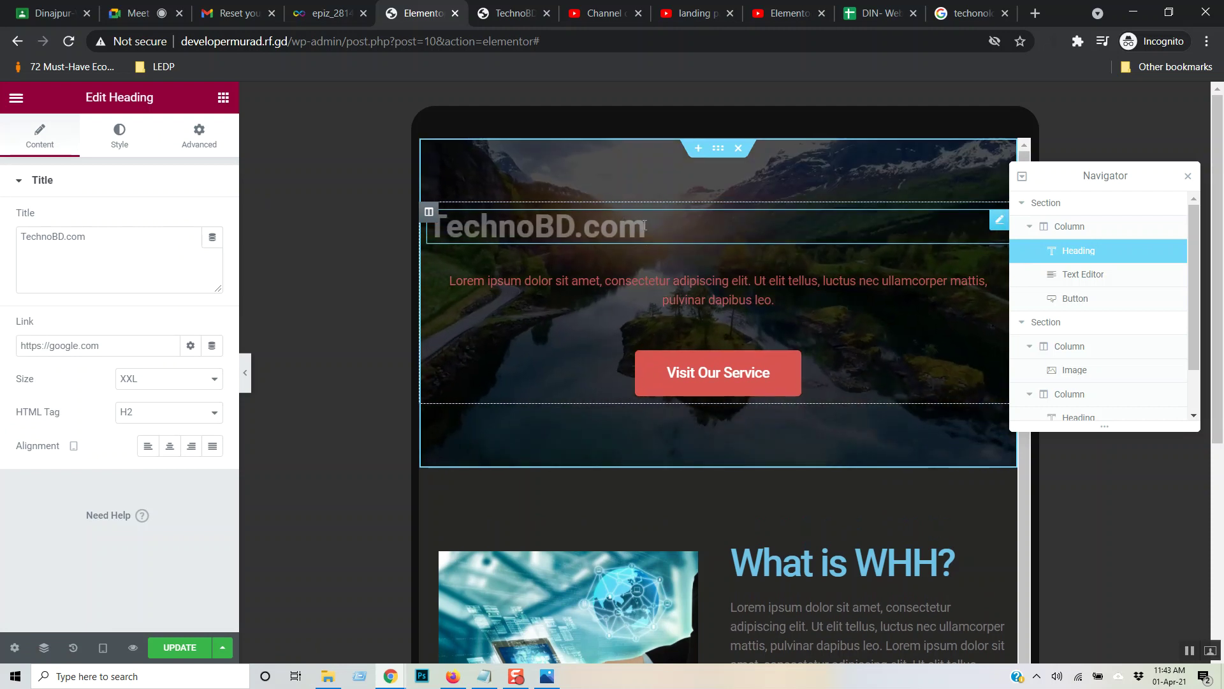
click(401, 230)
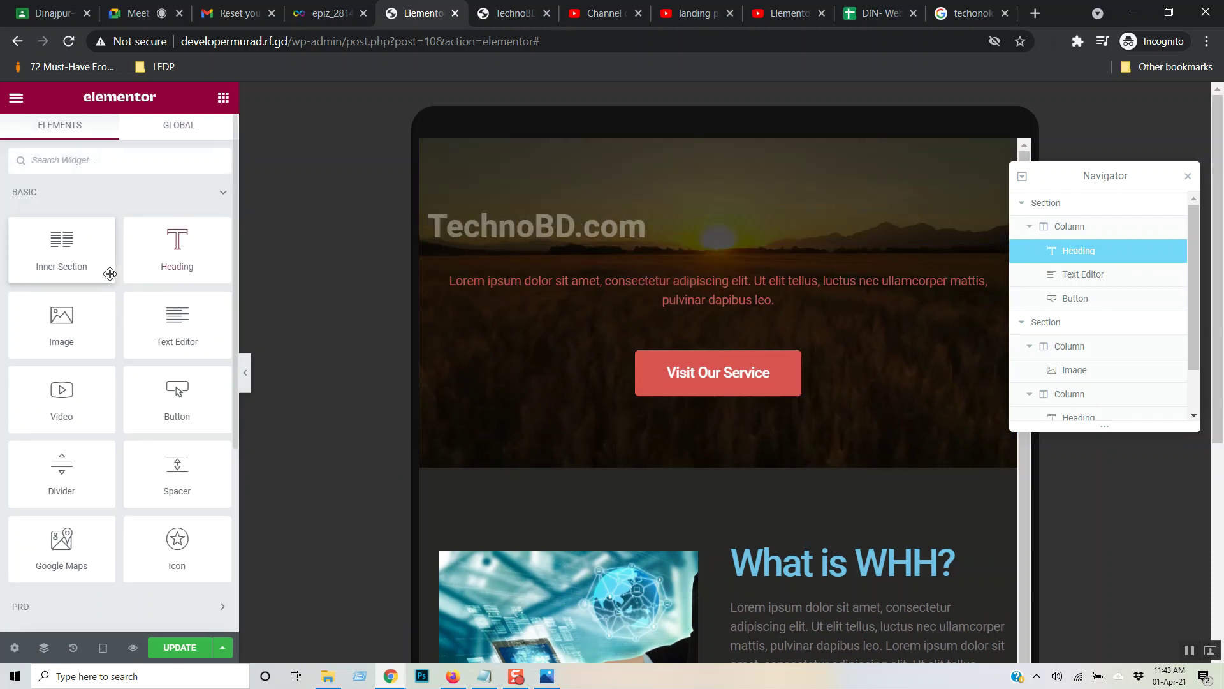
click(696, 230)
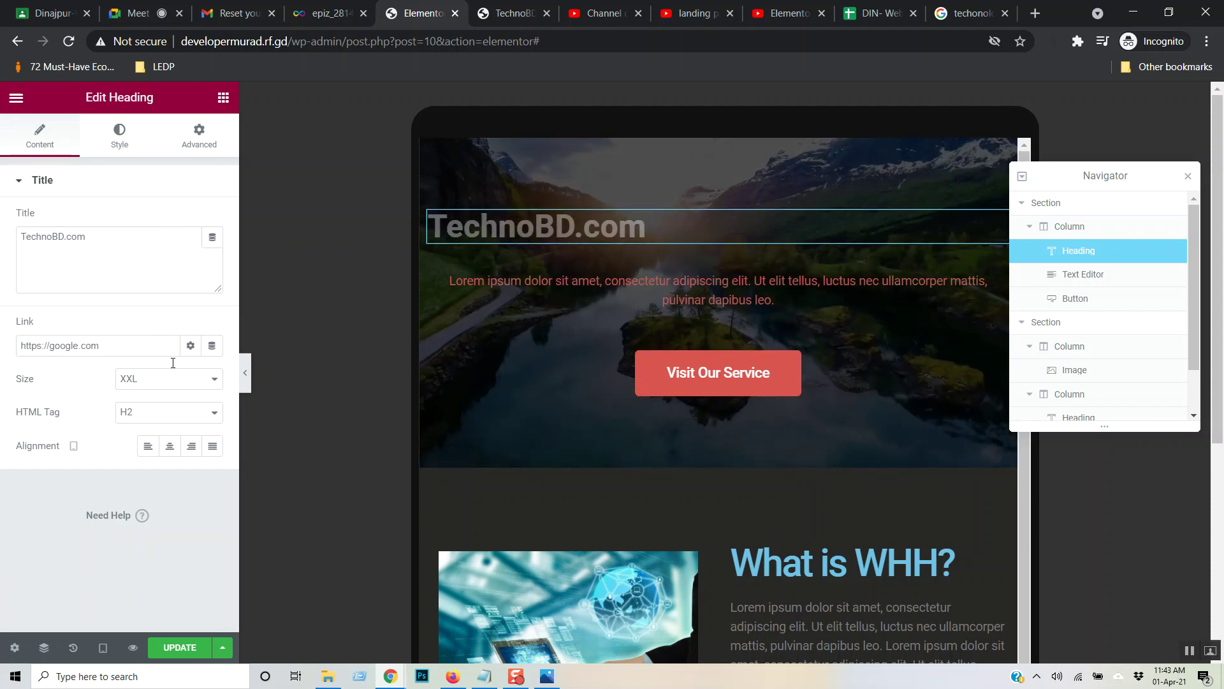
click(192, 445)
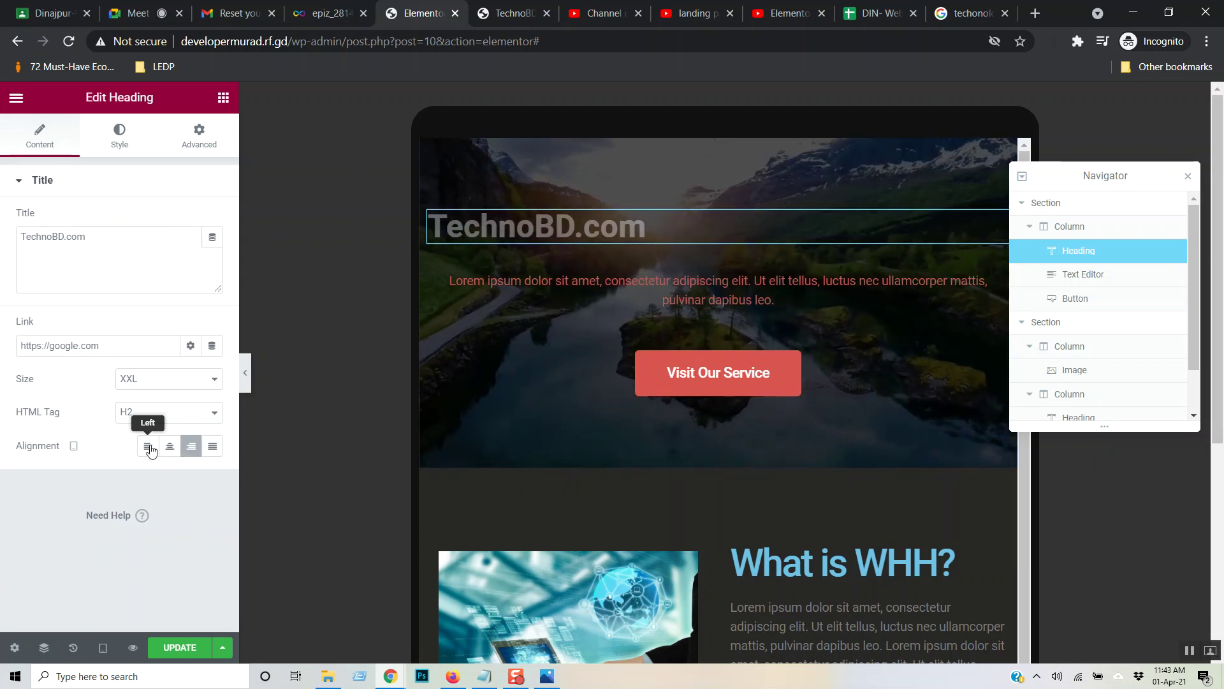
click(169, 445)
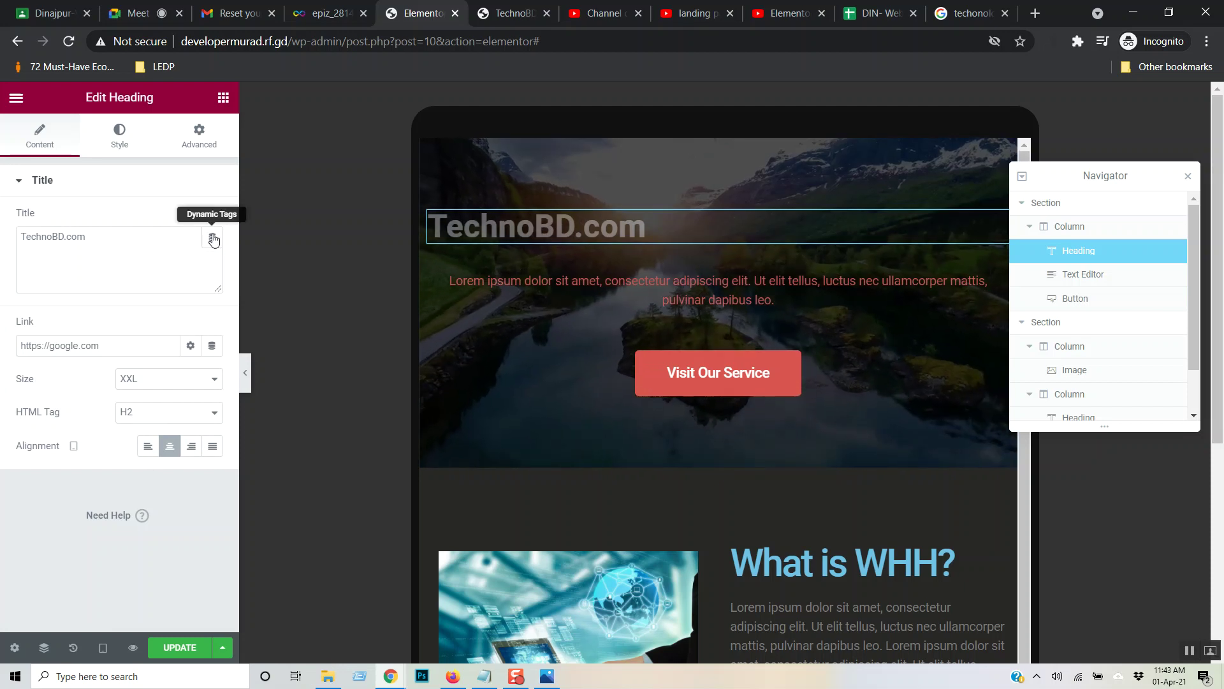
click(120, 143)
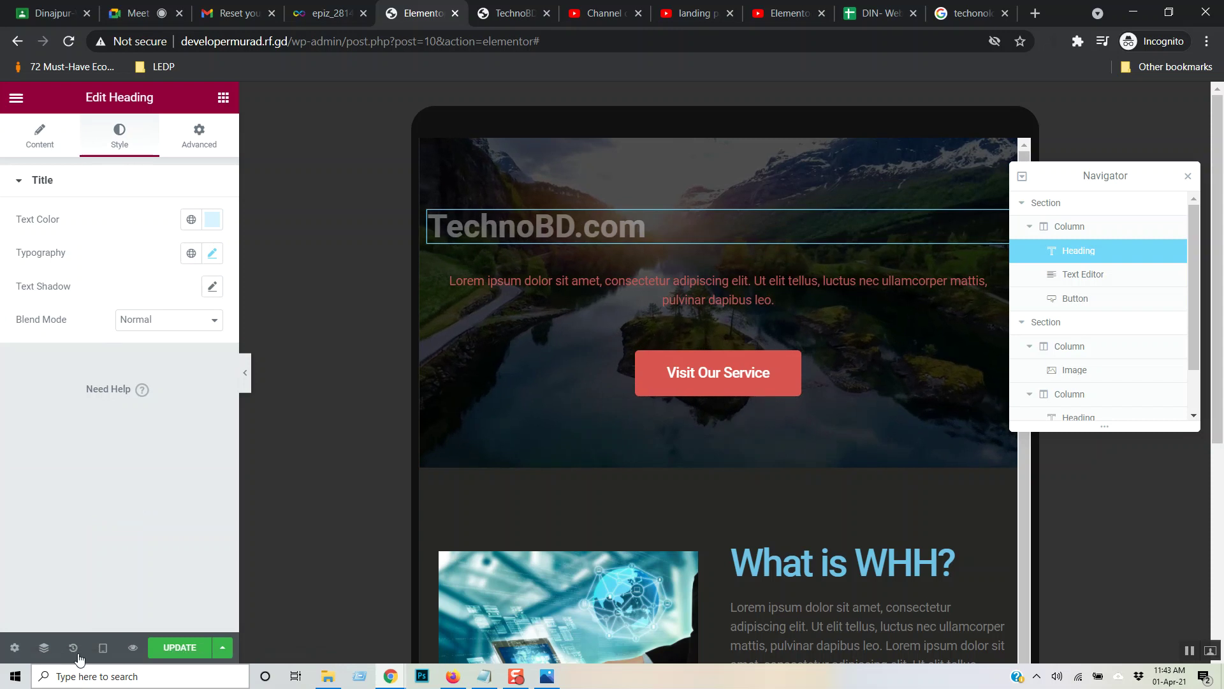
click(104, 650)
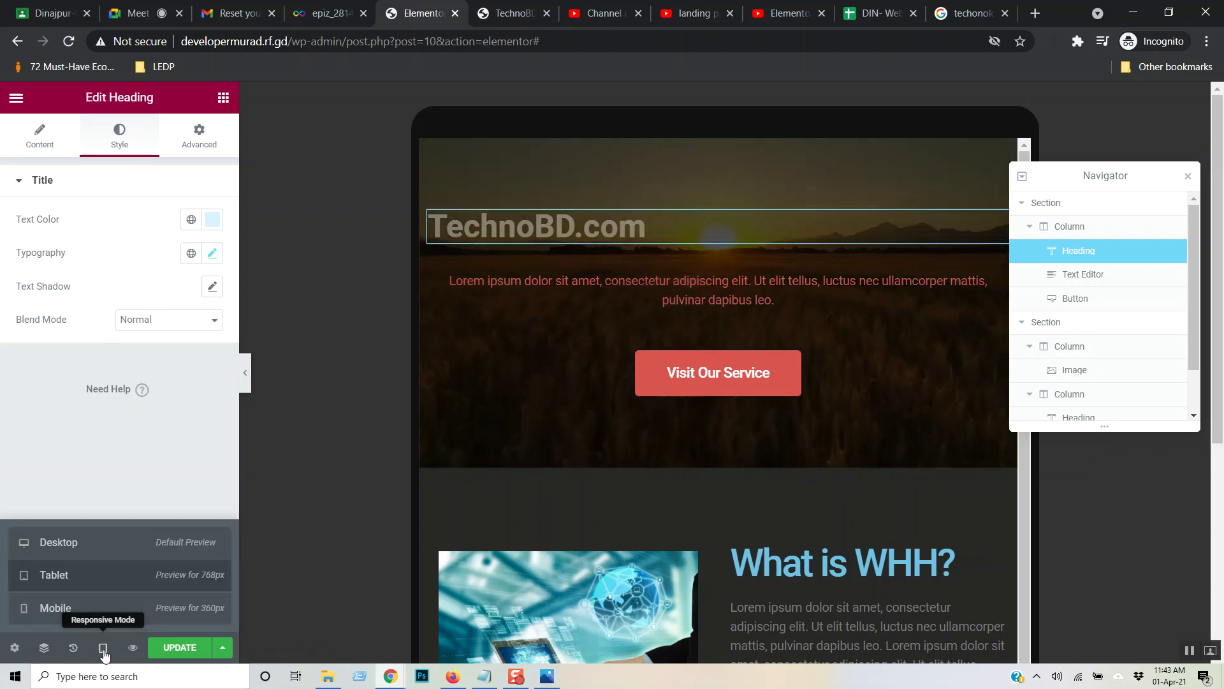
- Preview the page at Desktop width, scroll down, and switch to the YouTube Elementor tutorial
click(107, 554)
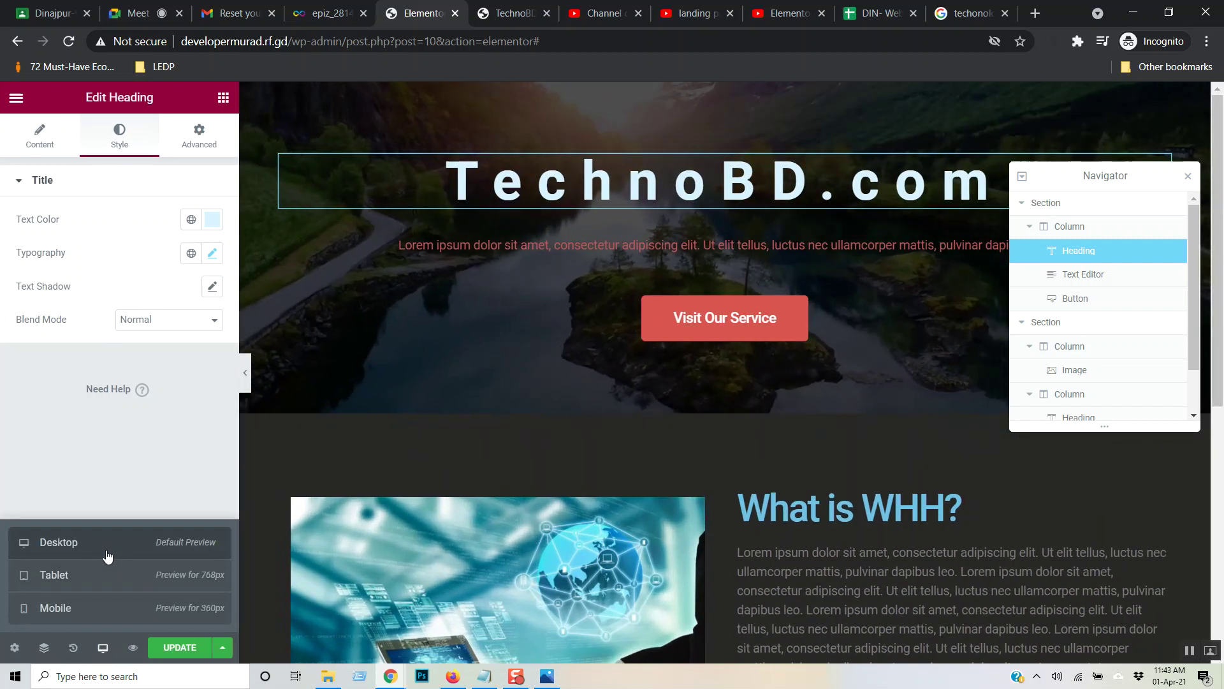
scroll(420, 392, down, 7)
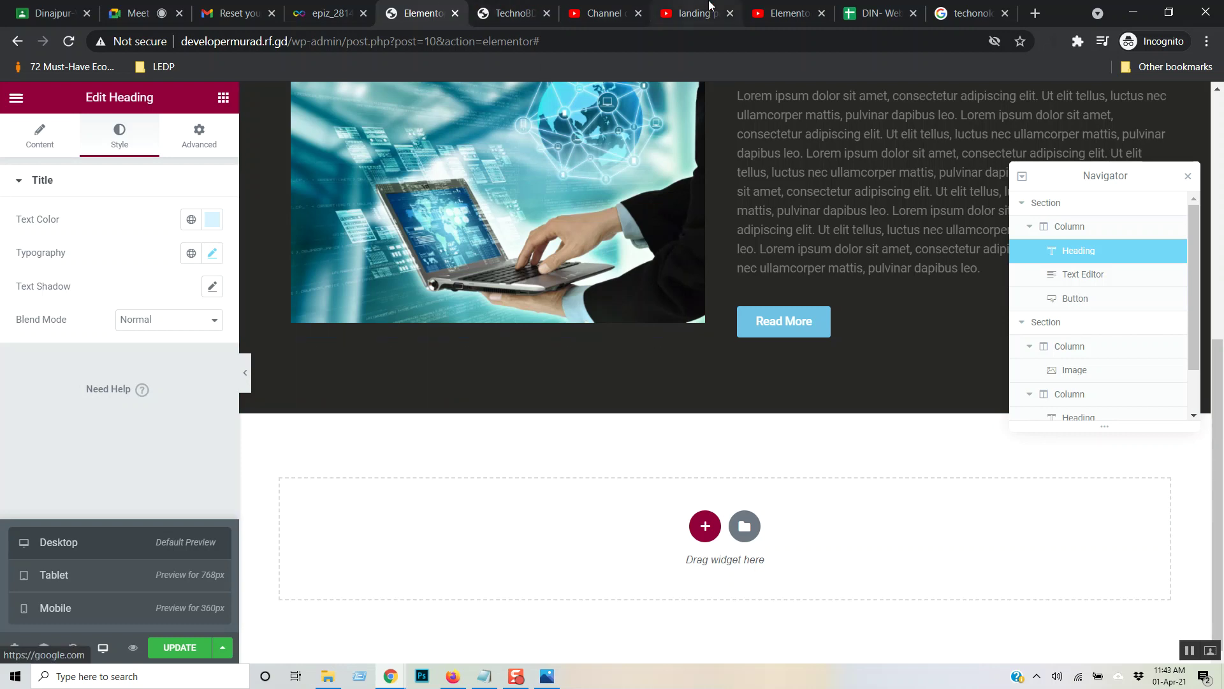
click(784, 13)
- Play the tutorial, skip ahead a little, and raise its volume to 100%
click(573, 312)
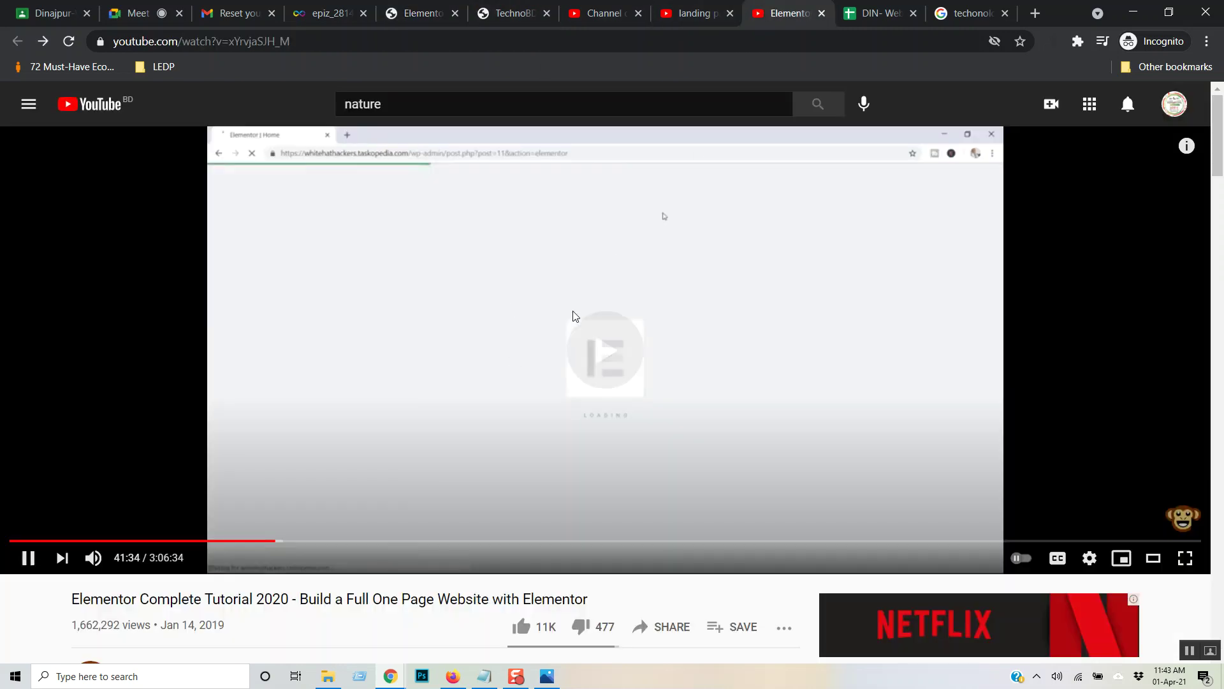
key(Right)
key(Right)
key(Right)
key(Right)
key(Right)
key(Right)
key(Right)
key(Right)
key(Right)
key(Right)
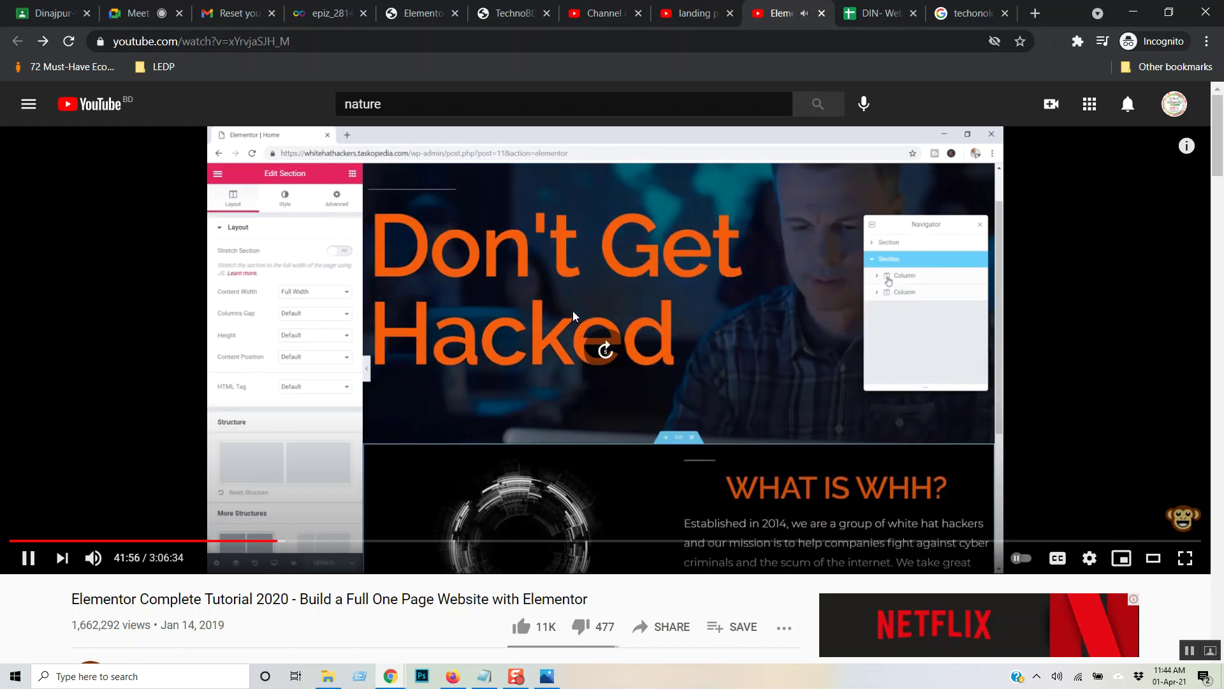
key(Right)
key(Right)
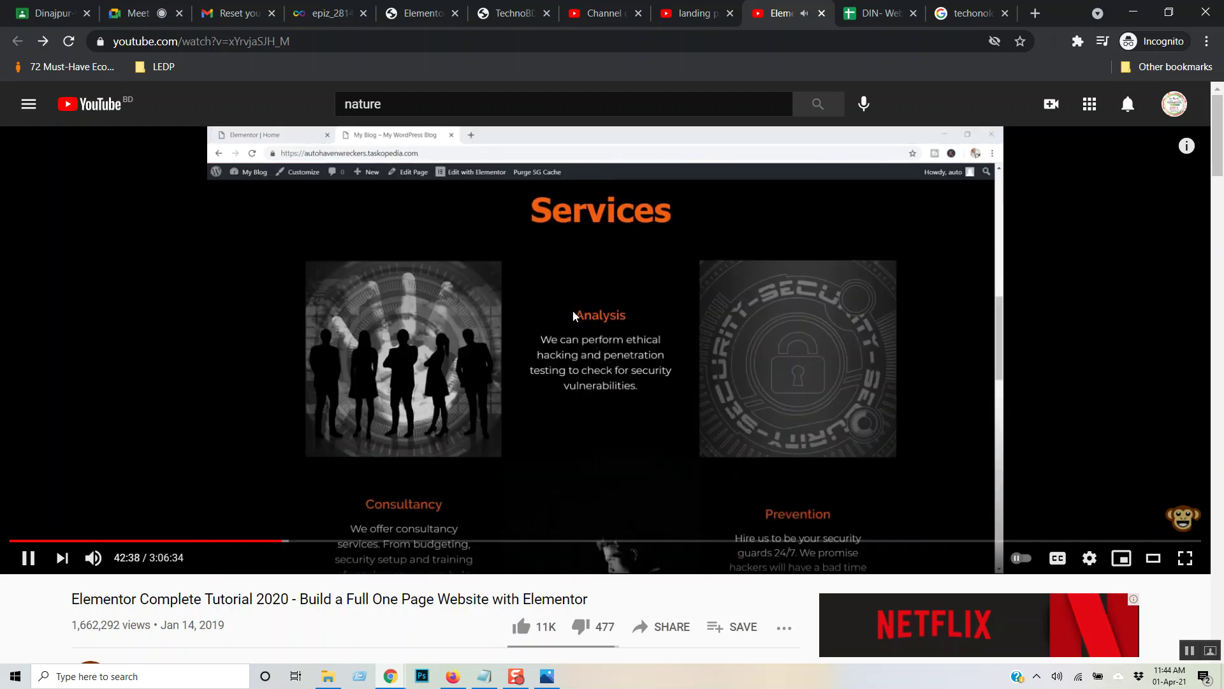
key(Up)
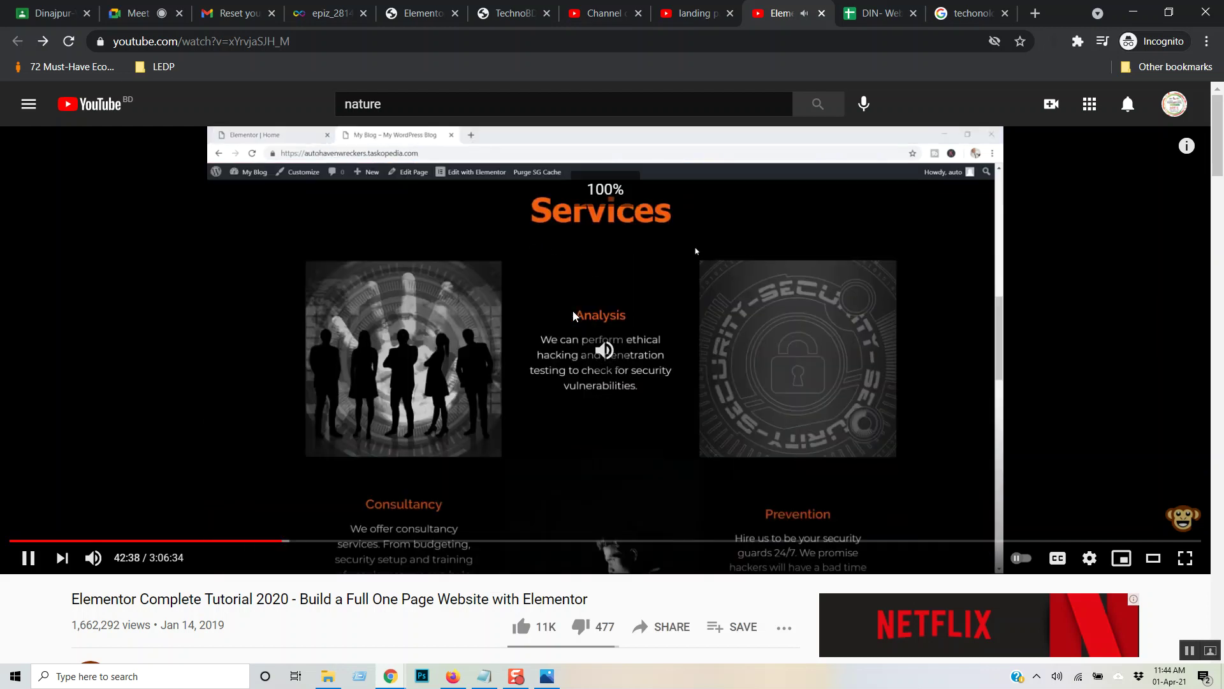
key(Up)
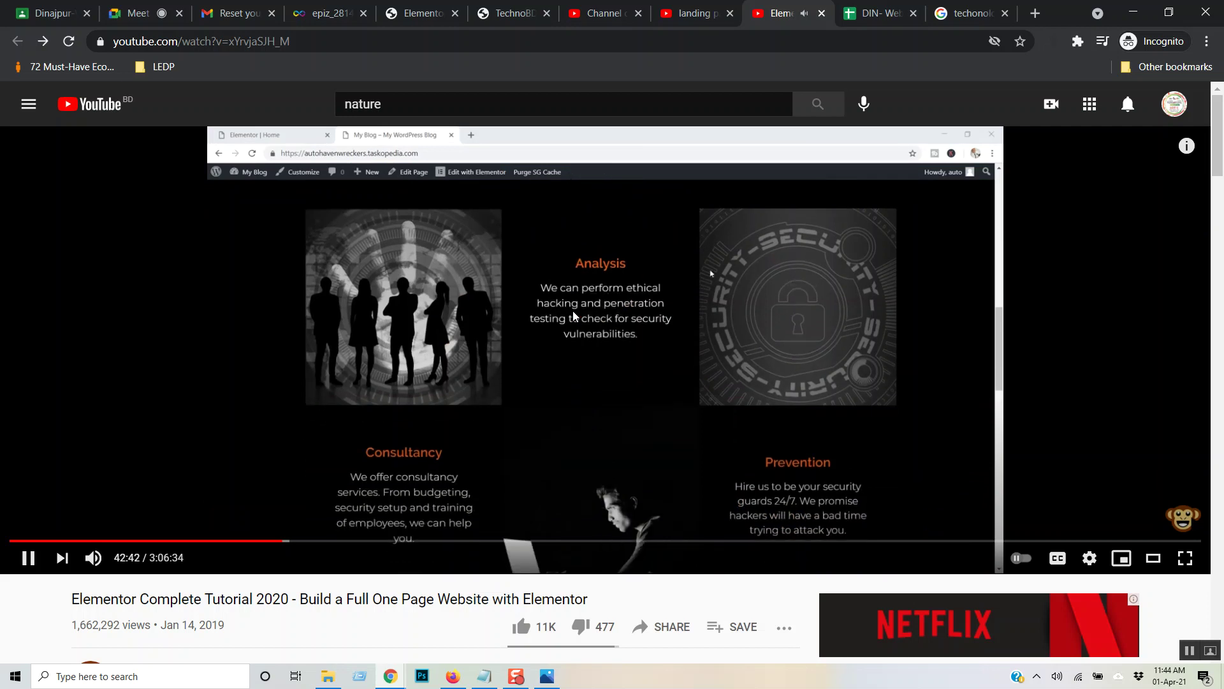
key(Up)
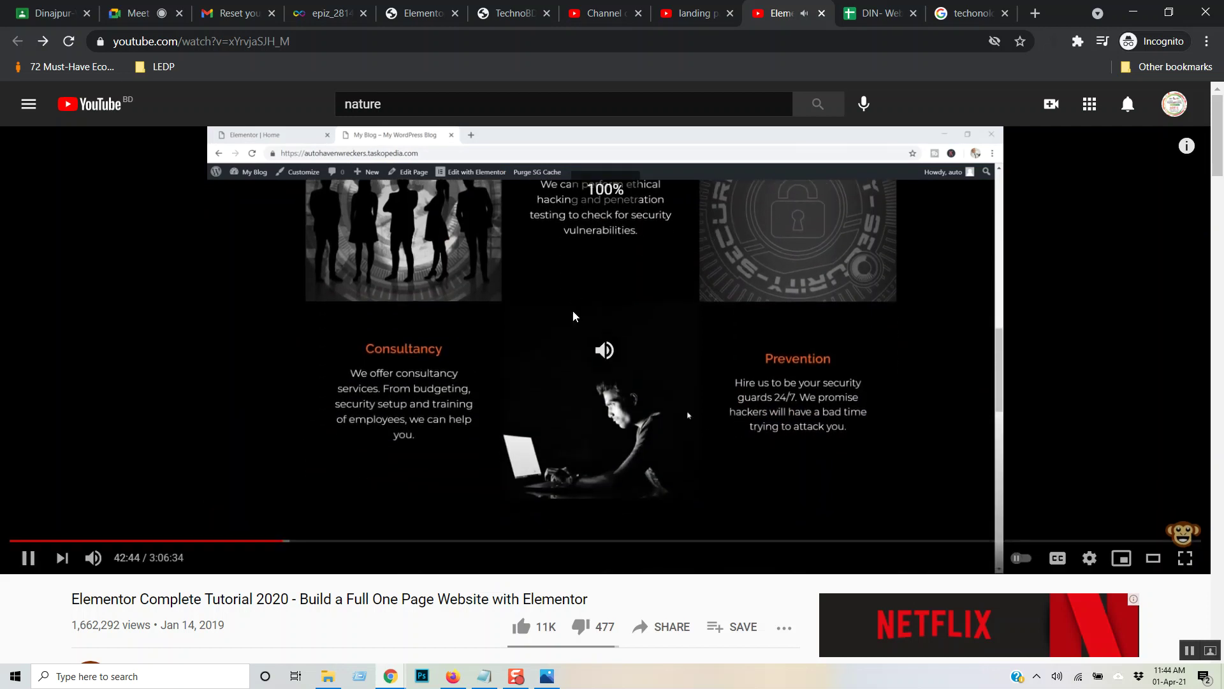
key(Up)
key(Up)
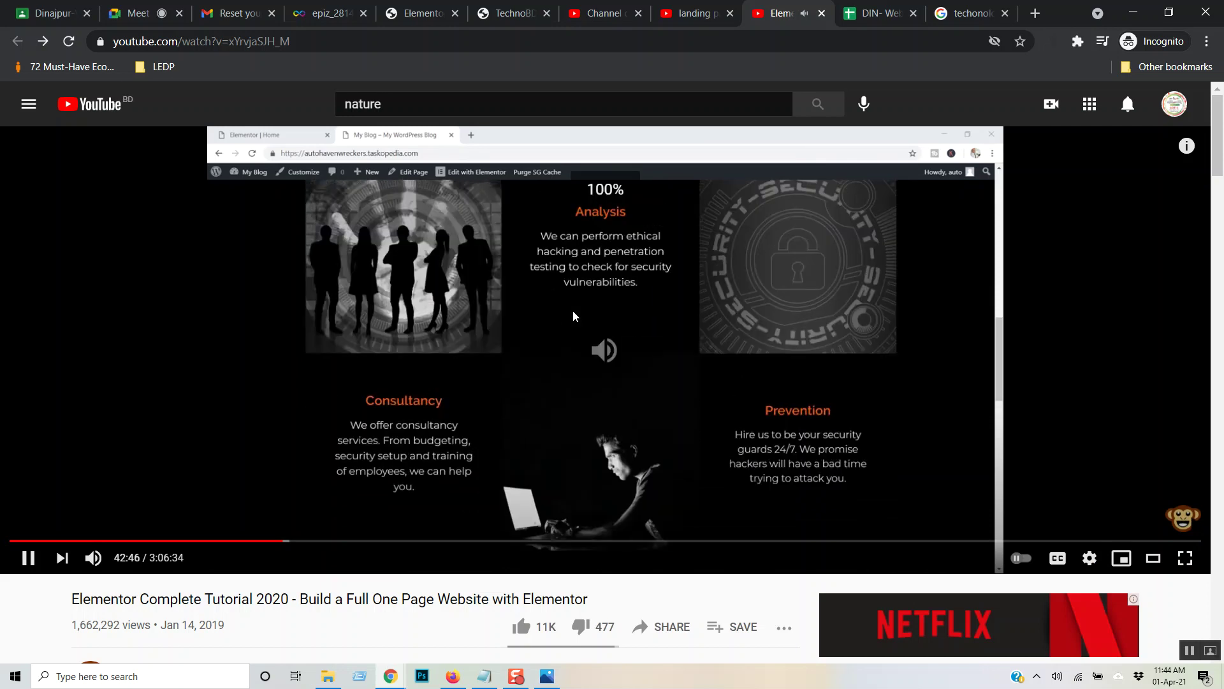
key(Up)
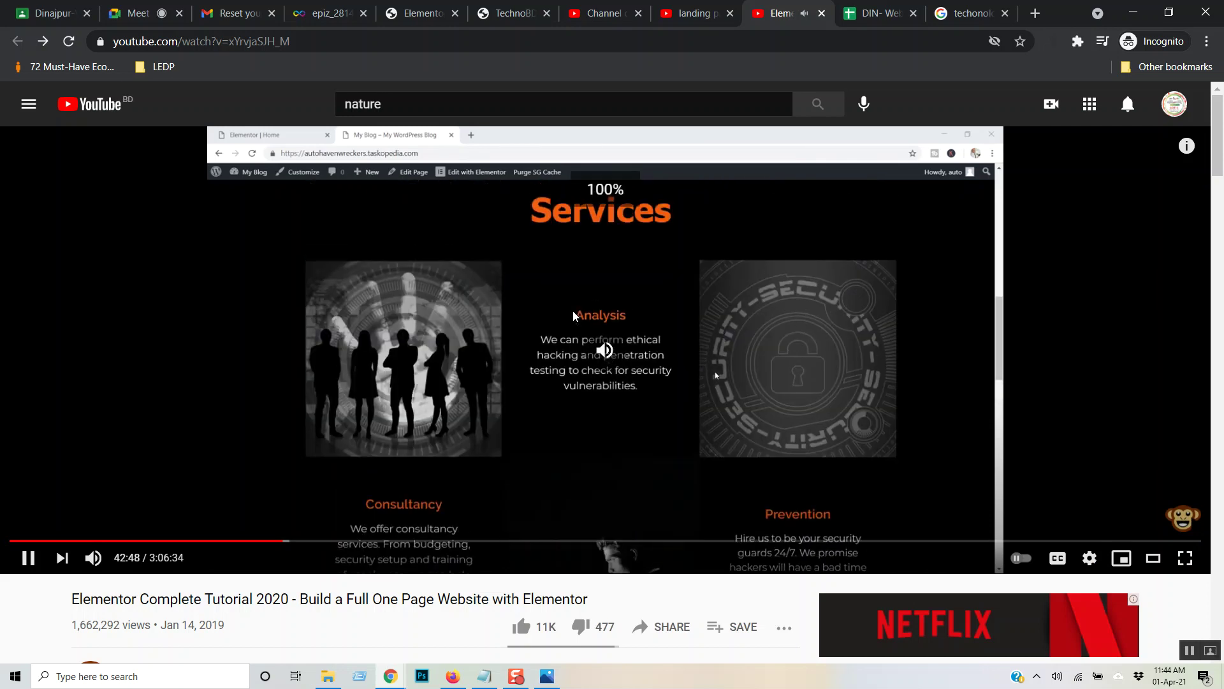
key(Up)
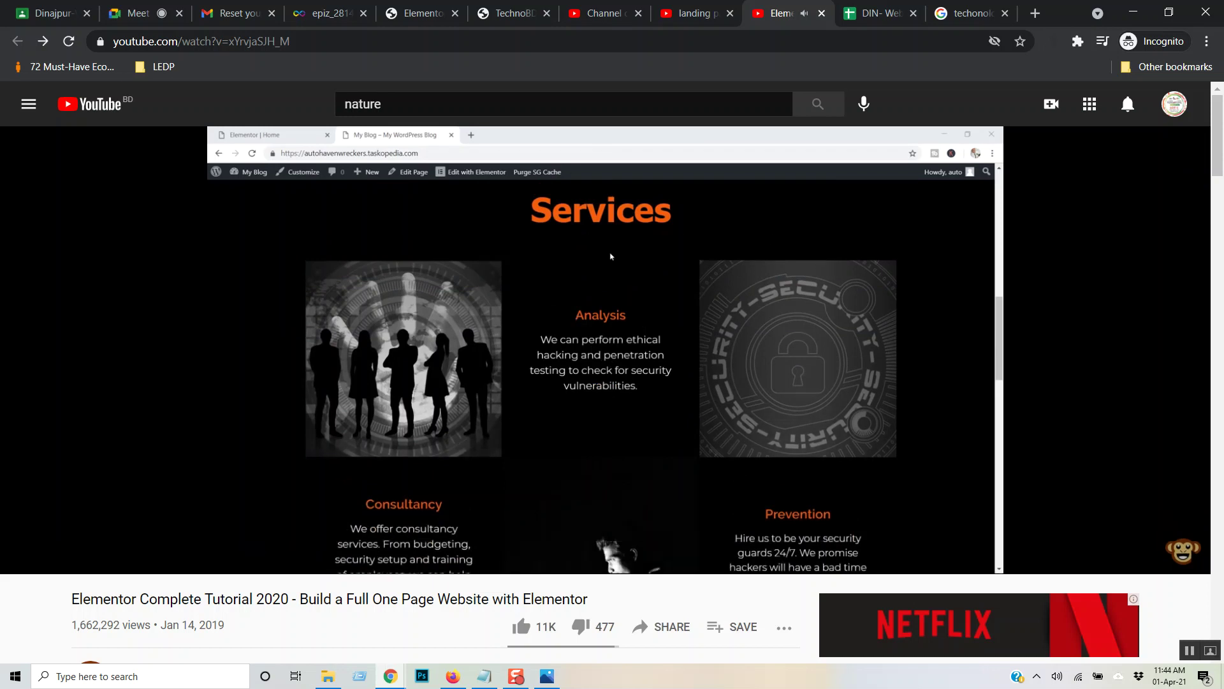
key(Up)
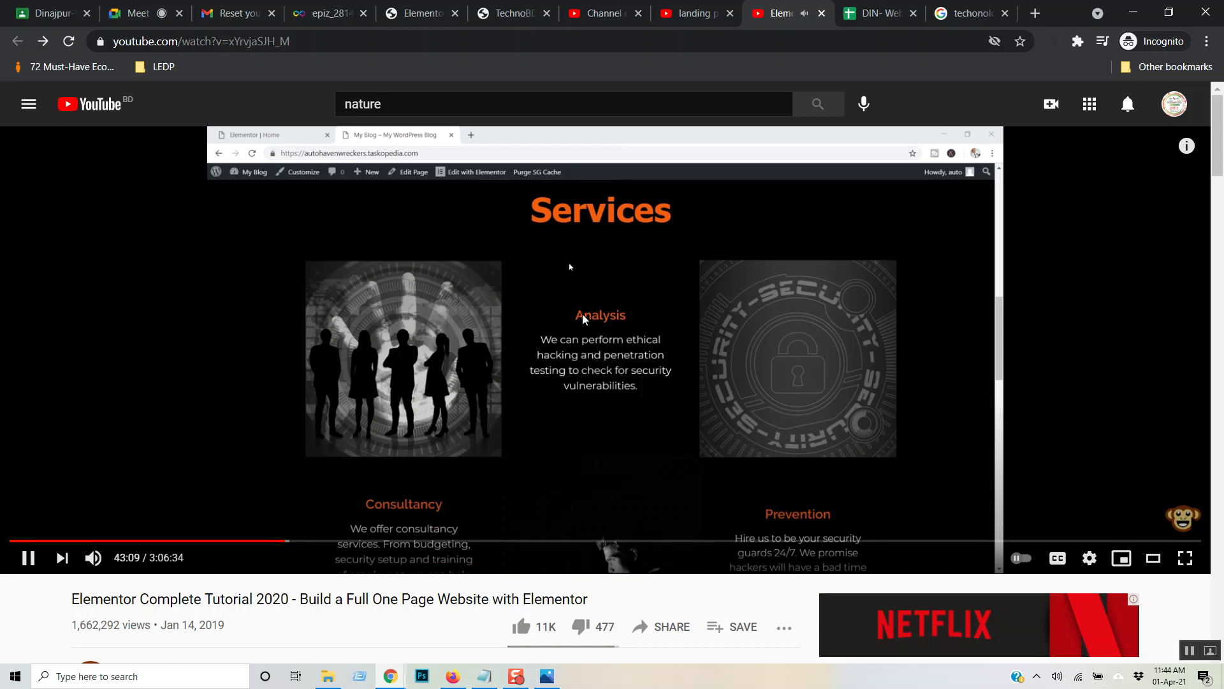
- Skip ahead to the inner-section step near 43:48, then switch to the Google Meet call
key(Right)
key(Right)
key(Right)
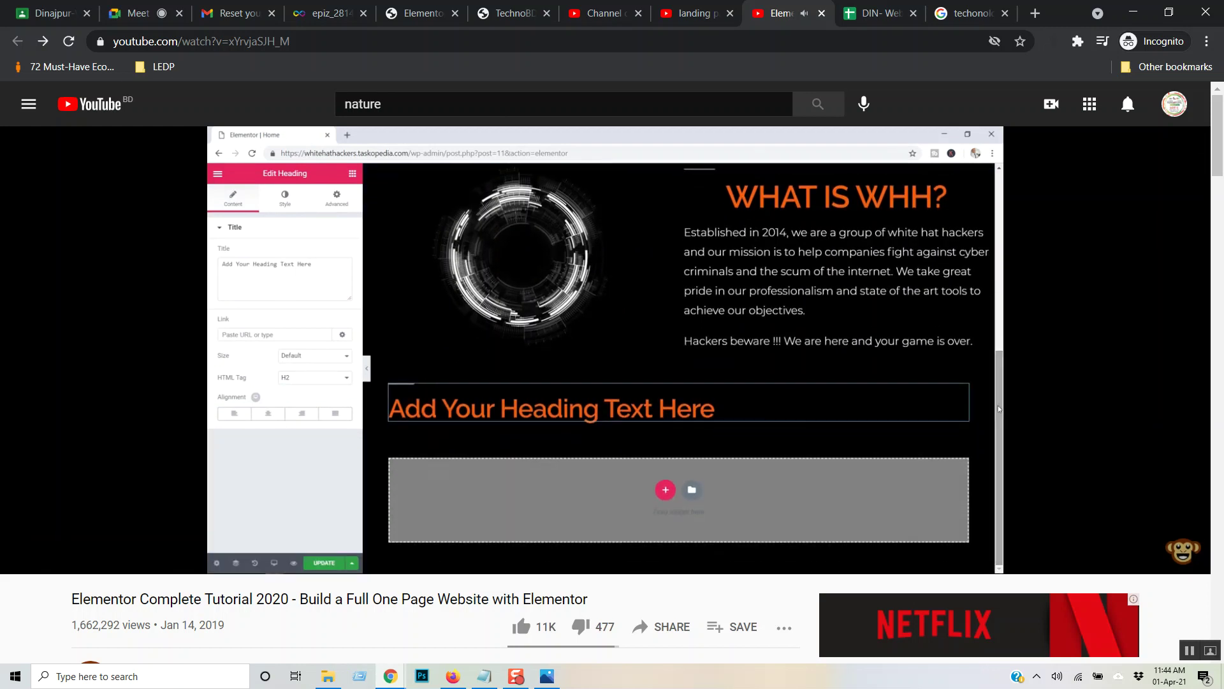
key(Right)
key(Right)
key(Right)
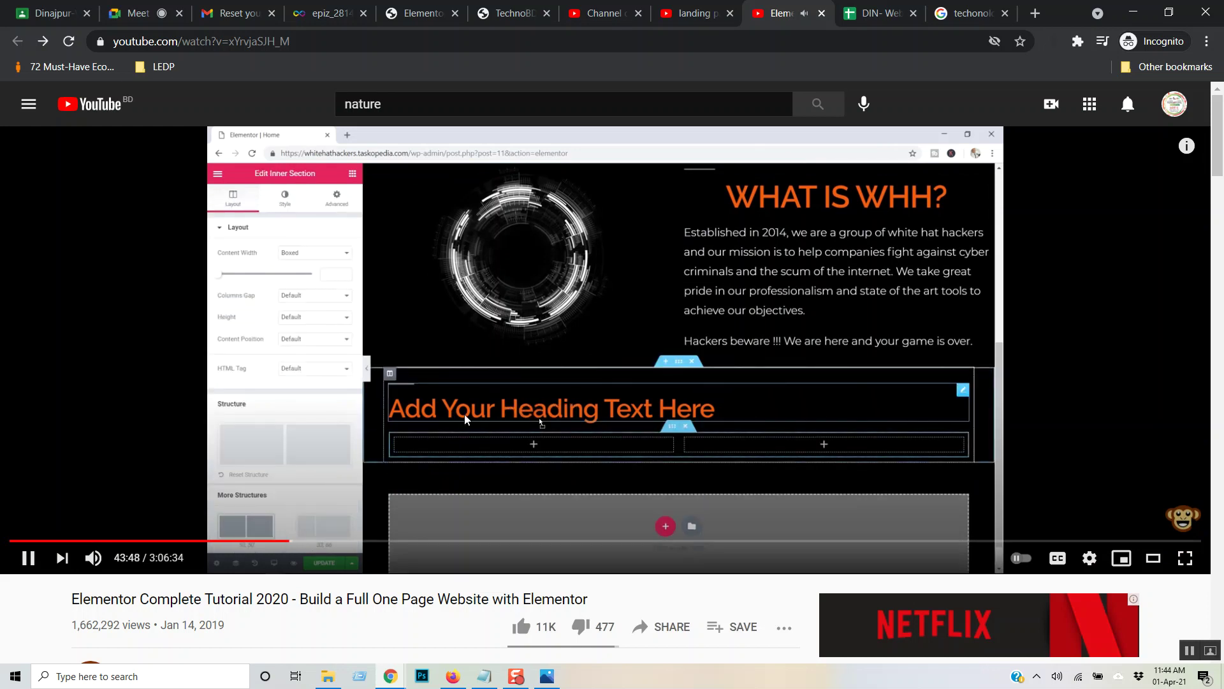
key(ctrl+2)
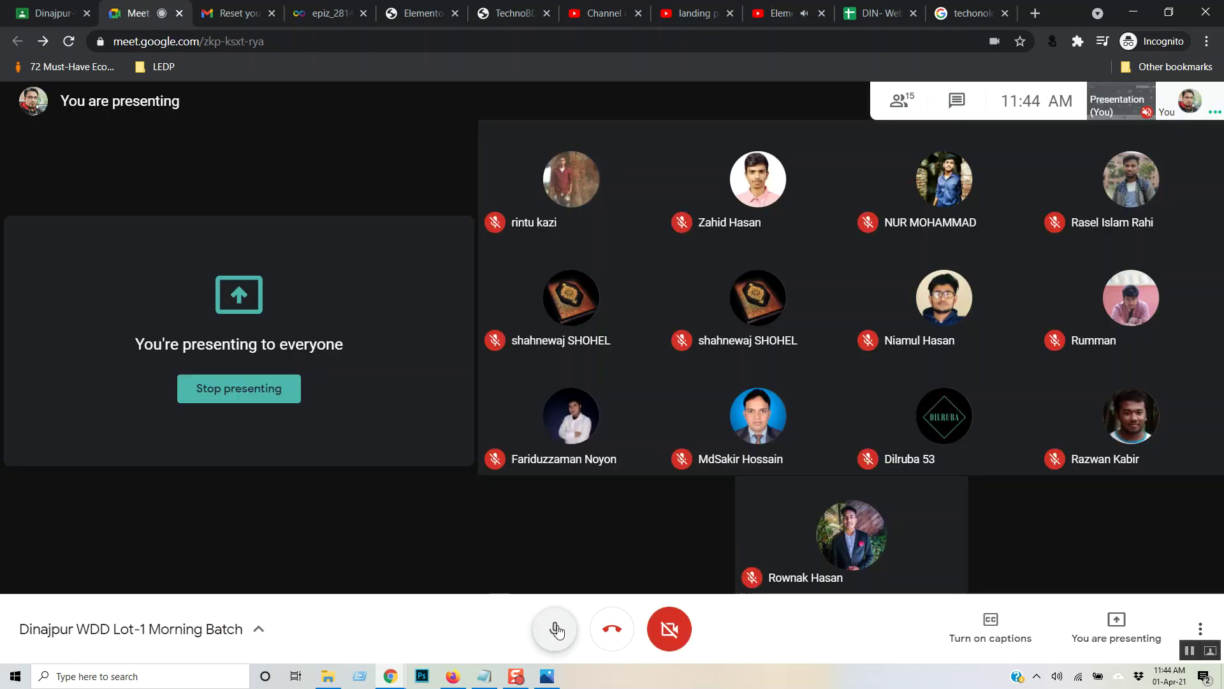
- Mute and then unmute the Google Meet microphone, then return to the YouTube tutorial
click(554, 628)
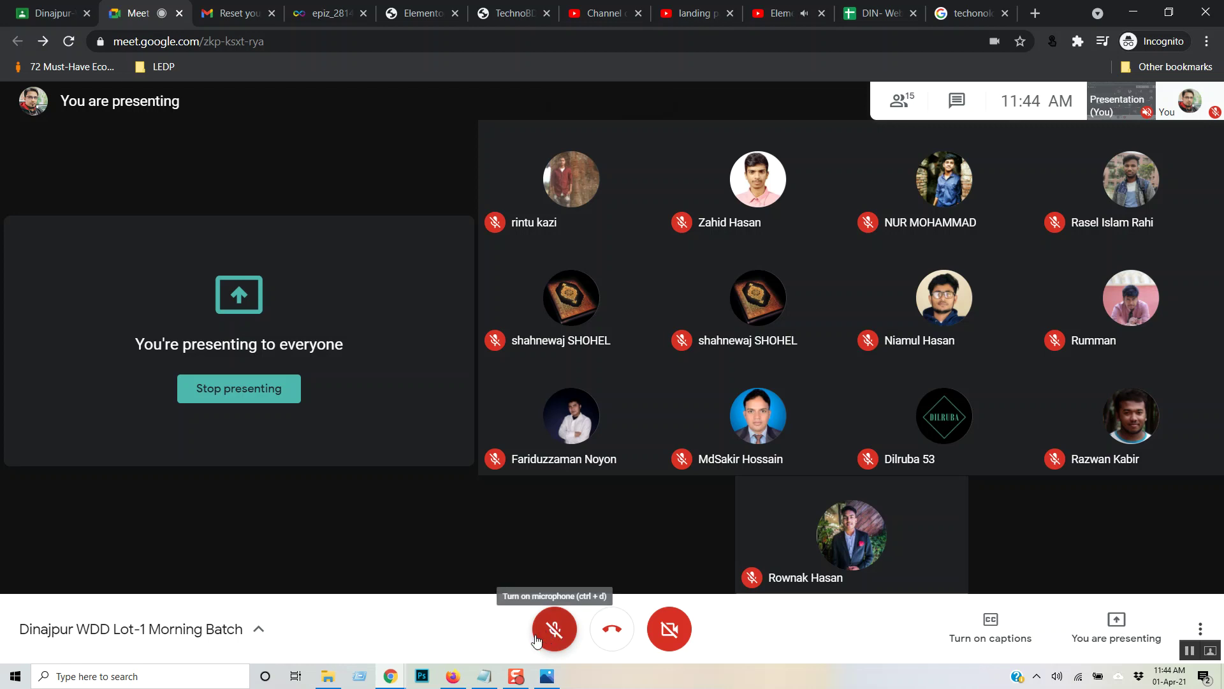
mouse_move(522, 681)
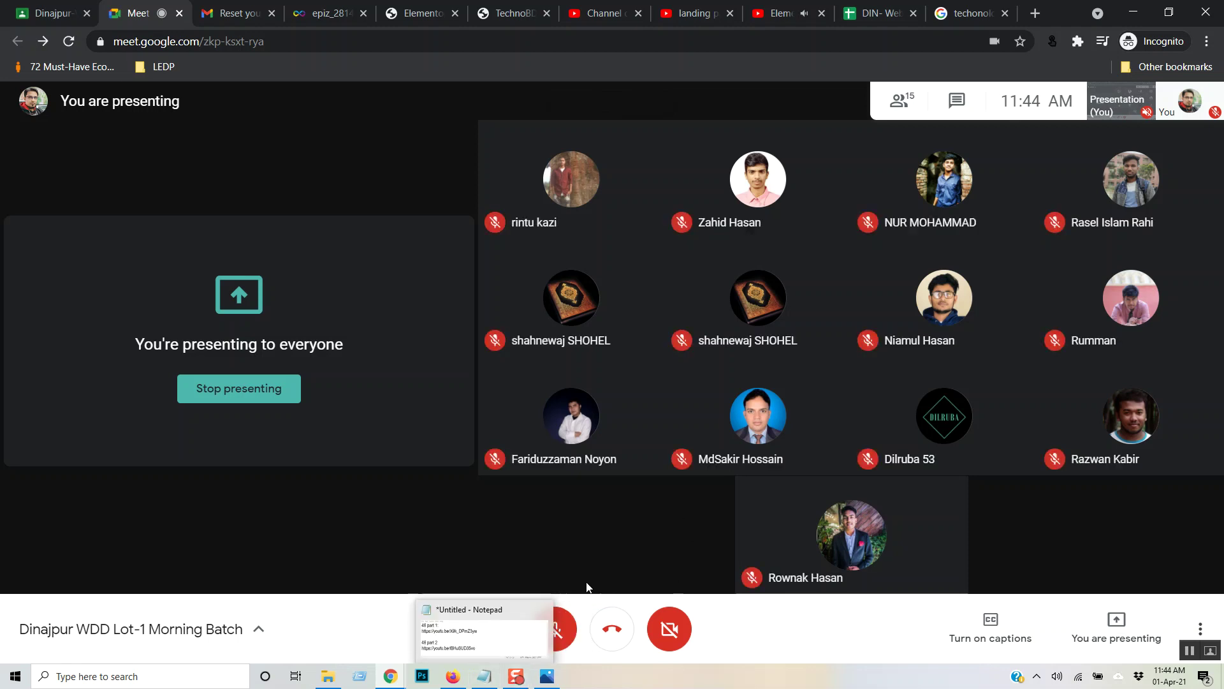
click(563, 634)
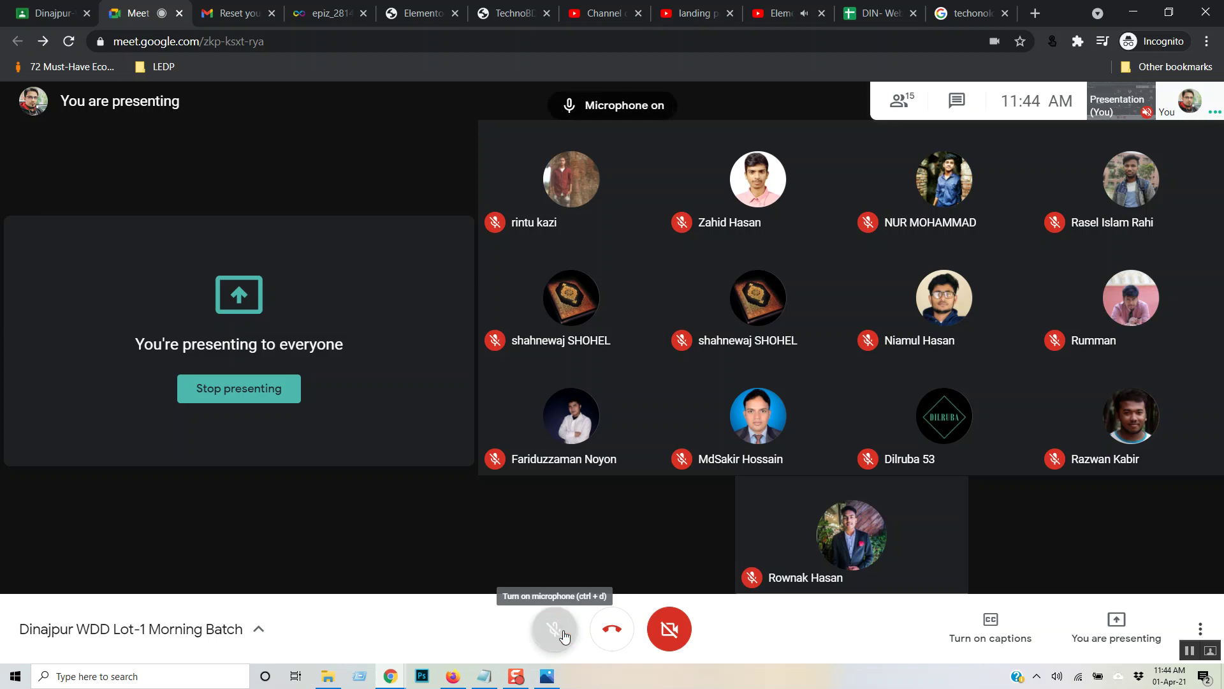
click(775, 14)
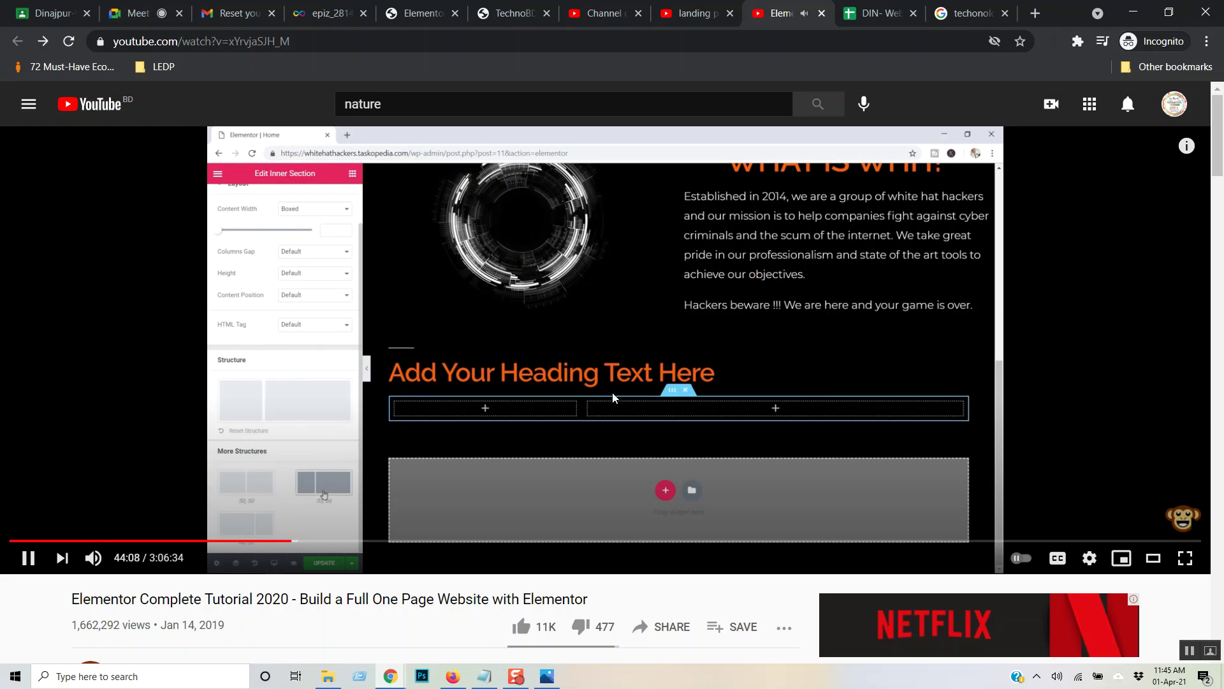
- Skip through the tutorial to the Services section's styled Analysis column
key(Right)
key(Right)
key(Right)
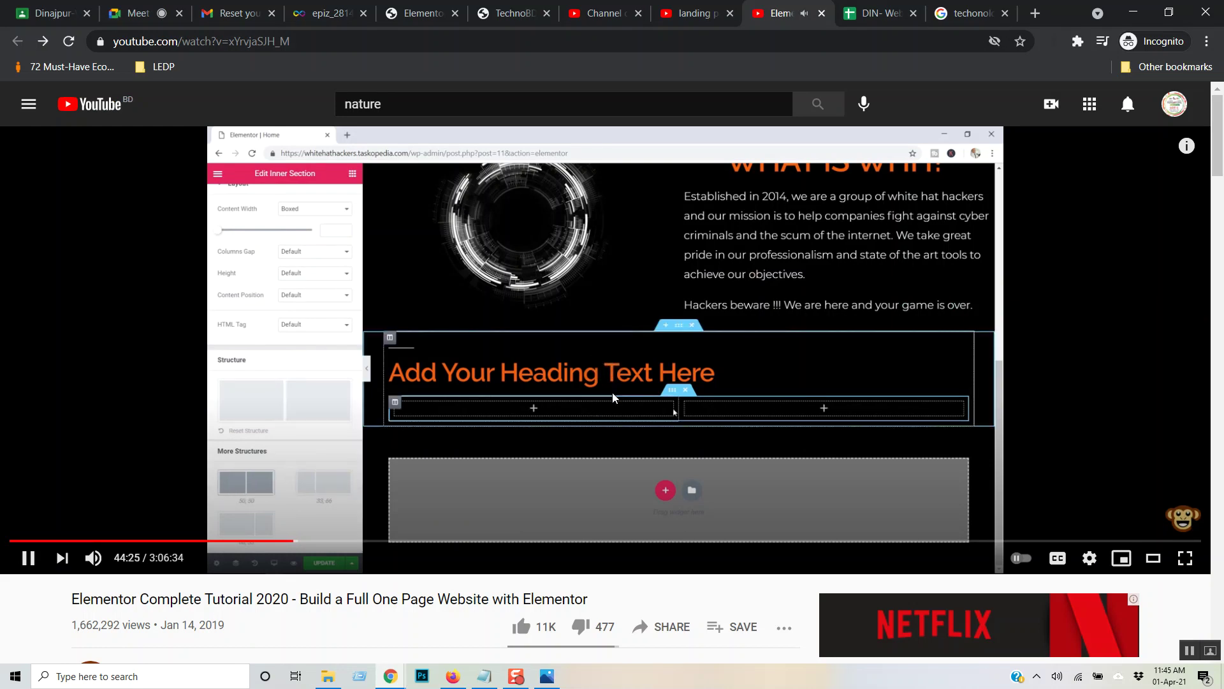
key(Right)
key(Right)
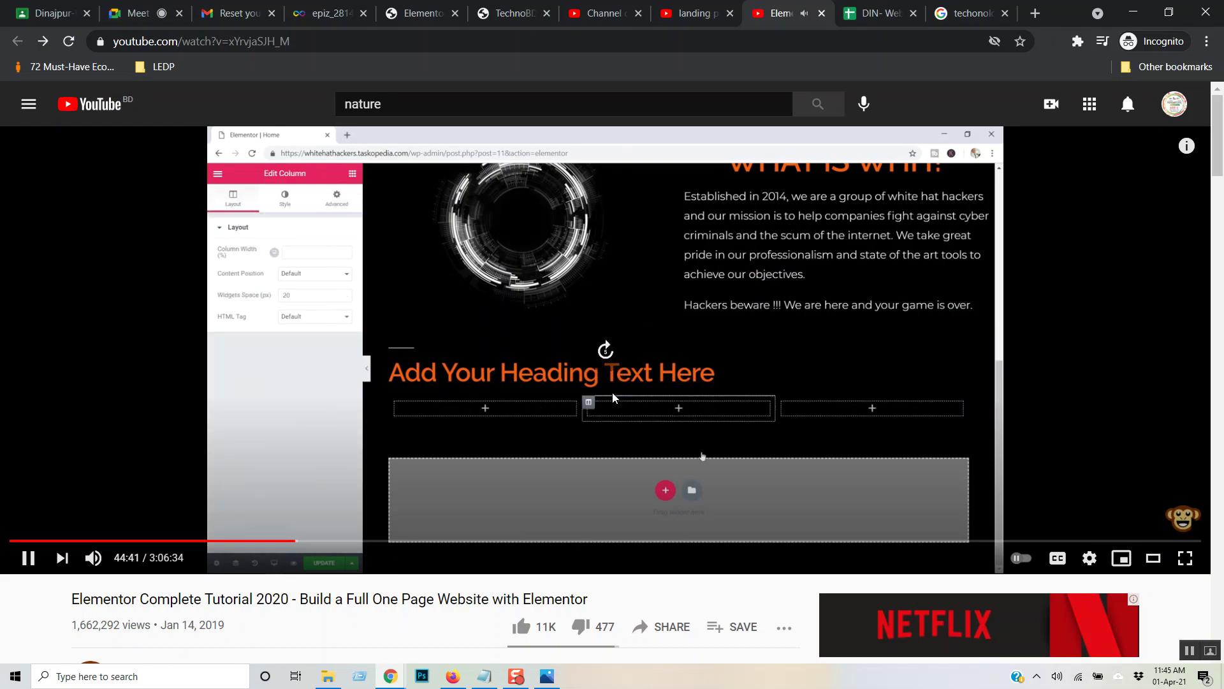
key(Right)
key(Right)
key(Right)
key(Right)
key(Right)
key(Right)
key(Right)
key(Right)
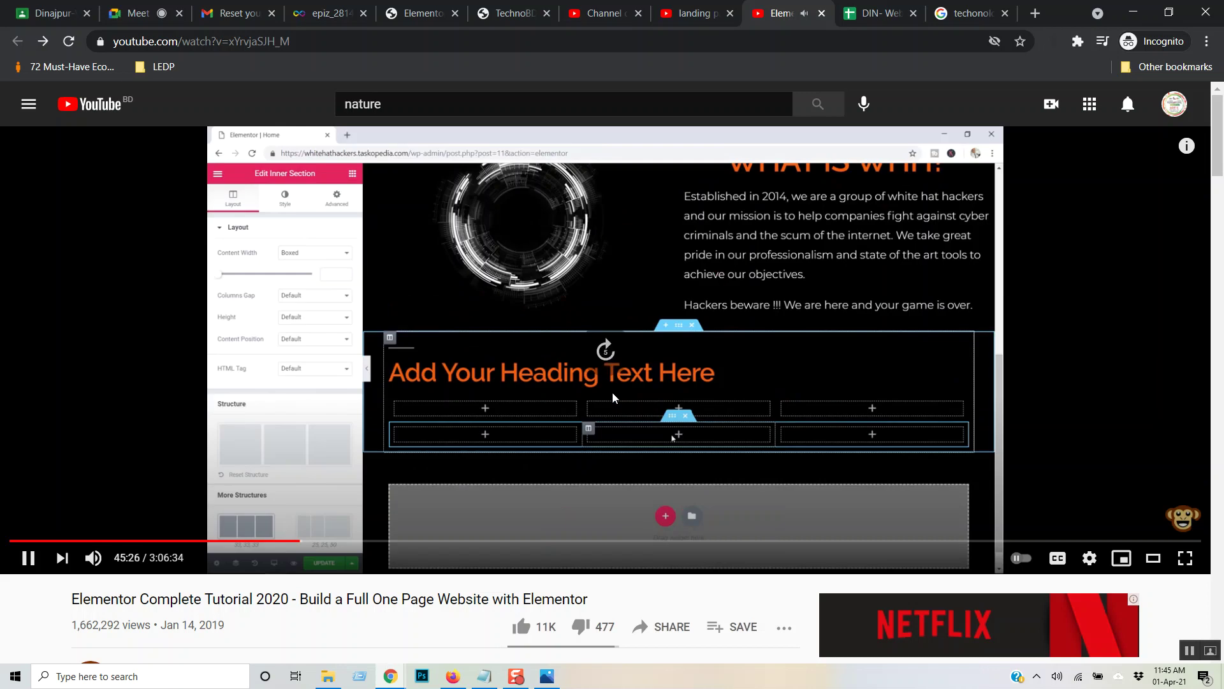
key(Right)
key(Right)
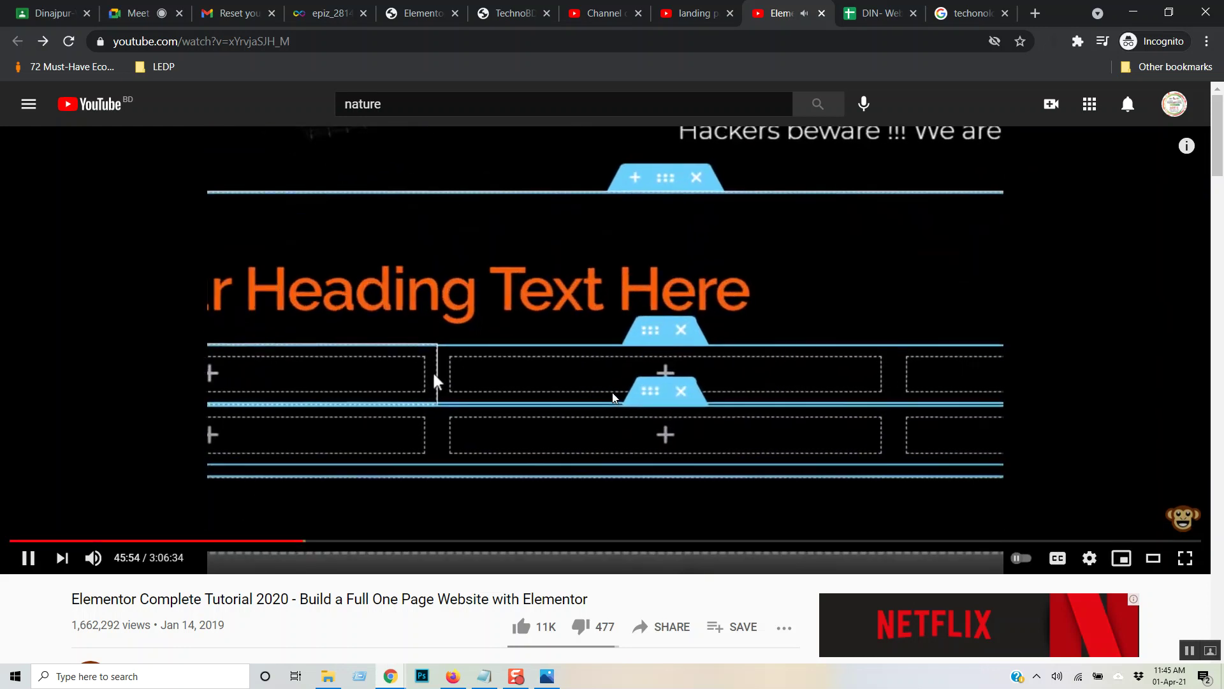
key(Right)
key(Right)
key(Right)
key(Right)
key(Right)
key(Right)
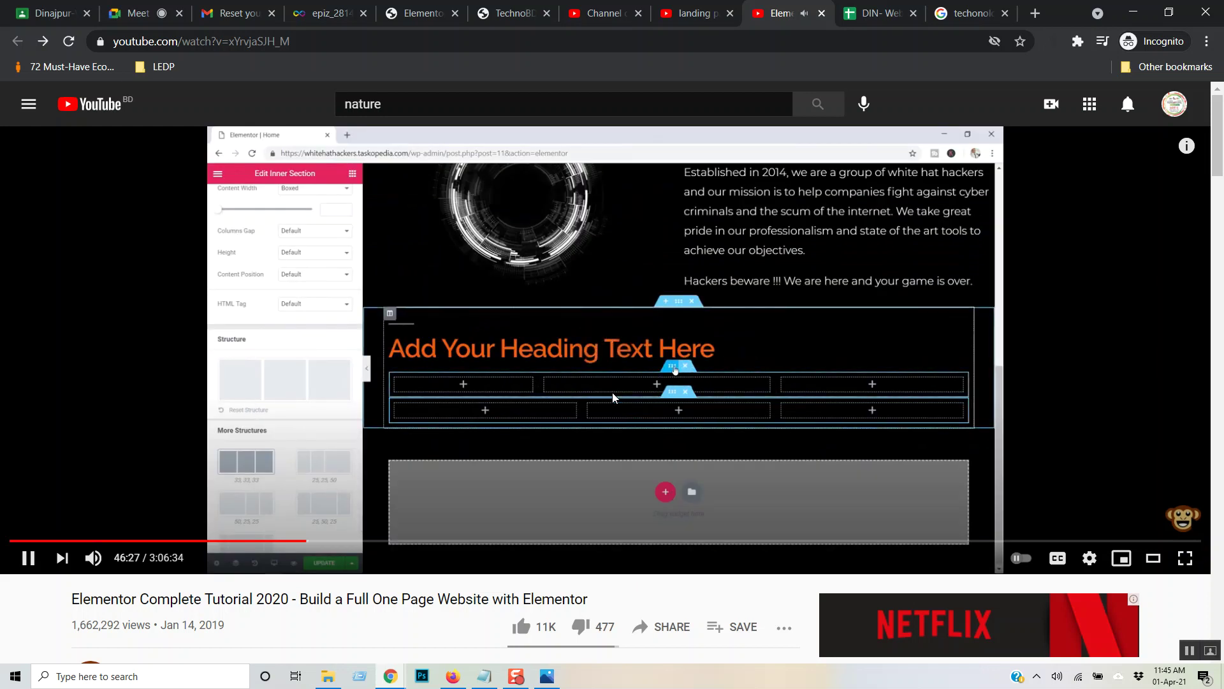
key(Right)
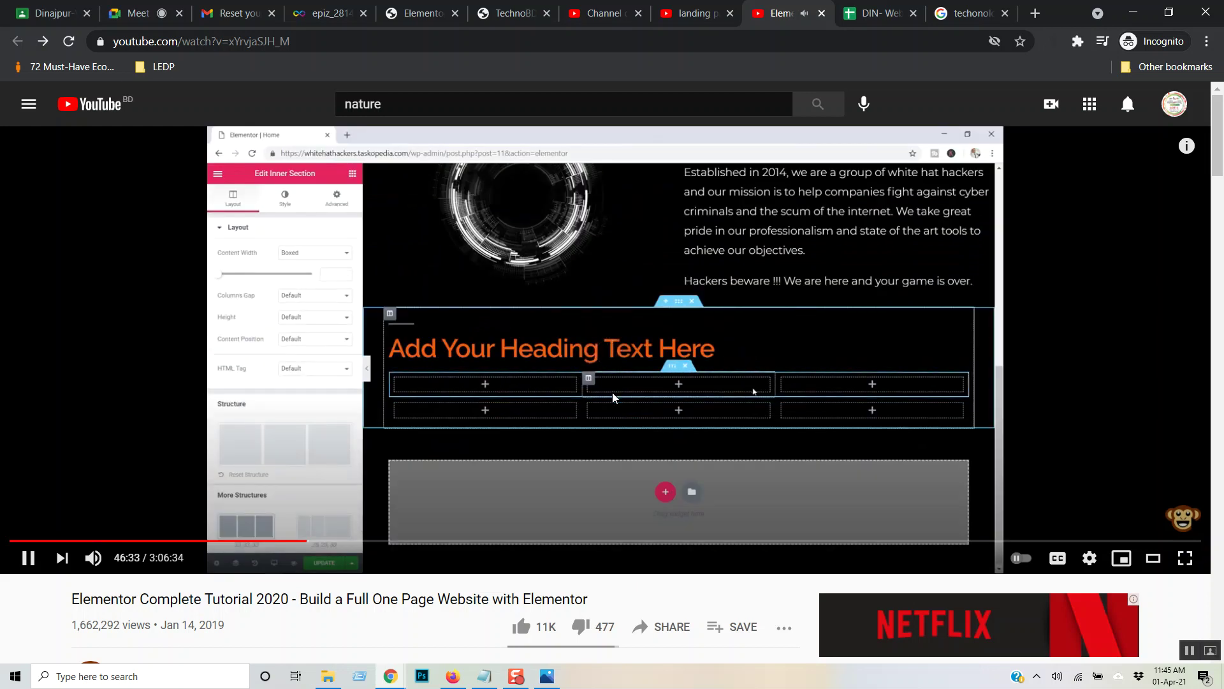
key(Right)
key(Right)
key(Right)
key(Right)
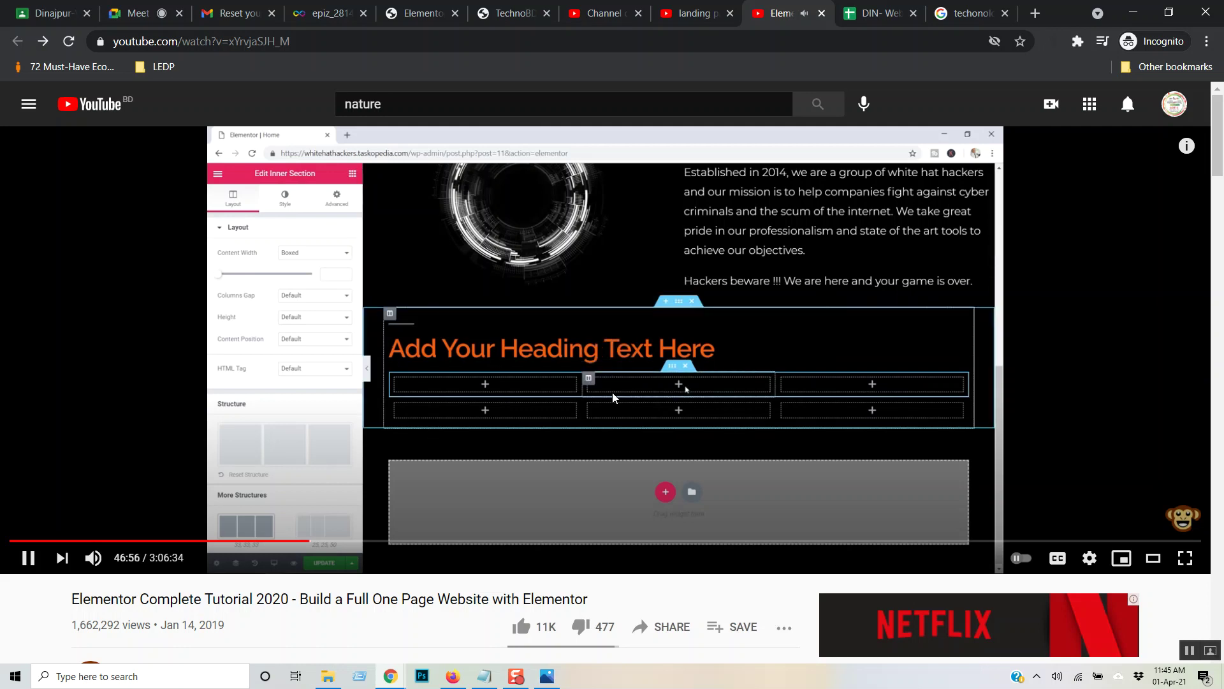
key(Right)
key(Right)
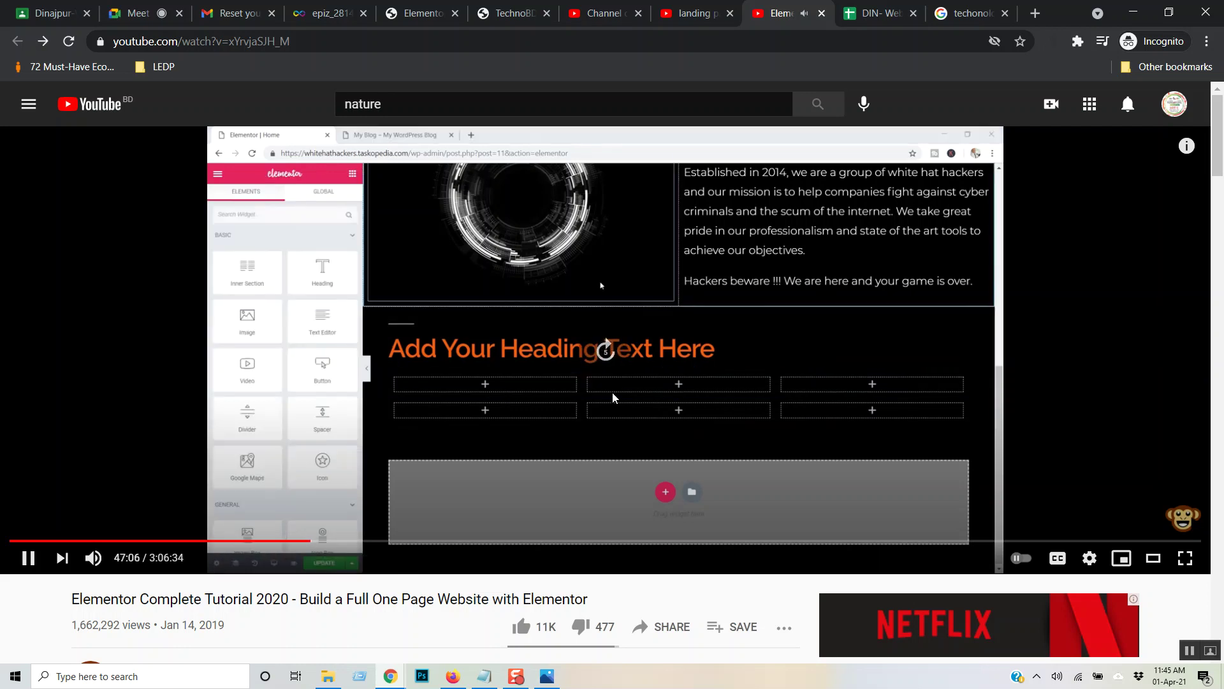
key(Right)
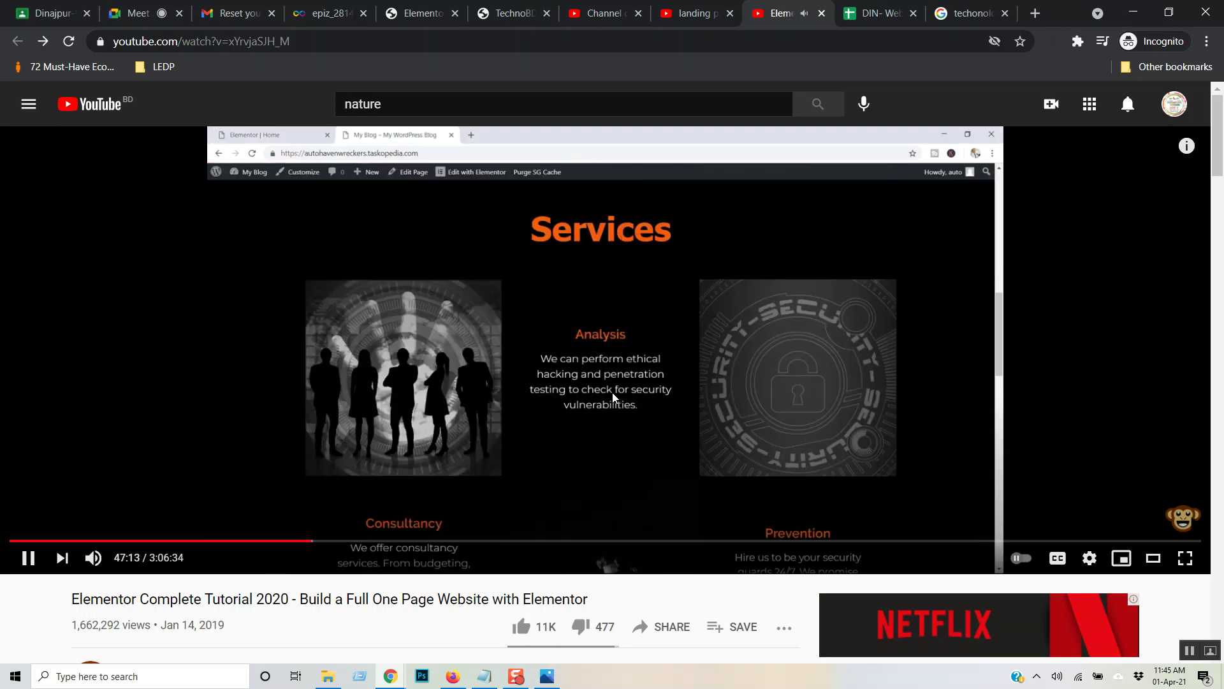
key(Right)
key(Right)
key(Right)
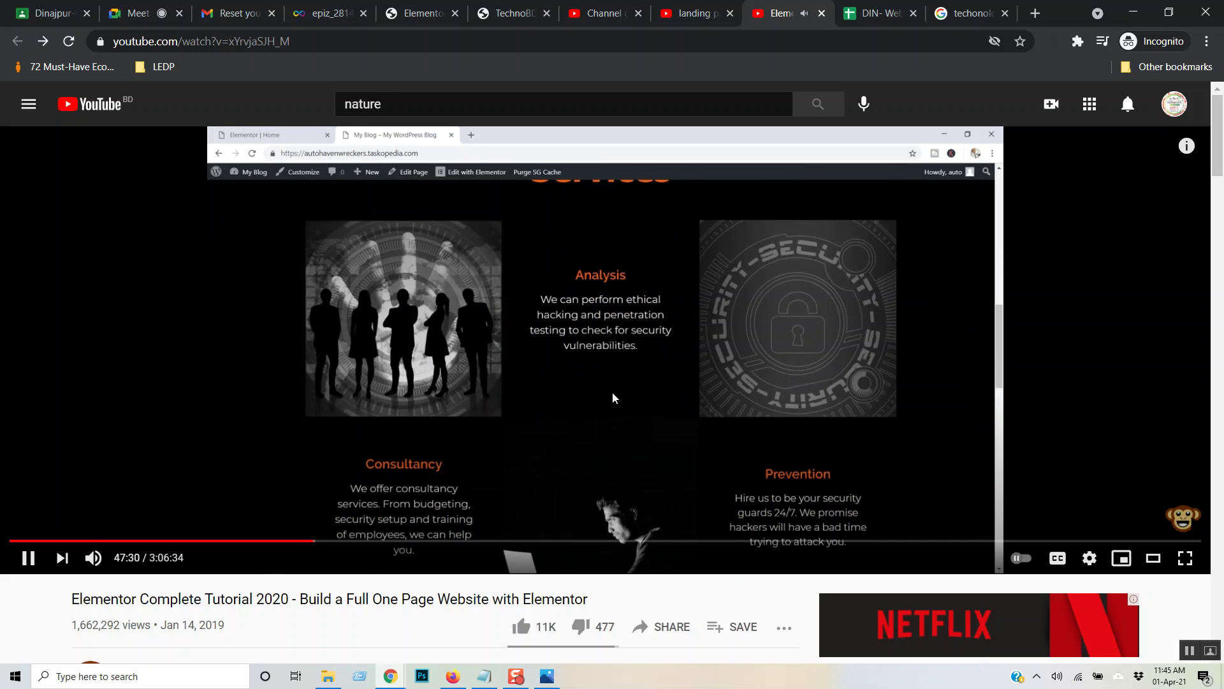
key(Right)
key(Right)
key(Right)
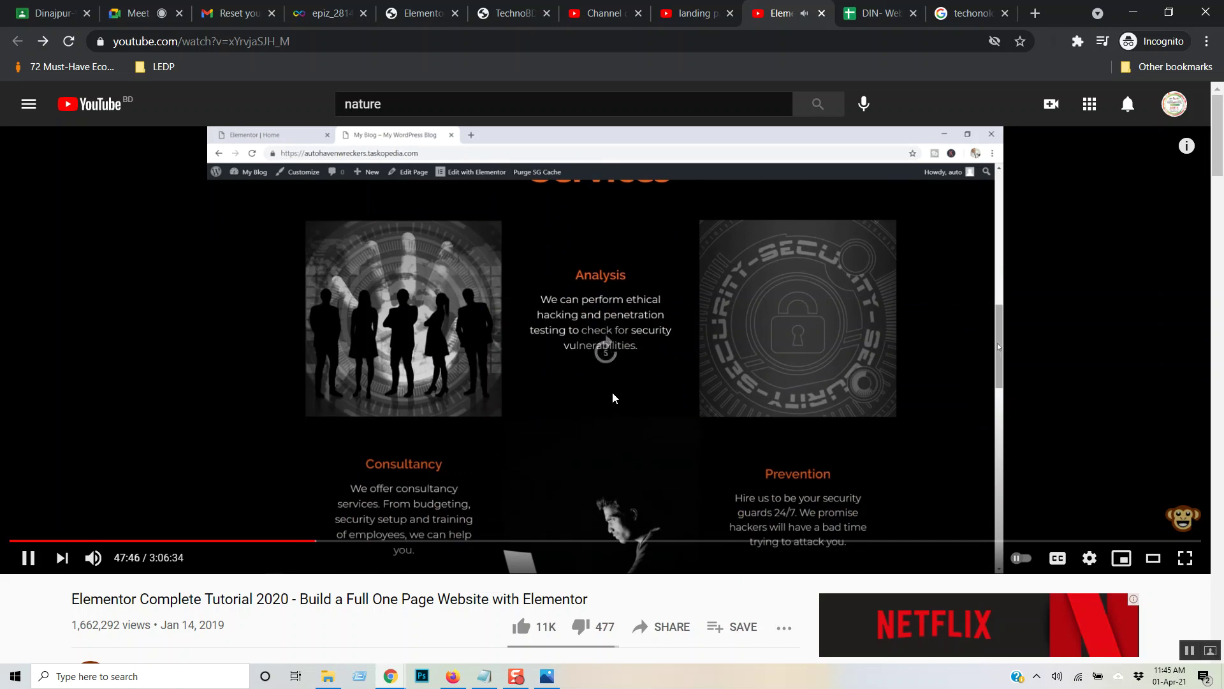
key(Right)
key(Right)
key(Right)
key(Right)
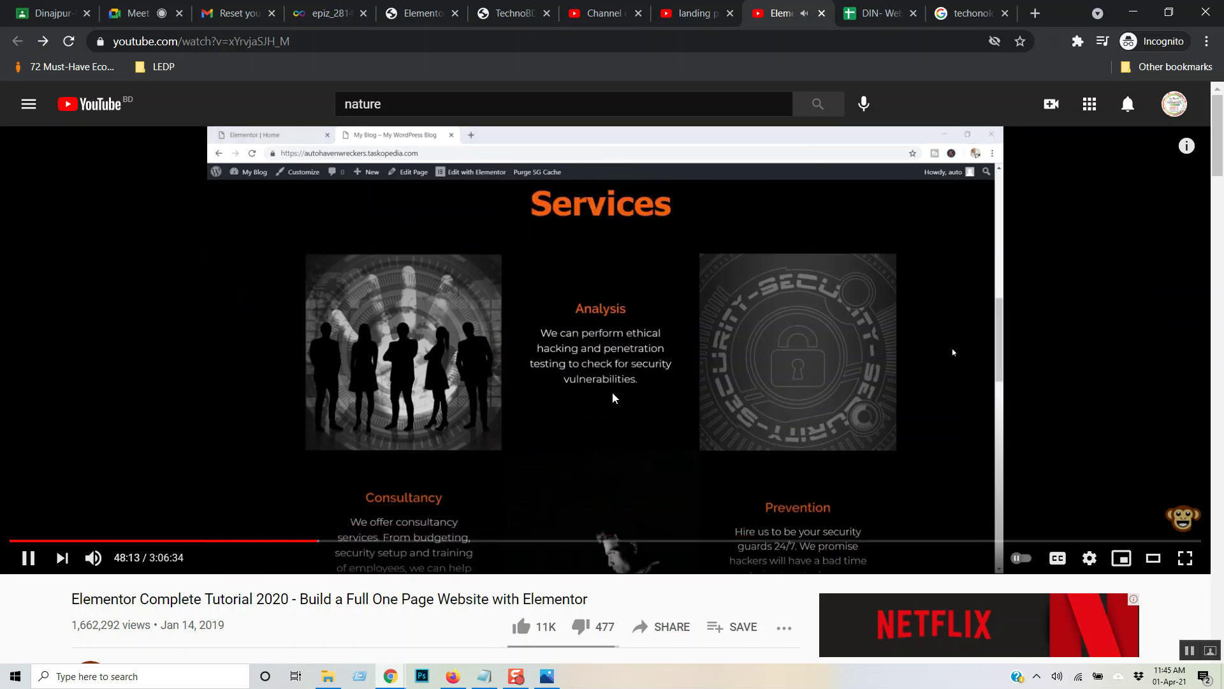
key(Right)
key(Right)
key(Right)
key(Right)
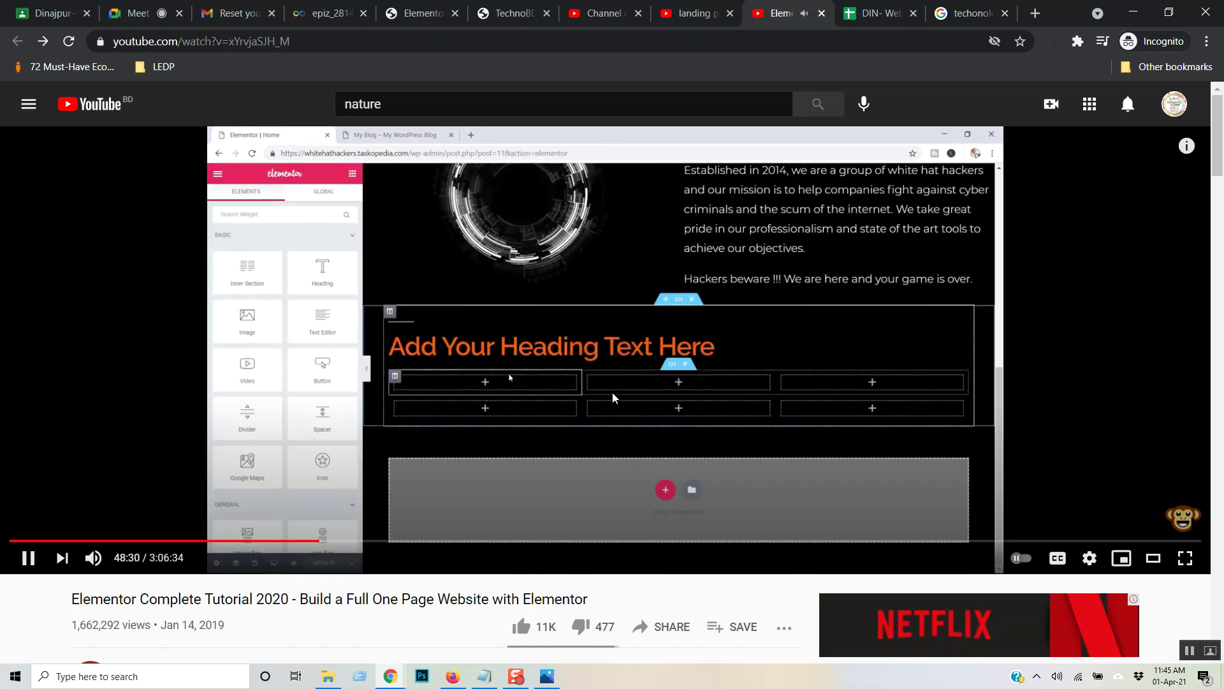
key(Right)
key(Right)
key(Right)
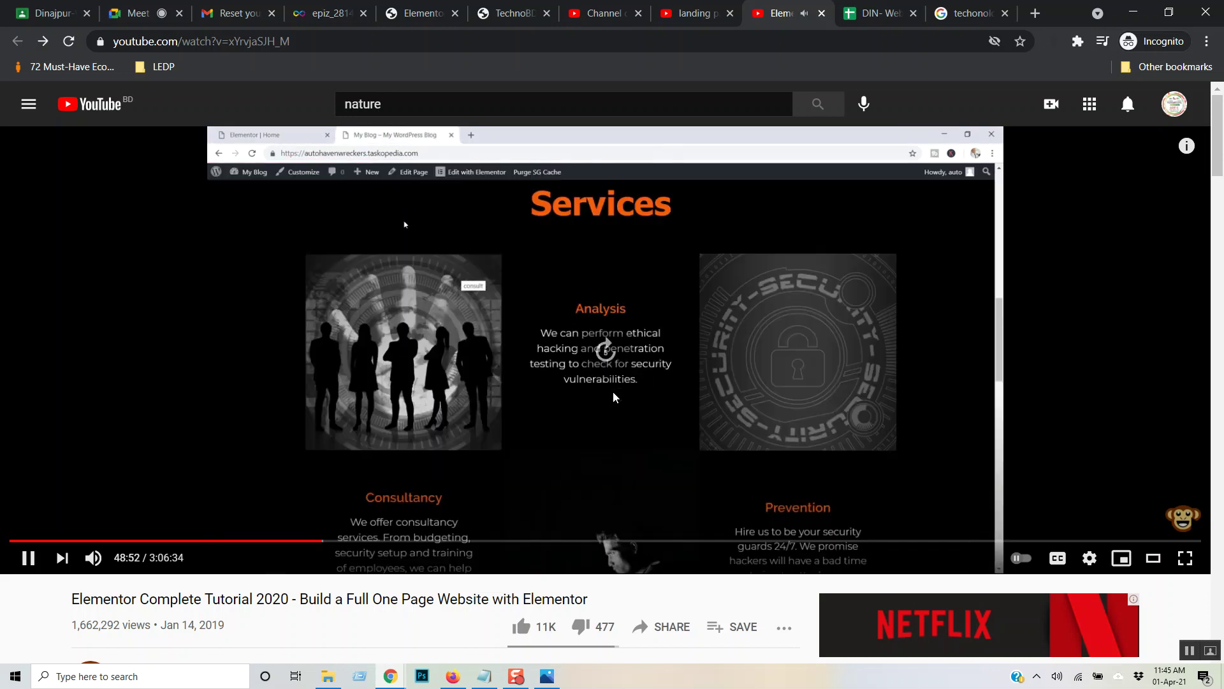
key(Right)
key(Right)
key(Right)
key(Right)
key(Right)
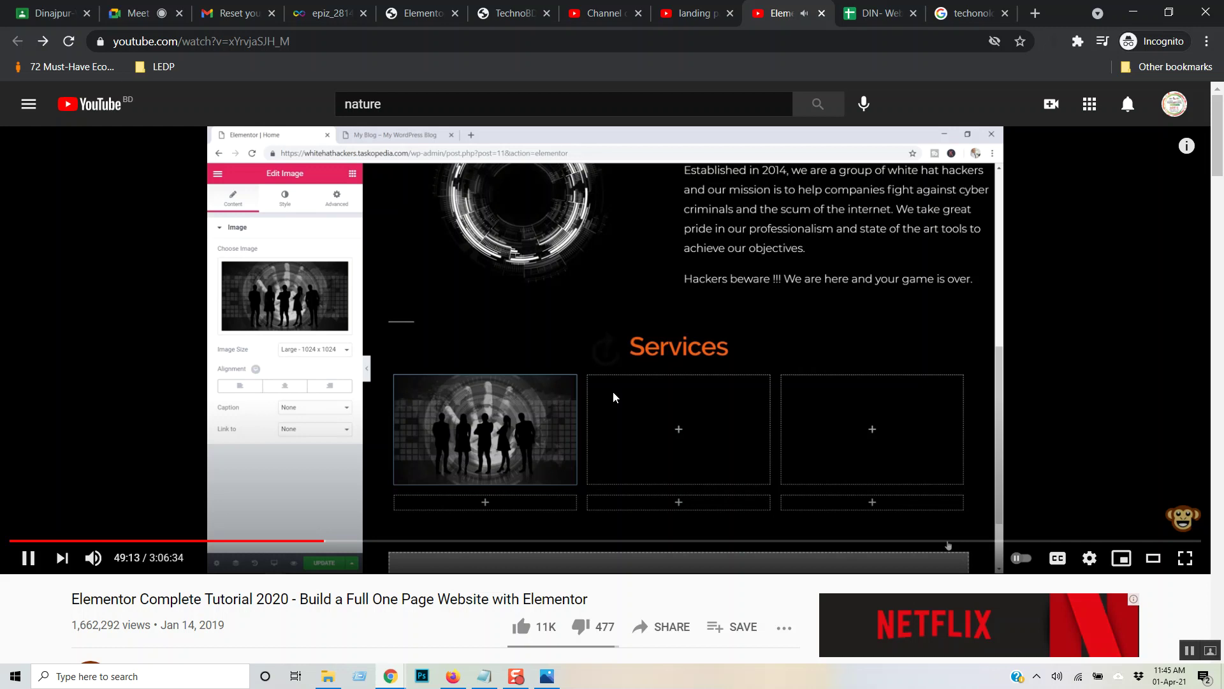
key(Right)
key(Right)
key(Right)
key(Right)
key(Right)
key(Right)
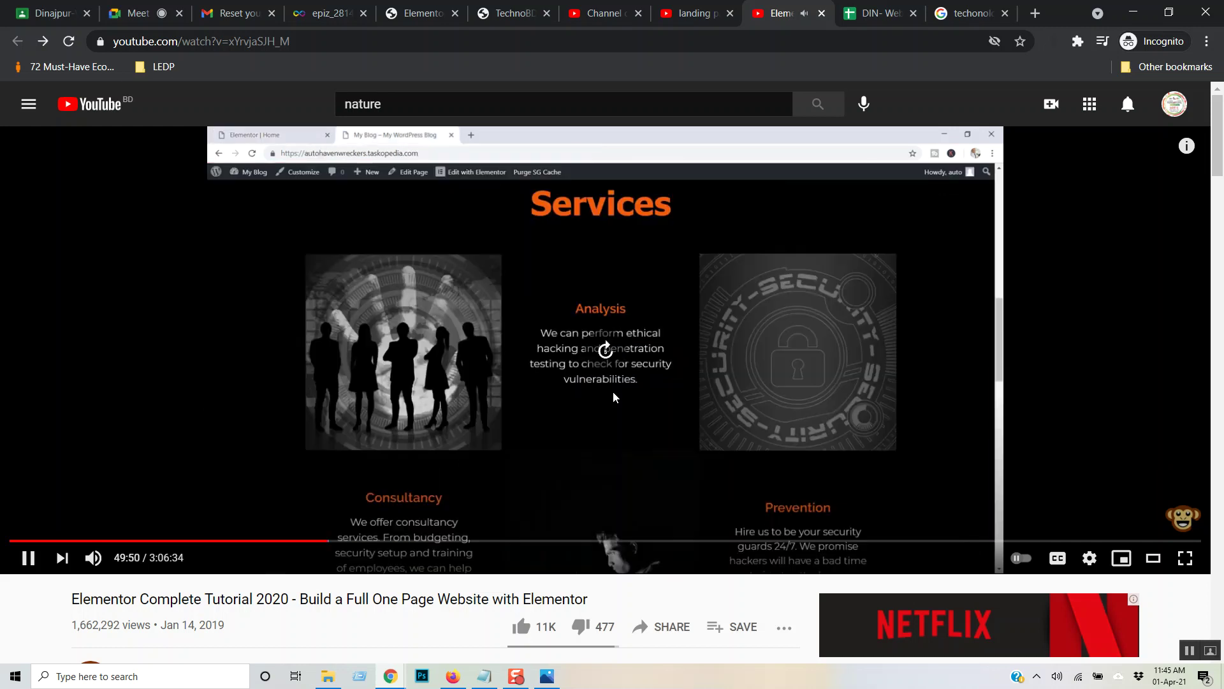
key(Right)
key(Right)
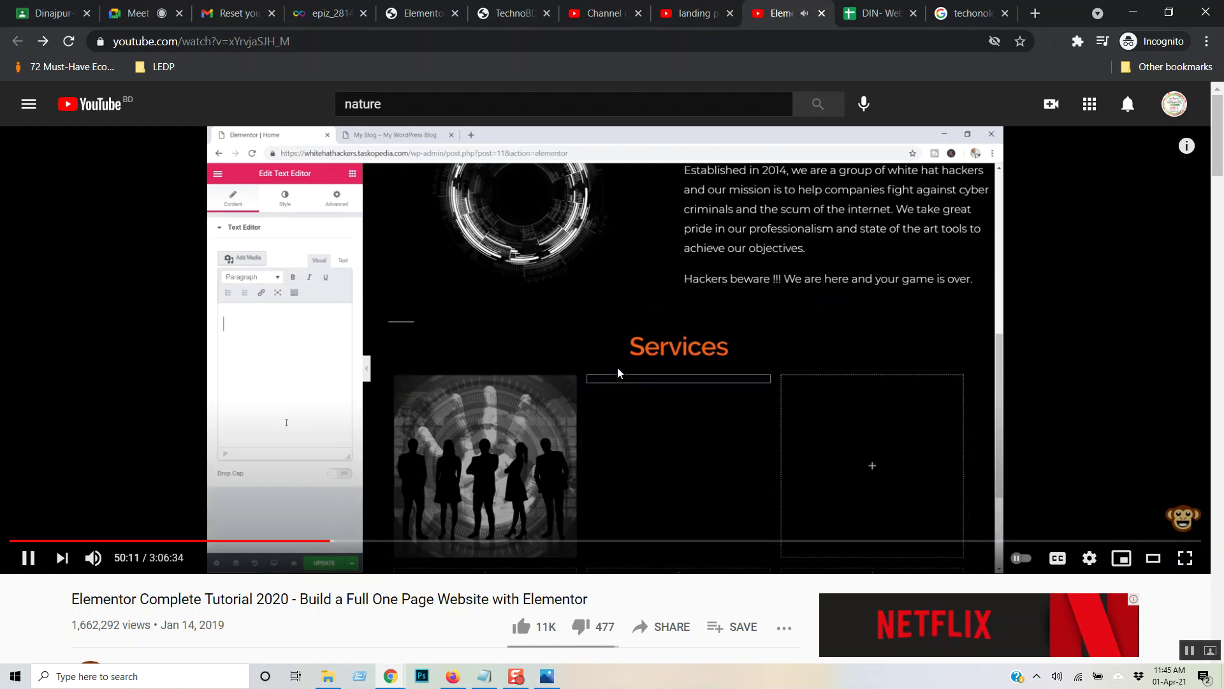
key(Right)
key(Right)
key(Right)
key(Right)
key(Right)
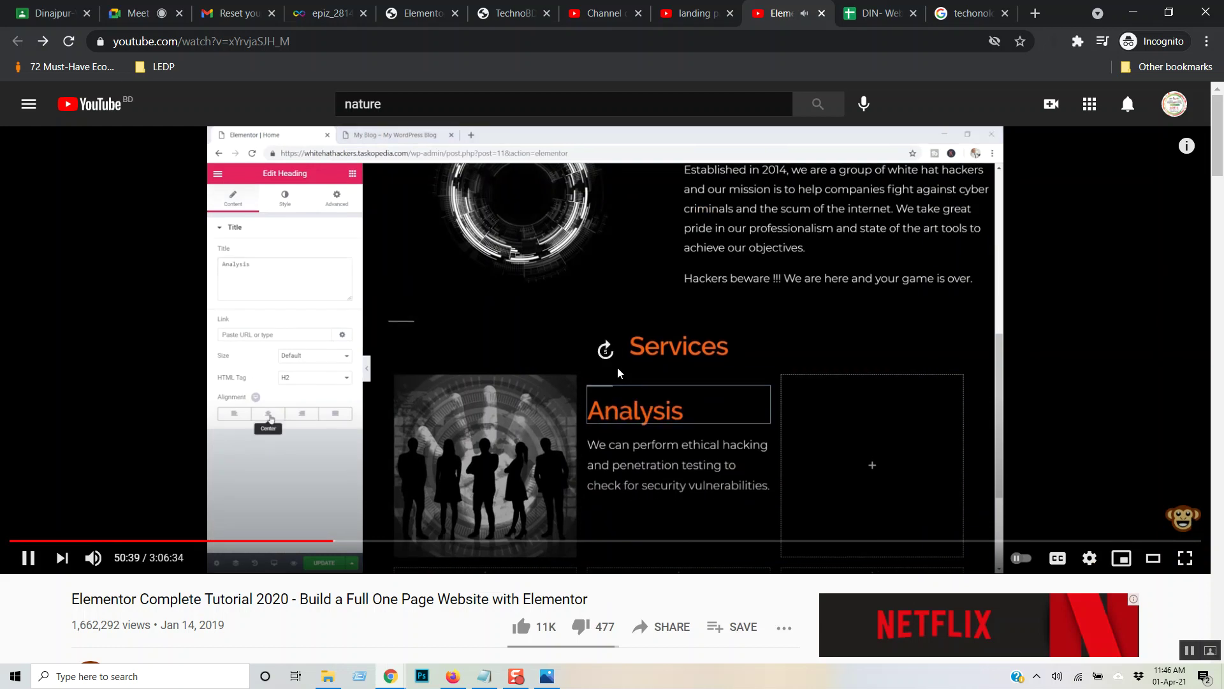
key(Right)
key(Right)
key(Right)
key(Right)
key(Right)
key(Right)
key(Right)
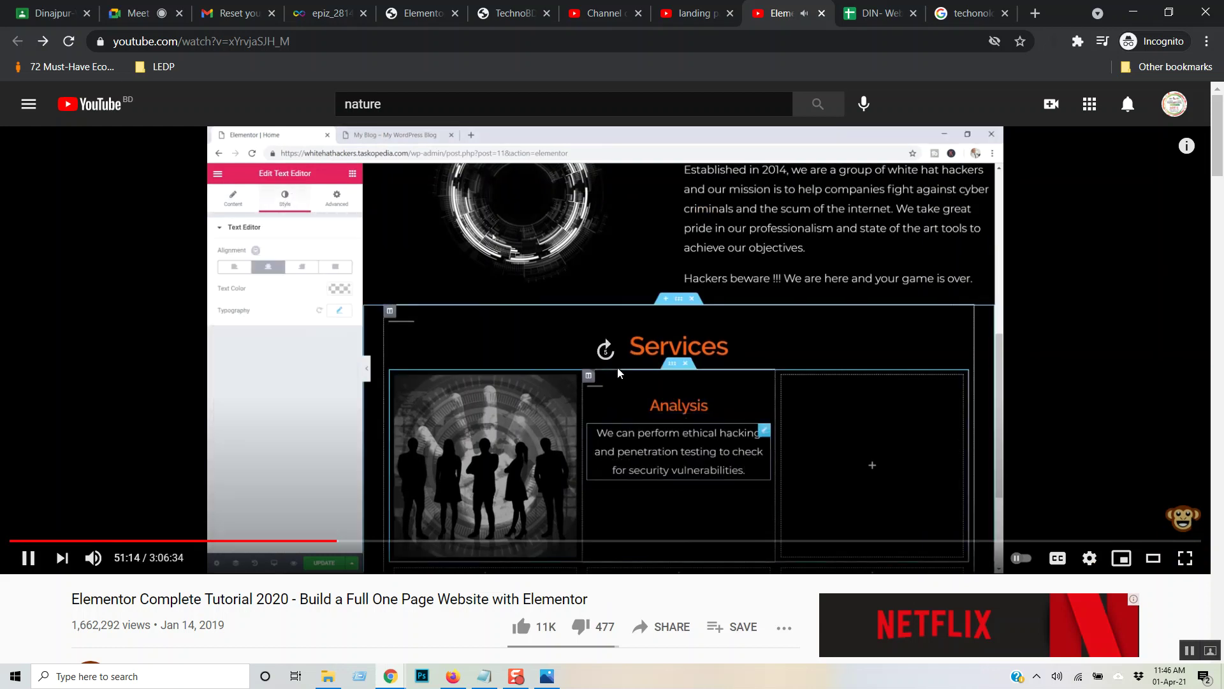
key(Right)
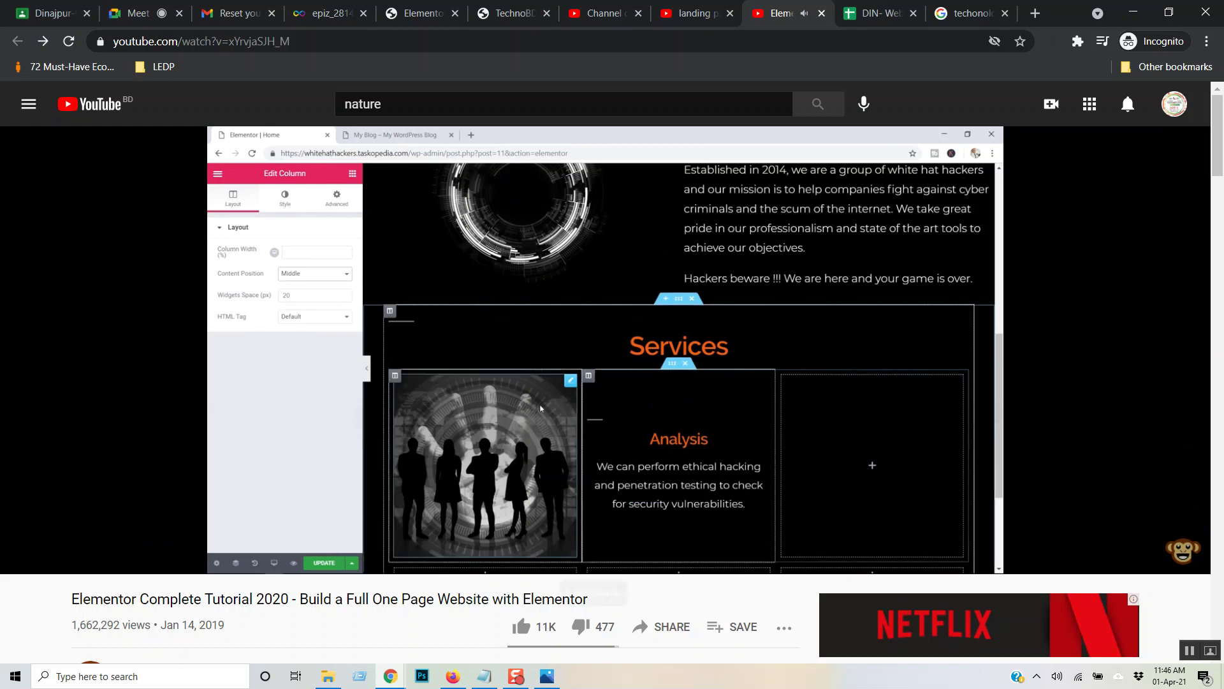
- Briefly check Google Meet, then pause the tutorial at 51:36 and return to Elementor
click(138, 14)
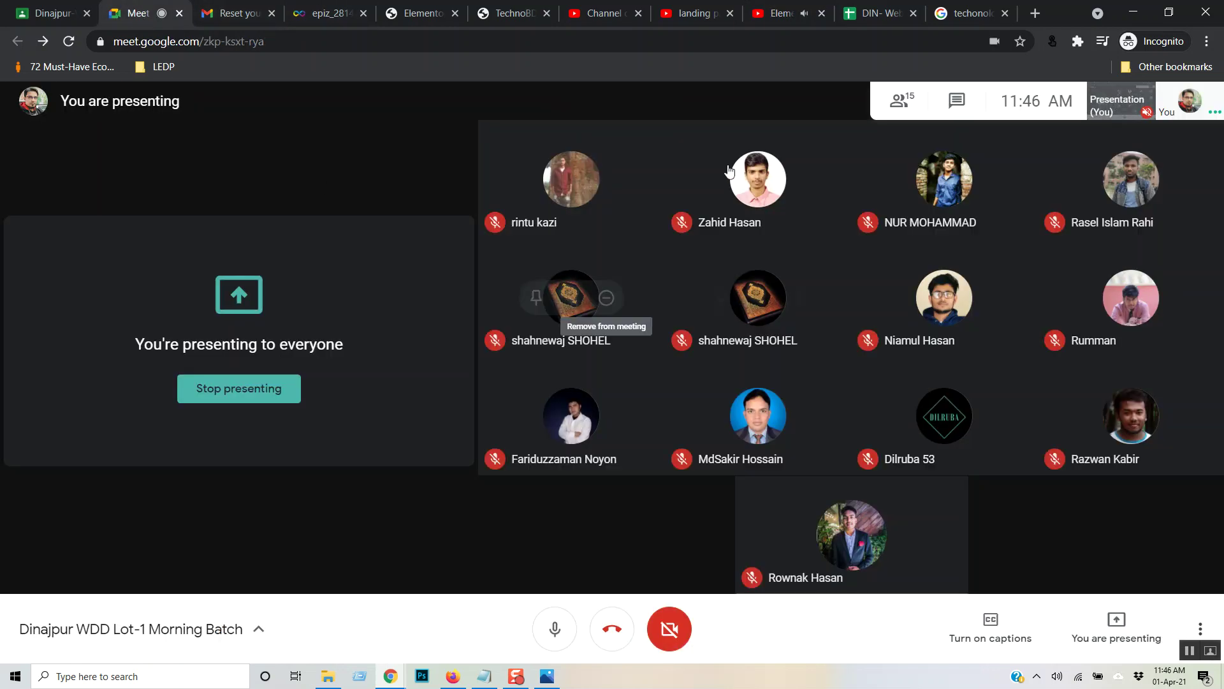
click(774, 13)
click(598, 499)
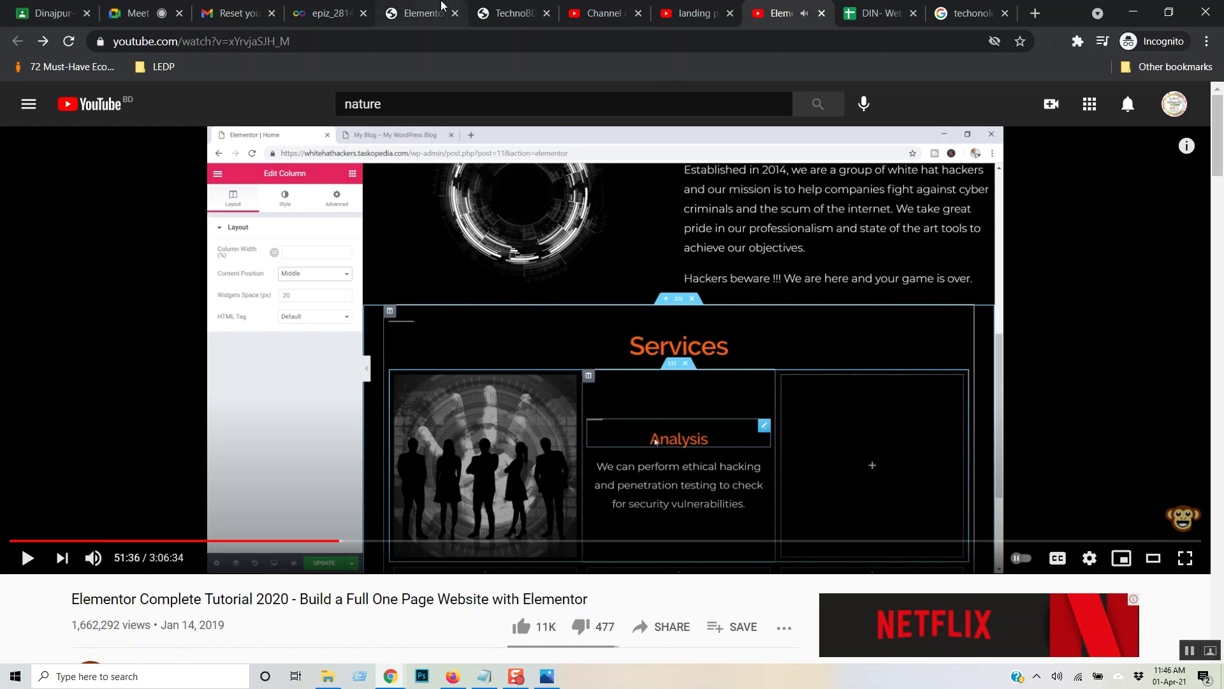
click(421, 14)
- Close the Navigator and device options and scroll to the empty area below the WHH block
scroll(1038, 357, down, 1)
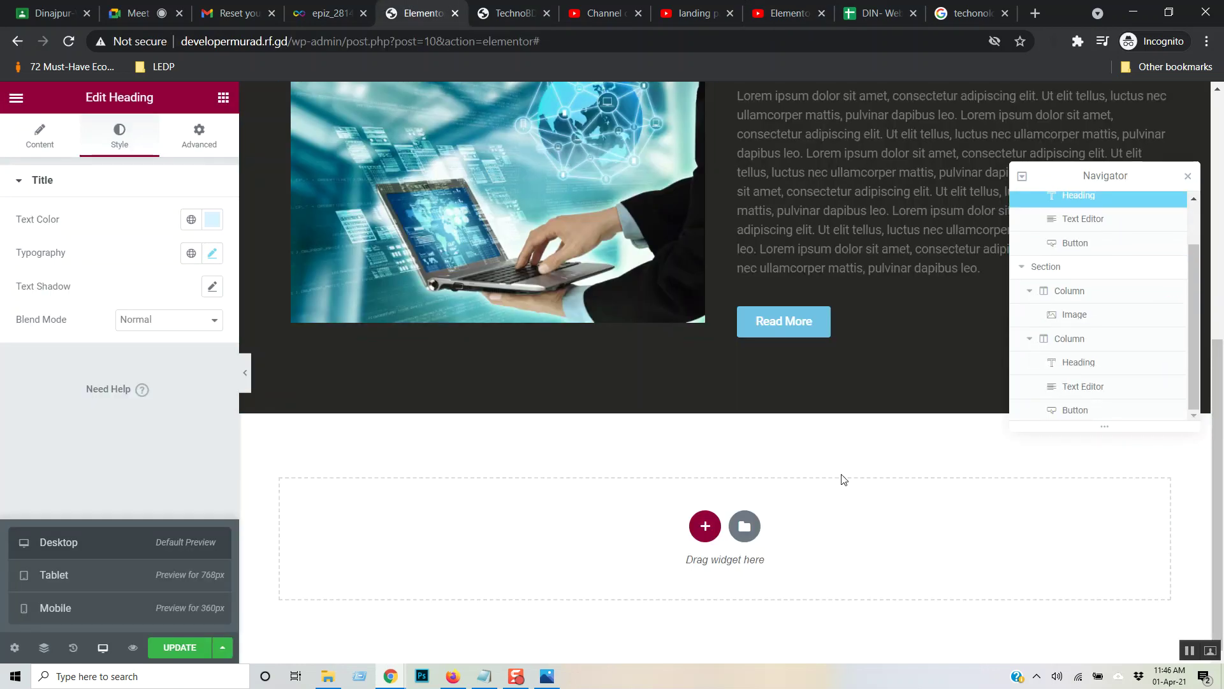
click(44, 647)
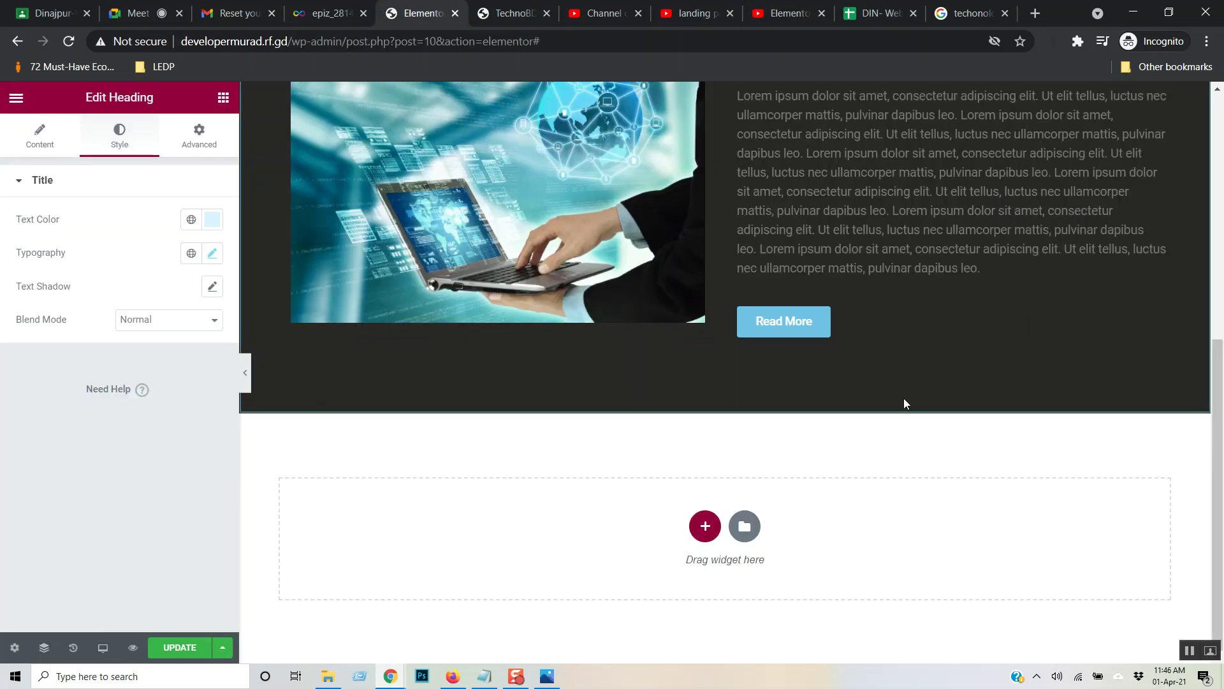
scroll(752, 267, up, 3)
scroll(756, 266, down, 3)
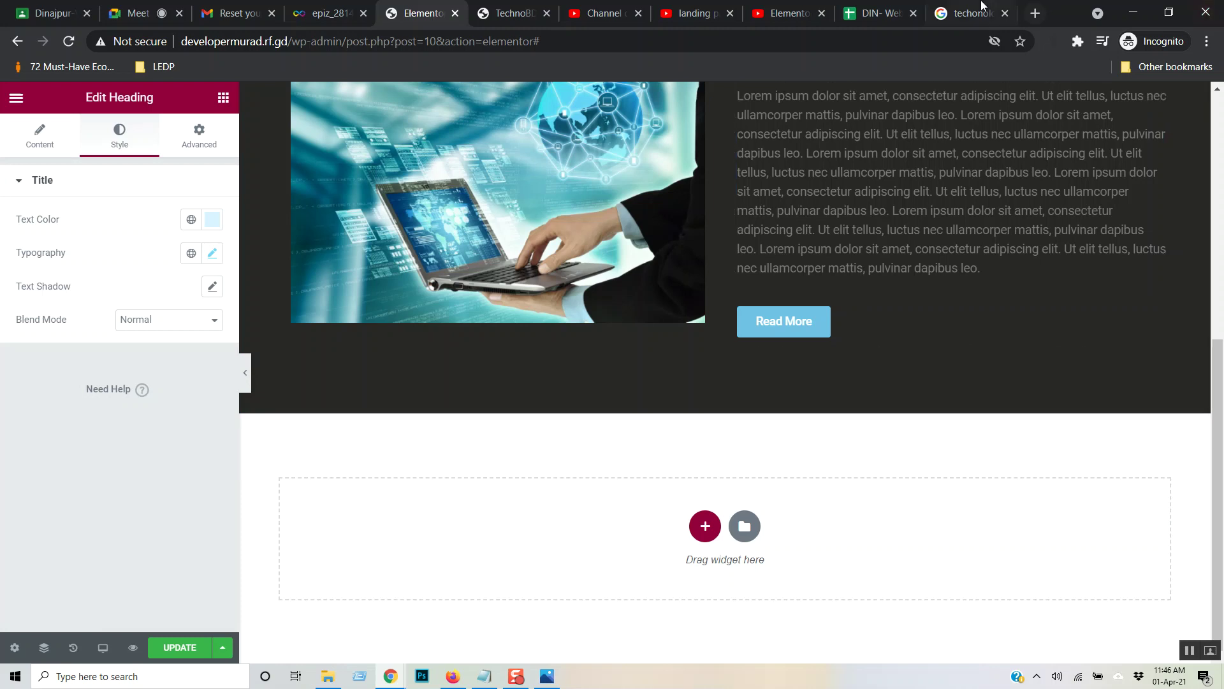
click(974, 14)
- Save the Power Tech logo from Google Images to Downloads as optimized_large_thumb_stage.jpg
scroll(508, 279, down, 5)
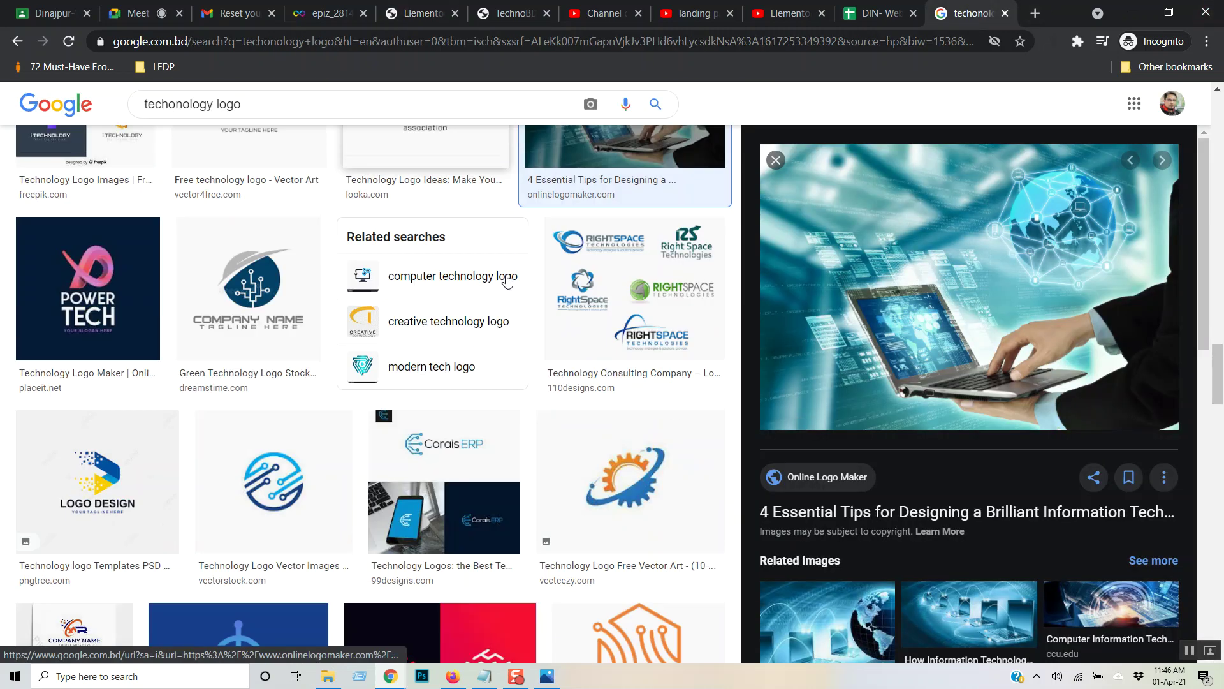
scroll(510, 279, up, 2)
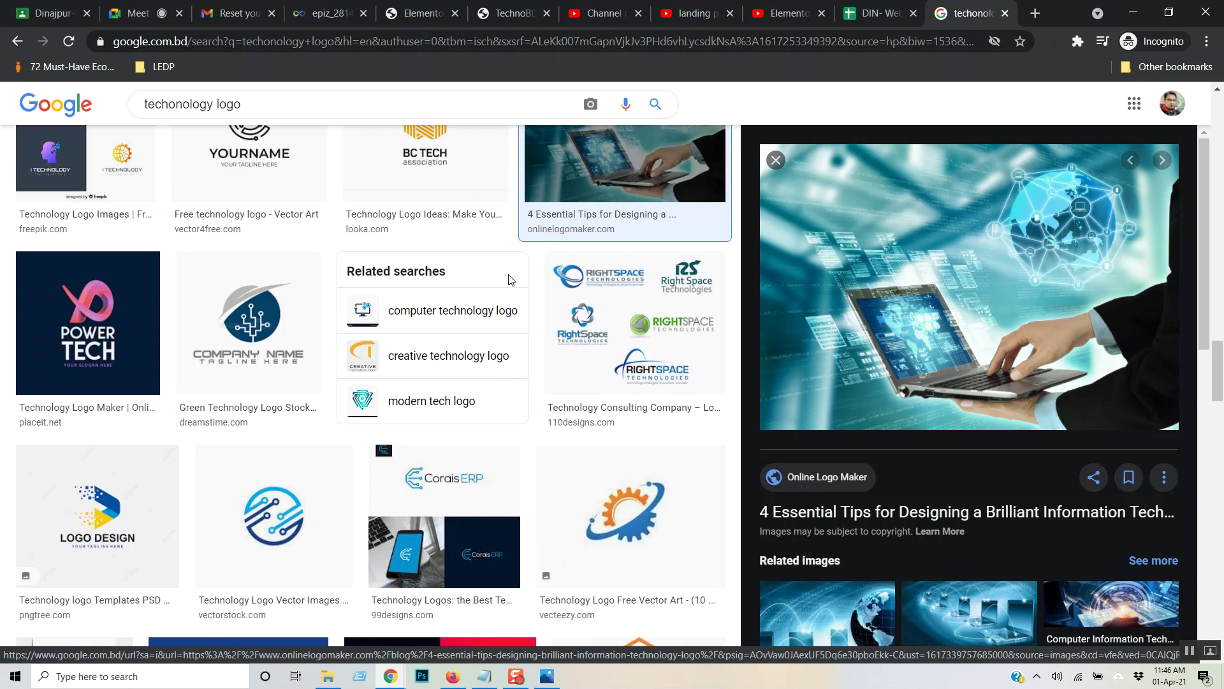
click(93, 329)
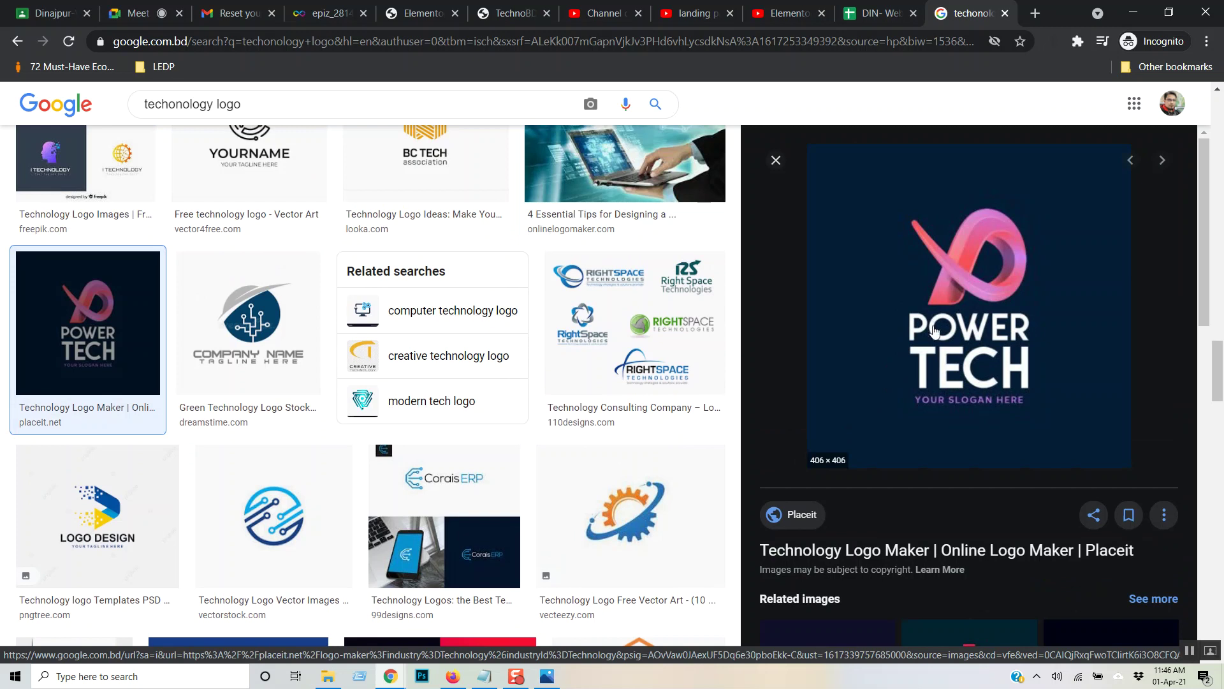
right_click(1000, 253)
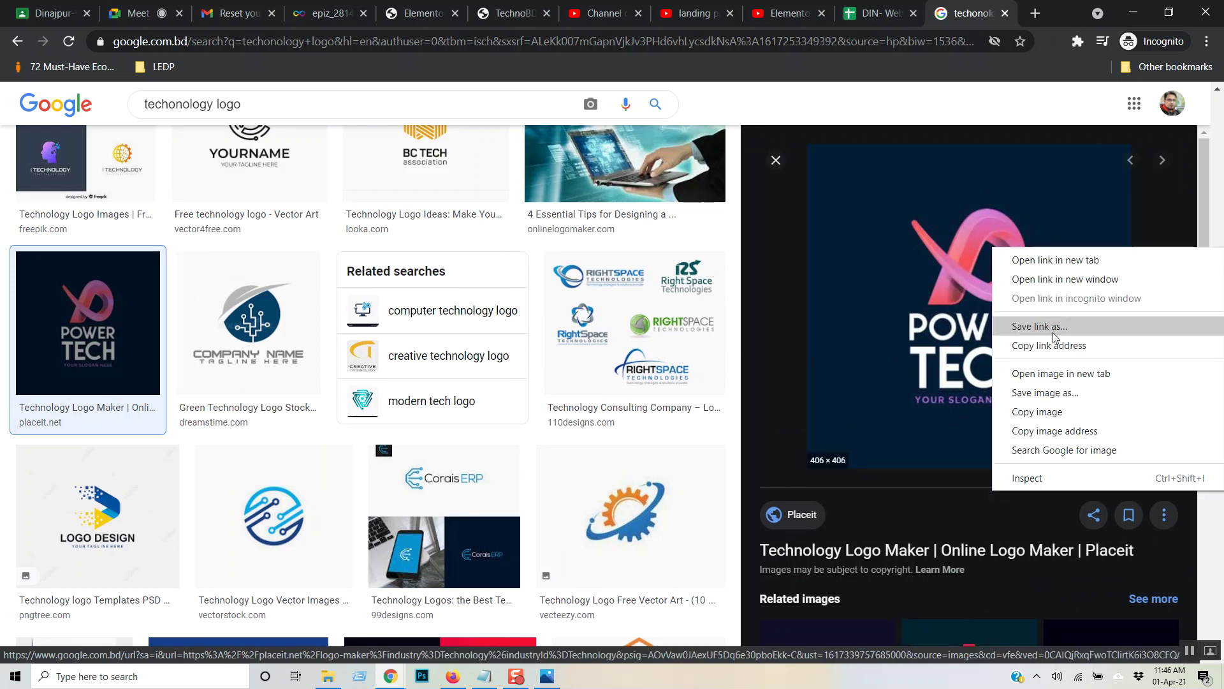
click(1062, 391)
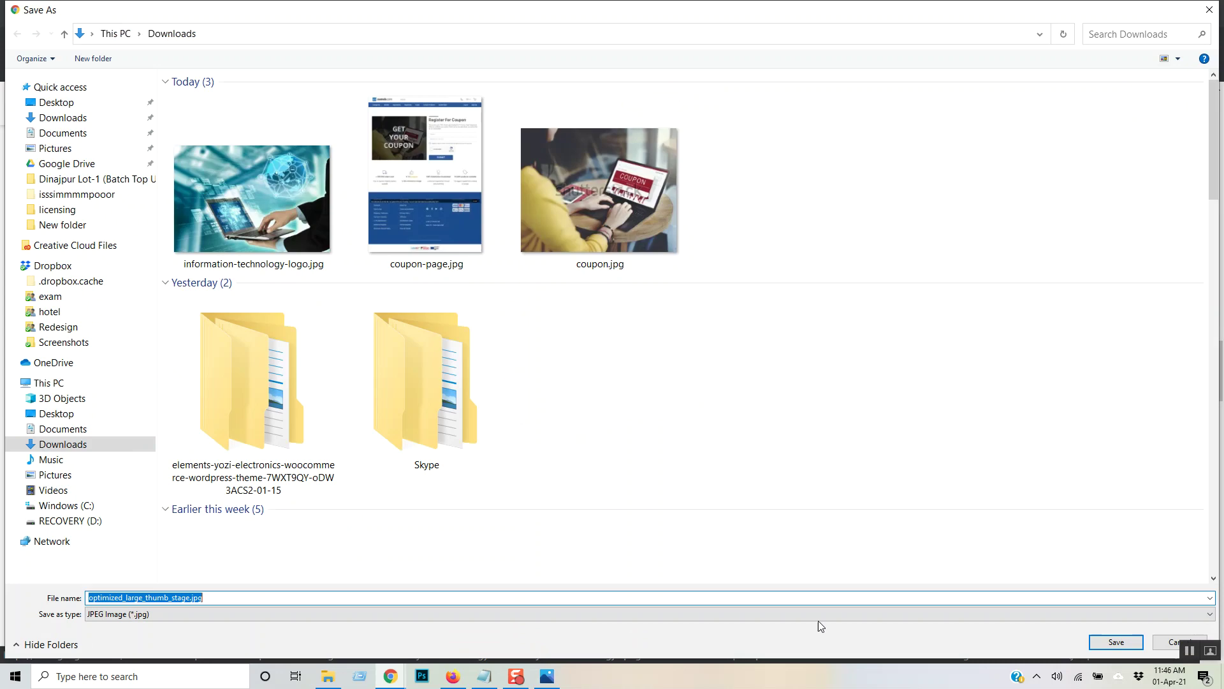
click(1112, 640)
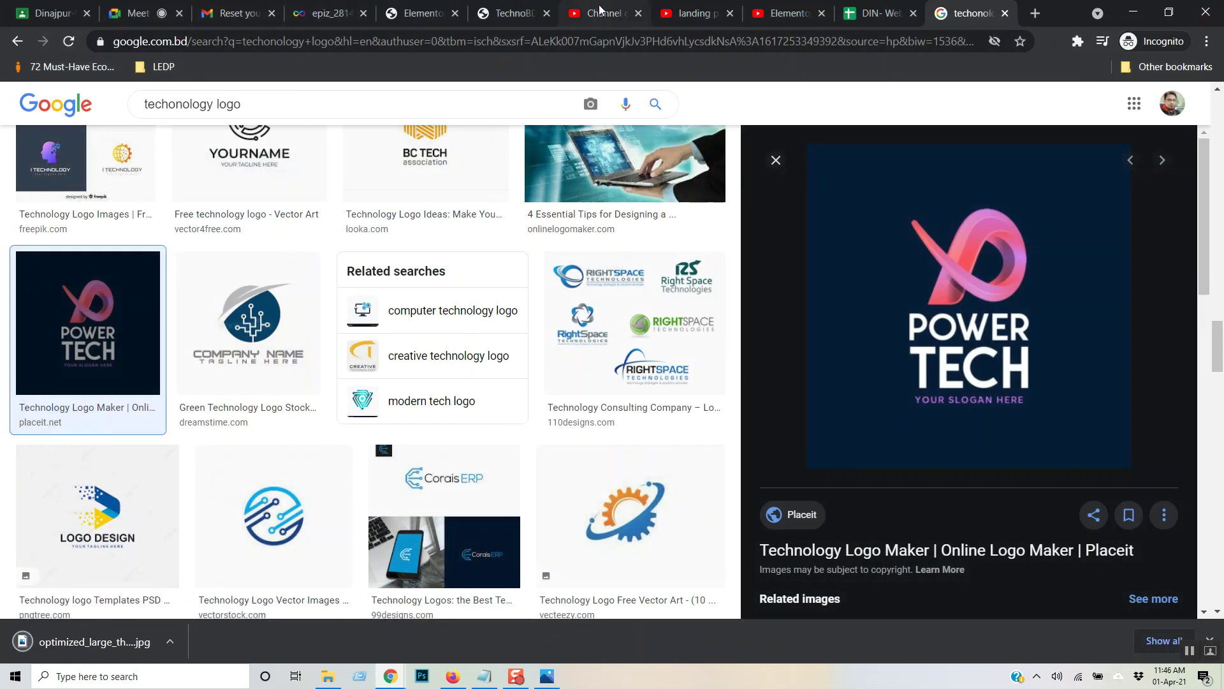
click(421, 14)
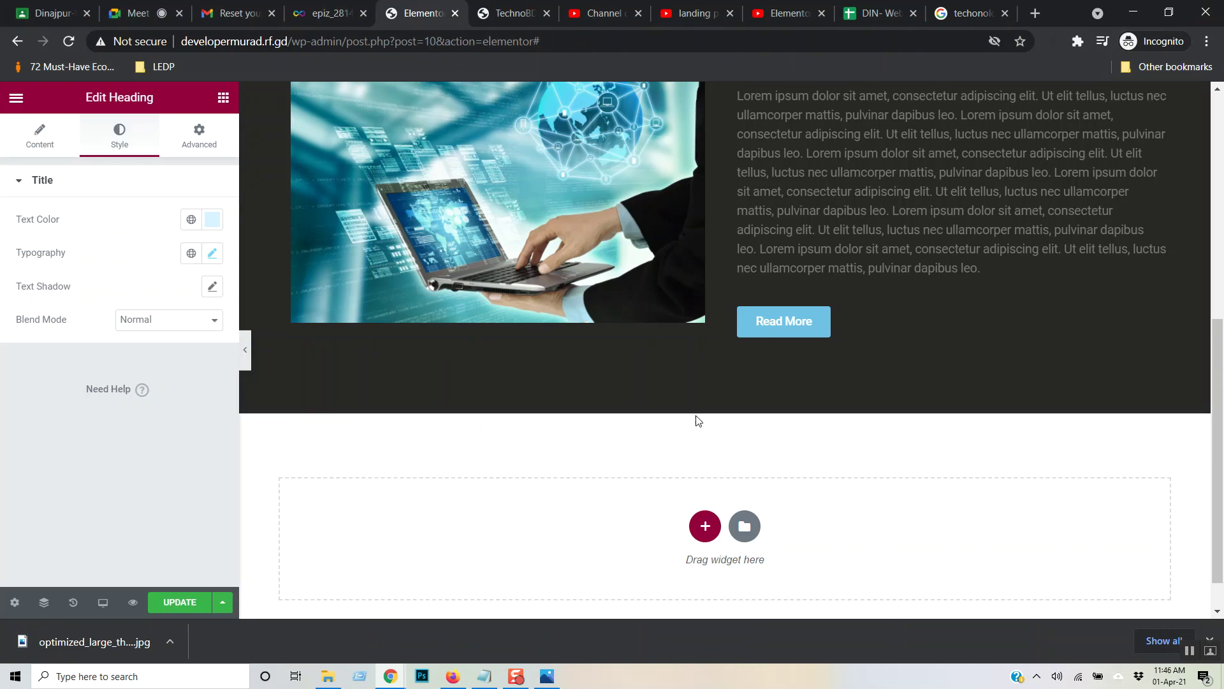
- Add a two-column section below the WHH block, duplicating a column then deleting the extra one
click(706, 526)
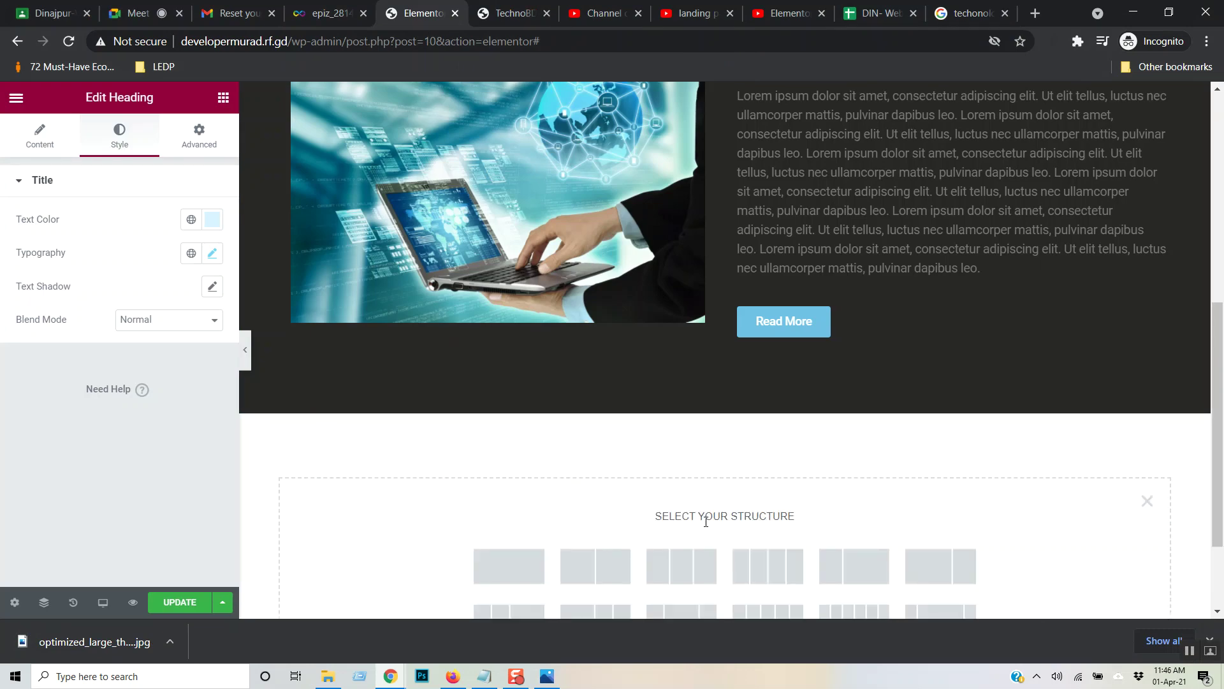
click(598, 563)
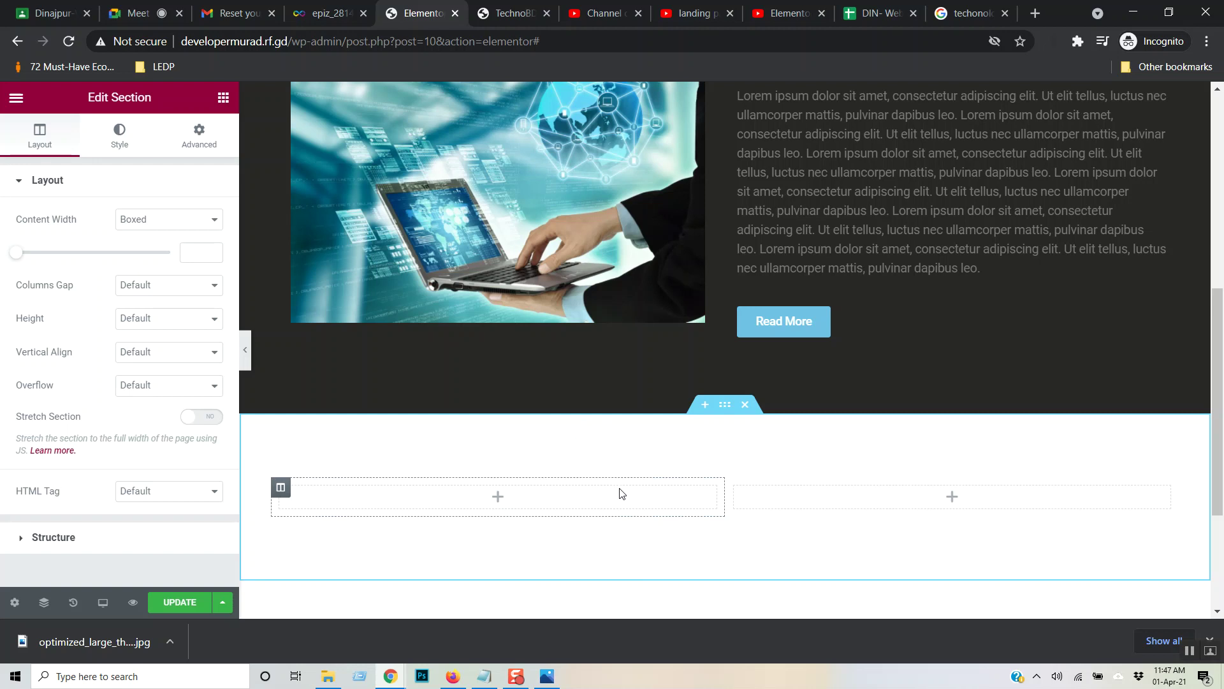
right_click(726, 406)
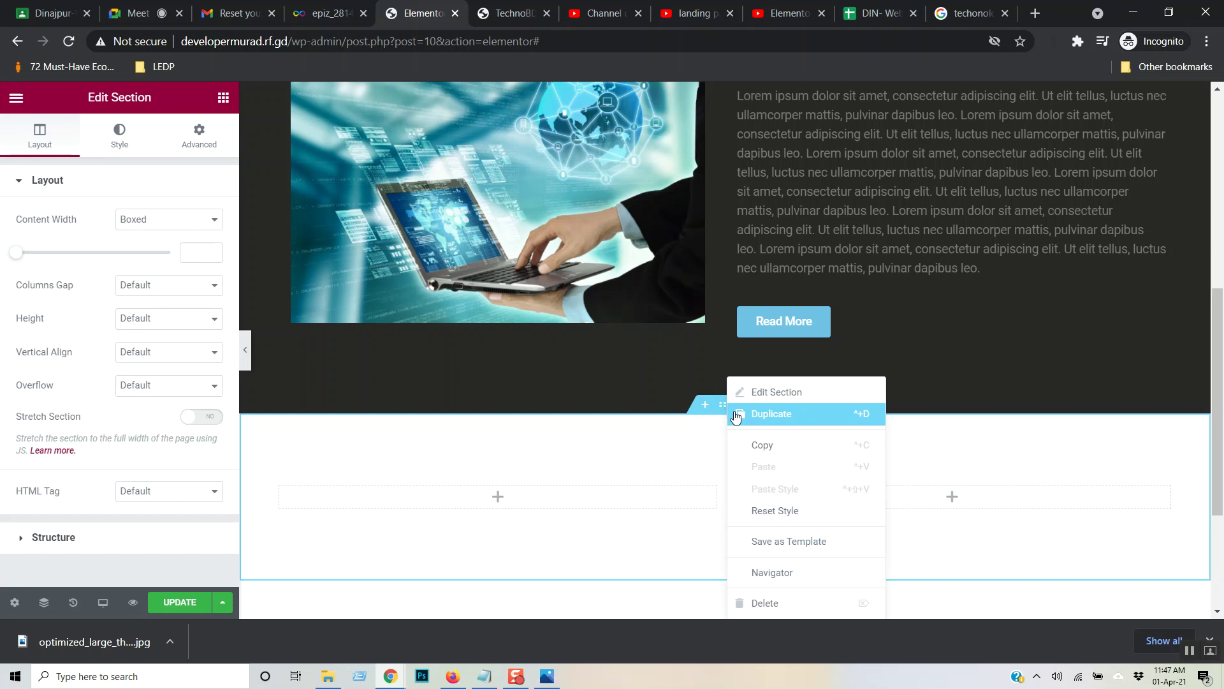
click(668, 461)
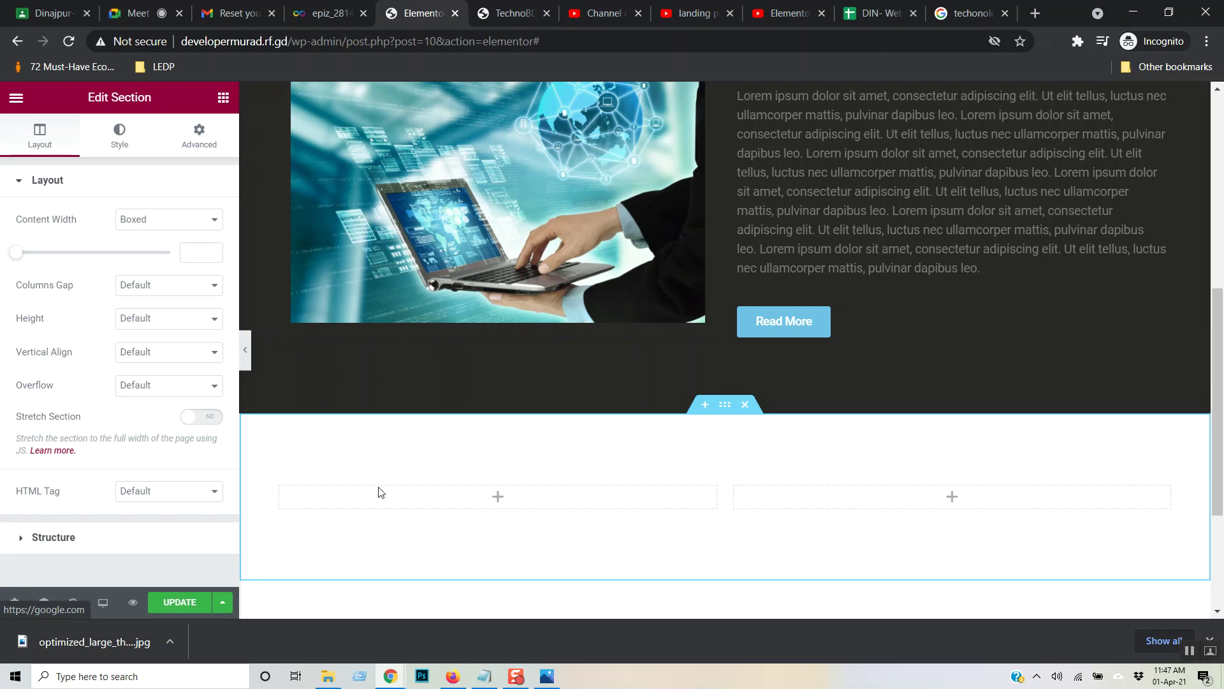
right_click(284, 495)
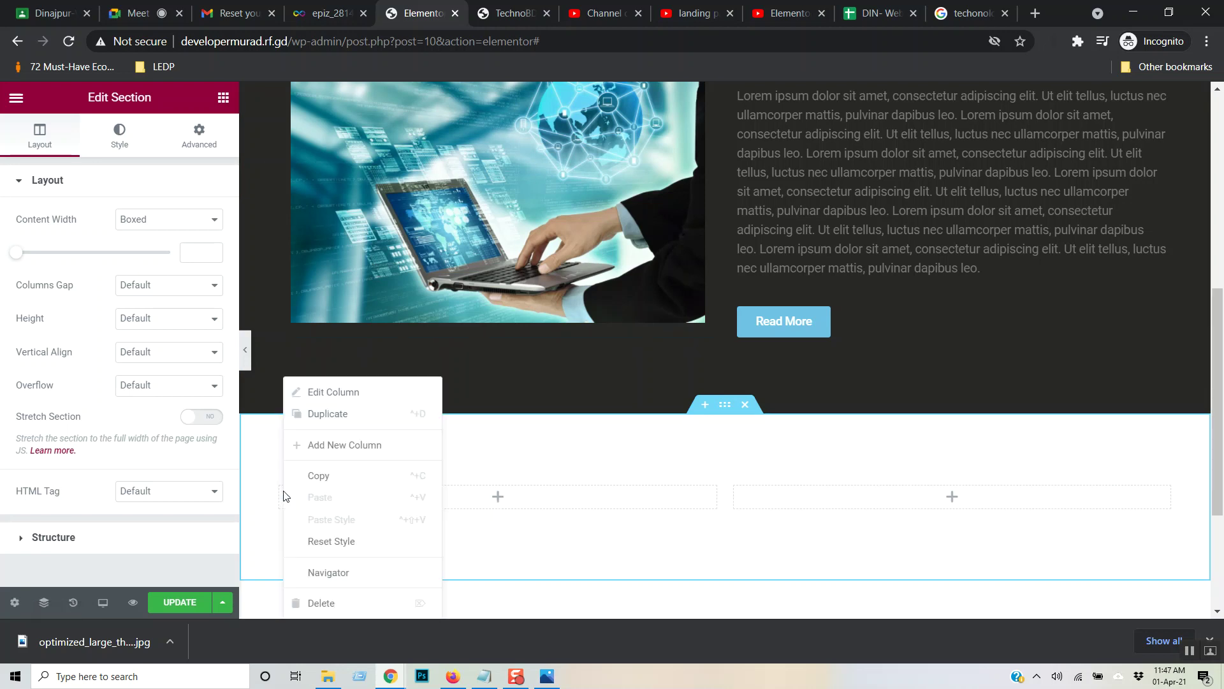
click(325, 415)
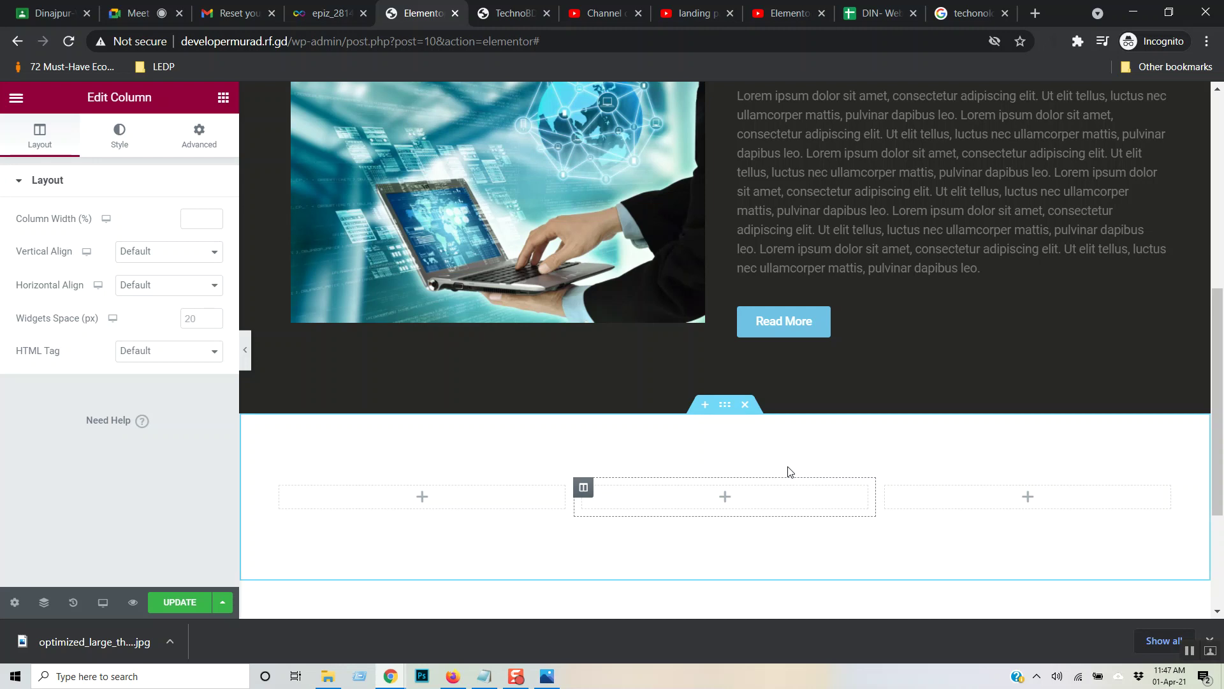
key(Delete)
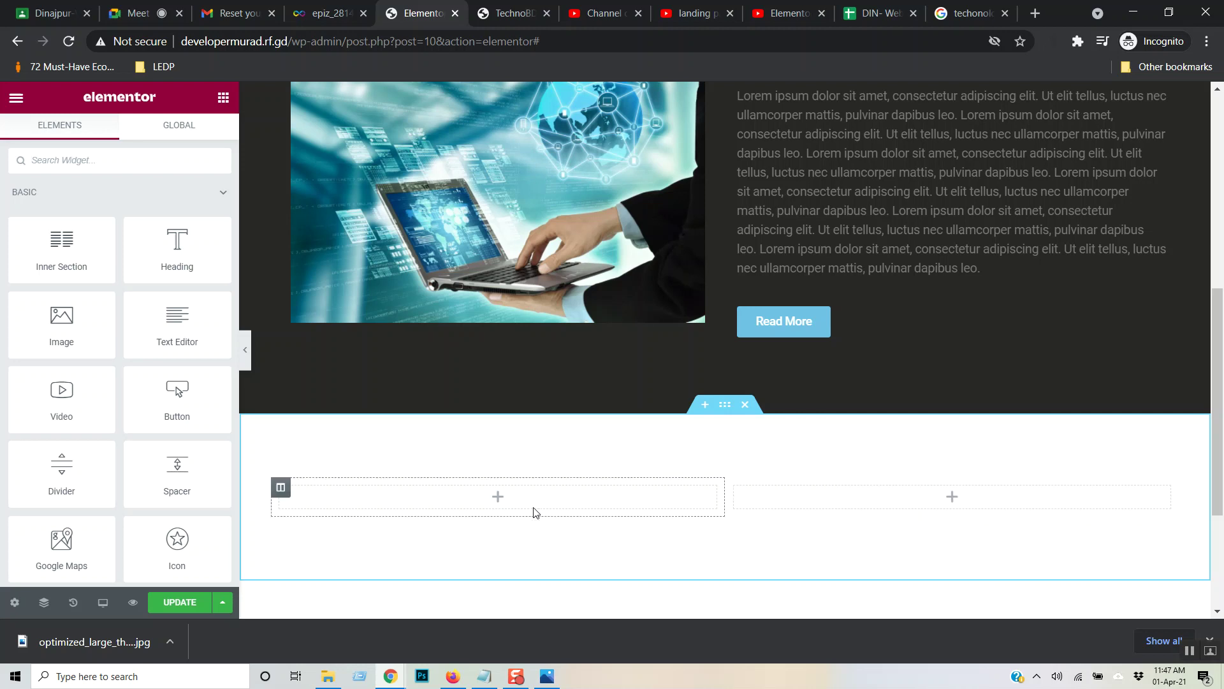
- Delete the empty column section and drop a Heading widget into the area below the WHH block
right_click(285, 495)
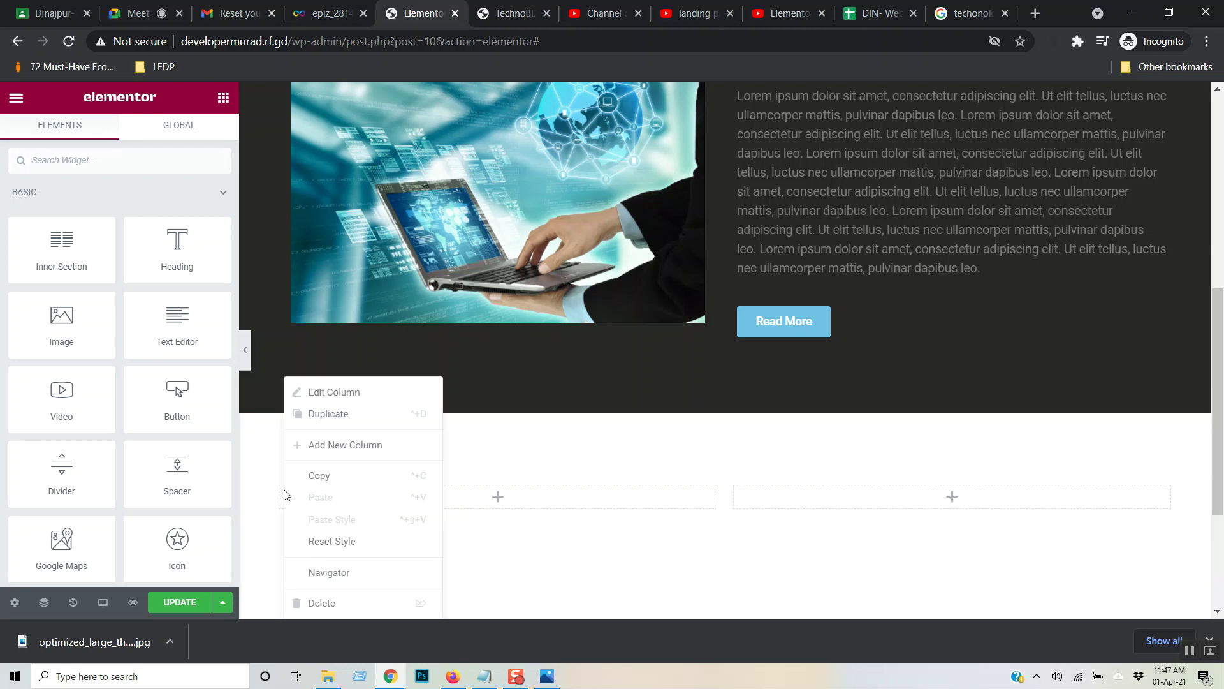
click(341, 424)
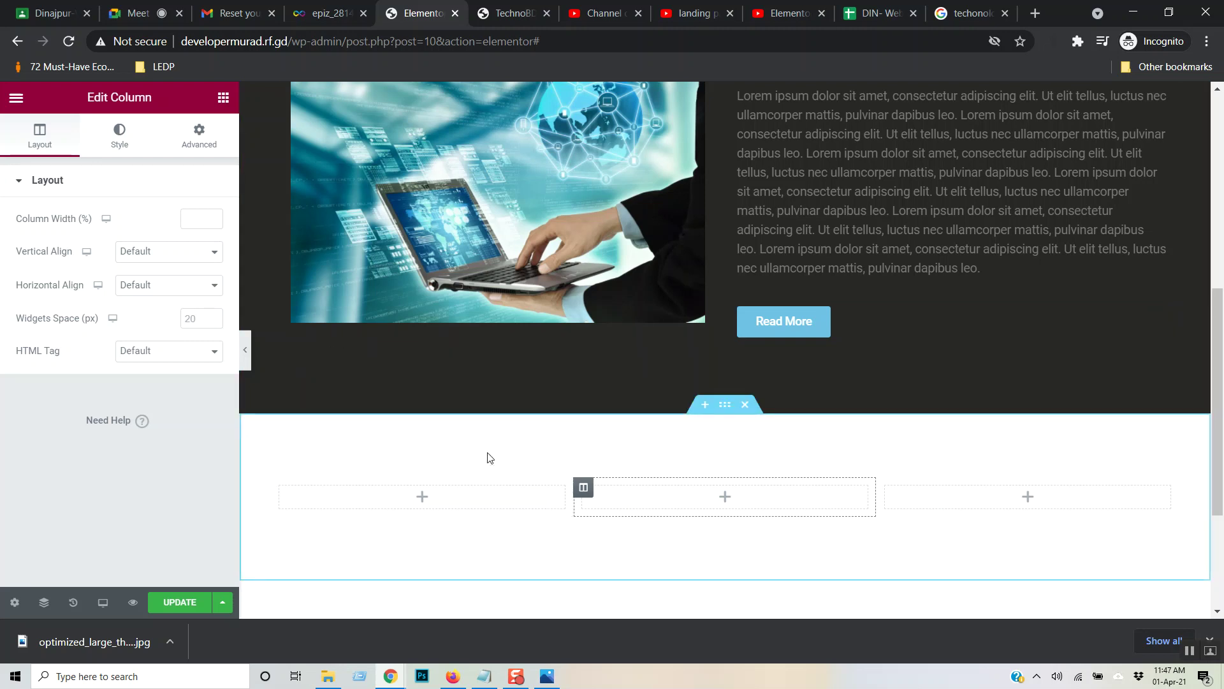
click(204, 148)
click(223, 97)
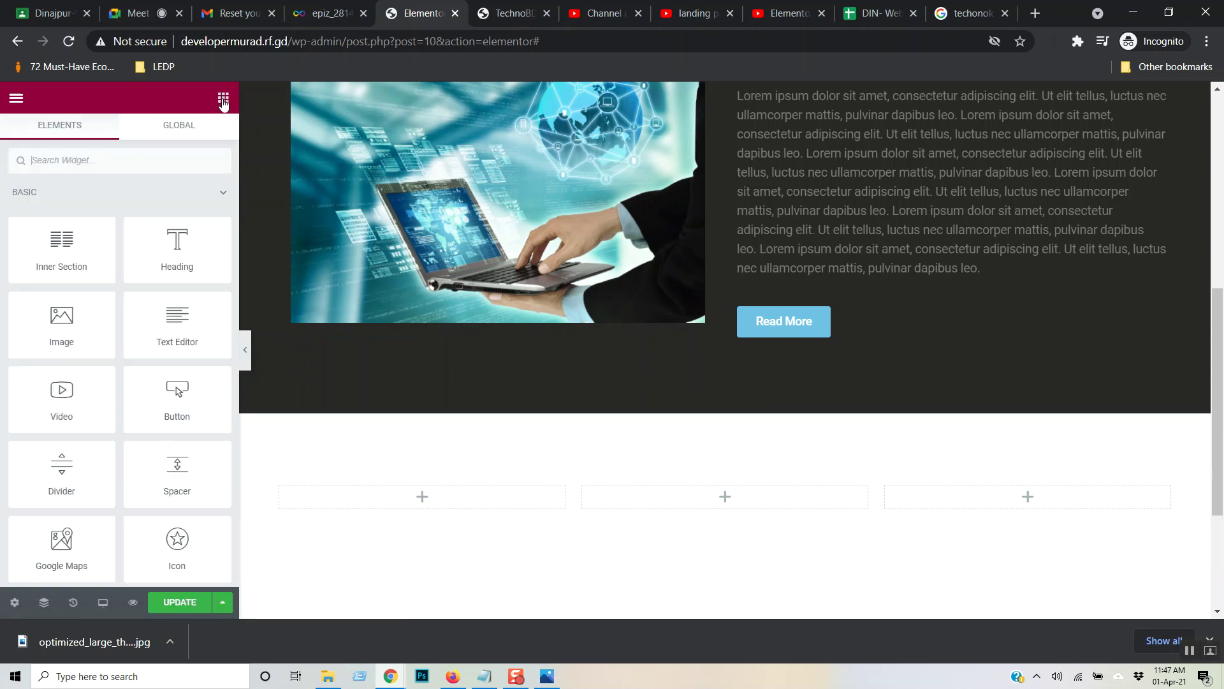
drag(177, 250, 176, 412)
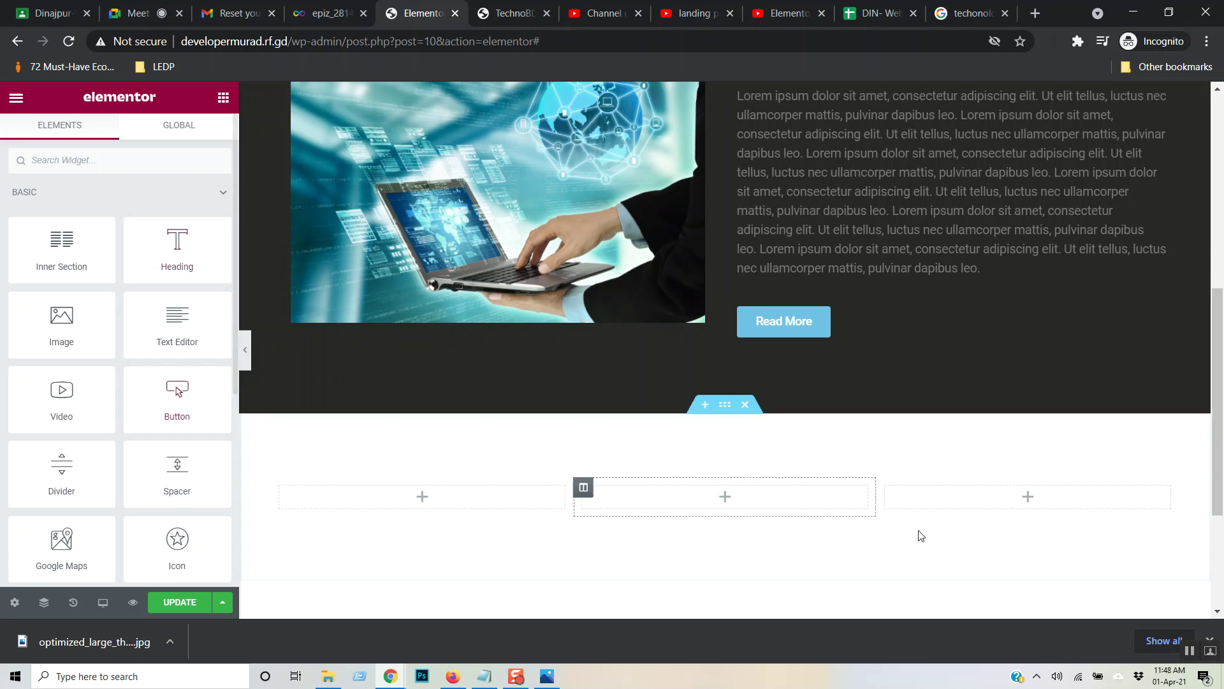
click(745, 406)
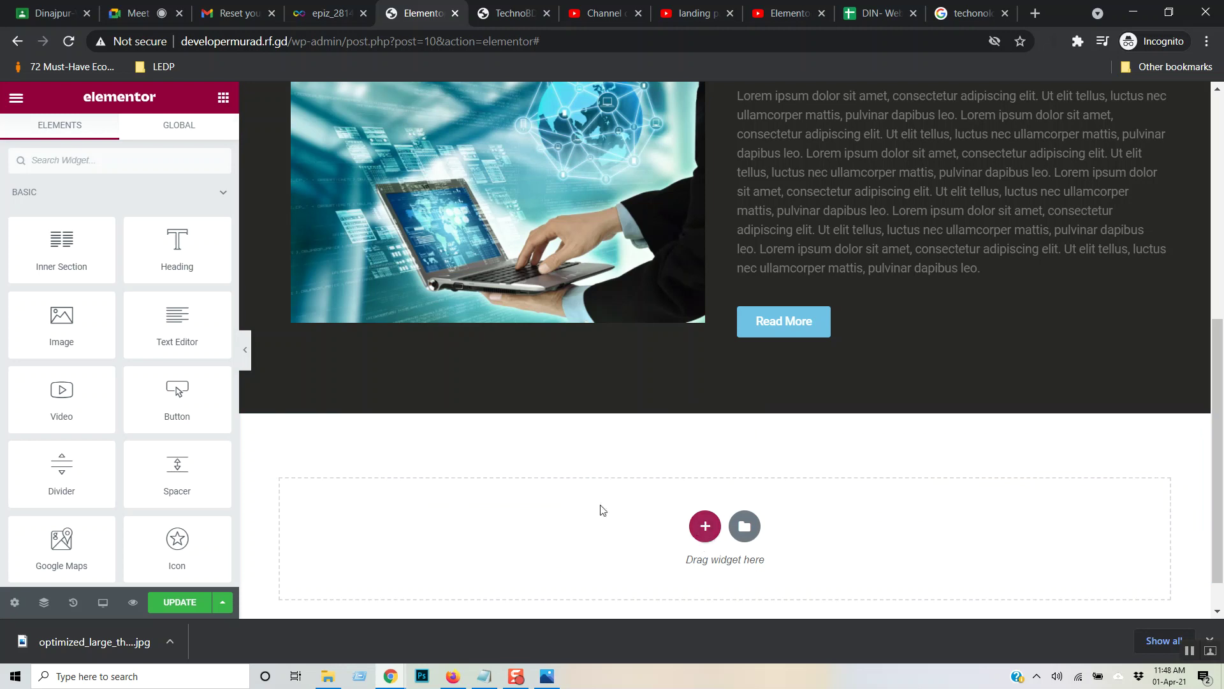
drag(179, 240, 702, 520)
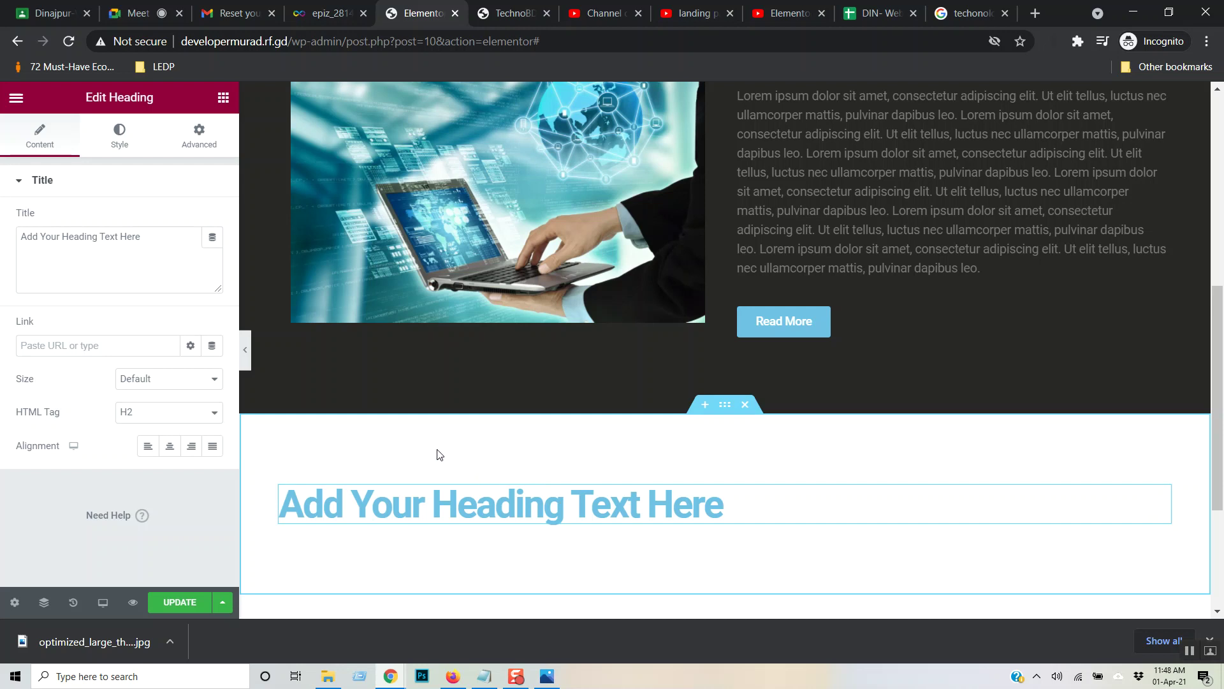
click(514, 15)
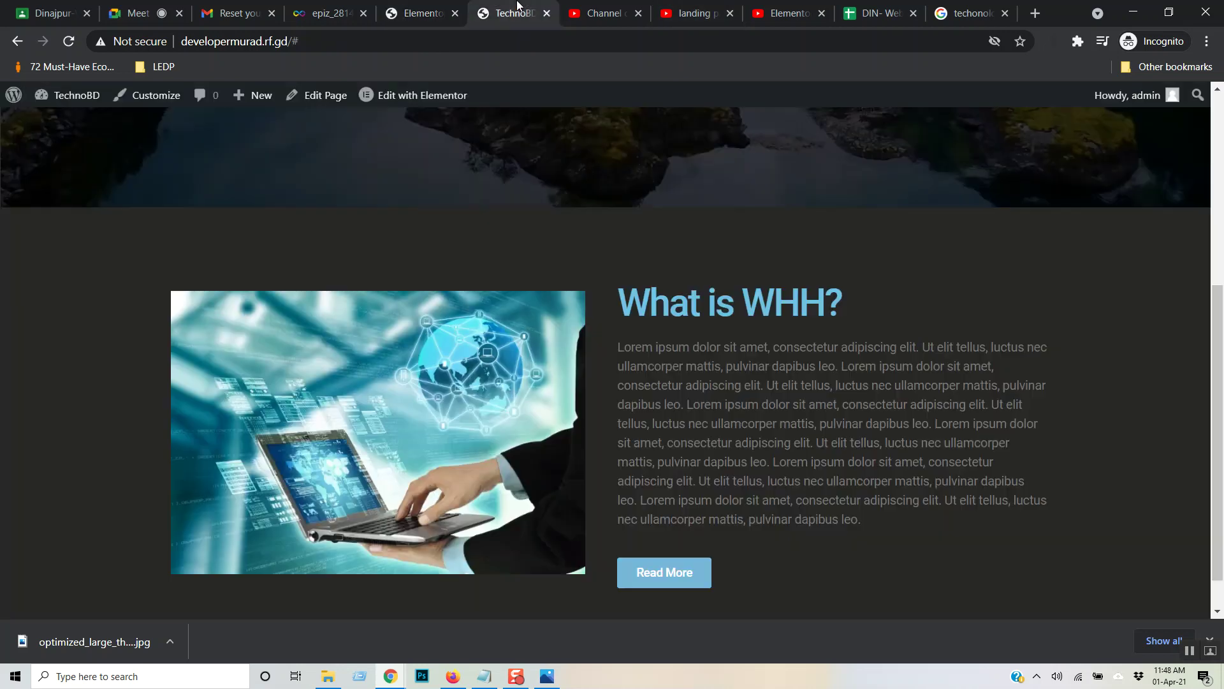
click(781, 6)
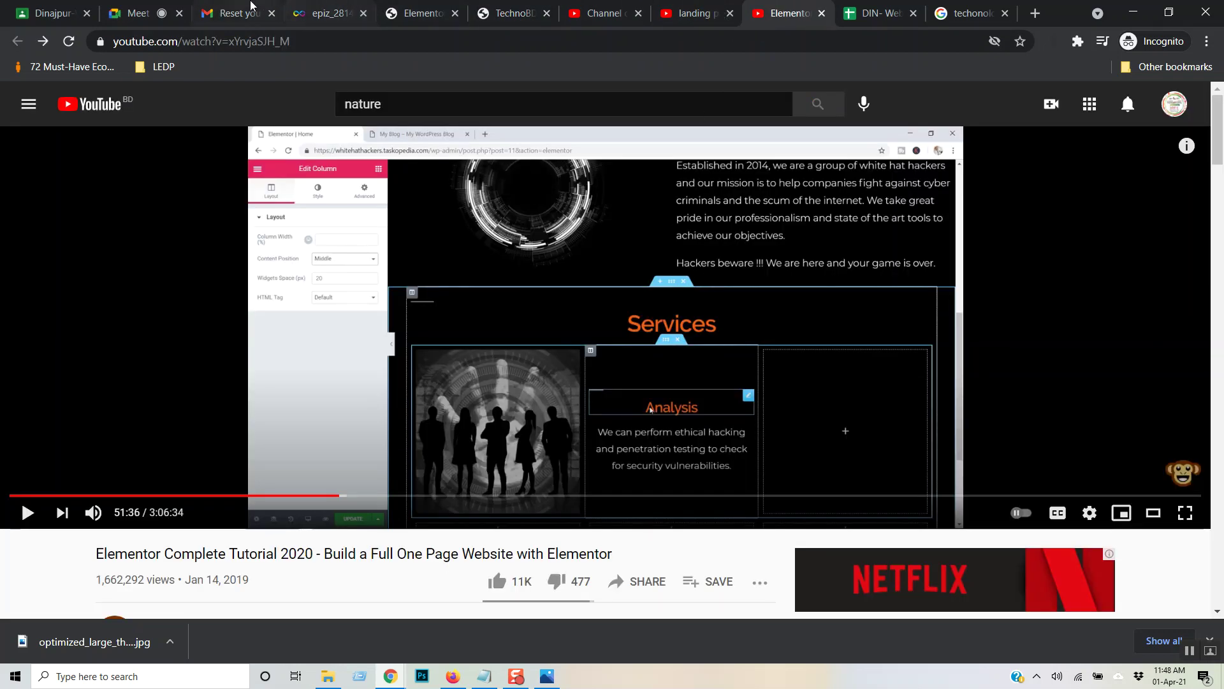
click(421, 13)
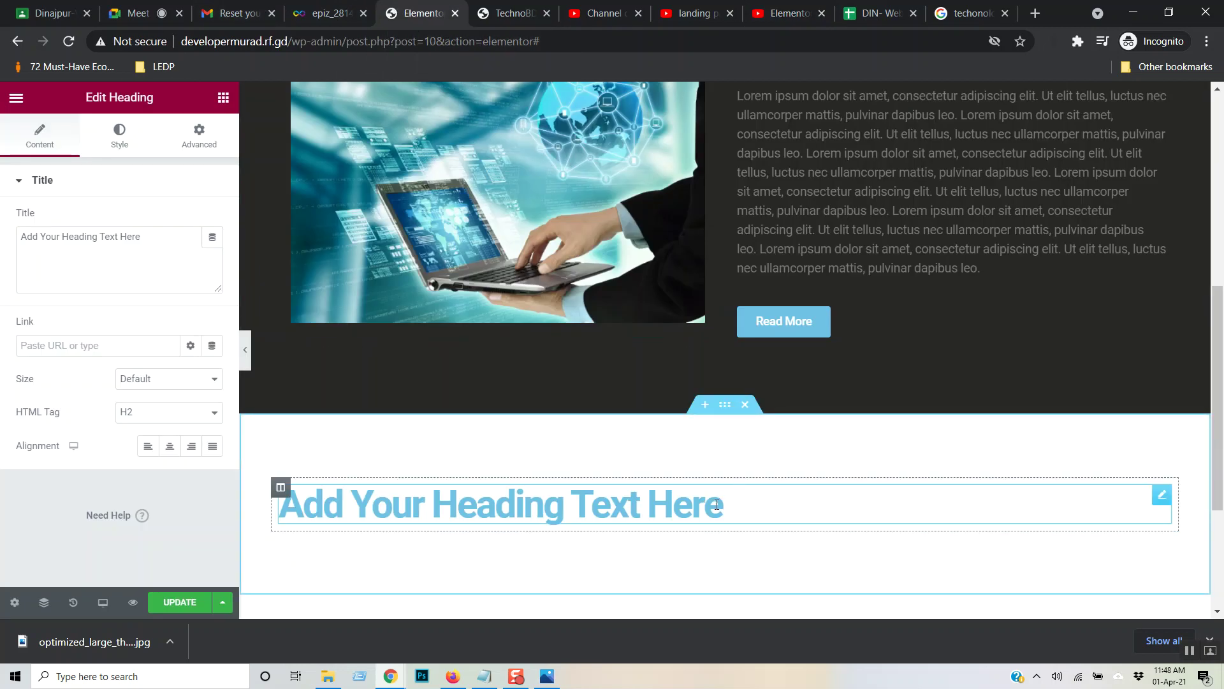
- Replace the heading placeholder with 'Service' and centre-align it
drag(722, 503, 277, 510)
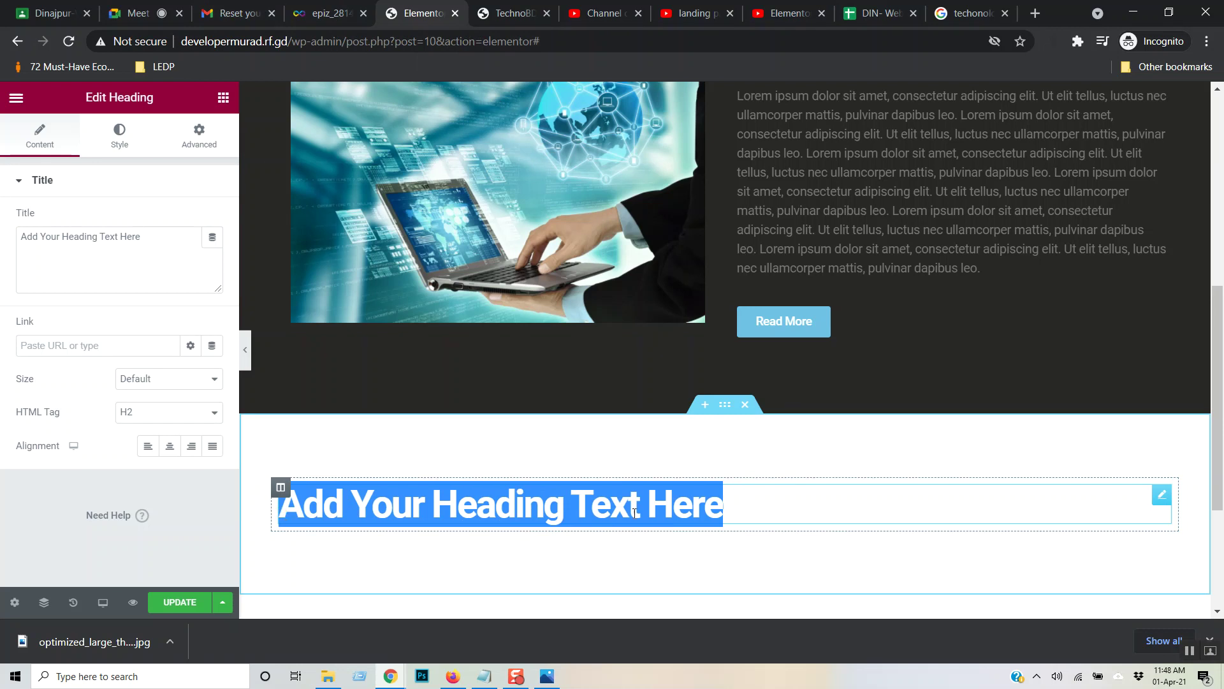
drag(733, 500, 282, 526)
text(S)
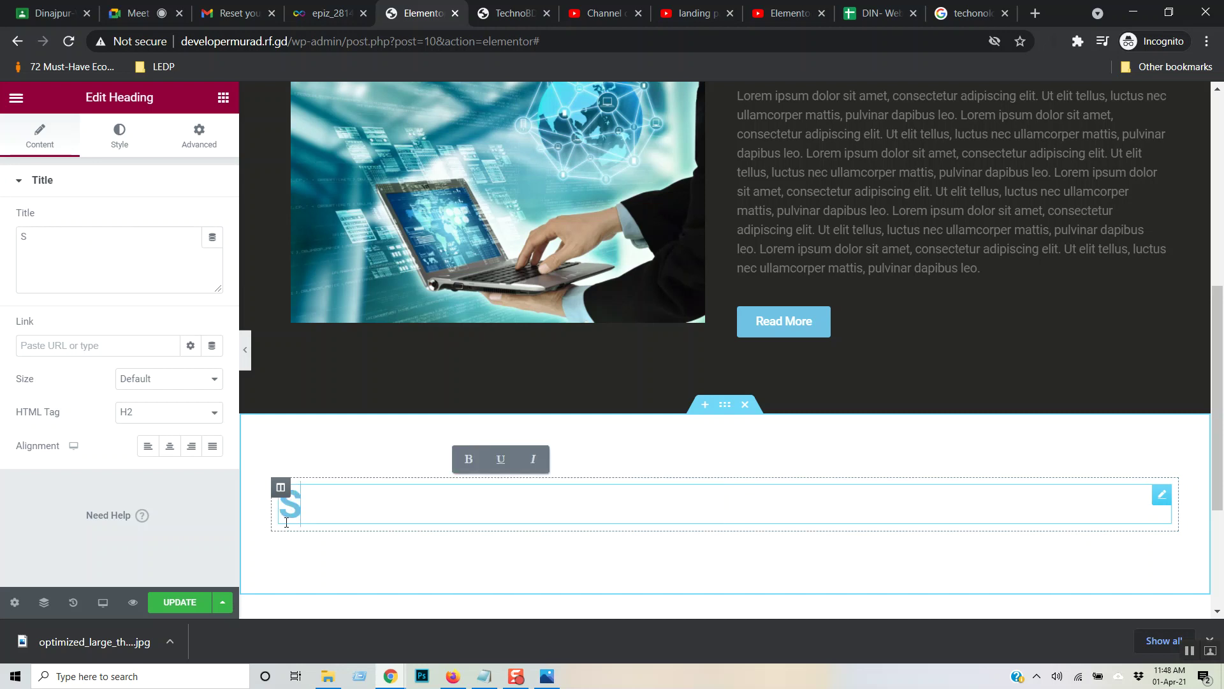
text(ervice)
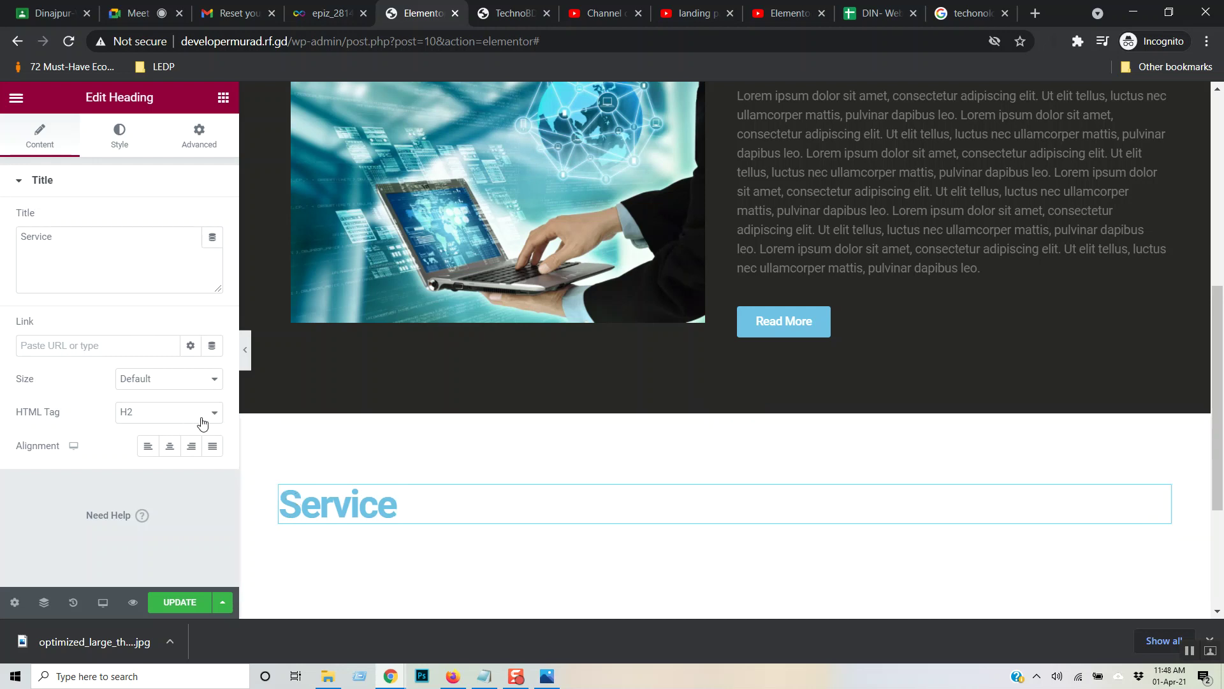
click(170, 448)
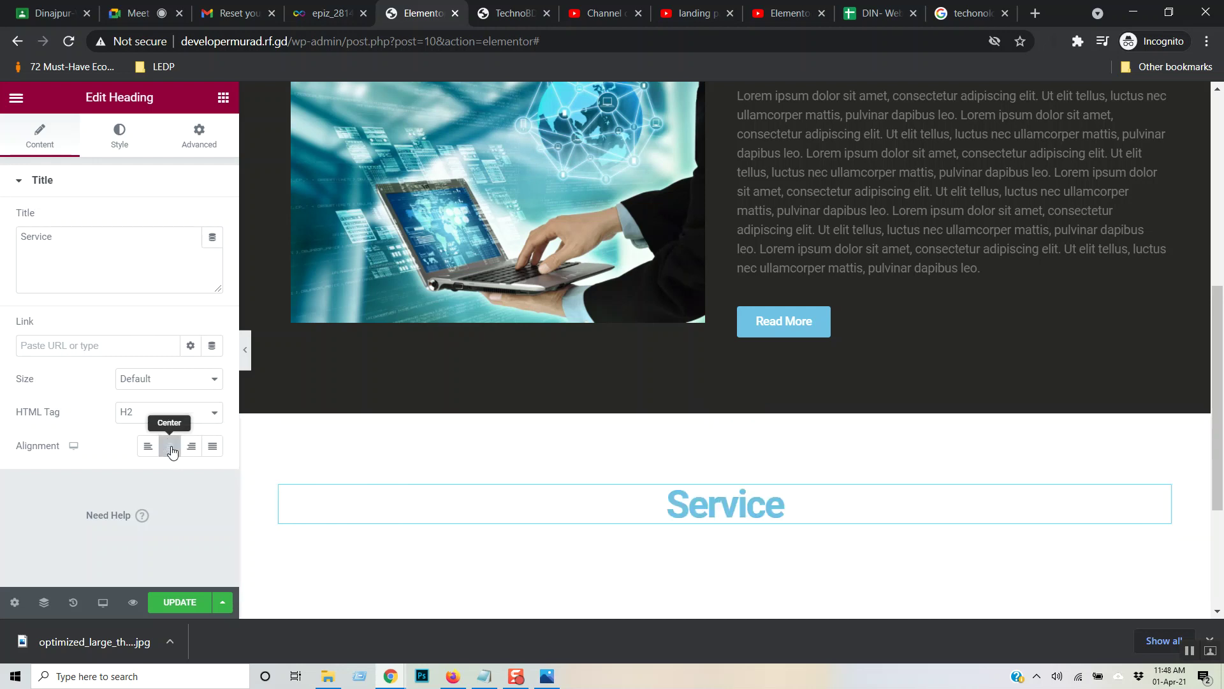
click(121, 141)
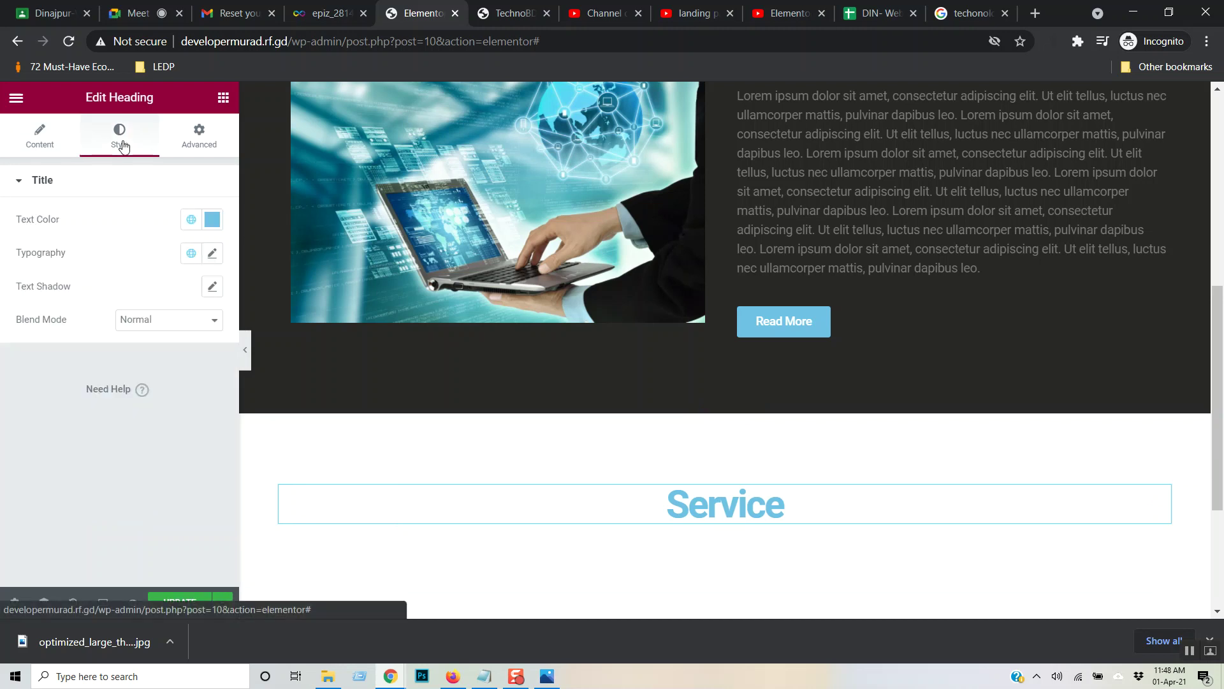
- Set the Service heading typography to font weight 500 and letter spacing 1
click(213, 252)
click(197, 413)
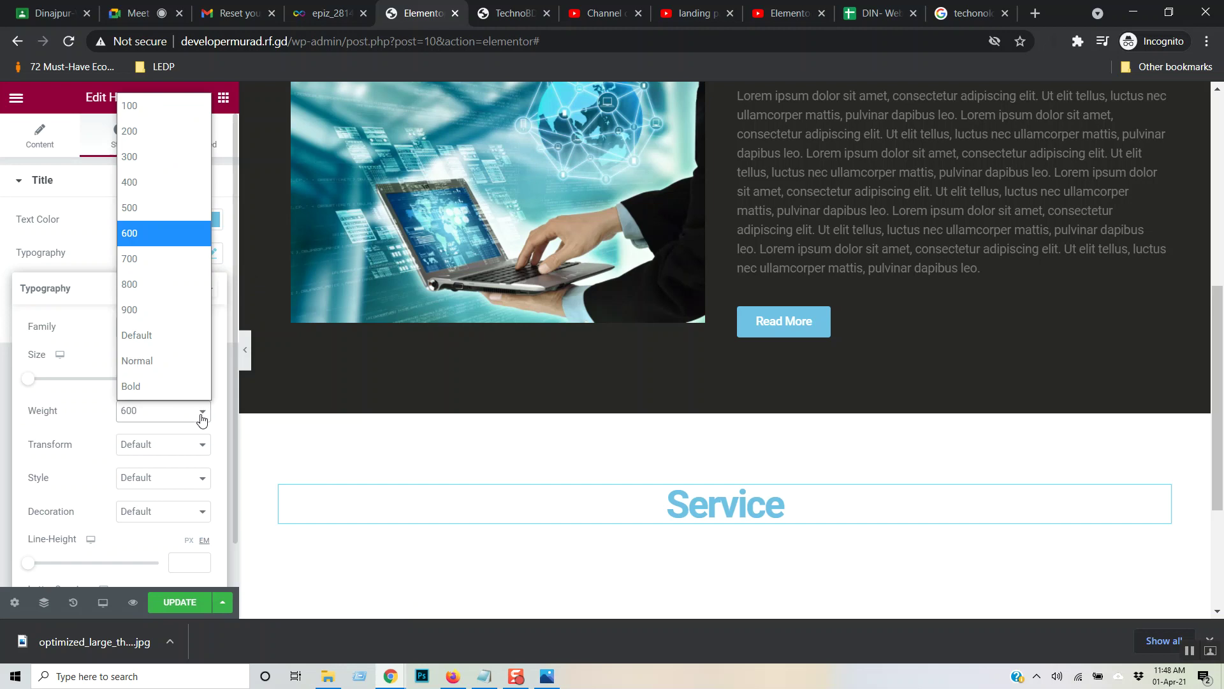
click(160, 210)
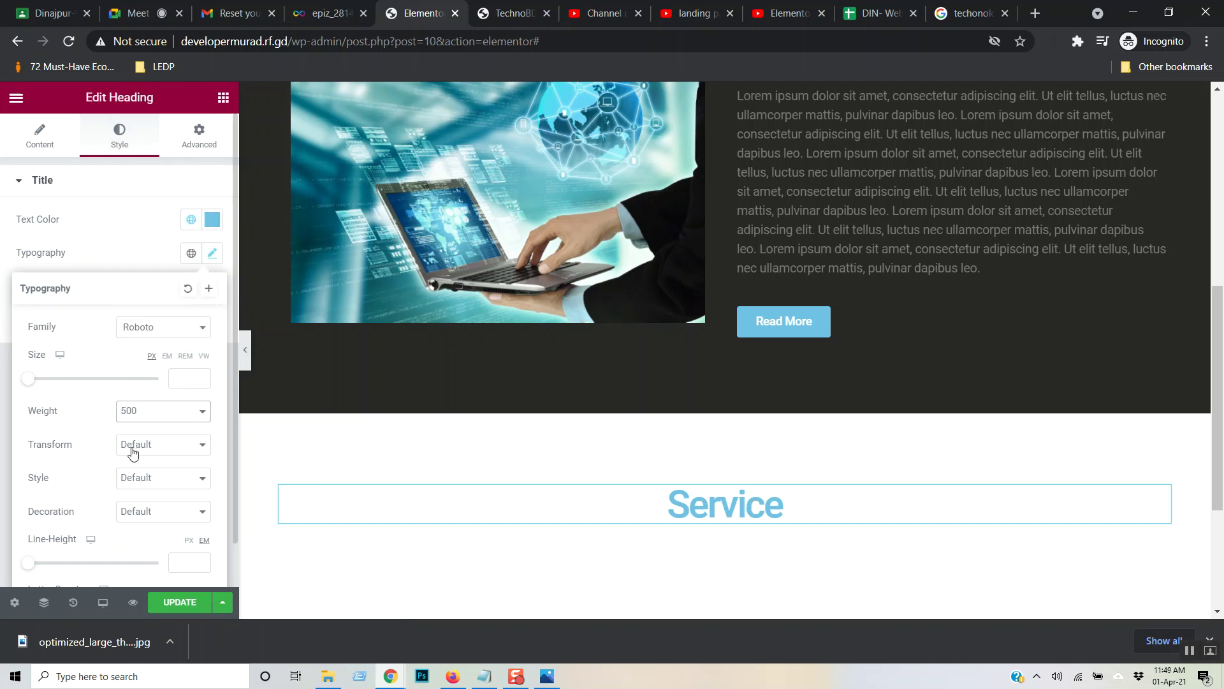
scroll(176, 494, down, 1)
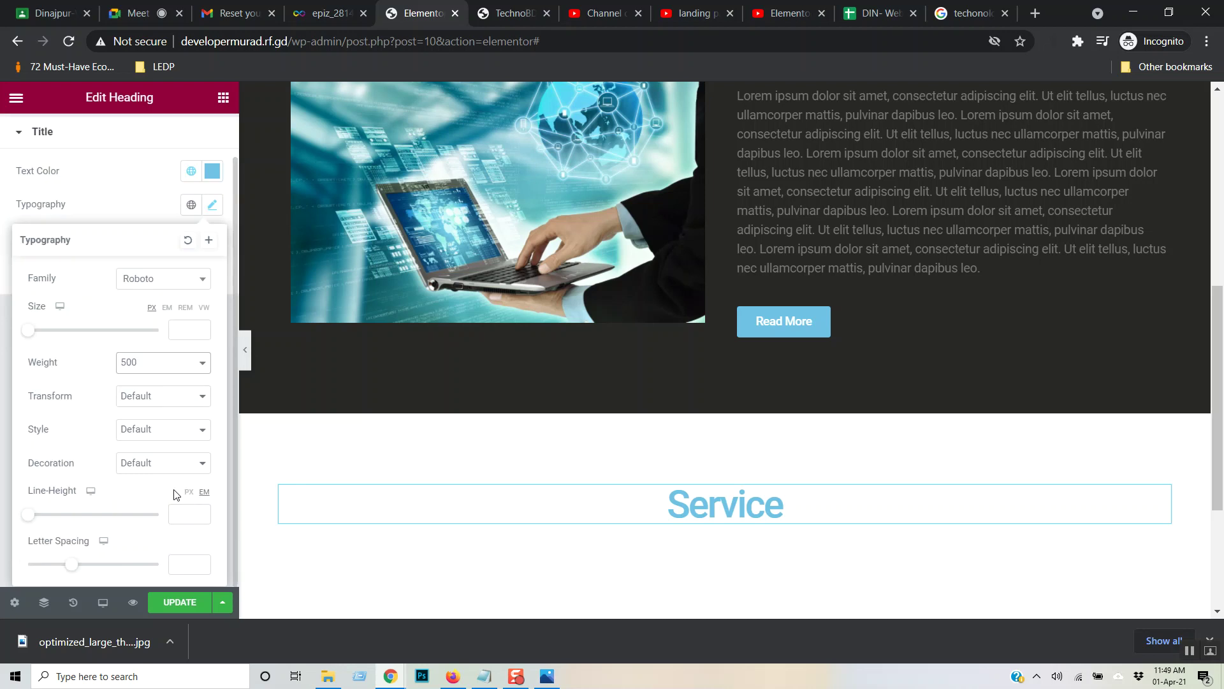
drag(80, 565, 83, 572)
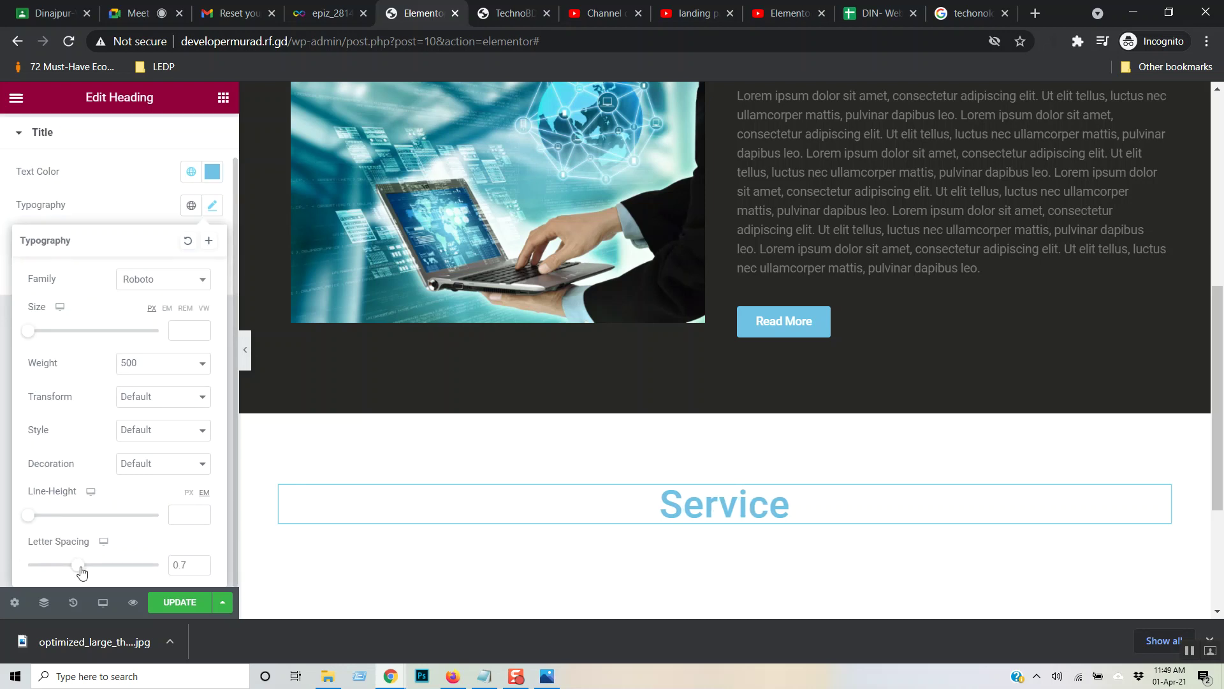
drag(83, 571, 85, 572)
double_click(182, 564)
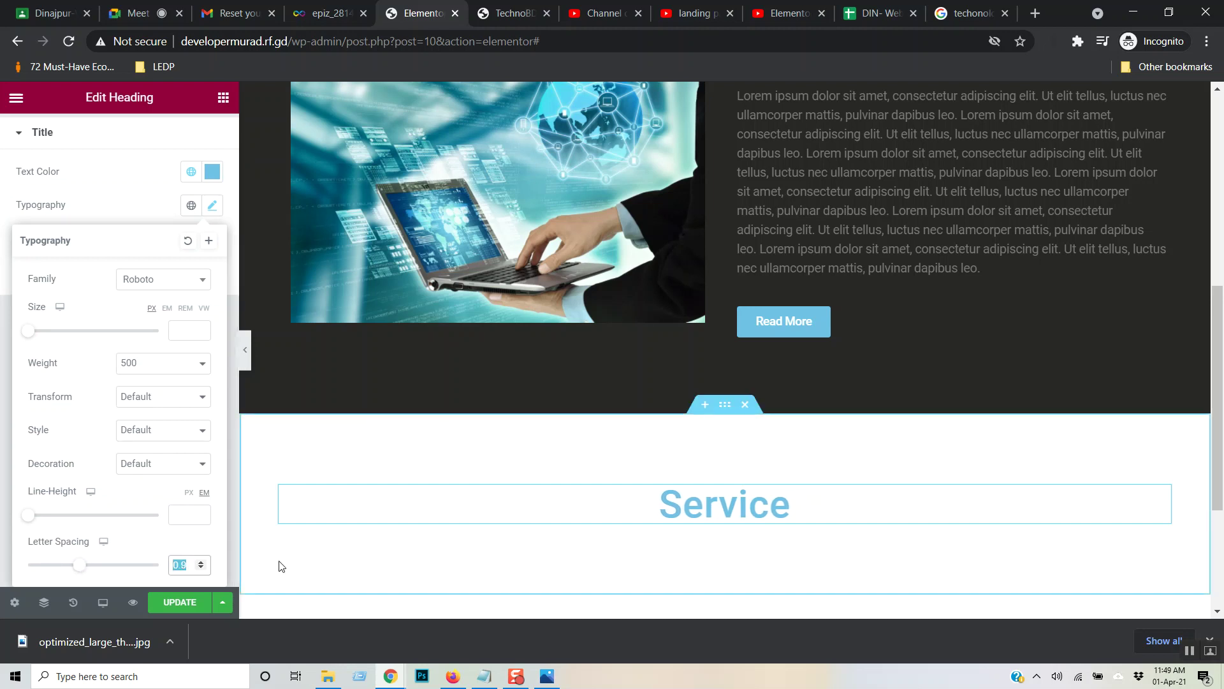
text(1)
scroll(932, 437, down, 4)
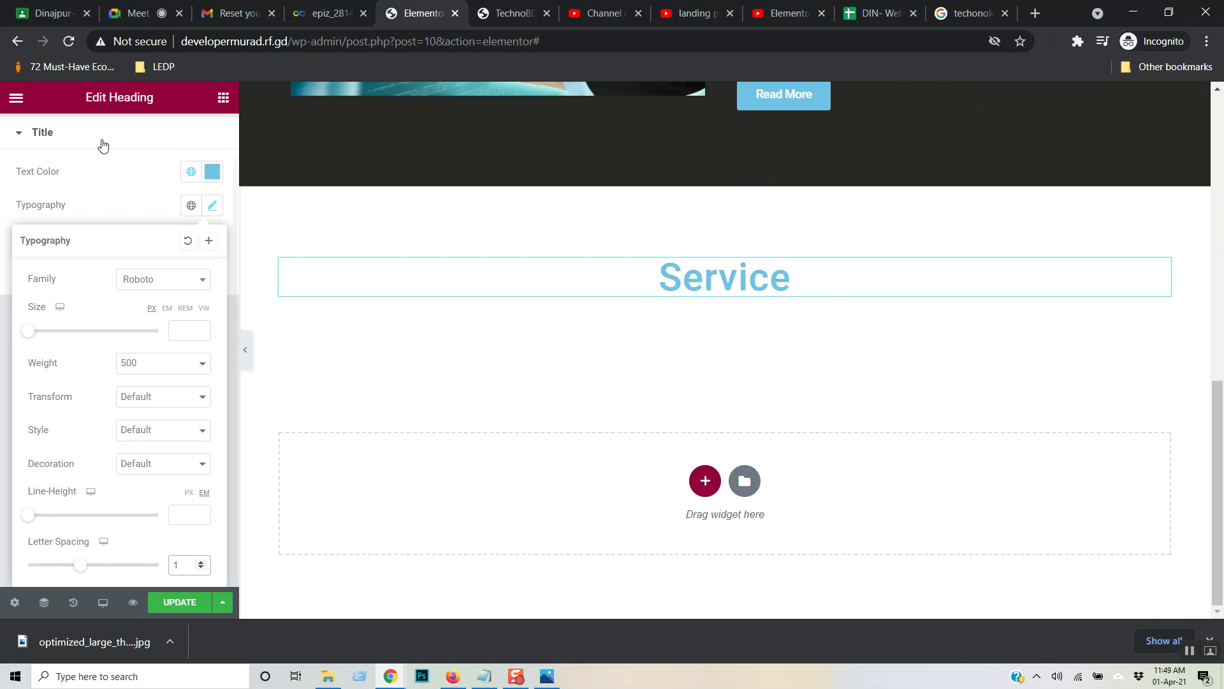
click(223, 98)
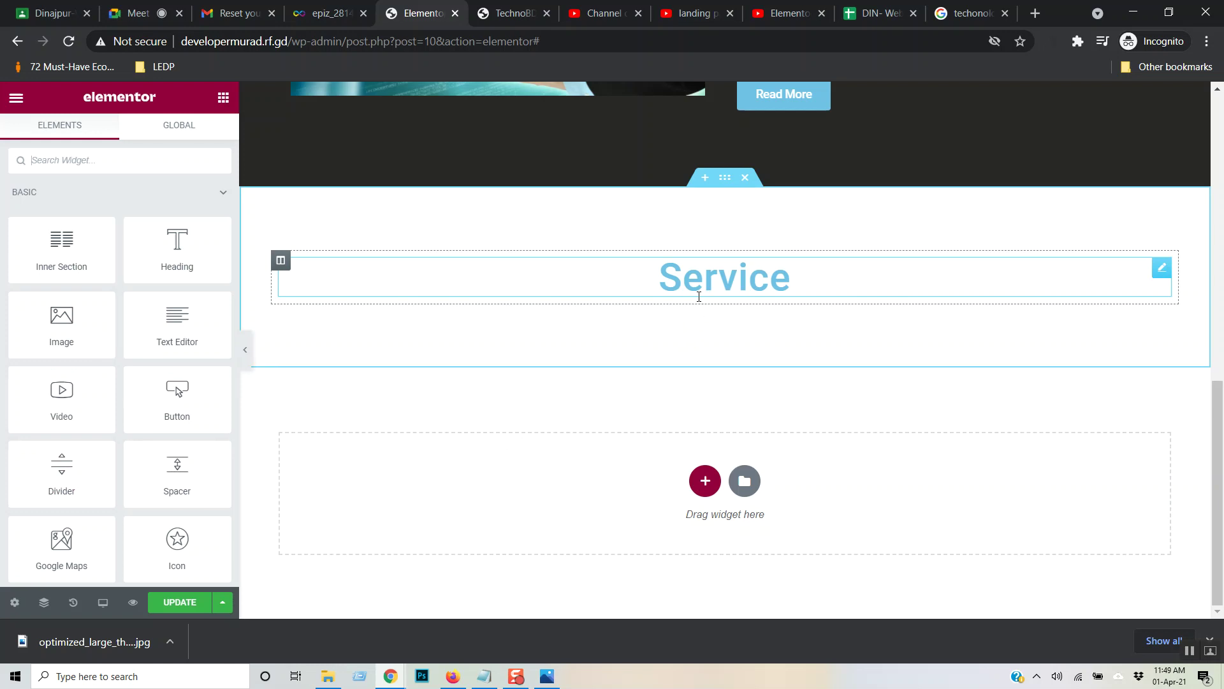
click(961, 295)
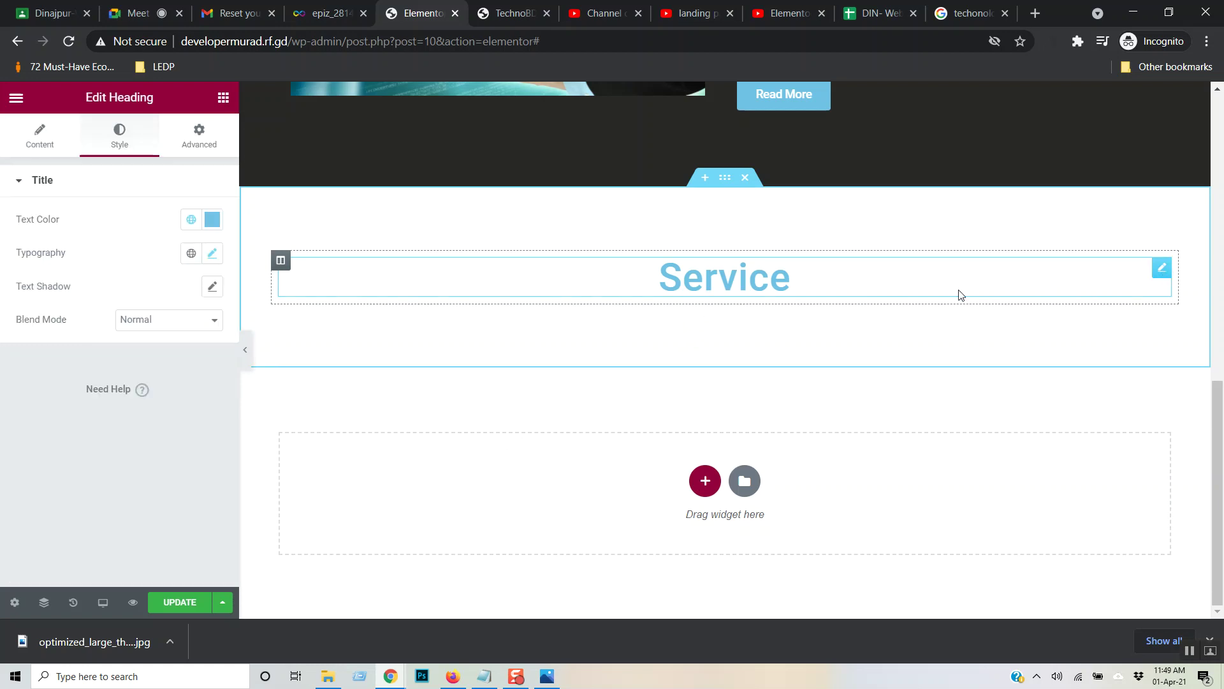
click(280, 260)
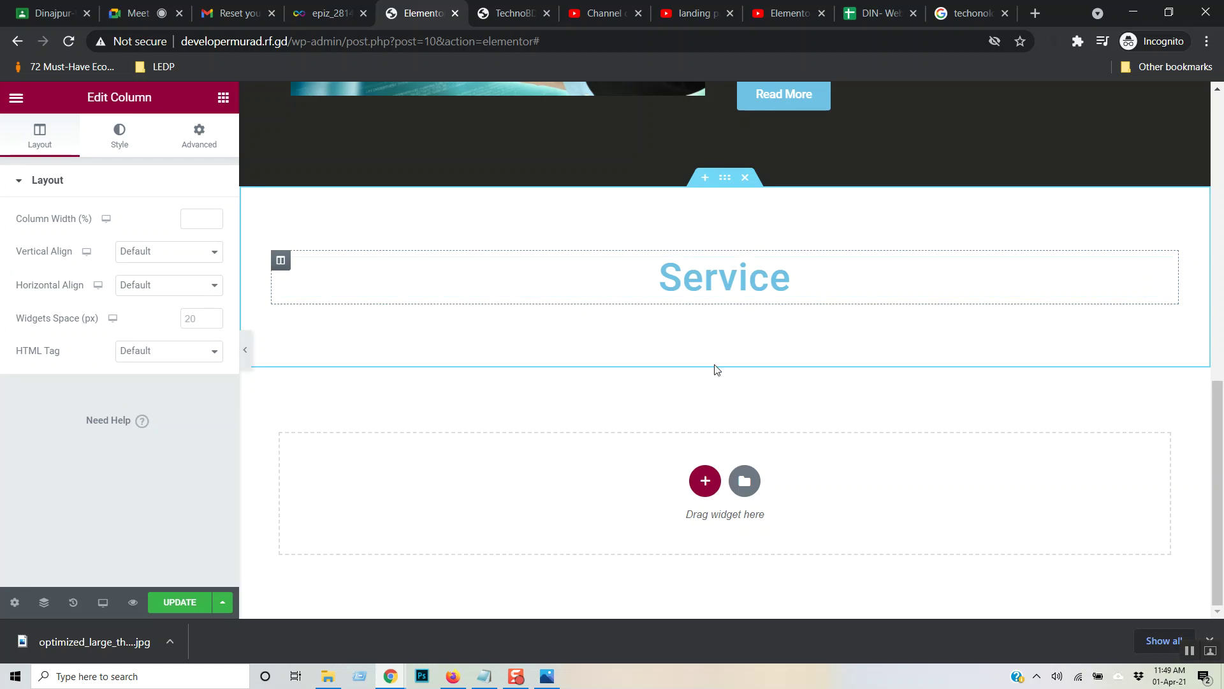
click(724, 177)
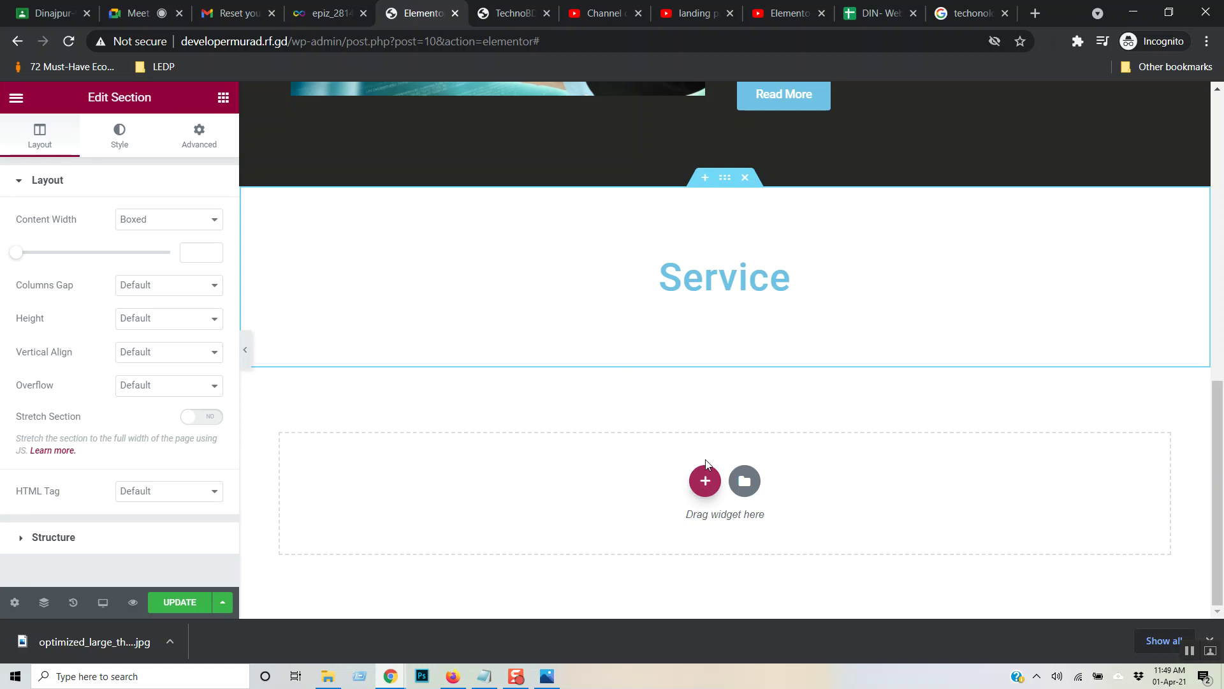
drag(704, 483, 706, 352)
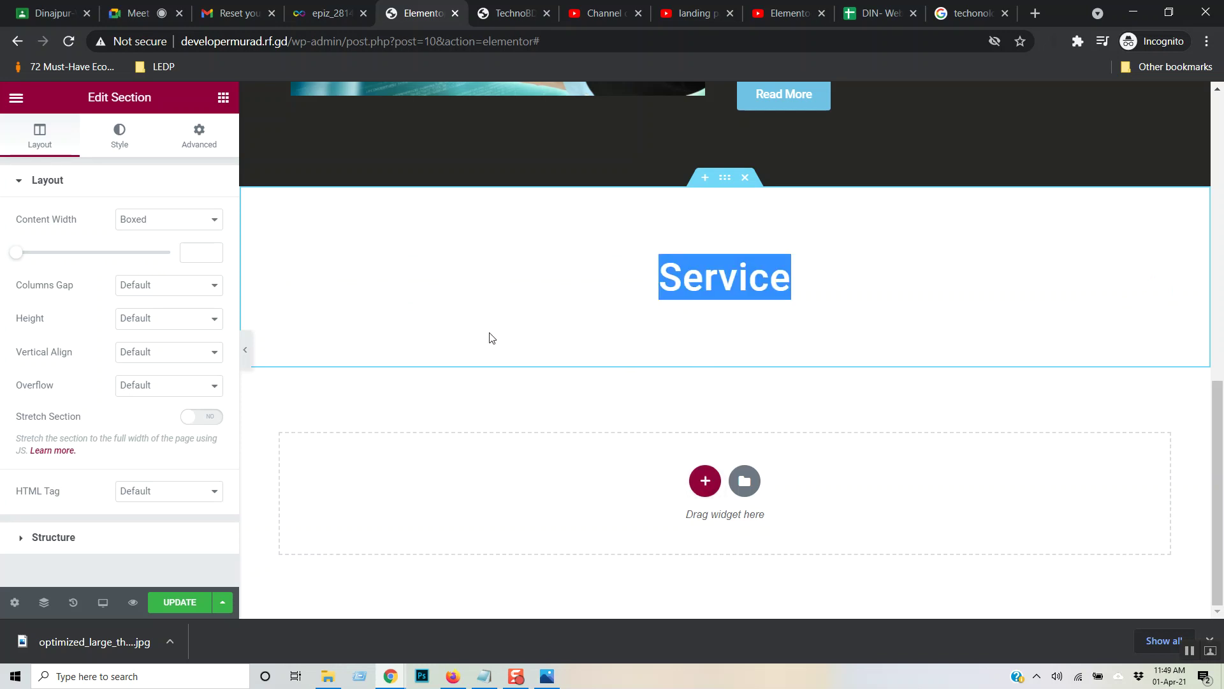
click(21, 139)
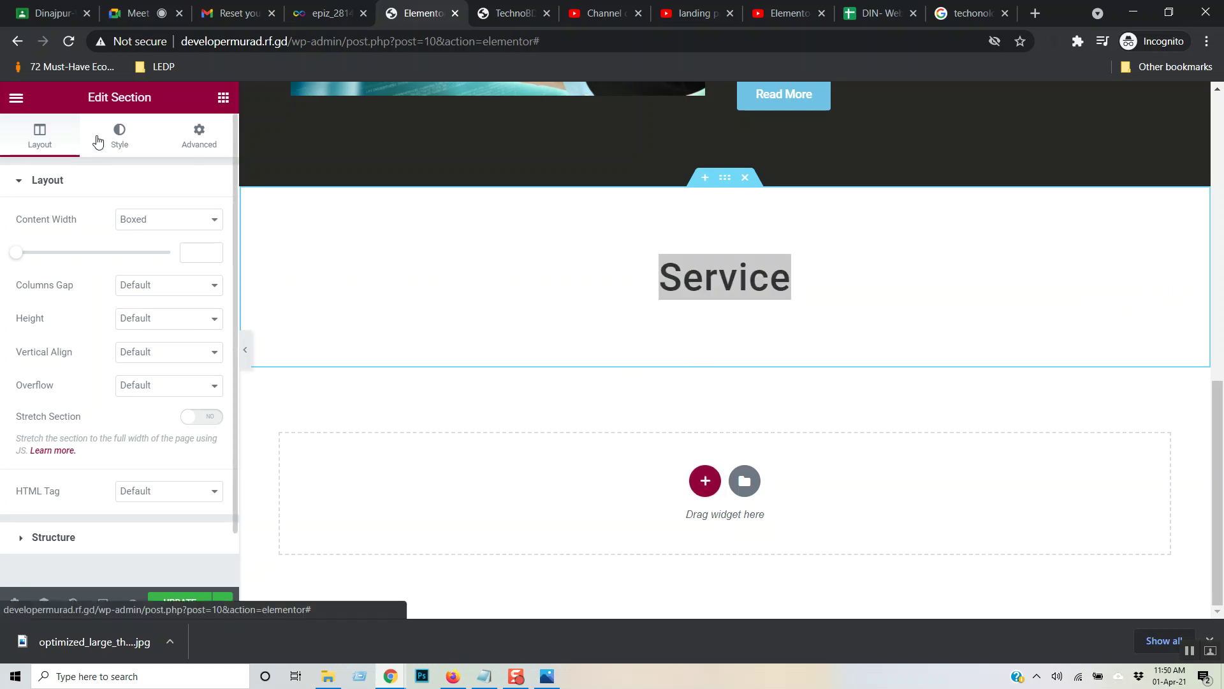
click(121, 140)
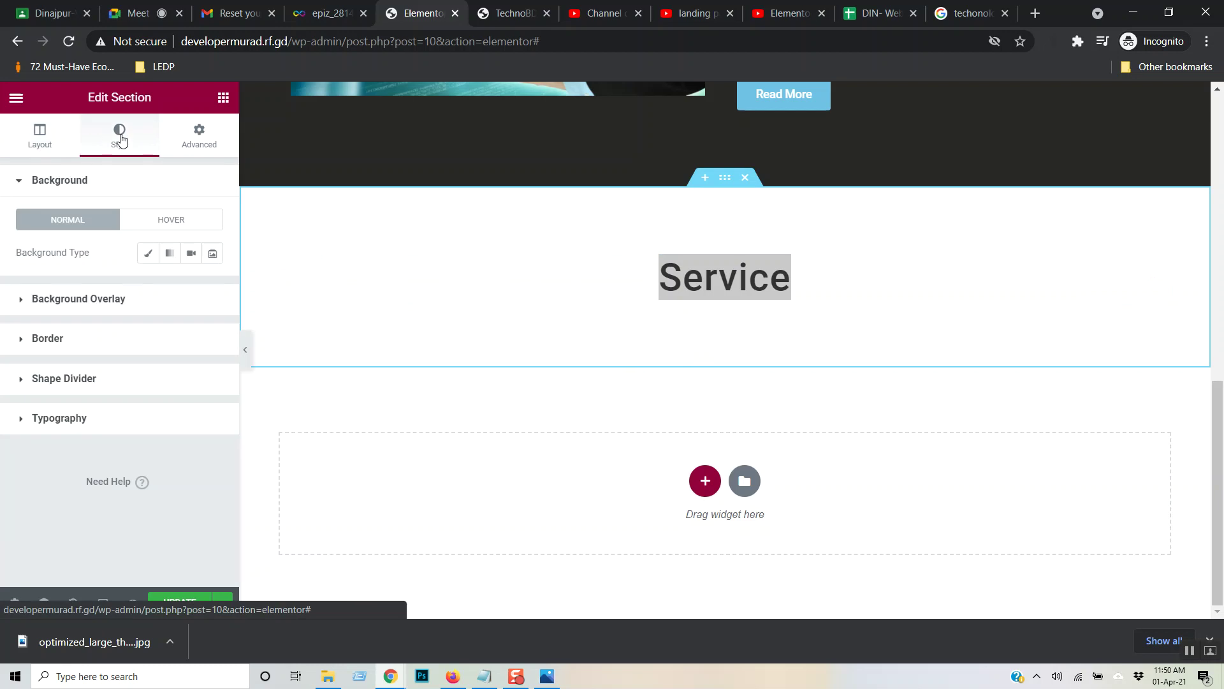
click(216, 136)
scroll(102, 425, down, 2)
scroll(102, 425, up, 2)
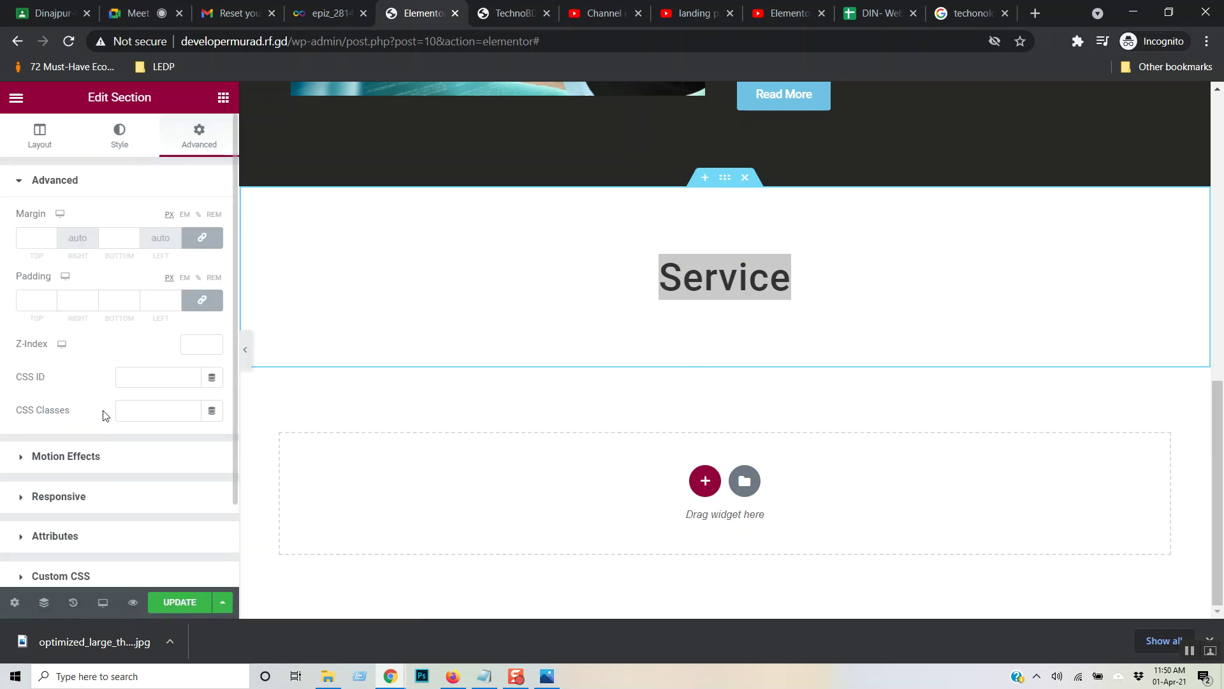
click(45, 137)
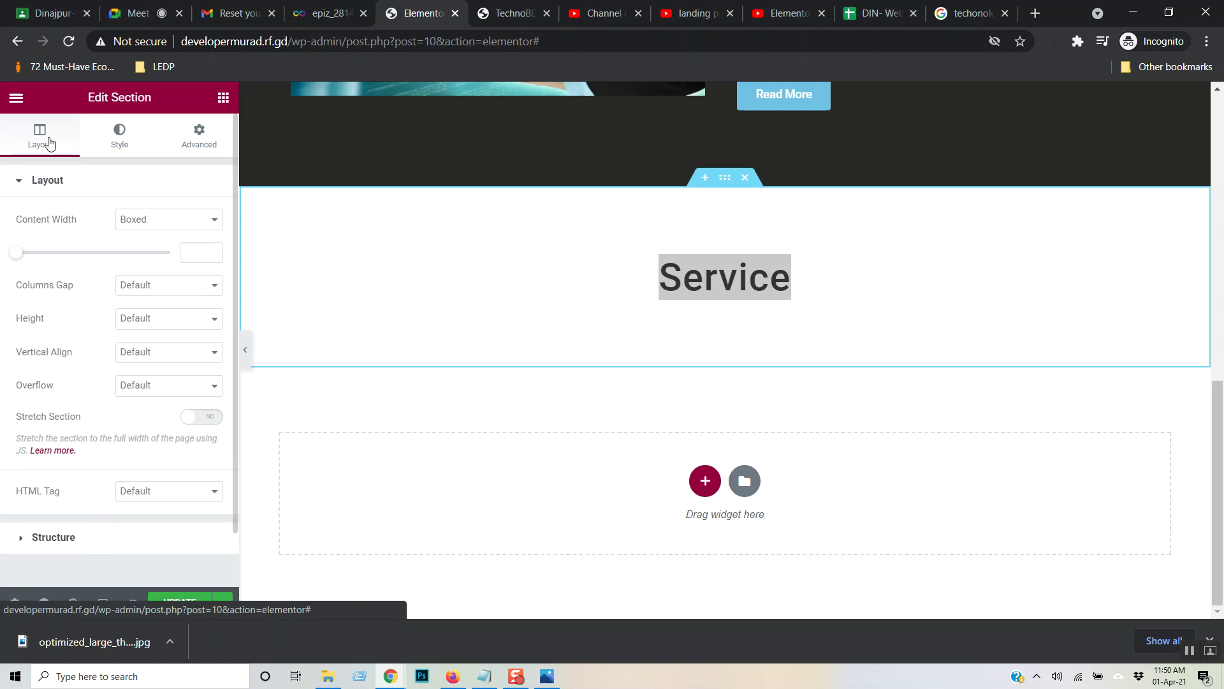
click(724, 279)
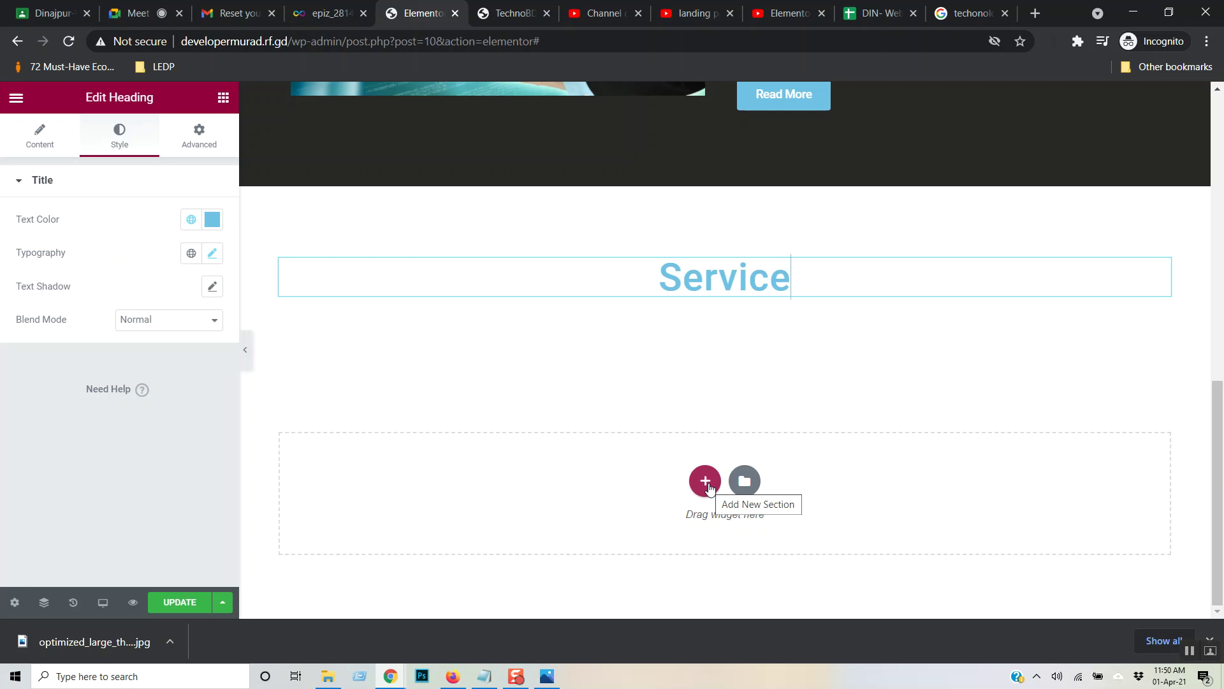
- Try Fit To Screen and Default heights, then set the Service section's Minimum Height to 0
click(30, 136)
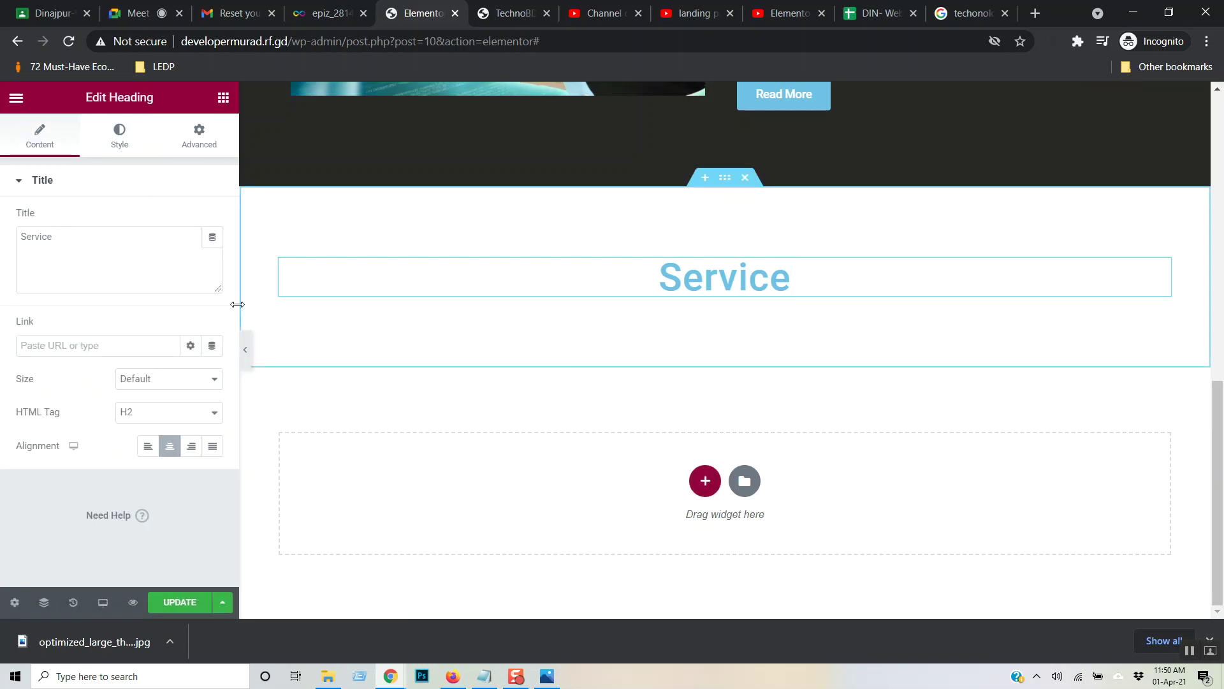
click(727, 183)
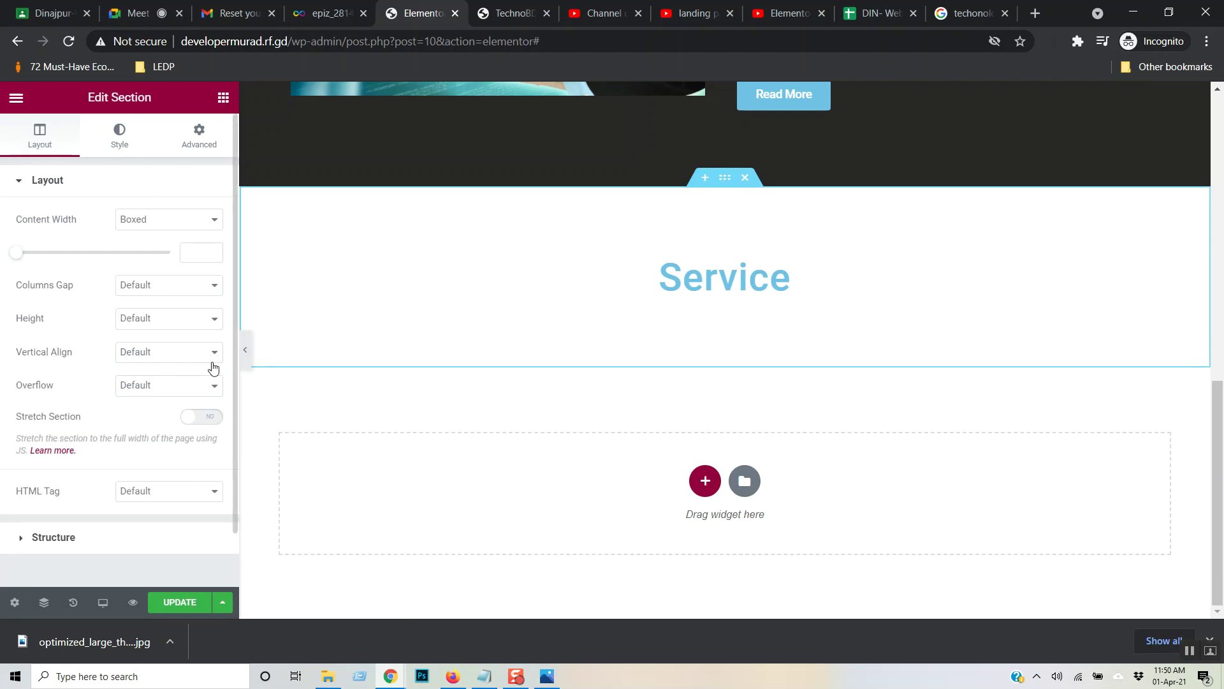
click(215, 321)
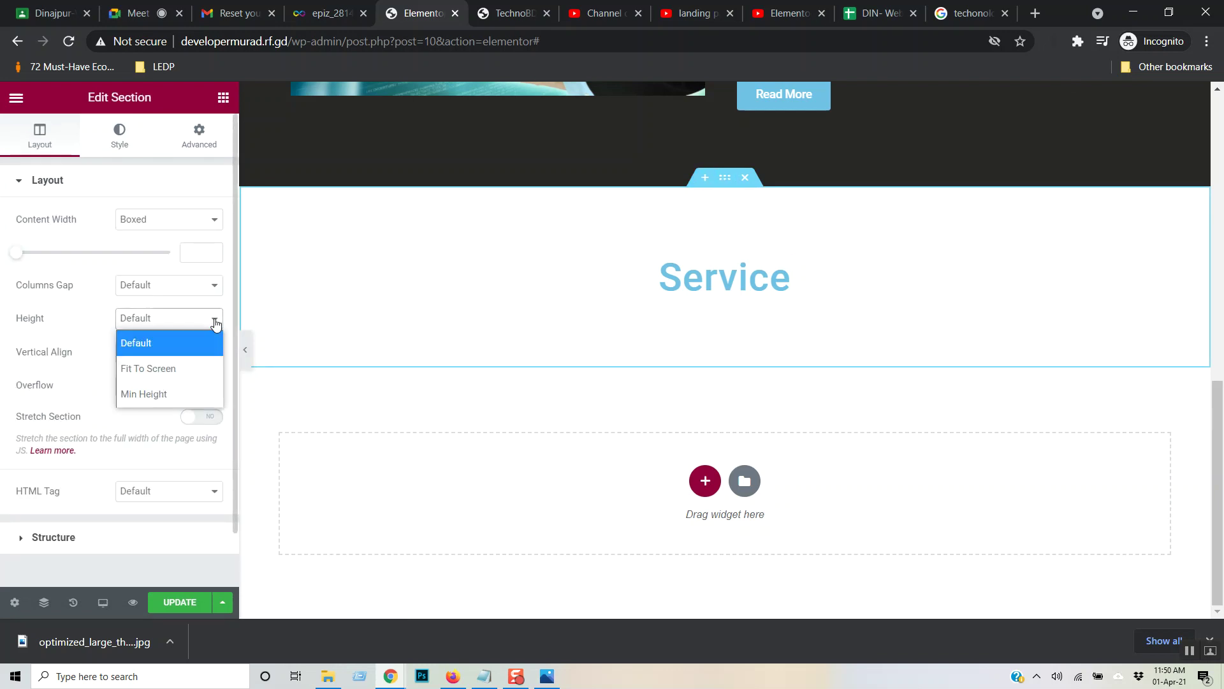
click(199, 368)
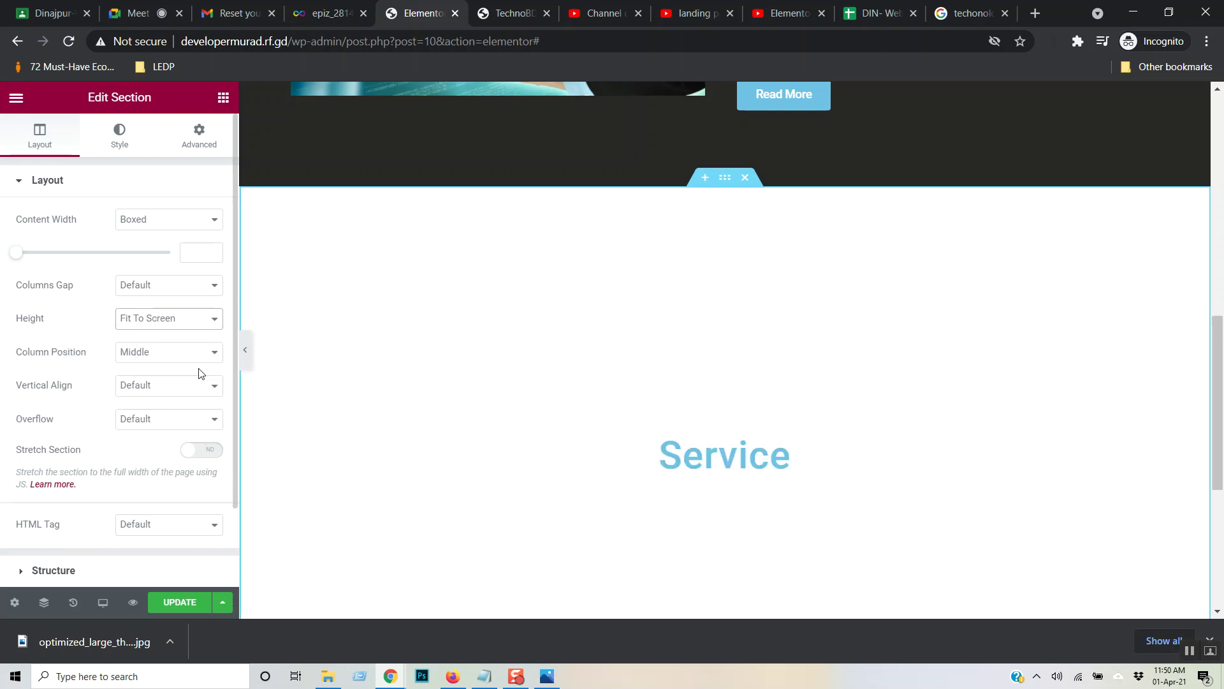
click(212, 321)
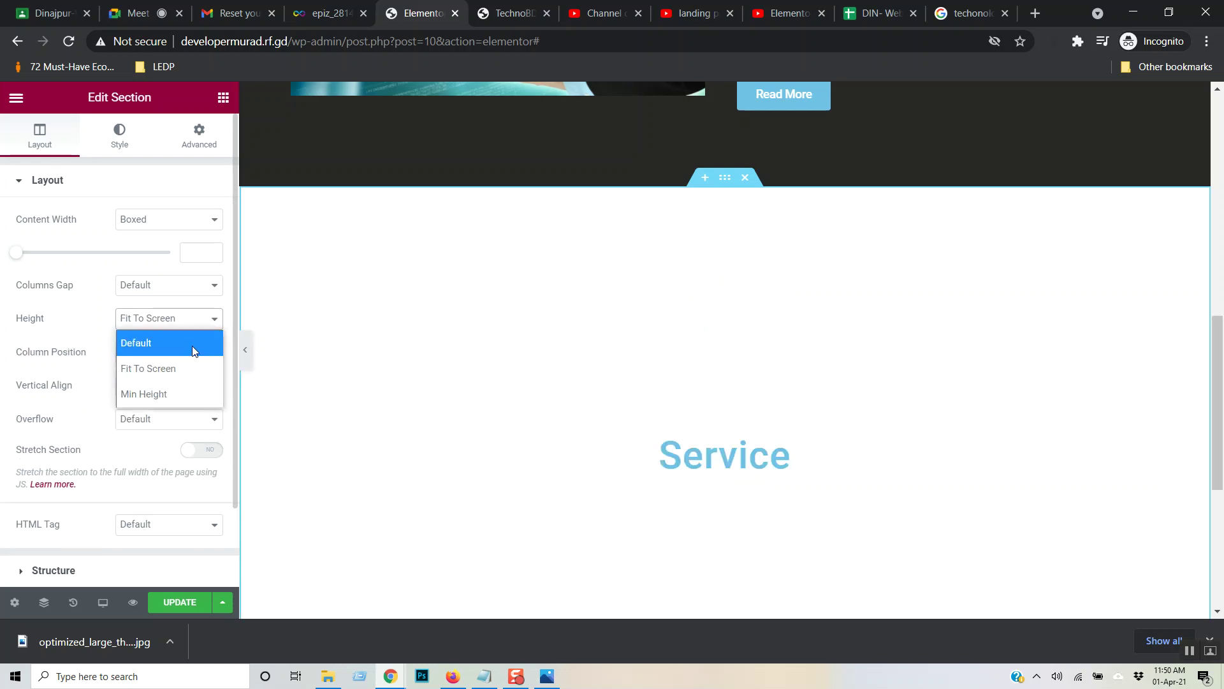
click(192, 341)
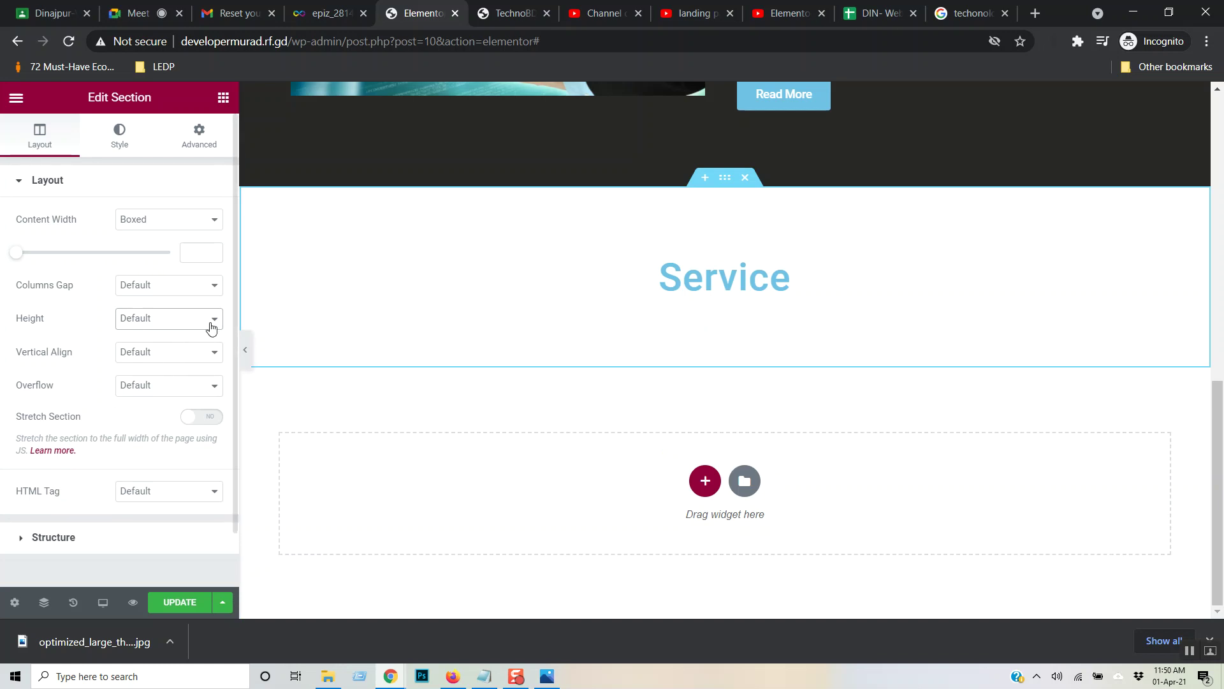
click(214, 321)
click(187, 392)
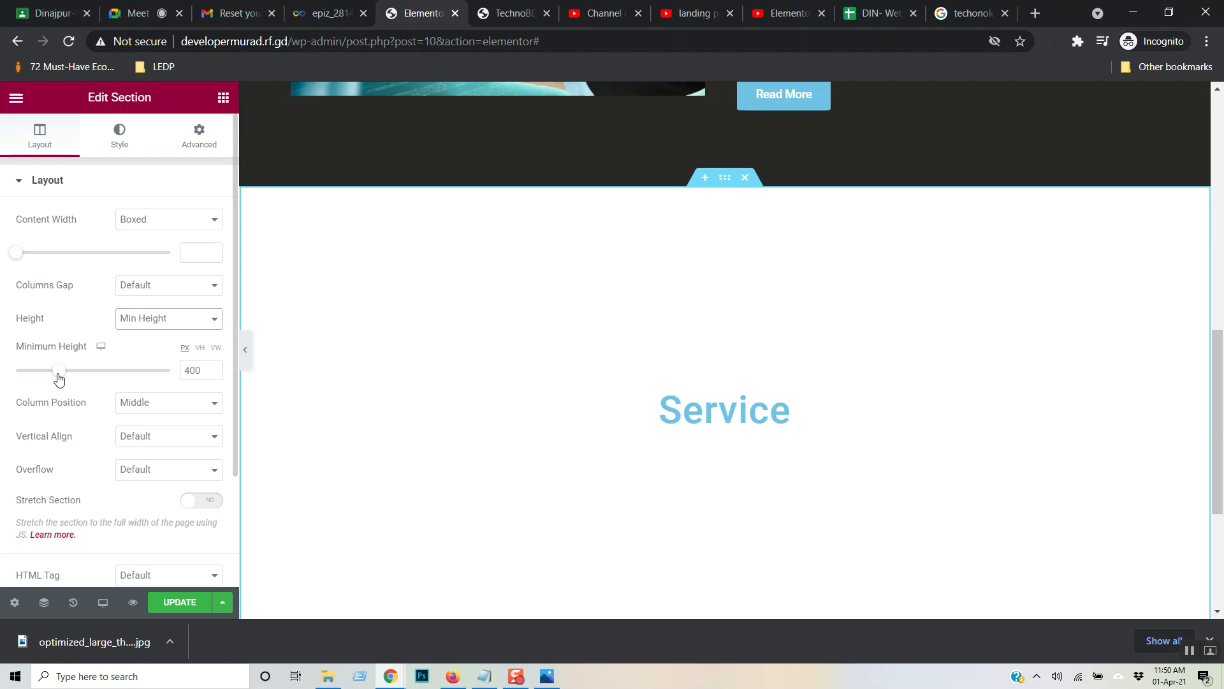
drag(58, 379, 3, 378)
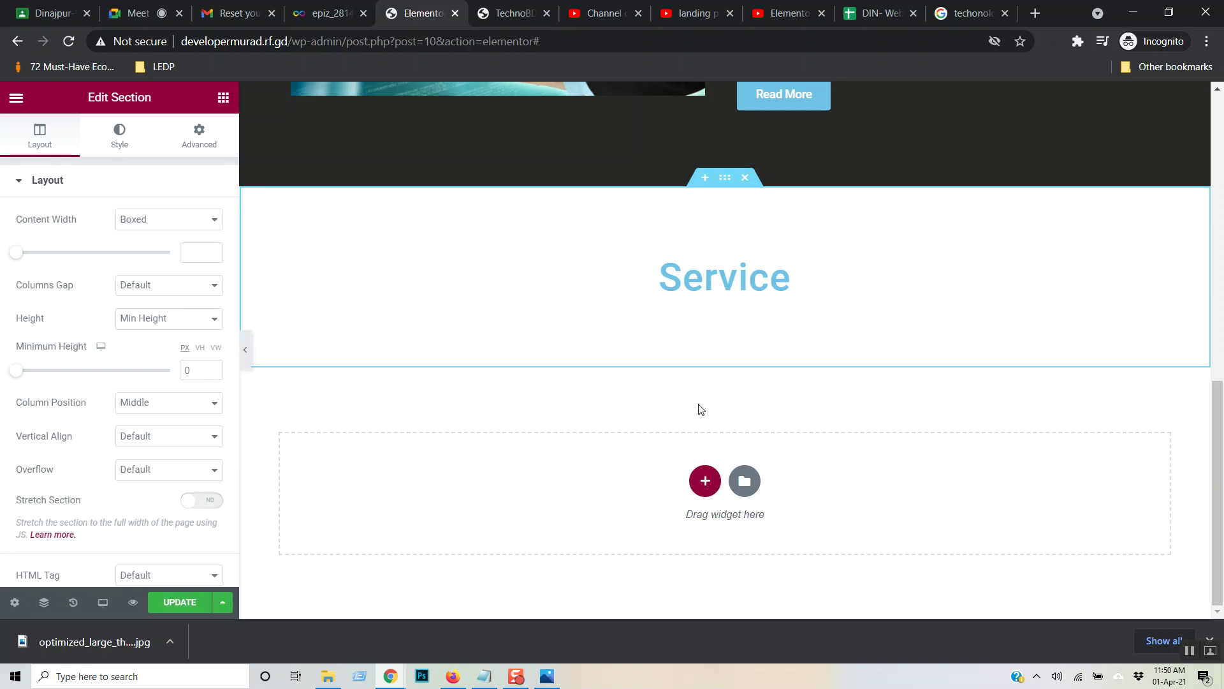
- Add a two-column section below the Service heading, removing a stray empty section above
click(708, 180)
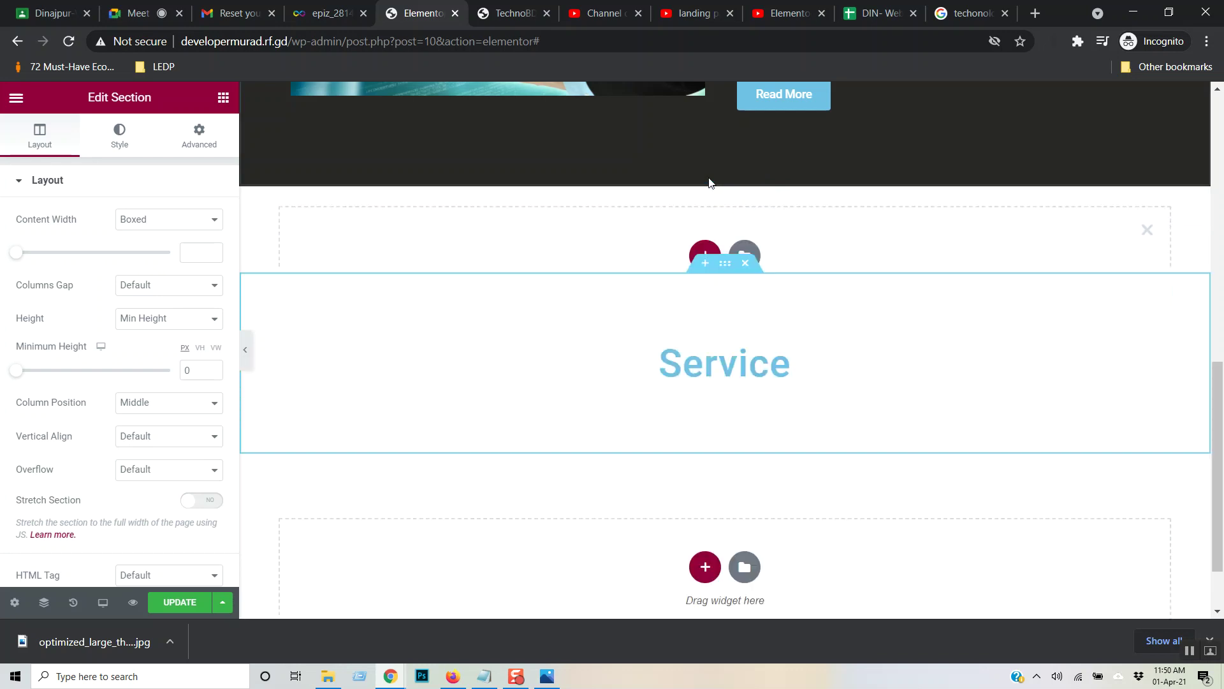
click(1147, 233)
click(706, 482)
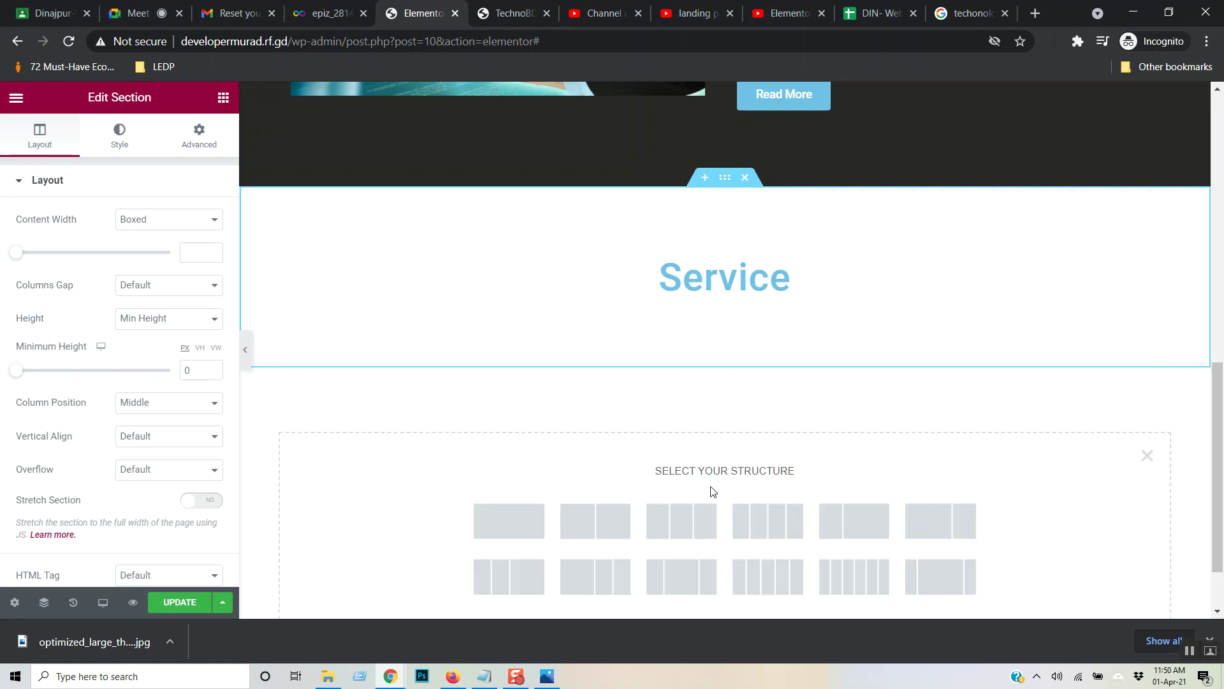
click(591, 523)
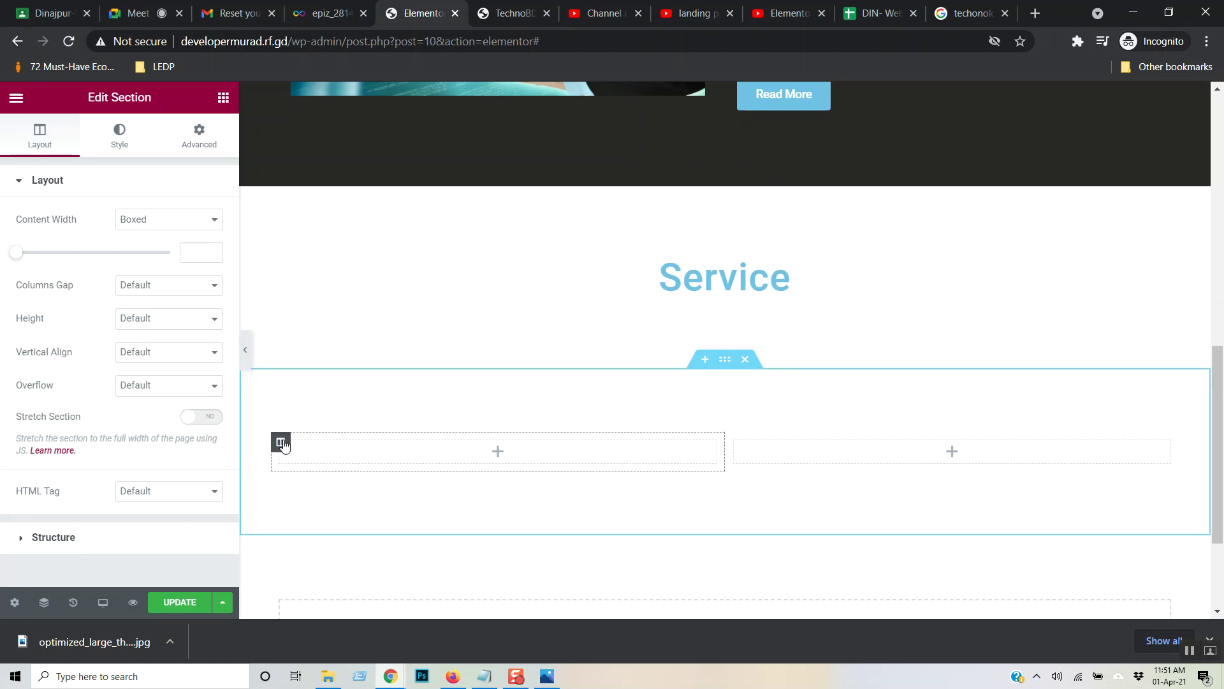
- Duplicate a column to make three columns and save the page with Update
right_click(283, 445)
click(734, 446)
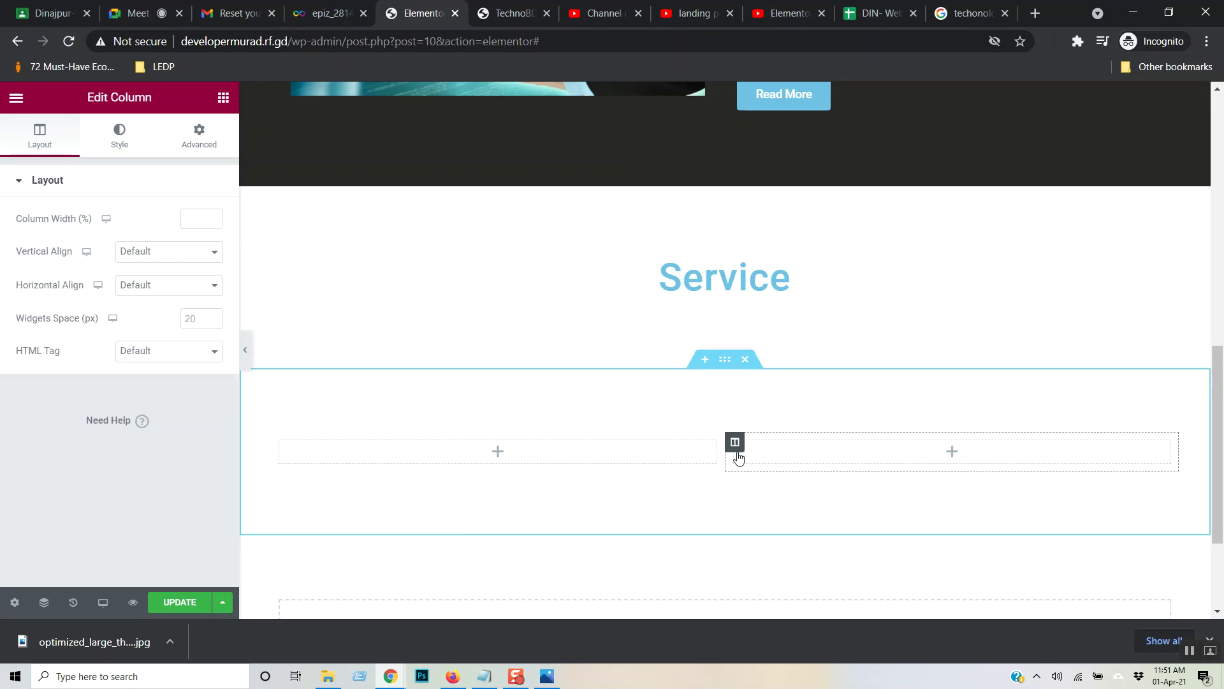
click(507, 455)
right_click(282, 442)
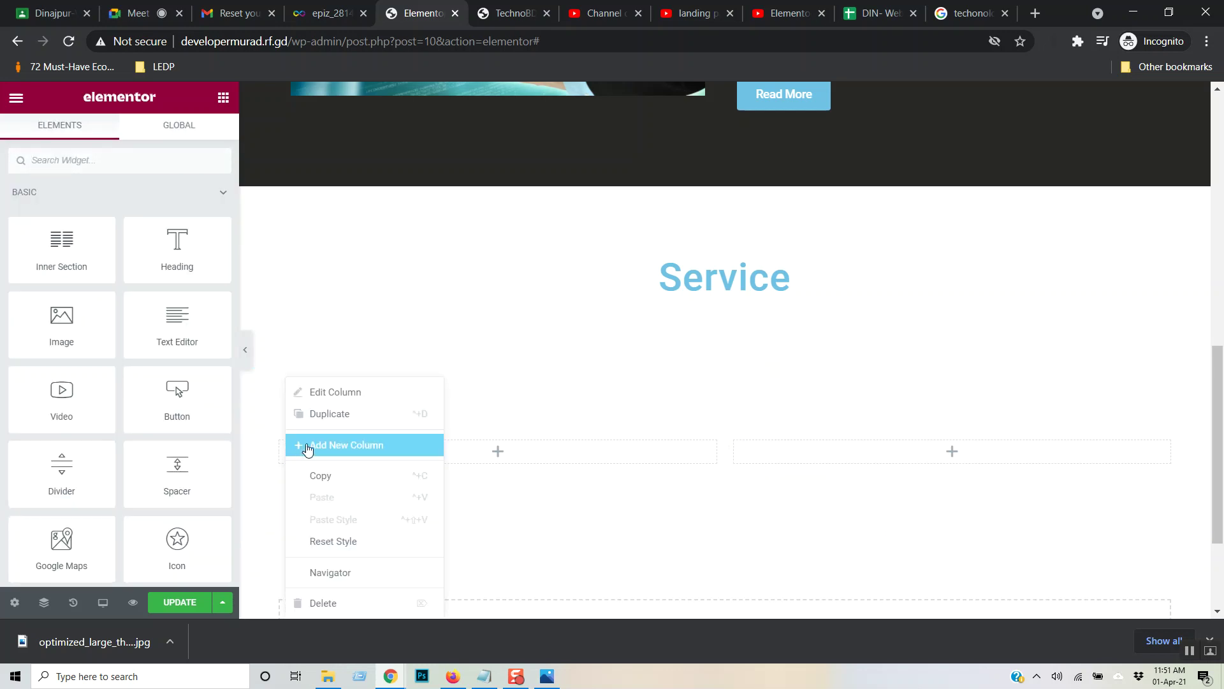
click(338, 418)
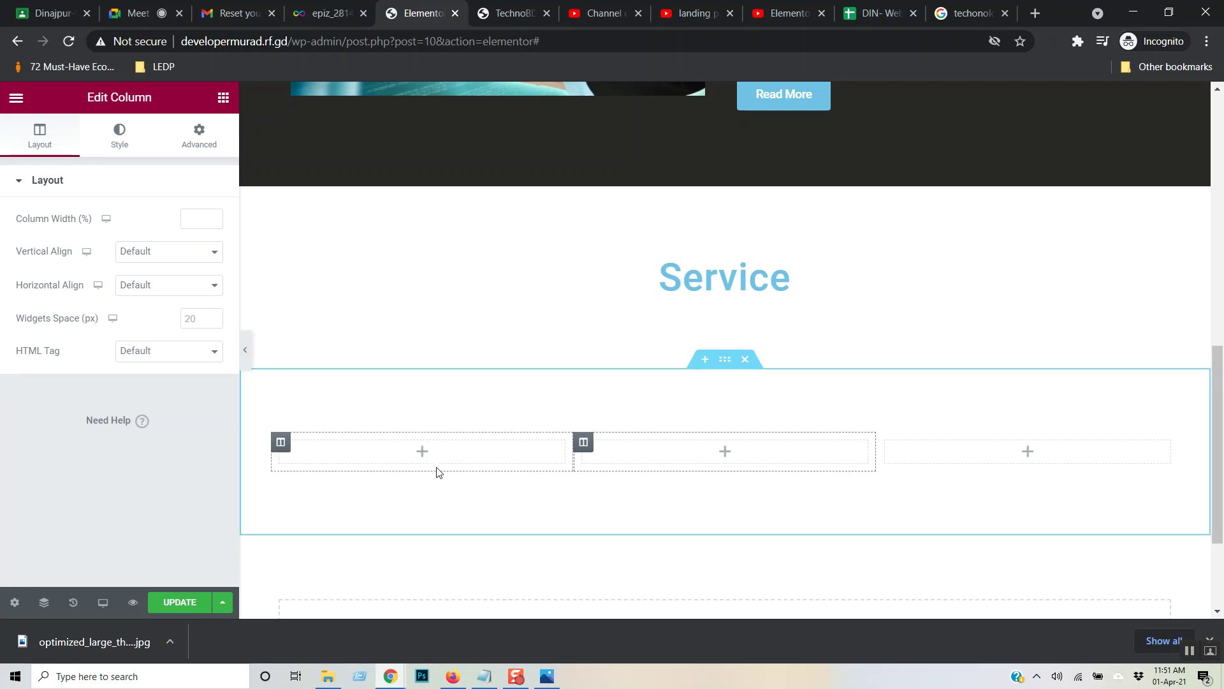
click(171, 603)
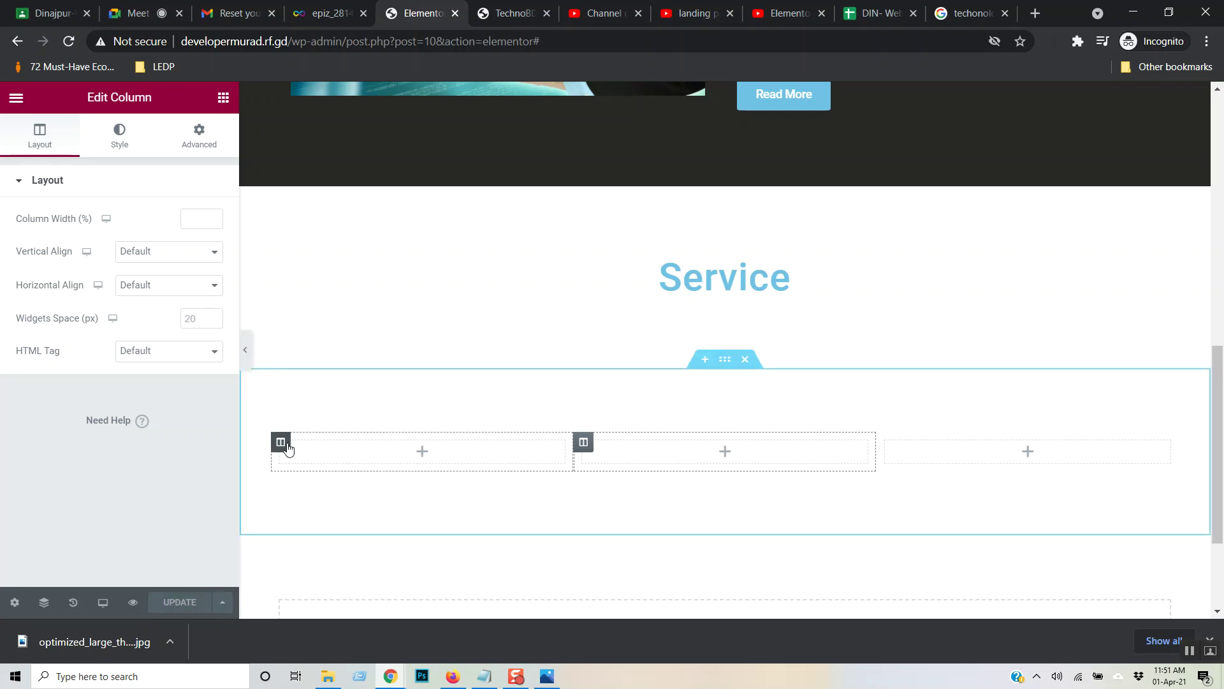
- Drag an Image widget into the first column
click(220, 104)
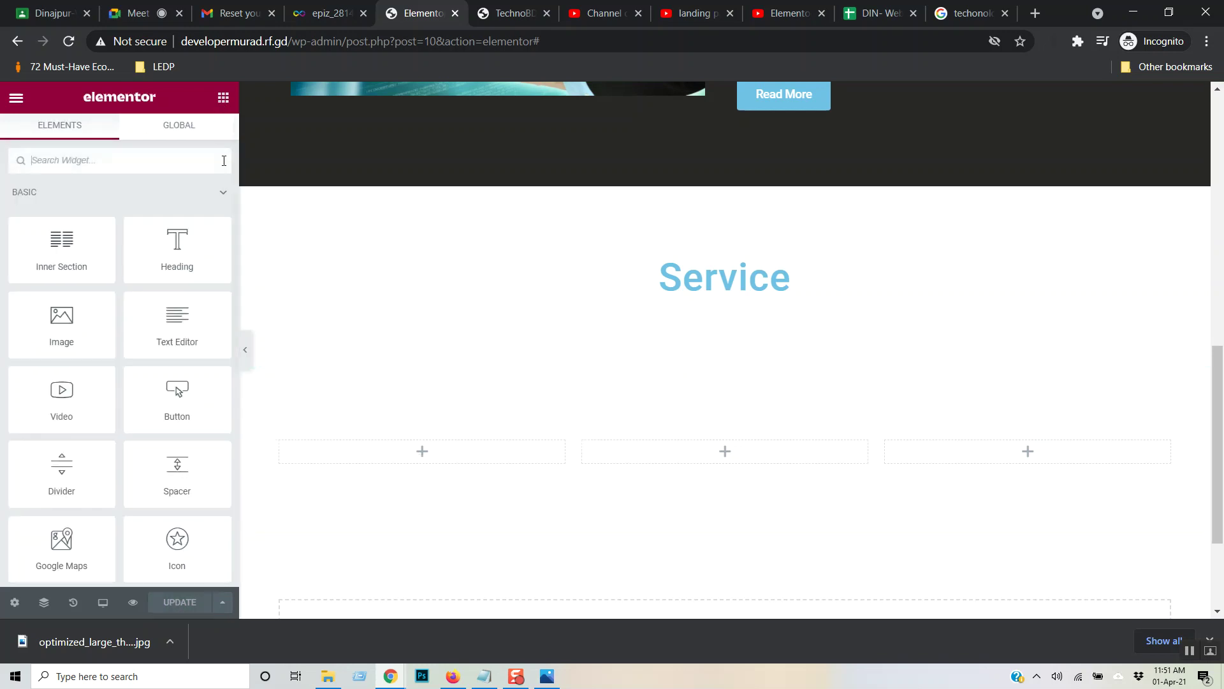
drag(46, 306, 451, 462)
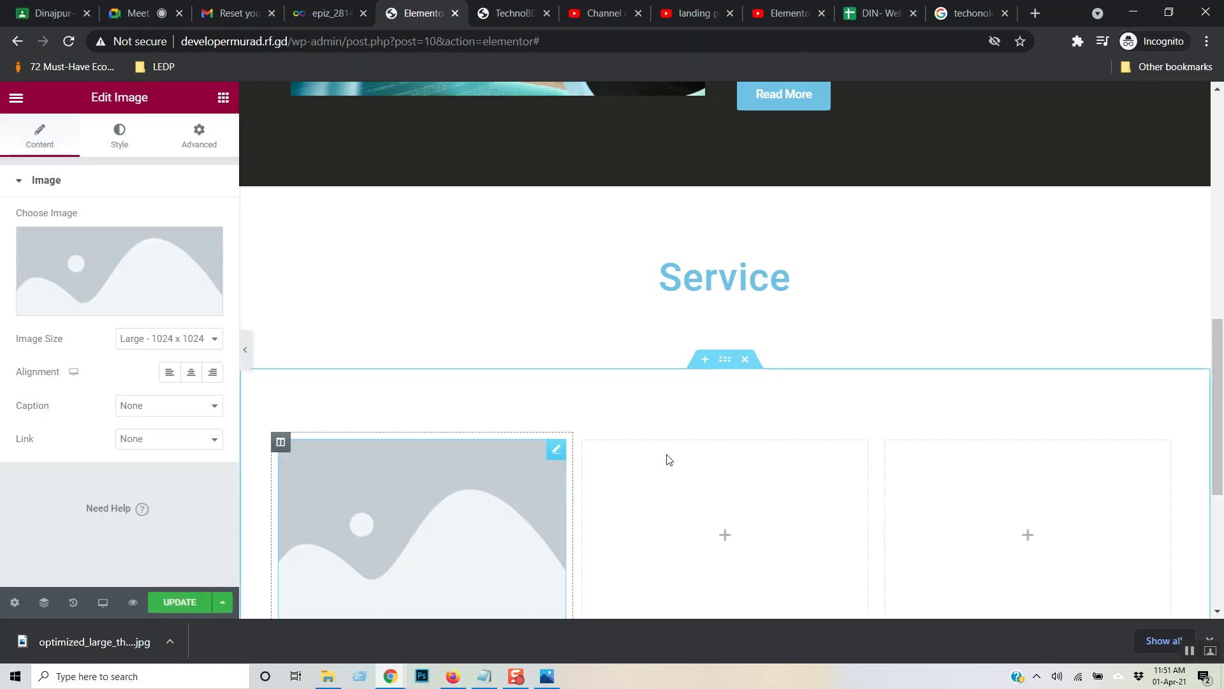
scroll(451, 482, down, 4)
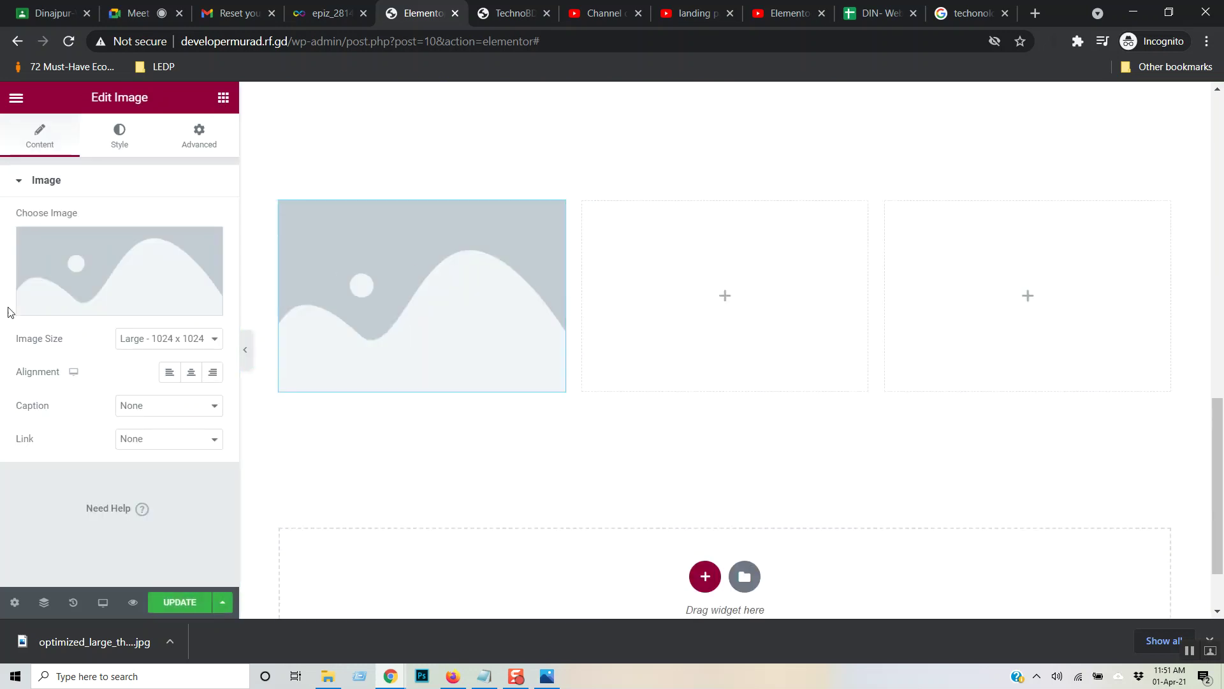
- Upload optimized_large_thumb_stage.jpg and insert it as the first column's image
click(116, 309)
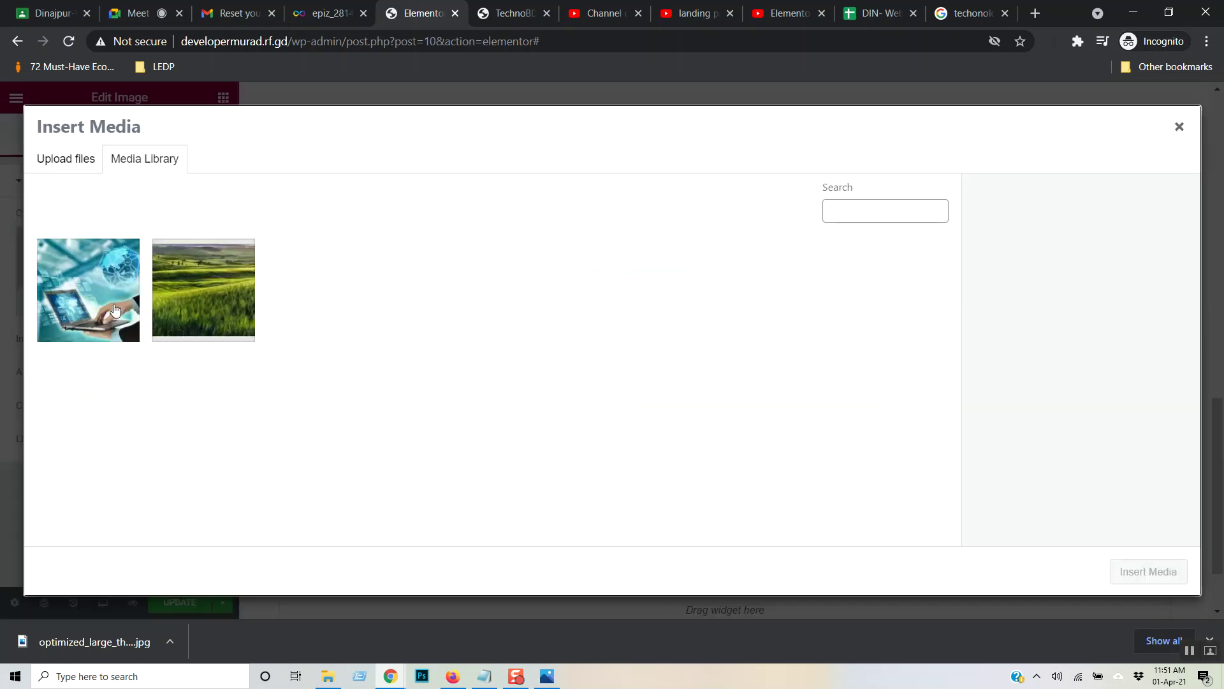
click(64, 165)
click(608, 370)
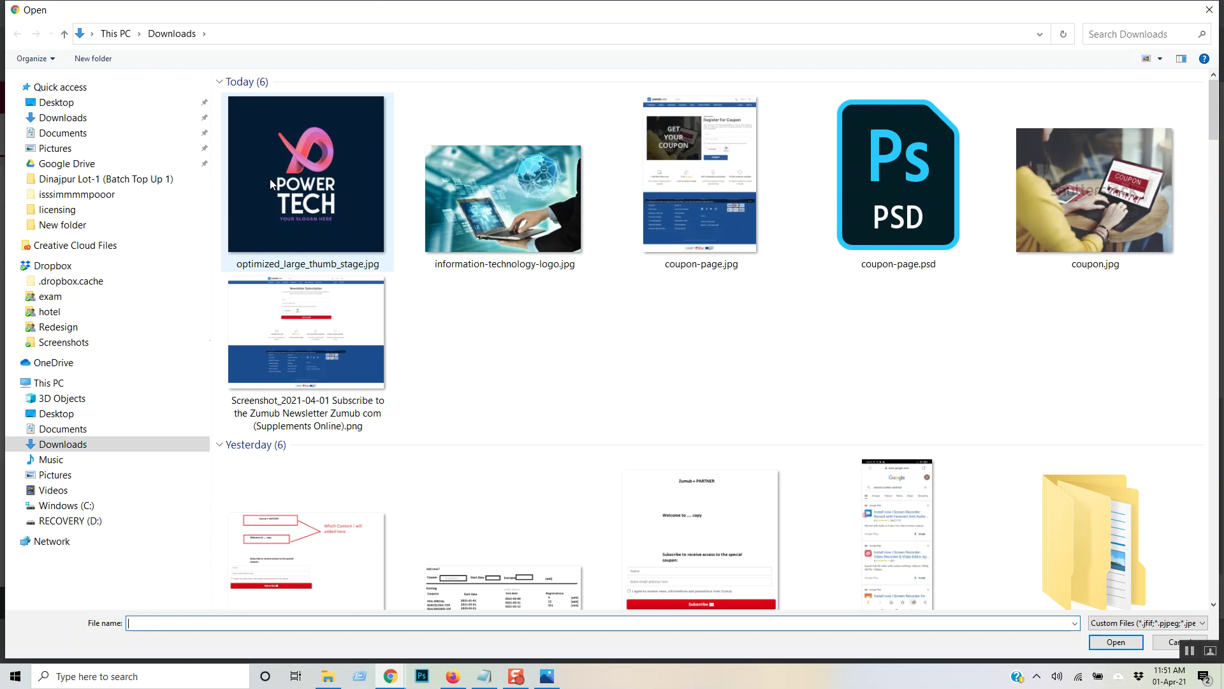
double_click(271, 184)
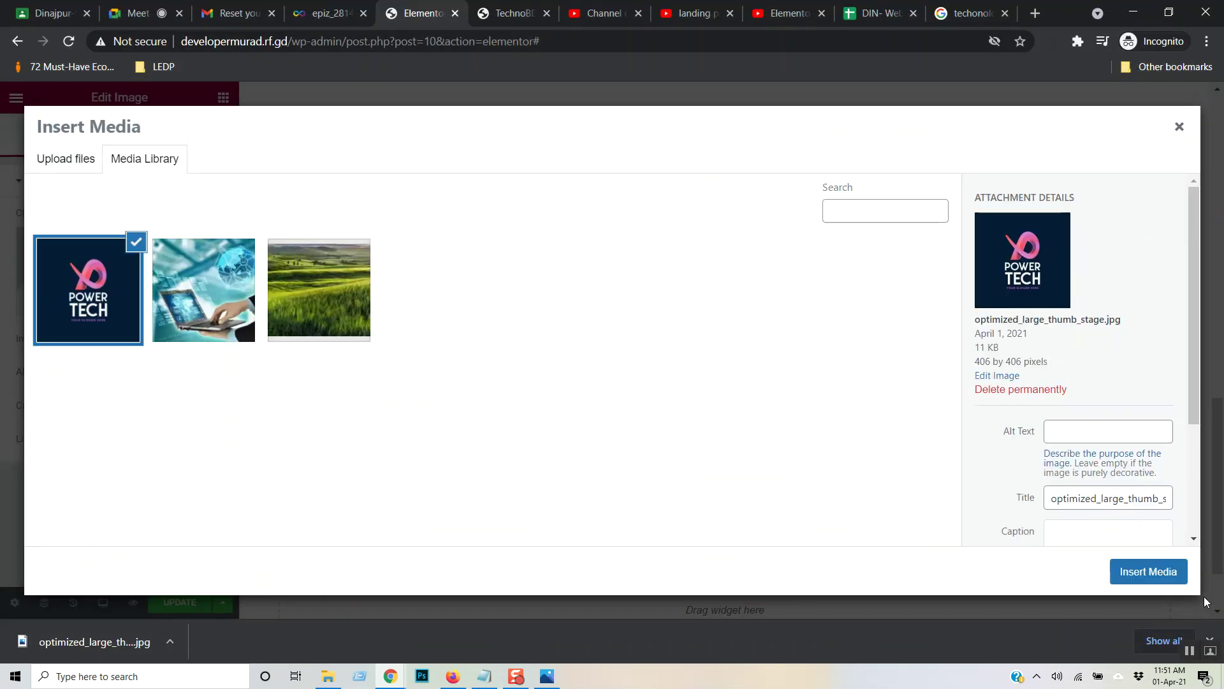
click(1173, 577)
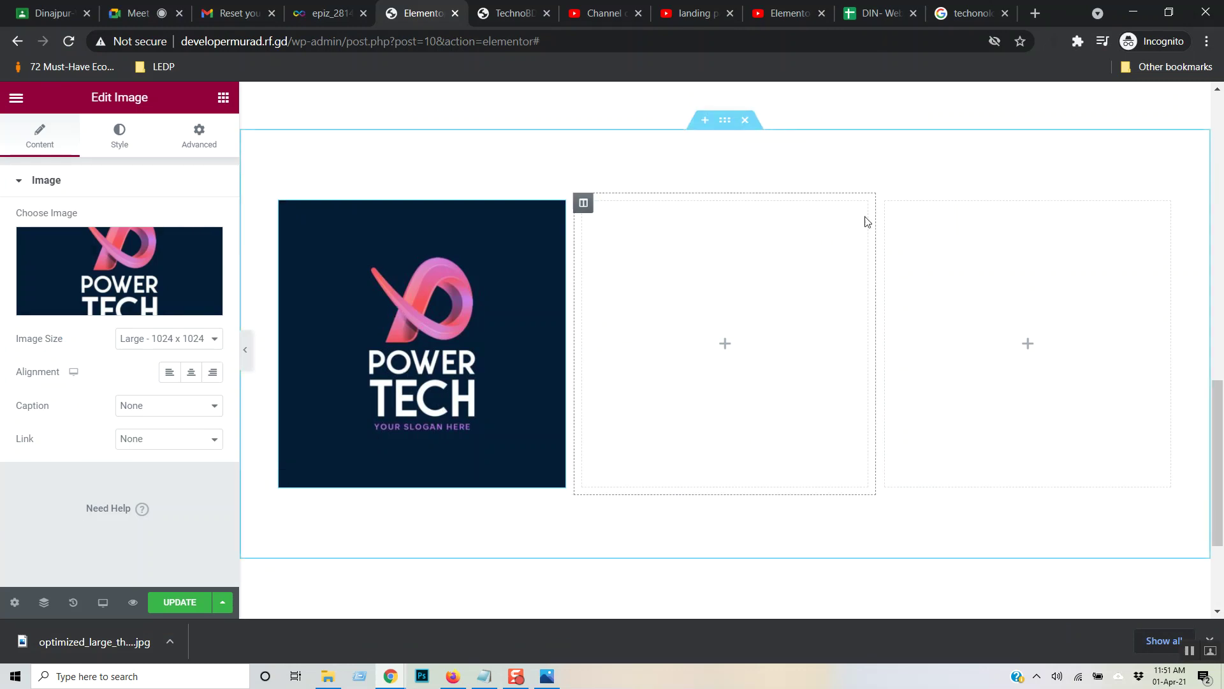
- Delete the two empty columns beside the Power Tech logo
right_click(583, 207)
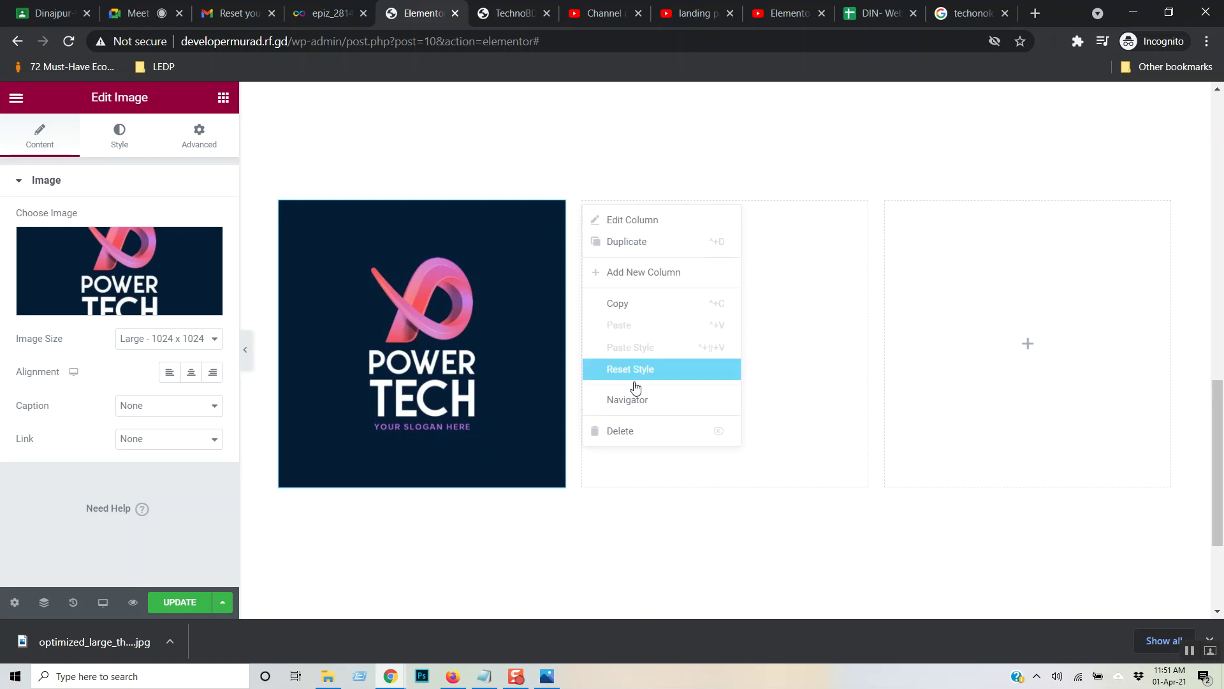
click(631, 431)
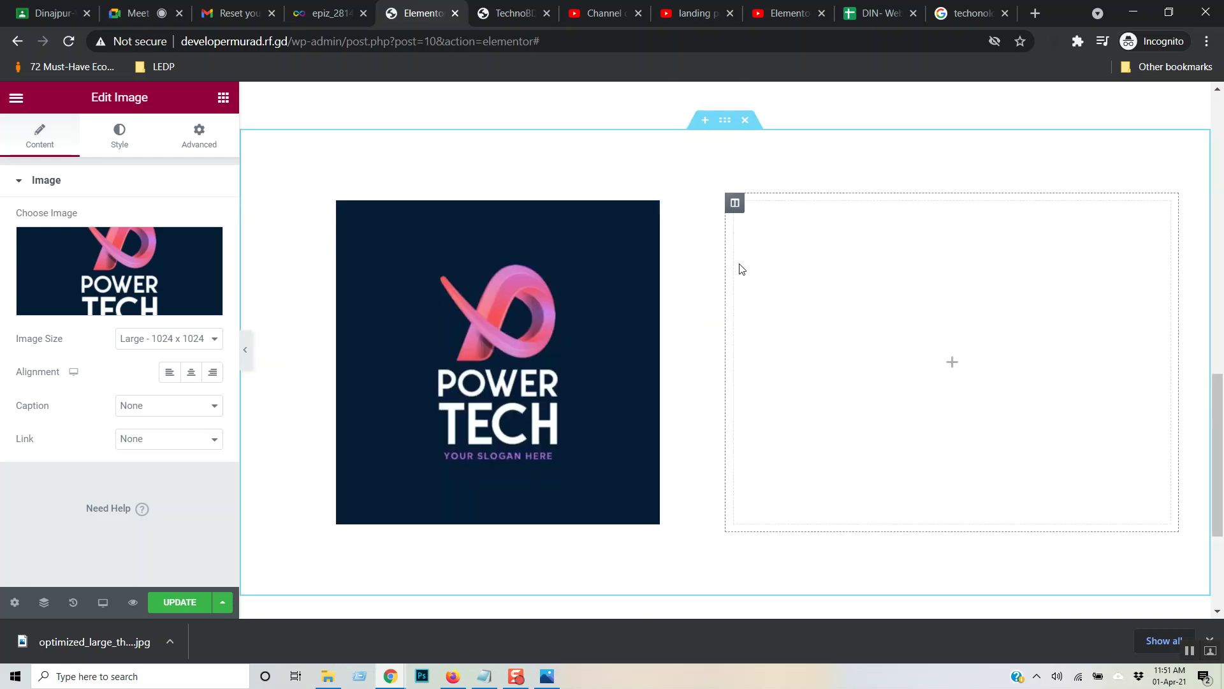
right_click(737, 209)
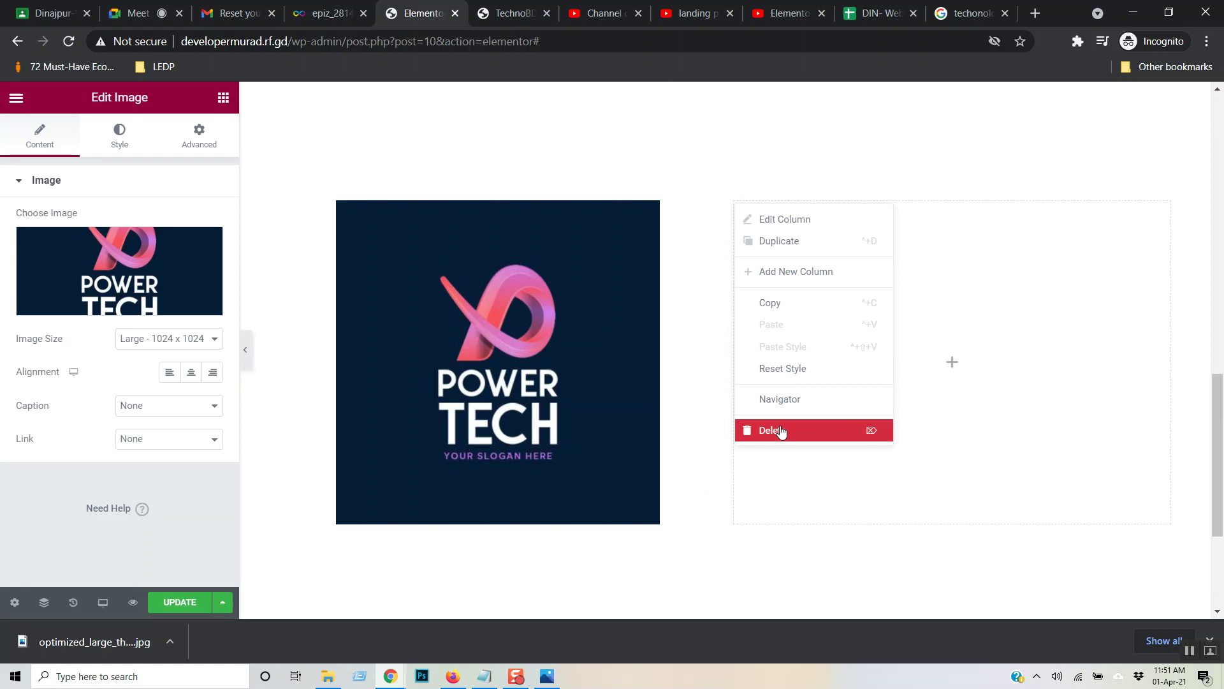
click(783, 429)
- Duplicate the logo column twice to get three Power Tech logo columns
right_click(281, 203)
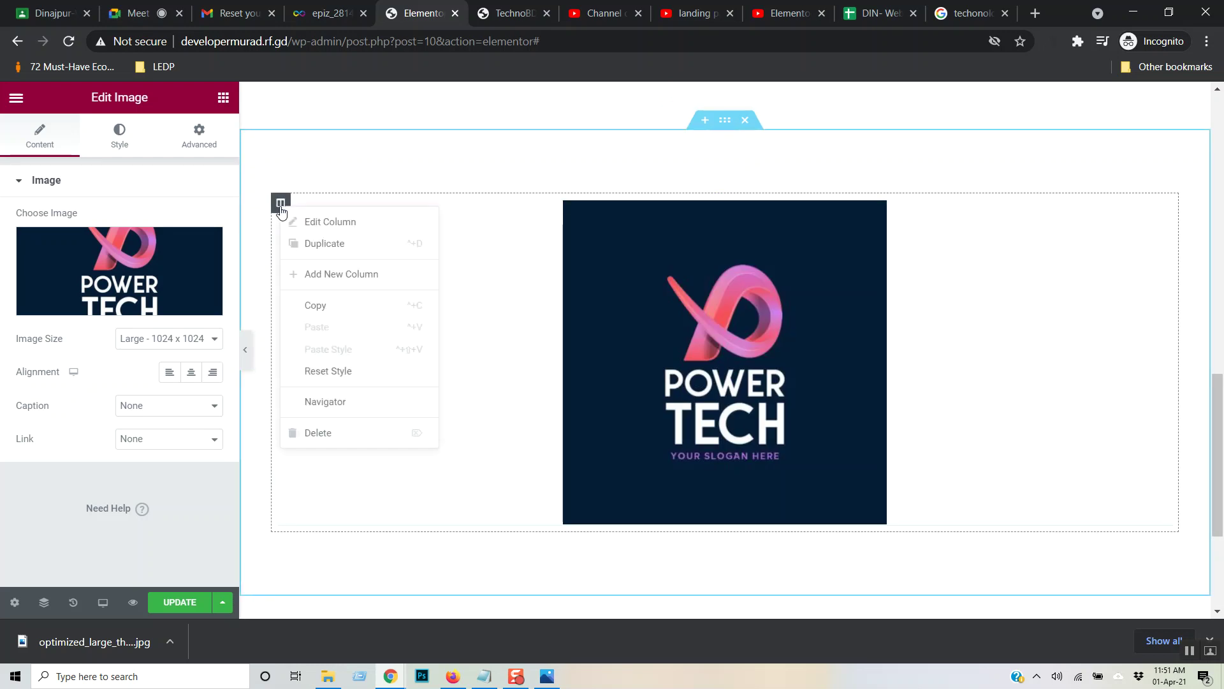
click(326, 243)
right_click(281, 202)
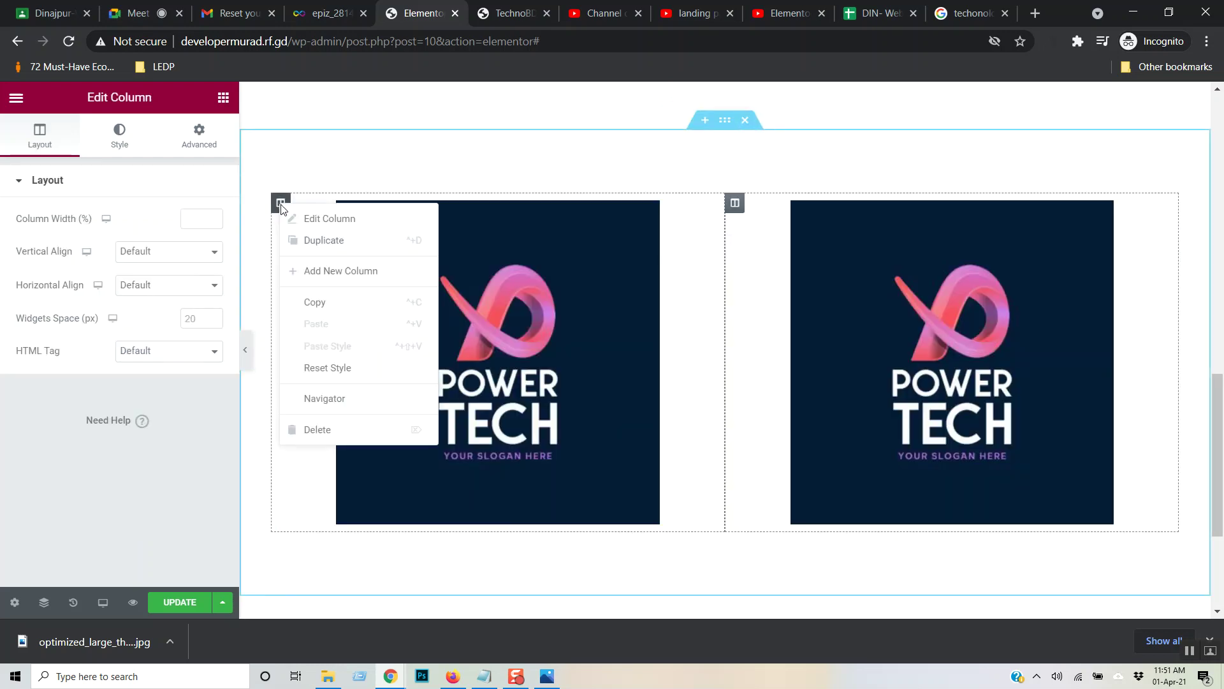
click(321, 240)
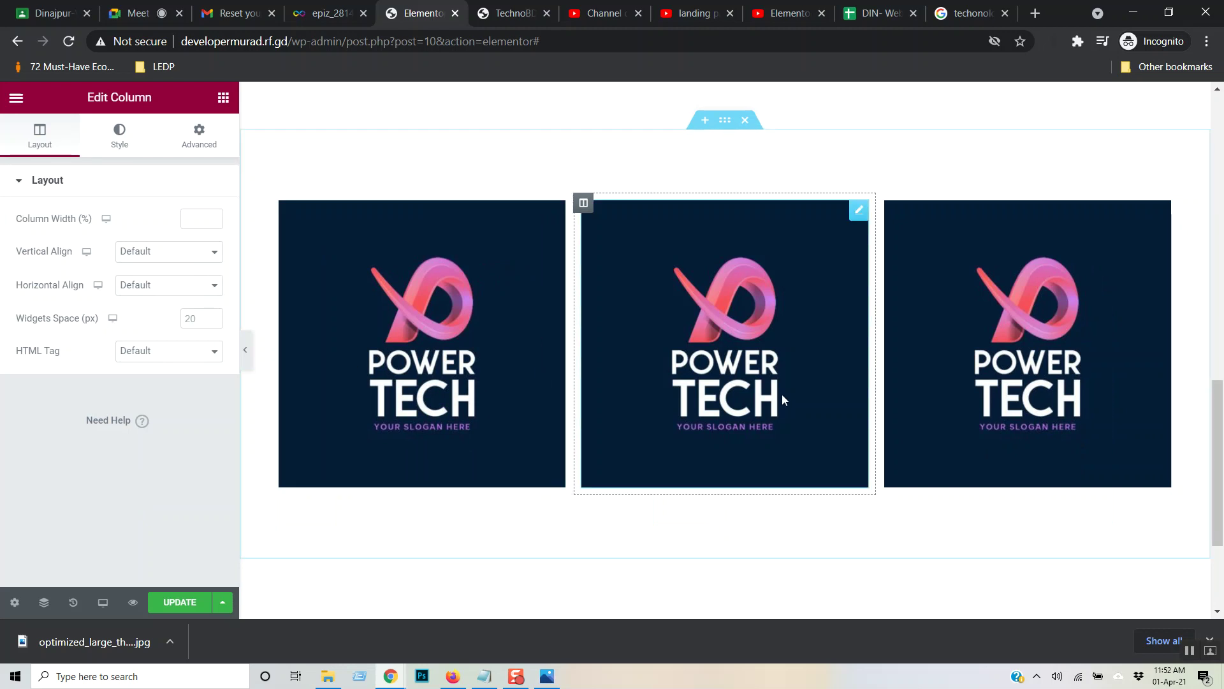
- Remove the middle logo column, leaving two Power Tech logos side by side
click(757, 267)
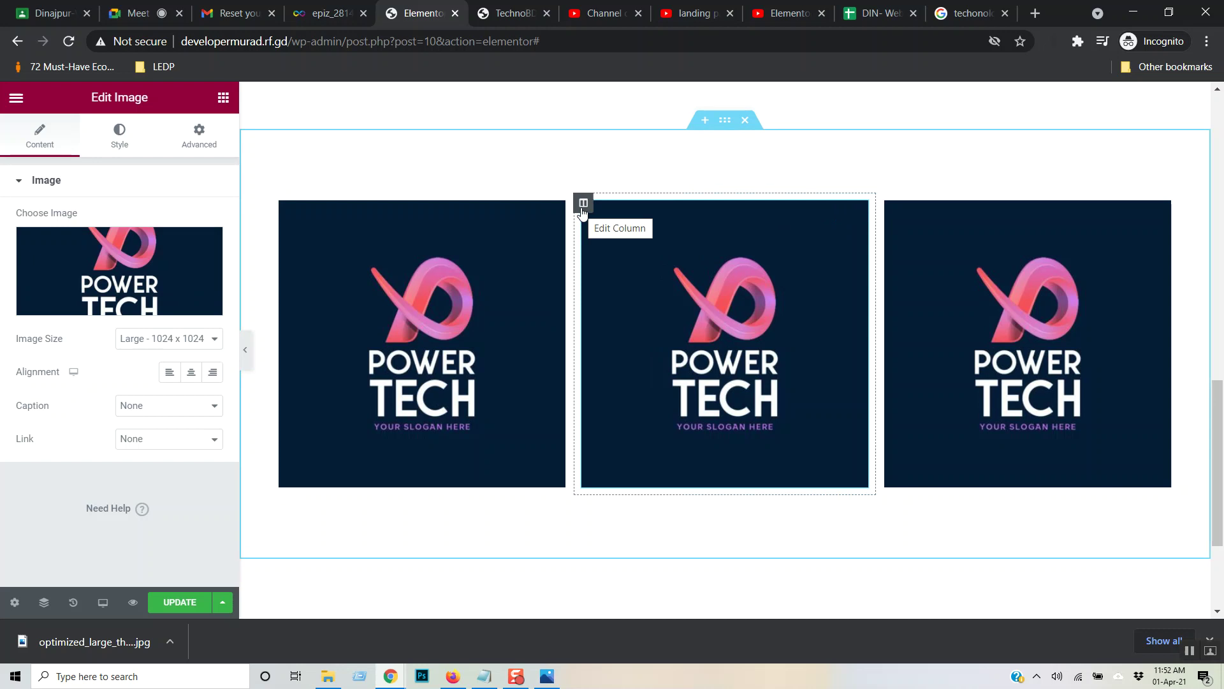
right_click(741, 311)
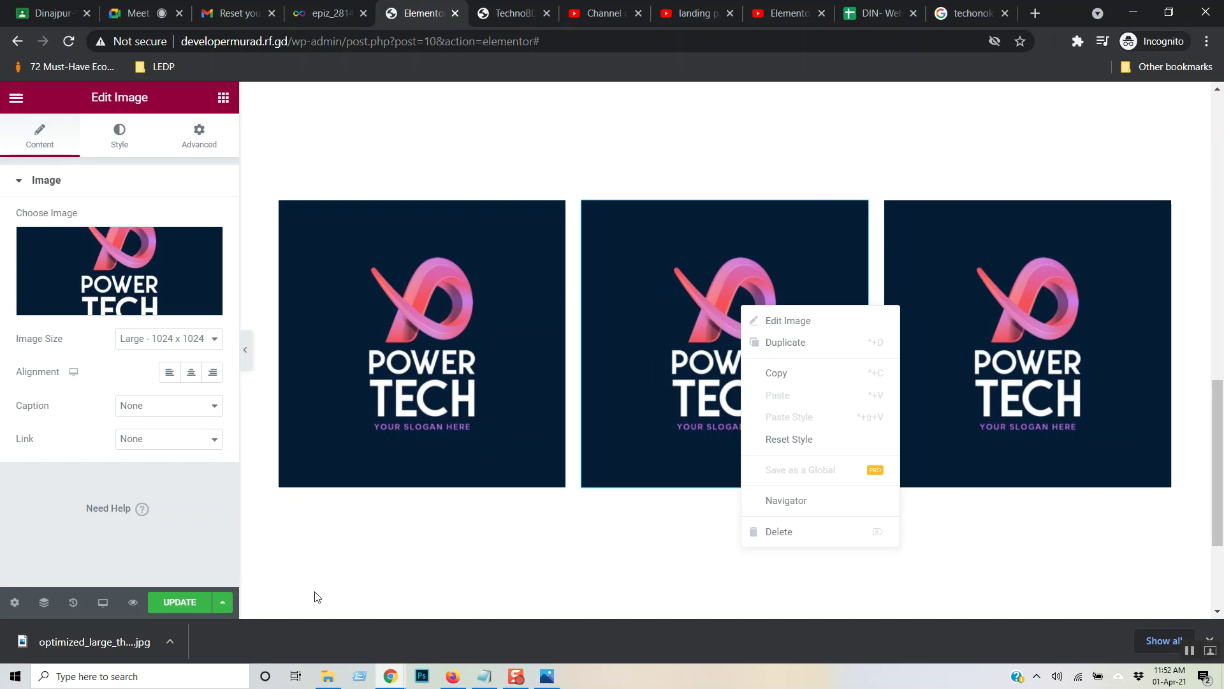
click(20, 183)
click(21, 183)
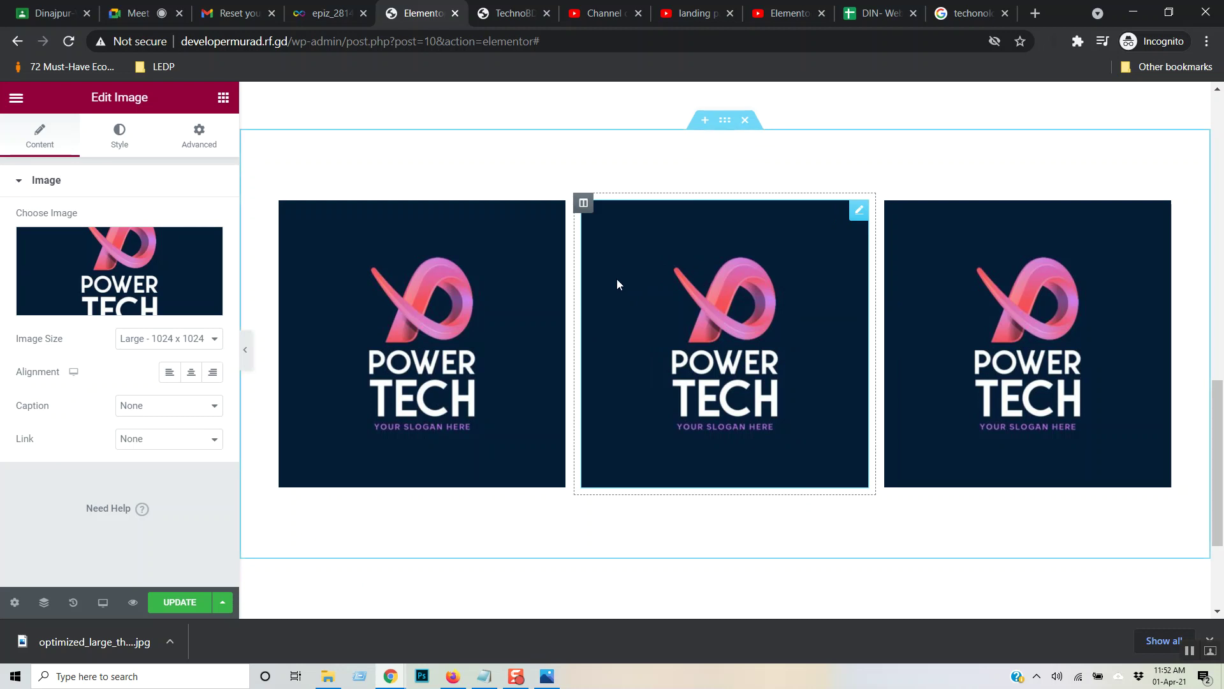
key(Delete)
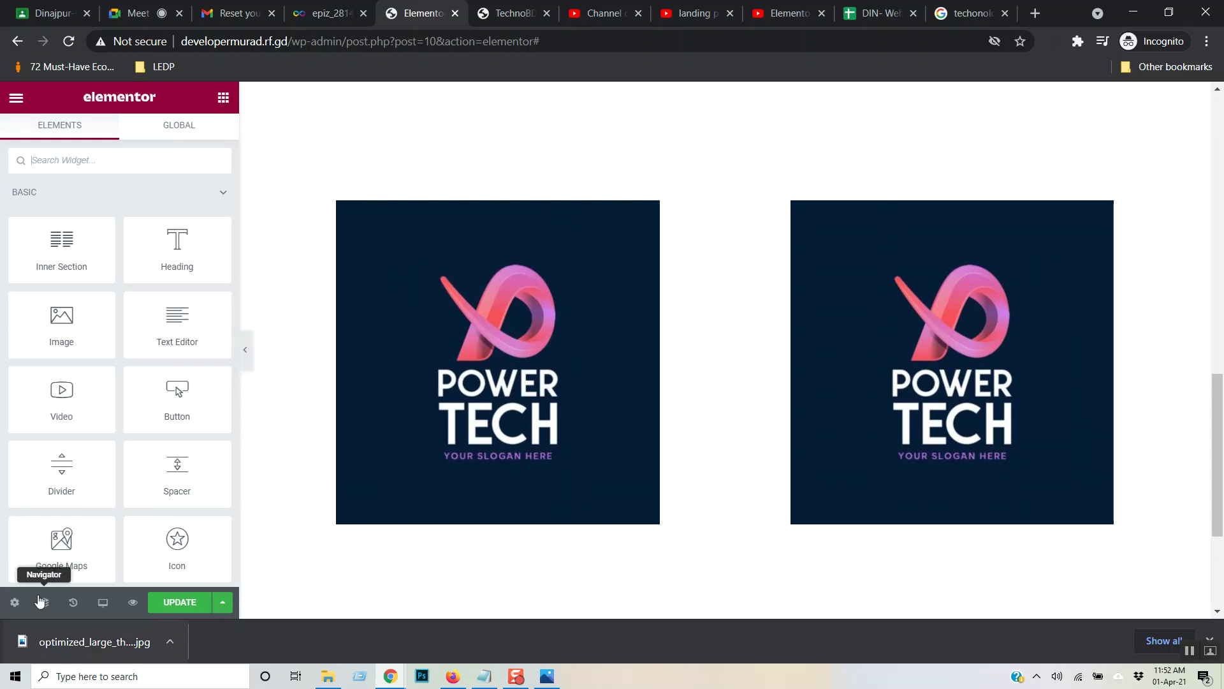
click(72, 602)
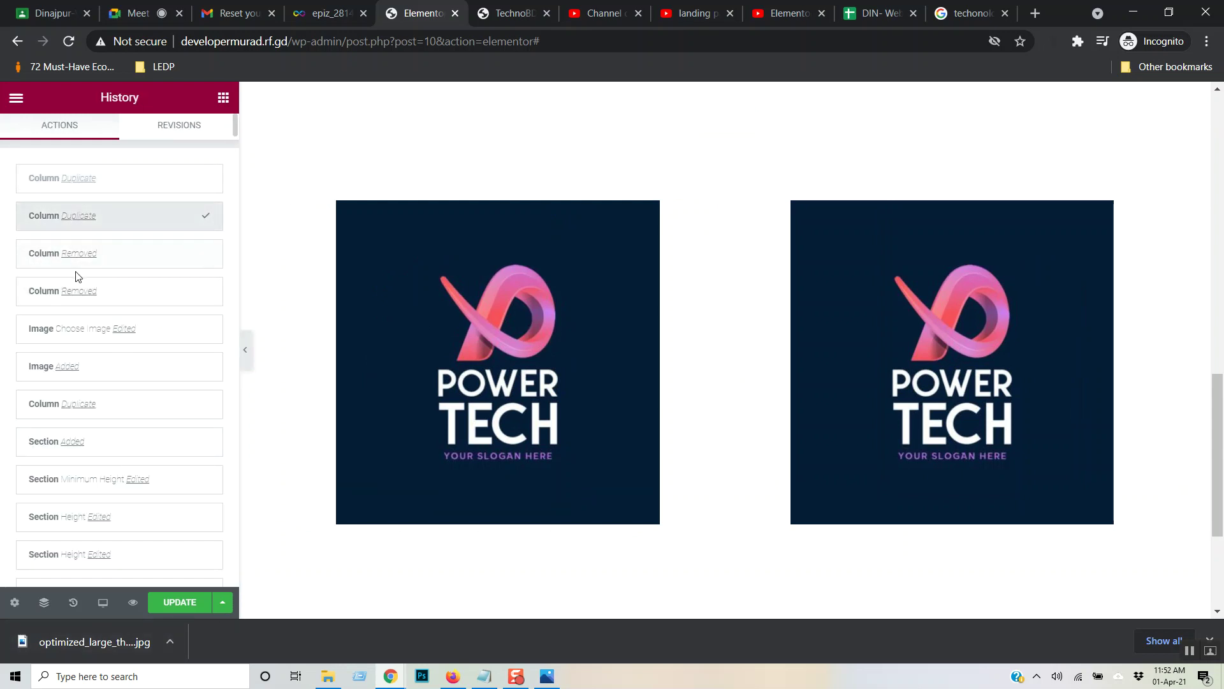
- Revert via History to one logo plus two empty columns, then add an Image widget to the right column
click(44, 256)
click(53, 329)
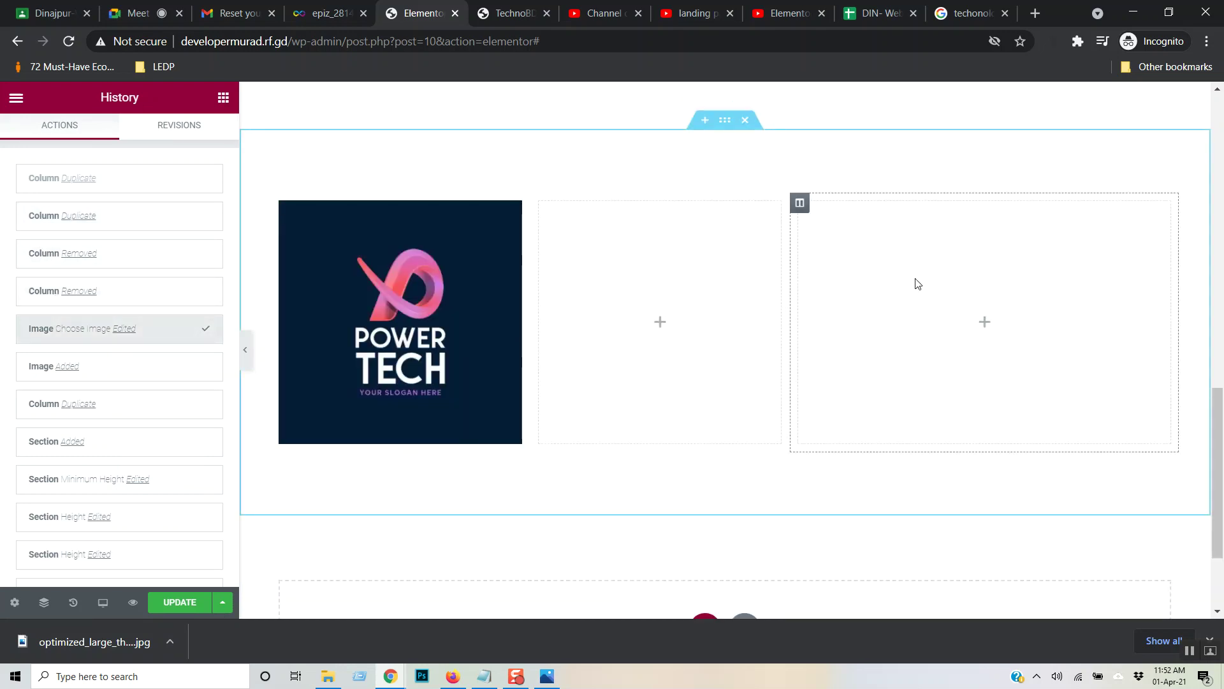
click(800, 203)
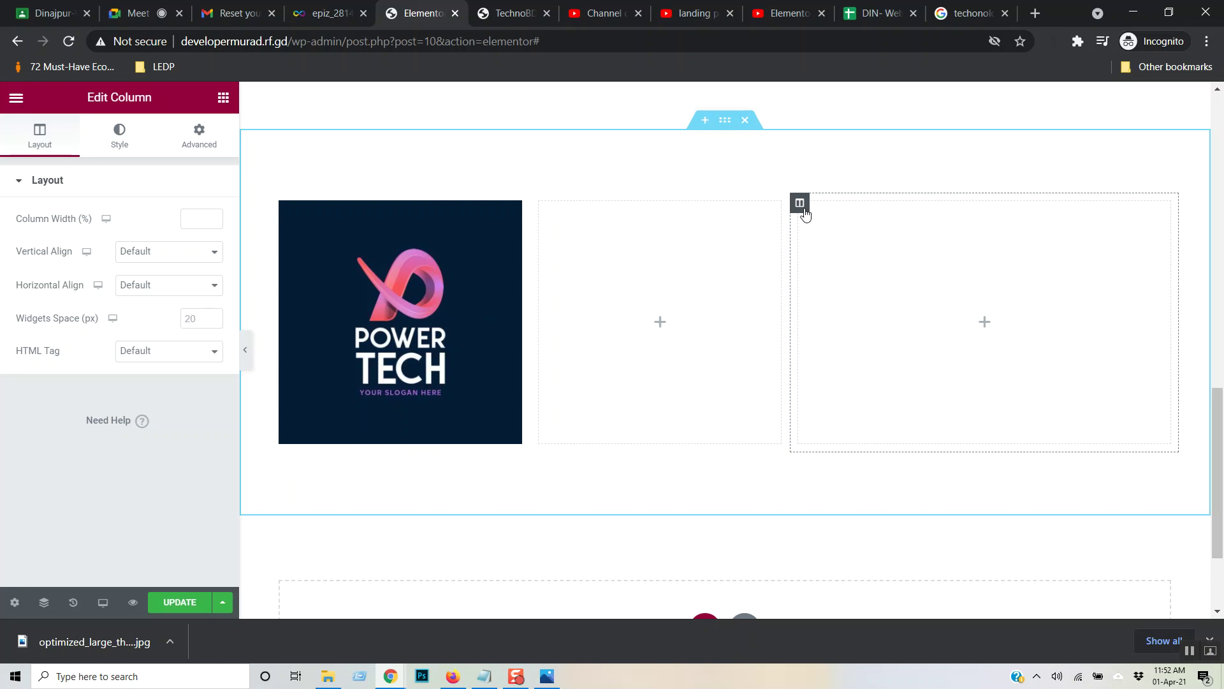
click(943, 304)
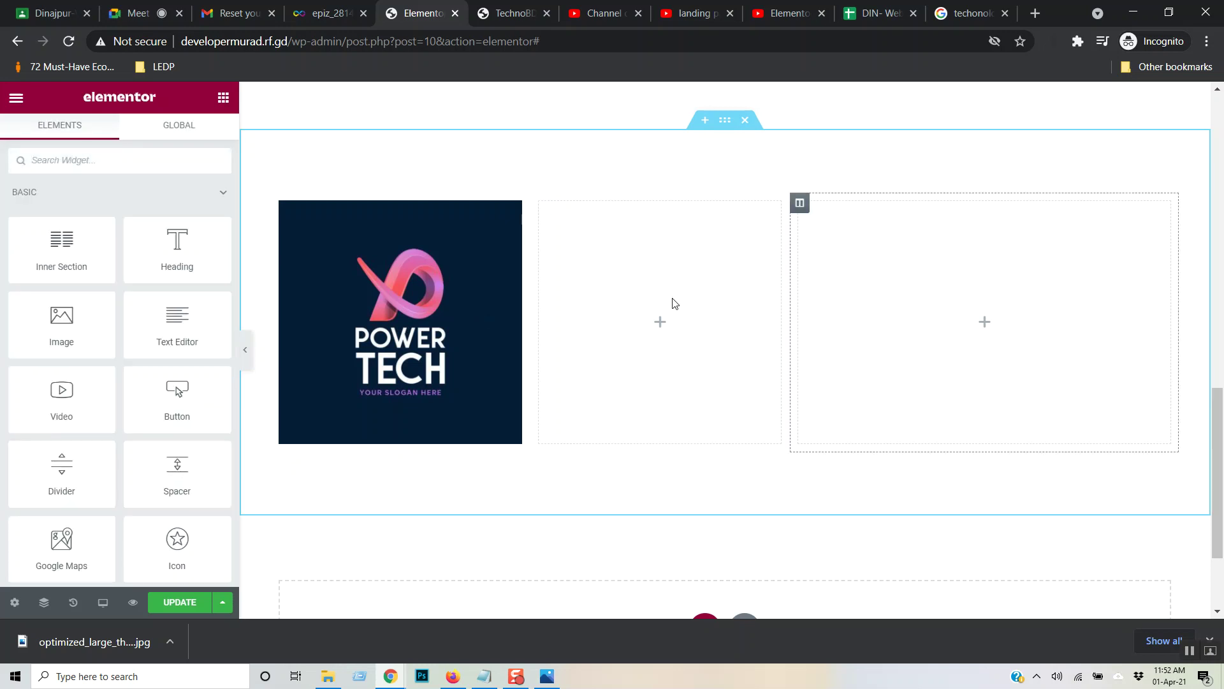
drag(102, 329, 966, 318)
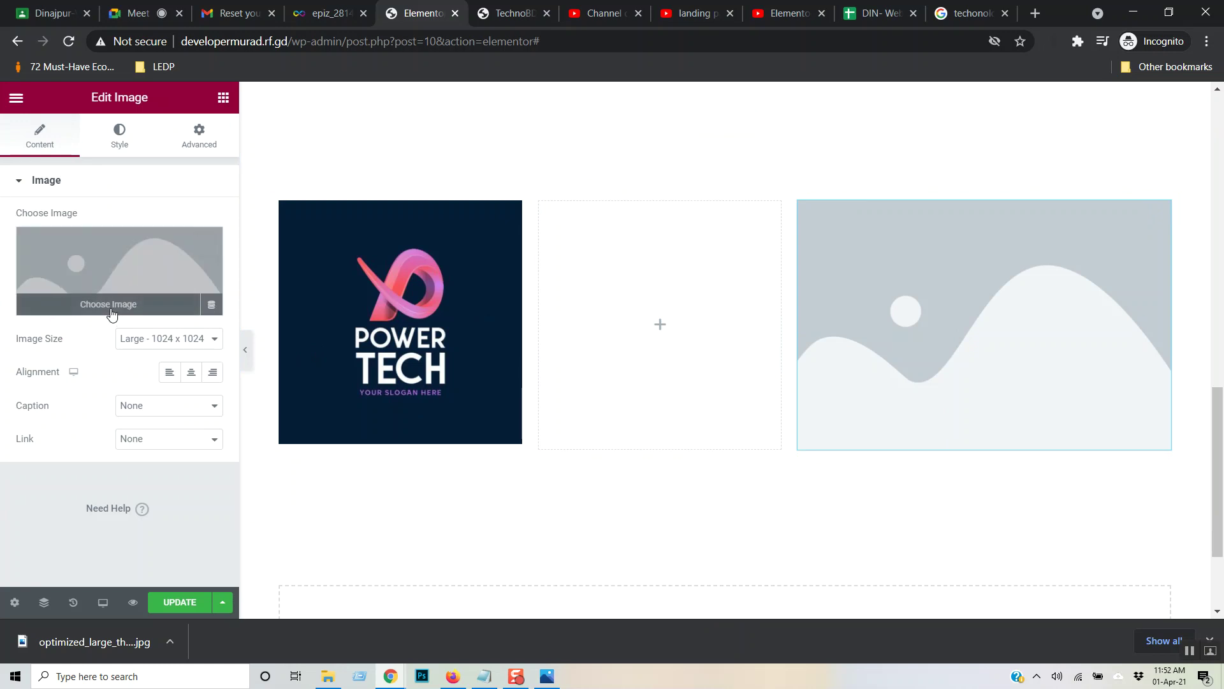
- Insert the Power Tech logo from the Media Library into the right column's Image widget
click(112, 314)
click(118, 287)
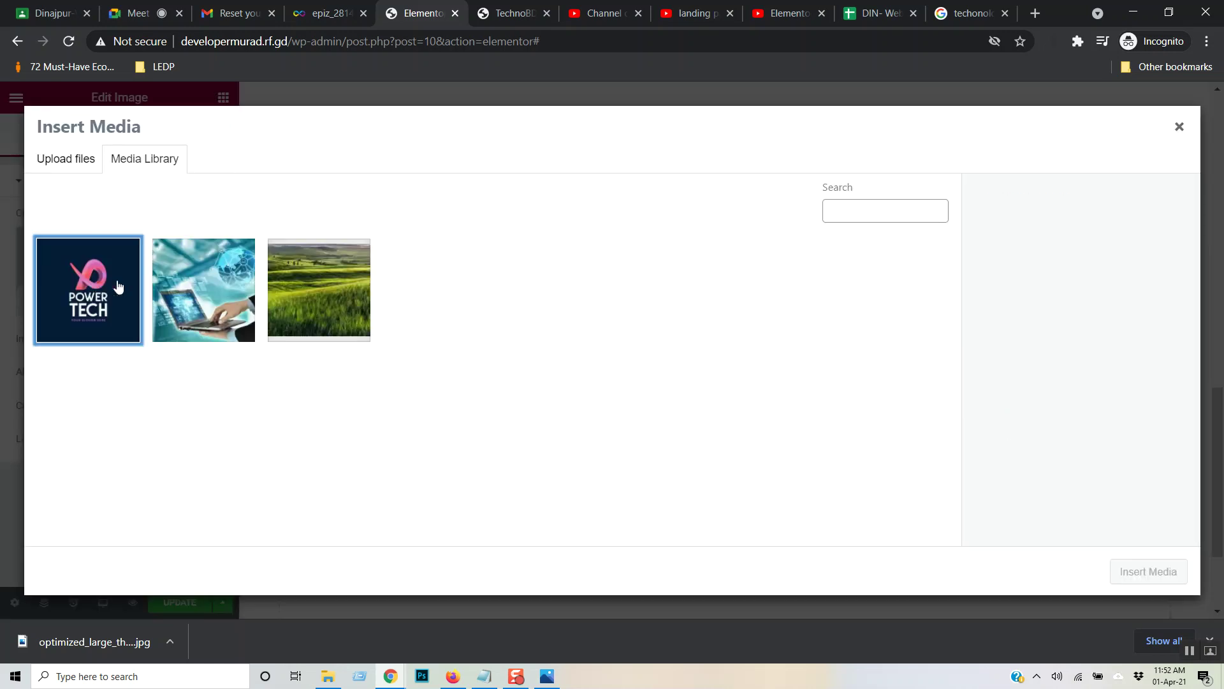
click(153, 314)
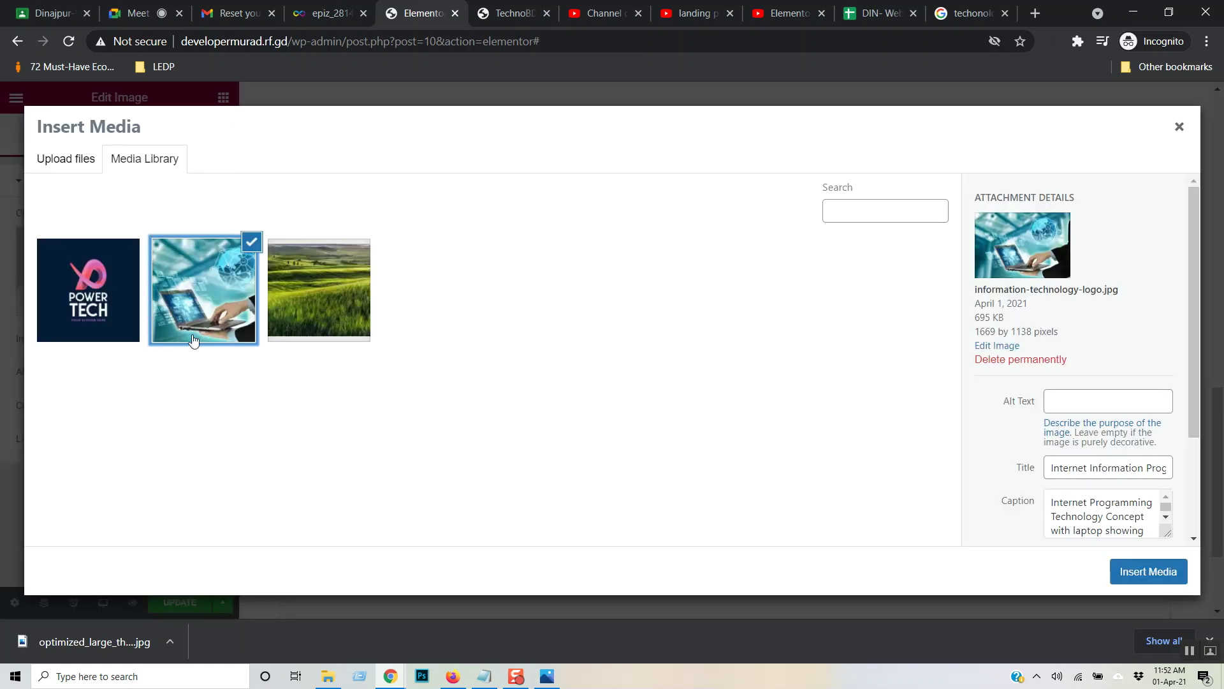
click(184, 320)
click(241, 316)
click(182, 324)
click(83, 319)
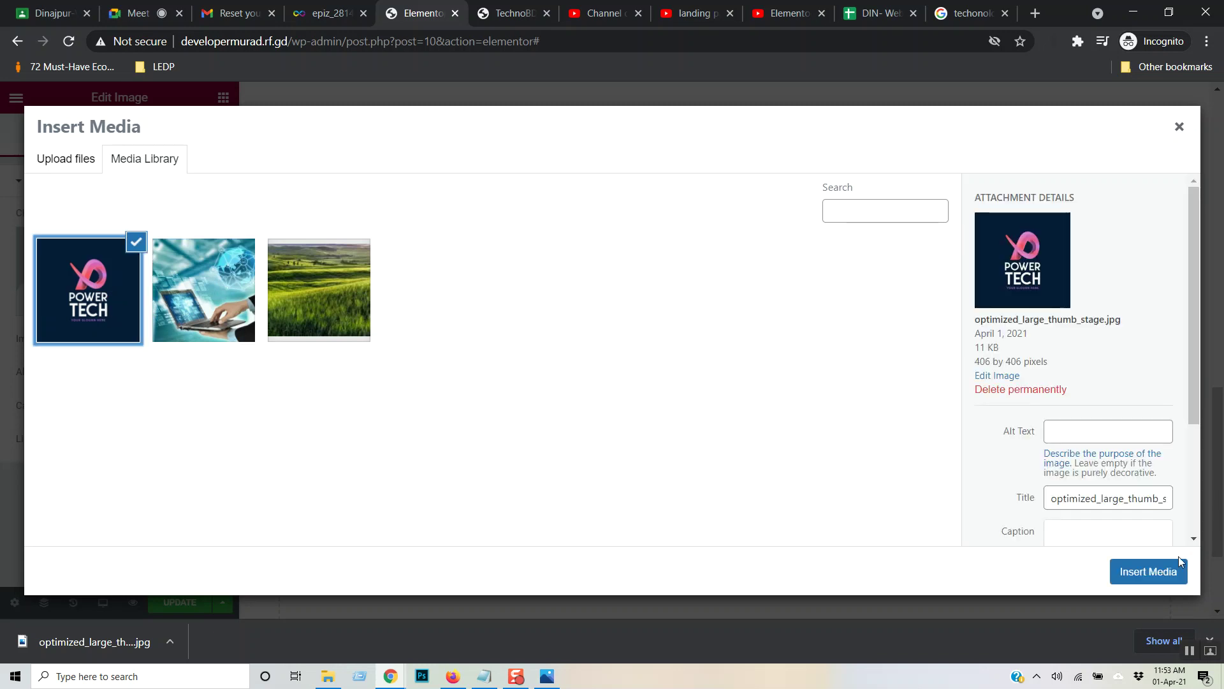
click(1155, 571)
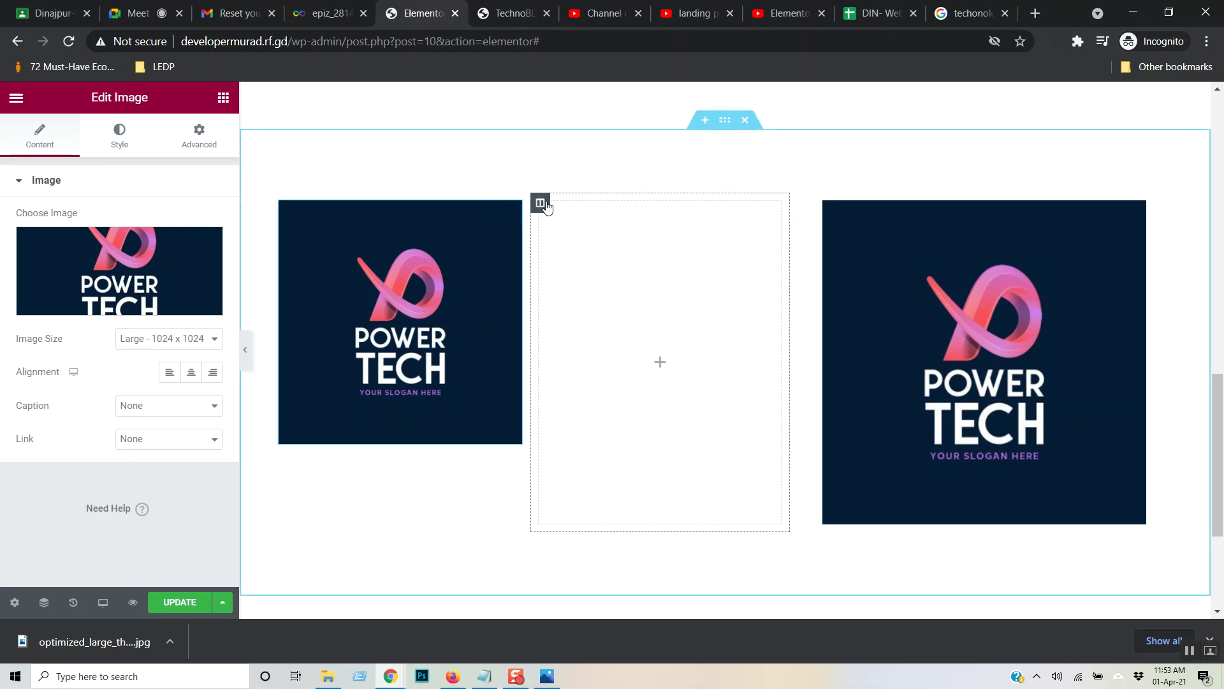
- Set the left column's image to the Power Tech logo from the Media Library
click(541, 204)
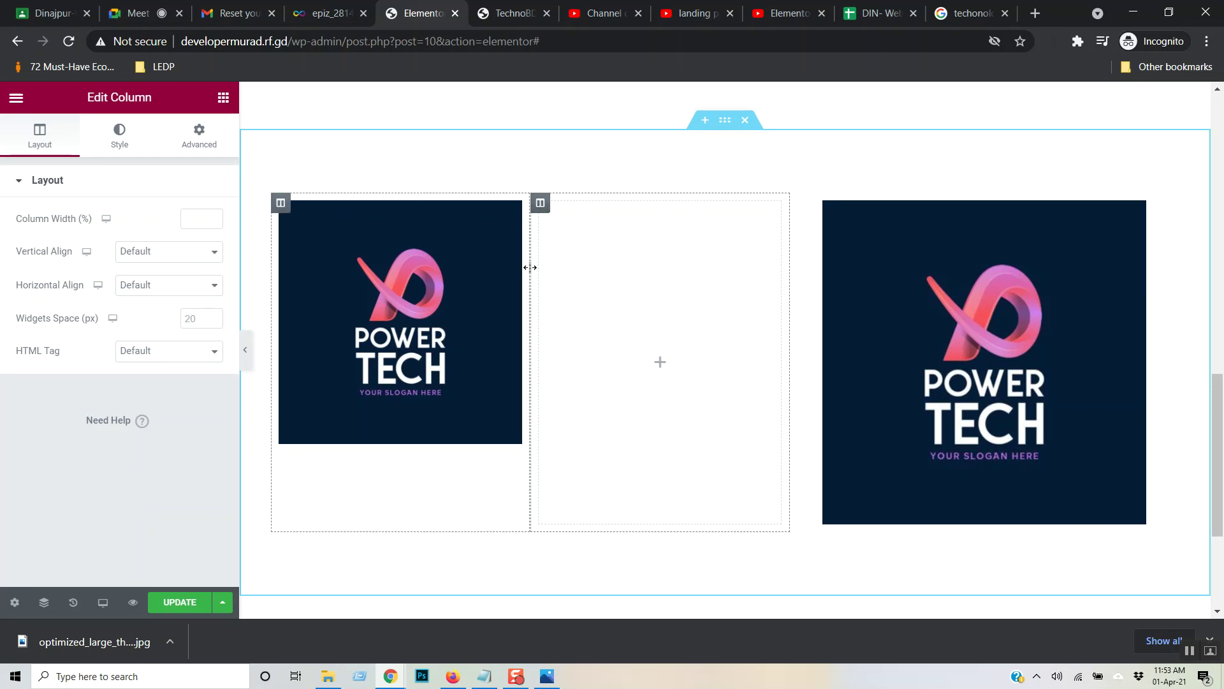
click(281, 204)
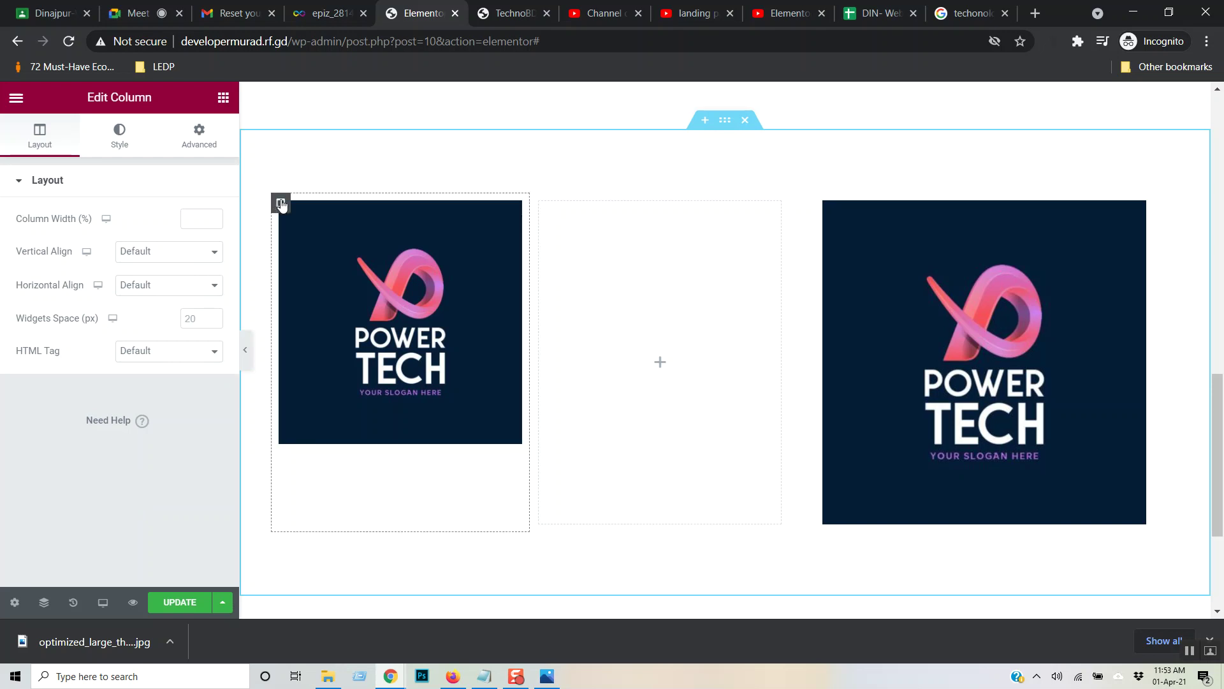
click(350, 231)
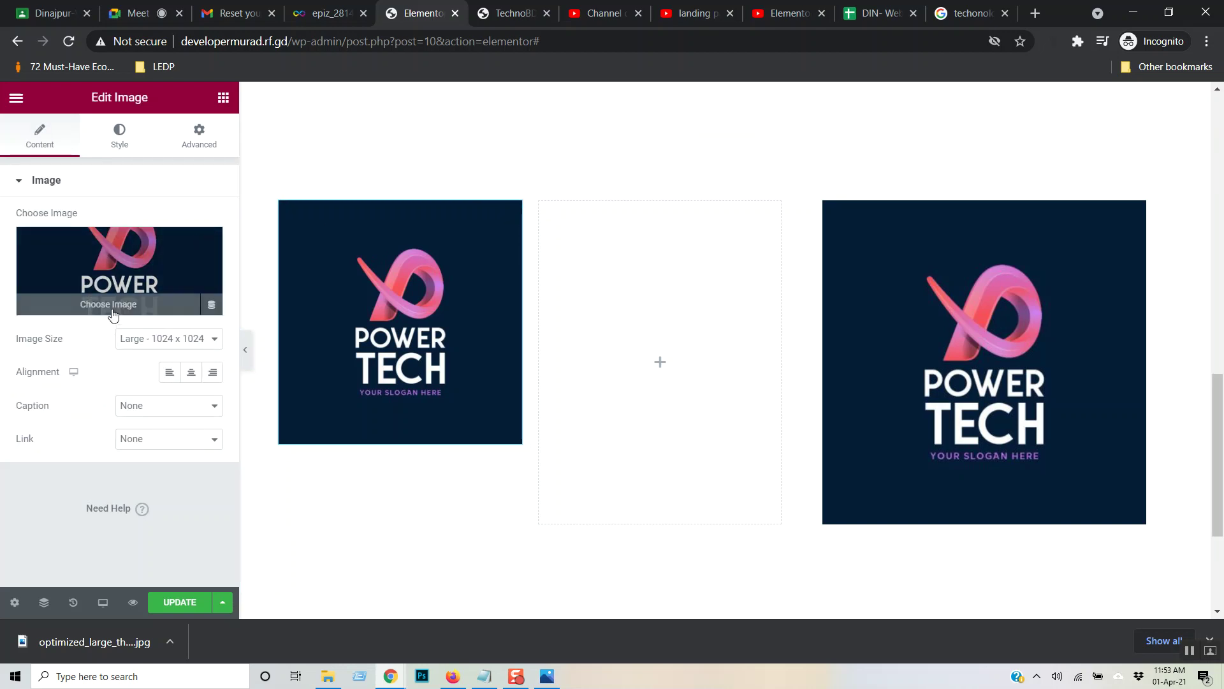
click(112, 315)
click(105, 284)
click(105, 284)
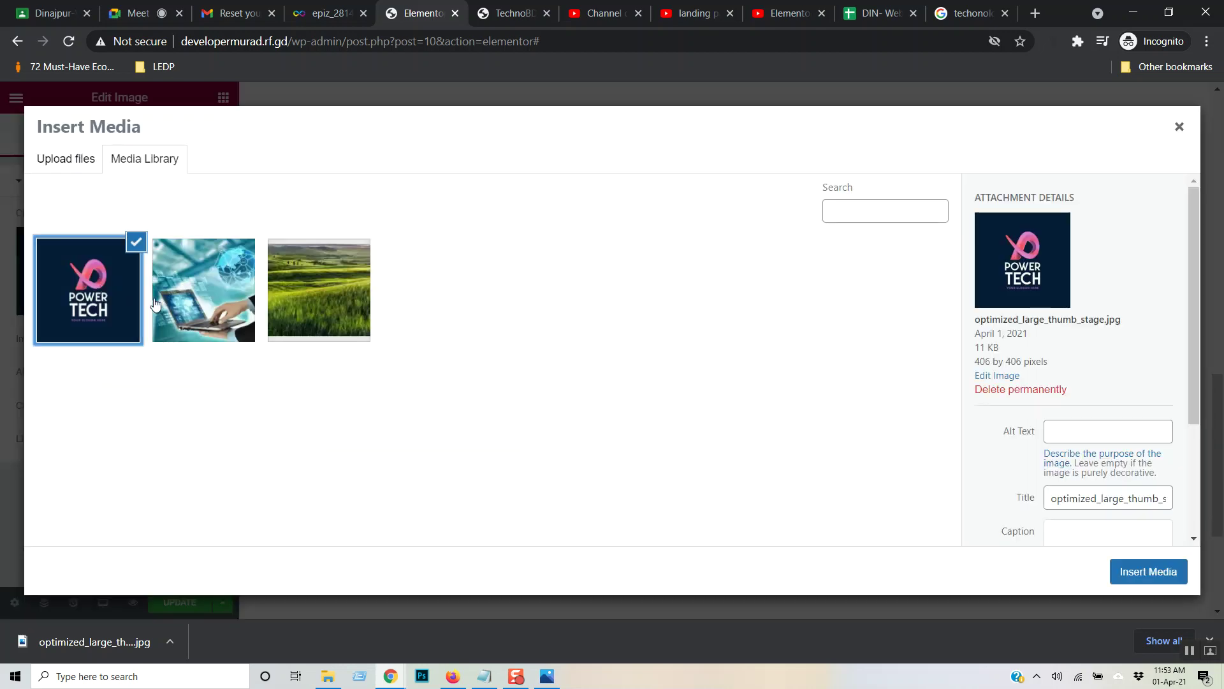
click(1166, 572)
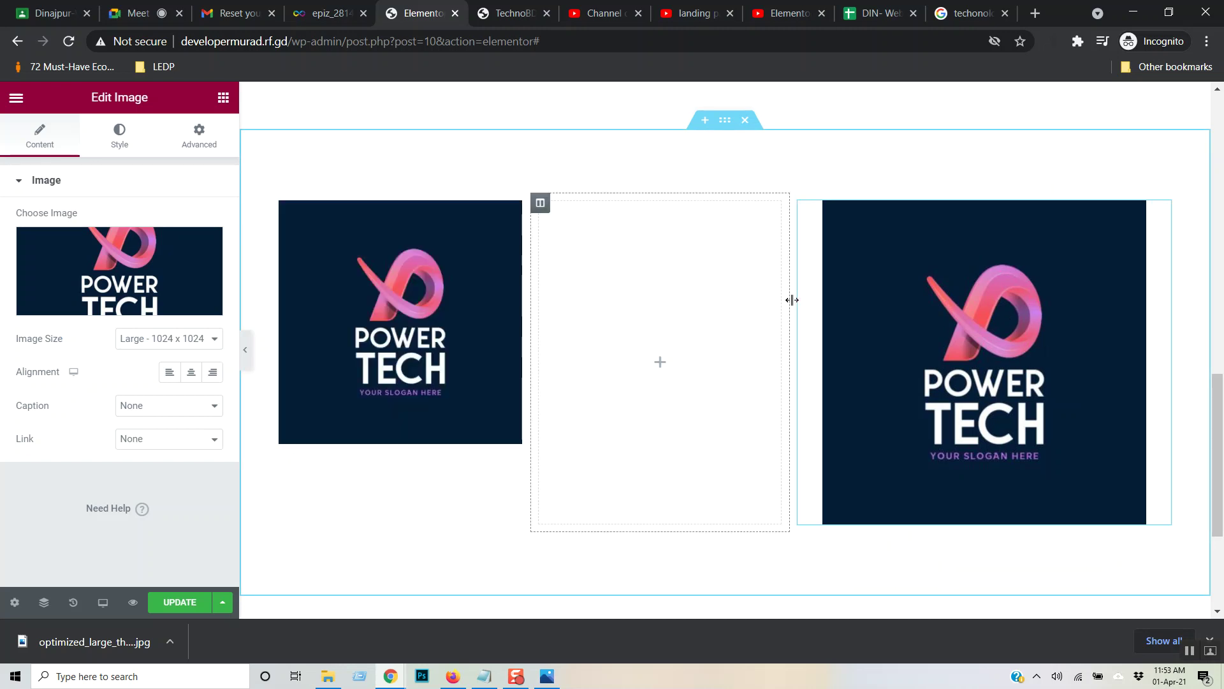
- Delete the right, middle and left columns until one empty column remains
right_click(802, 207)
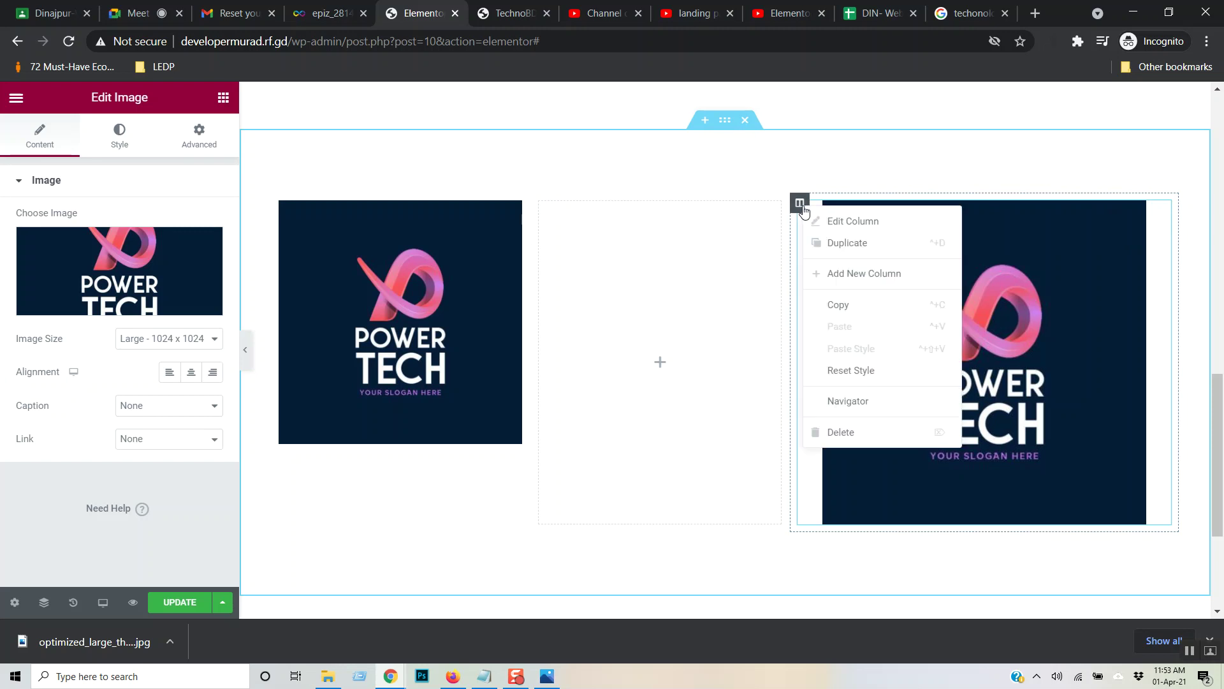
click(850, 431)
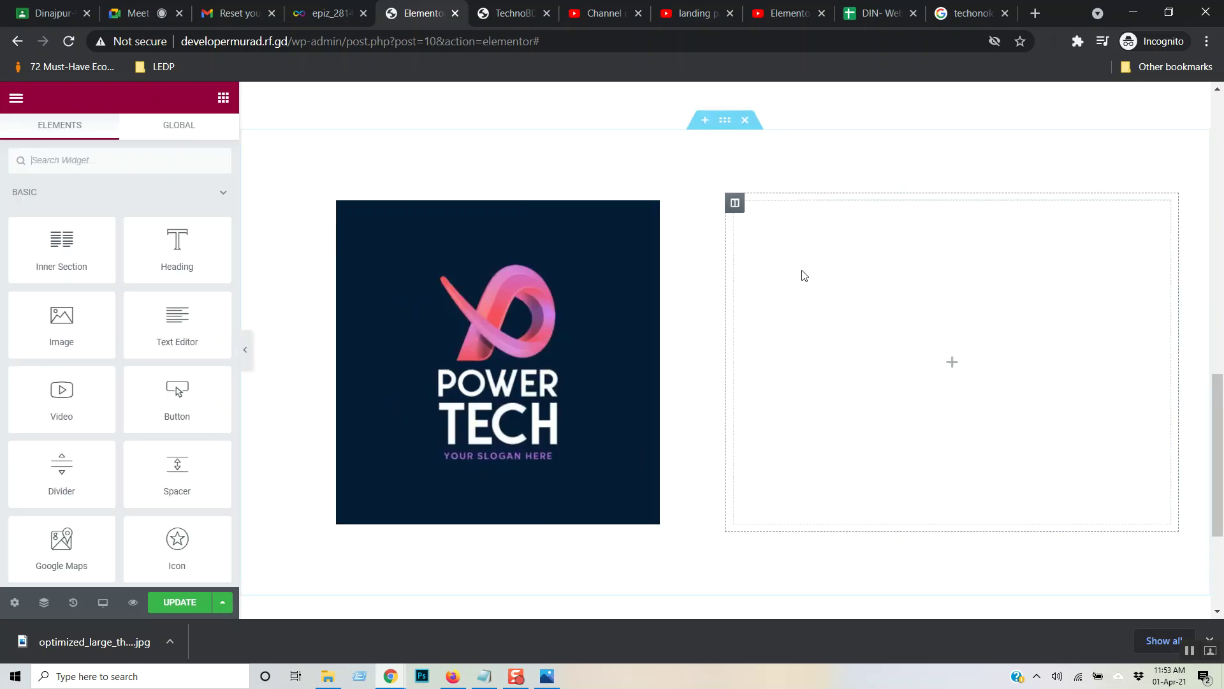
right_click(737, 207)
click(780, 432)
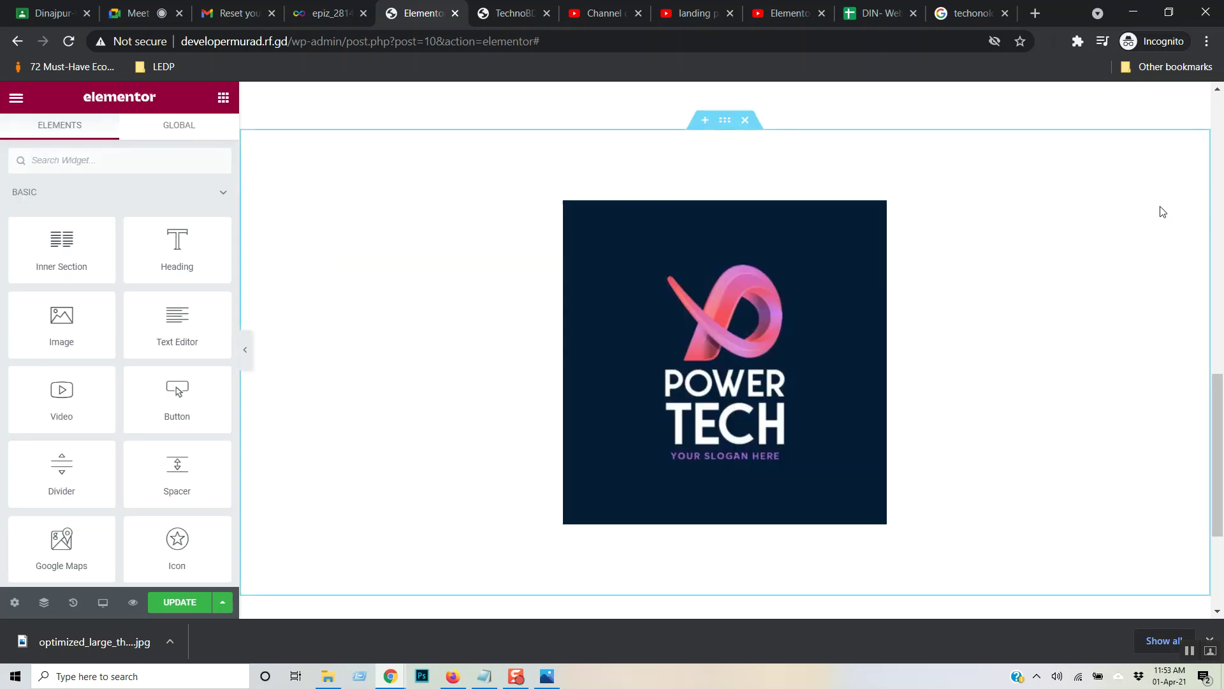
right_click(281, 203)
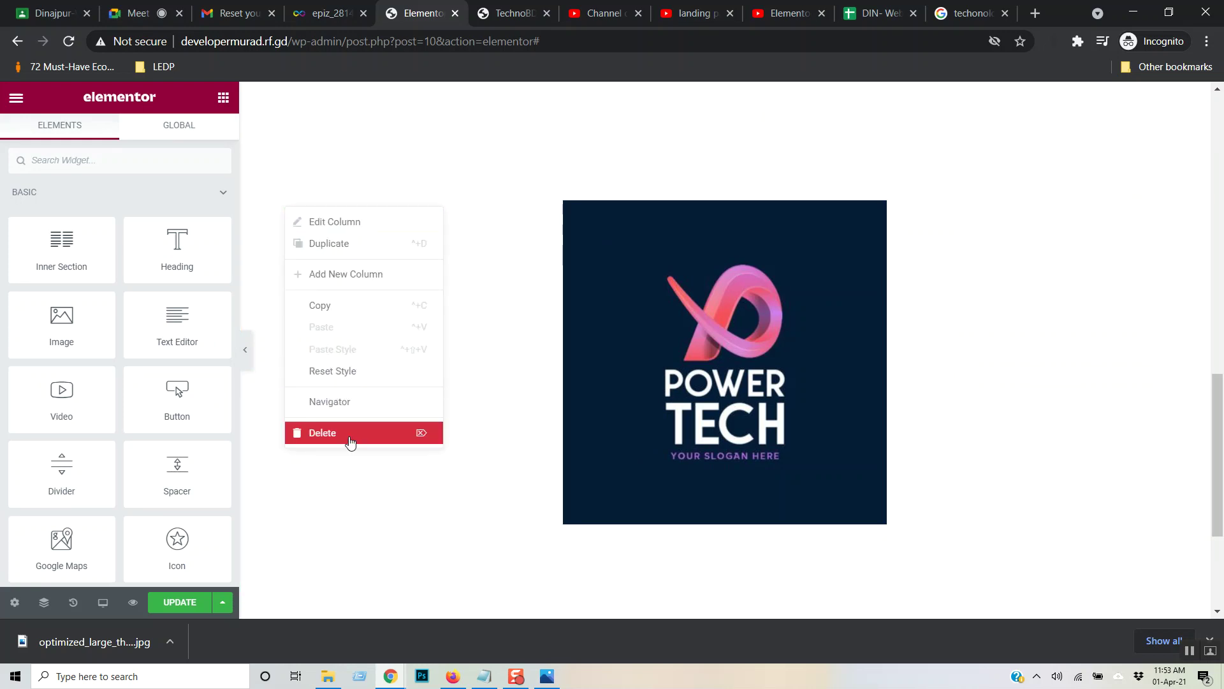
click(392, 432)
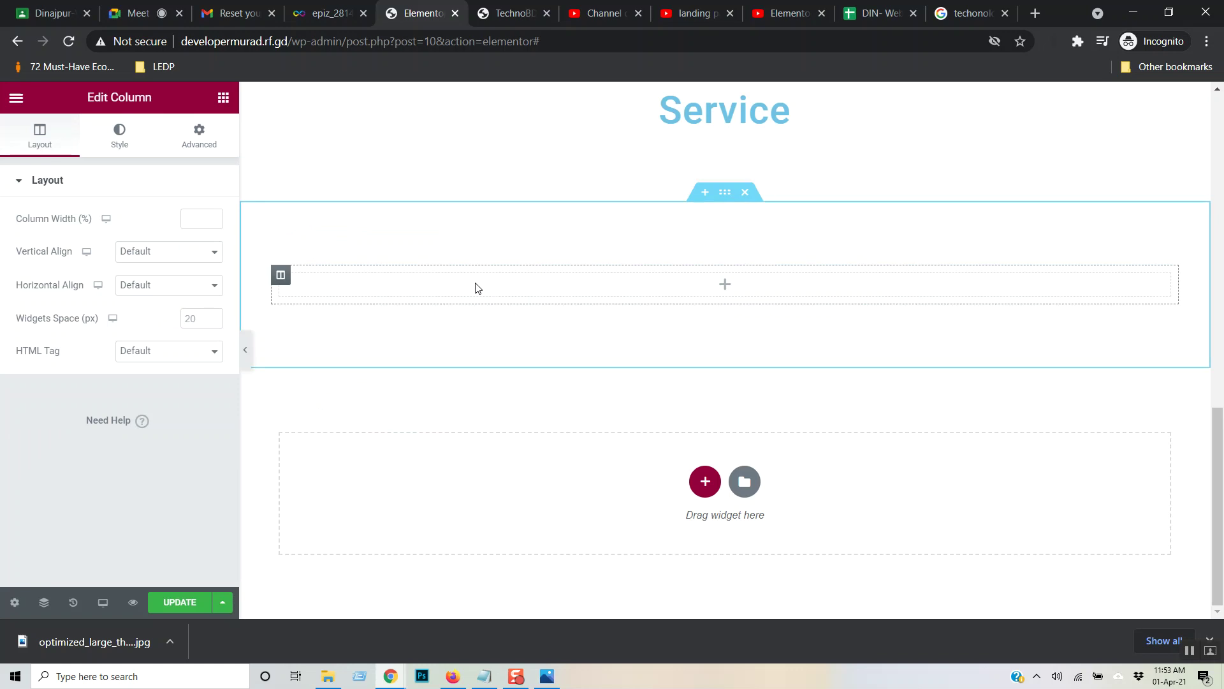
- Duplicate the empty column twice for three columns and drop an Image widget into the first
right_click(281, 275)
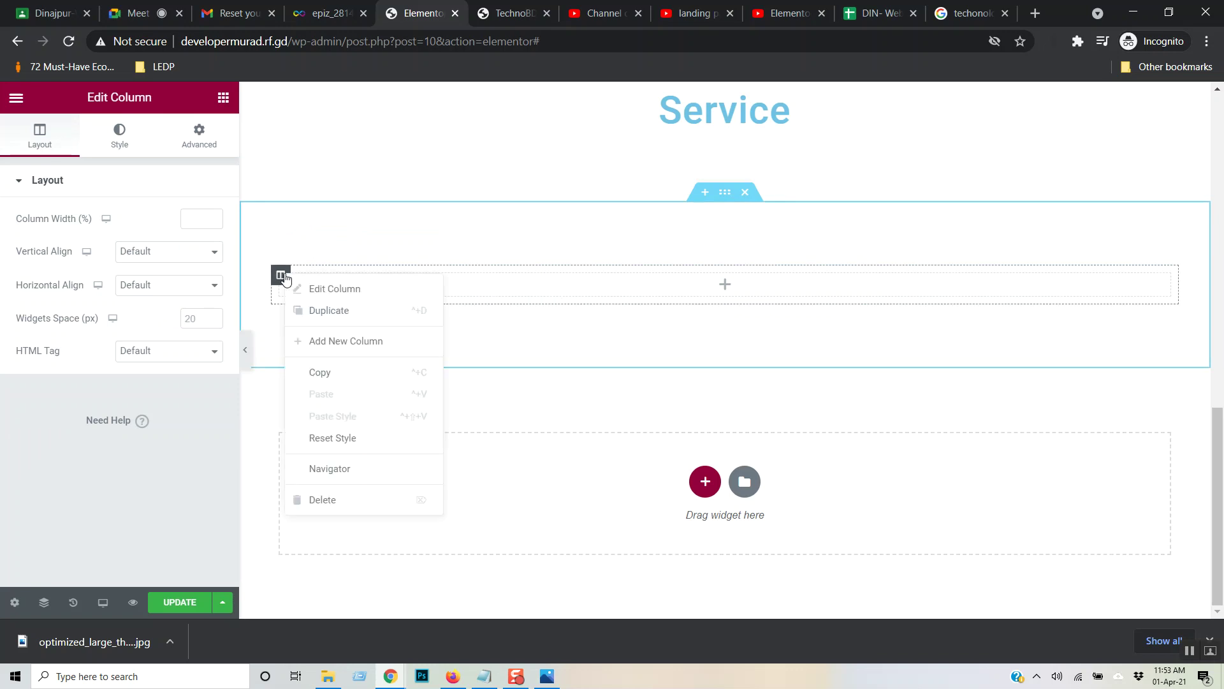
click(340, 313)
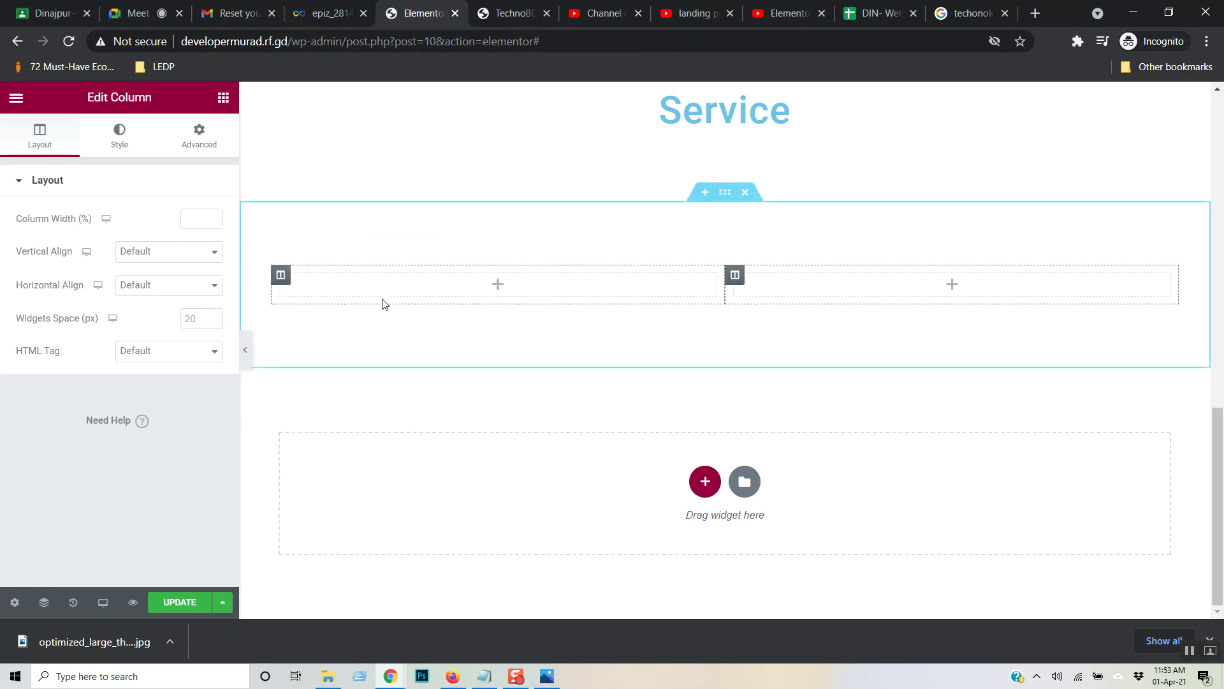
right_click(281, 278)
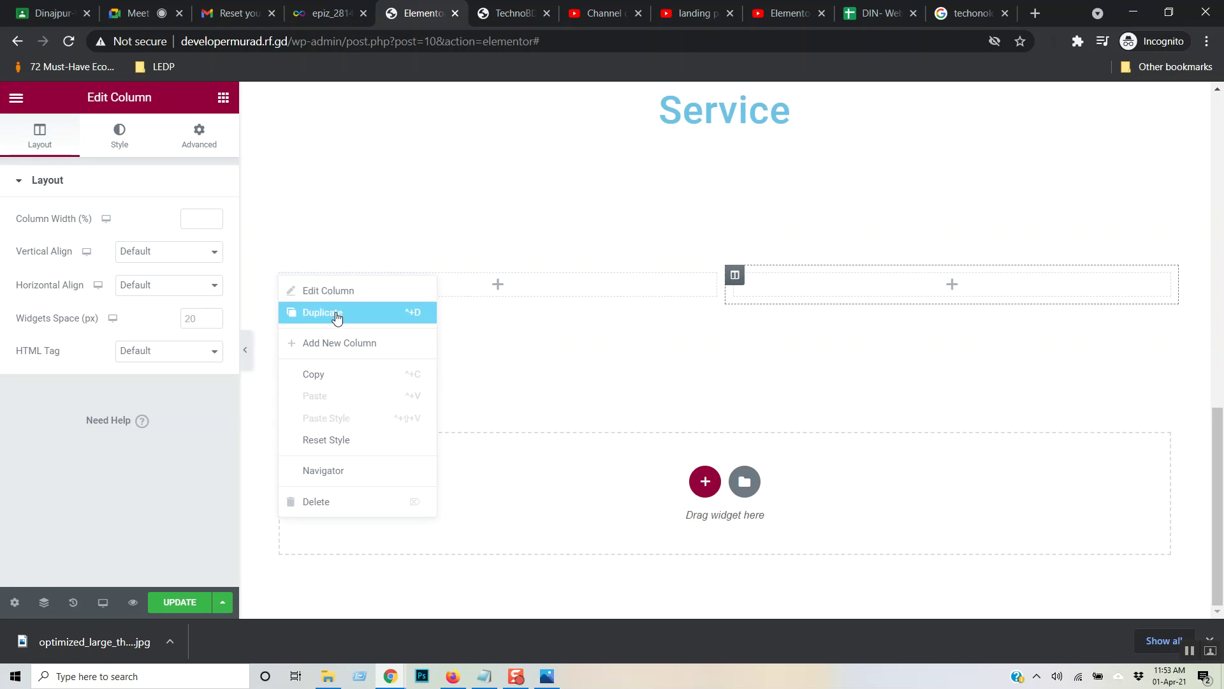
click(338, 313)
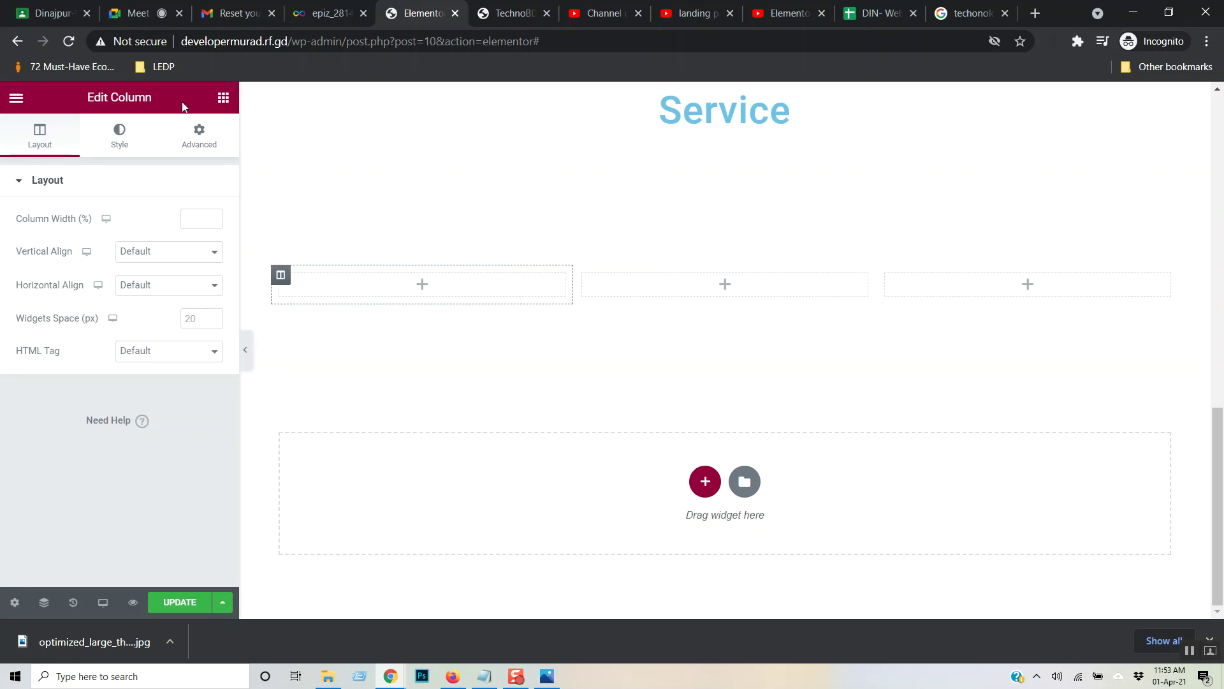
click(223, 98)
drag(54, 325, 424, 288)
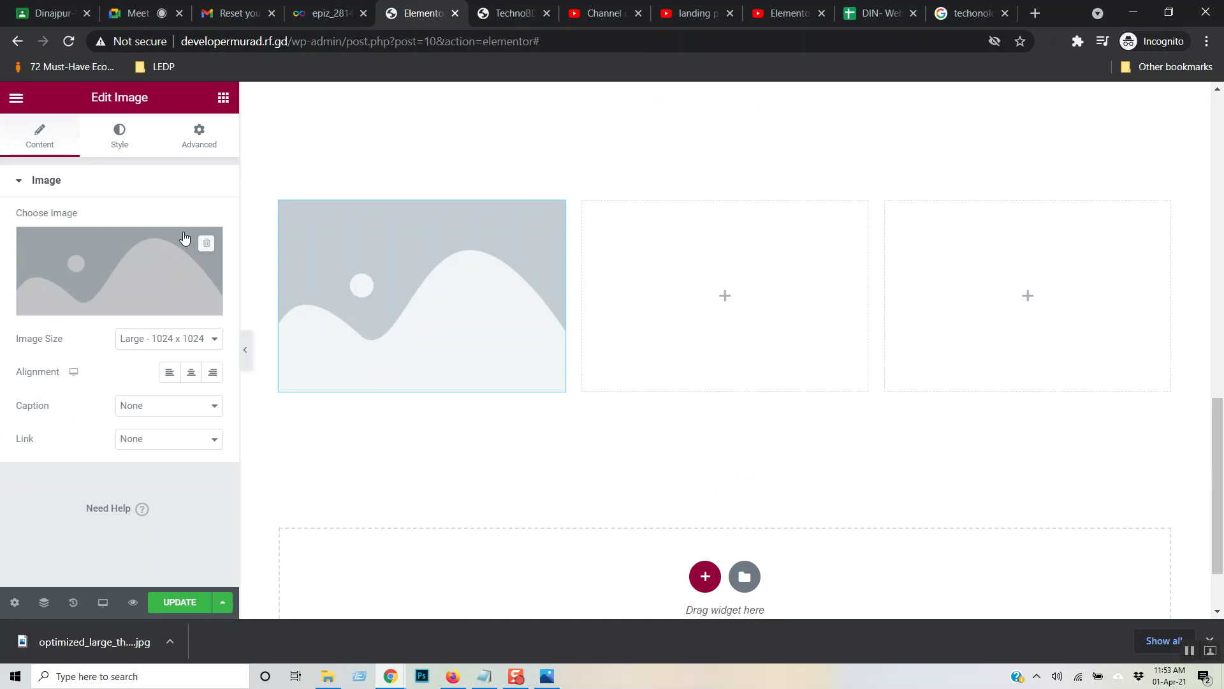
- Add an Image widget to the third column showing the Power Tech logo
click(223, 97)
drag(61, 322, 973, 291)
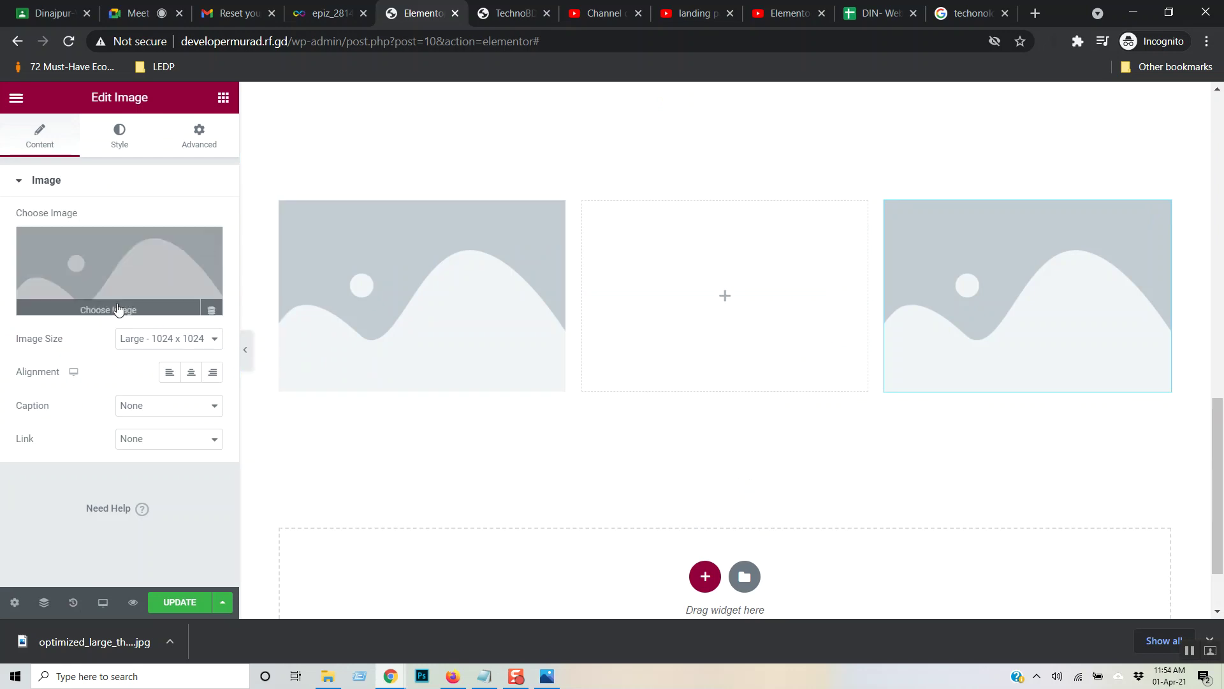
click(140, 306)
click(104, 287)
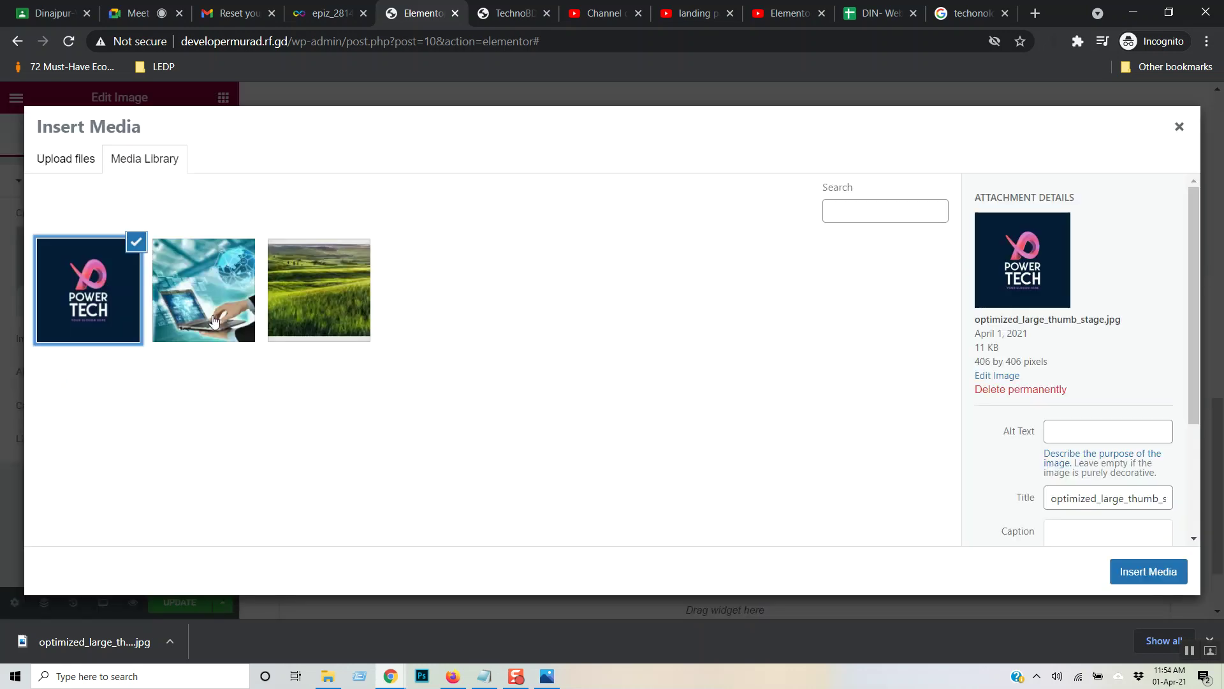
click(1167, 572)
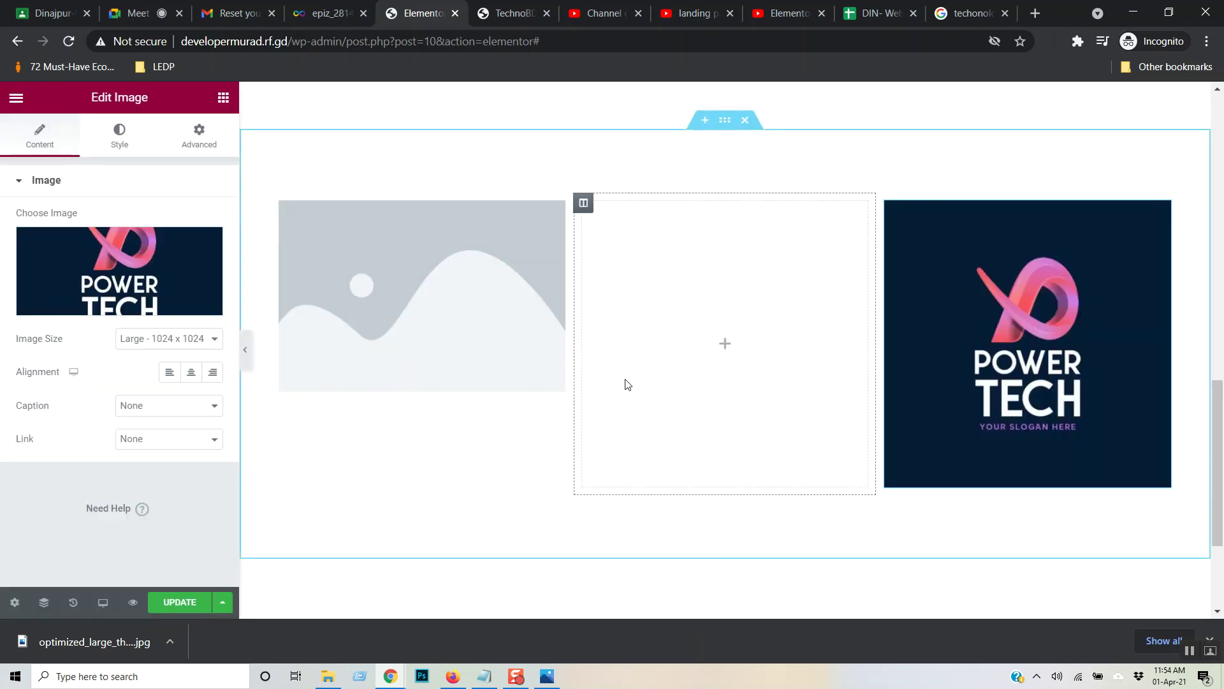
- Replace the left column's placeholder image with the Power Tech logo
click(297, 224)
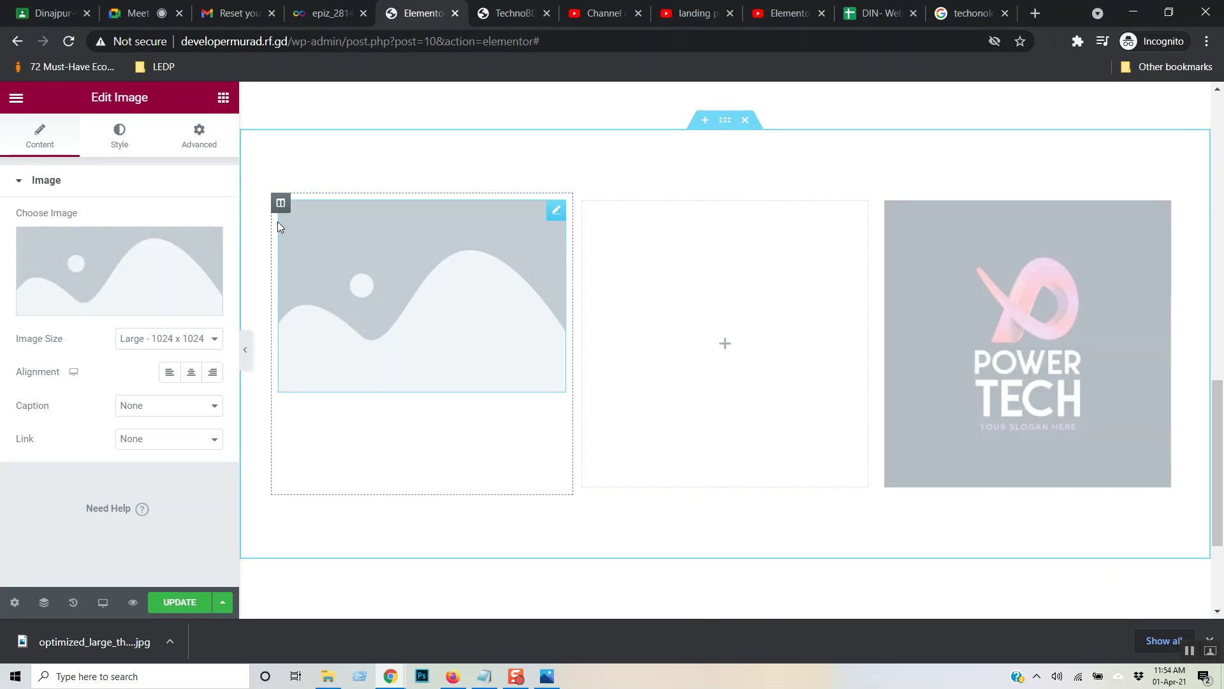
click(128, 299)
click(130, 286)
click(1140, 583)
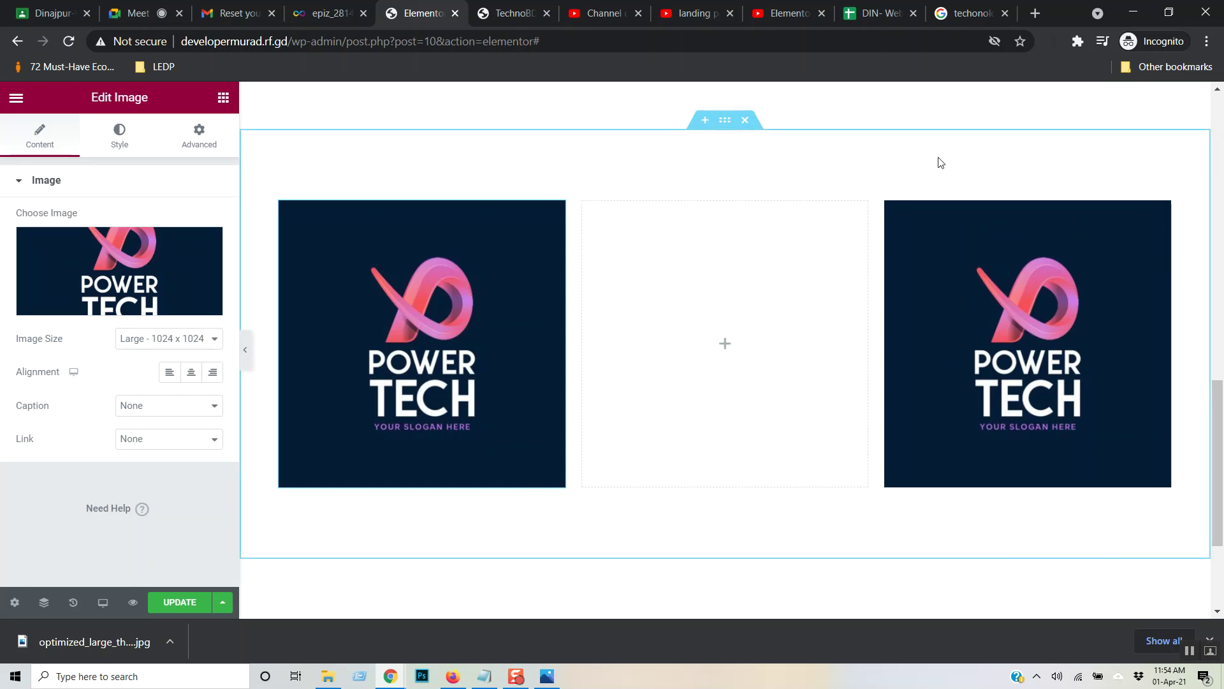
click(223, 97)
- Add a Heading widget to the middle column as a centred H4
drag(177, 248, 707, 290)
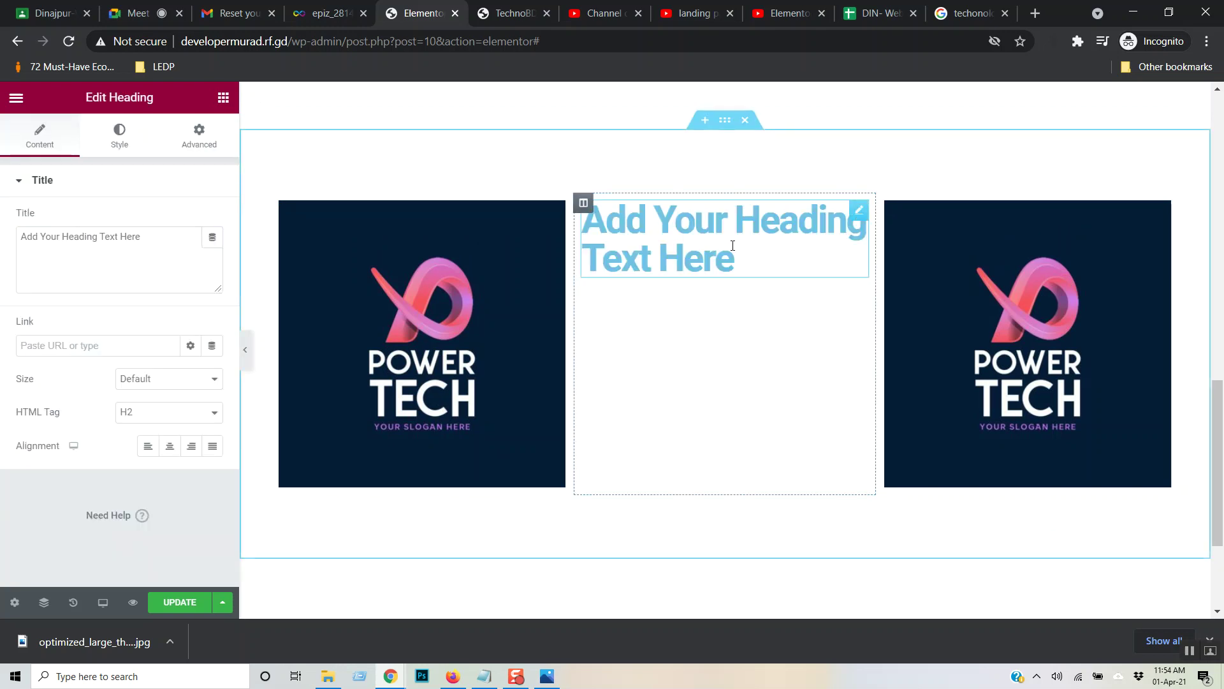
click(209, 410)
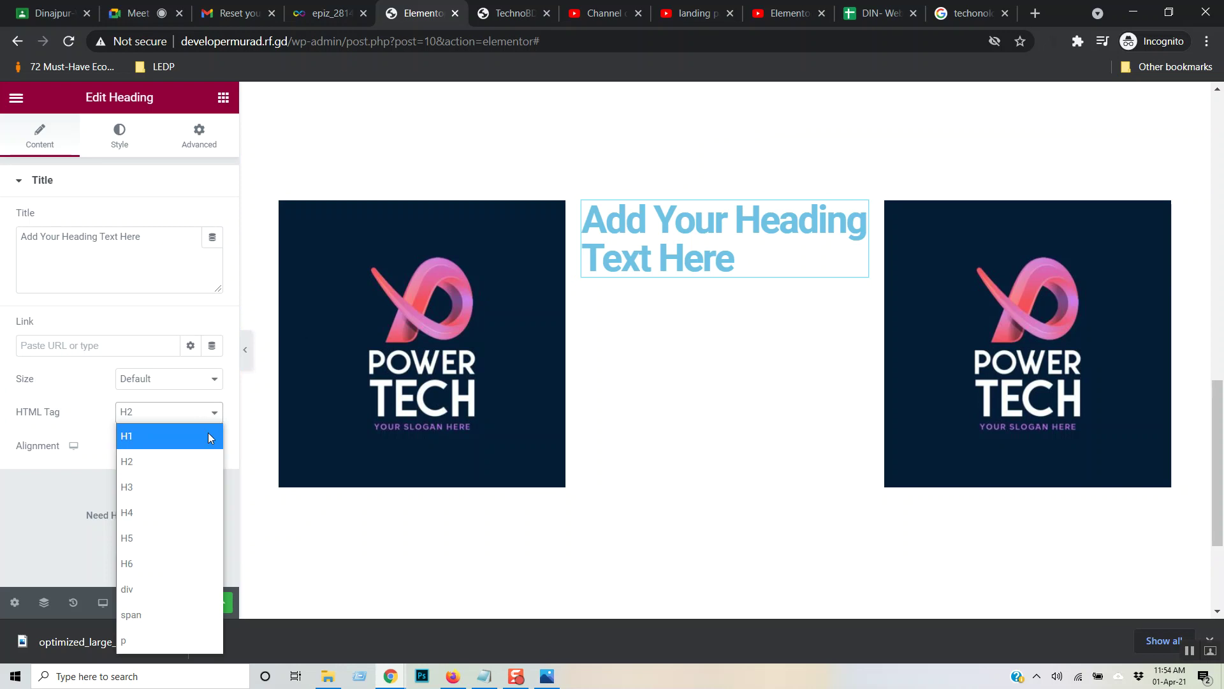
click(185, 504)
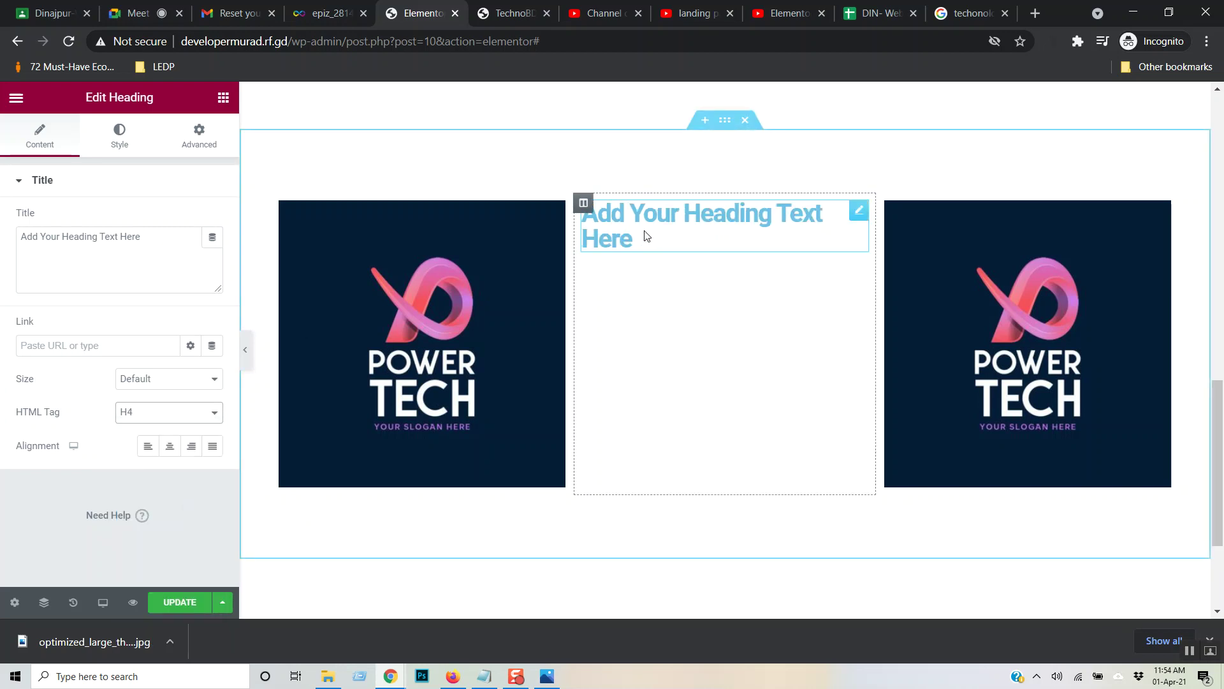
click(624, 225)
key(ctrl+a)
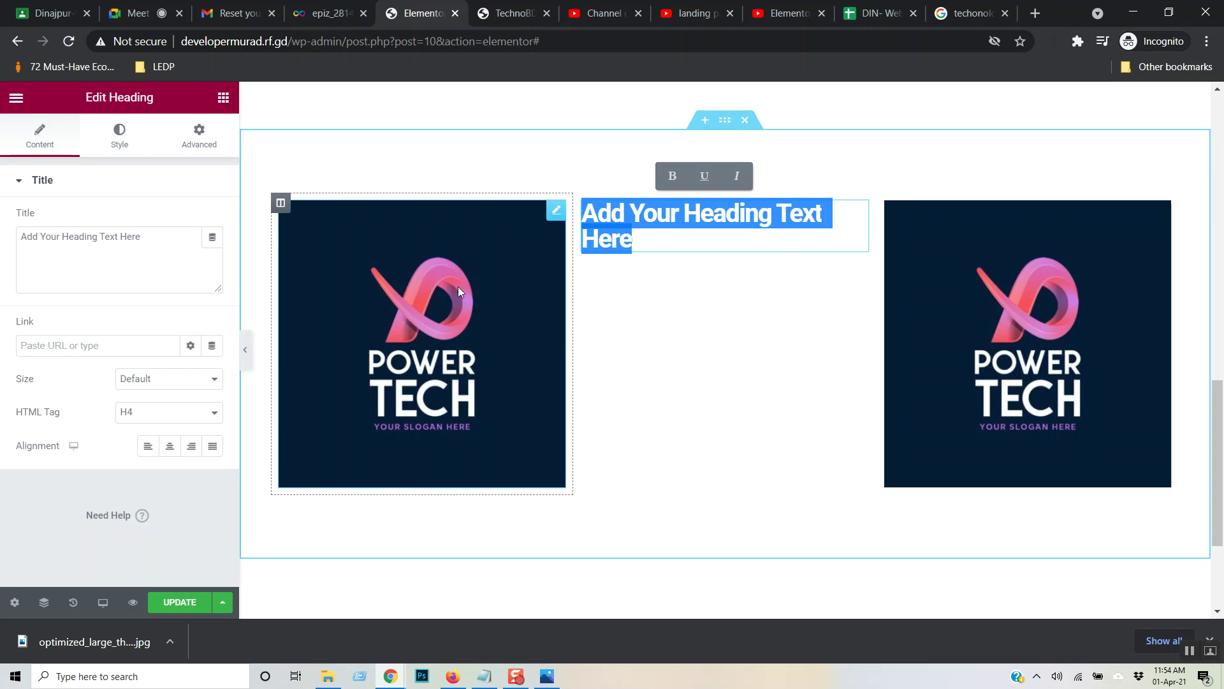
click(178, 452)
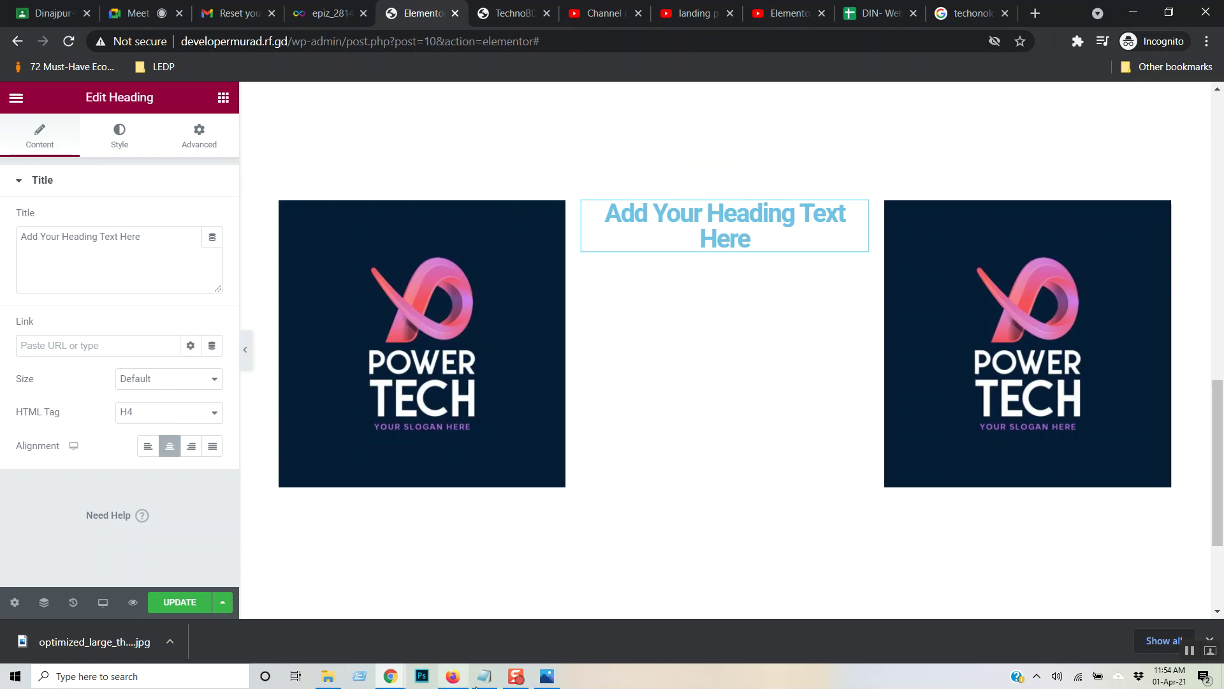
- Replace the heading's placeholder title with 'Analysis'
click(778, 8)
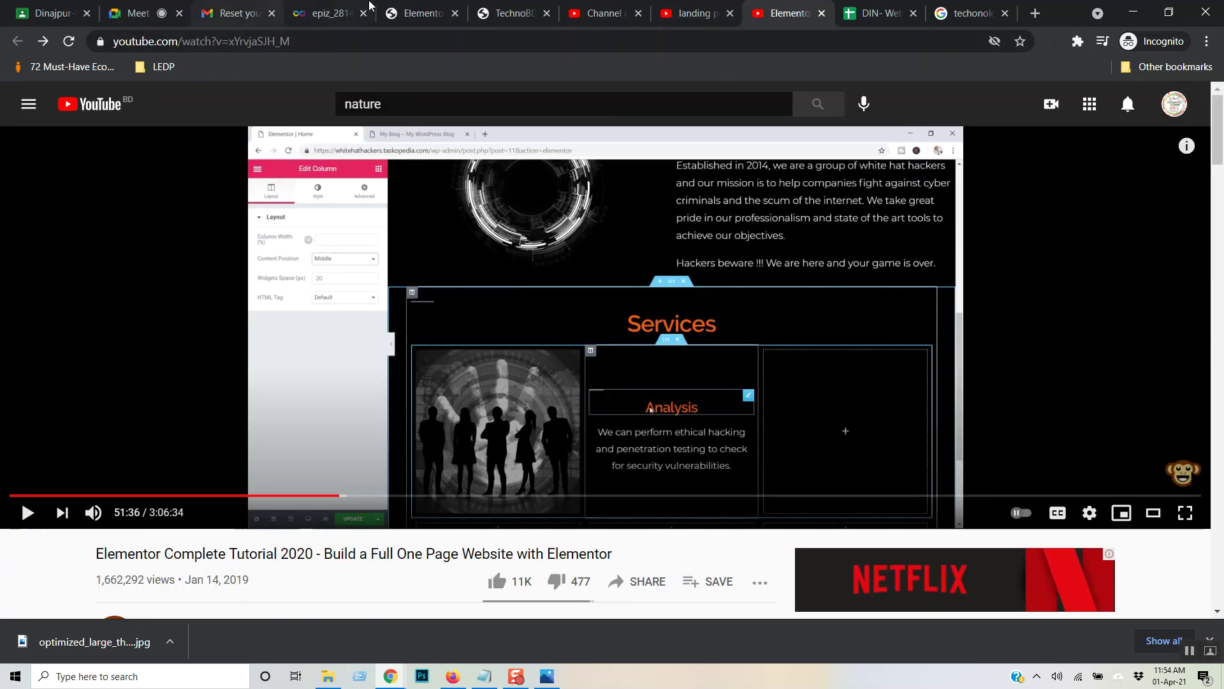
click(414, 12)
drag(755, 242, 550, 224)
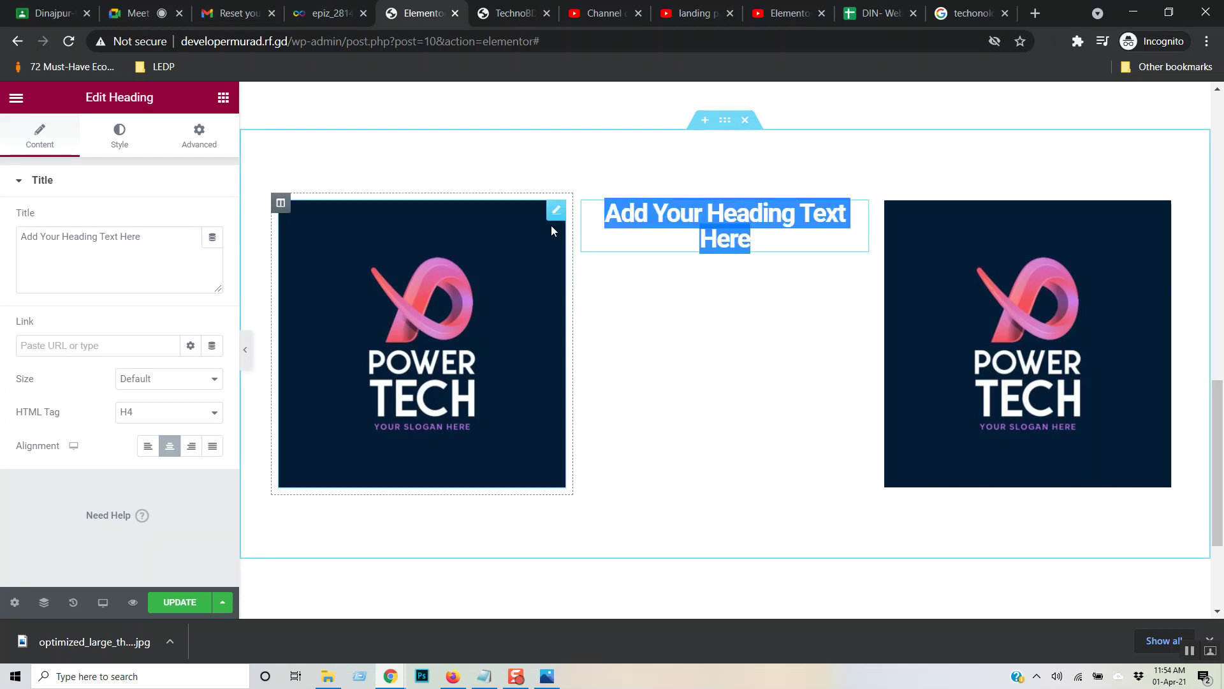
drag(156, 238, 2, 249)
text(Analysis)
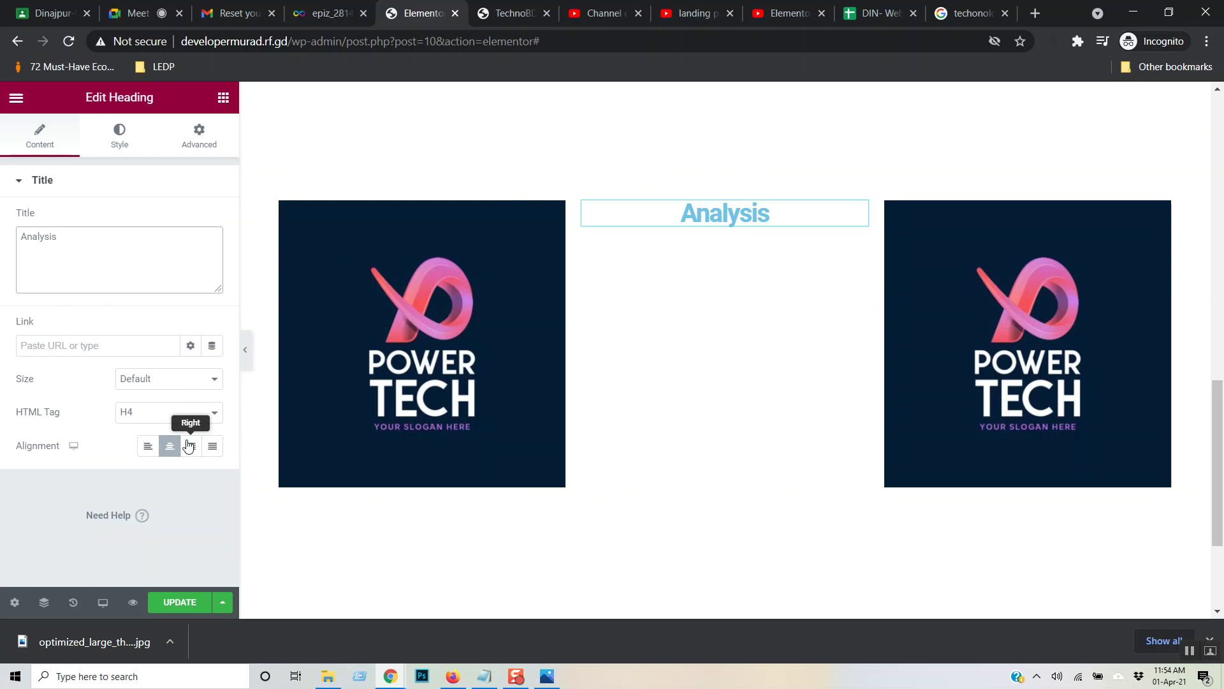
- Set the Analysis heading's font weight to 500 and add a Text Editor paragraph beneath it
click(141, 141)
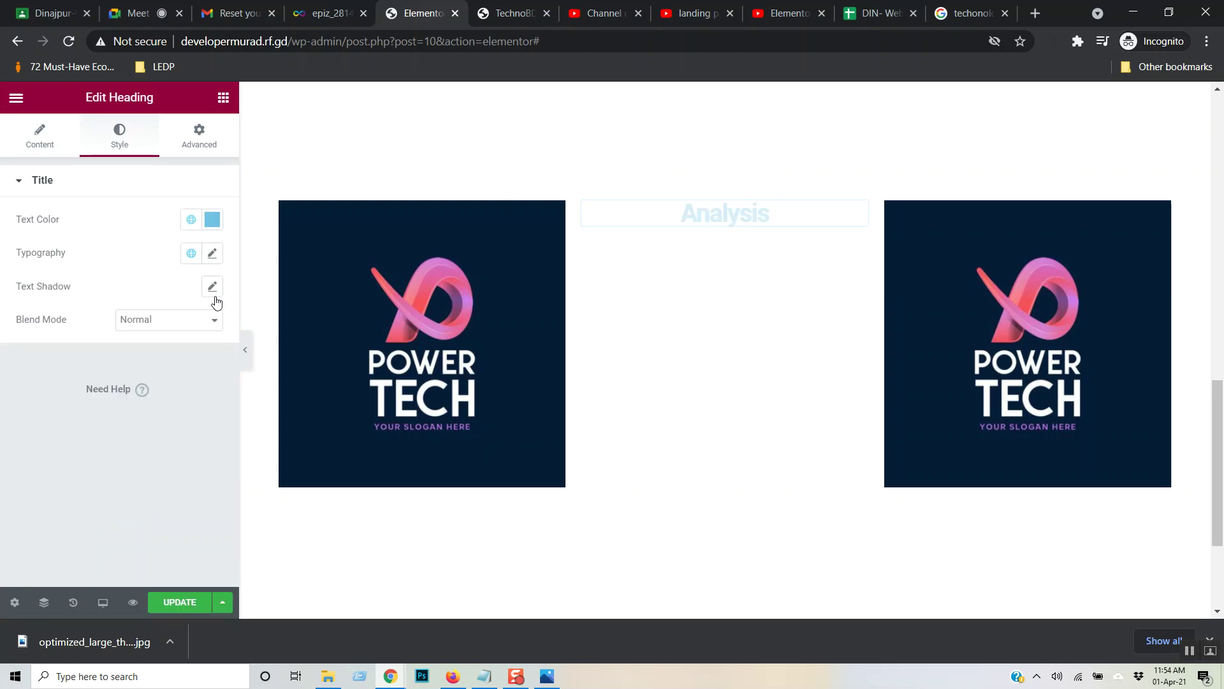
click(214, 254)
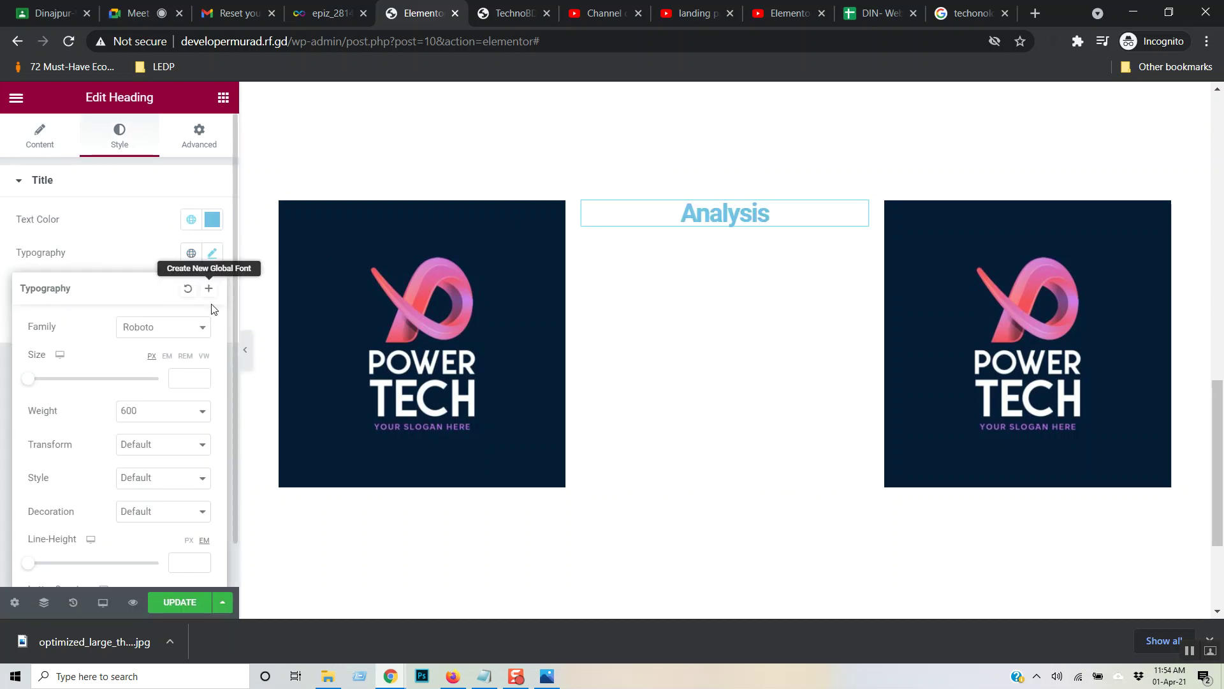
click(158, 412)
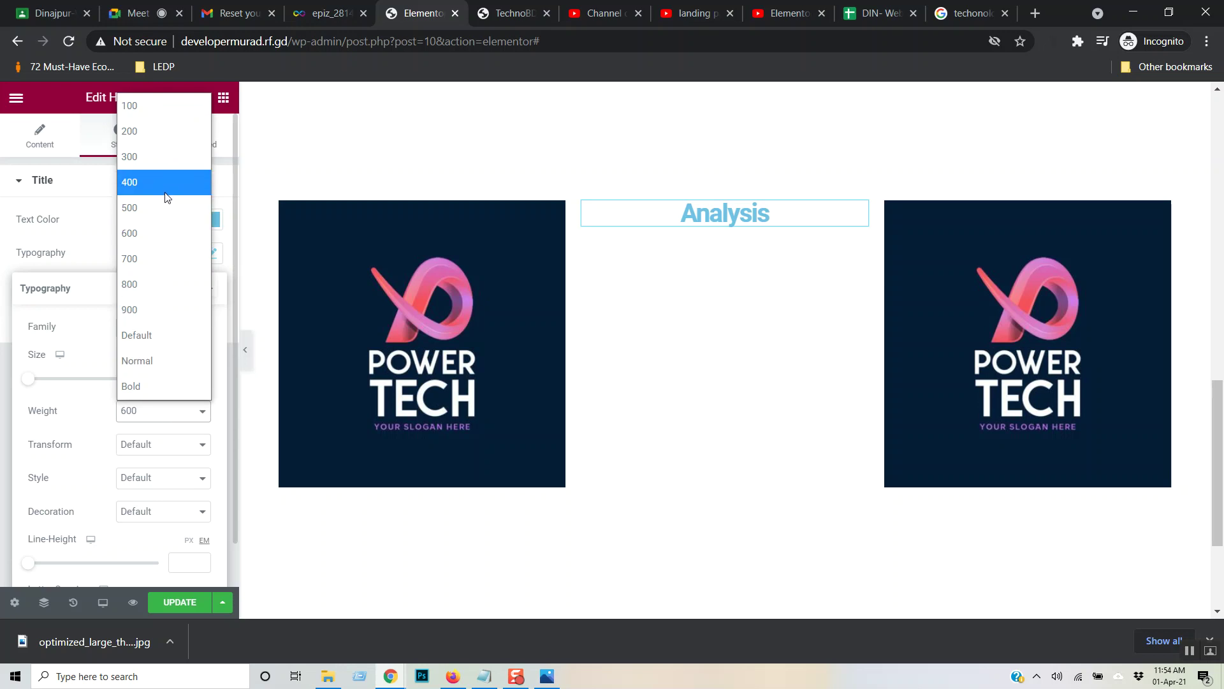
click(163, 209)
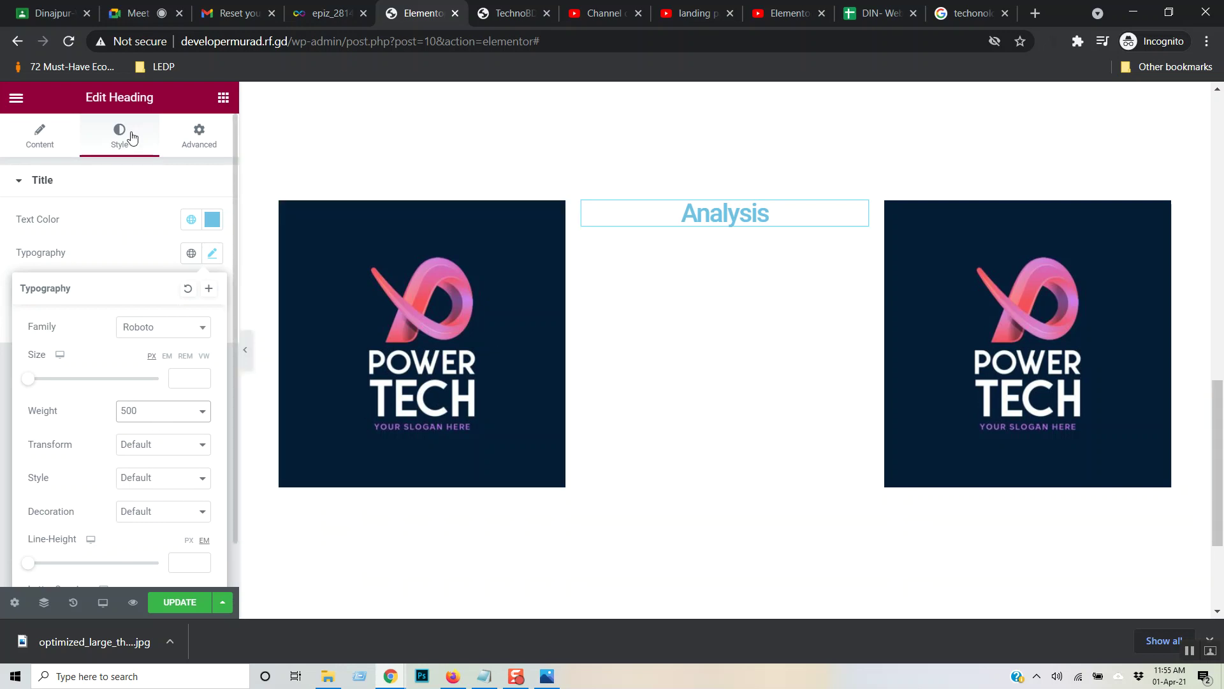
click(224, 98)
drag(178, 322, 715, 224)
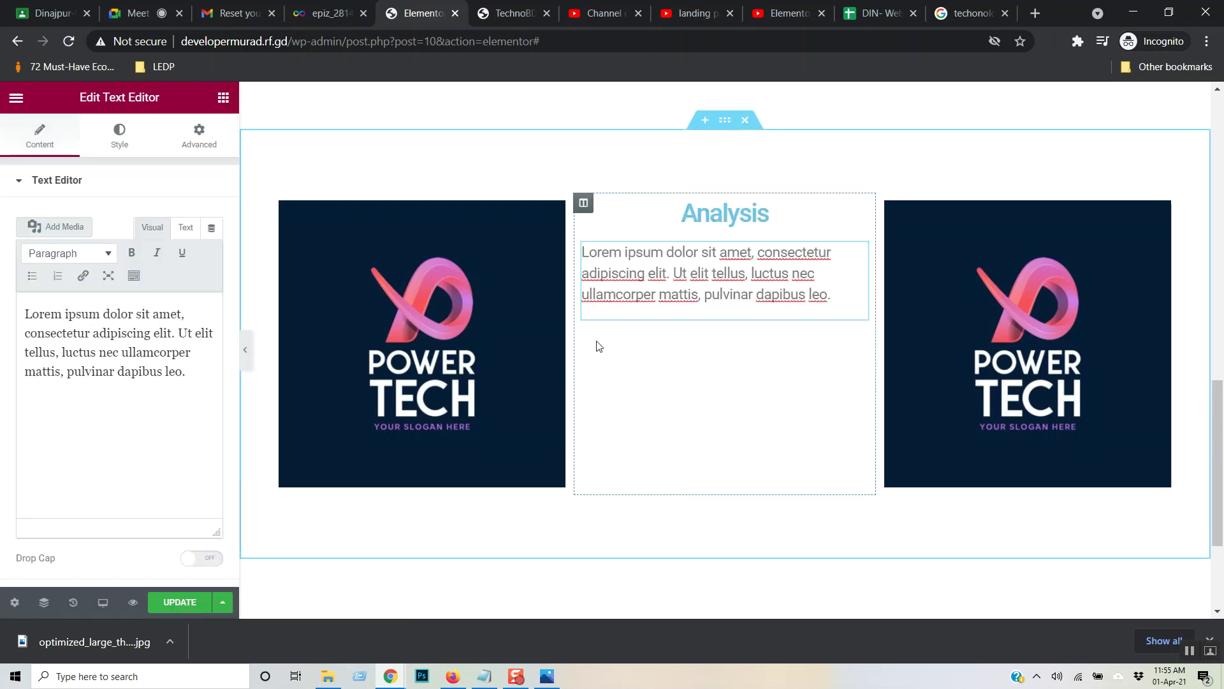
- Centre the Lorem ipsum paragraph and set the middle column's vertical alignment to Middle
click(126, 143)
click(170, 219)
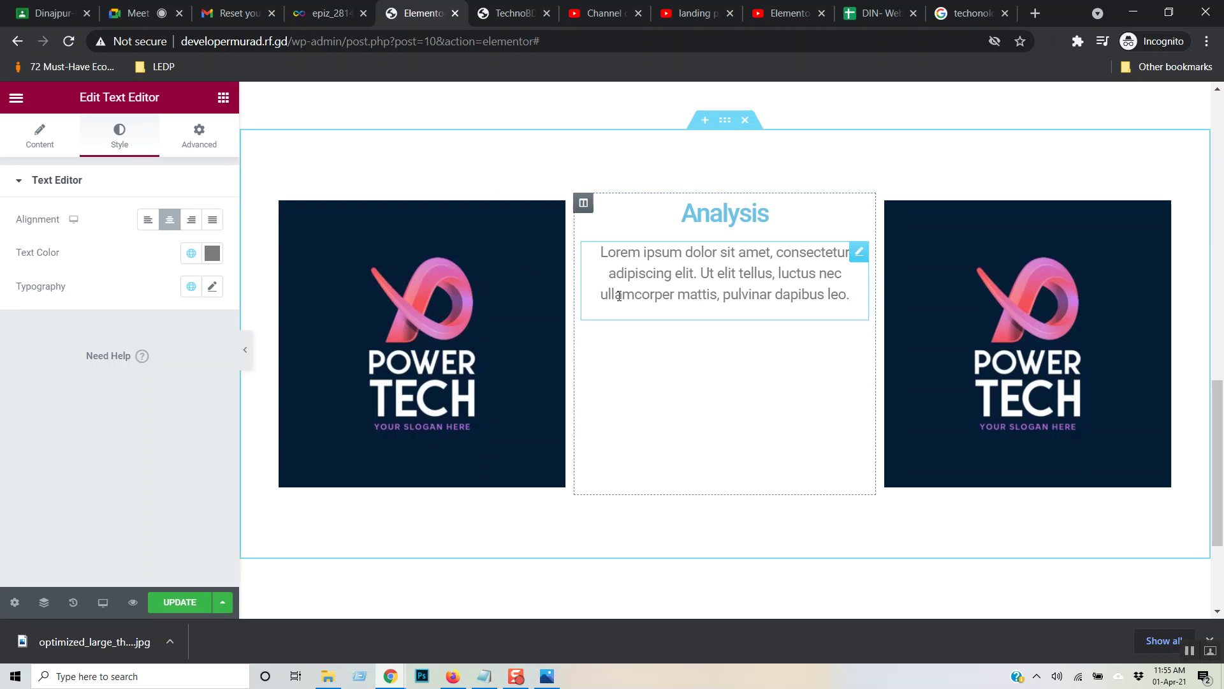
click(585, 207)
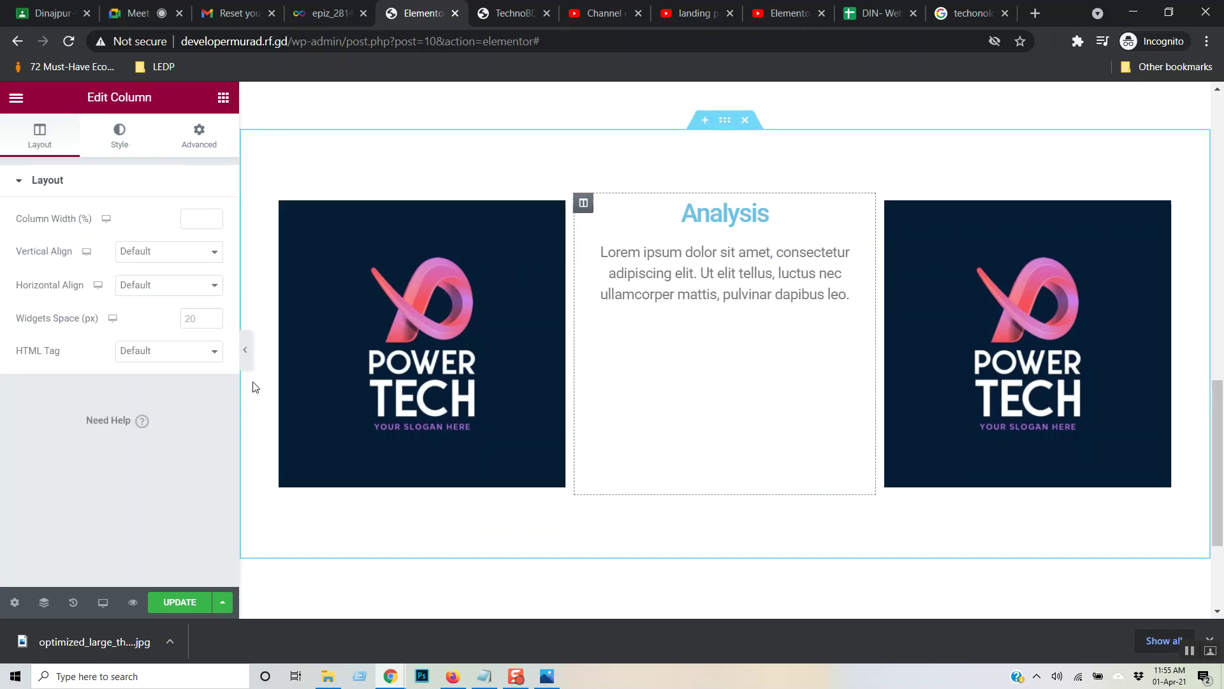
click(209, 251)
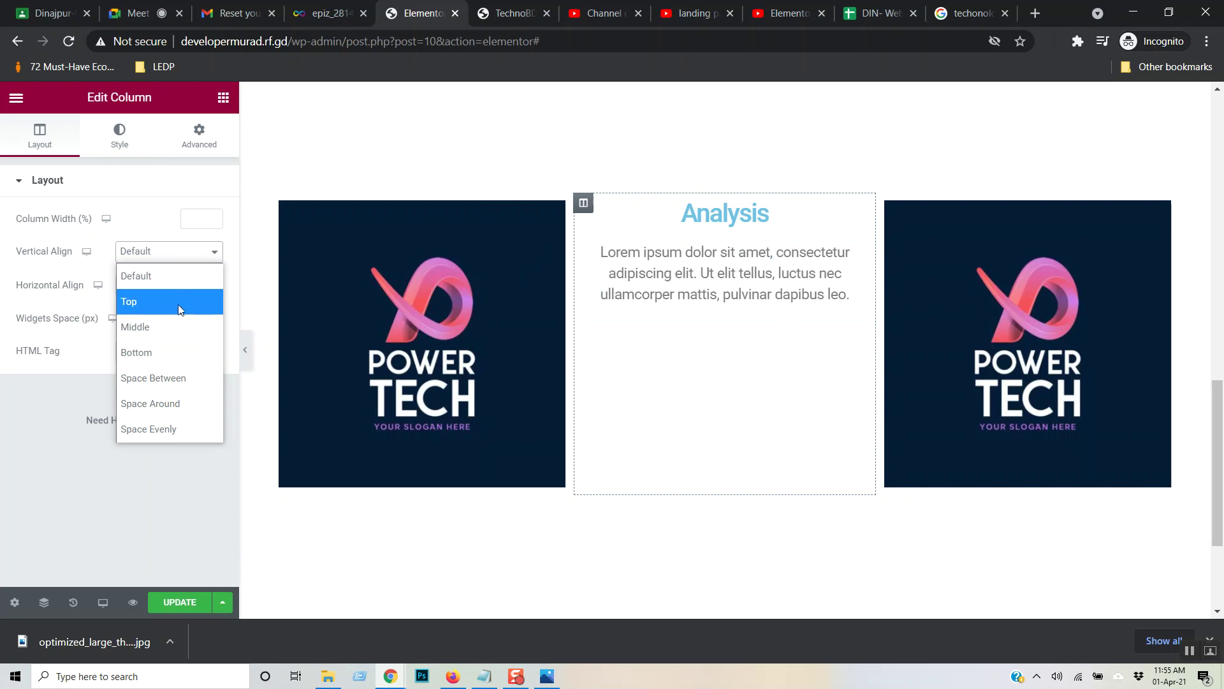
click(171, 327)
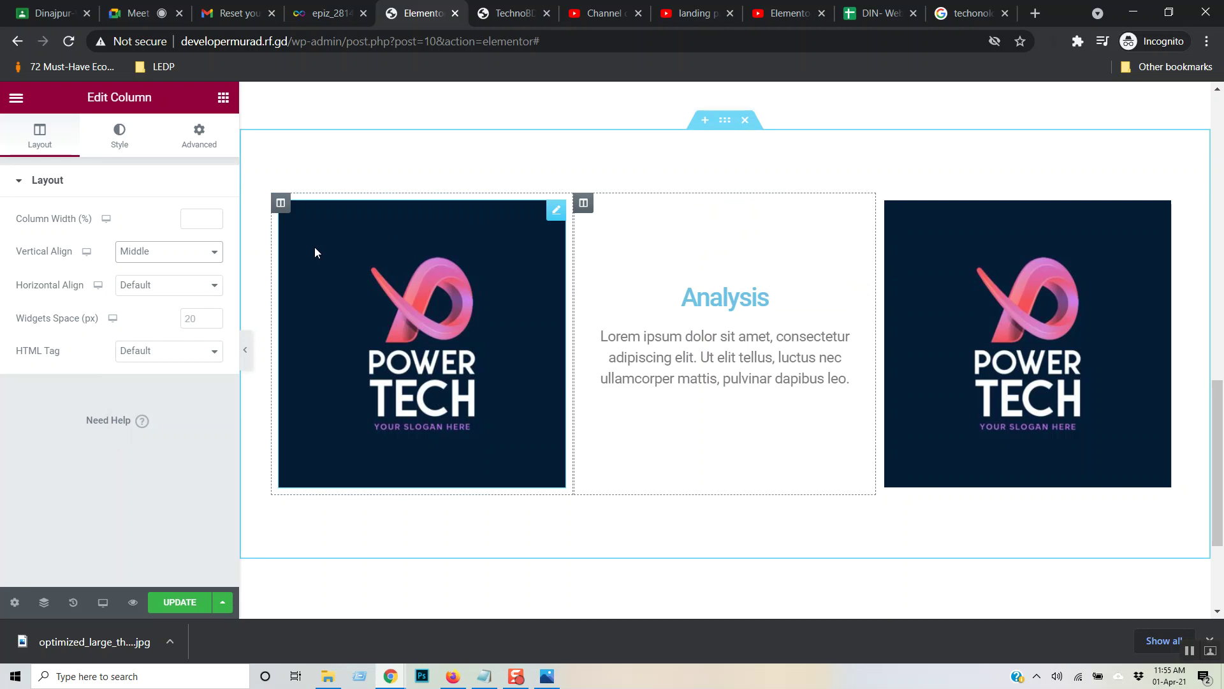
scroll(779, 366, down, 3)
scroll(779, 369, up, 2)
scroll(779, 374, down, 1)
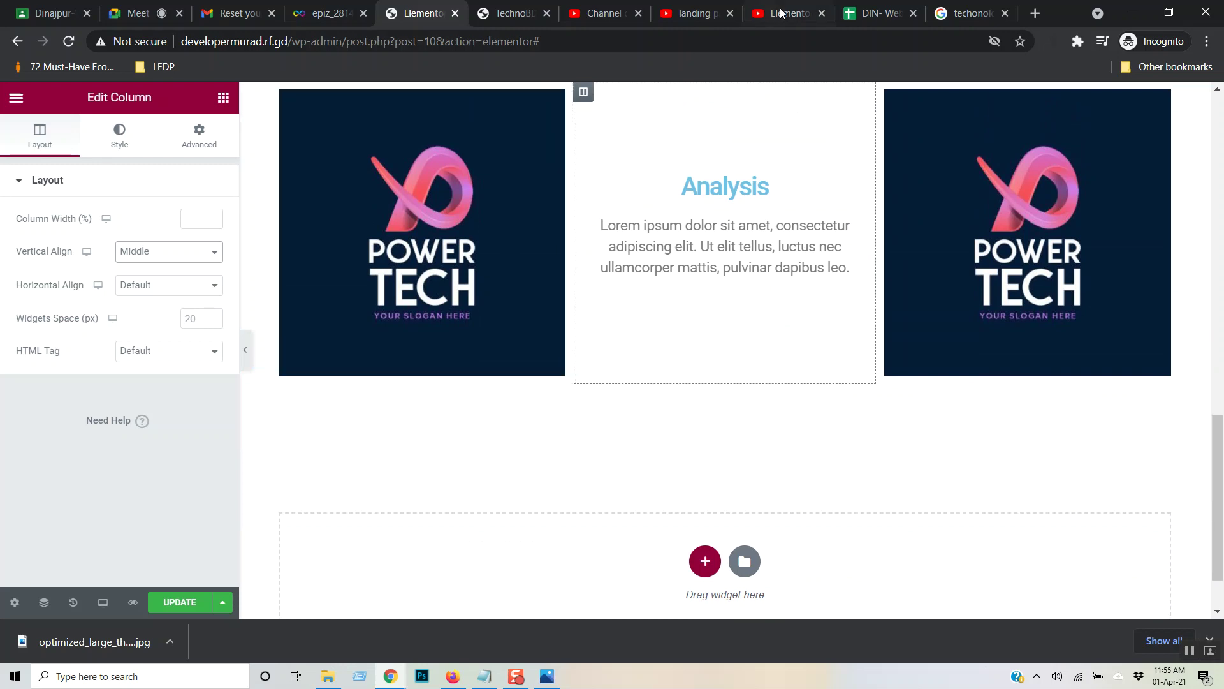
click(785, 12)
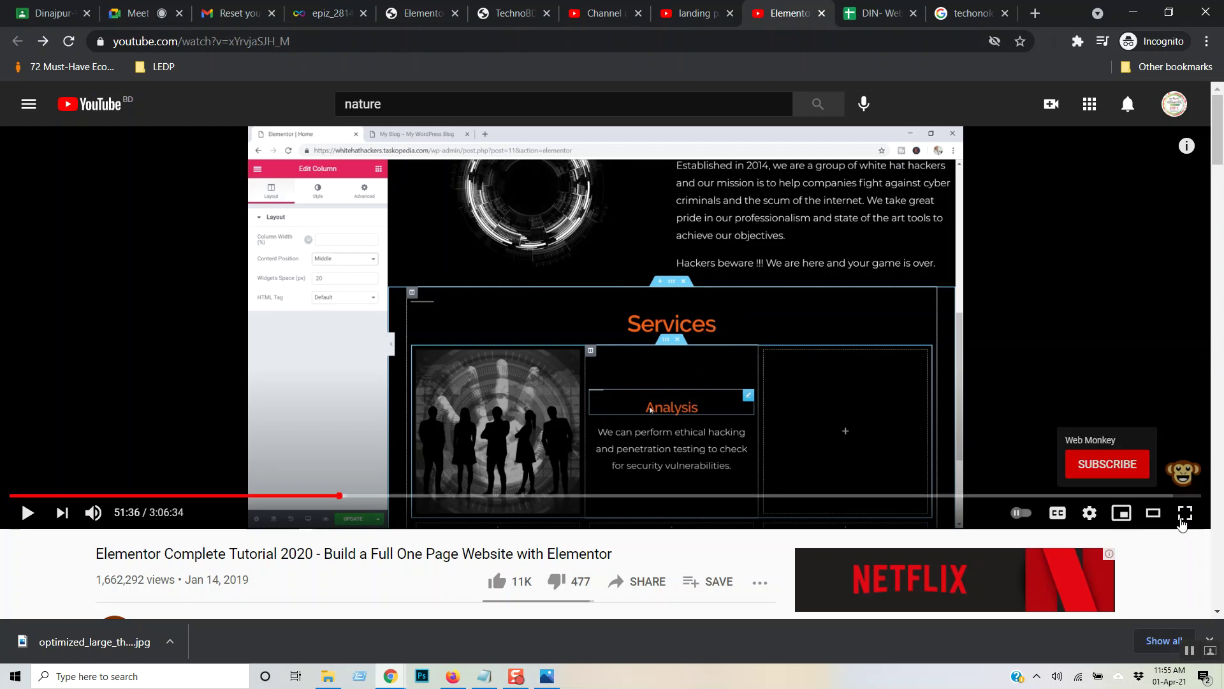
- Play the tutorial full screen from the finished Services section at about 43:11
click(1186, 512)
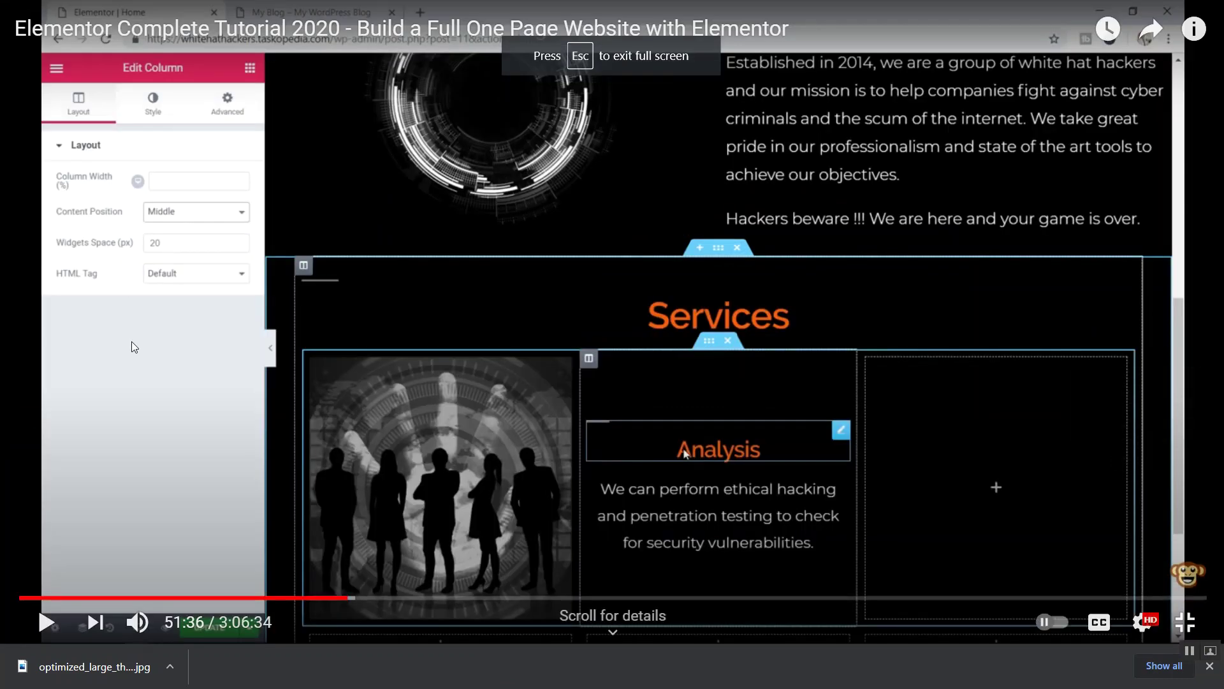
click(331, 599)
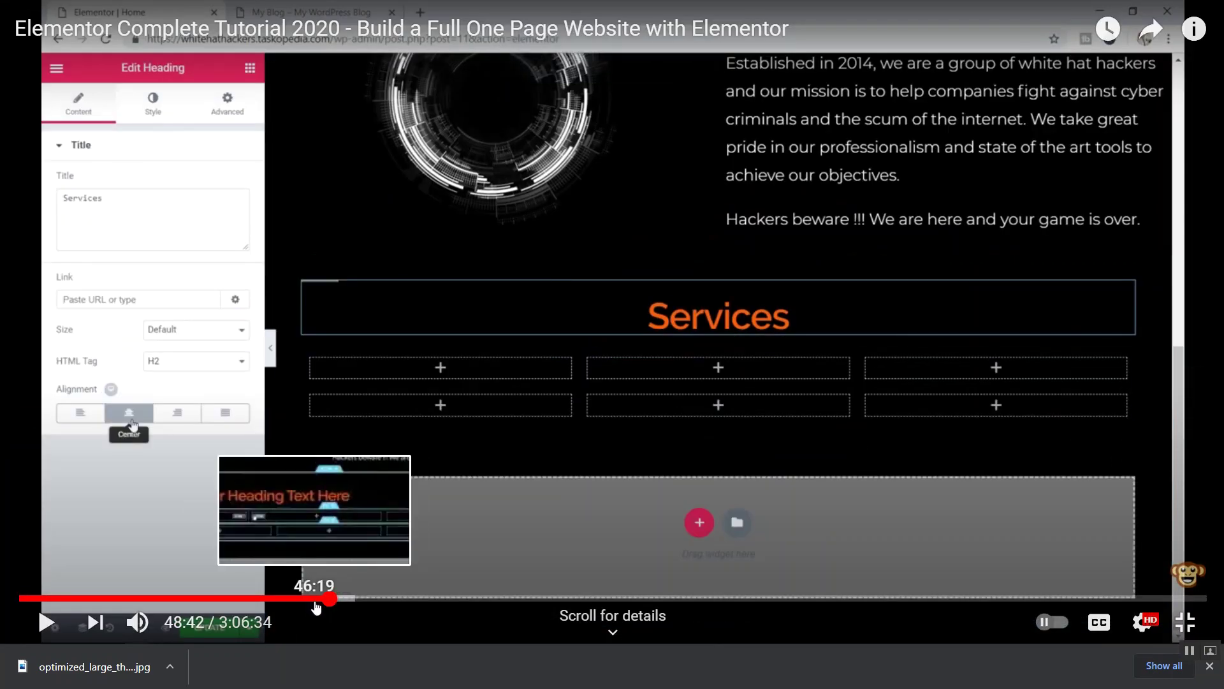
click(301, 600)
click(295, 599)
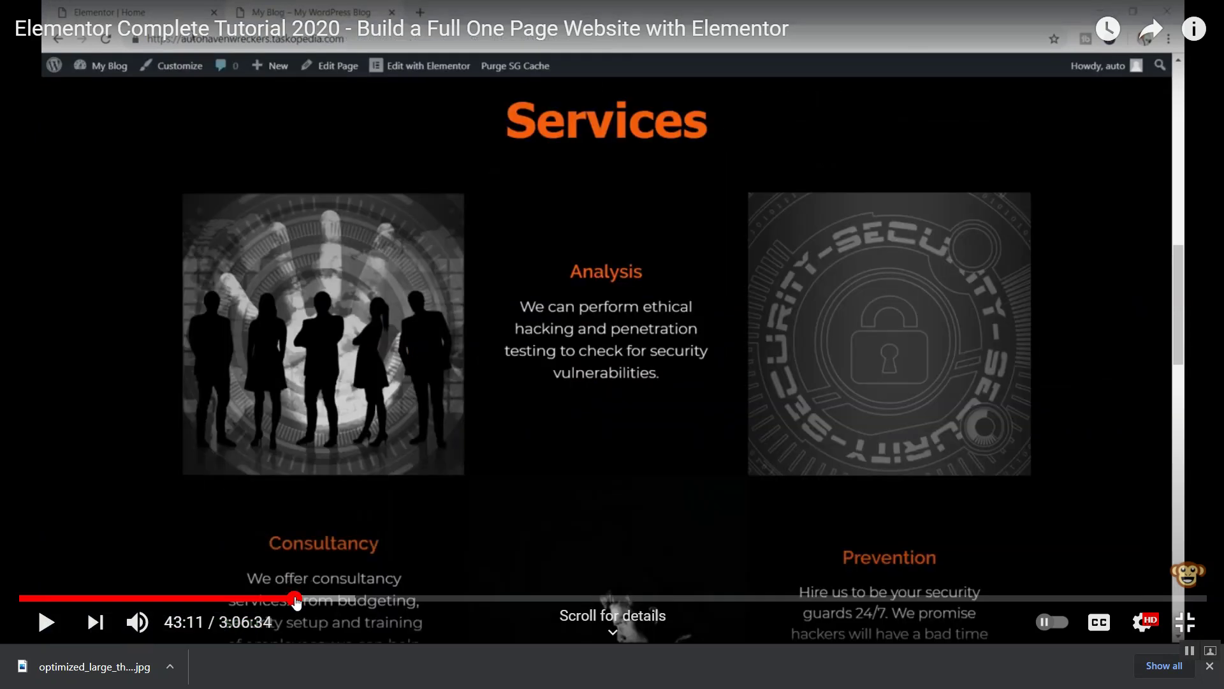
click(602, 281)
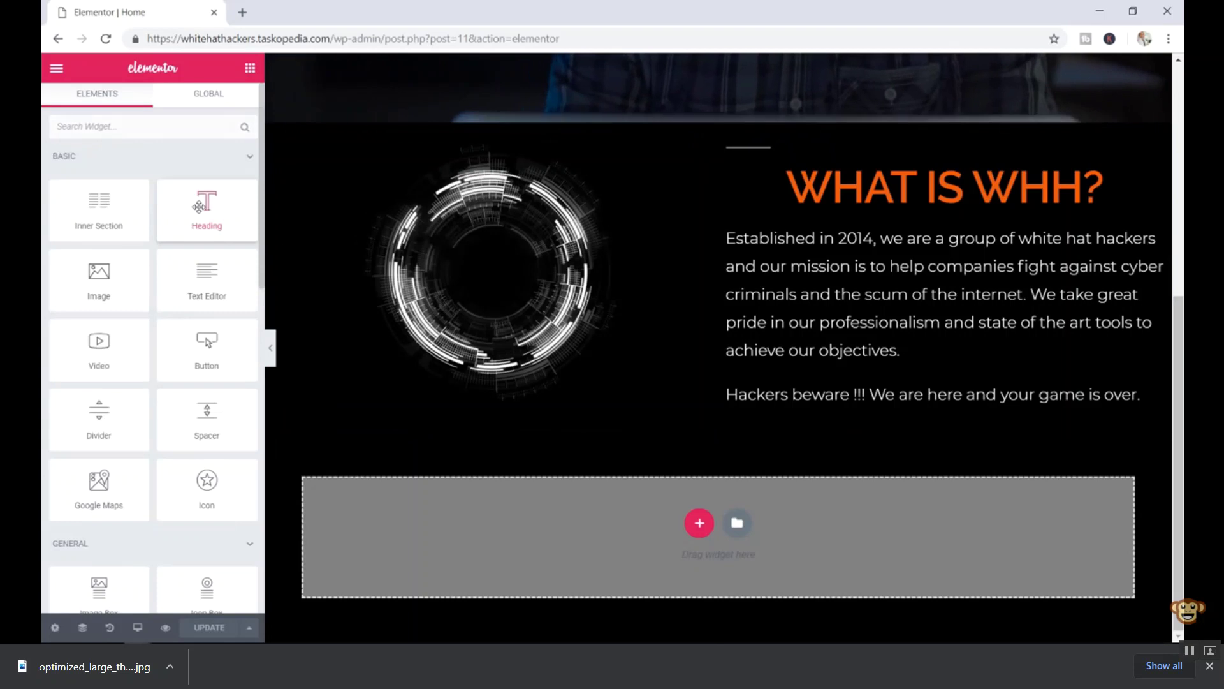
- Skip ahead three times, exit full screen, pause, and show the landing page tutorial search results
key(Right)
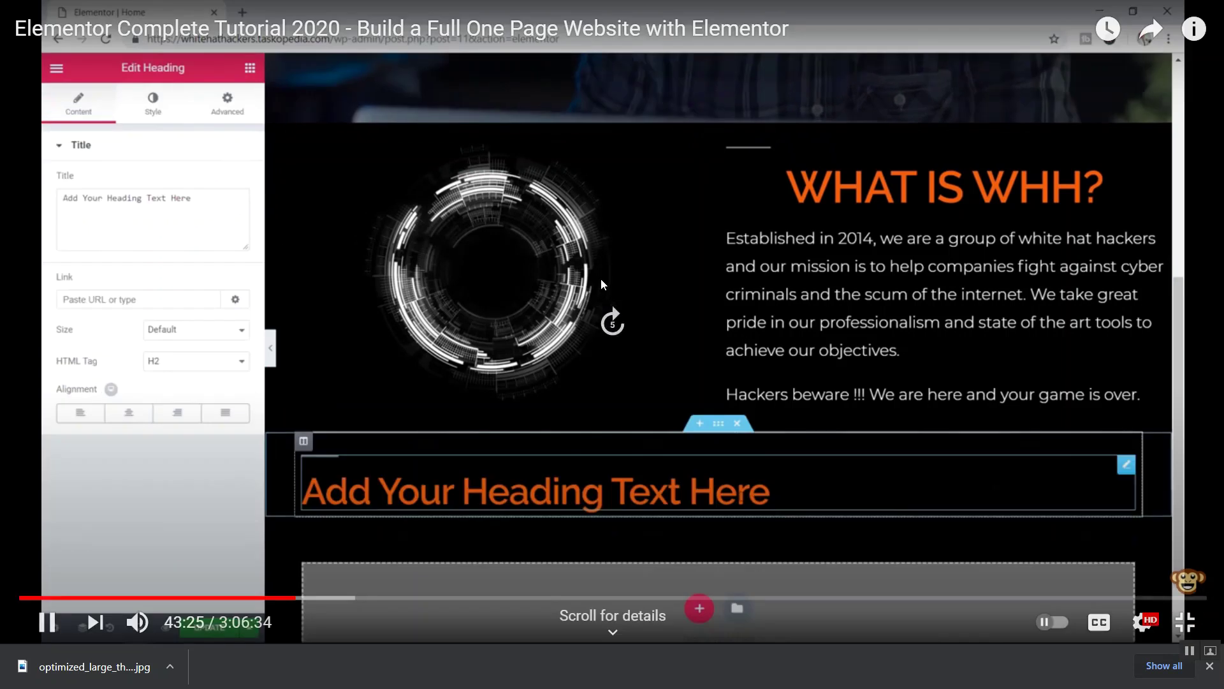
key(Right)
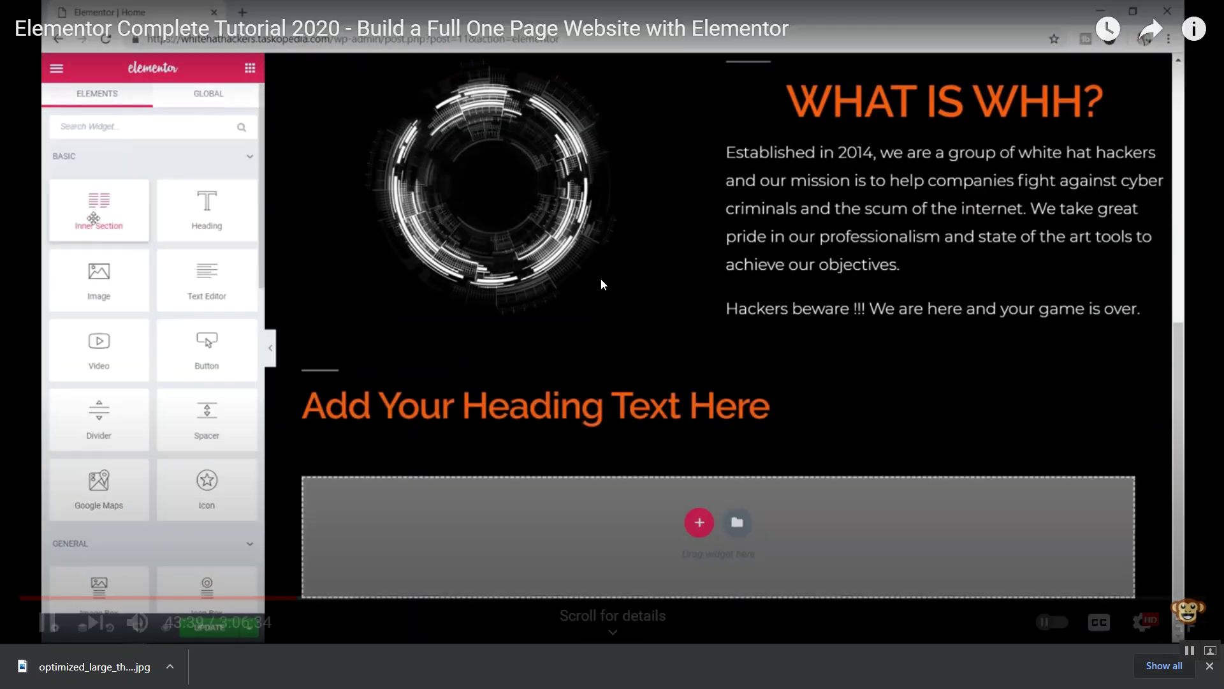
key(Right)
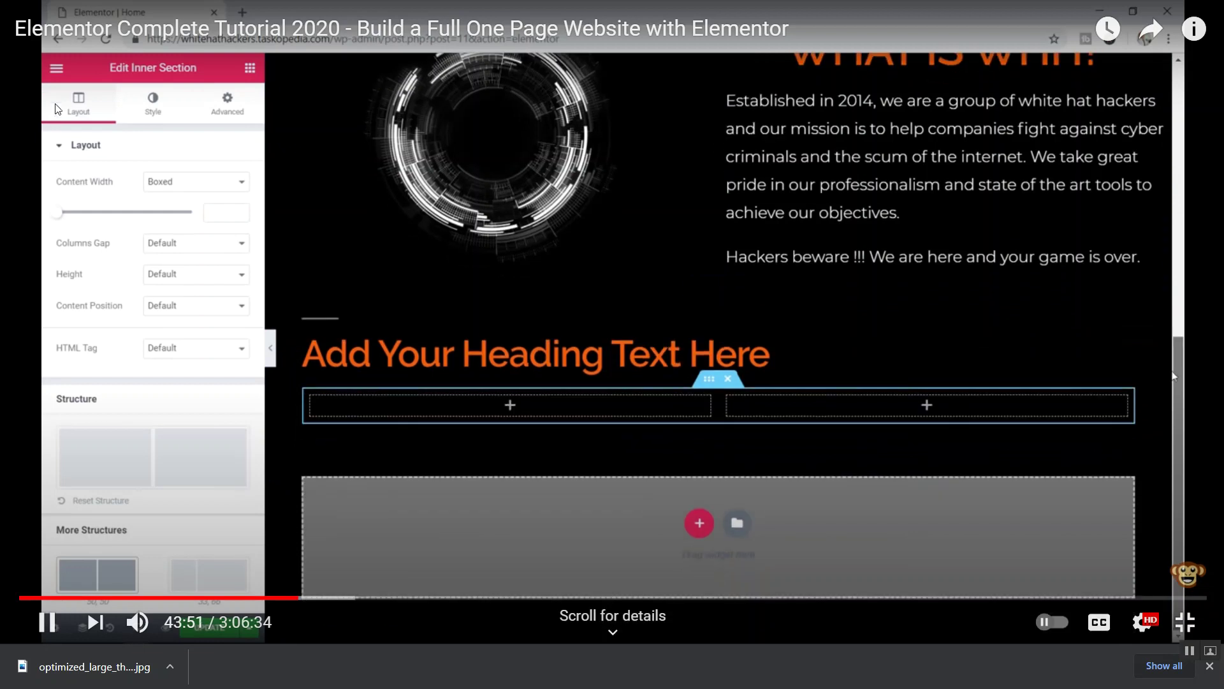
click(1183, 627)
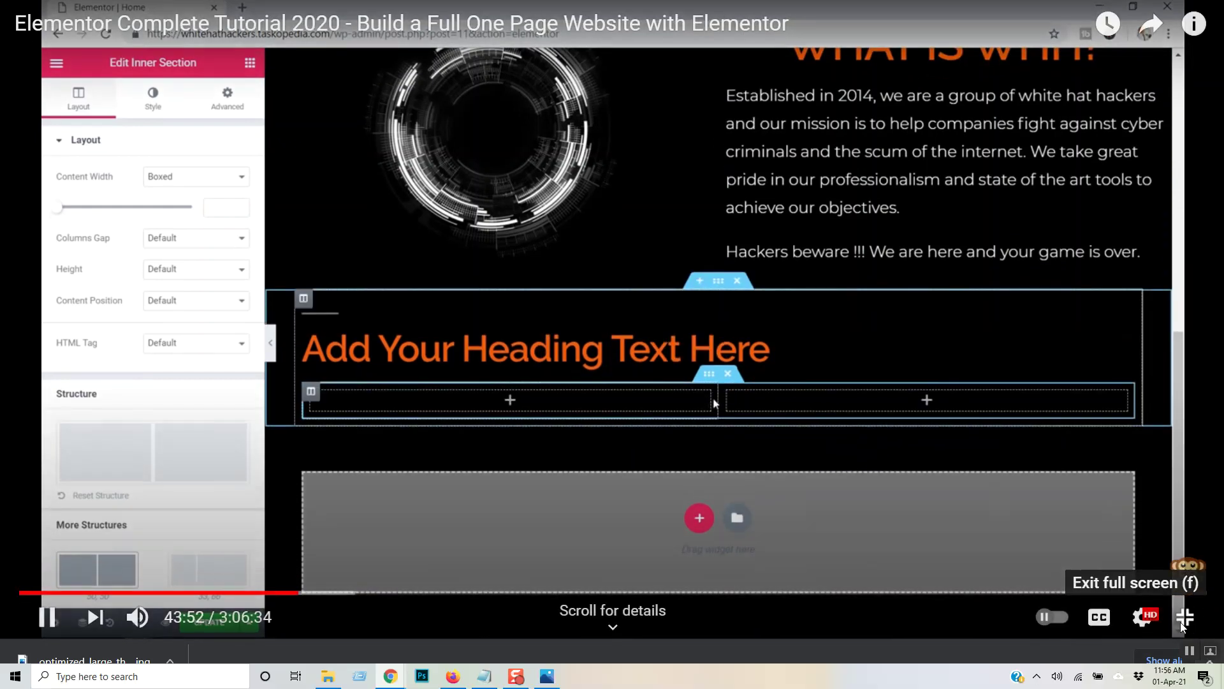
click(727, 482)
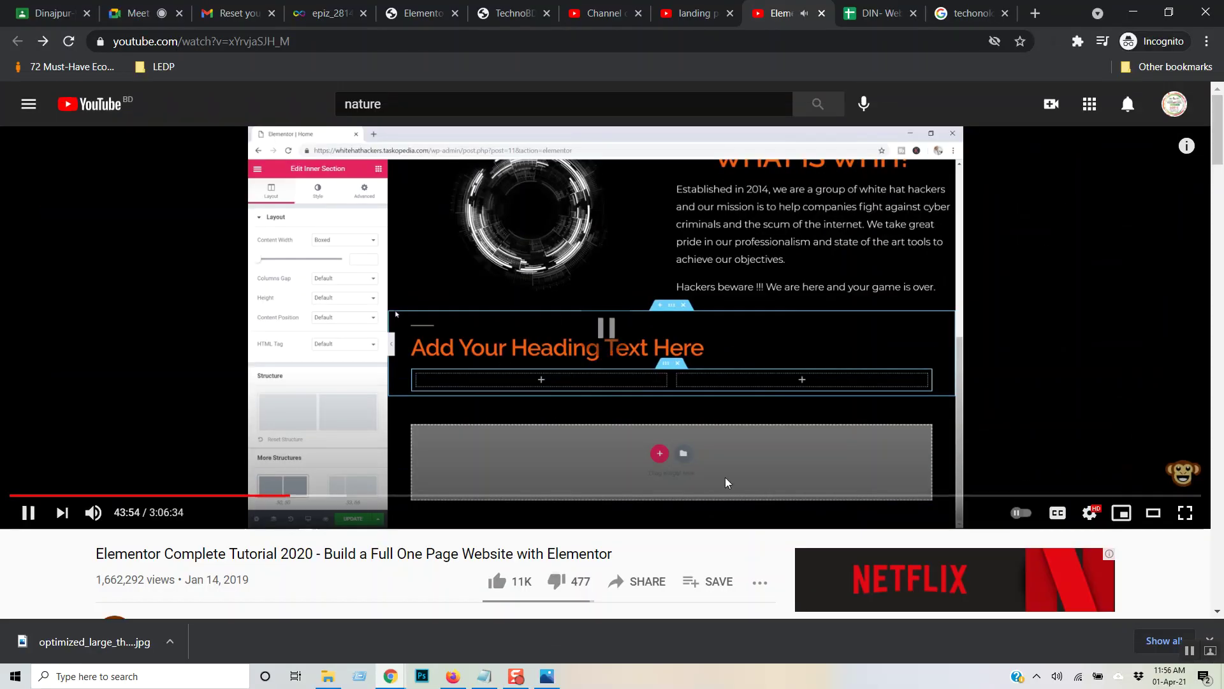
click(686, 12)
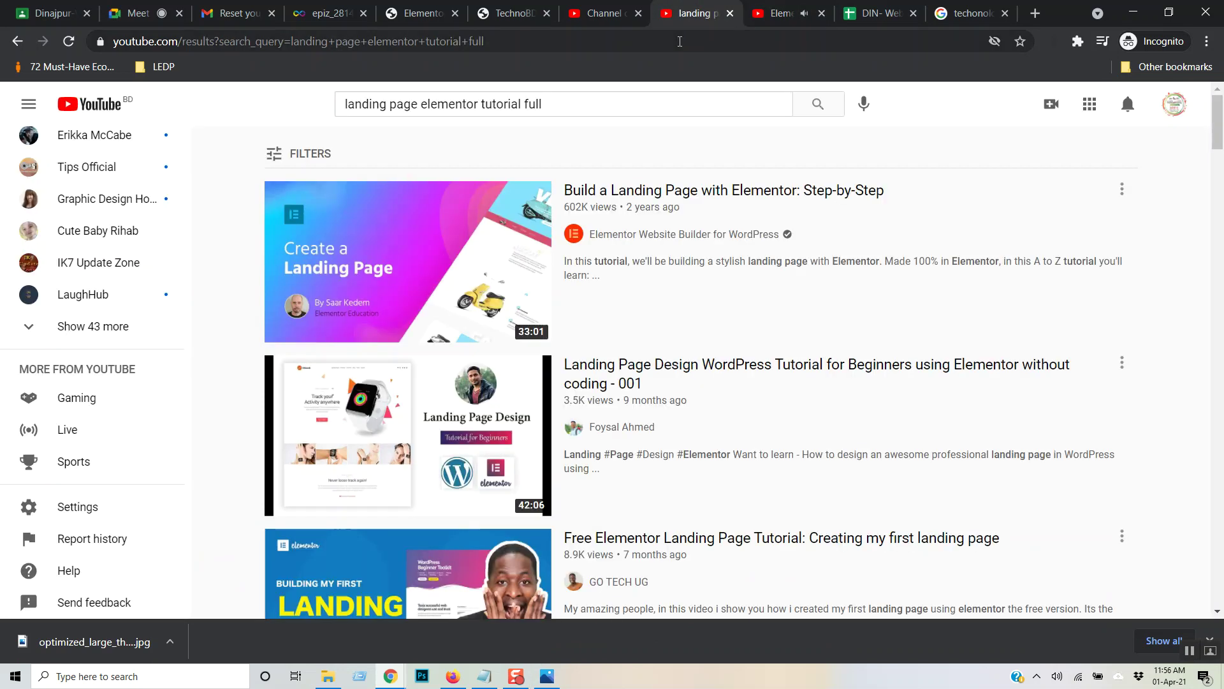
- Delete the old logo row, then add an Inner Section under Service and duplicate a column to make three
click(417, 13)
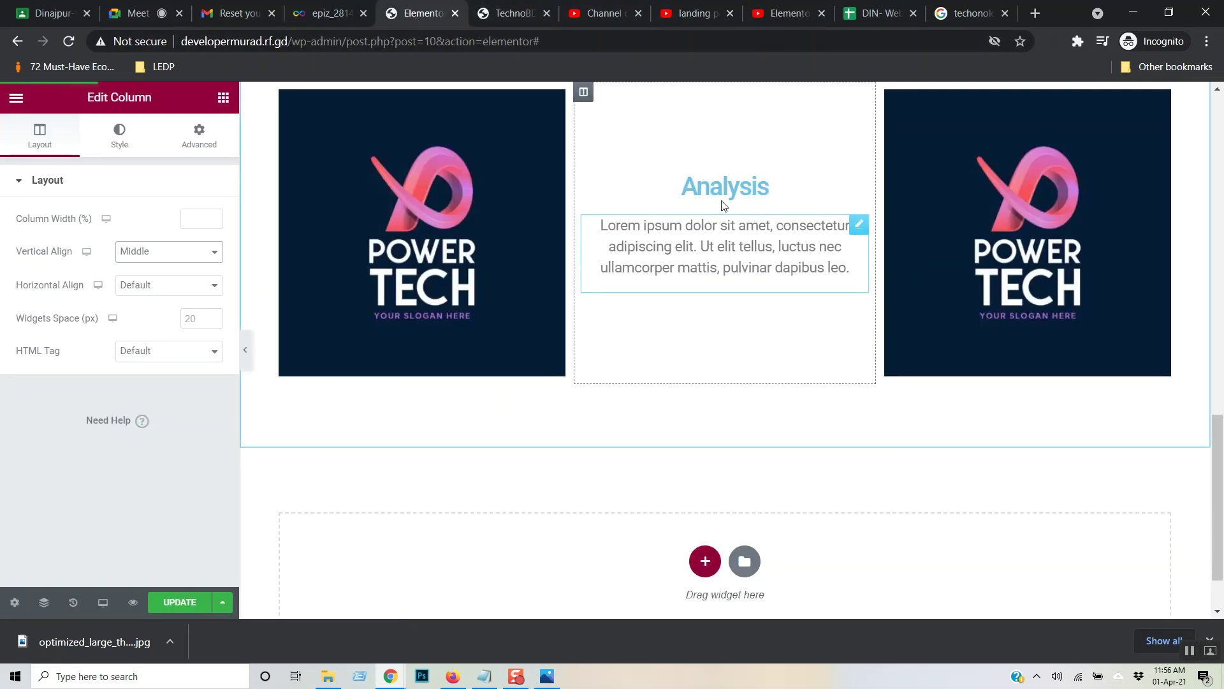
scroll(723, 204, up, 3)
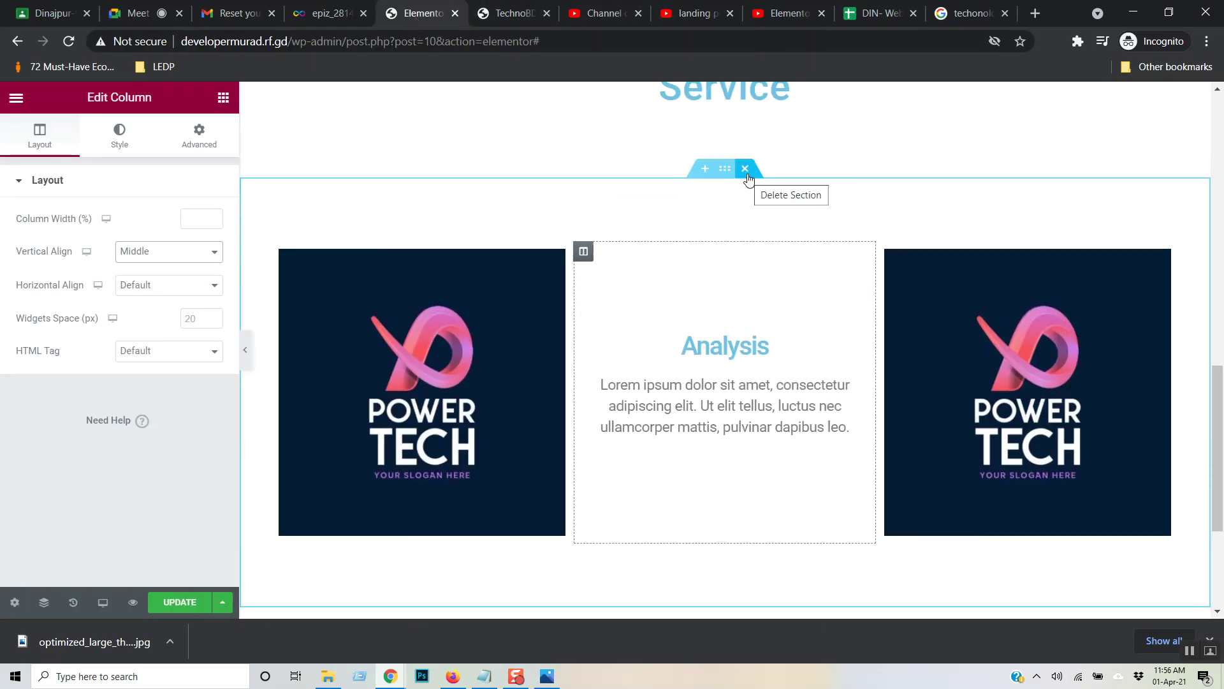
click(746, 171)
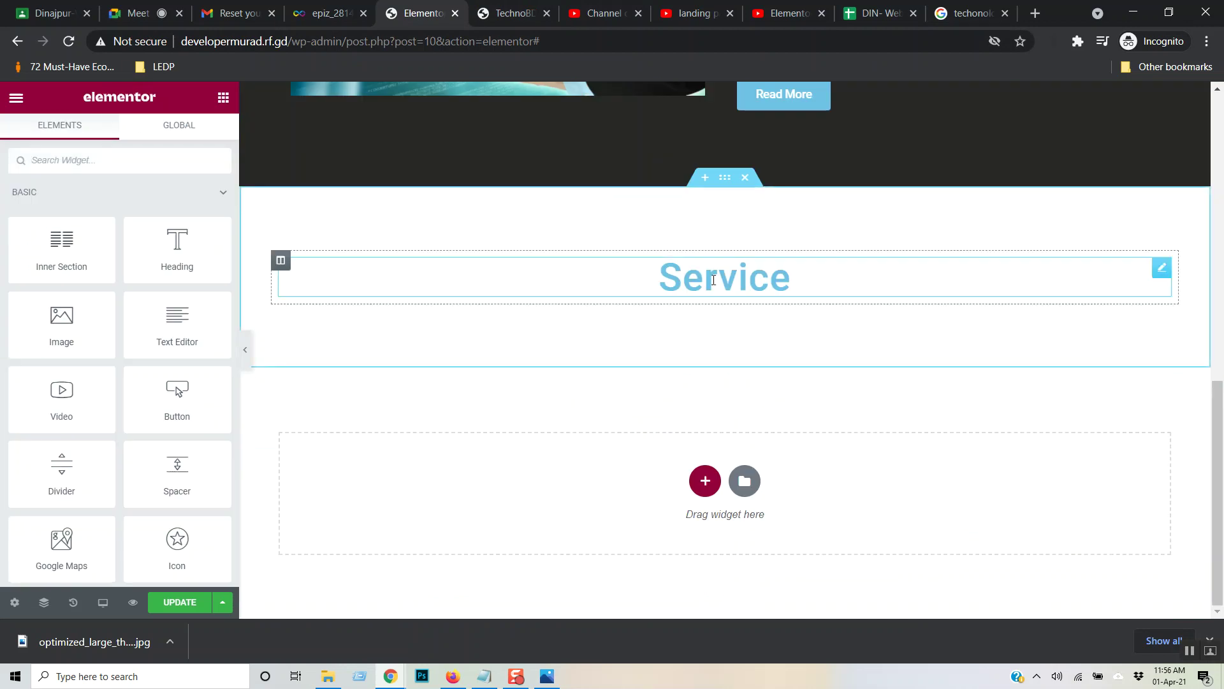
drag(62, 252, 707, 293)
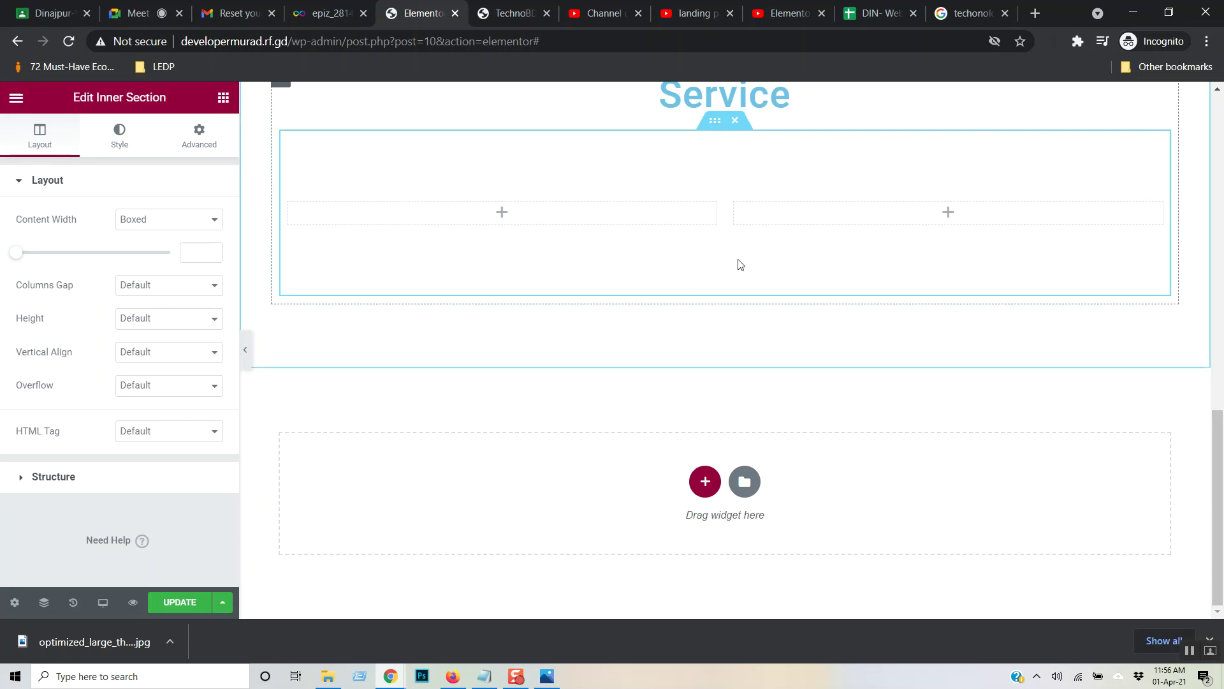
scroll(752, 287, up, 1)
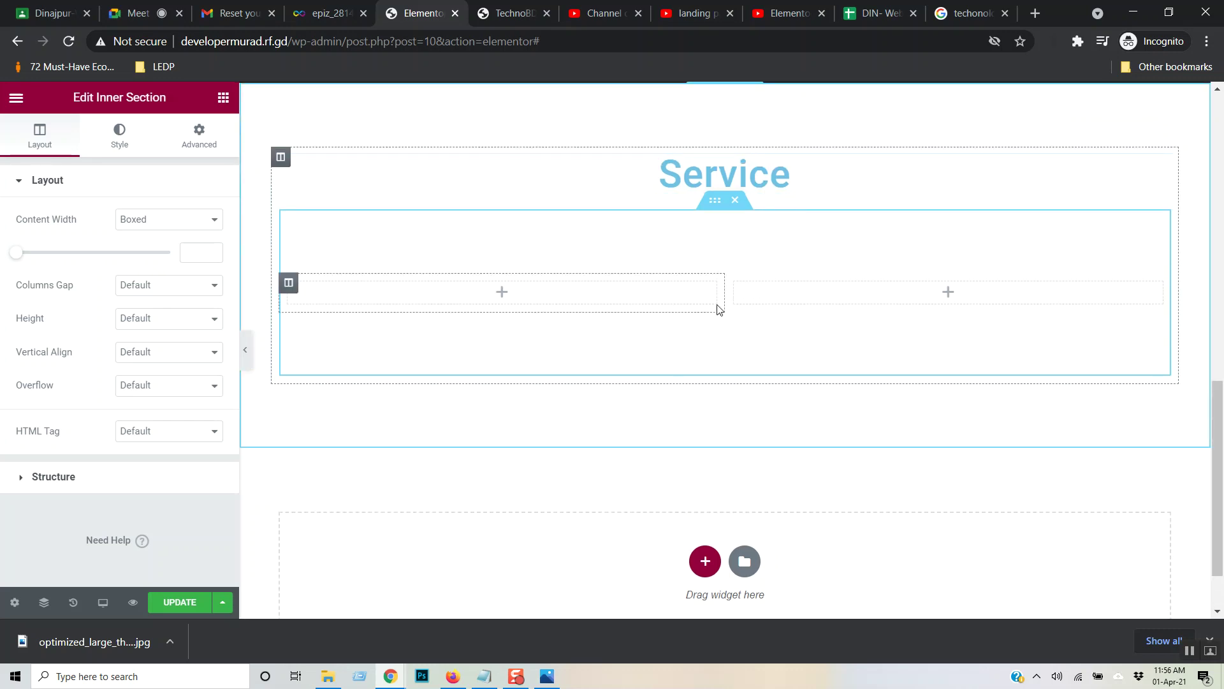
right_click(289, 285)
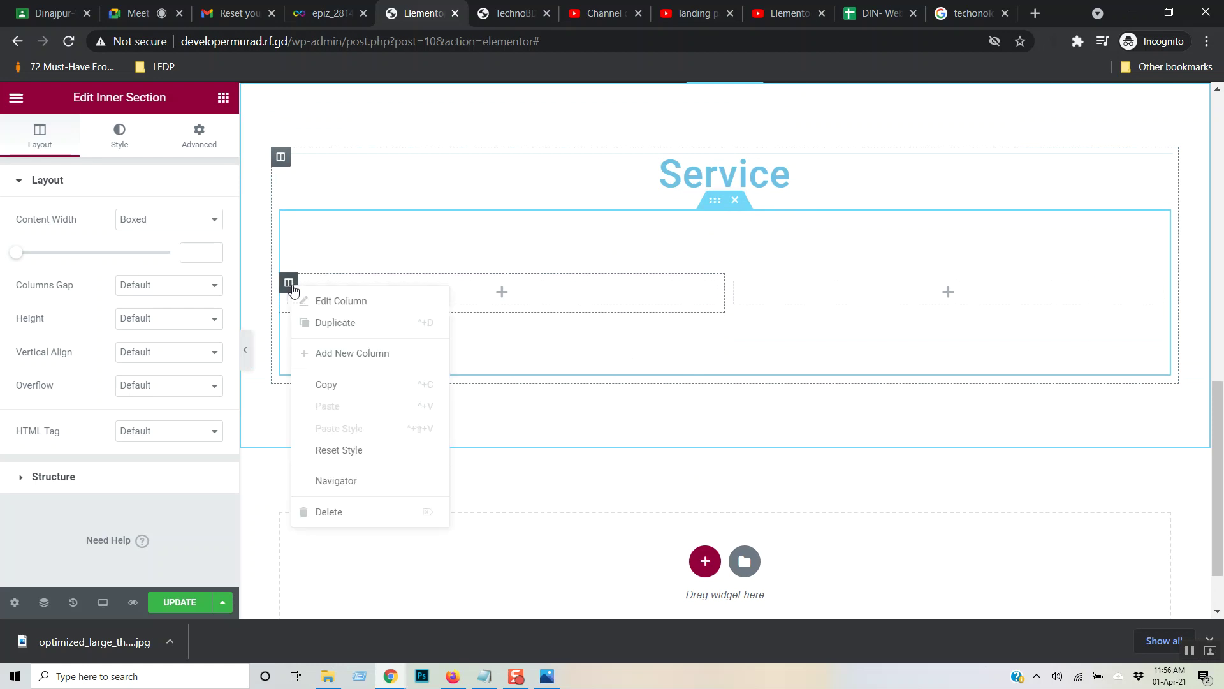
click(360, 323)
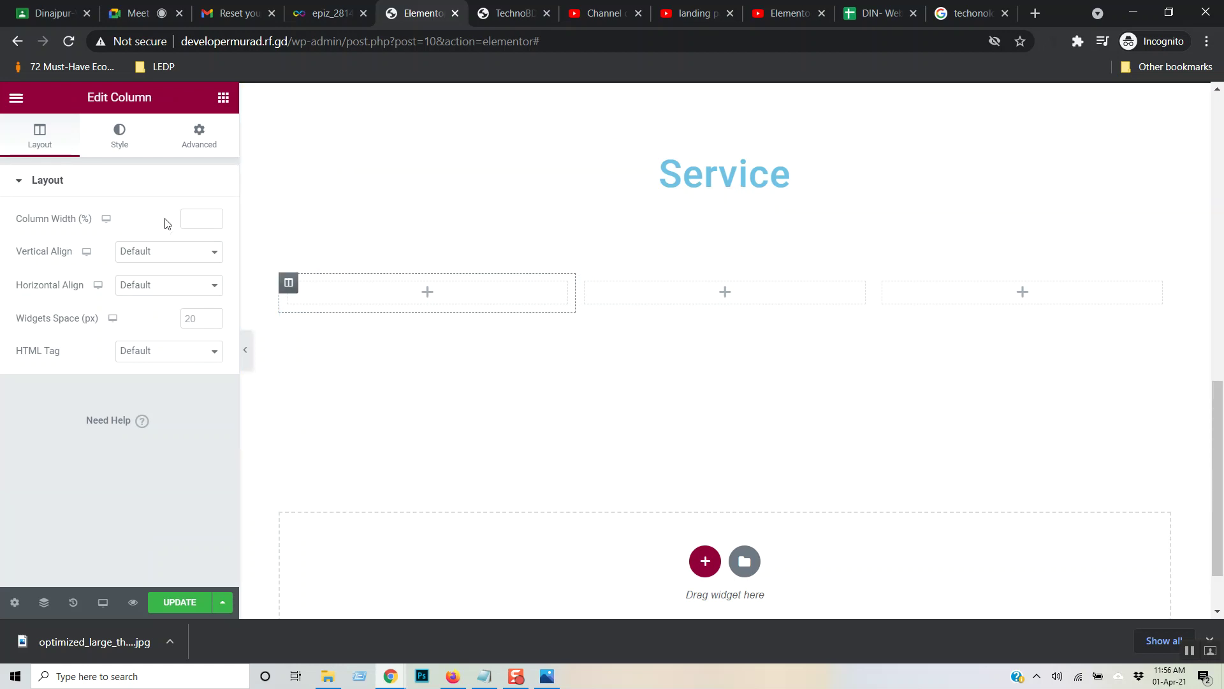
- Add Image widgets to the left and right columns, setting the right one to the POWER TECH logo
click(223, 97)
drag(64, 318, 415, 291)
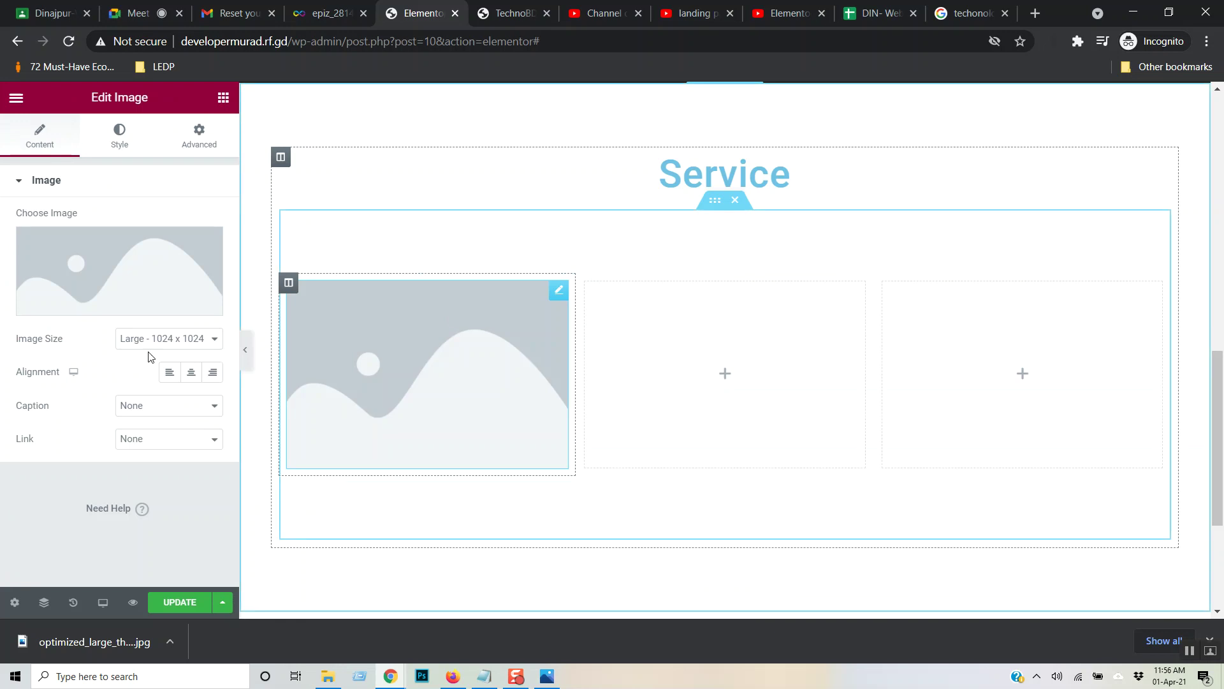
click(223, 99)
drag(71, 323, 999, 362)
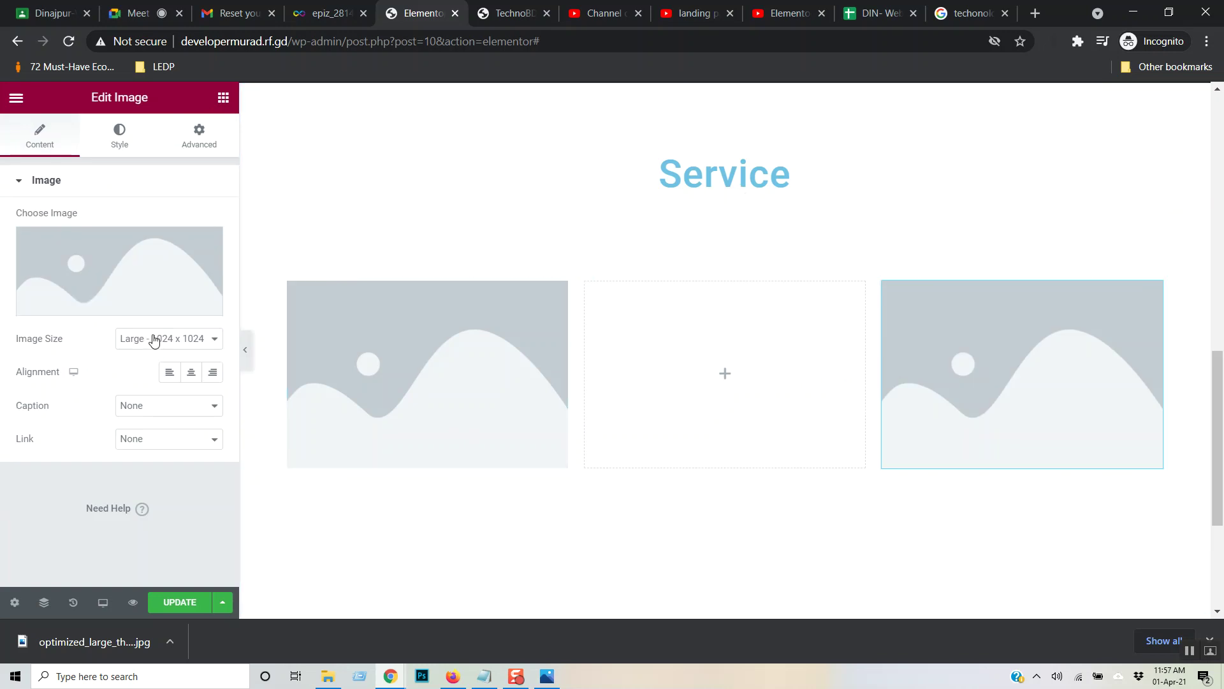
click(121, 311)
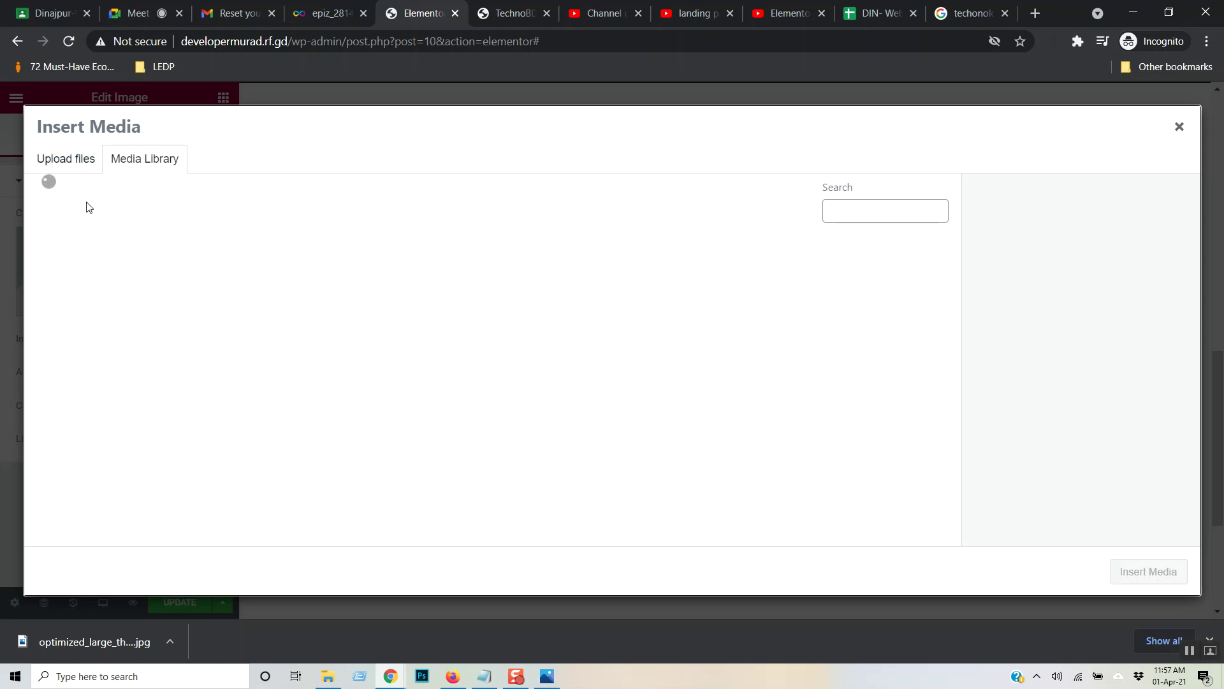
click(81, 264)
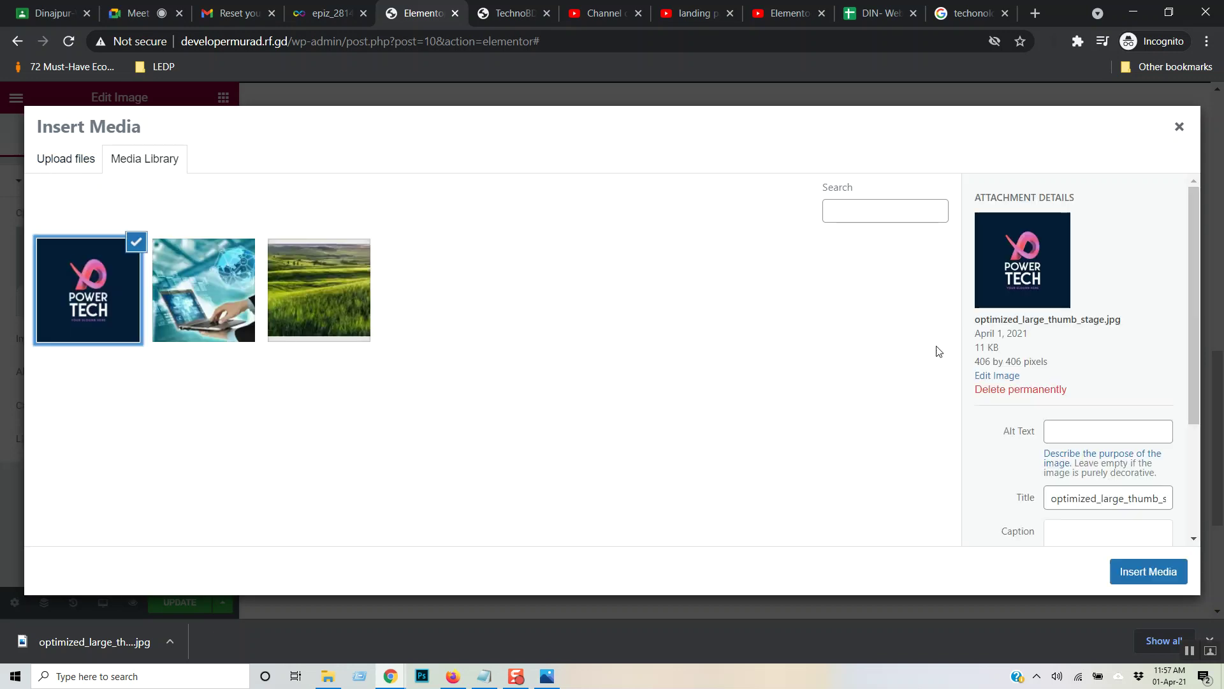
click(1121, 572)
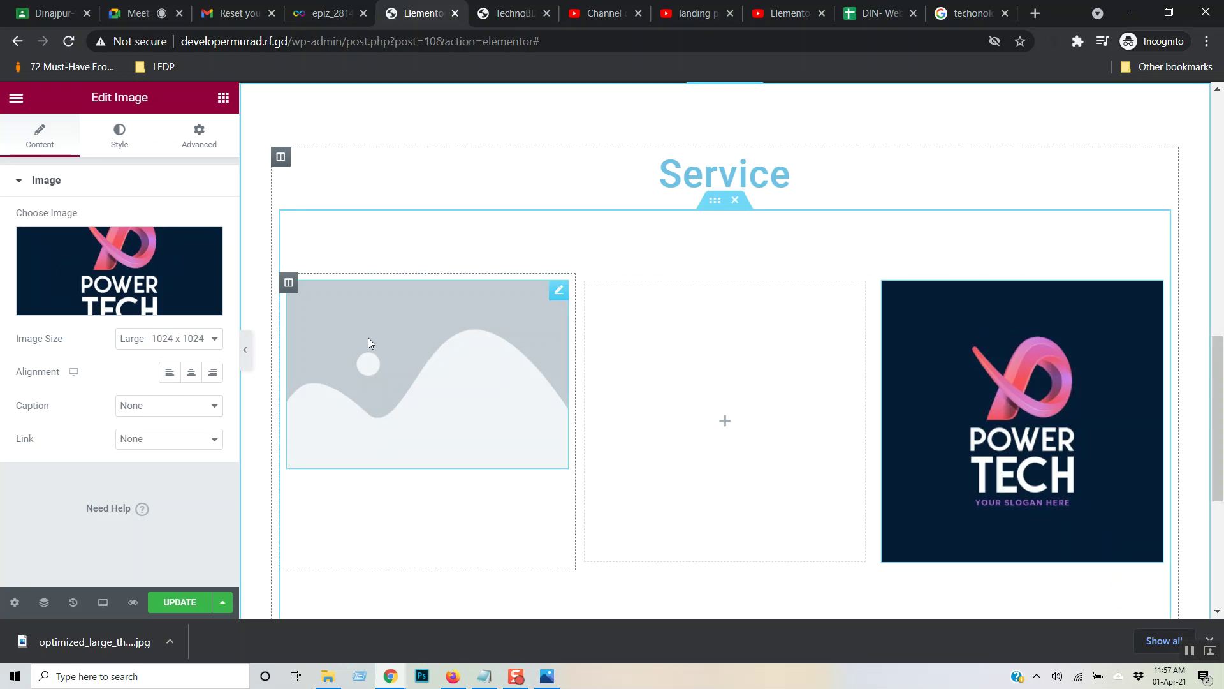
- Set the left image to the POWER TECH logo
click(326, 373)
click(113, 304)
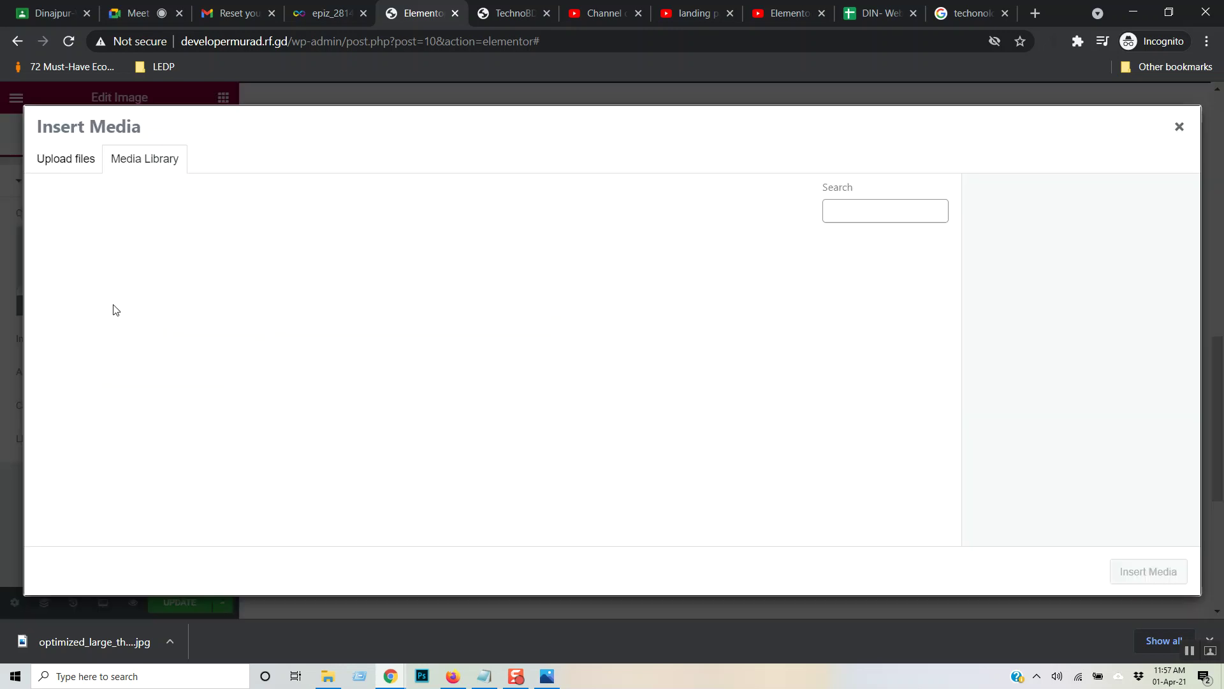
click(67, 244)
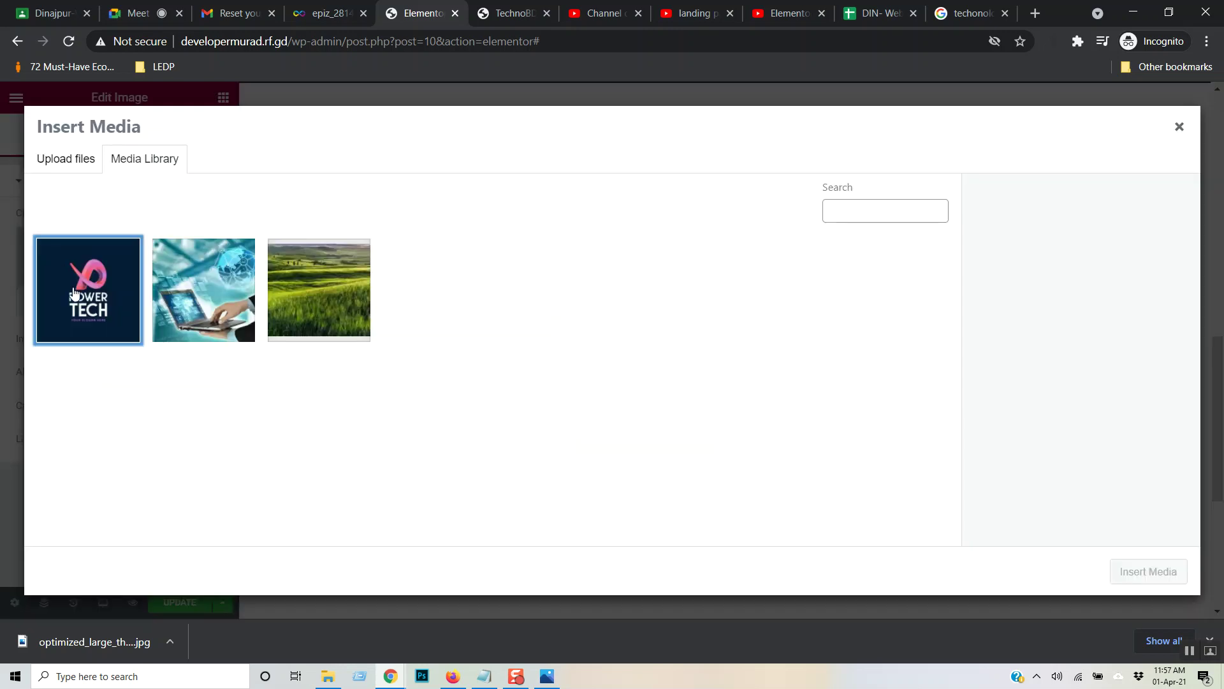
click(1180, 586)
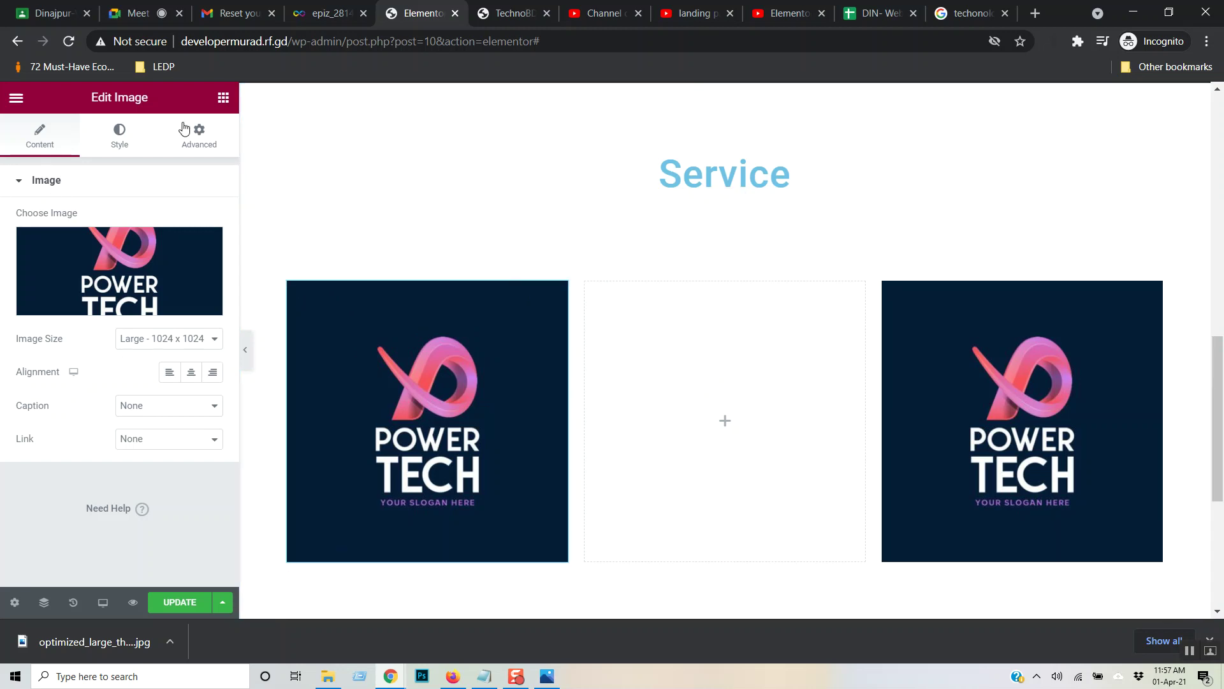
click(223, 97)
- Add a Heading widget to the middle column as an H4 titled 'Analysis'
drag(191, 234, 720, 363)
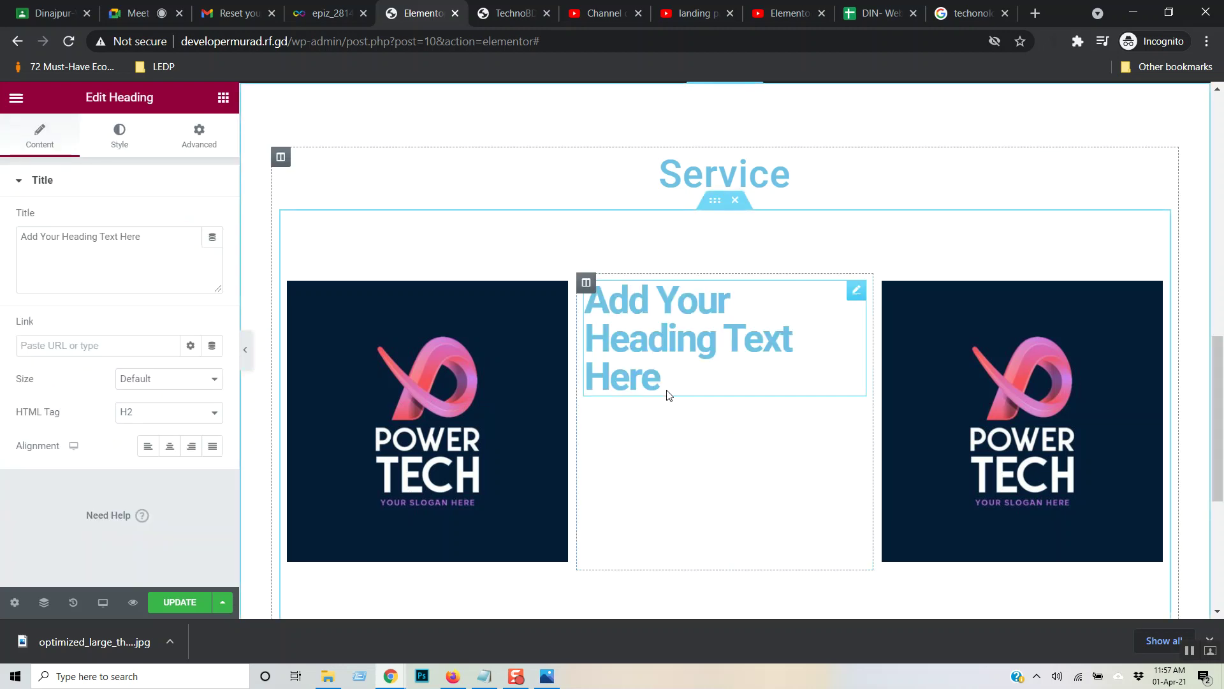
drag(668, 376, 569, 307)
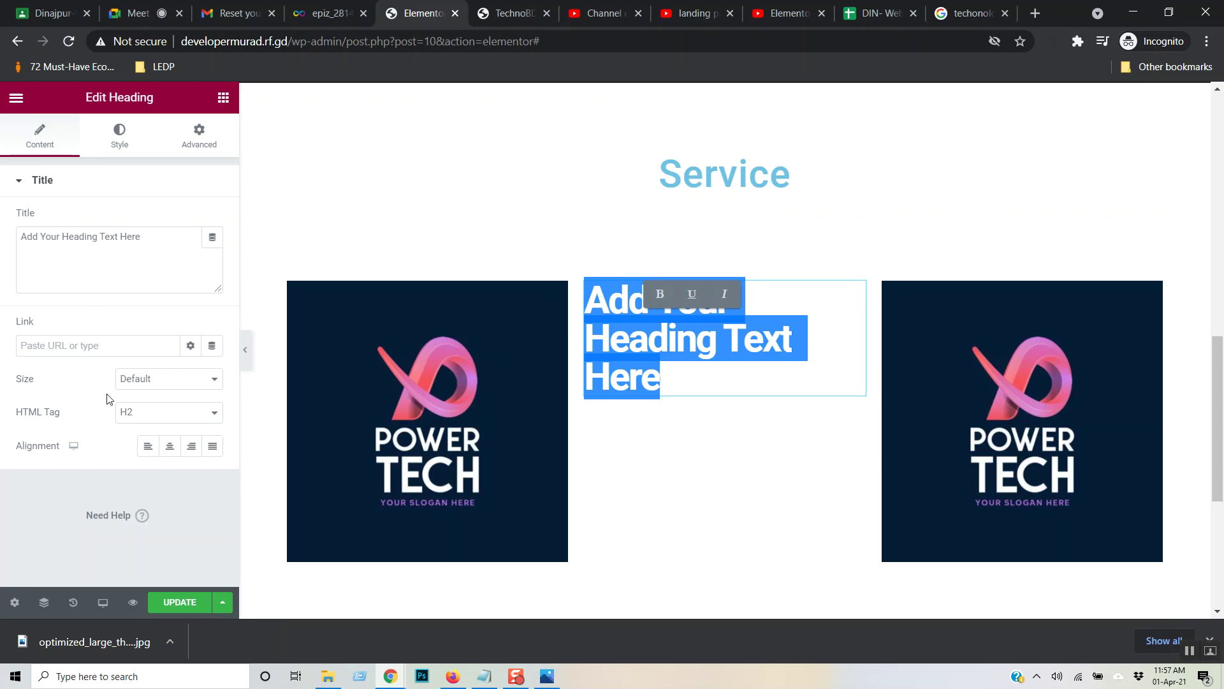
click(206, 414)
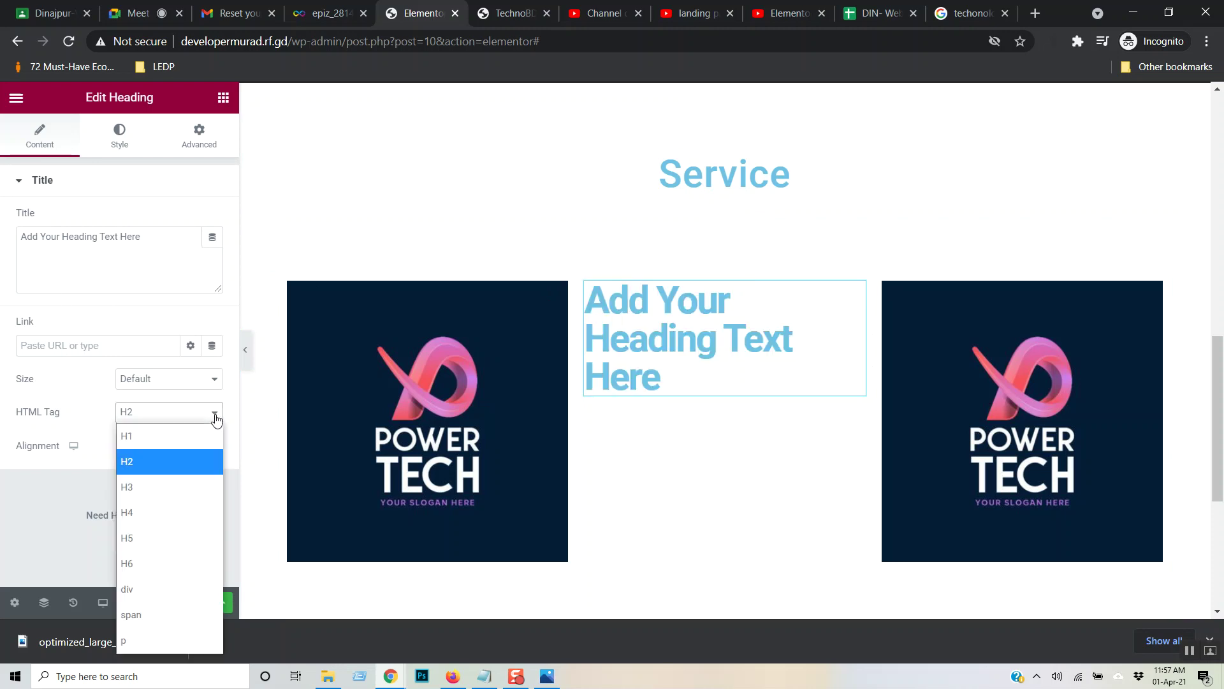
click(168, 513)
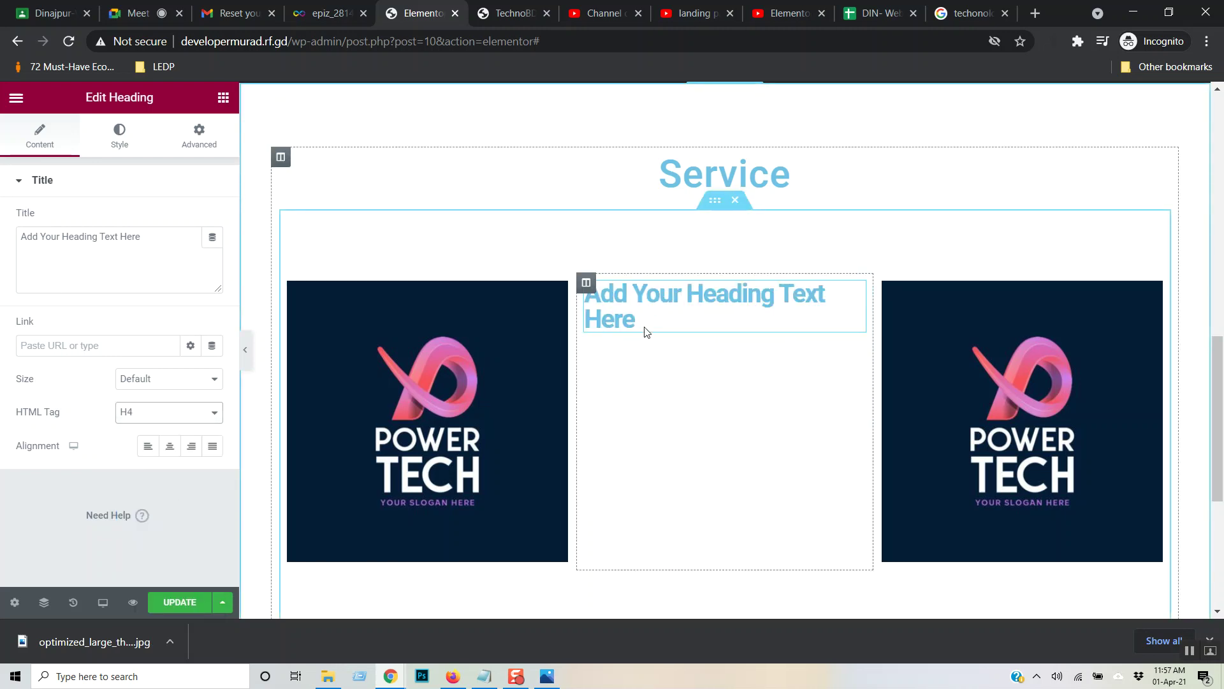
click(139, 253)
drag(146, 236, 1, 255)
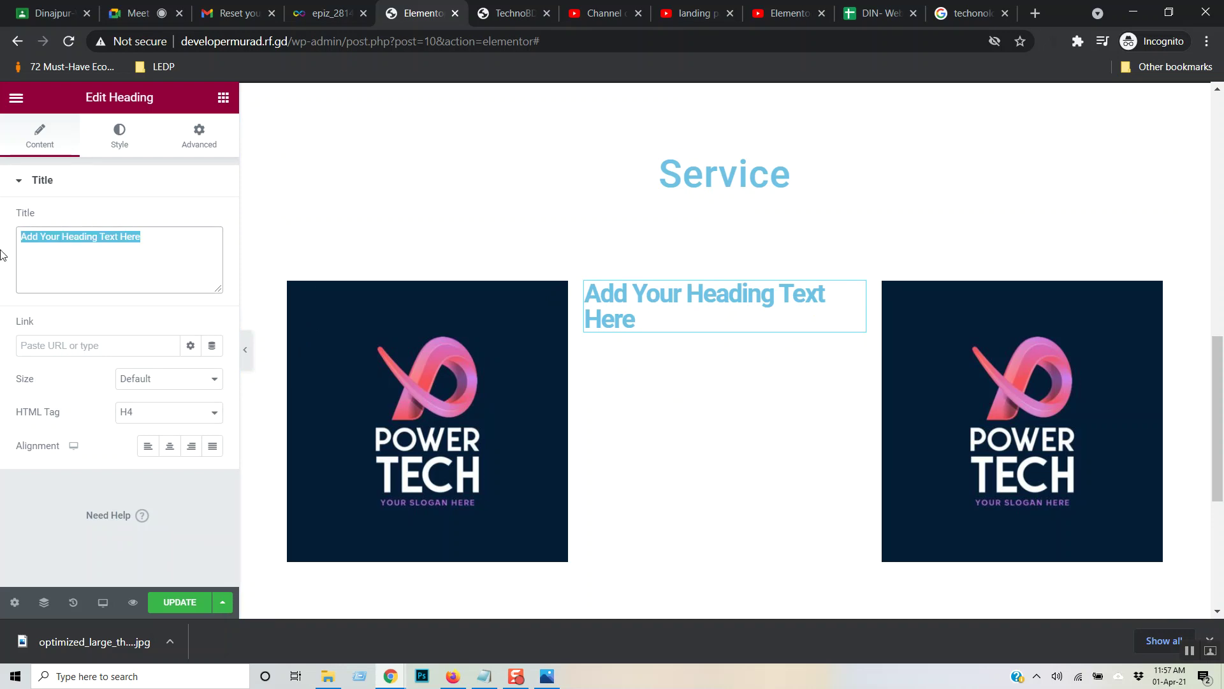
text(Analysis)
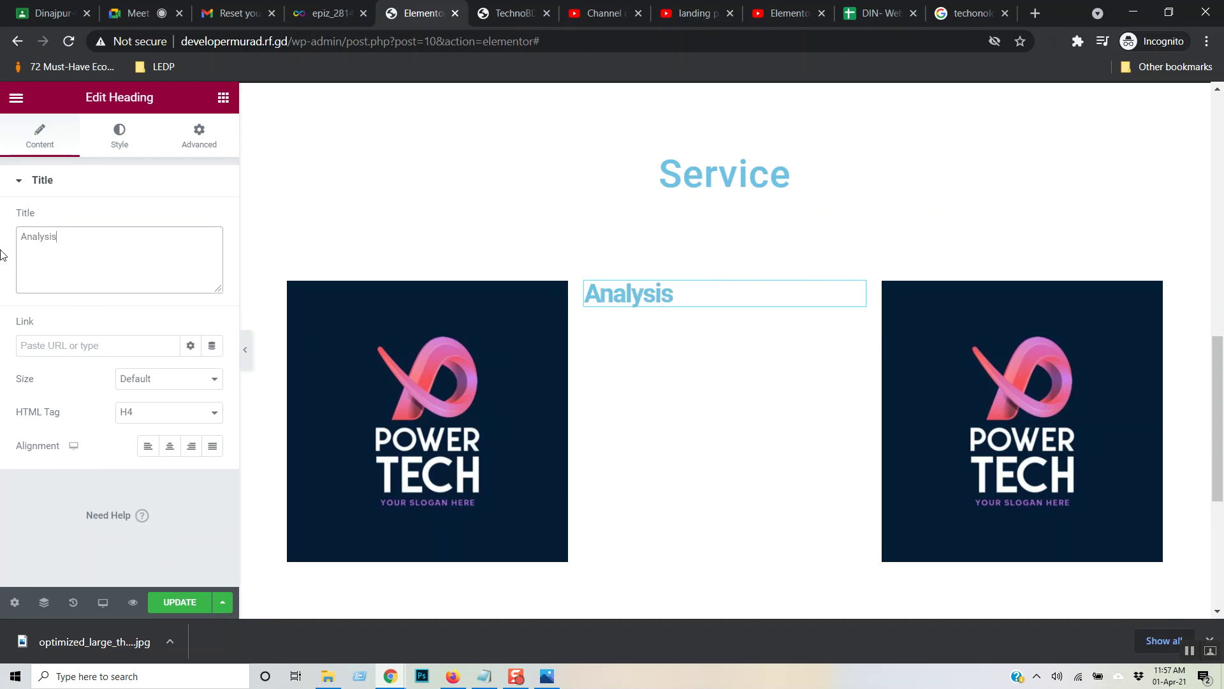
- Remove the text shadow from the Analysis heading
click(120, 135)
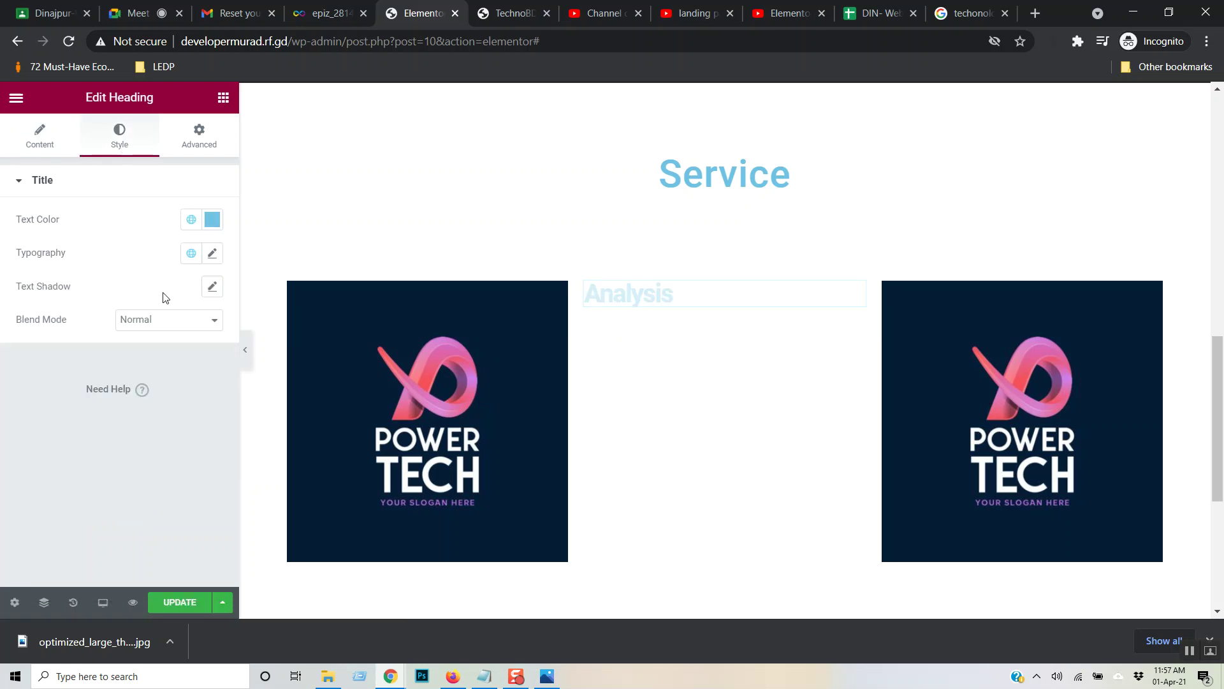
click(213, 288)
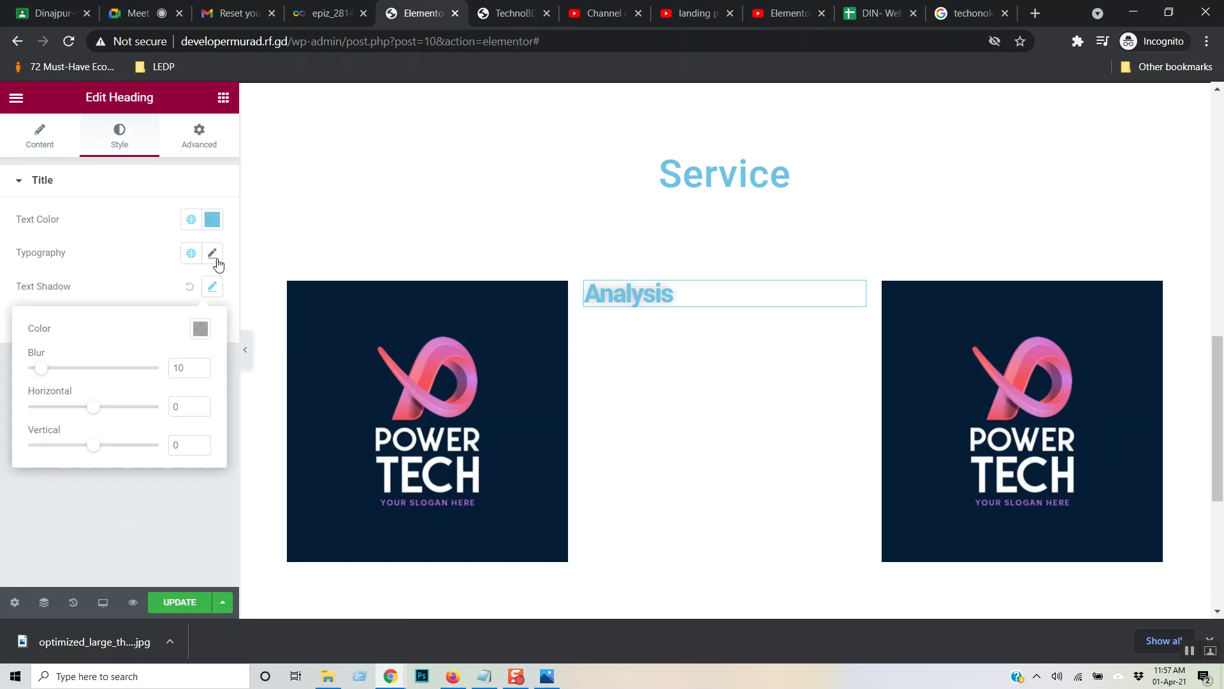
click(218, 262)
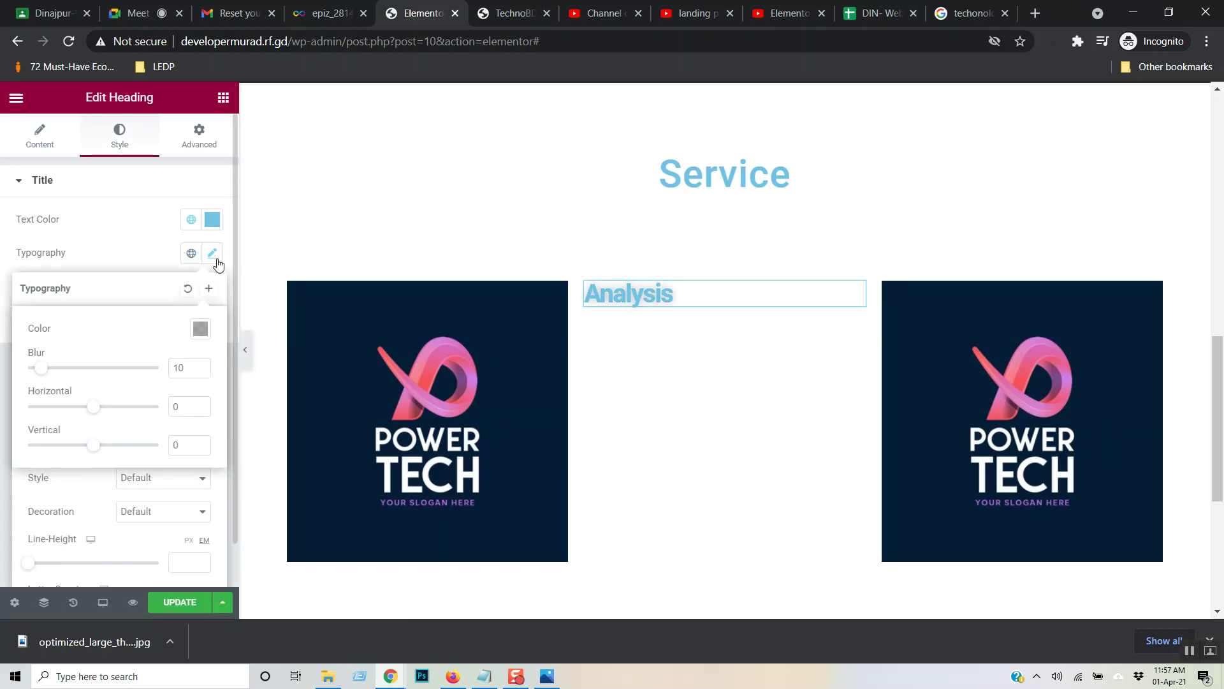
click(201, 135)
click(52, 140)
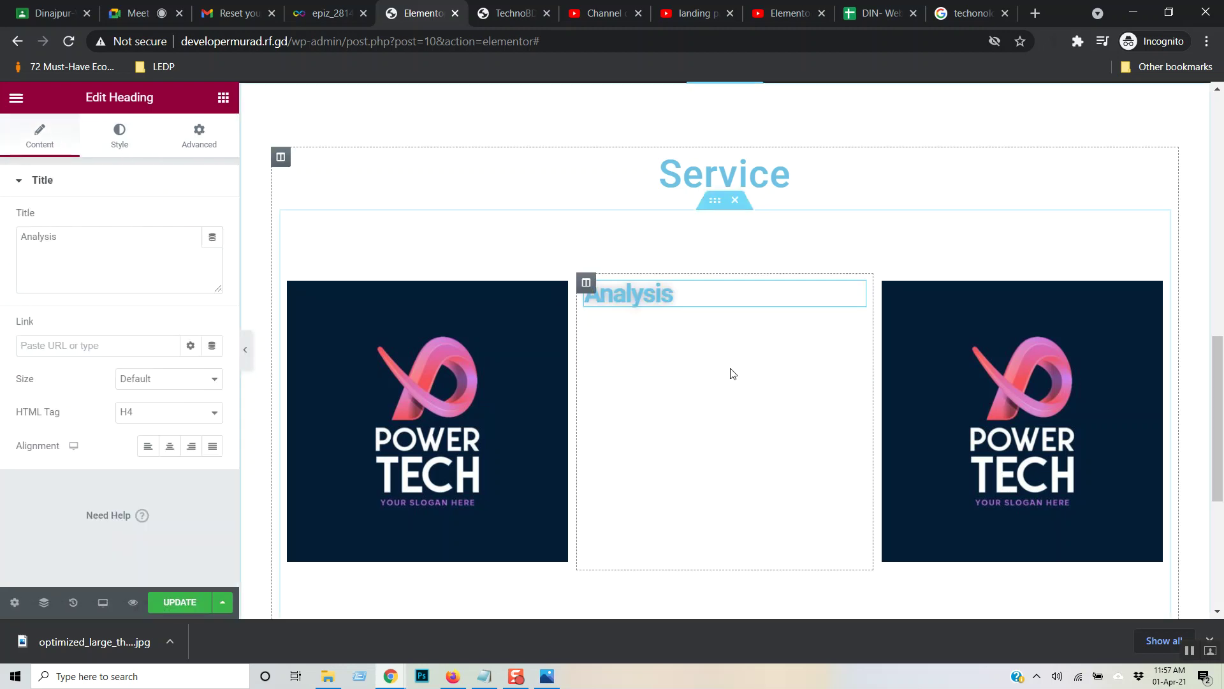
click(121, 136)
click(197, 147)
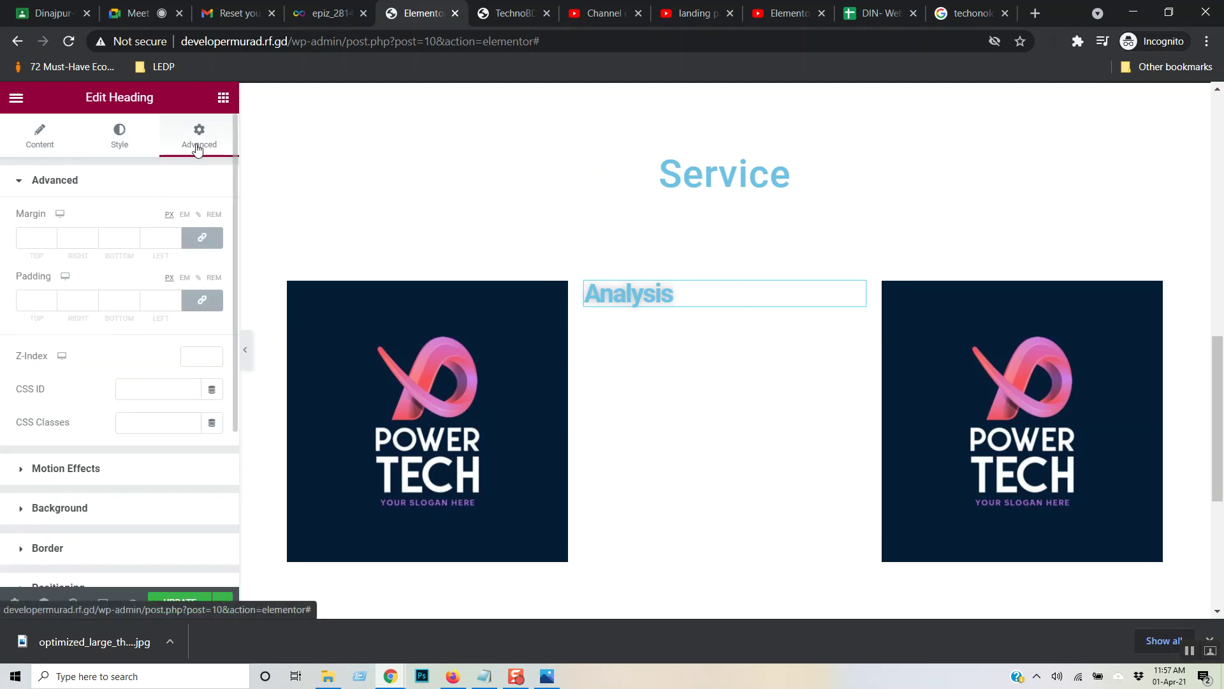
click(108, 138)
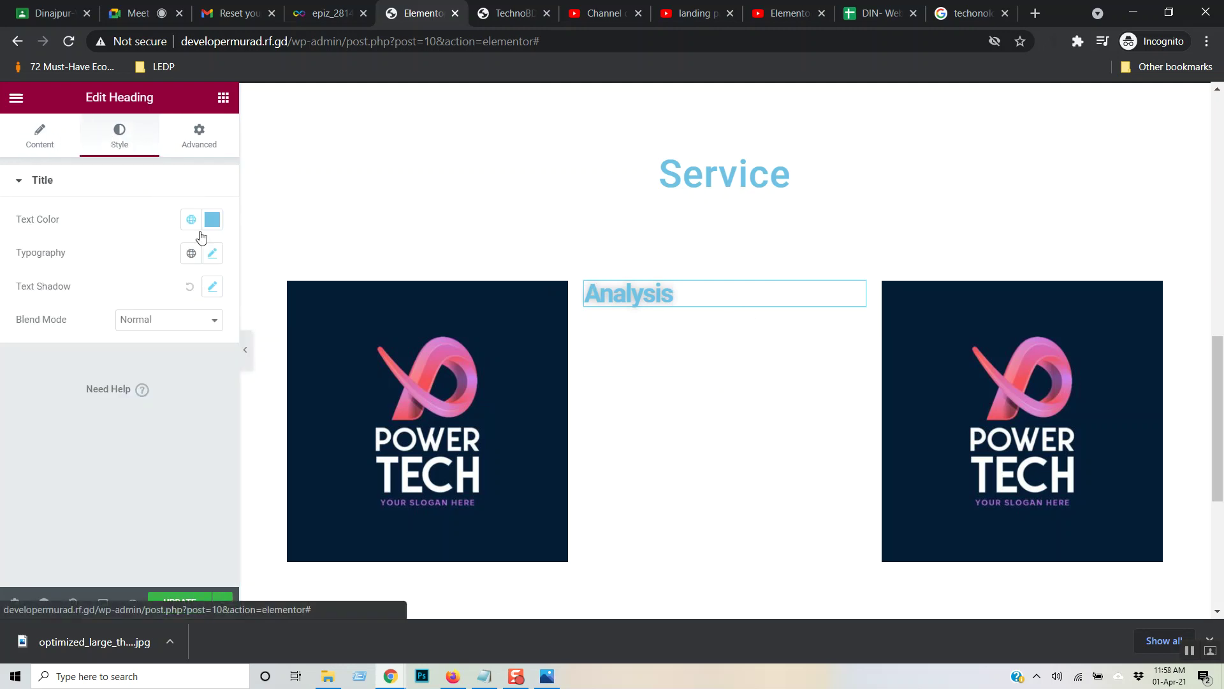
click(214, 288)
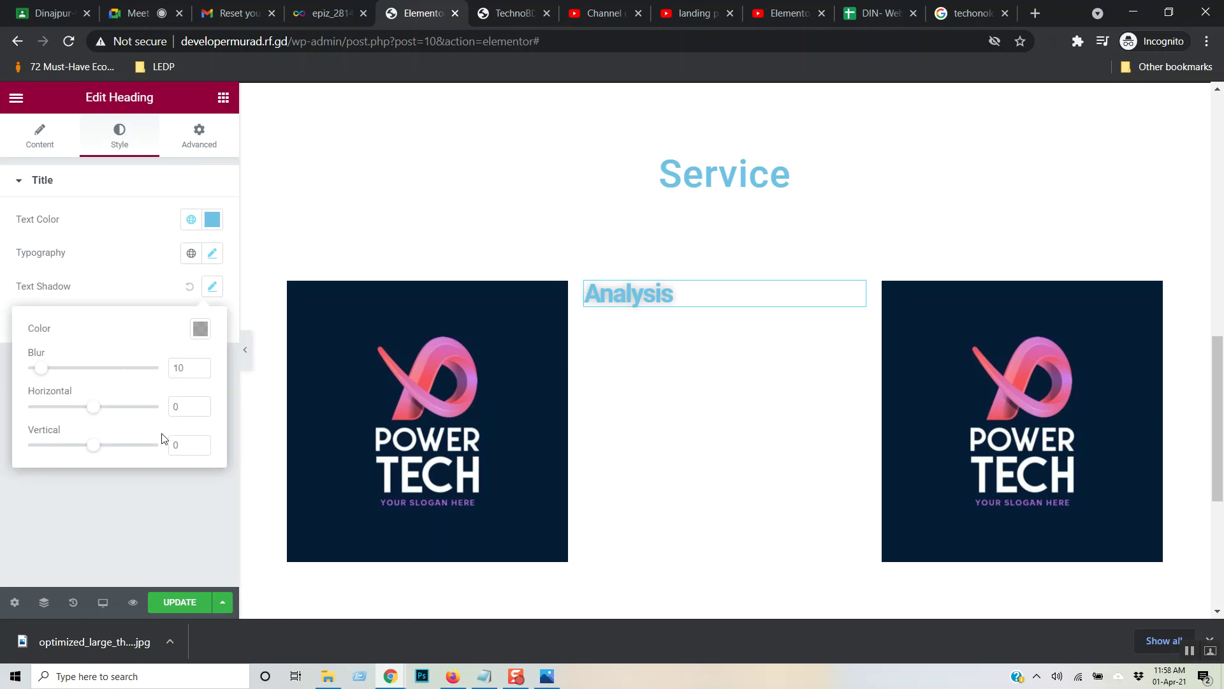
click(189, 287)
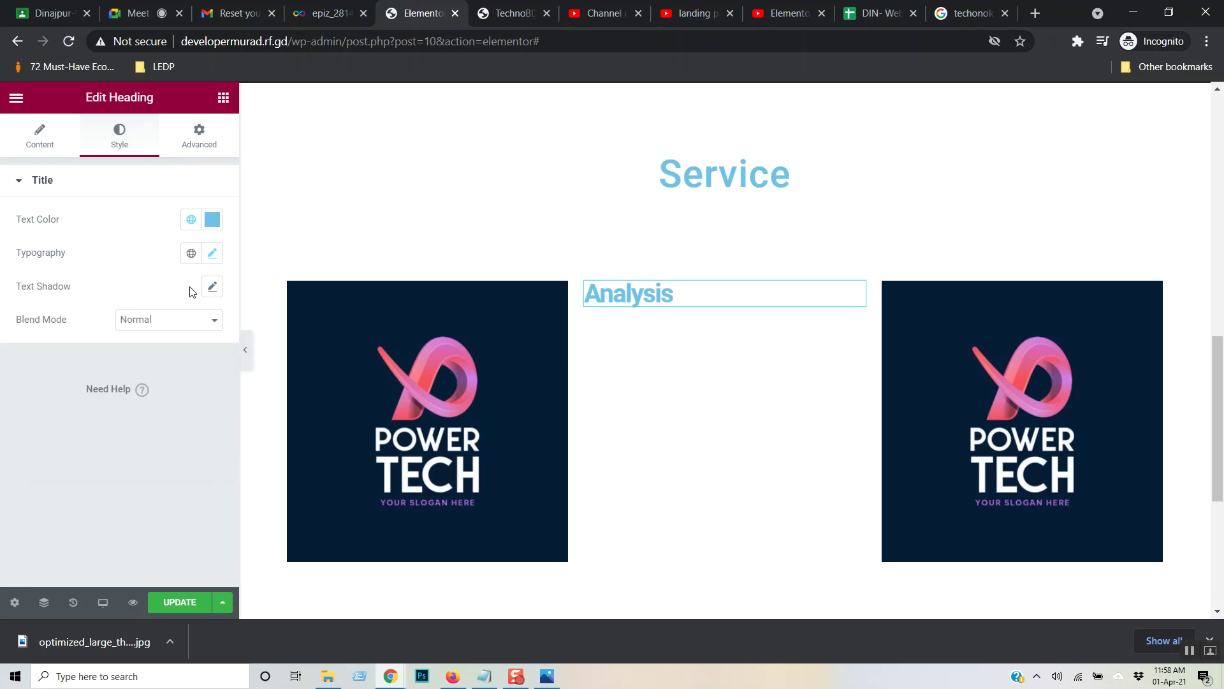
click(45, 140)
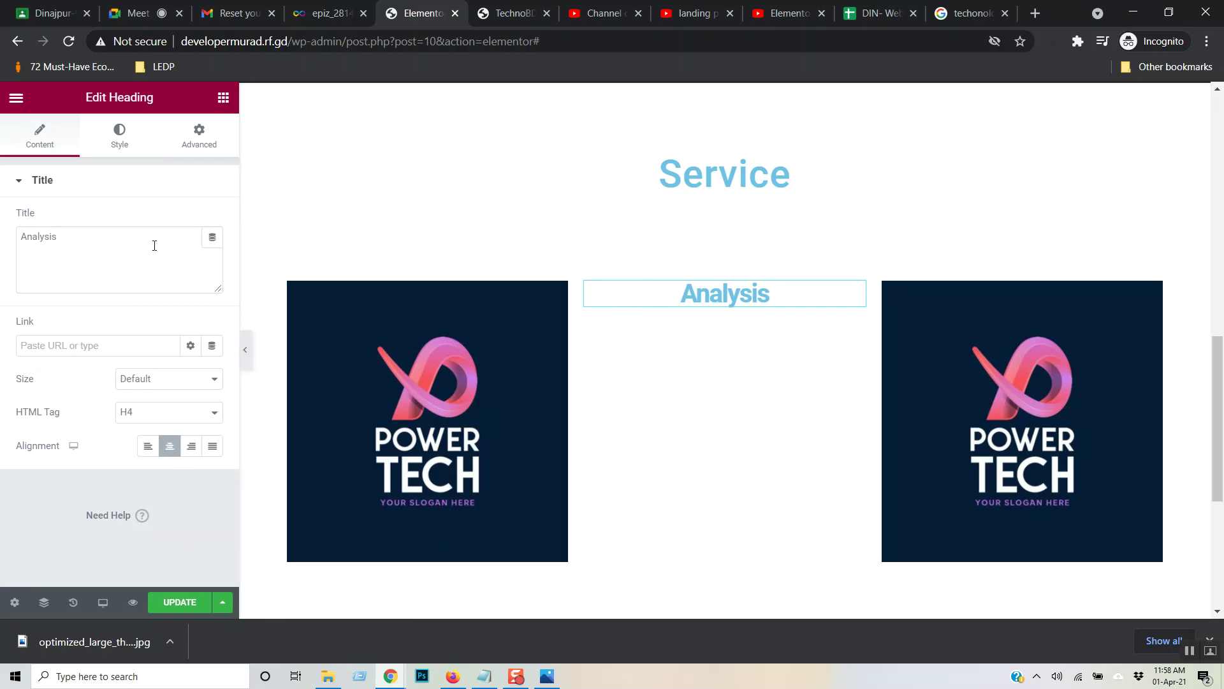
- Set the Analysis heading's typography weight to 500
click(213, 381)
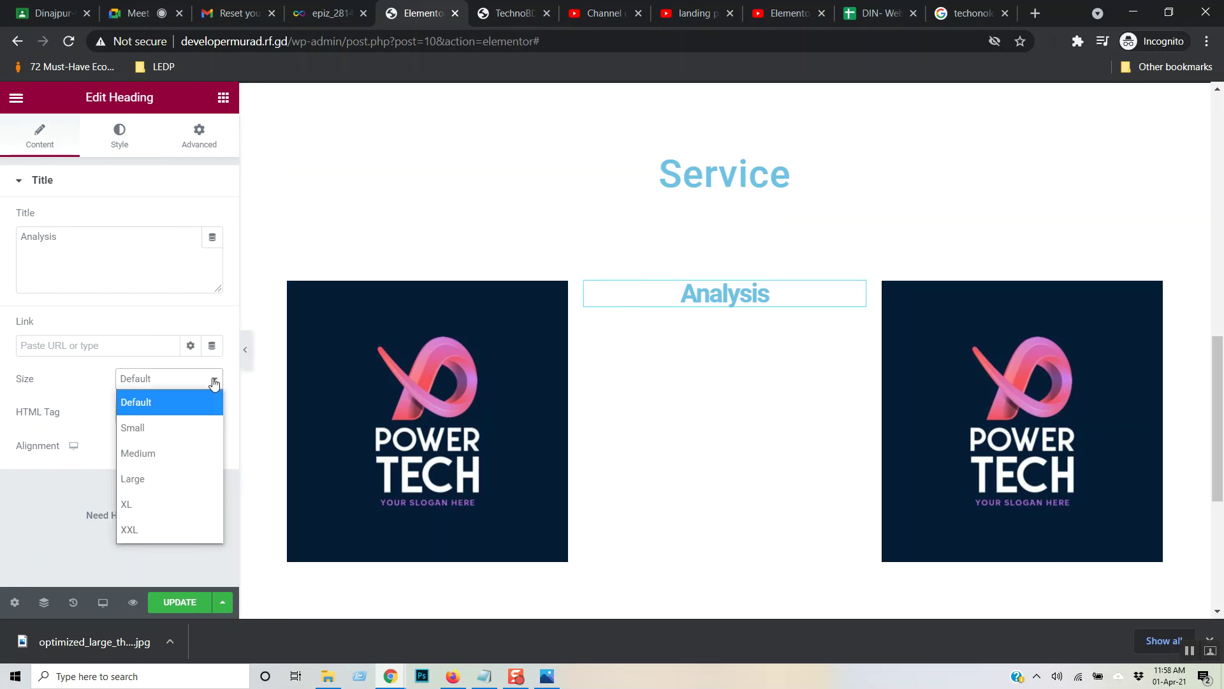
click(118, 135)
click(120, 137)
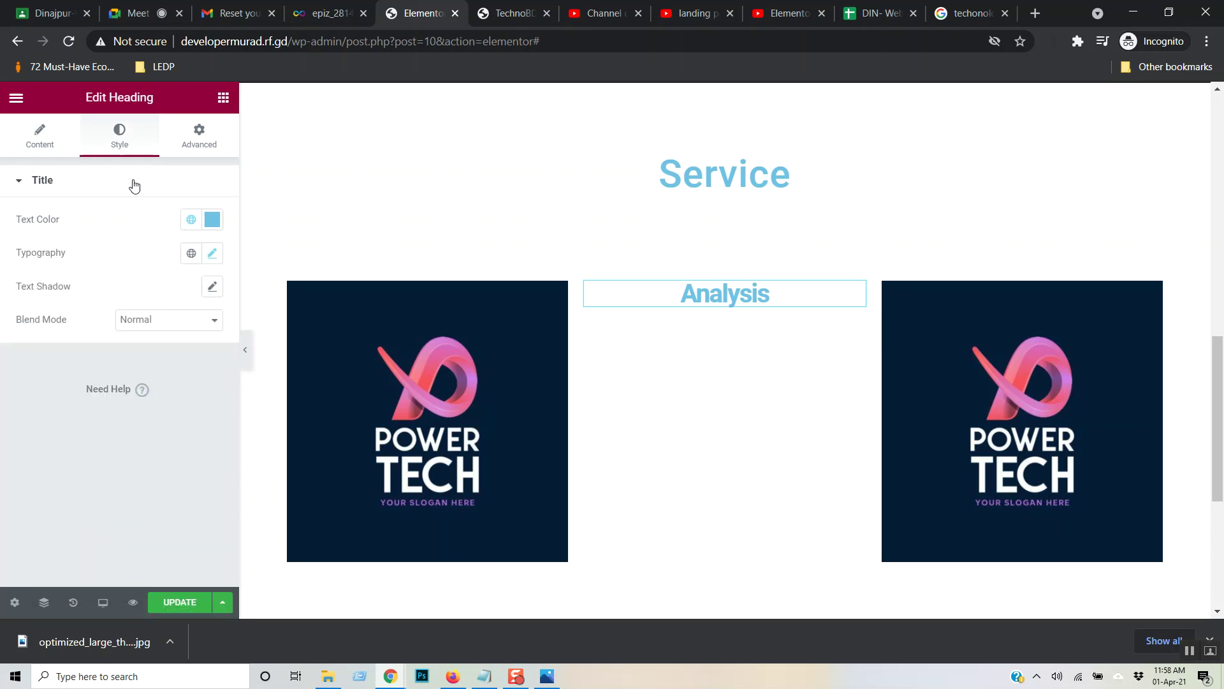
click(212, 253)
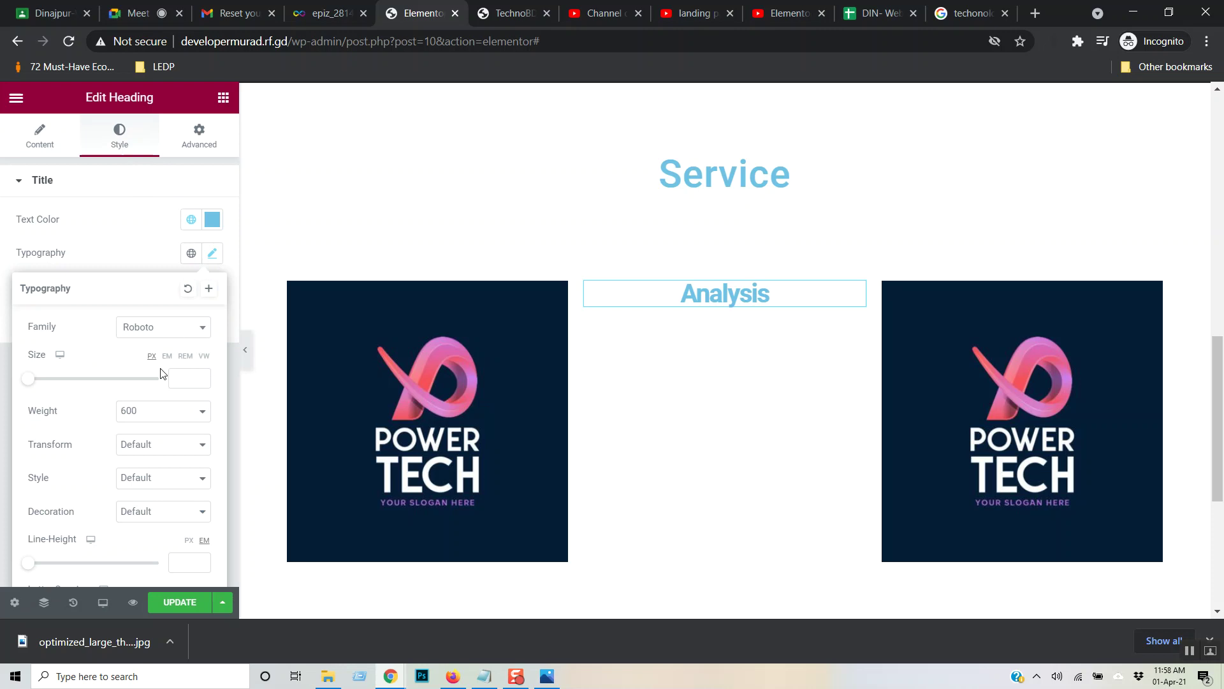
click(174, 419)
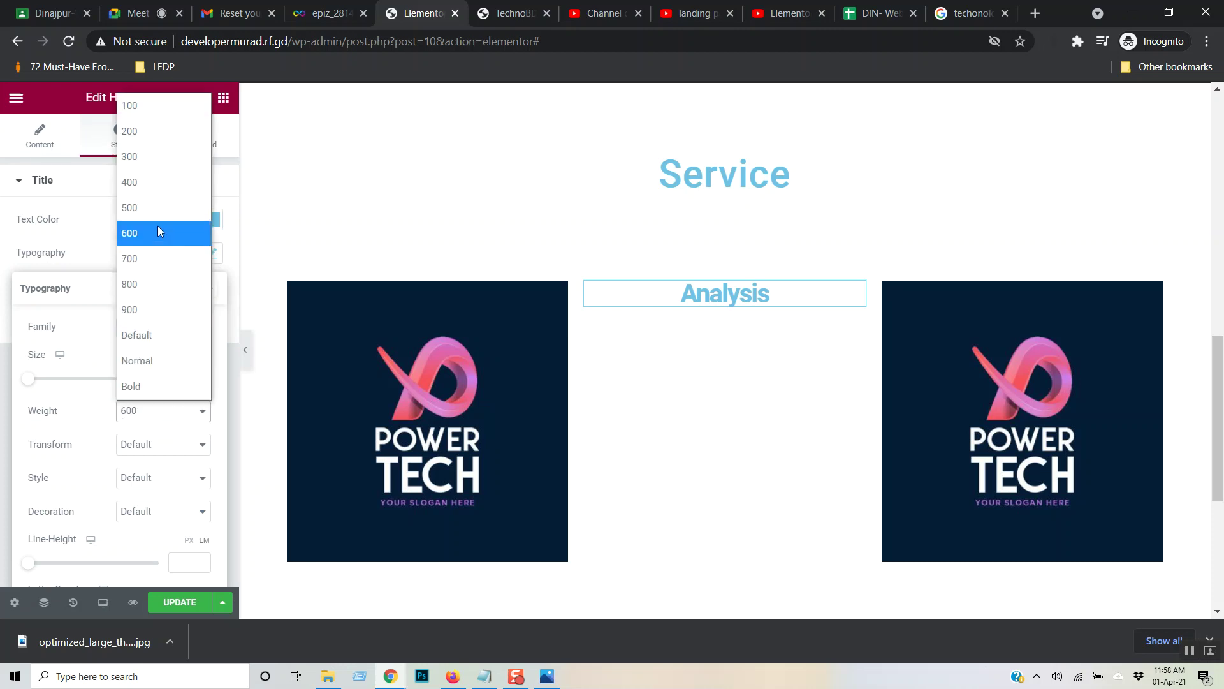
click(157, 209)
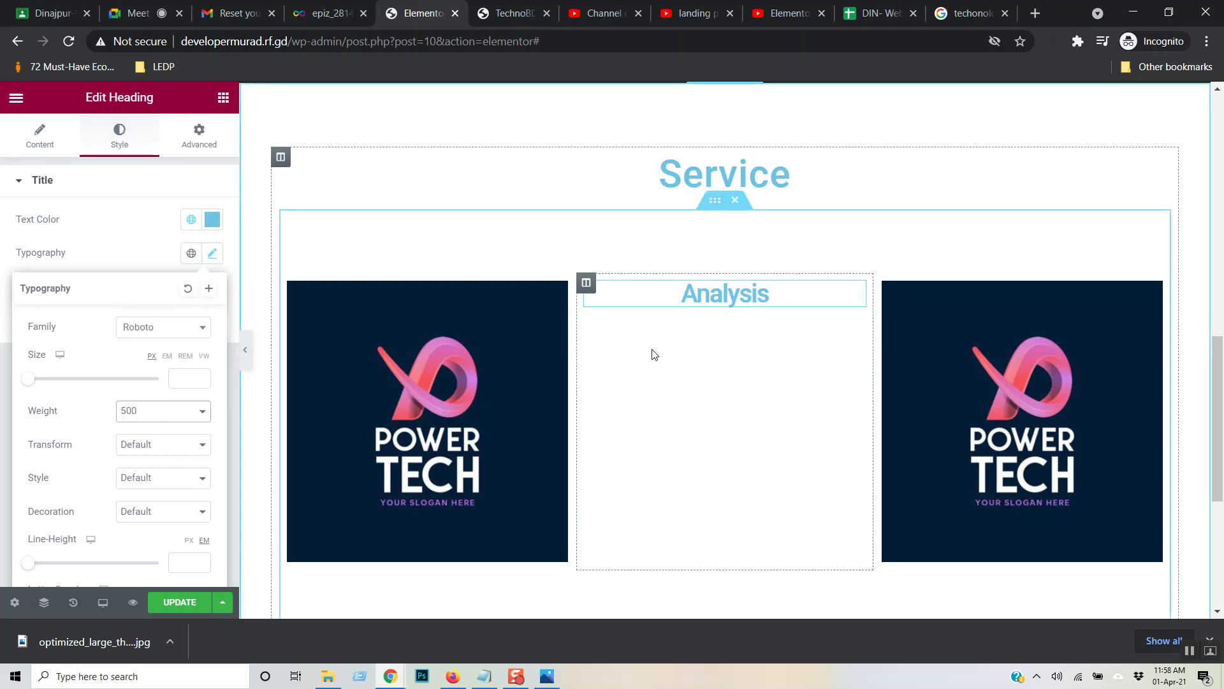
click(217, 95)
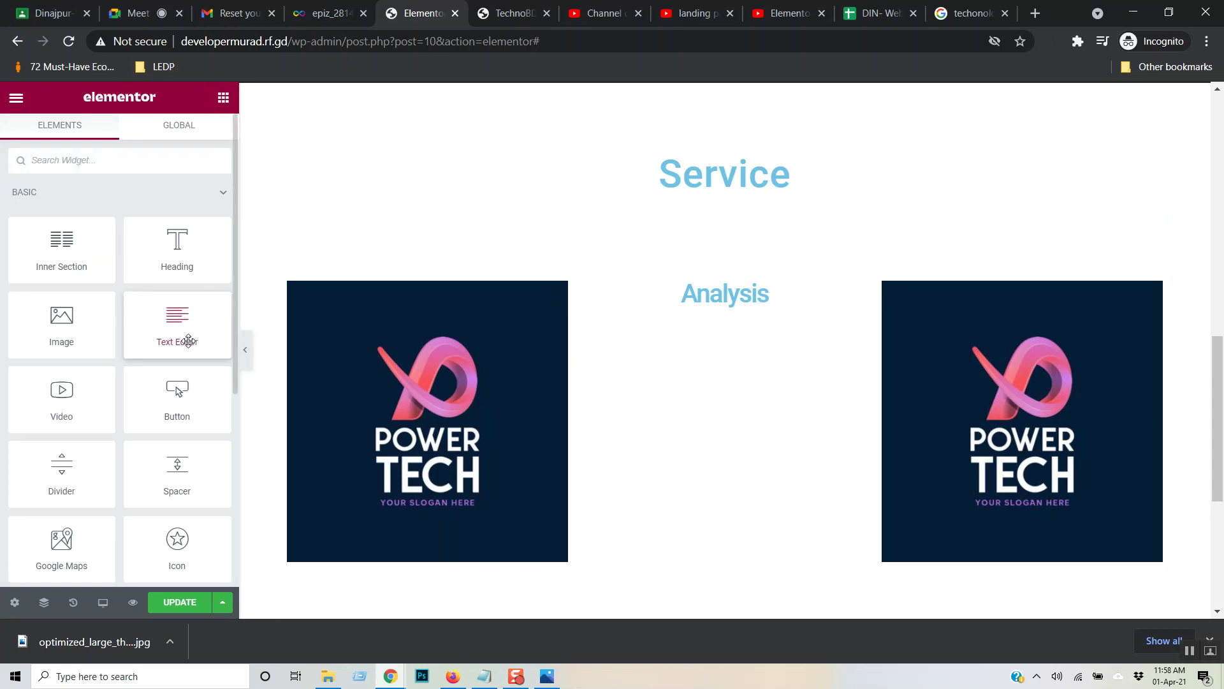
- Add a Text Editor paragraph under Analysis and vertically centre the middle column's content
drag(181, 324, 719, 305)
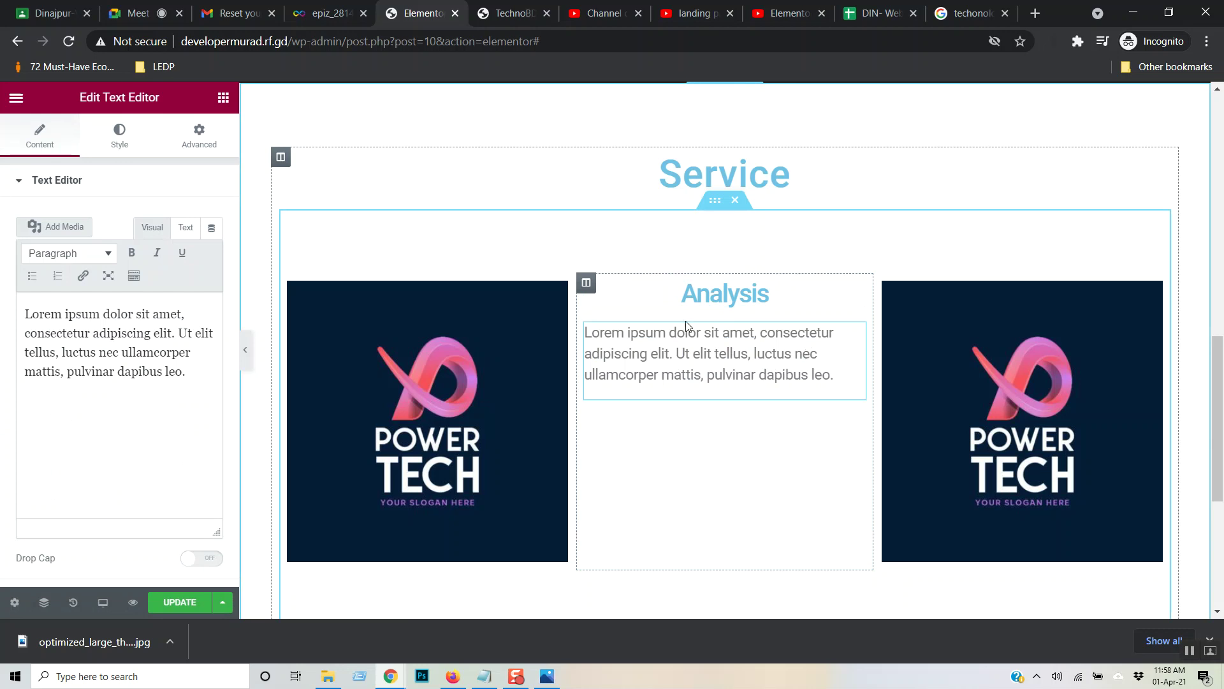
click(587, 283)
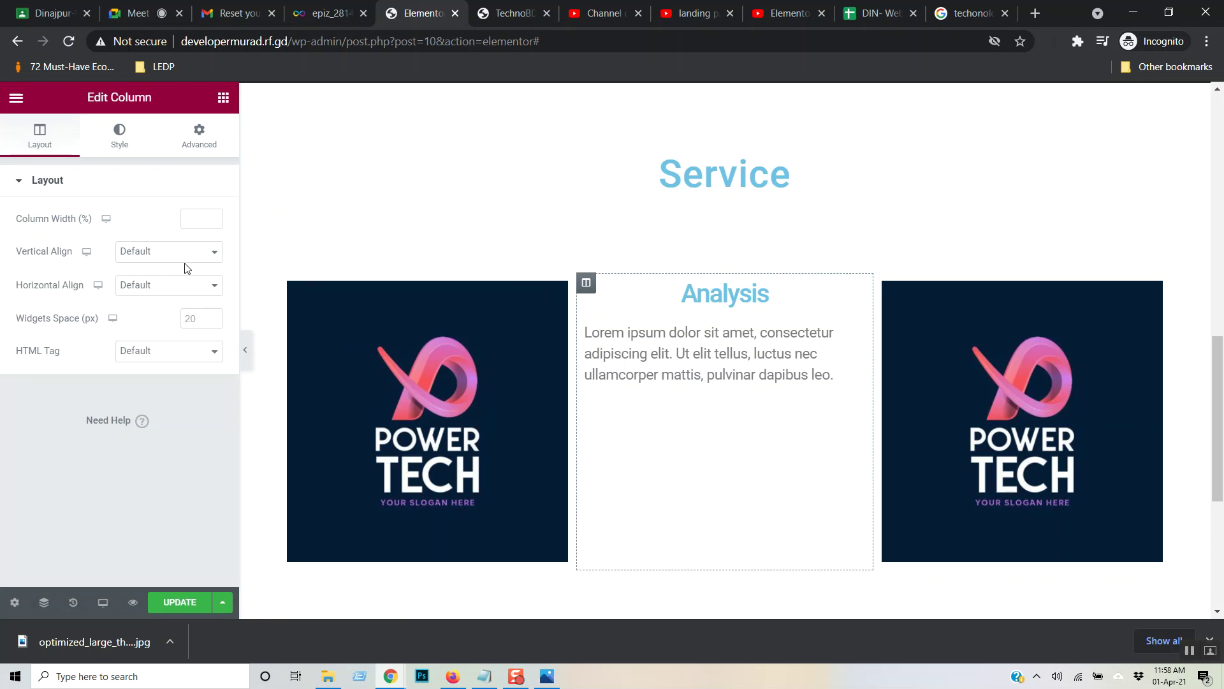
click(208, 258)
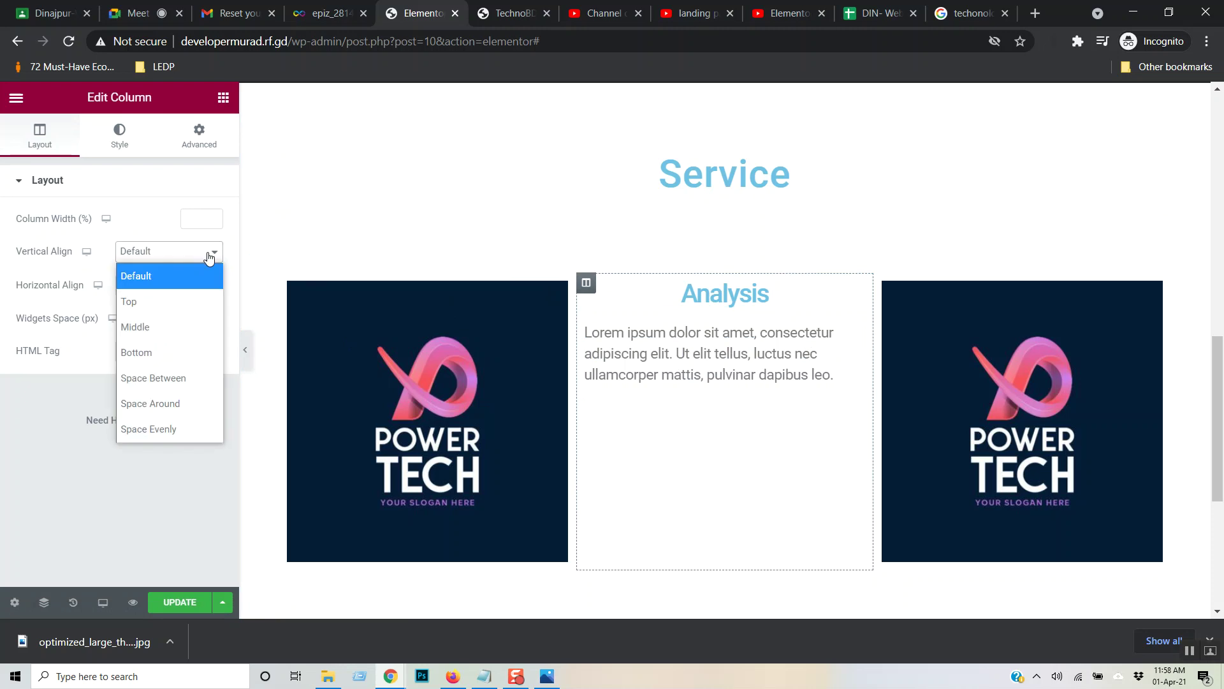
click(186, 329)
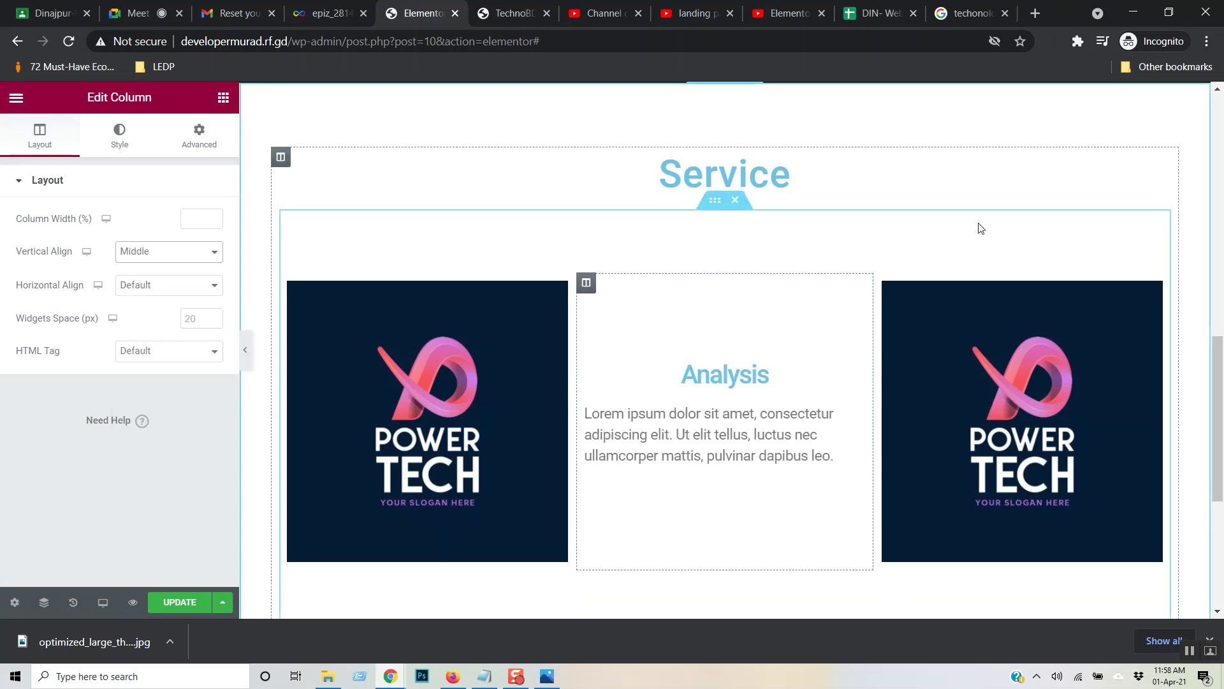
- Centre the Analysis paragraph, briefly trying Justified before returning to Center
click(720, 413)
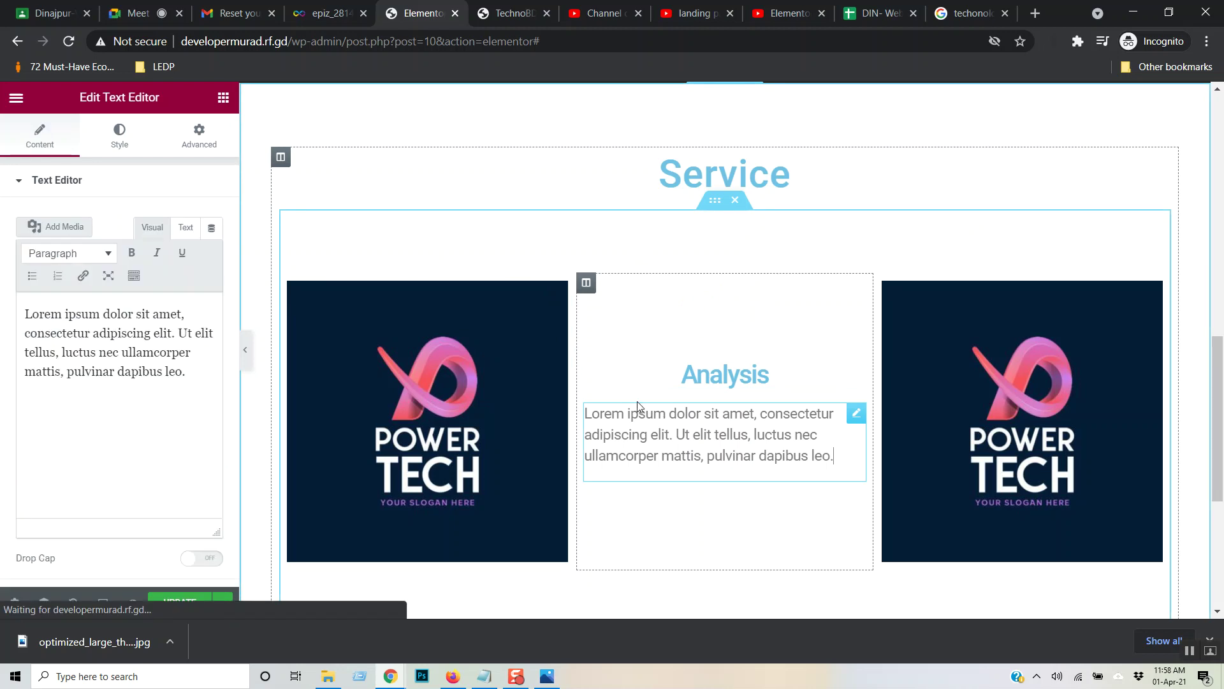
click(119, 139)
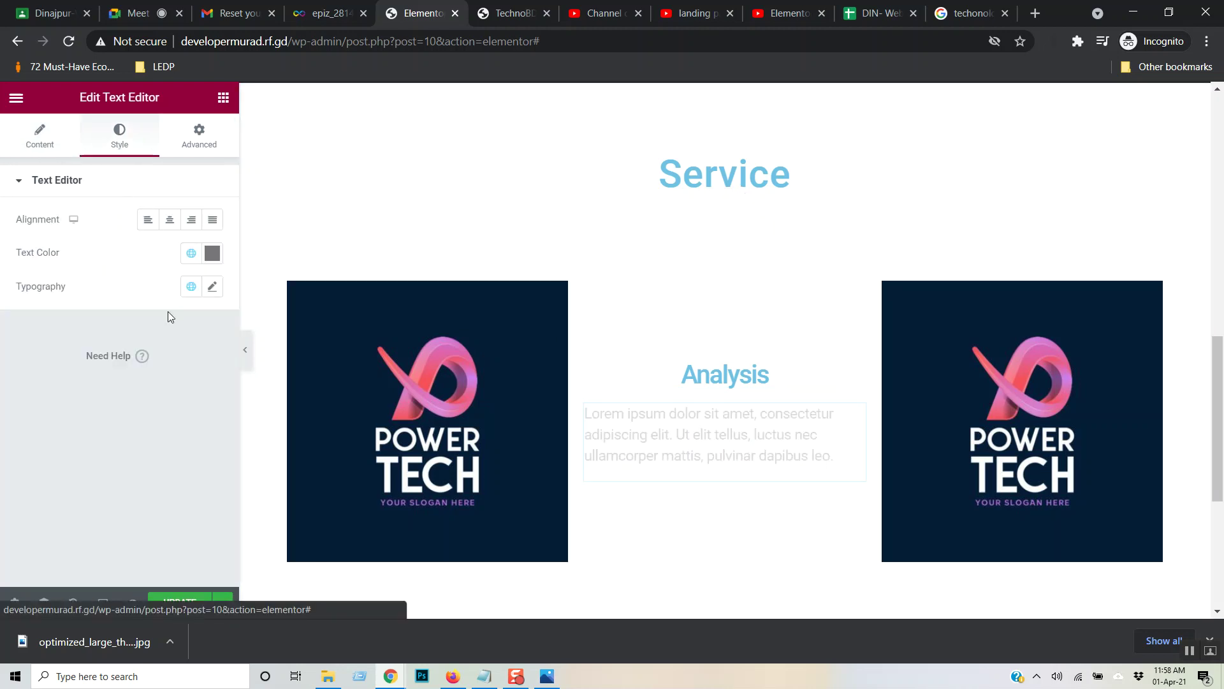
click(170, 219)
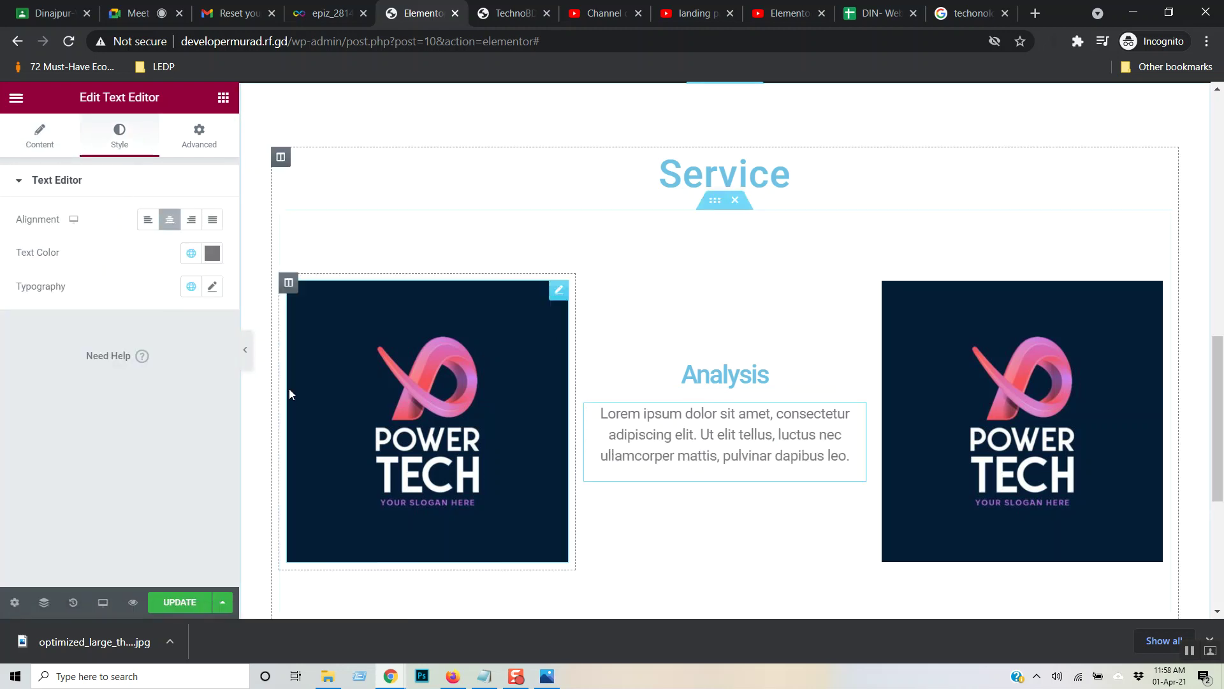
click(215, 224)
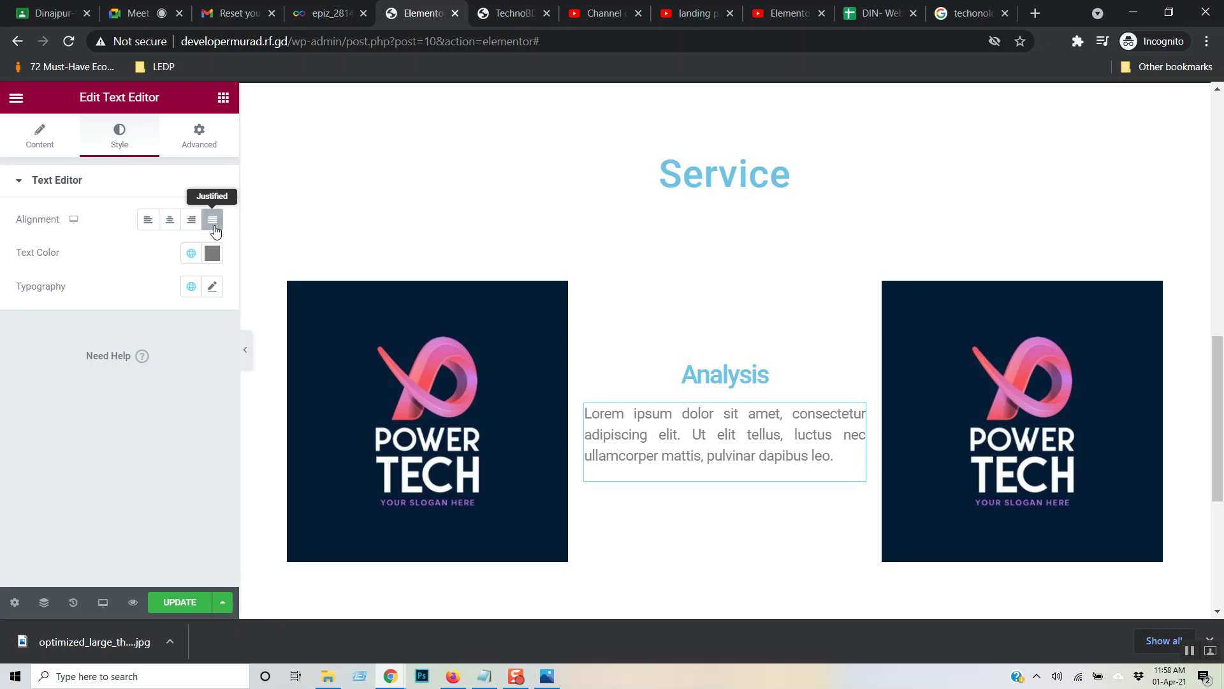
click(173, 227)
scroll(623, 389, down, 3)
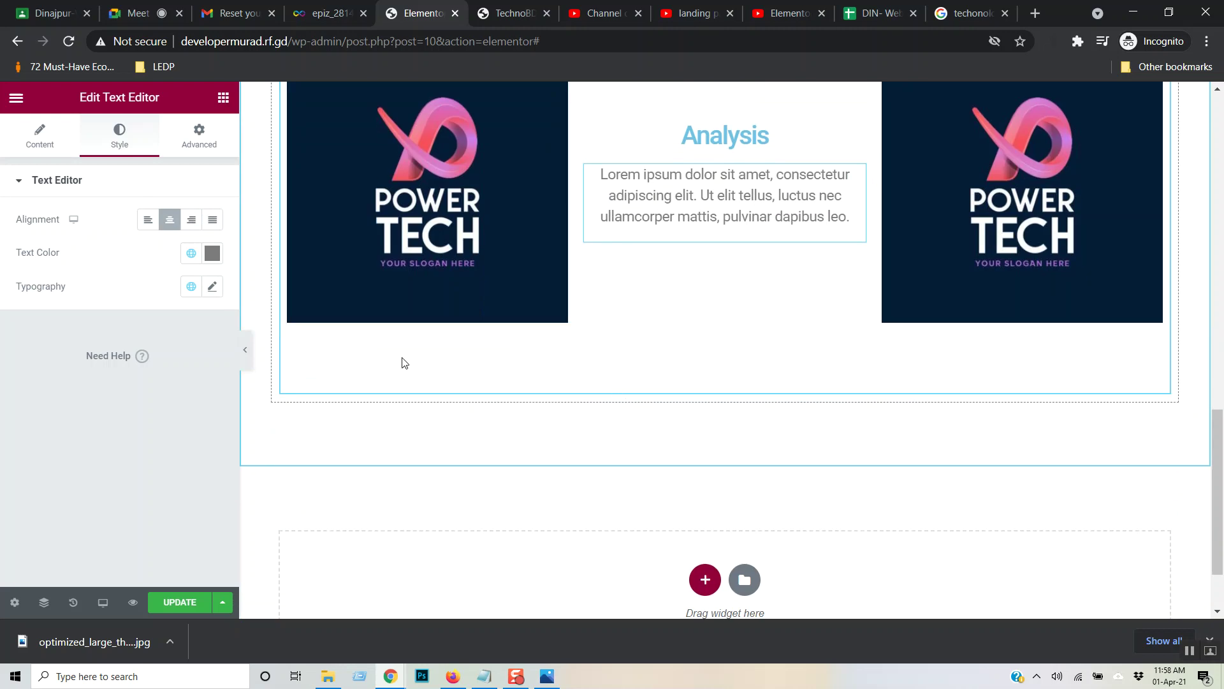
scroll(402, 360, up, 1)
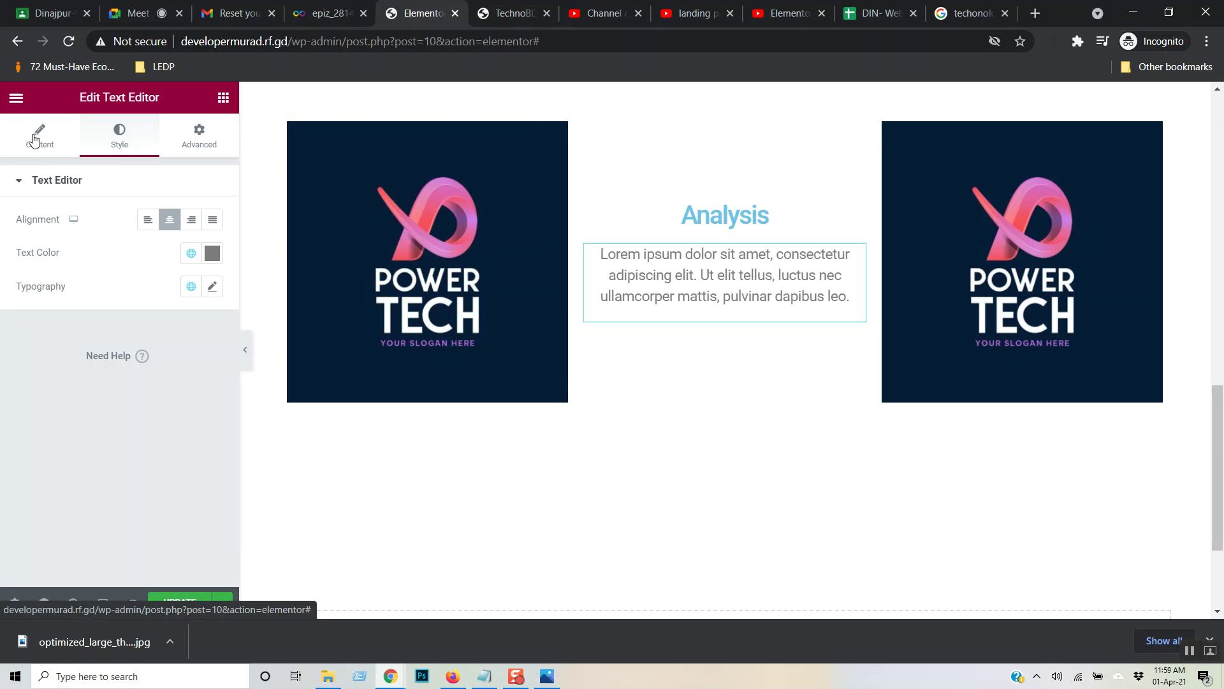
- Add an Inner Section below the logo row and duplicate a column to make three
click(223, 100)
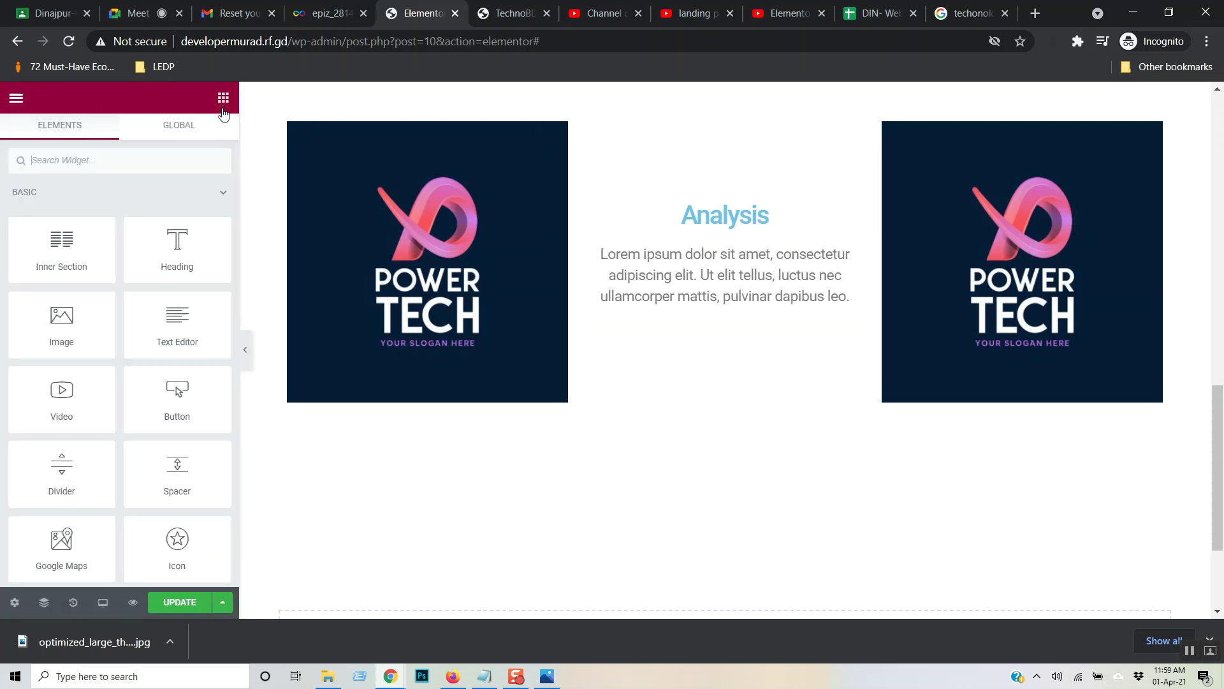
drag(61, 245, 428, 446)
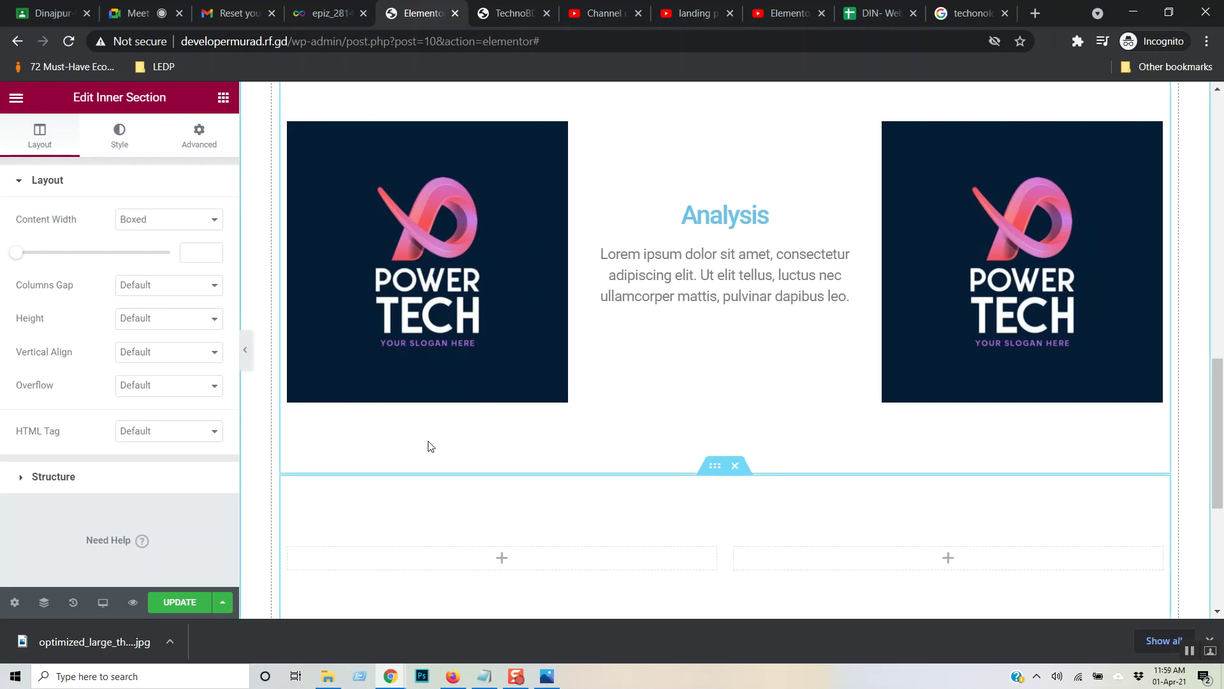
scroll(506, 380, down, 1)
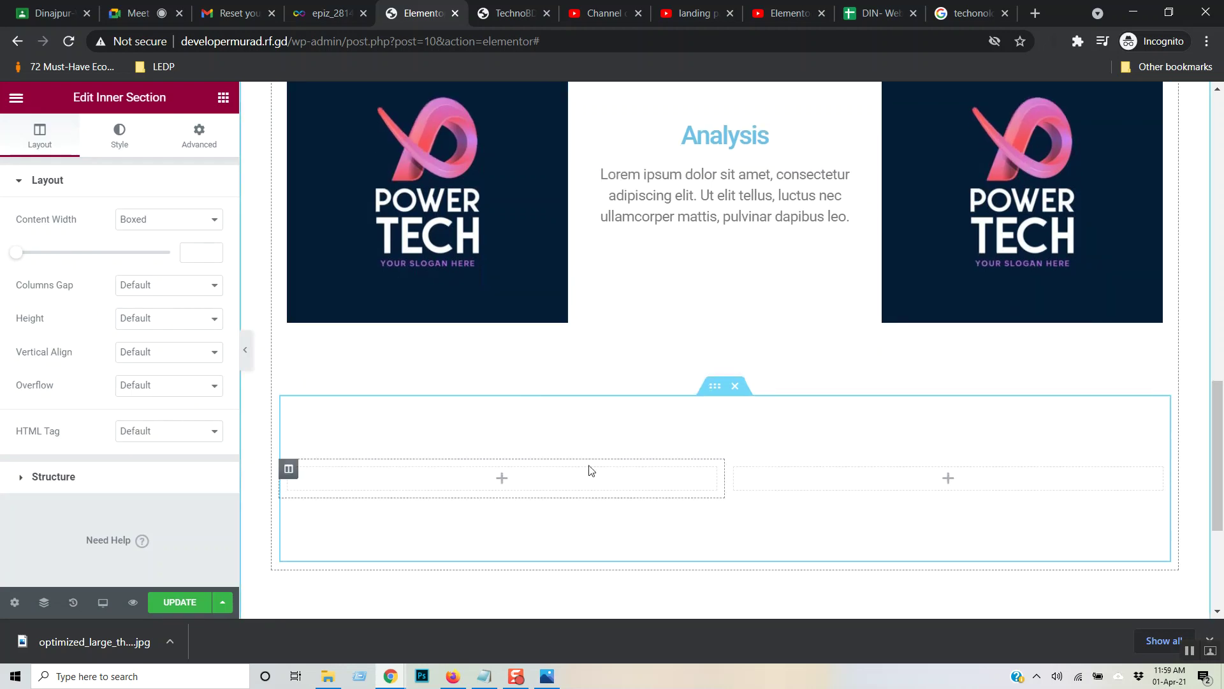
right_click(288, 470)
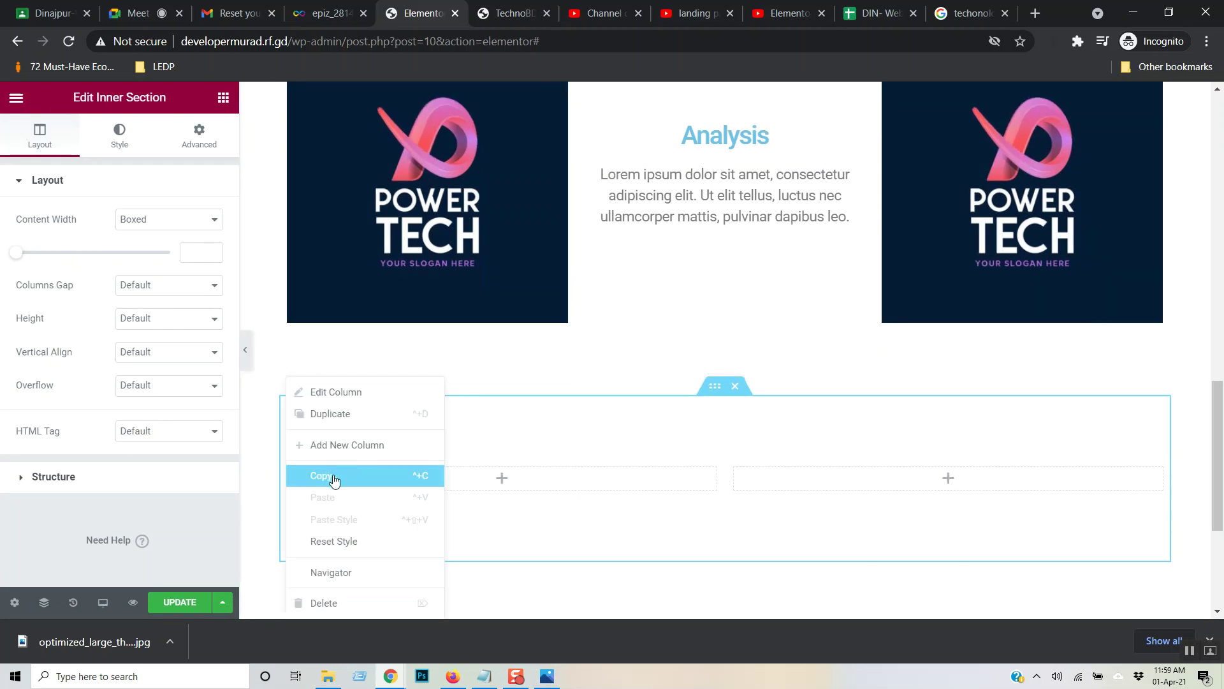
click(317, 415)
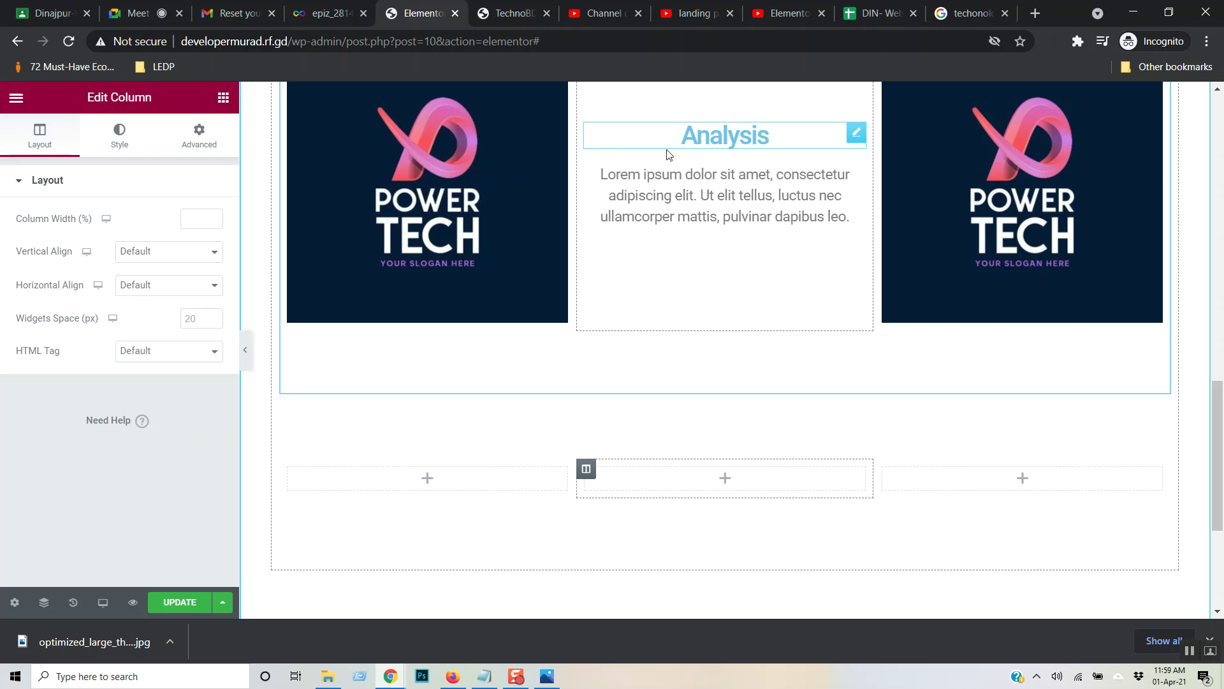
scroll(715, 198, up, 1)
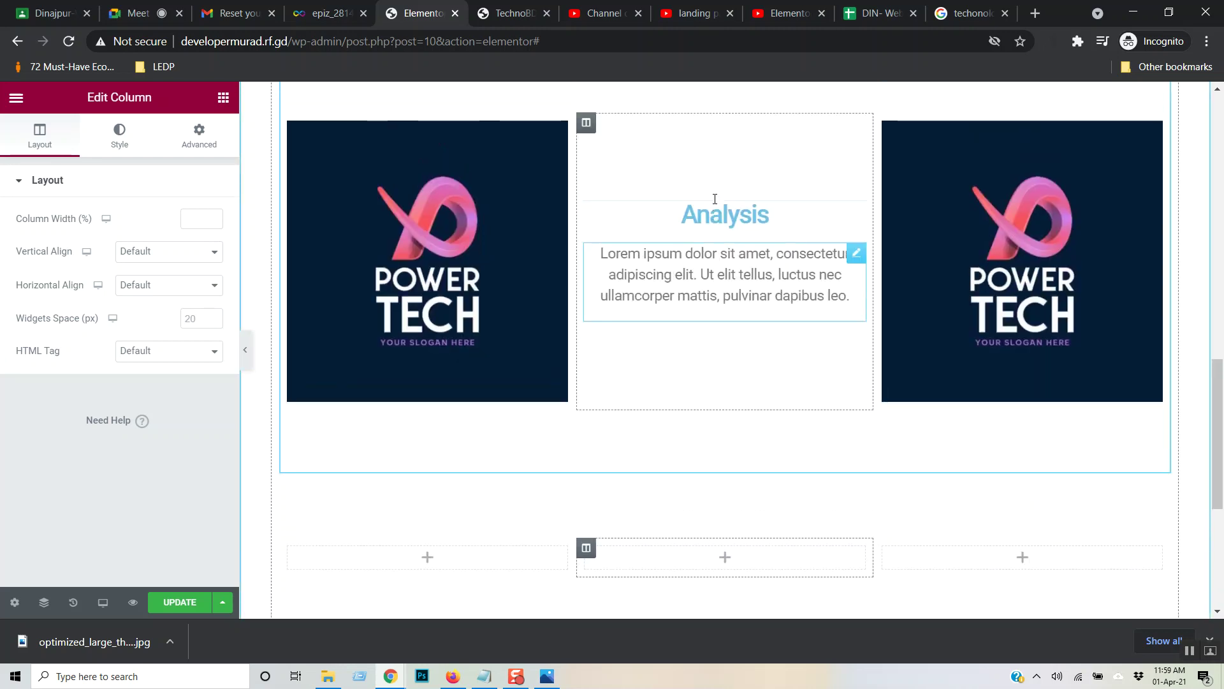
- Copy the Analysis column and paste it into the lower row's first column
right_click(588, 134)
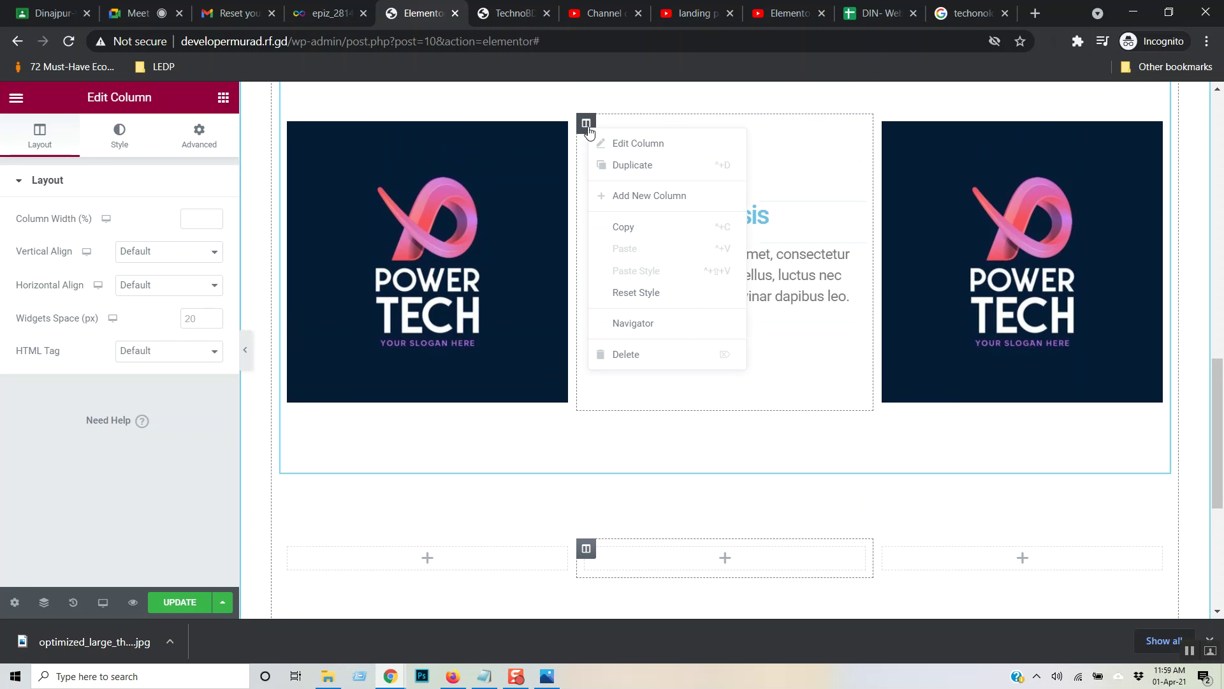
click(650, 227)
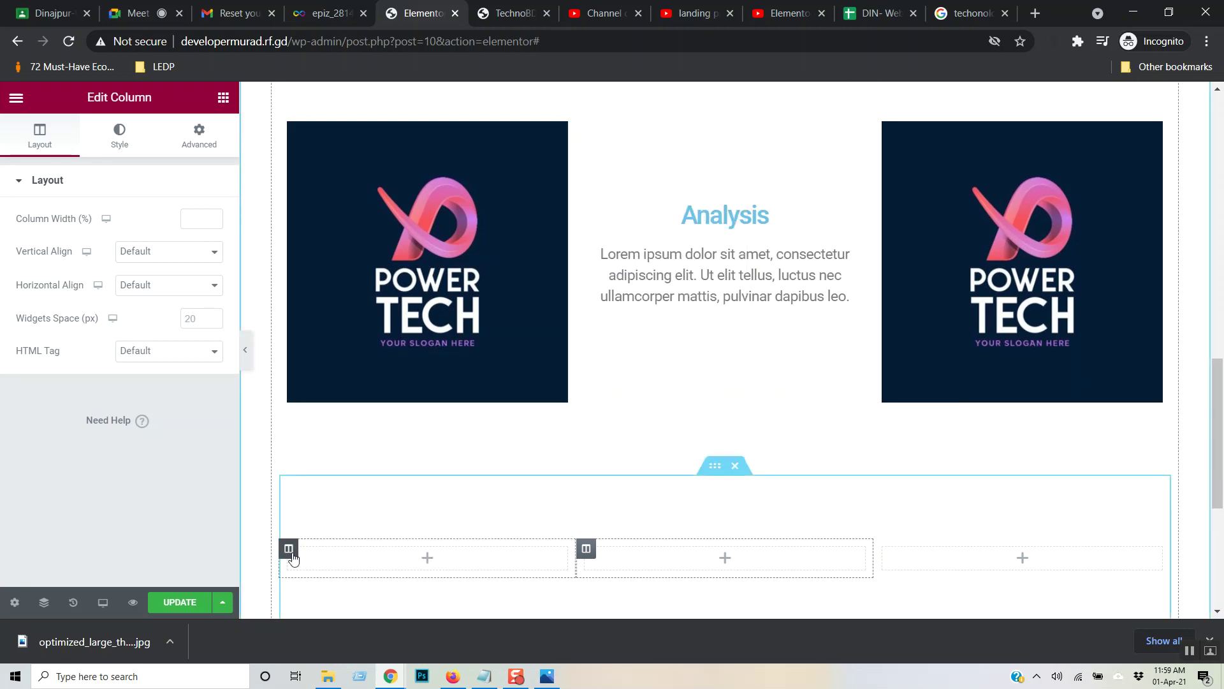
right_click(365, 562)
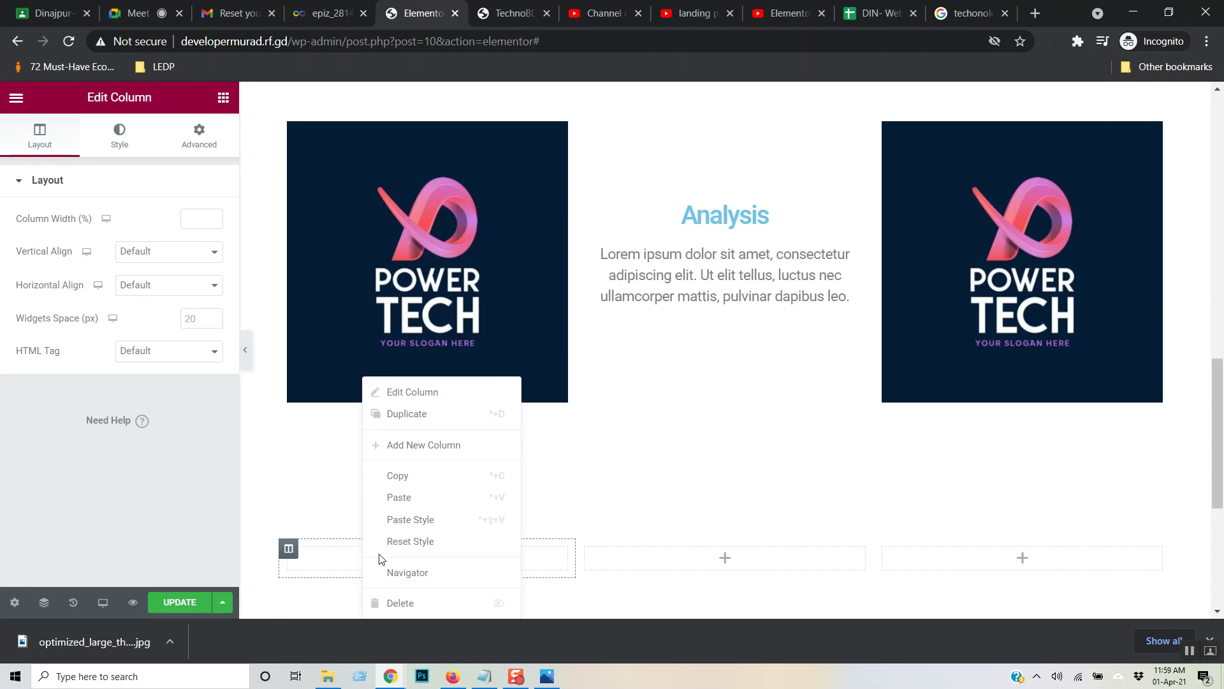
click(484, 492)
scroll(593, 401, down, 4)
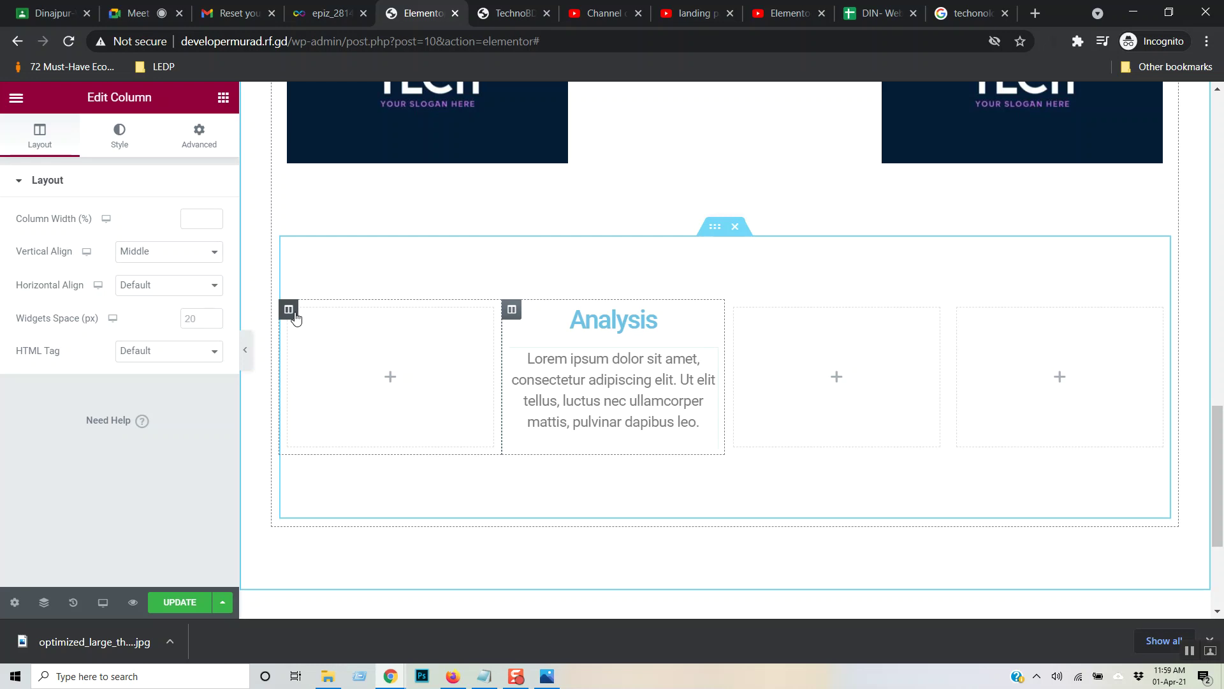
- Delete the leftover empty columns and paste a second Analysis column on the right
right_click(290, 313)
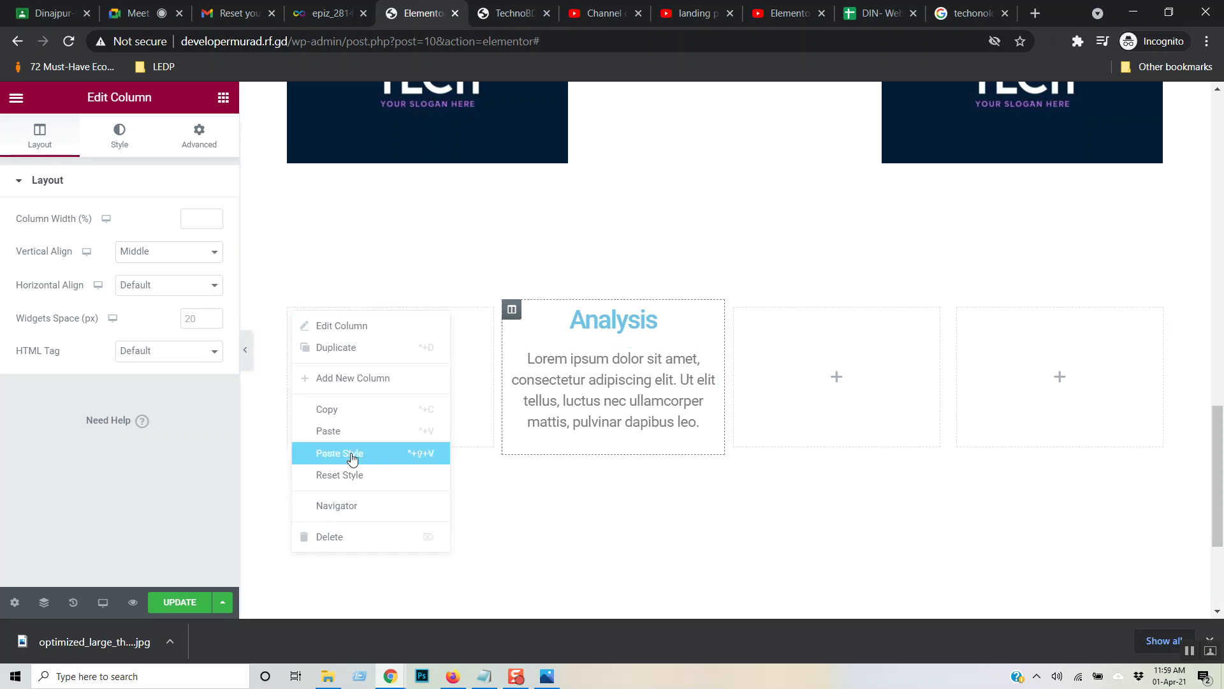
click(356, 543)
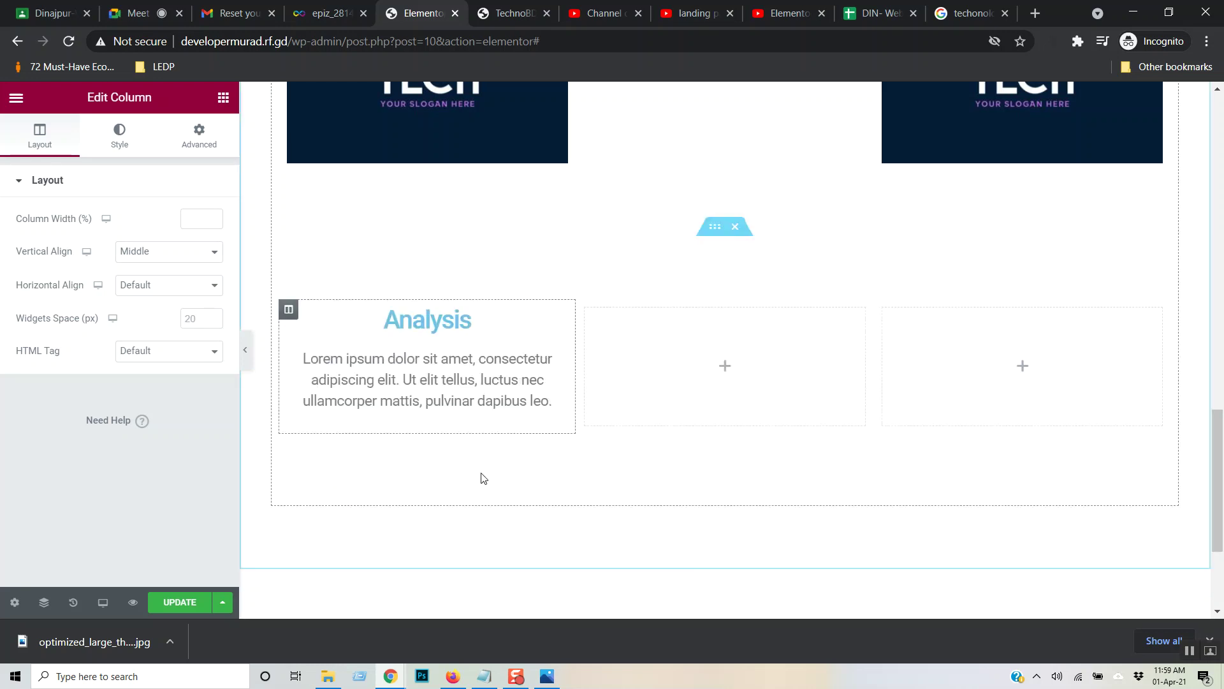
right_click(918, 338)
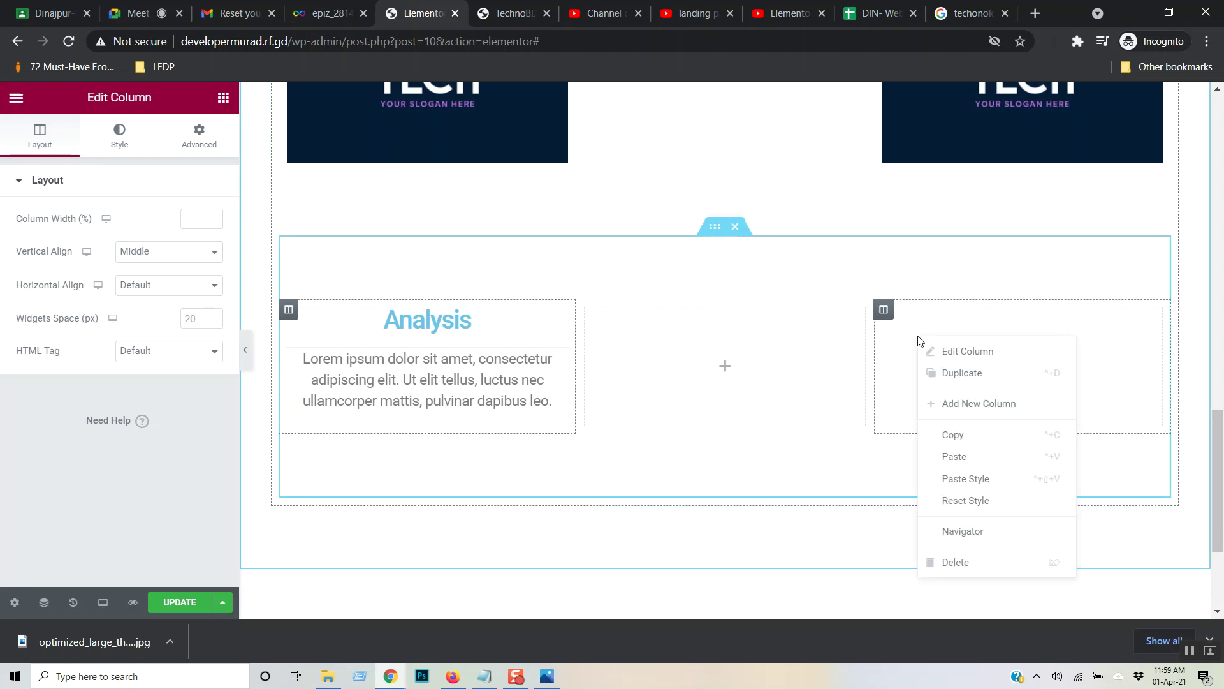
click(983, 454)
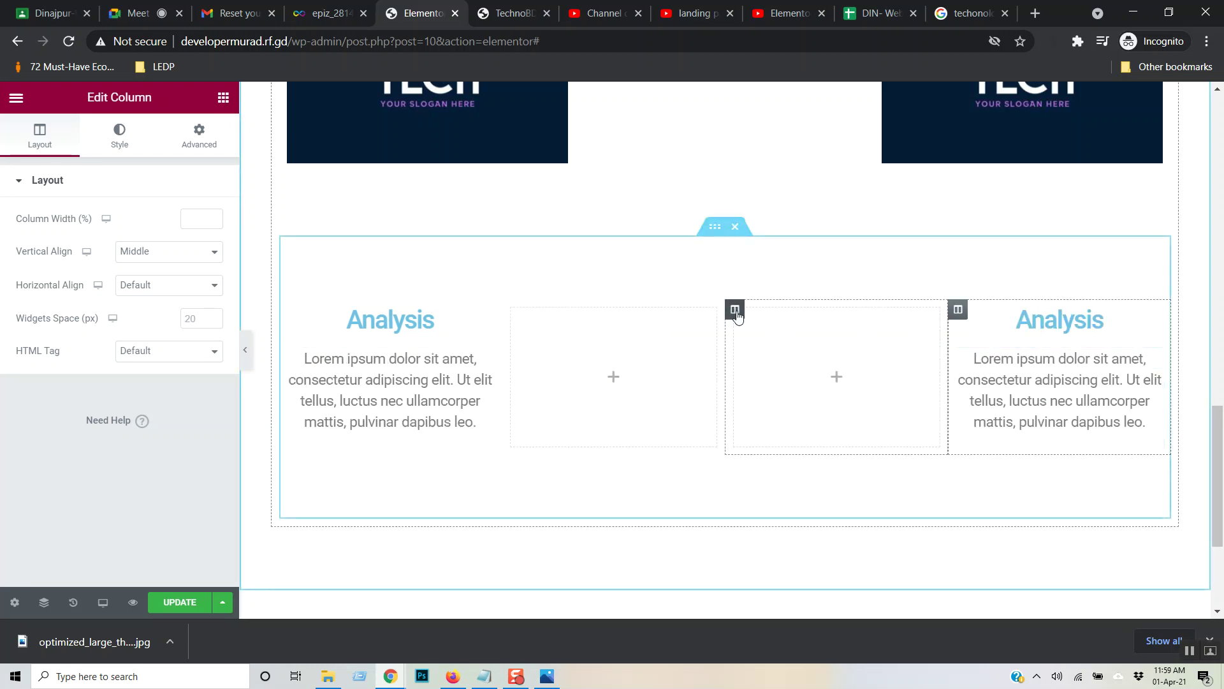
right_click(736, 315)
click(794, 538)
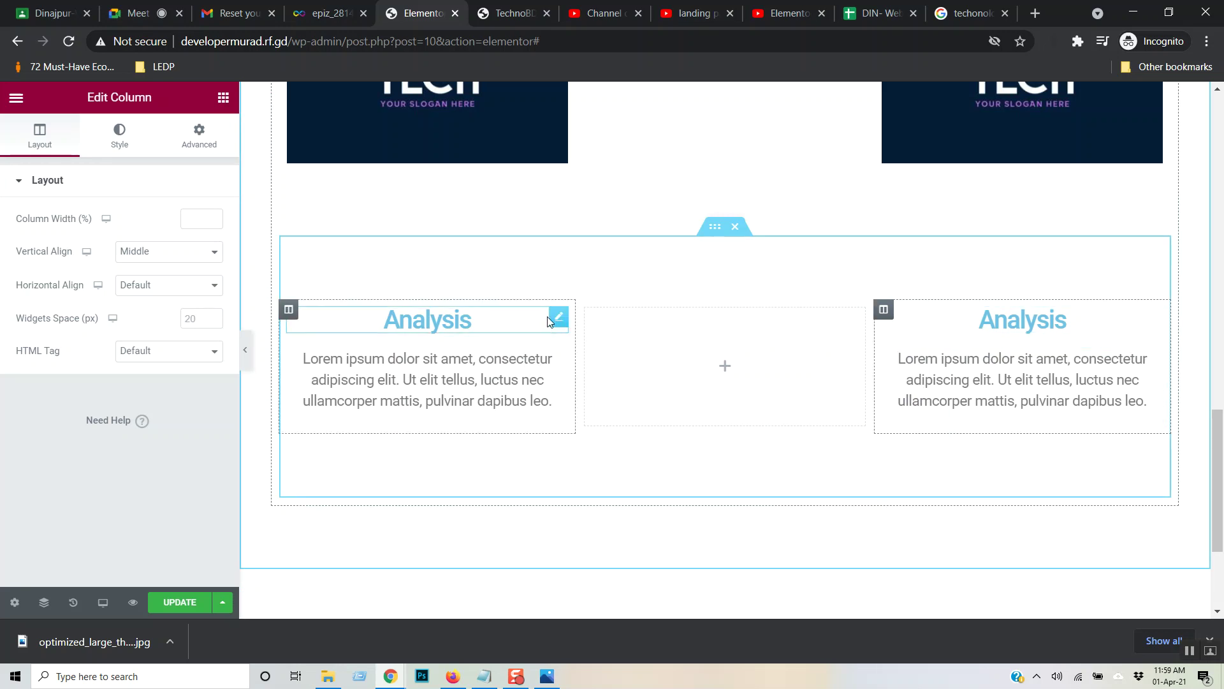
- Place the Power Tech logo as an Image widget in the lower row's middle column and update the page
click(612, 342)
drag(93, 317, 765, 365)
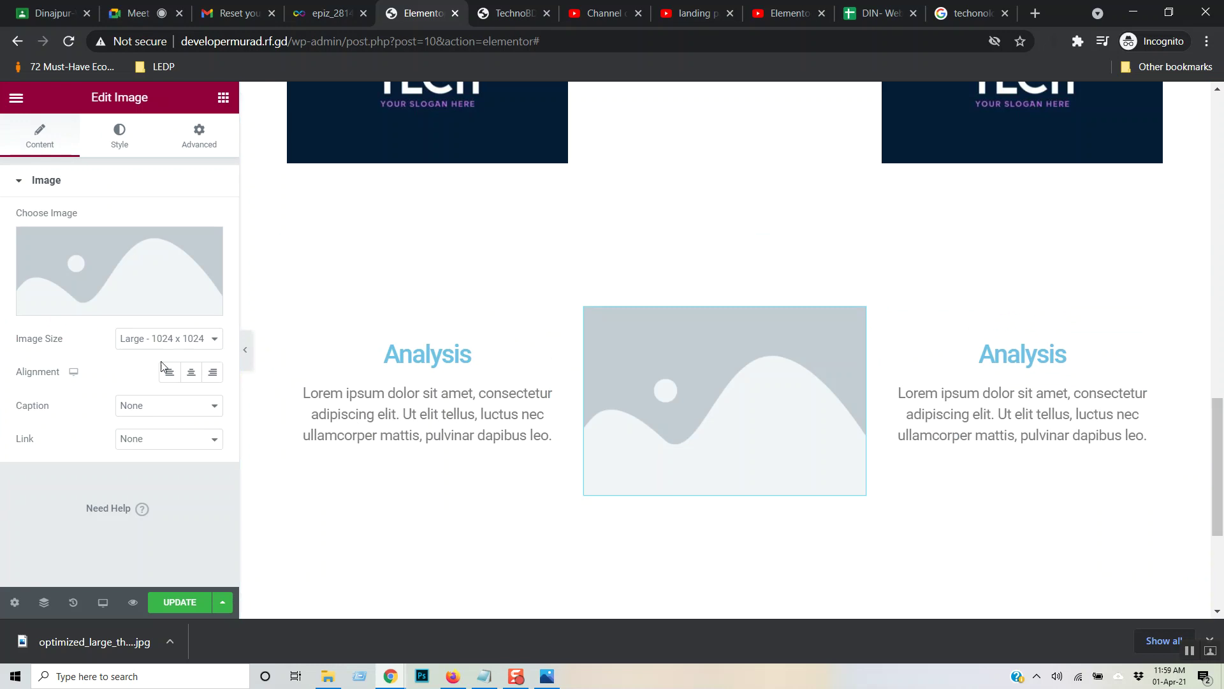
click(132, 308)
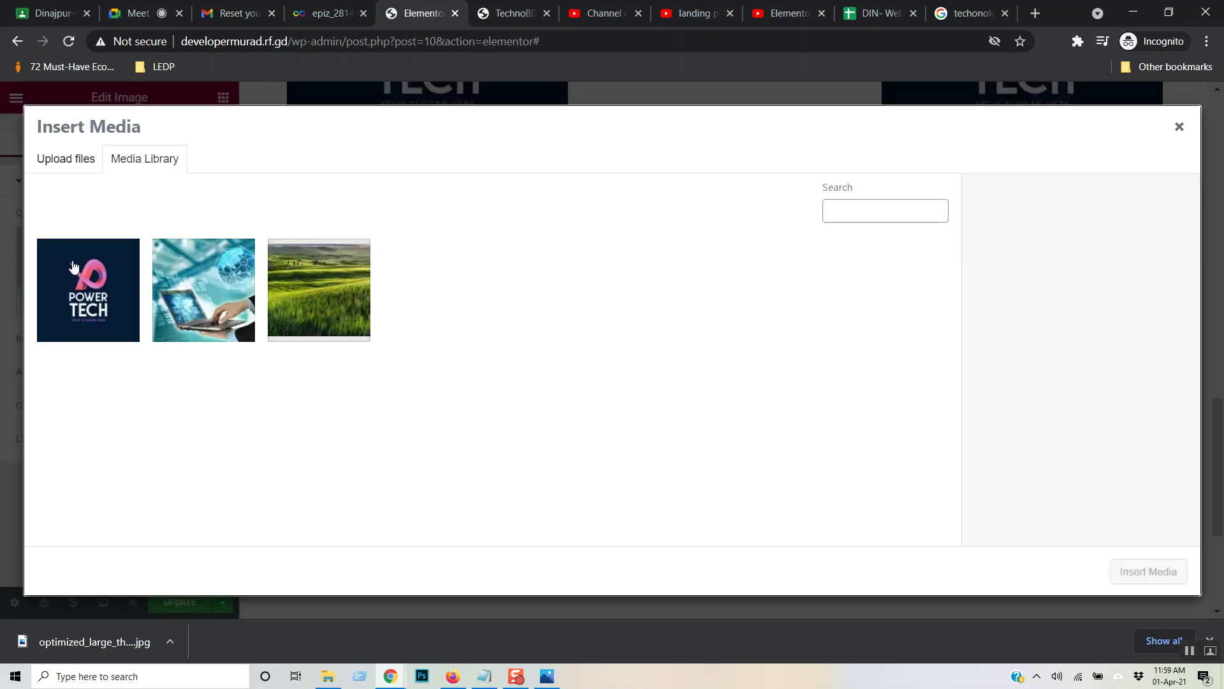
click(68, 260)
click(1138, 577)
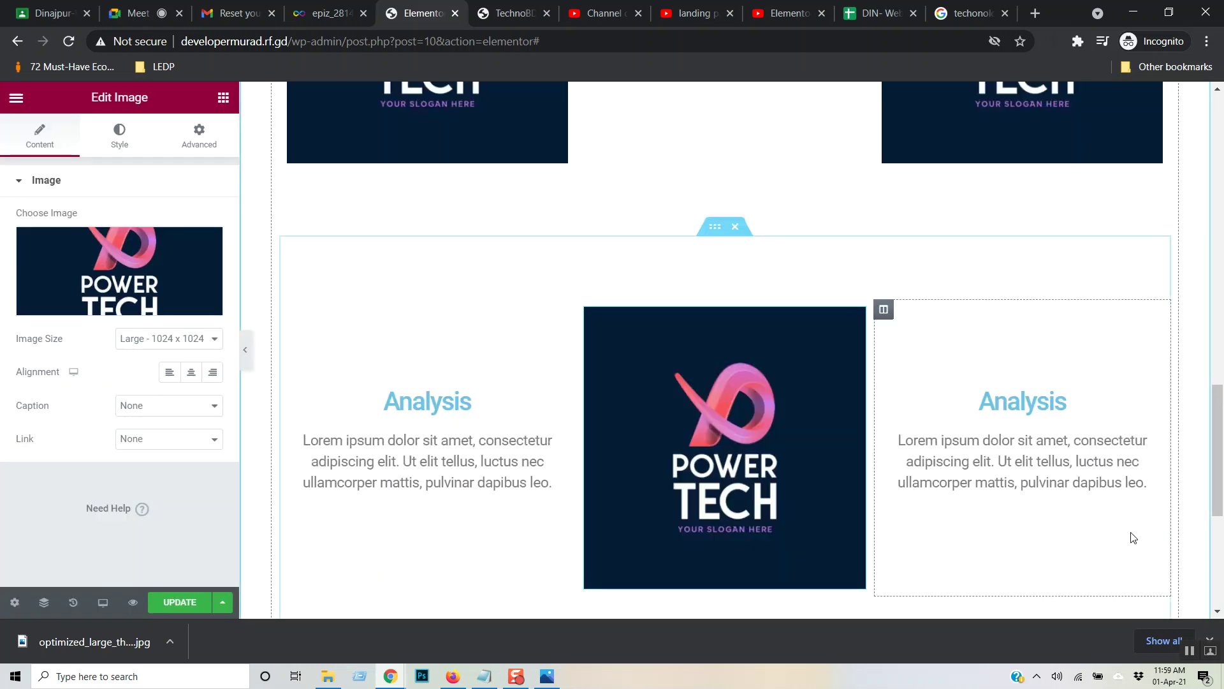
scroll(778, 242, down, 3)
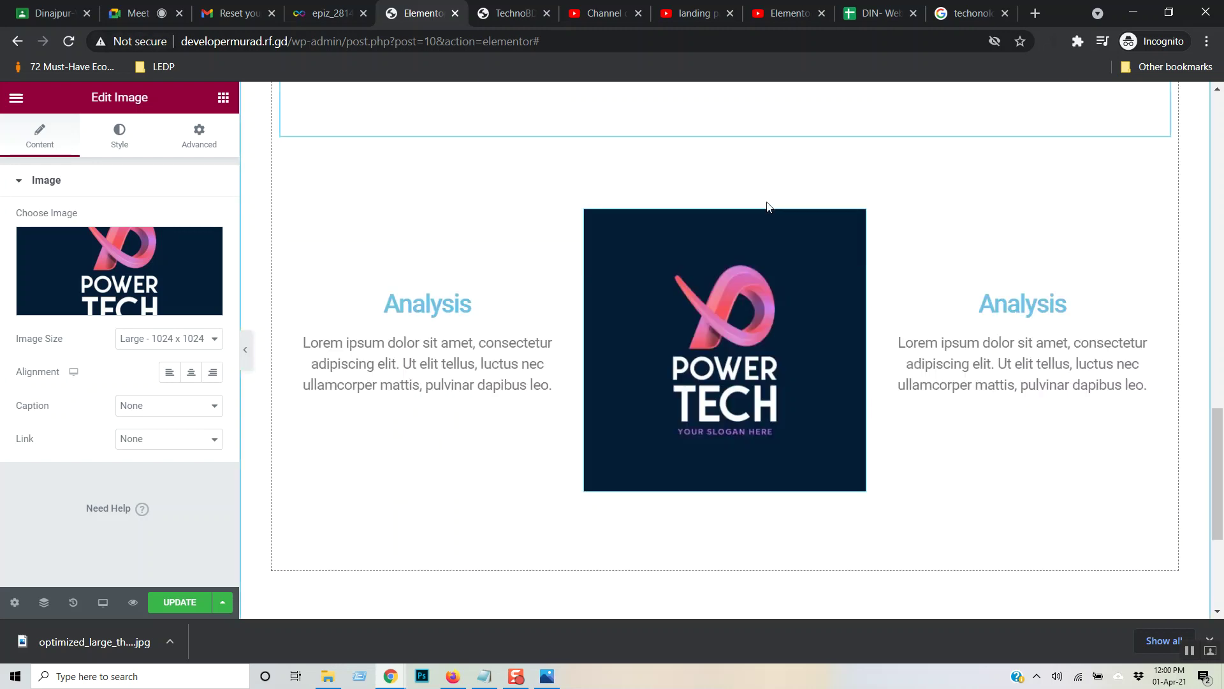
click(172, 603)
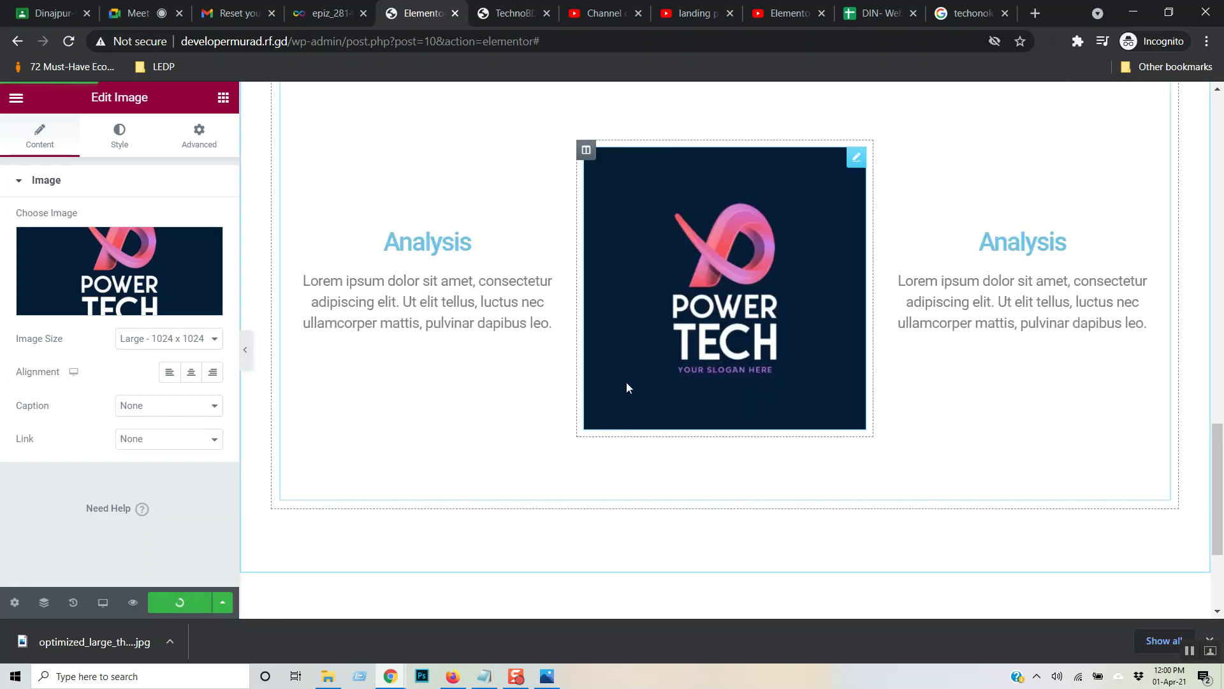
- Reload the live TechnoBD site and scroll through the Service section to check both rows
click(491, 13)
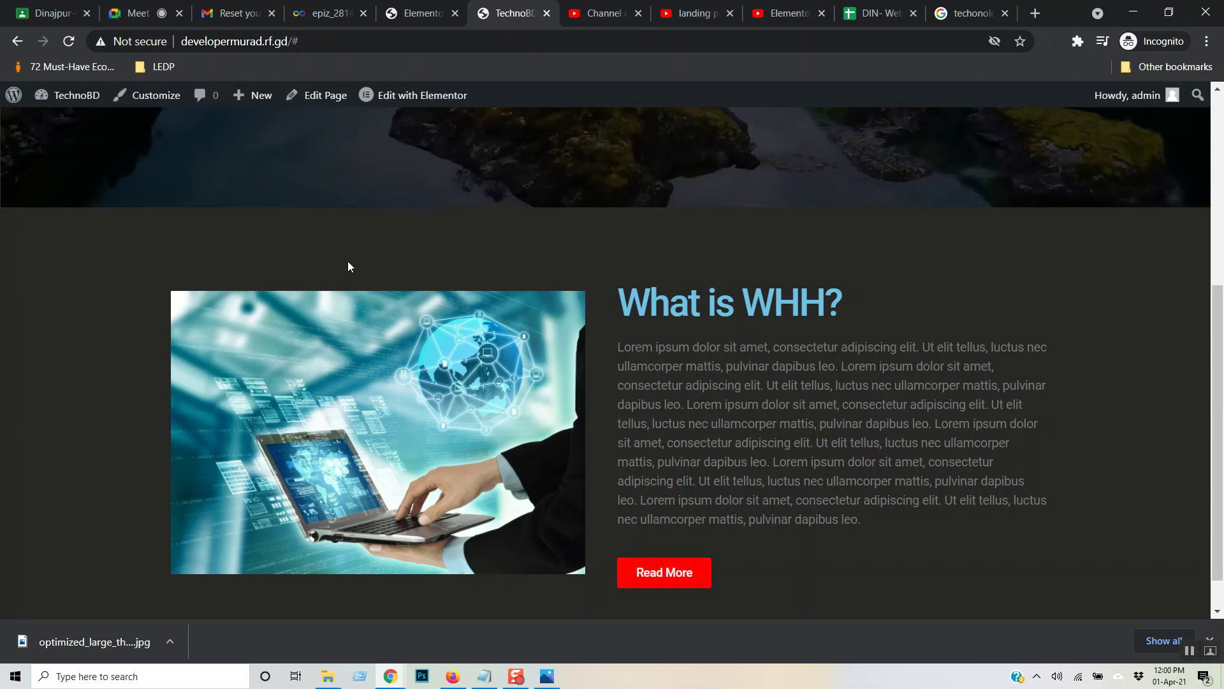
key(F5)
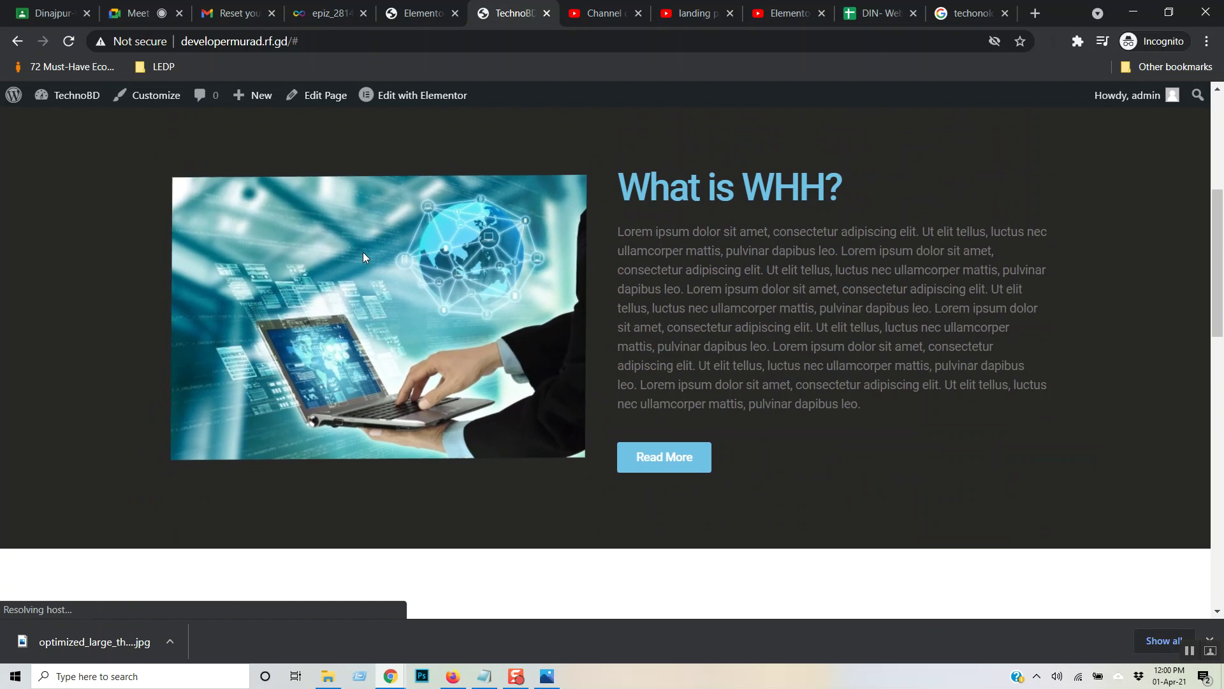
scroll(672, 565, down, 5)
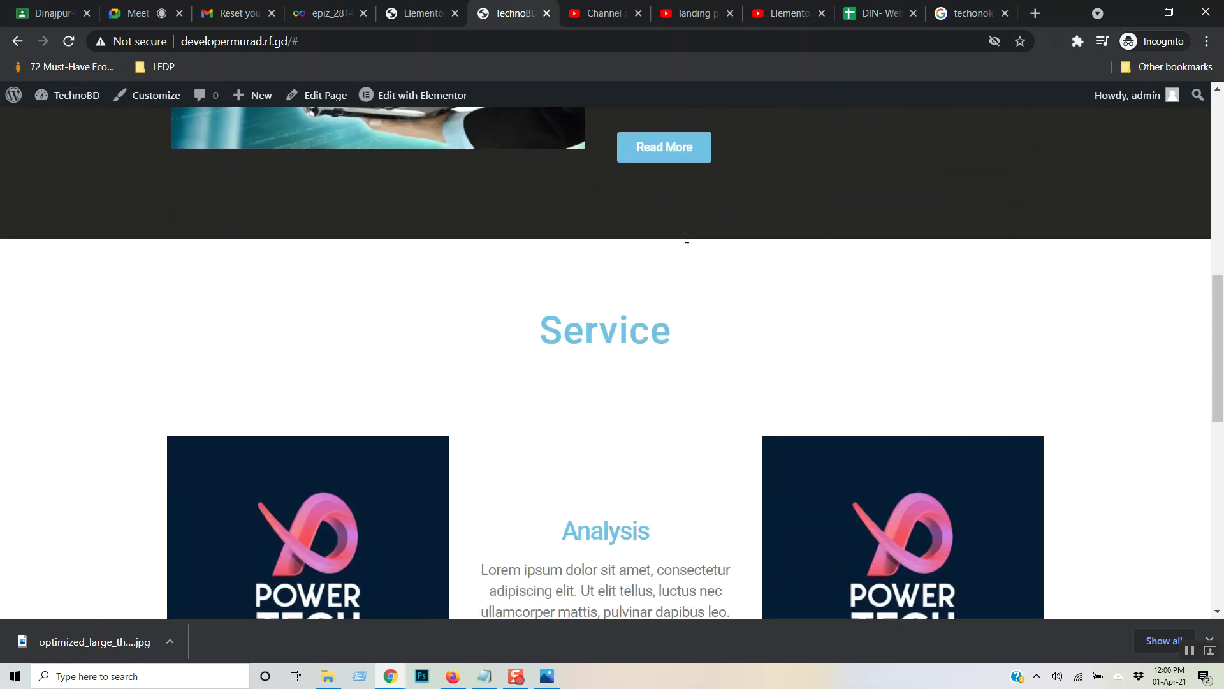
scroll(688, 243, down, 7)
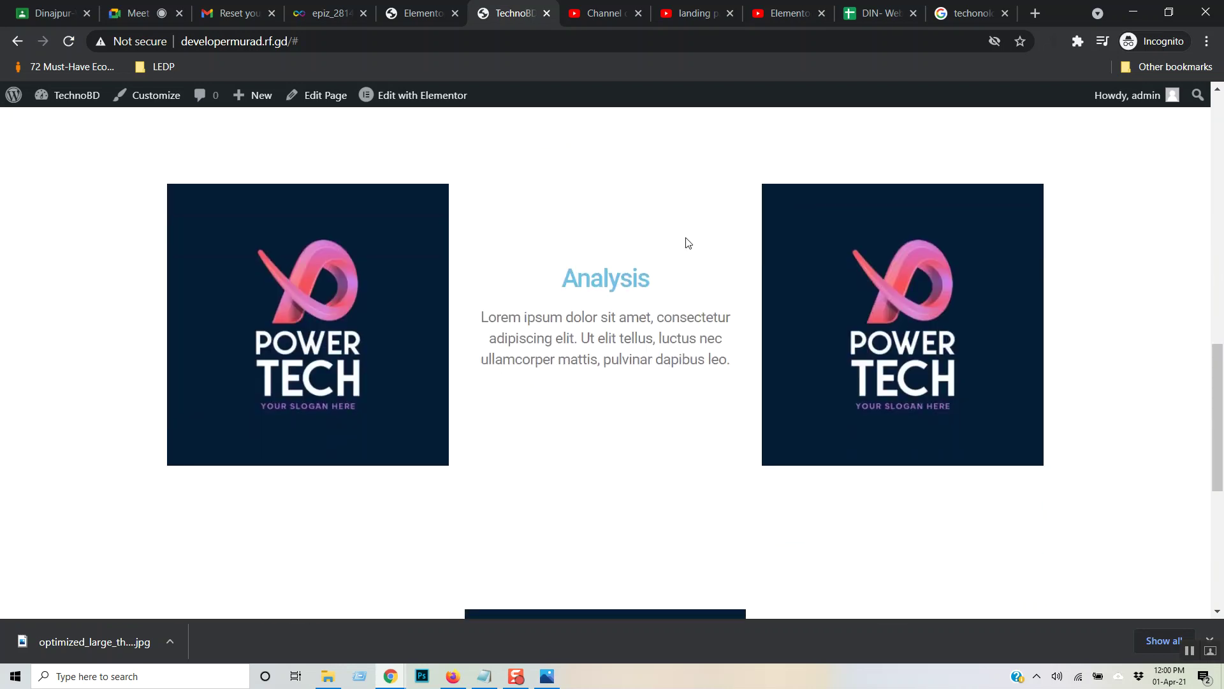
scroll(688, 243, down, 2)
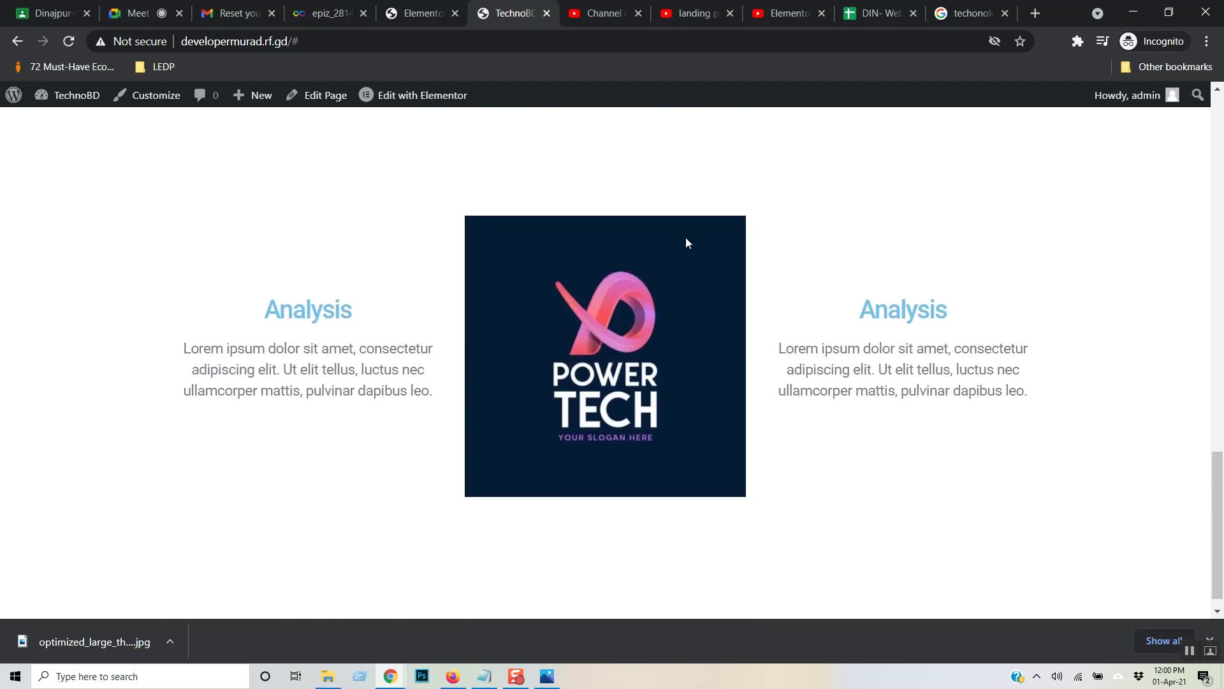
scroll(687, 244, up, 3)
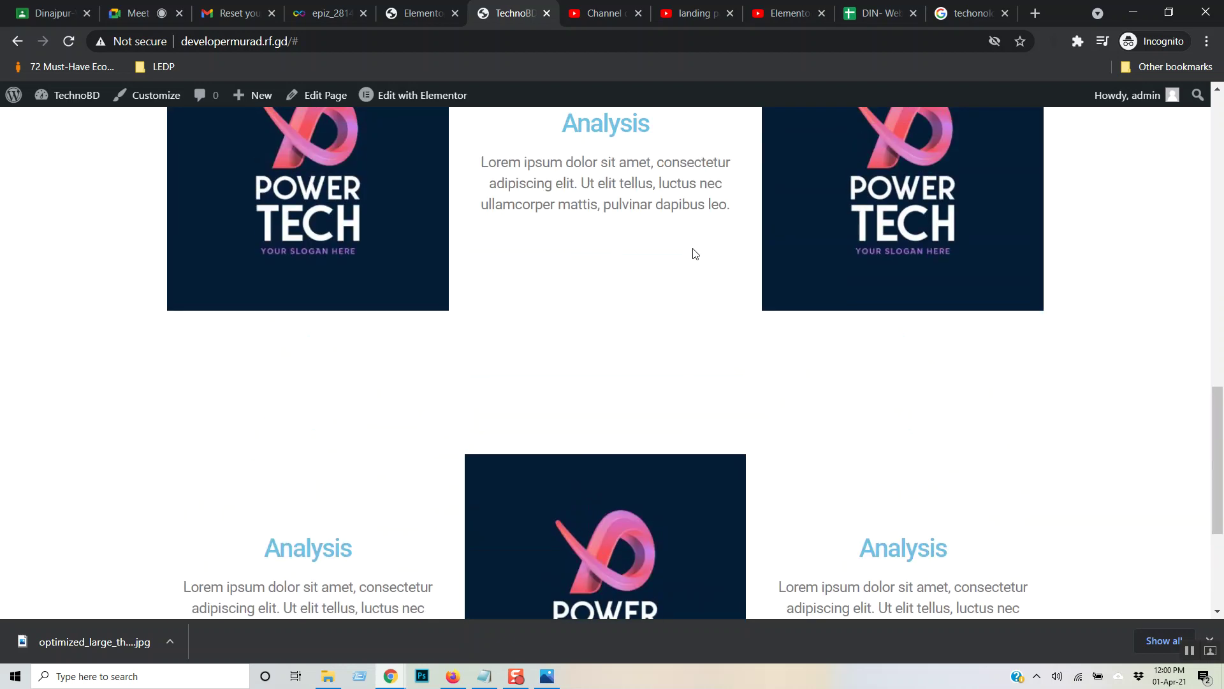
- Close the downloads bar and switch to the YouTube Elementor tutorial tab
click(1213, 640)
scroll(709, 376, down, 2)
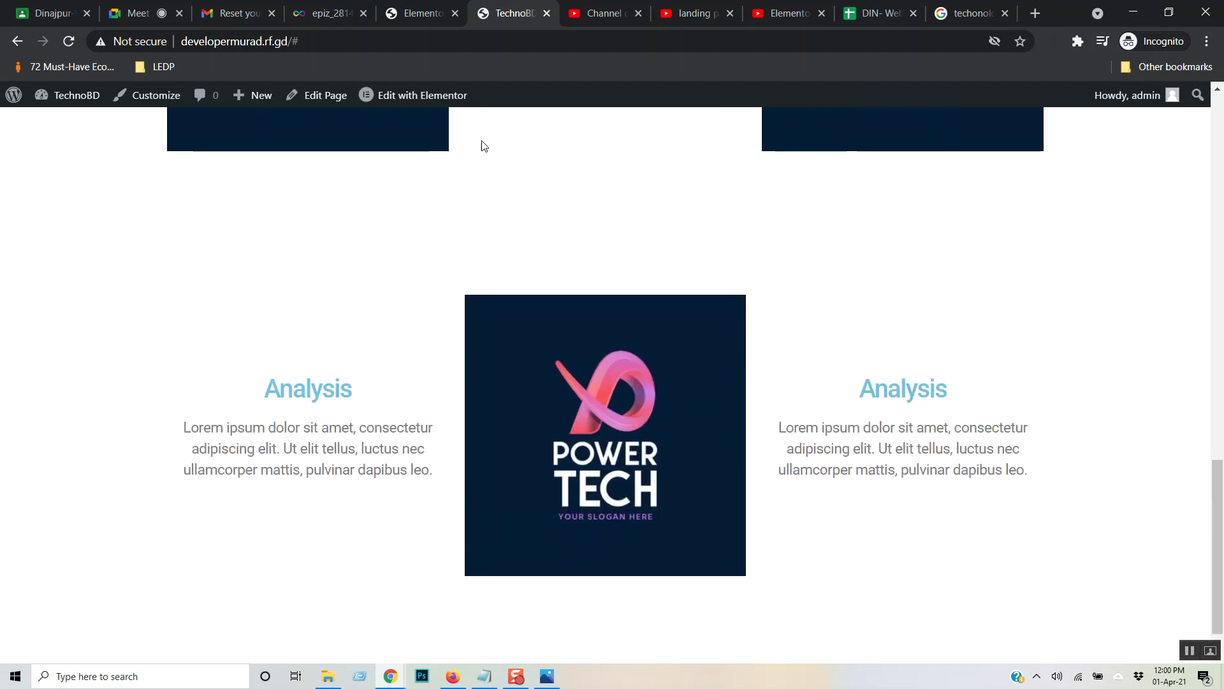
click(768, 6)
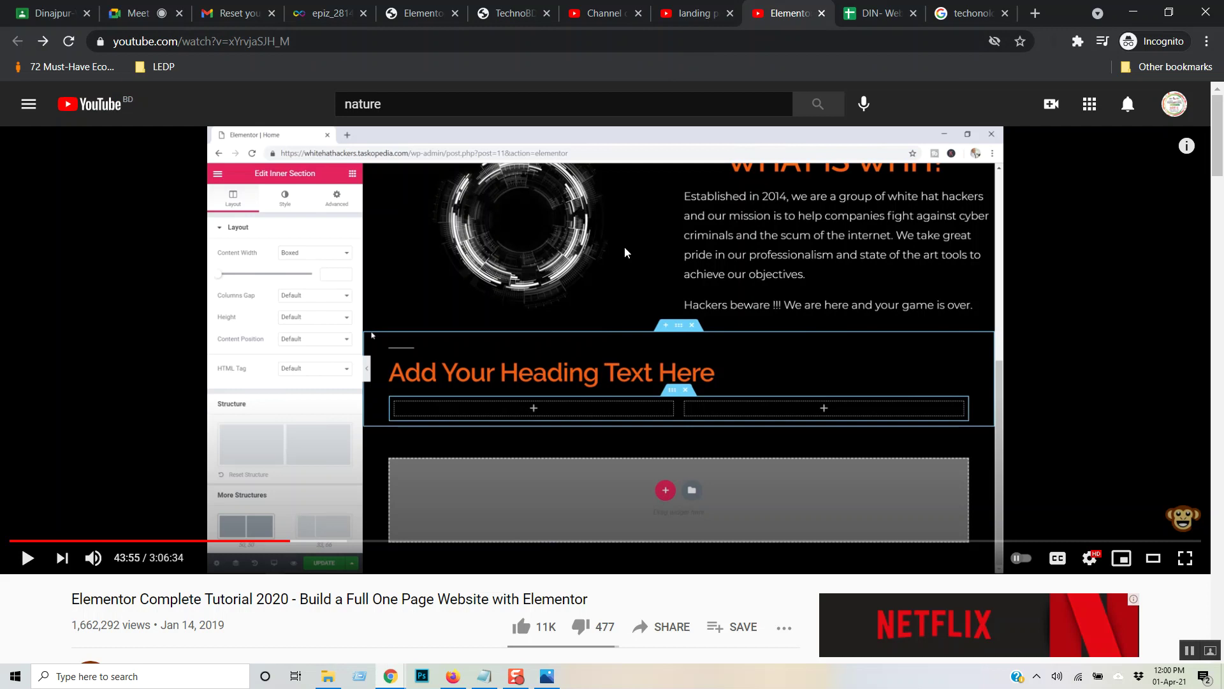
- Play the Elementor tutorial and skip ahead past its Services section to the Why Work with Us? part
scroll(649, 314, up, 1)
click(637, 233)
key(Right)
key(Right)
key(Right)
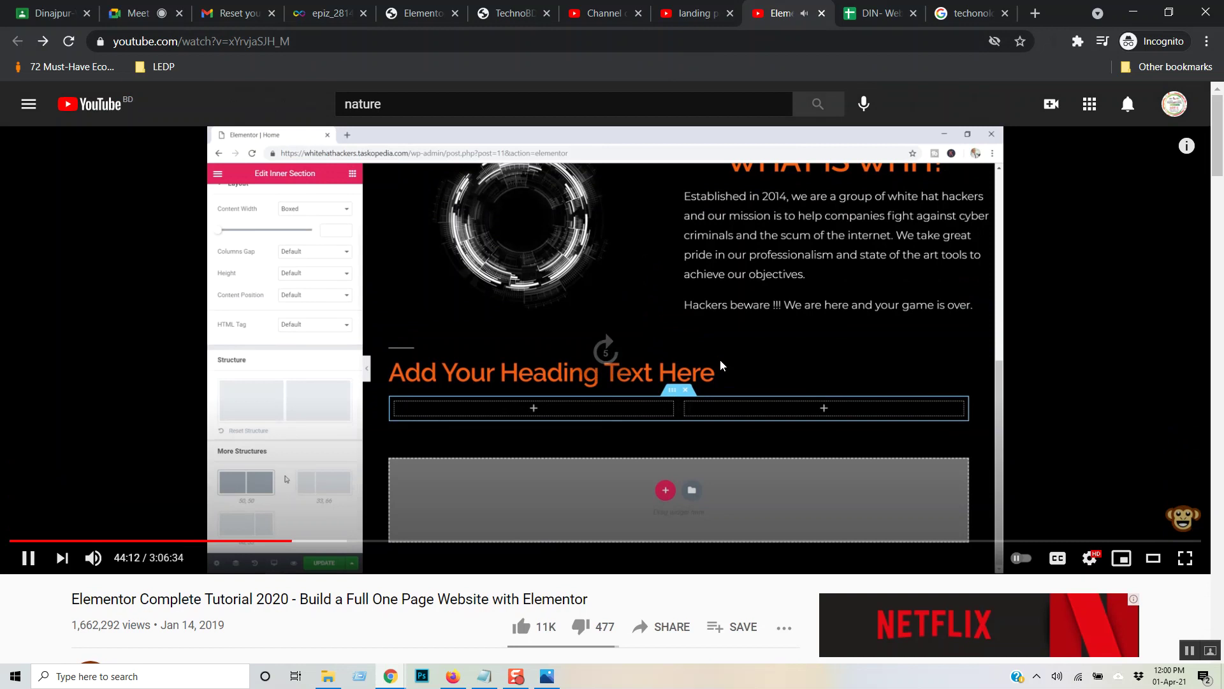
key(Right)
key(Right)
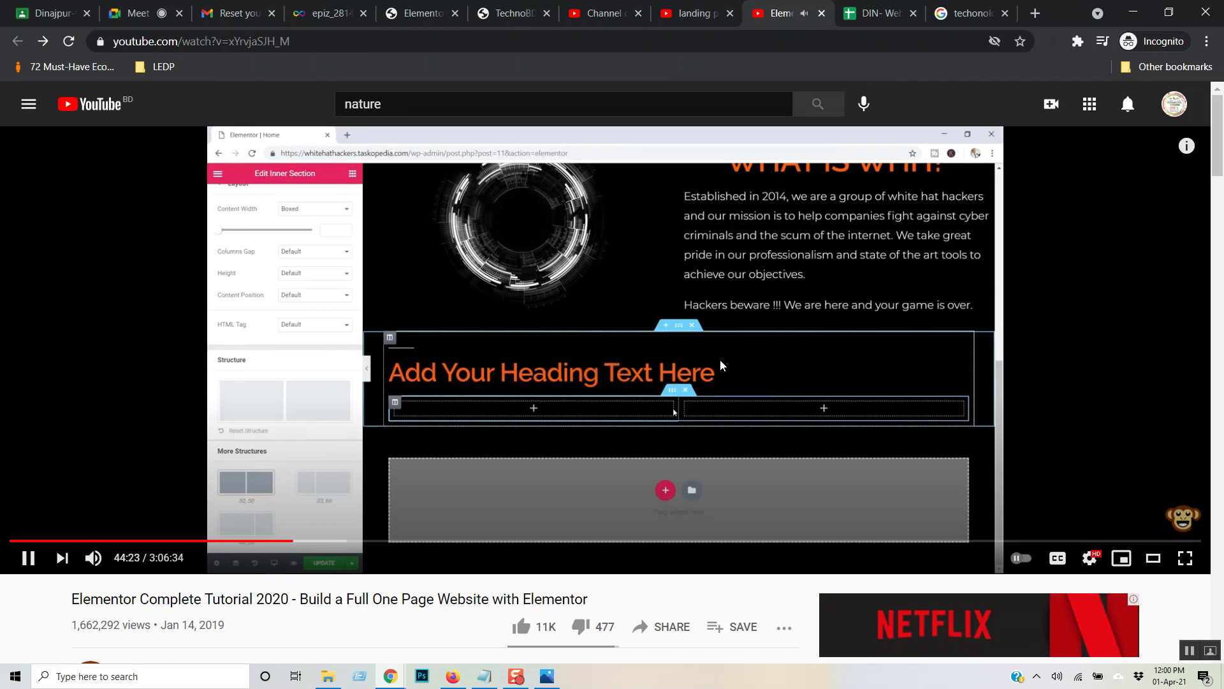
key(Right)
key(Right)
key(Right)
key(Right)
key(Right)
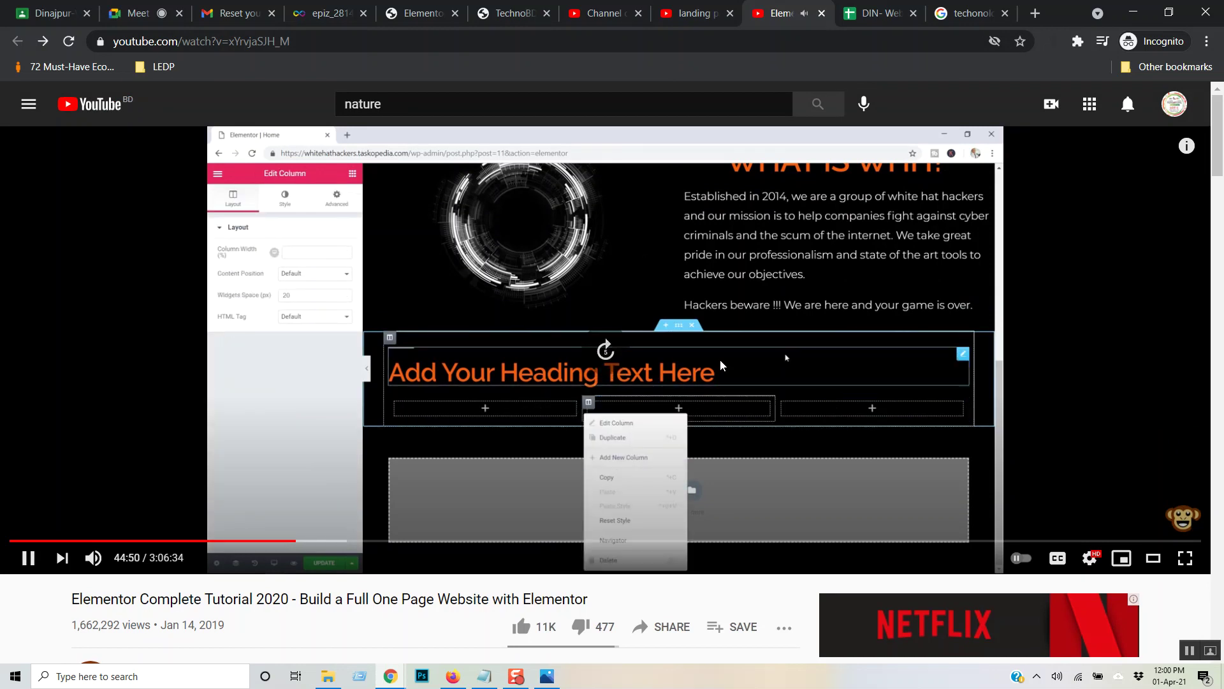
key(Right)
key(Right)
key(Right)
key(Right)
key(Right)
key(Right)
key(Right)
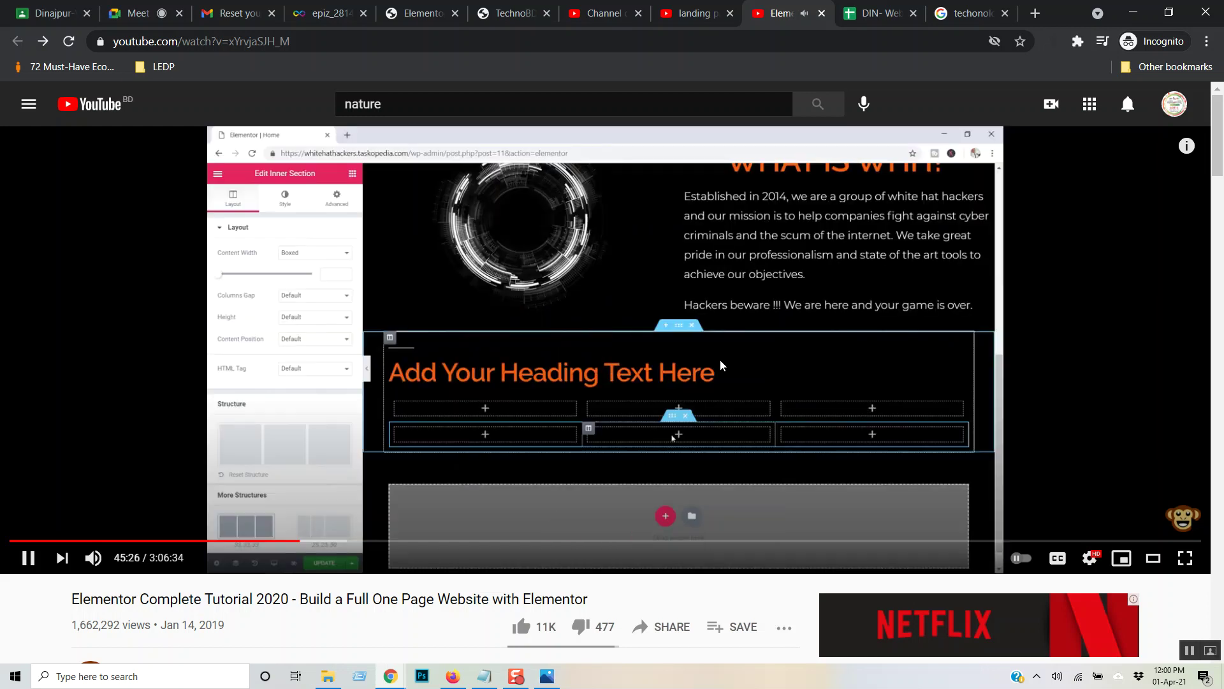
key(Right)
key(Right)
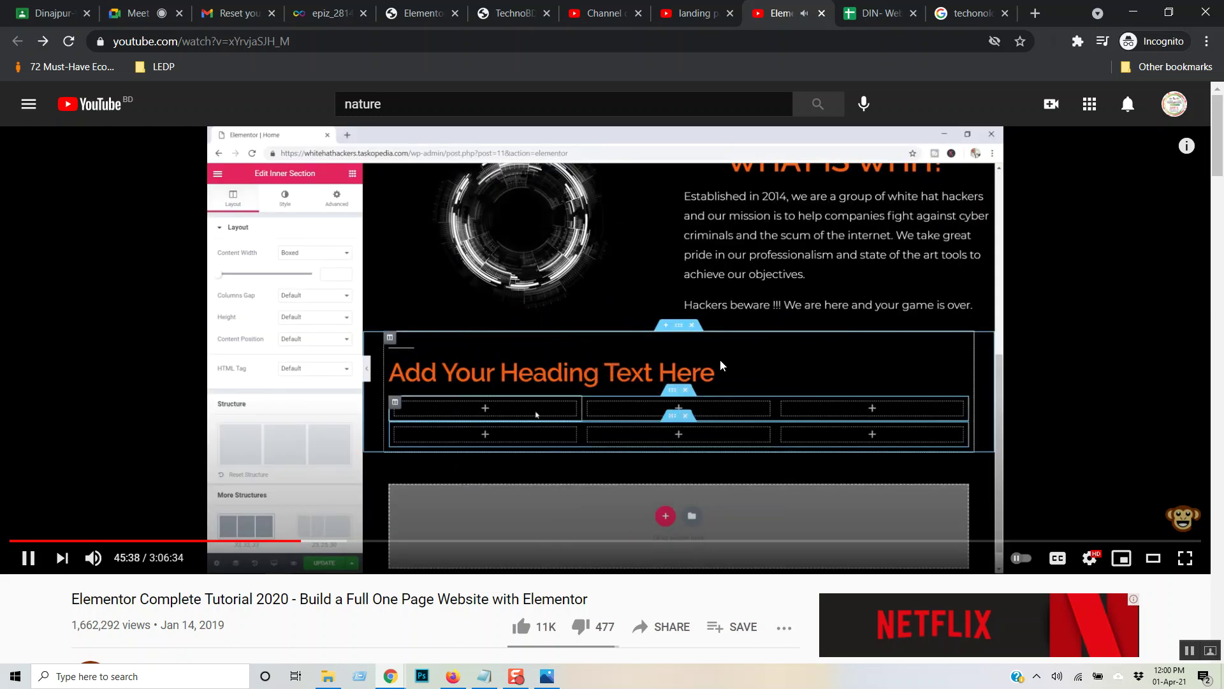
key(Right)
key(Right)
key(Right)
key(Right)
key(Right)
key(Right)
key(Right)
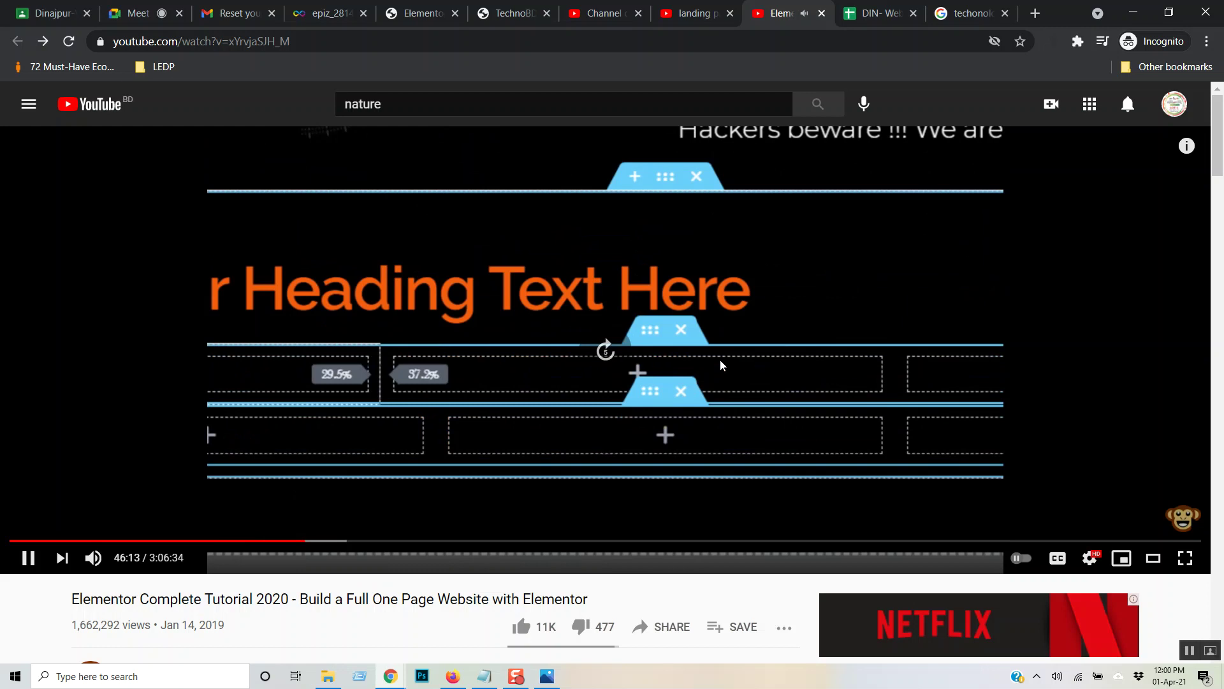
key(Right)
key(Right)
key(Right)
key(Right)
key(Right)
key(Right)
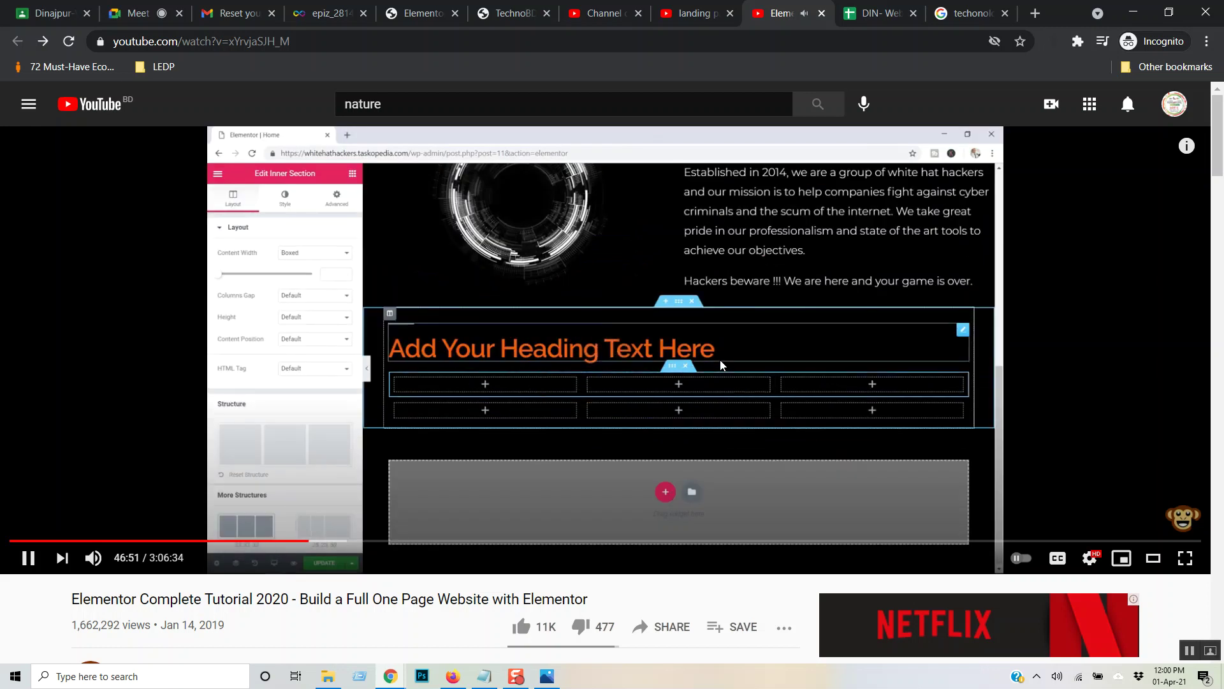
key(Right)
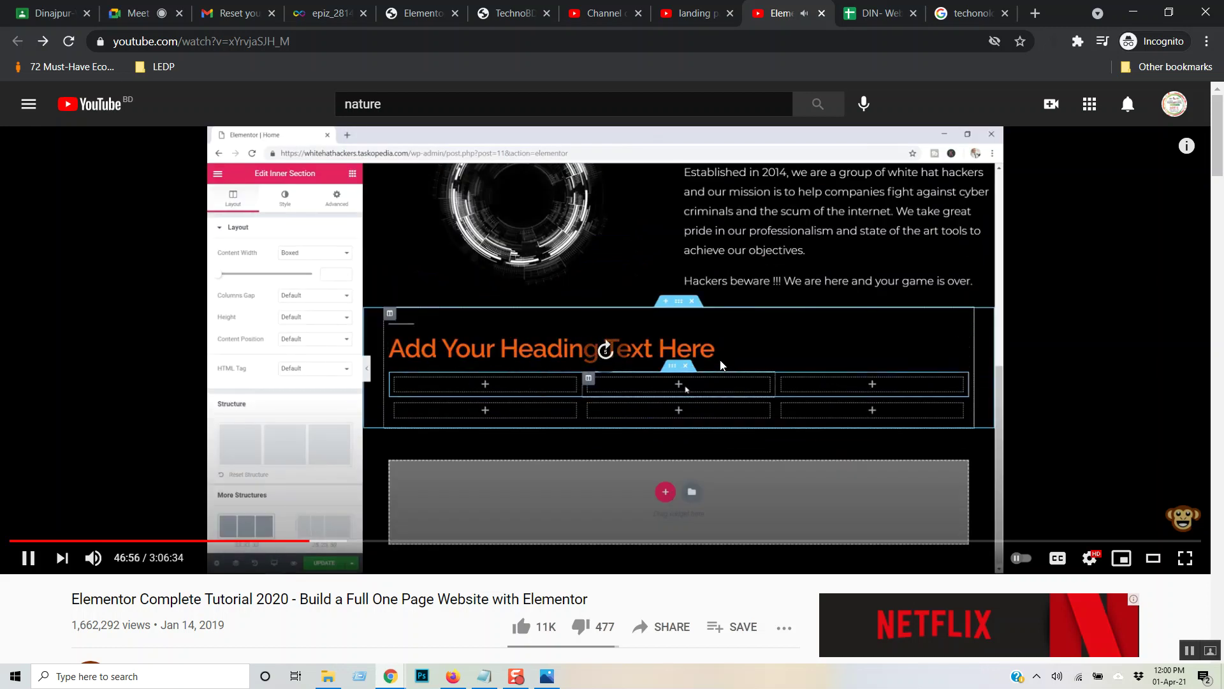
key(Right)
key(Right)
key(Right)
key(Right)
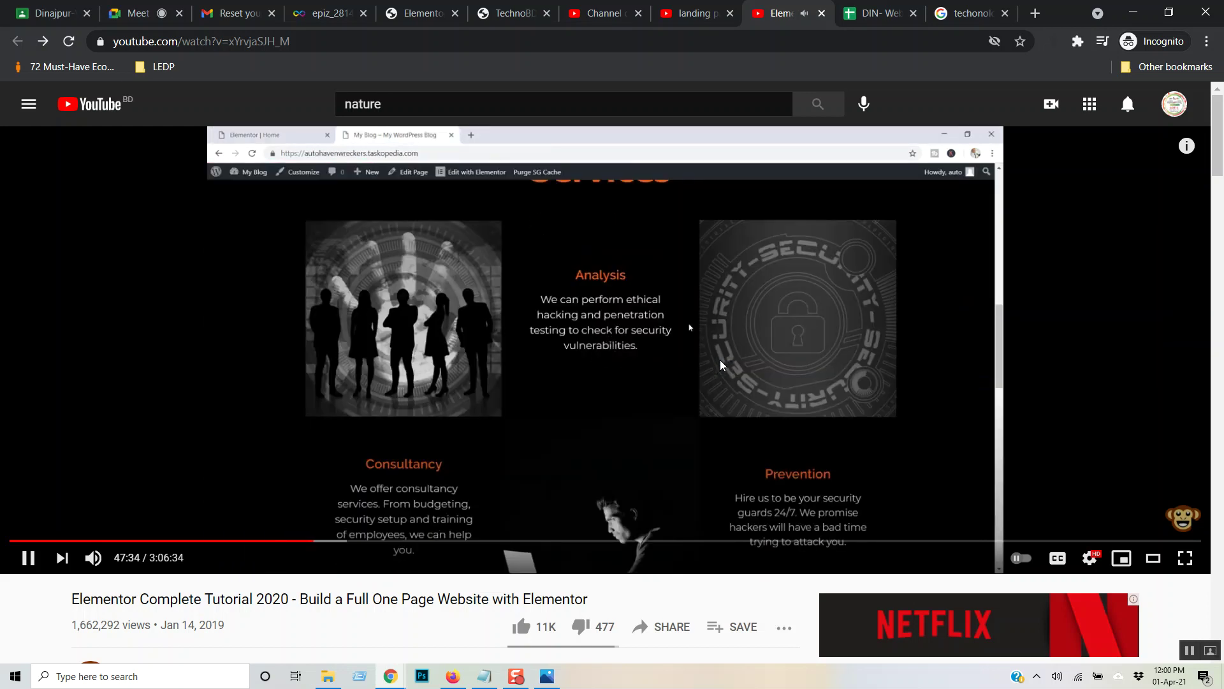
key(Right)
key(Right)
key(Right)
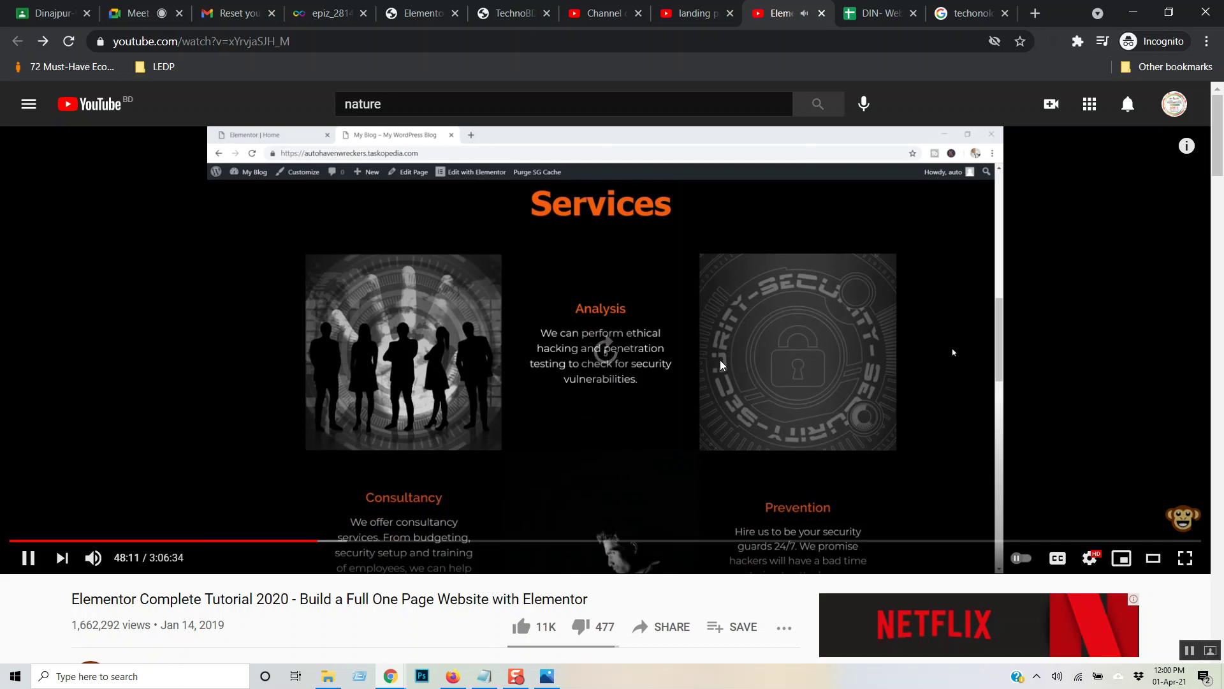
key(Right)
key(Right)
key(Right)
key(Right)
key(Right)
key(Right)
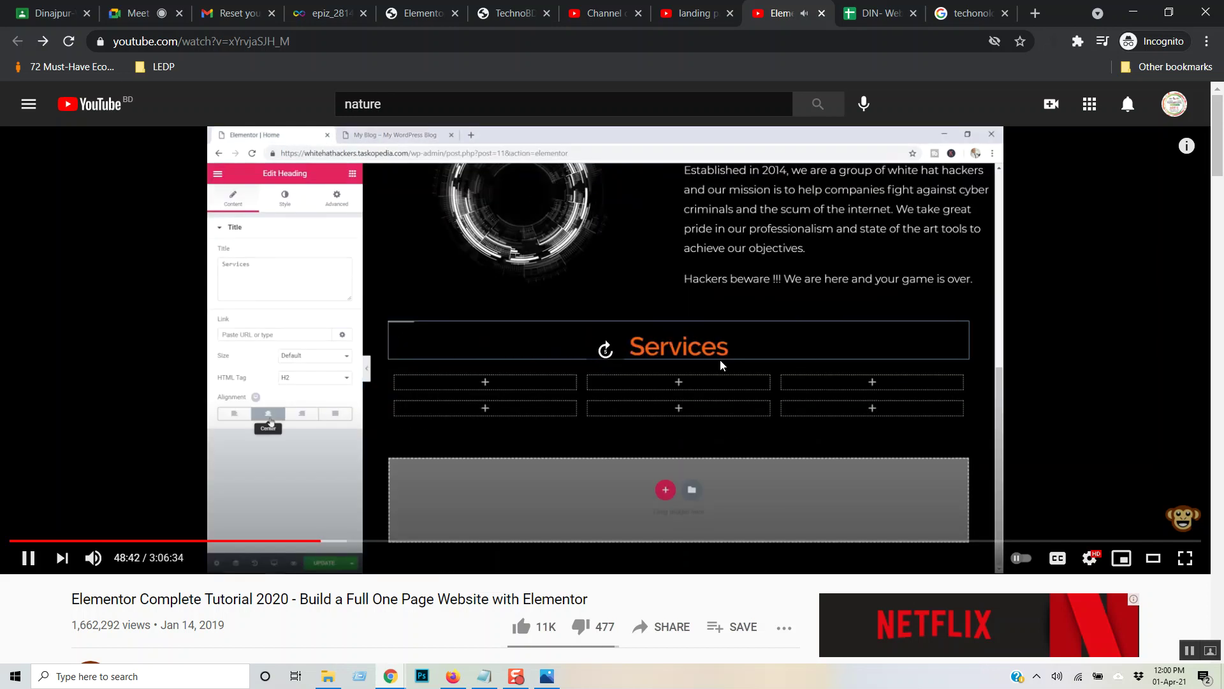
key(Right)
key(Right)
key(Right)
key(Right)
key(Right)
key(Right)
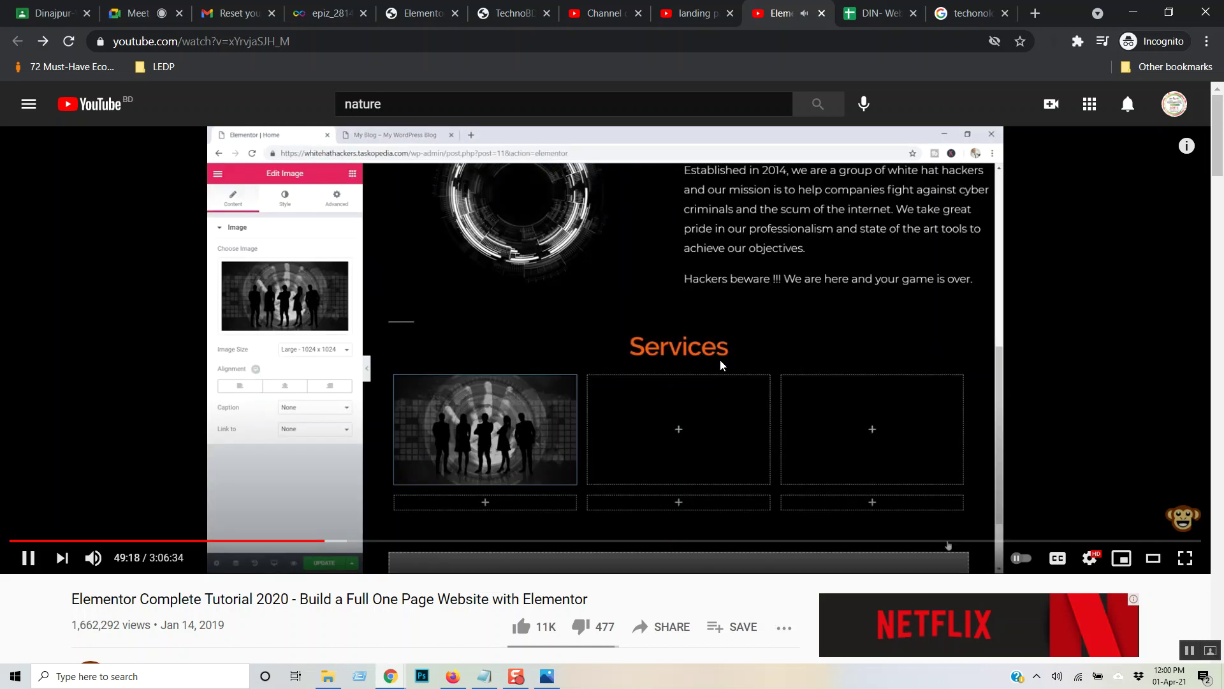
key(Right)
key(Right)
key(Right)
key(Right)
key(Right)
key(Right)
key(Right)
key(Right)
key(Right)
key(Right)
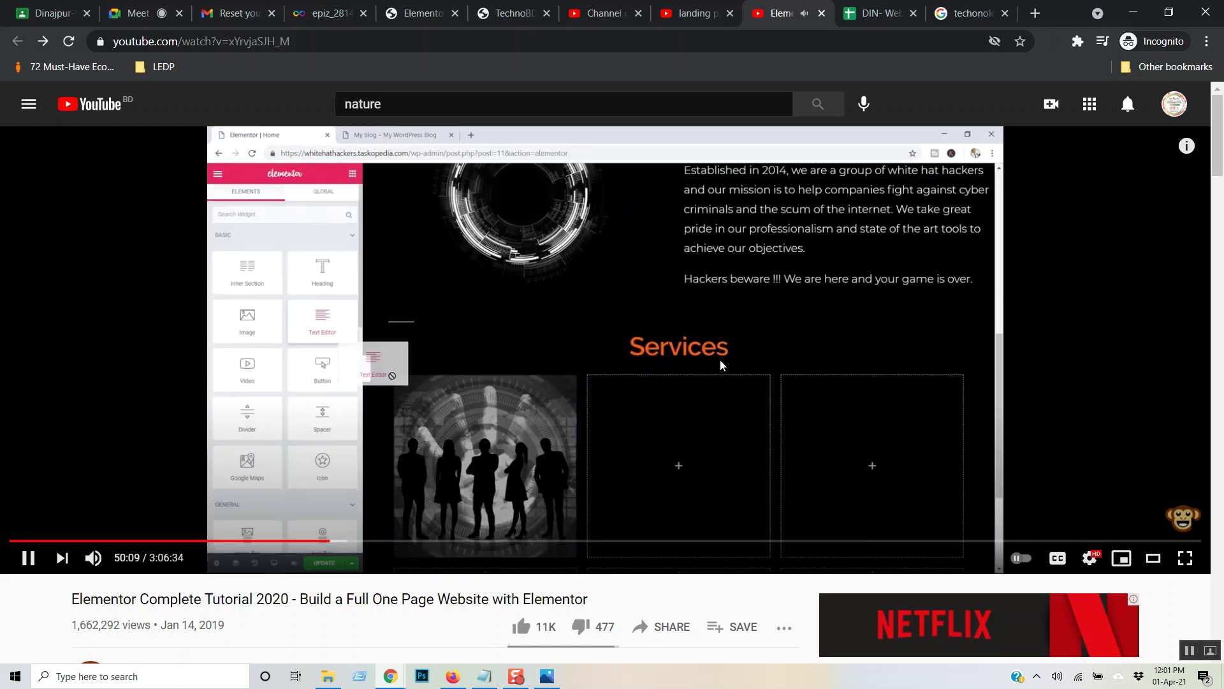
key(Right)
key(Right)
key(Right)
key(Right)
key(Right)
key(Right)
key(Right)
key(Right)
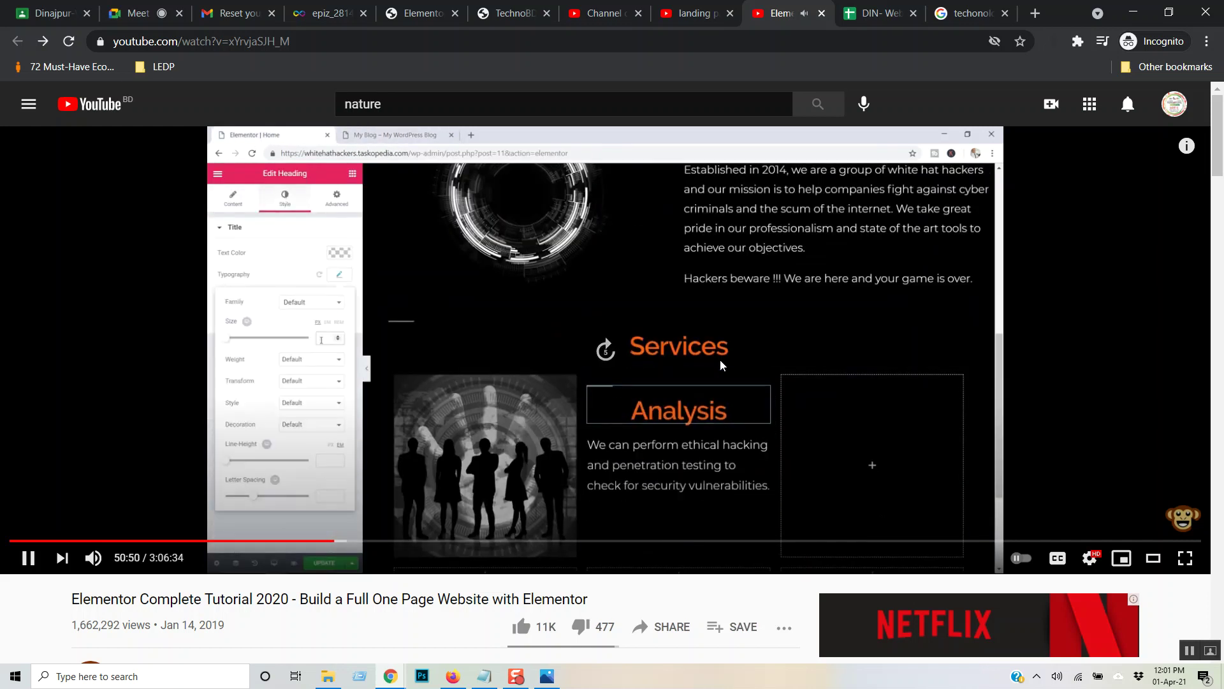
key(Right)
key(Right)
key(Right)
key(Right)
key(Right)
key(Right)
key(Right)
key(Right)
key(Right)
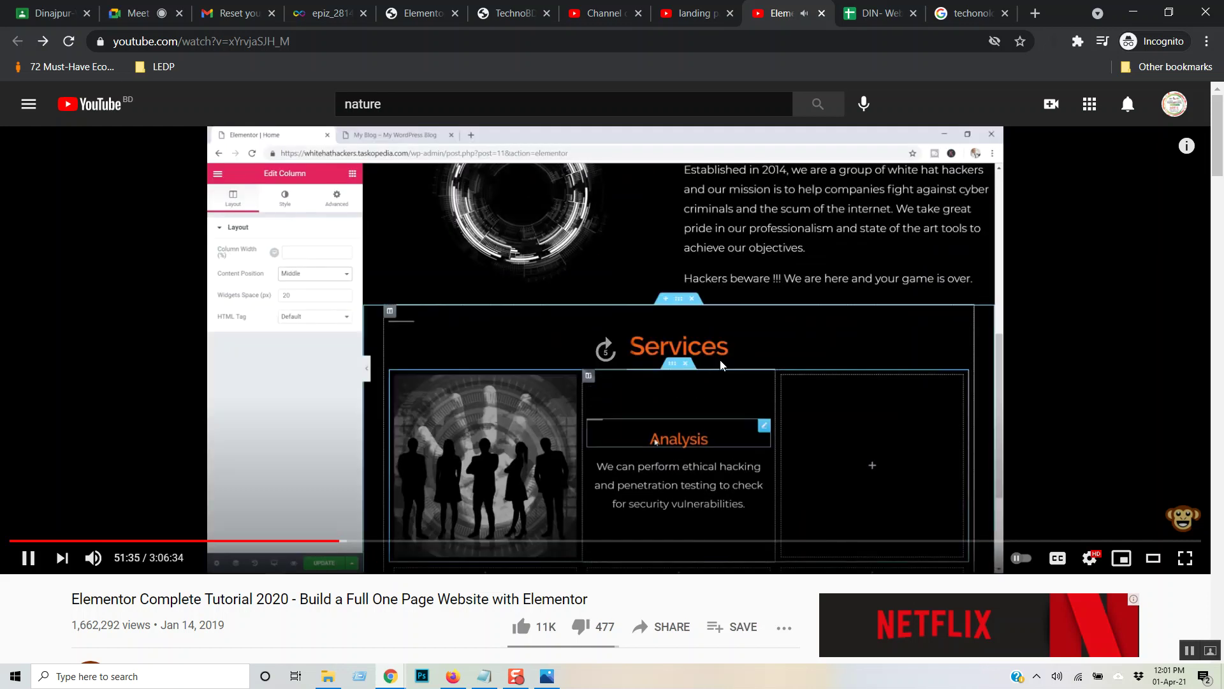
key(Right)
key(Right)
key(Right)
key(Right)
key(Right)
key(Right)
key(Right)
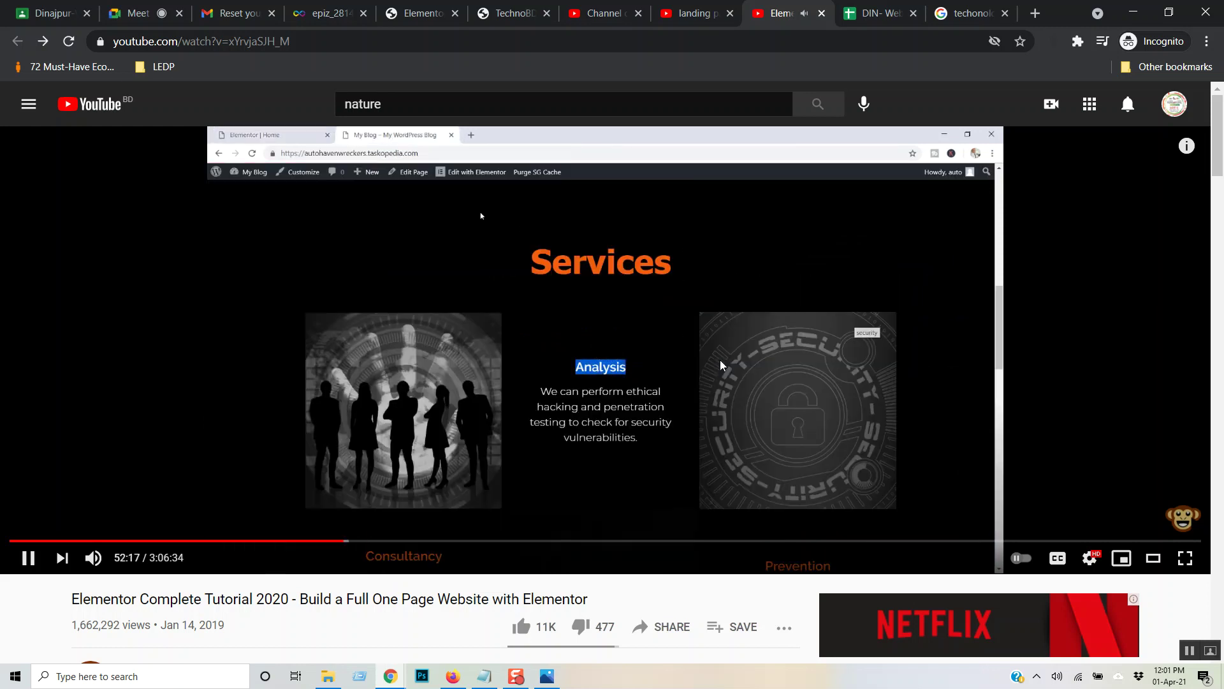
key(Right)
key(Right)
key(Right)
key(Right)
key(Right)
key(Right)
key(Right)
key(Right)
key(Right)
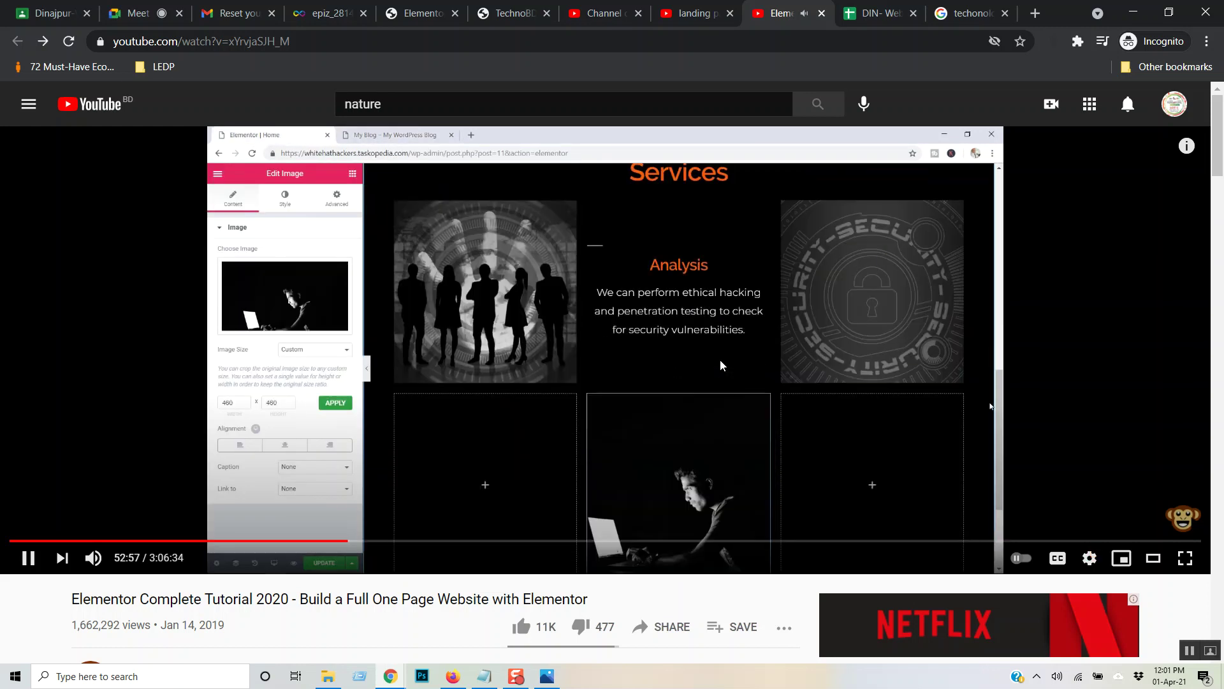
key(Right)
key(Right)
key(Right)
key(Right)
key(Right)
key(Right)
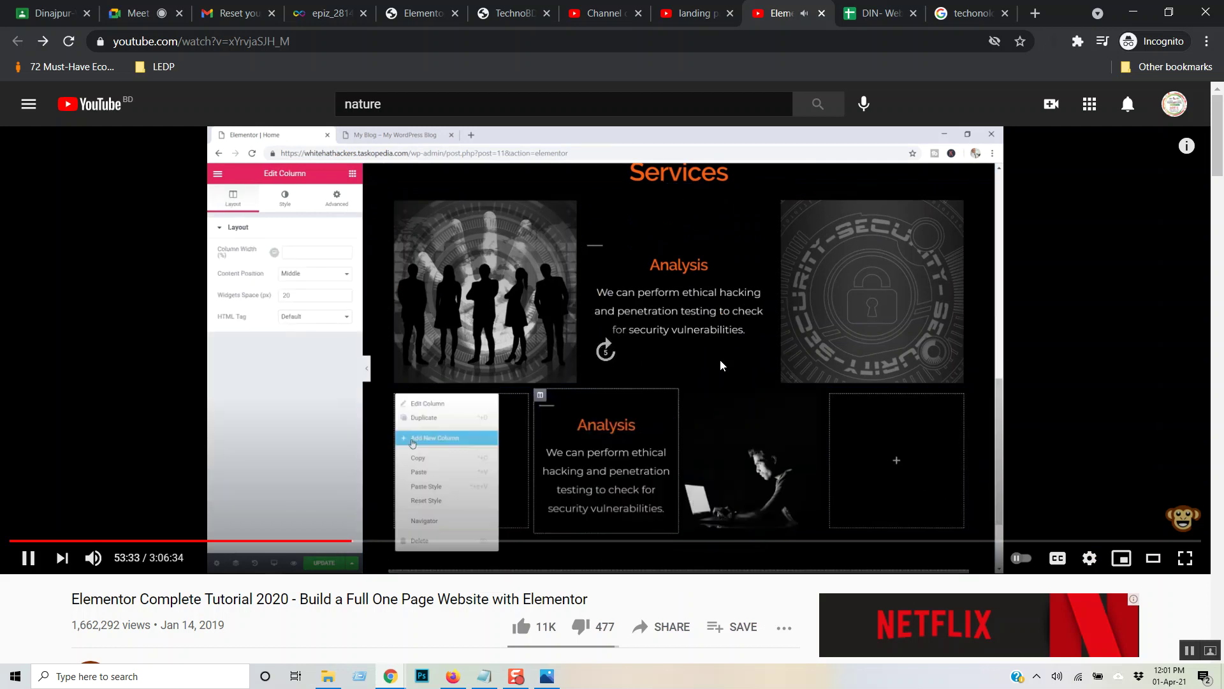
key(Right)
key(Right)
key(Right)
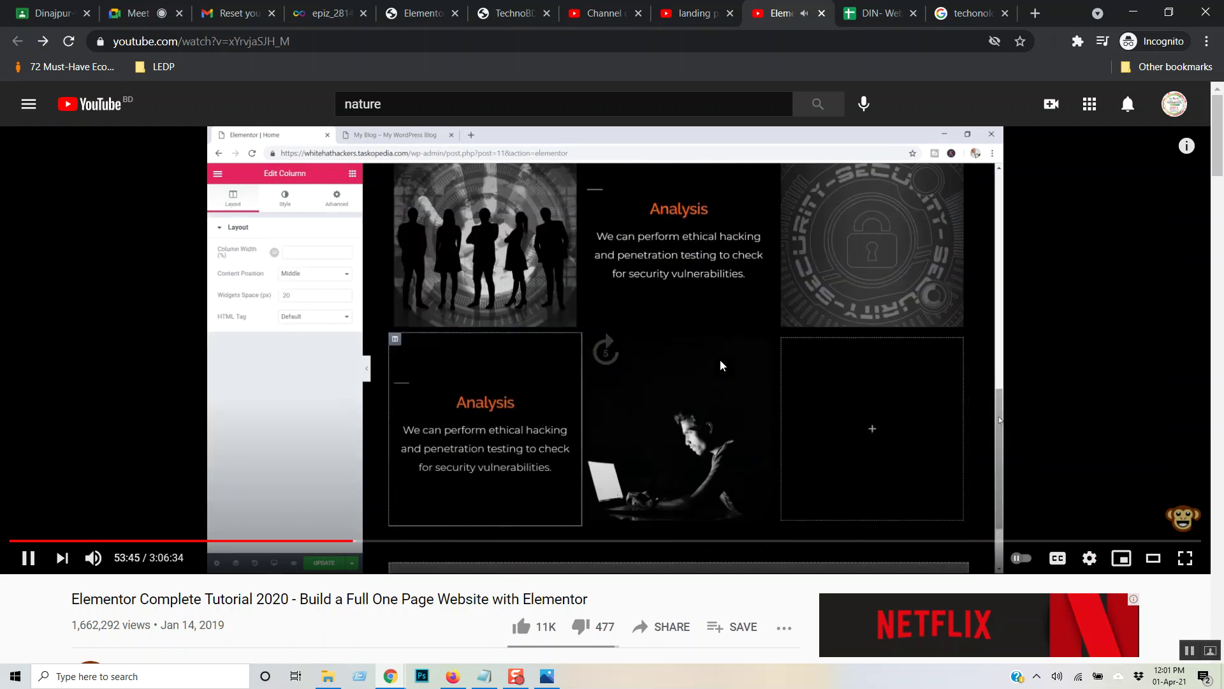
key(Right)
key(Right)
key(Right)
key(Right)
key(Right)
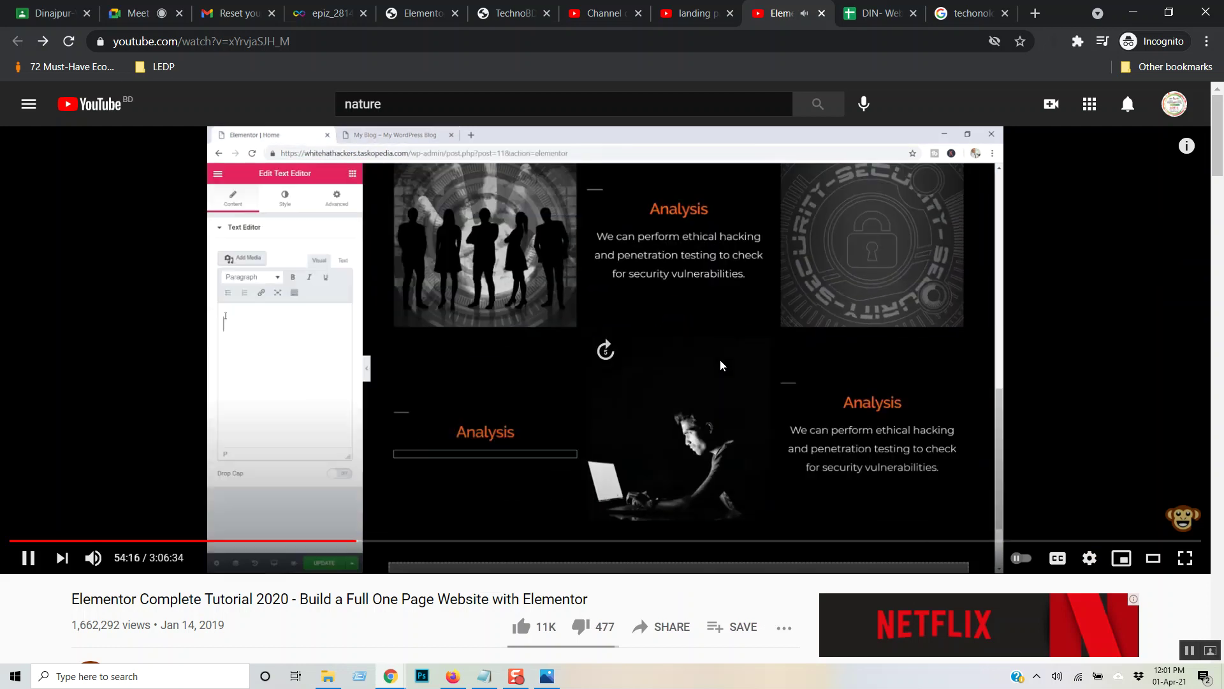
key(Right)
key(Right)
key(Right)
key(Right)
key(Right)
key(Right)
key(Right)
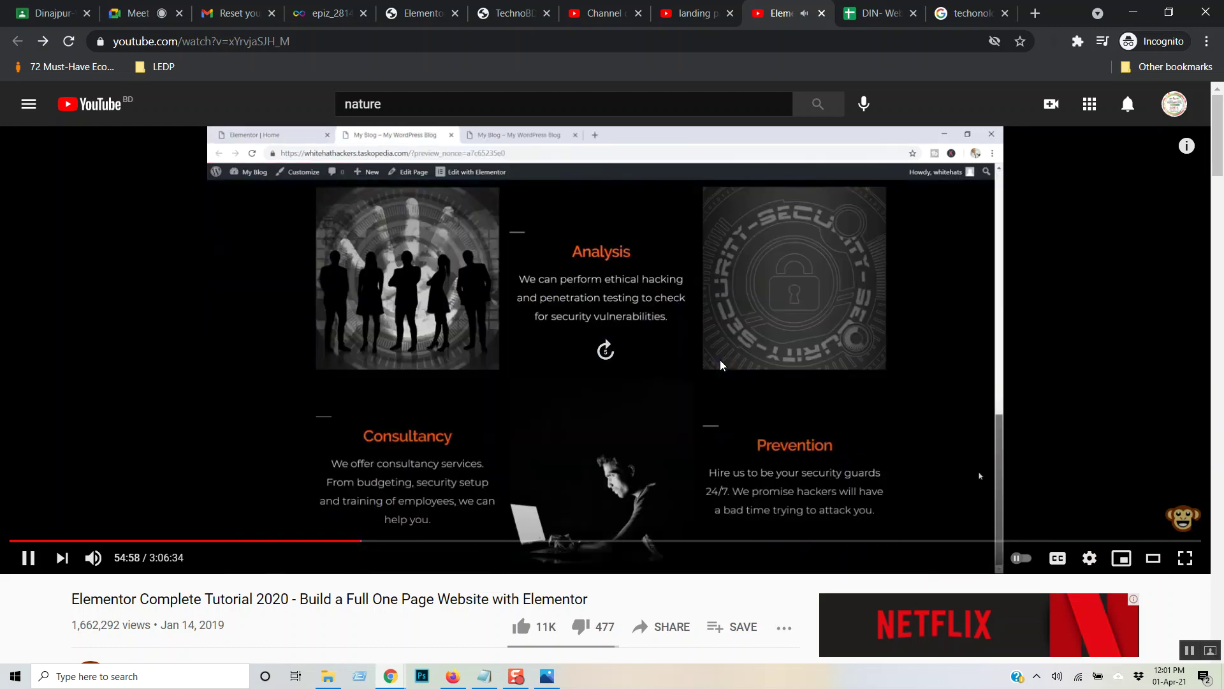
key(Right)
key(Right)
key(Right)
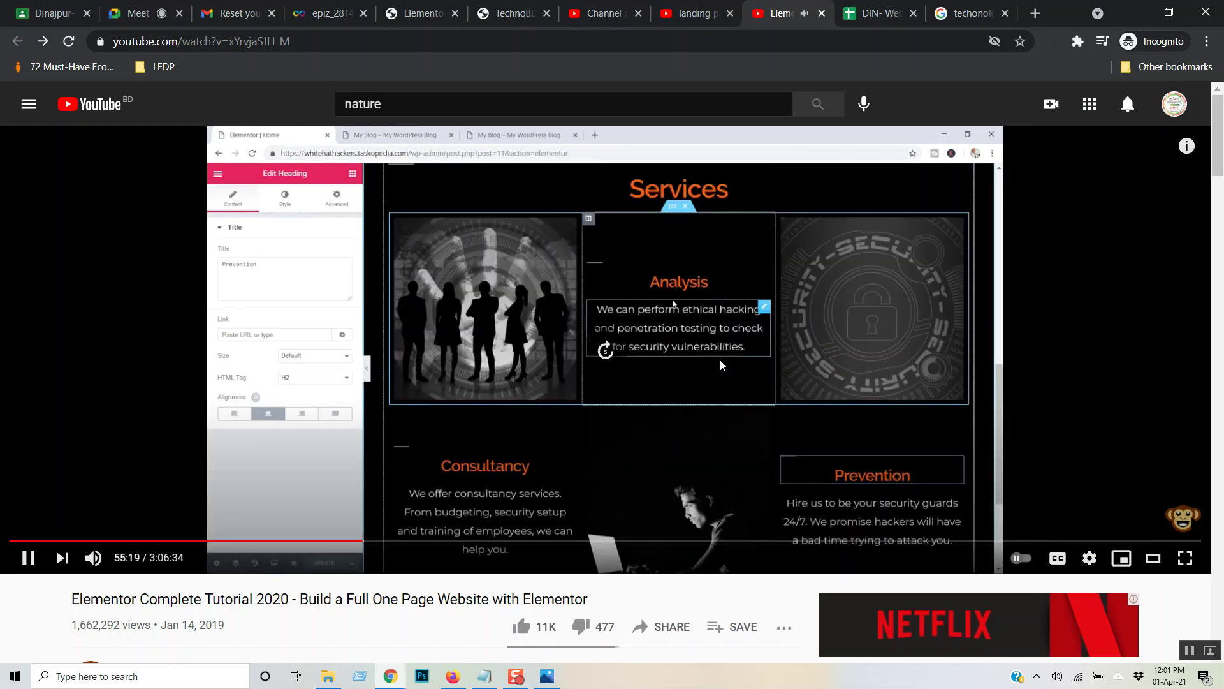
key(Right)
key(Right)
key(Right)
key(Right)
key(Right)
key(Right)
key(Right)
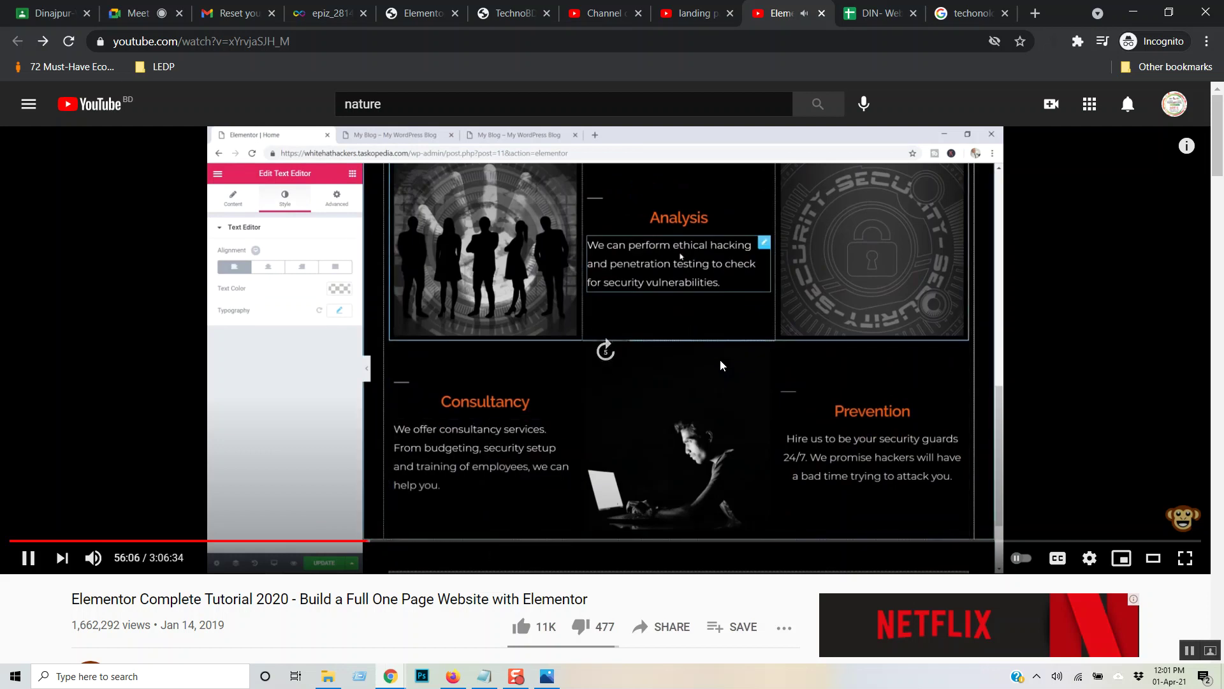
key(Right)
key(Right)
key(Right)
key(Right)
key(Right)
key(Right)
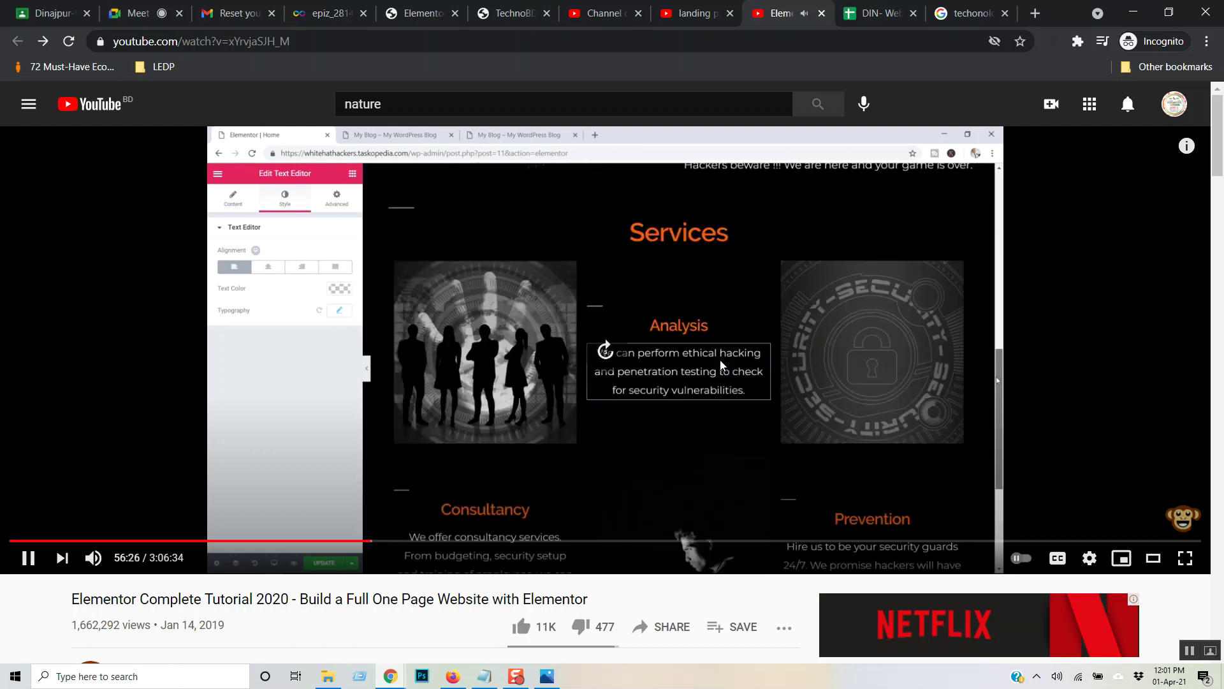
key(Right)
key(Right)
key(Right)
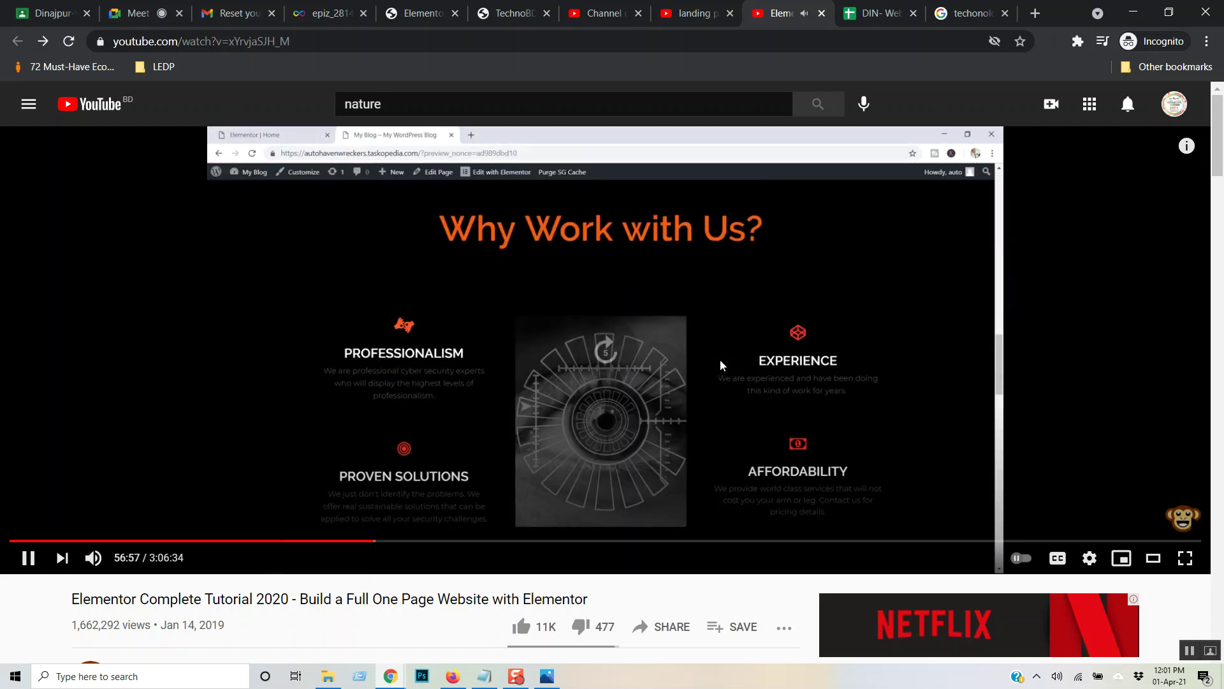
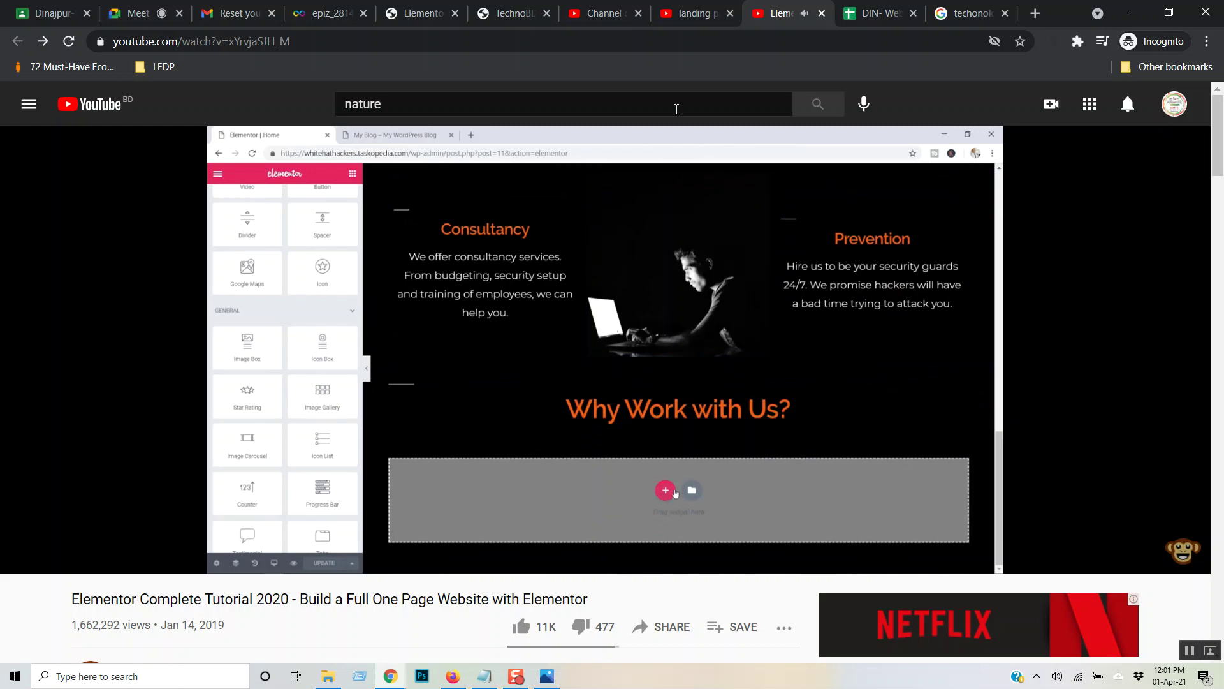
- Seek ahead in the Elementor tutorial, skipping past the ad
key(Right)
key(Right)
key(Right)
key(Right)
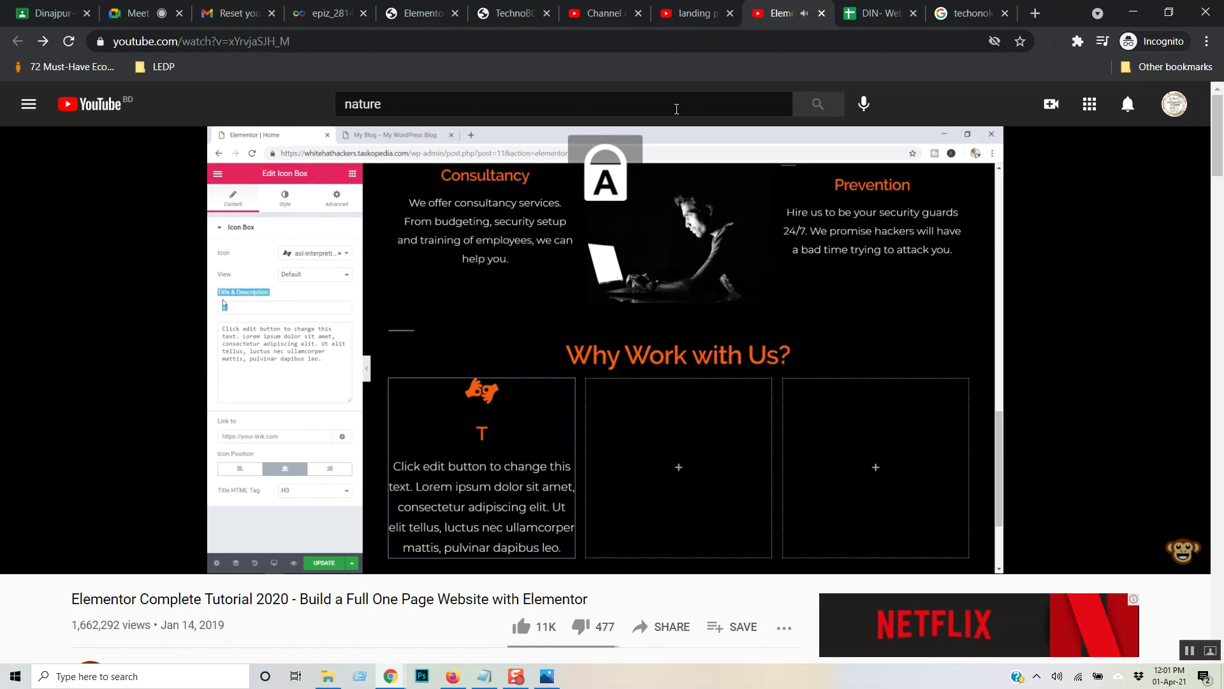
key(Right)
key(Right)
key(Right)
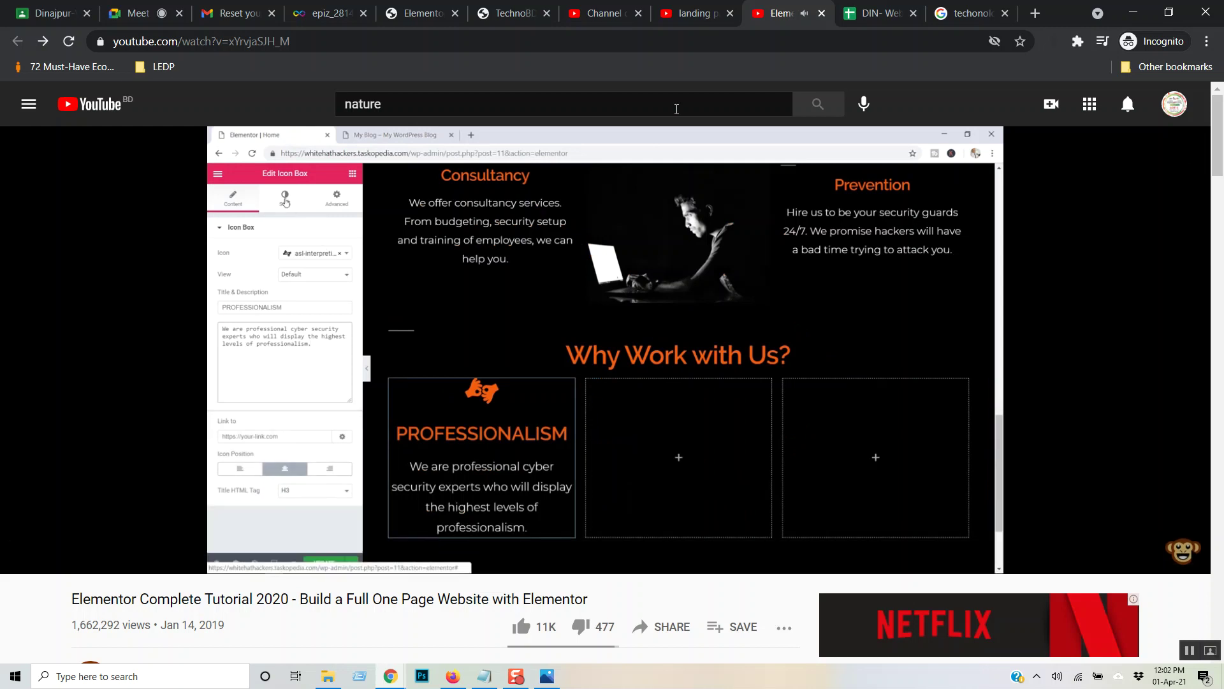
key(Right)
key(Right)
key(Right)
key(Right)
key(Right)
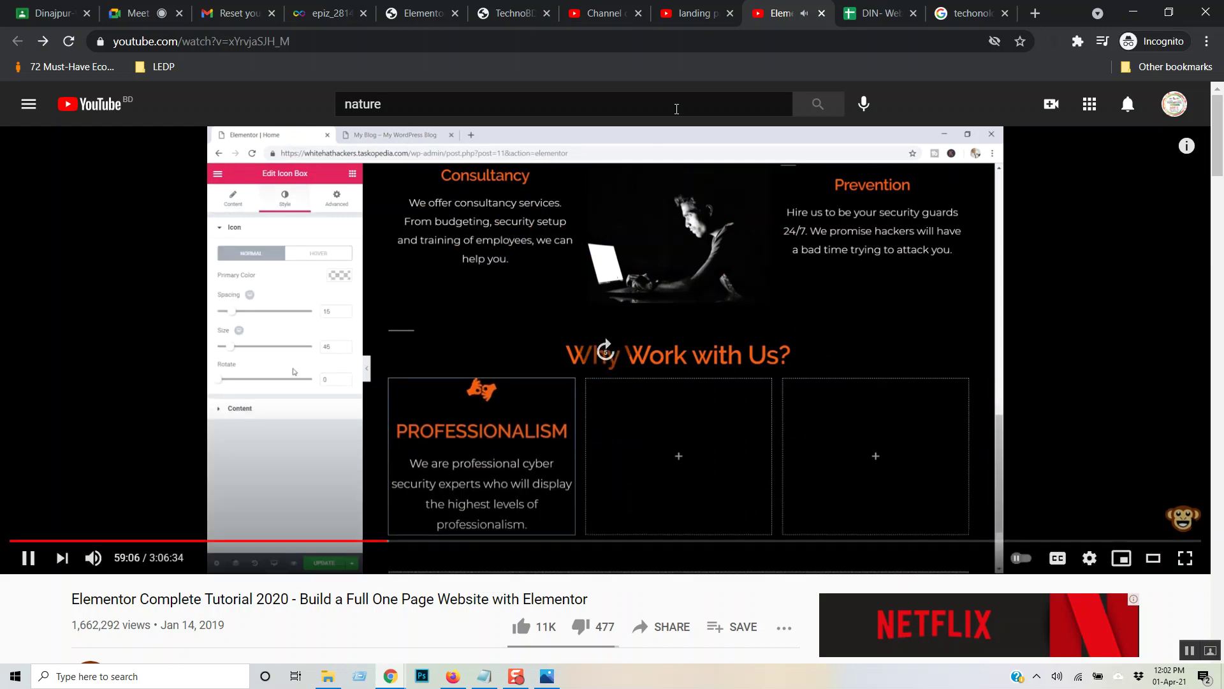
key(Right)
key(Right)
key(Right)
key(Right)
key(Right)
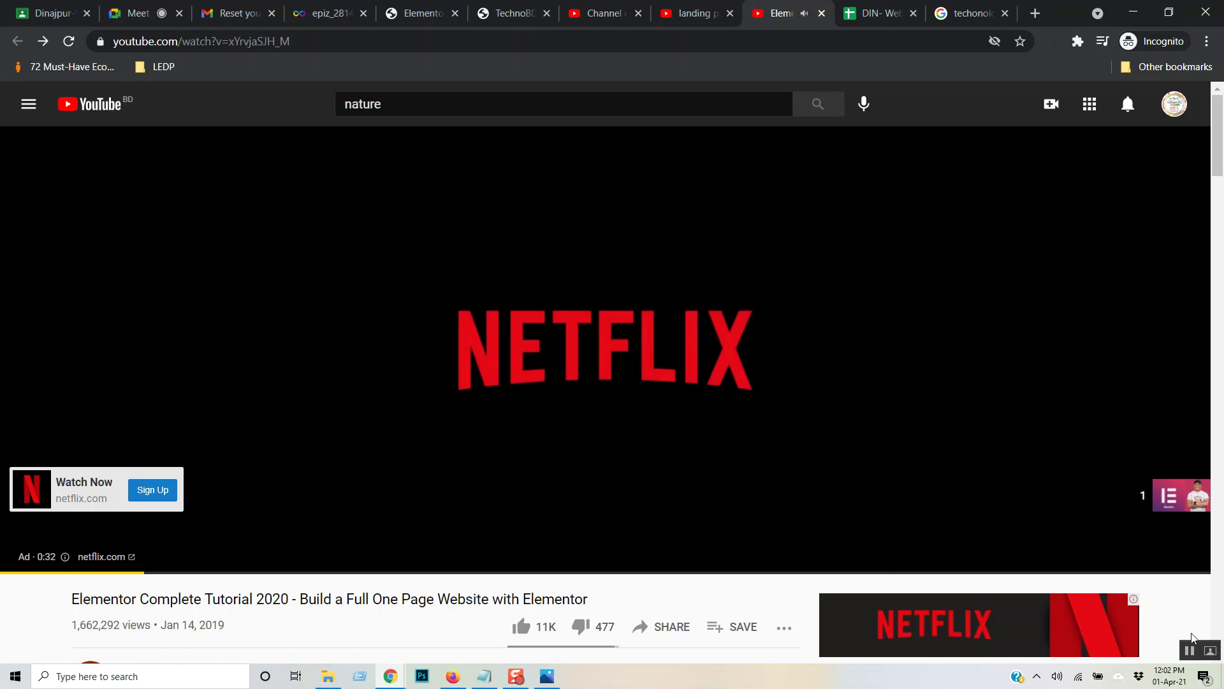
click(1165, 496)
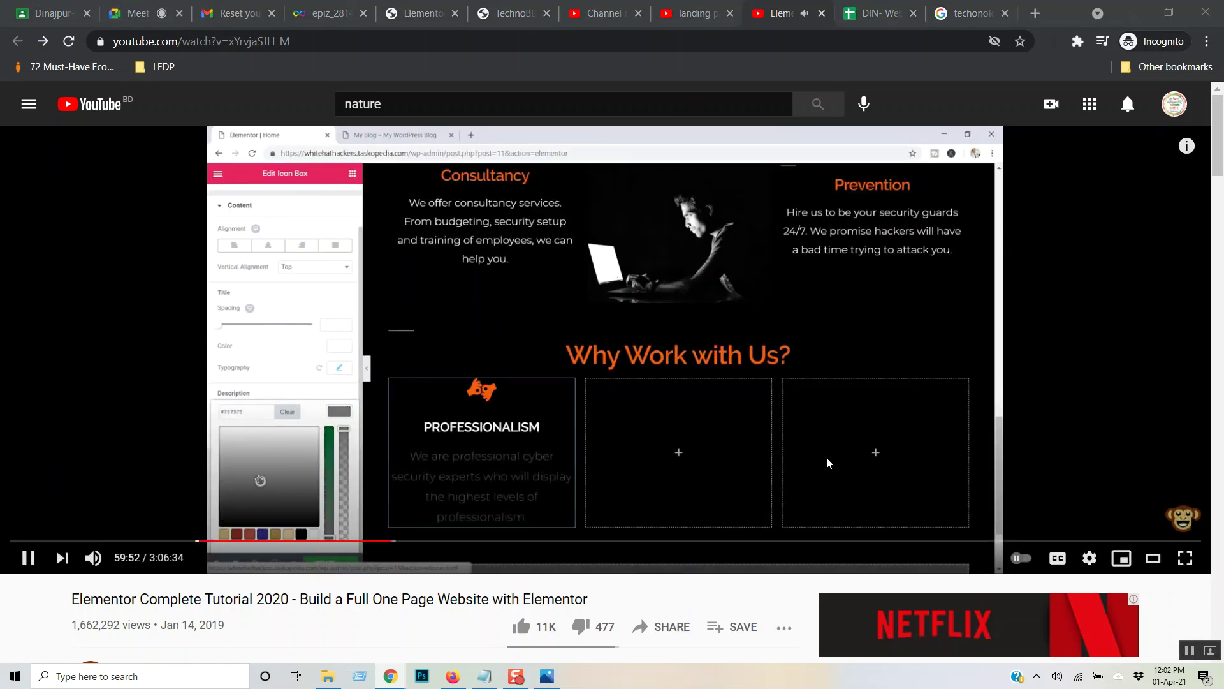
click(679, 327)
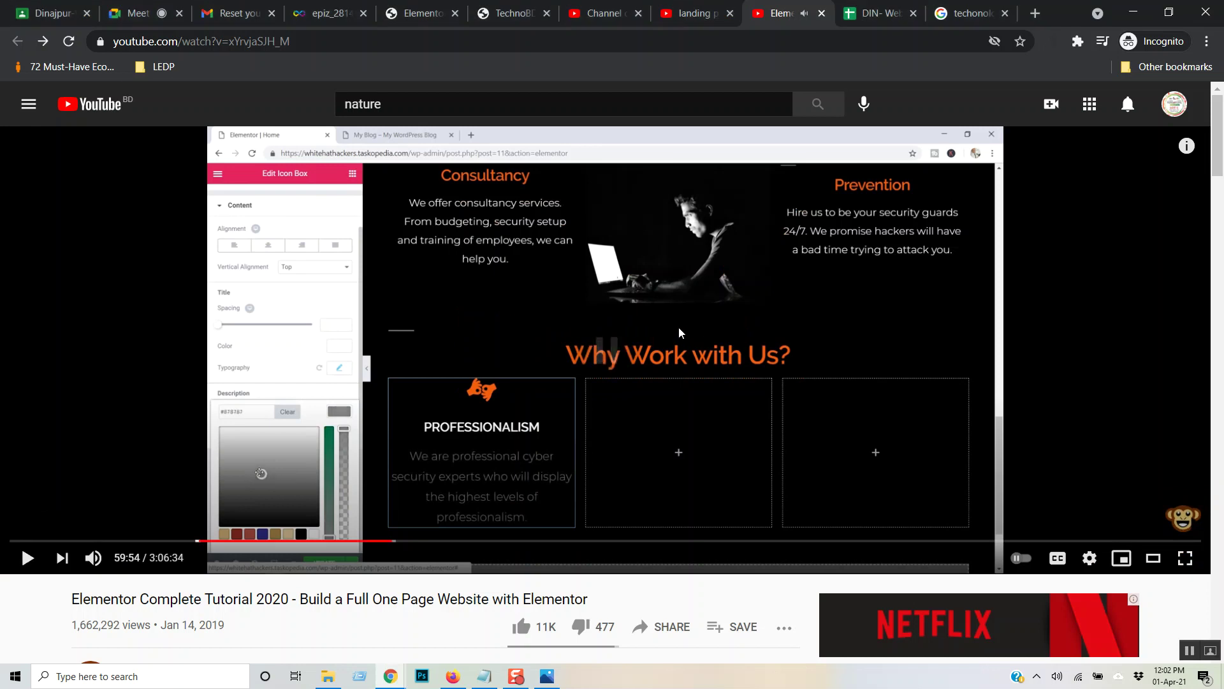
key(Right)
- Seek back and forth to the finished Why Work with Us? preview and pause at 1:04:10
key(Right)
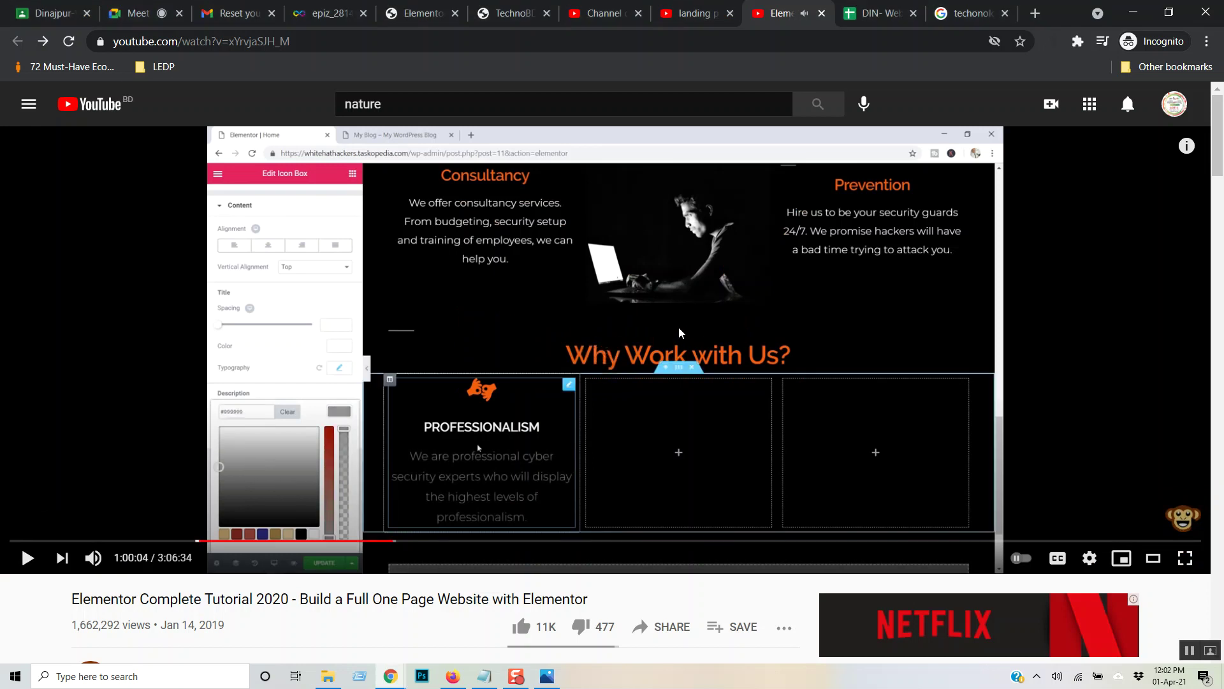
click(678, 327)
key(Right)
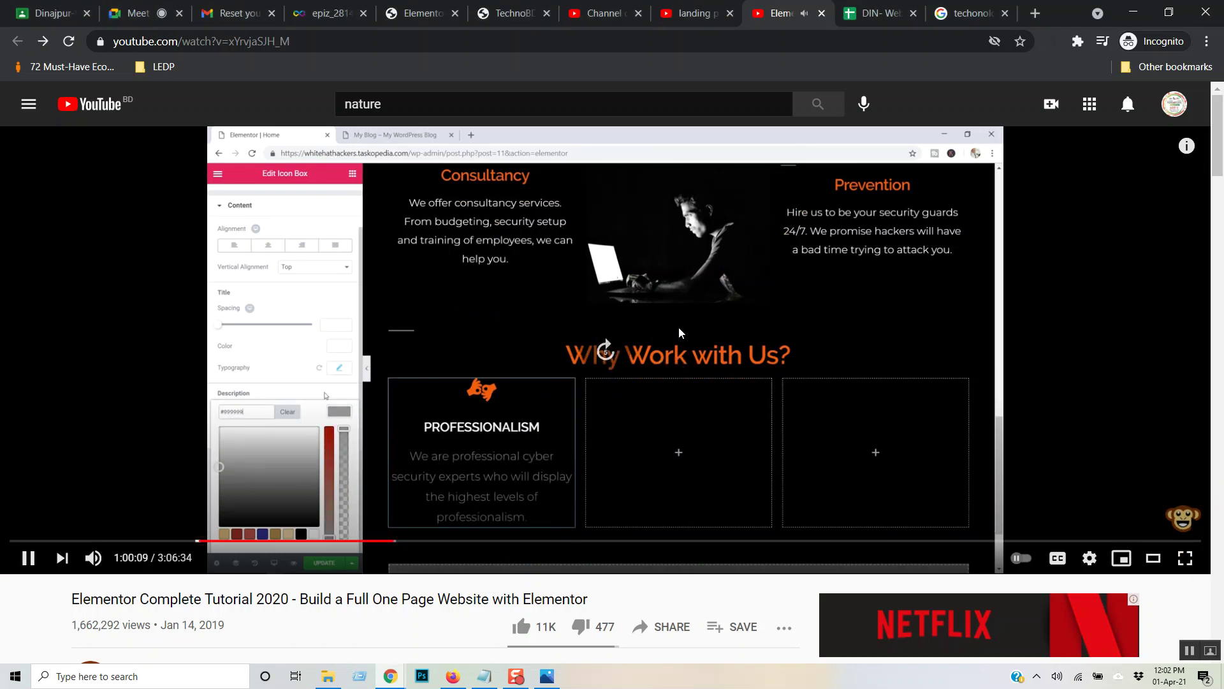
key(Right)
key(Right)
key(Right)
key(Right)
key(Right)
key(Right)
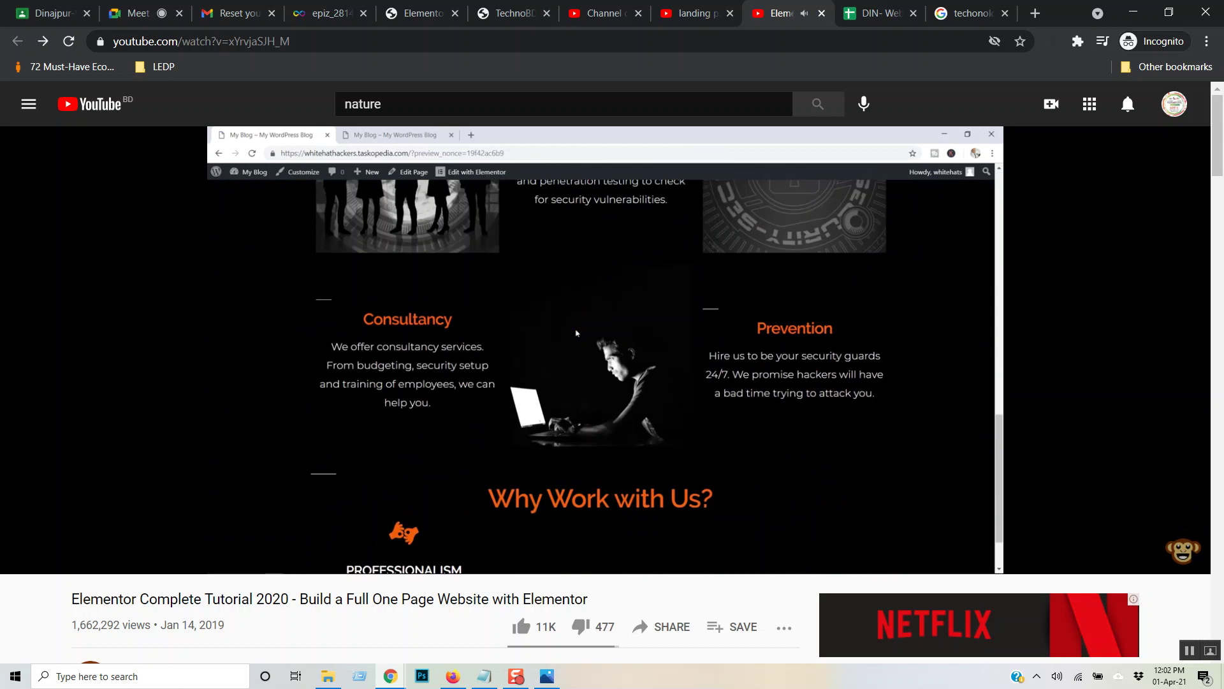
key(Right)
key(Right)
key(Right)
key(Right)
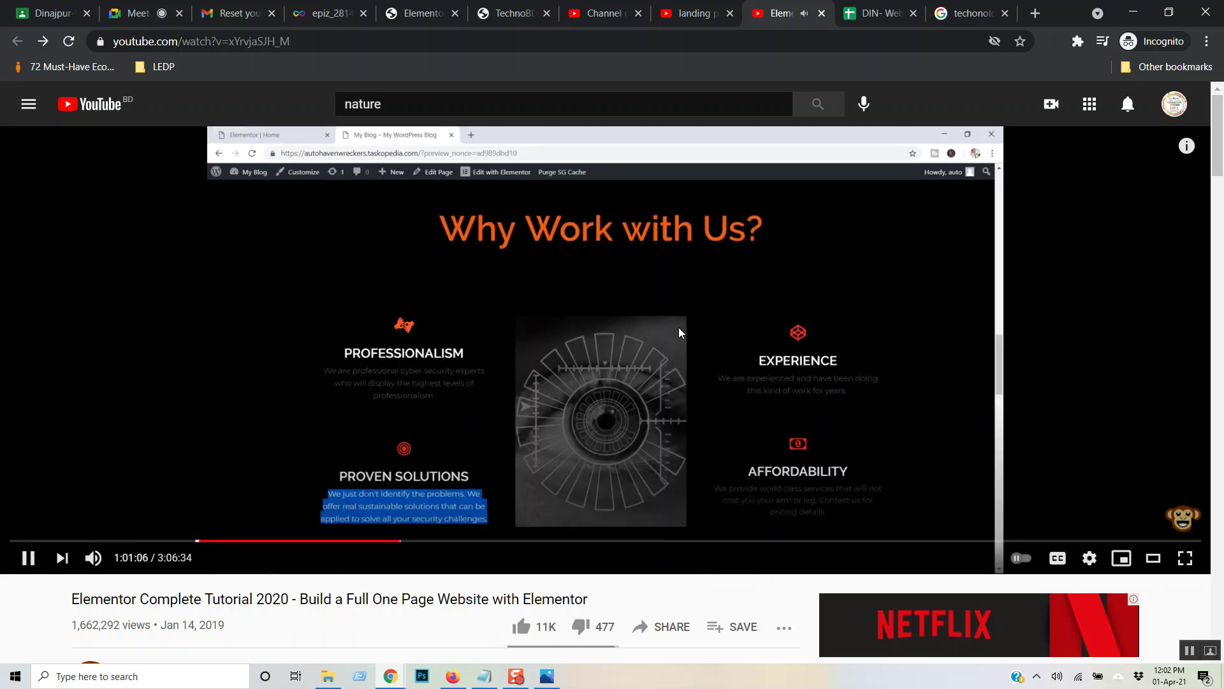
key(Right)
key(Right)
key(Right)
key(Right)
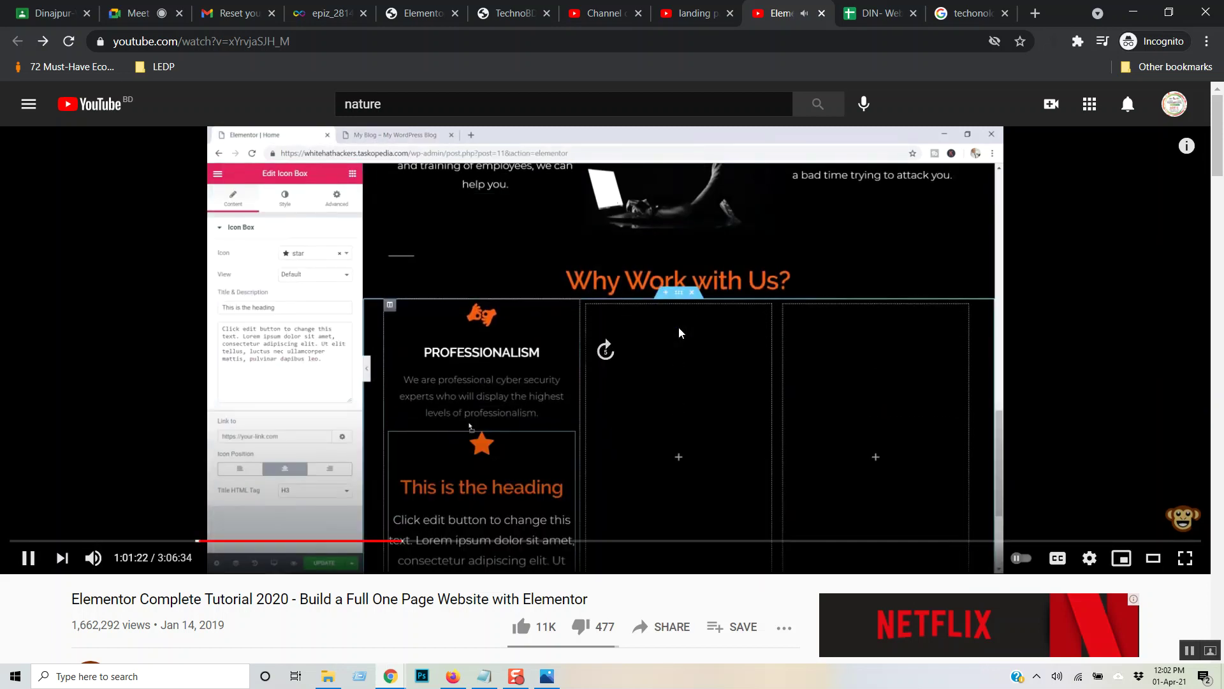
key(Right)
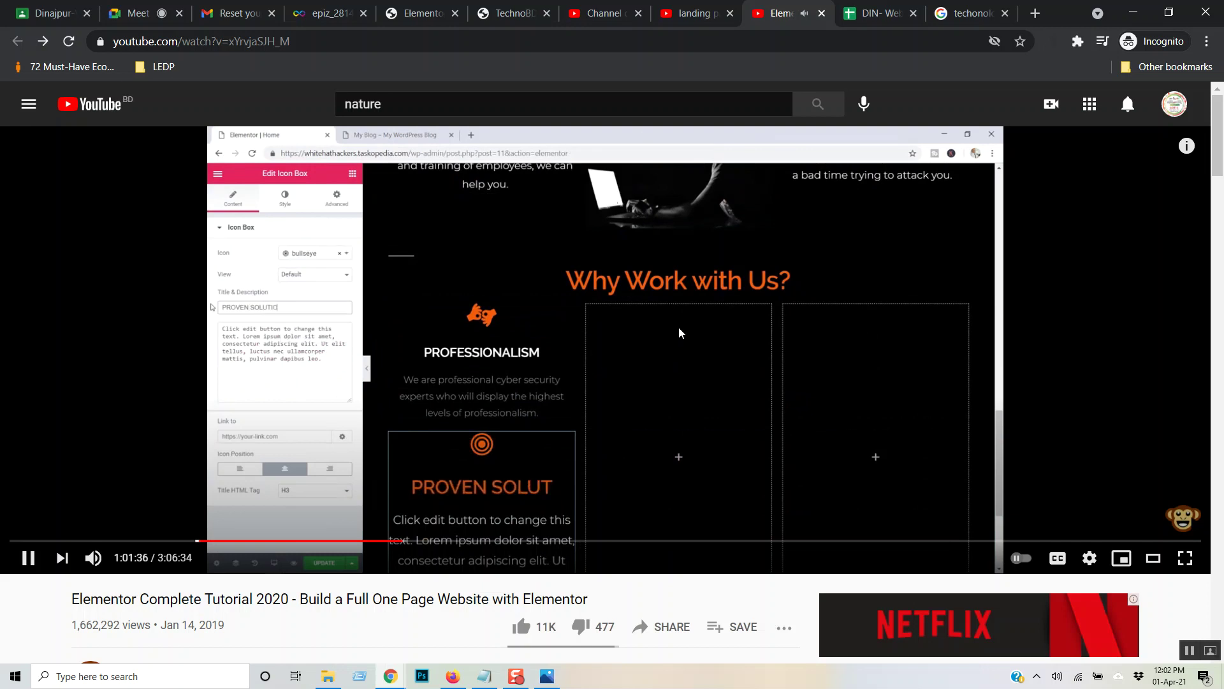
key(Left)
key(Left)
key(Left)
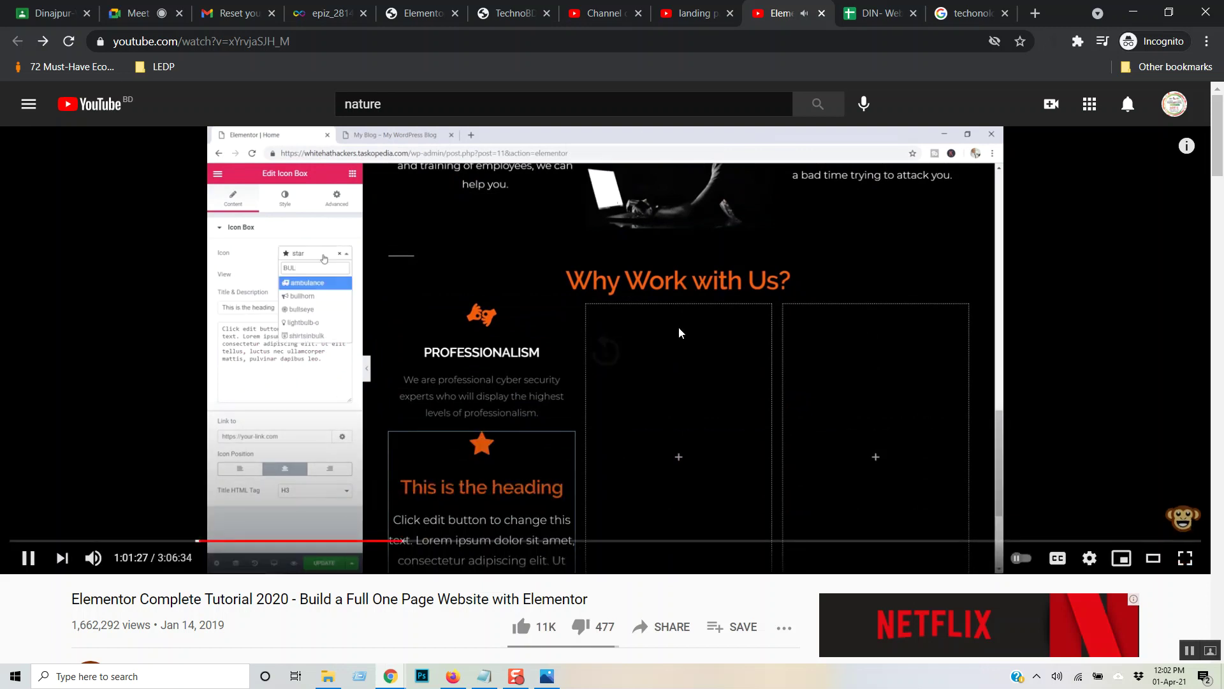
key(Left)
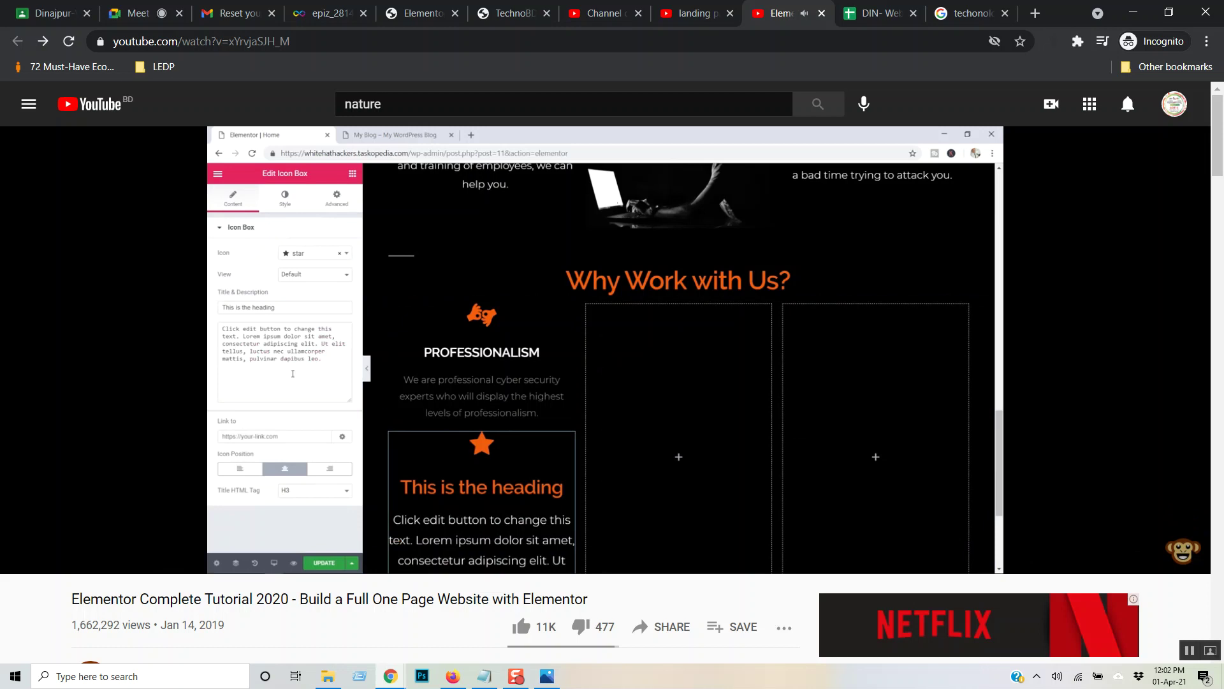
key(Left)
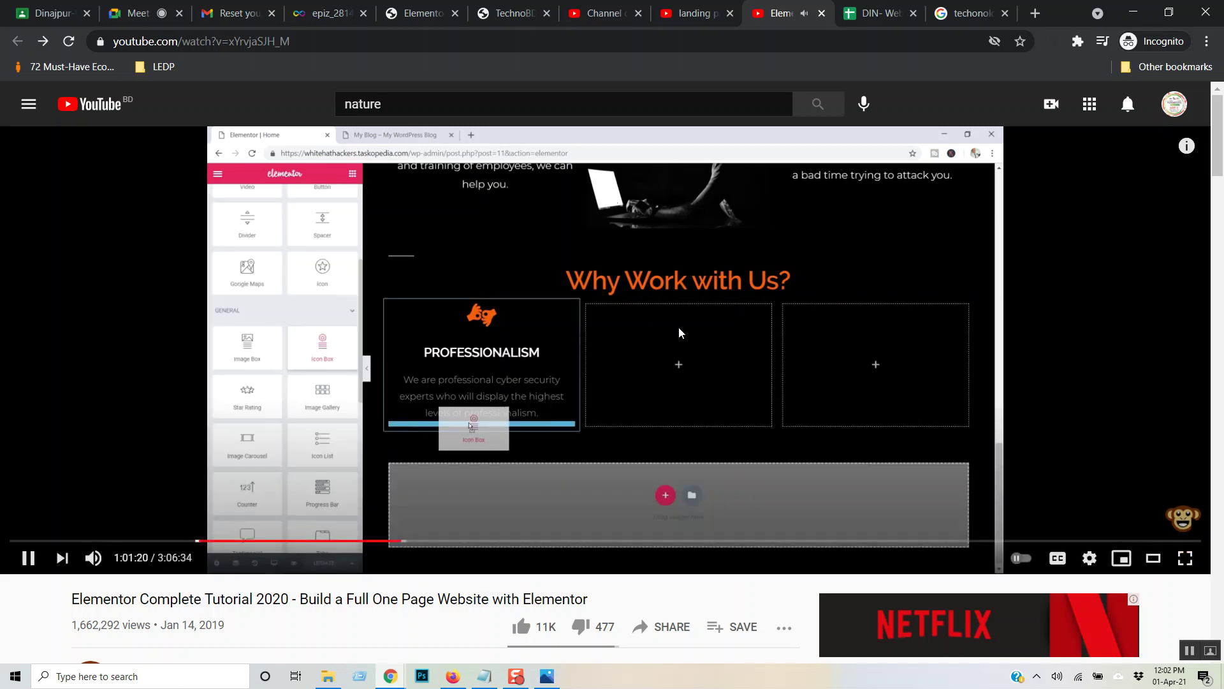
key(Left)
key(Left)
key(Left)
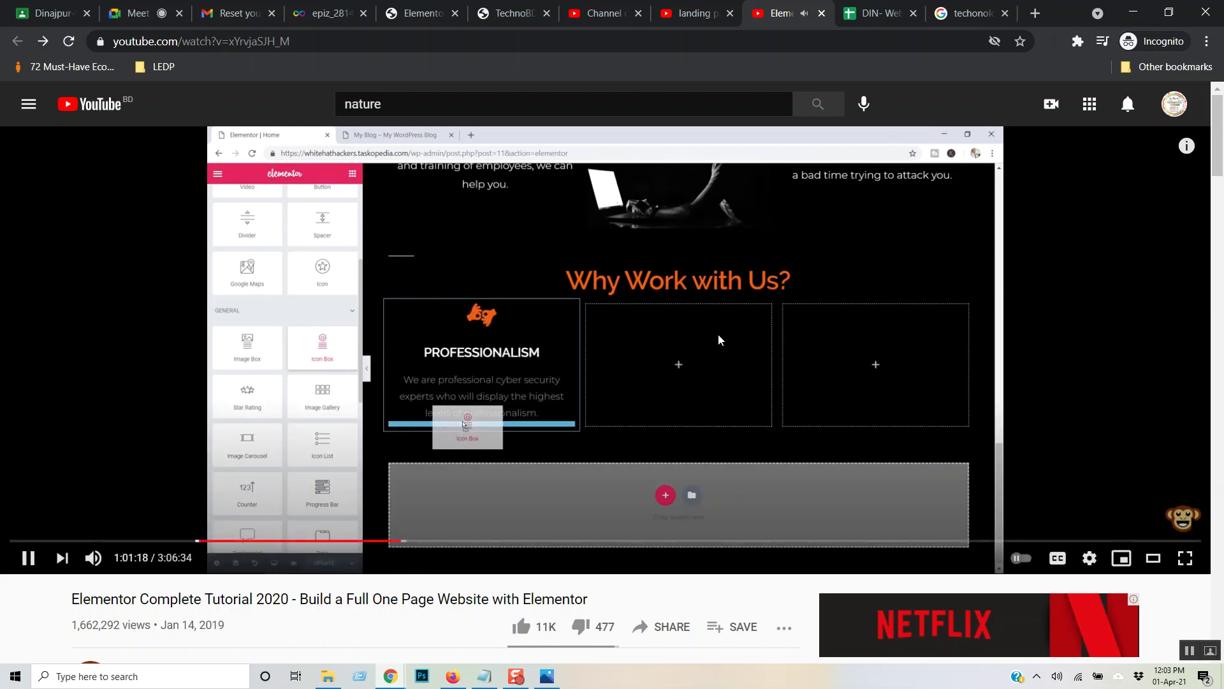
key(Right)
key(Right)
key(Right)
key(Right)
key(Right)
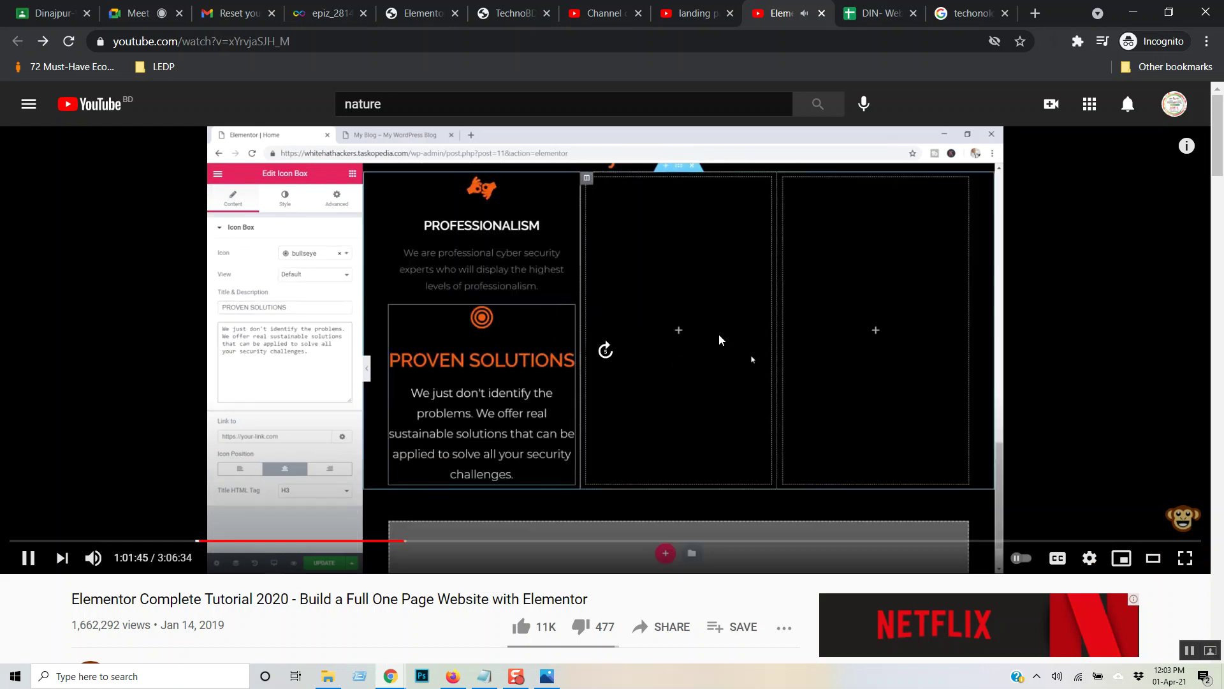
key(Right)
key(Right)
key(Right)
key(Right)
key(Right)
key(Right)
key(Right)
key(Right)
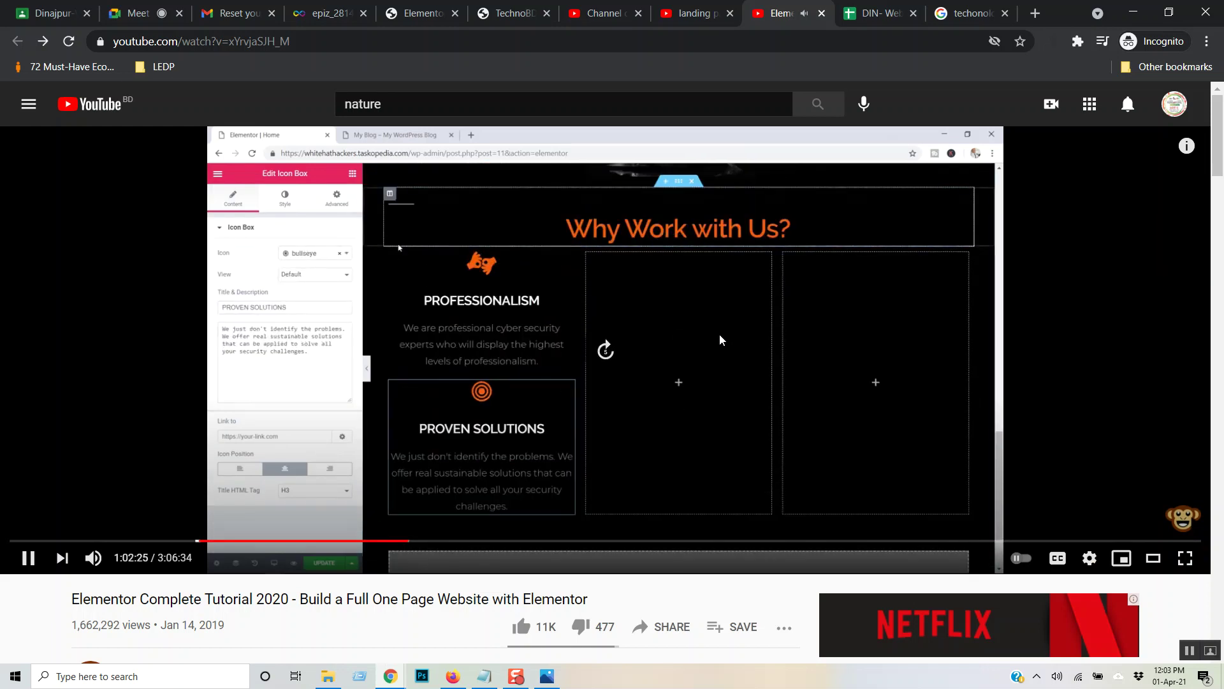
key(Right)
key(Right)
key(Right)
key(Right)
key(Right)
key(Right)
key(Right)
key(Right)
key(Right)
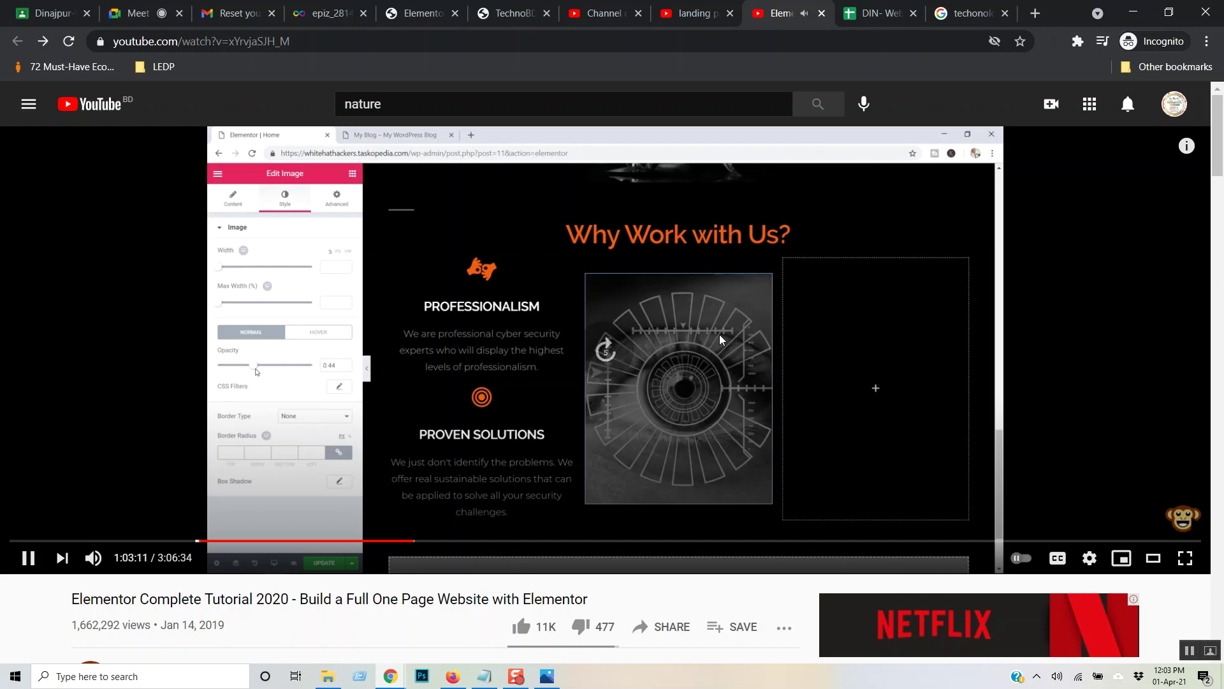
key(Right)
key(Right)
key(Right)
key(Right)
key(Right)
key(Right)
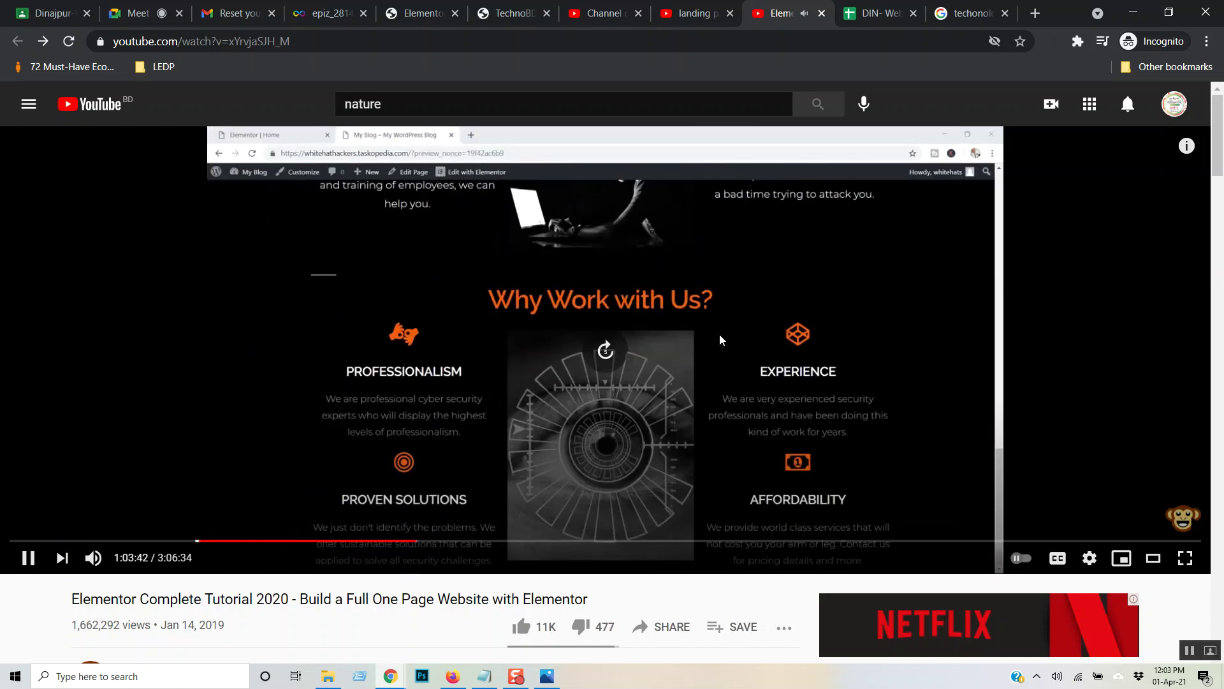
key(Right)
key(Right)
key(Right)
key(Right)
key(Right)
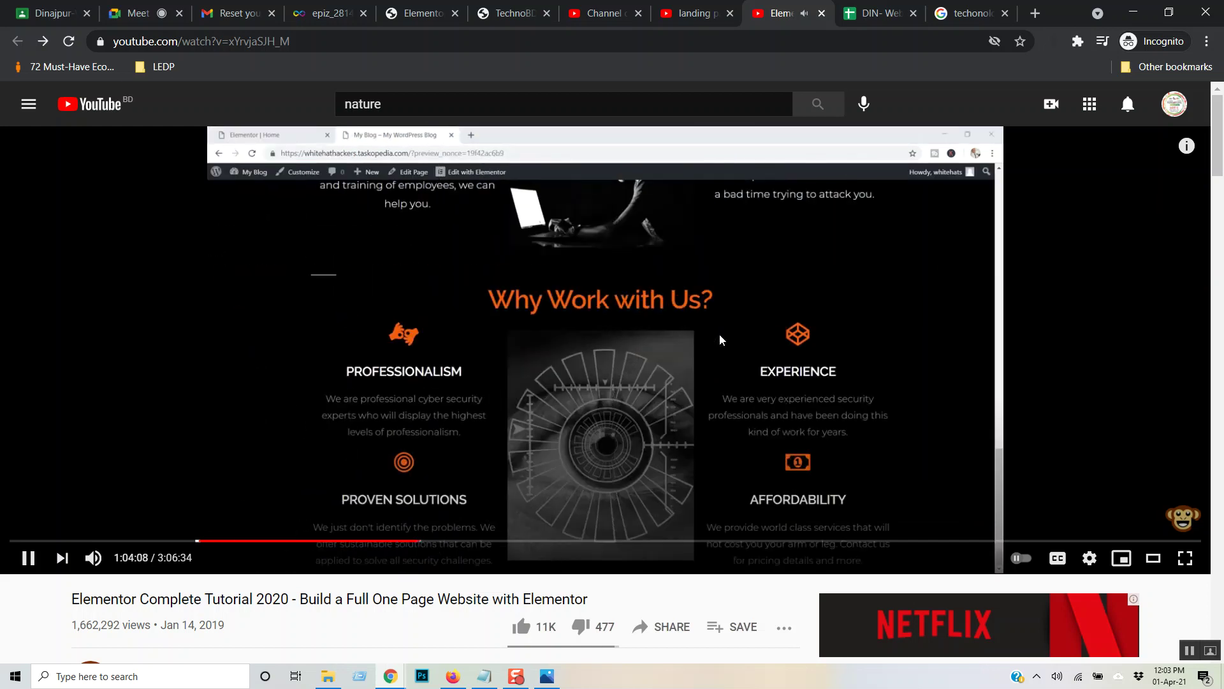
key(space)
- Add a one-column section below the Power Tech row and drop a Heading widget into it
click(411, 14)
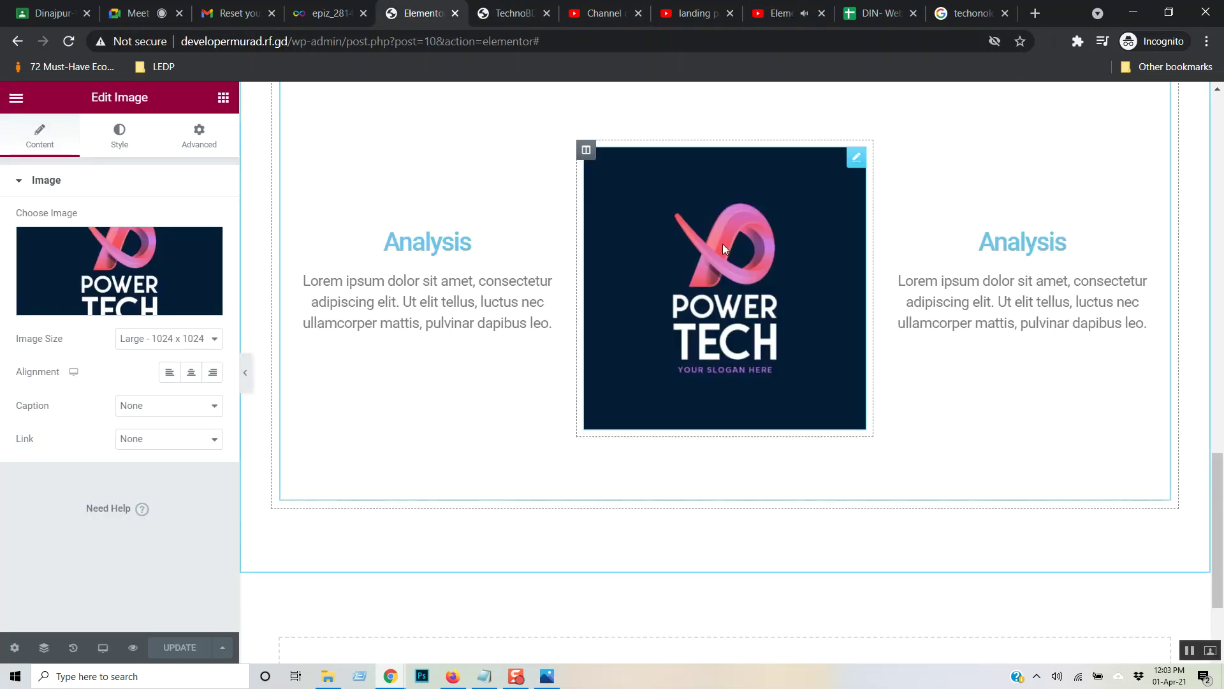
scroll(727, 255, down, 3)
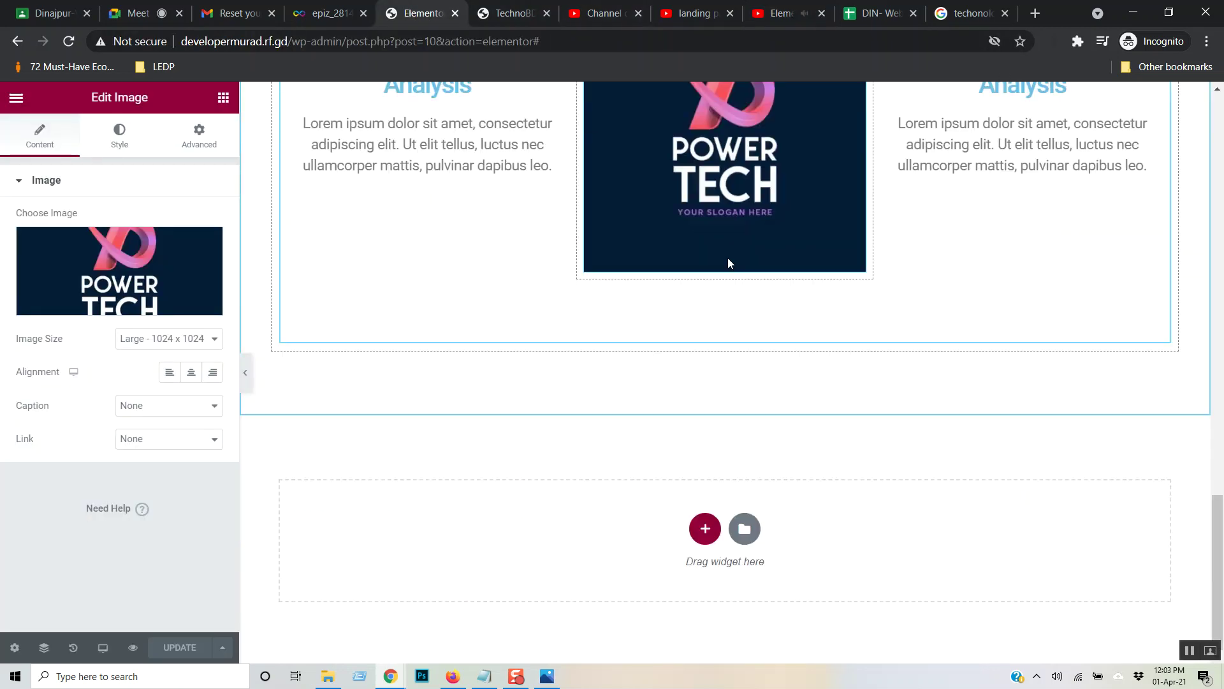
click(705, 526)
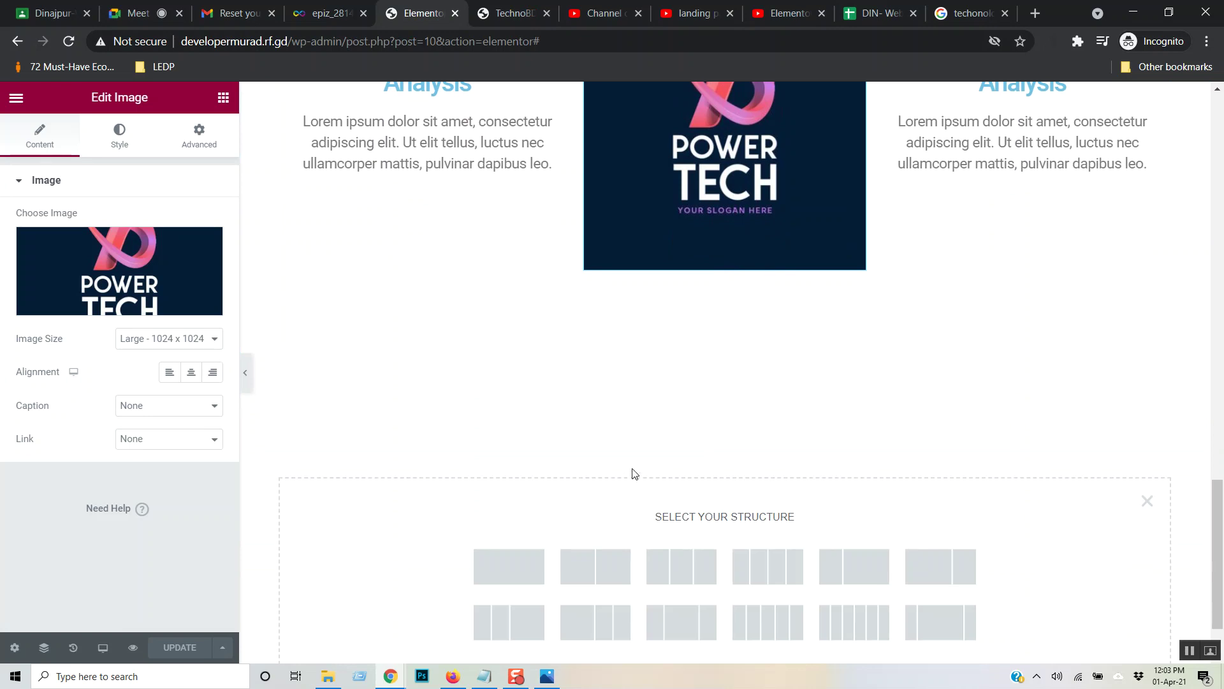
click(509, 566)
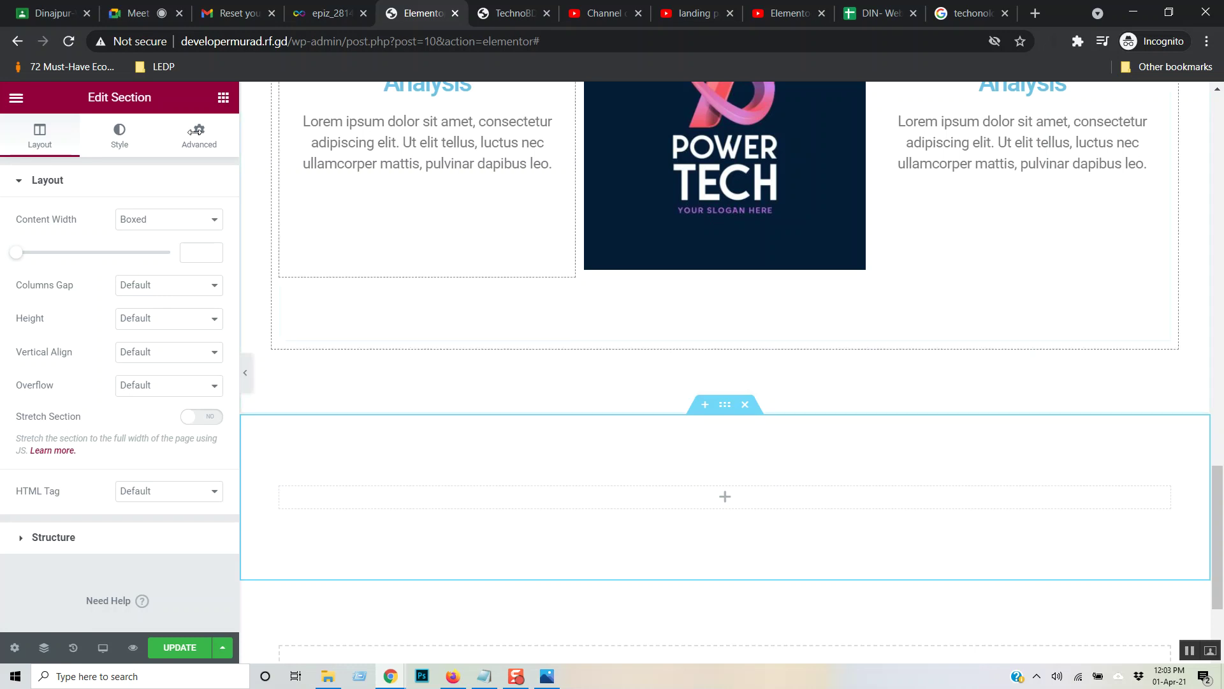
click(222, 97)
drag(177, 249, 691, 508)
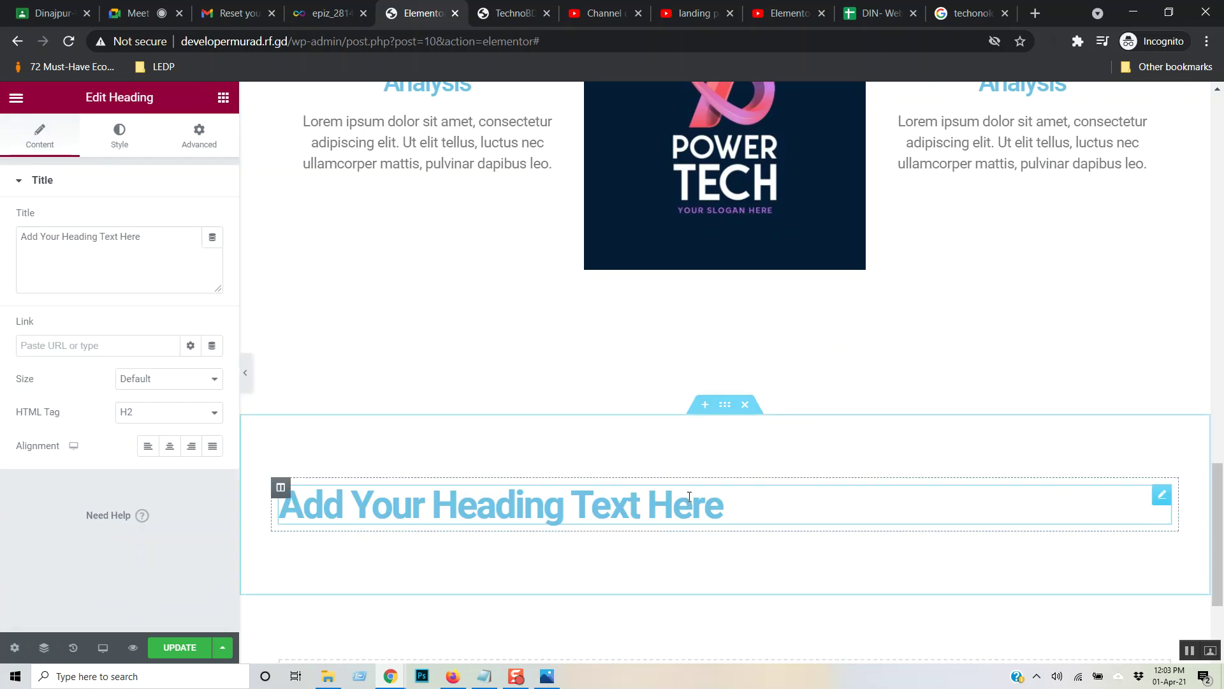
- After checking the tutorial, retitle the heading 'Why Work With Us?'
click(772, 6)
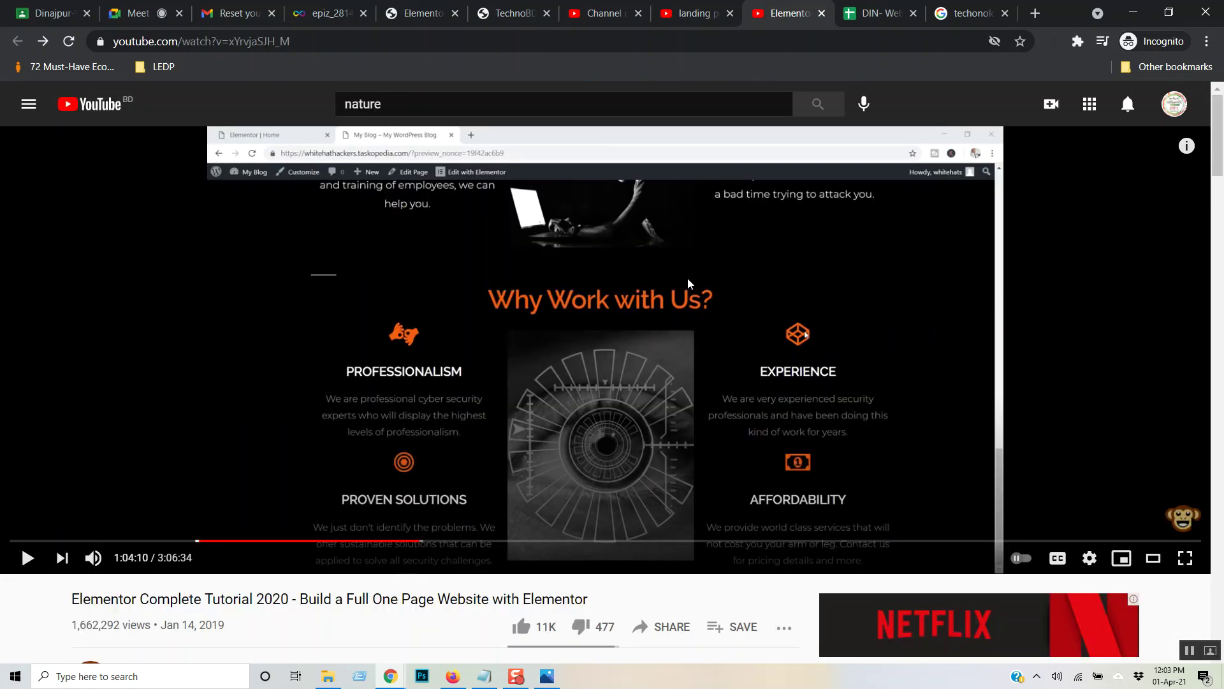
click(699, 2)
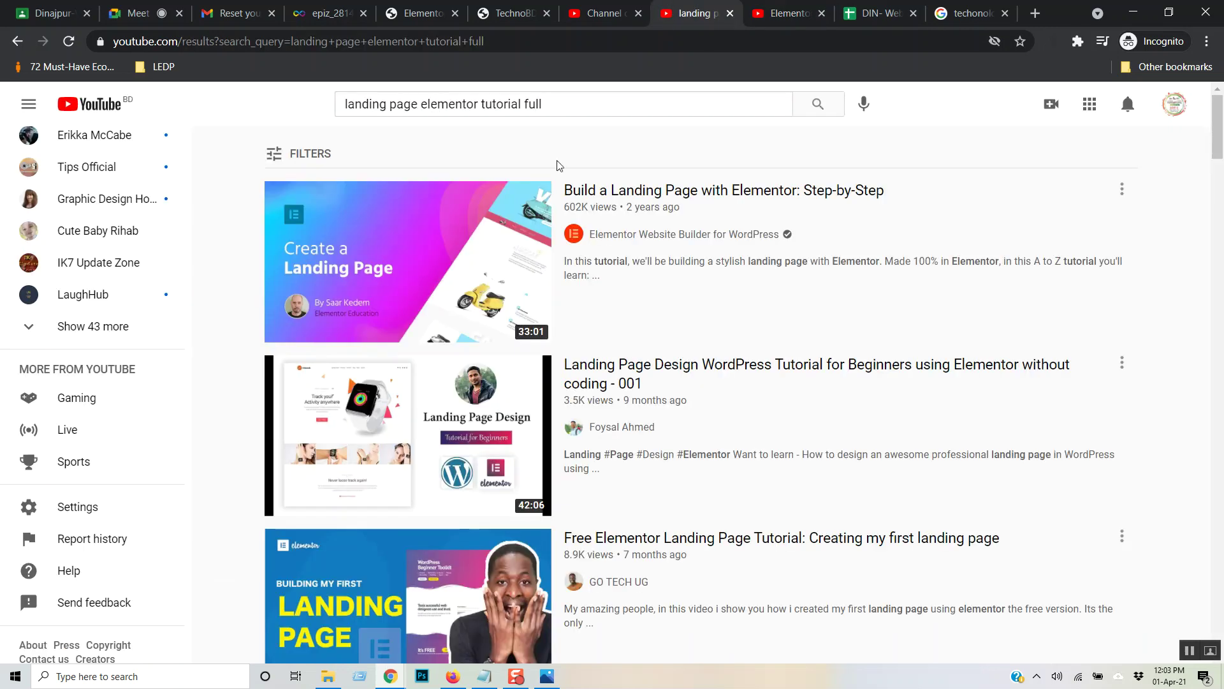
click(386, 8)
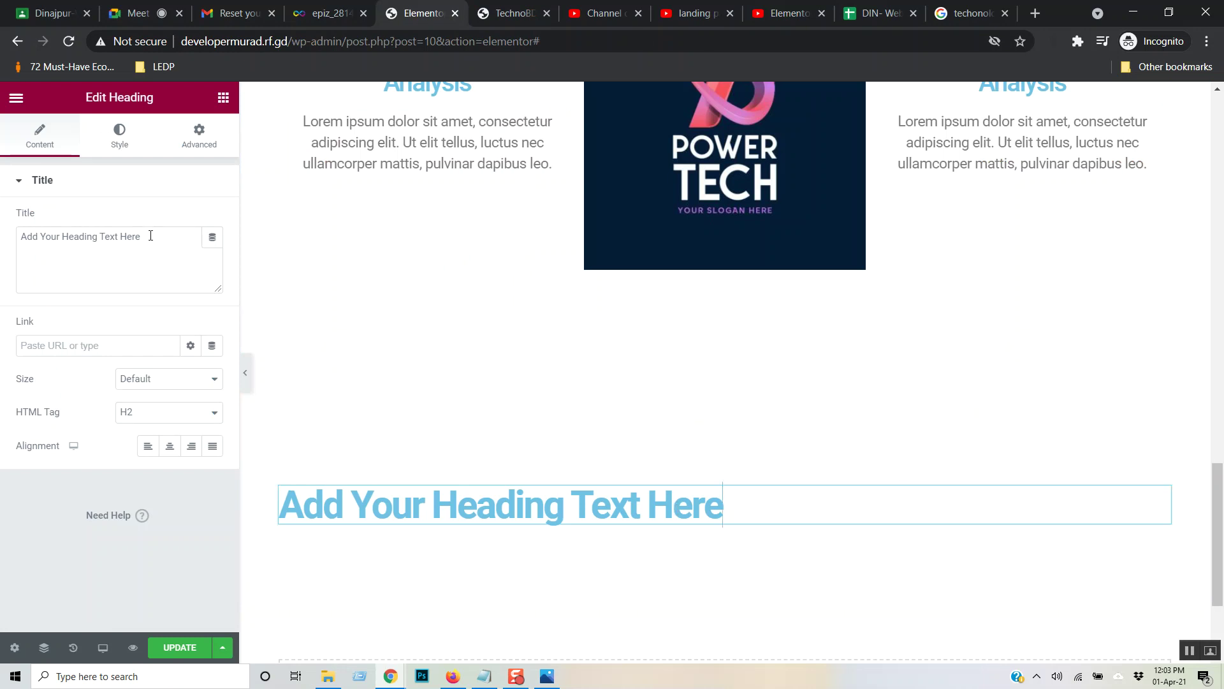
drag(150, 236, 1, 274)
text(Why Work)
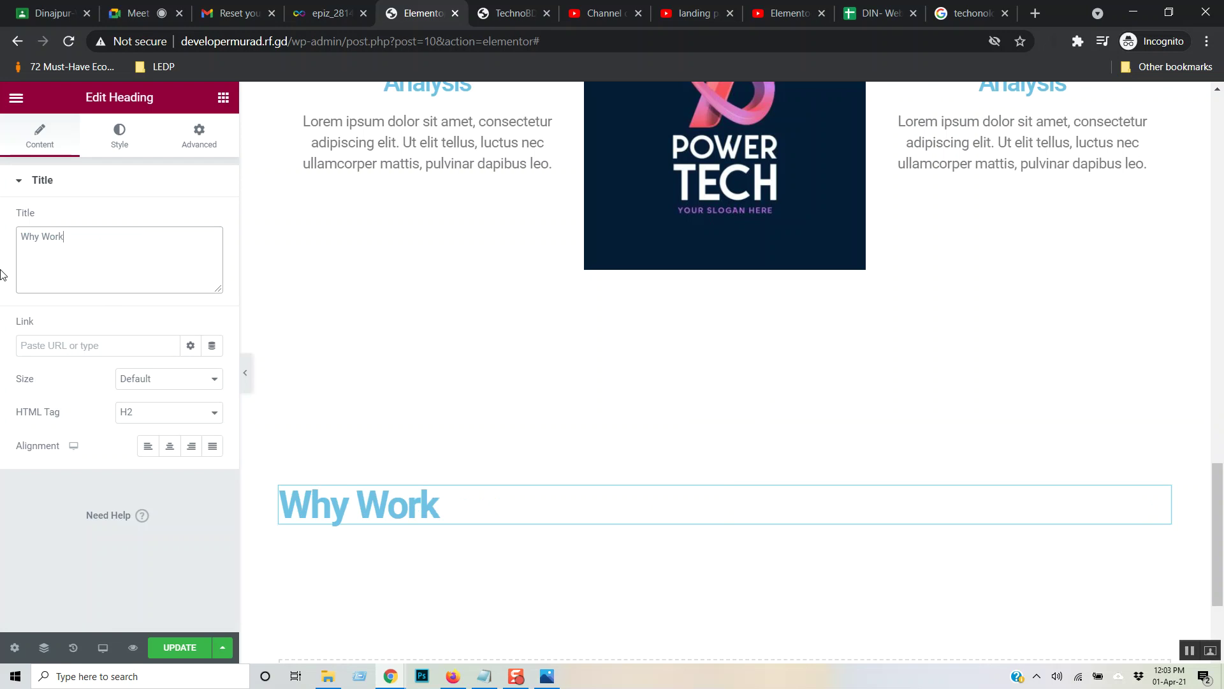
text( With Us?)
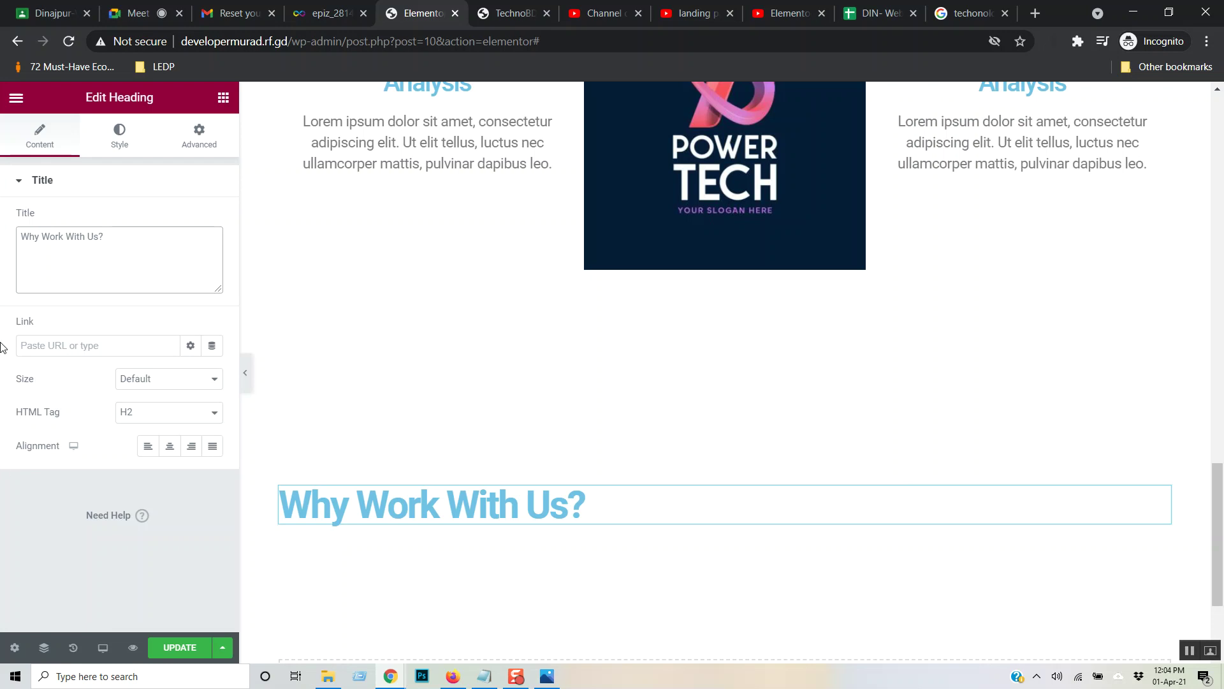
click(598, 501)
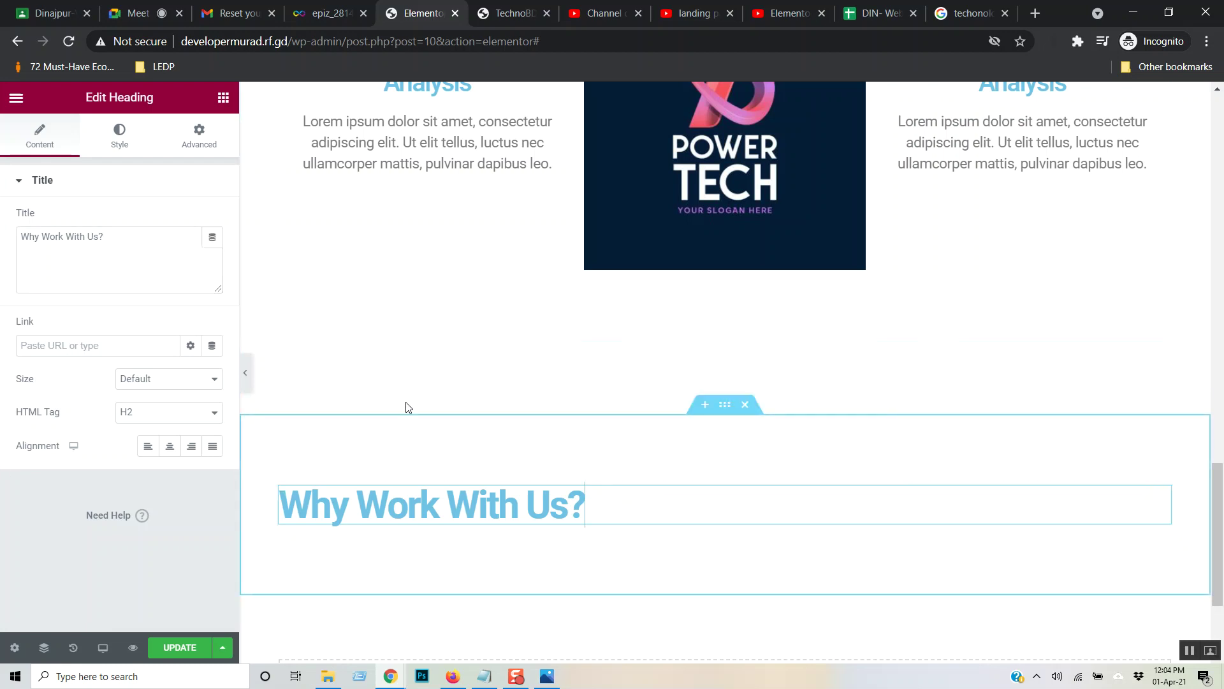
- Give the heading typography weight 500 and 0.4 letter spacing, then save
click(121, 136)
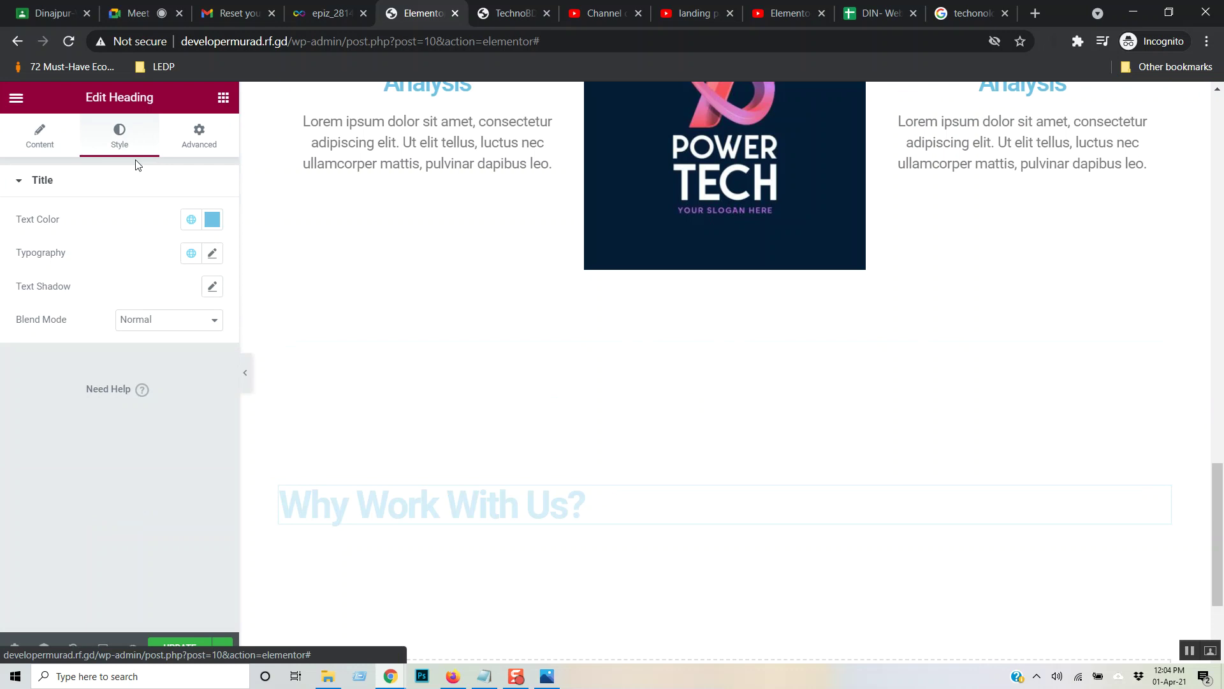
click(219, 257)
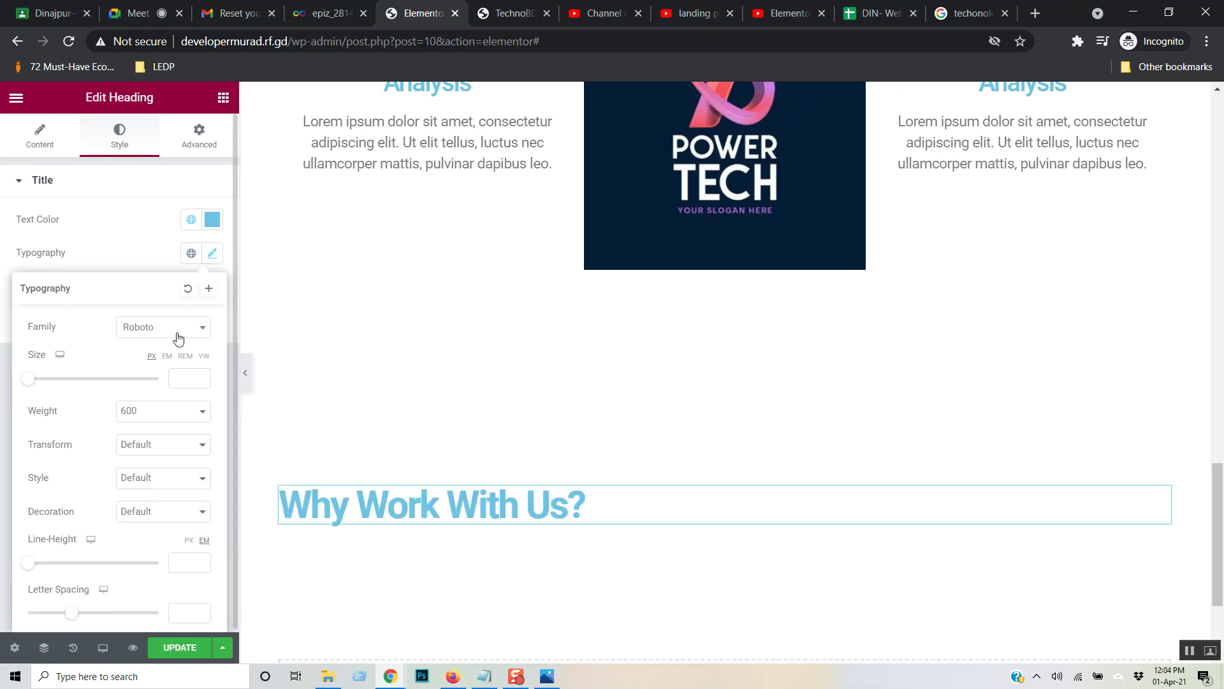
click(183, 415)
click(166, 217)
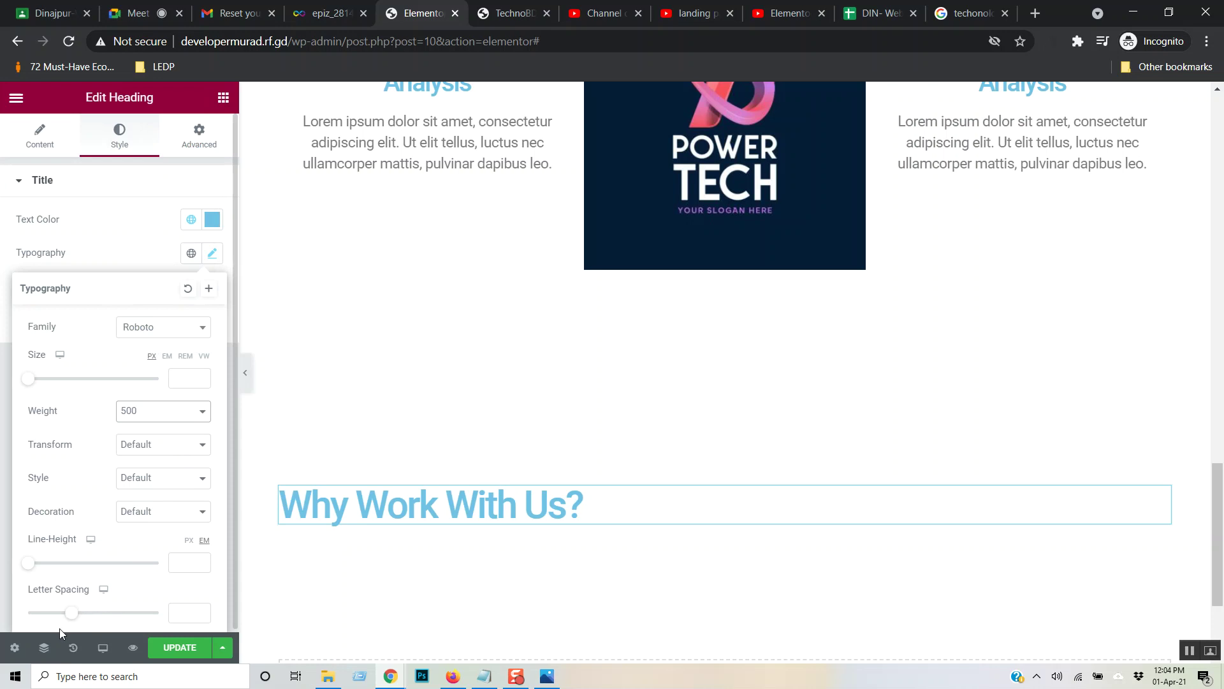
drag(71, 613, 74, 617)
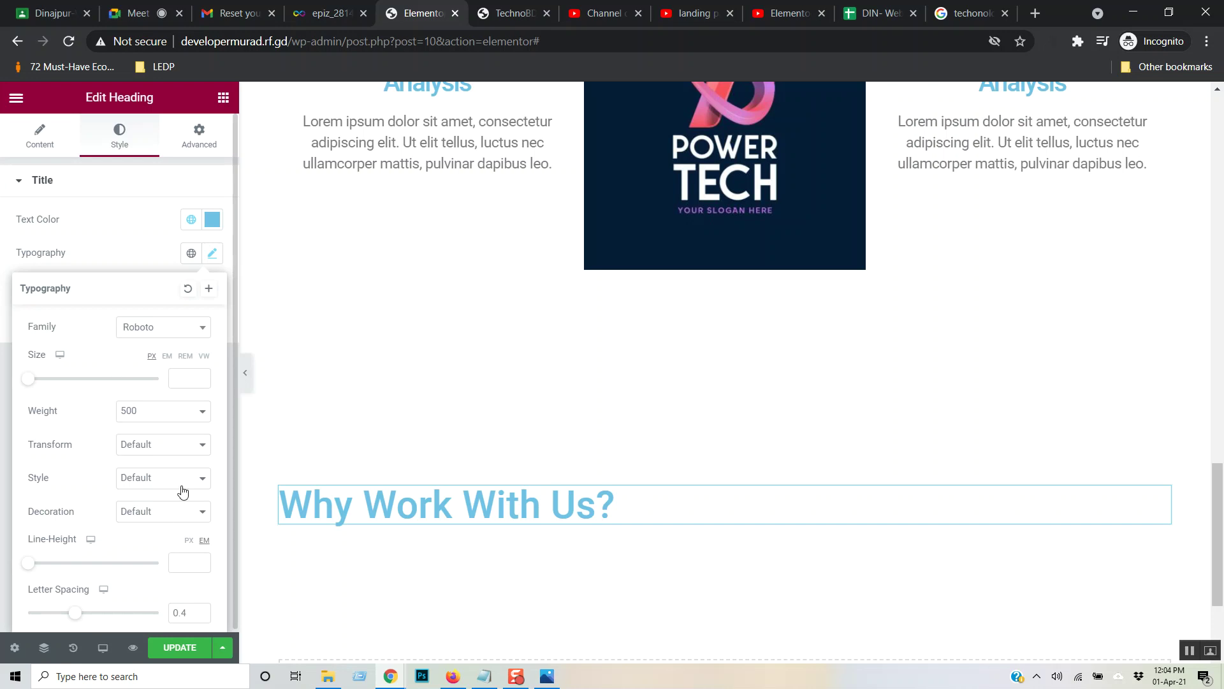
click(179, 648)
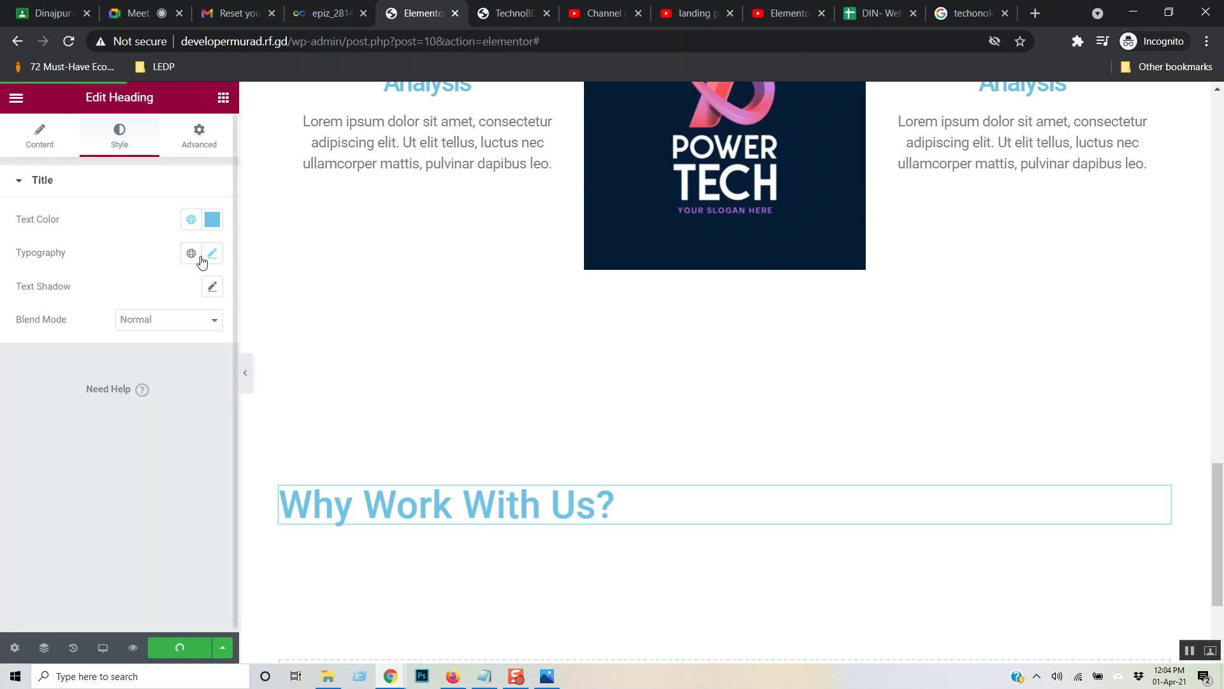
- Try and remove a text shadow, then set the heading alignment to Center
click(213, 288)
click(215, 288)
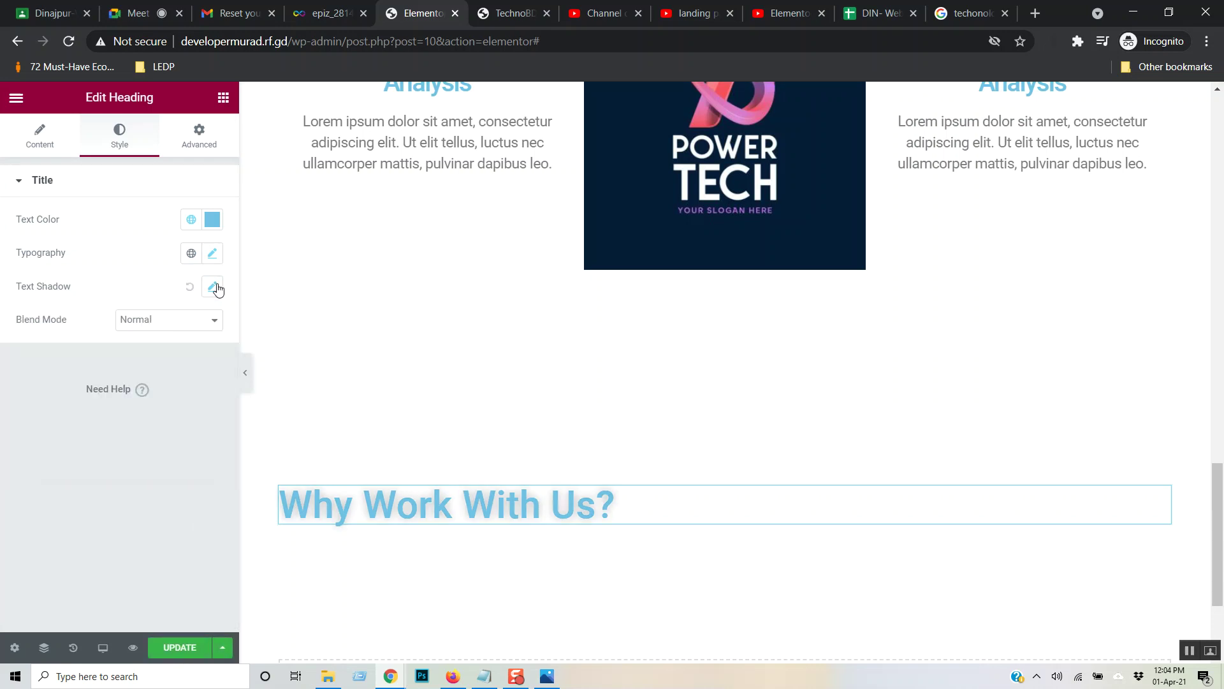
click(191, 286)
click(213, 255)
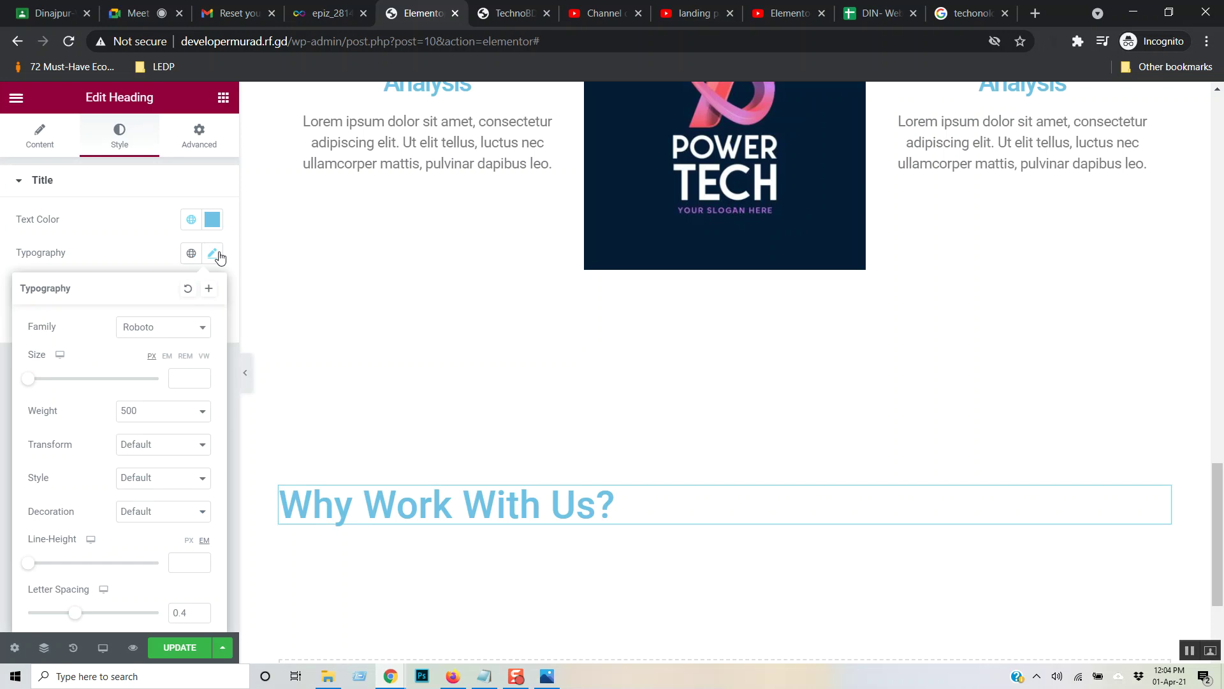
click(45, 141)
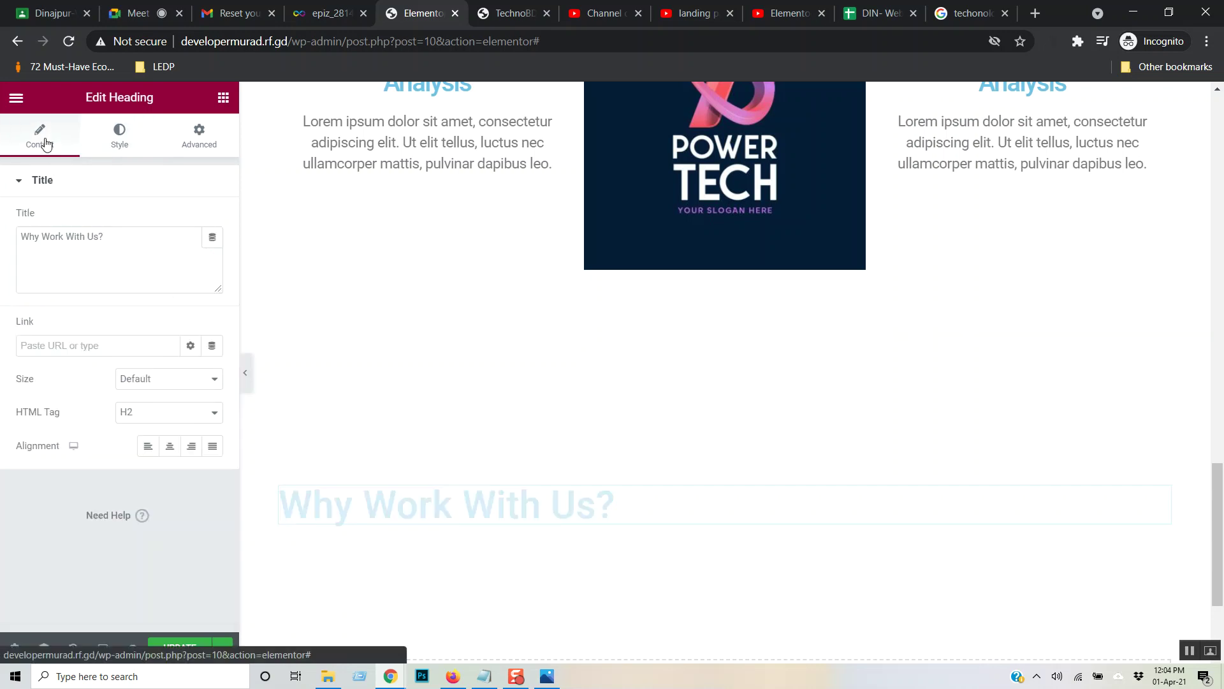
click(169, 446)
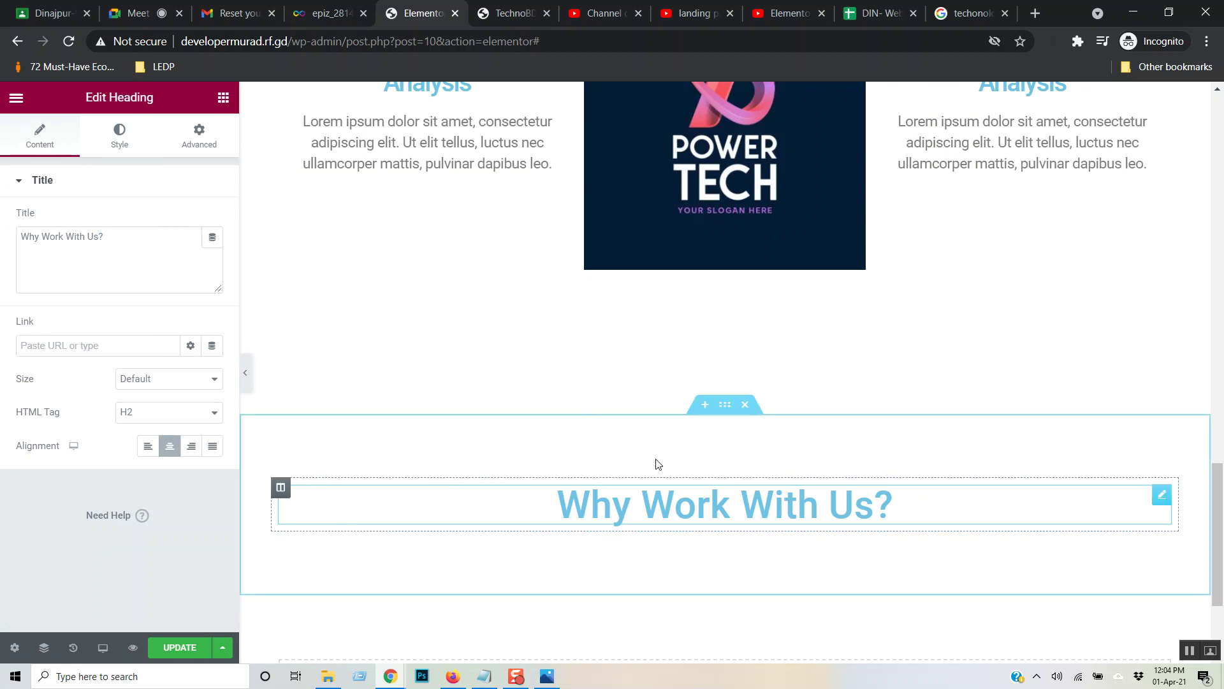
click(223, 97)
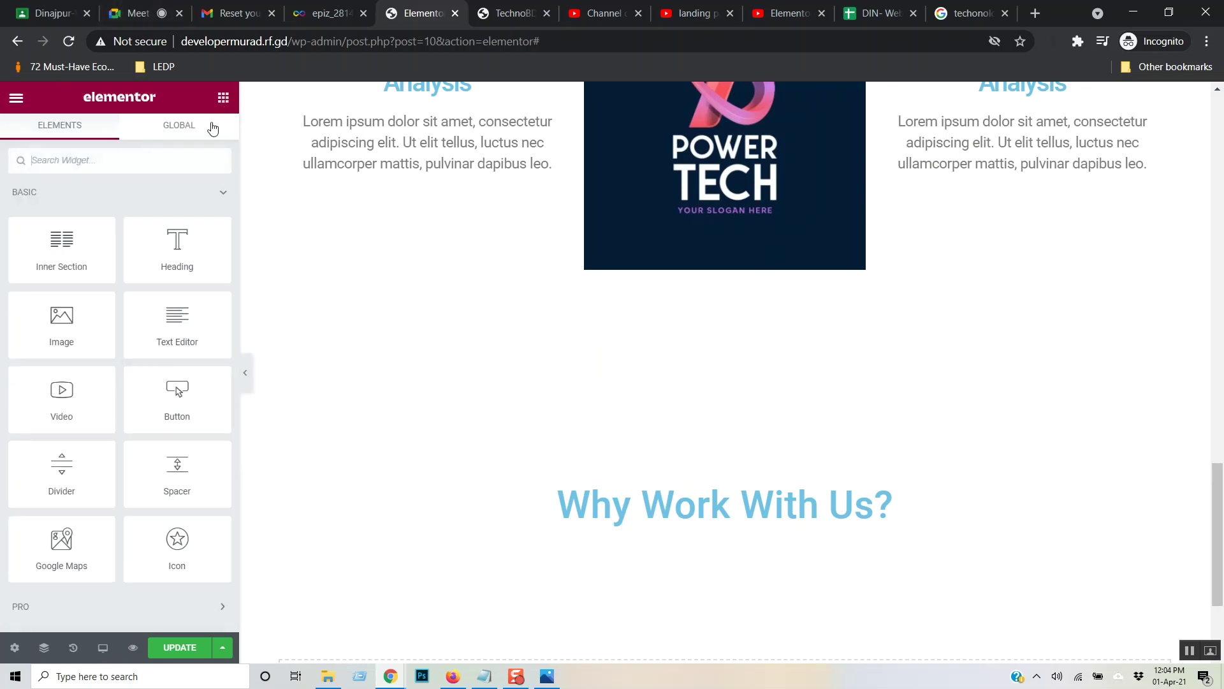
- Drop an Inner Section under the heading and duplicate a column to get three columns
drag(65, 256, 629, 528)
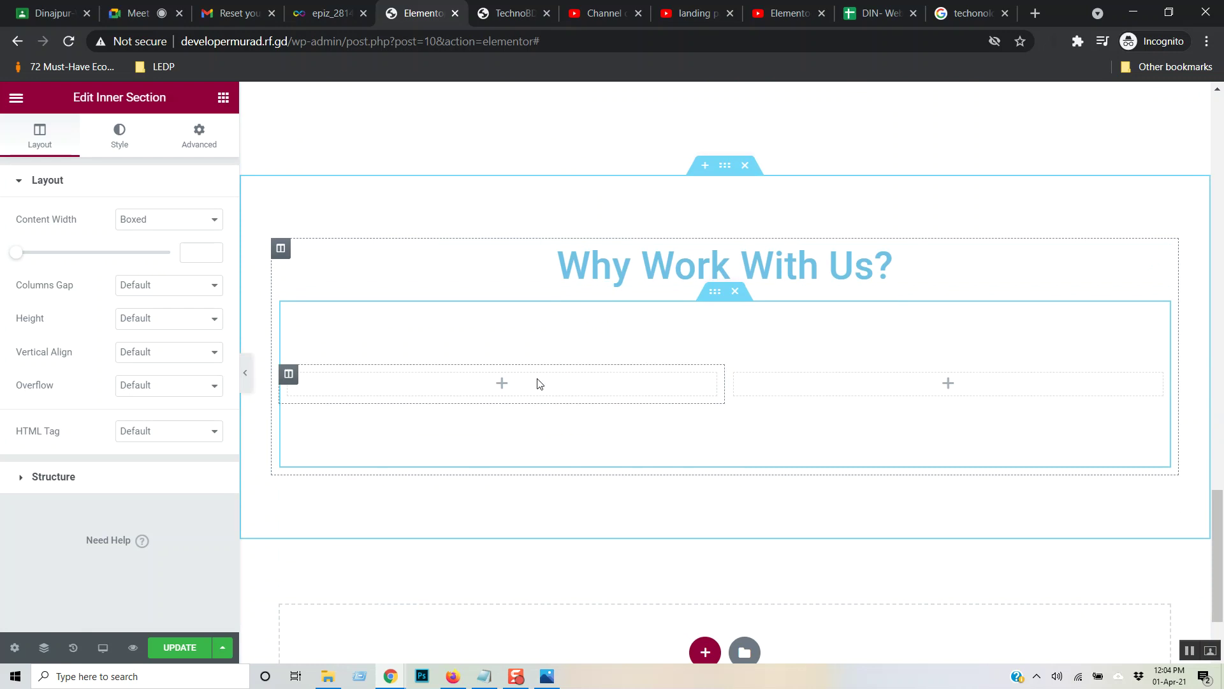
right_click(289, 374)
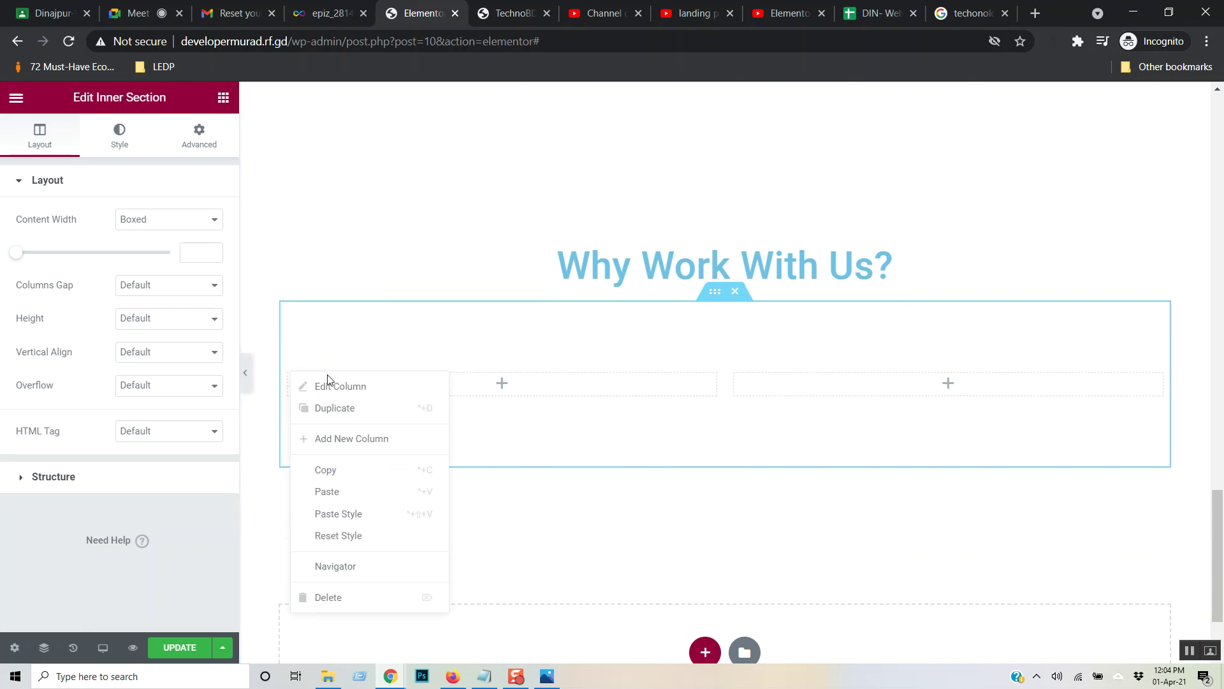
click(359, 418)
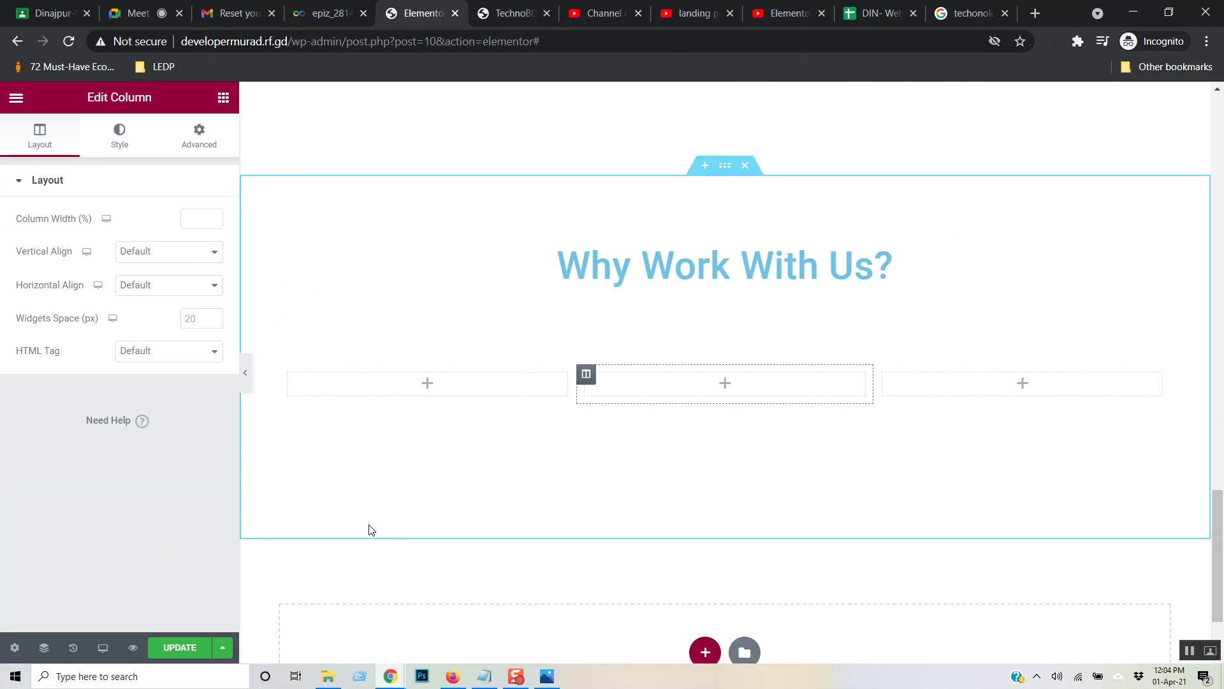
click(785, 6)
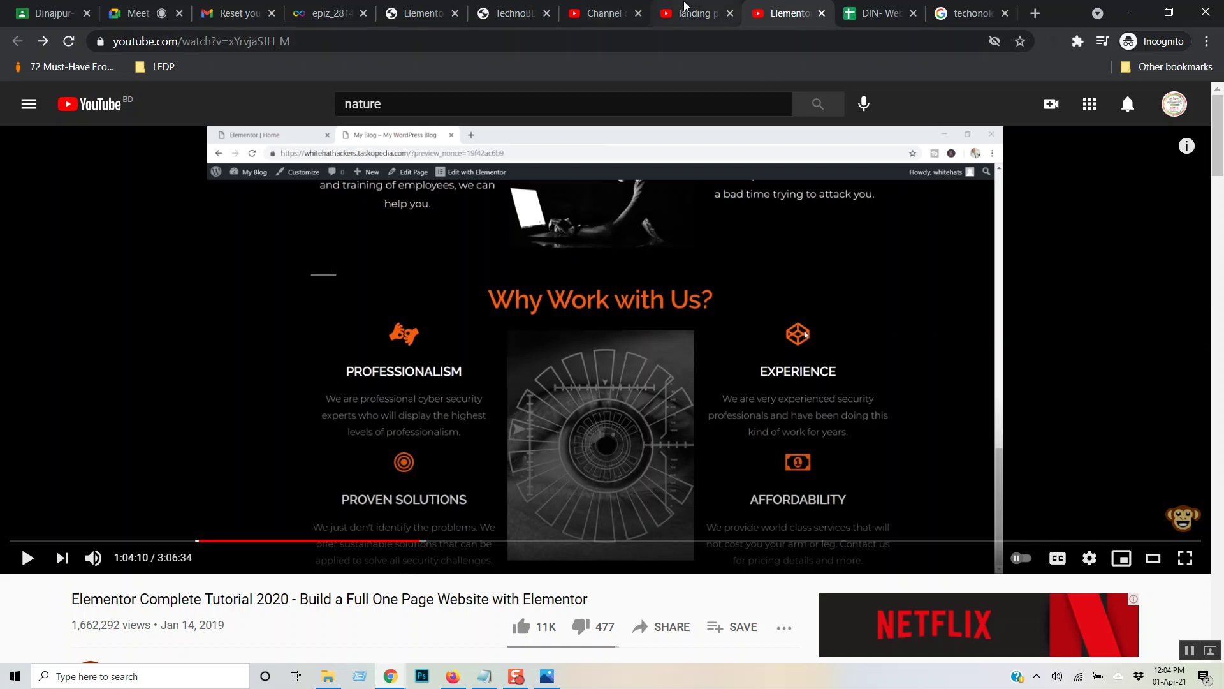
click(510, 12)
click(416, 13)
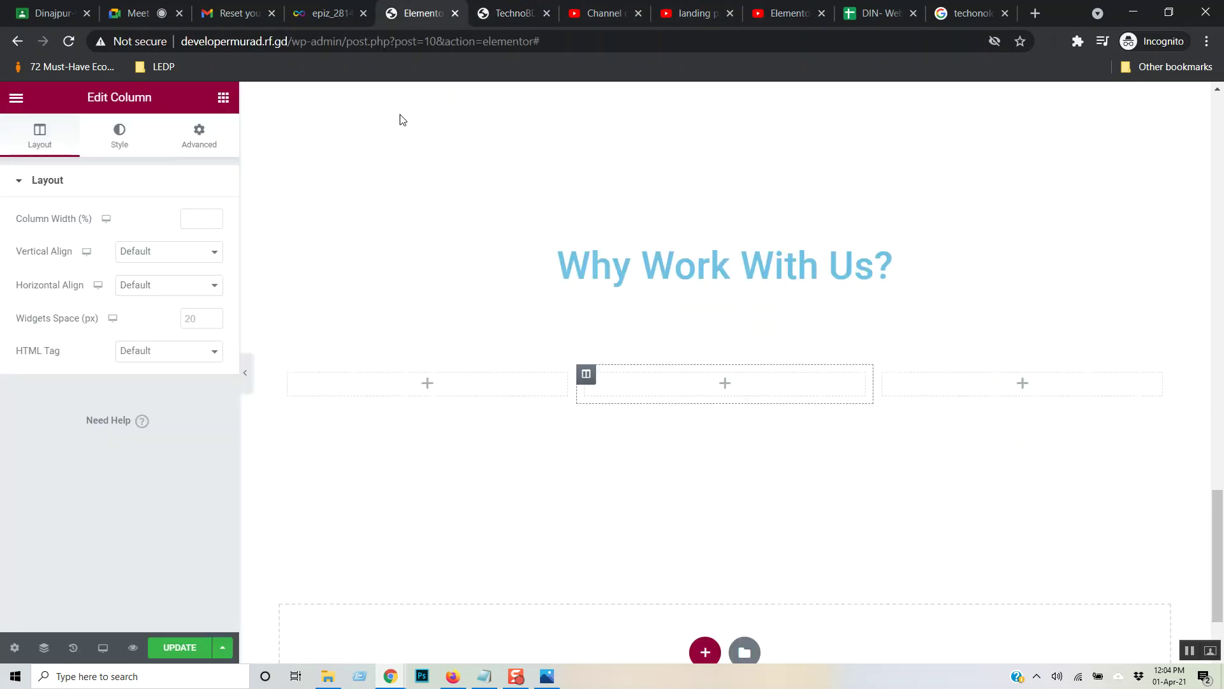
- Scroll the widgets panel past Basic and Pro and expand the General category
click(219, 101)
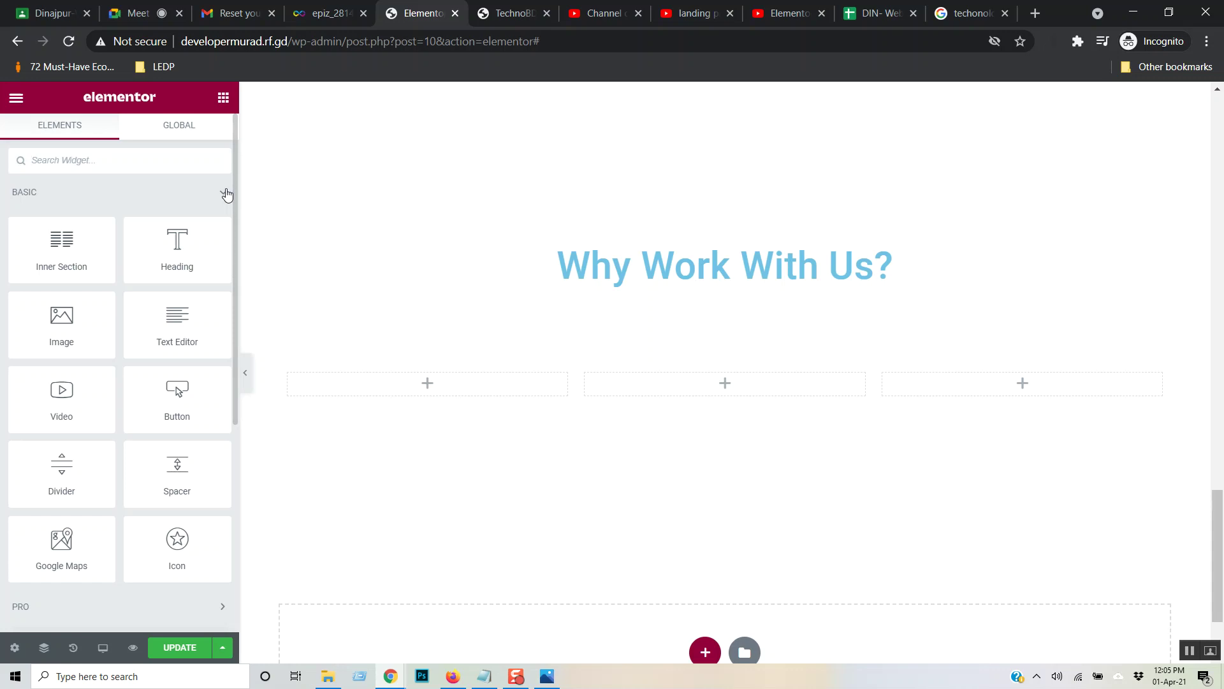
scroll(190, 329, down, 3)
click(205, 409)
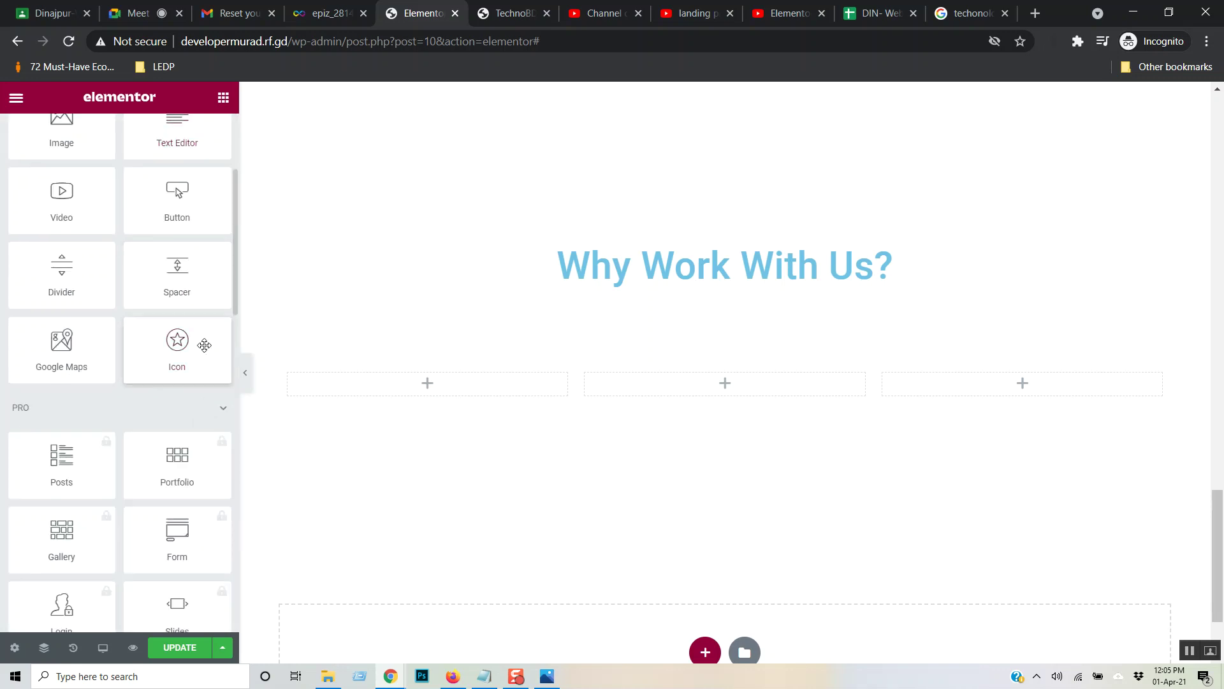
scroll(204, 320, down, 3)
scroll(203, 319, down, 3)
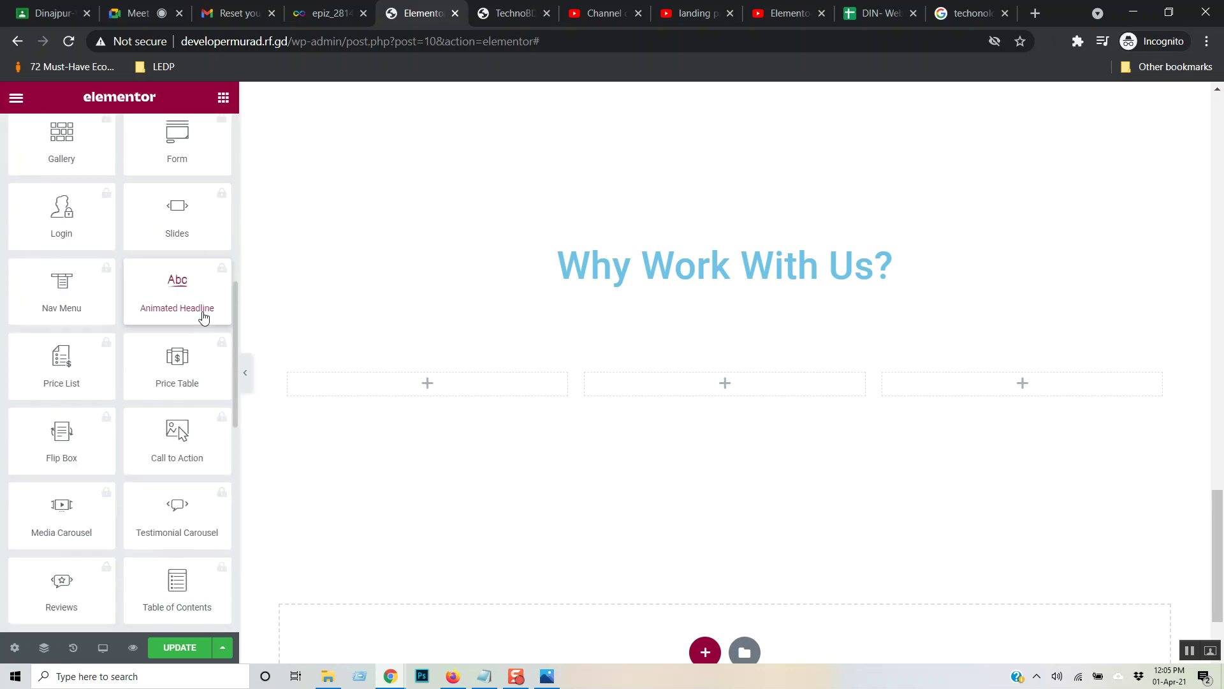
scroll(205, 313, down, 9)
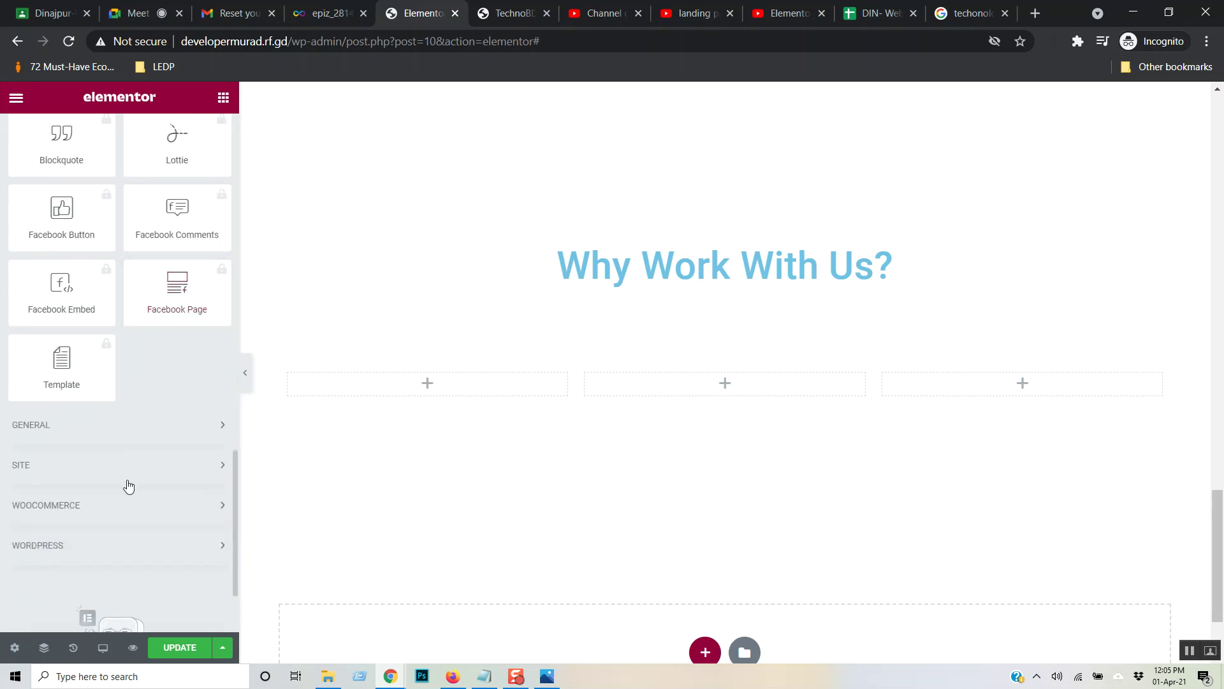
click(163, 426)
scroll(182, 288, down, 5)
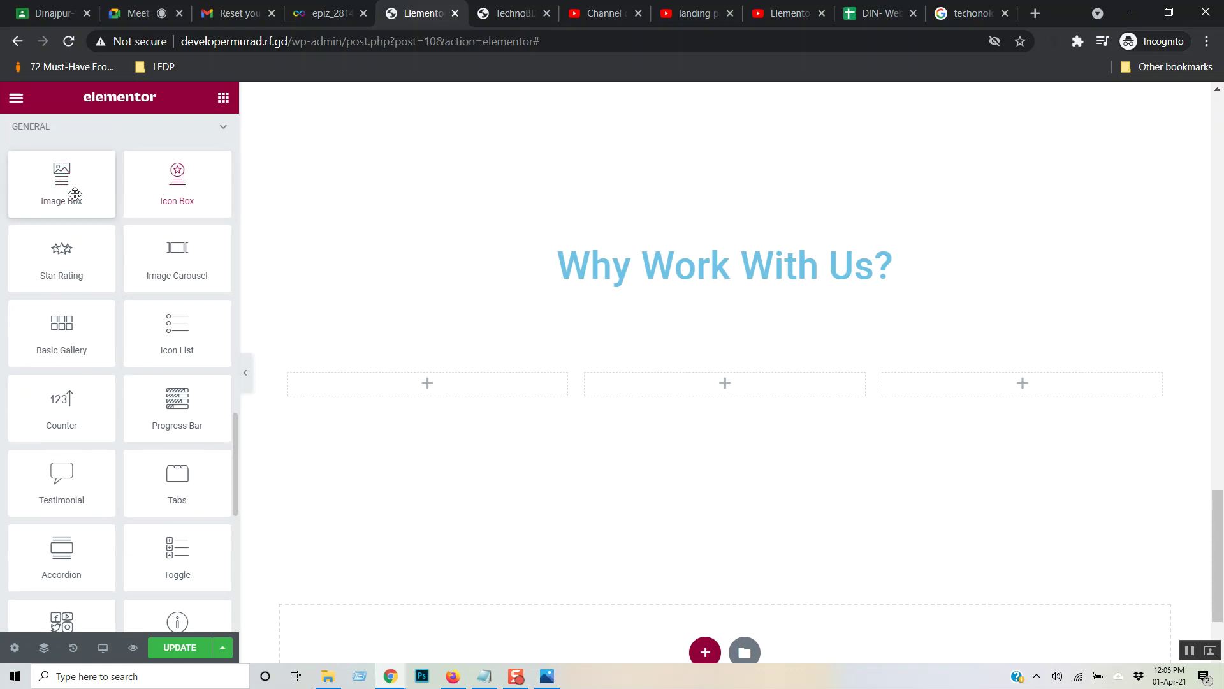
- Stack two Icon Box widgets in the left column
drag(181, 184, 447, 396)
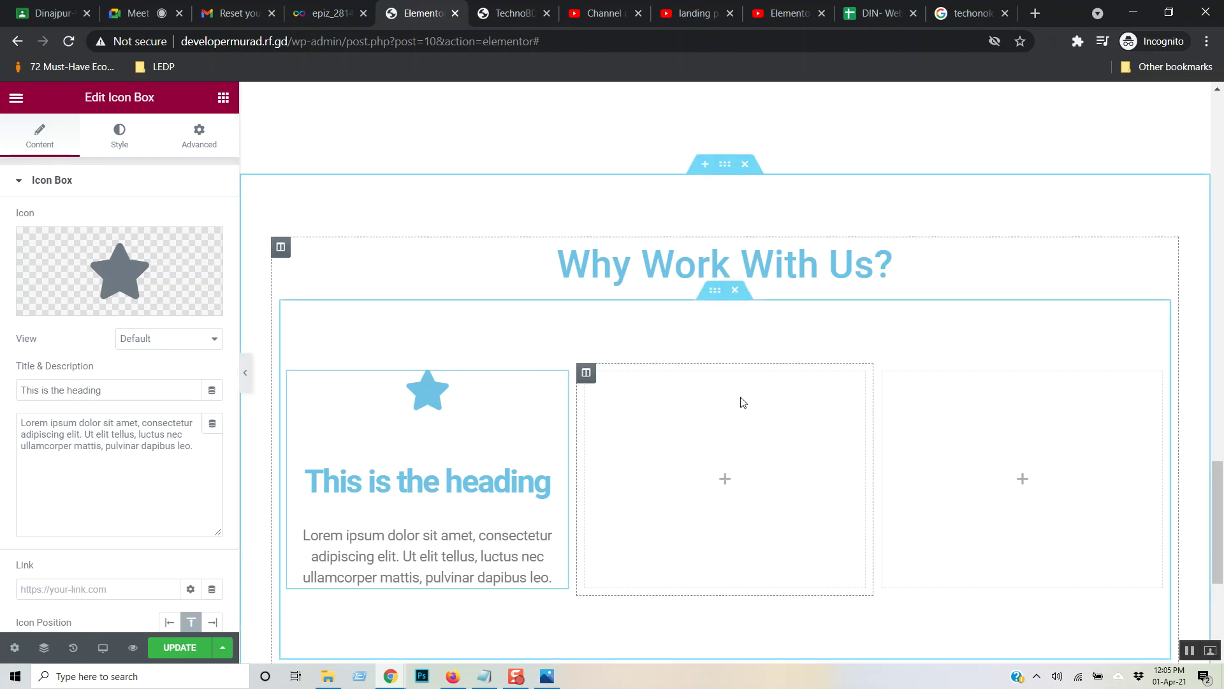
scroll(742, 402, down, 2)
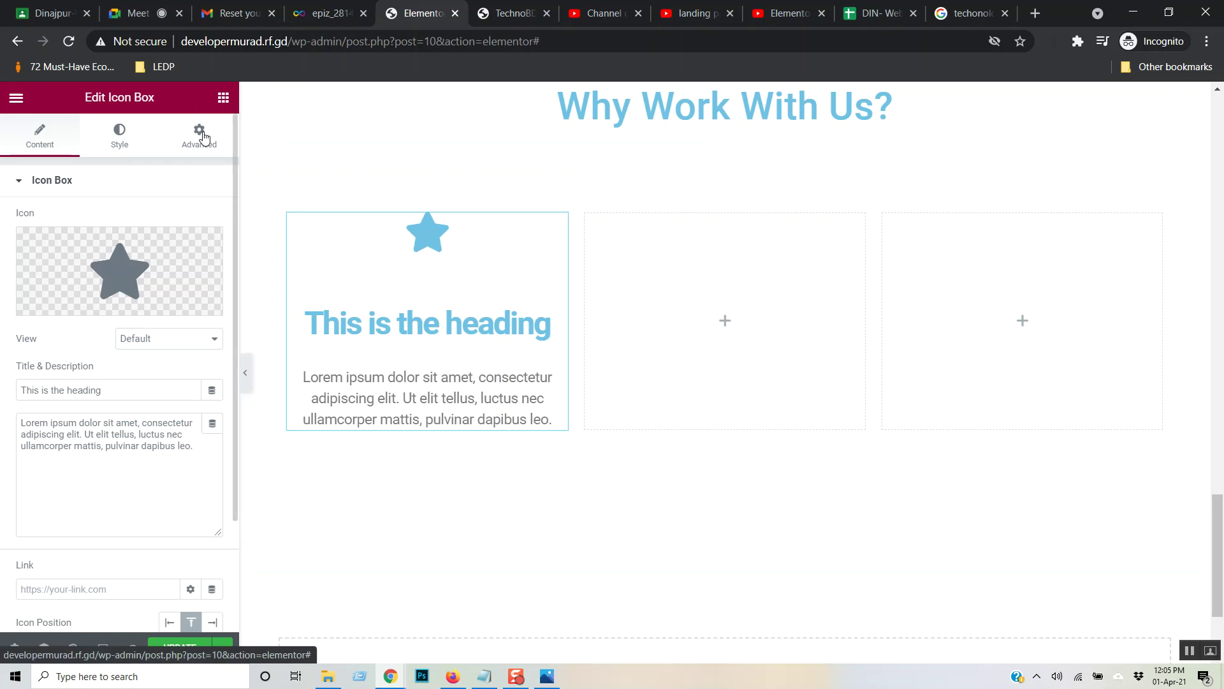
click(223, 97)
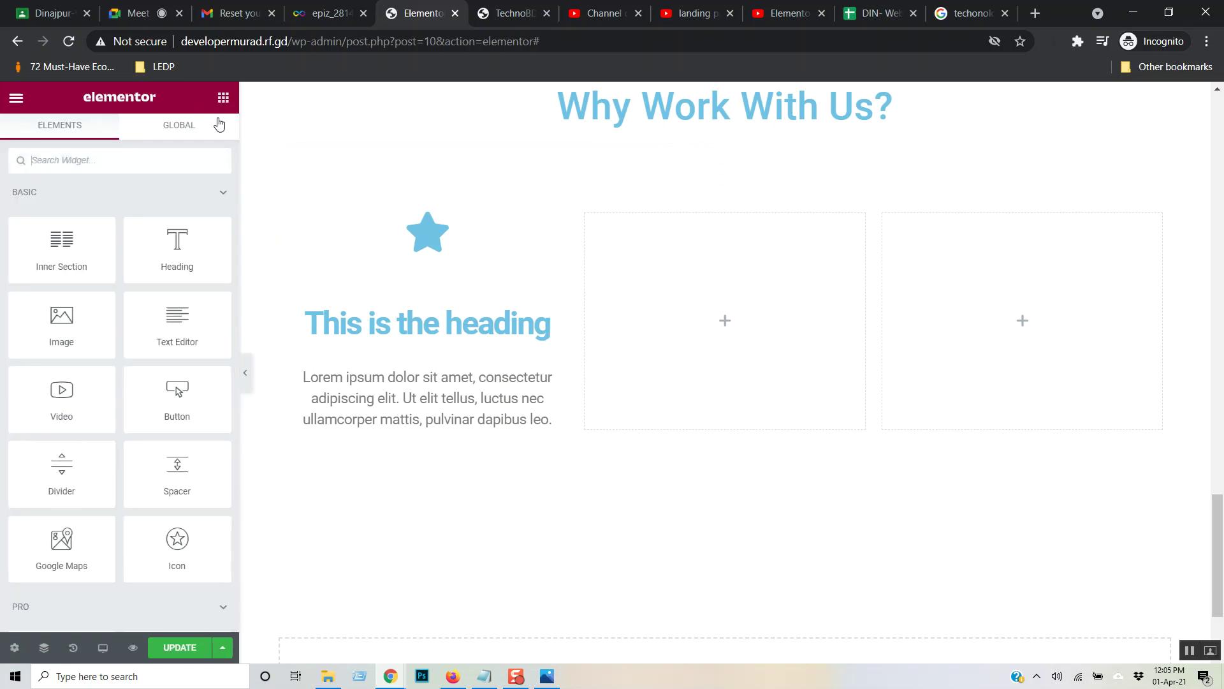
click(200, 199)
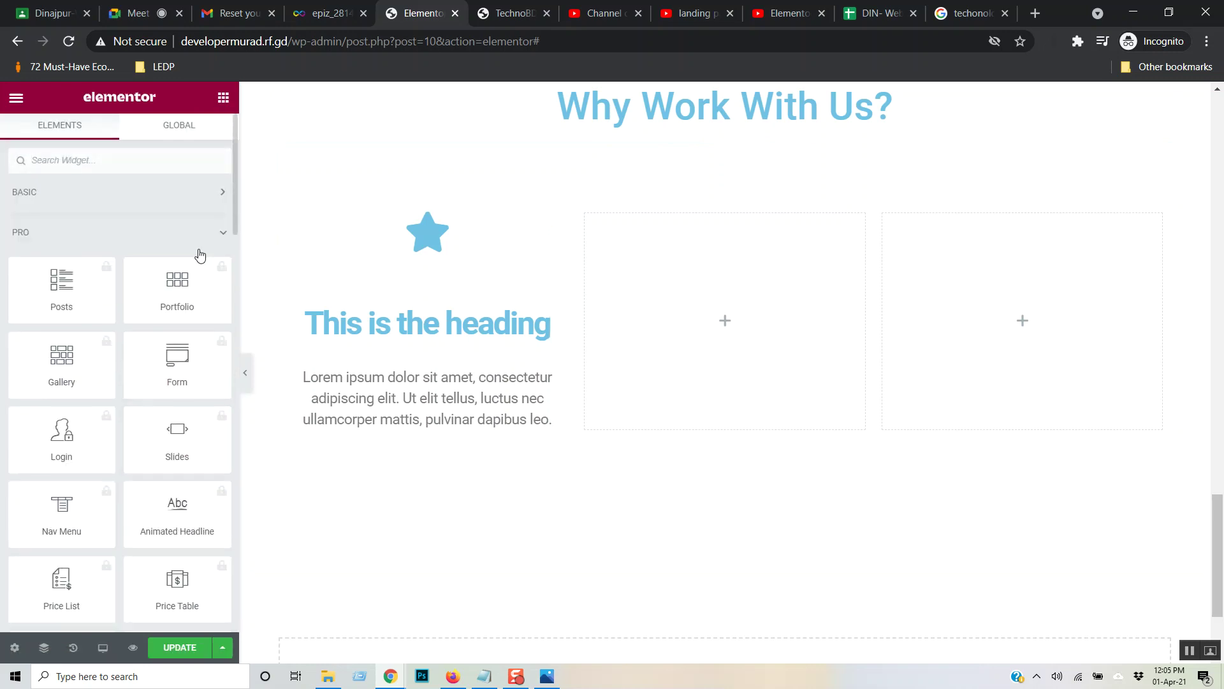
click(139, 249)
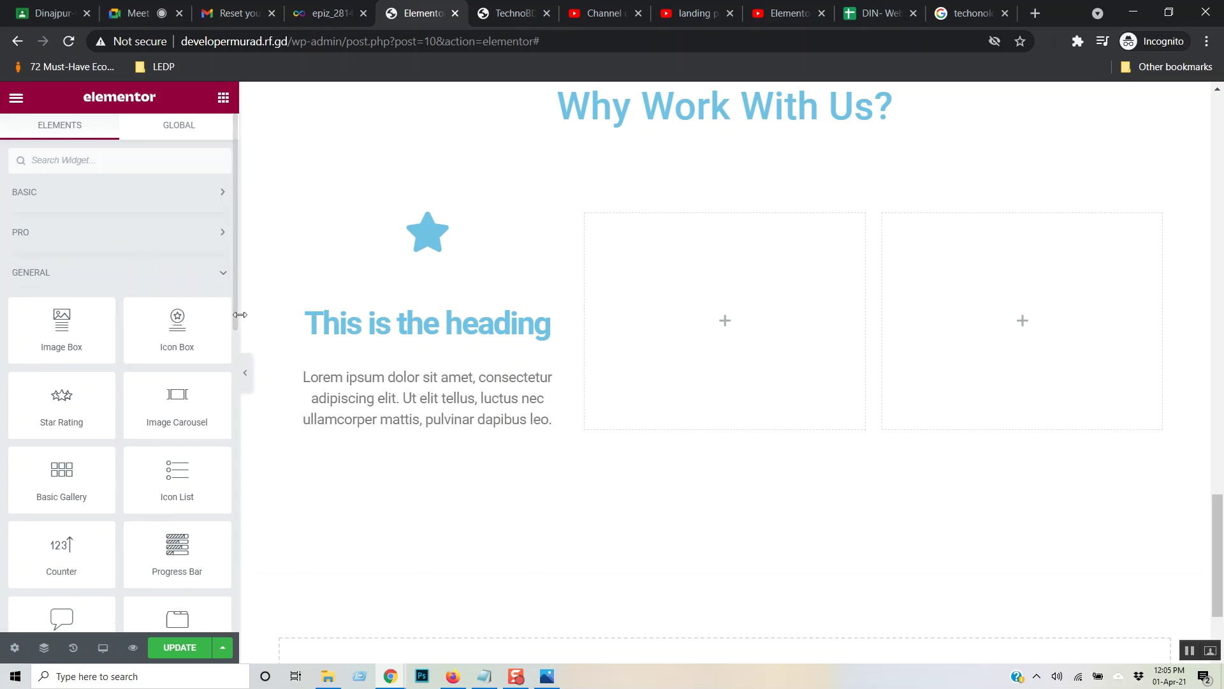
drag(181, 339, 370, 423)
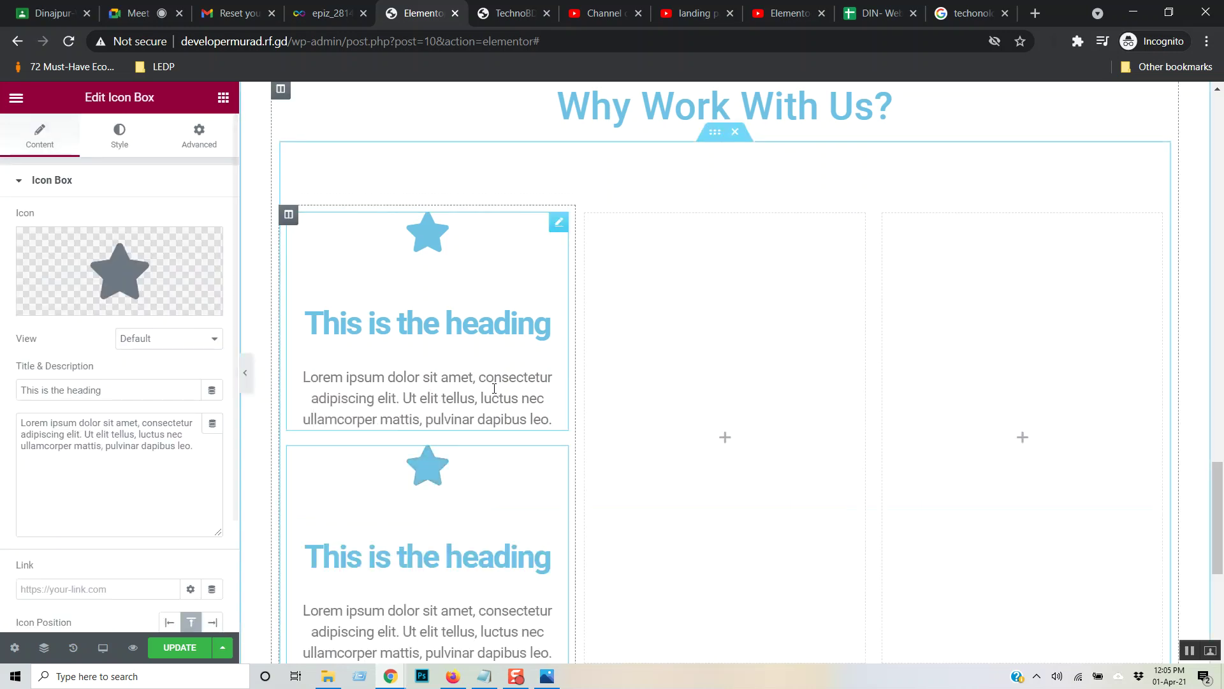
scroll(501, 338, down, 2)
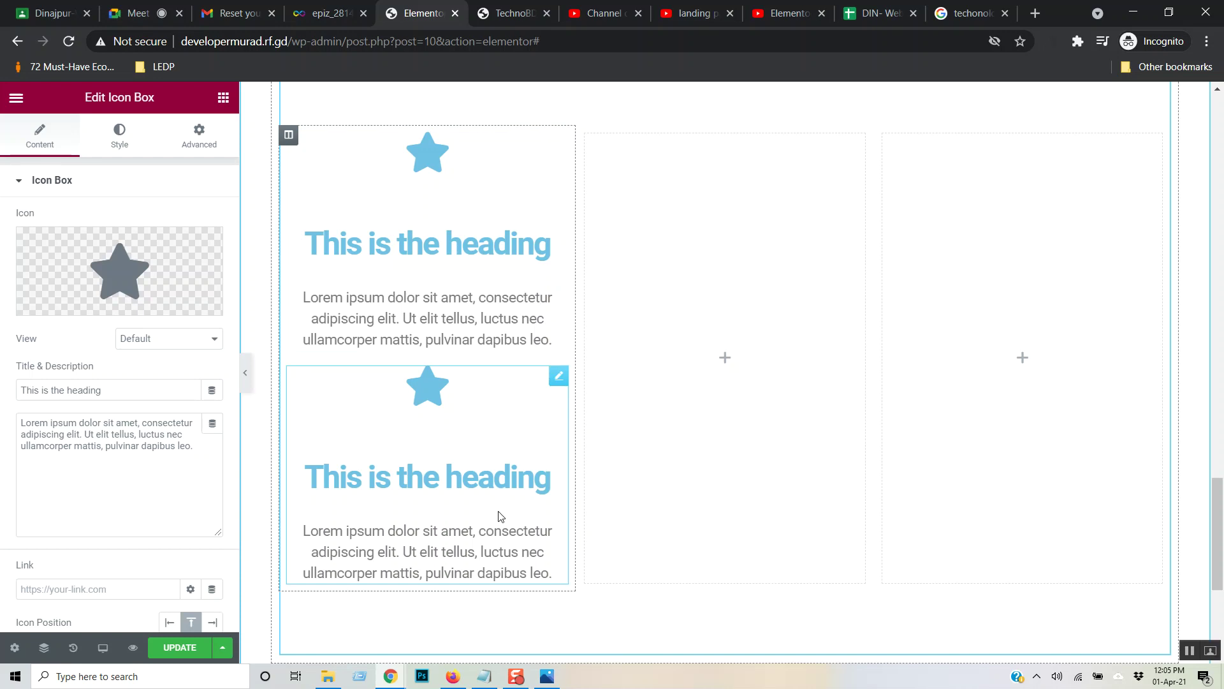
click(197, 141)
- Stack two Icon Box widgets in the right-hand column, leaving the middle empty
click(222, 97)
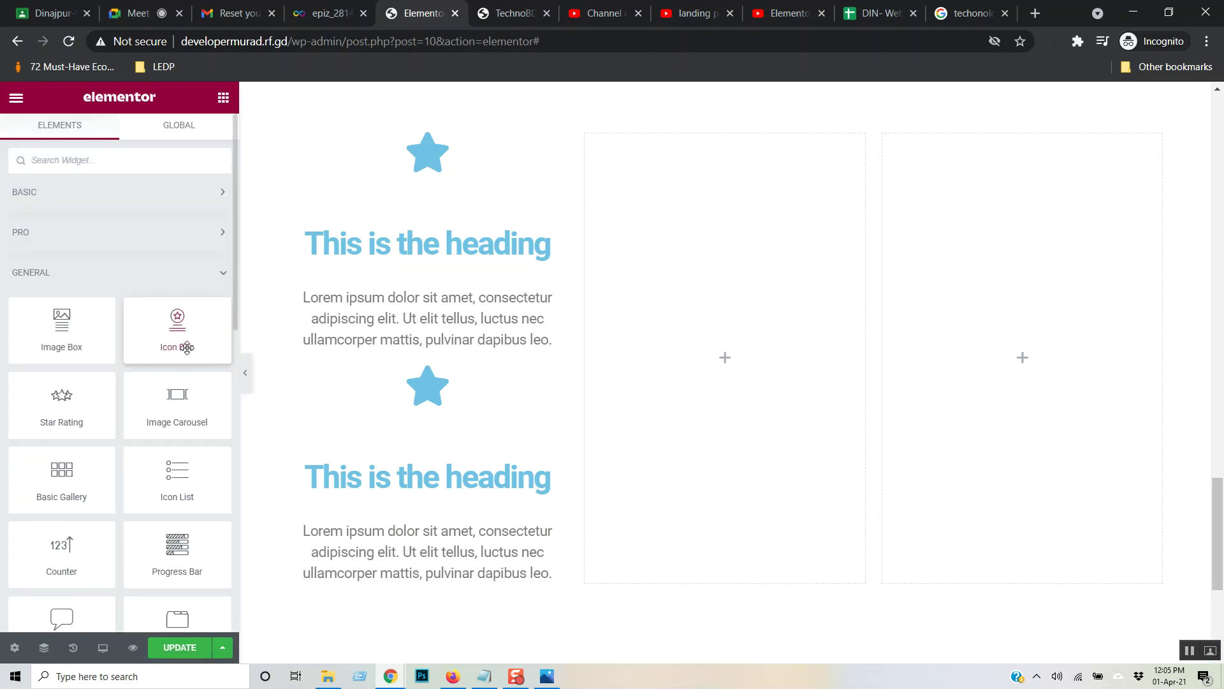
drag(174, 326, 970, 205)
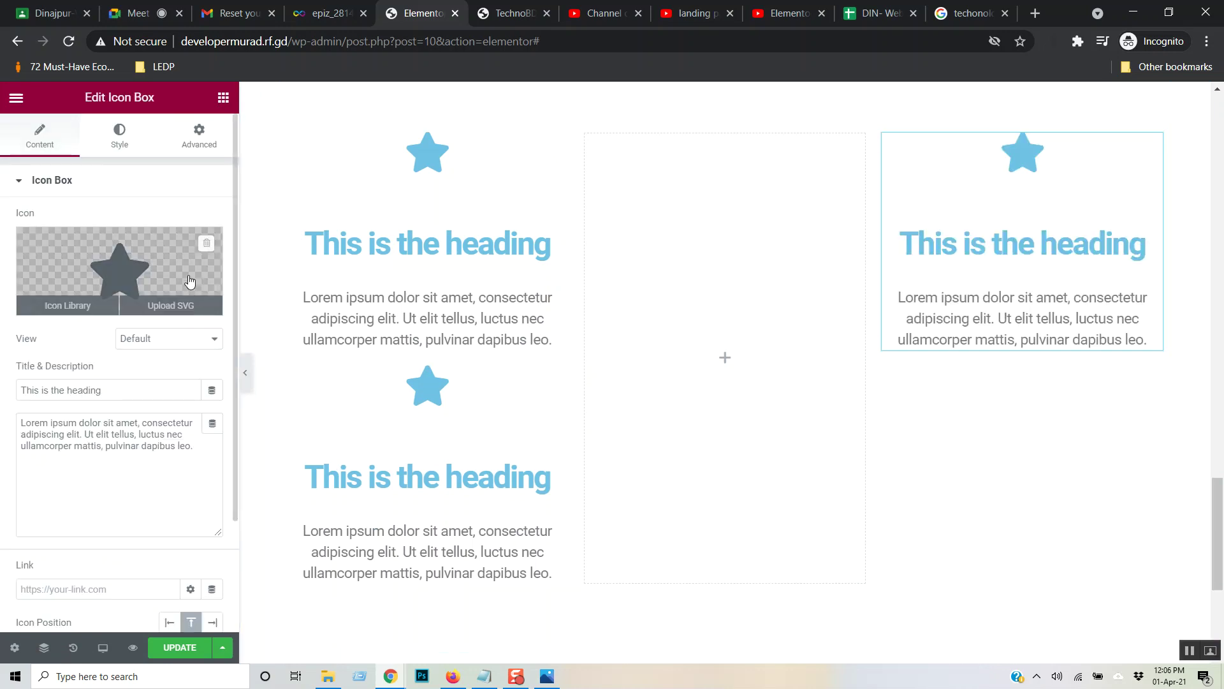
click(222, 98)
drag(177, 327, 958, 318)
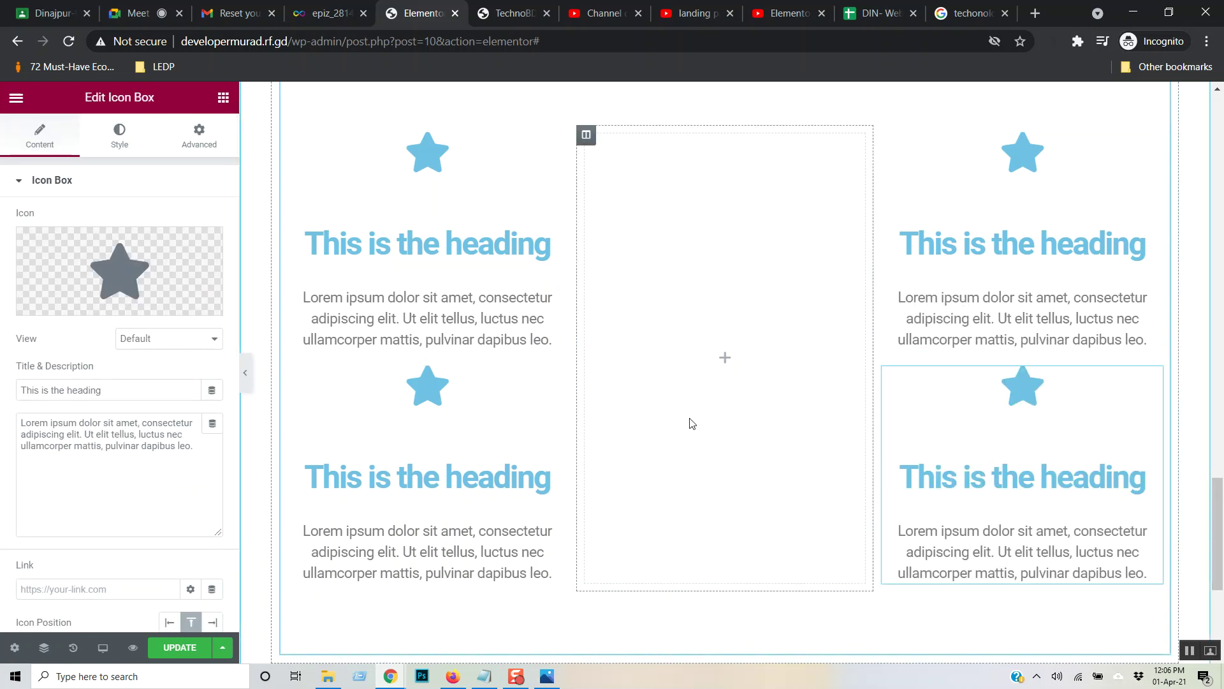
click(586, 134)
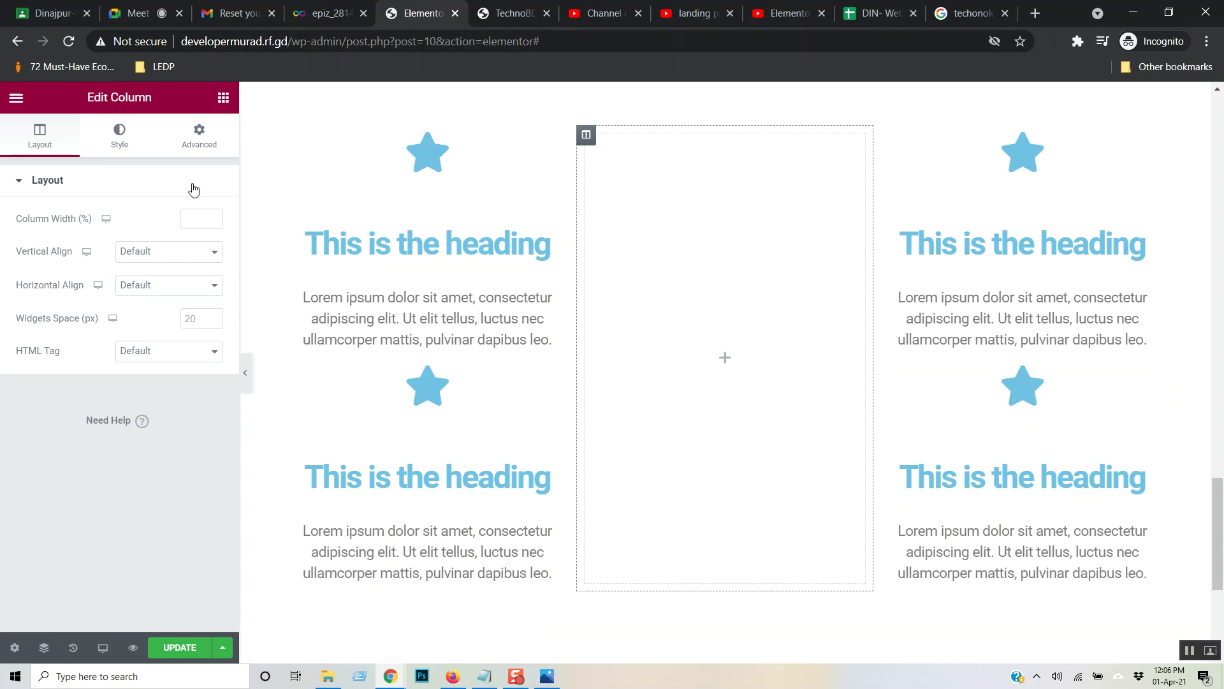
click(223, 99)
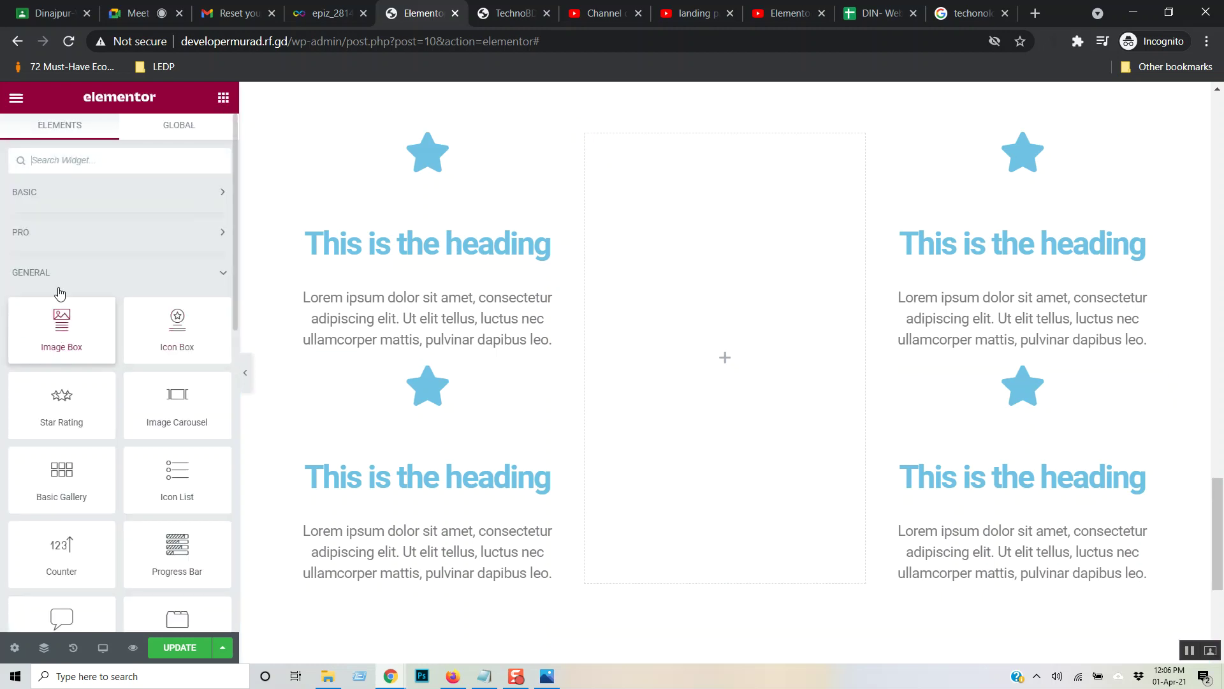
- Place an Image widget with the POWER TECH logo in the middle column
click(56, 194)
drag(62, 320, 736, 394)
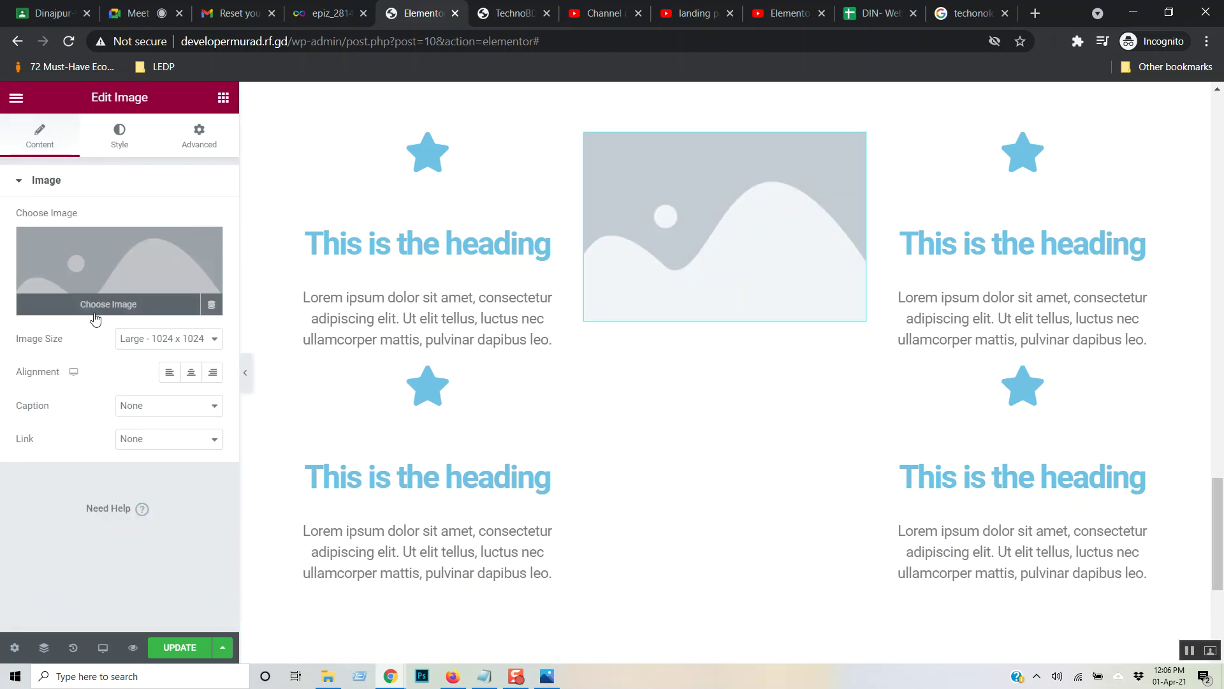
click(96, 315)
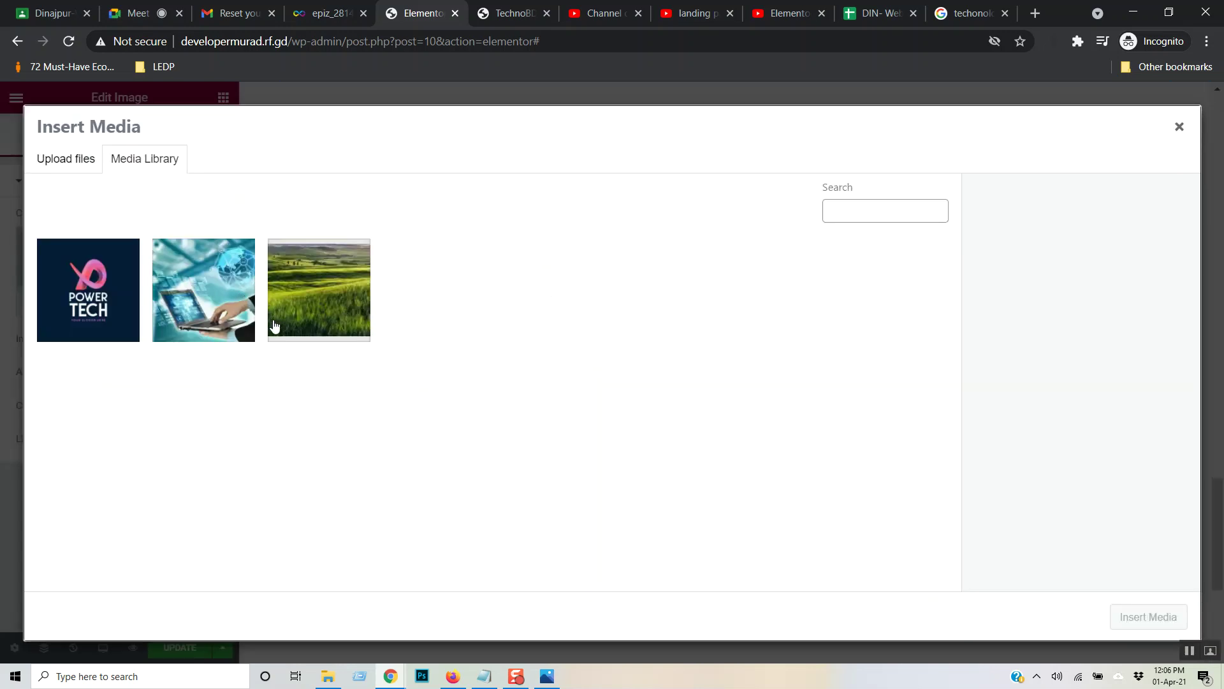
click(112, 311)
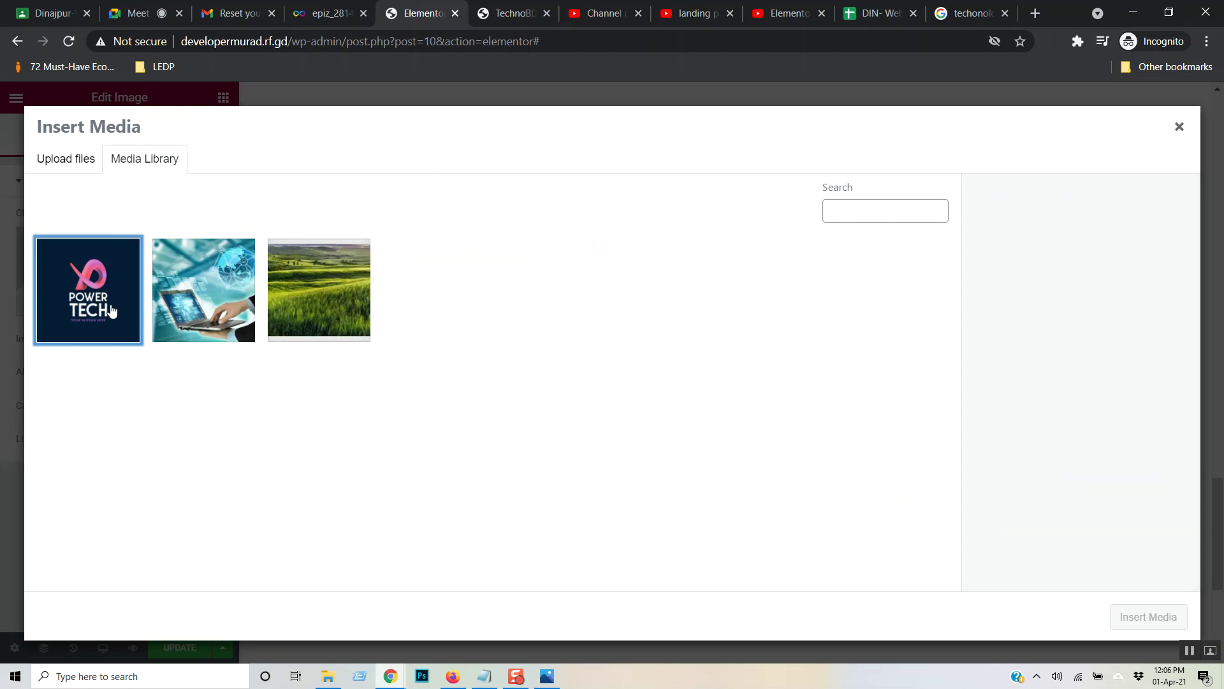
click(1132, 617)
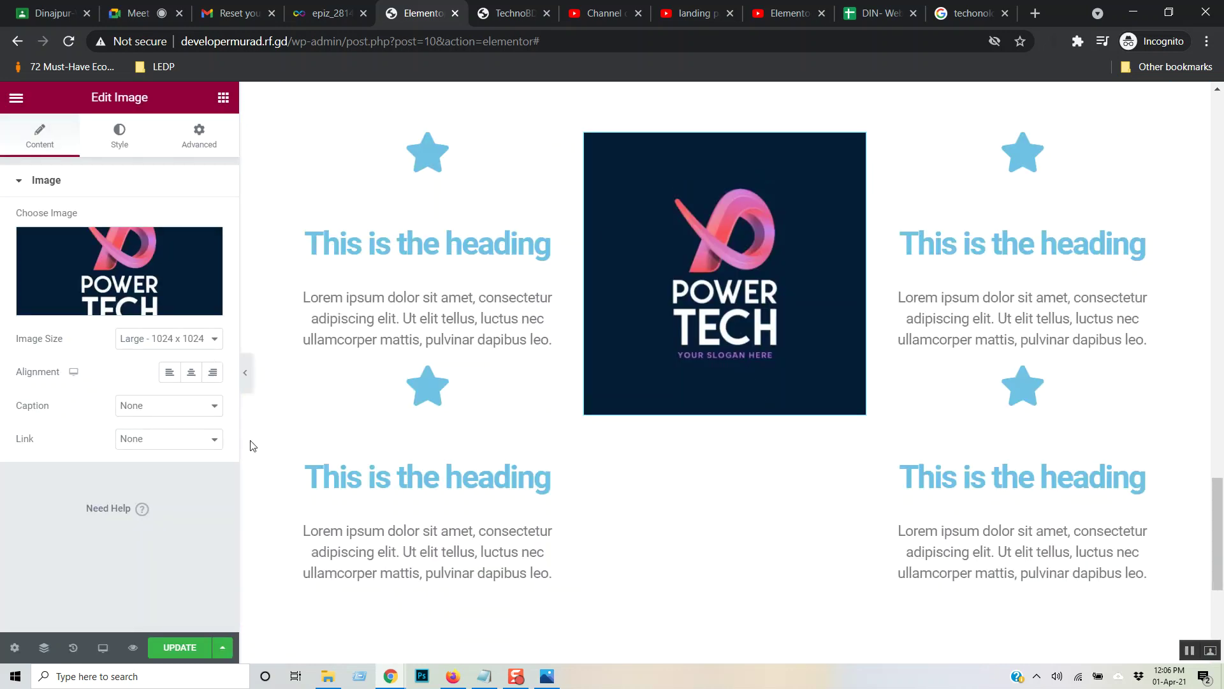
- Set the middle column's vertical alignment to Middle
click(585, 134)
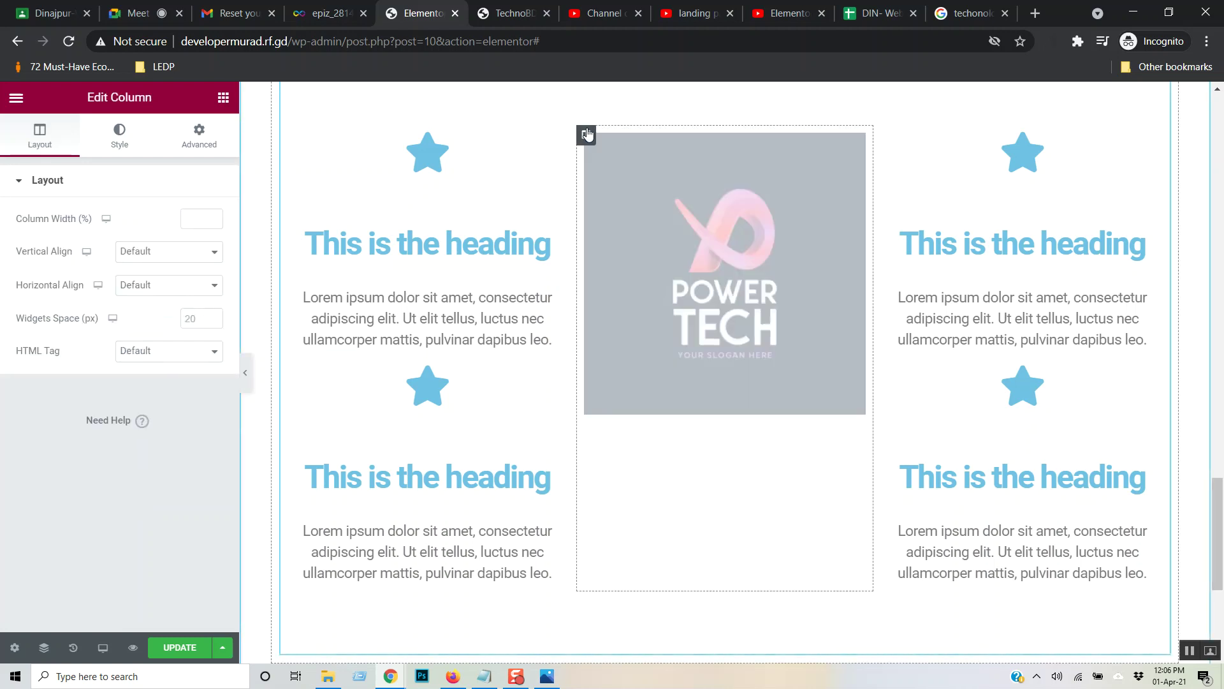
click(213, 251)
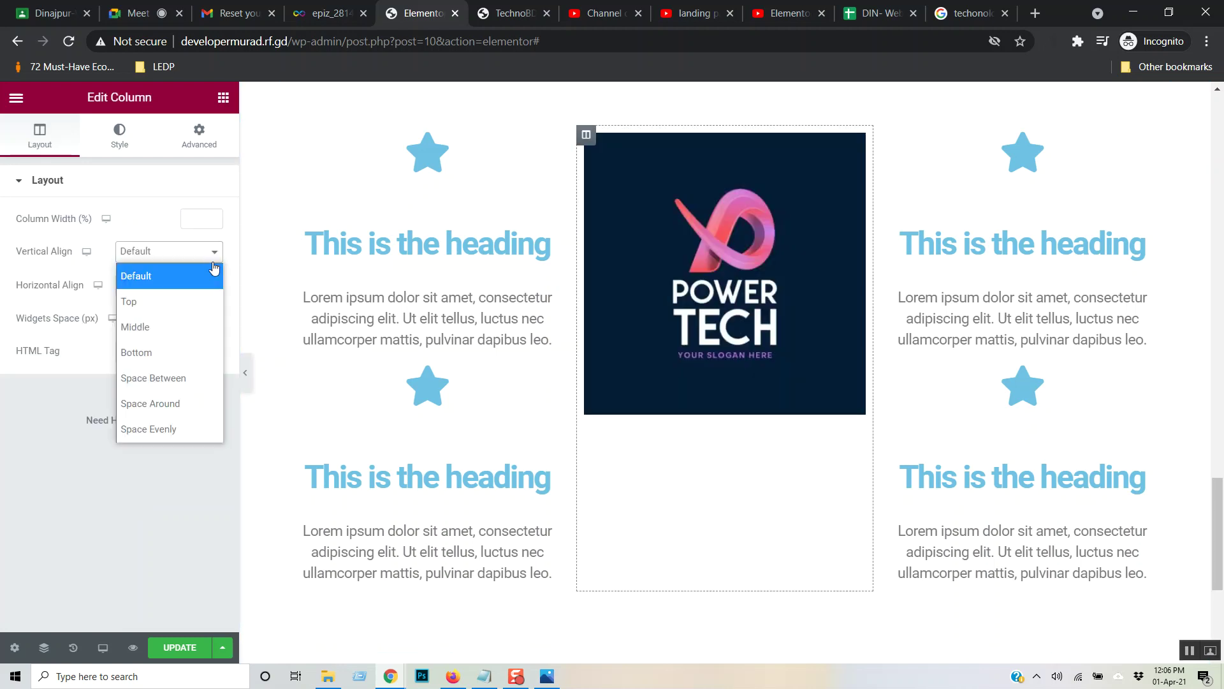
click(189, 334)
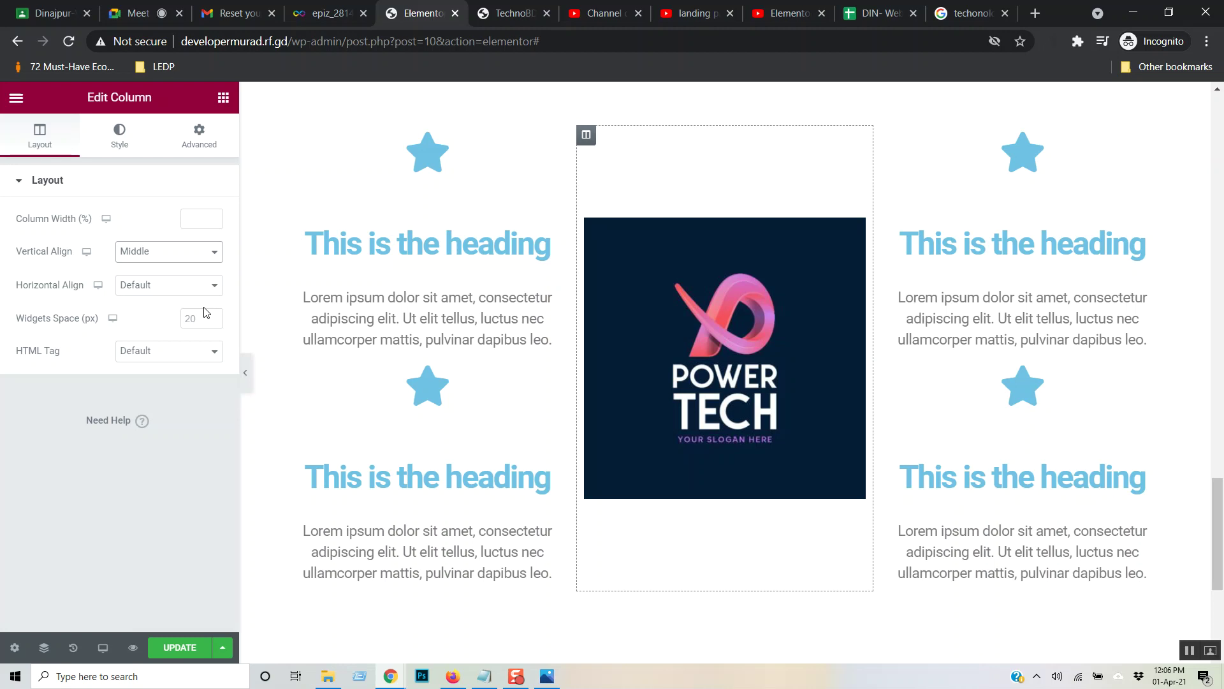
click(427, 245)
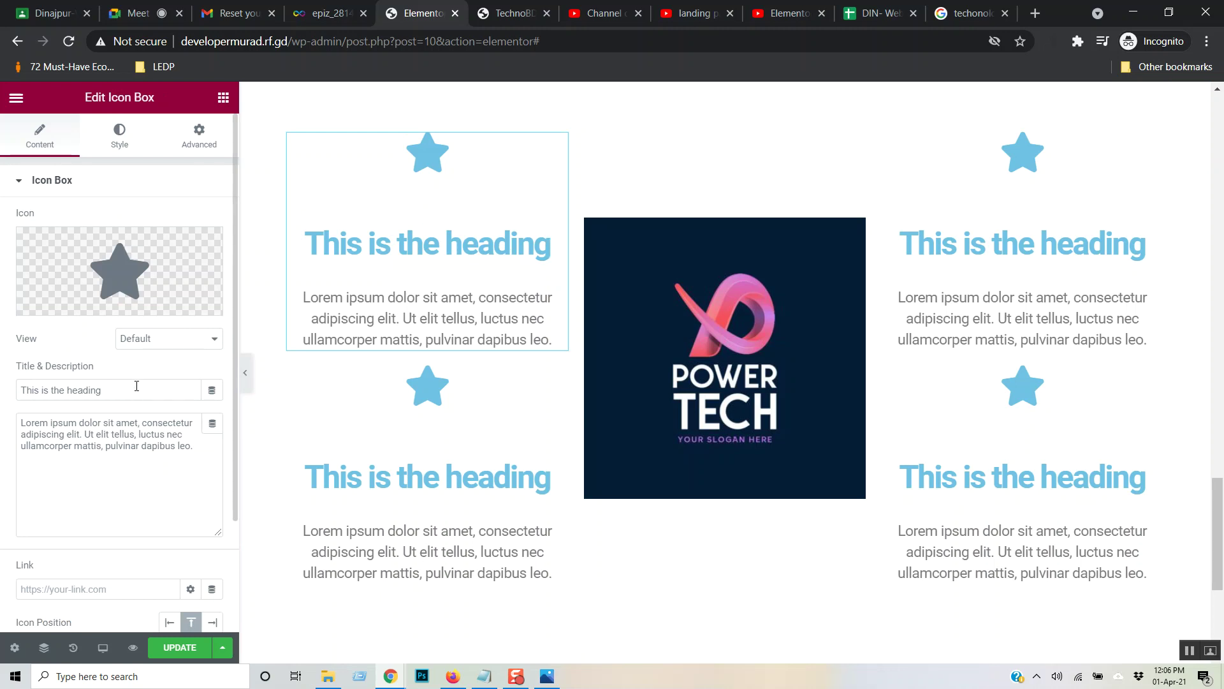
- Change both left icon box title tags from H3 to H5
scroll(147, 472, down, 2)
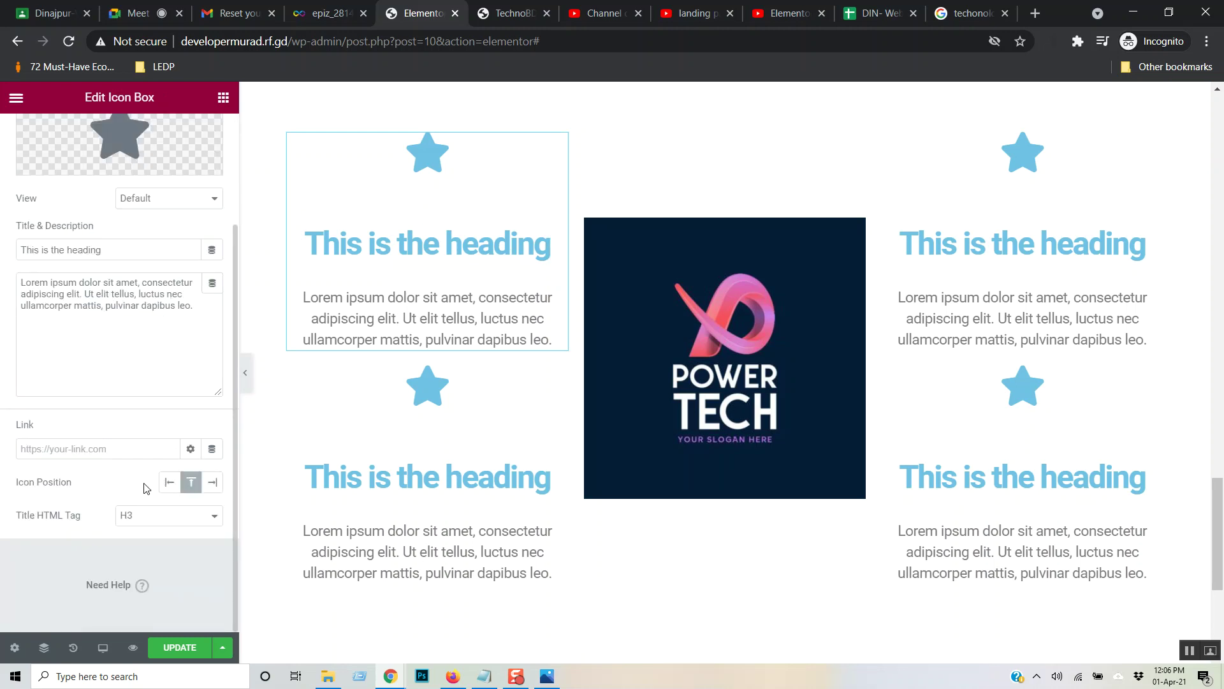
click(216, 521)
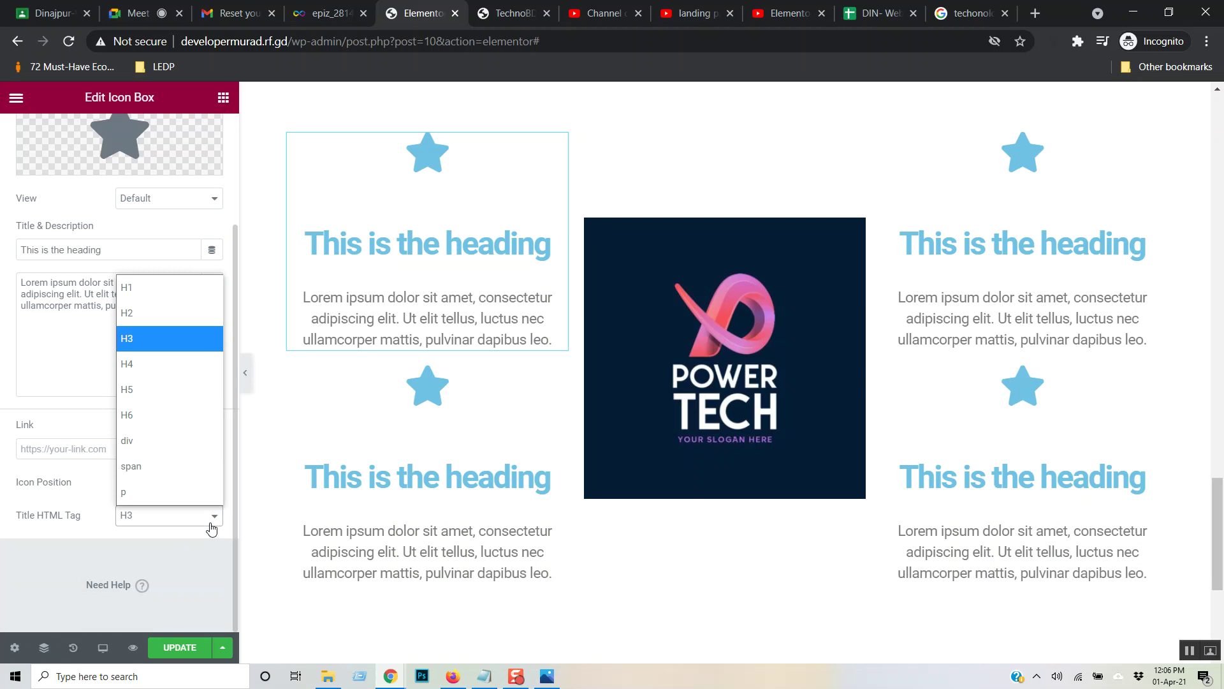
click(178, 387)
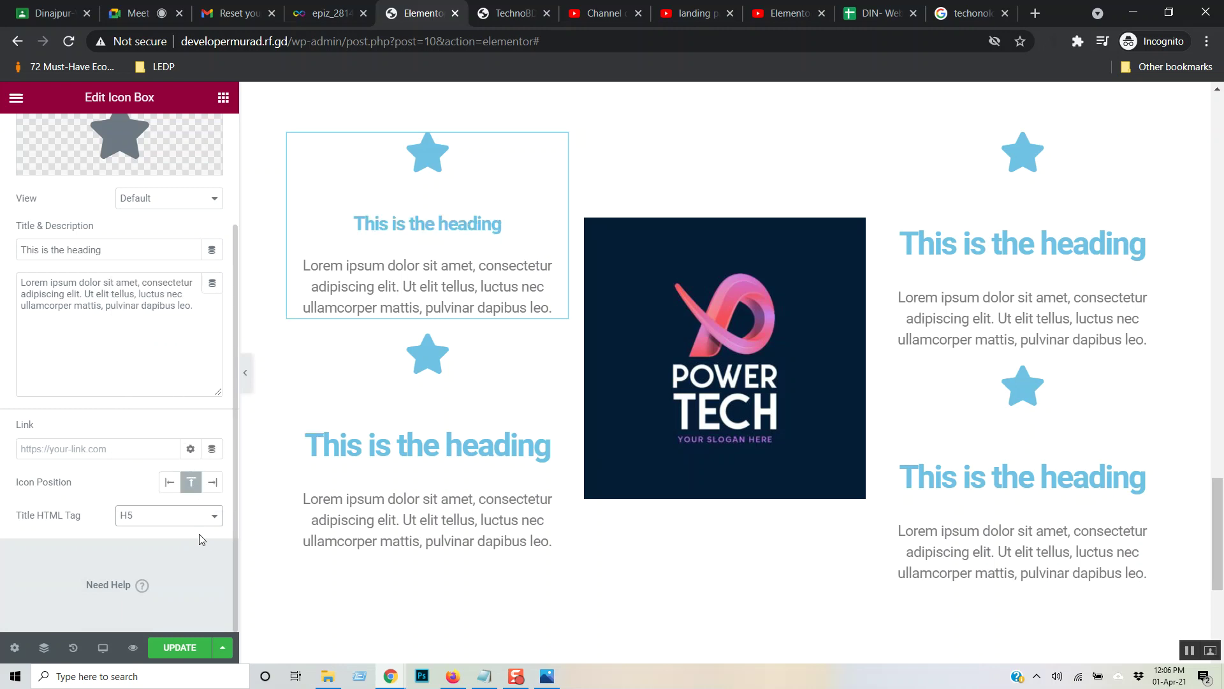
click(446, 490)
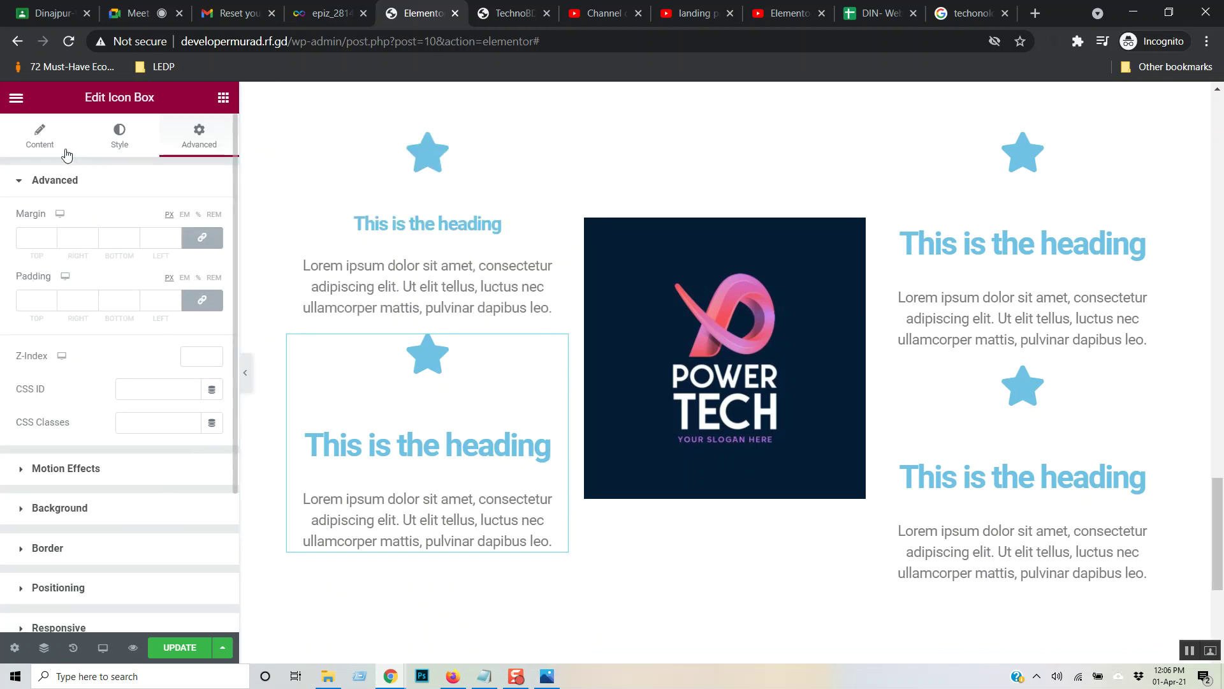
click(46, 142)
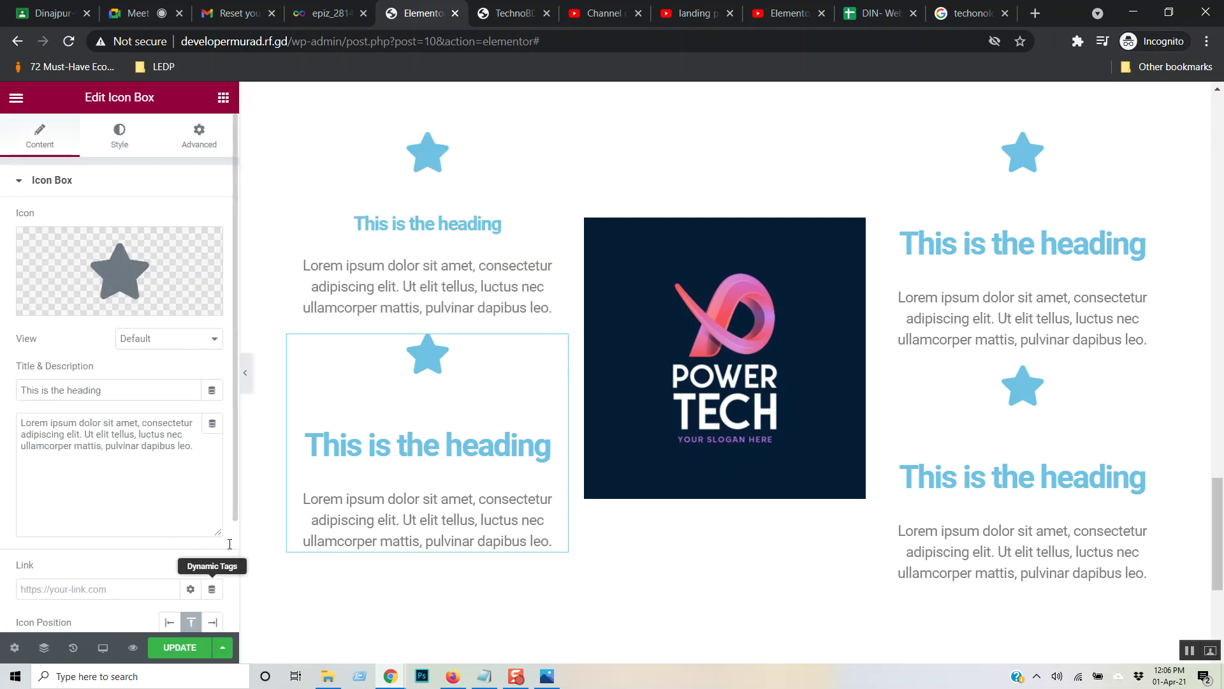
scroll(210, 568, down, 3)
click(204, 522)
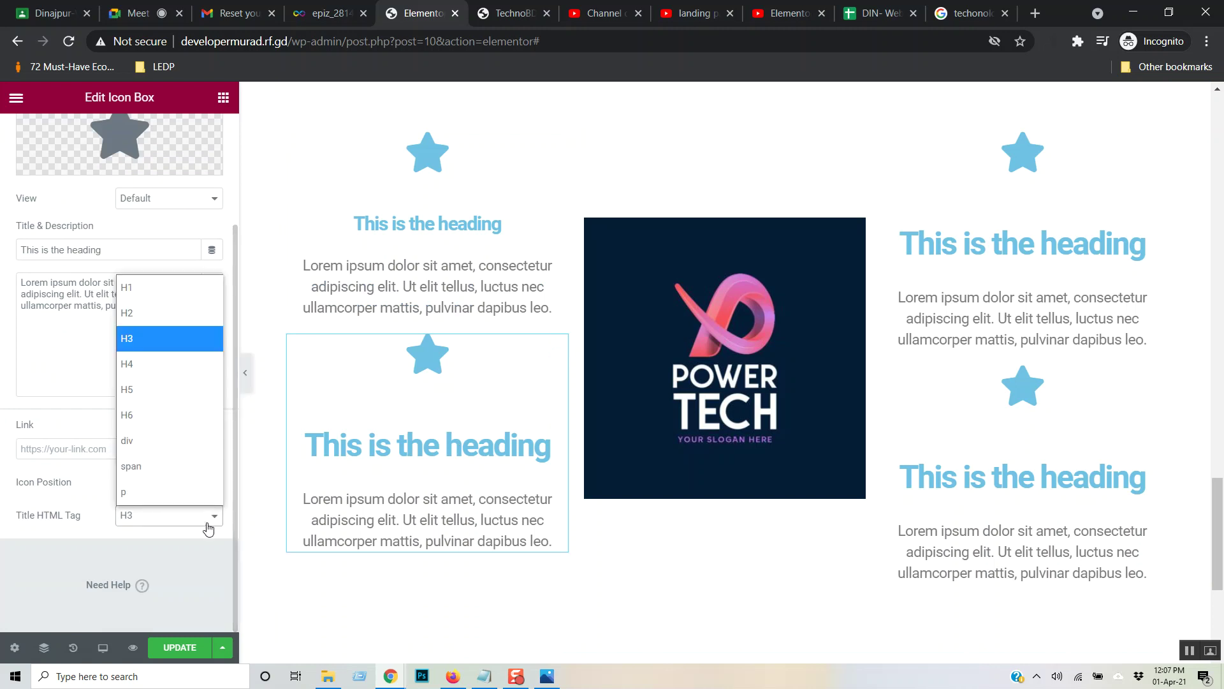
click(158, 388)
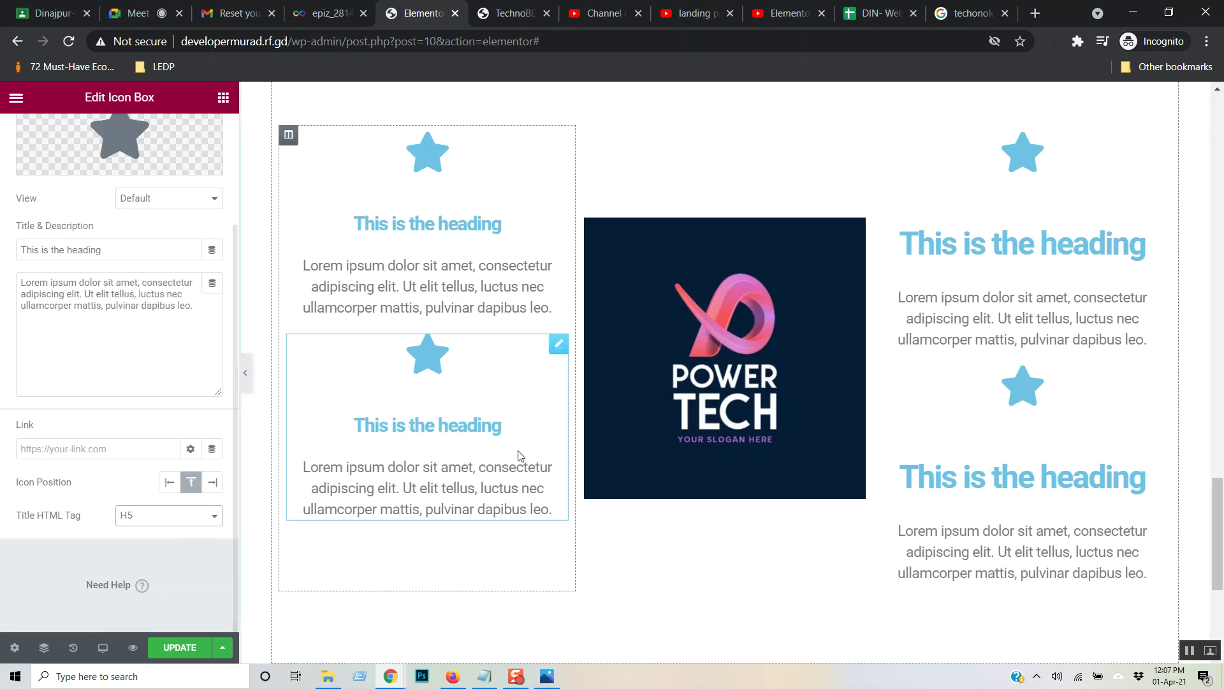
- Change both right icon box title tags to H5 and save the page with UPDATE
click(969, 247)
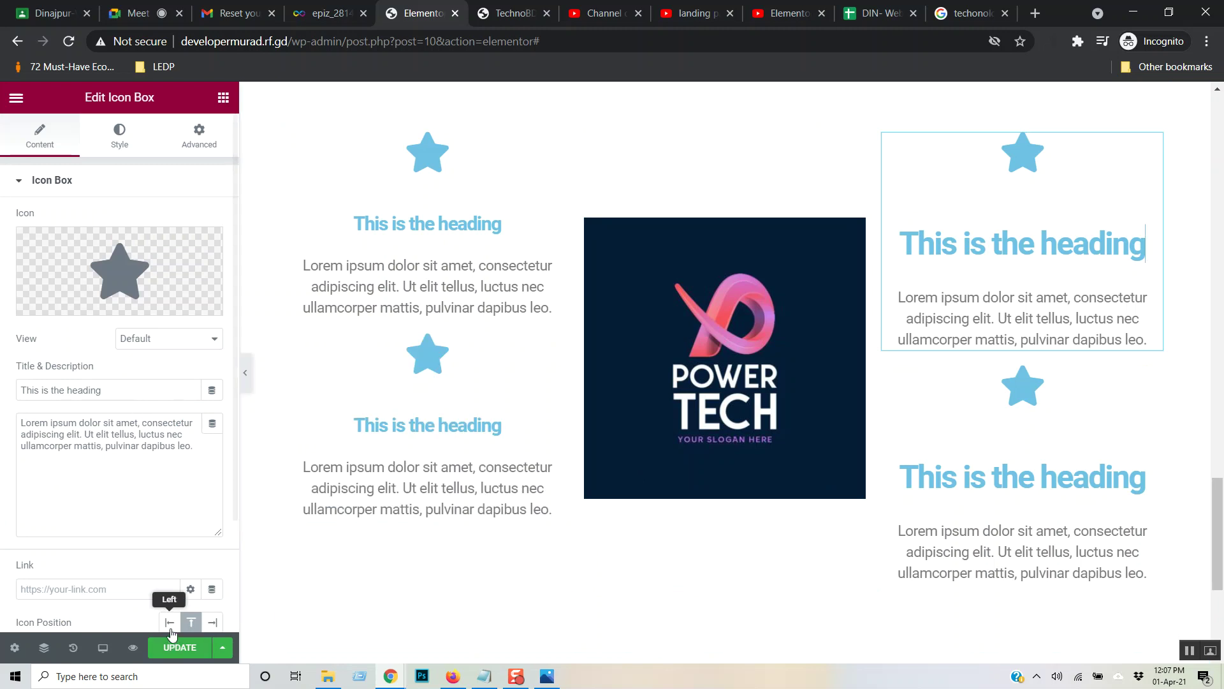
scroll(163, 530, down, 3)
click(169, 516)
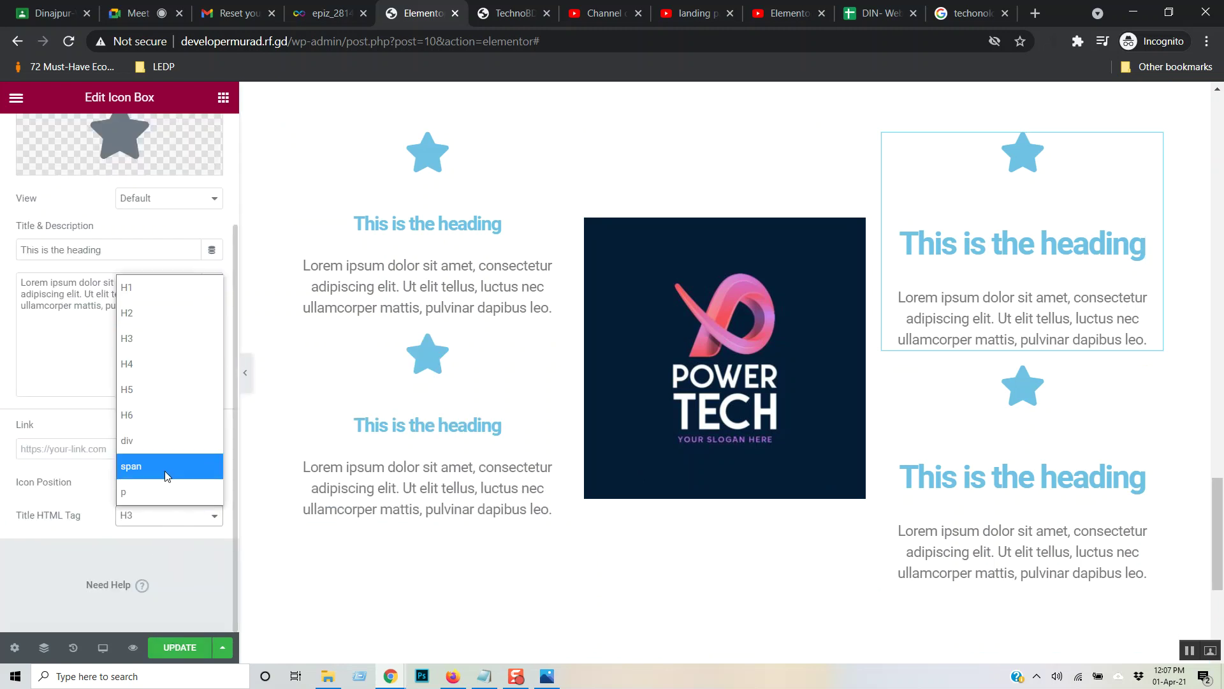
click(159, 390)
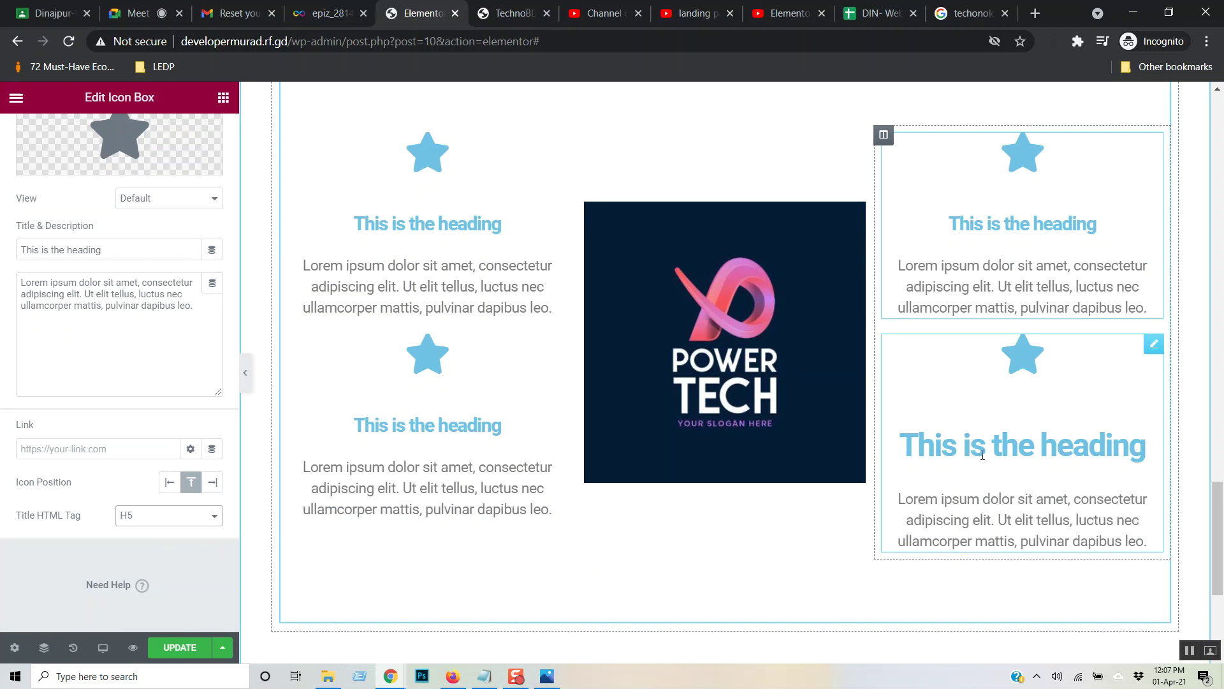
key(ctrl+z)
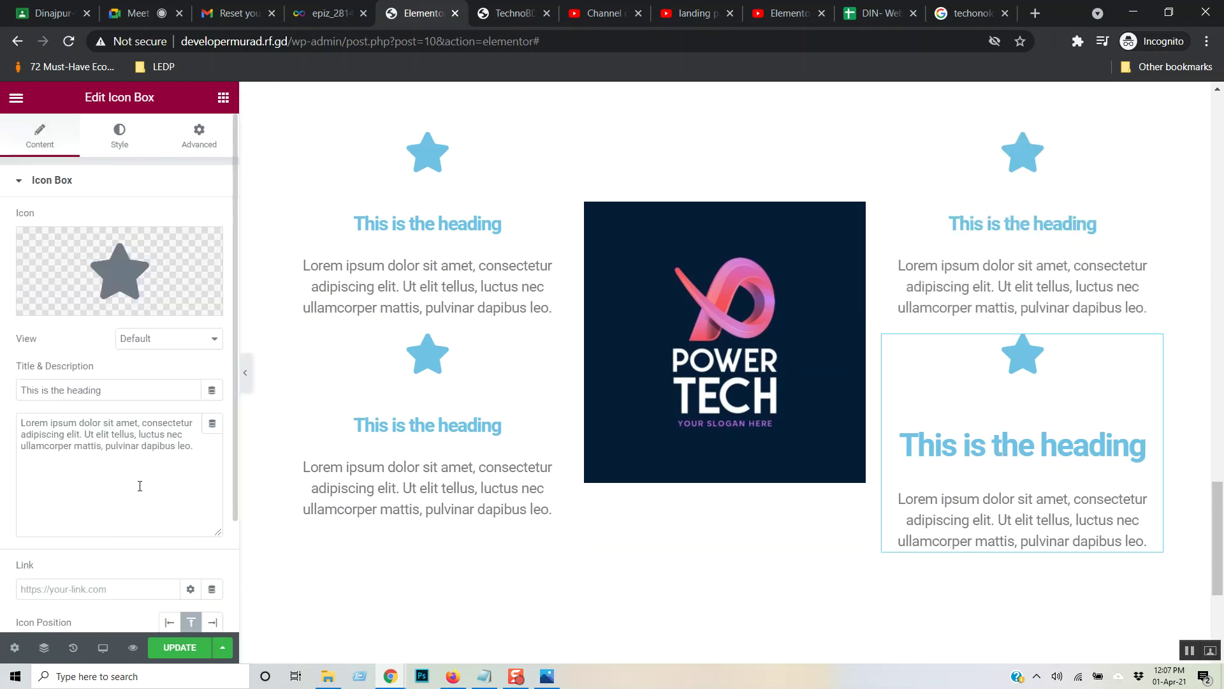
scroll(140, 497, down, 3)
click(137, 515)
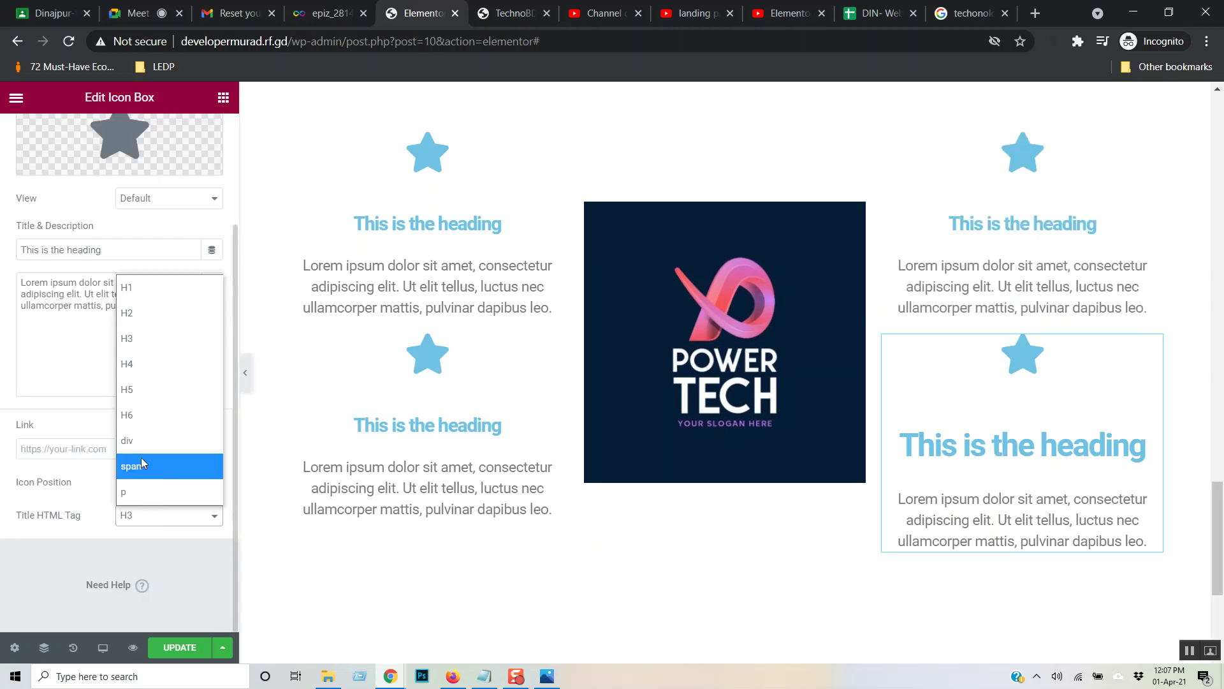
click(142, 390)
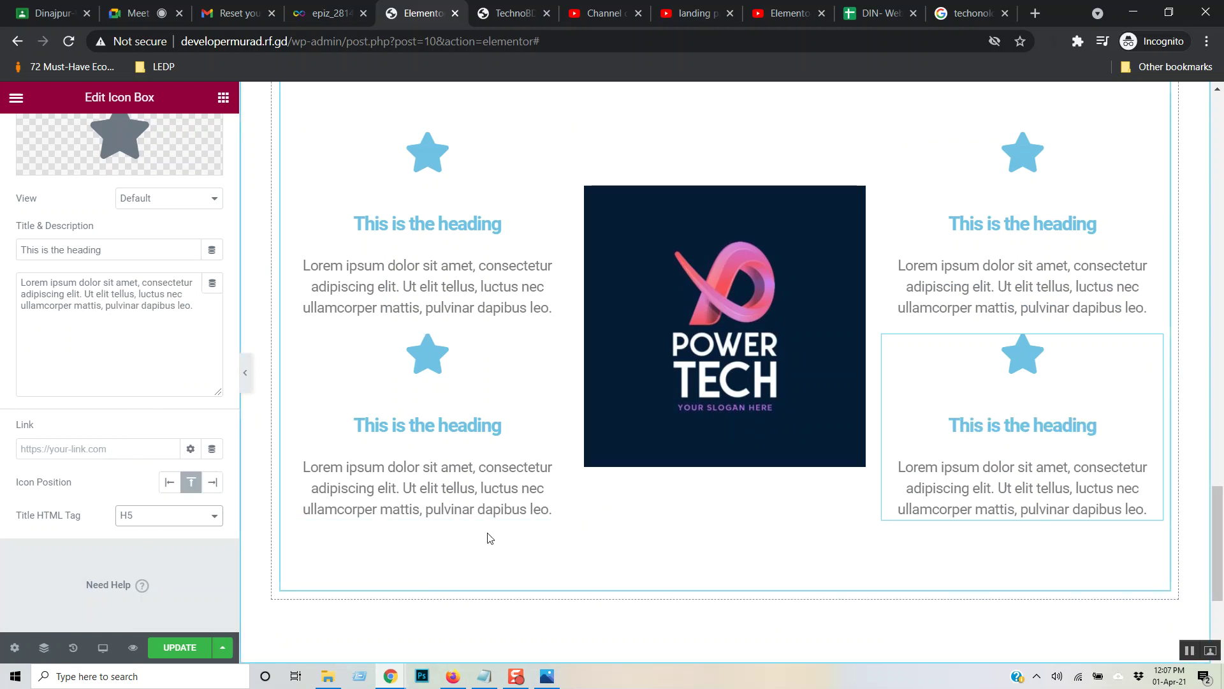
scroll(489, 536, down, 1)
click(171, 649)
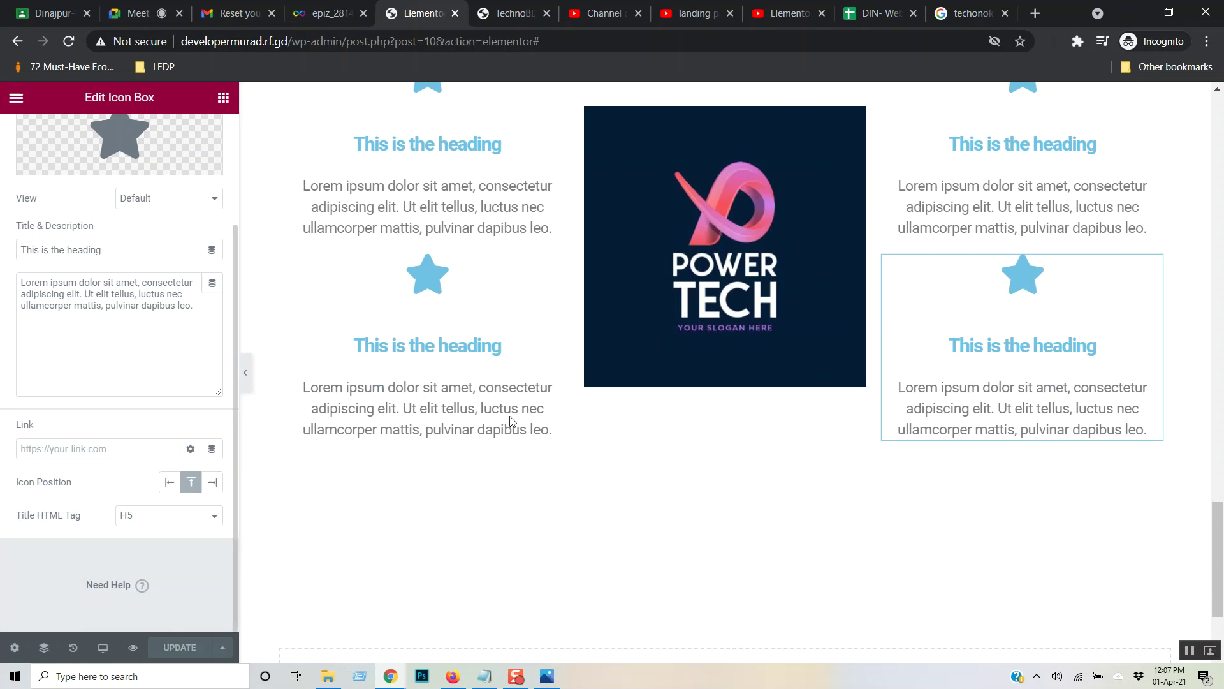
click(514, 13)
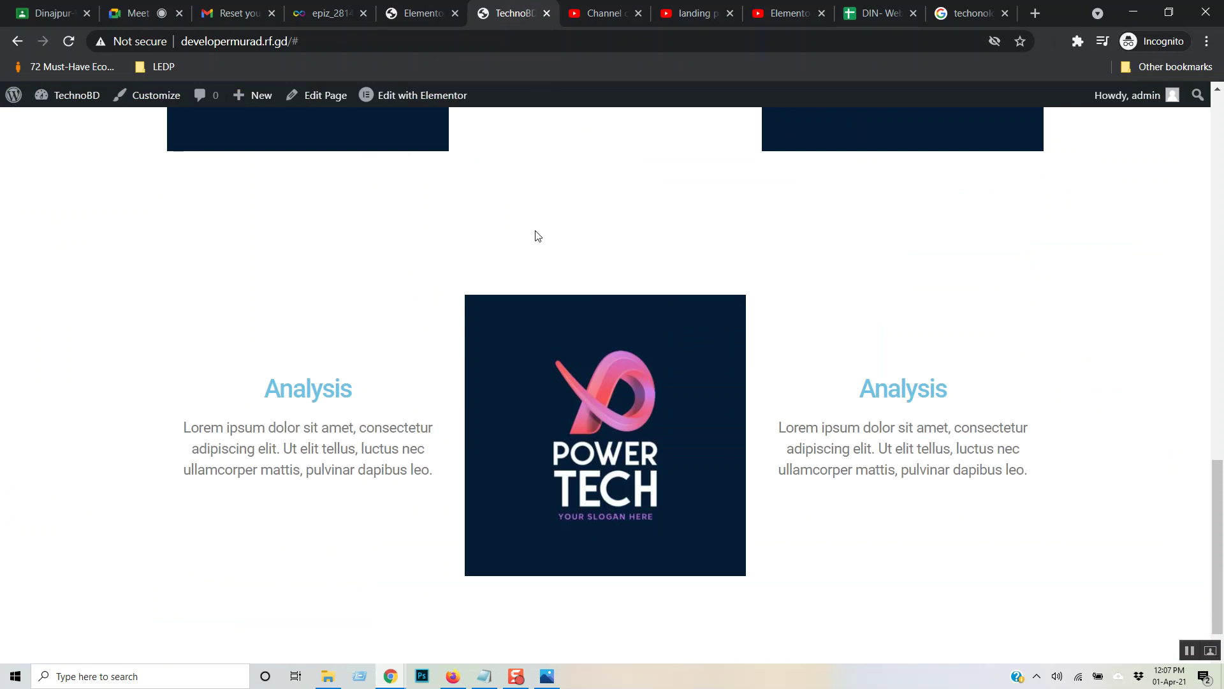
key(F5)
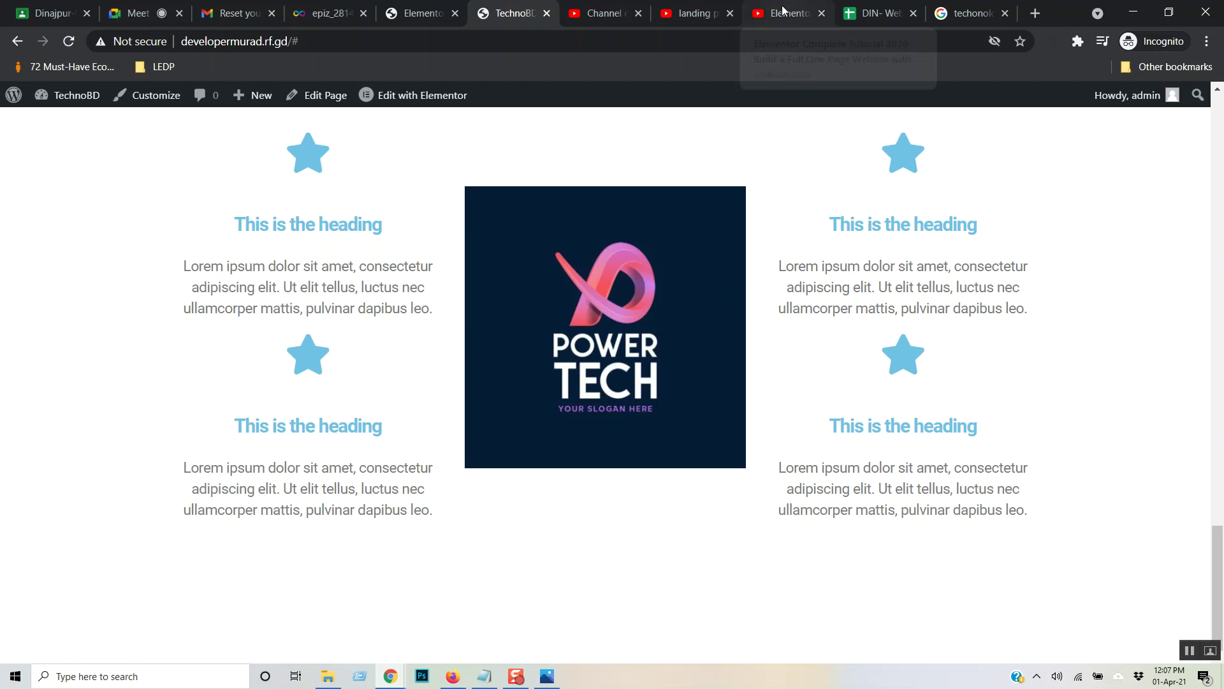
scroll(533, 292, up, 3)
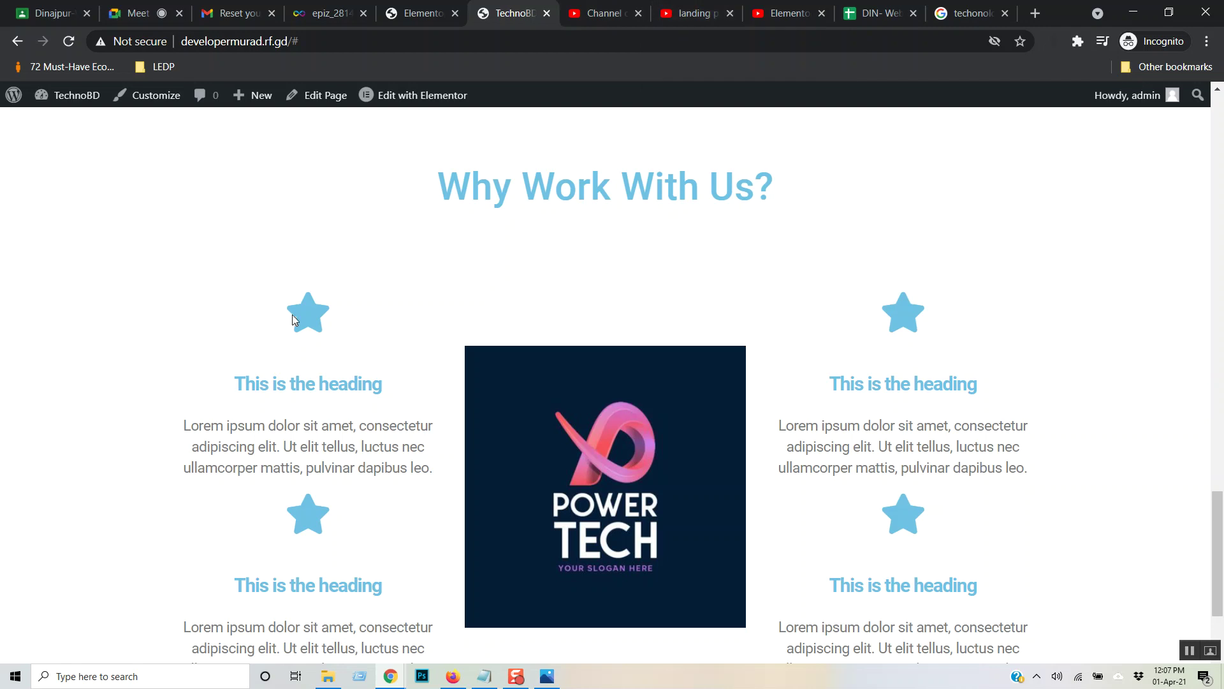
scroll(592, 457, down, 3)
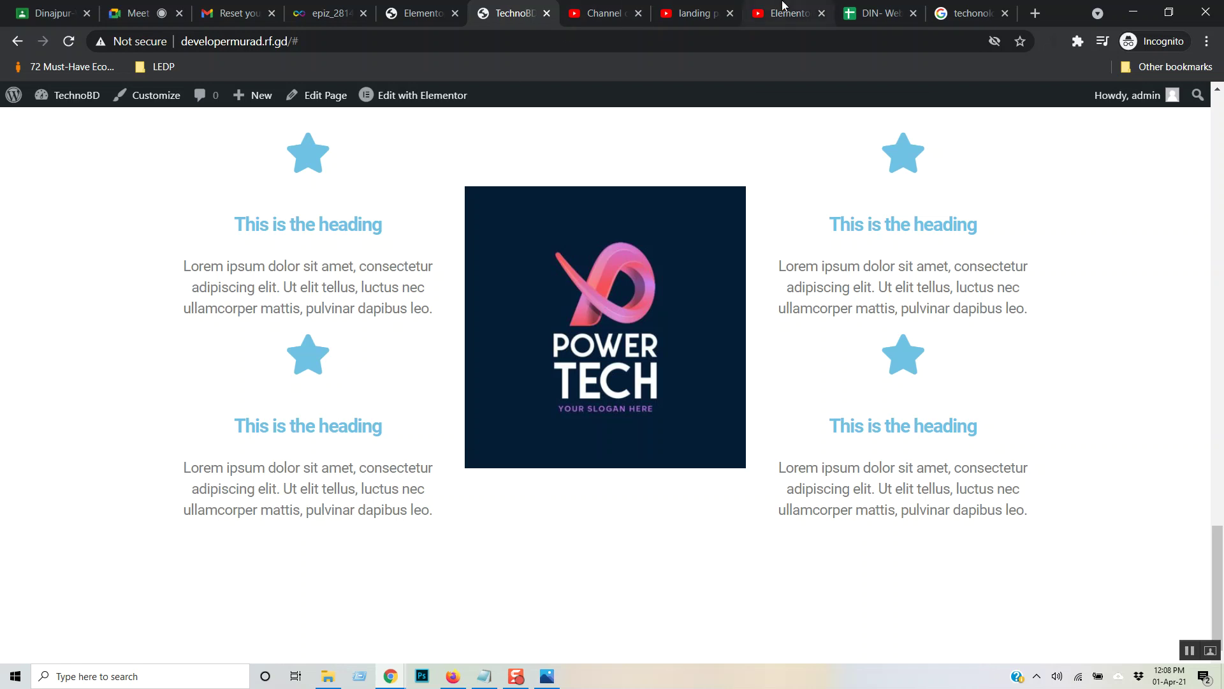
click(407, 9)
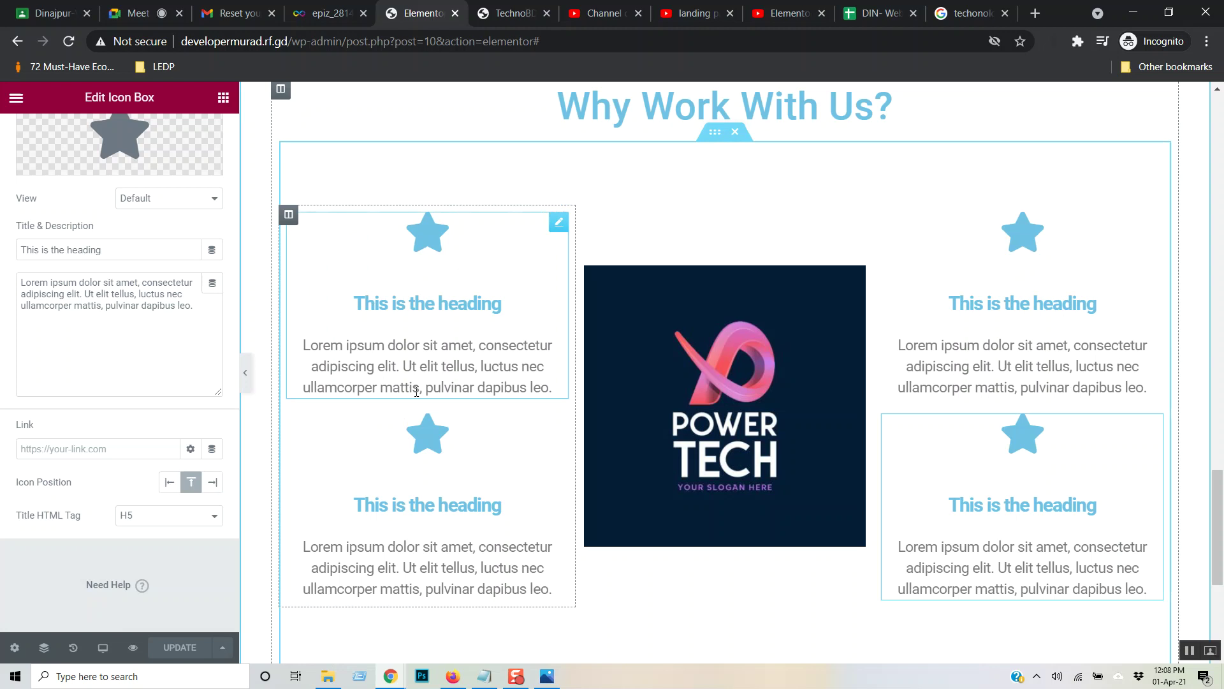
- Add an Icon Box below the feature columns, then delete the unwanted full-width box
click(223, 97)
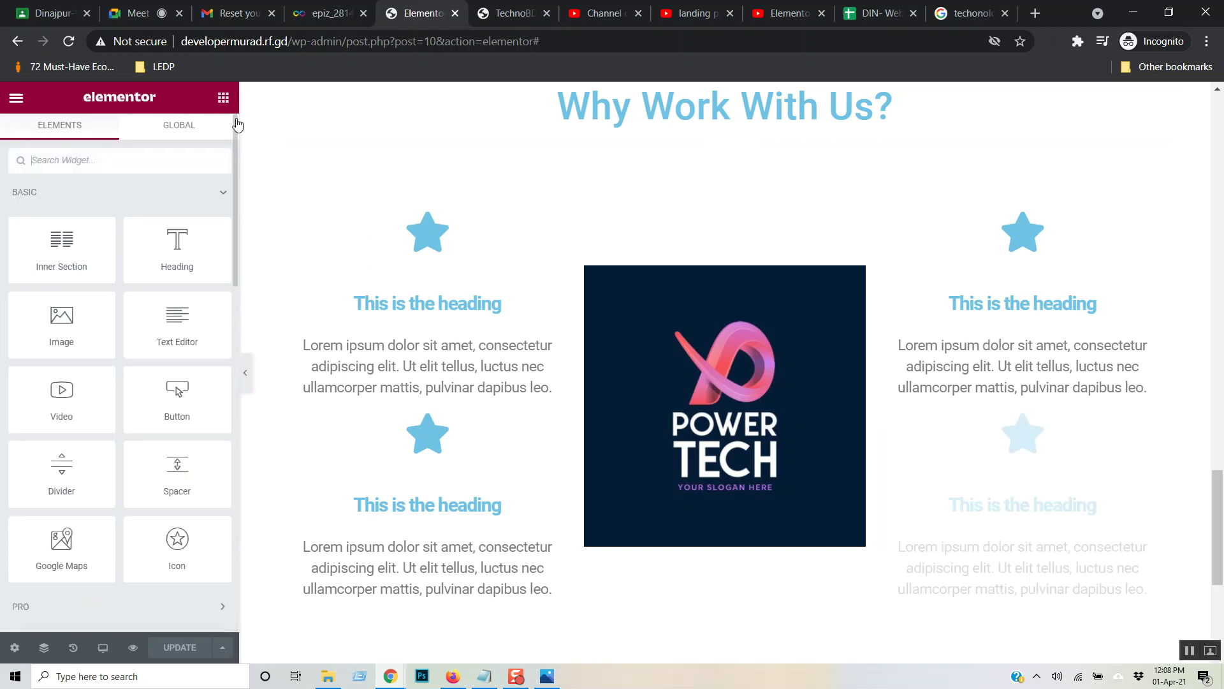
scroll(243, 287, down, 3)
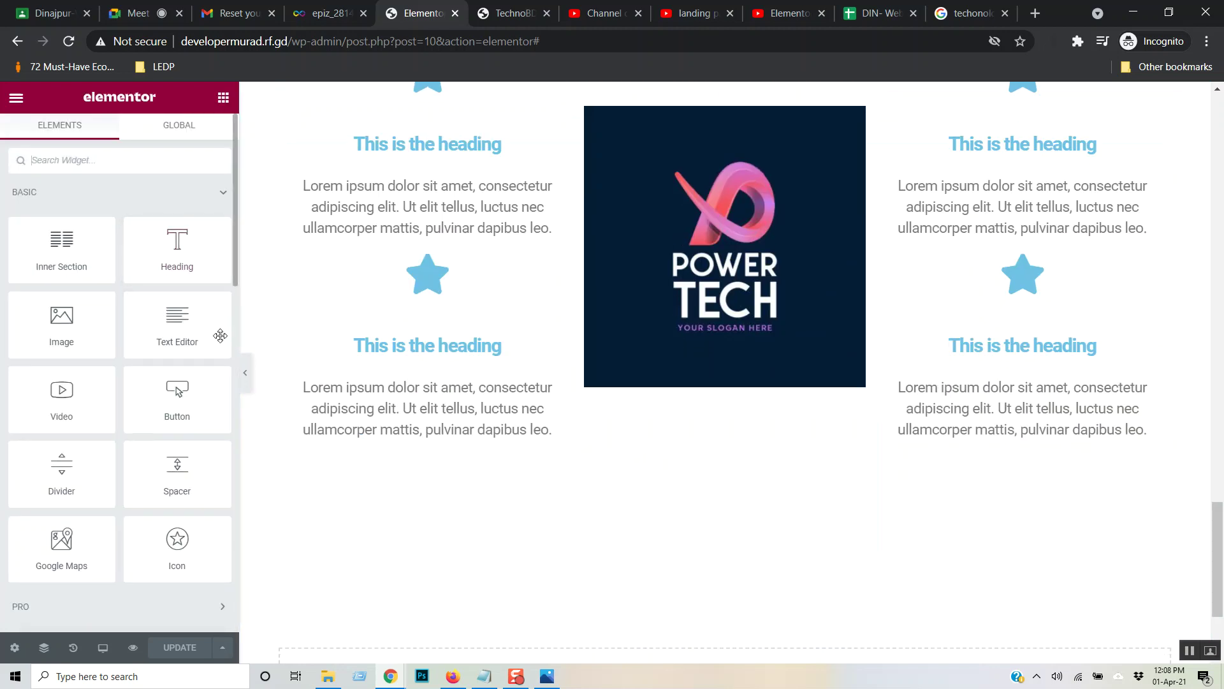
click(190, 197)
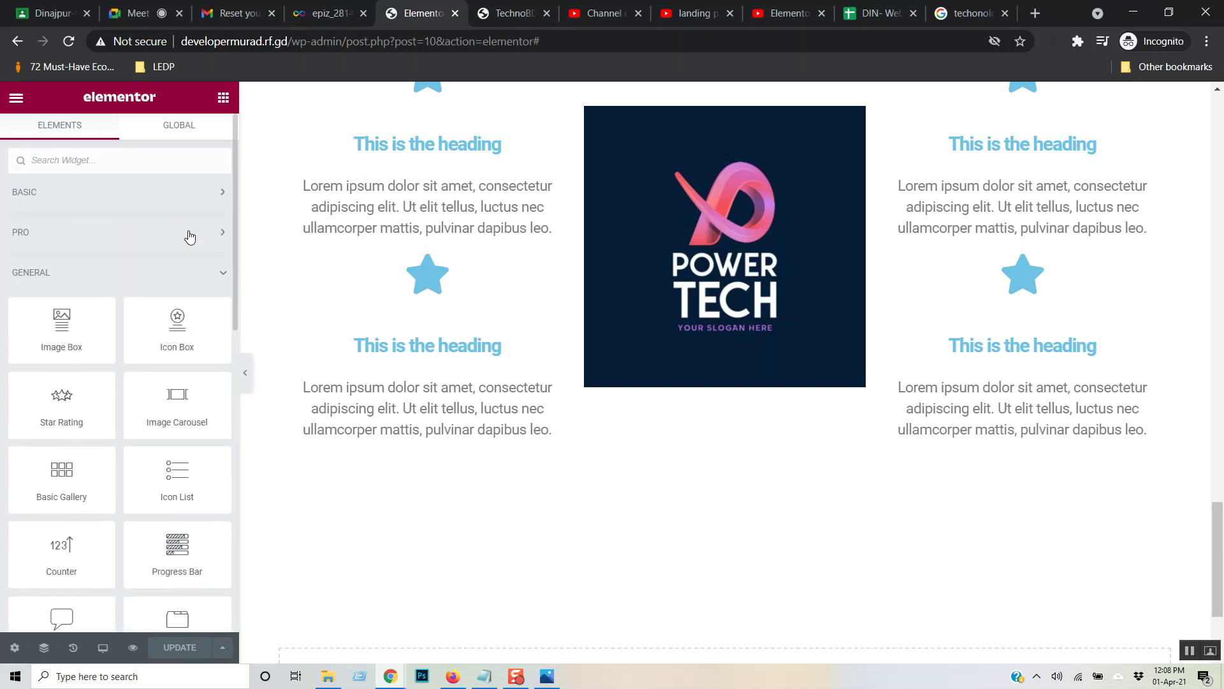
drag(178, 339, 495, 471)
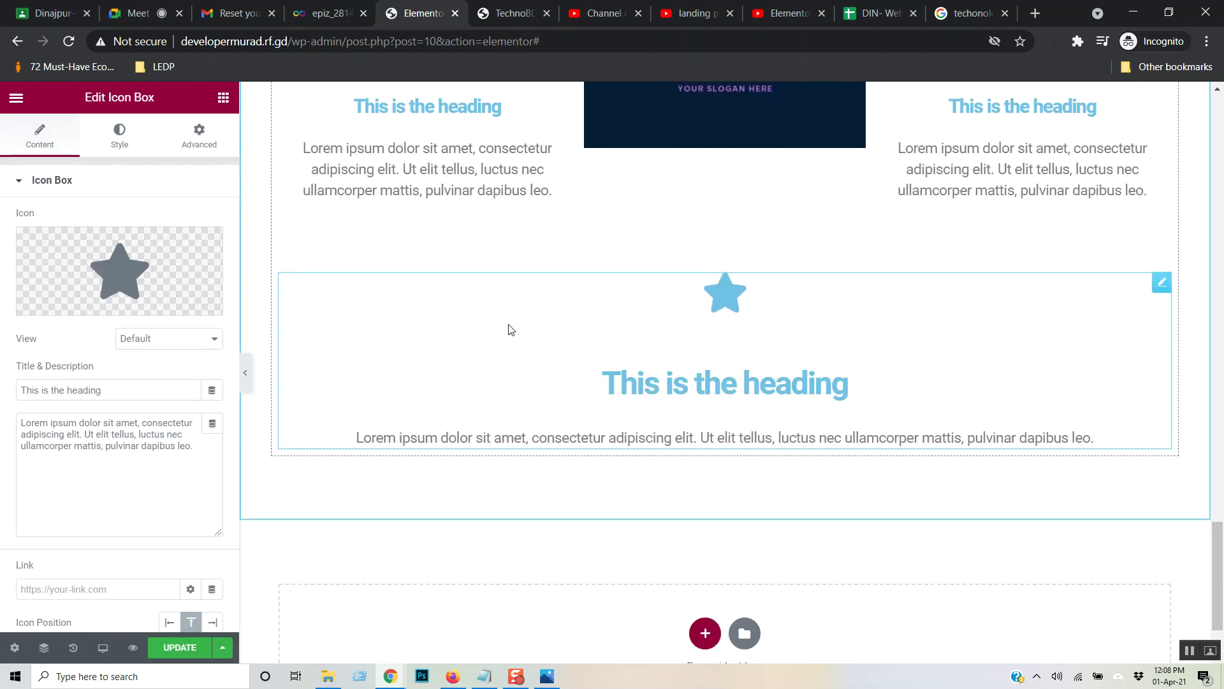
right_click(784, 336)
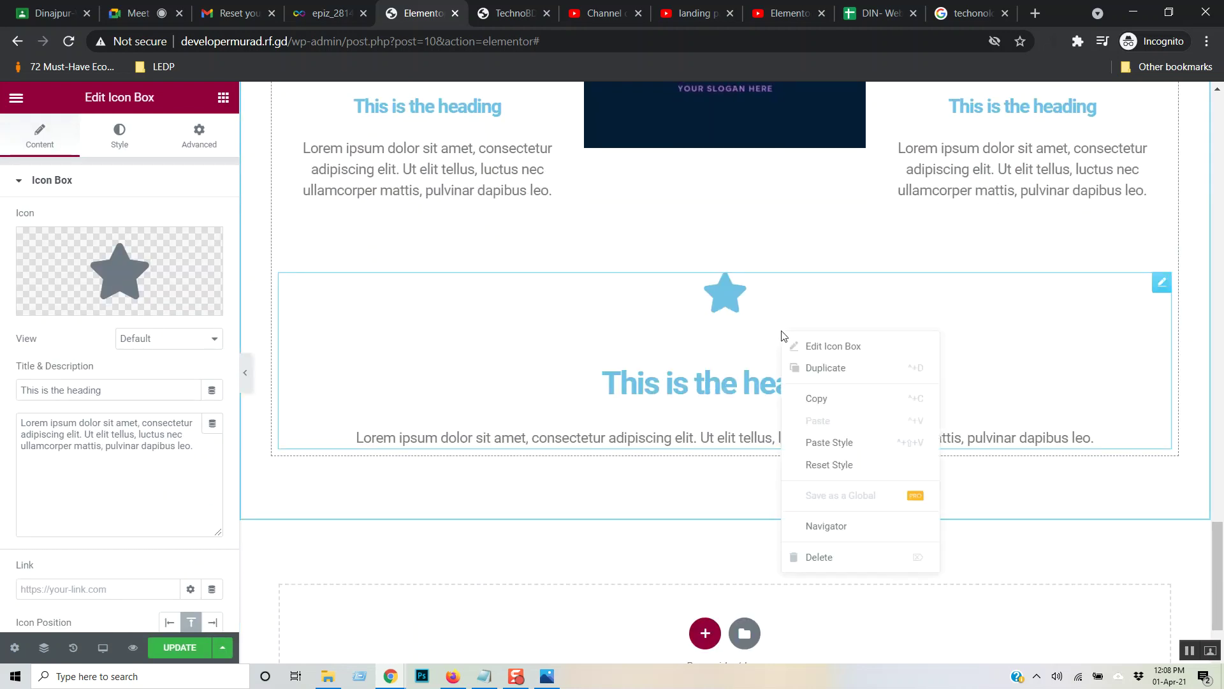
click(820, 557)
- Add another Icon Box under the left column, delete it, and save the page
scroll(659, 404, up, 5)
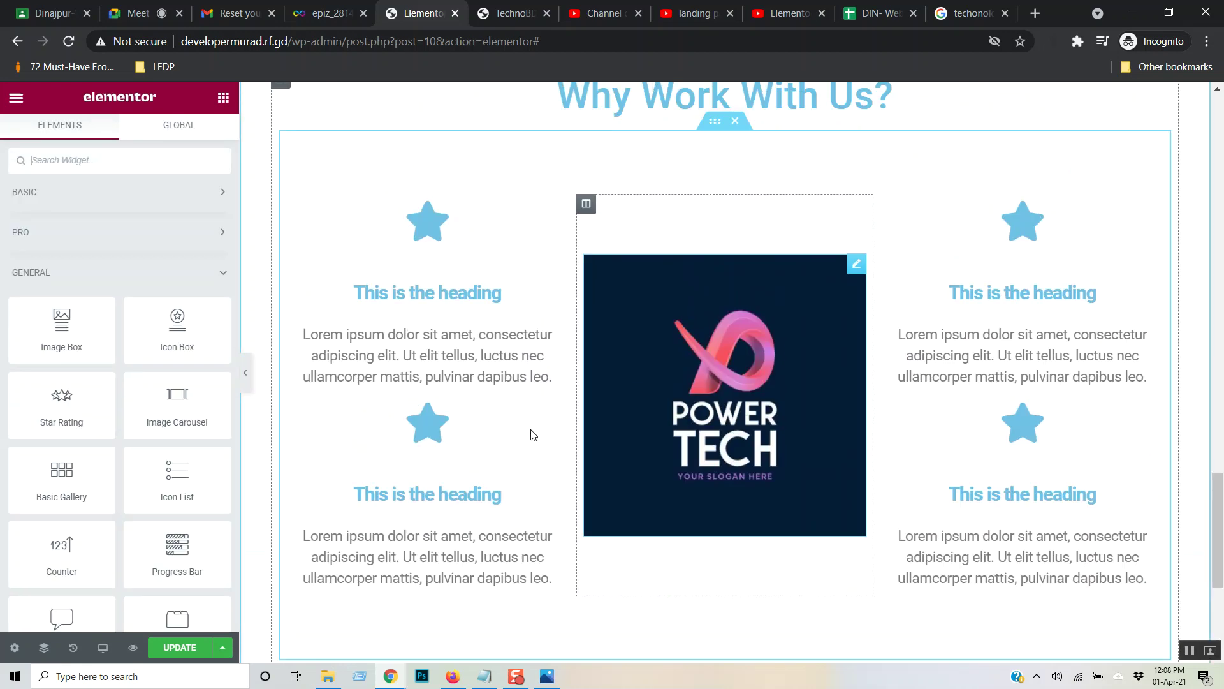
scroll(462, 466, down, 3)
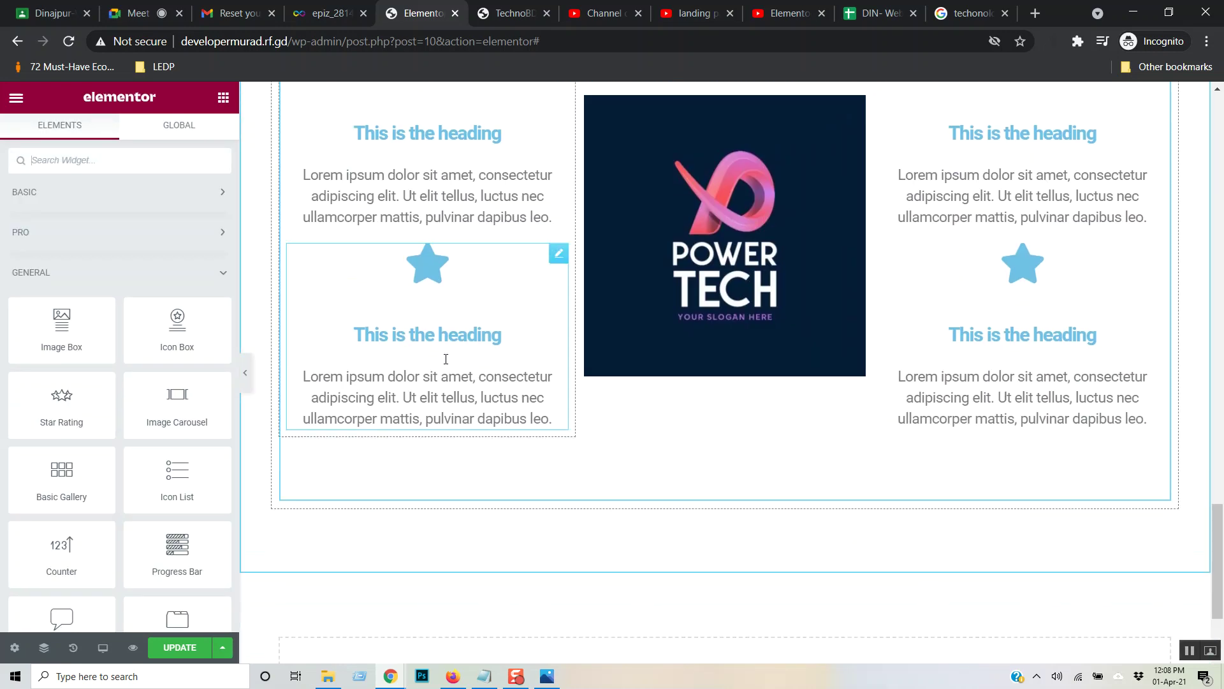
drag(177, 325, 428, 417)
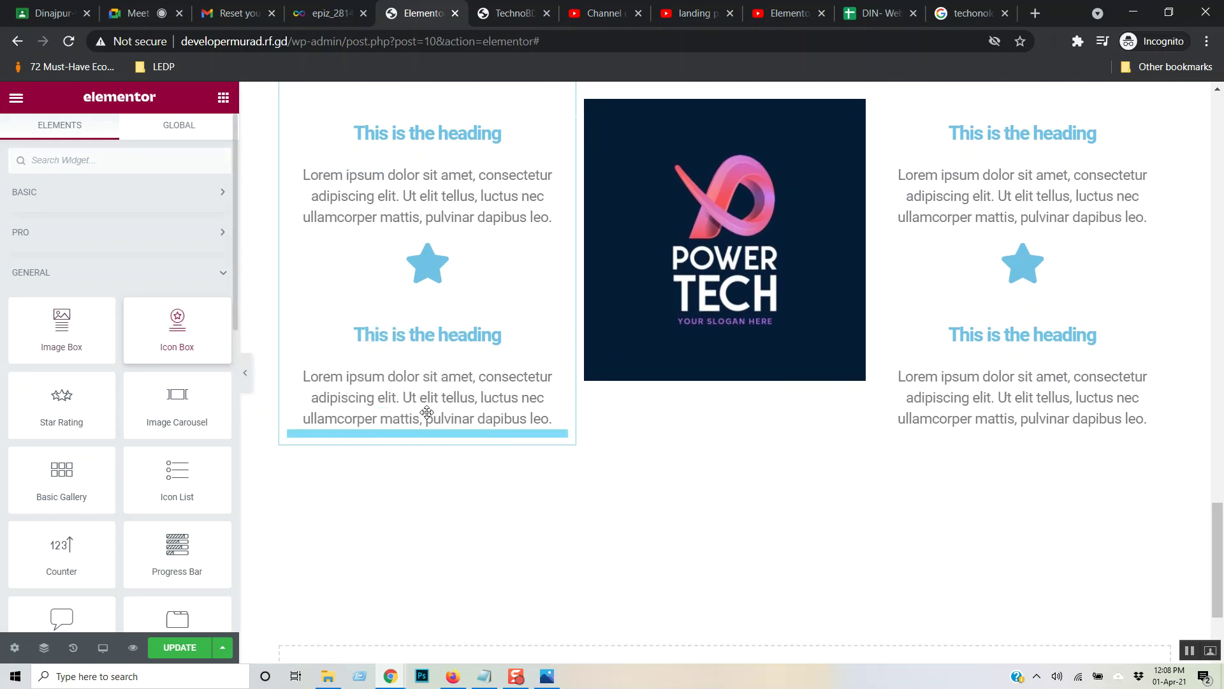
scroll(427, 417, down, 1)
right_click(359, 418)
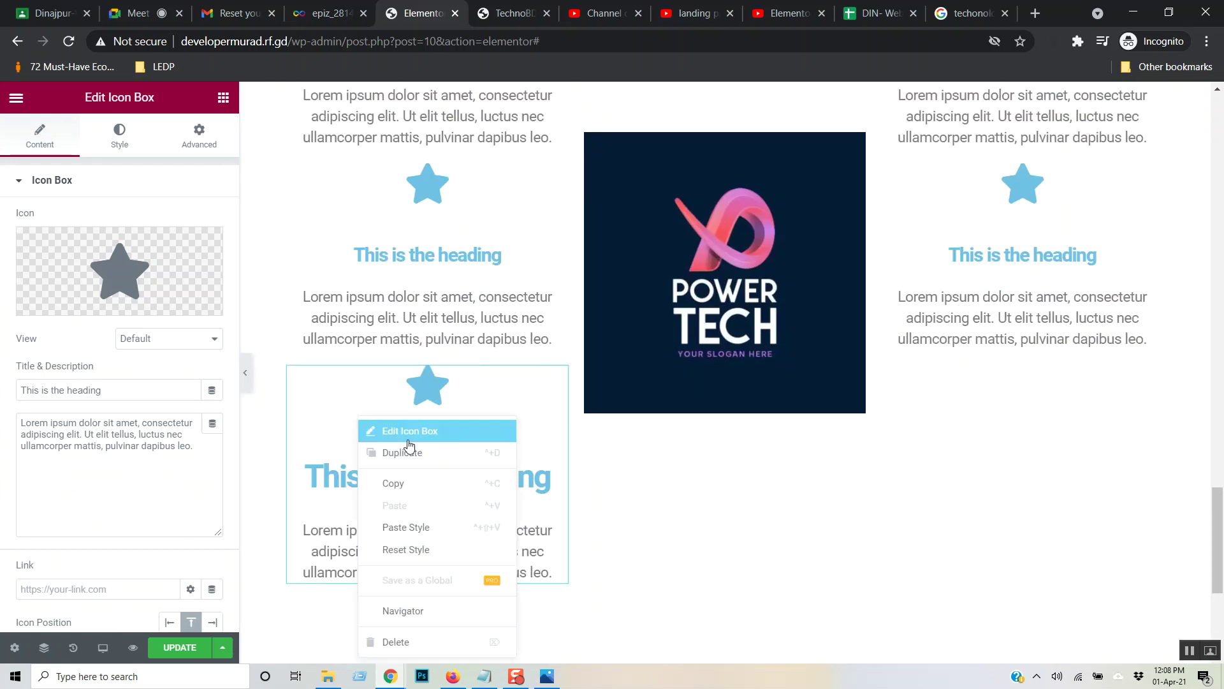
click(436, 641)
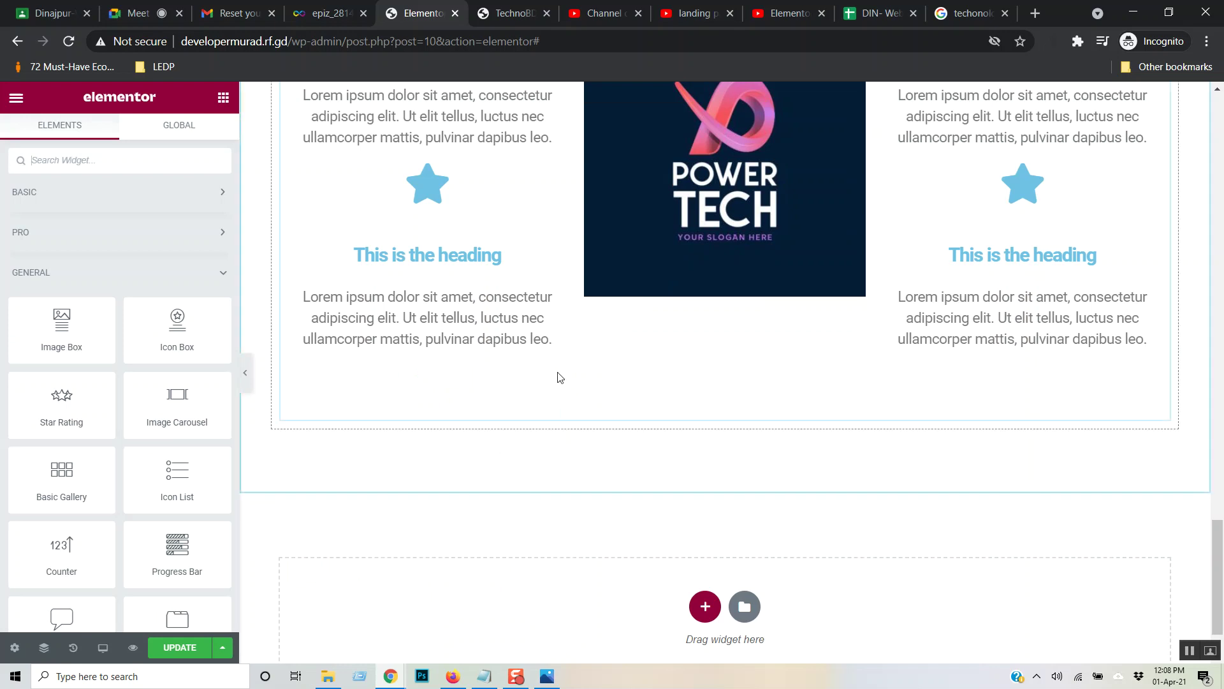
scroll(536, 374, up, 9)
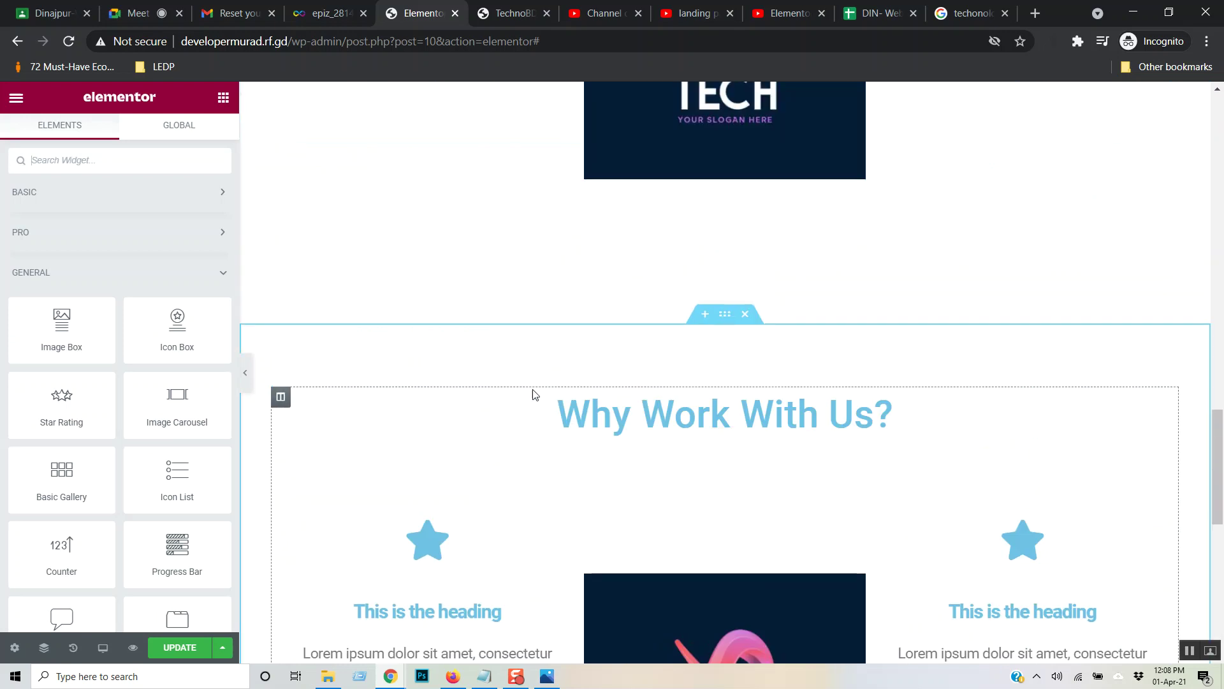
click(180, 647)
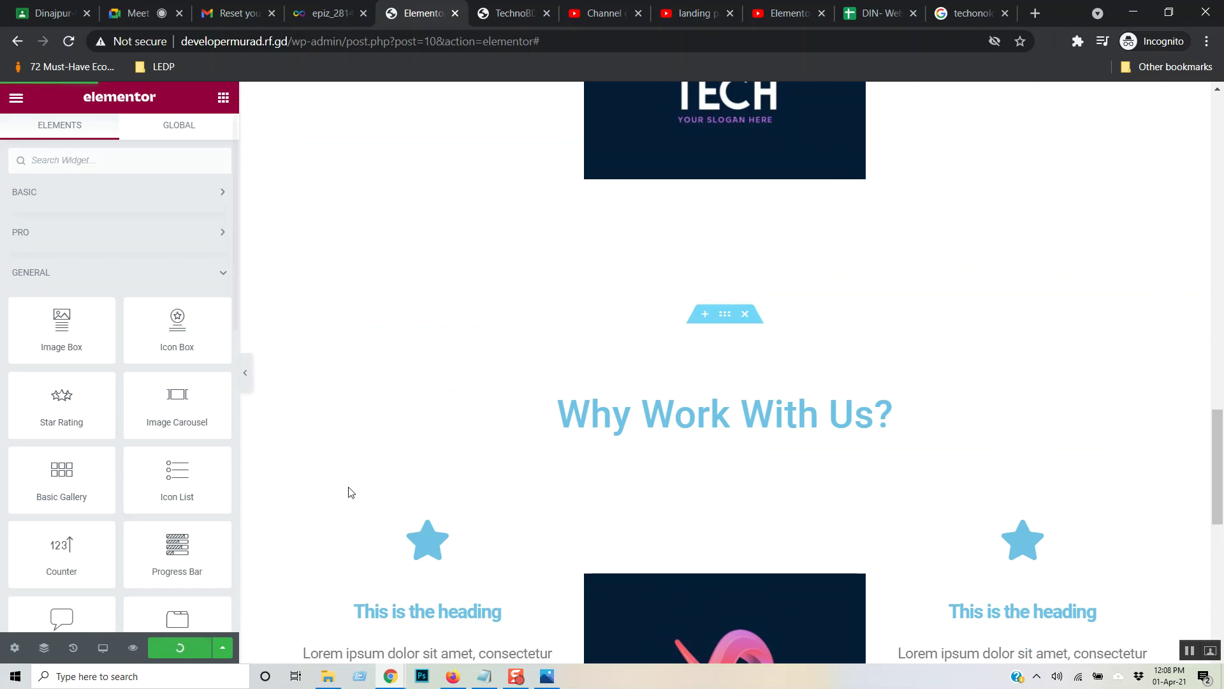
- Seek the tutorial ahead to the Meet the Team part, setting the volume to 90%
click(754, 6)
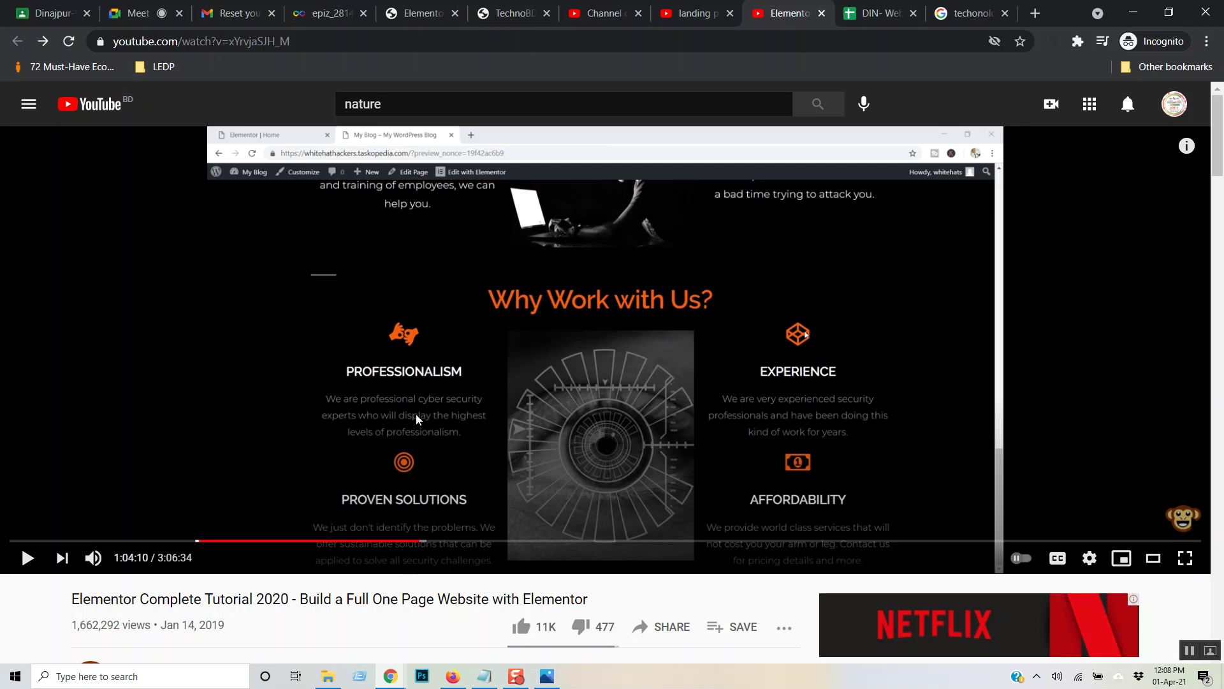
key(Right)
key(Right)
key(Right)
key(Right)
key(Right)
key(Right)
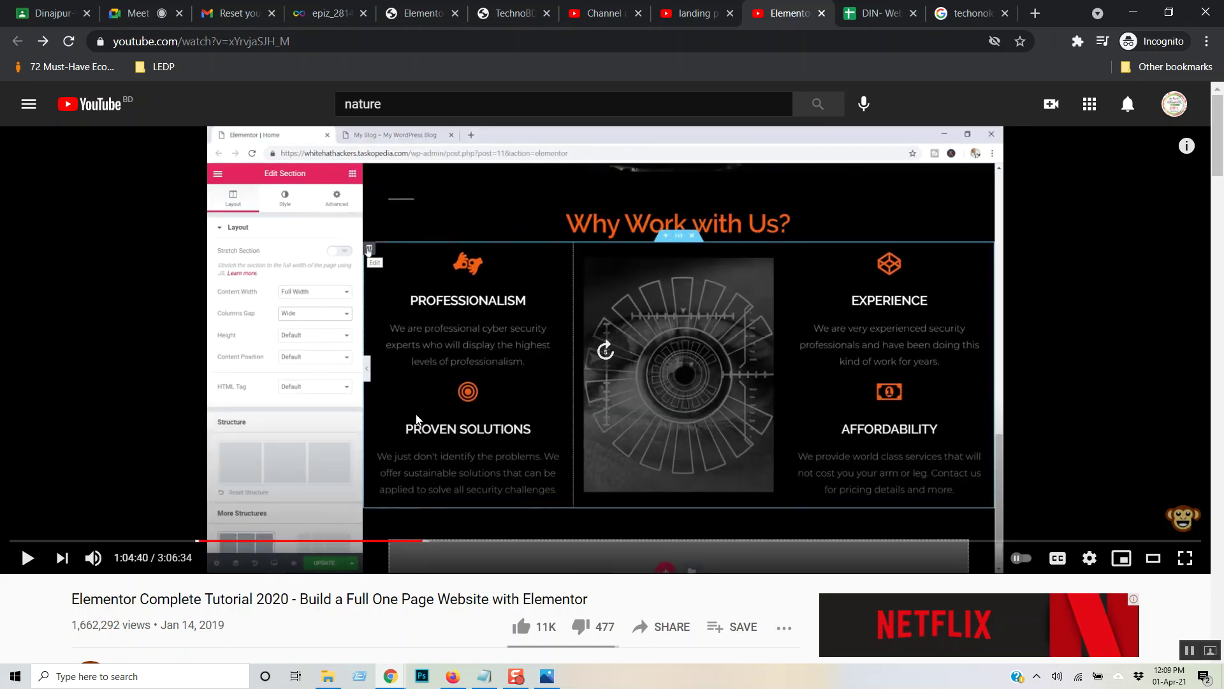
key(Right)
key(Right)
key(space)
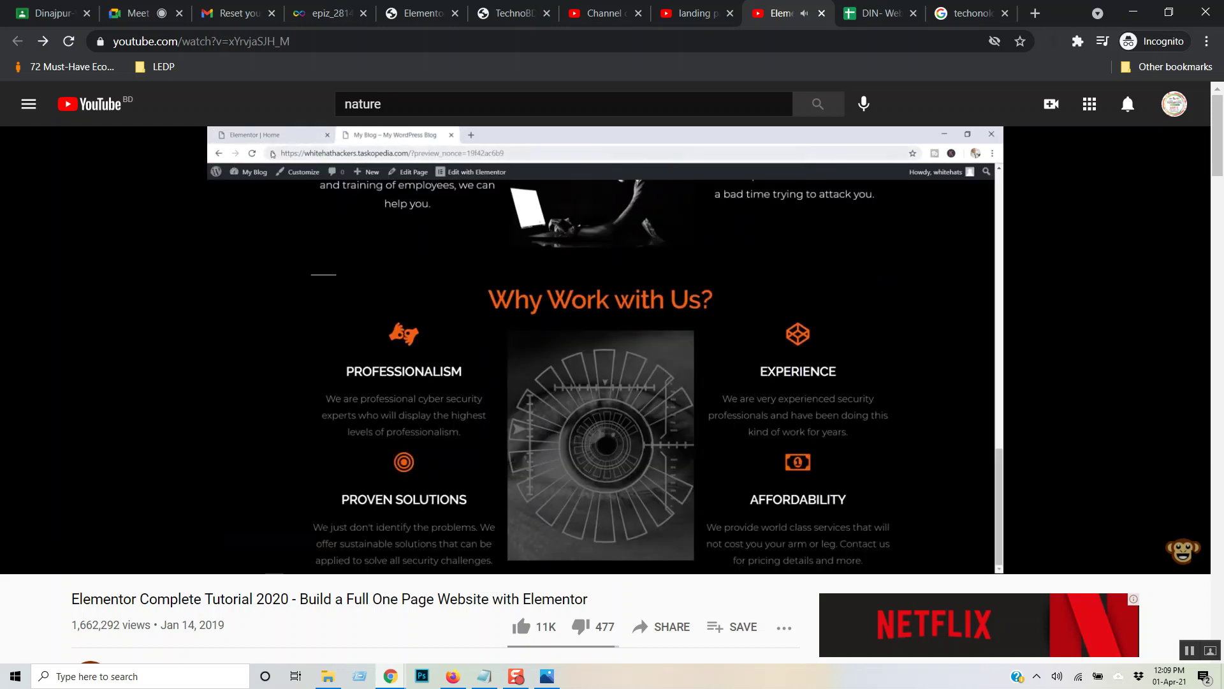
key(Right)
key(Right)
key(Right)
key(Right)
key(Right)
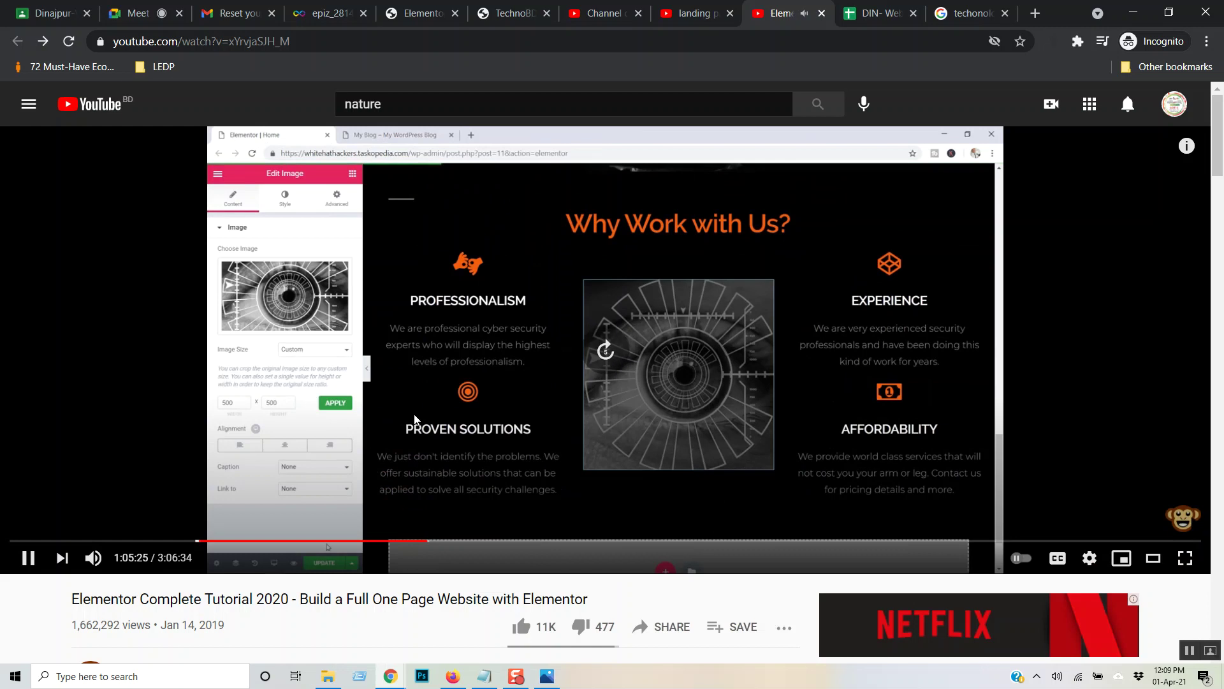
key(Right)
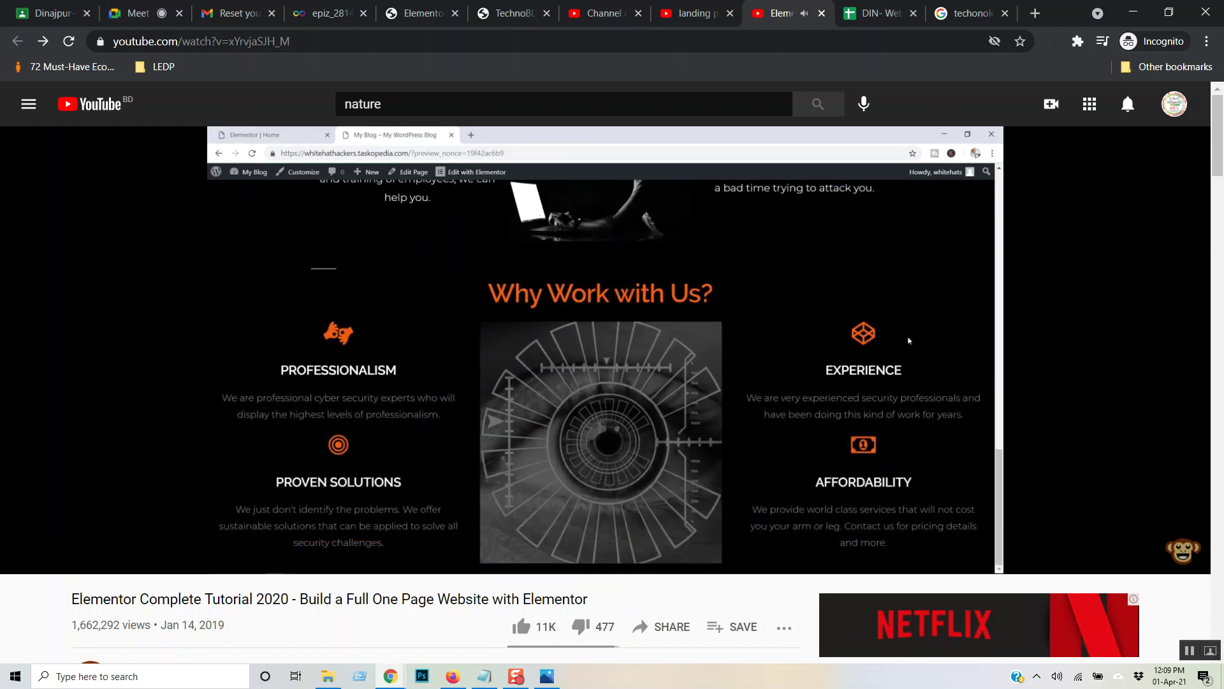
key(Right)
key(Right)
key(Right)
key(Right)
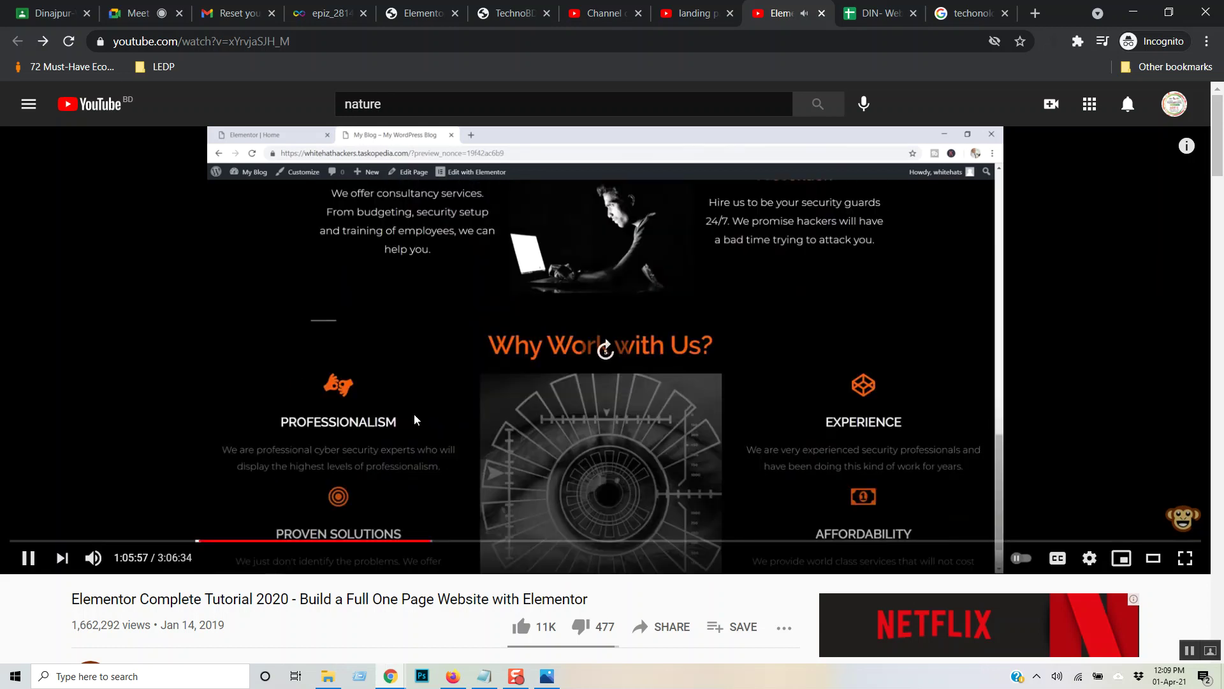
key(Right)
key(Right)
key(Right)
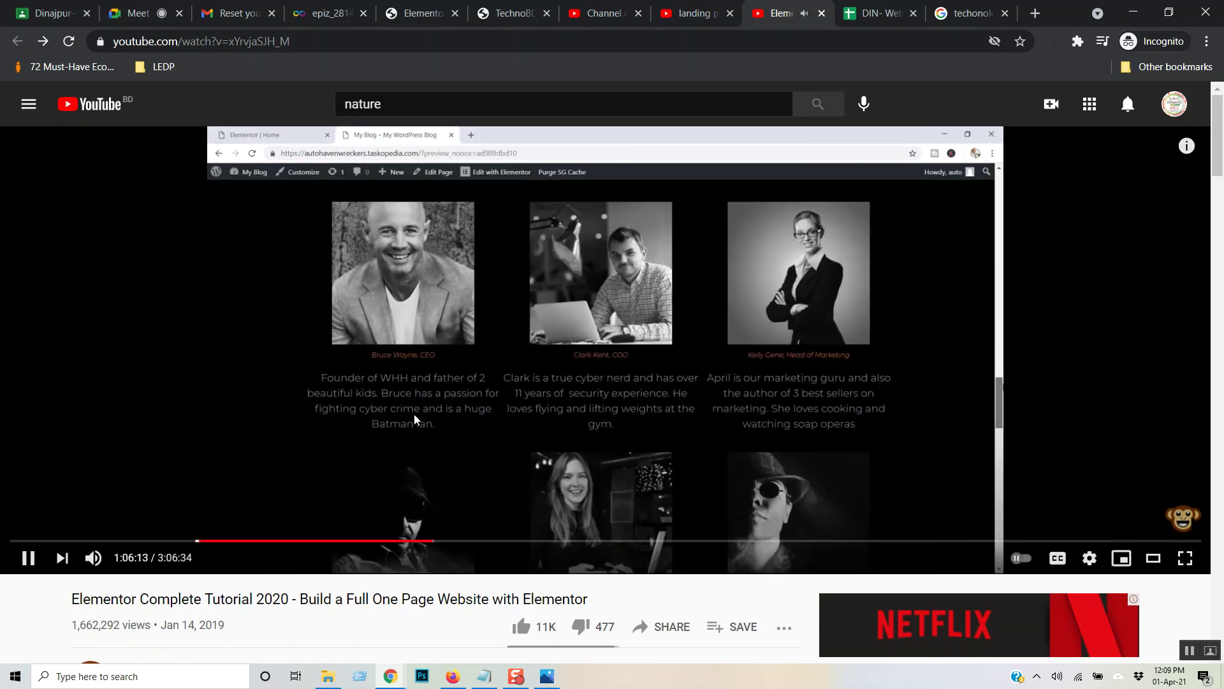
key(Up)
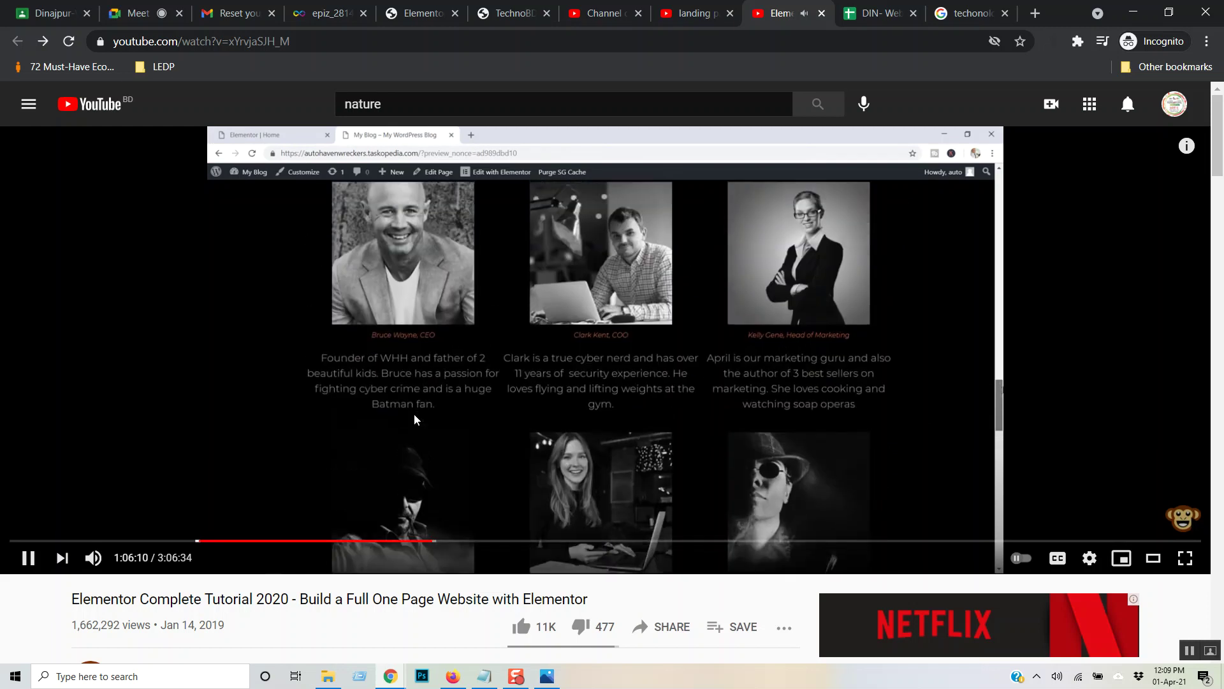
key(Left)
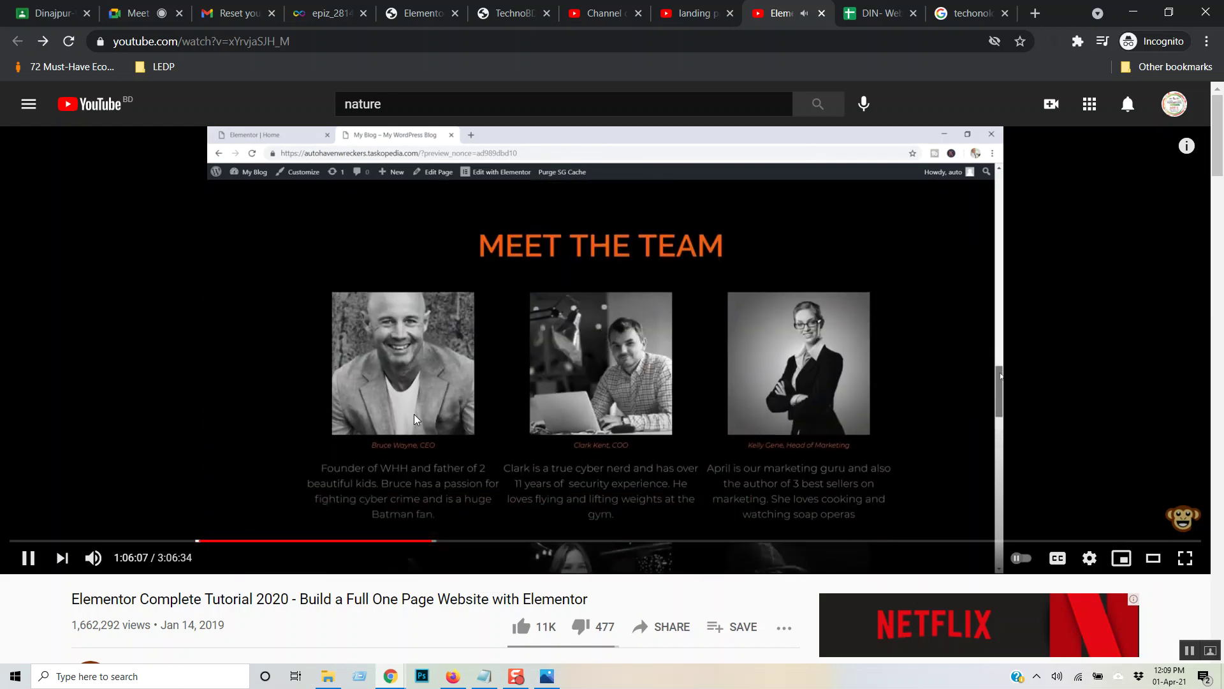
key(Down)
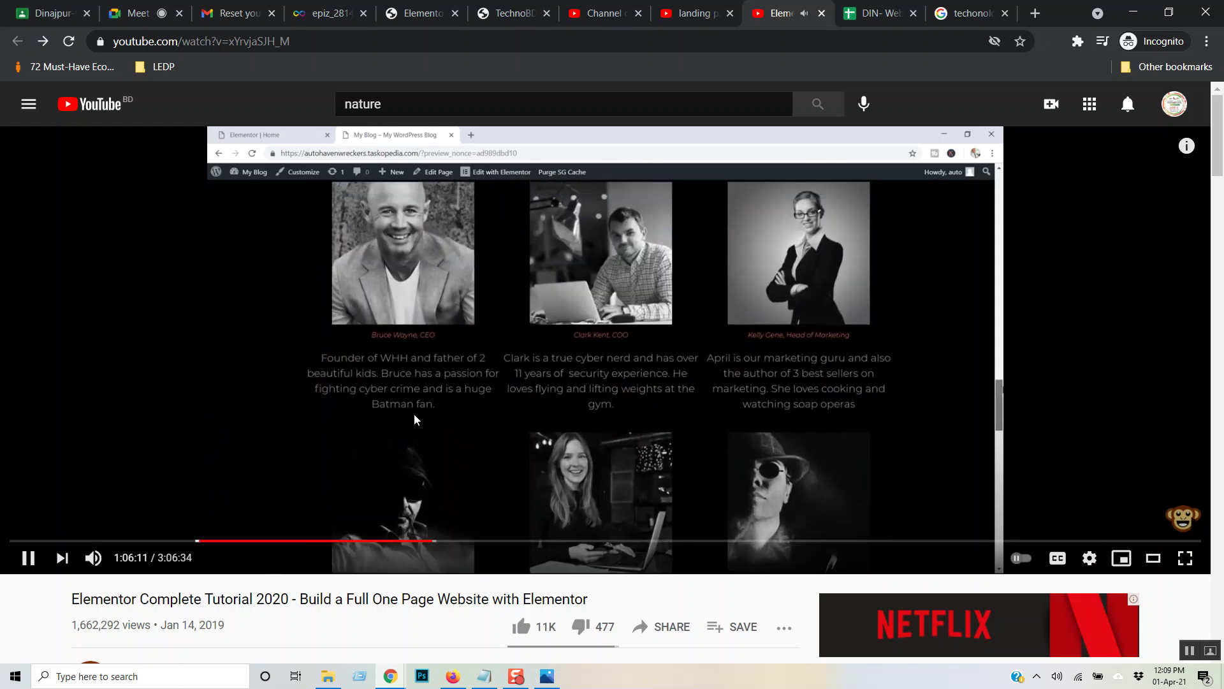
- Skip through the Meet the Team section and pause the tutorial at 1:10:08
key(Right)
key(Right)
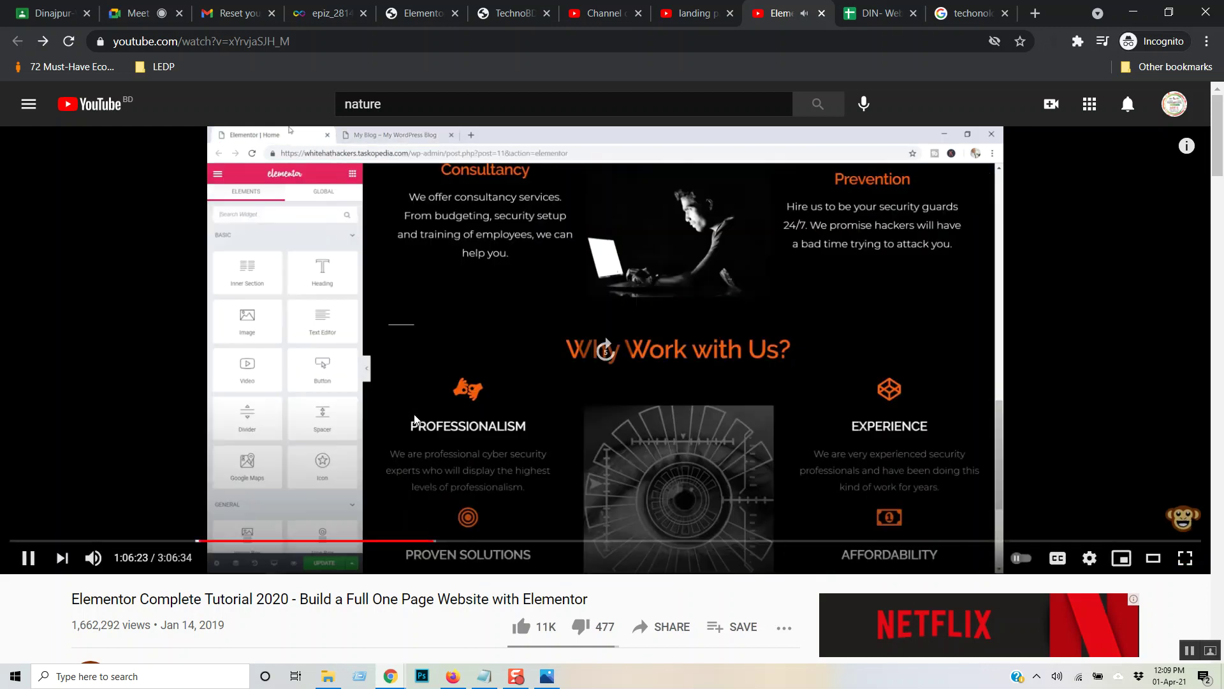
key(Right)
key(Right)
key(Right)
key(Right)
key(Right)
key(Right)
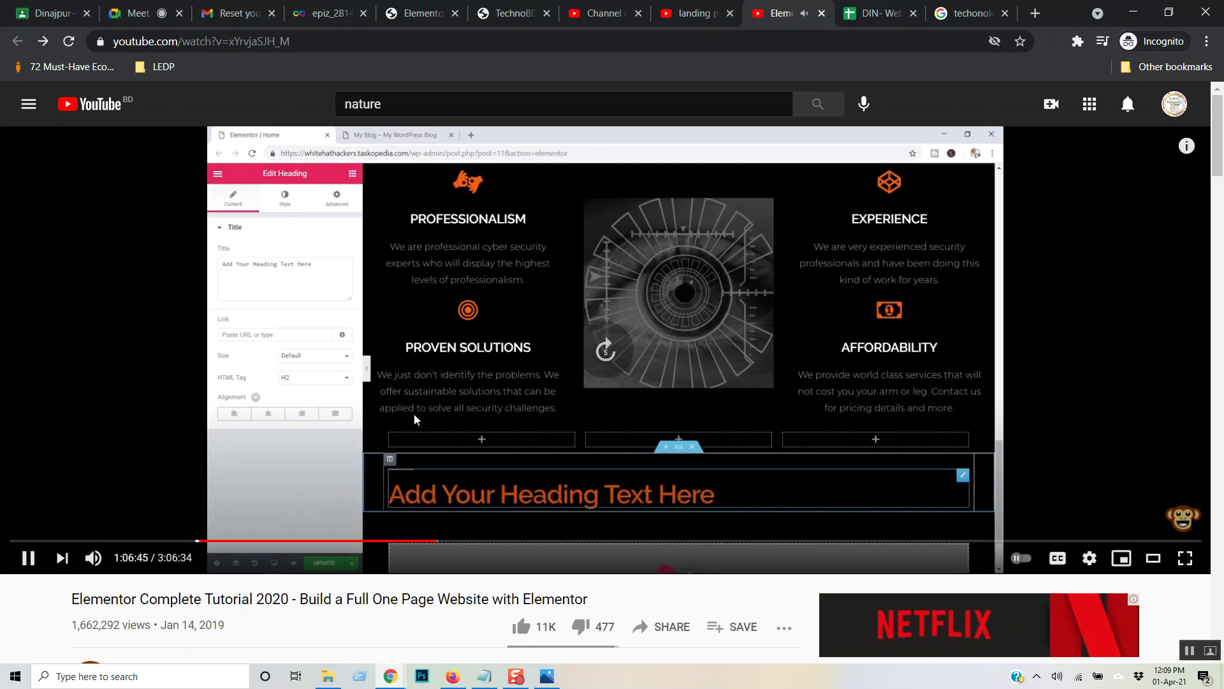
key(Right)
key(Right)
key(Right)
key(Right)
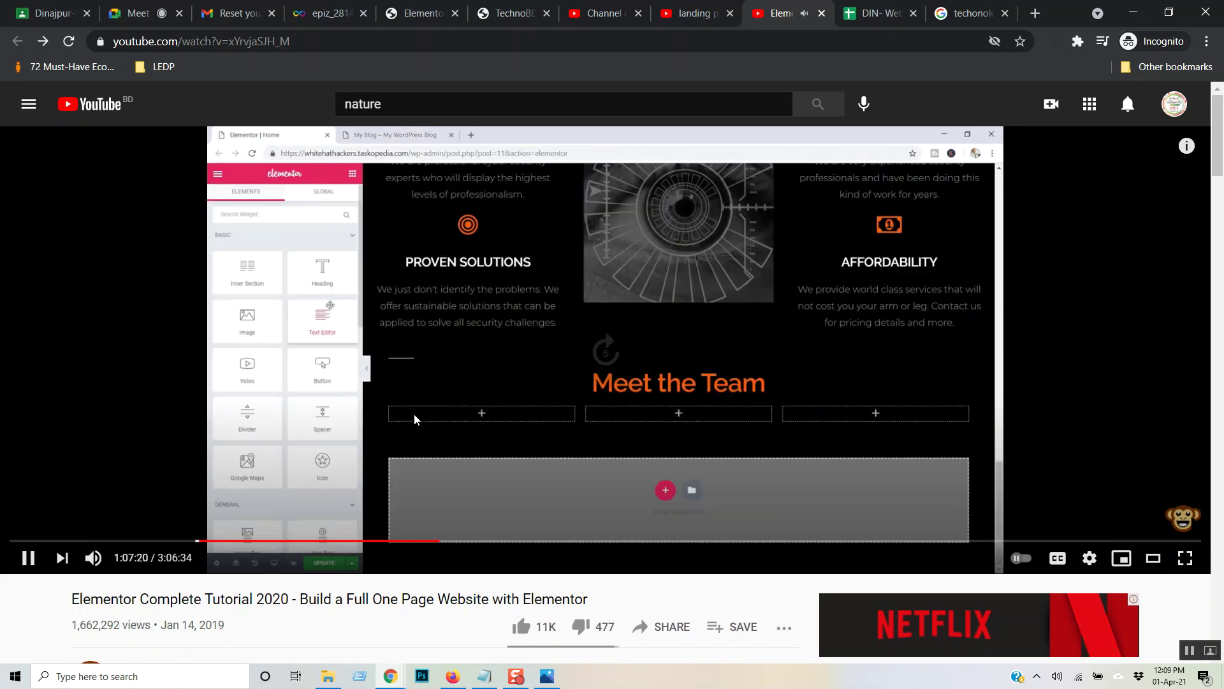
key(Right)
key(Right)
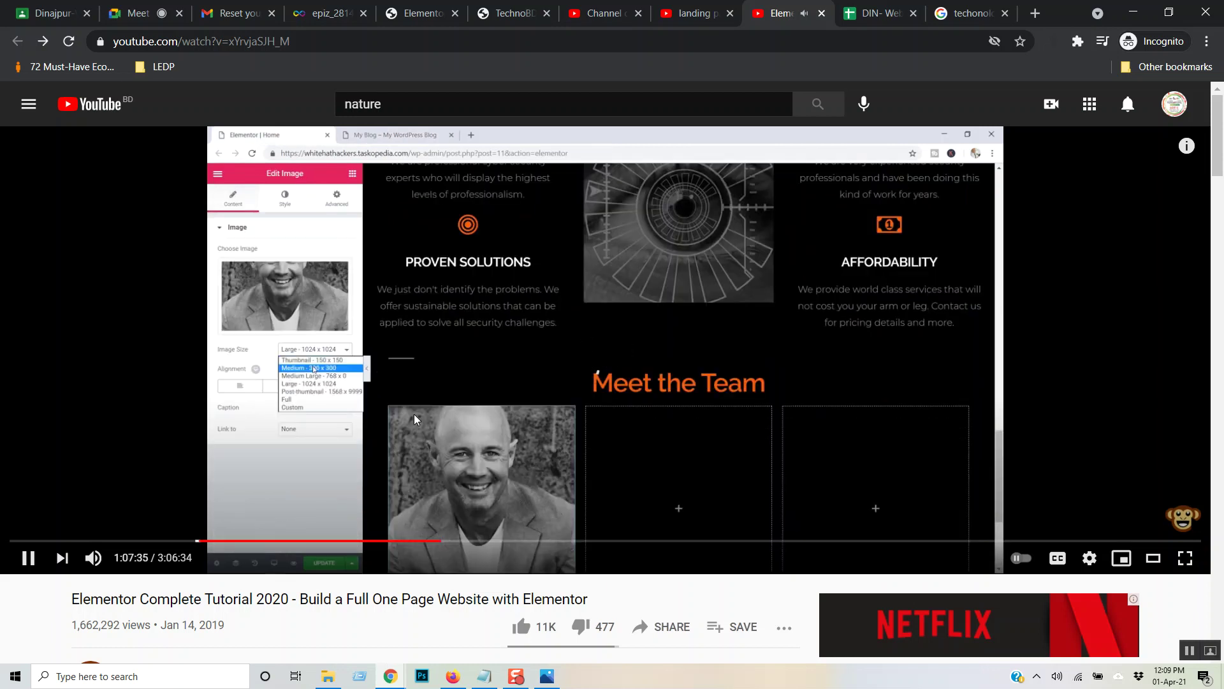
key(Right)
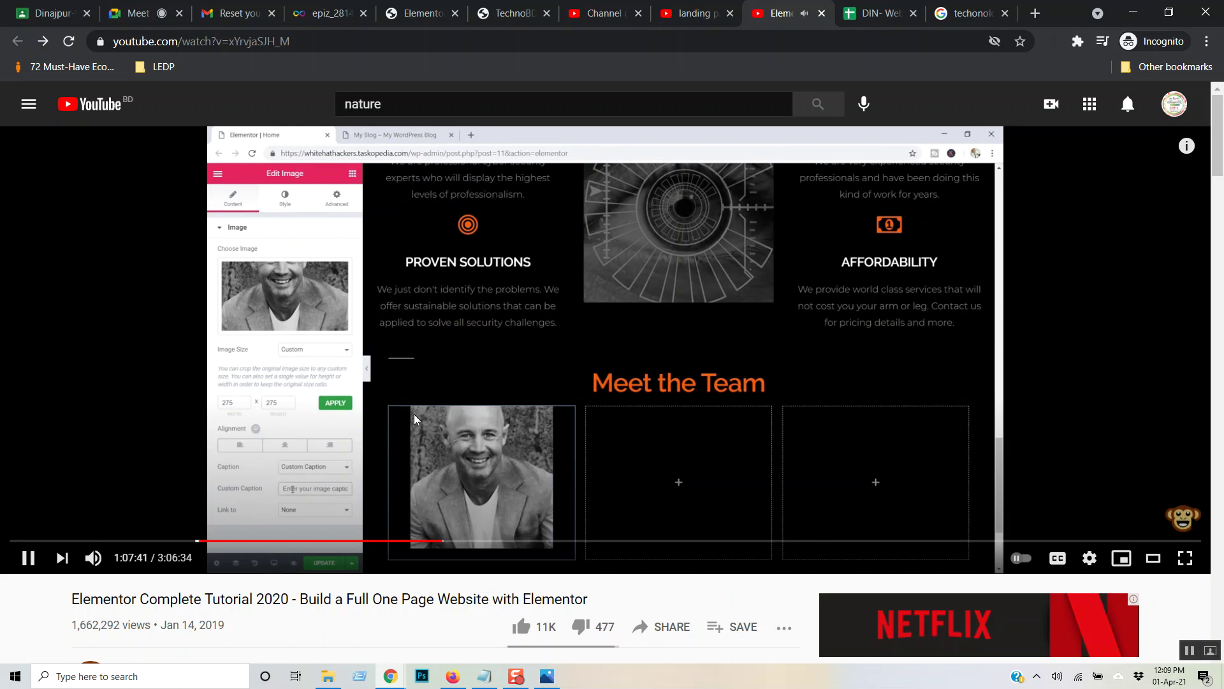
key(Right)
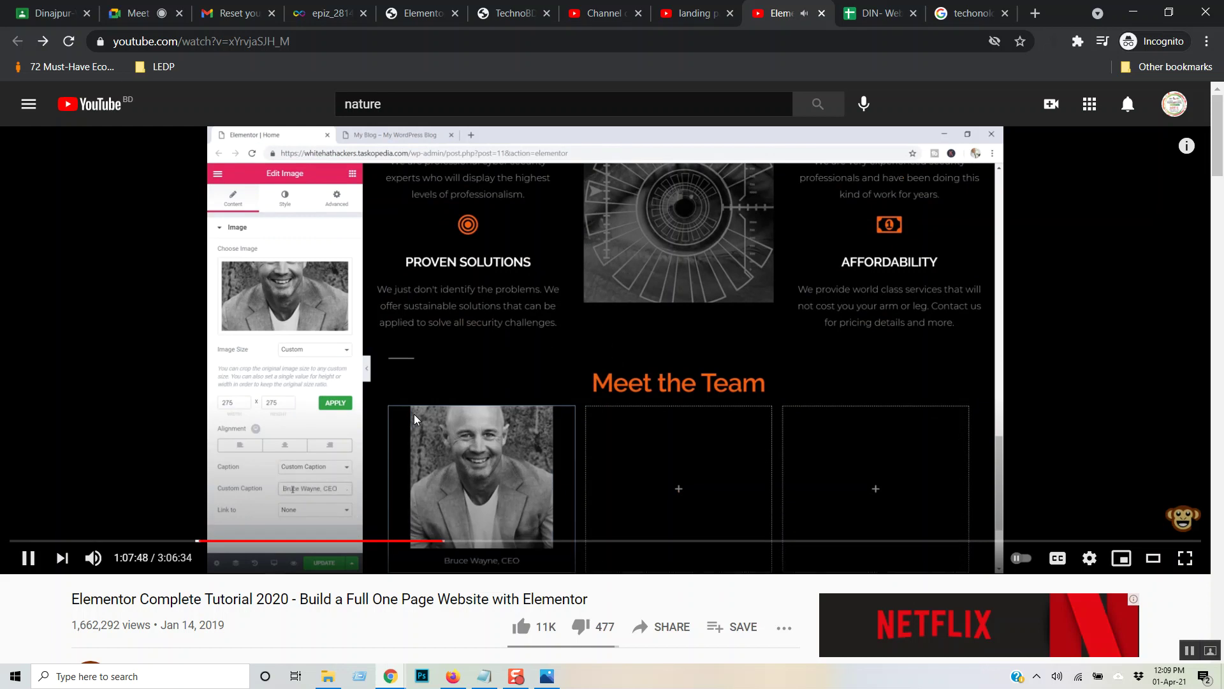
key(Right)
key(Right)
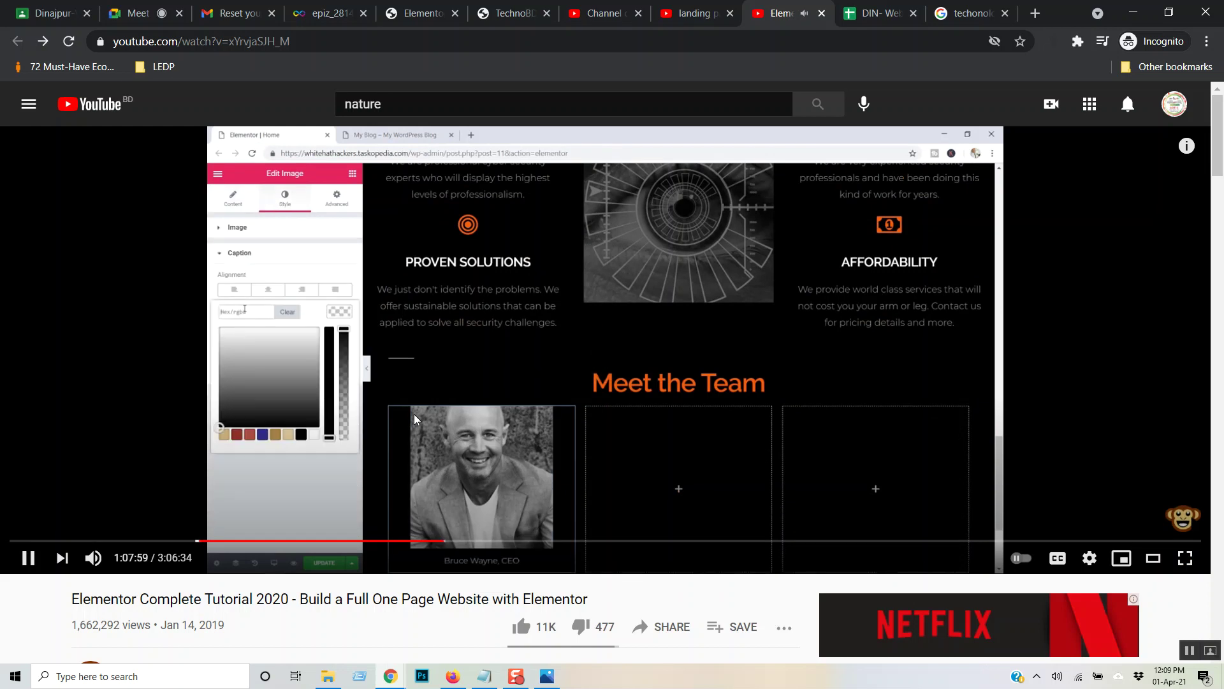
key(Right)
key(Right)
key(Right)
key(Right)
key(Right)
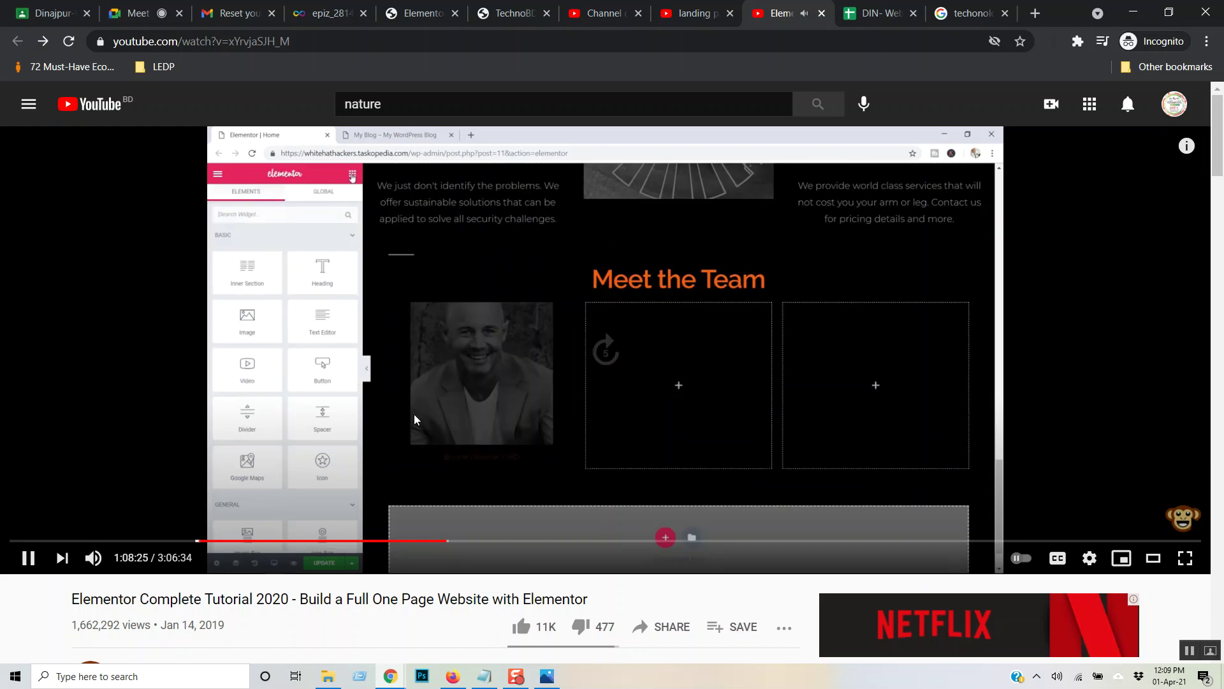
key(Right)
key(Right)
key(Right)
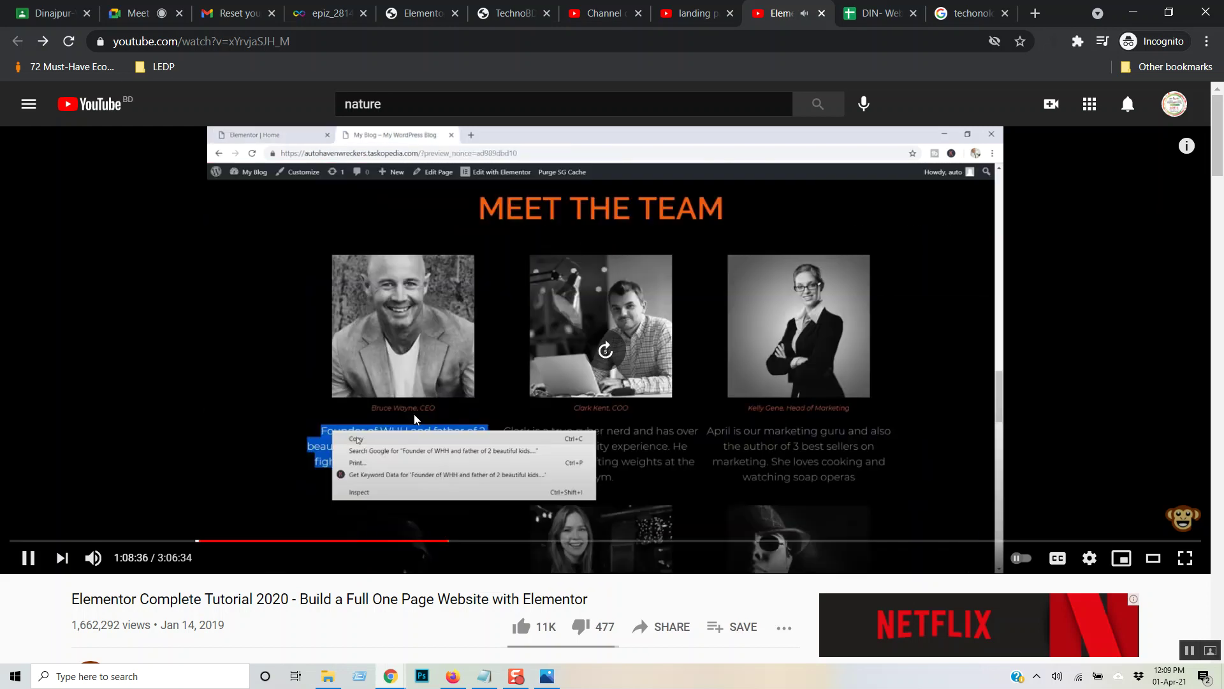
key(Right)
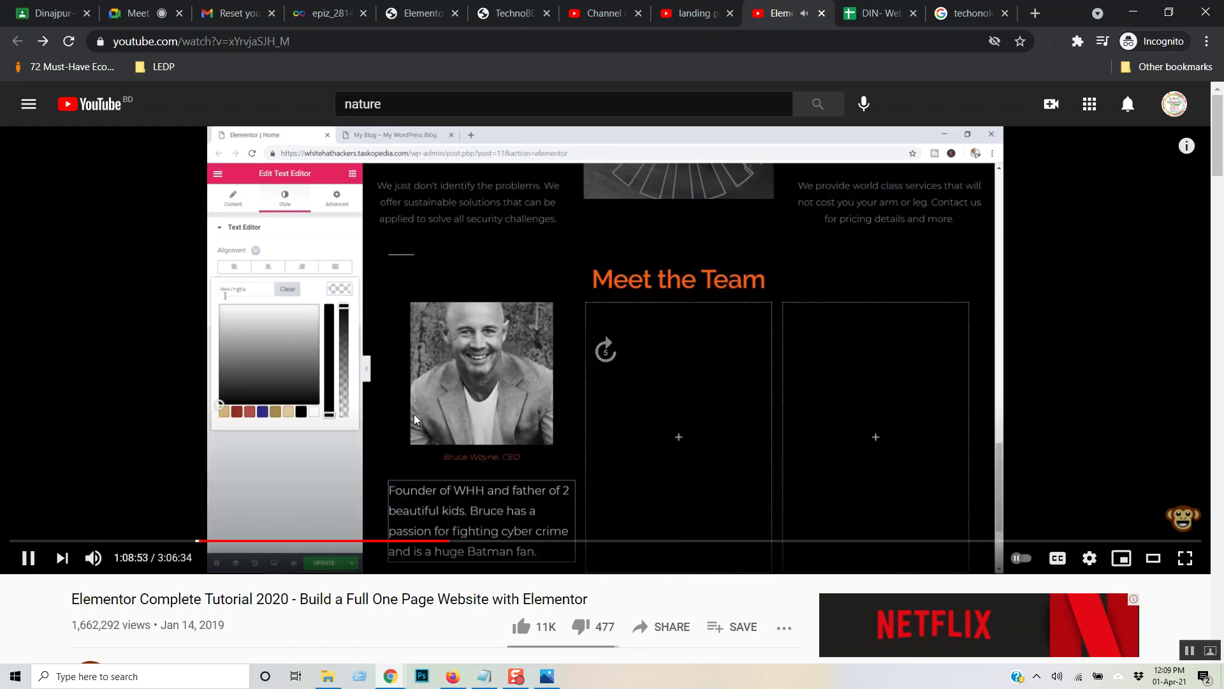
key(Right)
key(Right)
key(Right)
key(Right)
key(Right)
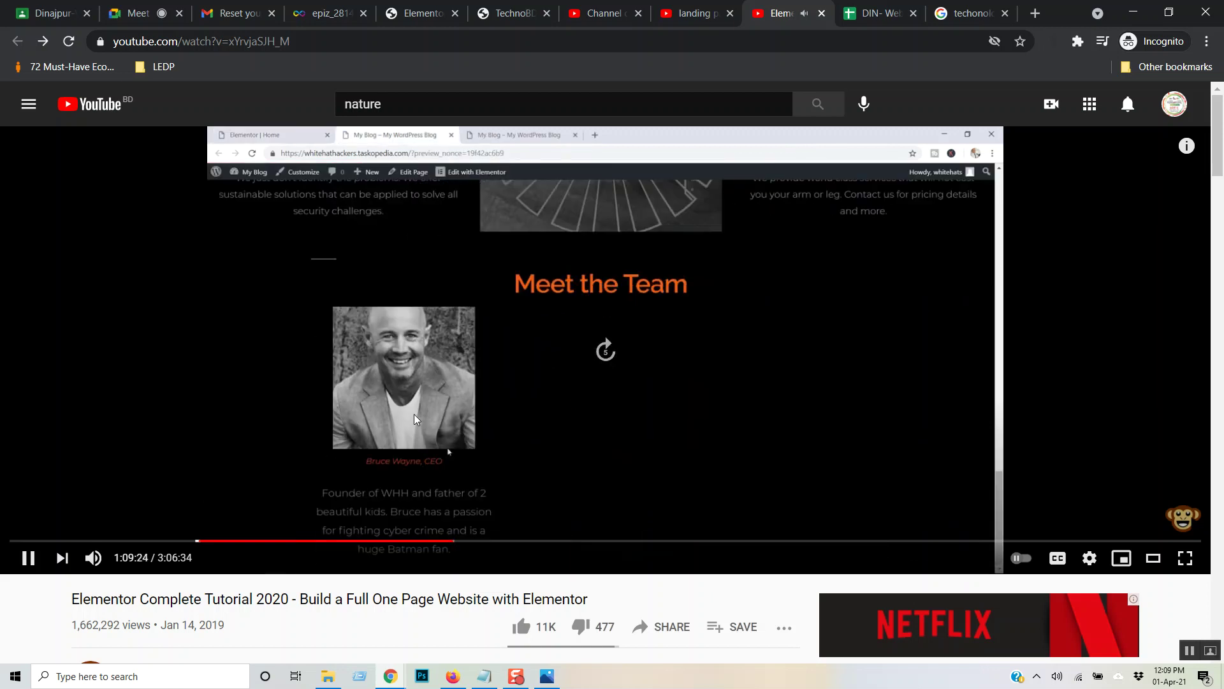
key(Right)
key(Right)
key(Right)
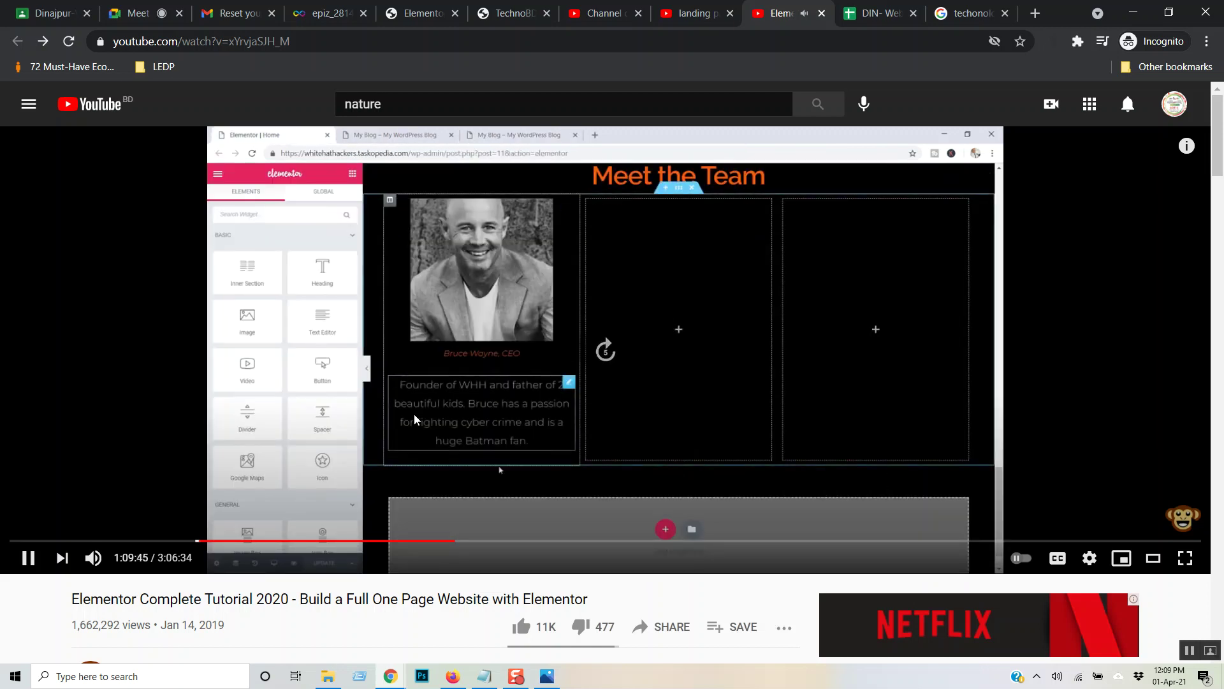
key(Right)
key(Right)
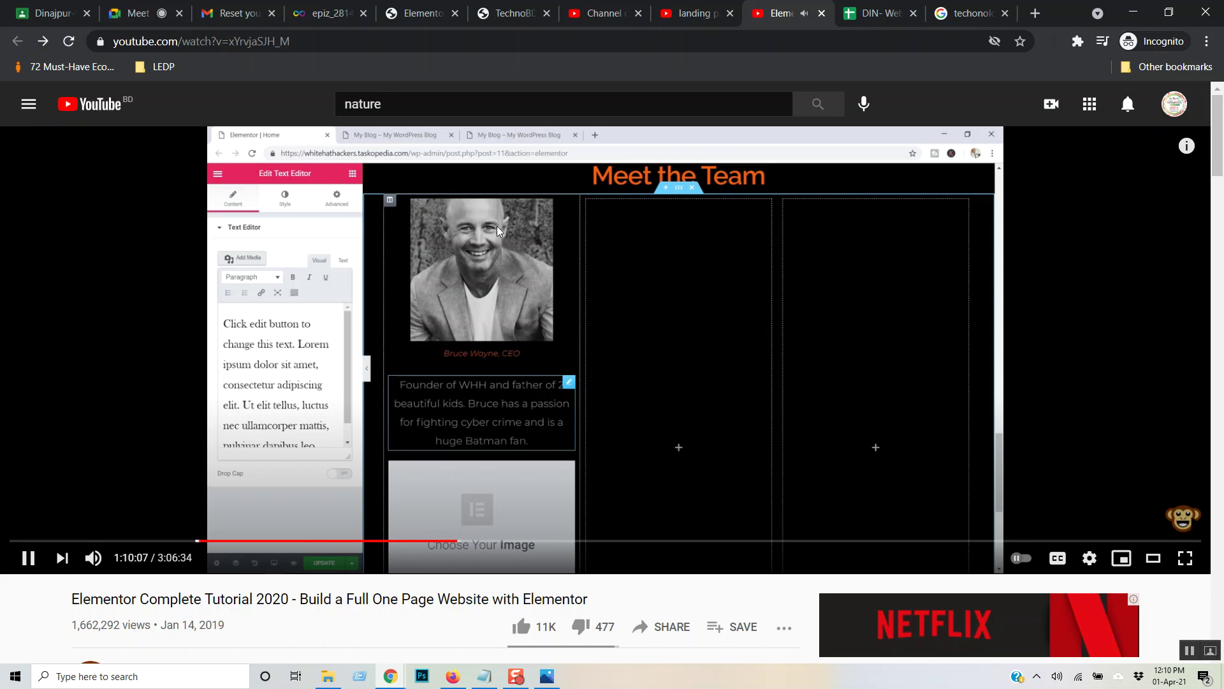
click(683, 328)
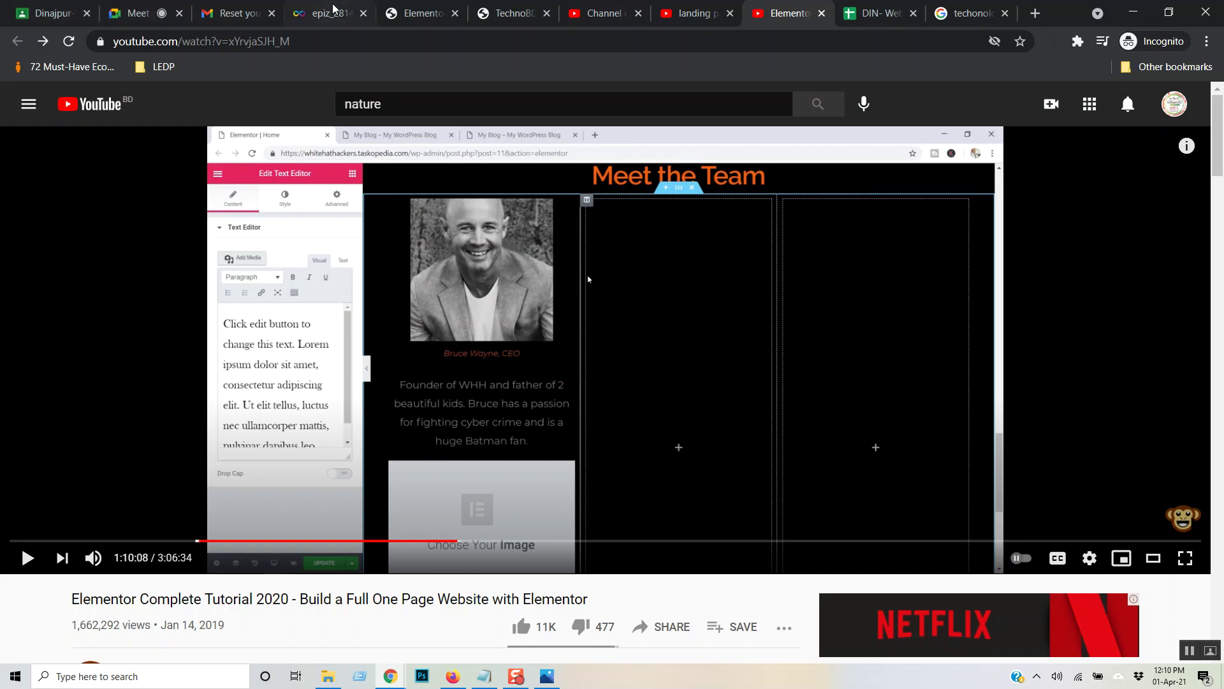
- Back in Elementor, add a new single-column section below the Power Tech row
click(417, 13)
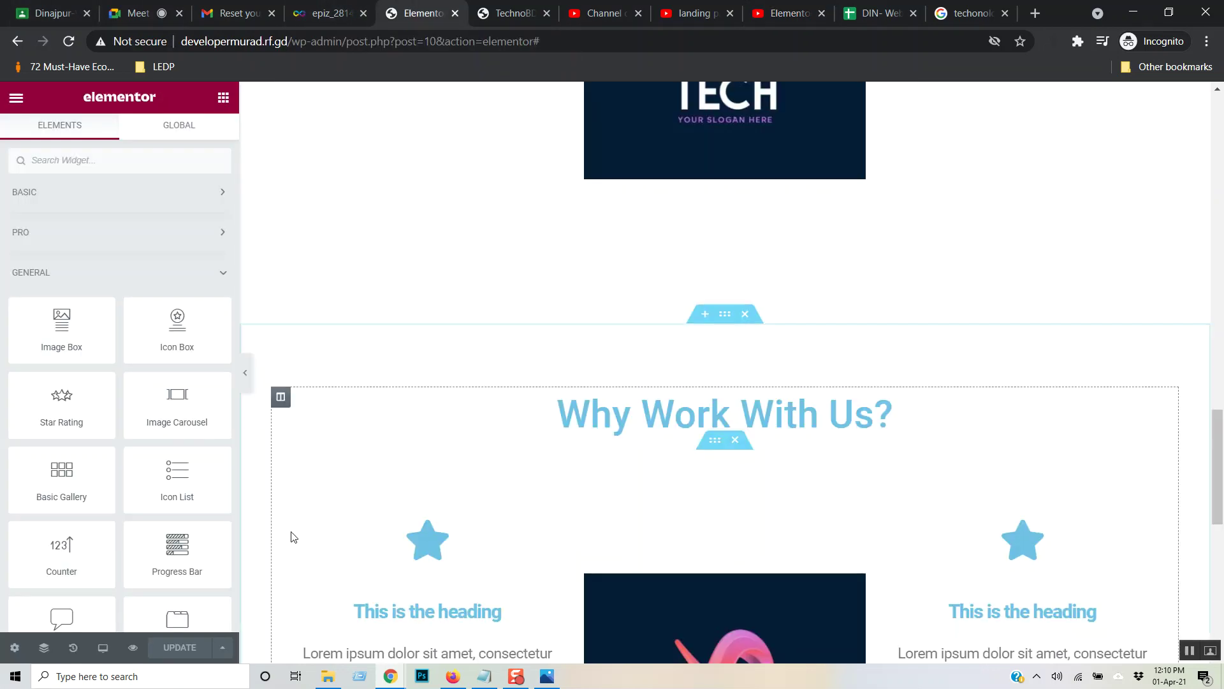
scroll(721, 338, down, 7)
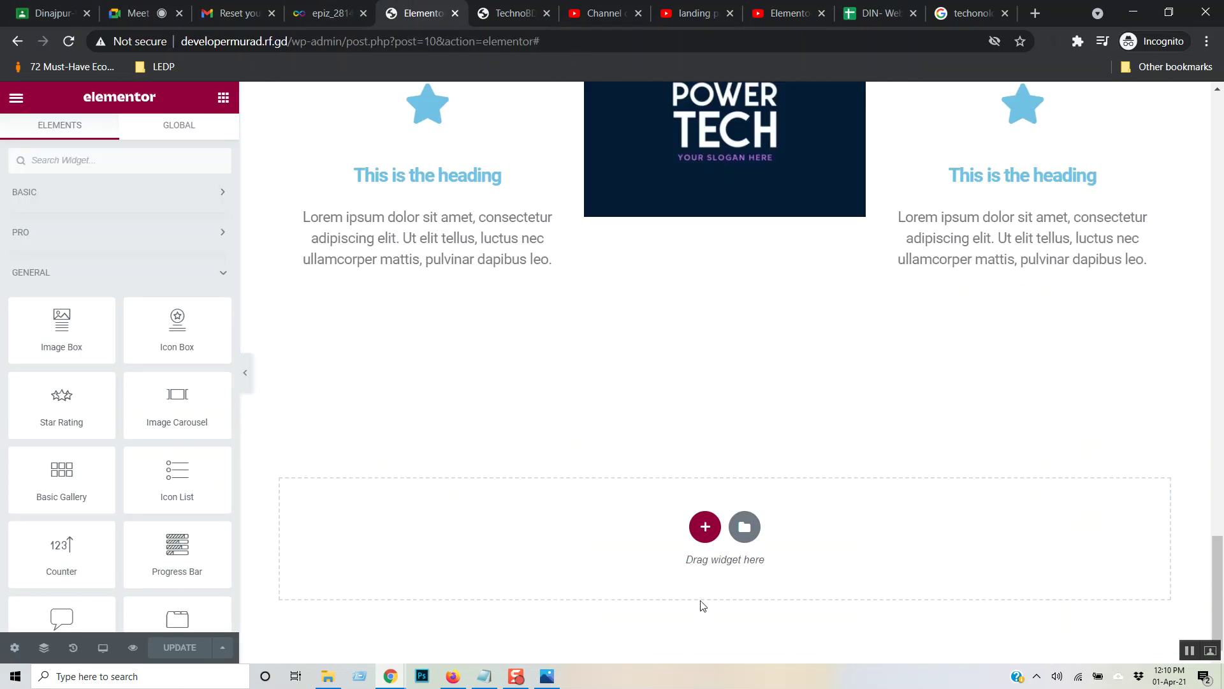
click(706, 528)
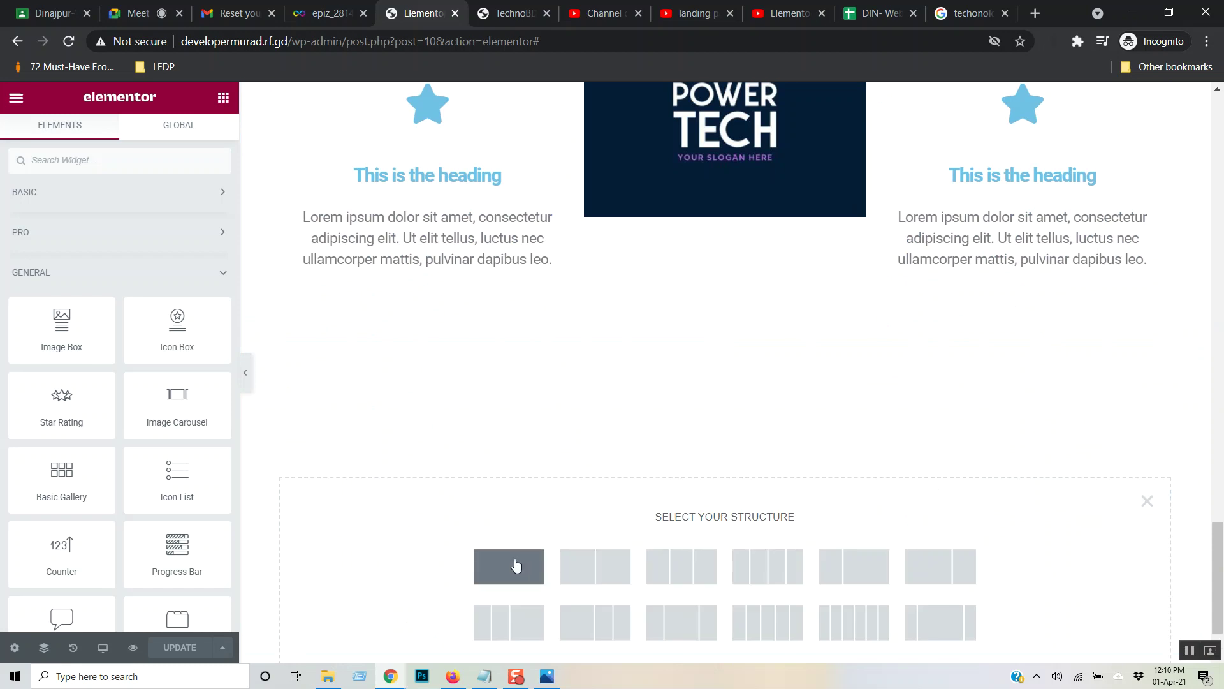
click(516, 565)
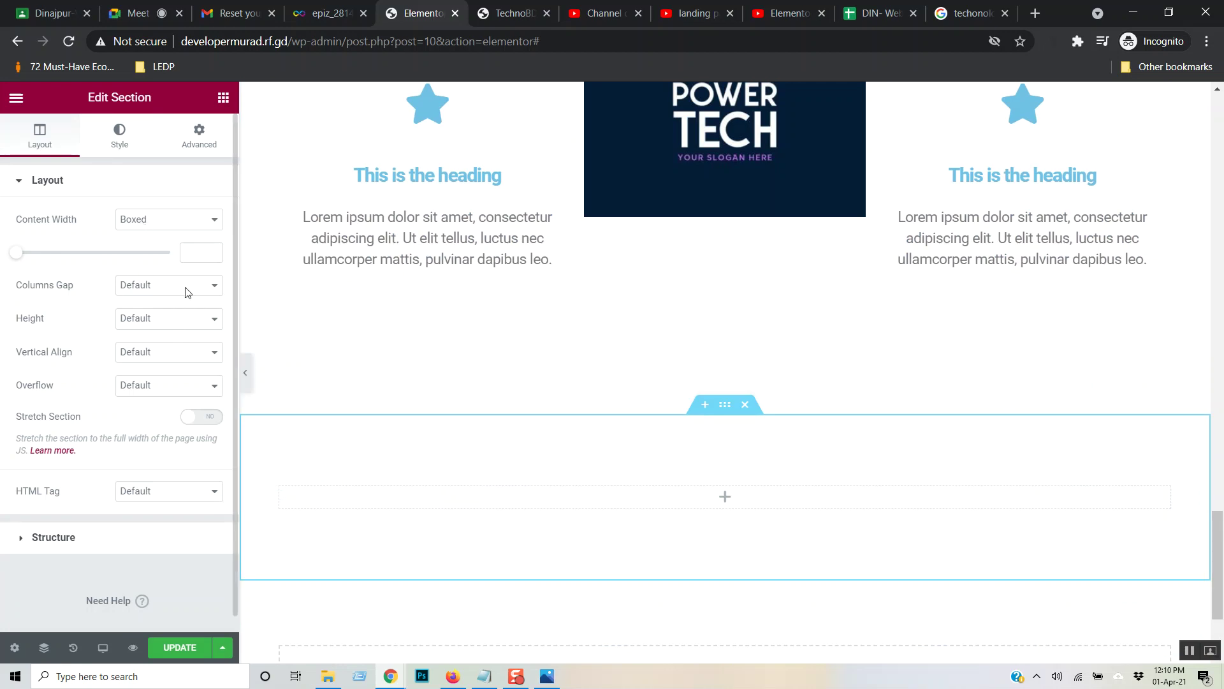
- Place a Heading widget into the new one-column section
click(223, 97)
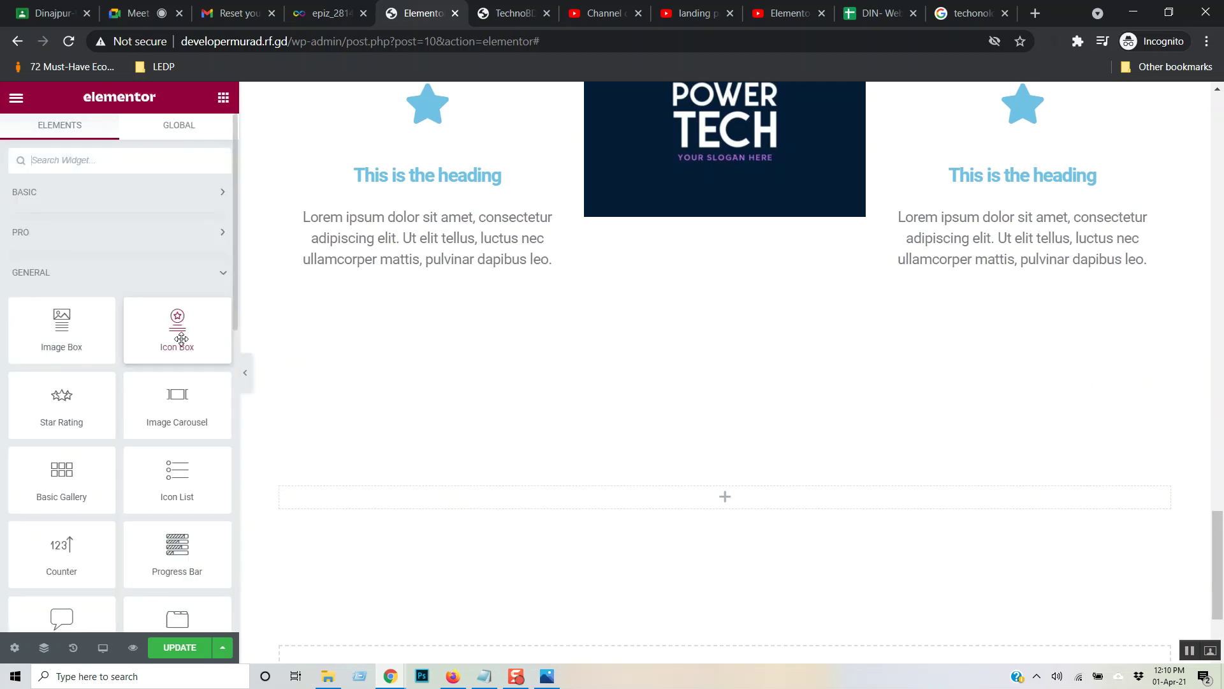
click(200, 190)
drag(184, 241, 635, 506)
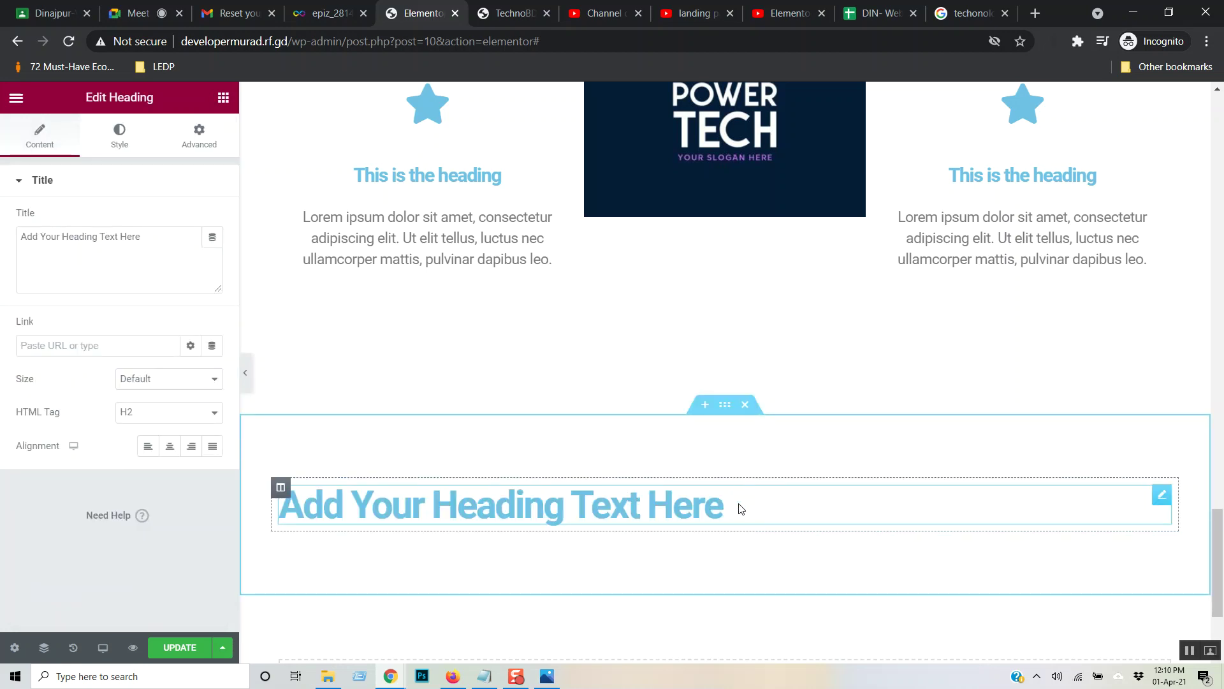
- Replace the placeholder heading text with 'Our Team'
drag(734, 503, 274, 488)
text(Our Team)
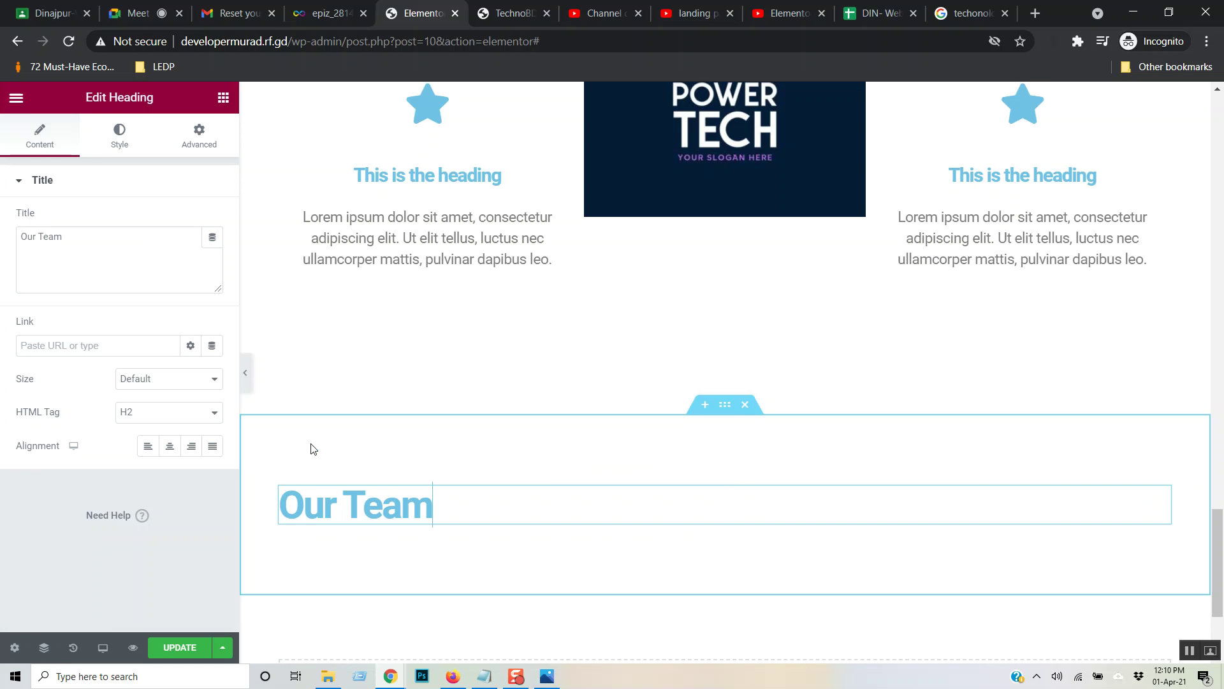
drag(475, 509, 278, 507)
click(367, 519)
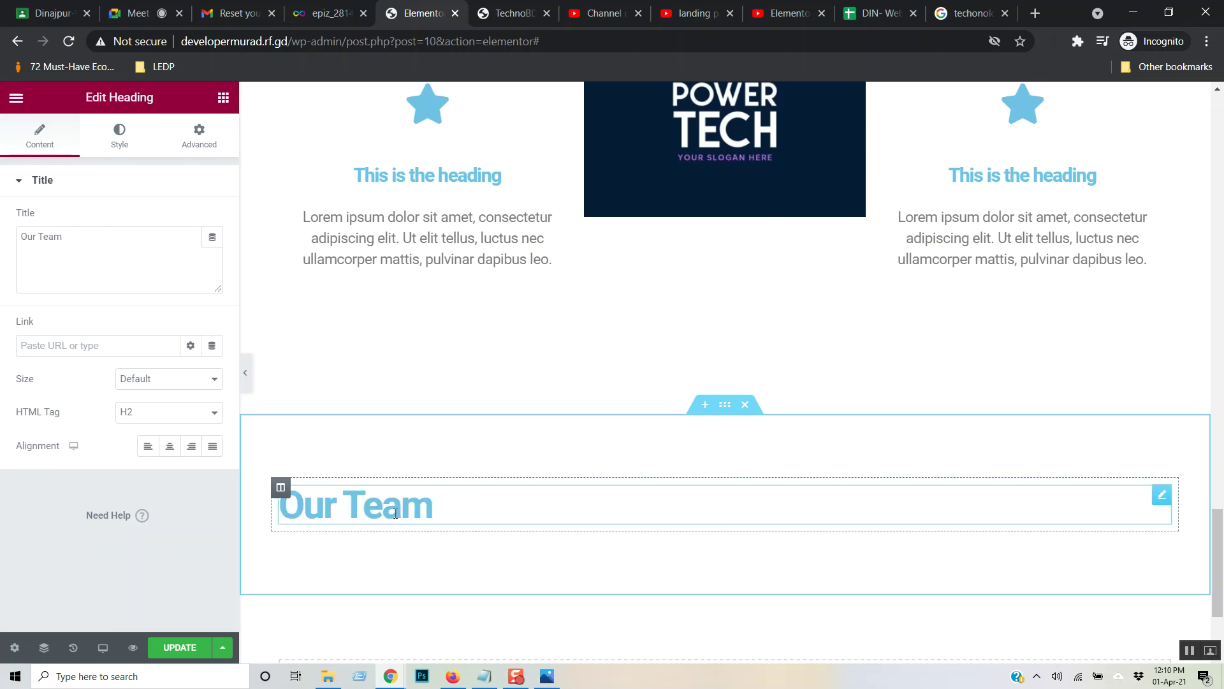
triple_click(451, 504)
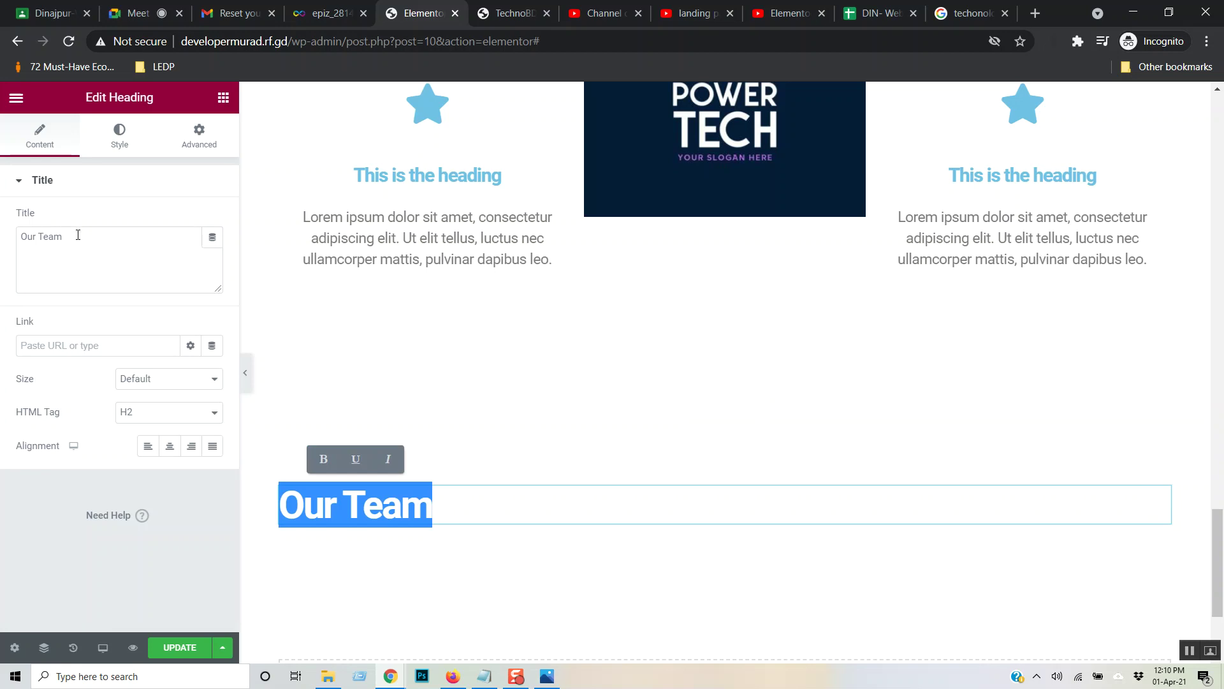
- Set the heading's typography font weight to 500
click(121, 134)
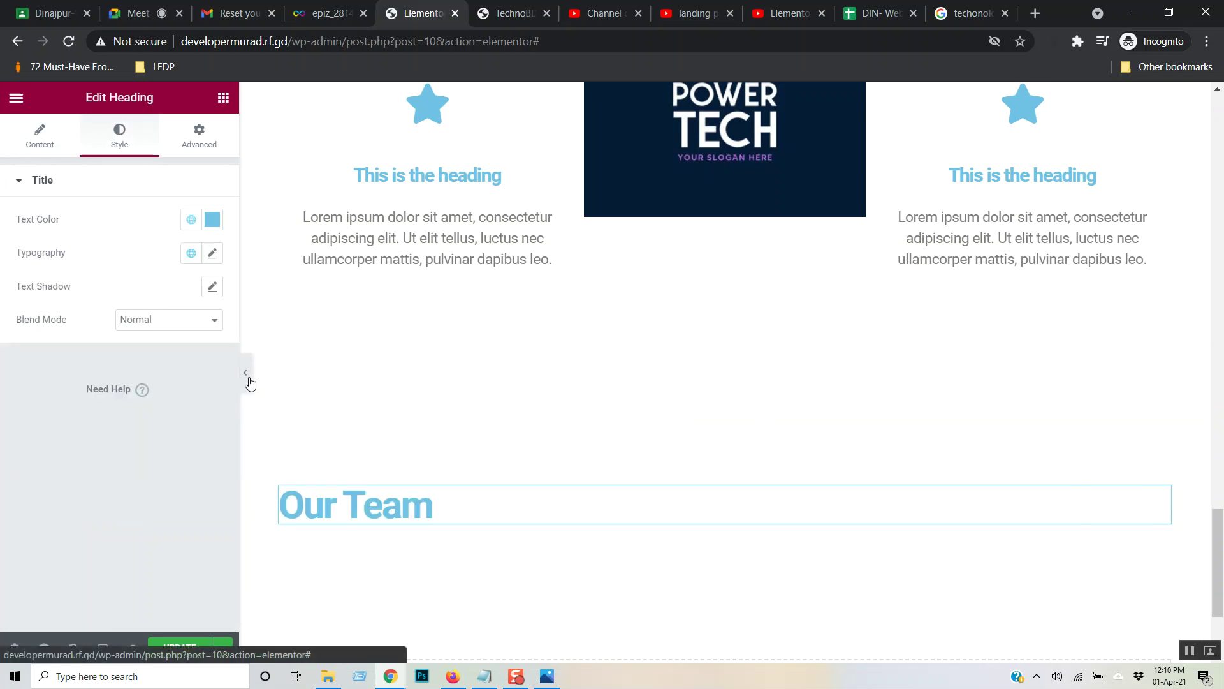
click(212, 253)
click(163, 411)
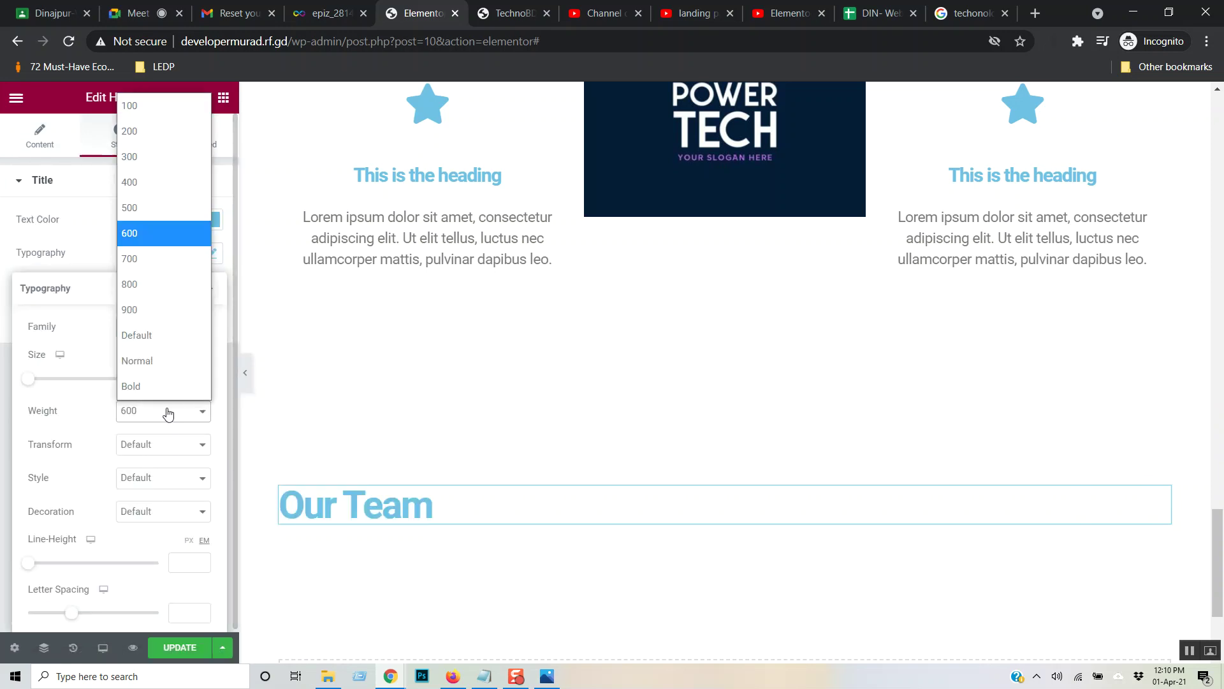
click(157, 212)
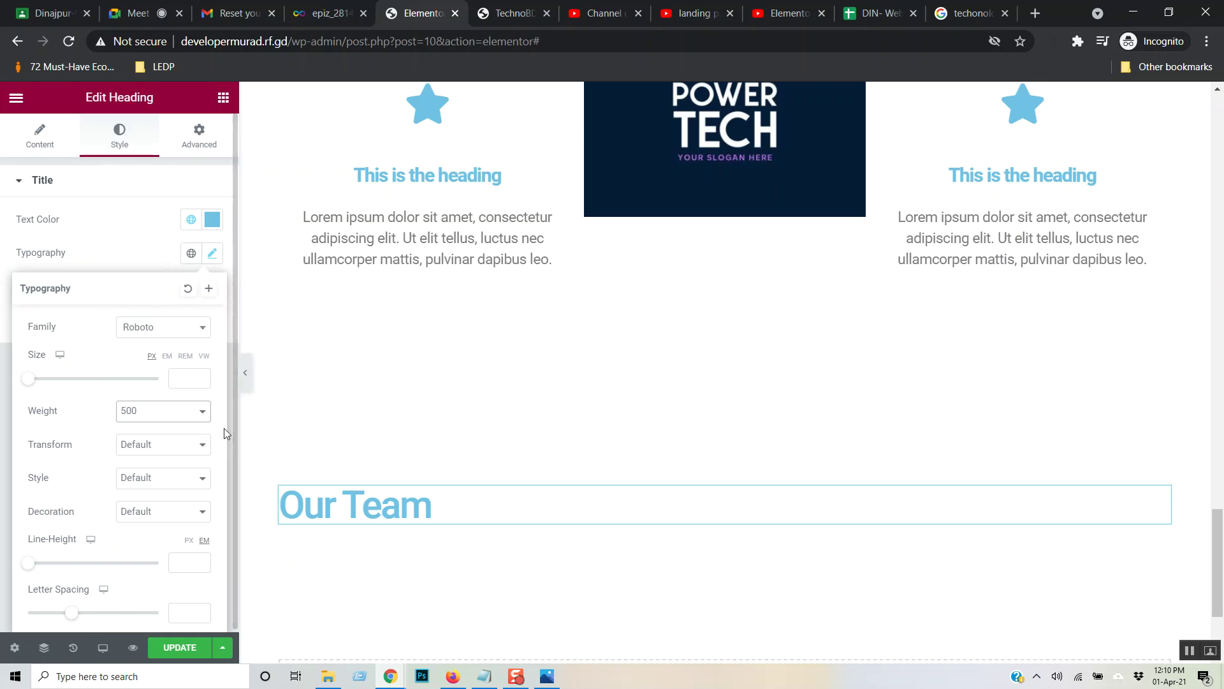
click(139, 247)
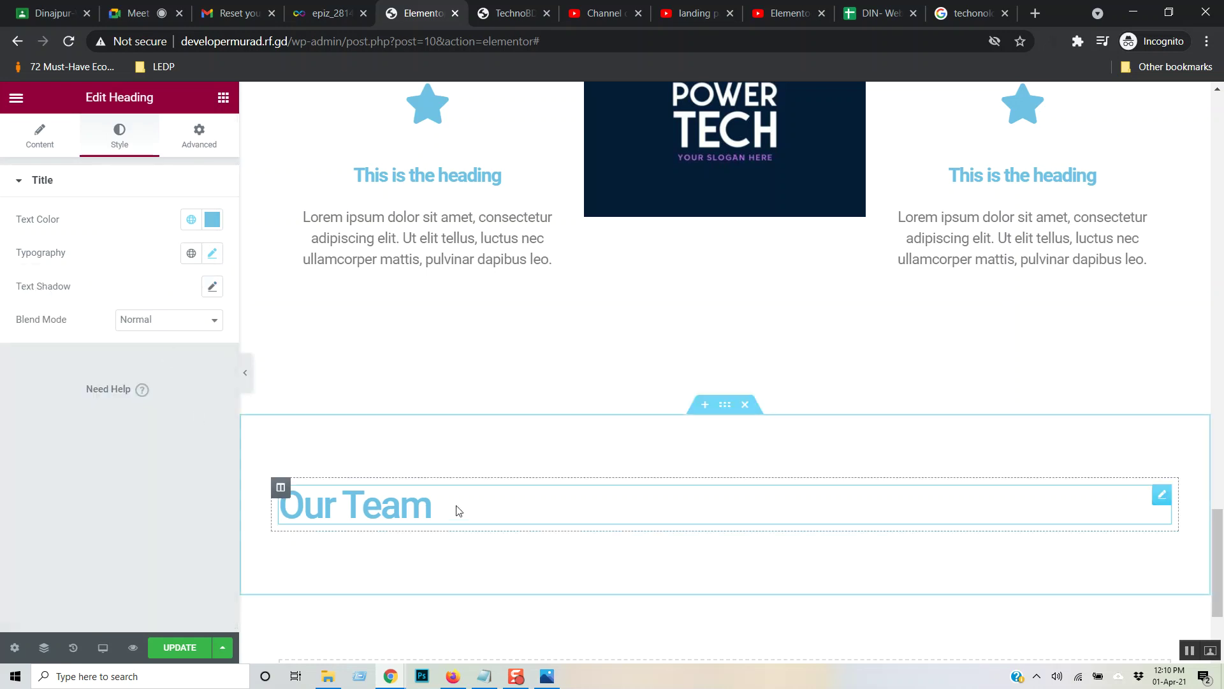
click(225, 100)
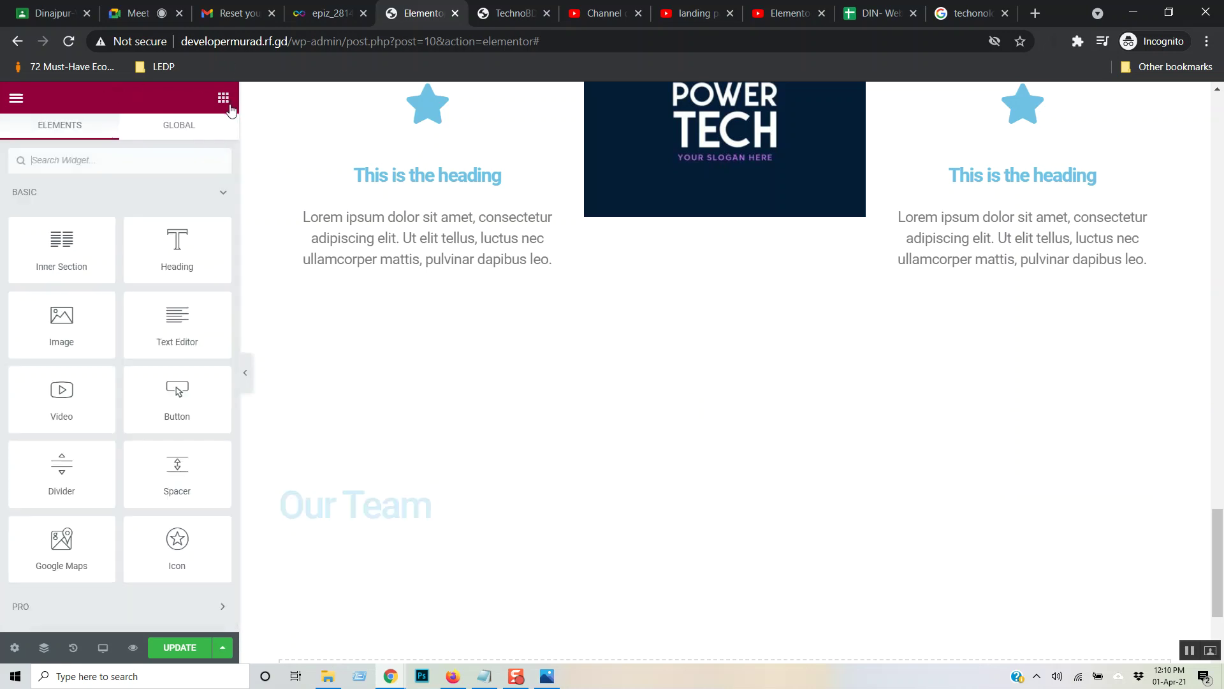
- Add an inner section under Our Team and duplicate a column to make three columns
scroll(204, 297, down, 3)
scroll(213, 284, up, 3)
drag(77, 241, 444, 519)
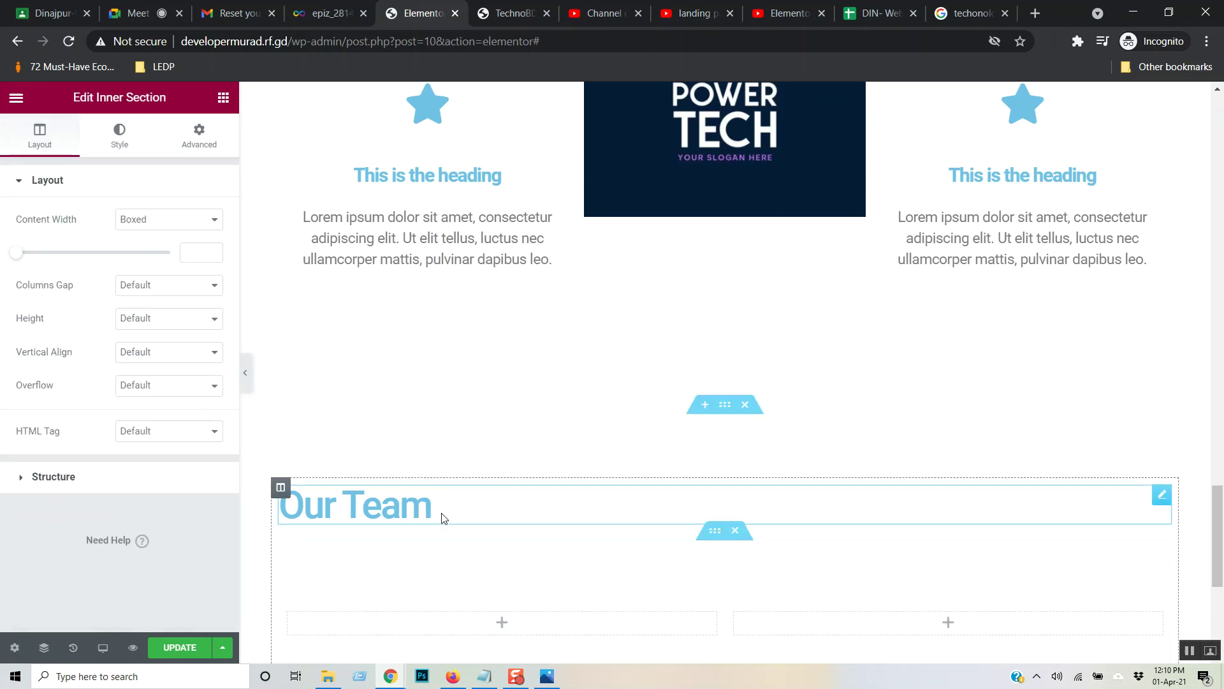
scroll(538, 357, down, 3)
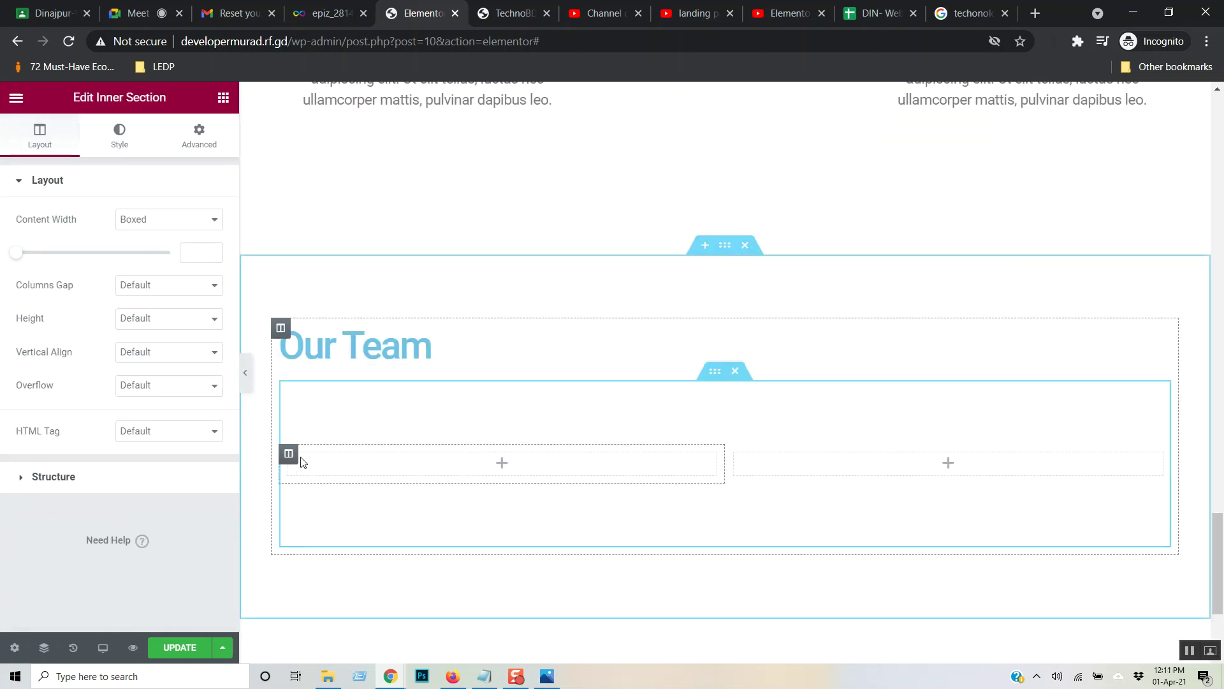
right_click(298, 457)
click(328, 464)
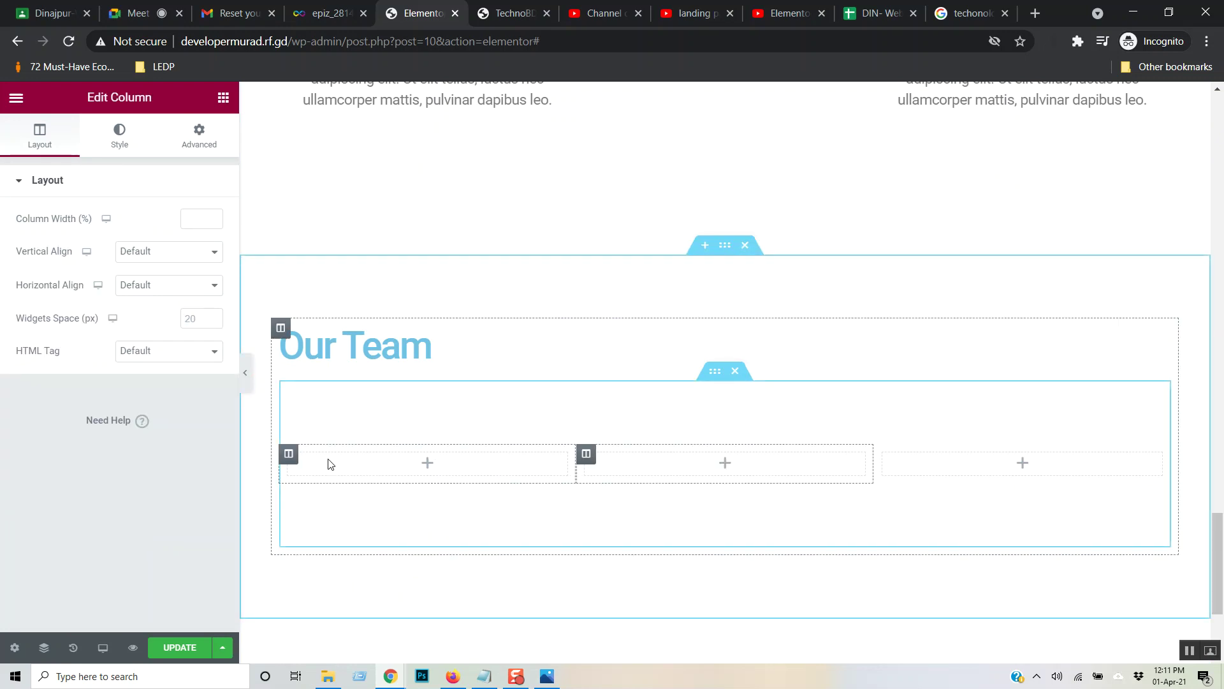
- Remove the extra two-column inner section added below the columns
click(209, 139)
click(223, 97)
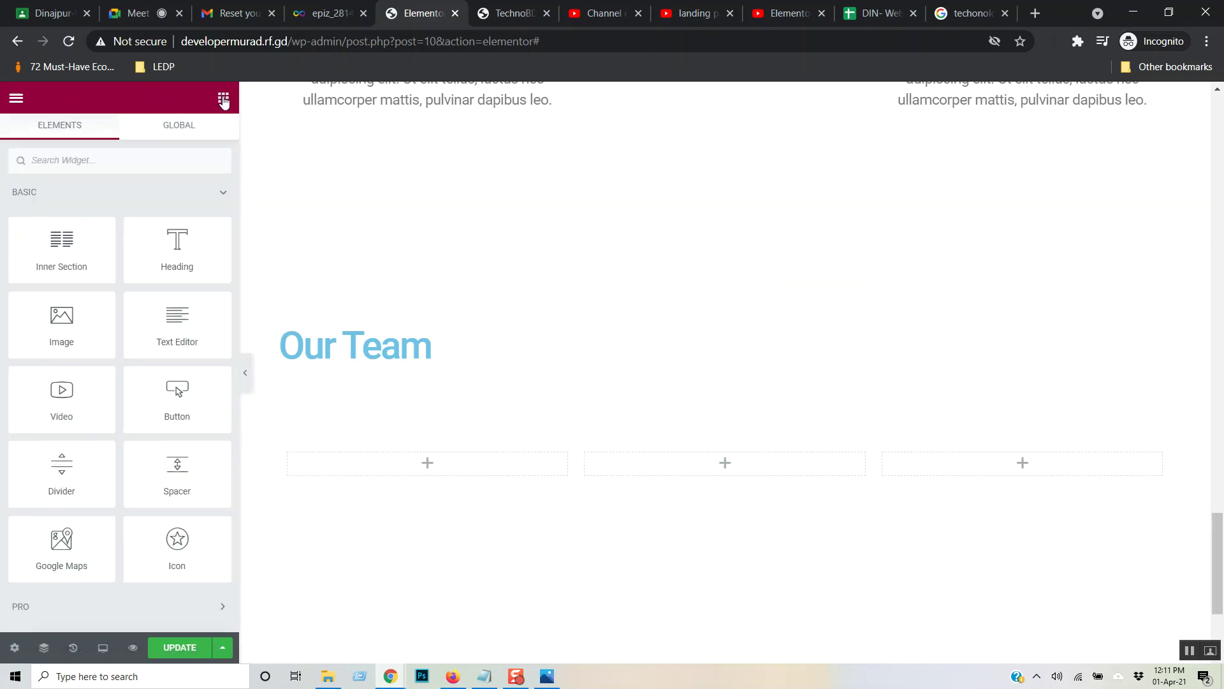
drag(55, 236, 372, 511)
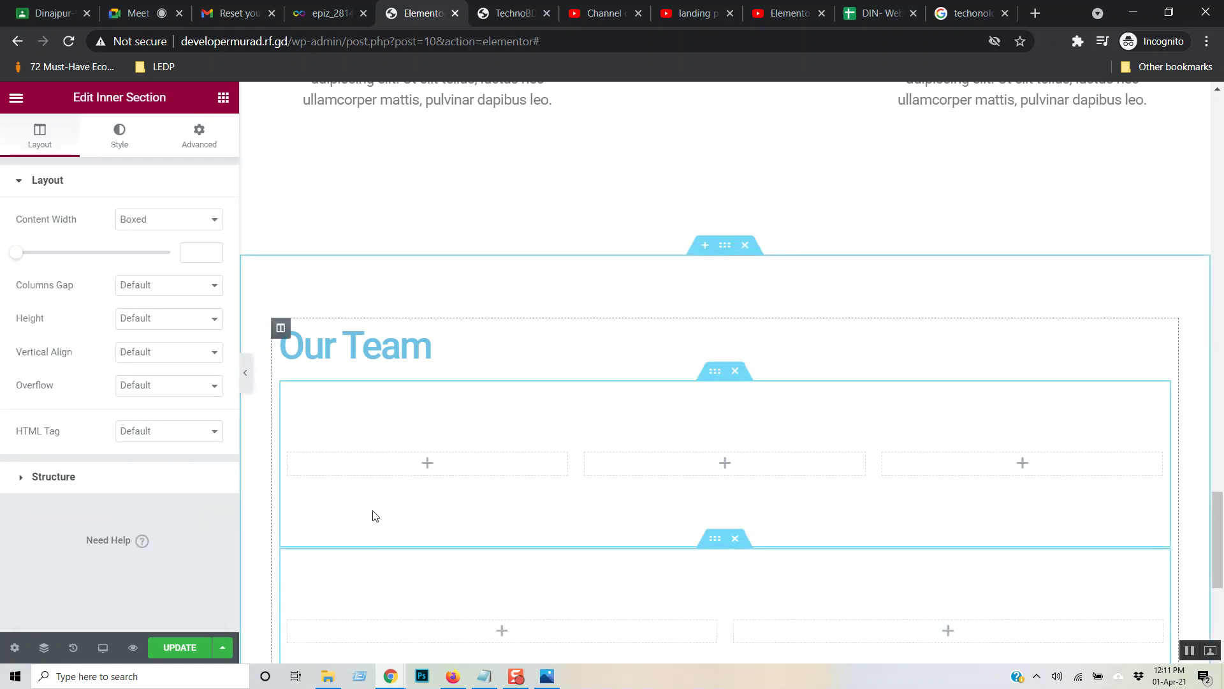
scroll(500, 426, down, 2)
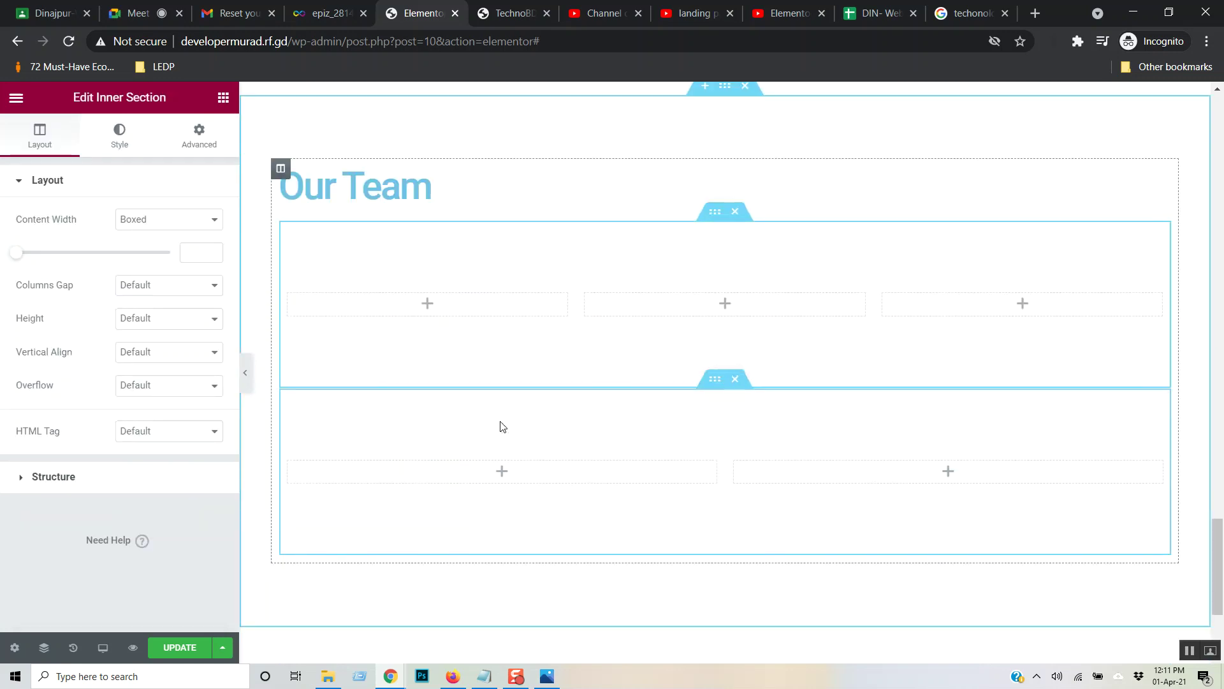
click(738, 379)
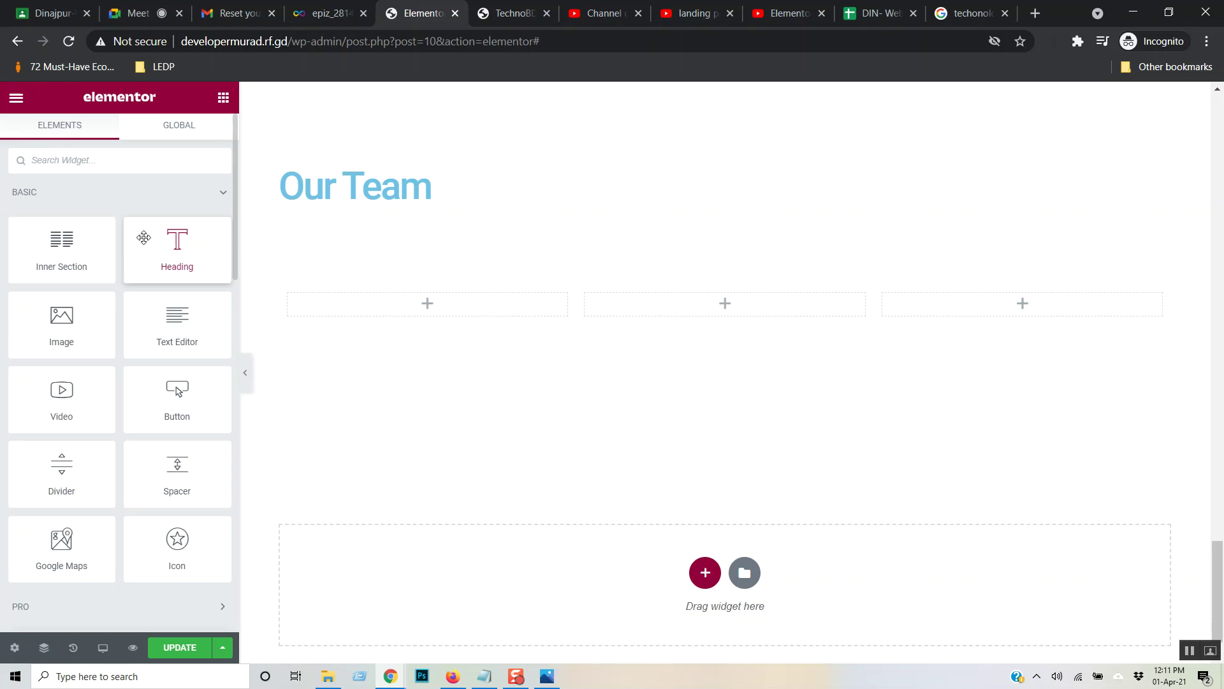
- Place Image Box widgets in the first and middle Our Team columns
drag(144, 237, 225, 105)
click(63, 194)
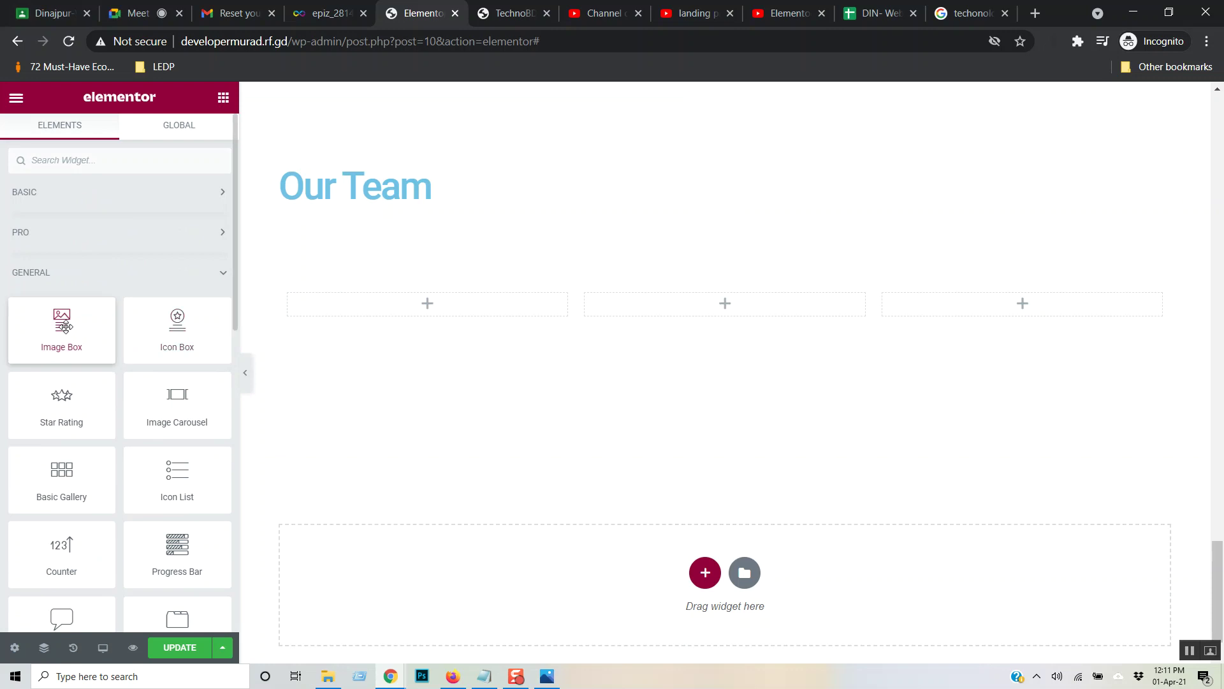
drag(72, 328, 417, 307)
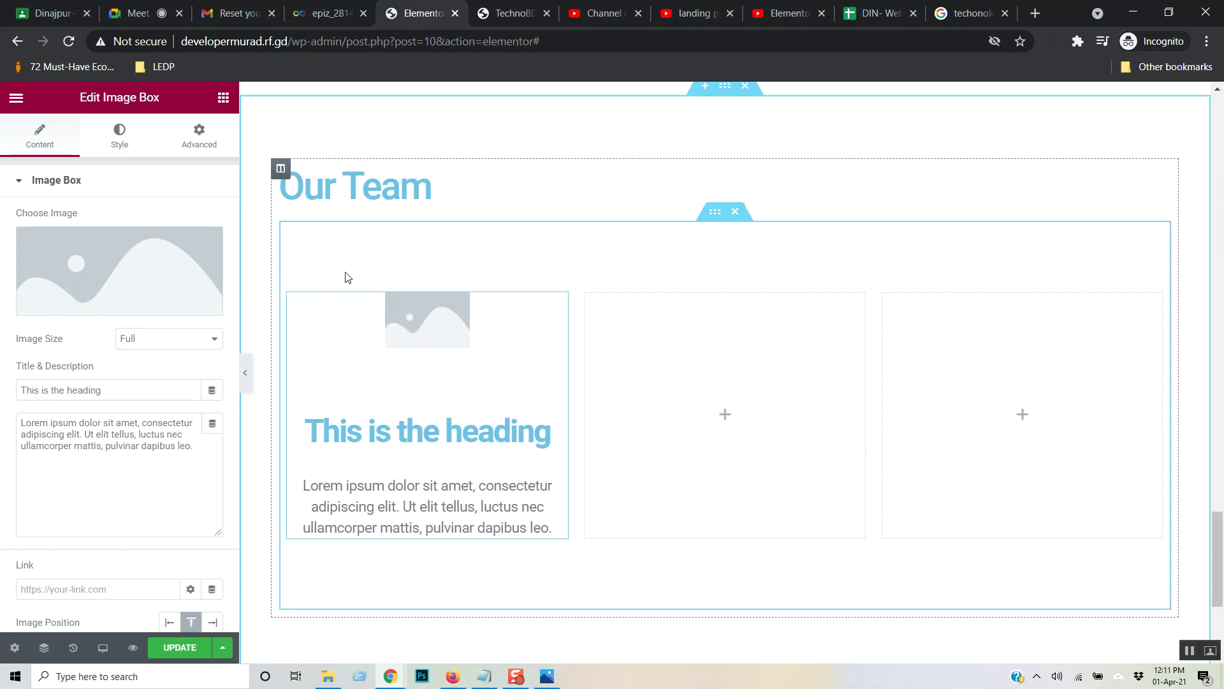
mouse_move(202, 283)
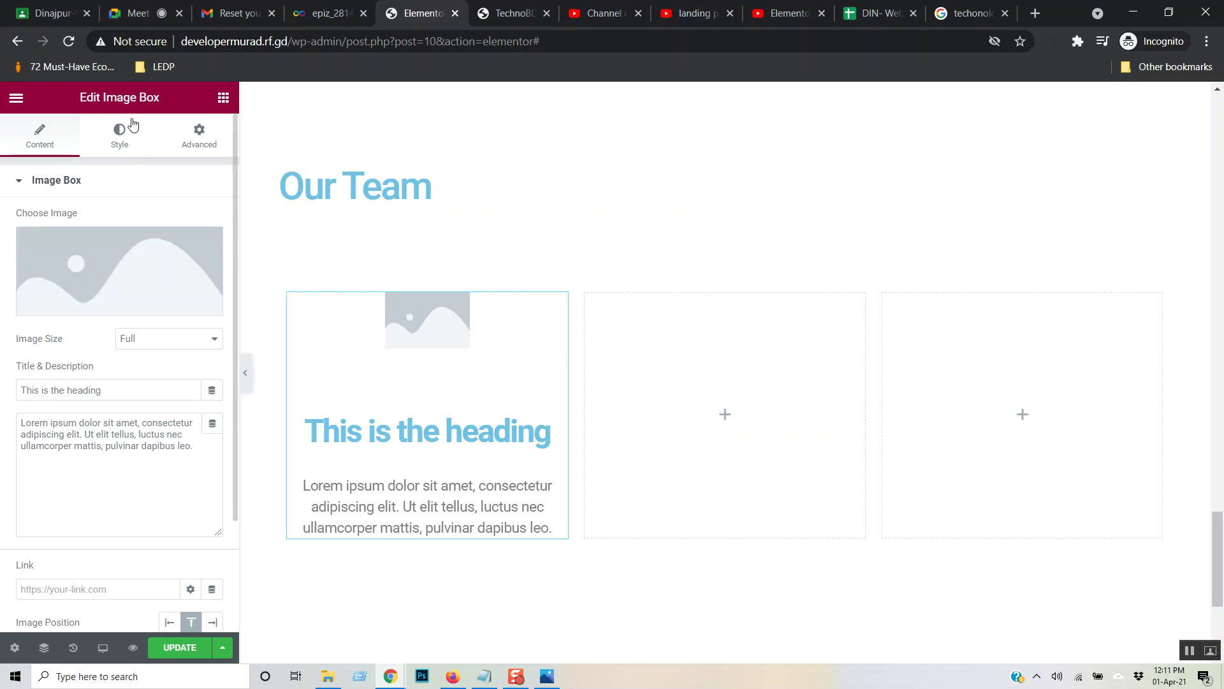
click(212, 145)
click(223, 99)
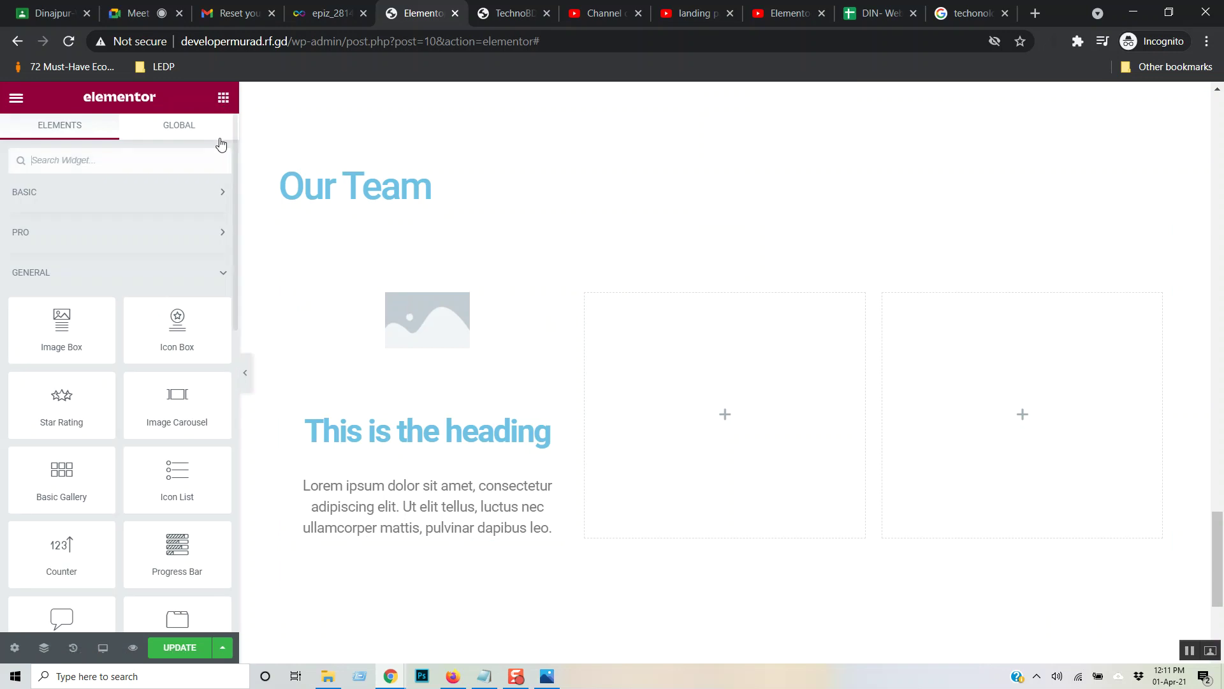
drag(86, 357, 709, 347)
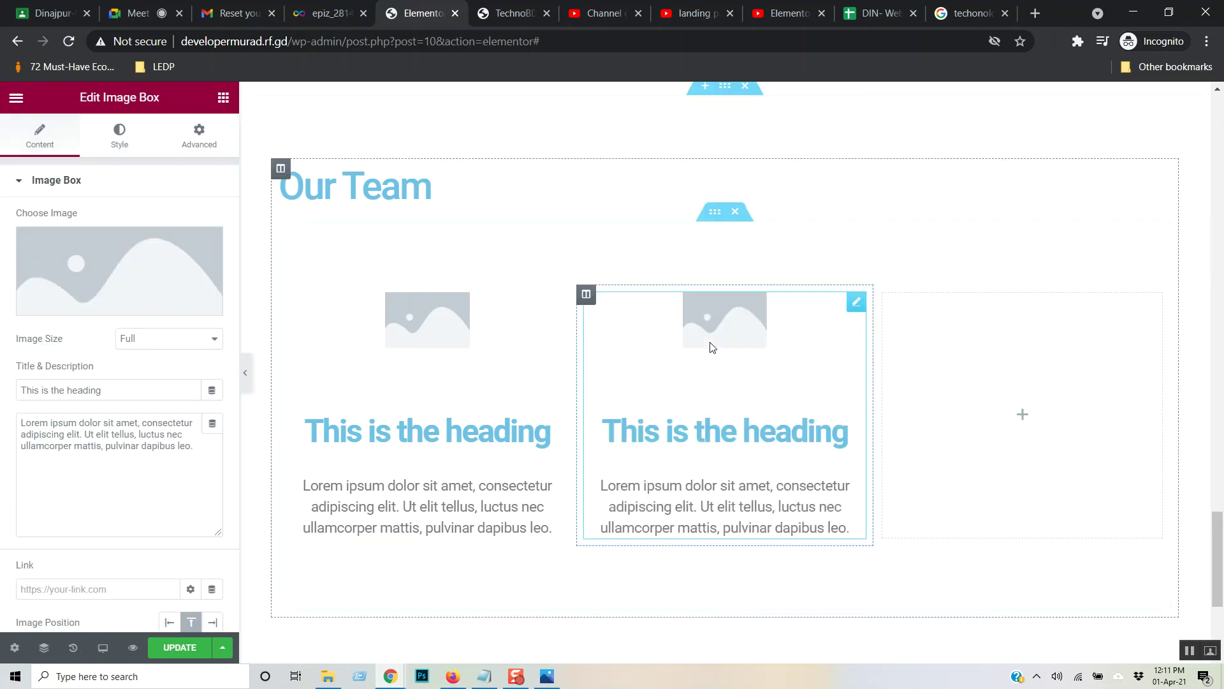
- Add Image Boxes to the empty third column and below the team row
click(223, 98)
drag(71, 324, 962, 317)
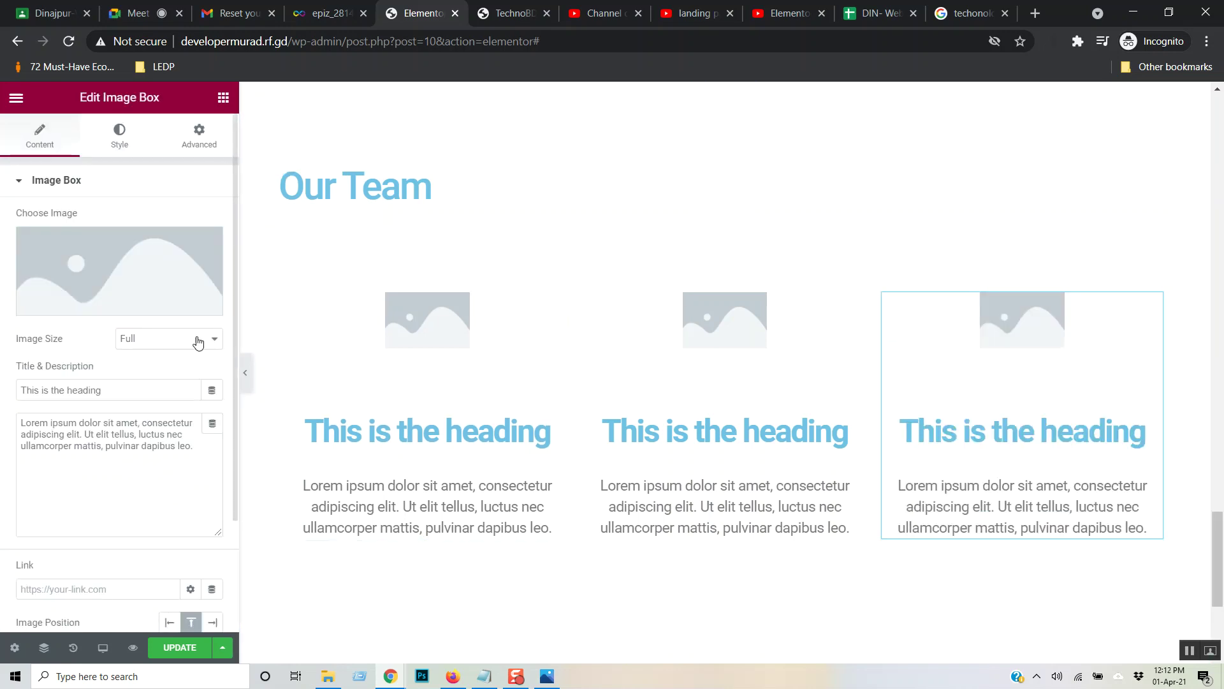
click(223, 98)
drag(51, 326, 378, 547)
scroll(496, 379, down, 3)
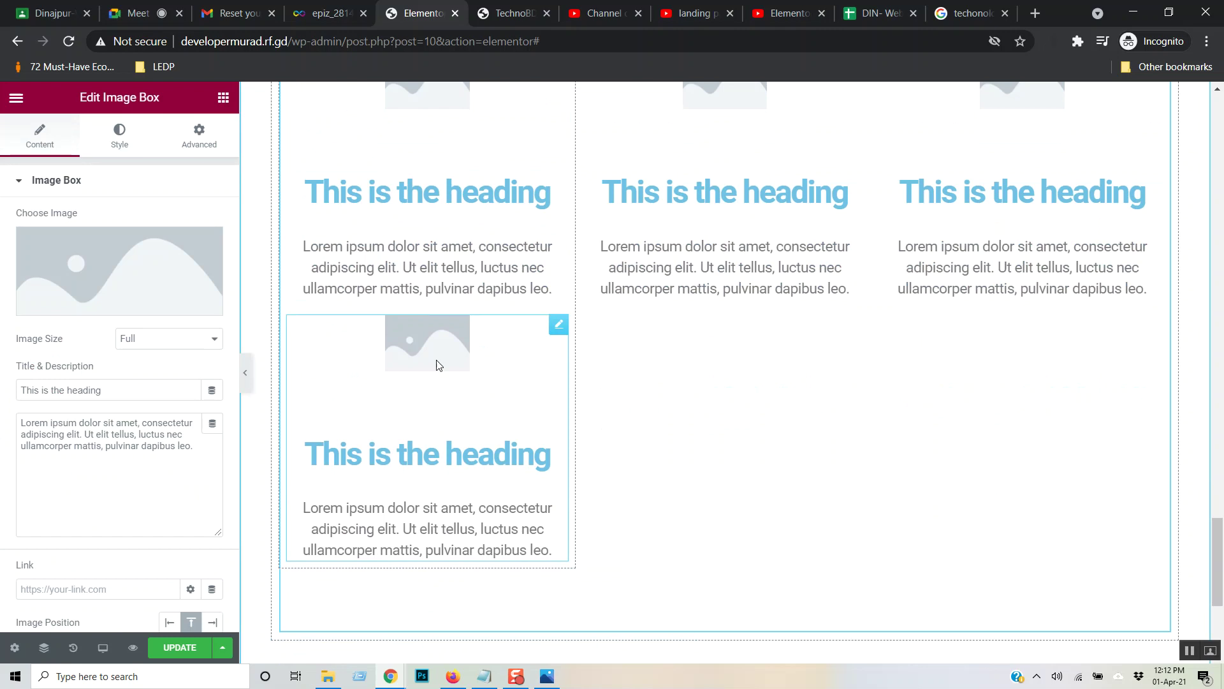
- Fill the second row's middle and right columns with Image Boxes and save the page
click(225, 100)
drag(67, 332, 695, 284)
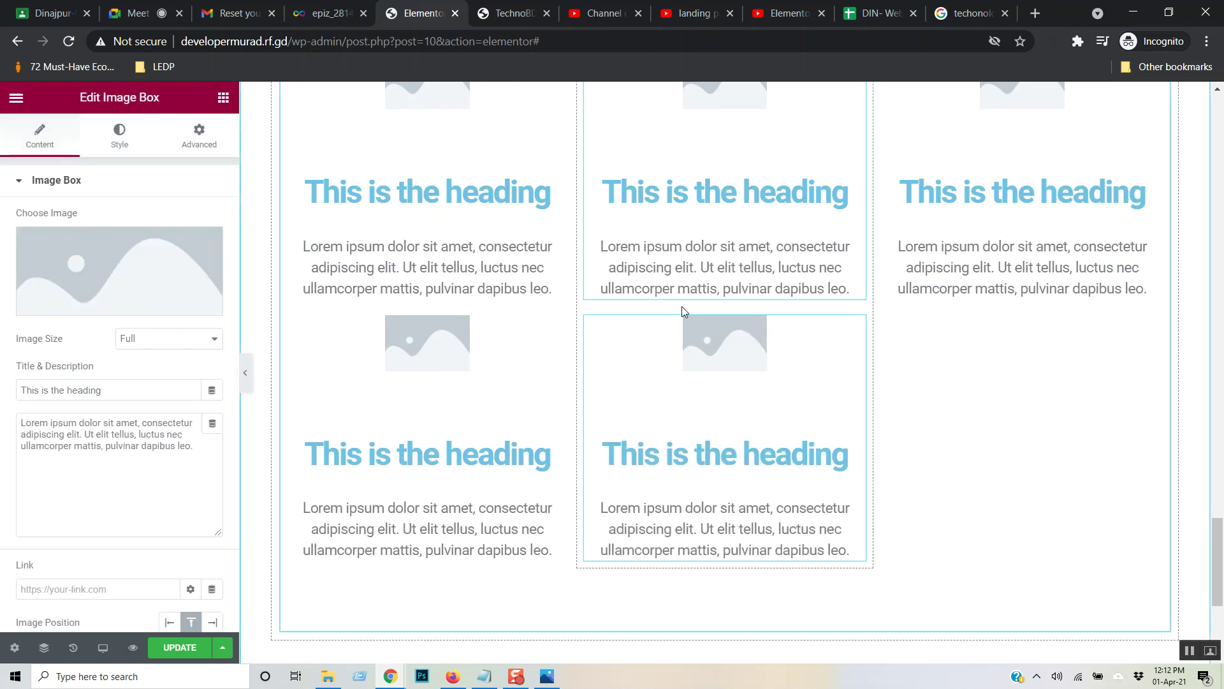
click(223, 99)
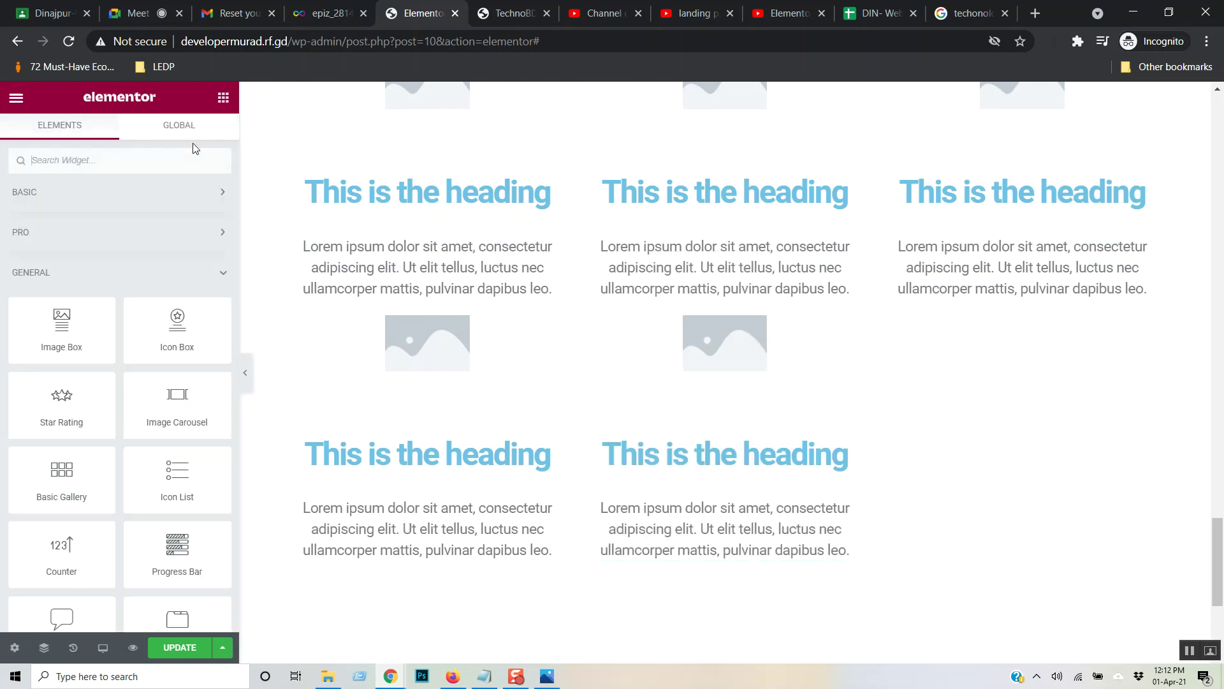
drag(60, 324, 973, 282)
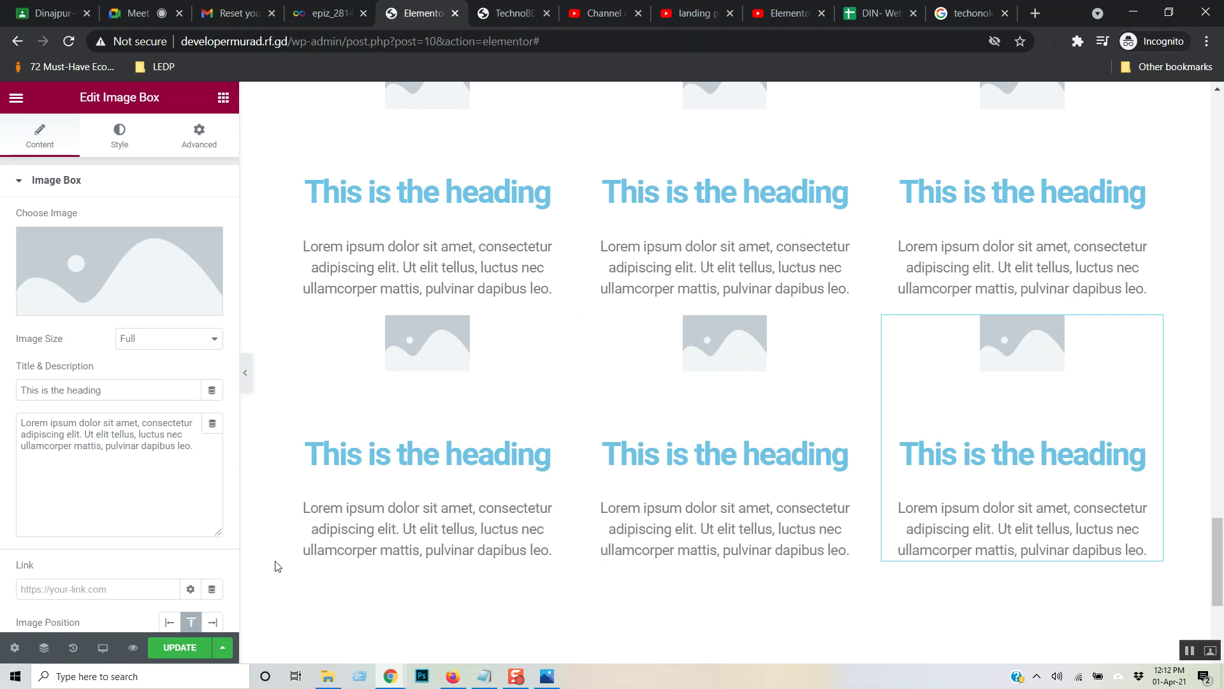
click(181, 649)
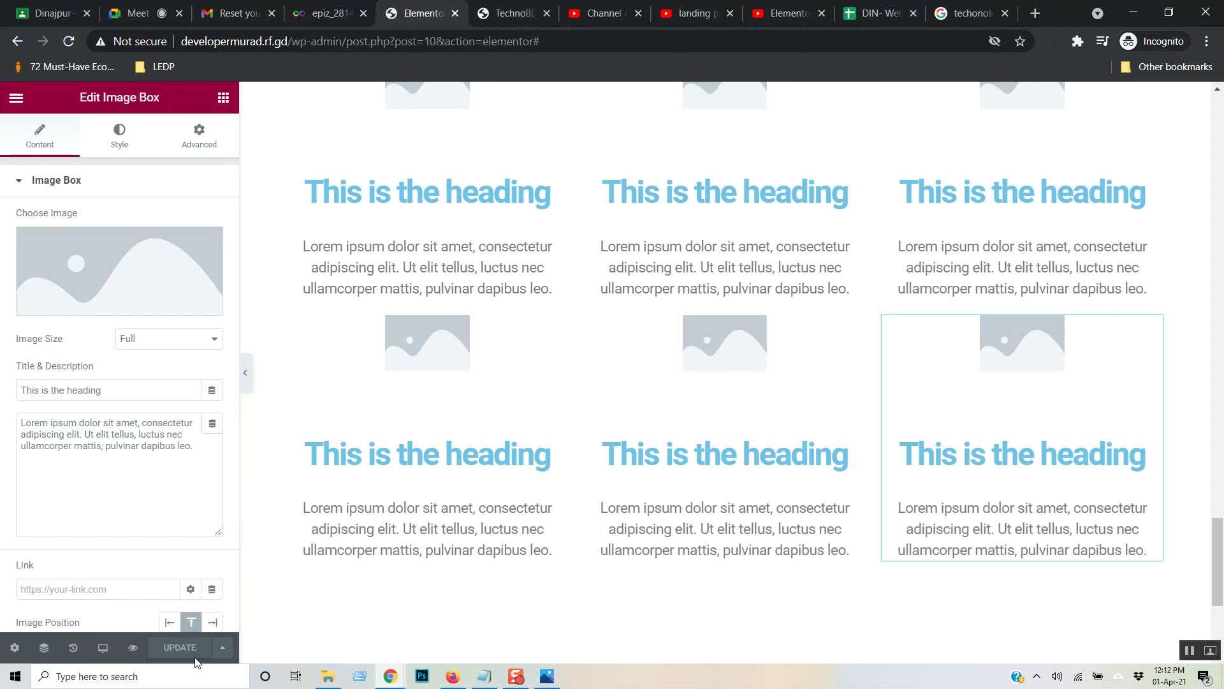
click(514, 13)
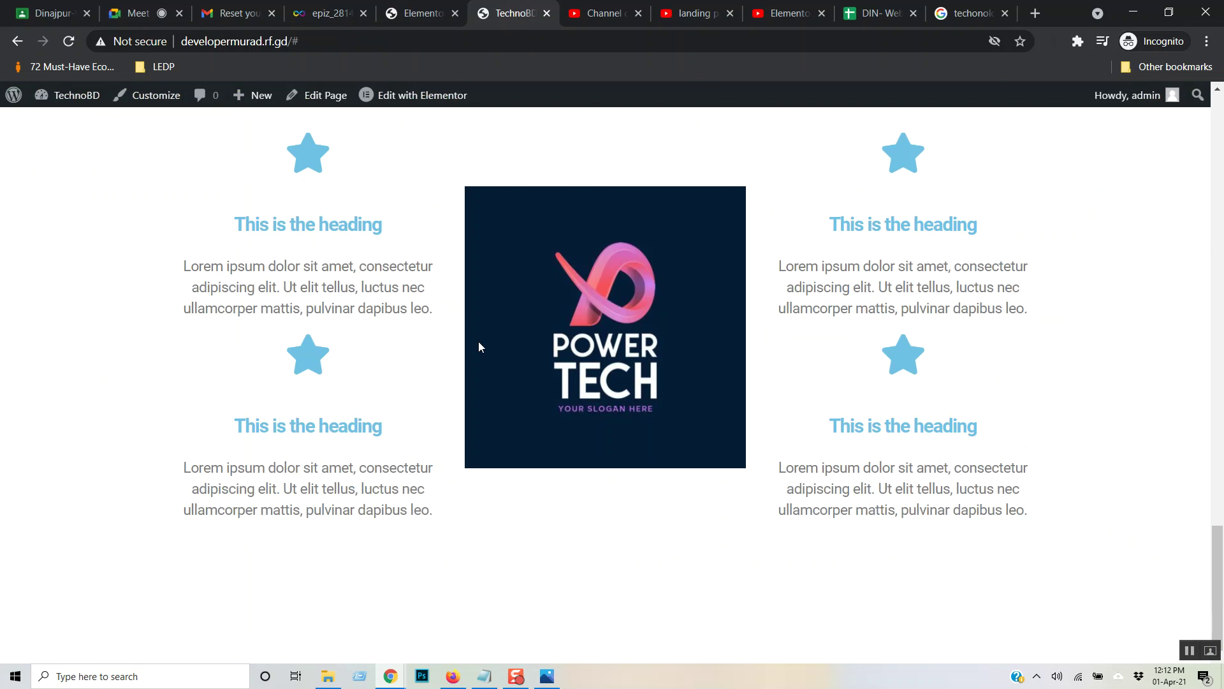
- Reload the live site to check both rows of team cards, then return to the YouTube tutorial
key(F5)
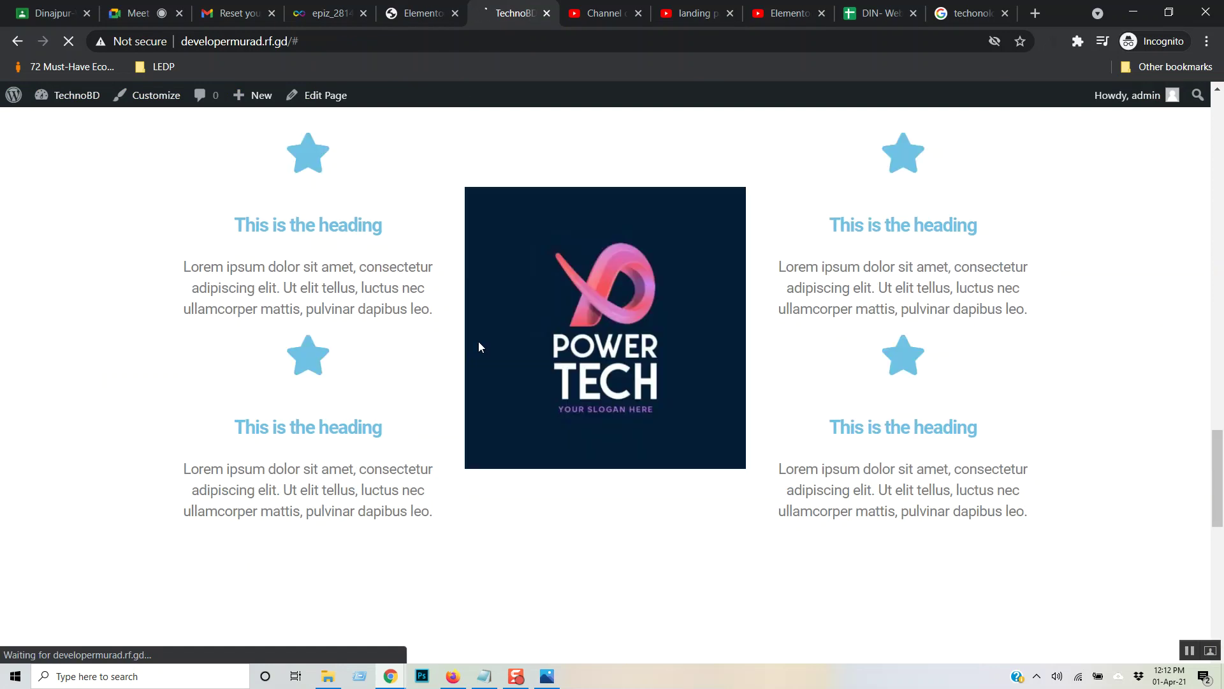
scroll(507, 349, down, 8)
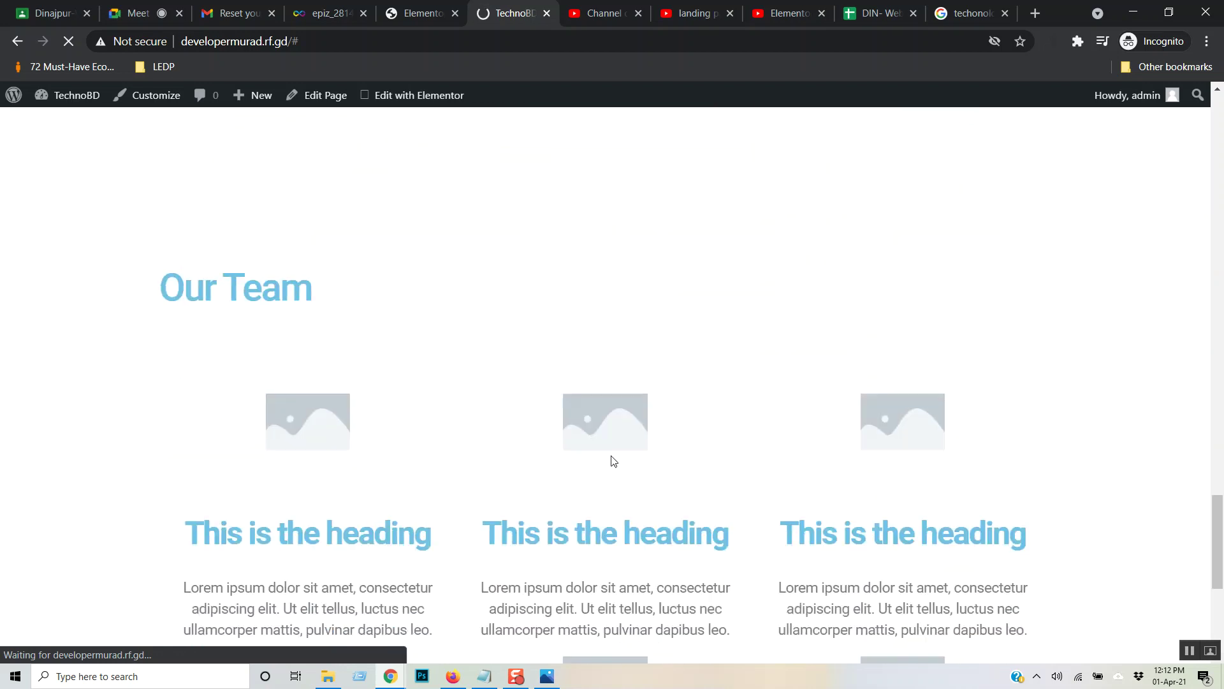
scroll(613, 457, down, 3)
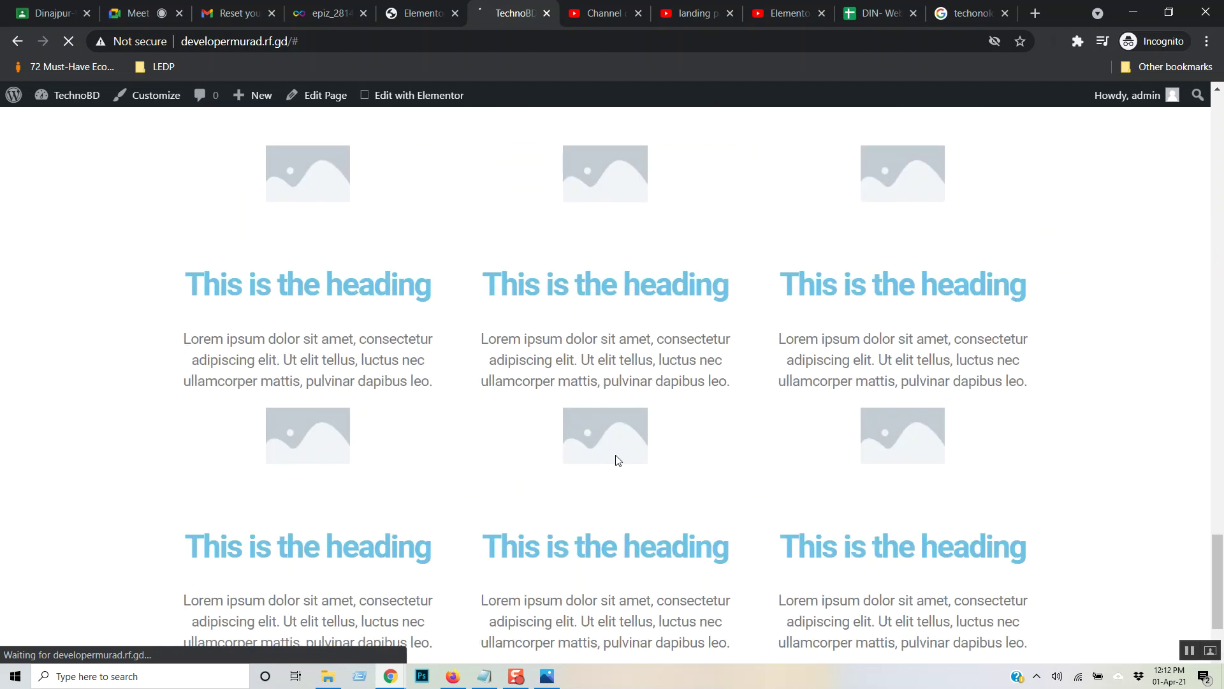
scroll(618, 459, down, 2)
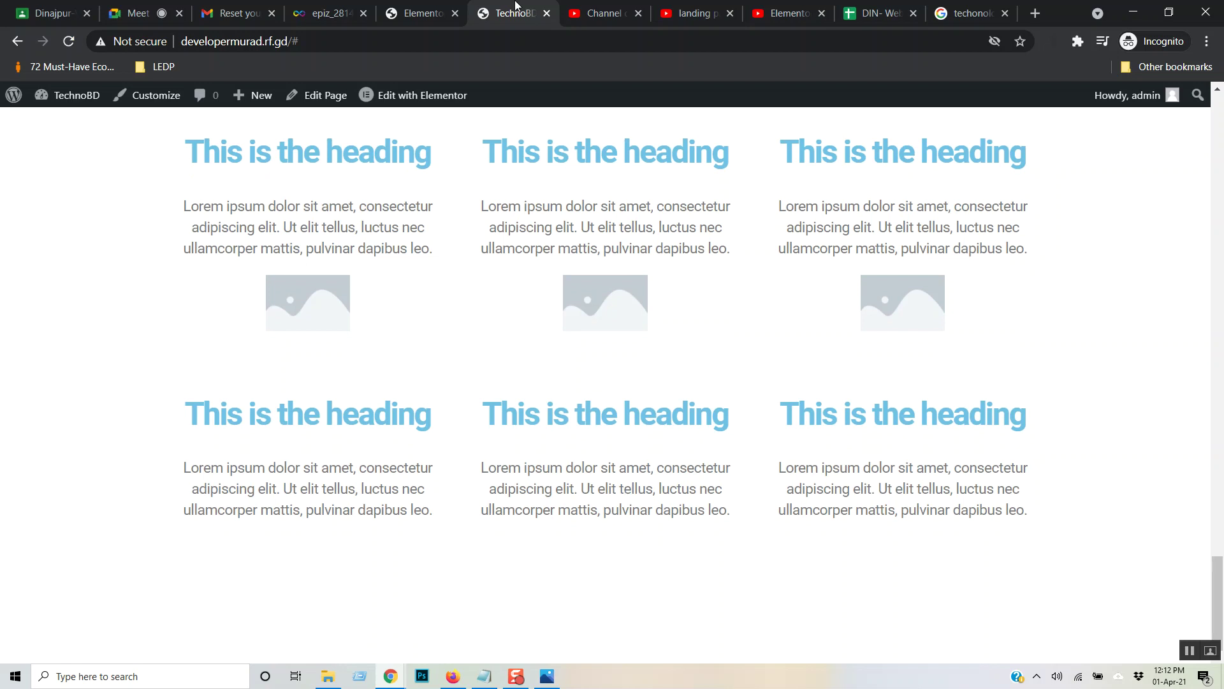
click(412, 6)
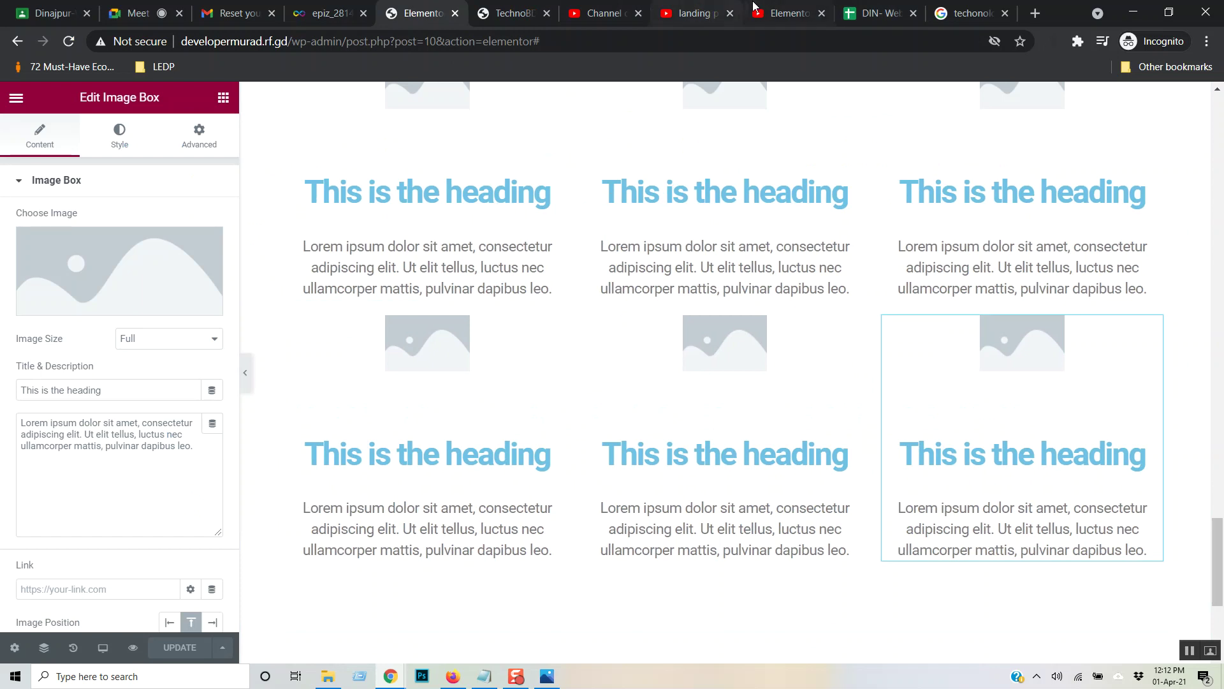
click(790, 9)
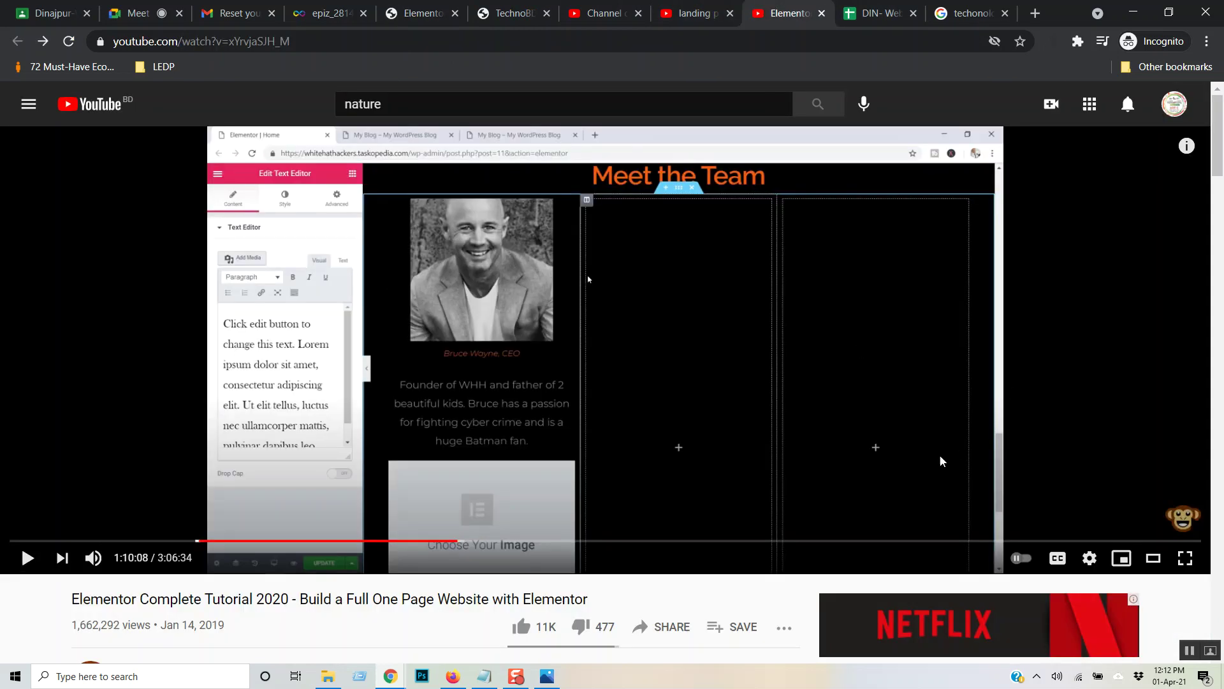
- Play the Elementor tutorial and skip ahead to its Our Clients section at 1:12:19
click(645, 321)
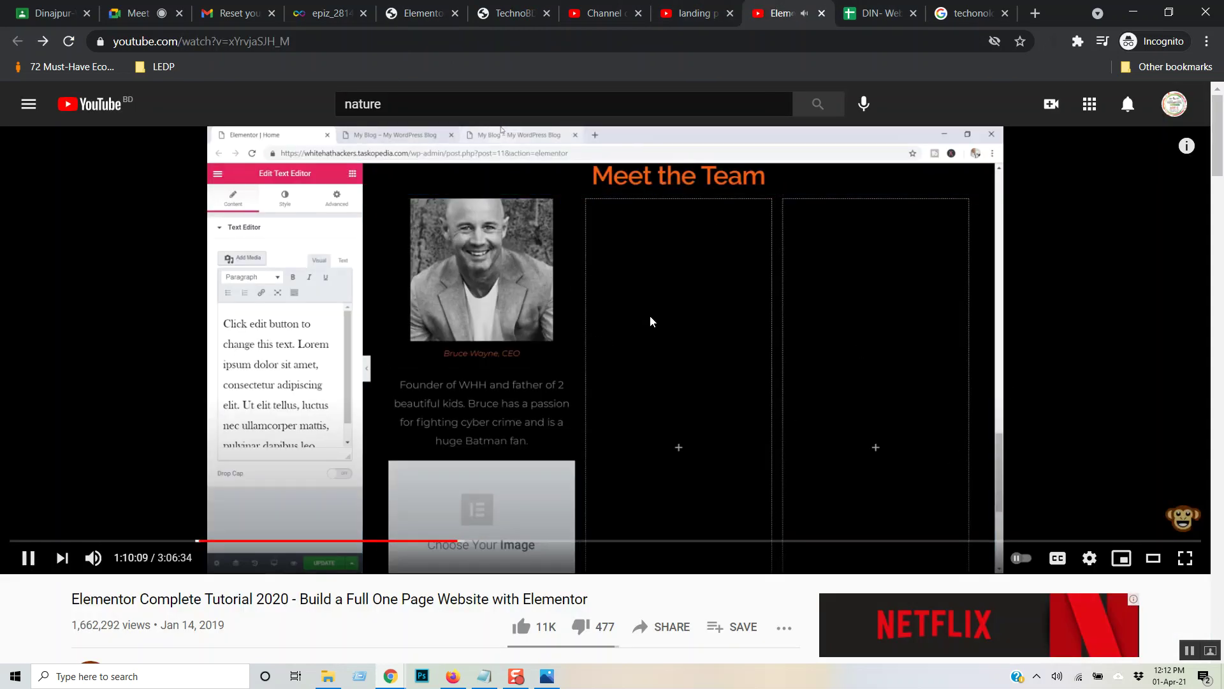
key(Right)
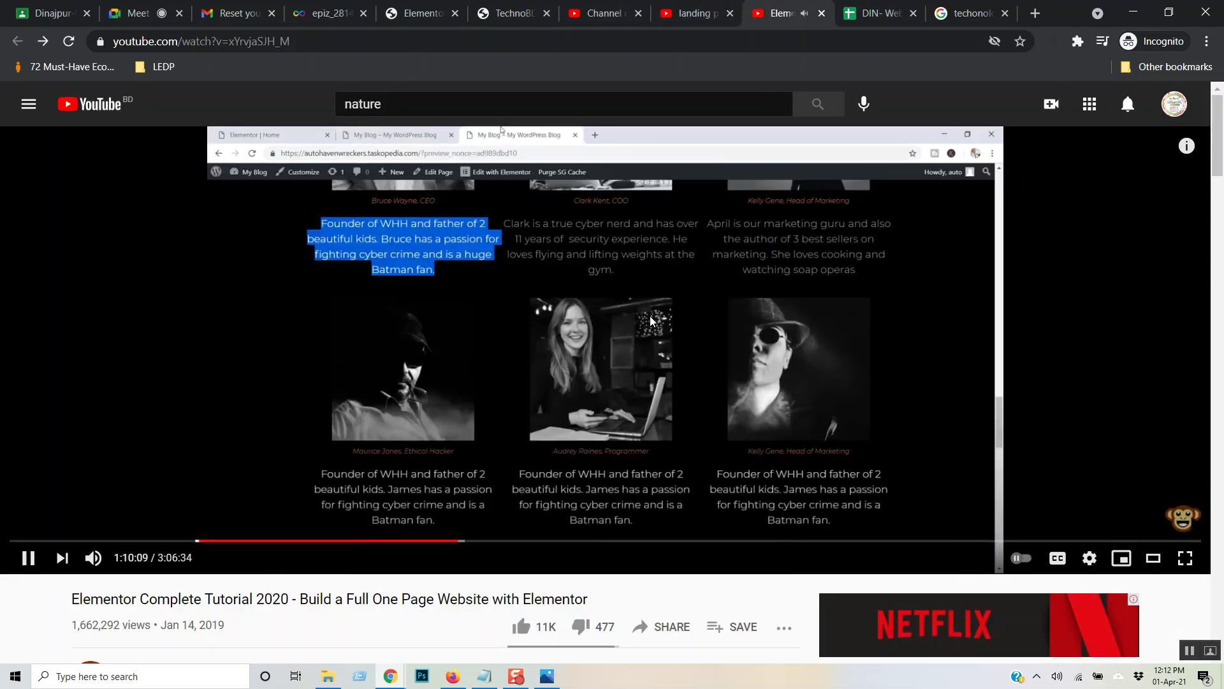
key(Right)
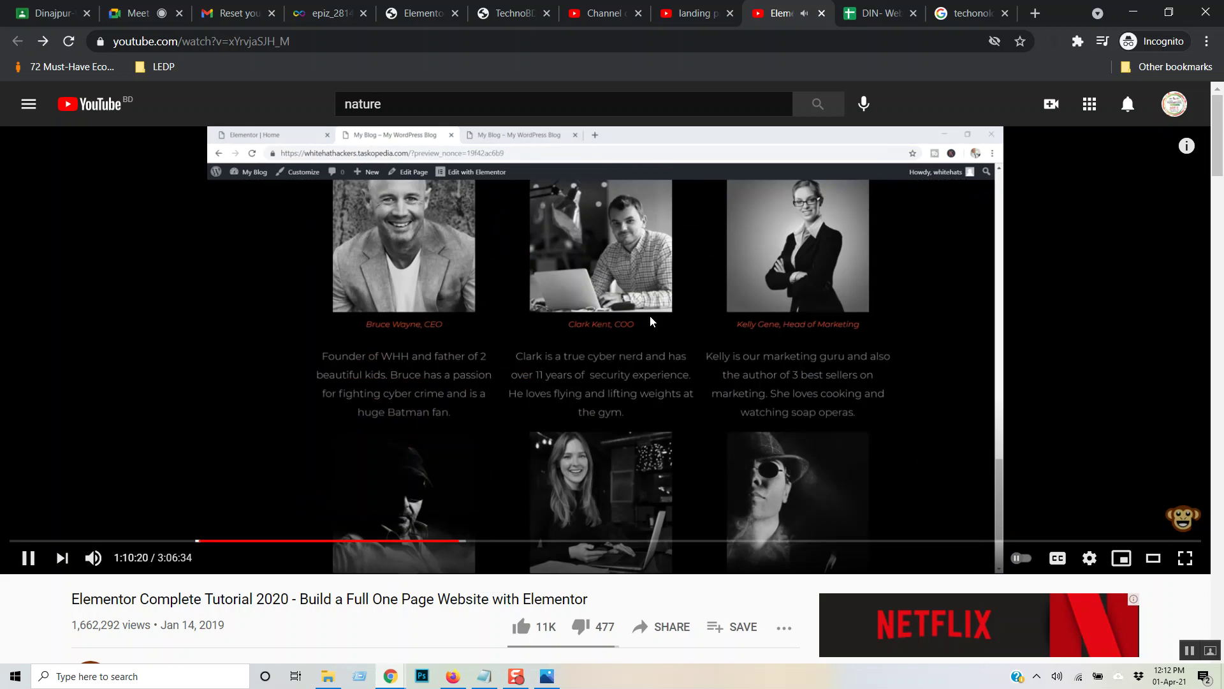
key(Right)
key(Right)
key(Right)
key(Right)
key(Right)
key(Right)
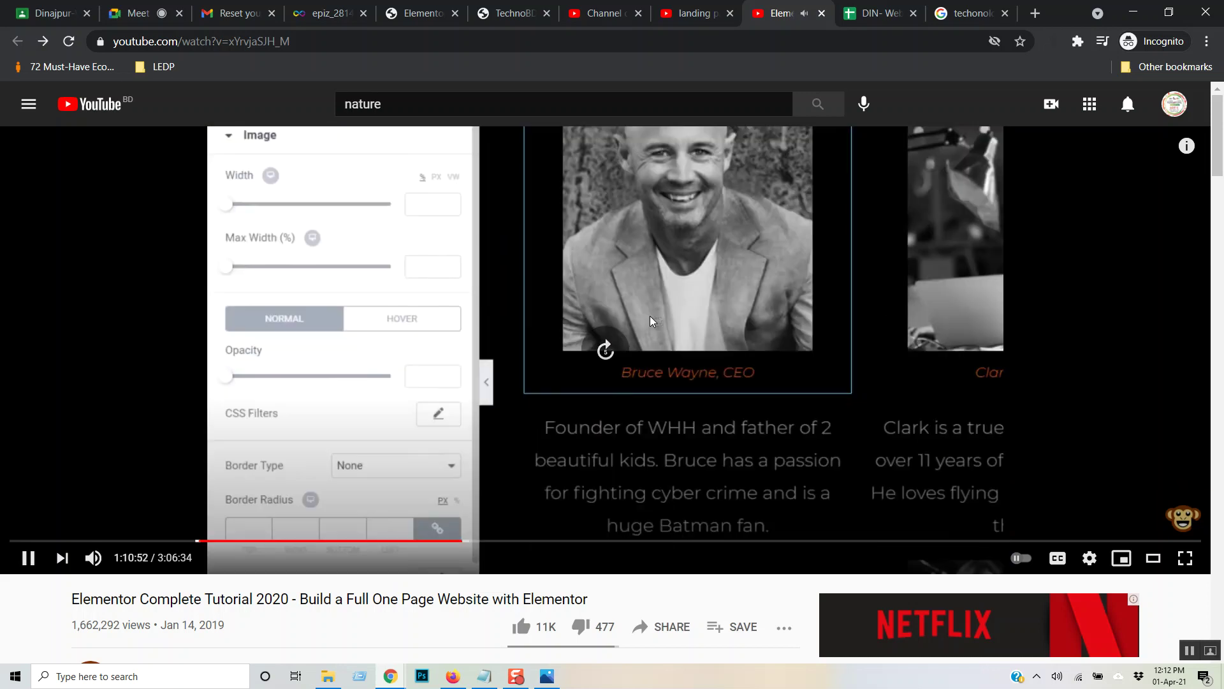
key(Right)
key(Right)
key(Right)
key(Right)
key(Right)
key(Right)
key(Right)
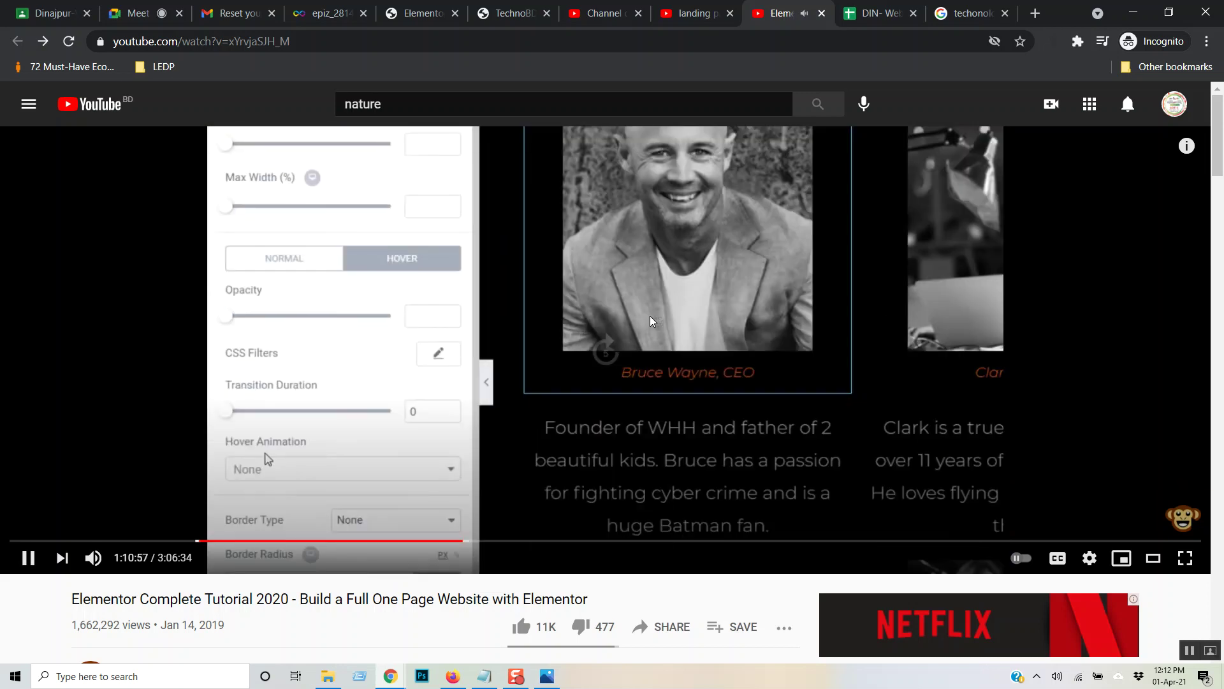
key(Right)
key(Right)
key(Right)
key(Right)
key(Right)
key(Right)
key(Right)
key(Right)
key(Right)
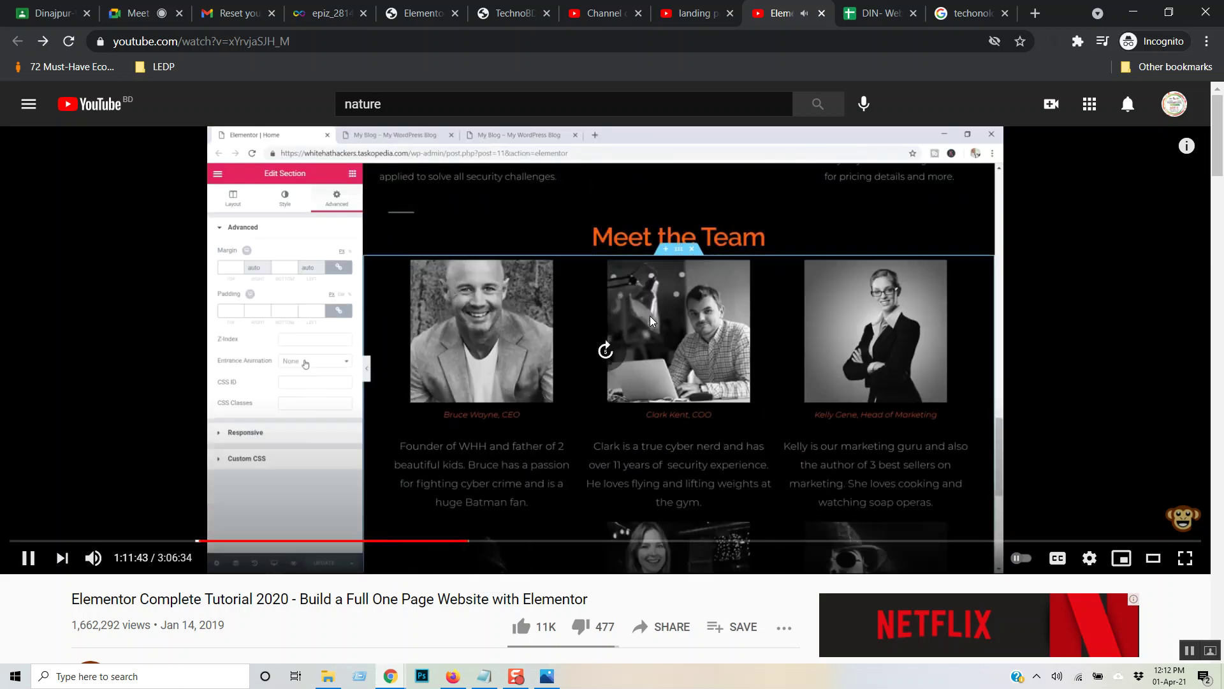
key(Right)
key(Right)
key(Right)
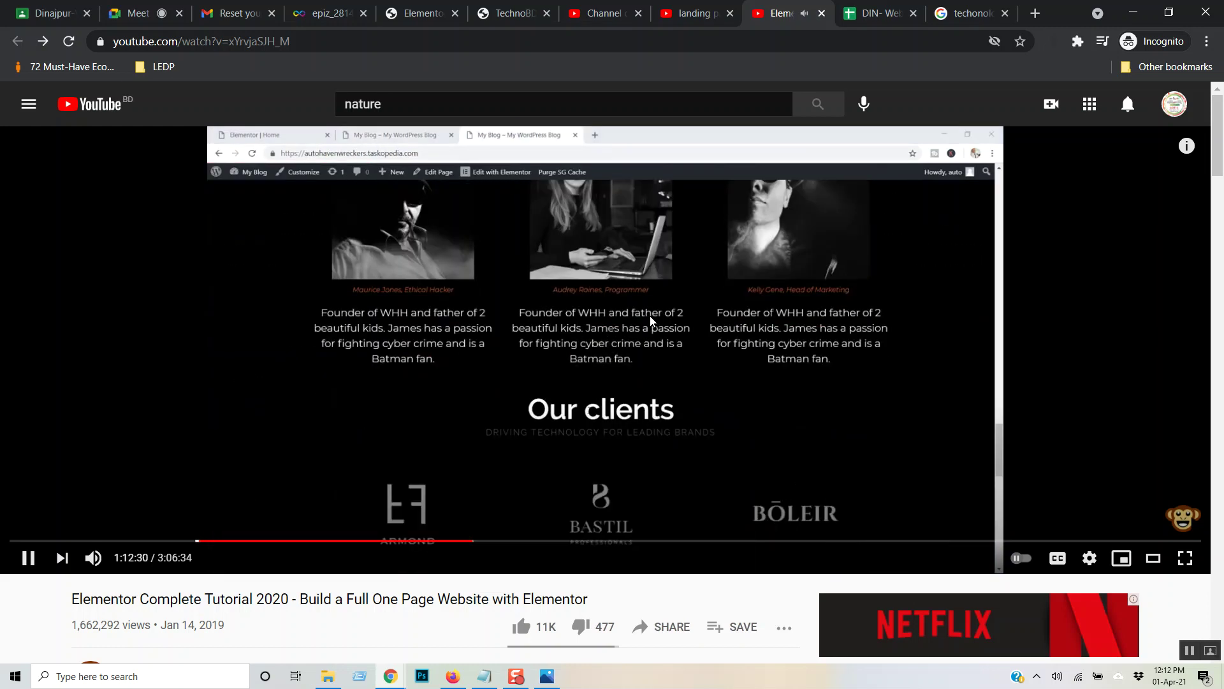
key(Right)
key(Right)
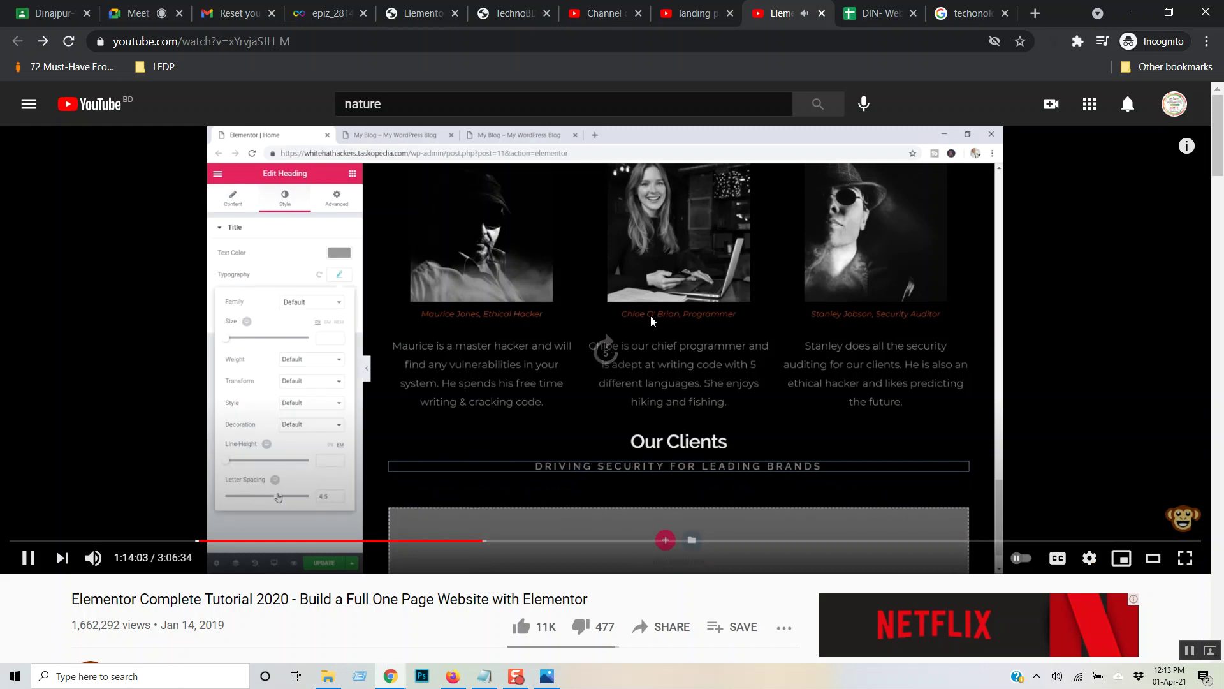
- Pause the tutorial on its Edit Gallery step at 1:15:01 and return to the Google Images logo results
key(l)
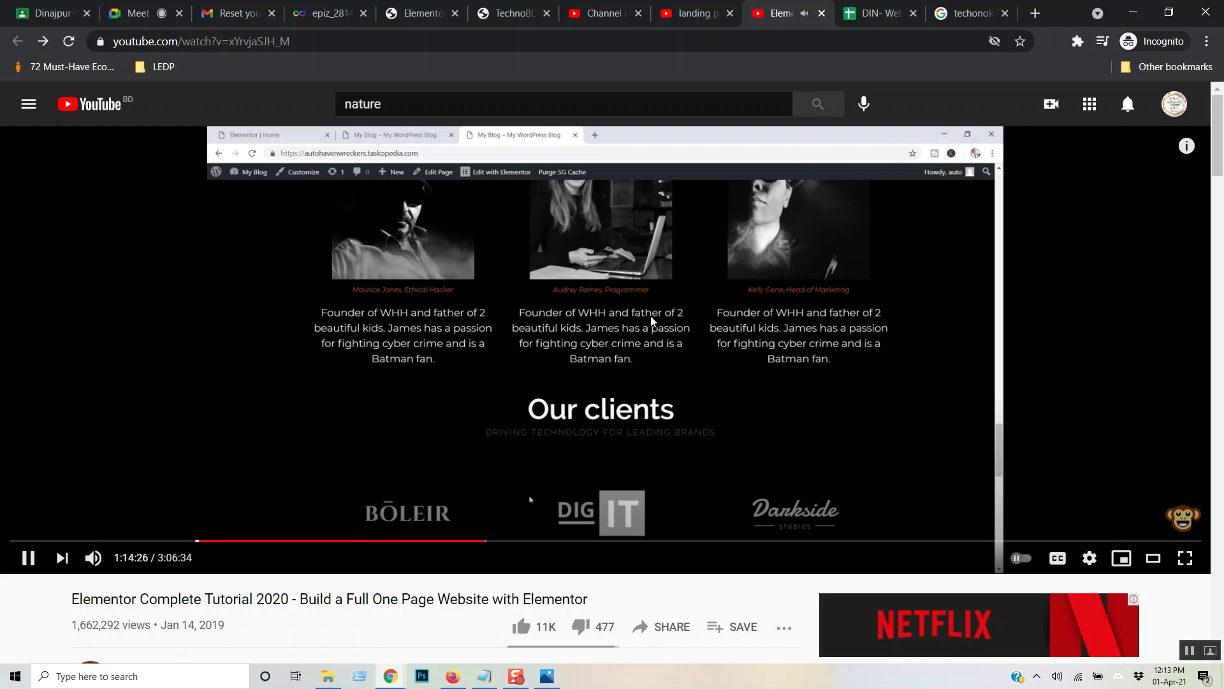
key(Right)
key(Right)
key(Right)
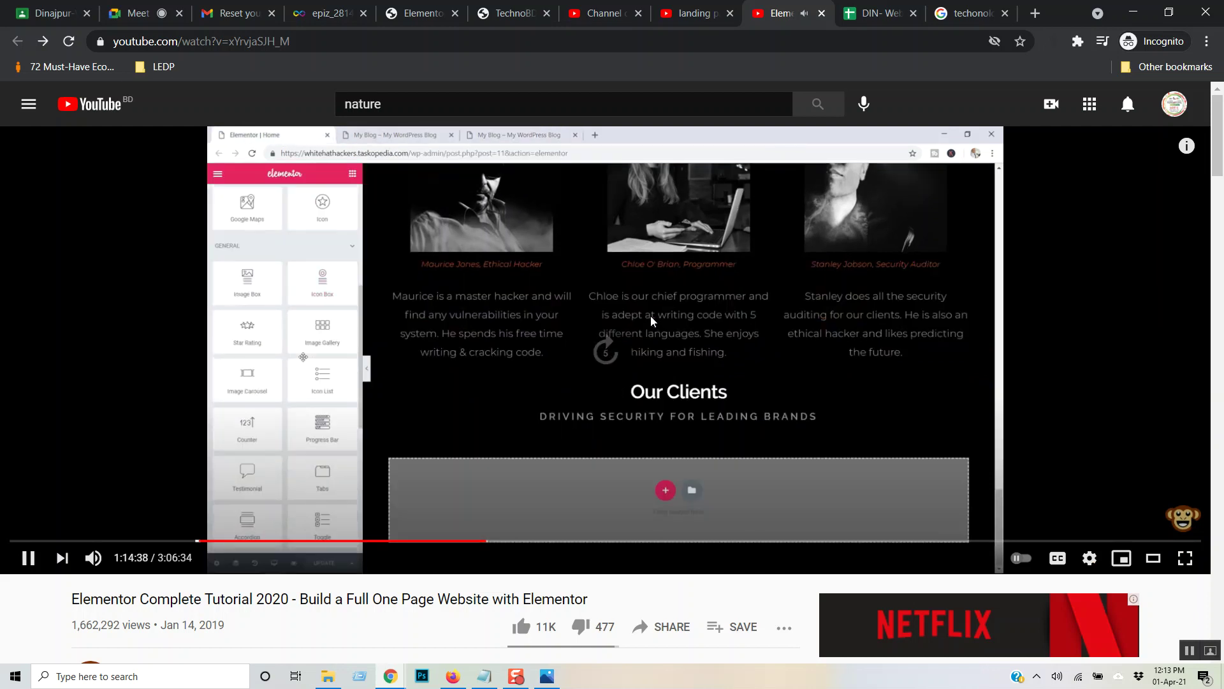
key(Right)
key(Right)
key(Right)
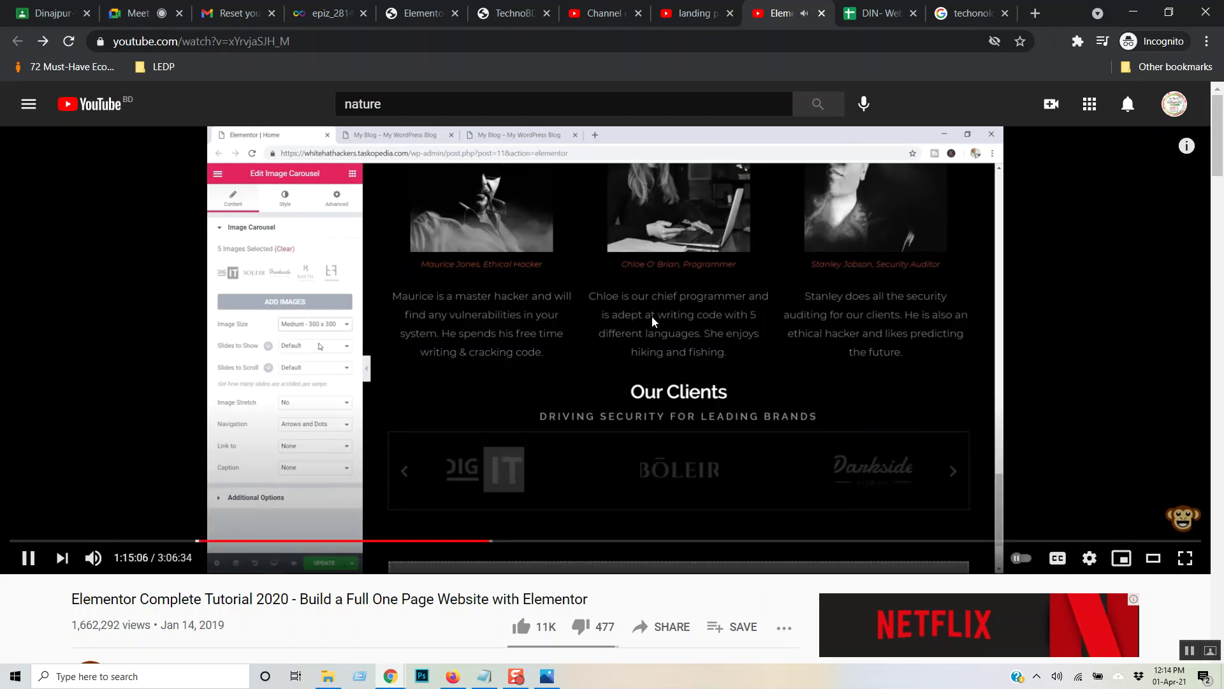
key(Left)
key(Left)
key(Left)
key(Left)
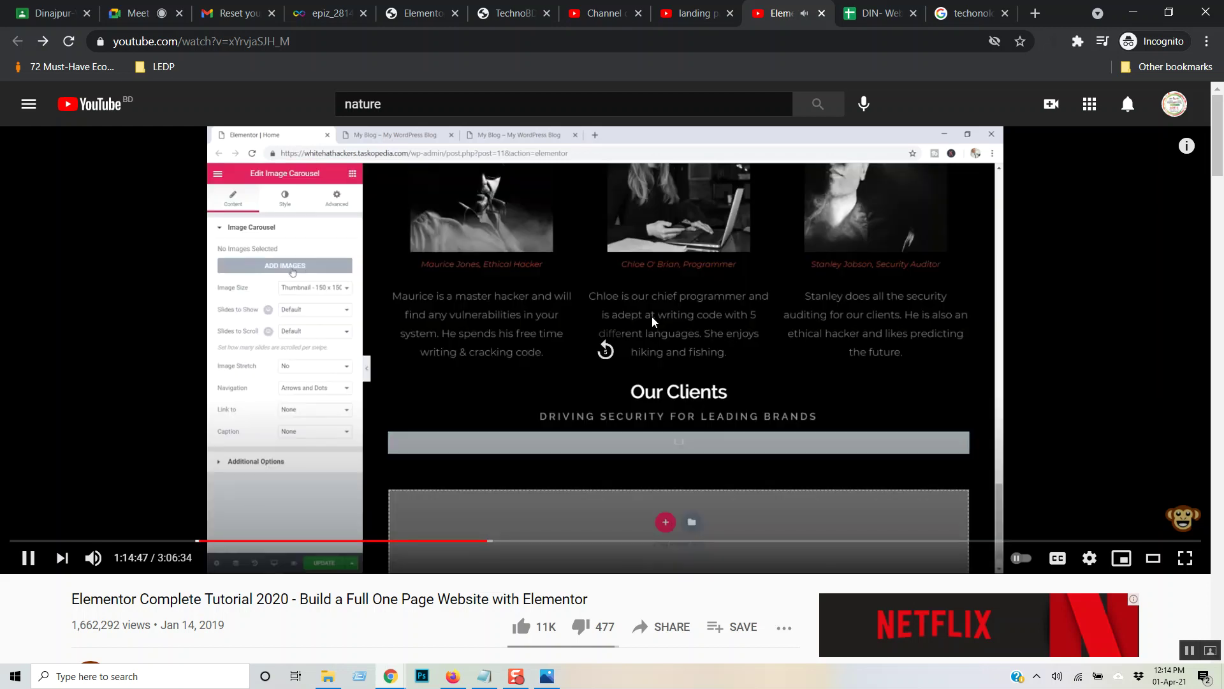
key(Left)
key(Left)
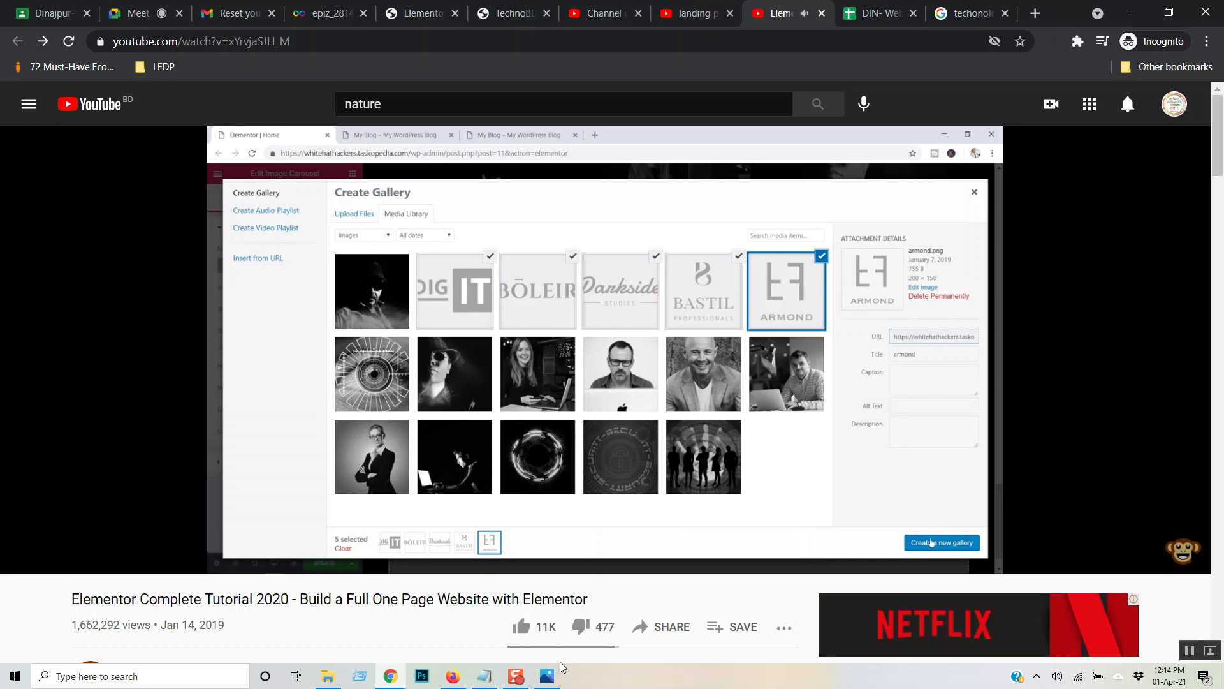
mouse_move(550, 681)
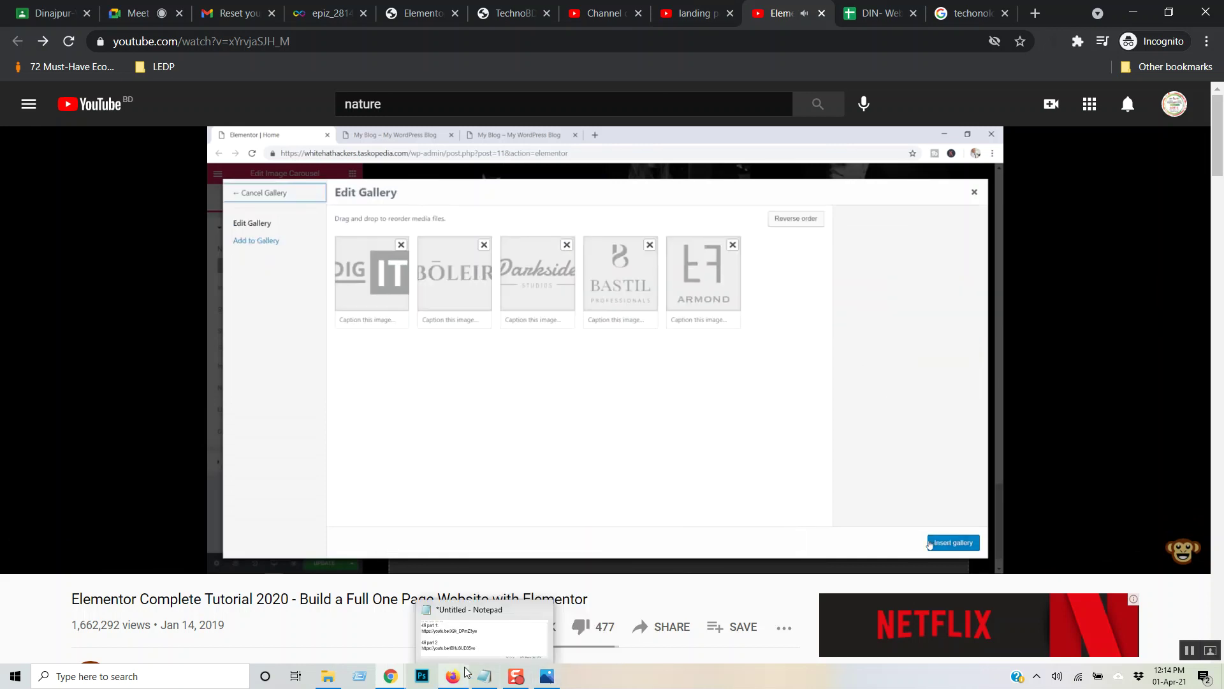
click(653, 263)
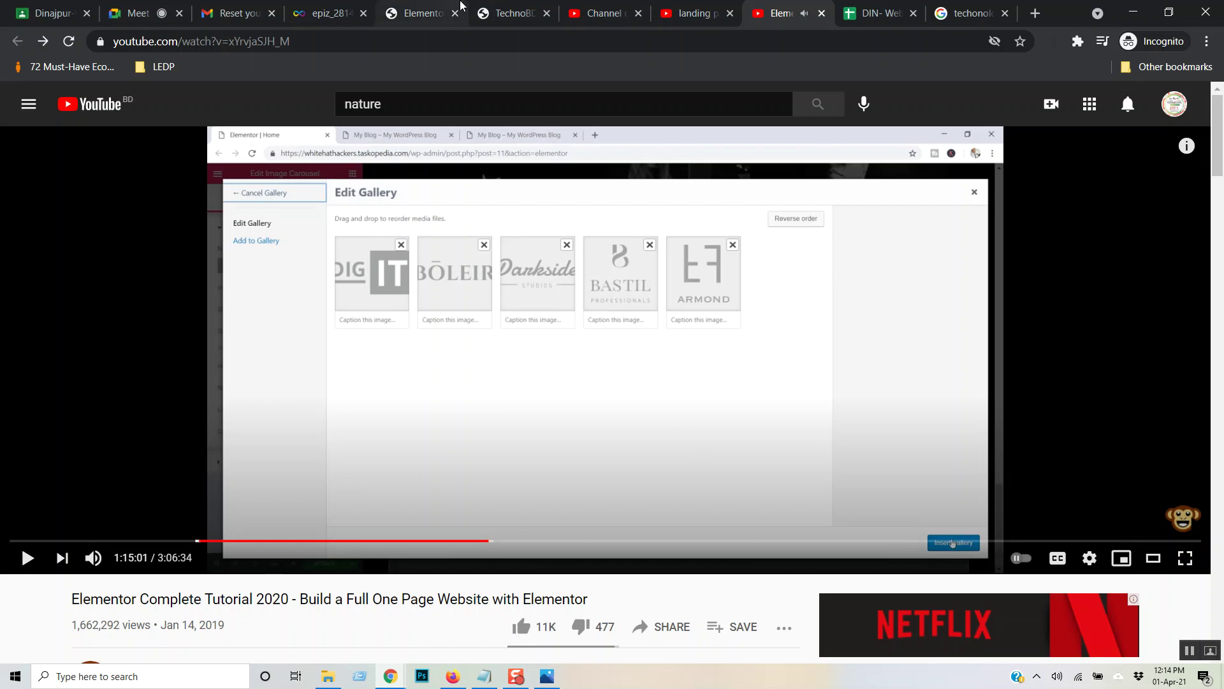
click(968, 12)
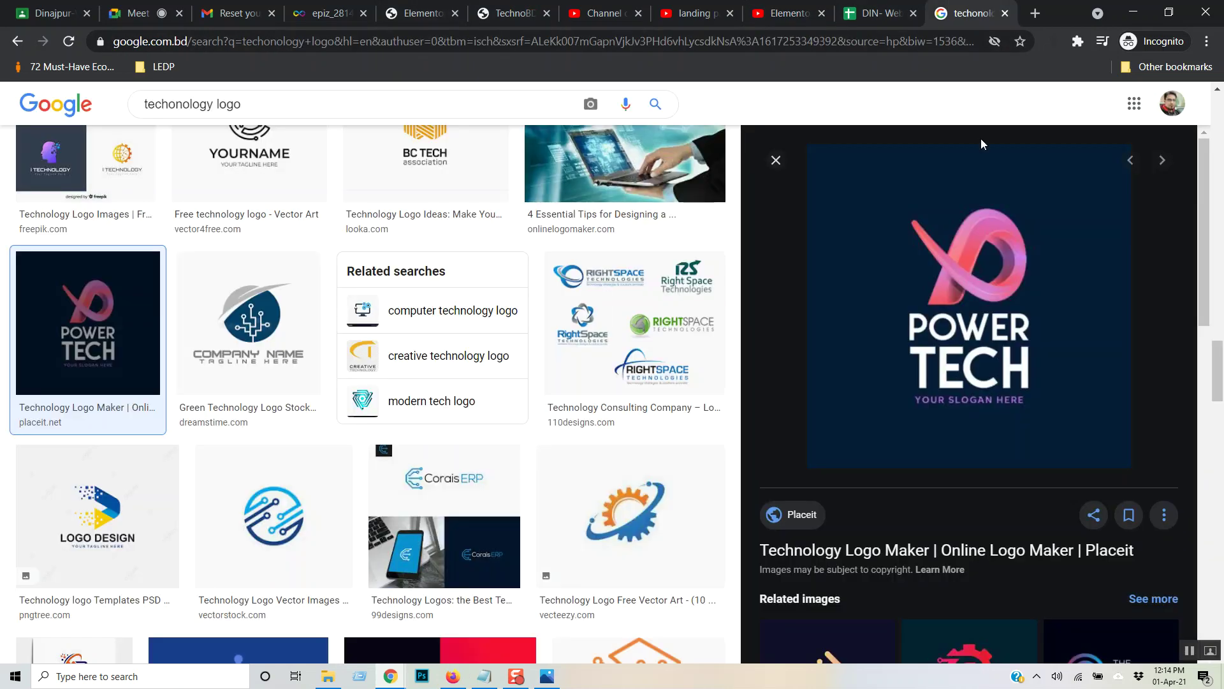
- Save the letter S technology logo to Downloads as logo1.png
scroll(586, 408, down, 2)
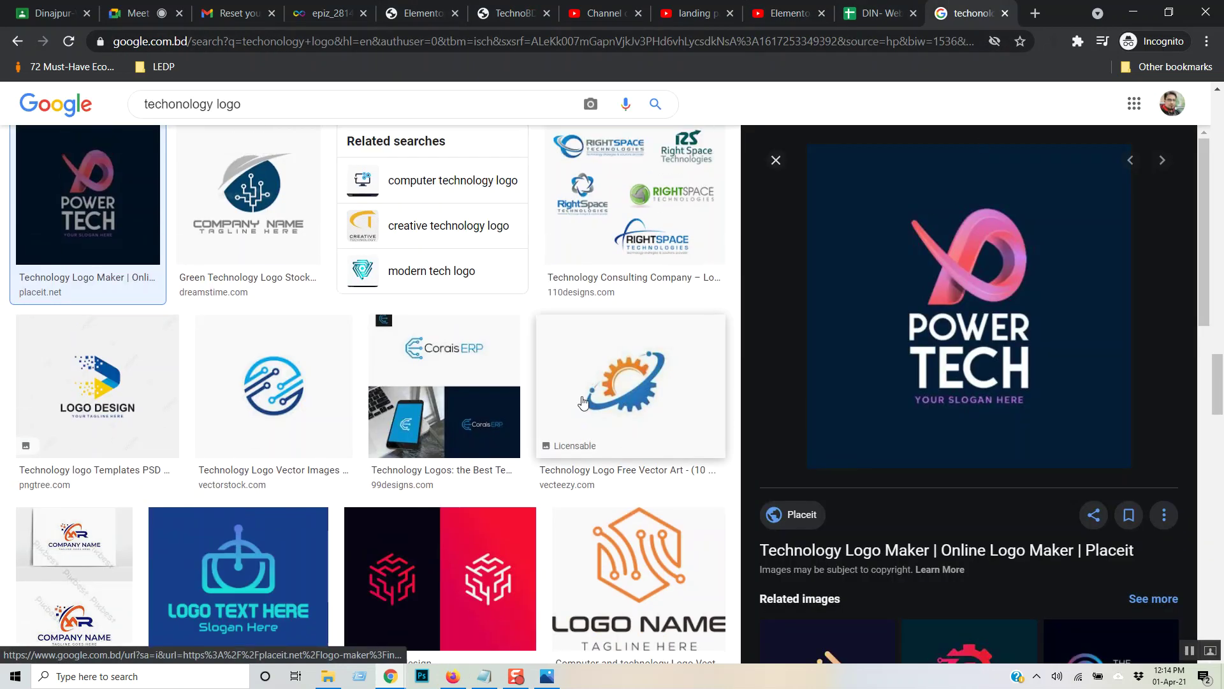
scroll(581, 399, up, 3)
scroll(581, 399, down, 8)
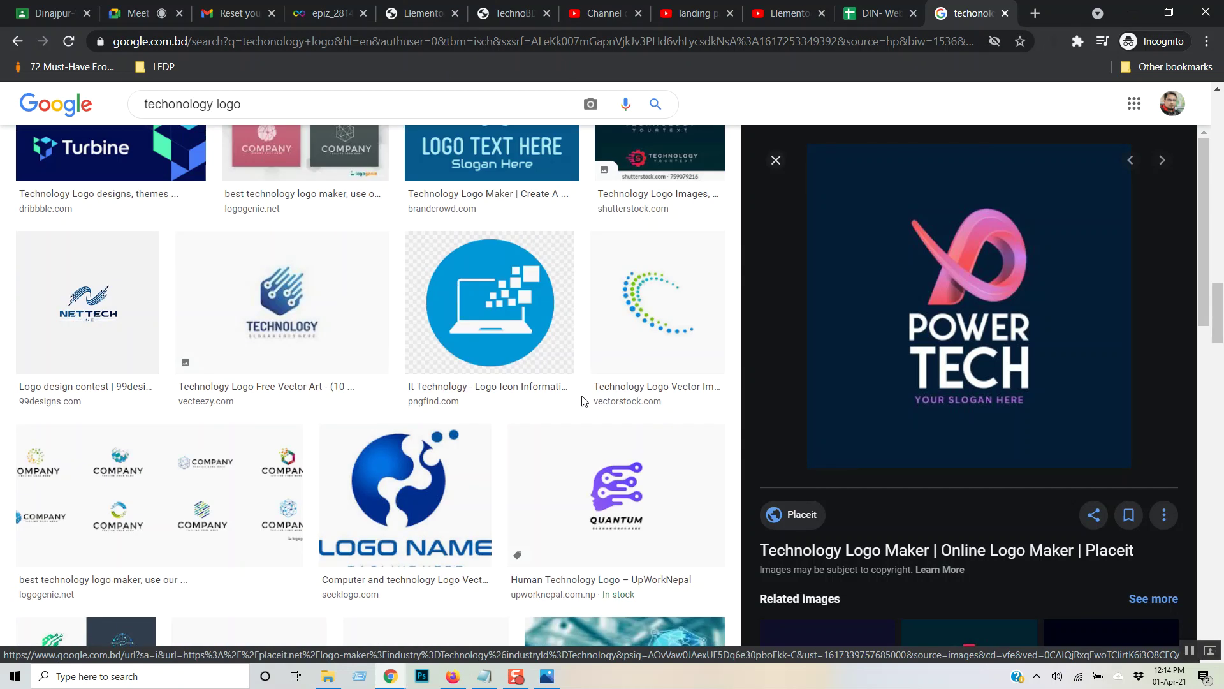
scroll(582, 399, up, 1)
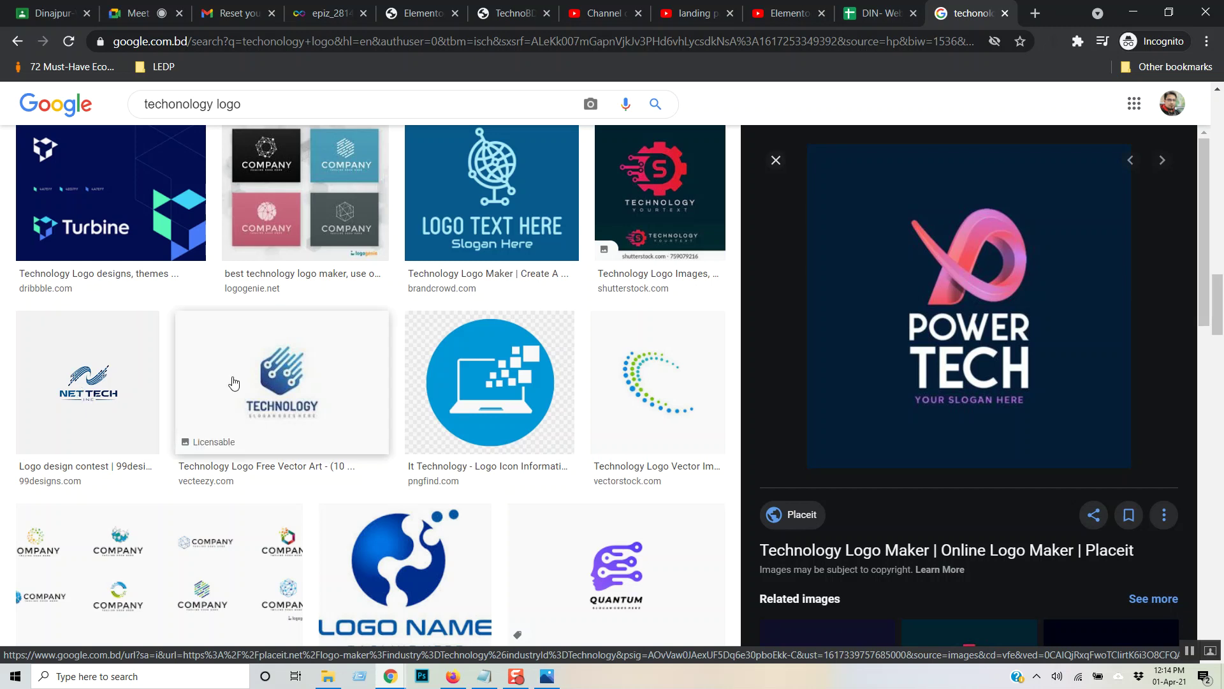
scroll(132, 379, up, 15)
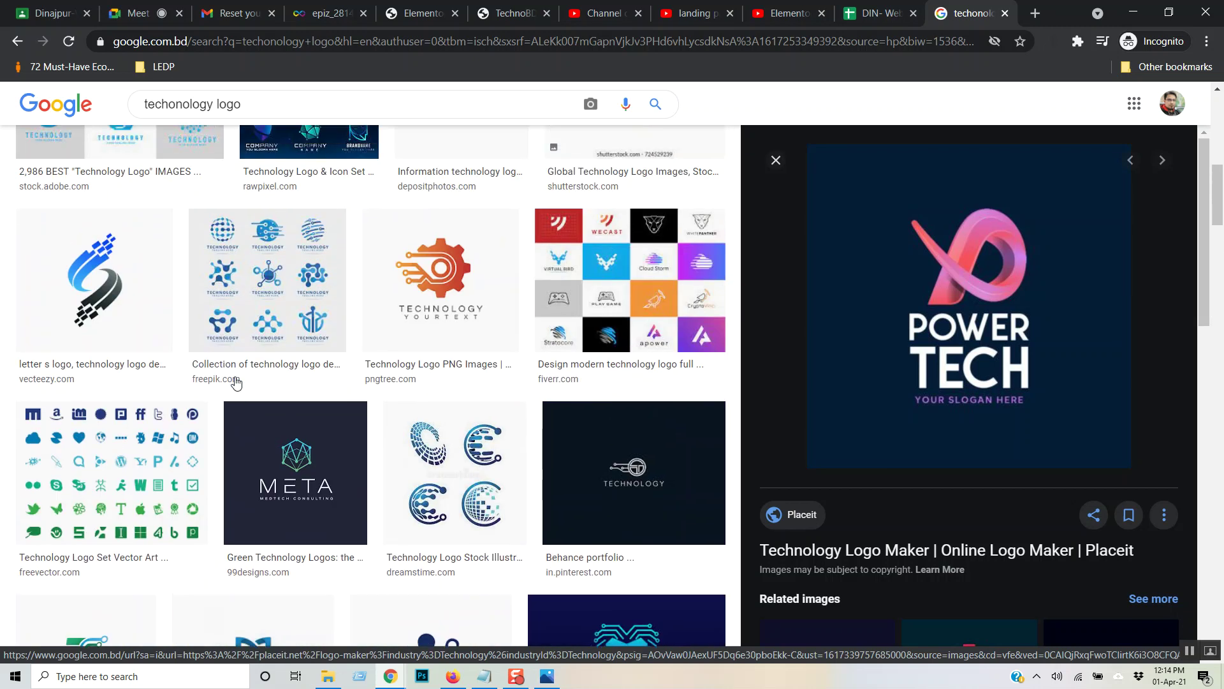
scroll(236, 382, up, 5)
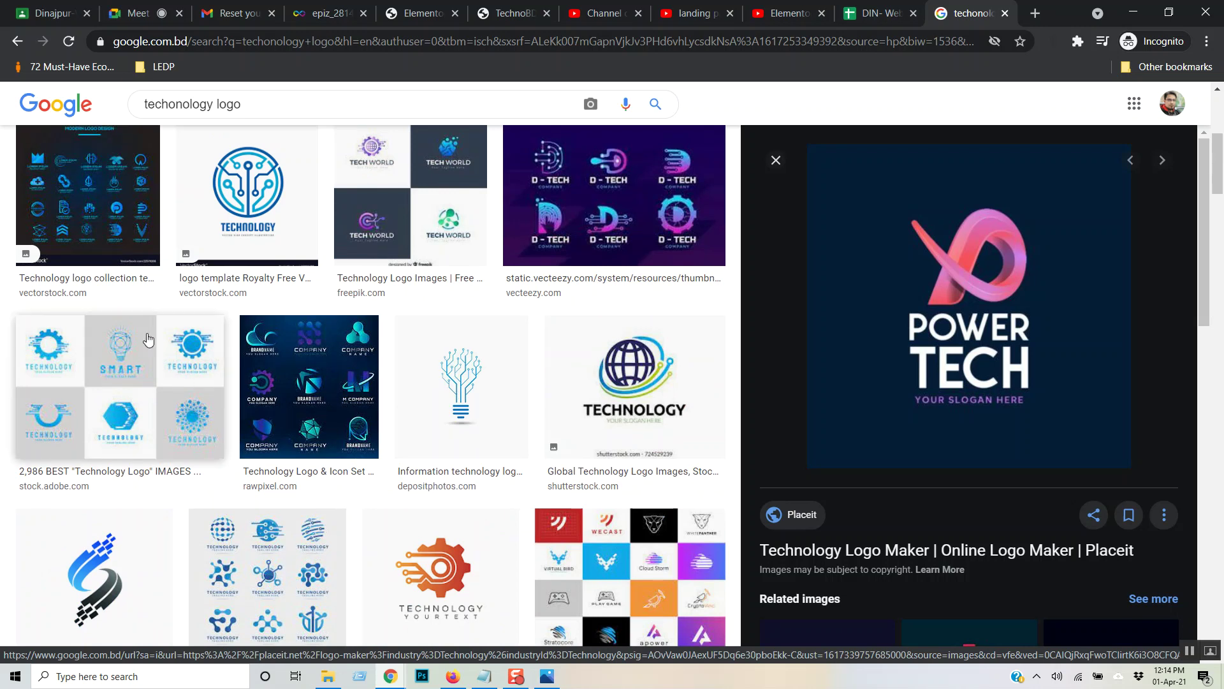
click(139, 364)
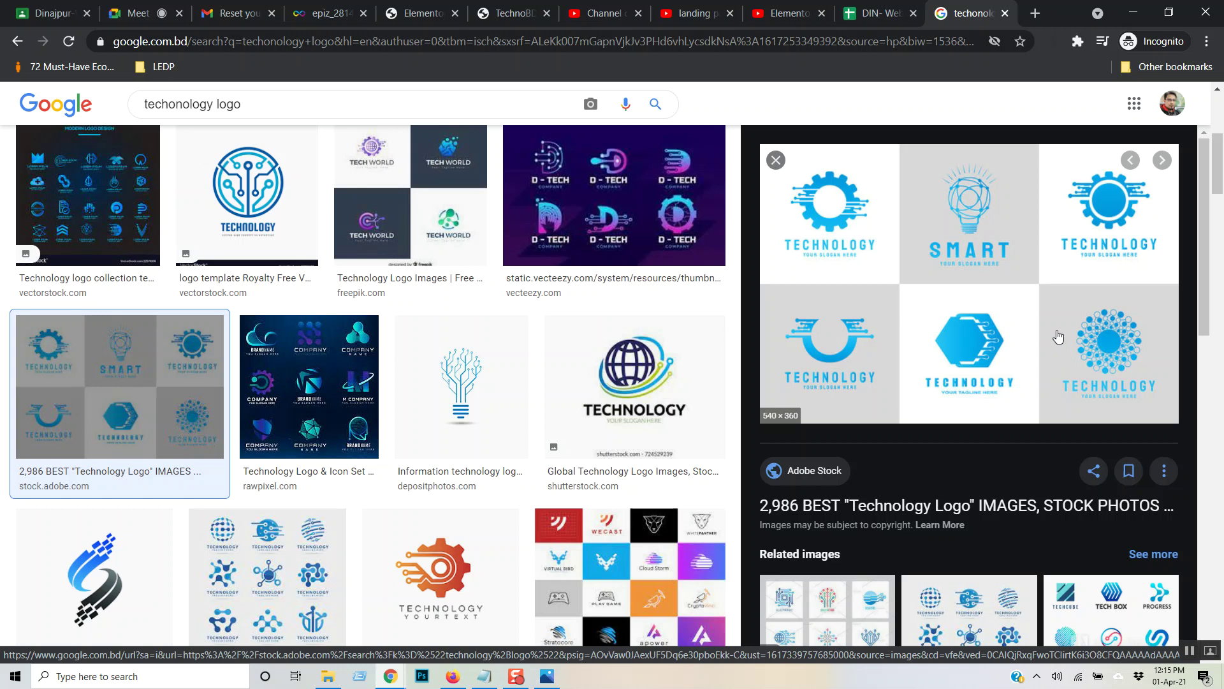
scroll(631, 445, down, 3)
click(172, 354)
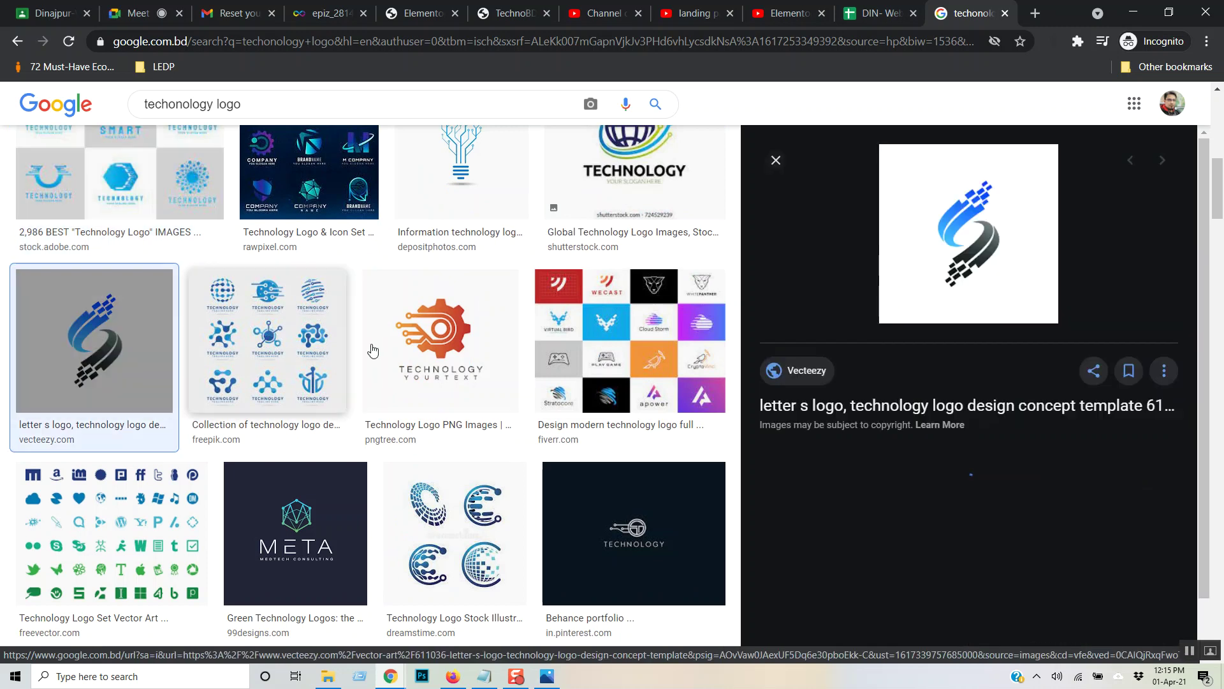
right_click(939, 231)
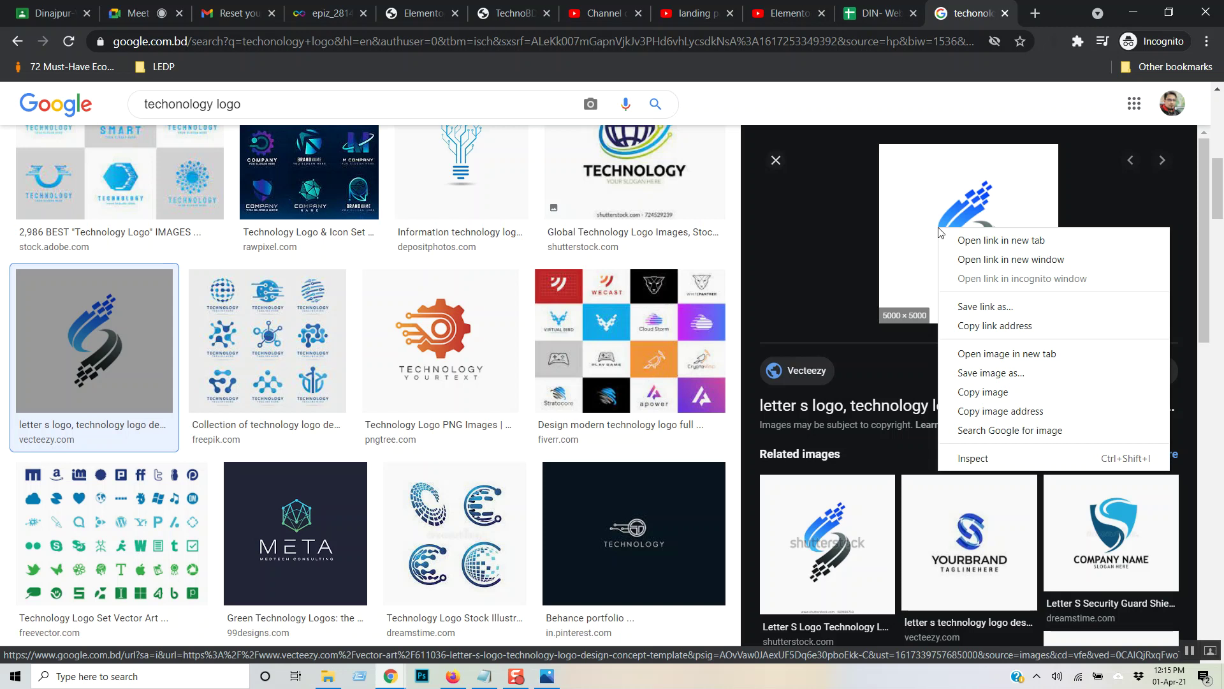
click(1038, 377)
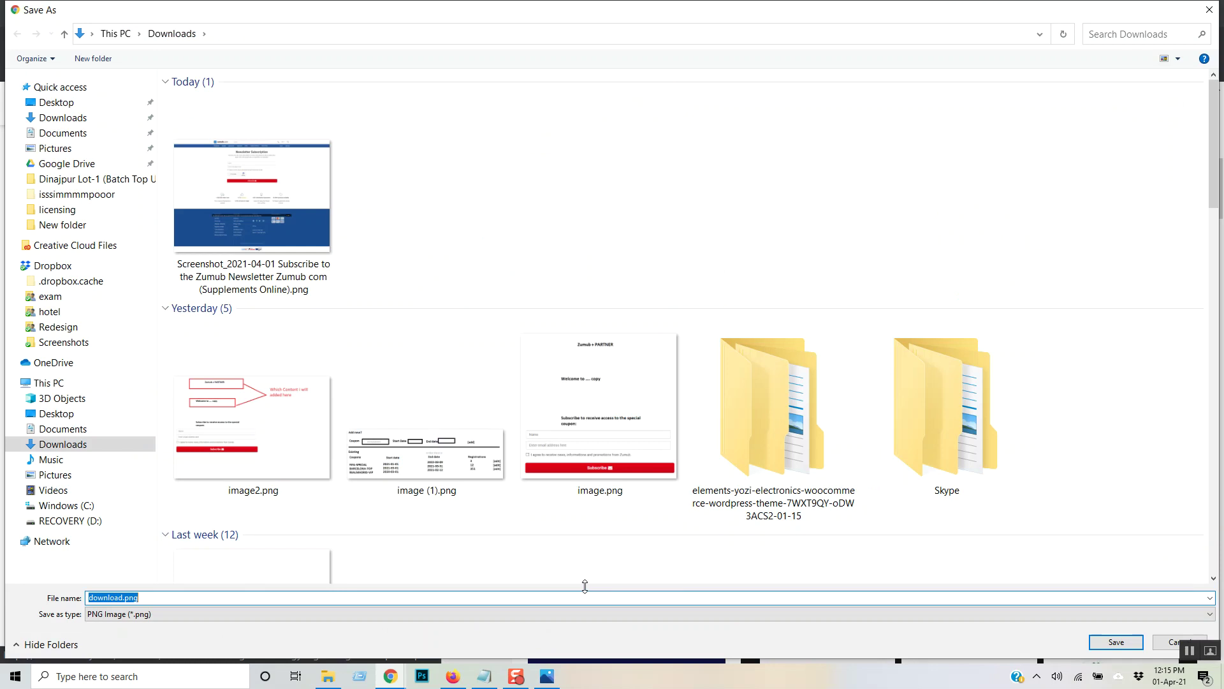
text(logo1)
key(Return)
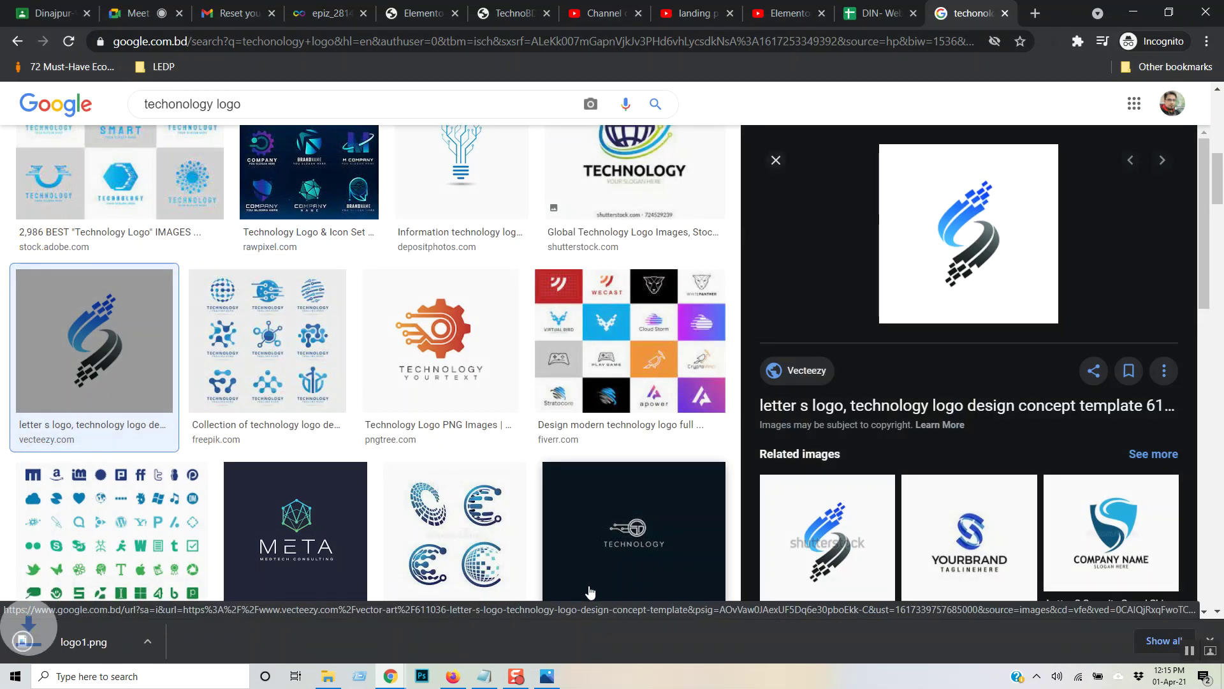
- Save the orange gear TECHNOLOGY logo to Downloads as logo2.png
right_click(472, 322)
click(446, 326)
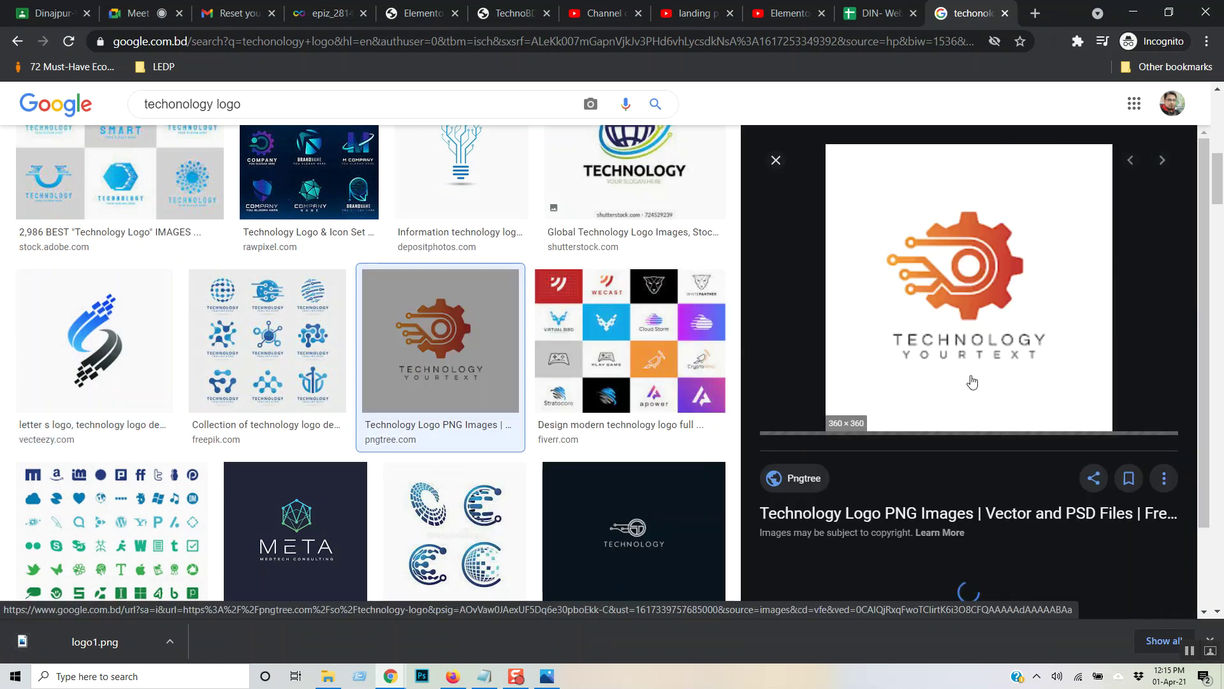
right_click(974, 291)
click(1041, 435)
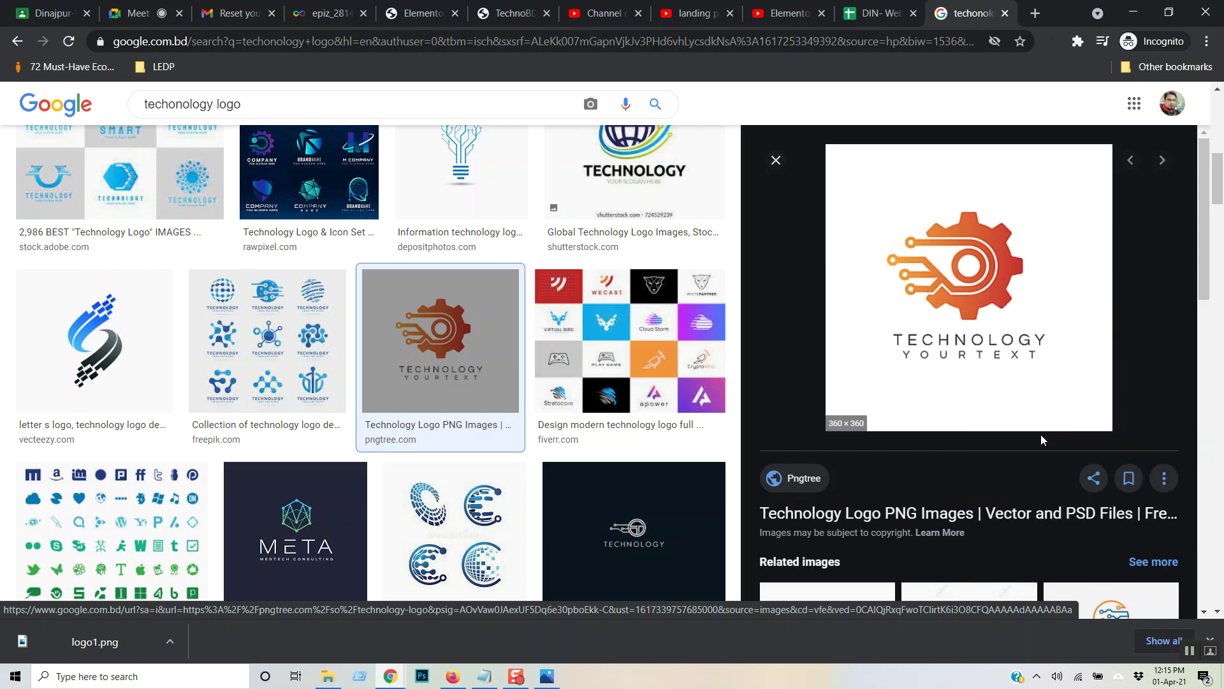
text(logo2)
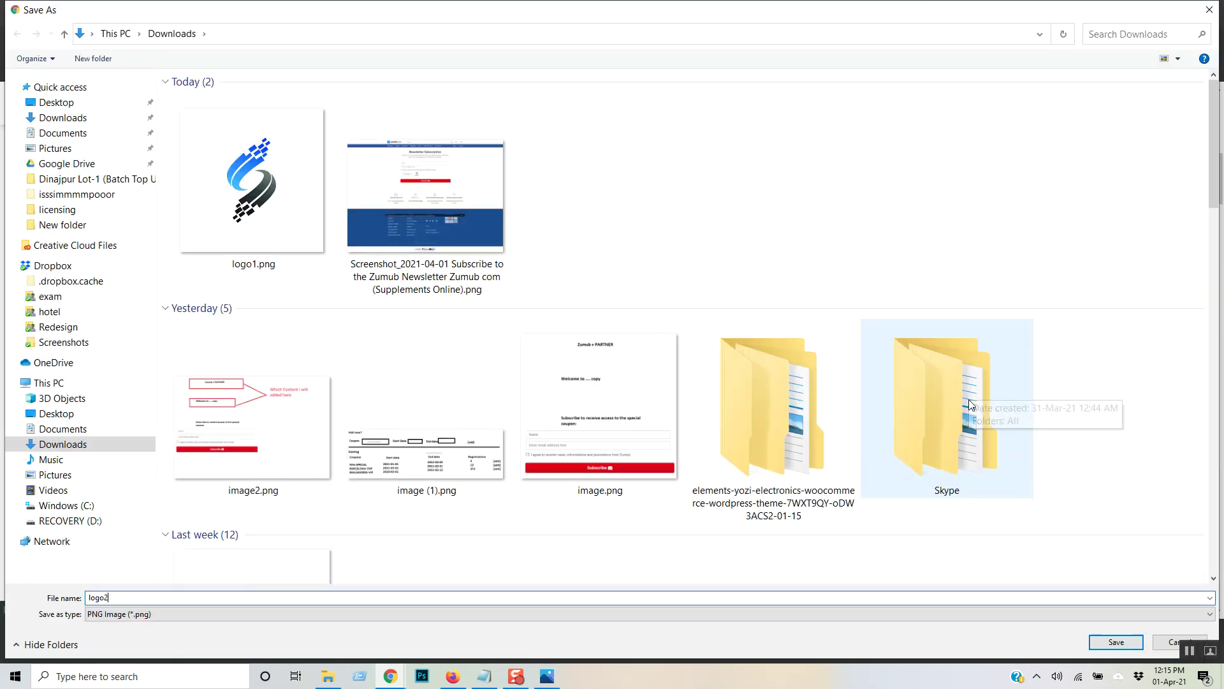
key(Return)
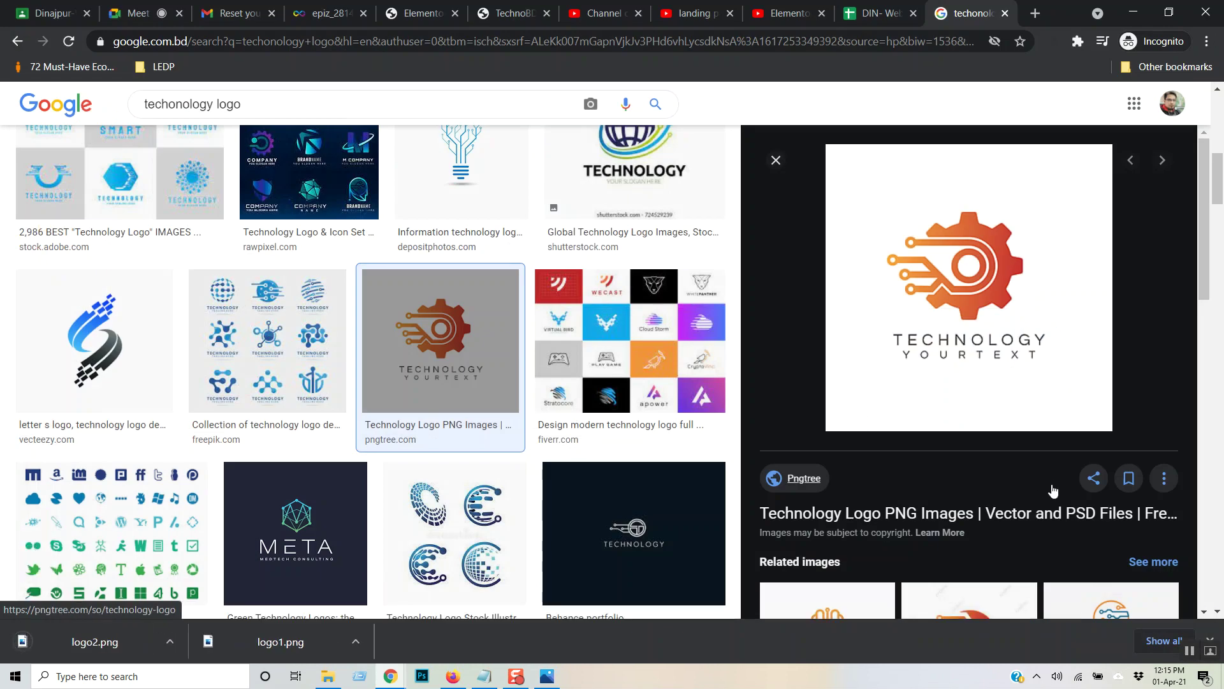
- Save the blue globe TECHNOLOGY logo to Downloads as logo3.webp
scroll(596, 423, up, 3)
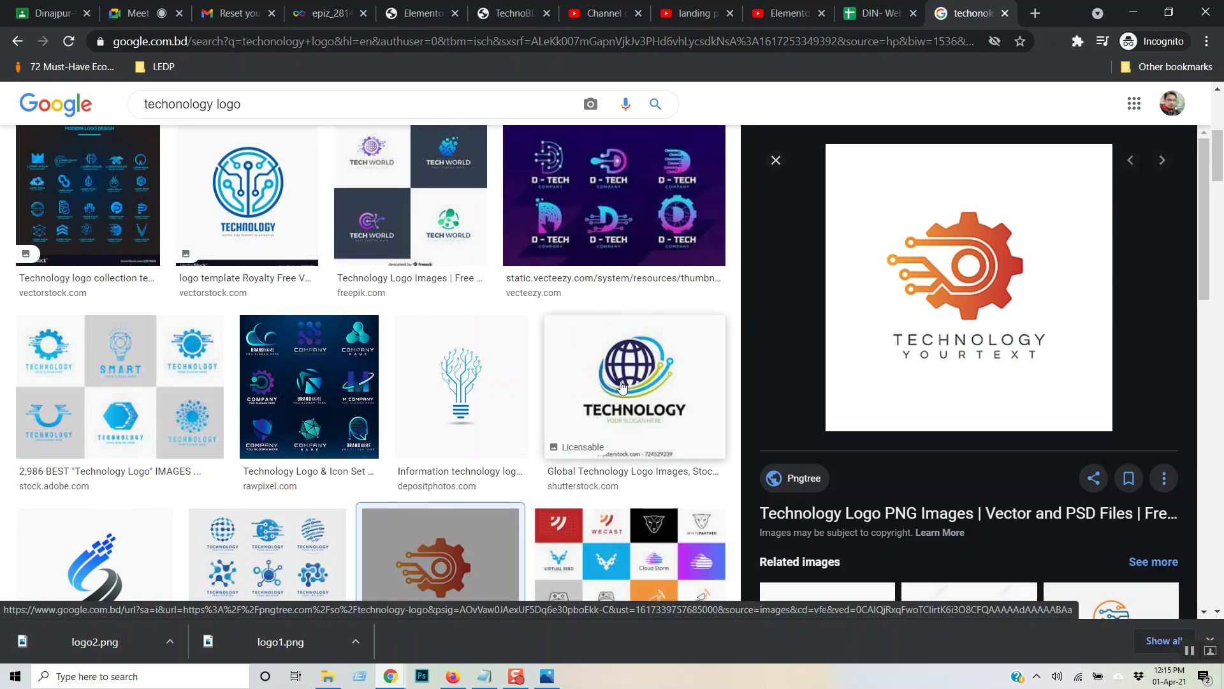
click(622, 387)
right_click(989, 289)
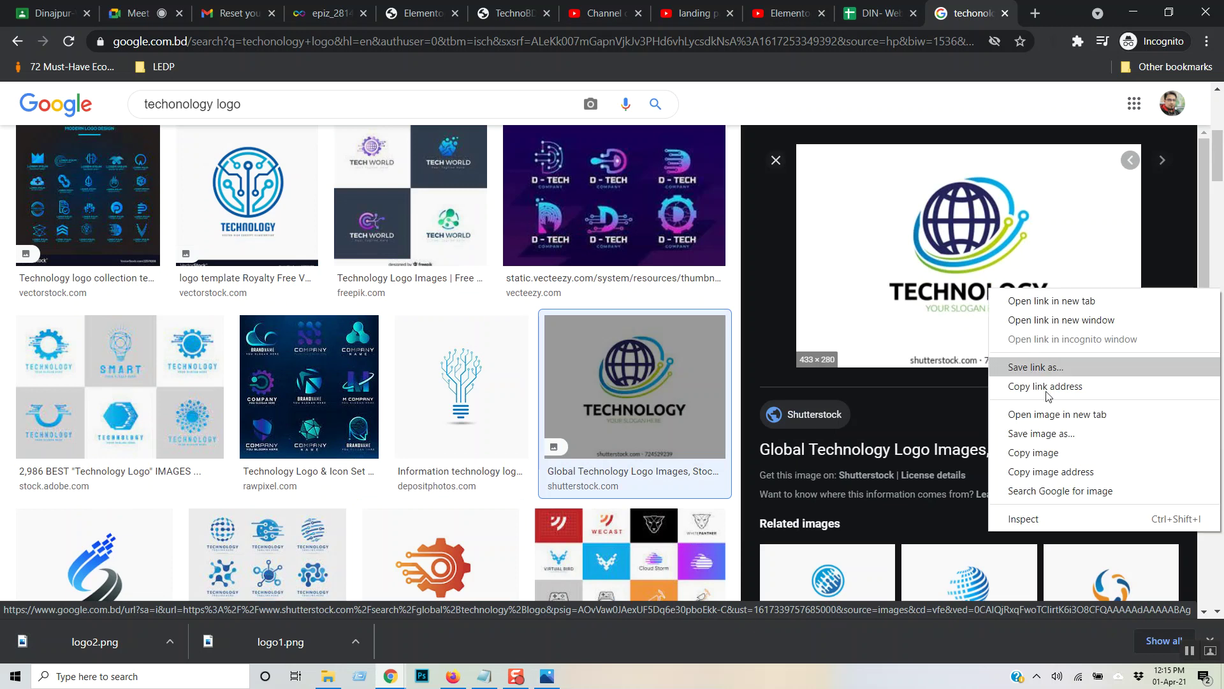
click(1055, 434)
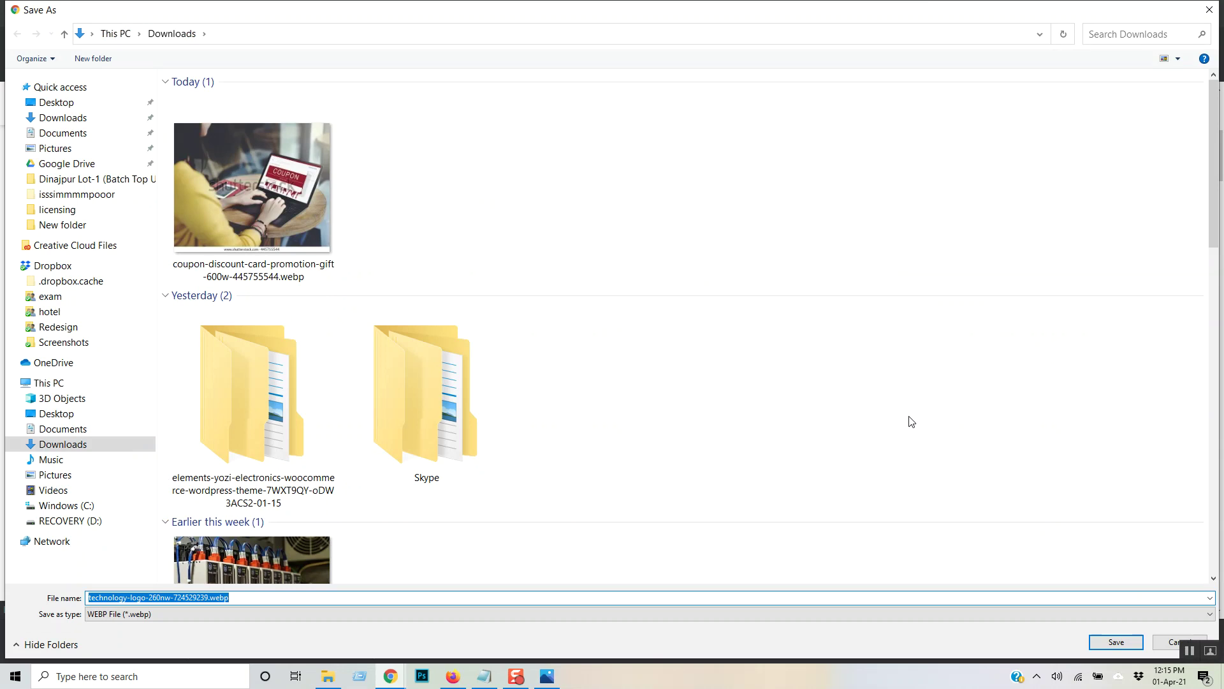
text(lo)
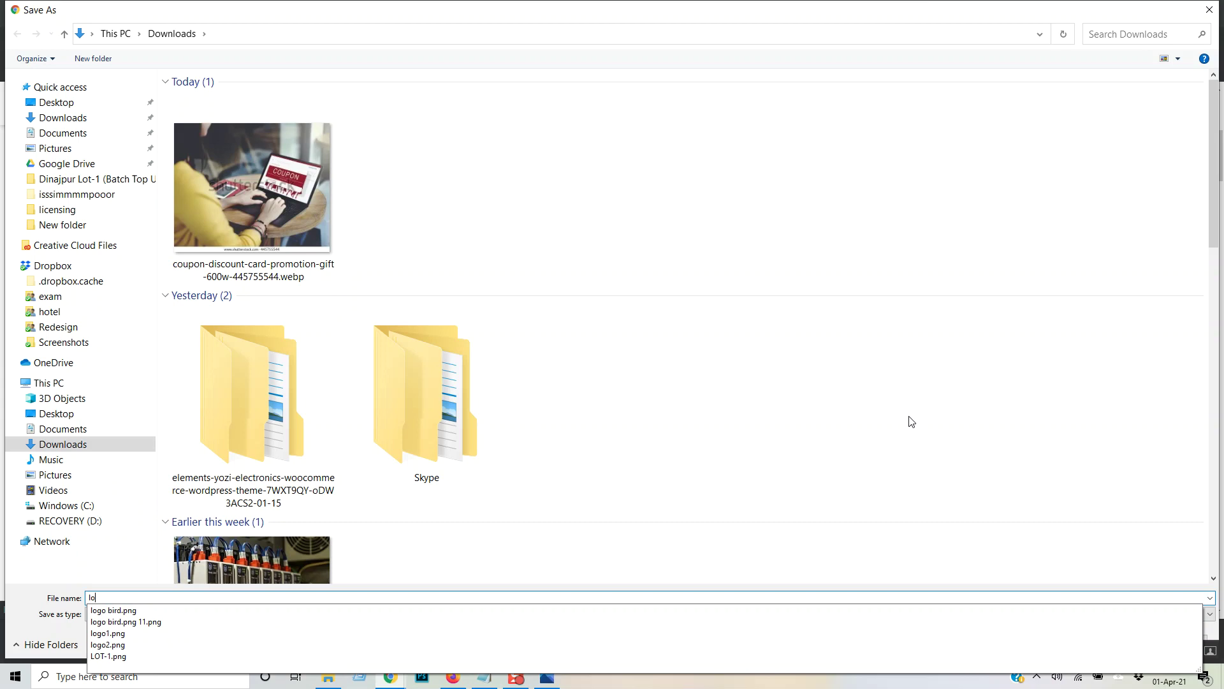
text(go3)
key(Return)
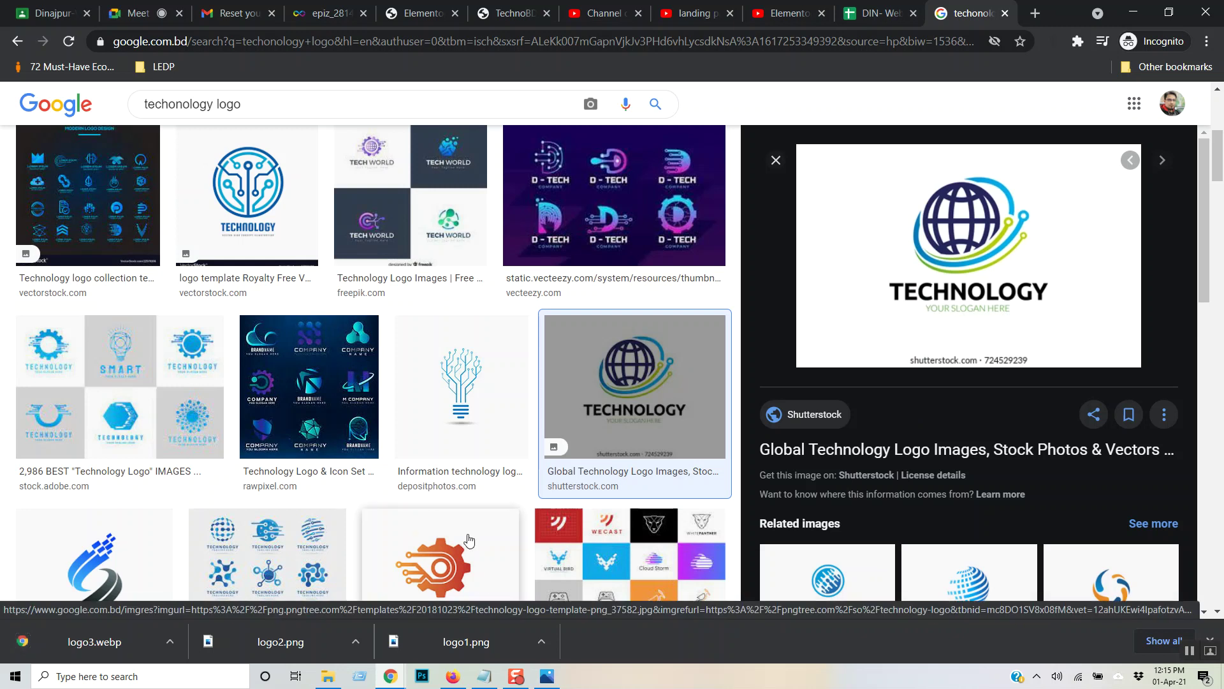
click(168, 641)
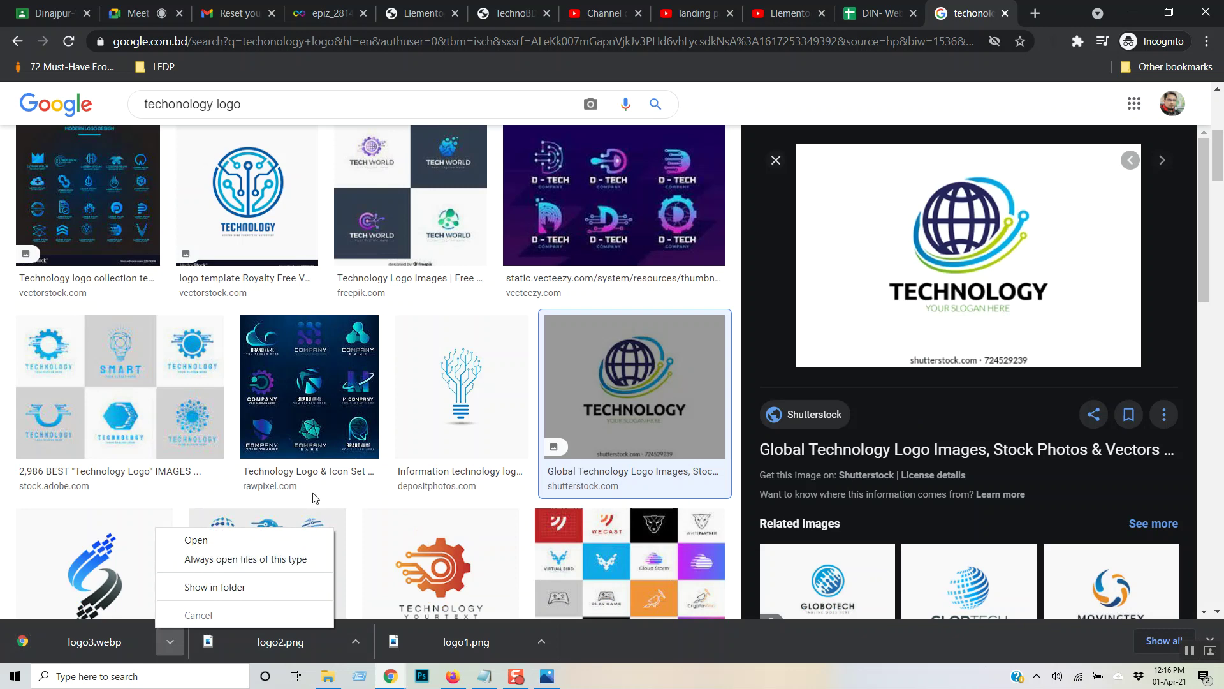
click(408, 393)
- Start saving the swoosh TECHNOLOGY logo, then cancel that save
scroll(408, 394, up, 5)
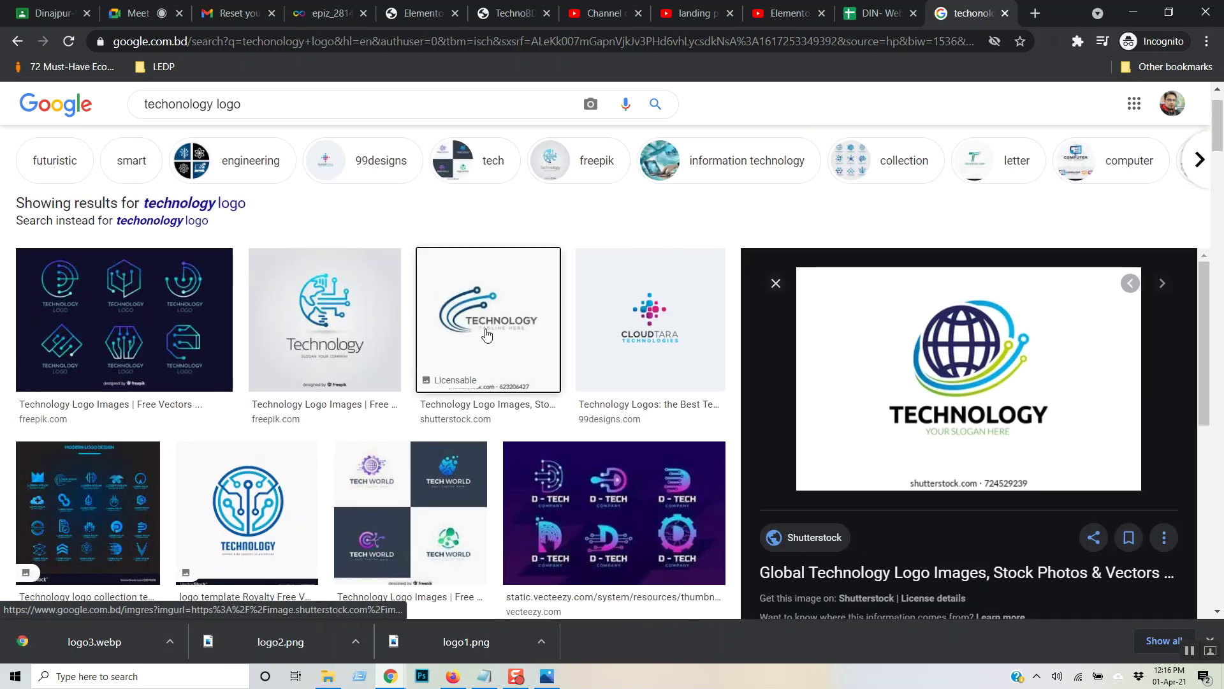
click(486, 336)
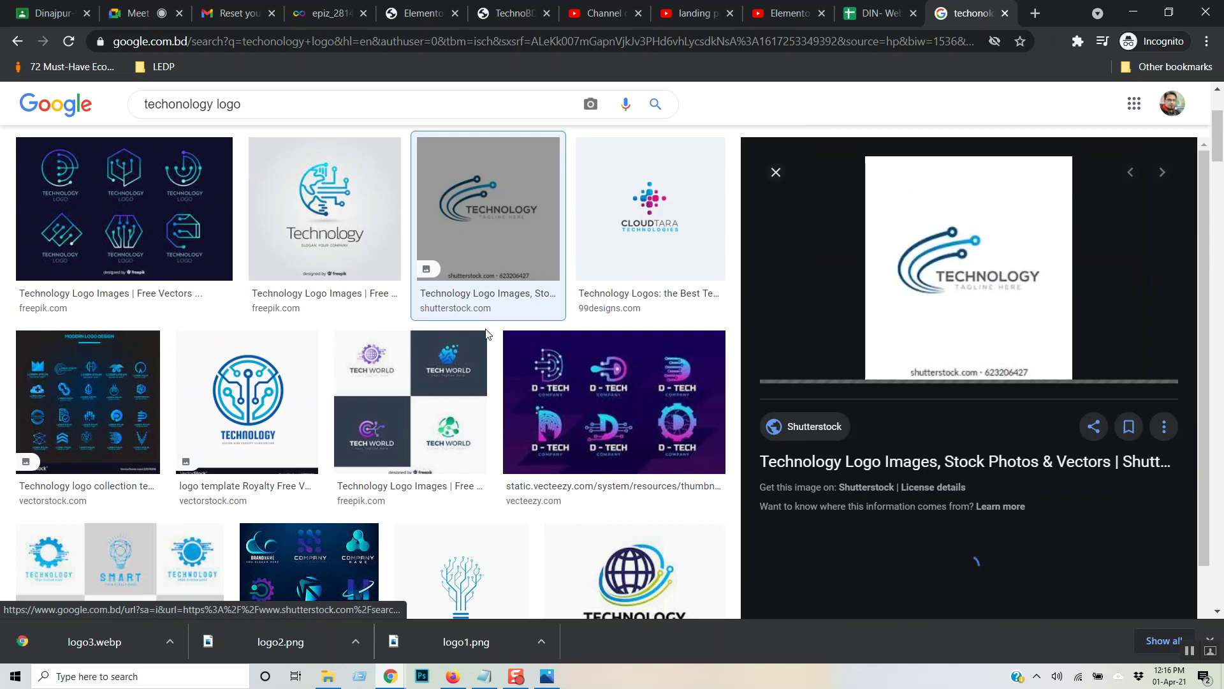
right_click(994, 312)
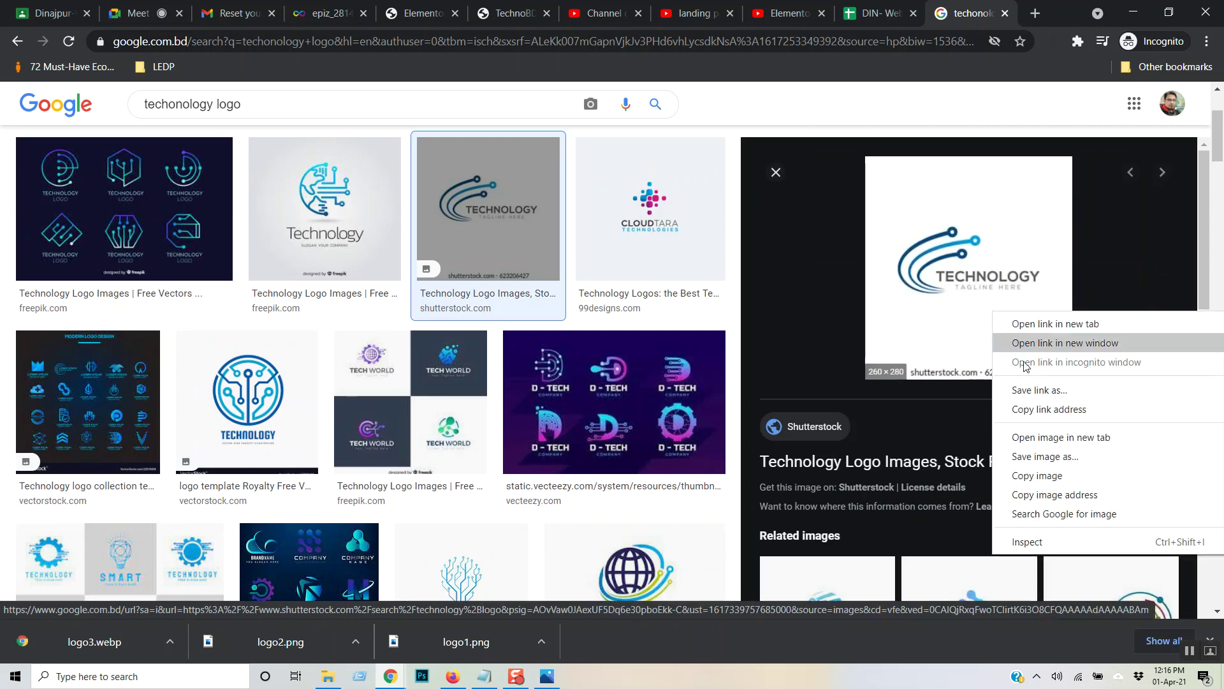
click(1063, 454)
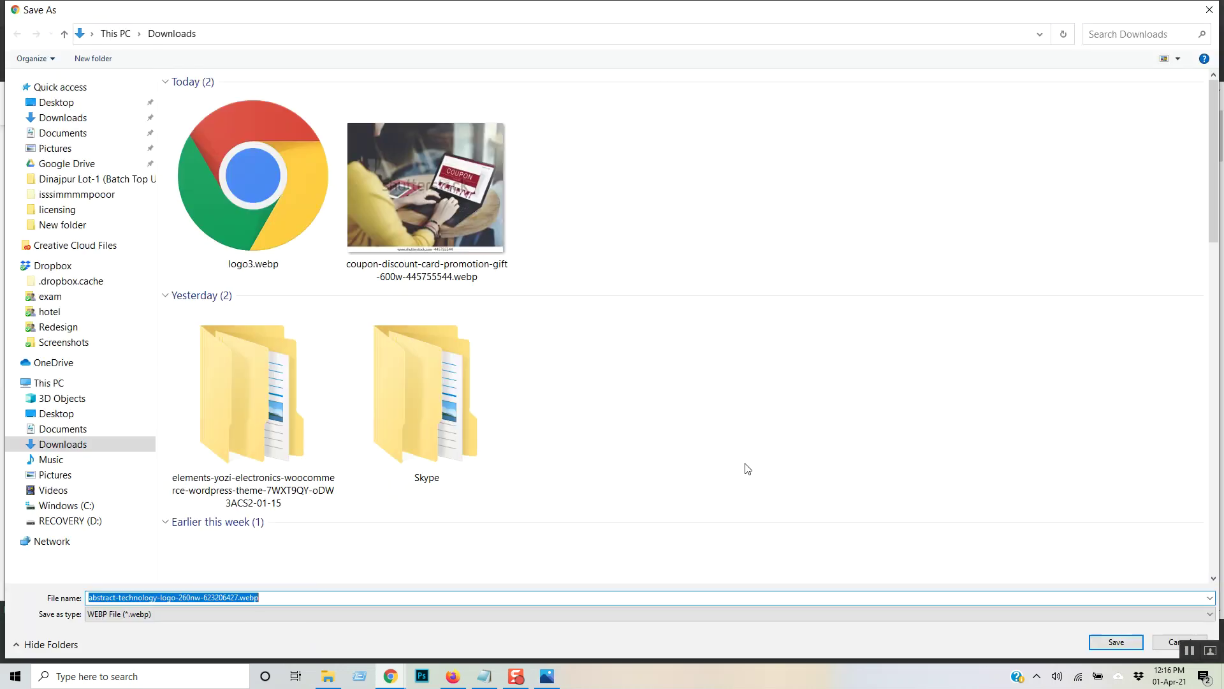
click(1209, 9)
- Save the cyan Technology circuit logo from Pinterest as logo3
scroll(522, 328, down, 15)
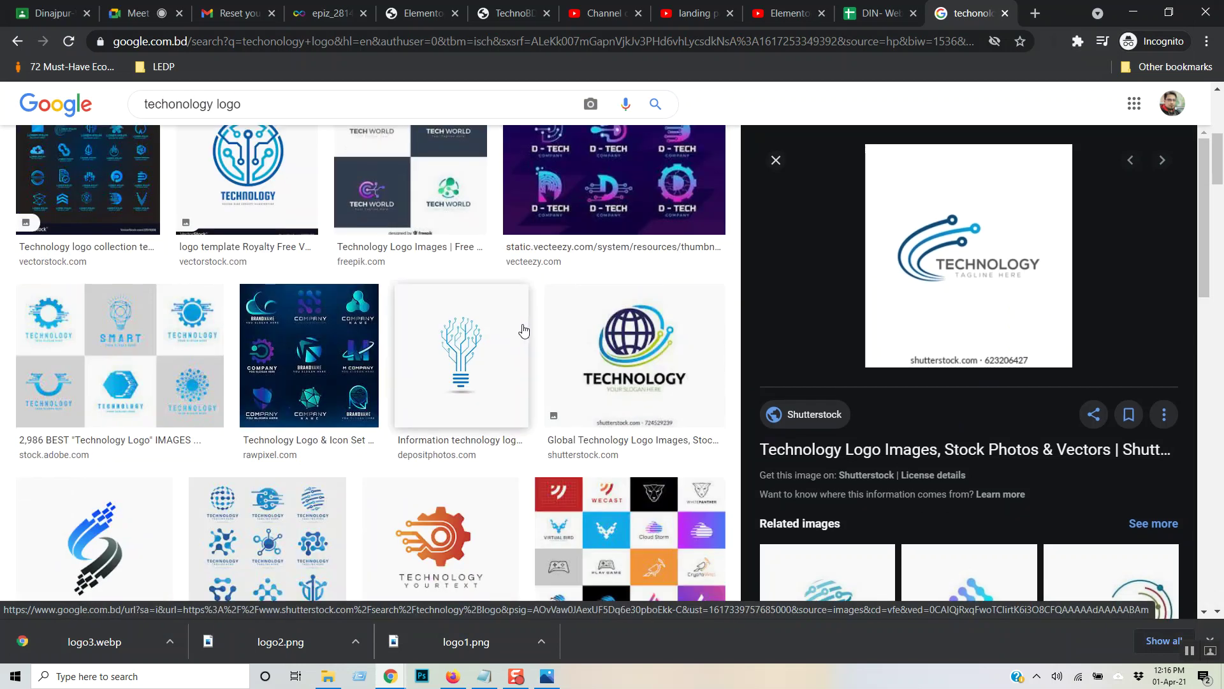
scroll(523, 328, down, 4)
scroll(523, 328, up, 4)
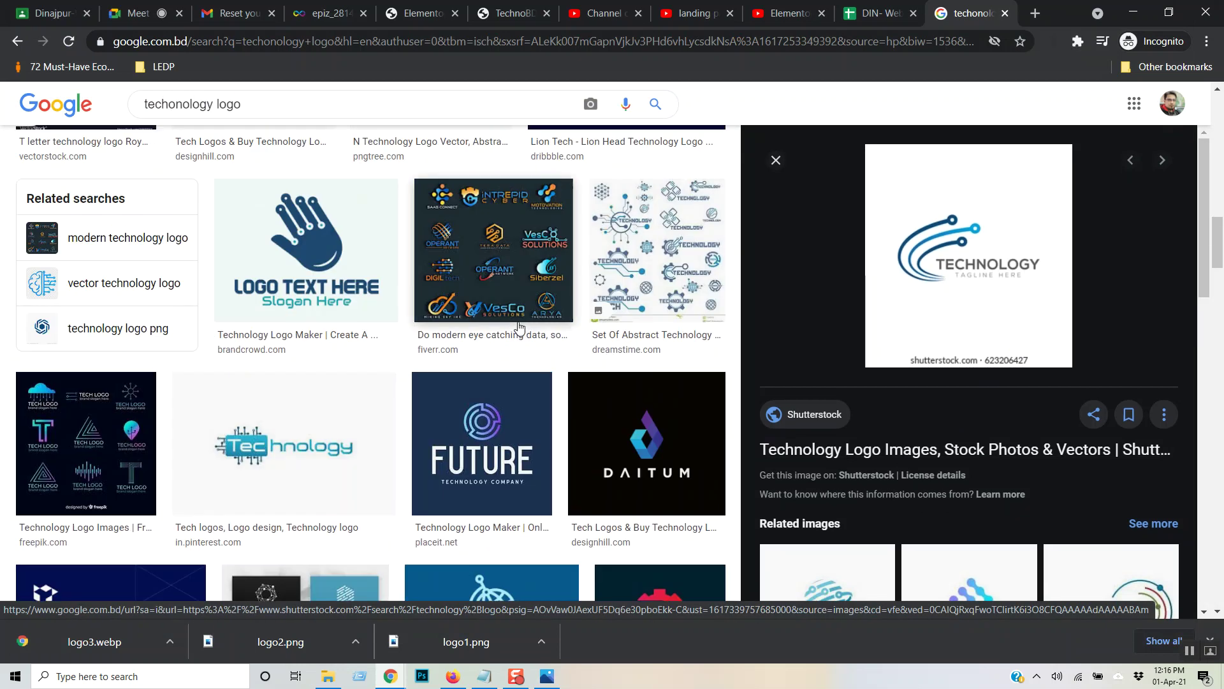
scroll(478, 367, down, 4)
click(282, 215)
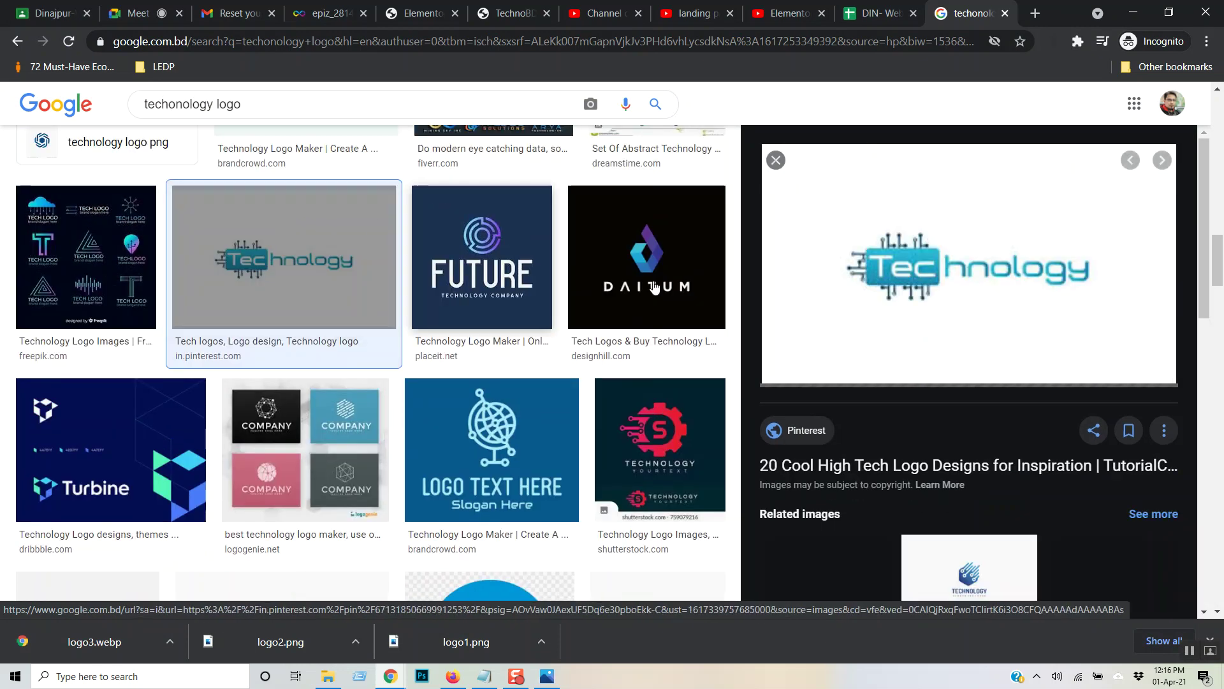
right_click(1000, 298)
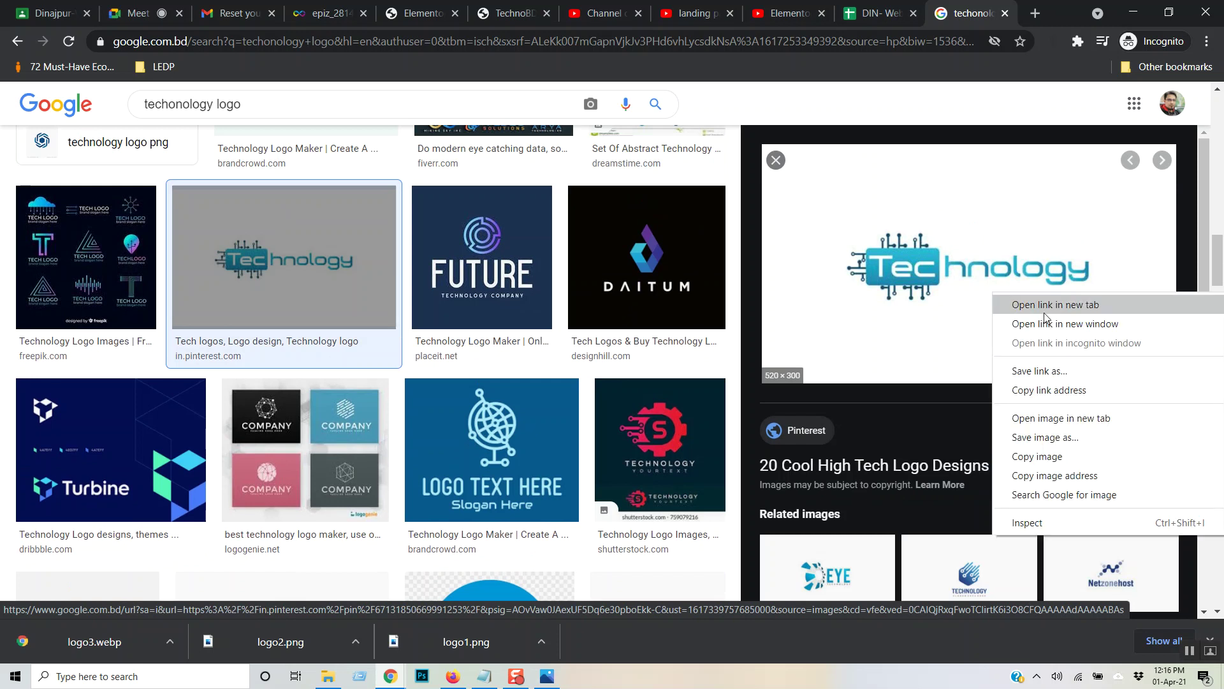
click(1051, 438)
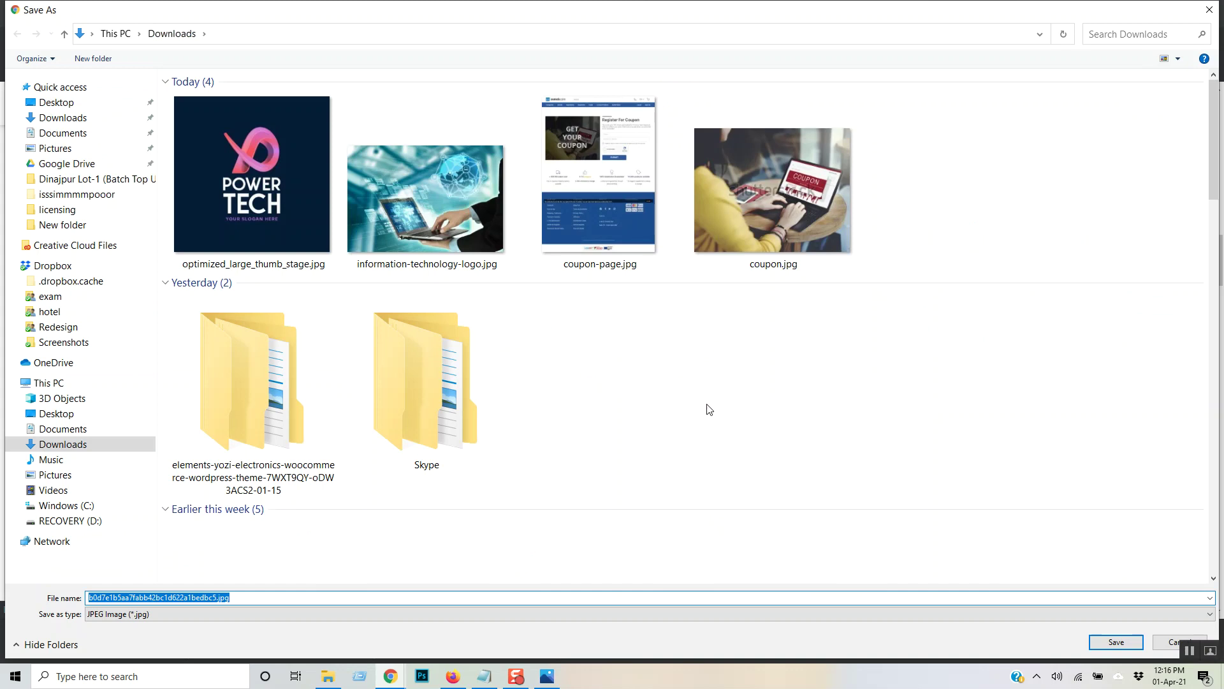
text(logo)
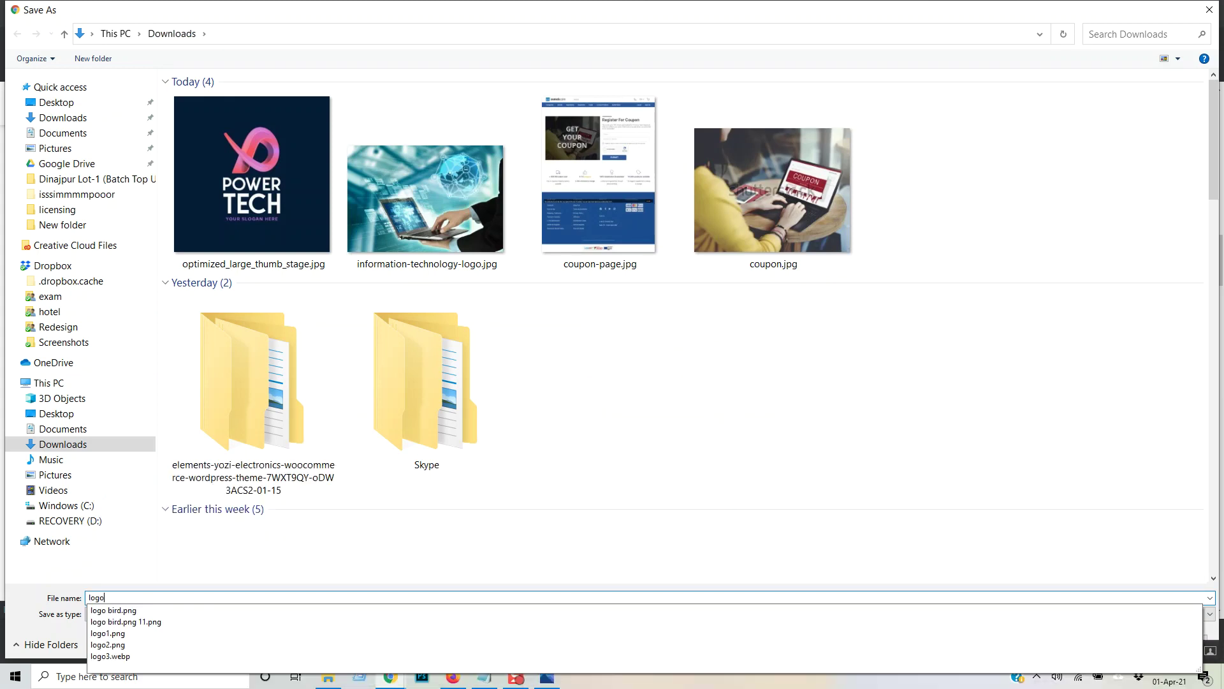
text(3)
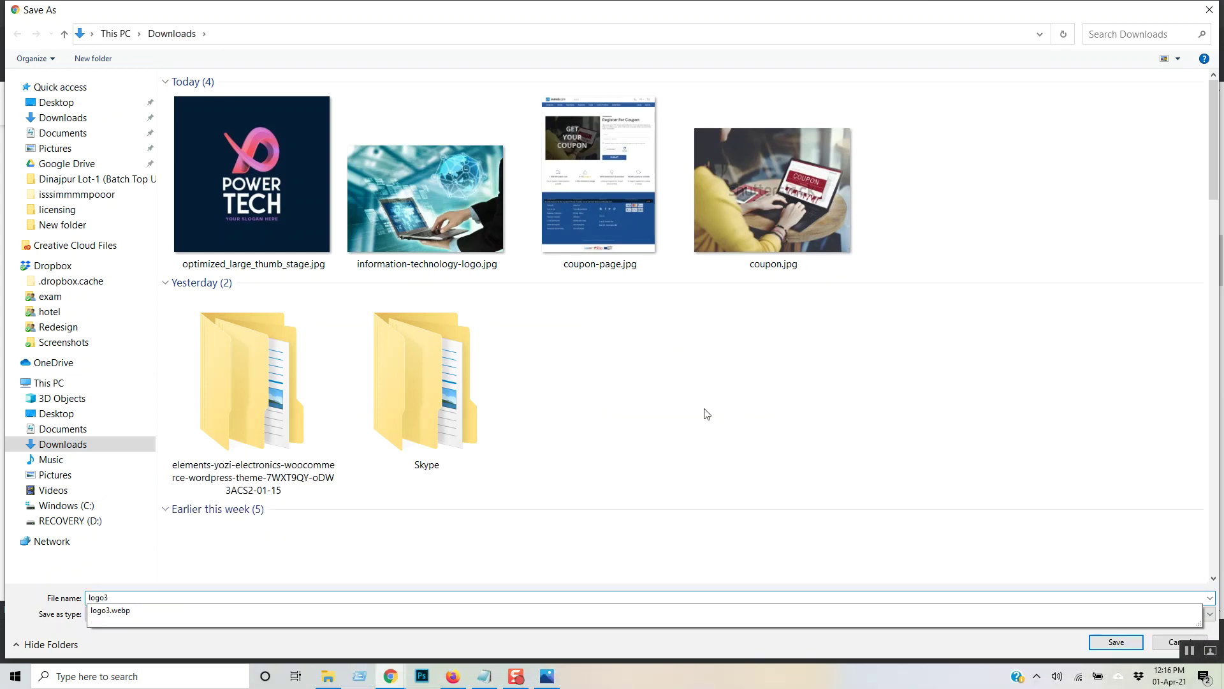
key(Return)
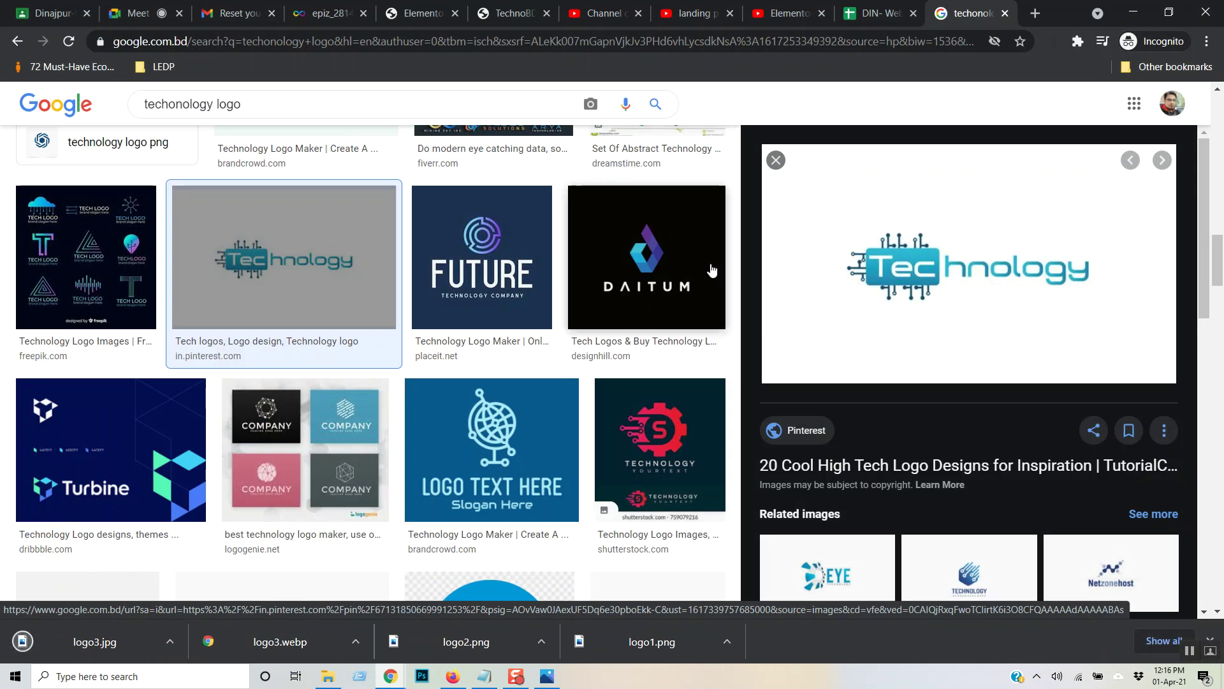
- Save the blue LOGO NAME logo from Google Images as logo4
scroll(712, 270, down, 6)
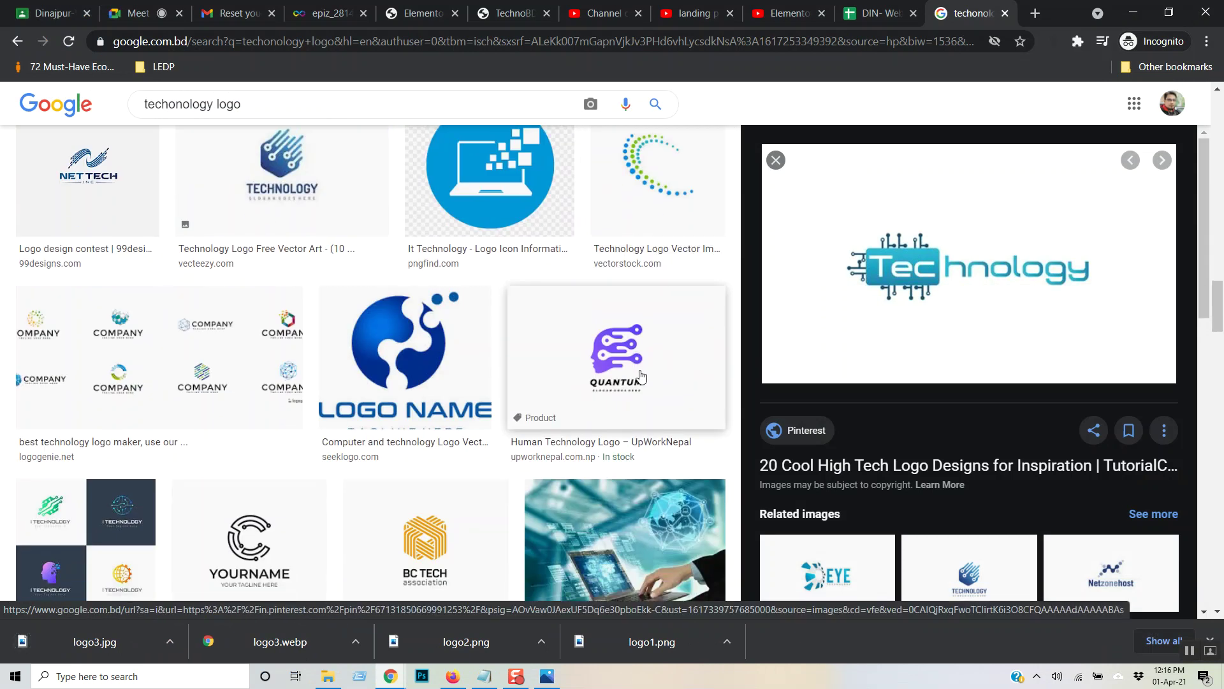
click(407, 357)
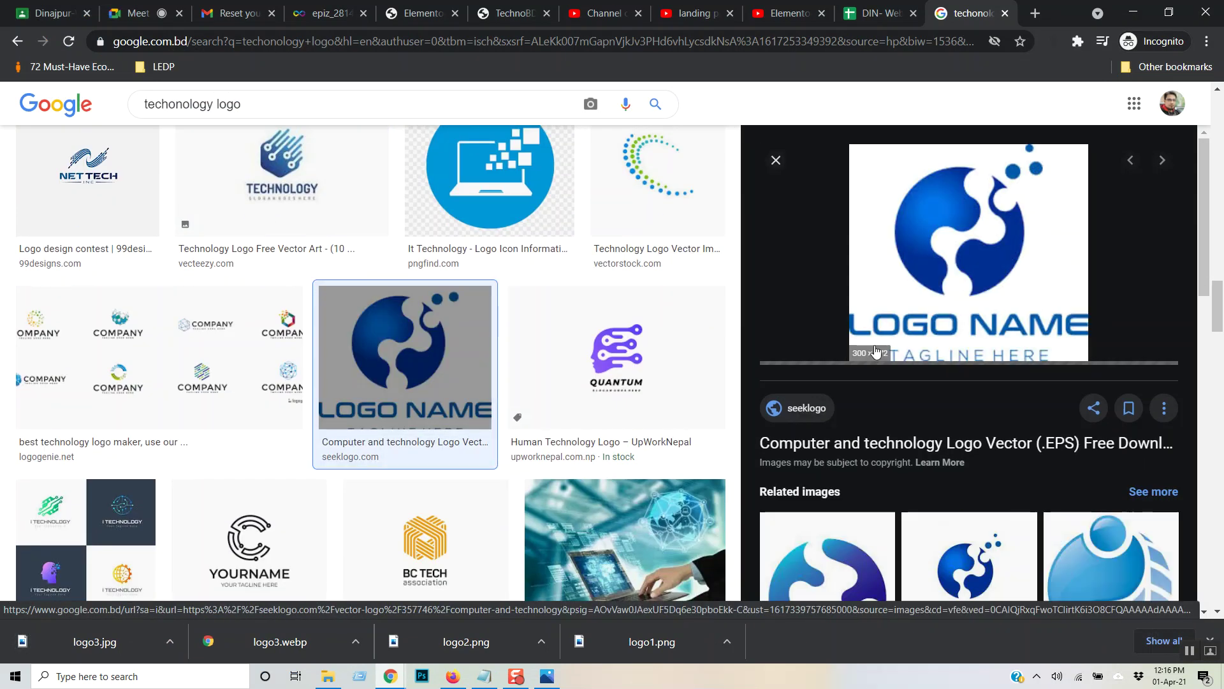
right_click(932, 257)
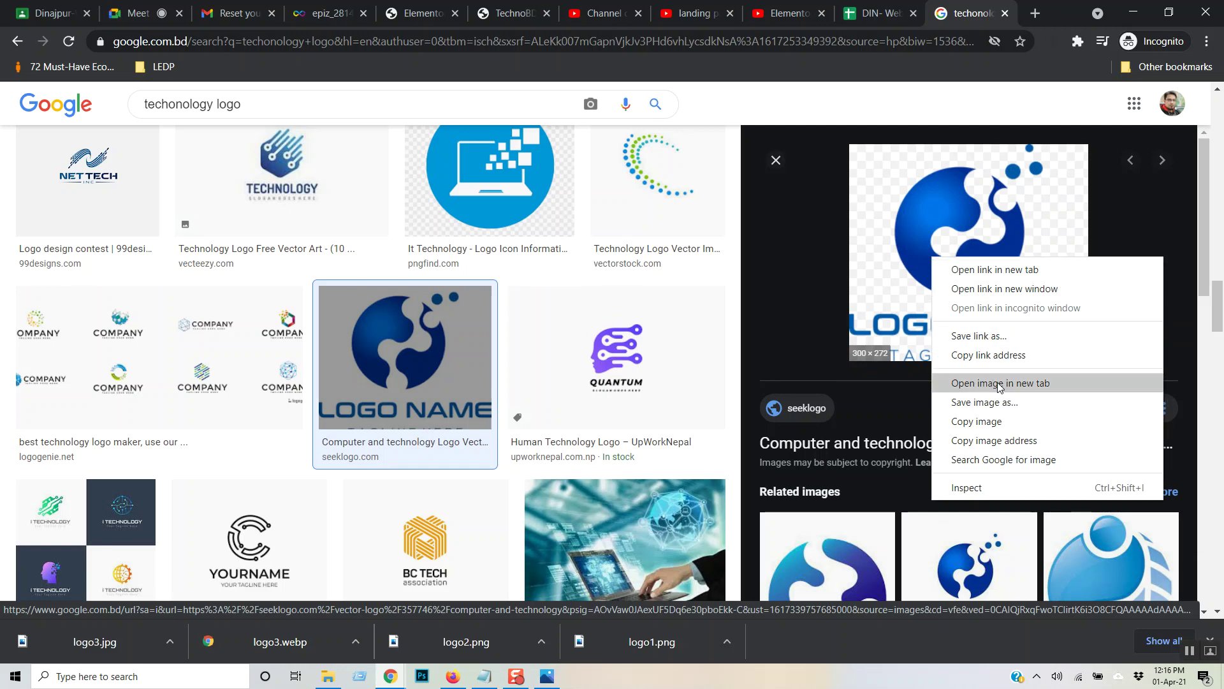
click(994, 401)
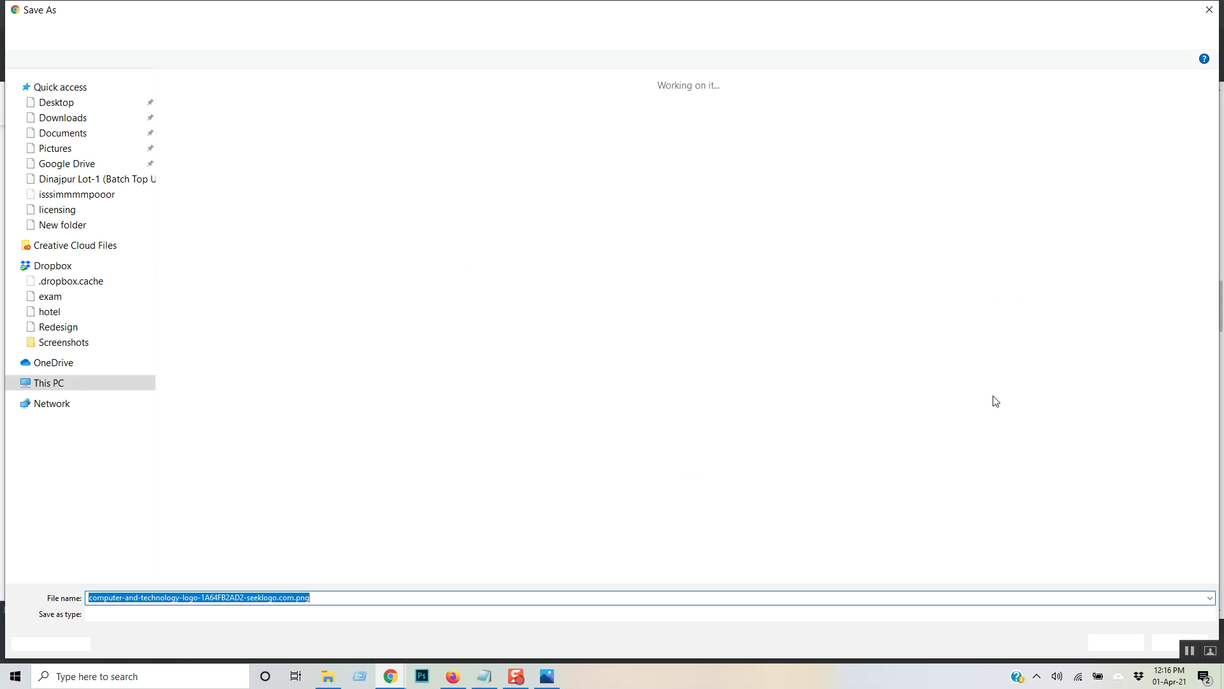
text(lo)
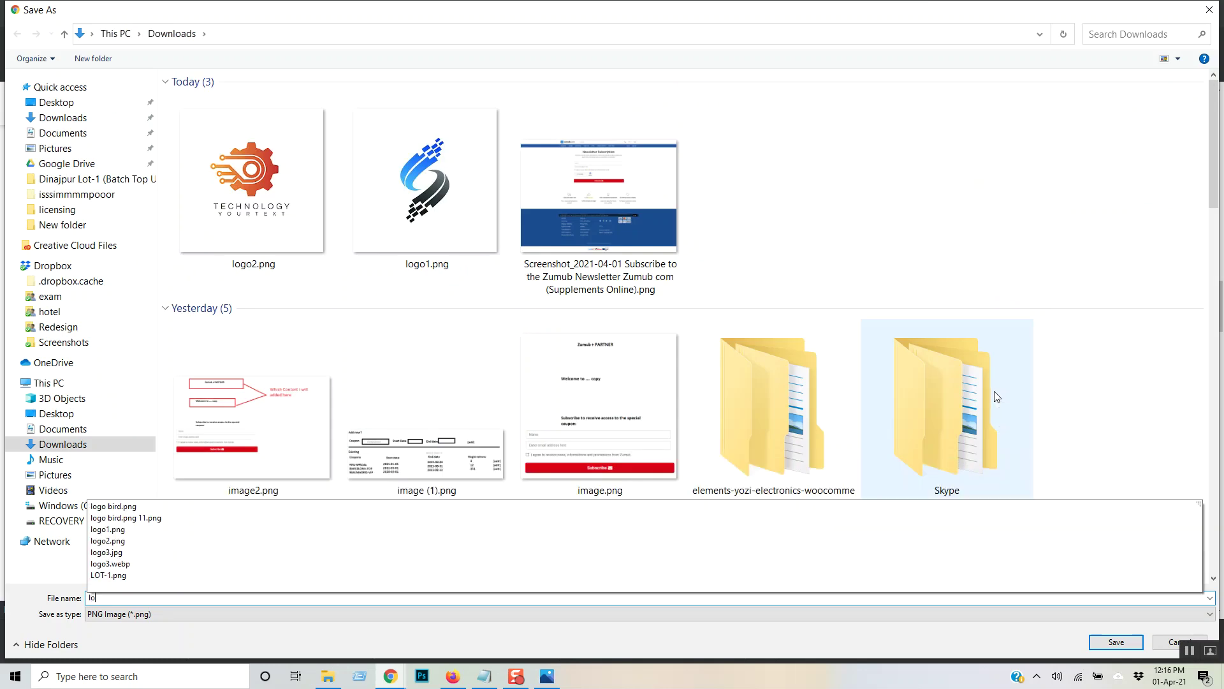
text(go4)
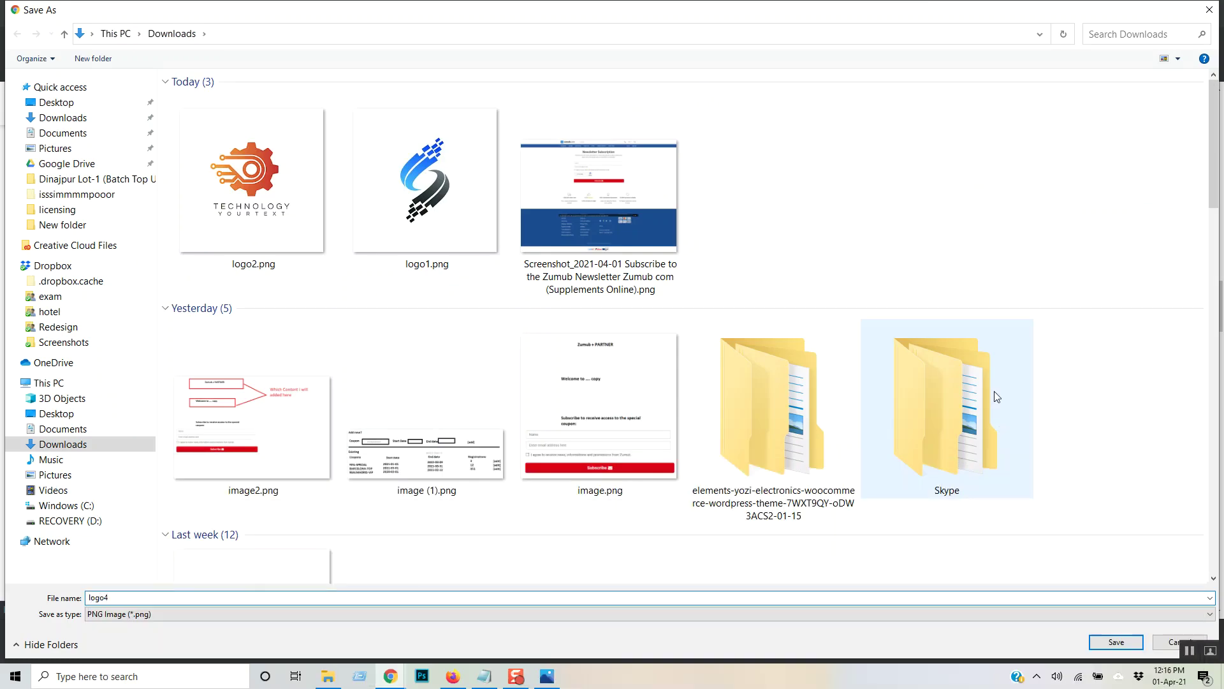
key(Return)
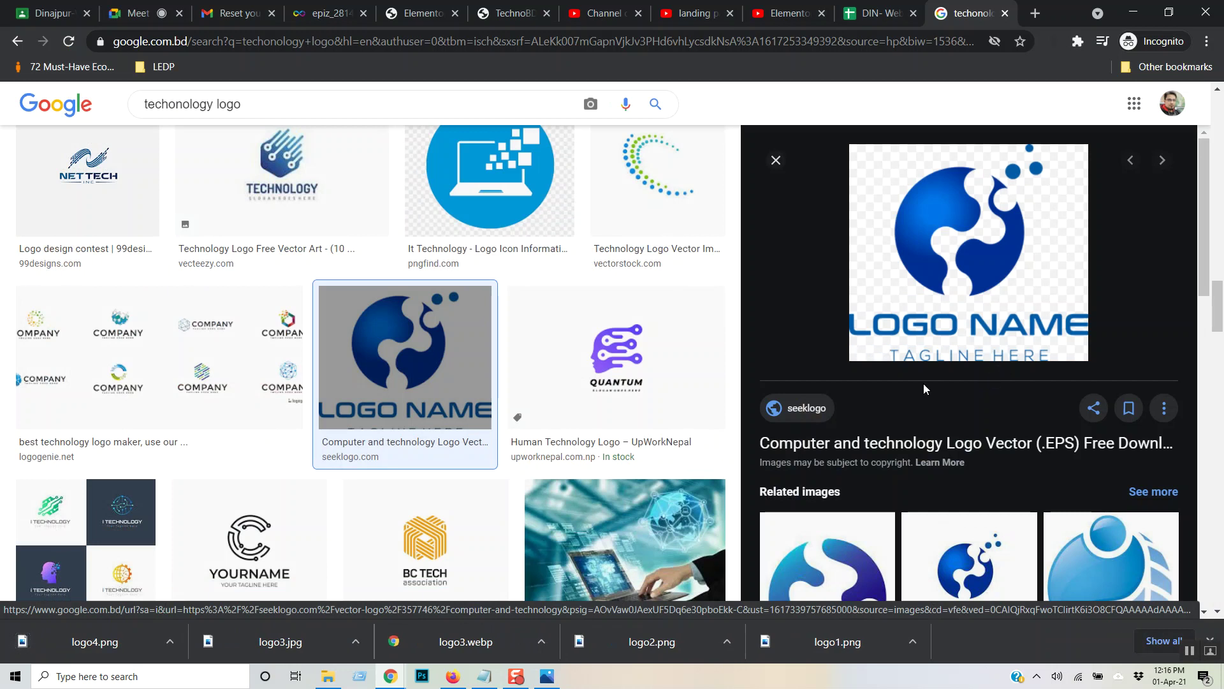
- Save the YOURNAME technology logo as logo5
scroll(615, 313, down, 2)
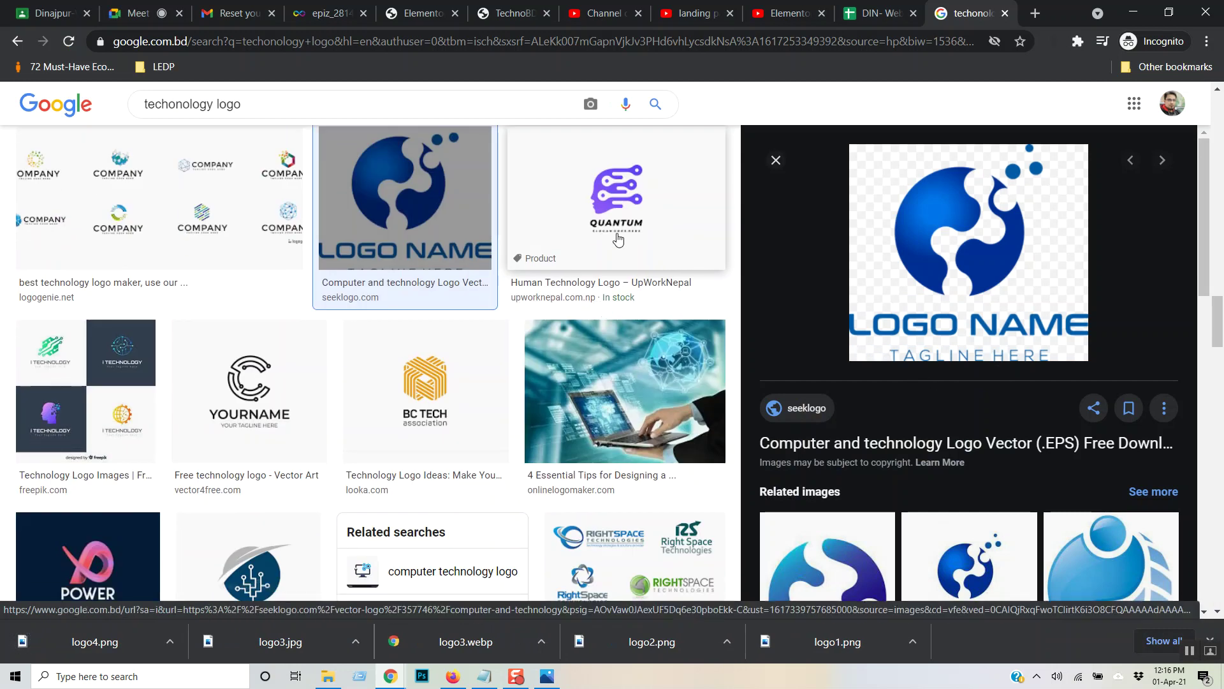
scroll(583, 318, down, 3)
click(249, 230)
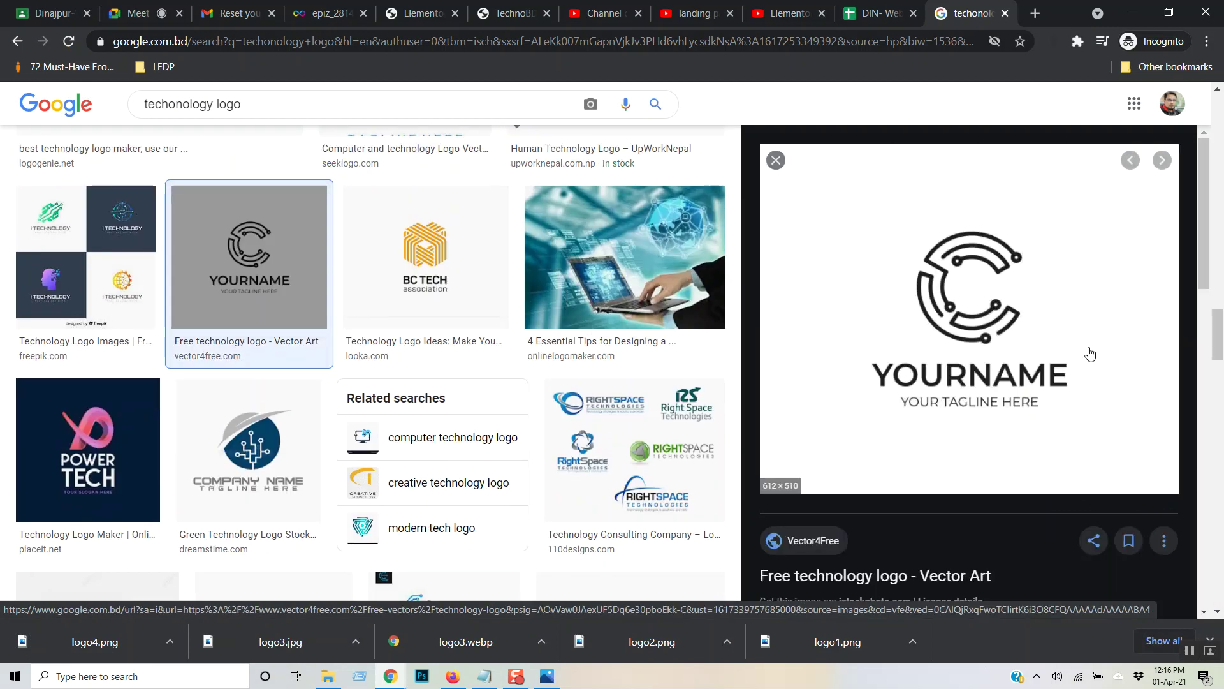
right_click(1053, 311)
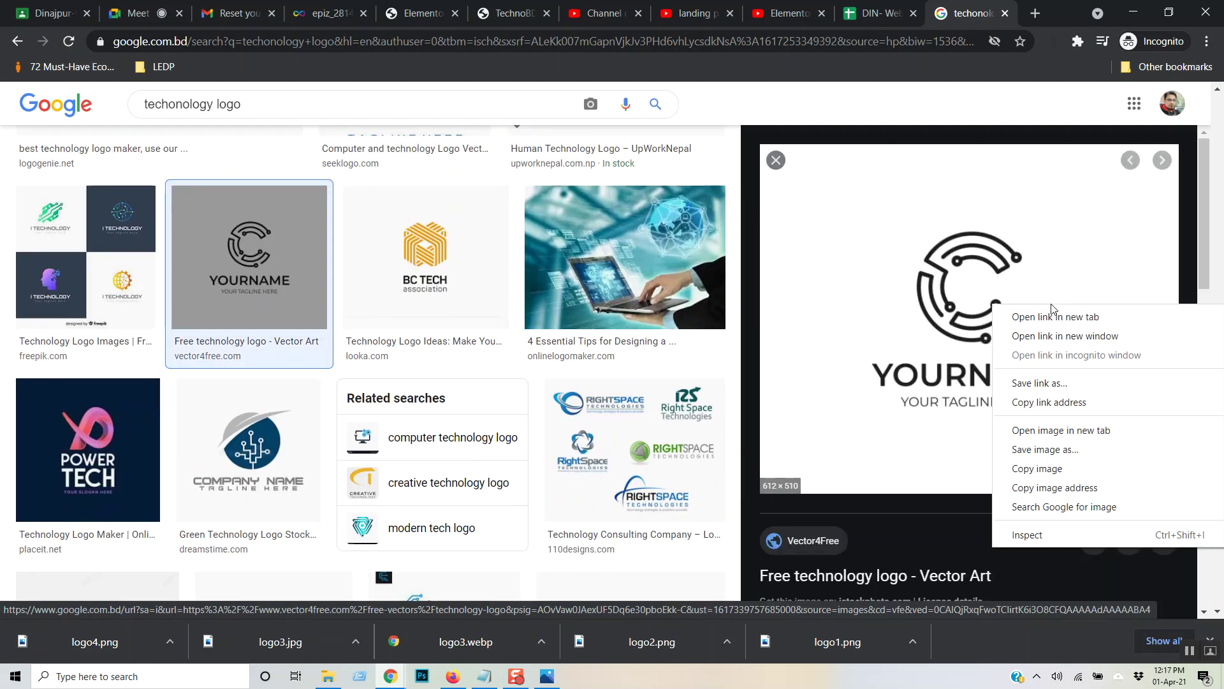
click(1056, 450)
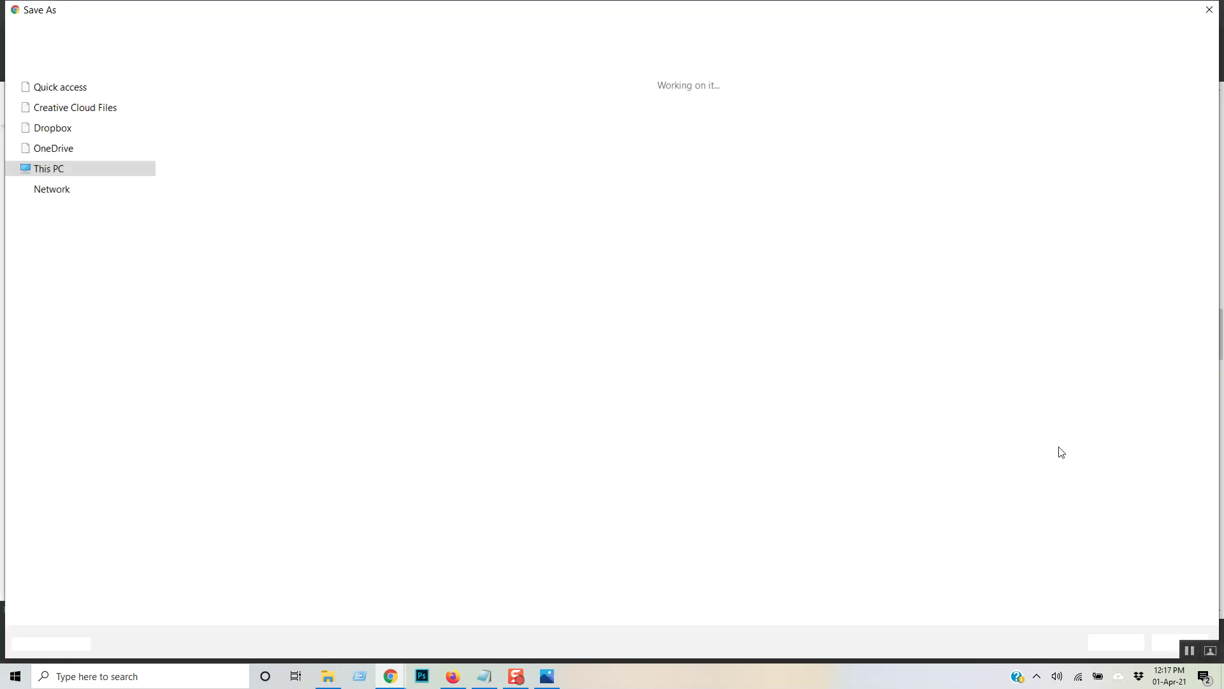
text(logo5)
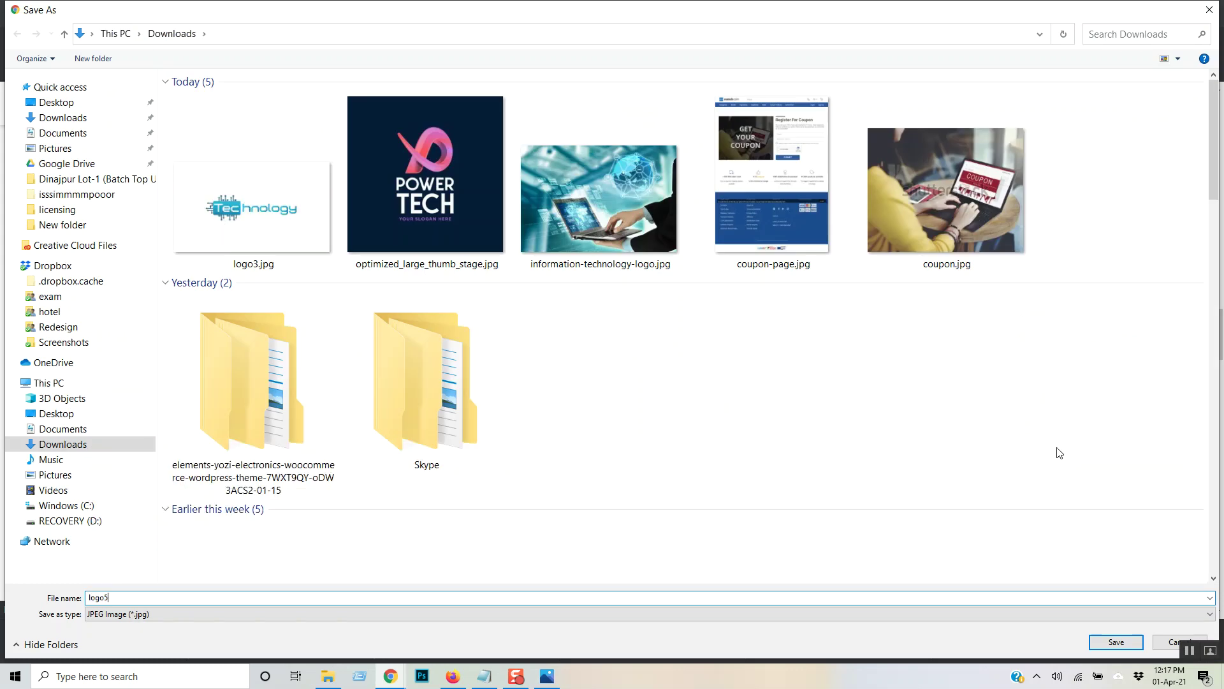
key(Return)
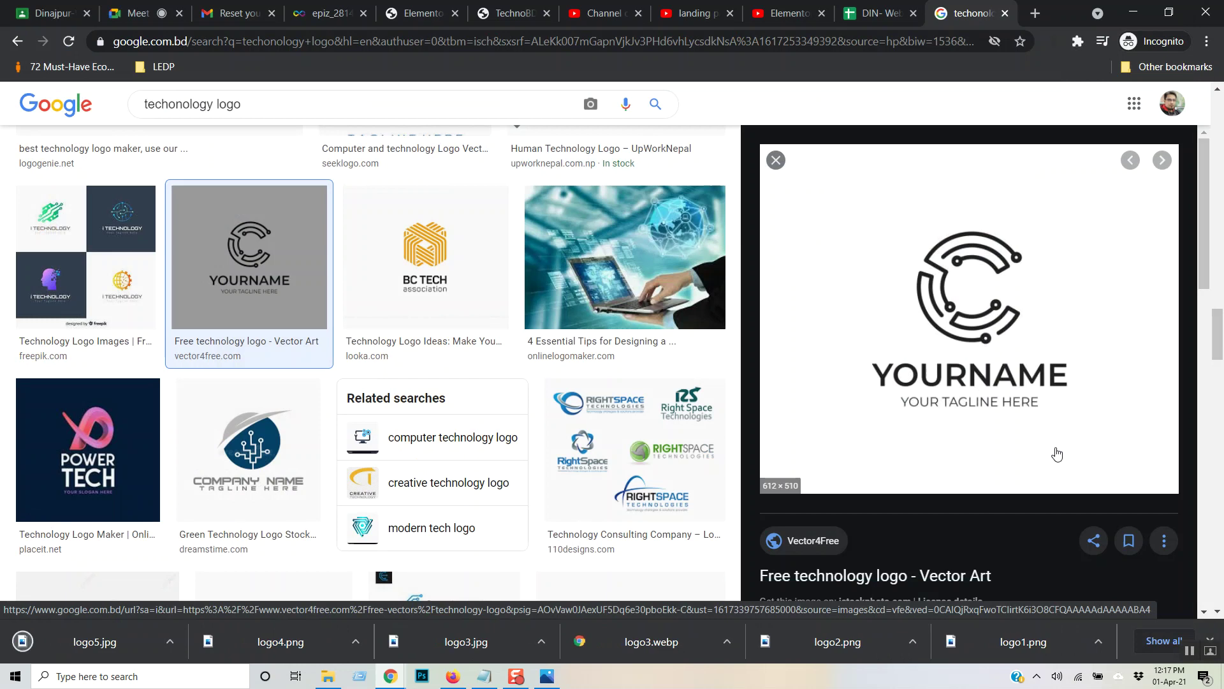
- Save the Pngtree LOGO DESIGN logo as logo6
scroll(623, 295, down, 5)
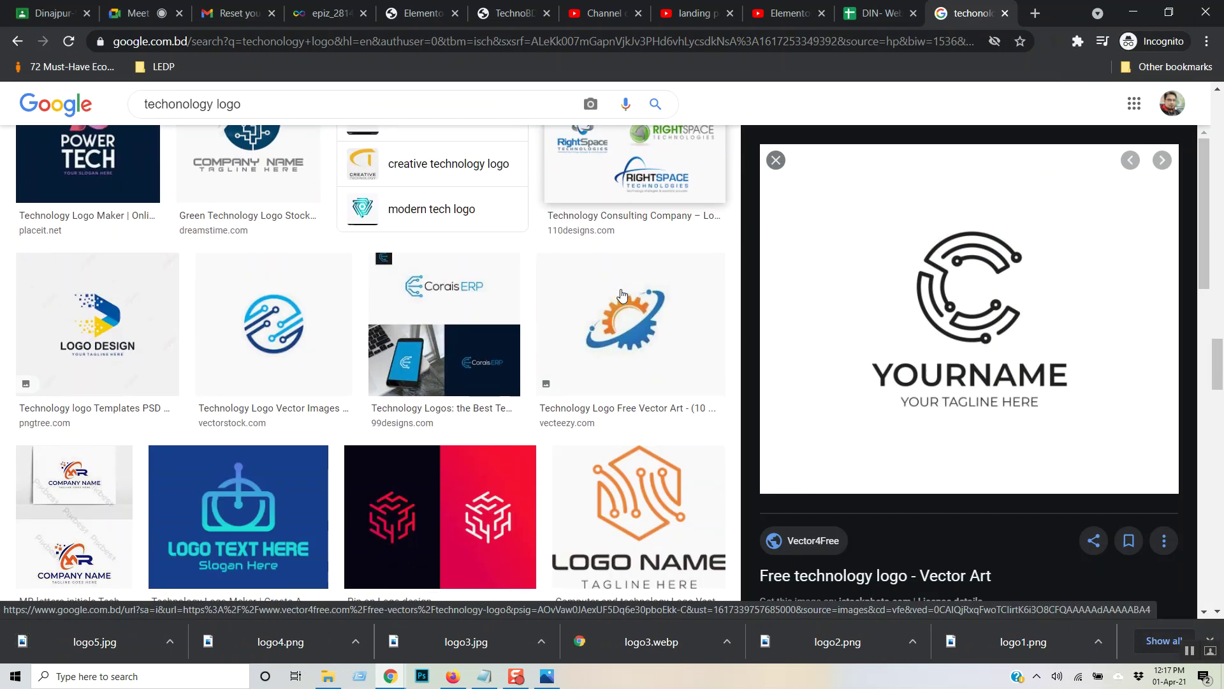
click(107, 308)
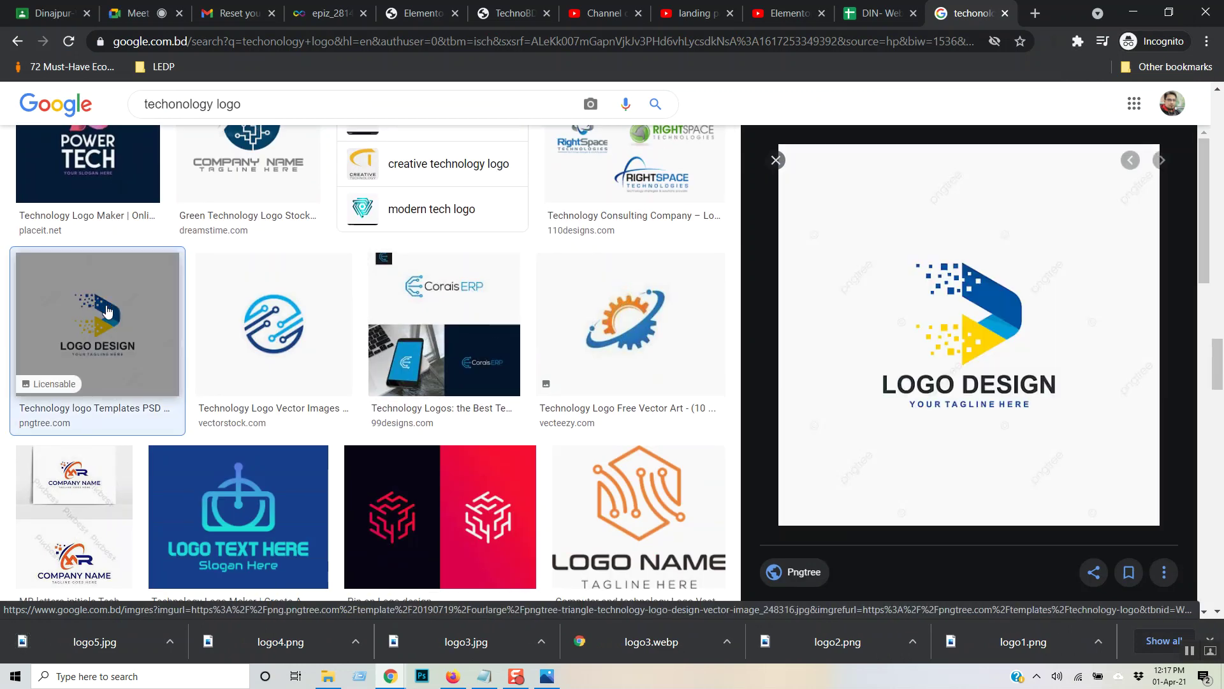
click(620, 344)
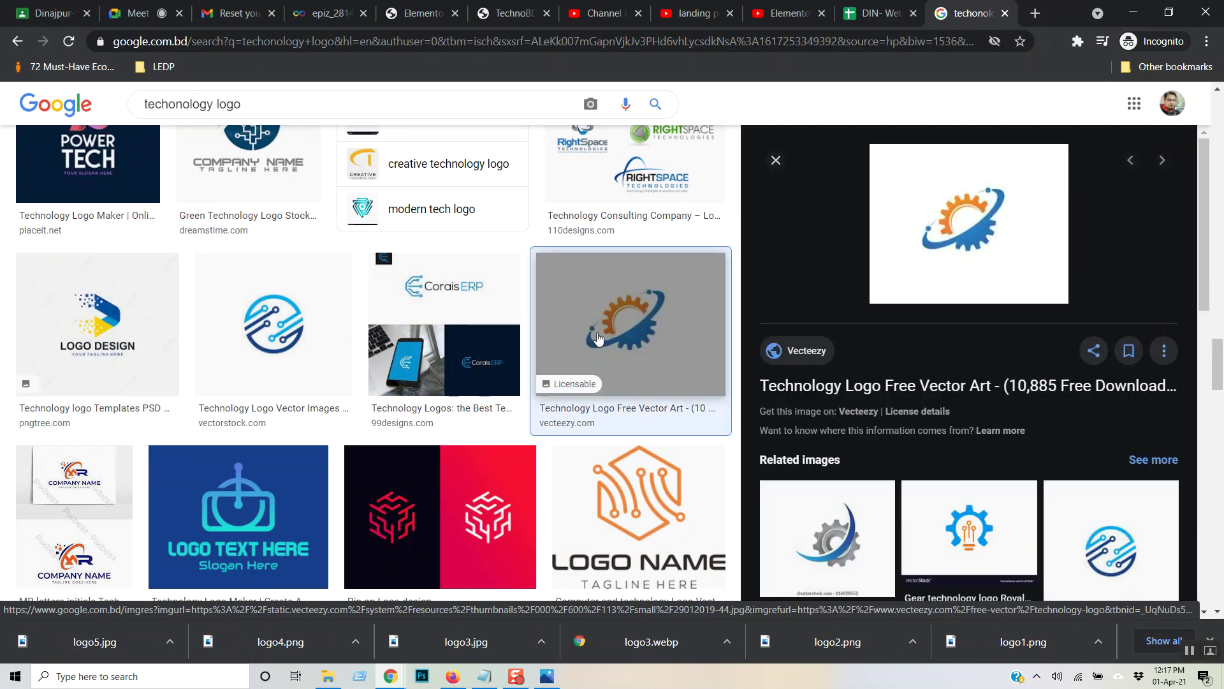
click(119, 330)
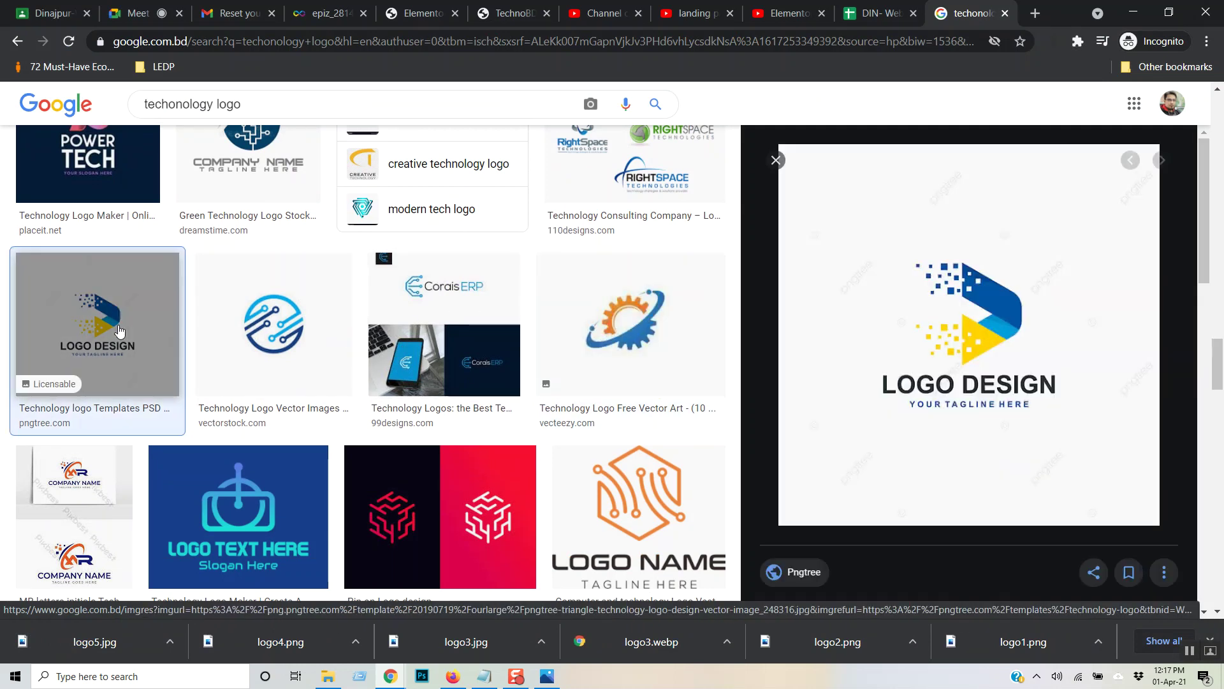
right_click(946, 346)
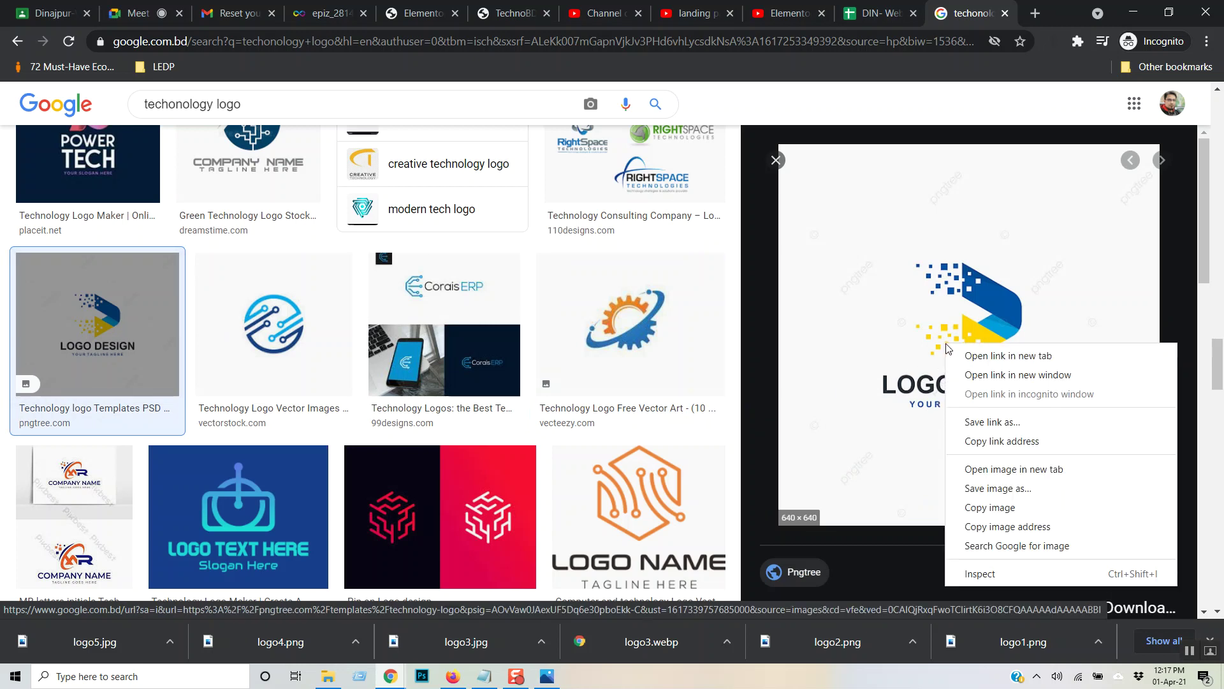
click(985, 486)
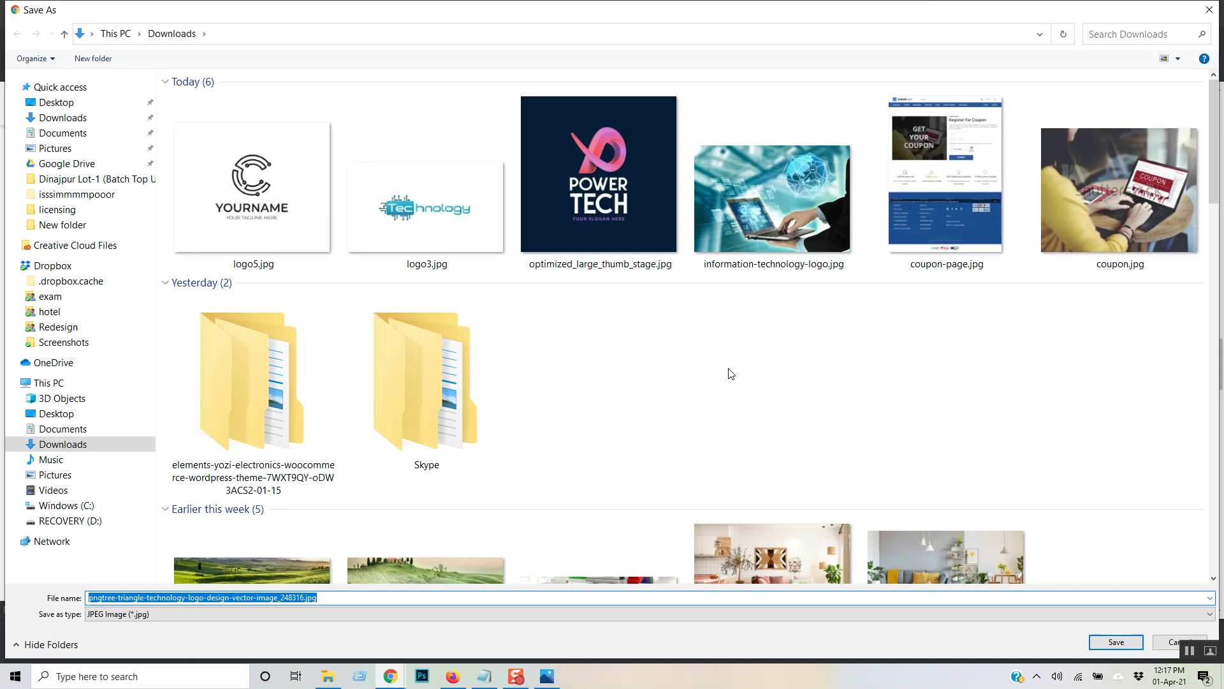
text(logo)
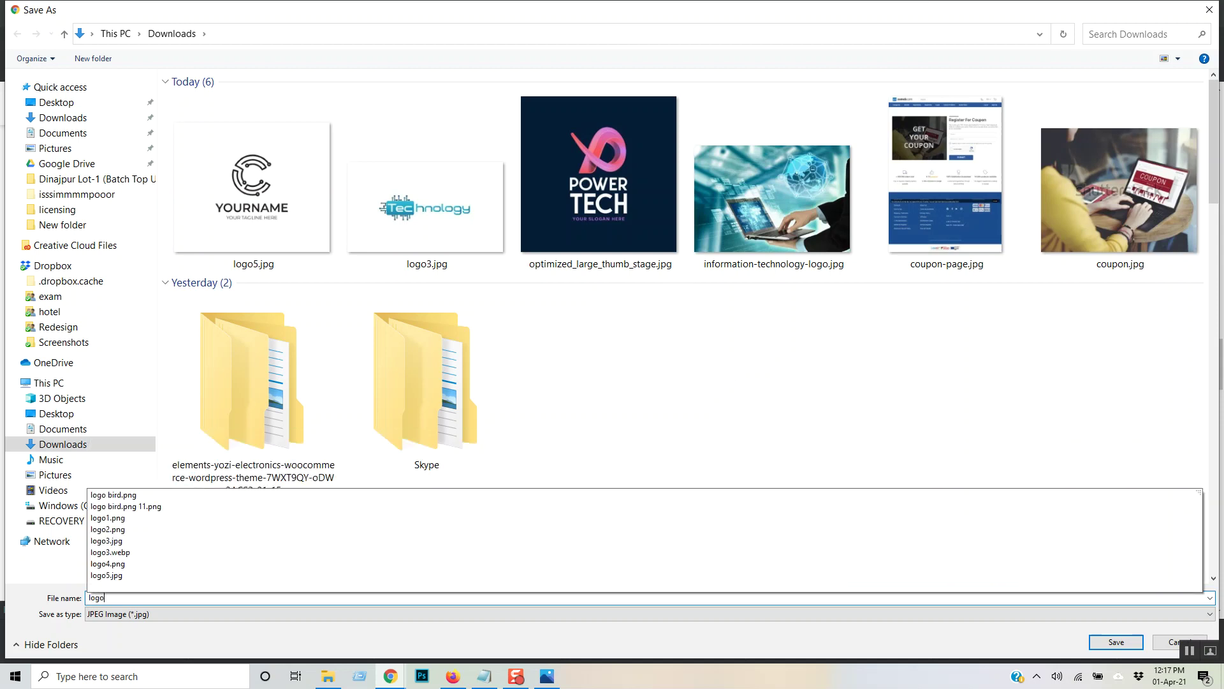
text(6)
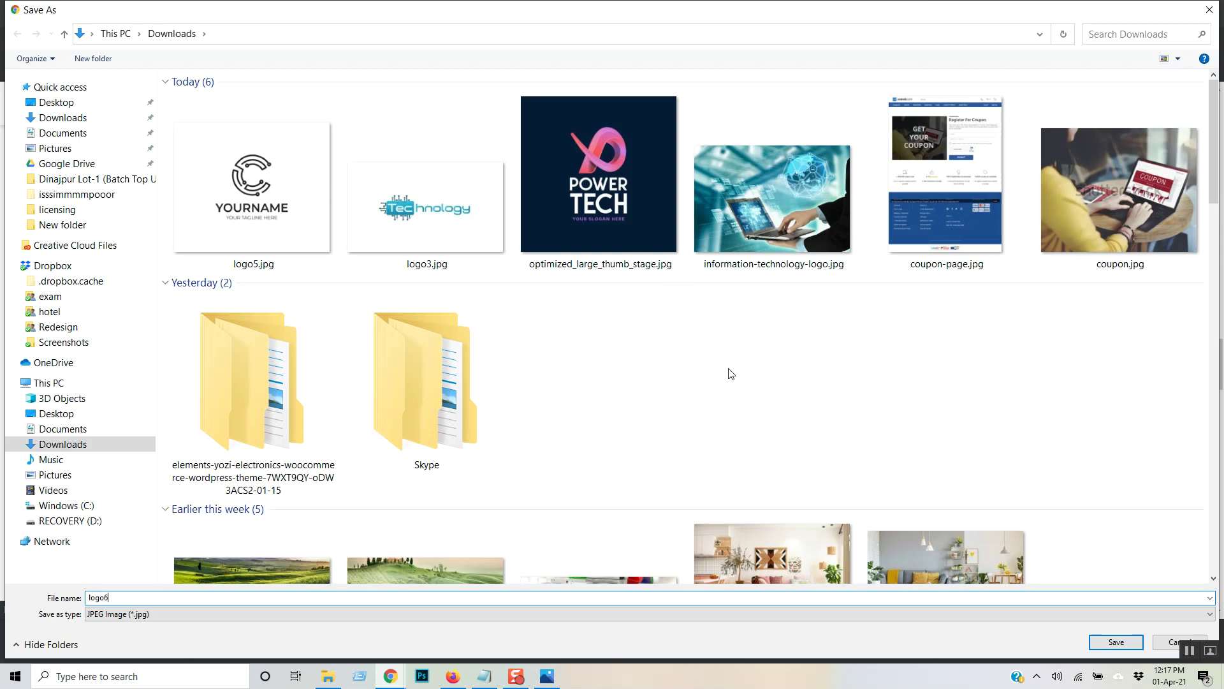
key(Return)
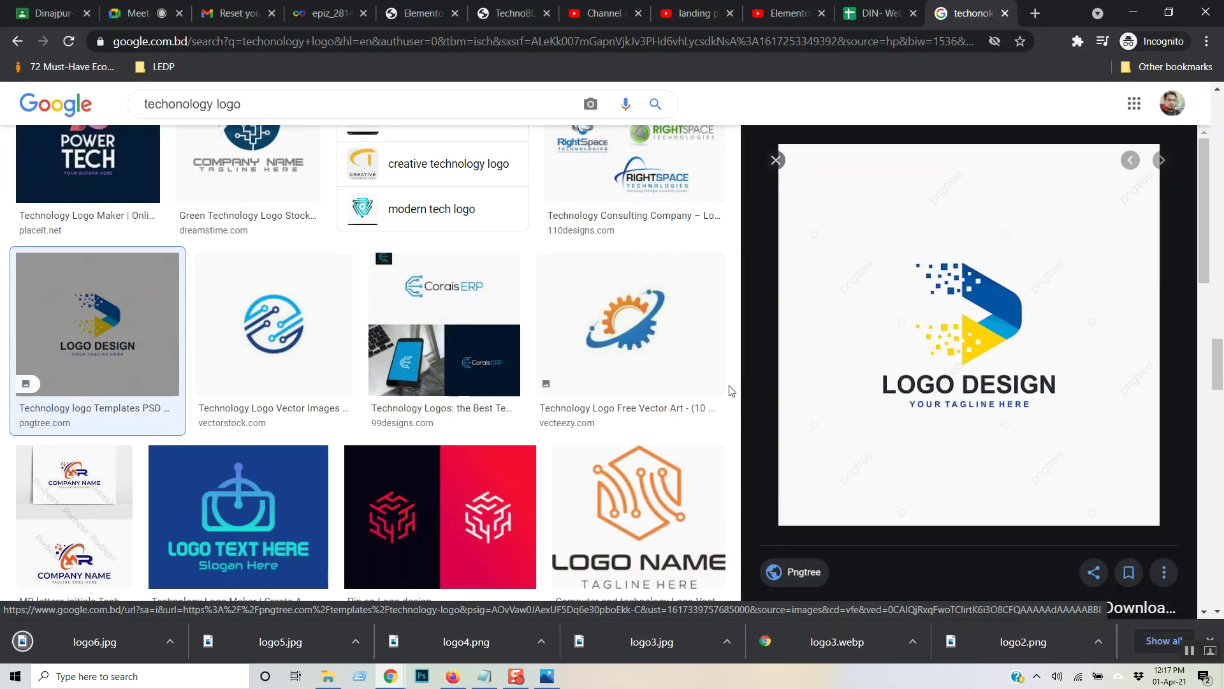
- Save the orange brain TECHNOLOGY logo as logo7 without overwriting logo6
scroll(559, 382, down, 3)
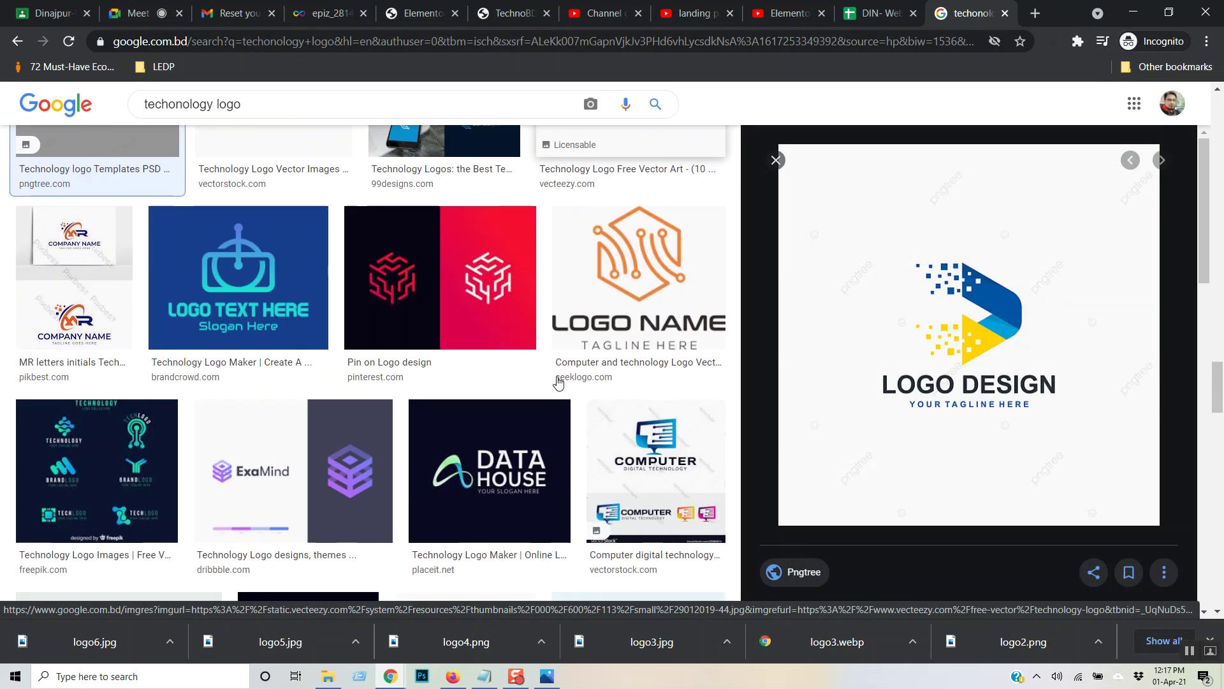
scroll(559, 376, down, 3)
scroll(559, 345, down, 3)
click(466, 267)
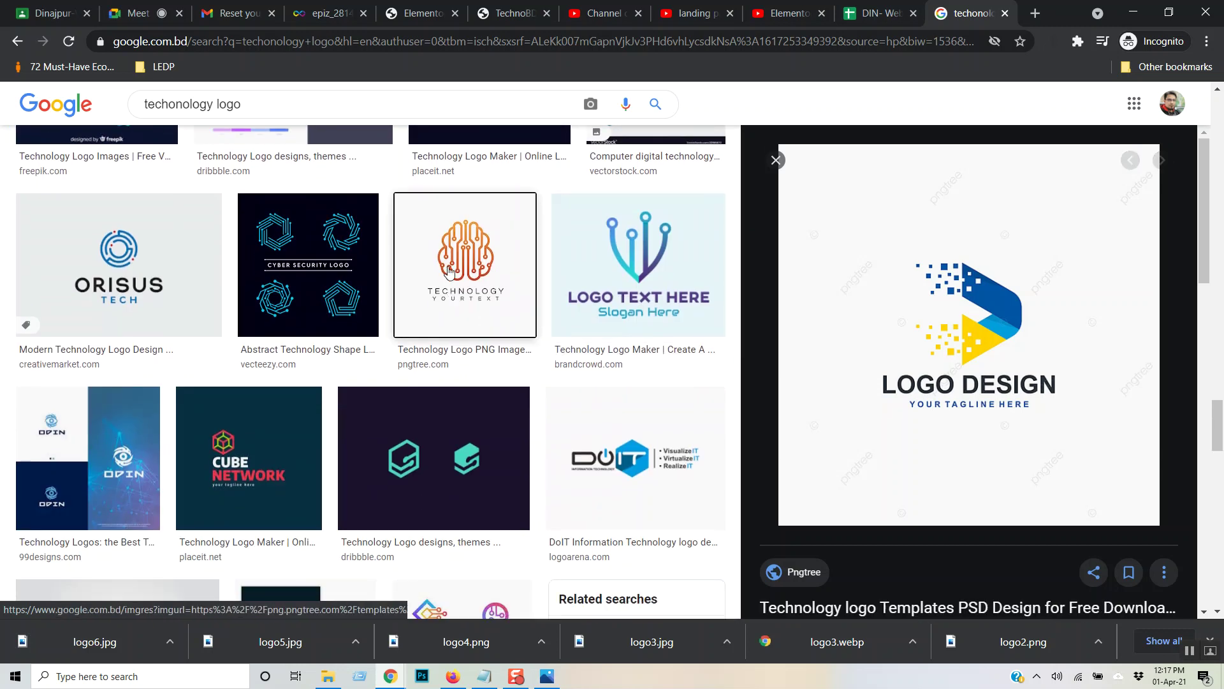
right_click(969, 299)
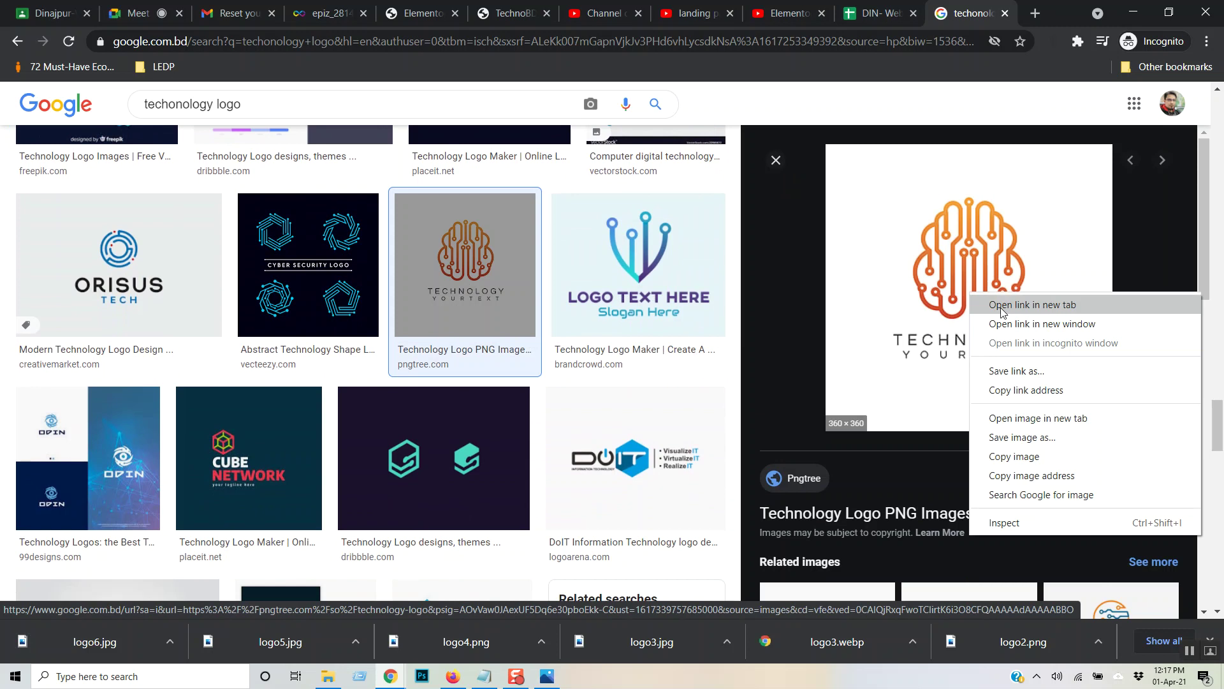
click(1074, 437)
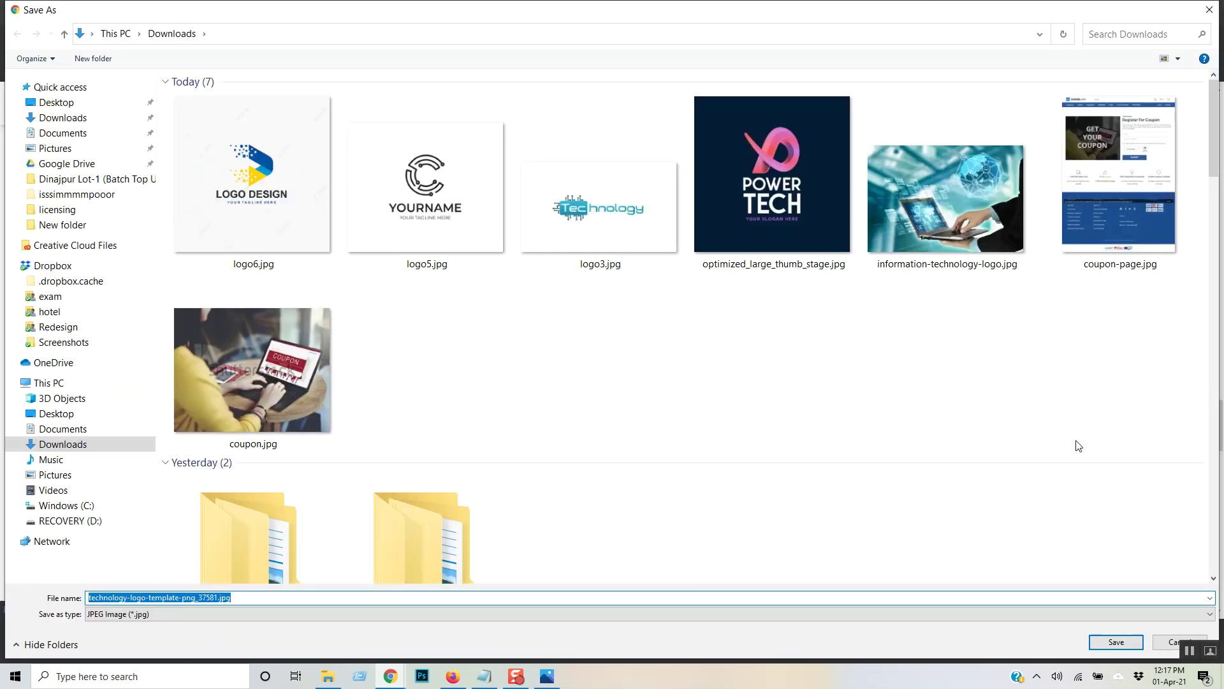
text(logo6)
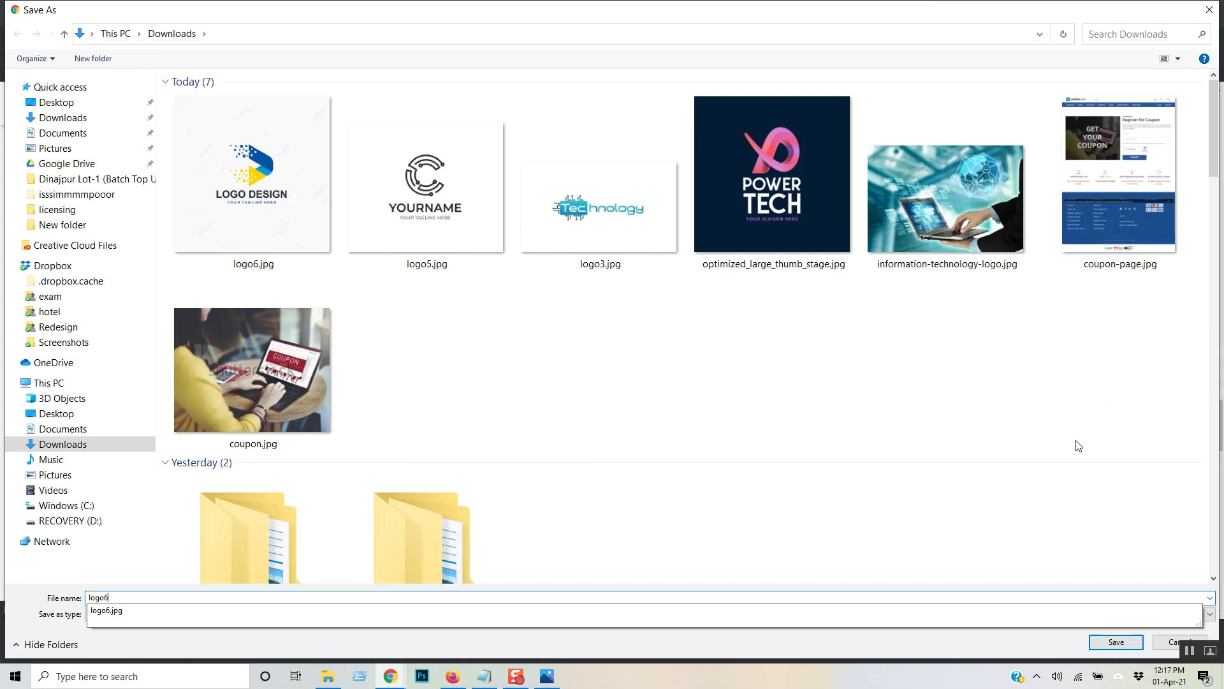
key(Return)
key(Return)
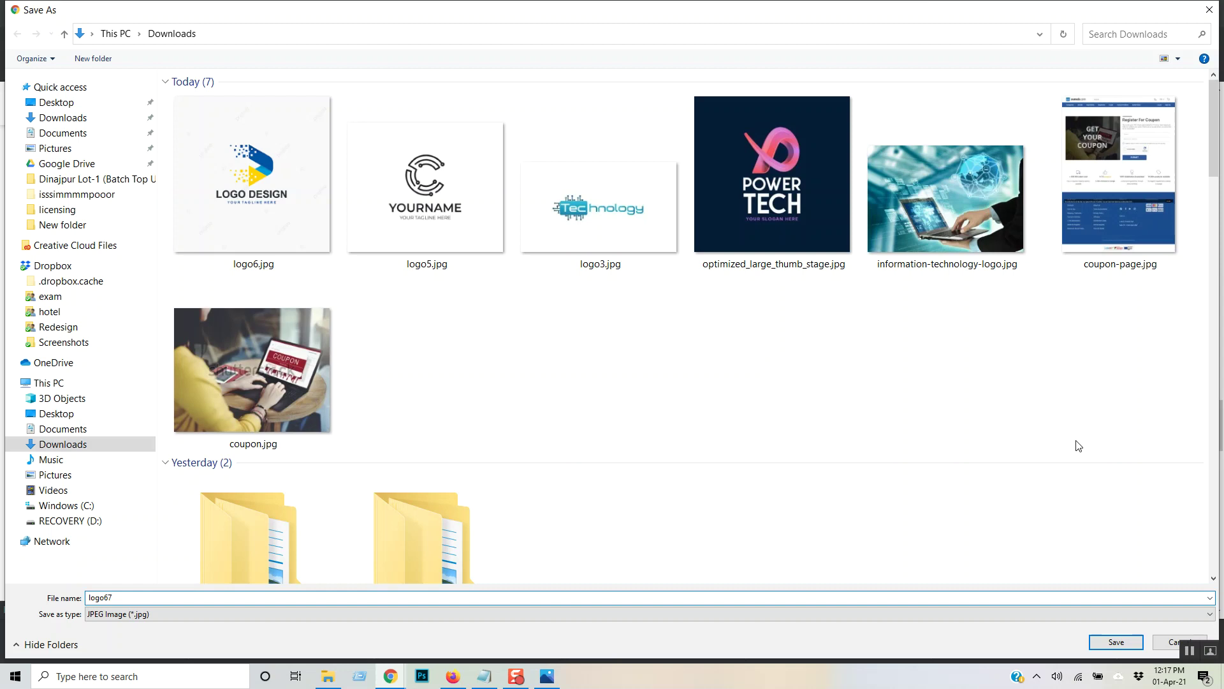
key(Return)
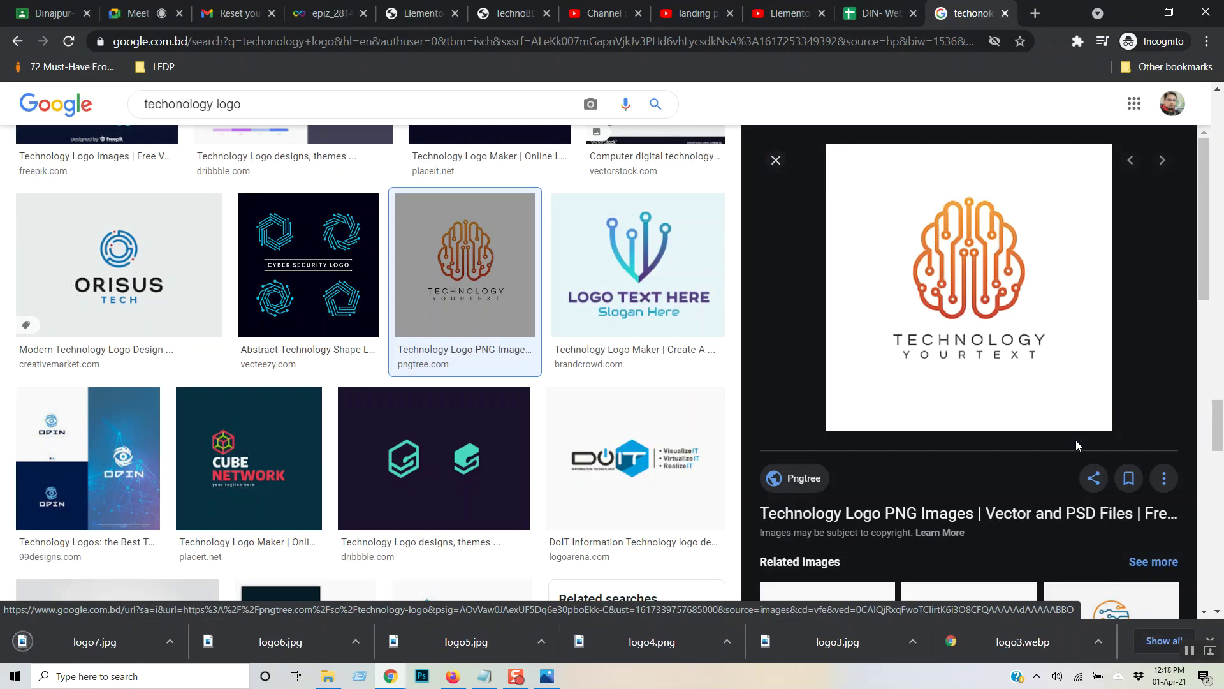
- Save the ORISUS TECH logo to Downloads as logo8
click(126, 306)
right_click(1058, 247)
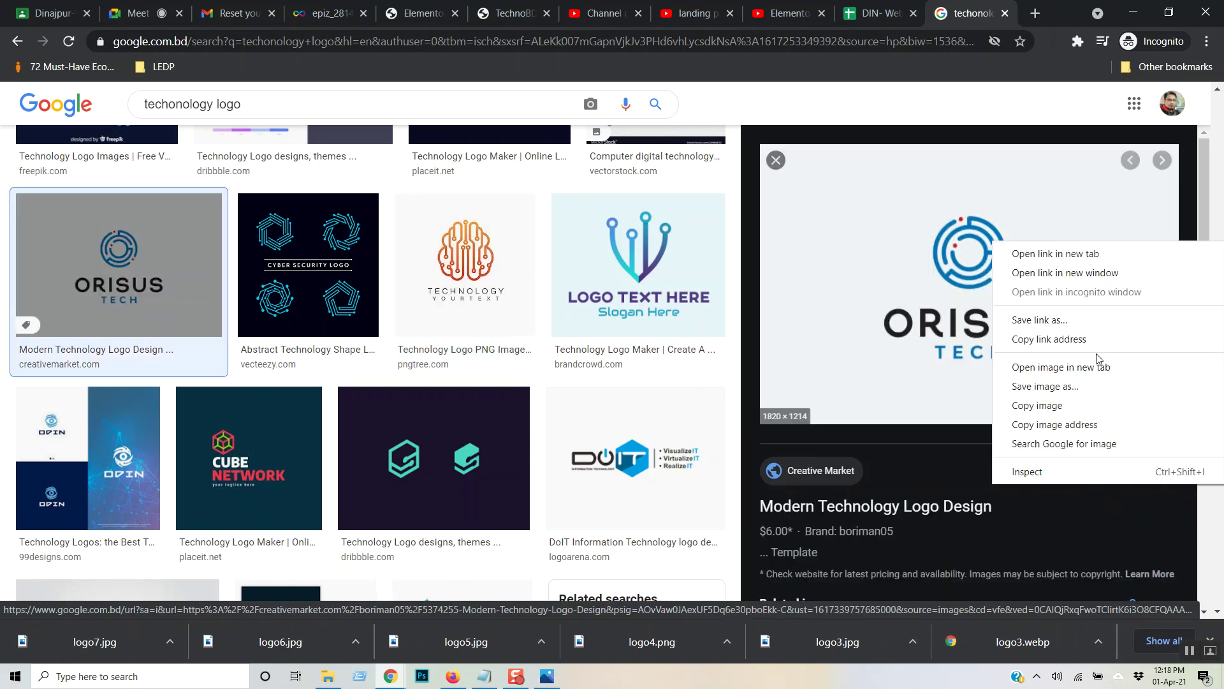
click(1096, 388)
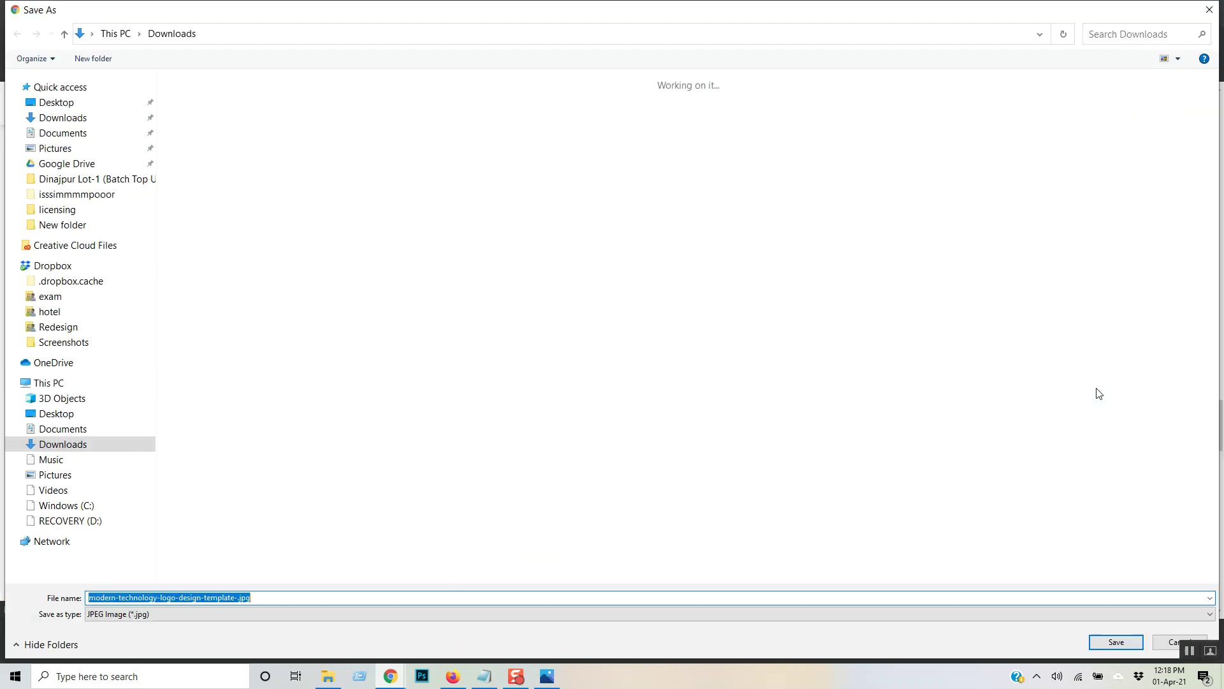
text(l)
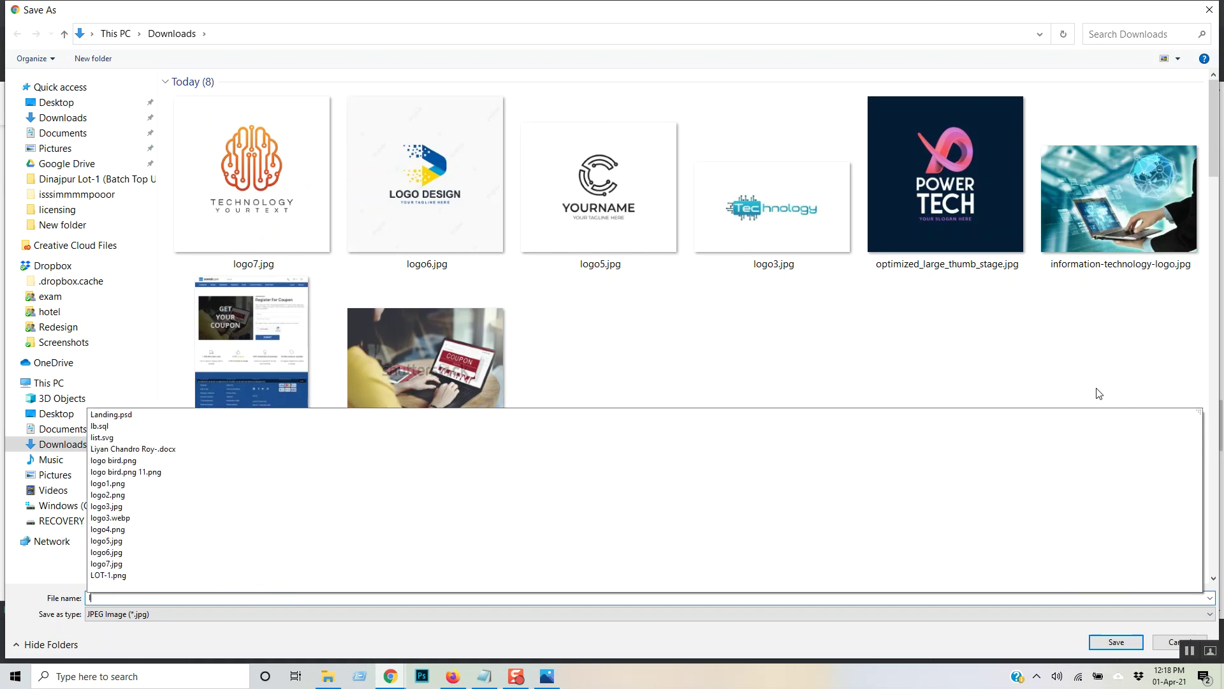
text(ogo8)
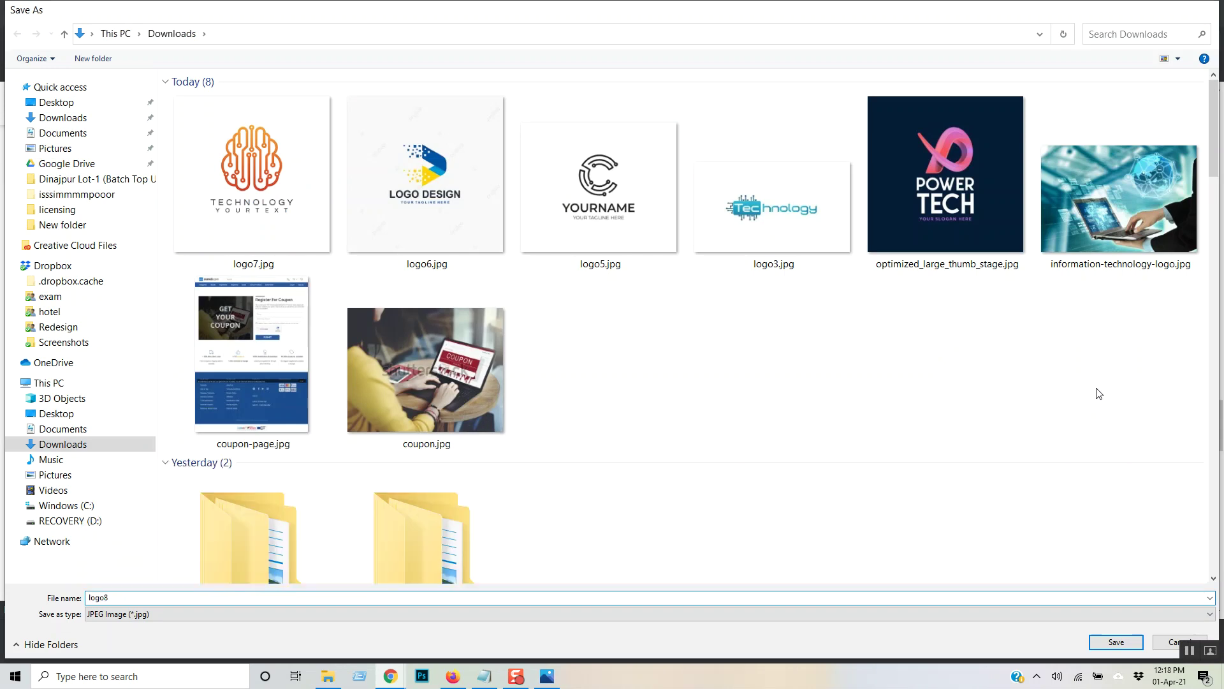
key(Return)
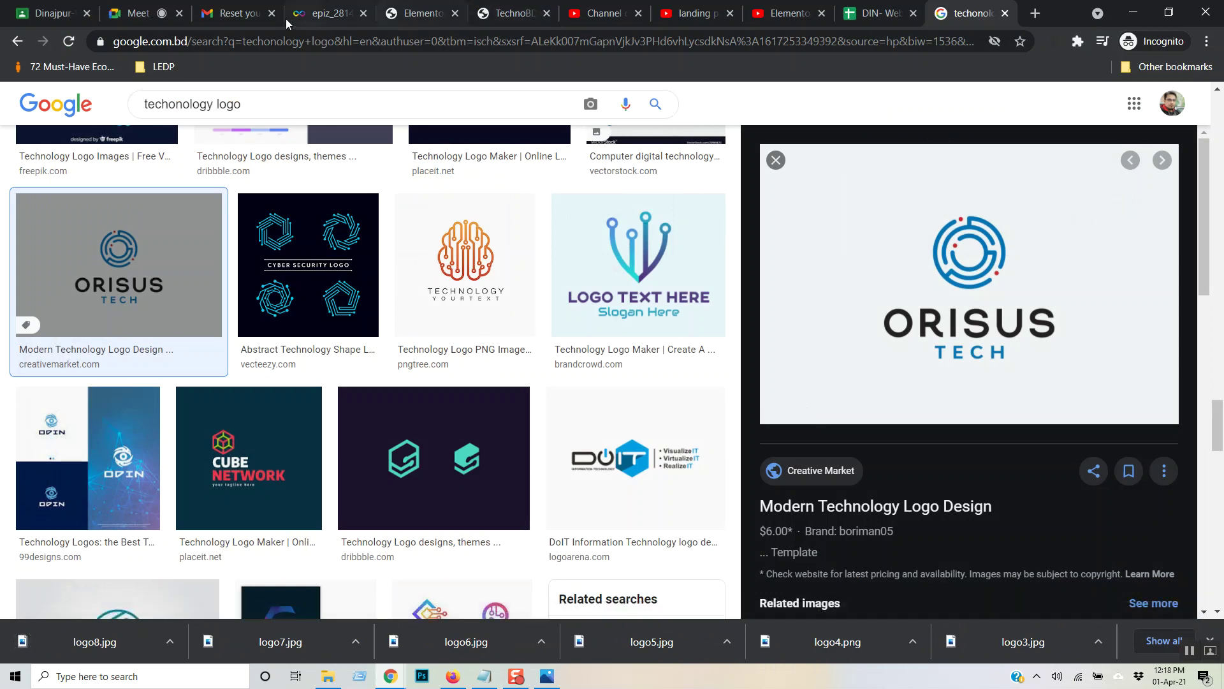
- Back in Elementor, add a single-column section at the bottom of the page
click(435, 10)
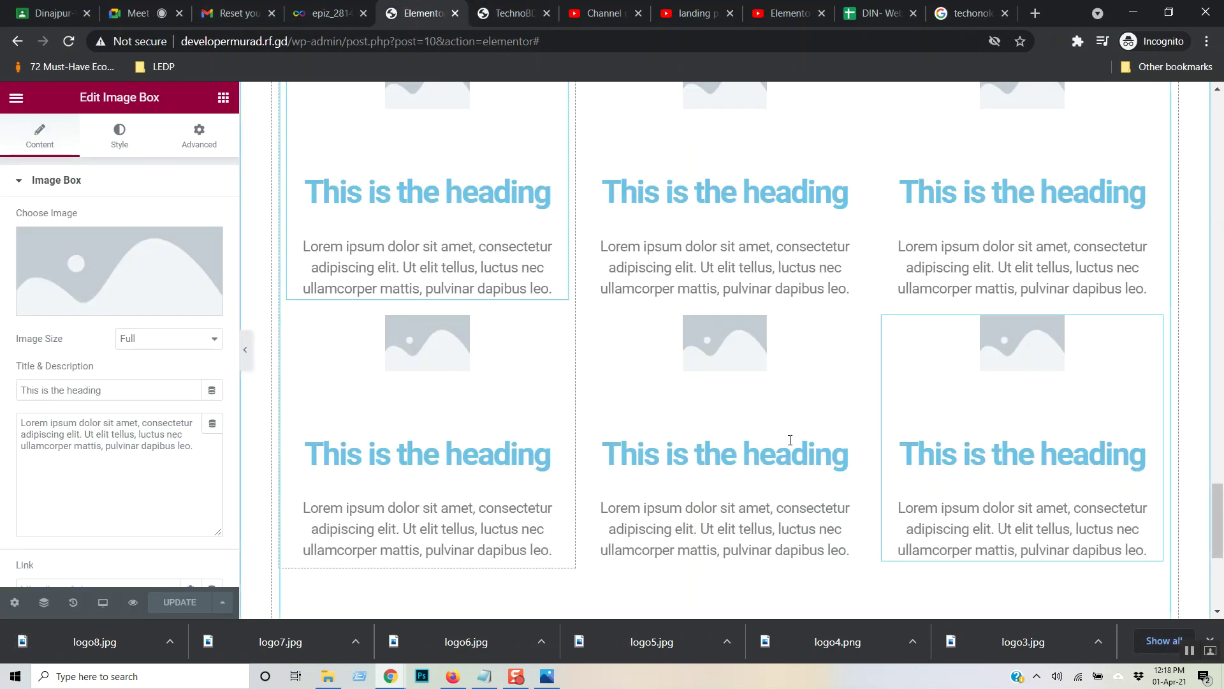
scroll(943, 363, down, 5)
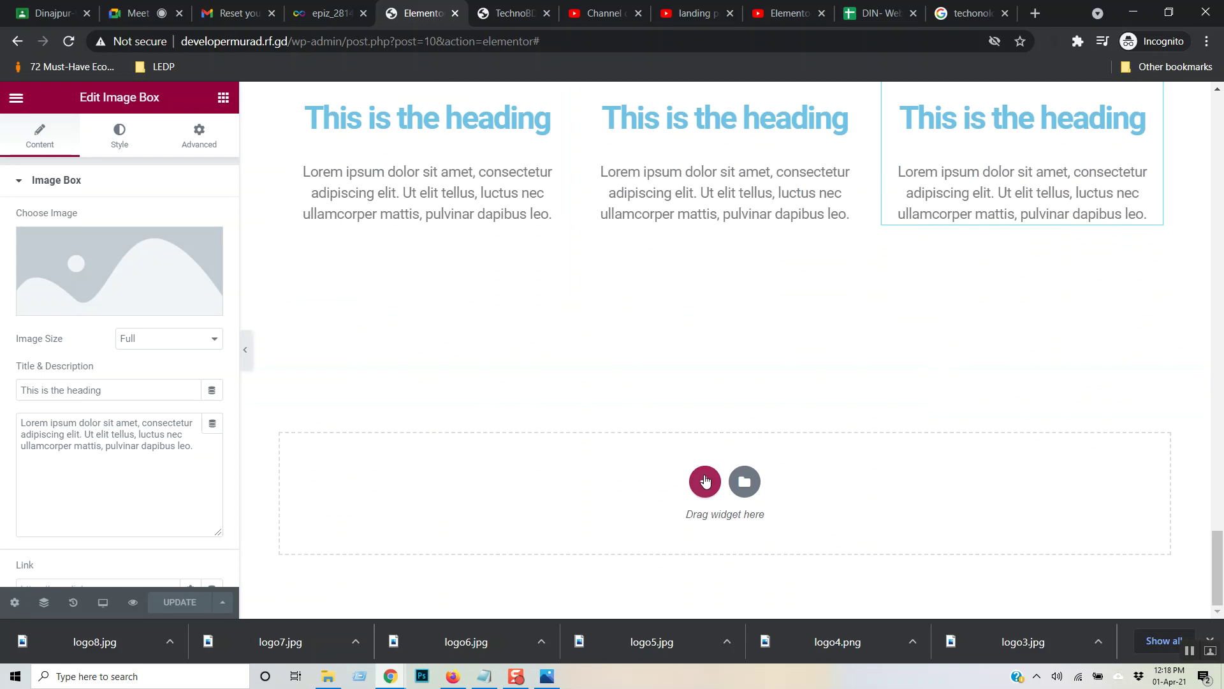
click(704, 481)
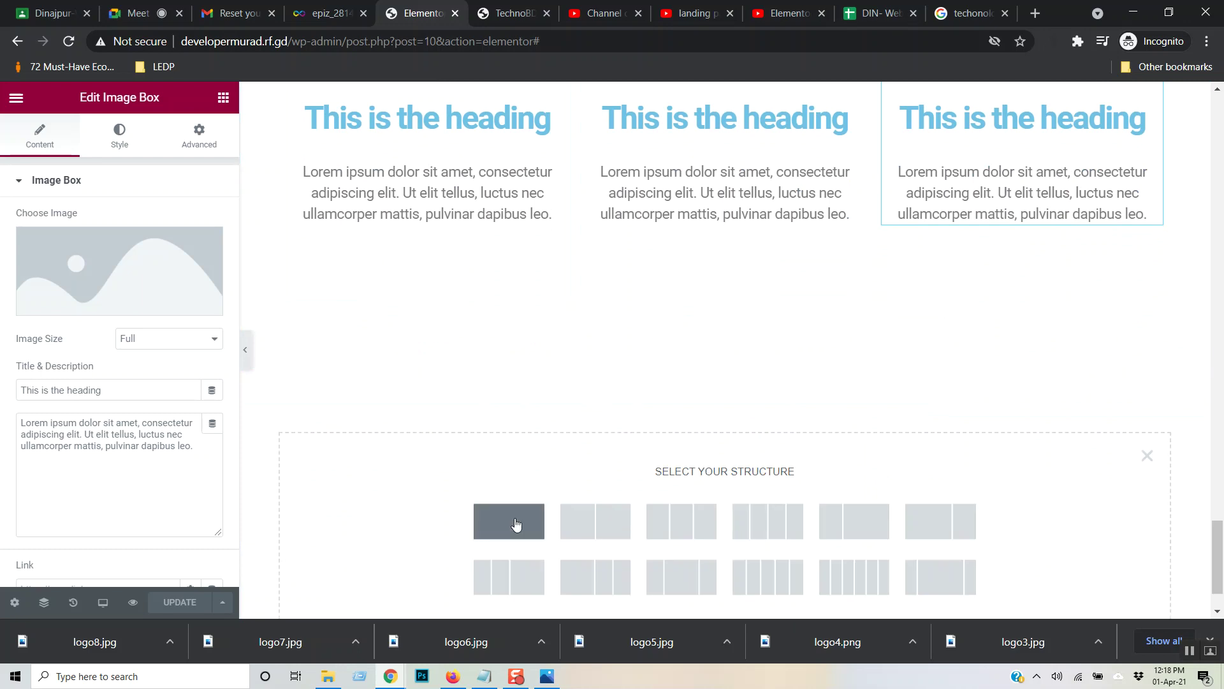
click(516, 524)
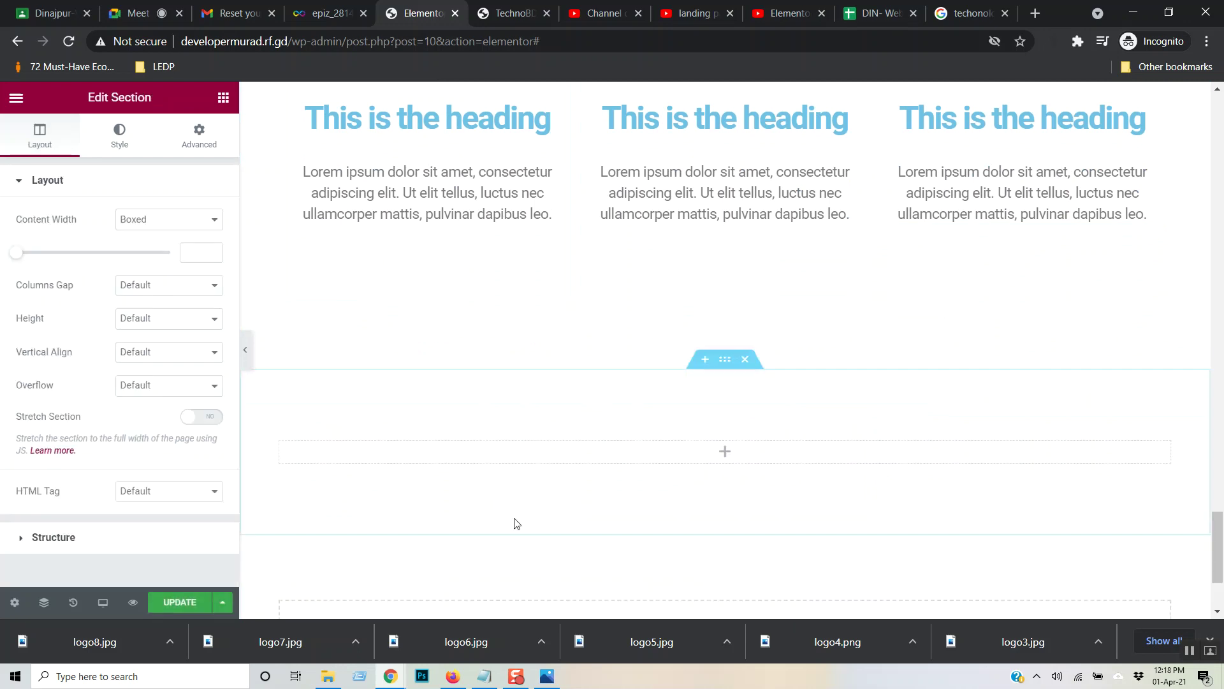
- Drop a Heading widget into the new section and change its text to 'Our Clients'
click(223, 97)
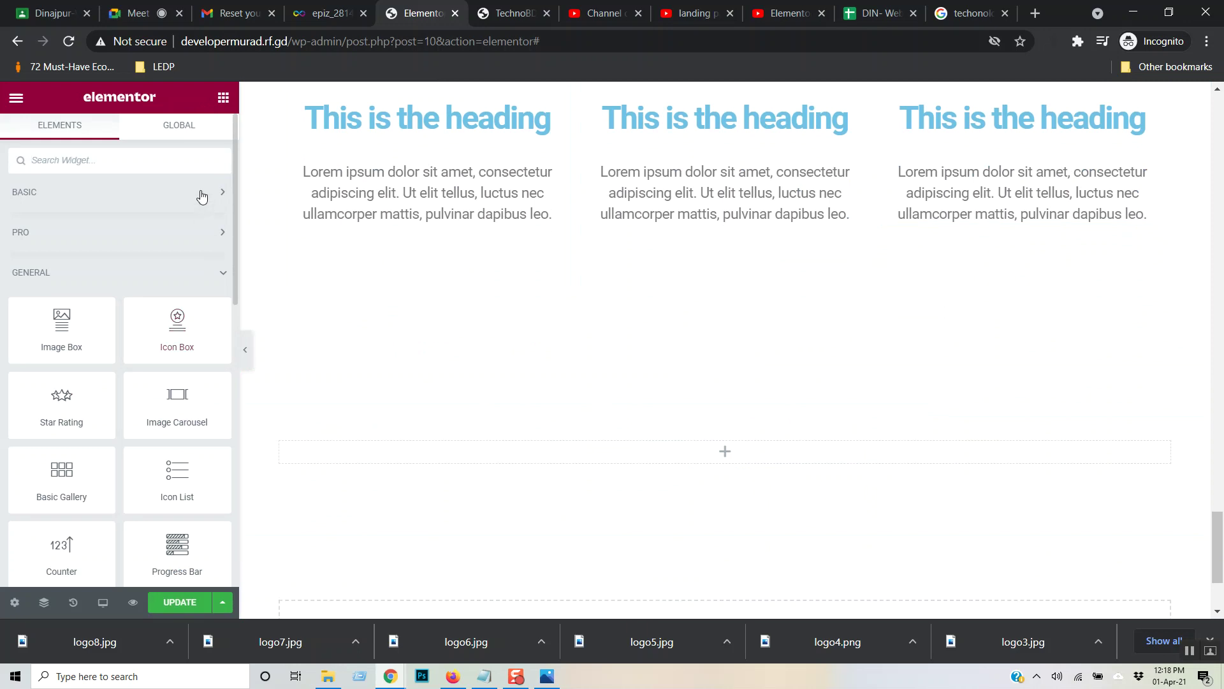
click(199, 193)
drag(177, 249, 466, 454)
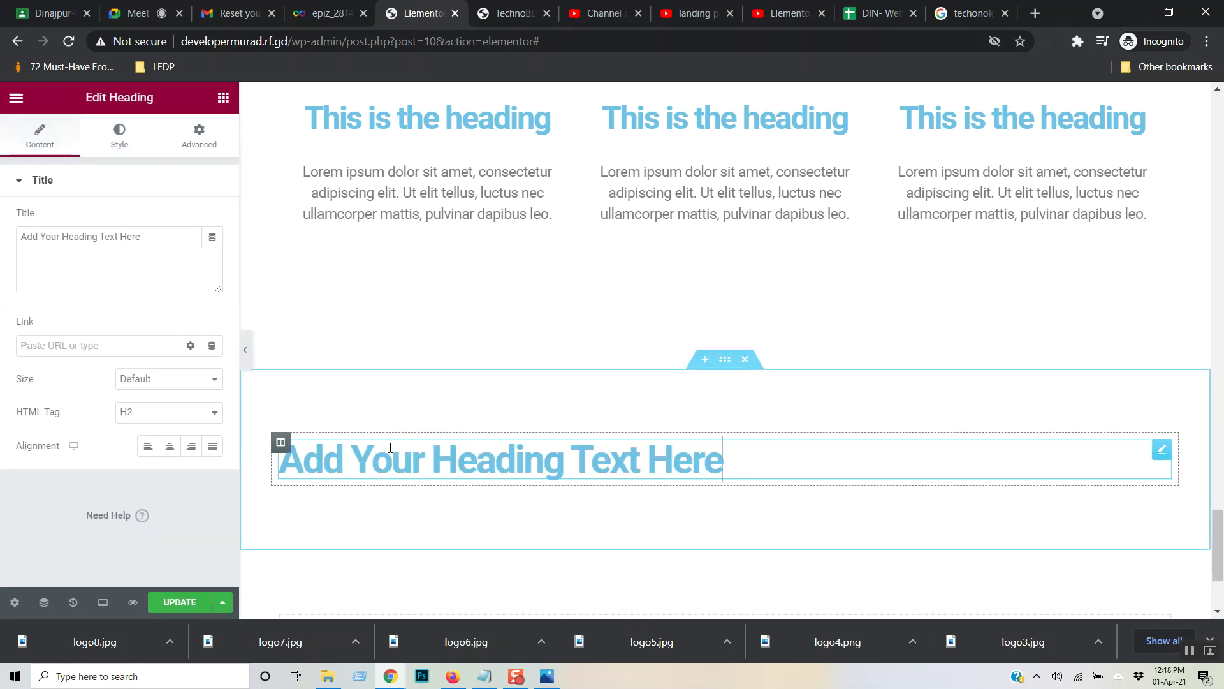
drag(735, 459, 278, 450)
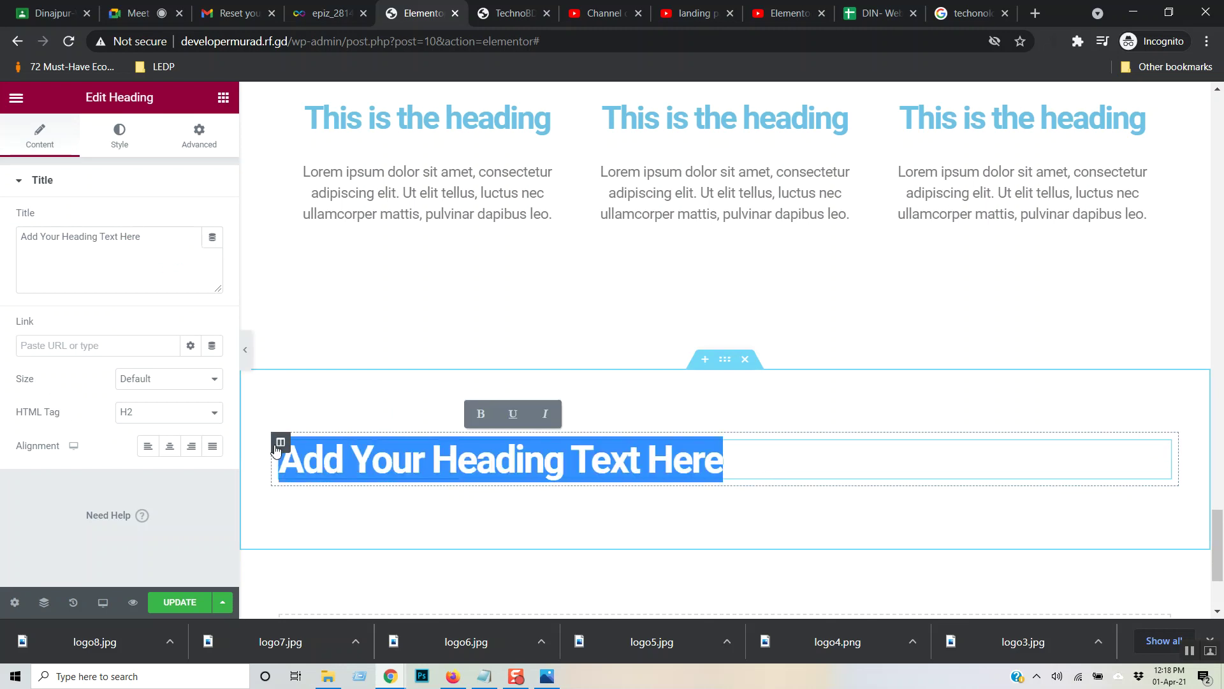
text(Our)
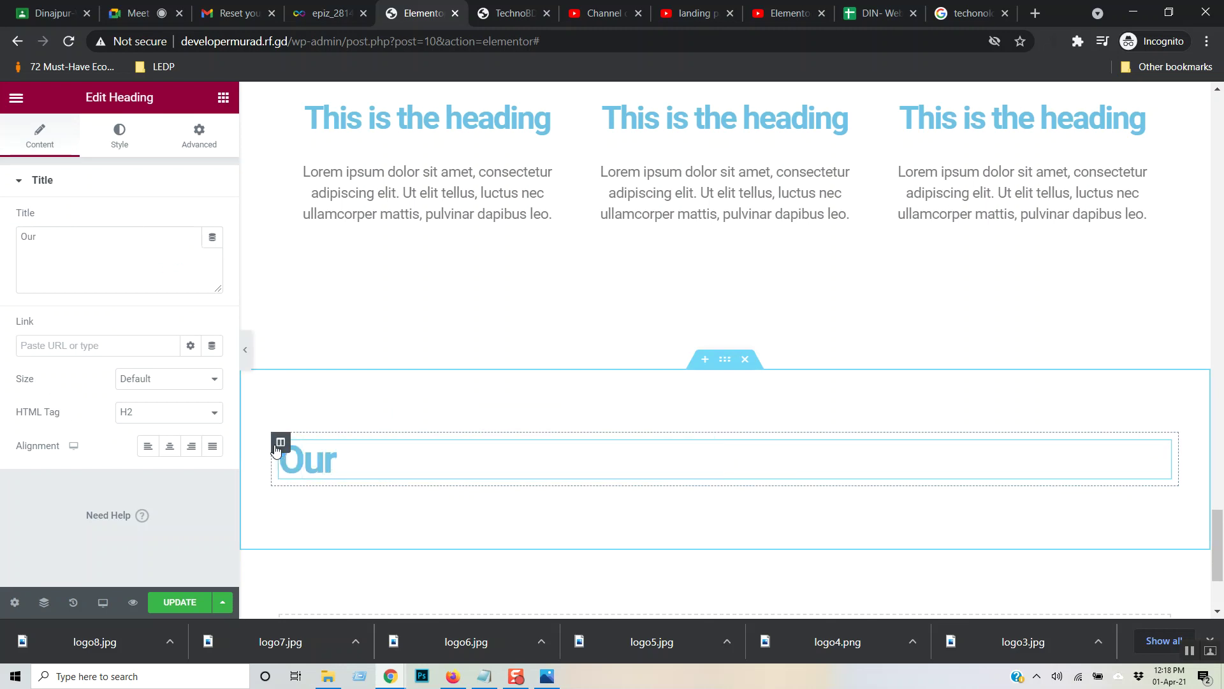
text( Clie)
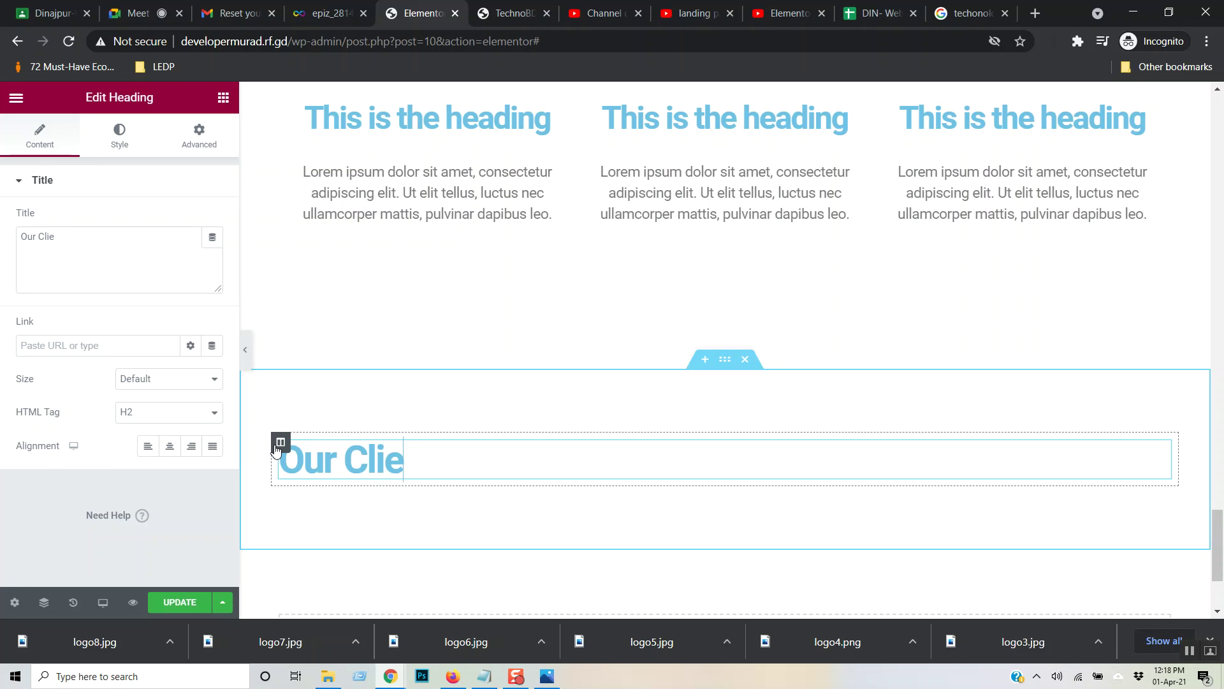
text(nts)
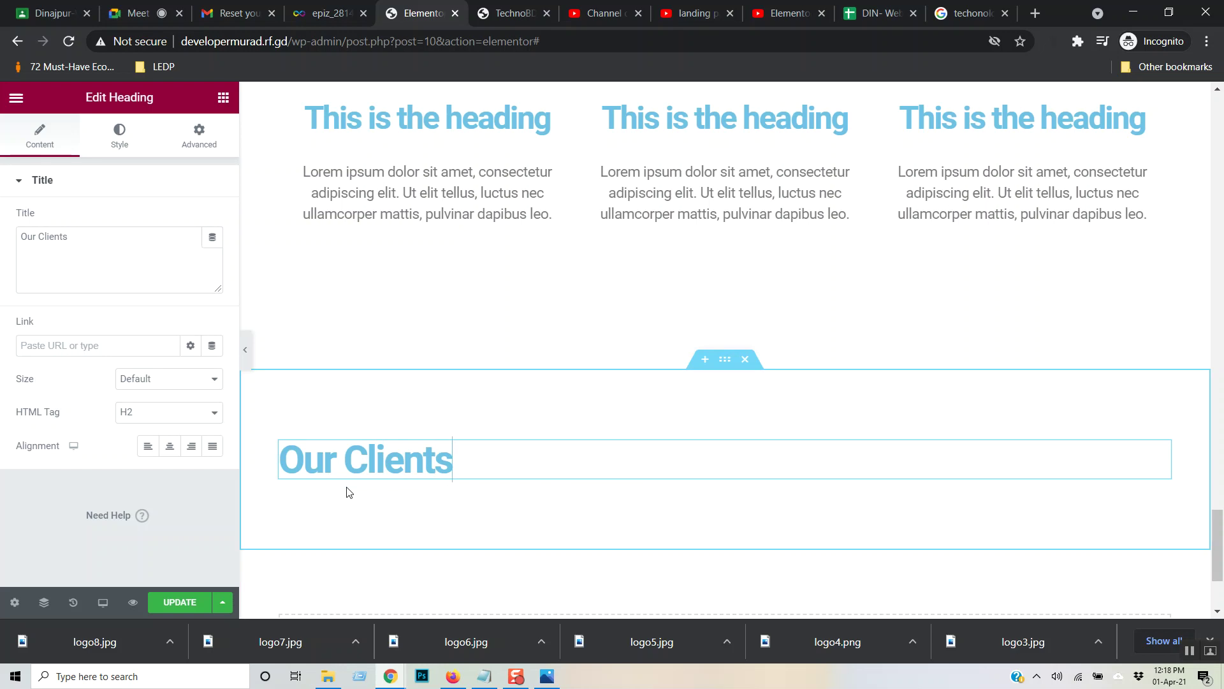
click(223, 97)
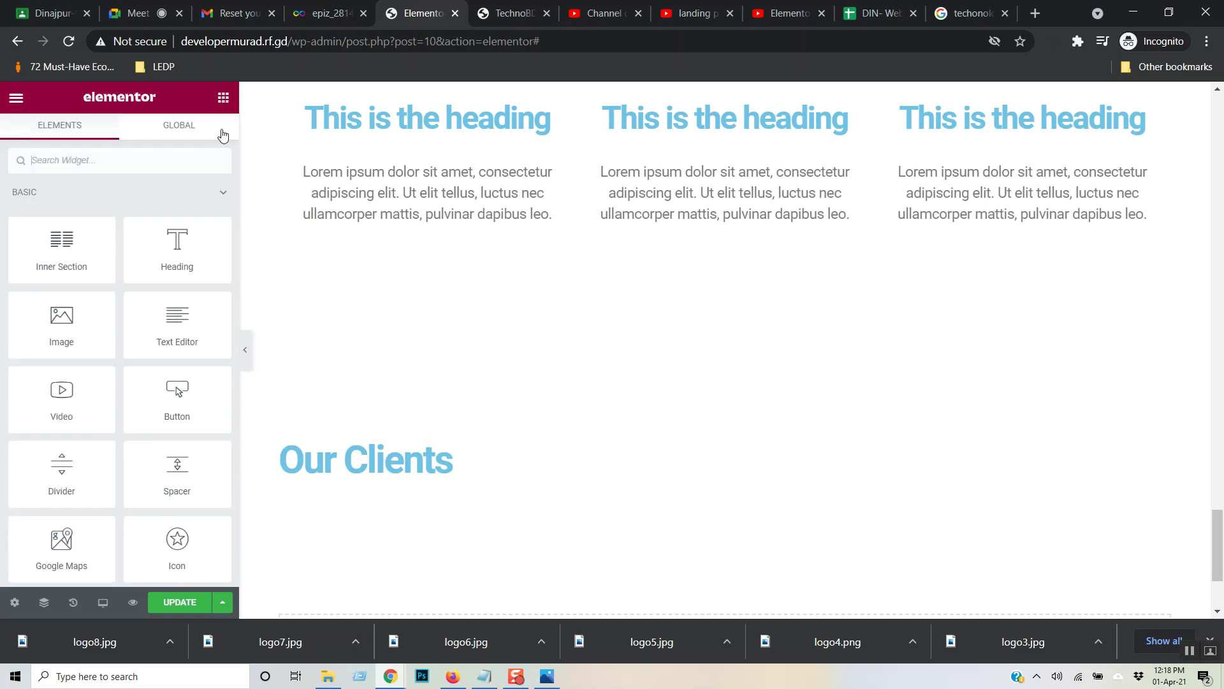
- Place an Image Carousel from the General widgets below the 'Our Clients' heading and start adding images
click(66, 194)
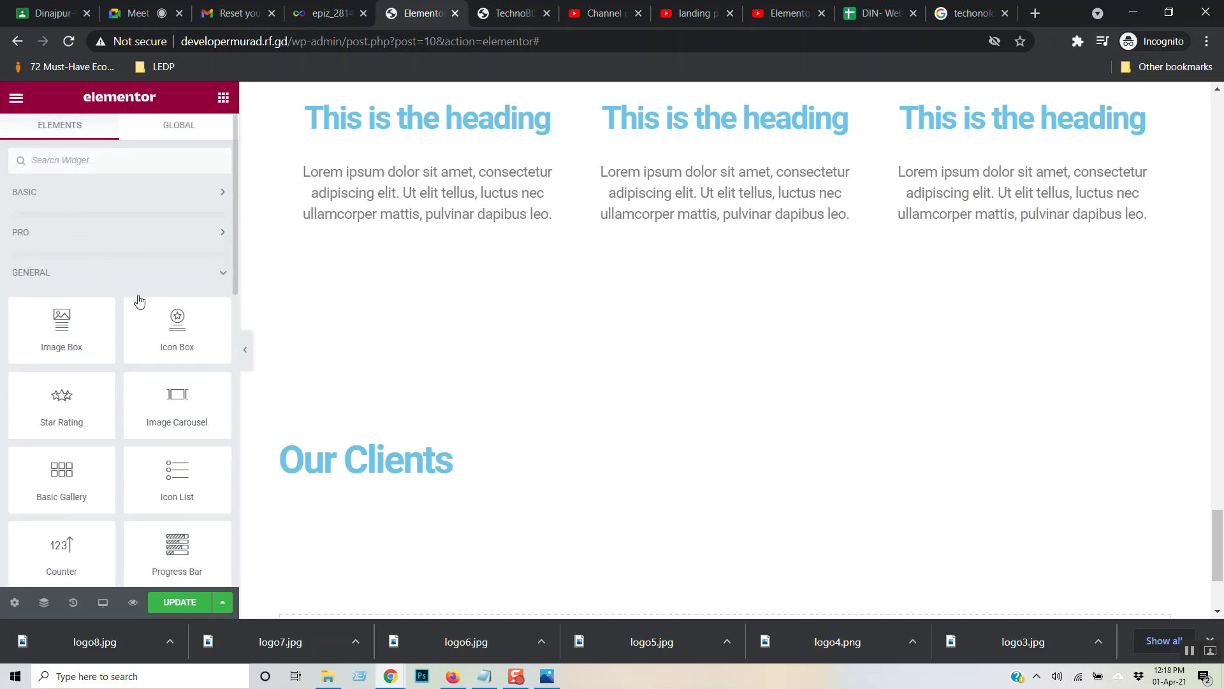
scroll(171, 301, down, 2)
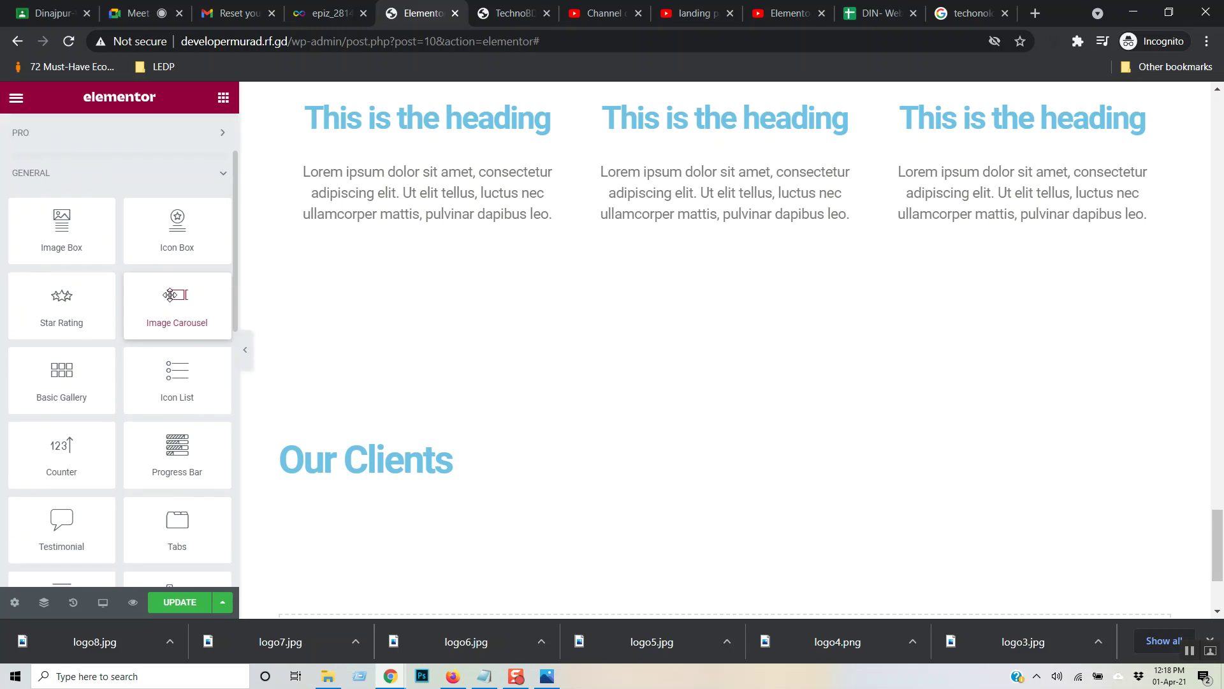
scroll(170, 297, down, 3)
scroll(170, 299, down, 3)
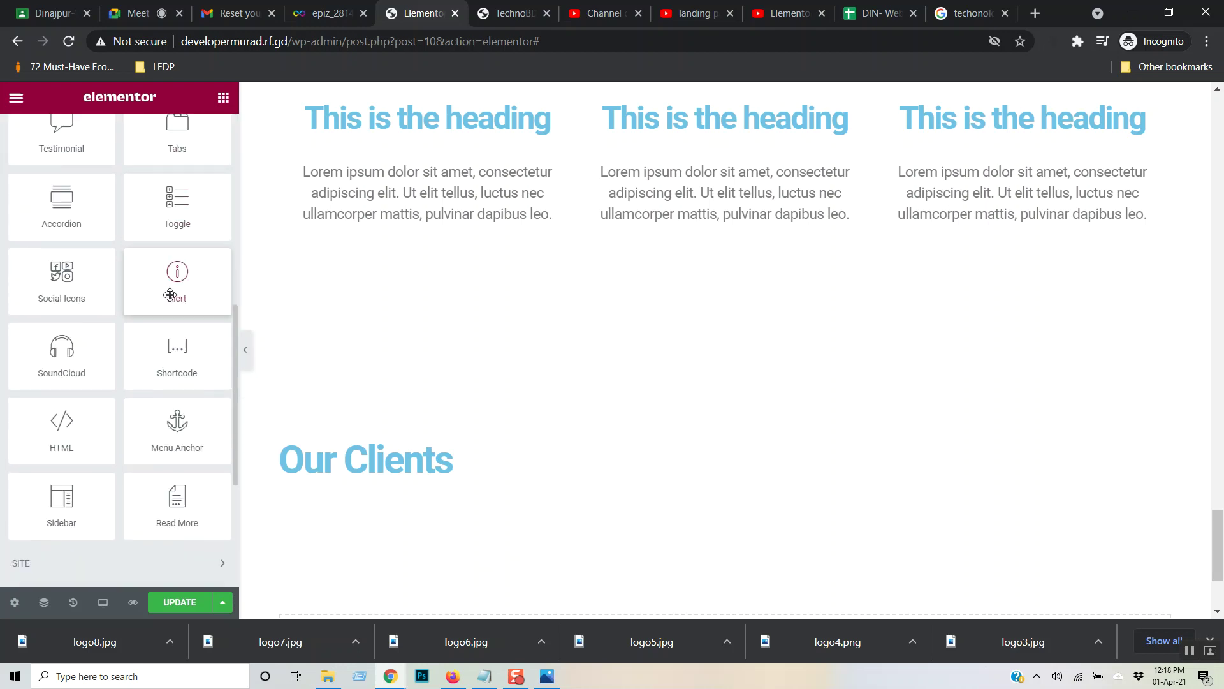
scroll(170, 295, down, 2)
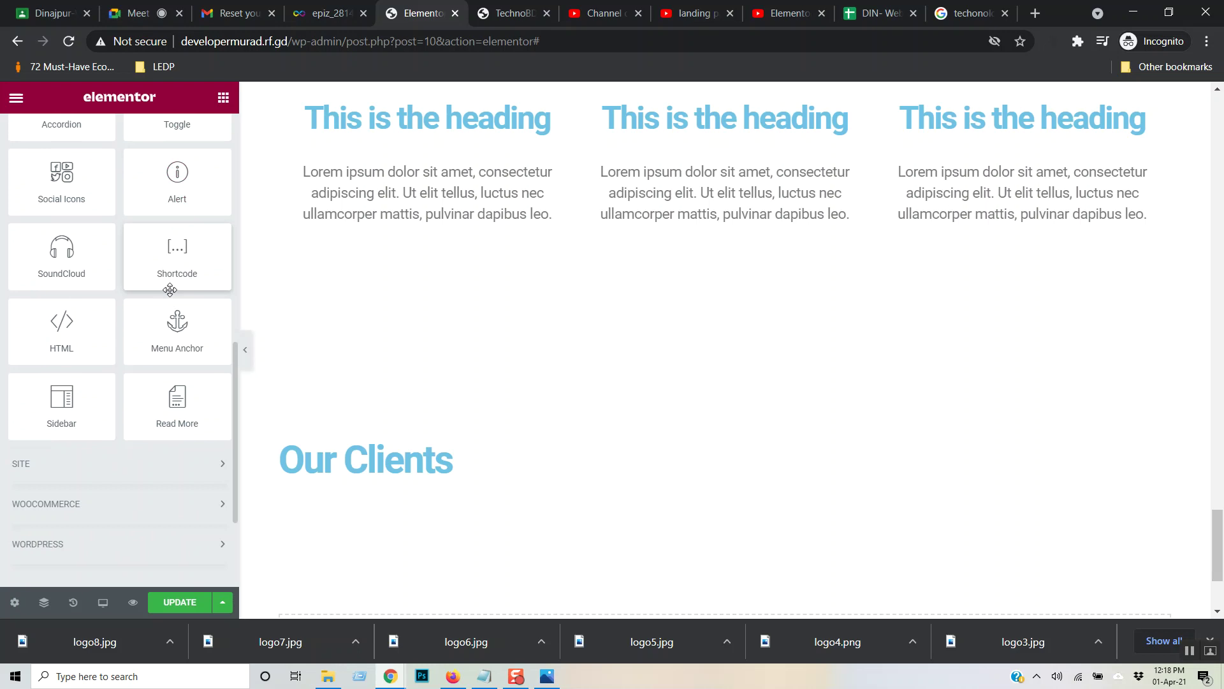
scroll(121, 375, up, 4)
scroll(137, 351, down, 7)
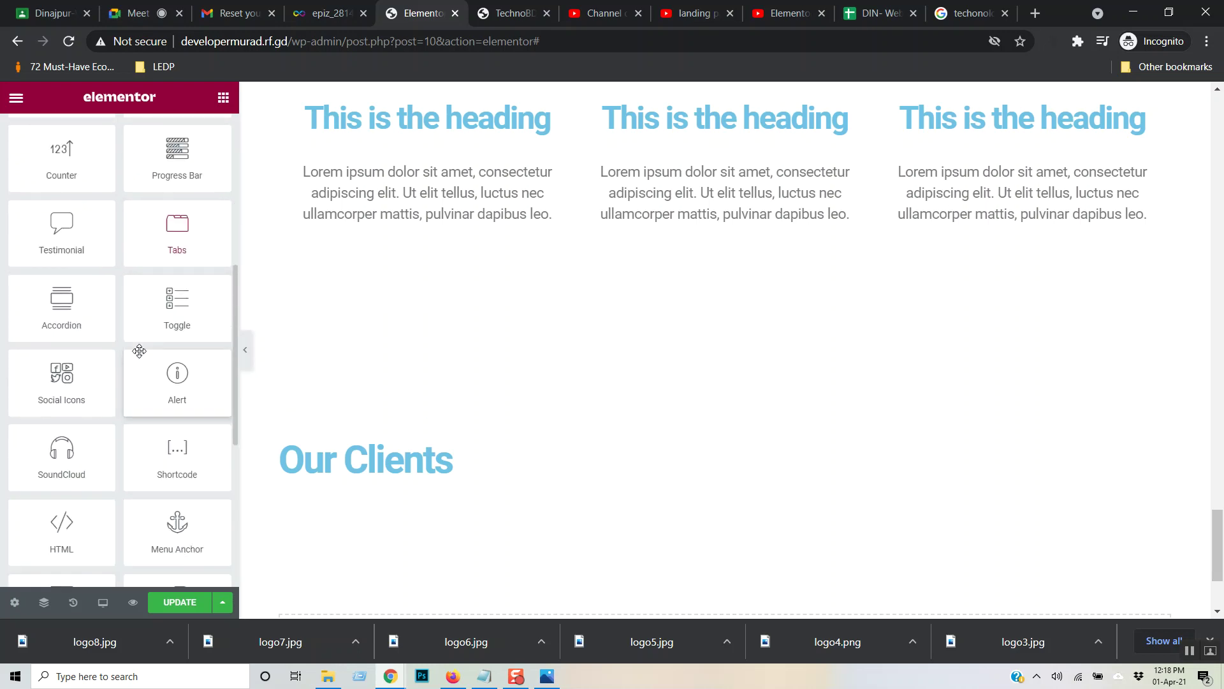
scroll(141, 354, up, 15)
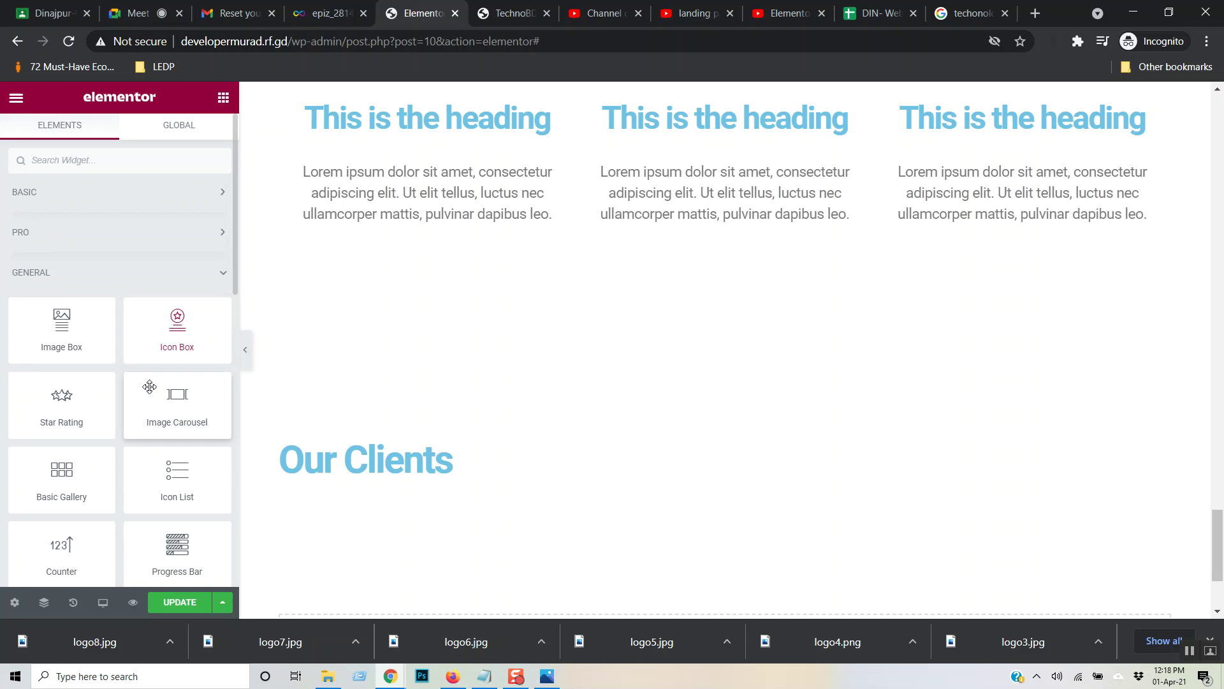
drag(174, 409, 492, 470)
scroll(651, 317, down, 3)
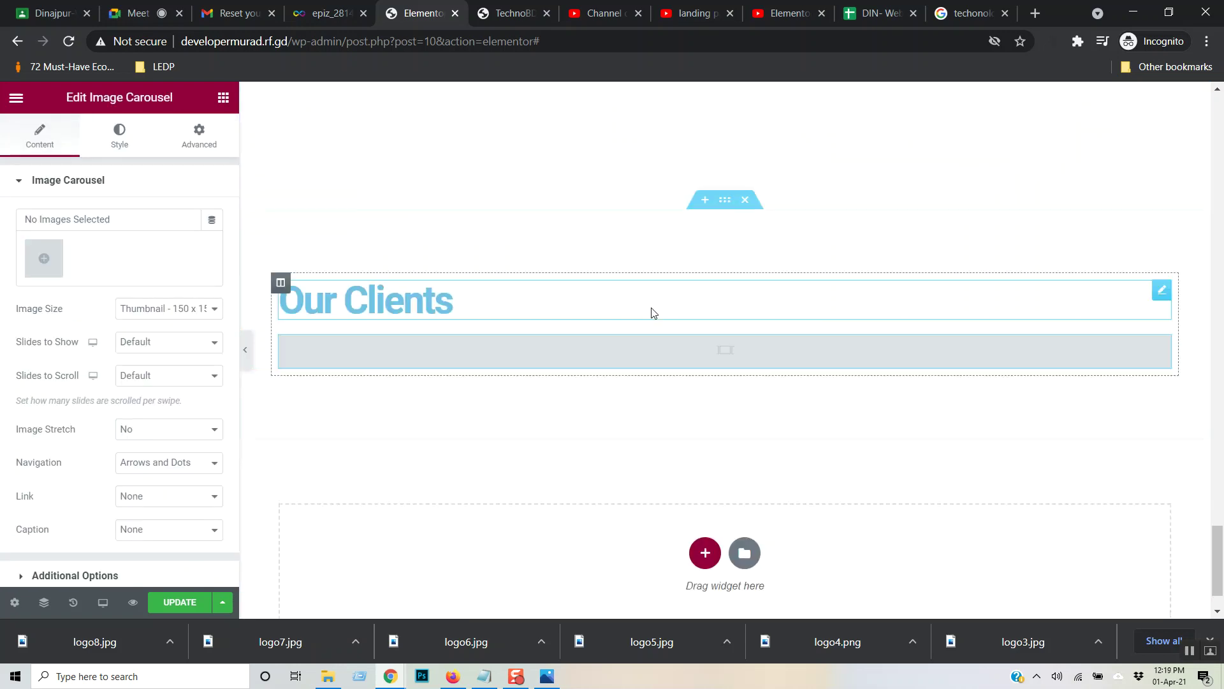
scroll(652, 312, down, 1)
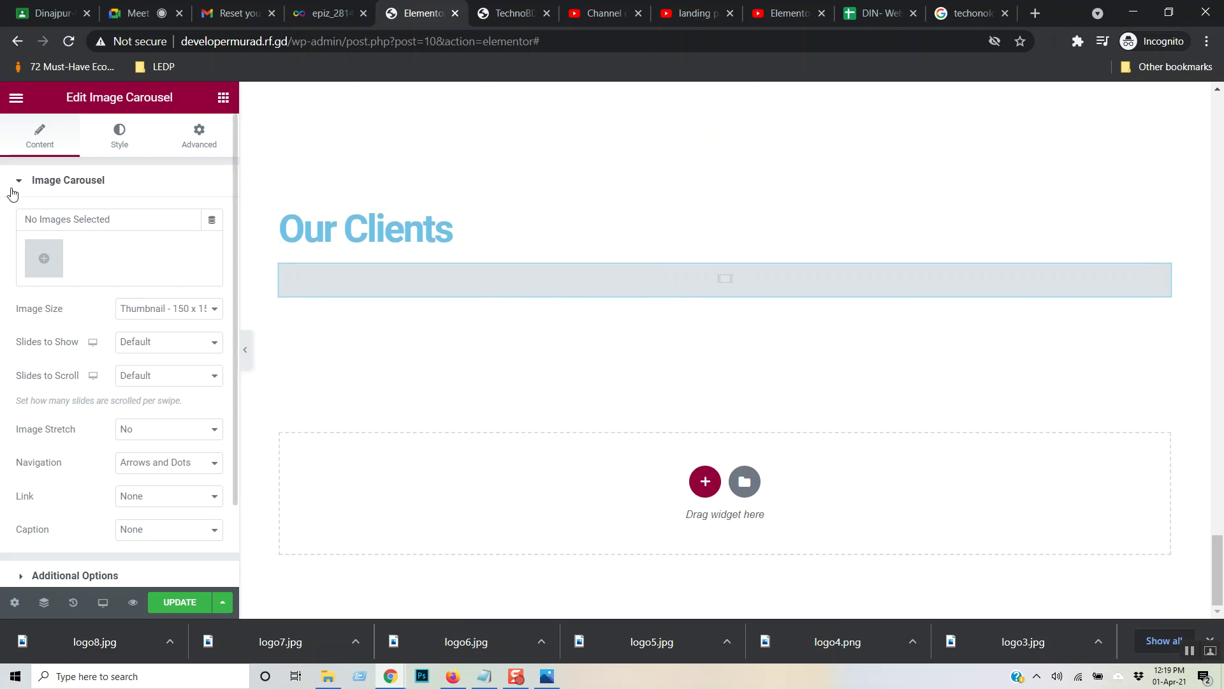
click(55, 260)
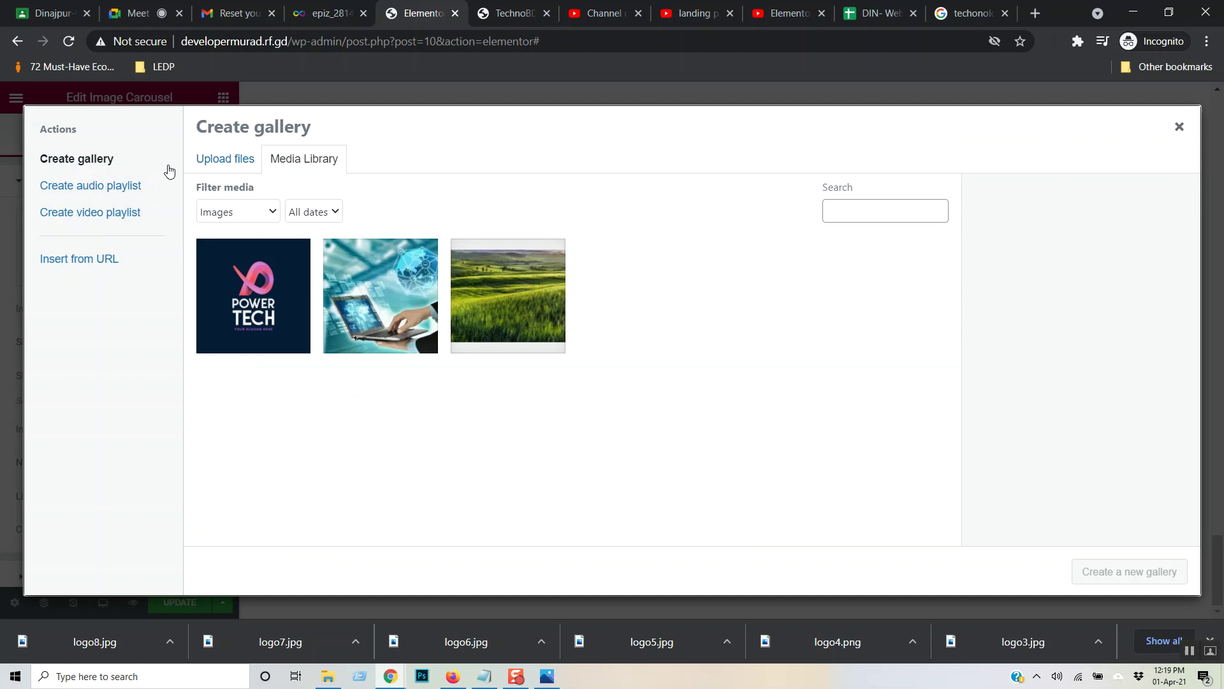
- Upload logo1, logo2, logo3, logo4, logo7 and logo8 from Downloads into the carousel gallery
click(237, 167)
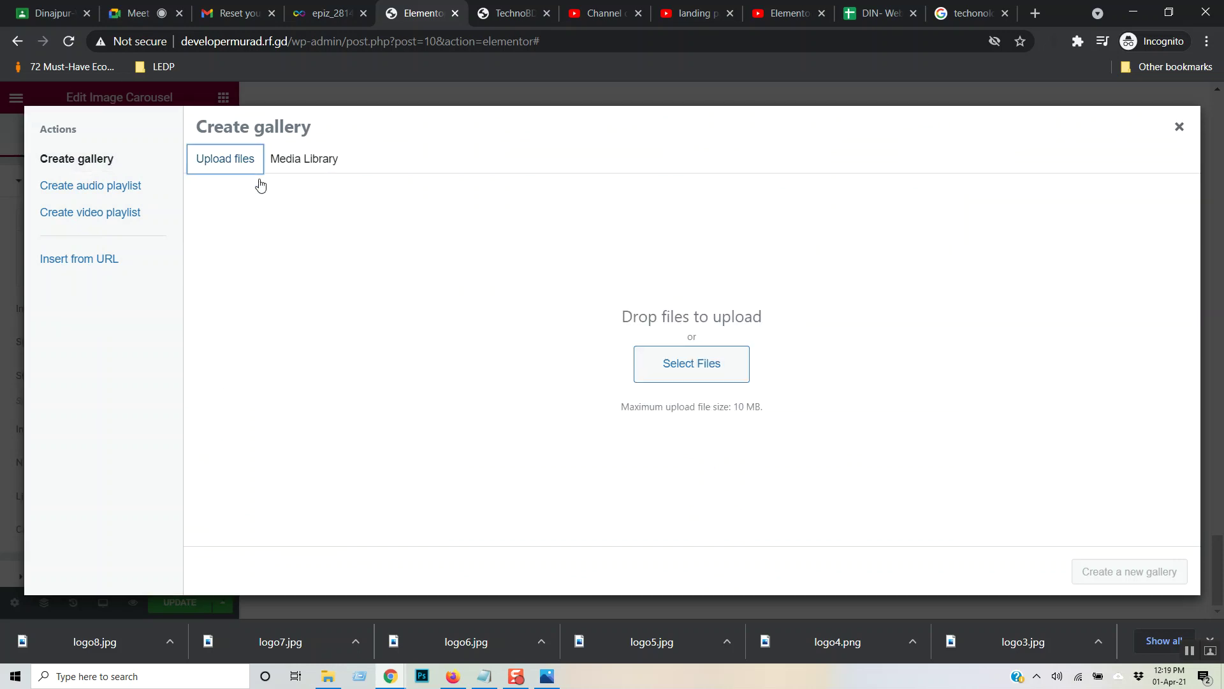
click(722, 376)
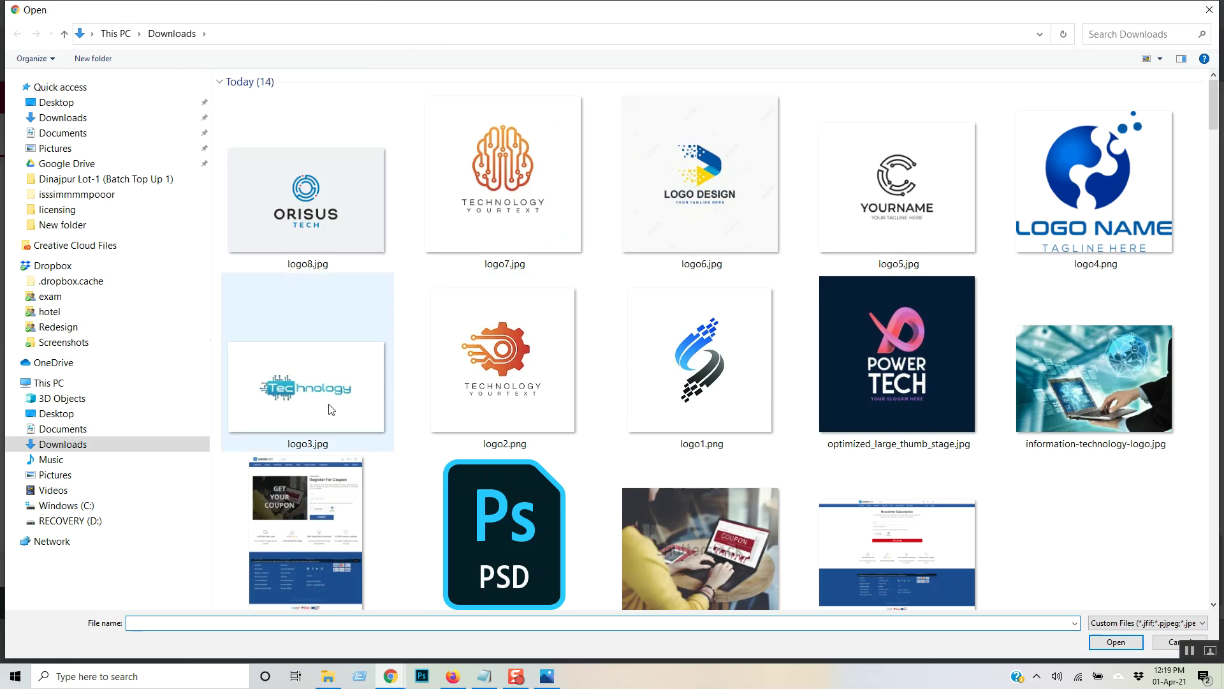
click(309, 139)
ctrl+click(589, 204)
ctrl+click(1053, 177)
ctrl+click(499, 354)
ctrl+click(673, 372)
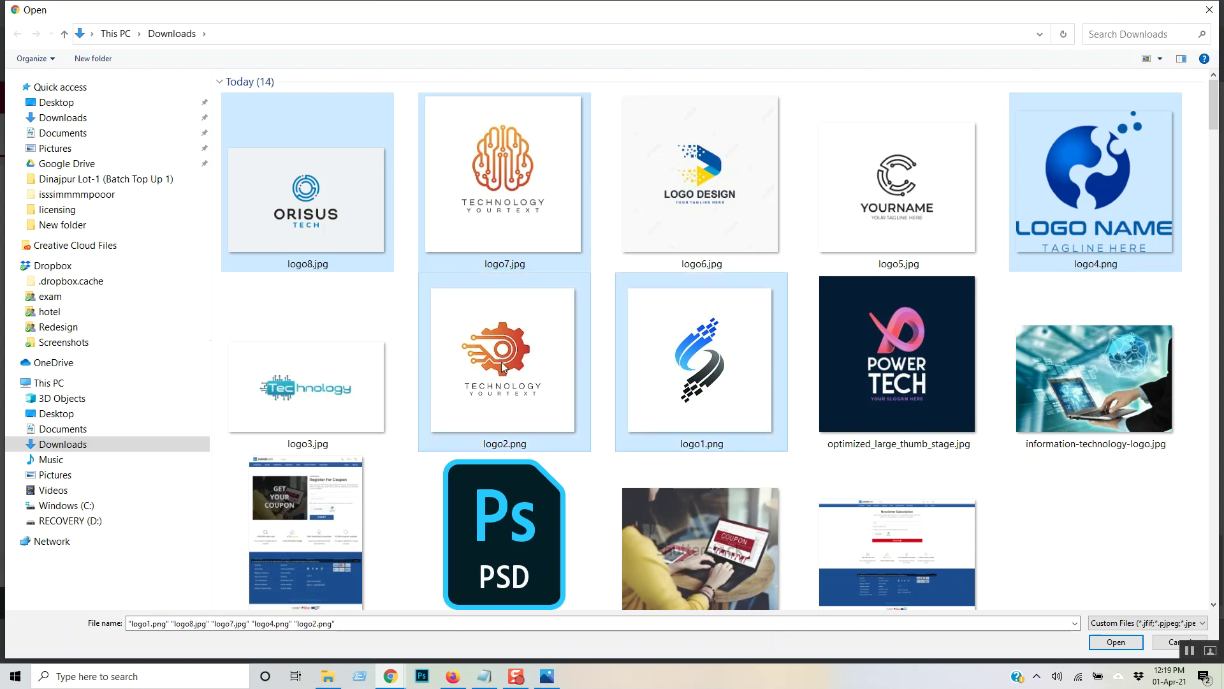
ctrl+click(330, 381)
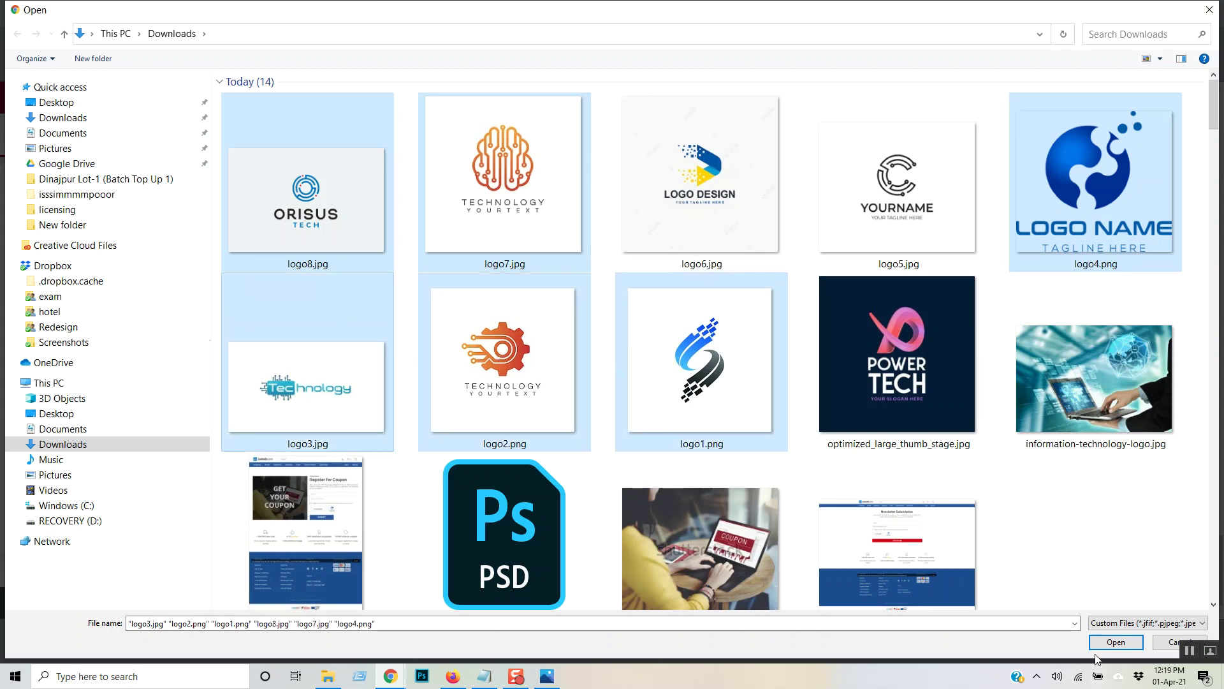
click(1115, 642)
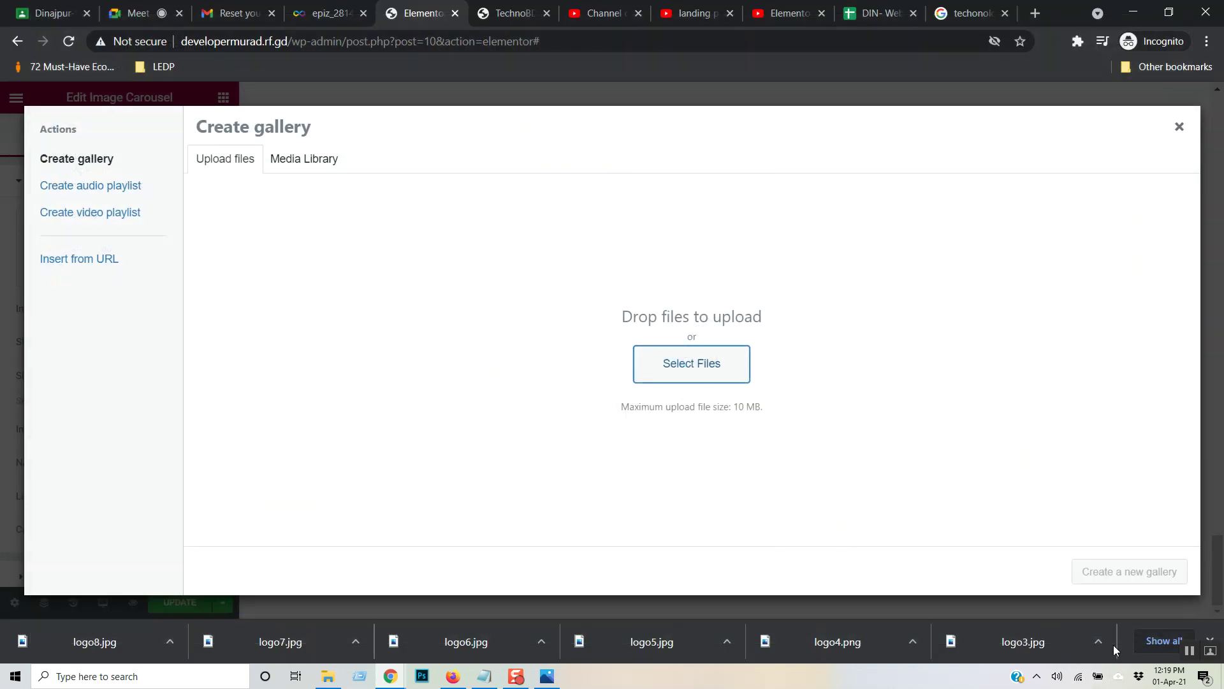
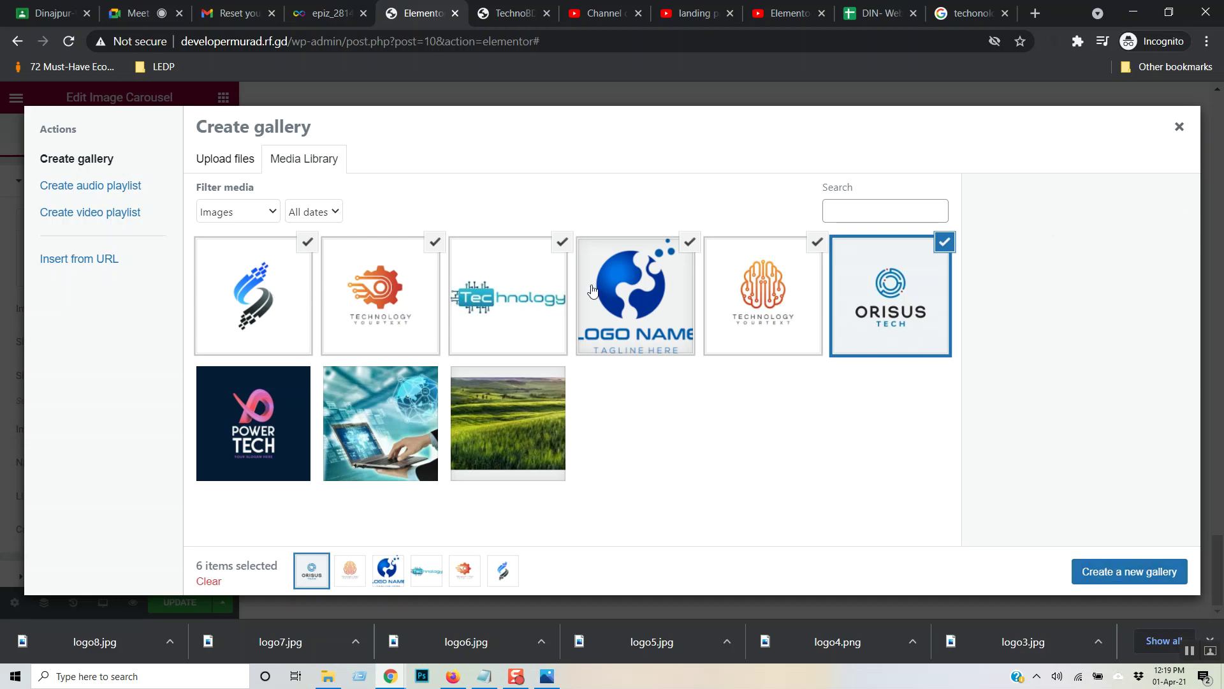
- Clear the current gallery selection, keeping only the gear logo active
click(266, 322)
click(267, 322)
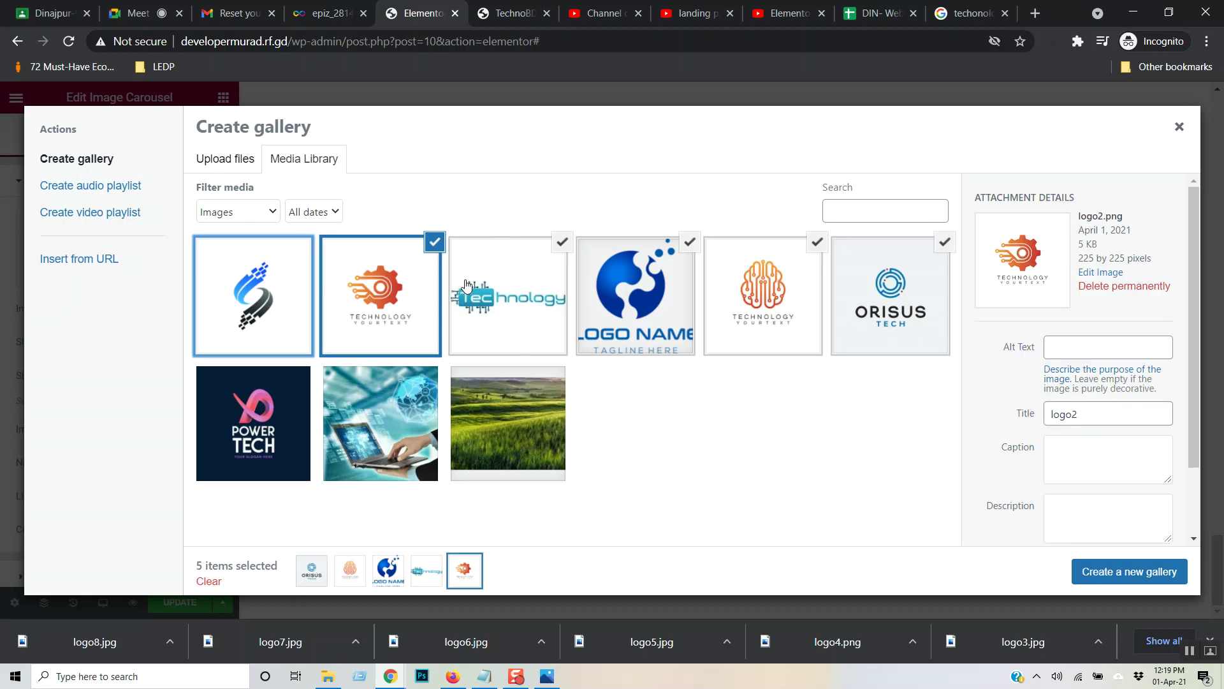
click(488, 288)
click(612, 287)
click(758, 283)
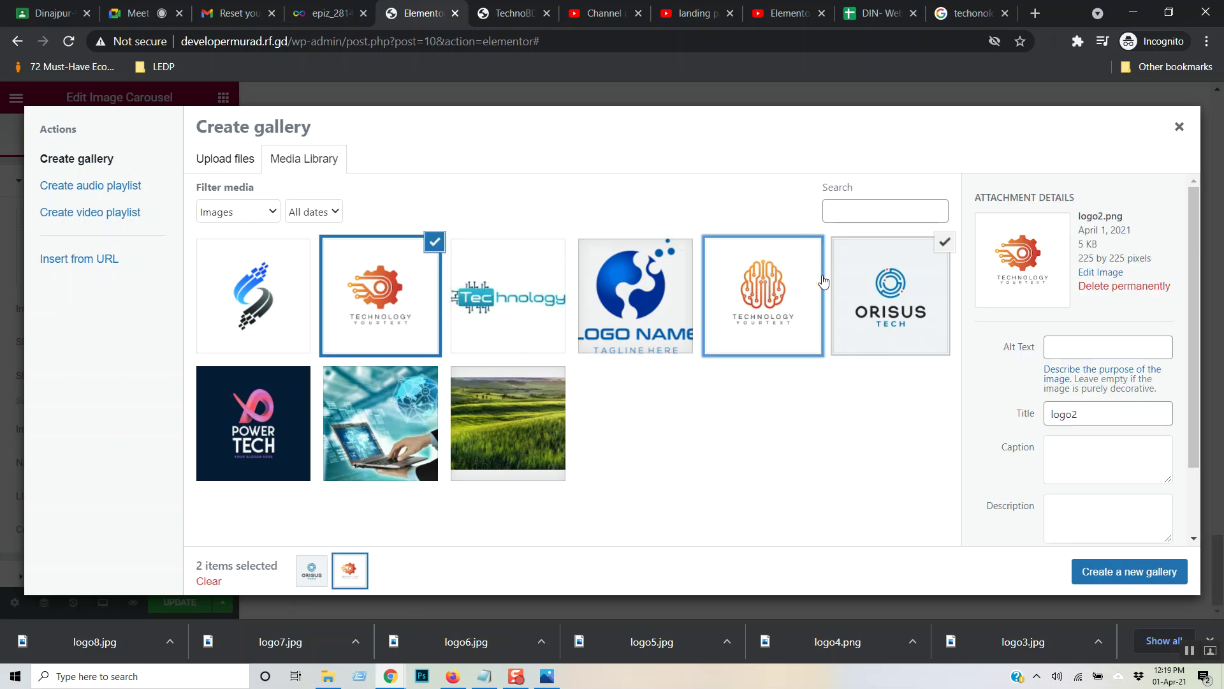
click(918, 288)
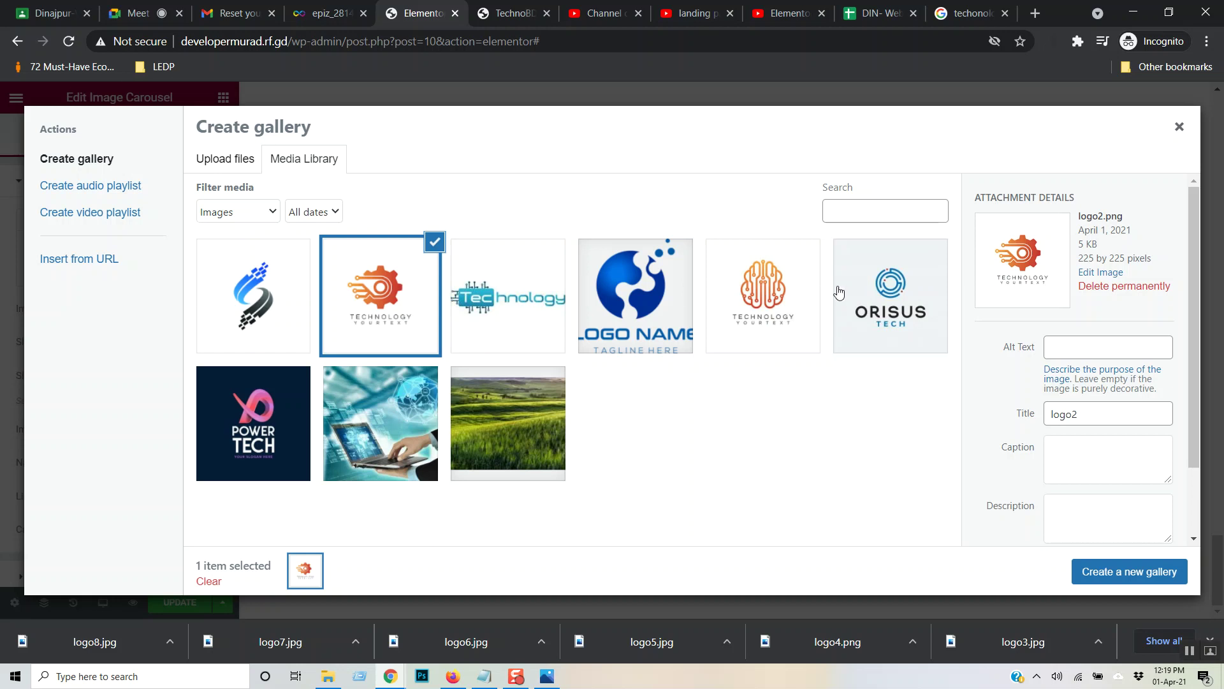
- Add brain, Logo Name, Orisus, Technology and blue S logos in order, then insert the gallery
click(772, 293)
click(640, 314)
click(866, 298)
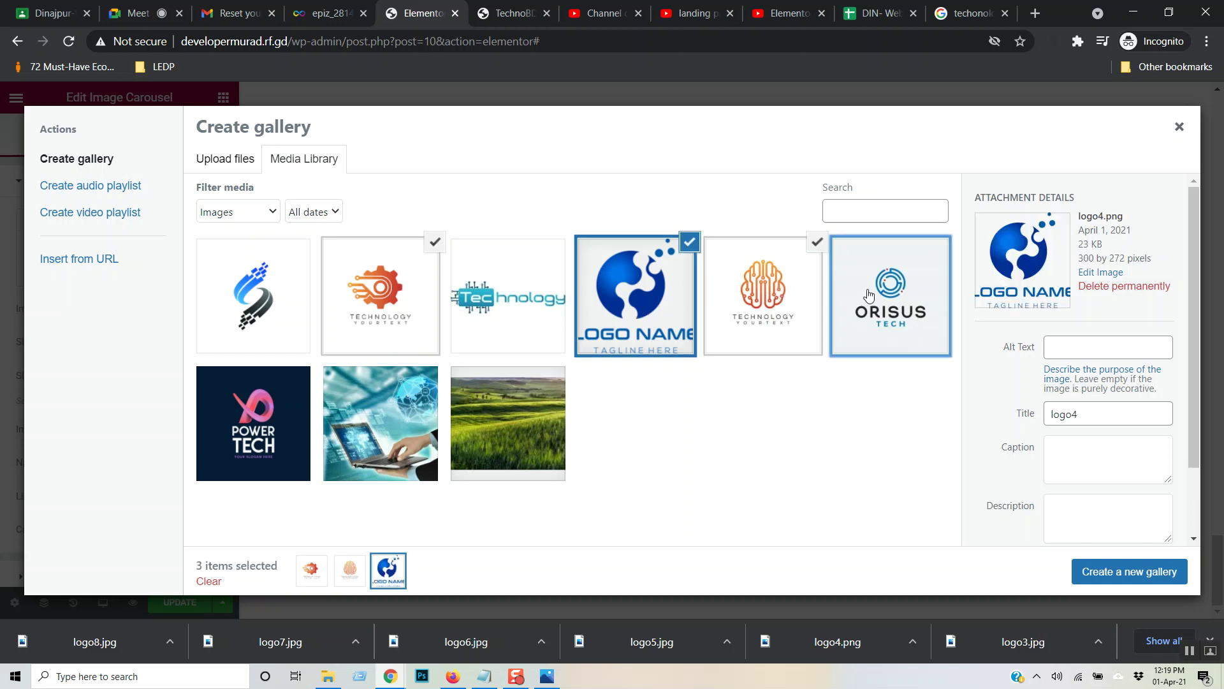
click(481, 300)
click(278, 299)
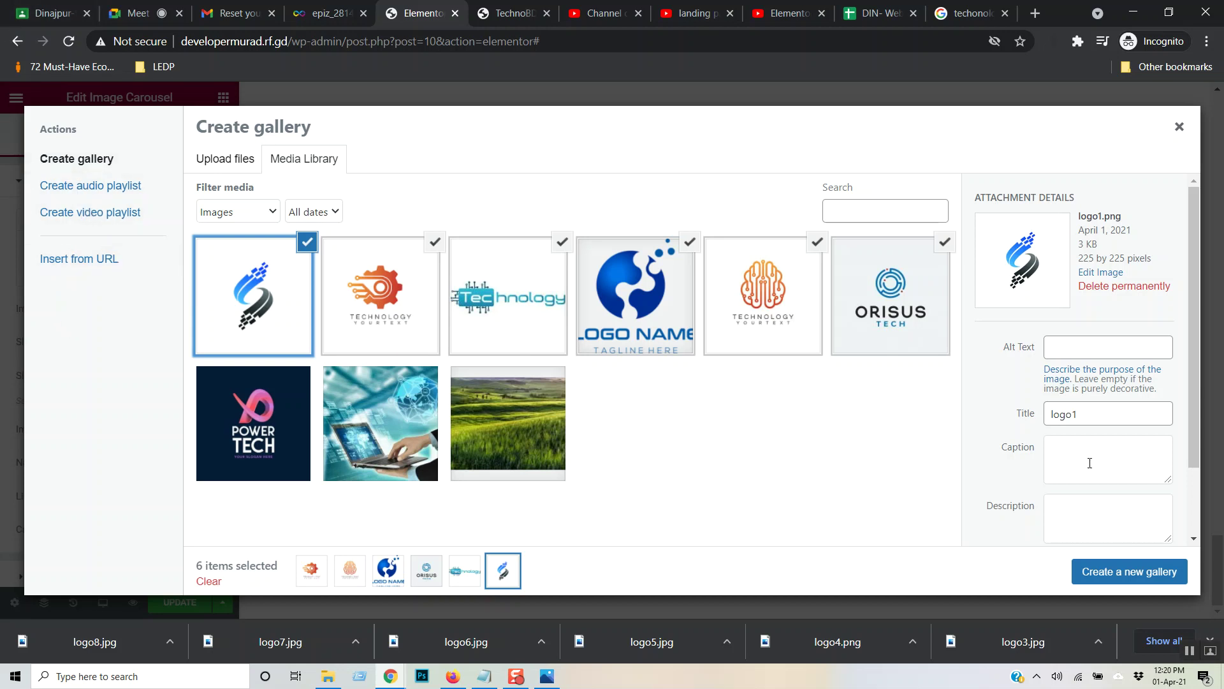
click(1140, 574)
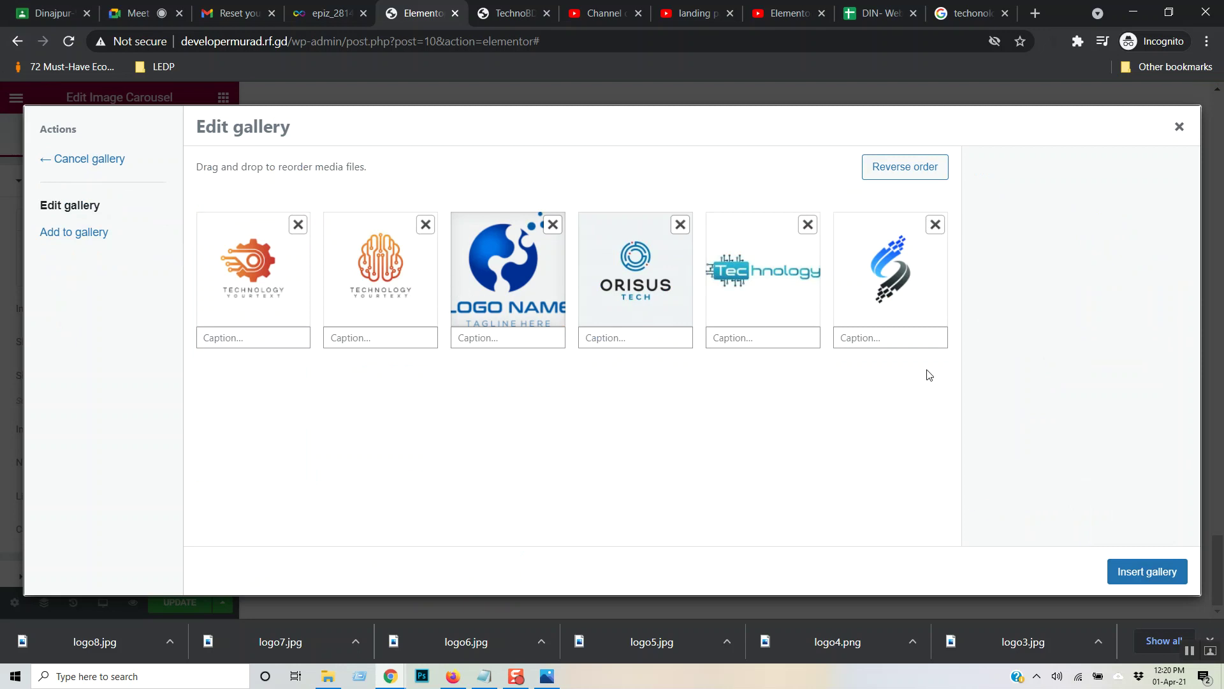
click(1156, 574)
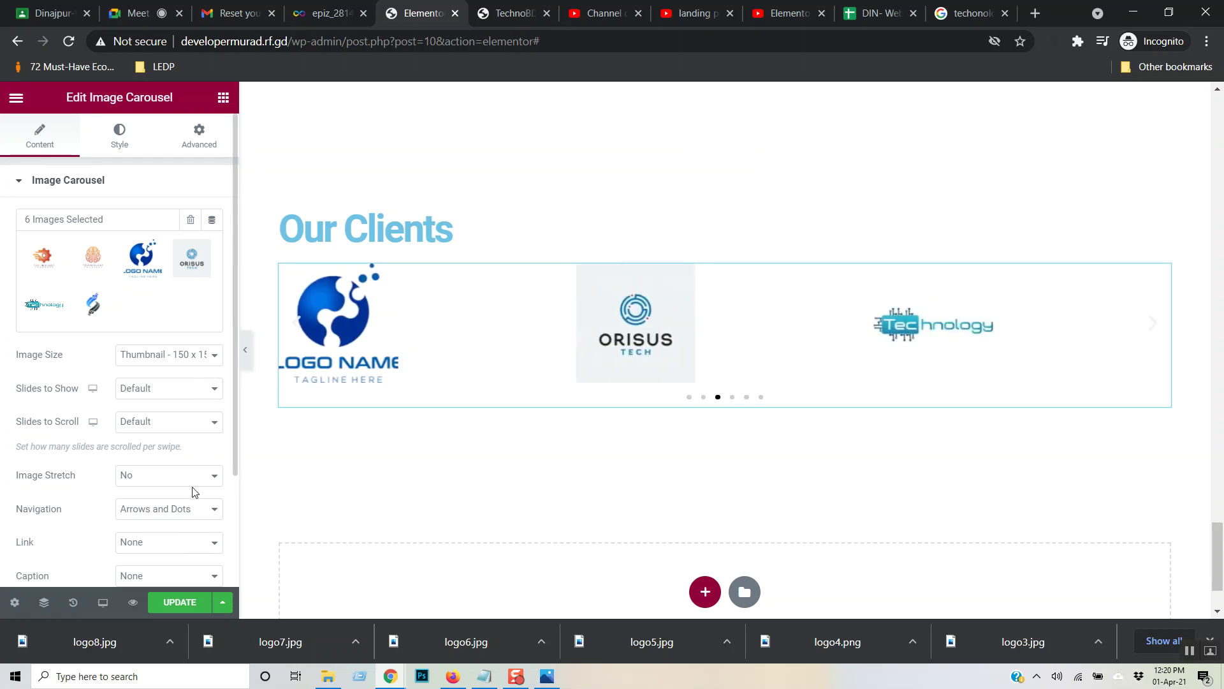
- Set the carousel's Slides to Show to 5 and Slides to Scroll to 2
click(204, 387)
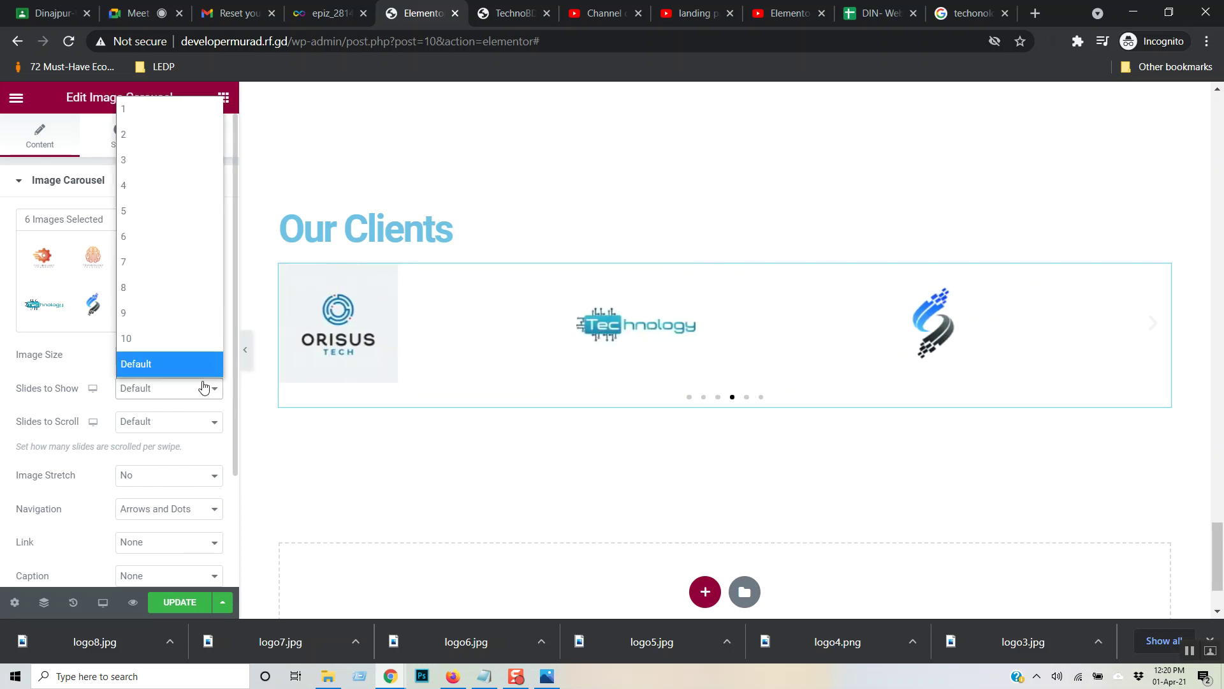
click(180, 223)
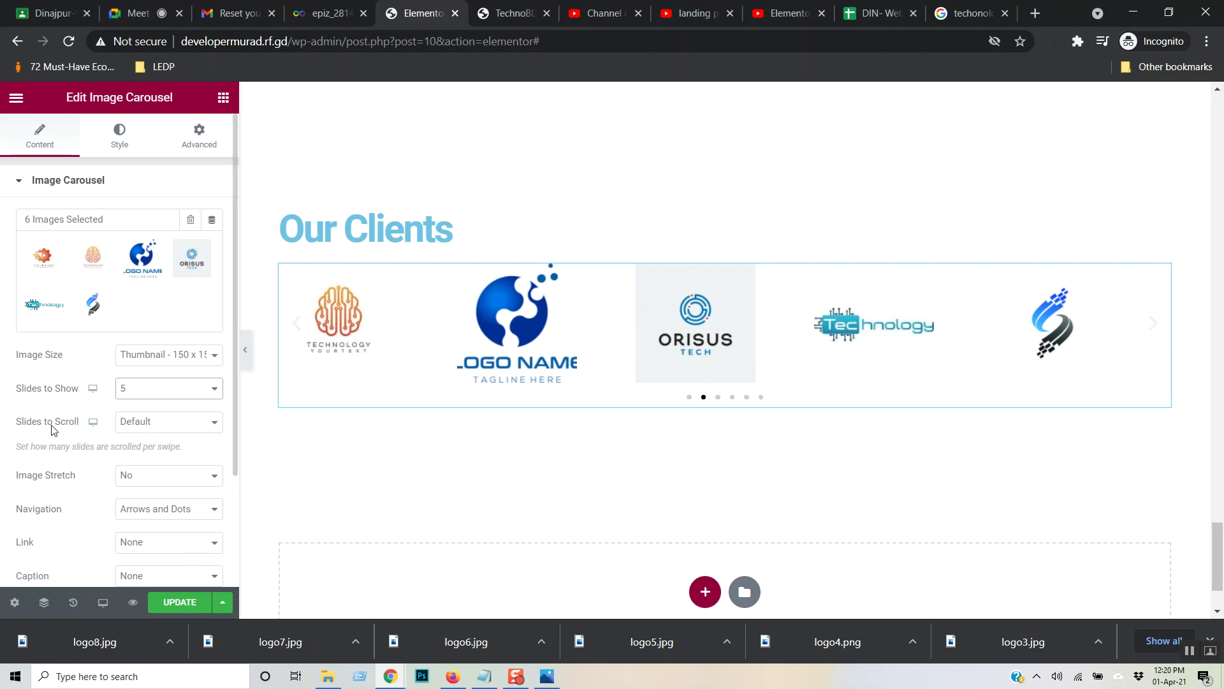
click(191, 435)
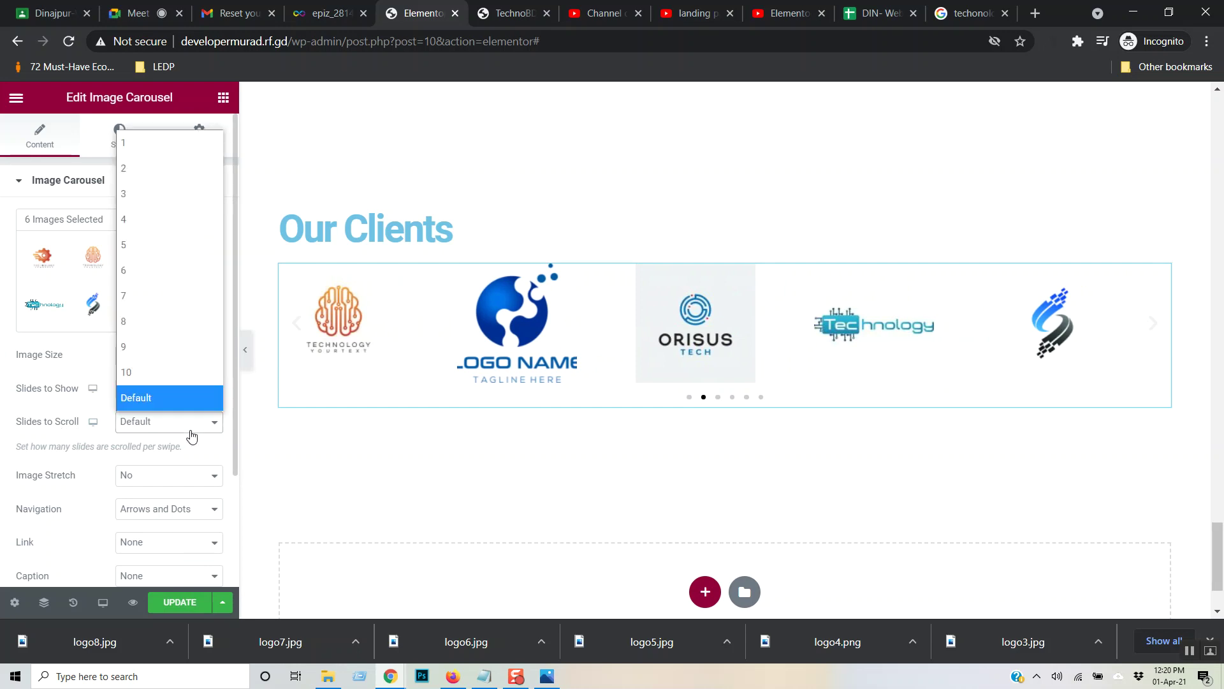
click(187, 165)
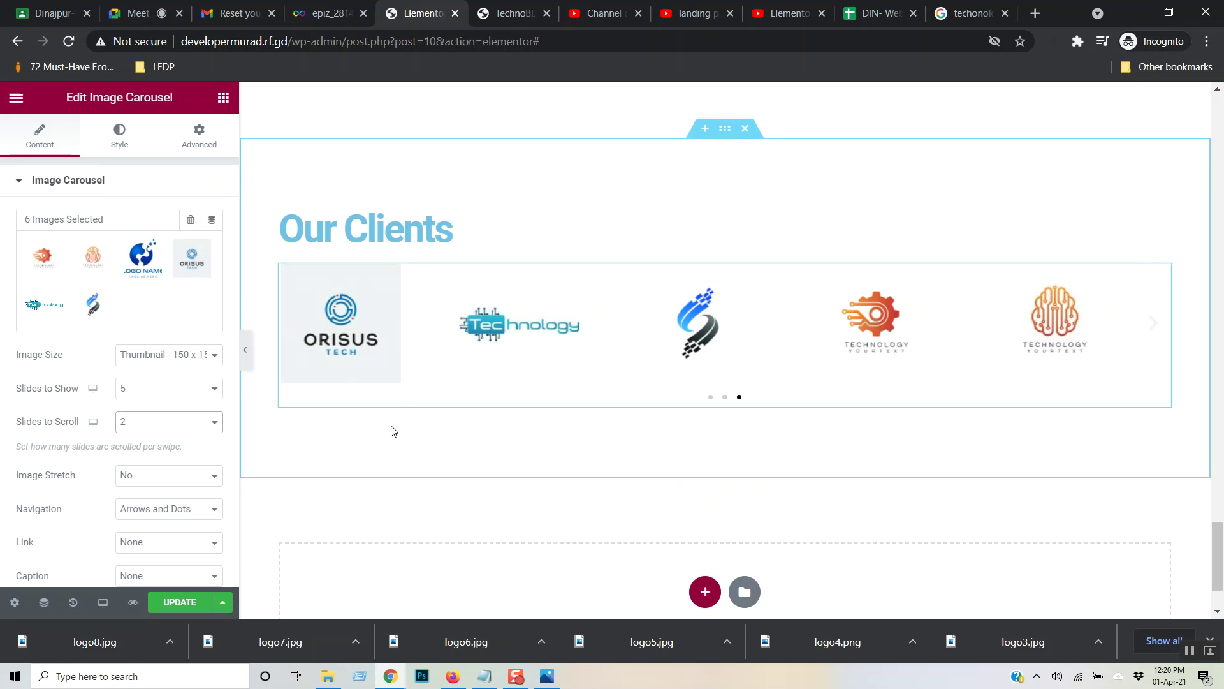
- Save the page with UPDATE and bring the live TechnoBD site tab forward
click(194, 596)
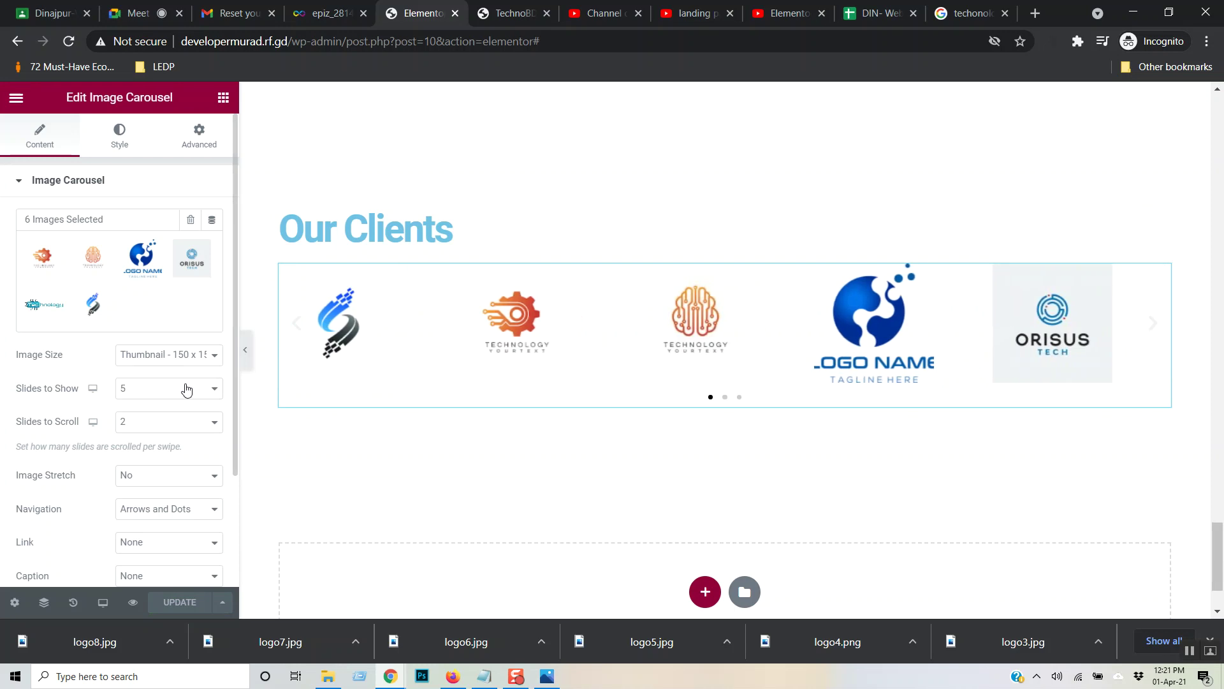
scroll(186, 389, down, 2)
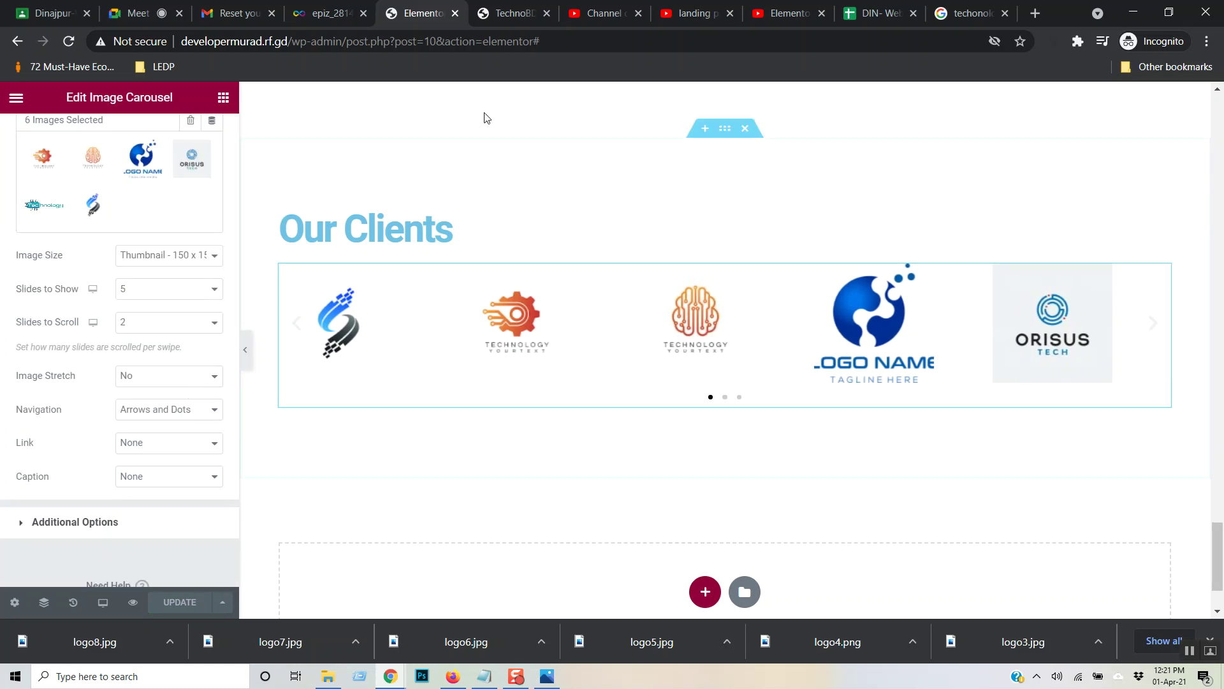
click(492, 7)
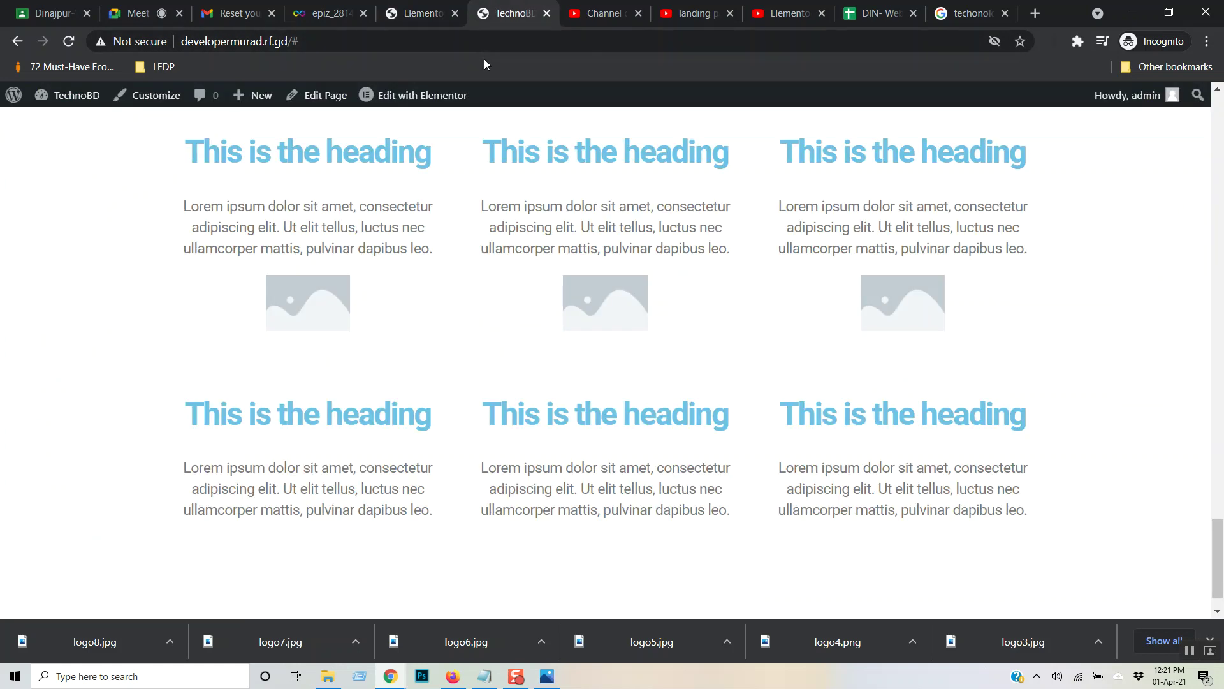
- Reload the live site and test the Our Clients carousel's arrow and swipe navigation, then return to YouTube
key(F5)
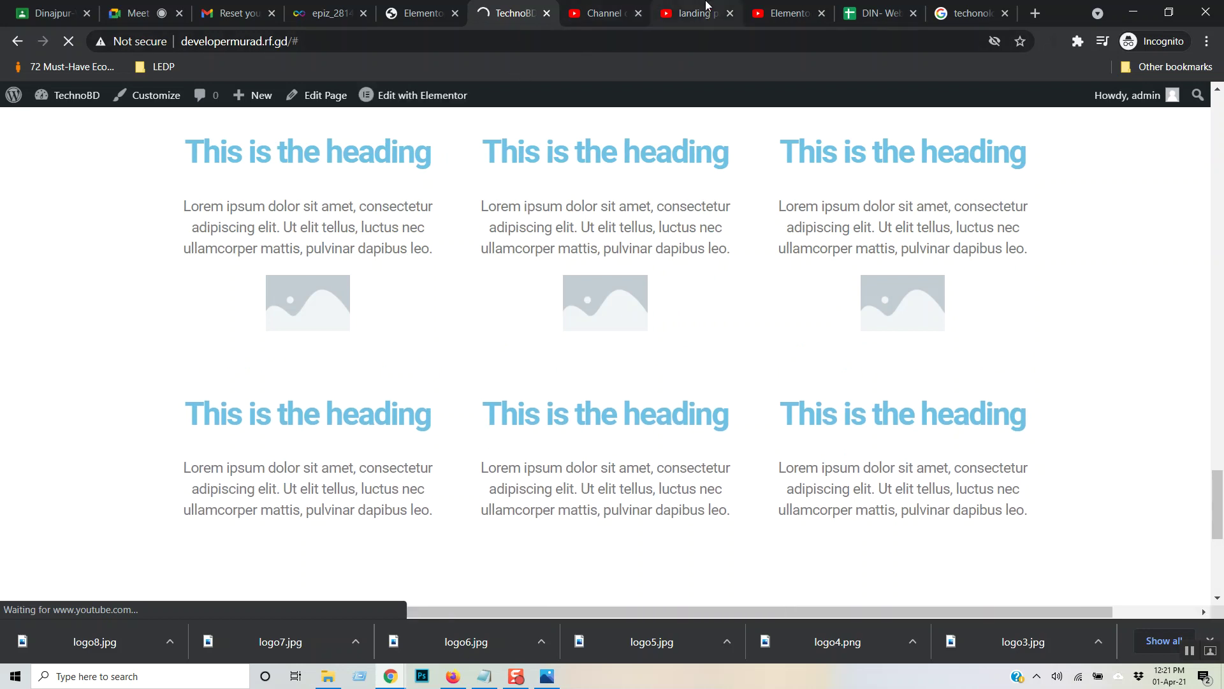
scroll(749, 153, down, 2)
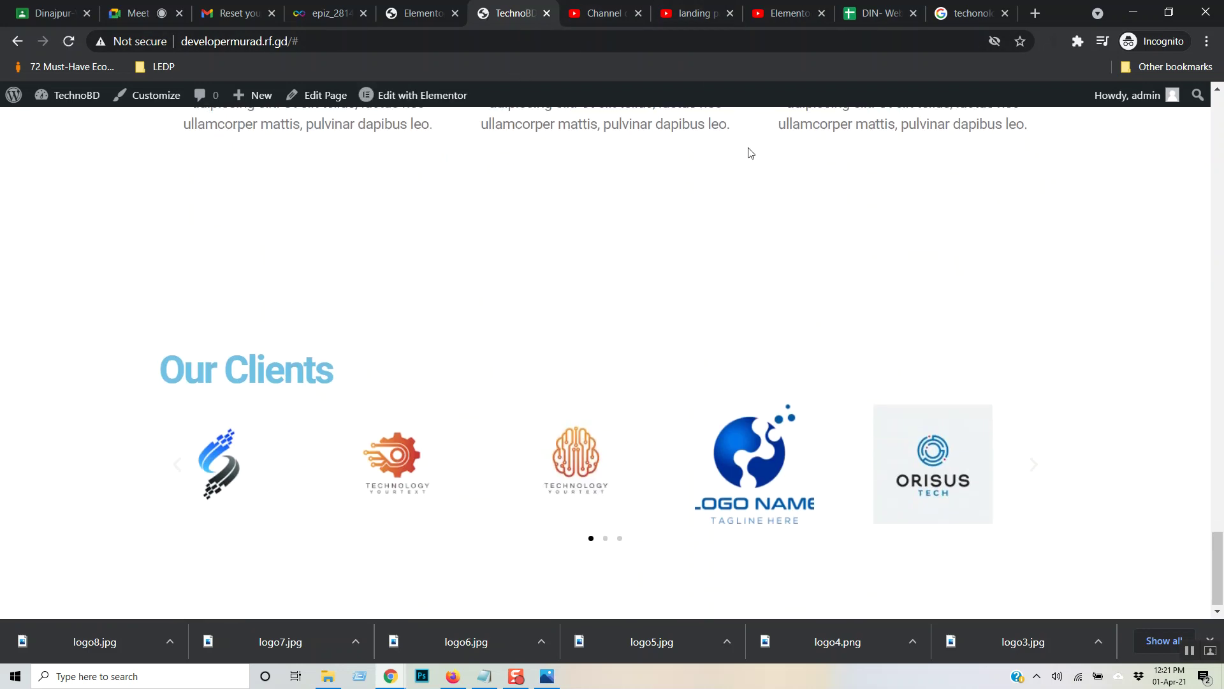
click(1036, 469)
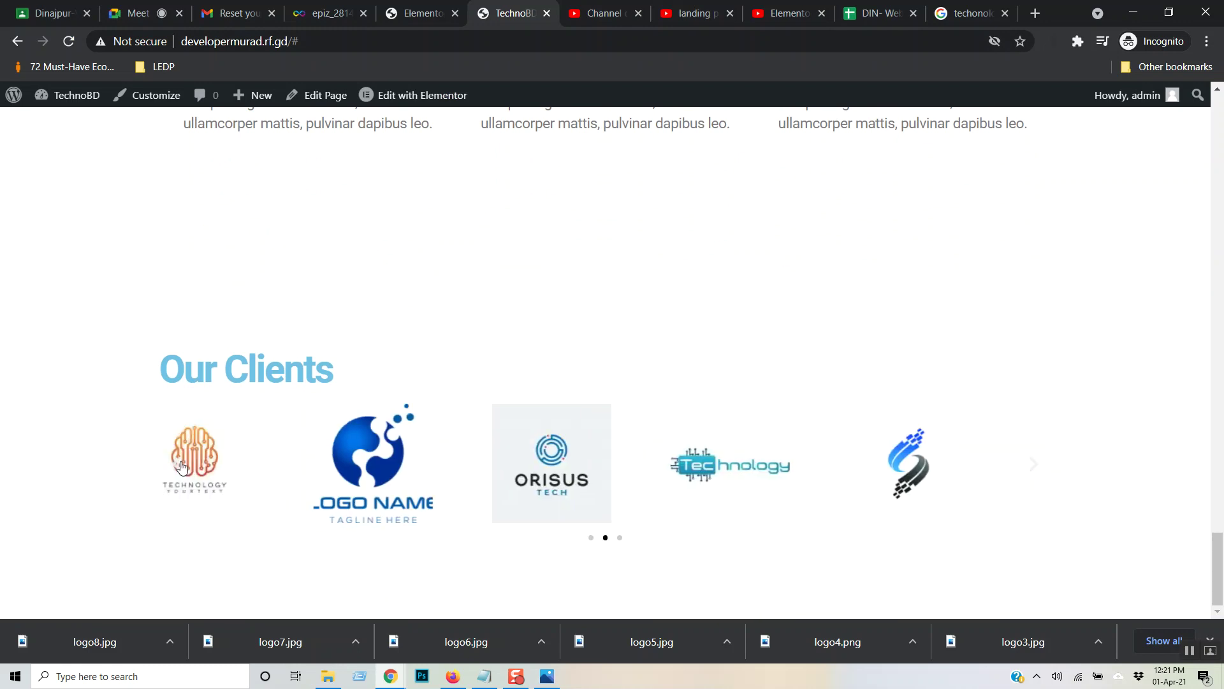
drag(609, 506, 1055, 487)
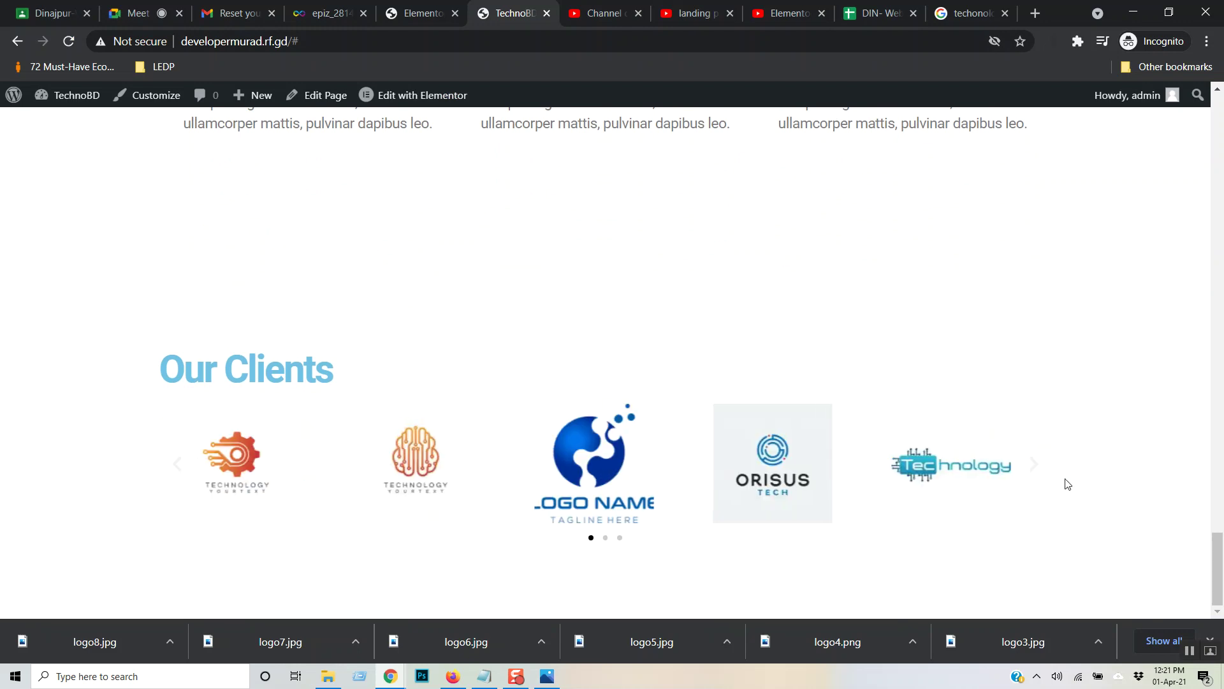
drag(617, 470, 306, 447)
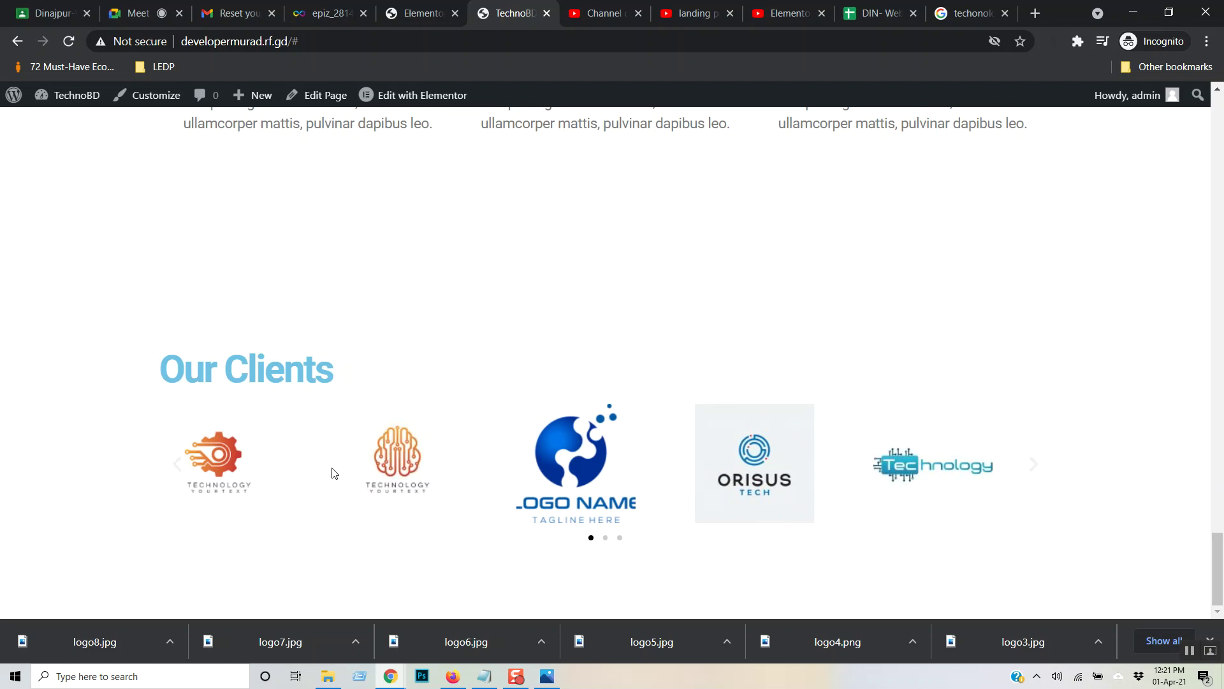
scroll(424, 392, up, 12)
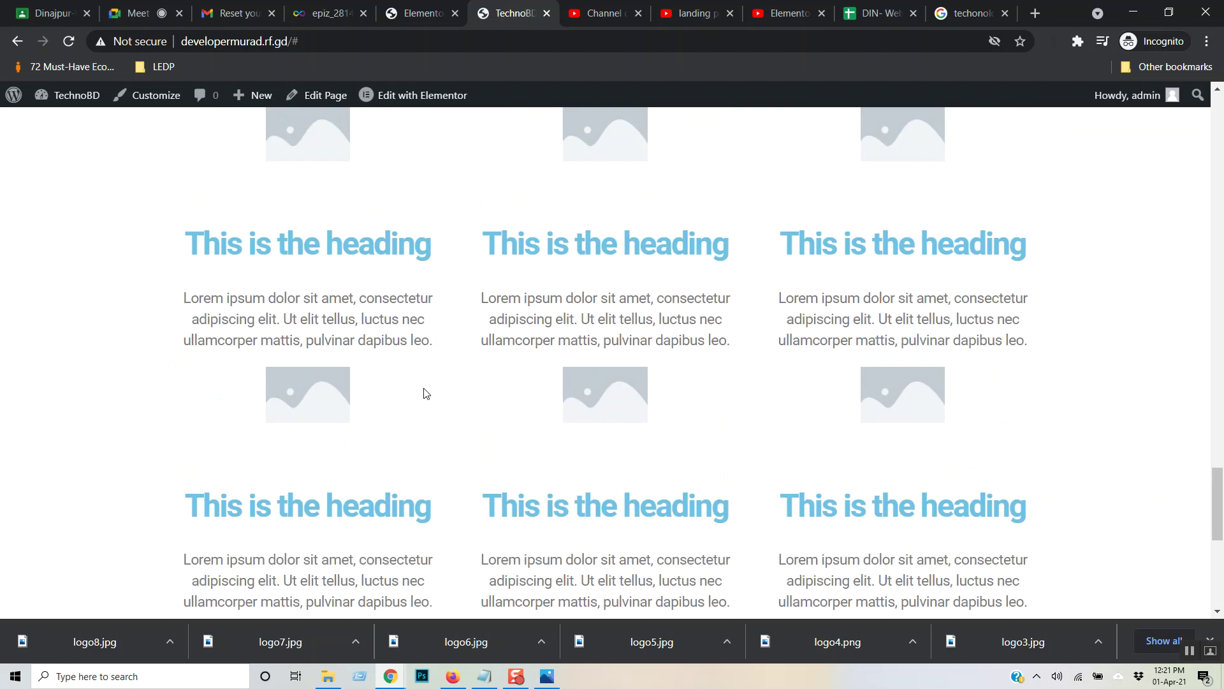
scroll(427, 394, down, 11)
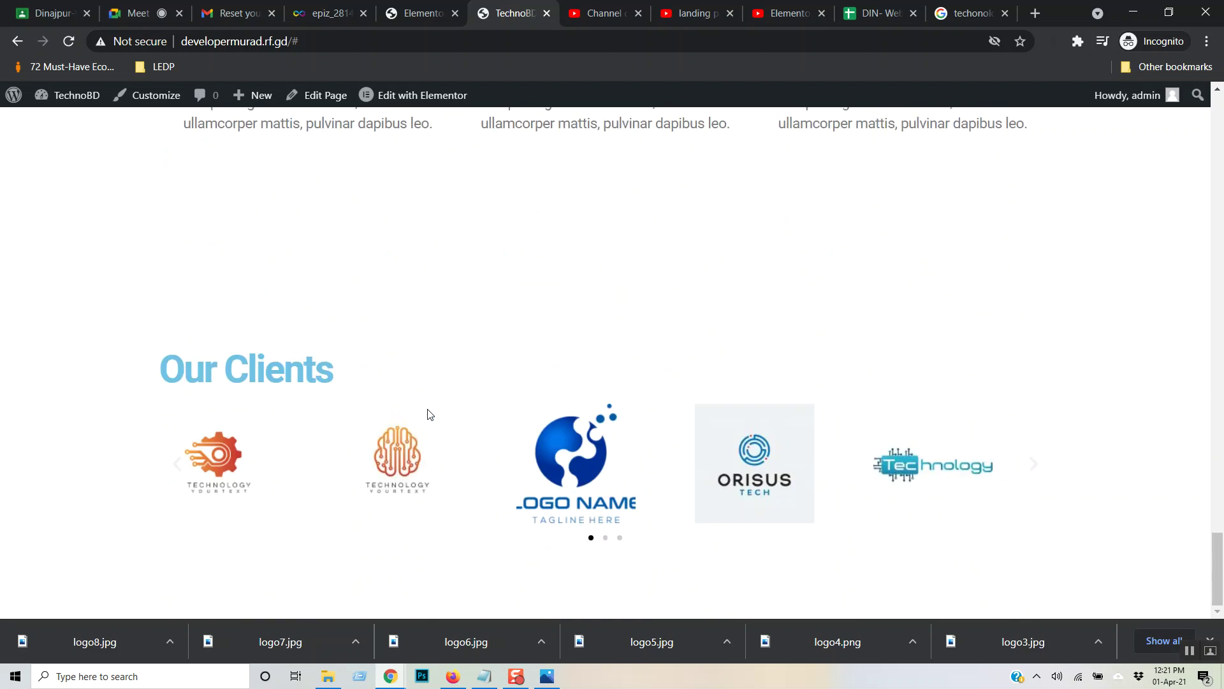
click(791, 12)
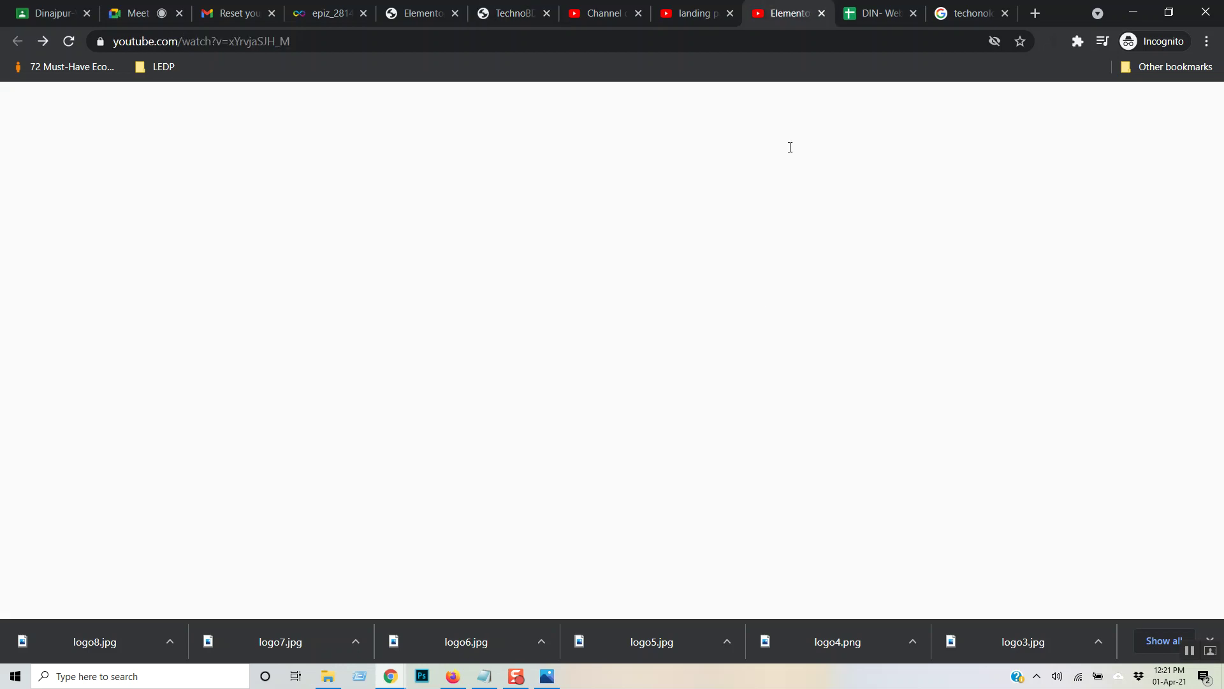
- Resume the tutorial and skip ahead in 5-second jumps to the three-testimonial preview near 1:19:55
click(608, 341)
key(Right)
key(Right)
key(Right)
key(Right)
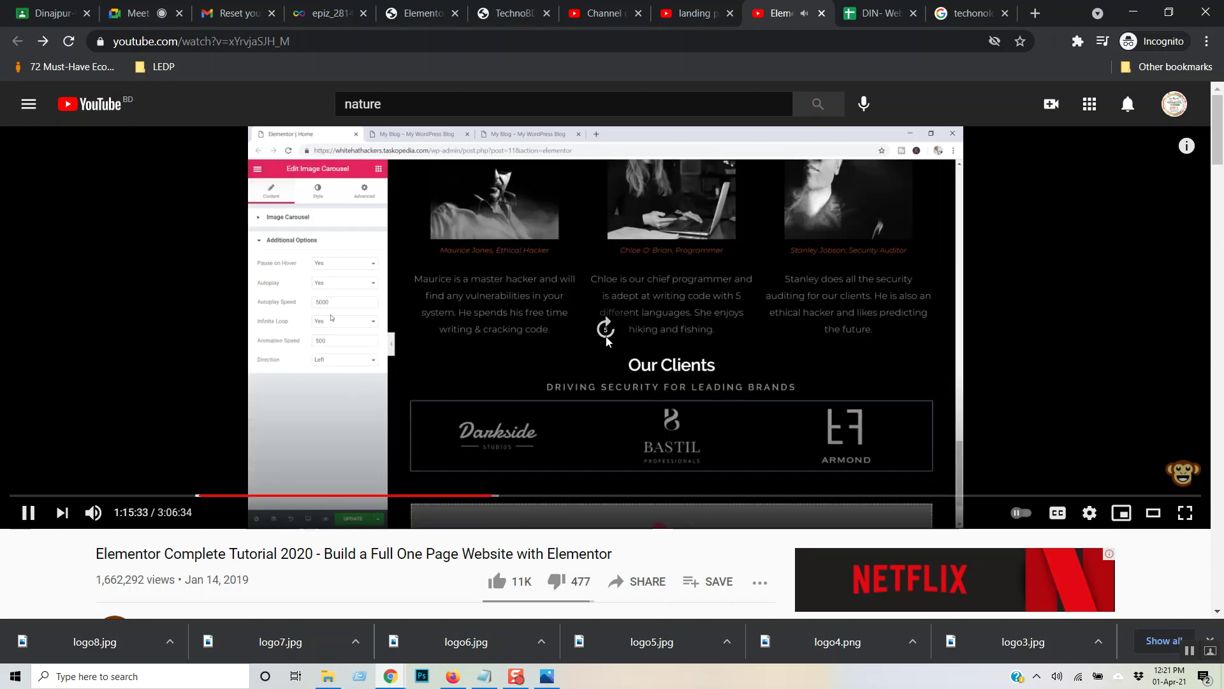
key(Right)
key(Right)
key(Right)
key(Right)
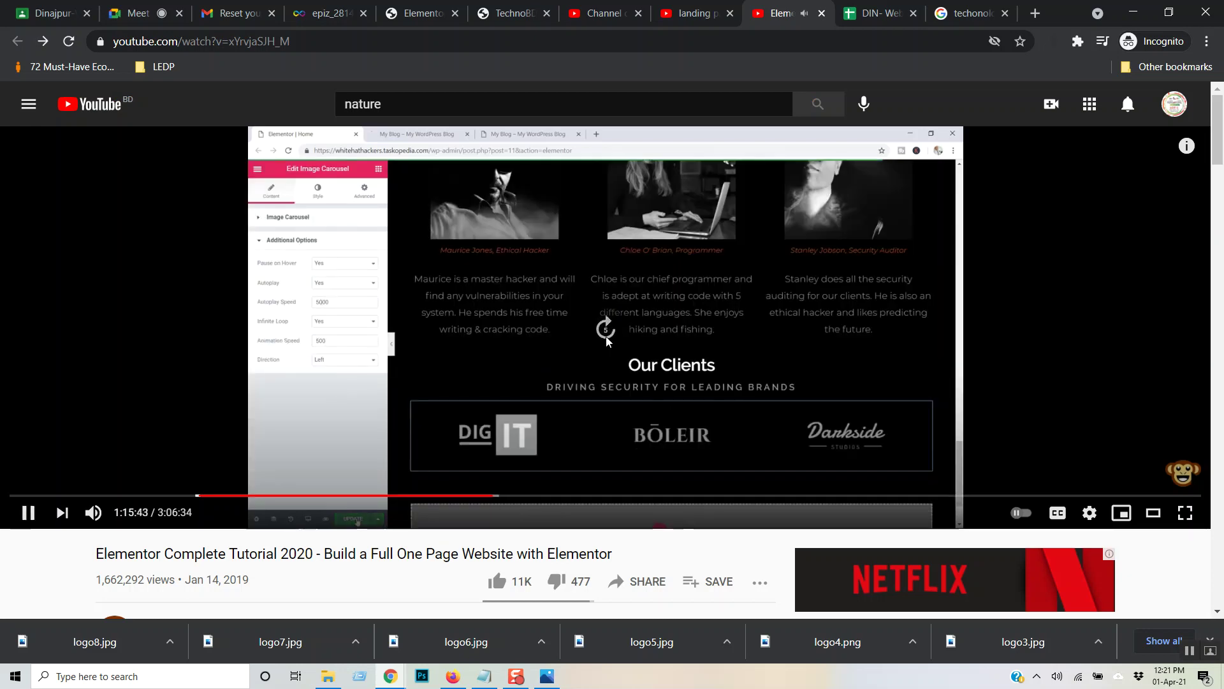
key(Right)
key(Right)
key(Right)
key(Right)
key(Right)
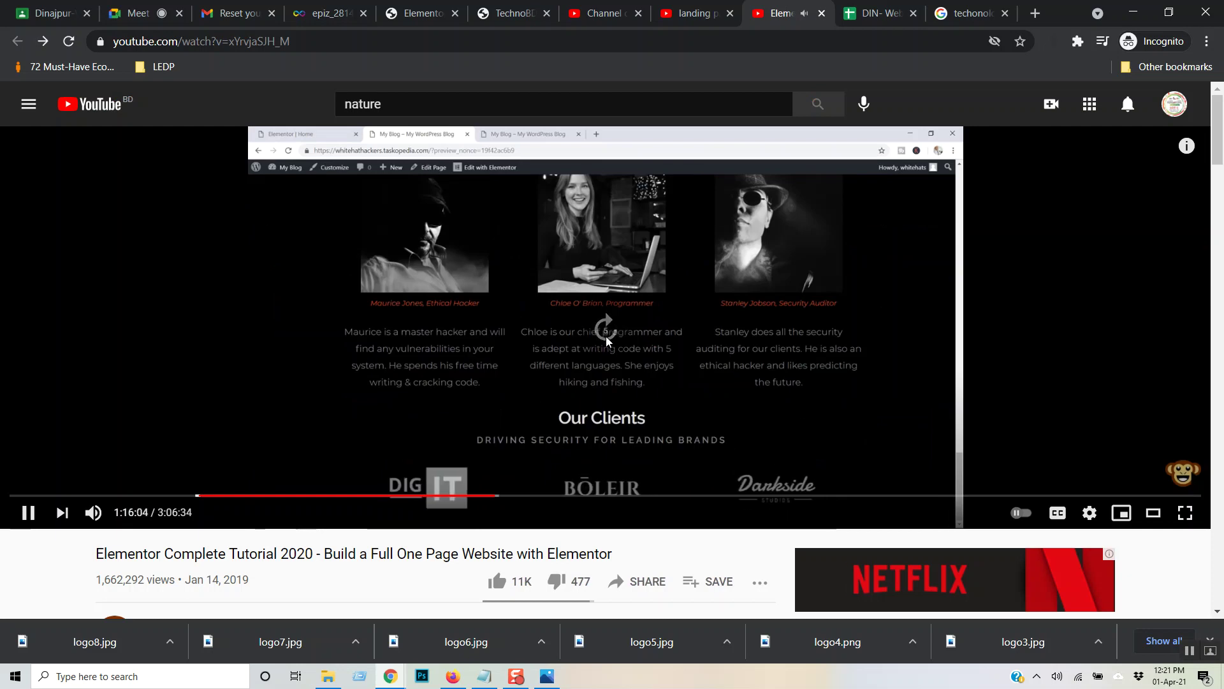
key(Right)
key(Right)
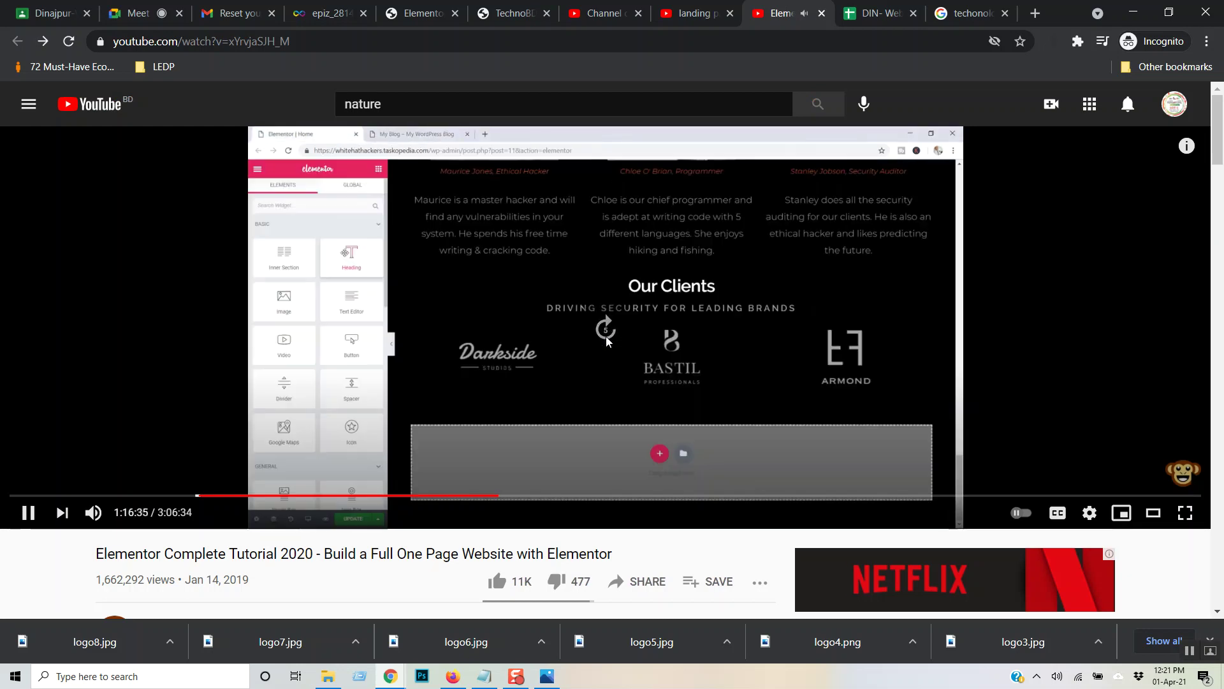
key(Right)
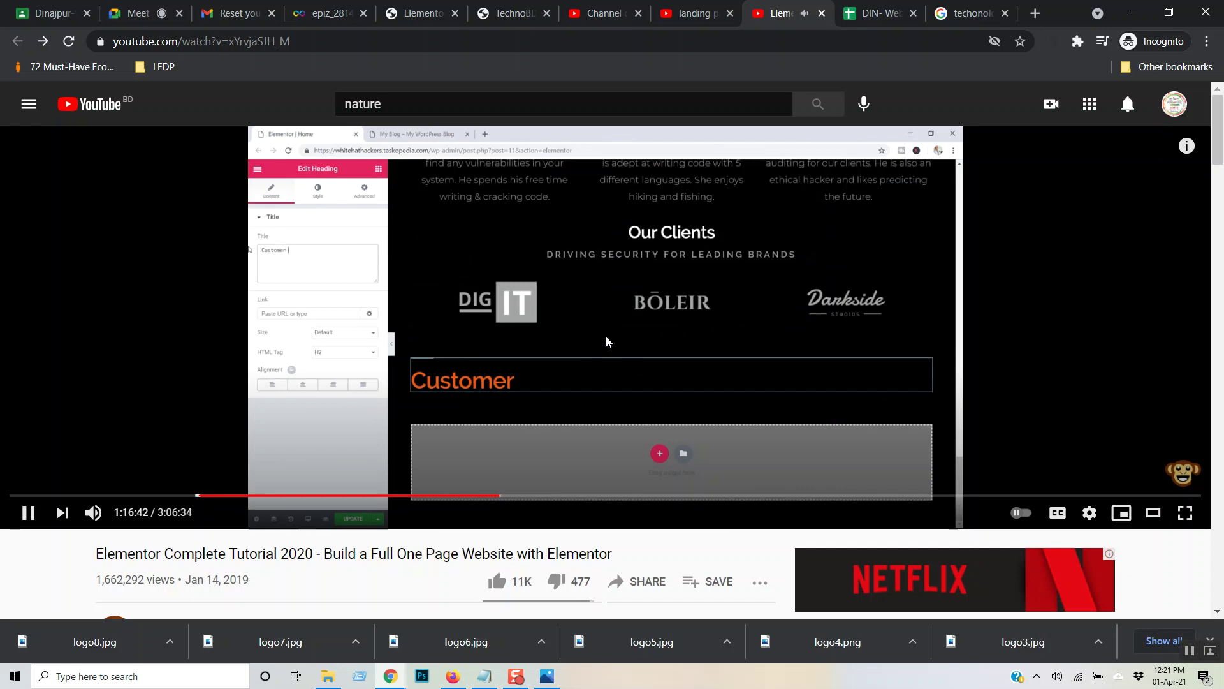
key(Right)
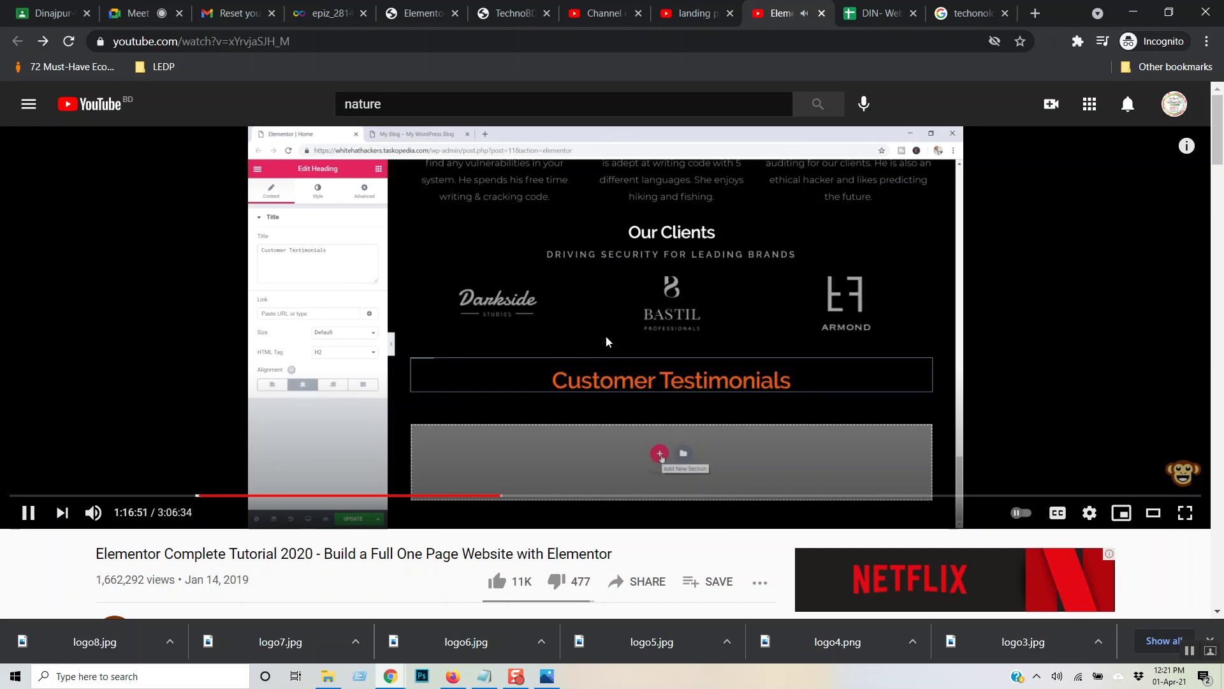
key(Right)
key(Right)
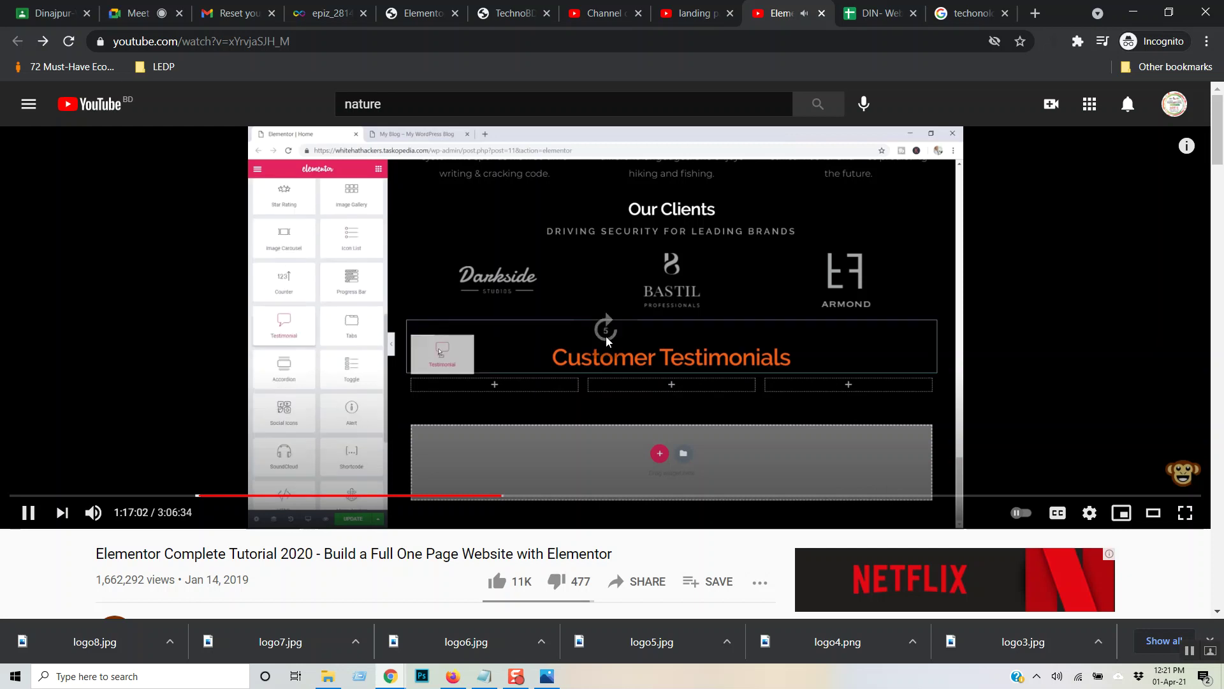
key(Right)
key(Right)
key(Right)
key(Right)
key(Right)
key(Right)
key(Right)
key(Right)
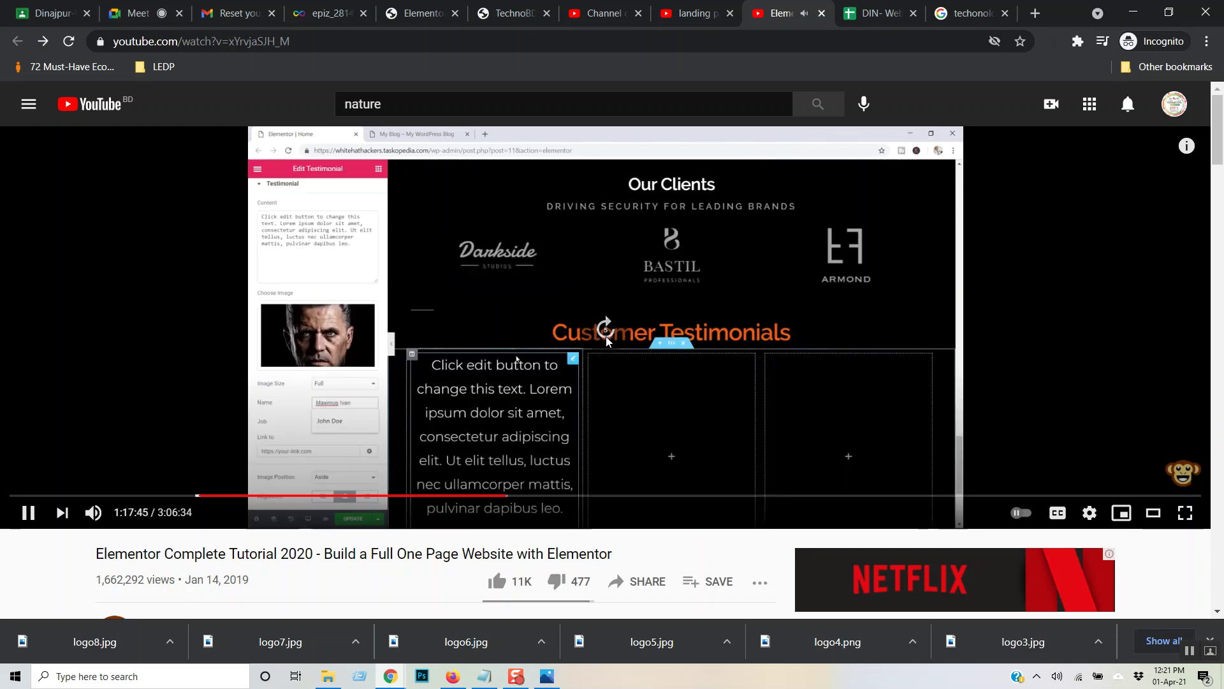
key(Right)
key(Right)
key(Right)
key(Right)
key(Right)
key(Right)
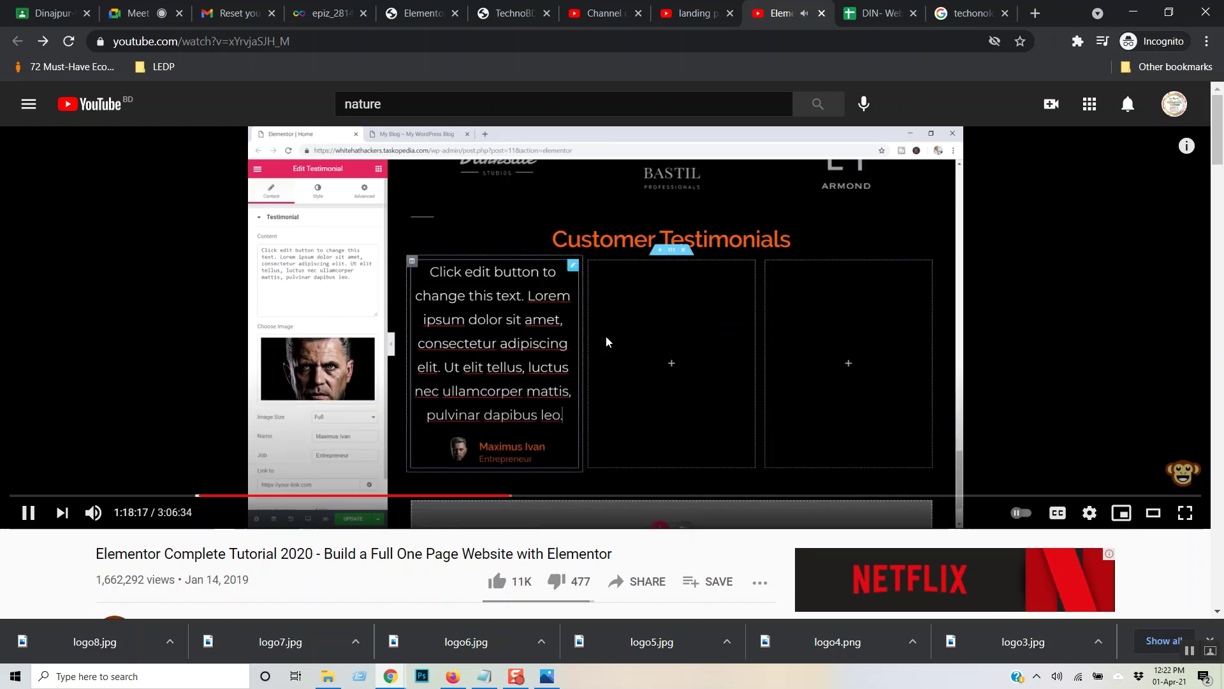
key(Right)
key(Right)
key(Right)
key(Right)
key(Right)
key(Right)
key(Right)
key(Right)
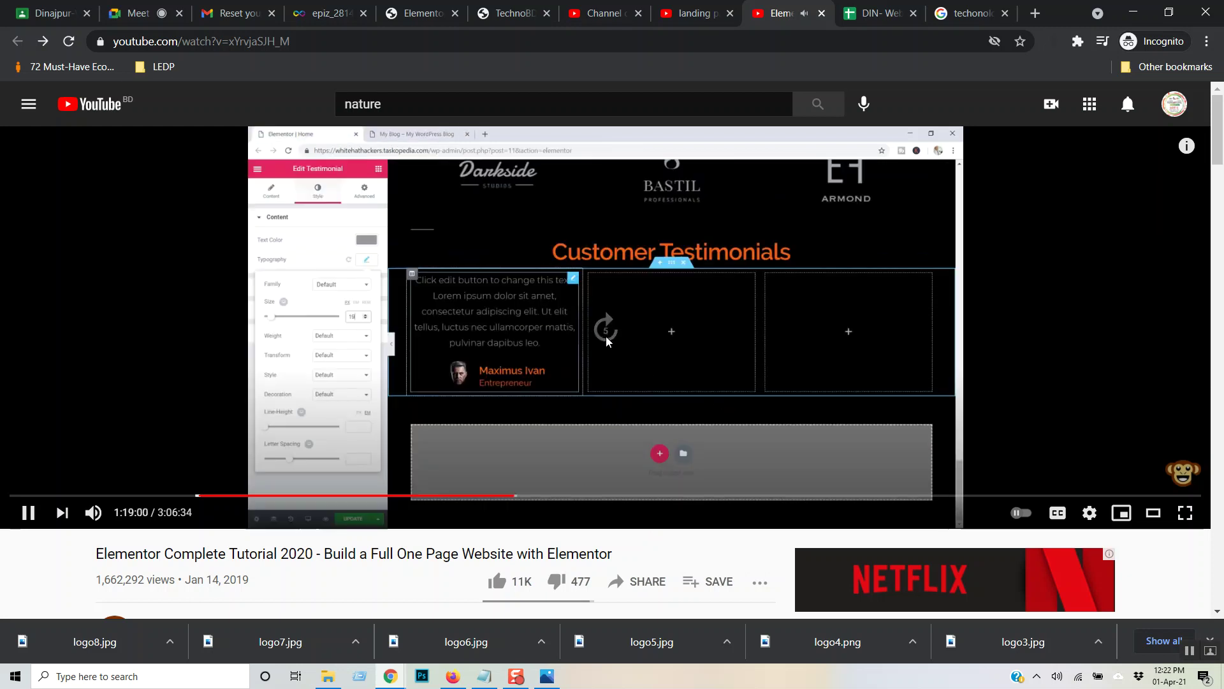
key(Right)
key(Right)
key(Right)
key(Right)
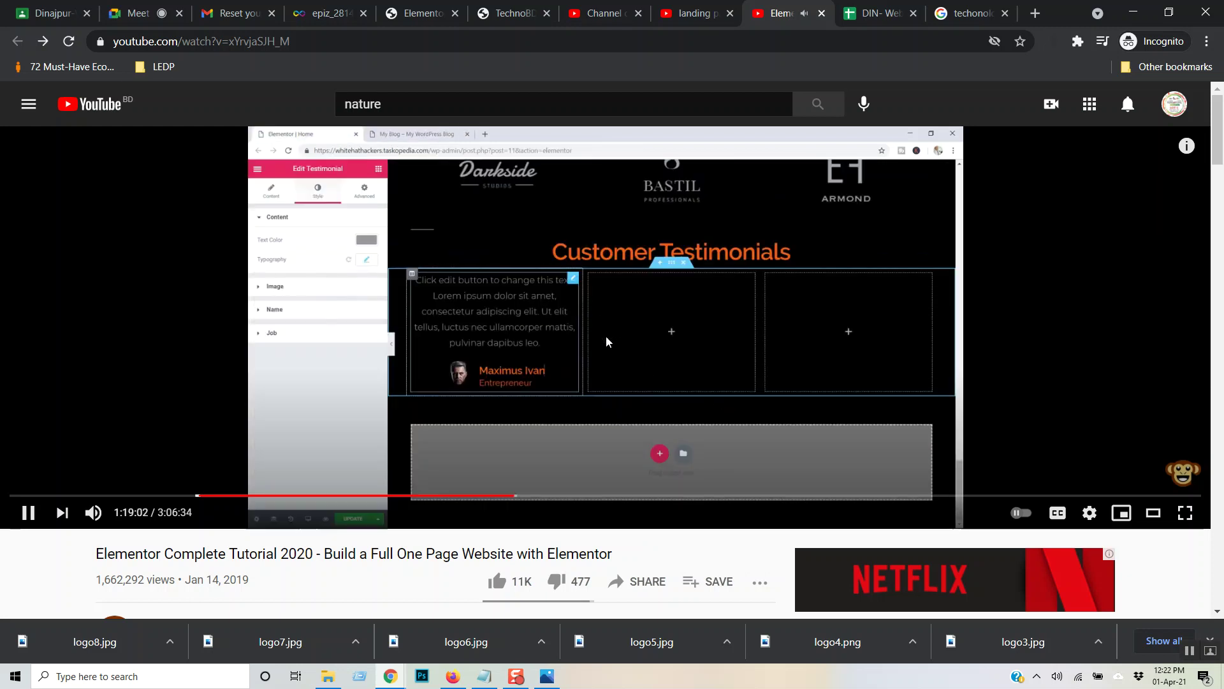
key(Right)
key(Right)
key(Right)
key(Right)
key(Right)
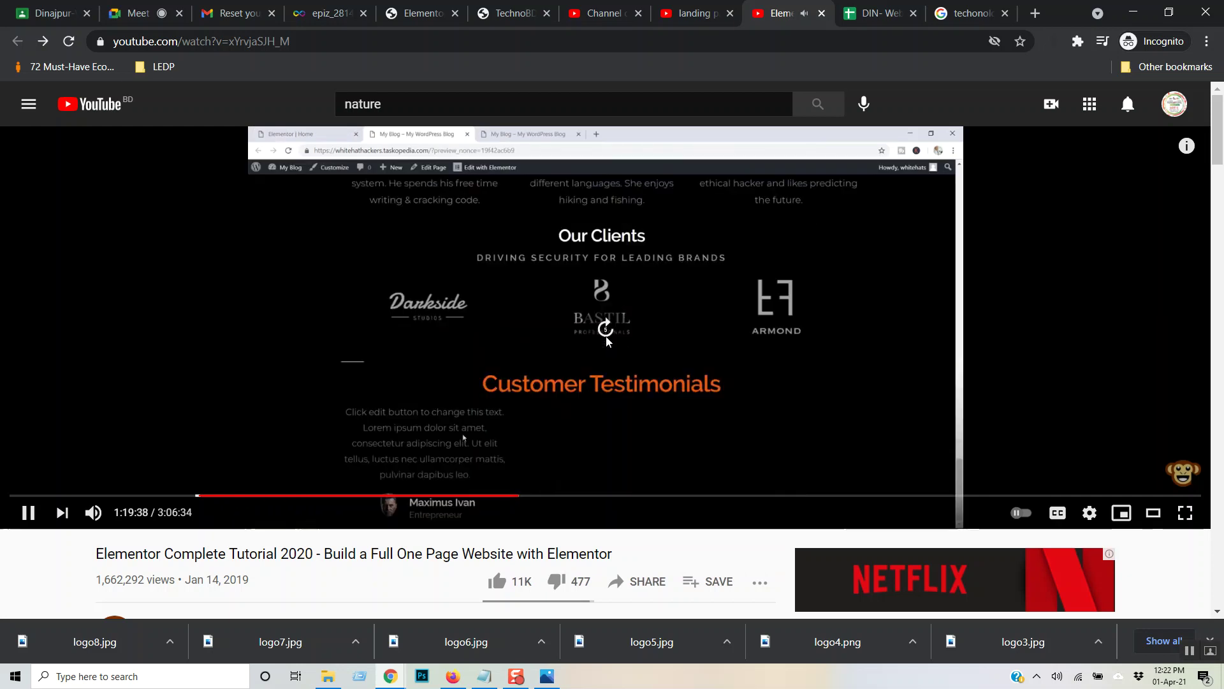
key(Right)
key(Right)
key(Right)
key(Right)
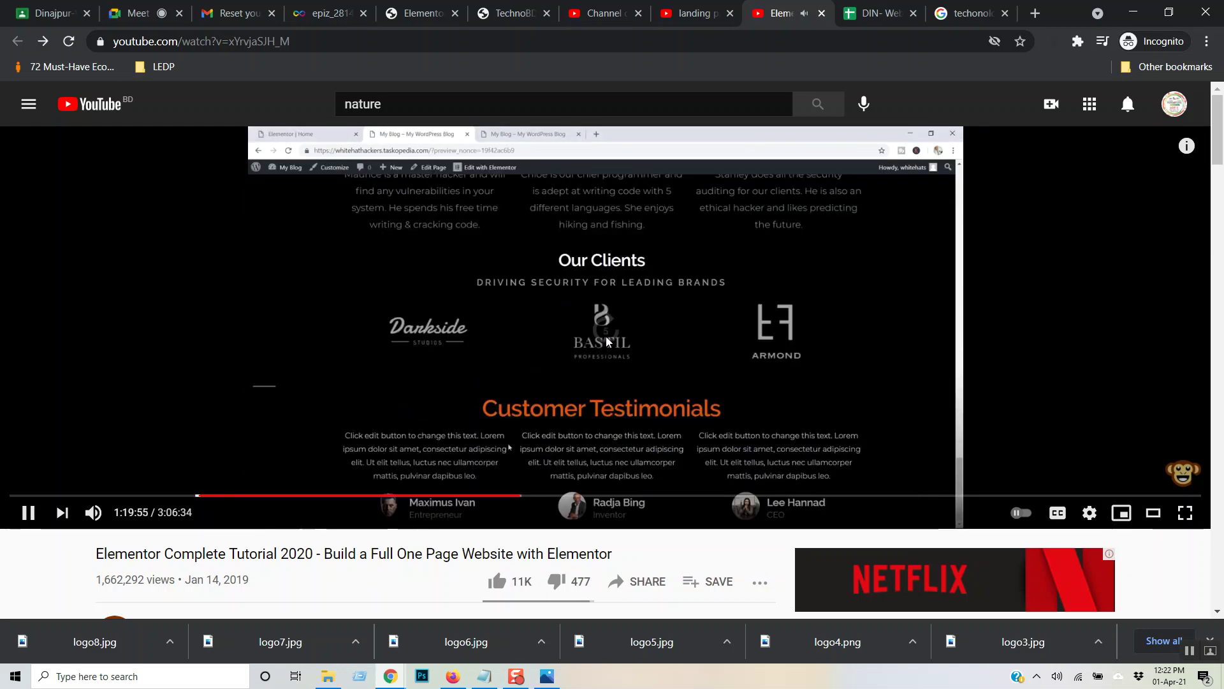
key(Right)
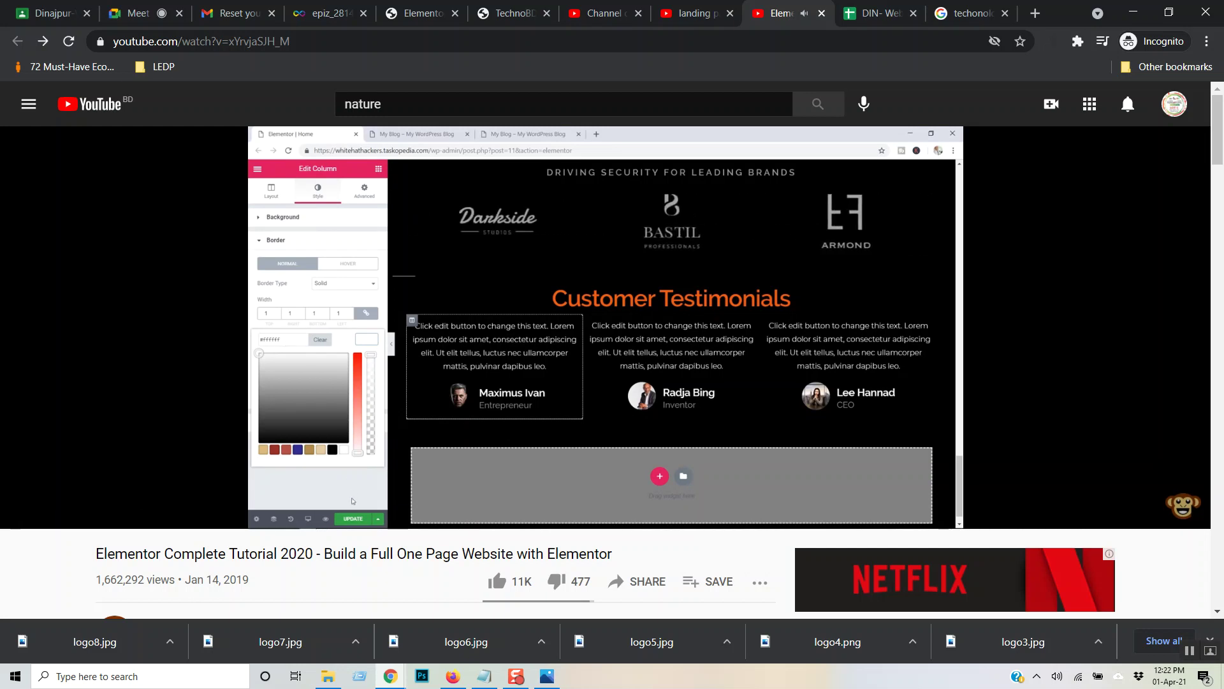
- Rewind the tutorial to about 1:17:38 and pause on the first testimonial being edited
key(Left)
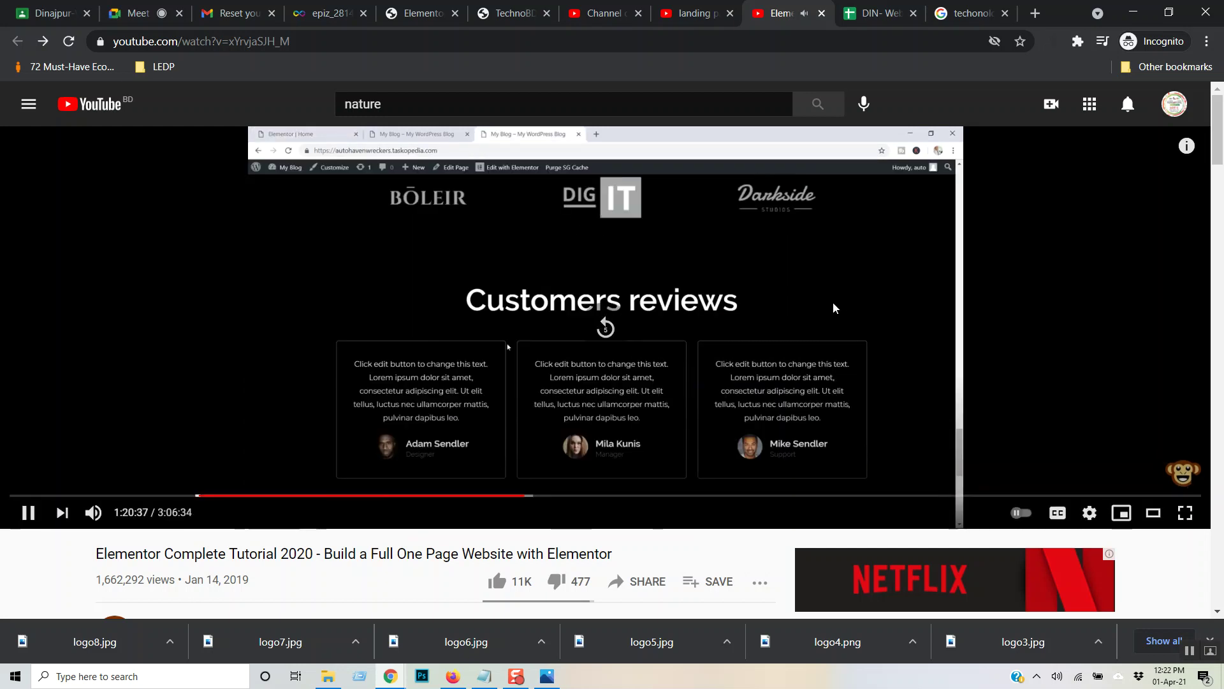
key(Left)
key(Left)
key(Left)
key(Left)
key(Left)
key(Left)
key(Left)
key(Left)
key(Left)
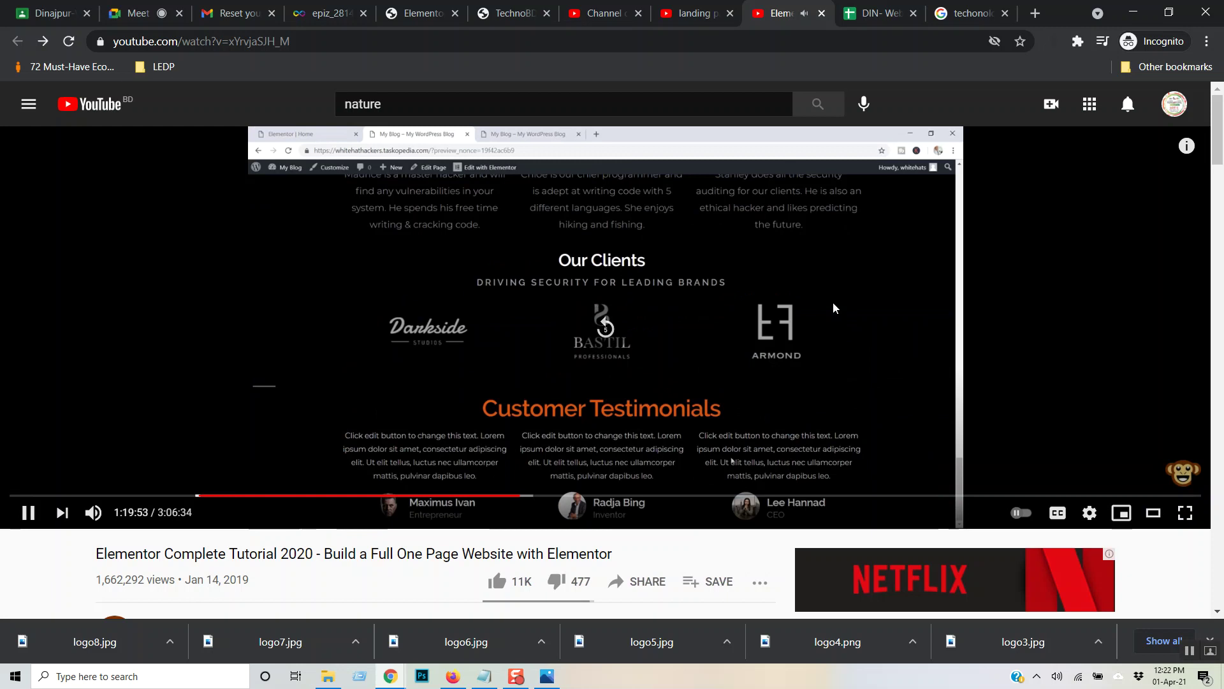
key(Left)
key(Left)
key(Left)
key(Left)
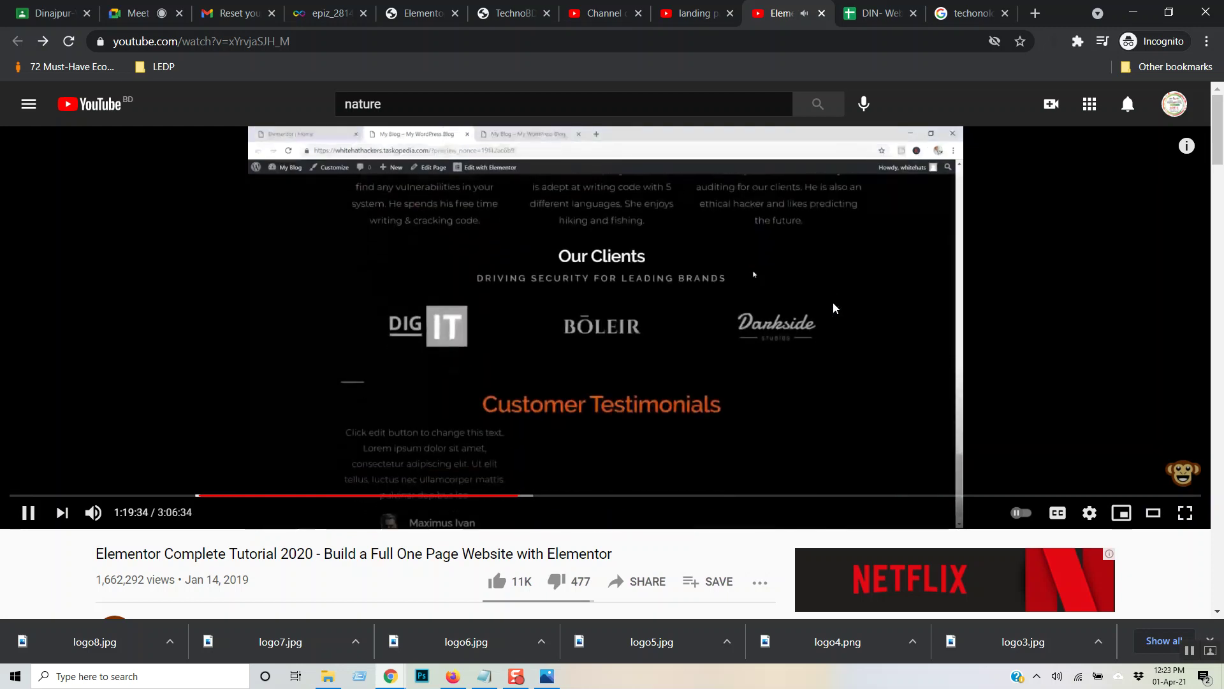
key(Left)
key(Left)
key(Left)
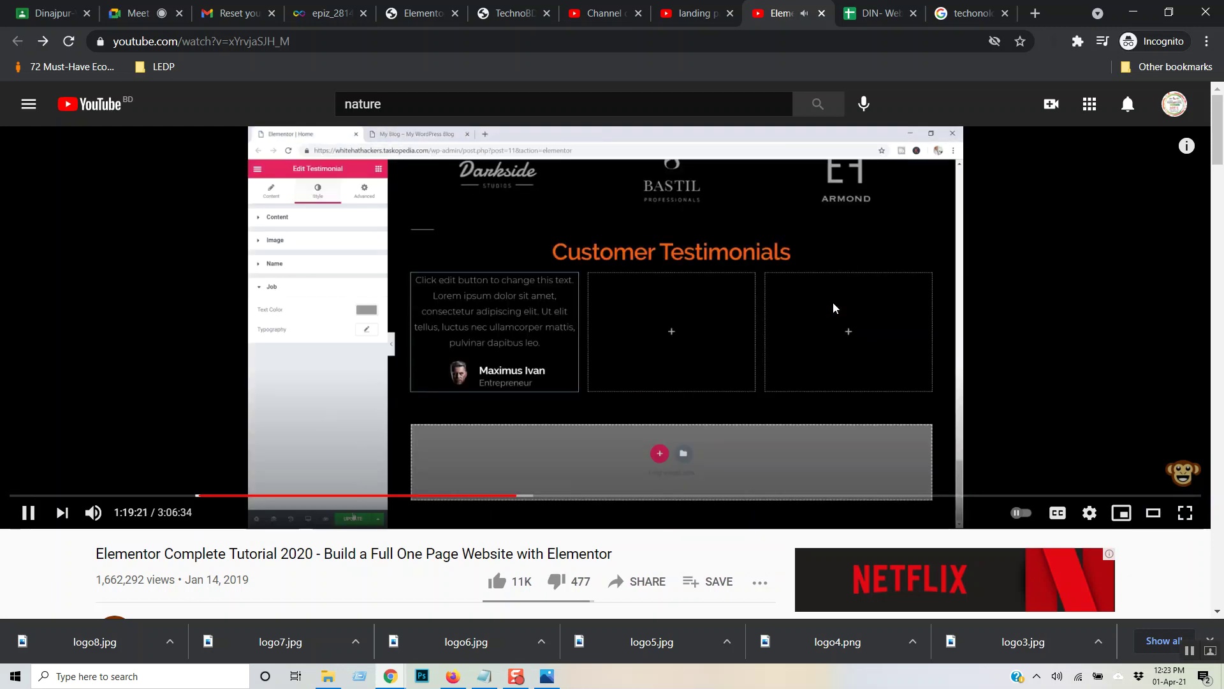
key(Left)
key(Left)
key(Left)
key(Left)
key(Left)
key(Left)
key(Left)
key(Left)
key(Left)
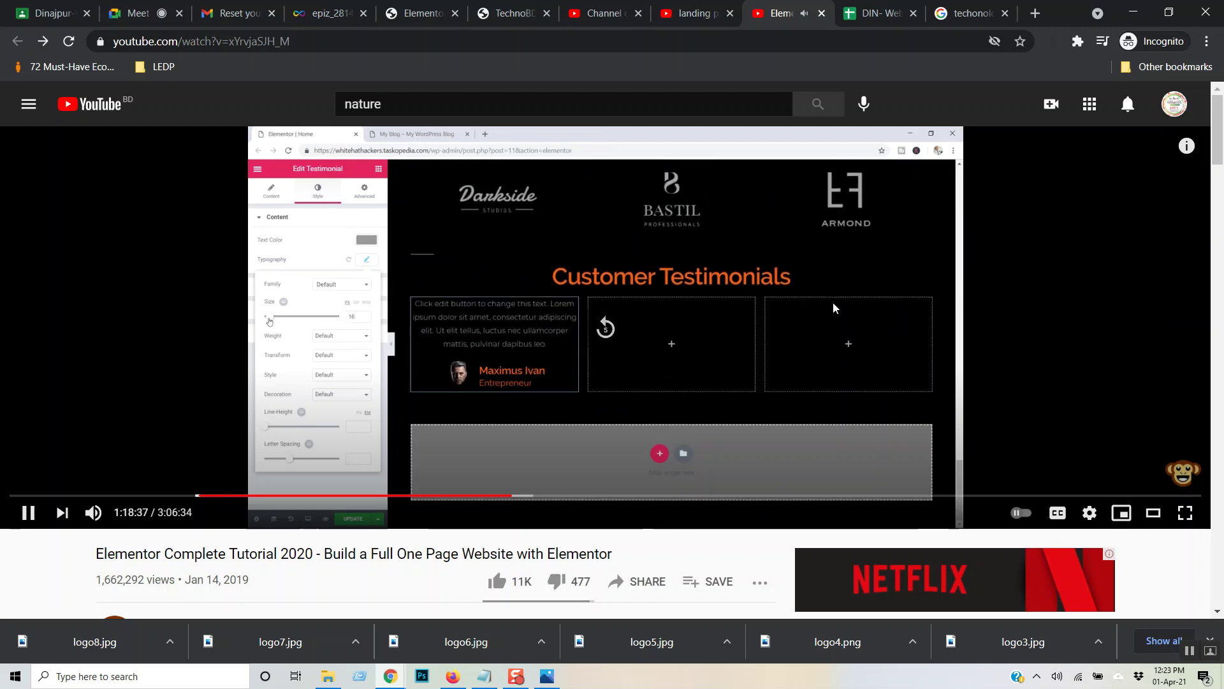
key(Left)
key(Left)
key(Left)
key(Left)
key(Left)
key(Left)
key(Left)
key(Left)
key(Left)
key(Left)
key(Left)
key(Left)
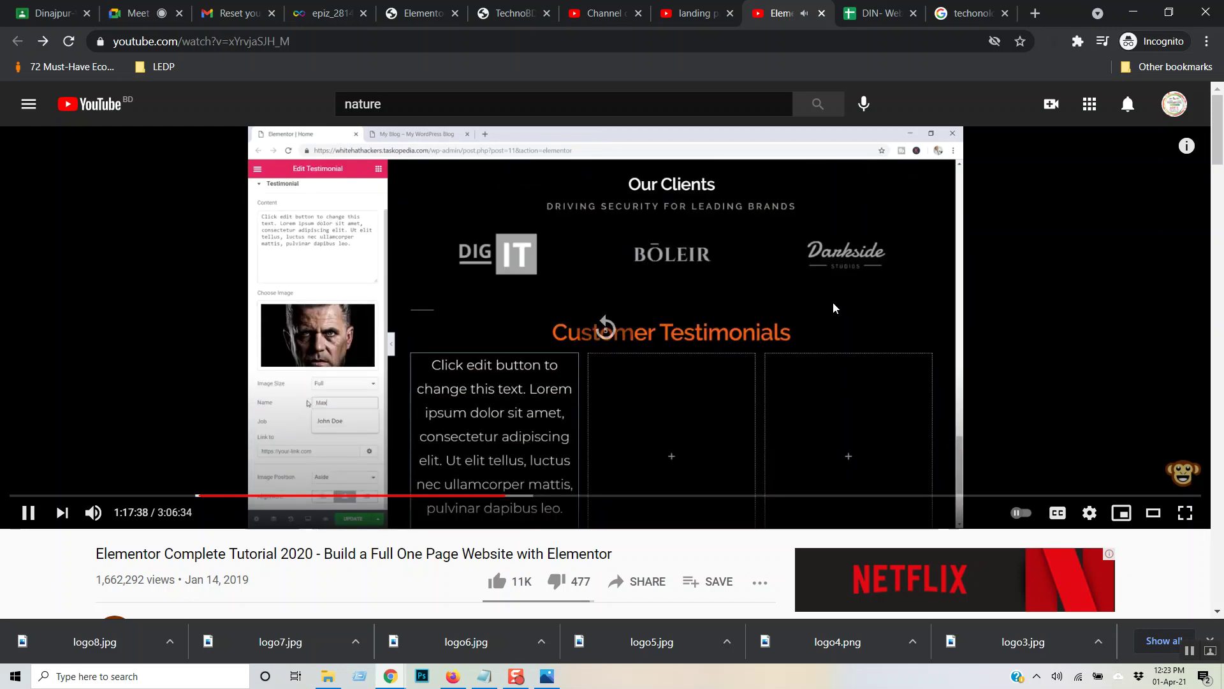
key(Left)
key(Left)
key(Left)
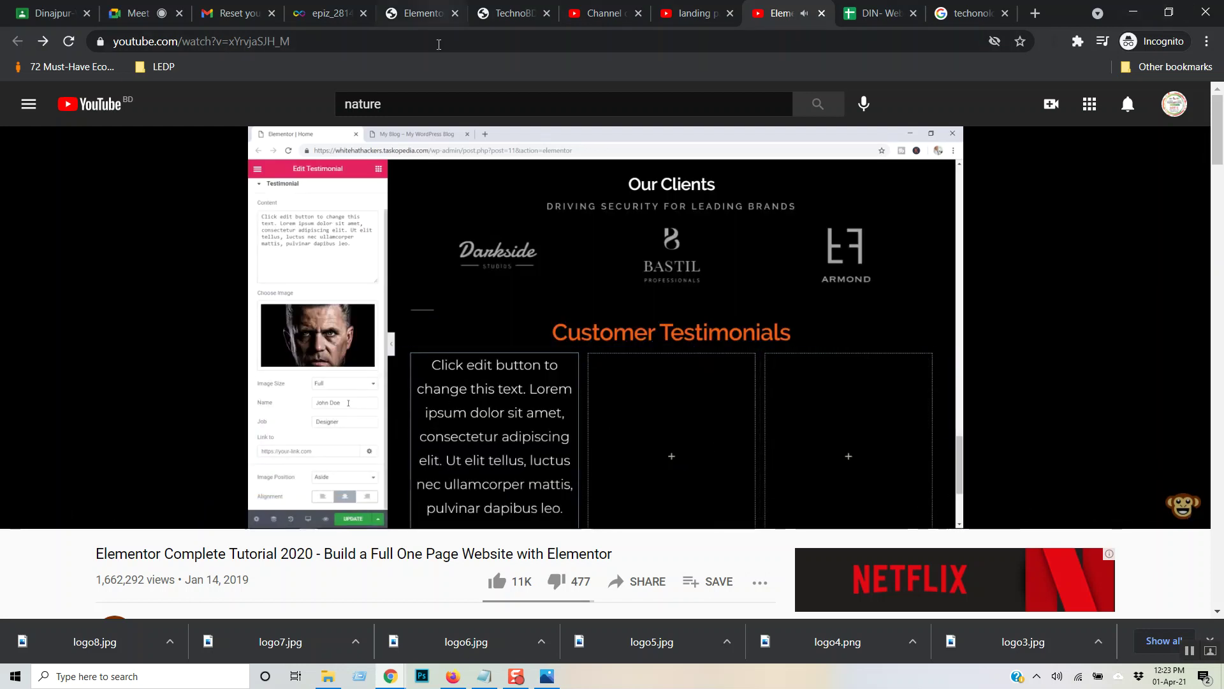
click(528, 217)
- In the Elementor editor, add a new one-column section below the logo carousel
click(384, 10)
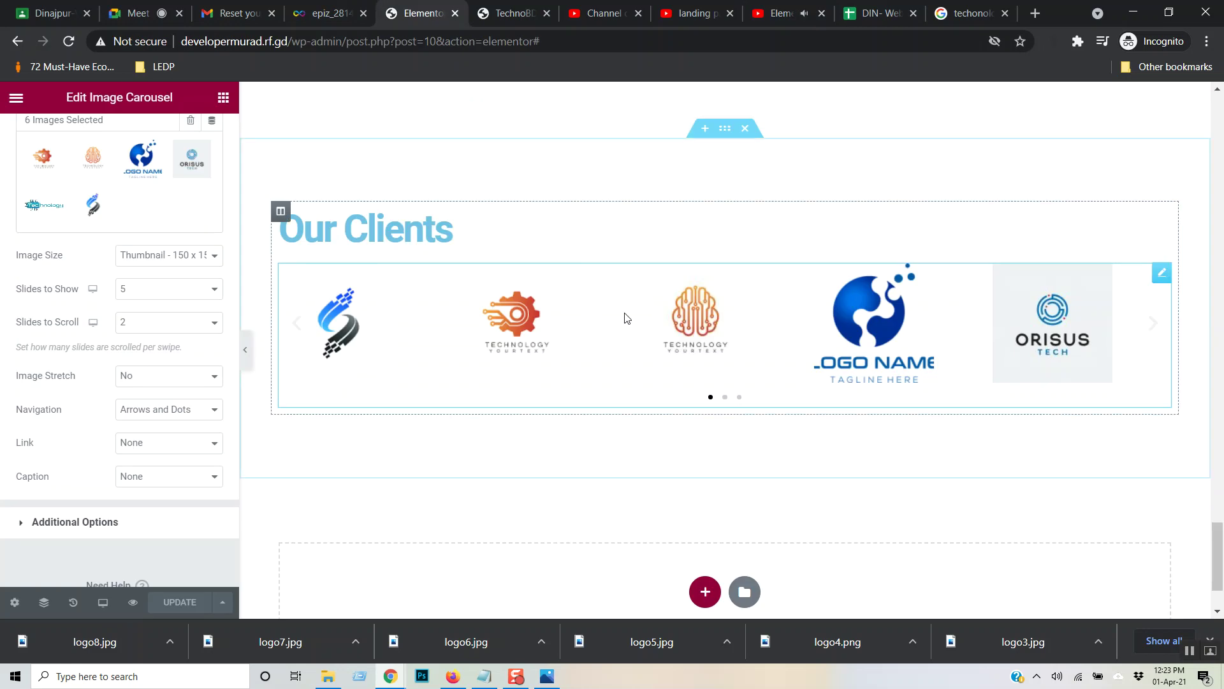
click(705, 591)
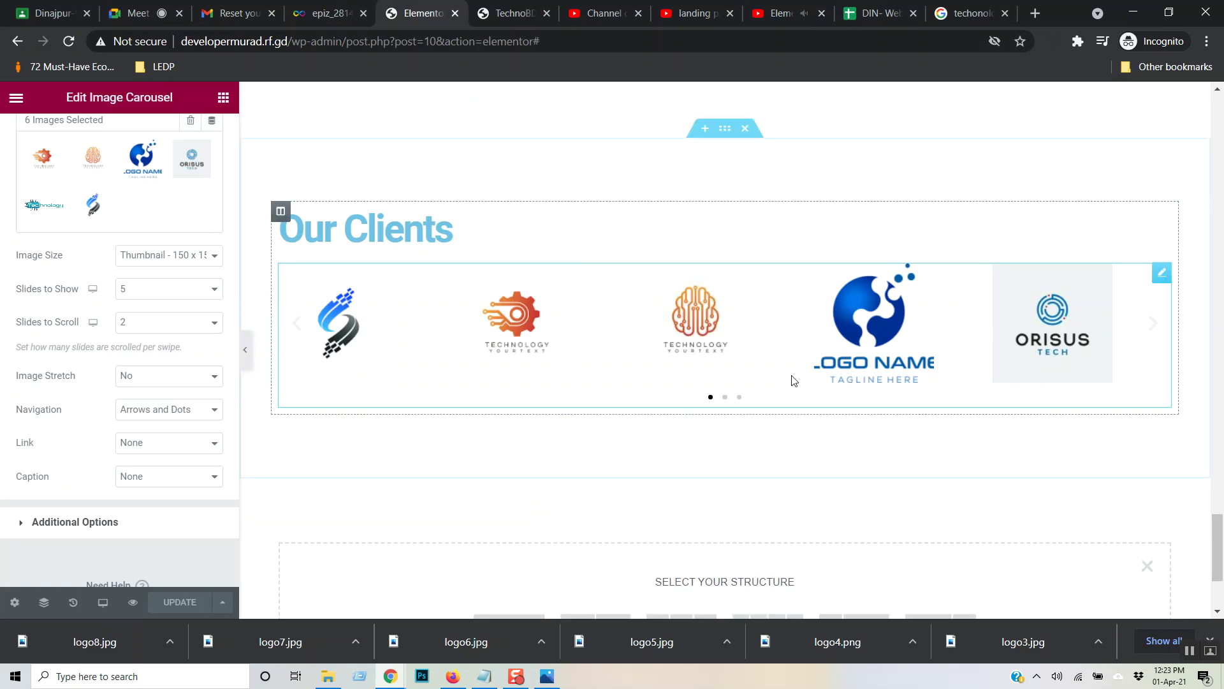
scroll(847, 388, down, 3)
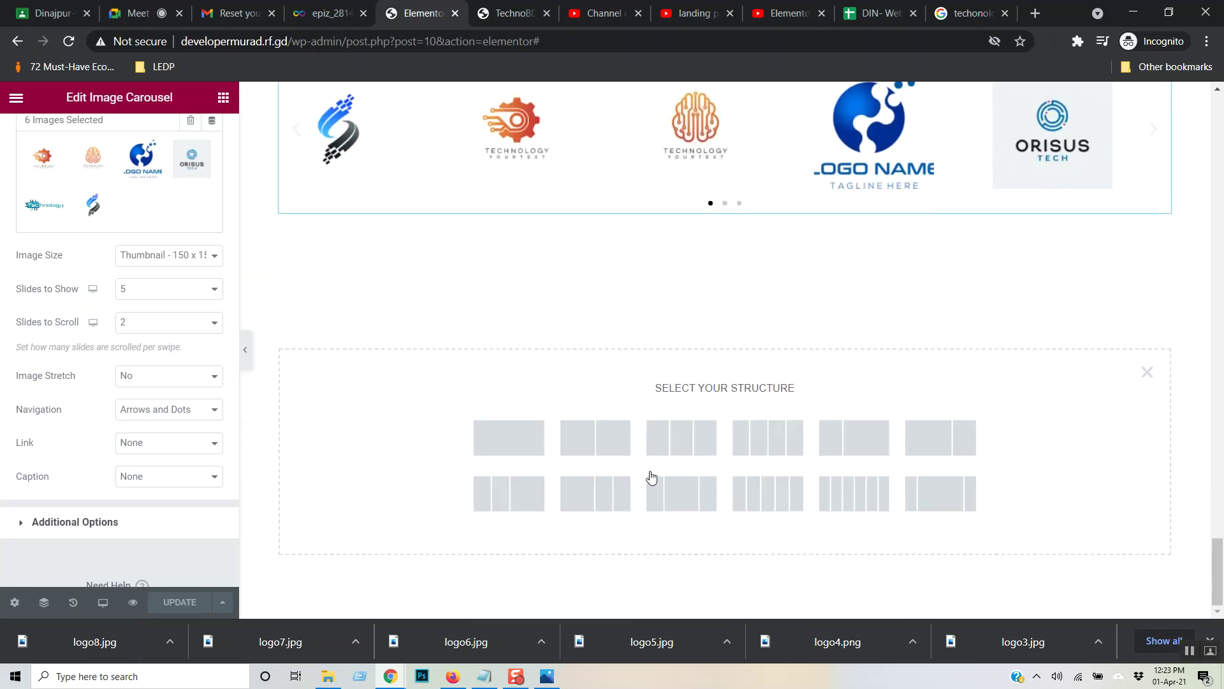
click(529, 453)
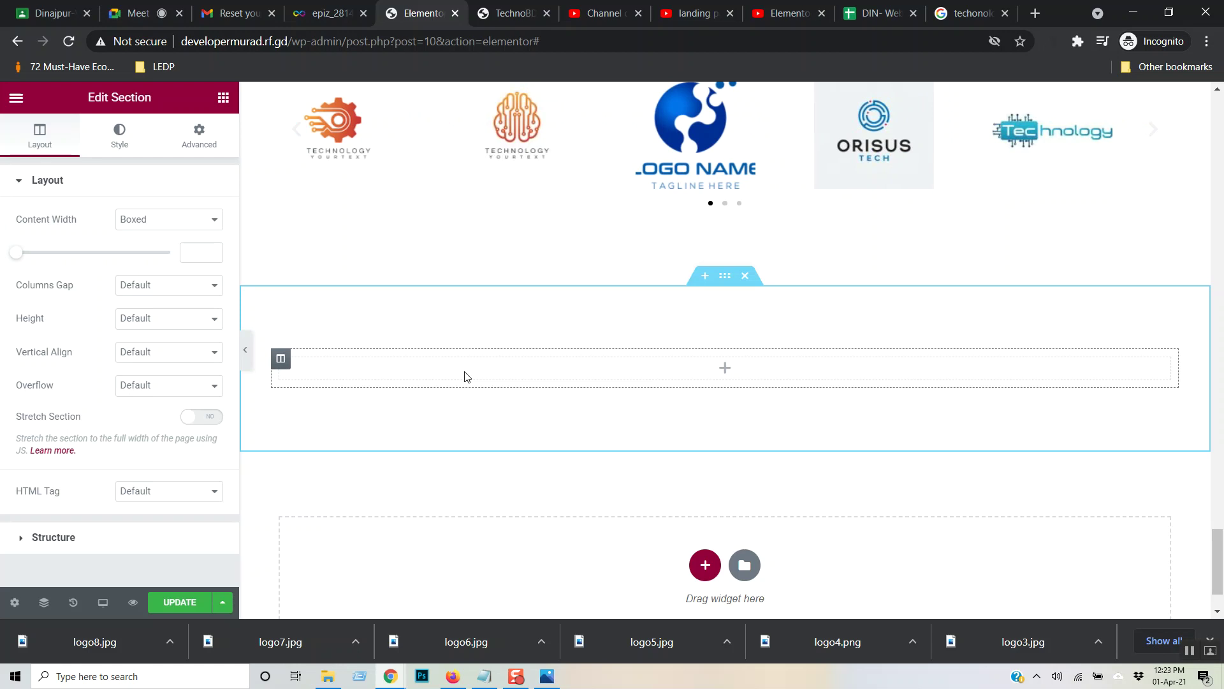
- Drop a Heading widget into the section and set its title to 'Client Testimonial'
click(432, 377)
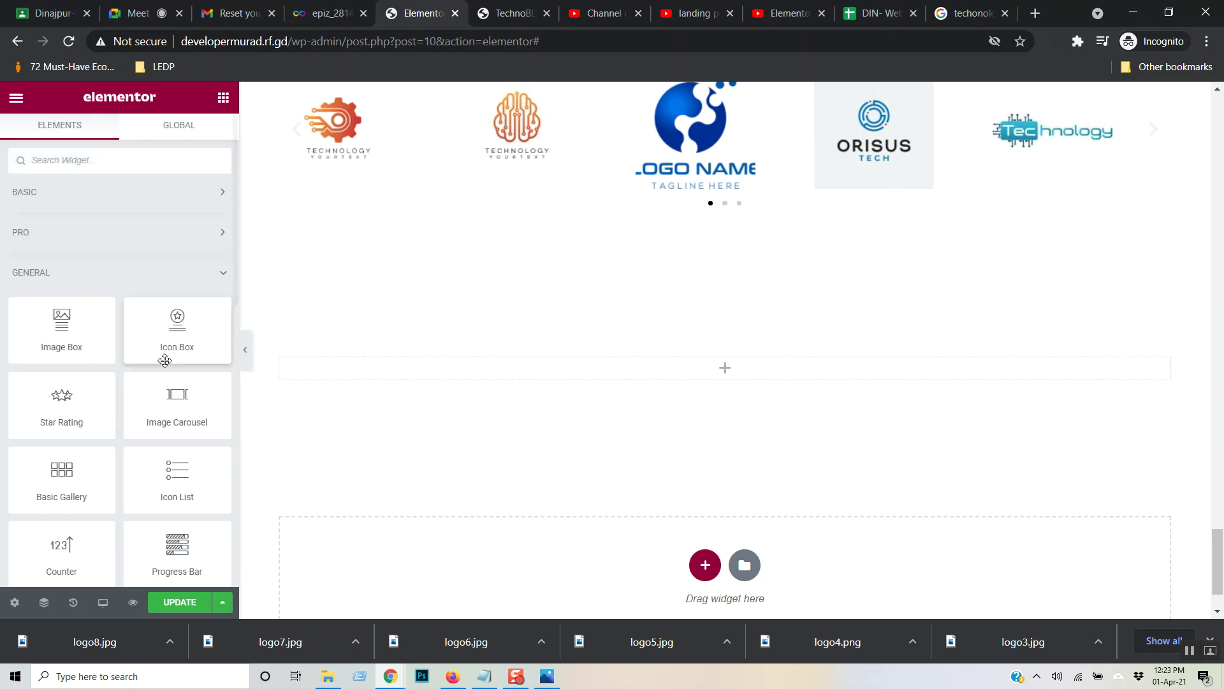
click(123, 196)
drag(162, 249, 408, 383)
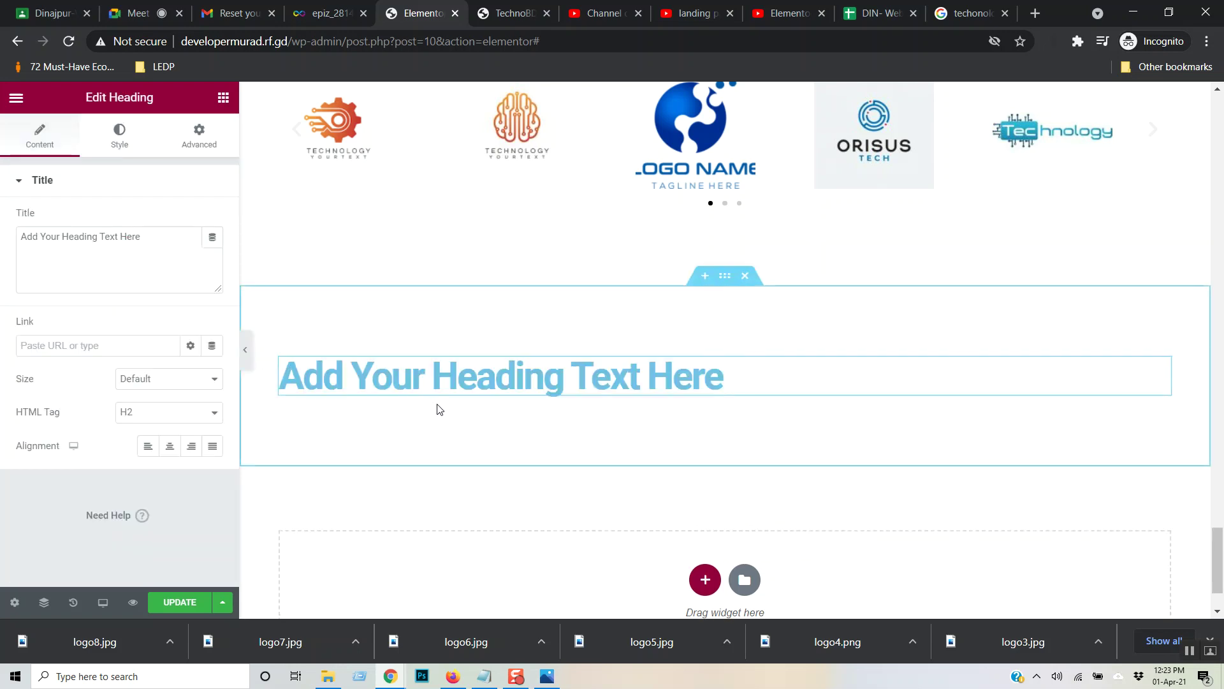
drag(142, 237, 2, 252)
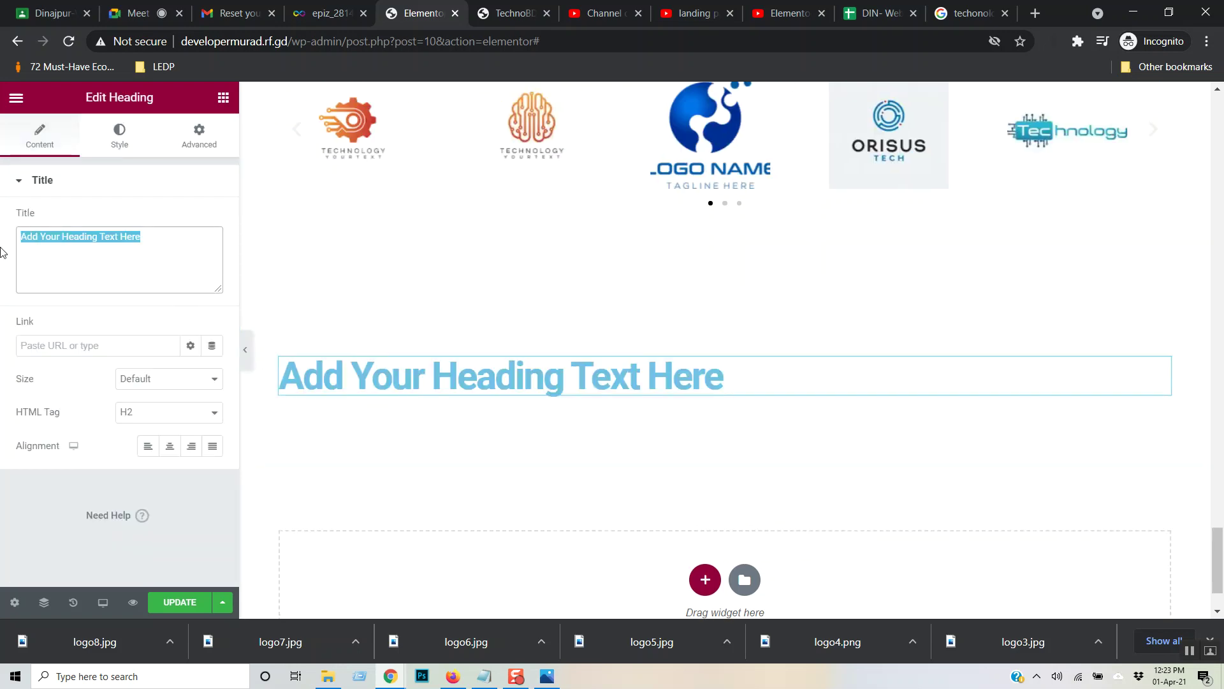
text(Clie)
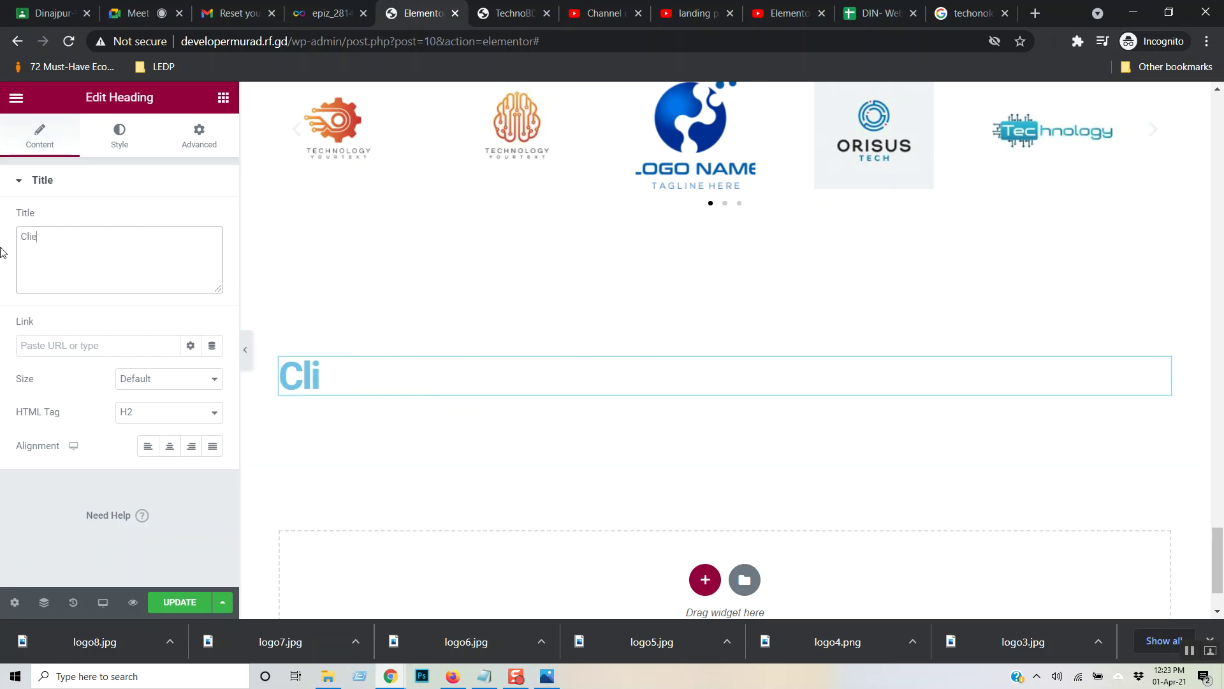
text(nt Testy)
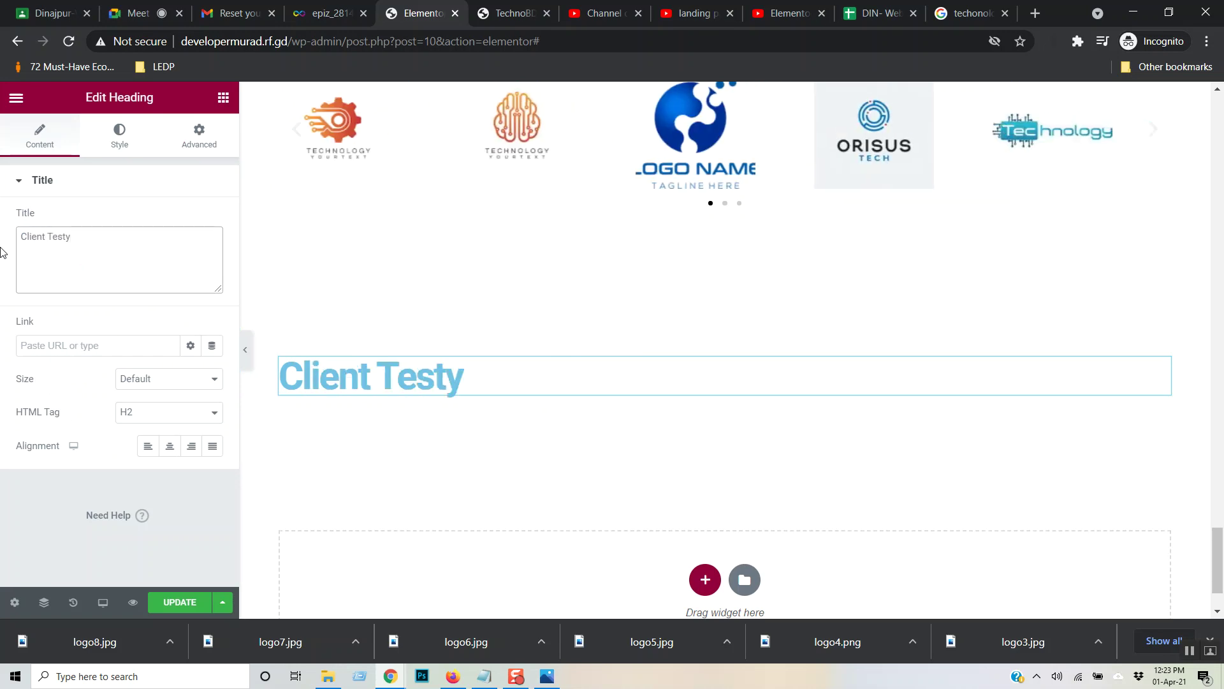
key(BackSpace)
text(imonial)
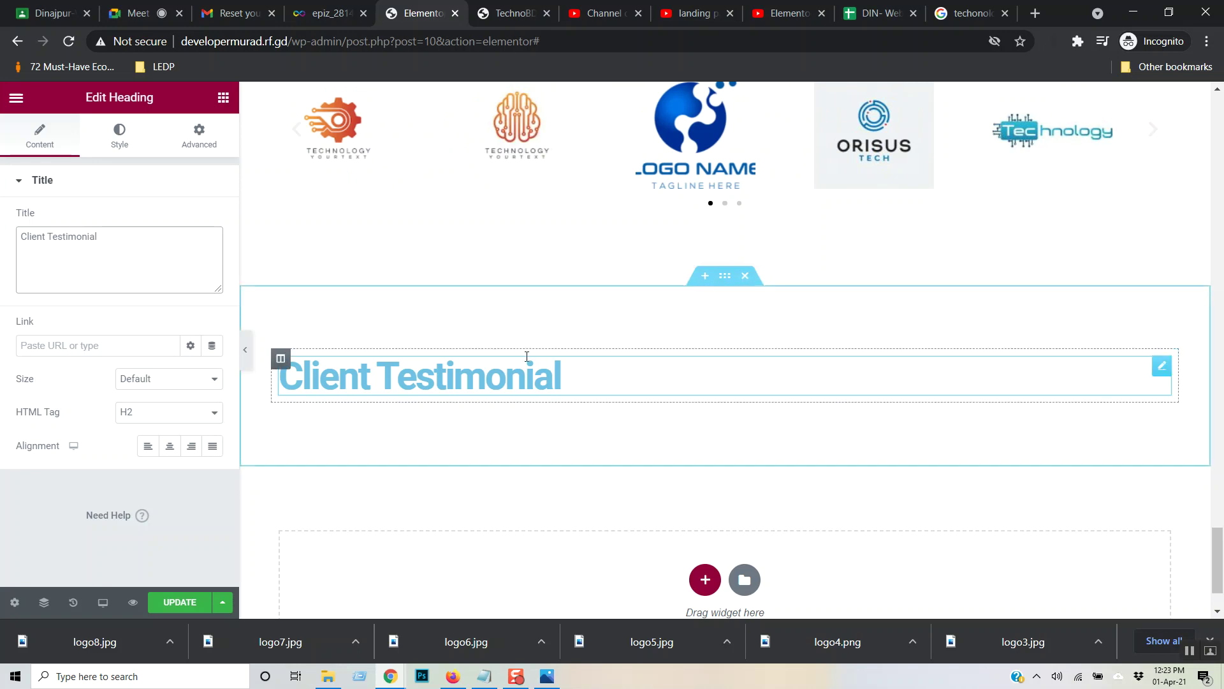
click(222, 106)
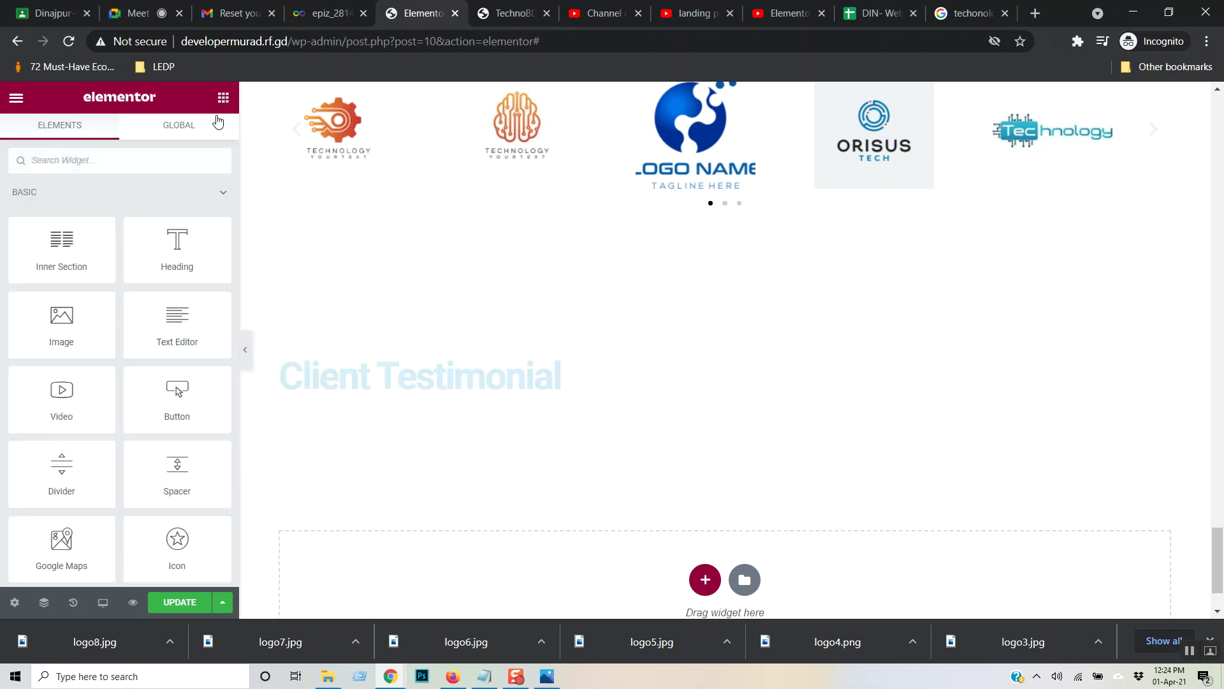
- Collapse the Basic and General widget categories and expand the PRO category
click(208, 207)
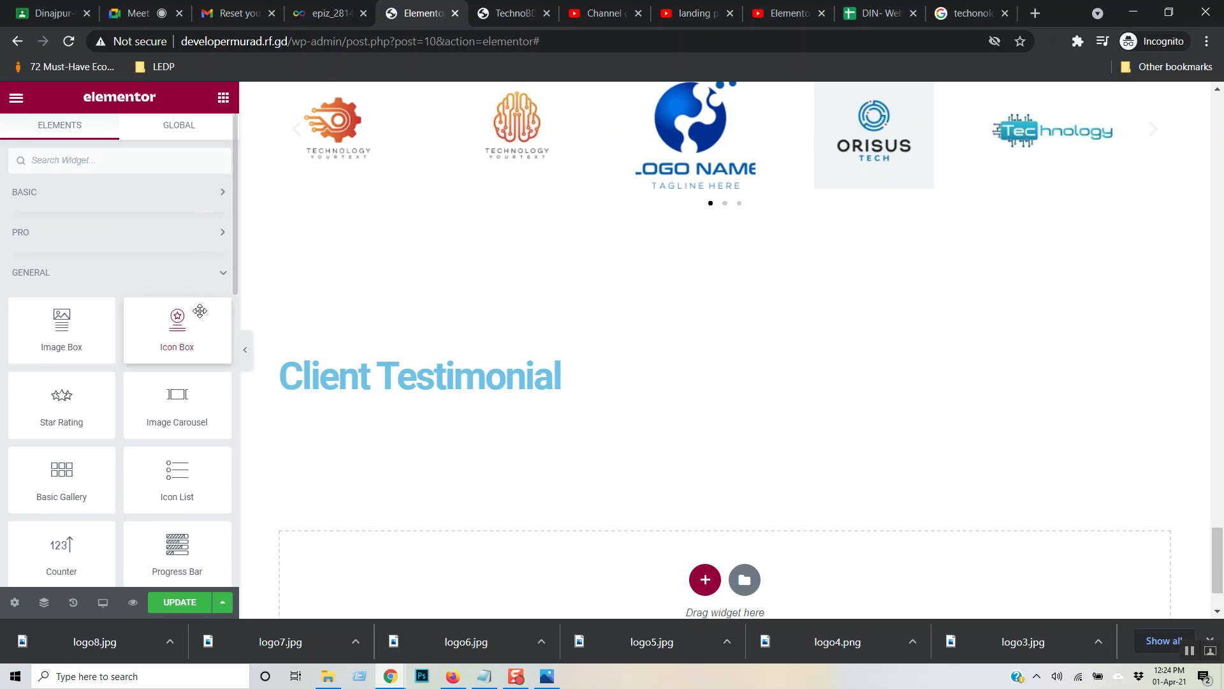
scroll(200, 311, down, 2)
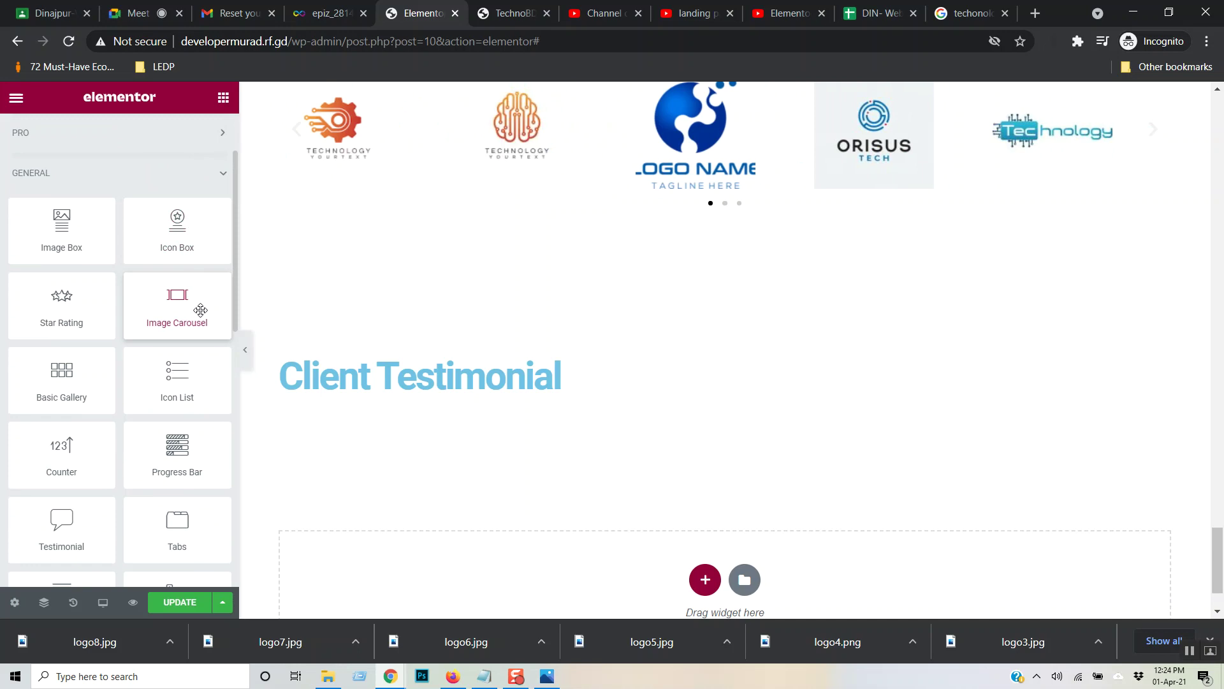
scroll(201, 311, down, 4)
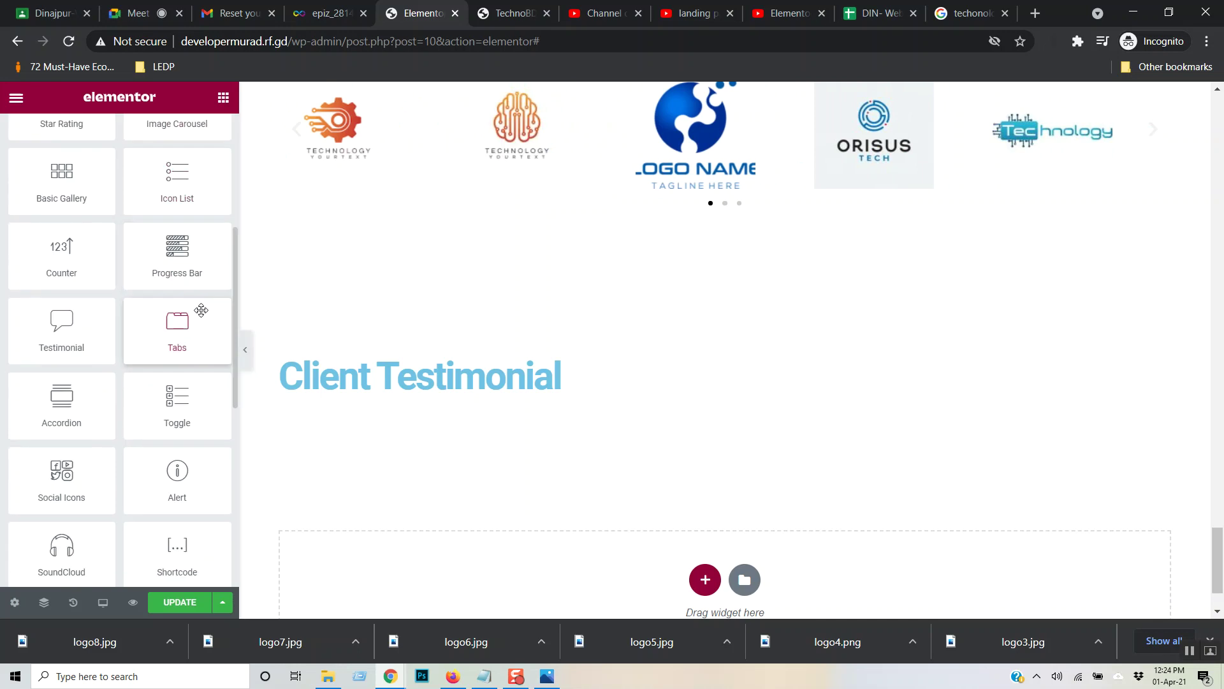
scroll(200, 311, down, 4)
scroll(203, 313, up, 4)
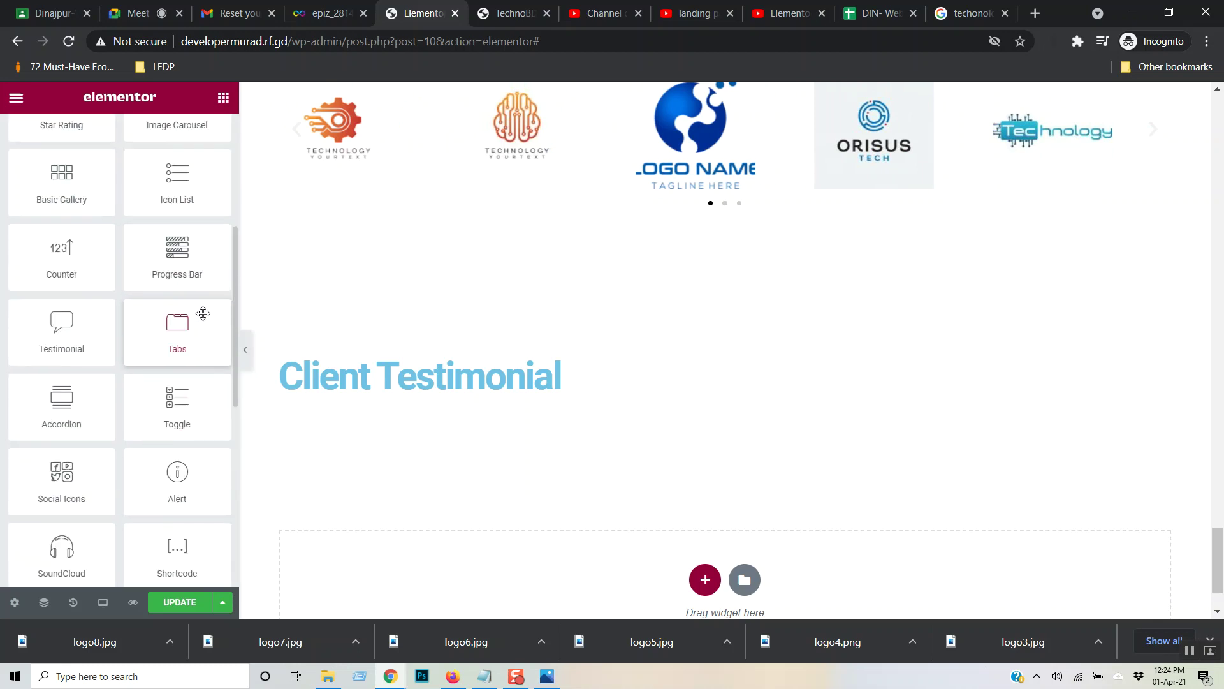
scroll(203, 313, up, 6)
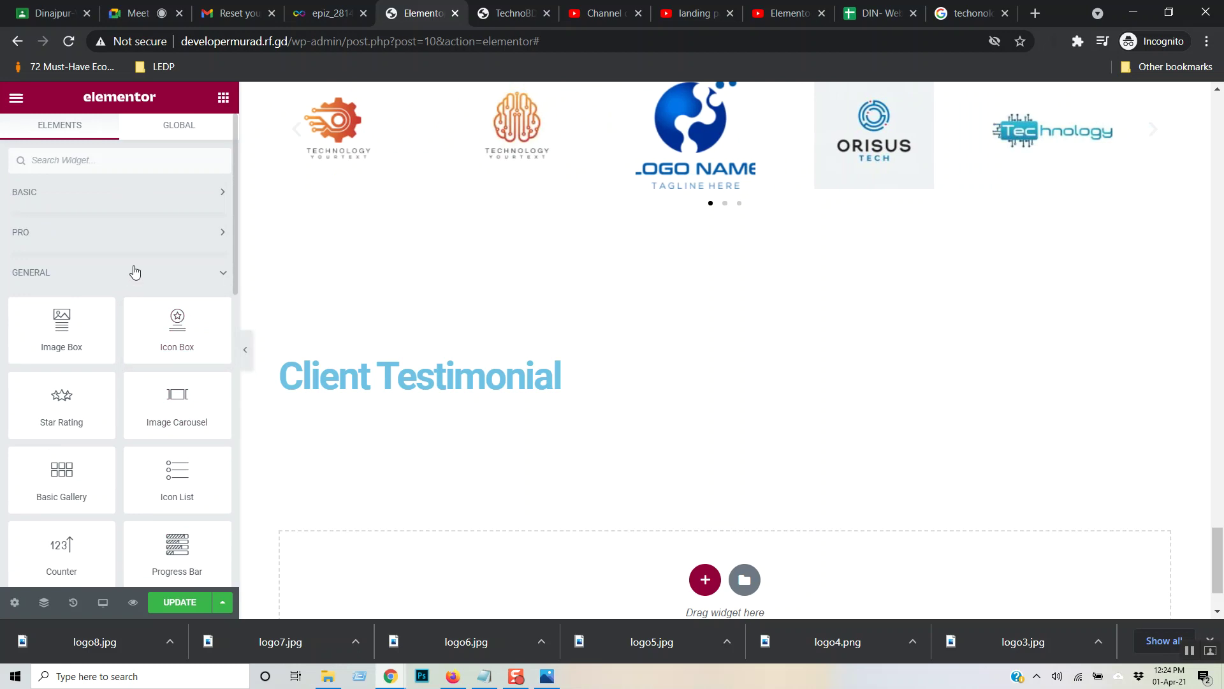
click(136, 272)
click(164, 328)
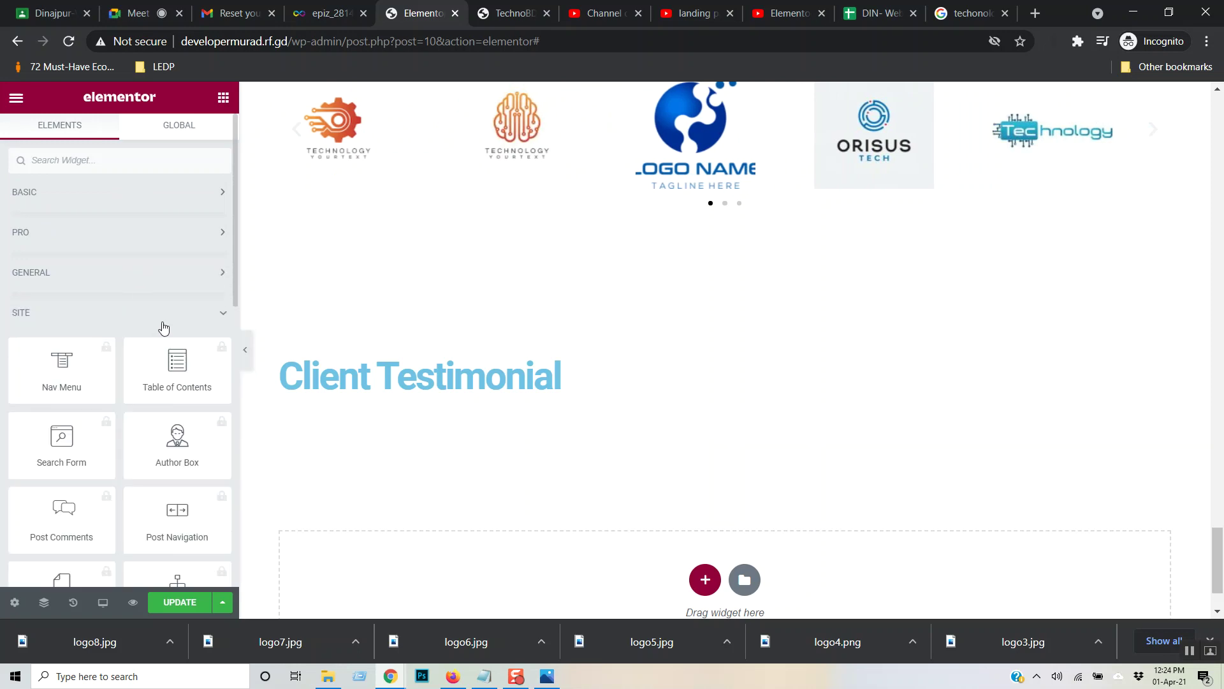
scroll(164, 329, down, 3)
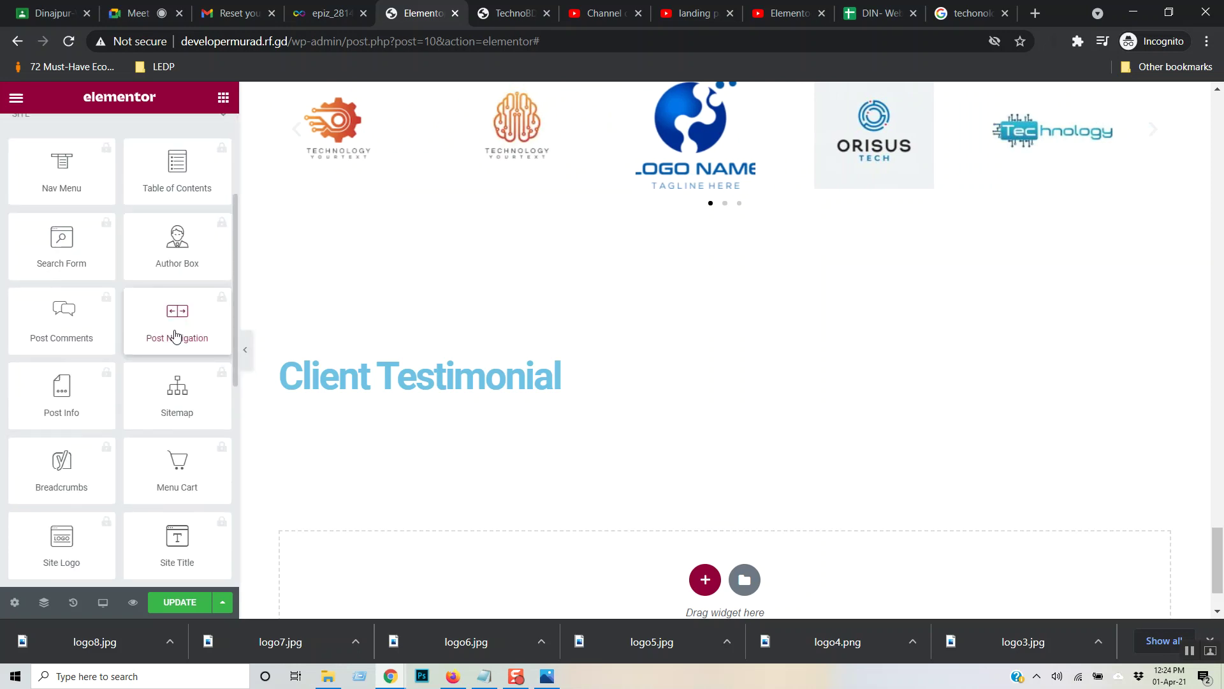
scroll(176, 336, down, 7)
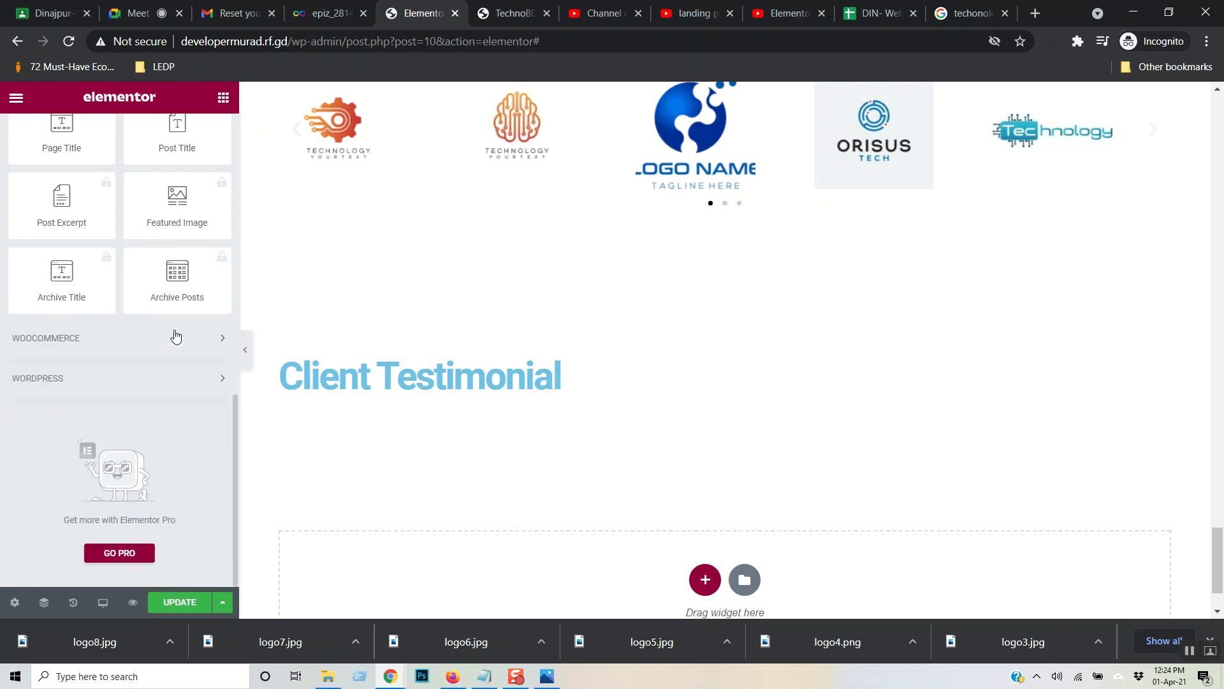
scroll(176, 336, up, 10)
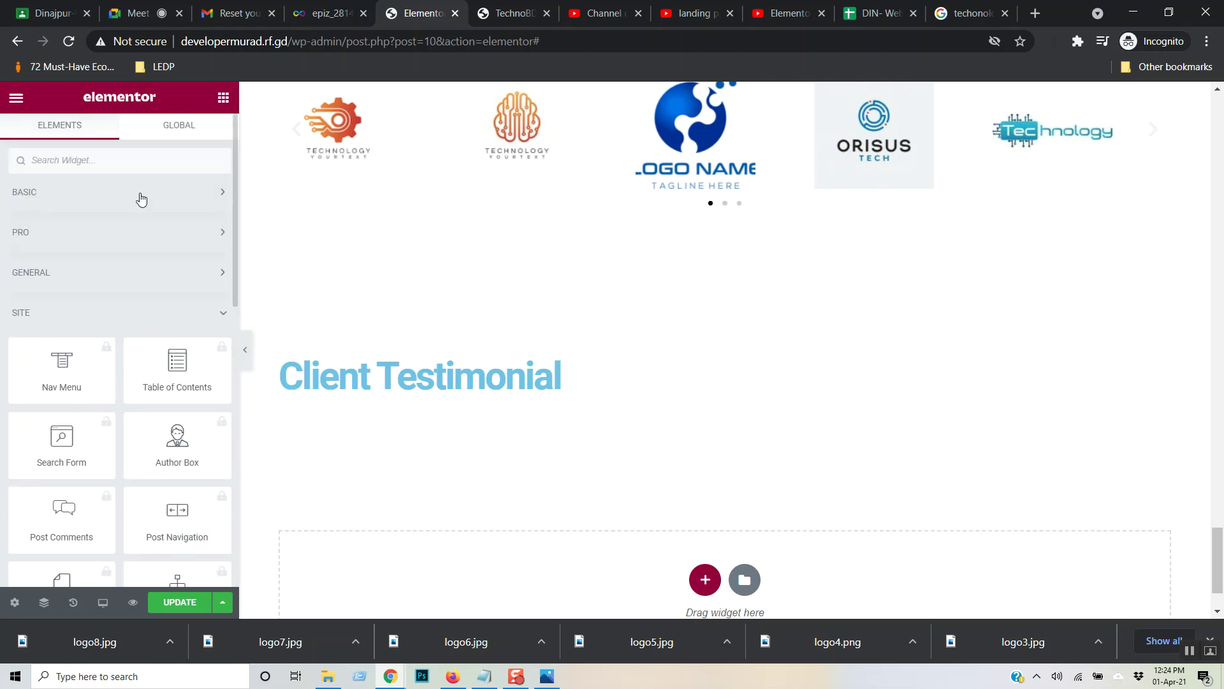
click(134, 233)
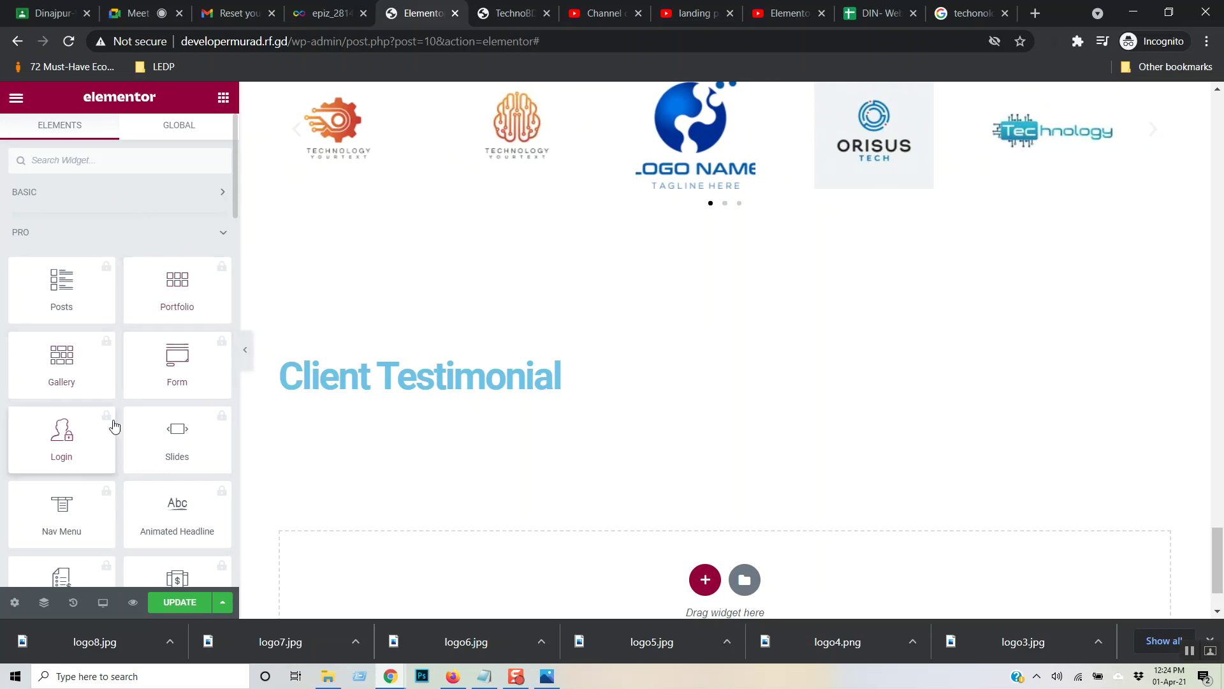
scroll(151, 407, down, 2)
scroll(152, 407, down, 2)
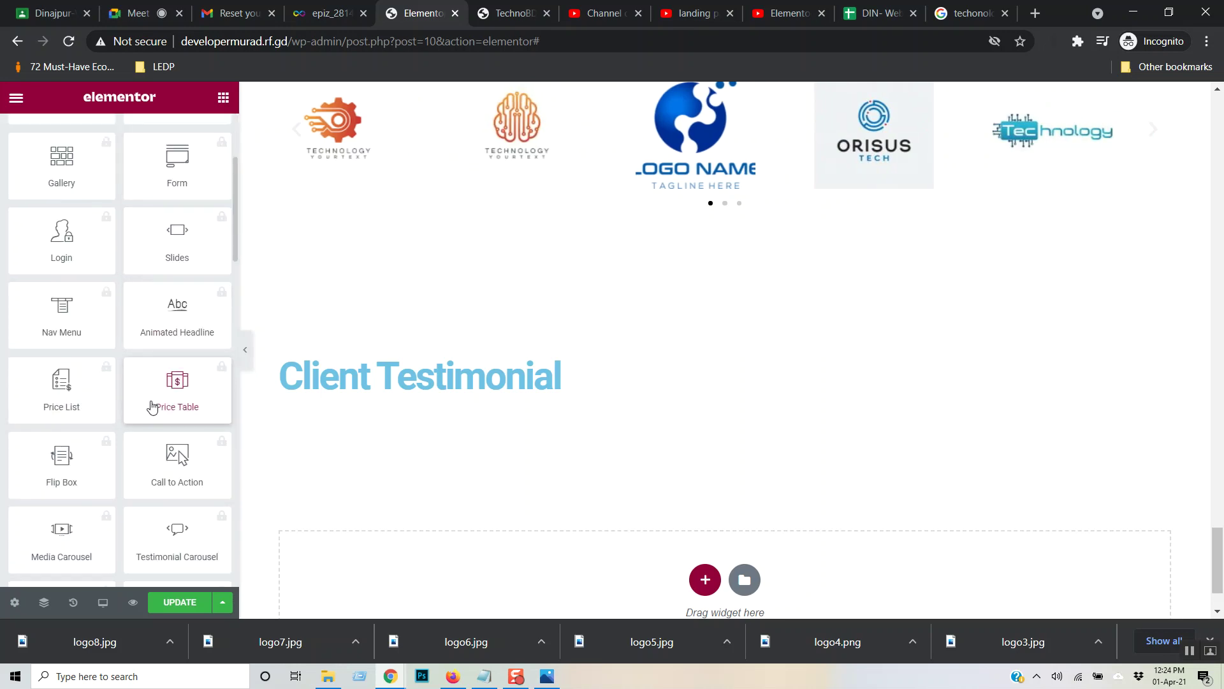
scroll(152, 407, down, 2)
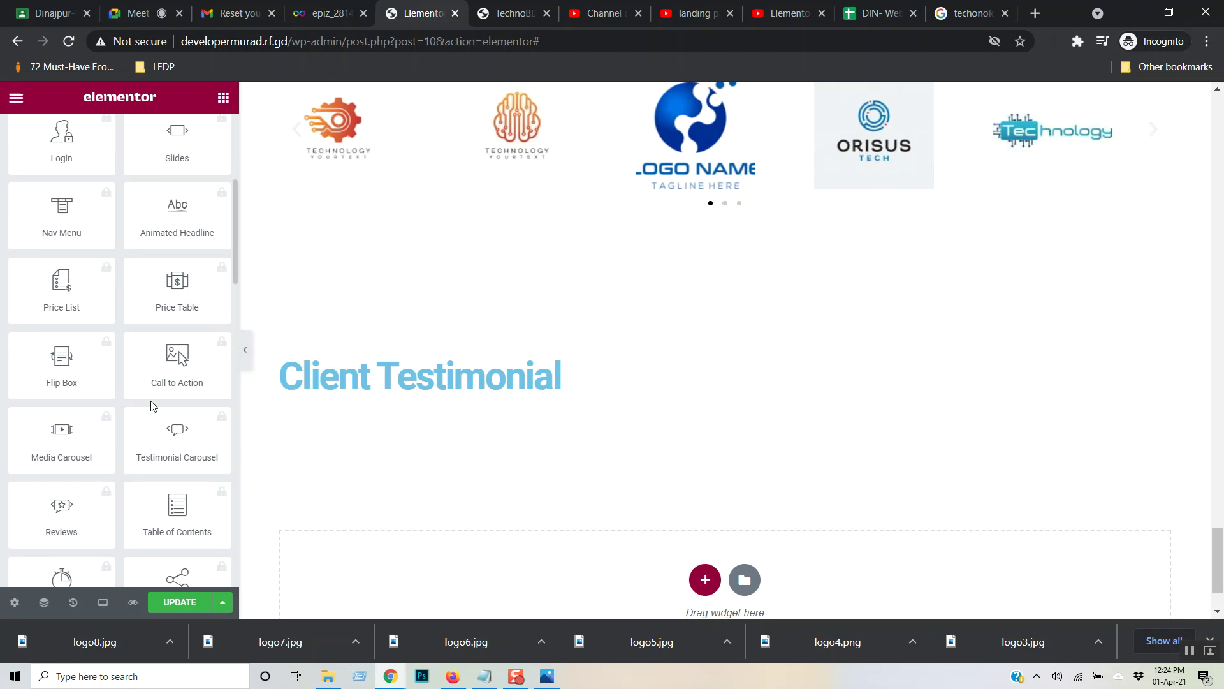
click(178, 440)
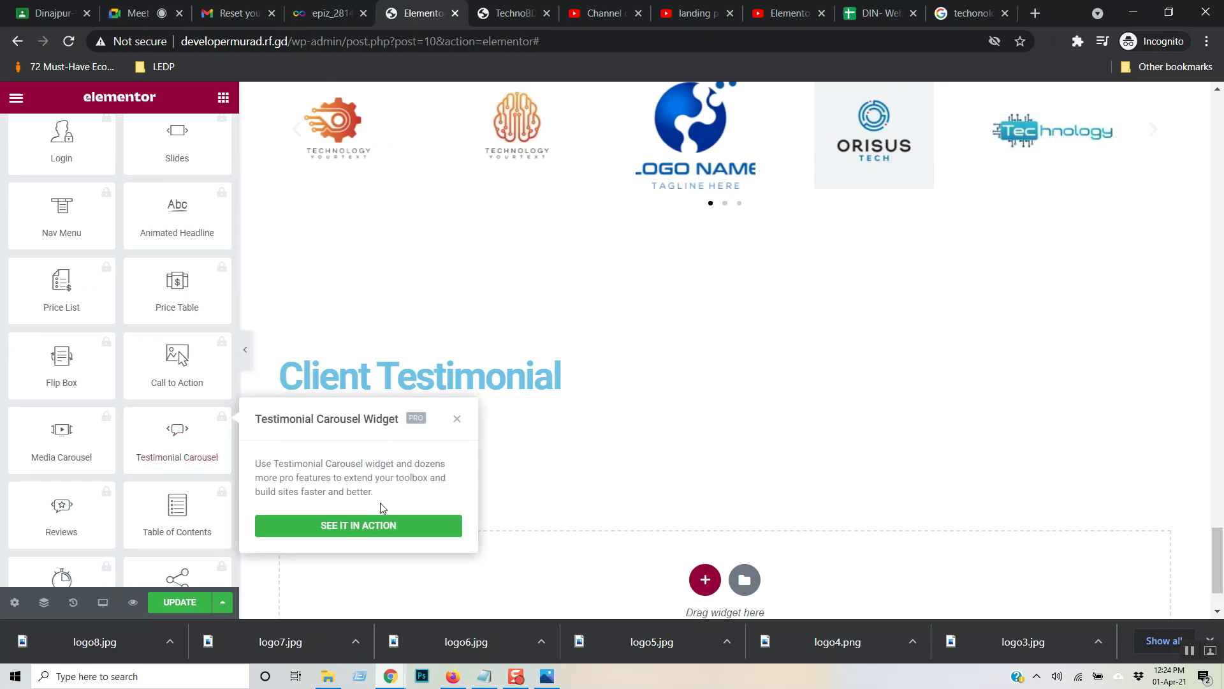
click(213, 451)
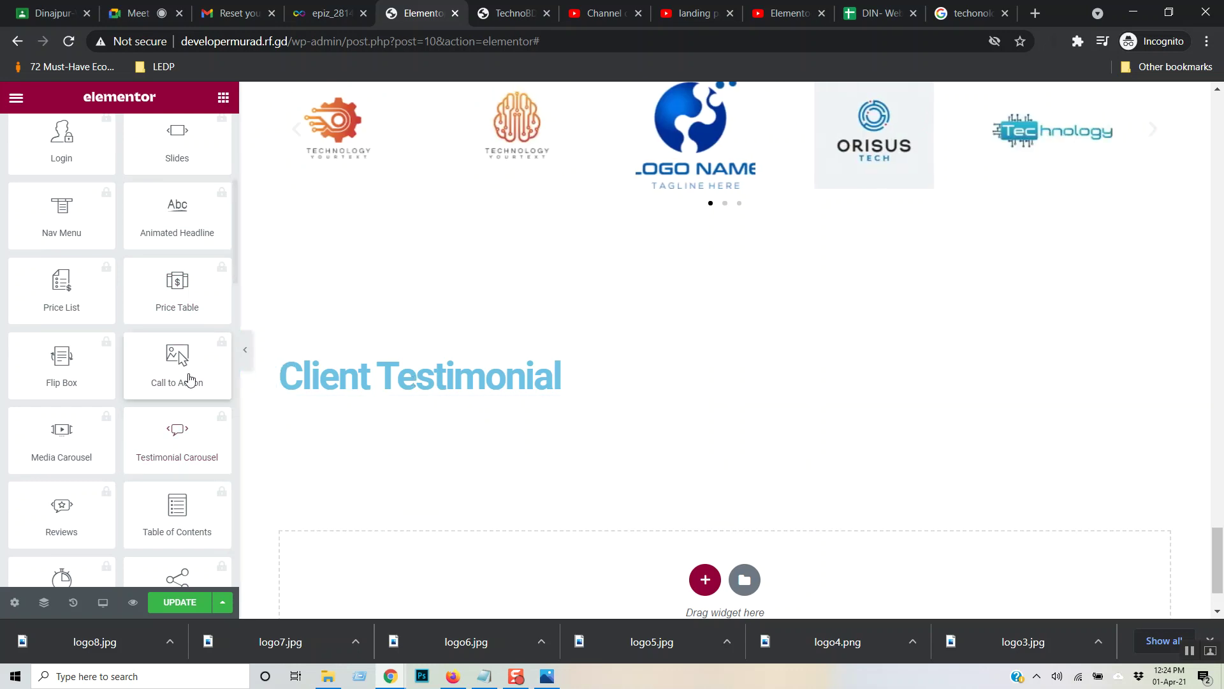
click(194, 439)
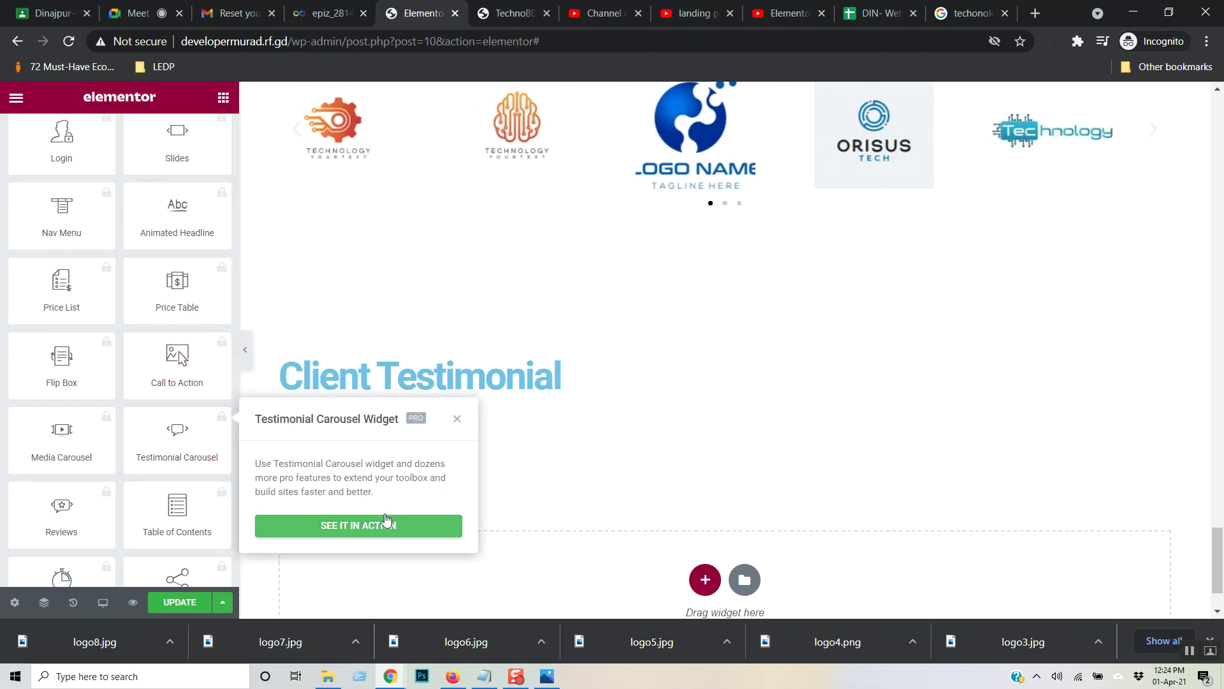
click(456, 418)
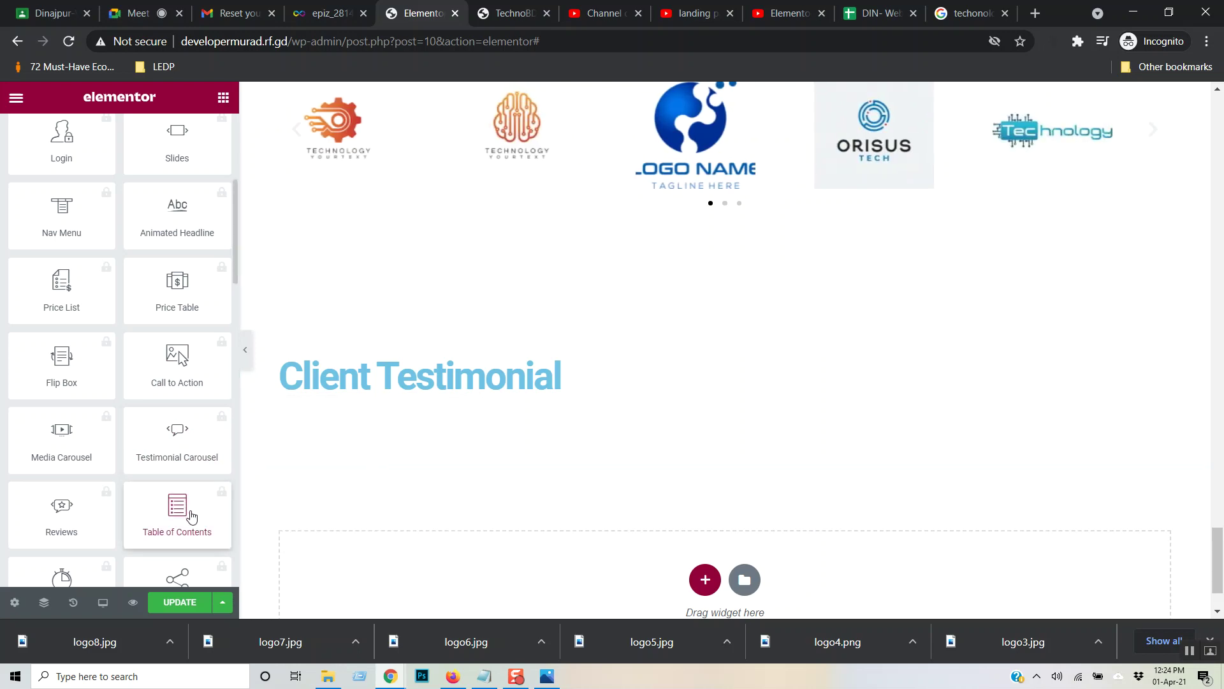
scroll(187, 496, up, 10)
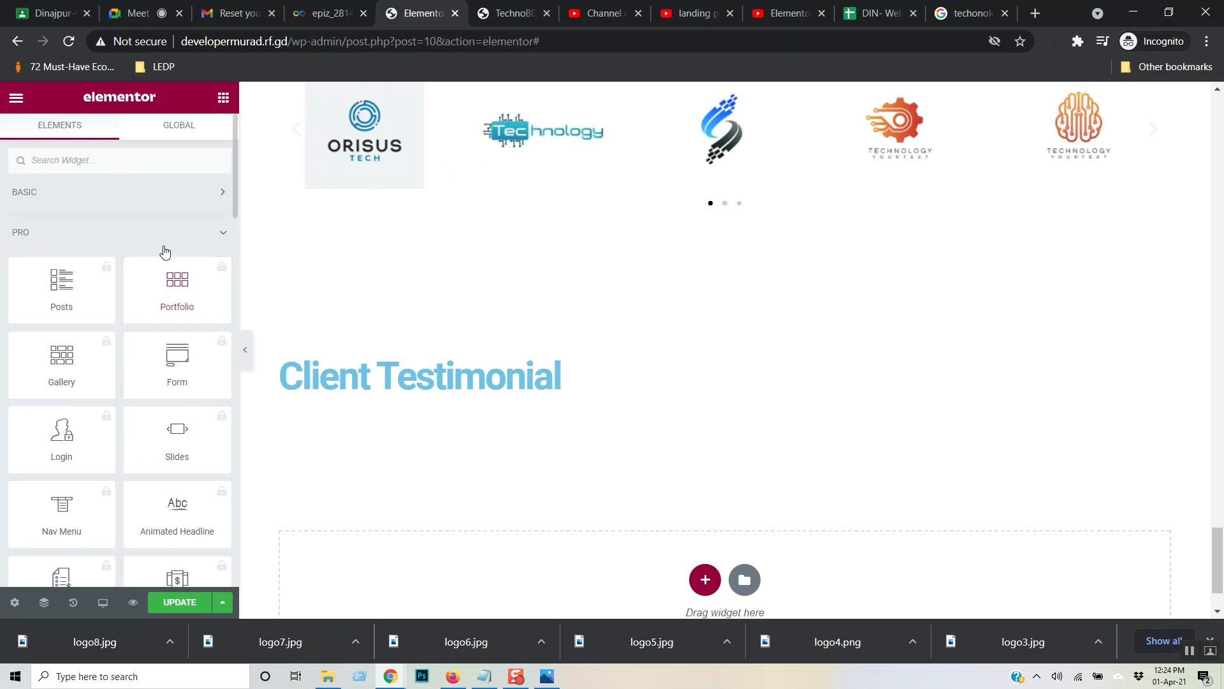
click(185, 232)
click(198, 203)
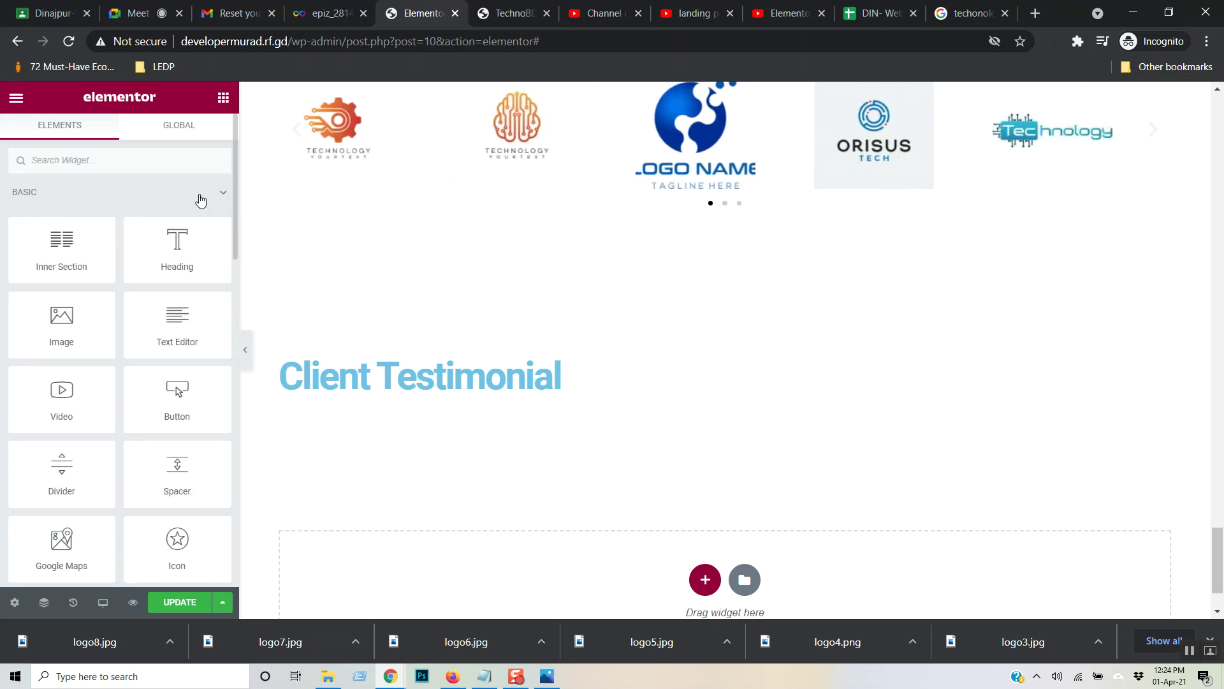
scroll(195, 325, down, 3)
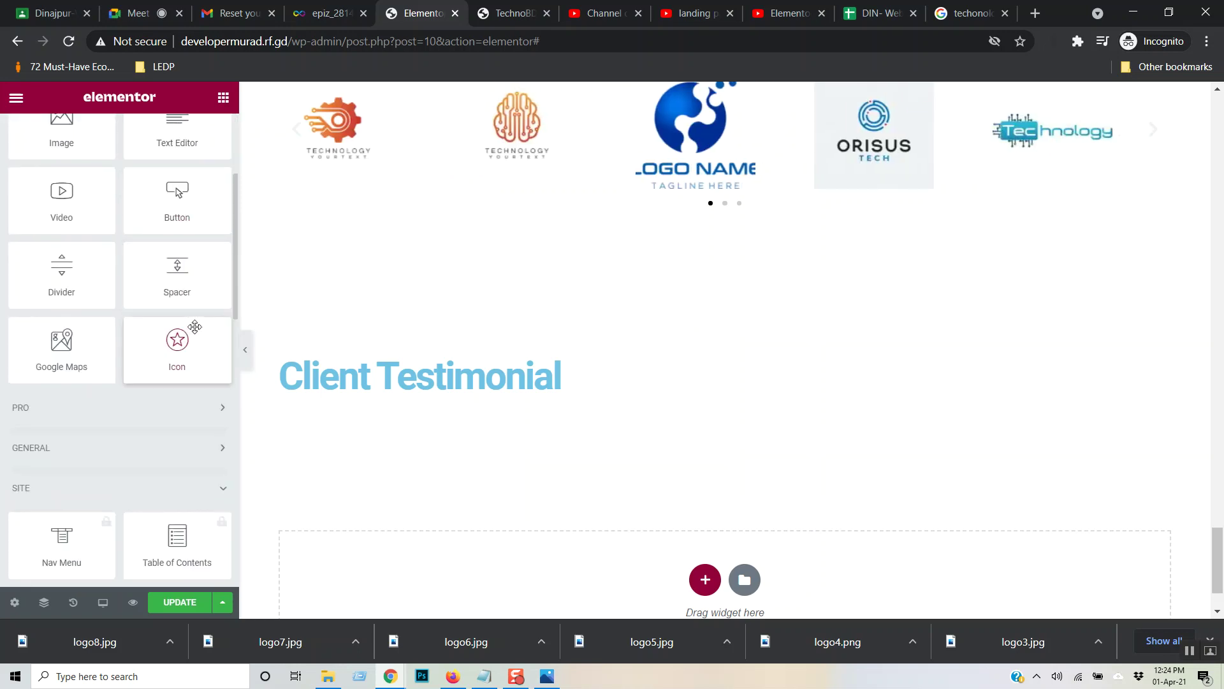
click(194, 448)
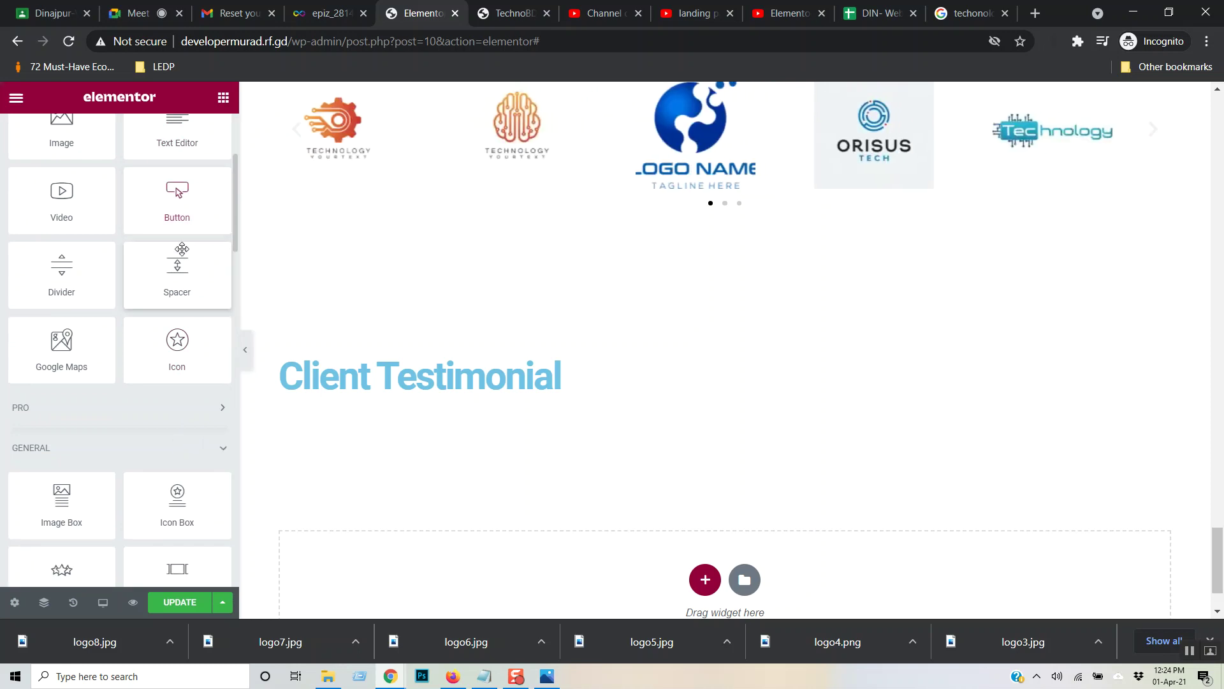
scroll(182, 249, down, 2)
scroll(183, 258, down, 2)
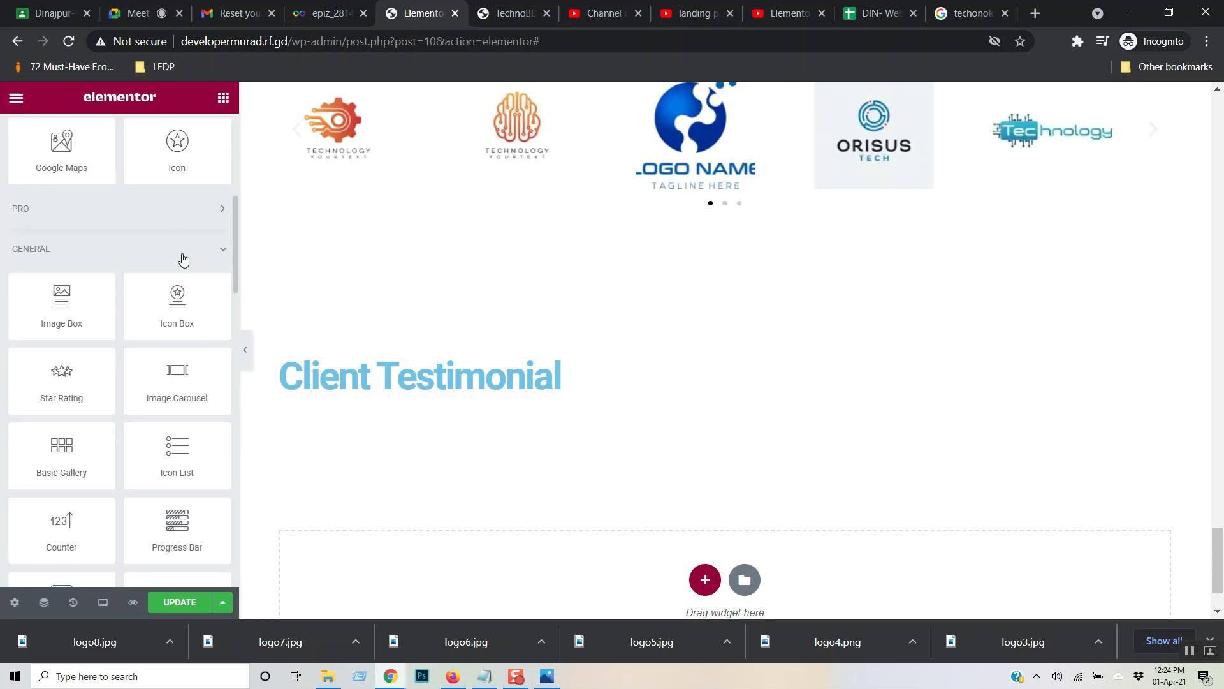
scroll(183, 255, down, 2)
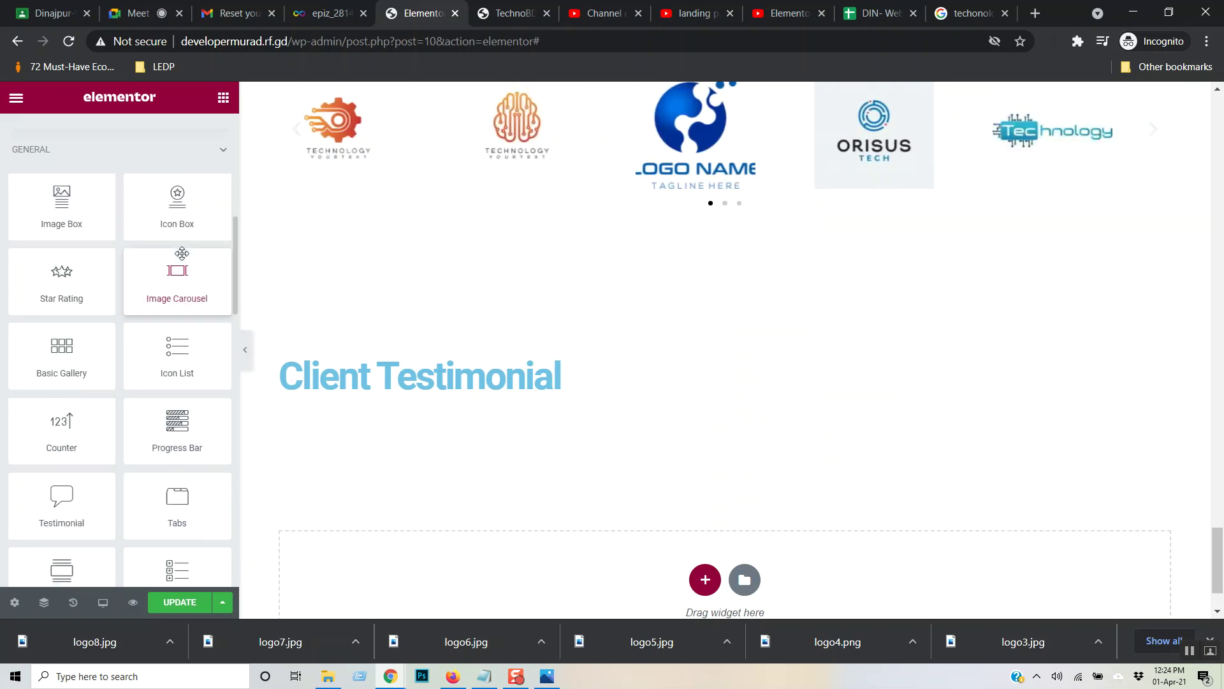
scroll(182, 253, down, 6)
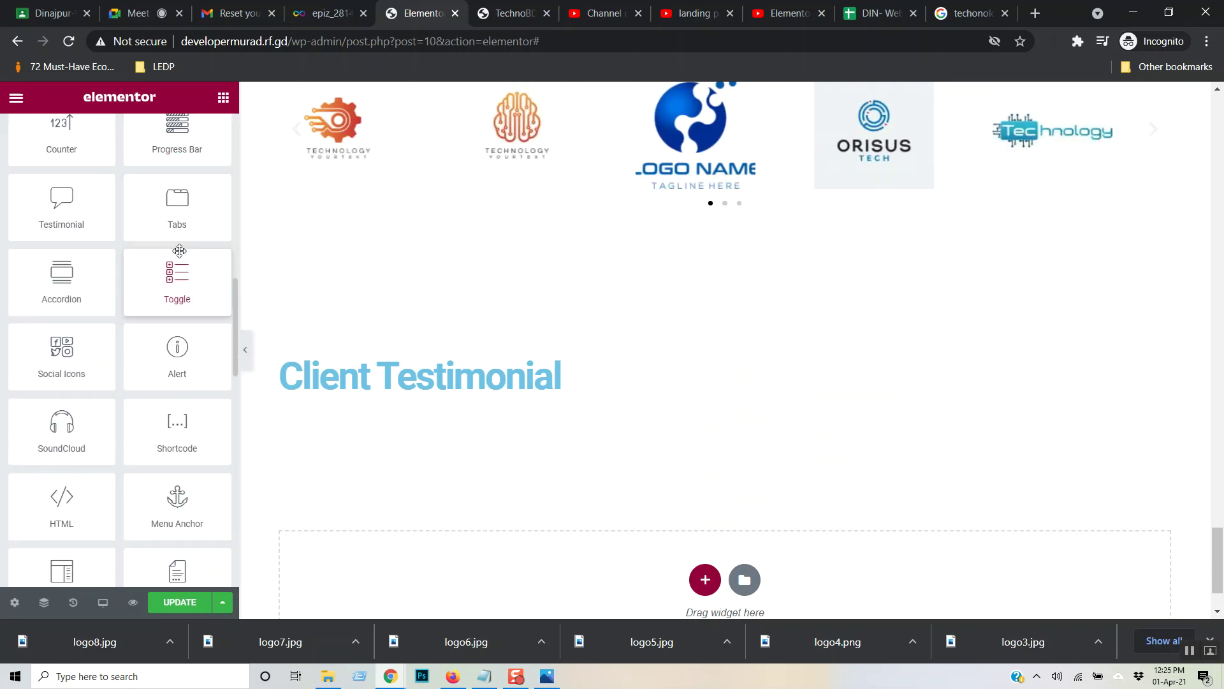
scroll(179, 250, down, 2)
scroll(177, 248, down, 3)
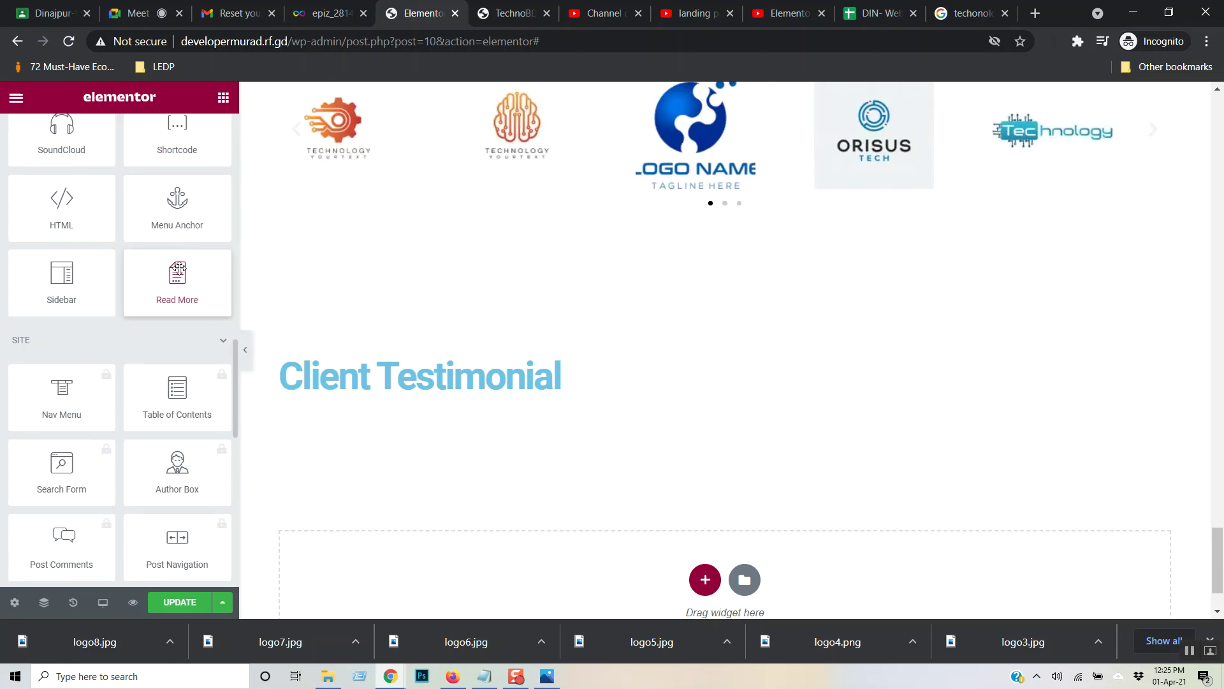
scroll(193, 316, down, 2)
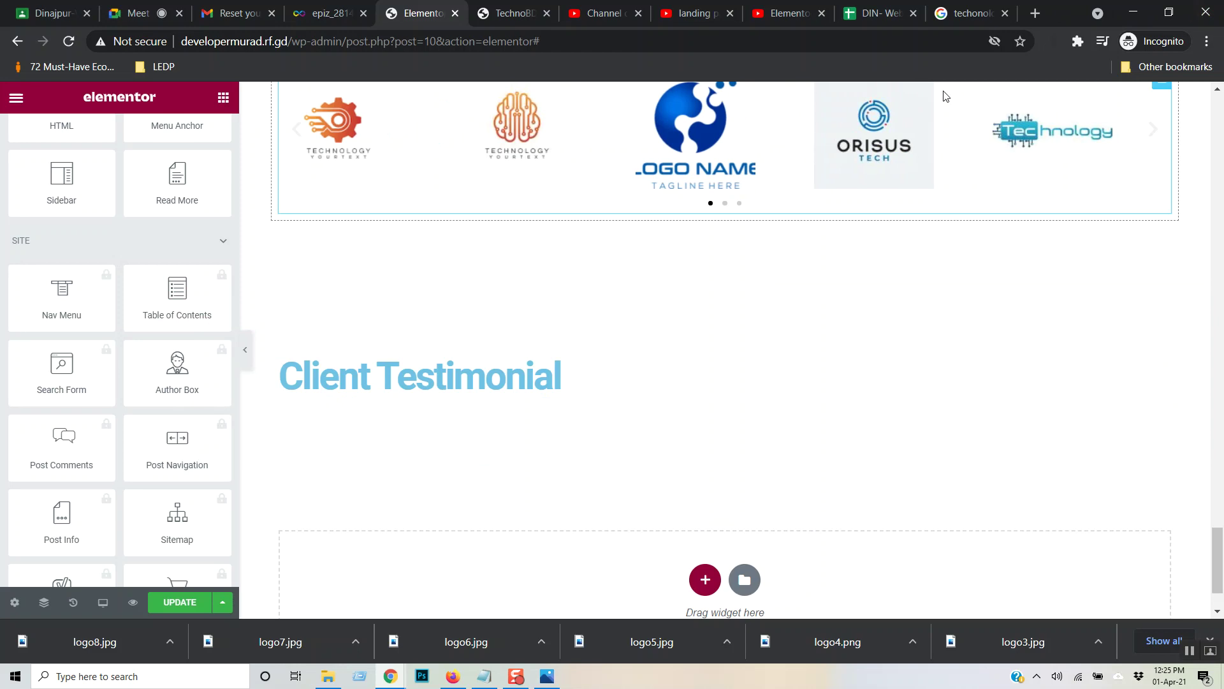
scroll(76, 210, up, 2)
scroll(78, 217, down, 5)
scroll(80, 222, down, 5)
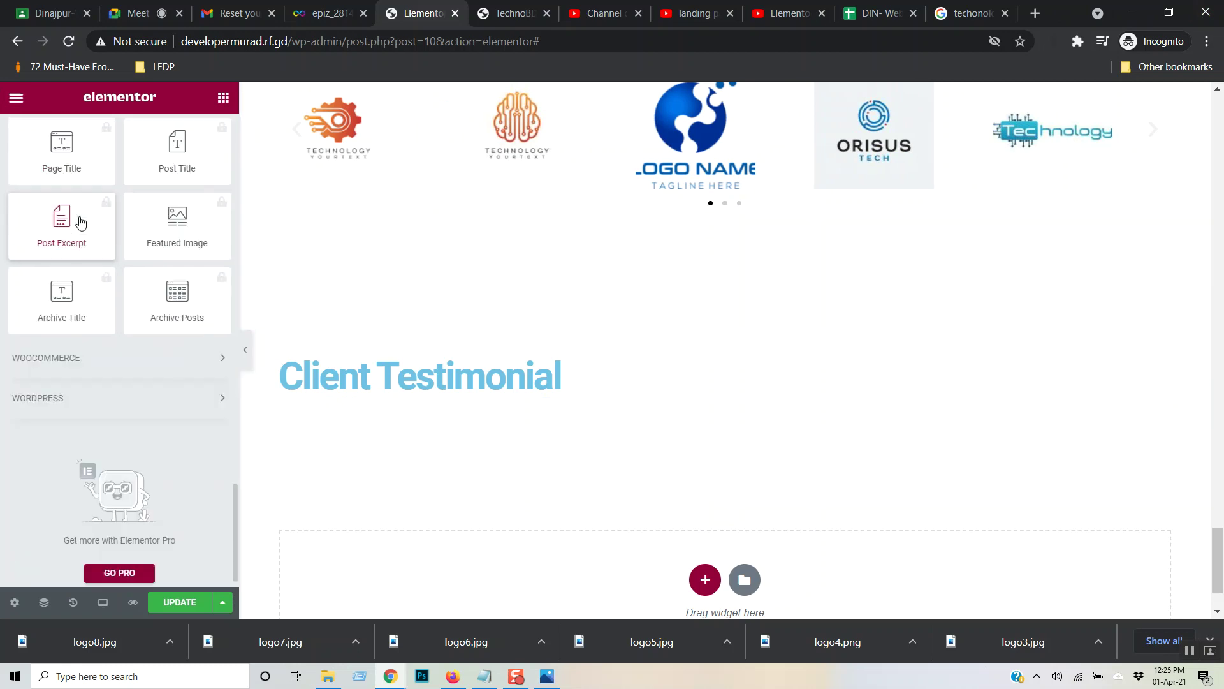
scroll(80, 222, down, 1)
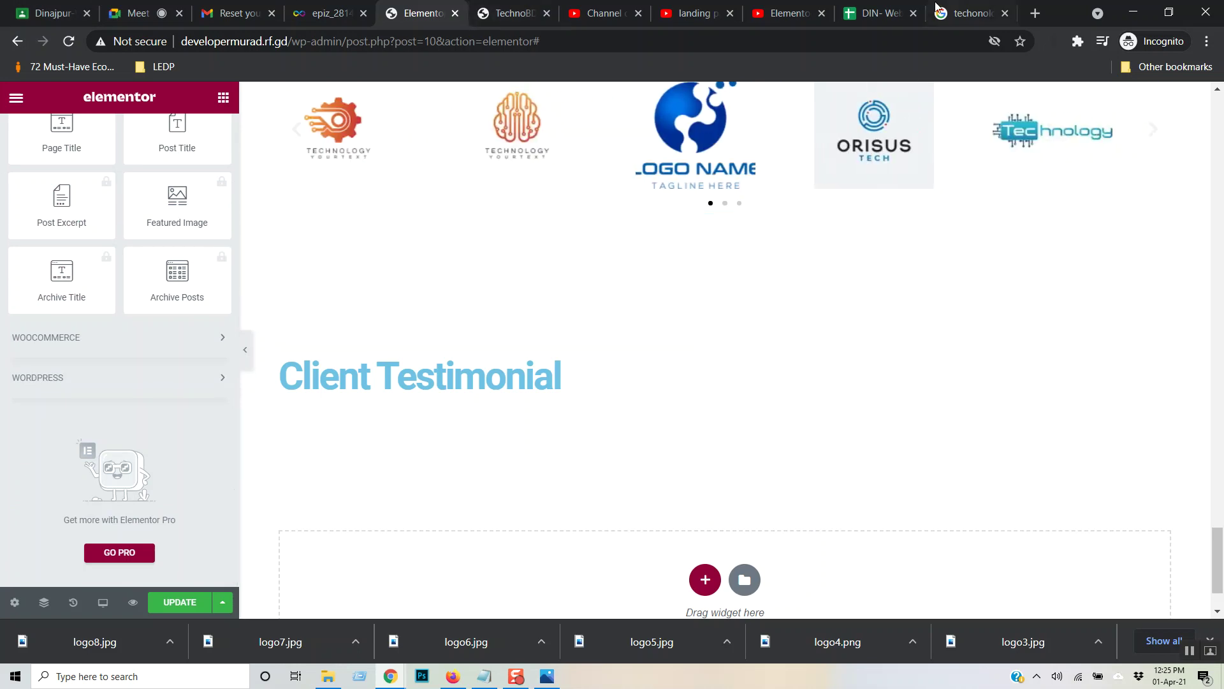
click(781, 13)
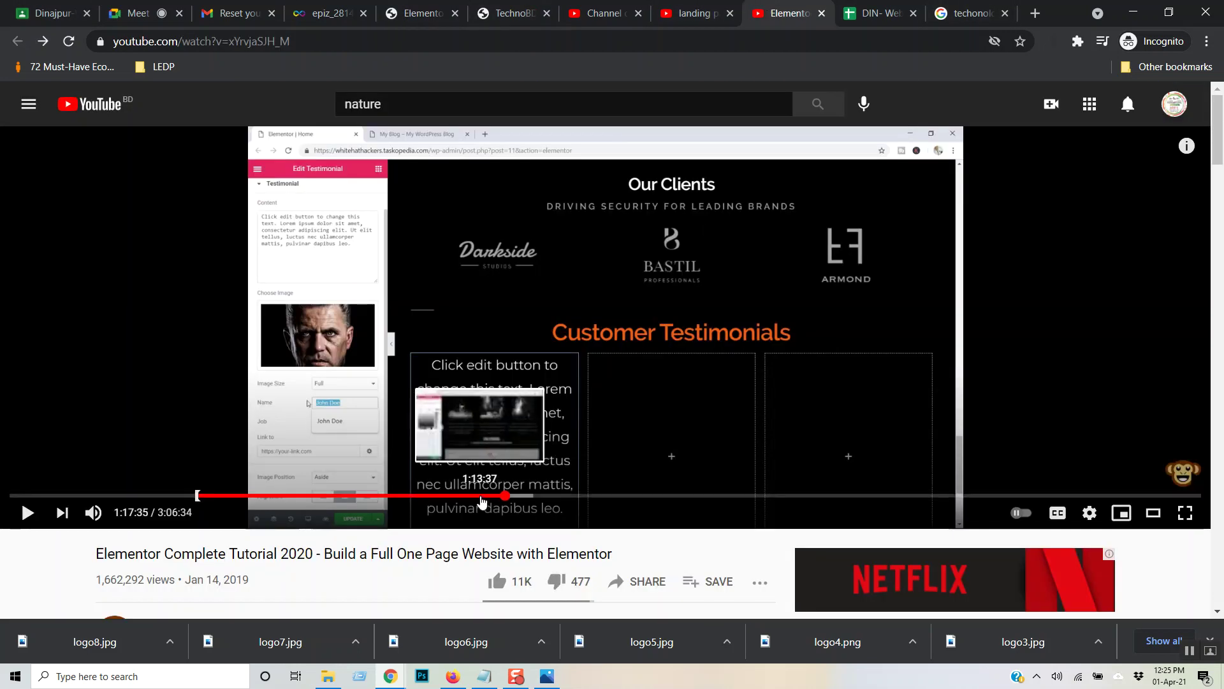
- Seek the tutorial to its Customer Testimonials part, rewind ten seconds, pause, and return to the search results
click(478, 503)
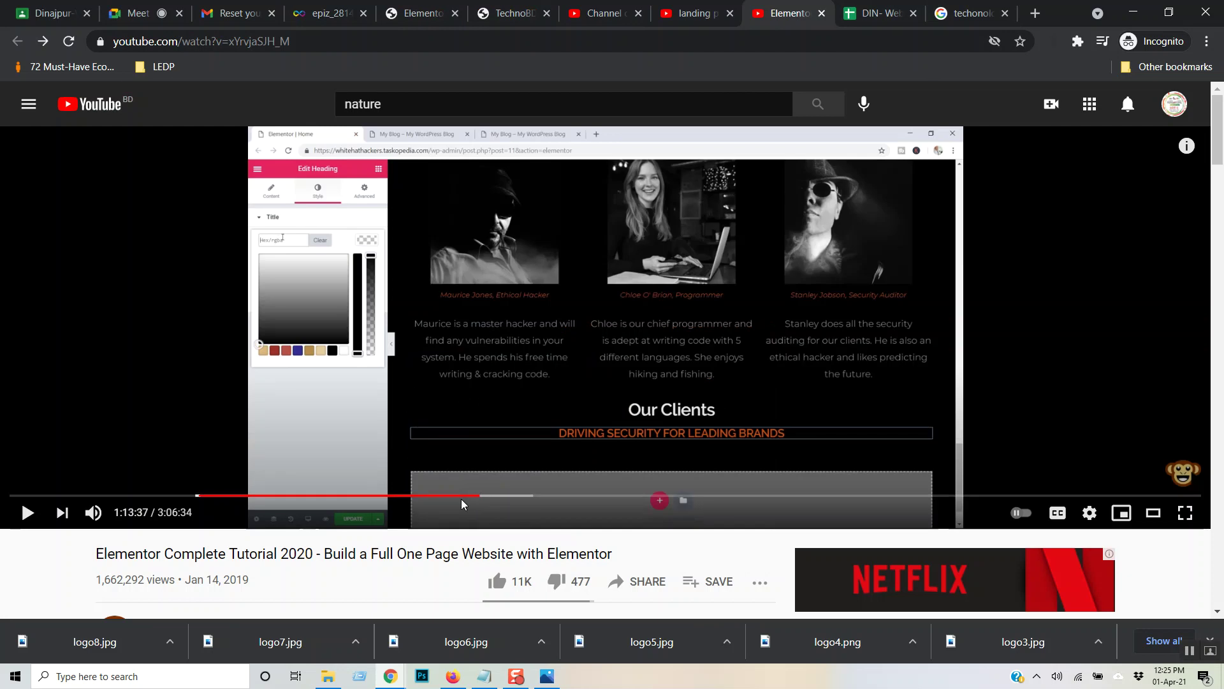
click(606, 279)
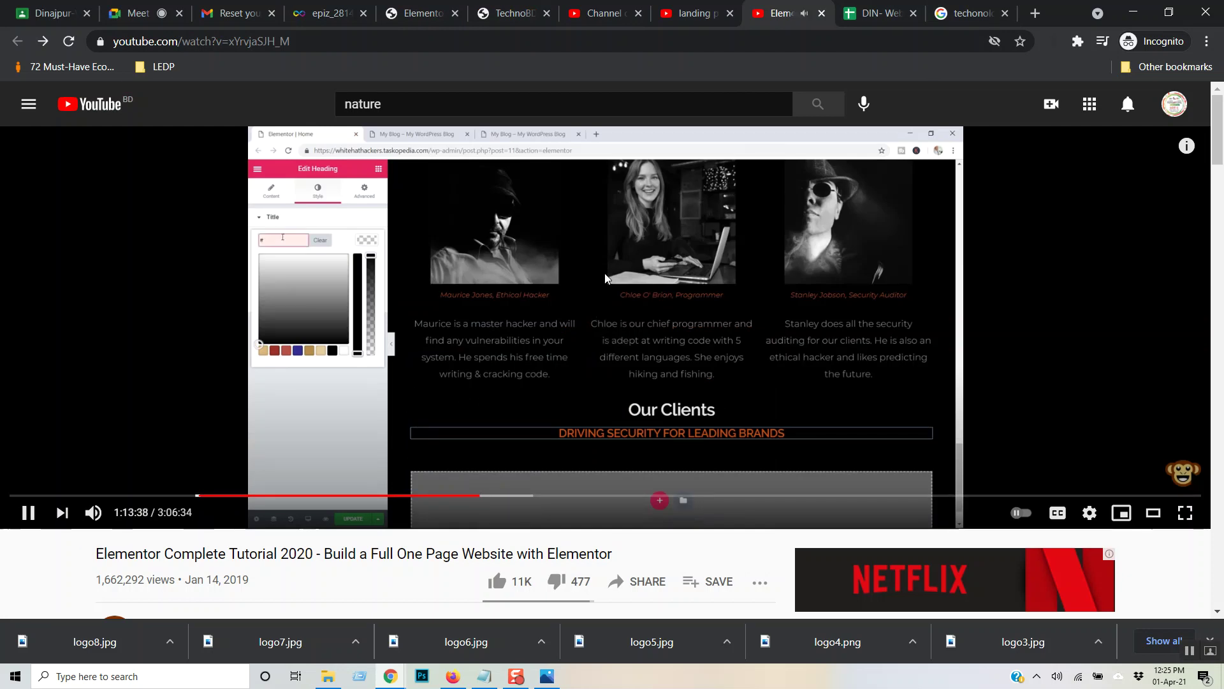
key(Right)
key(Right)
key(Right)
key(Right)
key(Right)
key(Right)
key(Right)
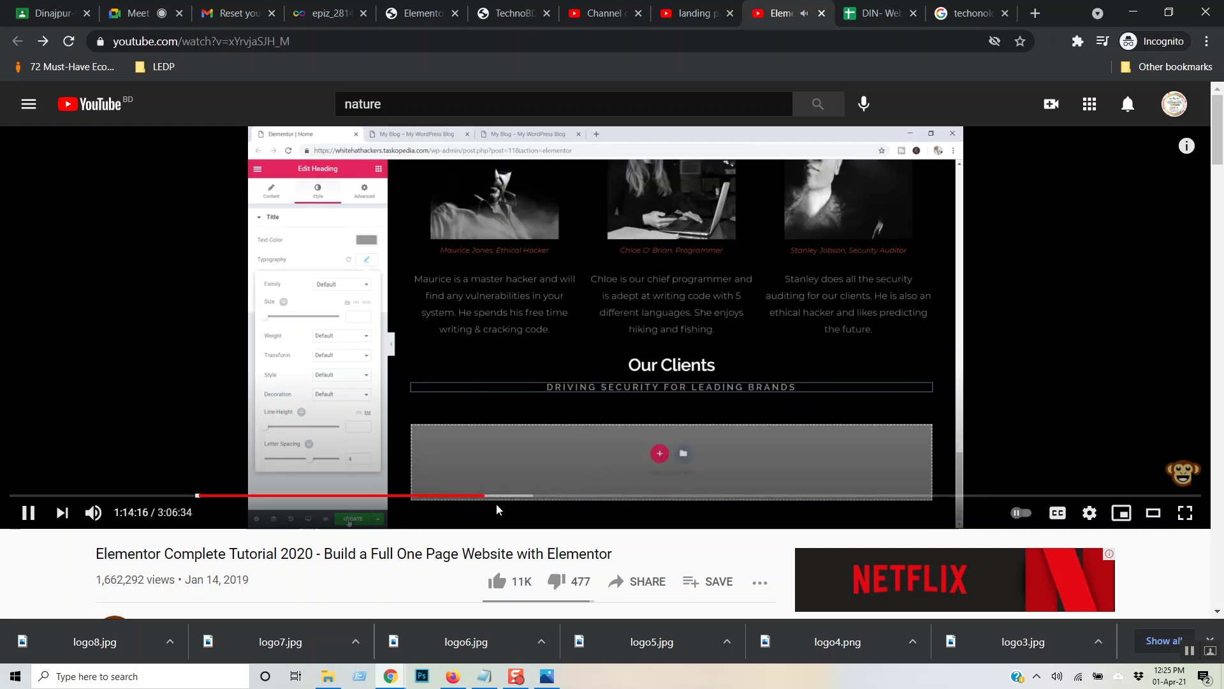
click(501, 496)
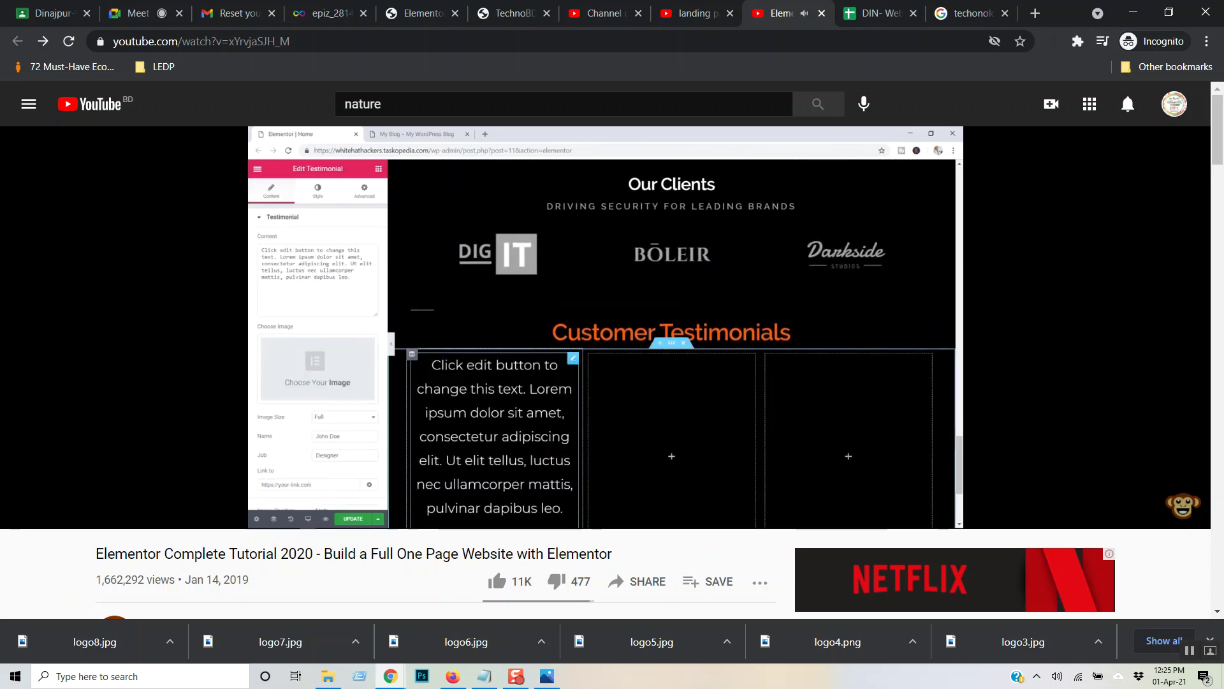
key(Left)
key(Left)
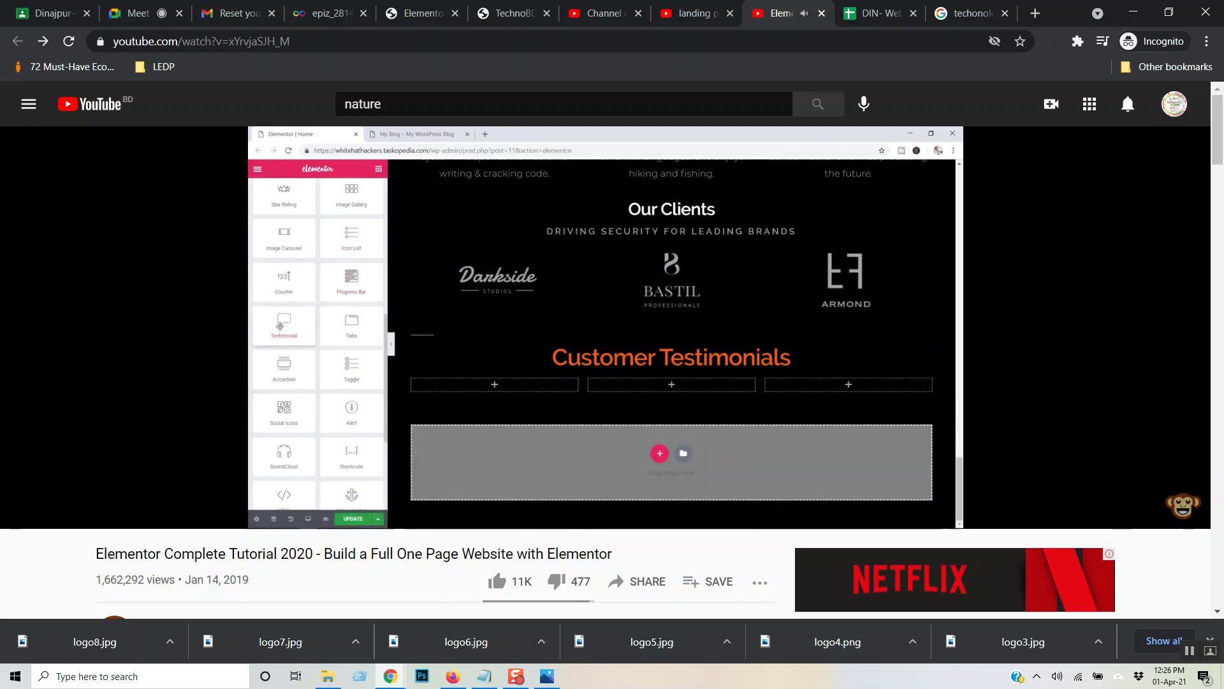
key(Left)
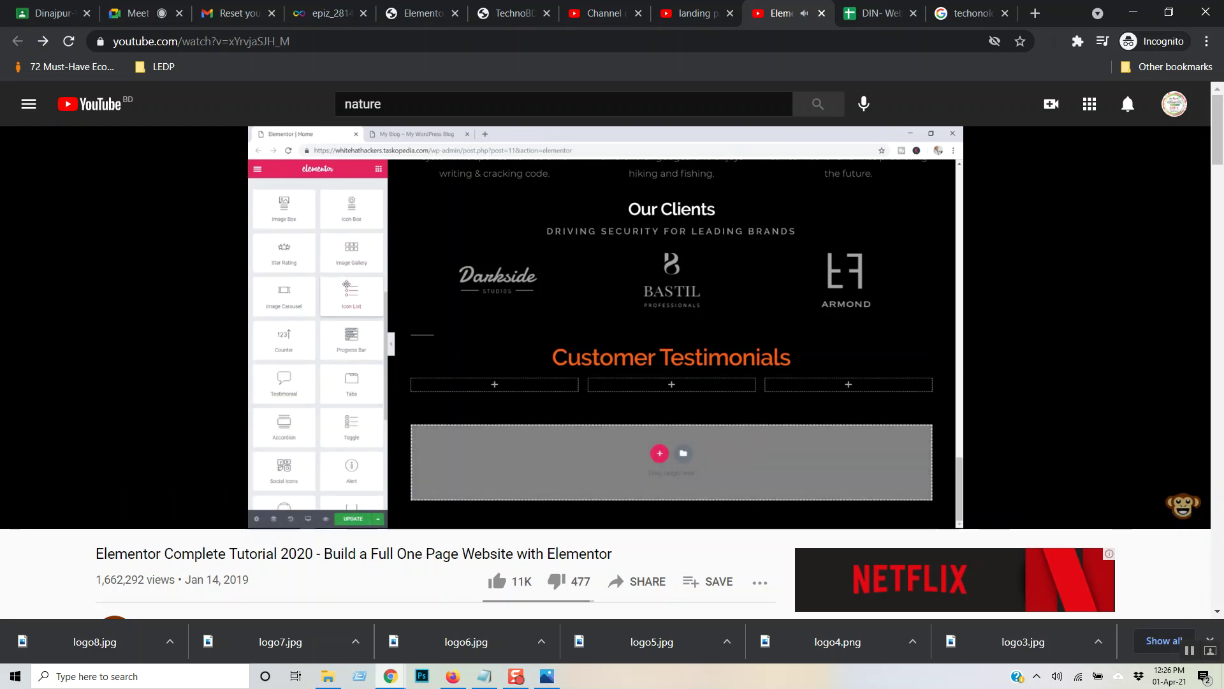
click(632, 456)
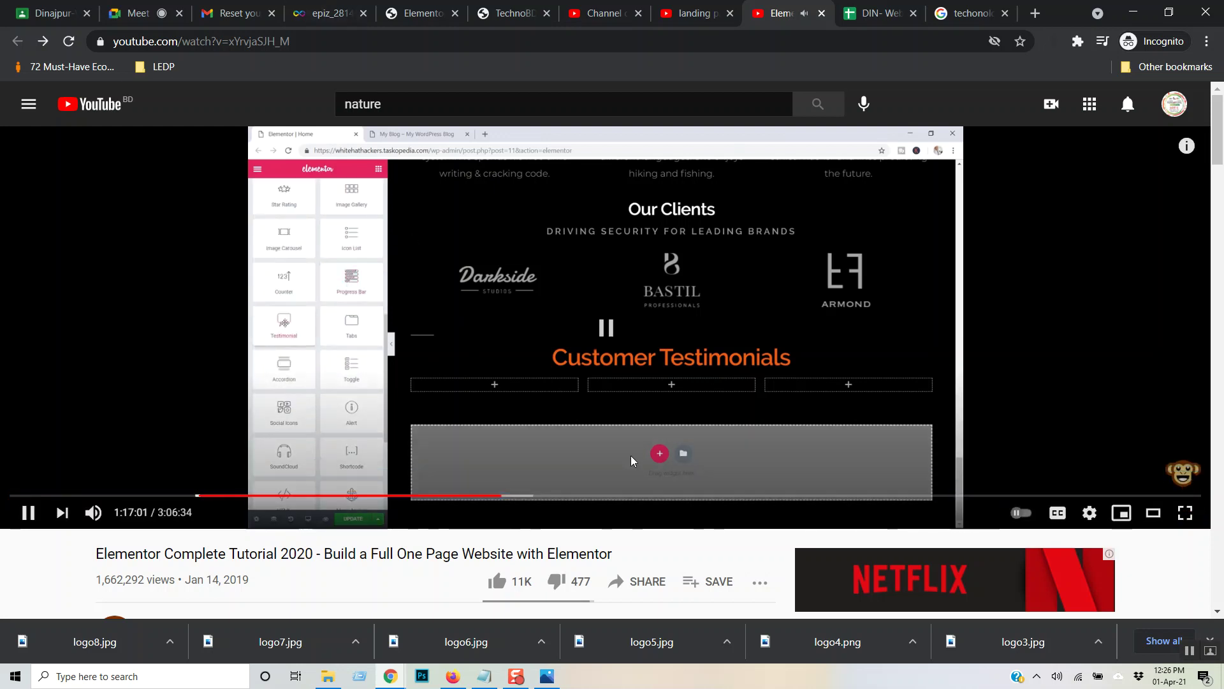
click(680, 8)
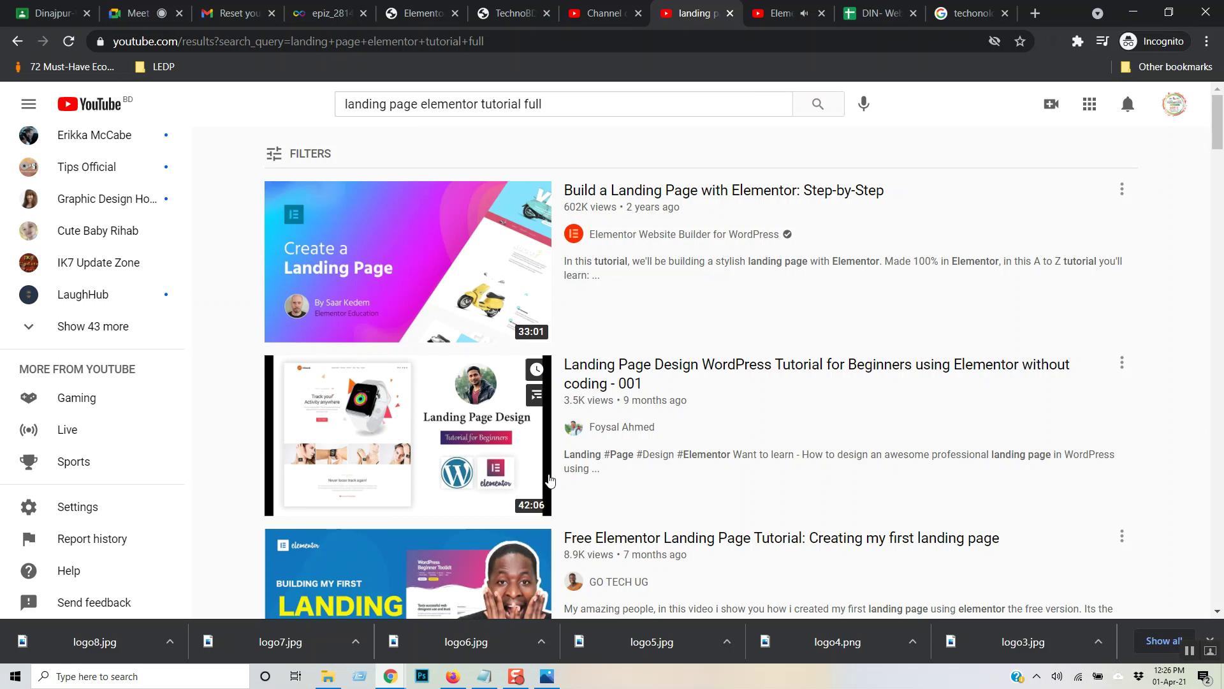
- Back in the Elementor editor, try dropping a Testimonial widget onto the page
click(418, 13)
scroll(63, 303, up, 15)
scroll(66, 303, up, 2)
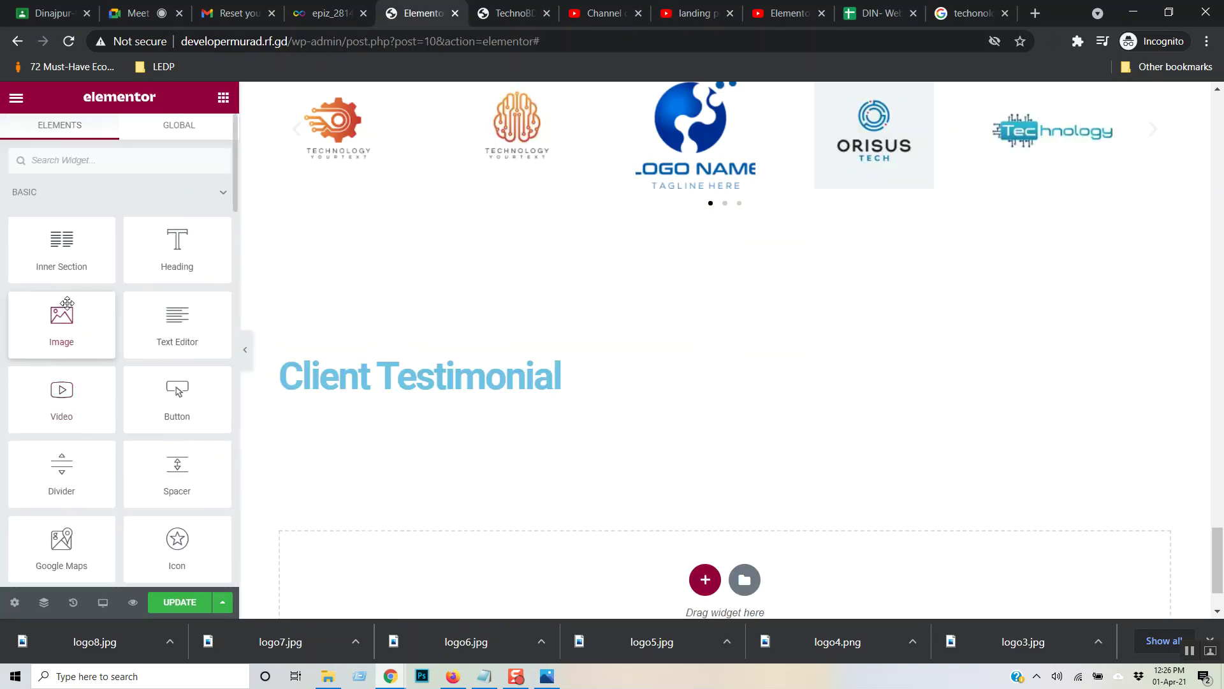
click(215, 203)
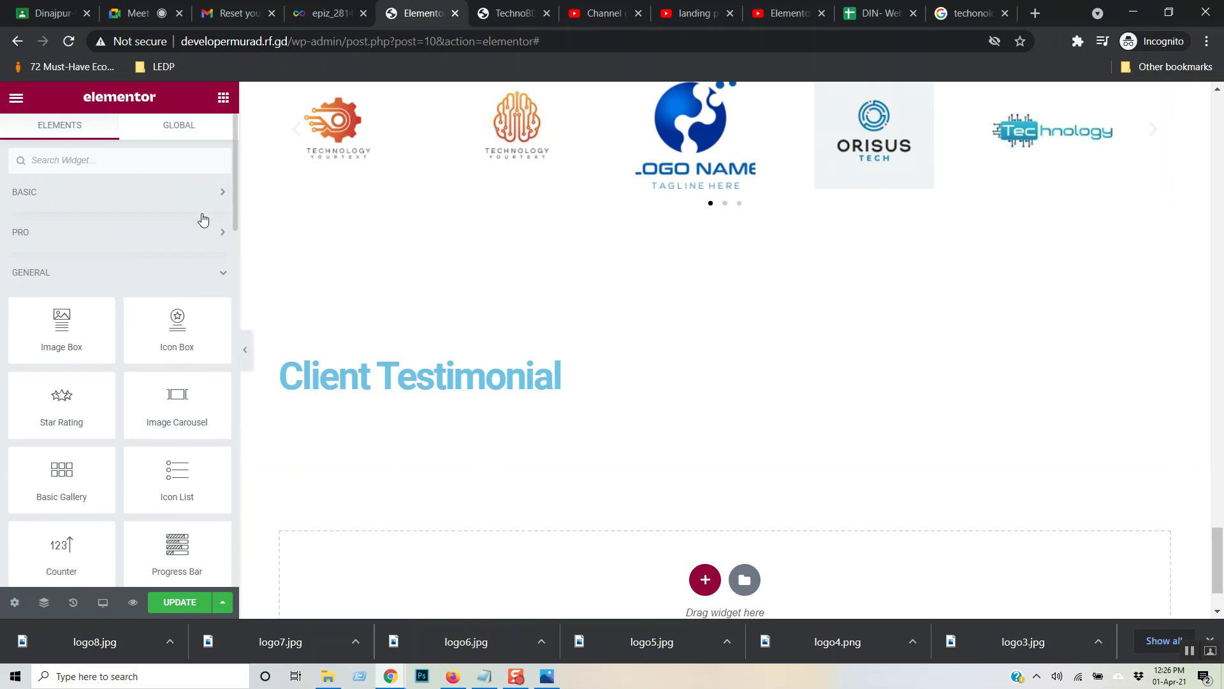
scroll(164, 347, down, 3)
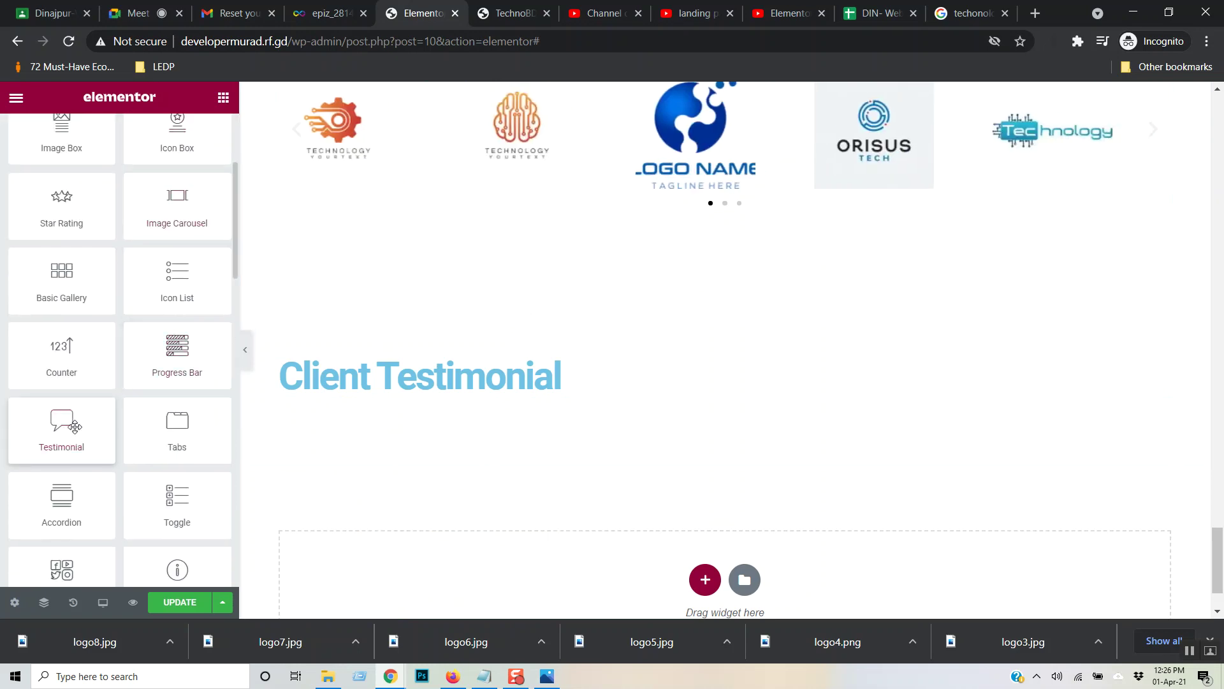
drag(57, 433, 76, 355)
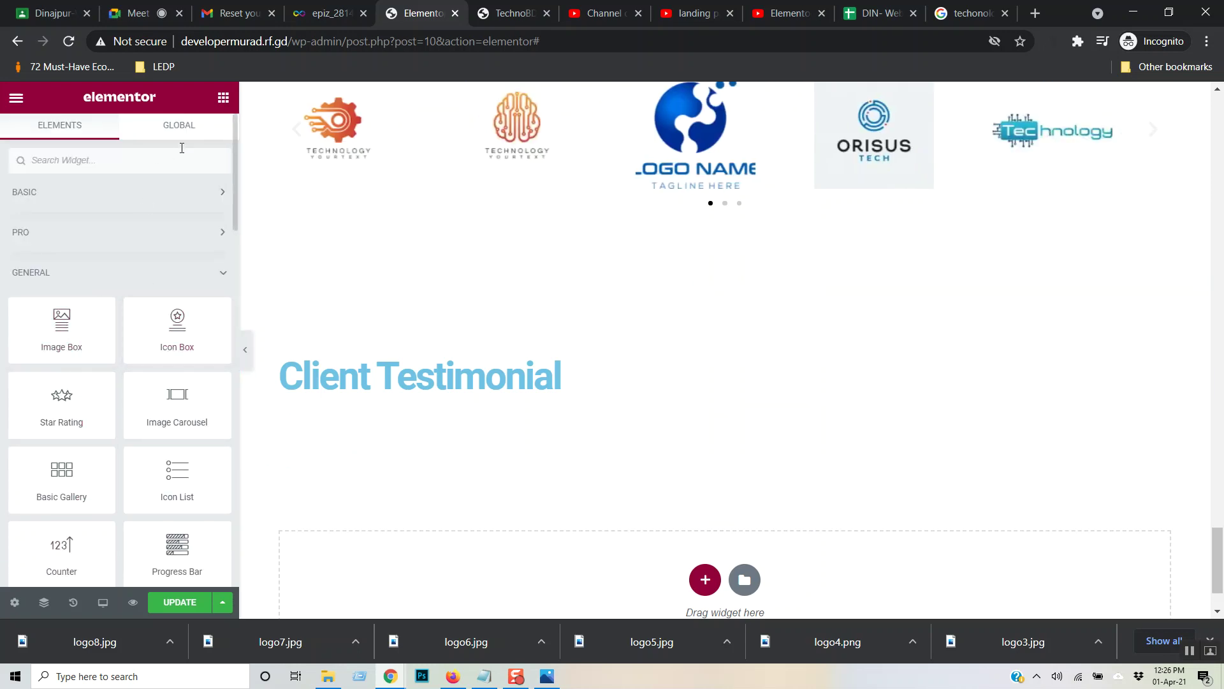
- Add an Inner Section below the Client Testimonial heading and give it a third column
click(185, 198)
drag(56, 245, 429, 391)
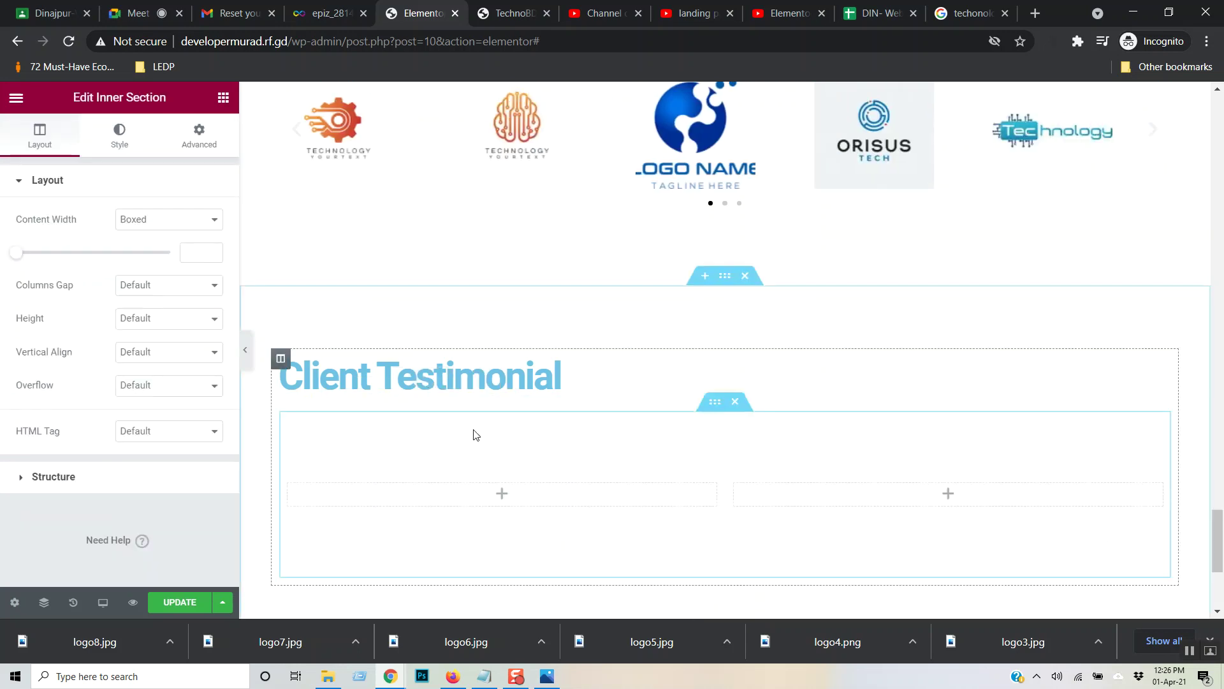
right_click(309, 488)
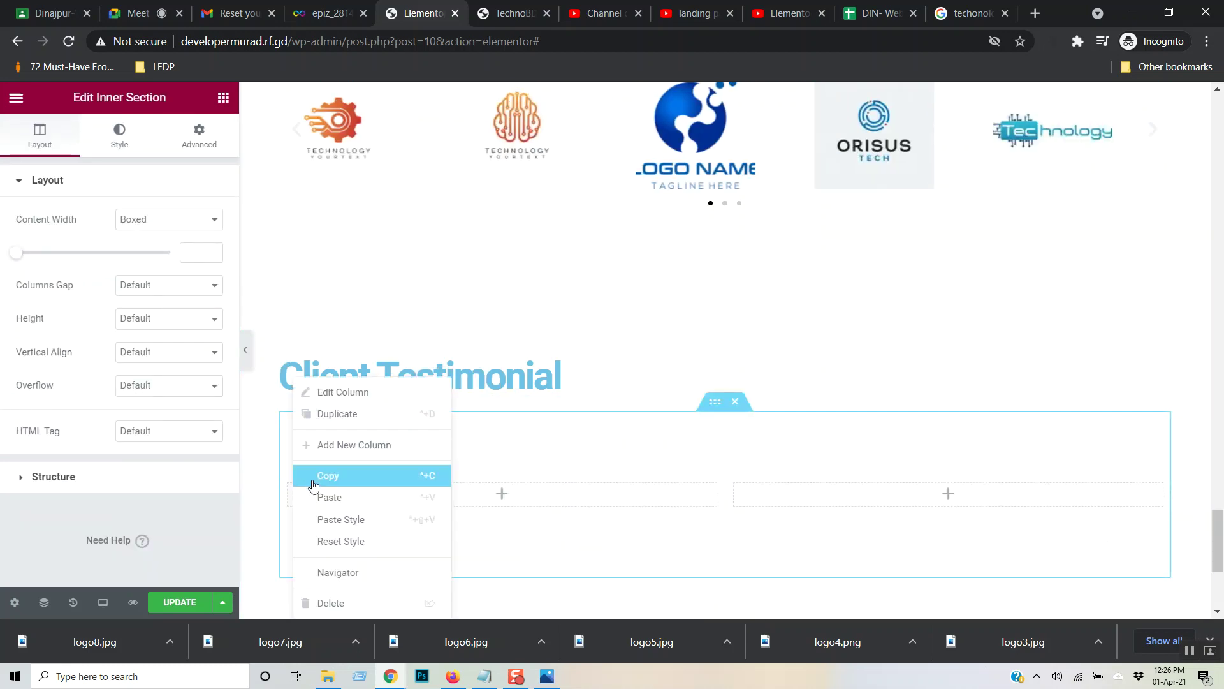
click(356, 427)
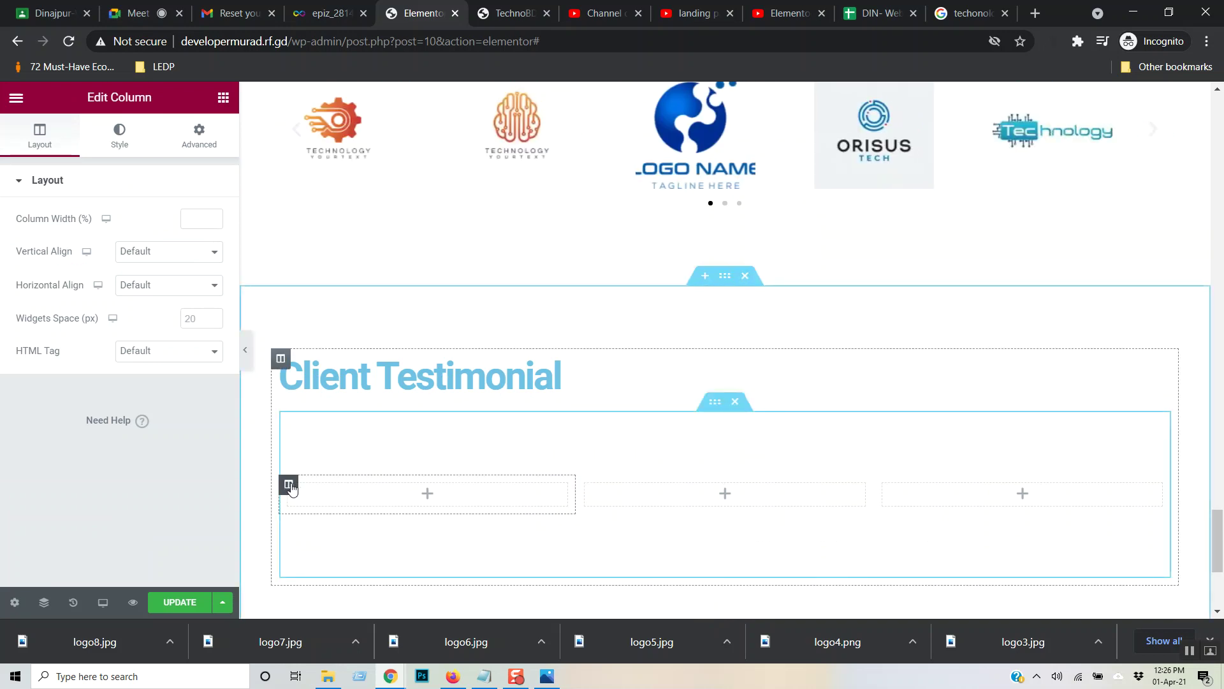
click(224, 97)
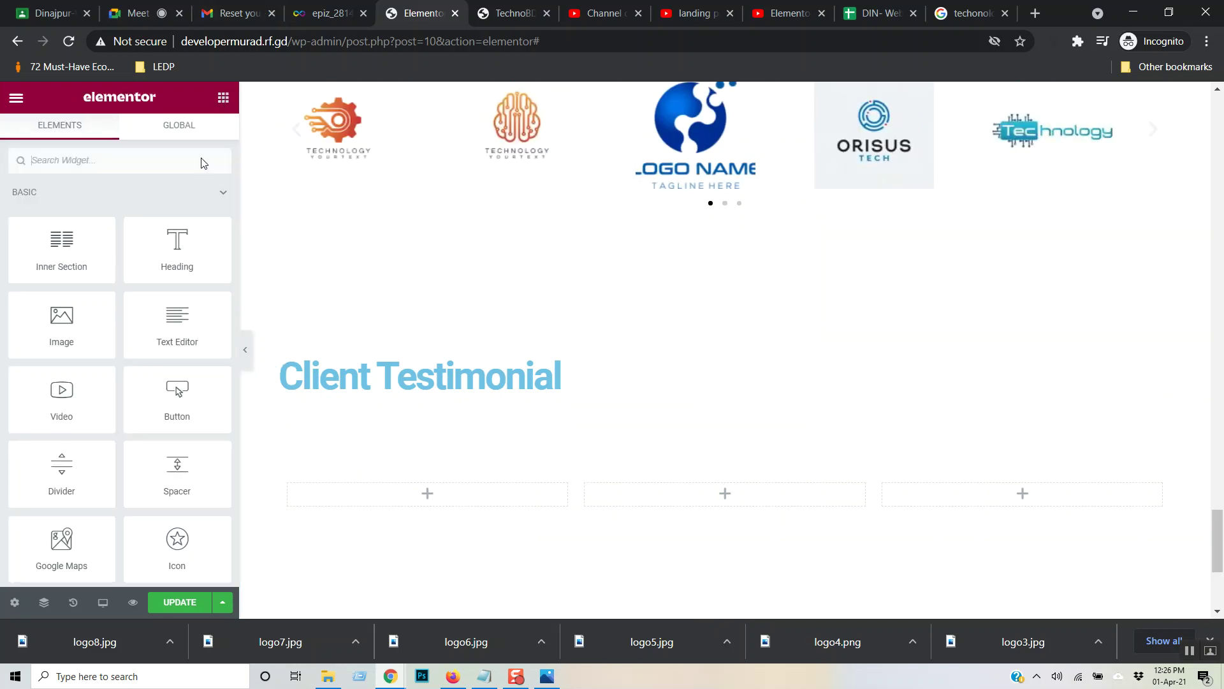
click(206, 204)
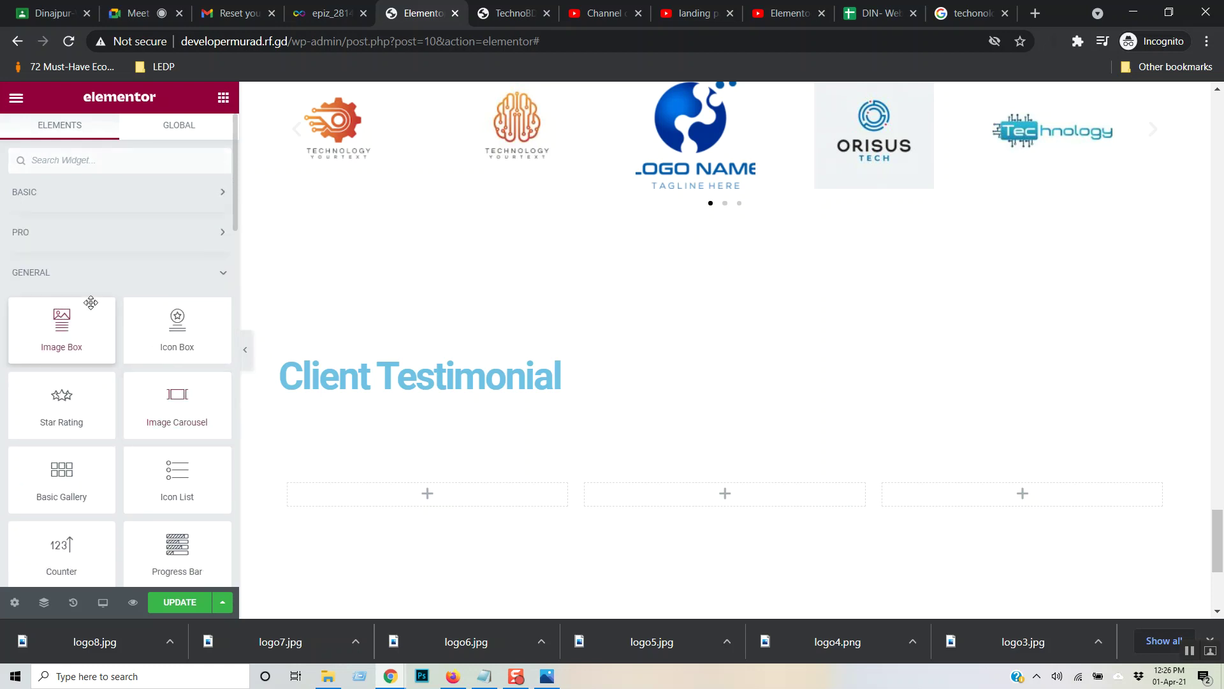
scroll(89, 410, down, 3)
- Place a Testimonial widget in the left column and review its Content settings
drag(70, 440, 403, 496)
scroll(459, 415, down, 3)
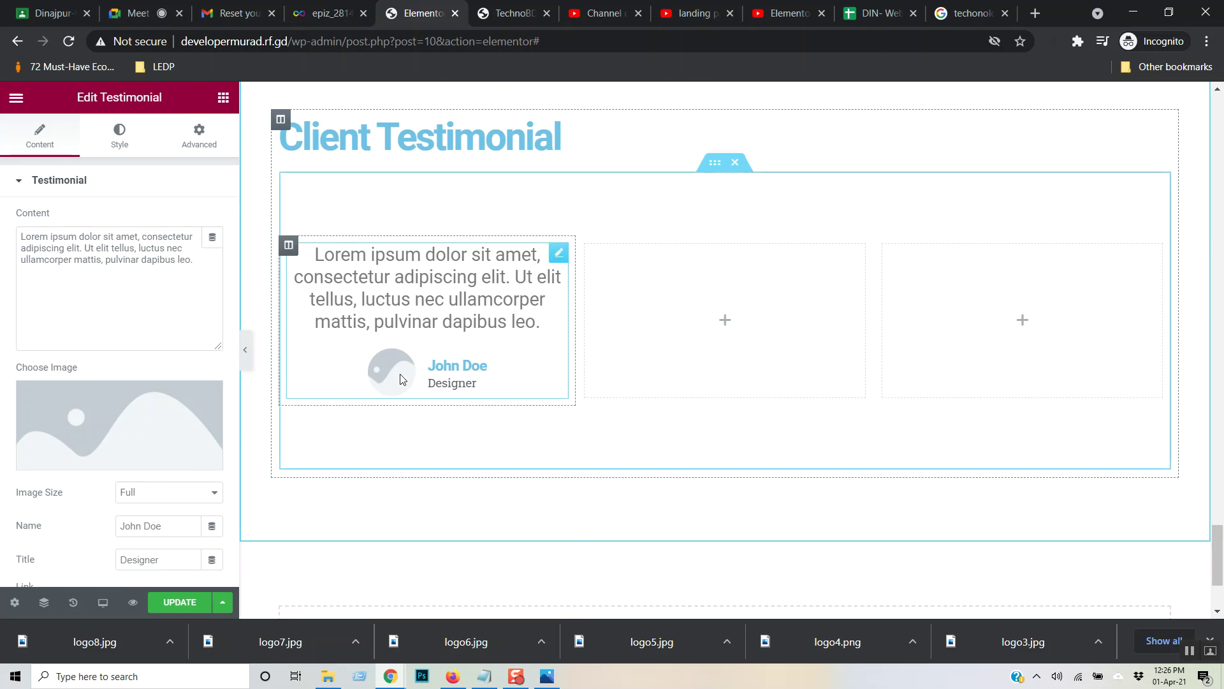
click(122, 137)
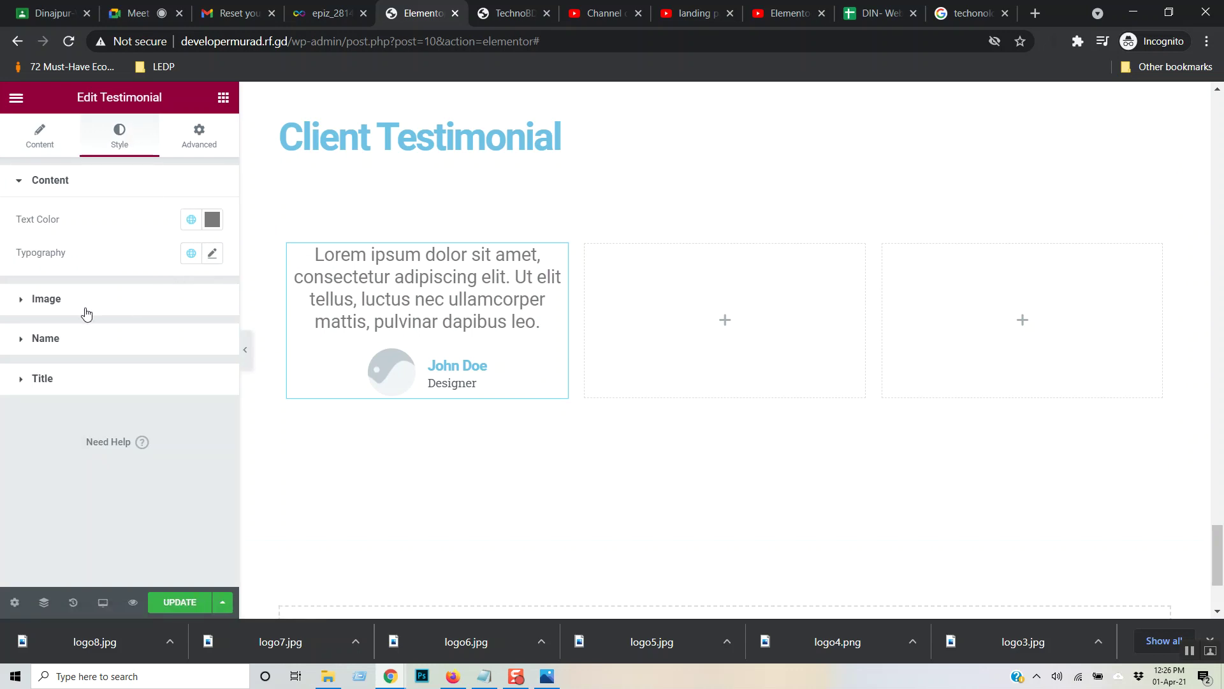
click(65, 133)
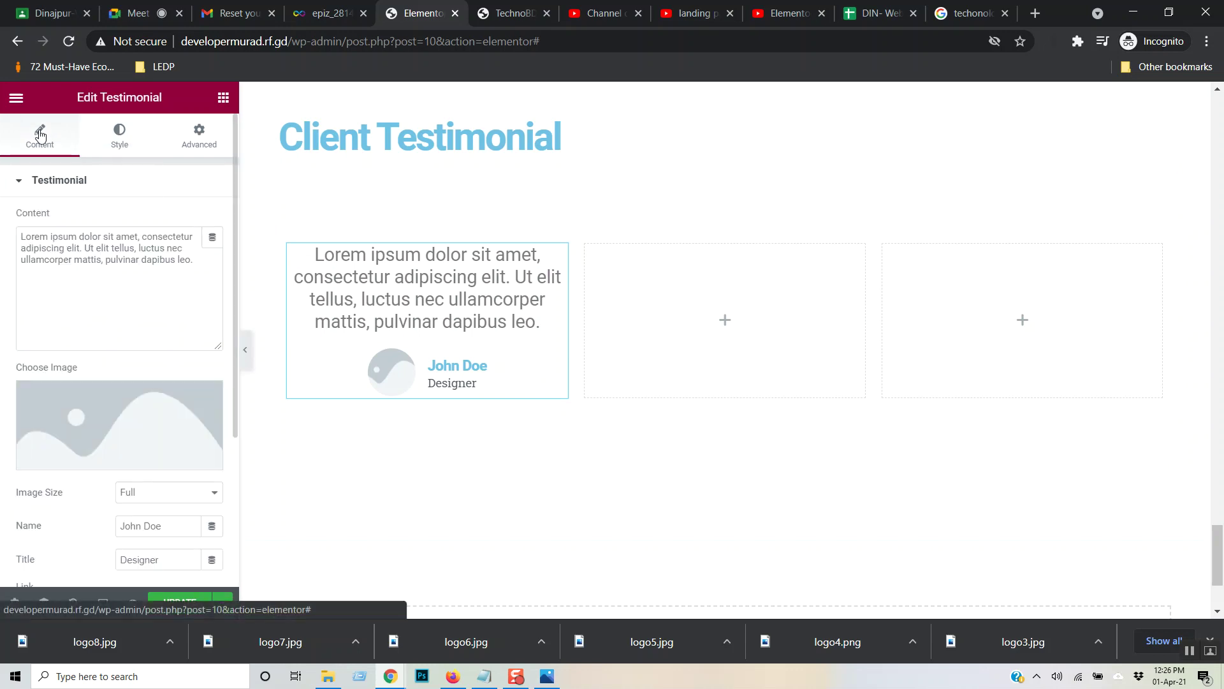
scroll(231, 415, down, 3)
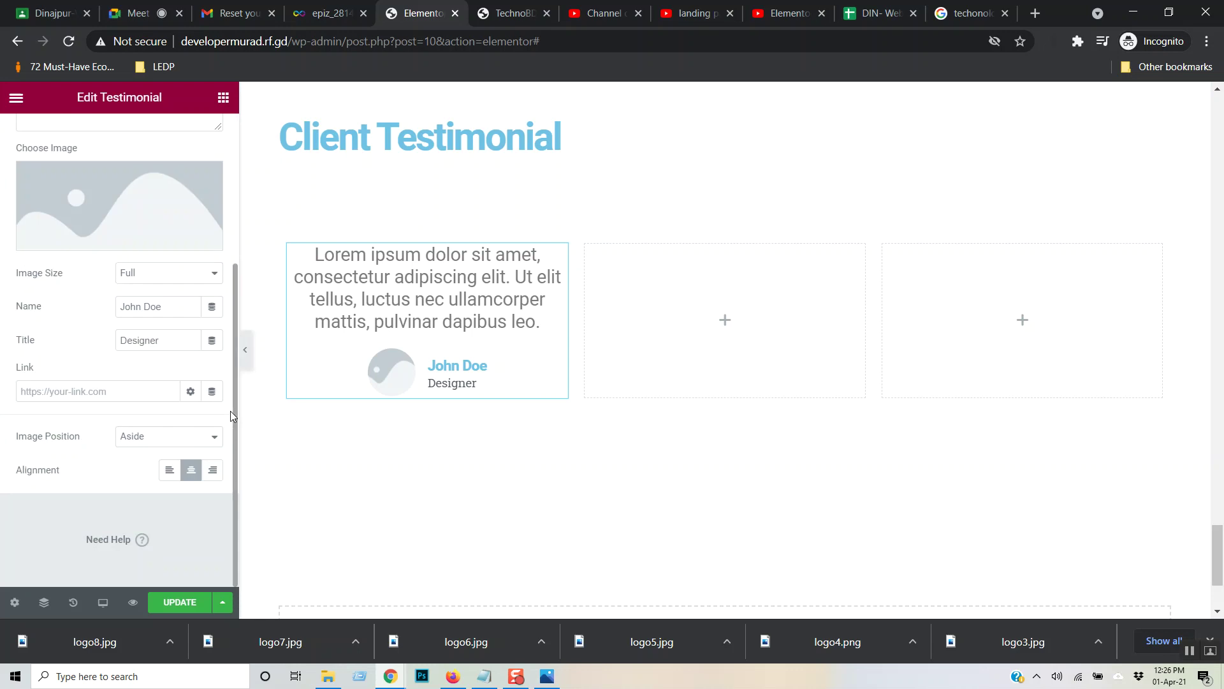
scroll(230, 415, up, 3)
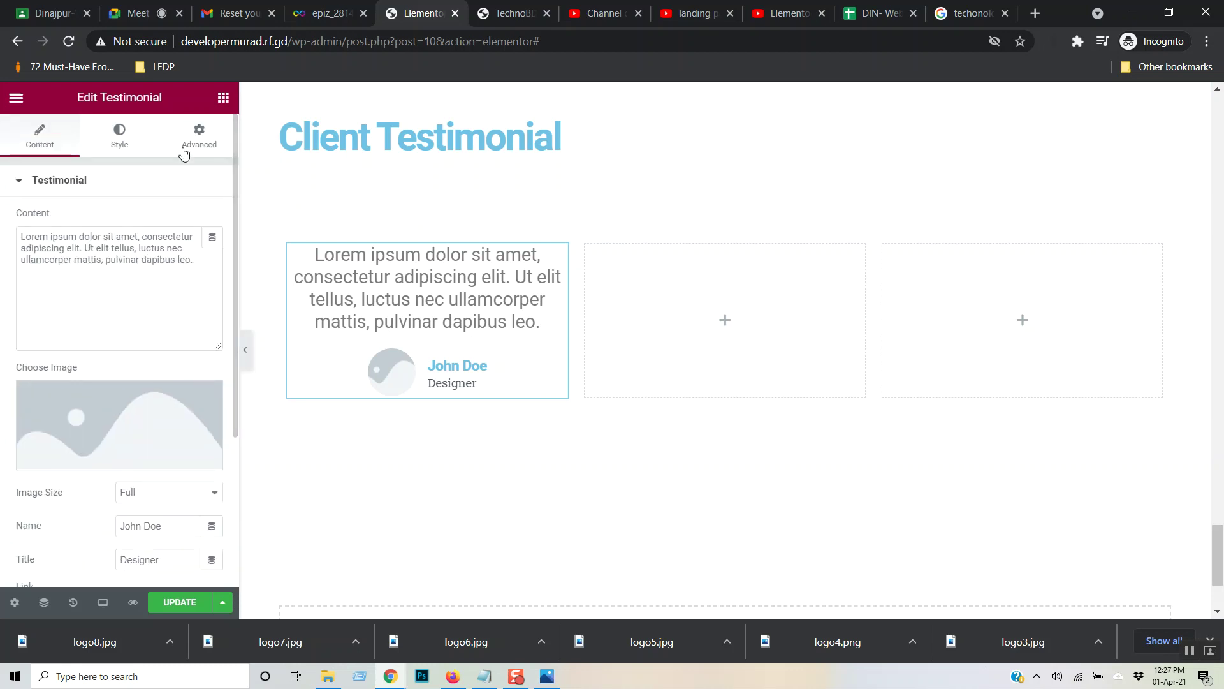
- Inspect the testimonial's Style tab typography and image settings, then select its column
click(123, 138)
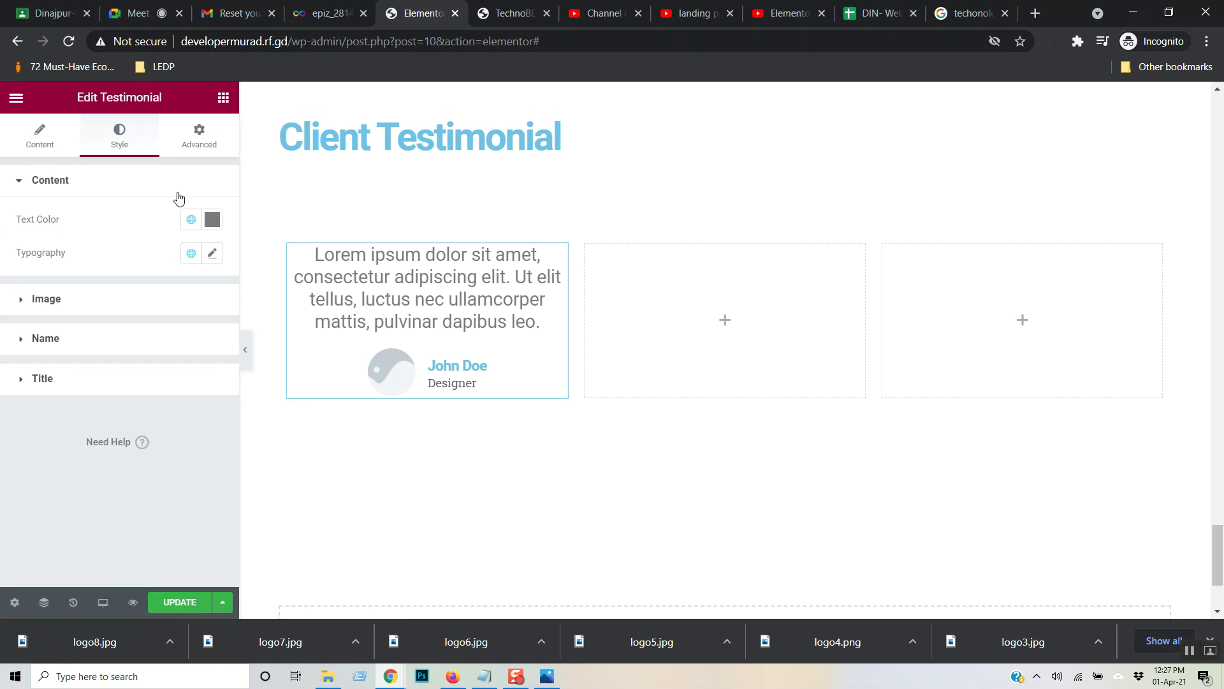
click(213, 255)
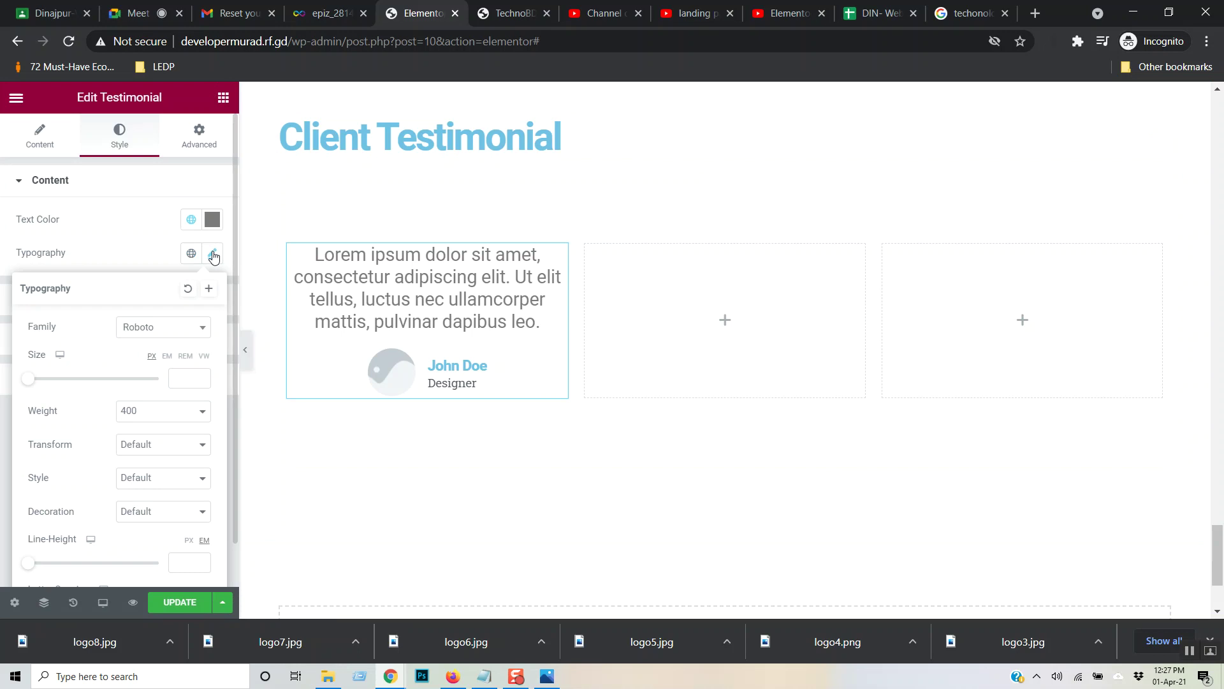
scroll(173, 385, down, 1)
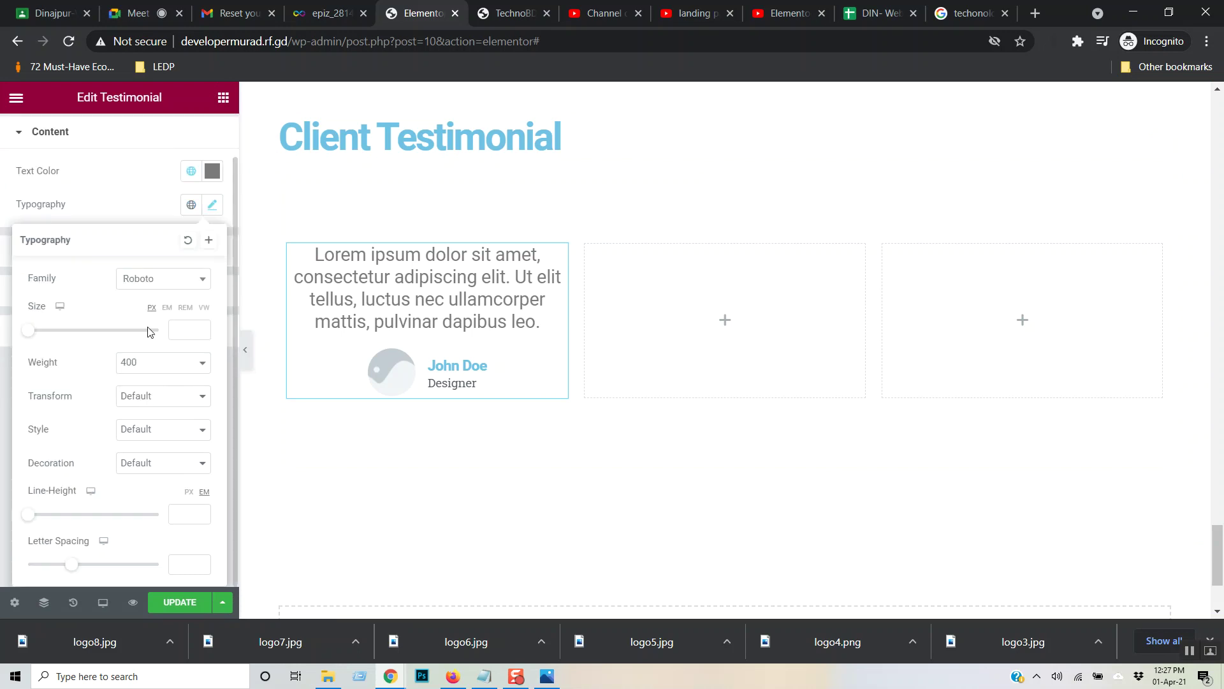
click(107, 194)
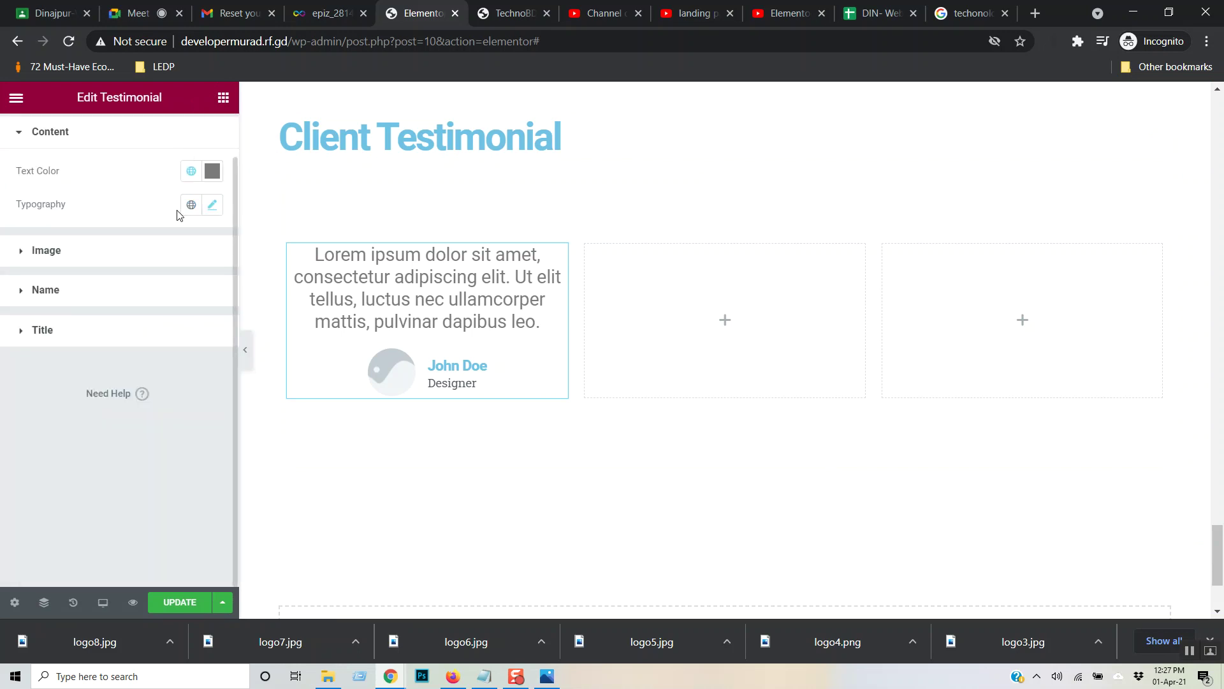
click(69, 254)
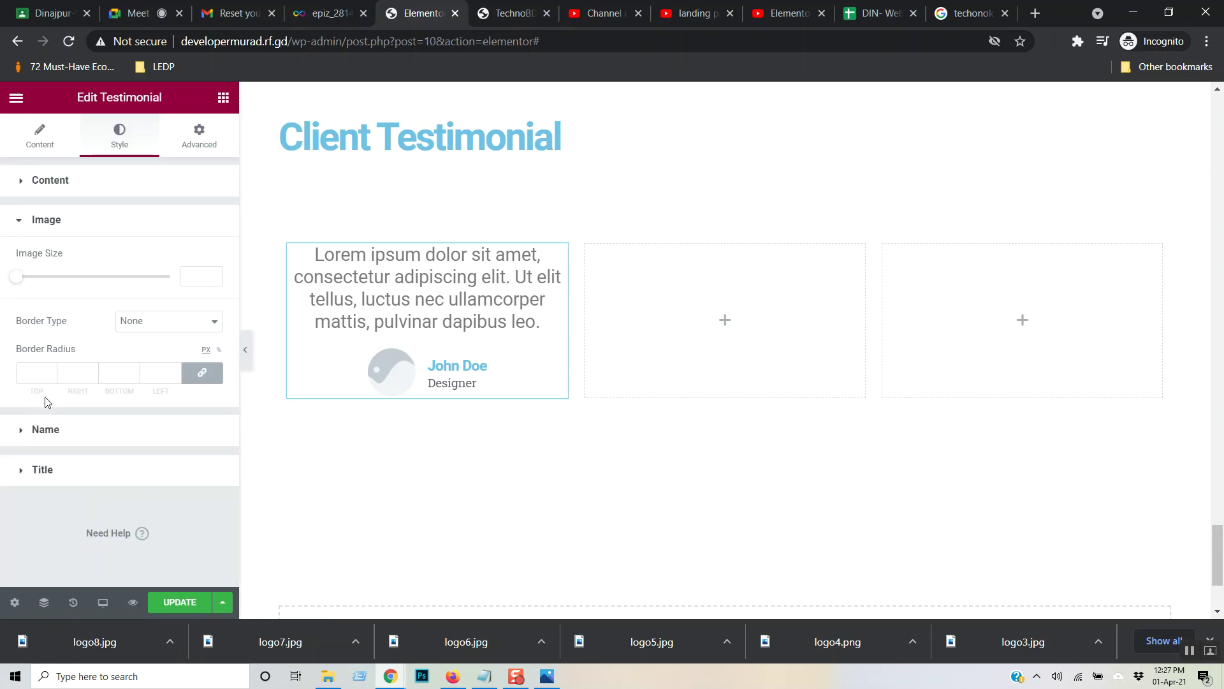
click(19, 220)
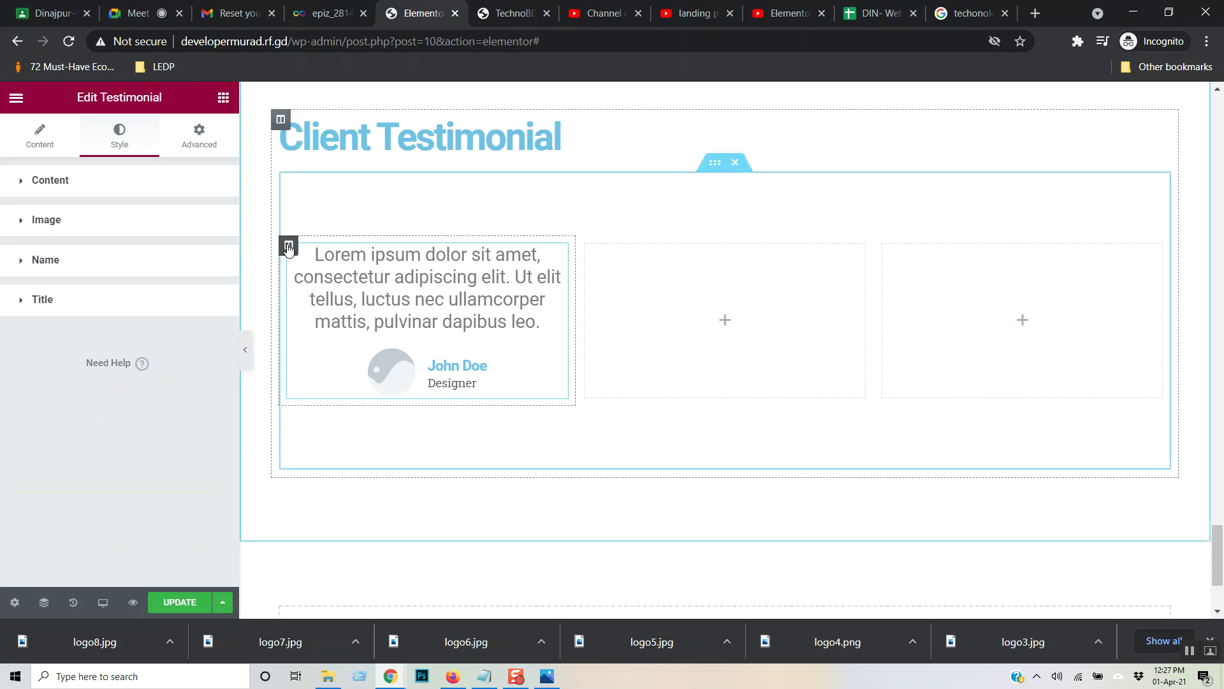
click(288, 248)
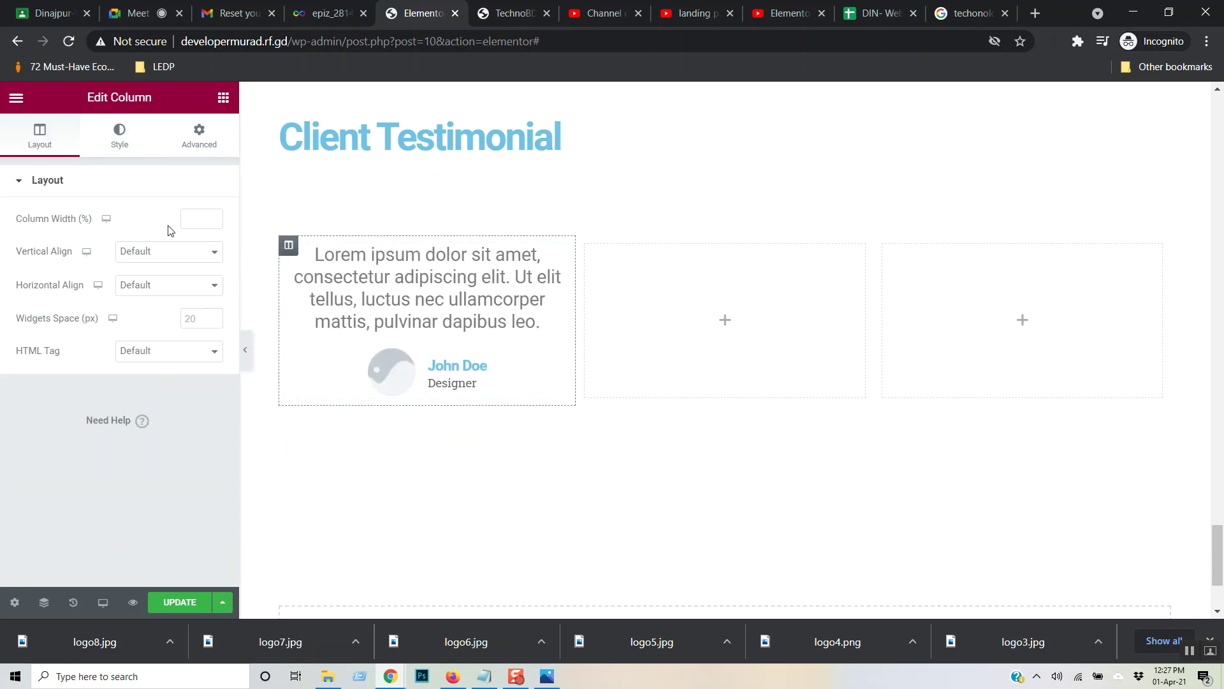
- Give the first testimonial column a Solid grey border and a linked 15 px border radius
click(121, 138)
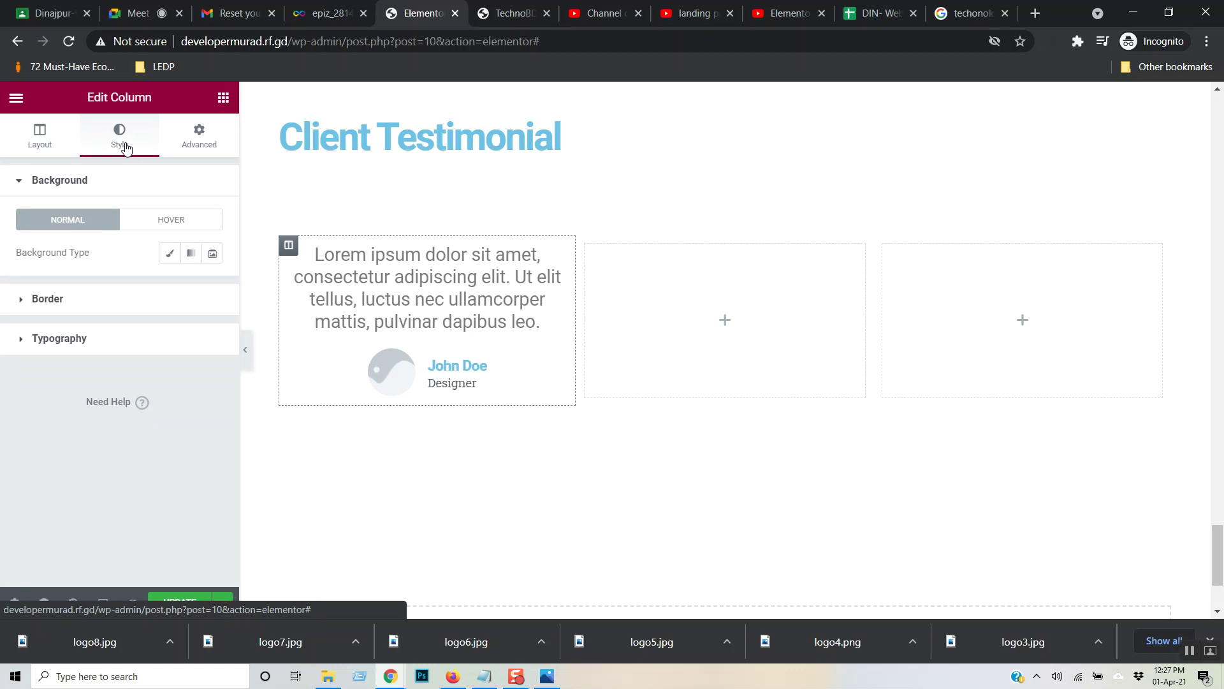
click(47, 301)
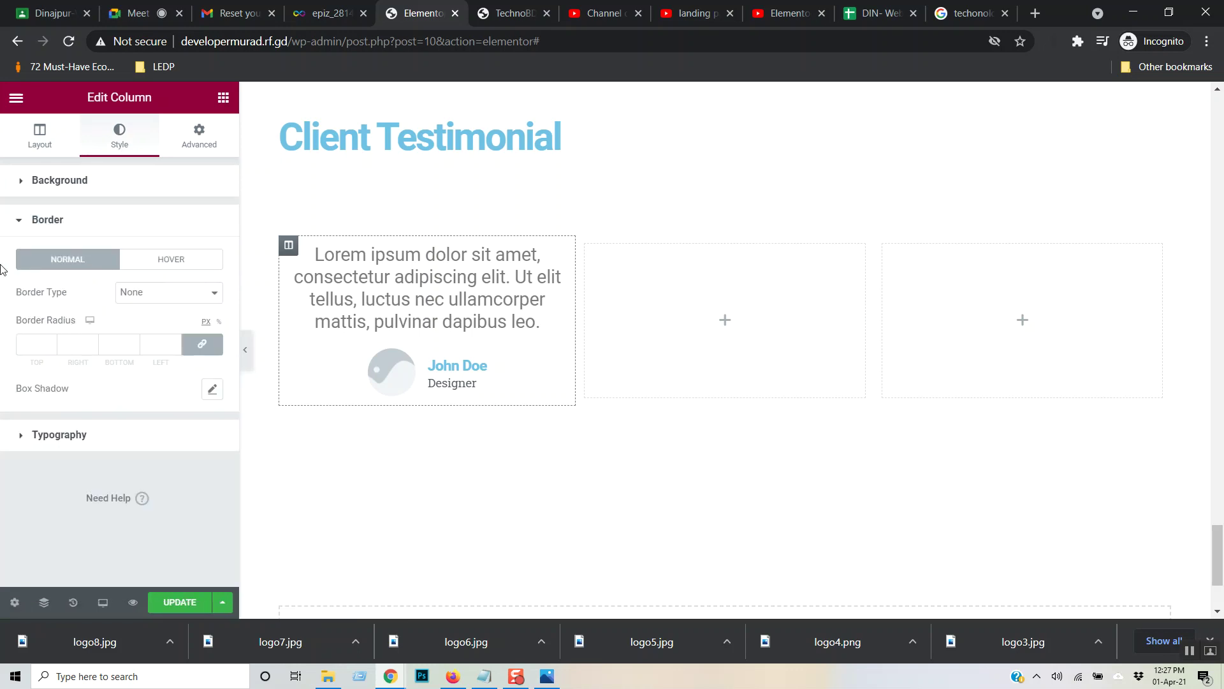
click(169, 294)
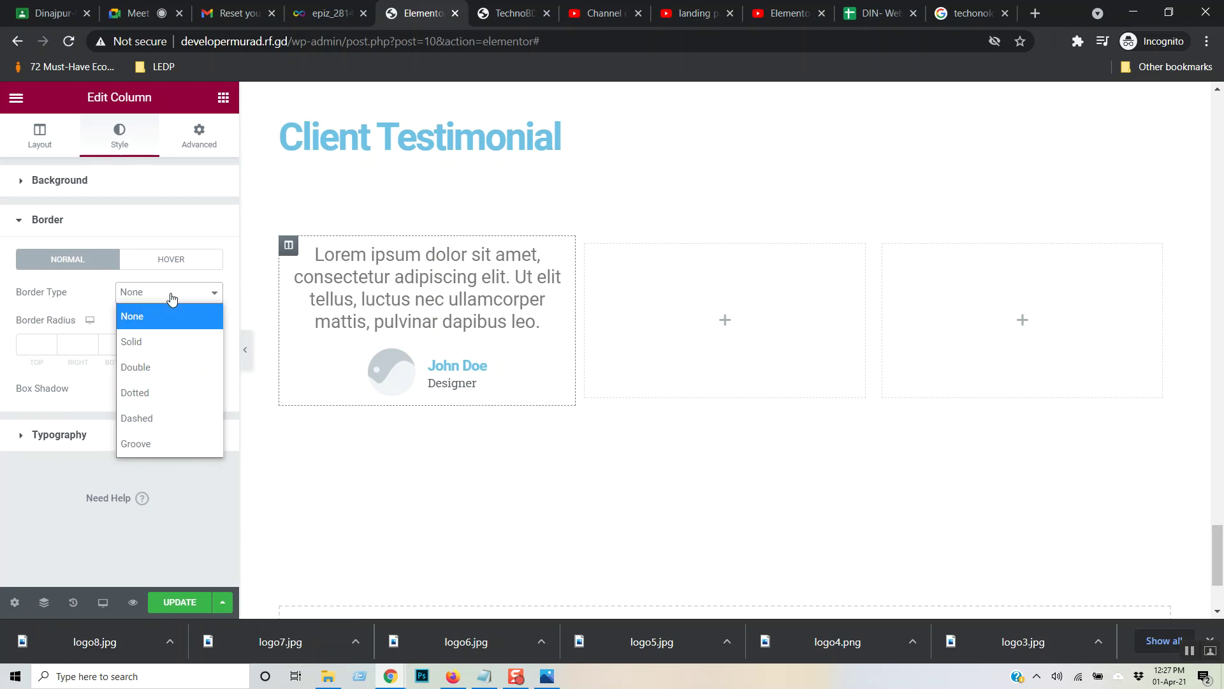
click(155, 340)
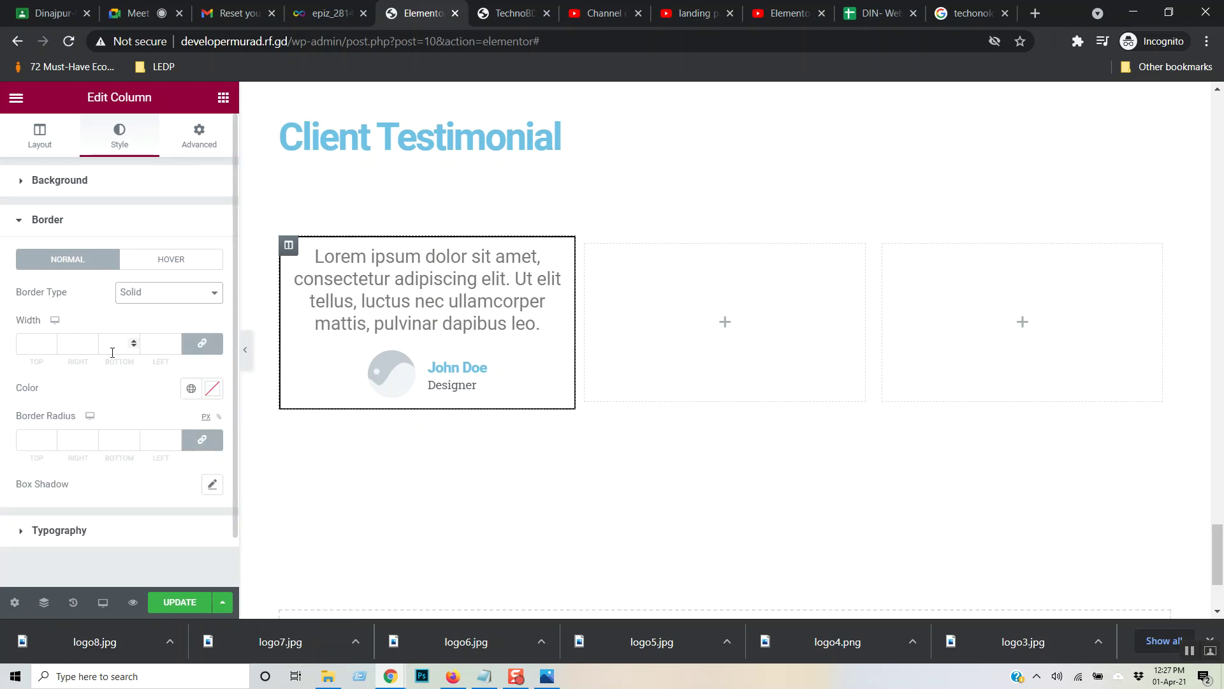
click(212, 388)
drag(41, 281, 25, 213)
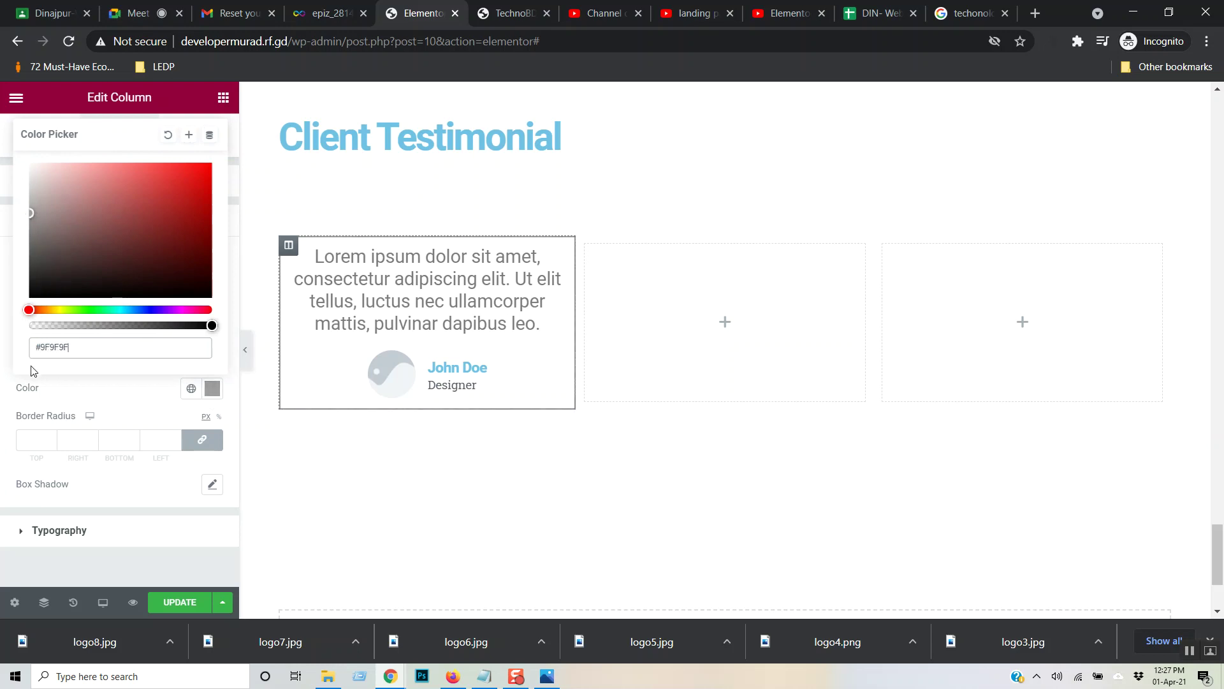
click(25, 381)
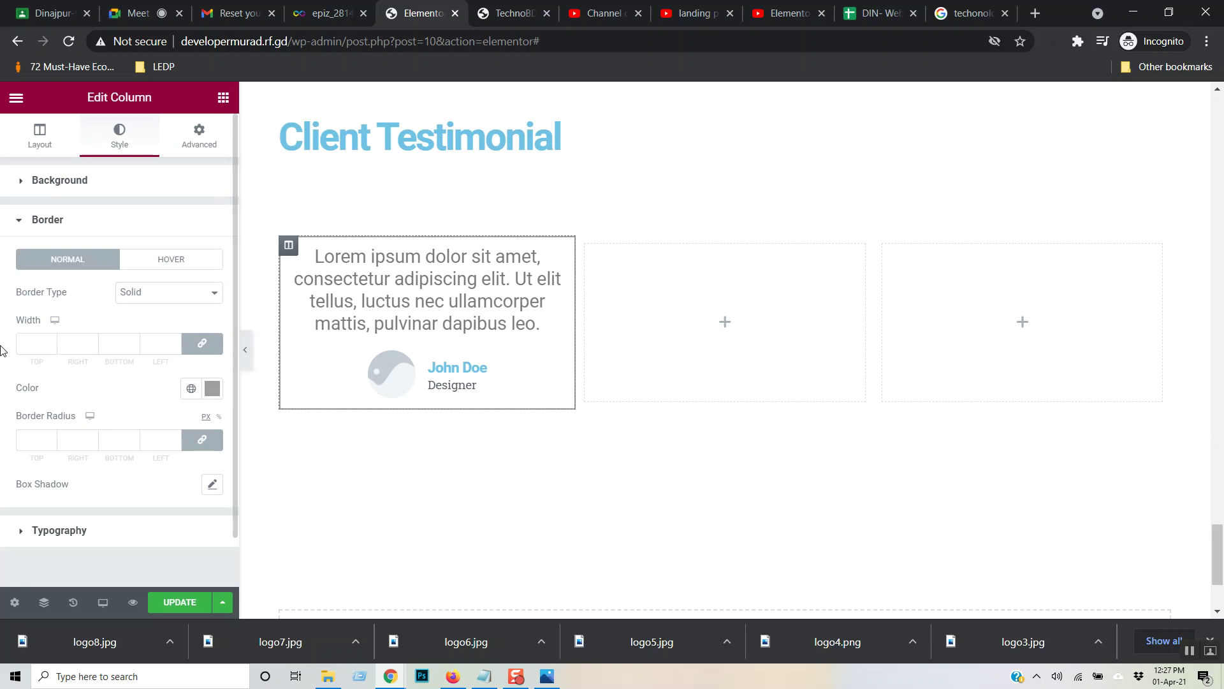
click(23, 443)
text(15)
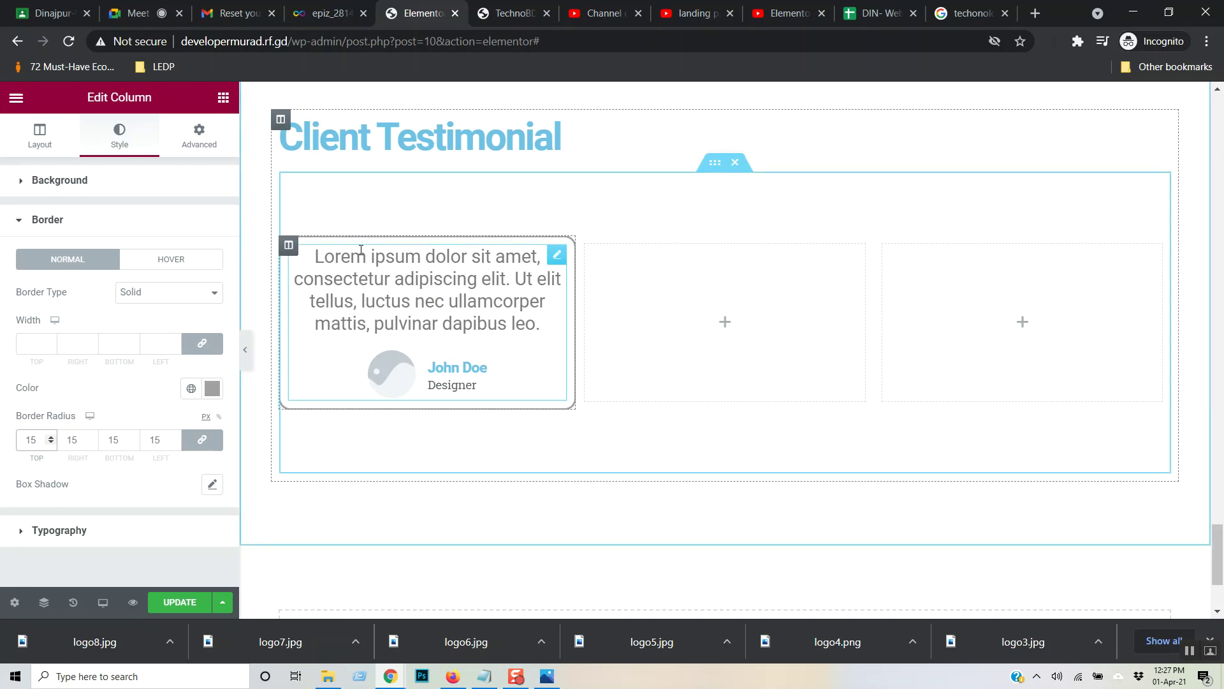
right_click(296, 250)
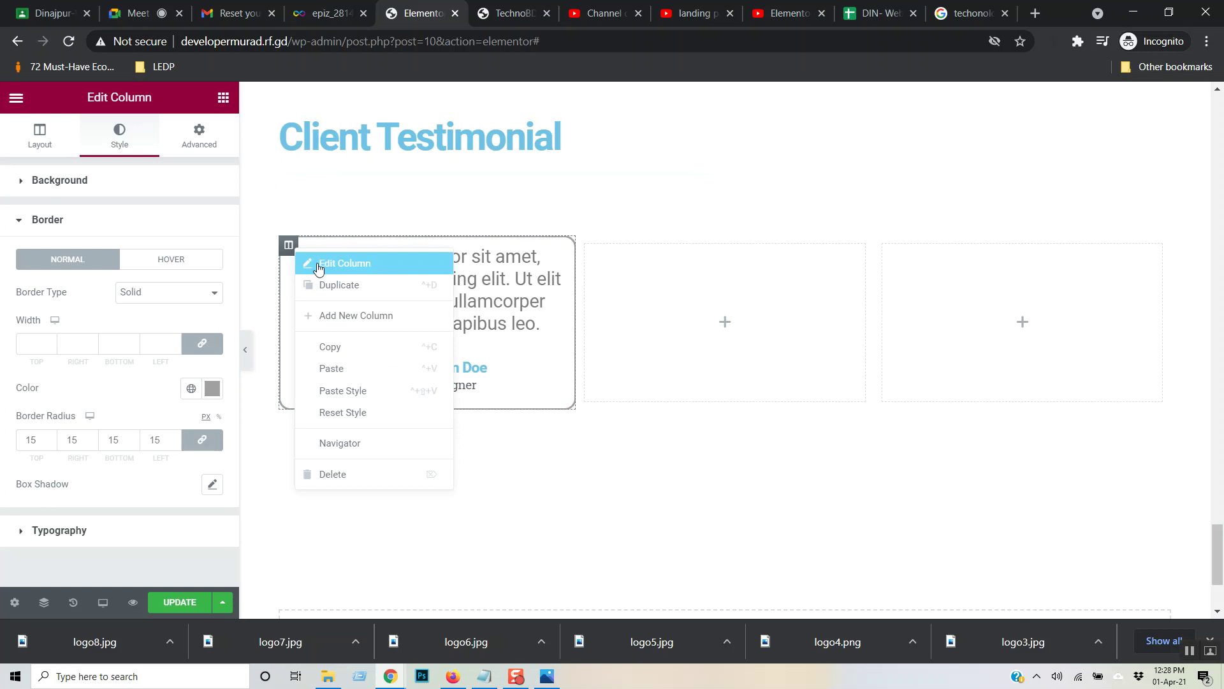
- Duplicate the testimonial column and delete the two empty columns in the row
click(331, 284)
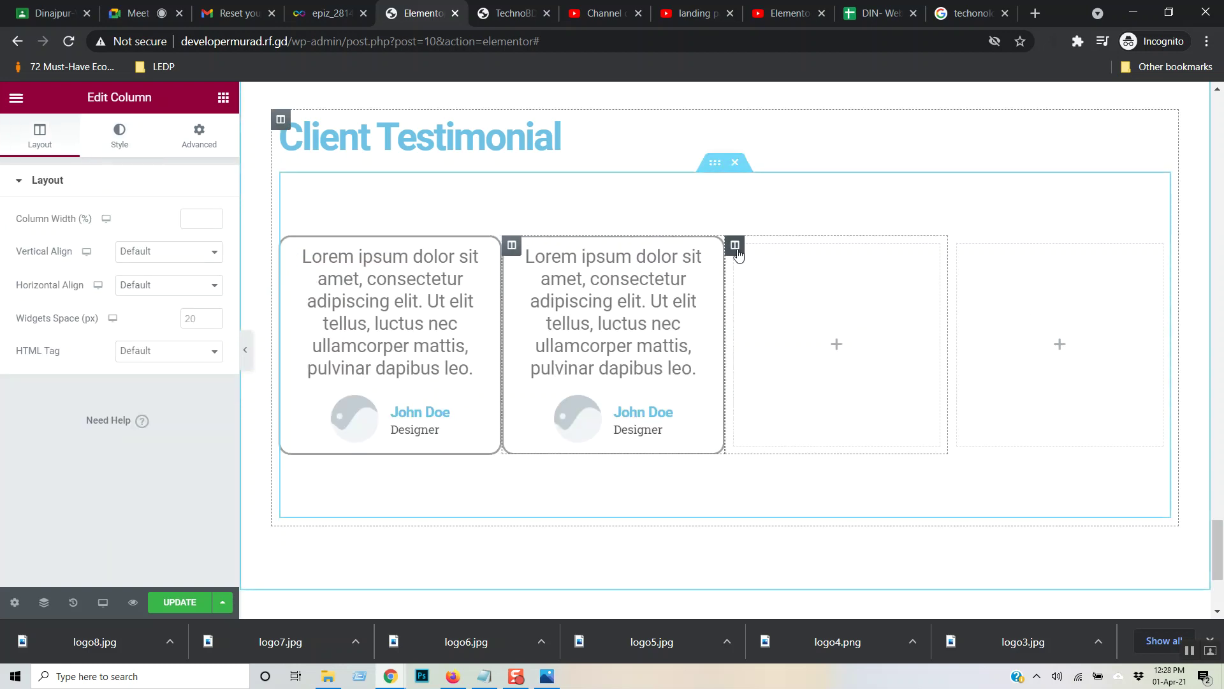
right_click(736, 250)
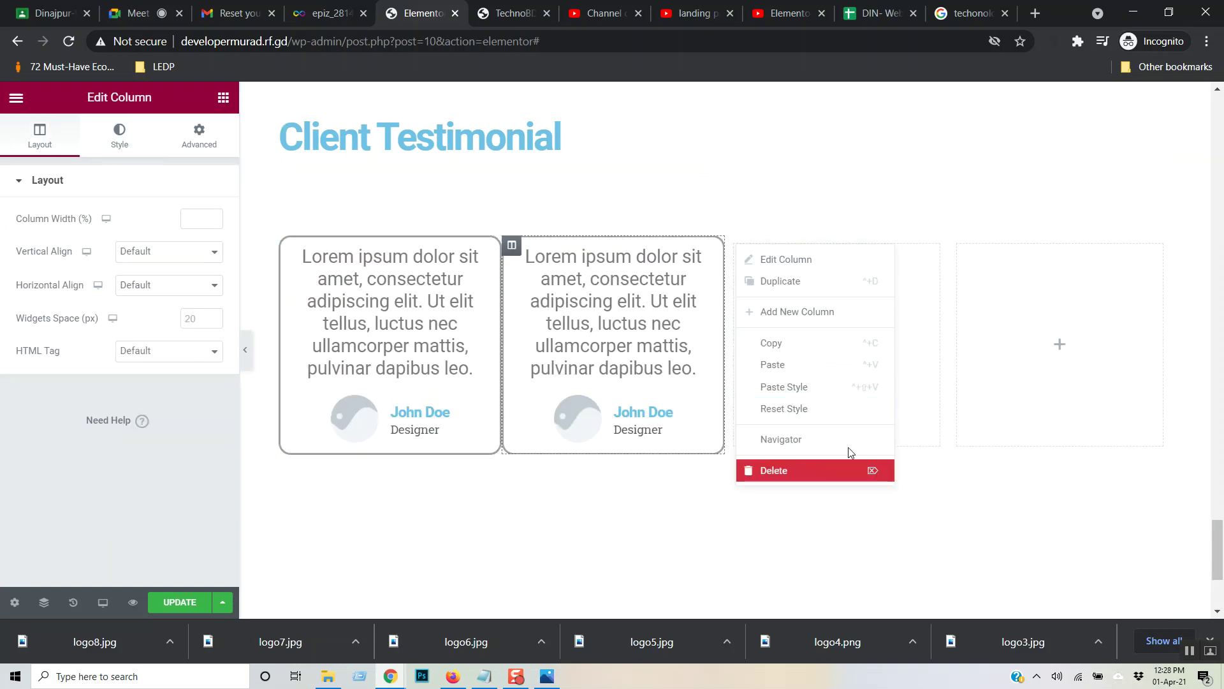
click(848, 470)
right_click(884, 248)
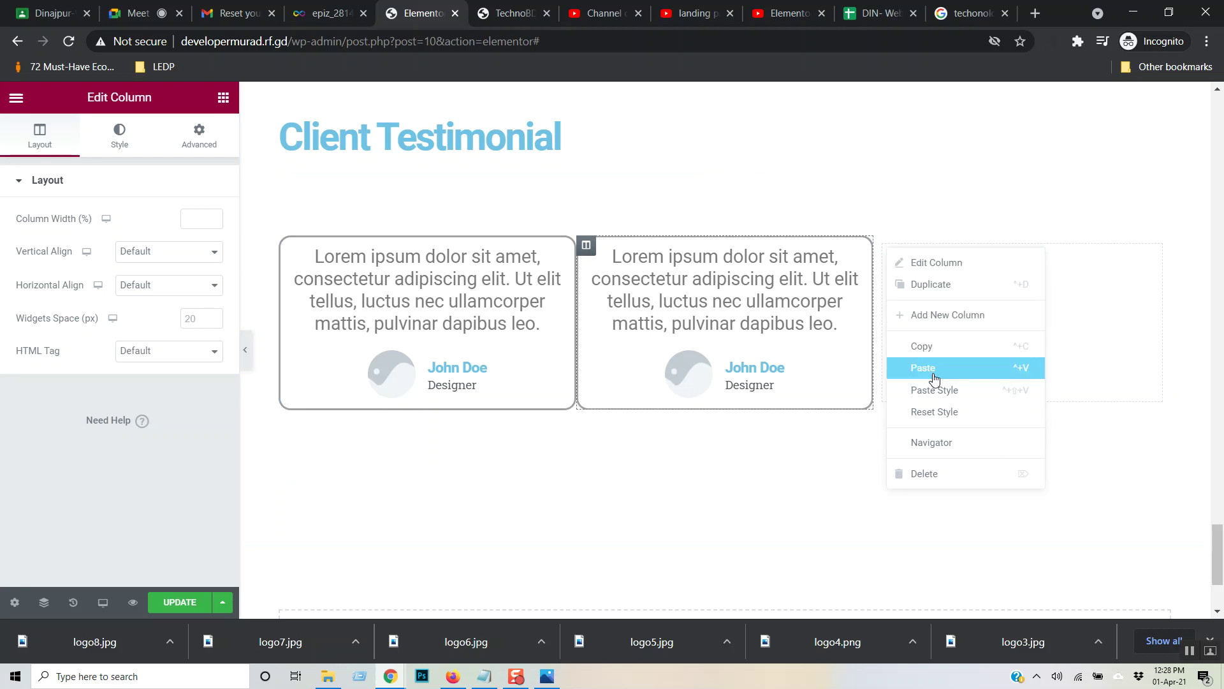
click(941, 473)
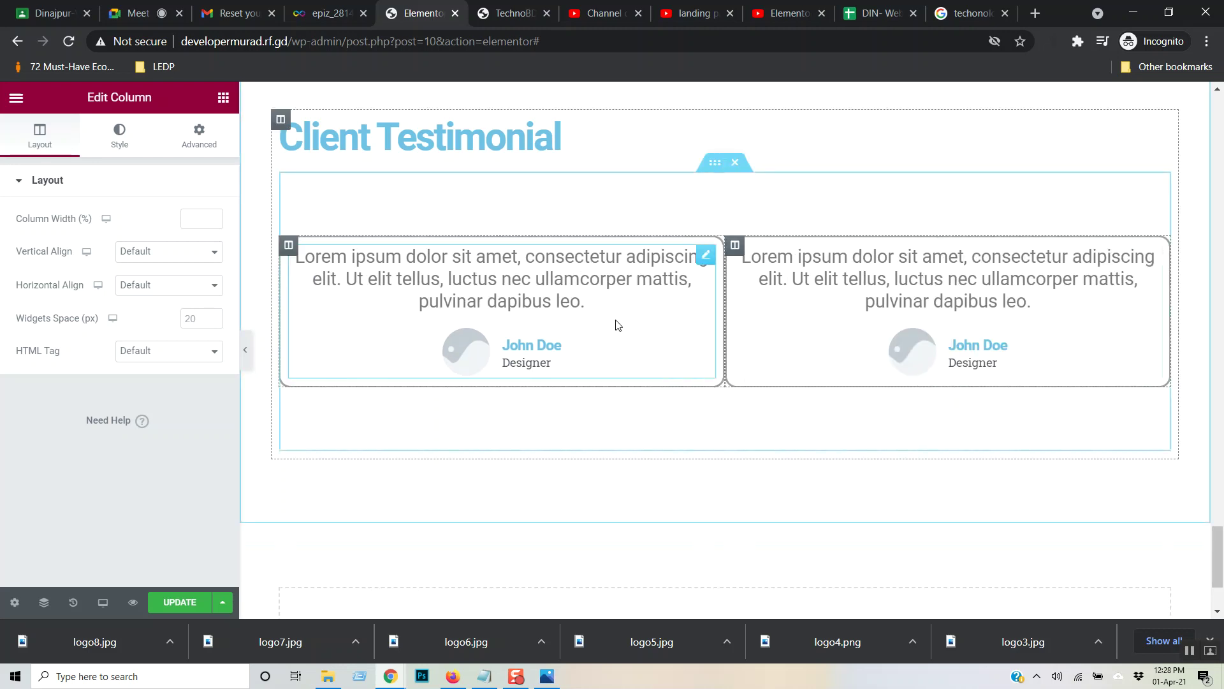
- Duplicate the first testimonial column again so three cards sit side by side
right_click(297, 250)
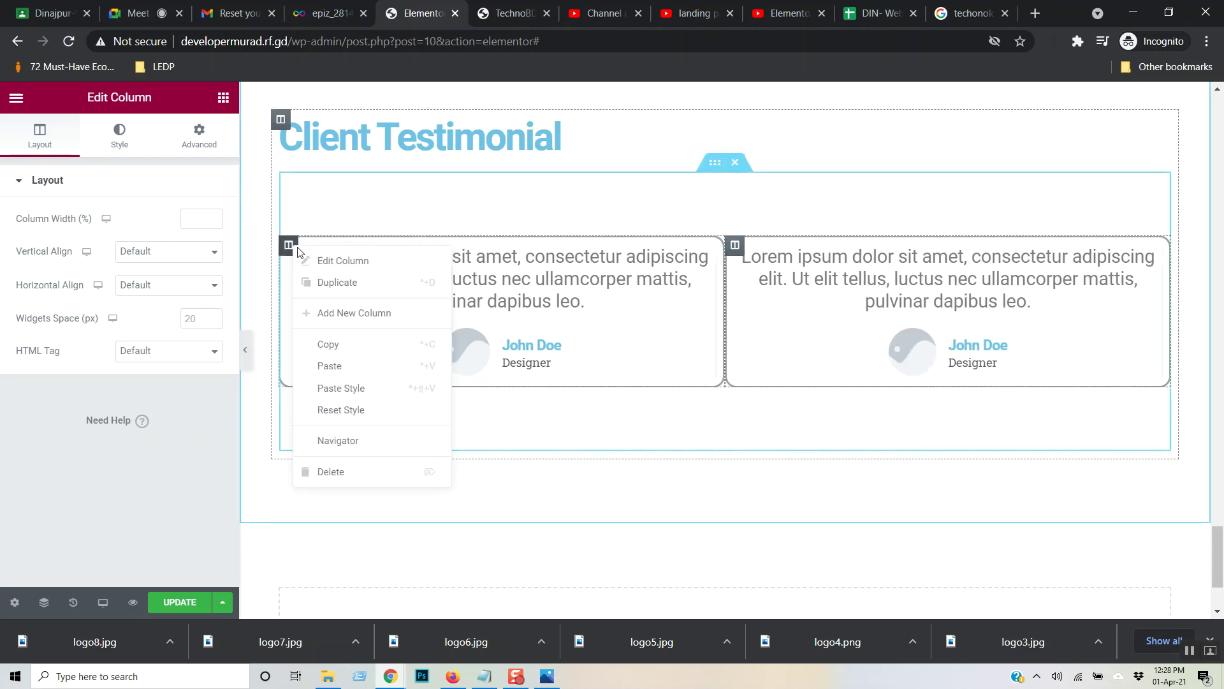
click(365, 283)
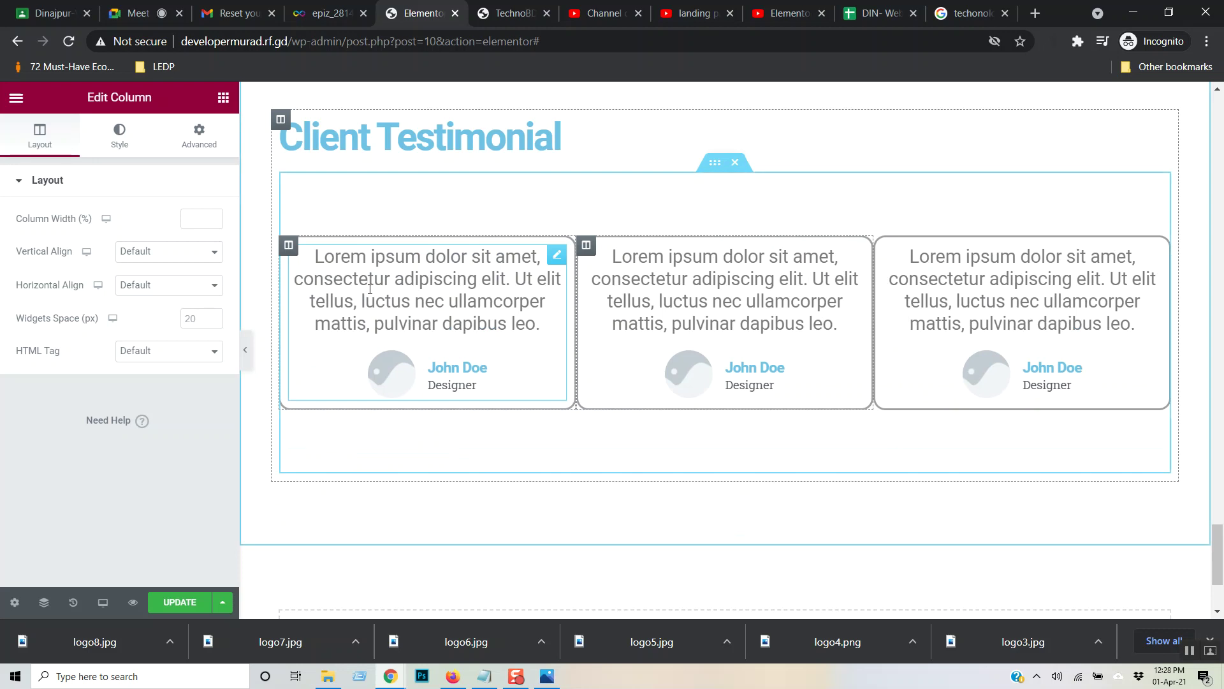
click(288, 245)
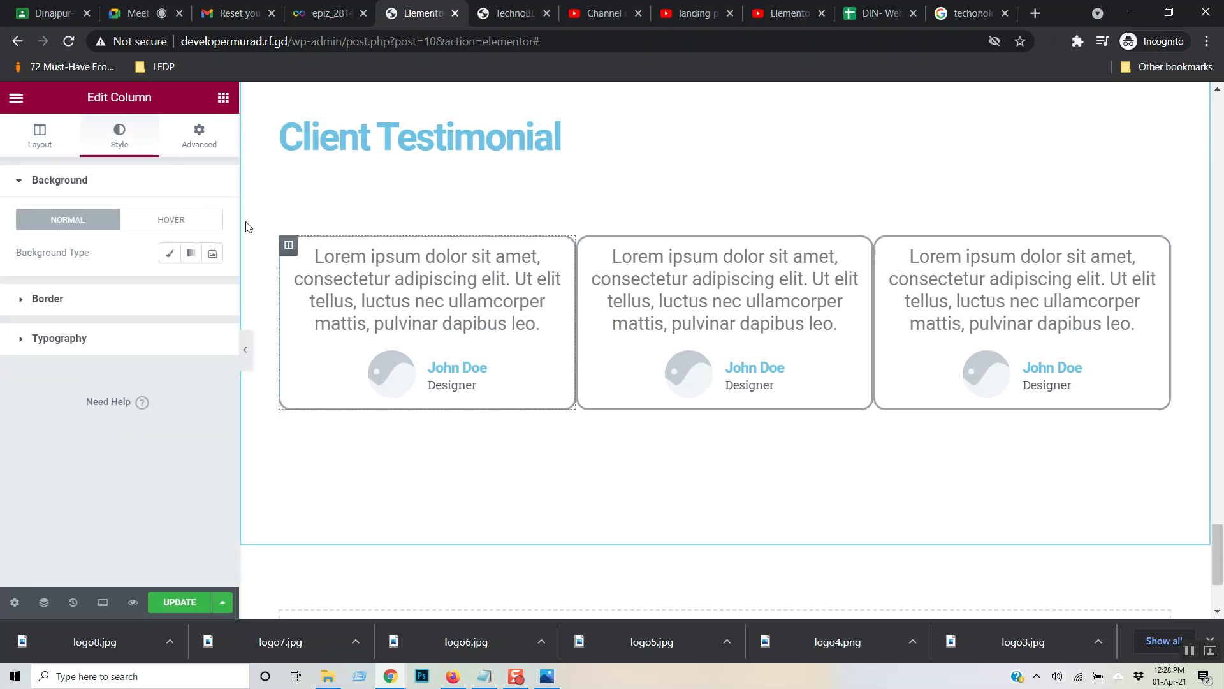
- Set the first column's linked margin to 15 px, removing a 15 margin mistakenly added to the middle widget
click(206, 135)
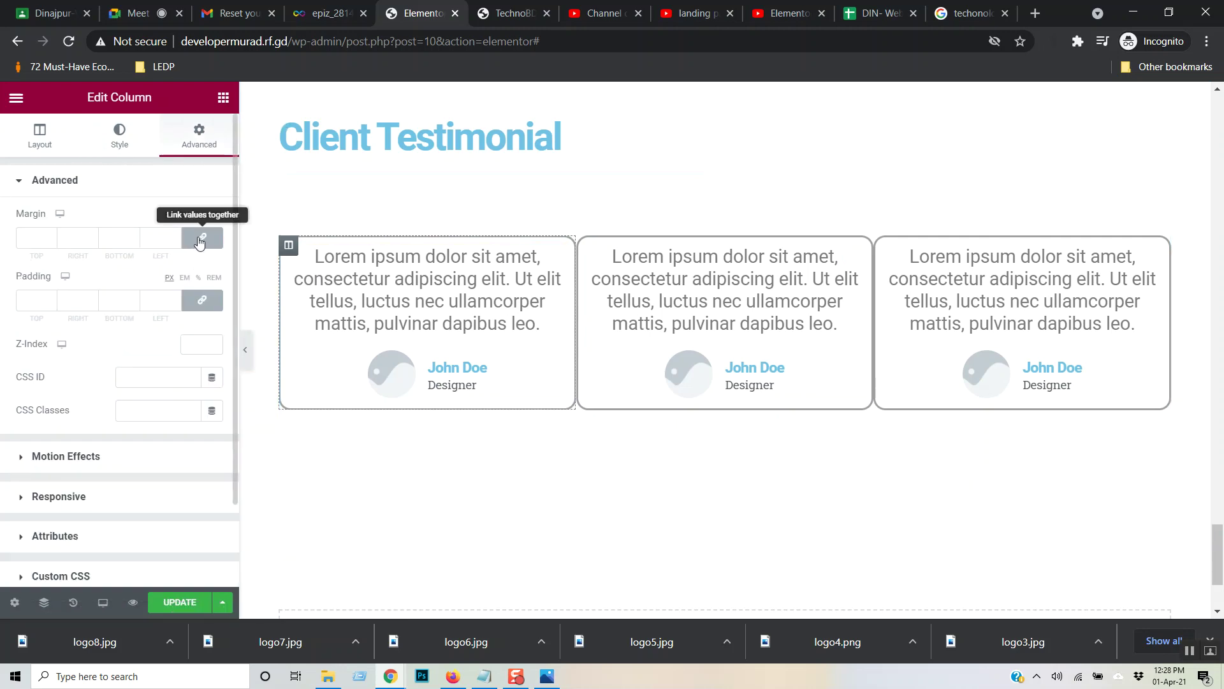
click(52, 243)
text(15)
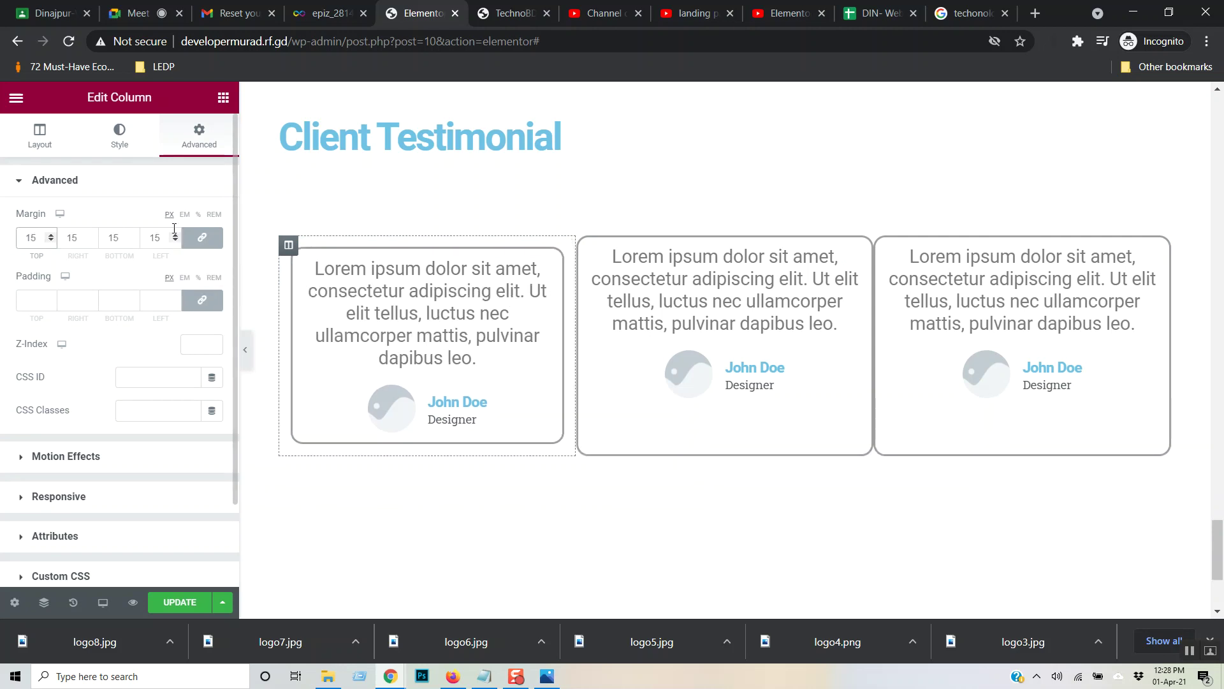
click(682, 301)
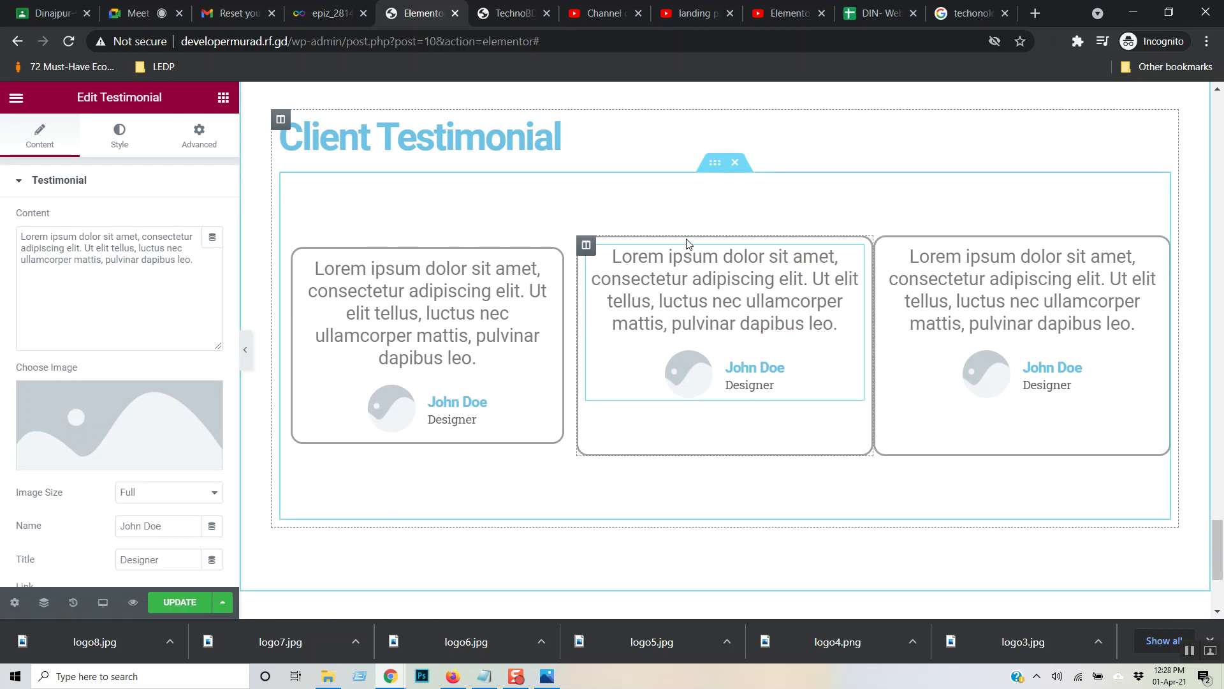
click(205, 137)
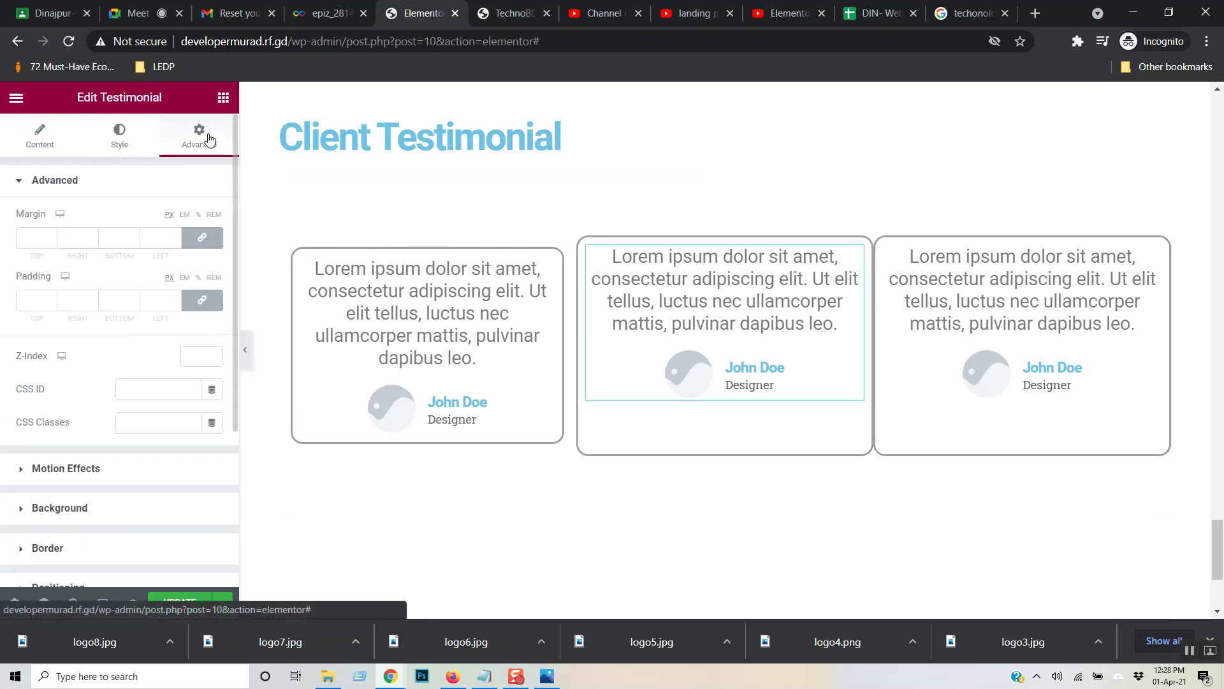
click(40, 236)
text(15)
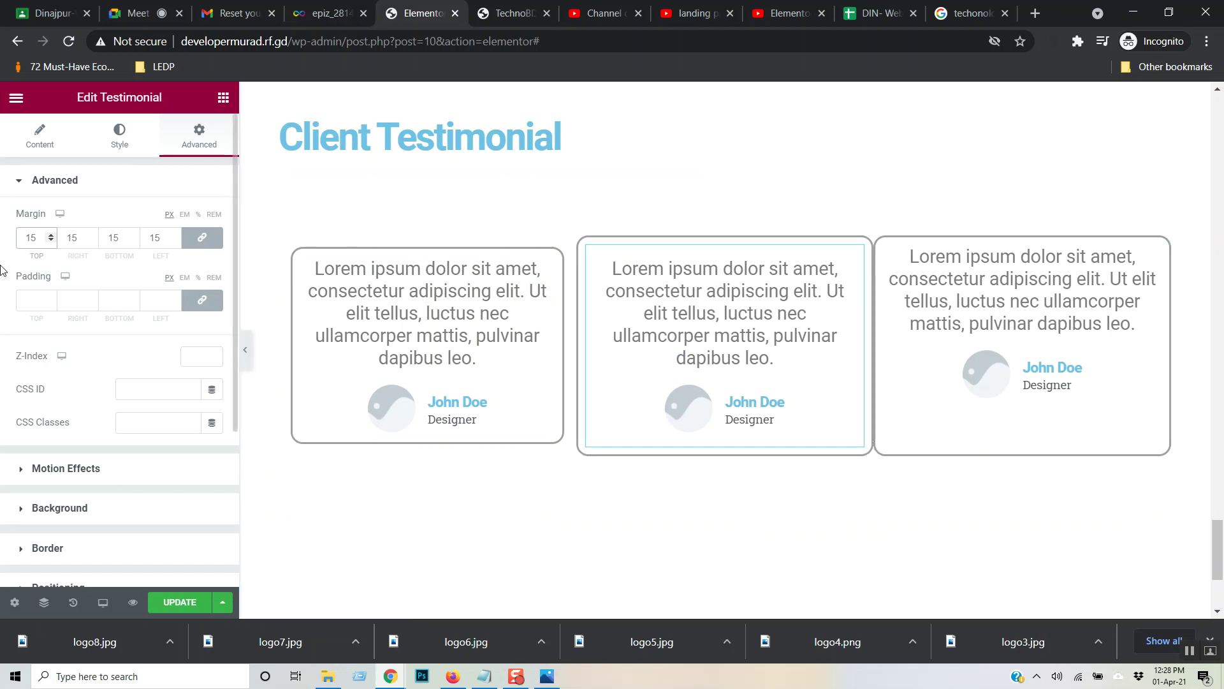
drag(39, 237, 2, 244)
key(BackSpace)
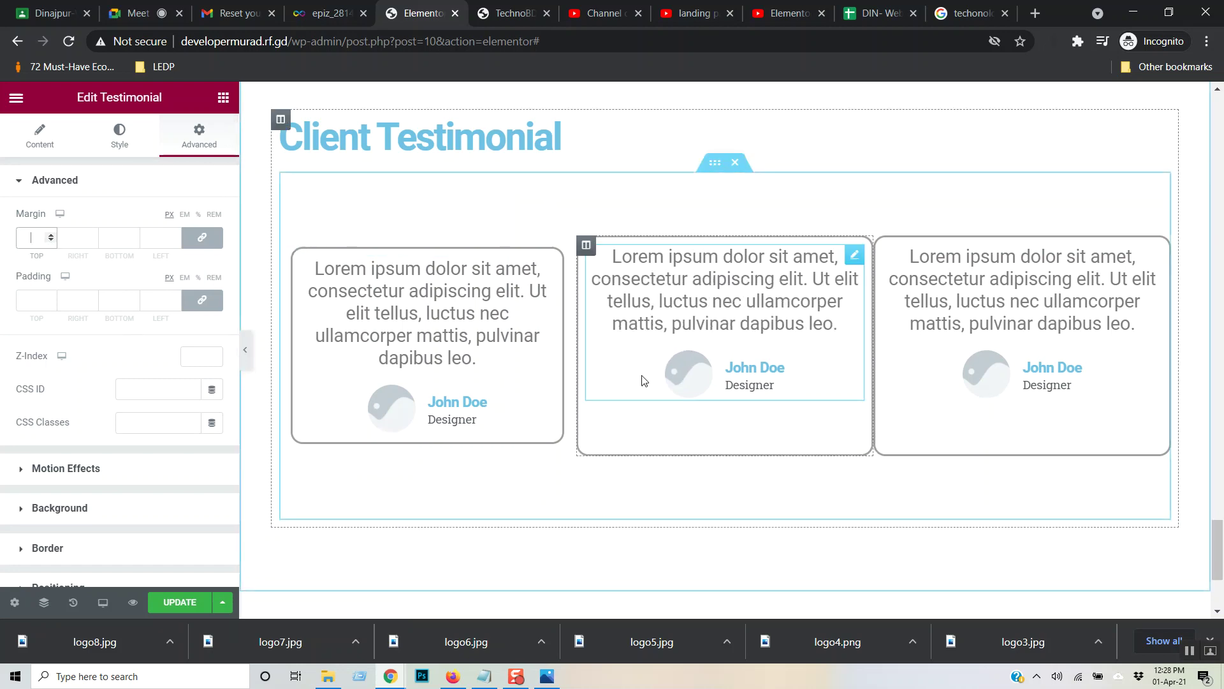
- Give the middle and third testimonial columns a linked 15 px margin too
click(586, 245)
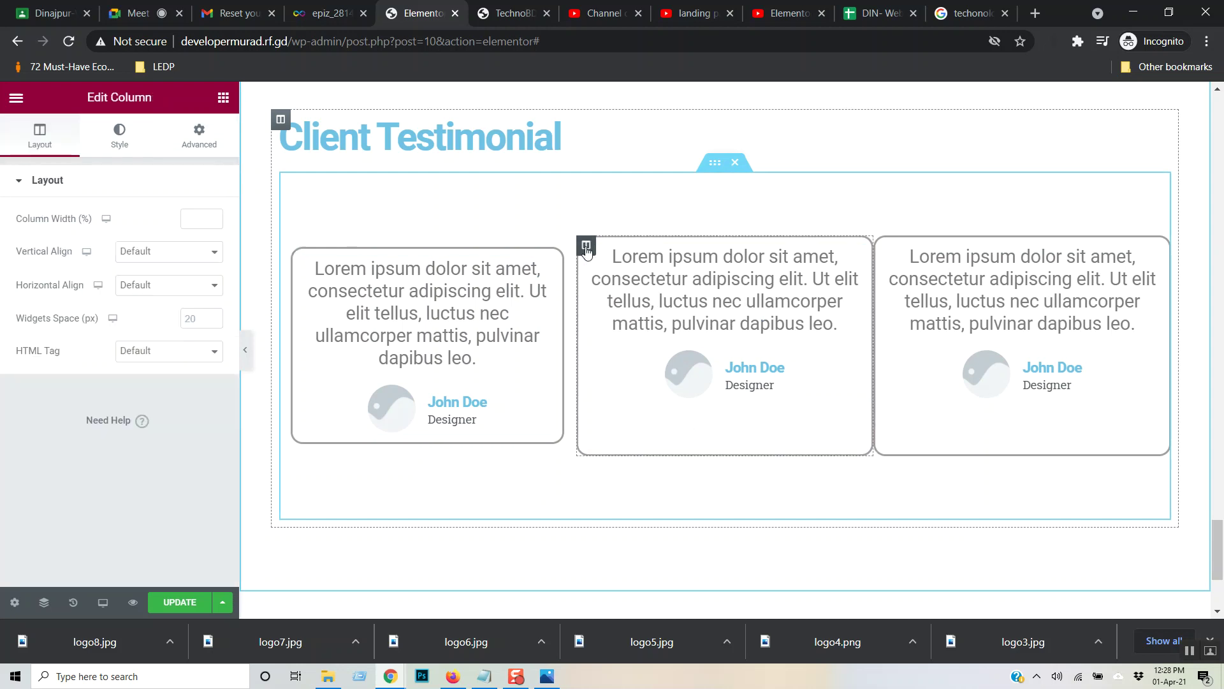
click(206, 145)
click(41, 237)
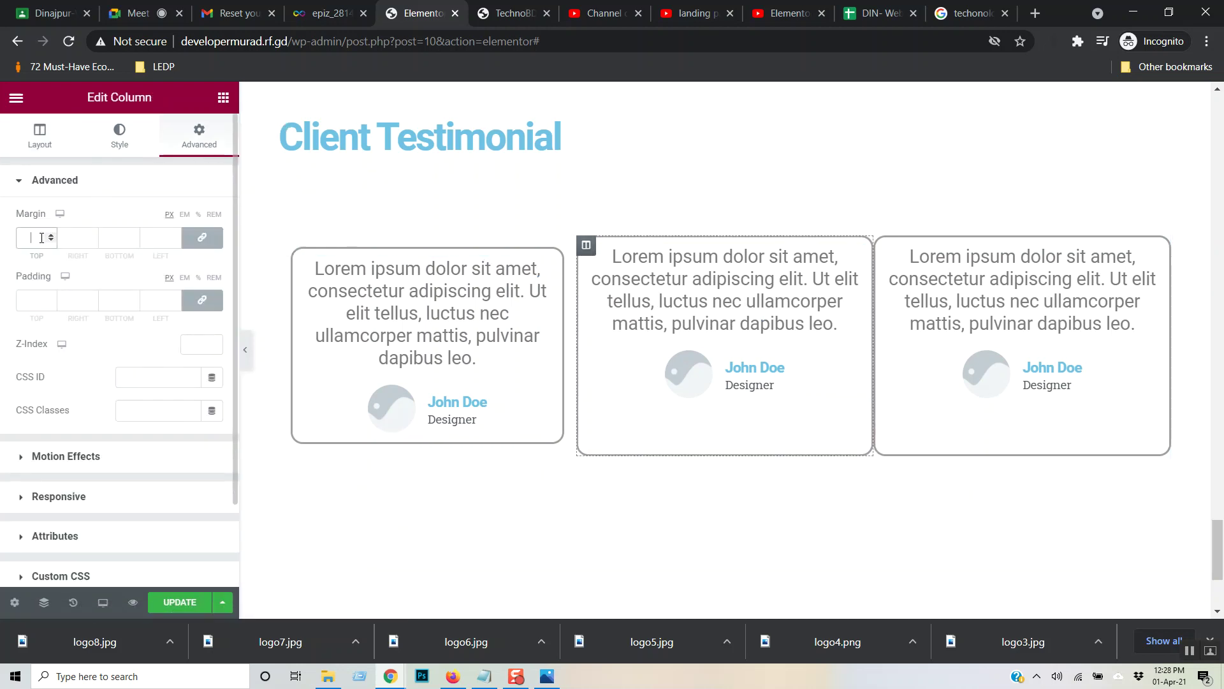
text(15)
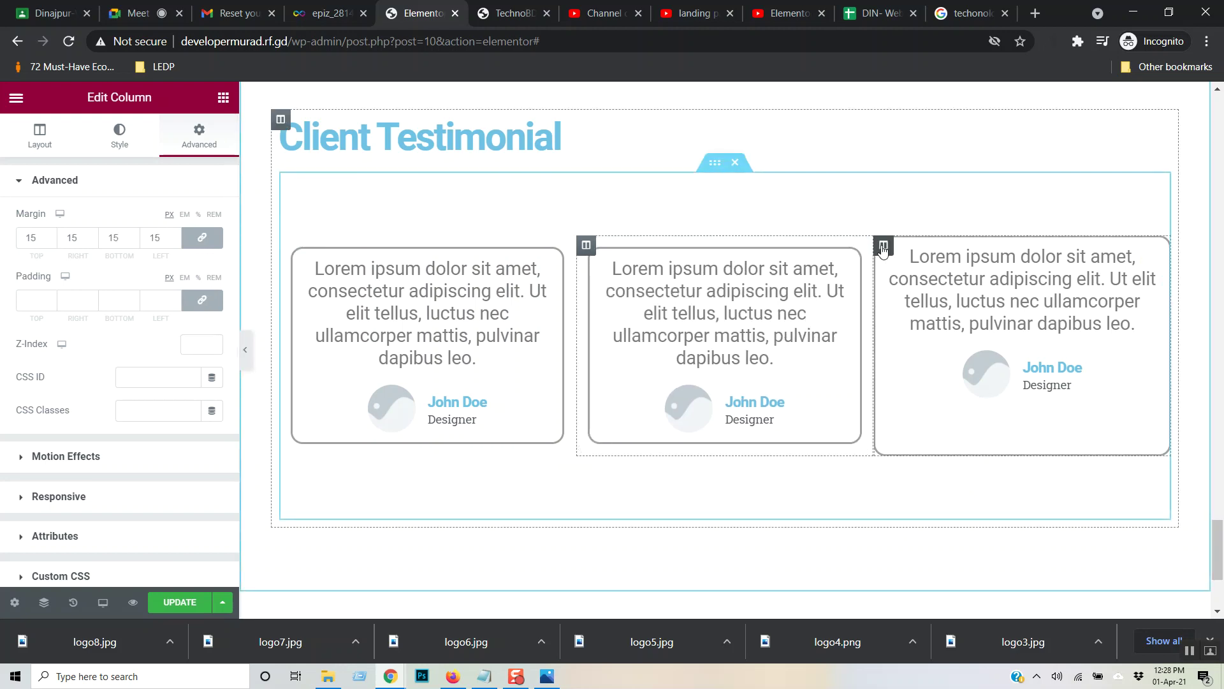
click(883, 248)
click(194, 146)
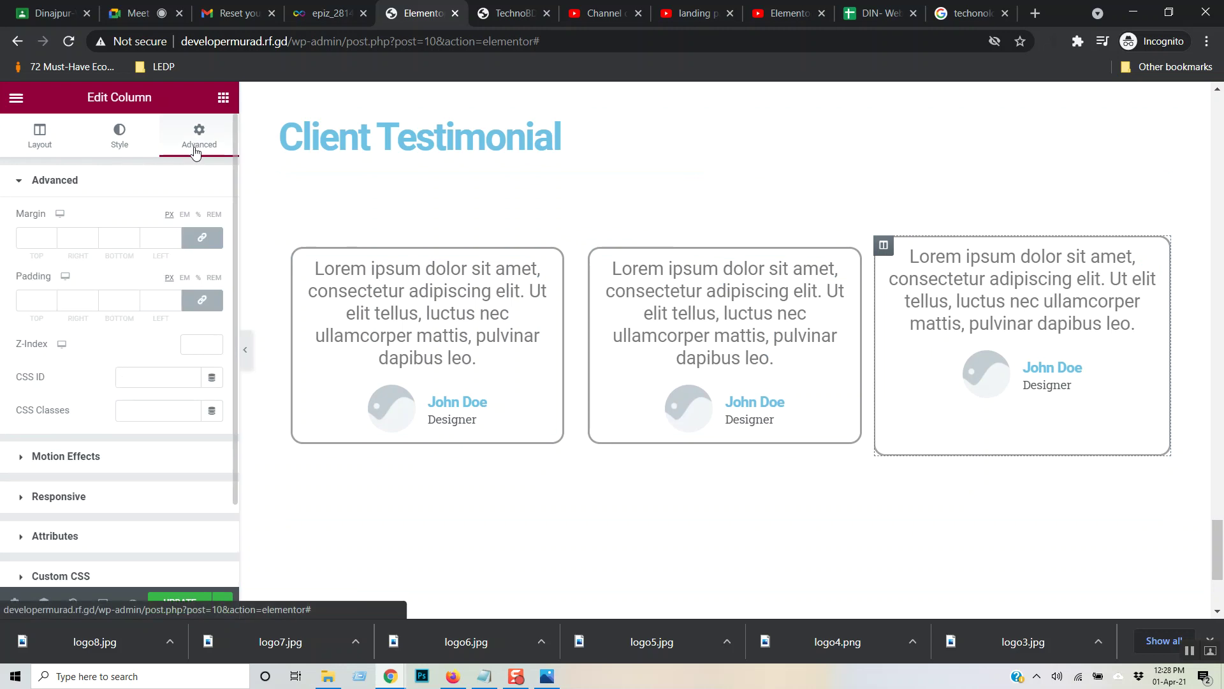
click(32, 240)
text(15)
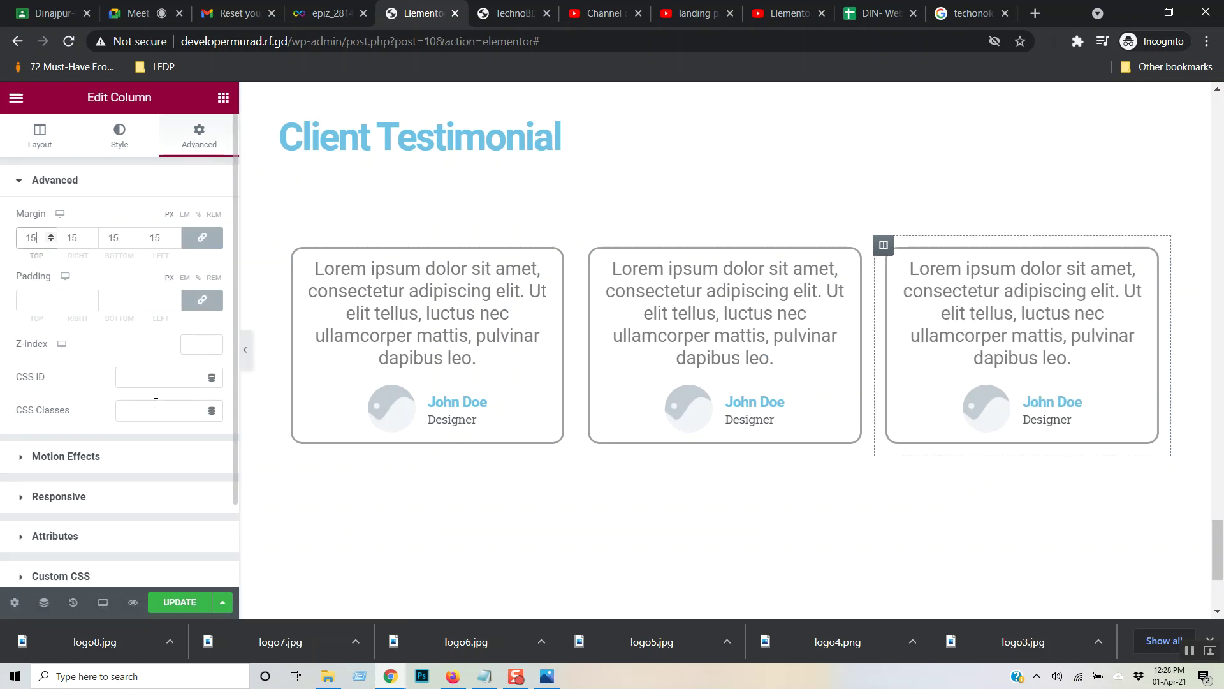
click(656, 540)
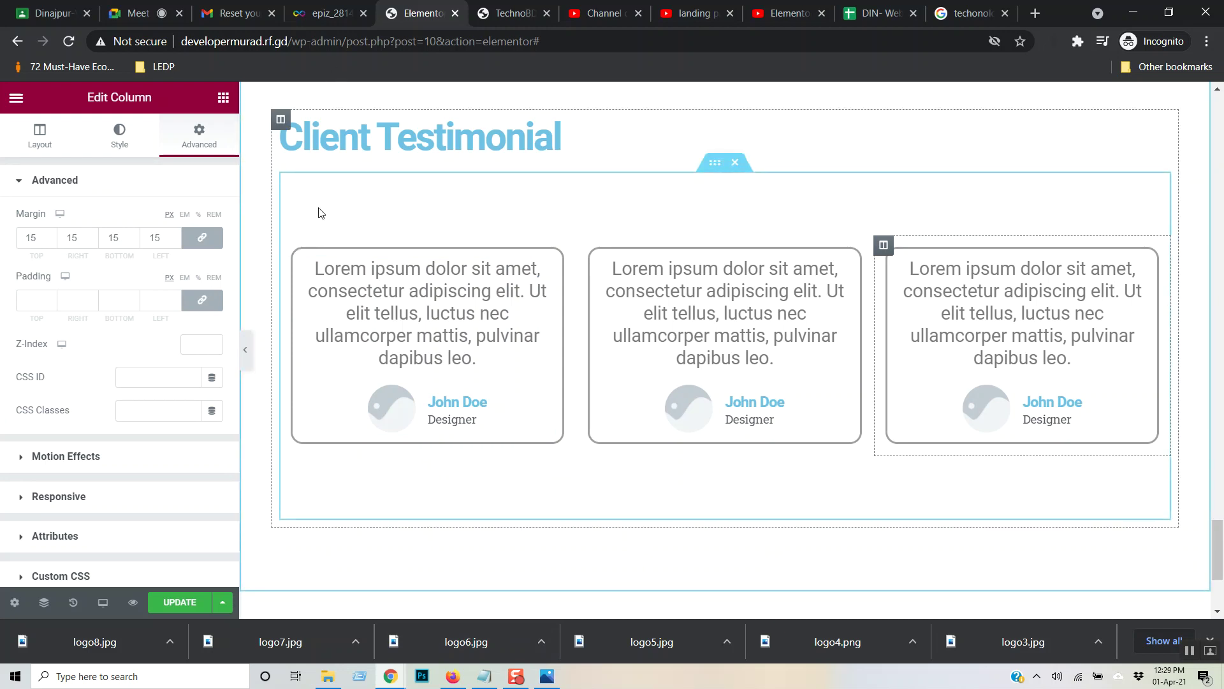
- Duplicate the inner section holding the three testimonial cards to add a second row below
right_click(715, 165)
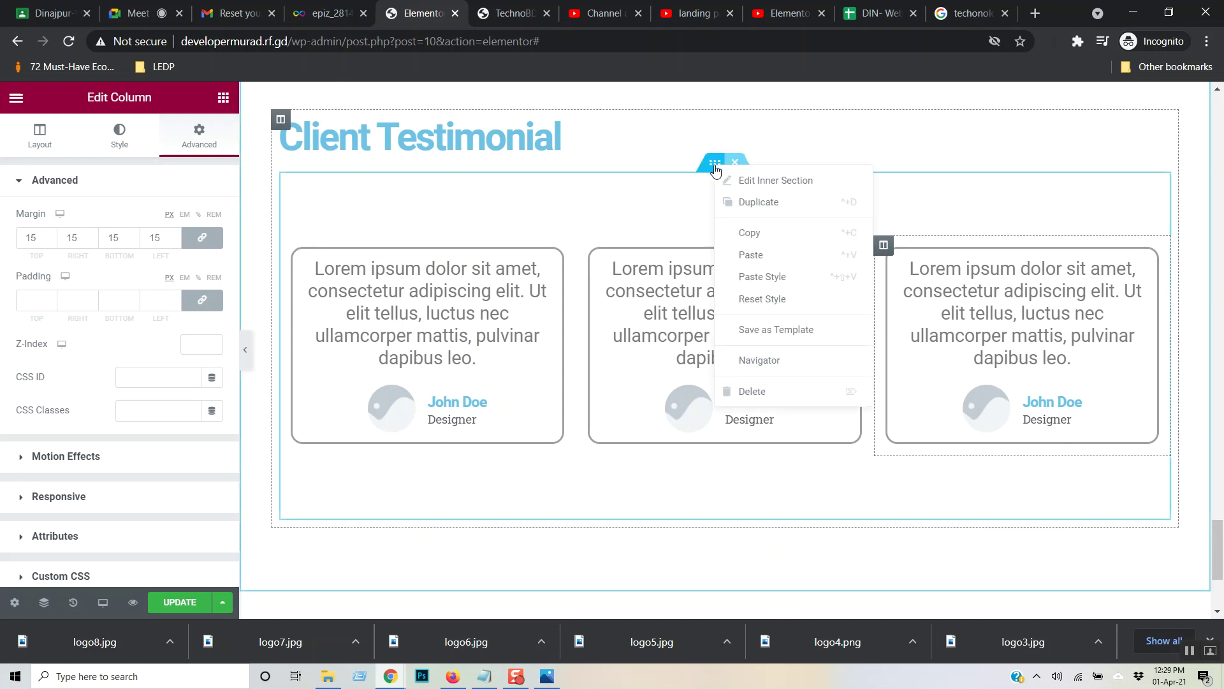
click(736, 202)
scroll(647, 436, down, 5)
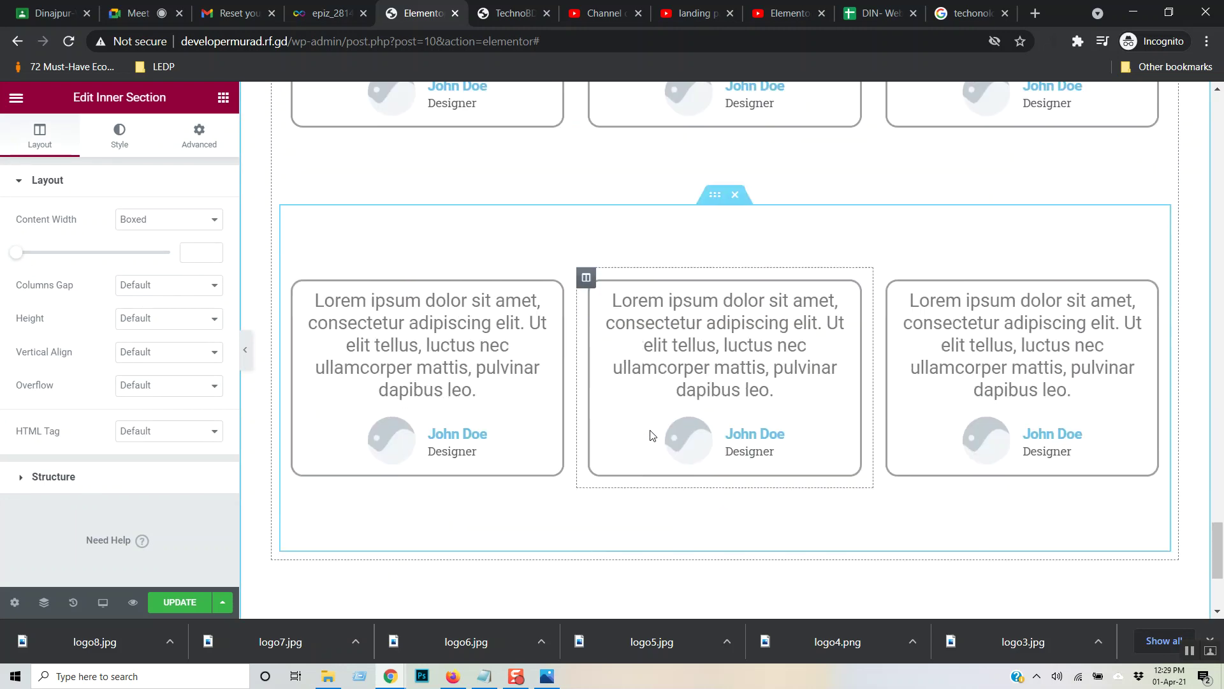
scroll(651, 436, up, 5)
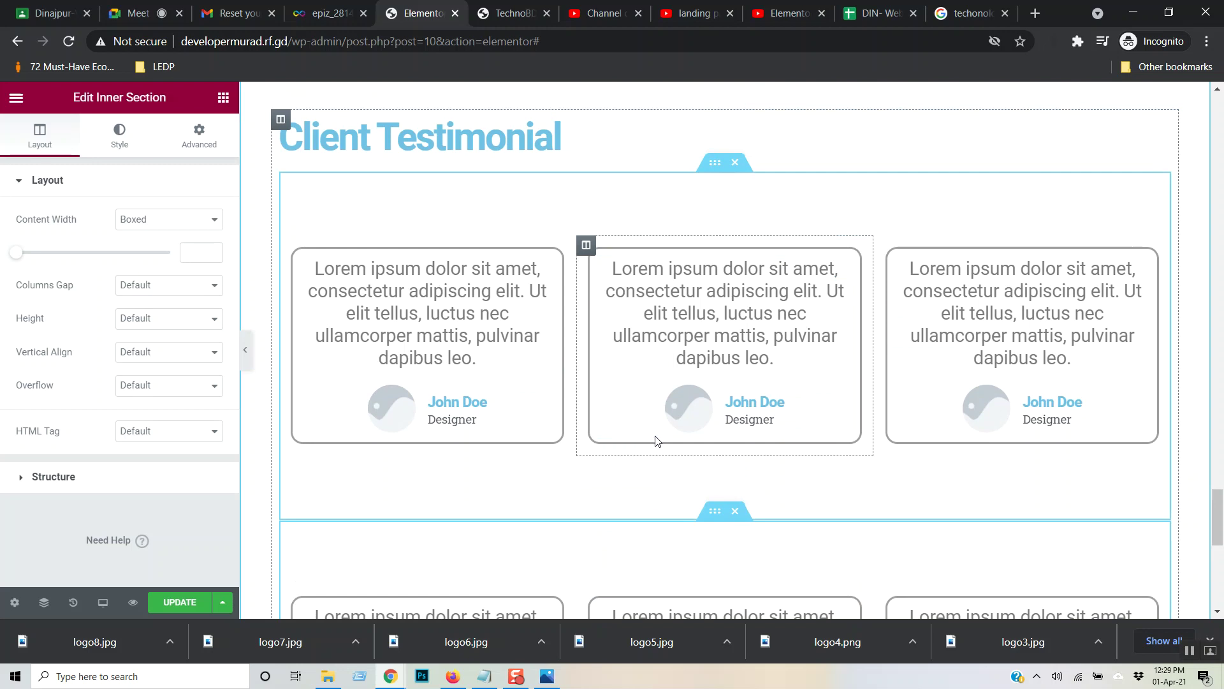
scroll(657, 440, up, 5)
- Save the page with UPDATE and reload it on the live site tab
click(174, 602)
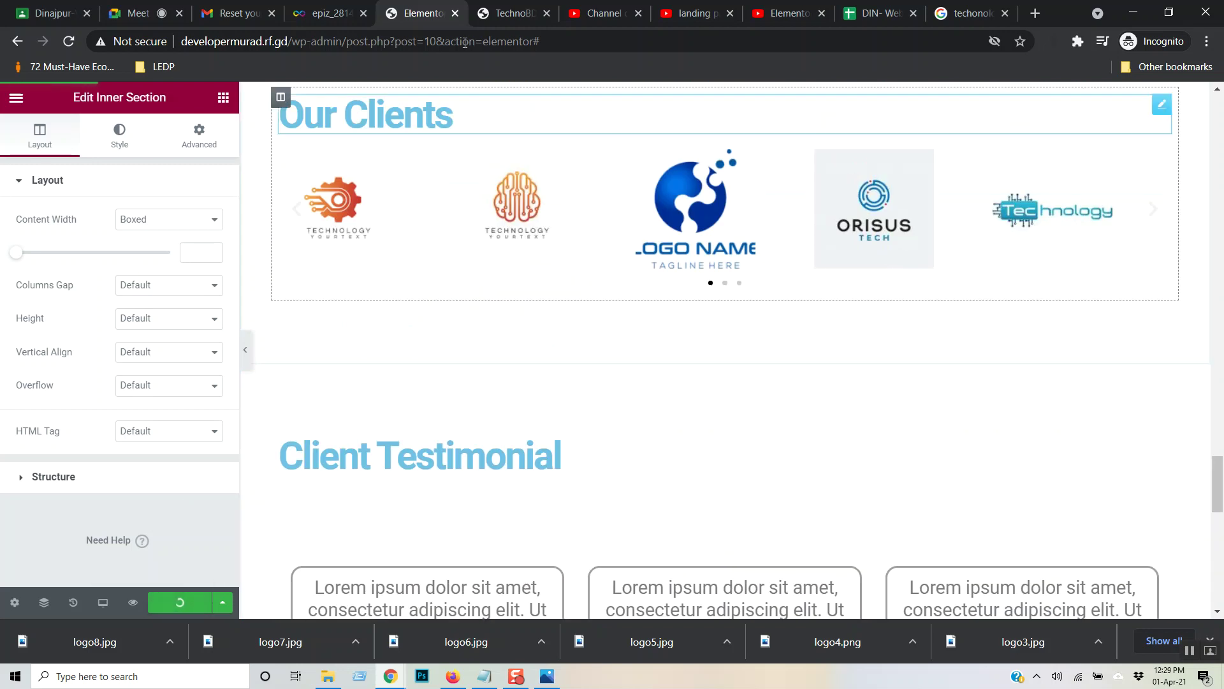
click(499, 11)
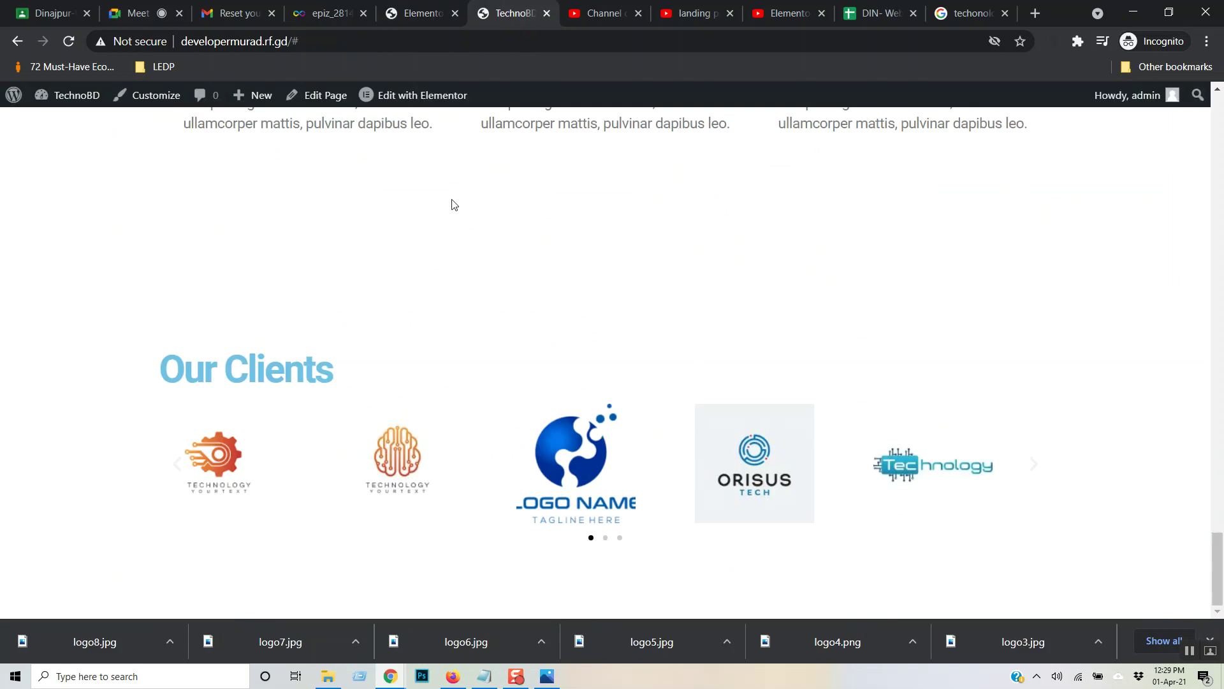
key(F5)
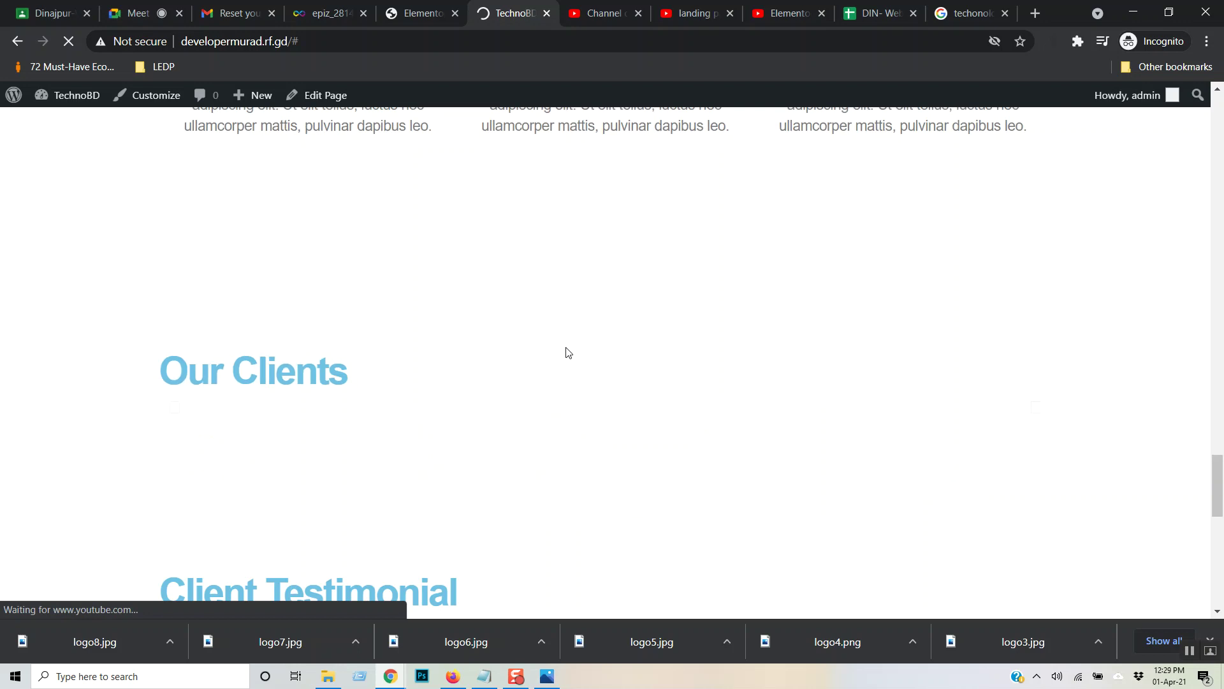
- Scroll through the two rows of testimonial cards on the live page, then return to Elementor
scroll(529, 335, down, 6)
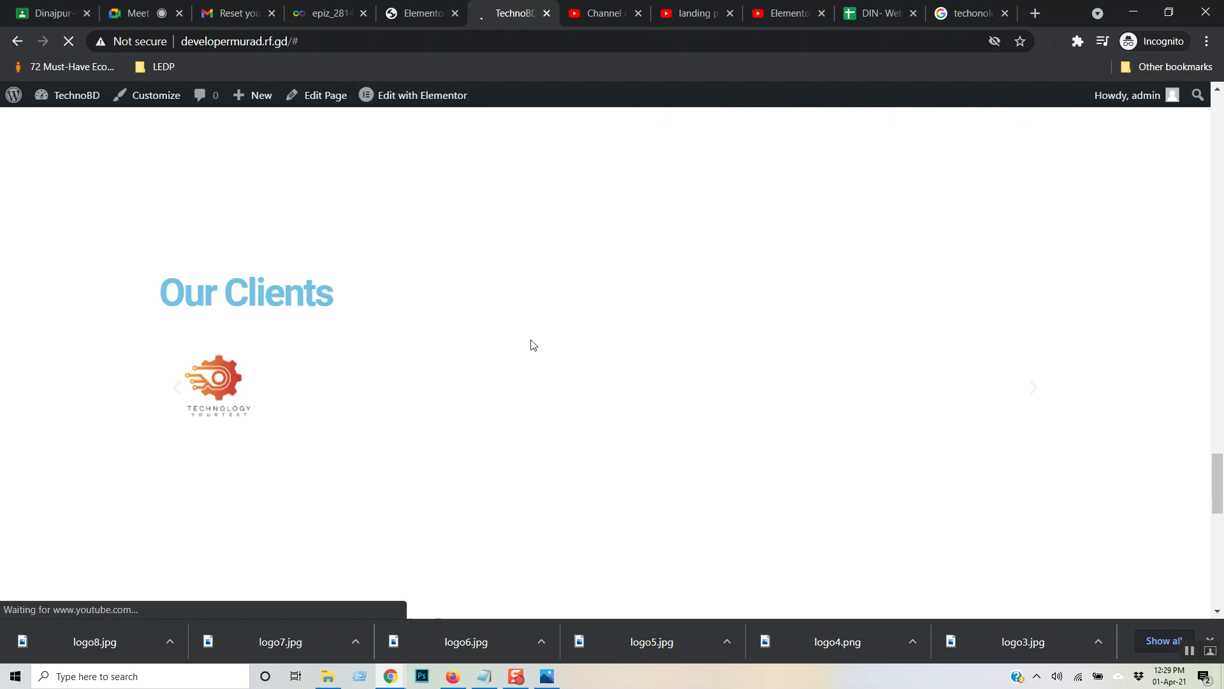
scroll(534, 346, down, 6)
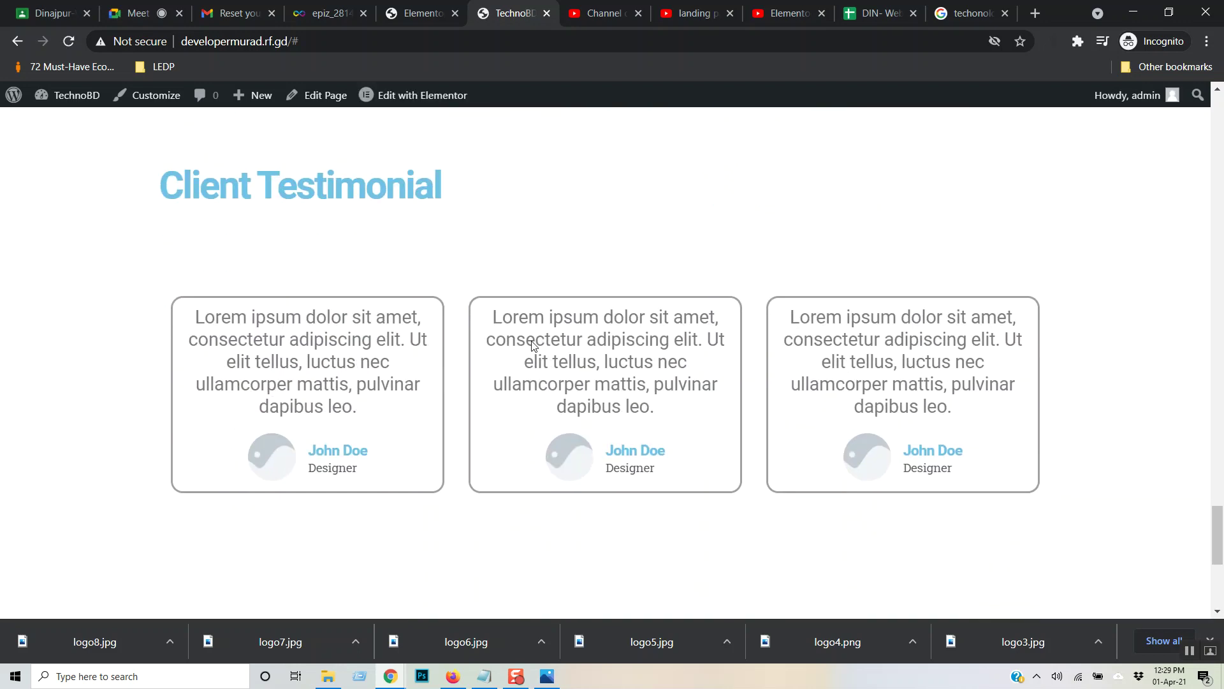
scroll(535, 339, down, 1)
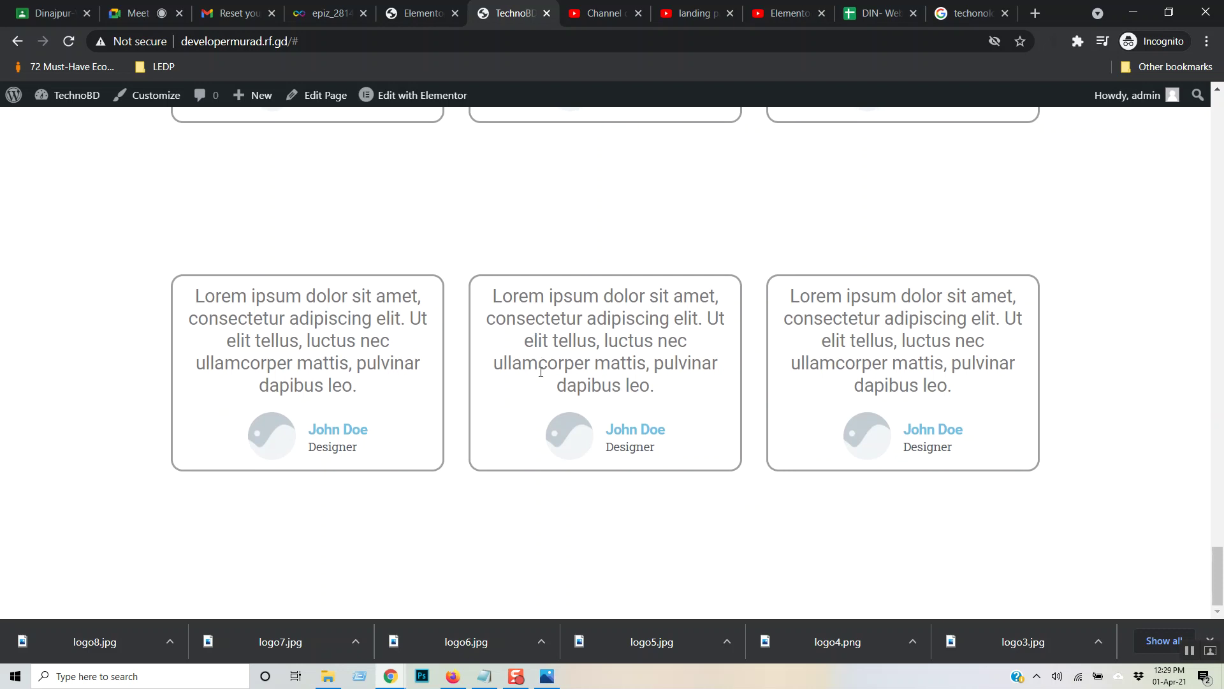
scroll(535, 372, up, 3)
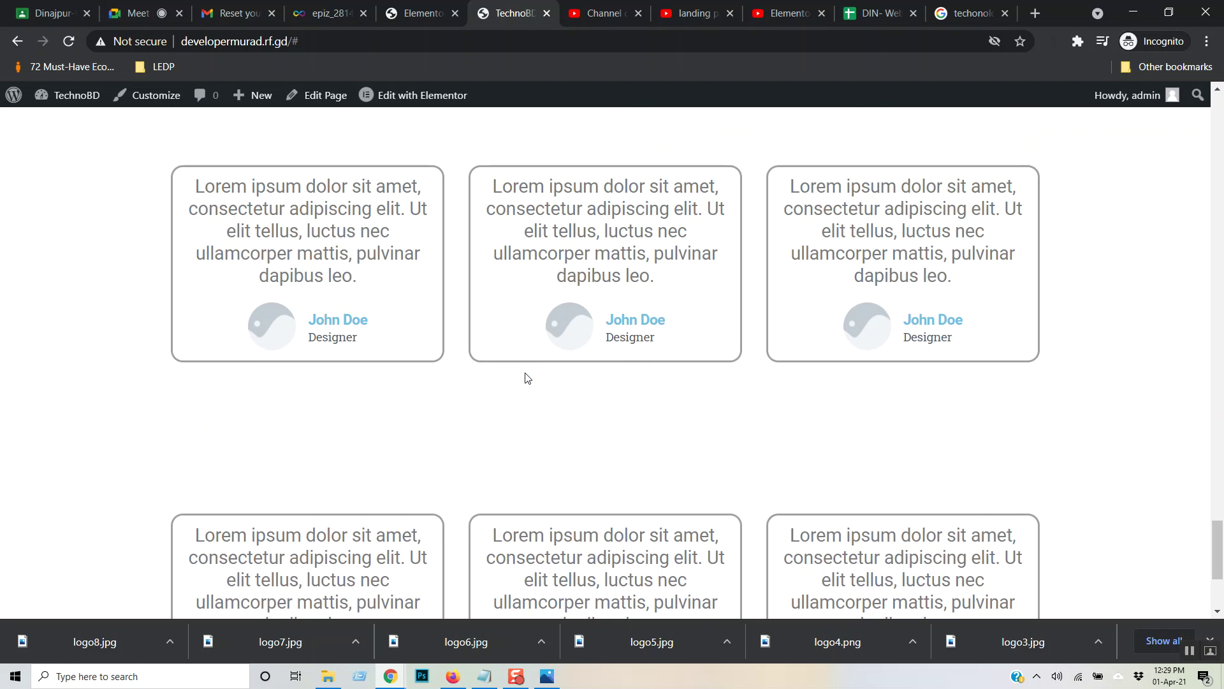
click(417, 13)
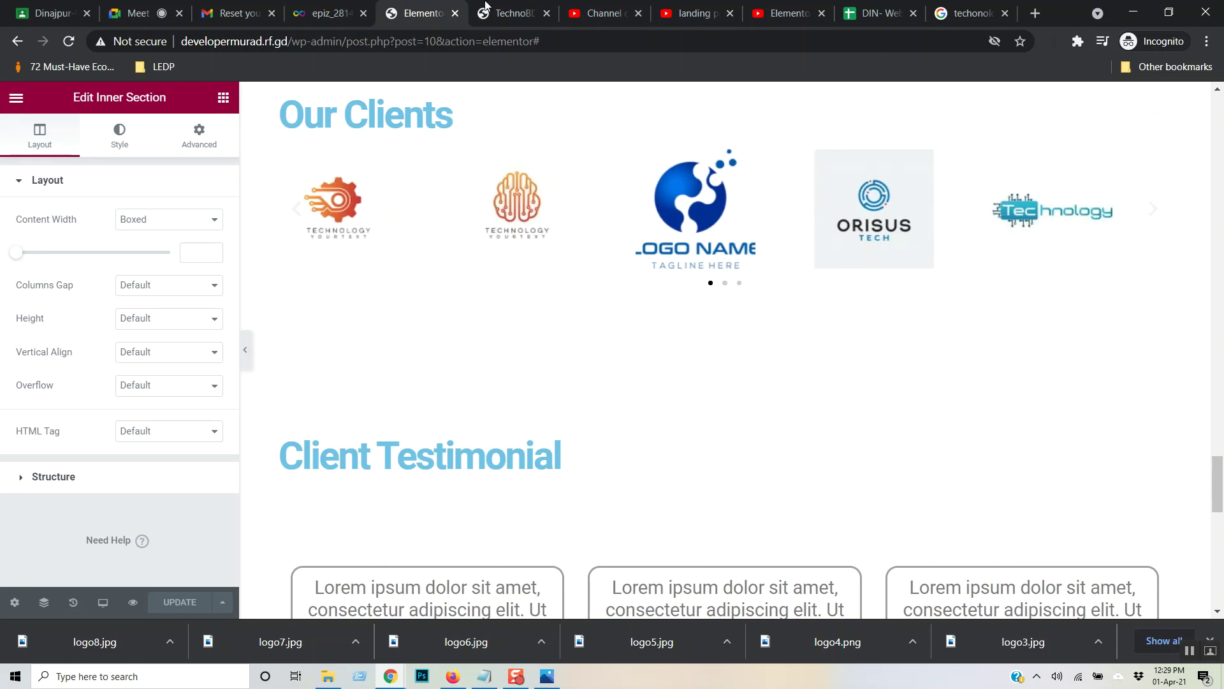
- Switch to the YouTube tutorial and seek forward to 1:28:46, past the testimonial card styling
click(769, 5)
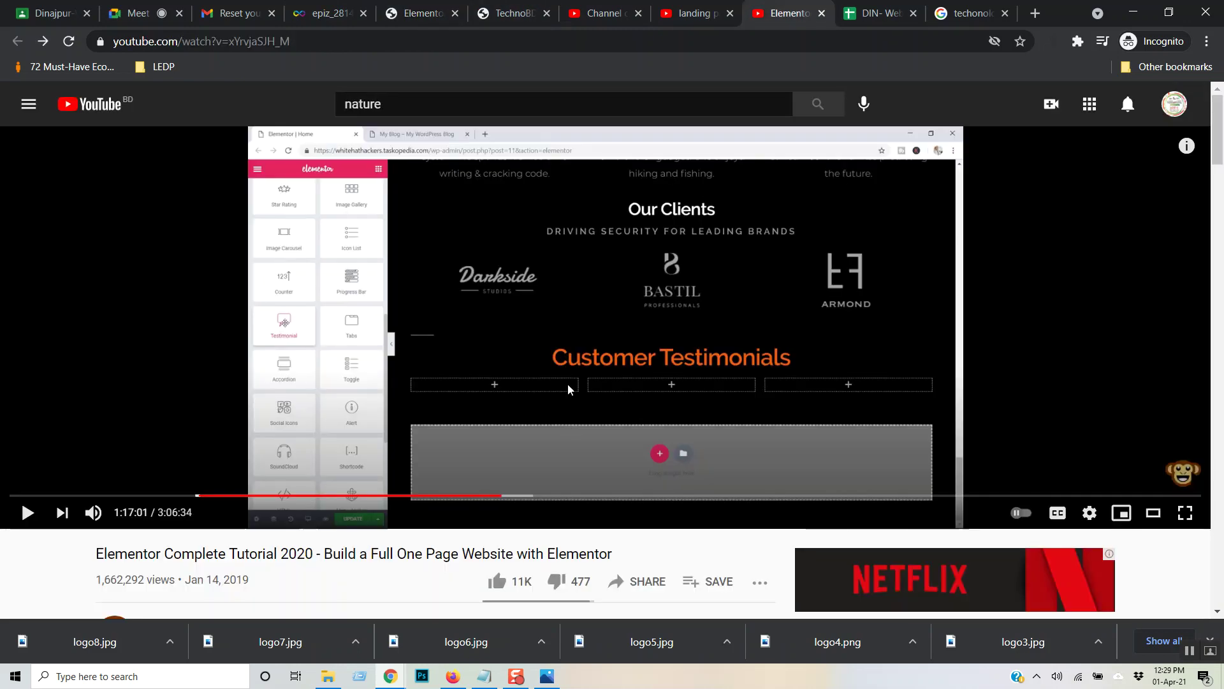
key(Right)
key(Right)
key(Right)
key(Right)
key(Right)
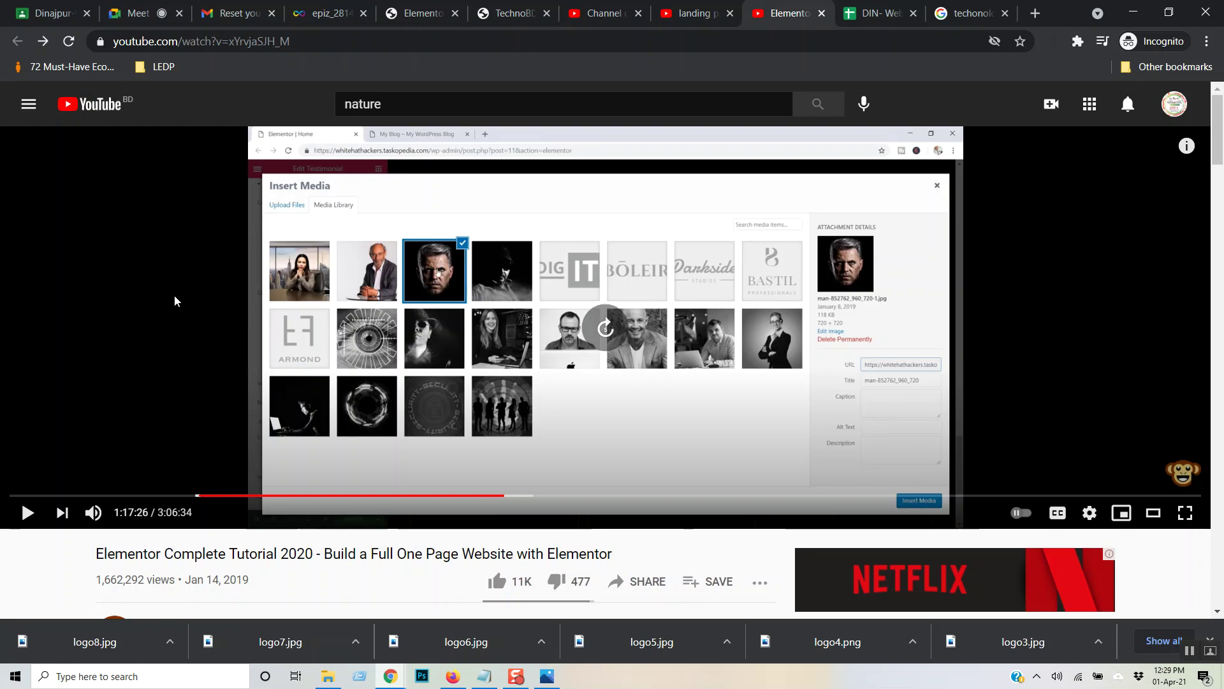
key(Right)
key(Right)
key(Right)
key(Right)
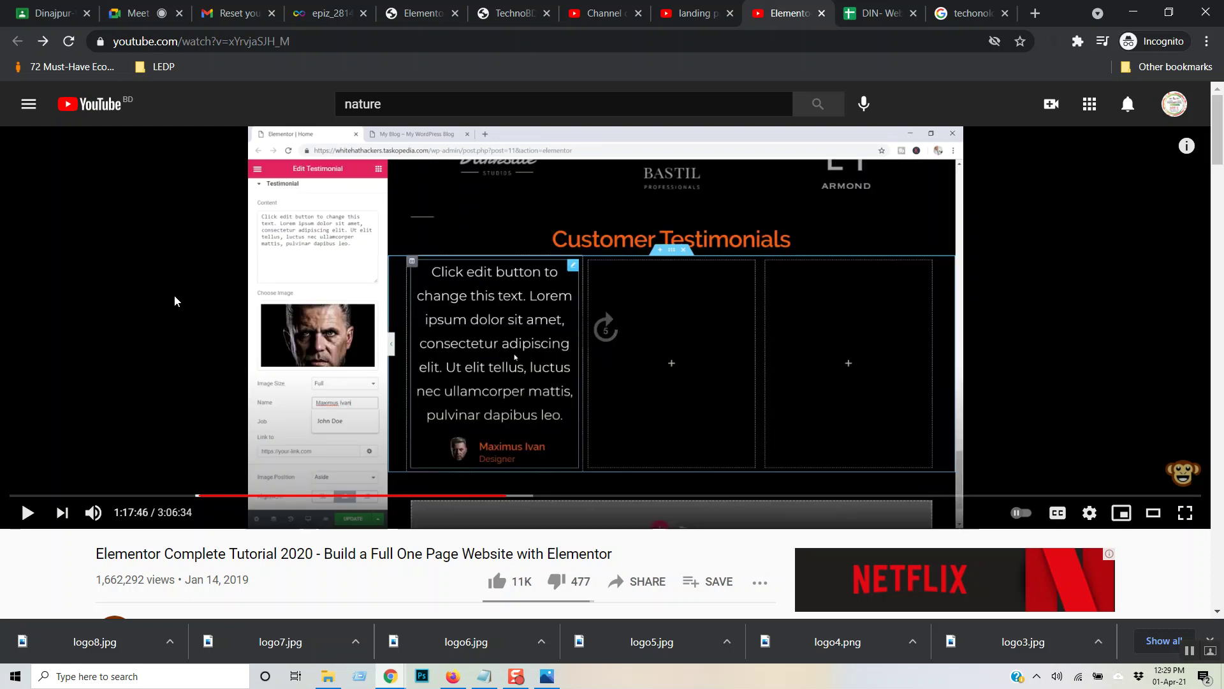
key(Right)
key(Right)
key(Right)
key(Right)
key(Right)
key(Right)
key(Right)
key(Right)
key(Right)
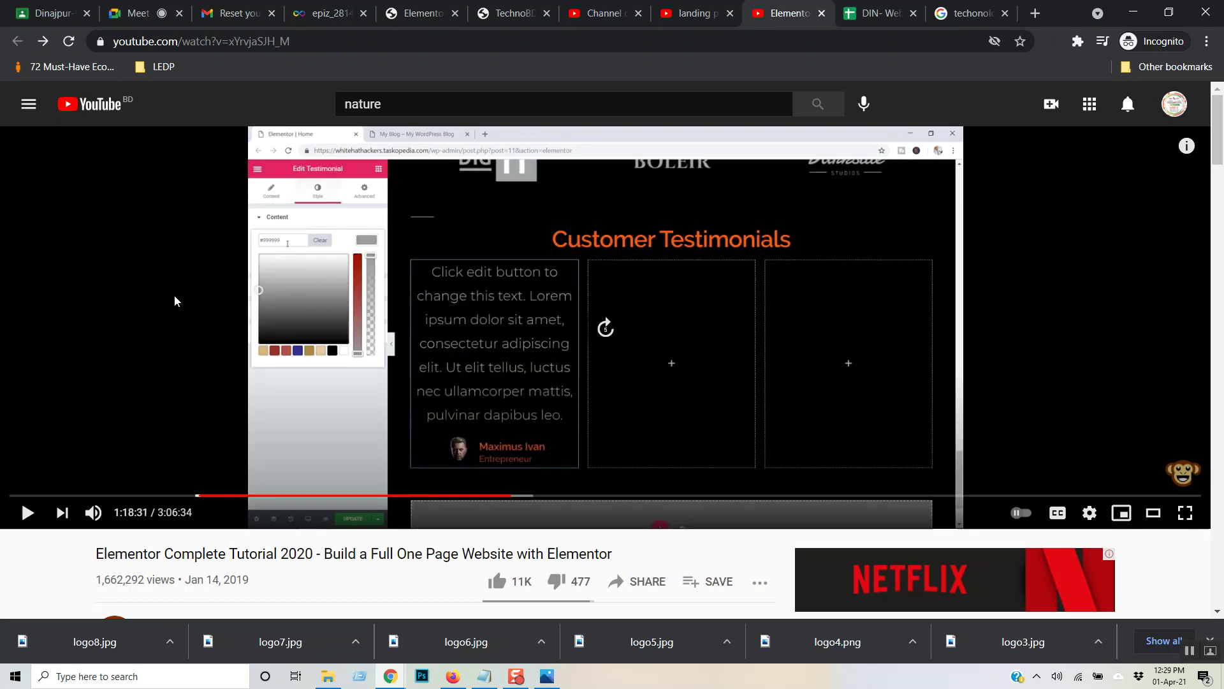
key(Right)
key(Right)
key(Right)
key(Right)
key(Right)
key(Right)
key(Right)
key(Right)
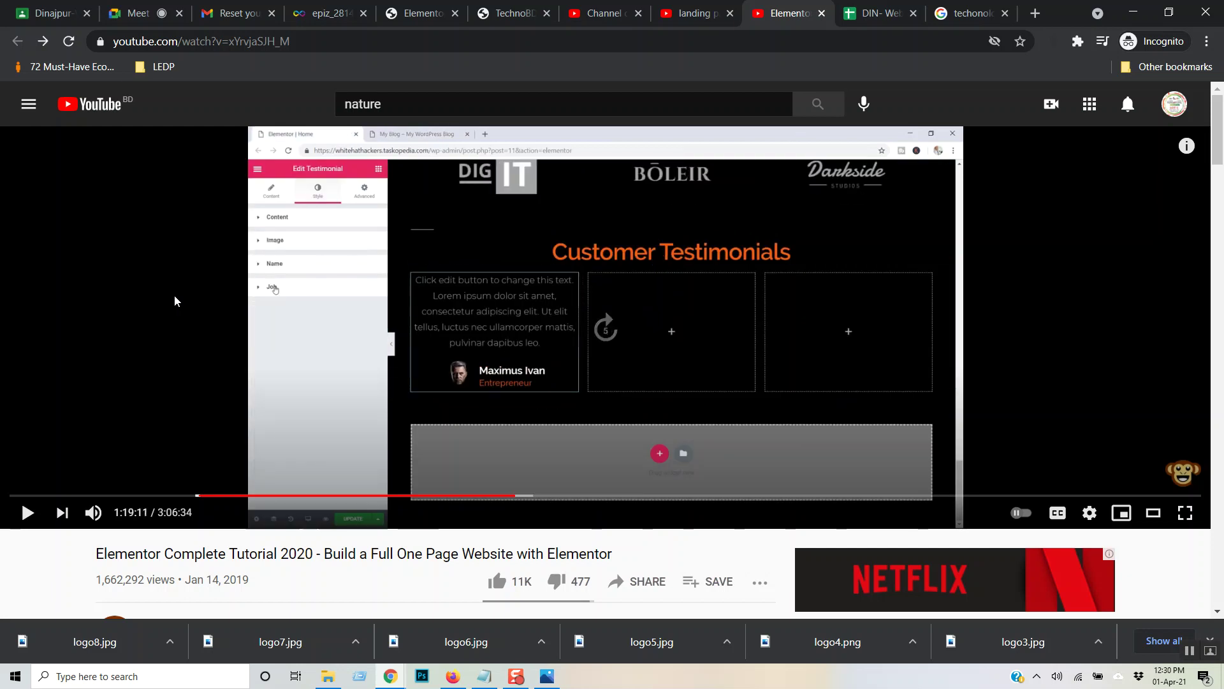
key(Right)
key(Right)
key(Right)
key(Right)
key(Right)
key(Right)
key(Right)
key(Right)
key(Right)
key(Right)
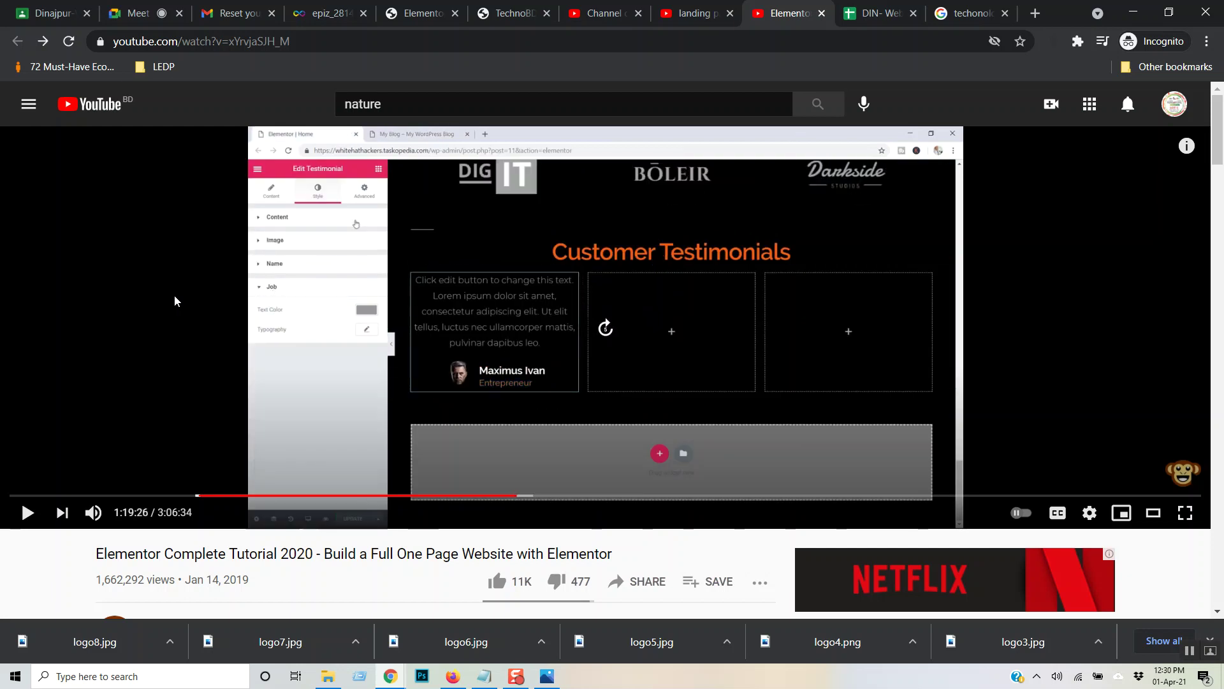
key(Right)
key(Right)
key(Right)
key(Right)
key(Right)
key(Right)
key(Right)
key(Right)
key(Right)
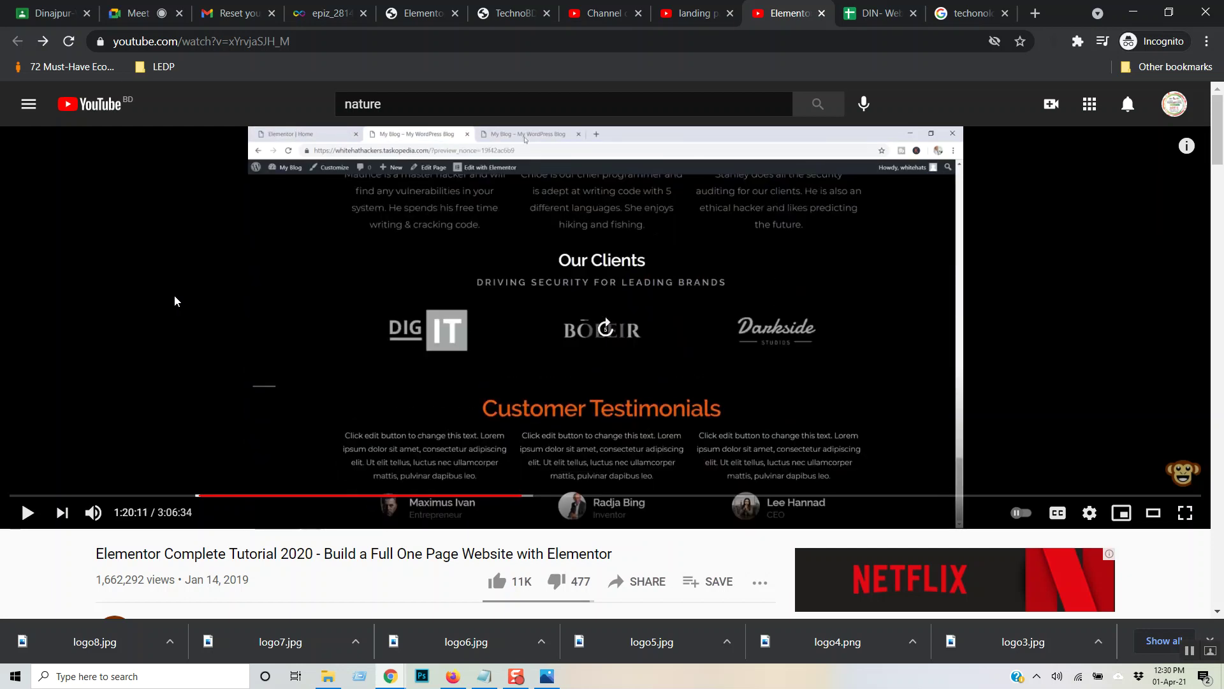
key(Right)
key(Right)
key(Right)
key(Right)
key(Right)
key(Right)
key(Right)
key(Right)
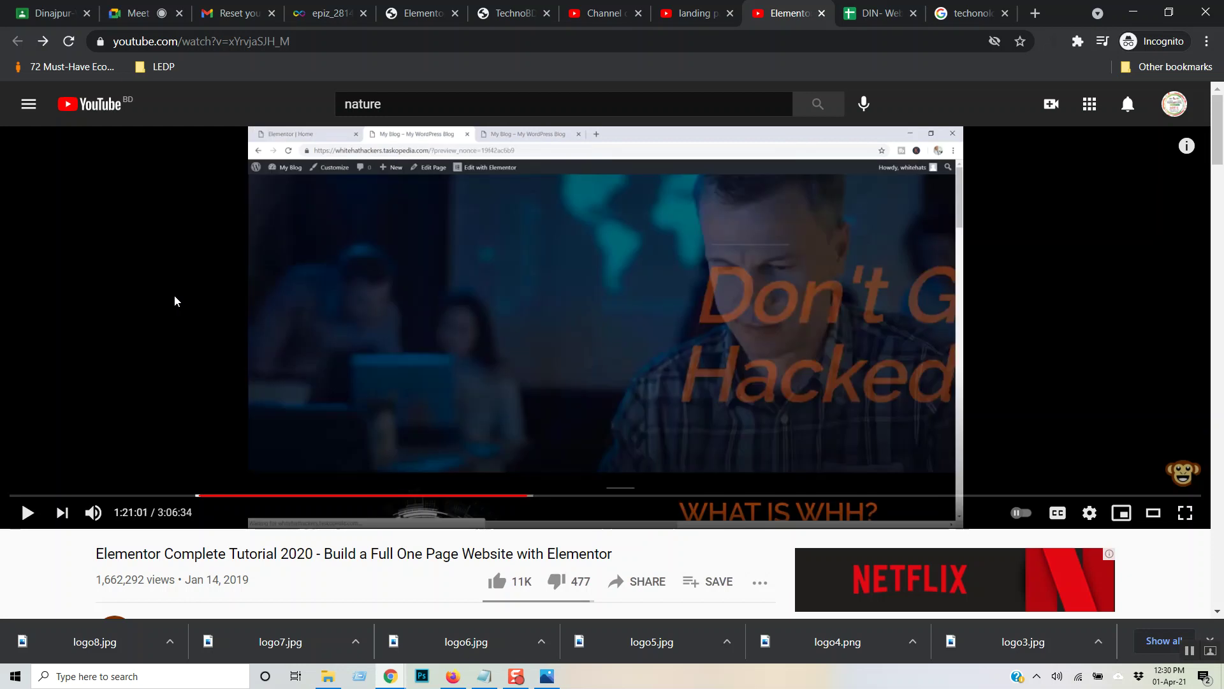
key(Right)
key(Right)
key(Right)
key(Right)
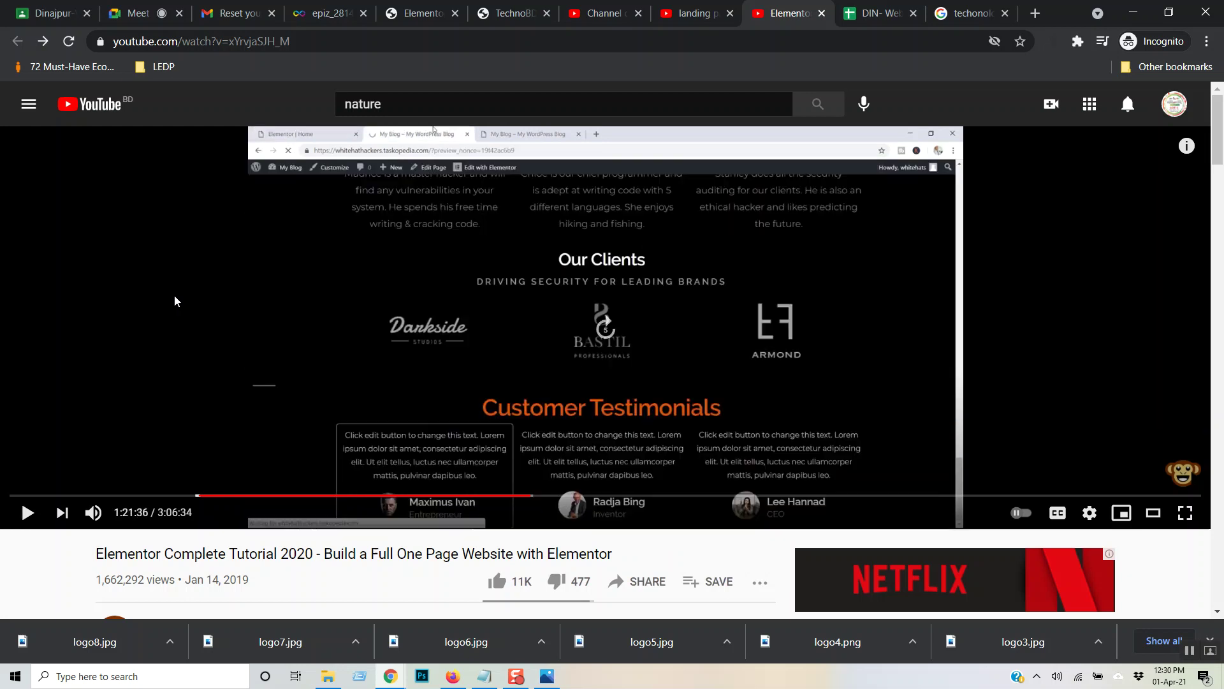
key(Right)
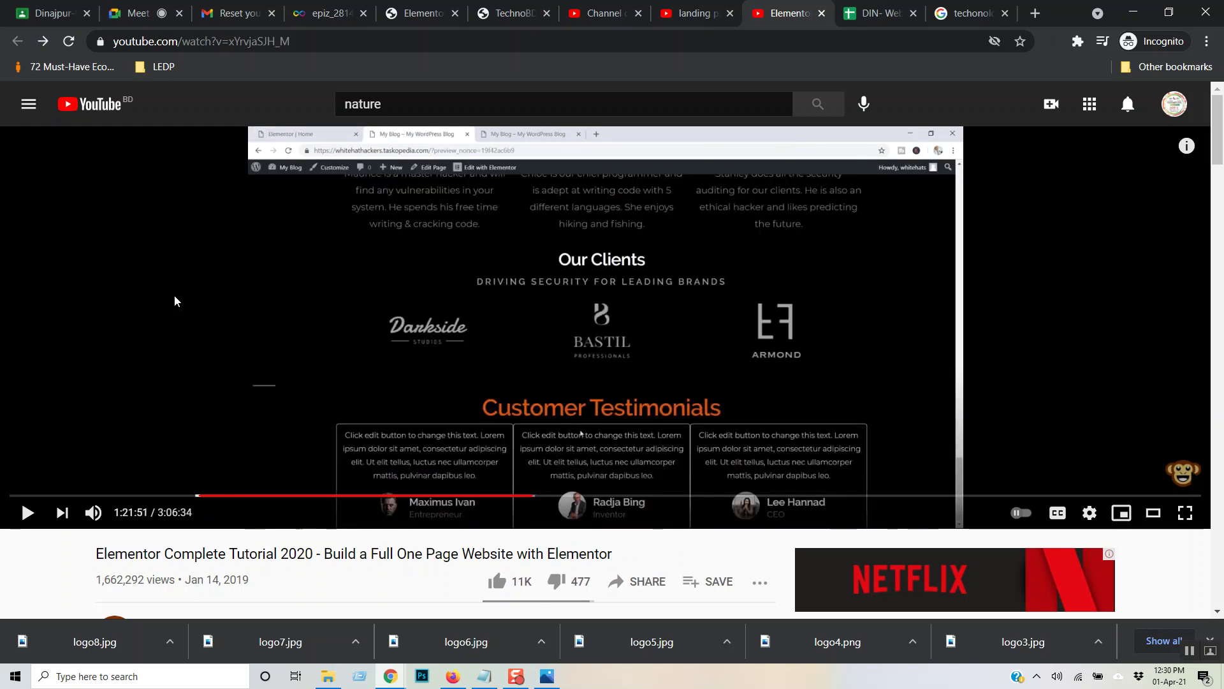
key(Right)
key(Right)
key(Right)
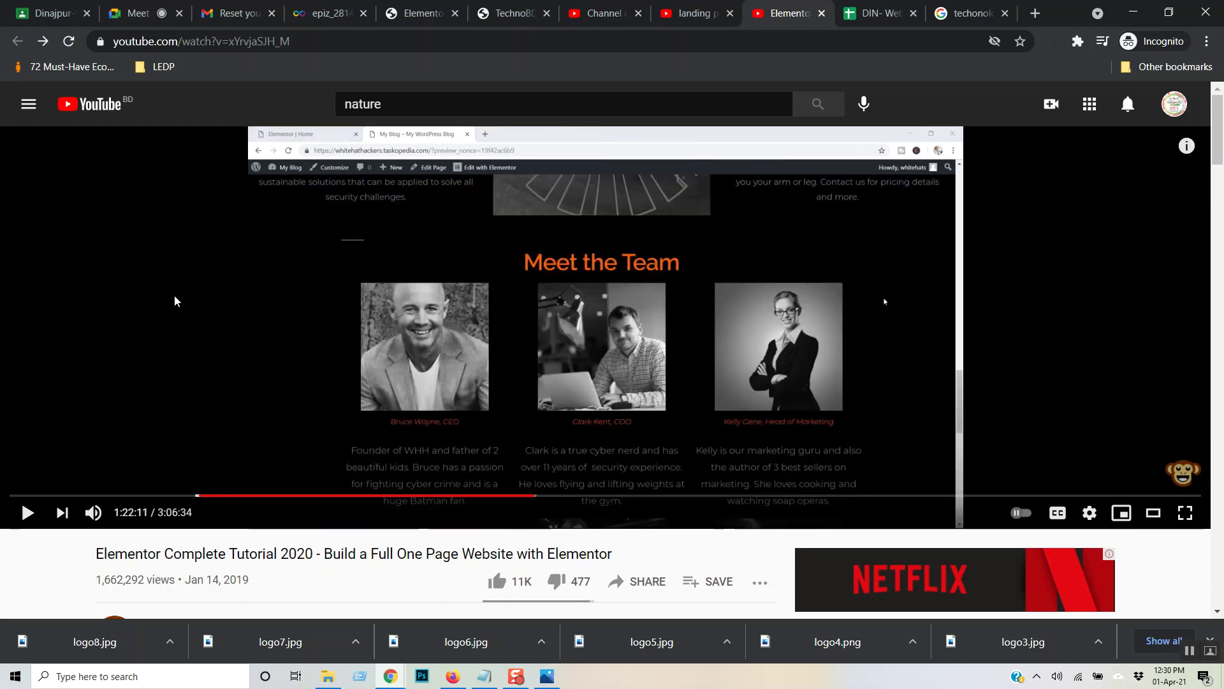
key(Right)
key(Right)
key(Right)
key(Right)
key(Right)
key(Right)
key(Right)
key(Right)
key(Right)
key(Right)
key(Right)
key(Right)
key(Right)
key(Right)
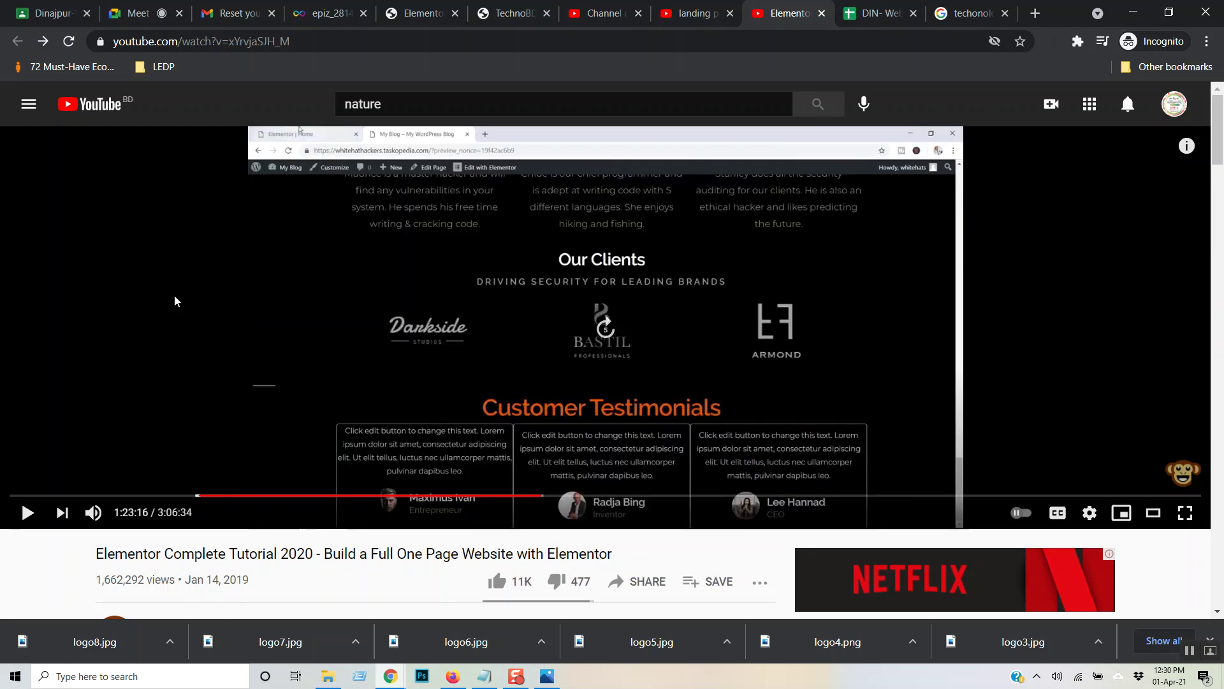
key(Right)
key(Right)
key(Right)
key(Right)
key(Right)
key(Right)
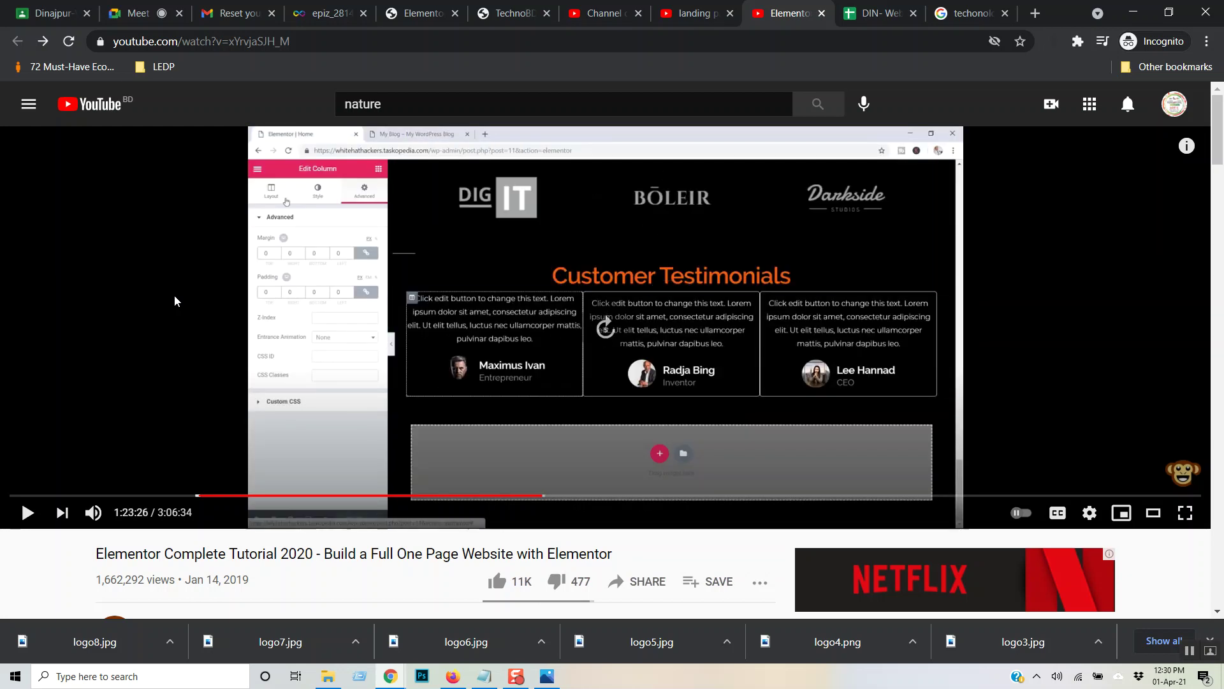
key(Right)
key(Right)
key(Right)
key(Right)
key(Right)
key(Right)
key(Right)
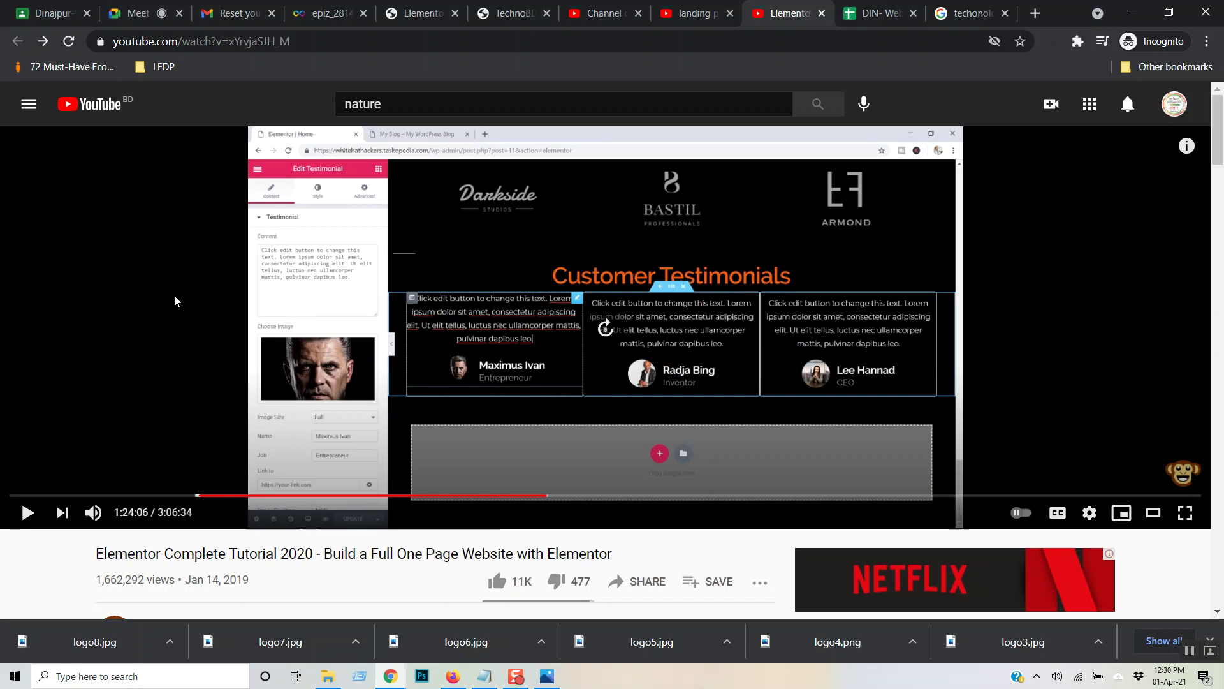
key(Right)
key(Right)
key(Right)
key(Right)
key(Right)
key(Right)
key(Right)
key(Right)
key(Right)
key(Right)
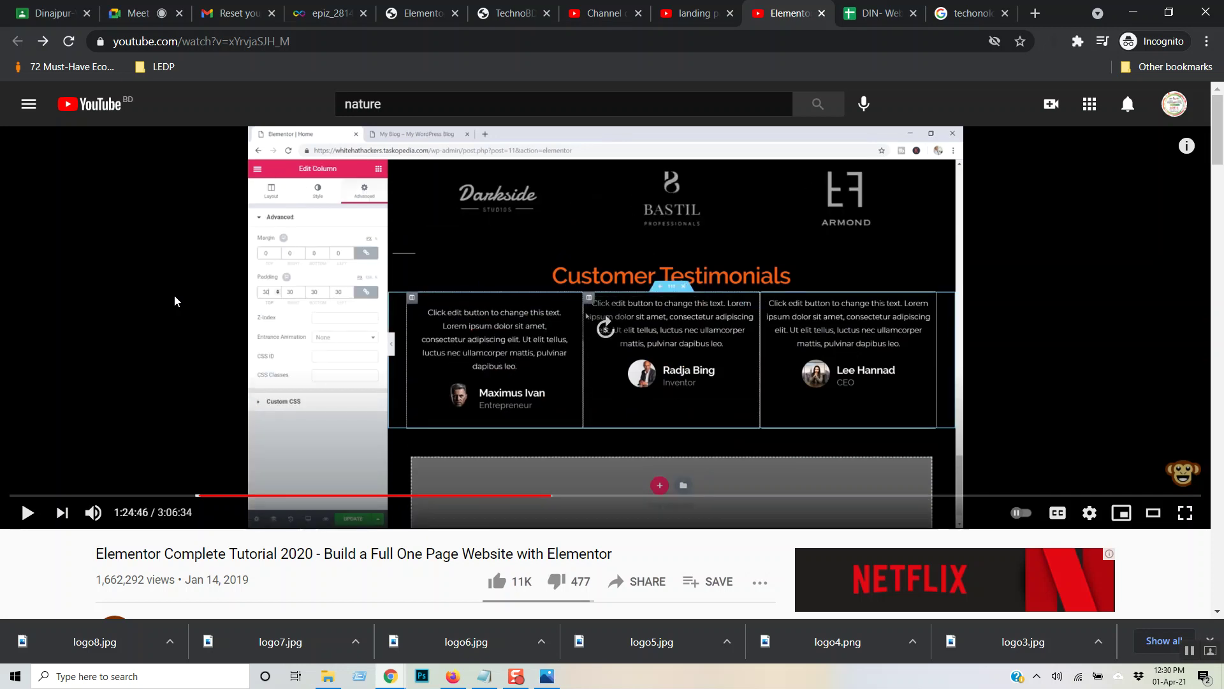
key(Right)
key(Right)
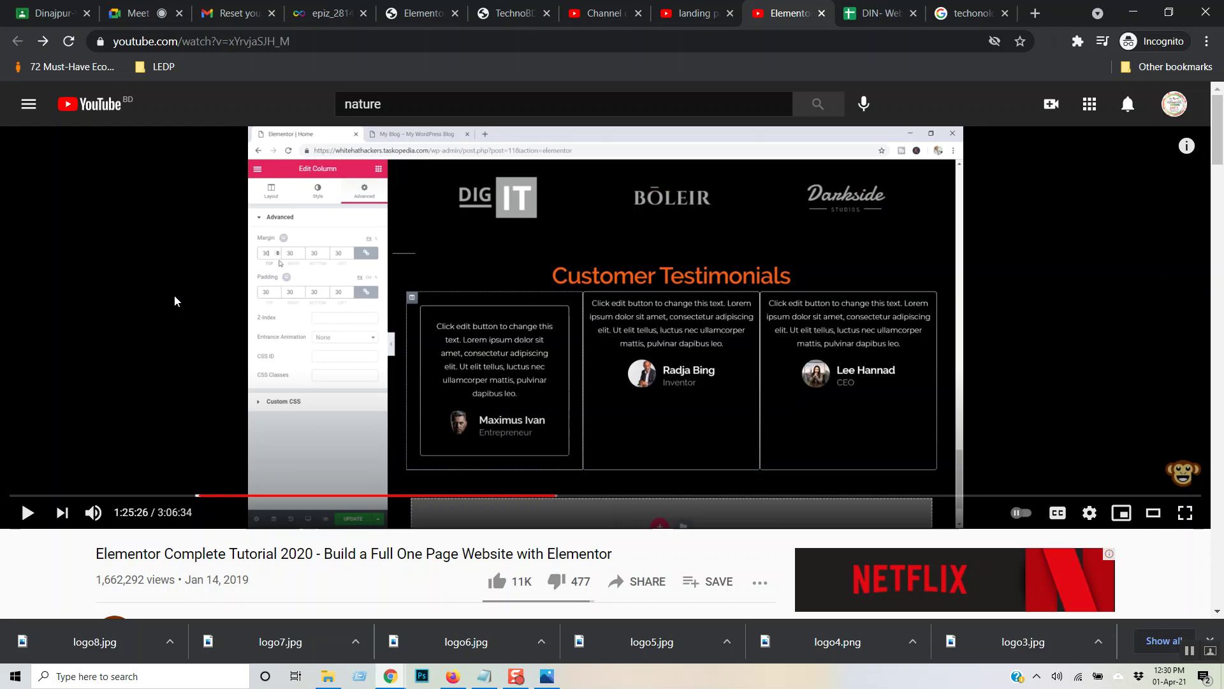
key(Right)
key(Right)
key(Right)
key(Right)
key(Right)
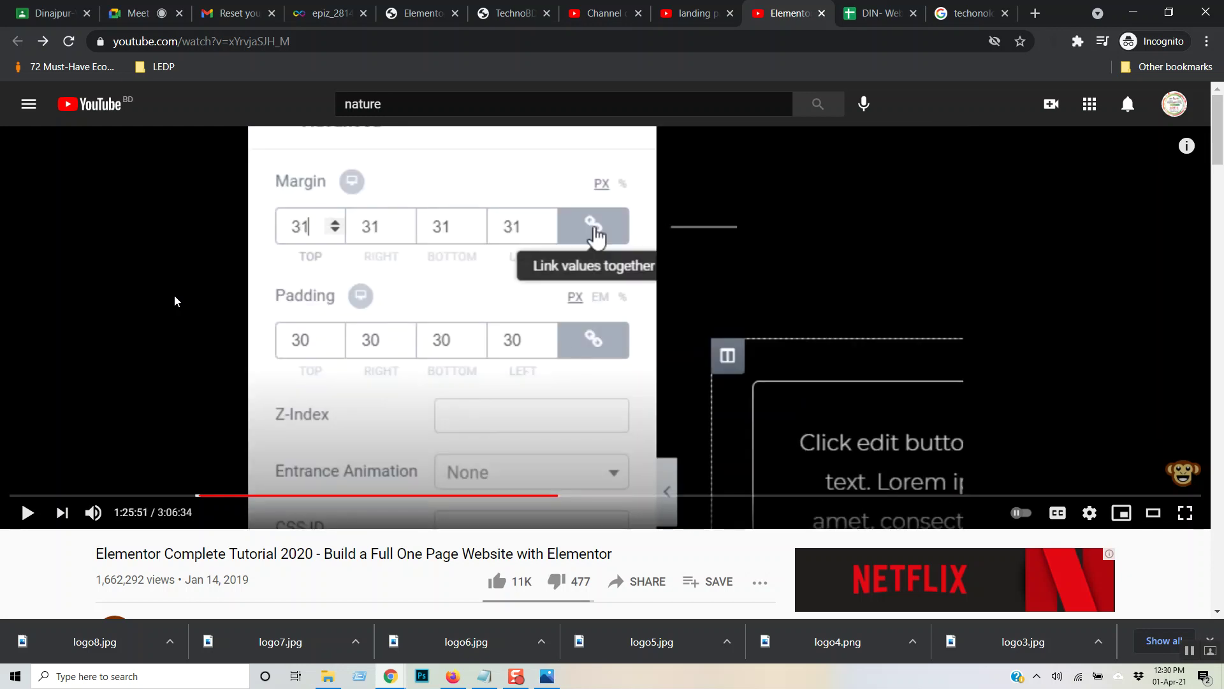
key(Right)
key(Right)
key(Right)
key(Right)
key(Right)
key(Right)
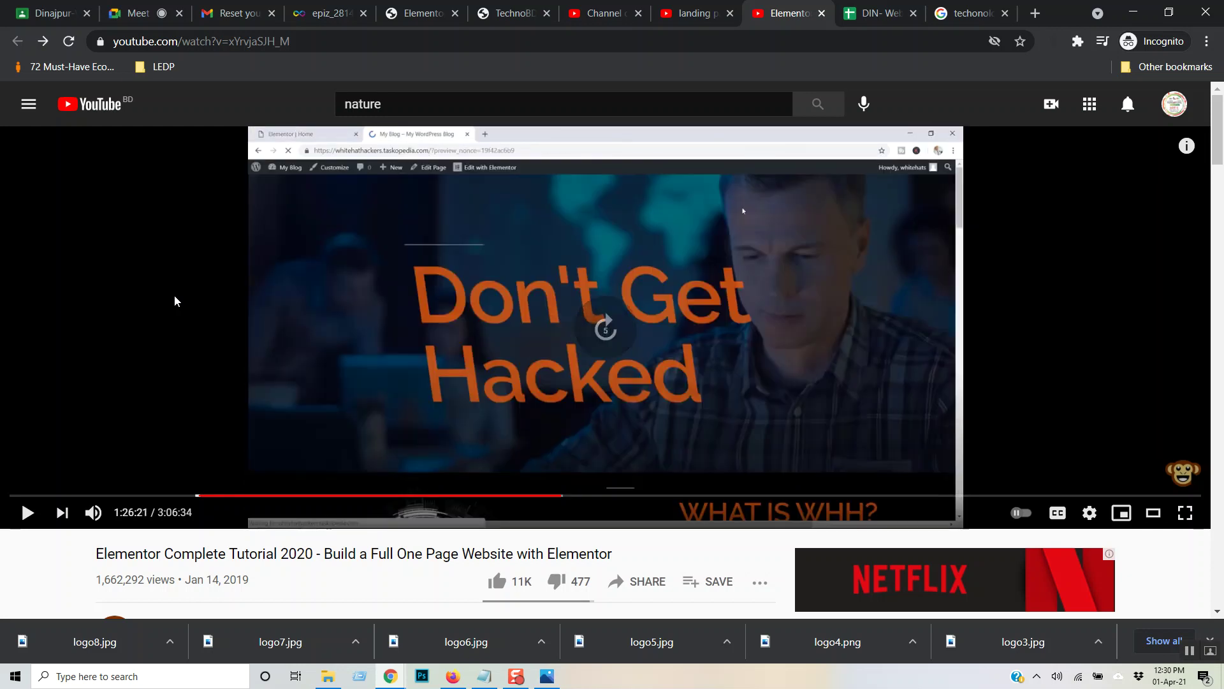
key(Right)
key(Right)
key(Right)
key(Right)
key(Right)
key(Right)
key(Right)
key(Right)
key(Right)
key(Right)
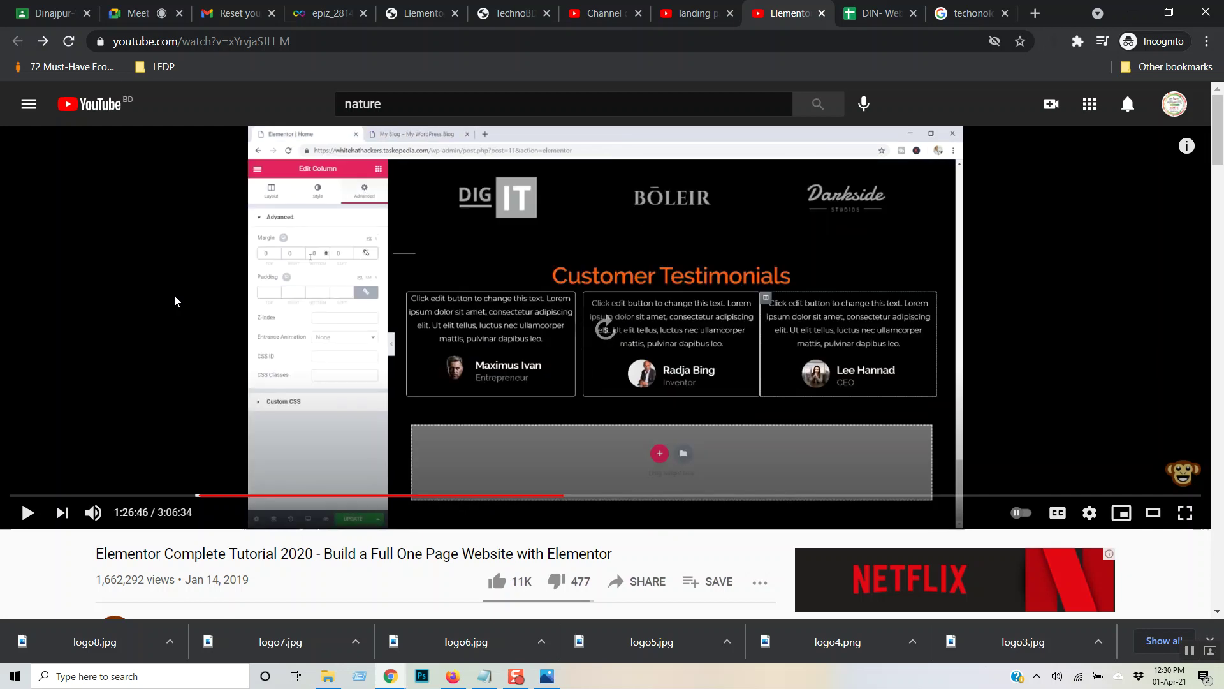
key(Right)
key(Right)
key(Right)
key(Right)
key(Right)
key(Right)
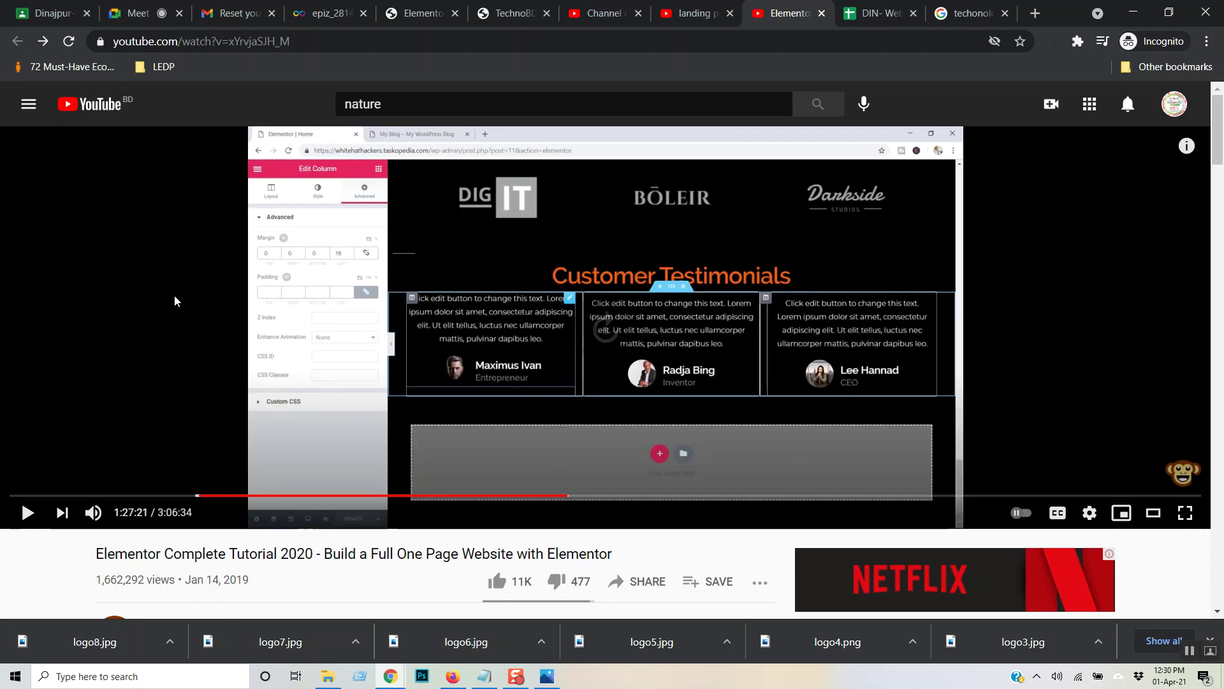
key(Right)
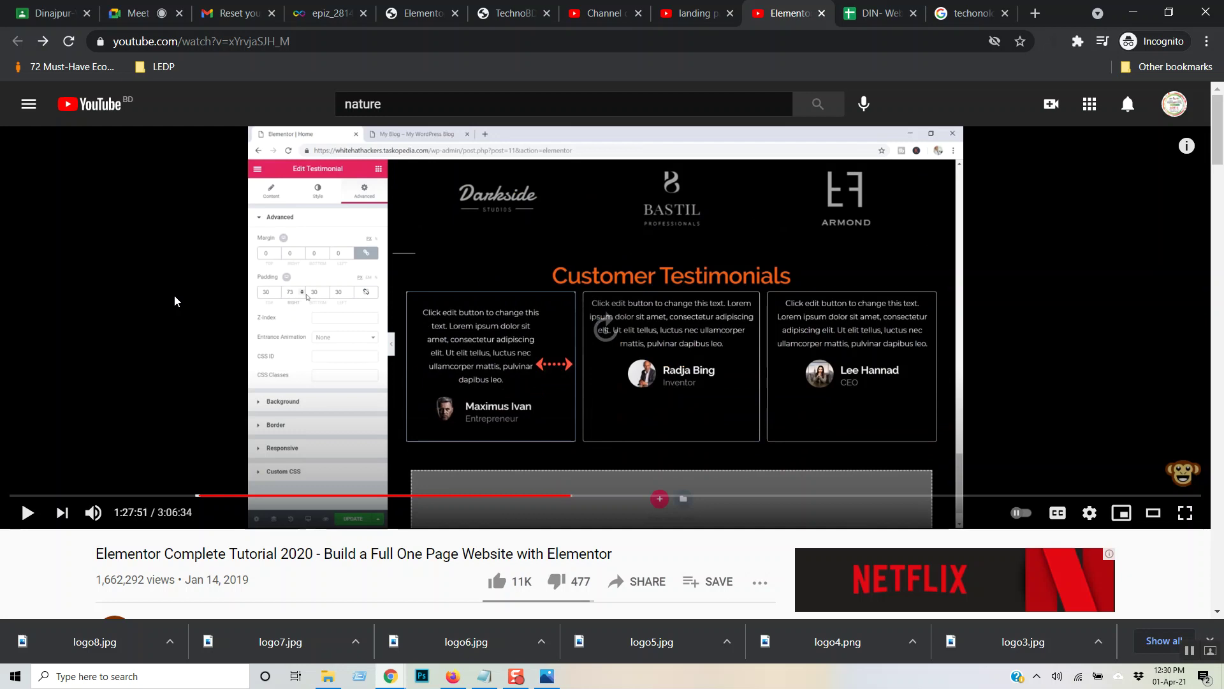
key(Right)
key(Right)
key(Right)
key(Right)
key(Right)
key(Right)
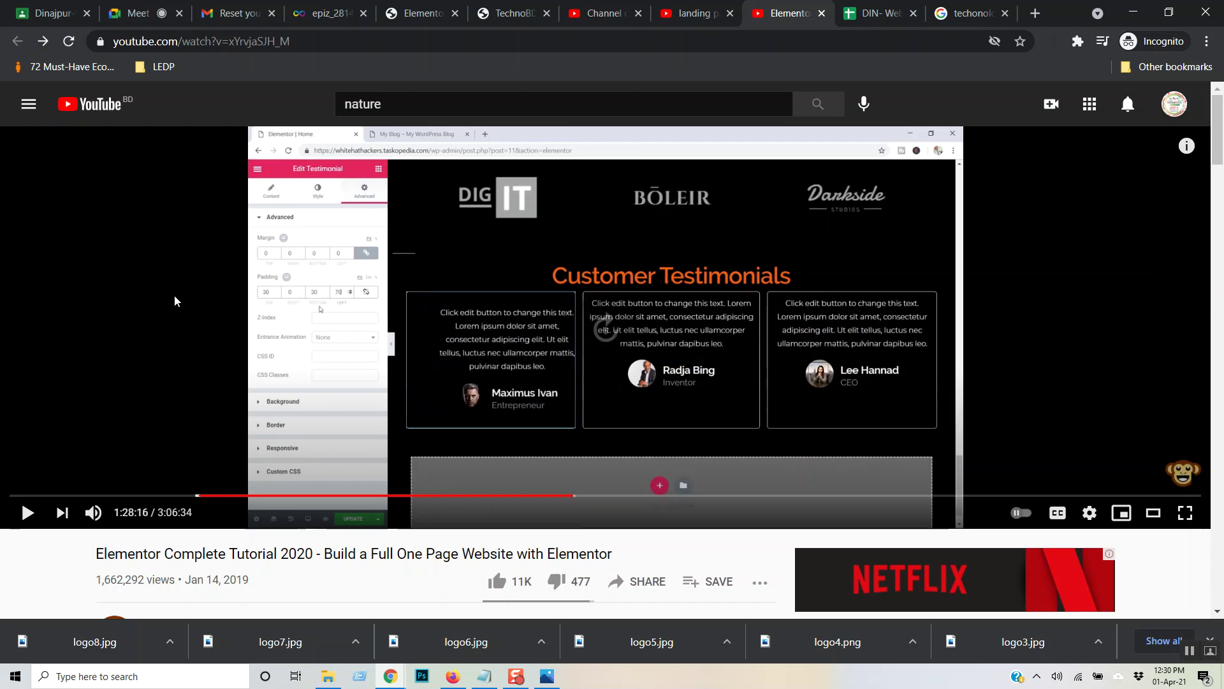
key(Right)
key(Right)
key(Right)
key(Right)
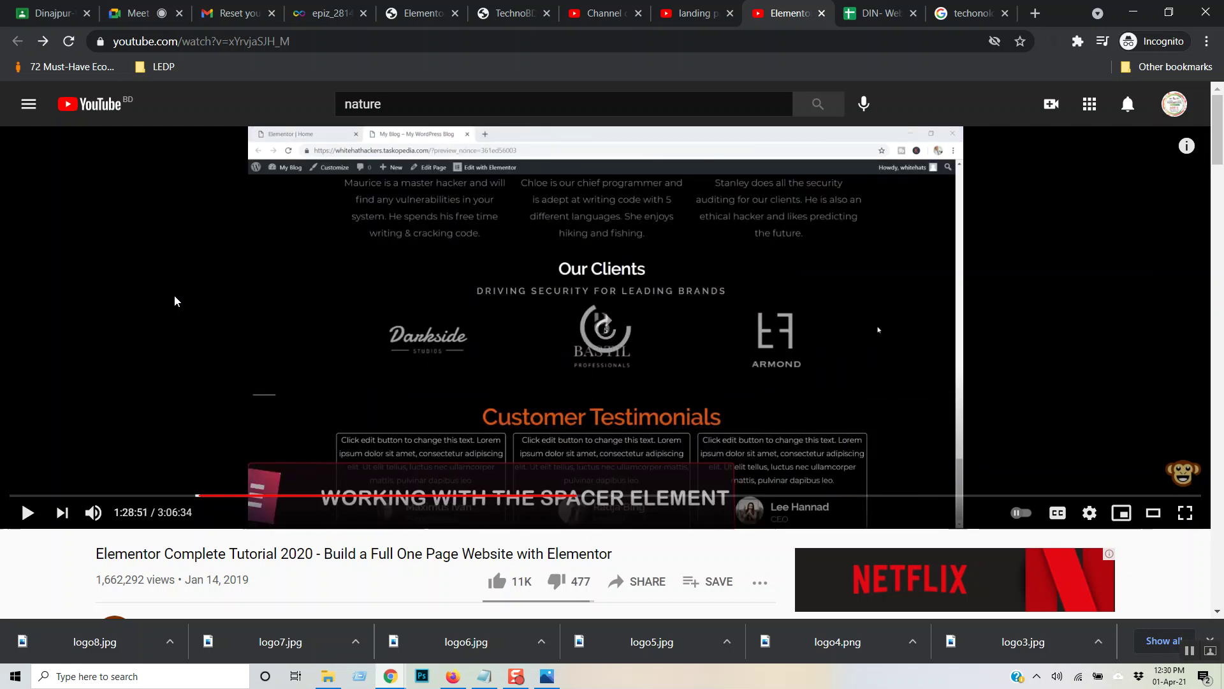
- Skip the tutorial ahead, resume playback and skip the advertisement
key(Right)
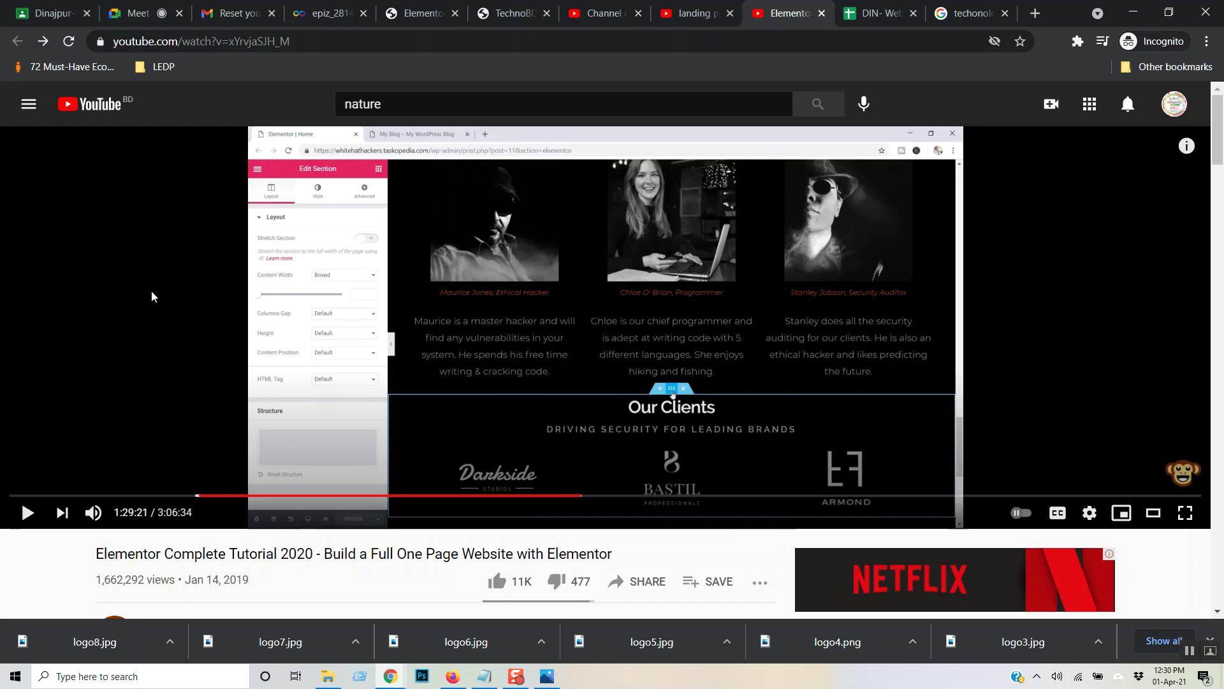
key(Right)
key(Right)
key(Right)
key(Right)
key(Right)
key(Right)
key(Right)
key(Right)
key(Right)
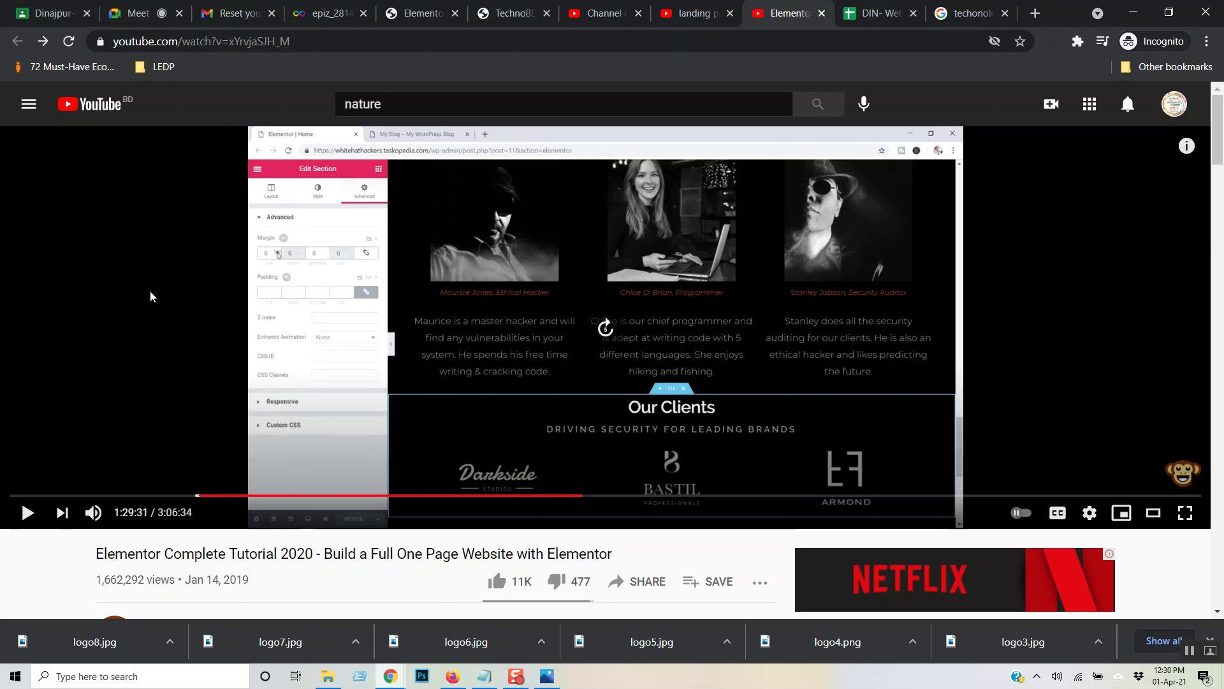
key(space)
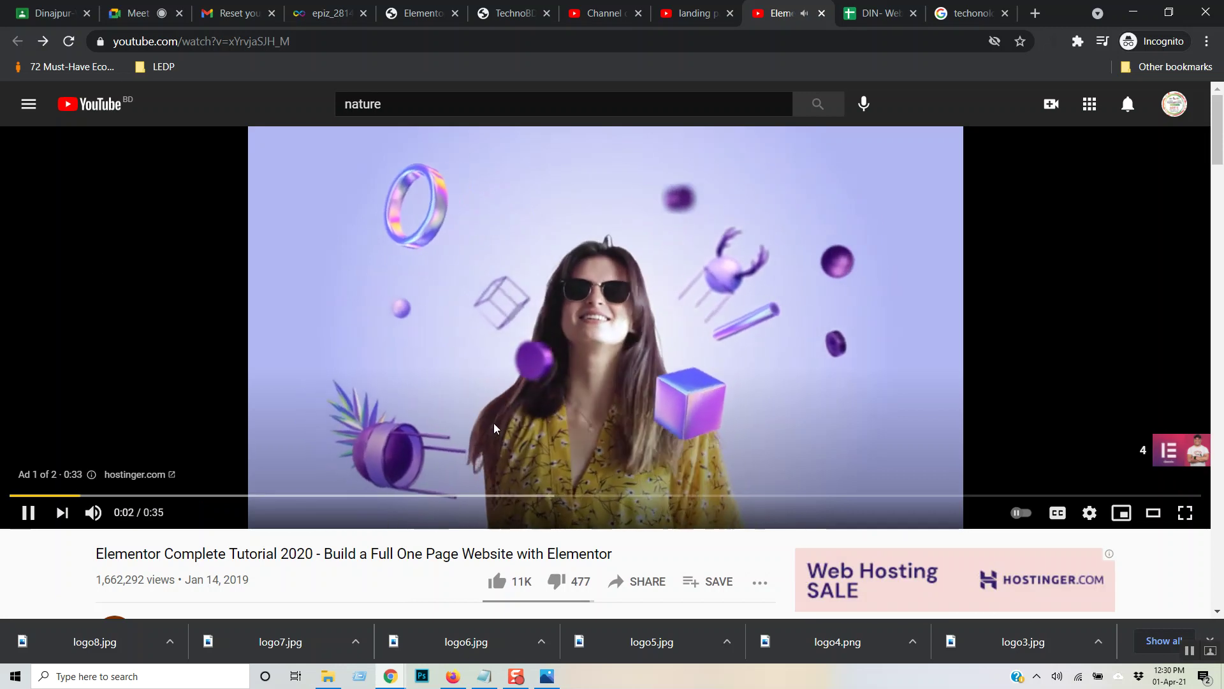
click(1143, 453)
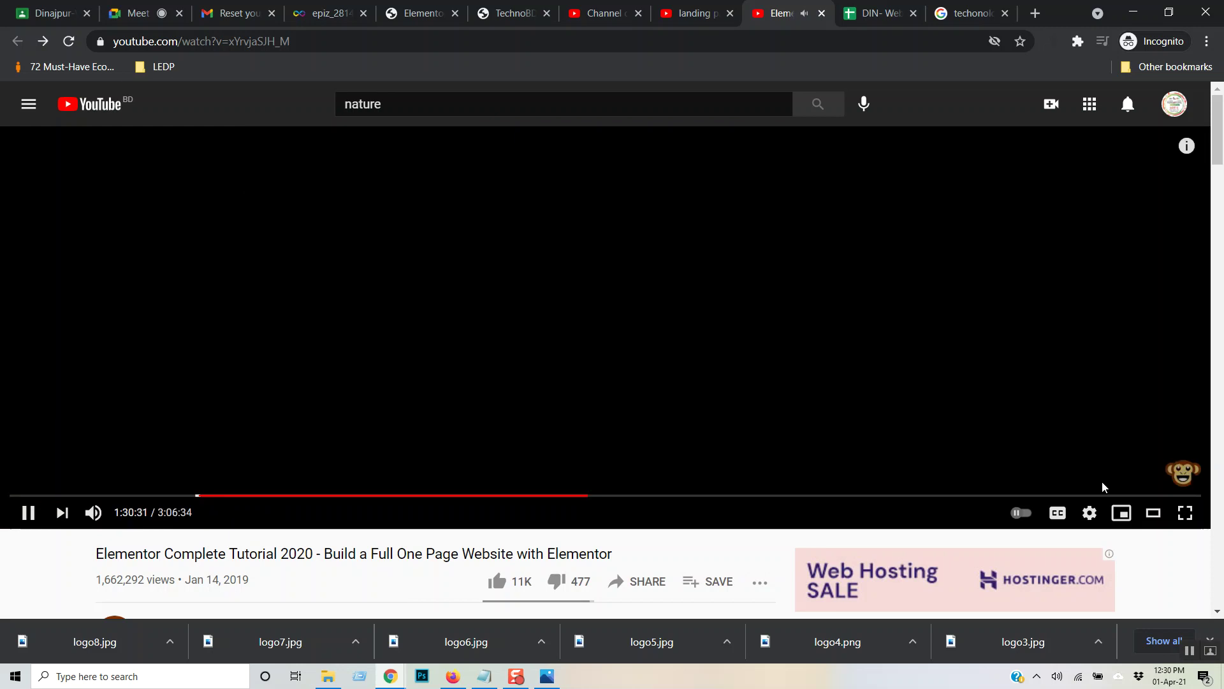
- Seek to about 1:34, the 124 number counter section, briefly checking the Google Meet tab
key(Right)
key(Right)
key(Right)
key(Right)
key(Right)
key(Right)
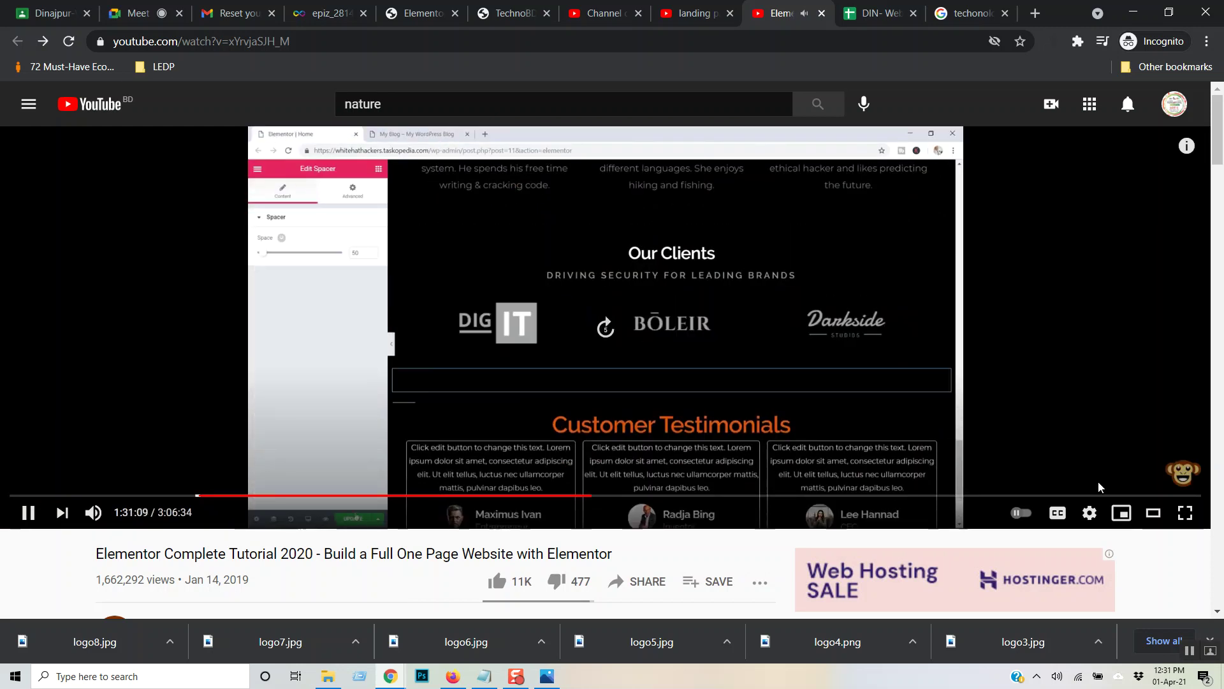
key(Right)
key(Right)
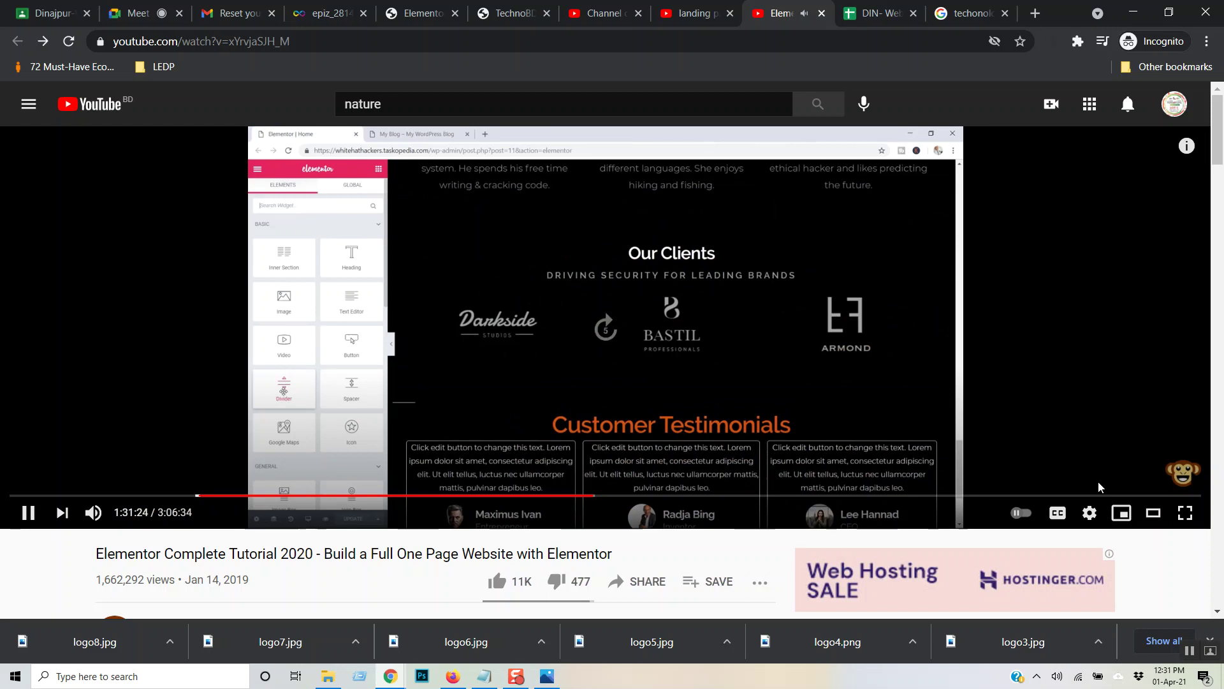
key(Right)
key(Right)
key(Right)
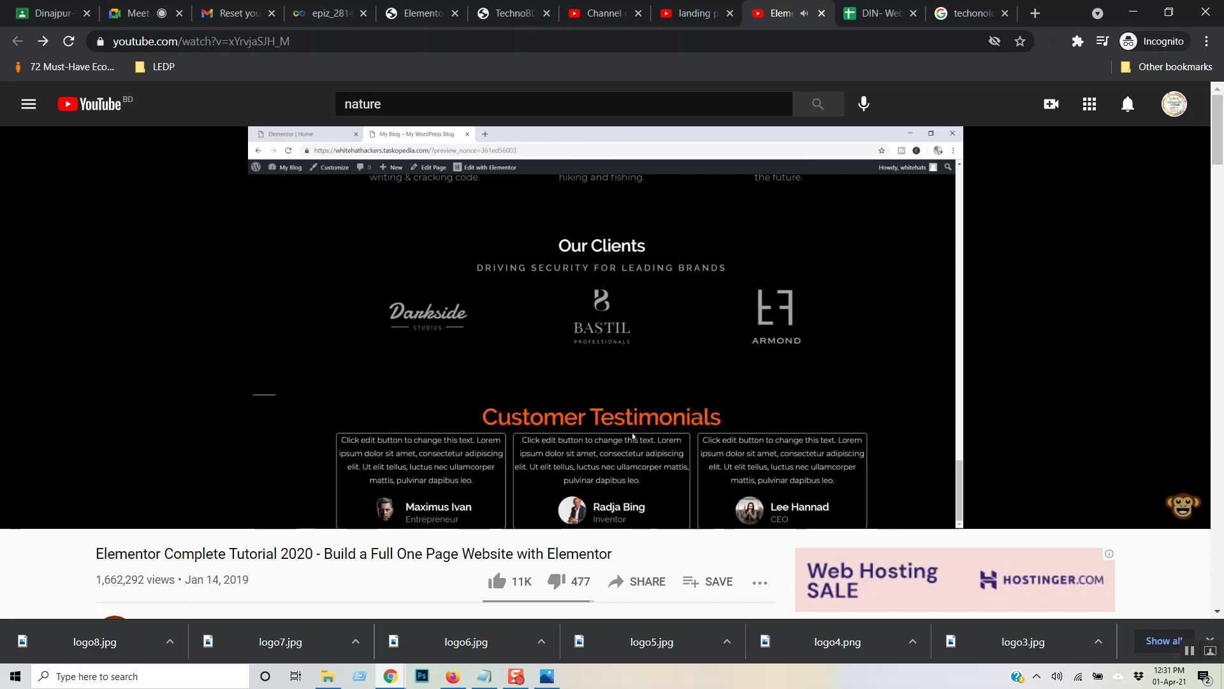
key(Right)
key(Right)
key(Right)
key(Right)
key(Right)
key(Right)
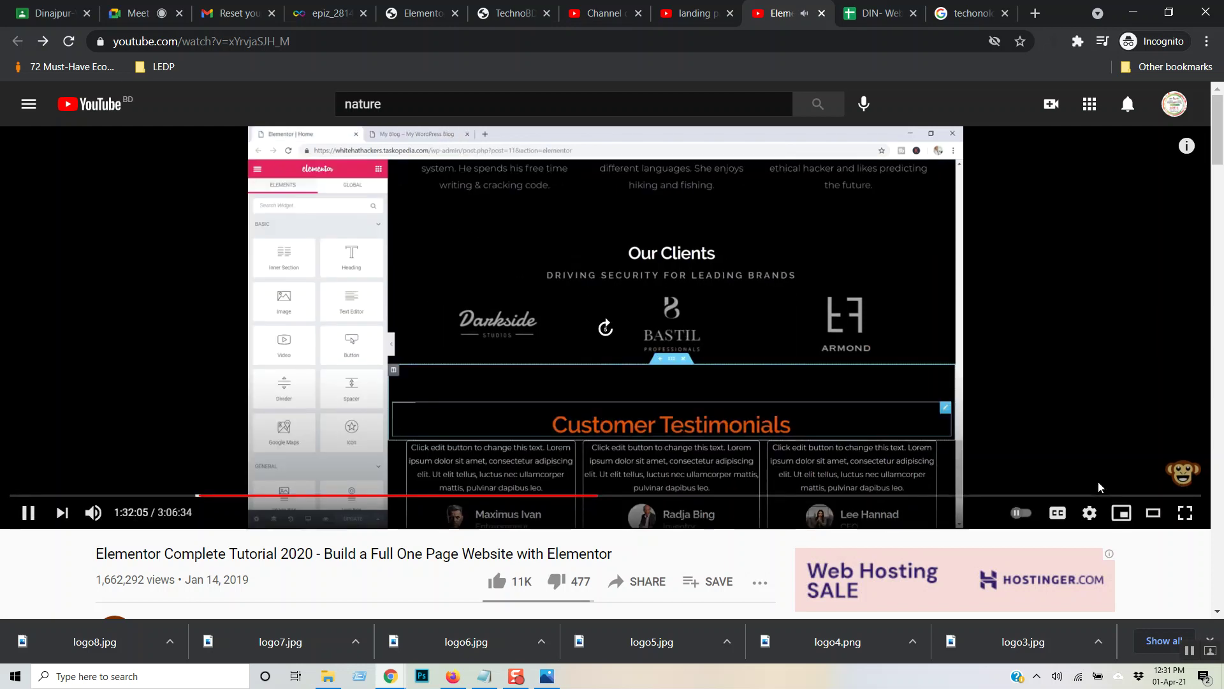
key(Right)
key(Right)
key(Right)
key(Right)
key(Right)
key(Right)
key(Right)
key(Right)
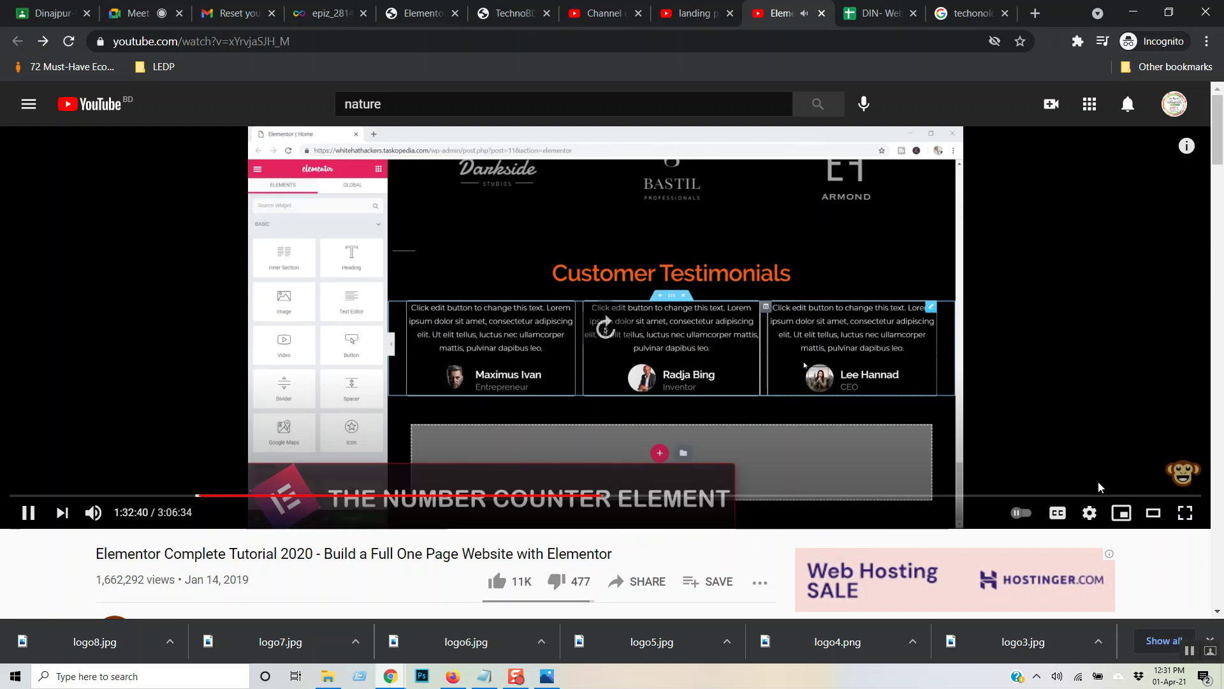
key(Right)
key(Right)
key(Right)
key(Right)
key(Right)
key(Right)
key(Right)
key(Right)
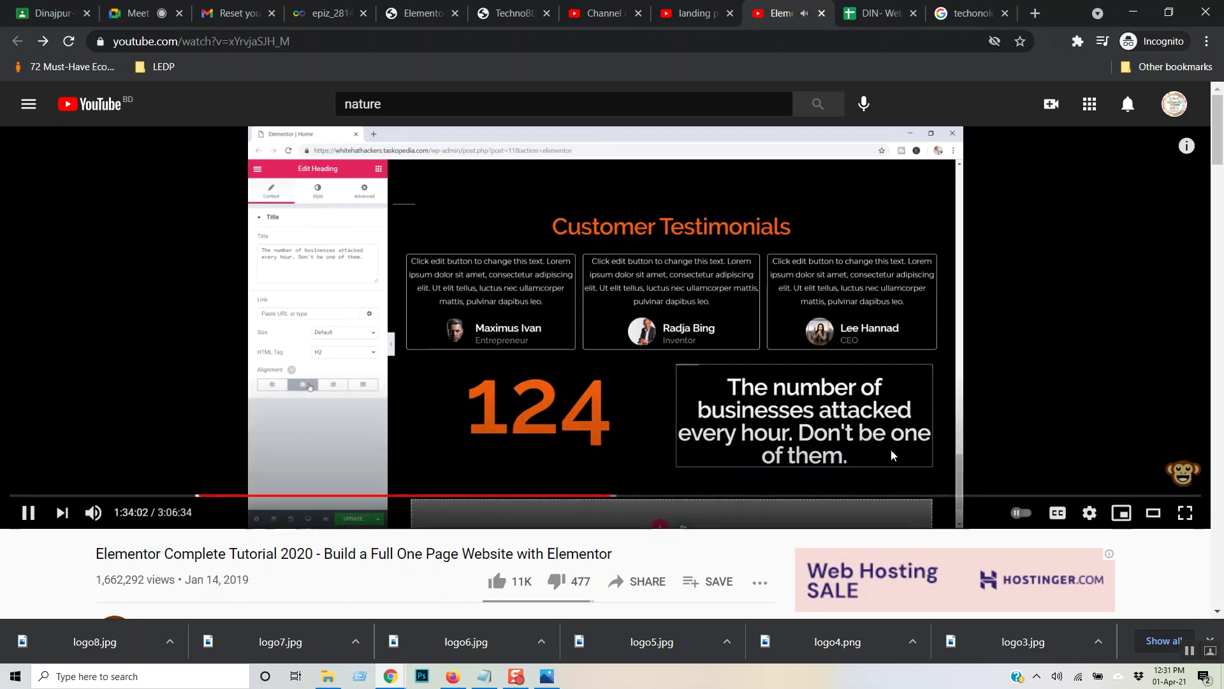
click(144, 8)
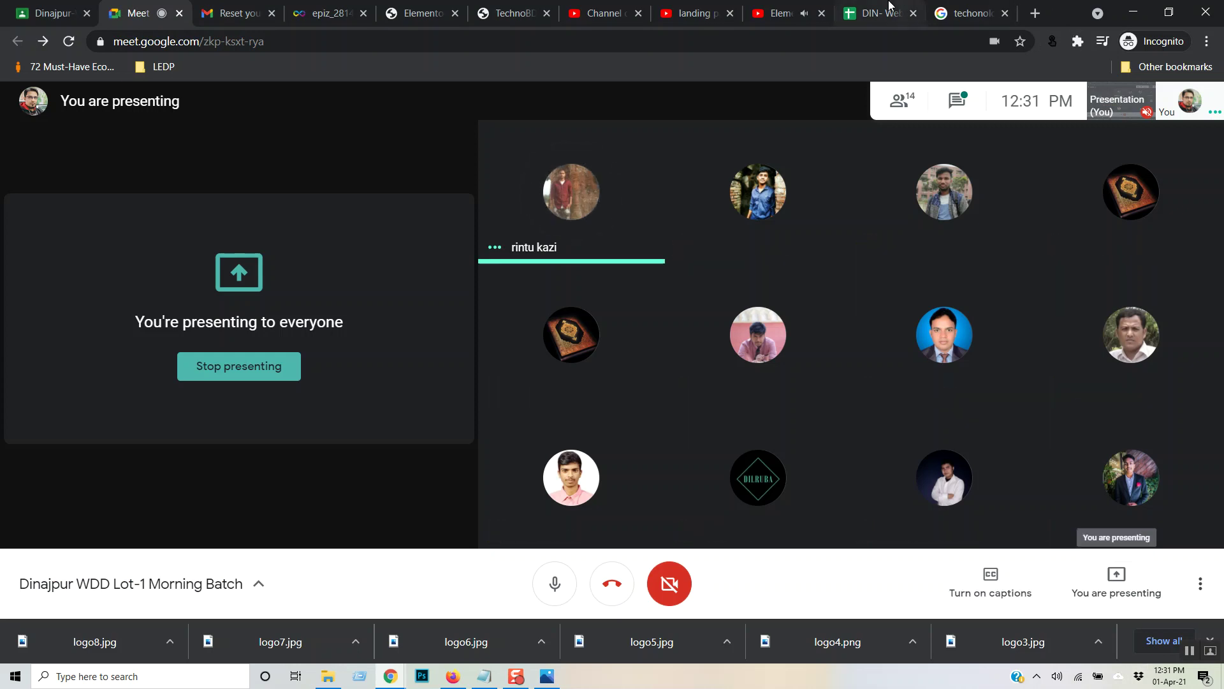
click(769, 7)
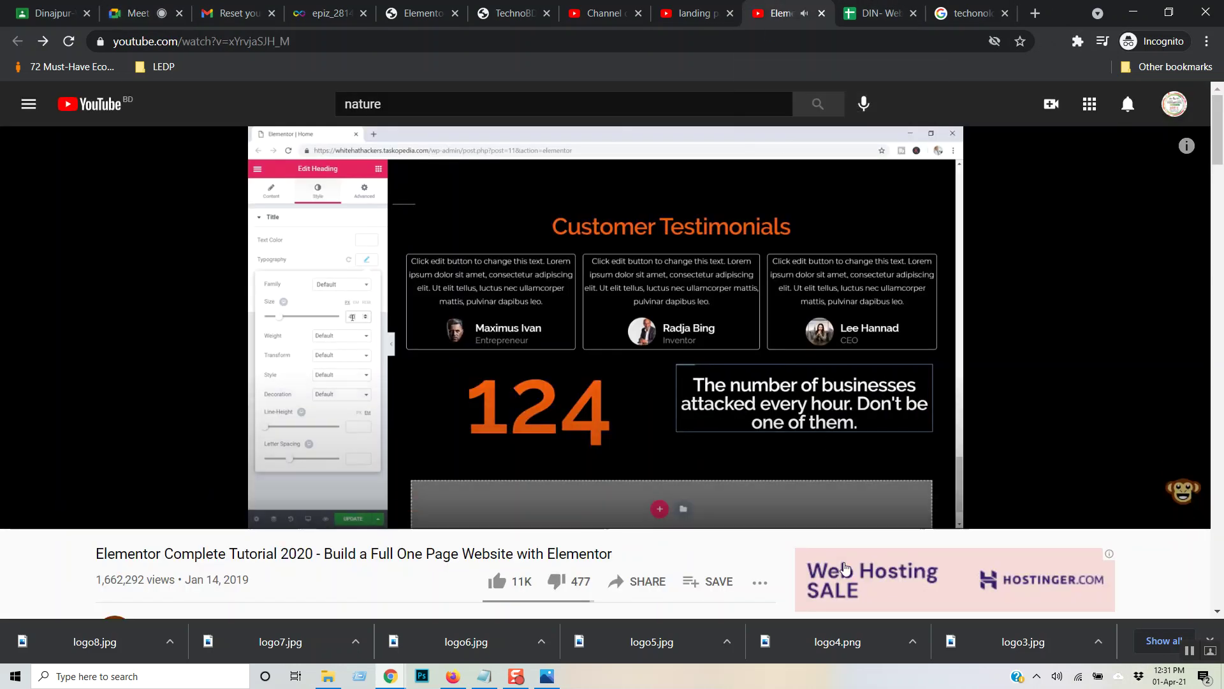
- Skip the tutorial past the spacer editing to the contact email heading, then rewind five seconds
key(Right)
key(Right)
key(Right)
key(Right)
key(Right)
key(Right)
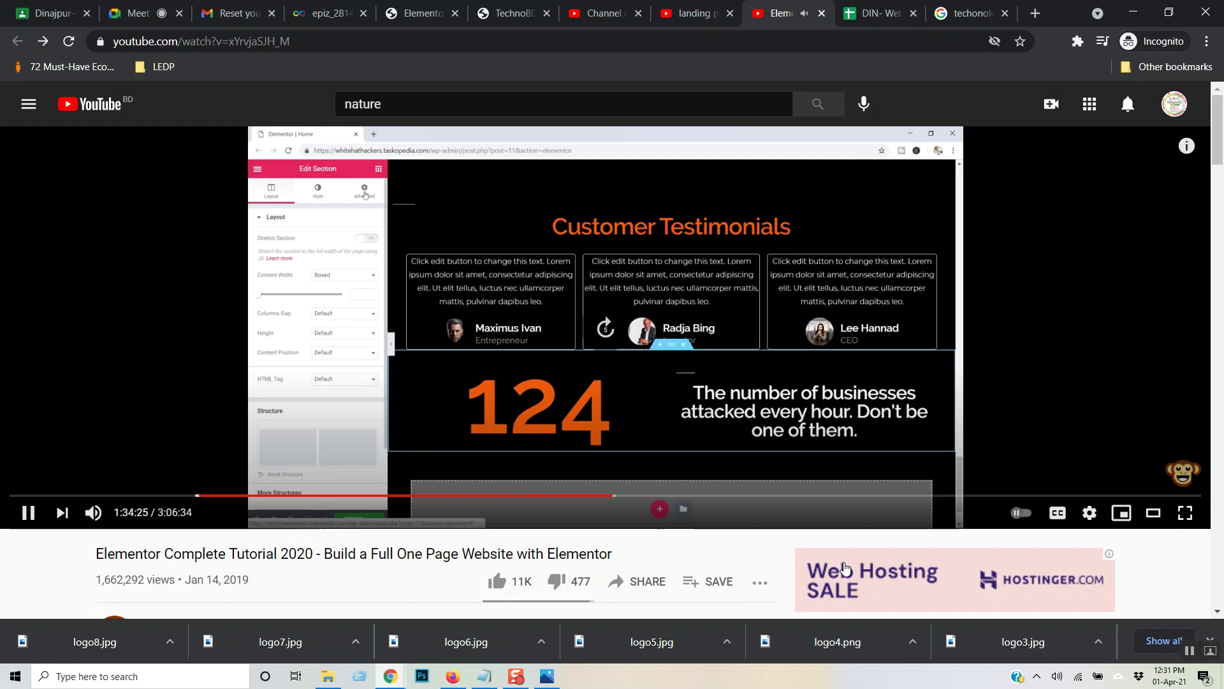
key(Right)
key(Right)
key(Right)
key(Right)
key(Right)
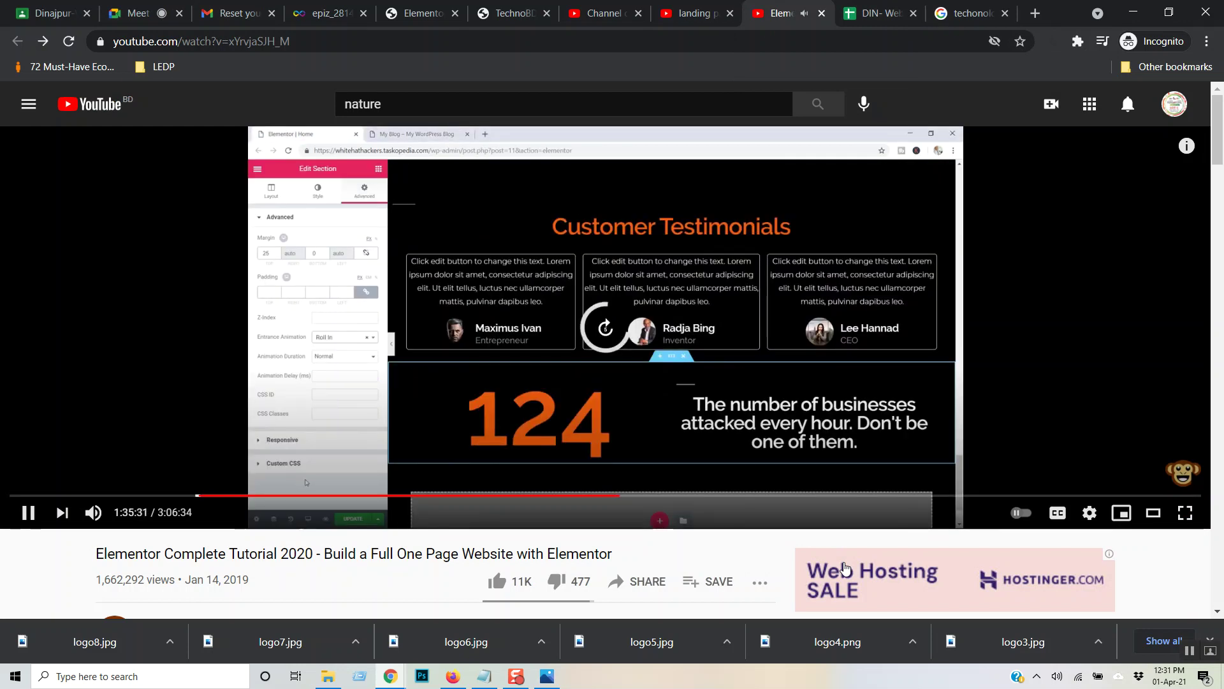
key(Right)
key(Right)
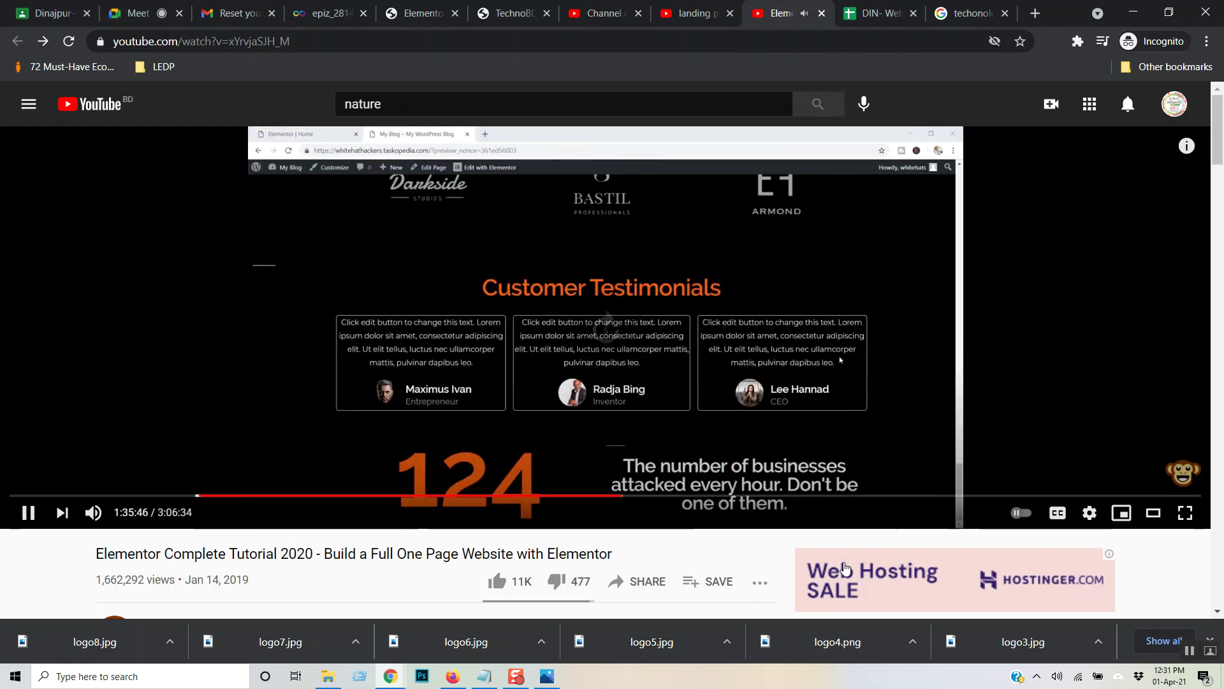
key(Right)
key(Right)
key(Right)
key(Right)
key(Right)
key(Right)
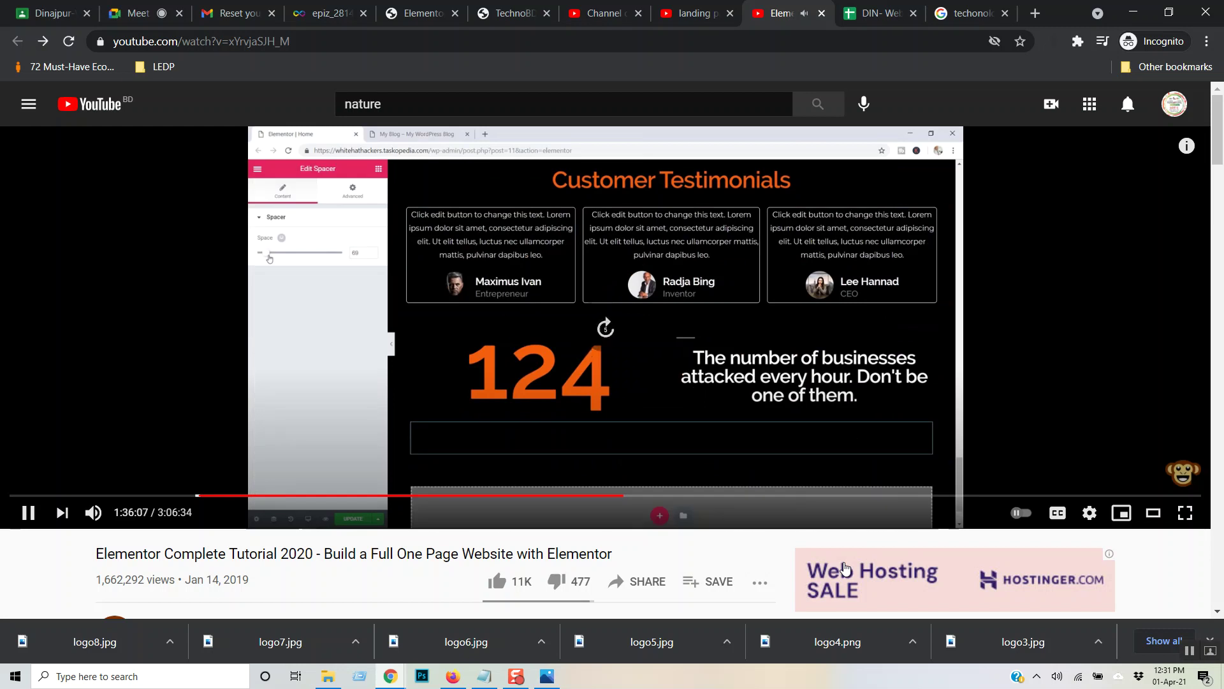
key(Right)
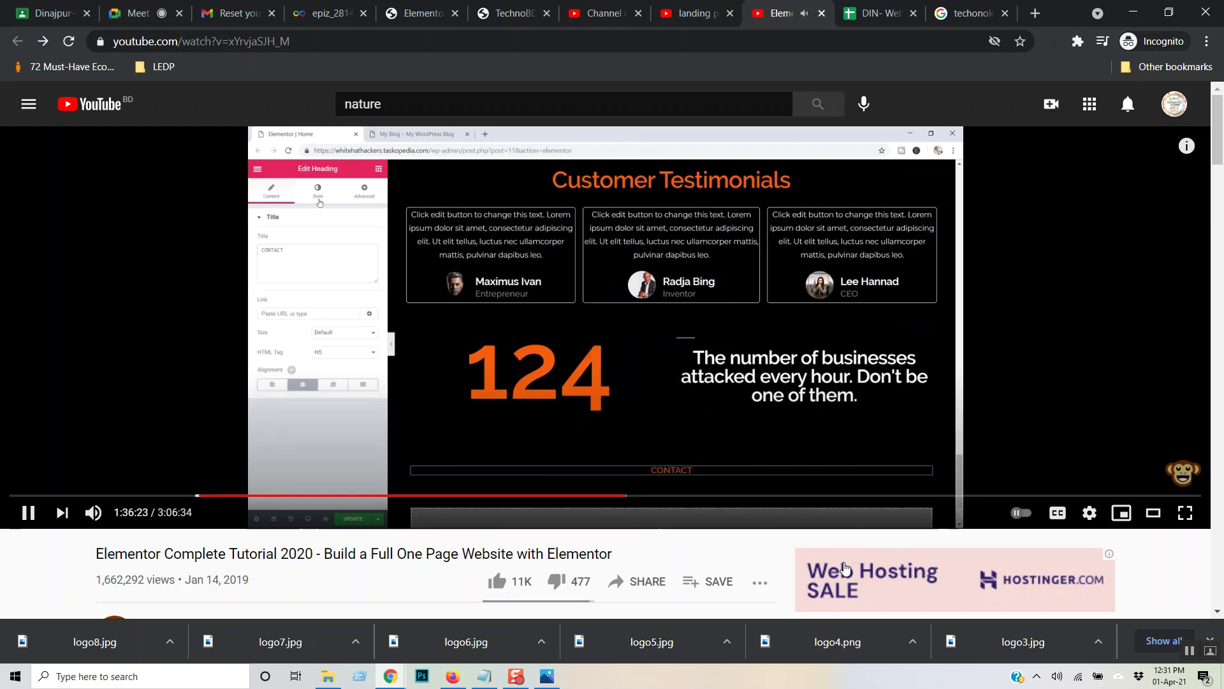
key(Right)
key(Right)
key(Right)
key(Right)
key(Right)
key(Right)
key(Right)
key(Right)
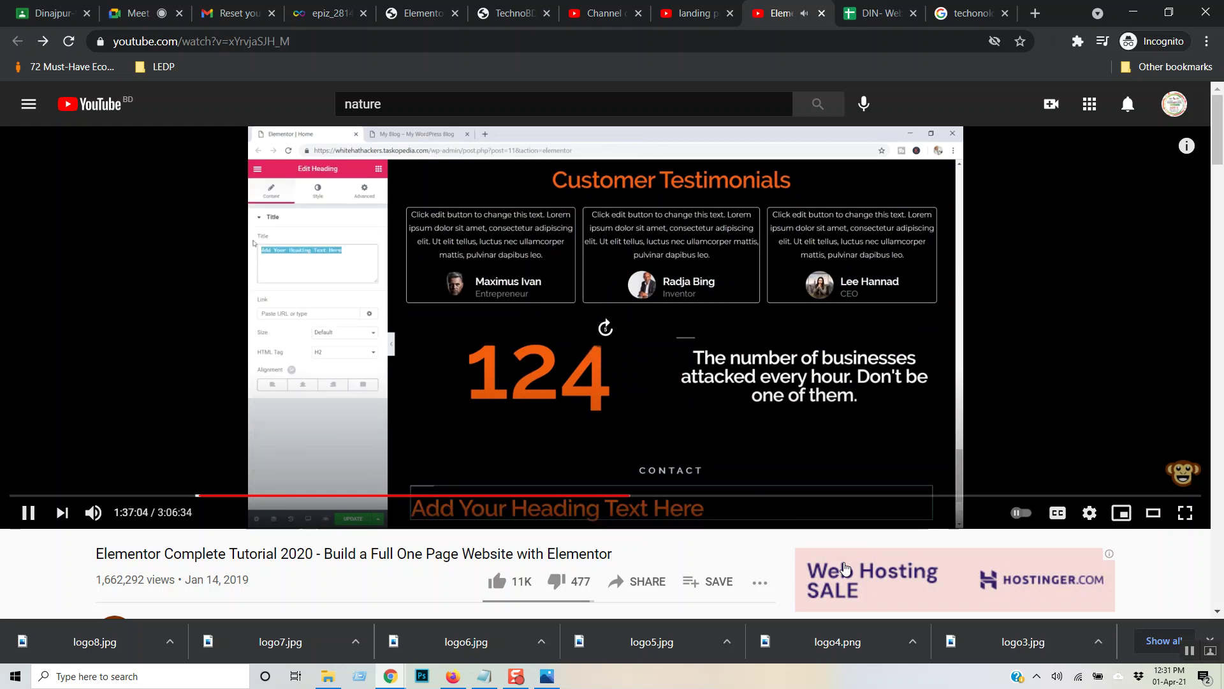
key(Right)
key(Right)
key(Right)
key(Right)
key(Right)
key(Right)
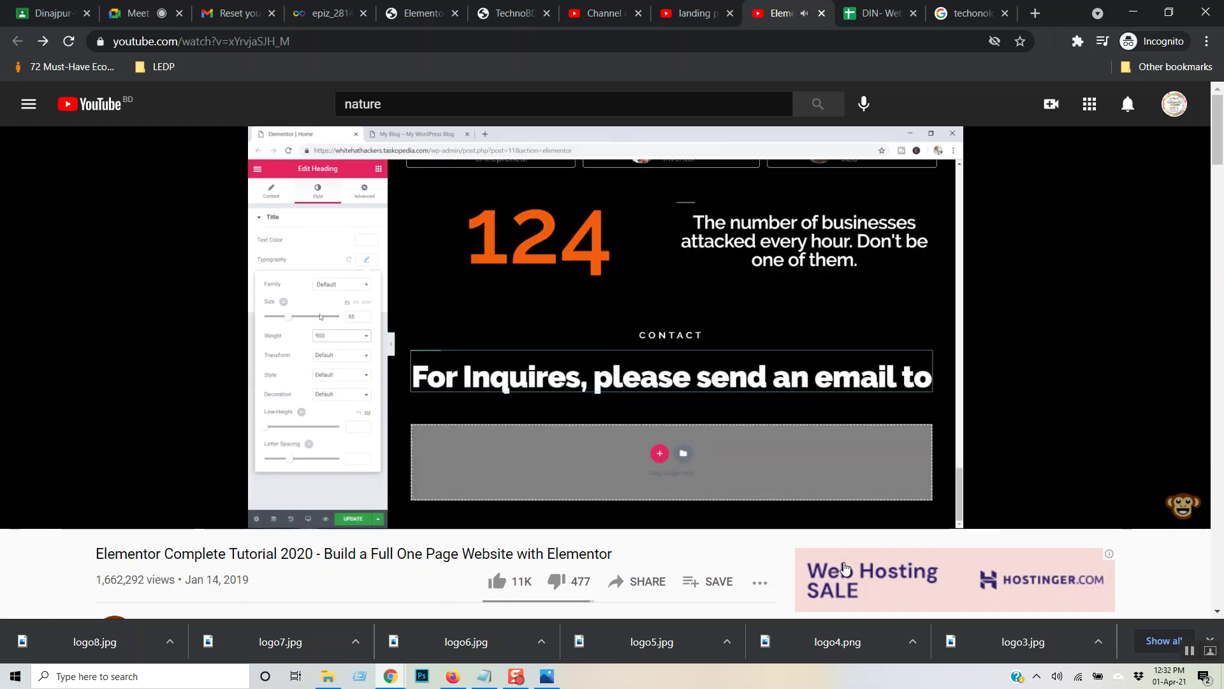
key(Right)
key(Right)
key(Right)
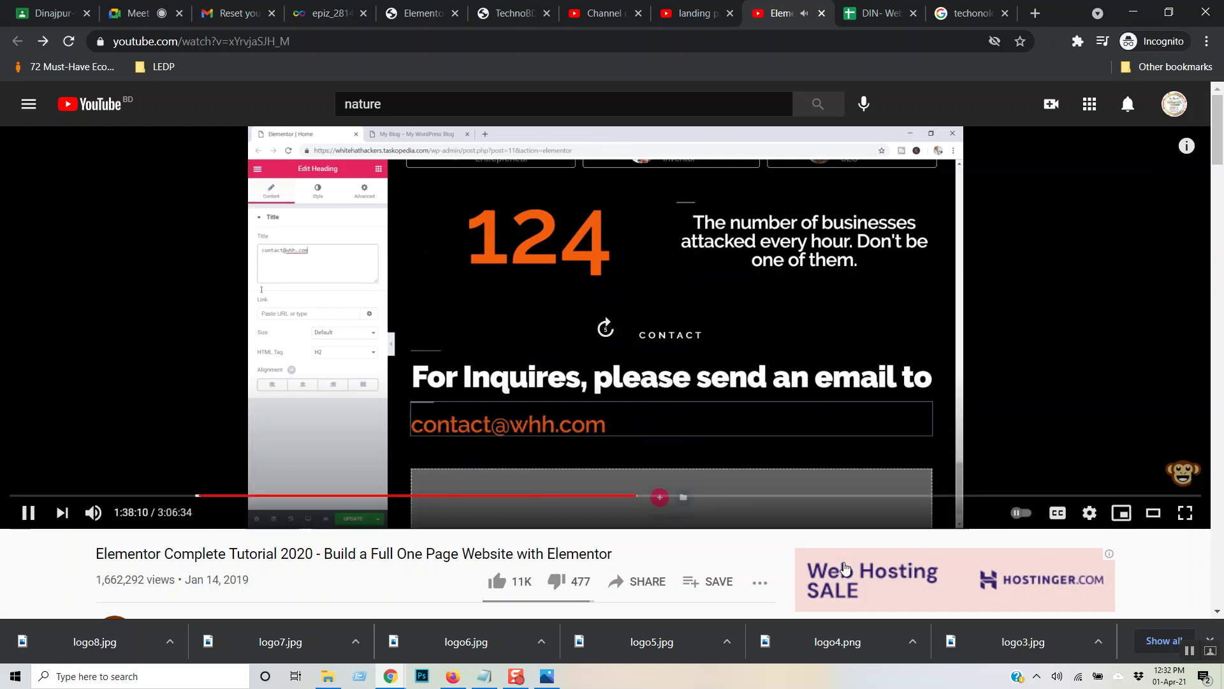
key(Right)
key(Right)
key(Right)
key(Right)
key(Right)
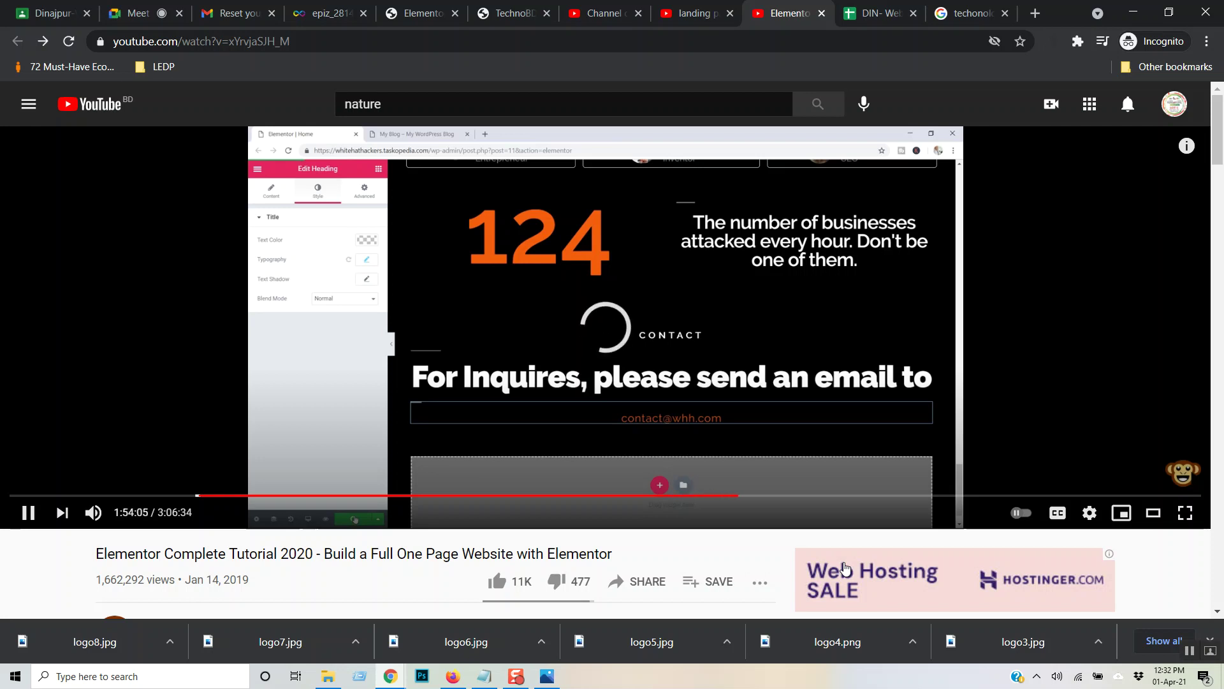
key(Right)
key(Right)
key(Right)
key(Right)
key(Right)
key(Right)
key(Right)
key(Right)
key(Right)
key(Right)
key(Right)
key(Left)
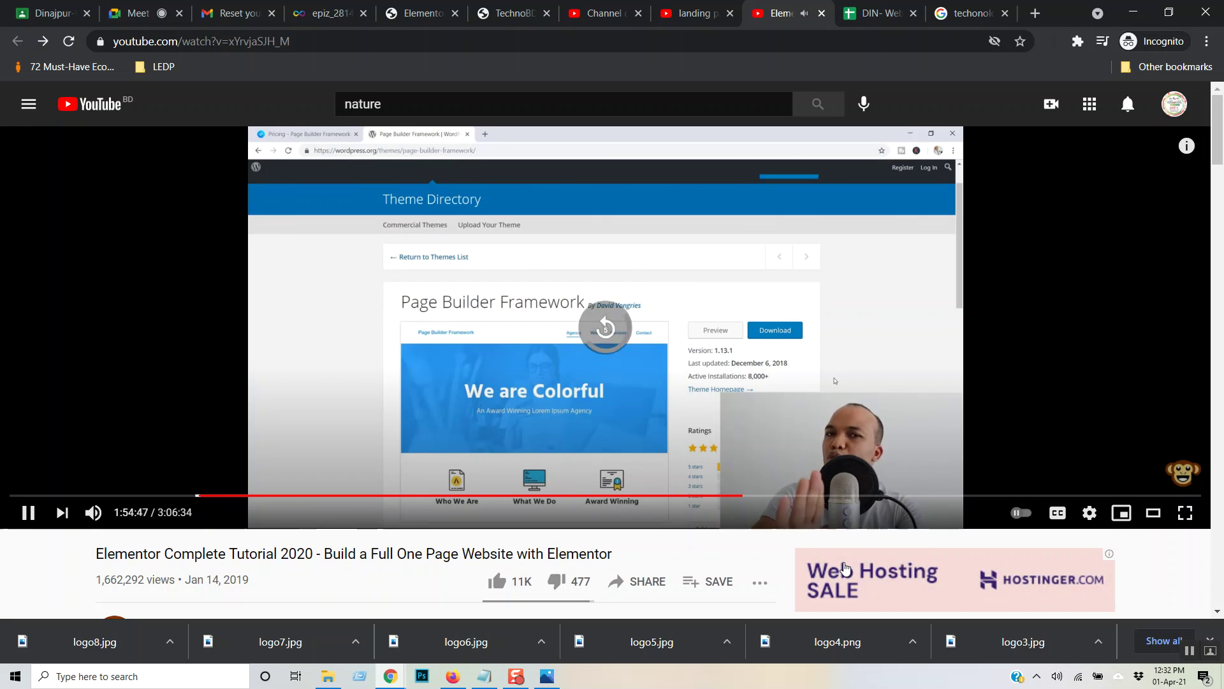
key(Left)
key(Left)
key(Left)
key(Left)
key(Left)
key(Left)
key(Left)
key(Left)
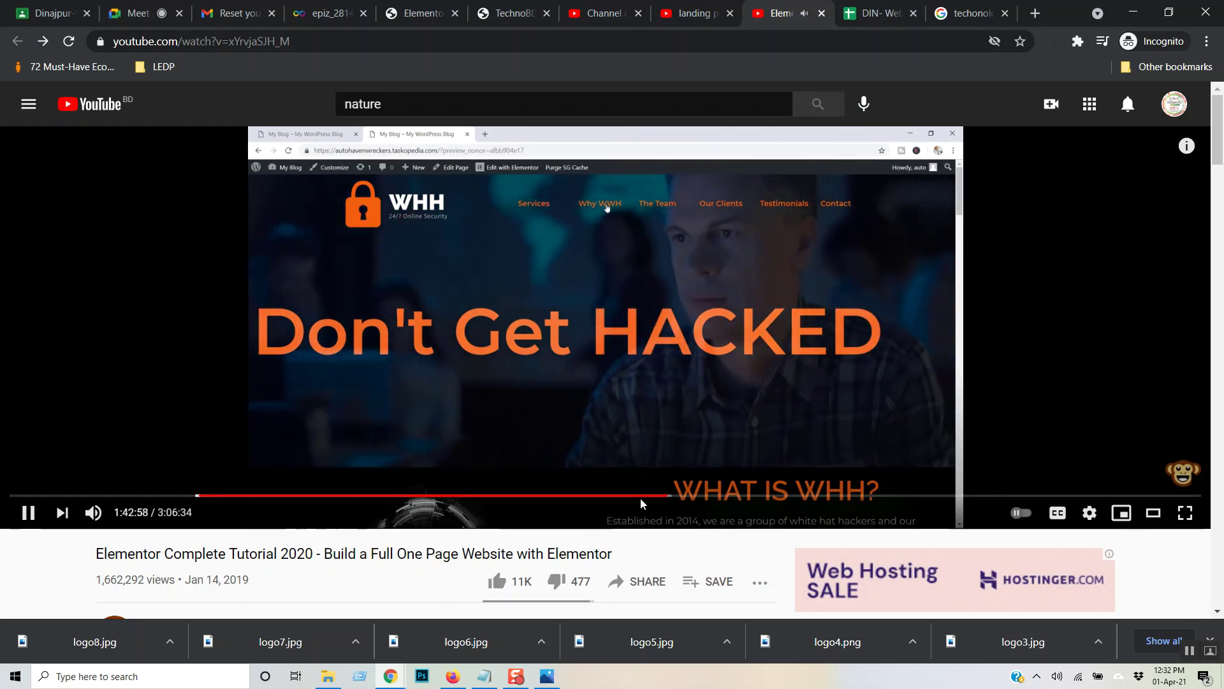
- Jump the video to 1:37:20 and skip forward to the Contact section's social icons around 1:40
click(634, 496)
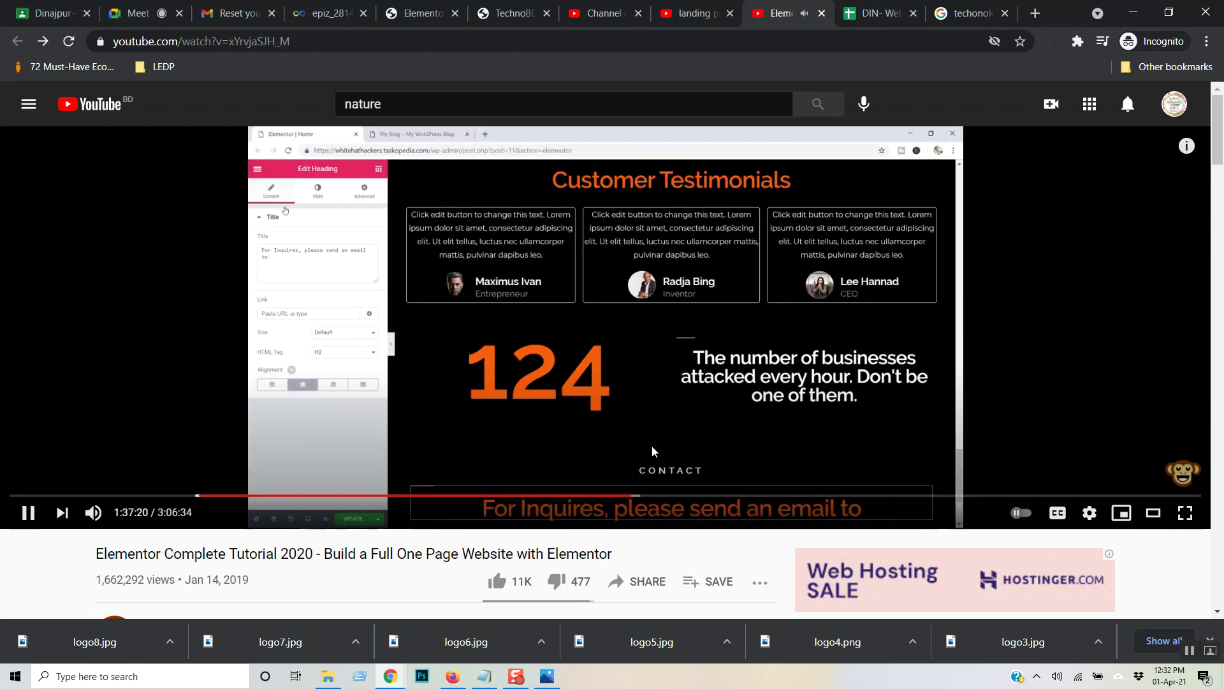
key(Right)
key(Right)
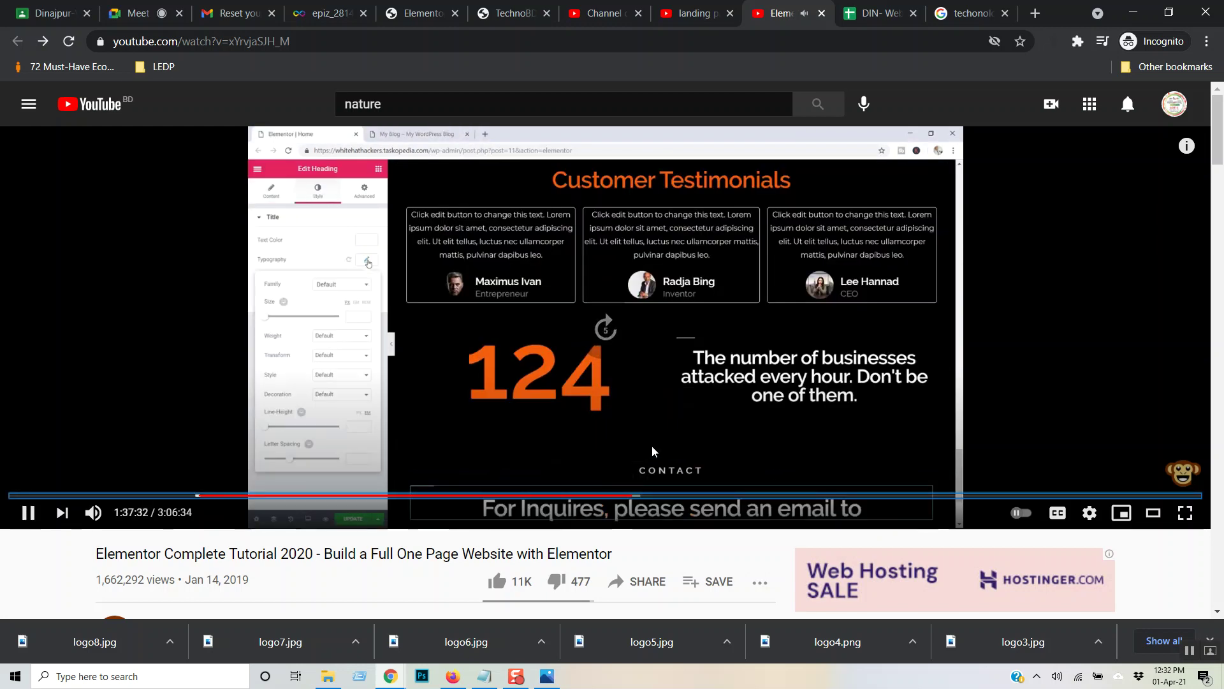
key(Right)
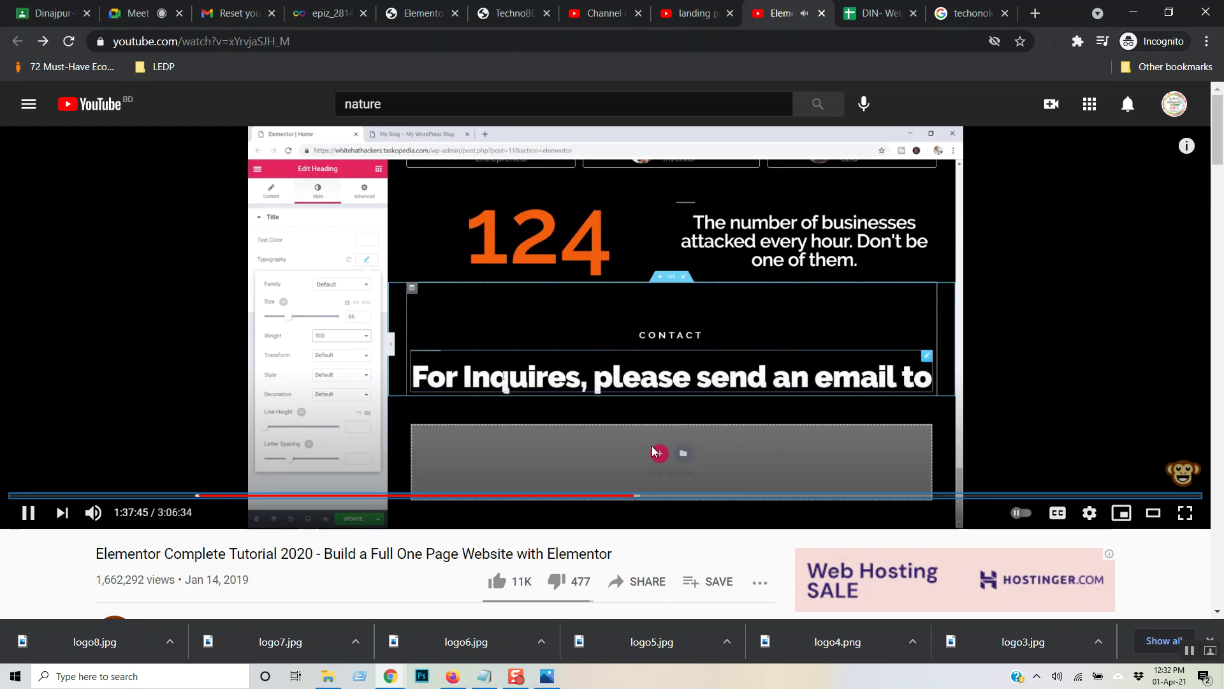
key(Right)
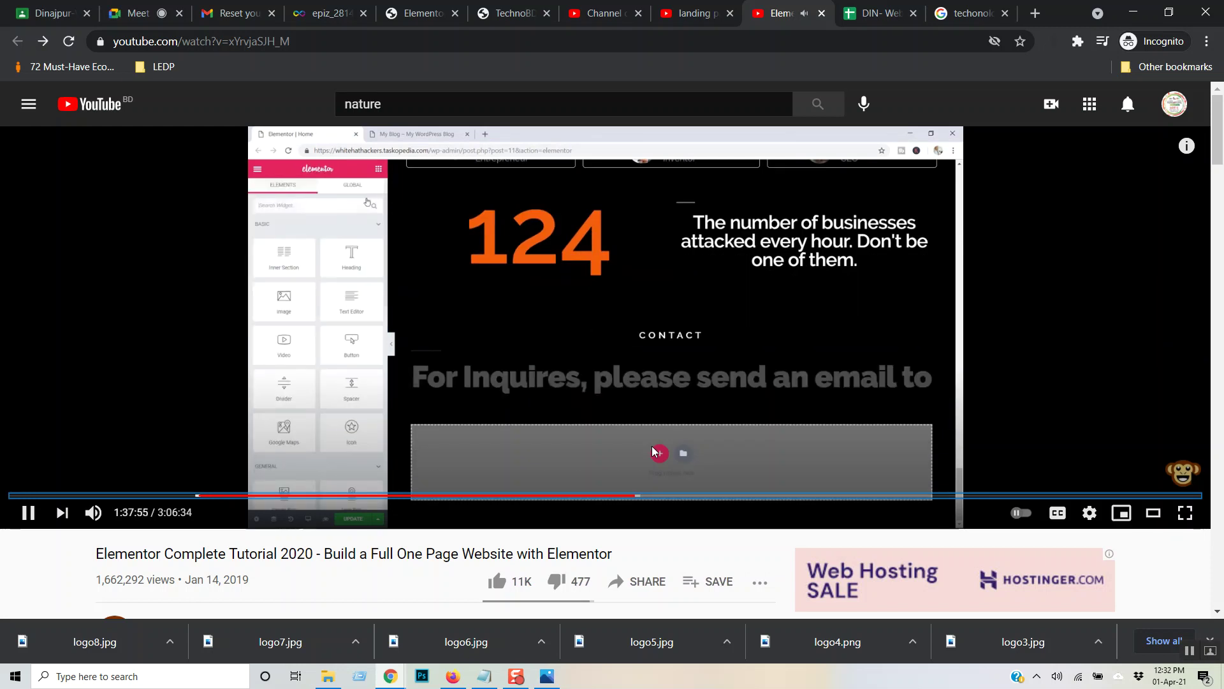
key(Right)
key(Right)
key(Right)
key(Right)
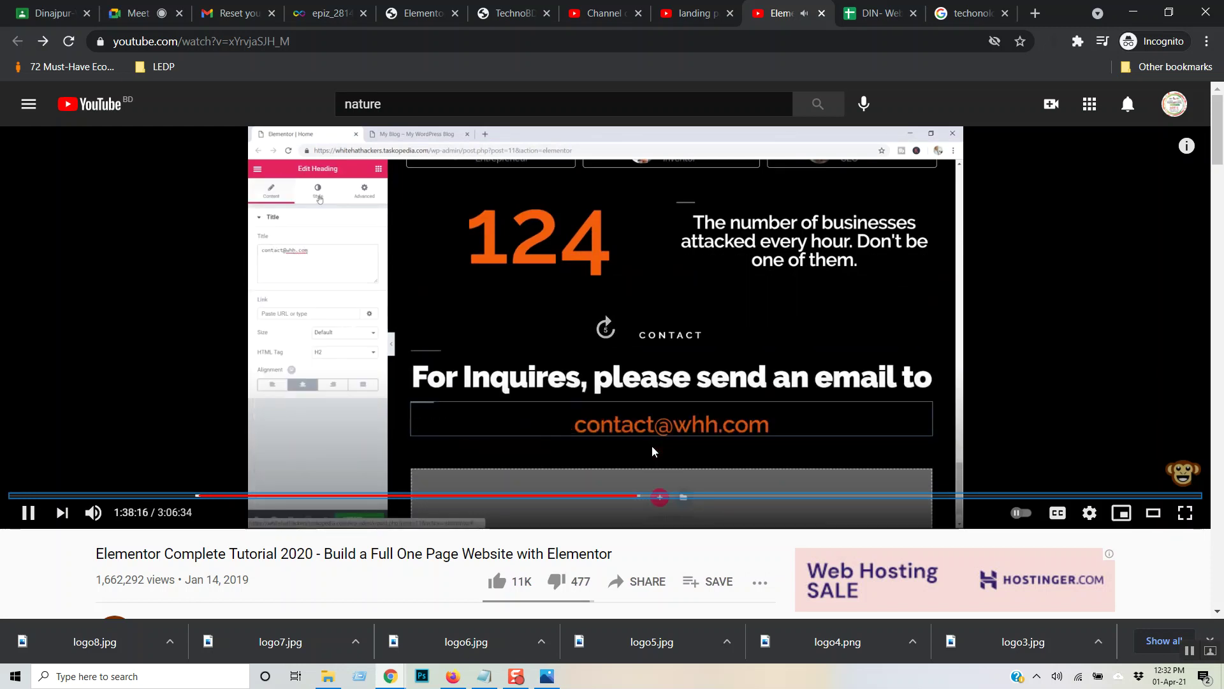
key(Right)
key(Right)
key(Right)
key(Right)
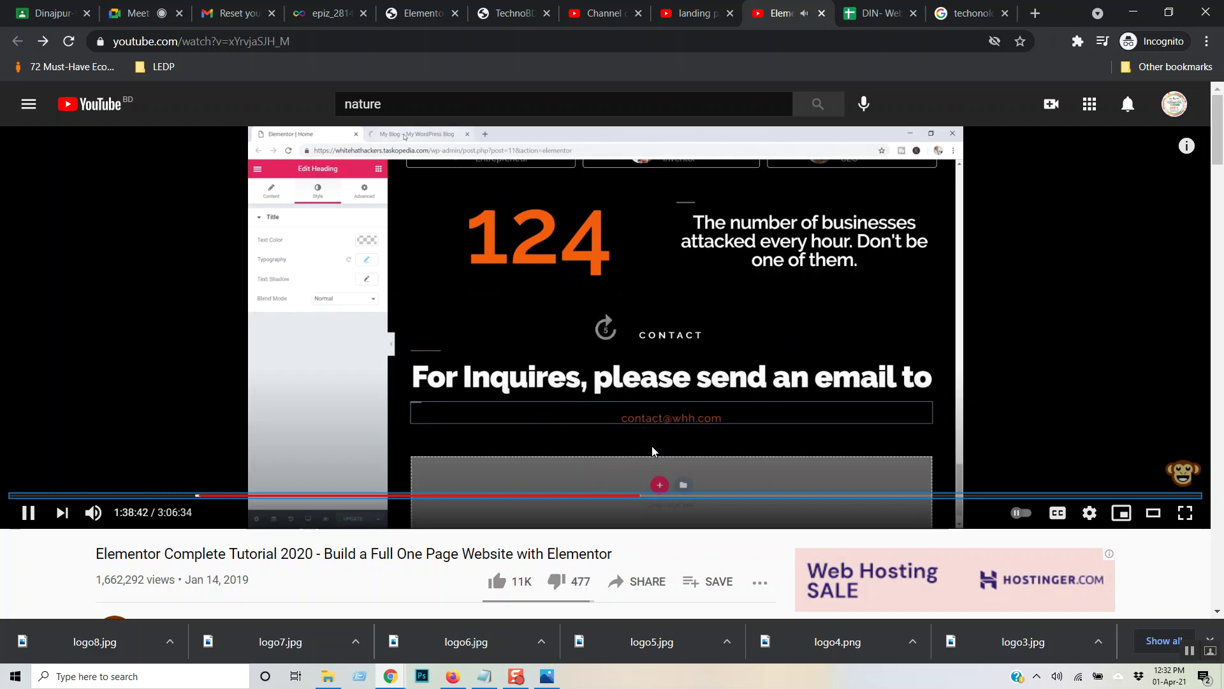
key(Right)
key(Right)
key(Right)
key(Right)
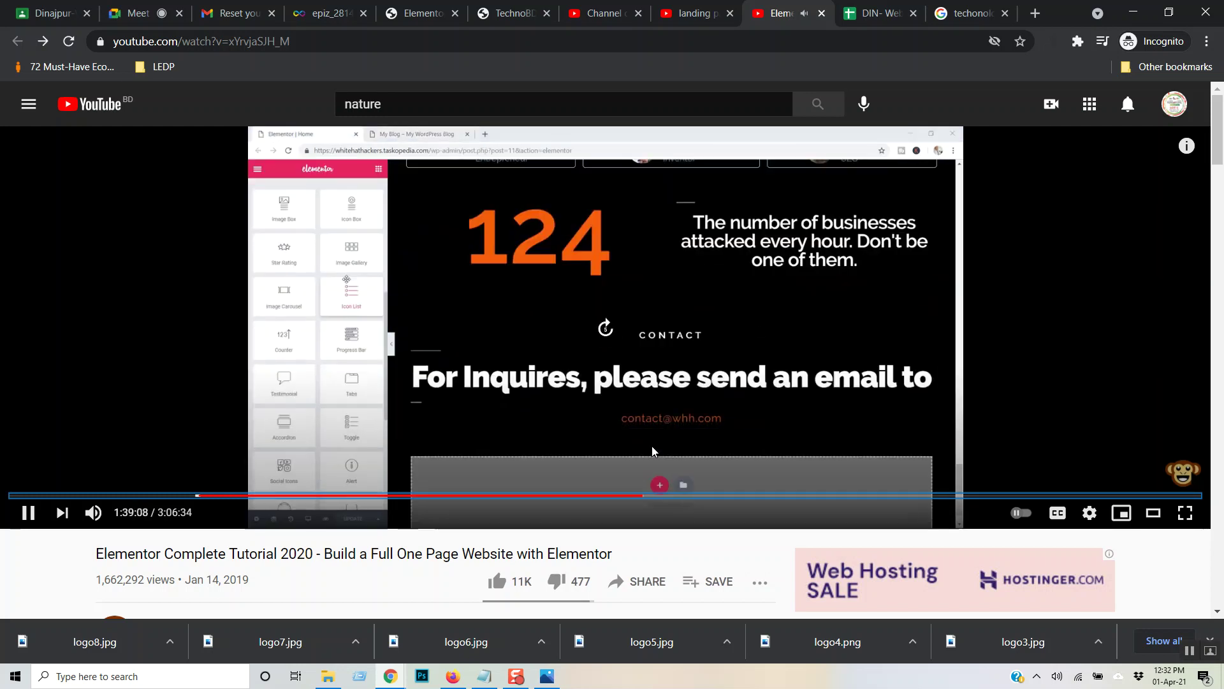
key(Right)
key(Right)
key(Right)
key(Right)
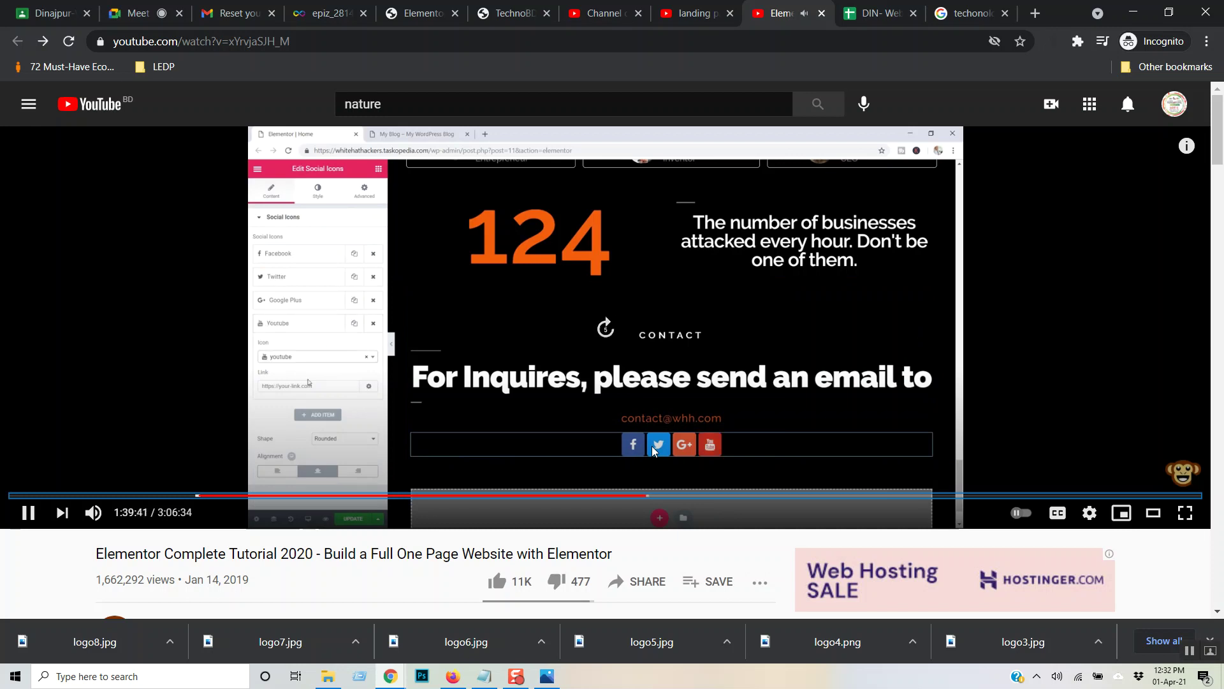
key(Right)
key(Right)
key(Right)
key(Right)
key(Right)
key(Right)
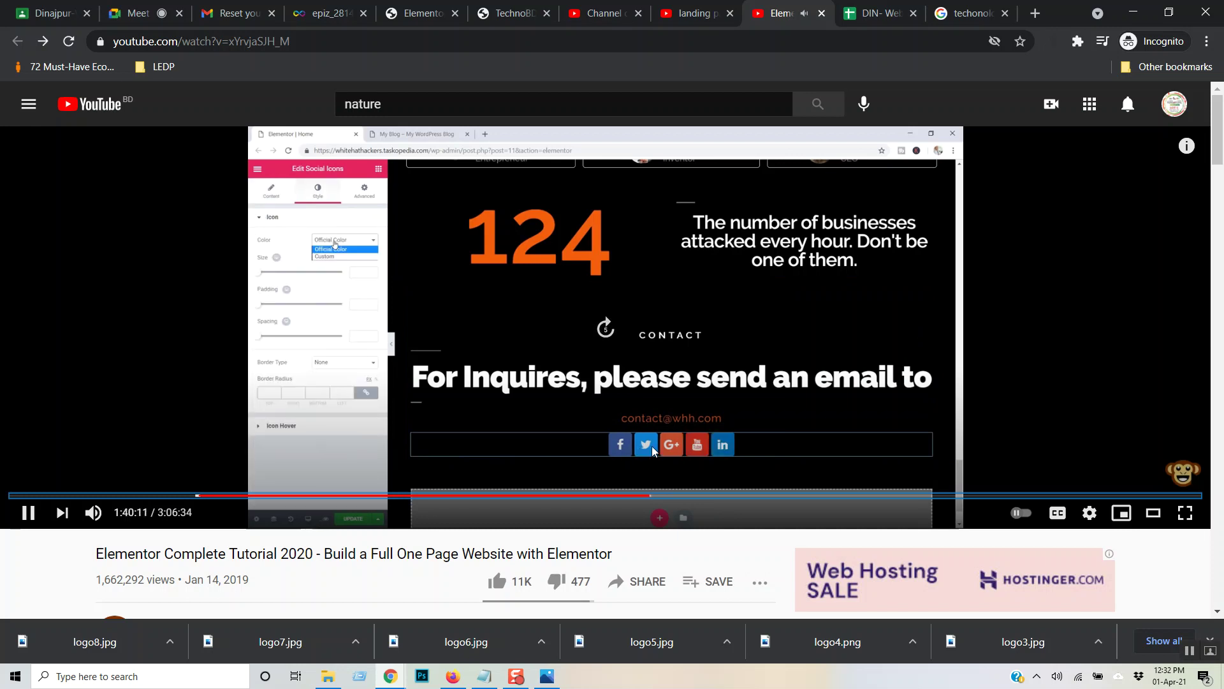
key(Right)
key(Right)
key(Right)
key(Right)
key(Right)
key(Right)
key(Right)
key(Right)
key(Right)
key(Right)
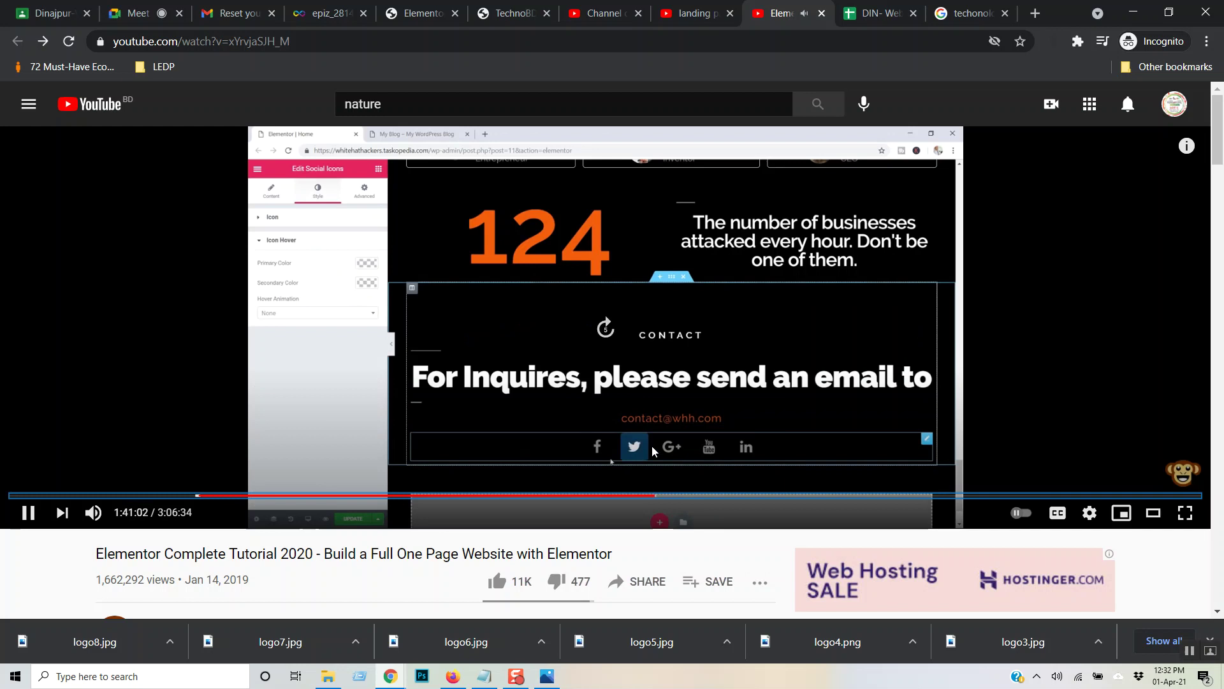
key(Right)
key(Right)
key(Right)
key(Right)
key(Right)
key(Right)
key(Right)
key(Right)
key(Right)
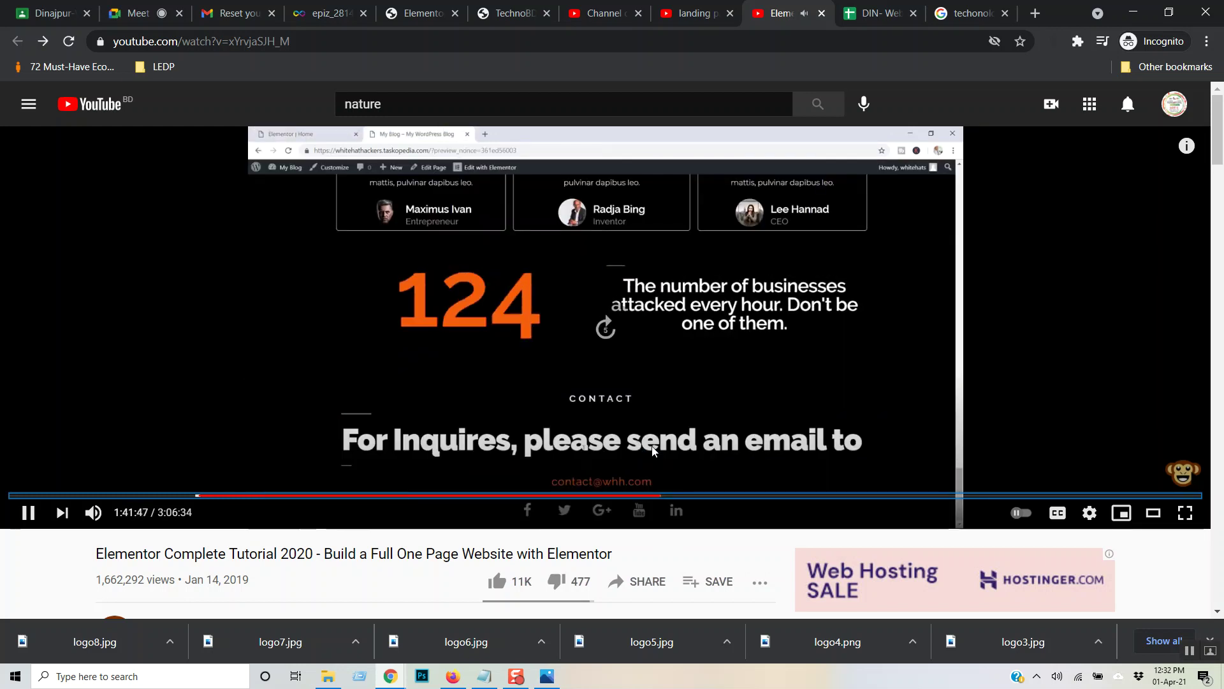
key(Right)
key(Right)
key(Right)
key(Right)
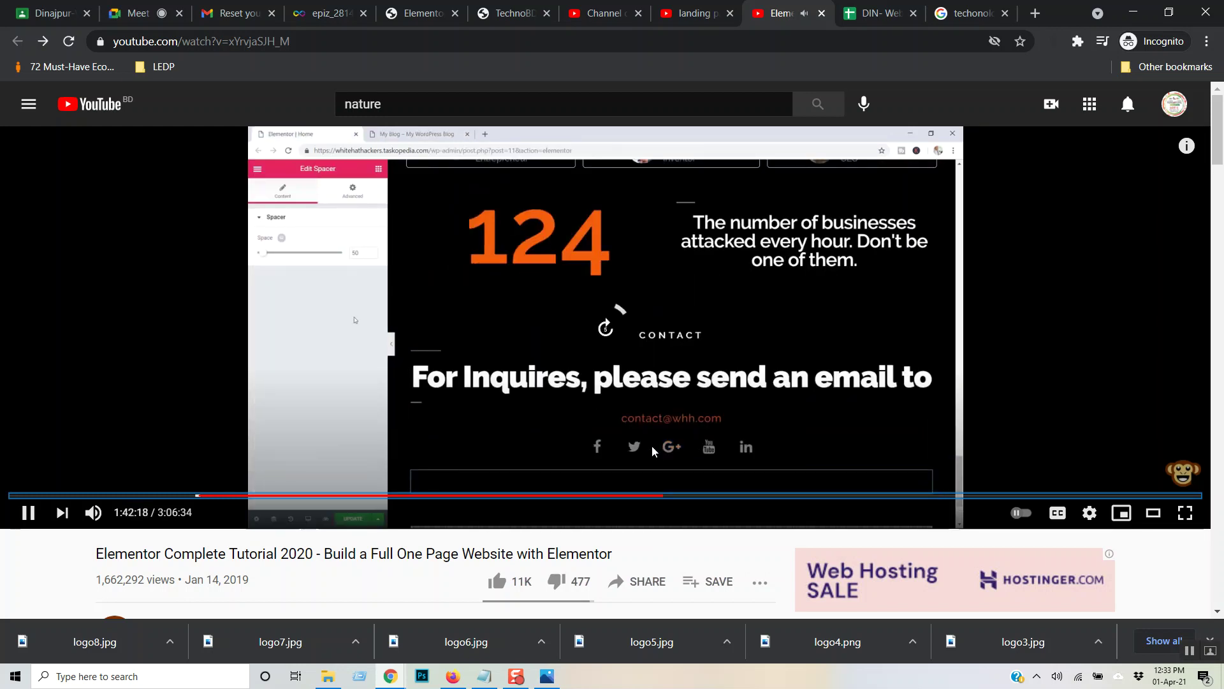
key(Right)
key(Right)
key(Right)
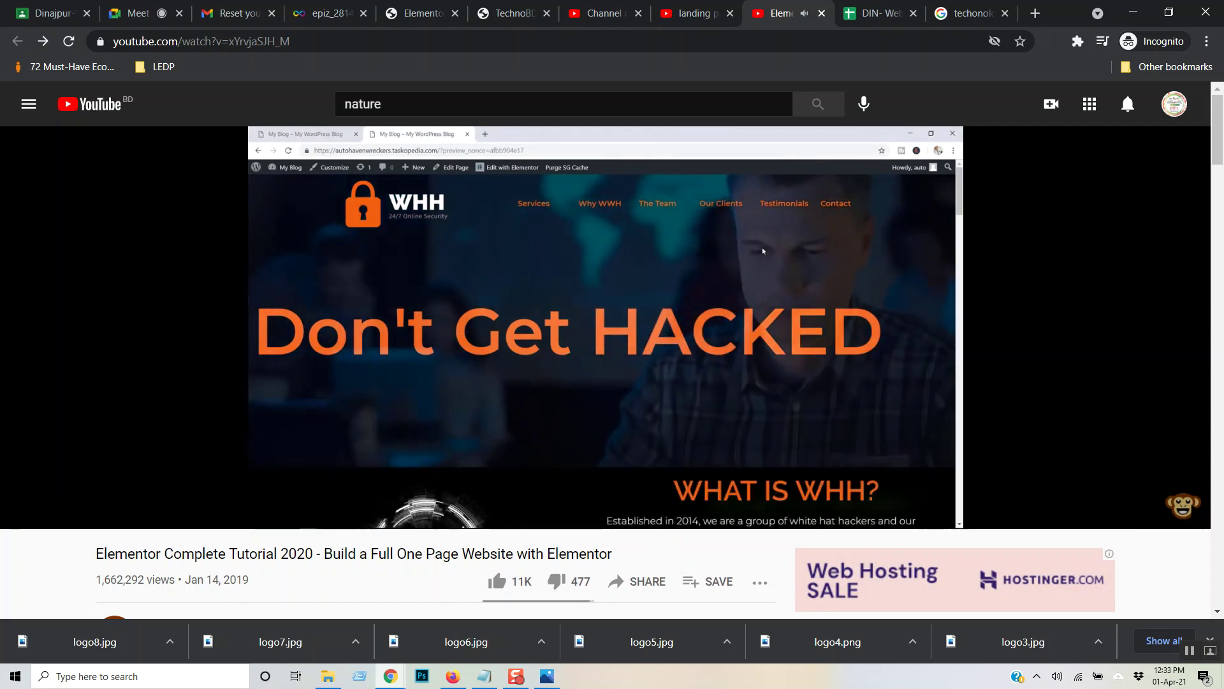
- Skip the tutorial forward in 5-second jumps to about 1:46:42, where an inner section is added below Contact
key(Right)
key(Right)
key(Right)
key(Right)
key(Right)
key(Right)
key(Right)
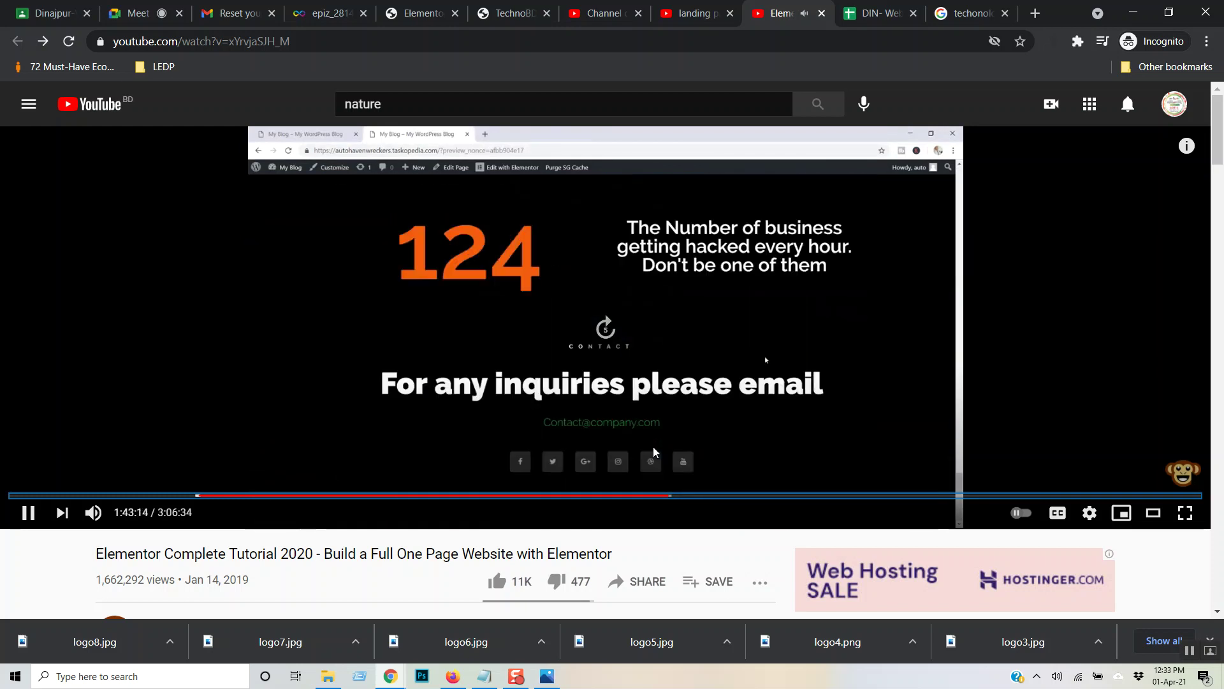
key(Right)
key(Right)
key(Right)
key(Right)
key(Right)
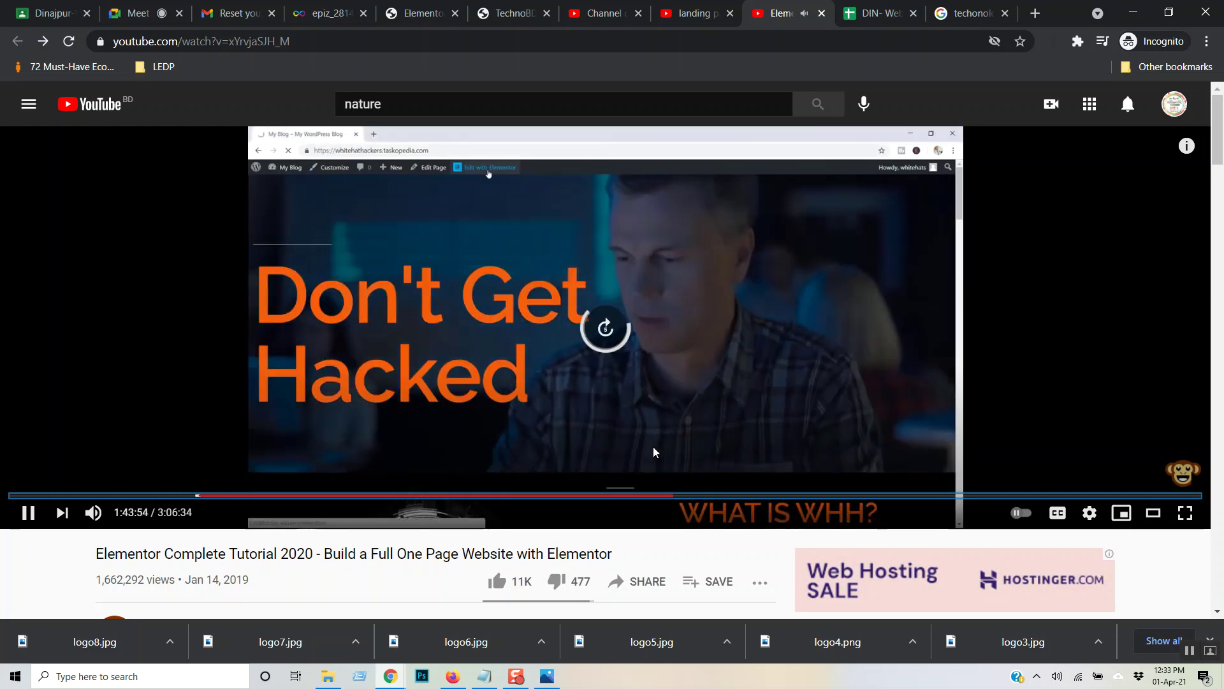
key(Right)
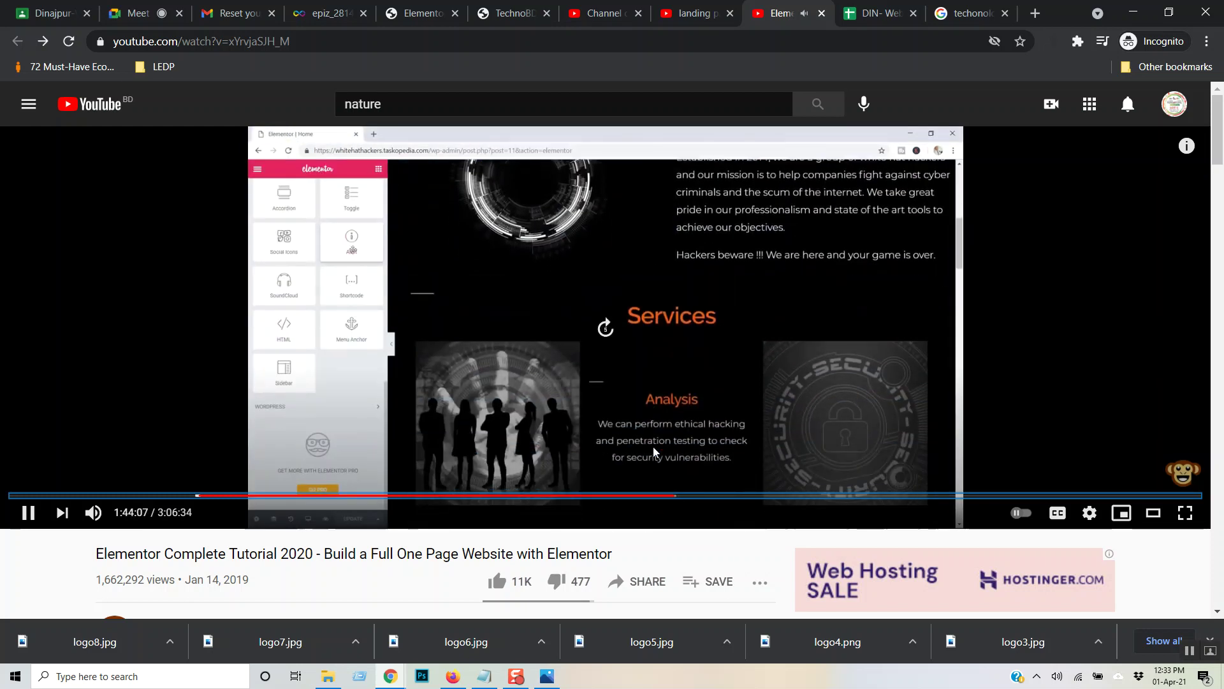
key(Right)
key(Right)
key(Right)
key(Right)
key(Right)
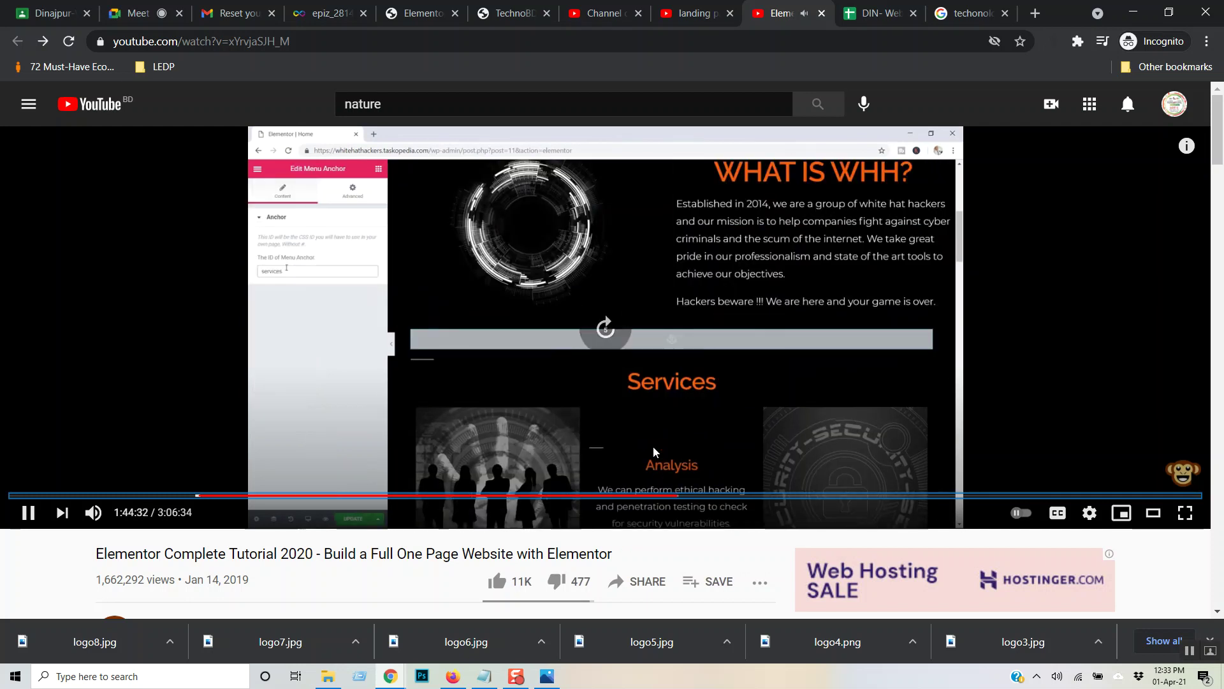
key(Right)
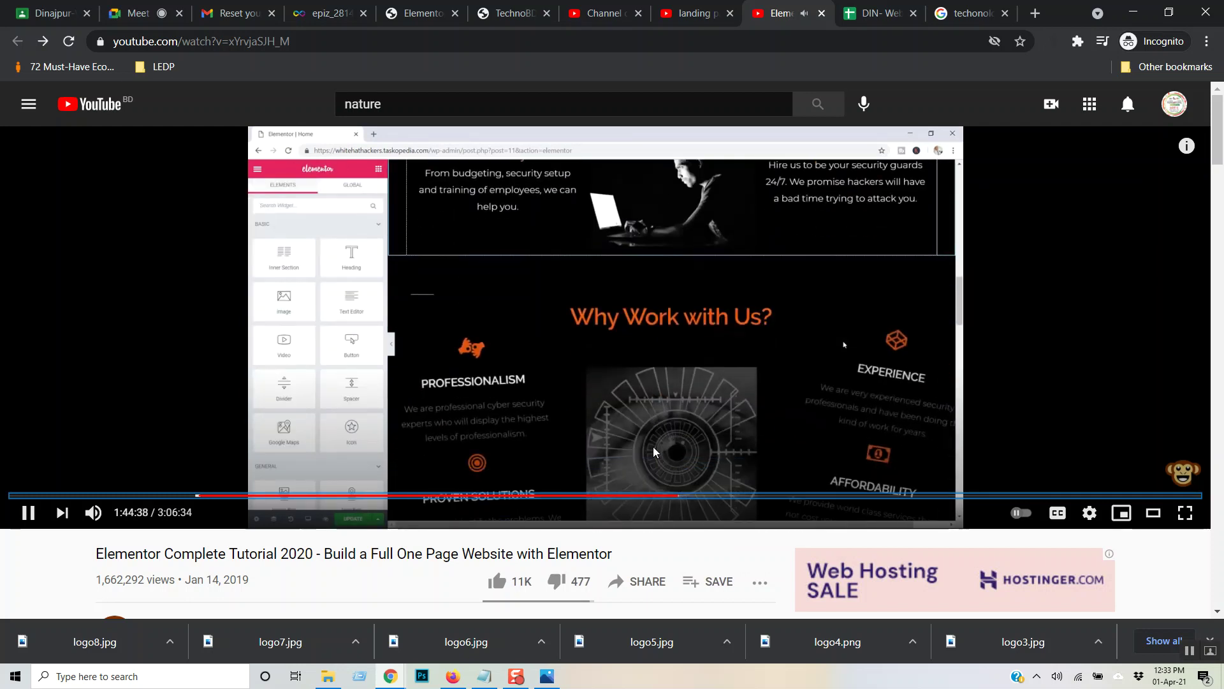
key(Right)
key(Right)
key(Right)
key(Right)
key(Right)
key(Right)
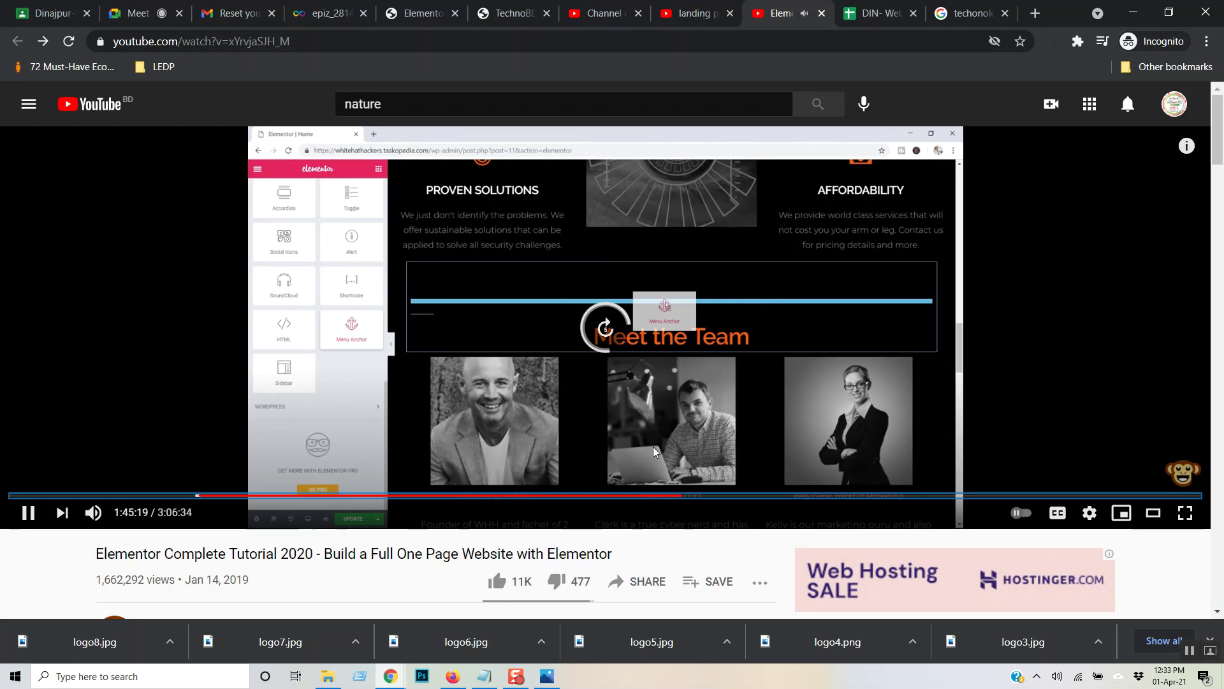
key(Right)
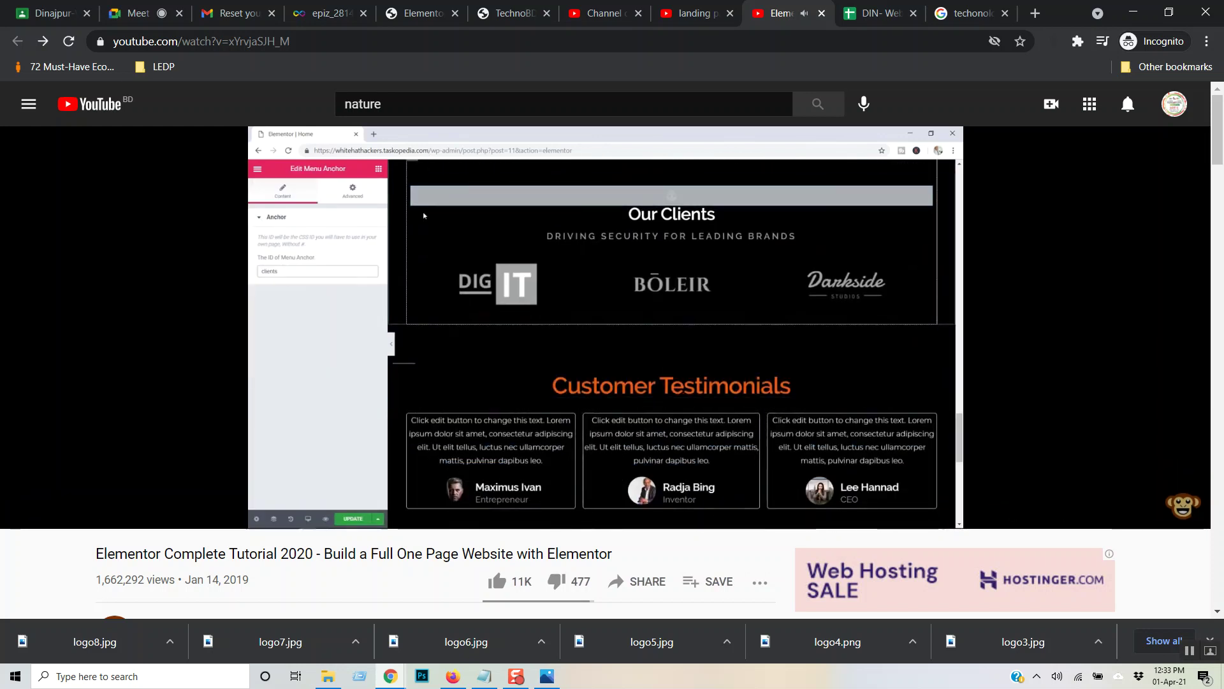
key(Right)
key(Right)
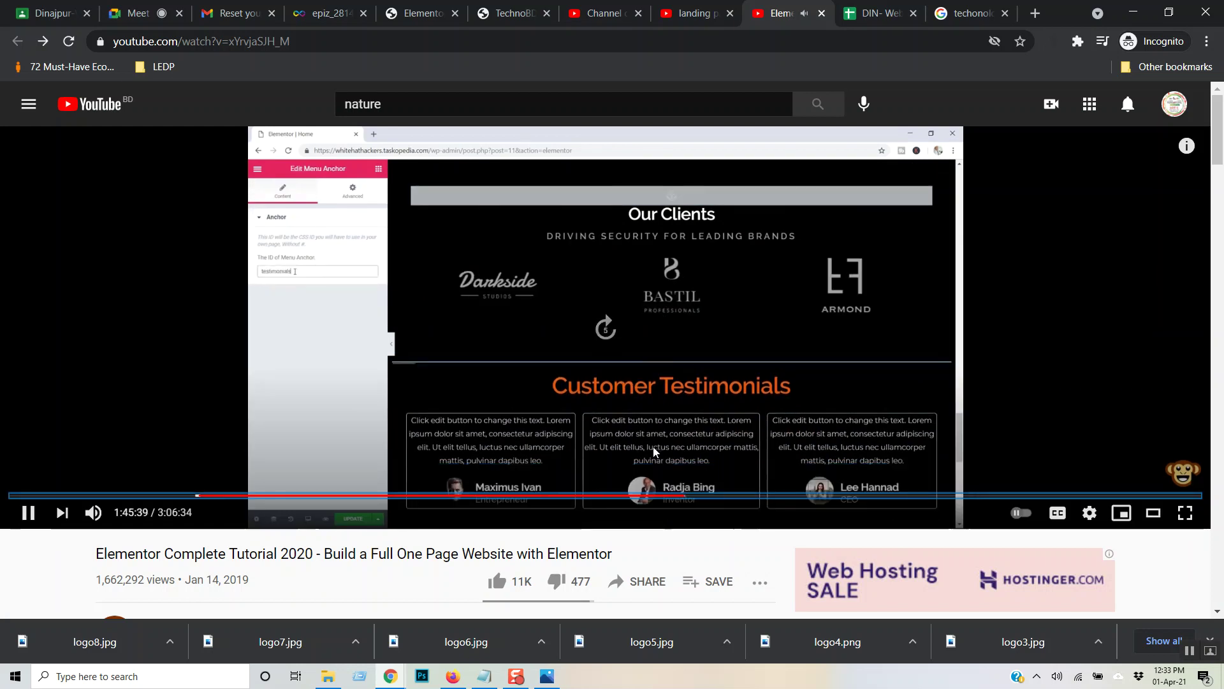
key(Right)
key(Right)
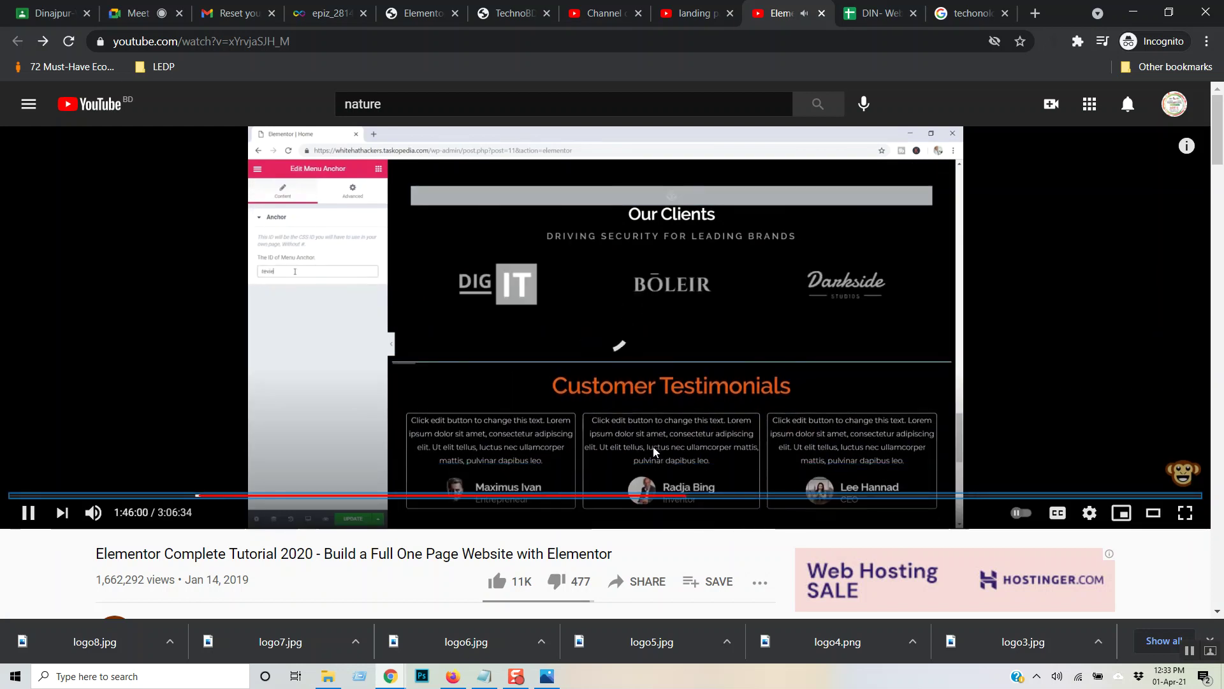
key(Right)
key(Right)
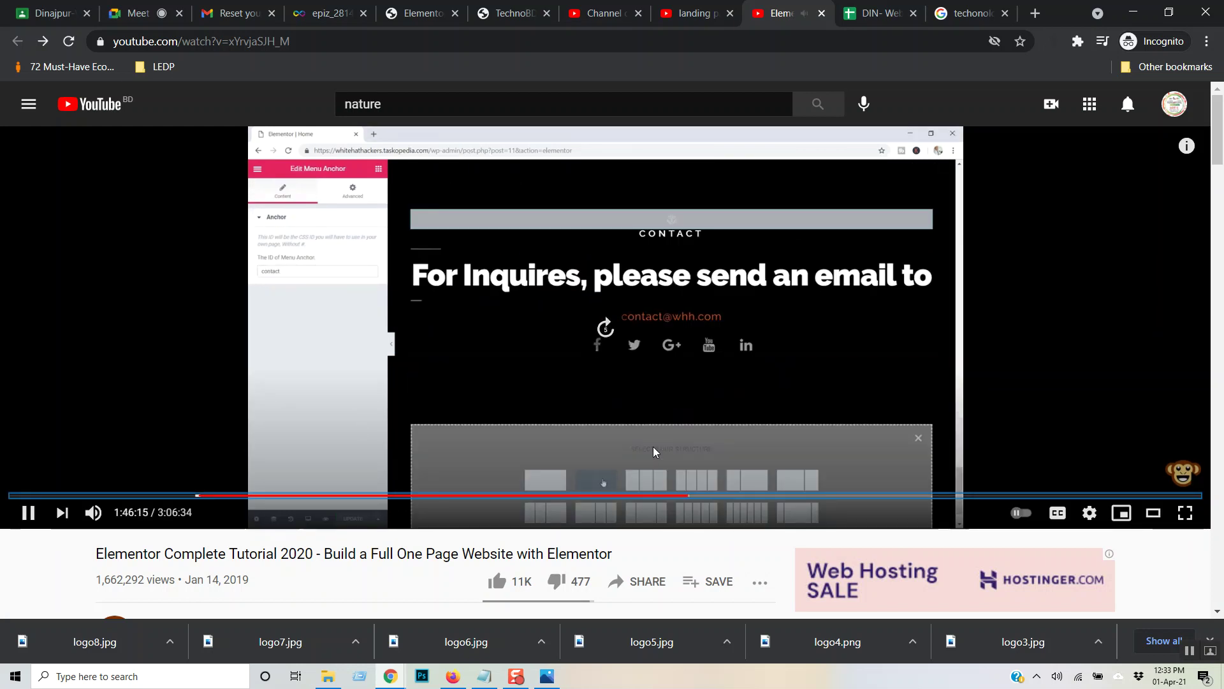
key(Right)
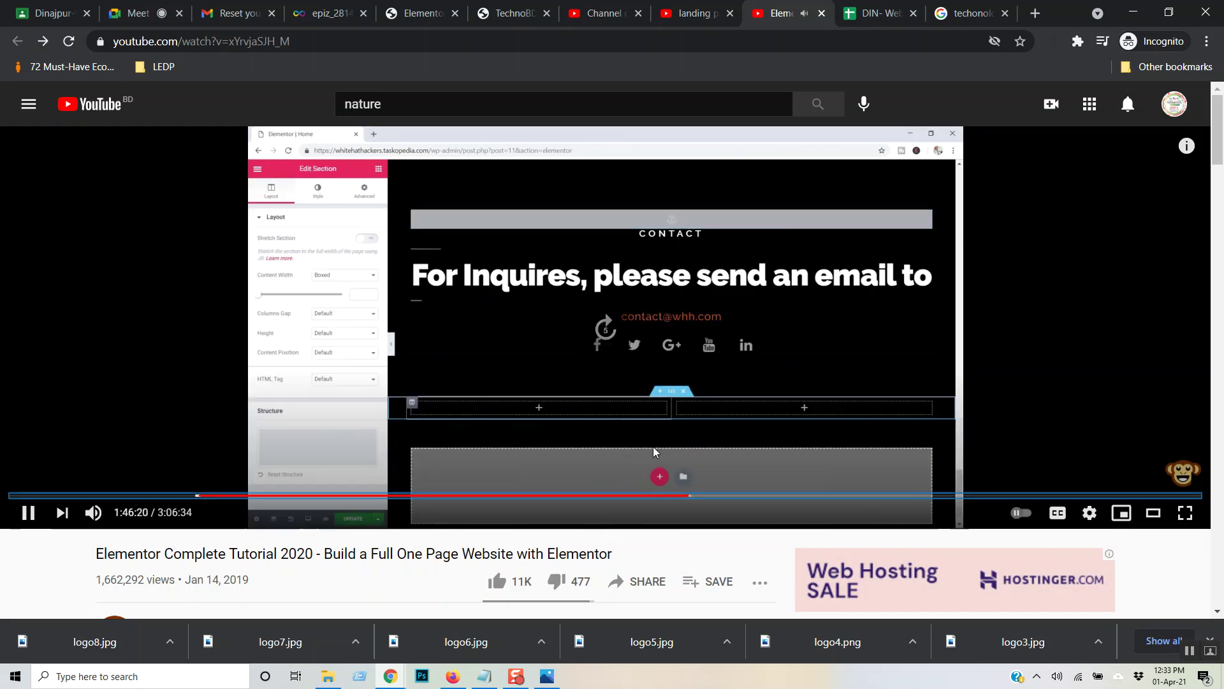
key(Right)
key(Right)
key(Right)
key(Right)
key(Right)
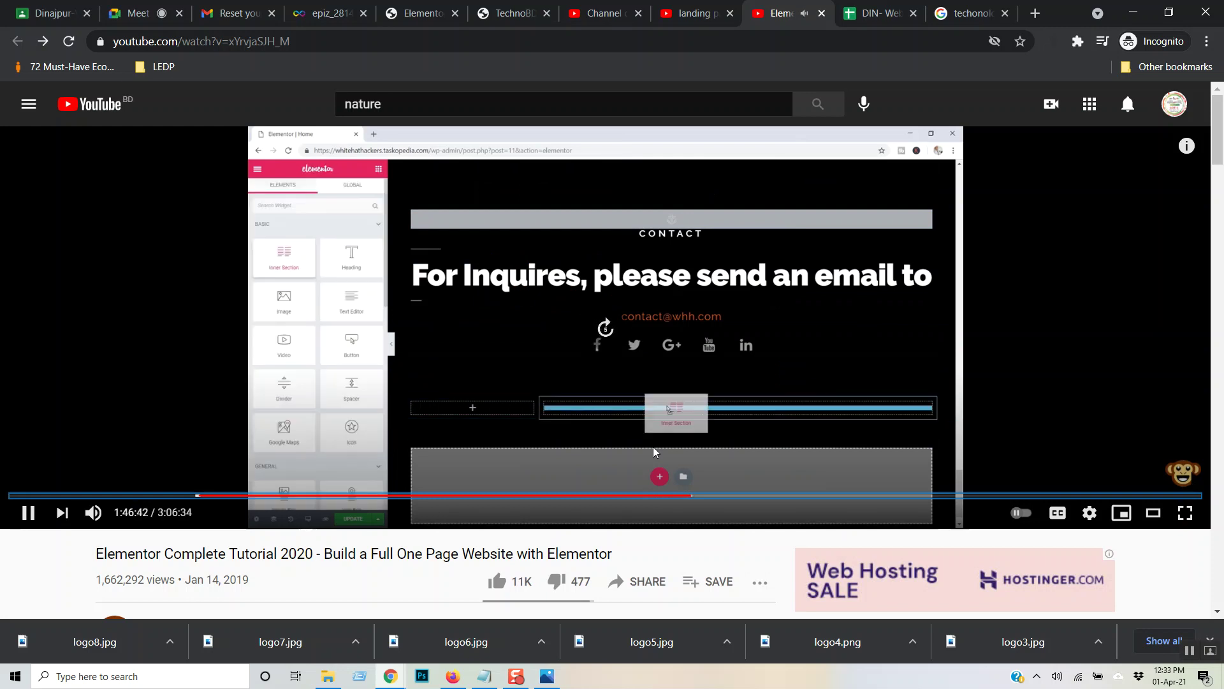
key(Right)
key(Right)
key(Right)
key(Right)
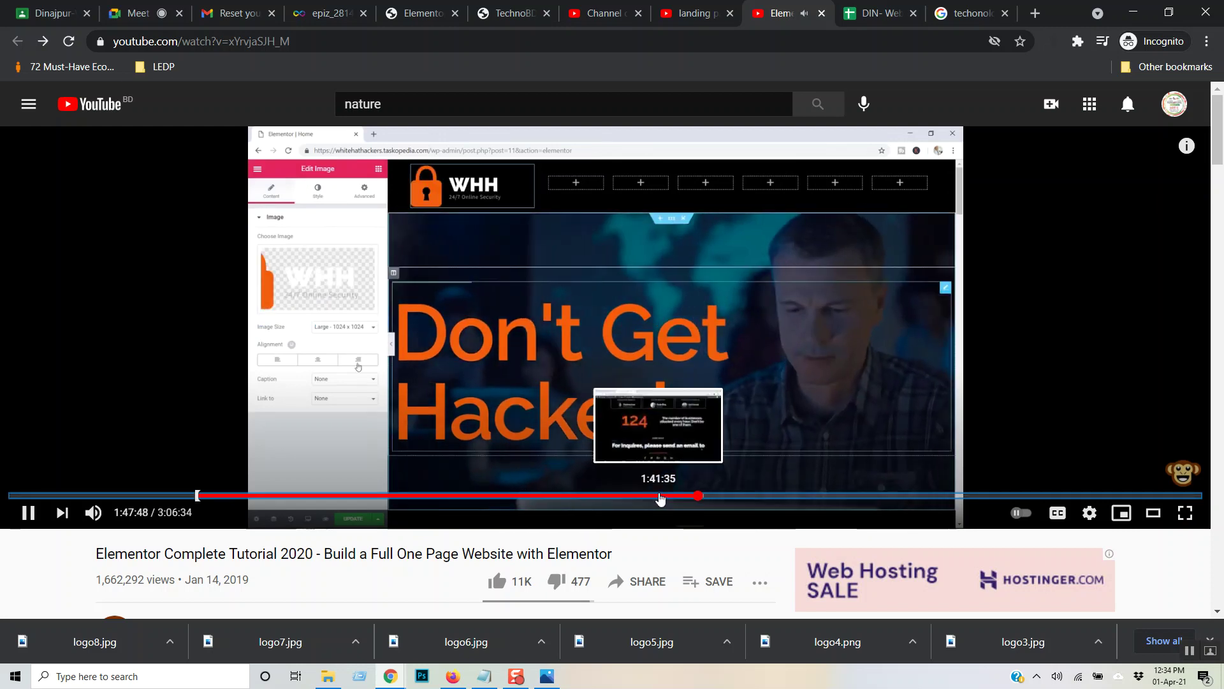
- Rewind to about 1:45:04, play full screen, and advance to the 25/75 two-column section below Contact
mouse_move(660, 499)
mouse_down()
mouse_move(695, 501)
mouse_move(681, 501)
mouse_up()
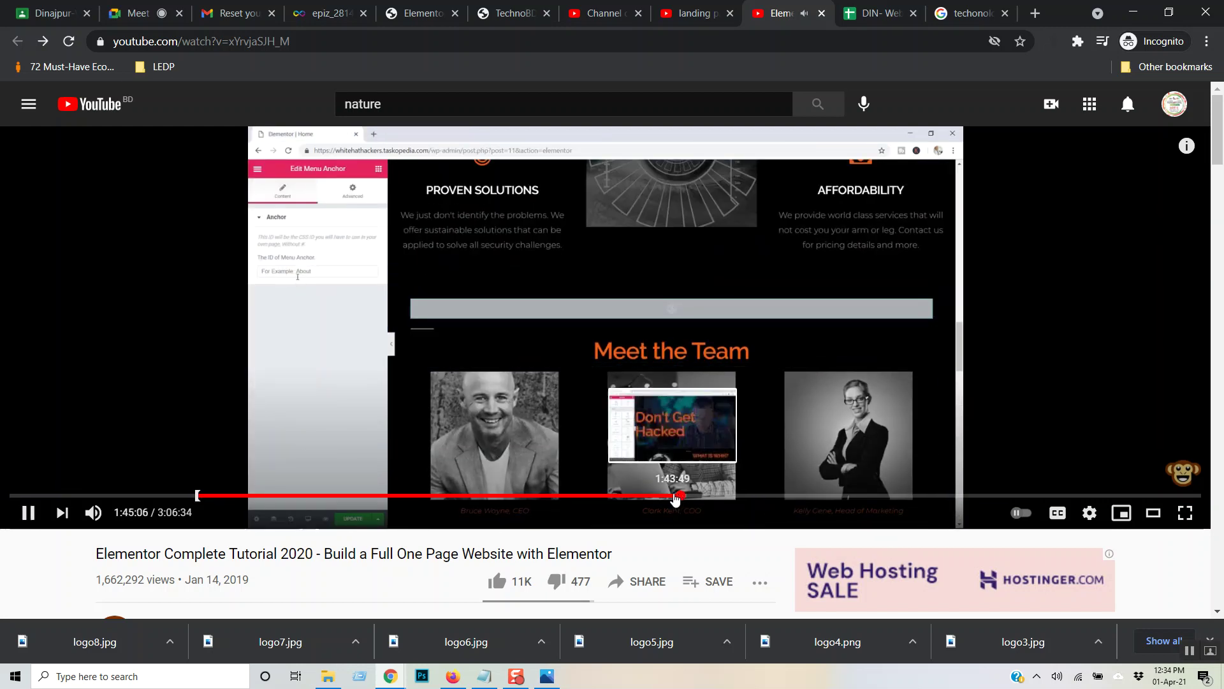
click(1185, 513)
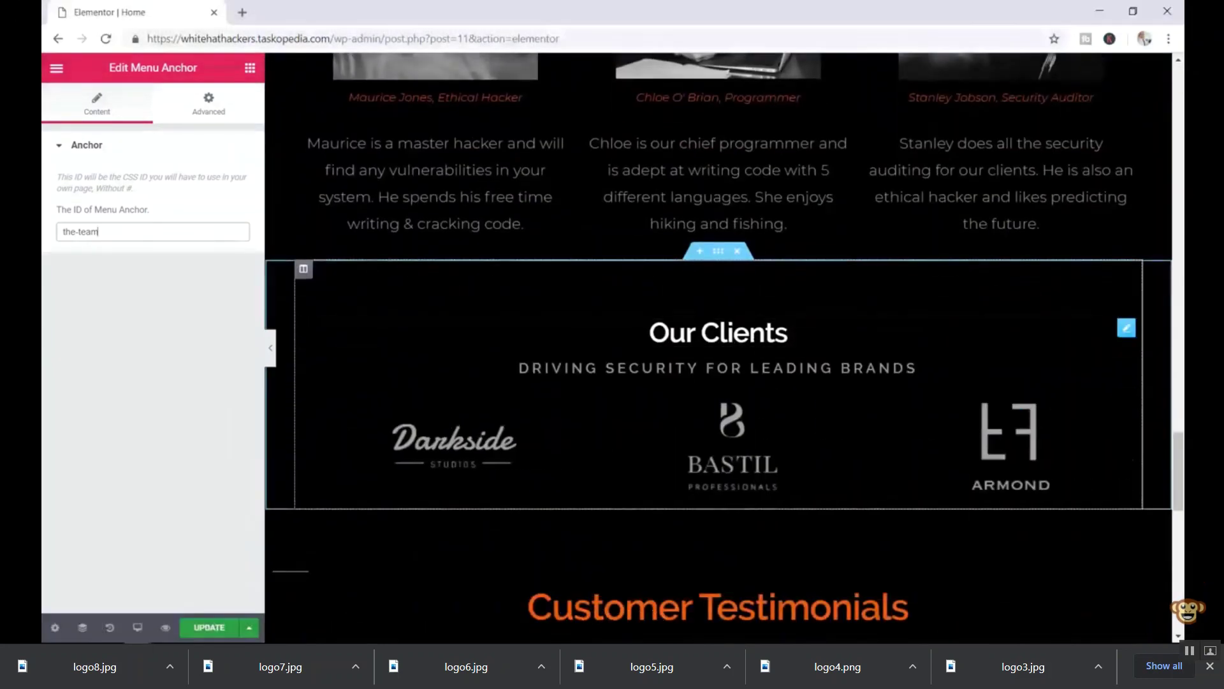
key(Right)
key(Right)
key(Right)
key(Right)
key(Right)
key(Right)
key(Right)
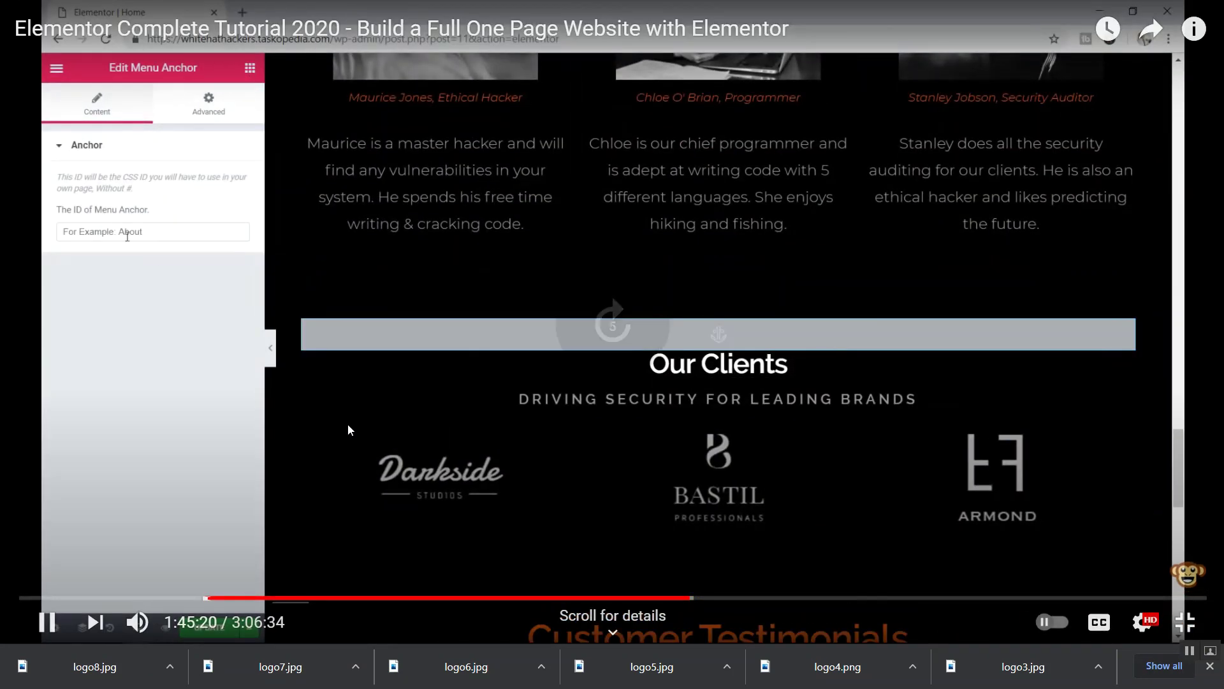
key(Right)
key(Right)
key(Right)
key(Right)
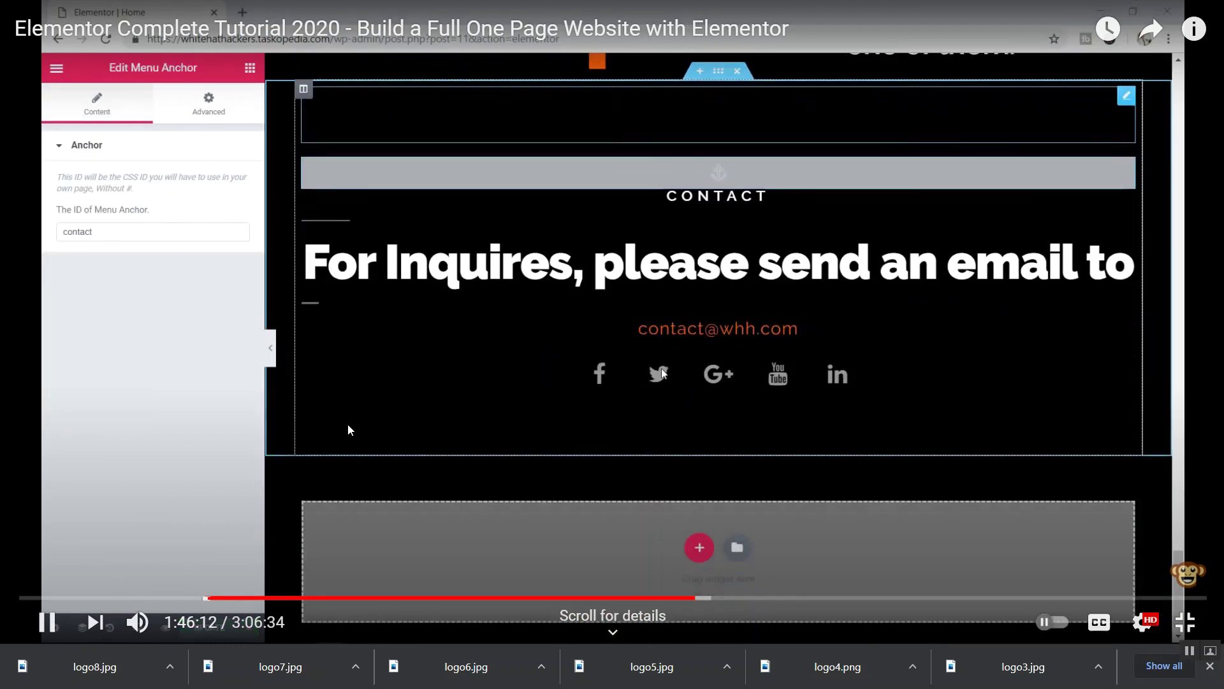
key(Right)
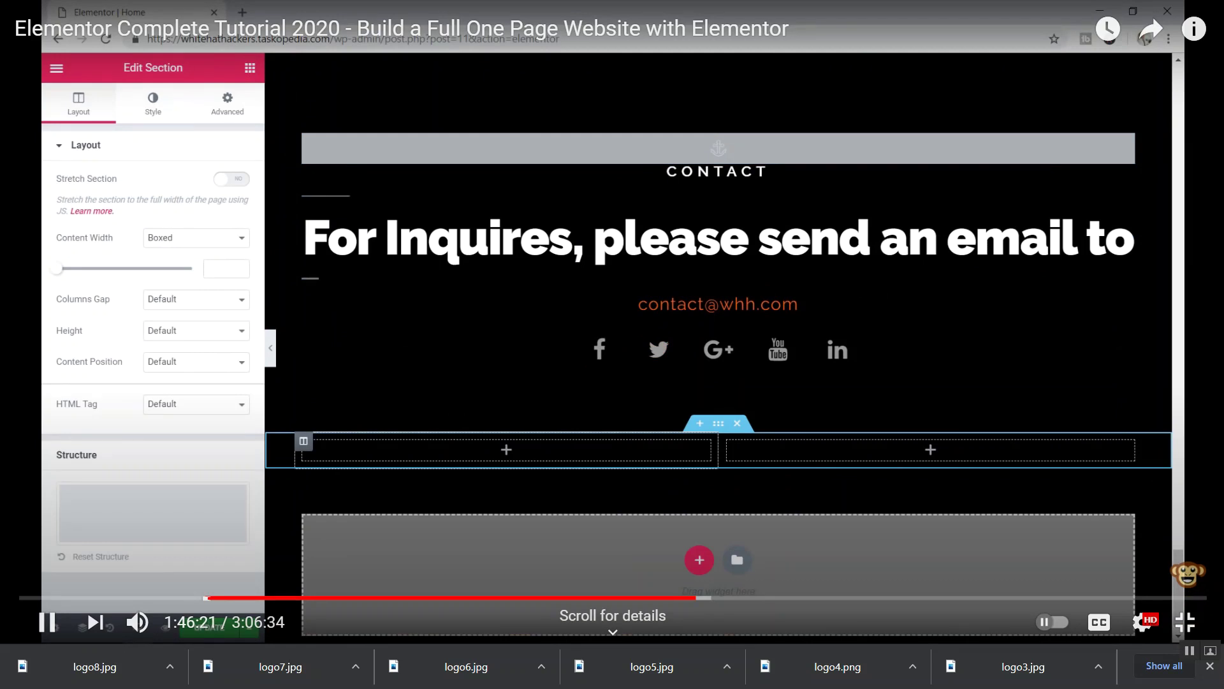
mouse_move(353, 423)
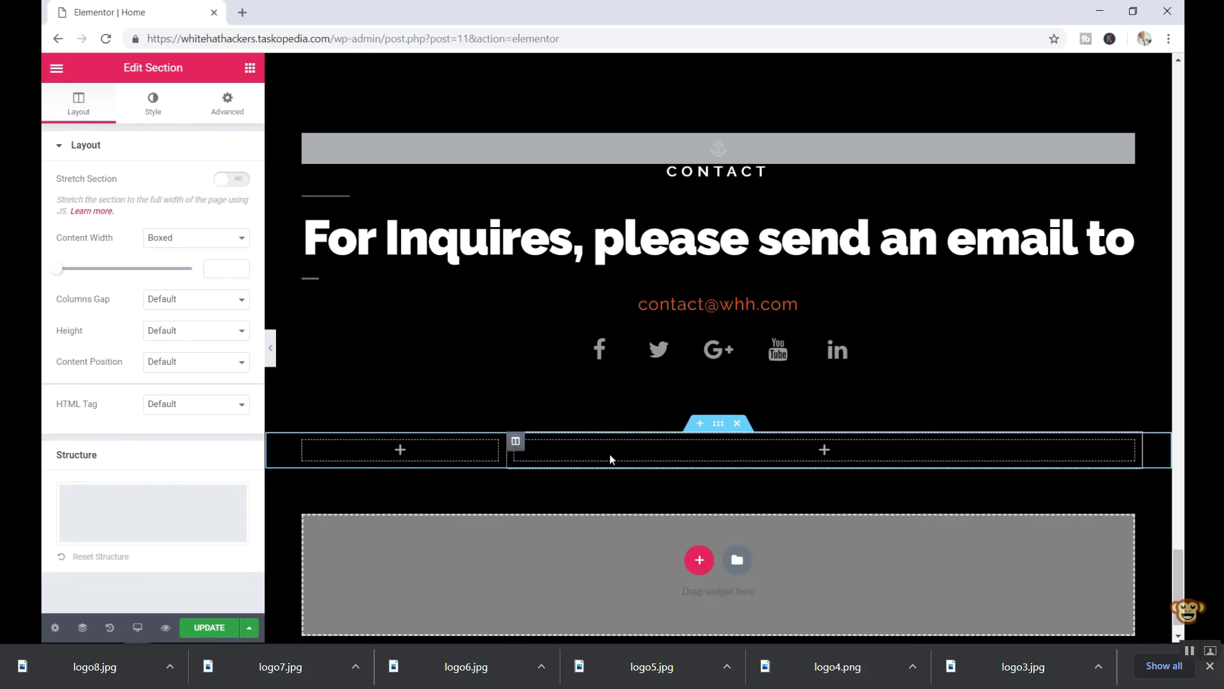
- Let the full-screen tutorial play while the two-column section's wide column gets six empty slots
click(250, 70)
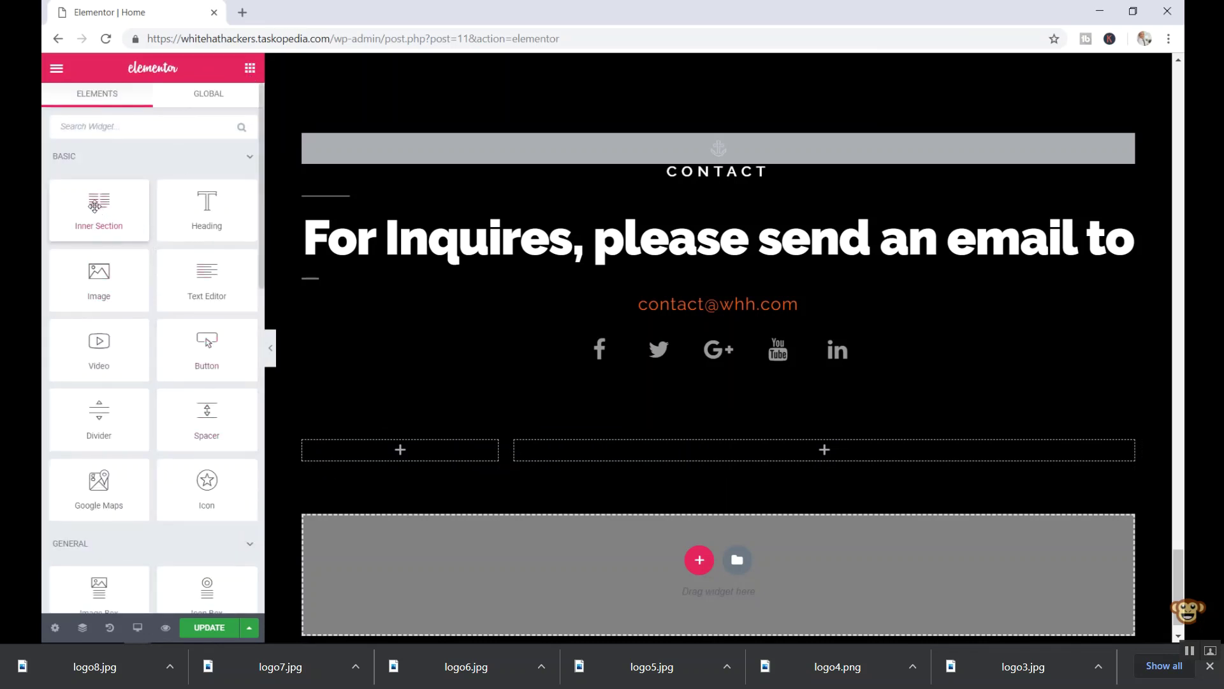
drag(111, 227, 712, 447)
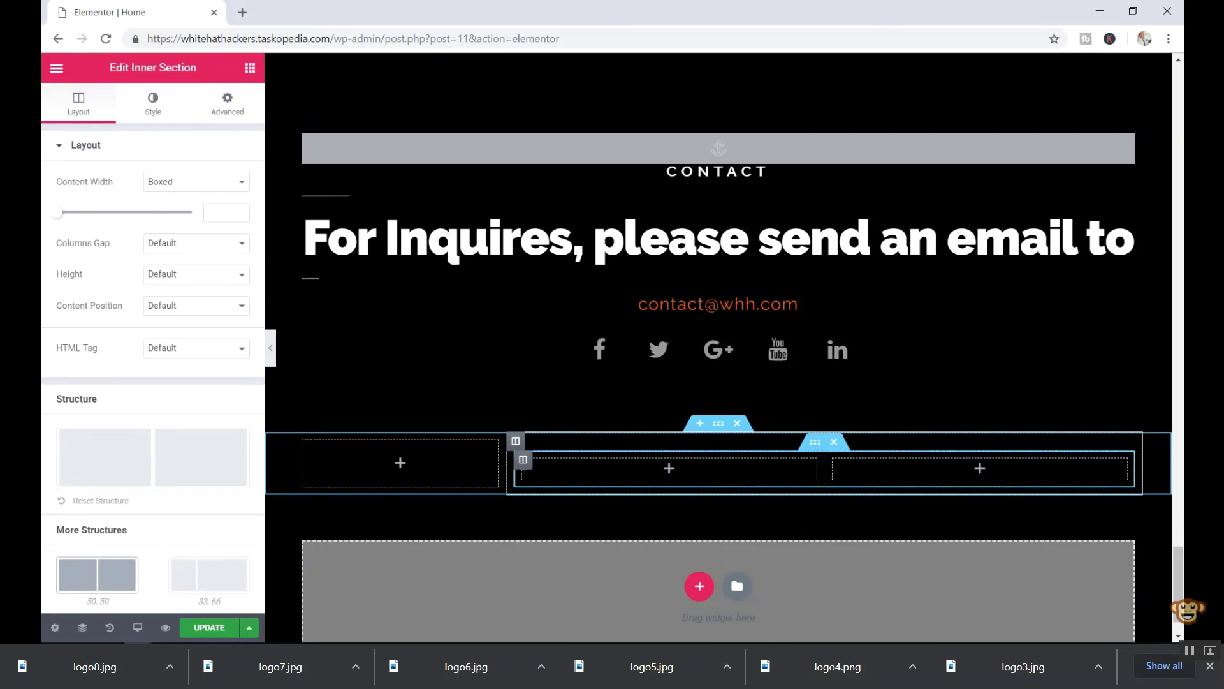
right_click(826, 473)
click(857, 484)
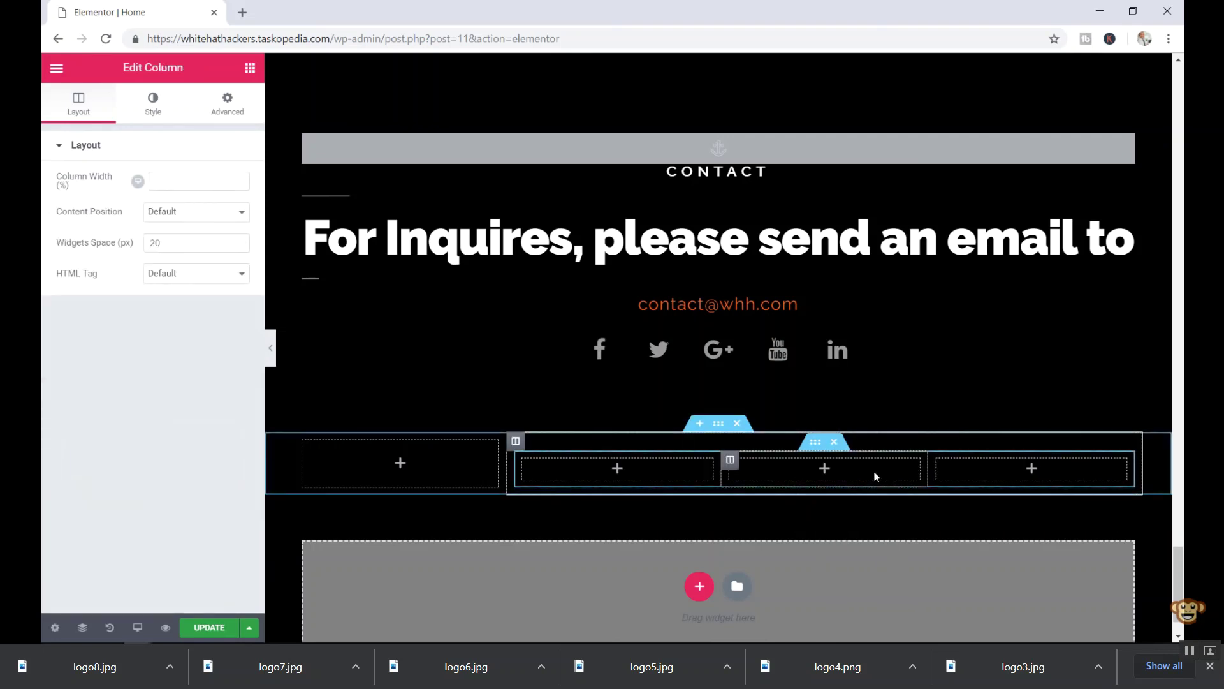
right_click(931, 470)
click(959, 483)
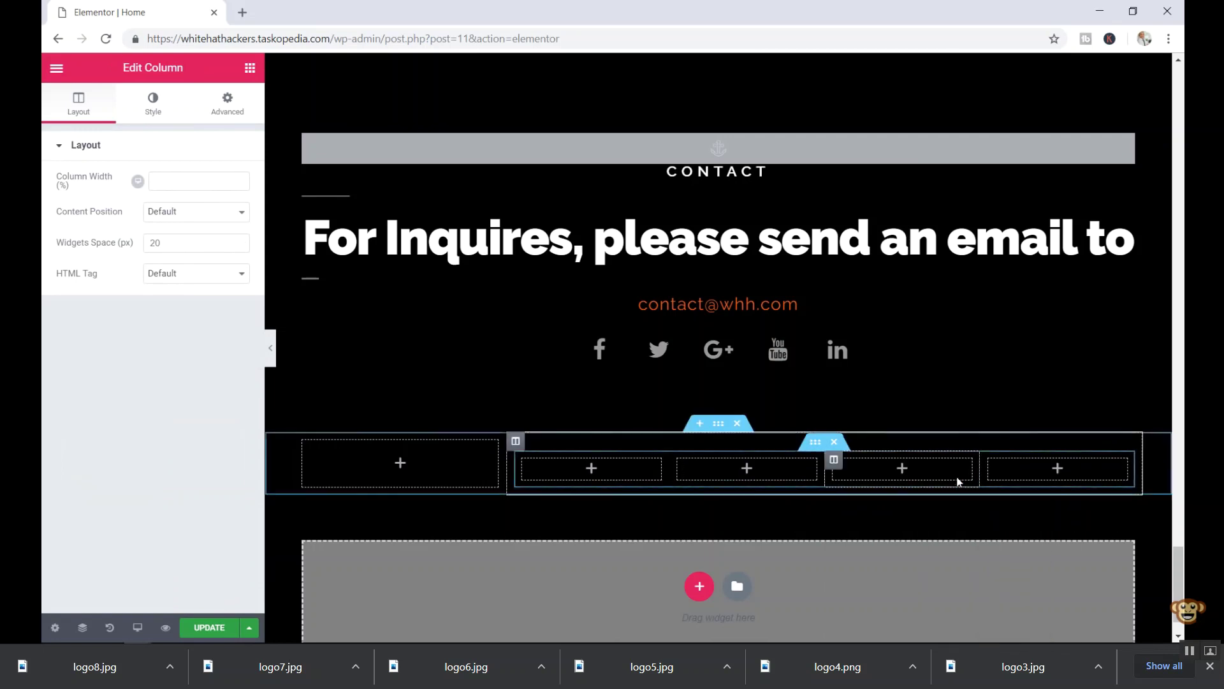
right_click(980, 472)
click(1017, 484)
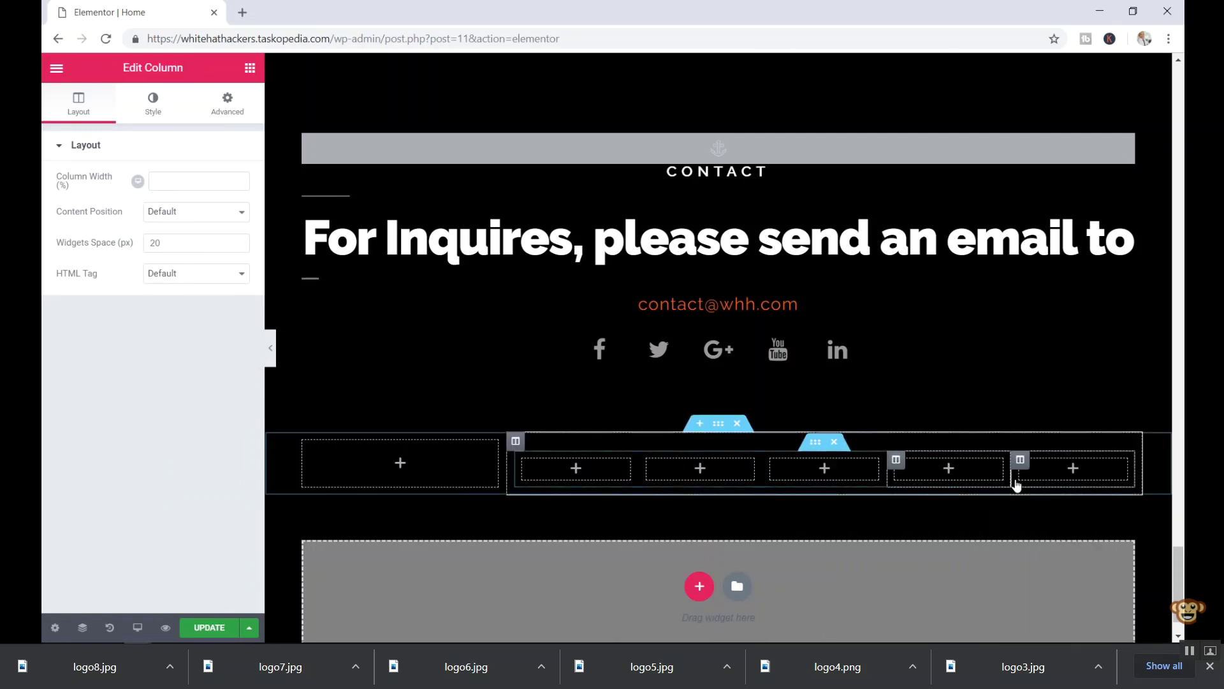
right_click(1004, 473)
click(1041, 480)
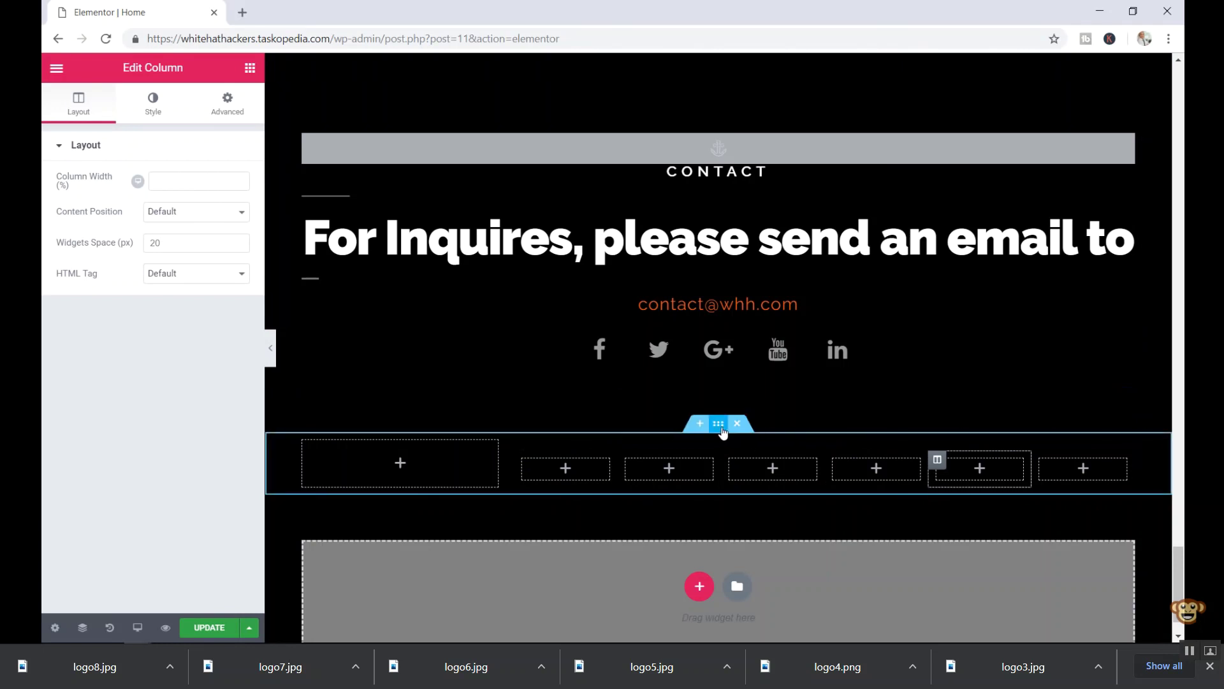
- Keep the tutorial running to where the six-column row sits above the Don't Get Hacked banner
drag(719, 423, 725, 260)
scroll(725, 260, up, 20)
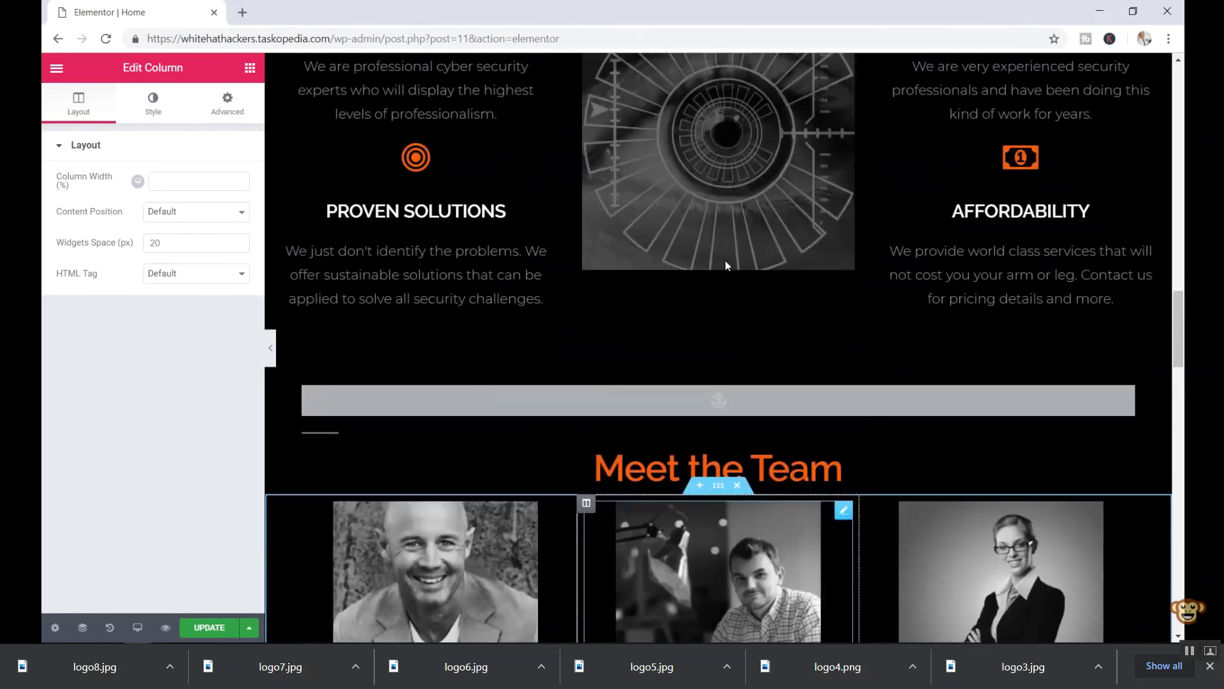
scroll(725, 260, up, 20)
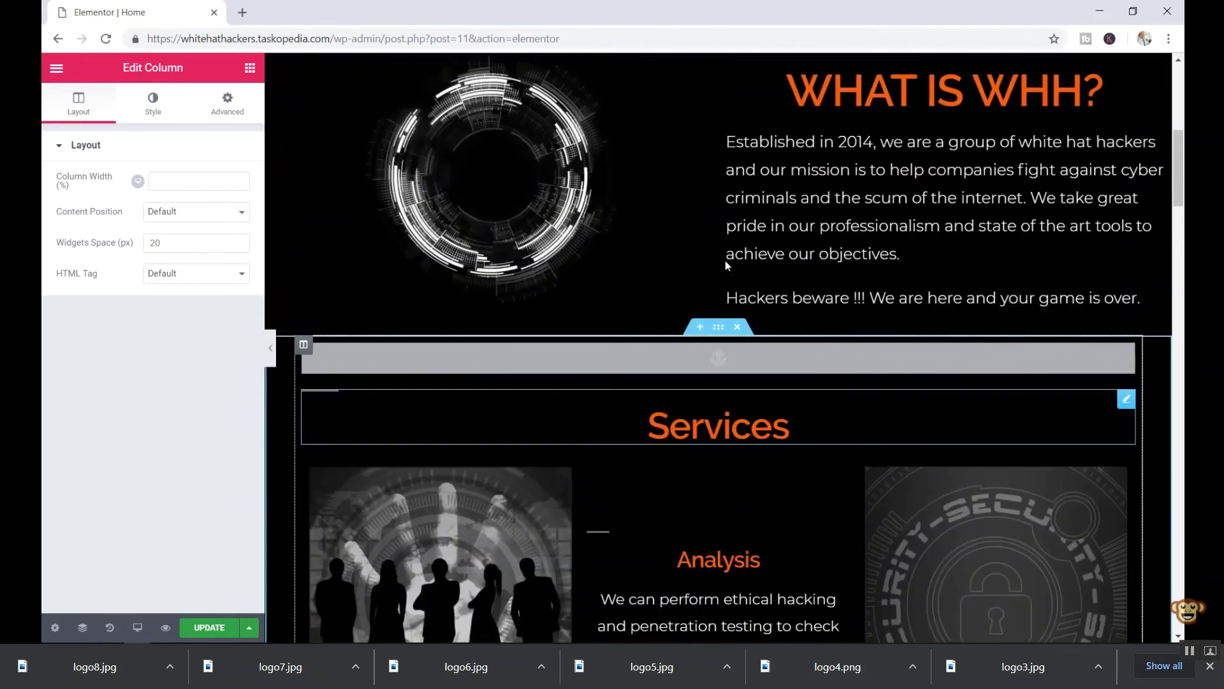
scroll(725, 260, up, 8)
drag(725, 260, 688, 67)
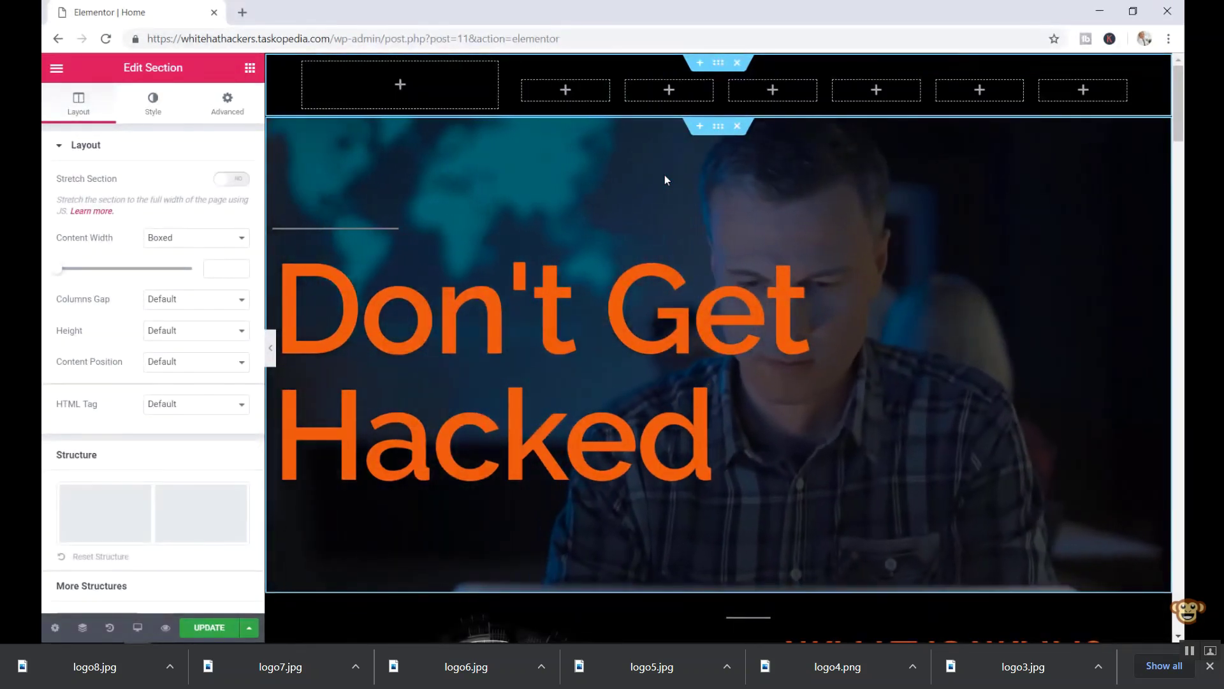
- Seek the tutorial in five-second jumps to about 1:48:06, where a heading joins the WHH logo
click(251, 70)
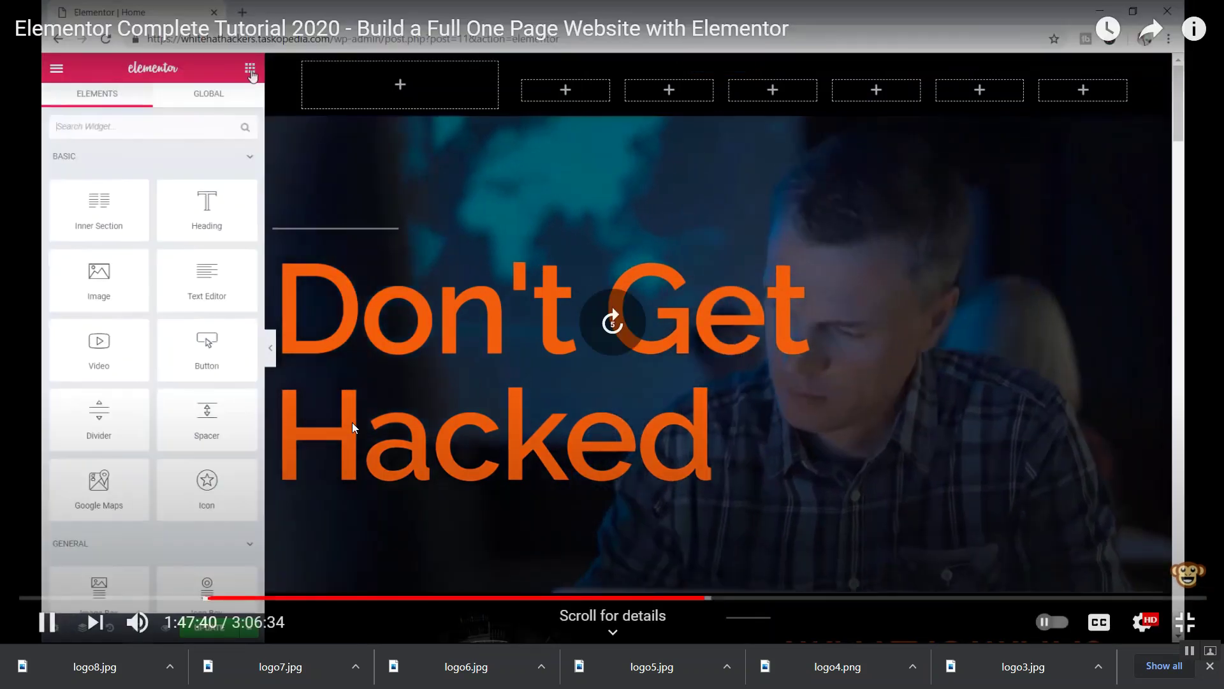
key(Right)
key(Left)
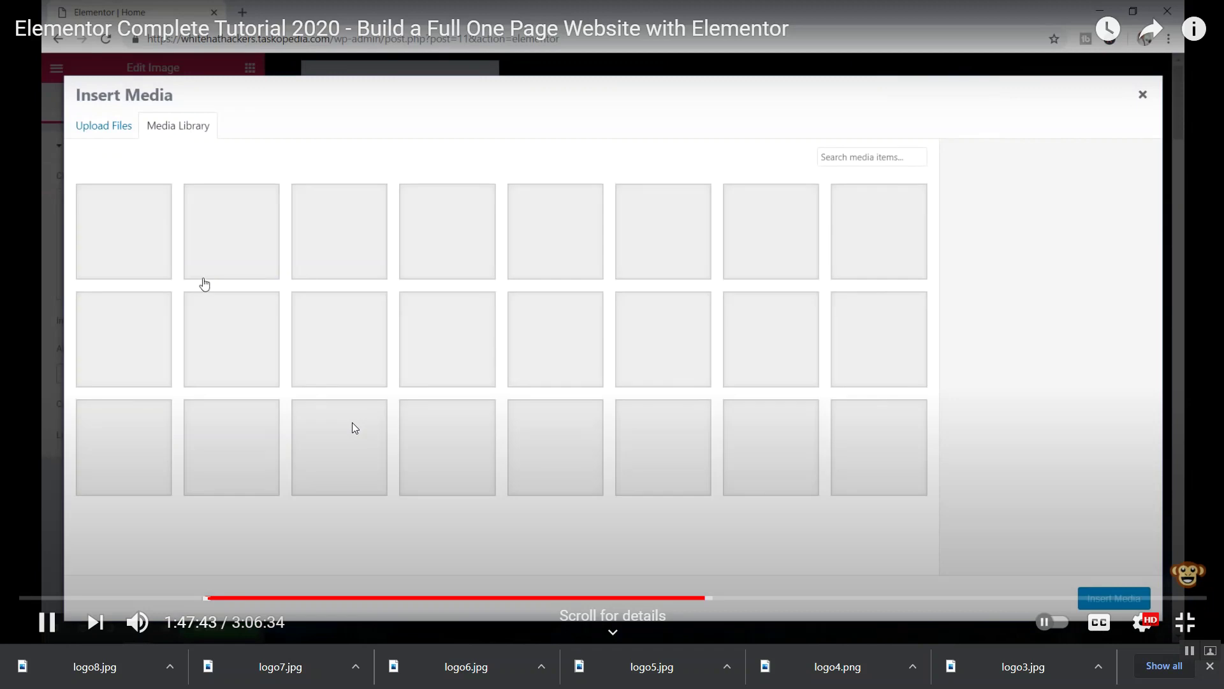
key(Right)
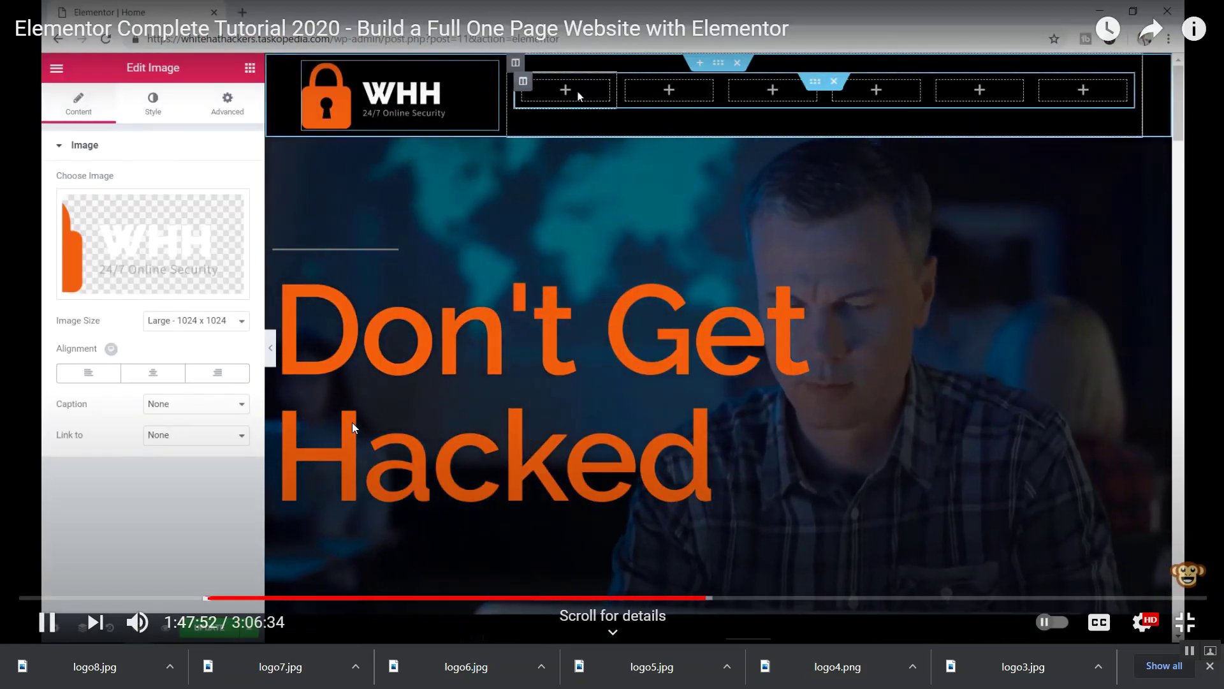
key(Right)
key(Right)
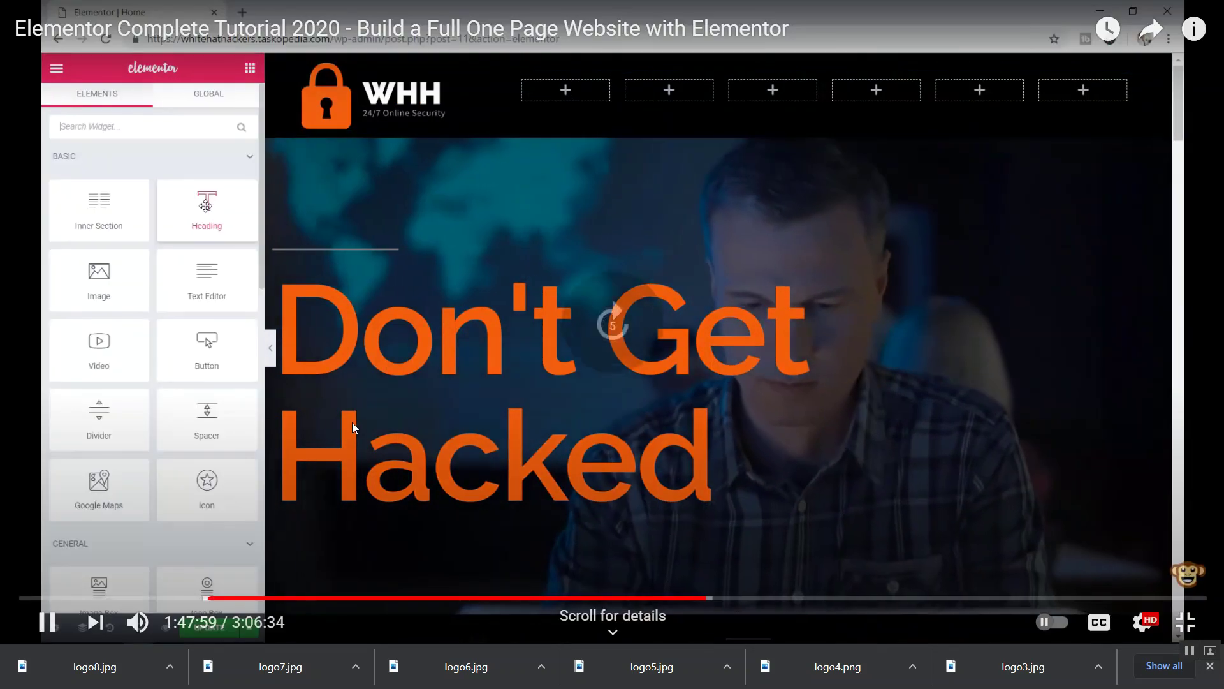
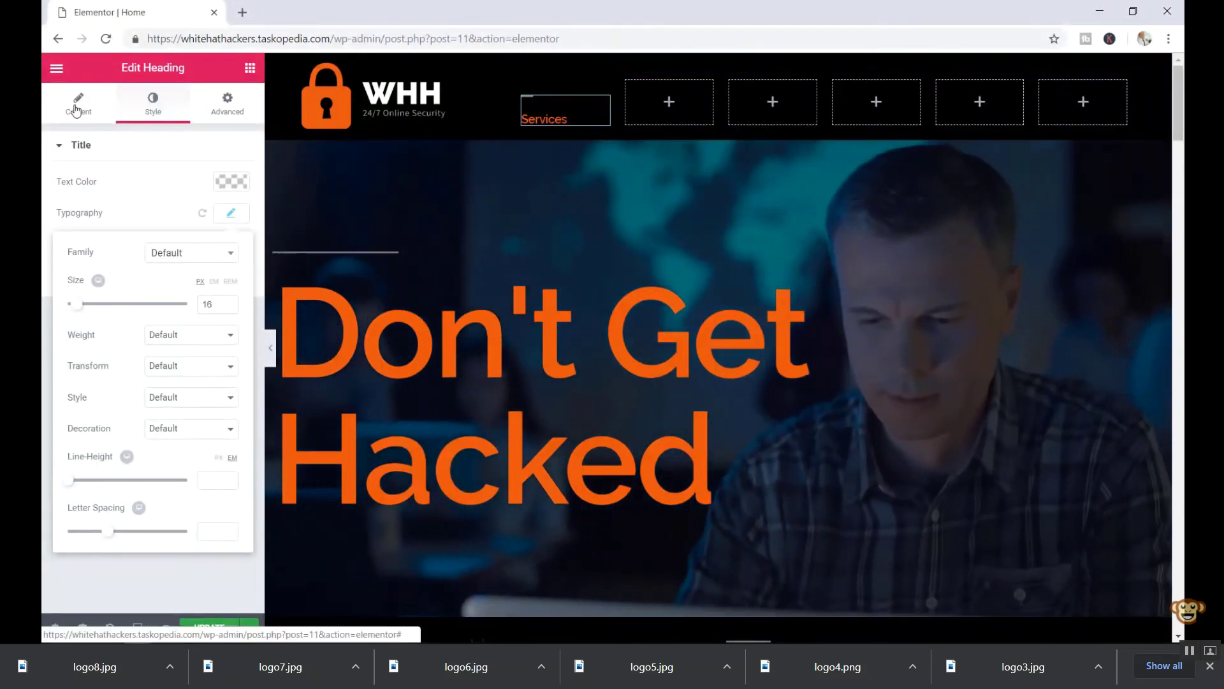
- Skip the tutorial forward in five-second jumps to 1:55:01, the Page Builder Framework pricing page
click(76, 109)
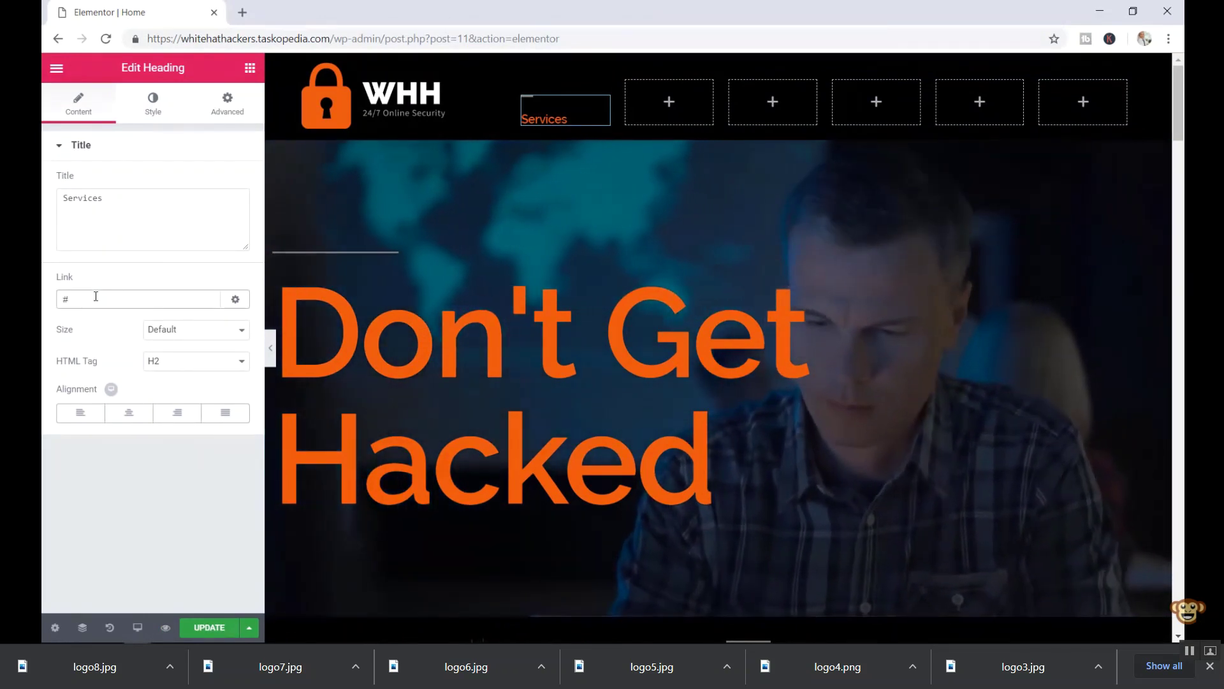
key(Right)
key(Right)
key(Right)
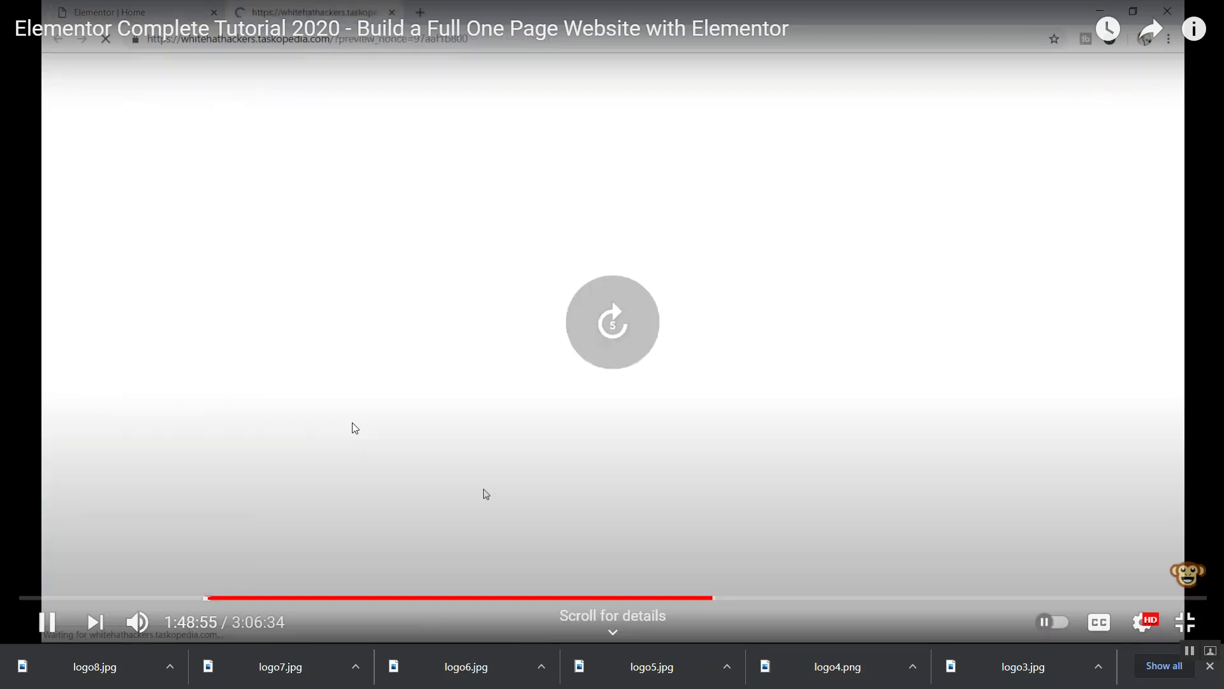
key(Right)
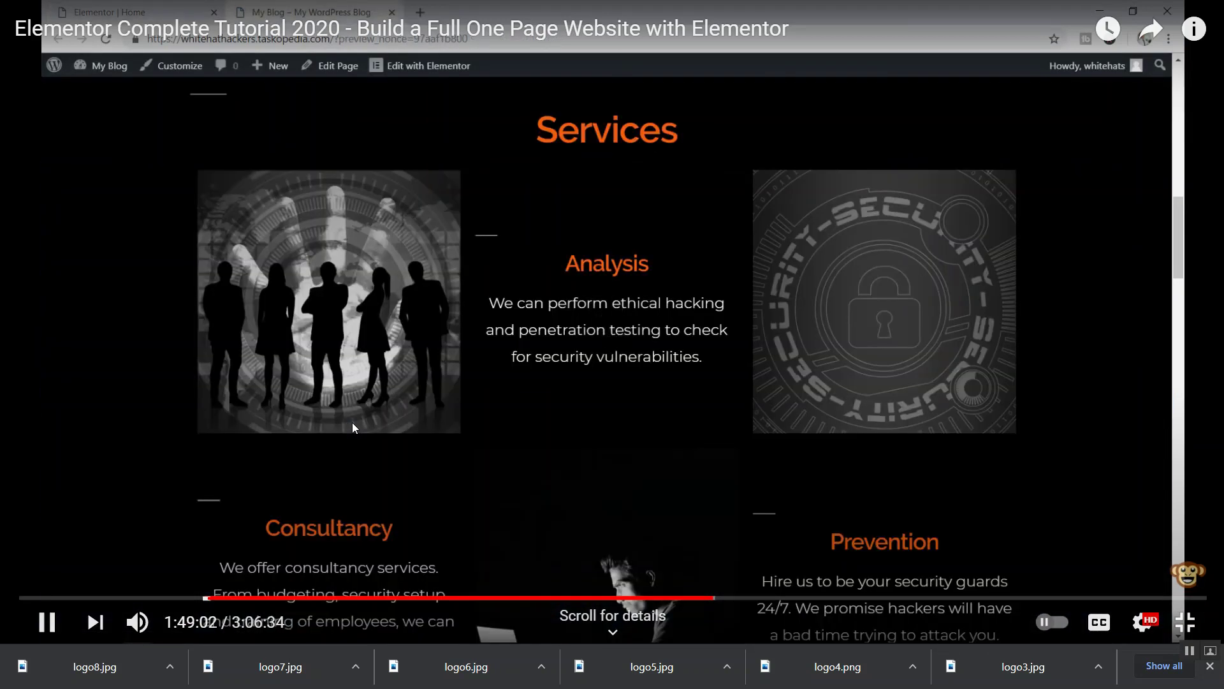
key(Right)
key(Right)
key(Right)
key(Right)
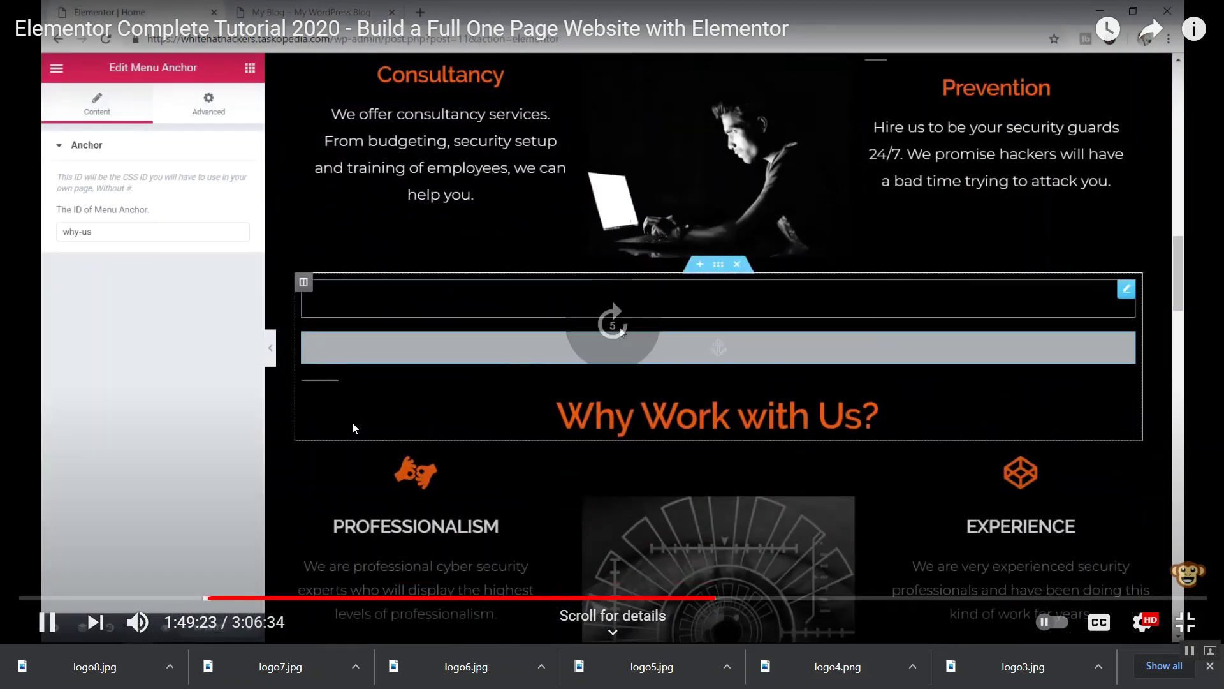
key(Right)
key(Right)
key(Right)
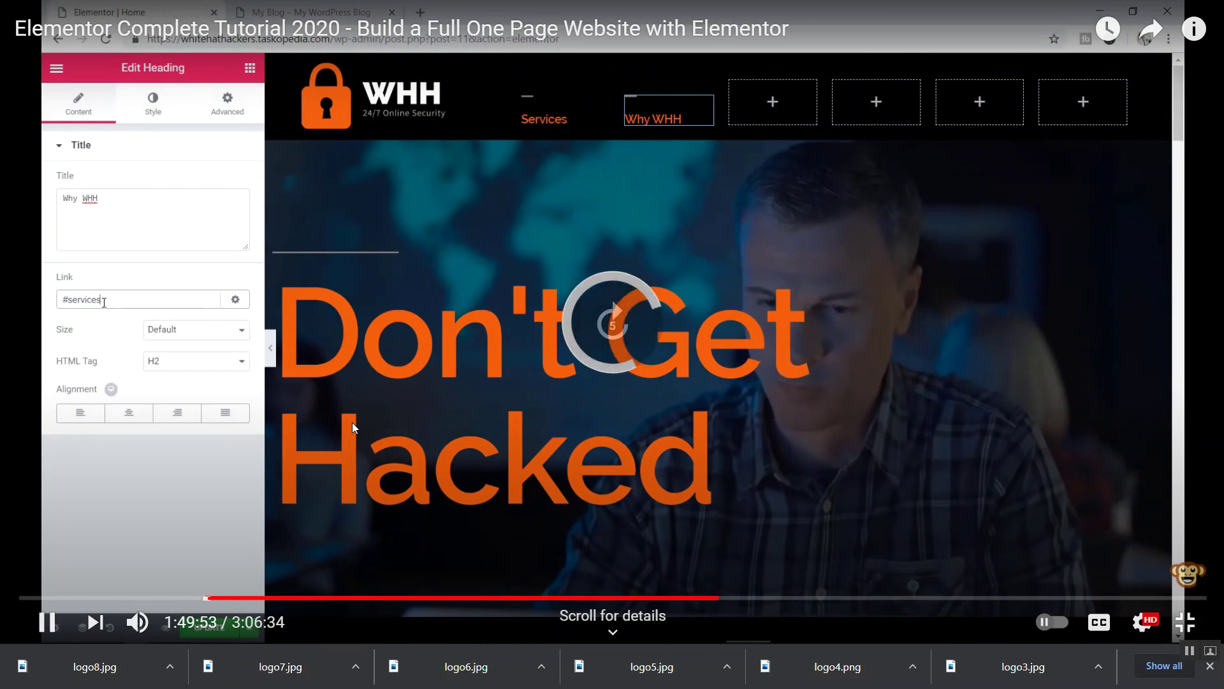
key(Right)
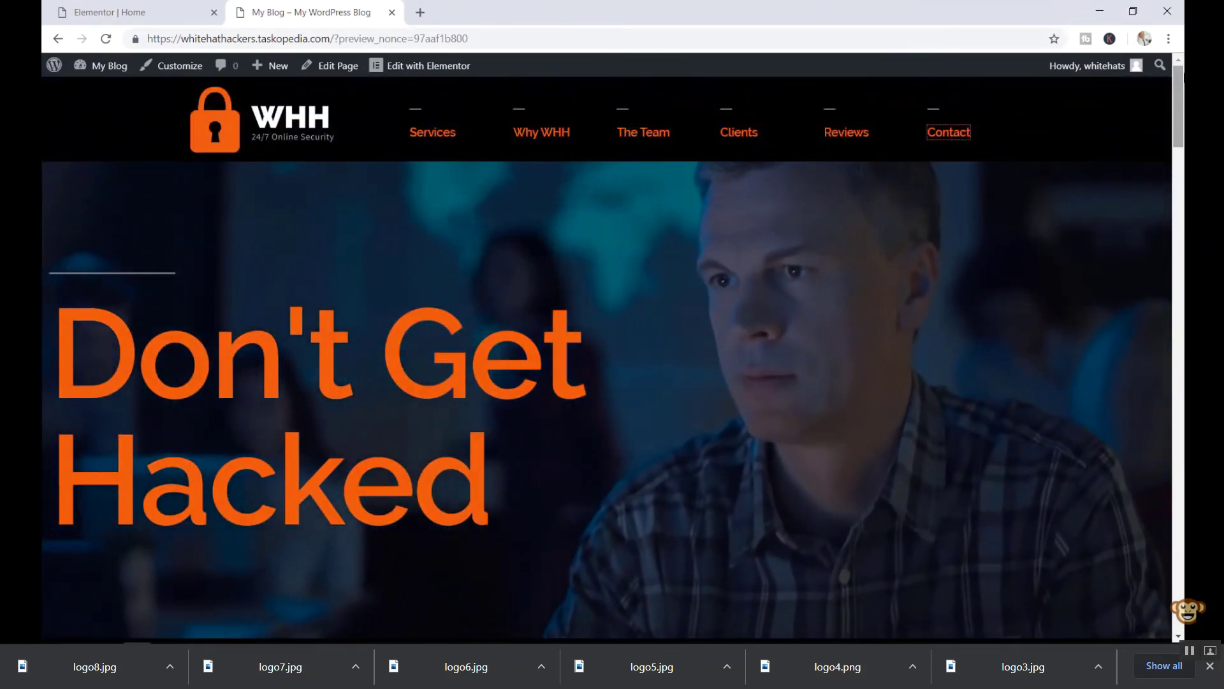
key(Right)
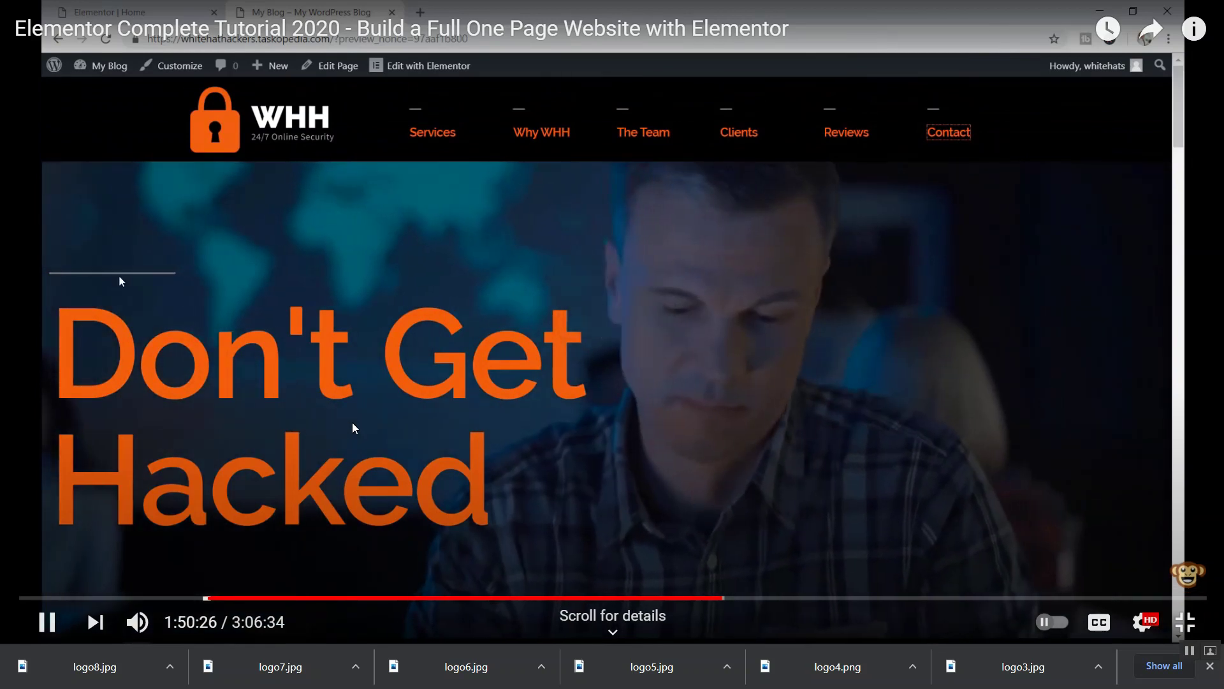
key(Right)
key(Right)
key(Right)
key(Right)
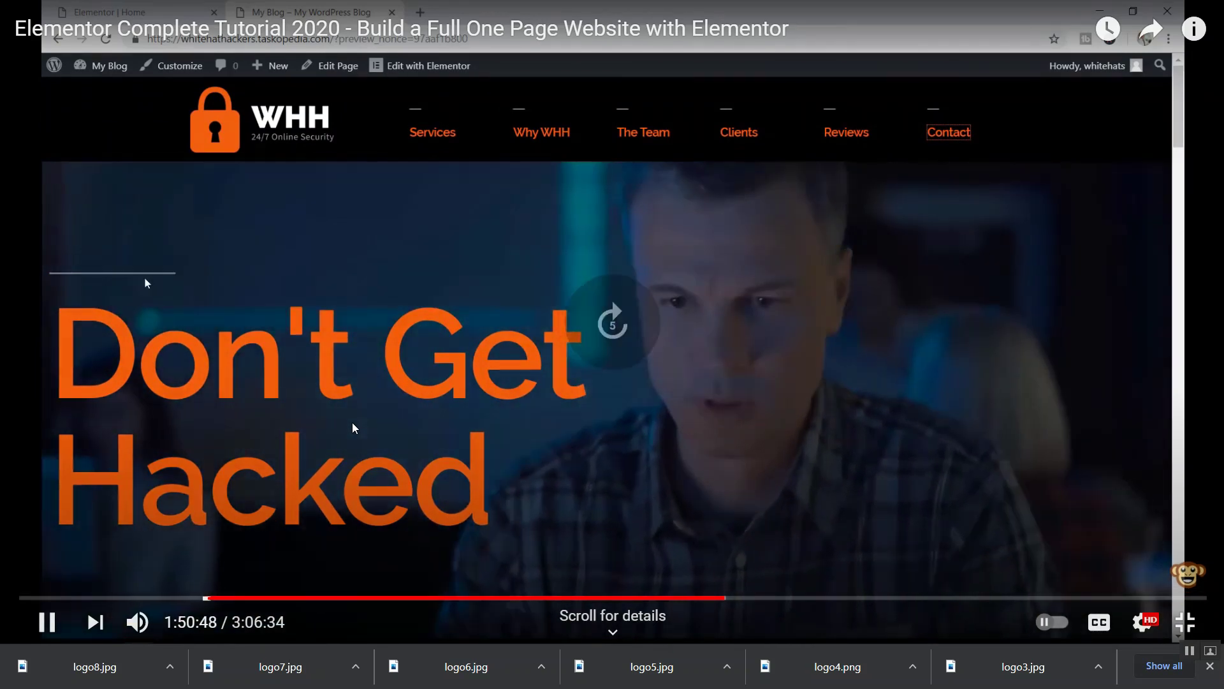
key(Right)
key(Right)
key(Right)
key(Right)
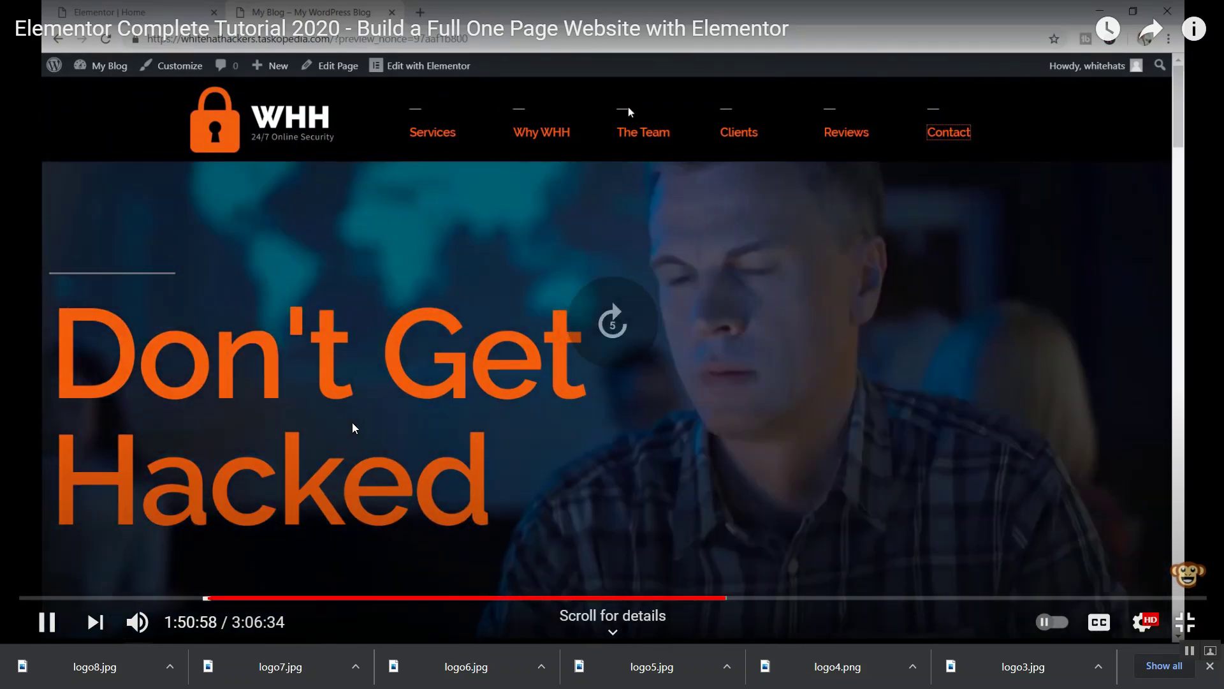
key(Right)
key(Right)
key(Right)
key(Right)
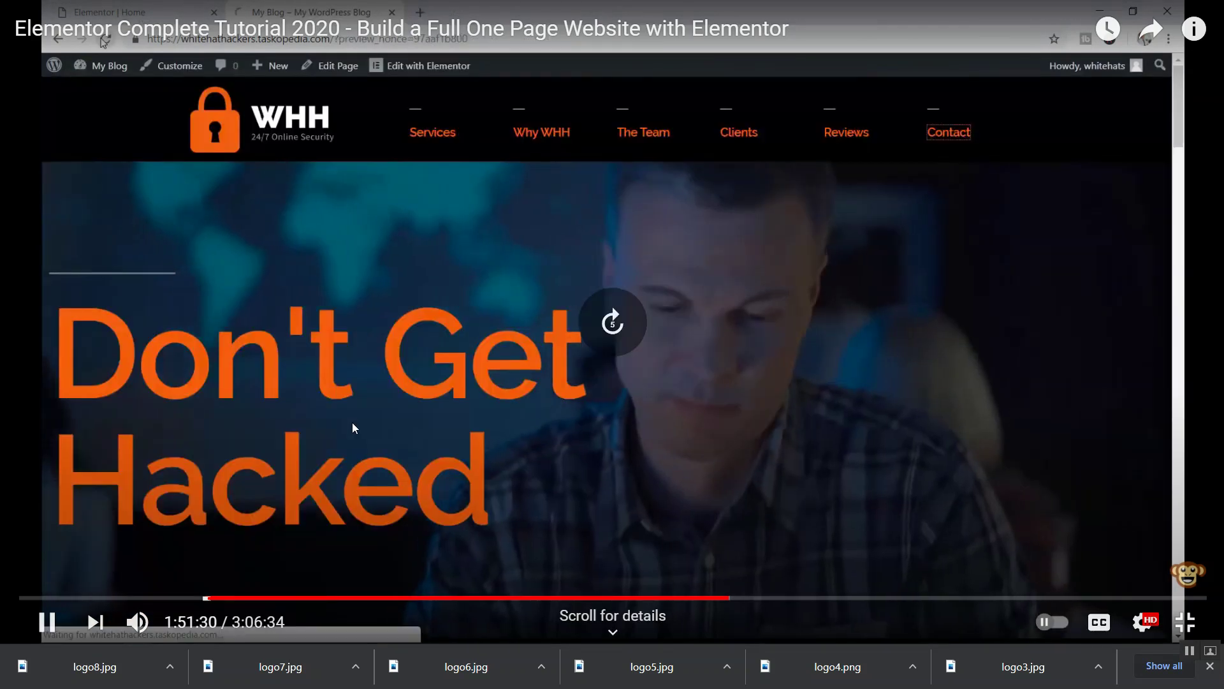
key(Right)
key(Right)
key(Right)
key(Right)
key(Right)
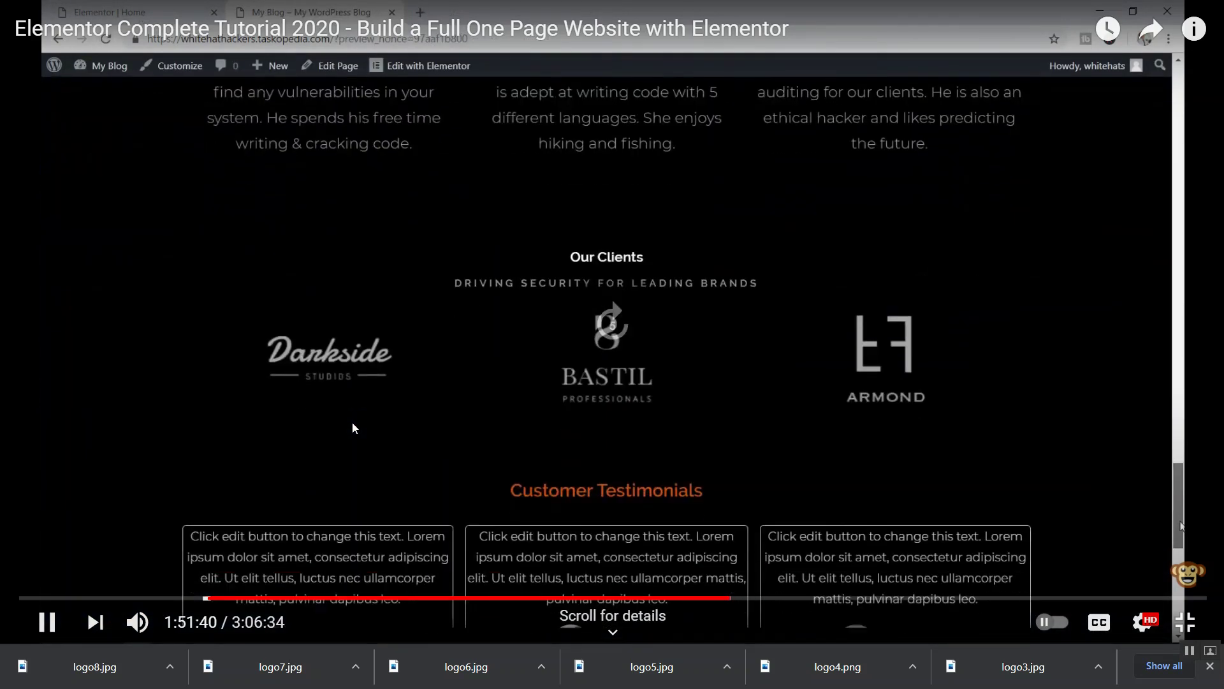
key(Right)
key(Right)
key(Right)
key(Right)
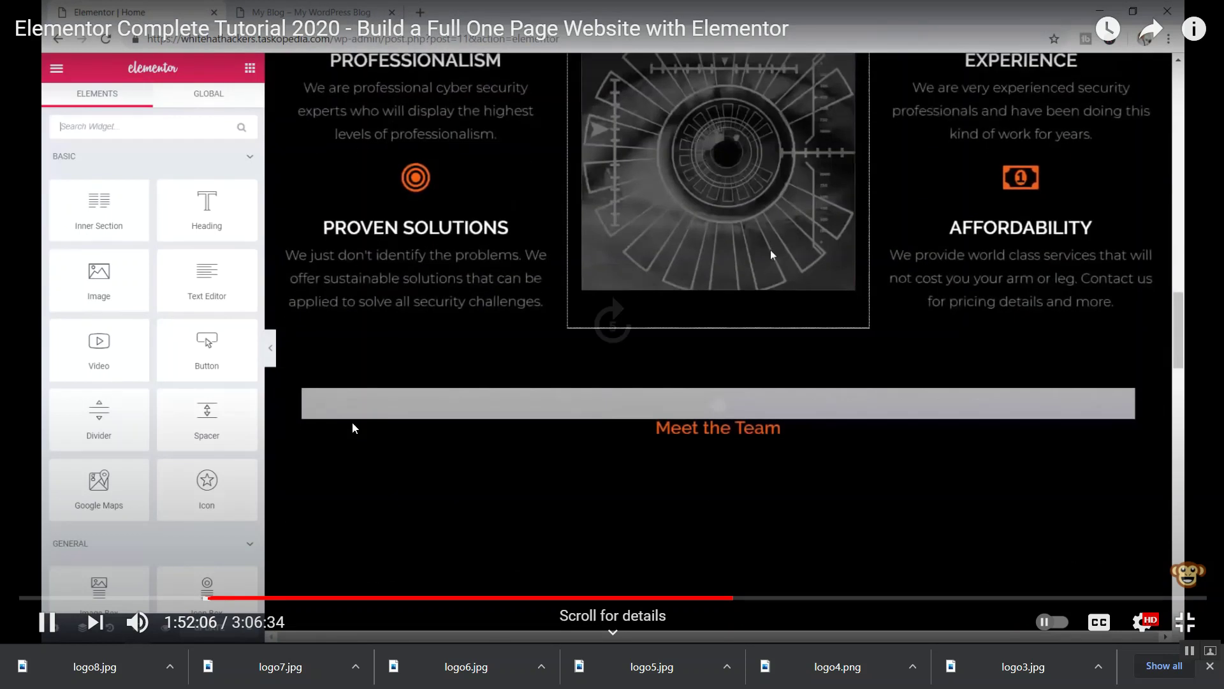
key(Right)
key(Right)
key(Right)
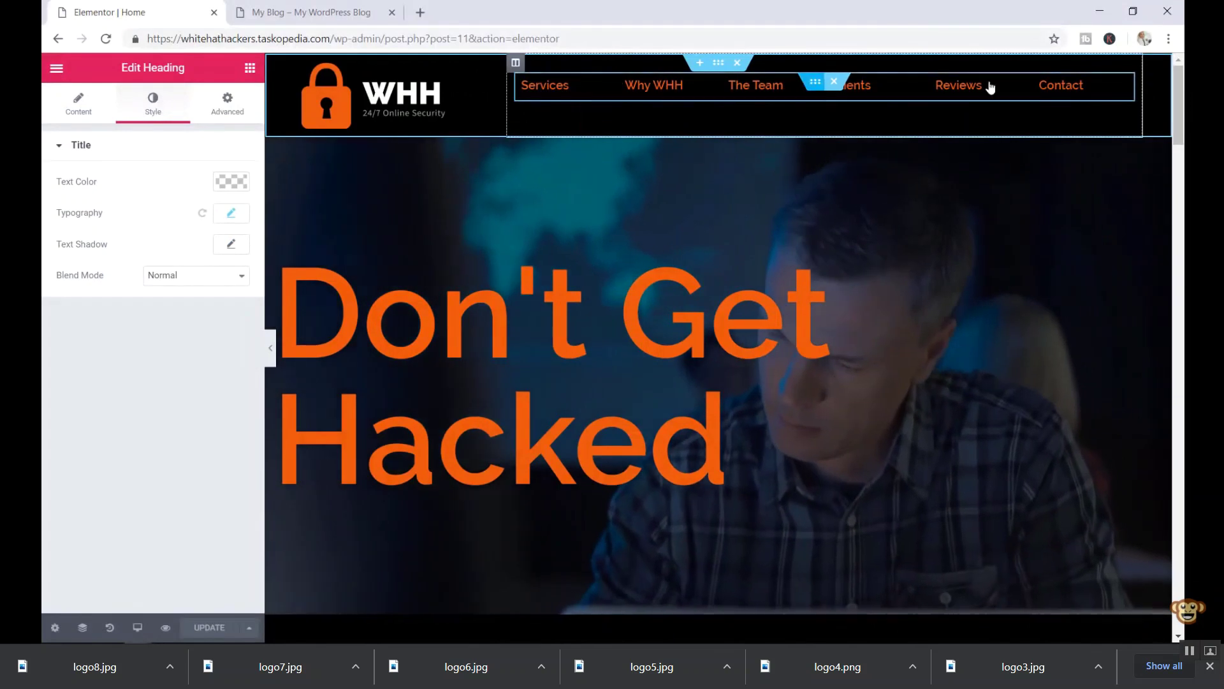
key(Right)
key(Right)
key(Right)
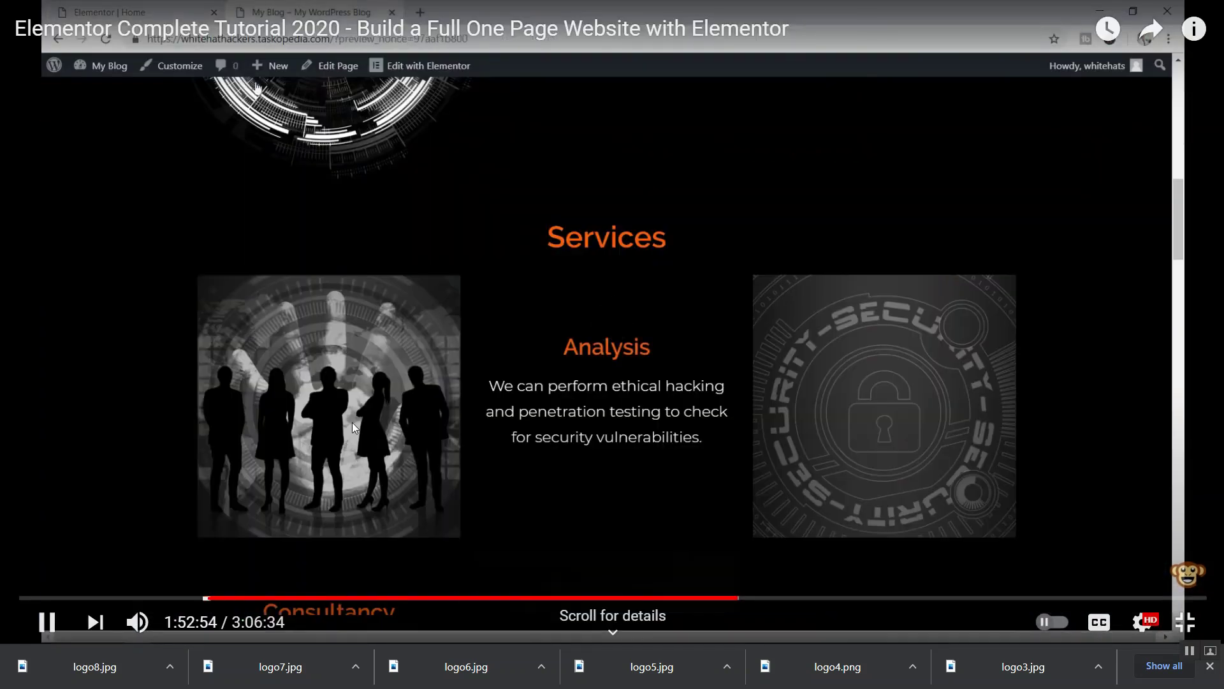
key(Right)
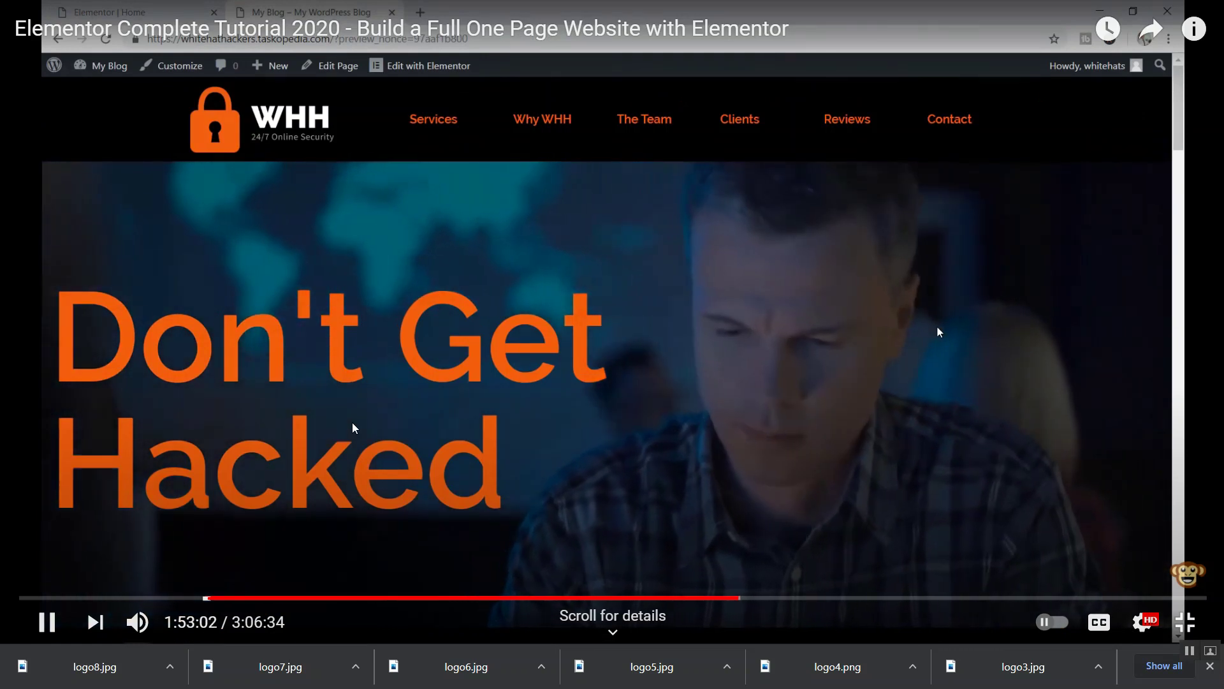
key(Right)
key(Right)
key(Right)
key(Right)
key(Right)
key(Right)
key(Right)
key(Right)
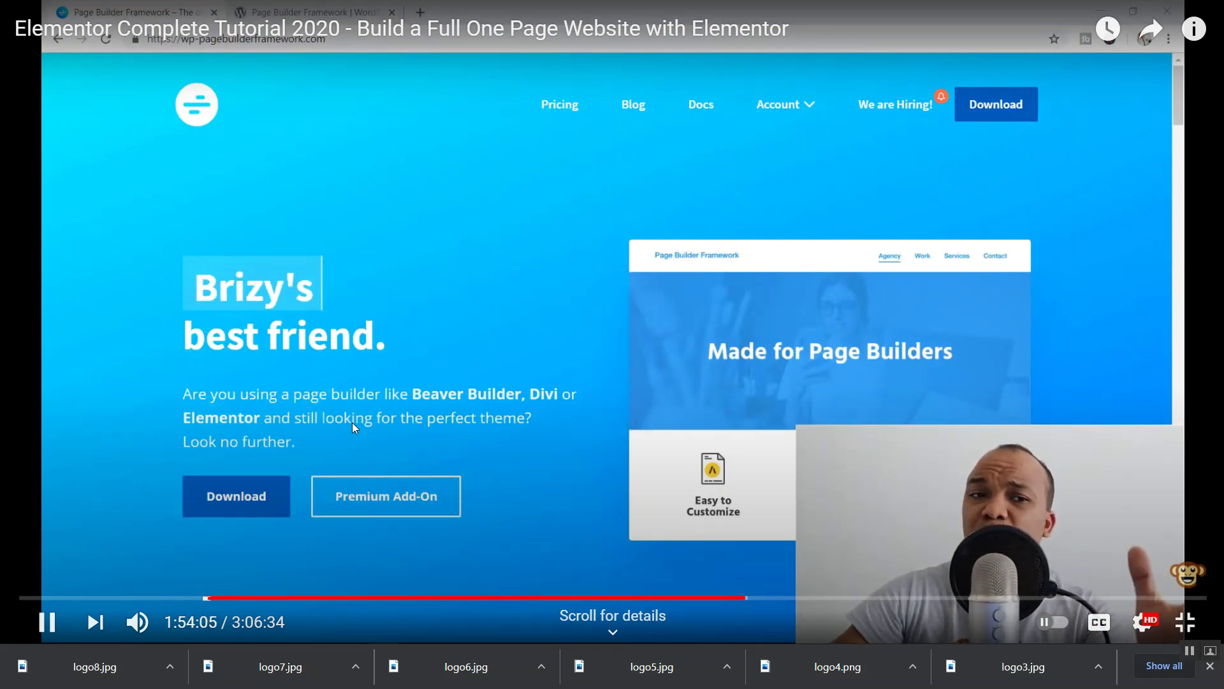
key(Right)
key(Right)
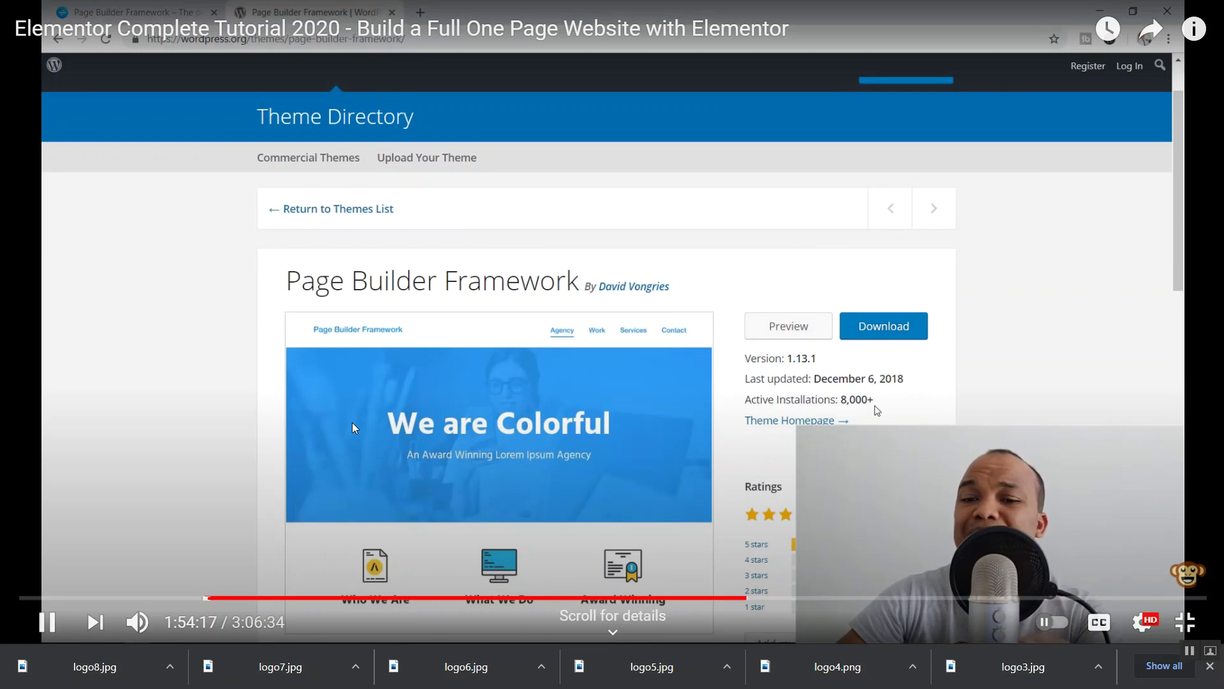
key(Right)
key(Right)
key(Right)
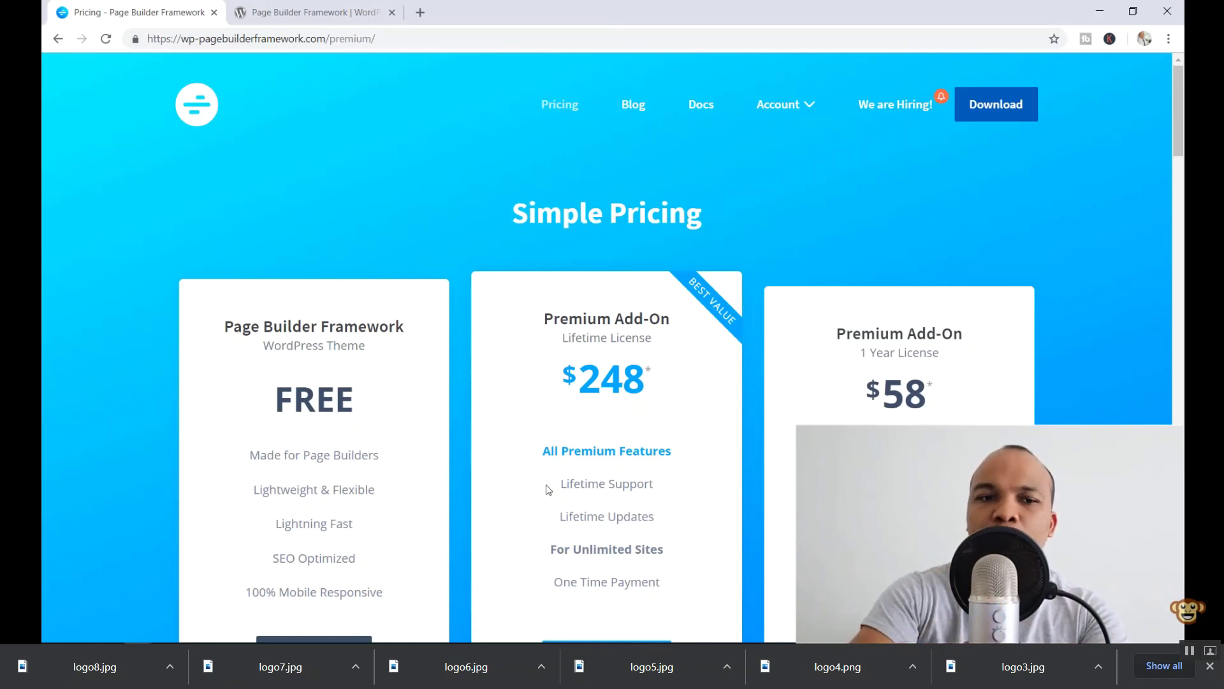
key(Right)
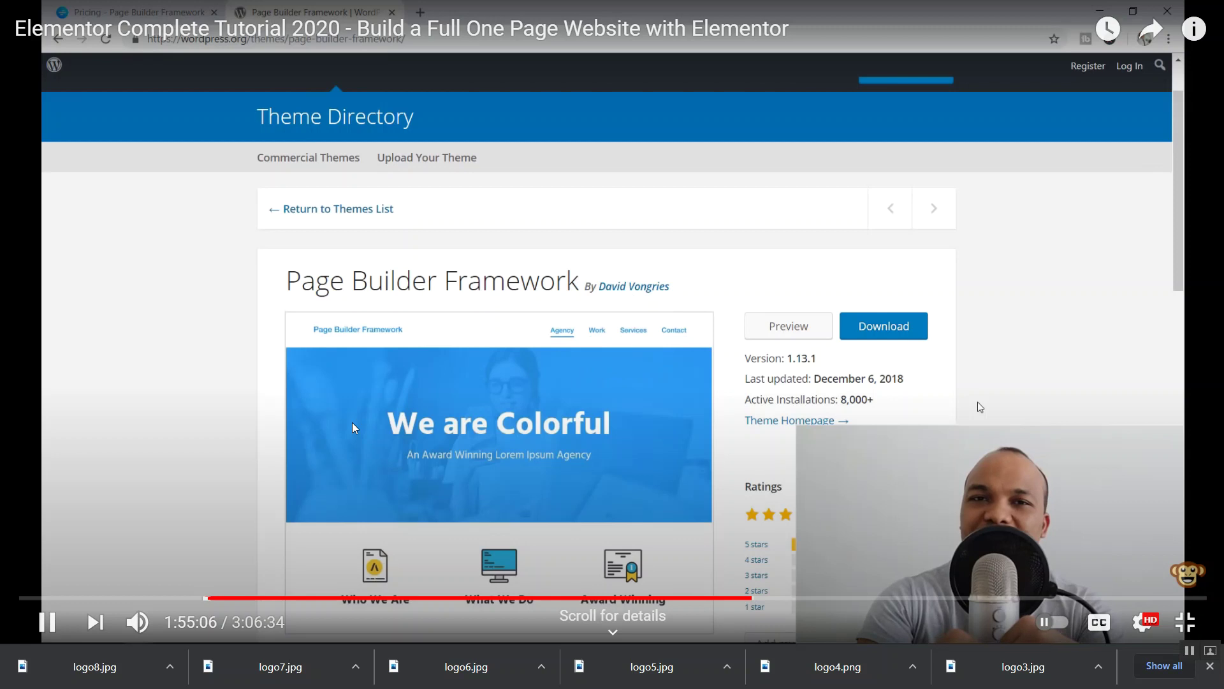
- Nudge the tutorial ahead ten seconds, then back five seconds
key(Right)
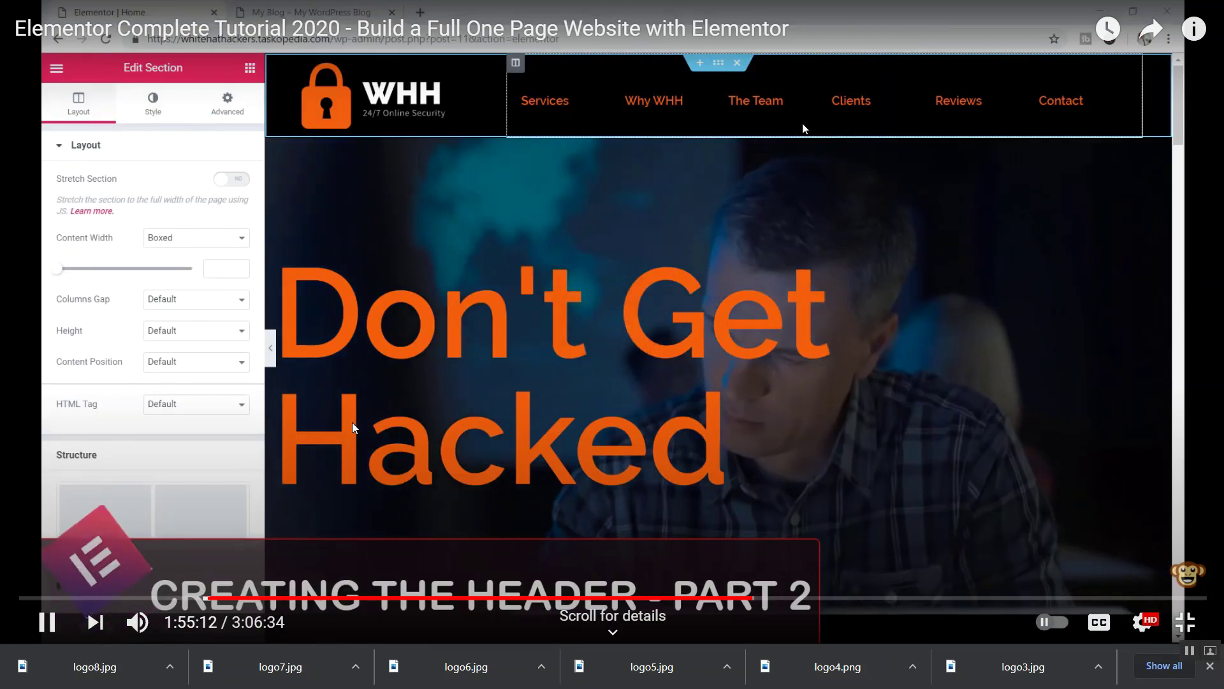
key(Right)
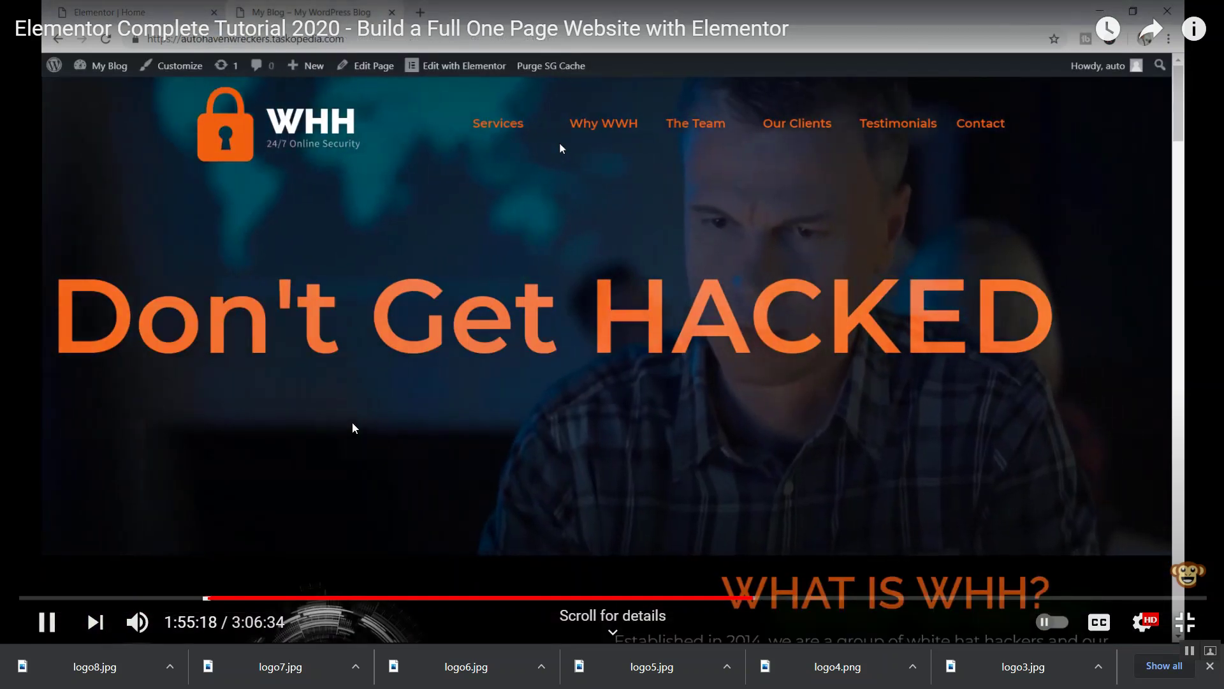
key(Left)
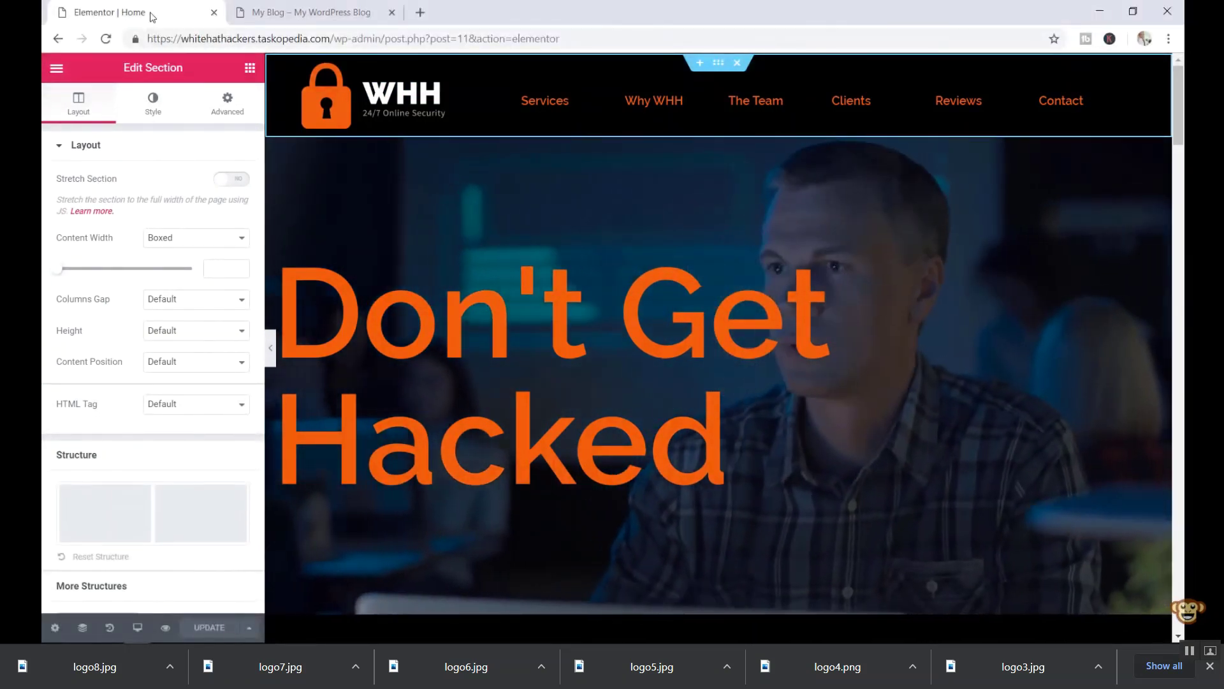
- Let the tutorial play until a section's top margin is set to -115 over the header
mouse_move(194, 66)
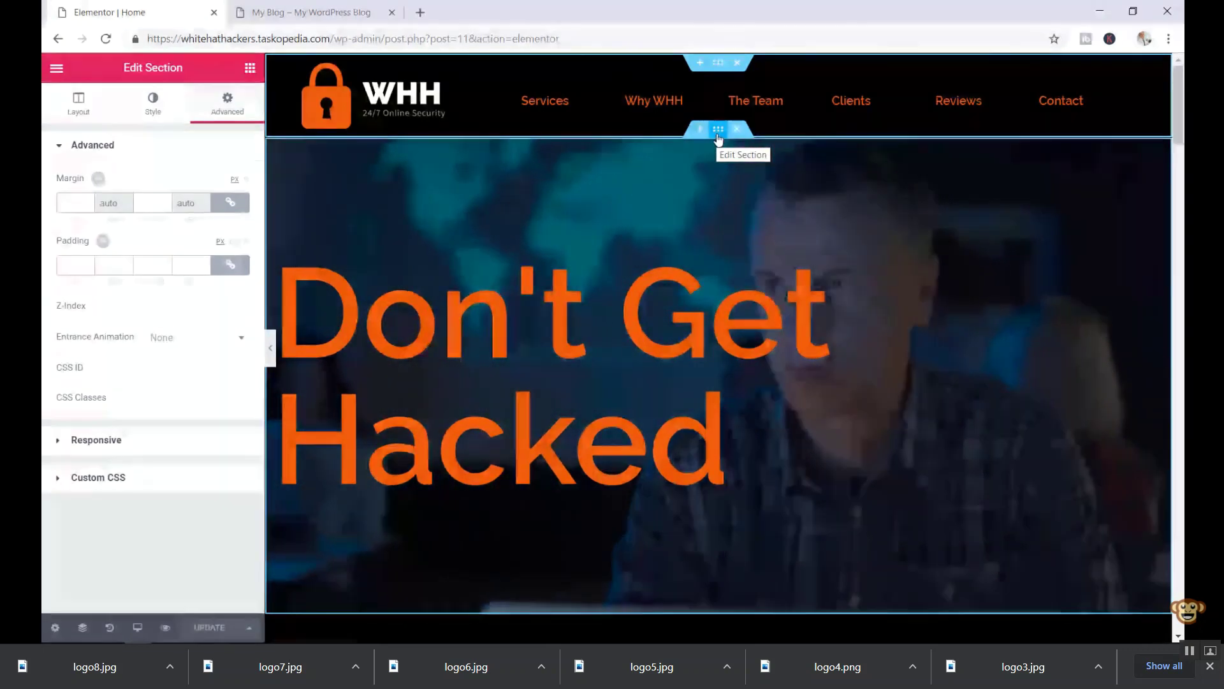
click(719, 130)
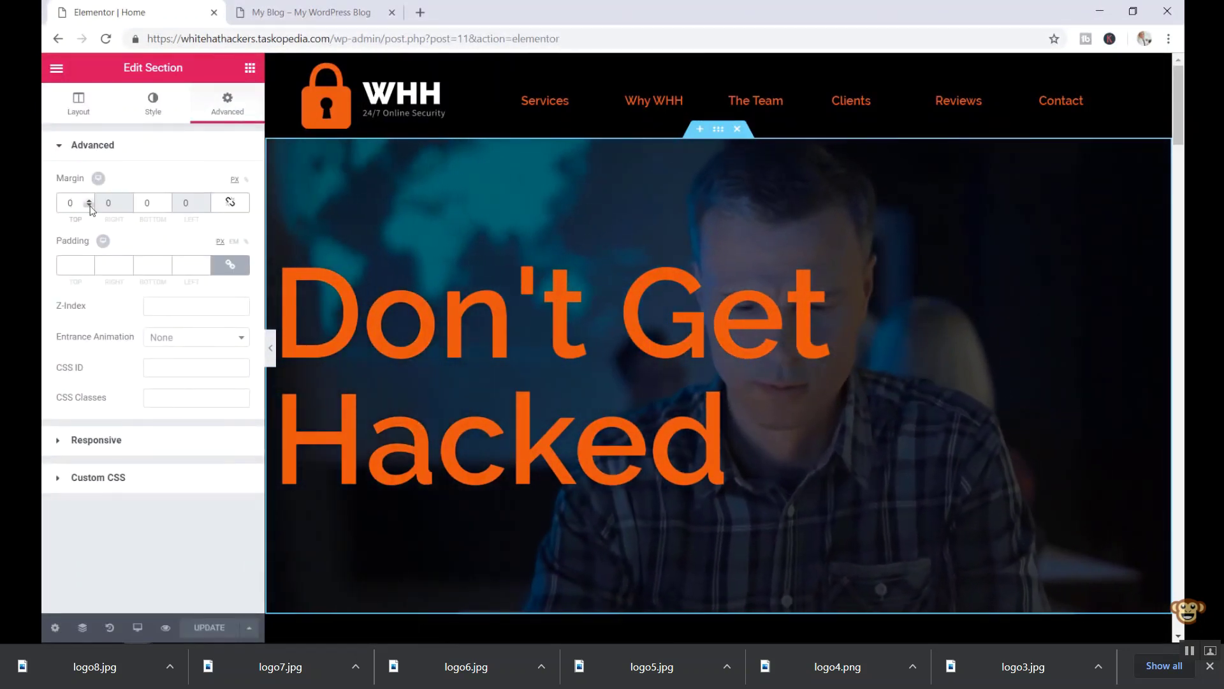
click(90, 206)
click(89, 207)
click(89, 206)
click(89, 206)
click(89, 207)
click(89, 206)
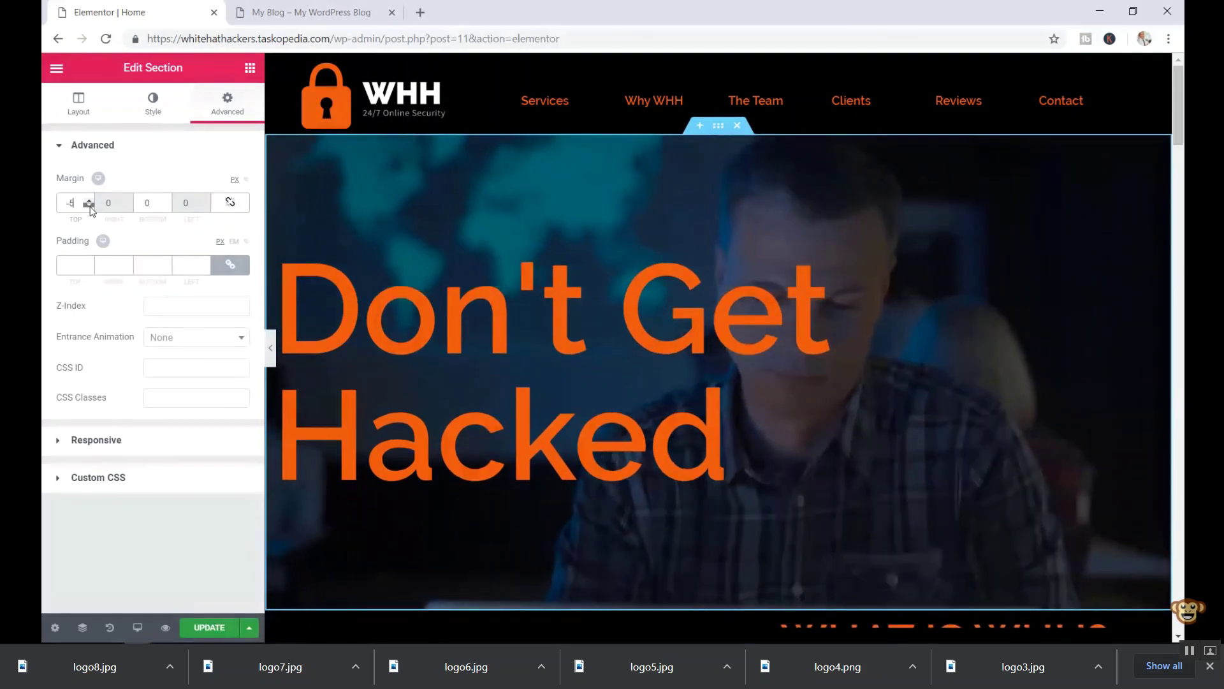
click(90, 207)
click(90, 207)
drag(89, 206, 90, 207)
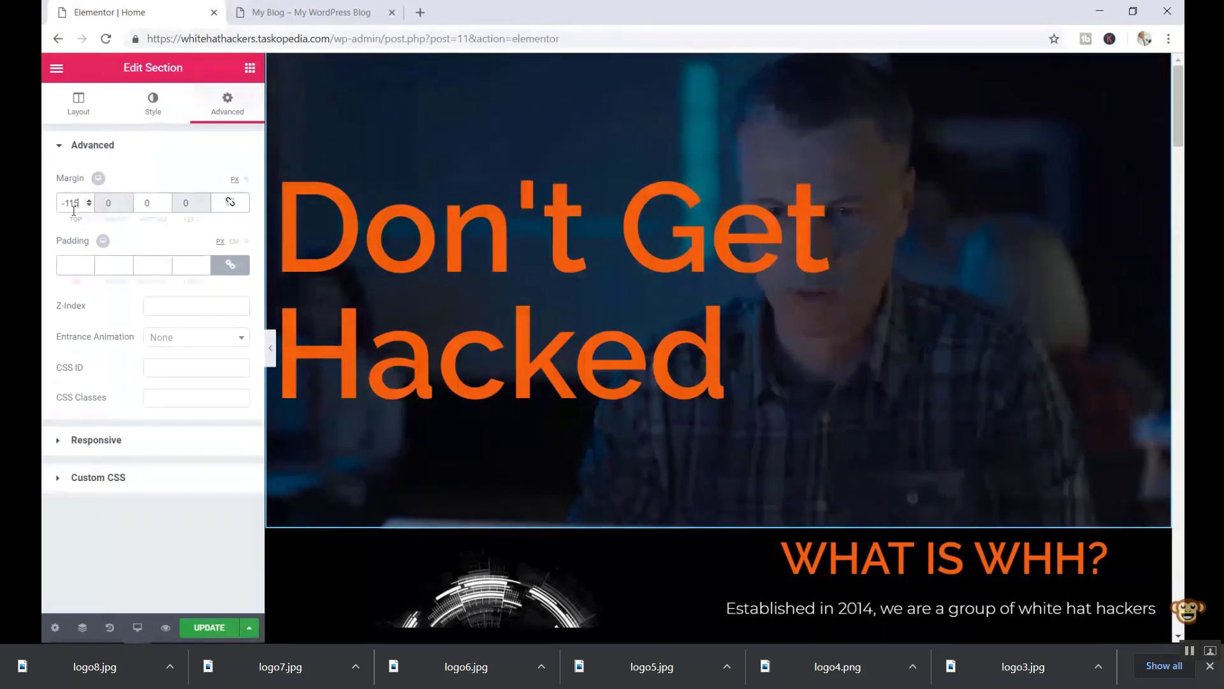
- Adjust the tutorial's position slightly and raise its volume to 100%
key(Left)
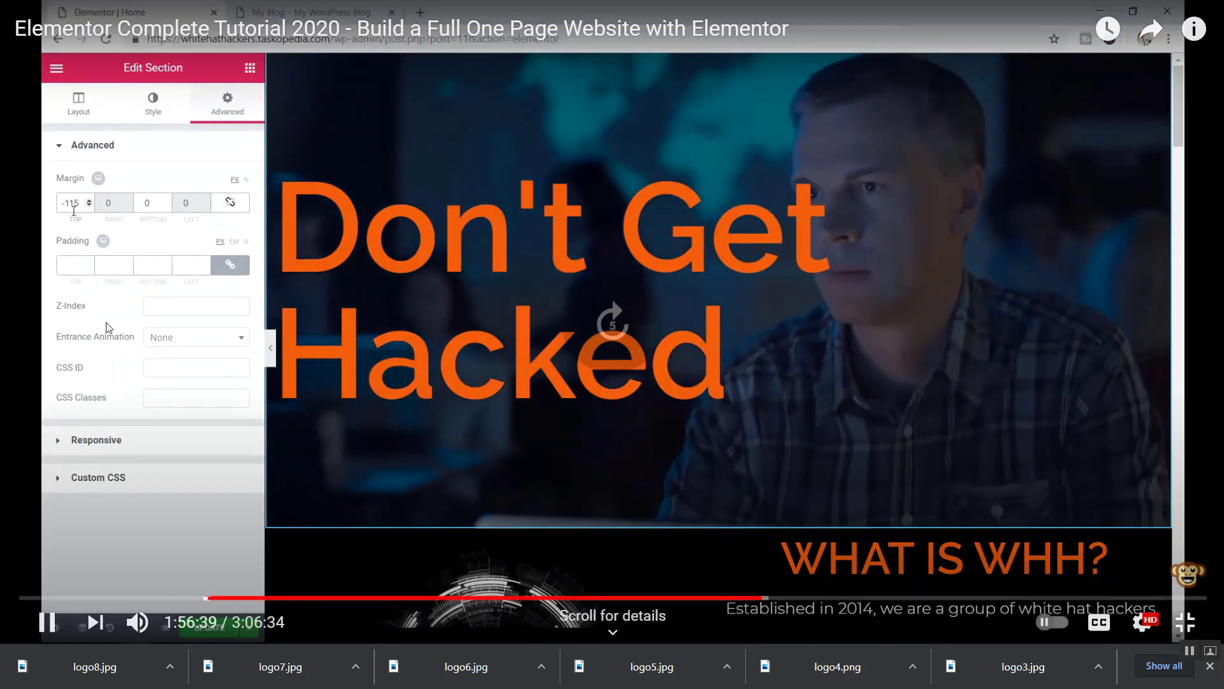
key(Right)
key(Right)
key(Right)
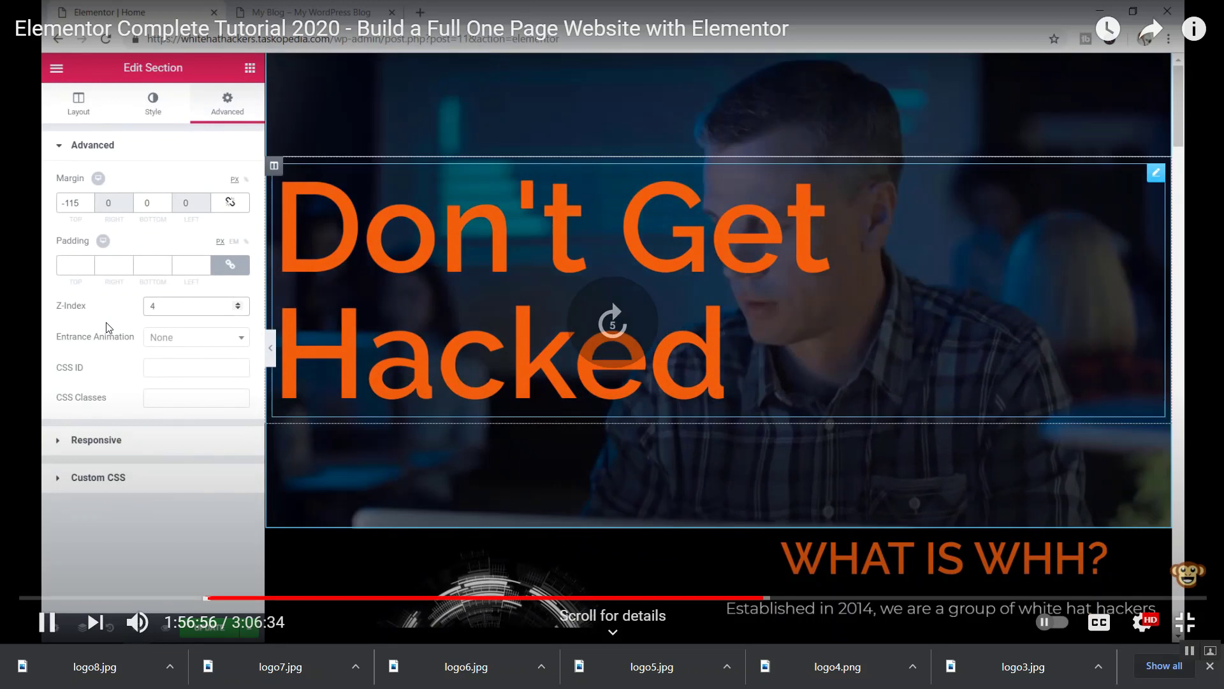
key(Right)
key(Right)
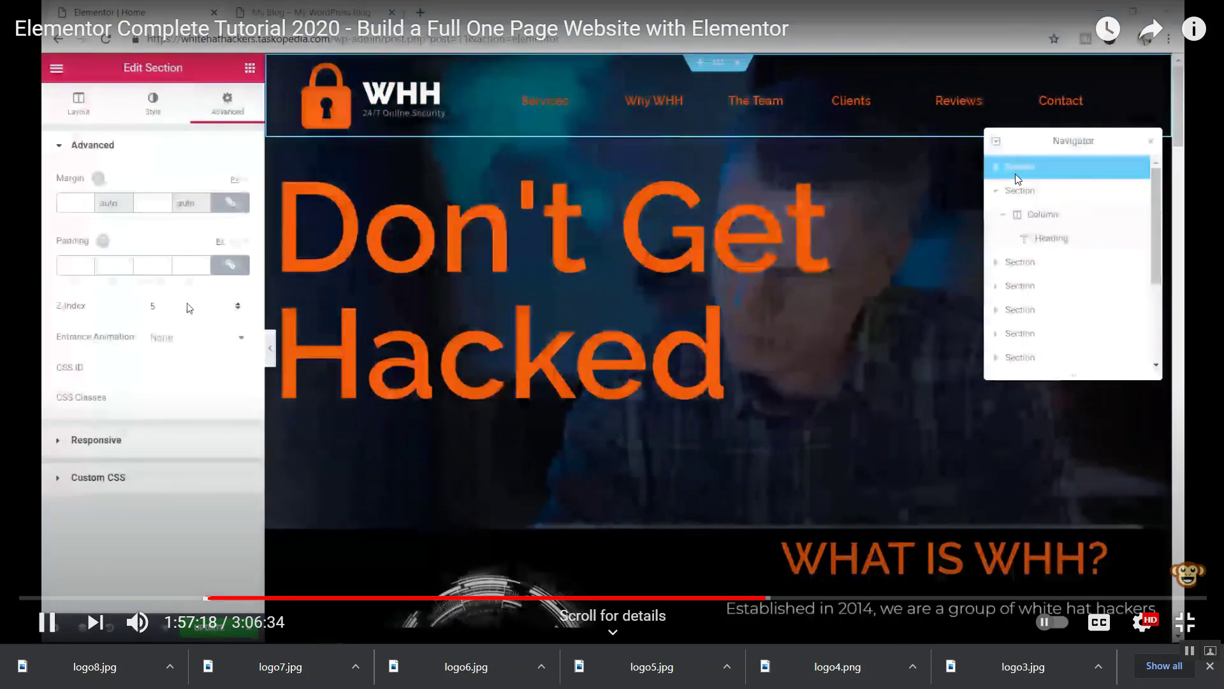
key(Down)
key(Up)
key(Up)
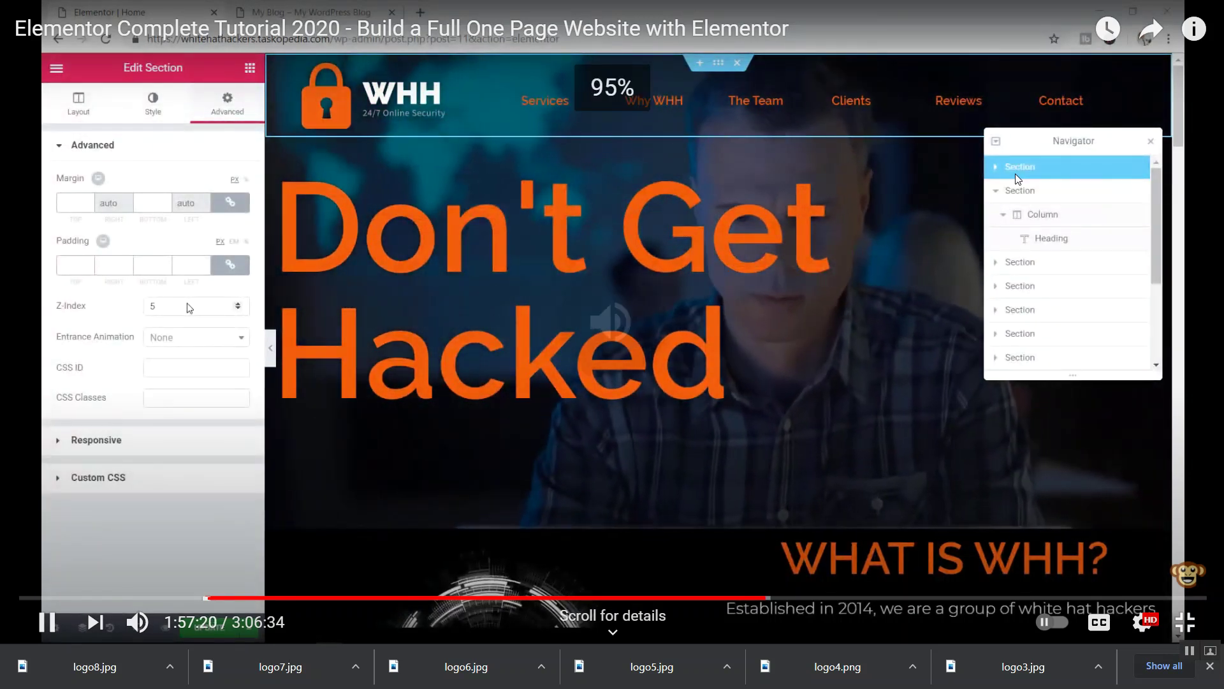
- Rewind fifteen seconds, pause at 1:57:21 and leave full-screen playback
key(Left)
key(Left)
key(Left)
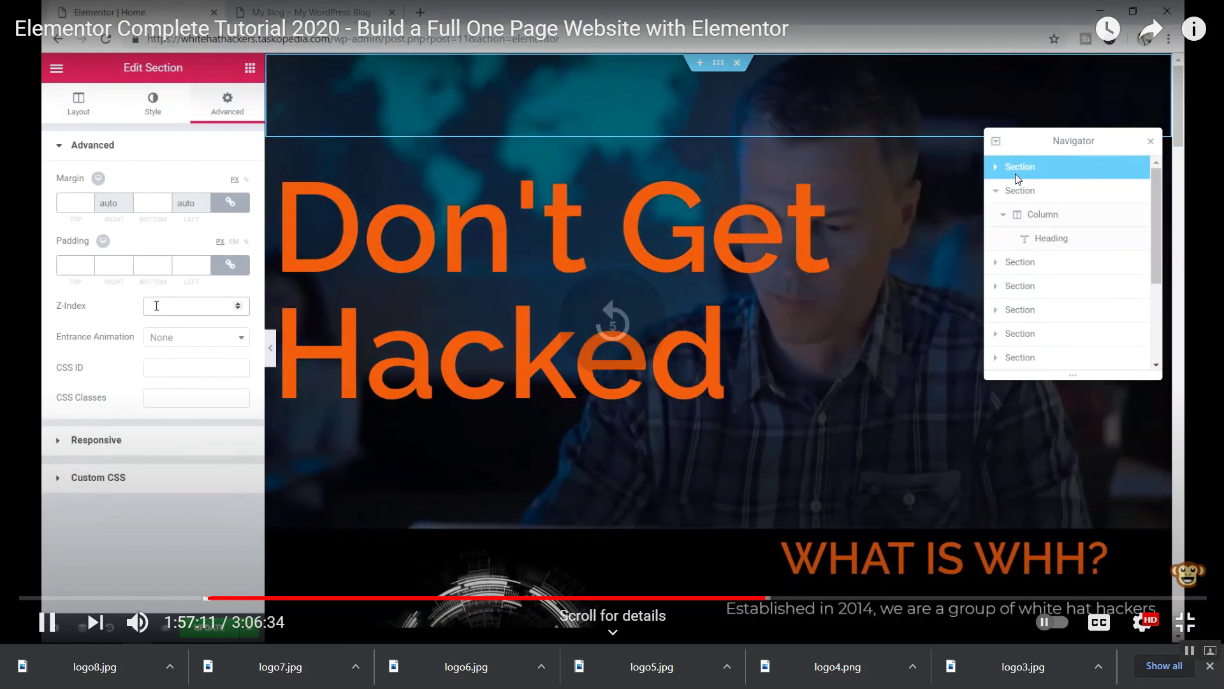
key(Left)
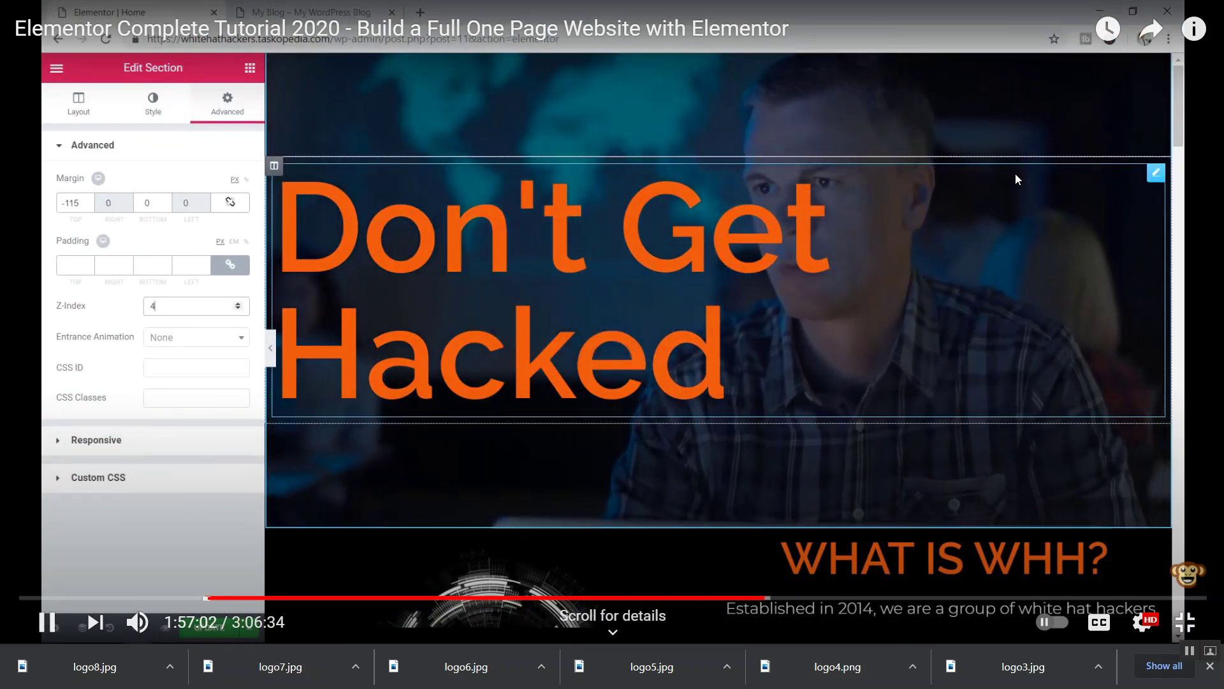
key(Left)
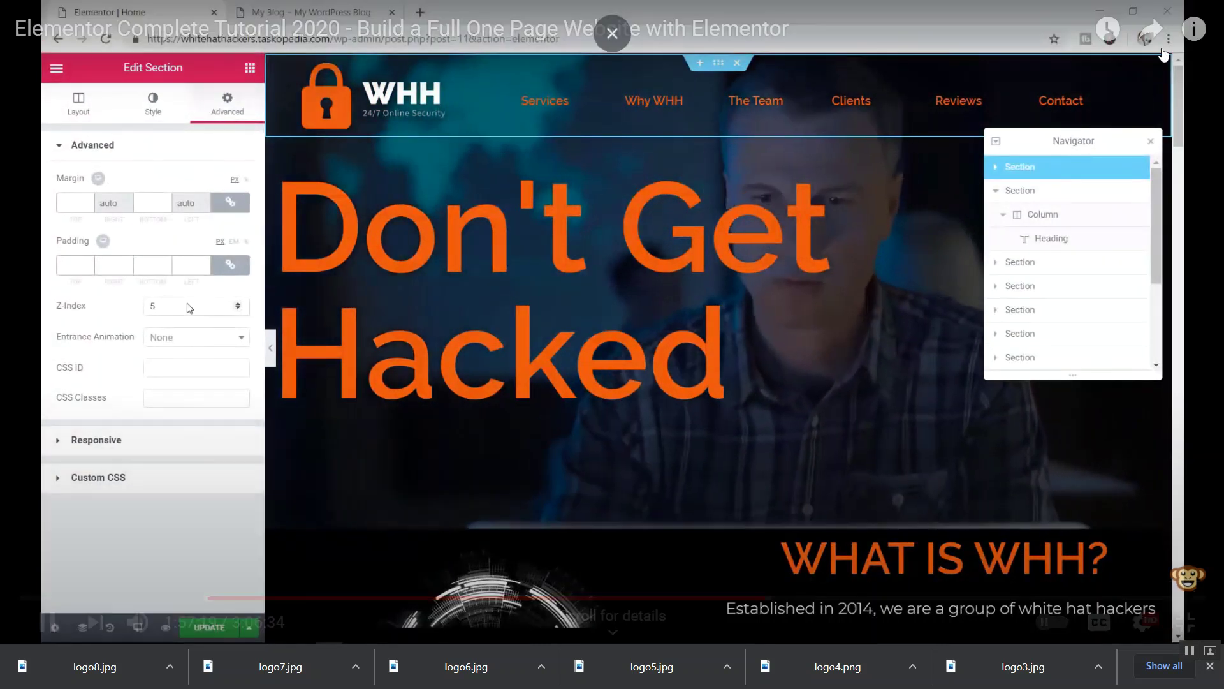
click(566, 186)
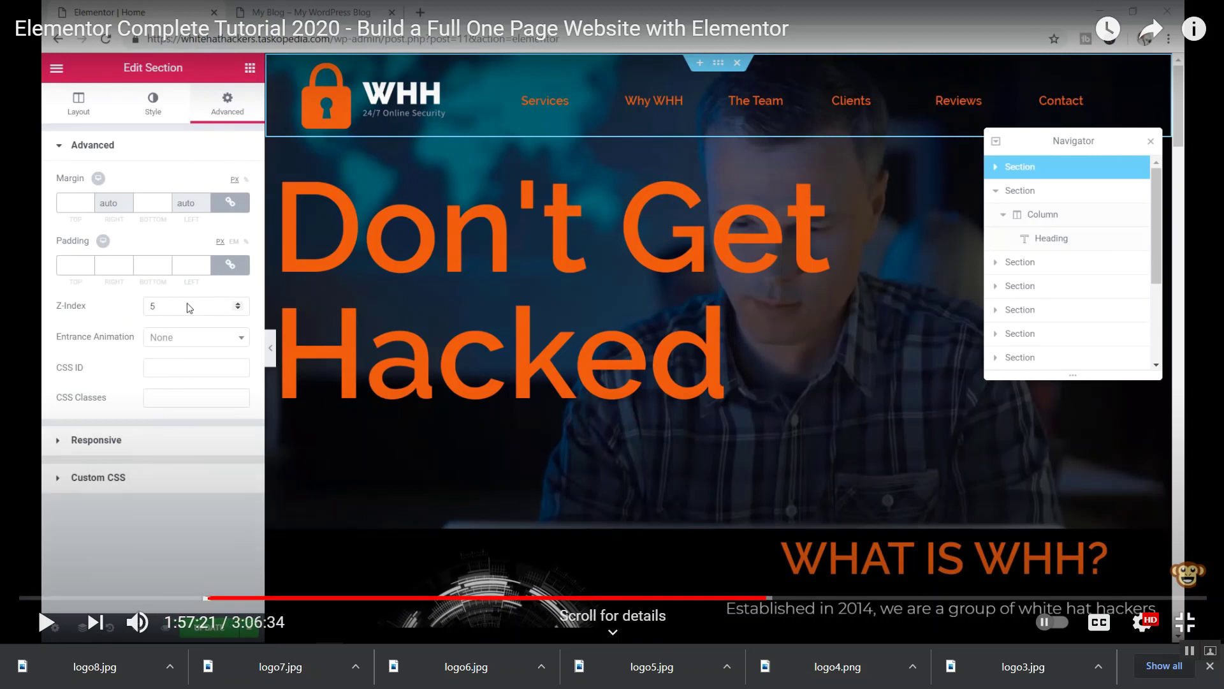
click(1185, 623)
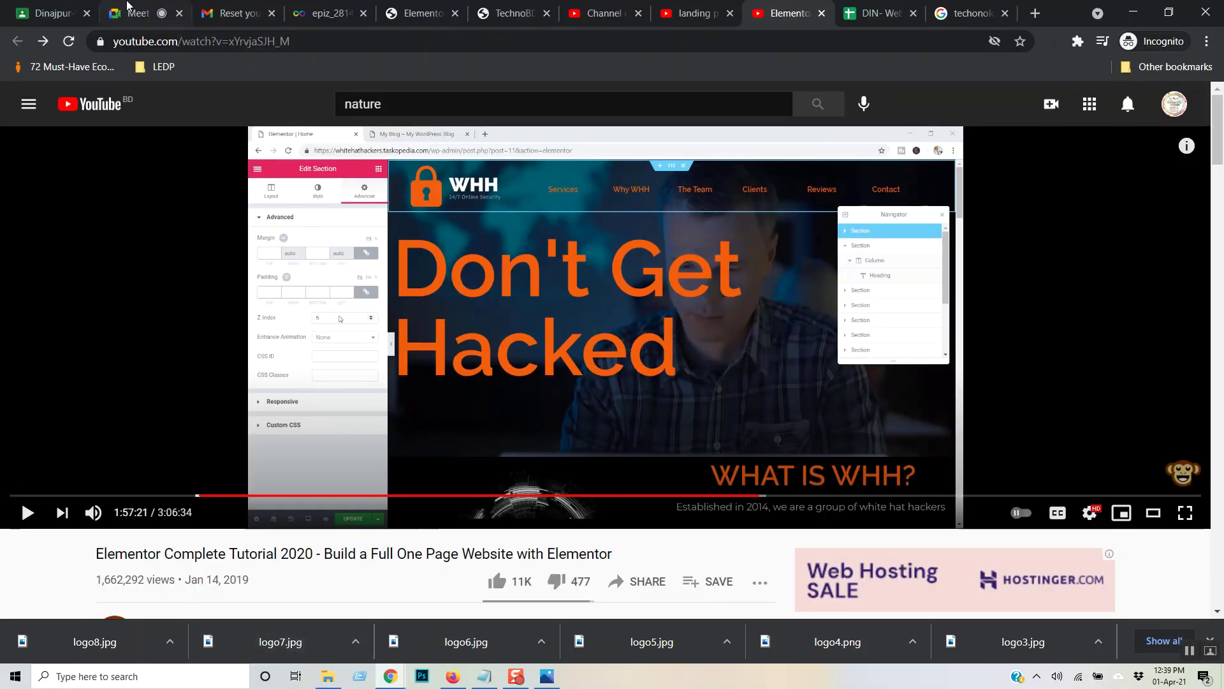
- In the Elementor editor, open the Navigator and collapse the first sections
click(415, 13)
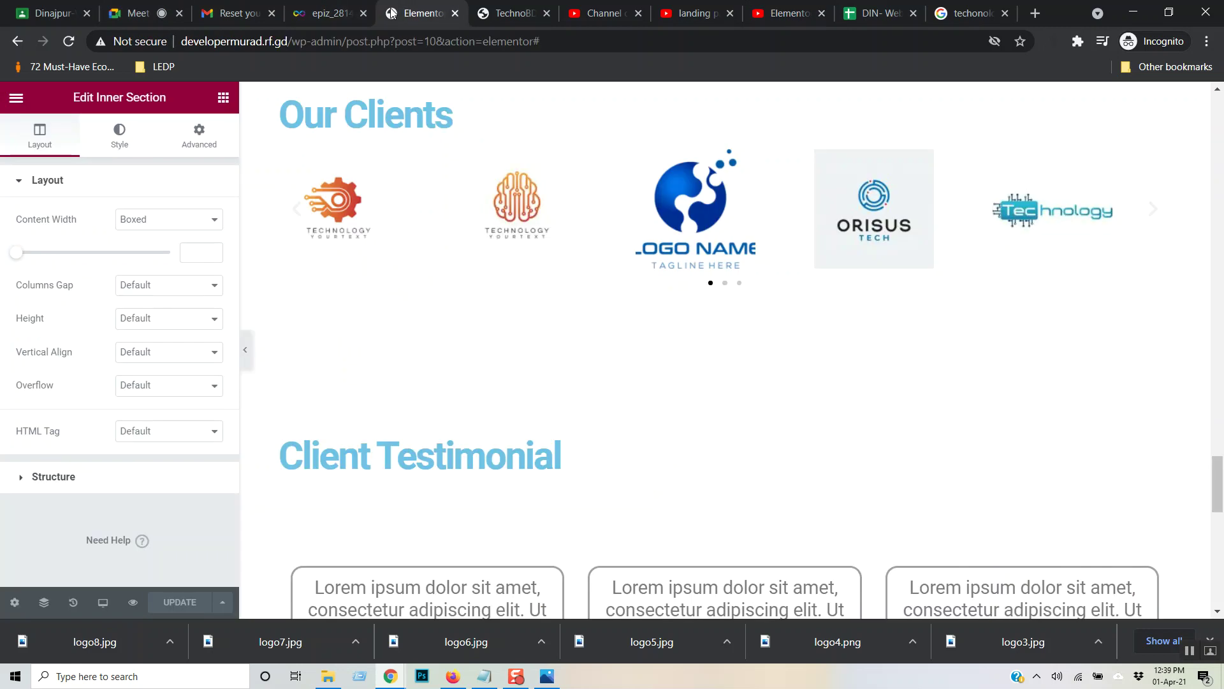
click(46, 606)
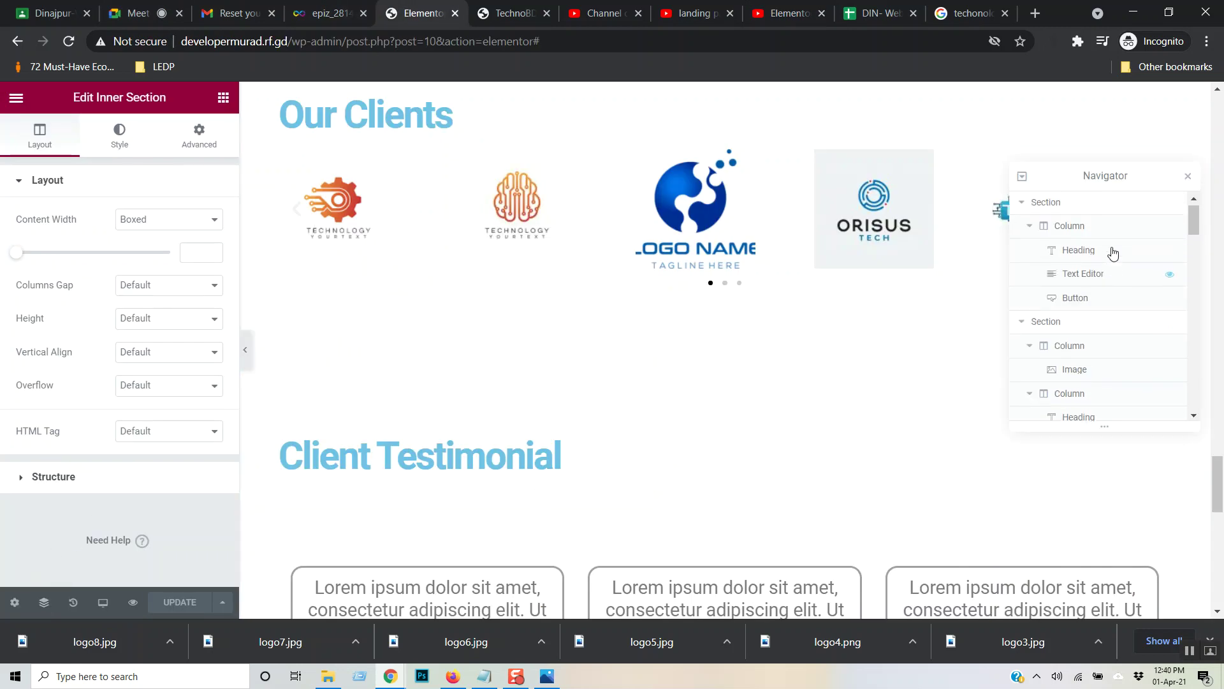
click(1027, 226)
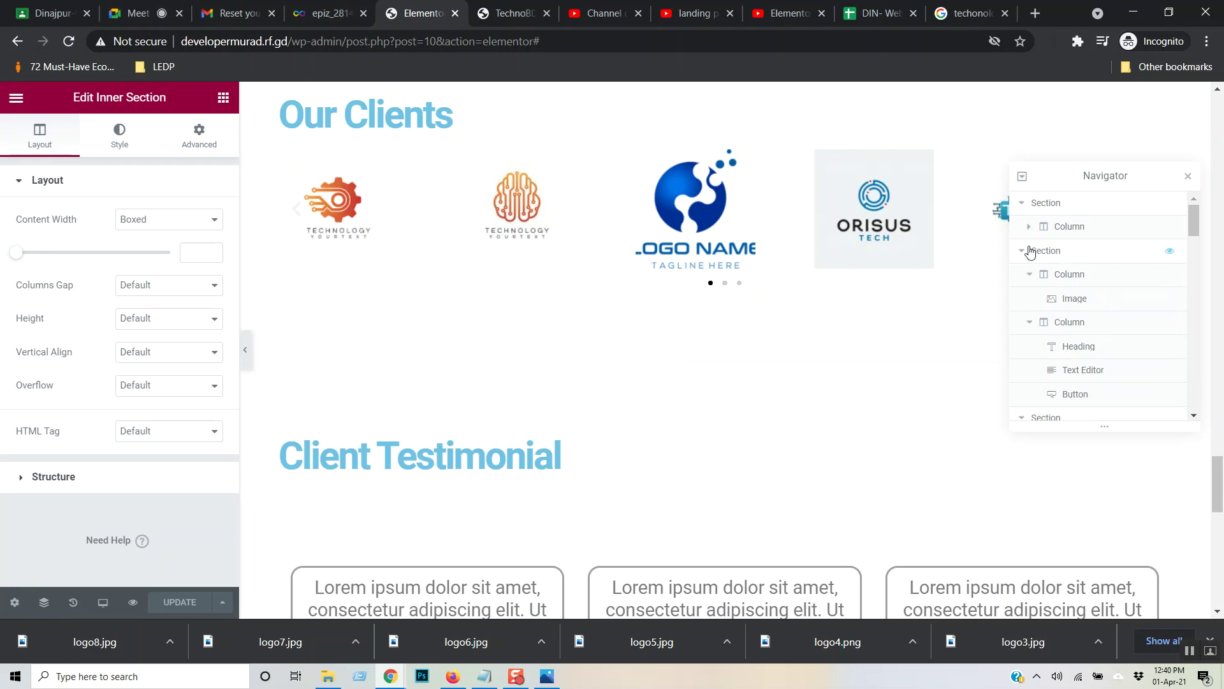
click(1027, 255)
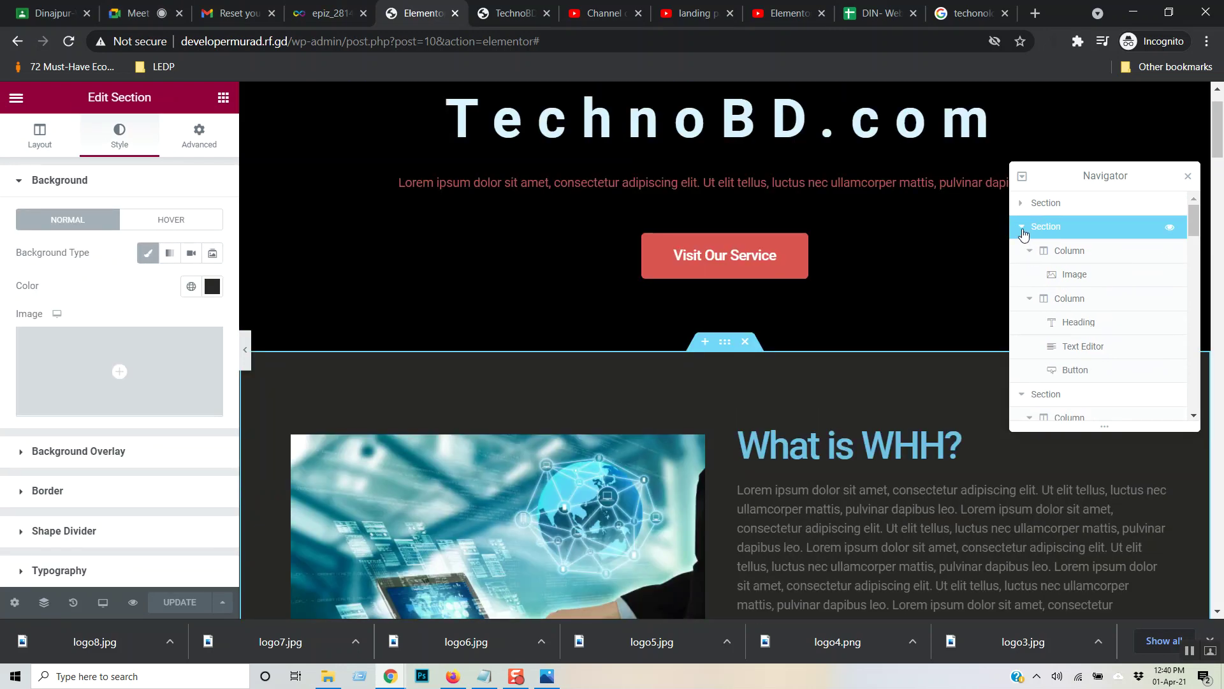
click(1022, 229)
click(1023, 252)
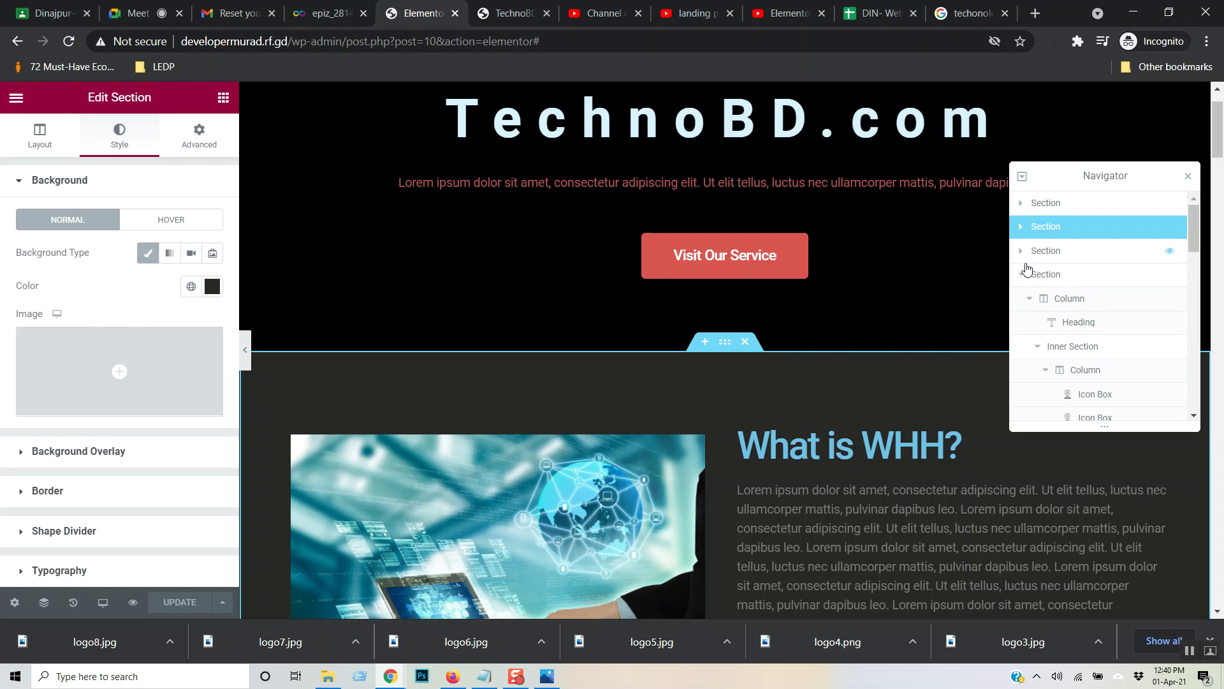
- Collapse the remaining sections and select the top TechnoBD.com hero section
click(1024, 274)
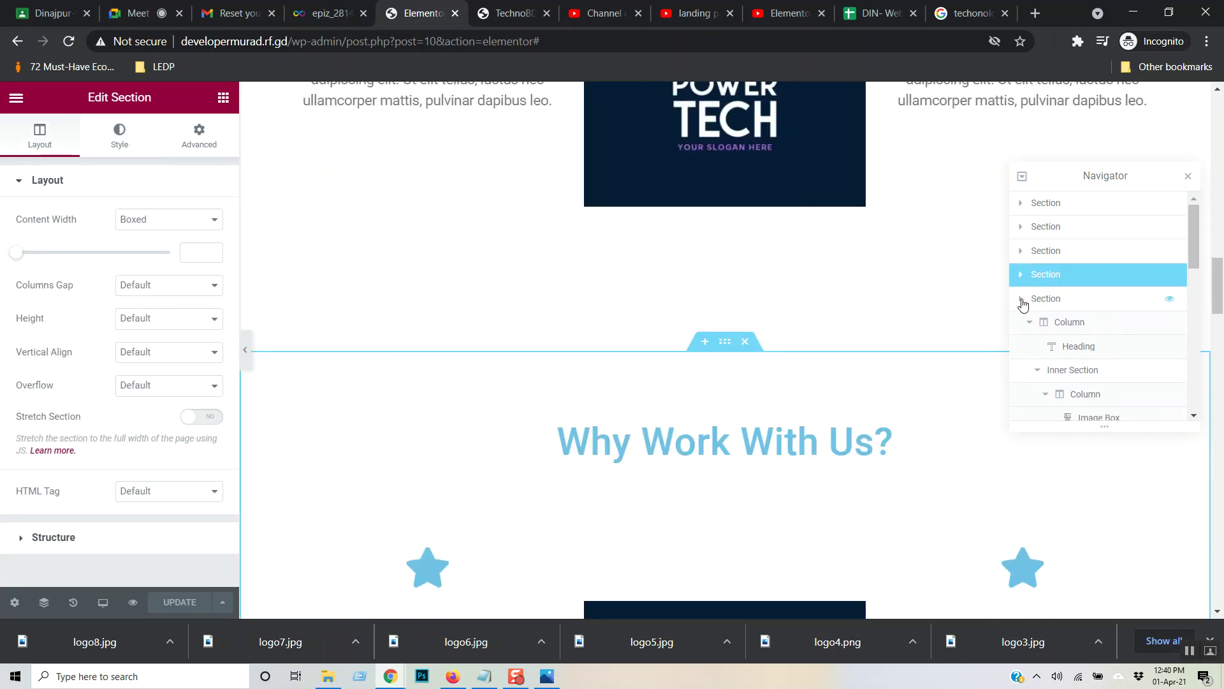
click(1022, 300)
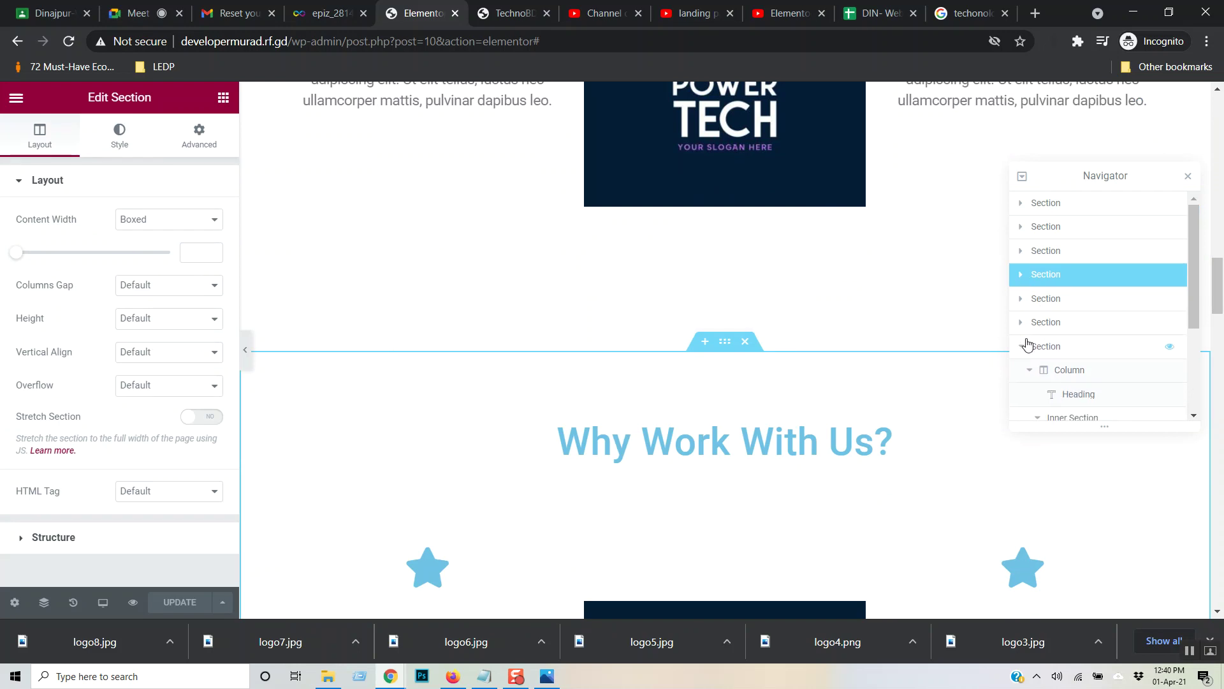
click(1034, 350)
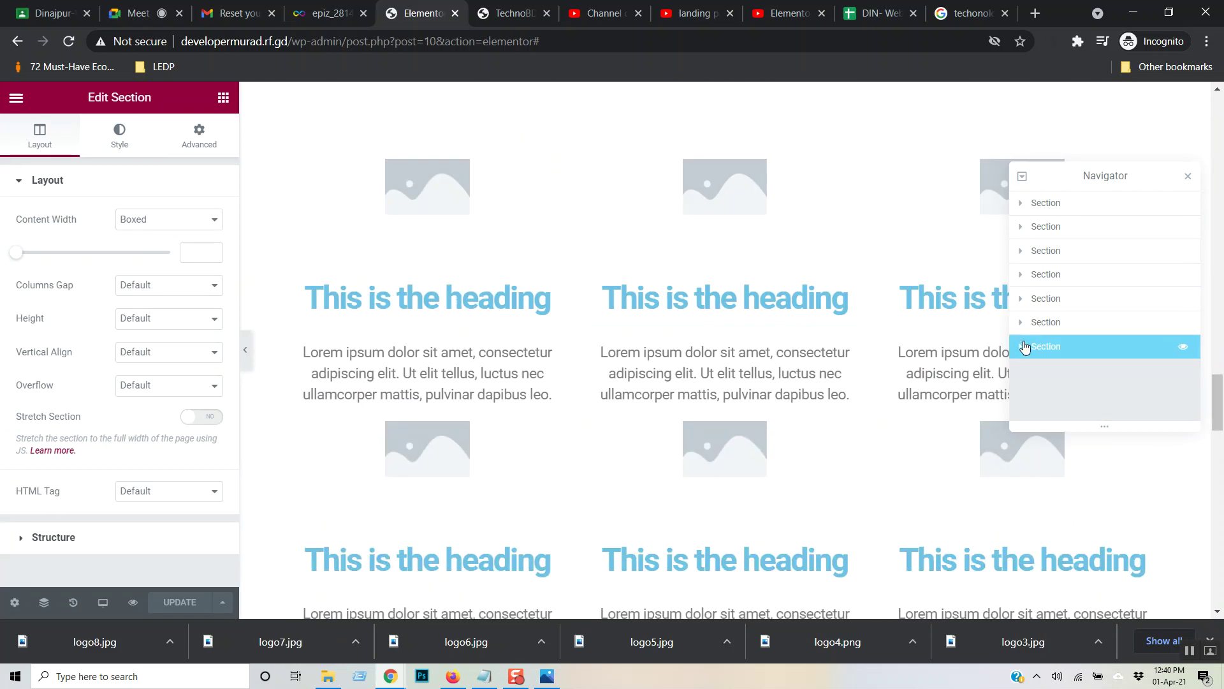
click(1022, 349)
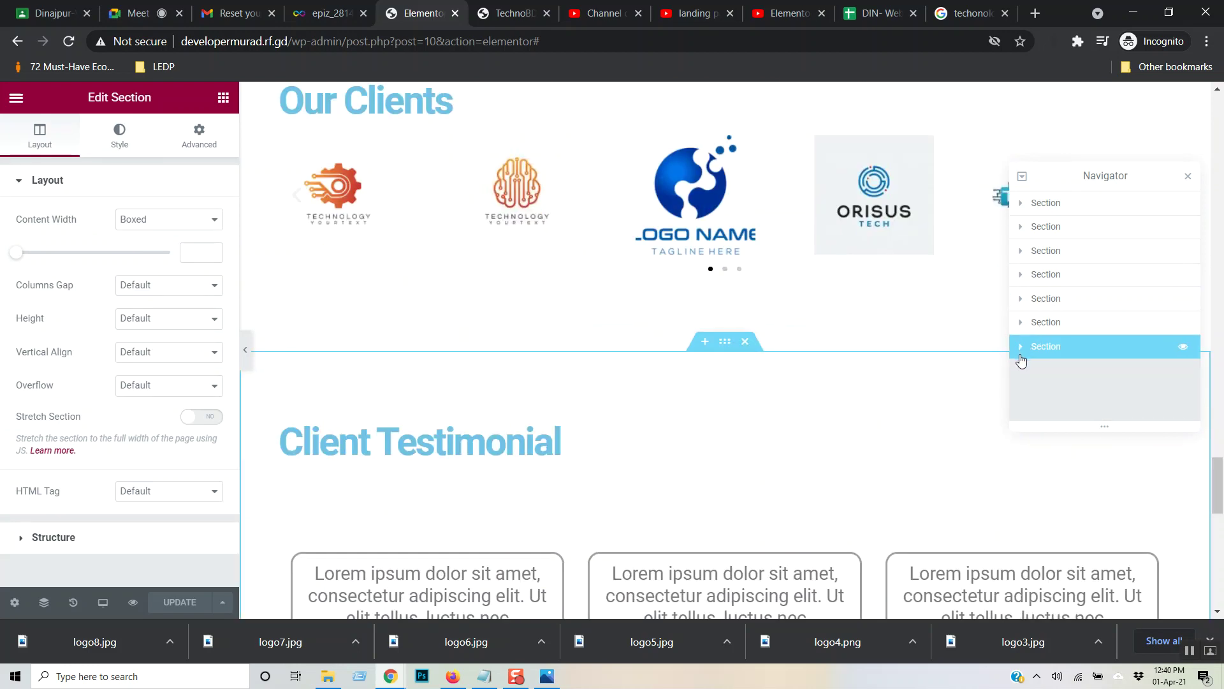
click(1043, 203)
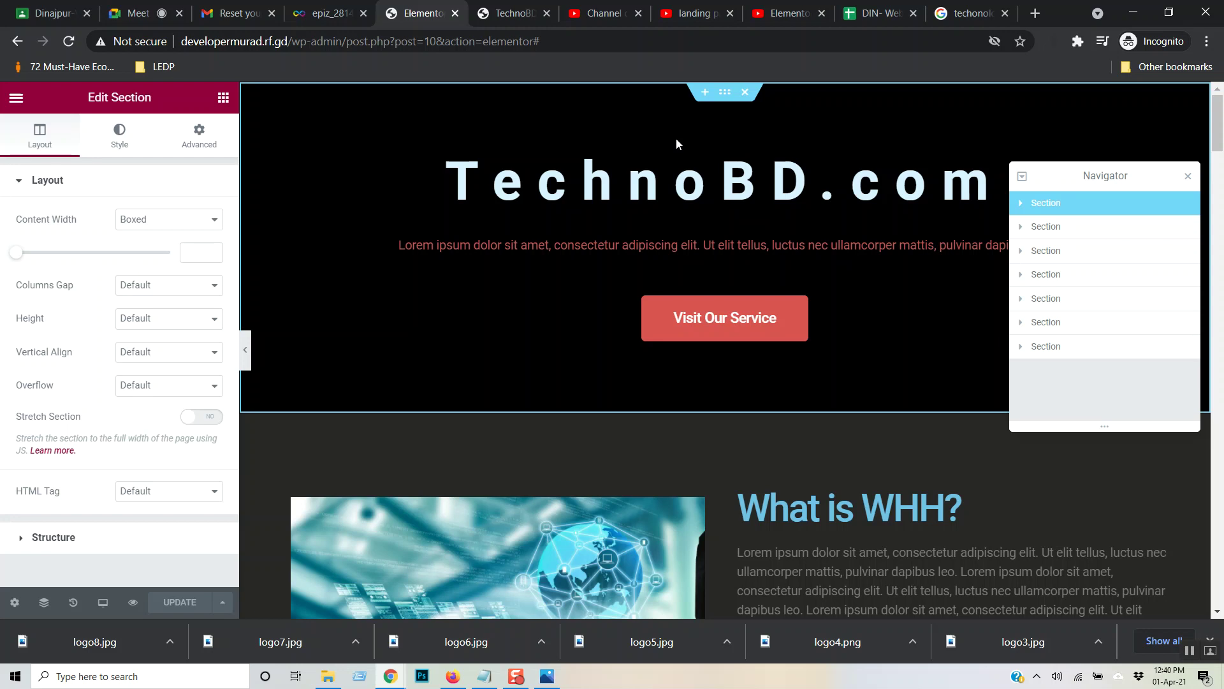
- Insert a single-column empty section above the TechnoBD.com hero
click(703, 94)
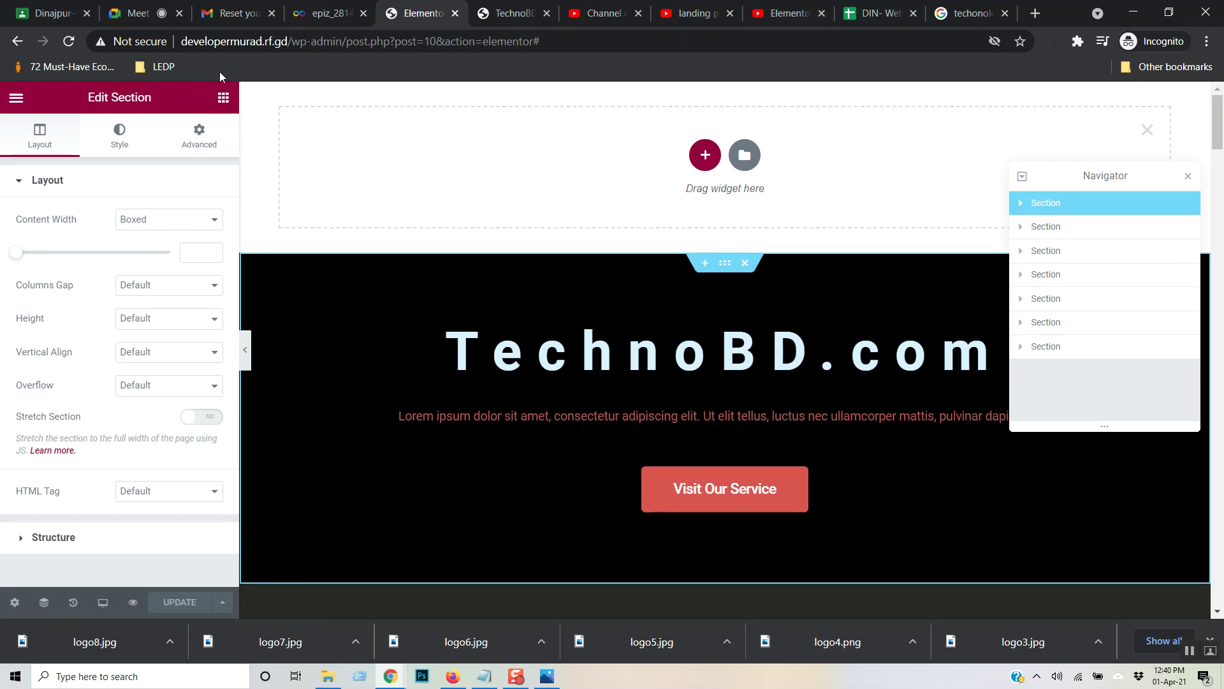
click(705, 155)
click(518, 191)
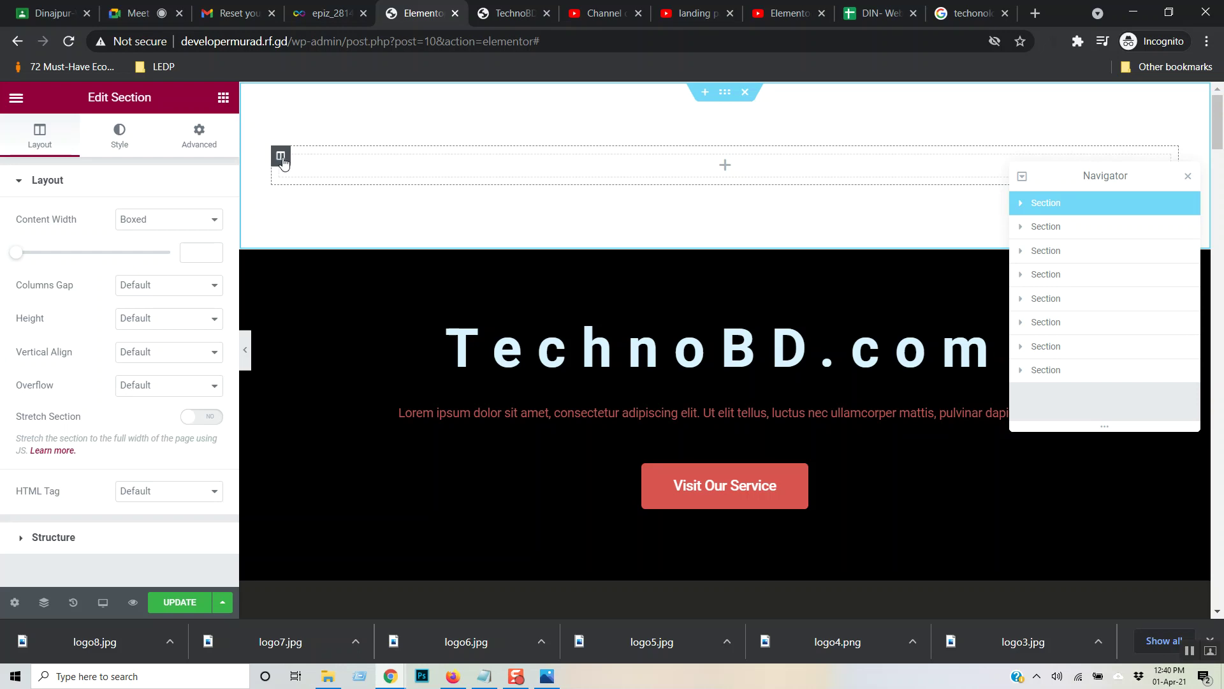
click(281, 157)
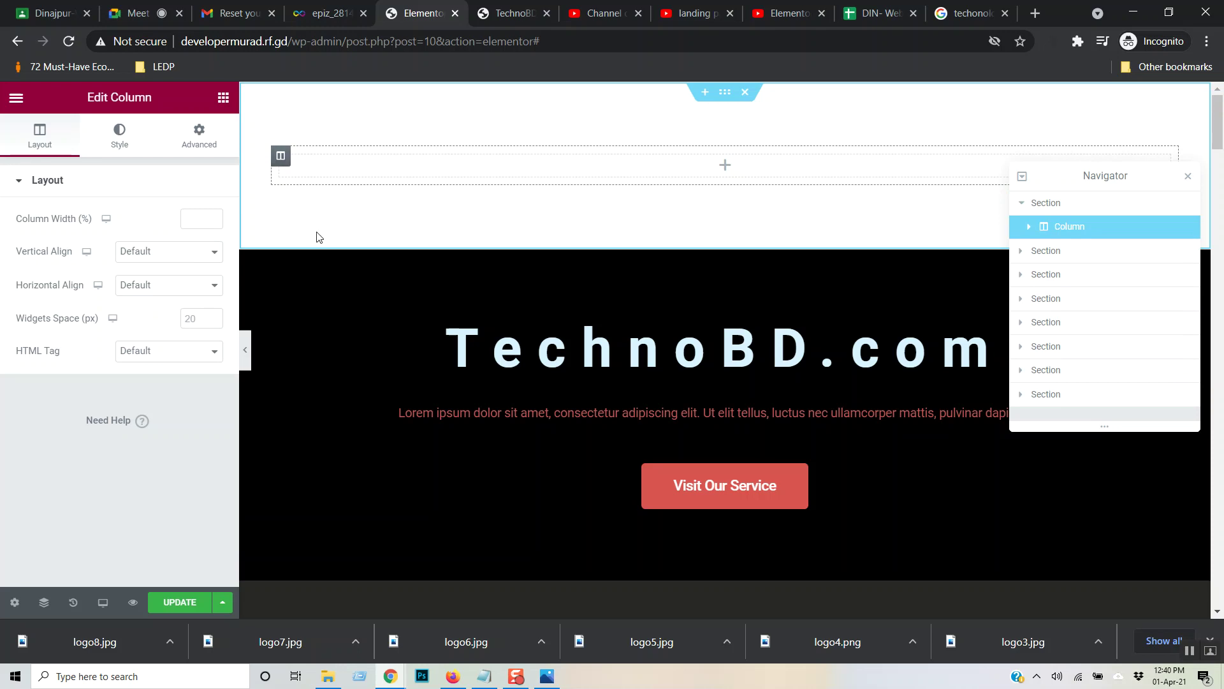
- Delete the empty column and then the empty top section
click(1022, 205)
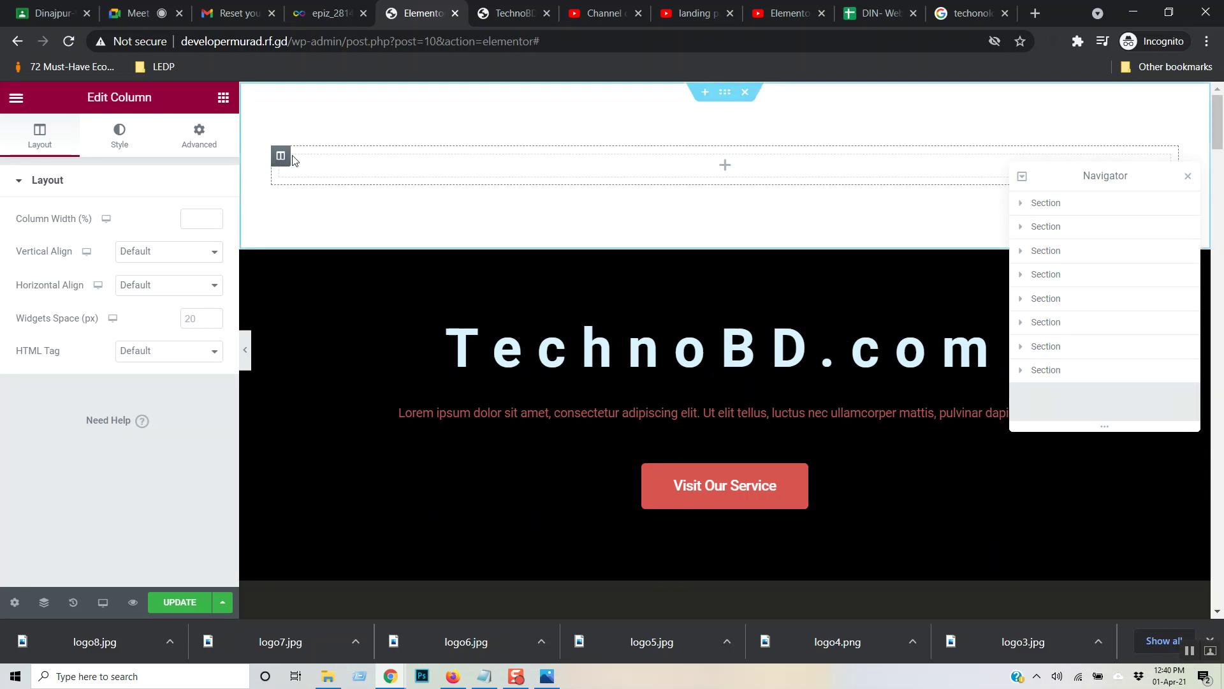
right_click(283, 160)
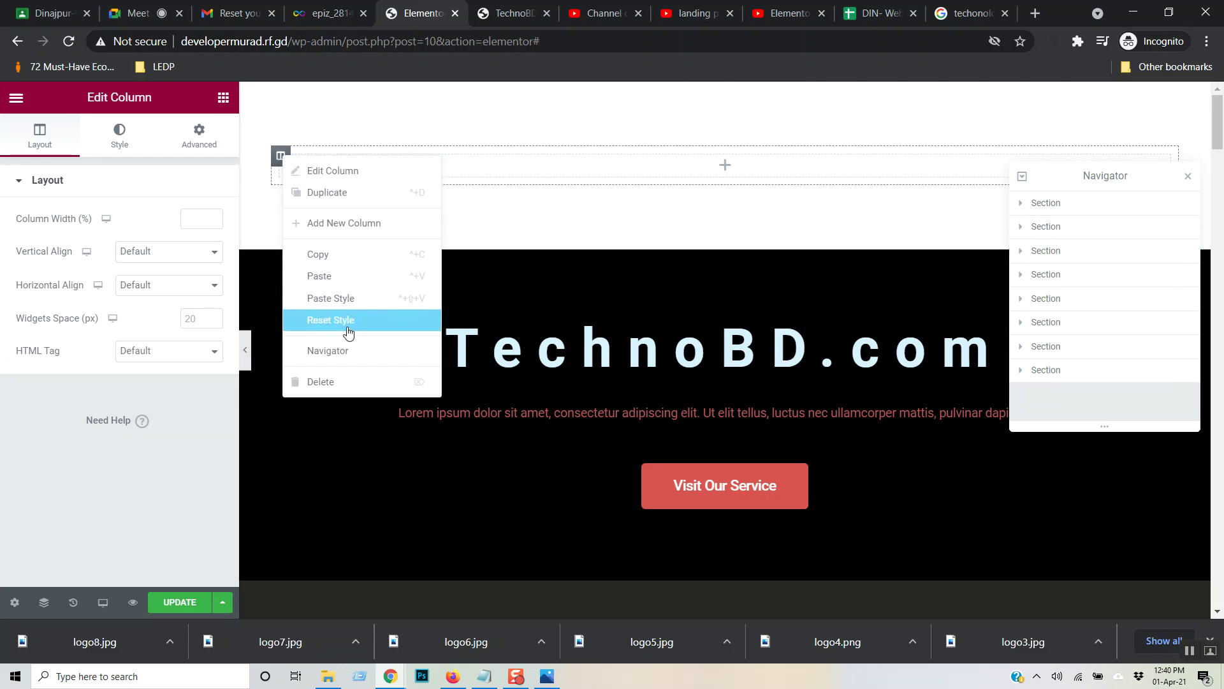
click(348, 383)
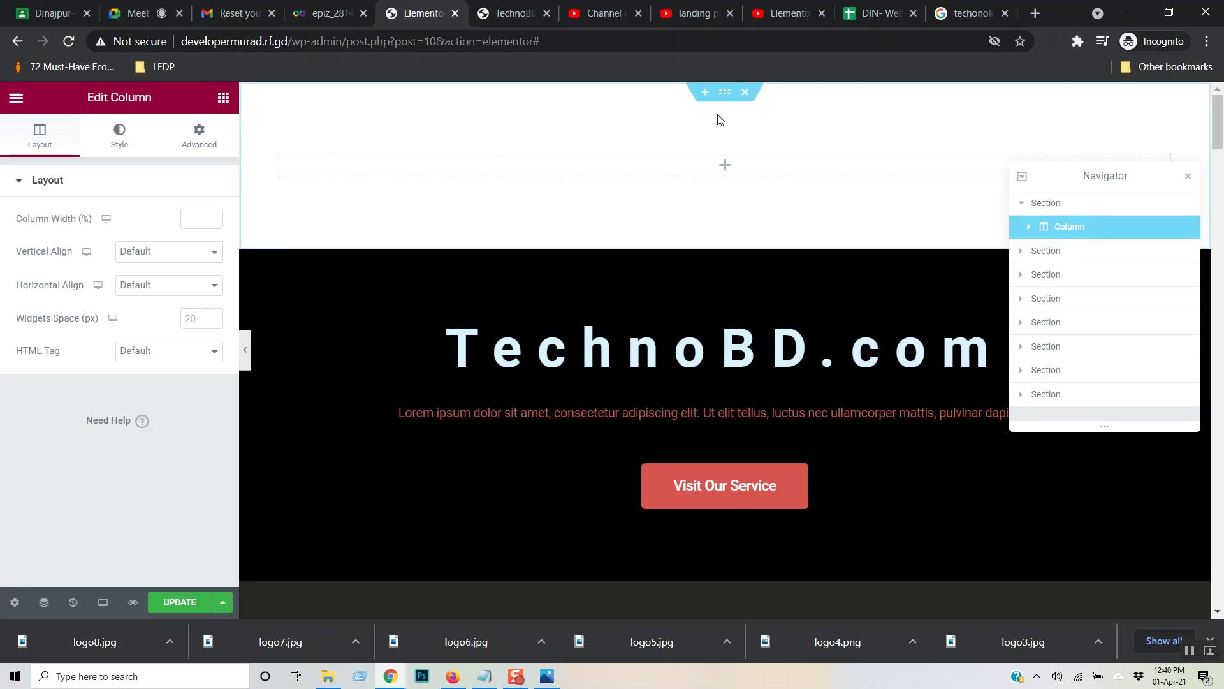
click(746, 92)
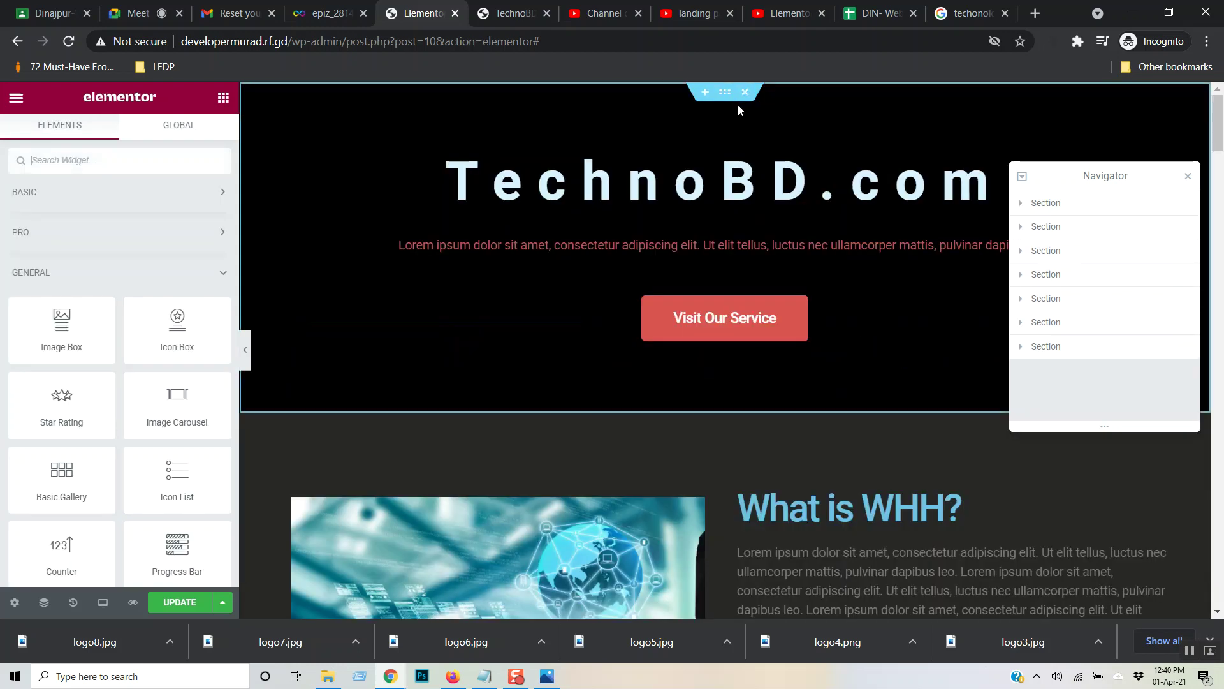
- Try an Inner Section in a new top section, then delete that section
click(704, 94)
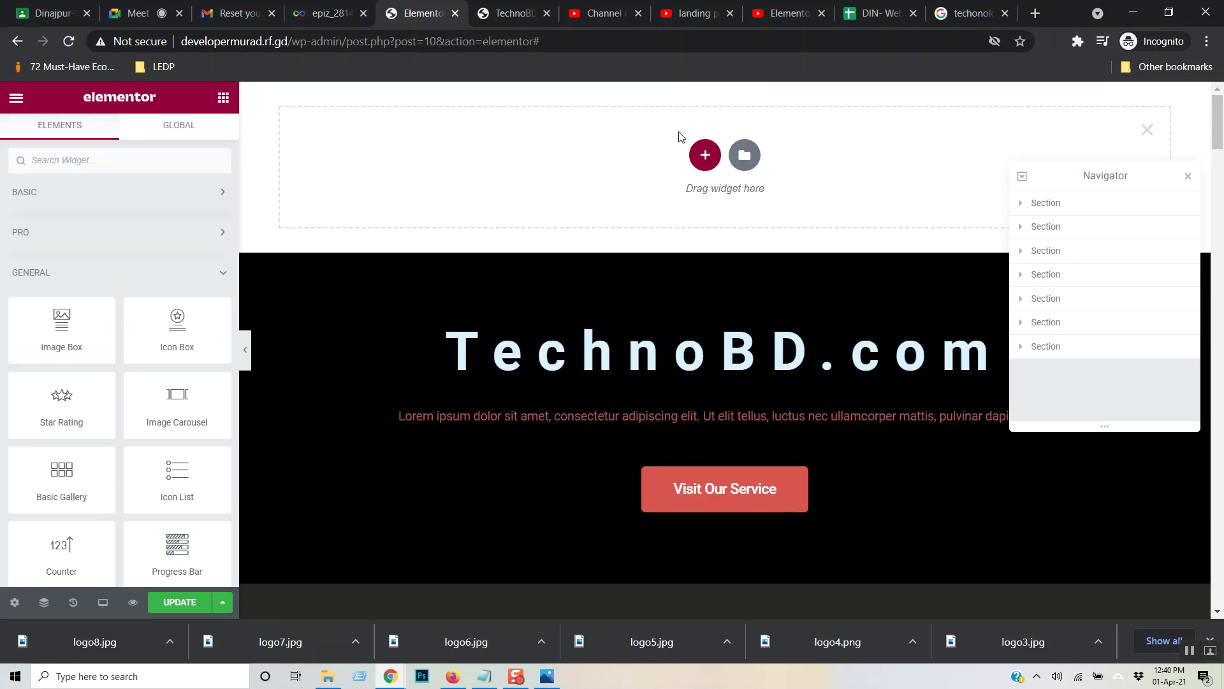
click(84, 192)
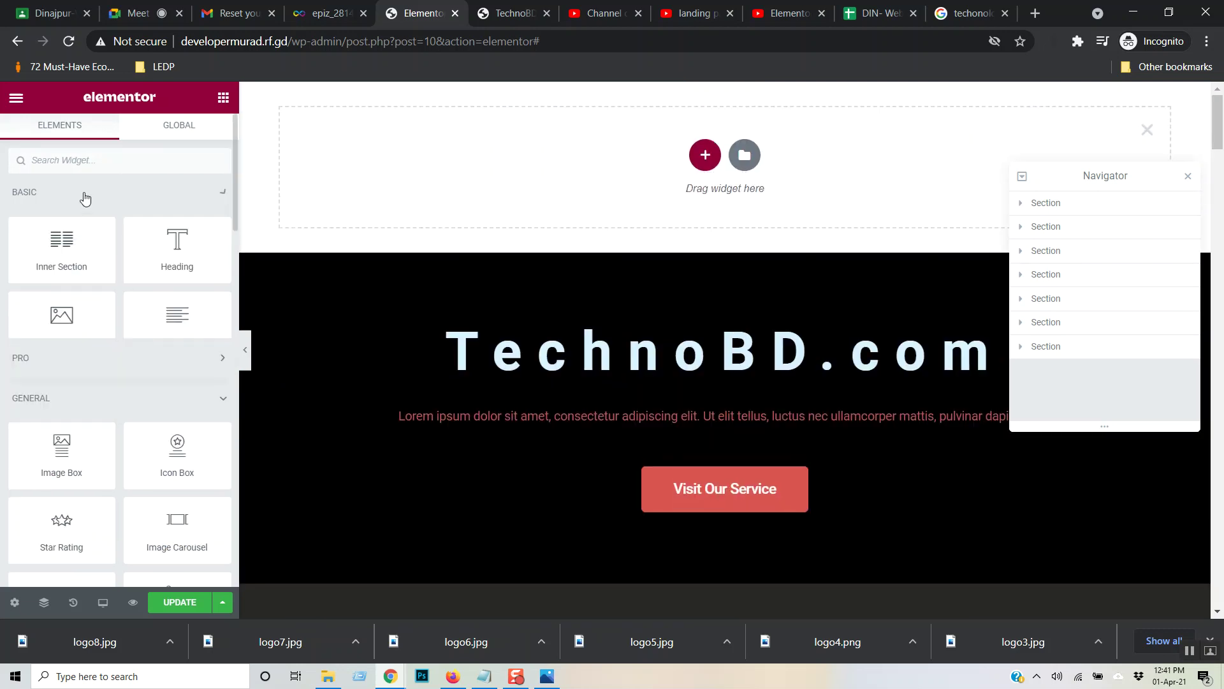
drag(61, 249, 647, 142)
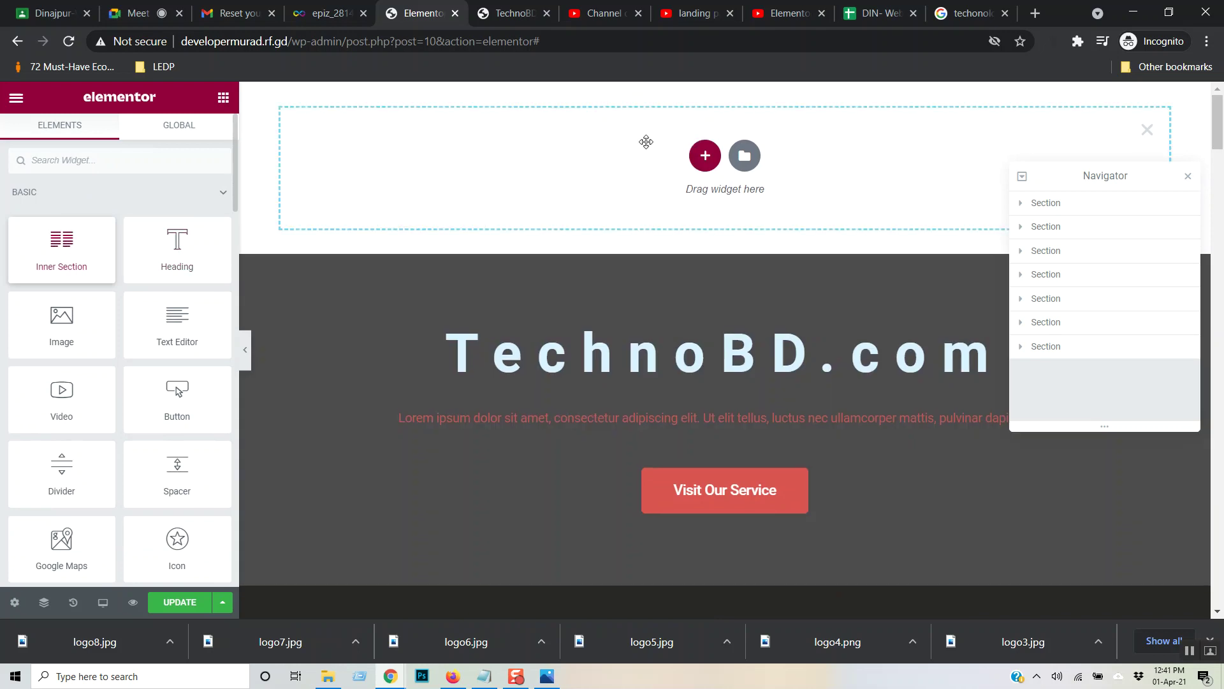
scroll(606, 226, down, 2)
scroll(606, 226, up, 2)
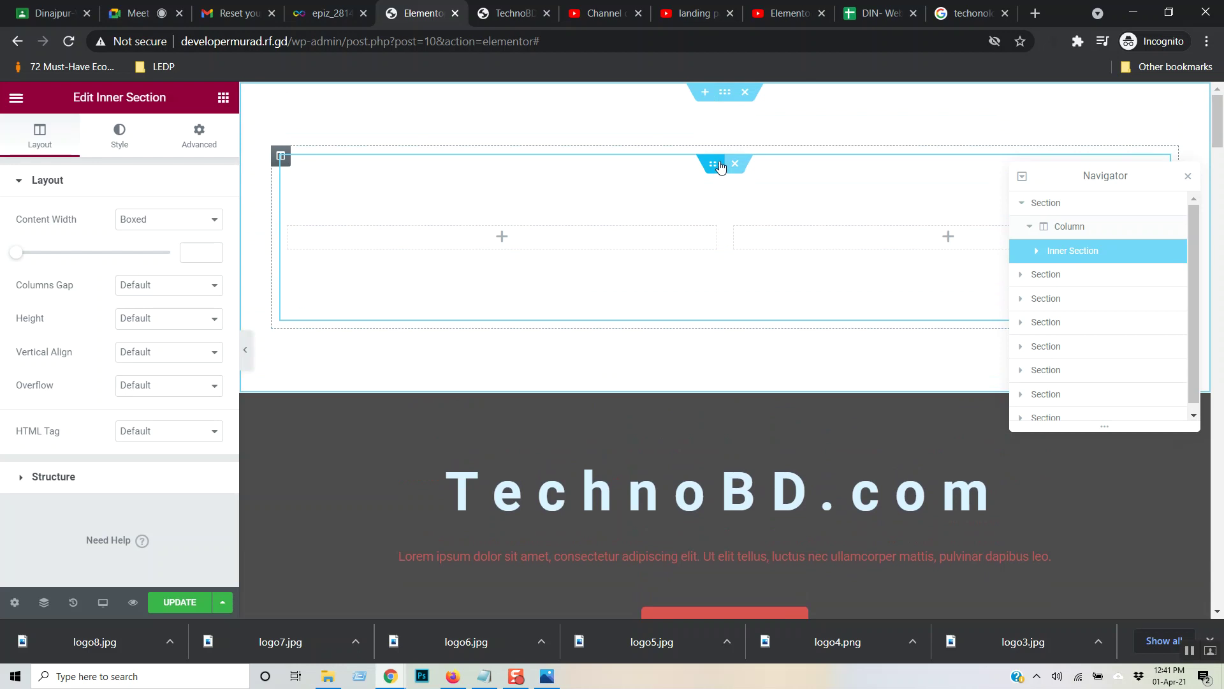
mouse_move(718, 167)
mouse_down()
mouse_move(721, 136)
mouse_move(715, 165)
mouse_up()
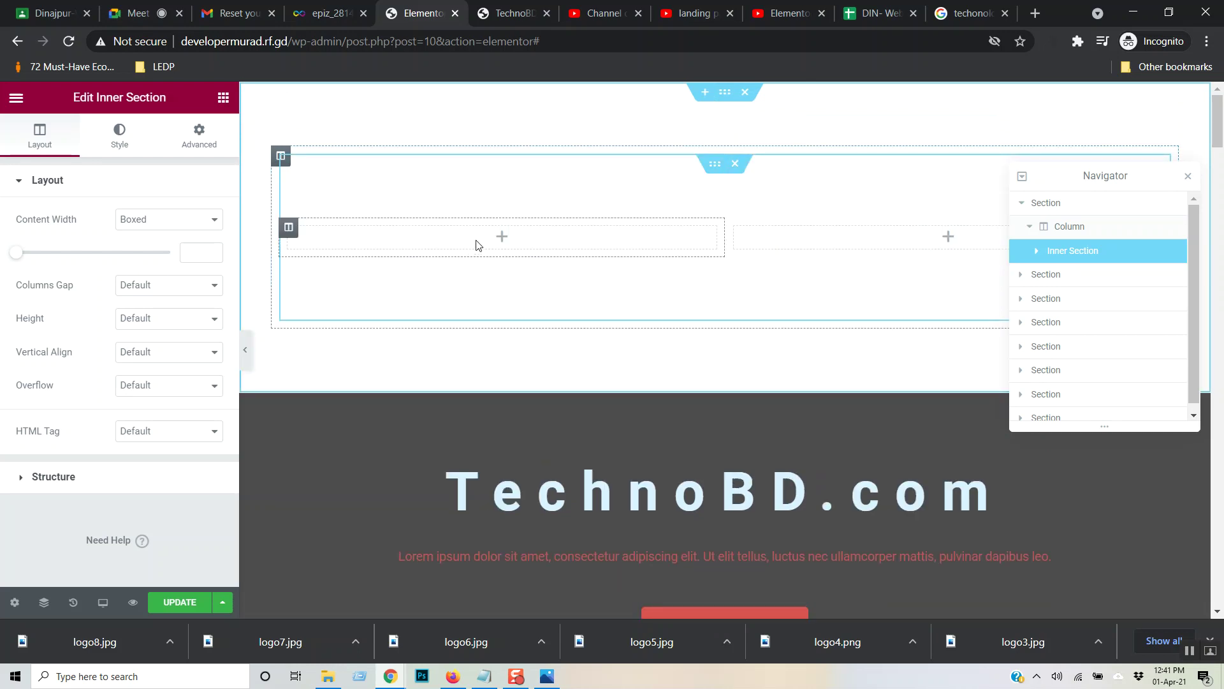
click(722, 97)
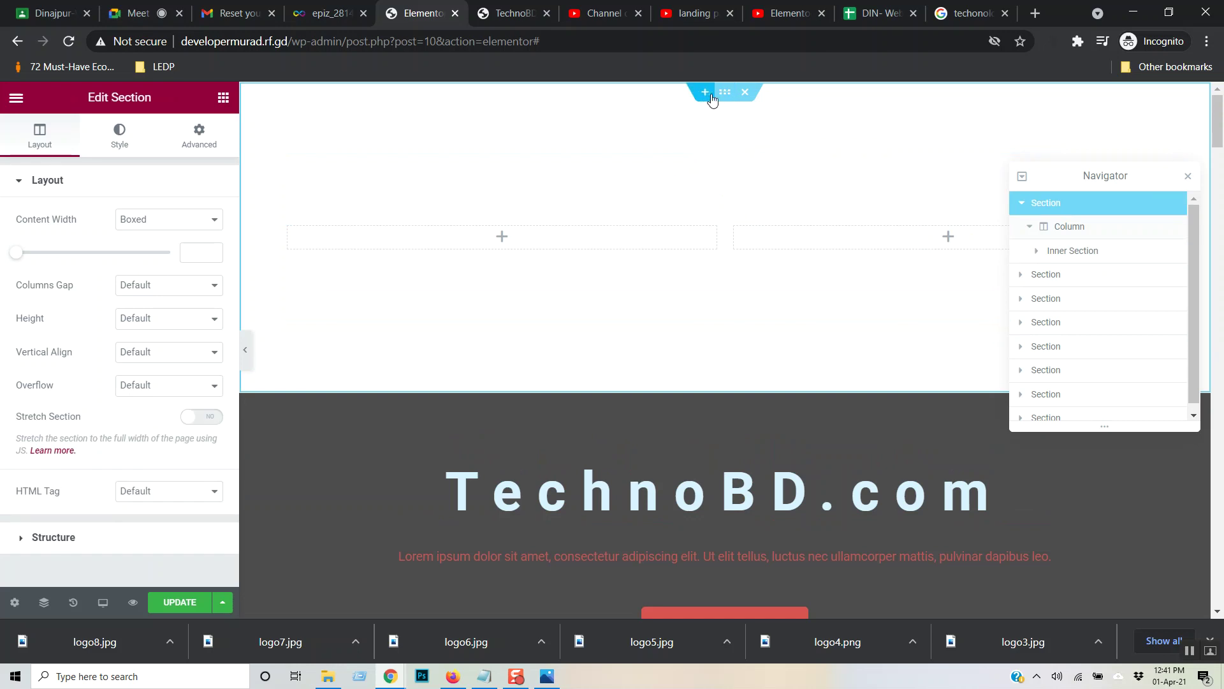
click(746, 93)
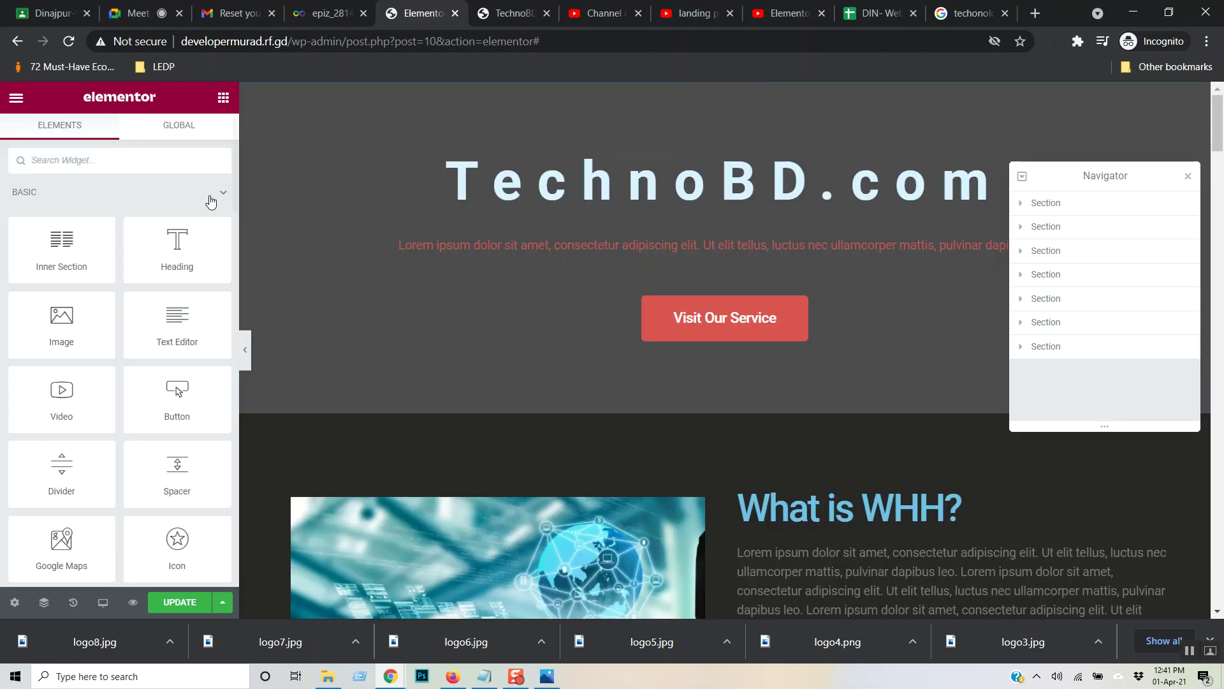
- Add a fresh section above the hero holding a two-column inner section
drag(76, 242, 651, 93)
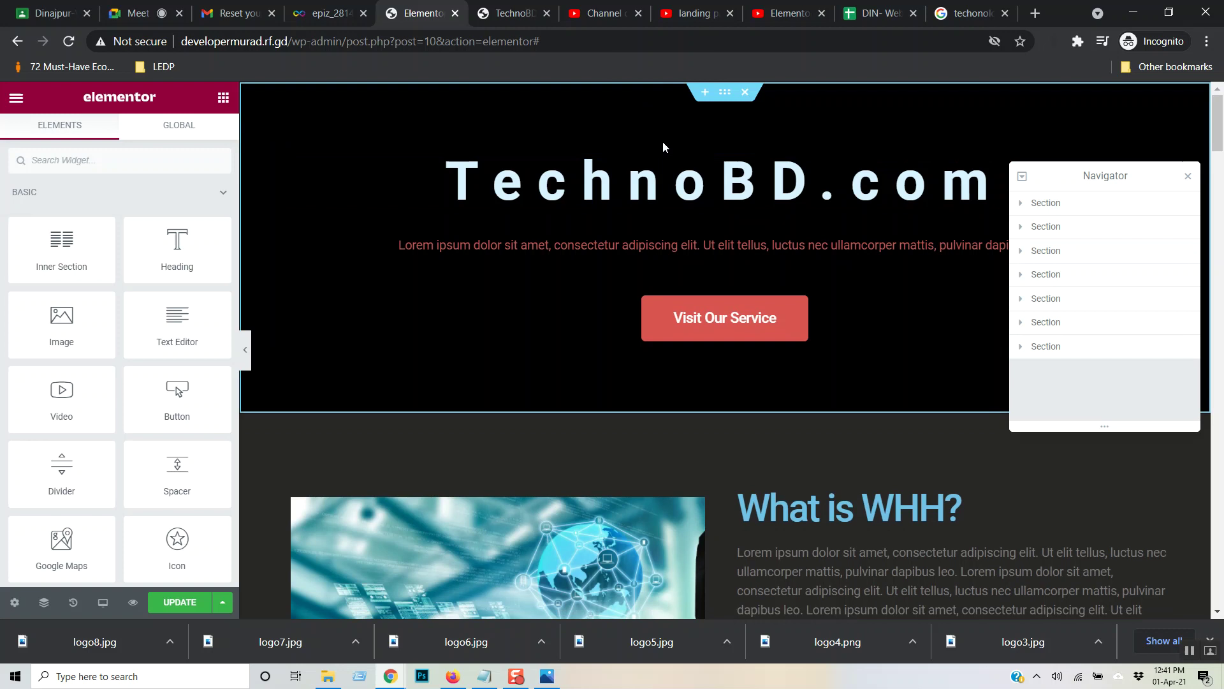
click(701, 93)
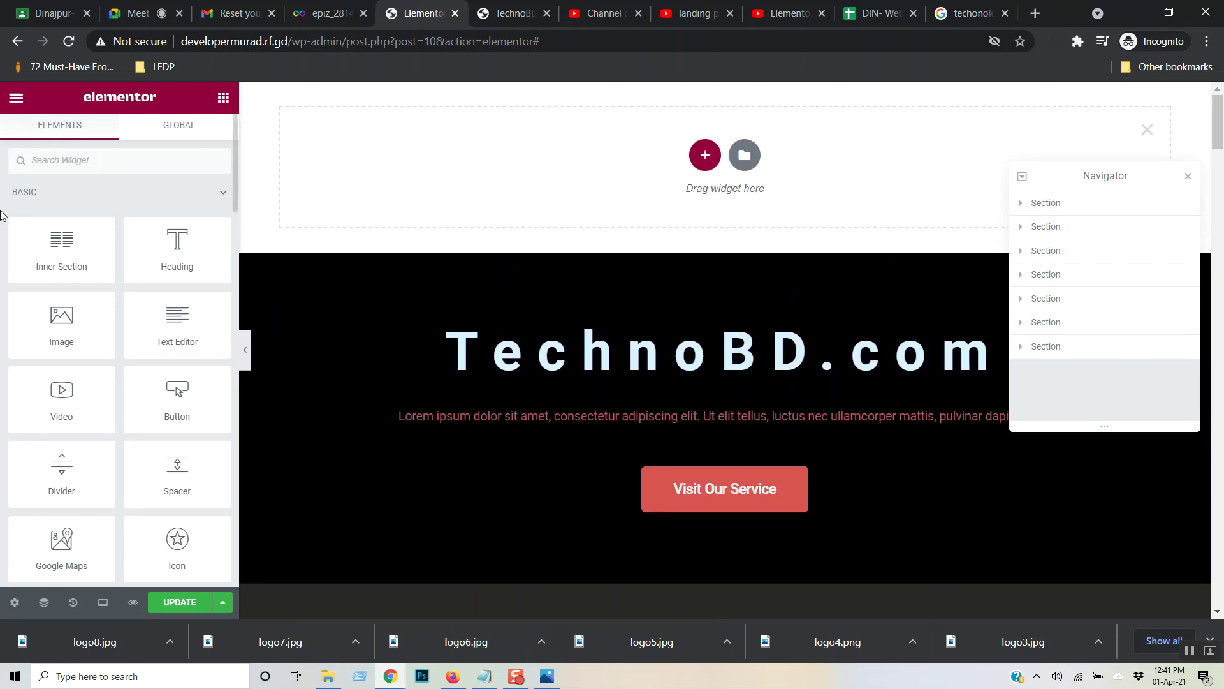
drag(74, 250, 558, 138)
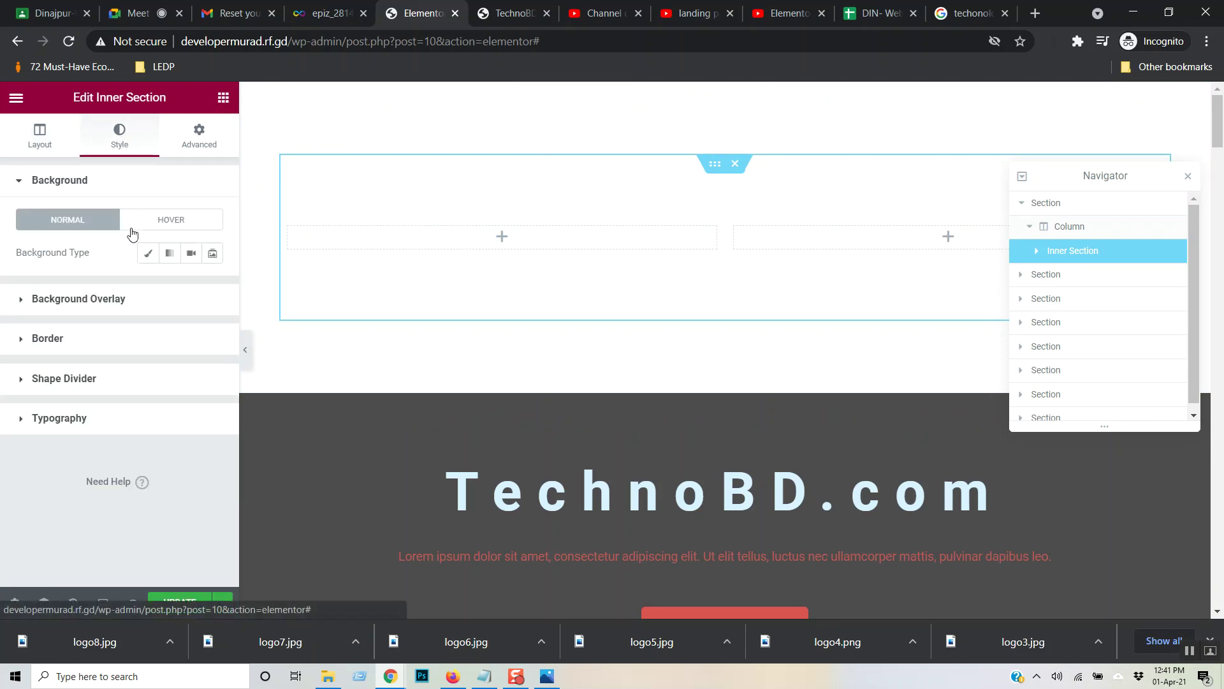
- Give the inner section a classic #000000 black background, then delete the inner section
click(150, 261)
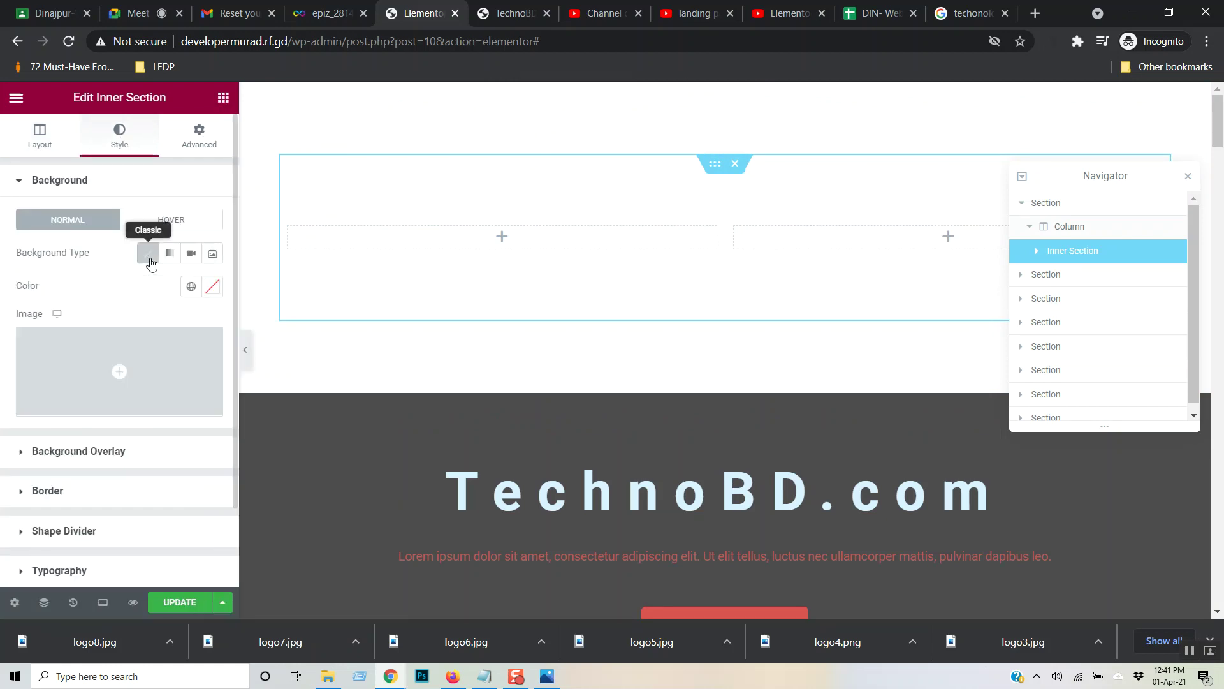
click(210, 286)
mouse_move(102, 387)
mouse_down()
mouse_move(75, 406)
mouse_move(12, 606)
mouse_up()
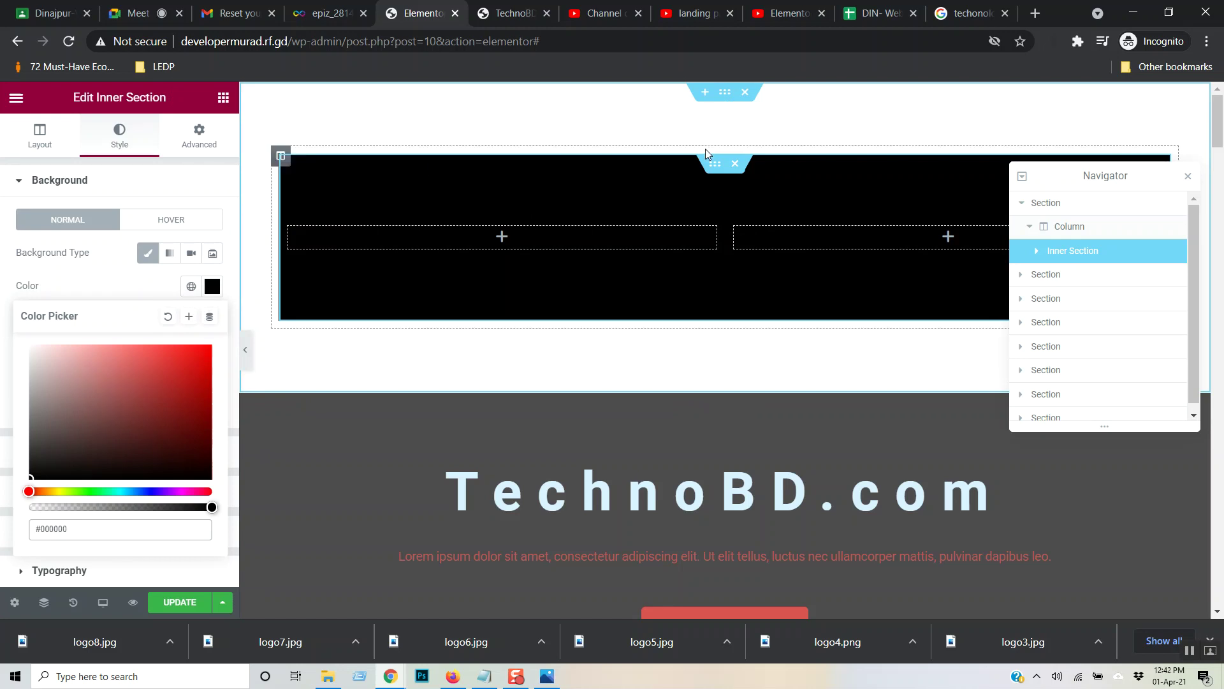
click(736, 164)
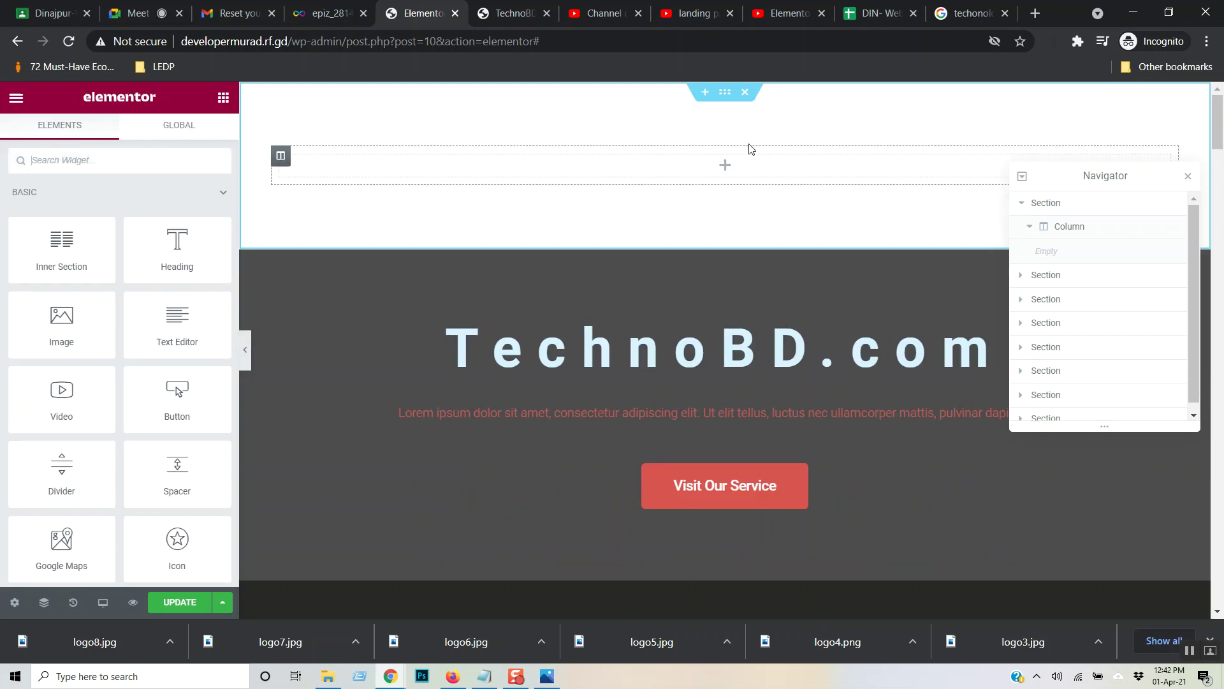
- Give the top section a classic #000000 black background
click(725, 91)
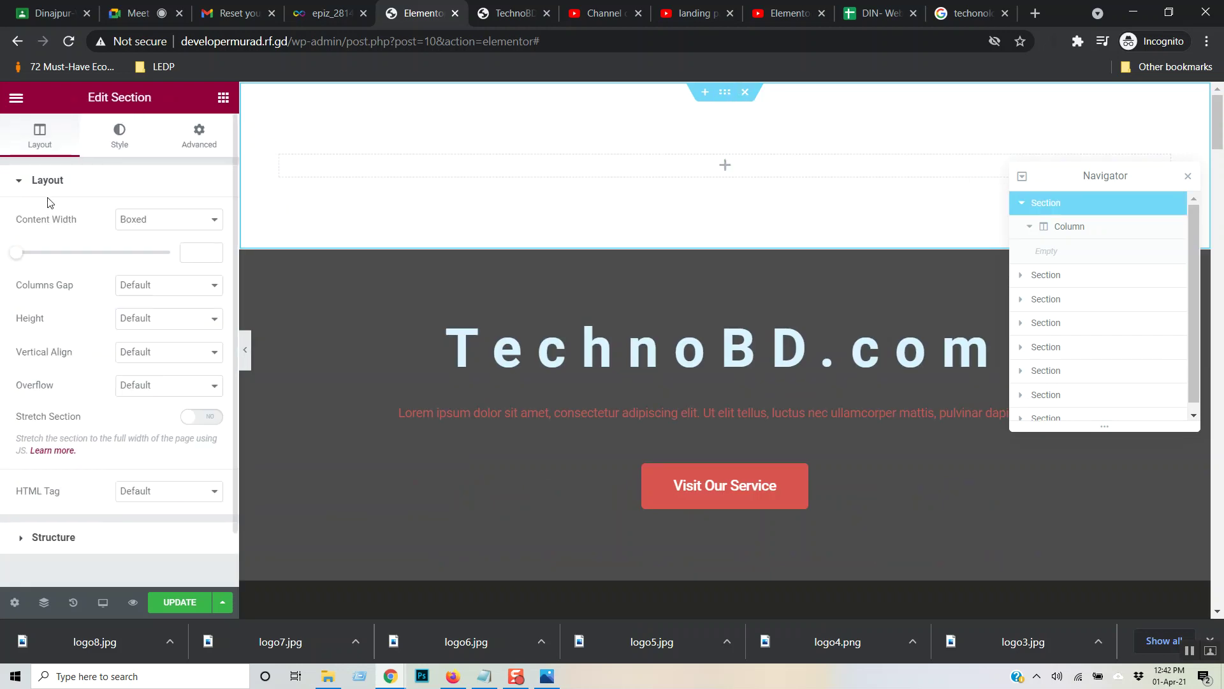
click(127, 146)
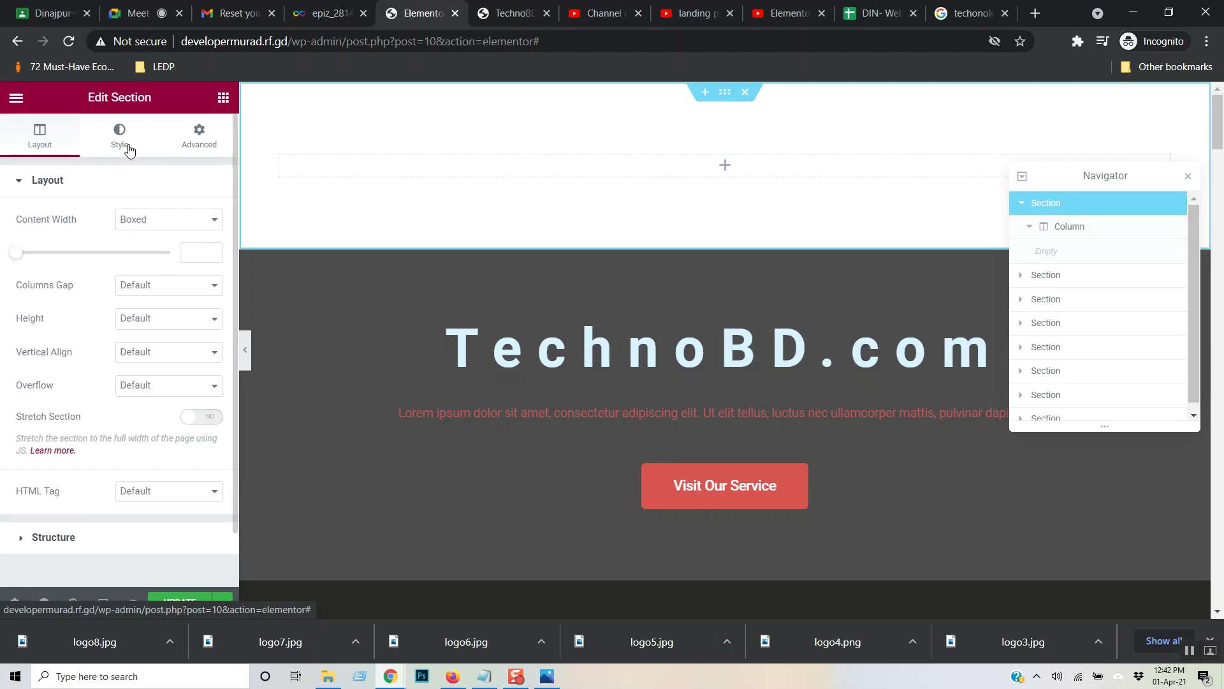
click(148, 253)
click(213, 286)
drag(82, 449, 3, 550)
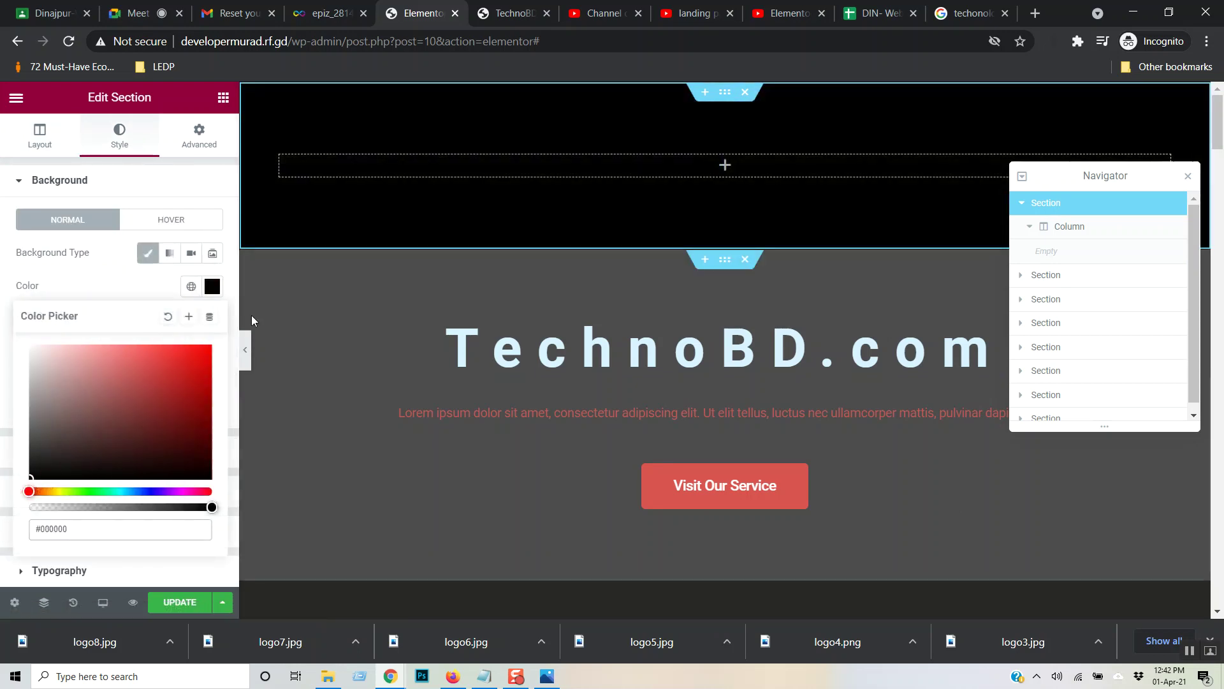
click(115, 283)
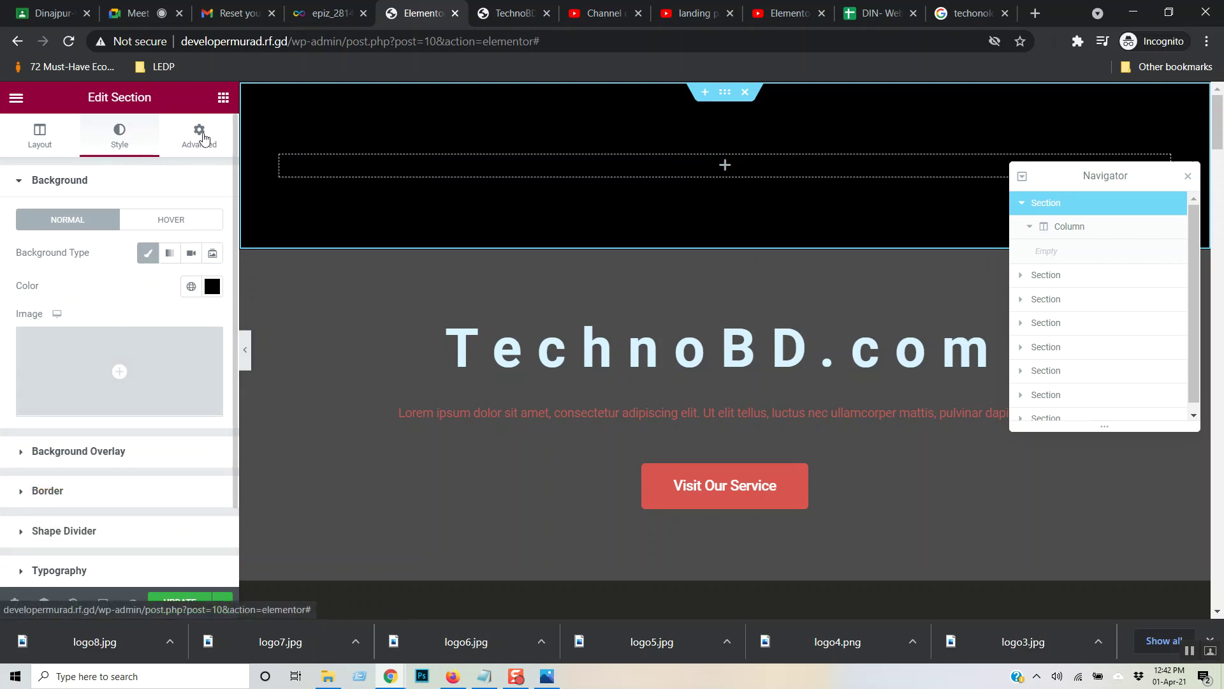
- Set the top section to a 9 px minimum height with overflow Hidden
click(41, 139)
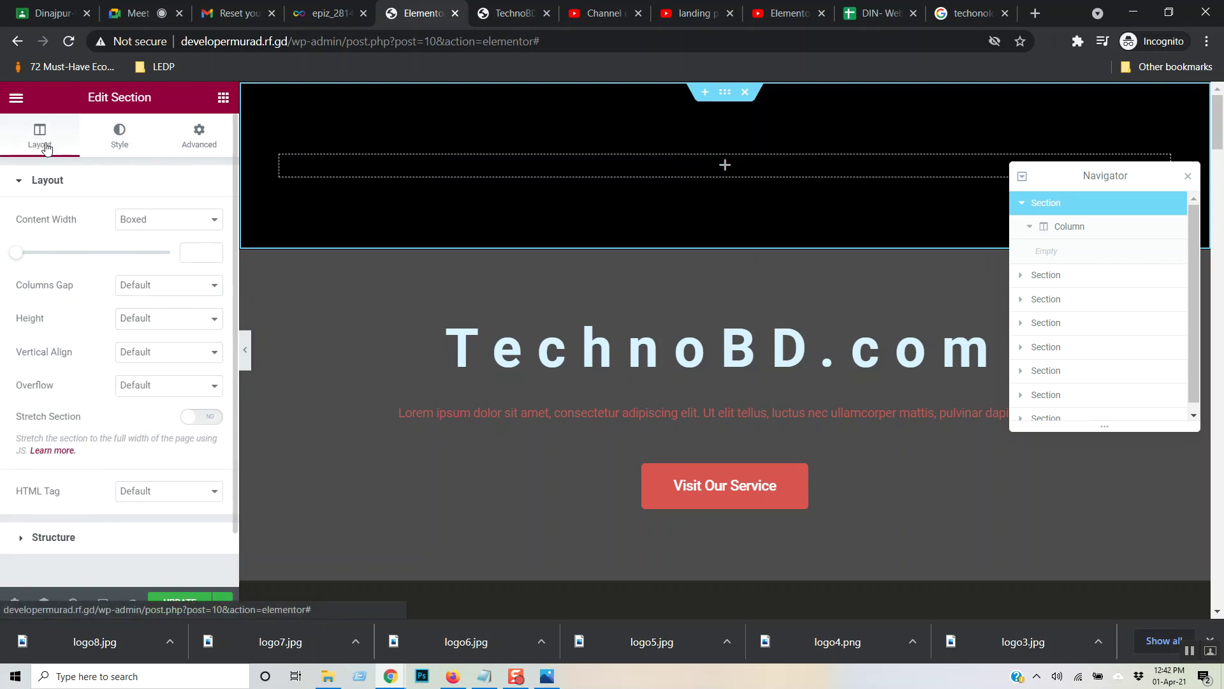
click(146, 319)
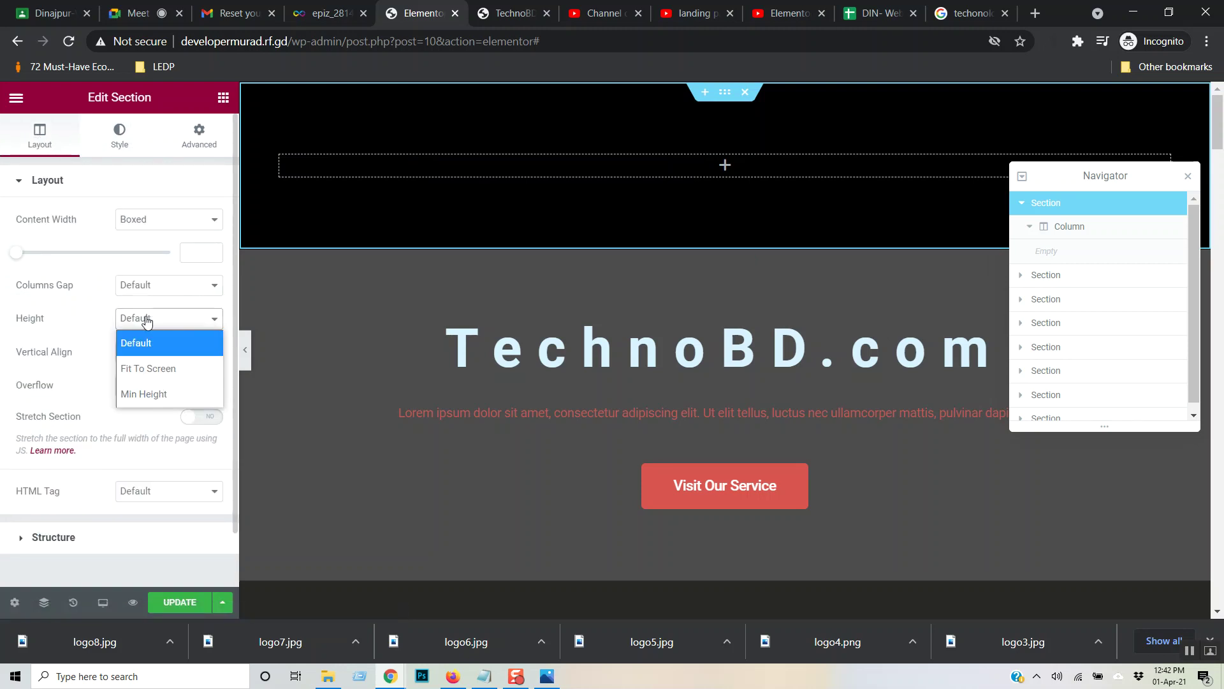
click(148, 393)
click(197, 368)
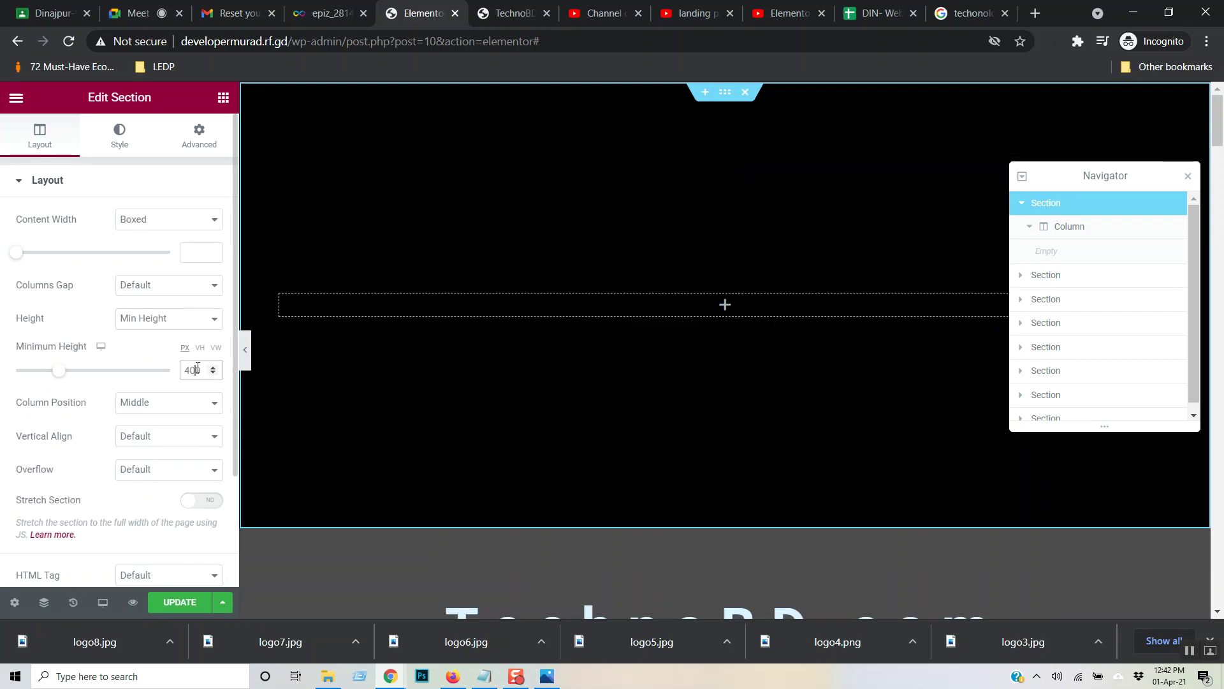
drag(201, 368, 156, 379)
text(80)
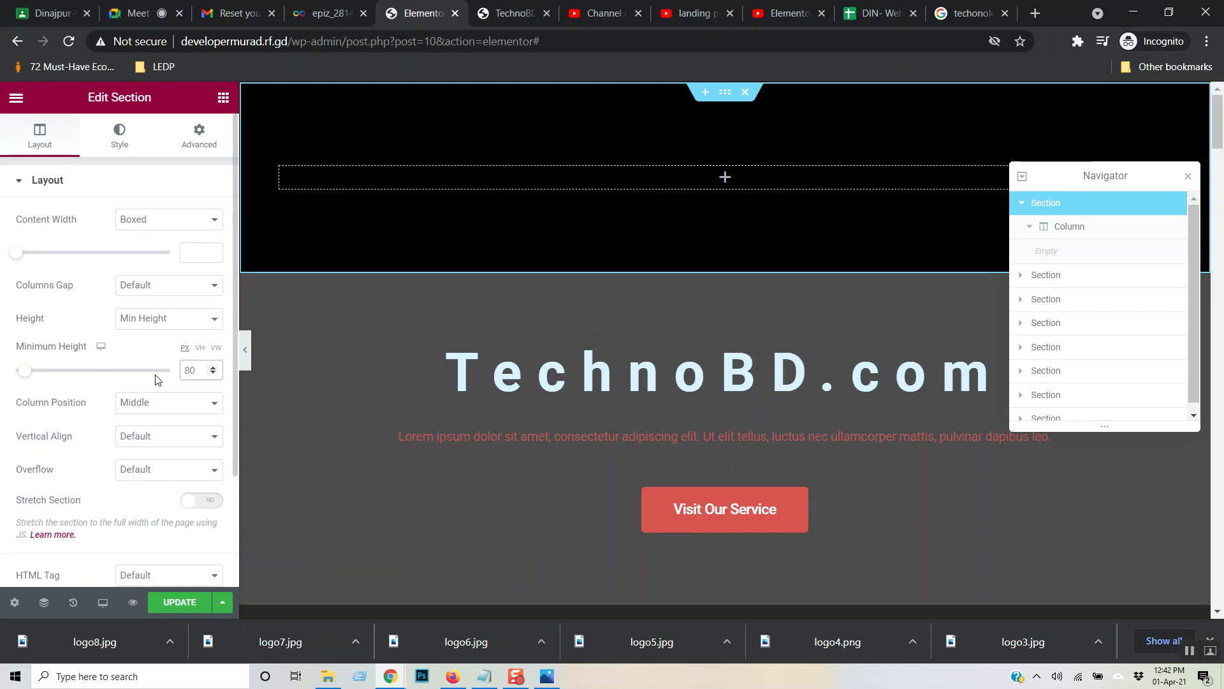
key(Down)
key(Down)
key(Down)
key(Down)
key(Down)
key(Down)
key(Down)
key(Down)
key(Down)
key(Down)
key(Down)
key(Down)
key(Down)
key(Down)
key(Down)
key(Down)
key(Down)
key(Down)
key(Down)
key(Down)
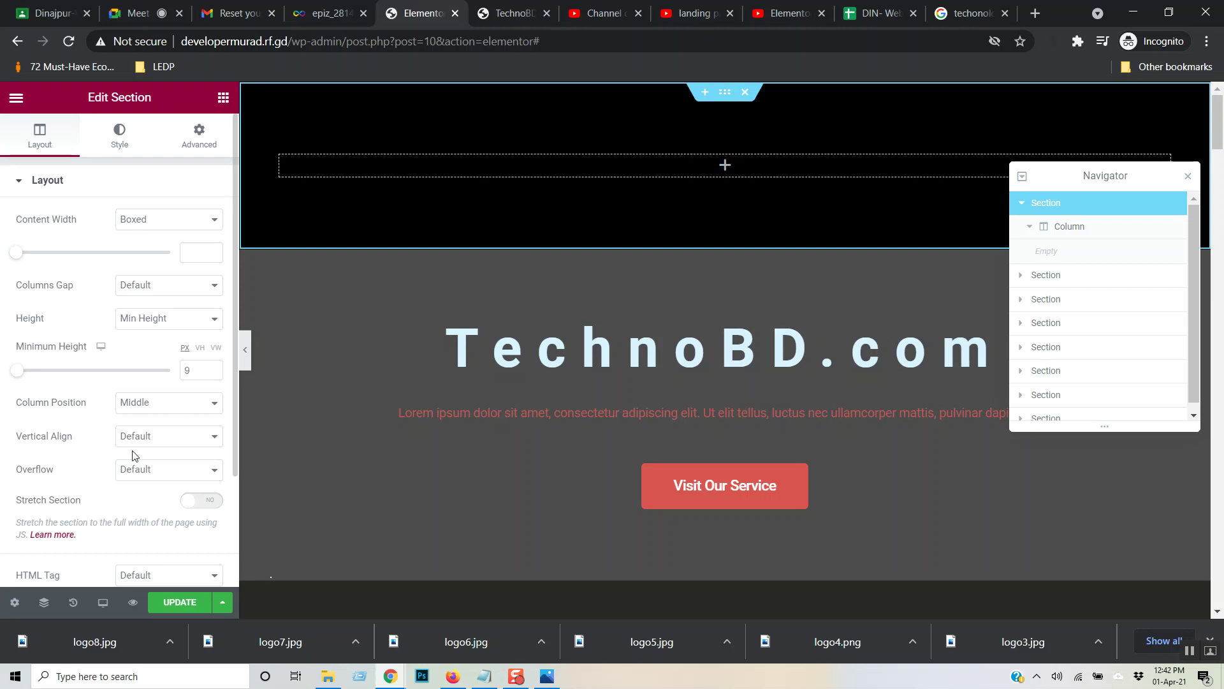
click(142, 469)
click(179, 519)
scroll(196, 454, down, 3)
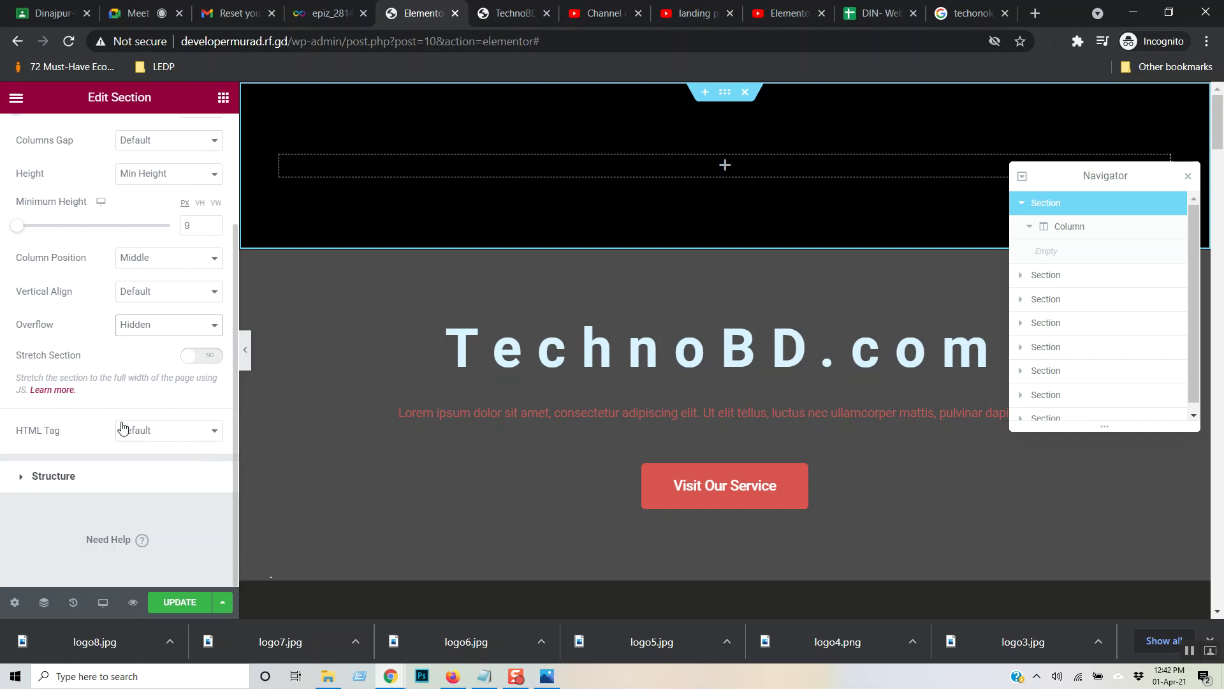
scroll(123, 427, up, 3)
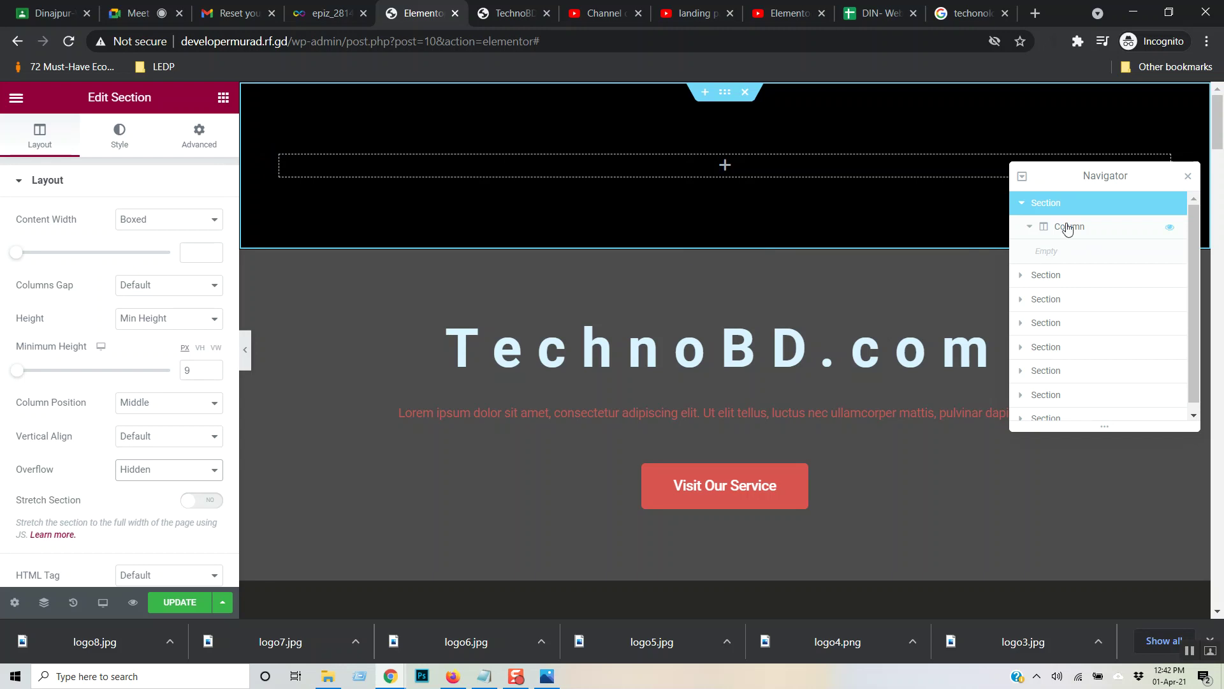
- Save the page with UPDATE and bring up the live TechnoBD site
click(1022, 203)
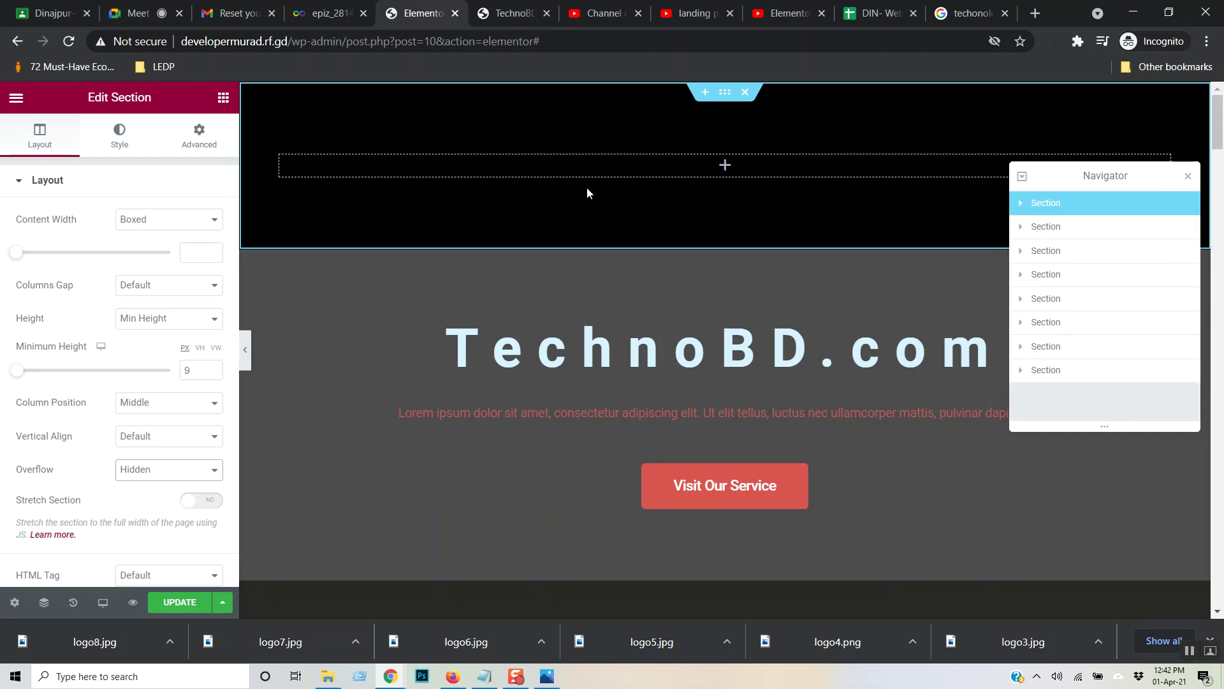
click(179, 603)
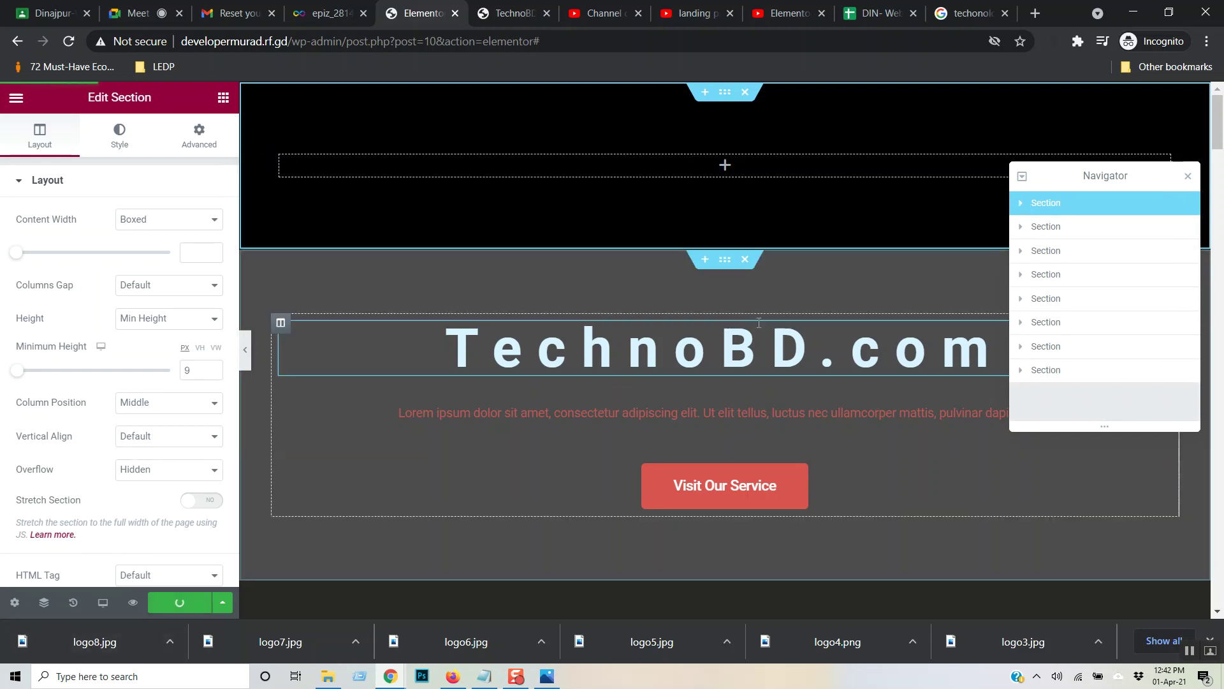
click(495, 6)
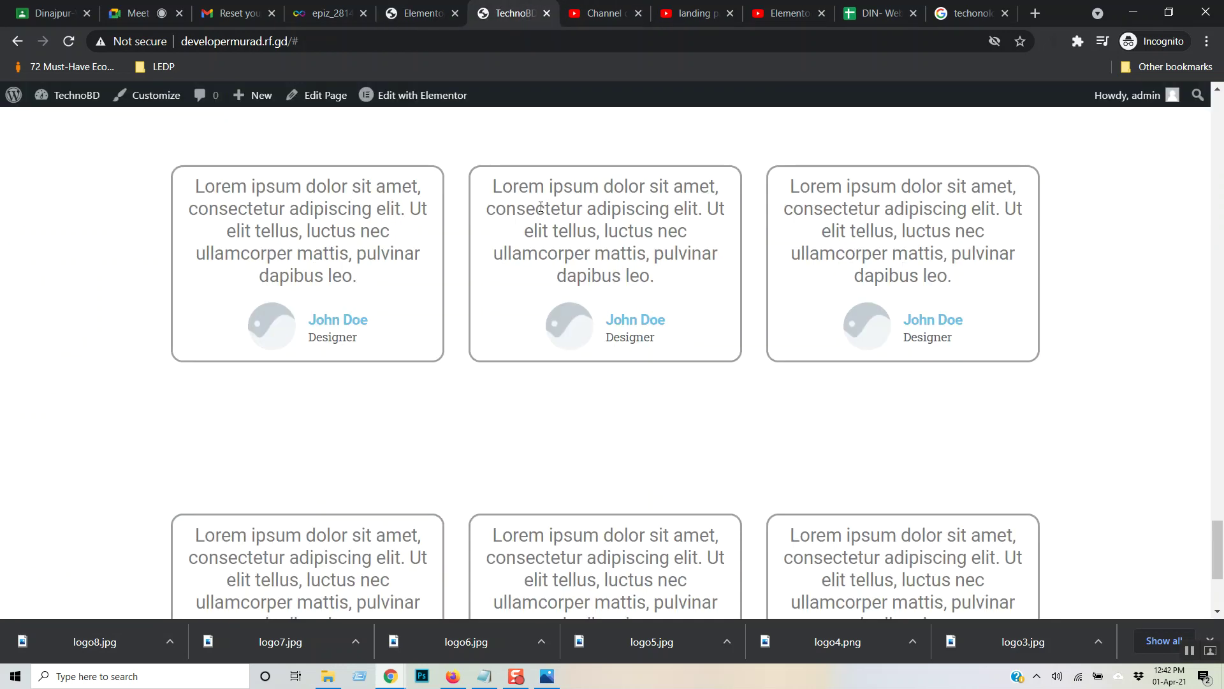
- Reload the live page to confirm the black top band, then return to the editor
key(F5)
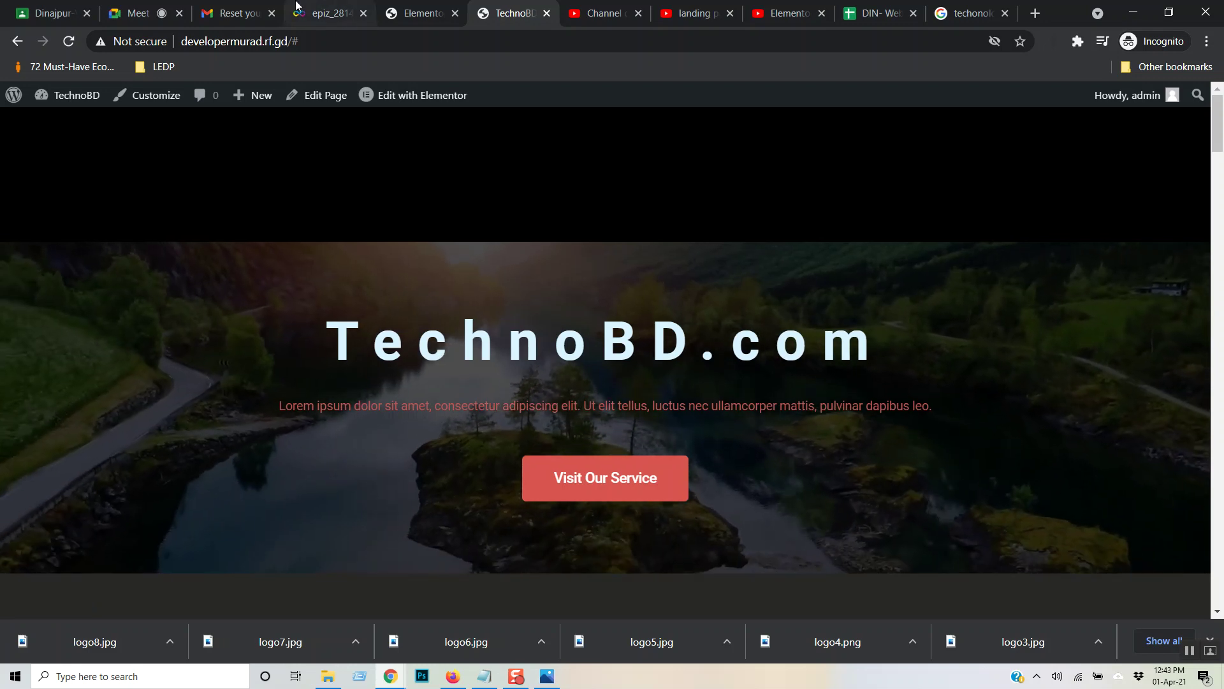
click(430, 7)
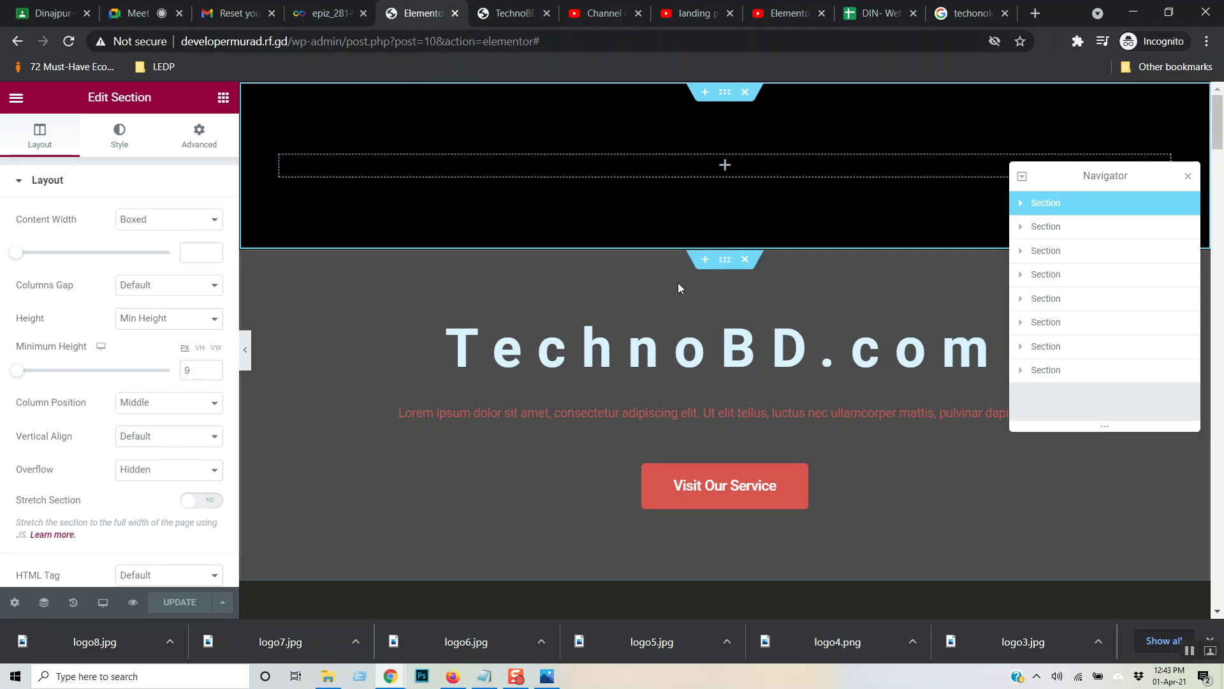
- Select the TechnoBD.com hero and set its unlinked top margin to -200
click(717, 266)
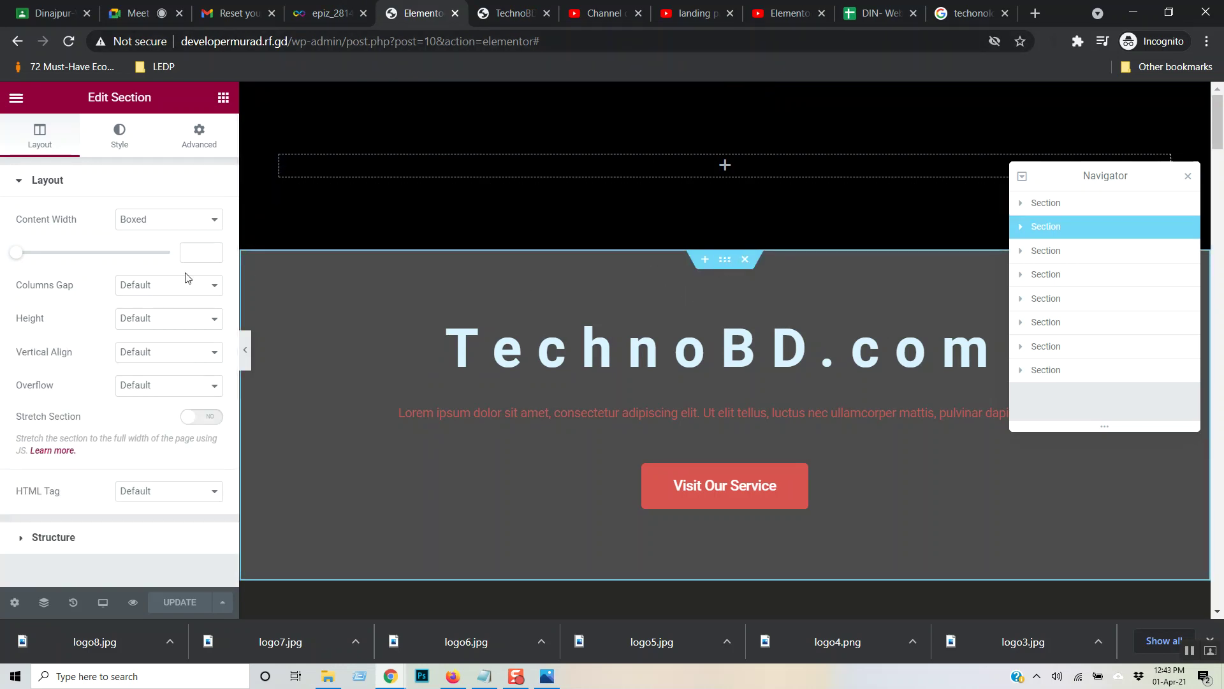
click(122, 135)
click(199, 135)
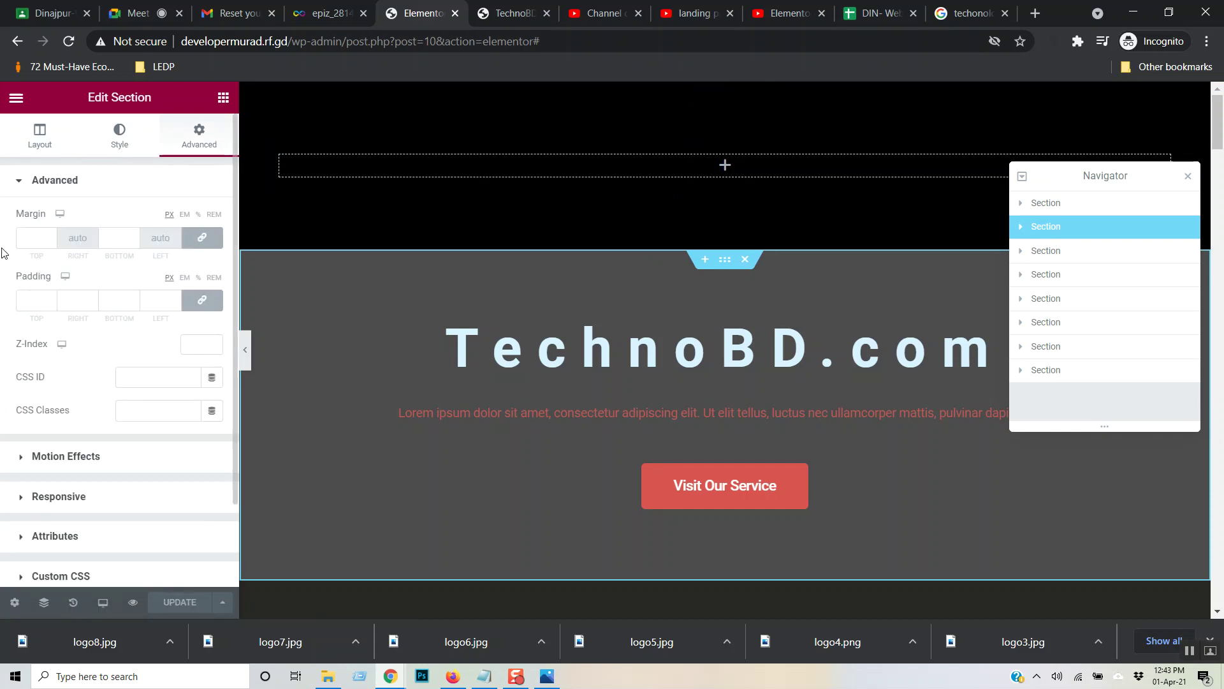
click(201, 237)
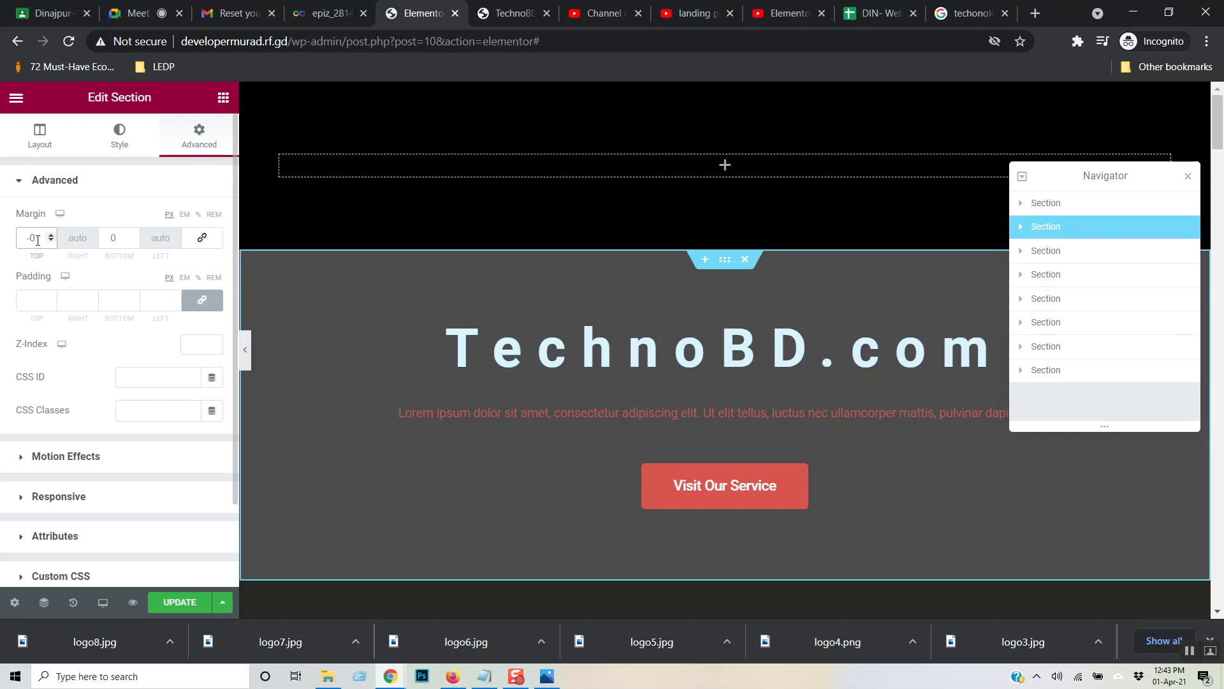
text(20)
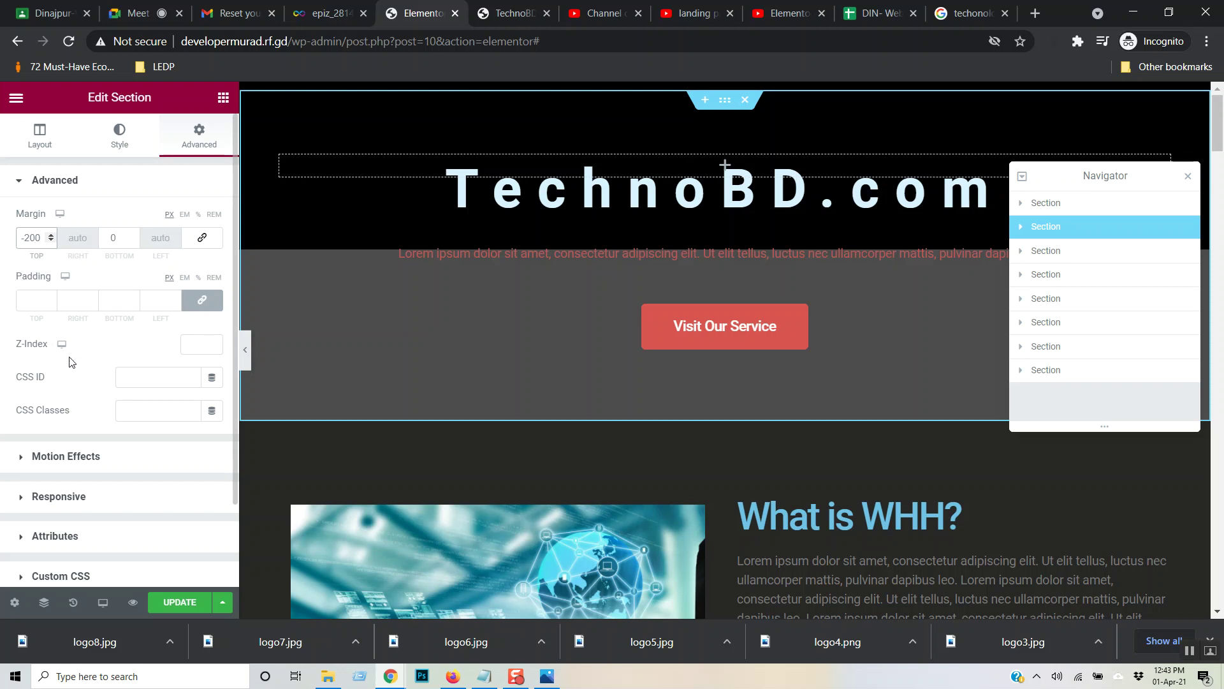
- Set the hero's Z-Index to 21 and reload the live TechnoBD site
click(200, 344)
text(9)
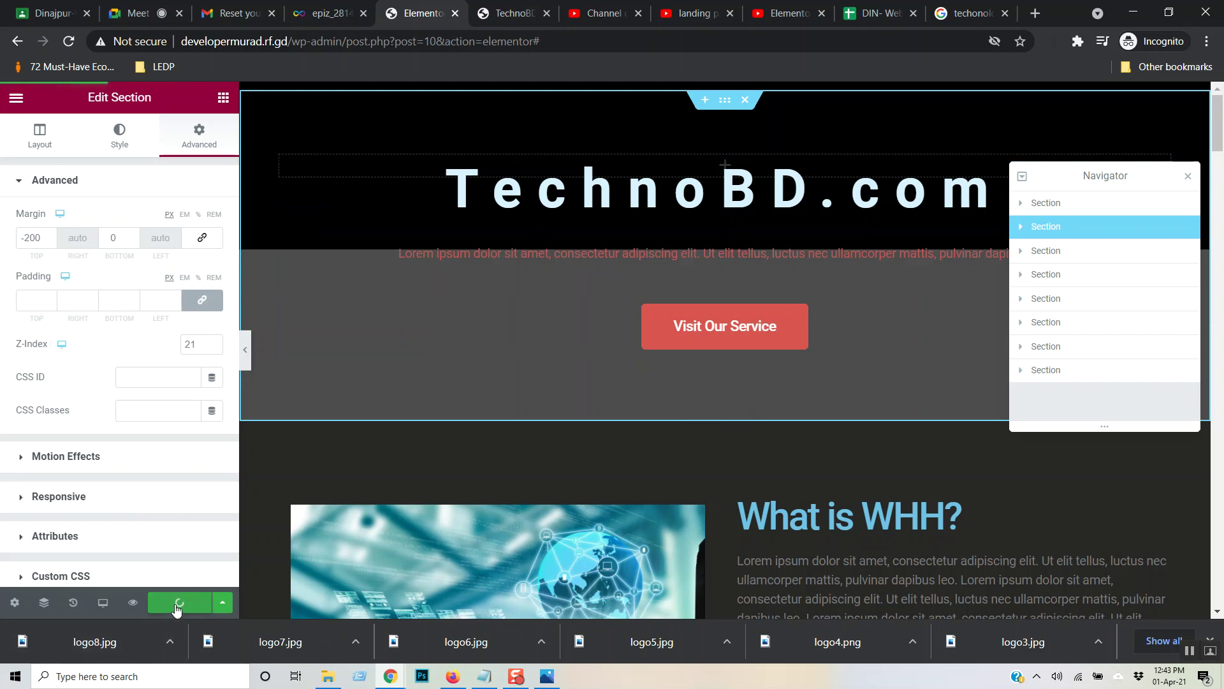
click(502, 14)
key(F5)
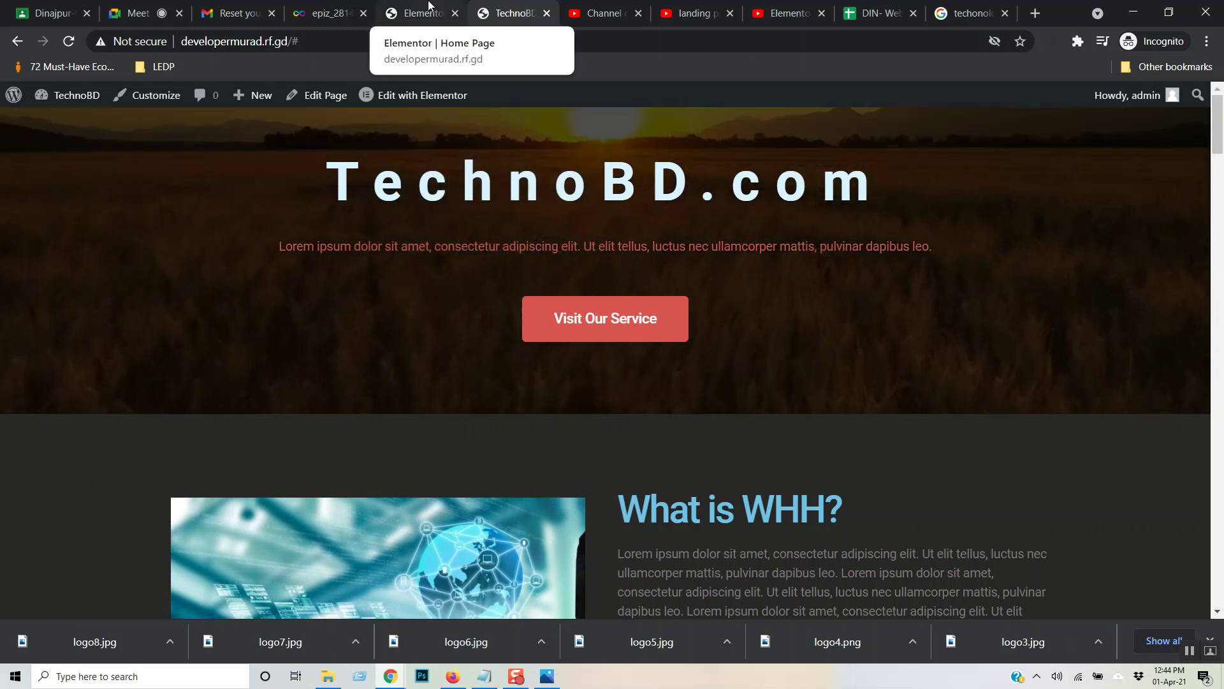
- Back in the Elementor editor, set the hero section's top margin to -210
click(438, 9)
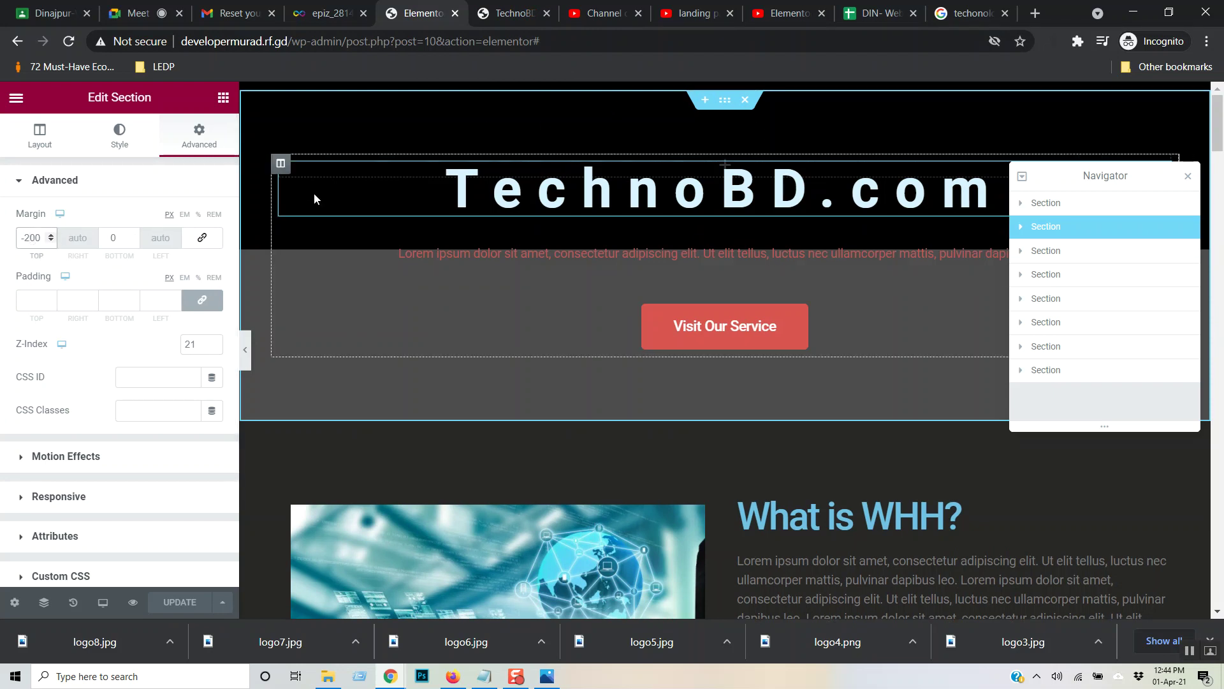
key(Up)
key(Up)
key(Up)
key(Up)
key(Up)
key(Up)
key(Up)
key(Down)
key(Down)
key(Down)
key(Down)
key(Down)
key(Down)
key(Down)
key(Down)
key(Down)
key(Down)
key(Down)
key(Down)
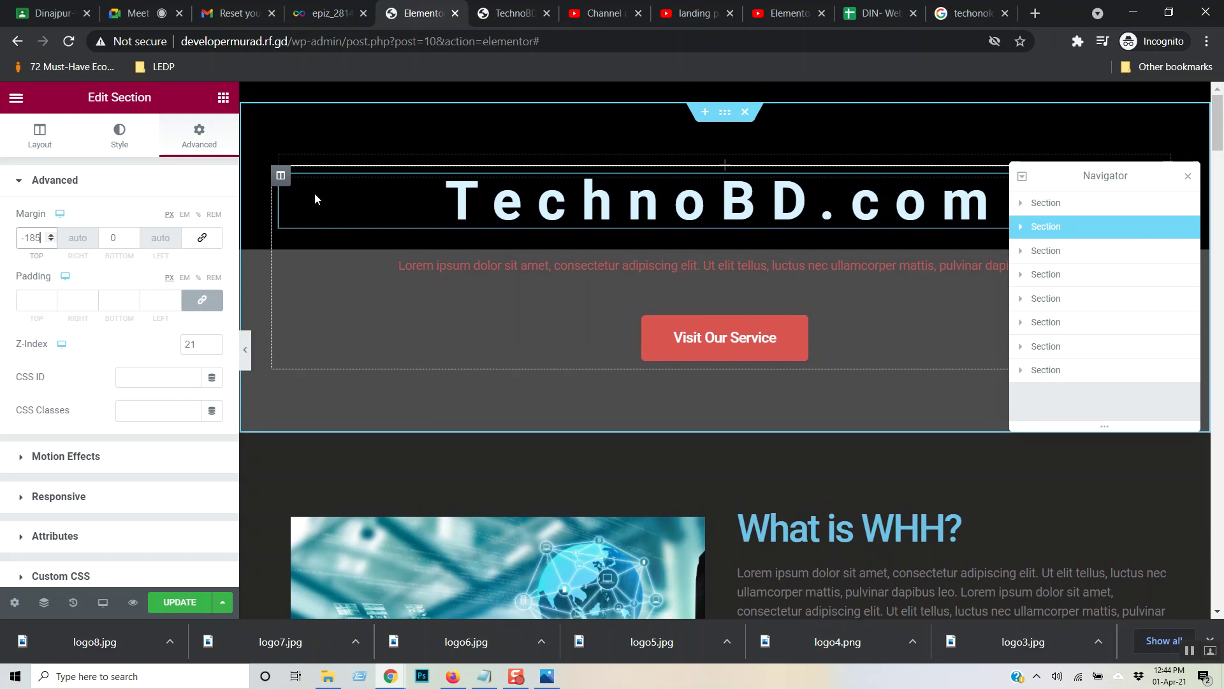
key(Down)
key(Down)
key(Down)
key(Down)
key(Down)
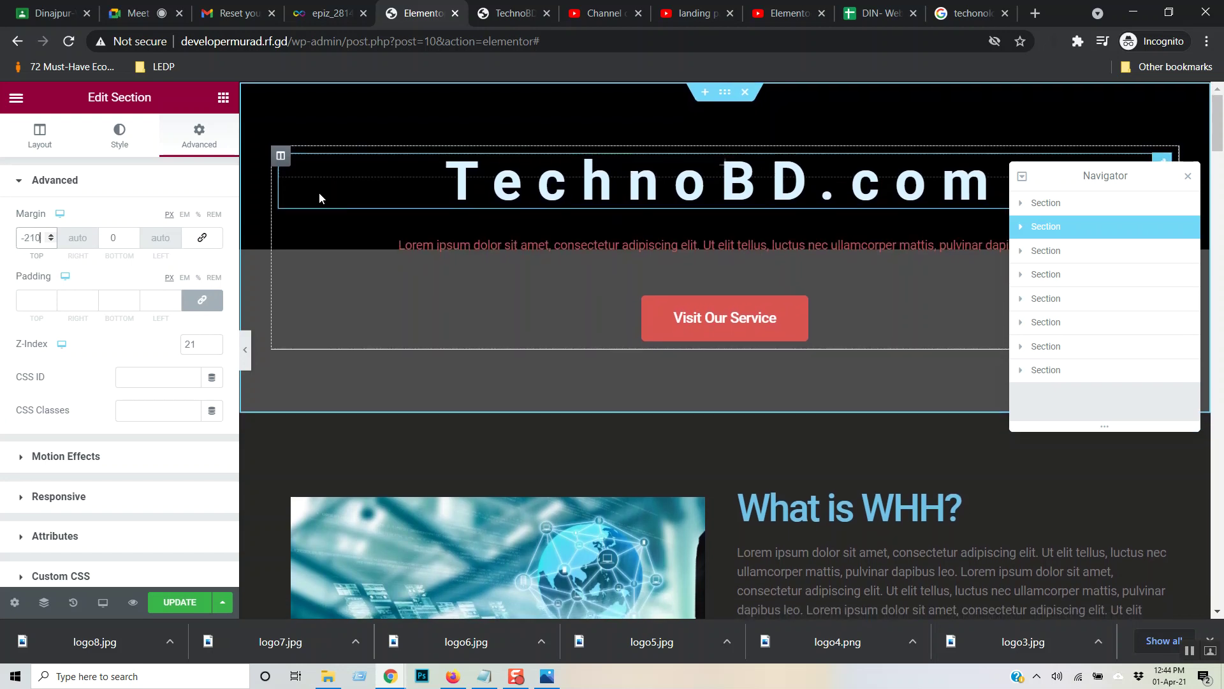
- Clear the hero's z-index value of 21, save the page, and bring up the live site
double_click(195, 343)
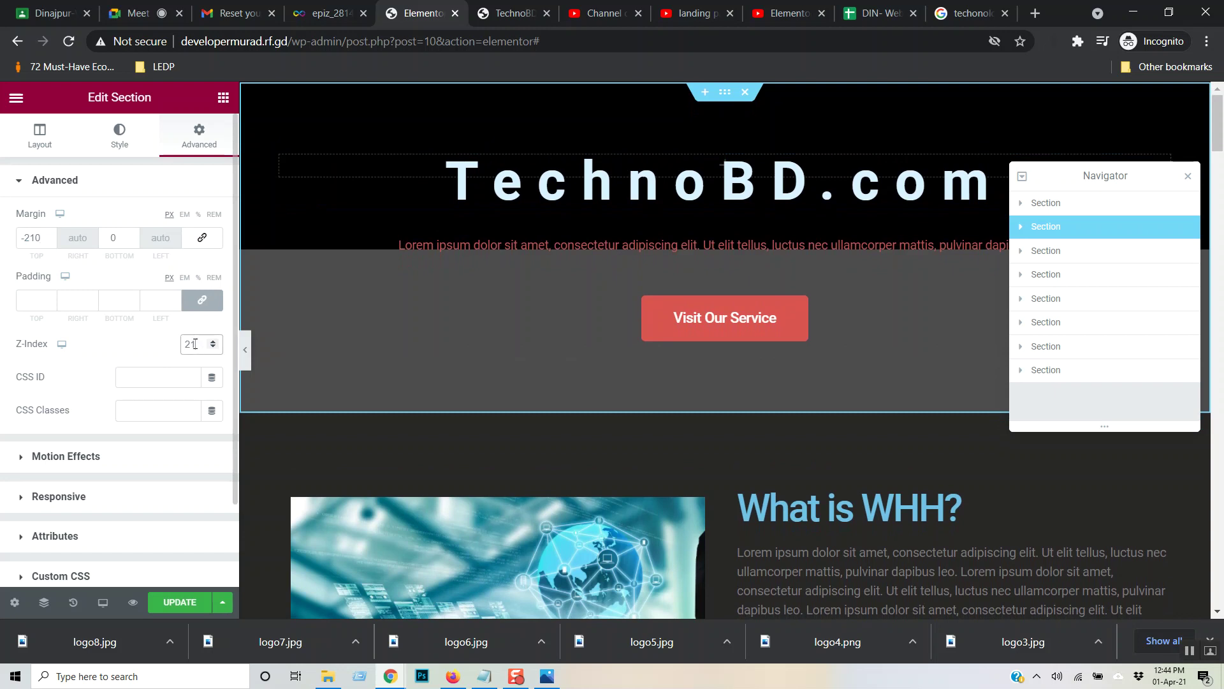
key(BackSpace)
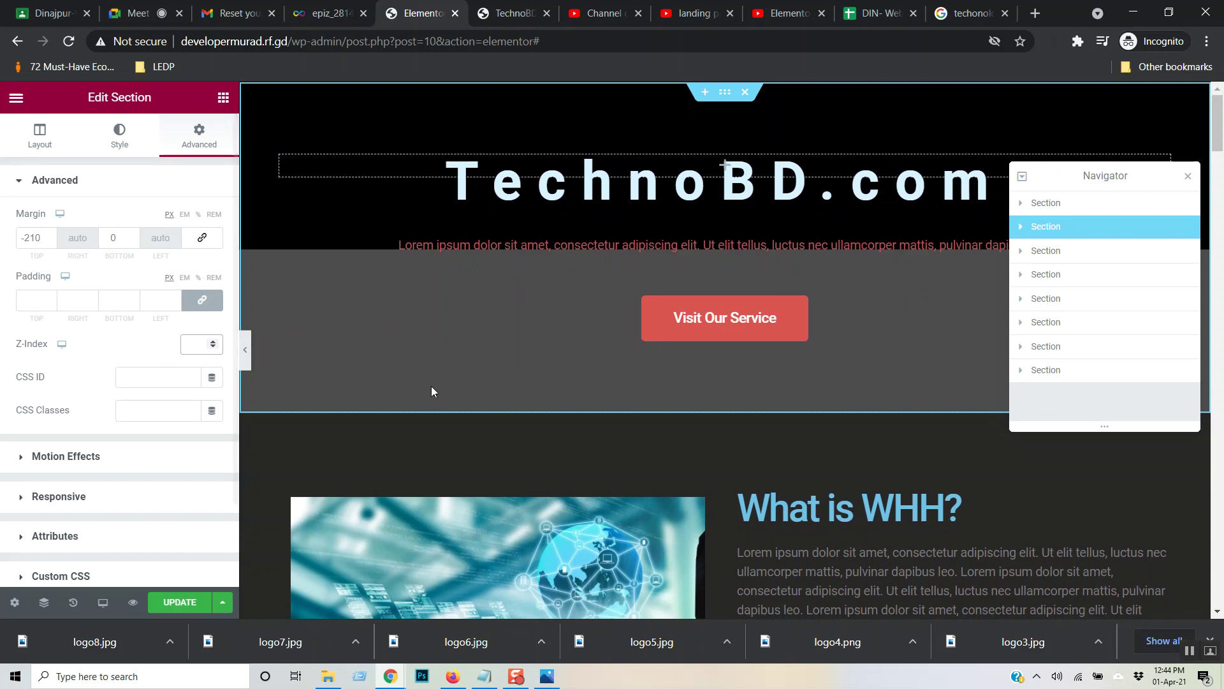
click(162, 602)
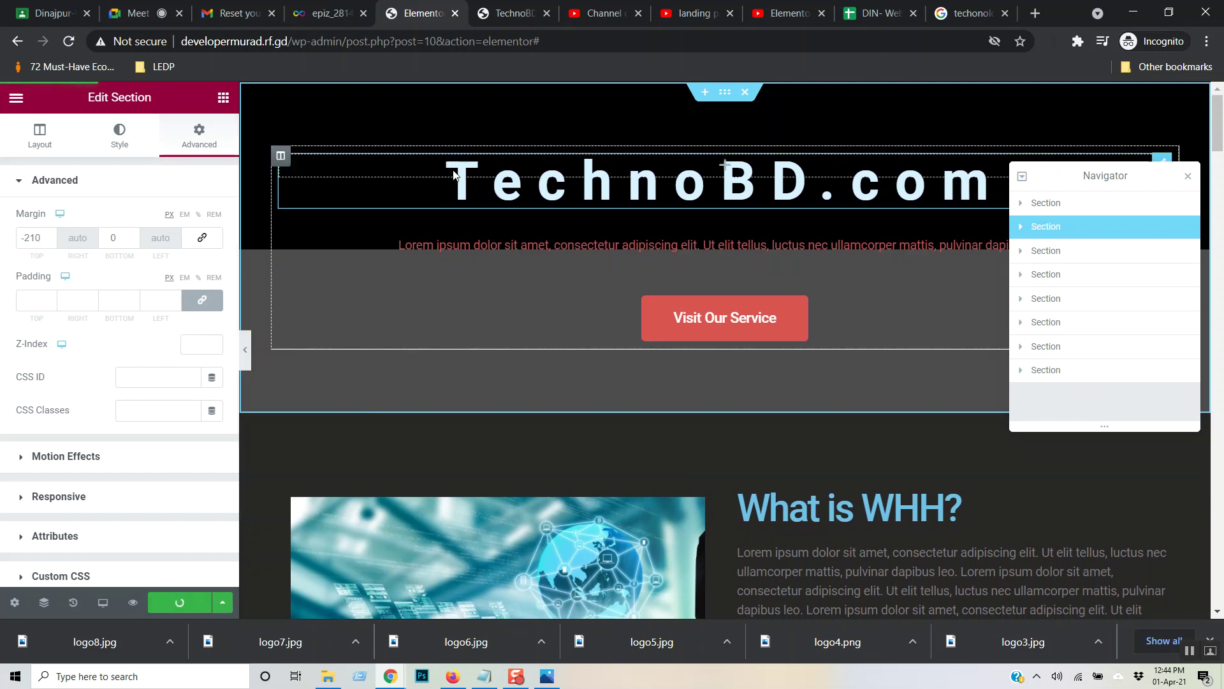
click(503, 14)
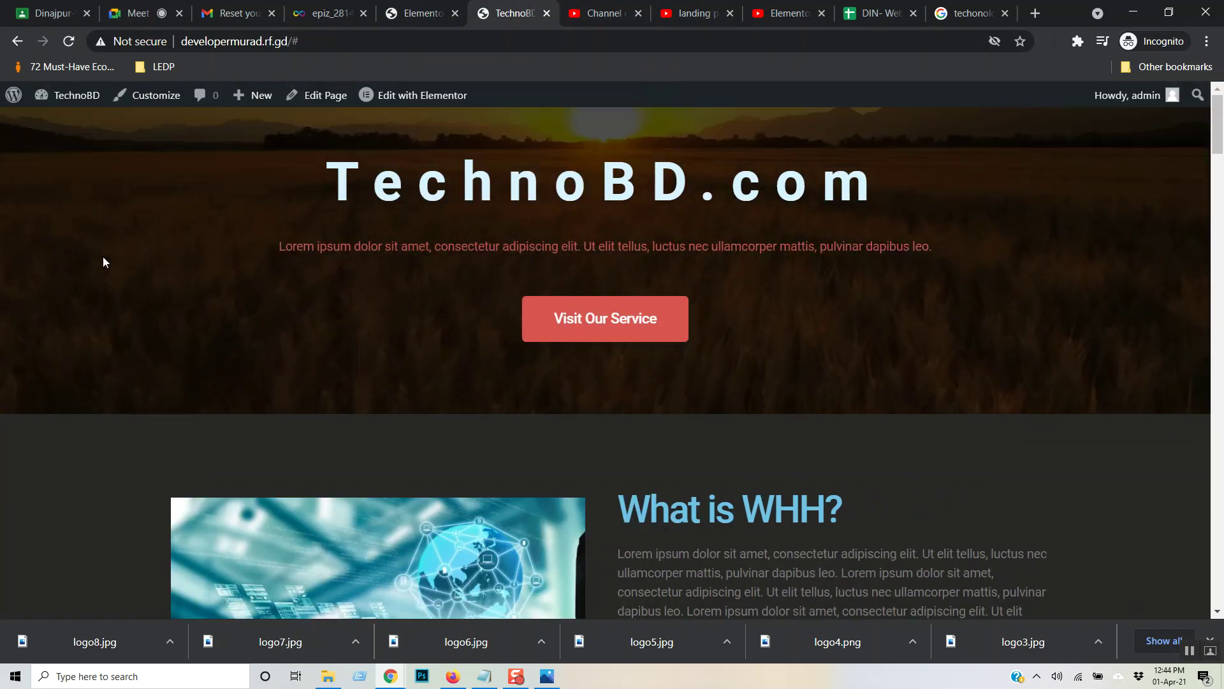
- Reload the live TechnoBD page to review the hero, then return to the Elementor editor
key(F5)
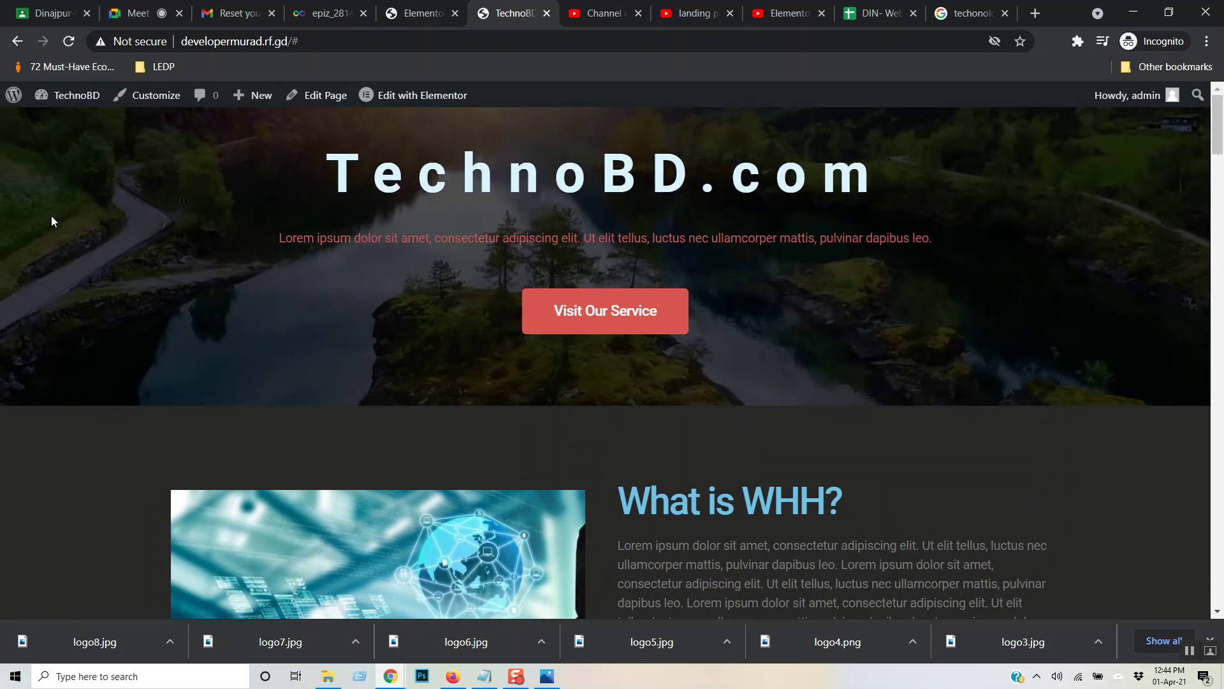
click(416, 13)
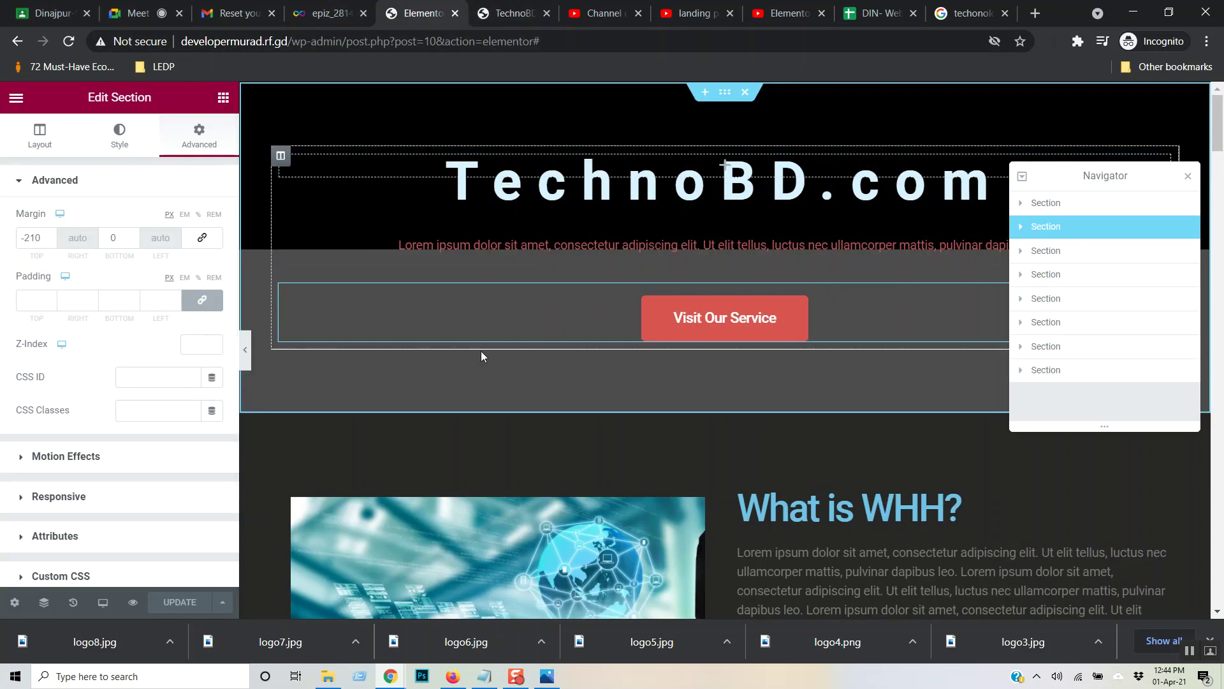
- Give the black top section z-index 1, save, and reload the live site to check it
click(1071, 204)
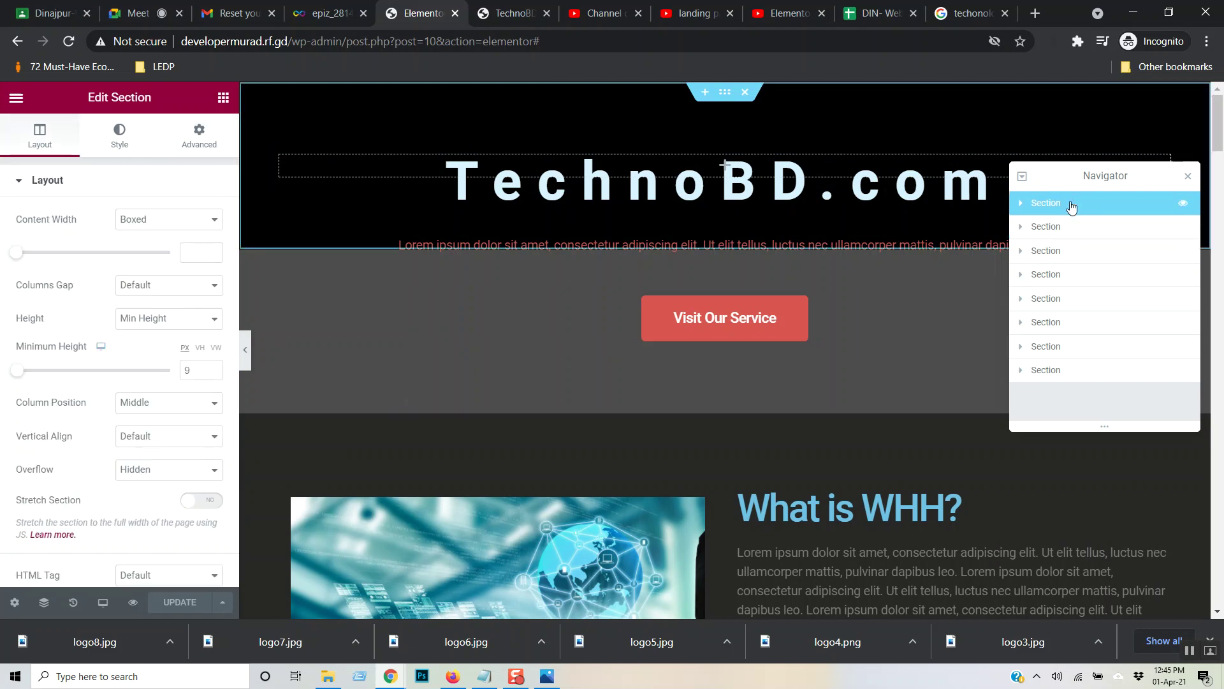
click(194, 141)
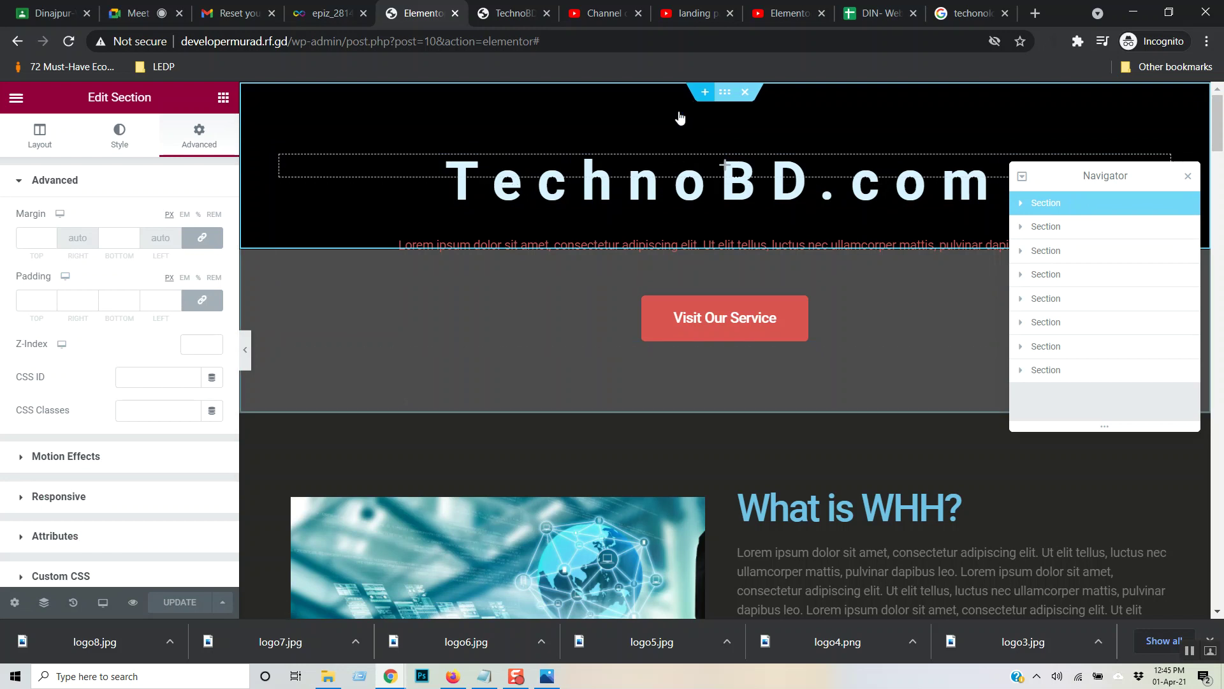
click(196, 345)
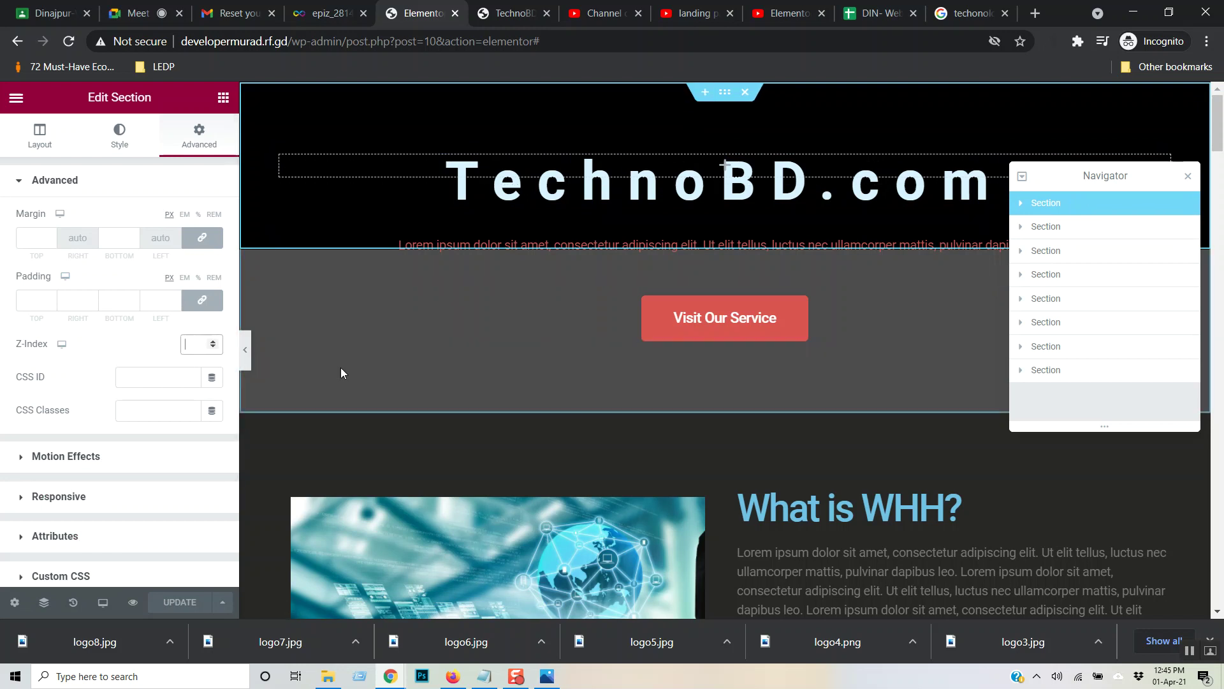
text(99)
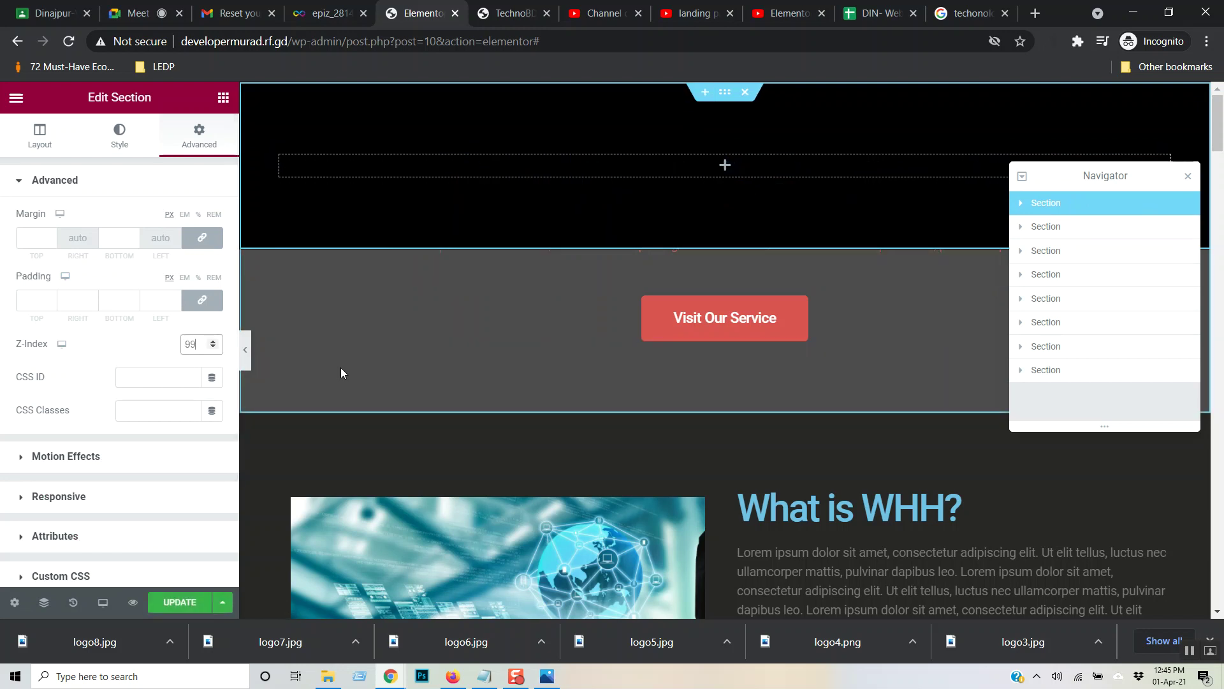
key(BackSpace)
key(BackSpace)
text(1)
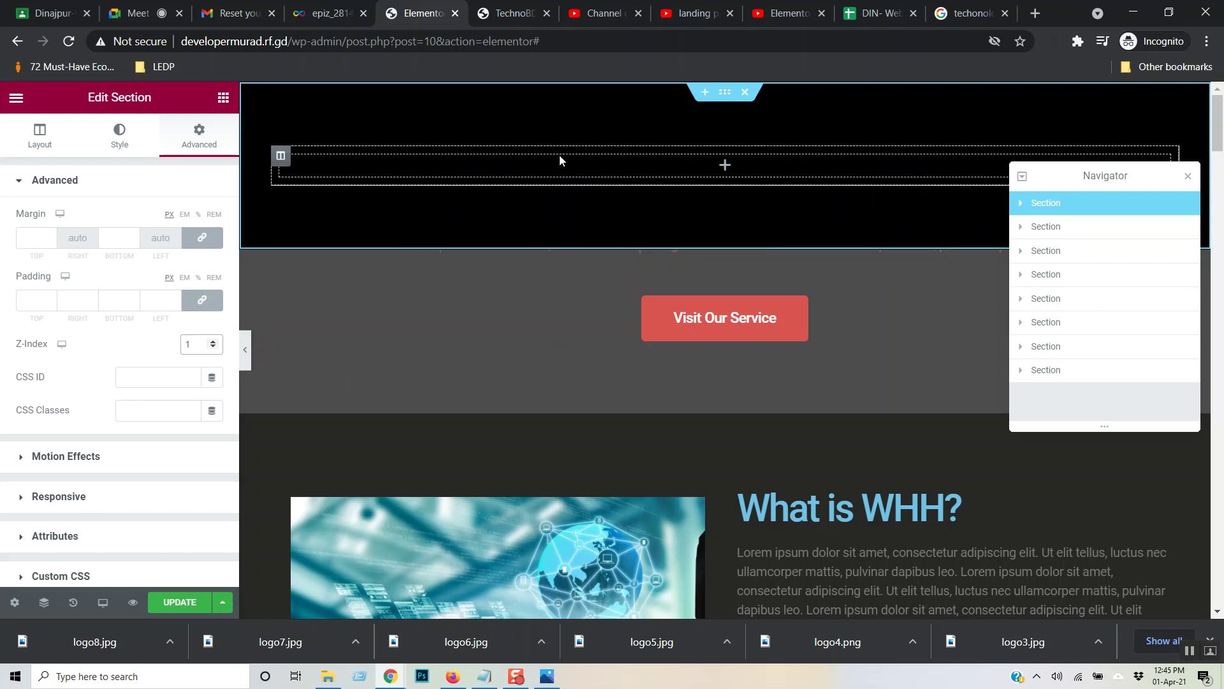
click(180, 601)
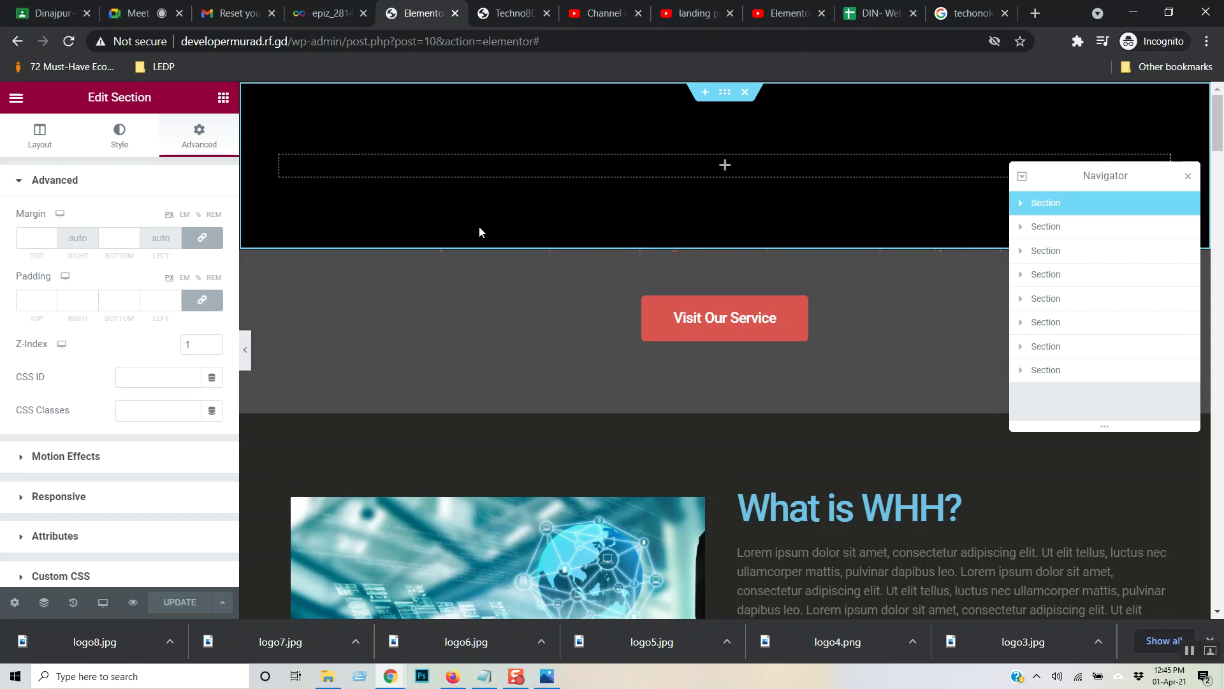
click(514, 12)
key(F5)
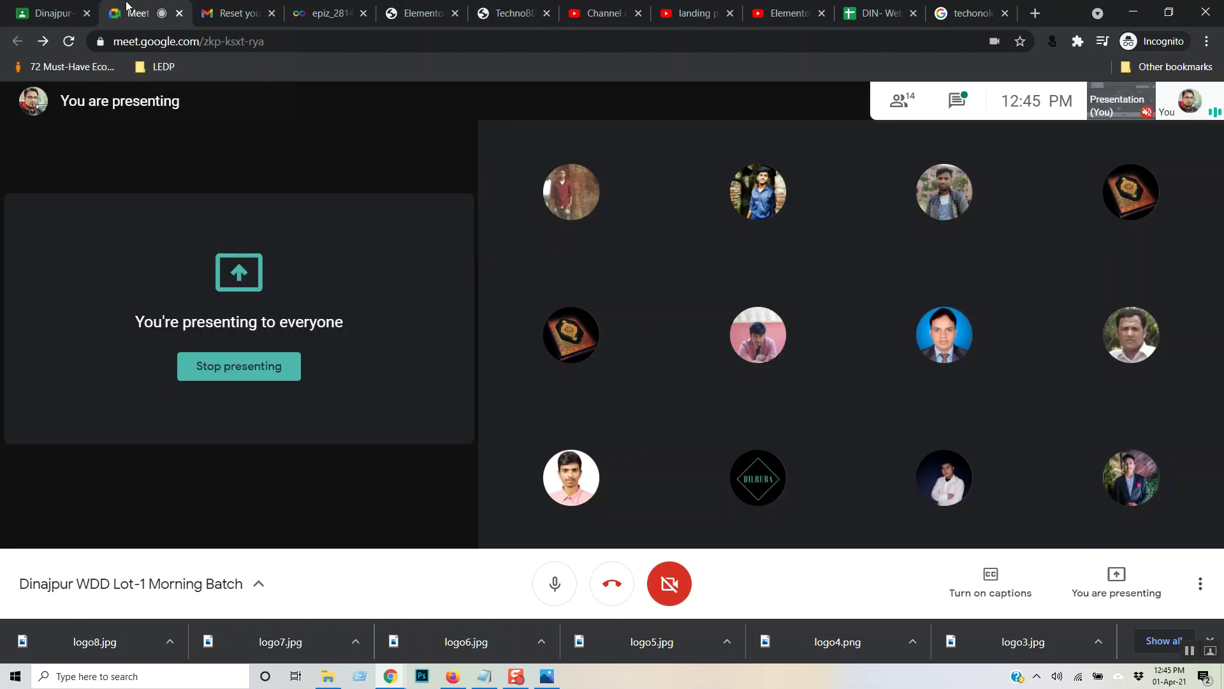
- Post the Elementor tutorial video's YouTube link in the Google Meet chat for everyone
click(169, 15)
click(794, 11)
click(285, 41)
key(ctrl+c)
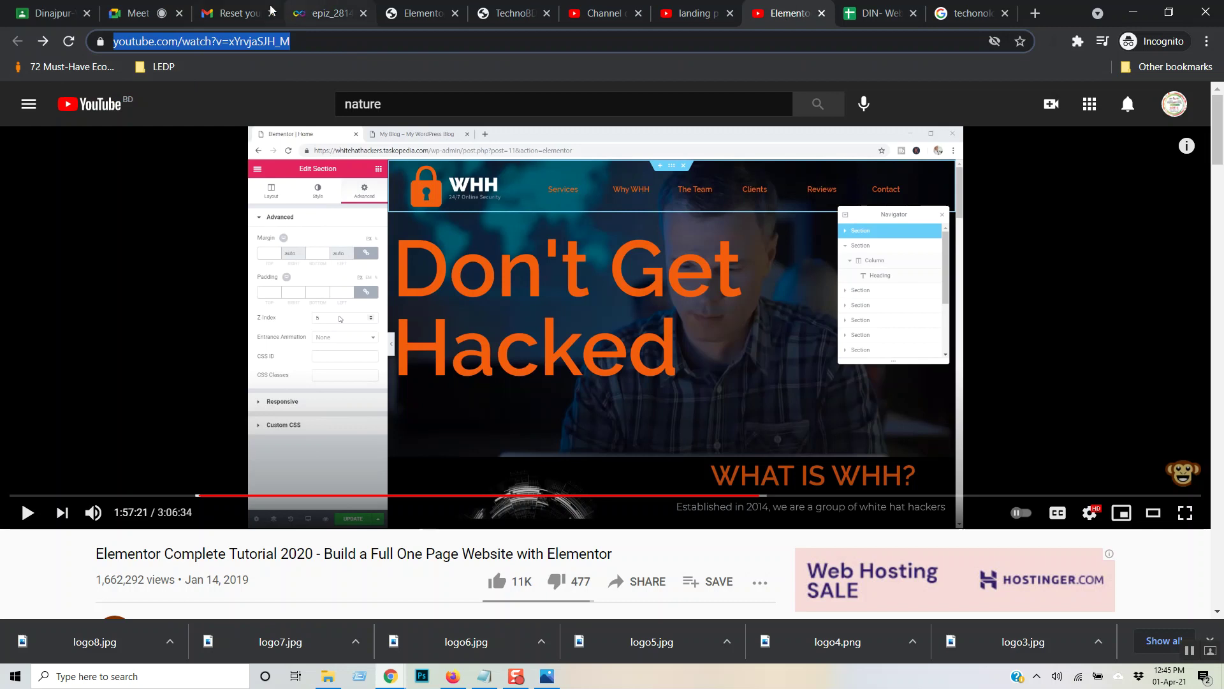
click(137, 13)
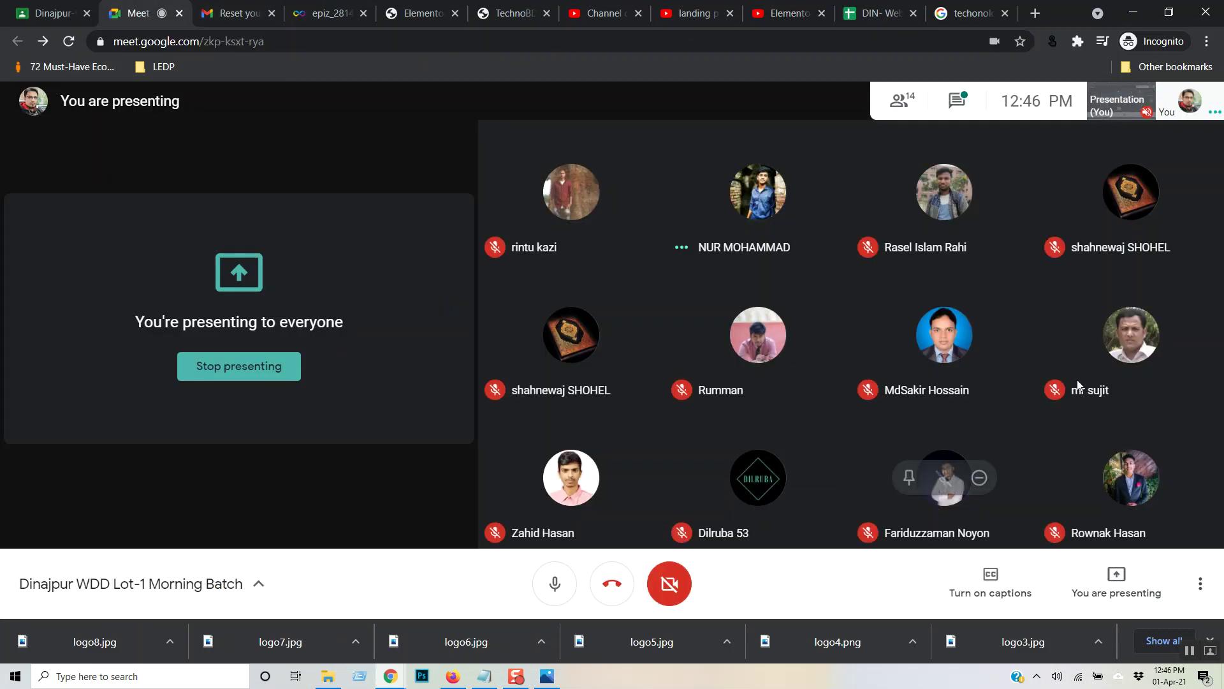
click(957, 101)
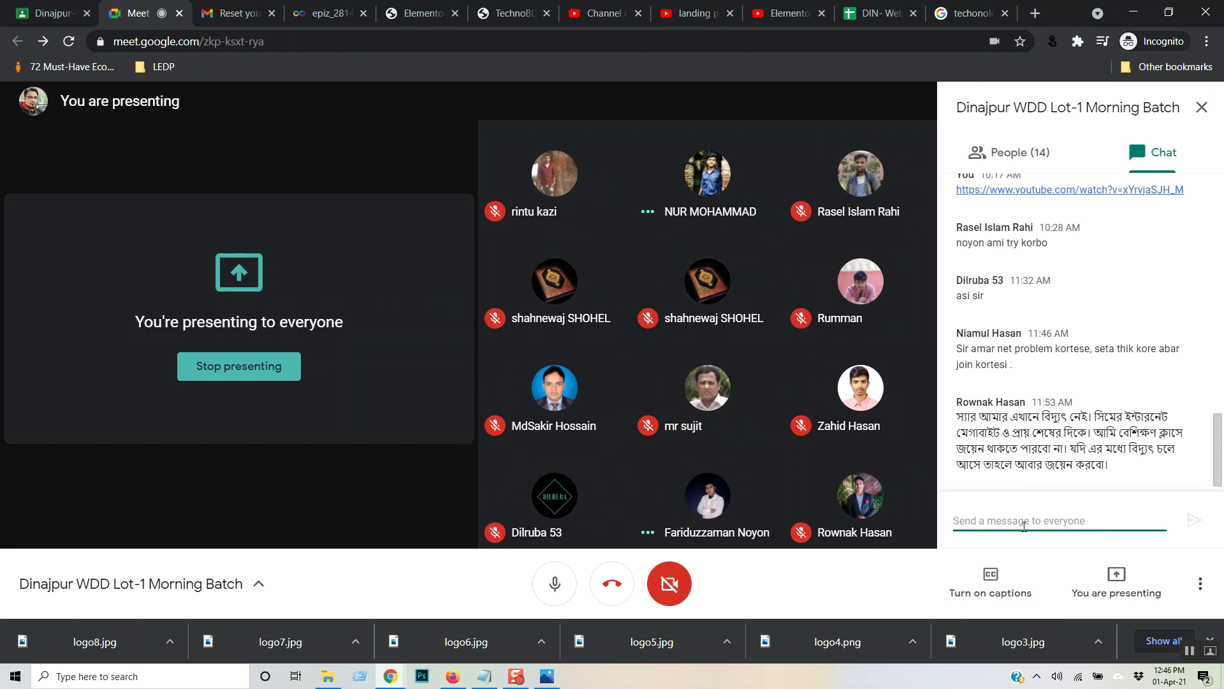
key(ctrl+v)
key(Return)
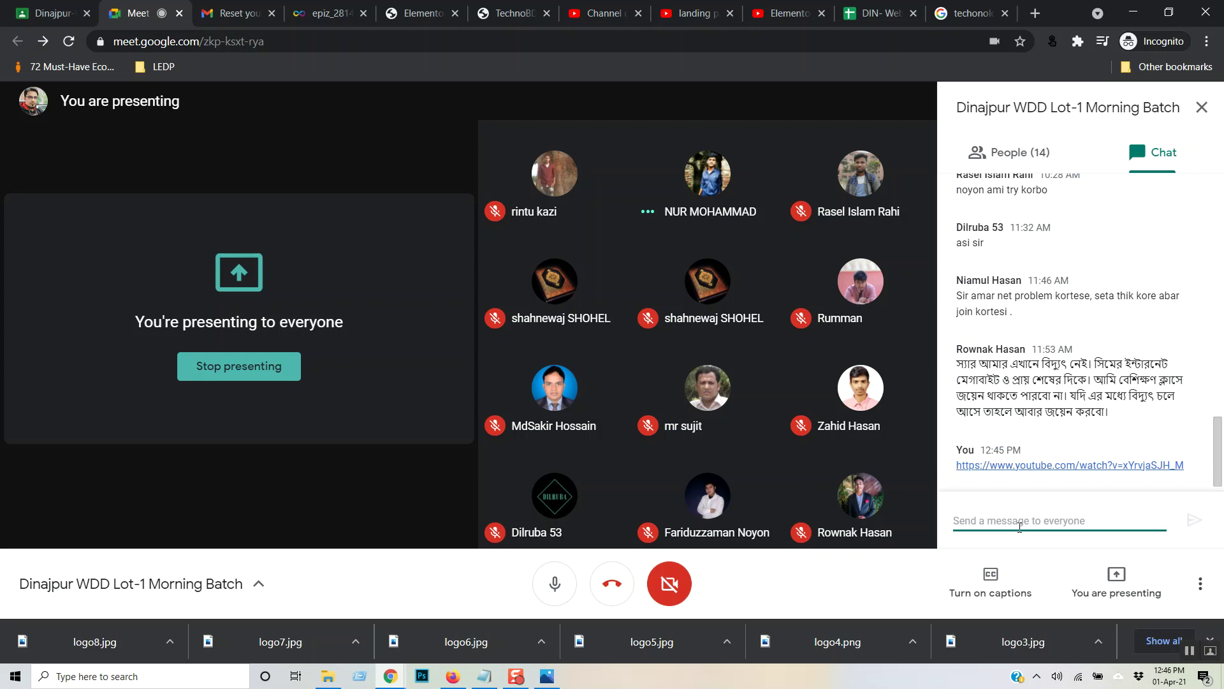
- Glance at the tutorial video and landing page search results tabs, then return to Meet
click(767, 6)
click(694, 7)
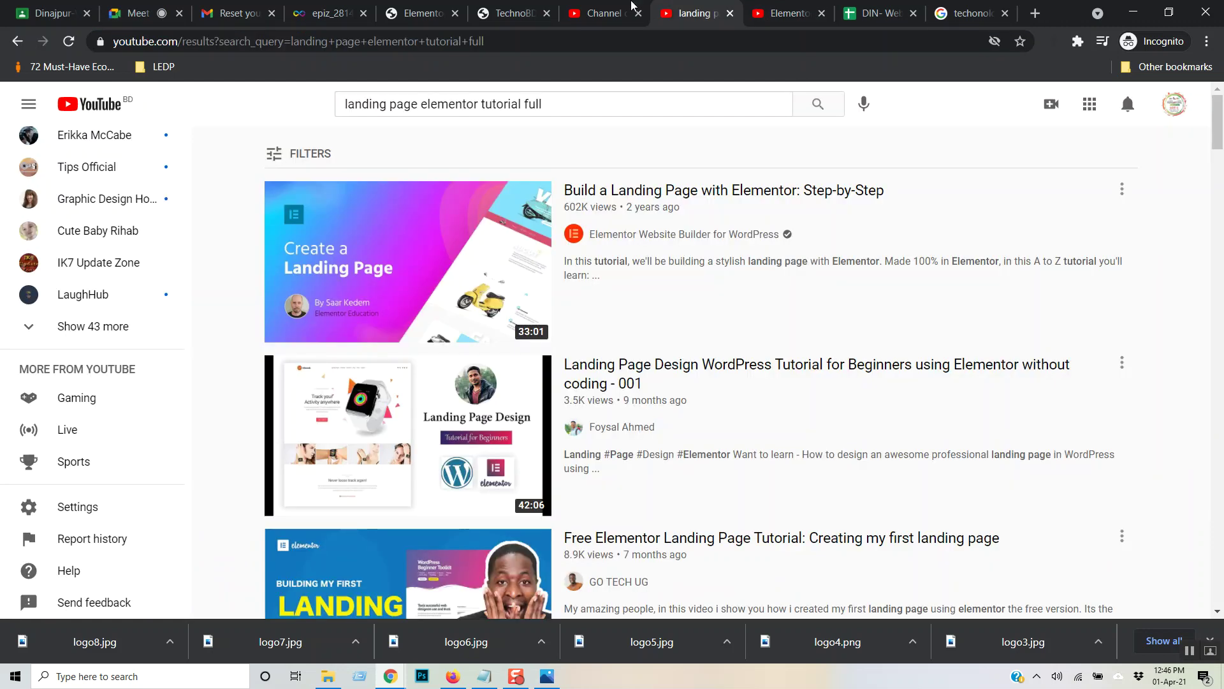
click(127, 9)
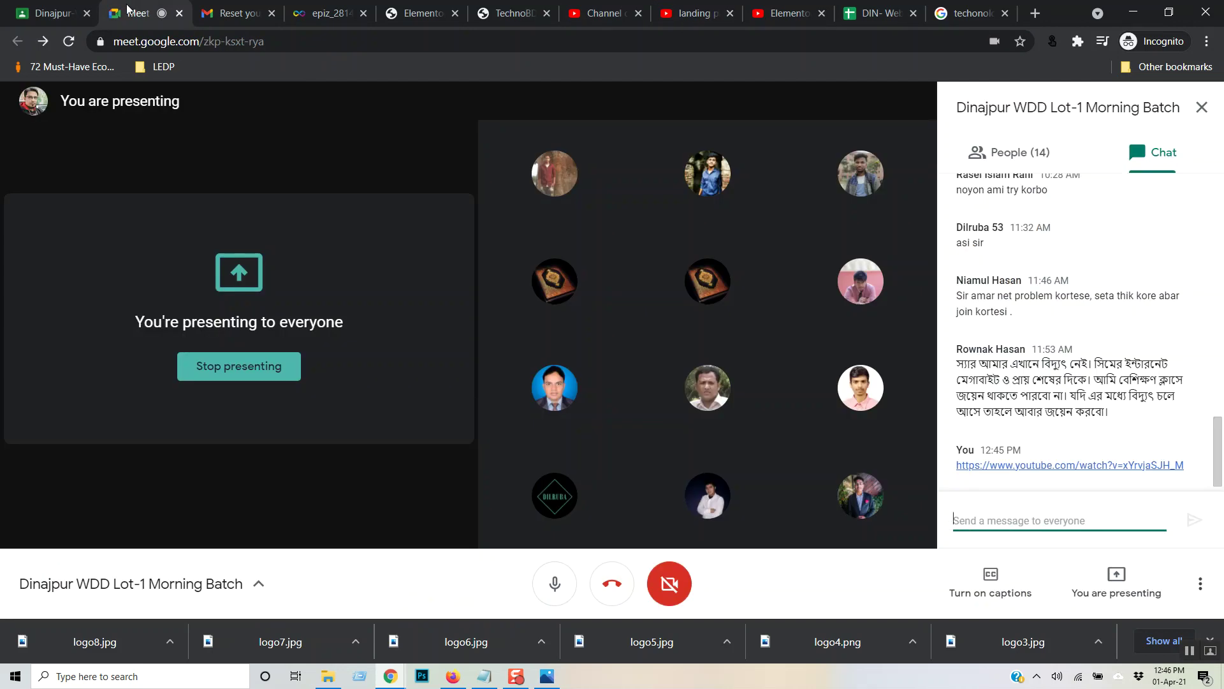